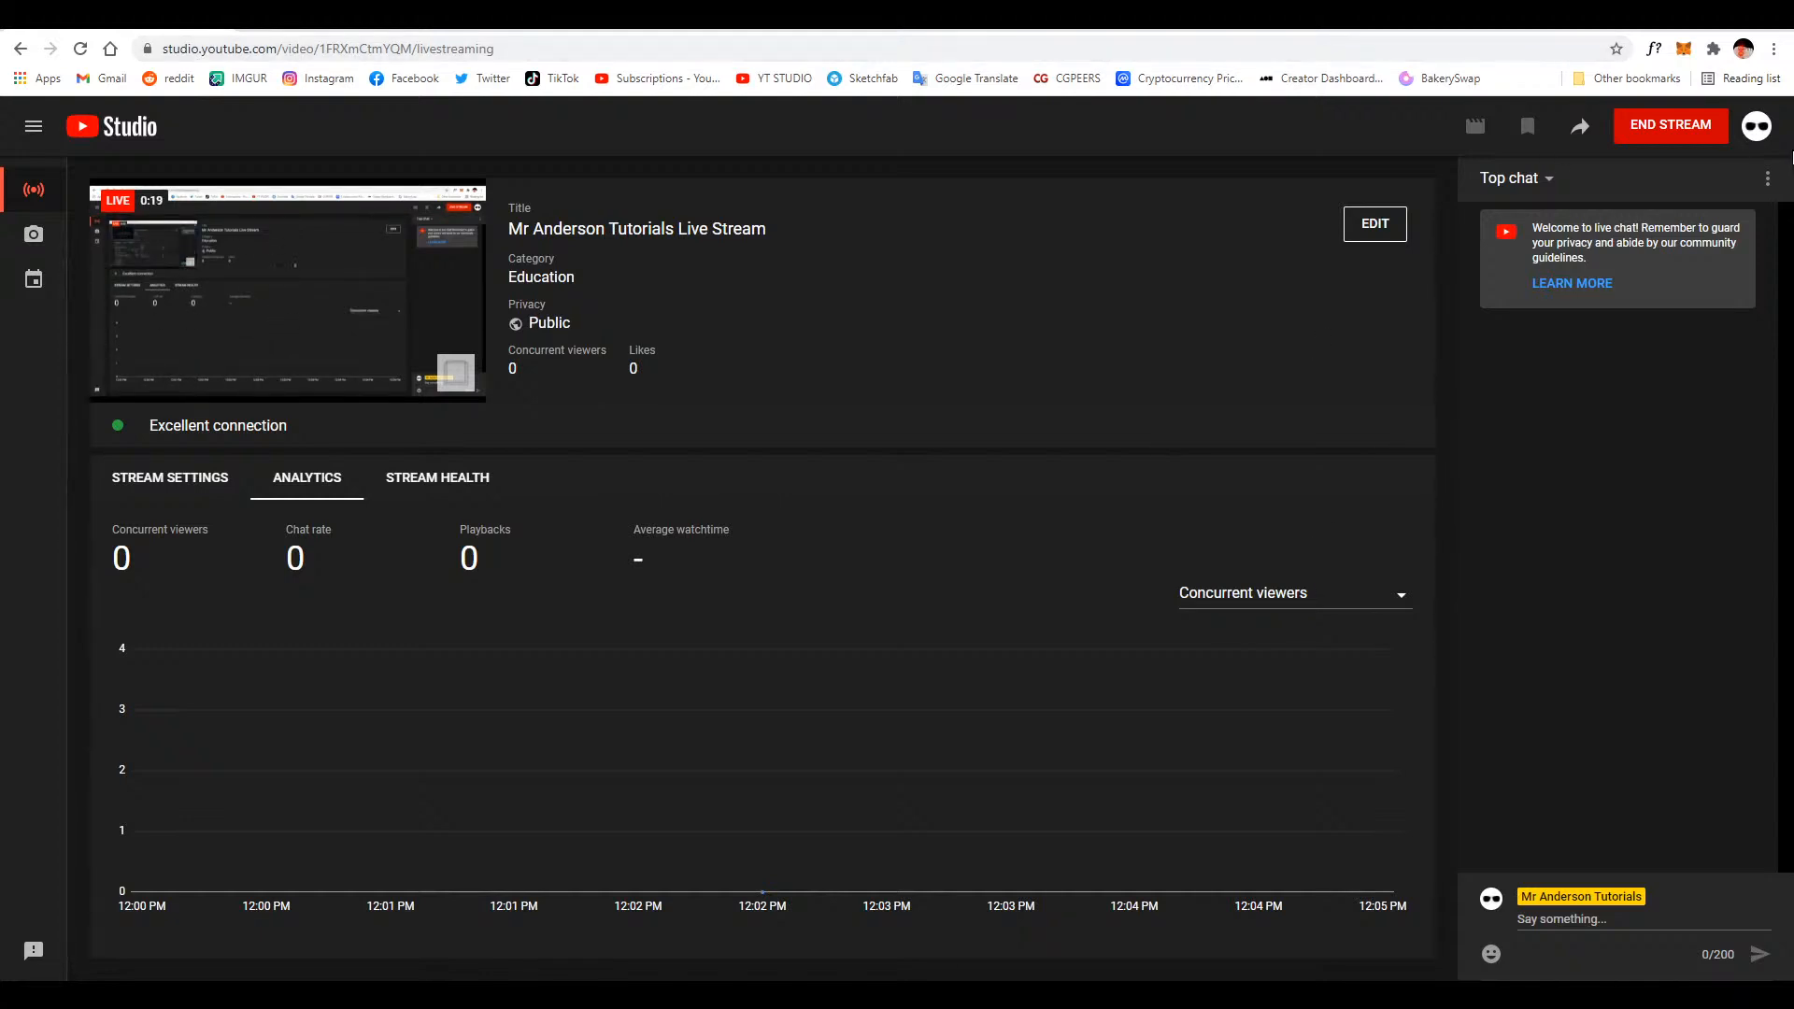
Pop the live chat out into its own window and move that window off the captured screen
left_click(1768, 180)
left_click(1398, 260)
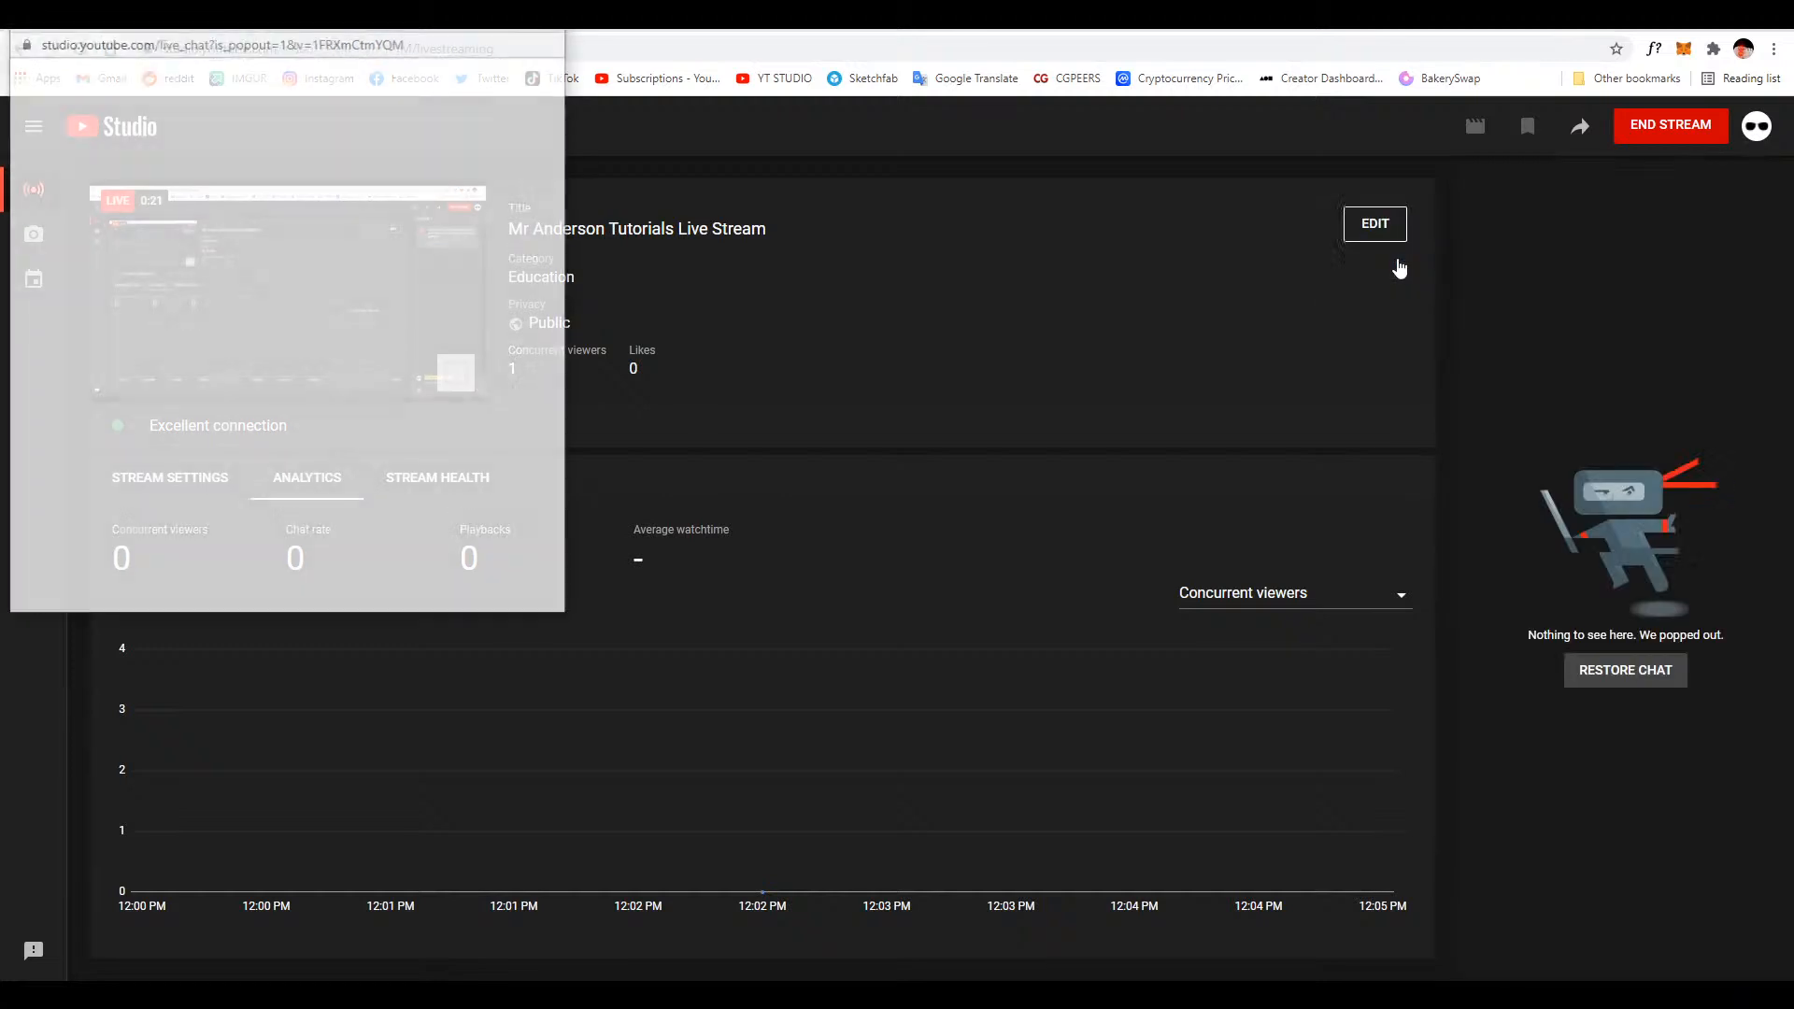
left_click_drag(334, 28, 677, 1000)
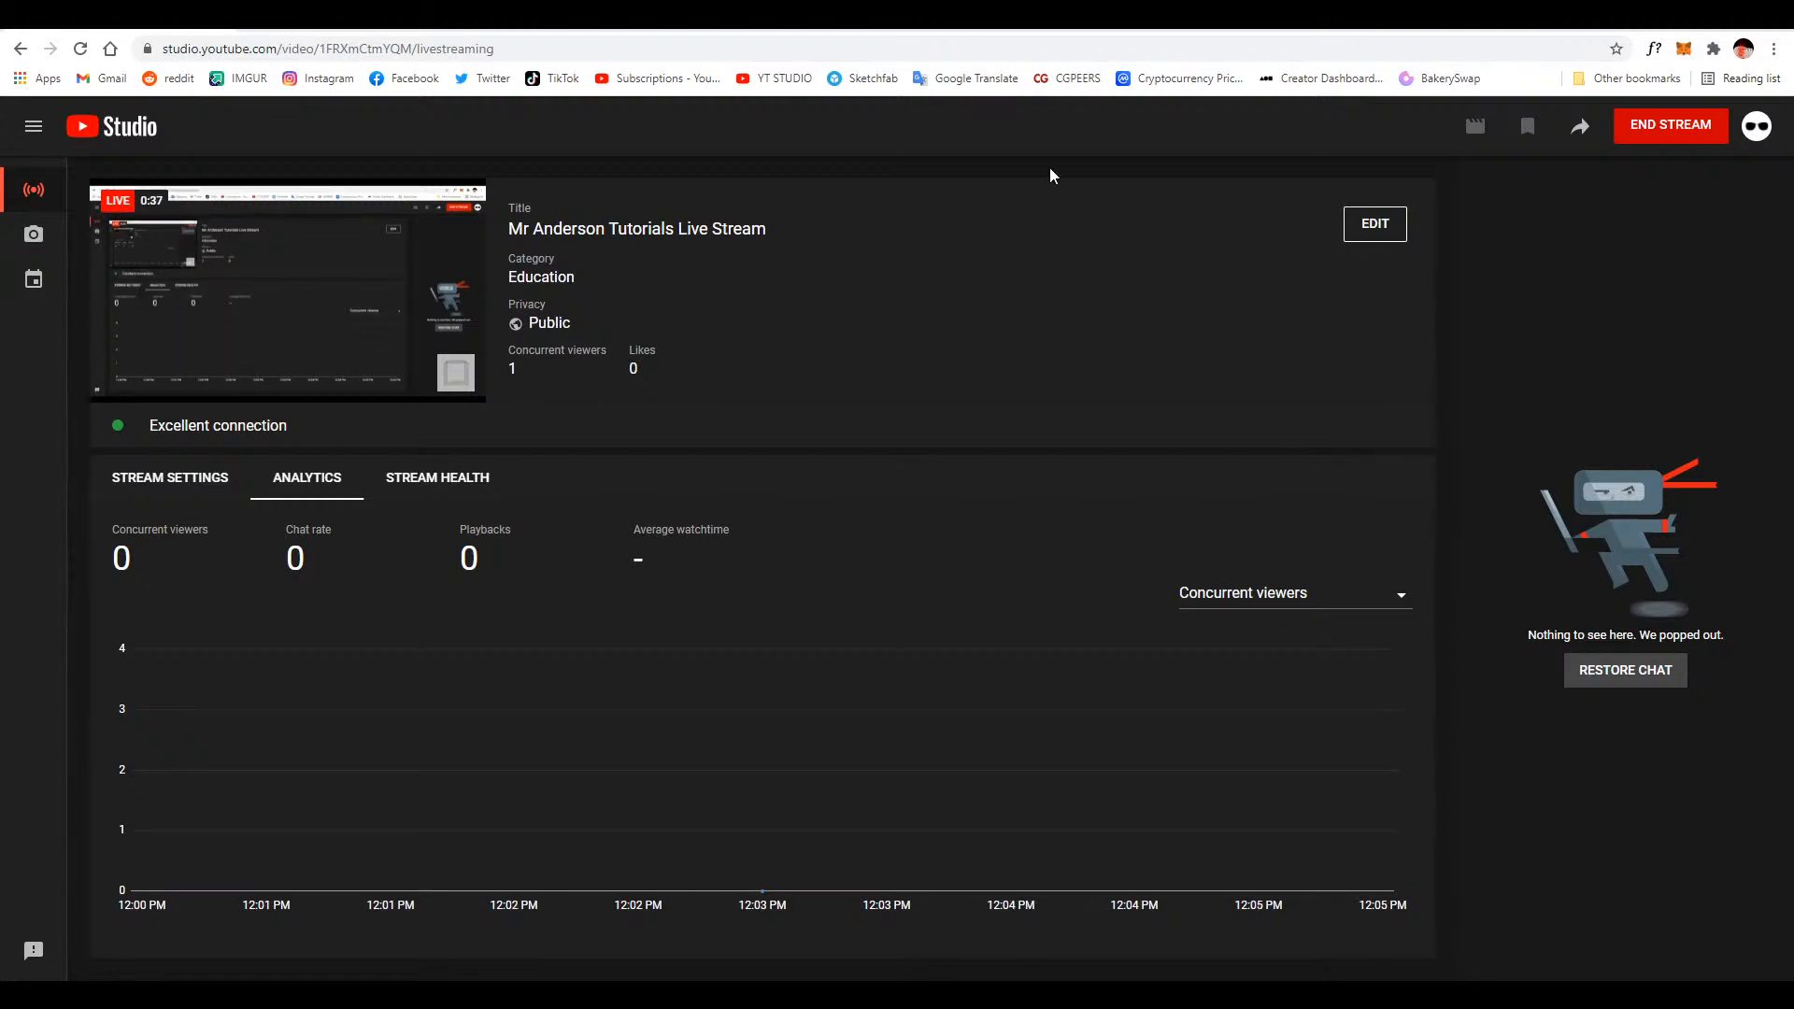
Minimize the browser and the streaming software to switch to Cinema 4D, and create a new empty project
left_click(1673, 17)
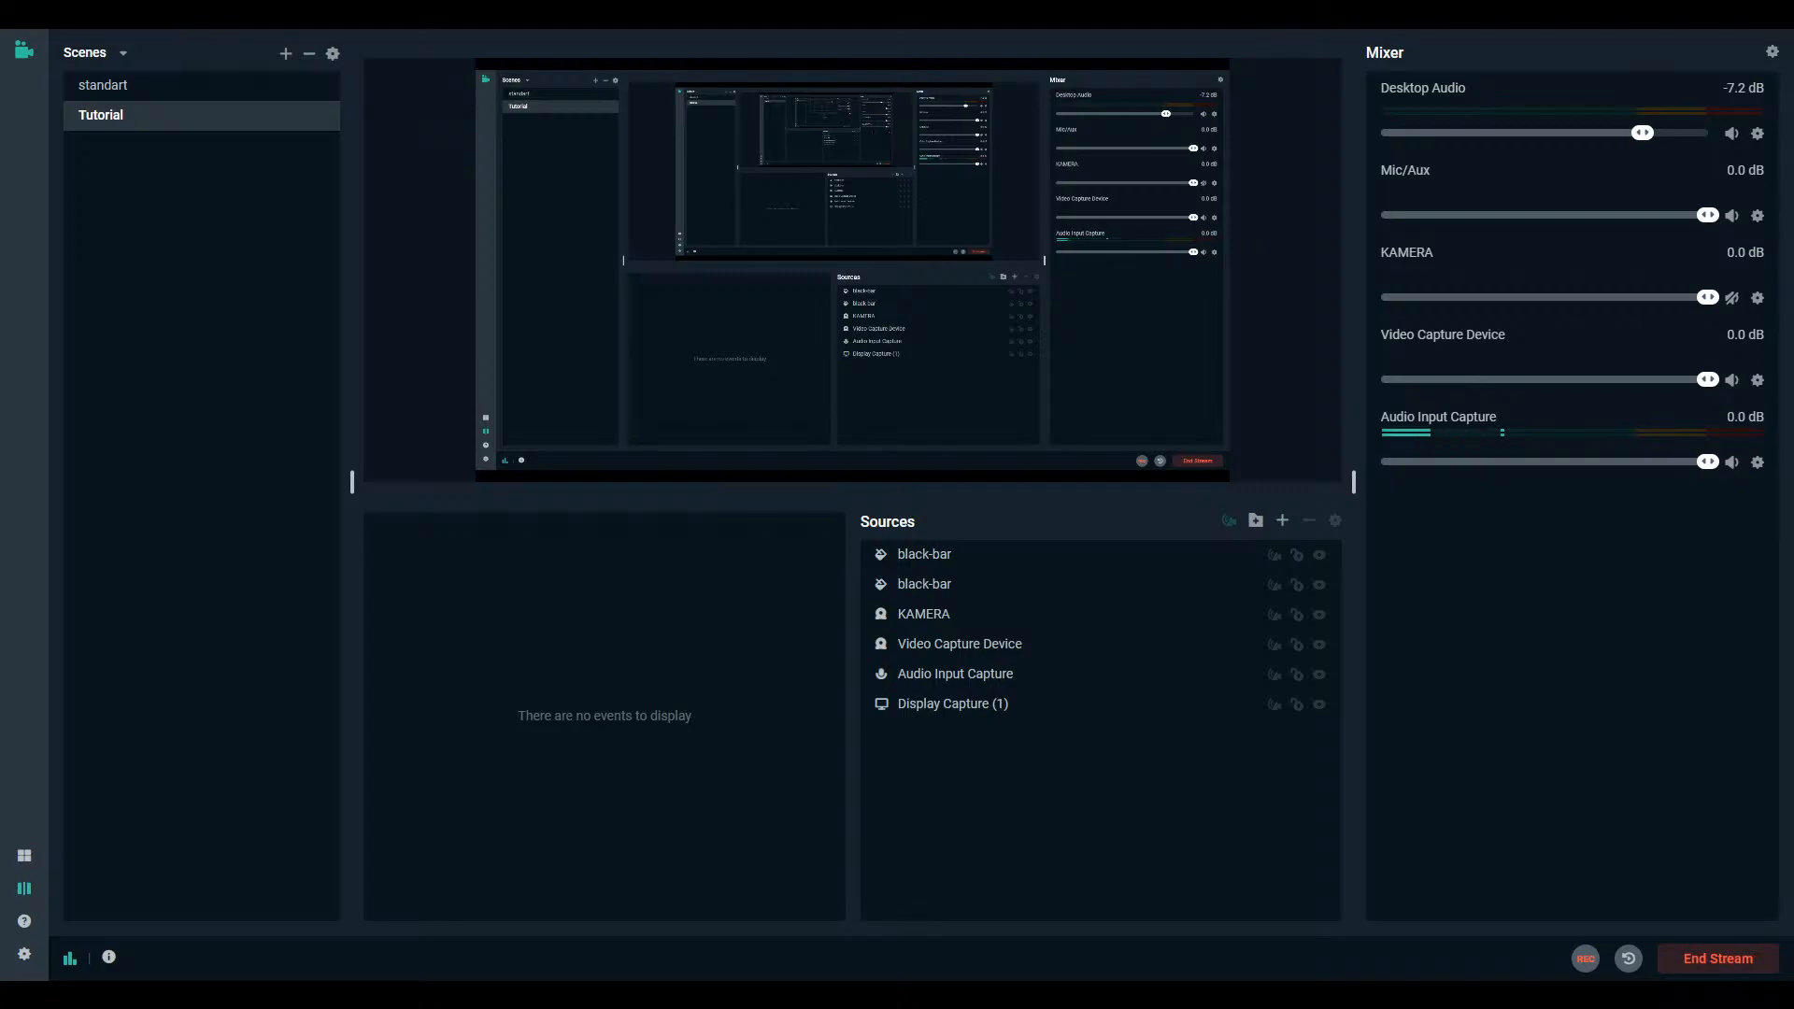
left_click(1715, 17)
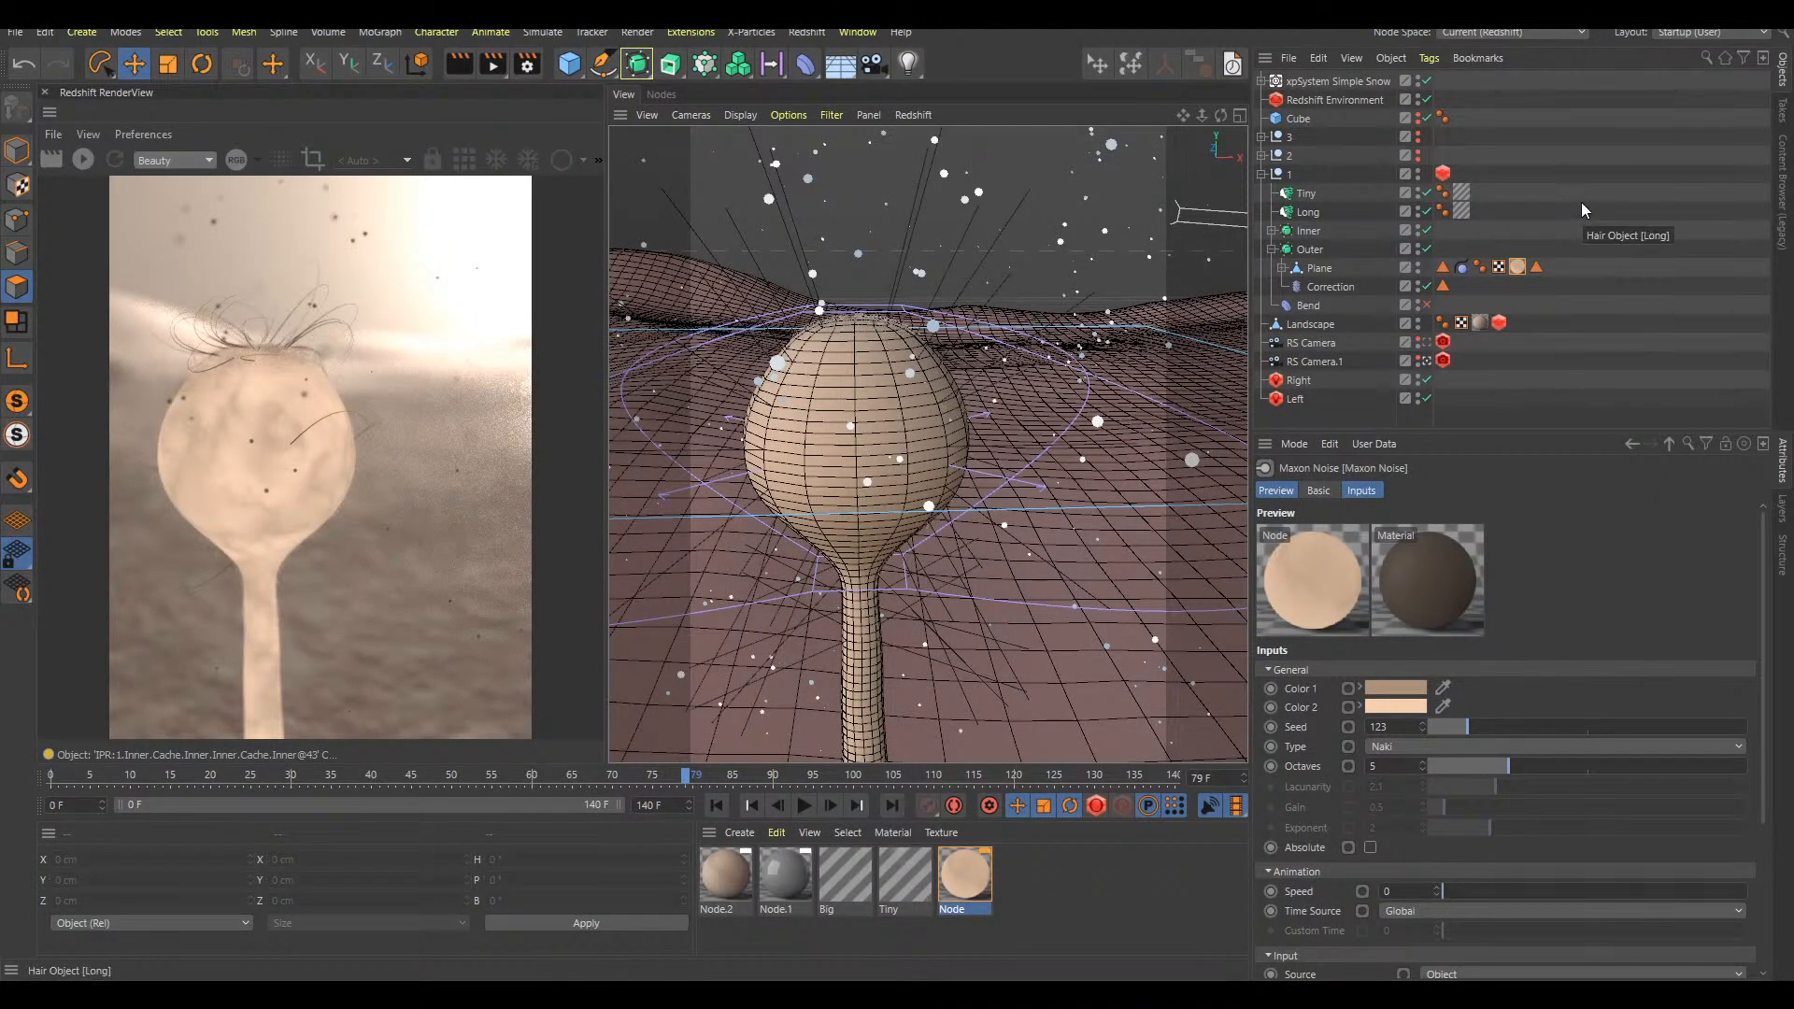
key("ctrl+n")
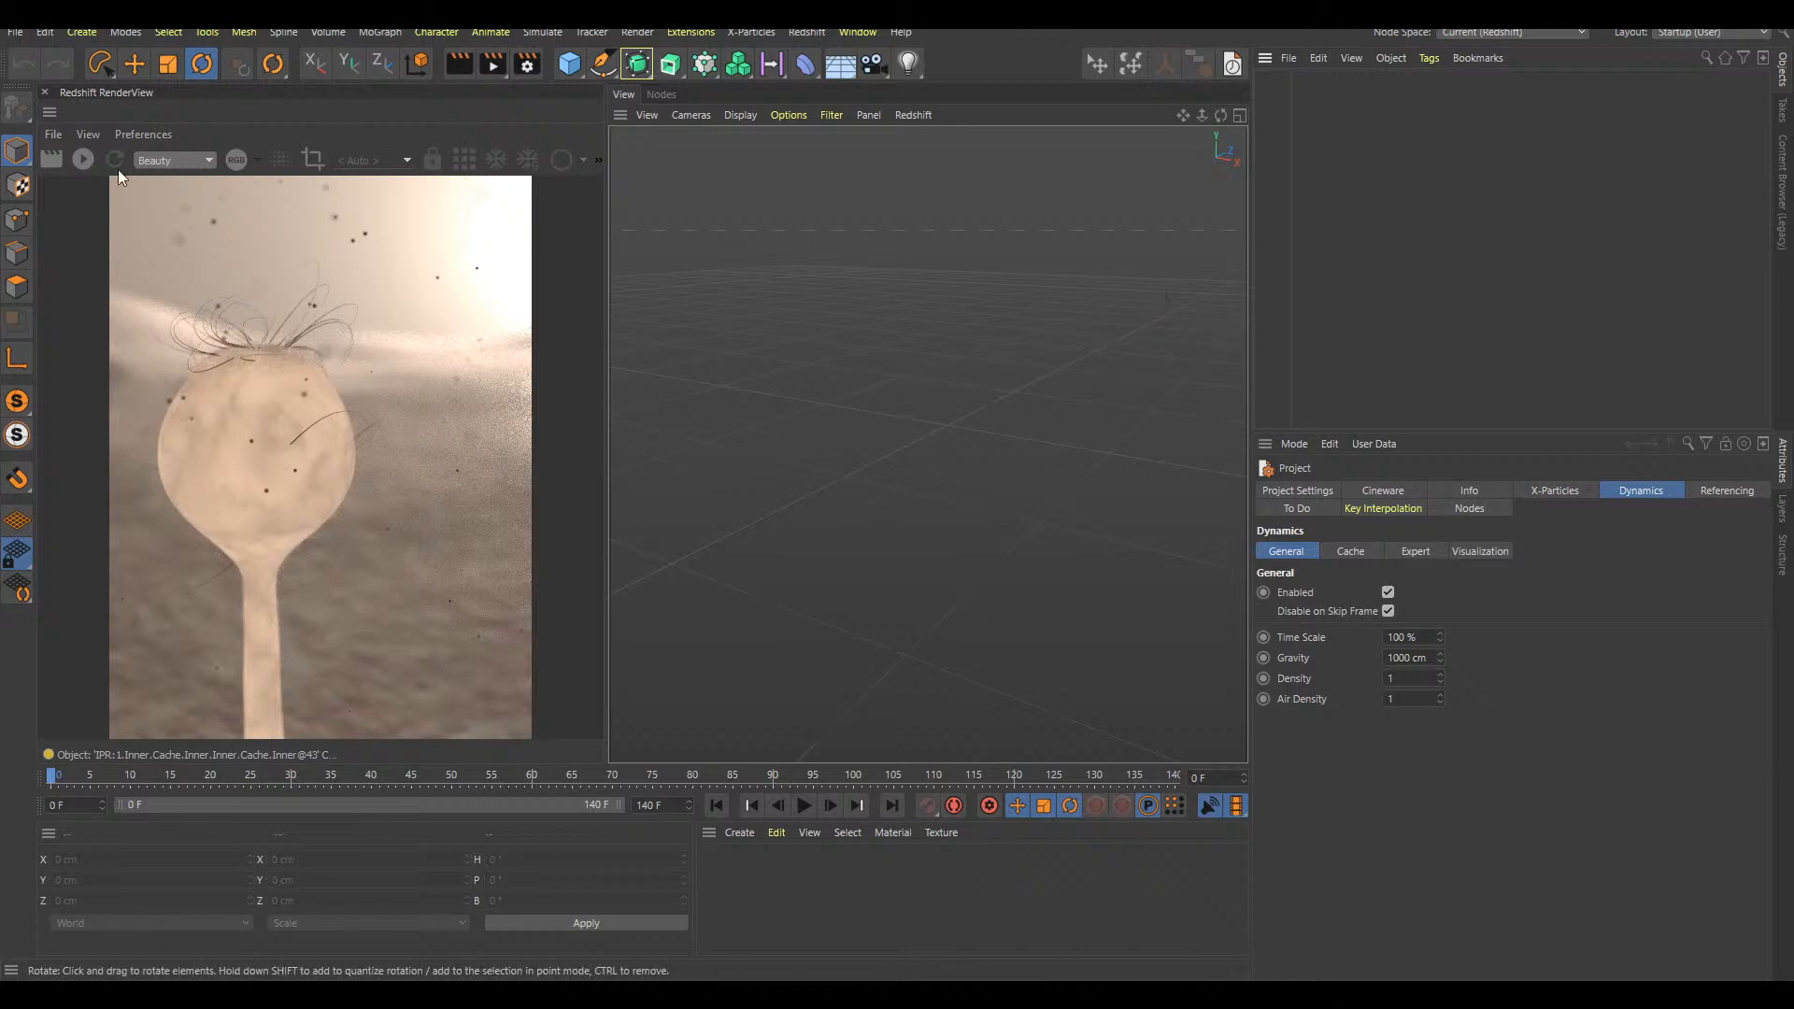
Start the Redshift IPR to clear the previous project's image from the RenderView, and stop it again
left_click(95, 160)
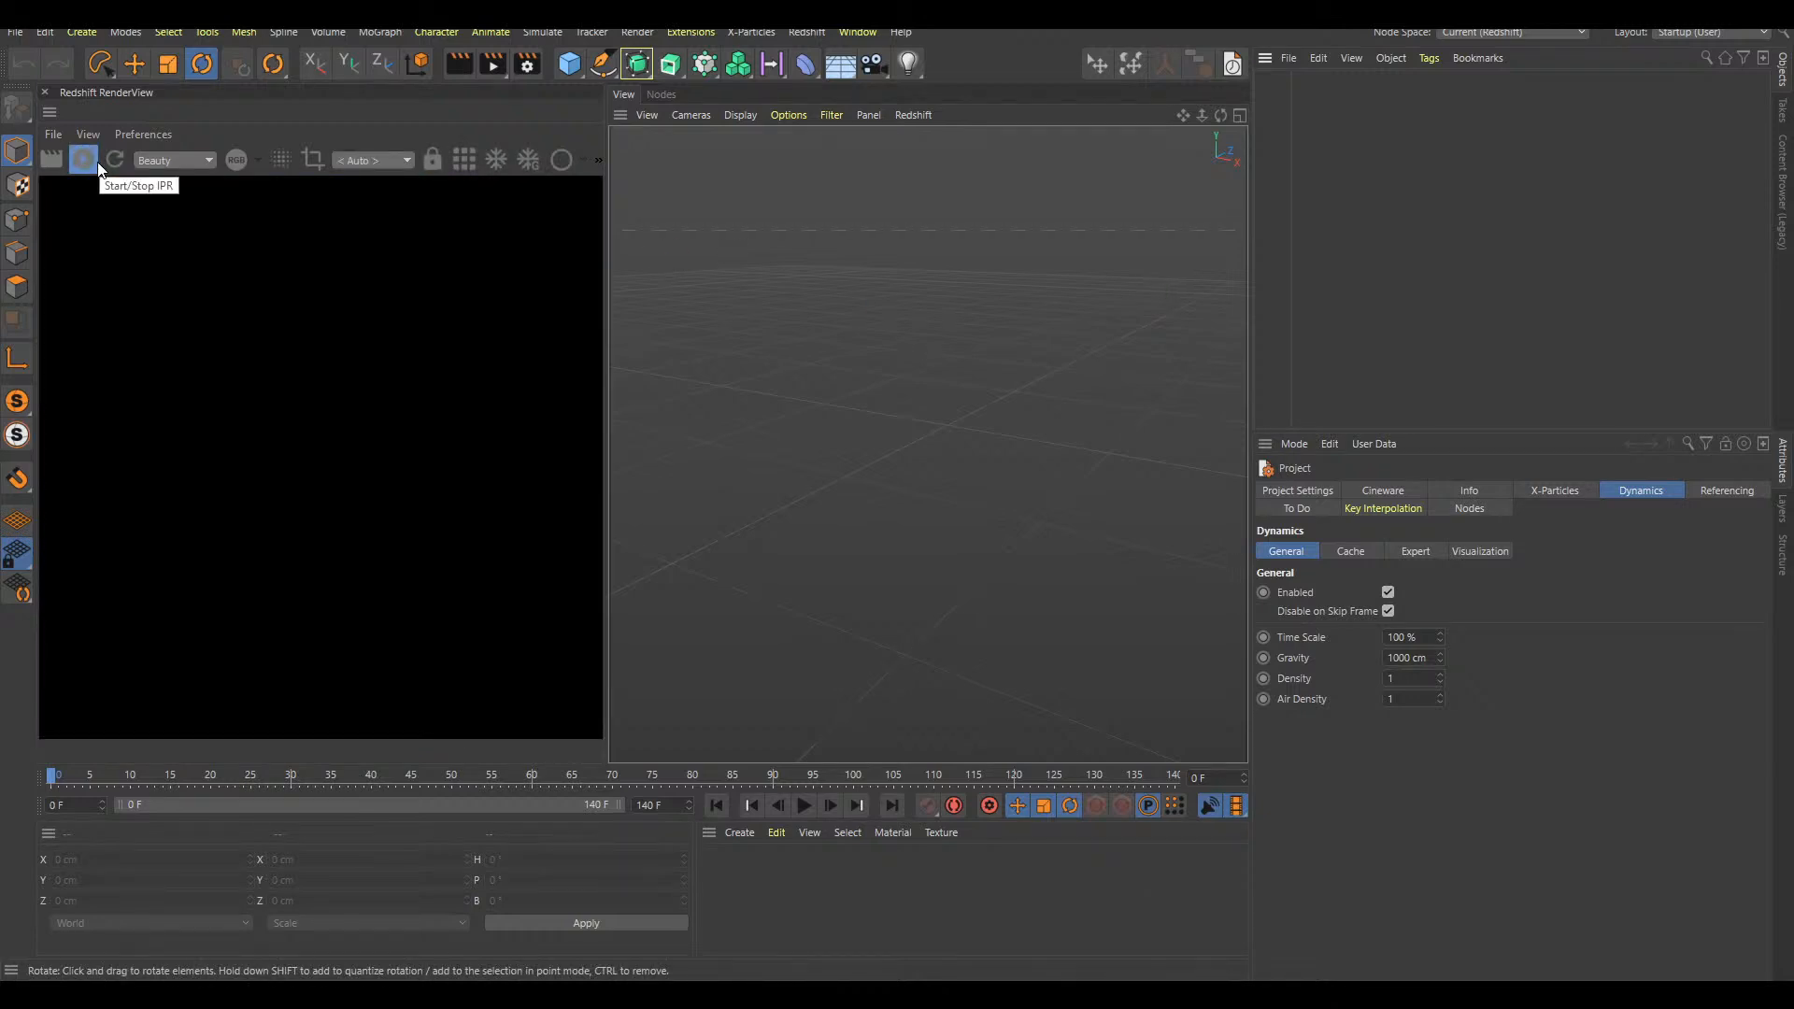
left_click(82, 160)
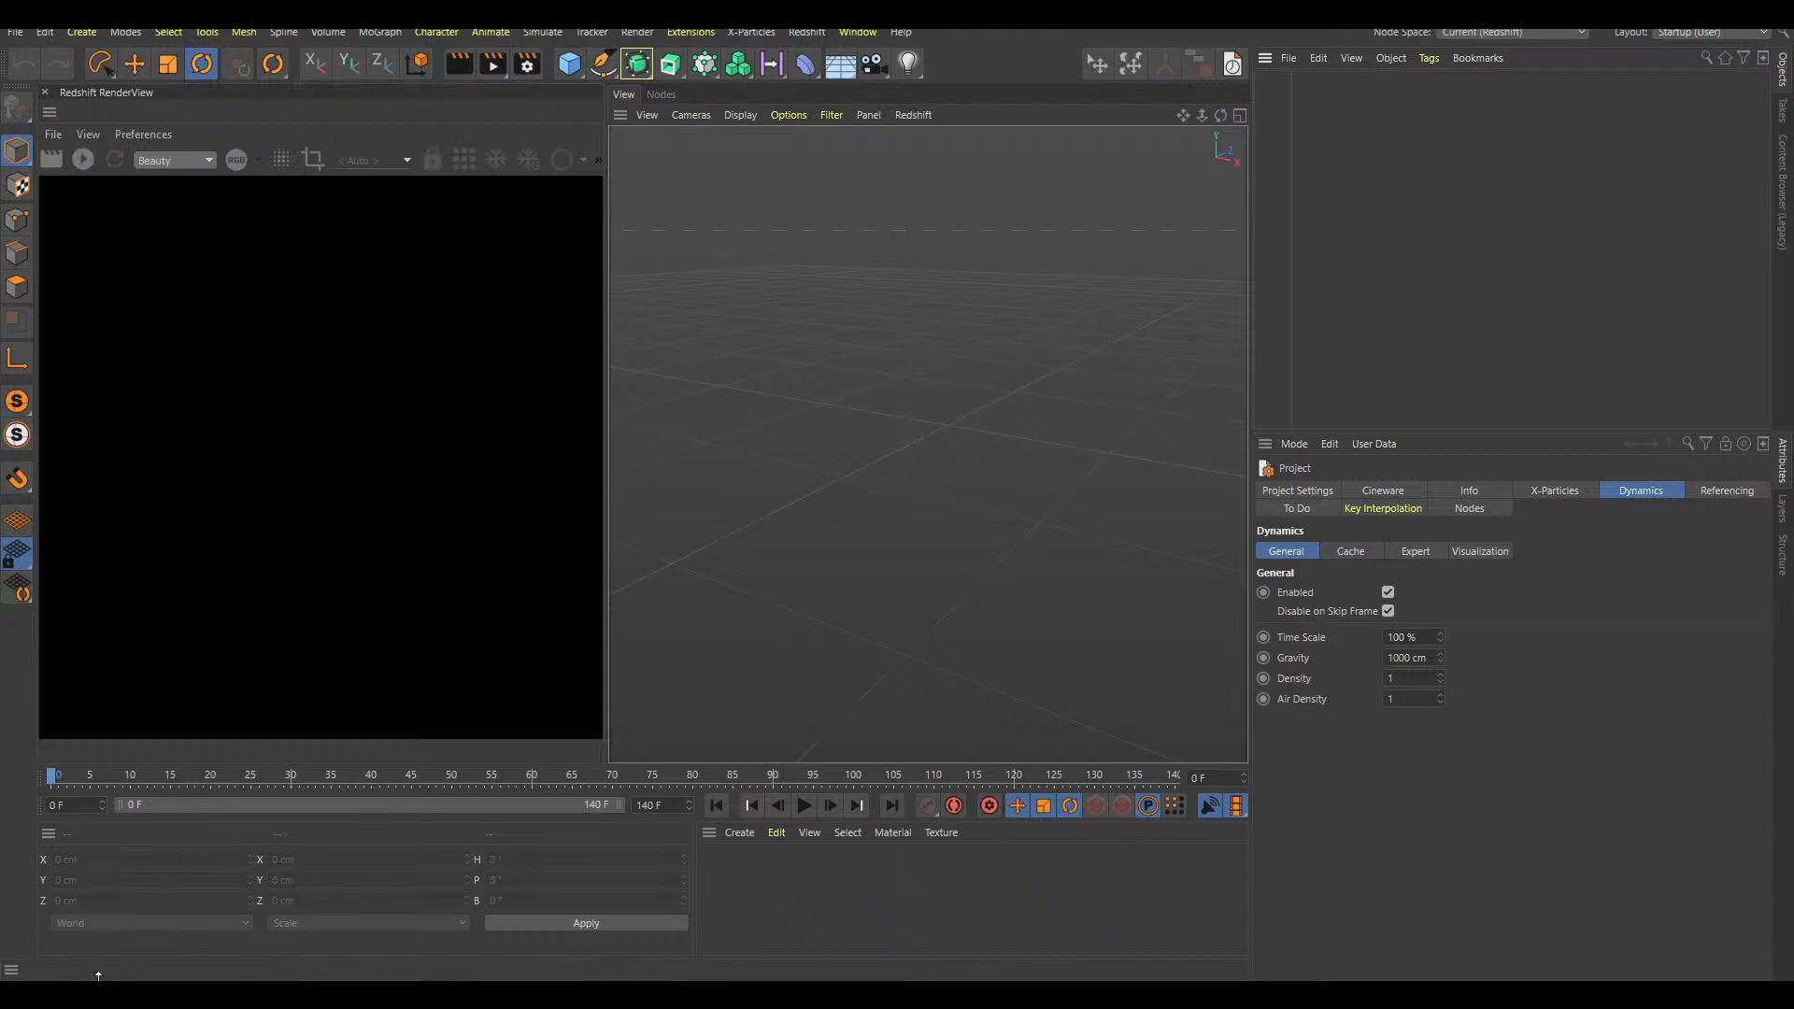
mouse_move(96, 992)
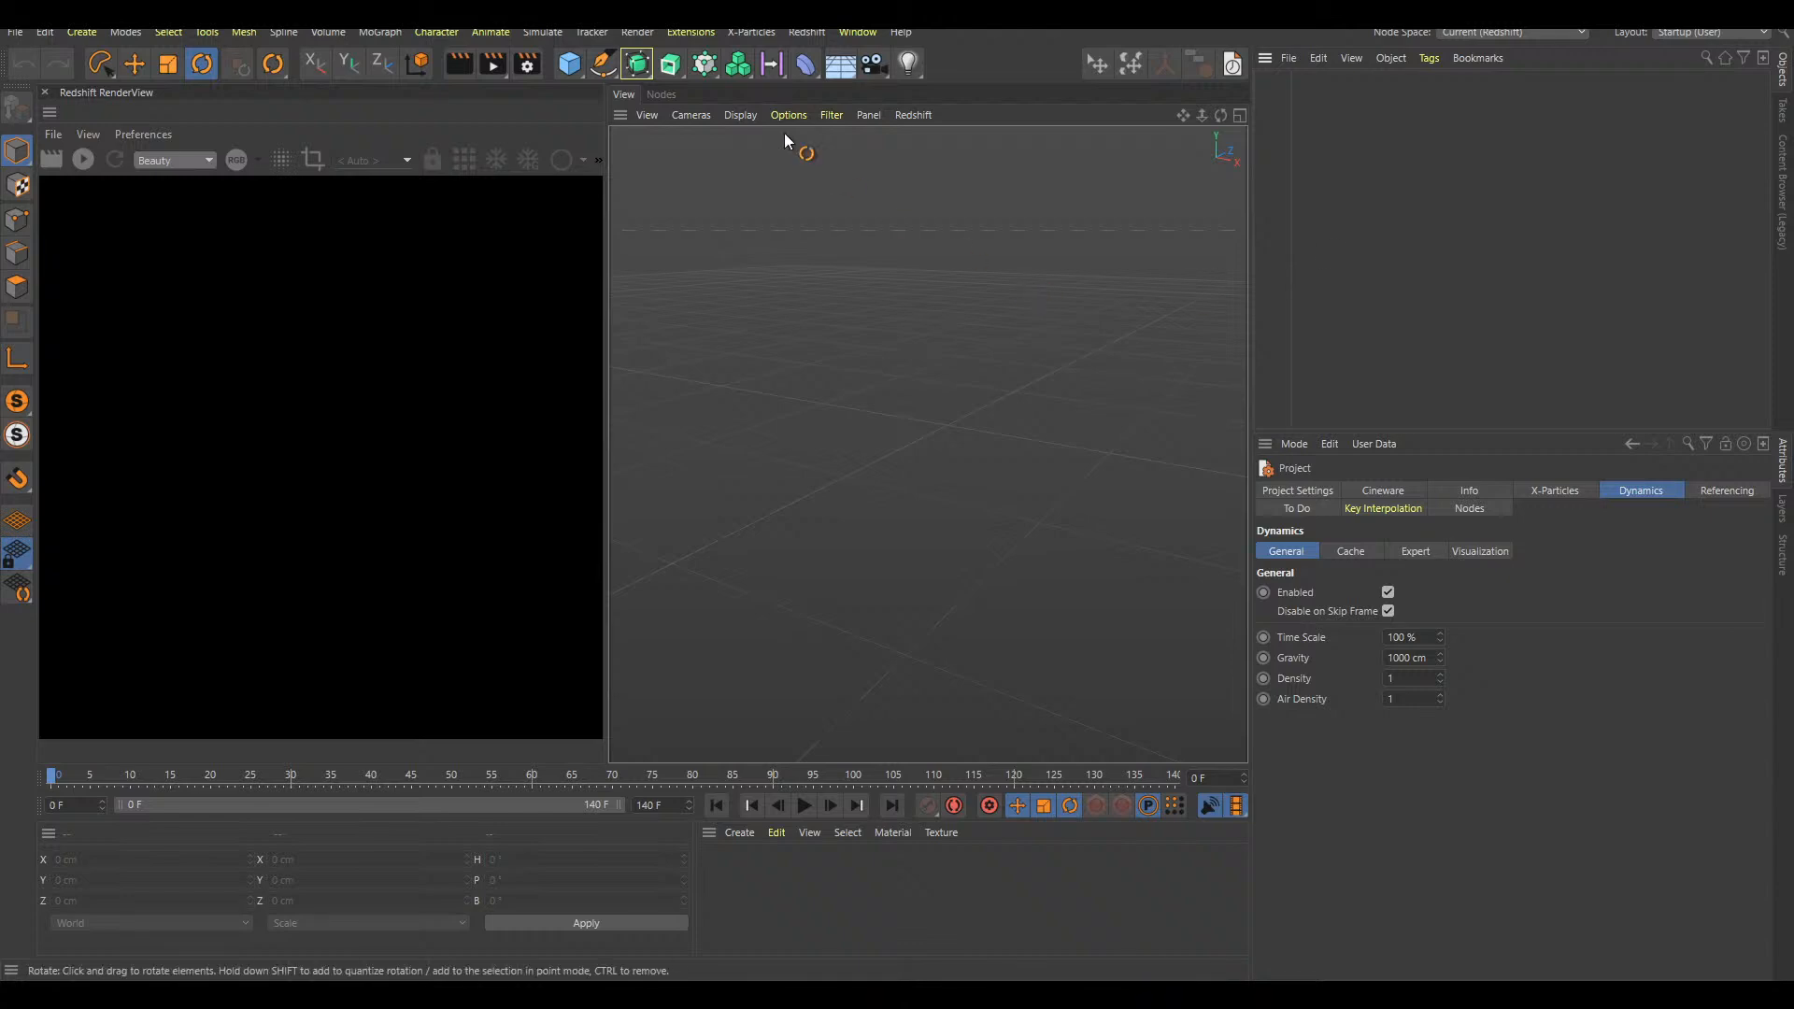
Add a Landscape object to the empty scene
left_click(569, 63)
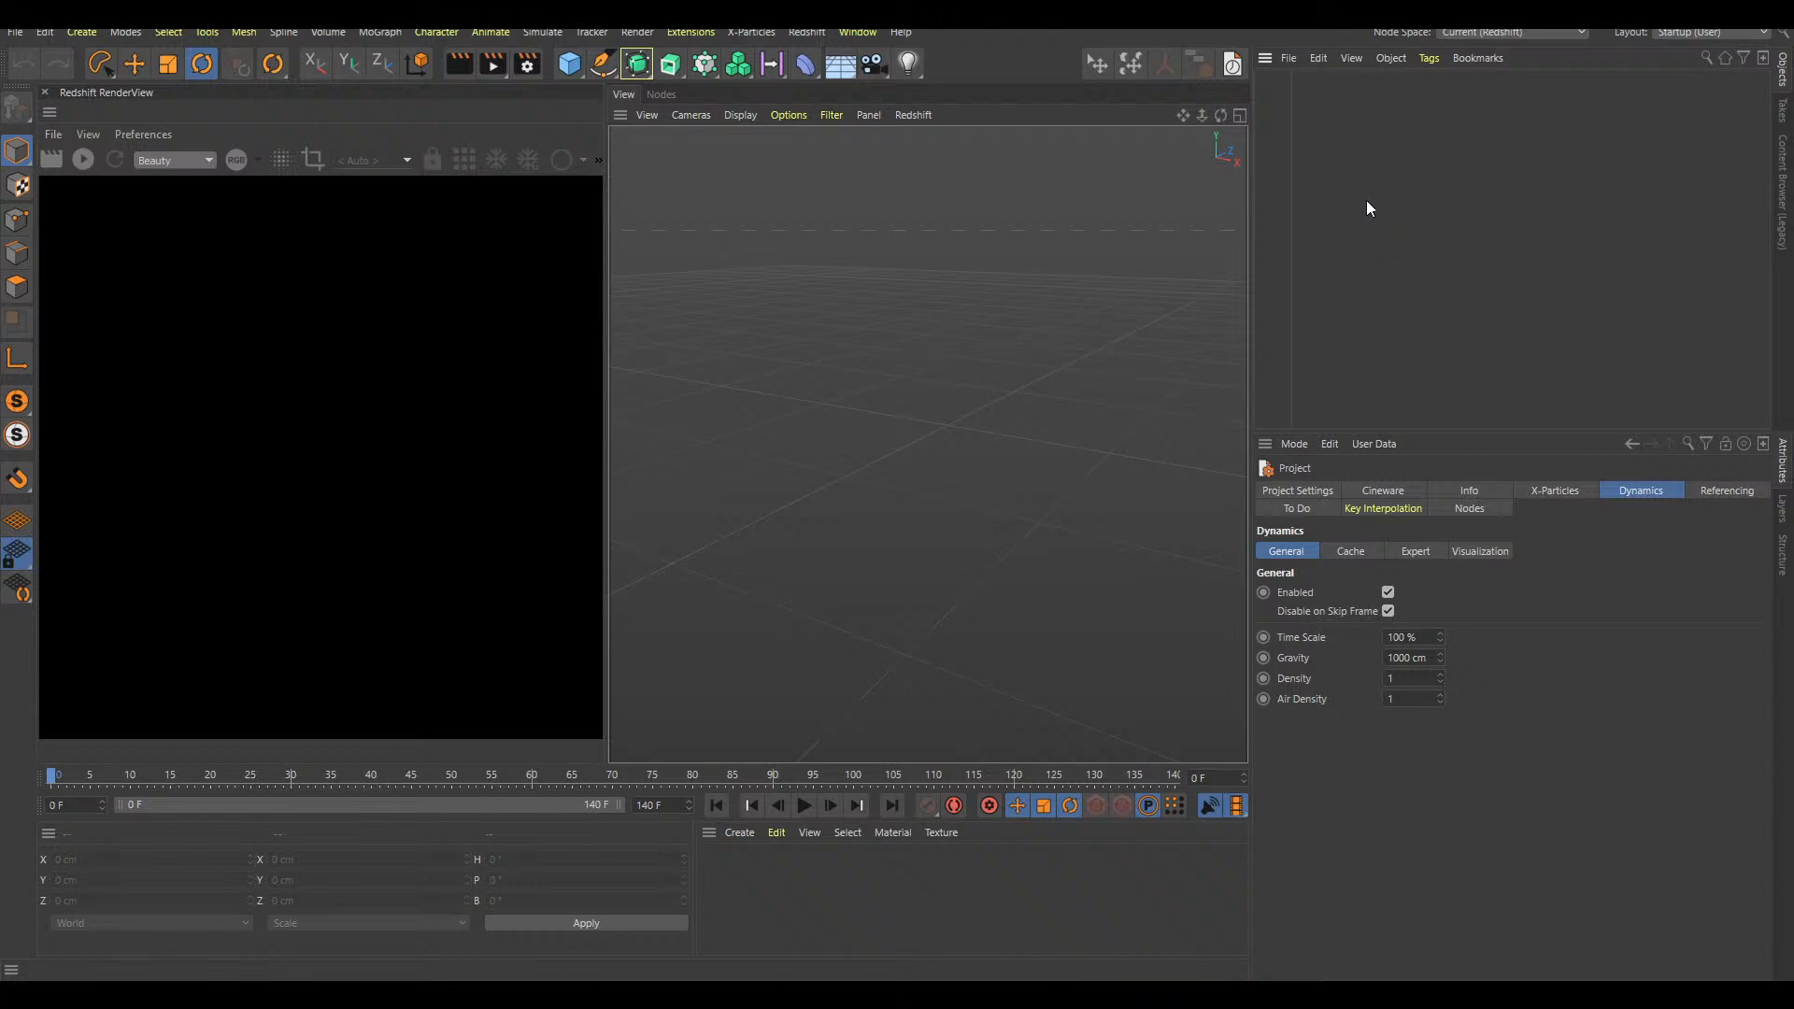
key("shift+c")
type("land")
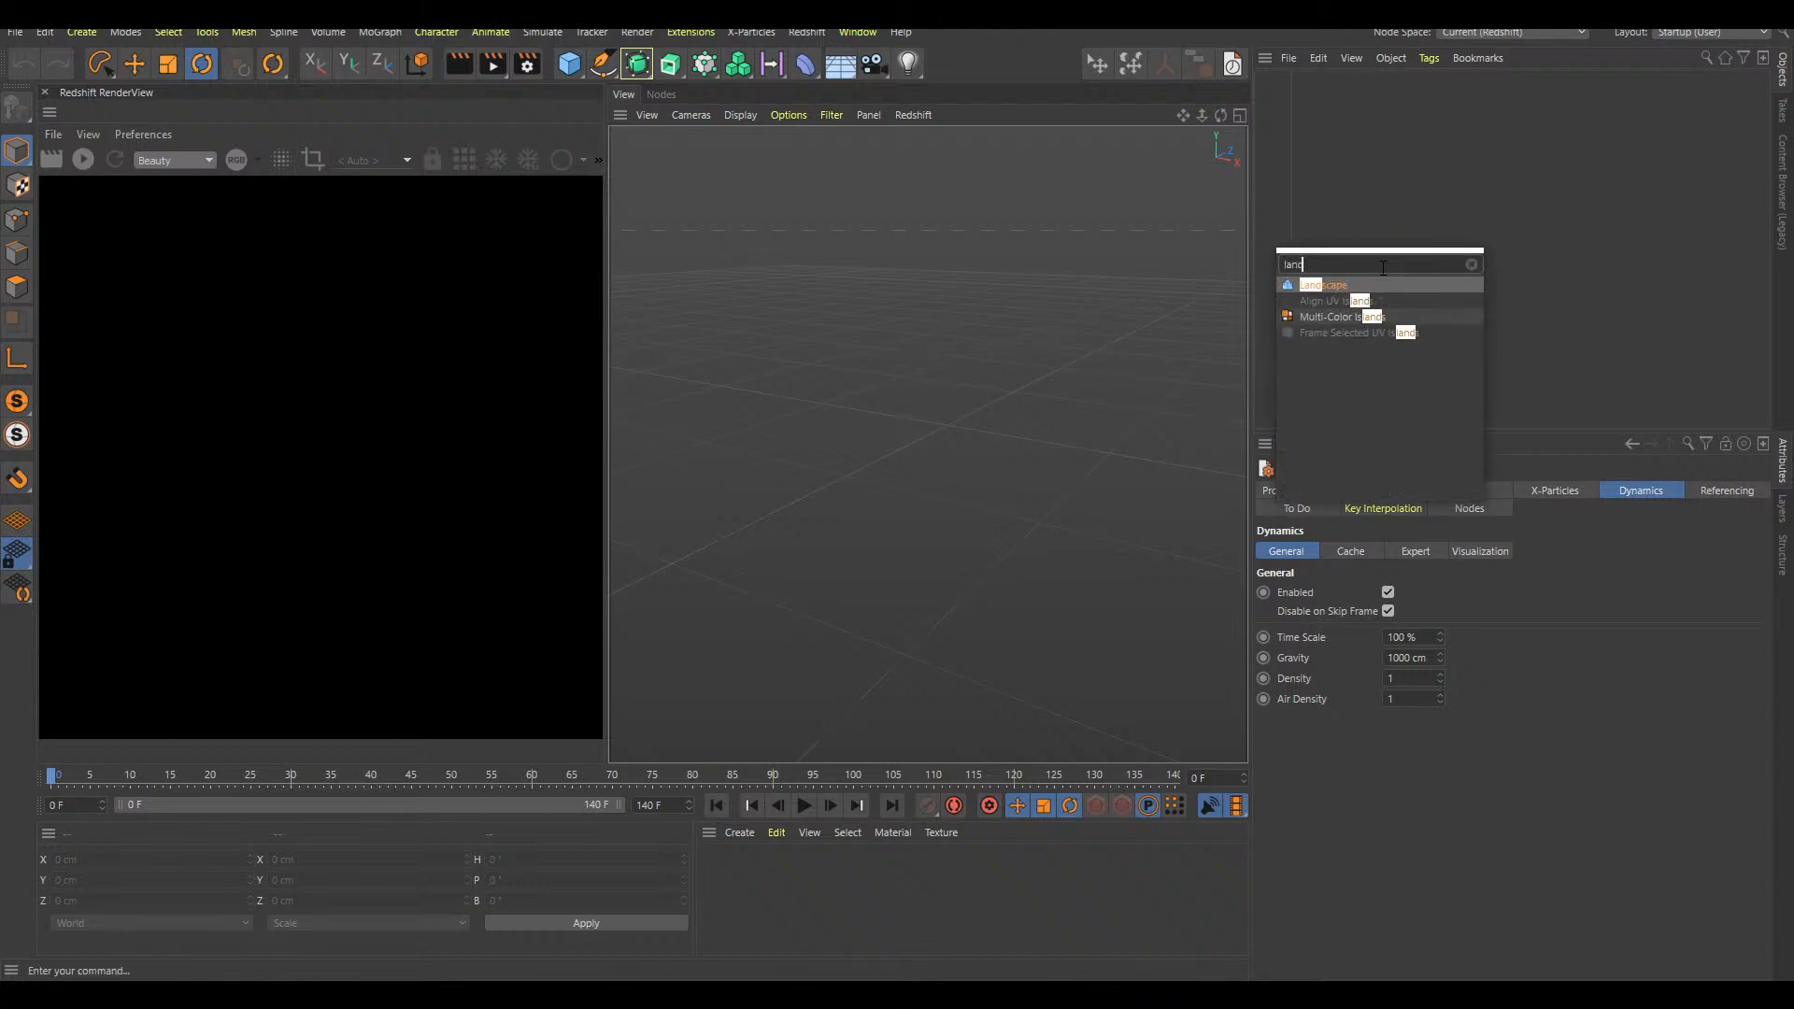
key("Return")
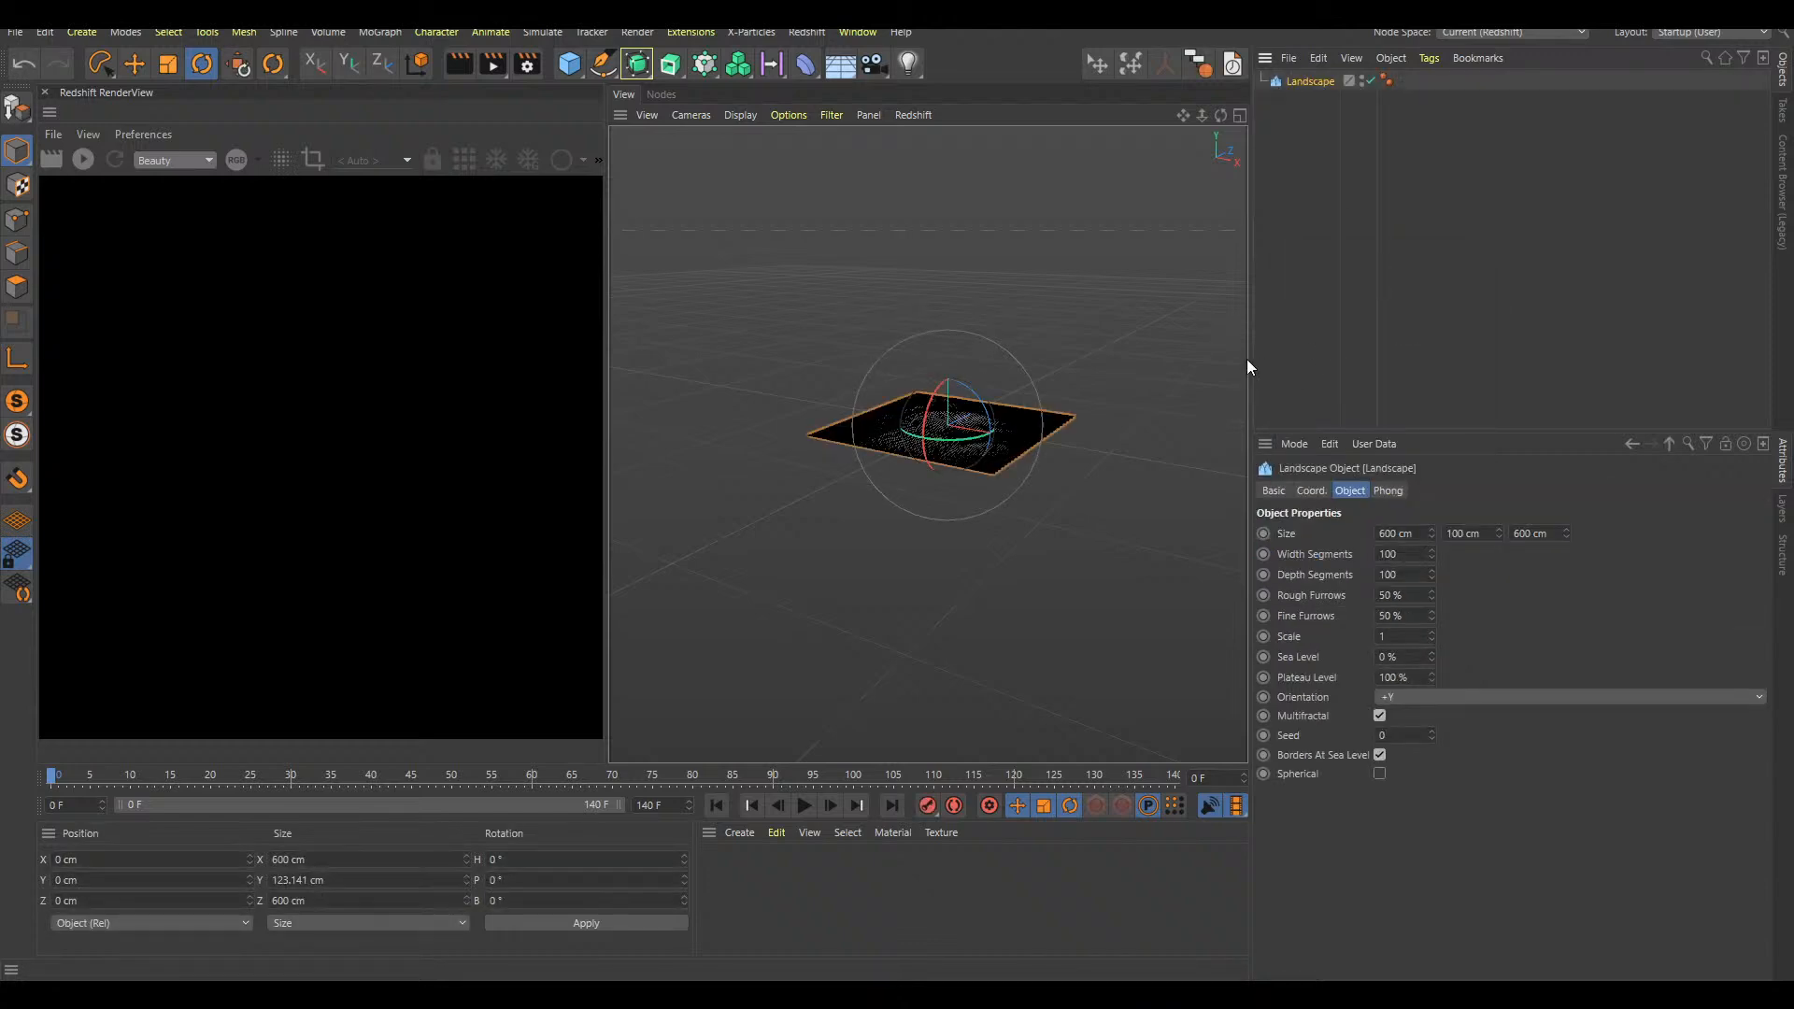
left_click(1344, 161)
scroll(1061, 413, "up", 5)
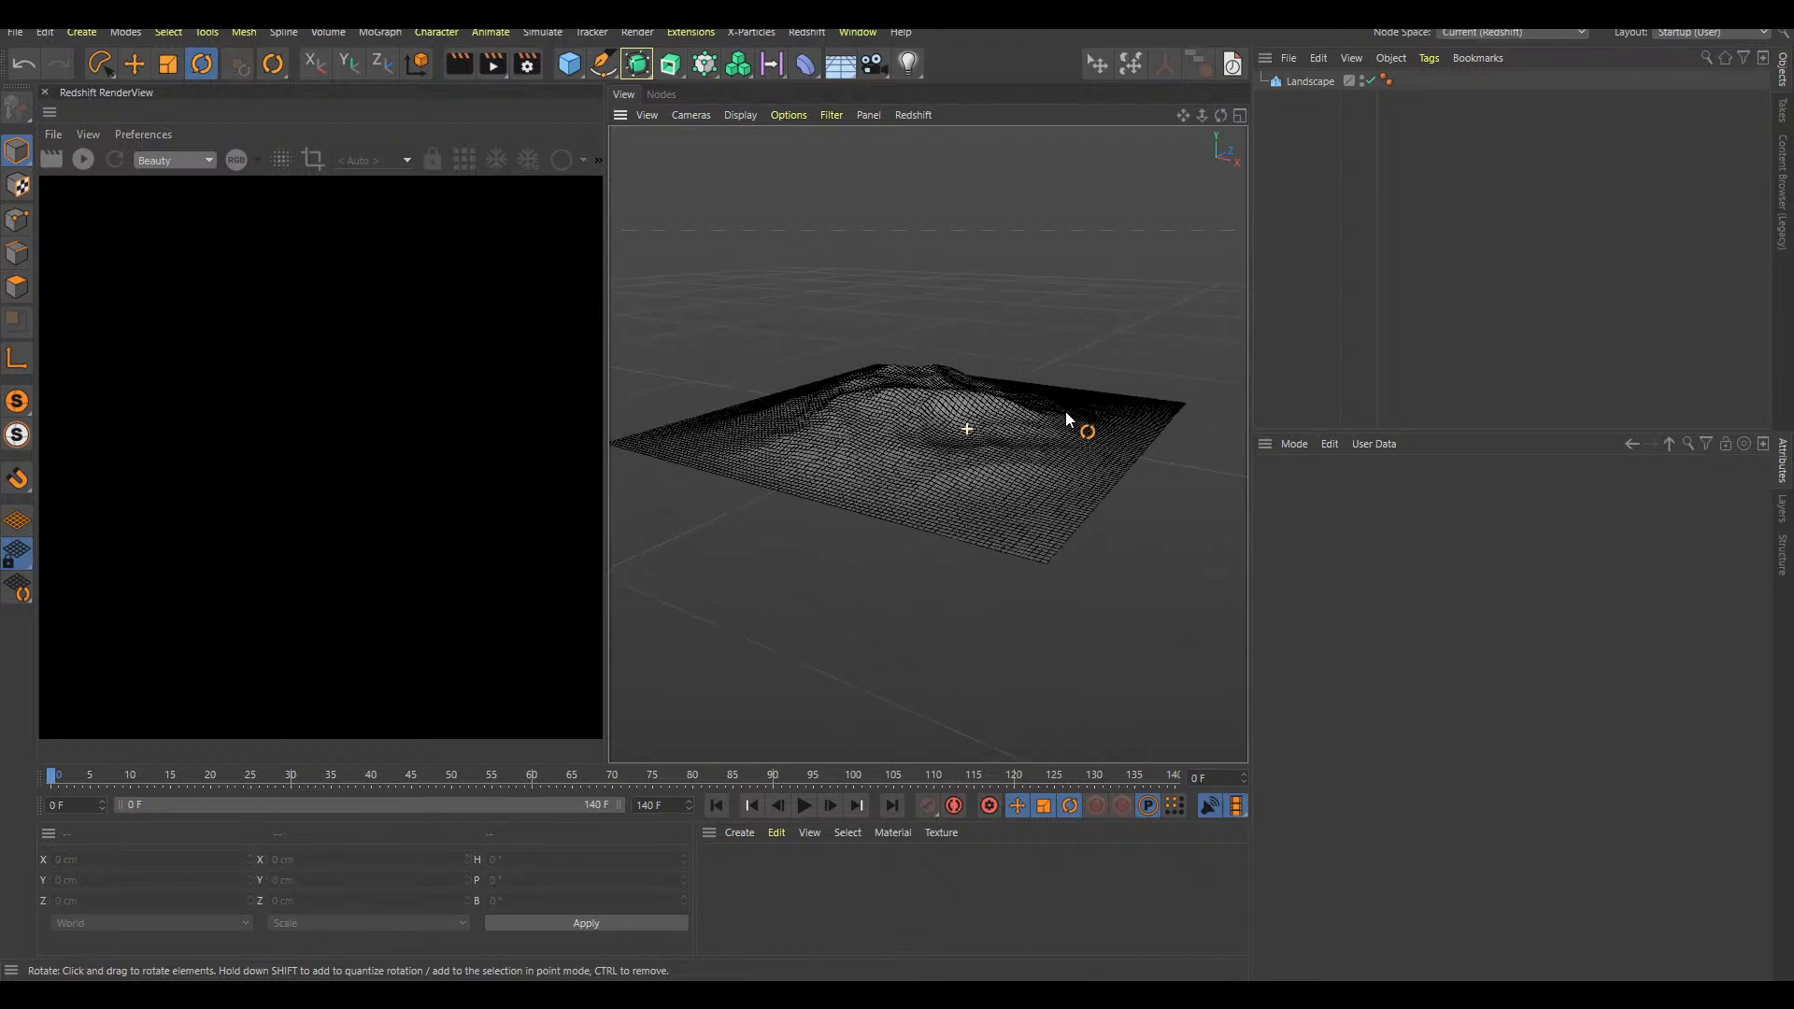
scroll(1028, 444, "up", 4)
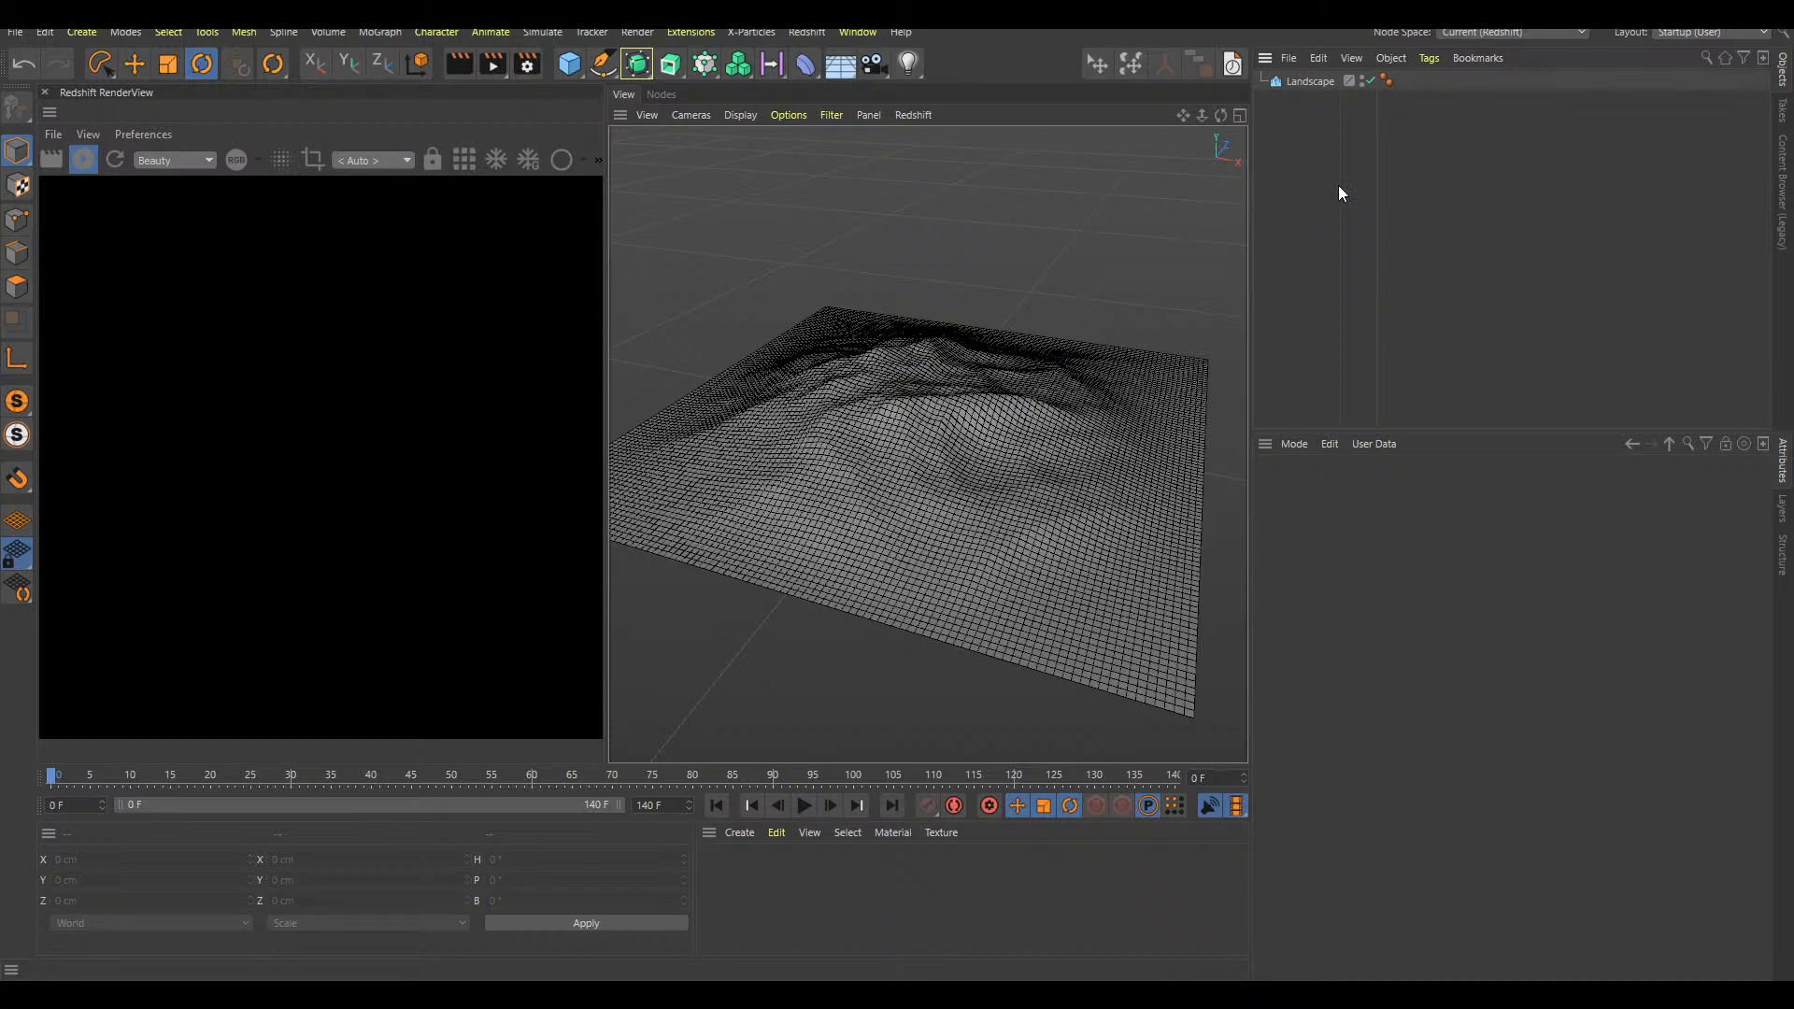
scroll(979, 429, "down", 2)
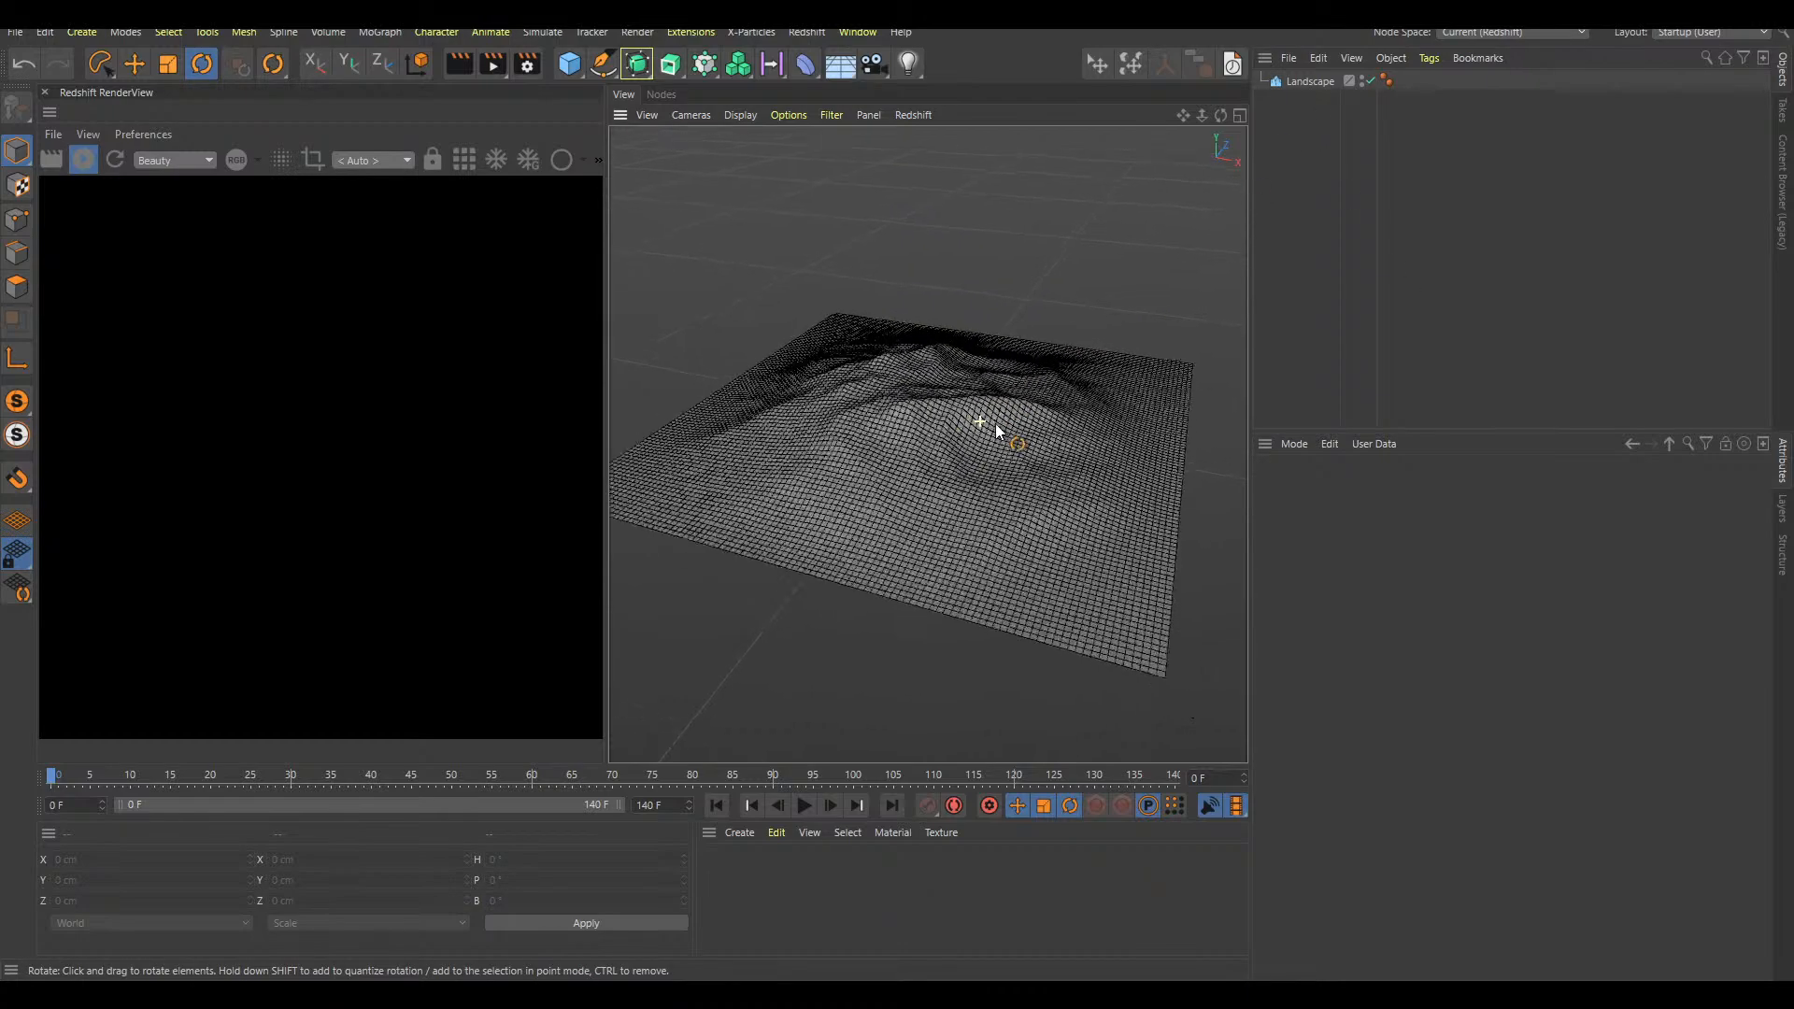
scroll(1001, 401, "up", 4)
scroll(1001, 430, "down", 1)
scroll(1001, 429, "down", 1)
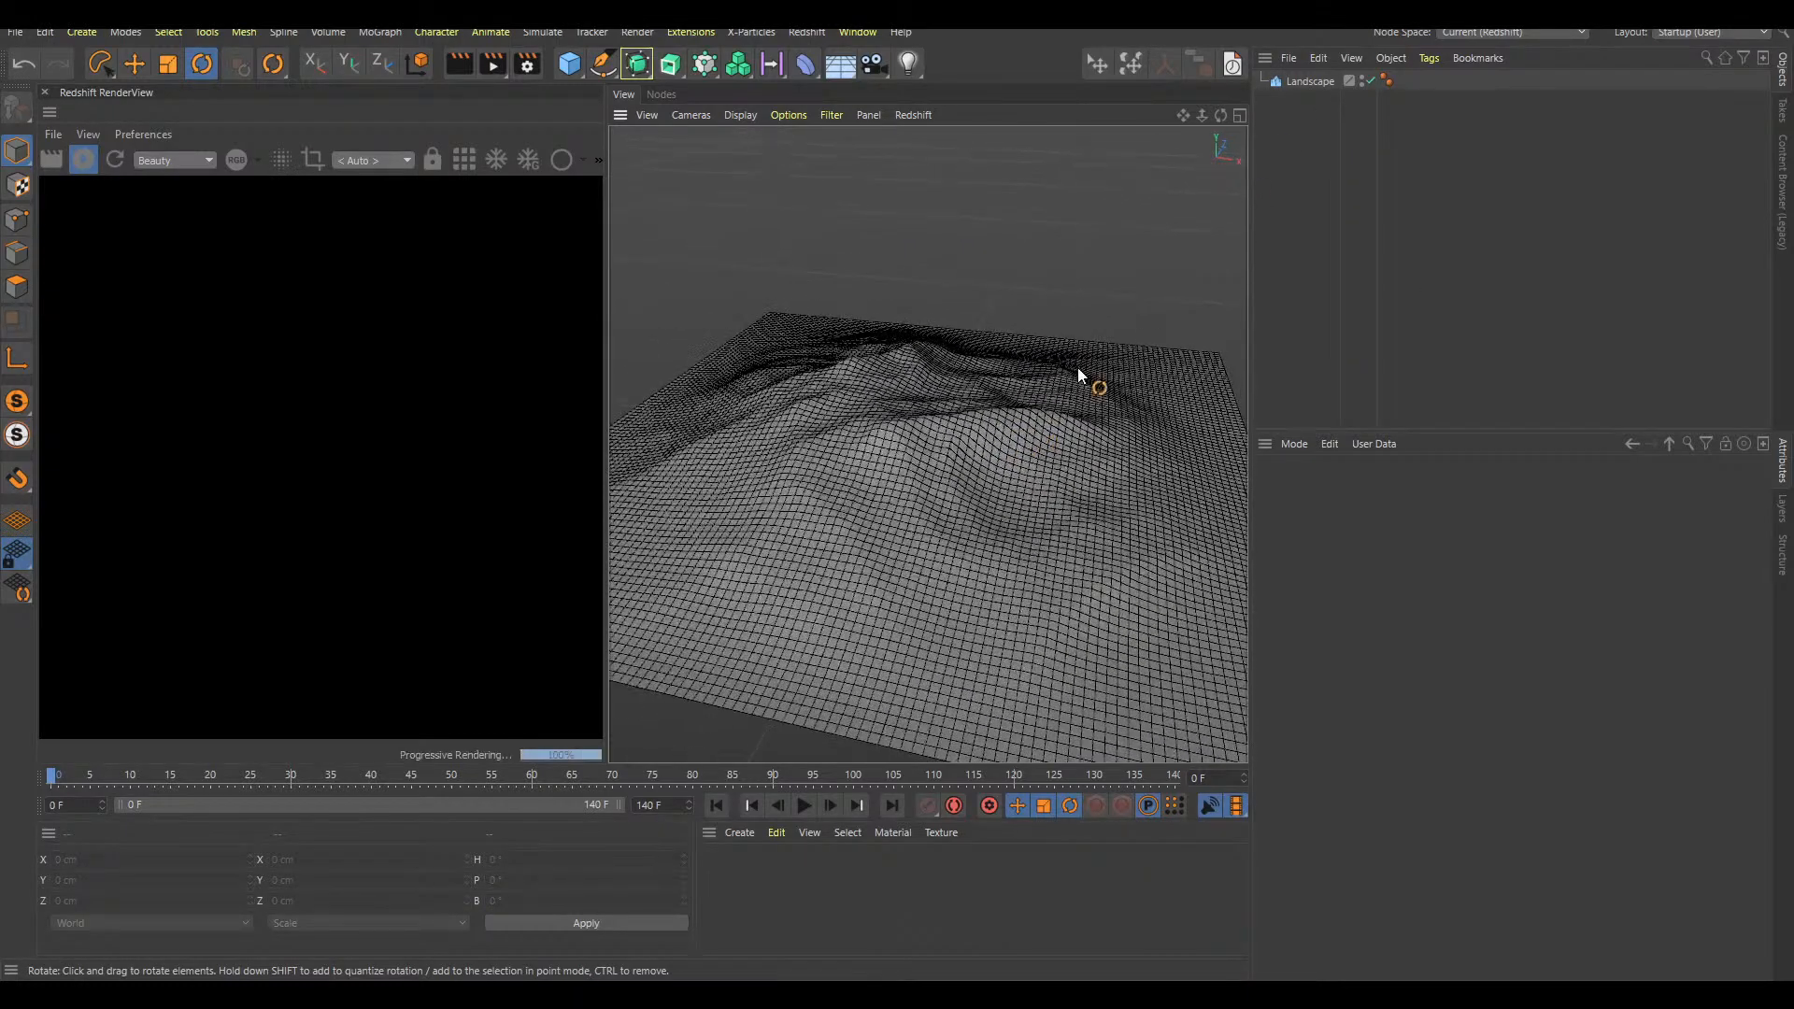
Toggle the landscape's Borders At Sea Level option off and back on to compare the terrain shapes
left_click(1310, 81)
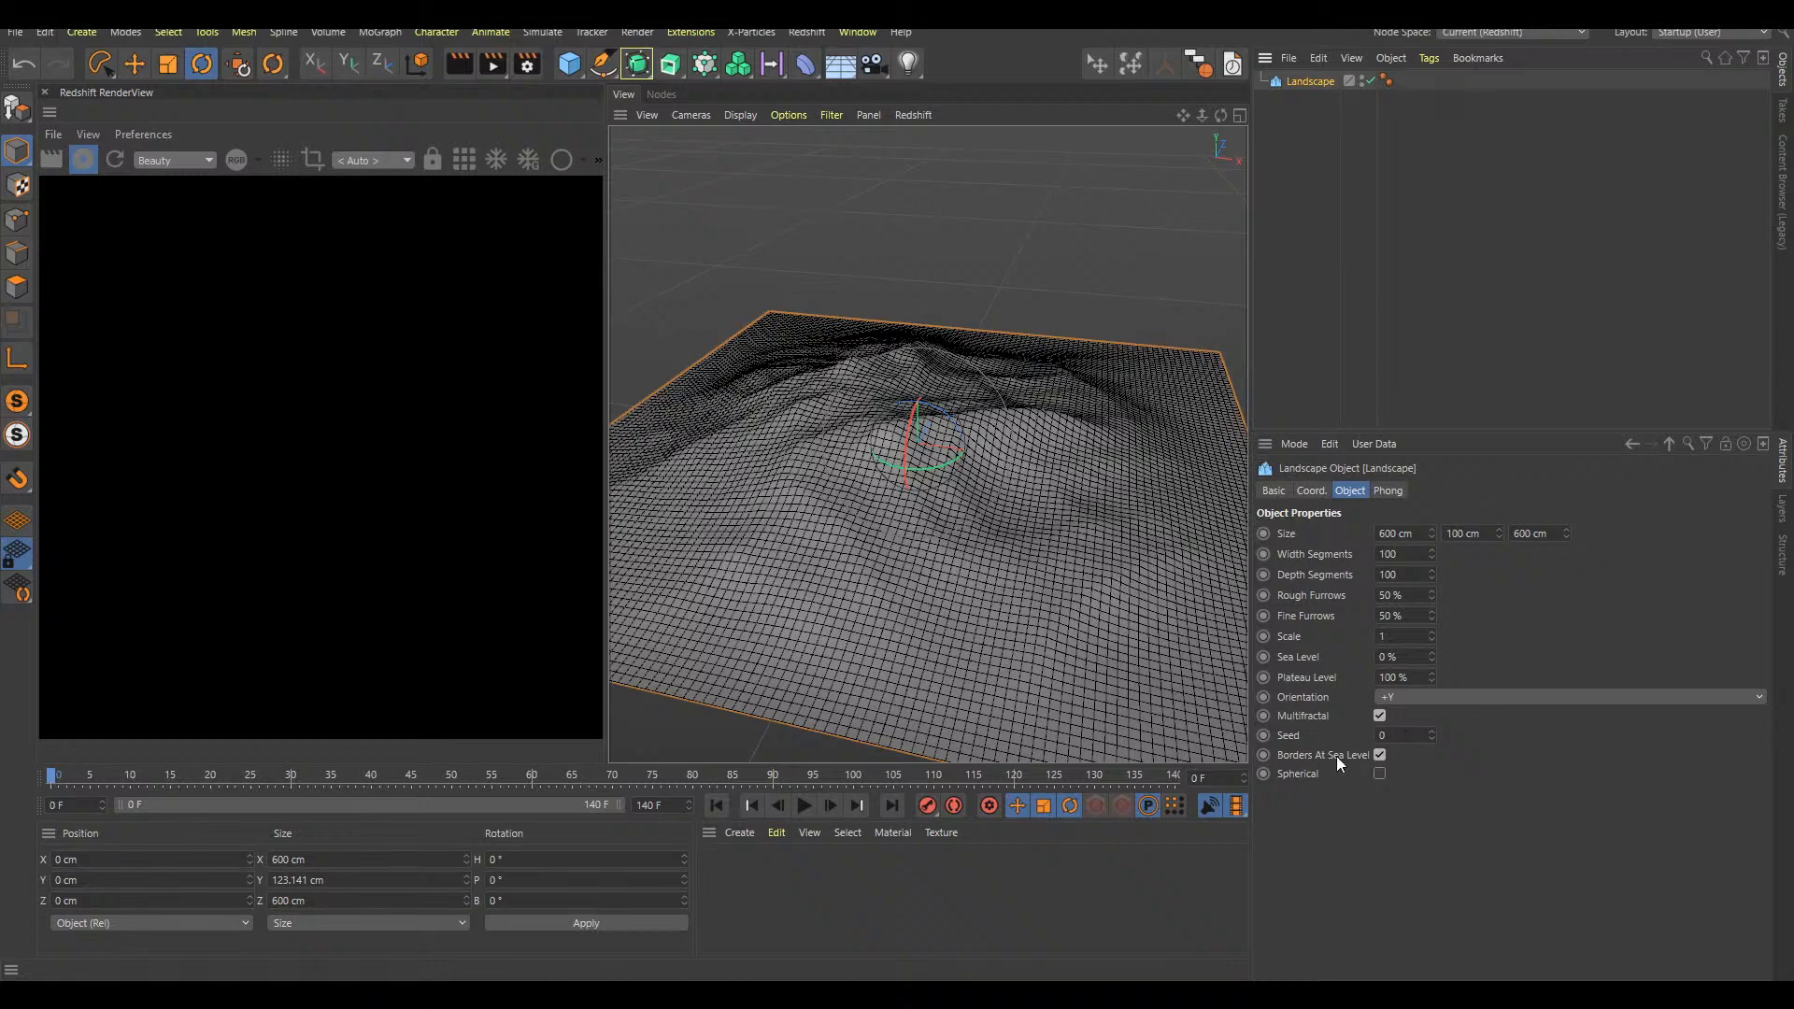
left_click(1379, 755)
left_click(1382, 757)
left_click(1379, 755)
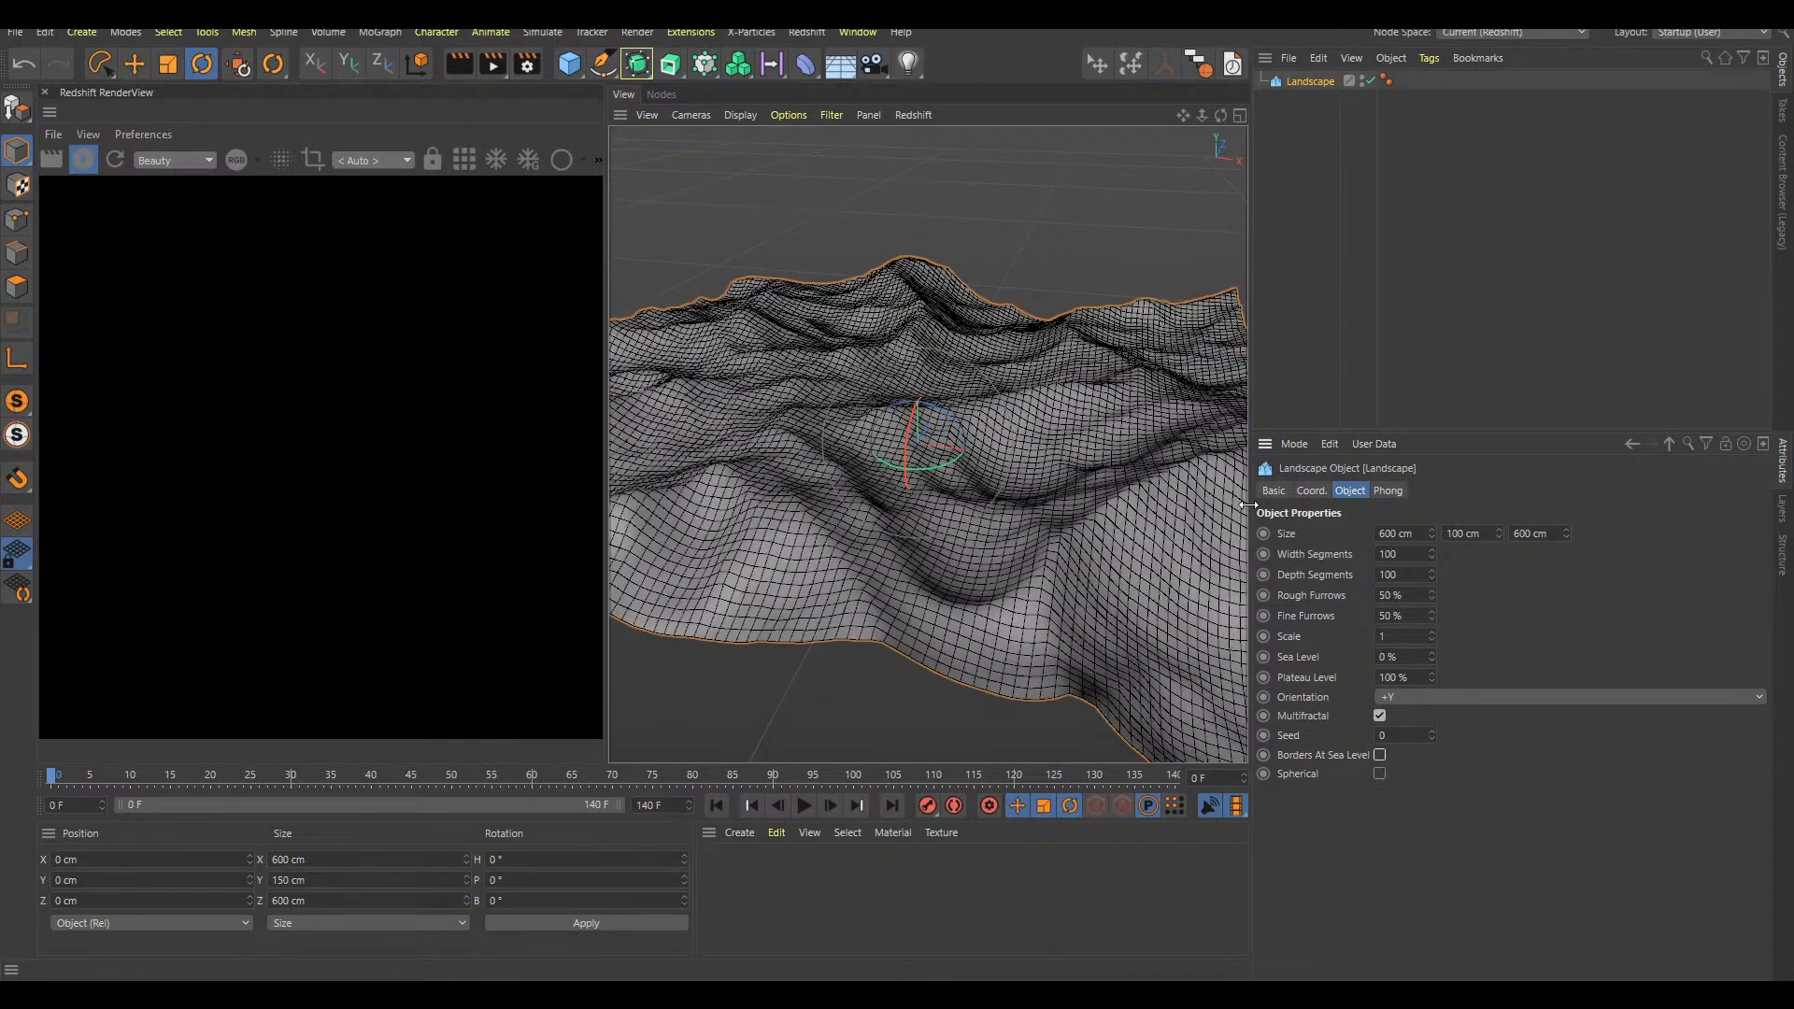
scroll(1129, 468, "down", 4)
left_click_drag(1130, 468, 1048, 452, "alt")
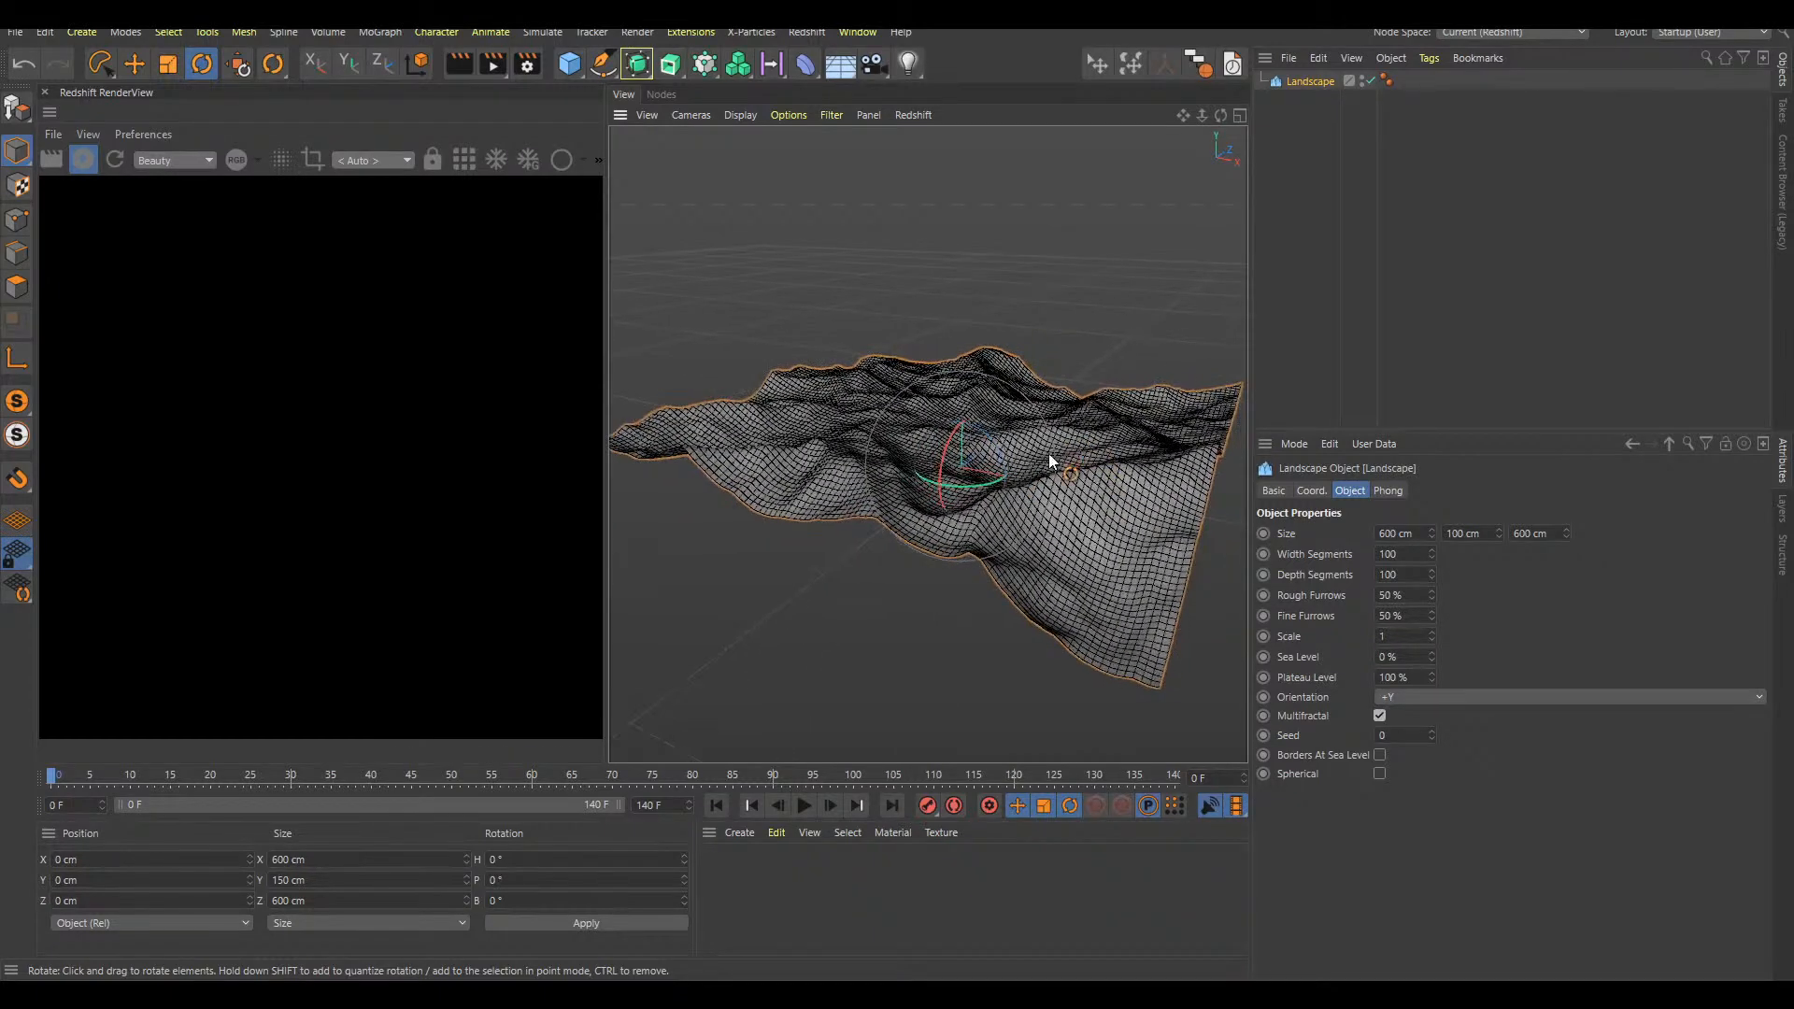
left_click(1380, 755)
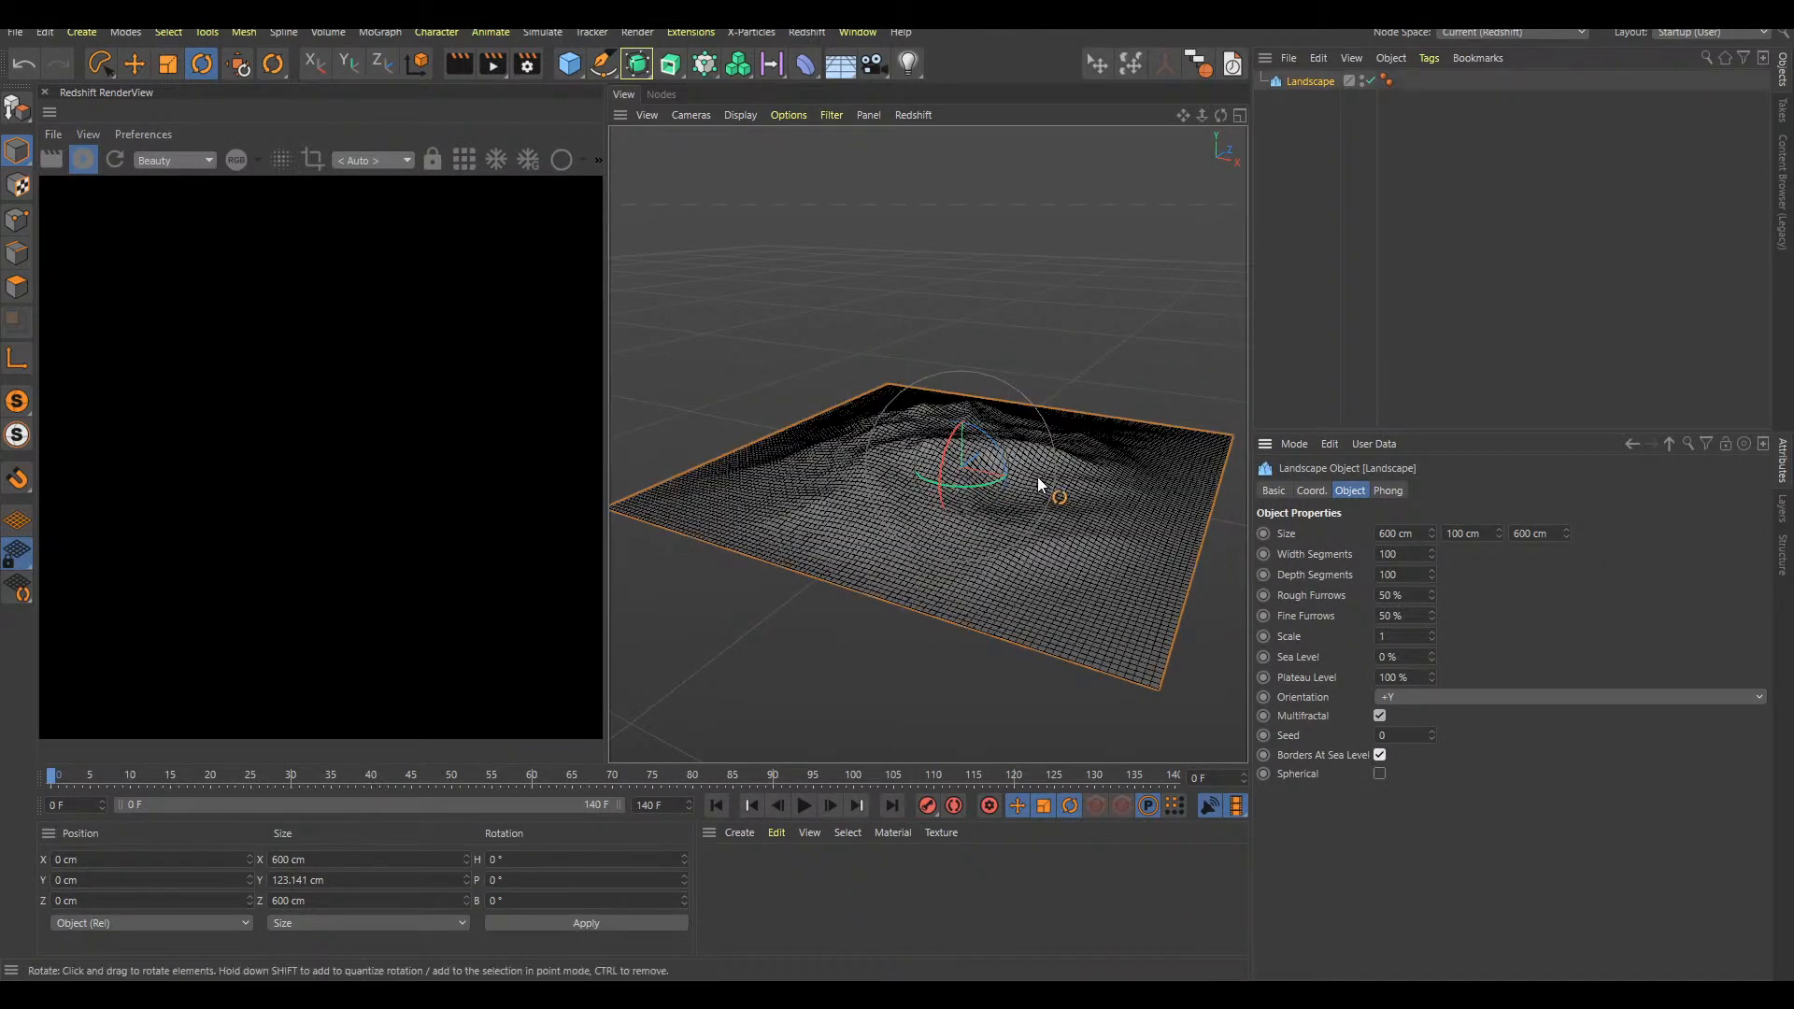
Try the landscape with its orientation set to -Y
scroll(1037, 476, "up", 2)
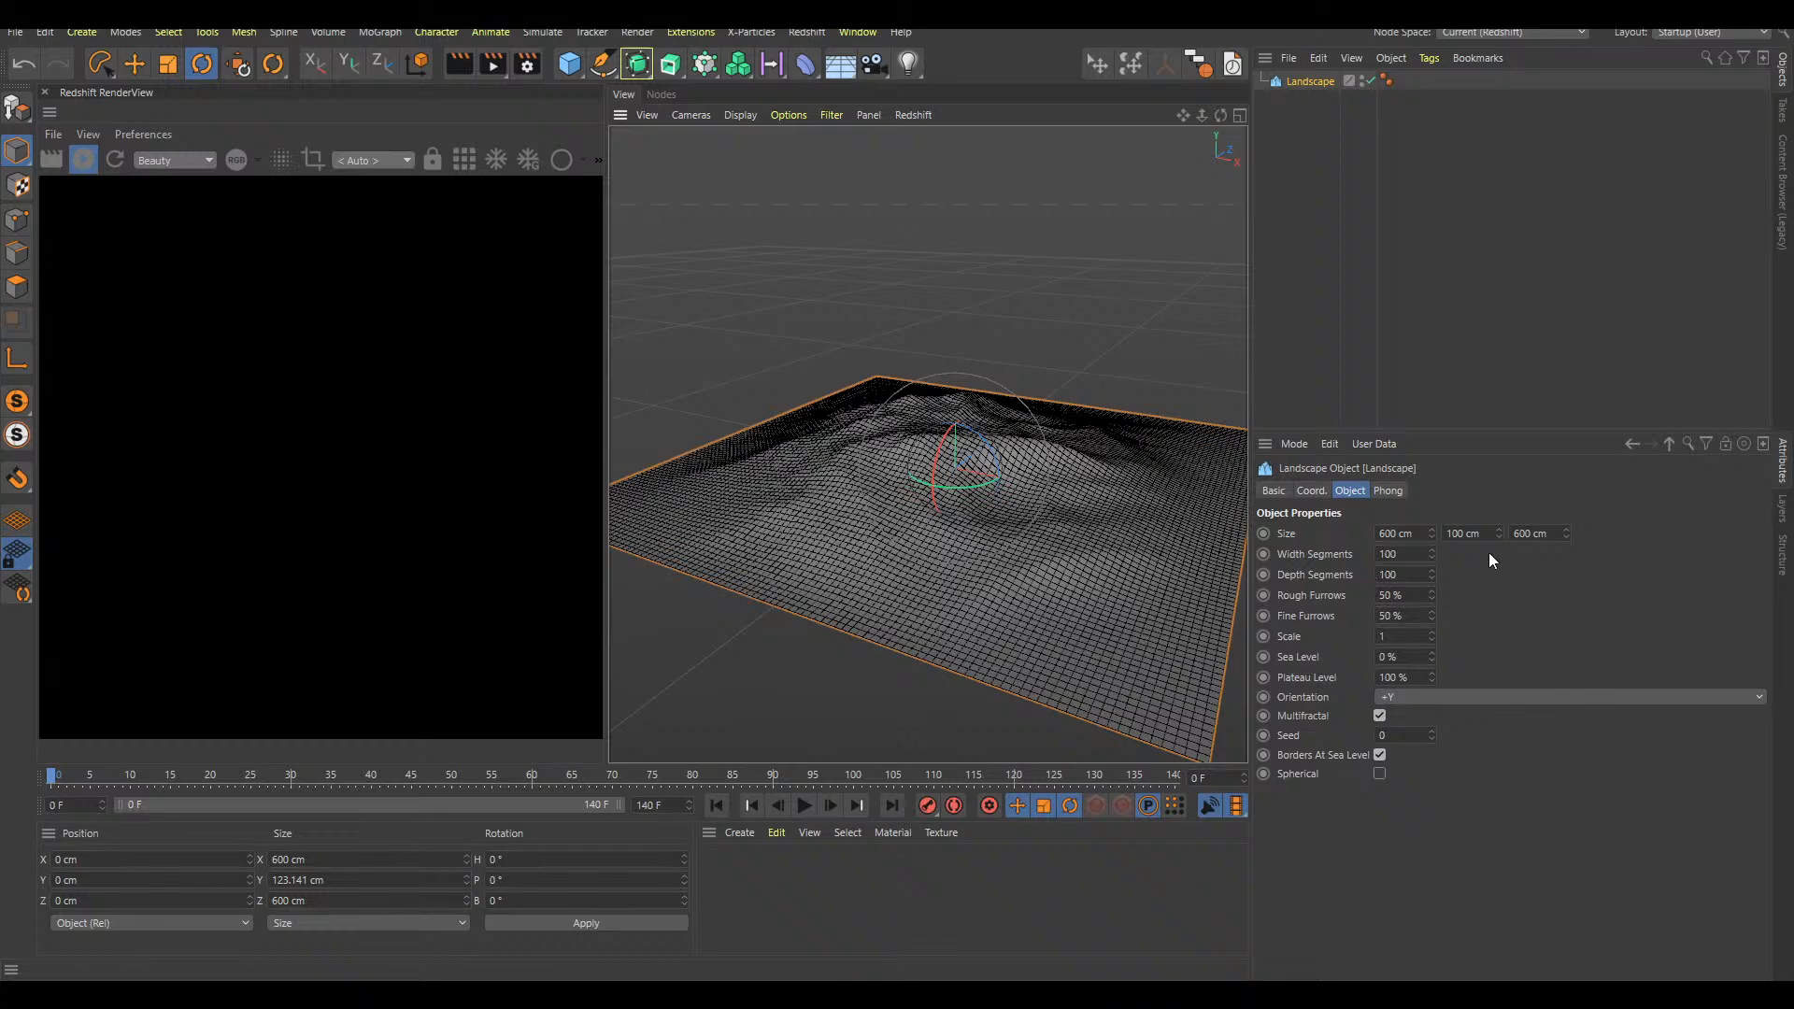
left_click_drag(1499, 535, 1497, 571)
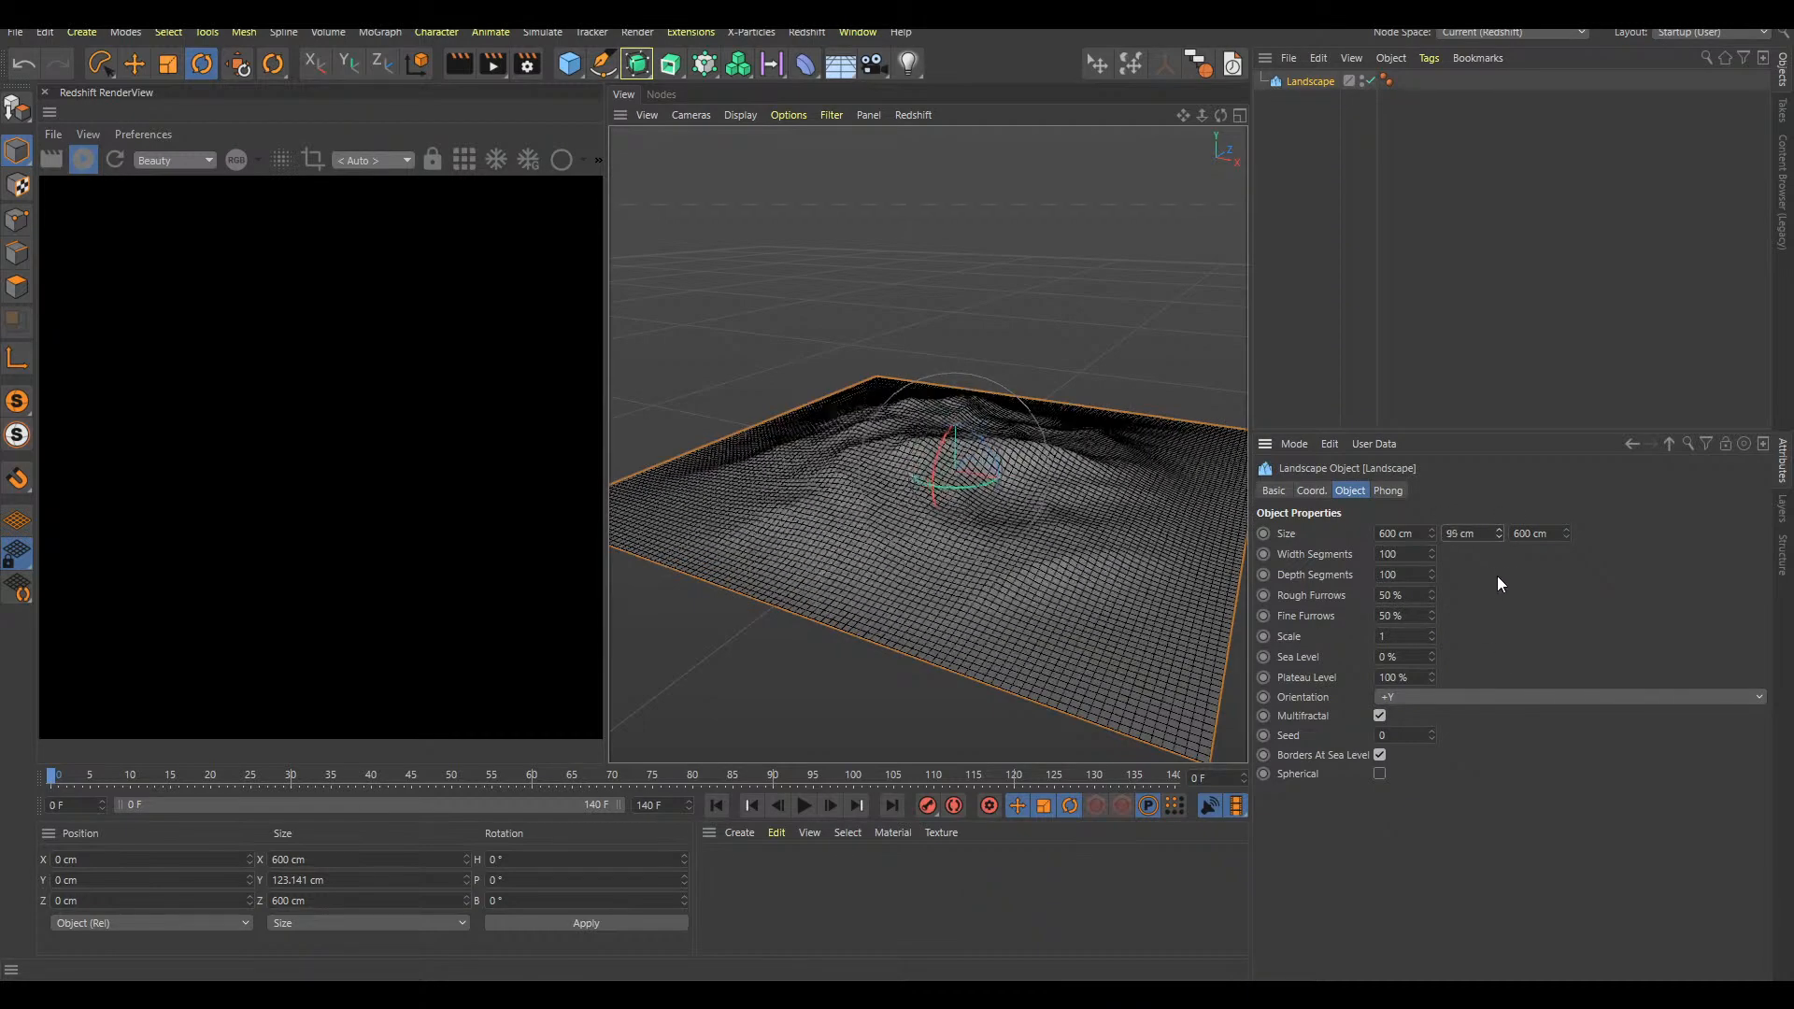
left_click(1407, 697)
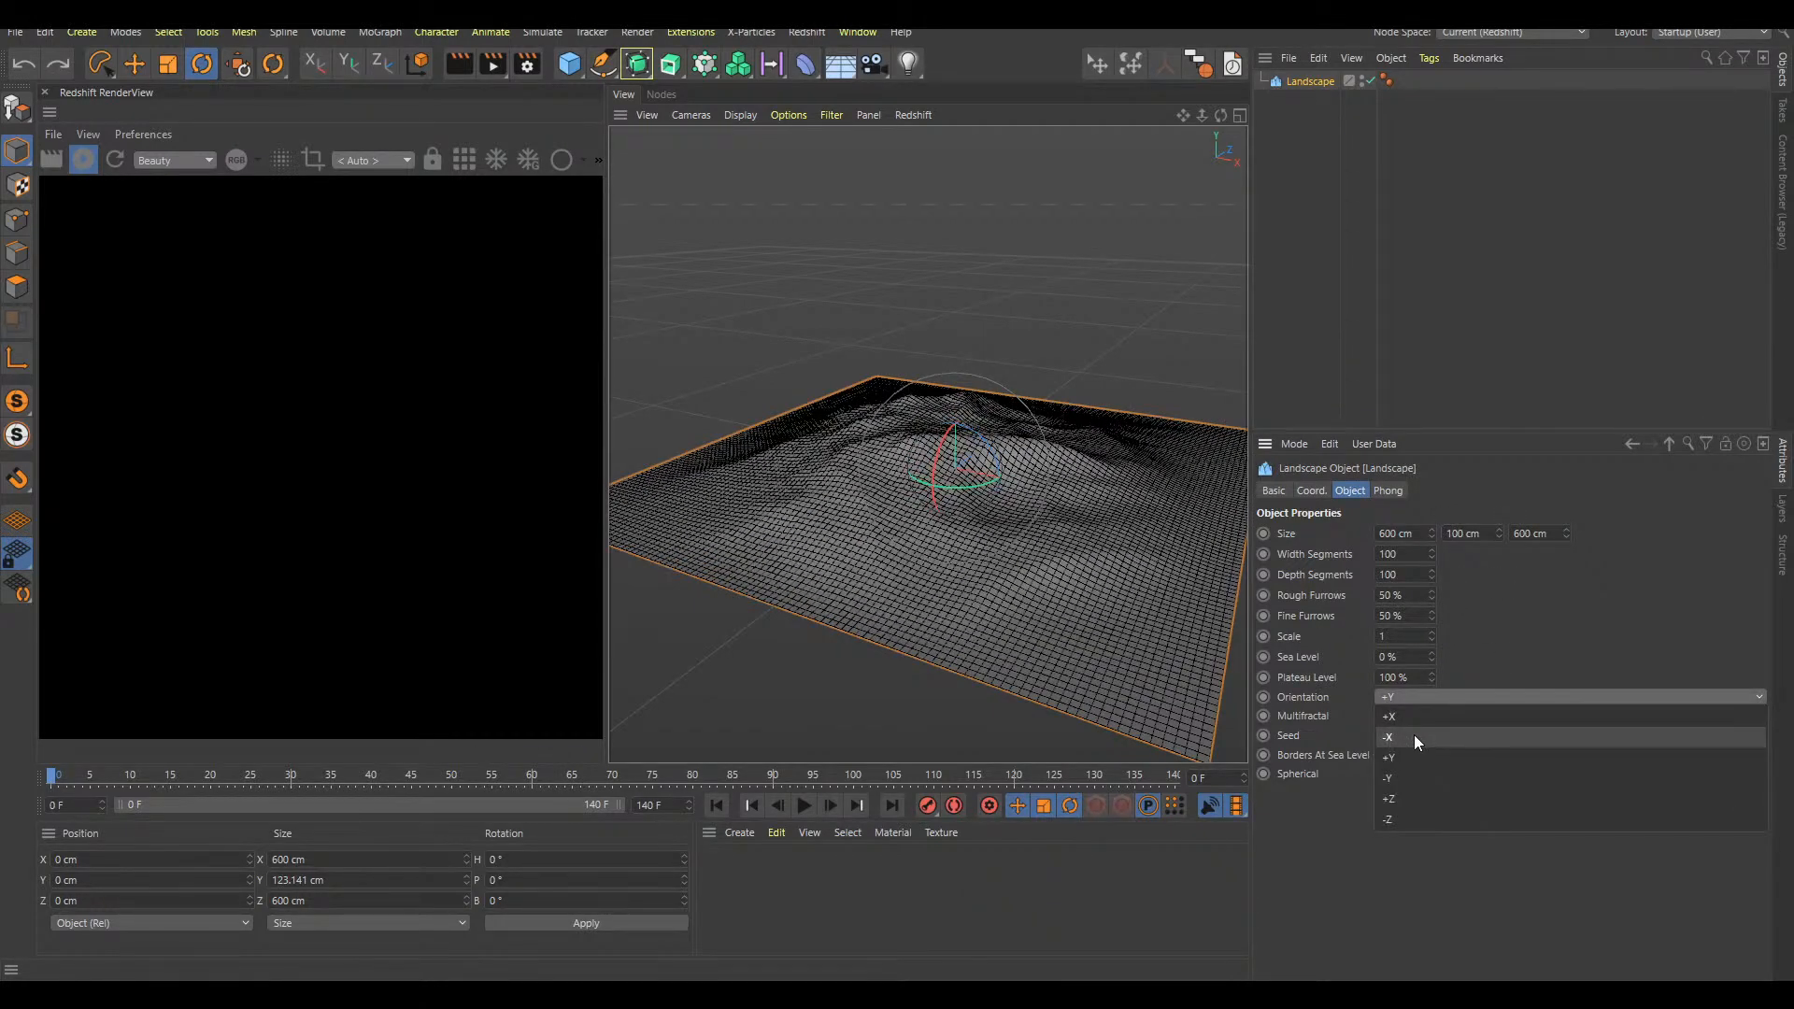
left_click(1414, 778)
scroll(1056, 495, "up", 3)
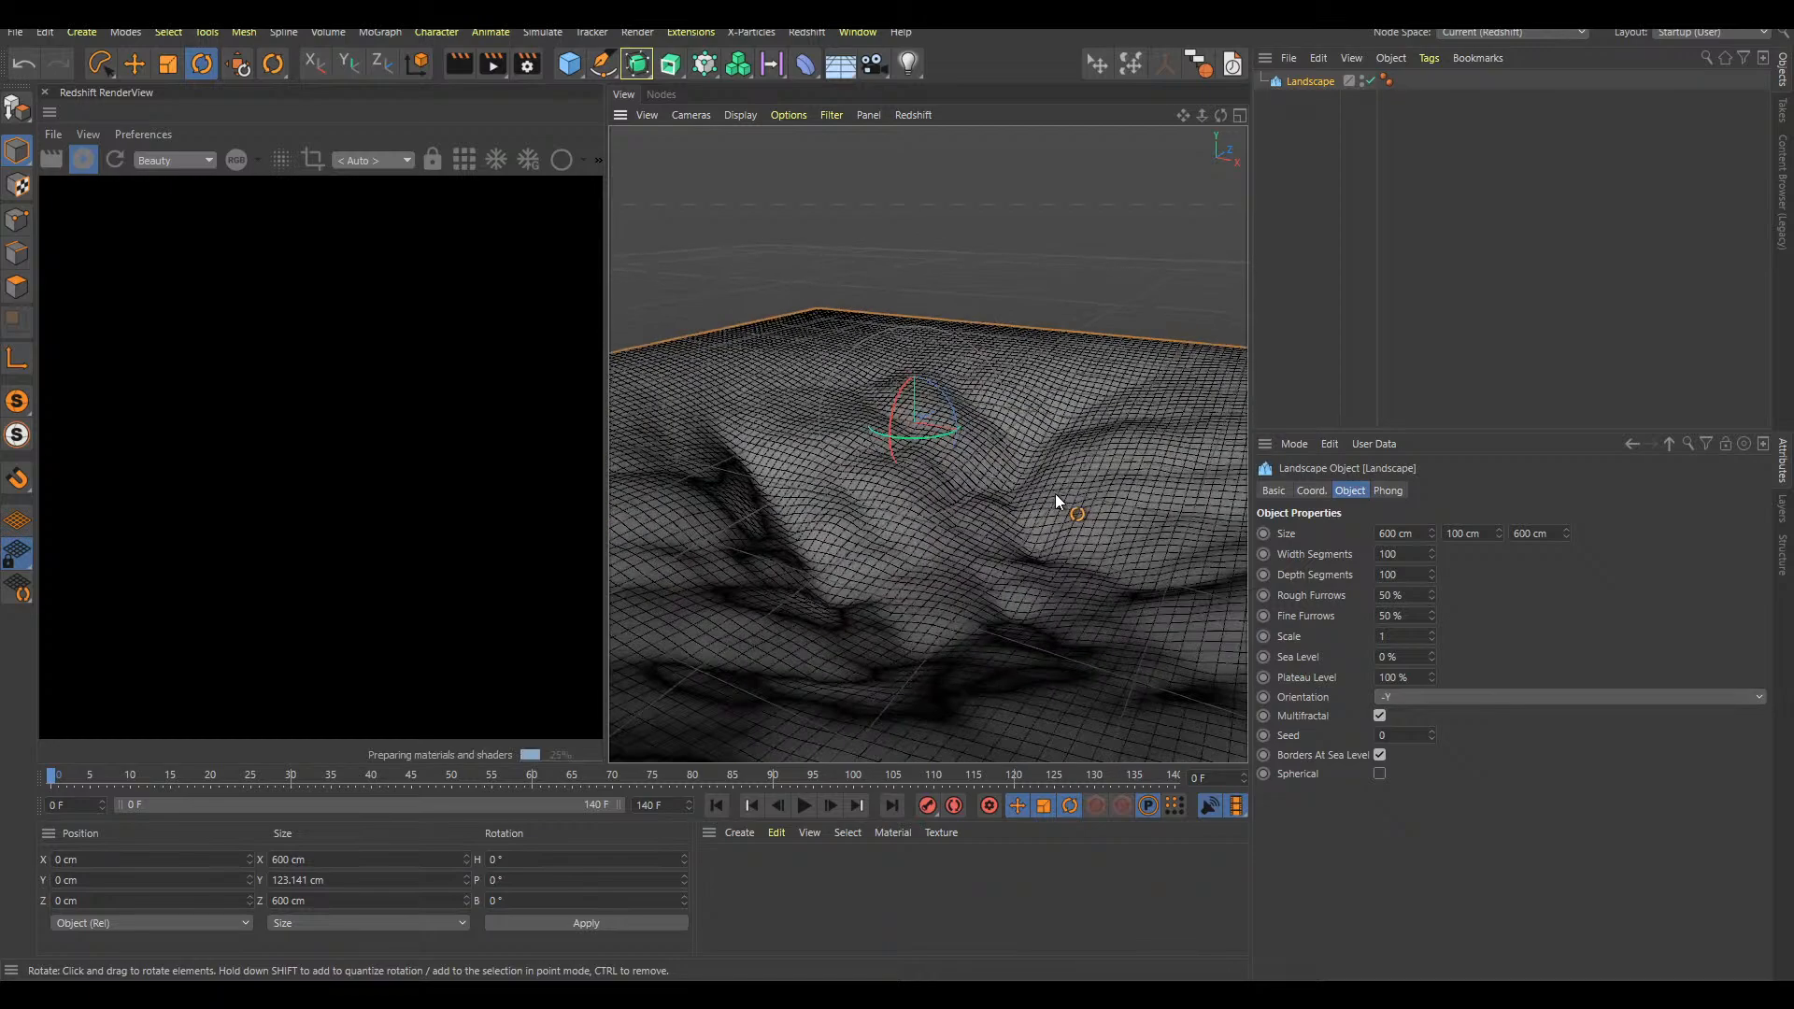
scroll(1065, 467, "down", 5)
Reduce the landscape's height to 56 cm and return its orientation to +Y
left_click_drag(1499, 534, 1504, 578)
left_click_drag(1089, 478, 1020, 503, "alt")
scroll(1052, 495, "up", 3)
scroll(1050, 497, "down", 5)
middle_click_drag(1013, 535, 973, 572, "alt")
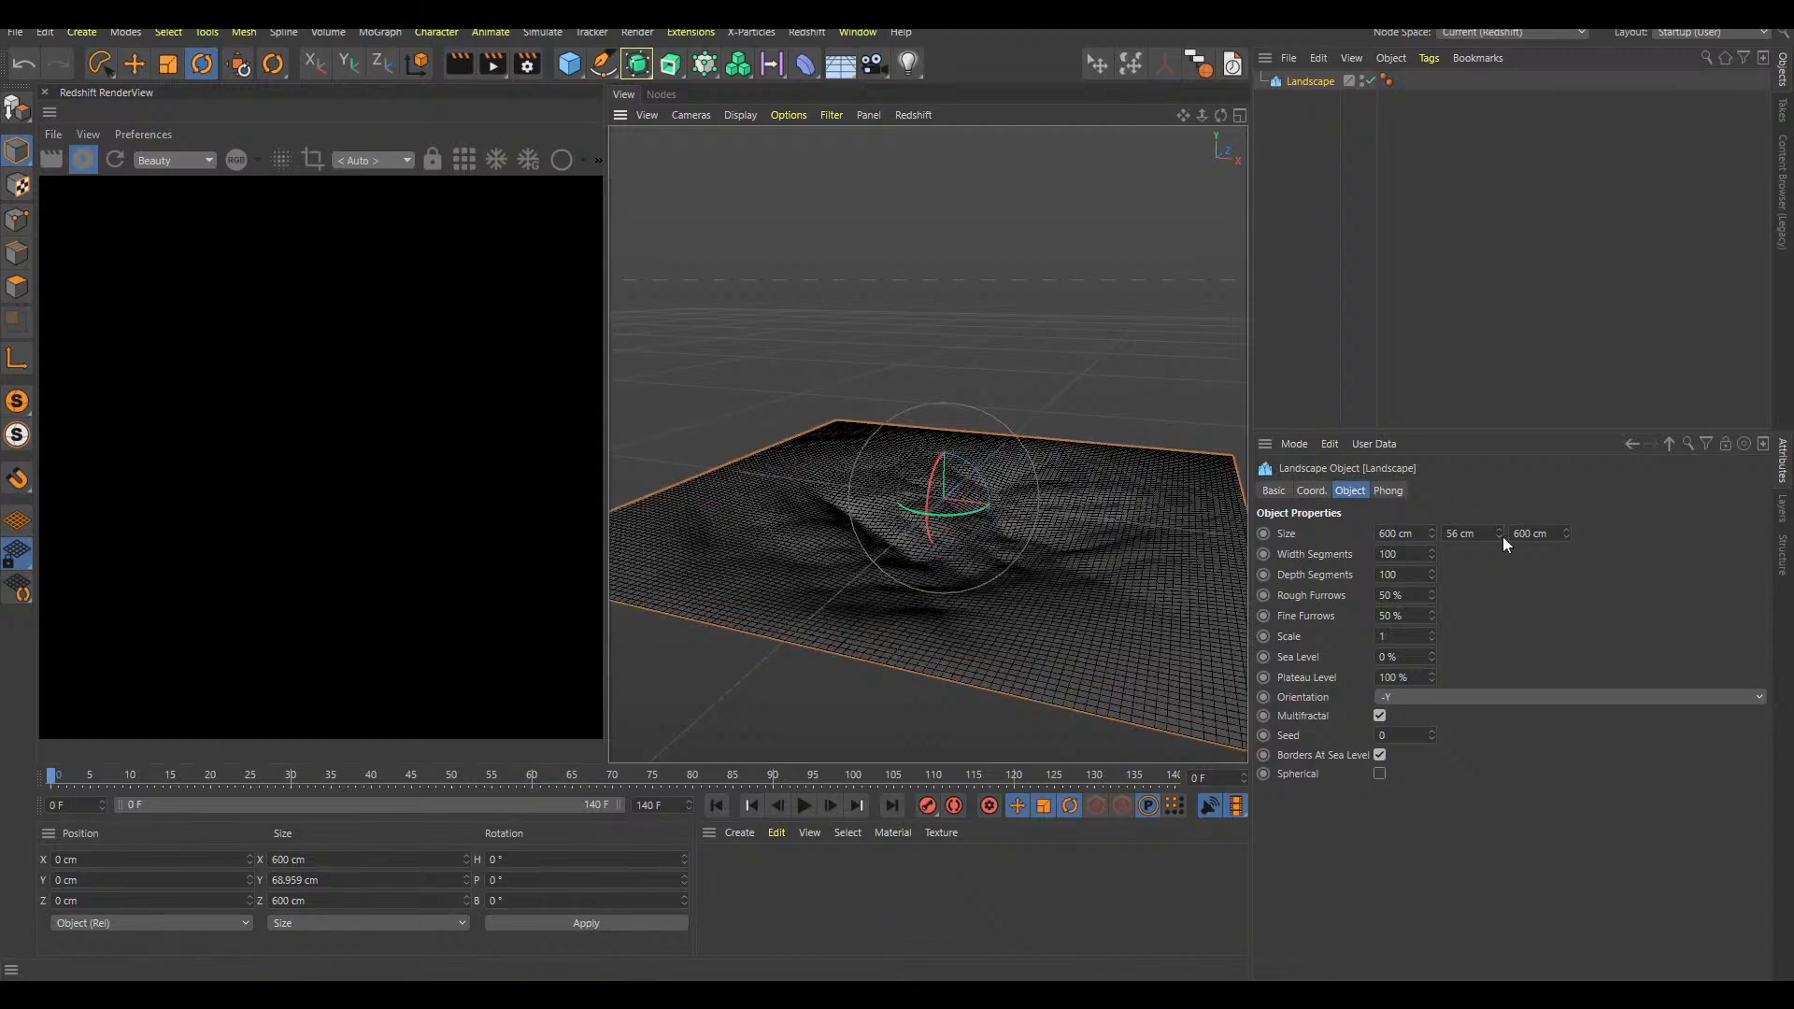
left_click(1413, 697)
left_click(1429, 754)
mouse_move(1058, 465)
left_mouse_down("alt")
mouse_move(1073, 476)
mouse_move(981, 547)
mouse_move(1022, 547)
mouse_move(1051, 468)
mouse_move(1022, 441)
mouse_move(1075, 446)
left_mouse_up("alt")
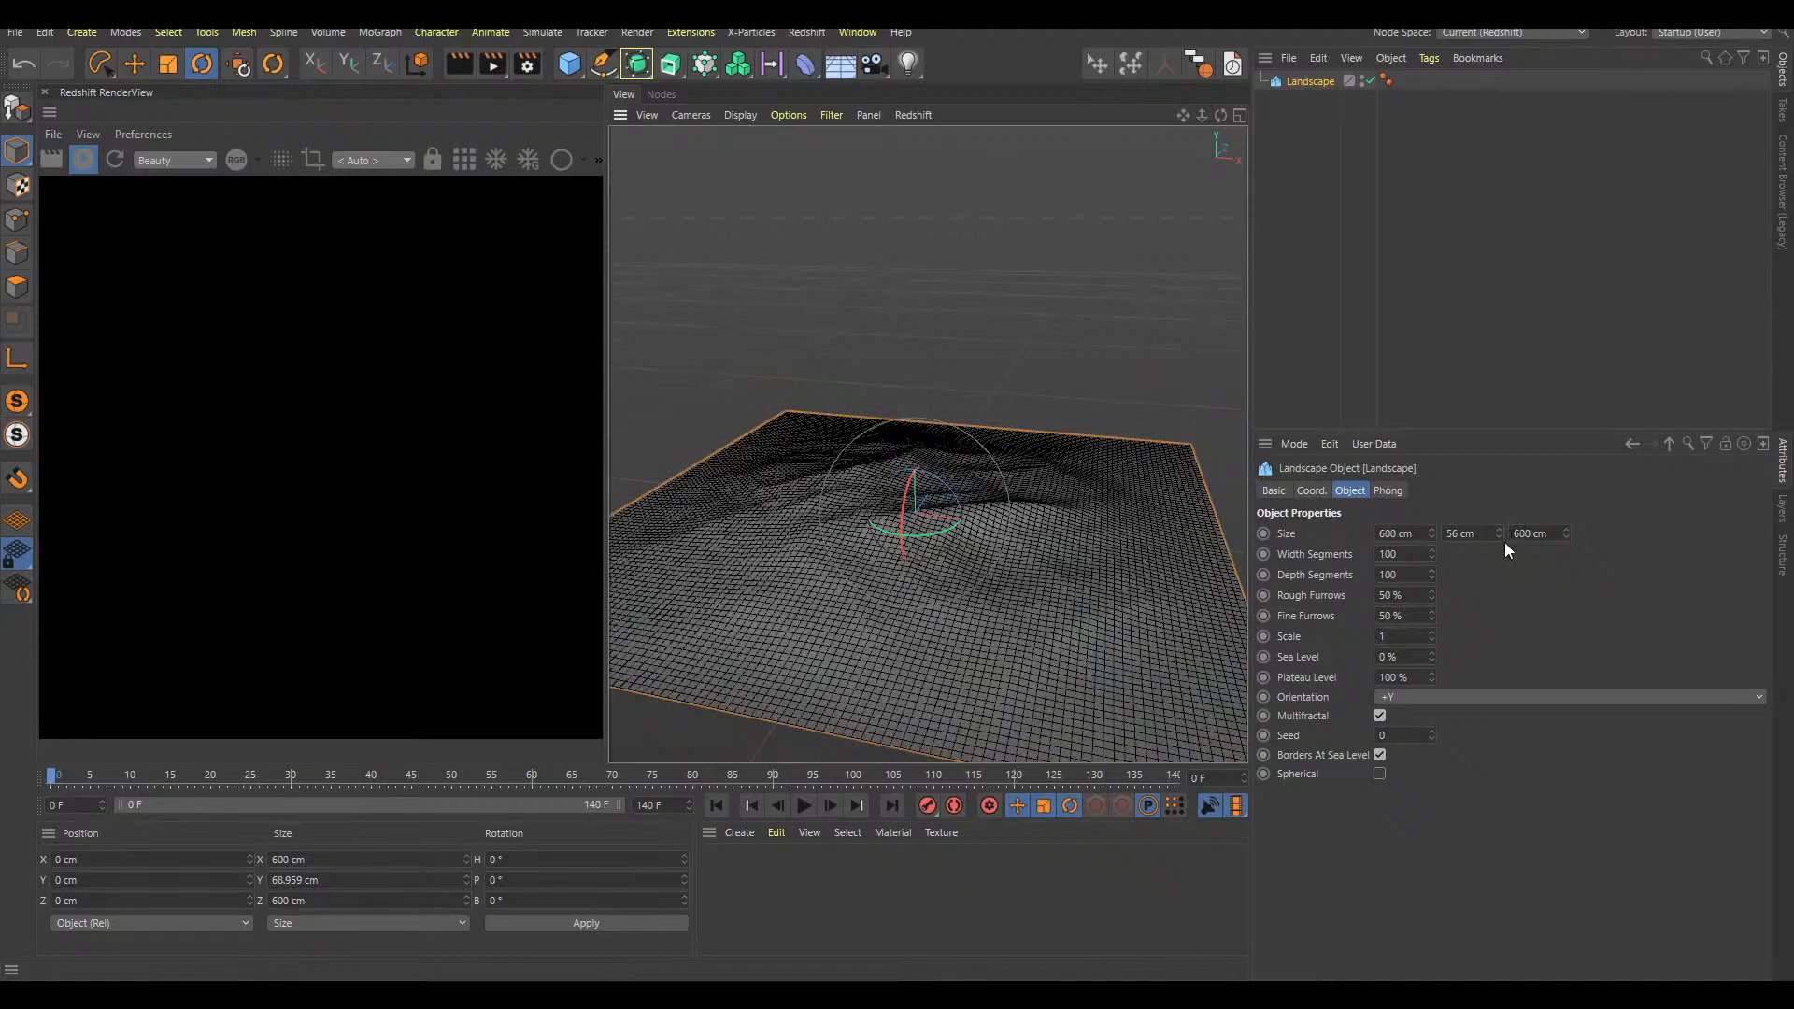
Turn off Borders At Sea Level for the landscape and reduce its height to 20 cm
left_click(1380, 754)
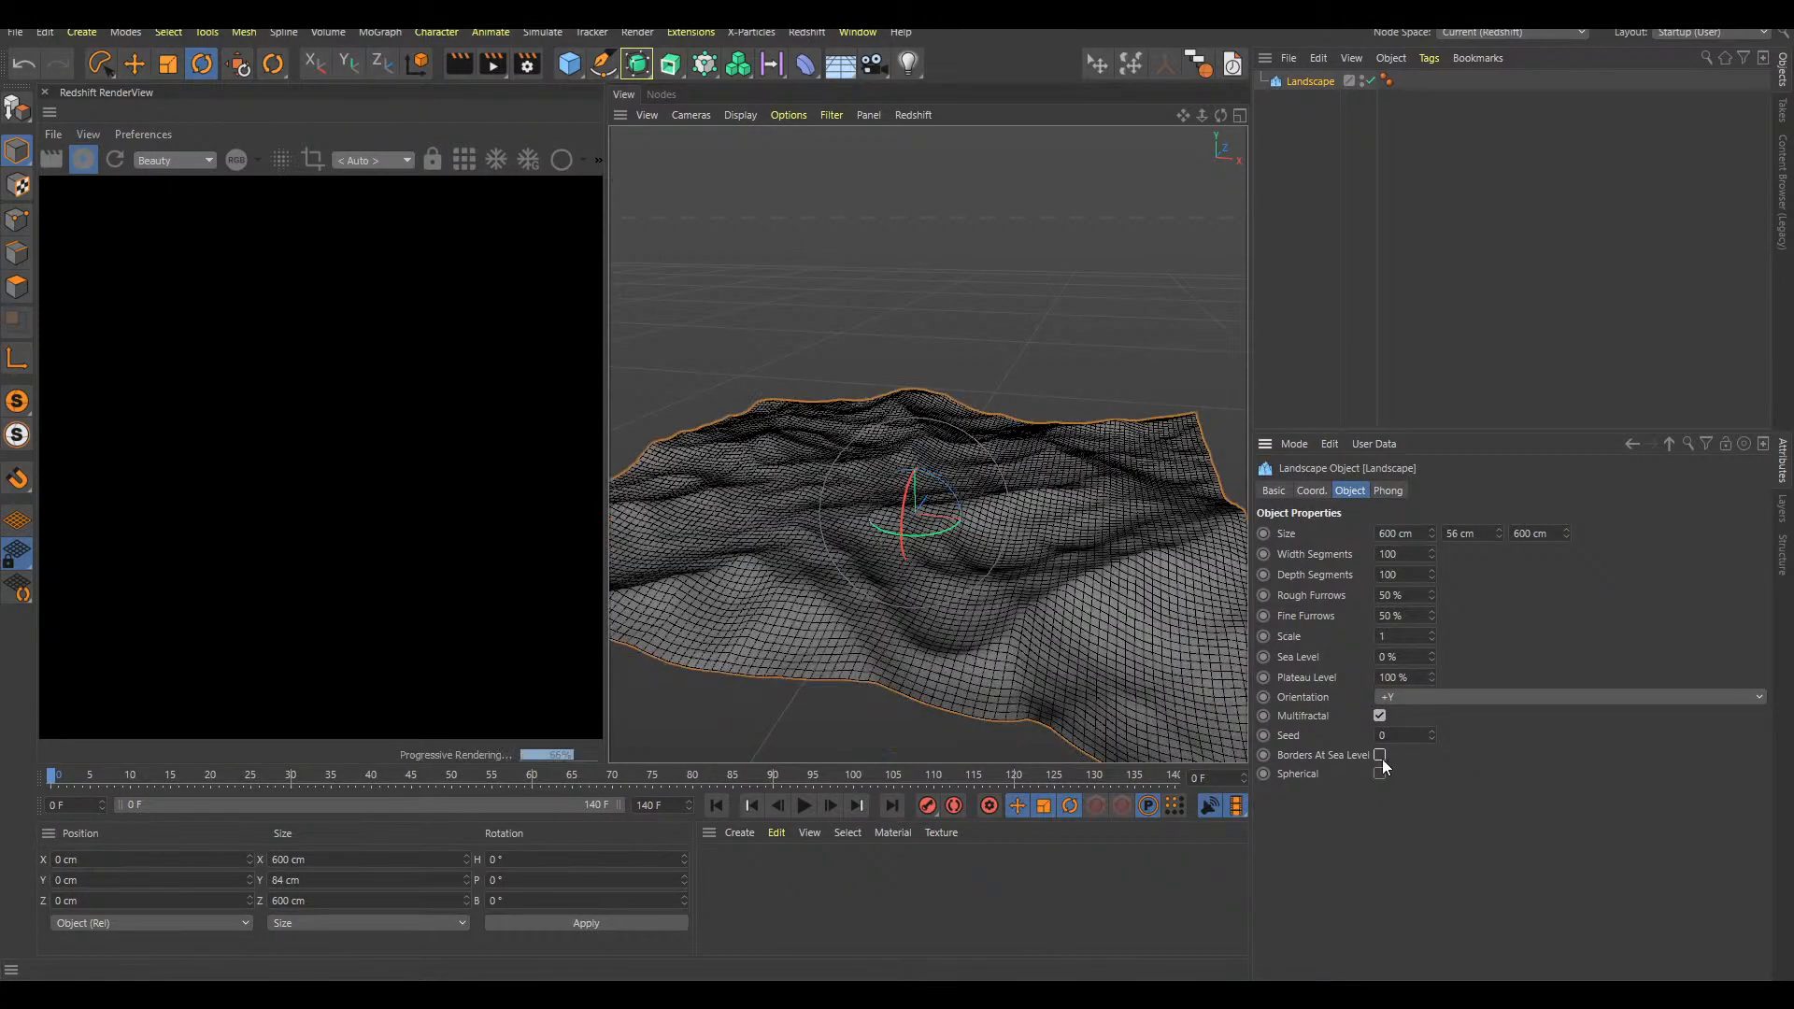
left_click_drag(1499, 532, 1500, 569)
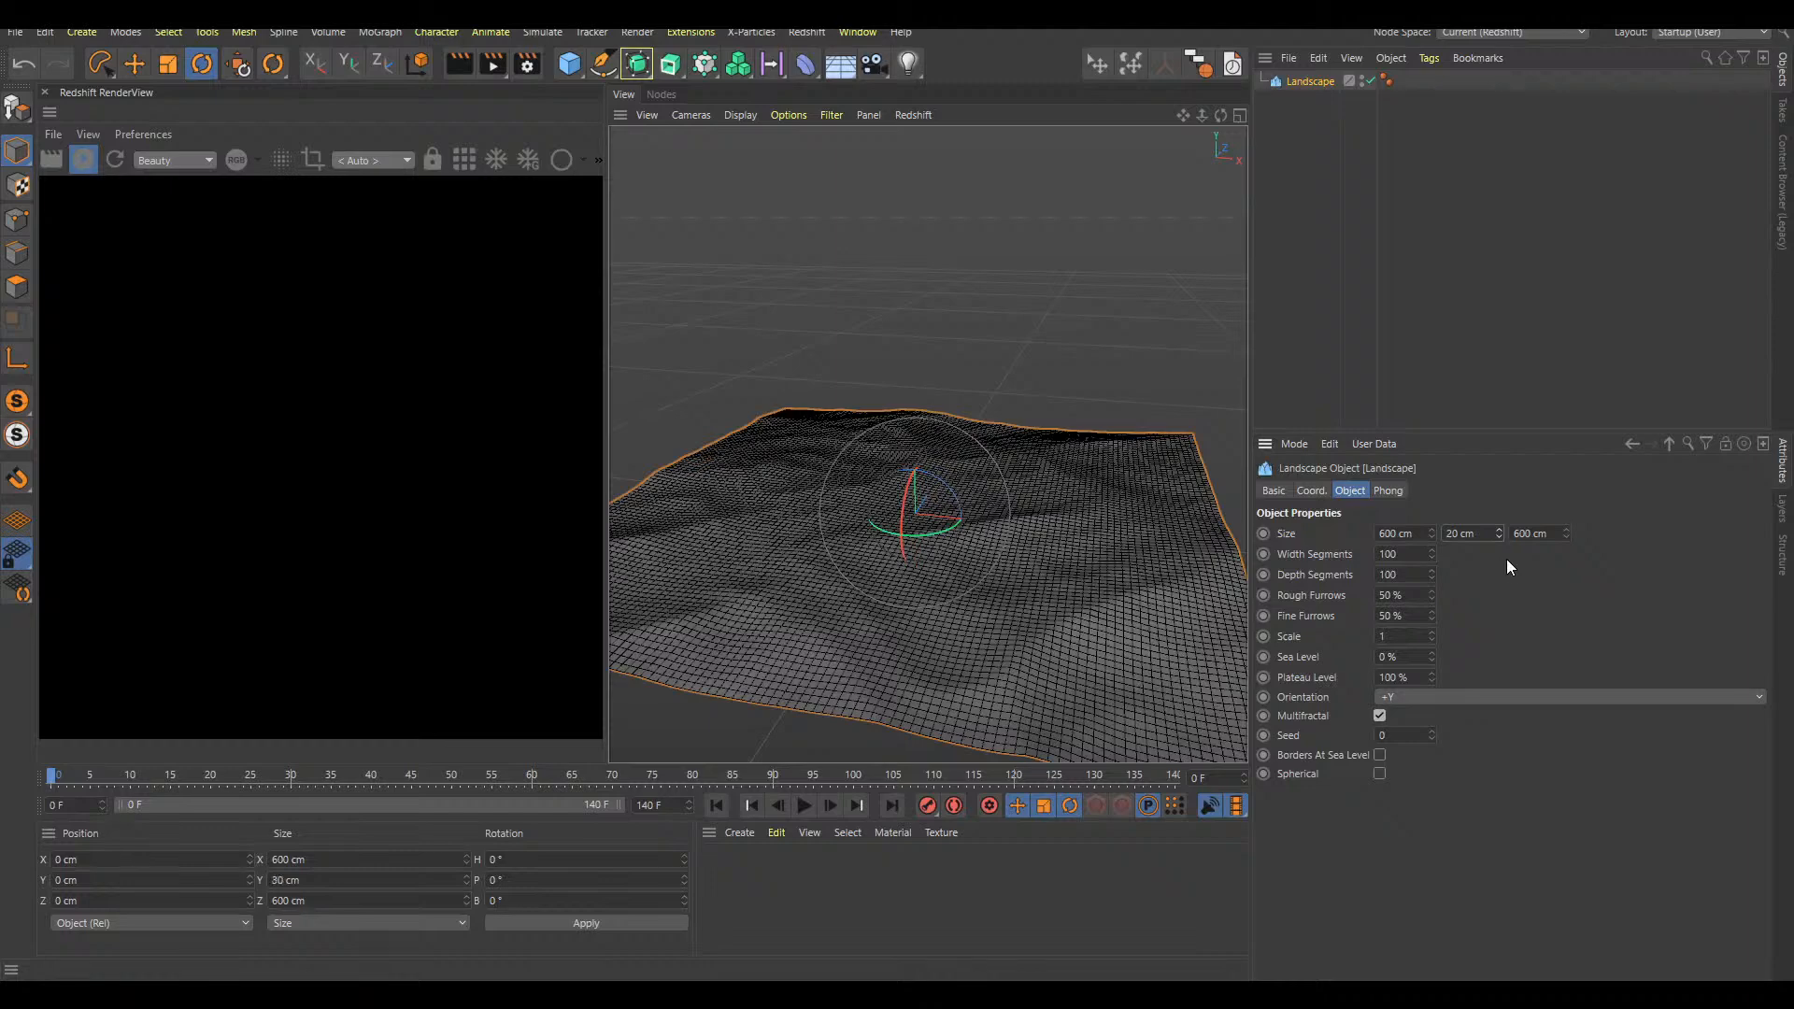
left_click_drag(999, 521, 1055, 416, "alt")
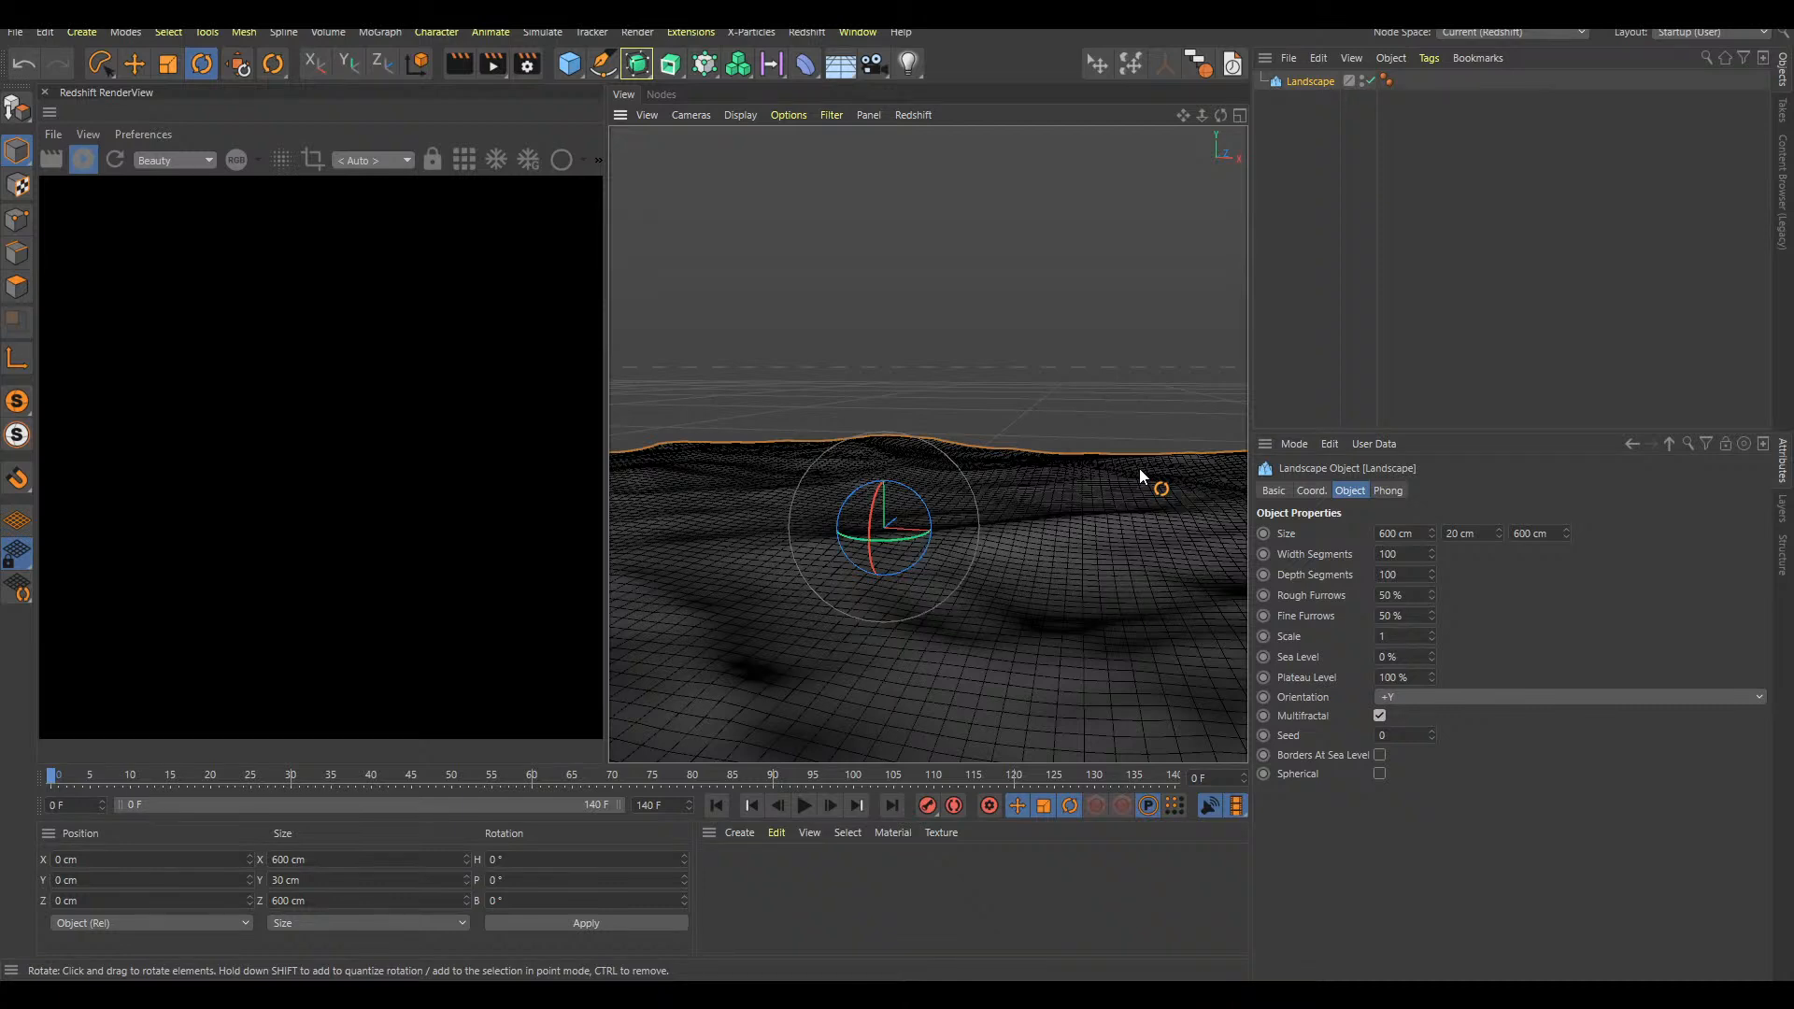
Add a Redshift area light to the scene
key("shift+c")
type("ar")
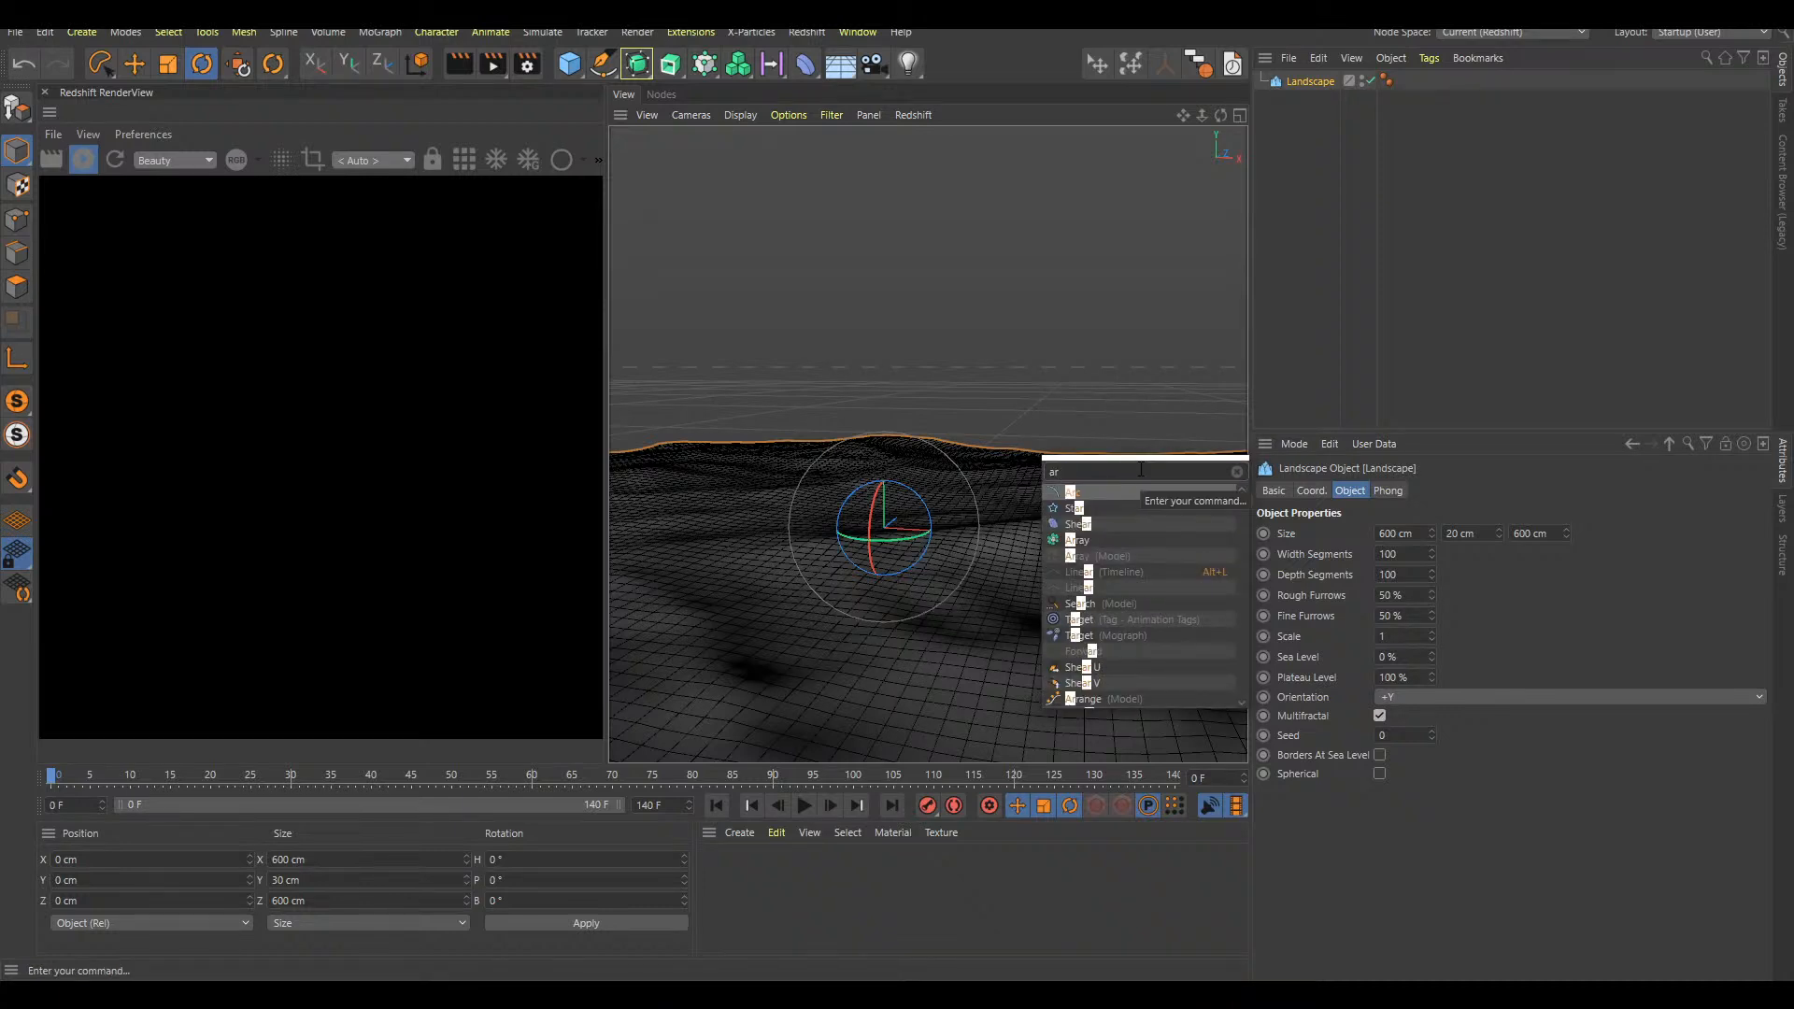
type("ea light")
key("Return")
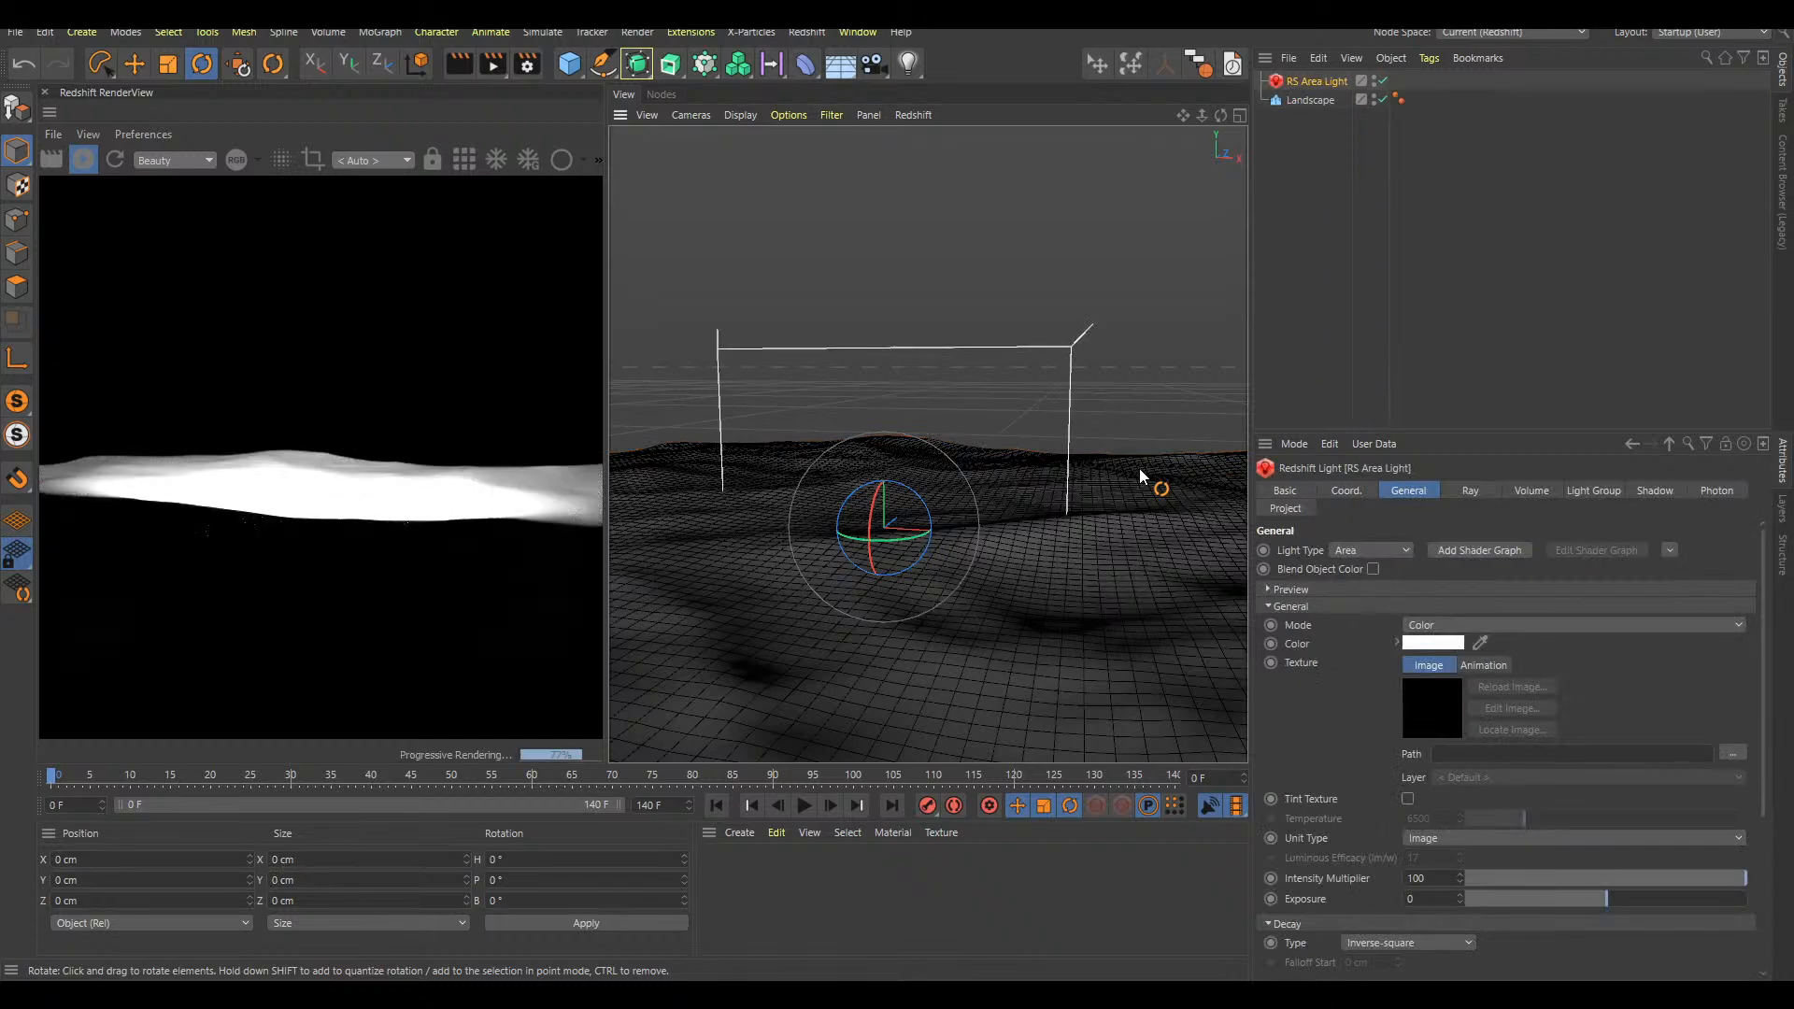
In the top view, rotate the area light to a heading of about -220° and move it to about X 320 cm, Z 283 cm
key("F2")
left_click_drag(1145, 328, 806, 424)
key("e")
left_click_drag(1100, 372, 1298, 189)
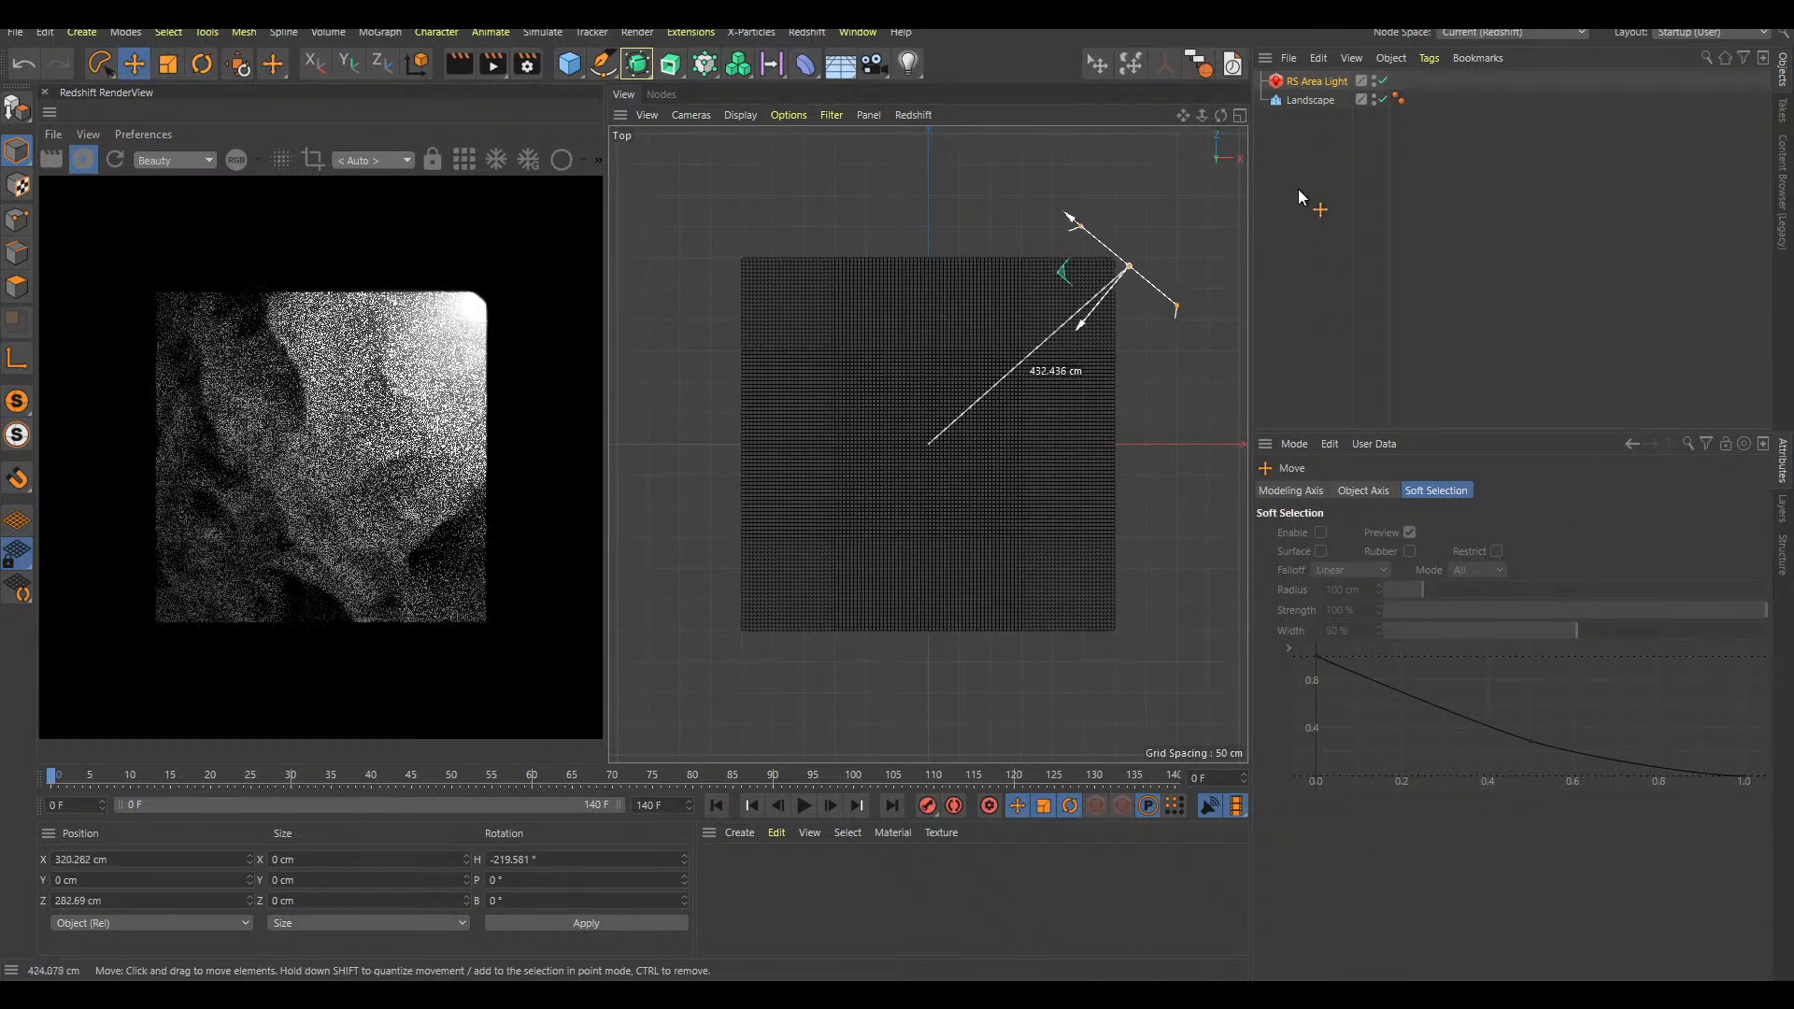
key("F1")
left_click_drag(1067, 516, 1132, 535, "alt")
left_click(1327, 244)
Add a Redshift Environment object to the scene
key("shift+c")
type("ren")
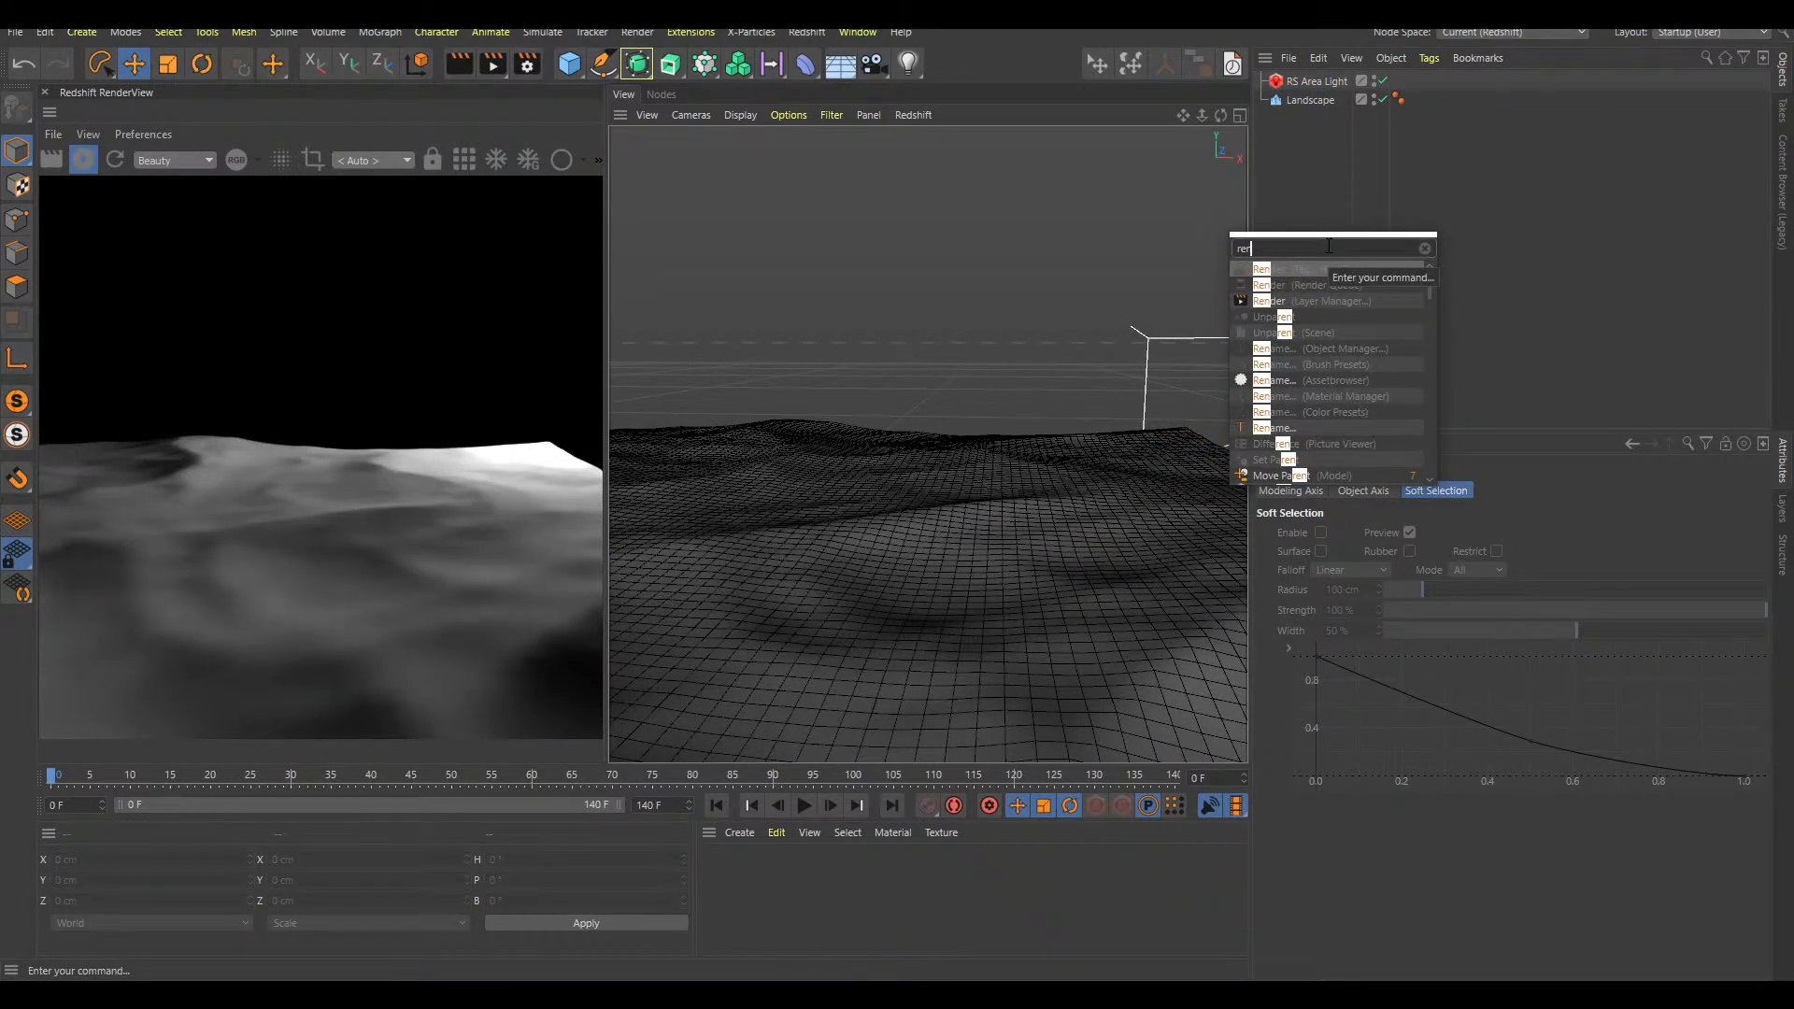
type("d env")
key("ctrl+a")
type("red env")
key("Return")
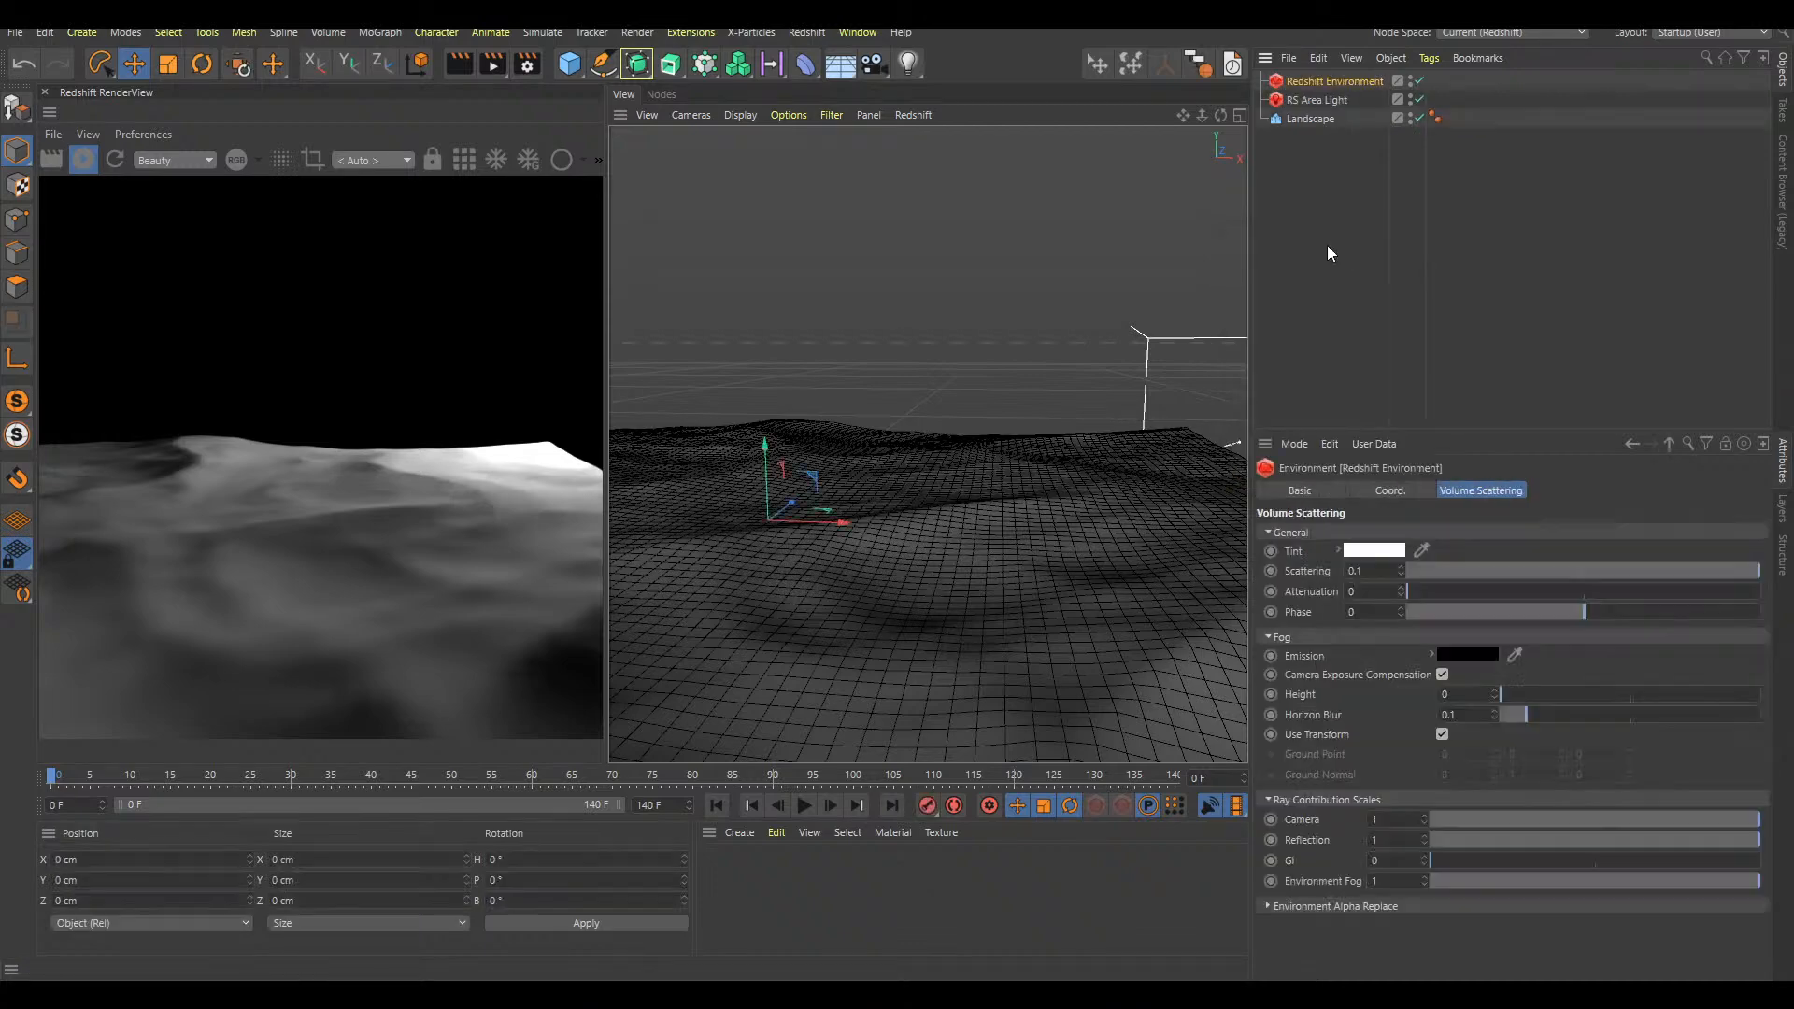
Set the Redshift Environment's volume scattering tint to a pale red-orange with hue 11° and saturation 24%
left_click(1368, 551)
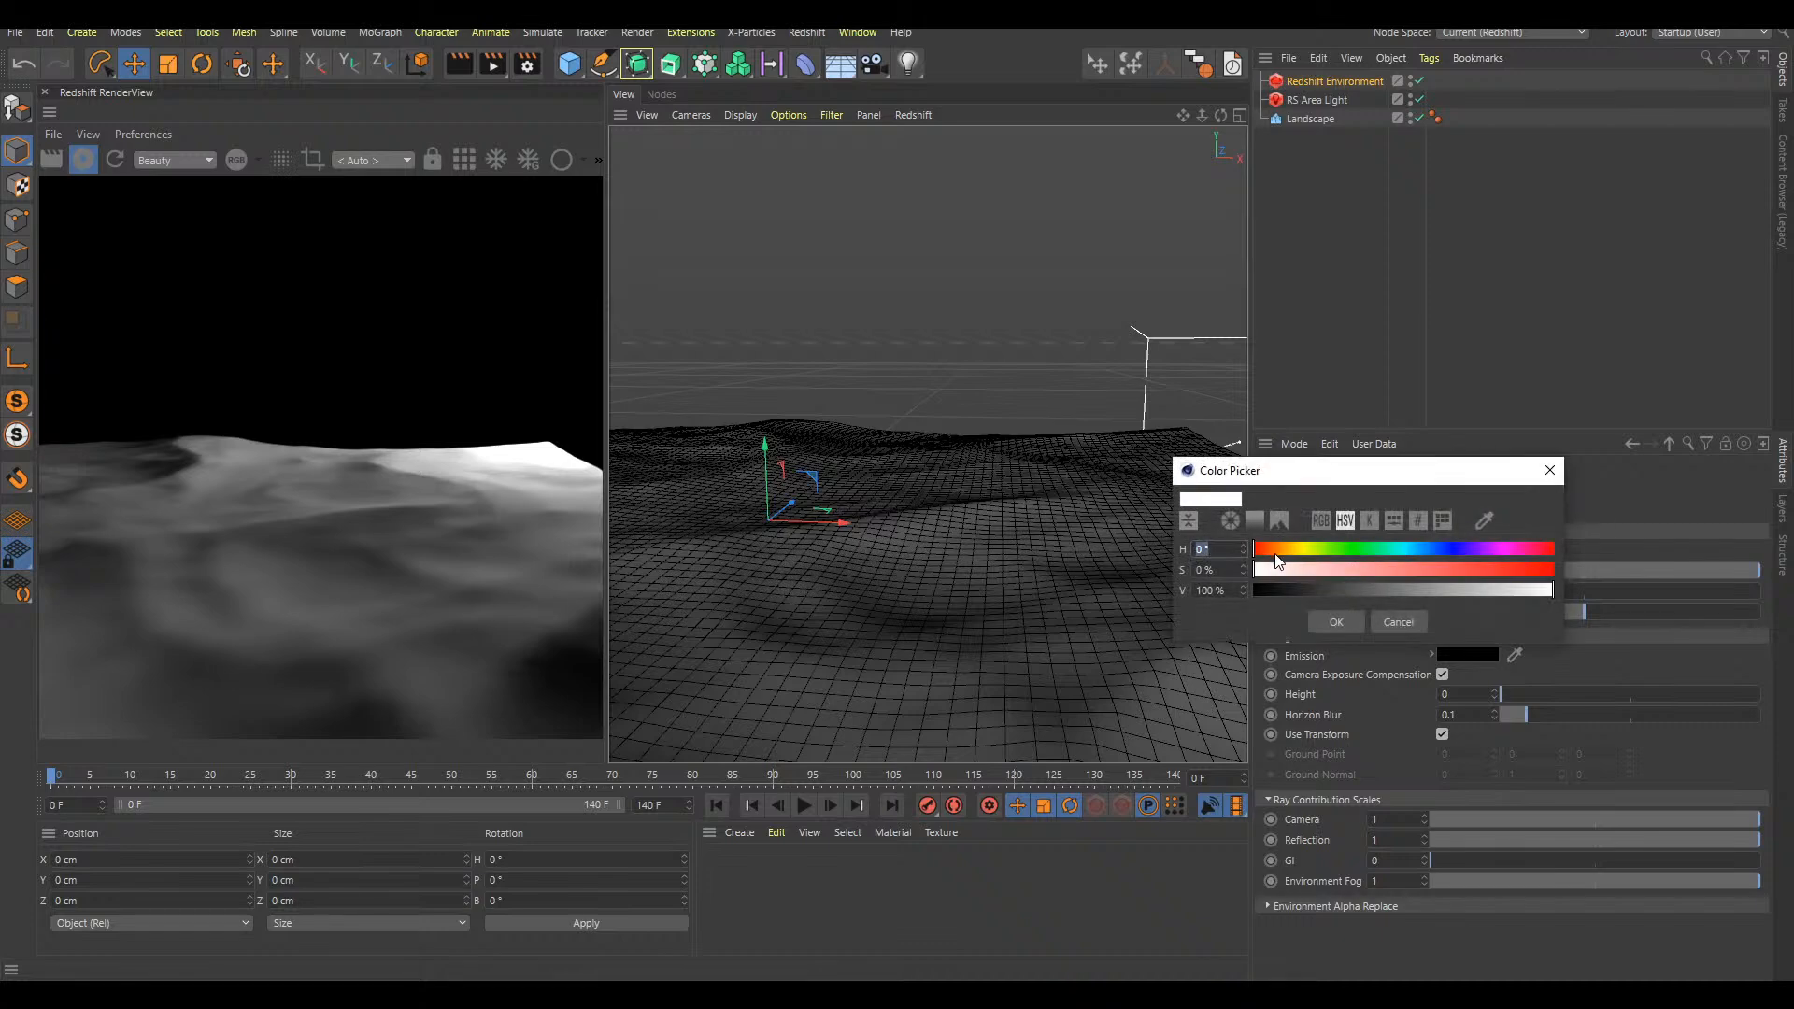
left_click_drag(1311, 567, 1325, 570)
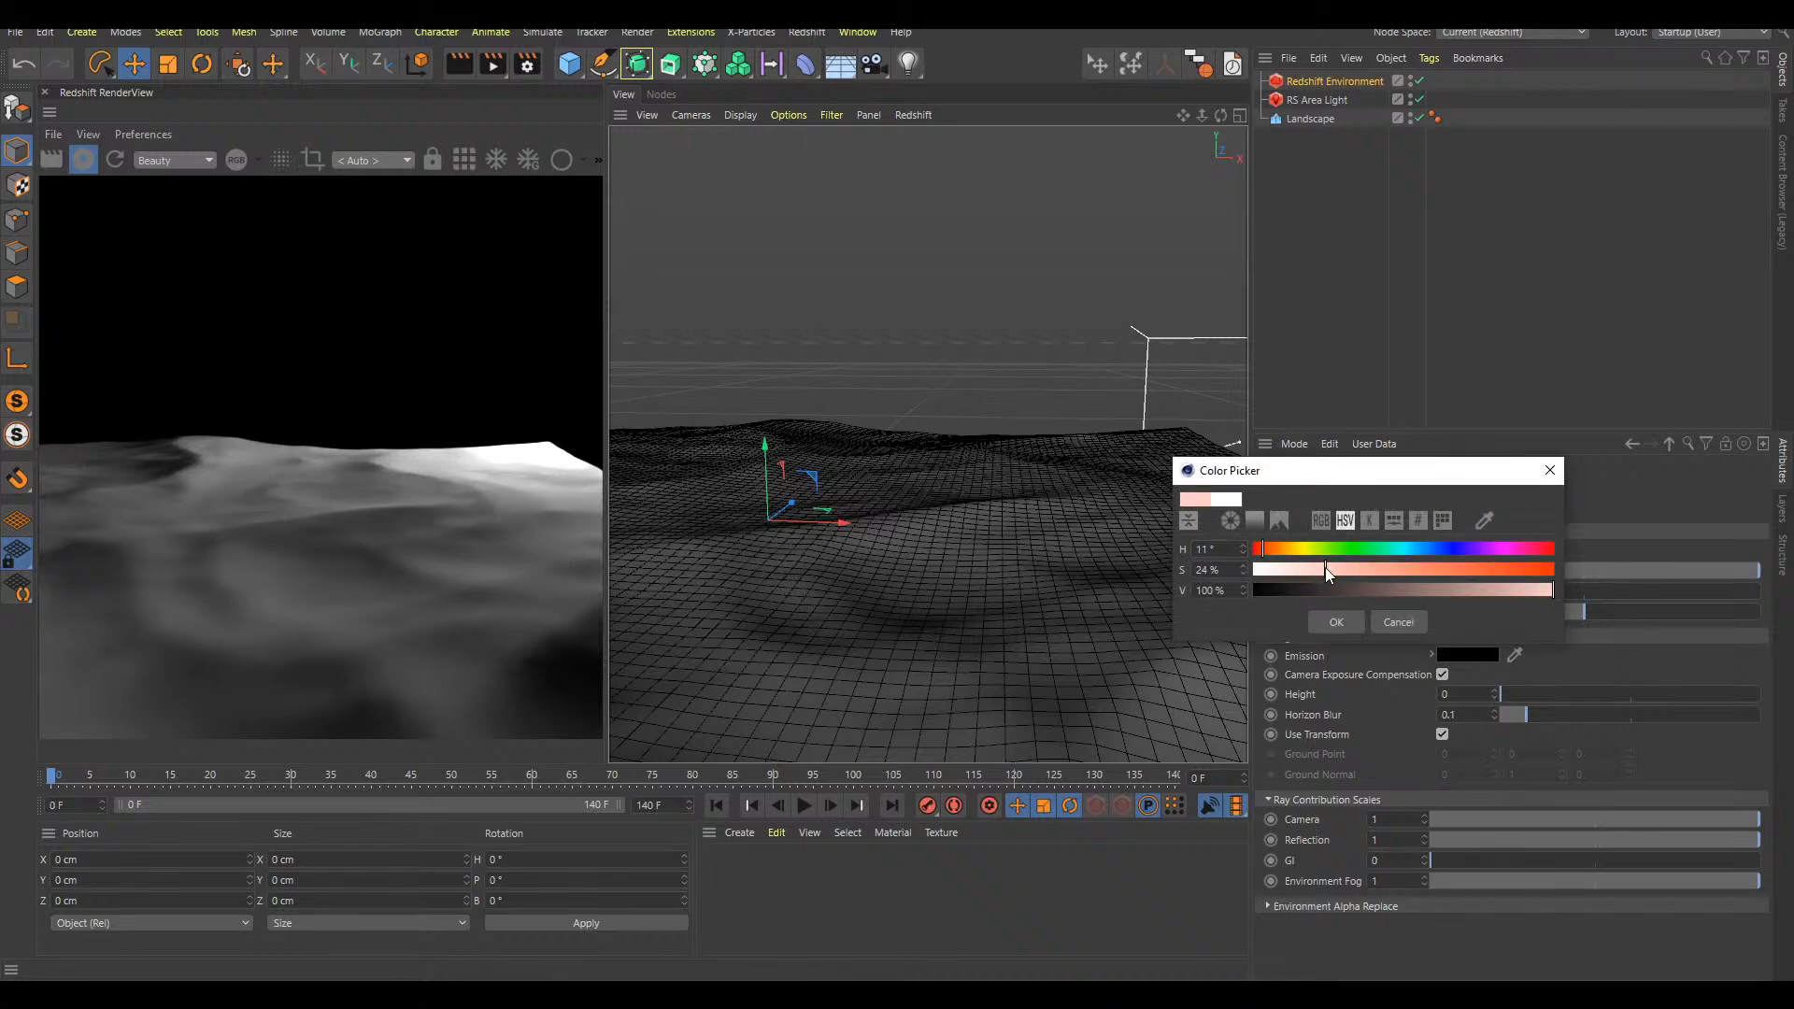
left_click(1335, 622)
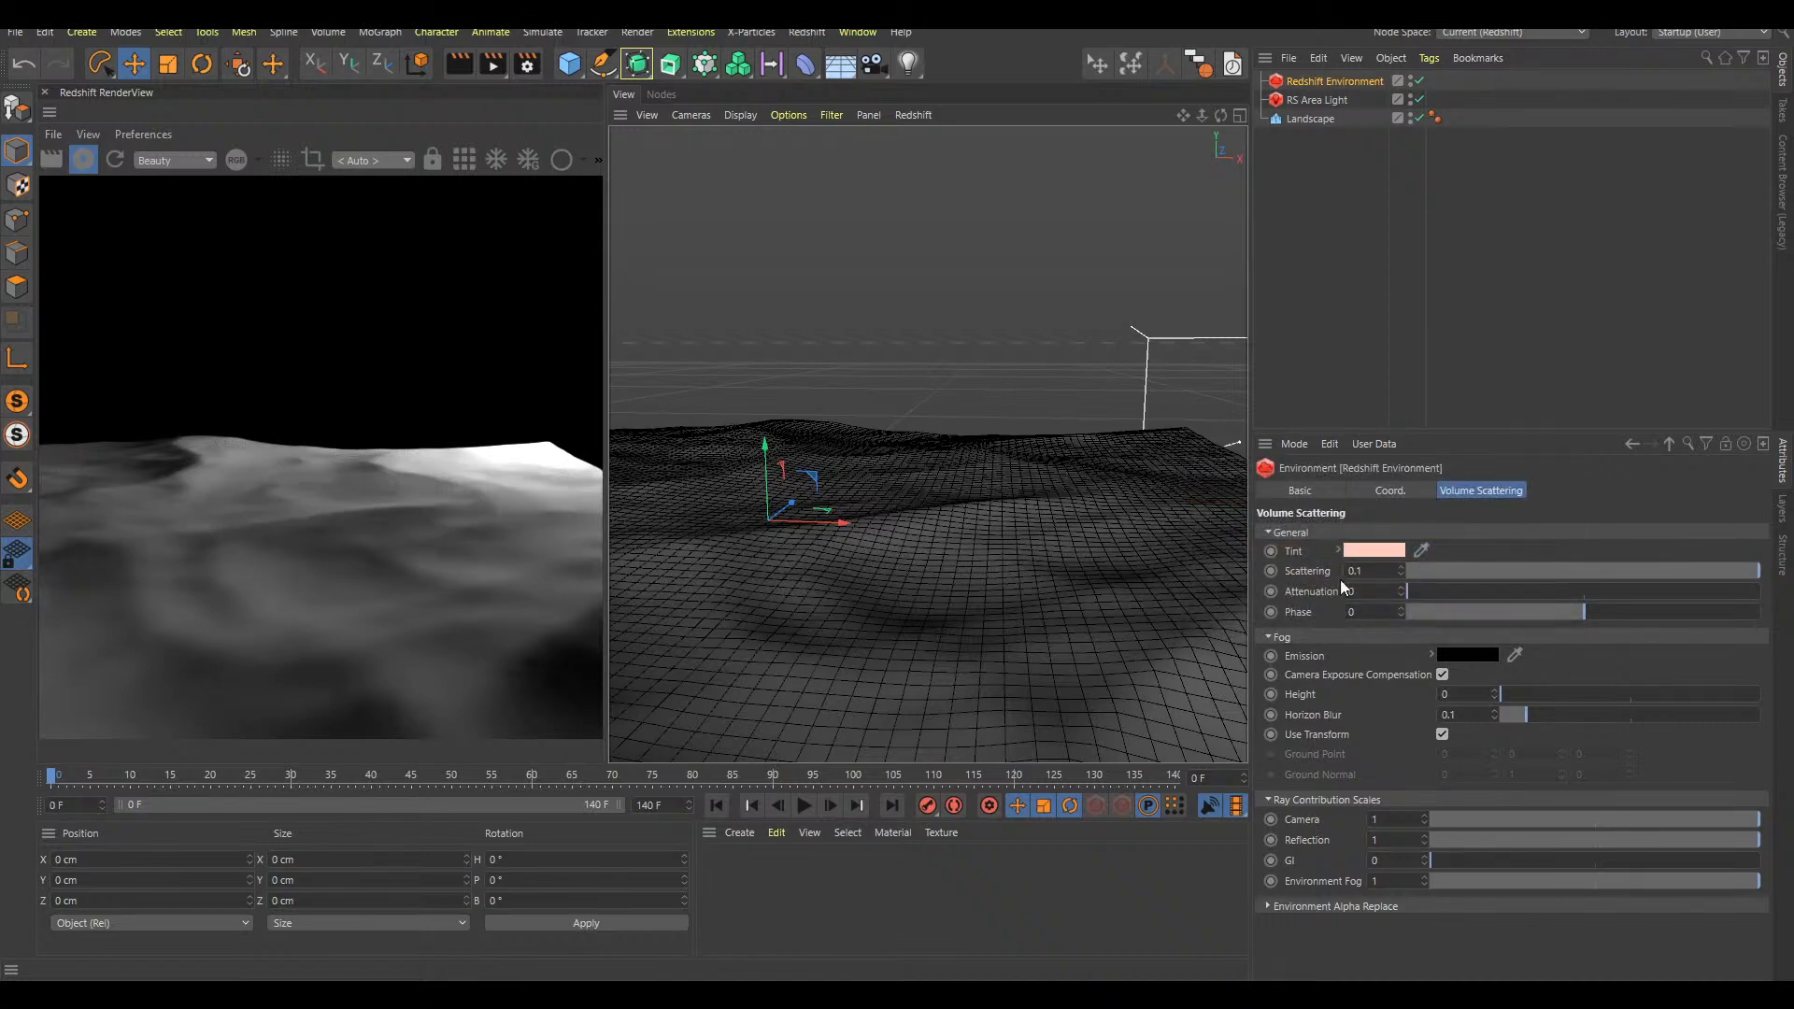
Set the area light's volume contribution scale to 0.004
left_click(1343, 100)
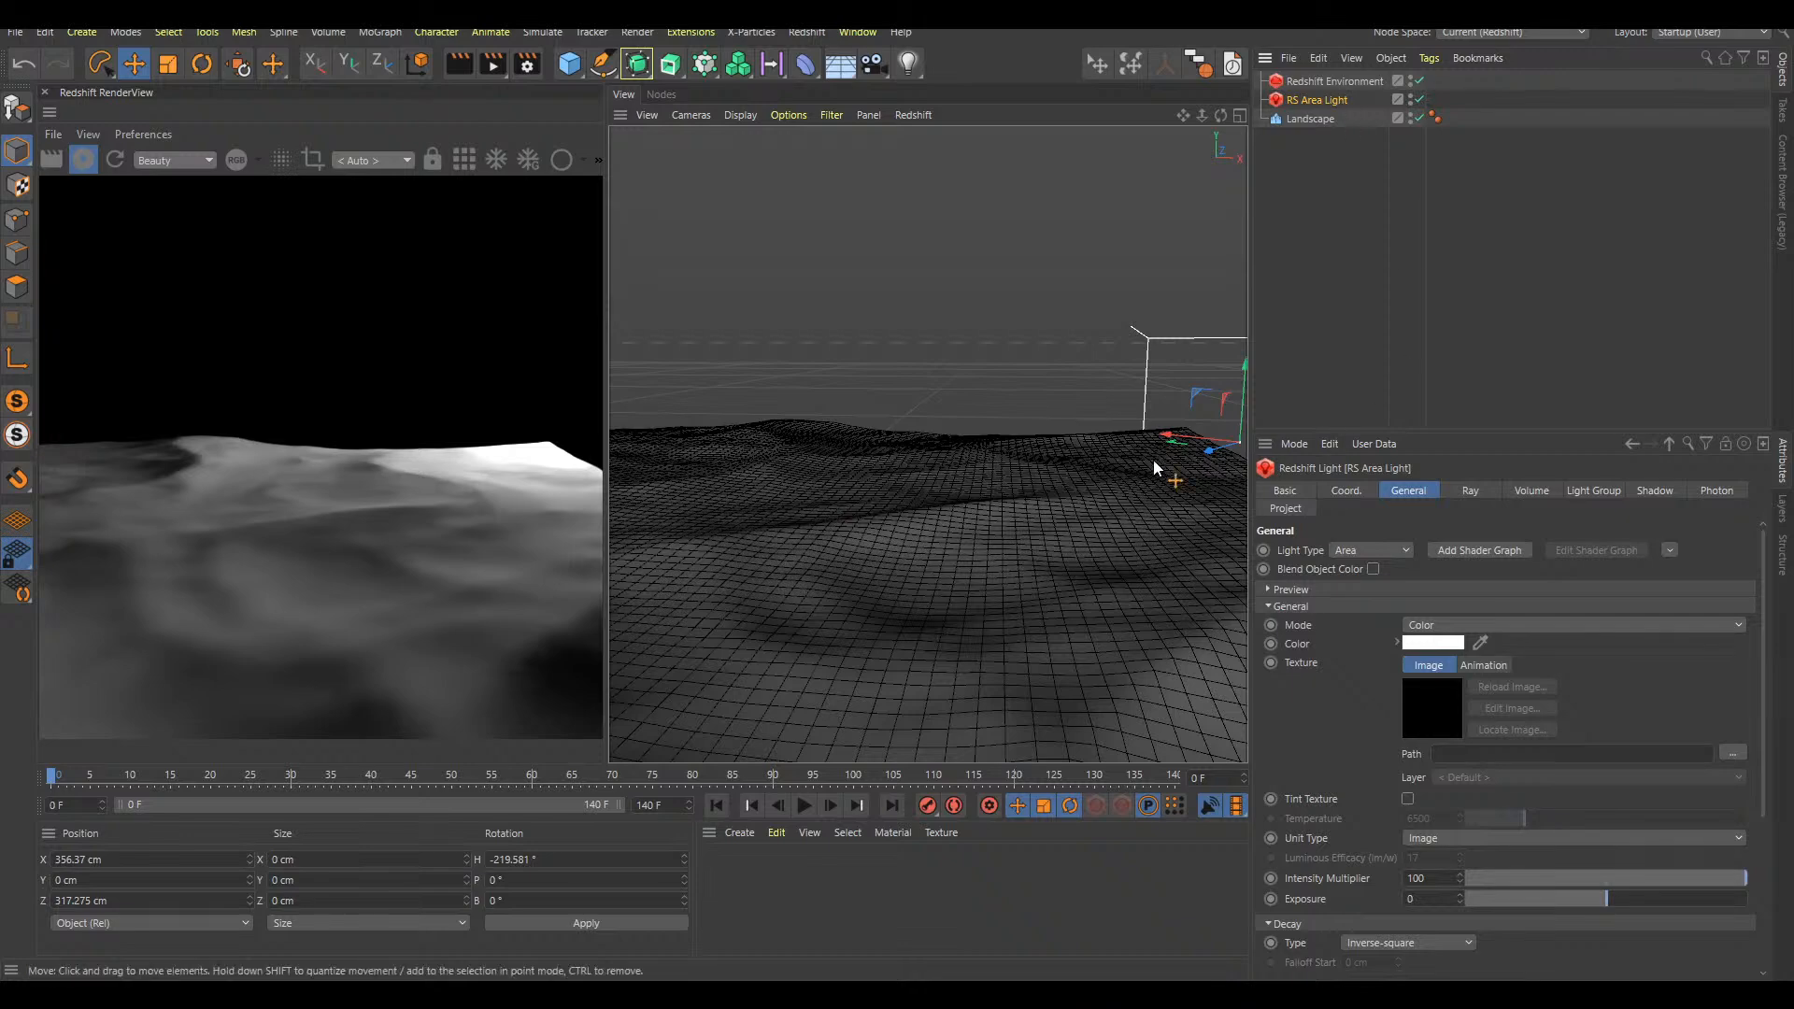
mouse_move(1033, 492)
left_mouse_down("alt")
mouse_move(1064, 519)
mouse_move(1054, 480)
left_mouse_up("alt")
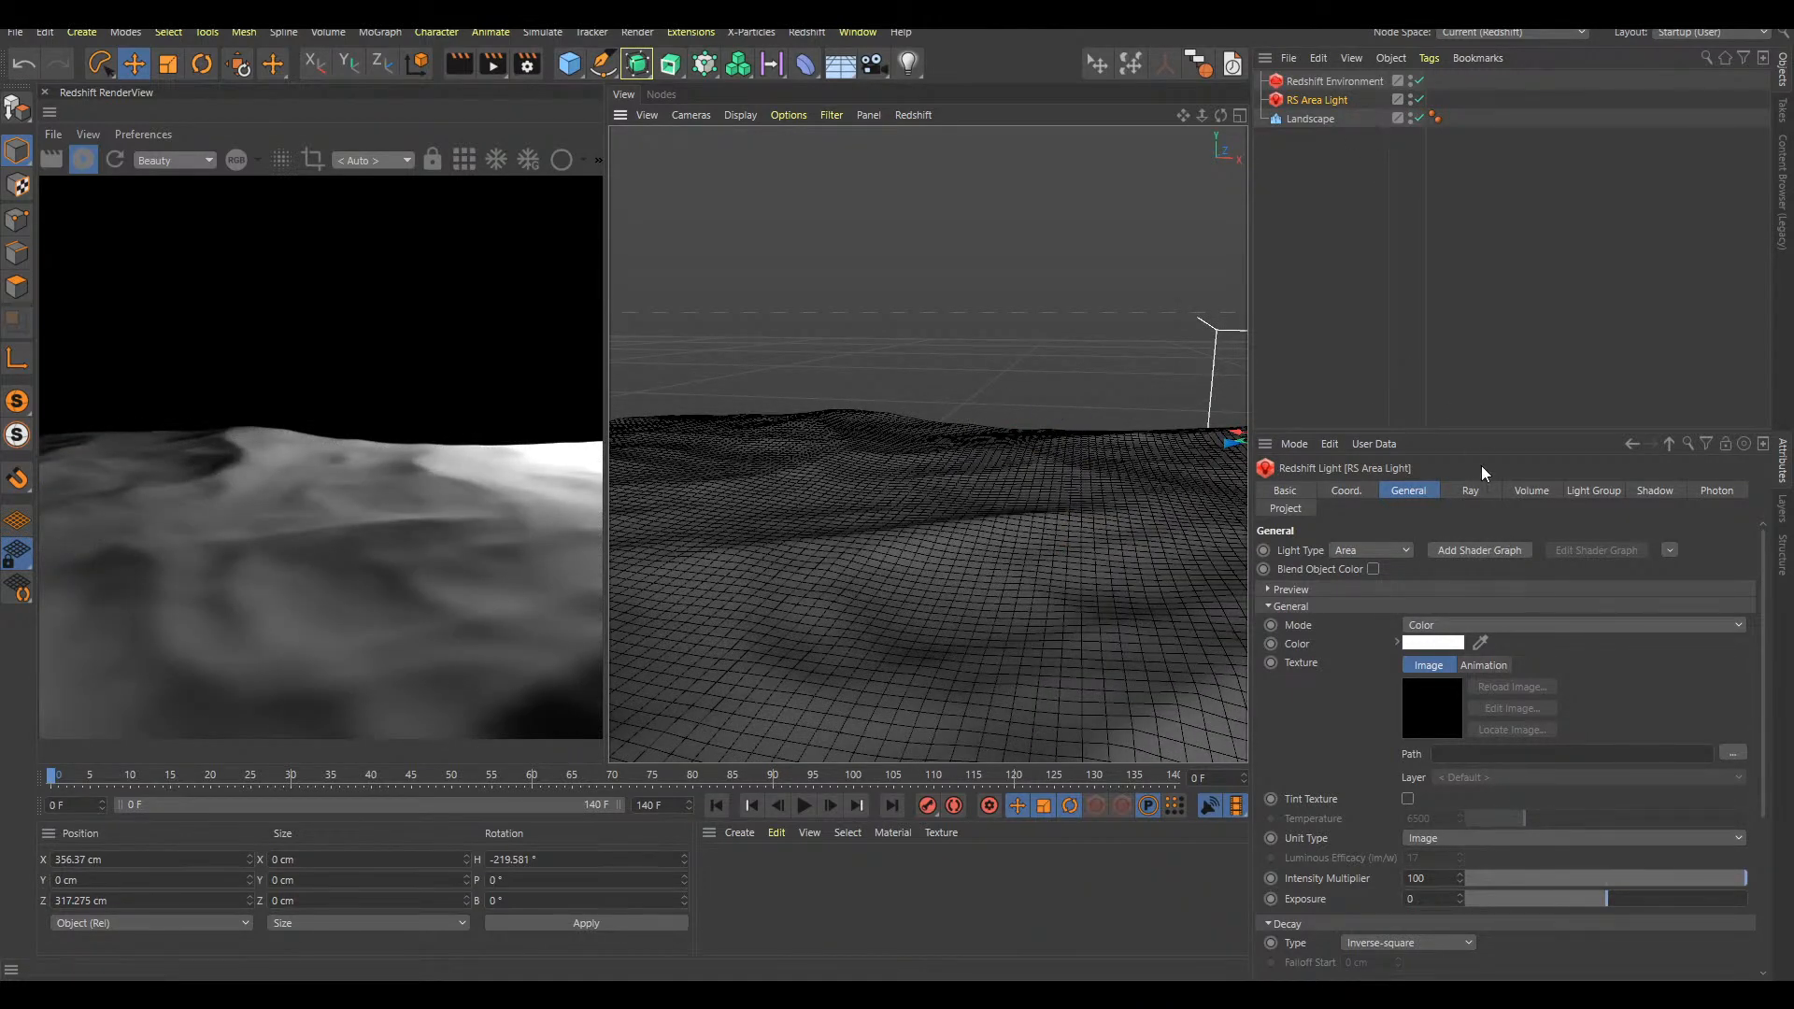
left_click(1537, 492)
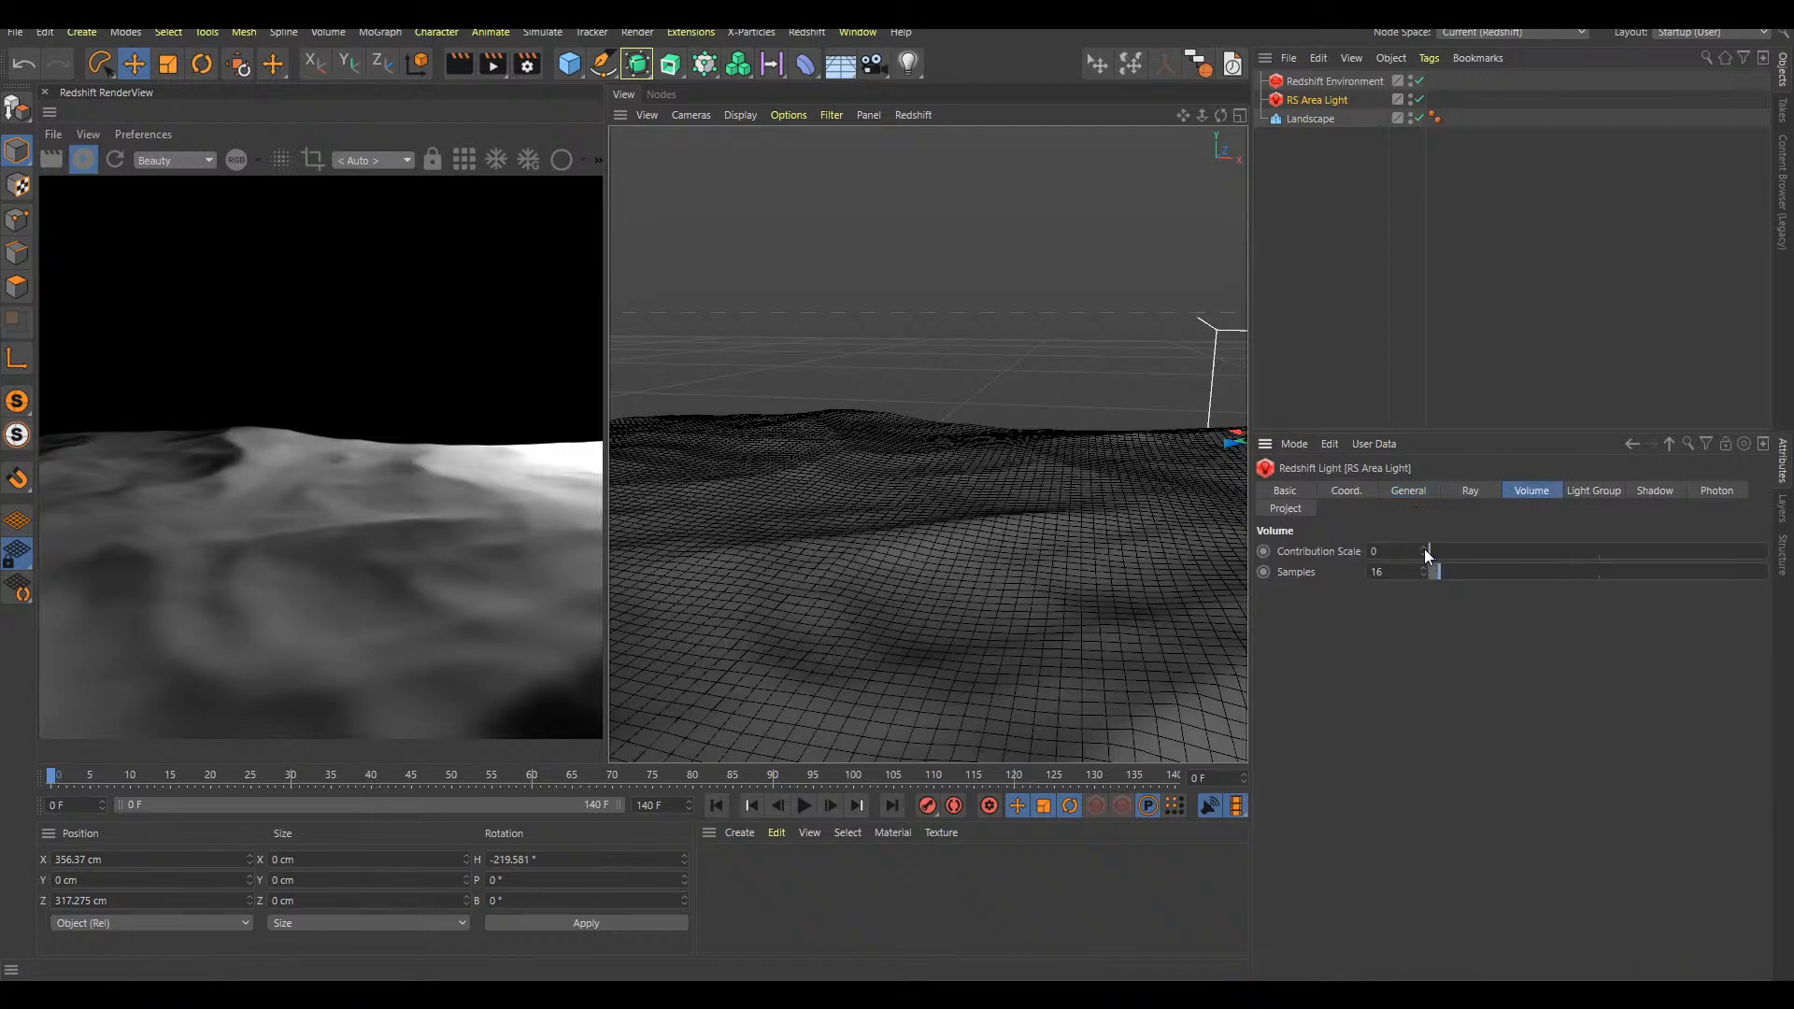
left_click(1426, 547)
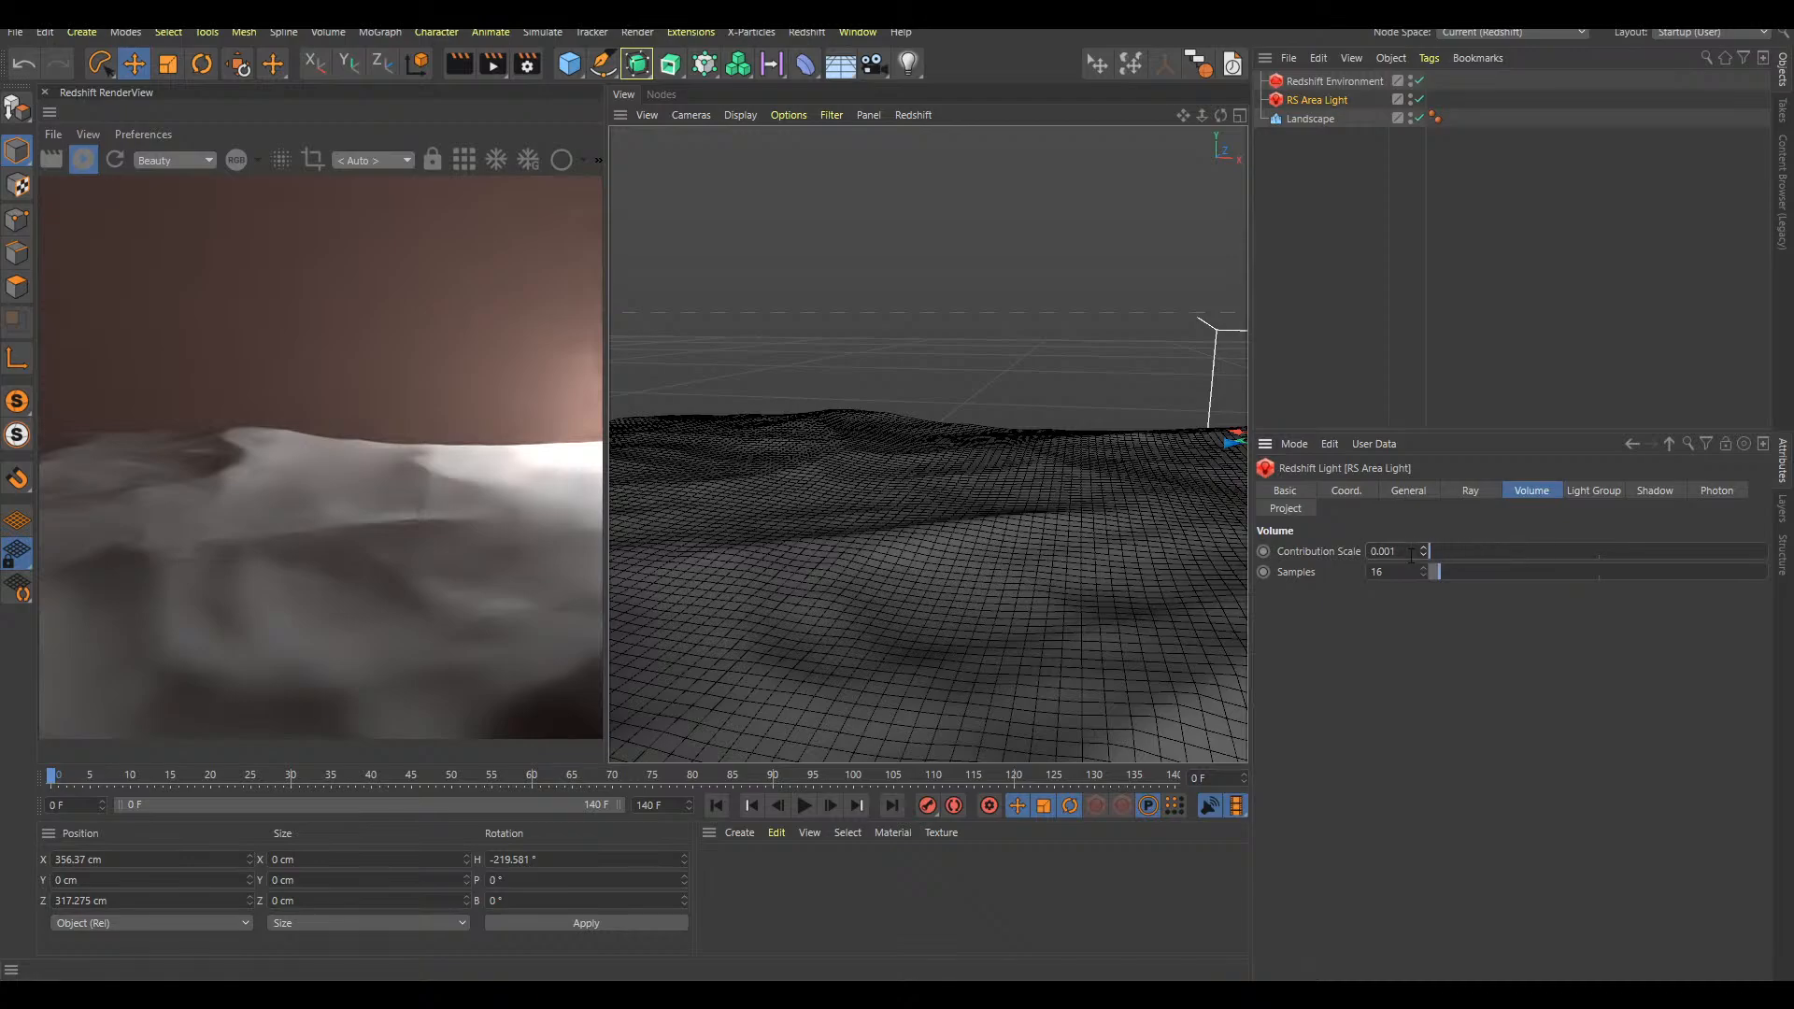
left_click(1425, 548)
left_click(1425, 548)
left_click(1425, 547)
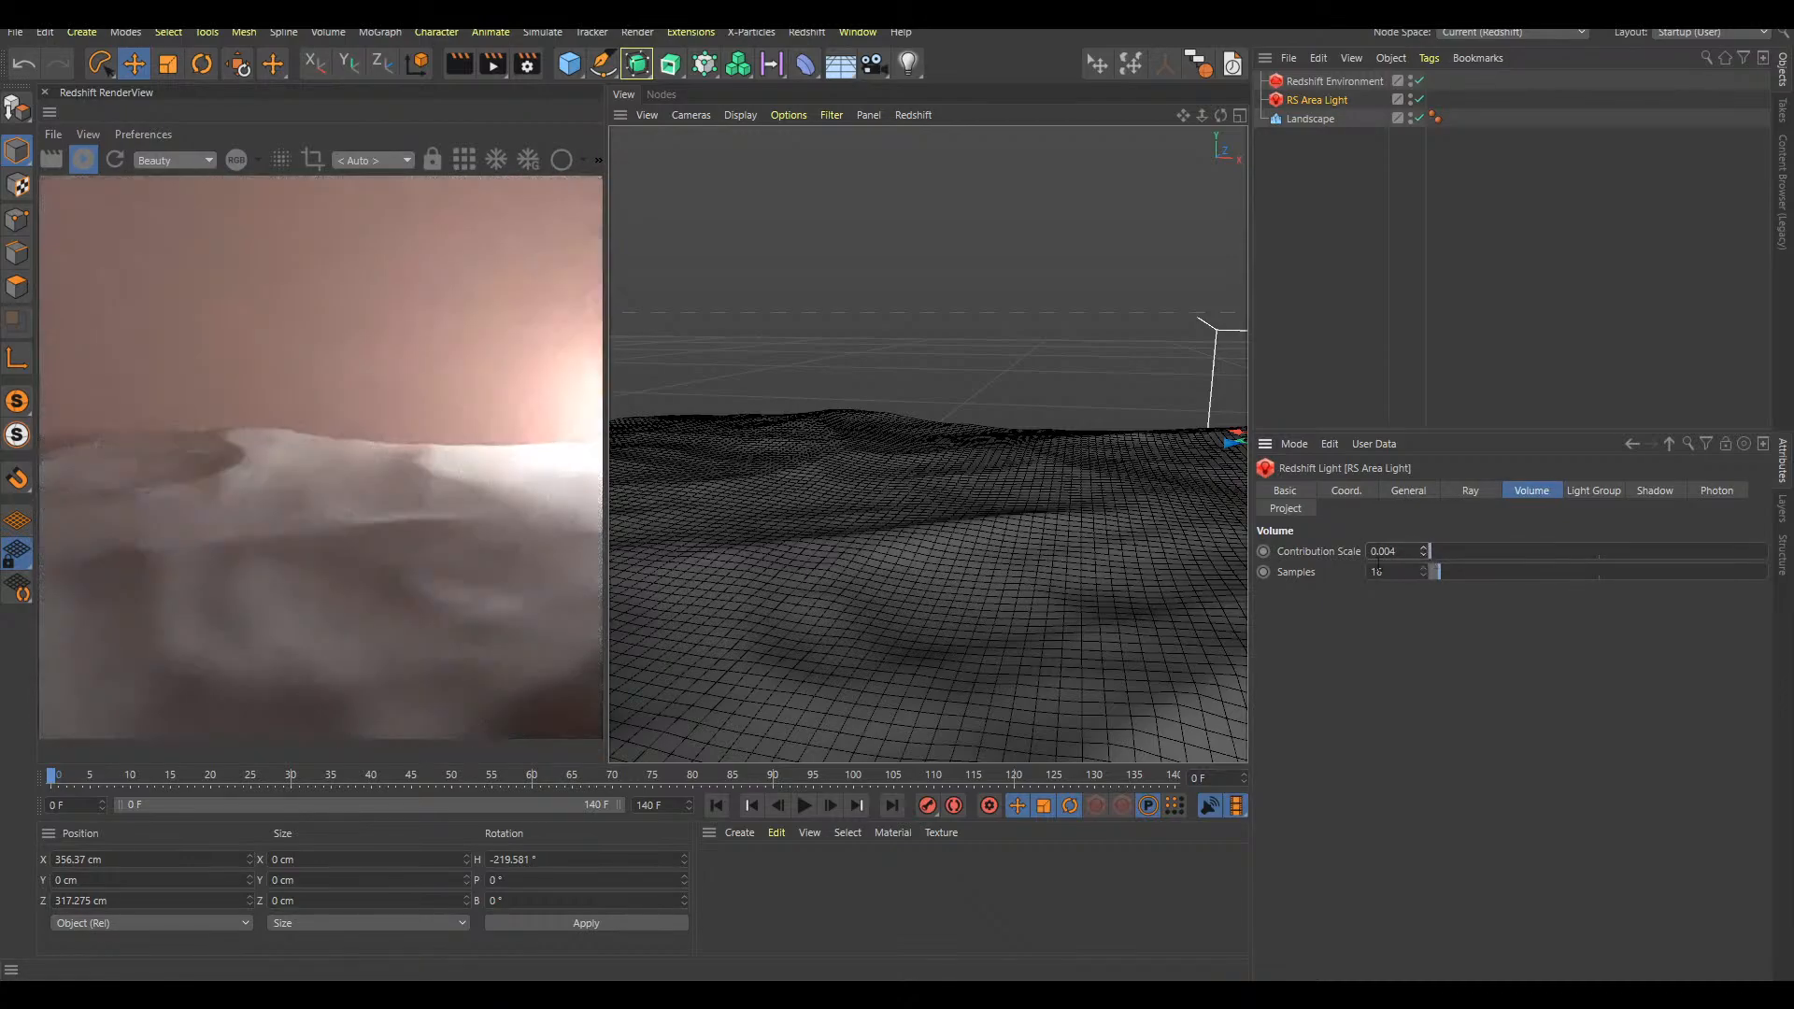
Deselect the area light and add a plane object to the scene
middle_click_drag(1119, 509, 1101, 450, "alt")
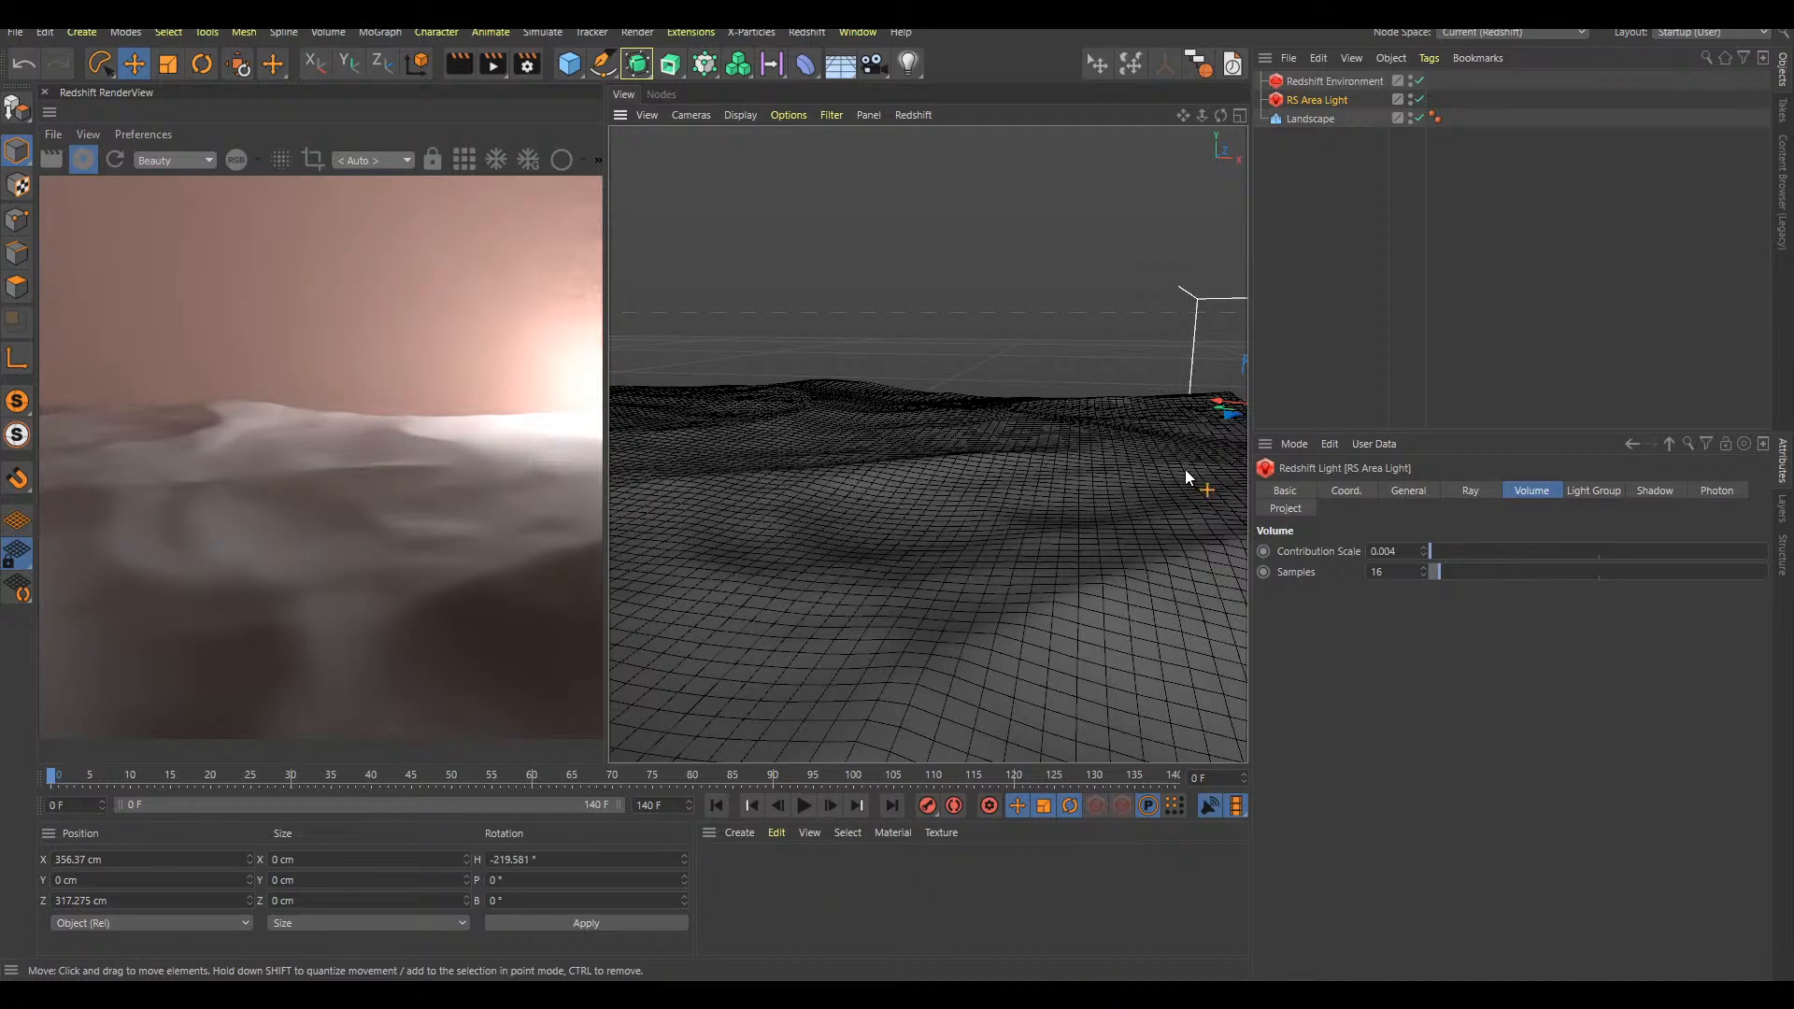
middle_click_drag(1186, 475, 1145, 462, "alt")
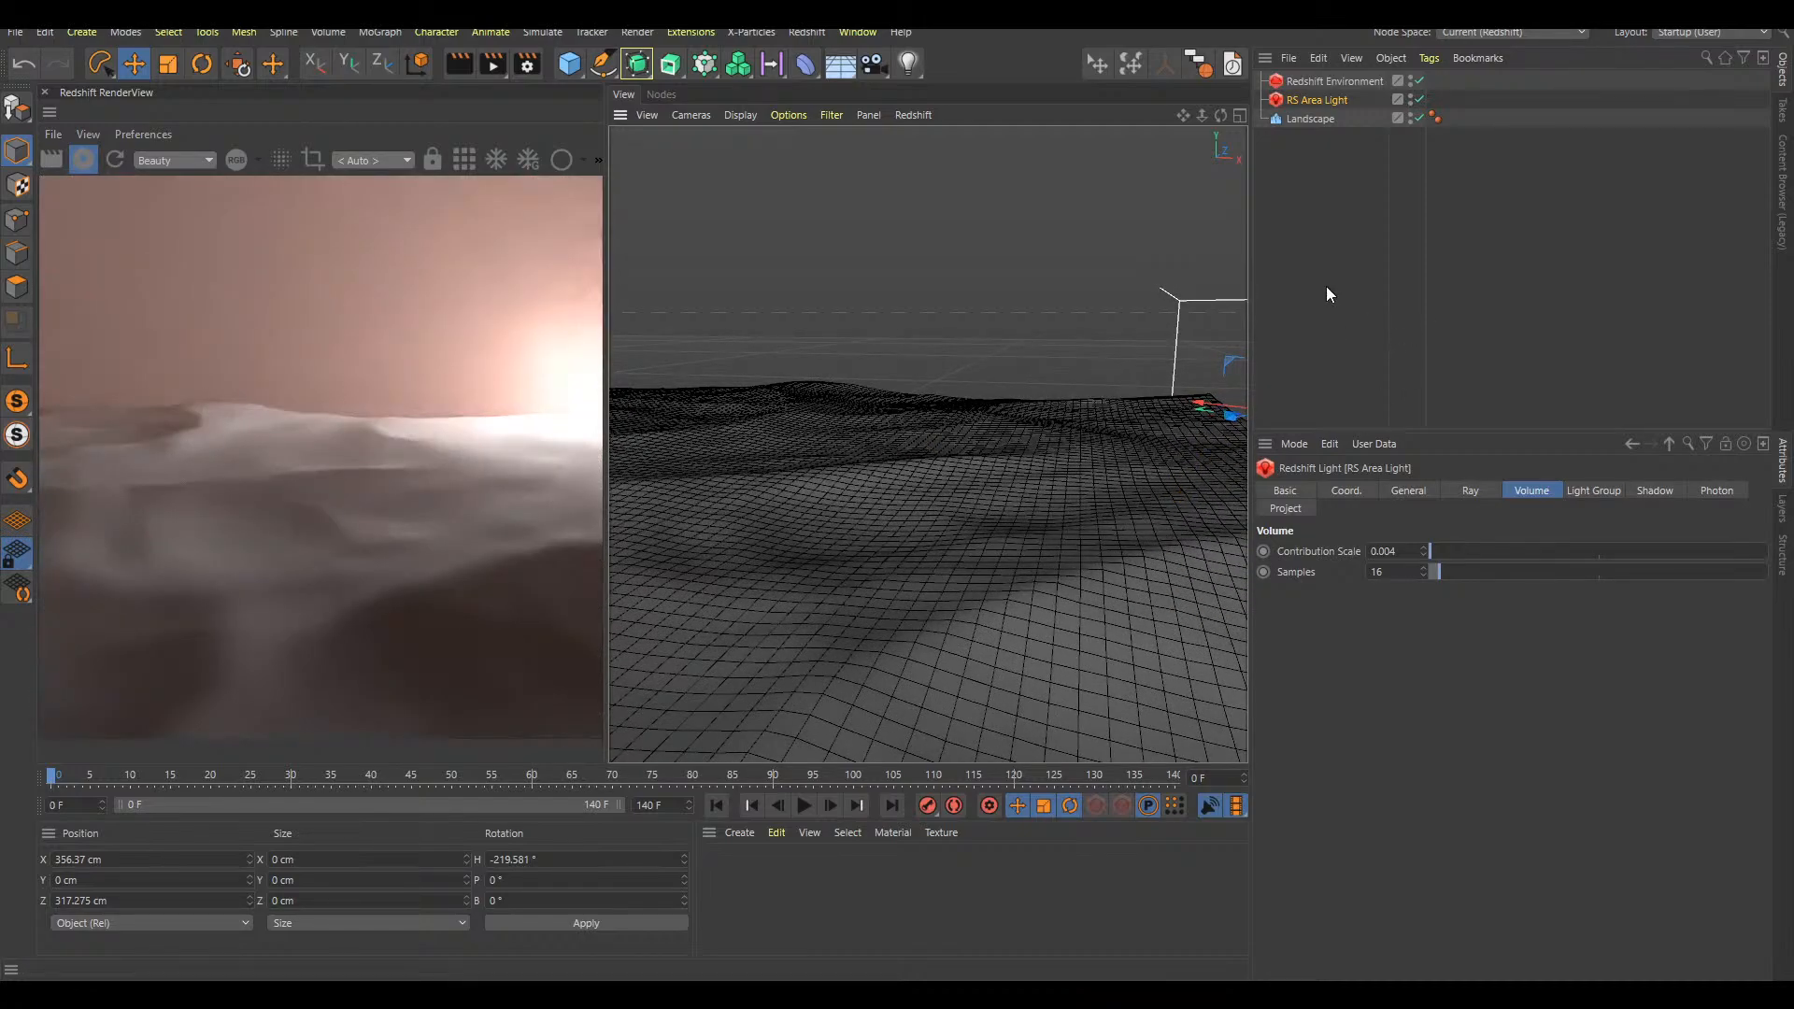
left_click(1330, 311)
left_click_drag(1044, 466, 1095, 488, "alt")
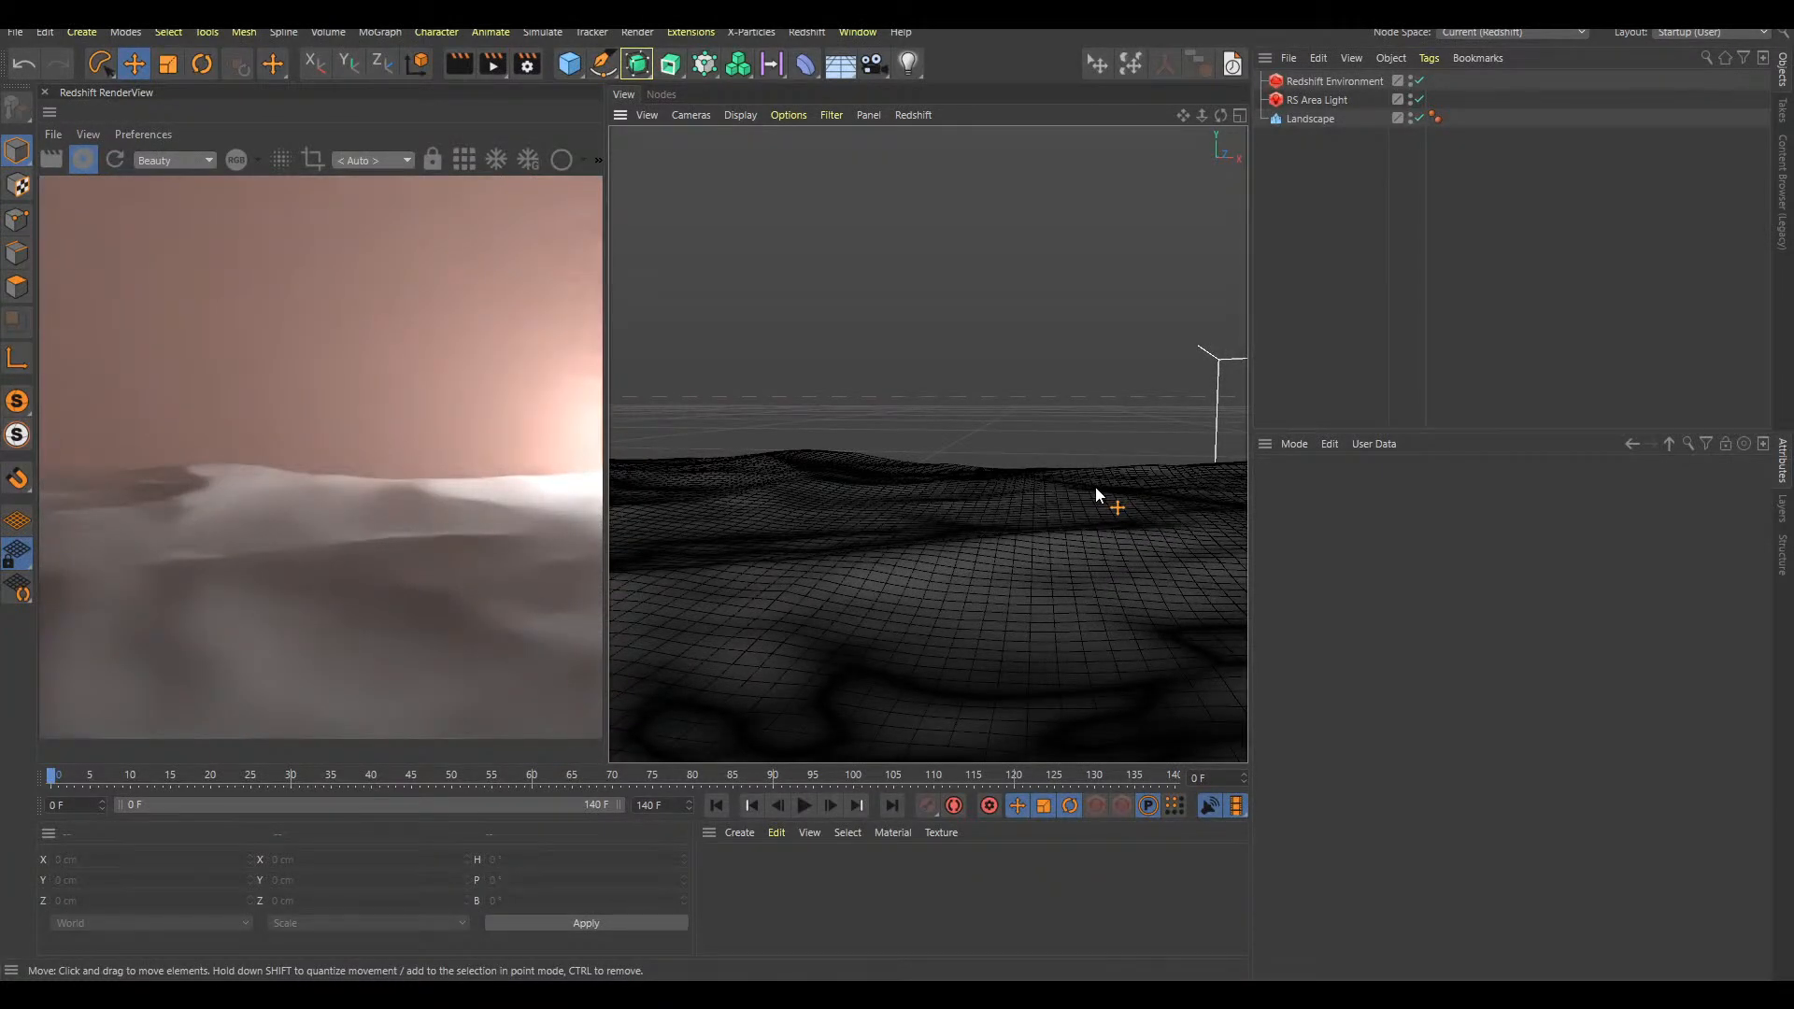
left_click_drag(1123, 484, 1031, 555, "alt")
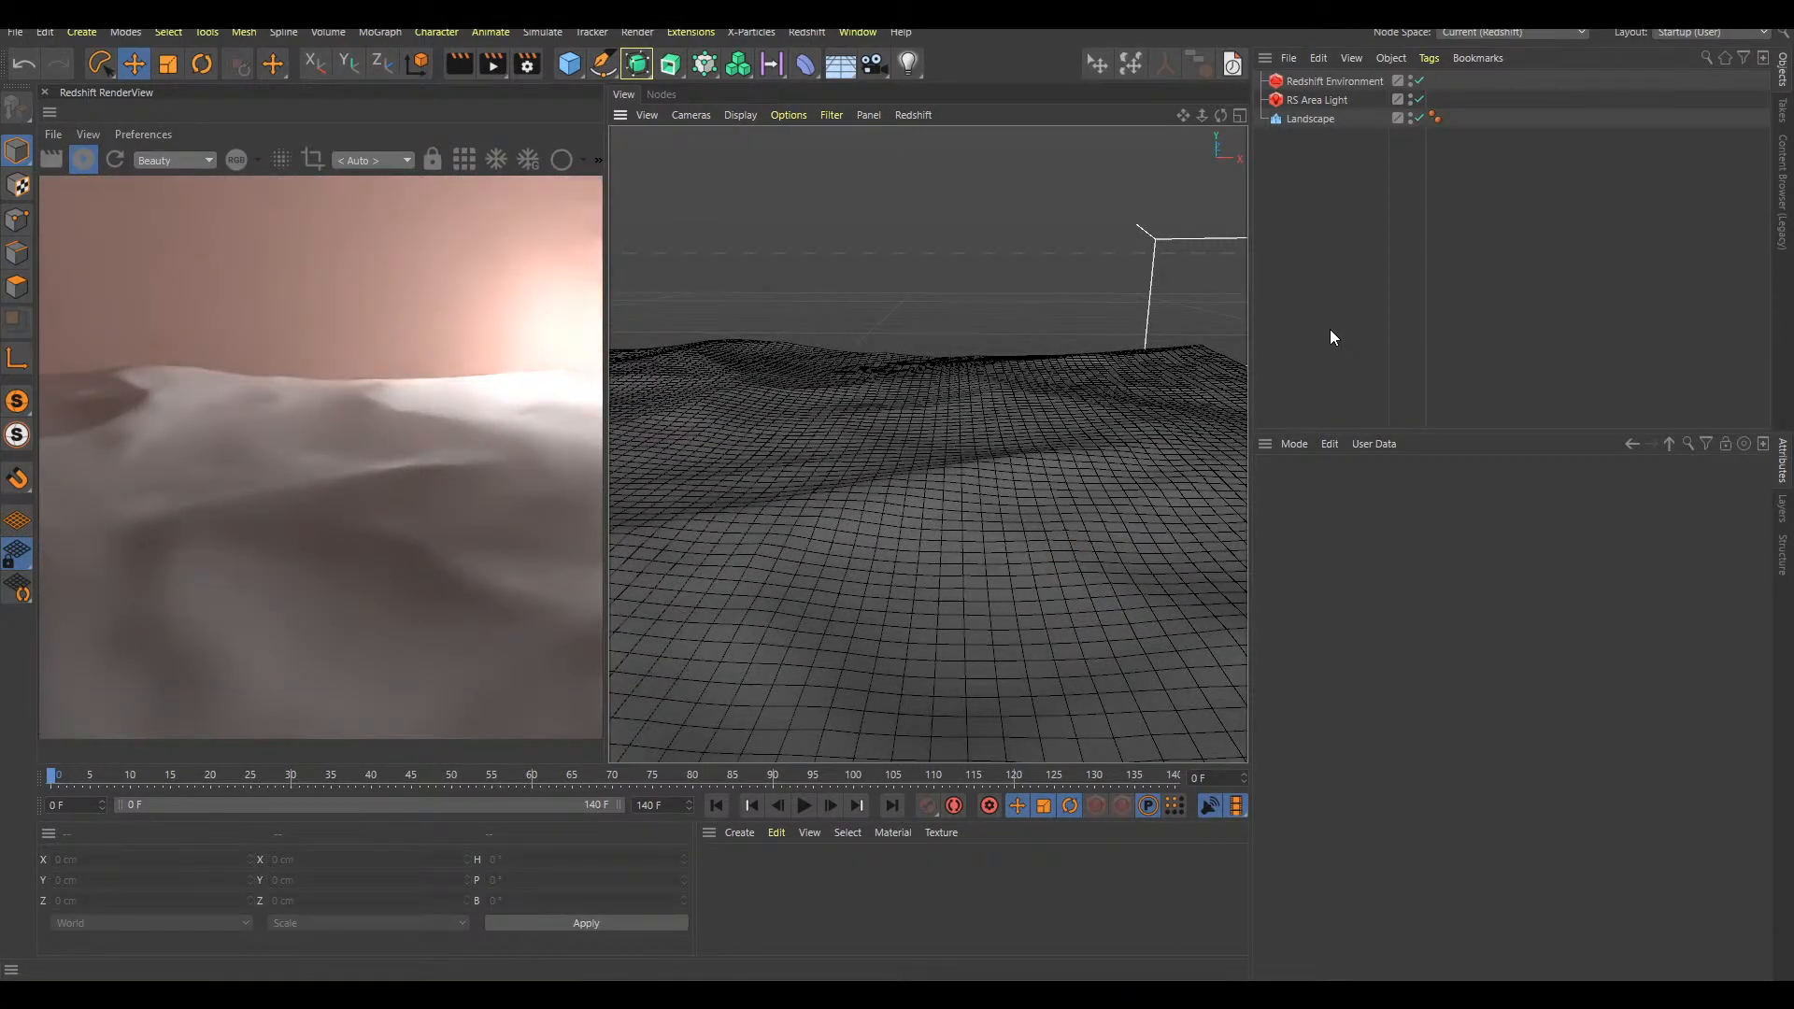
mouse_move(1116, 481)
left_mouse_down("alt")
mouse_move(1142, 493)
mouse_move(1114, 484)
left_mouse_up("alt")
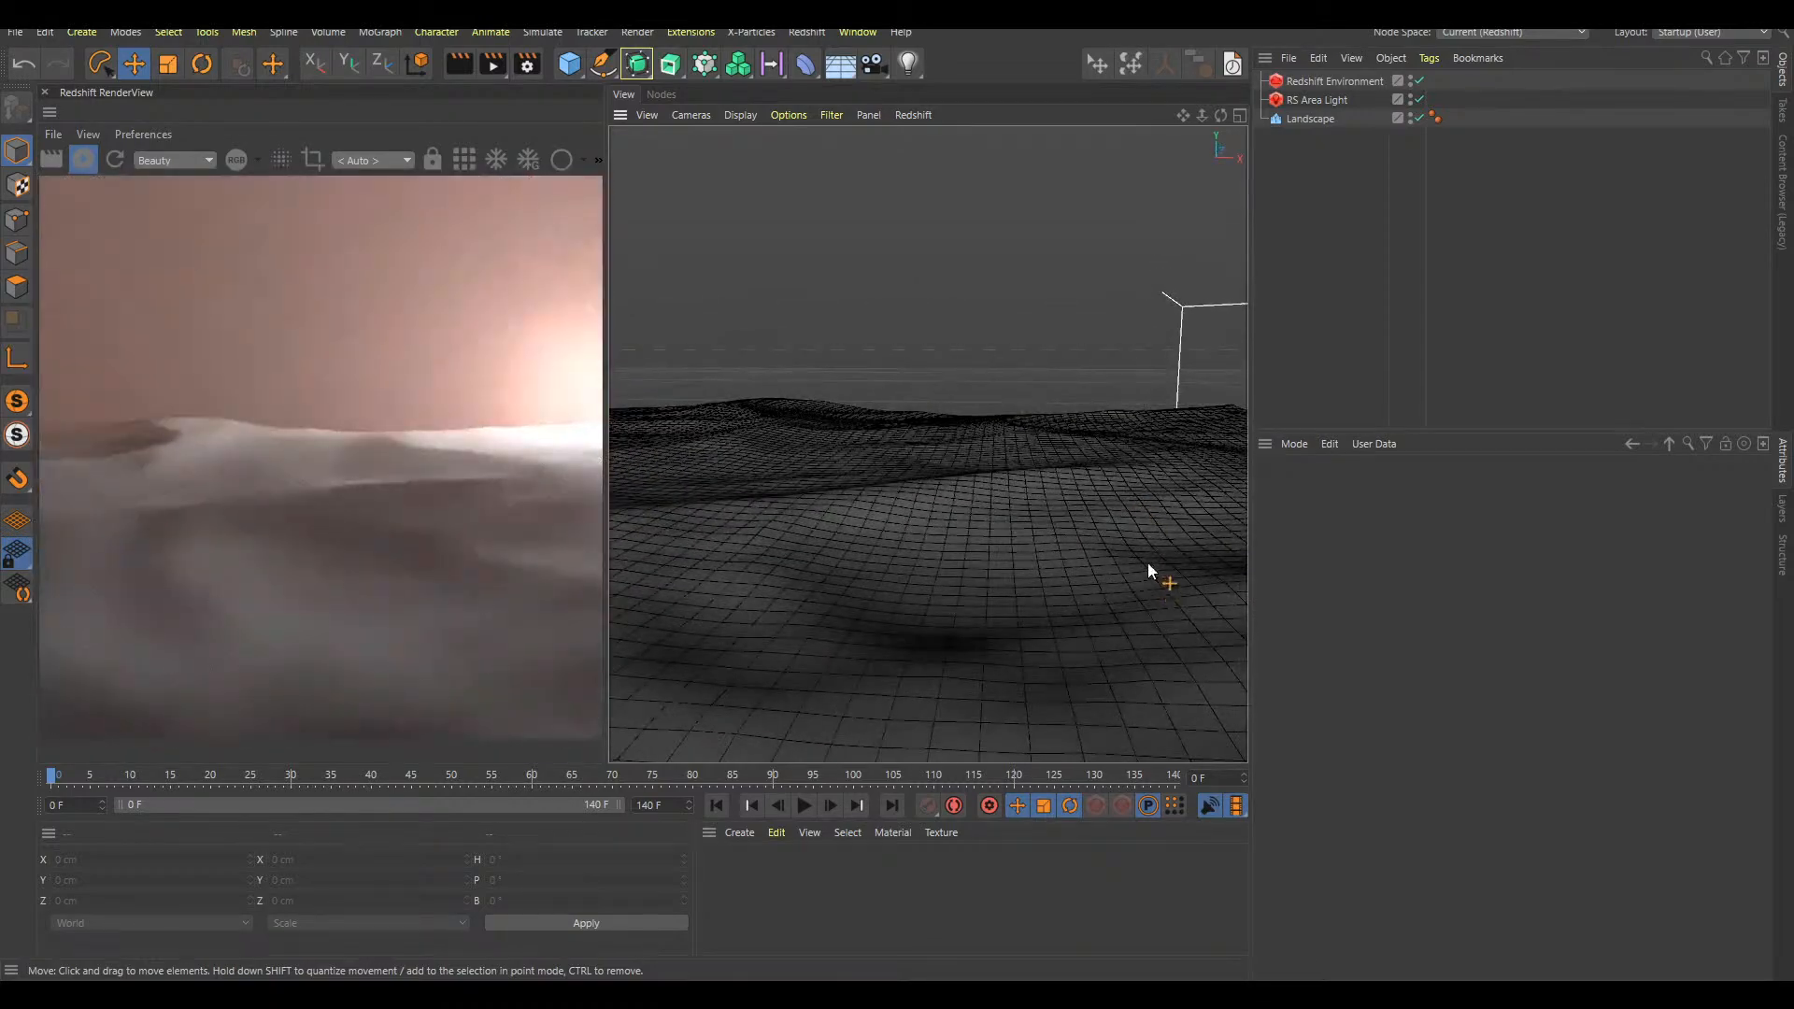
key("shift+c")
type("plane")
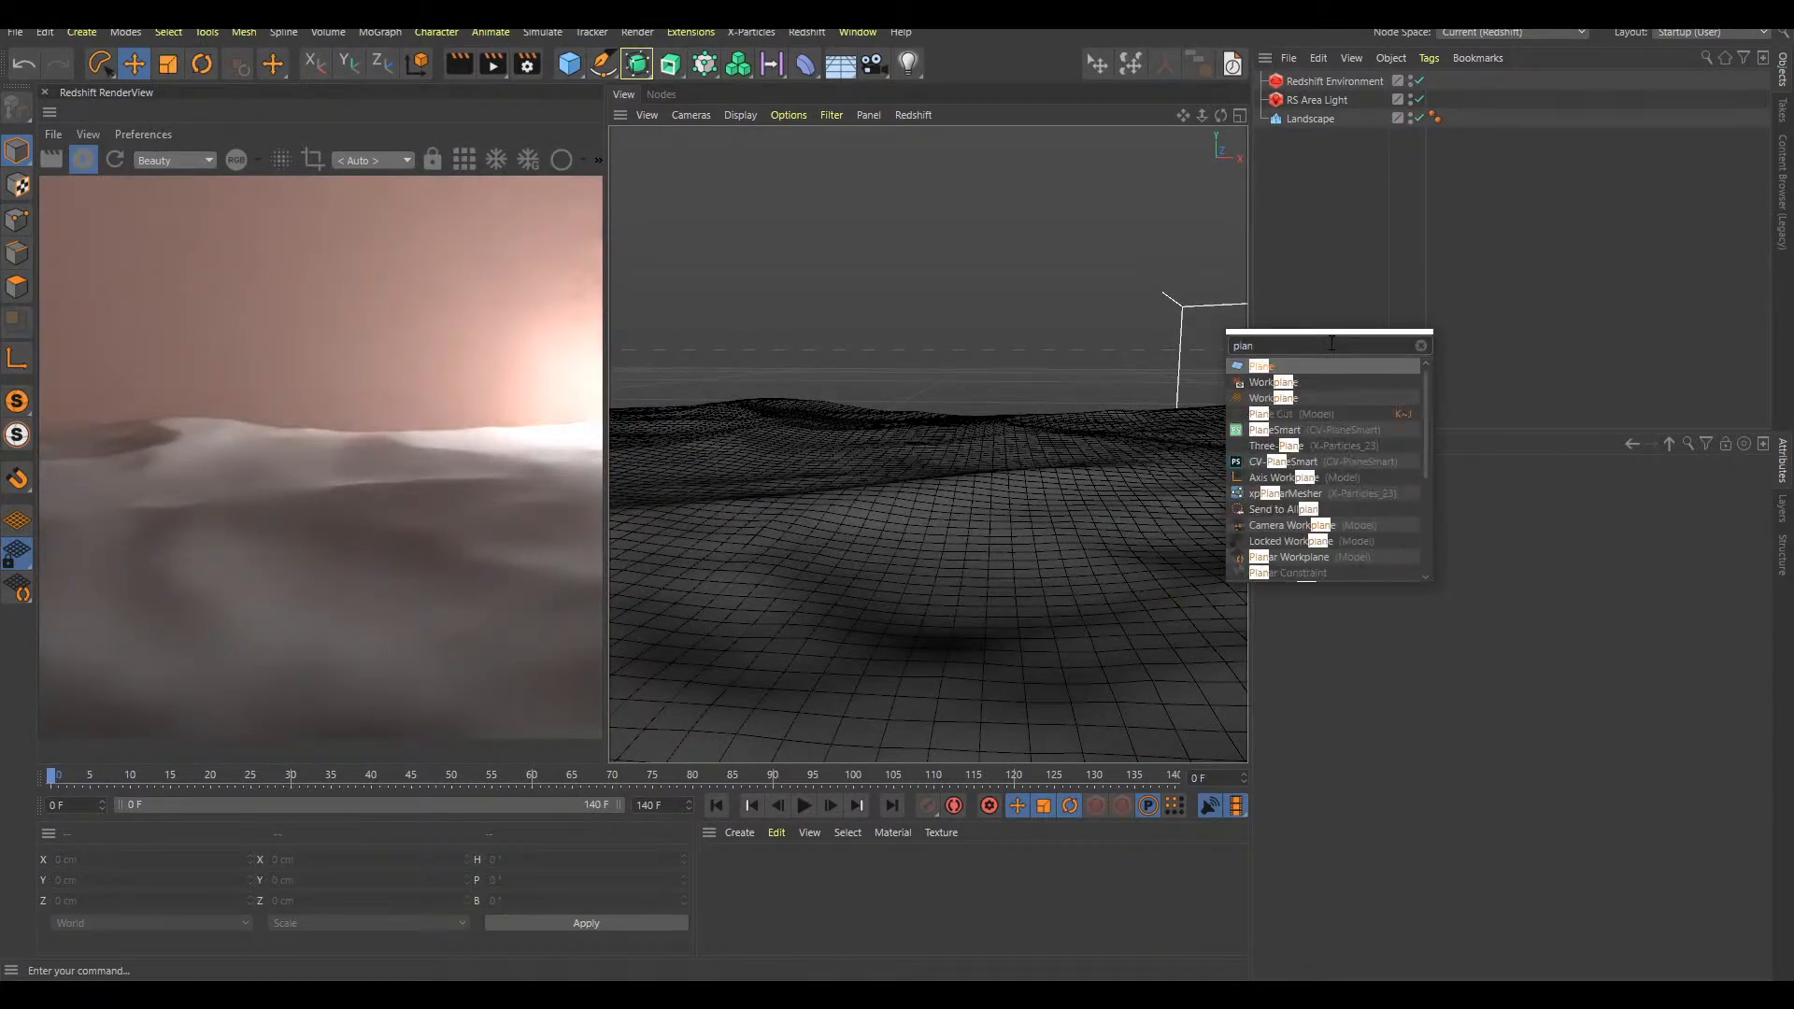
key("Return")
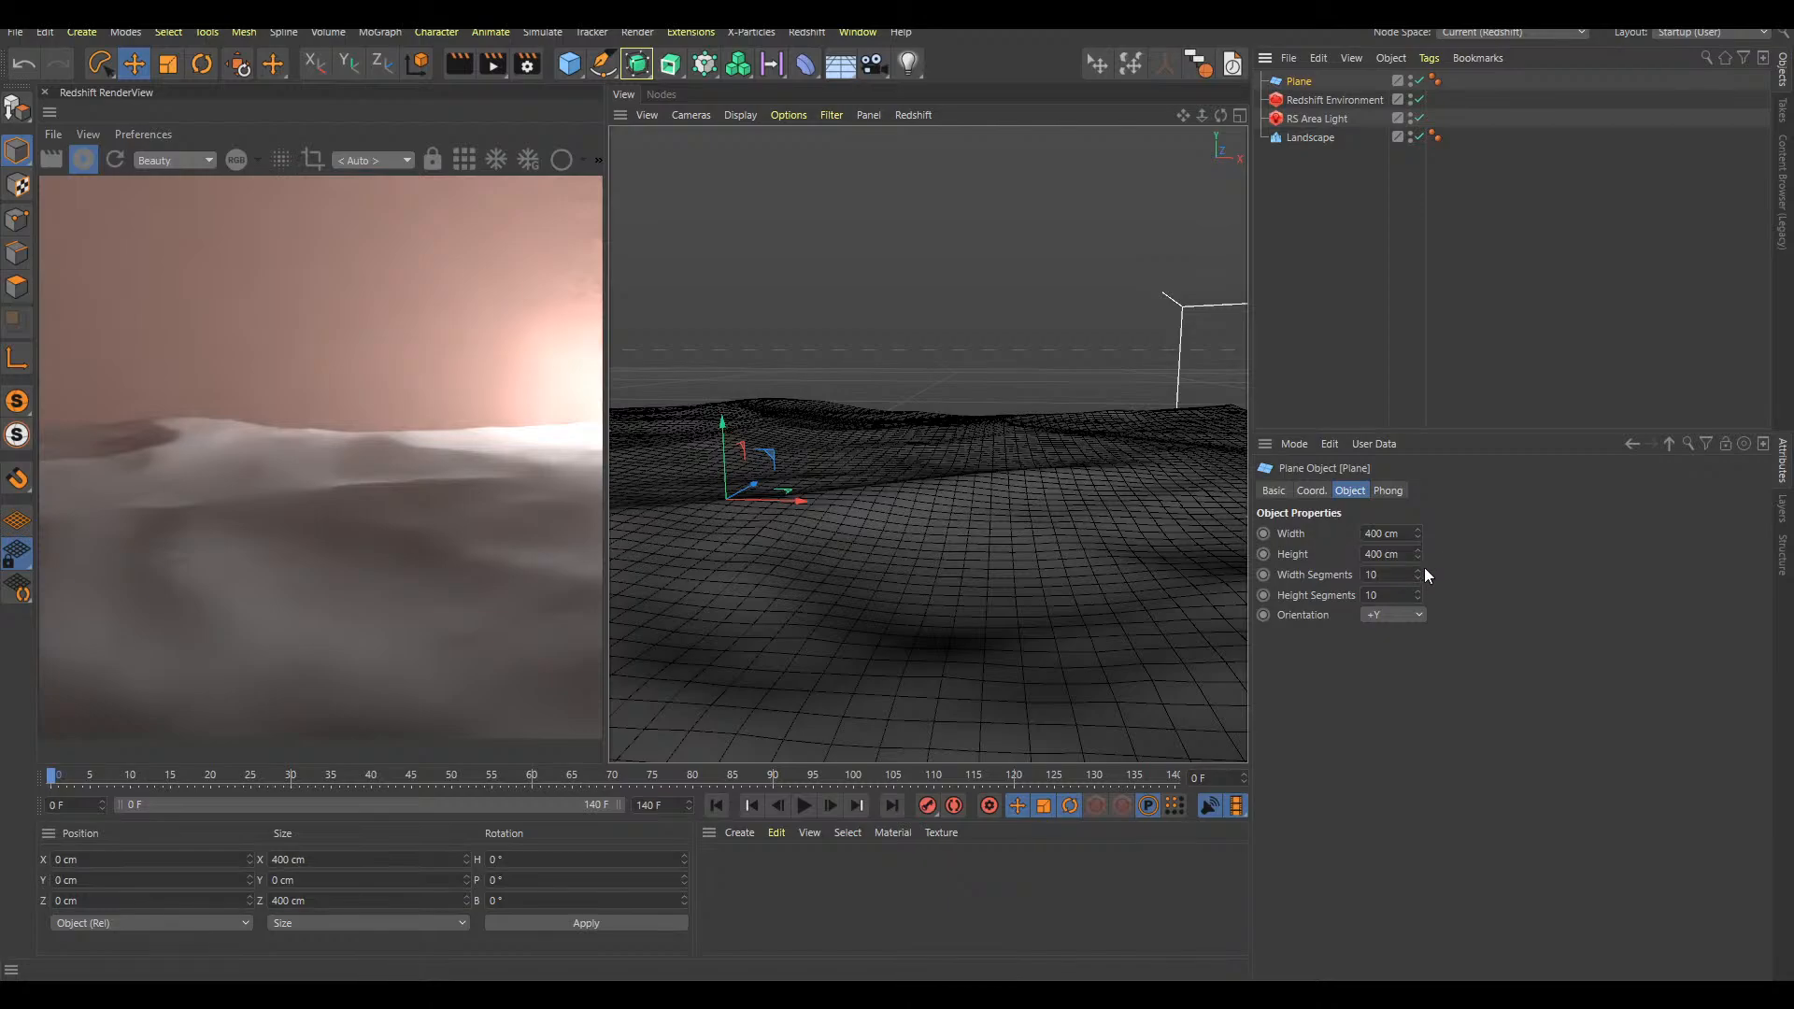
Set the plane's width and height to 4 cm, with one segment in each direction
double_click(1374, 595)
type("1")
double_click(1377, 554)
type("4")
double_click(1378, 534)
type("4")
key("Return")
Raise the plane above the landscape to about Y 18 cm
left_click_drag(723, 435, 725, 392)
middle_click_drag(789, 377, 971, 480, "alt")
middle_click_drag(1024, 617, 989, 584, "alt")
right_click_drag(988, 584, 1085, 546, "alt")
middle_click_drag(1086, 546, 1041, 527, "alt")
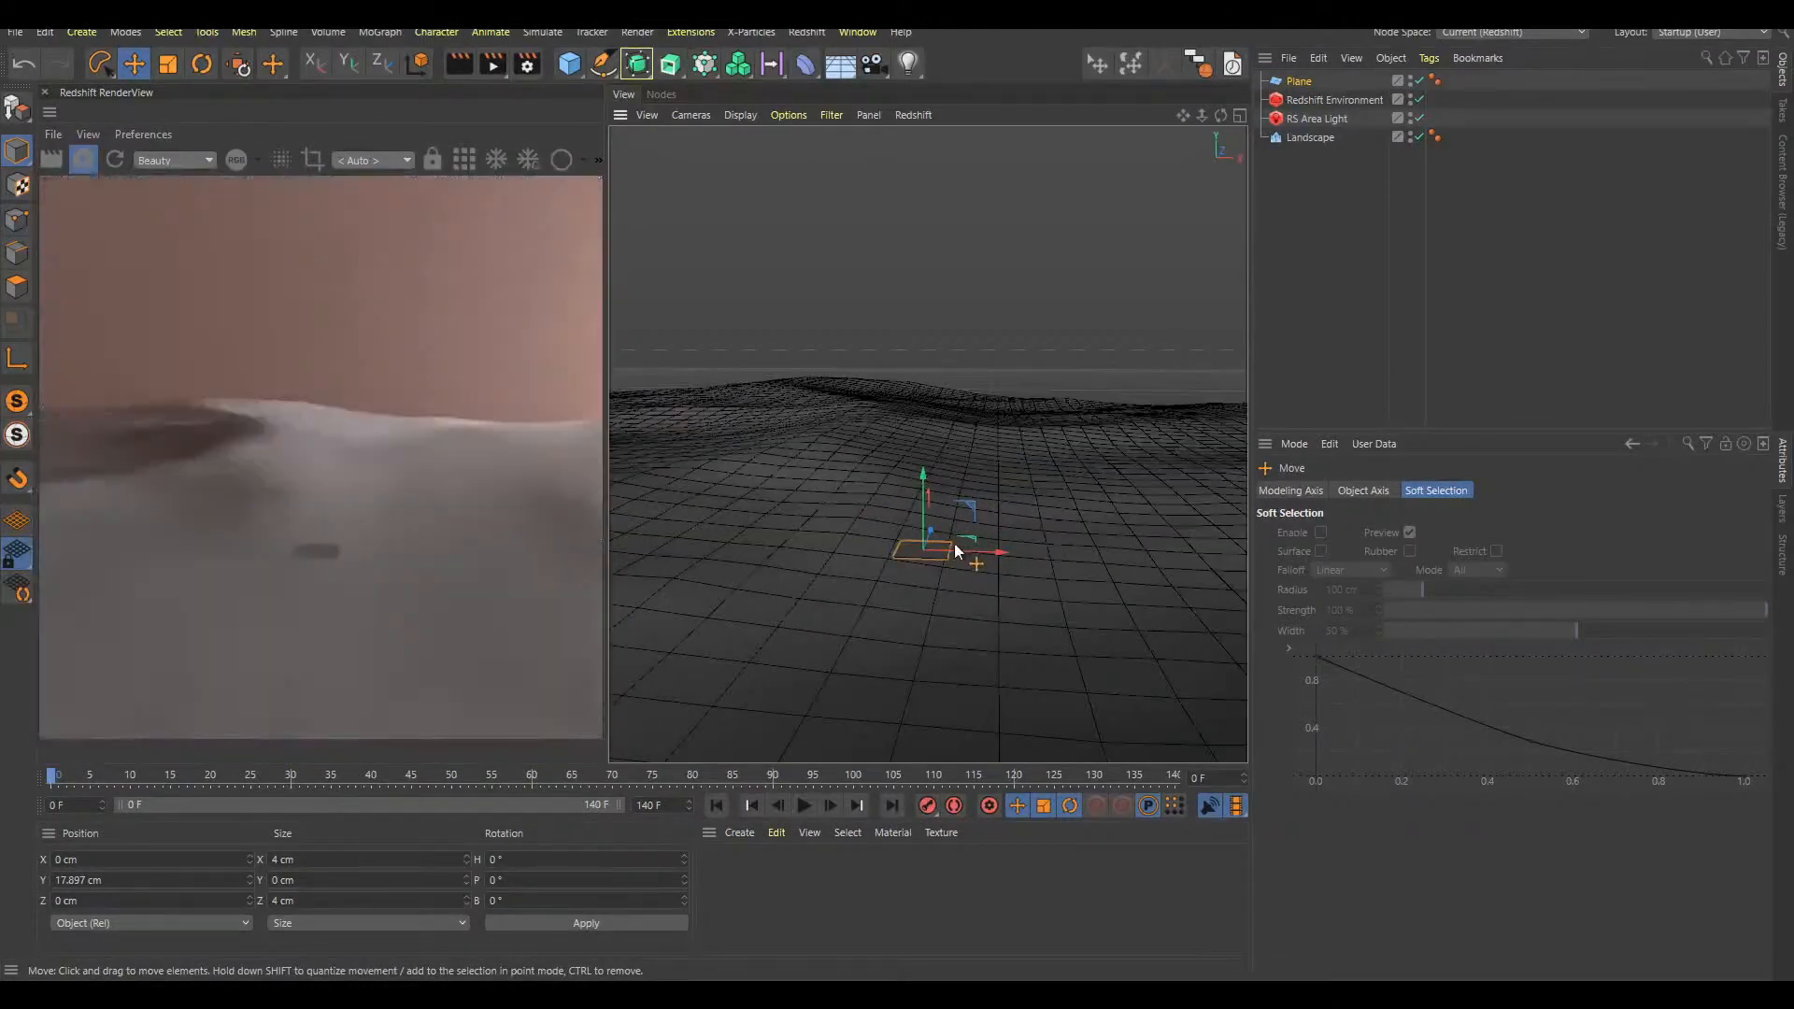
Convert the plane to an editable polygon object and select its single polygon
key("c")
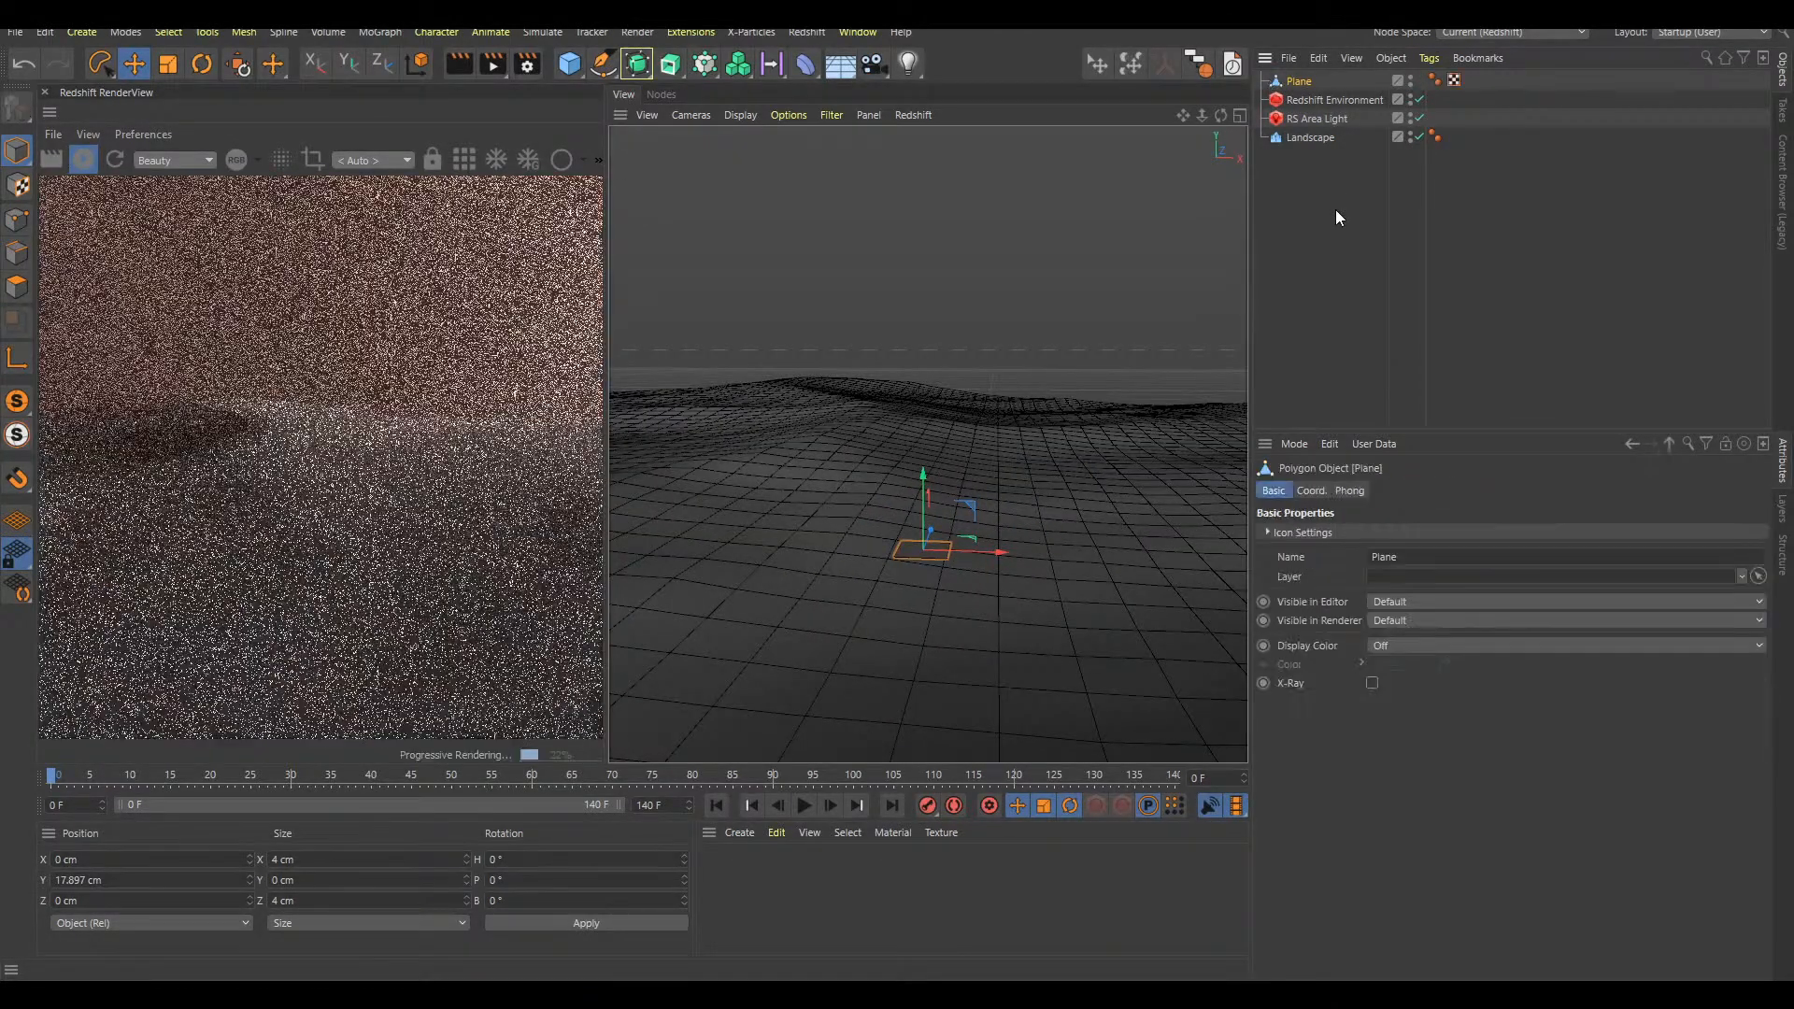
left_click(28, 291)
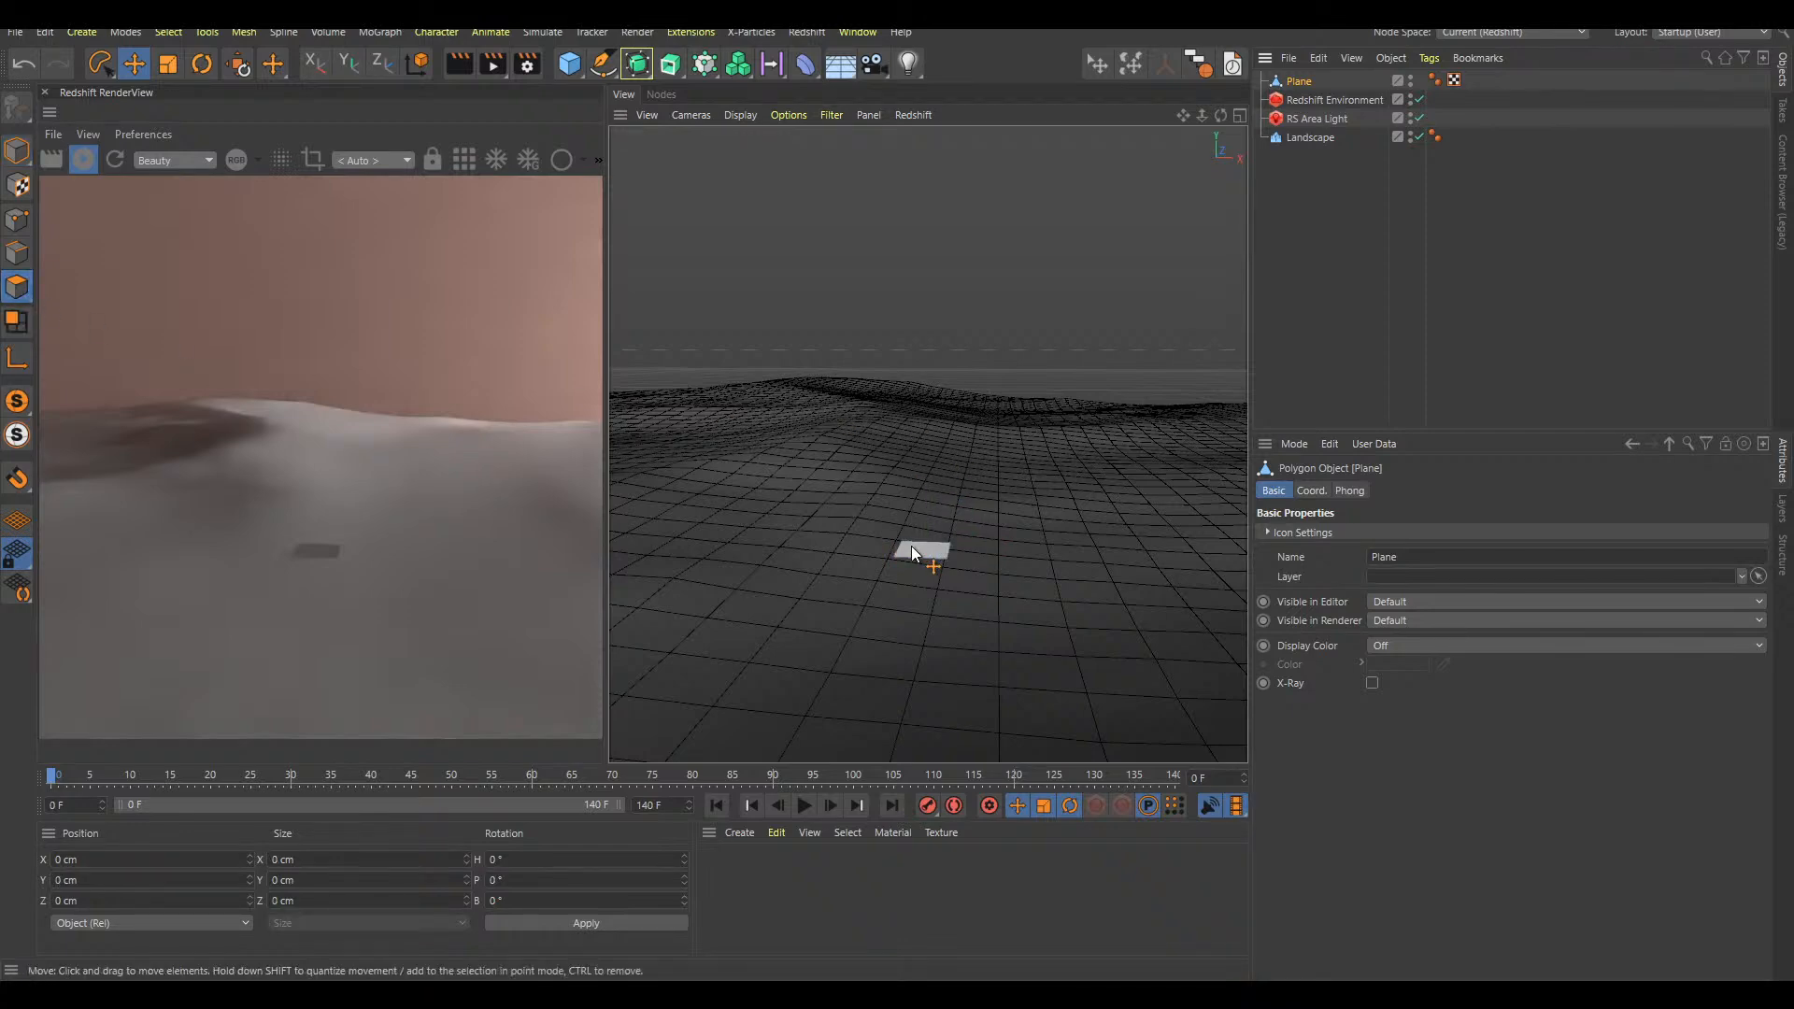
left_click(933, 554)
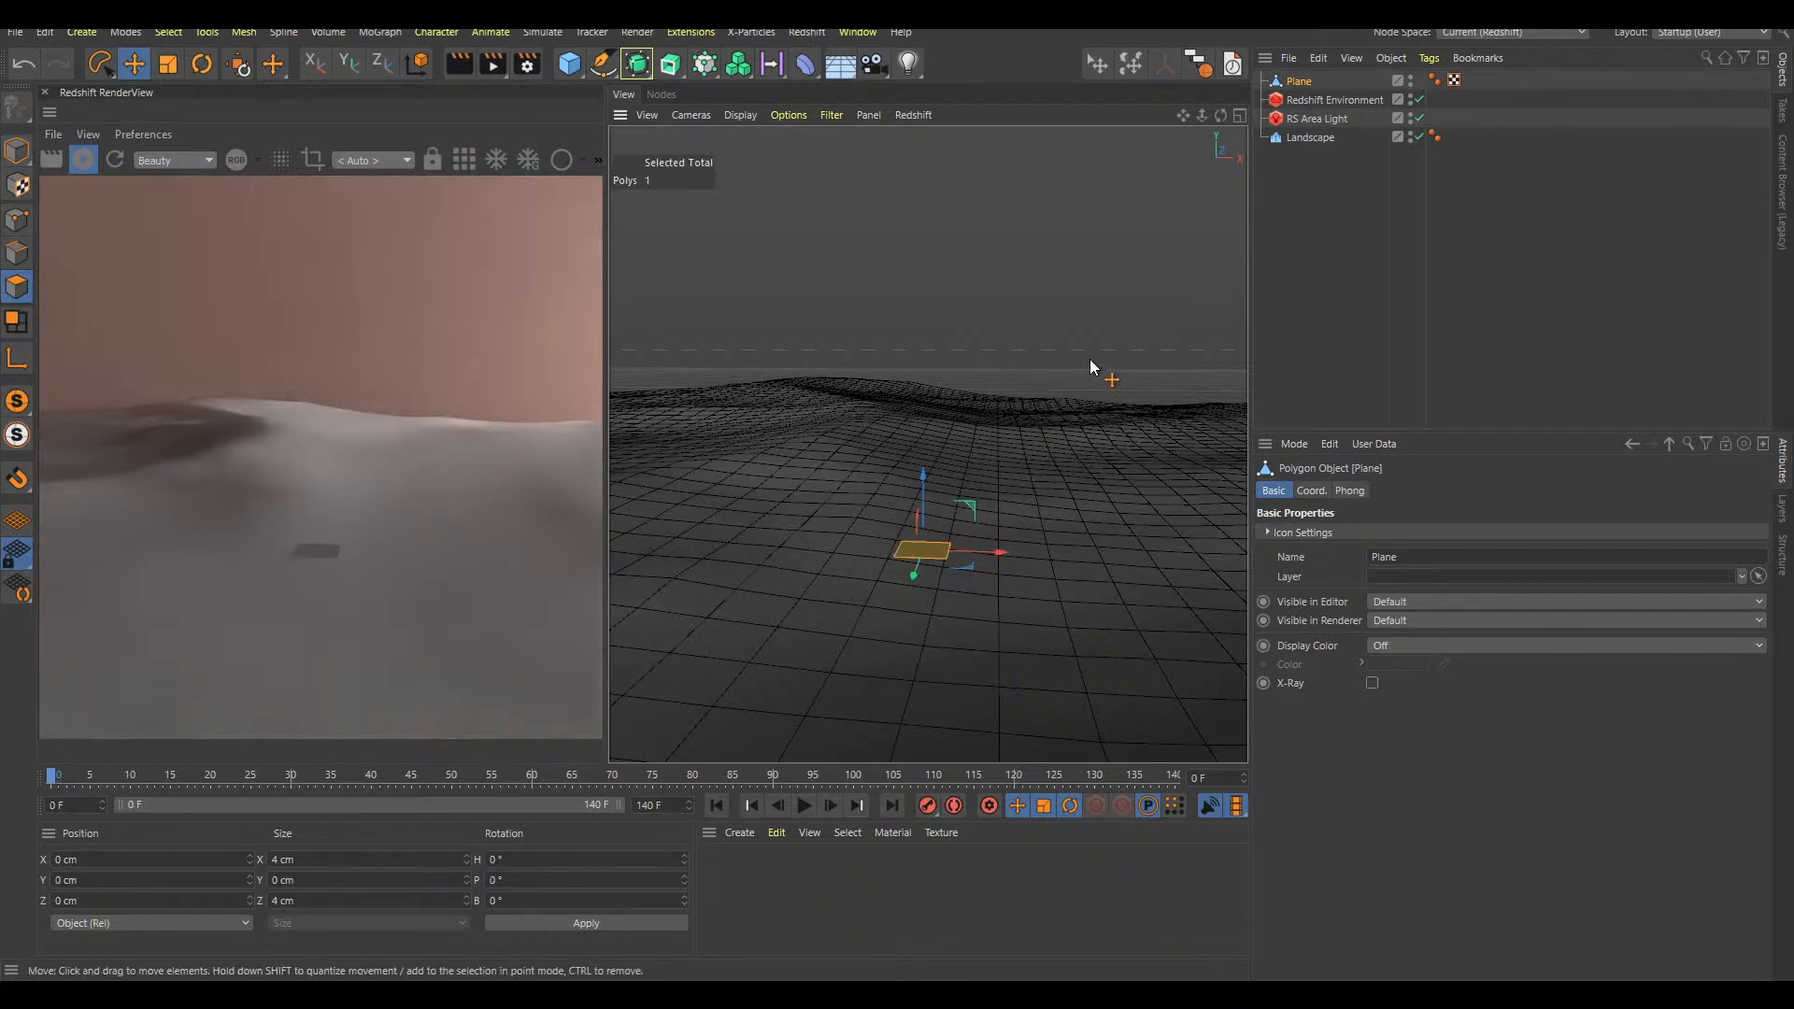
Lower the selected polygon to about Y -7 cm, close to the landscape surface
middle_click_drag(1065, 546, 1035, 531, "alt")
left_click_drag(955, 547, 871, 557, "alt")
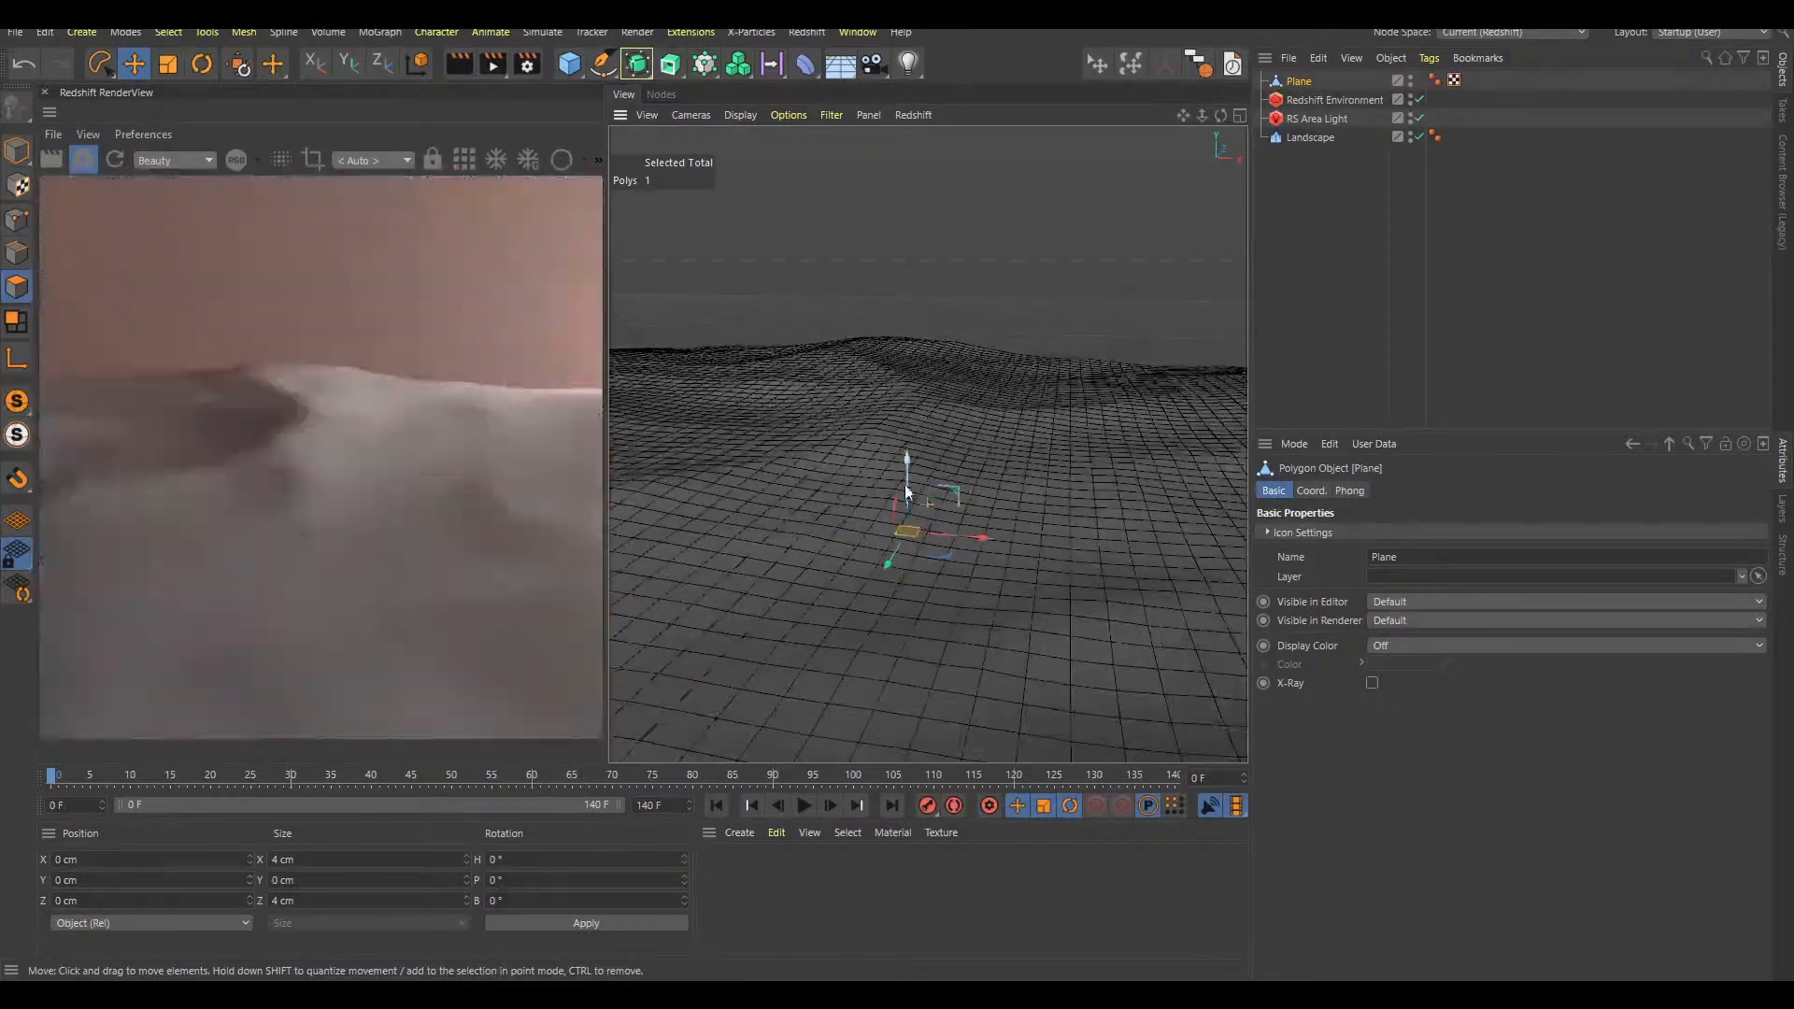
left_click_drag(908, 484, 935, 292)
key("ctrl+z")
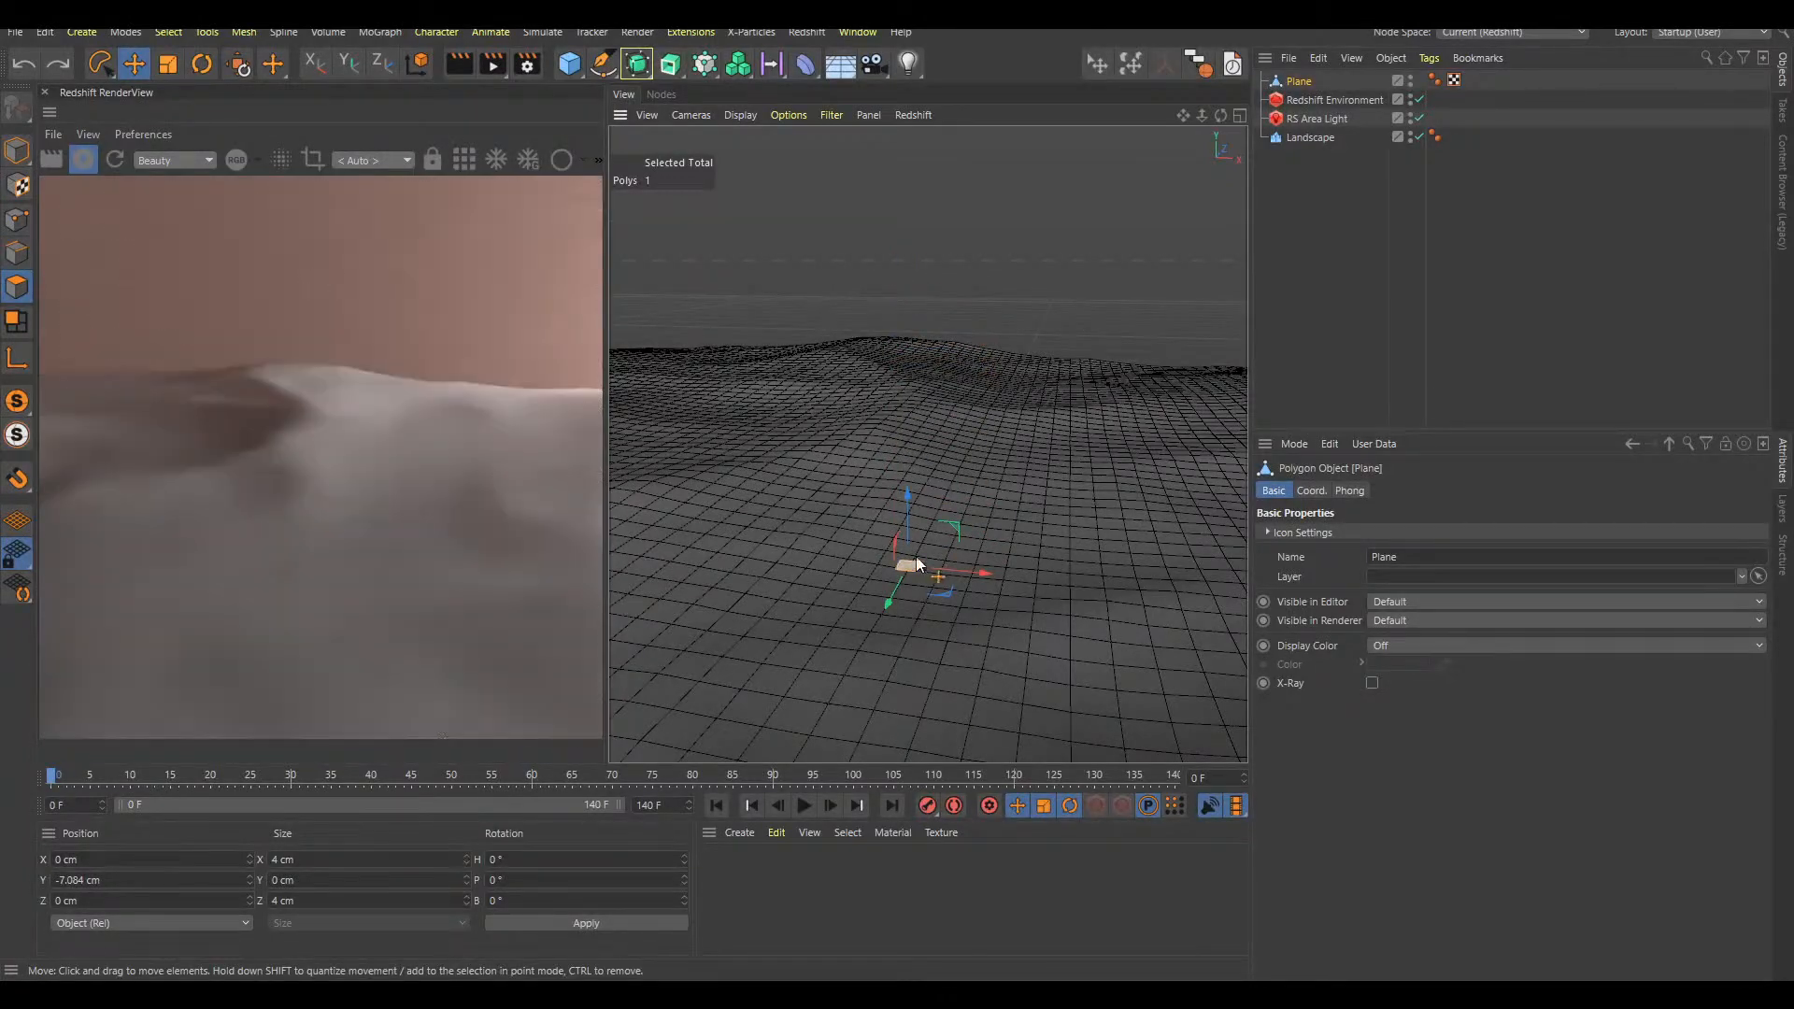
scroll(921, 559, "up", 3)
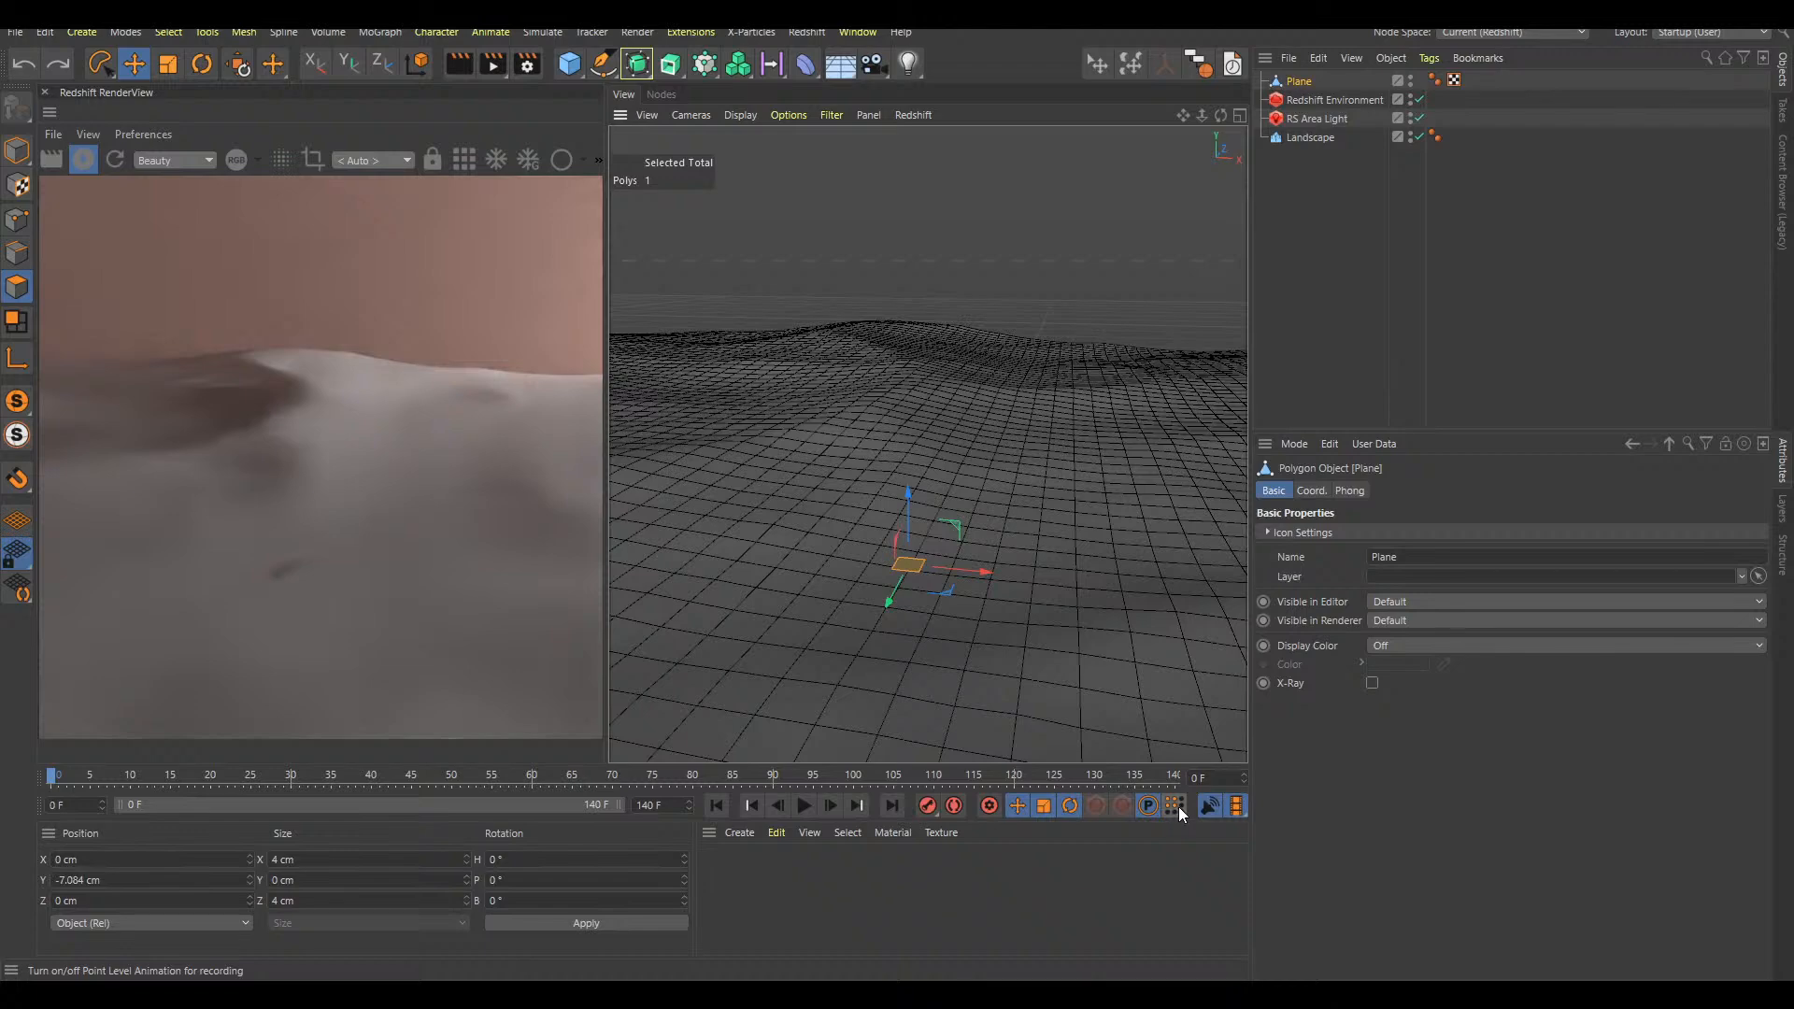
scroll(932, 570, "up", 2)
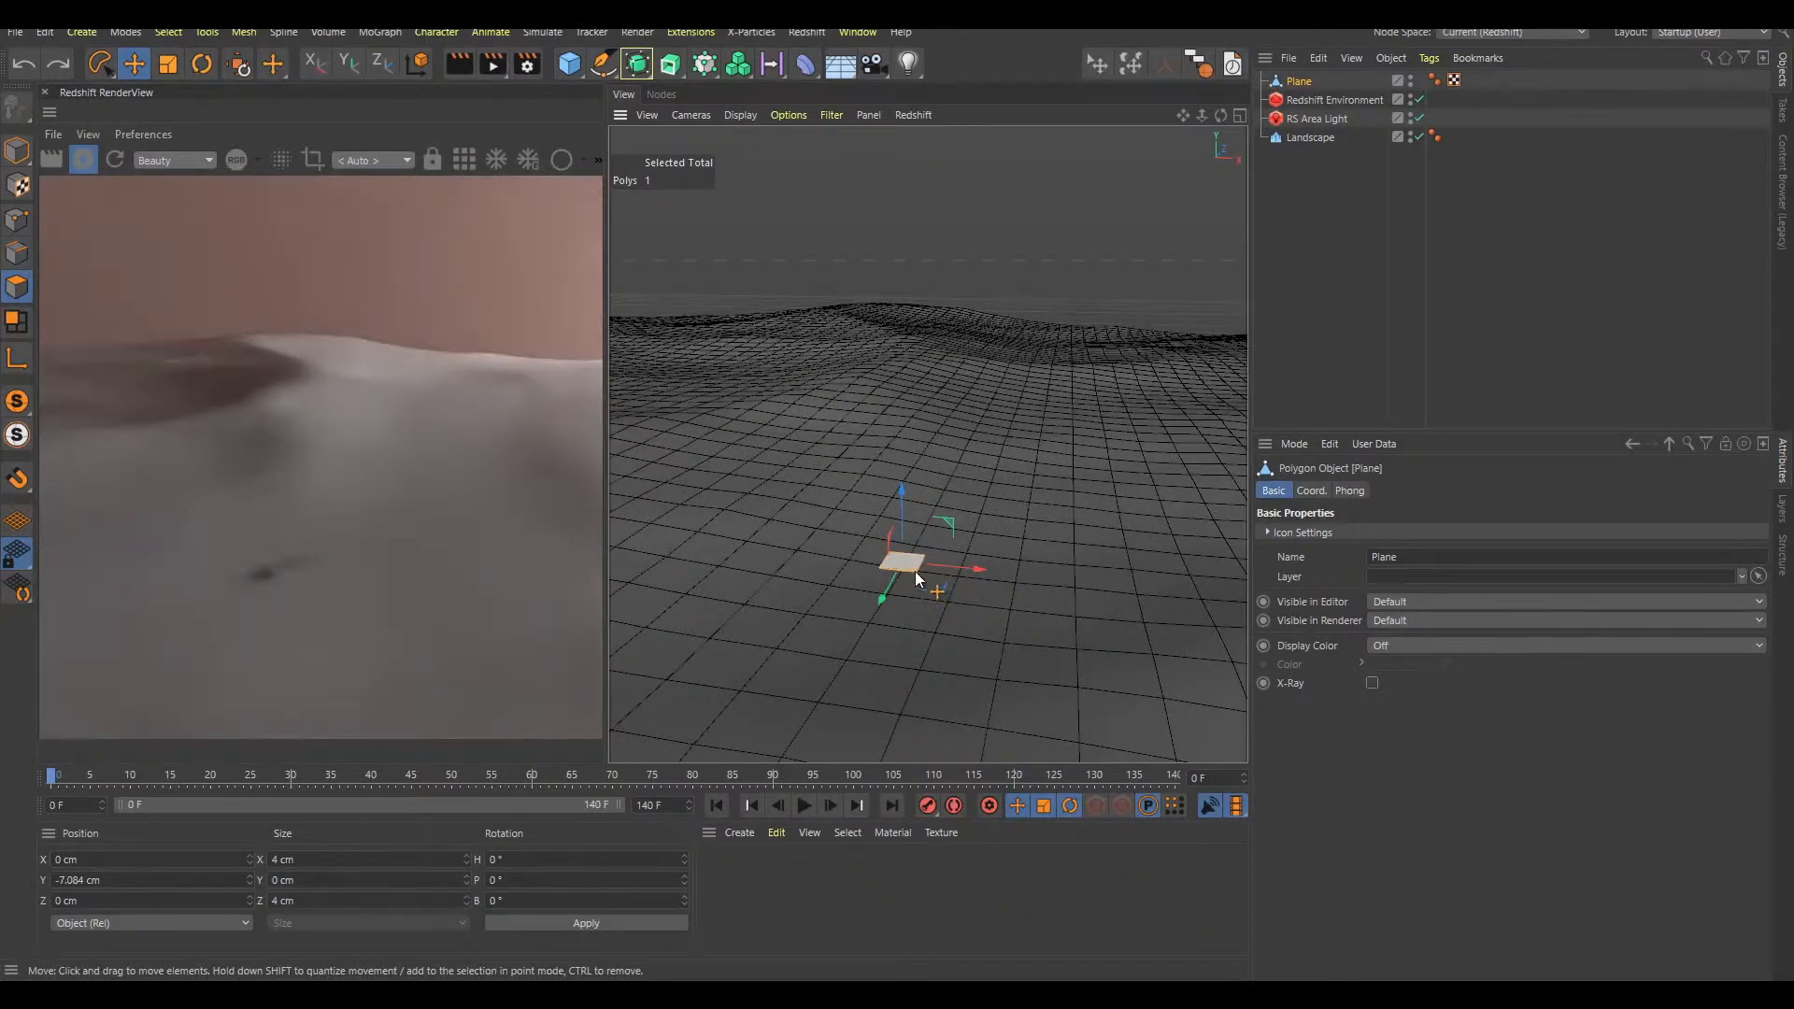
Set Redshift's progressive passes to 99 in the render settings
key("ctrl+b")
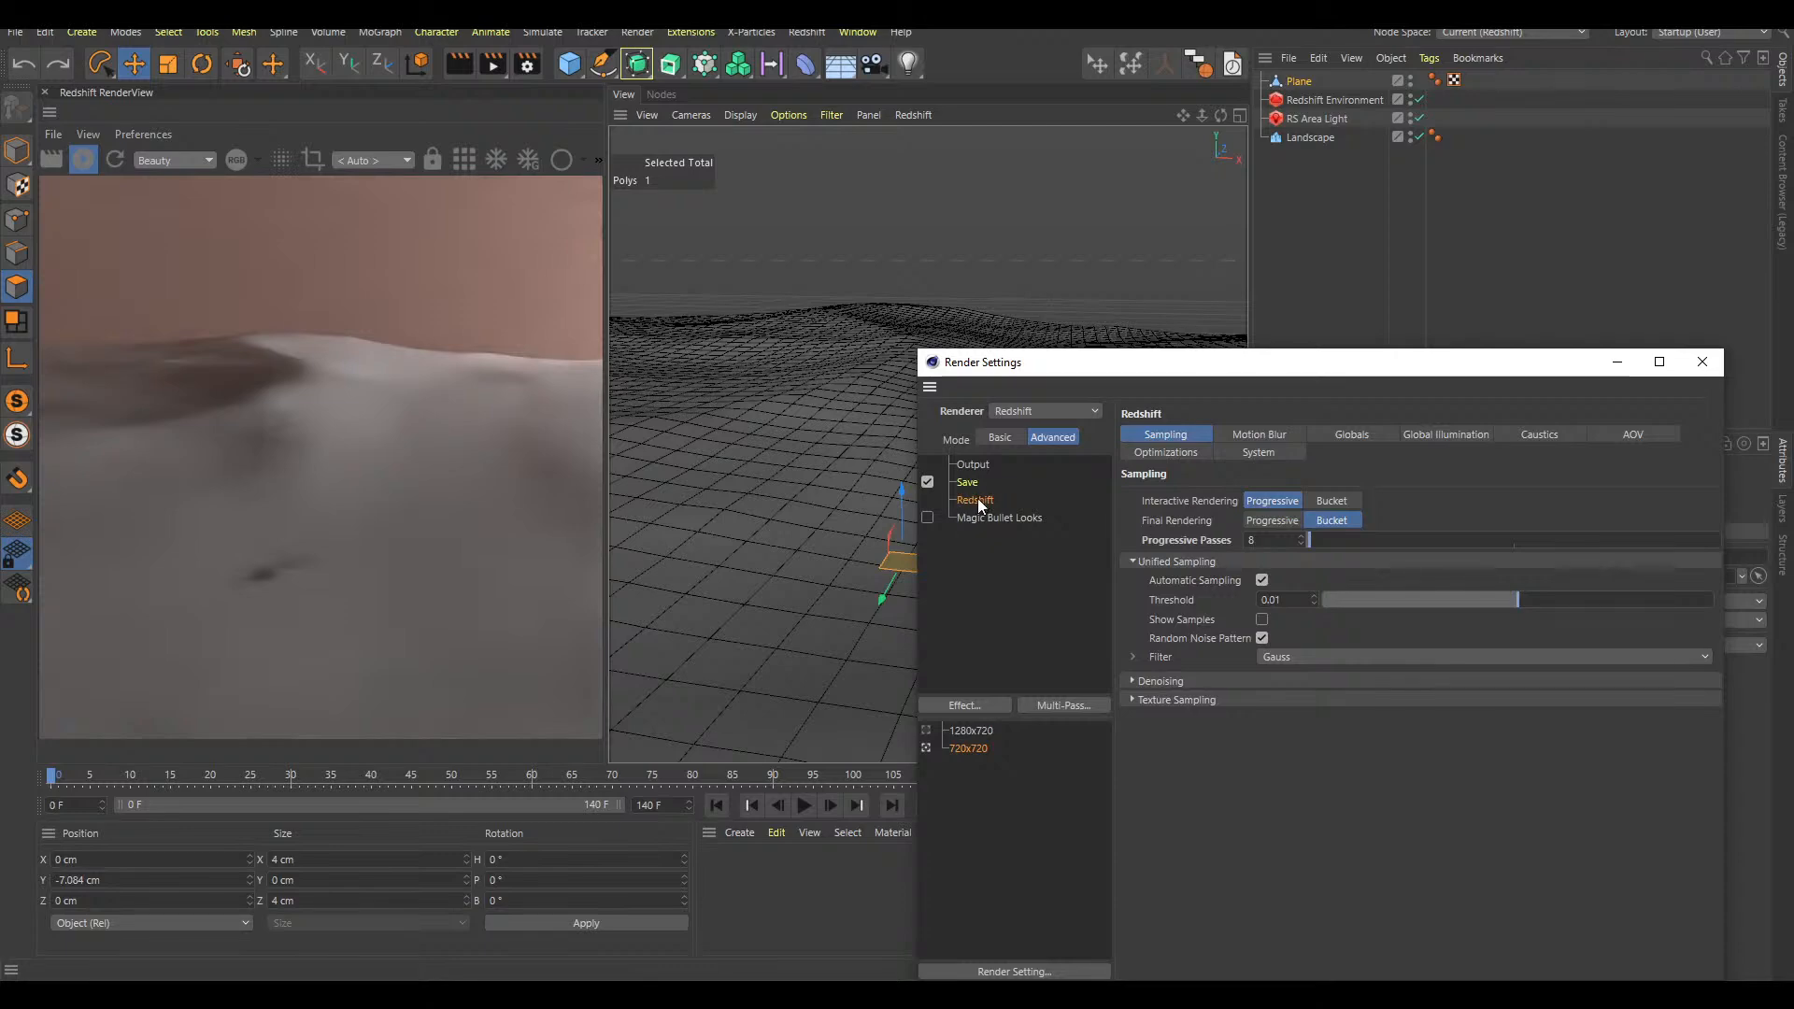
left_click_drag(1342, 541, 1346, 541)
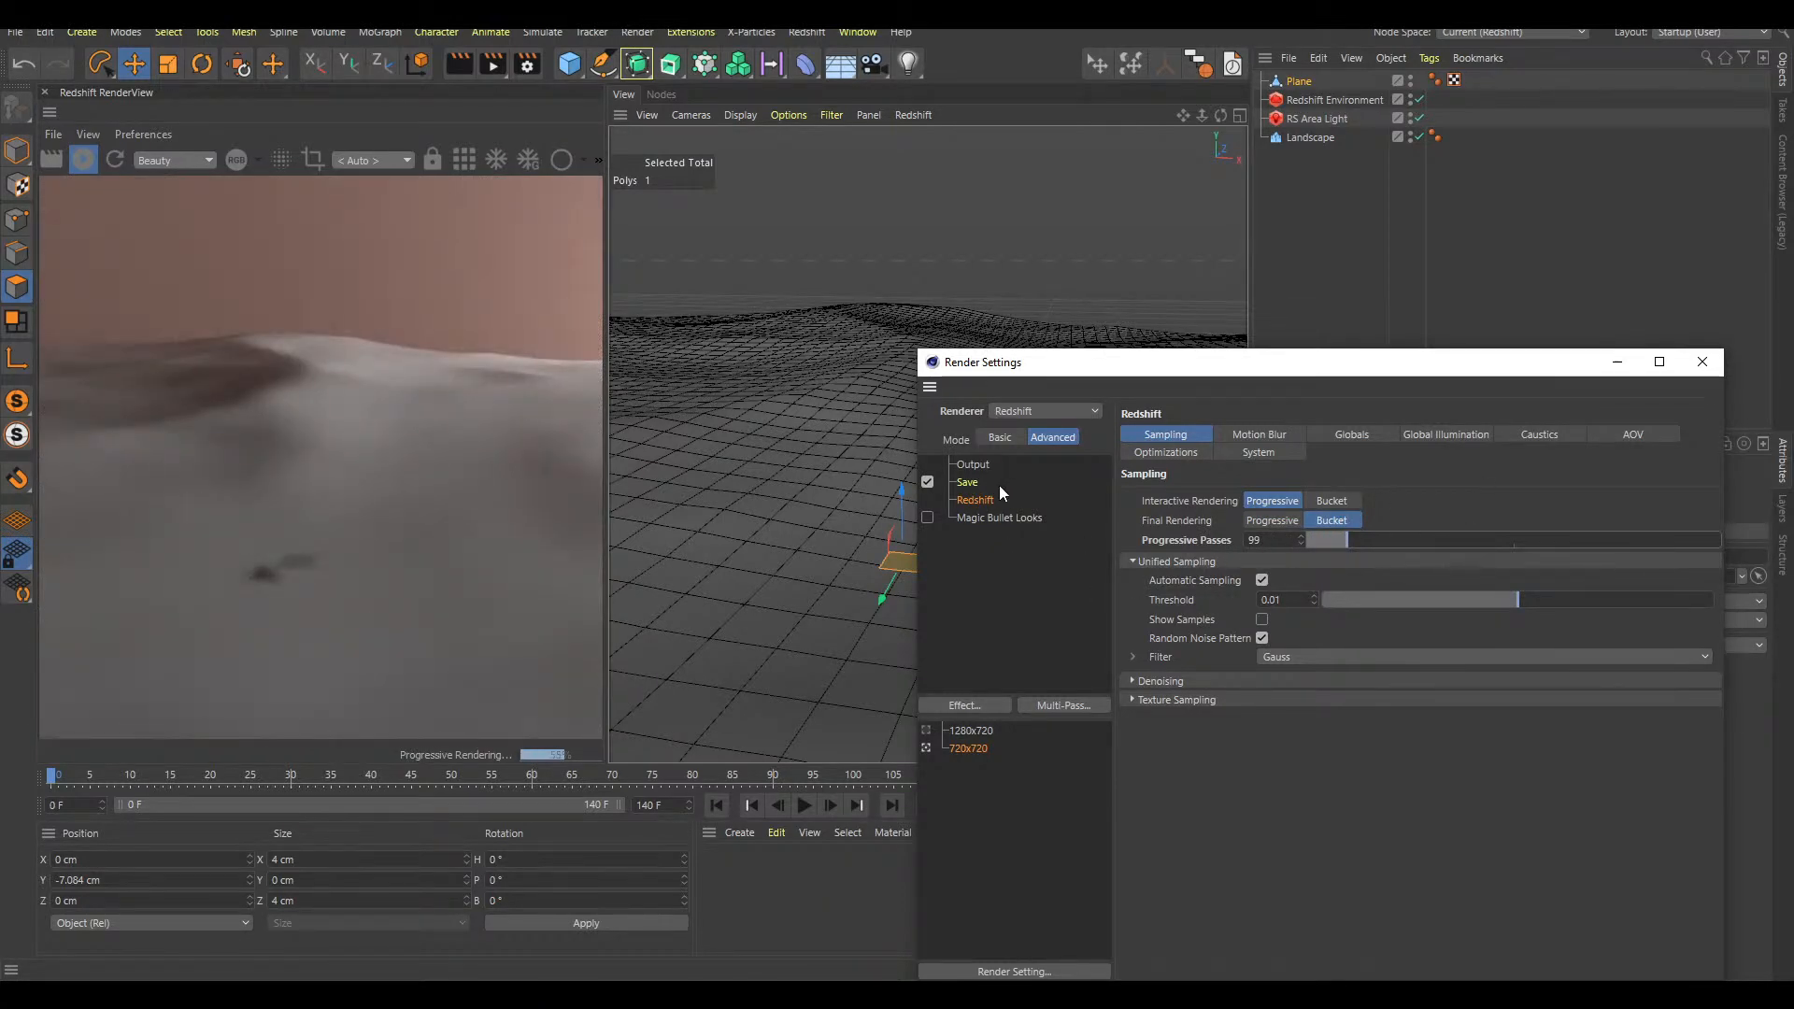
left_click(1702, 361)
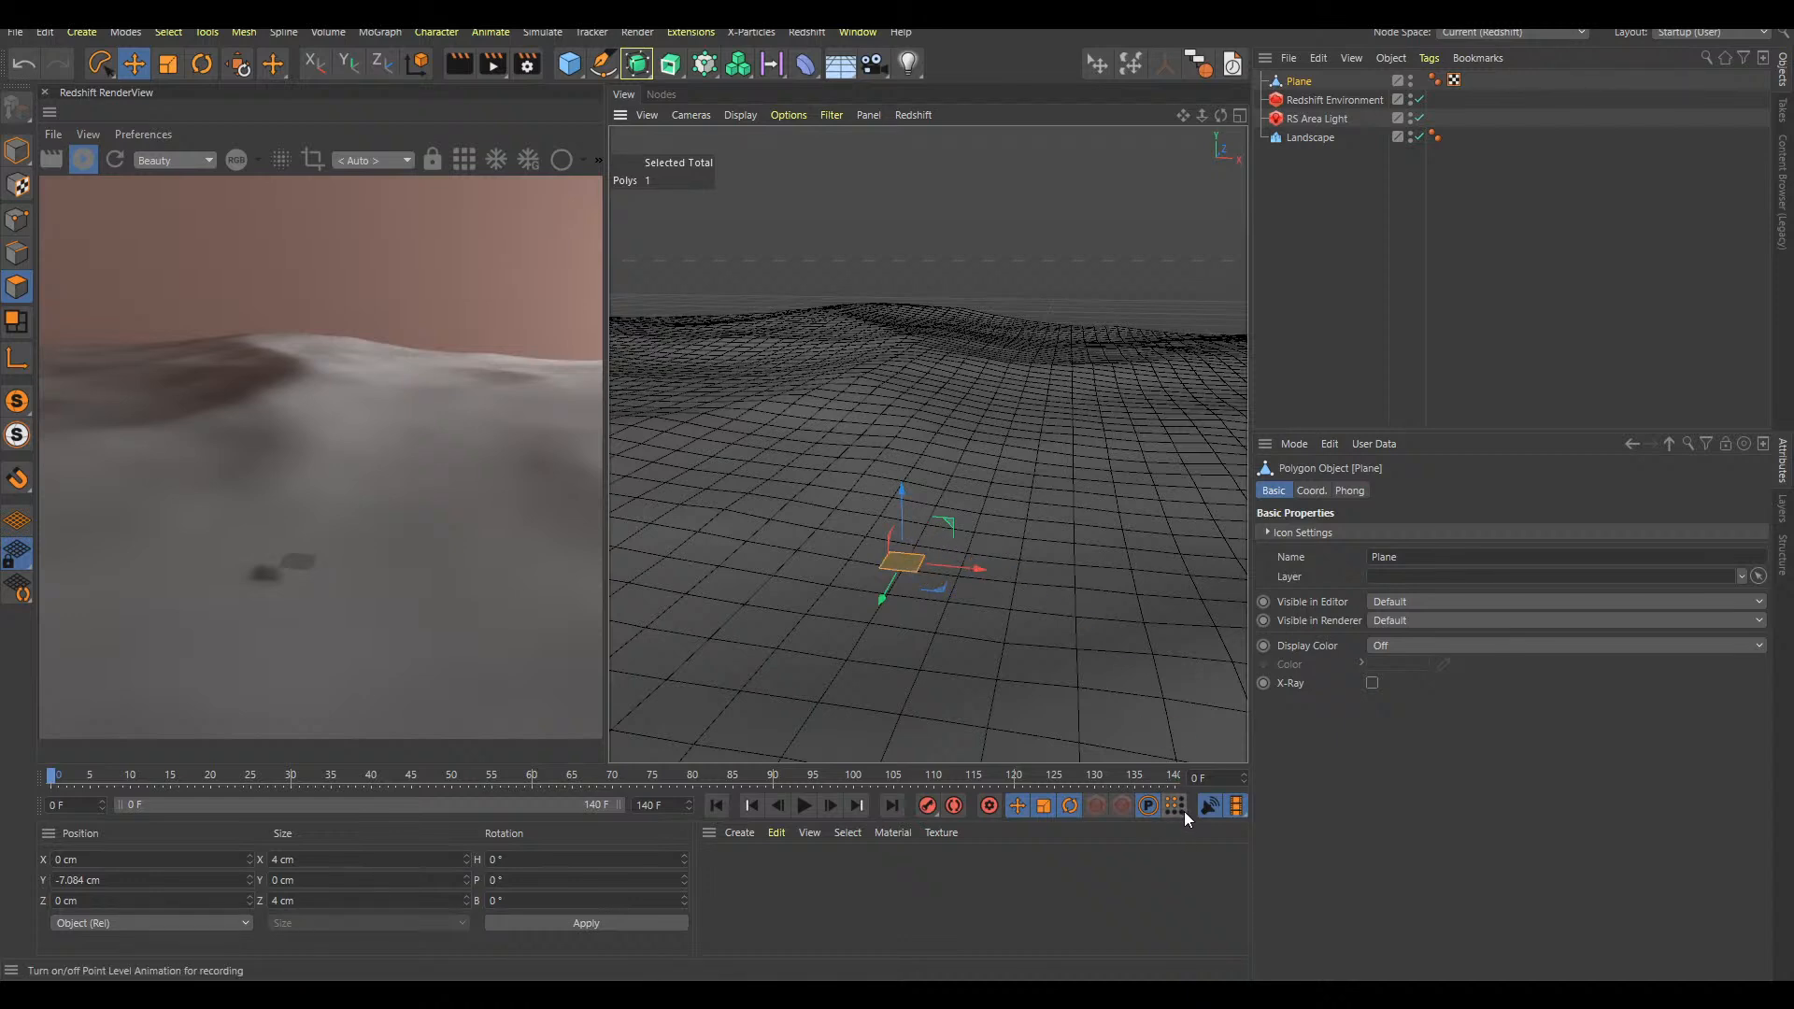
With point-level animation recording on, lower the polygon to about Y -7.3 cm at frame 0 and move to frame 45
mouse_move(904, 494)
left_mouse_down()
mouse_move(900, 511)
mouse_move(906, 496)
left_mouse_up()
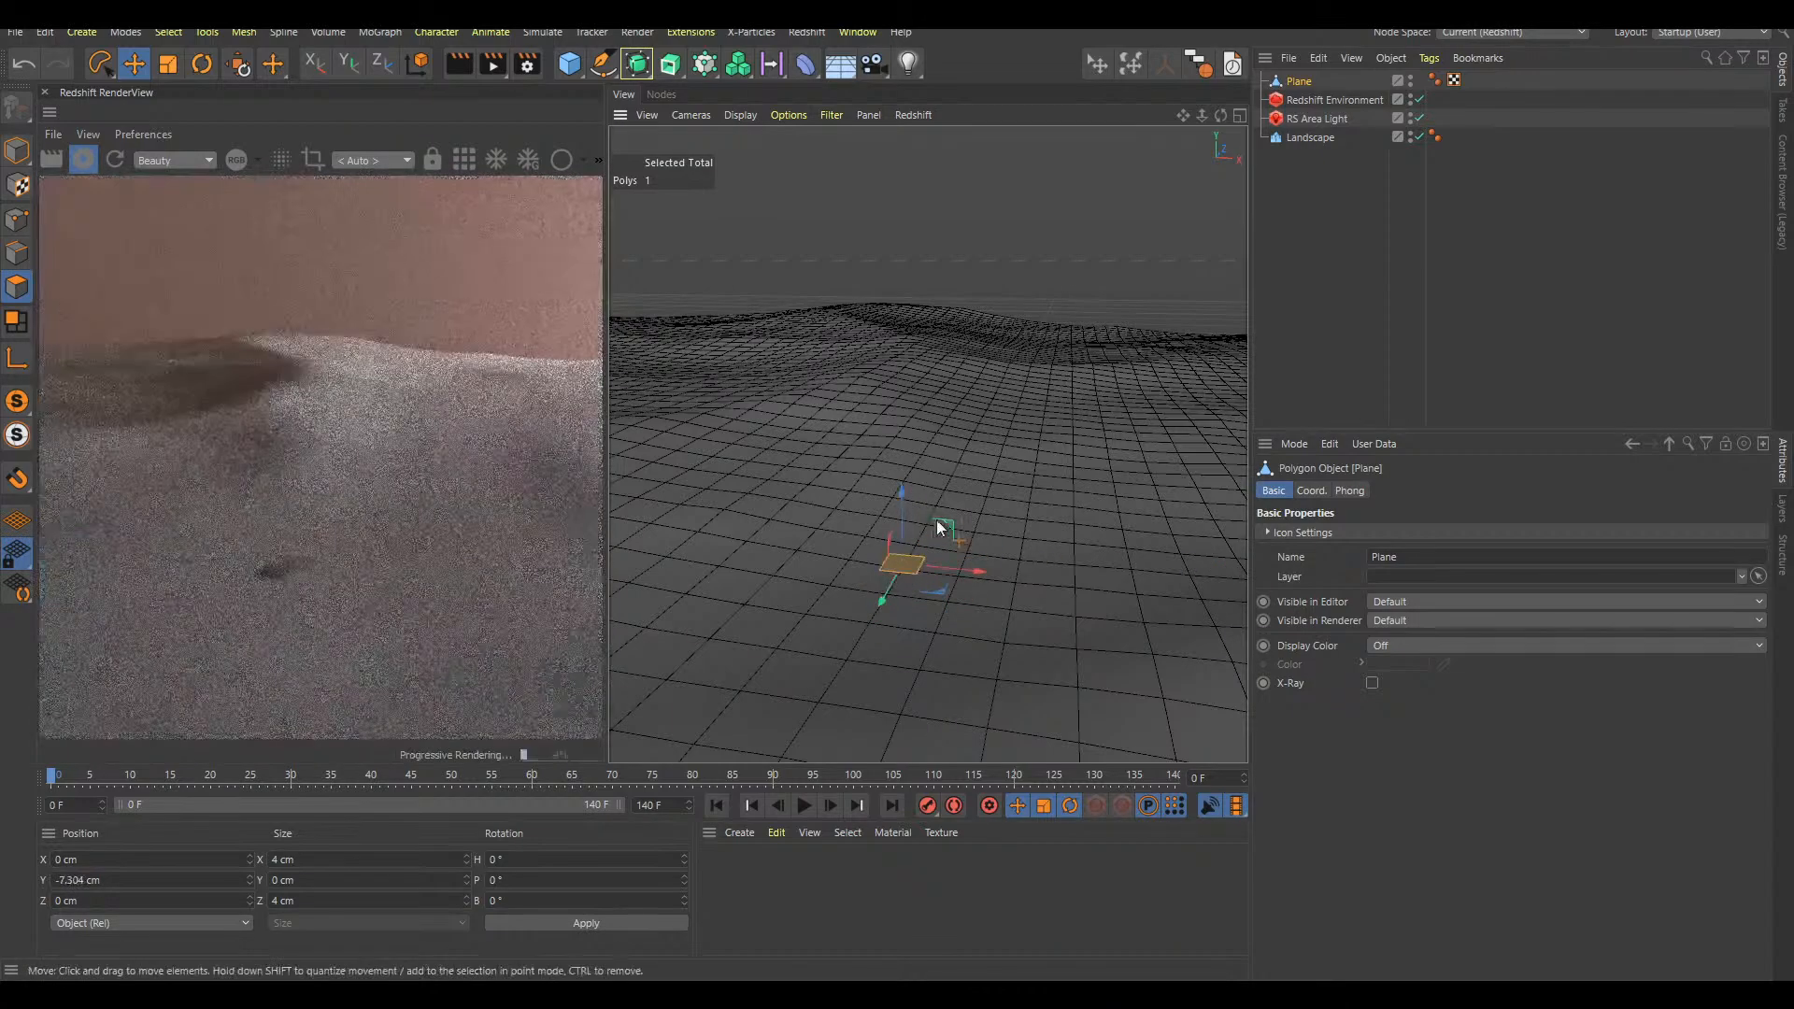
middle_click_drag(961, 519, 994, 490, "alt")
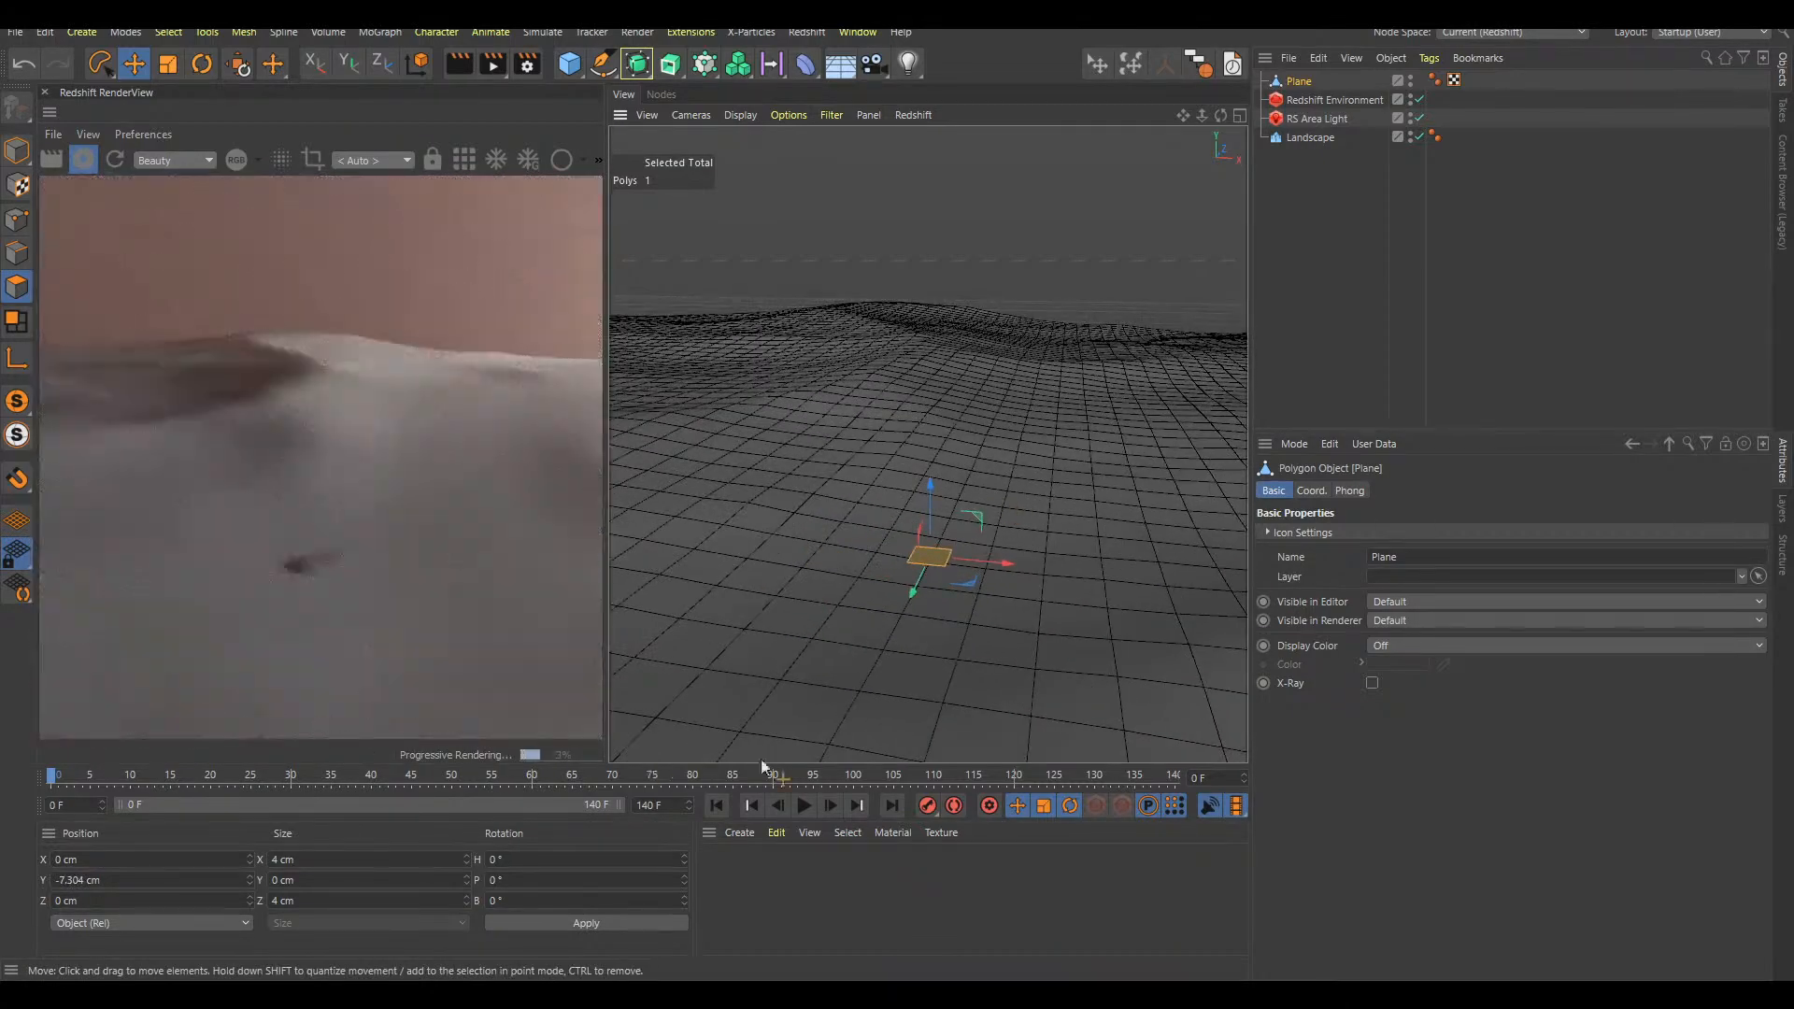
left_click_drag(52, 777, 417, 778)
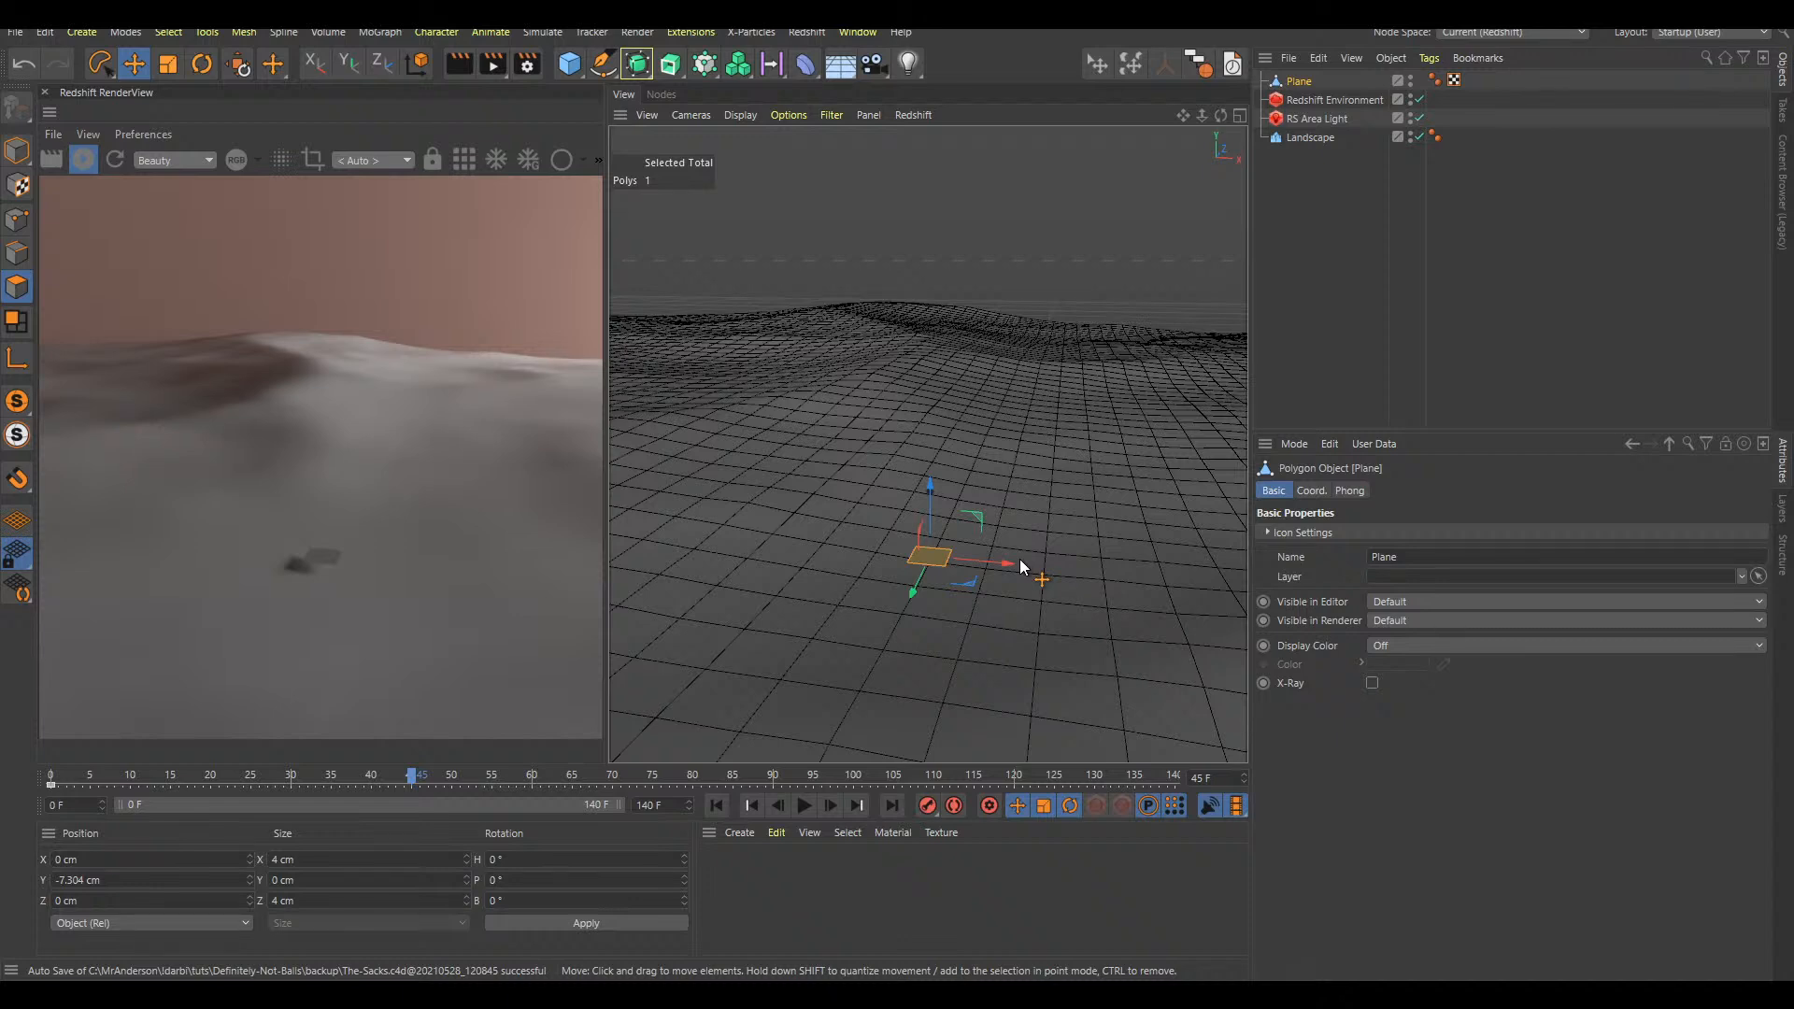
Apply a Matrix Extrude with 8 steps to the selected polygon
key("shift+c")
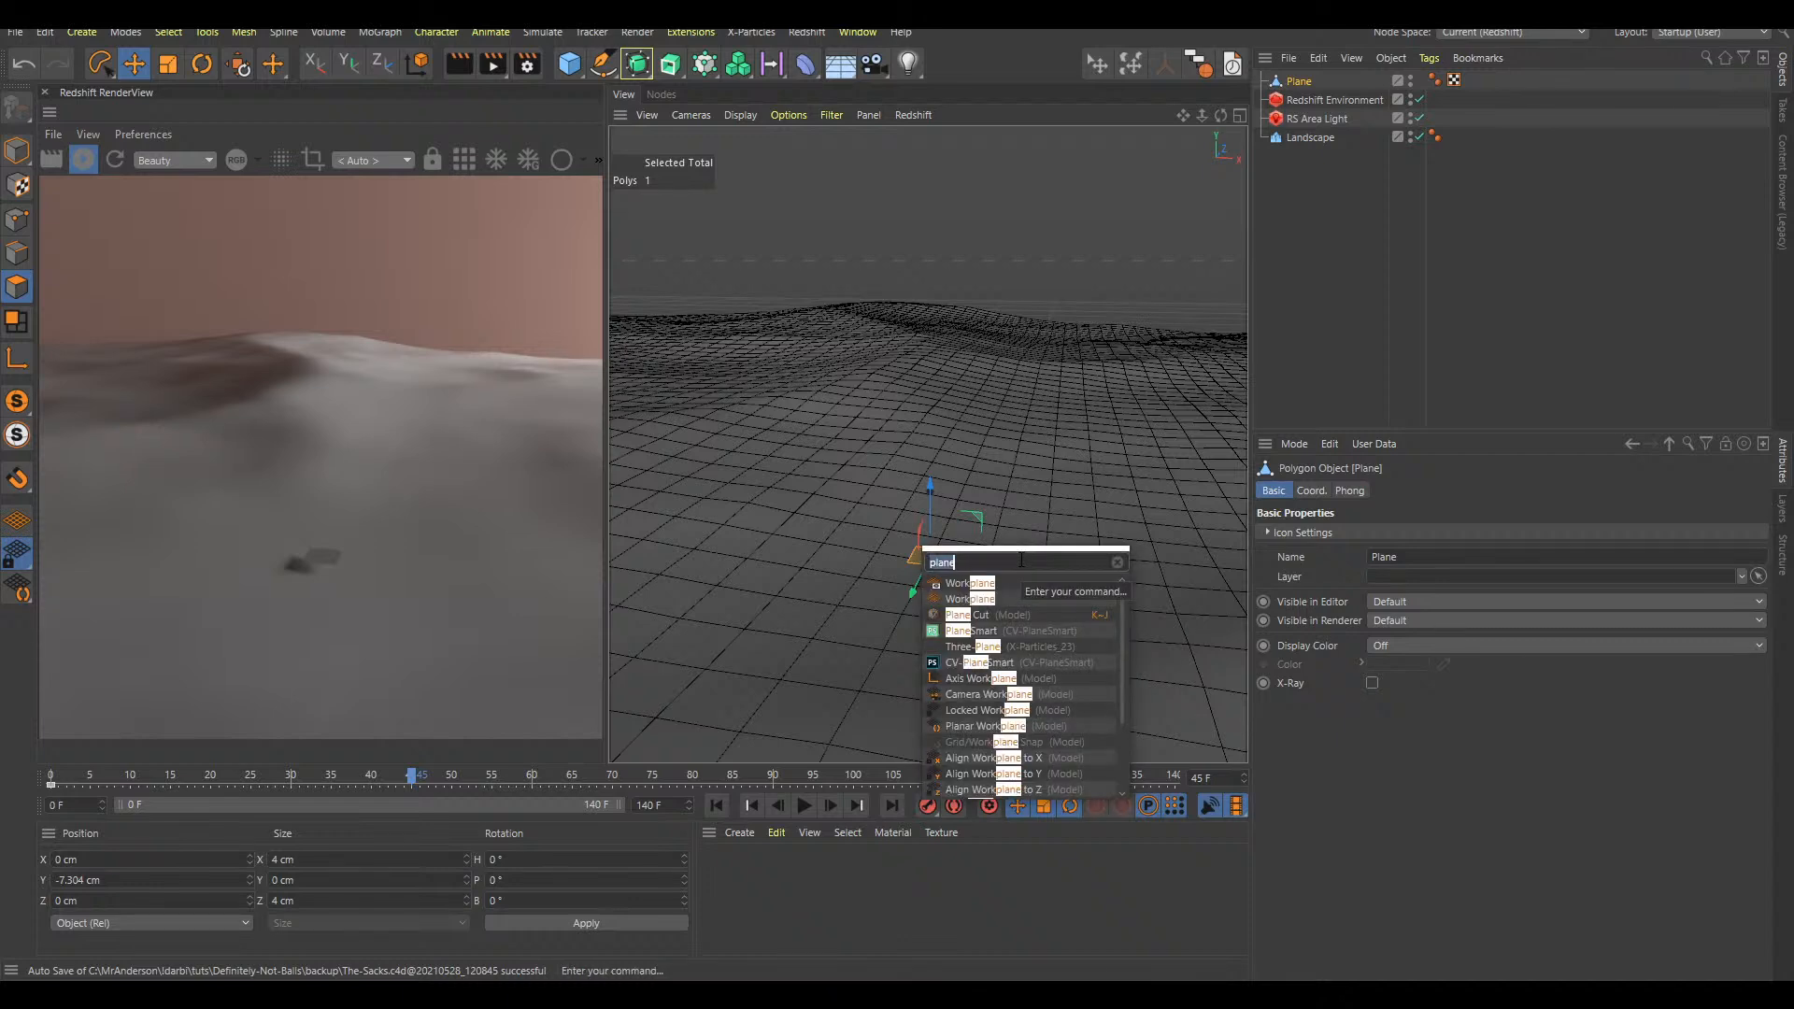
type("matrix ex")
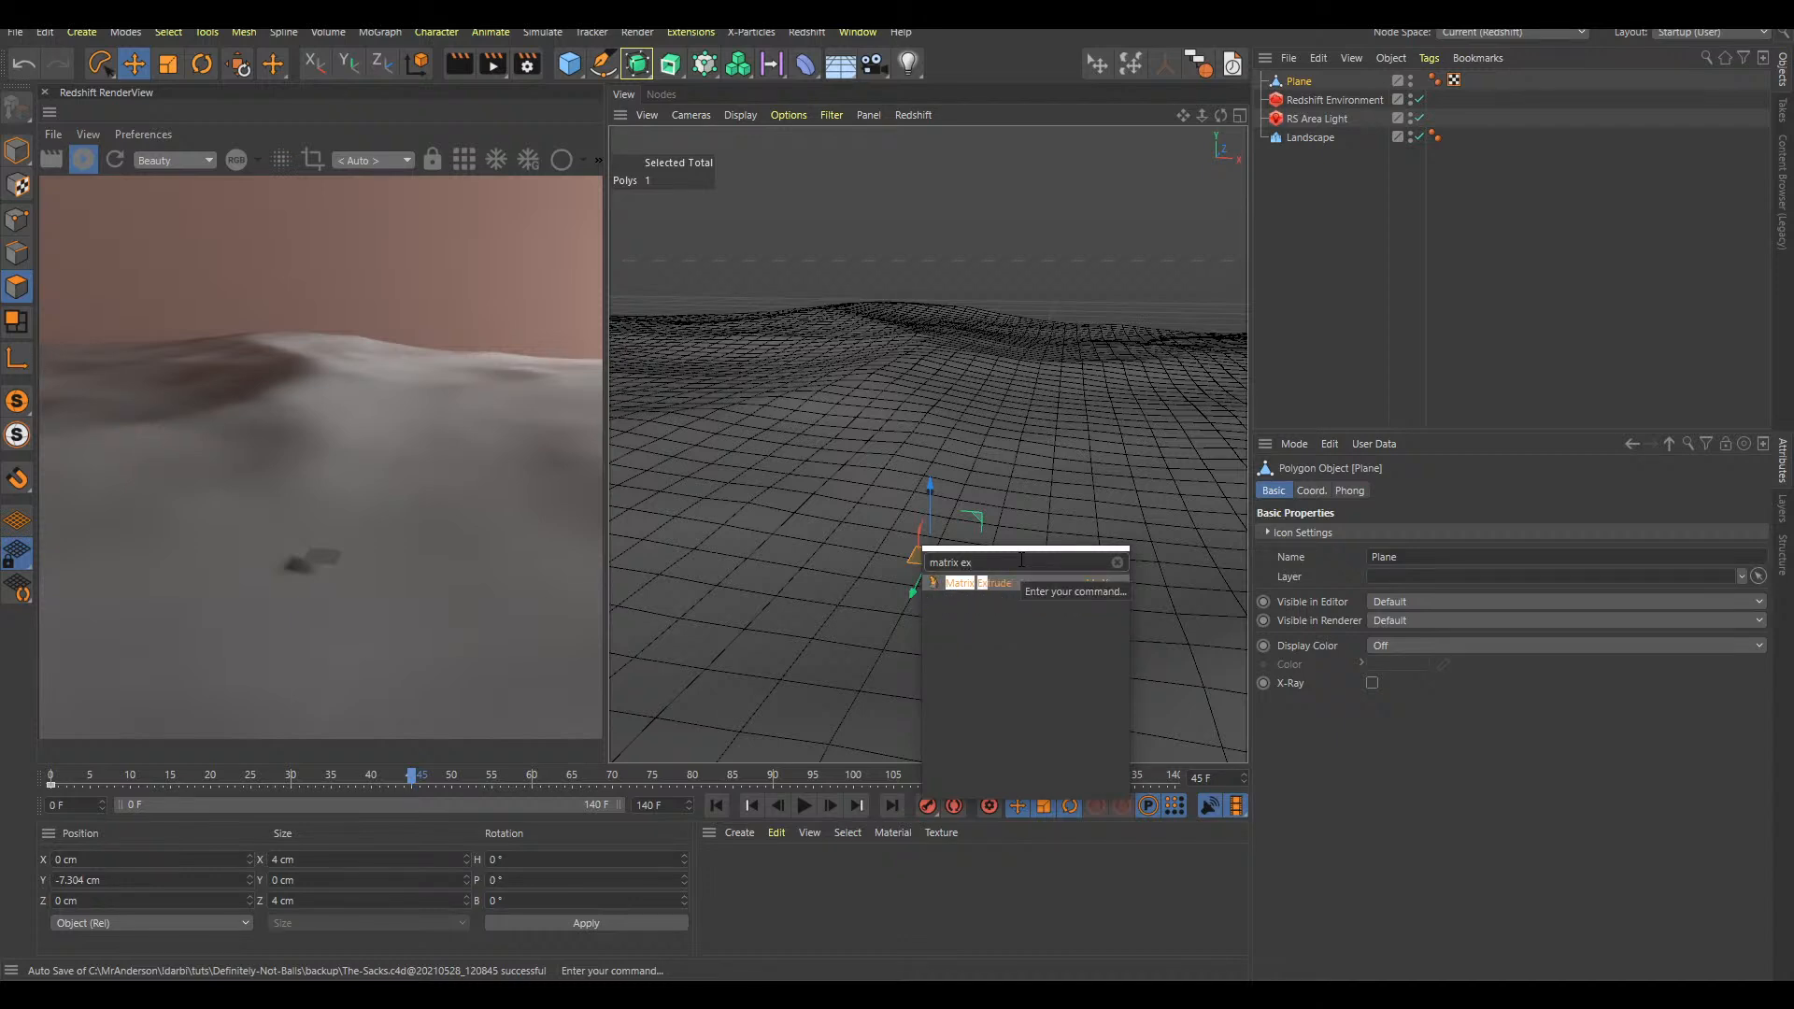
key("Return")
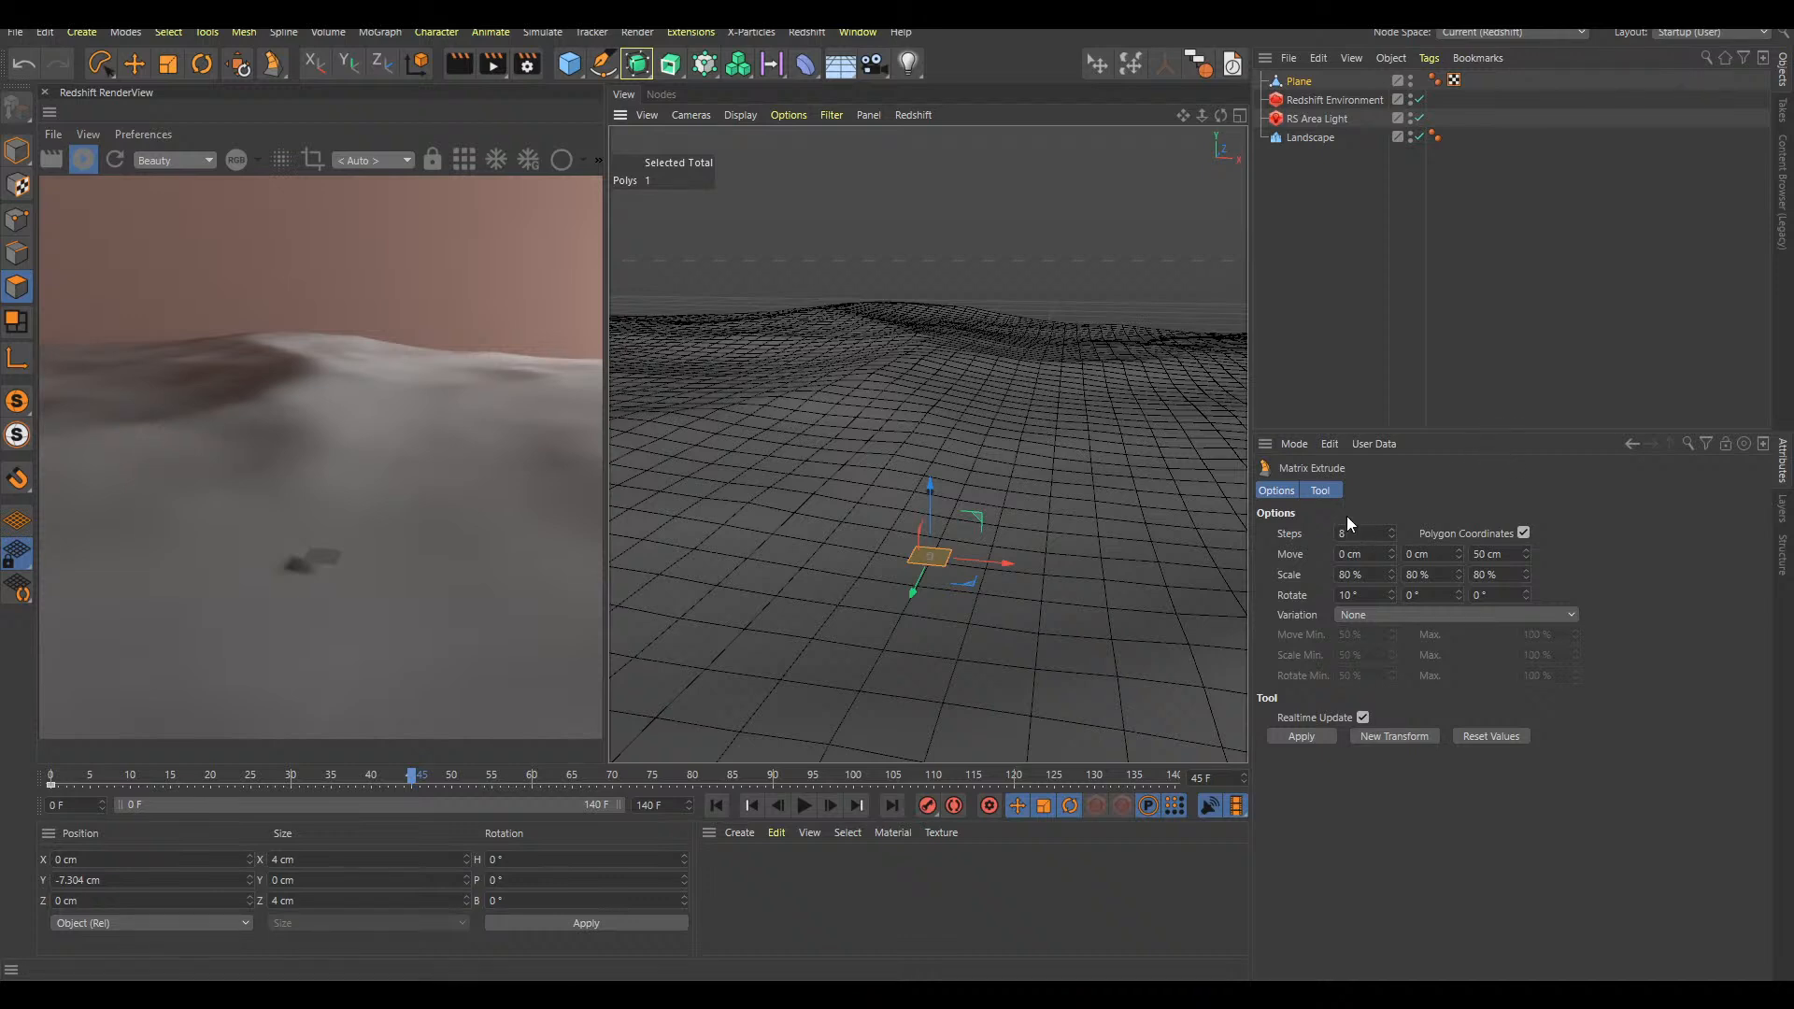
left_click(1300, 736)
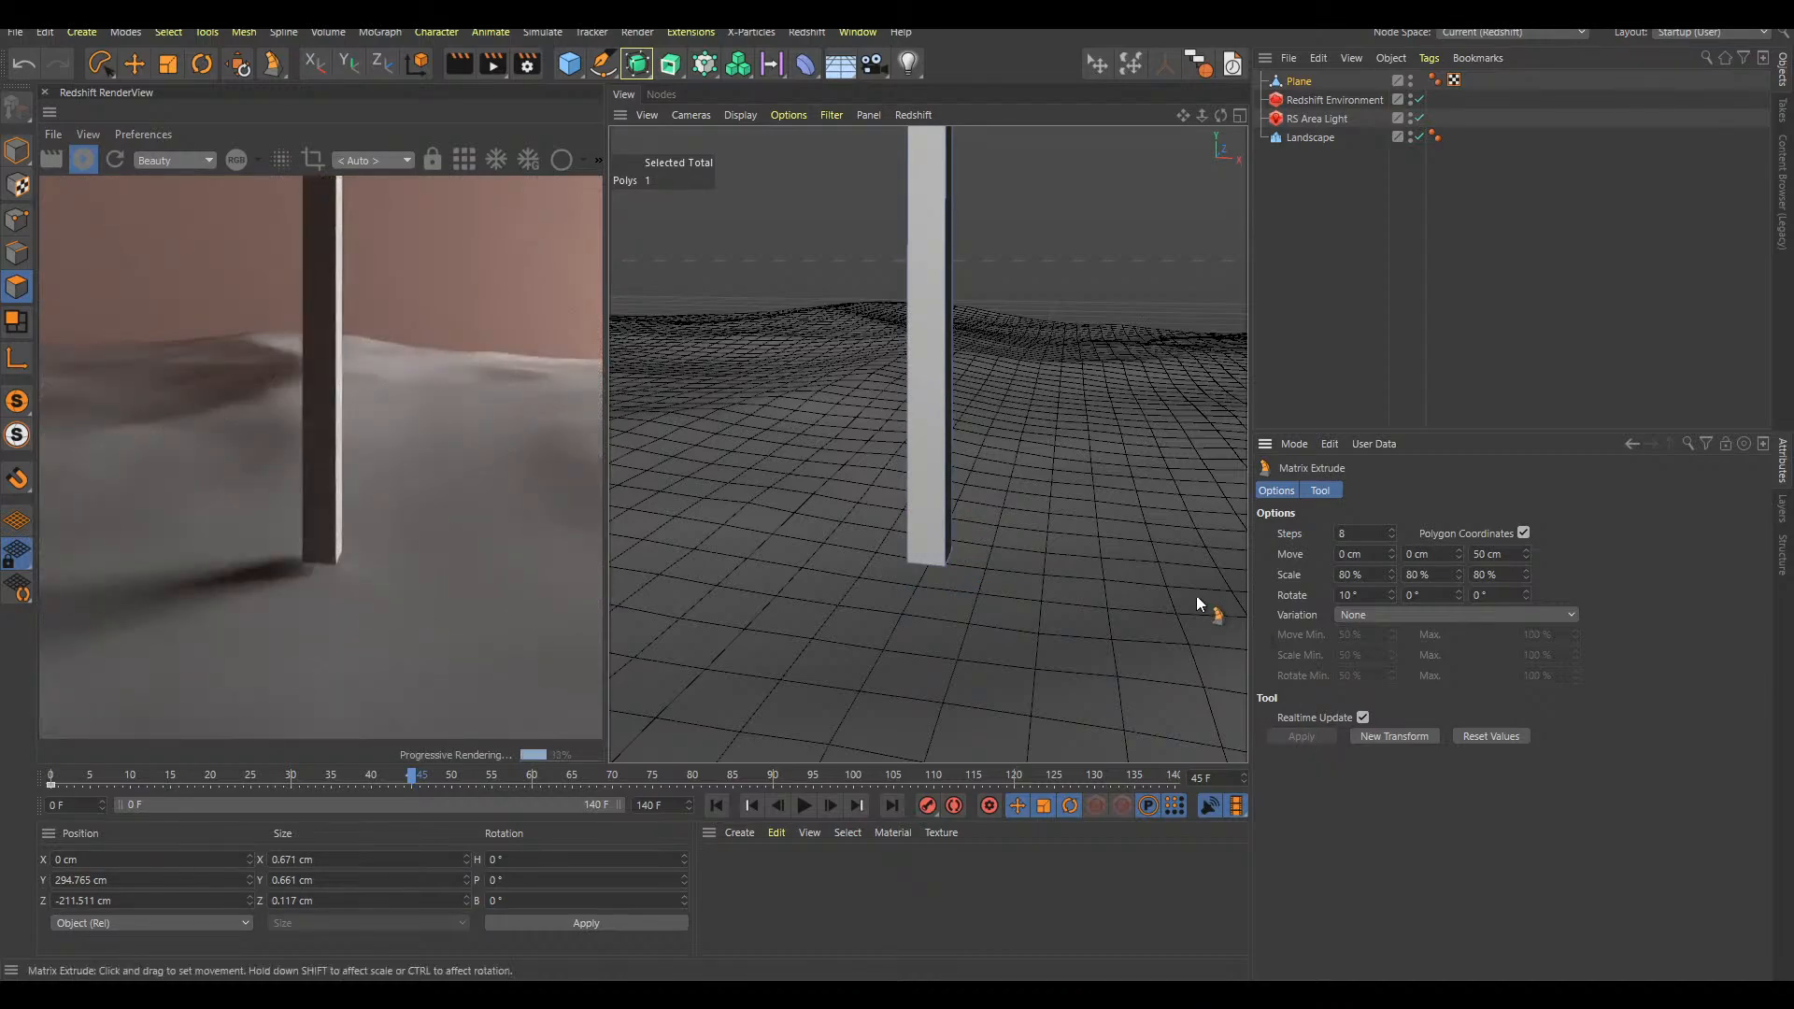
Set the Matrix Extrude's Z move to 6.97 cm per step
left_click_drag(935, 452, 845, 500)
right_click_drag(845, 501, 967, 462, "alt")
middle_click_drag(1026, 463, 1002, 466, "alt")
right_click_drag(921, 491, 951, 473, "alt")
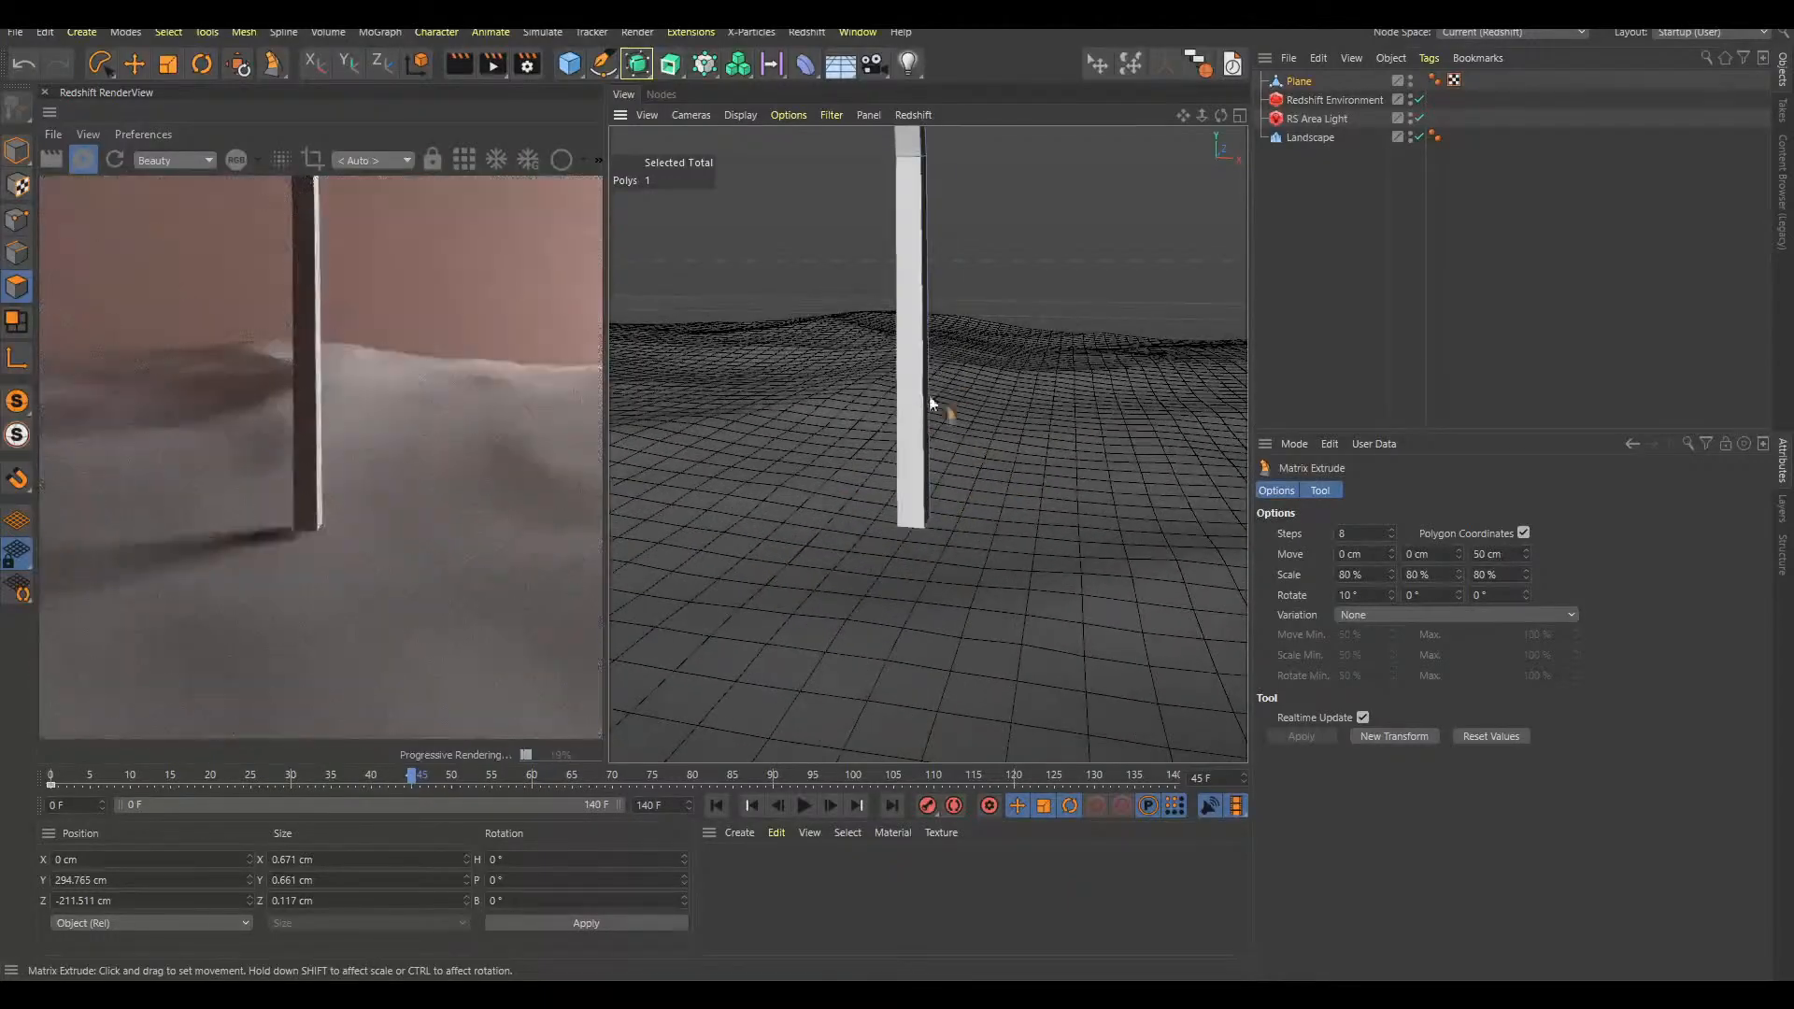
left_click_drag(1528, 553, 1575, 958)
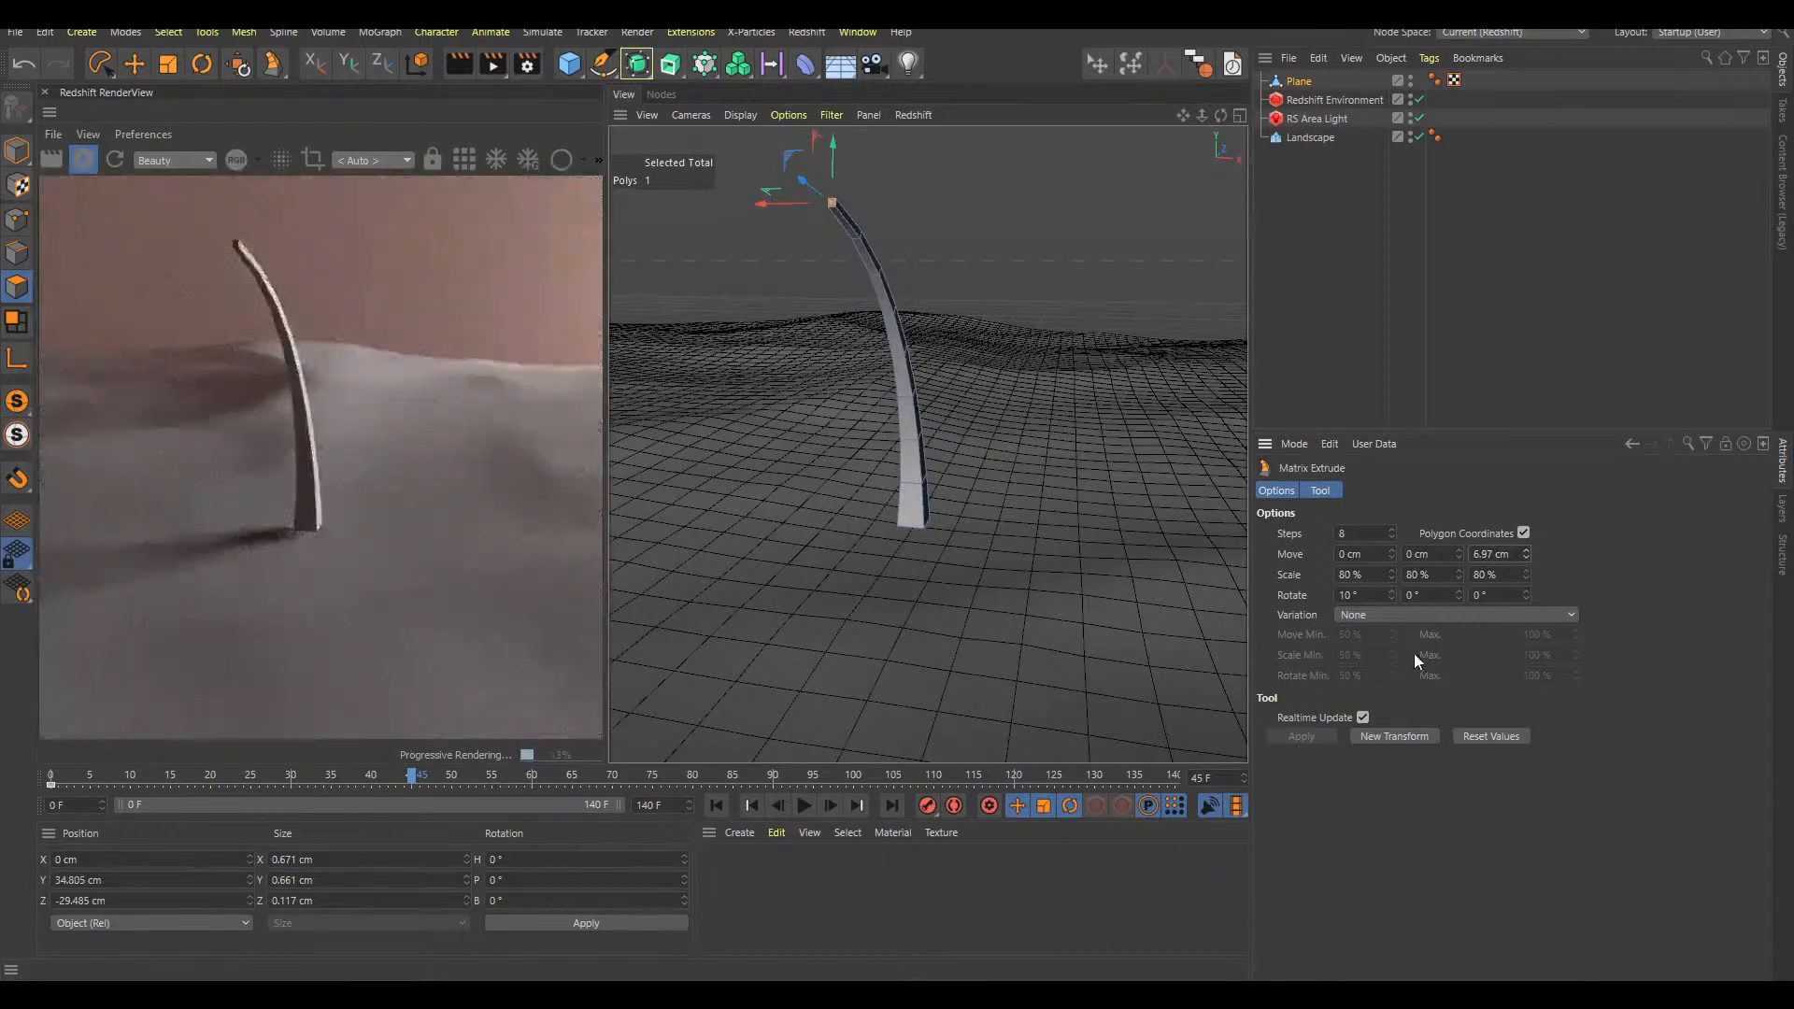
Set the Matrix Extrude's first rotation value to 0° to straighten the extrusion
left_click_drag(1394, 596, 1398, 620)
type("0")
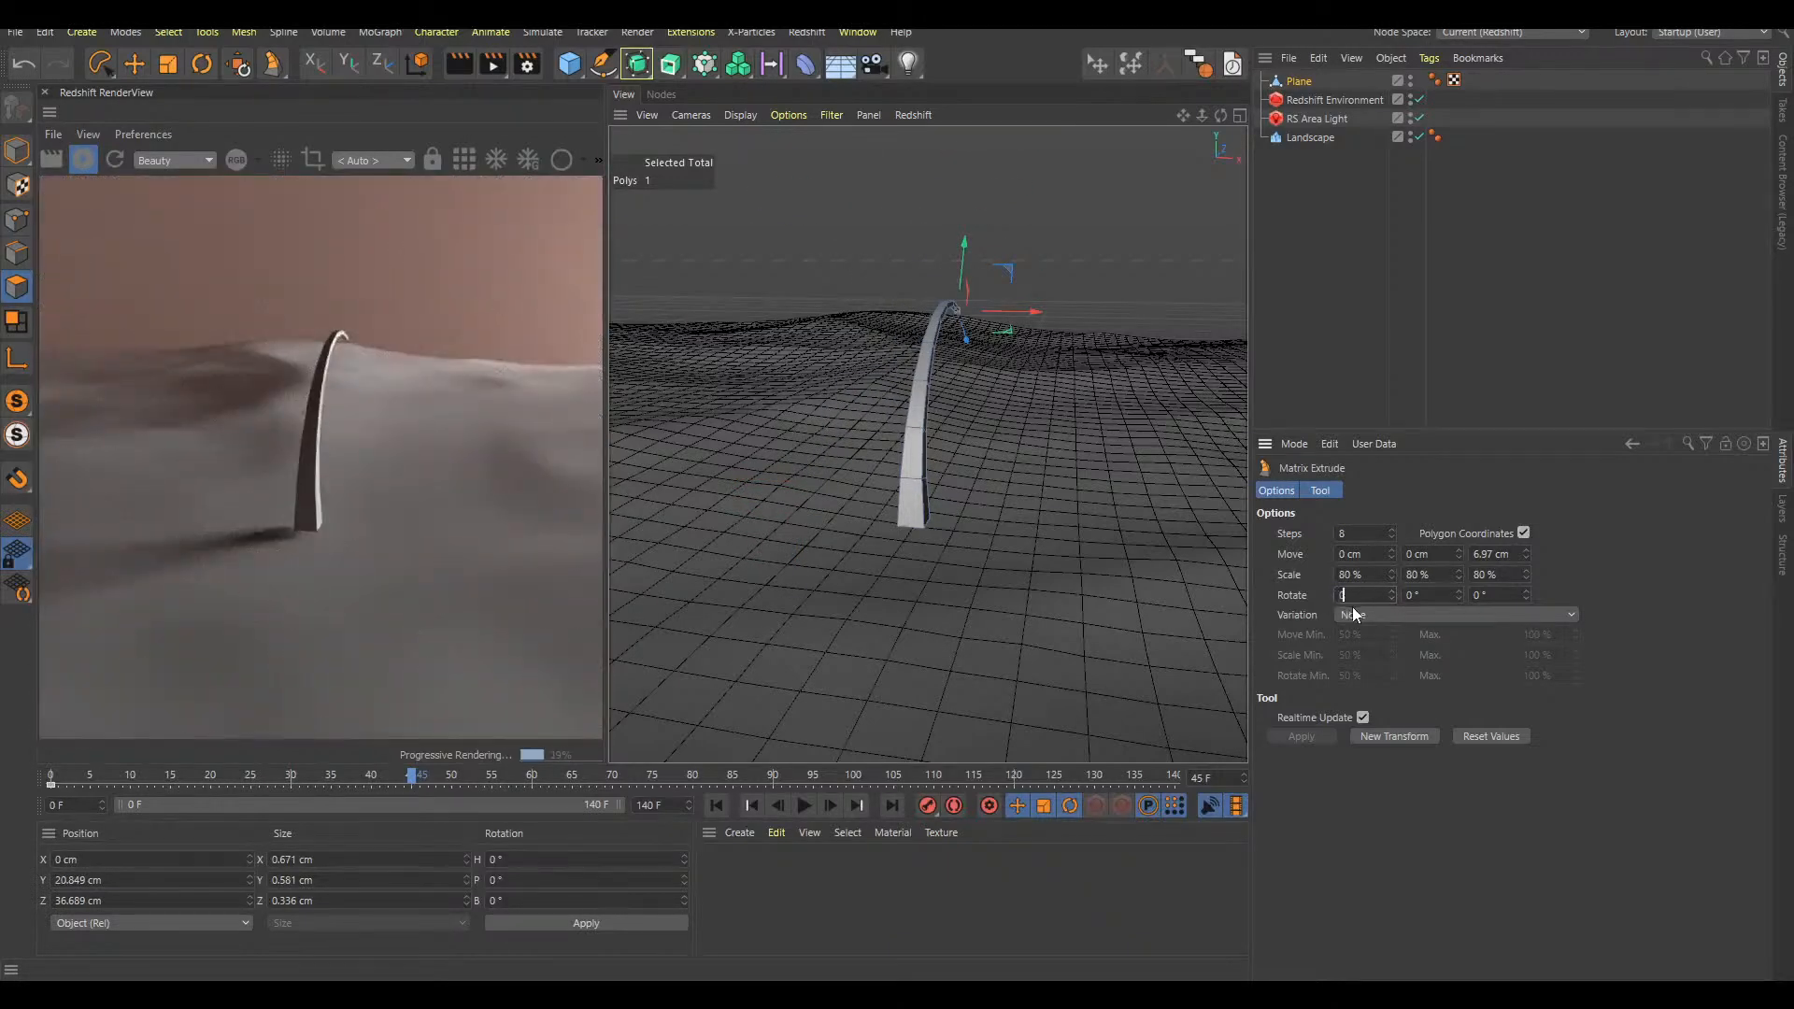
key("Return")
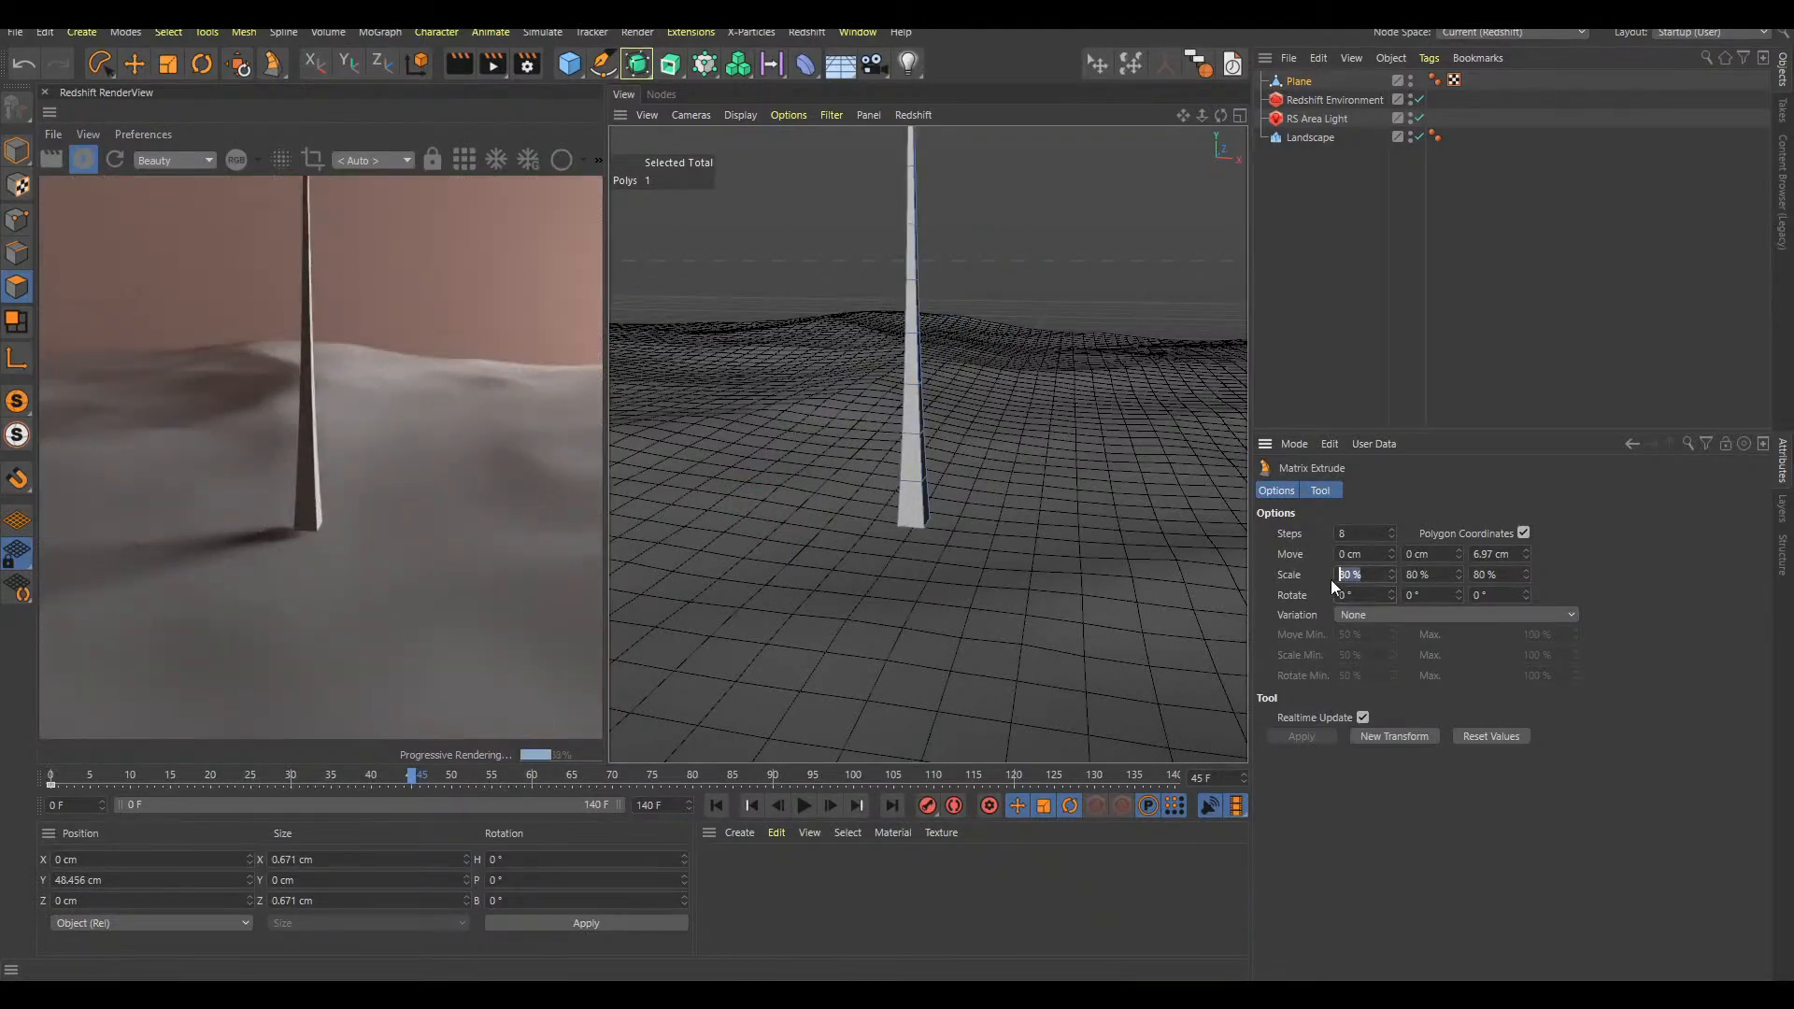
Set the Matrix Extrude's scale to 97% on all three axes
left_click_drag(1441, 573, 1330, 581)
type("97")
left_click_drag(1438, 575, 1388, 581)
type("97")
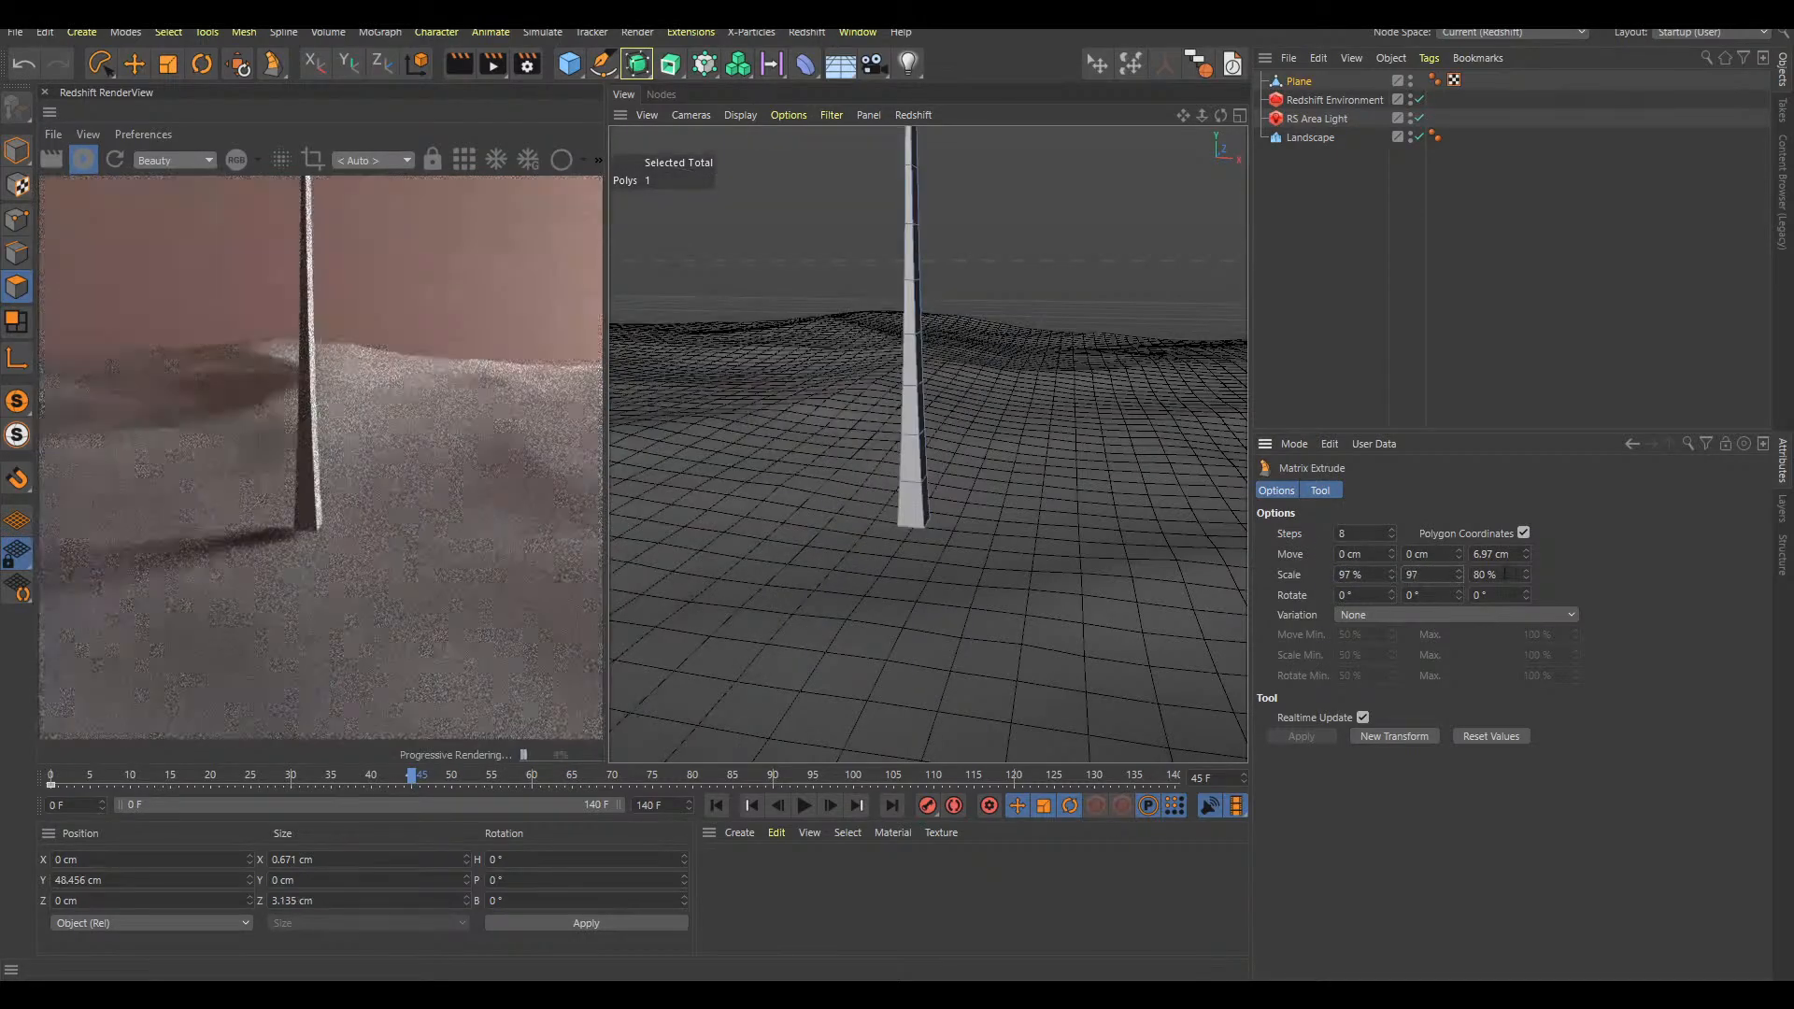
key("Tab")
type("97")
key("Return")
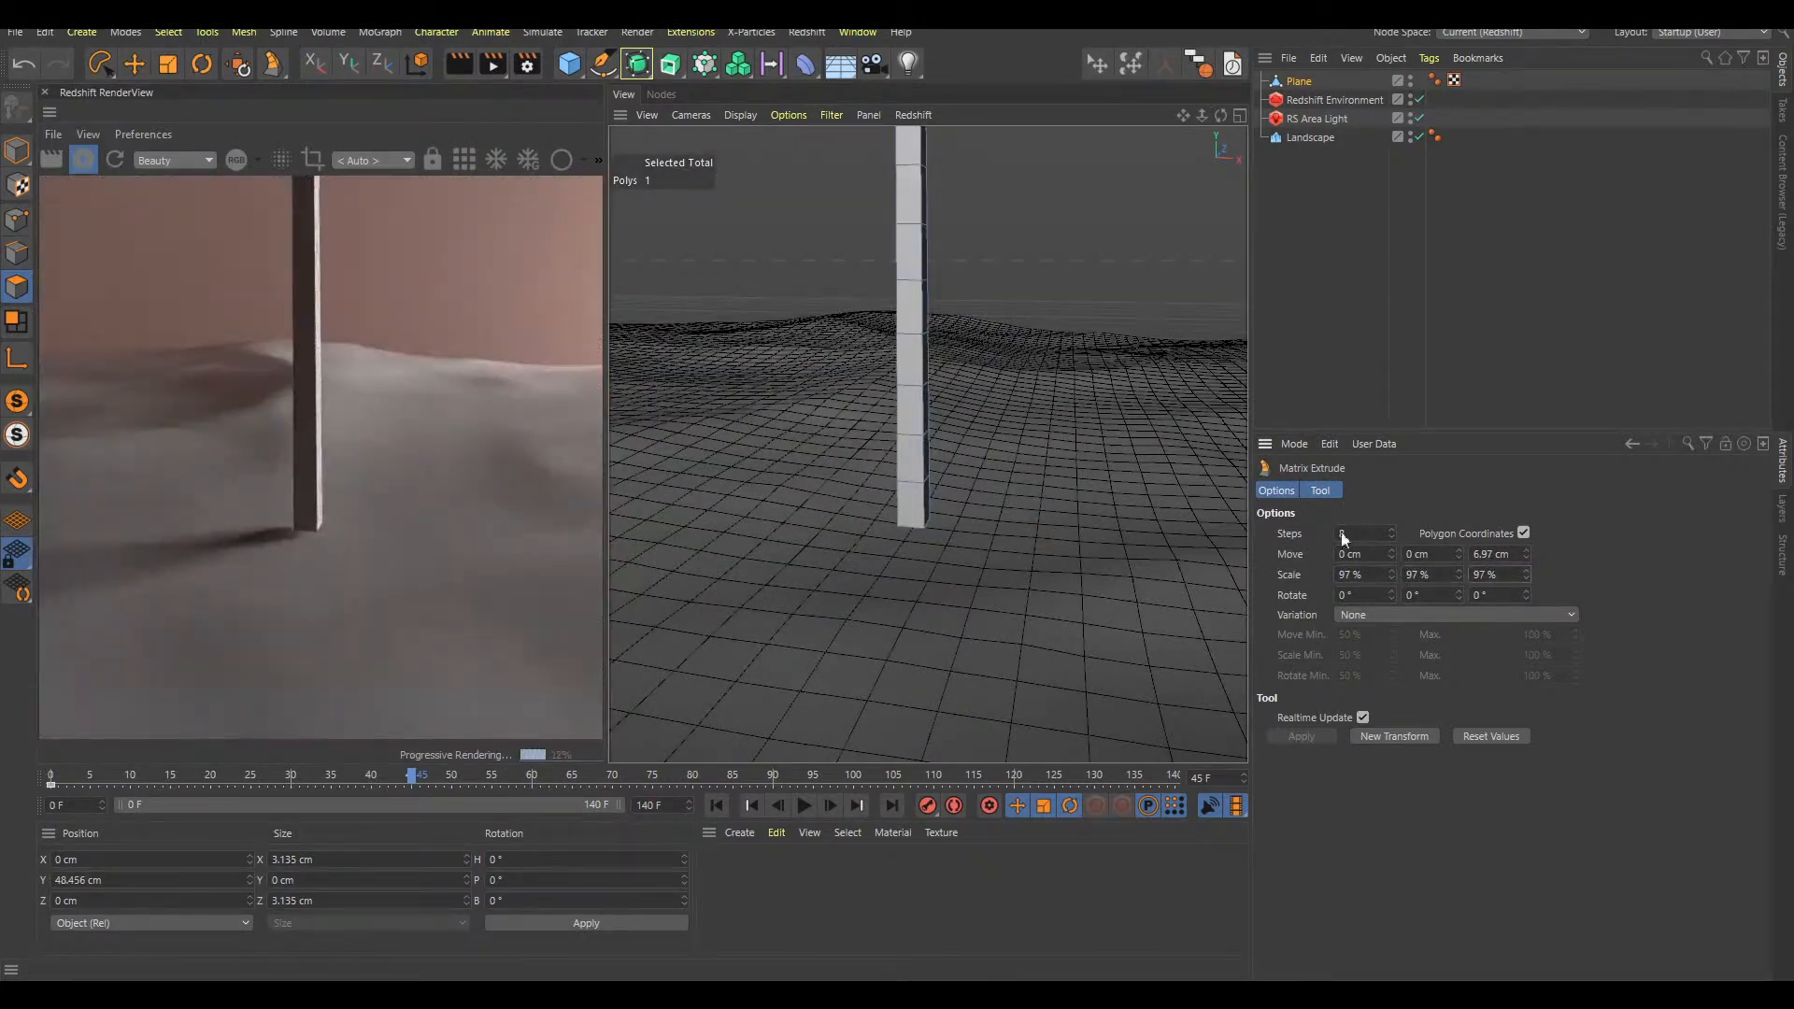
Set the Matrix Extrude to 40 steps with a Z move of 1.34 cm per step
left_click_drag(1526, 554, 1528, 776)
mouse_move(1393, 534)
left_mouse_down()
mouse_move(1392, 500)
mouse_move(1392, 520)
left_mouse_up()
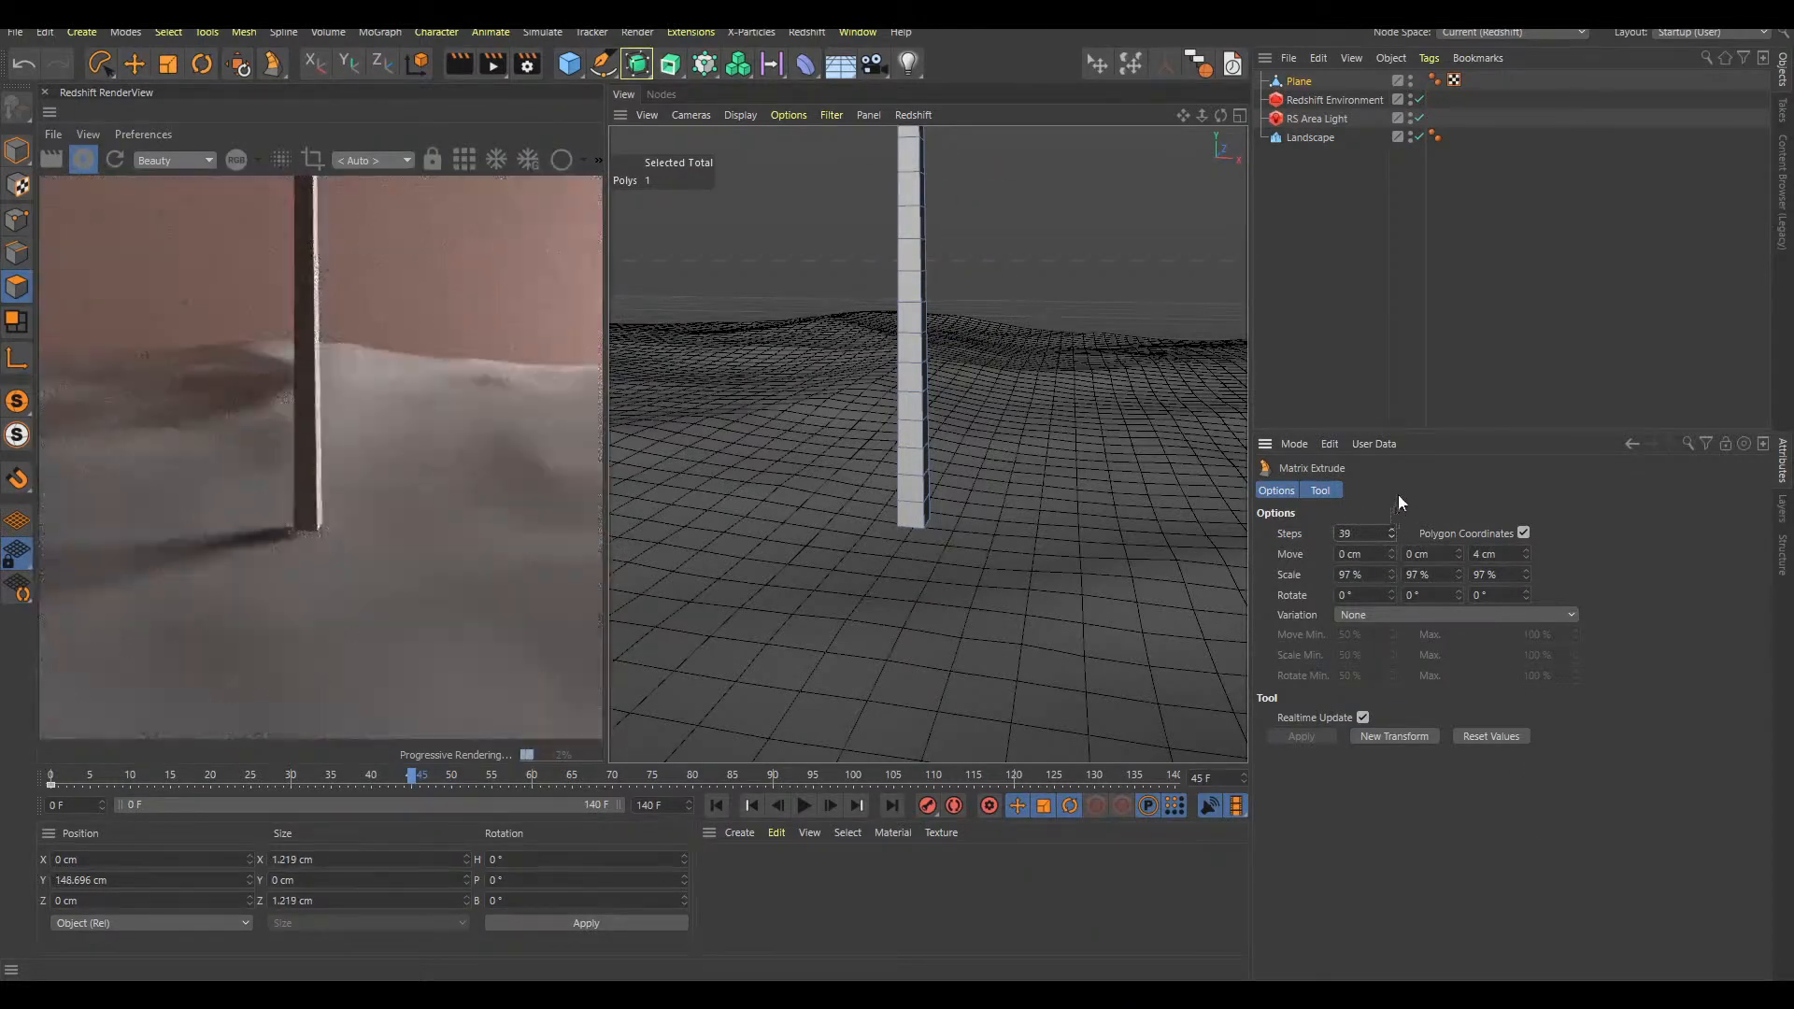
middle_click_drag(920, 458, 890, 549, "alt")
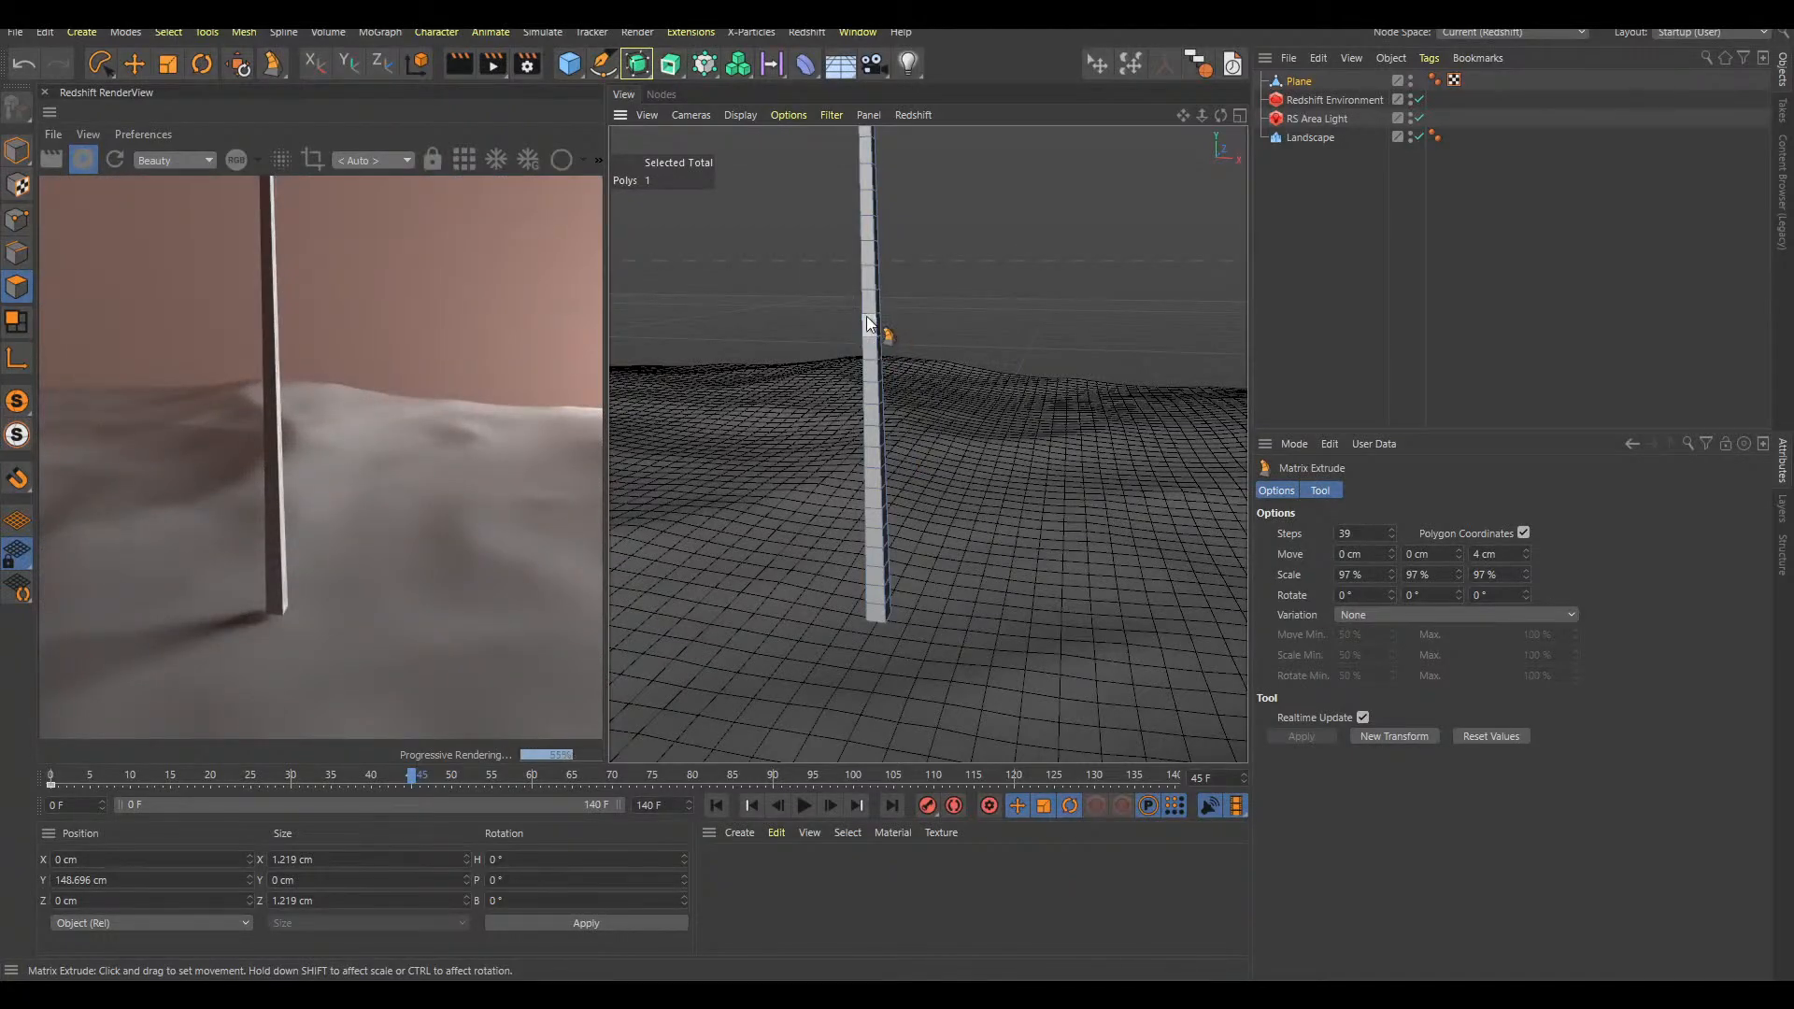
right_click_drag(873, 319, 811, 348, "alt")
left_click(1392, 530)
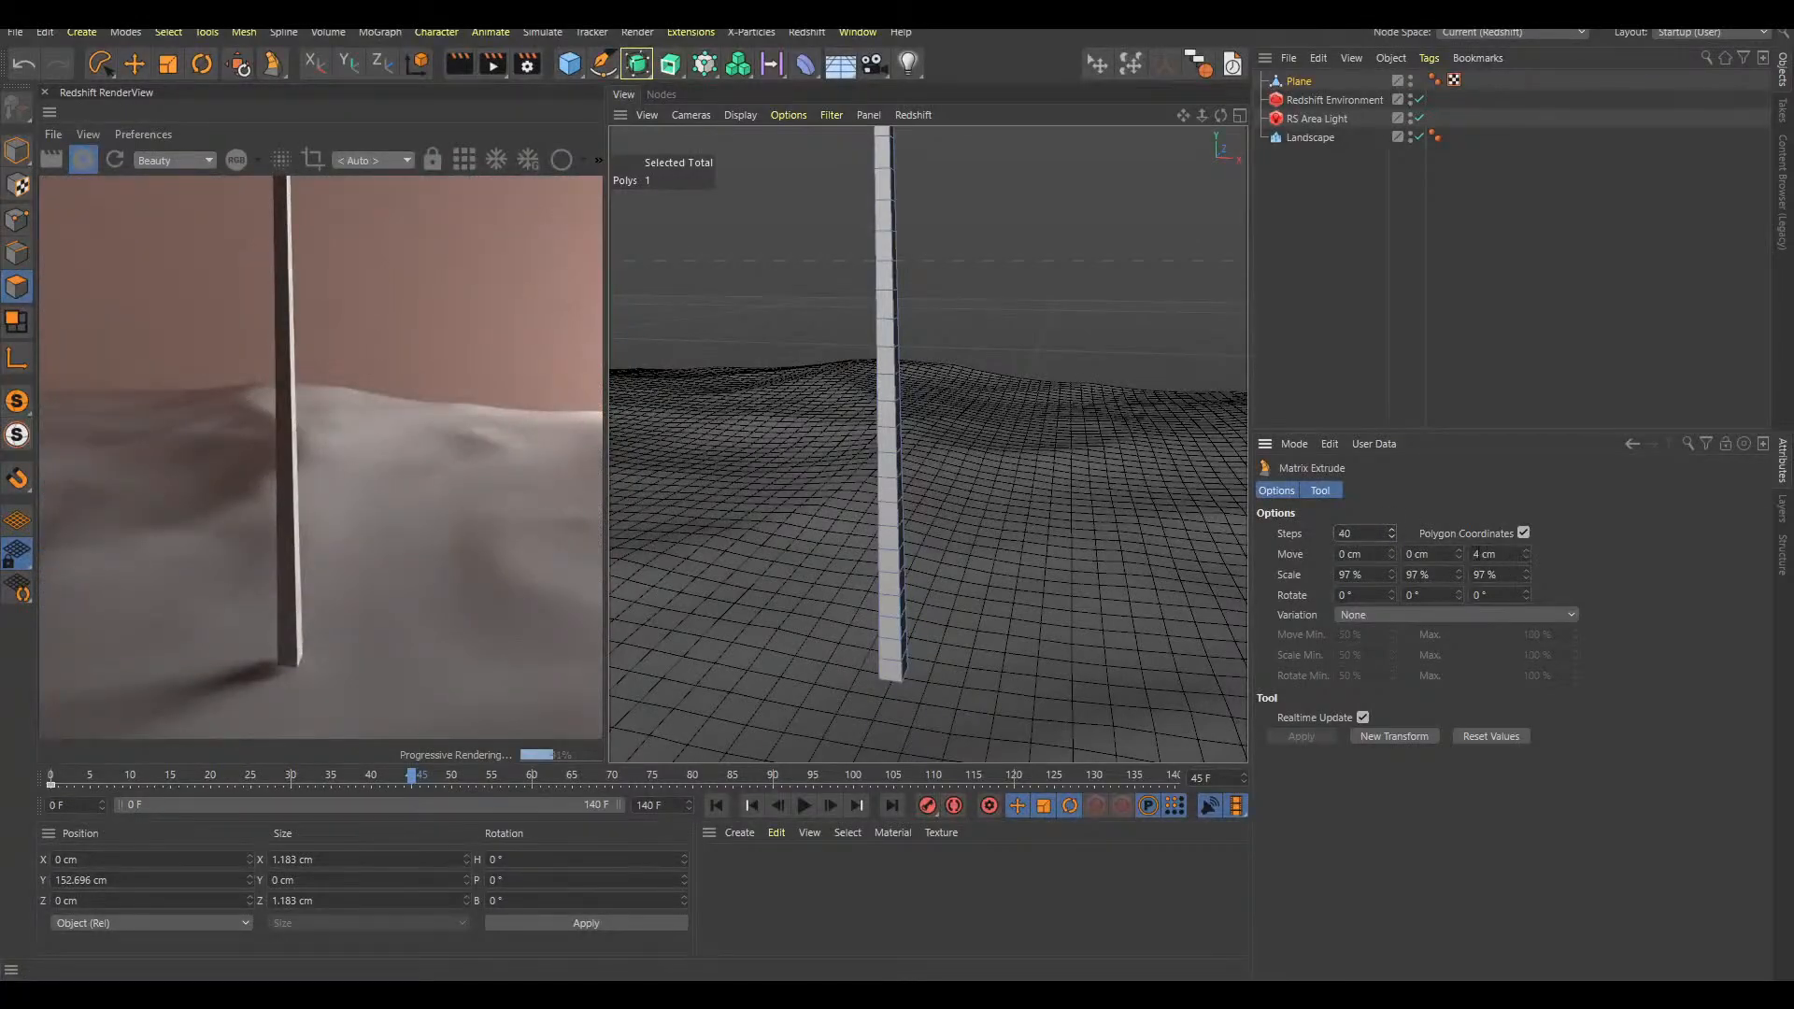
left_click_drag(1525, 554, 1528, 460)
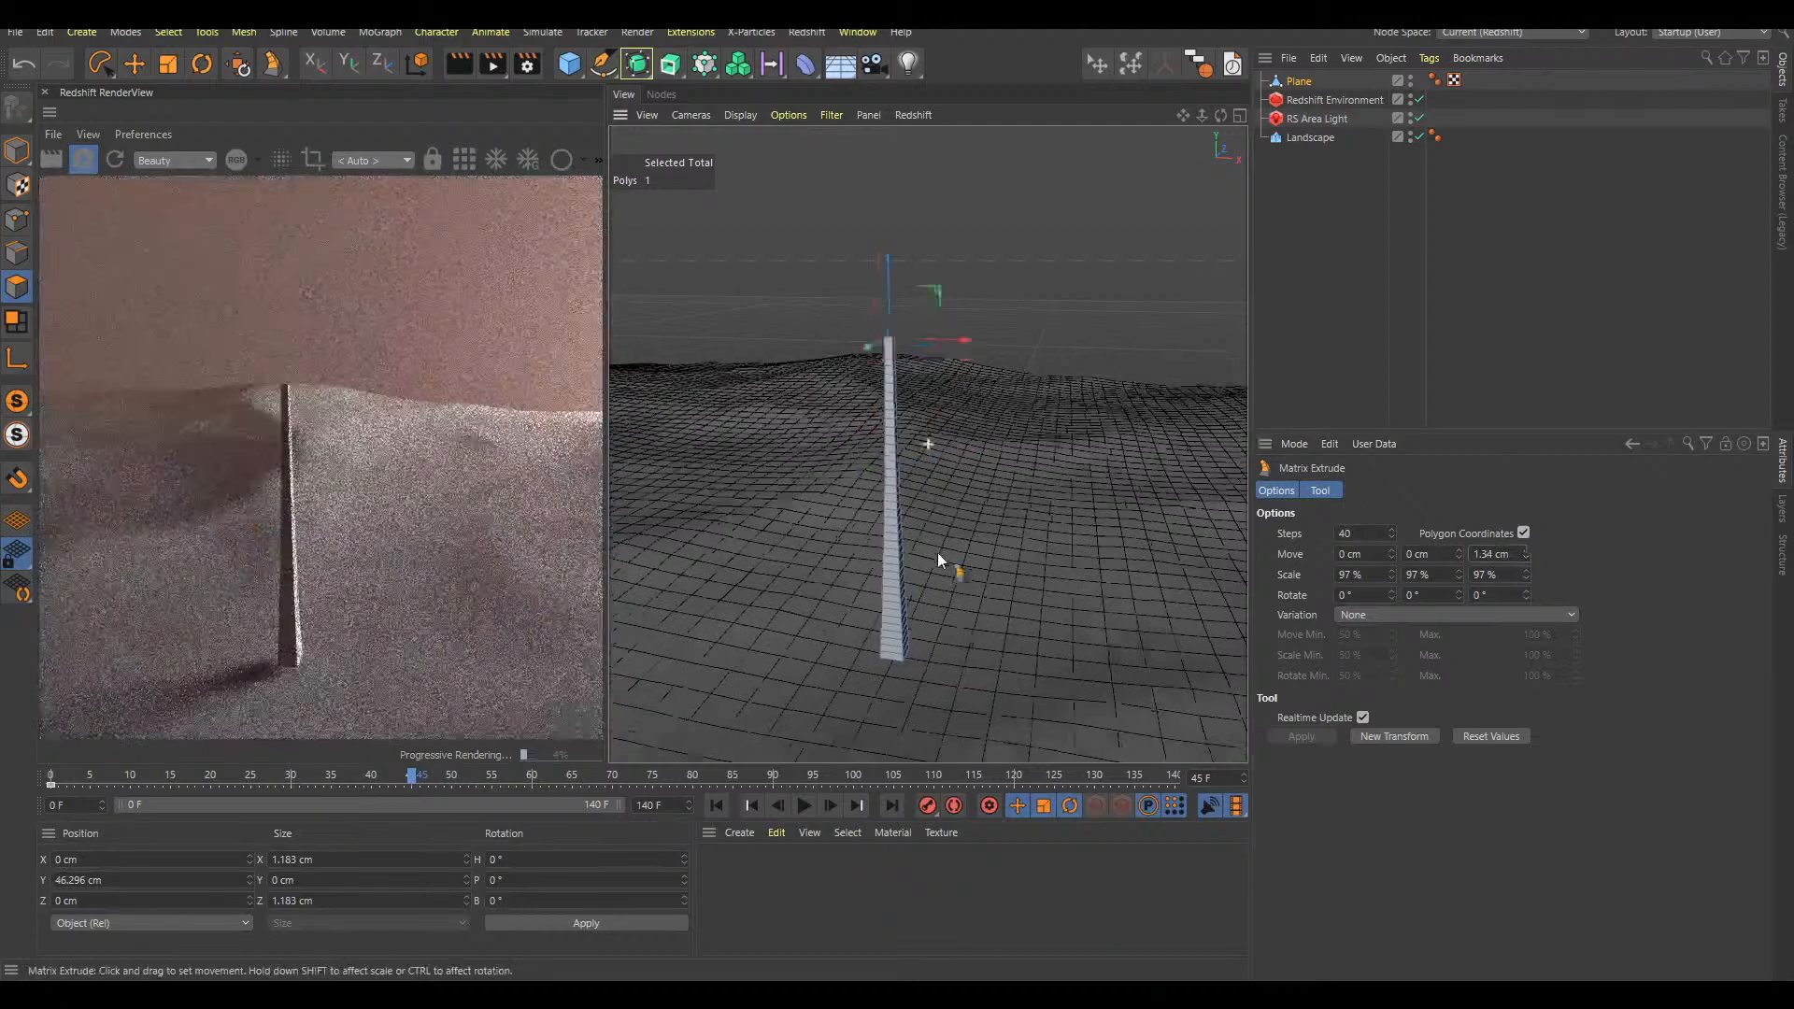
left_click_drag(899, 569, 992, 513, "alt")
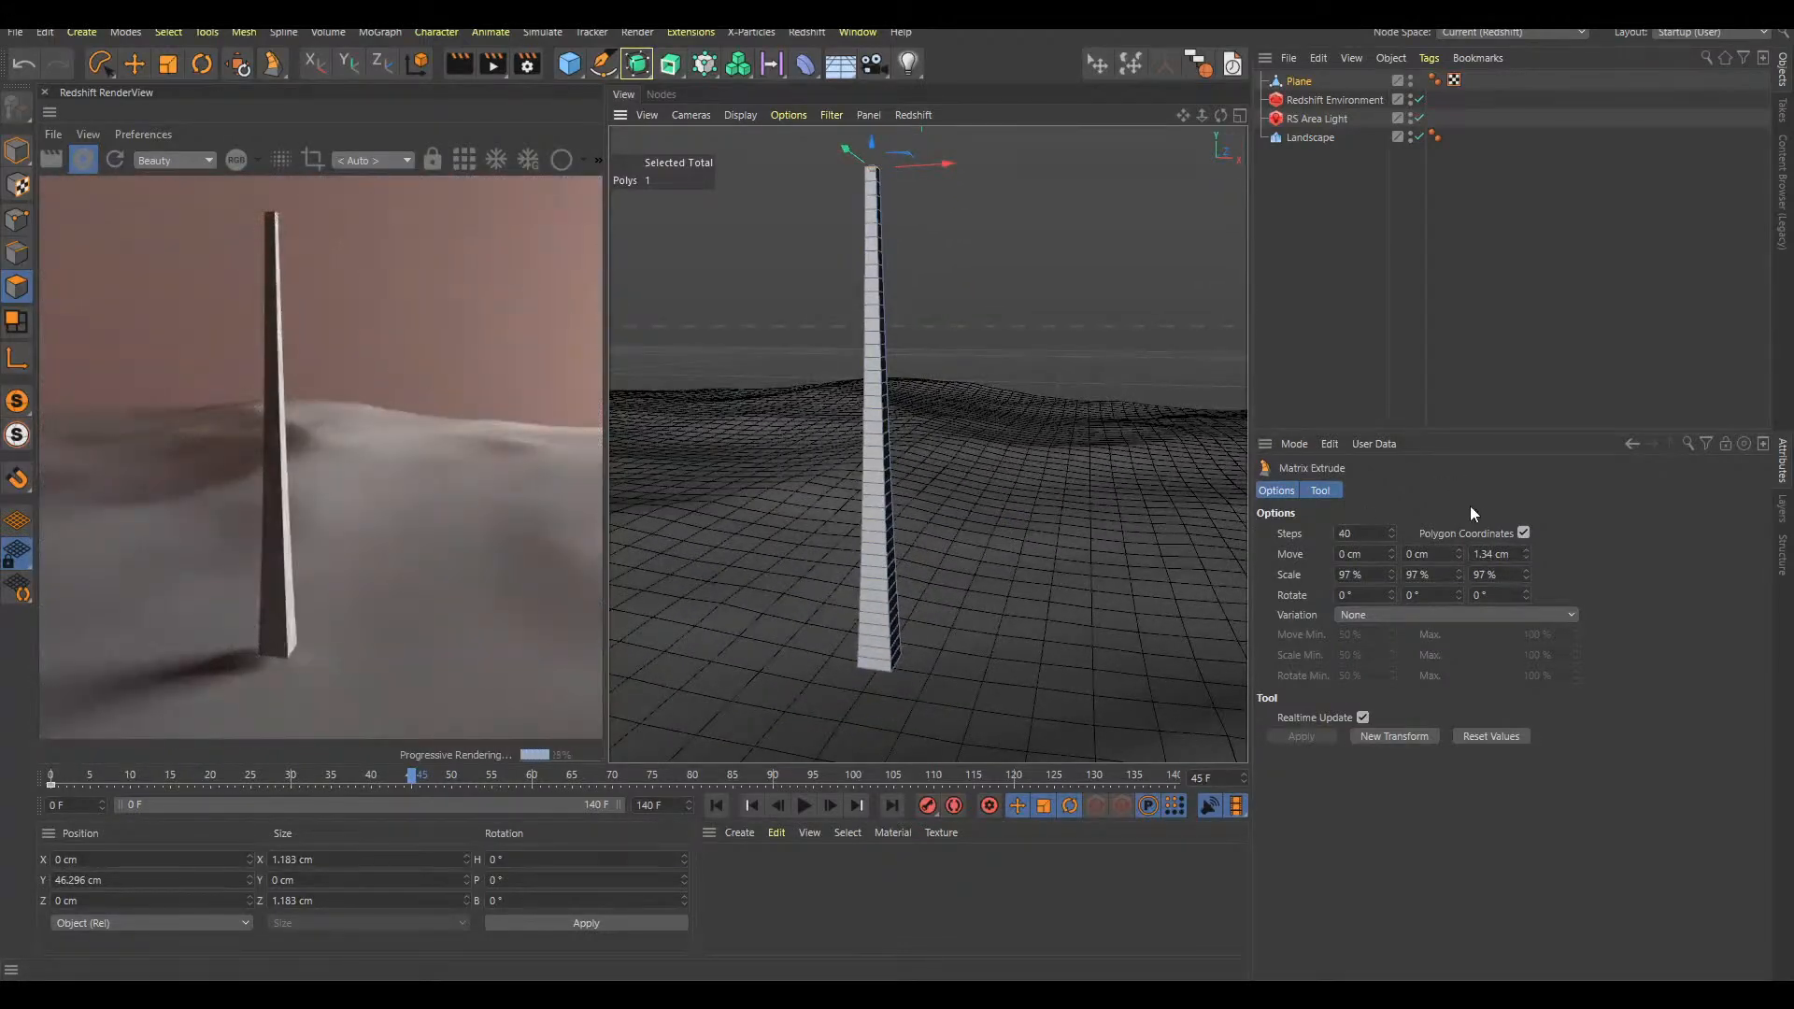
Record a point-level keyframe for the extruded stalk at frame 45 and play the growth animation back from the start
left_click(929, 804)
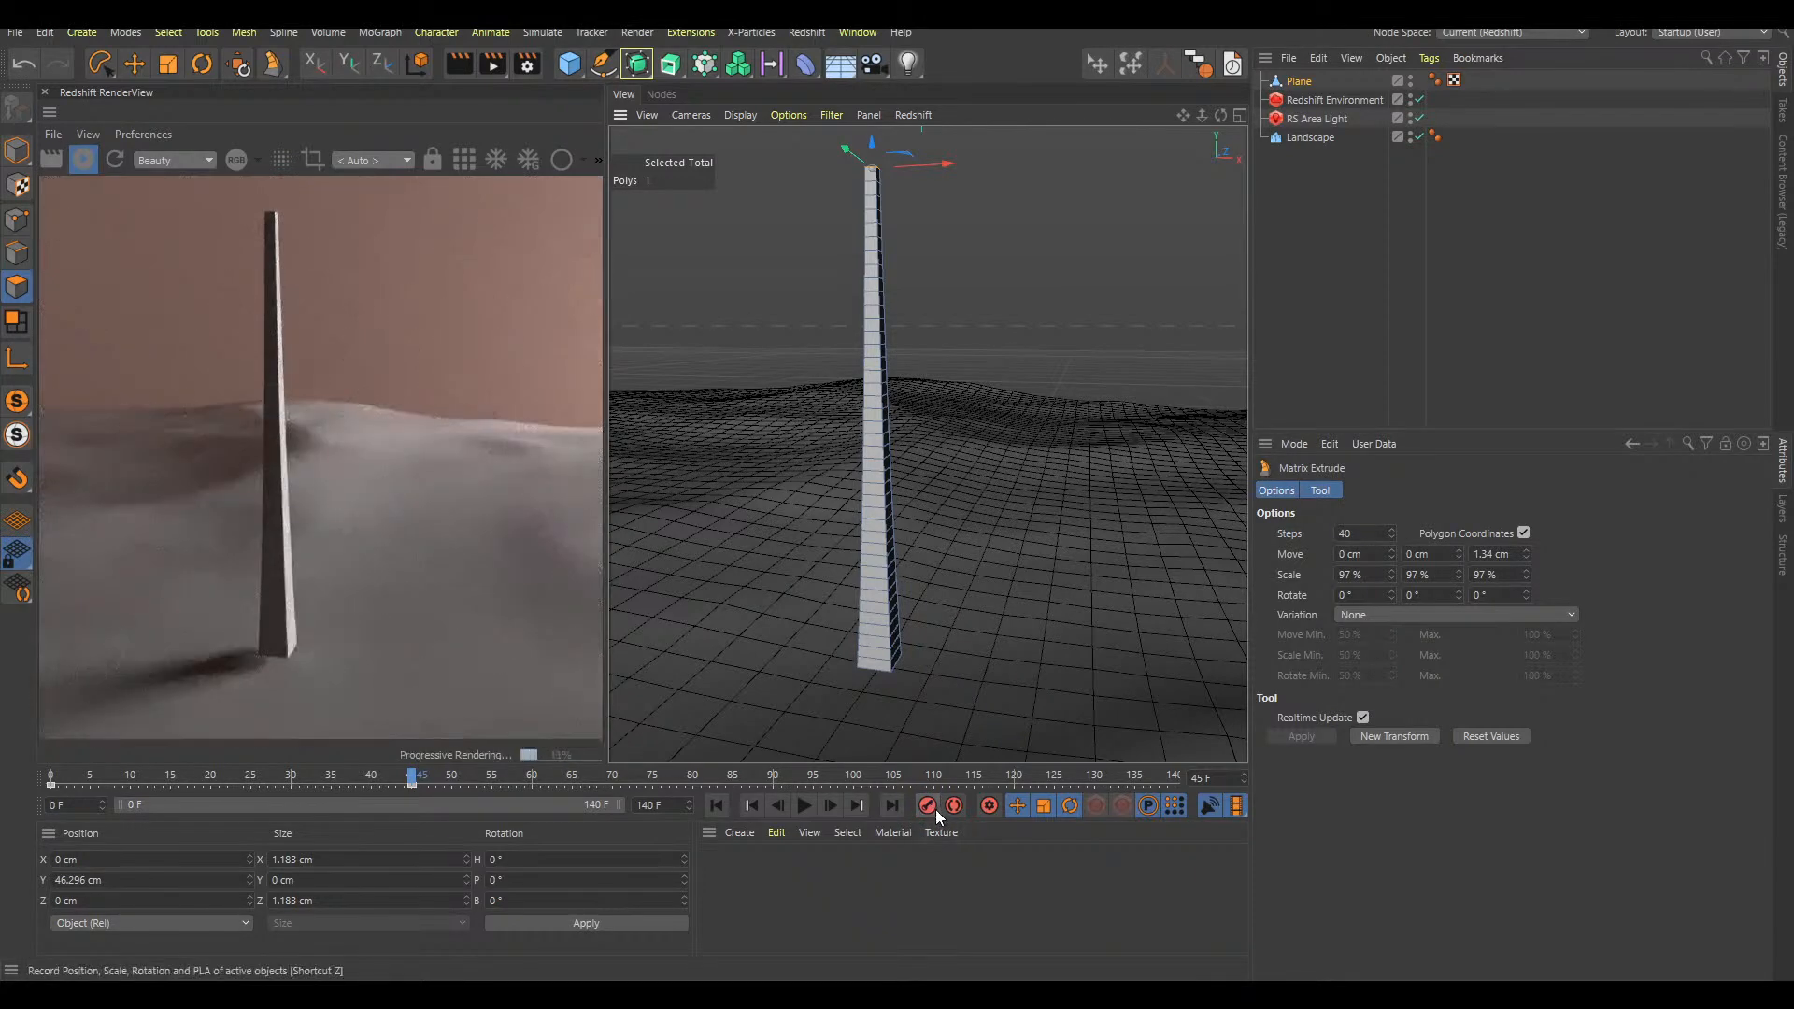
mouse_move(64, 772)
left_mouse_down()
mouse_move(360, 729)
mouse_move(125, 721)
mouse_move(61, 743)
left_mouse_up()
key("F8")
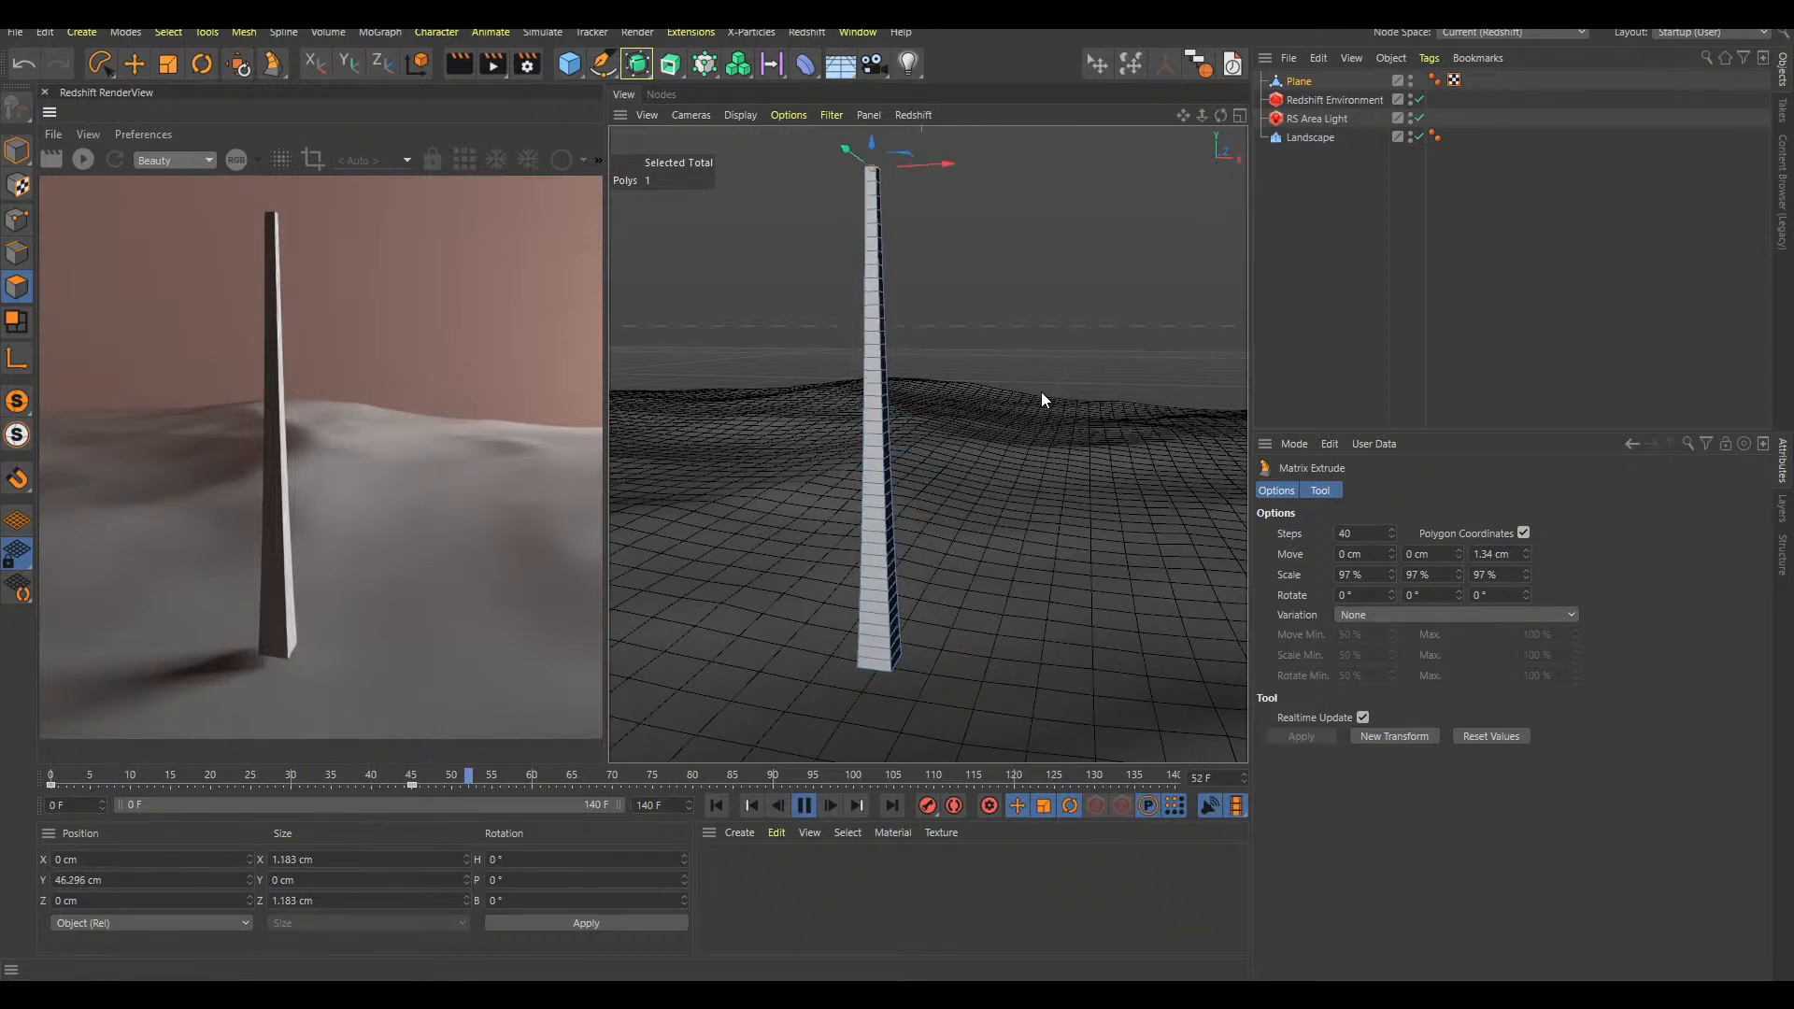
left_click(778, 777)
left_click(706, 781)
key("F8")
key("shift+f")
key("F8")
key("F8")
left_click_drag(874, 476, 900, 533, "alt")
Add an RS Camera, look through it and set its focal length to 60.4 mm
left_click(1362, 244)
key("shift+c")
type("rs cam")
key("Return")
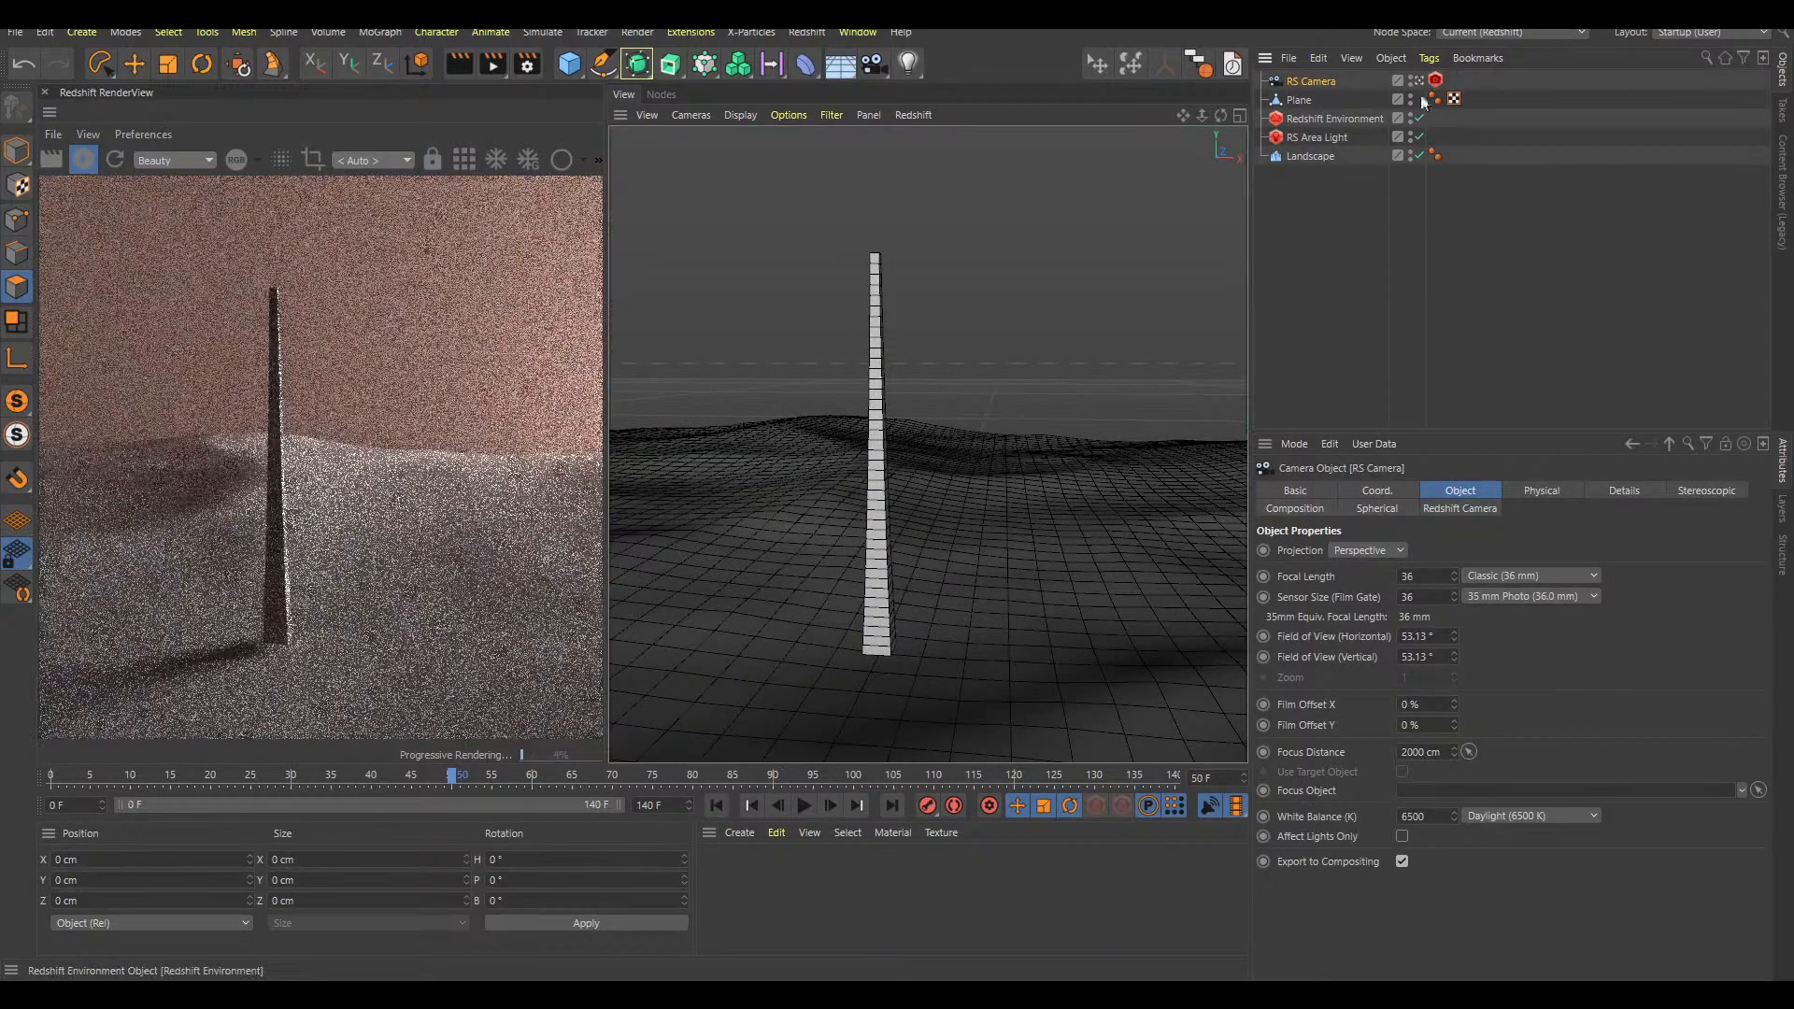
left_click_drag(1454, 576, 1464, 344)
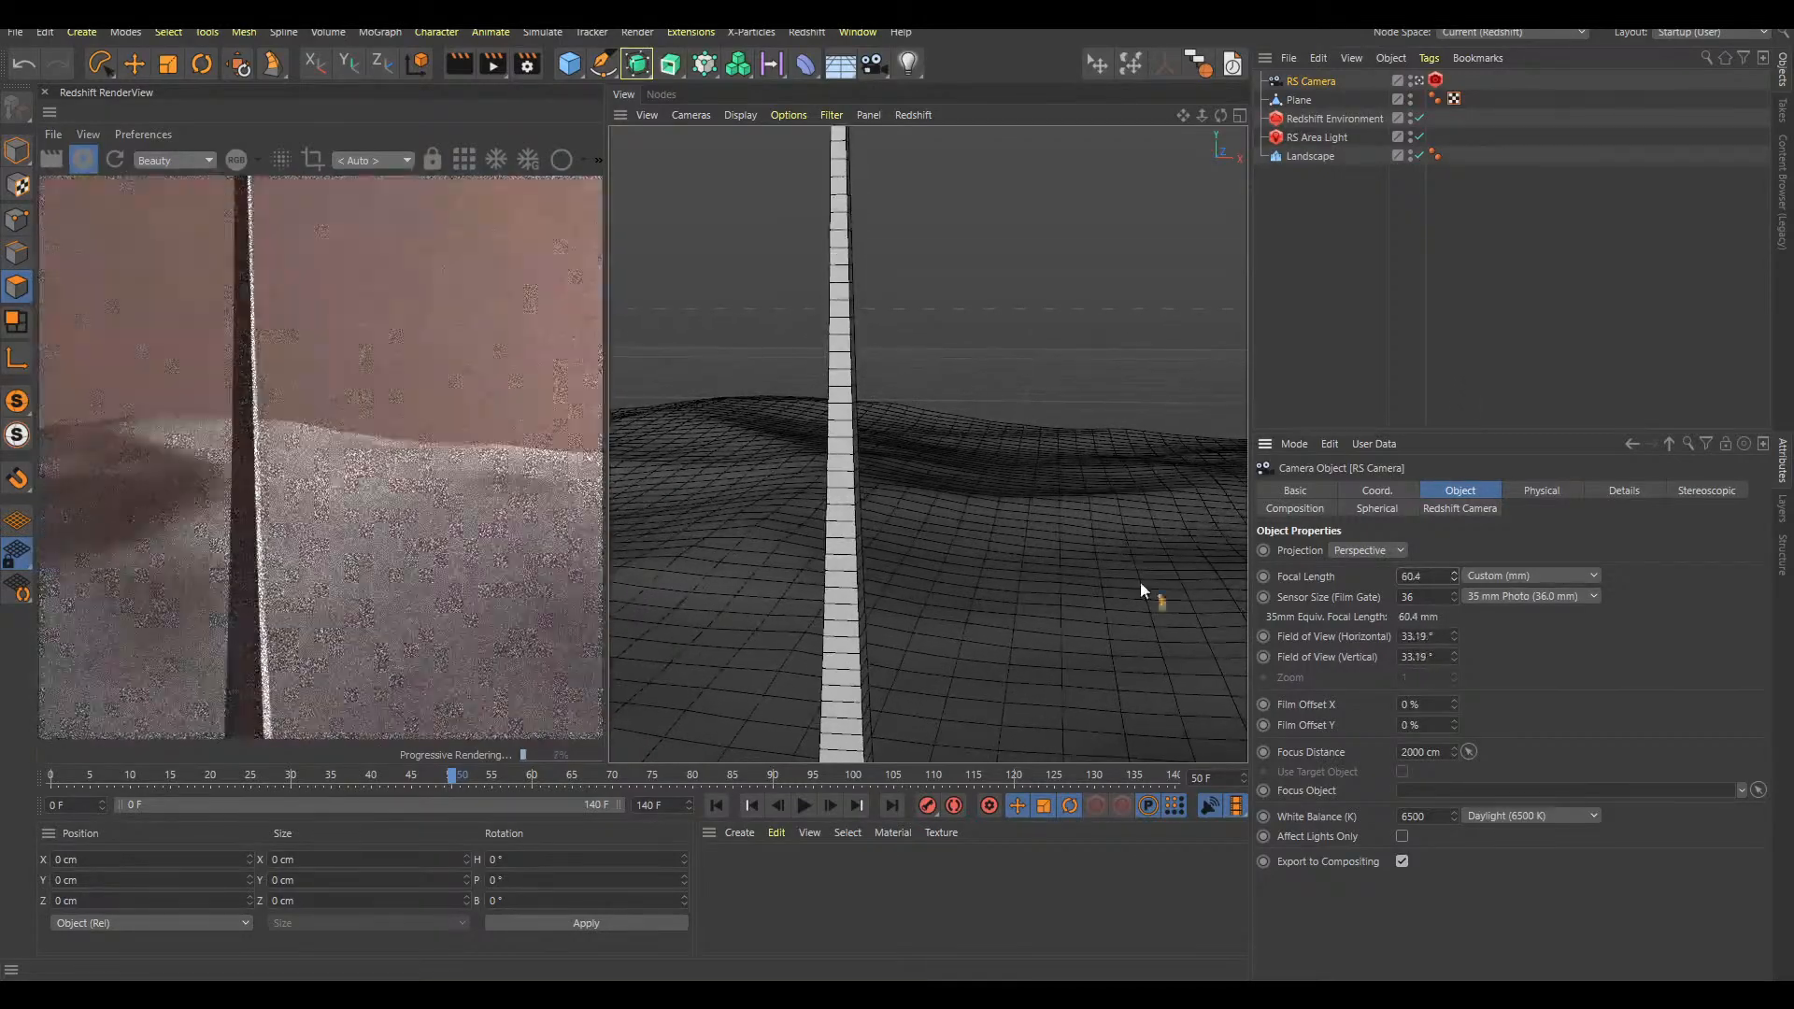
Frame the camera shot so the whole stalk stands left of centre on the landscape
scroll(949, 545, "down", 5)
left_click_drag(968, 561, 908, 484, "alt")
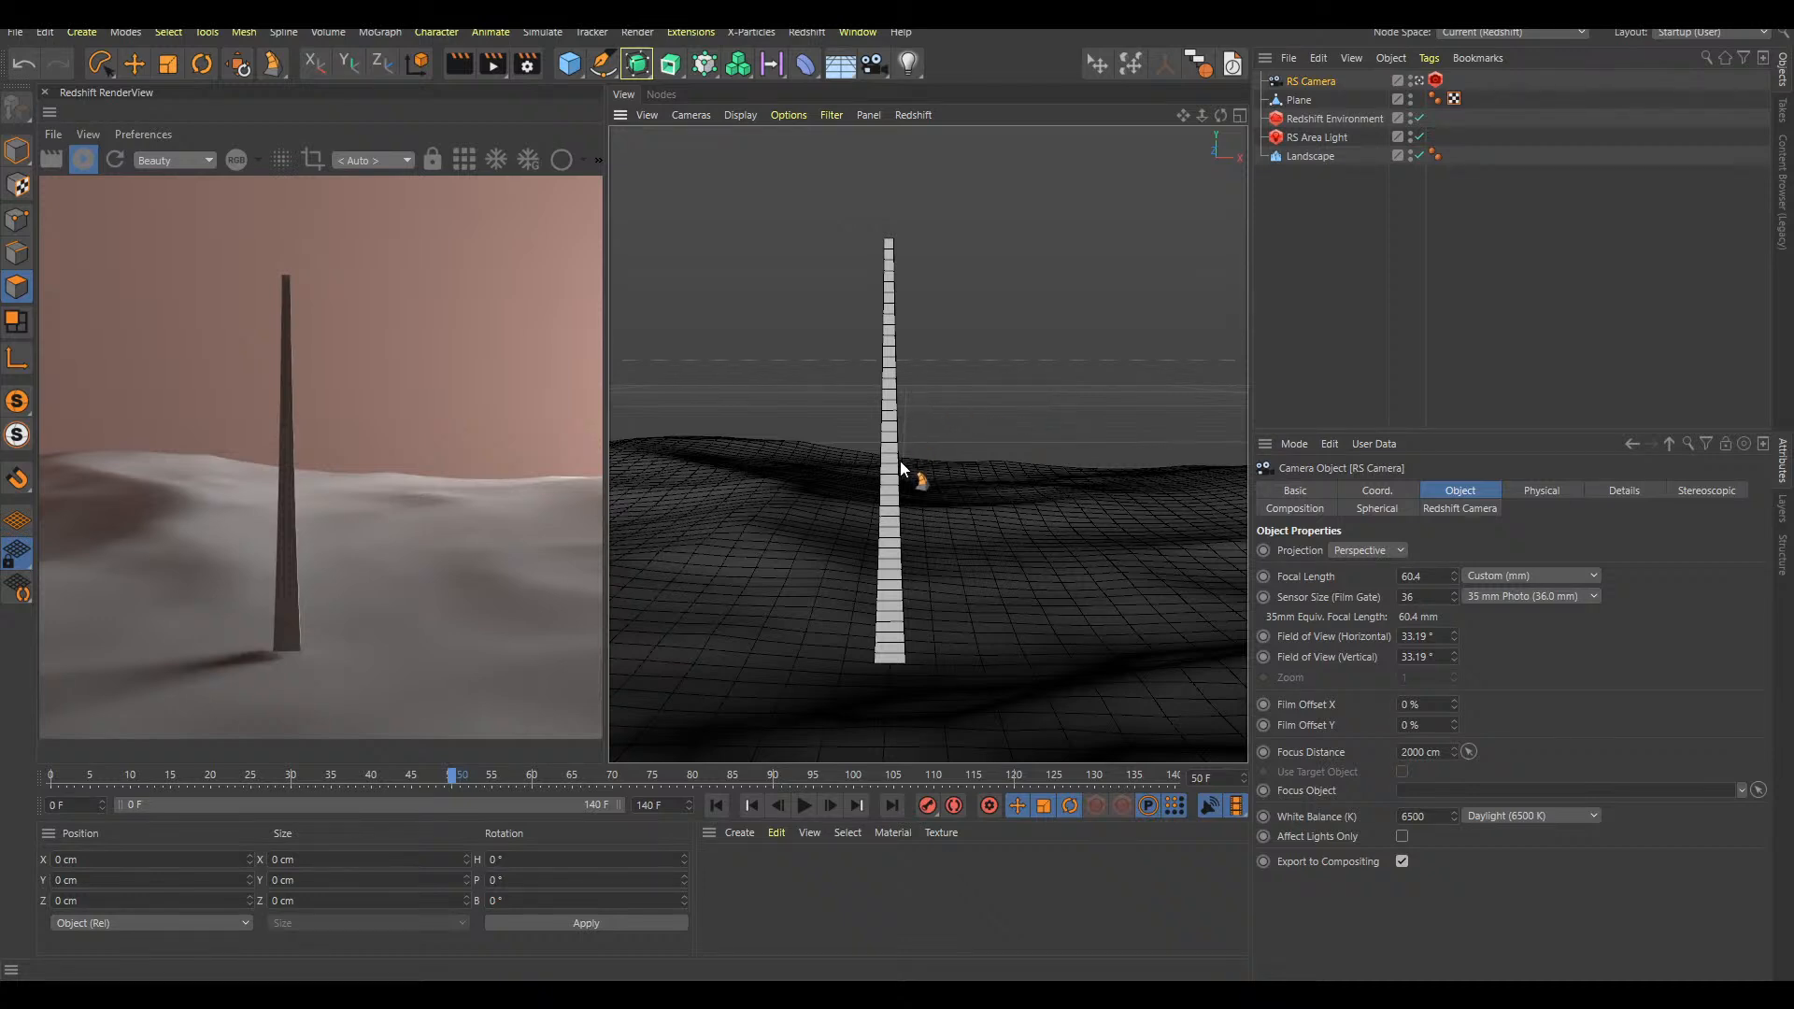
key("e")
left_click(1331, 81)
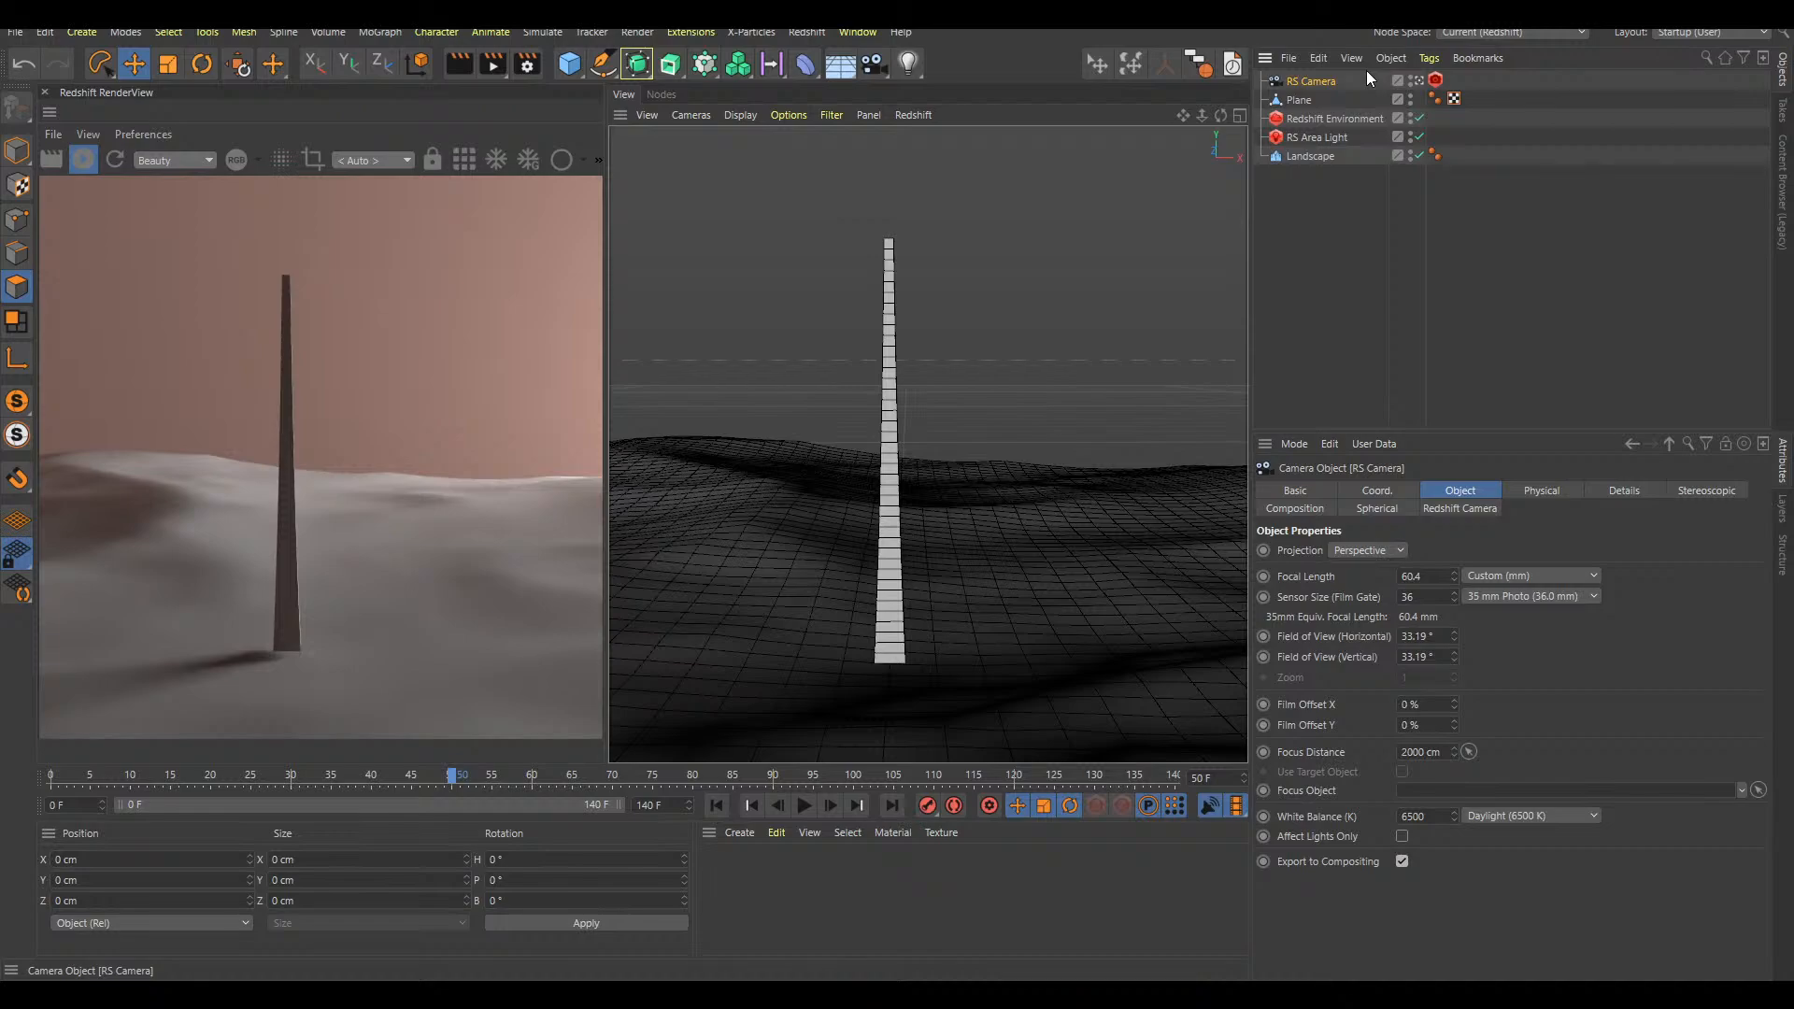
left_click_drag(909, 479, 848, 496, "alt")
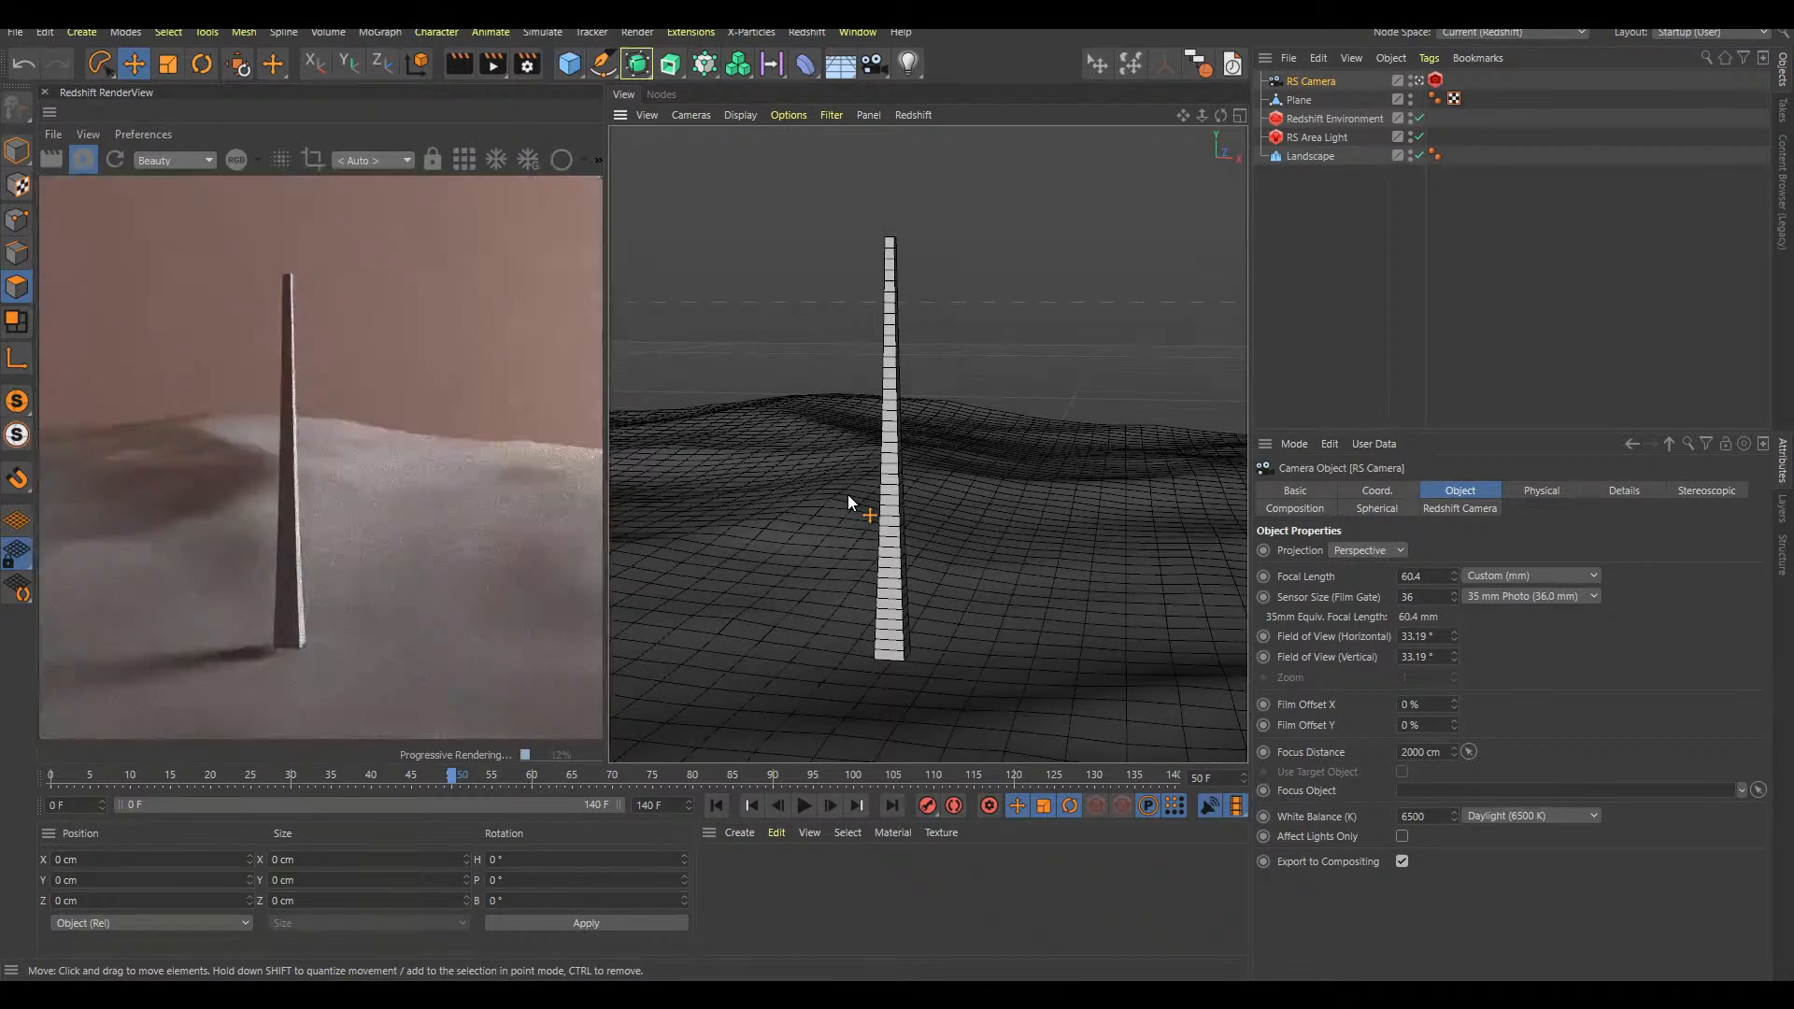
left_click(1341, 87)
left_click(1336, 87)
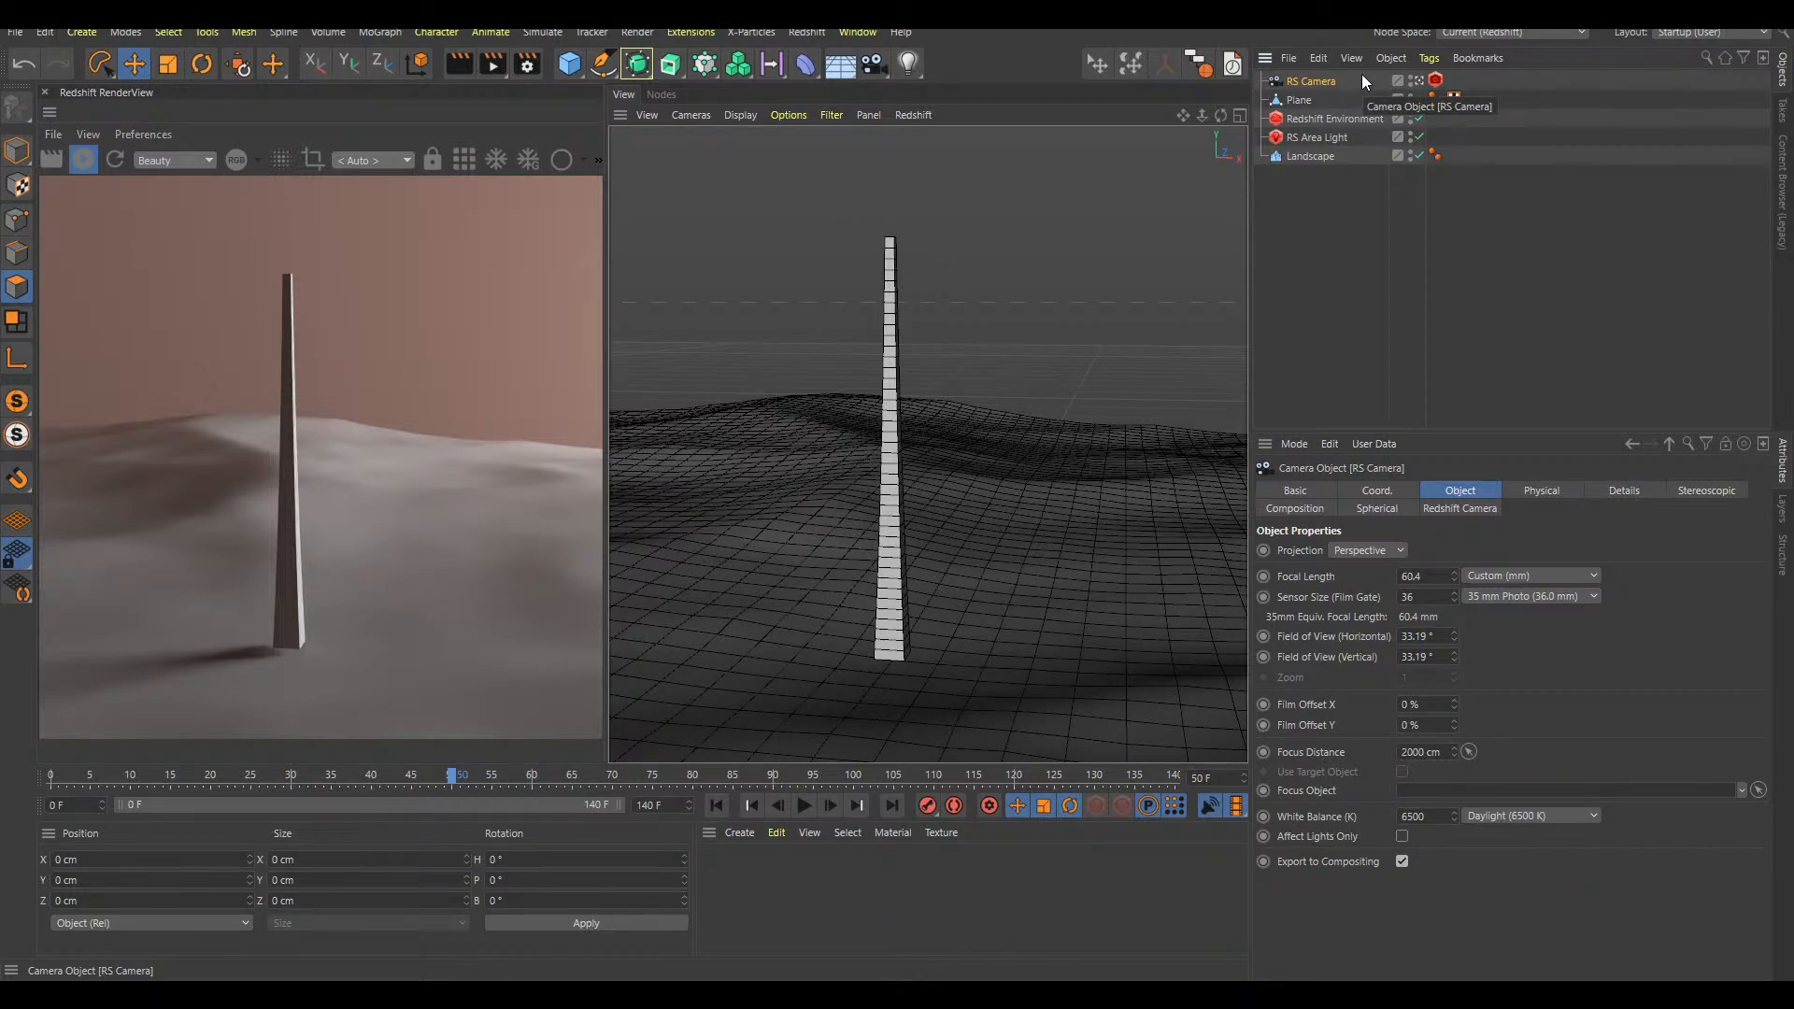
scroll(895, 510, "down", 2)
scroll(890, 513, "up", 1)
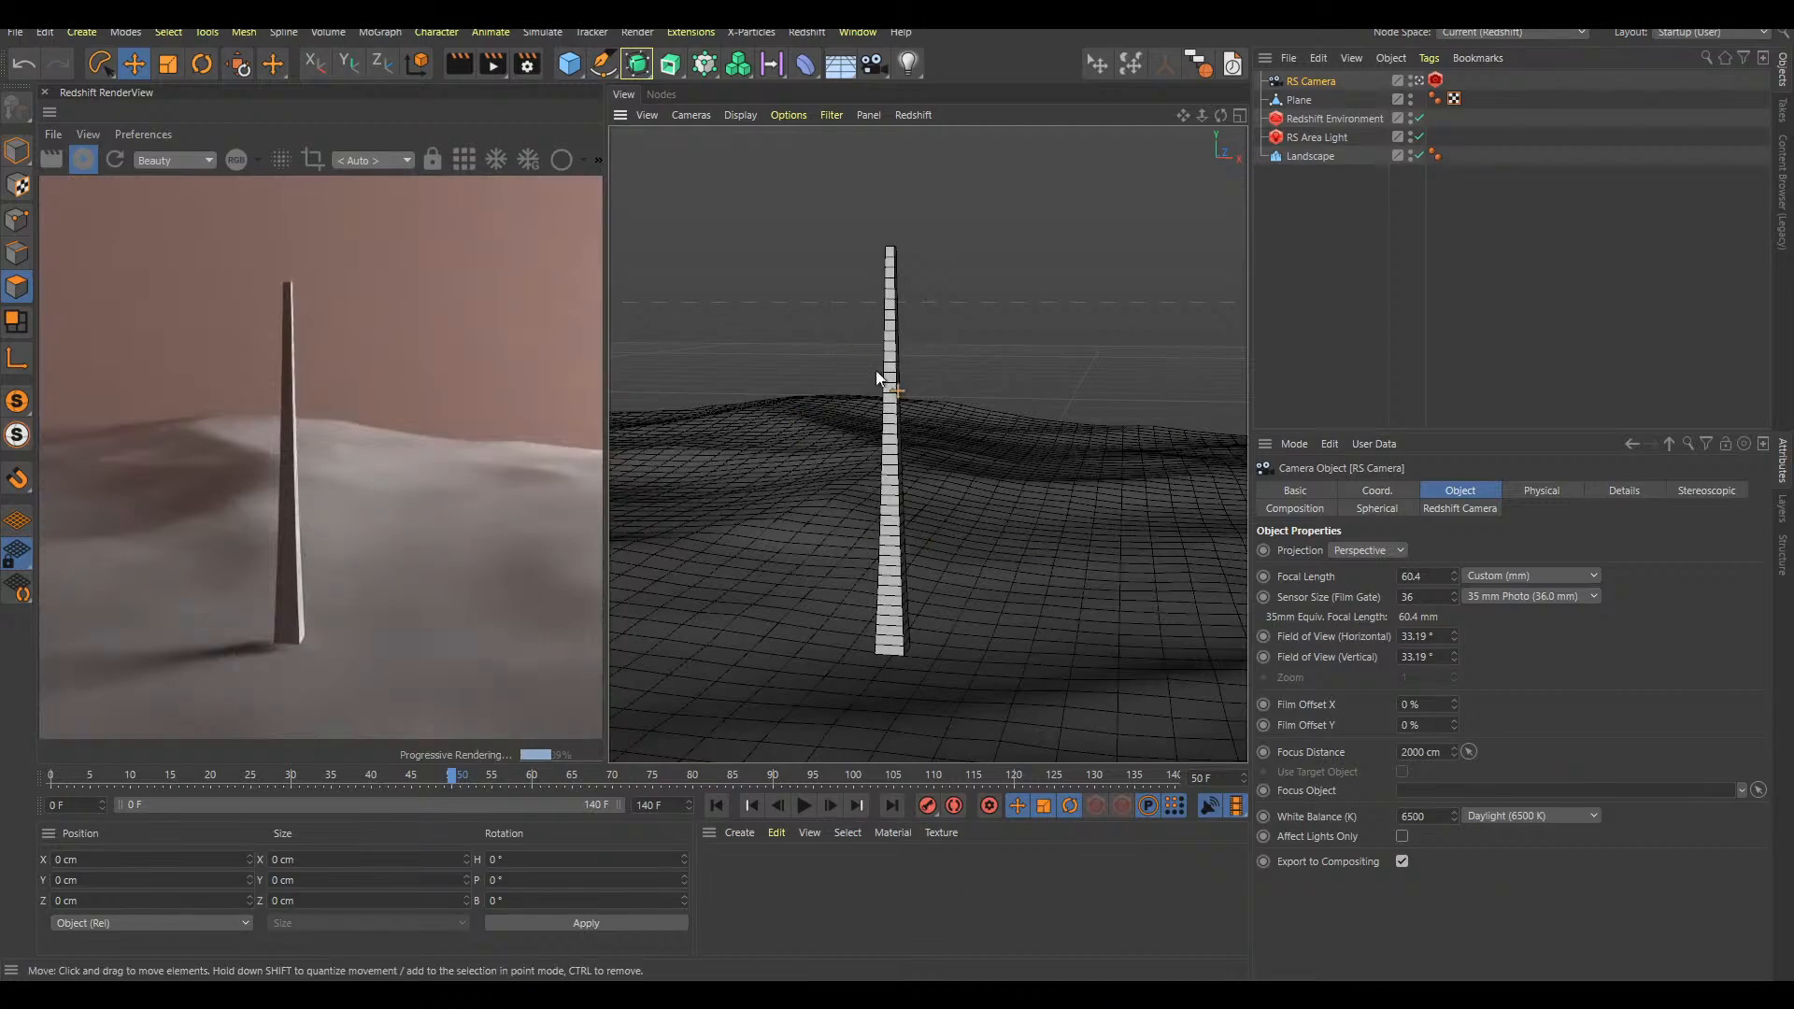
left_click_drag(898, 493, 997, 505, "alt")
left_click_drag(1112, 478, 1095, 528, "alt")
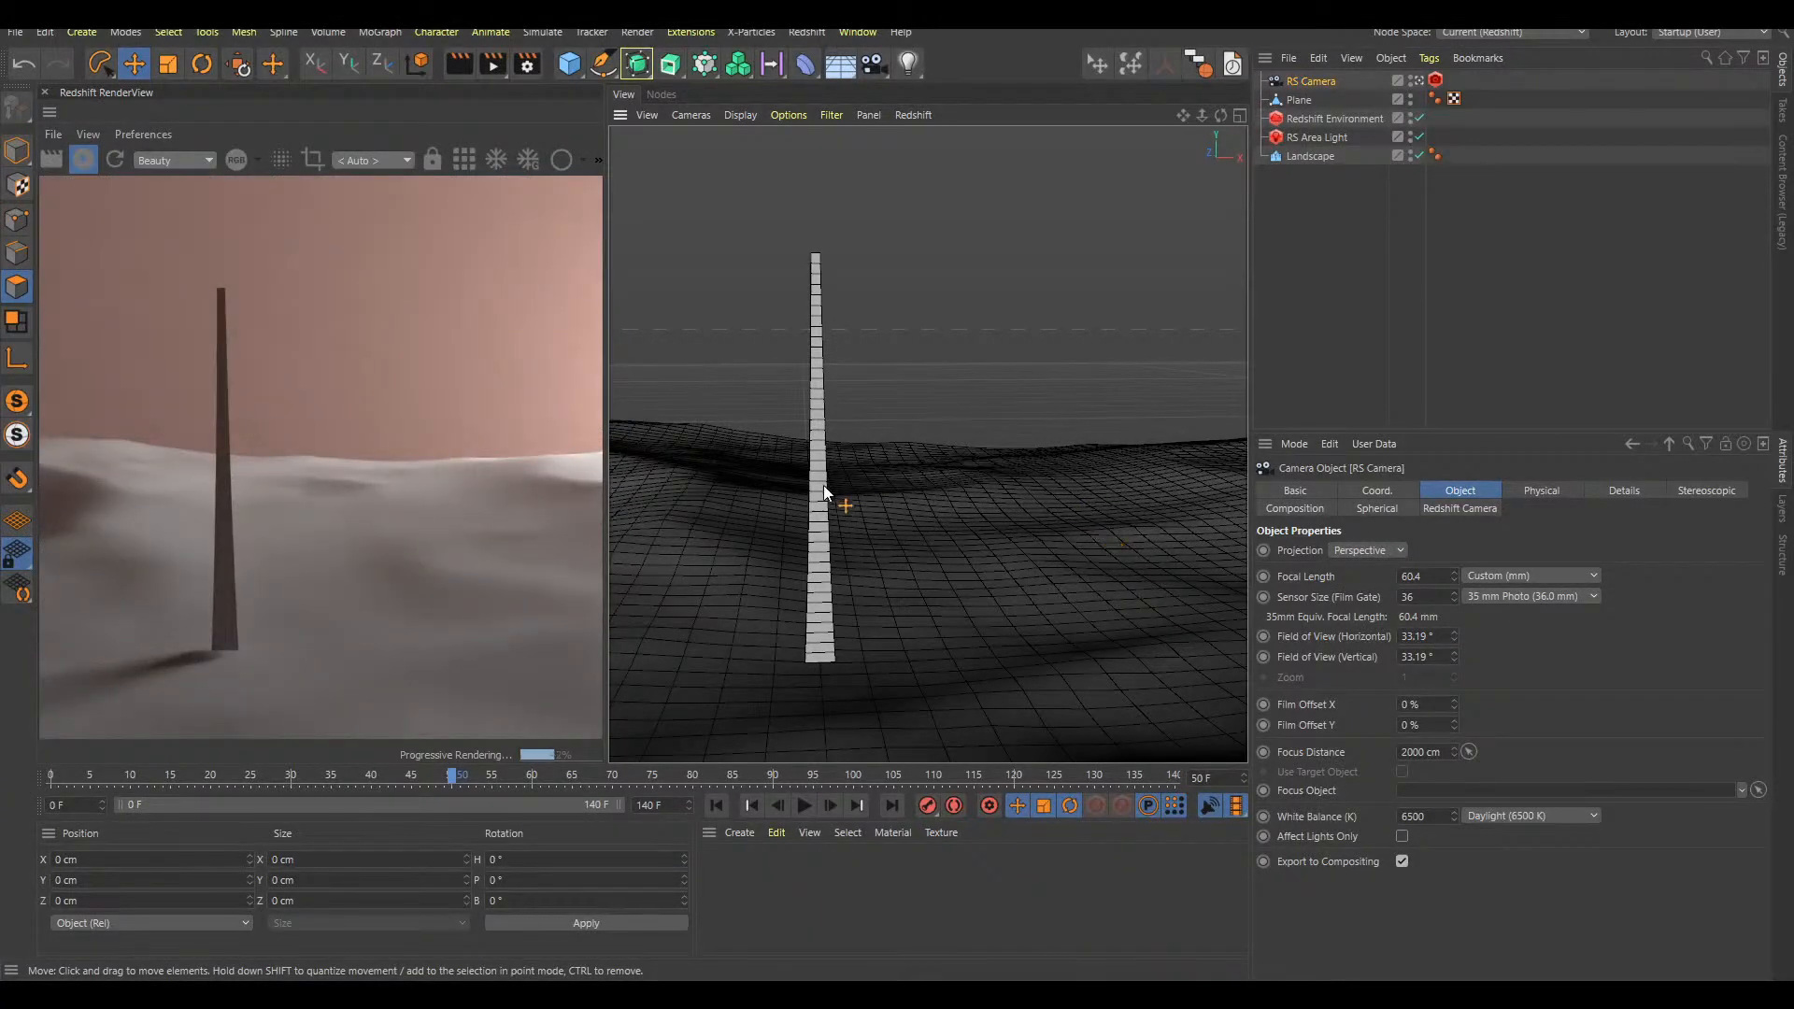
Place the Plane inside a new Subdivision Surface in model mode to round the stalk
left_click(1328, 100)
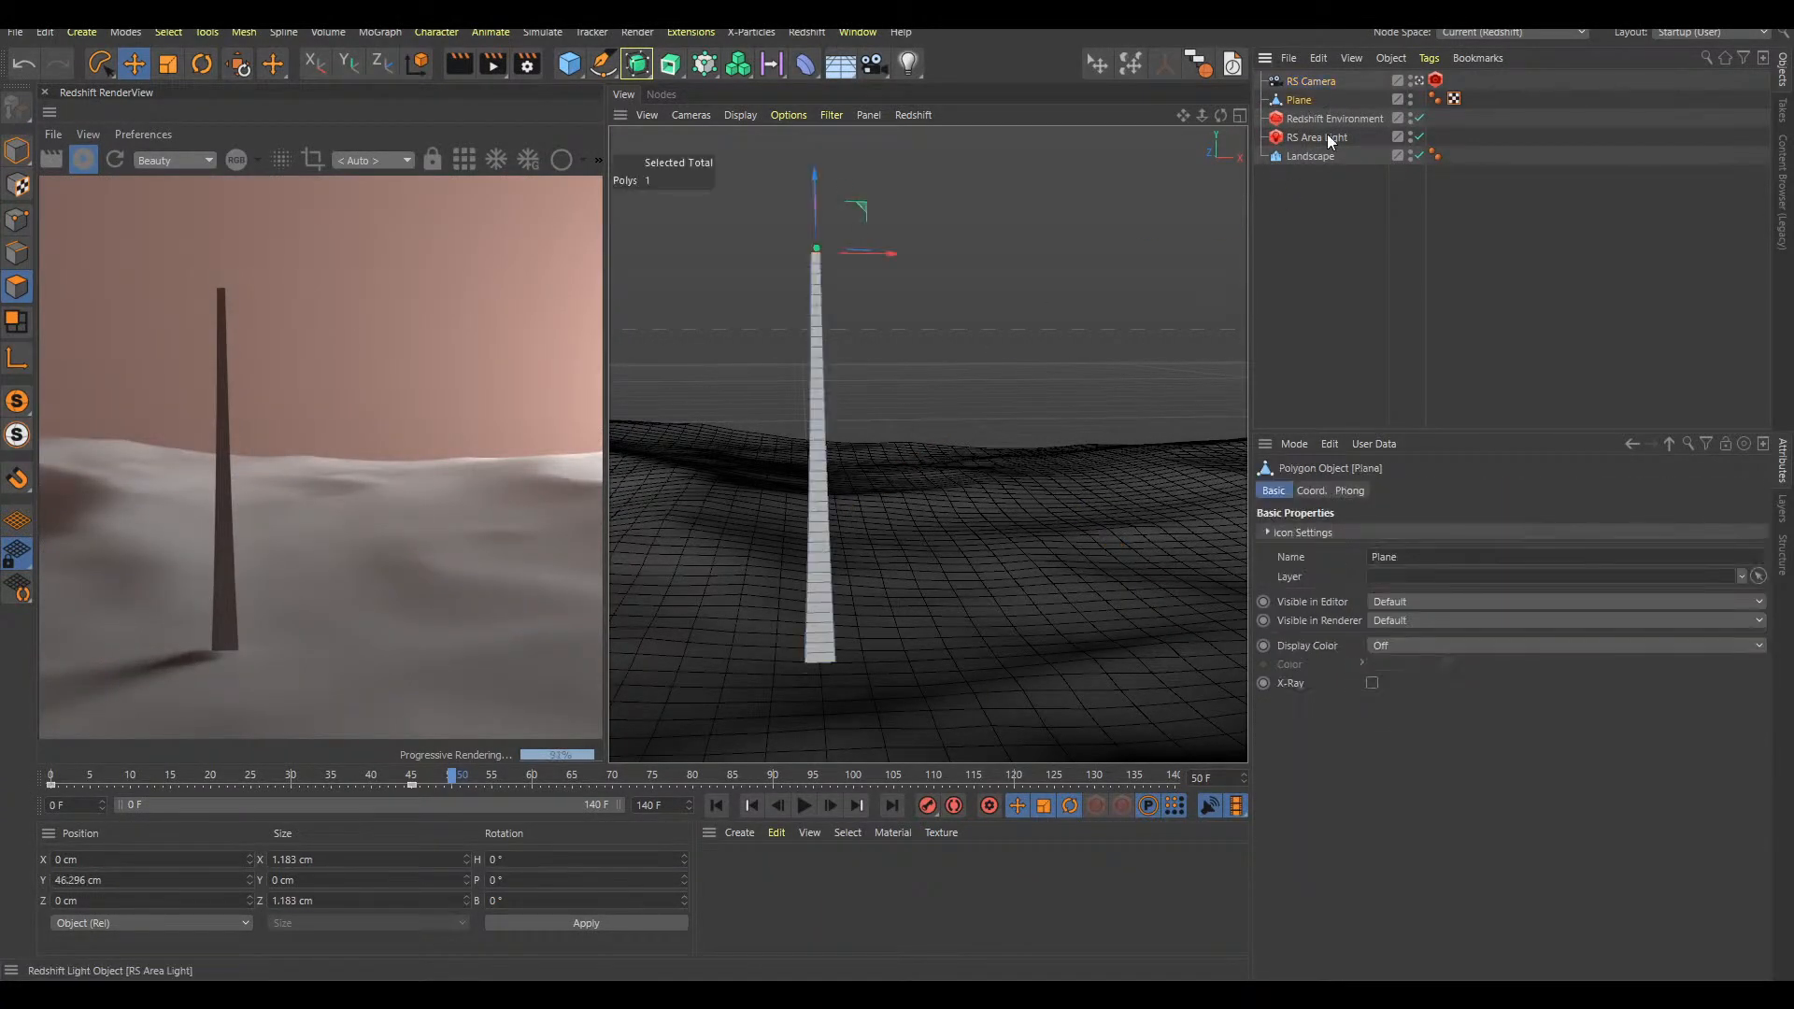
mouse_move(1018, 389)
left_click(1045, 262)
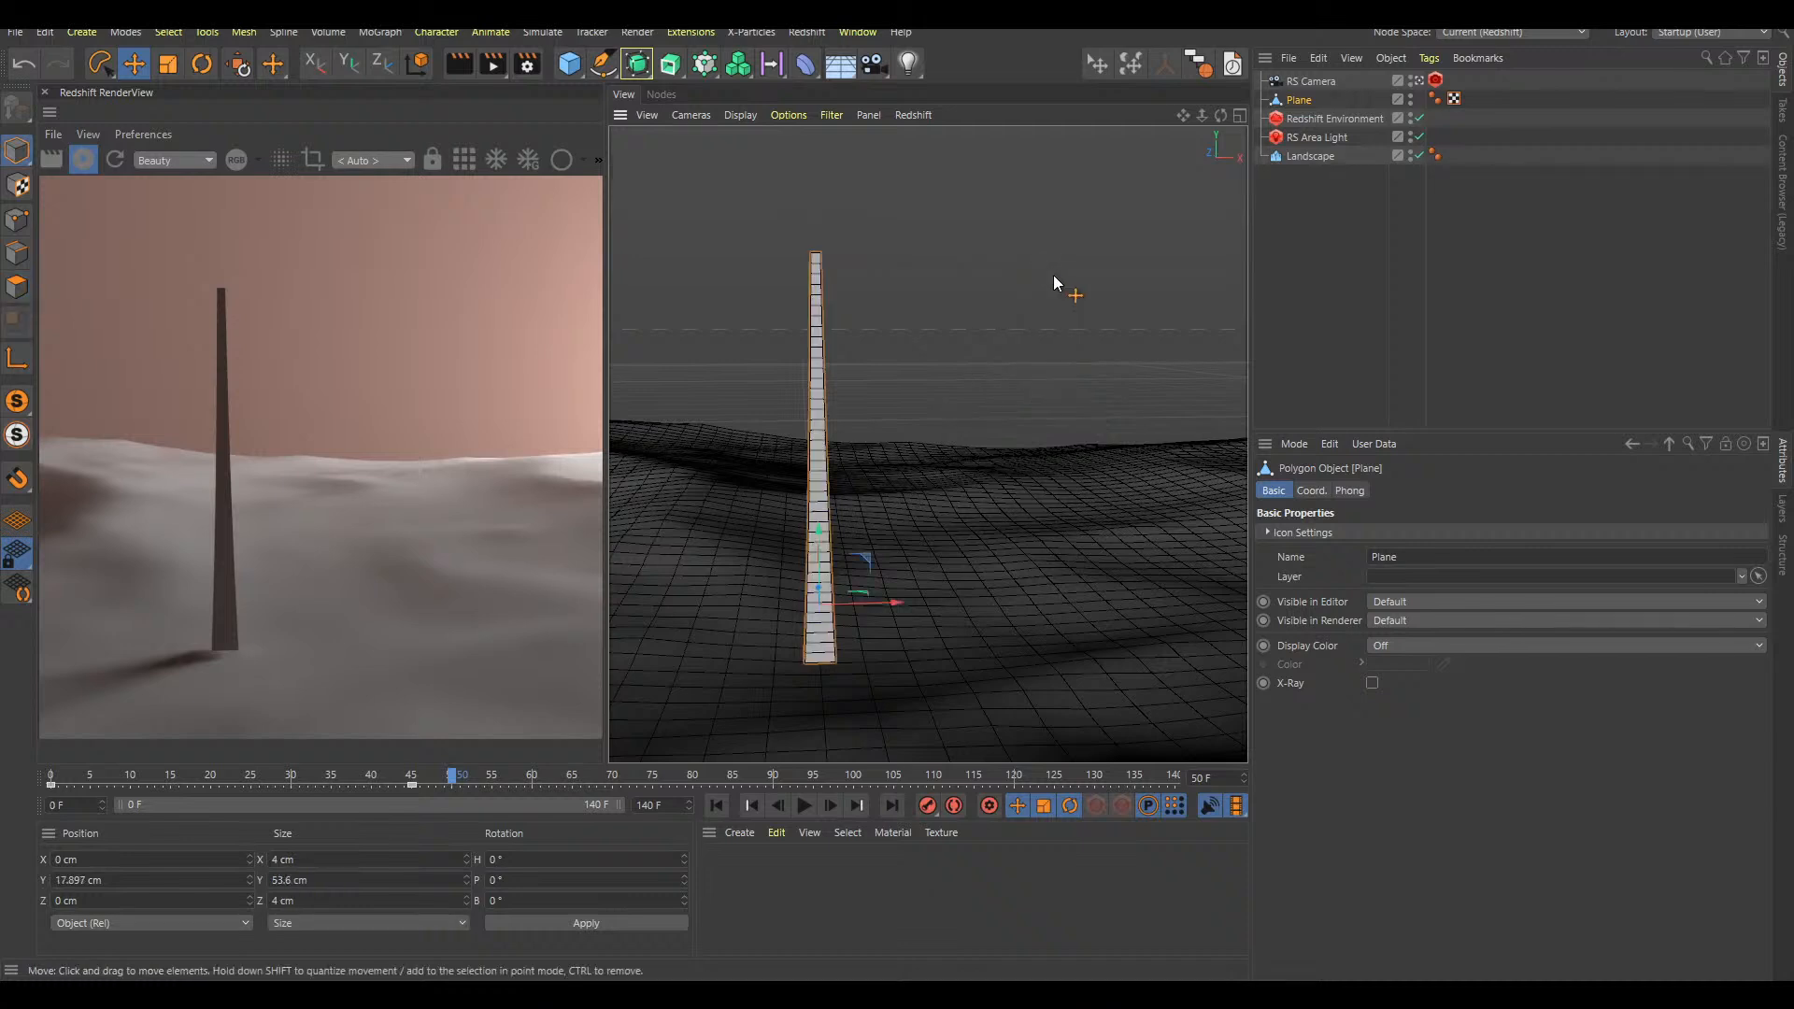
key("shift+c")
type("su")
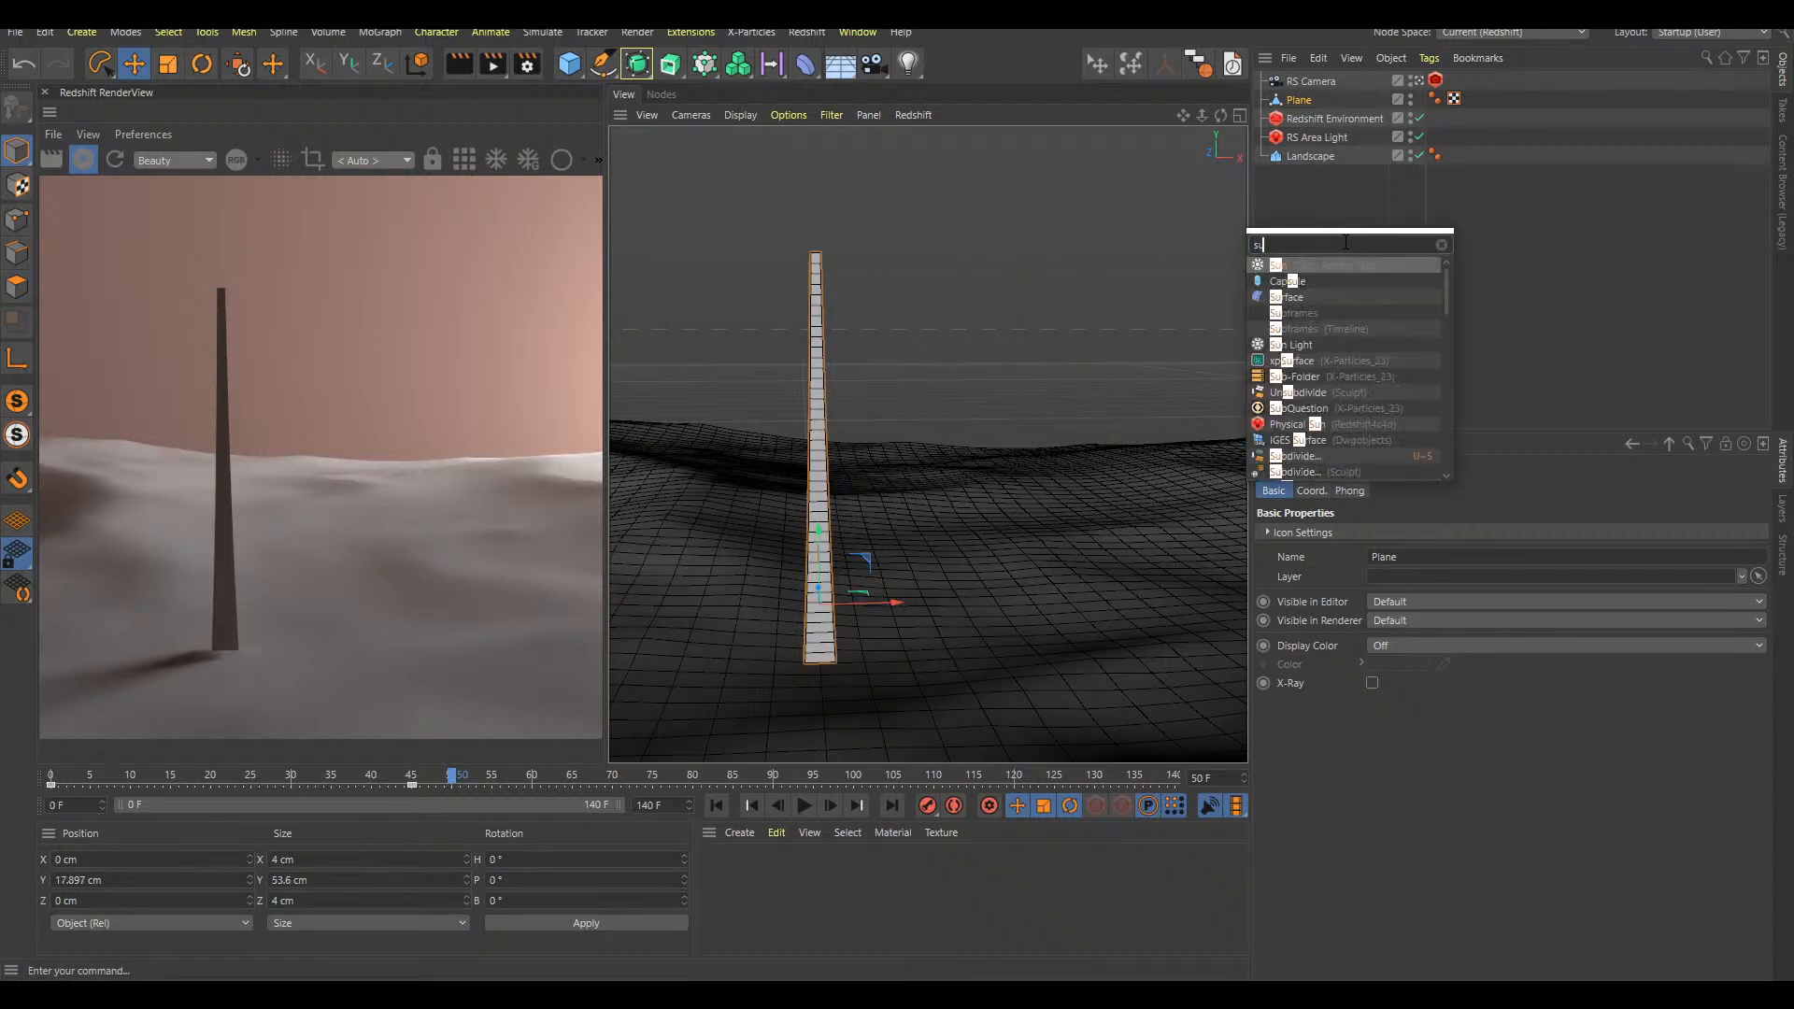
type("b sur")
key("Down")
key("Return")
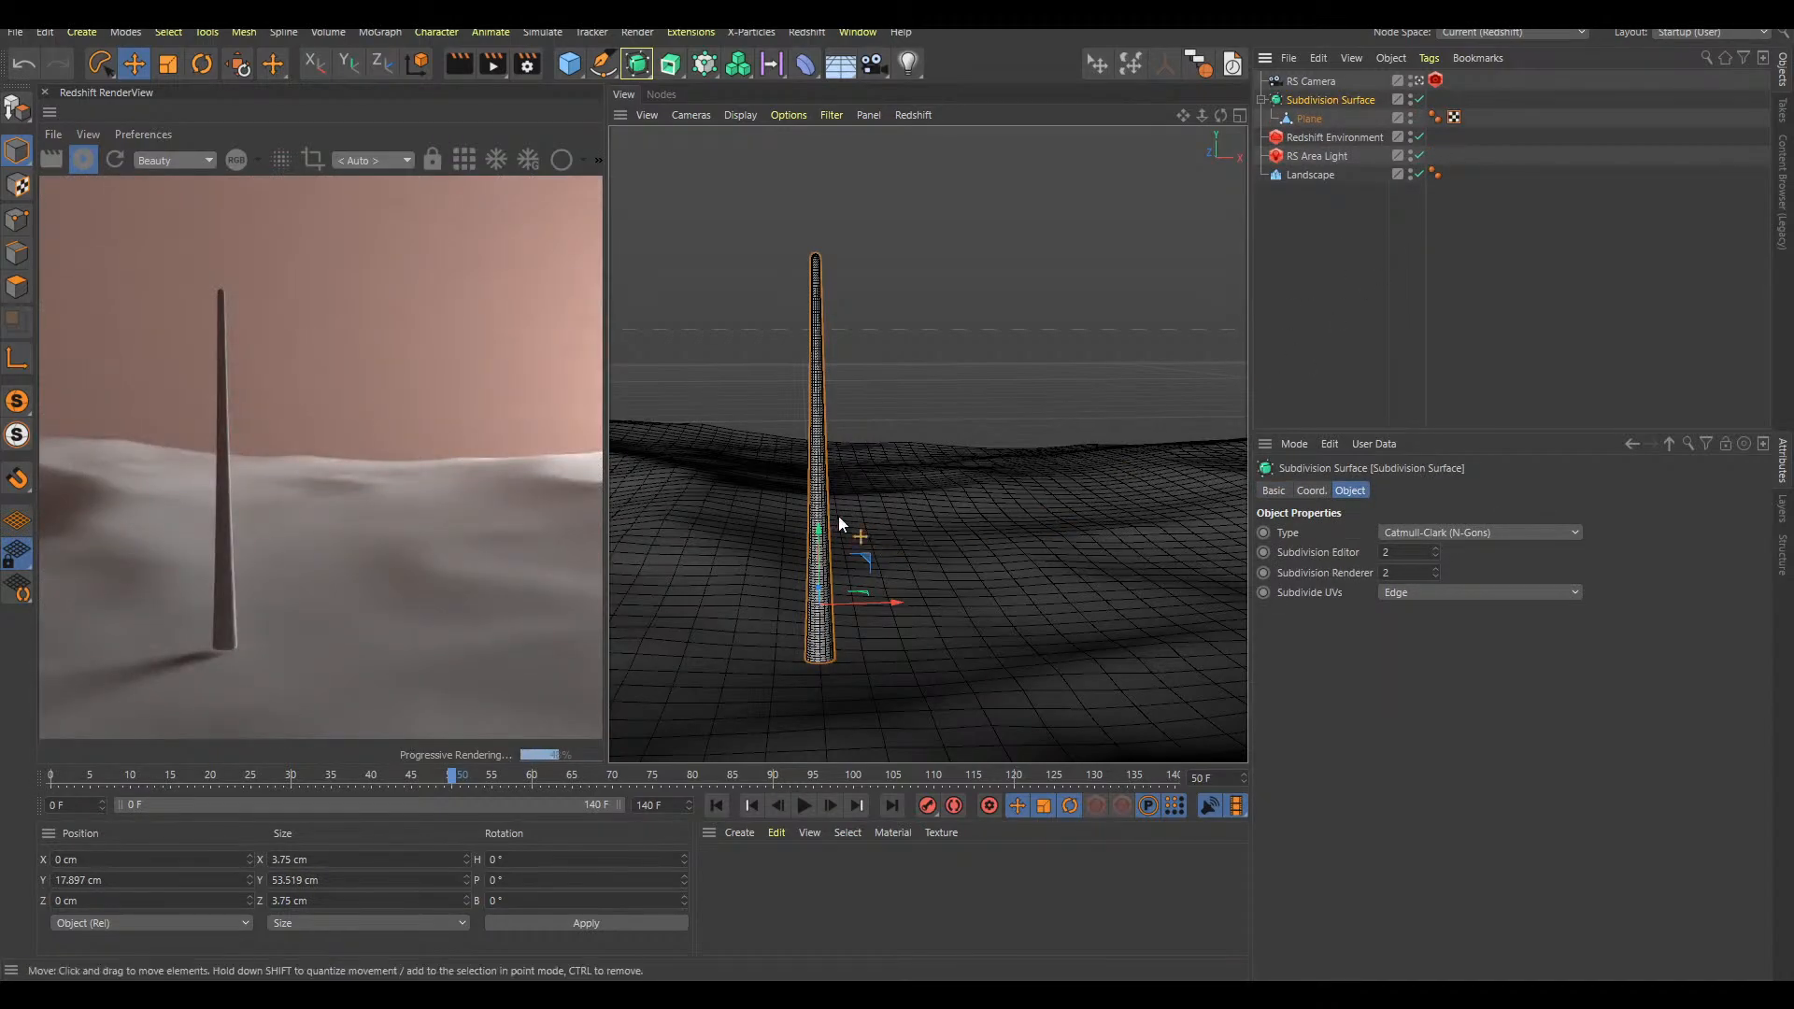
right_click_drag(819, 461, 966, 412, "alt")
right_click_drag(848, 462, 818, 497, "alt")
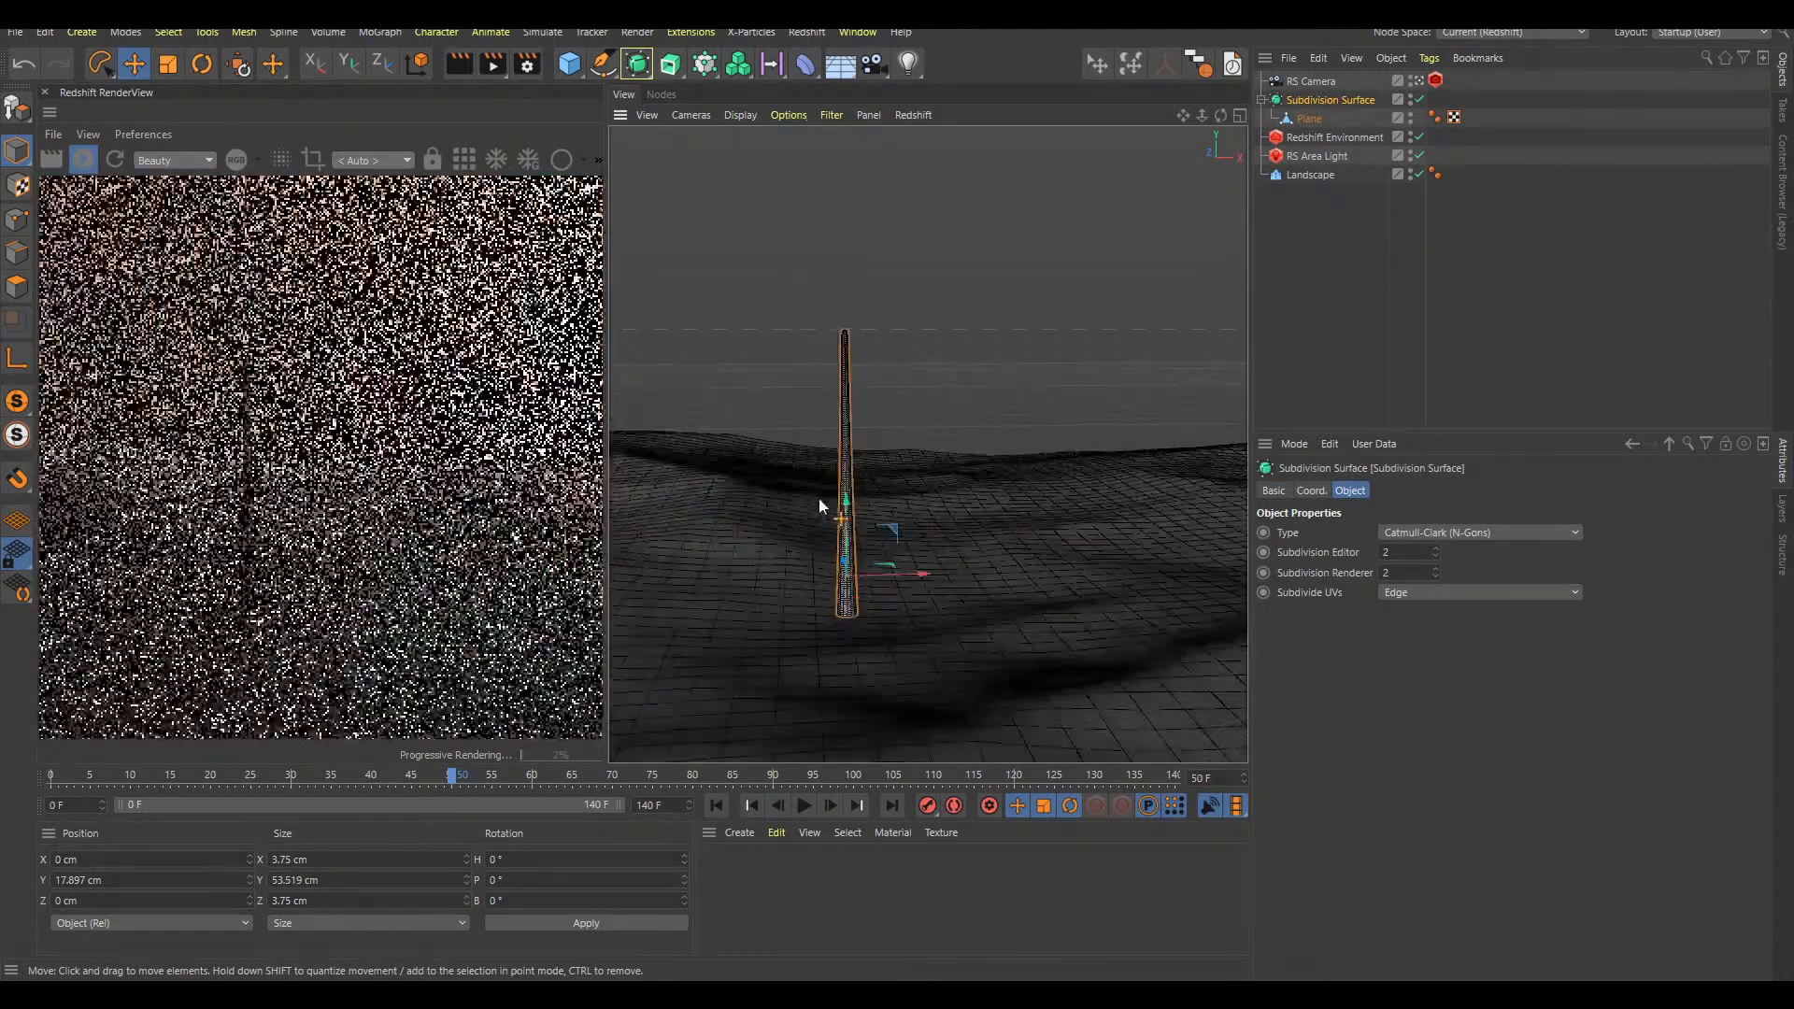
Preview the stalk's growth from frame 0, and lower the Subdivision Surface to about Y -1.95 cm
left_click(1349, 125)
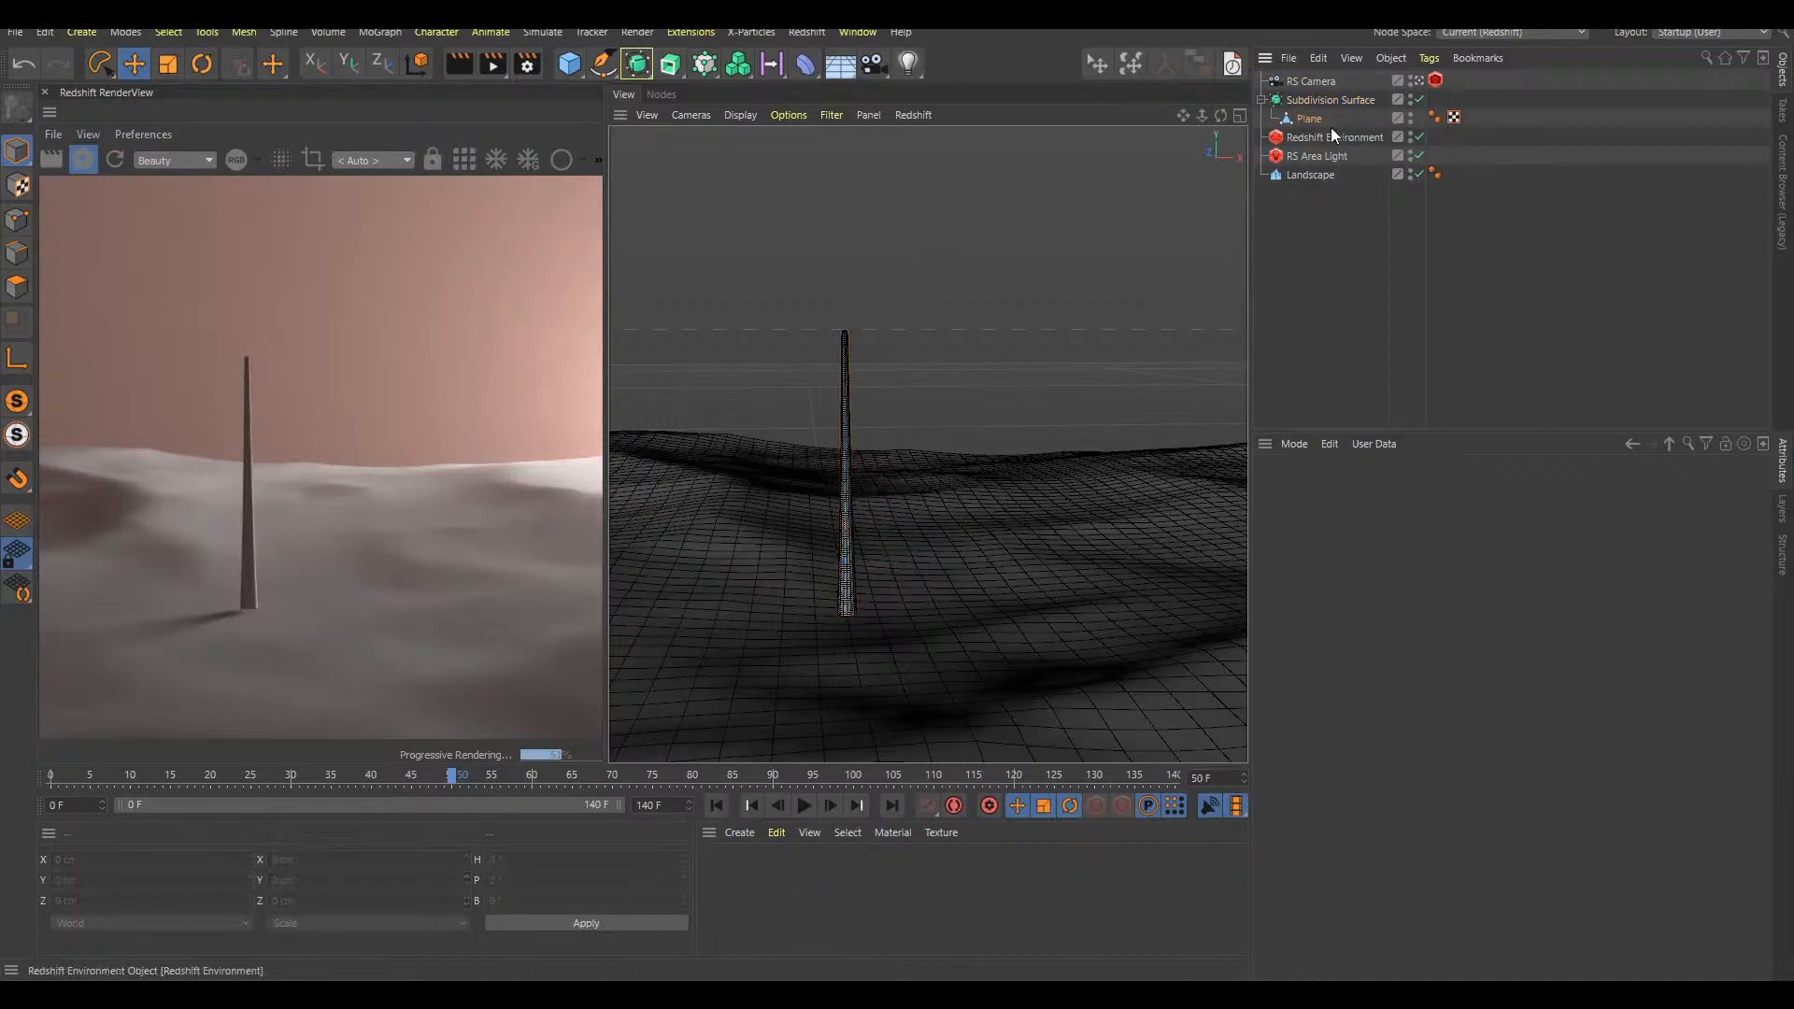
key("shift+f")
key("F8")
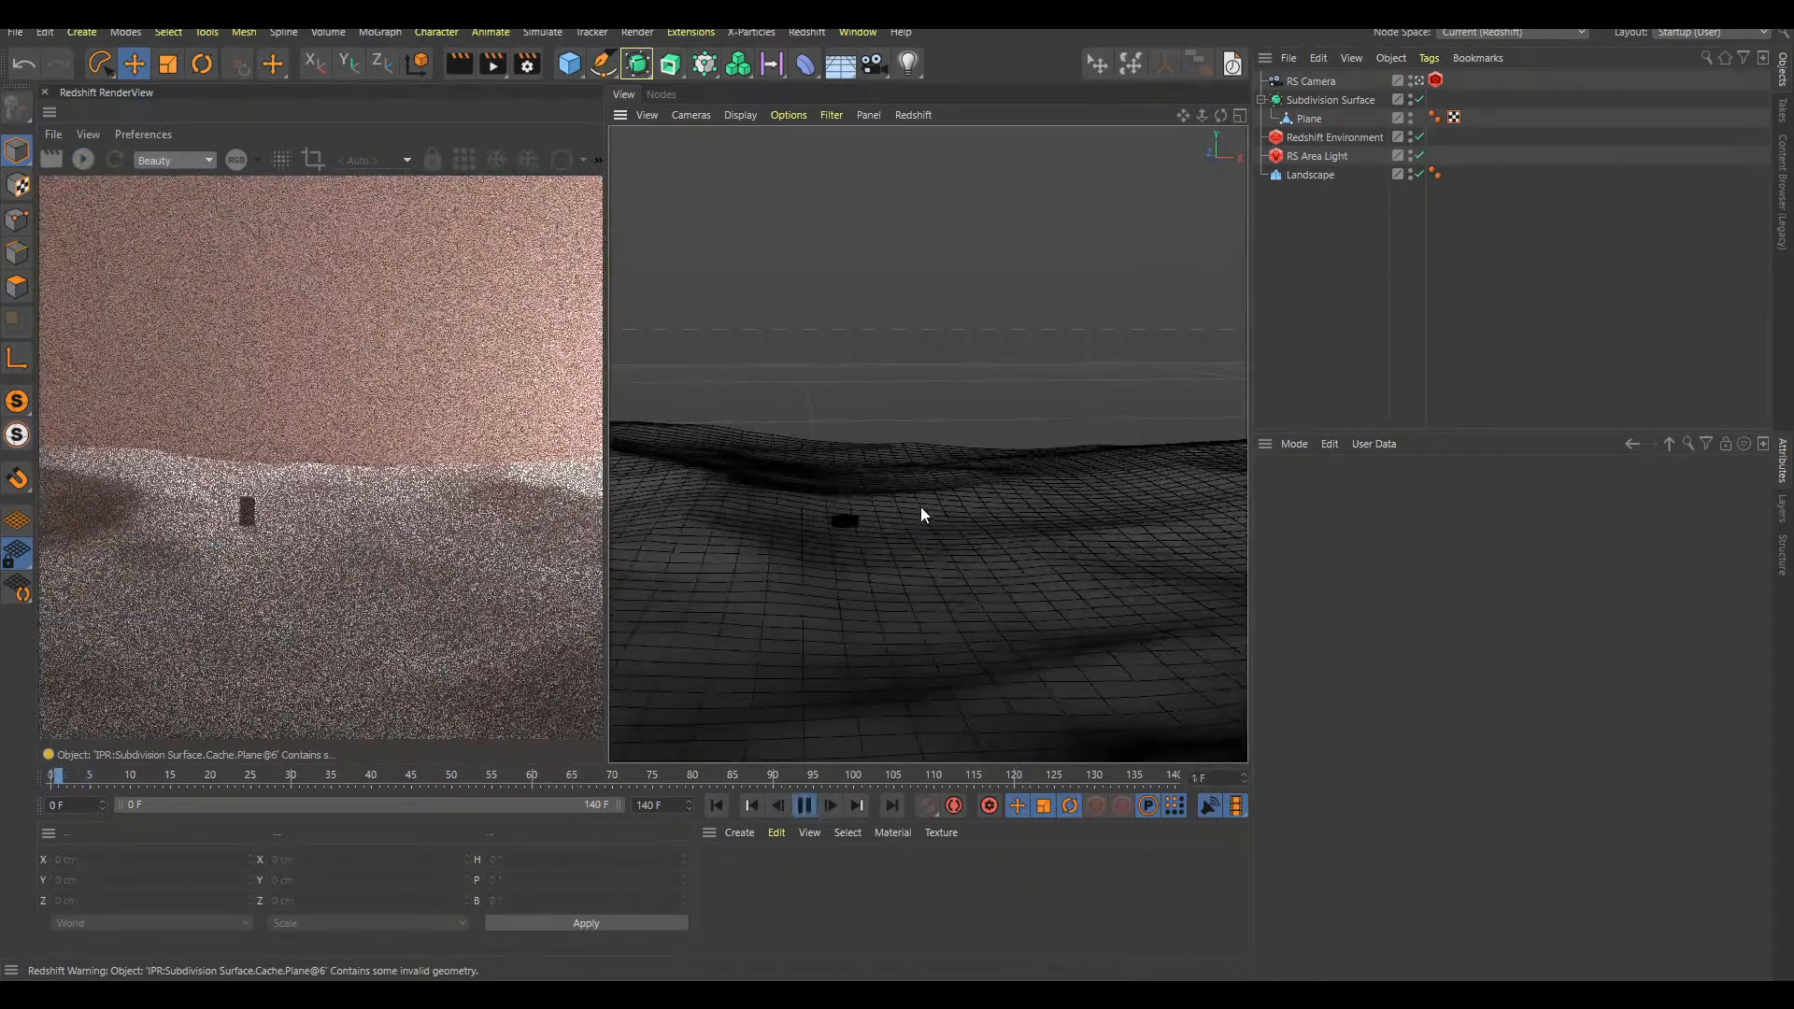
key("F8")
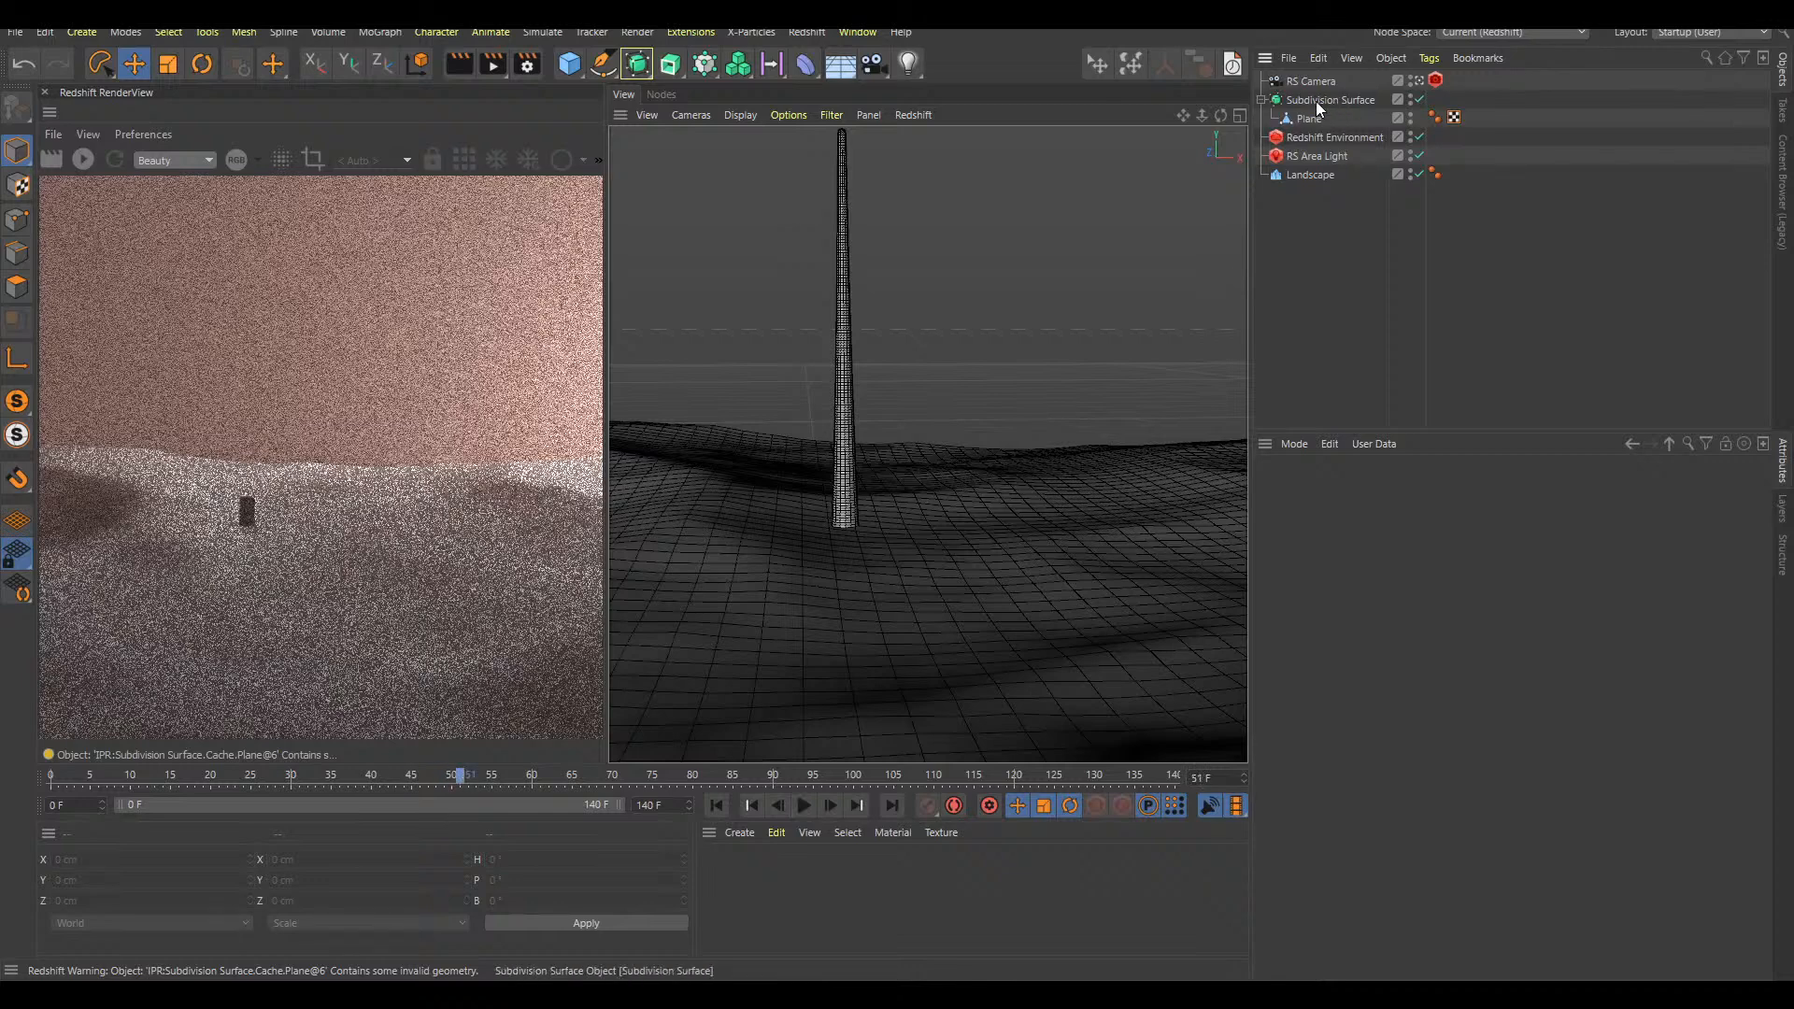
left_click(1317, 100)
left_click_drag(844, 527, 856, 663)
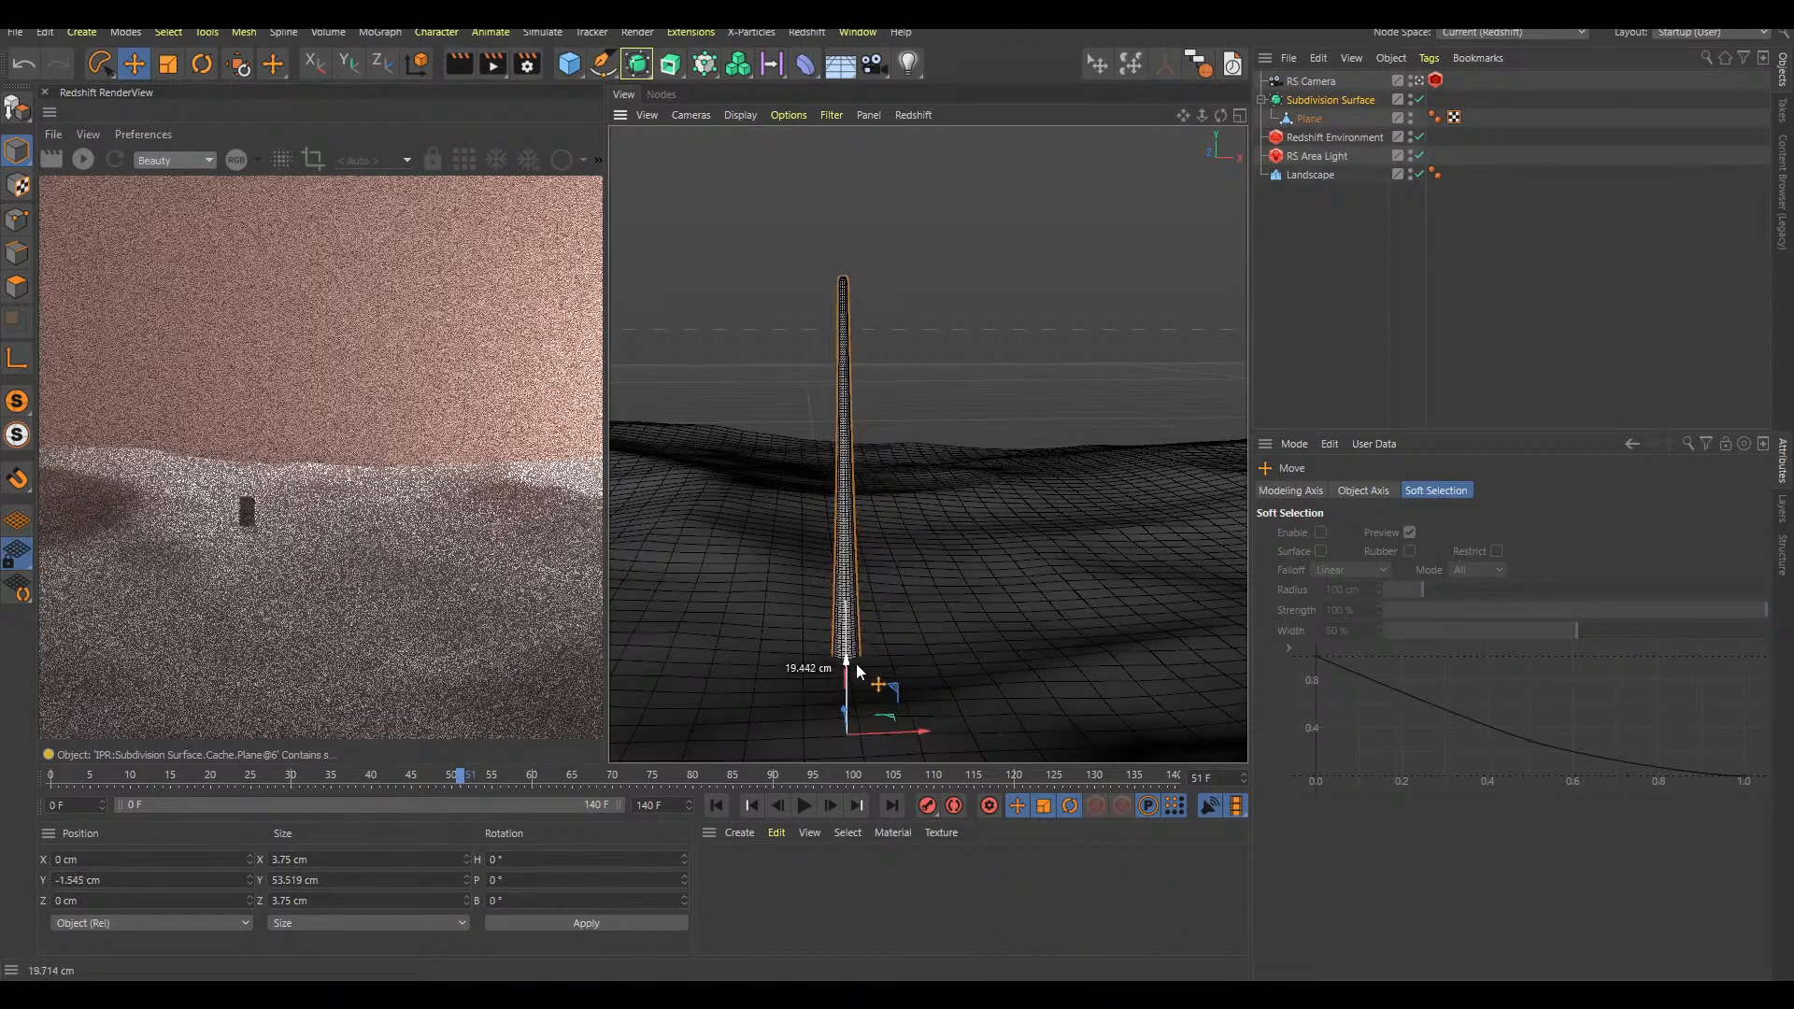
Review the growth animation in Gouraud shading with and without lines, restarting playback from frame 0
key("F8")
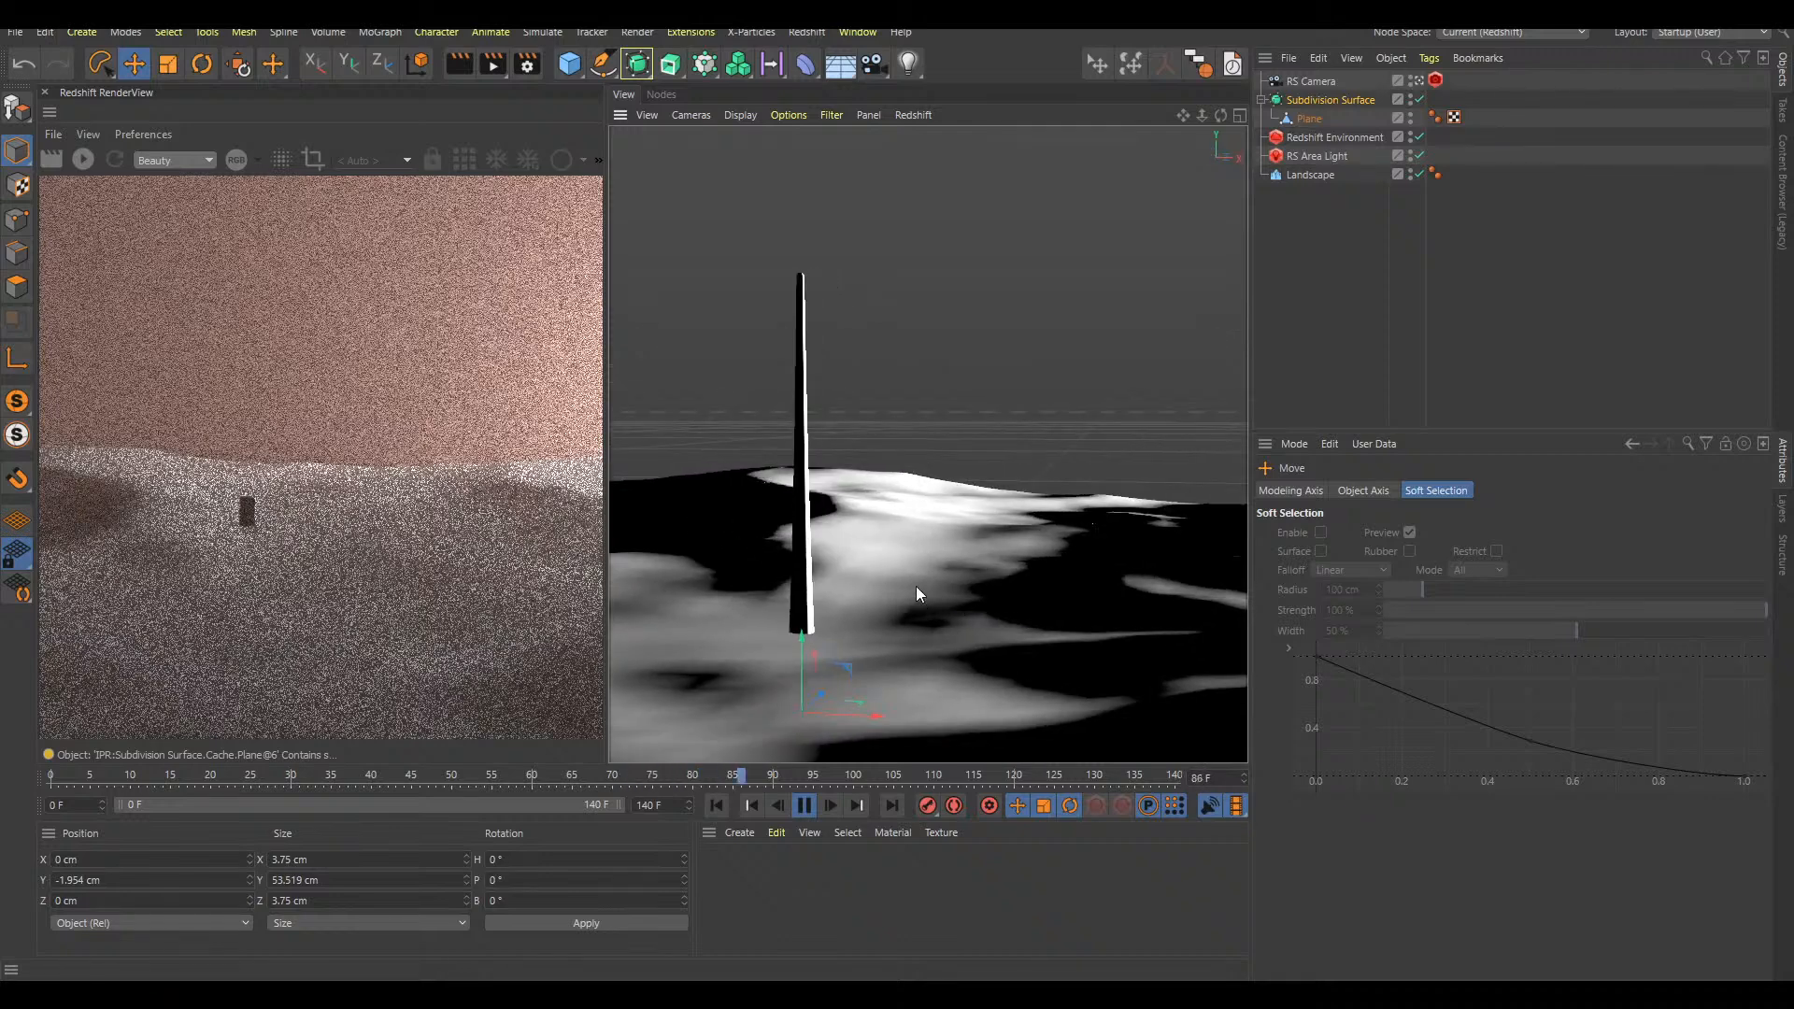
key("n")
key("a")
key("n")
key("a")
key("n")
key("b")
key("F8")
key("shift+f")
key("F8")
key("shift+f")
key("F8")
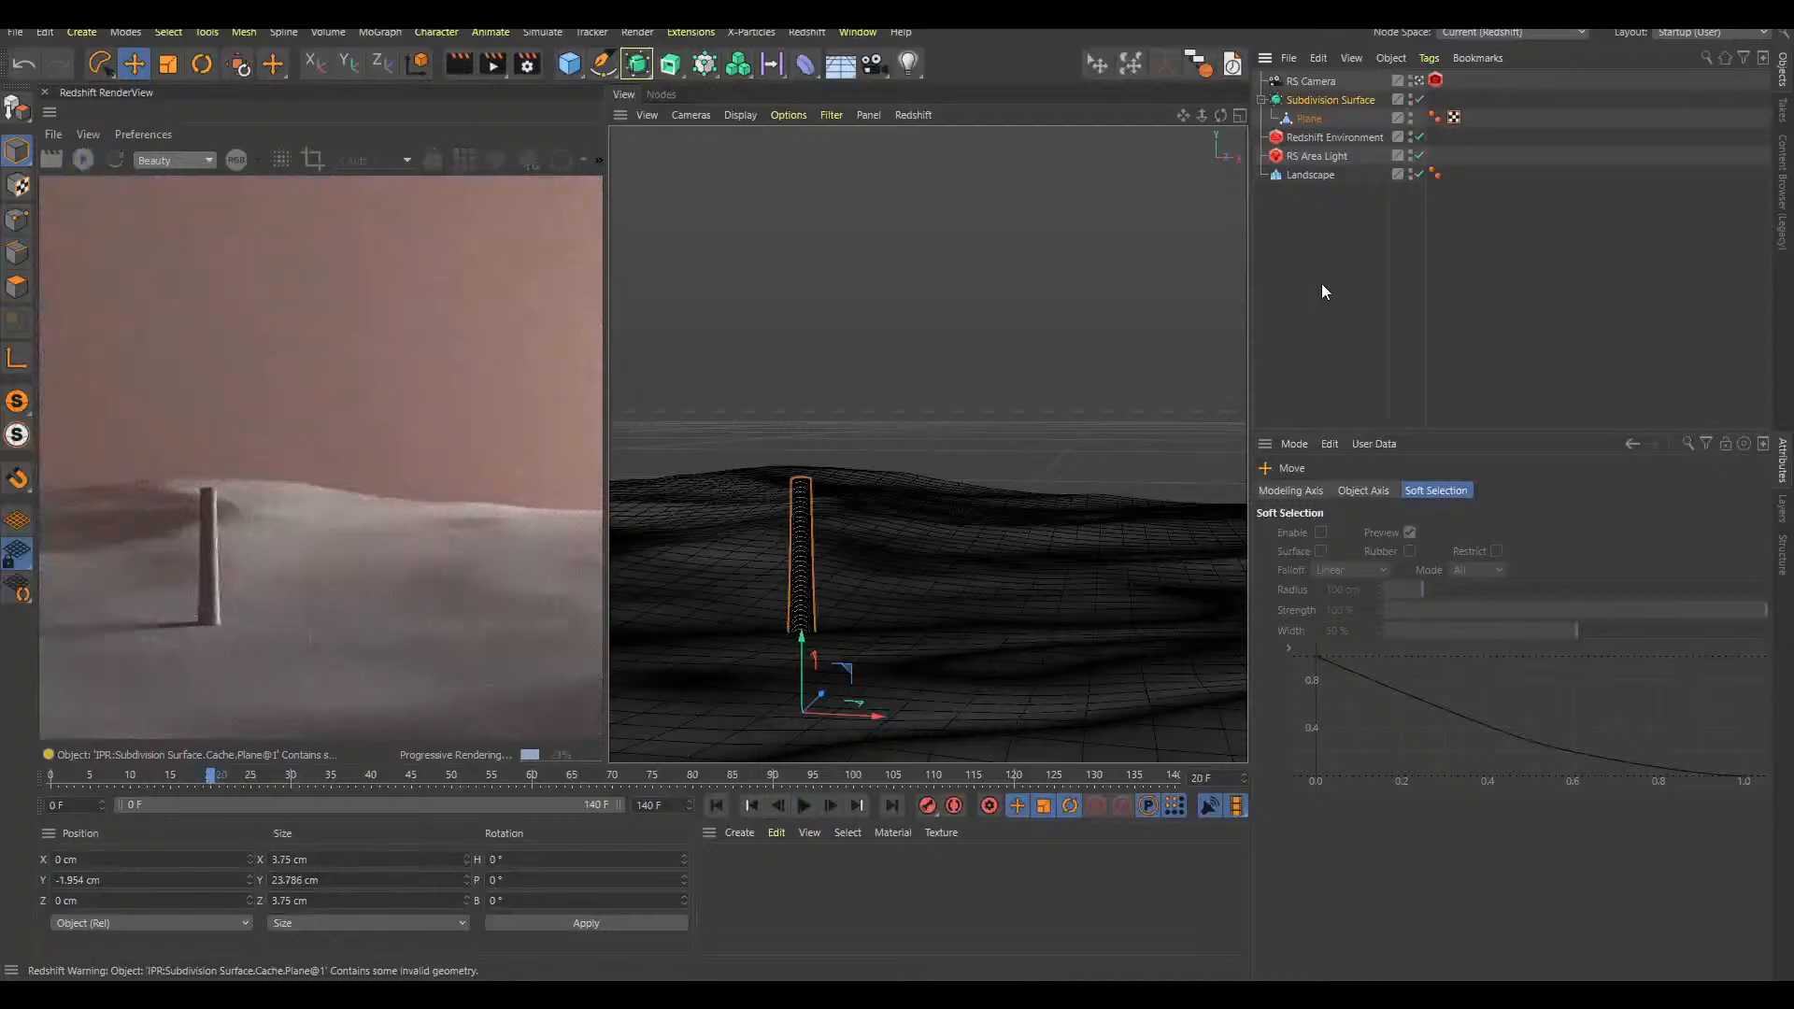
key("F8")
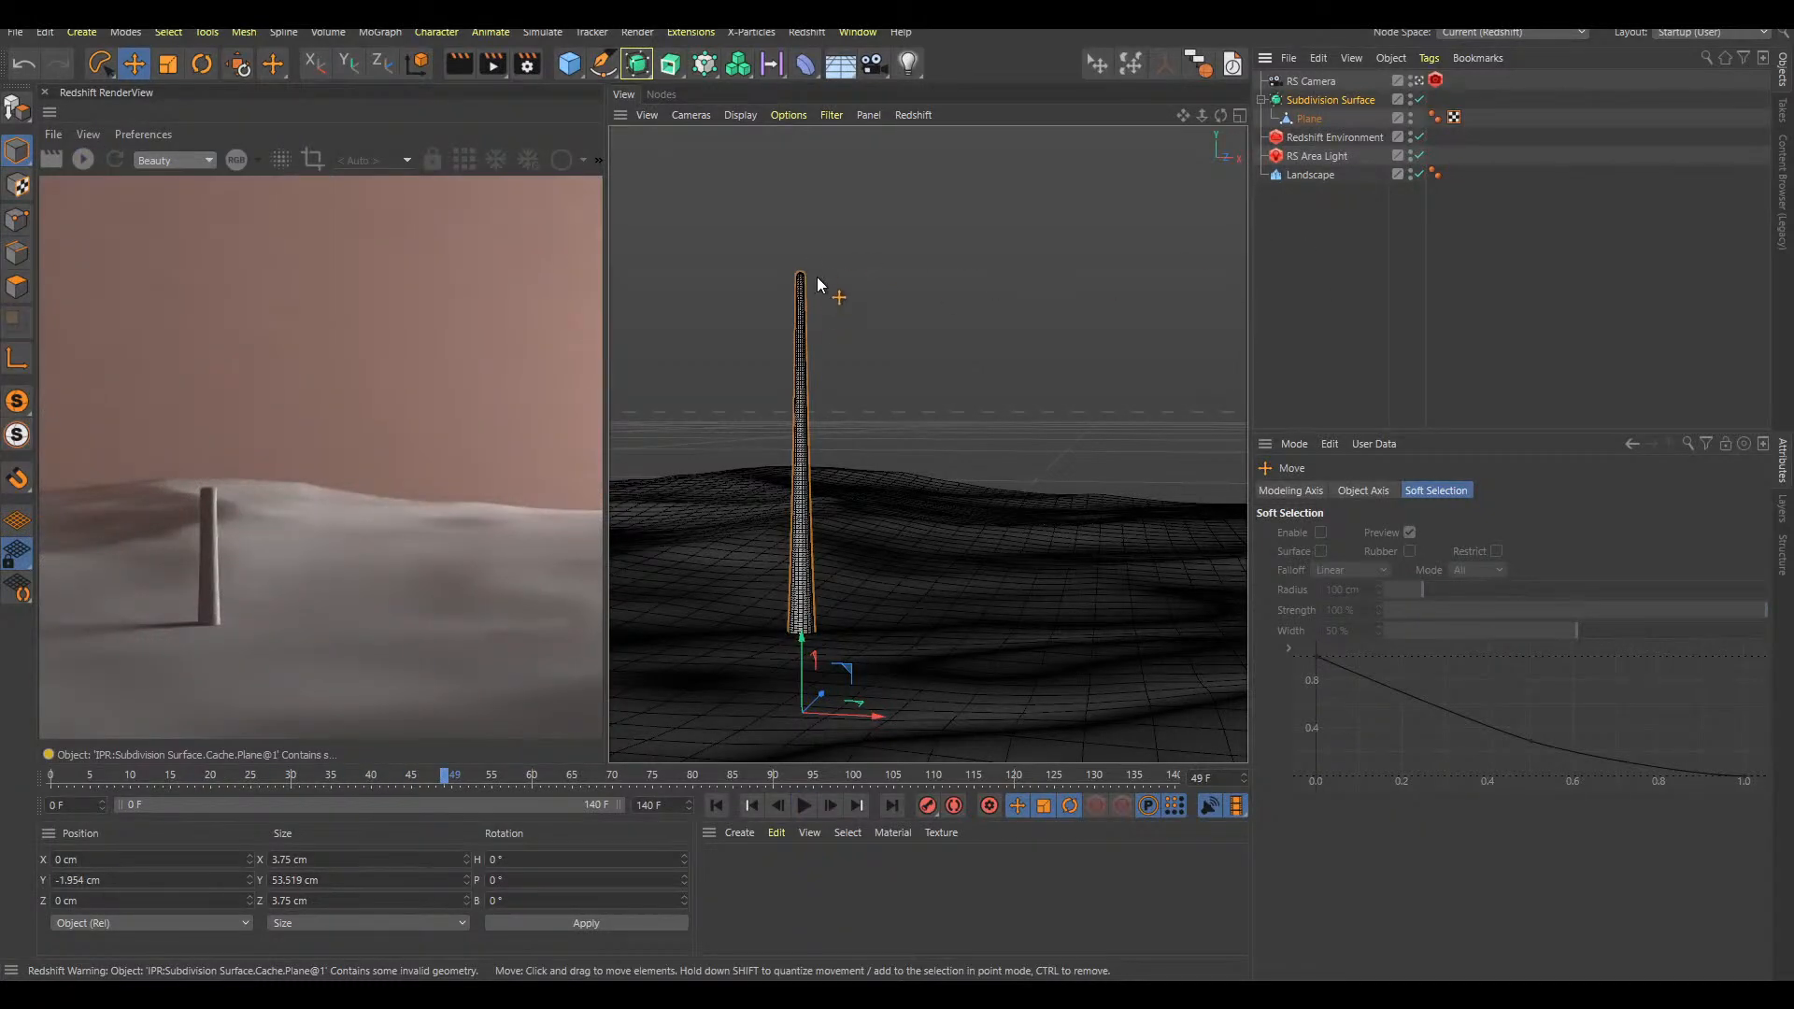
Sketch a rounded bulb outline around the stalk's tip with Doodle Paint, and undo the sketch
key("shift+c")
type("doo")
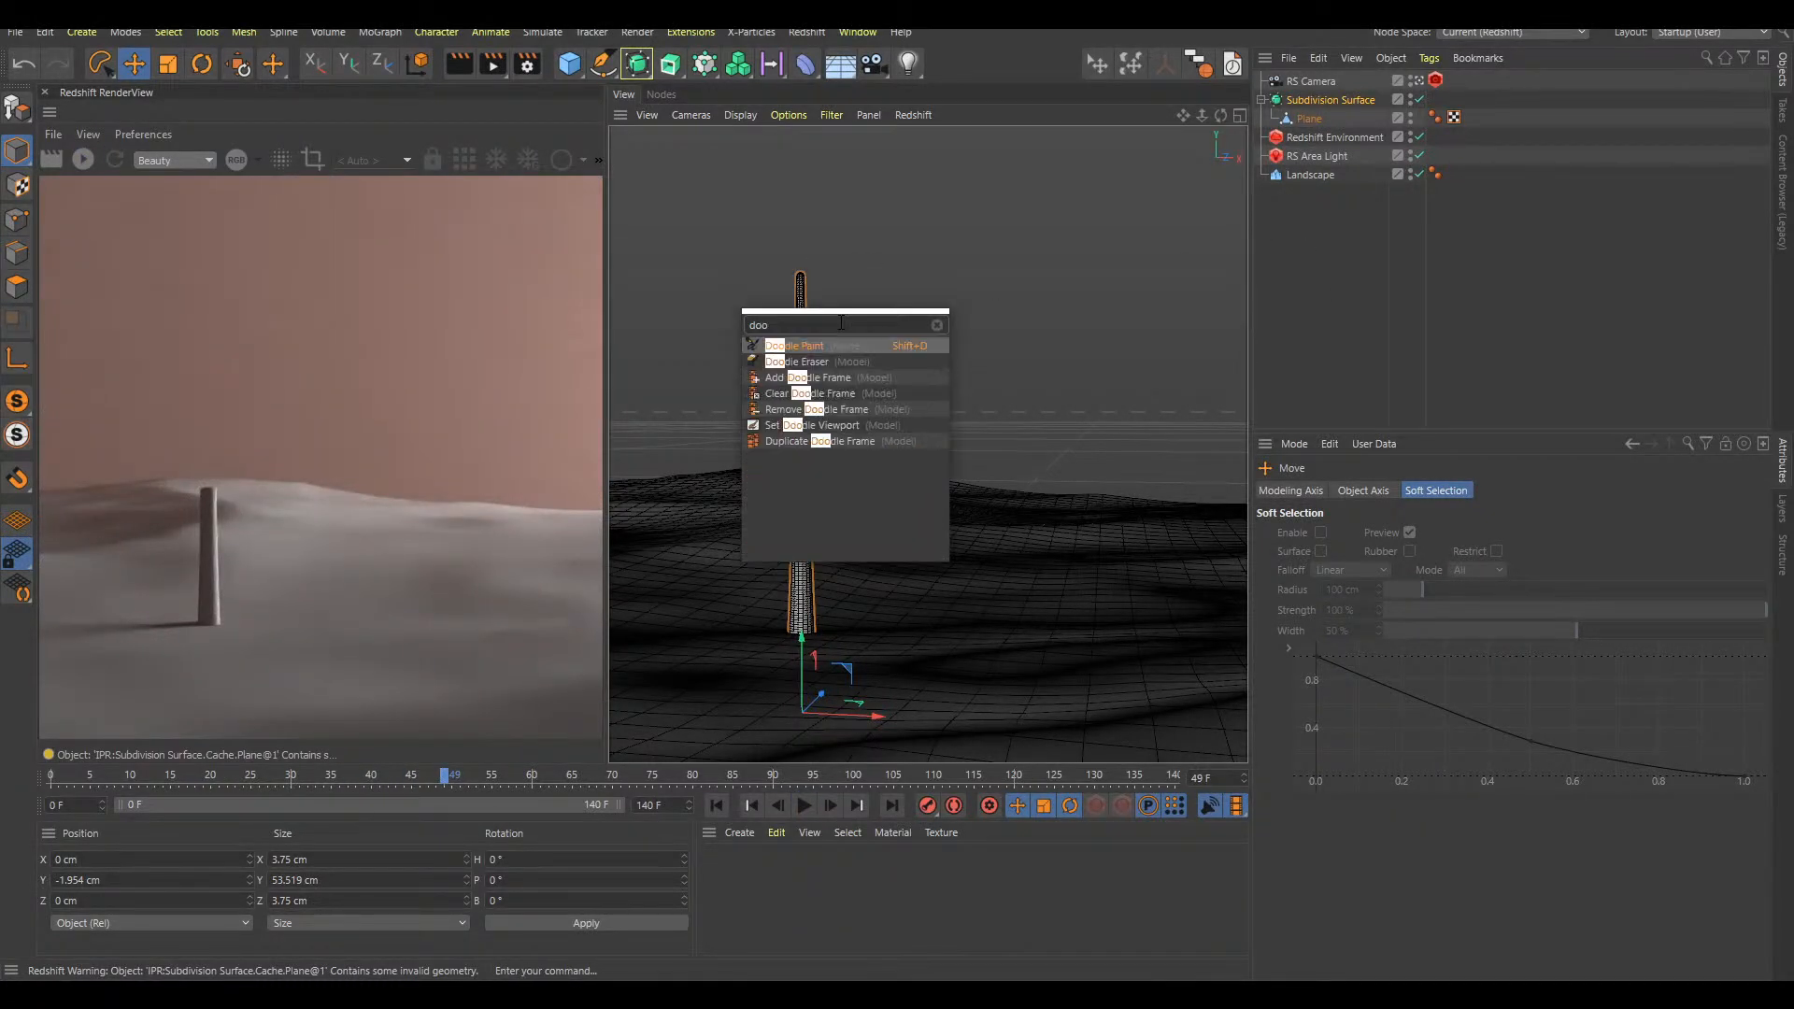
key("Return")
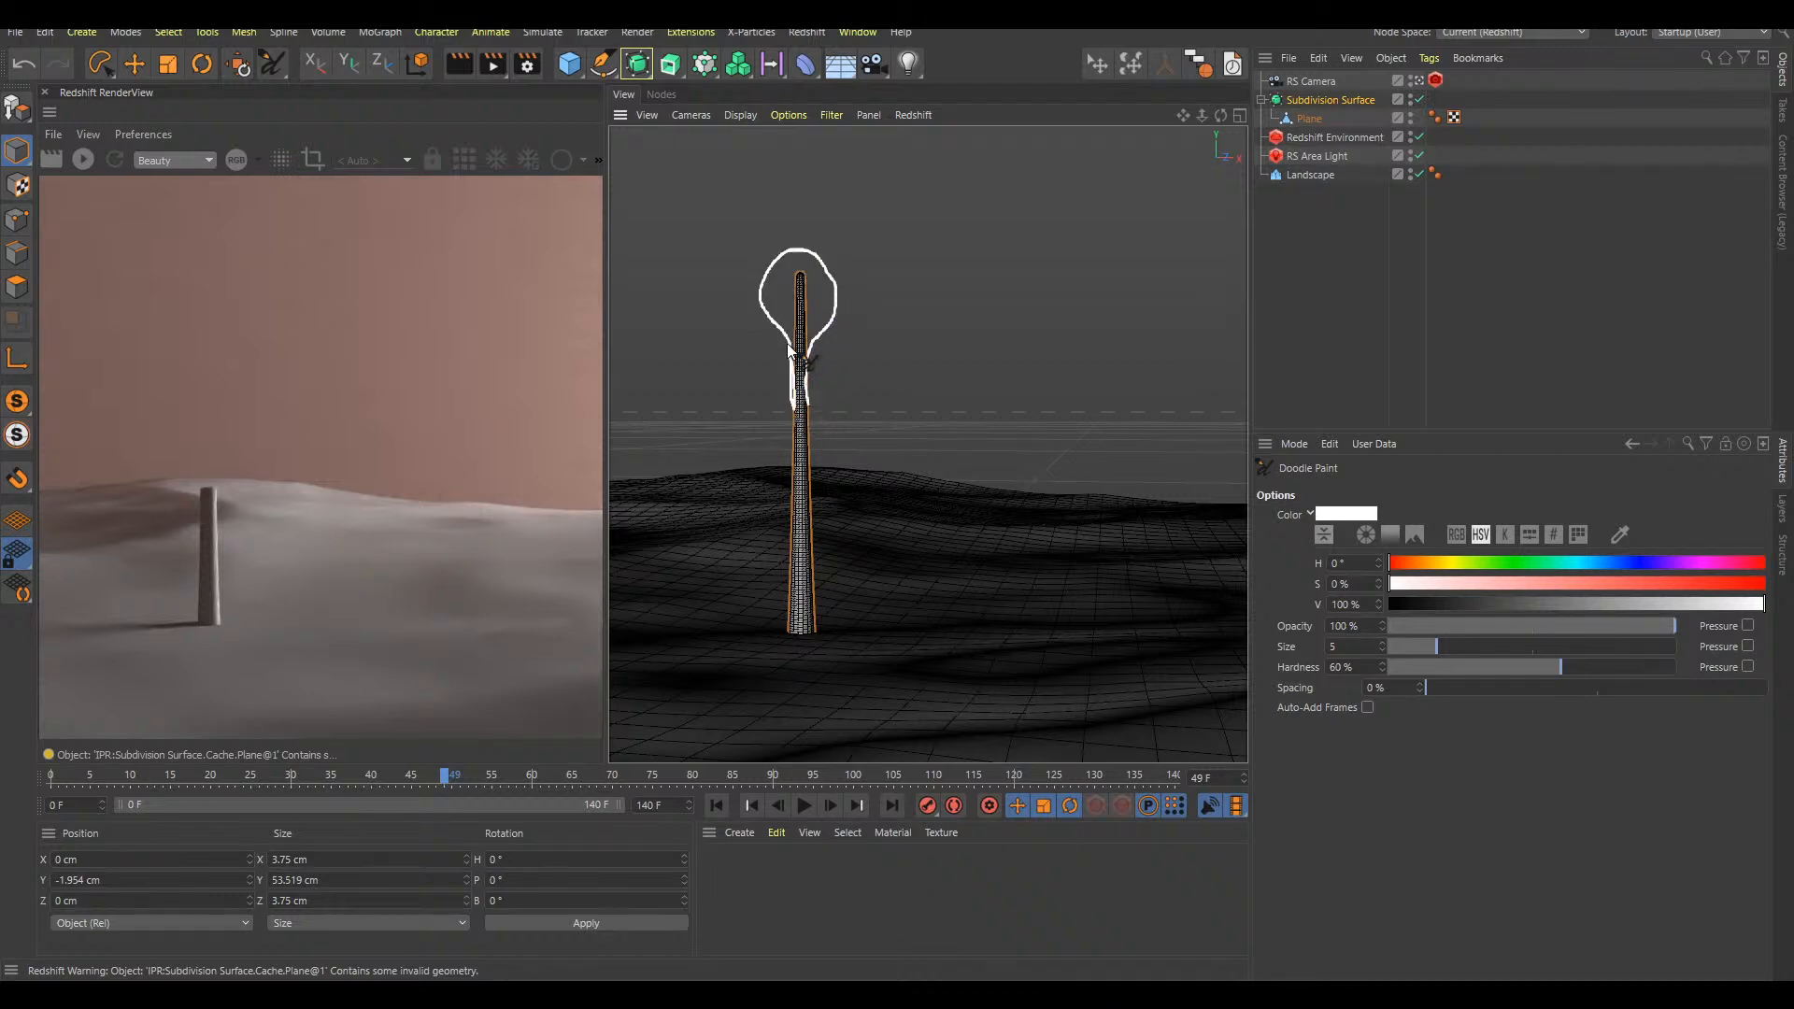
left_click_drag(832, 315, 810, 423)
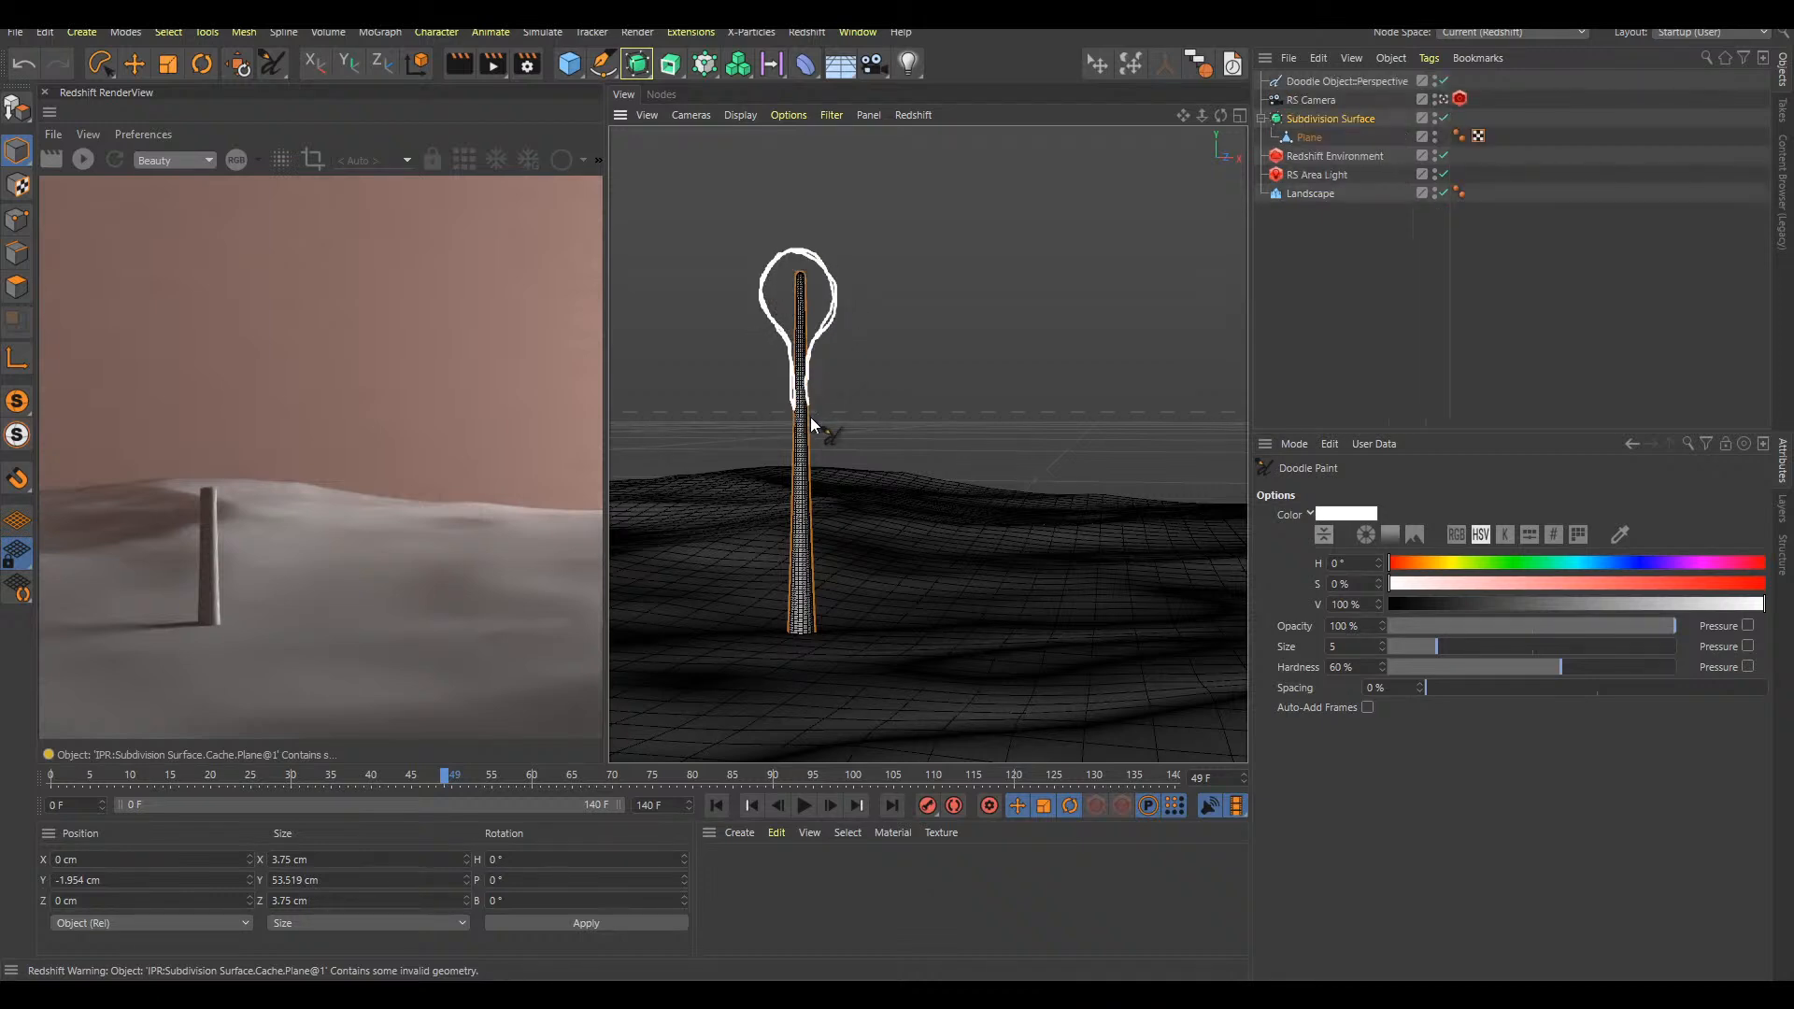
key("ctrl+z")
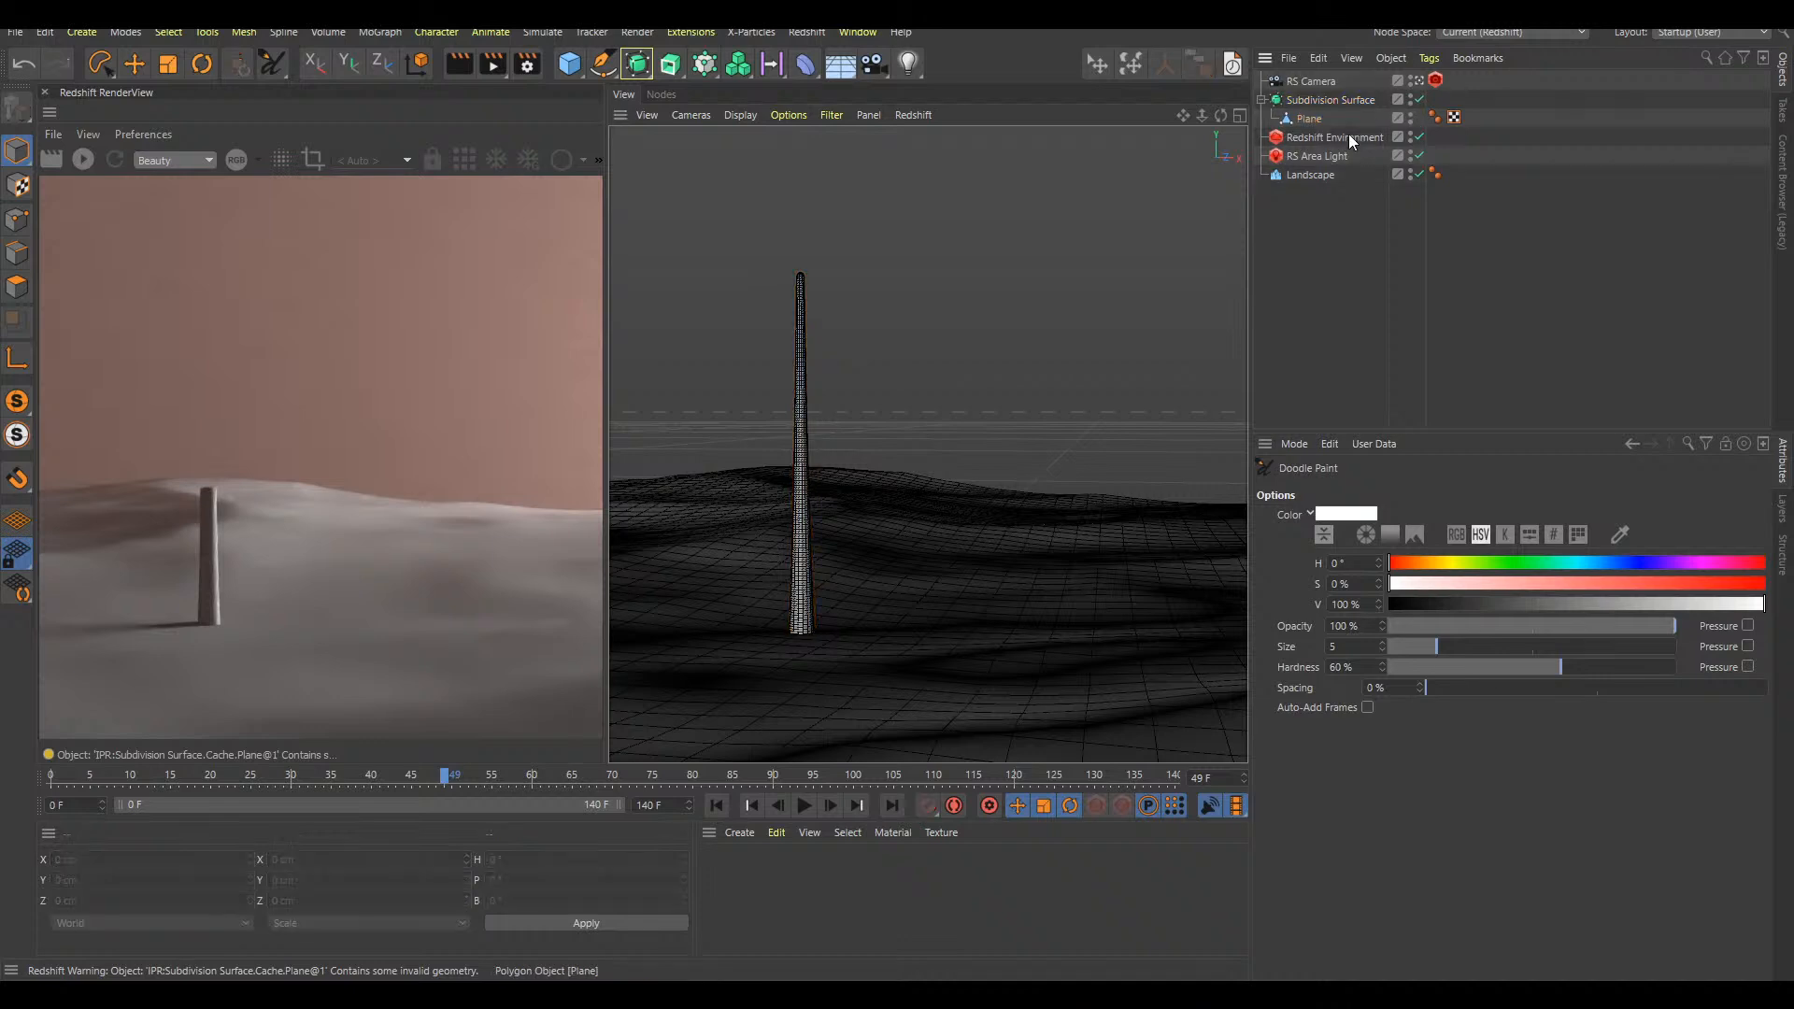
Add a Bulge deformer under the Plane with a height of 17 cm and a strength of 810%
left_click(1333, 121)
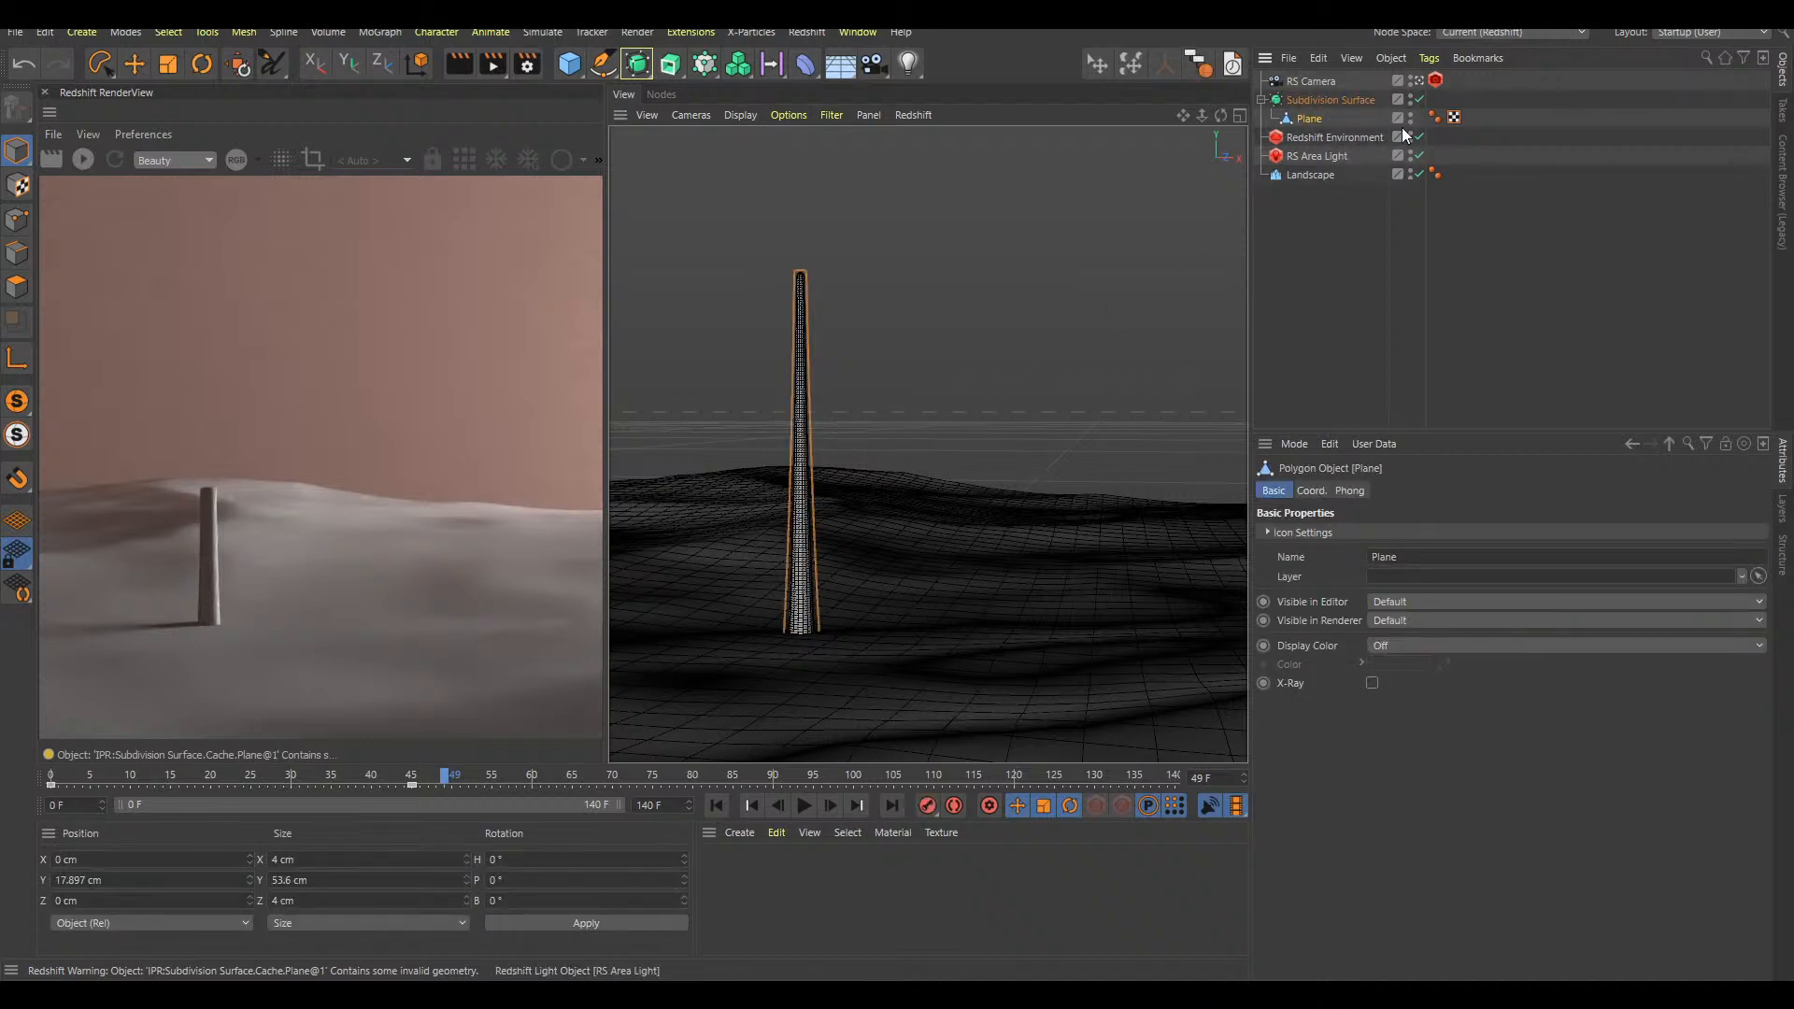
key("shift+c")
type("bulge")
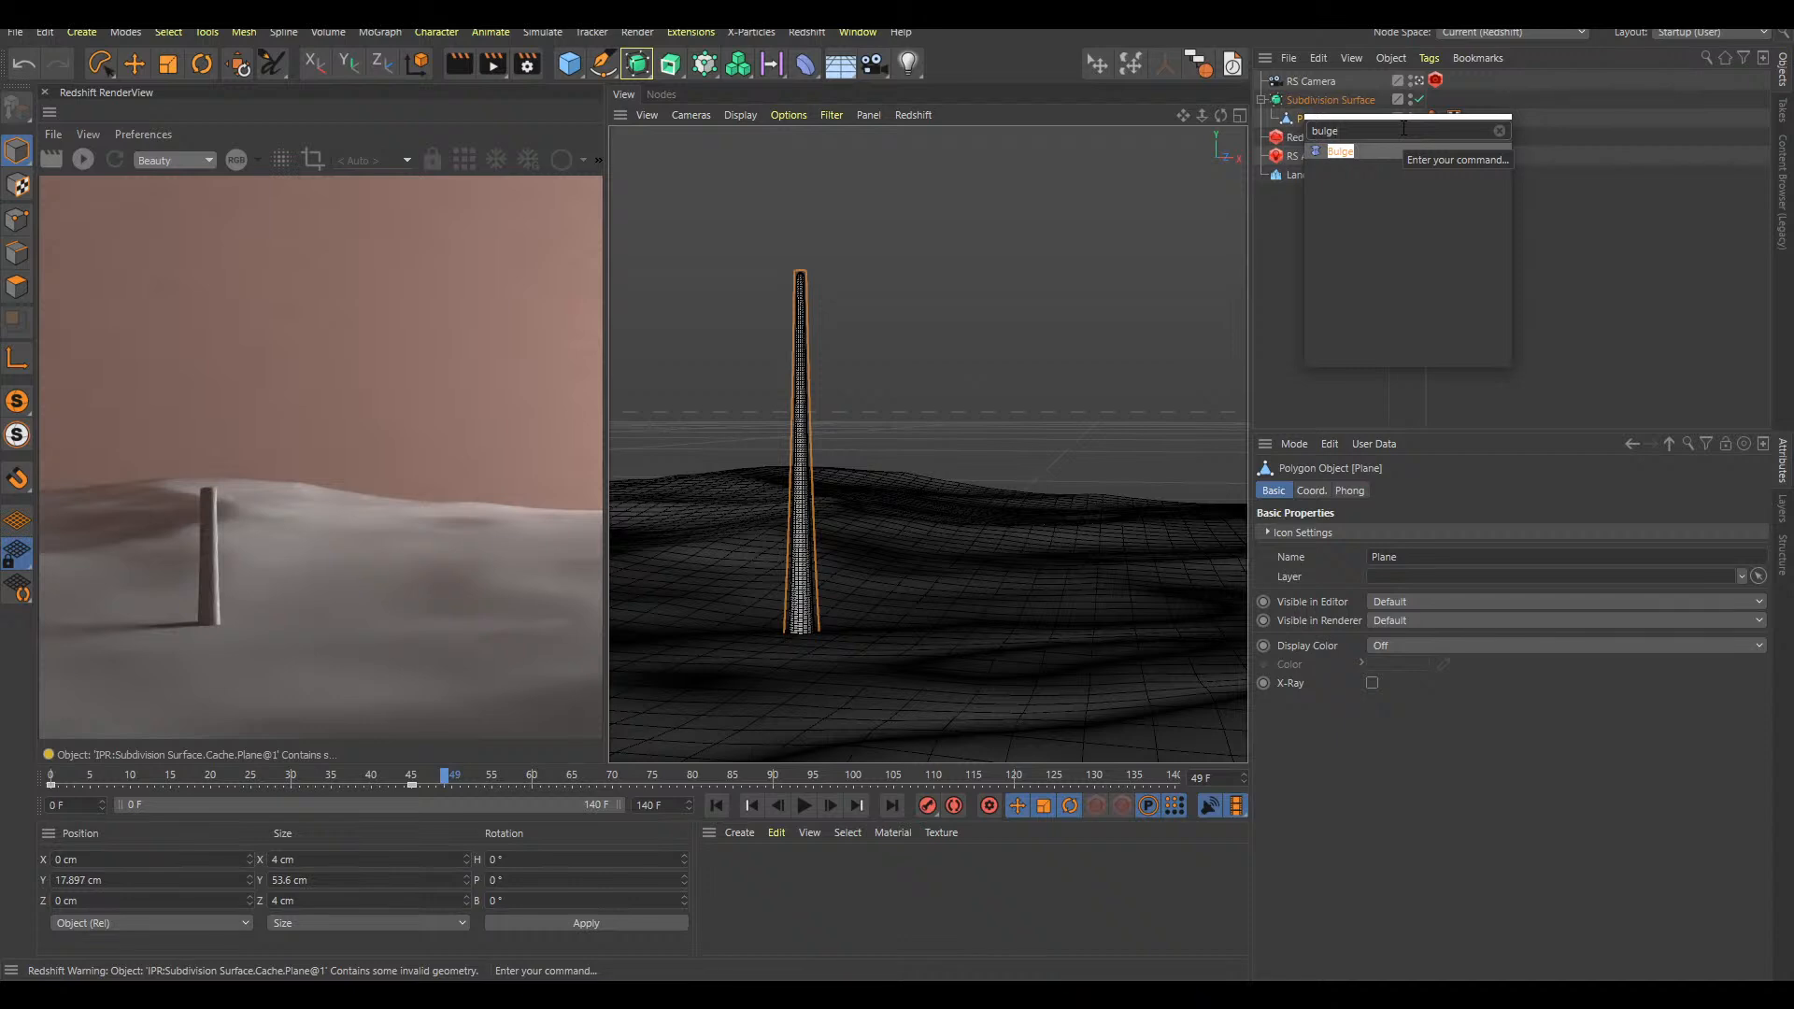
key("Return")
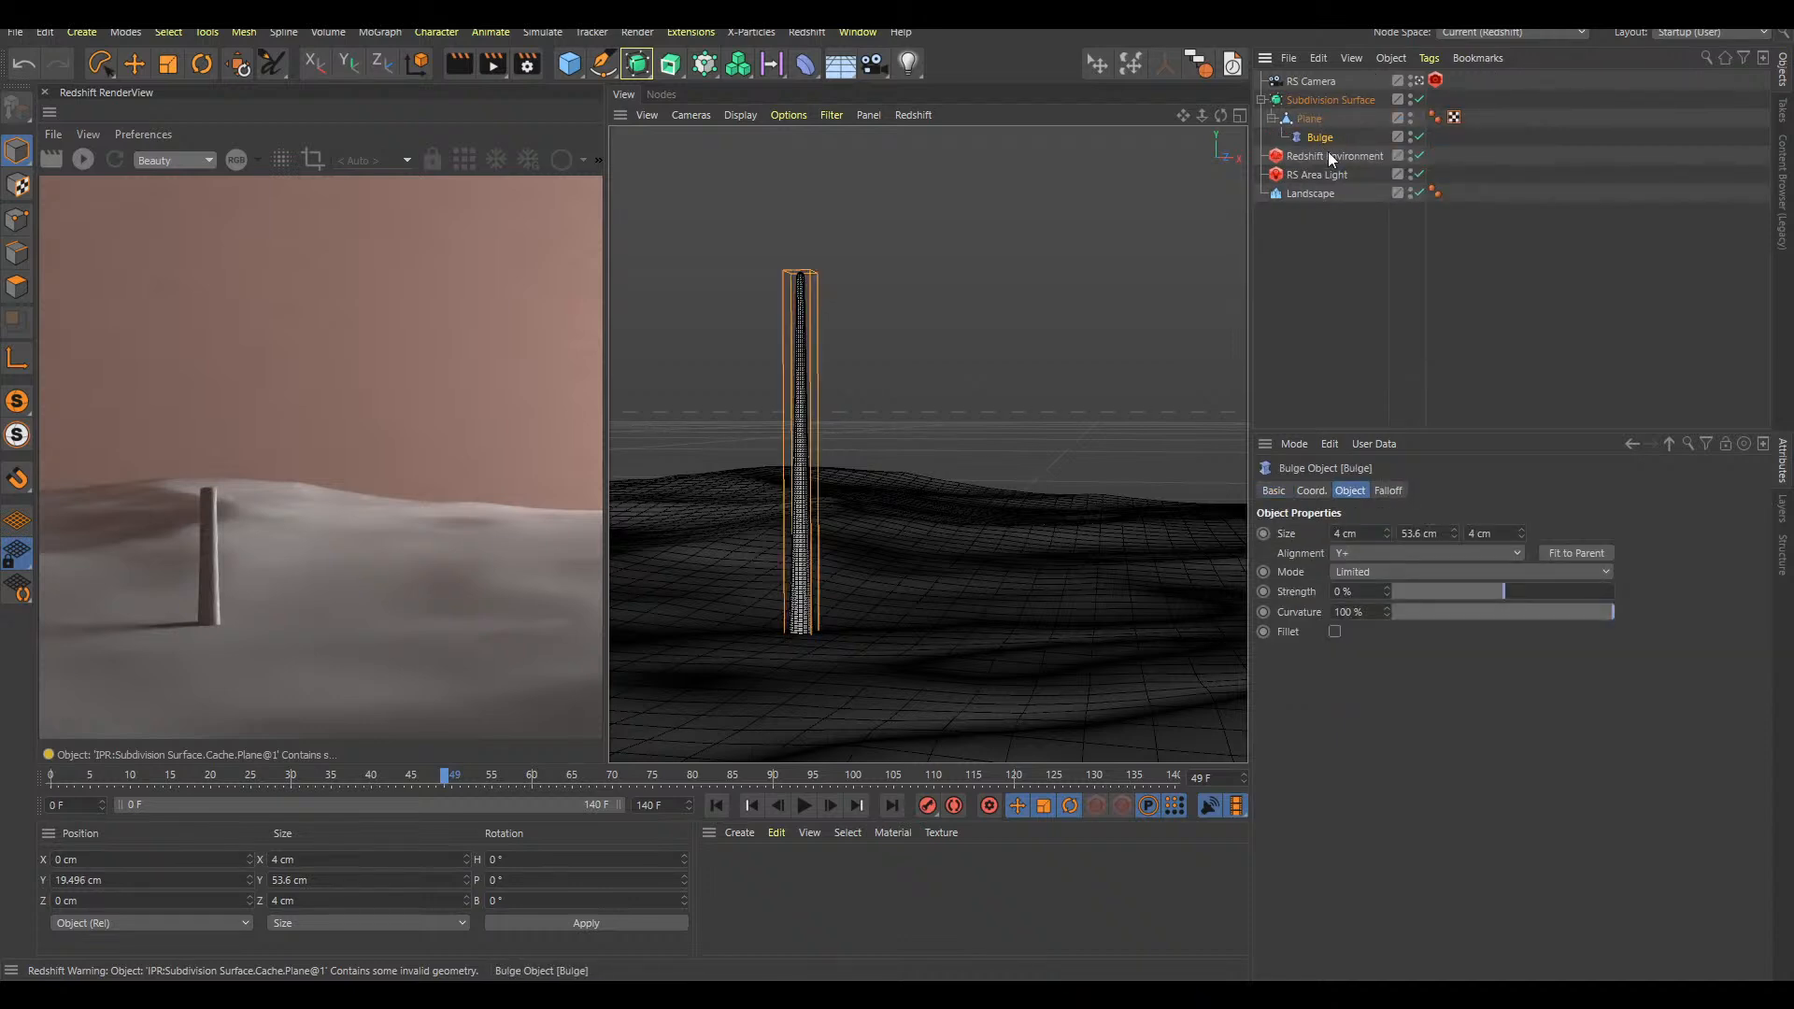
left_click_drag(1388, 603, 1455, 586)
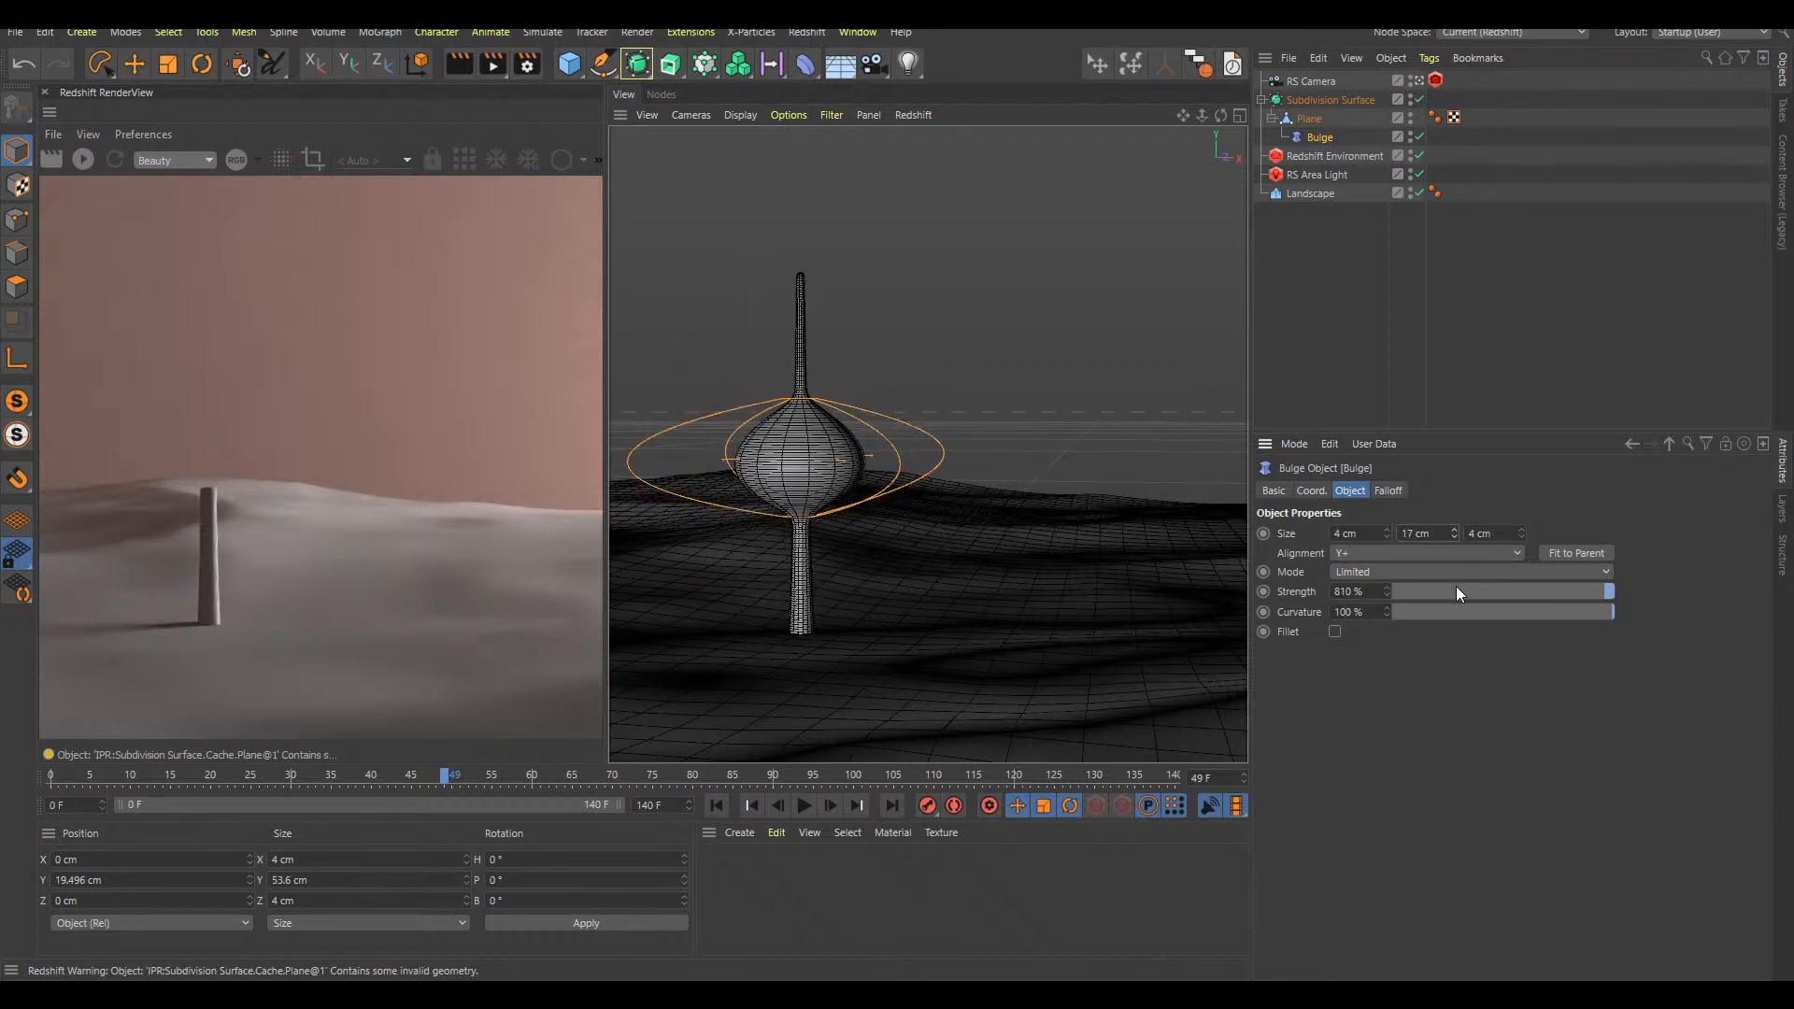
Raise the Bulge deformer to the stalk's tip at Y 39.475 cm
left_click(1320, 136)
key("e")
left_click_drag(804, 412, 803, 278)
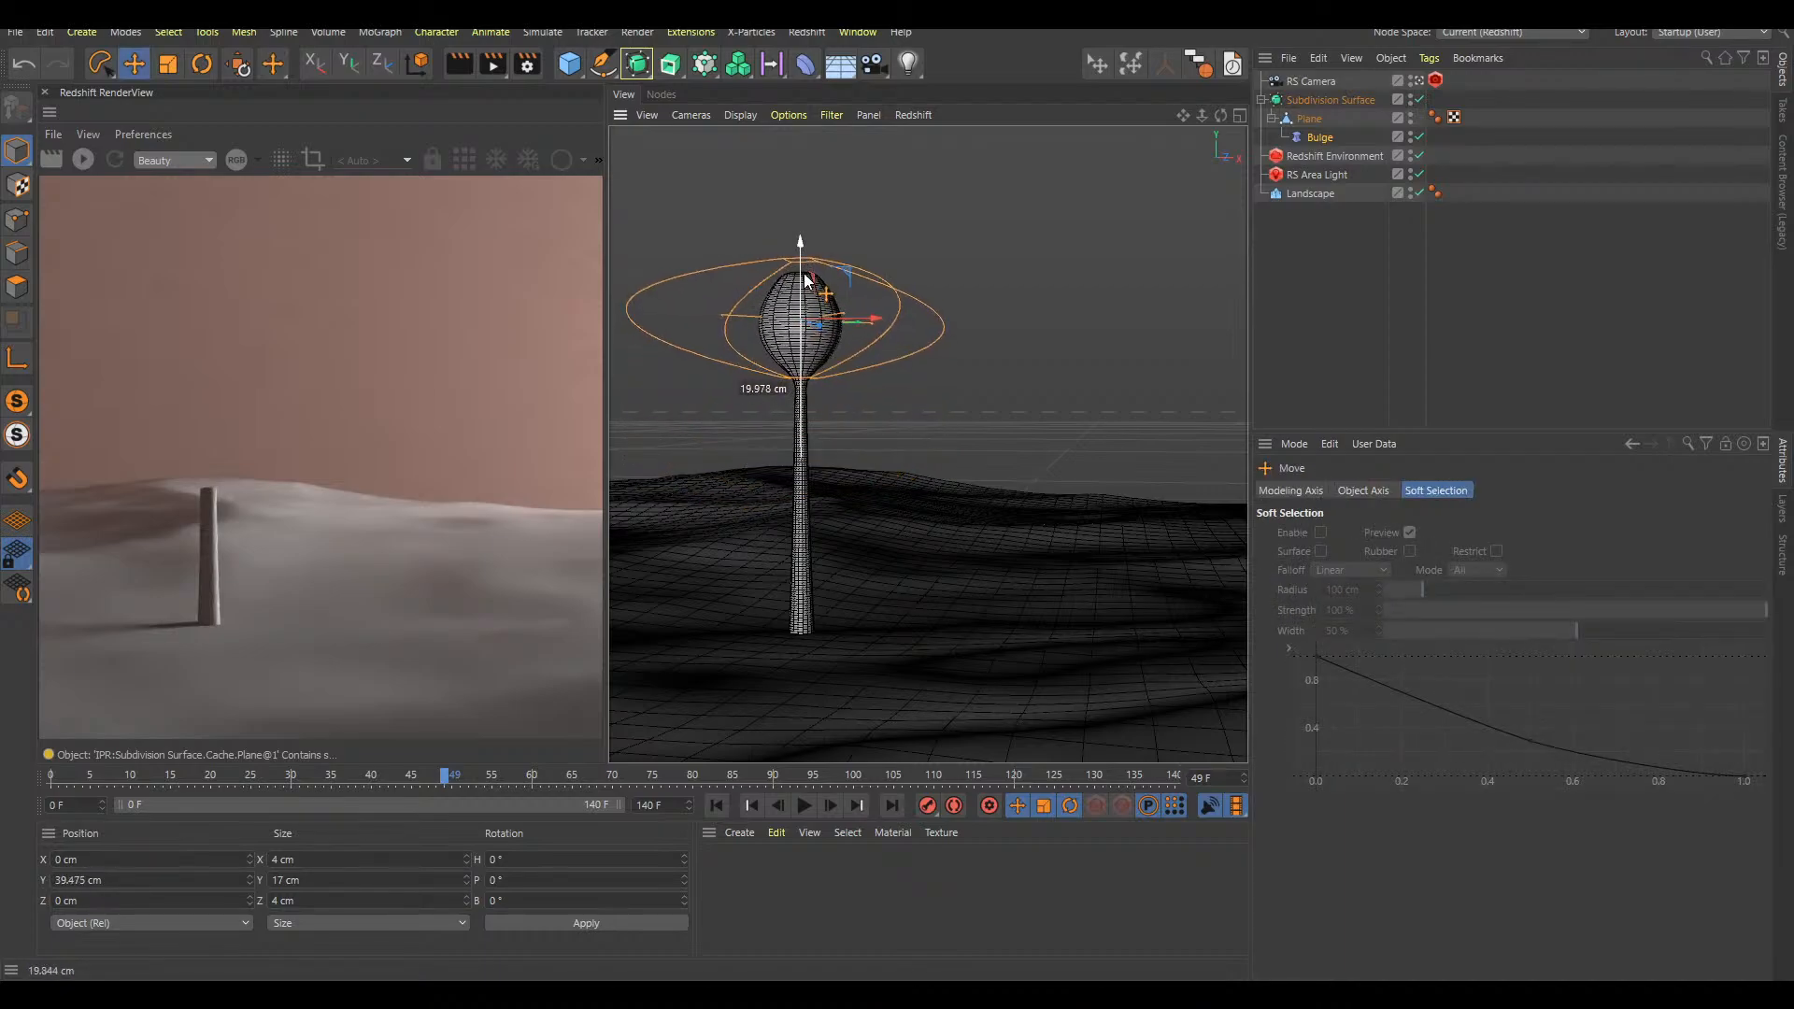
right_click_drag(834, 335, 833, 304, "alt")
middle_click_drag(833, 305, 871, 336, "alt")
right_click_drag(846, 333, 881, 359, "alt")
middle_click_drag(881, 359, 871, 332, "alt")
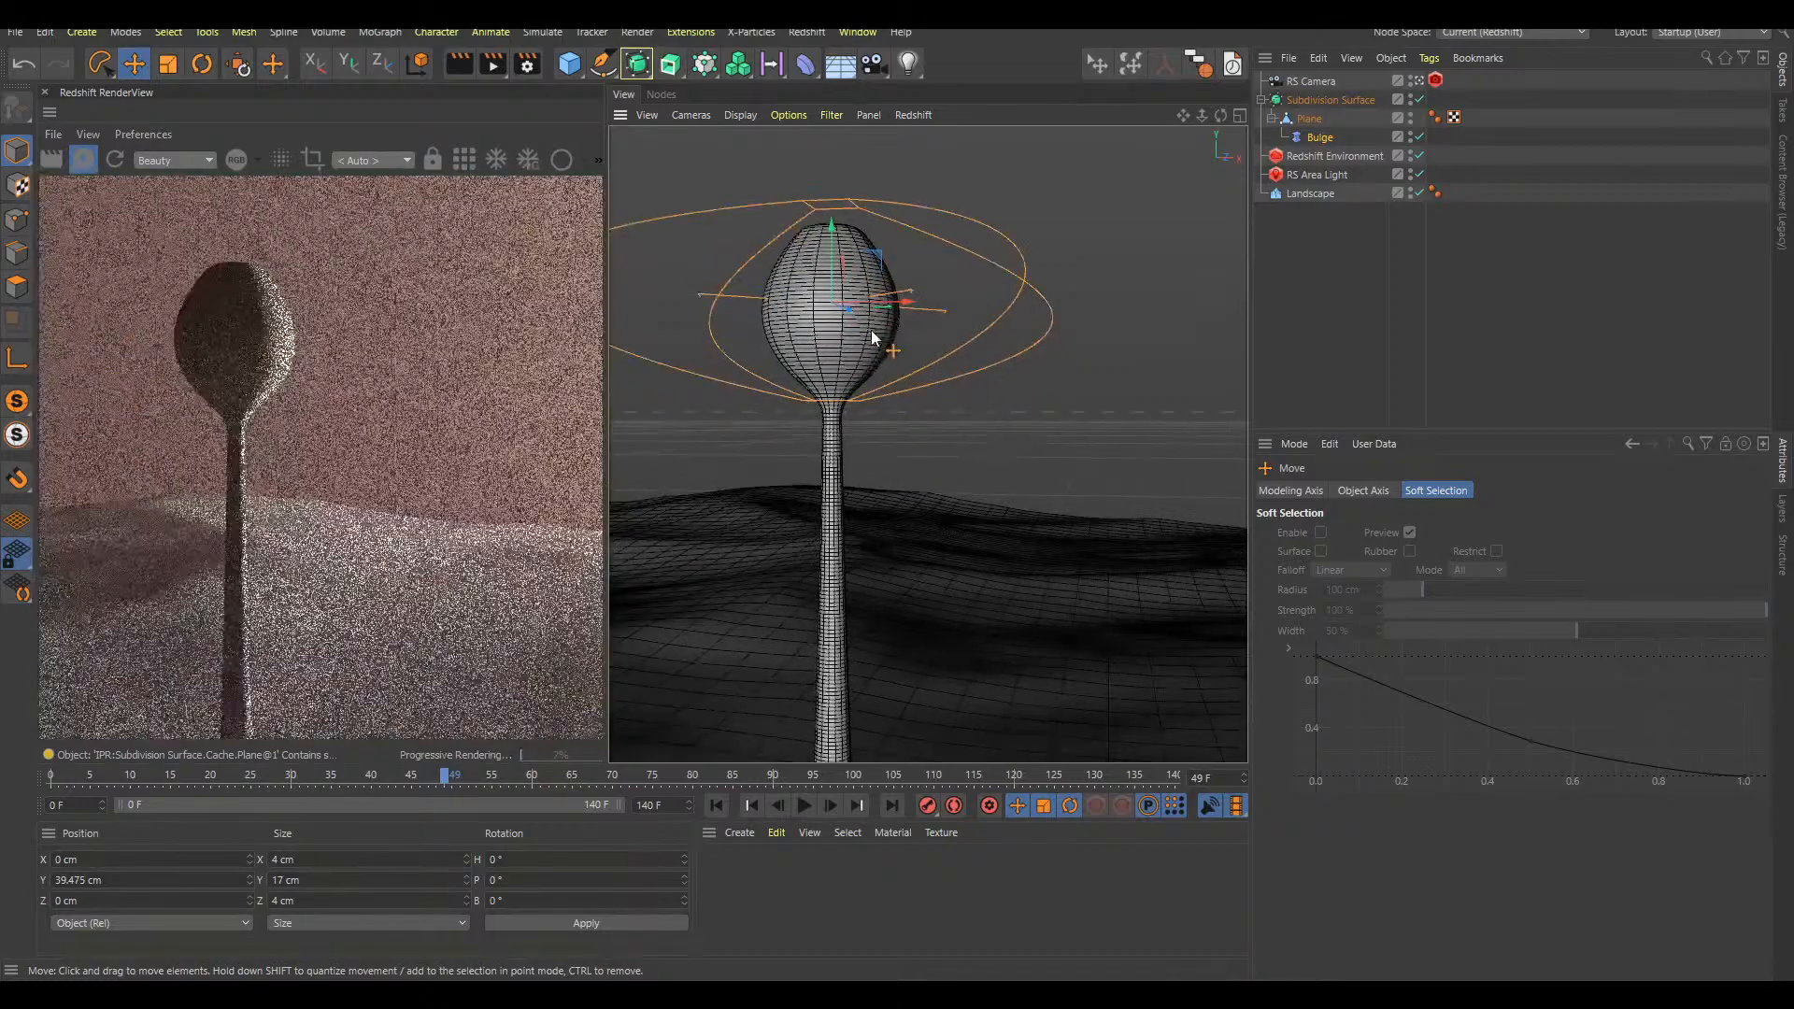
right_click_drag(870, 331, 829, 329, "alt")
middle_click_drag(866, 323, 828, 310, "alt")
left_click_drag(828, 311, 854, 327, "alt")
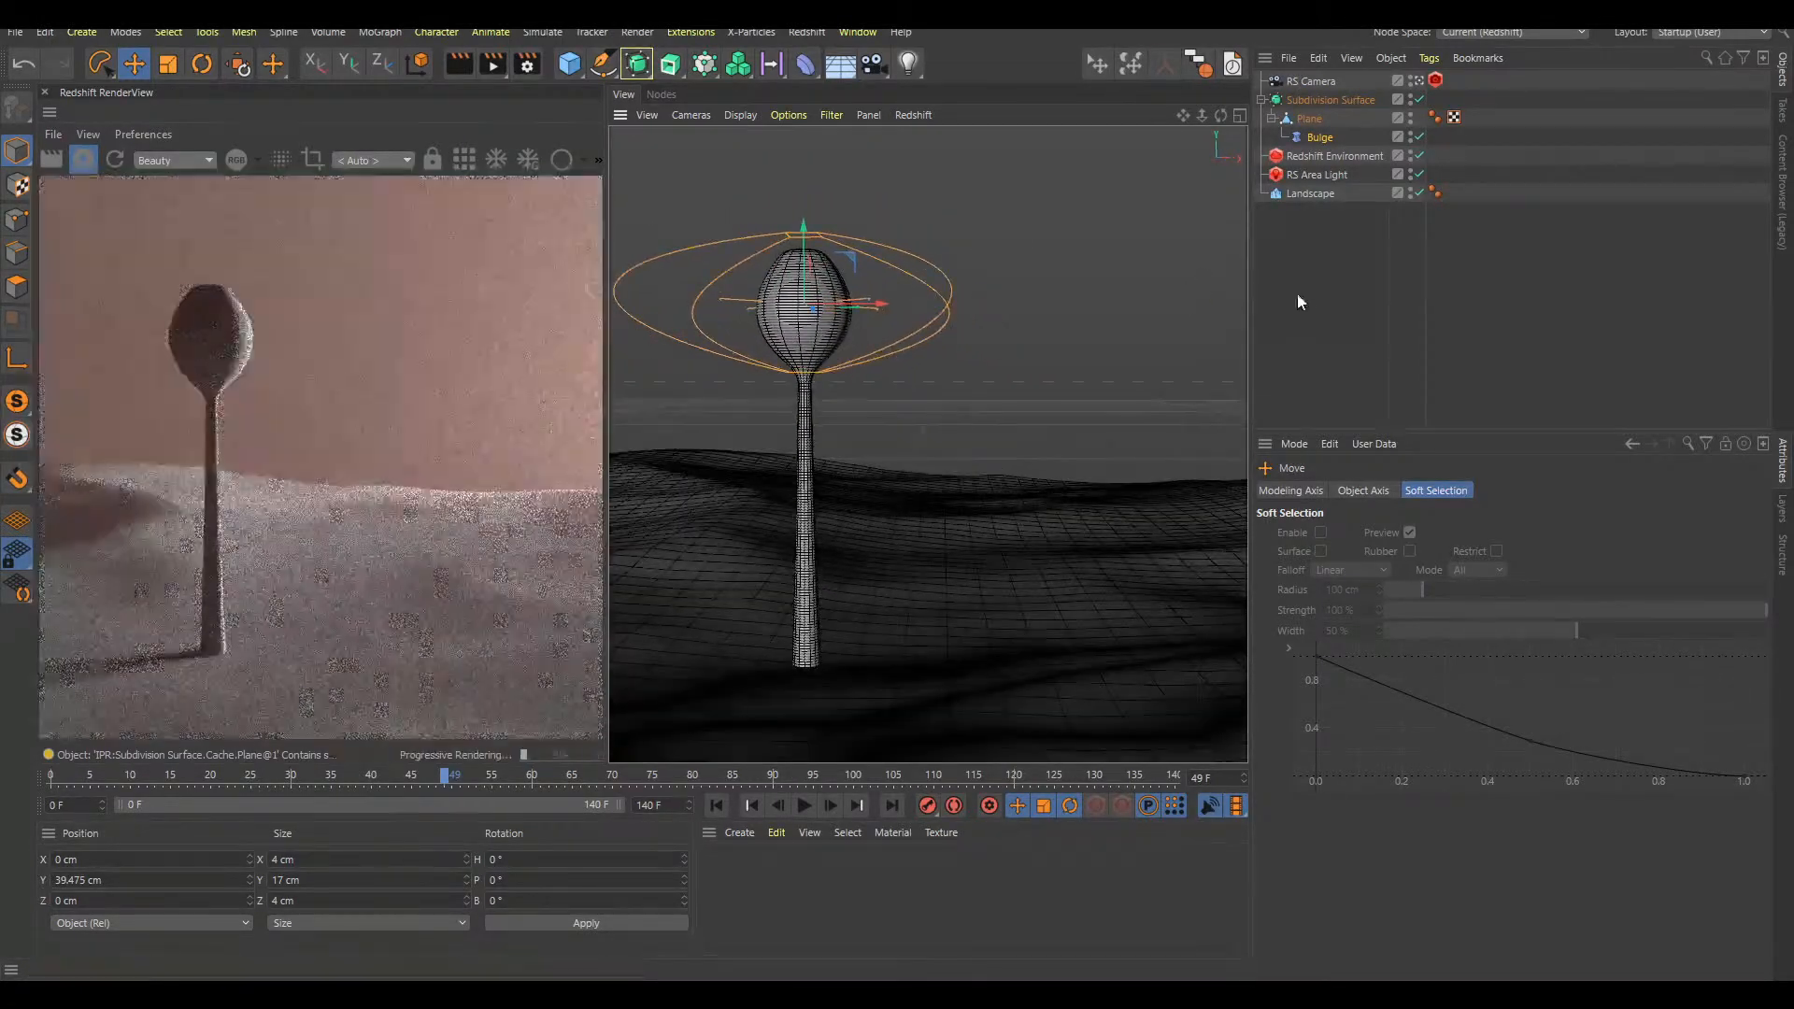
Play the growth animation to review the bulb at the stalk's tip up close
left_click(1315, 317)
key("F8")
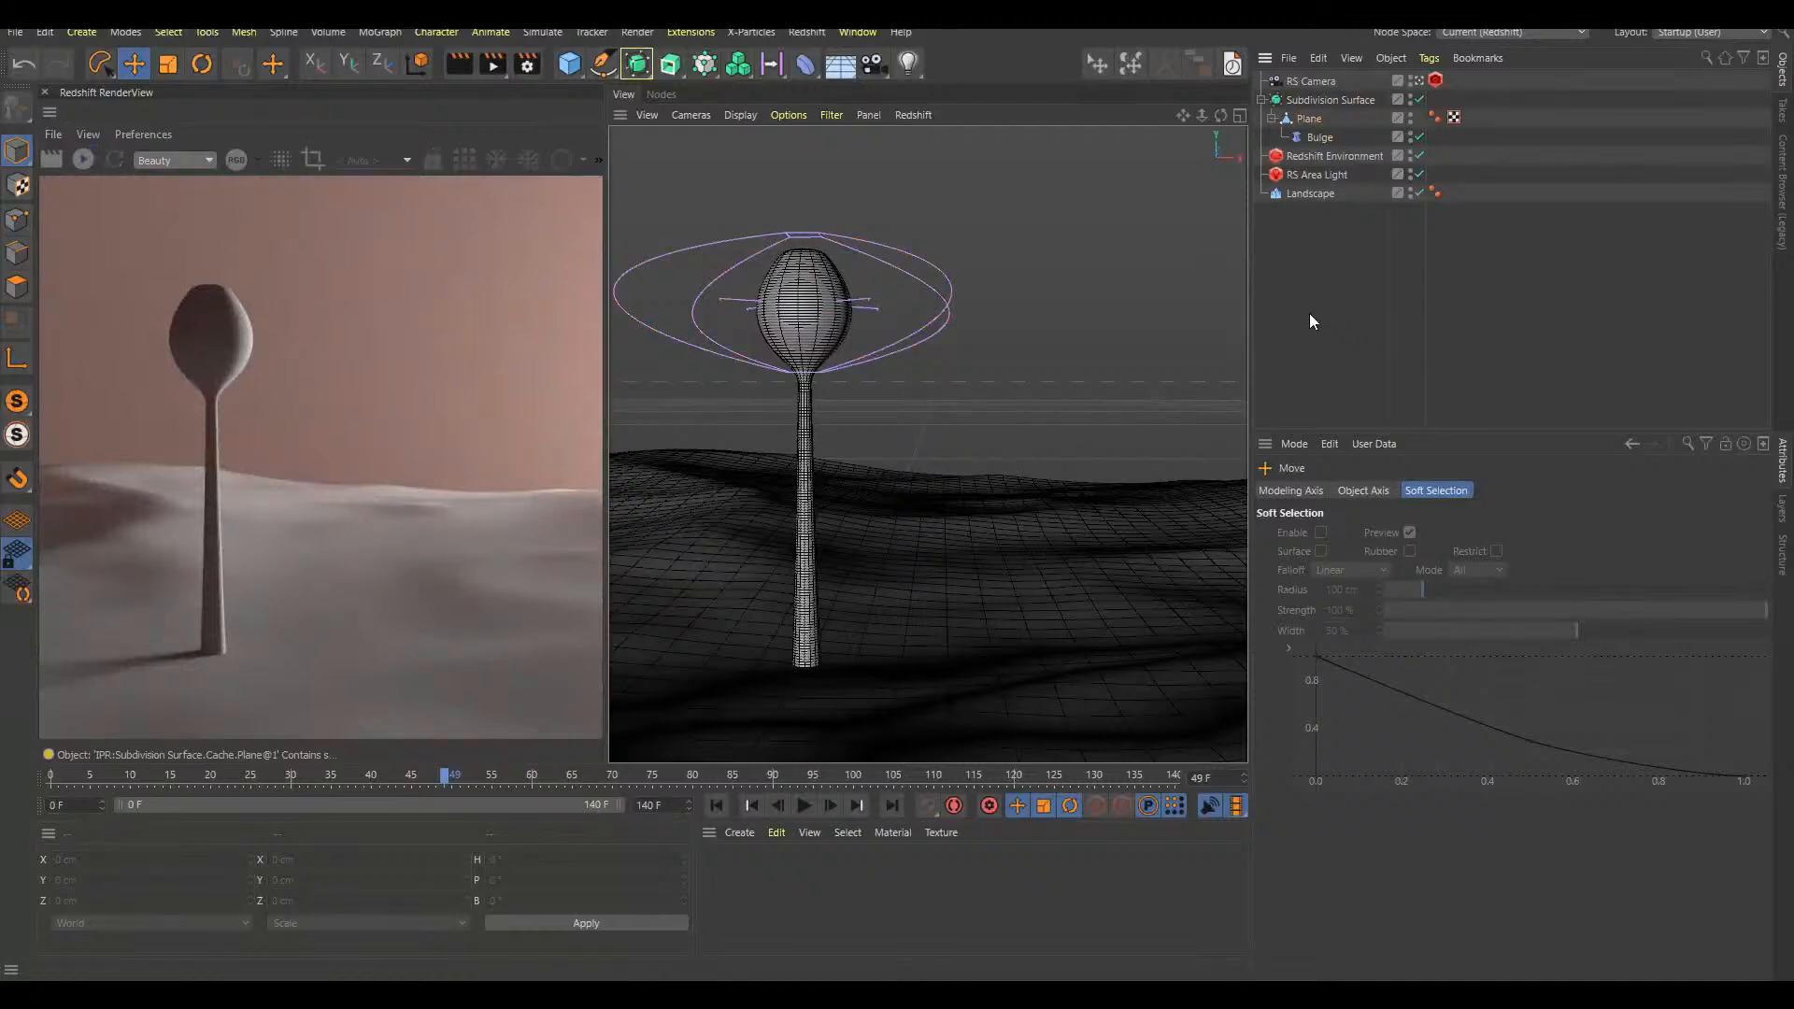
key("F8")
scroll(855, 300, "up", 5)
key("F8")
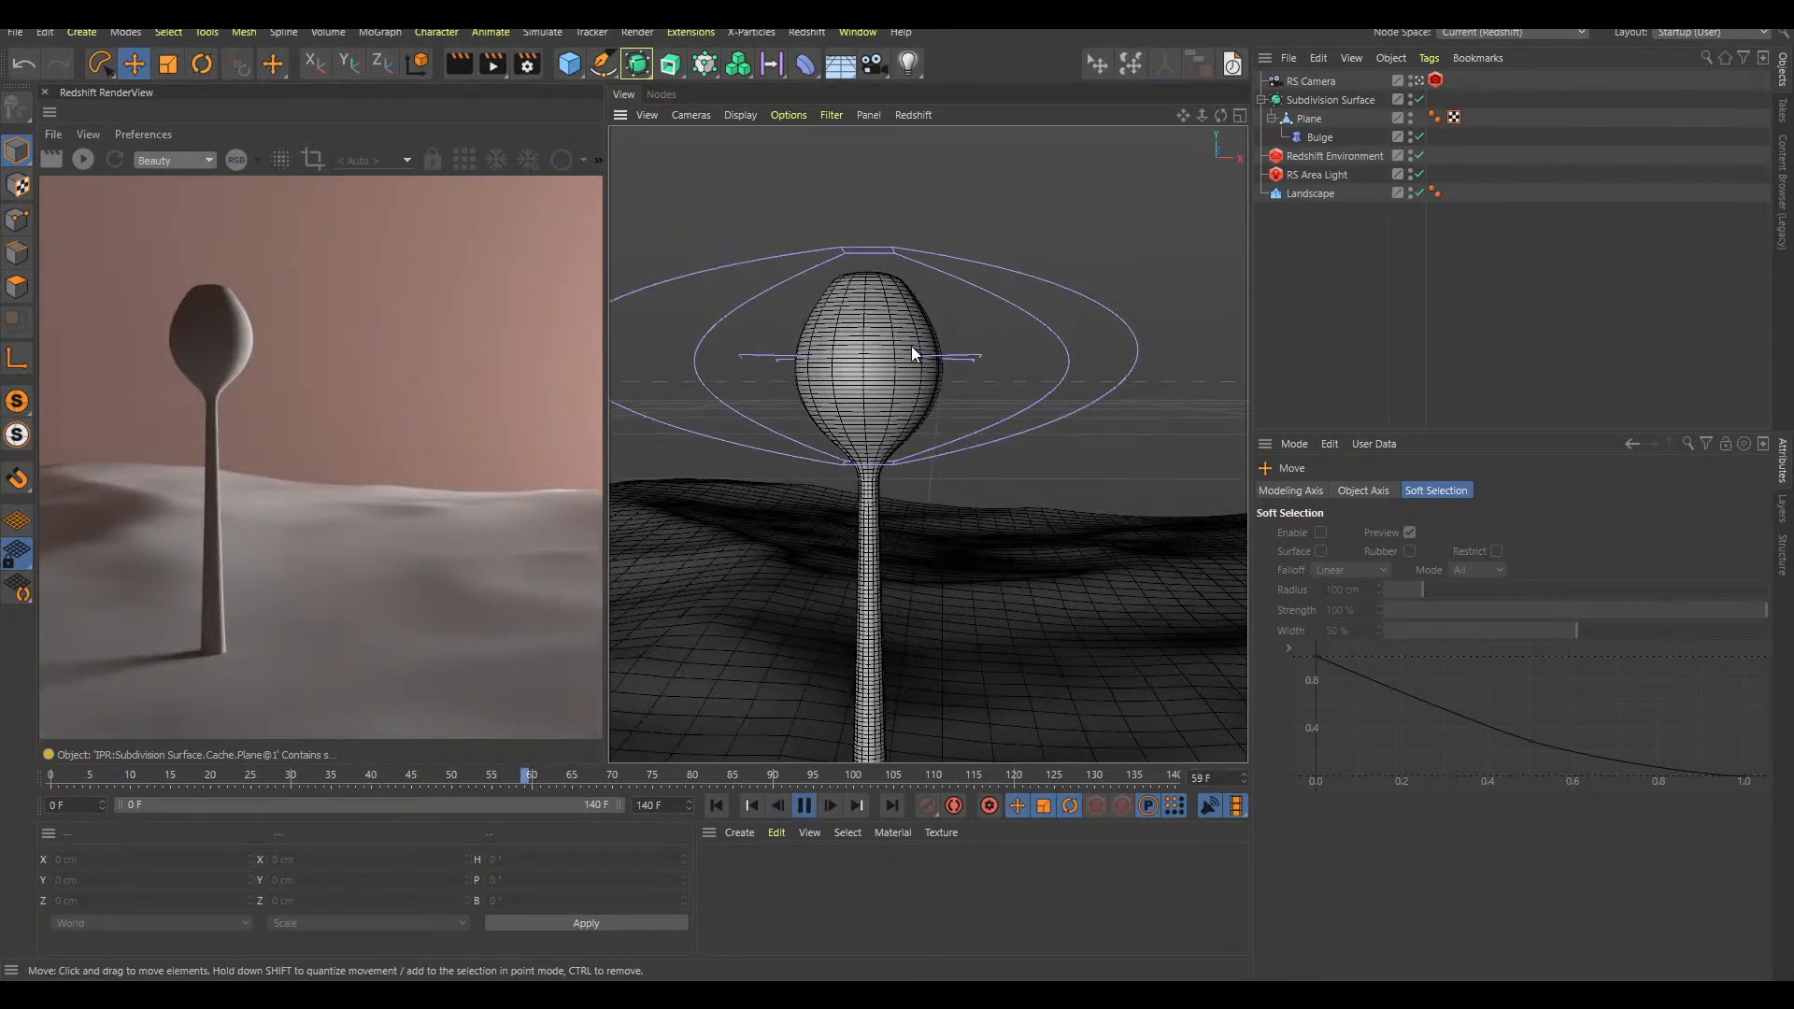
key("F8")
Add a Jiggle deformer to the Plane and place it below the Bulge in the hierarchy
left_click(1314, 121)
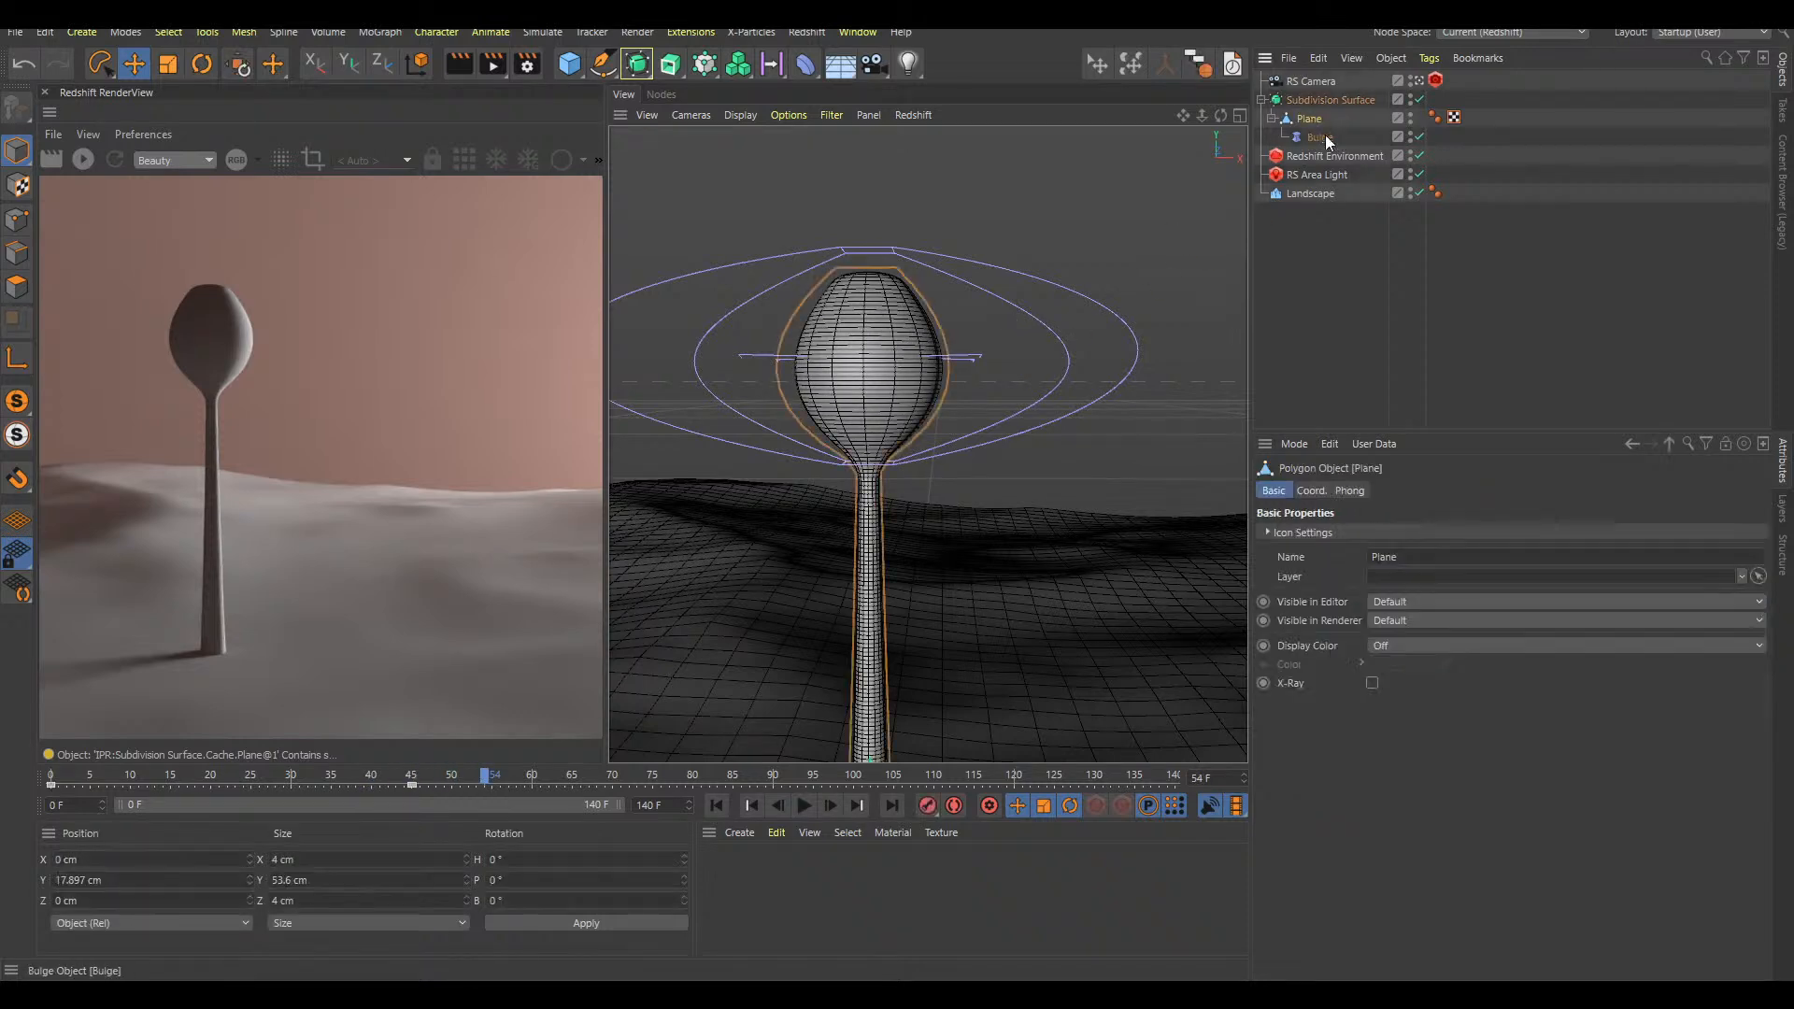
key("shift+c")
type("jiggle")
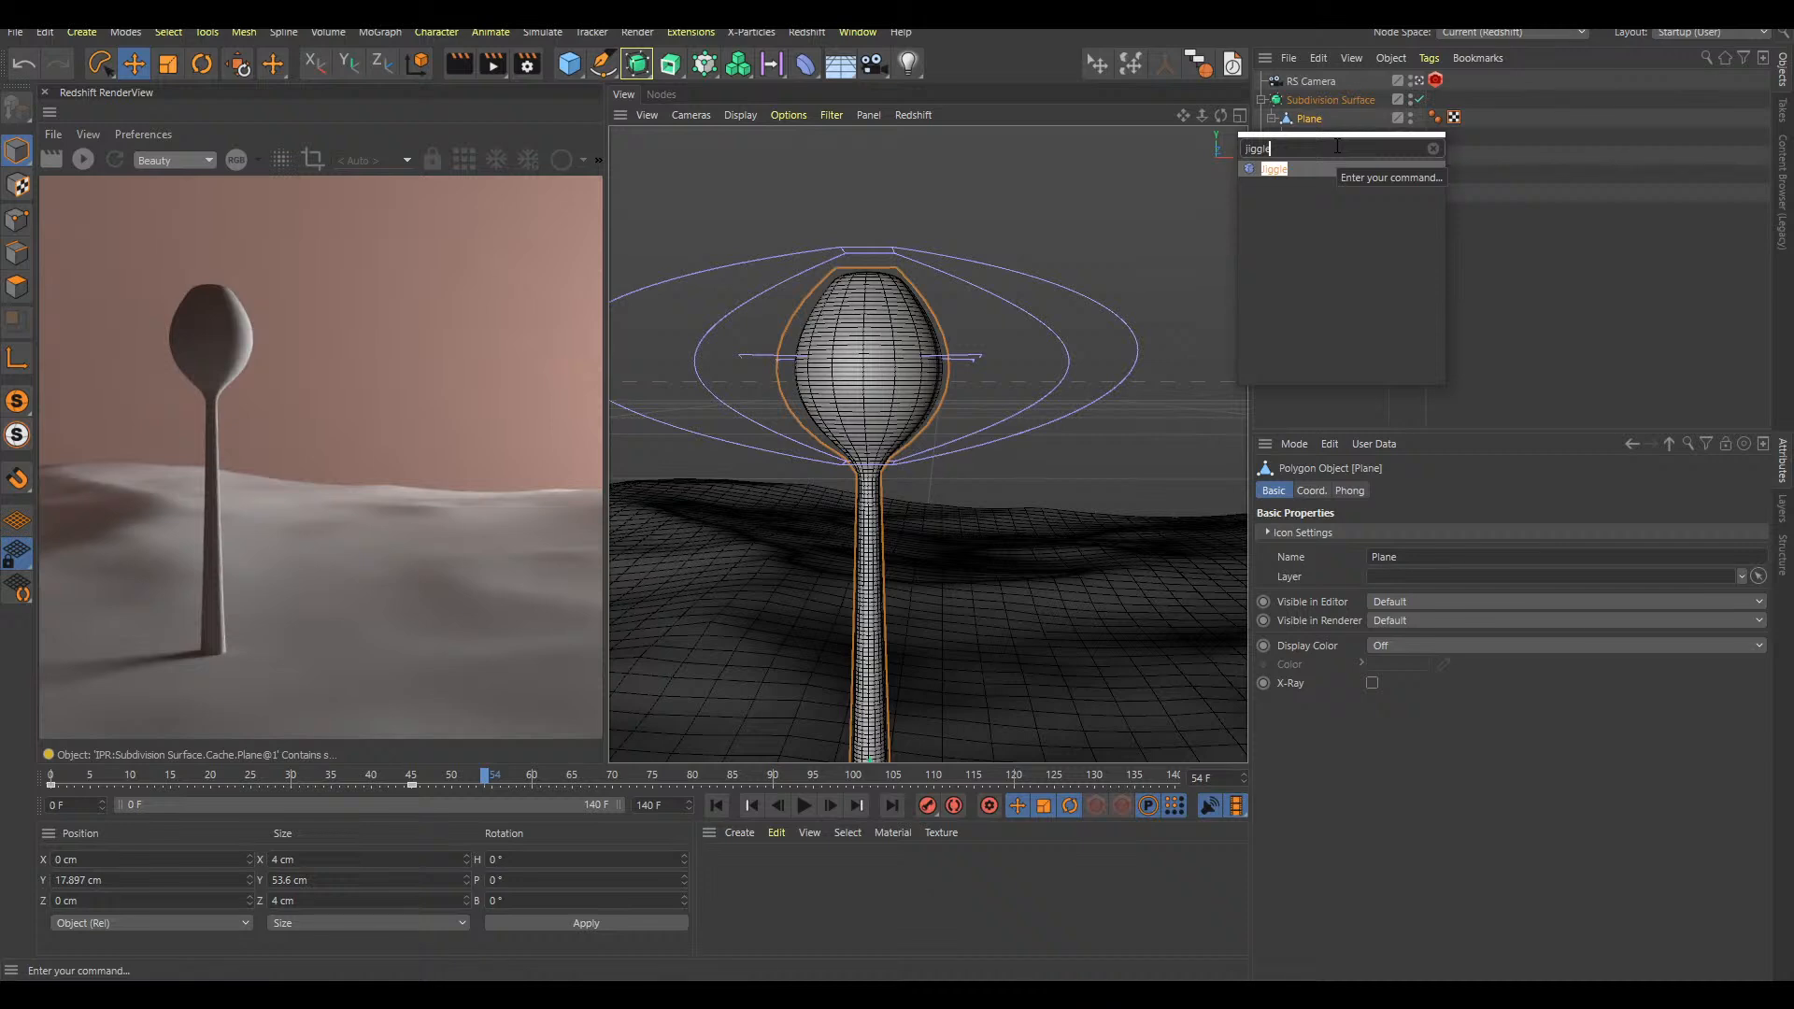
key("Return")
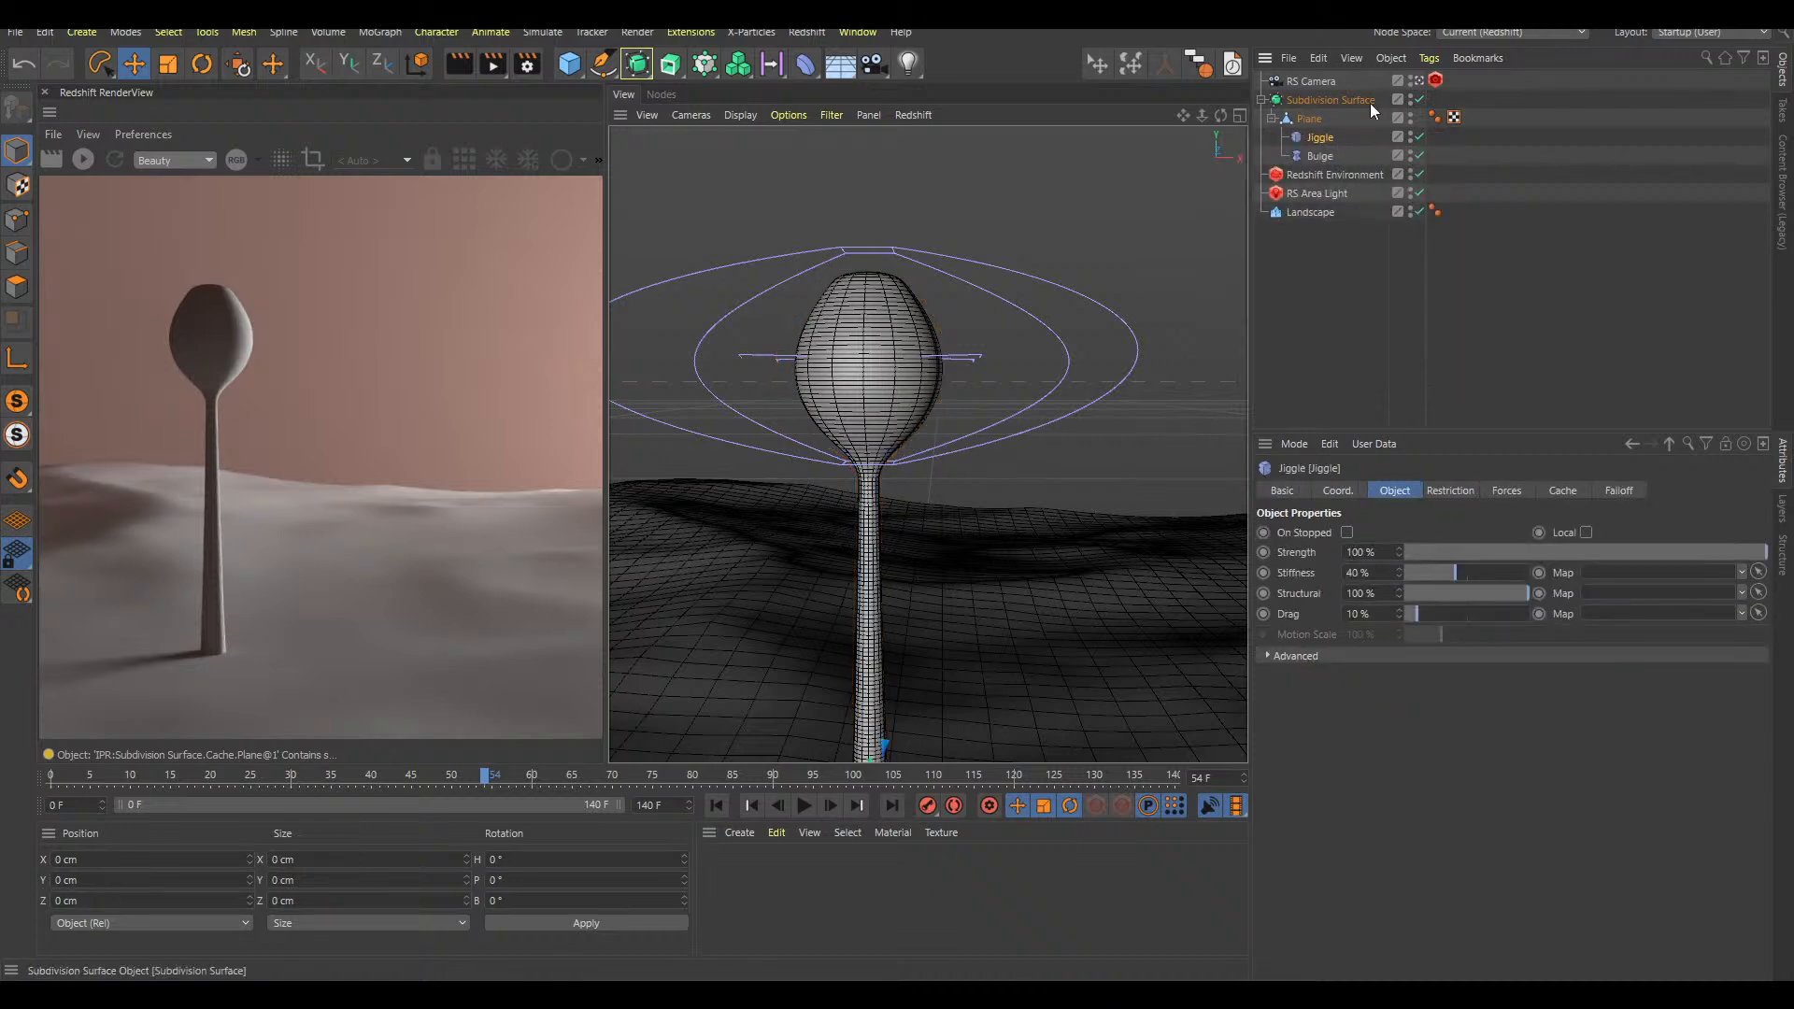
left_click_drag(1327, 164, 1327, 164)
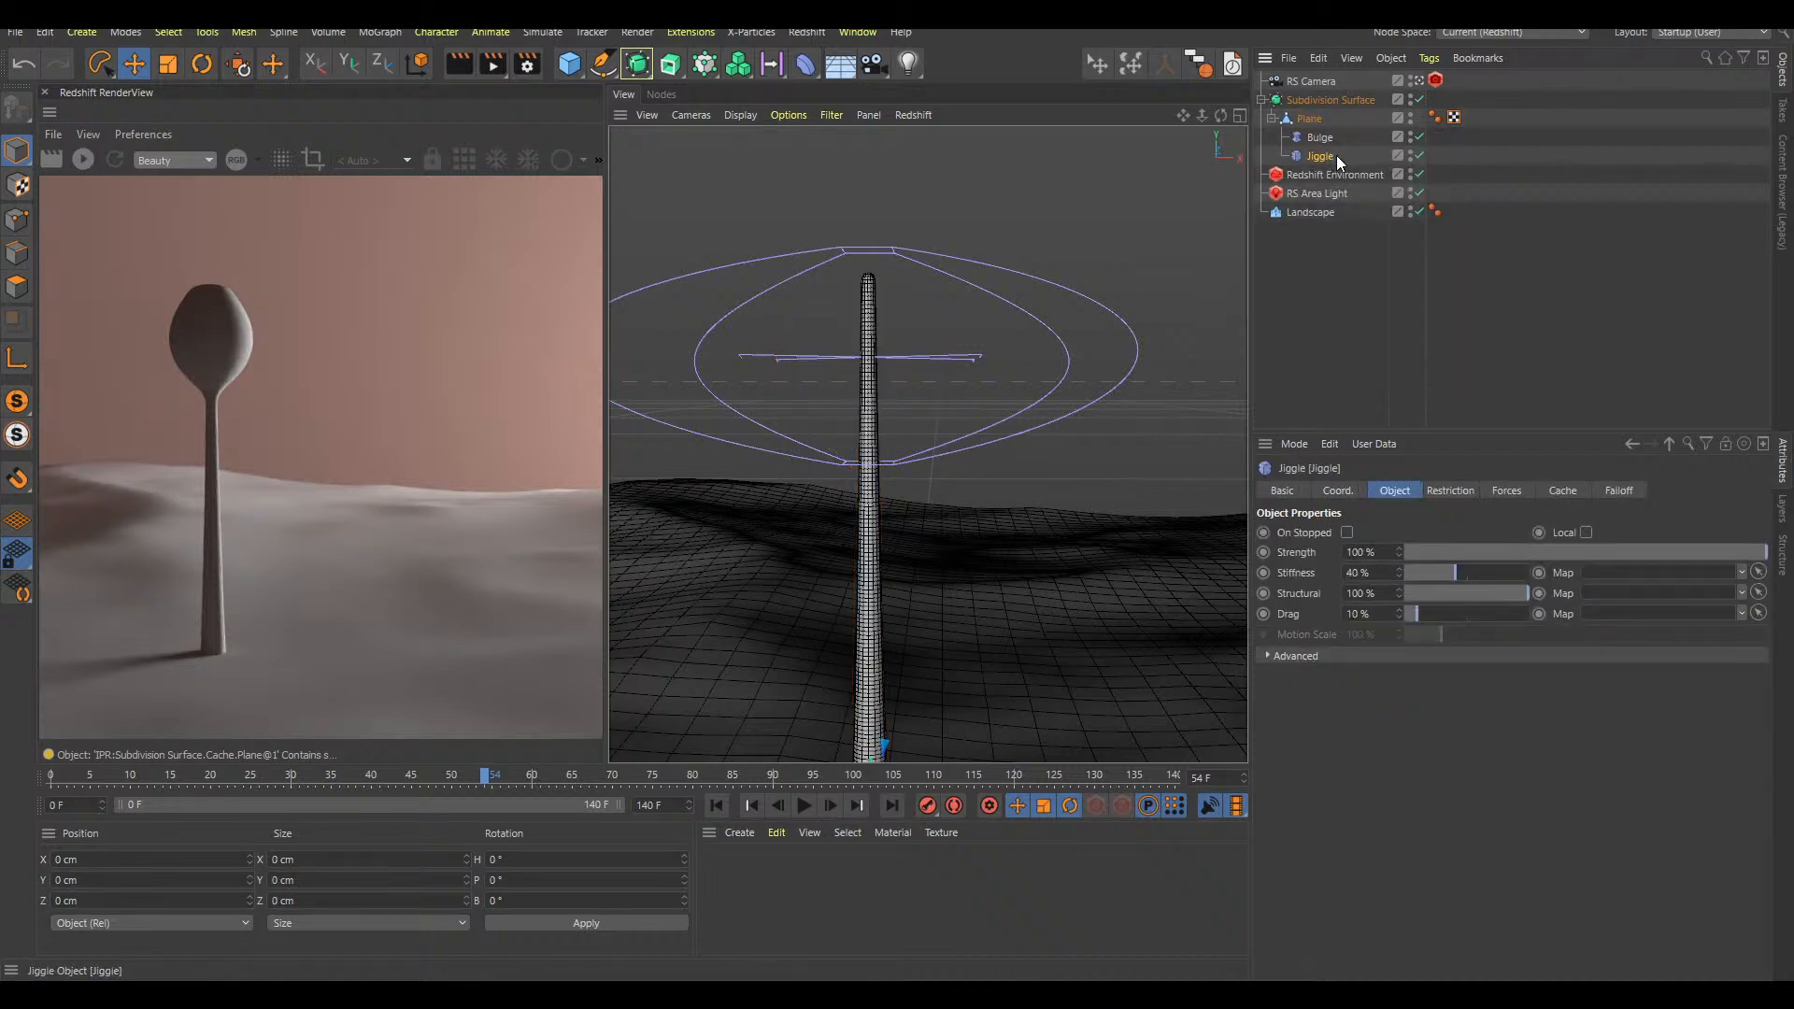
Play the growth animation from frame 0 to examine the Jiggle deformer's effect on the stalk
key("F8")
key("shift+f")
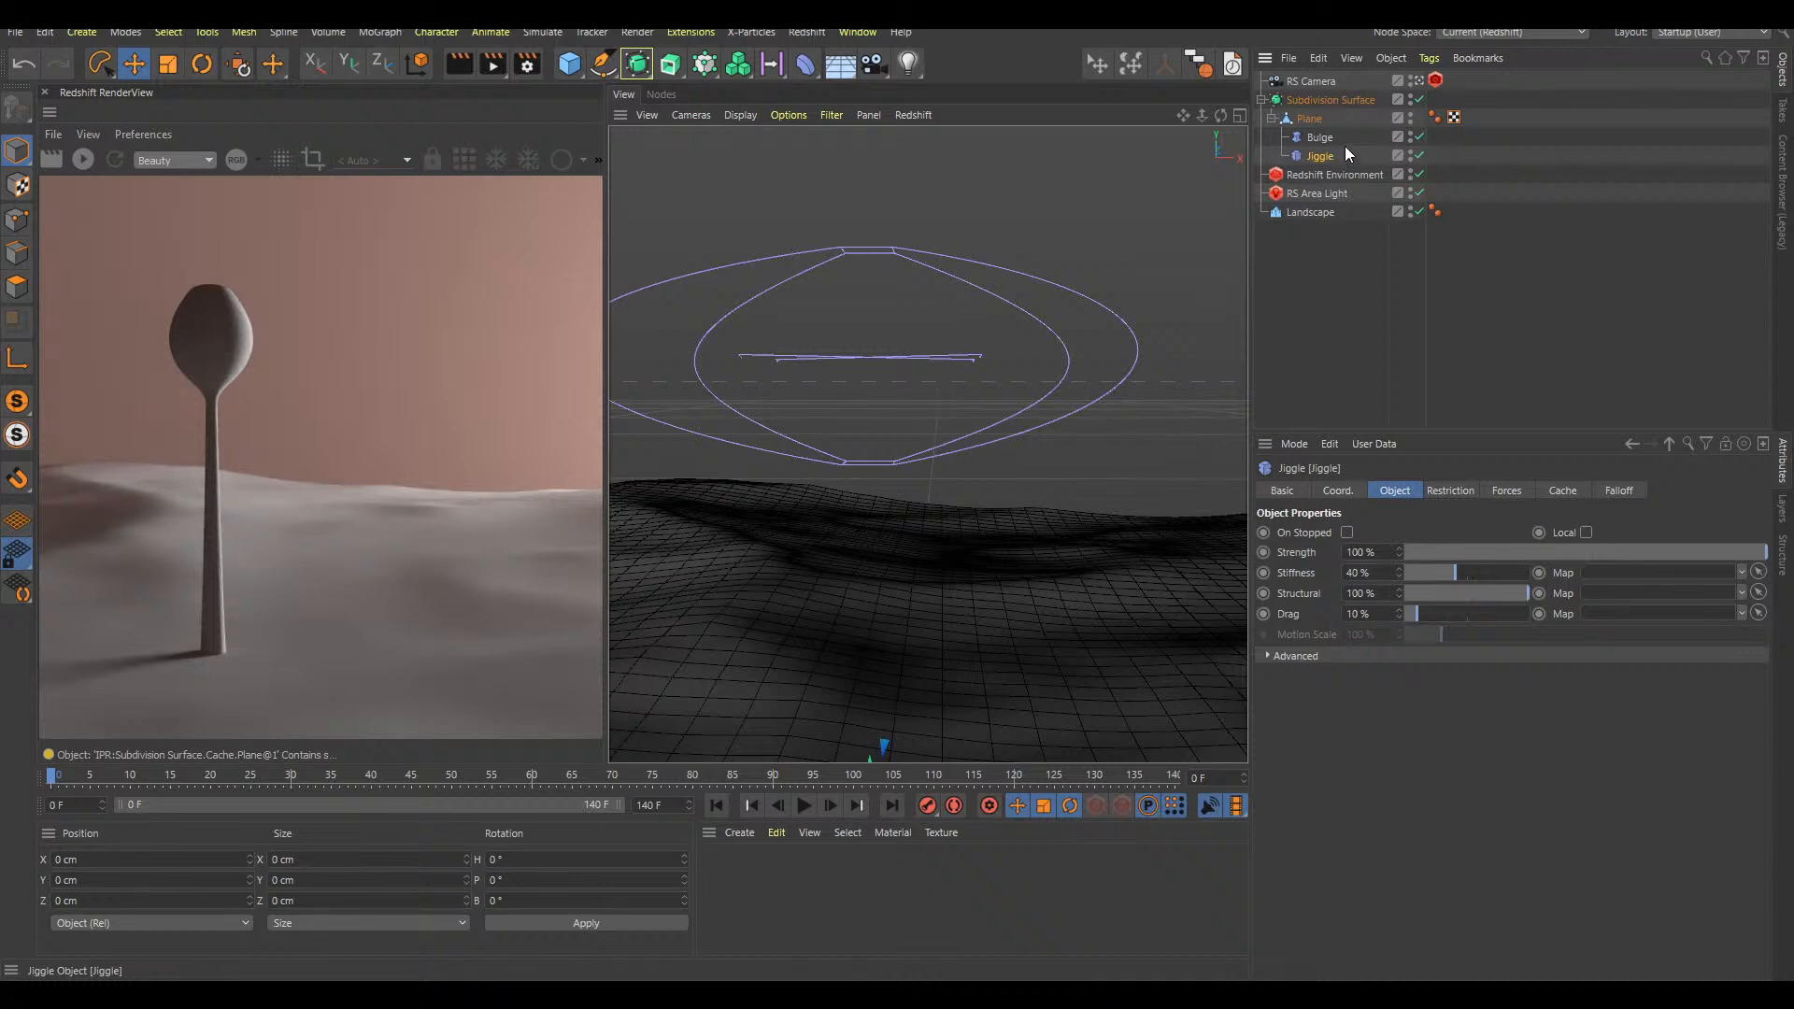
key("F8")
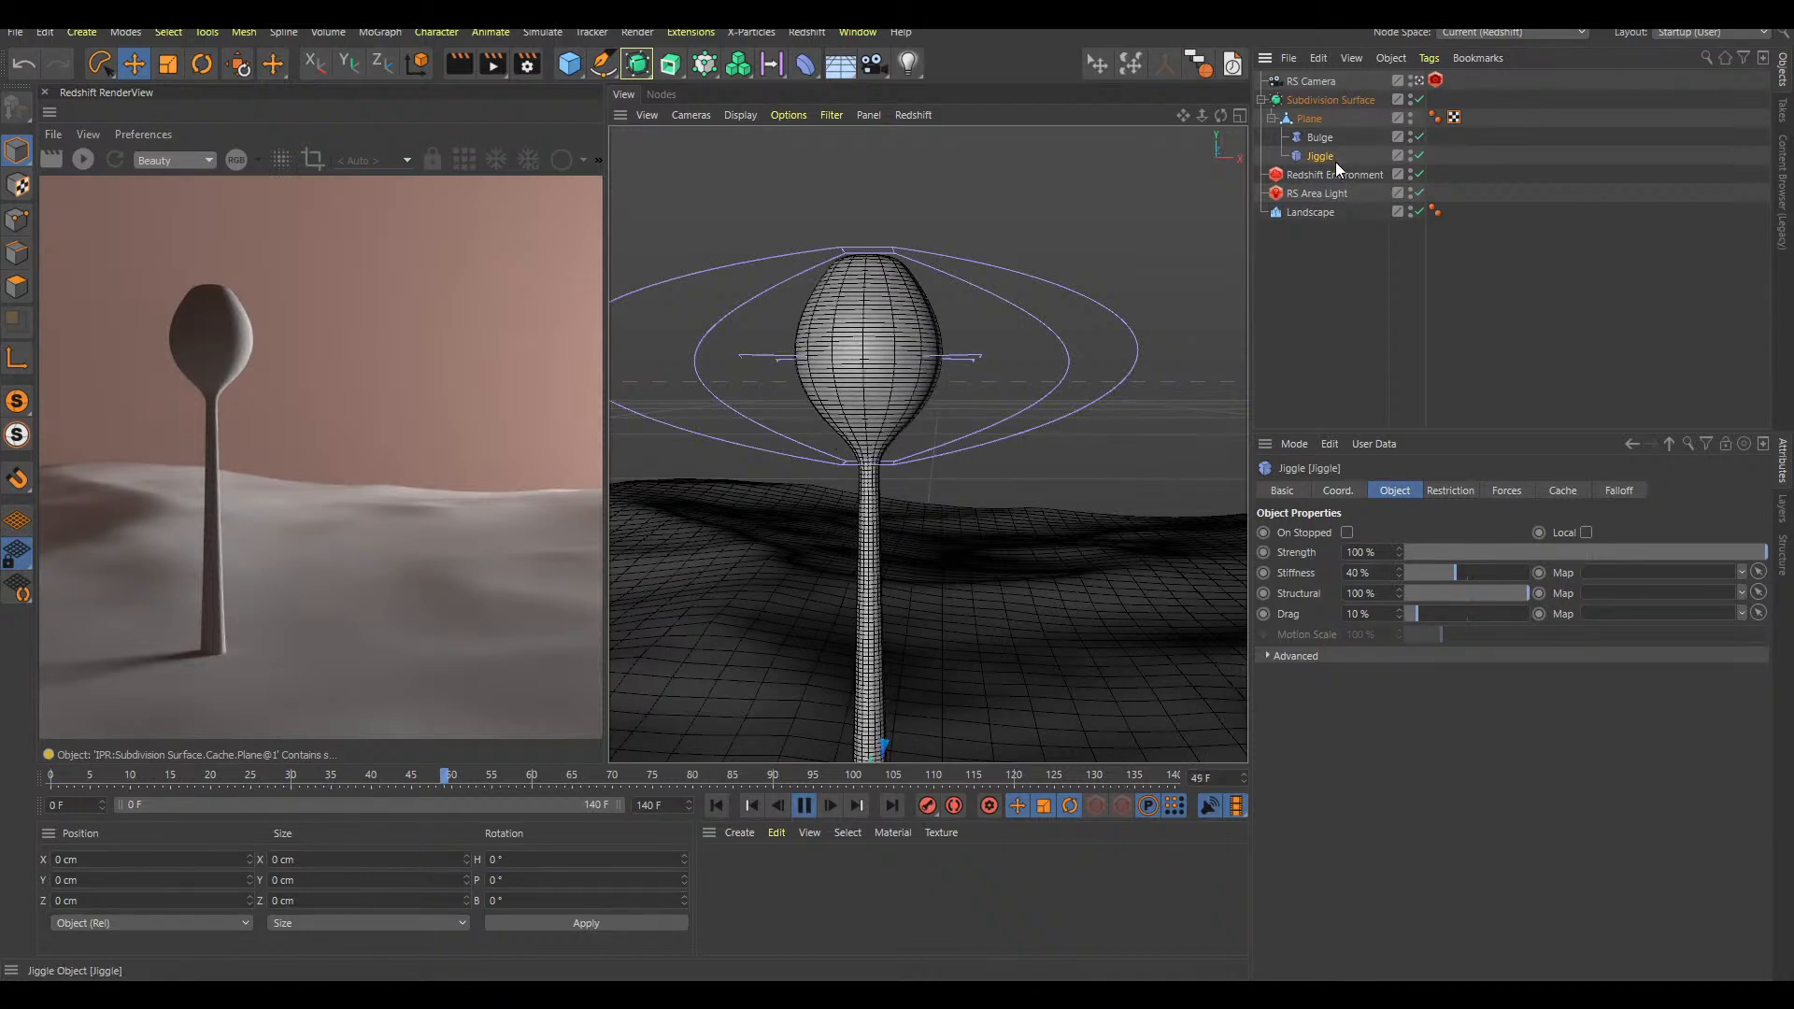
key("F8")
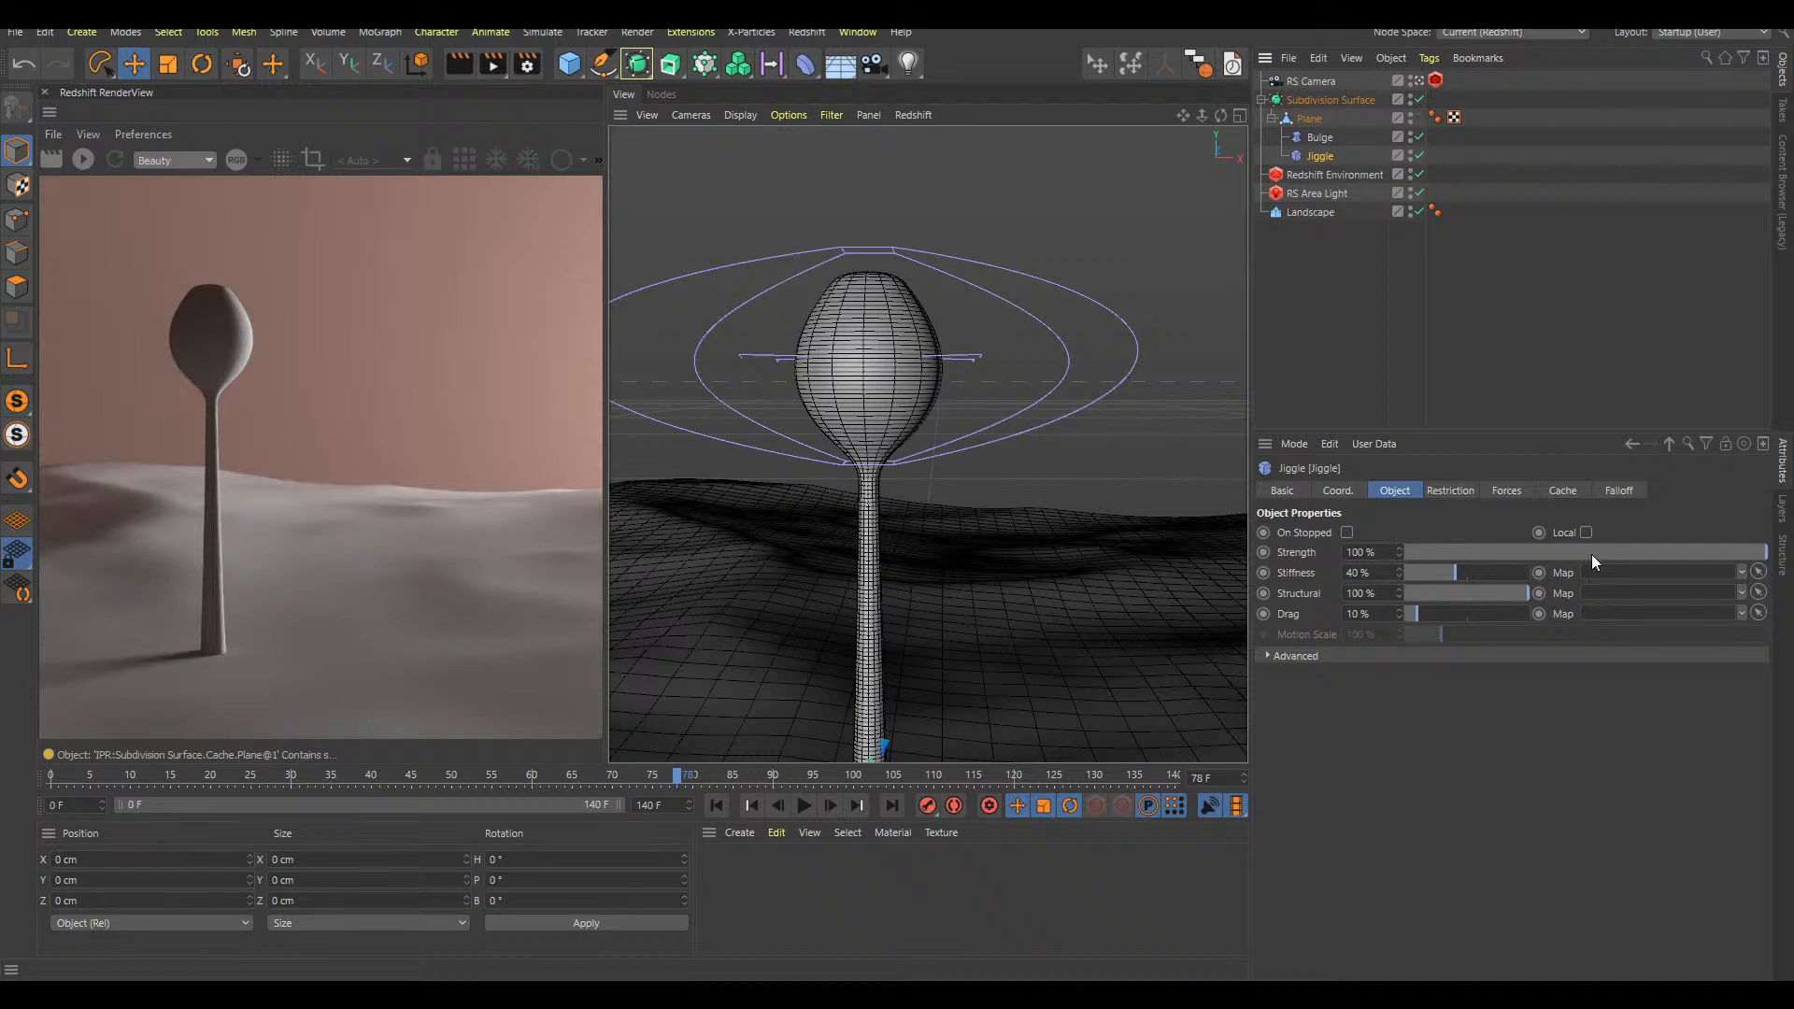
Set the Jiggle deformer's strength to 50% and replay the growth from frame 0
left_click(1586, 552)
key("shift+f")
key("F8")
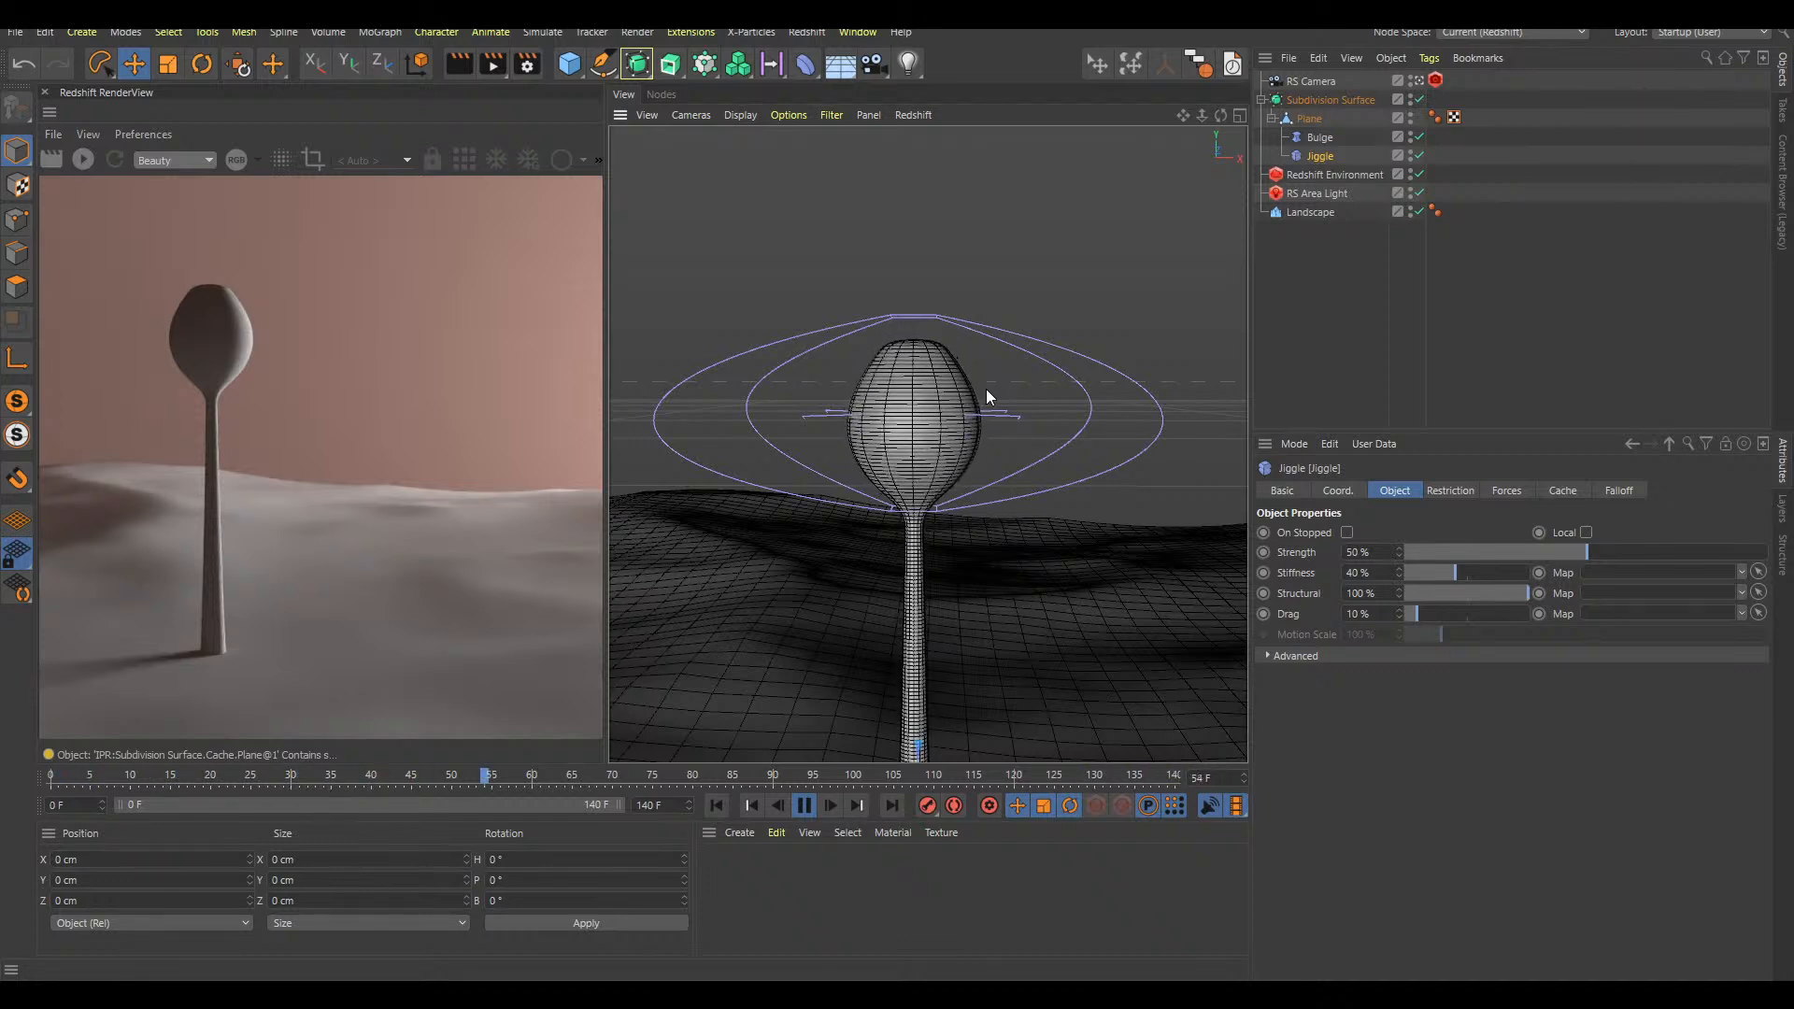
key("F8")
key("shift+f")
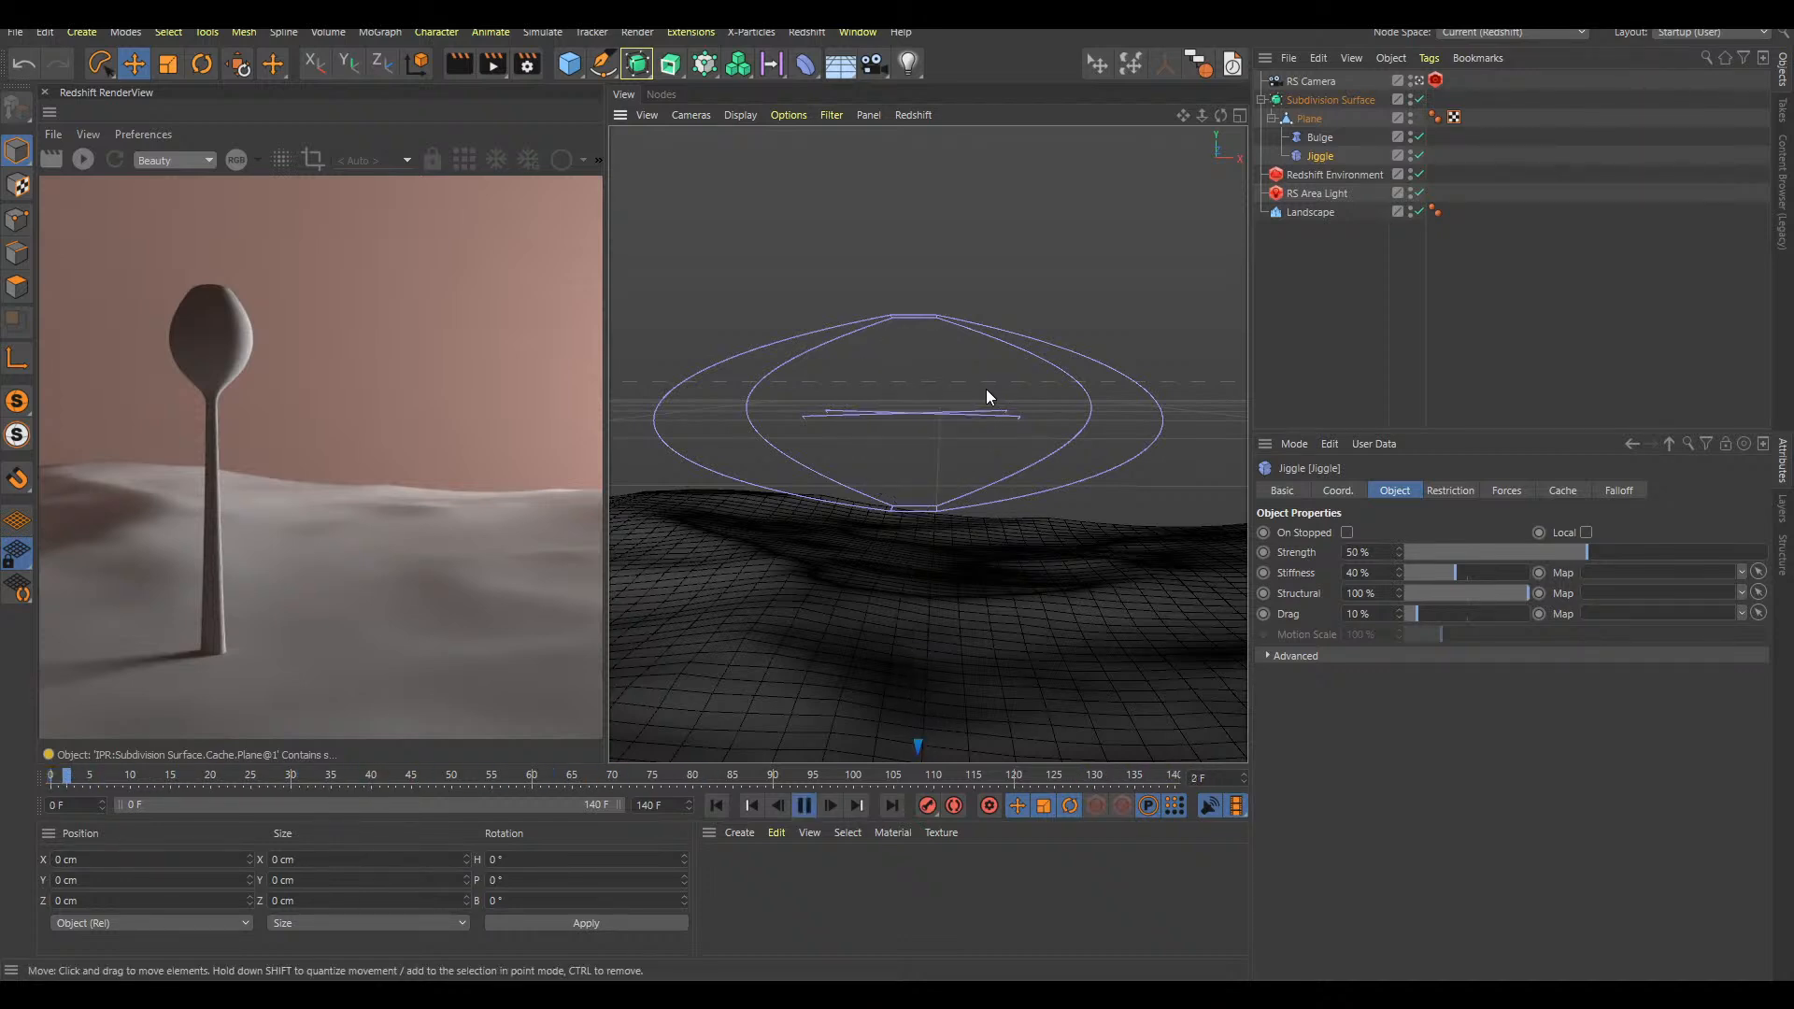
key("F8")
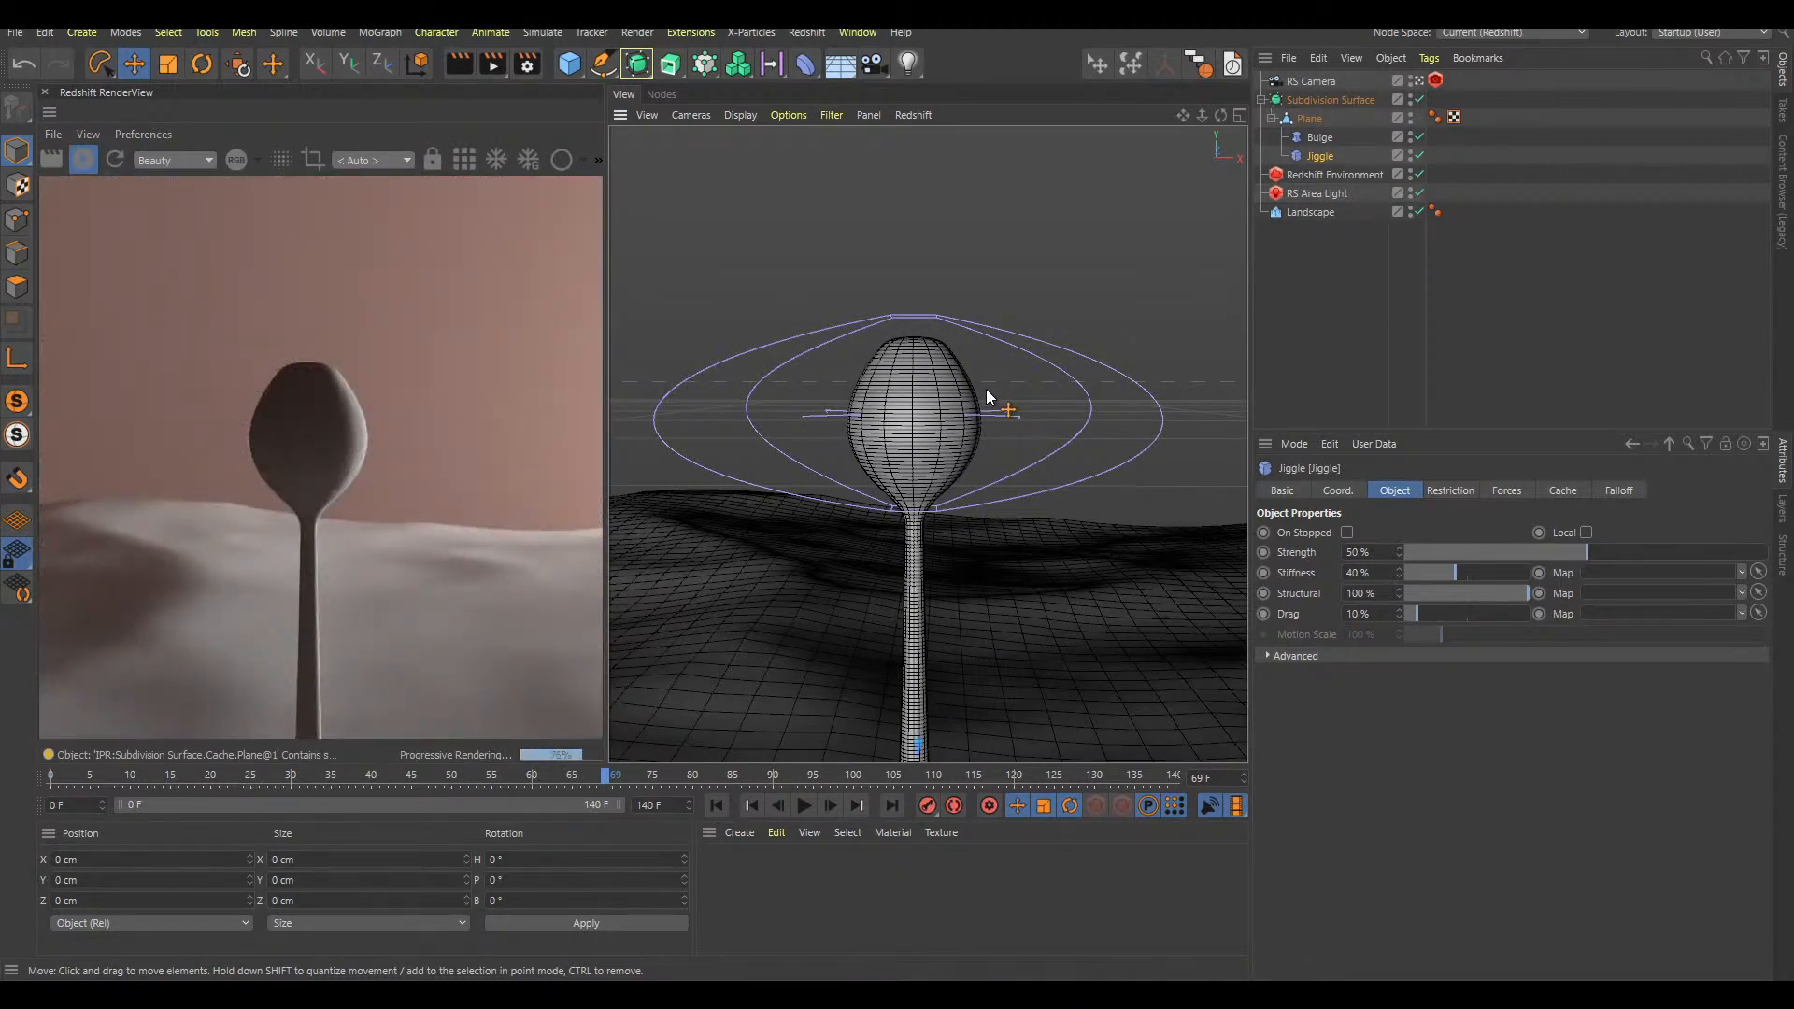
middle_click_drag(950, 426, 908, 424, "alt")
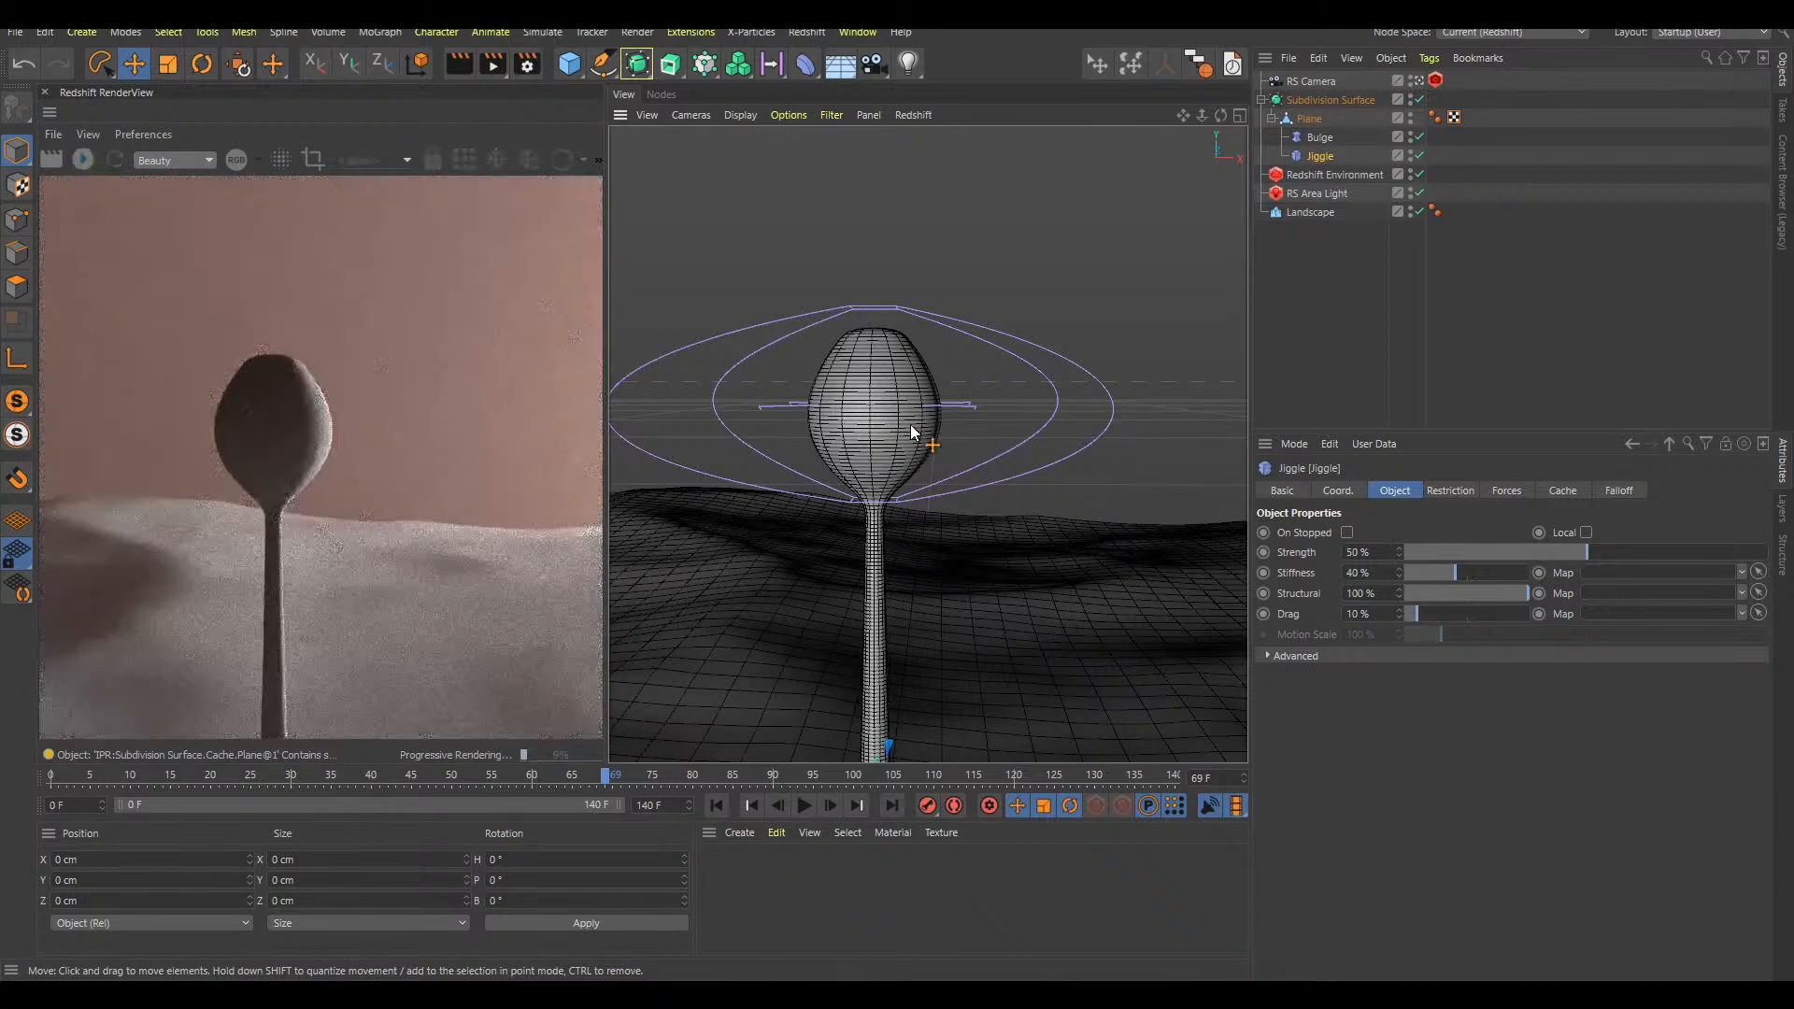
right_click_drag(915, 416, 951, 387, "alt")
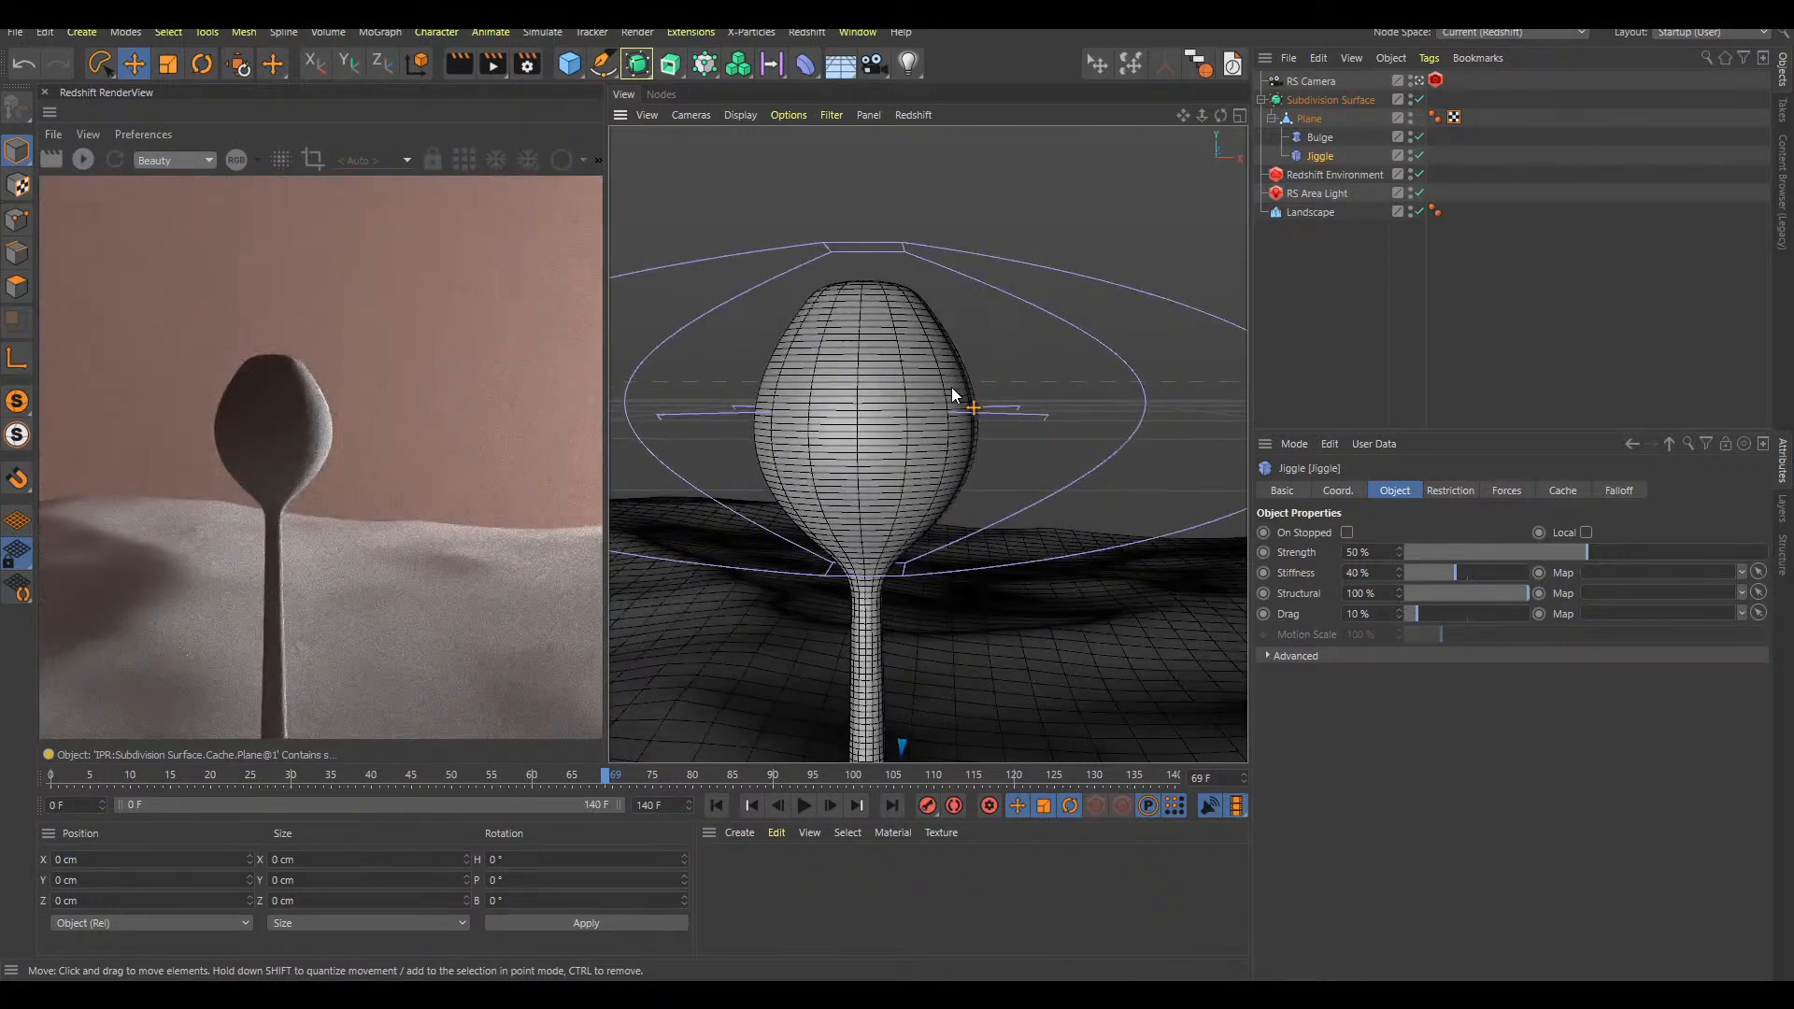
Compare the growth playback from frame 0 with the Jiggle deformer disabled and enabled, leaving it enabled
key("shift+f")
key("F8")
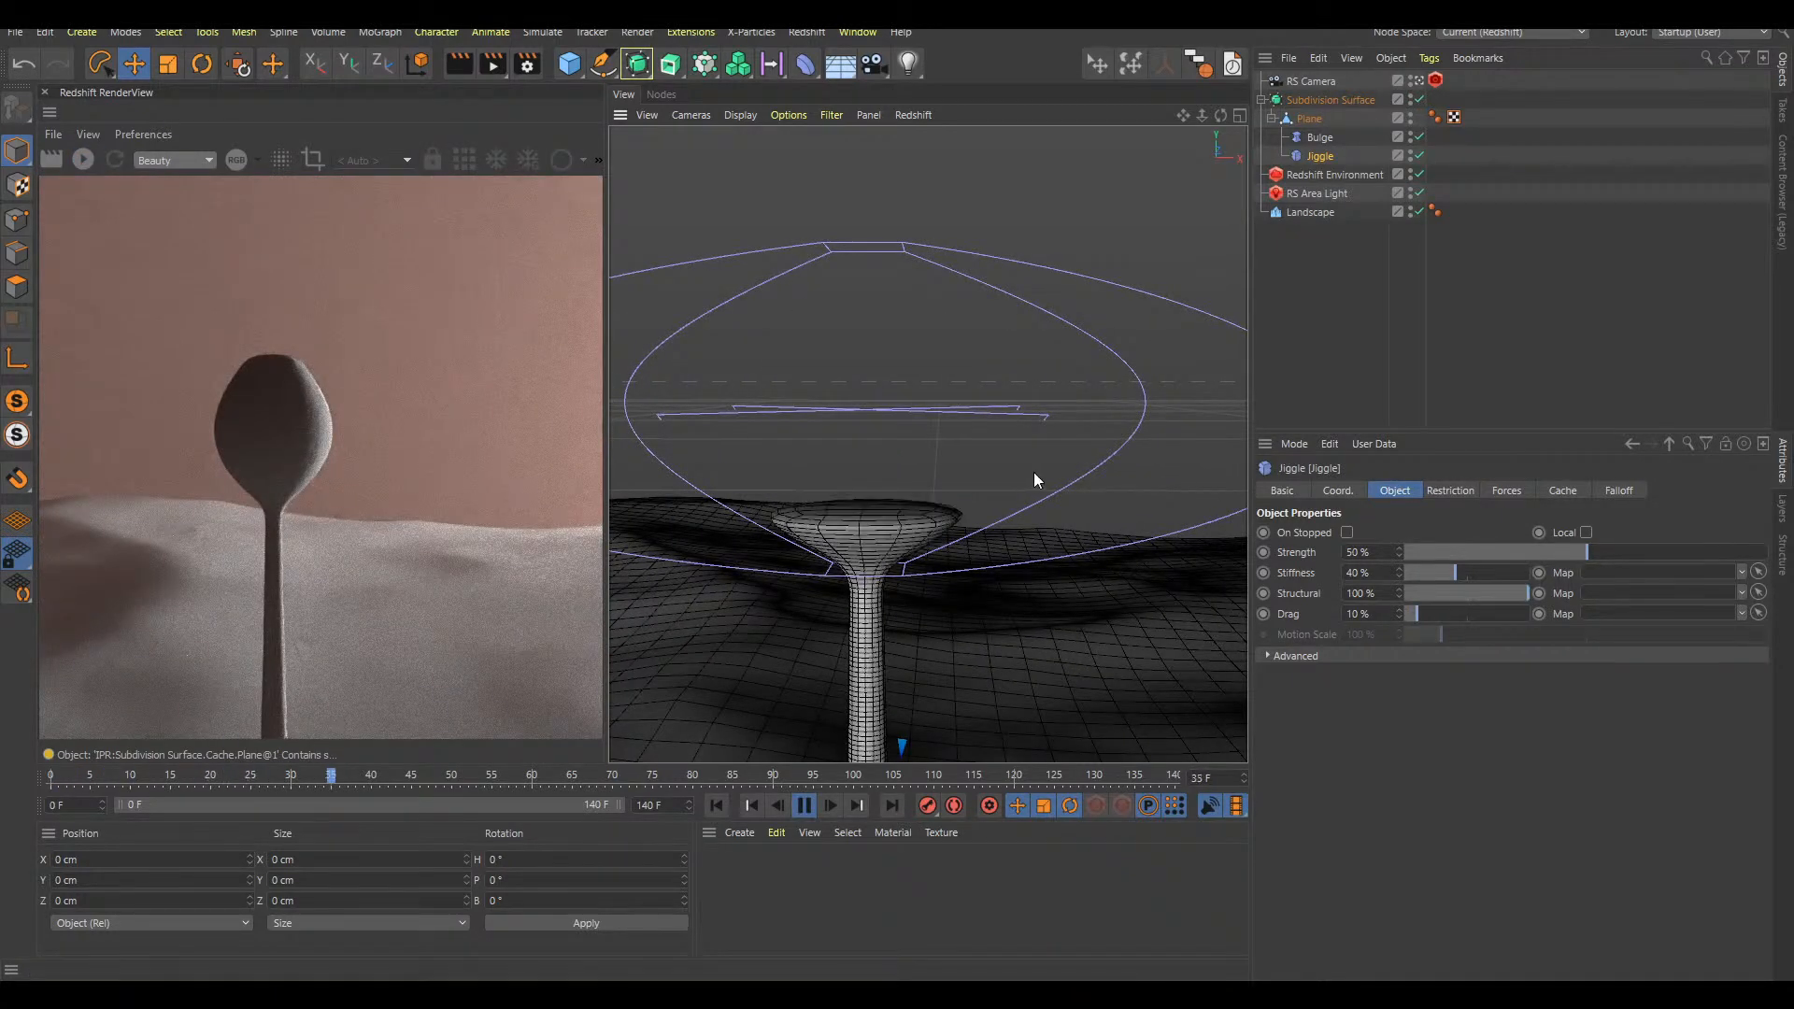
left_click(1418, 155)
key("F8")
key("shift+f")
key("F8")
key("F8")
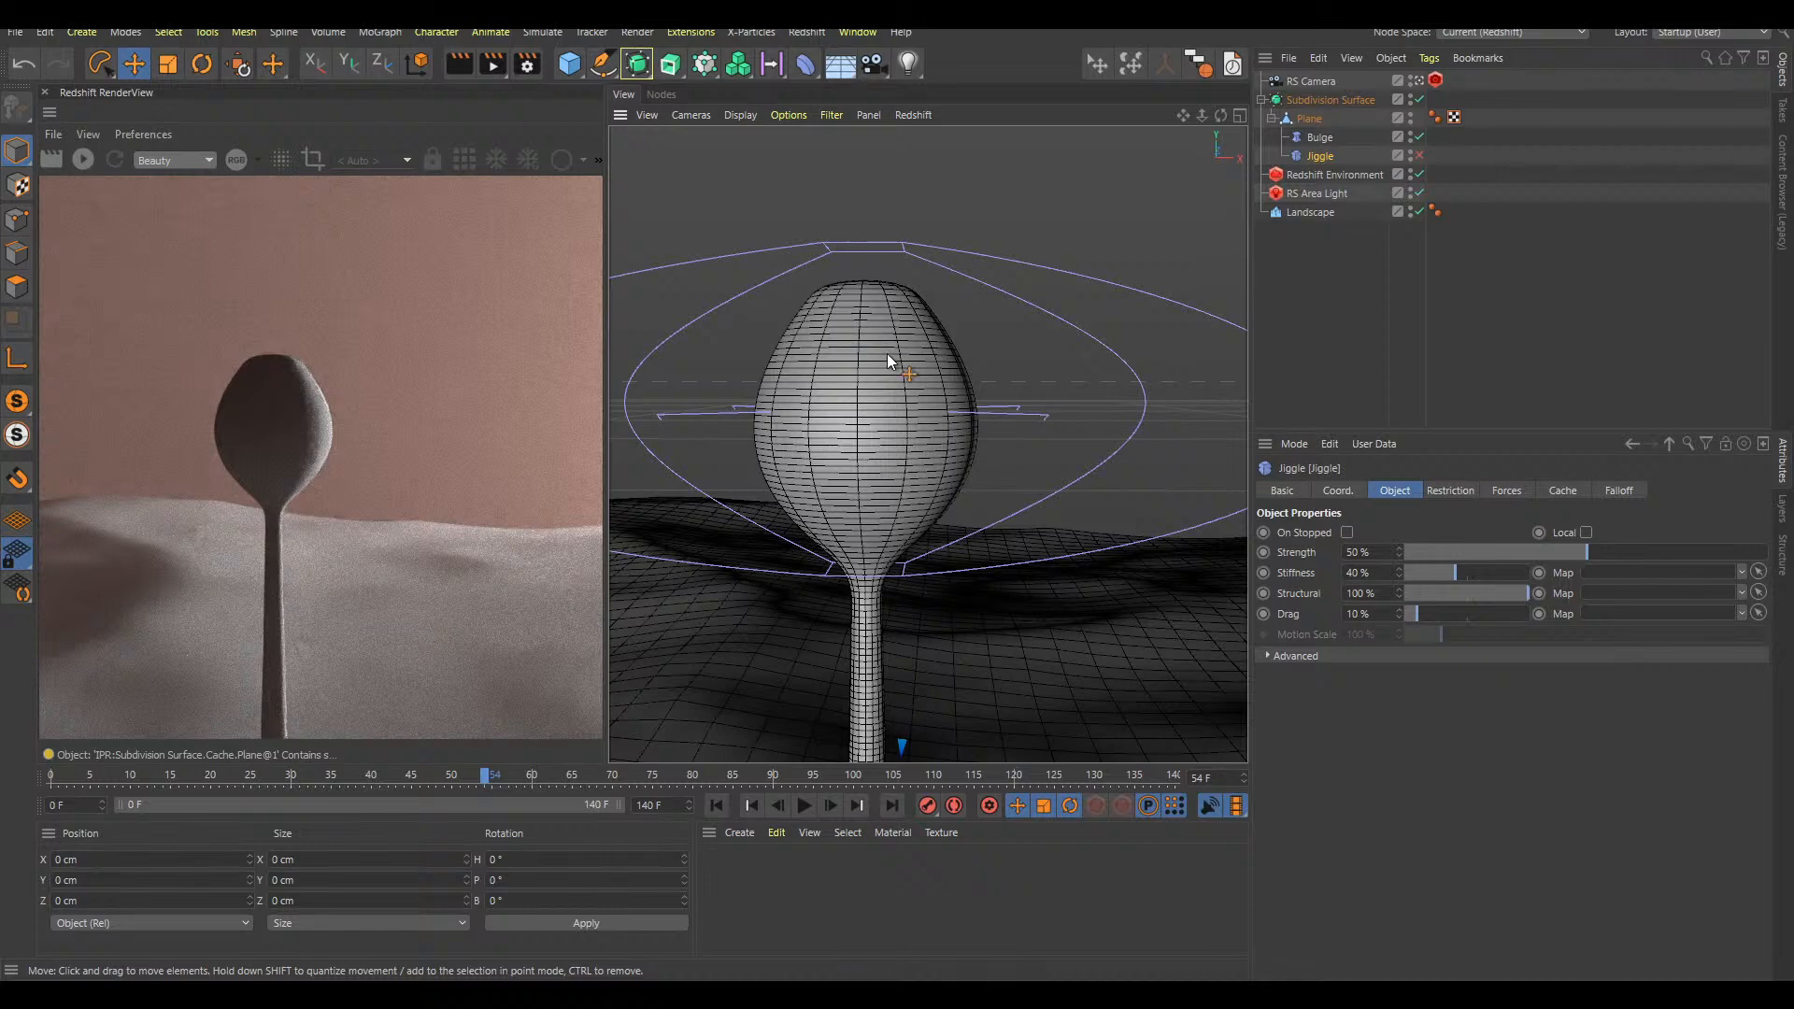
left_click(1418, 155)
left_click(1317, 309)
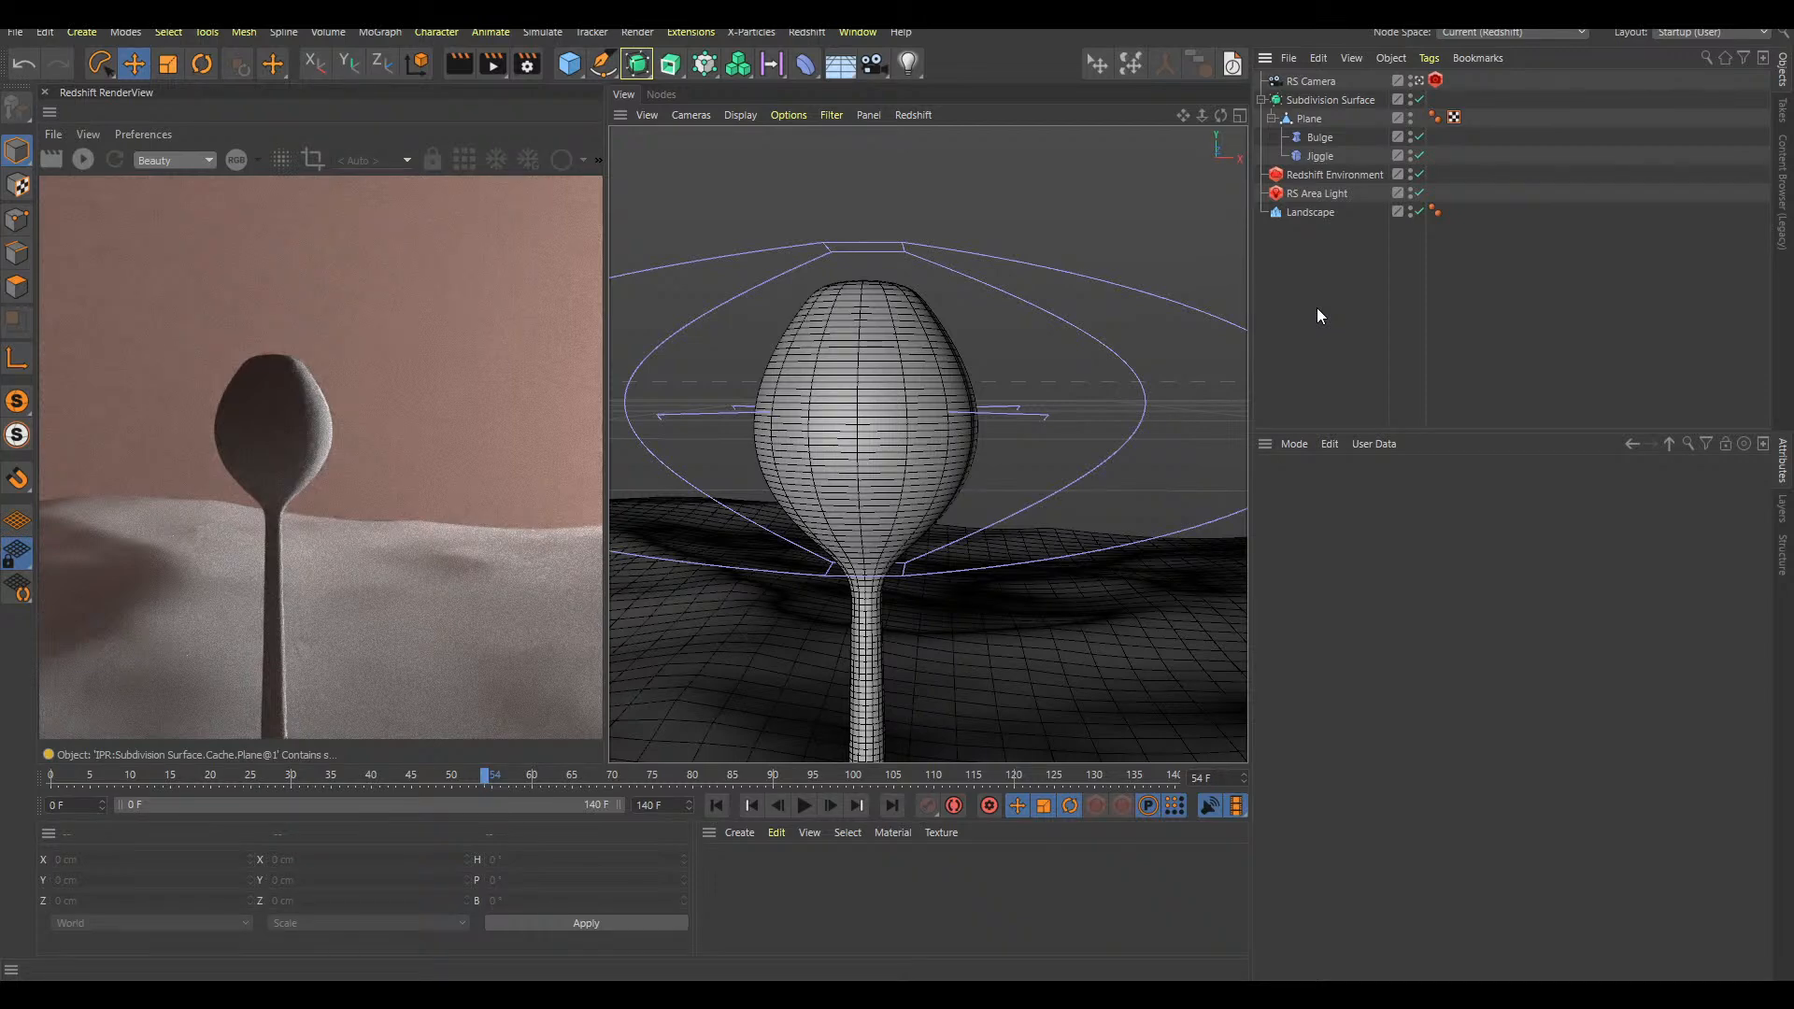
key("shift+f")
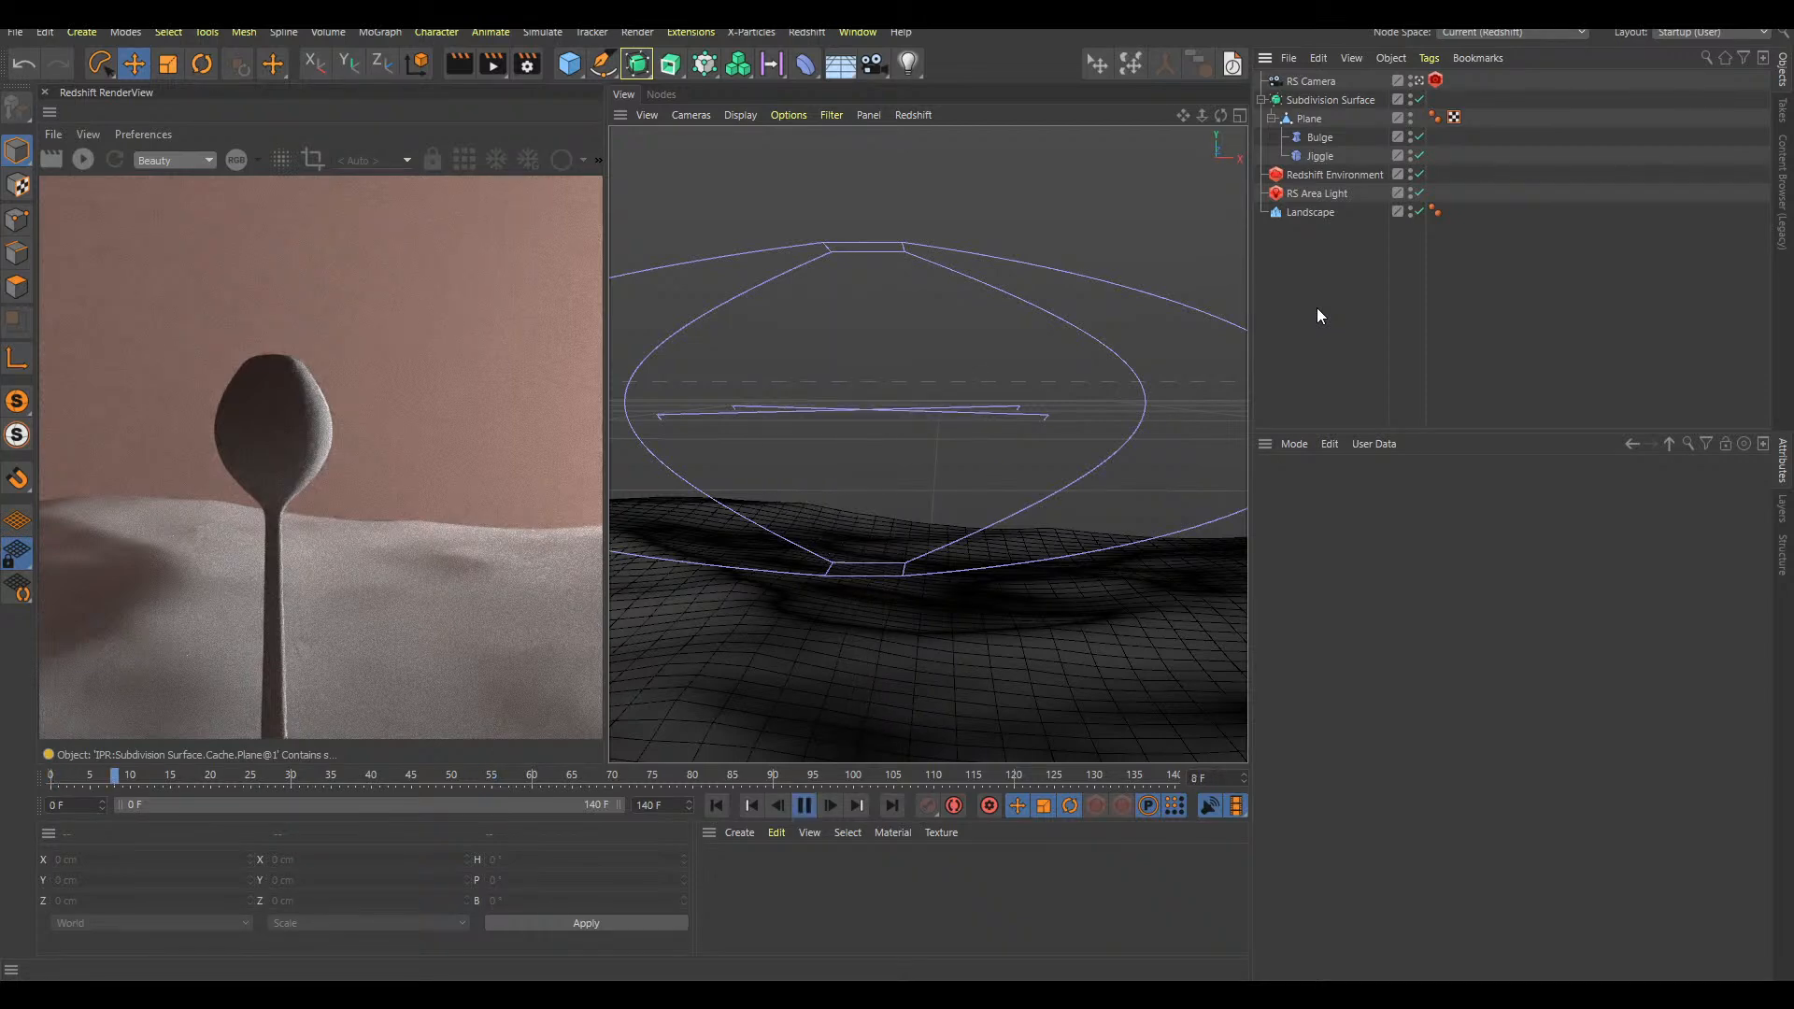
key("F8")
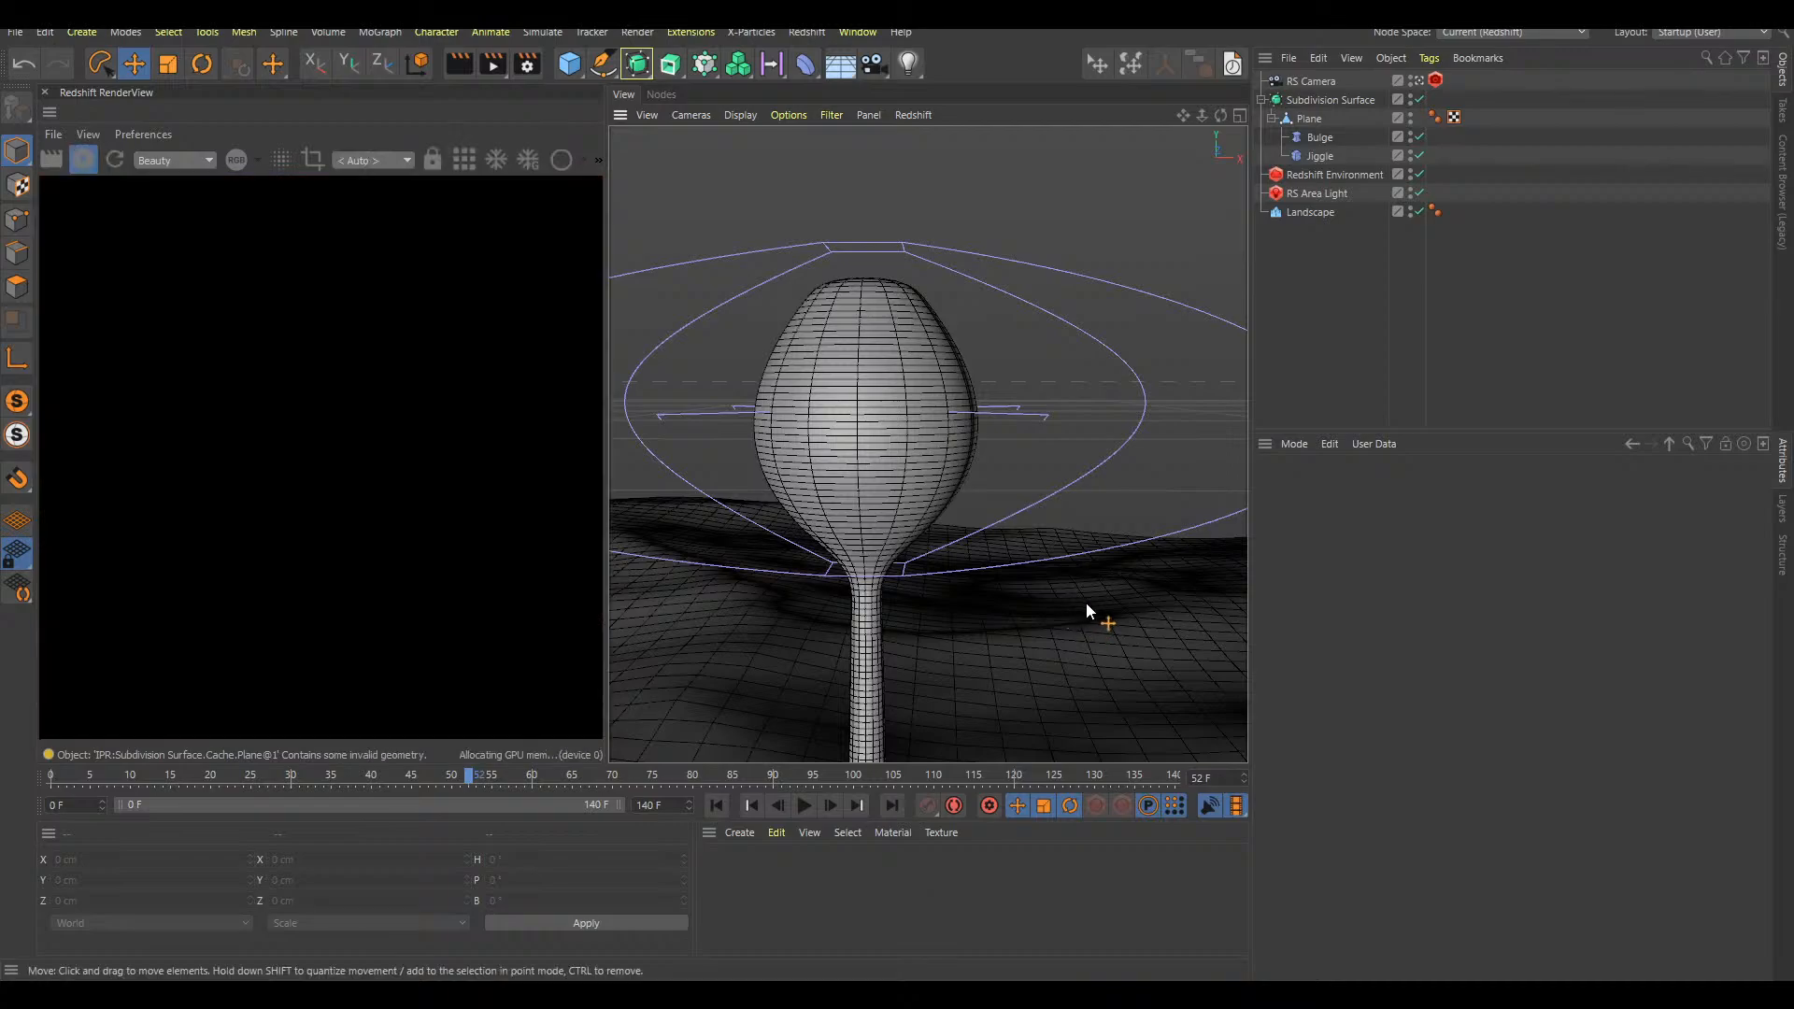
Move the Landscape back to Z 226.237 cm and rotate its heading to -26.4° behind the stalk
scroll(1089, 647, "down", 5)
middle_click_drag(1096, 610, 1022, 515, "alt")
middle_click_drag(909, 512, 966, 529, "alt")
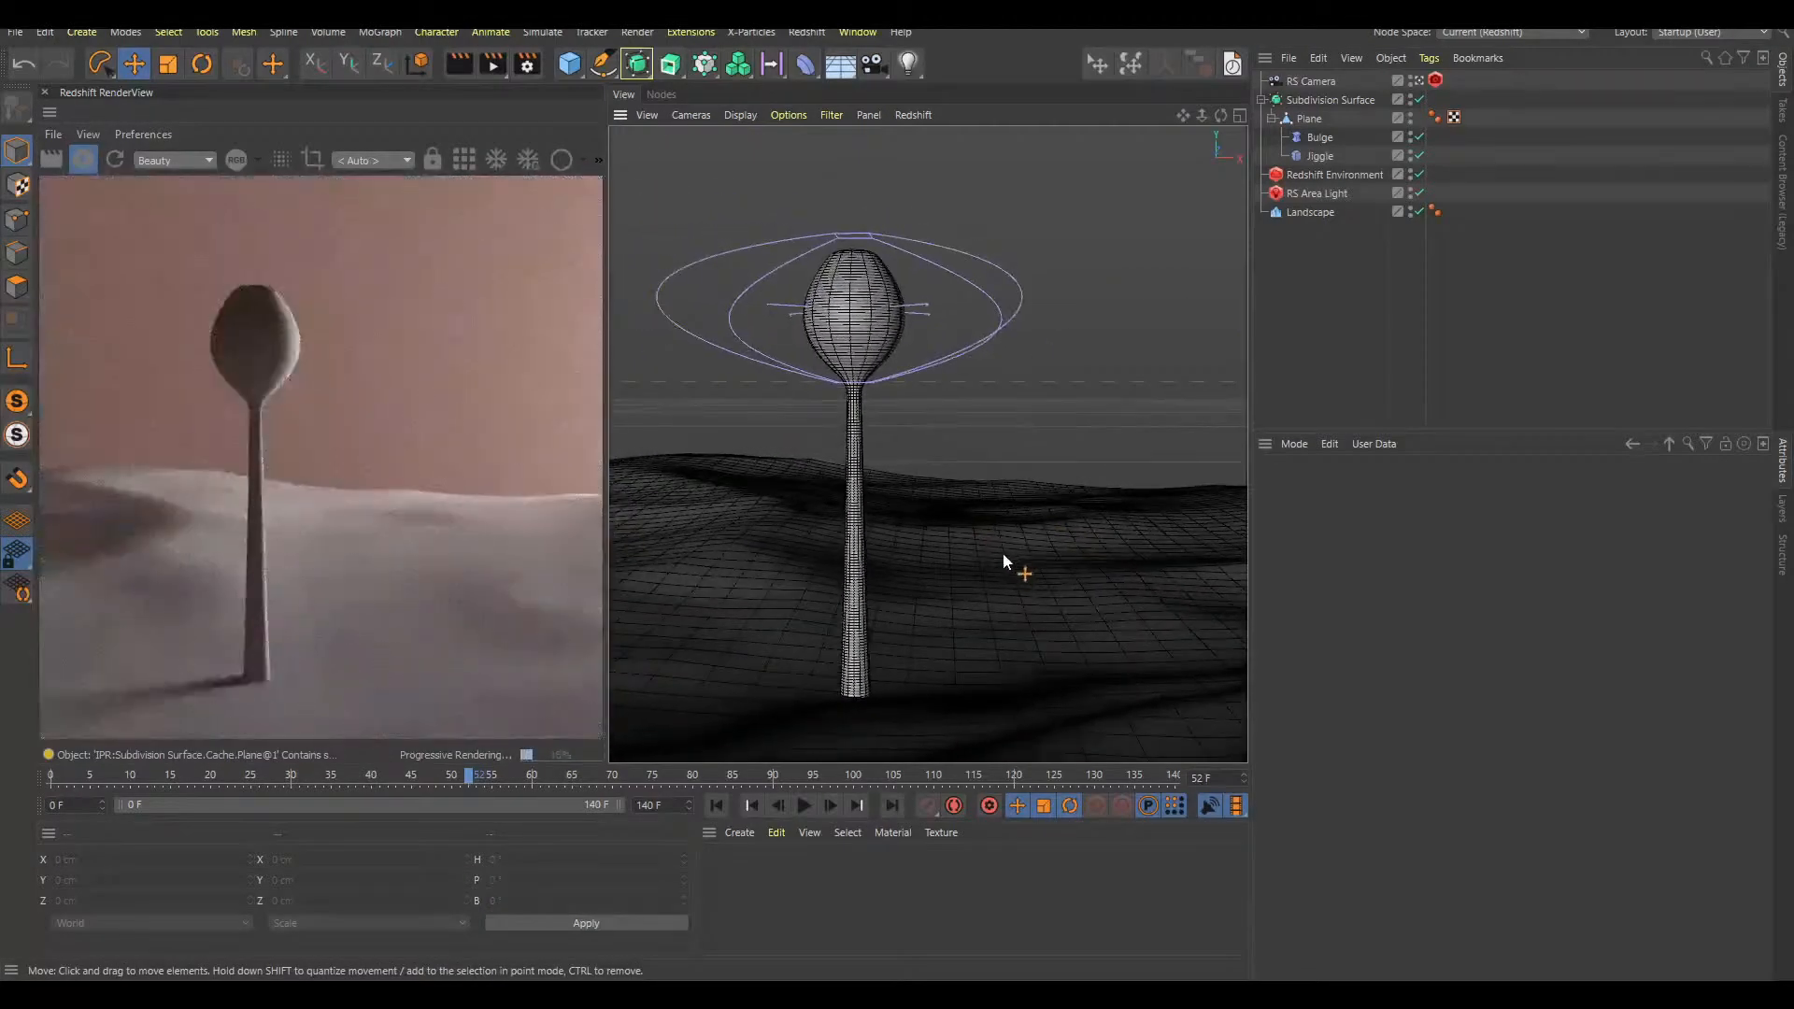
left_click(1014, 610)
scroll(1019, 566, "down", 4)
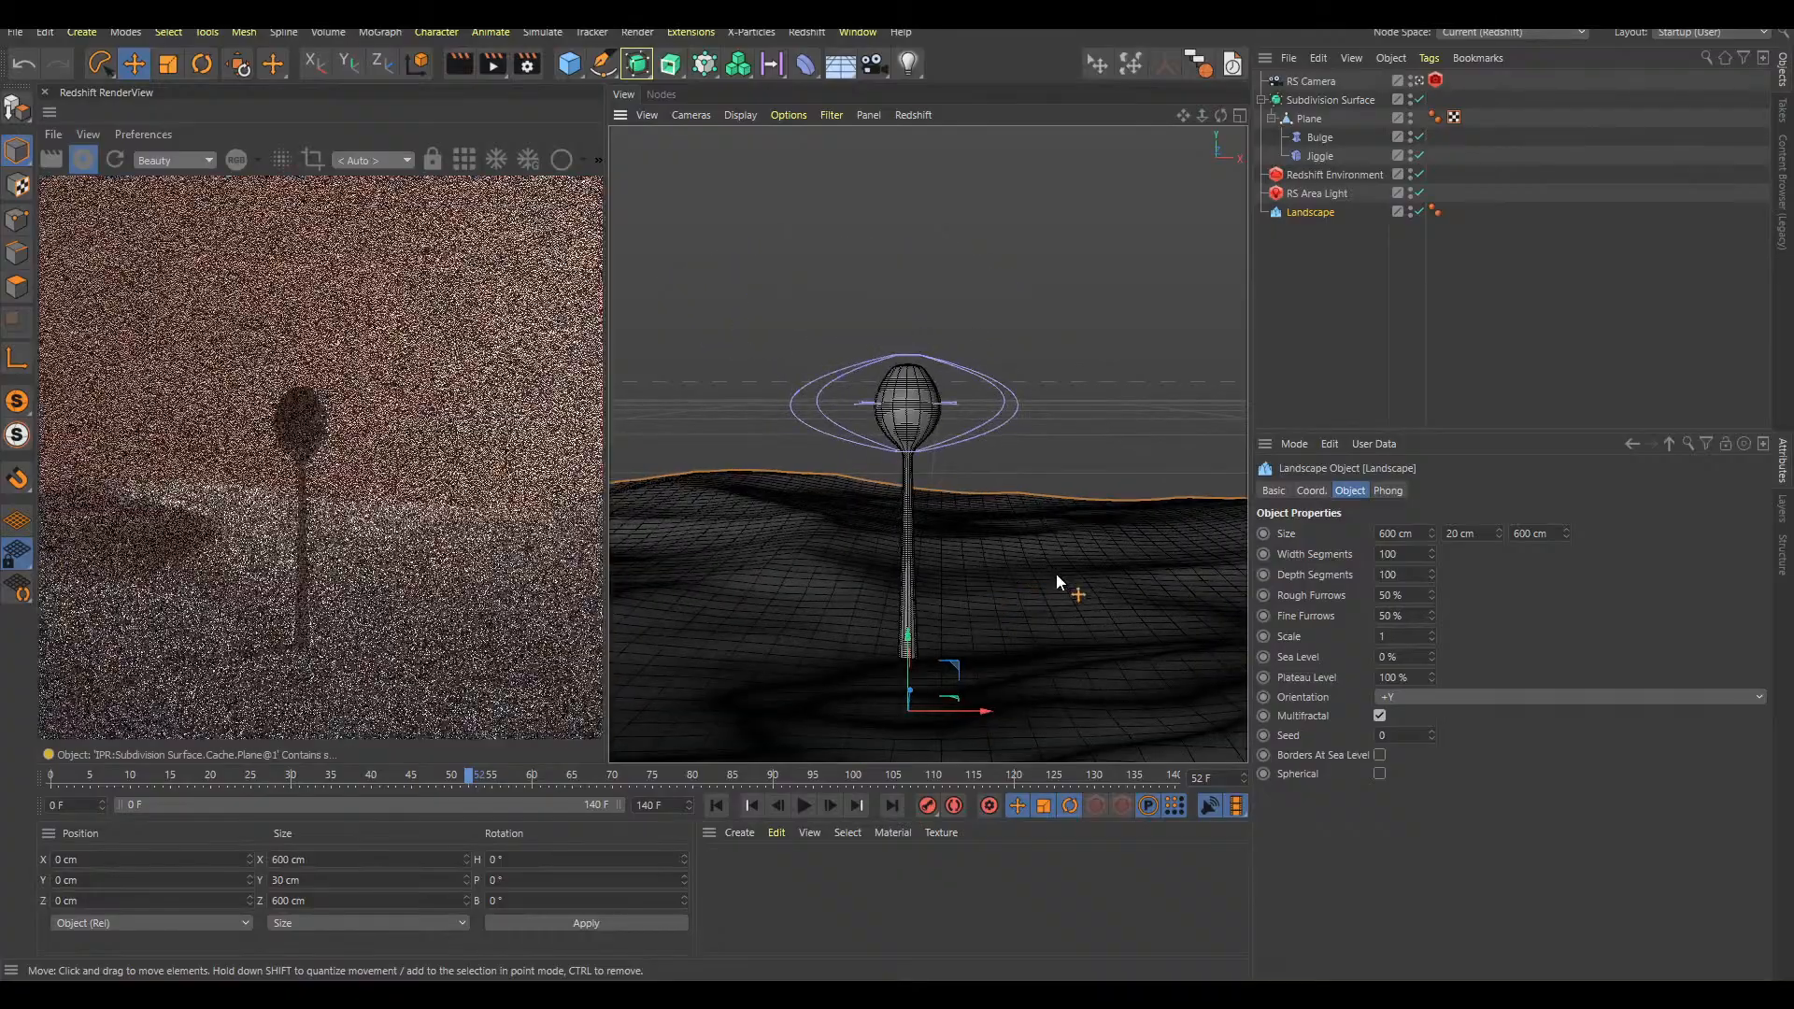
left_click_drag(1057, 572, 1122, 574, "alt")
scroll(1112, 576, "down", 4)
middle_click_drag(1086, 579, 1009, 485, "alt")
left_click_drag(1073, 538, 1089, 366, "alt")
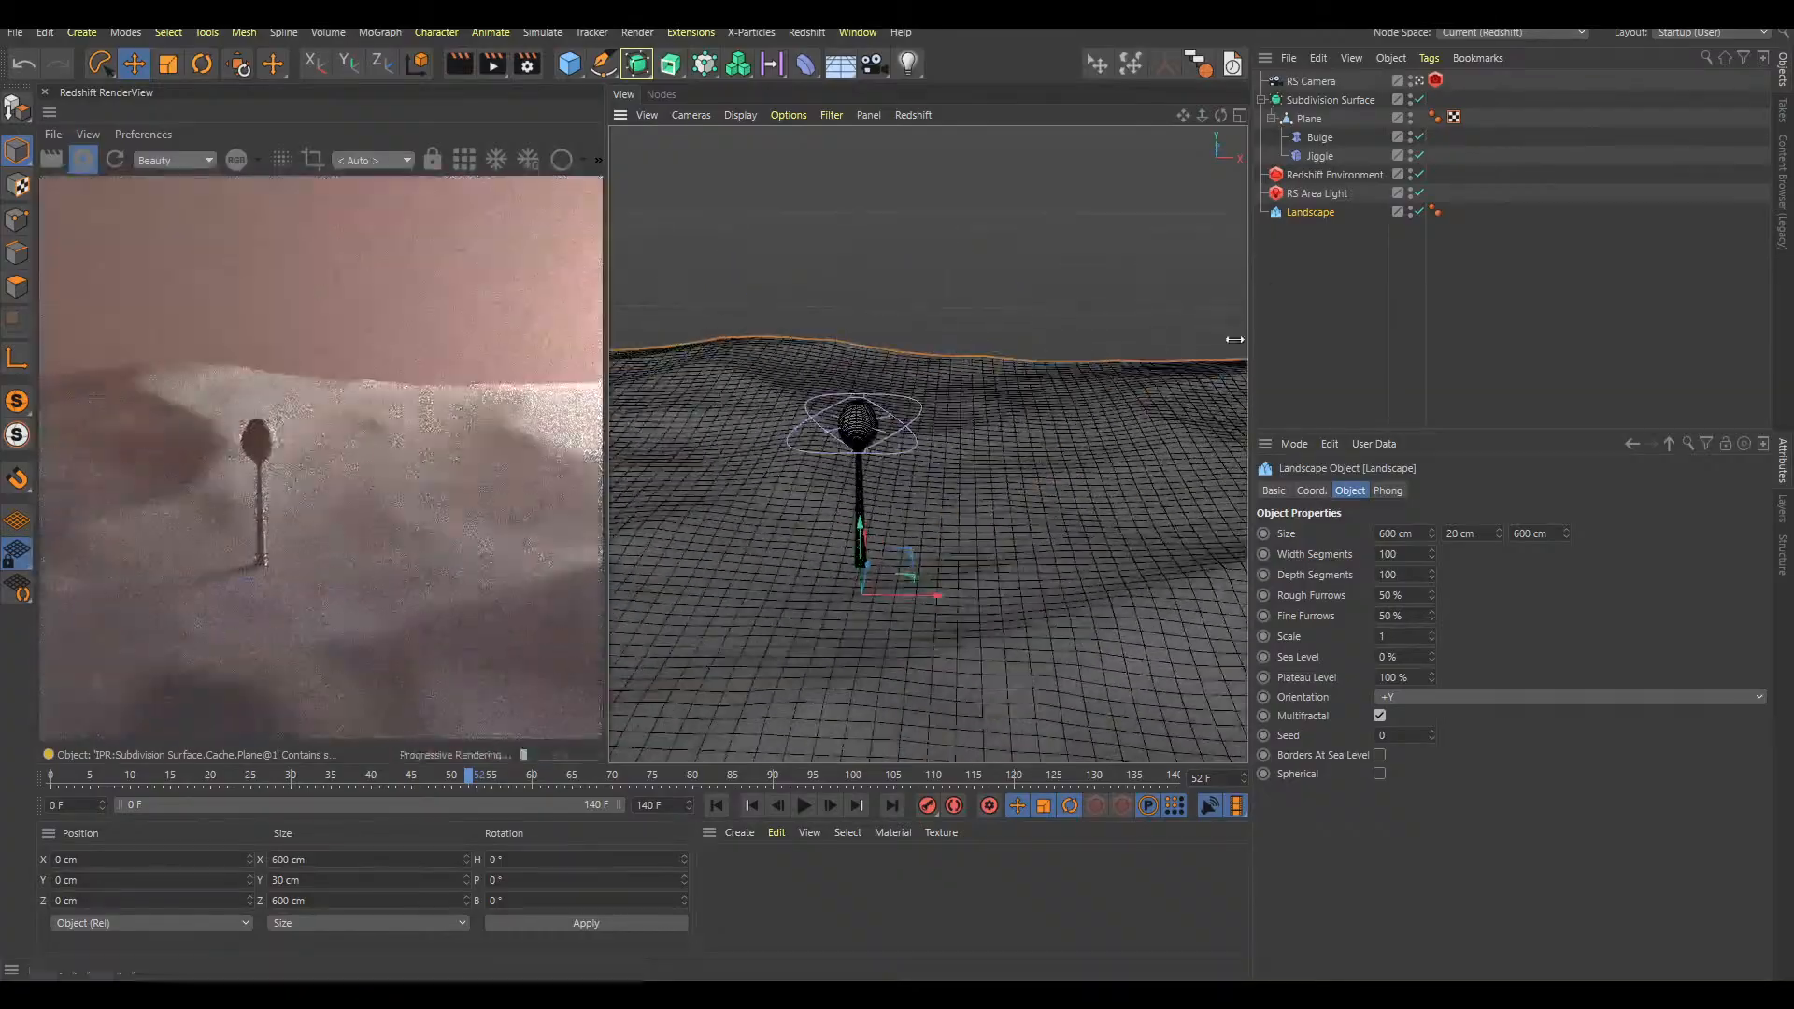
mouse_move(912, 484)
left_mouse_down("alt")
mouse_move(981, 457)
mouse_move(731, 419)
mouse_move(1142, 417)
mouse_move(1142, 392)
mouse_move(1032, 486)
mouse_move(1049, 476)
mouse_move(890, 506)
left_mouse_up("alt")
key("r")
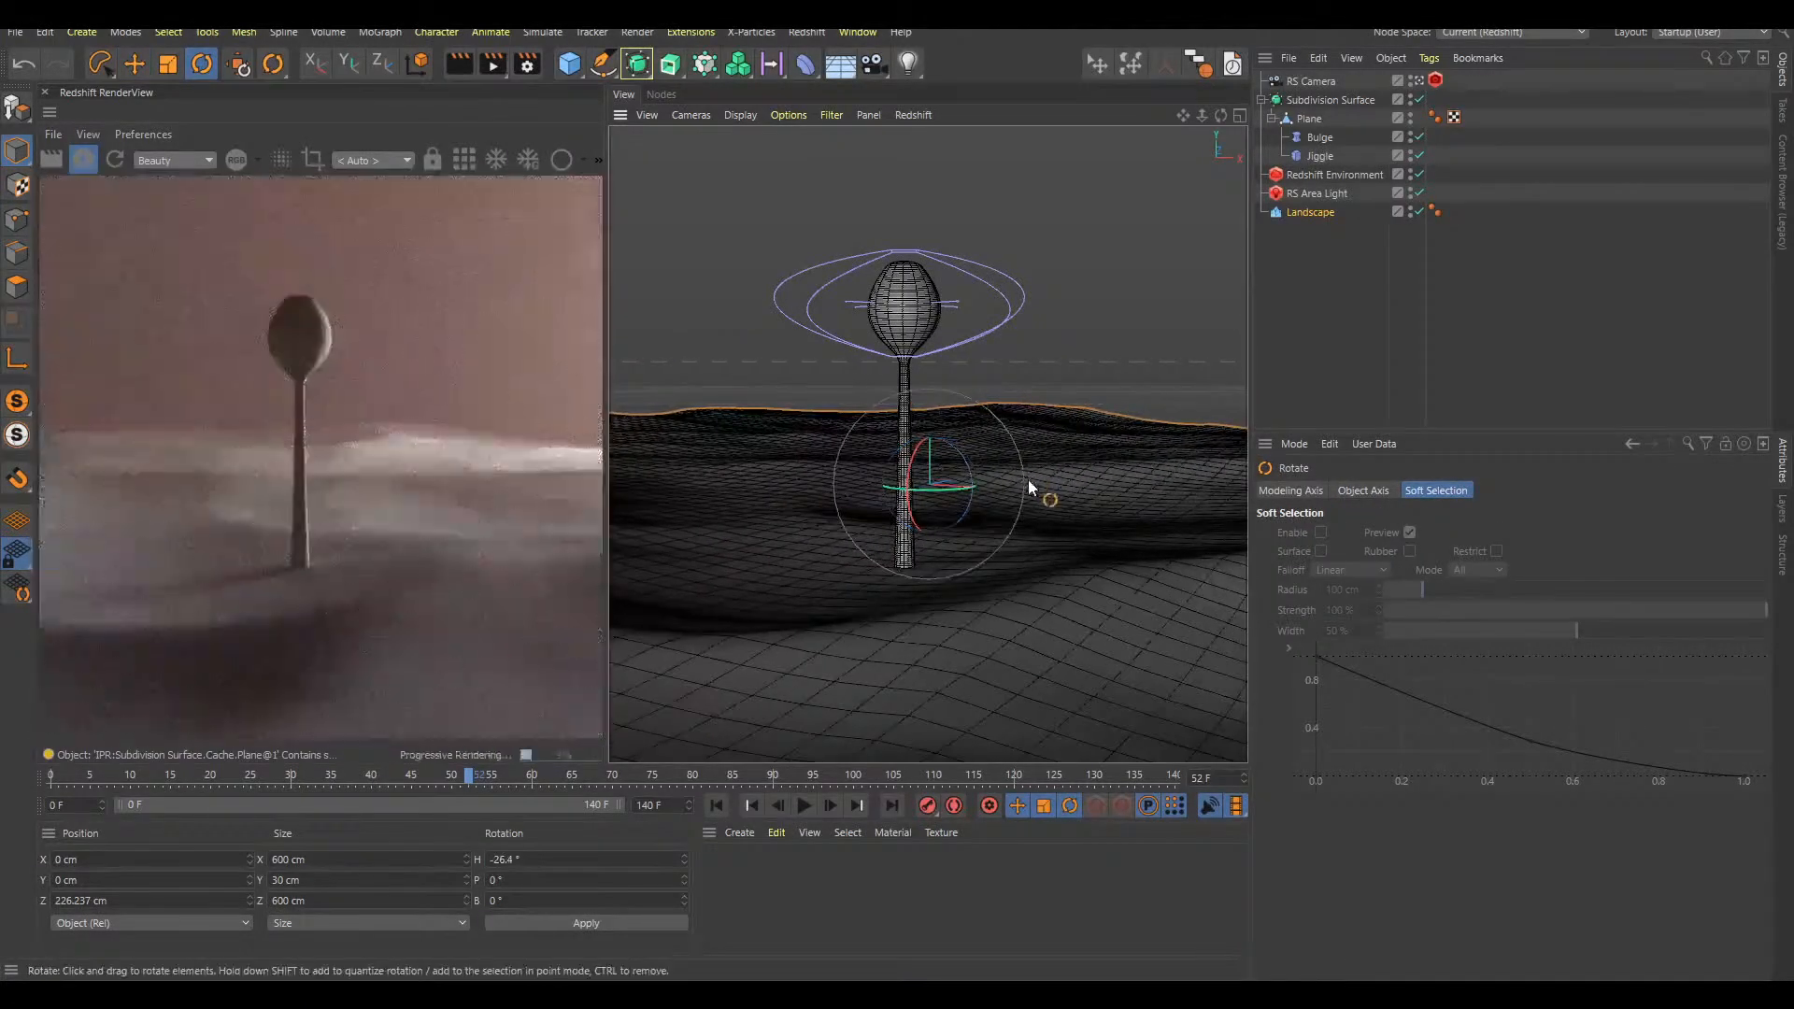
left_click(1320, 325)
Adjust the Landscape's height and reframe the camera on the stalk against the hills
right_click_drag(987, 517, 1022, 509, "alt")
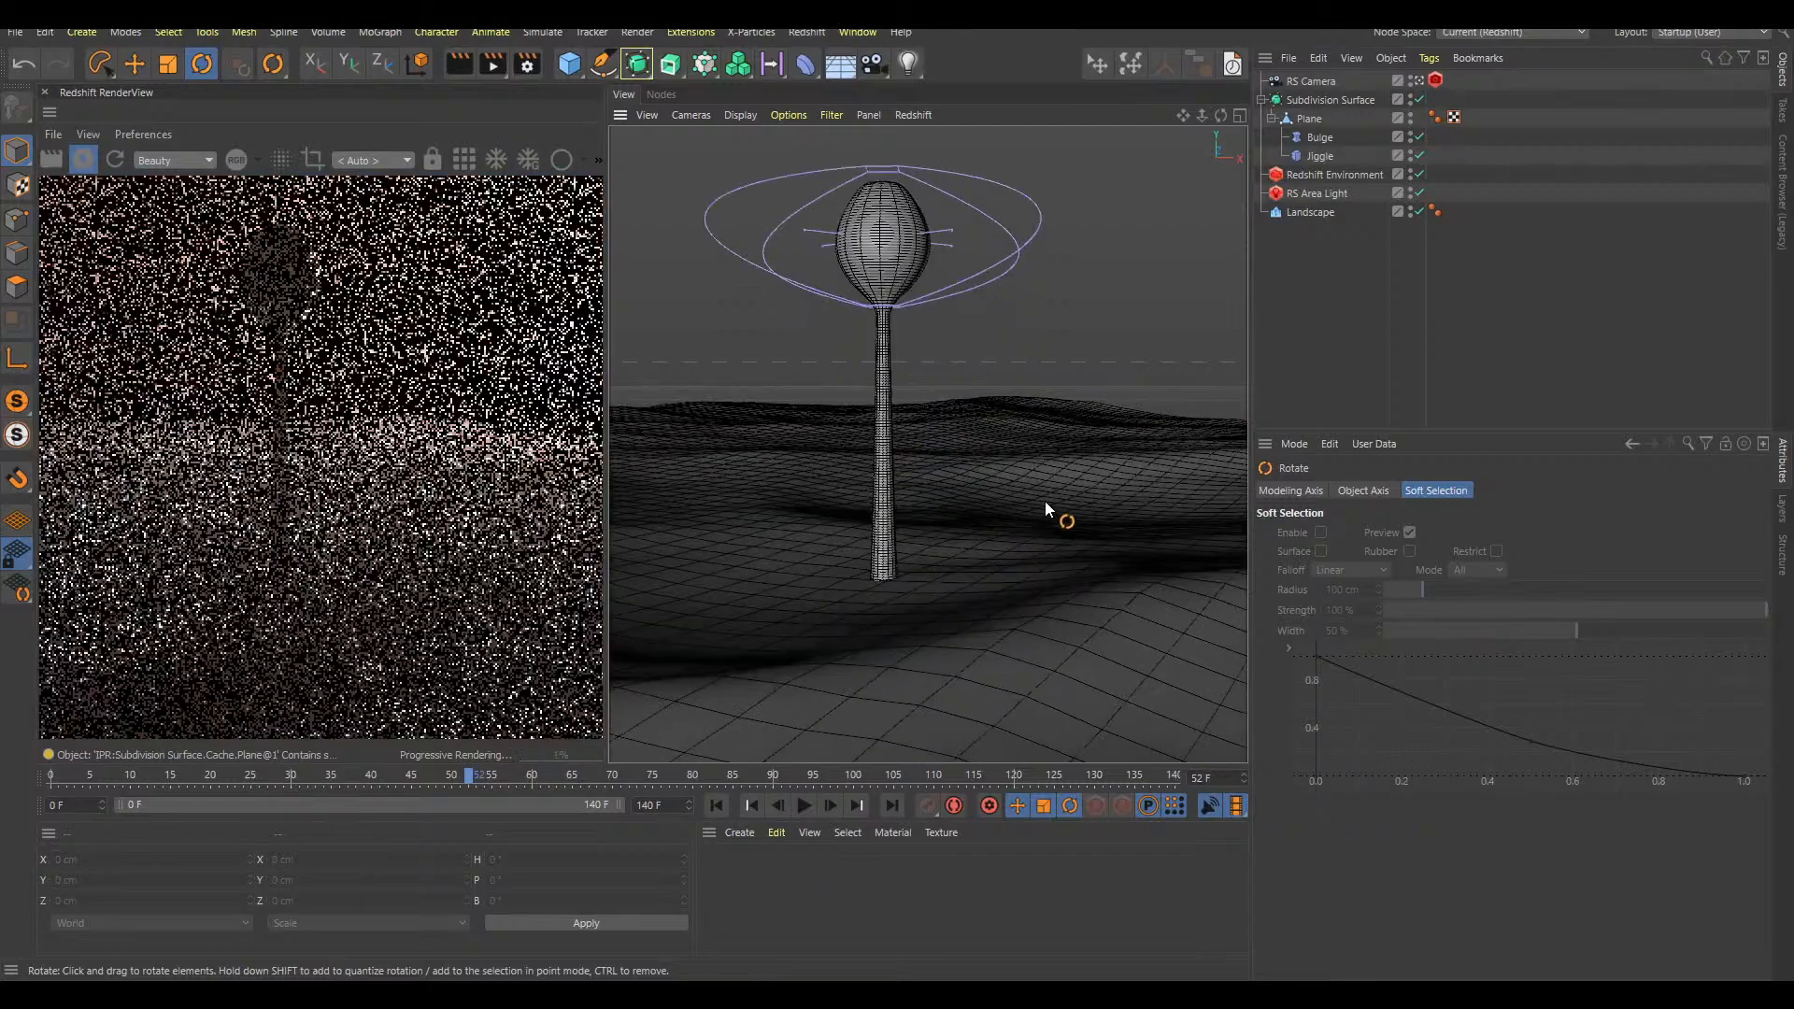
middle_click_drag(1126, 456, 1072, 486, "alt")
left_click_drag(1072, 486, 1013, 457, "alt")
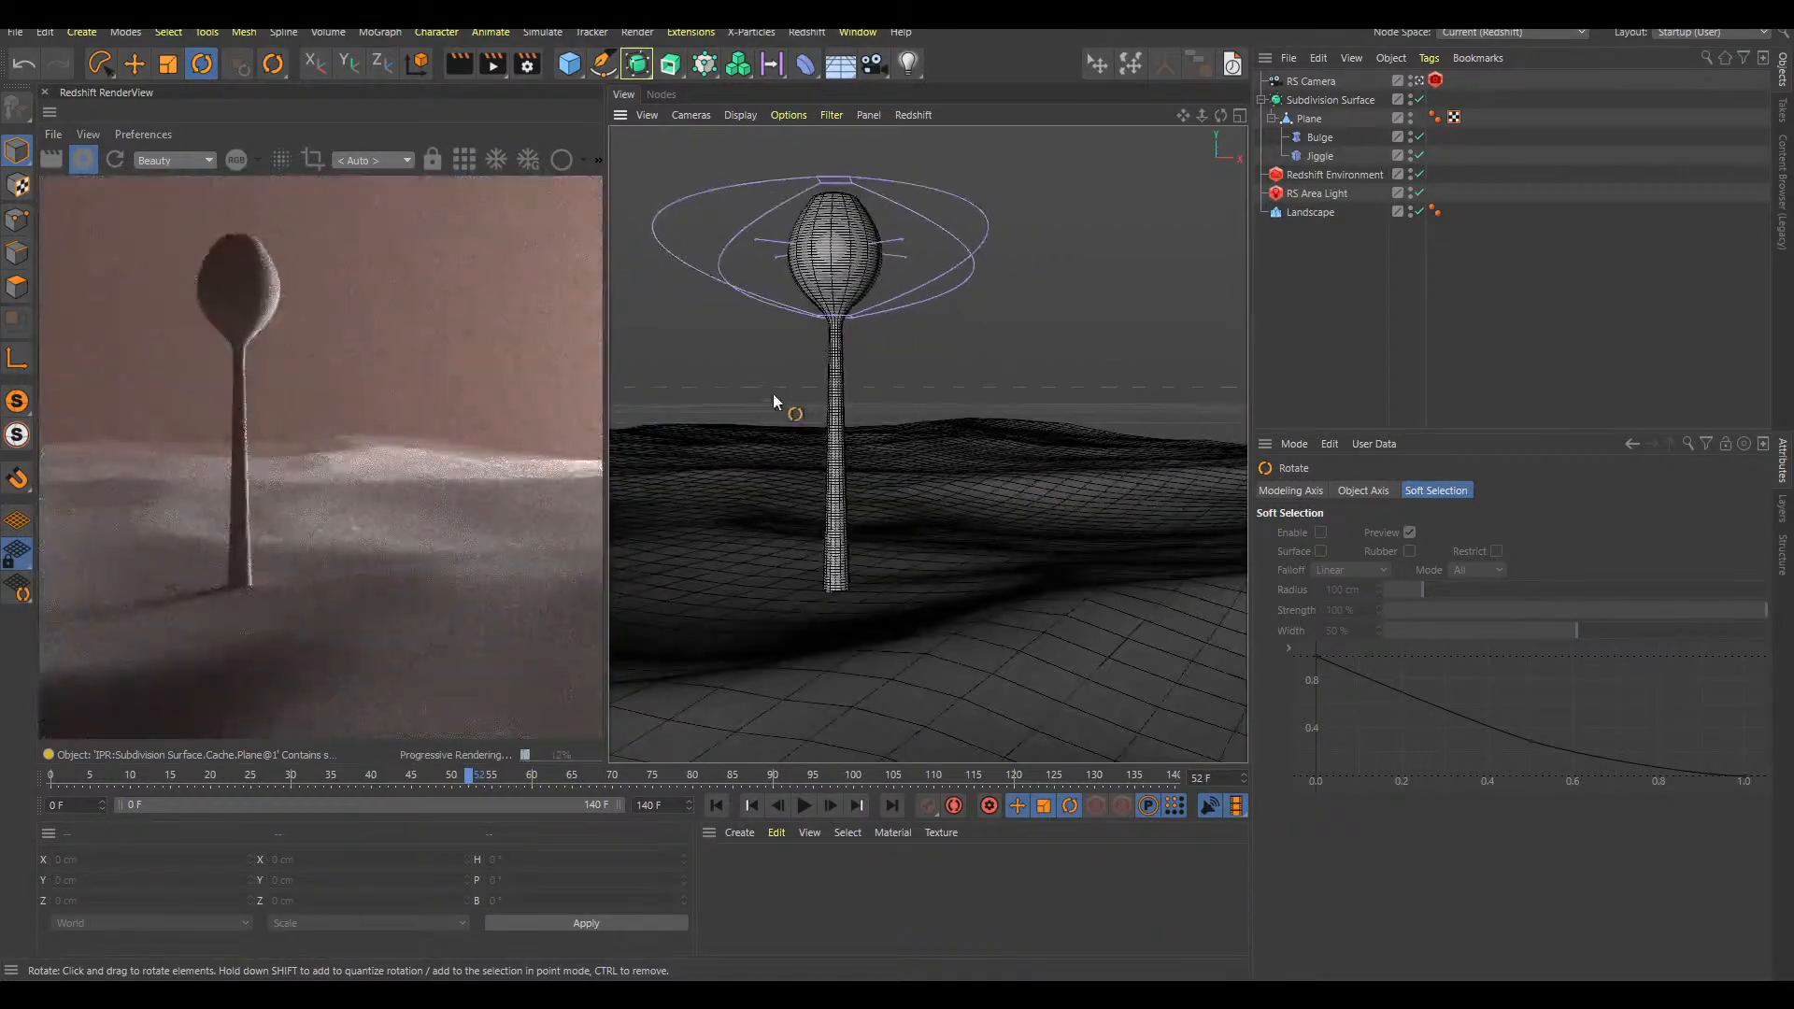
left_click(959, 425)
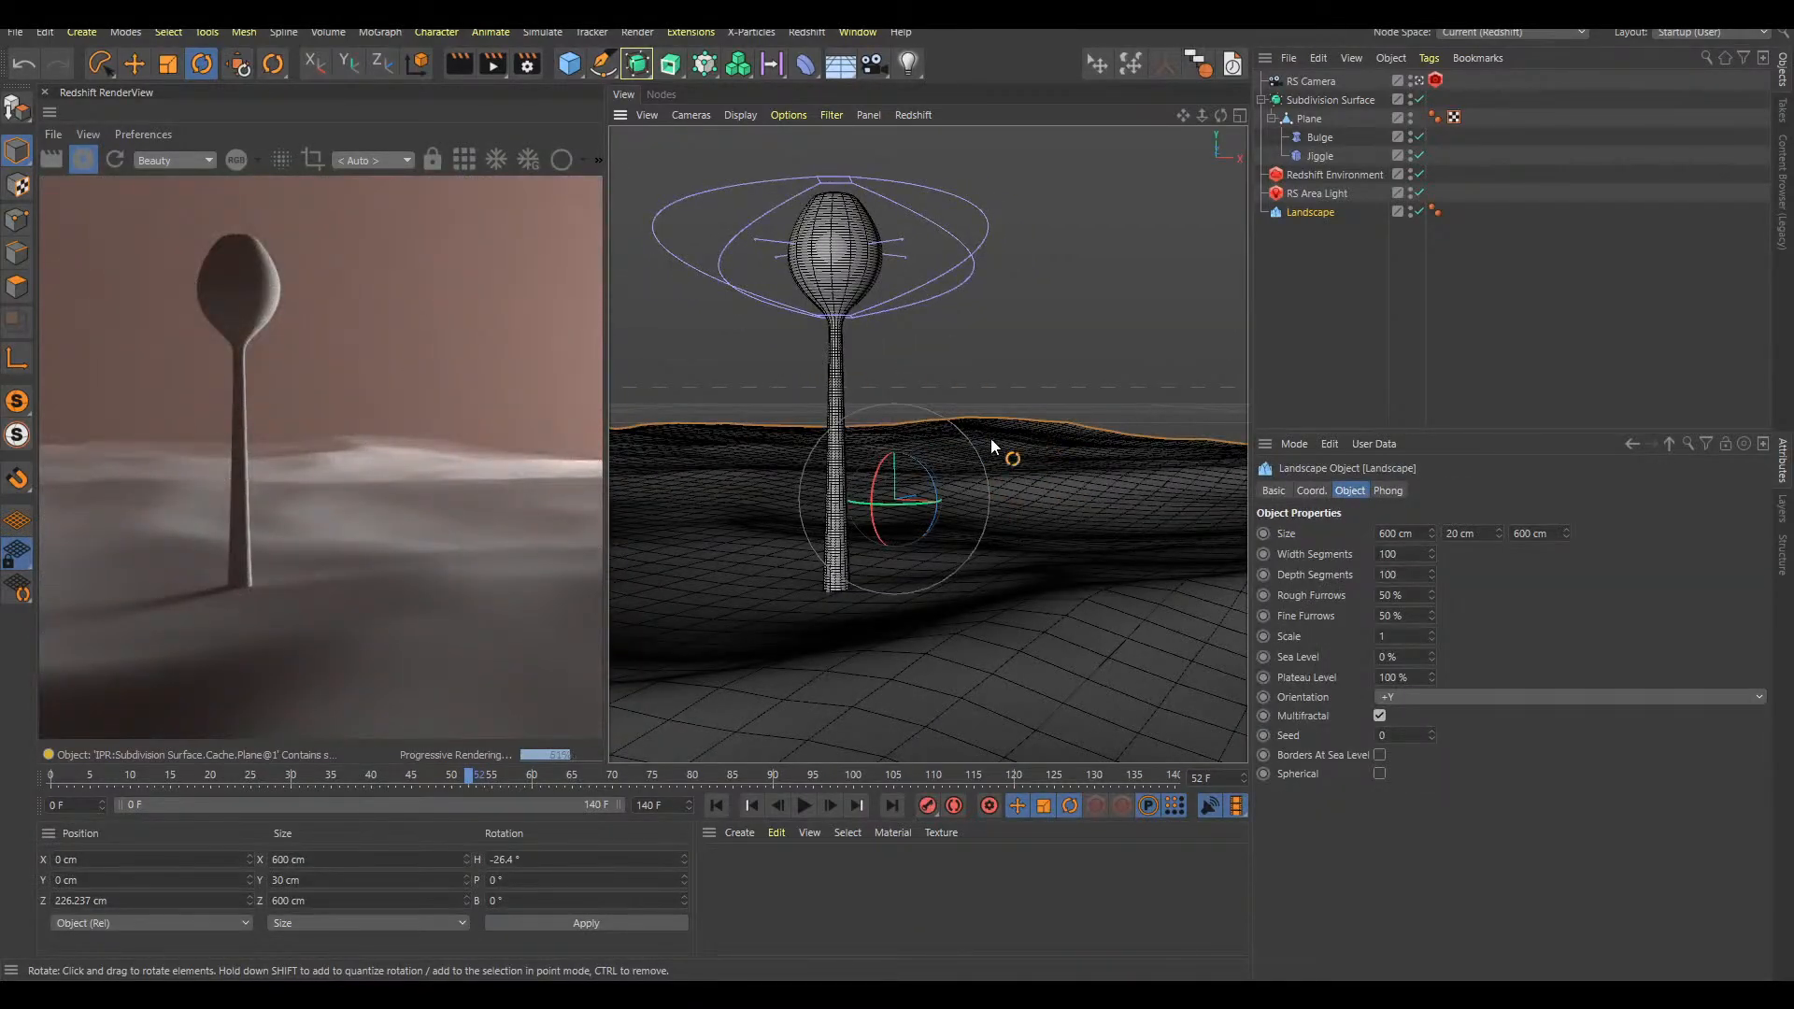
mouse_move(1499, 537)
left_mouse_down()
mouse_move(1495, 508)
mouse_move(1494, 528)
left_mouse_up()
left_click_drag(1054, 572, 1091, 557, "alt")
left_click_drag(973, 496, 994, 515, "alt")
left_click(905, 403)
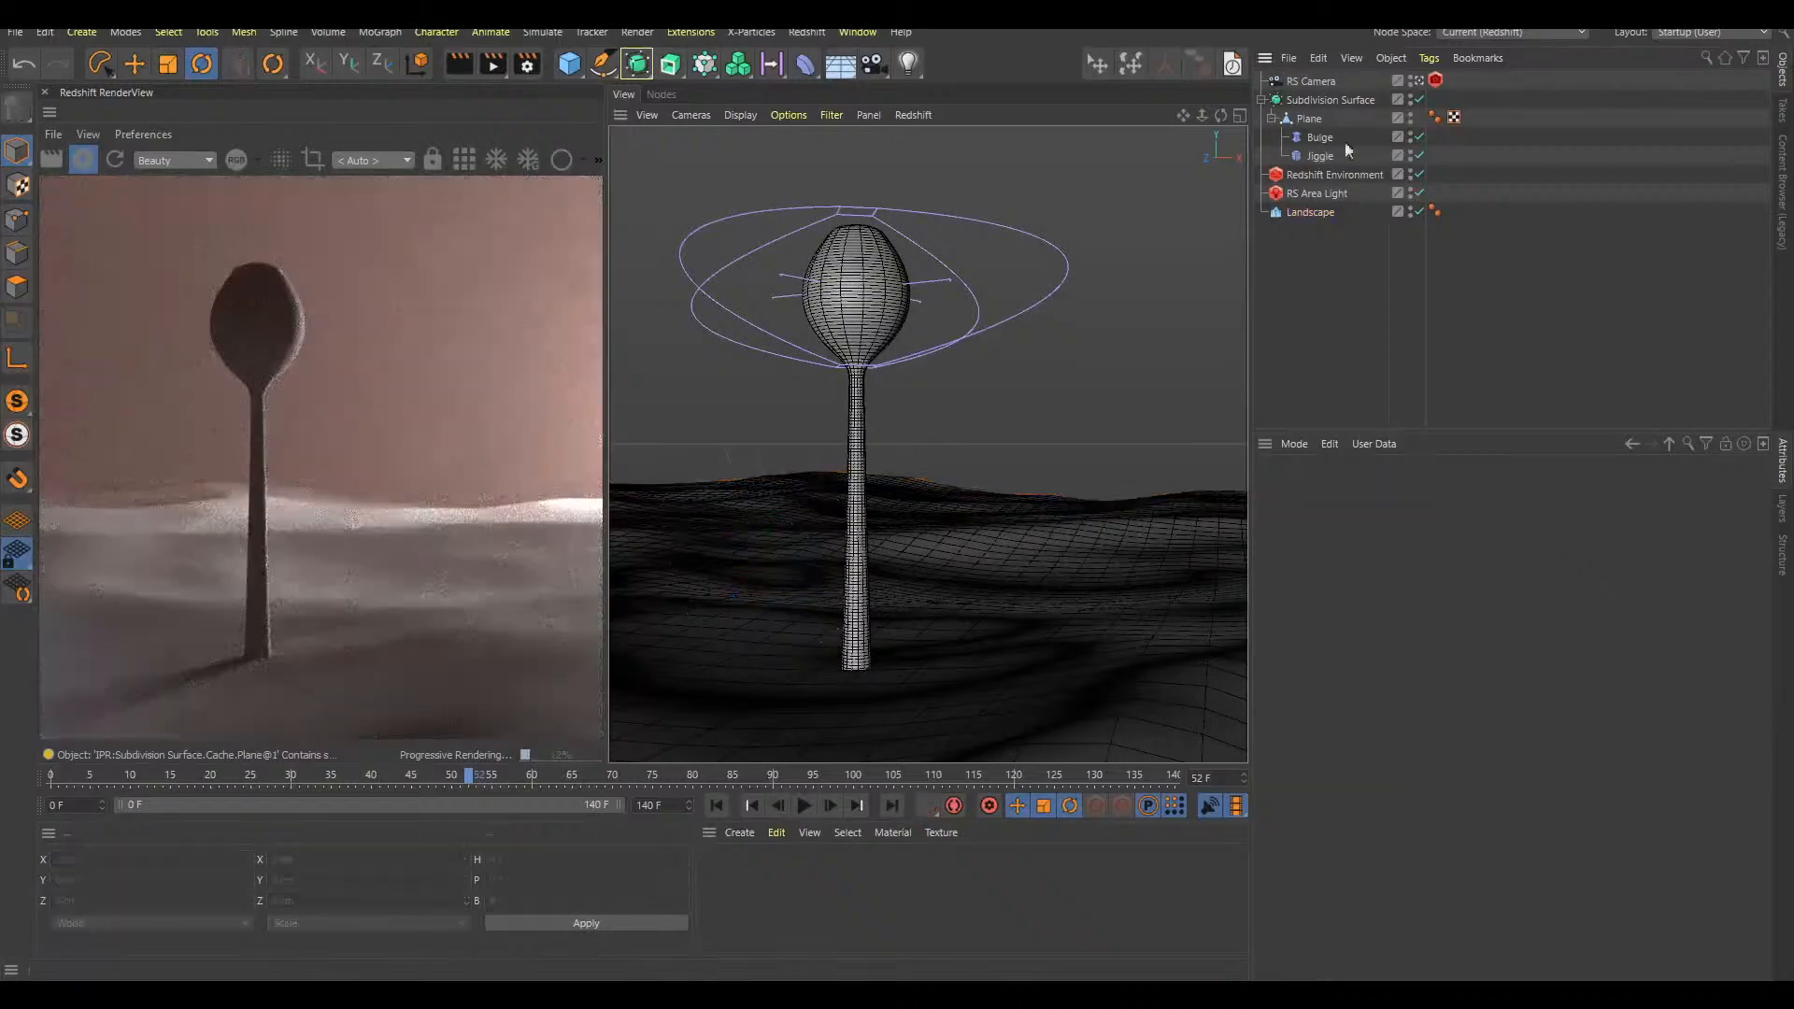
Set the Bulge deformer as the RS Camera's focus object, and override and enable Bokeh on its Redshift Camera tag
left_click(1311, 81)
left_click_drag(1323, 138, 1436, 792)
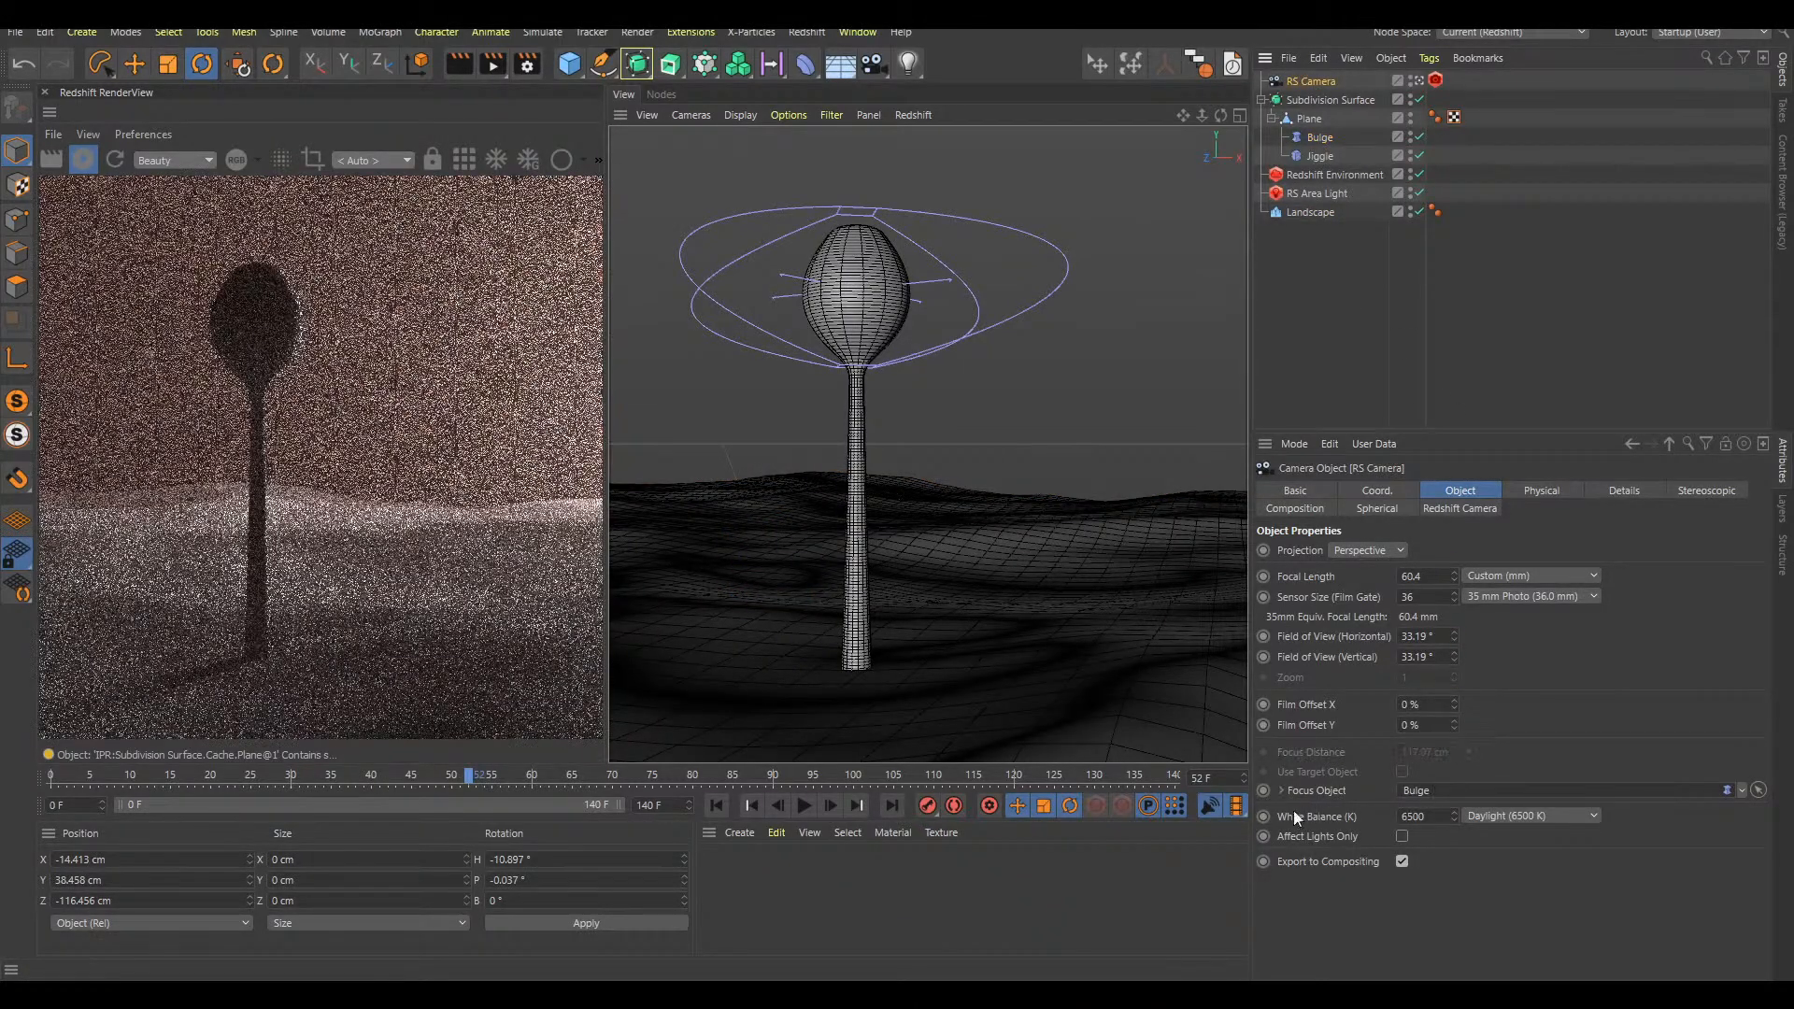
left_click(1435, 81)
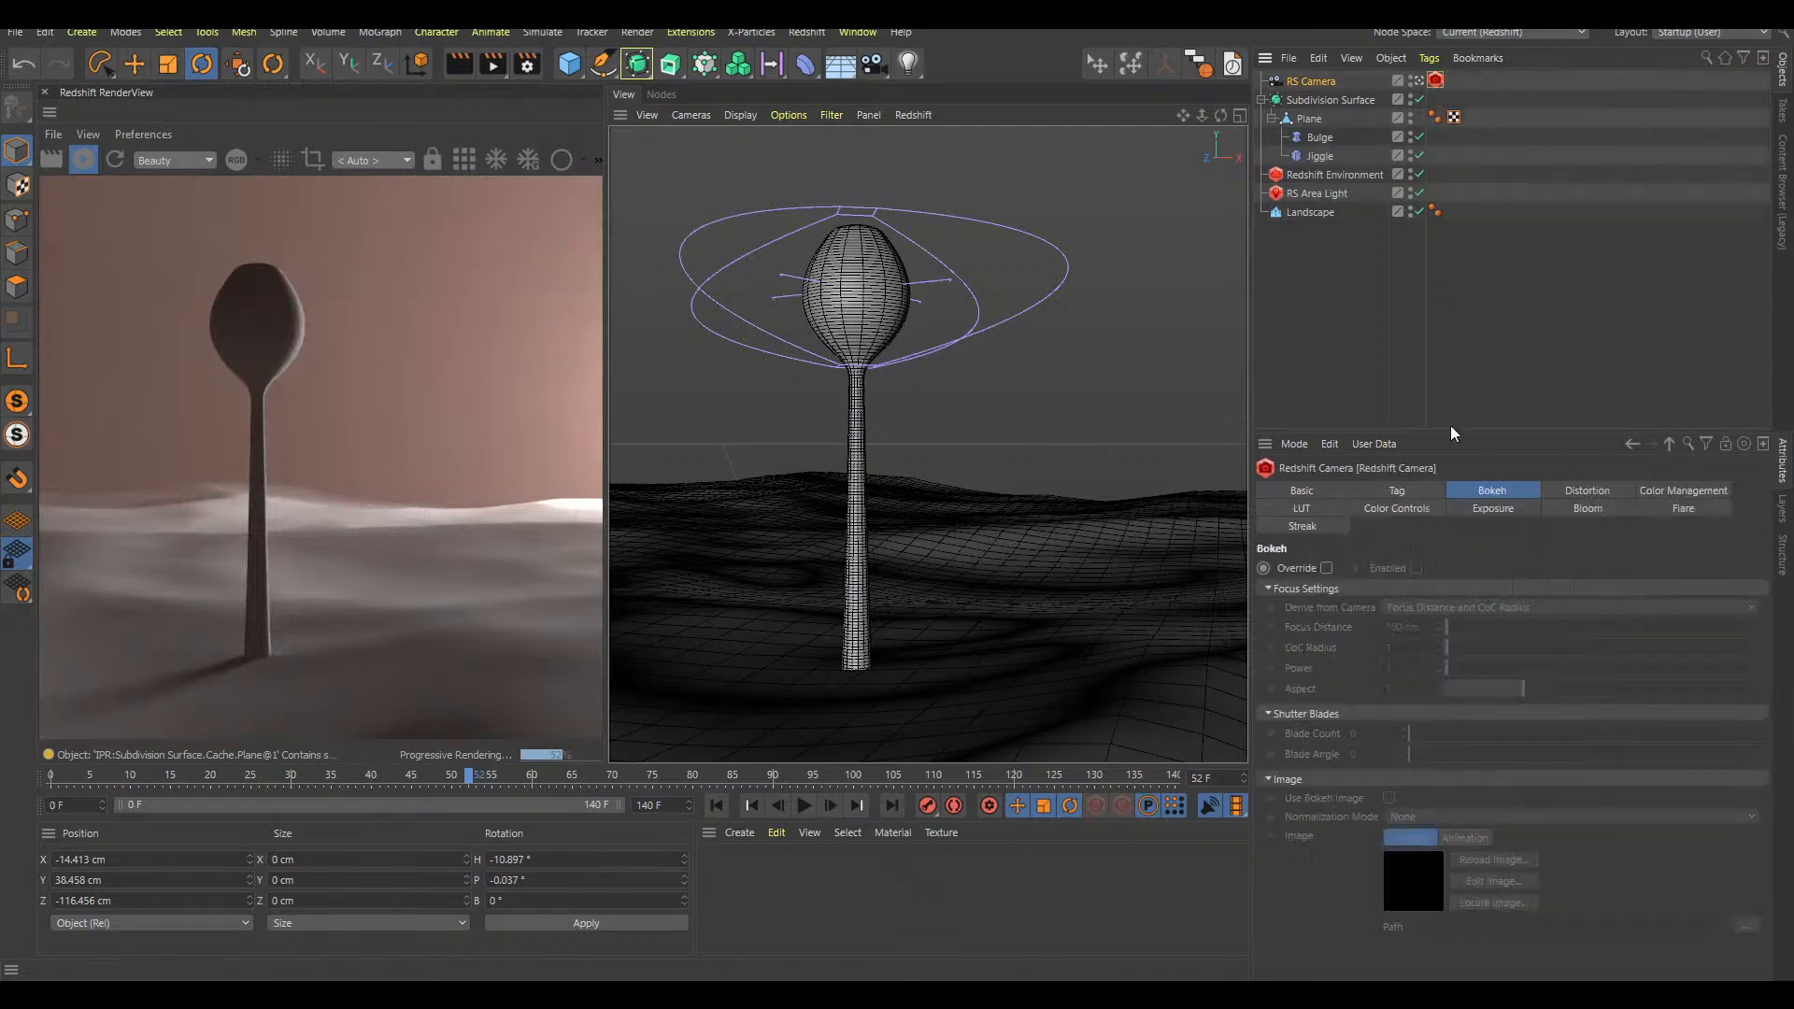
left_click(1327, 568)
left_click(1415, 568)
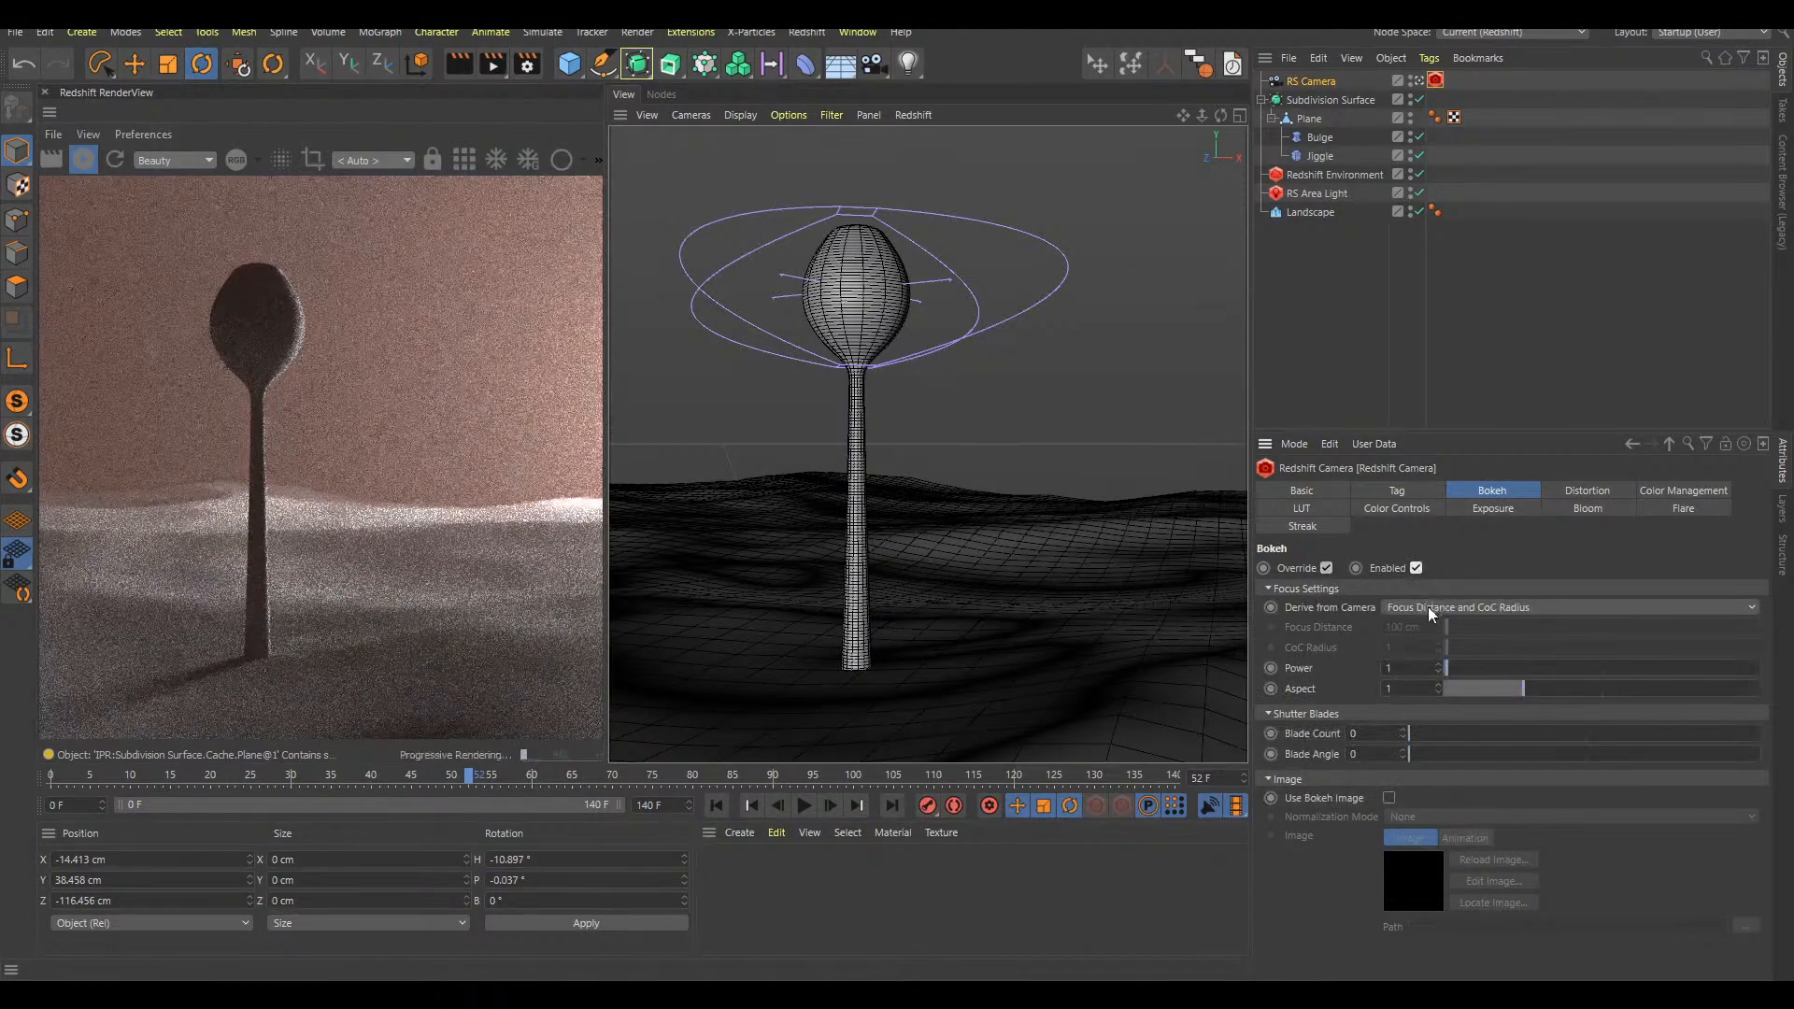
Derive only Focus Distance from the camera, try a CoC Radius of 1.11, and reset it to 1
left_click(1413, 608)
left_click(1421, 646)
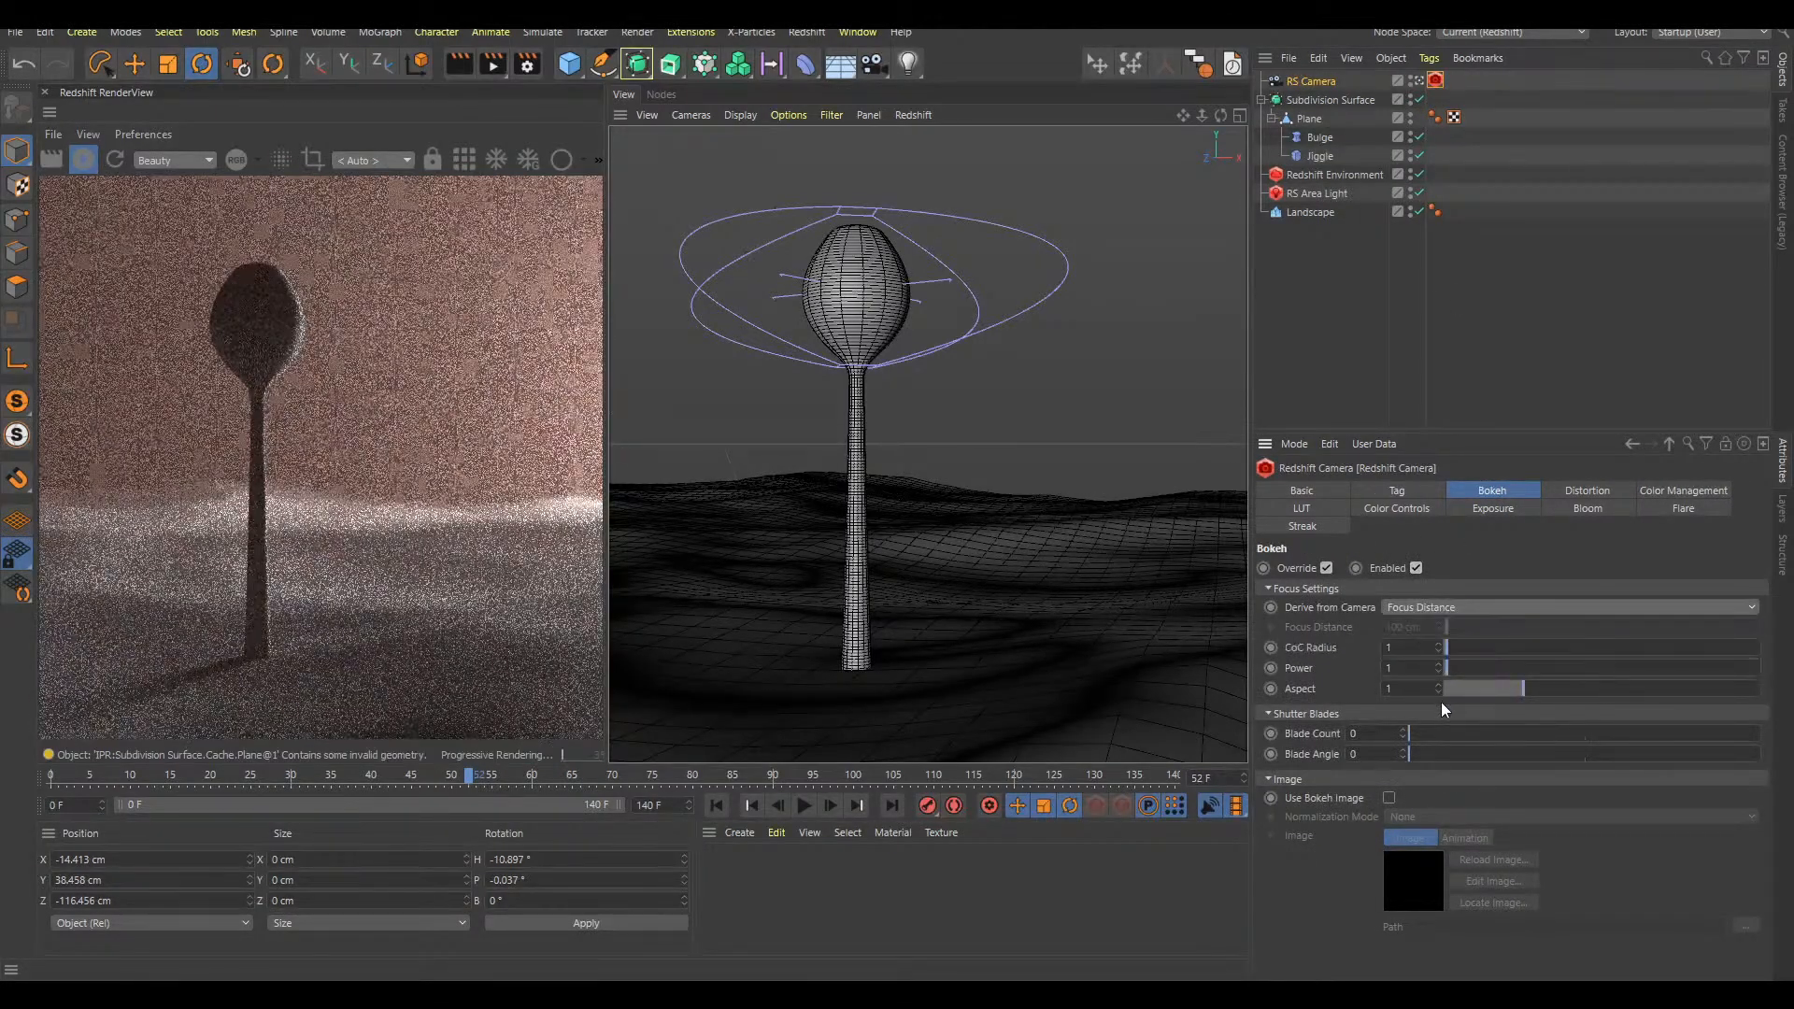
left_click_drag(1442, 653, 1442, 641)
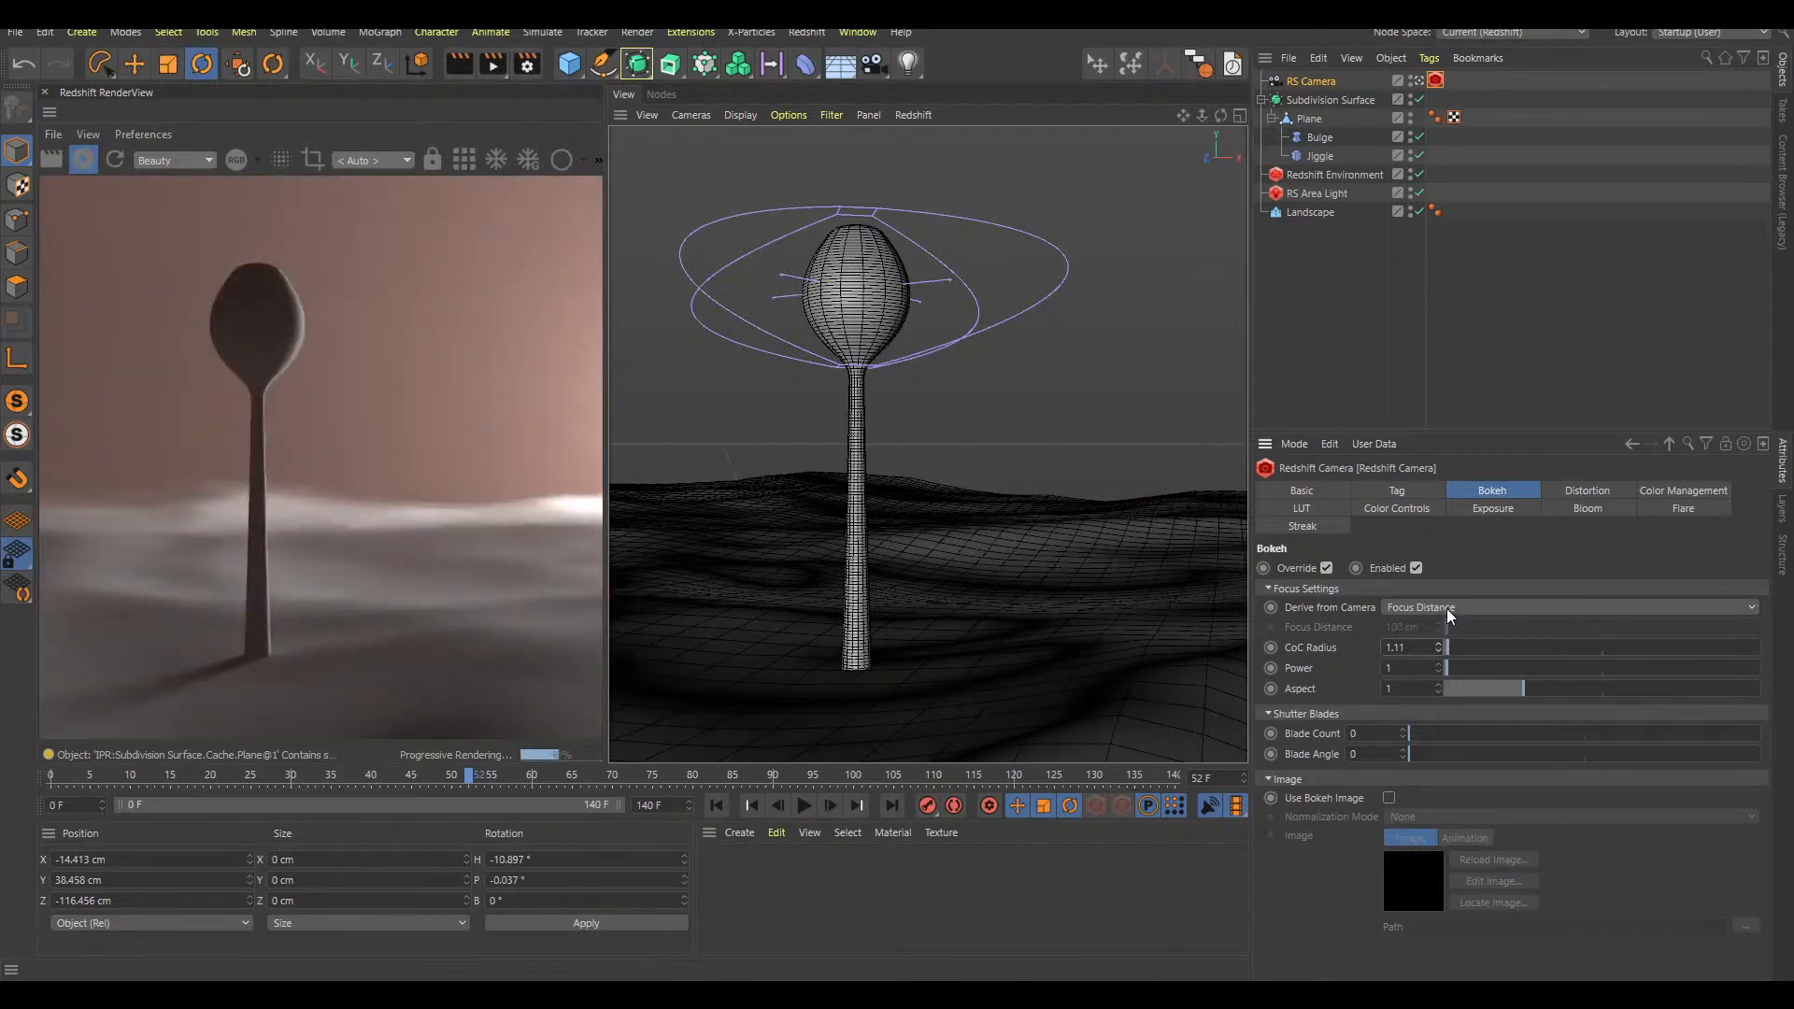
right_click(1440, 648)
Reframe the camera slightly higher and farther back so the whole stalk stands against the hills, then clear the selection
middle_click_drag(861, 302, 862, 342, "alt")
scroll(862, 342, "up", 3)
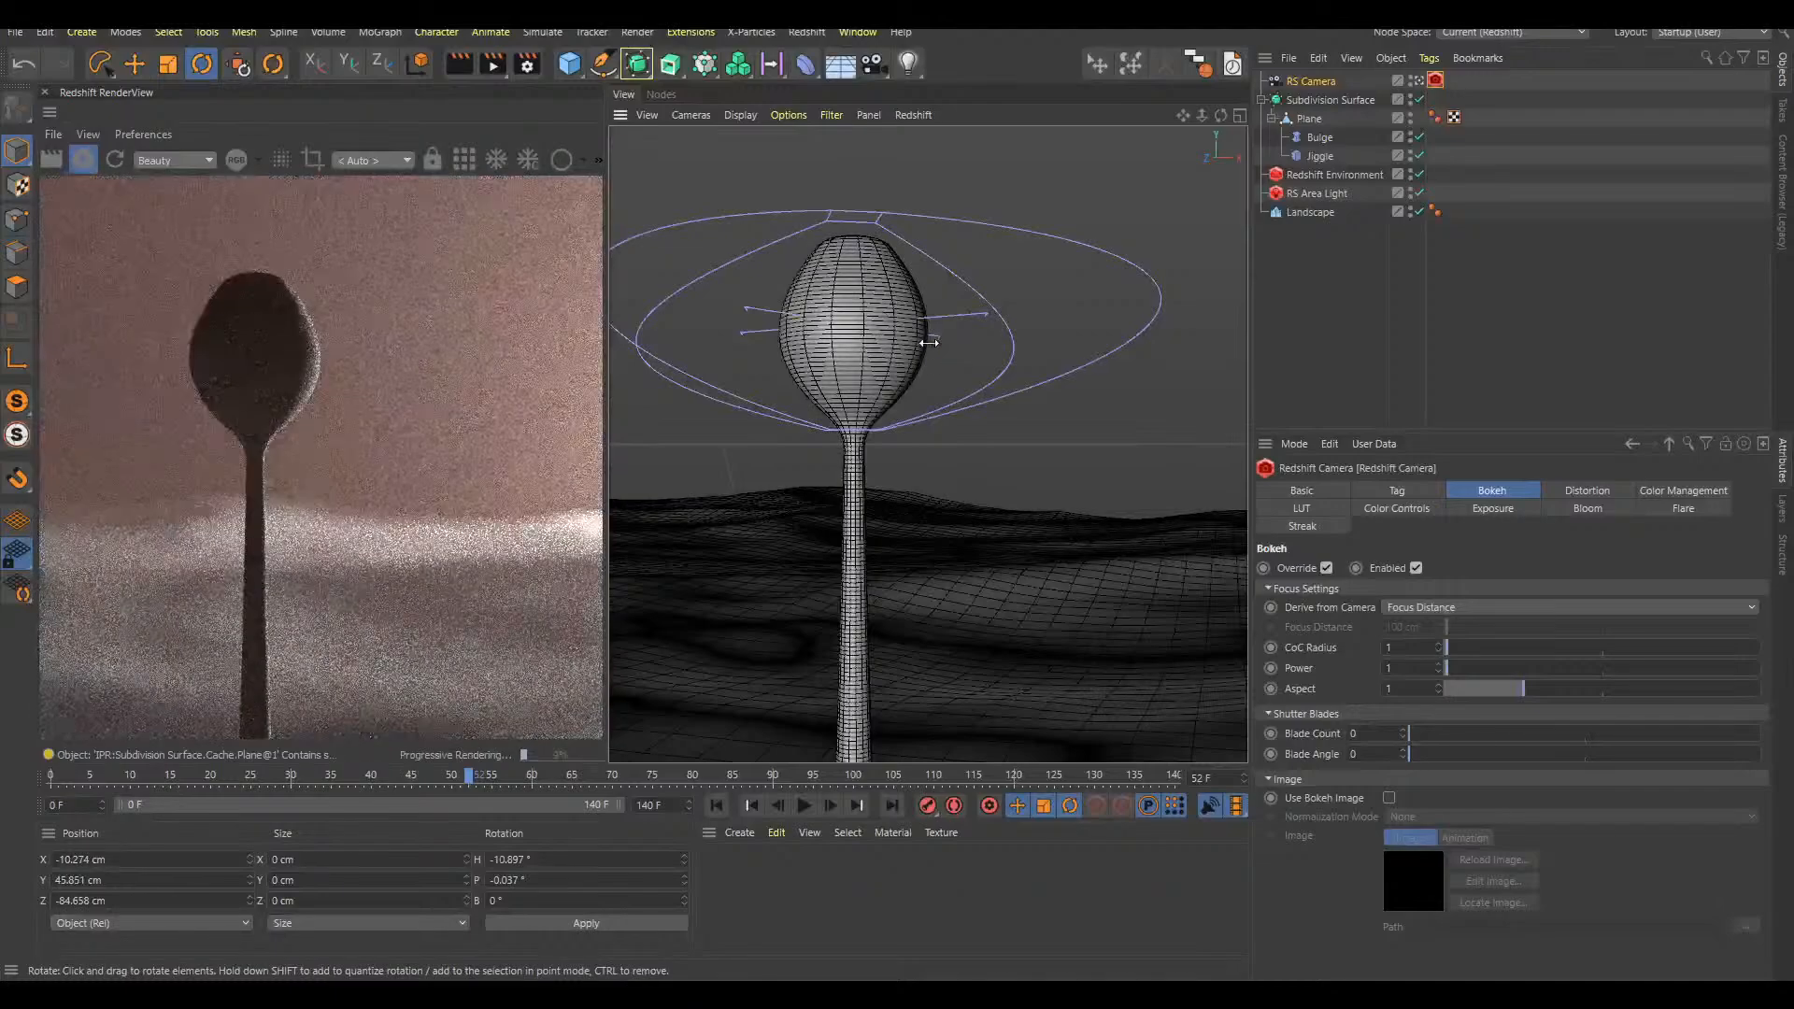
left_click_drag(899, 342, 870, 353, "alt")
scroll(867, 359, "down", 2)
left_click_drag(1028, 522, 1081, 526, "alt")
scroll(1073, 570, "down", 2)
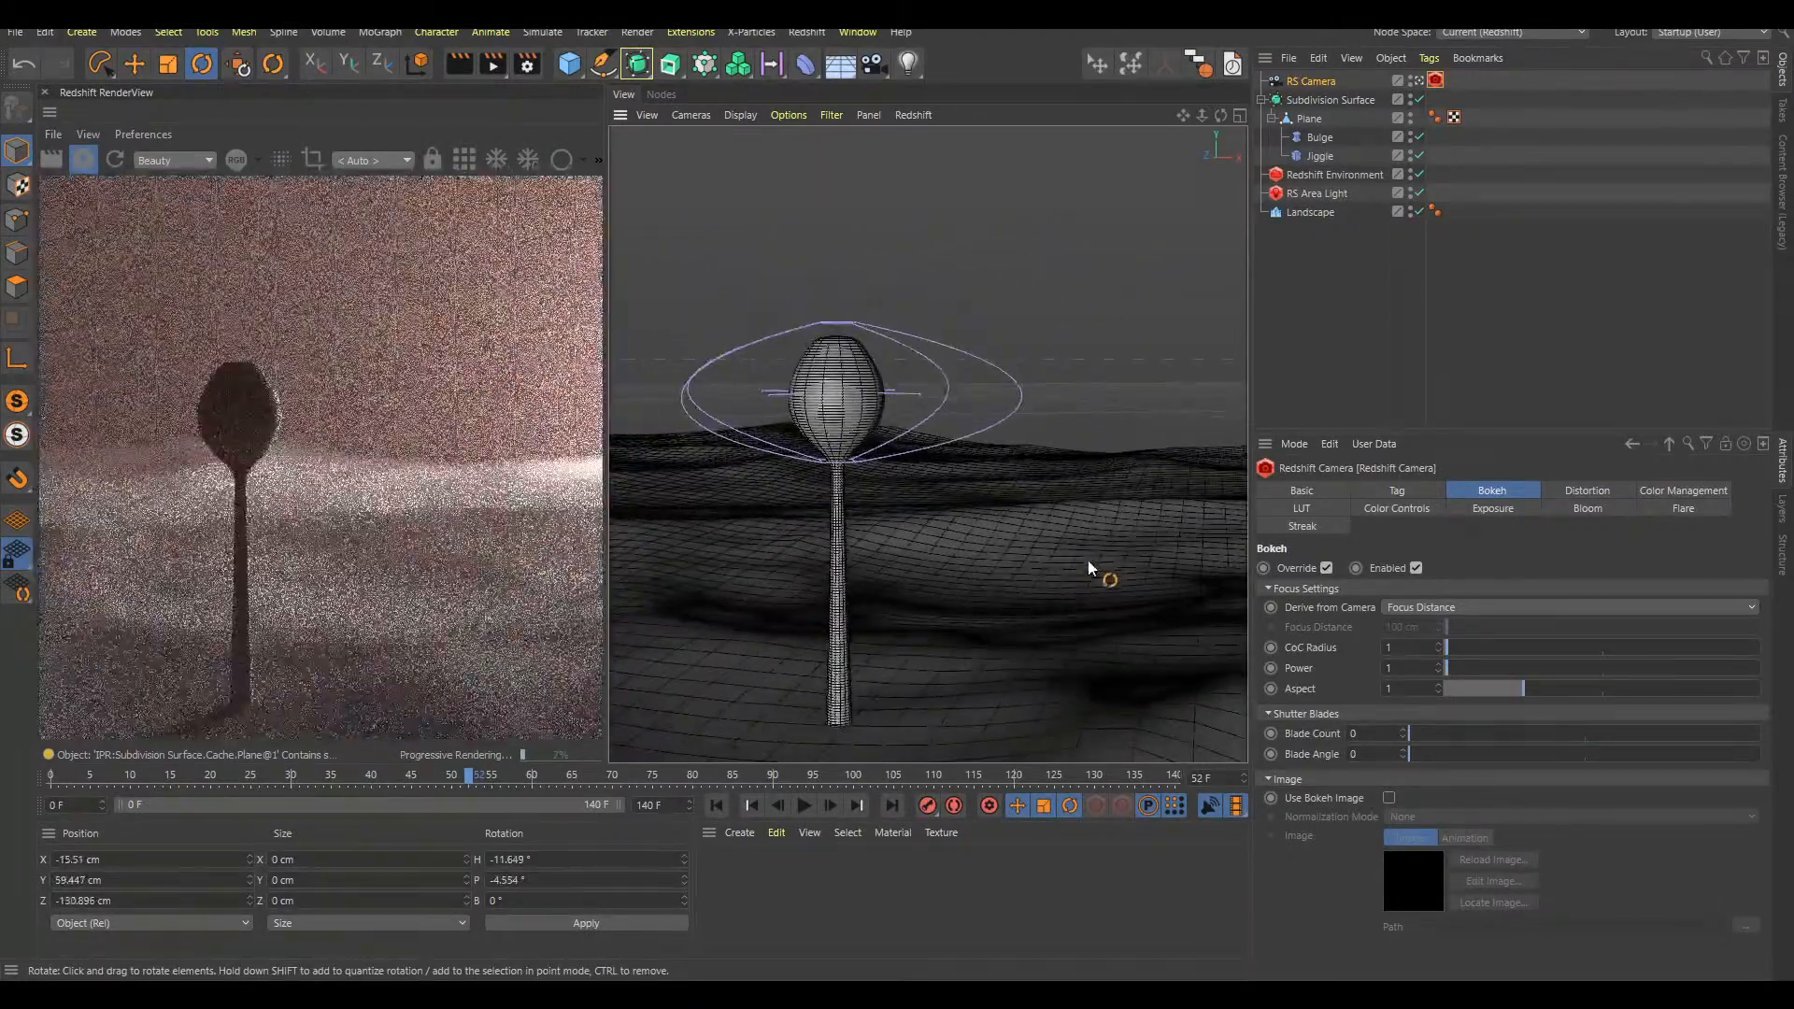
middle_click_drag(1107, 578, 1106, 560, "alt")
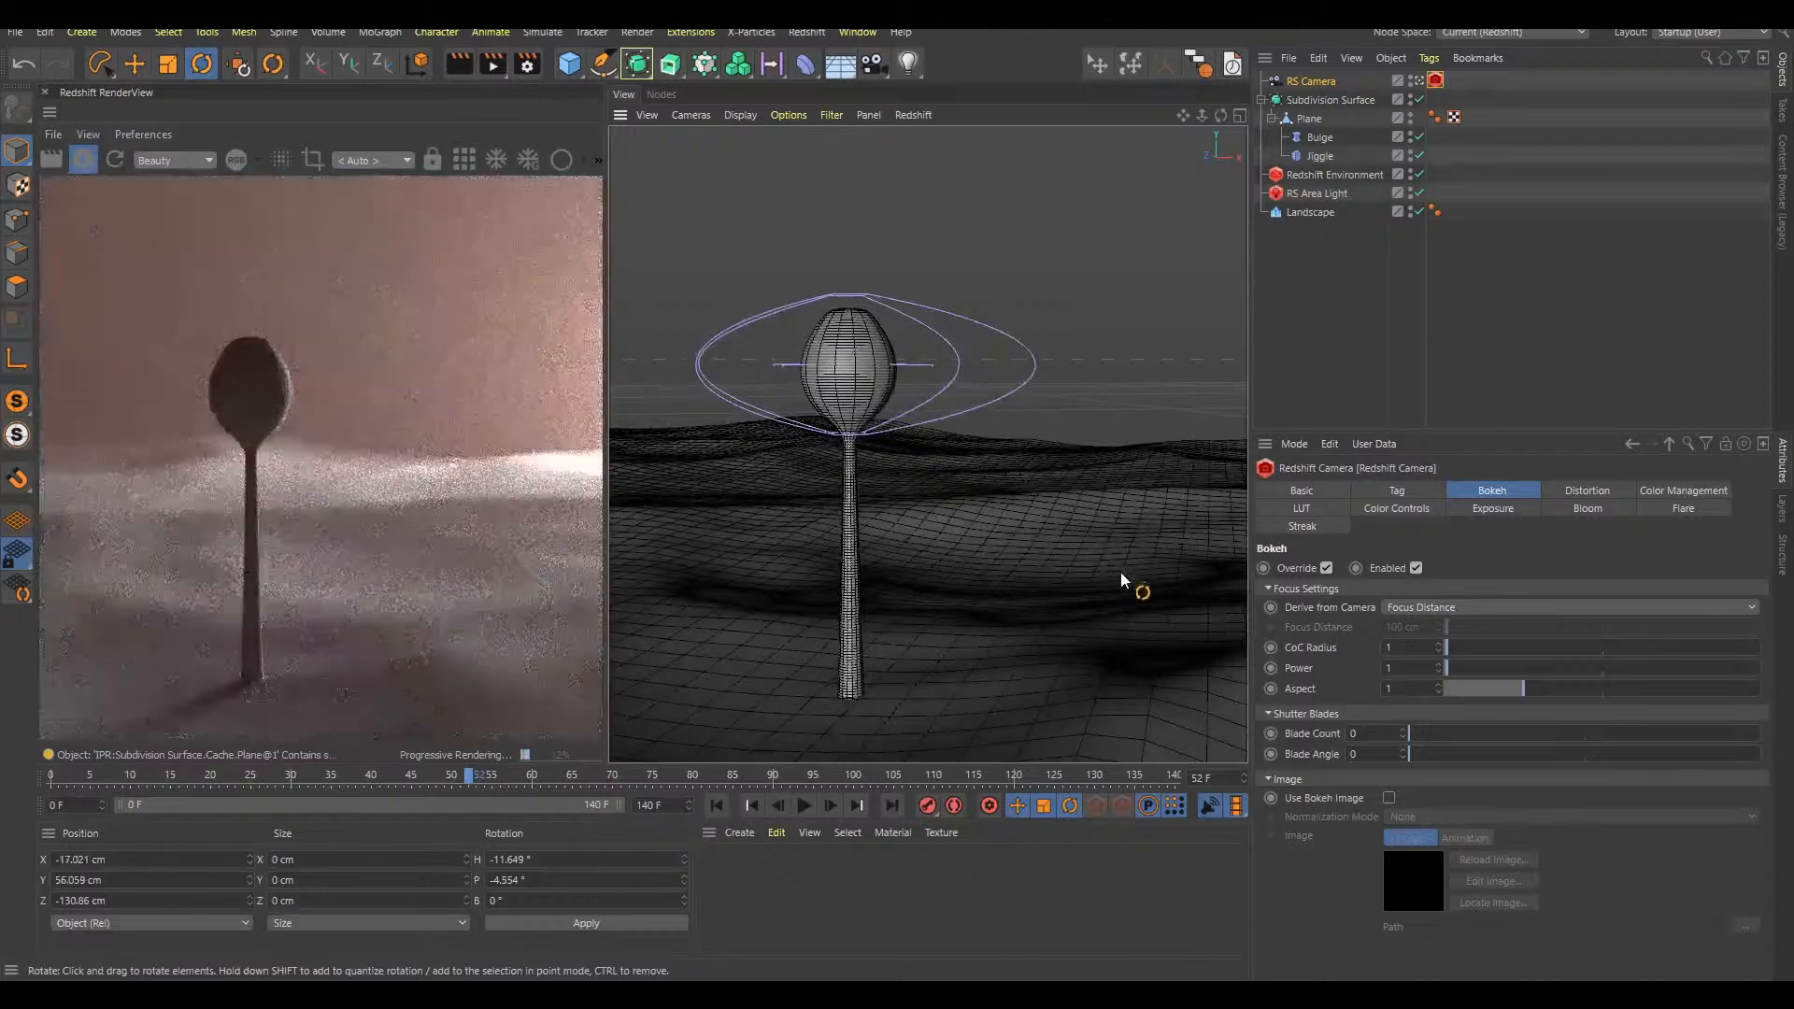
left_click(1379, 356)
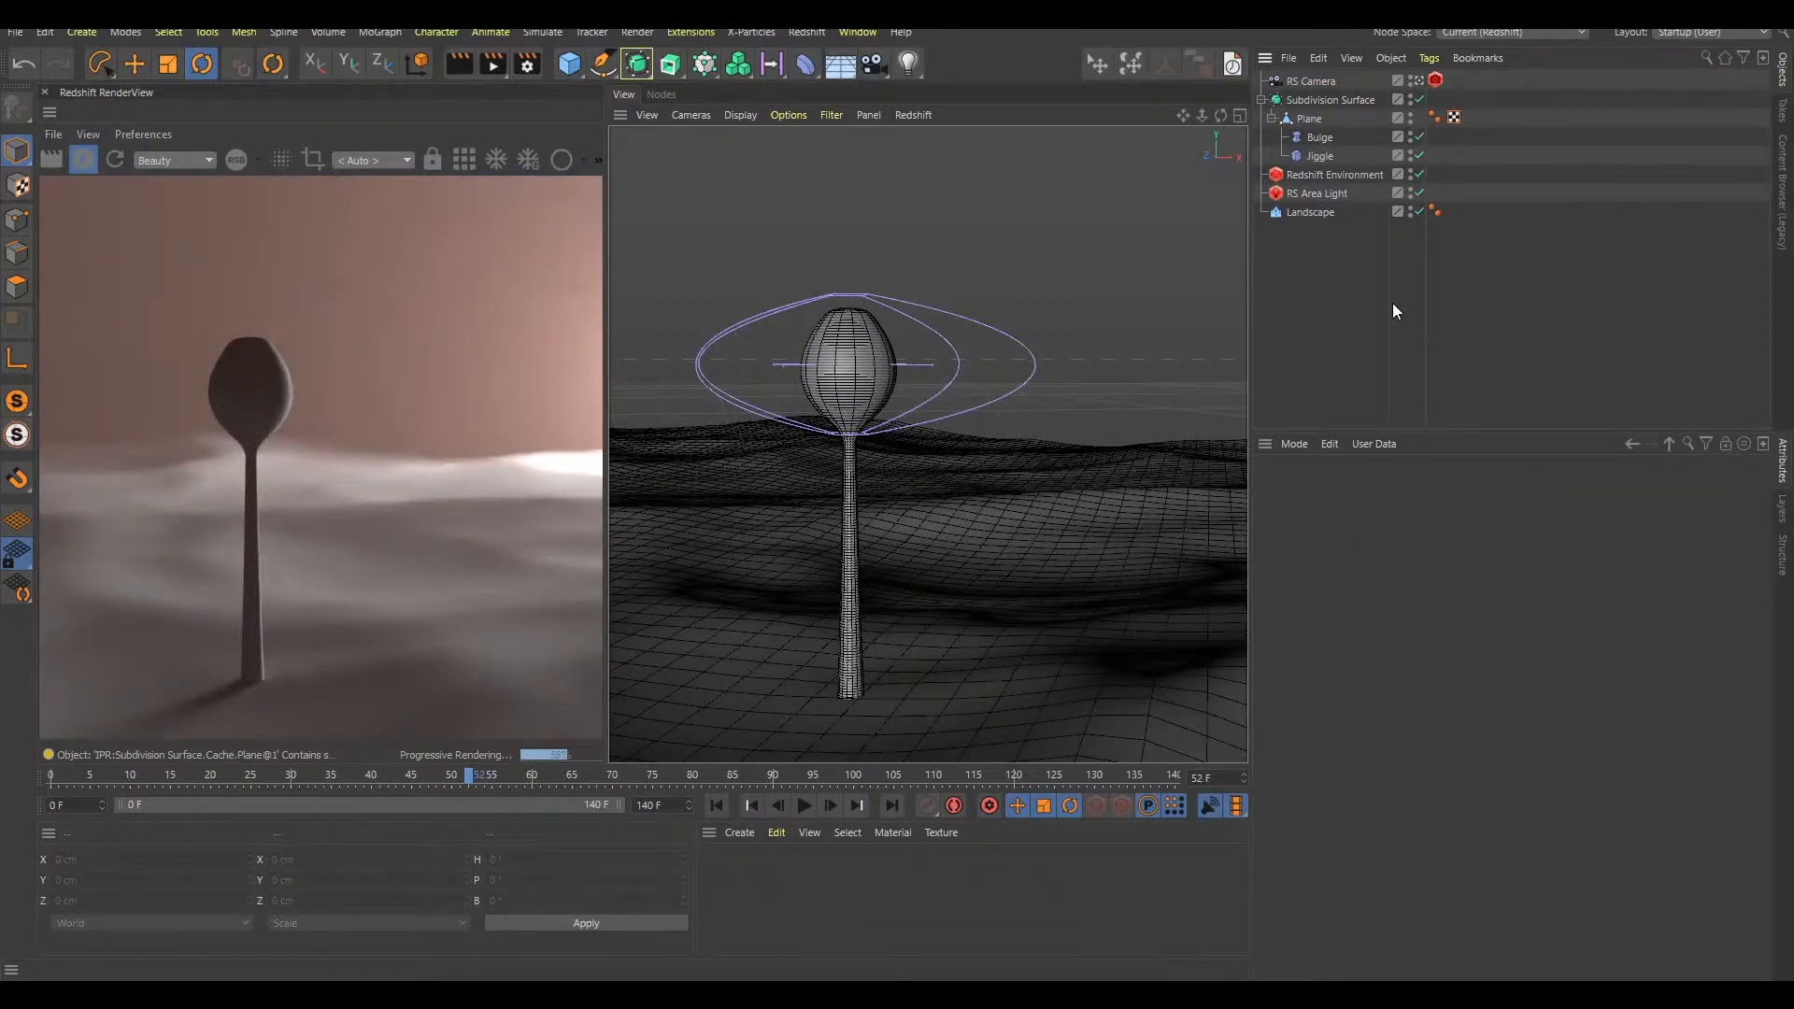
Replay the growth from the start, stop at frame 58, and reframe the camera closer on the grown stalk
key("F8")
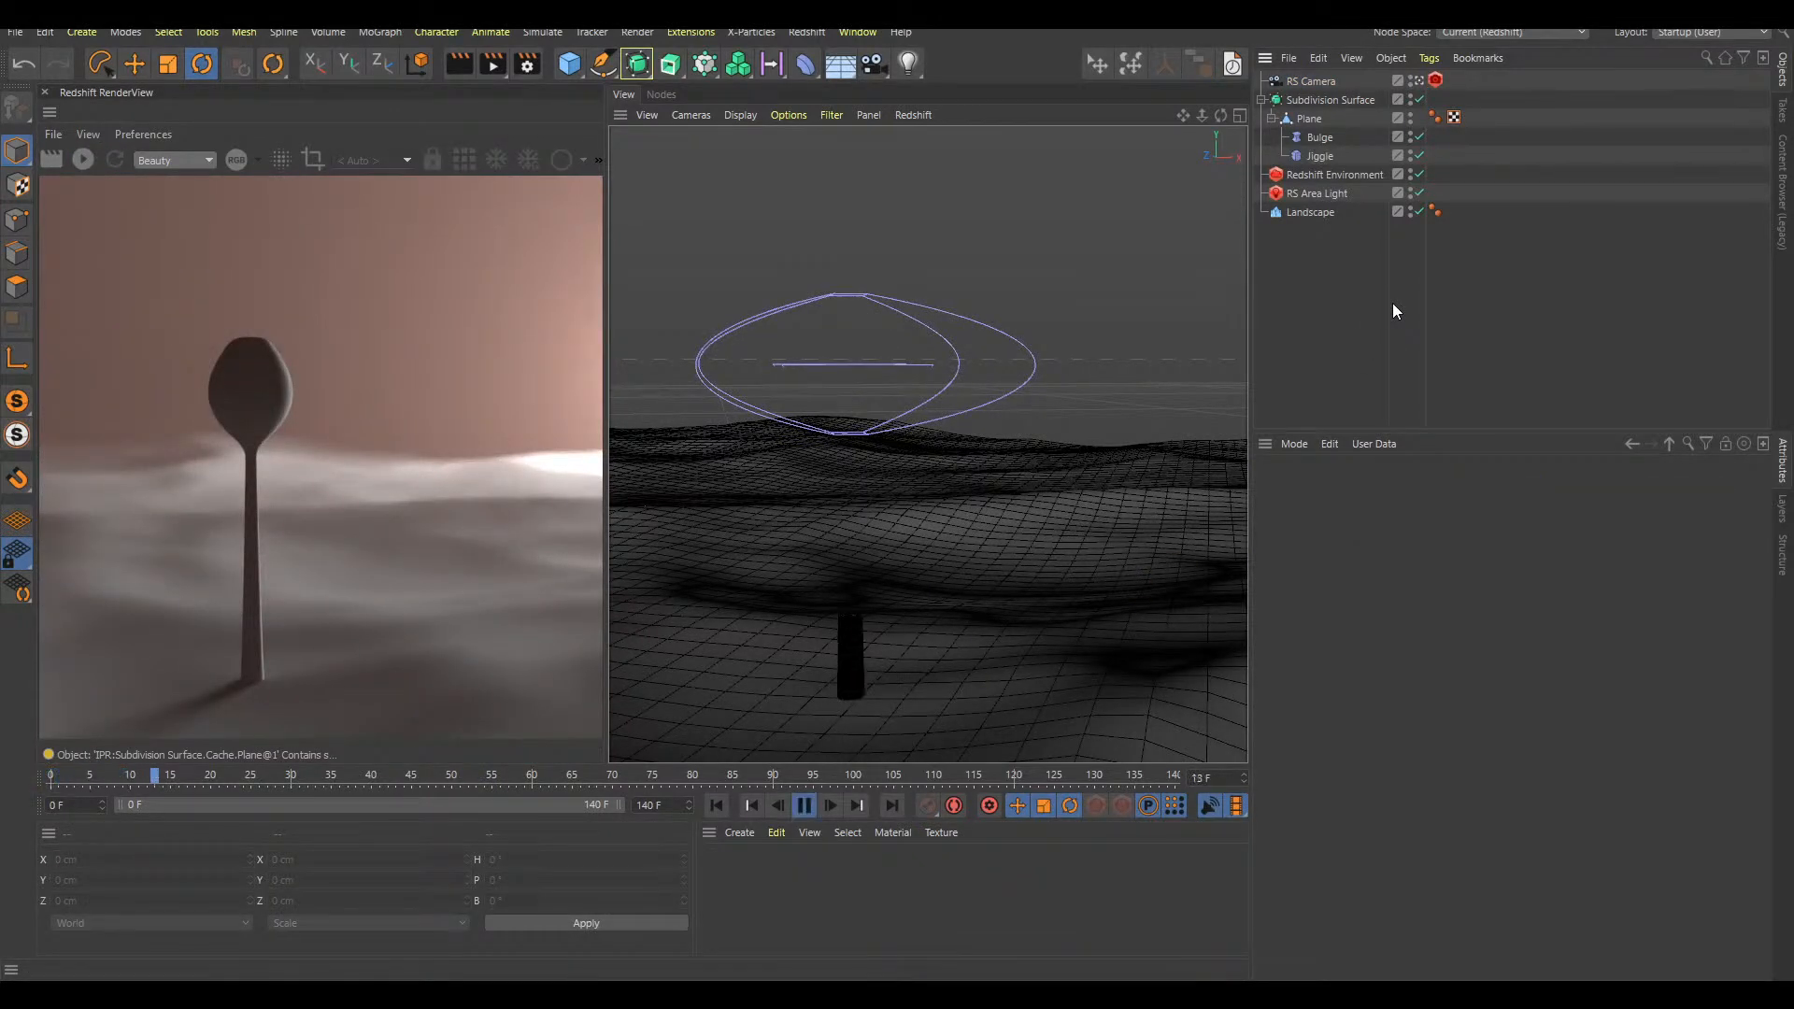
key("F8")
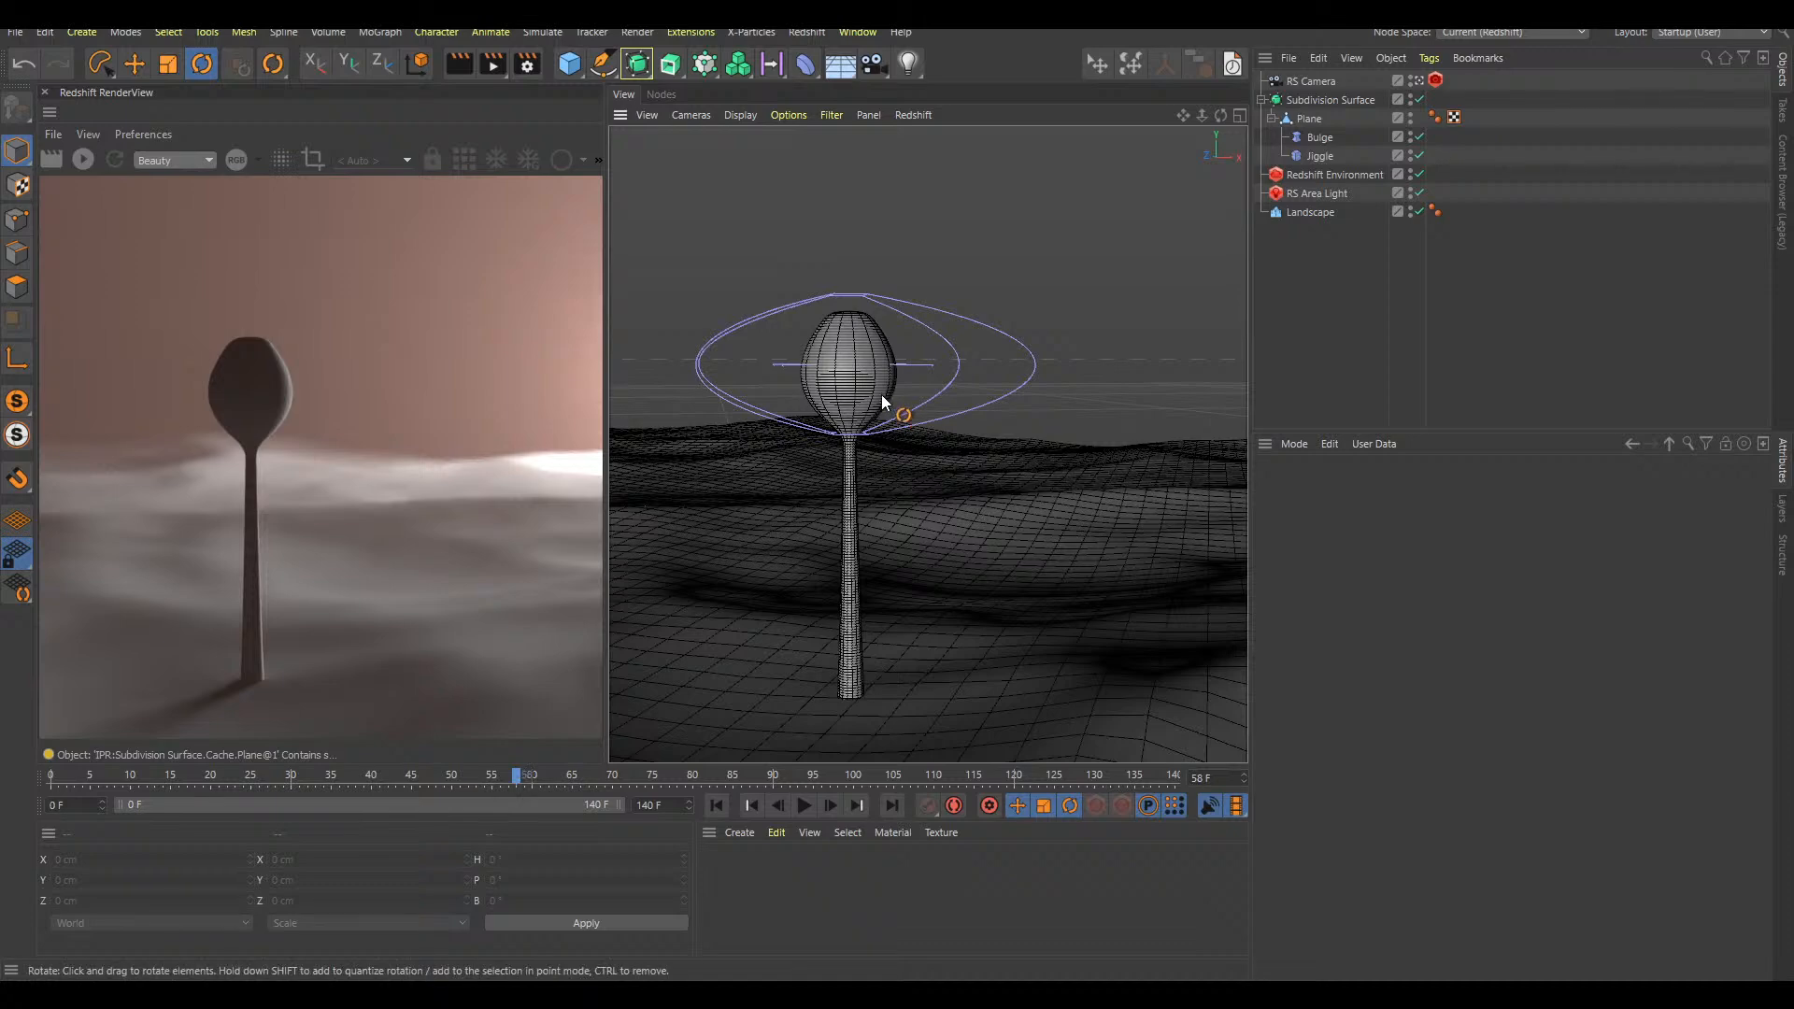
scroll(896, 393, "up", 3)
scroll(855, 367, "down", 2)
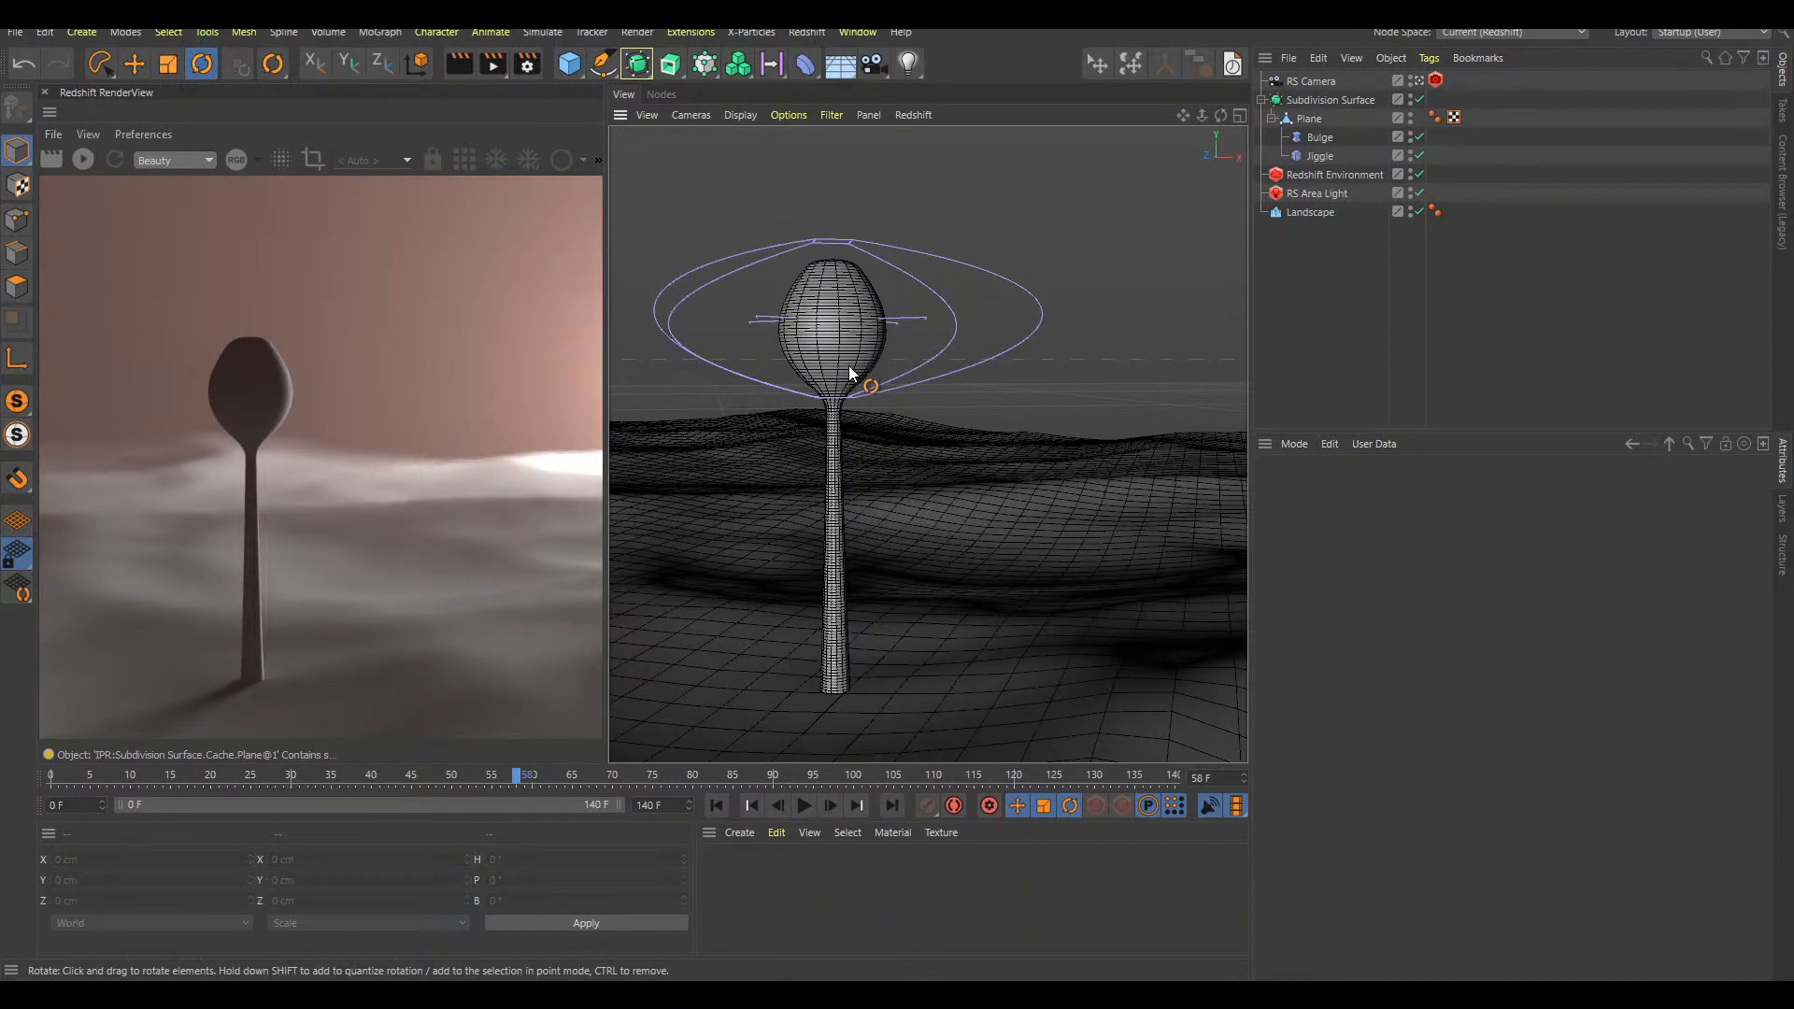
Create a new Redshift node material and apply it to the Landscape
double_click(850, 868)
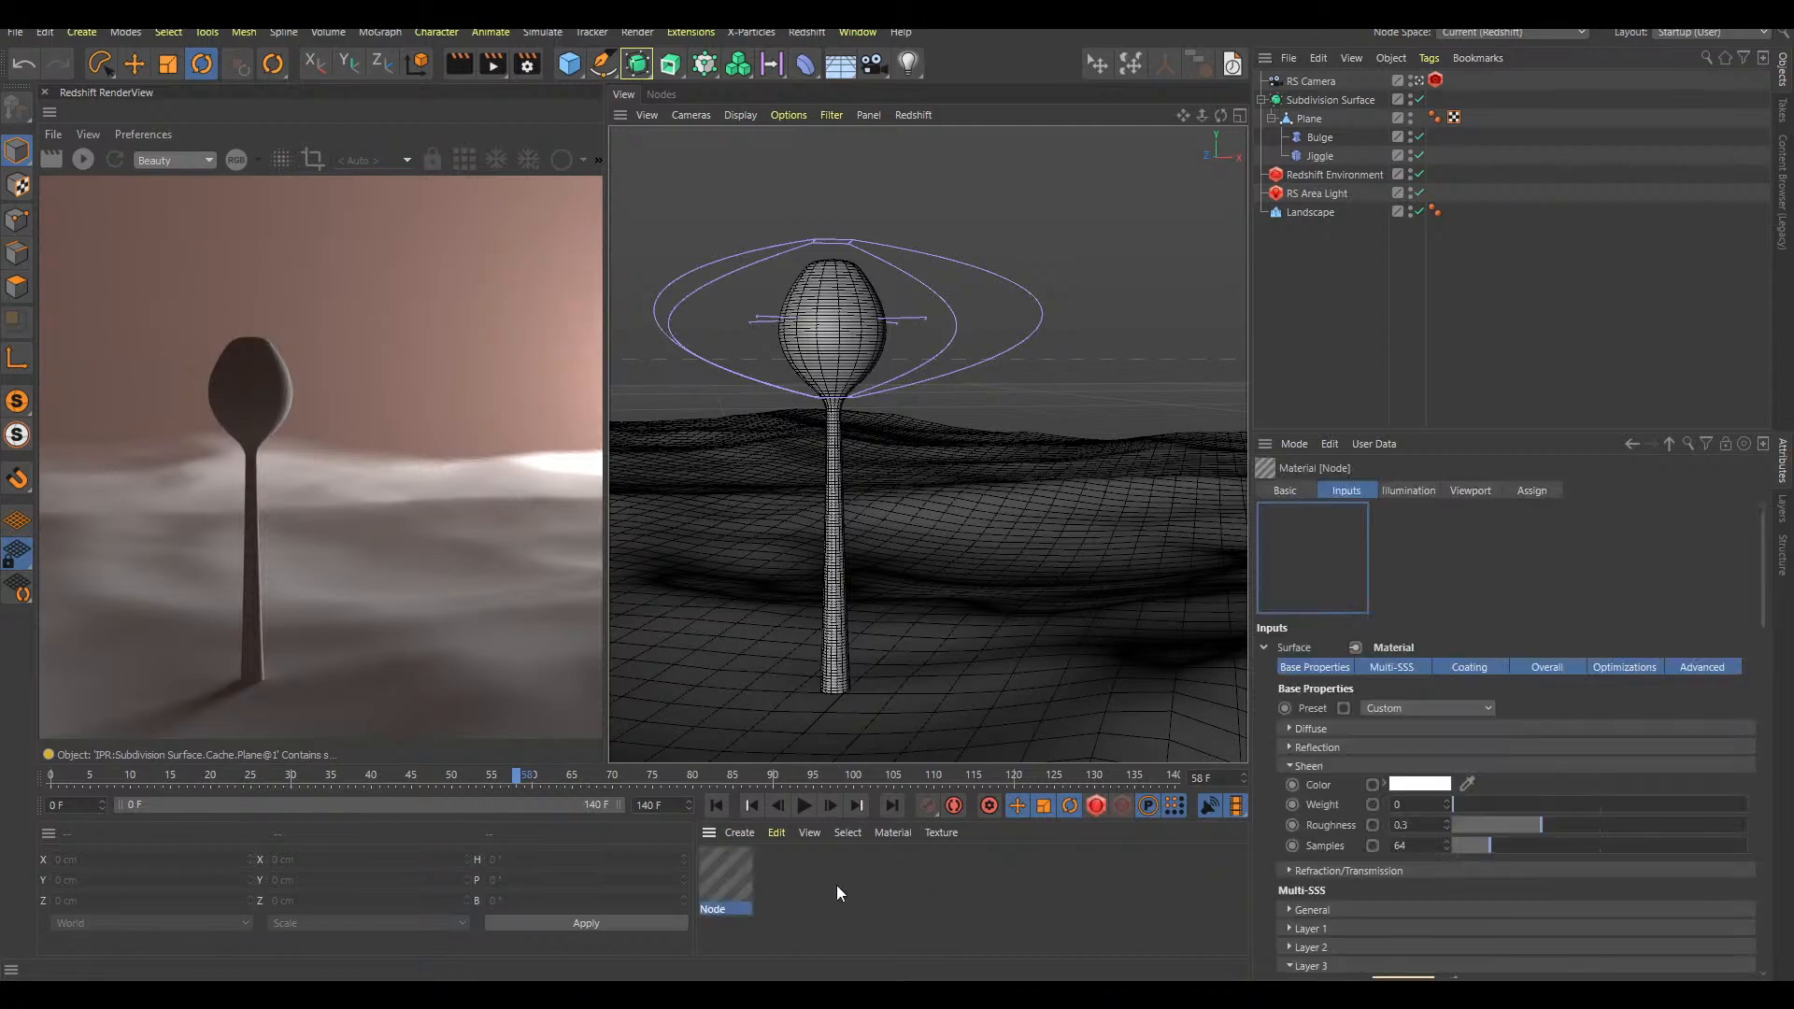
left_click_drag(726, 874, 1023, 698)
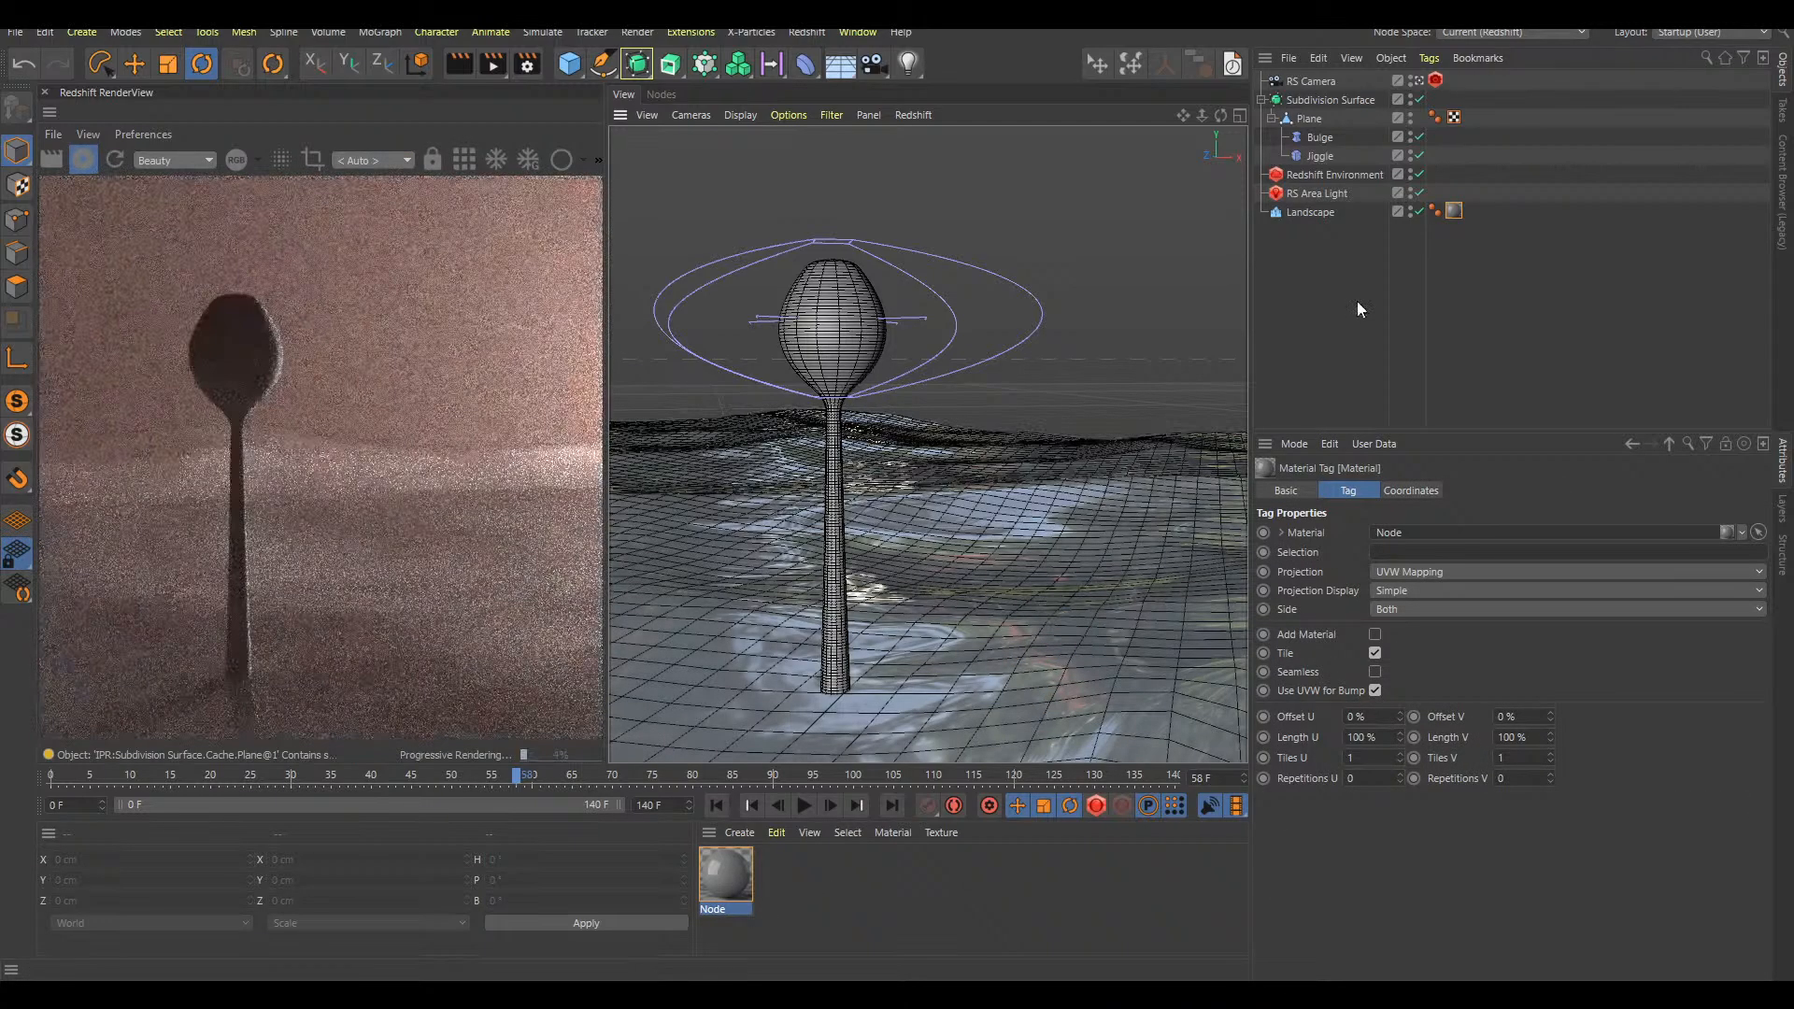
left_click(1319, 355)
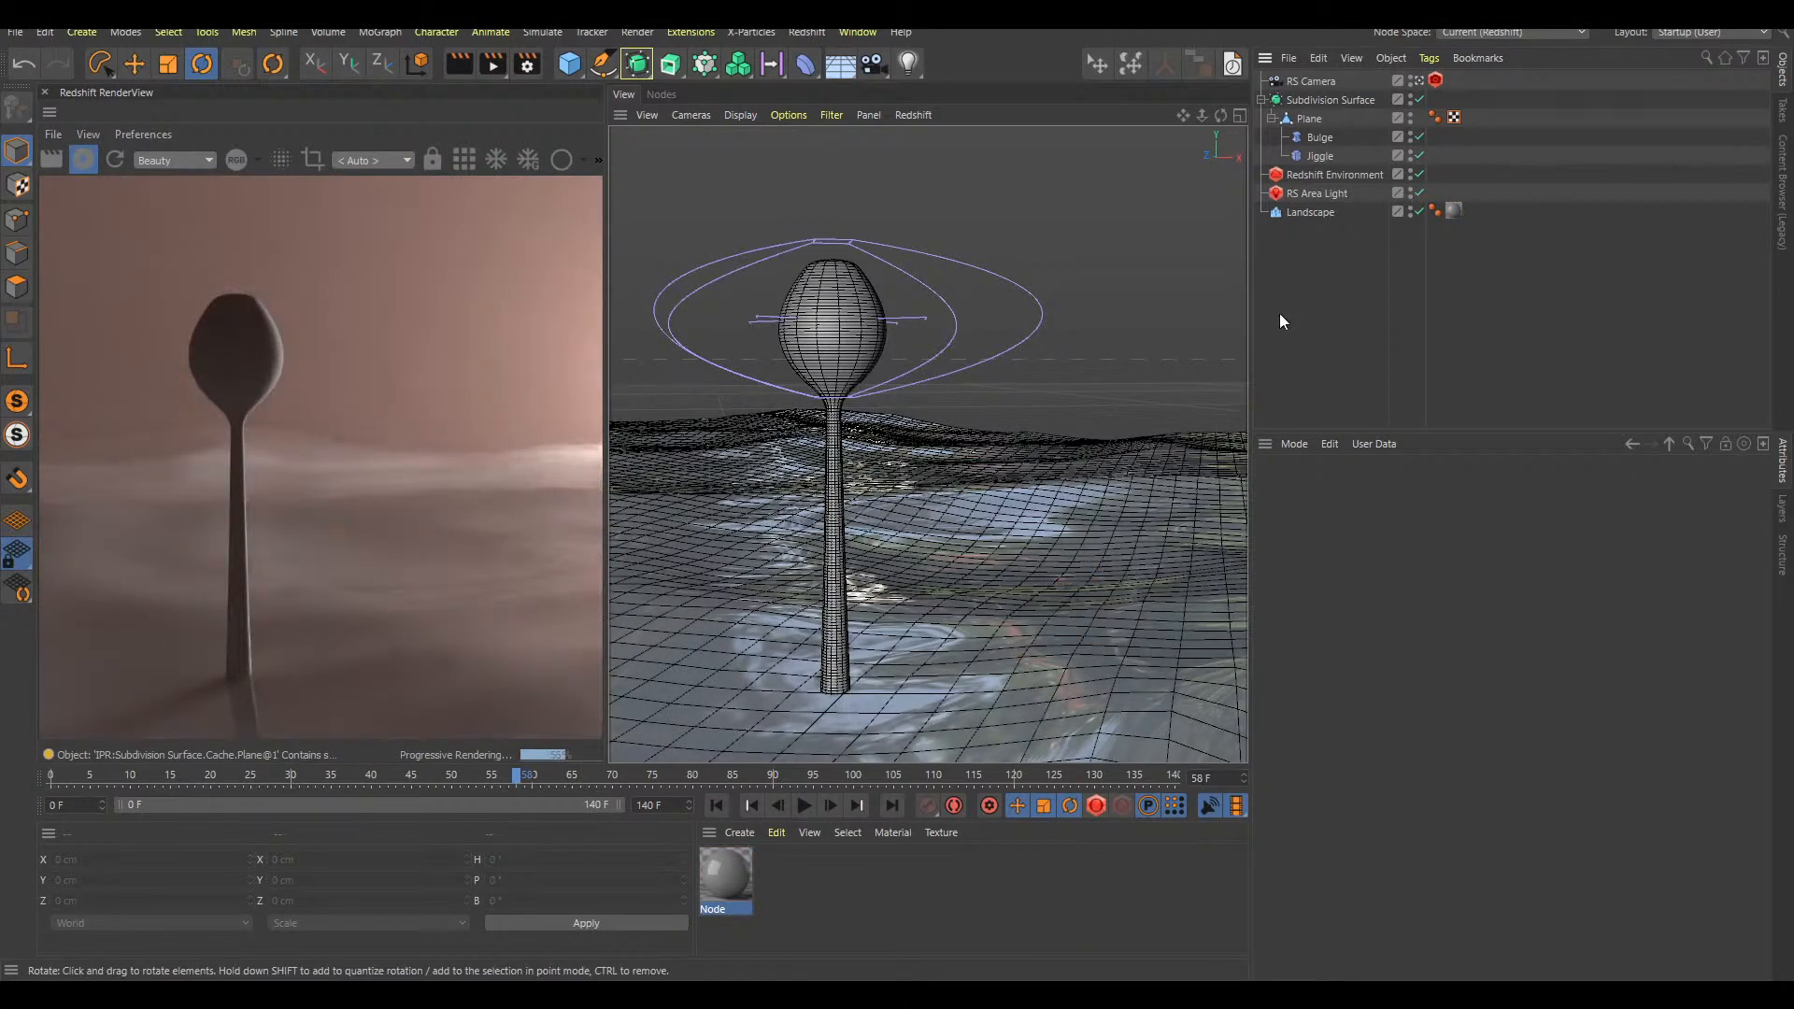
Move the RS Area Light to about X 339.965, Y 25.901, Z 322.763 cm, out of the camera's view
left_click(1329, 193)
key("e")
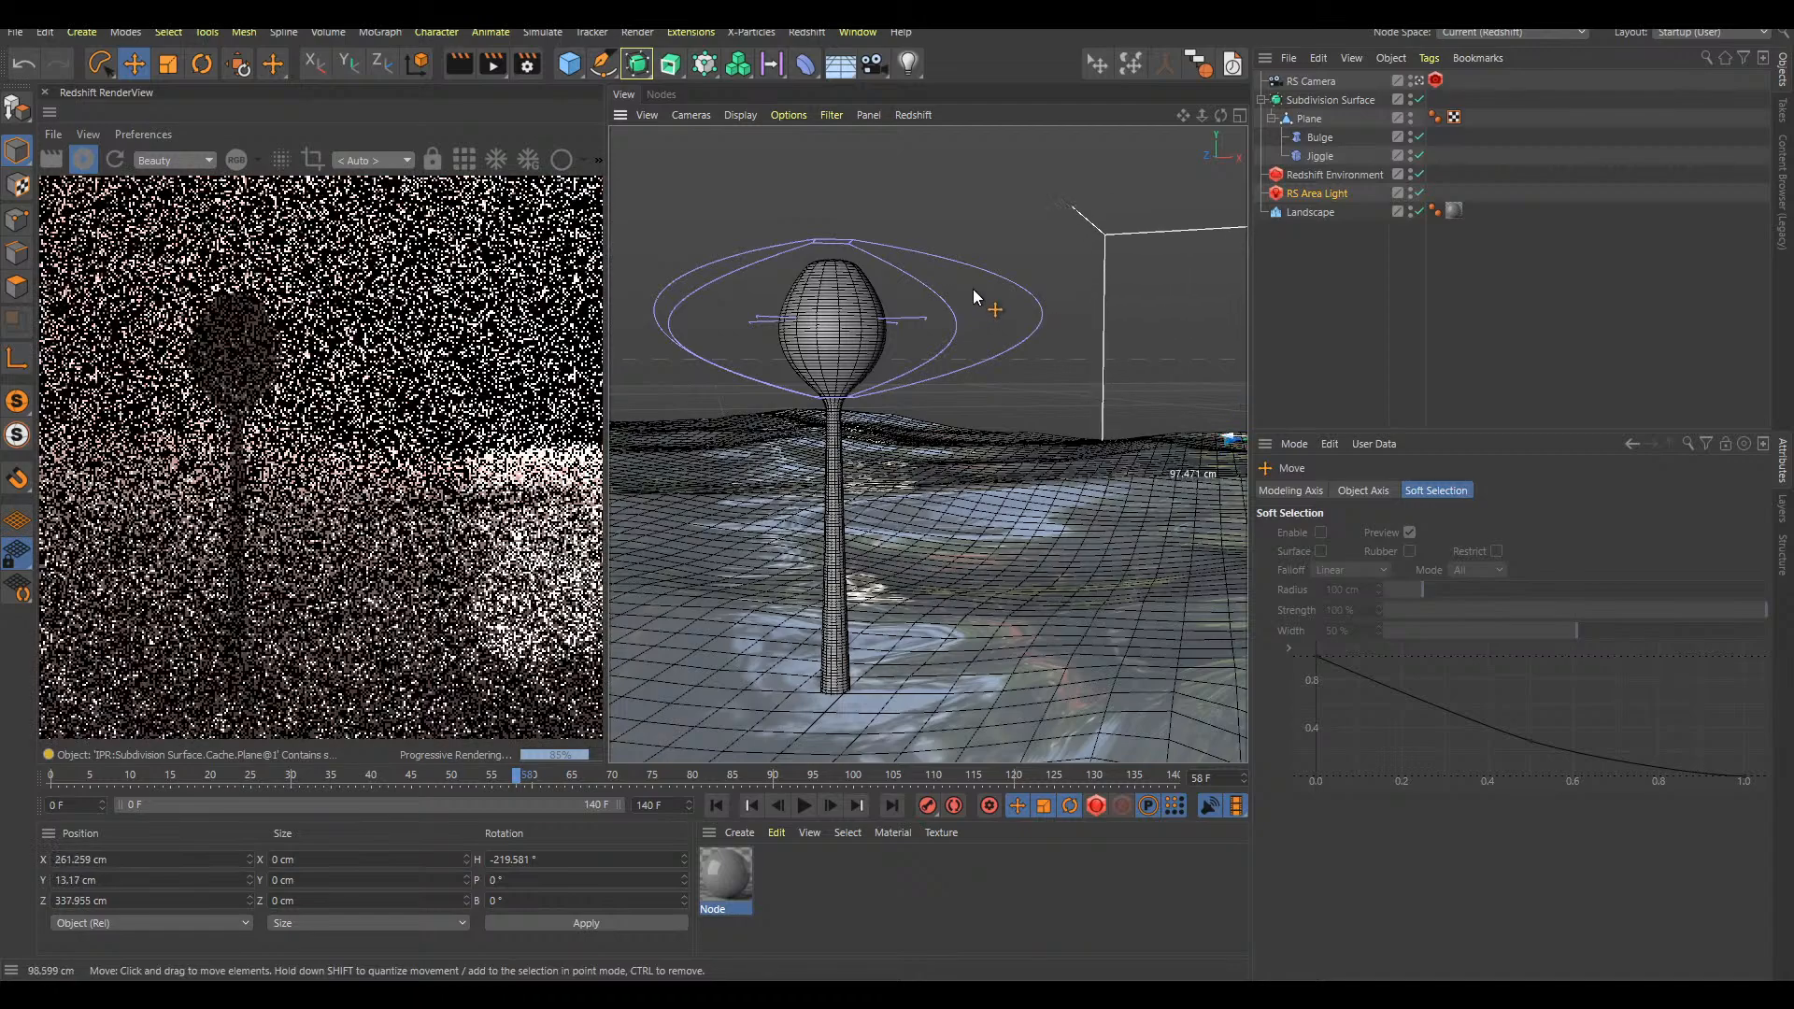
left_click_drag(1069, 441, 1182, 493)
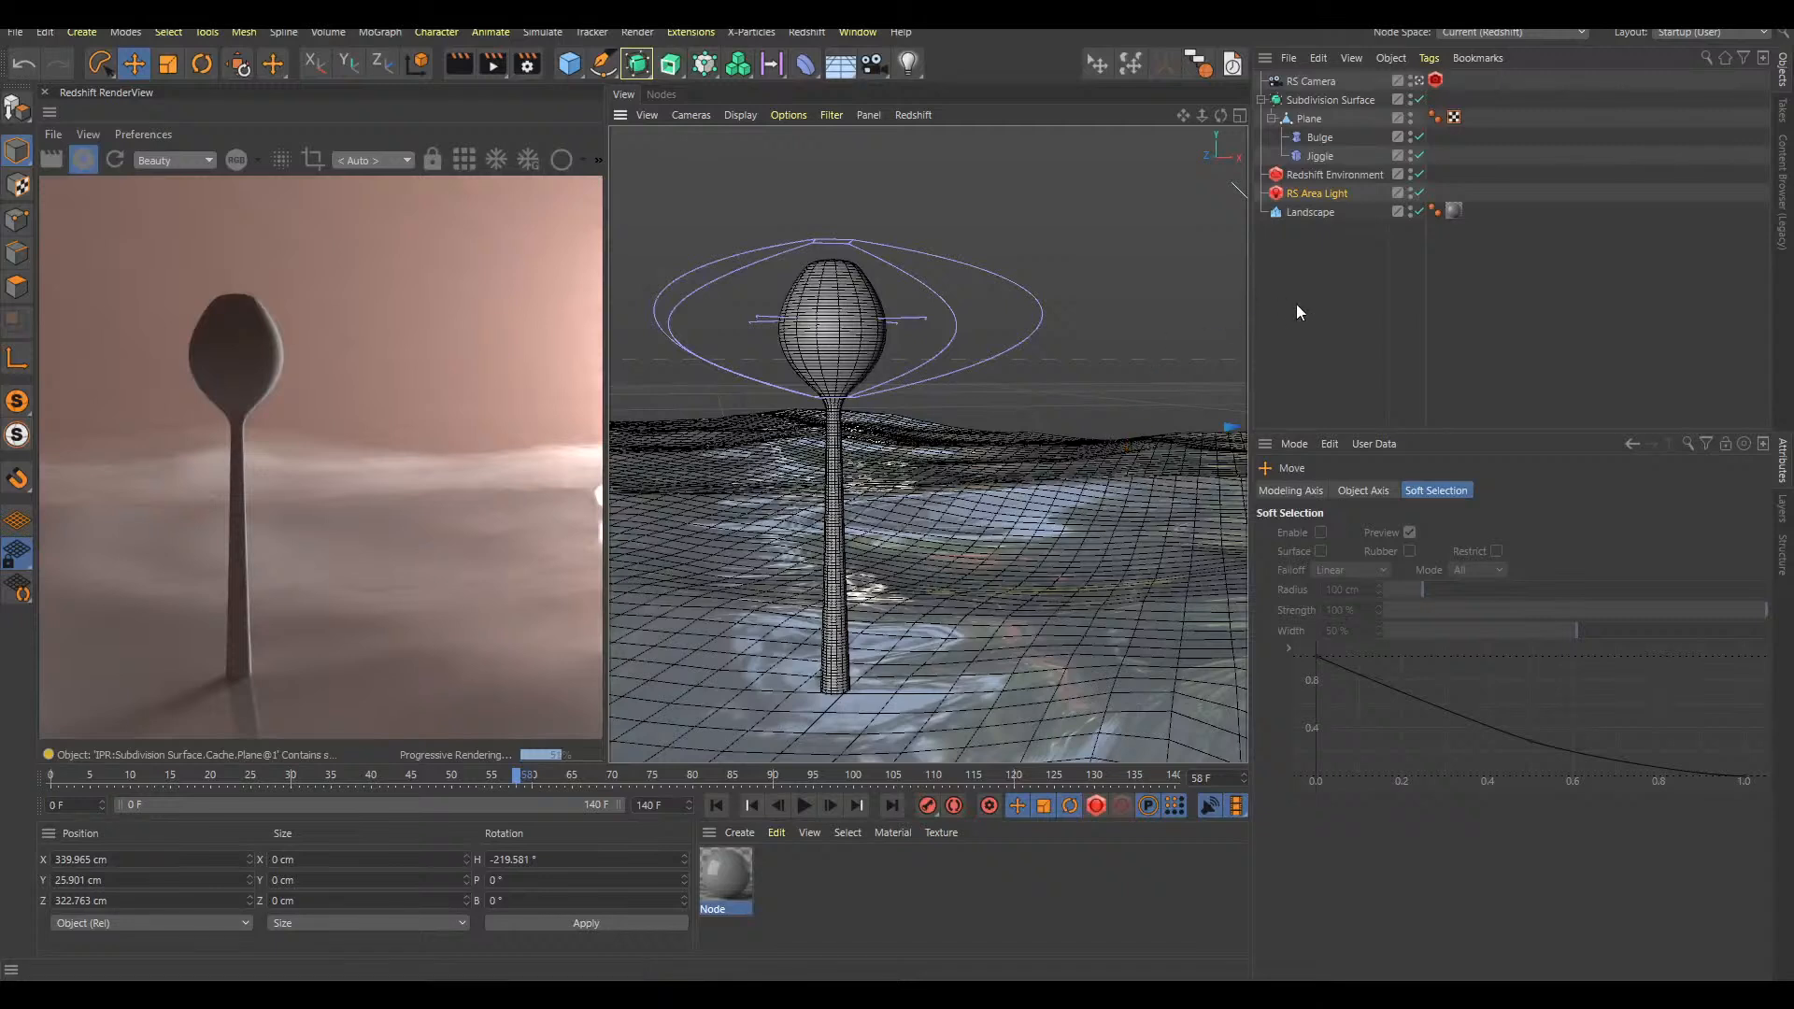
left_click(1317, 351)
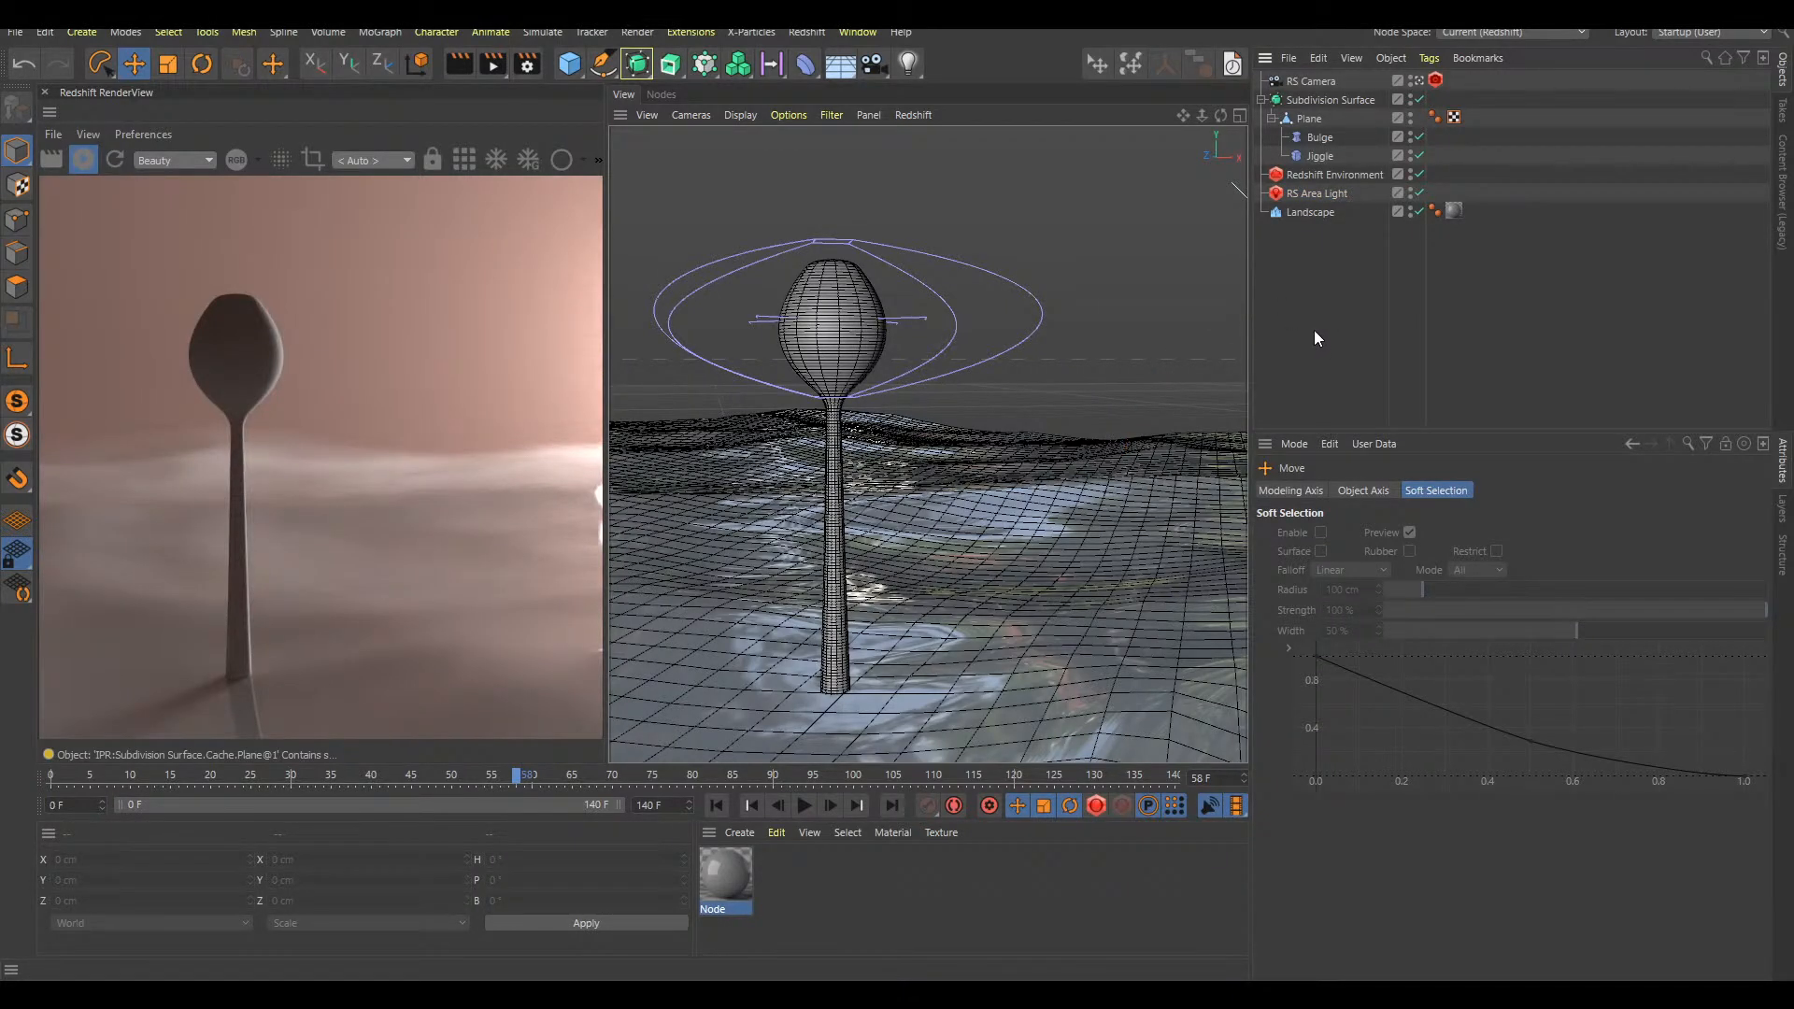
Add a Maxon Noise node to the Landscape's node material and space it, the Material node and the Output node apart
double_click(740, 878)
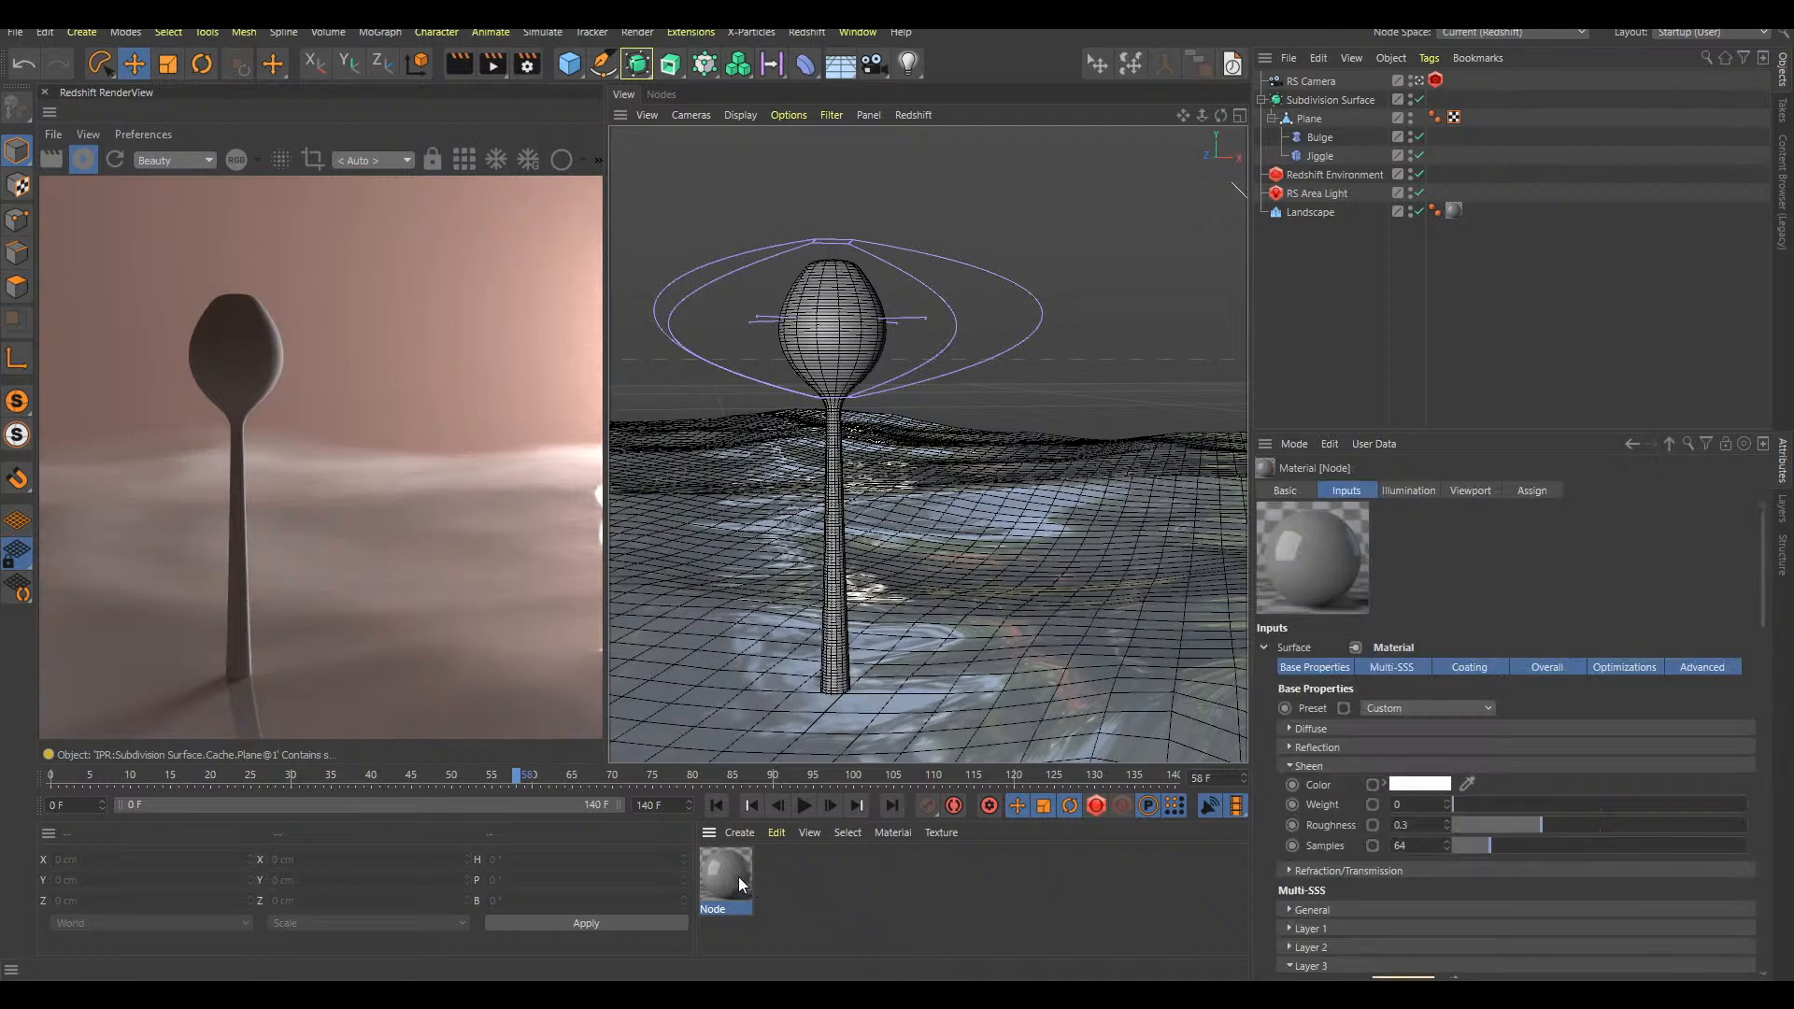
left_click(1130, 313)
left_click_drag(833, 410, 917, 322)
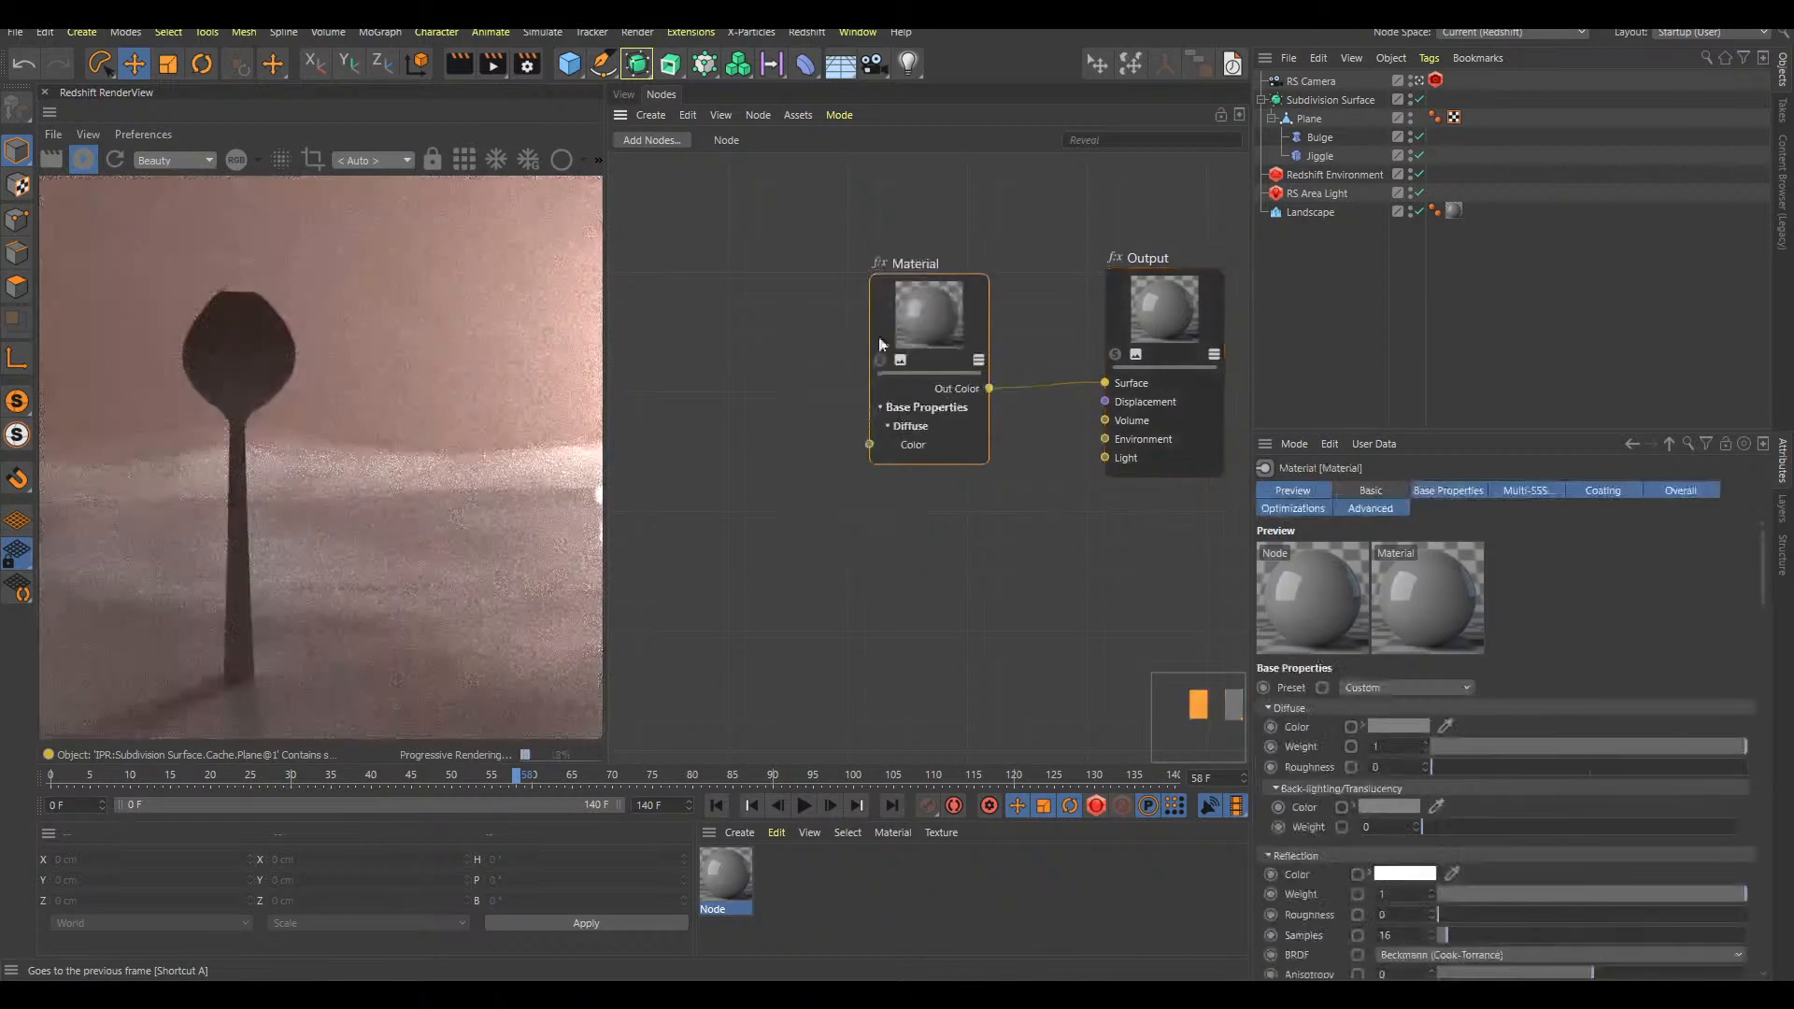
key("Tab")
type("maxon noise")
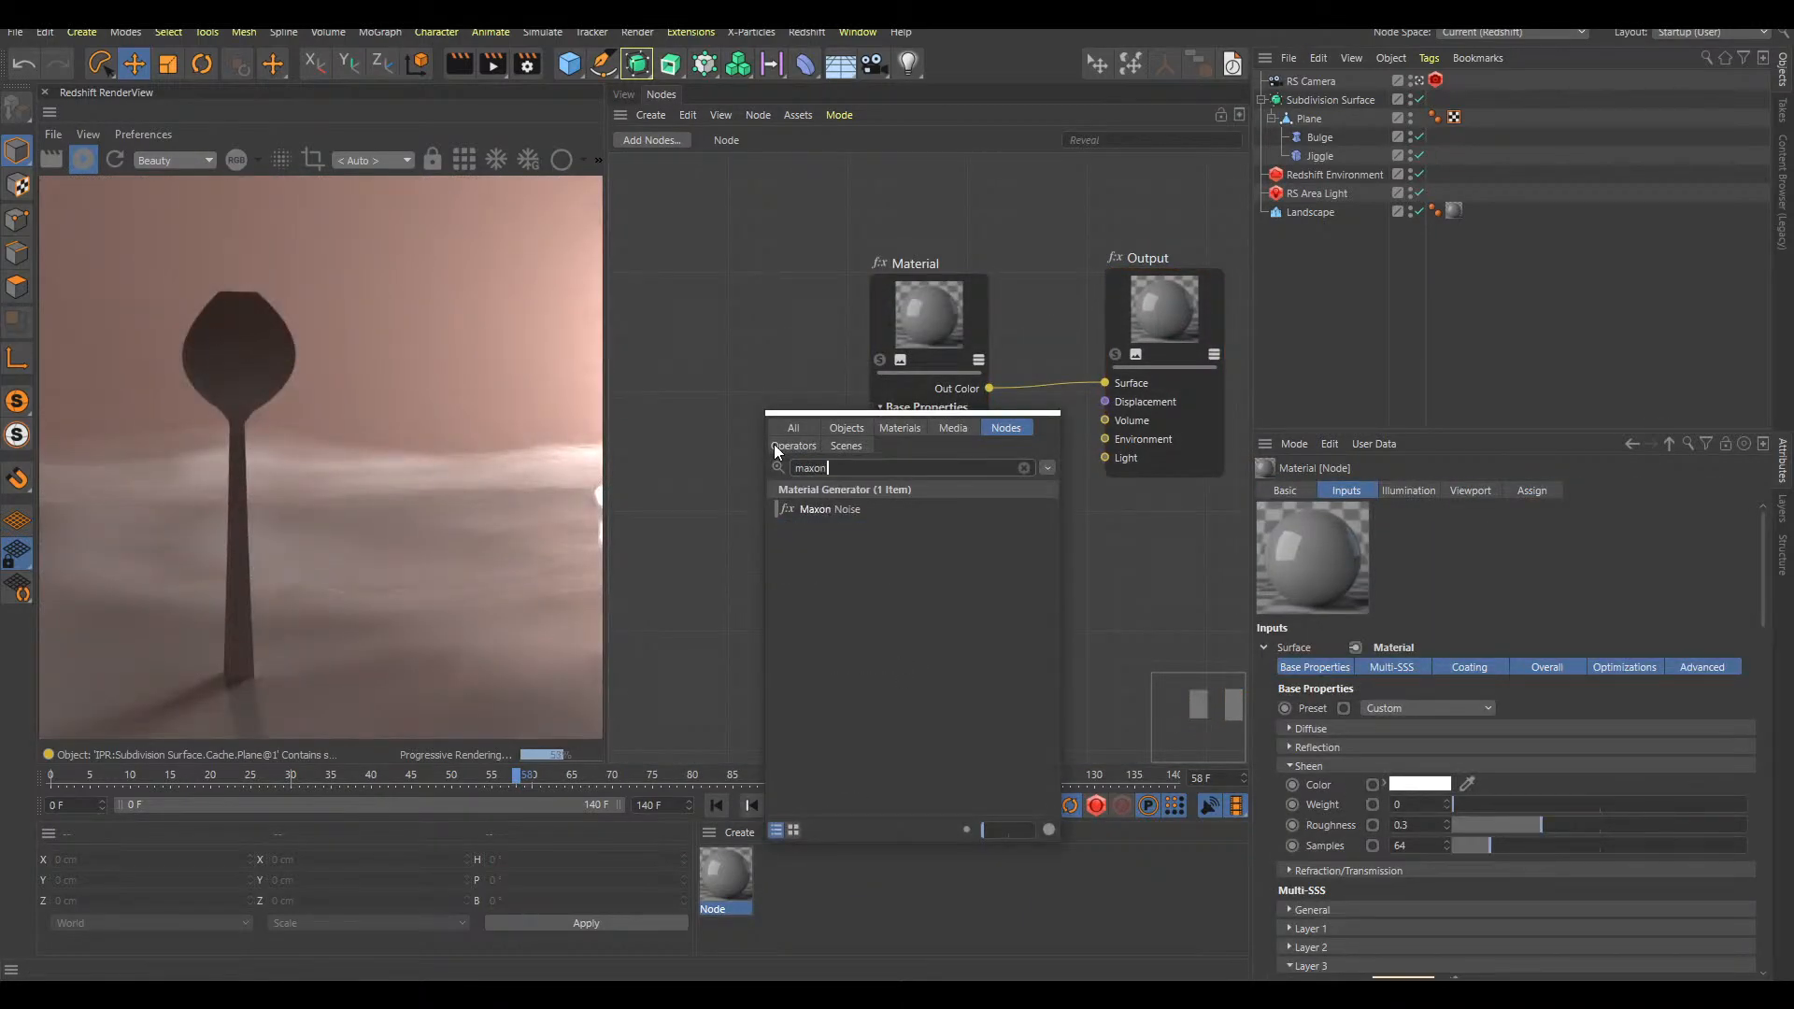
double_click(855, 514)
left_click_drag(925, 464, 710, 365)
left_click_drag(968, 319, 1055, 311)
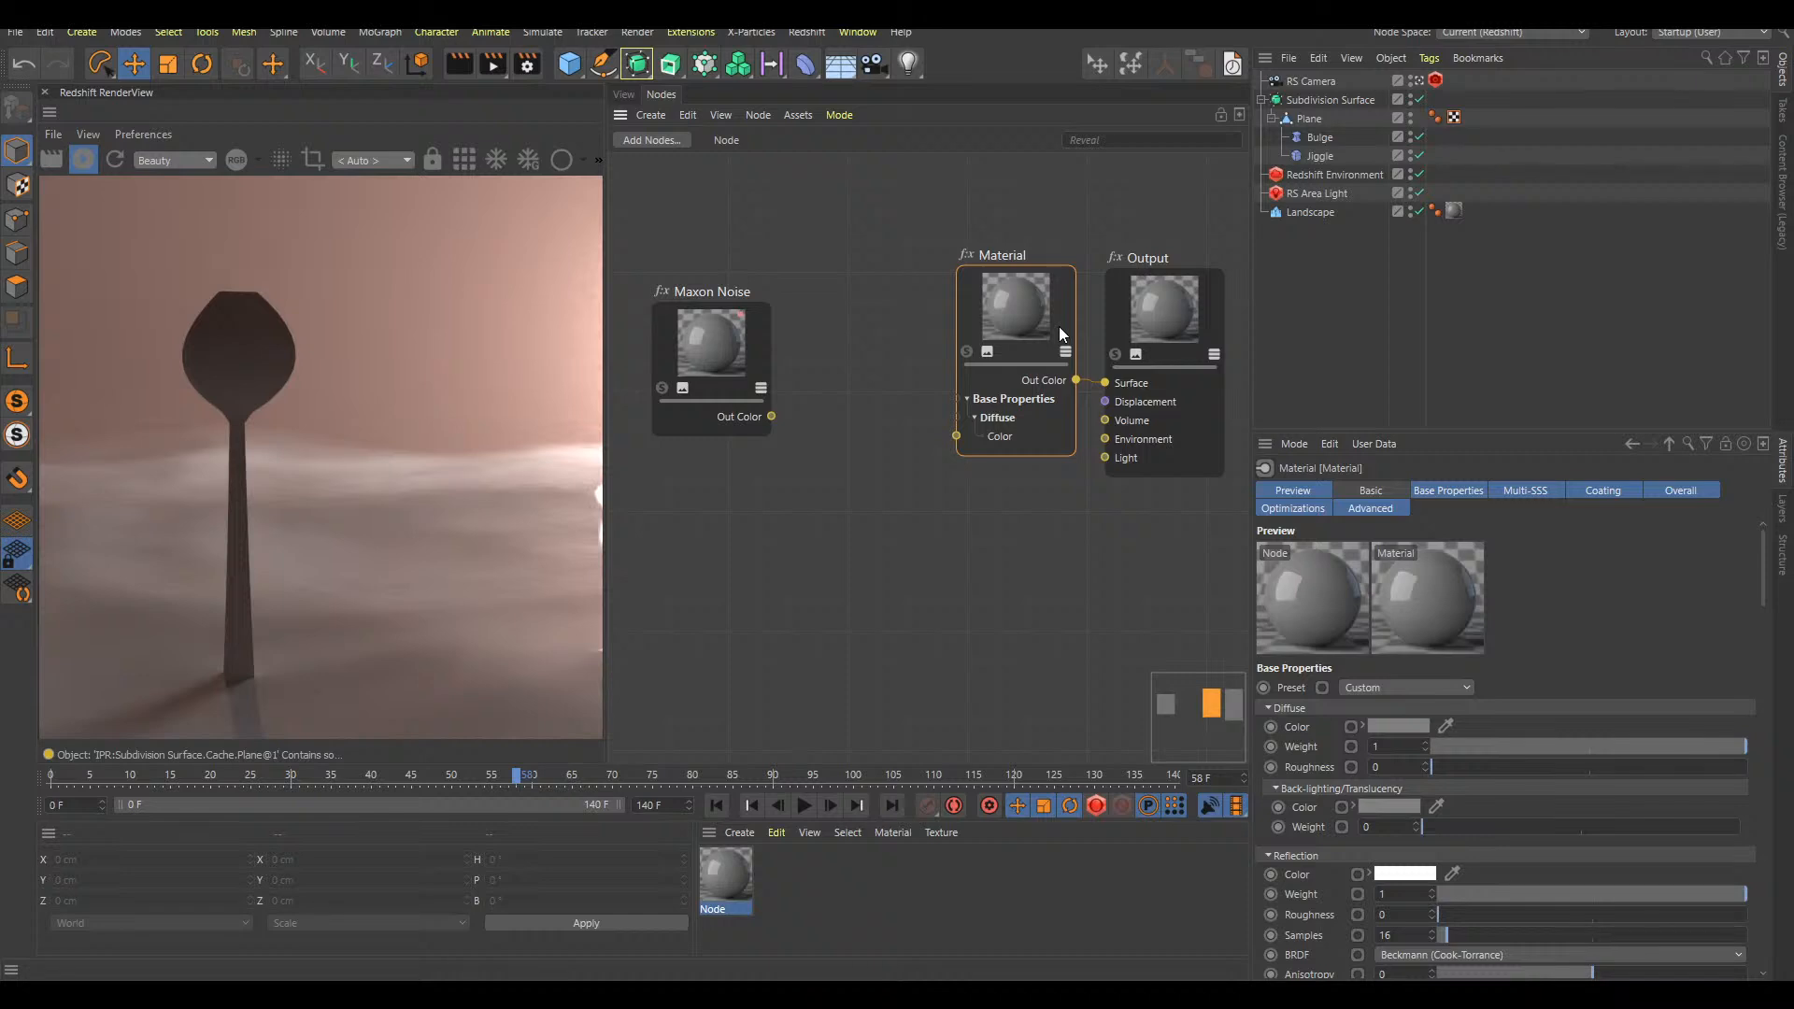
left_click_drag(1159, 309, 1221, 297)
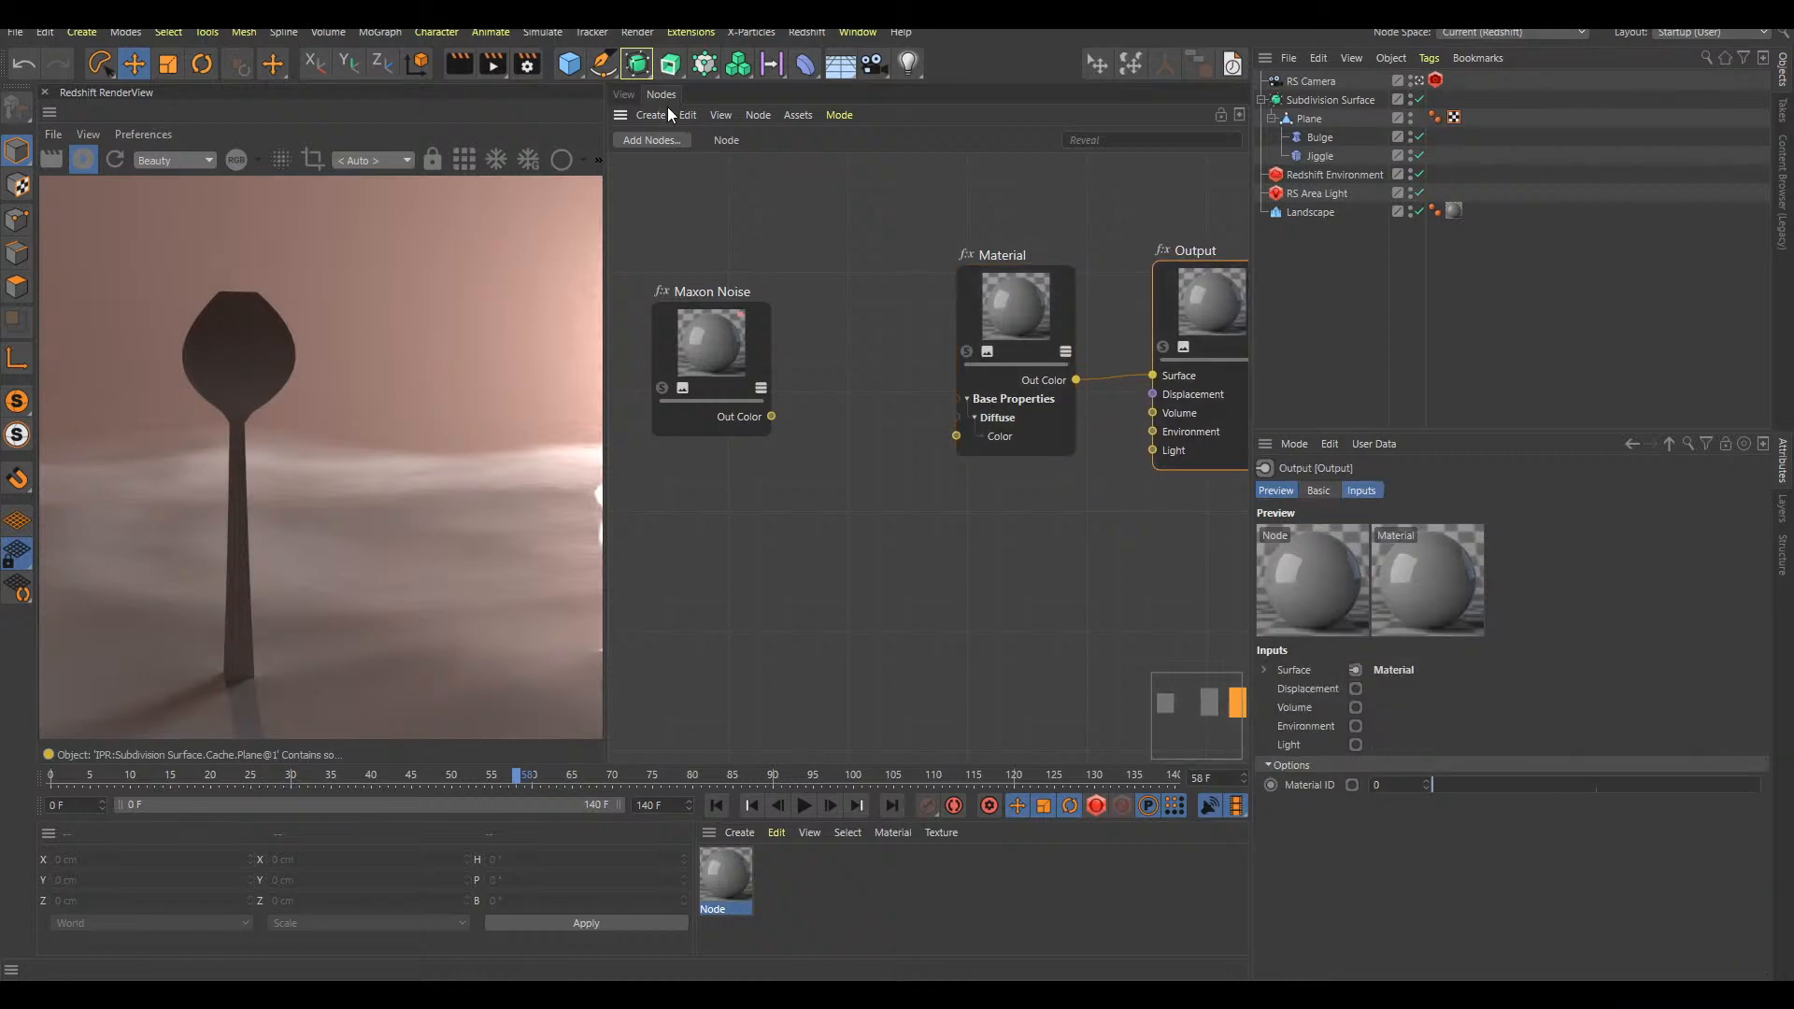
left_click_drag(1186, 307, 1205, 304)
left_click(739, 833)
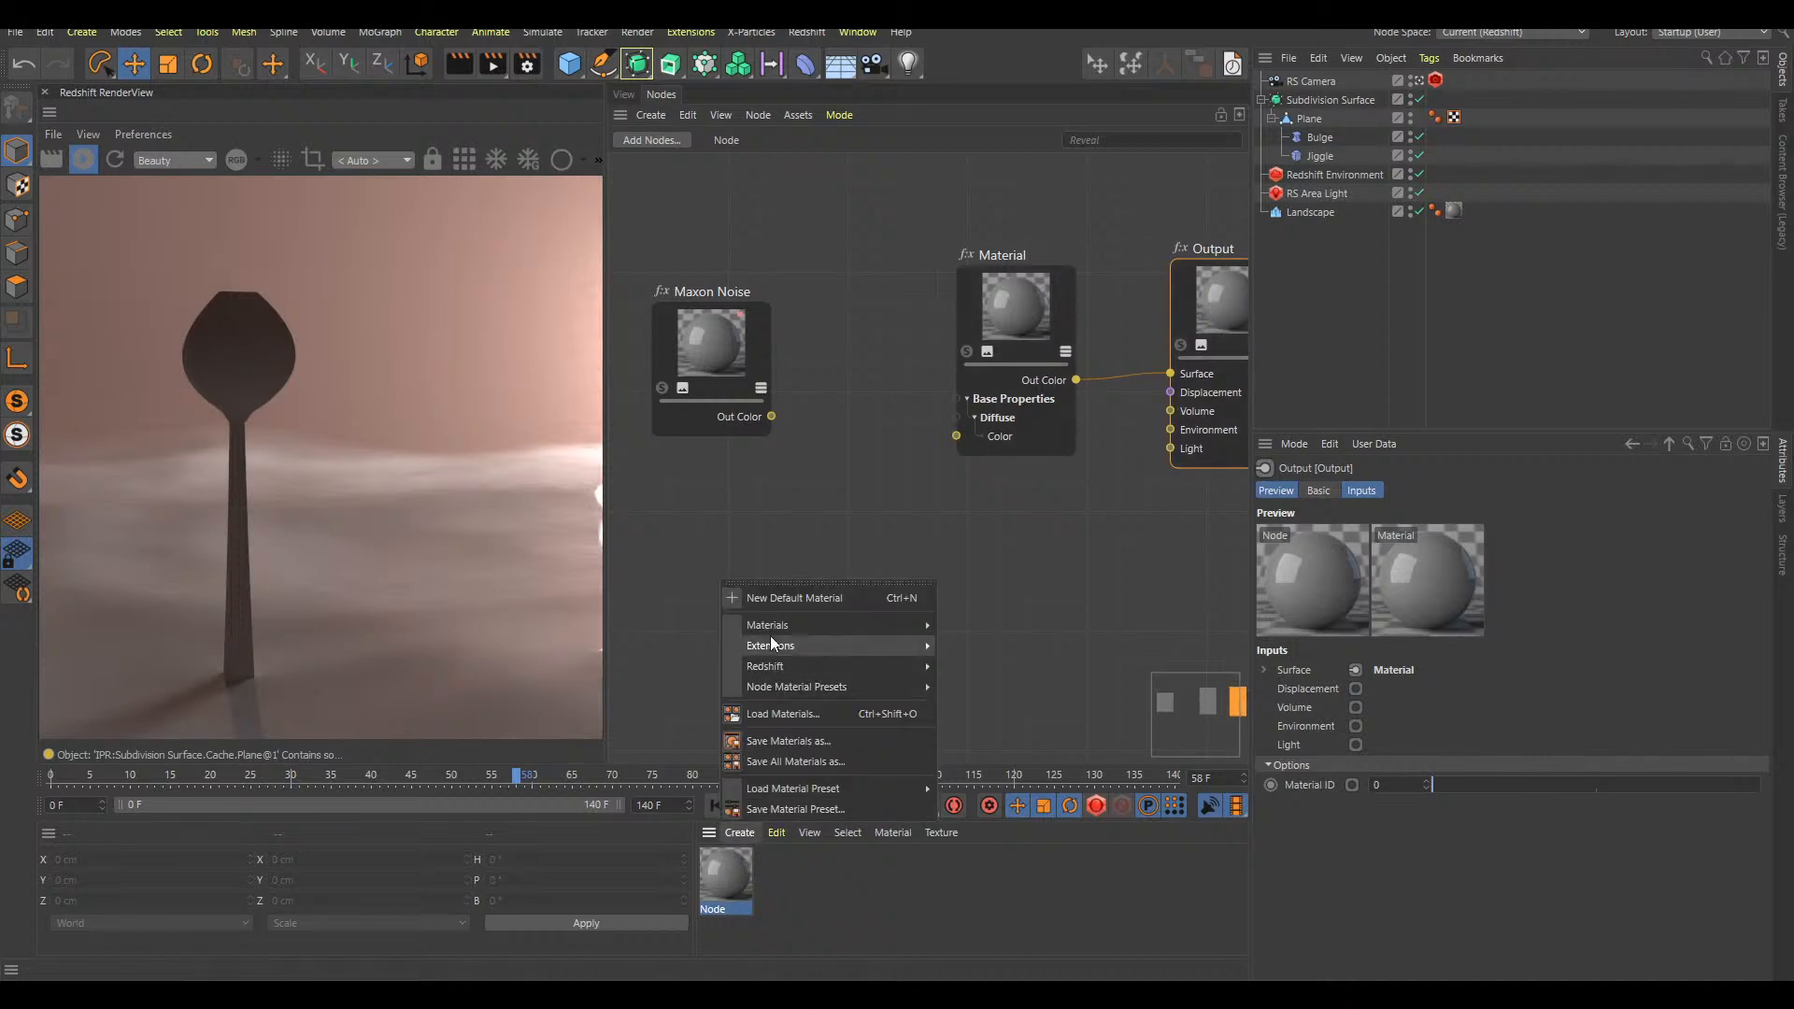
mouse_move(852, 618)
mouse_move(852, 664)
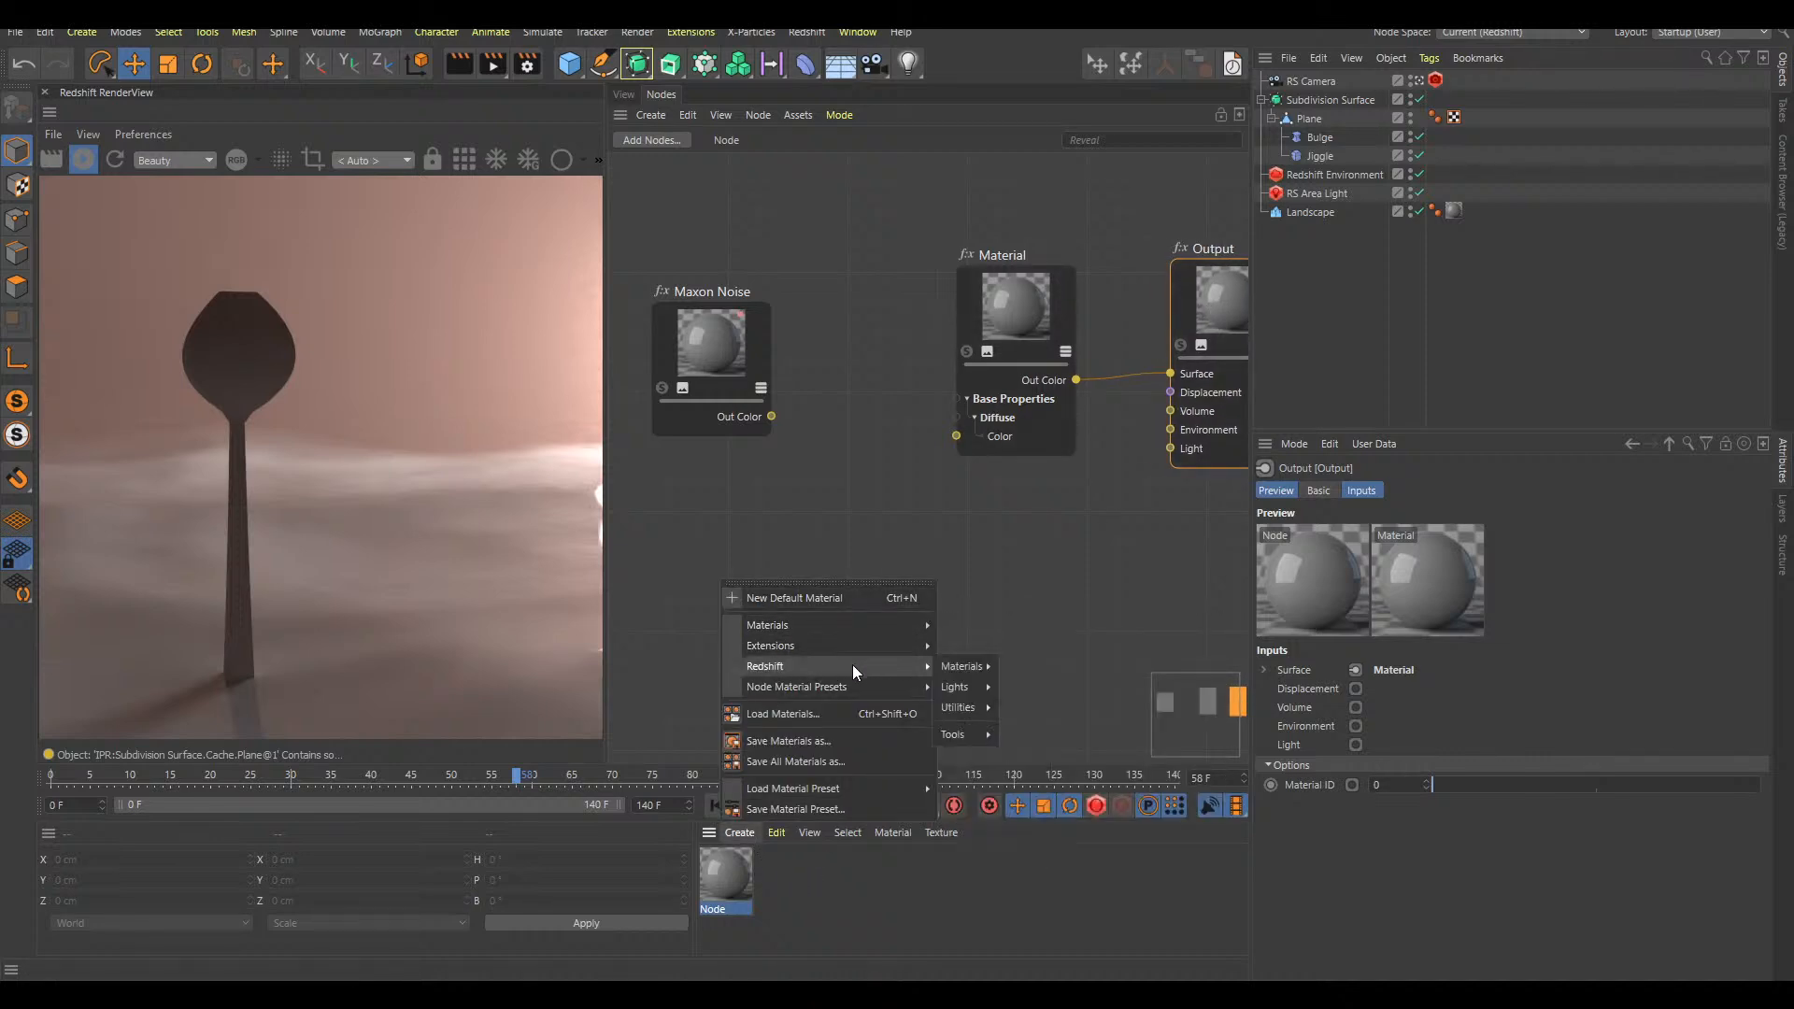
mouse_move(963, 669)
left_click(1050, 675)
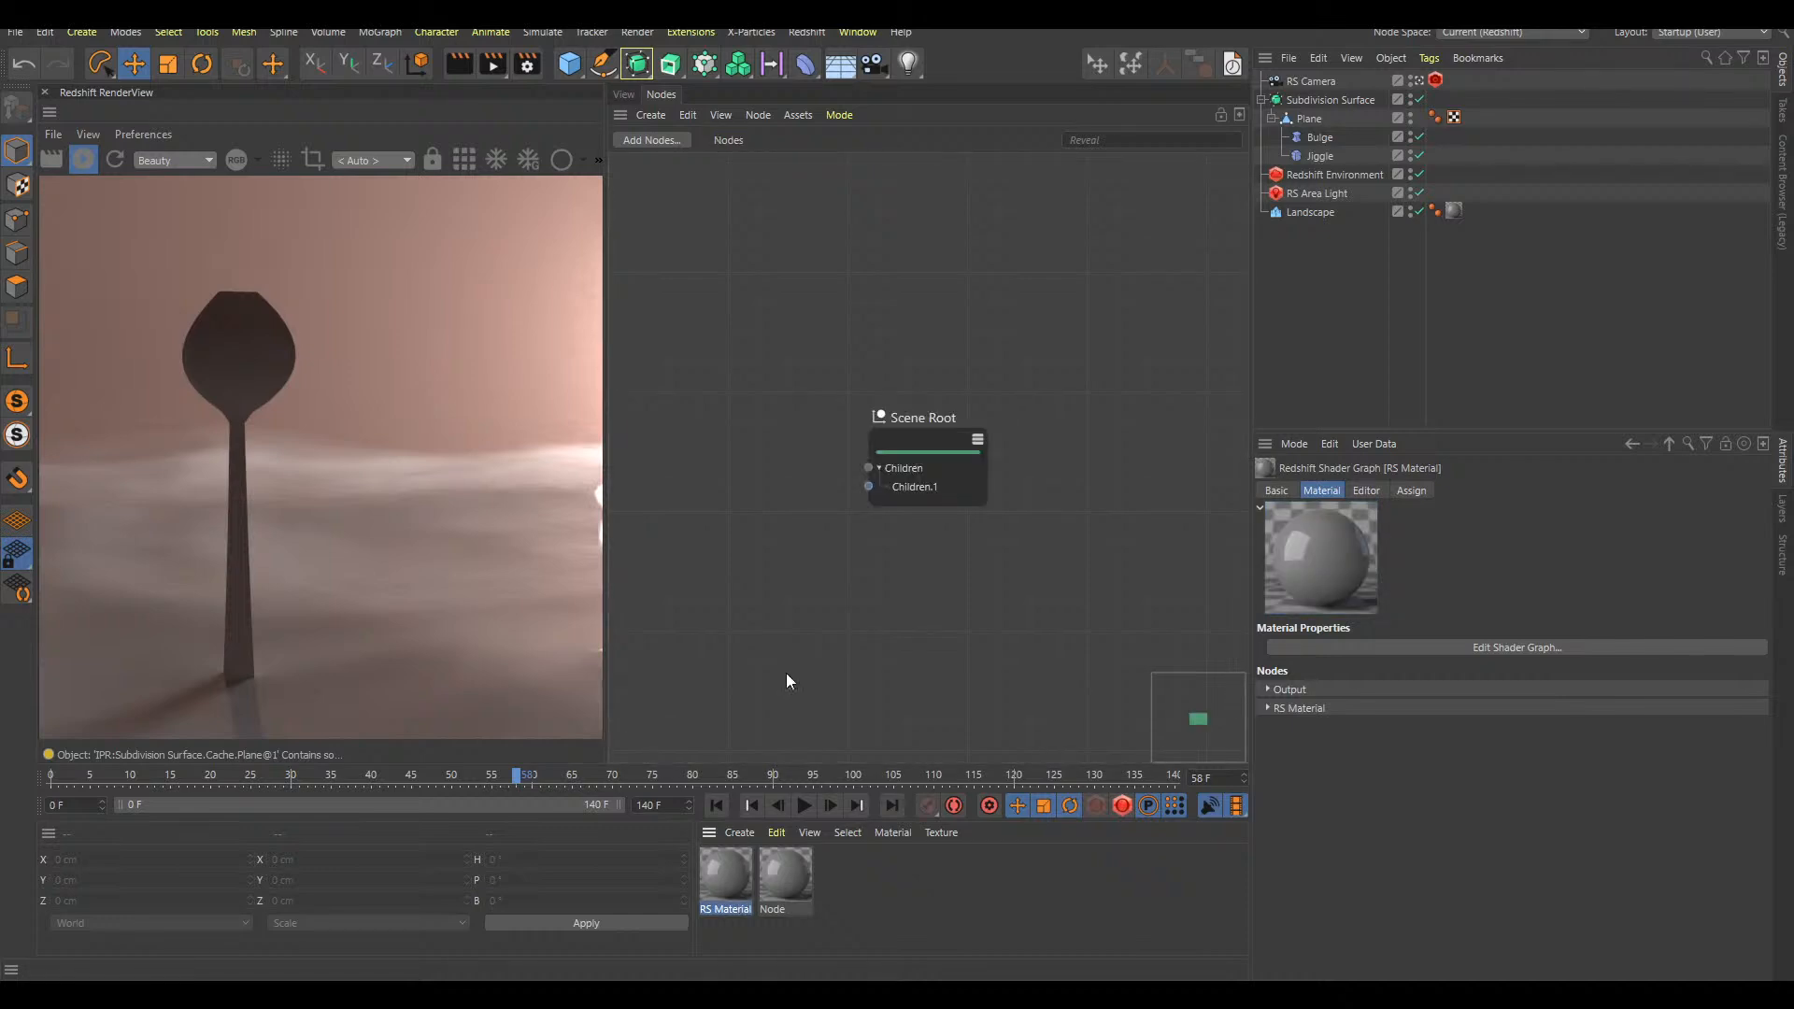
double_click(737, 894)
left_click_drag(489, 40, 979, 180)
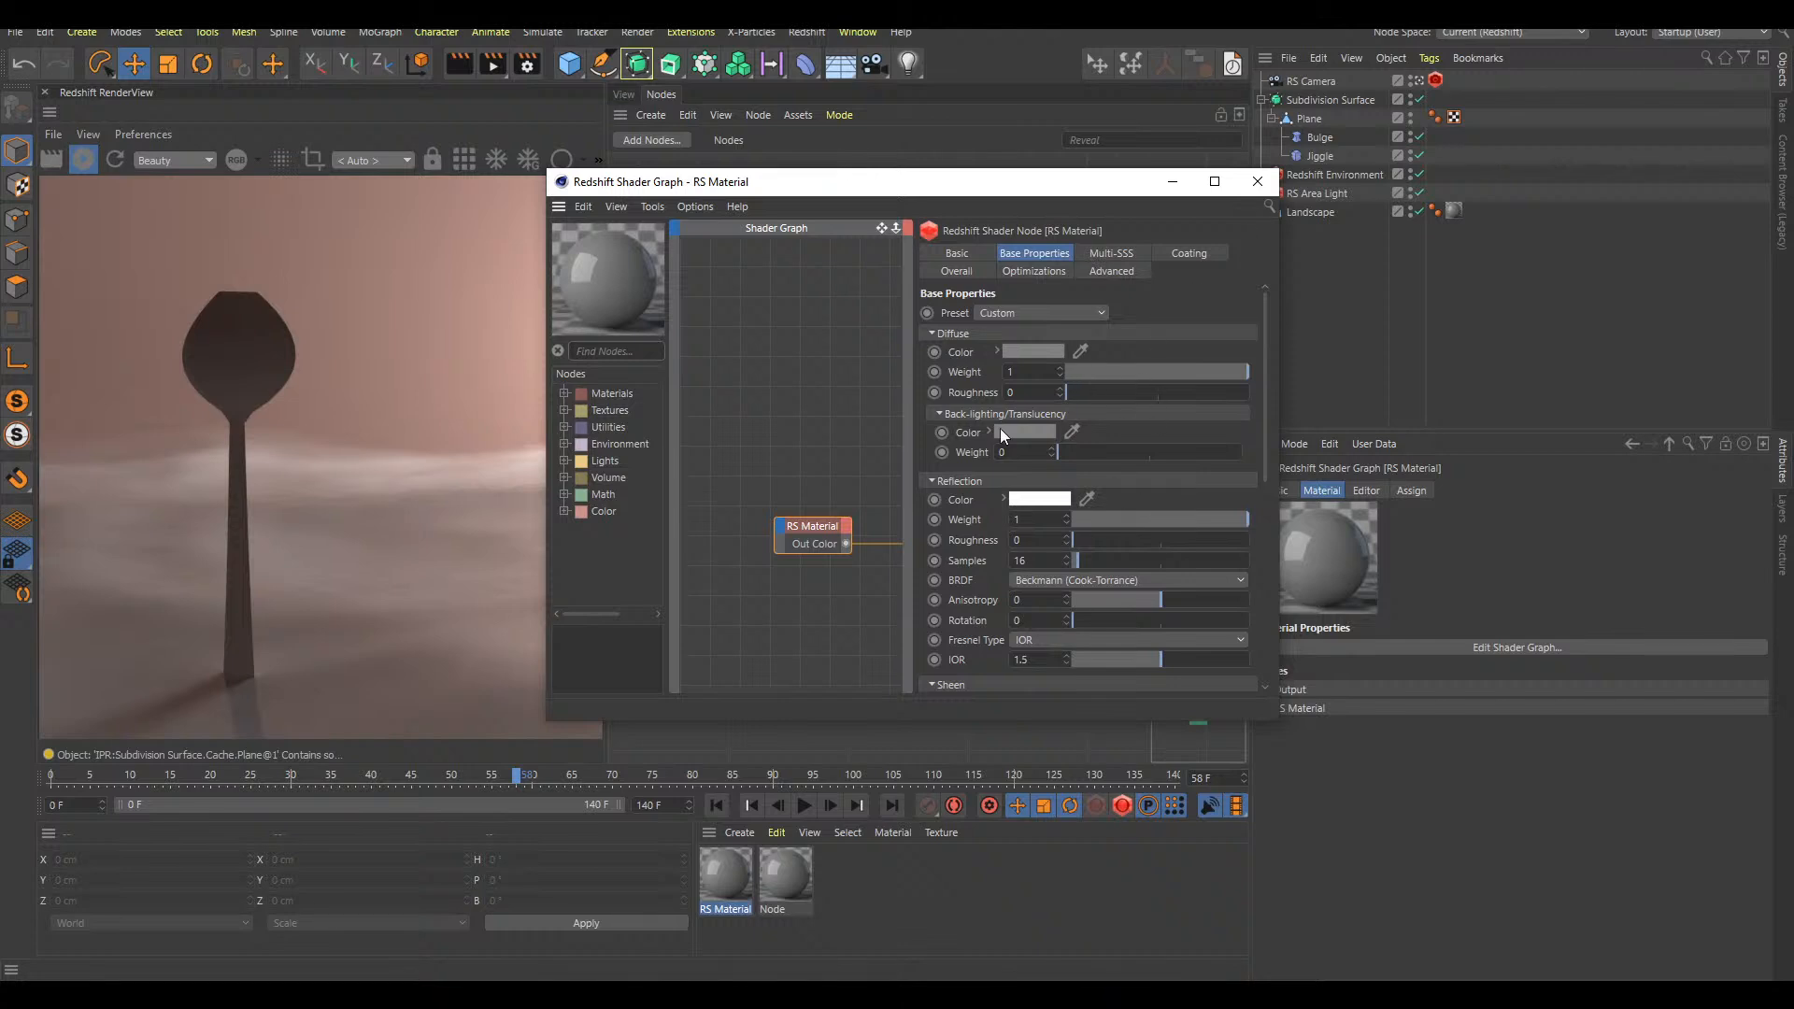
left_click(1257, 181)
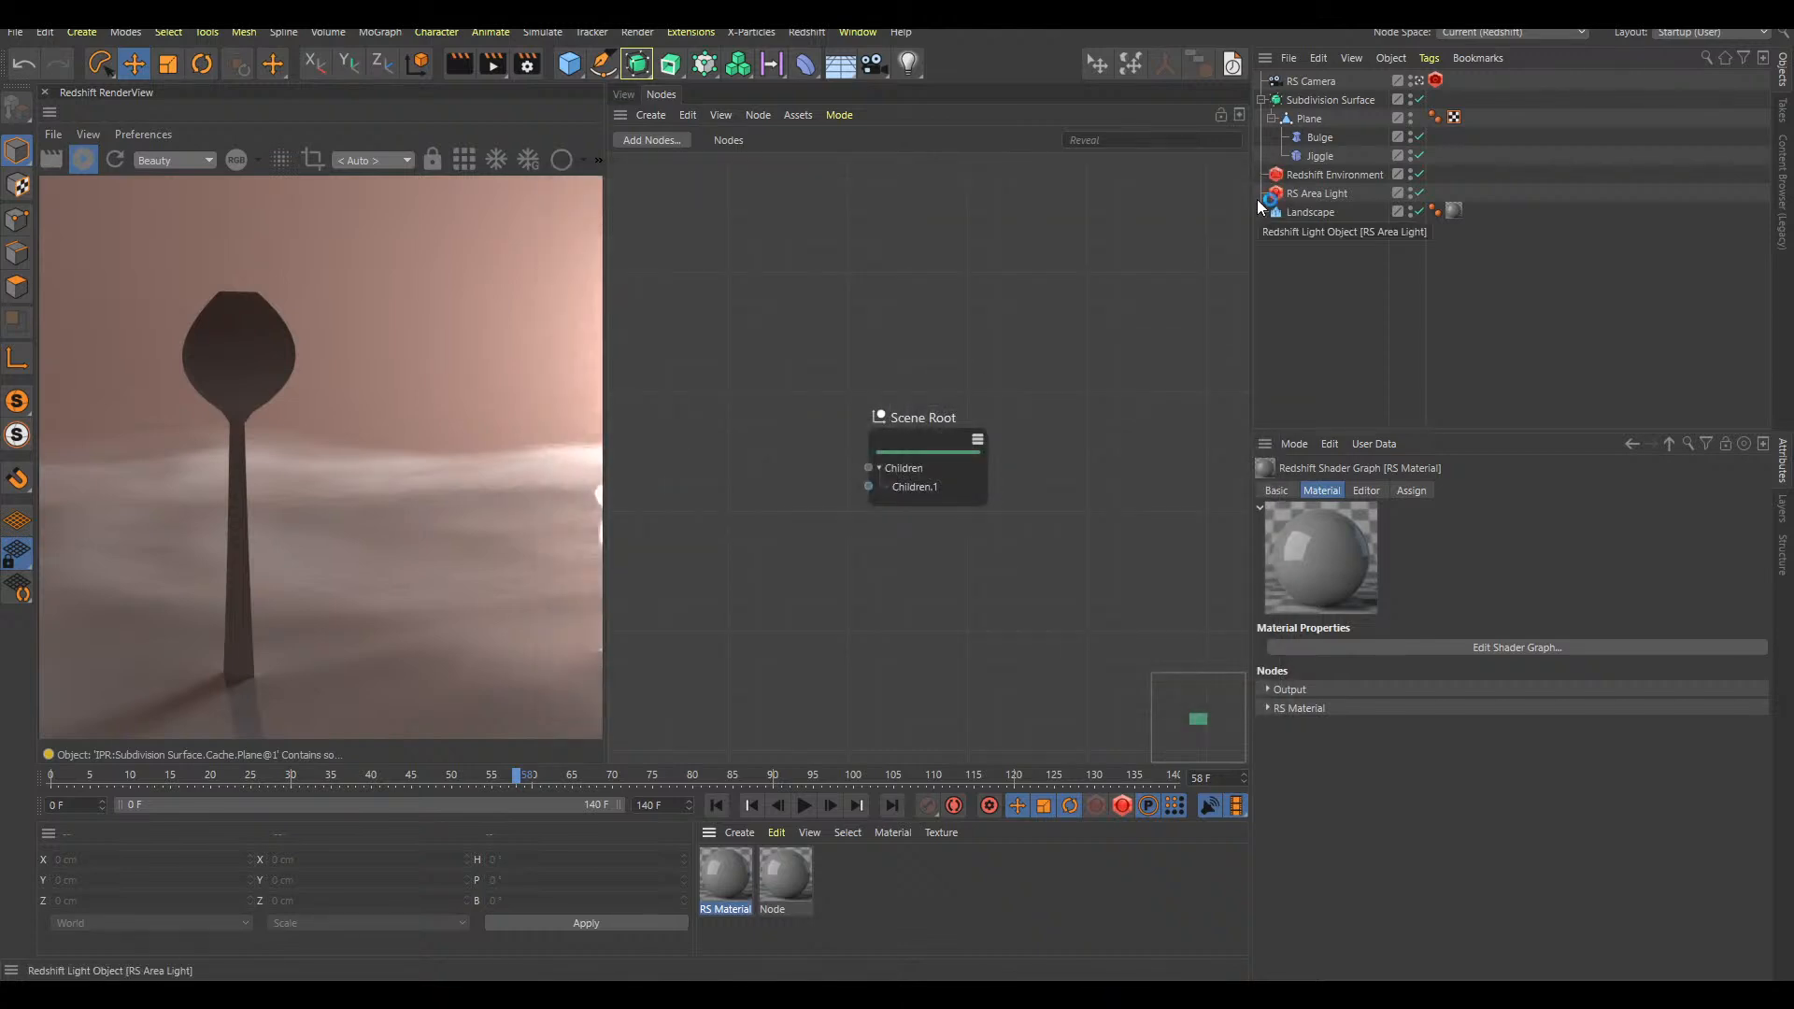
key("Delete")
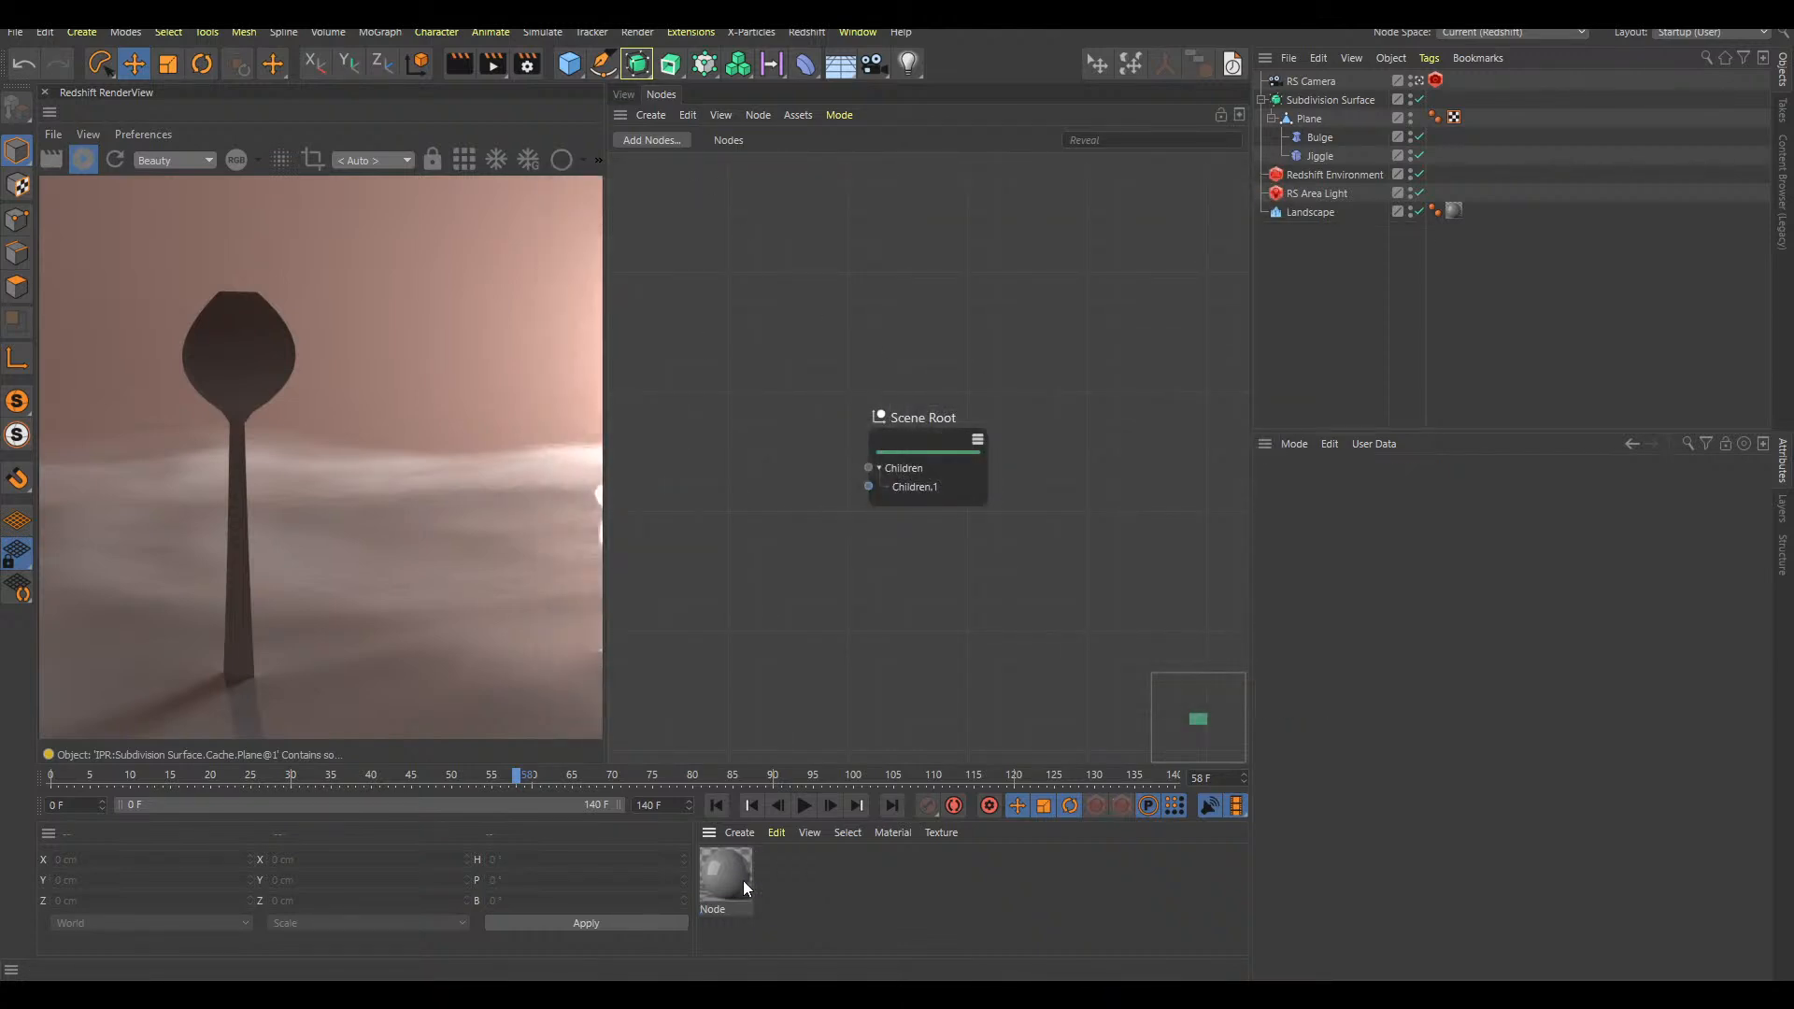
Solo the Maxon Noise node in the Landscape's material and set its noise type to Naki
left_click(734, 883)
left_click(703, 437)
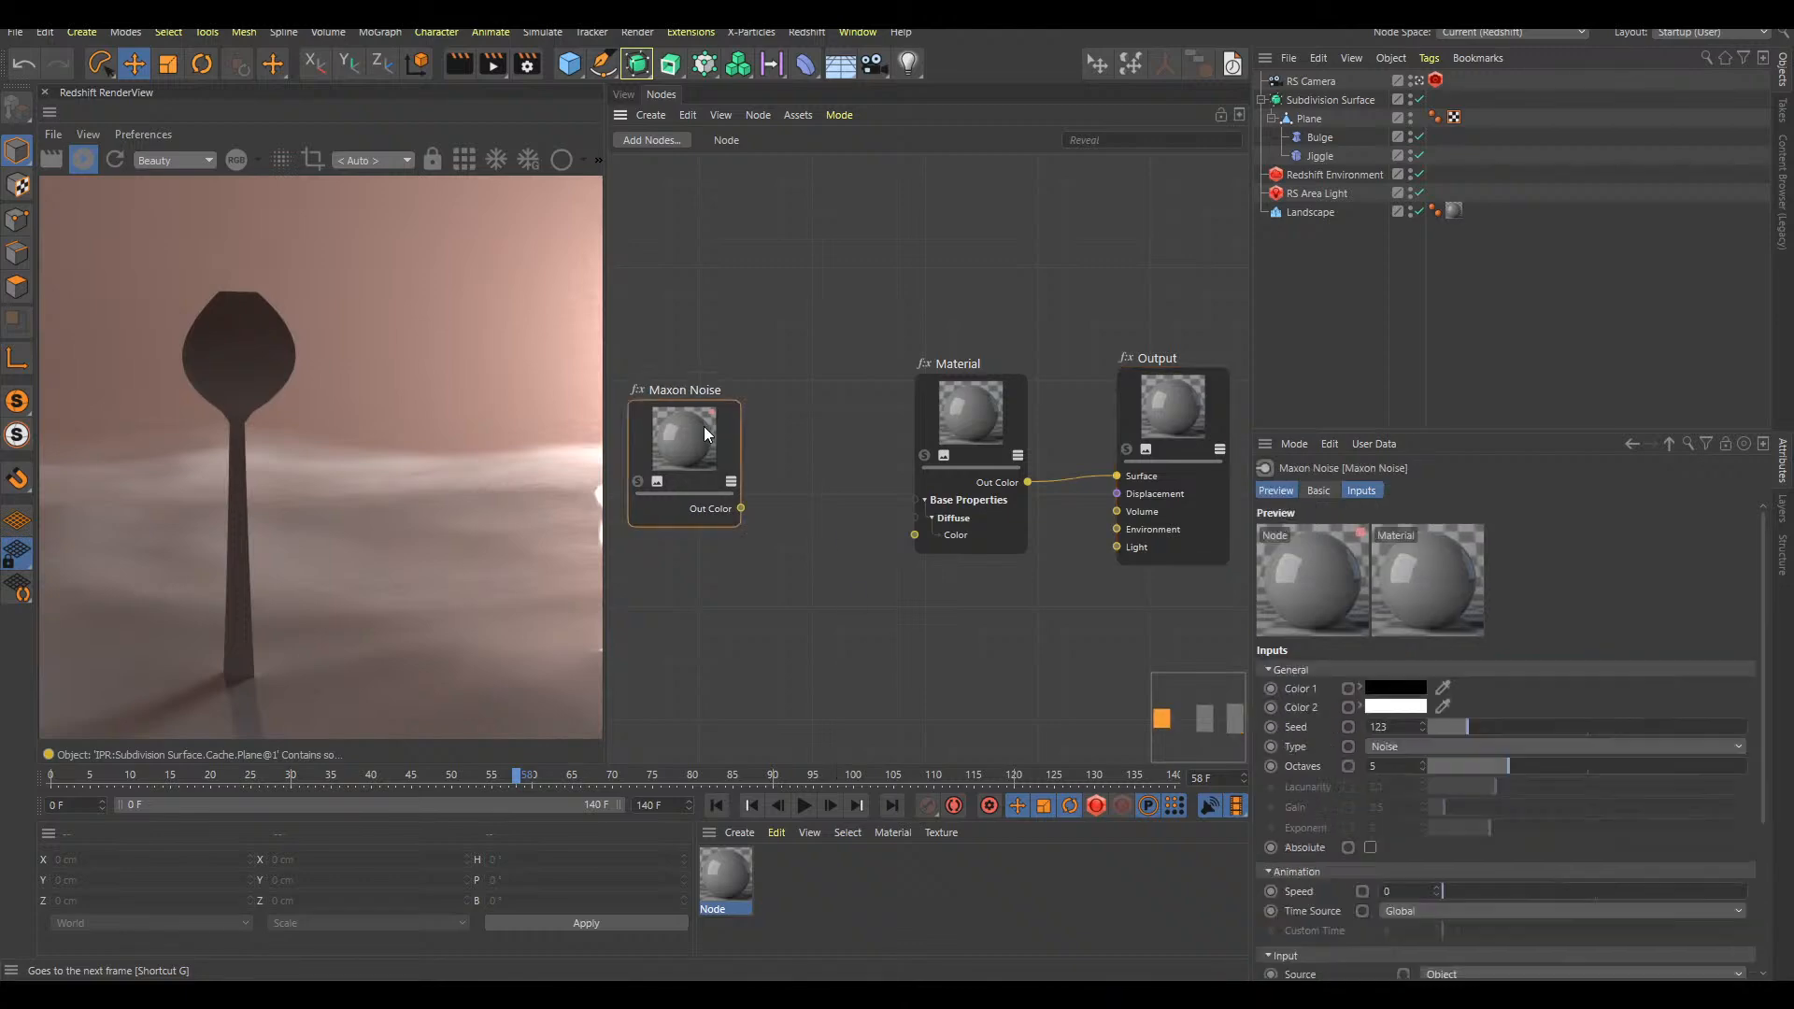
left_click(652, 451)
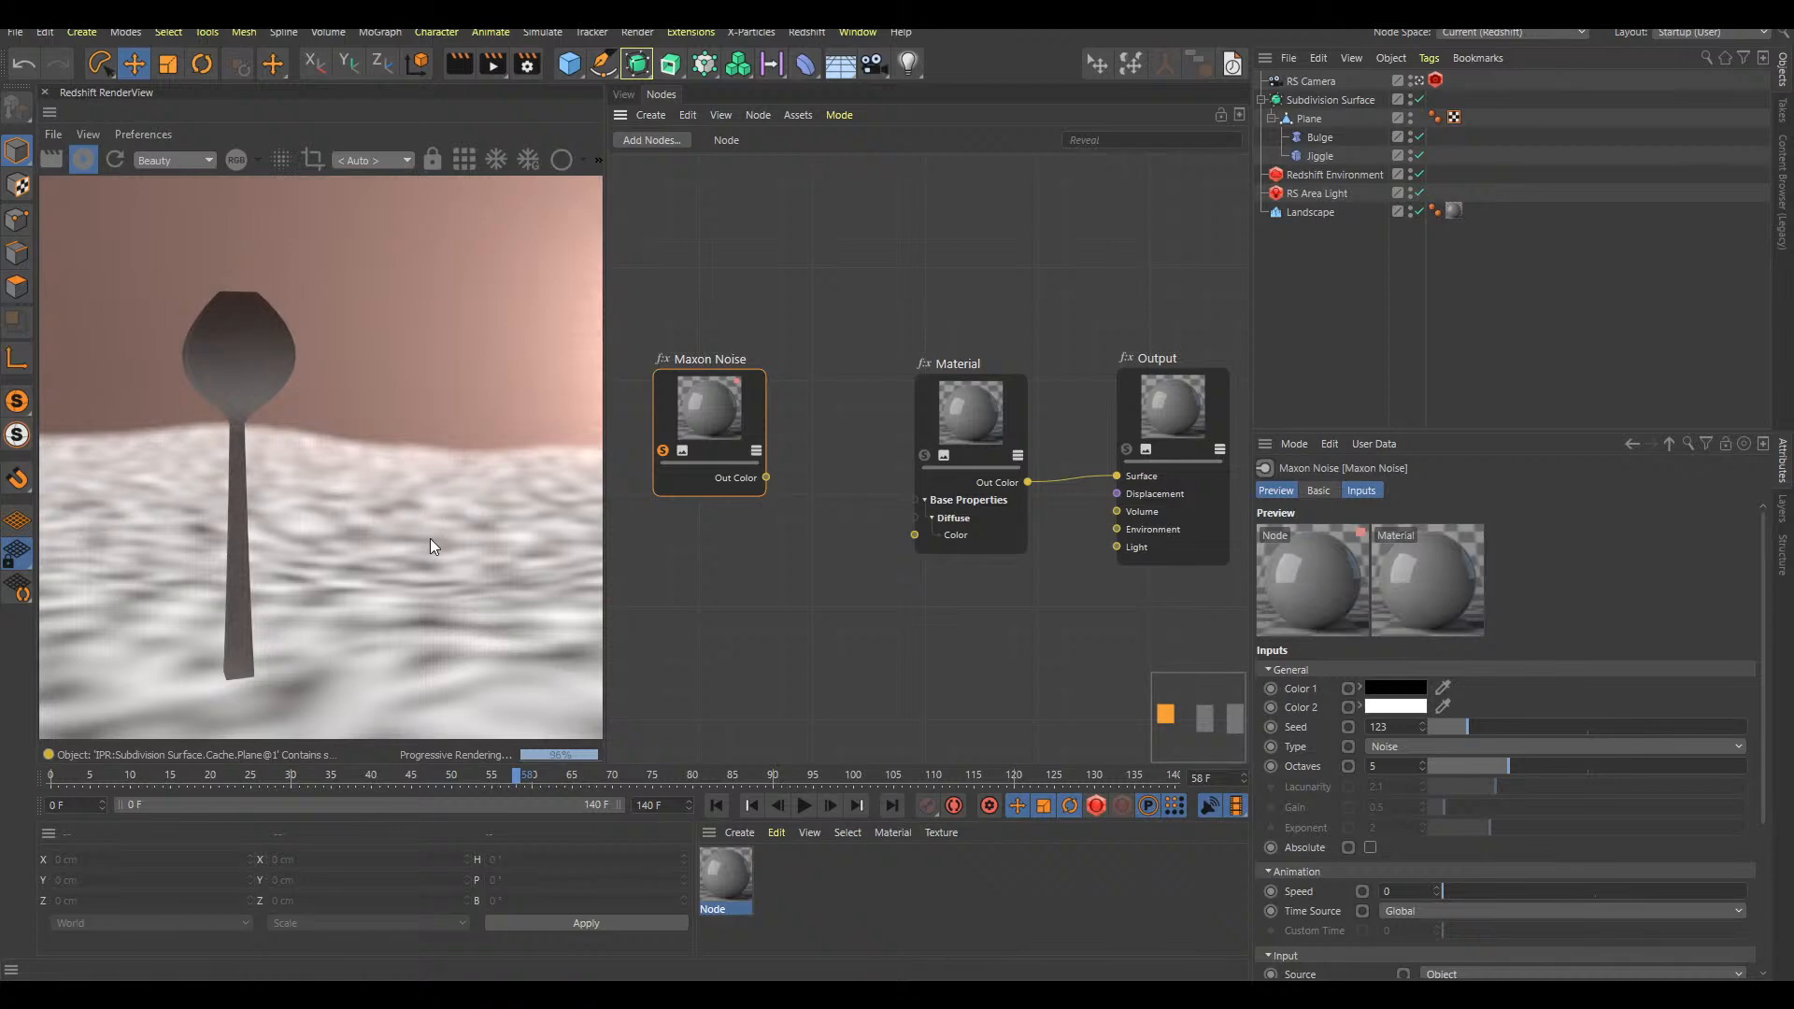
left_click(1416, 747)
left_click(1389, 296)
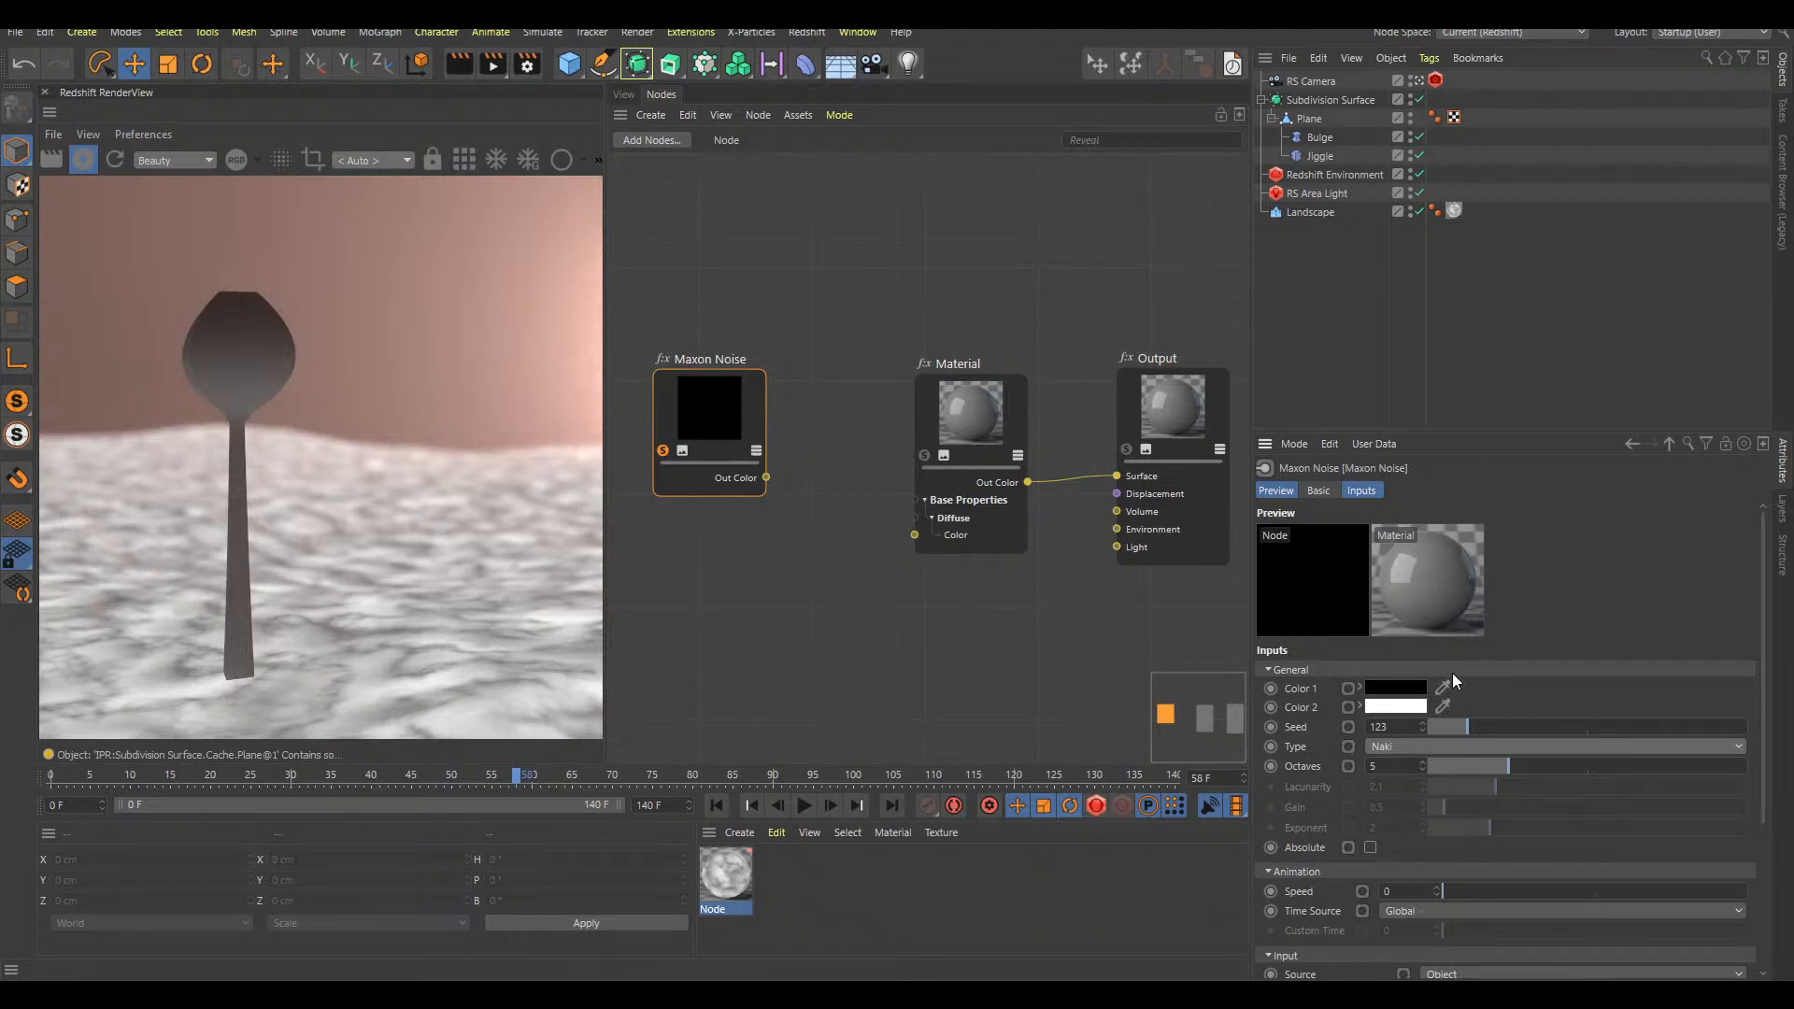
Set the Maxon Noise's Color 1 to a light salmon pink and turn off the node's solo preview
left_click(1394, 688)
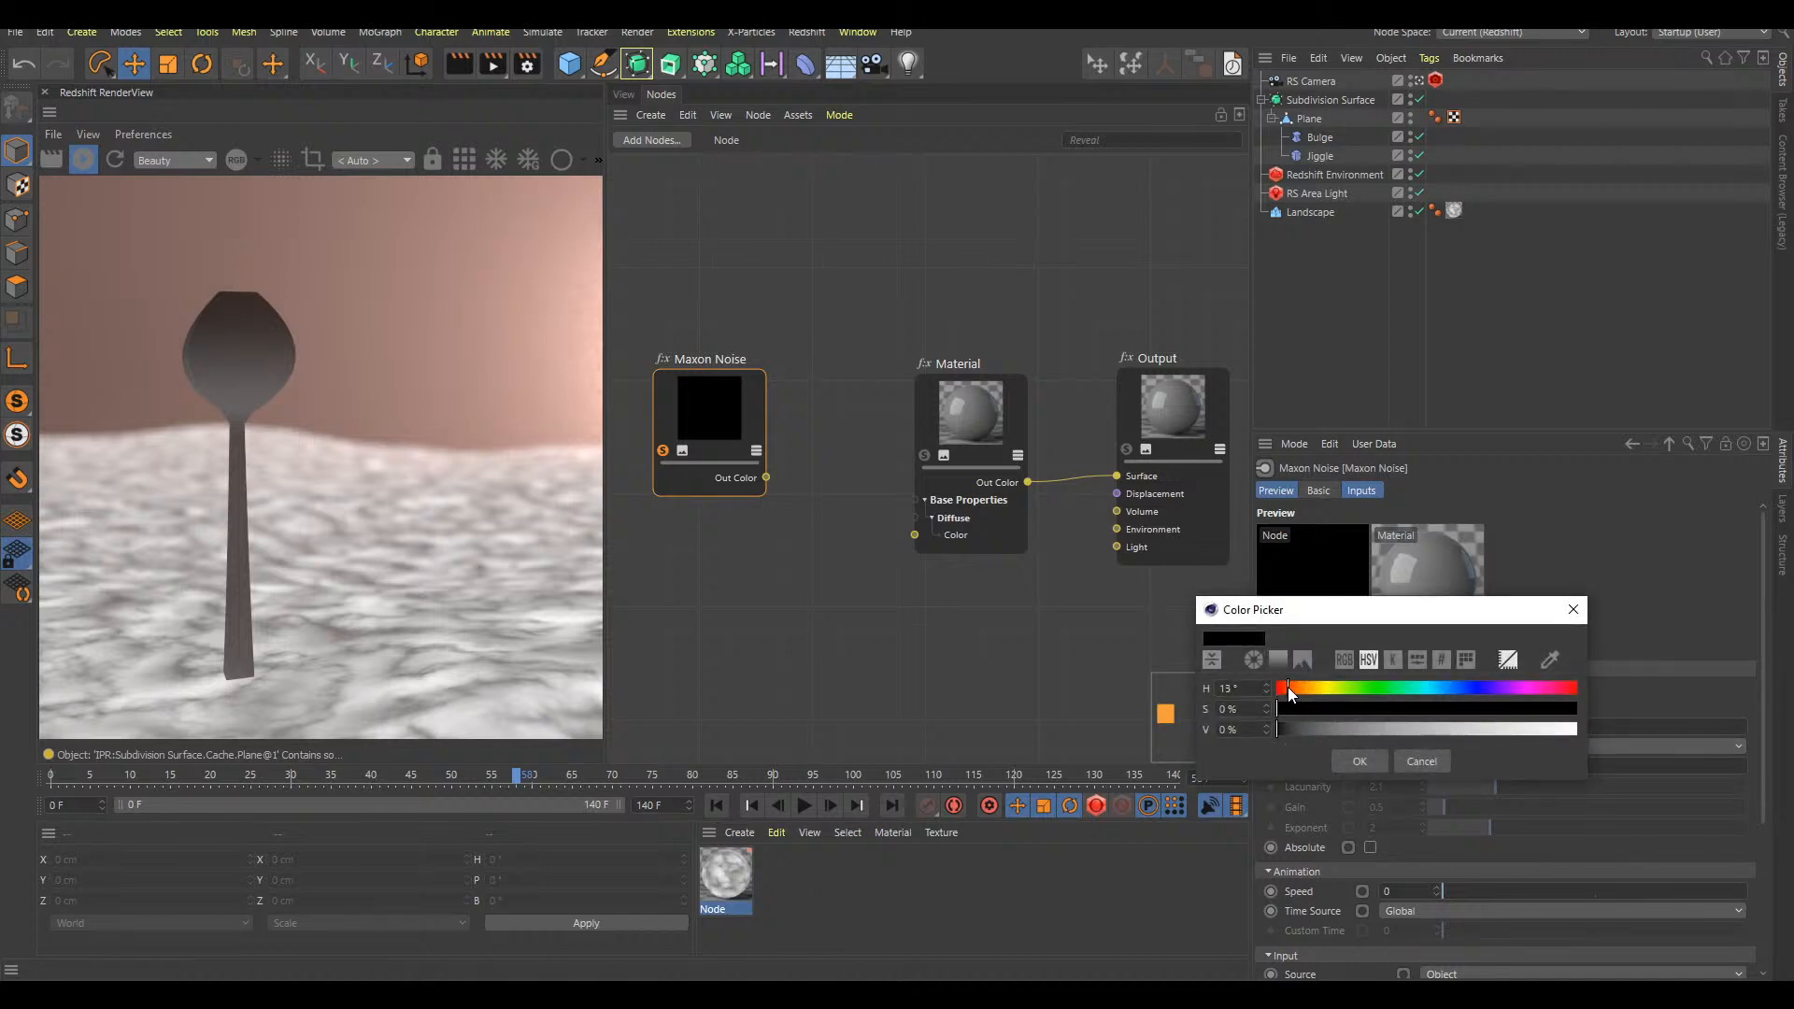
left_click(1442, 710)
mouse_move(1426, 709)
left_mouse_down()
mouse_move(1366, 709)
mouse_move(1422, 731)
mouse_move(1537, 727)
mouse_move(1409, 735)
mouse_move(1579, 732)
left_mouse_up()
left_click_drag(1352, 710, 1433, 710)
left_click(1360, 761)
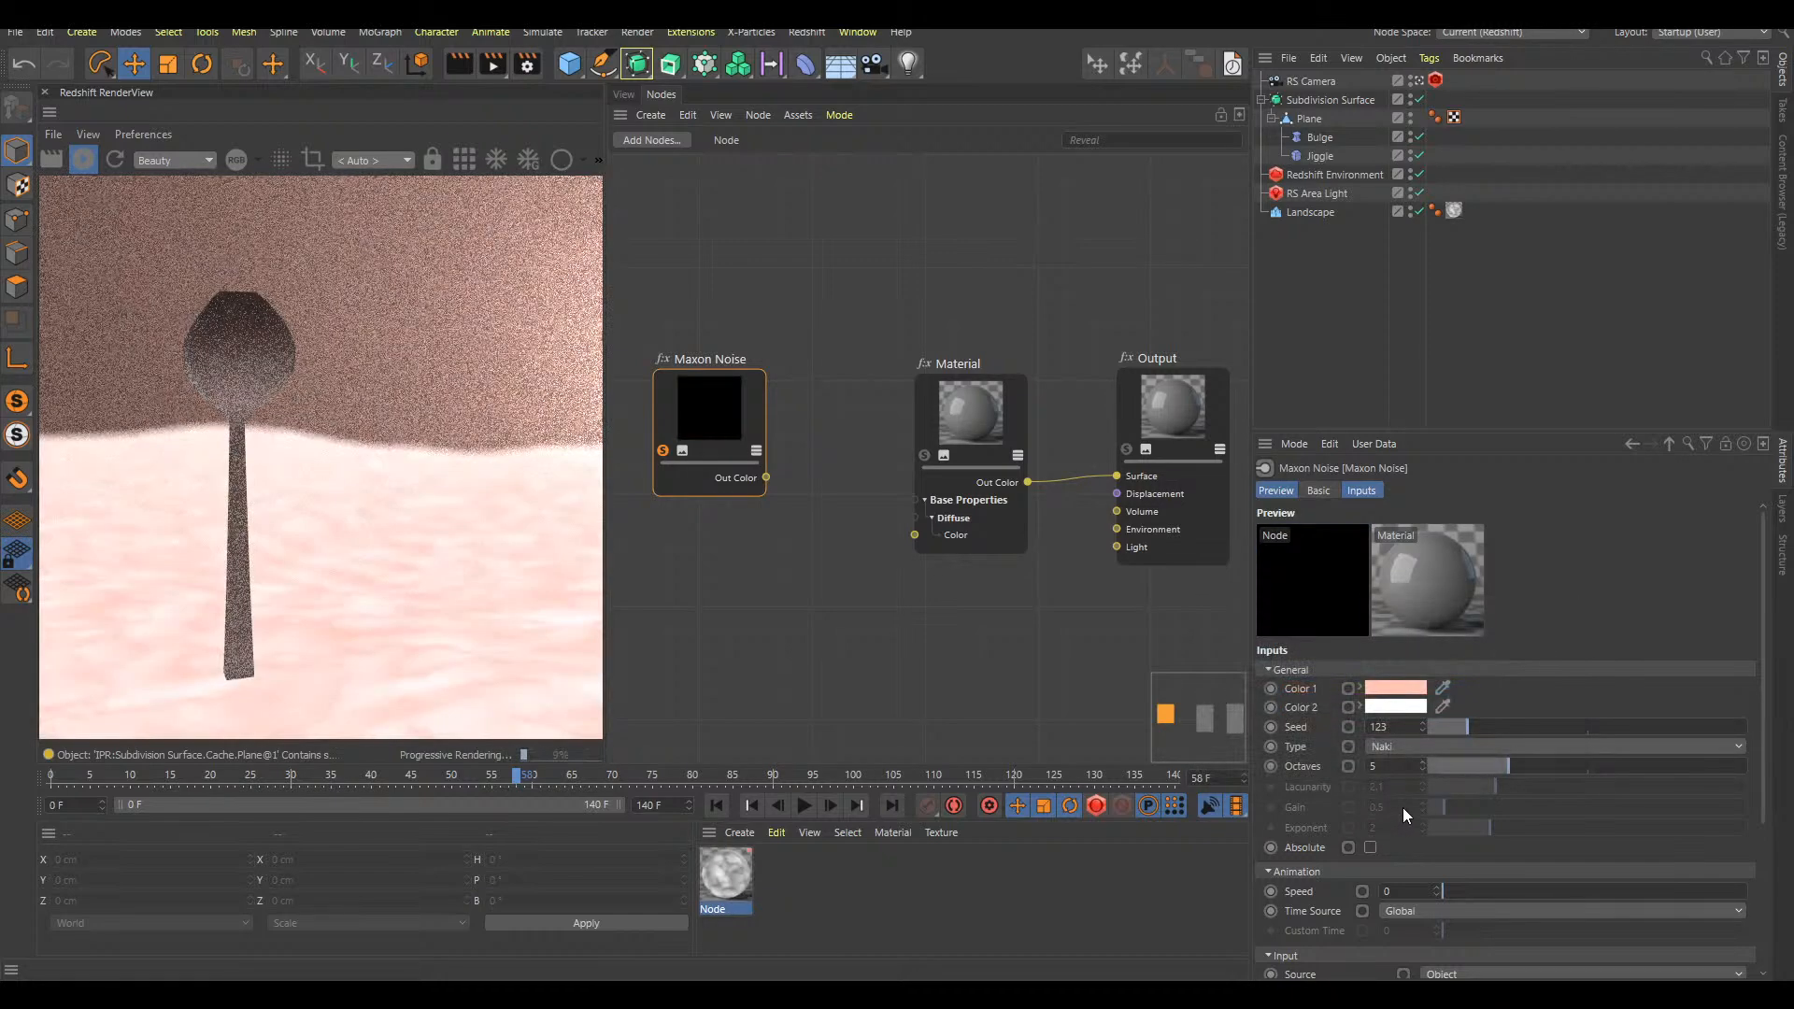
left_click_drag(713, 417, 725, 430)
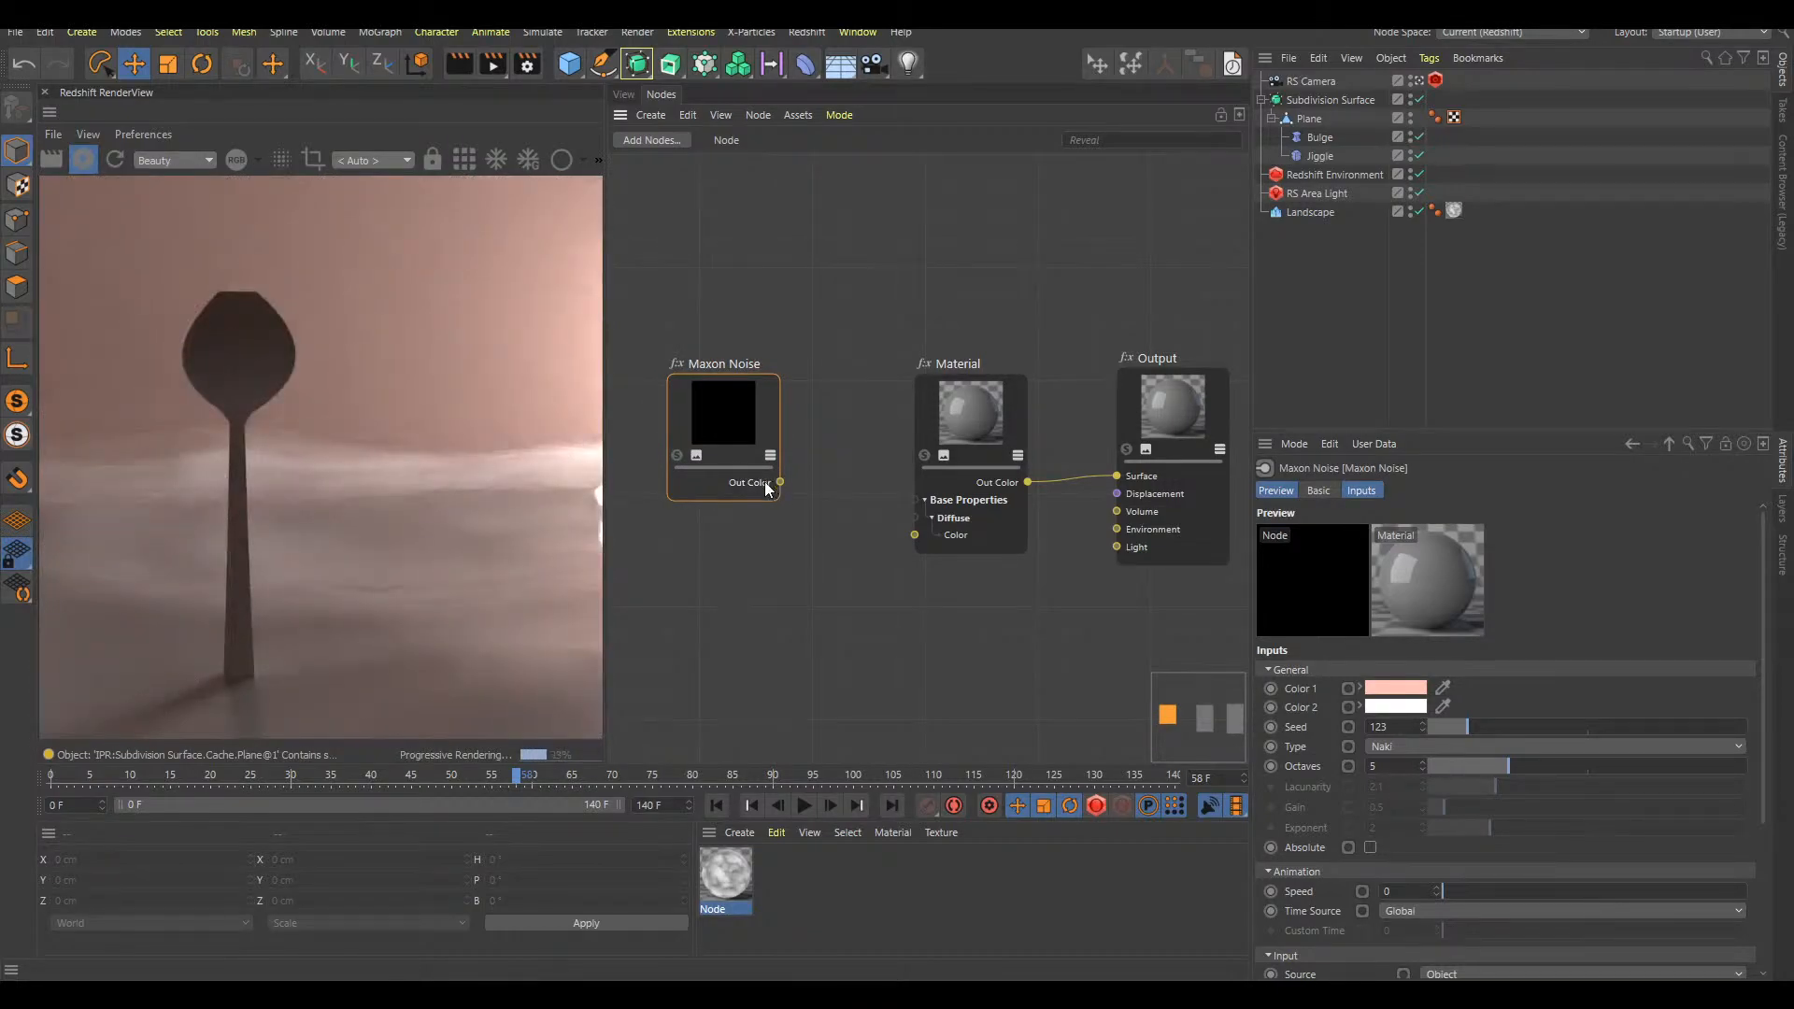
Set the Redshift Camera's bokeh CoC Radius to 0.3 and turn its bokeh off
left_click(623, 94)
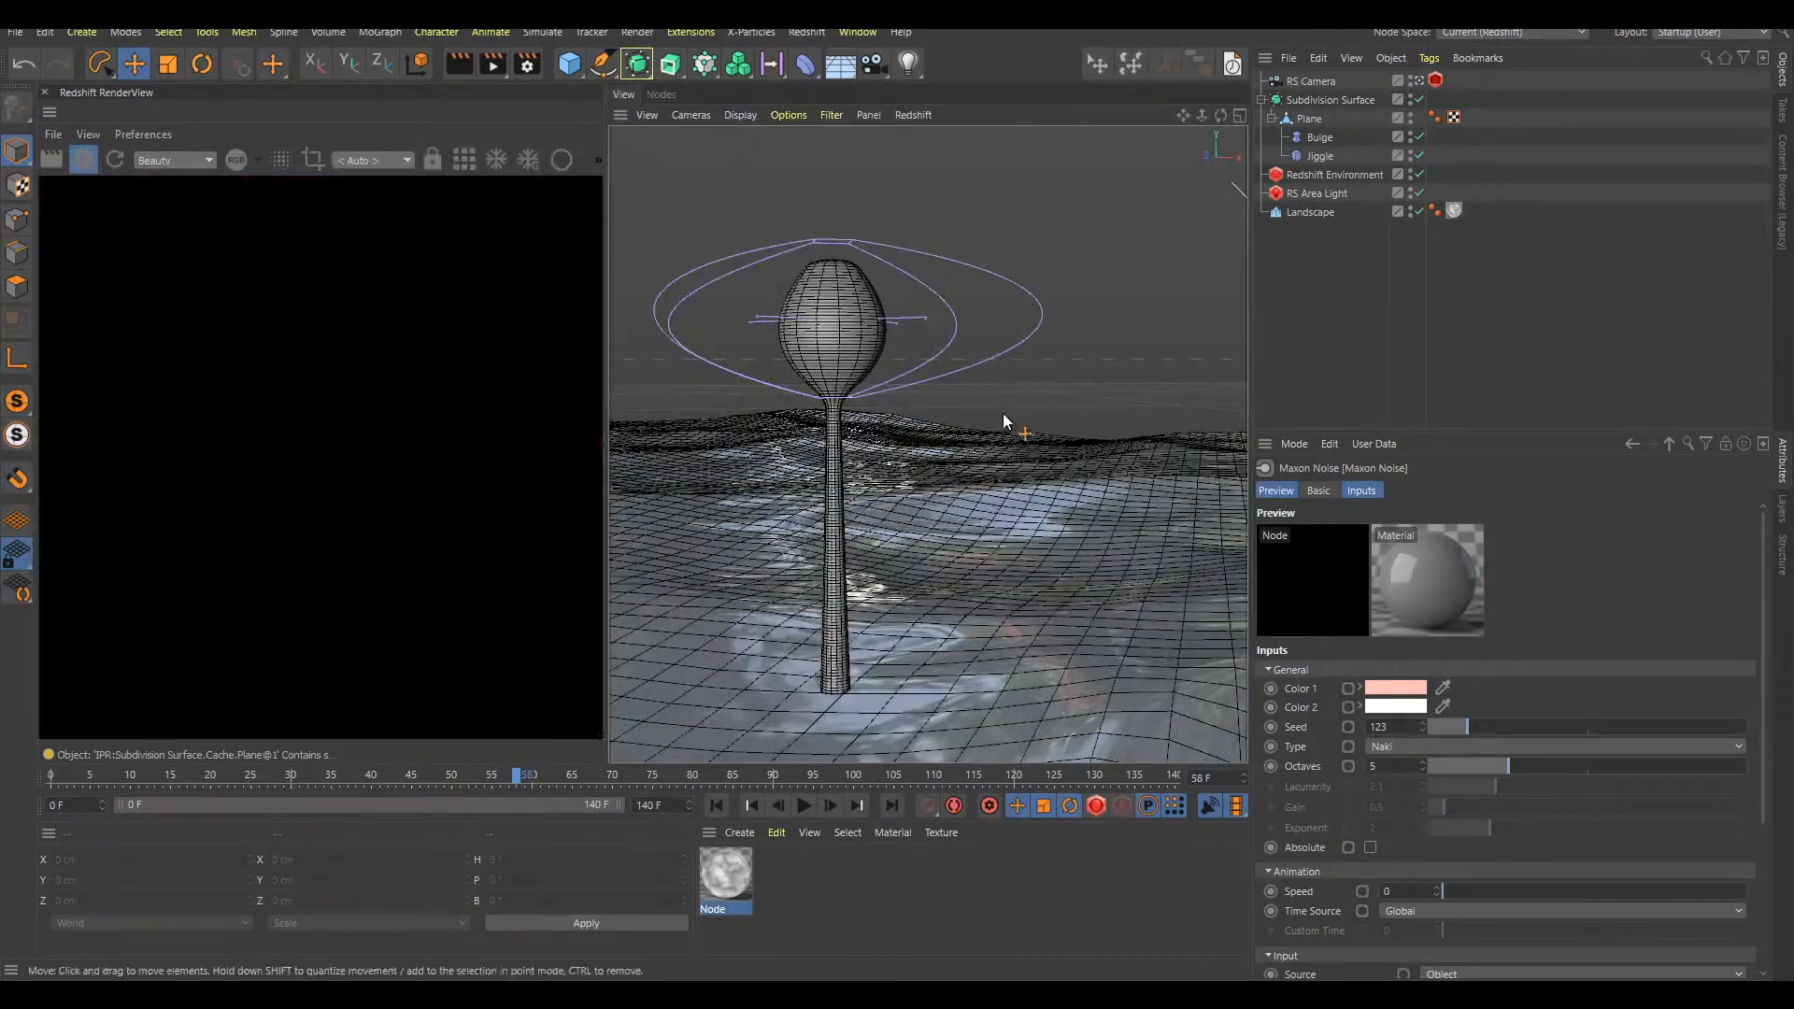
middle_click_drag(917, 628, 928, 575, "alt")
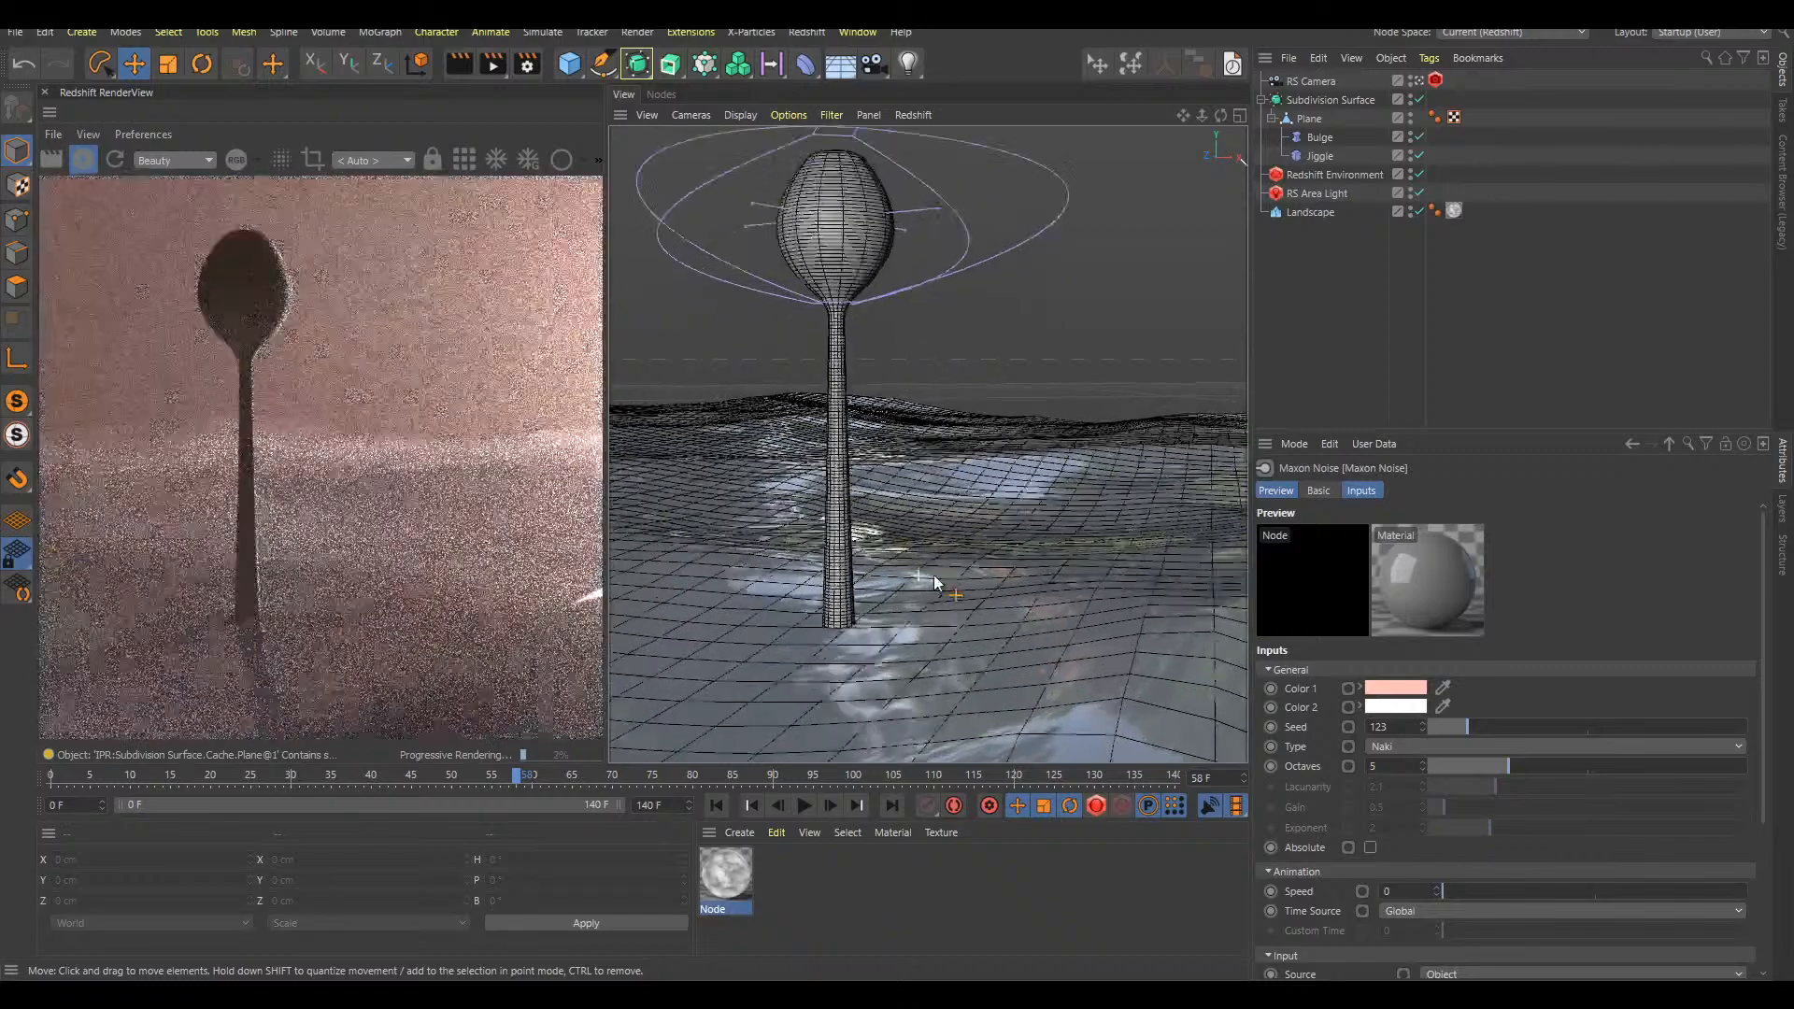
left_click_drag(940, 590, 972, 608, "alt")
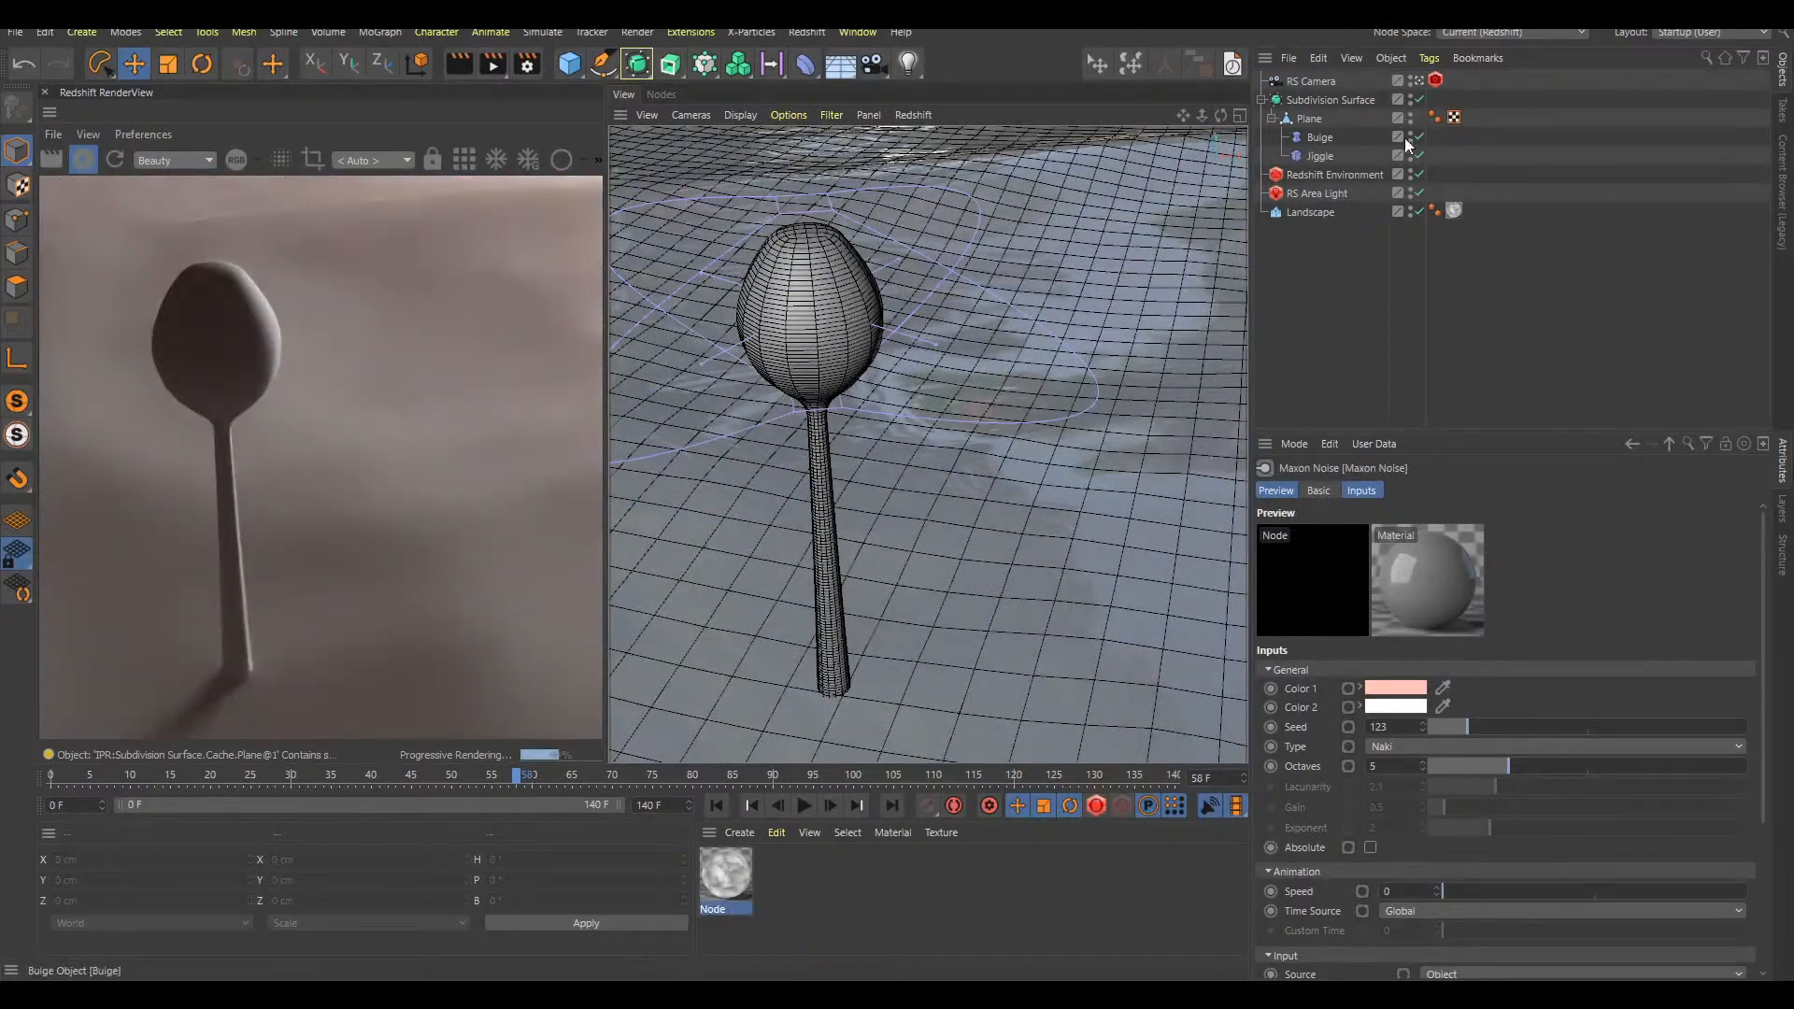
left_click(1435, 80)
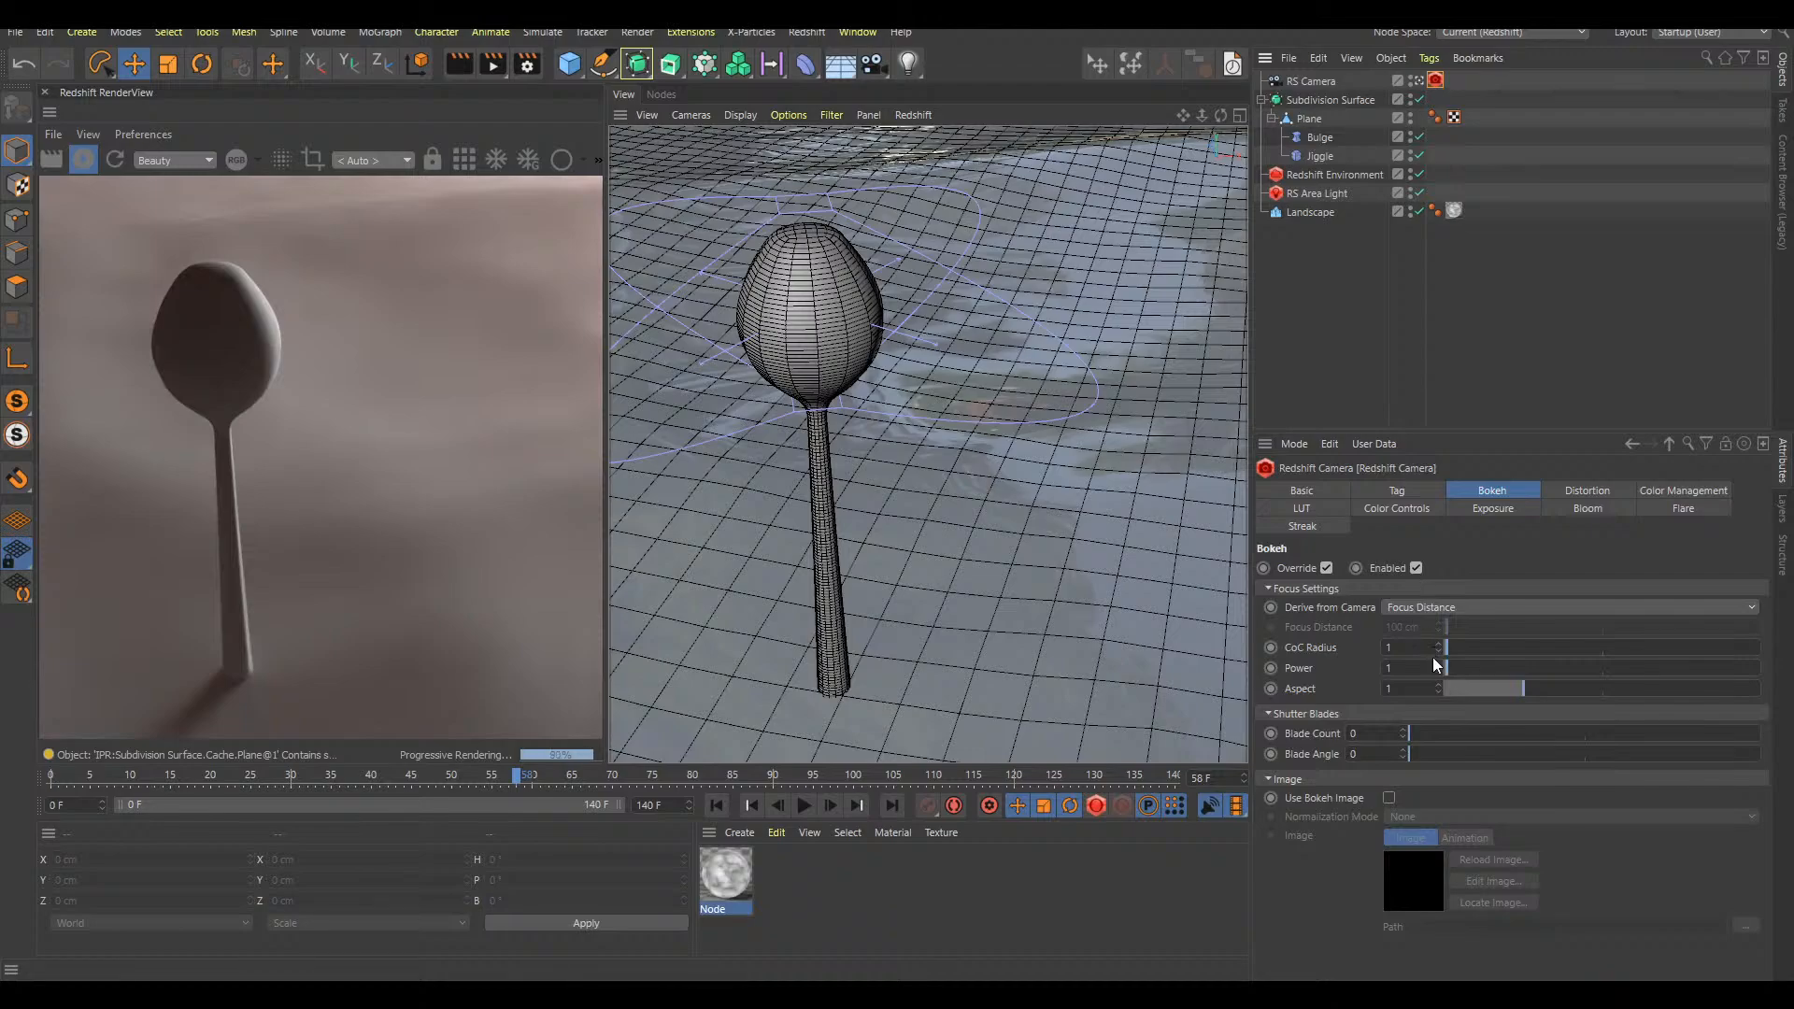
type("0.3")
key("Return")
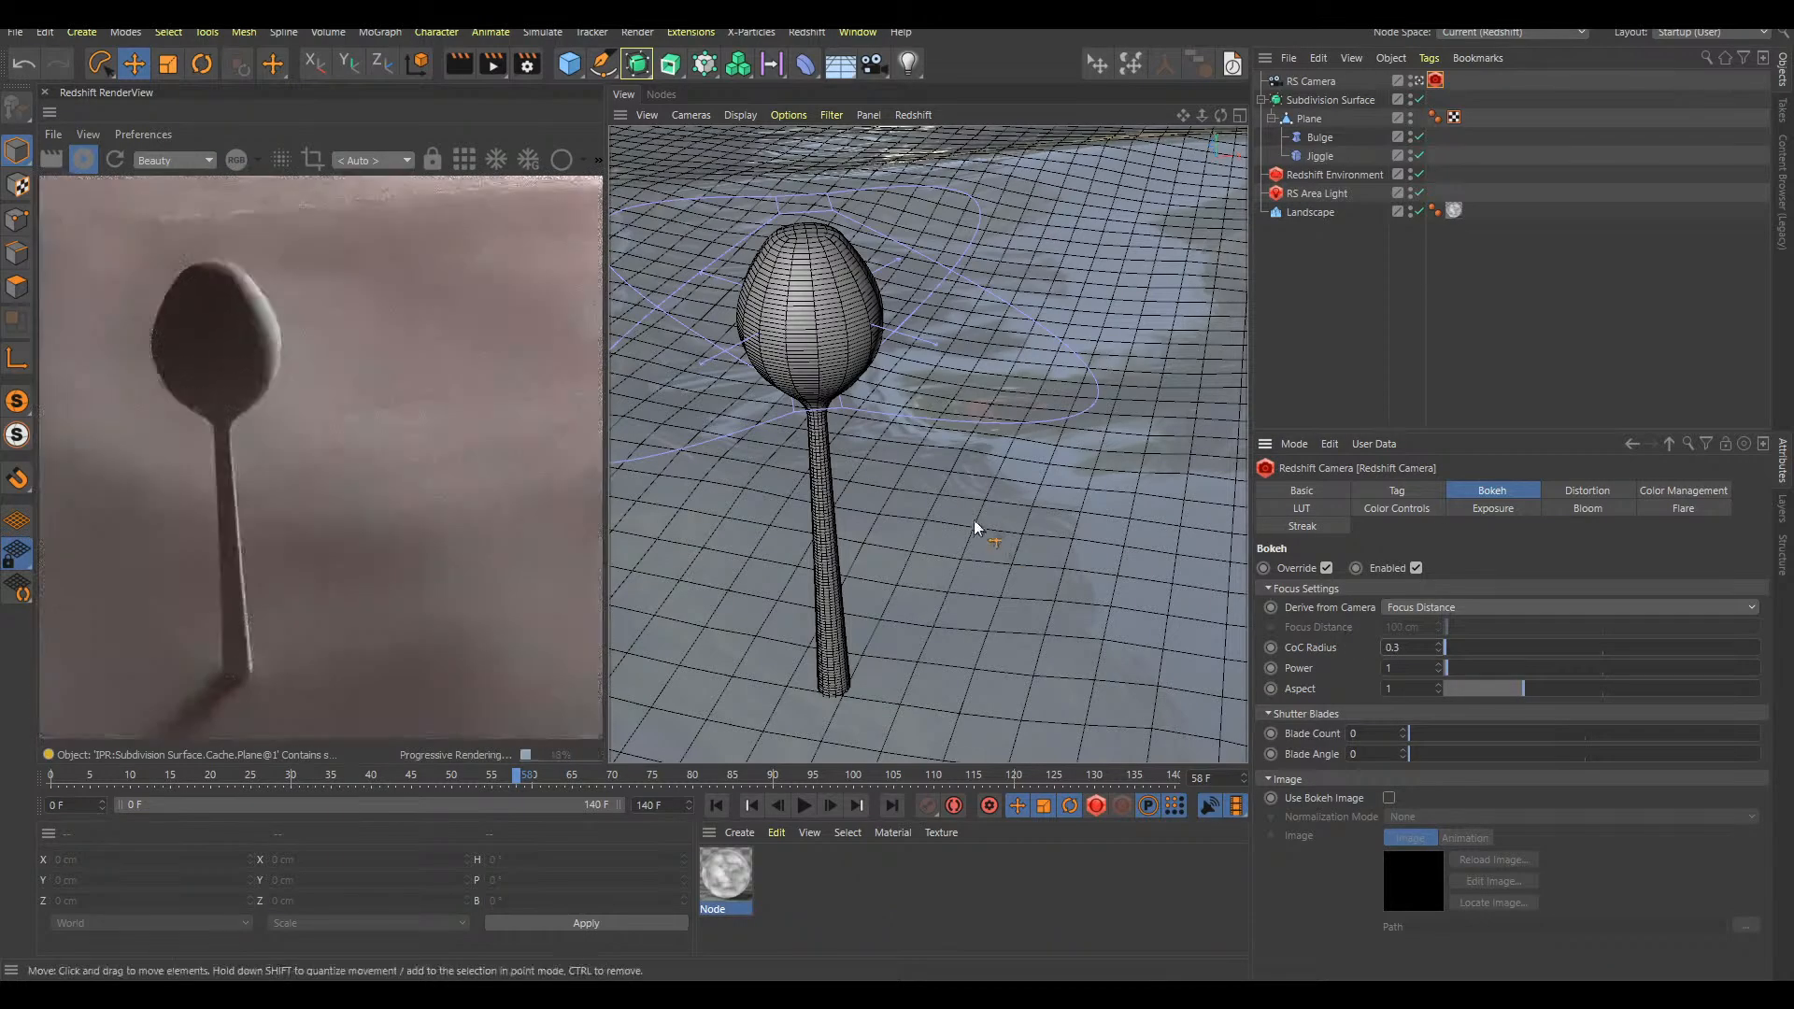
left_click(1416, 567)
Connect the Maxon Noise's Out Color to the Material node's Diffuse Color in the Landscape's material and tidy the two nodes
left_click_drag(961, 593, 976, 531, "alt")
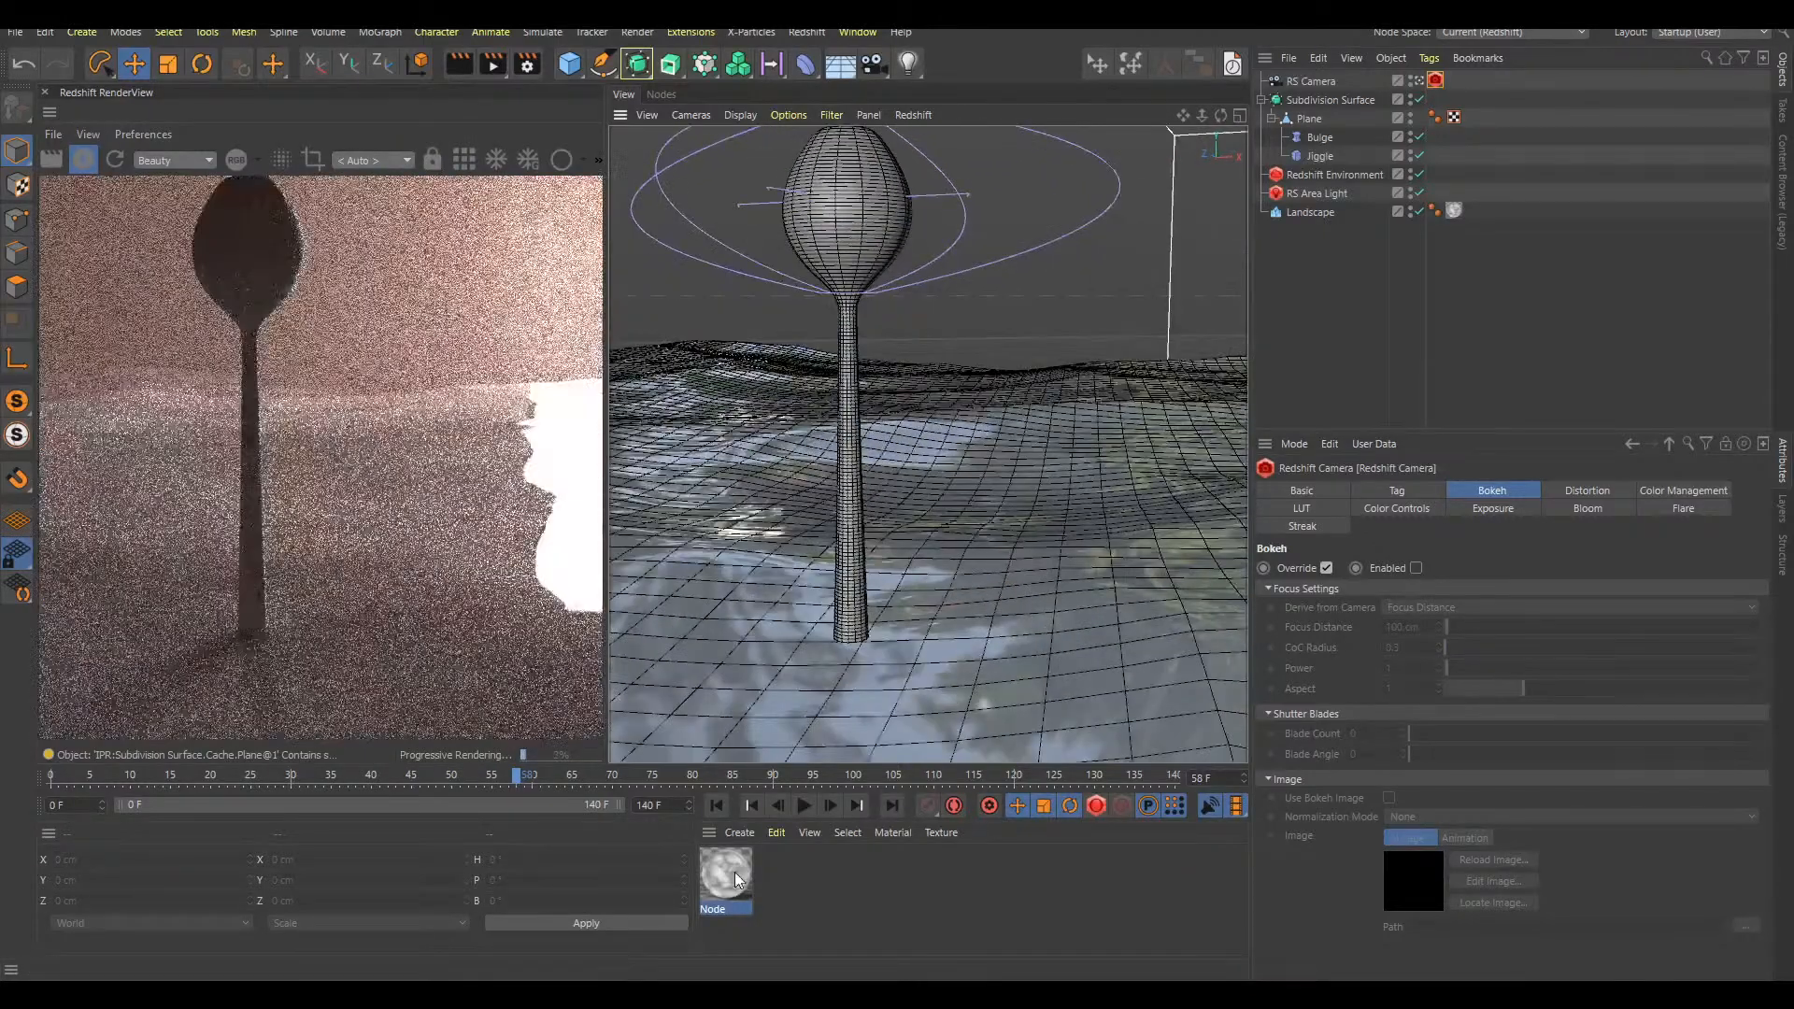
double_click(726, 875)
left_click_drag(782, 481, 915, 537)
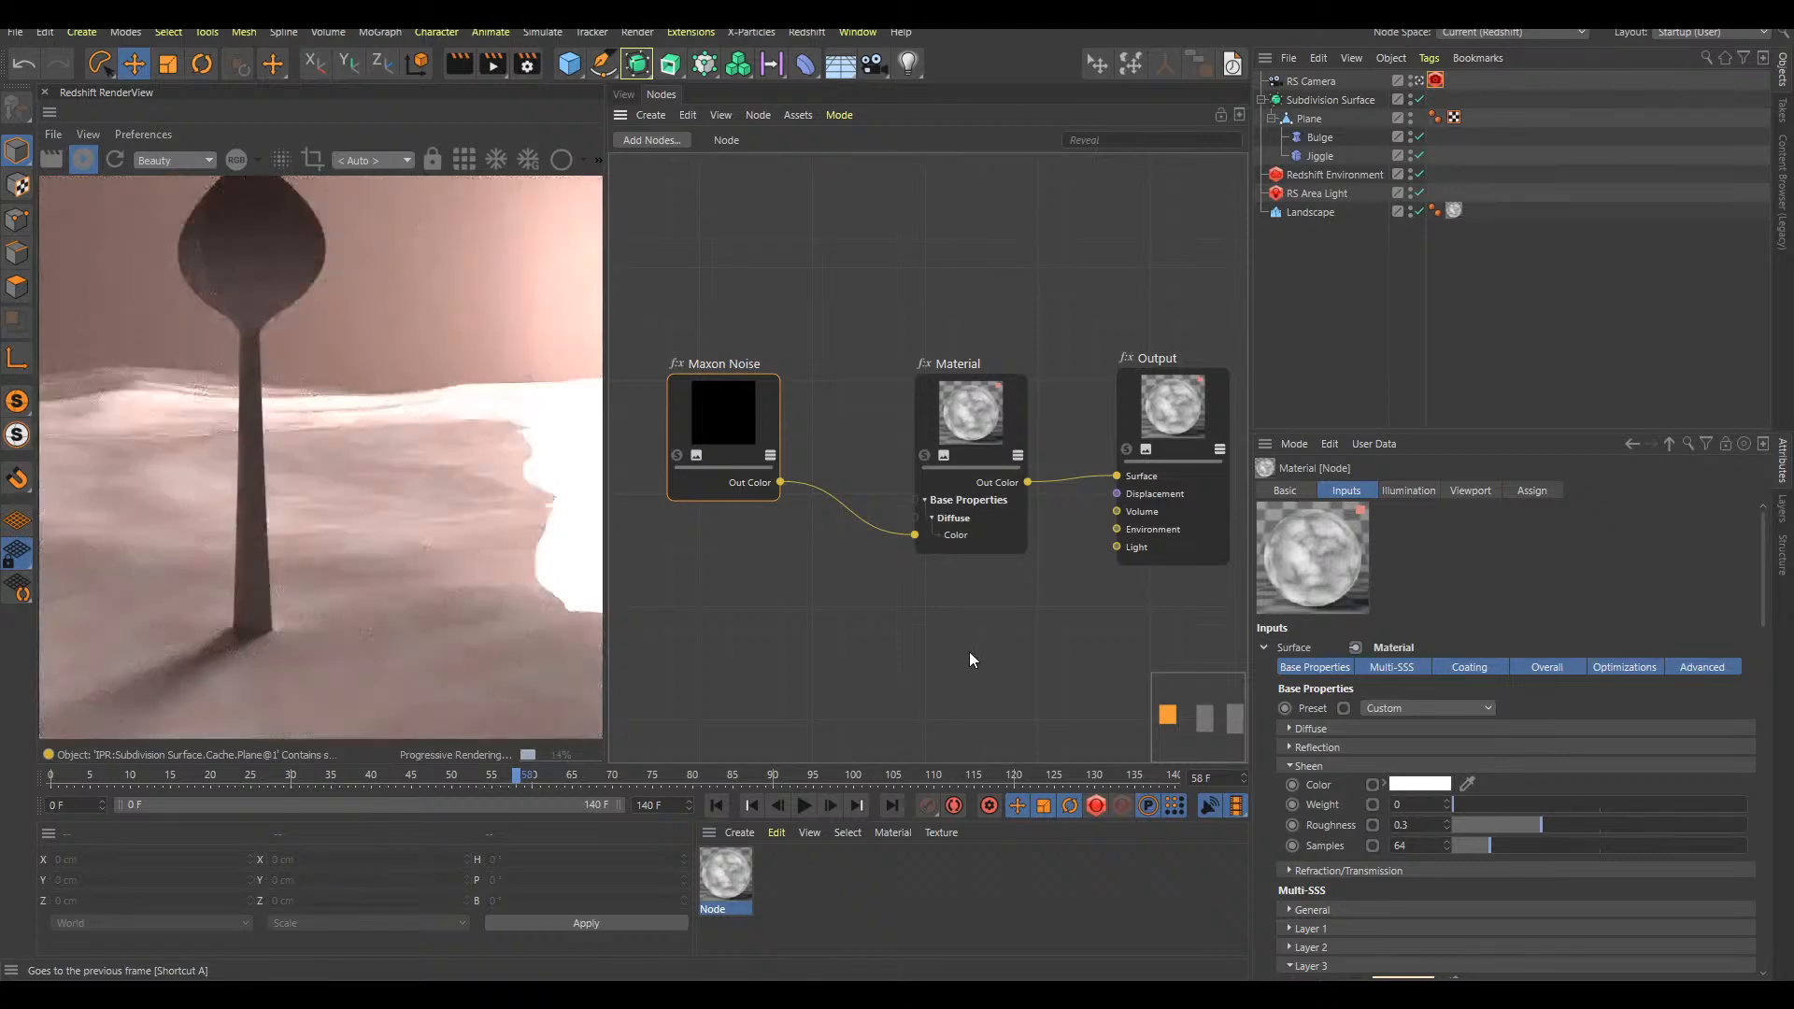
left_click_drag(978, 443, 953, 397)
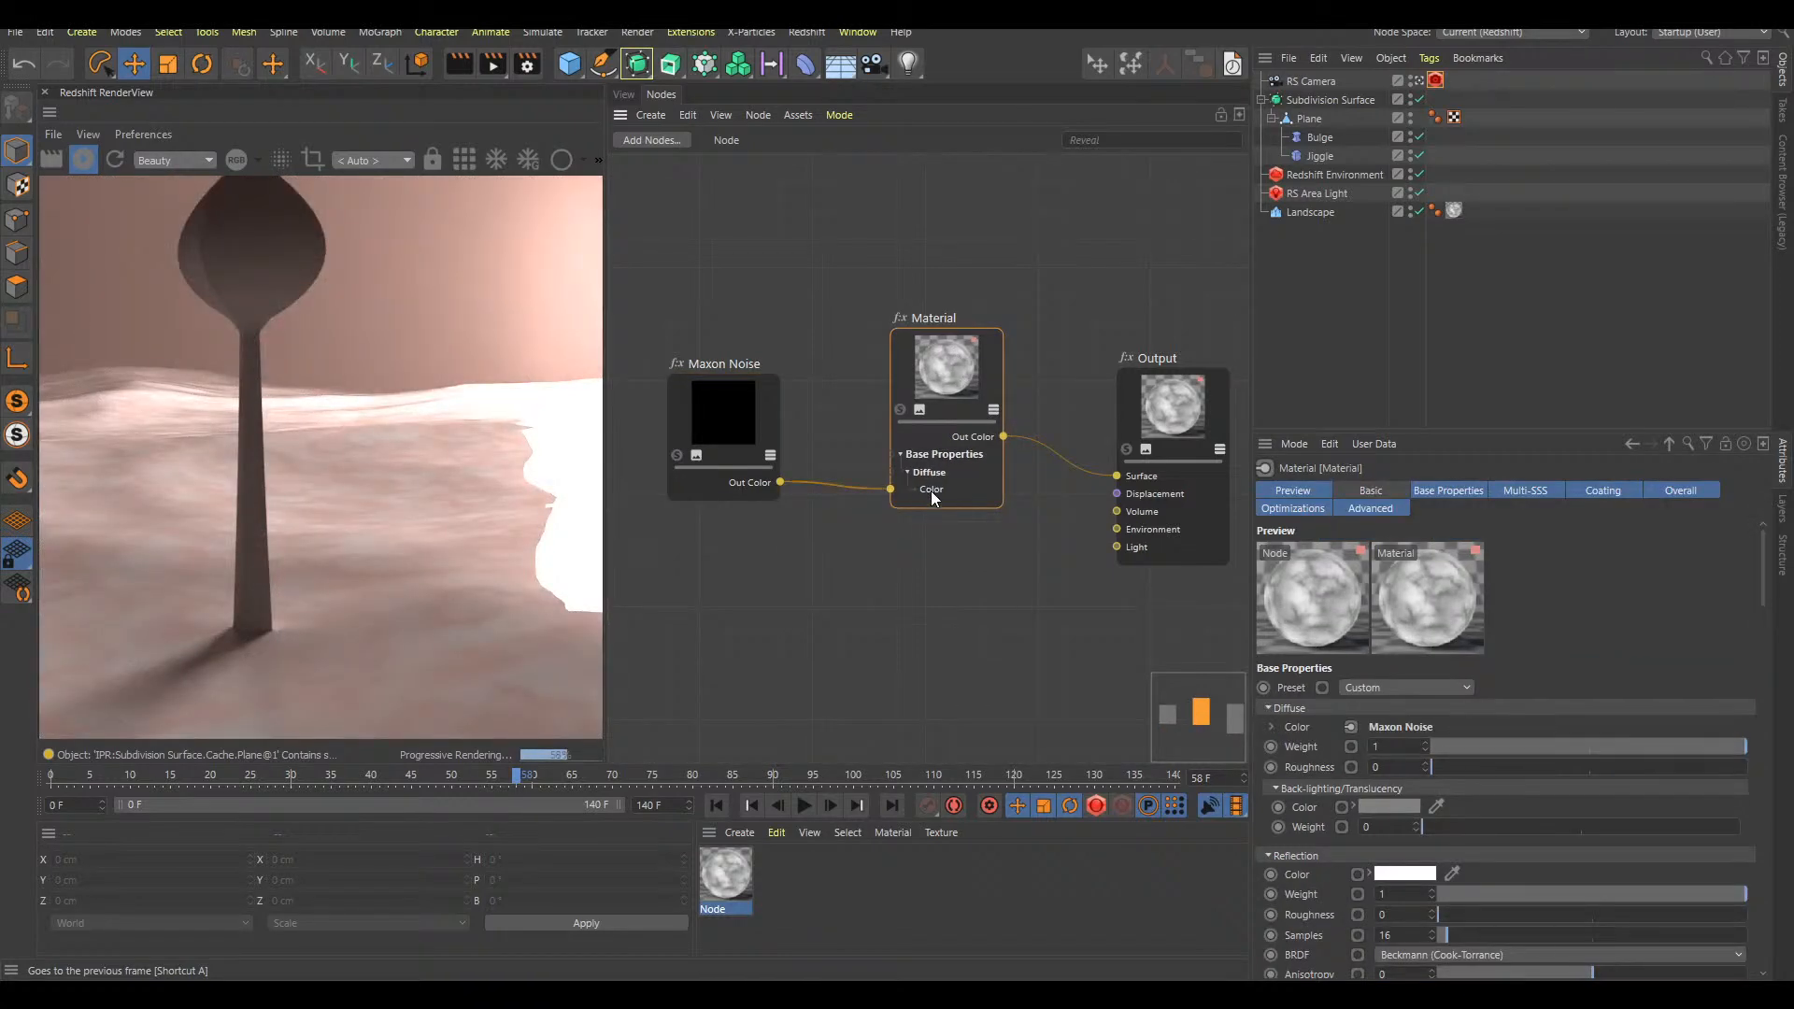
left_click_drag(740, 433, 740, 416)
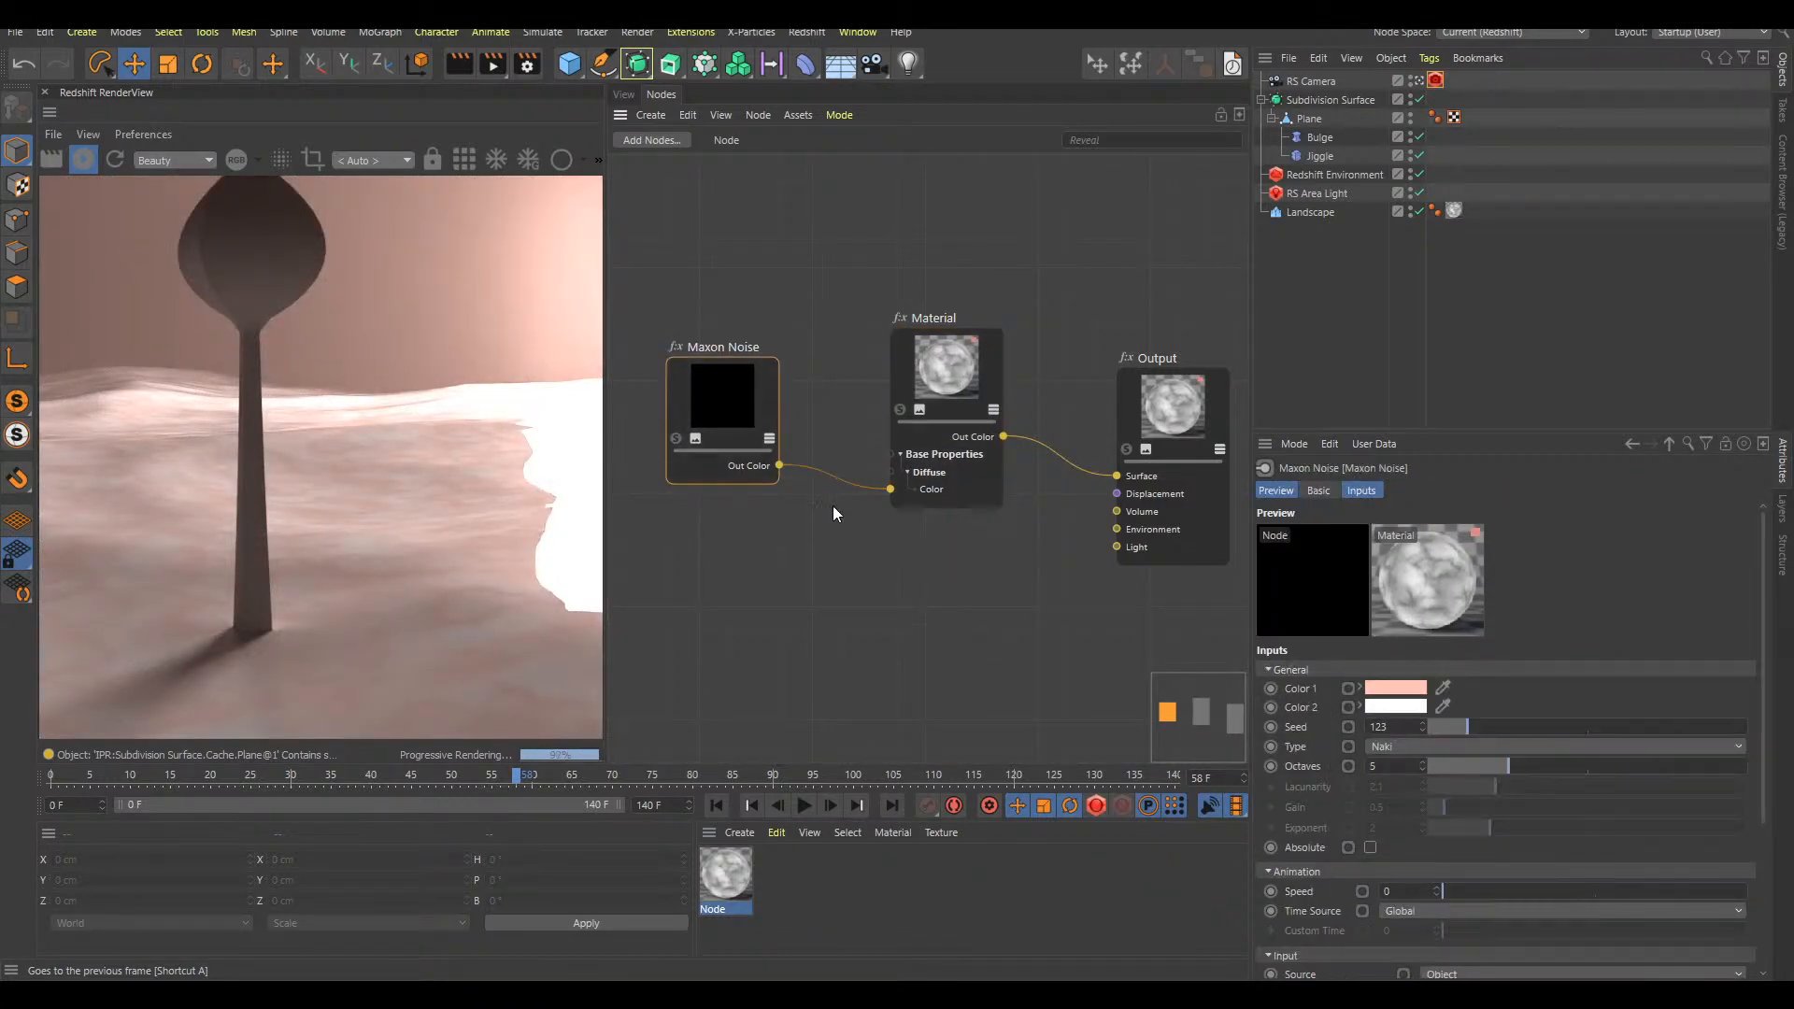
Reframe the stalk on the pink landscape from a few angles and turn the Redshift Camera's bokeh back on
left_click(623, 95)
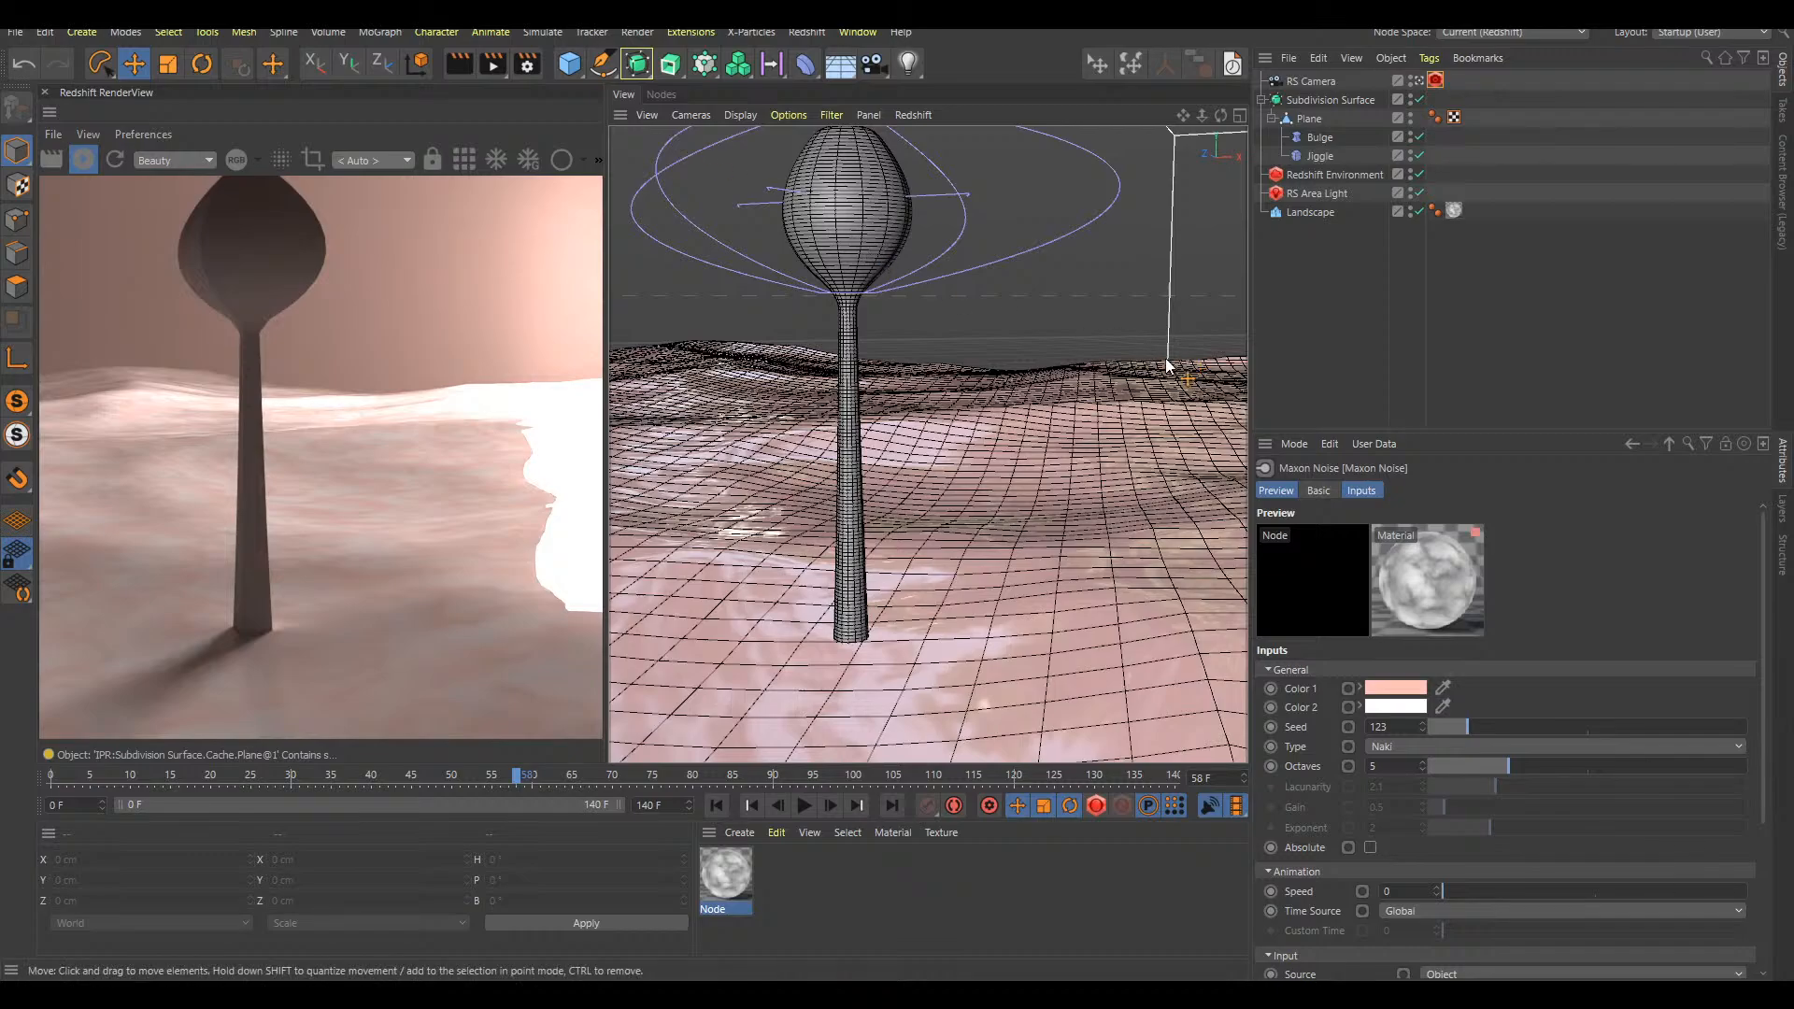
middle_click_drag(1074, 508, 1058, 506, "alt")
left_click_drag(1077, 535, 1066, 573, "alt")
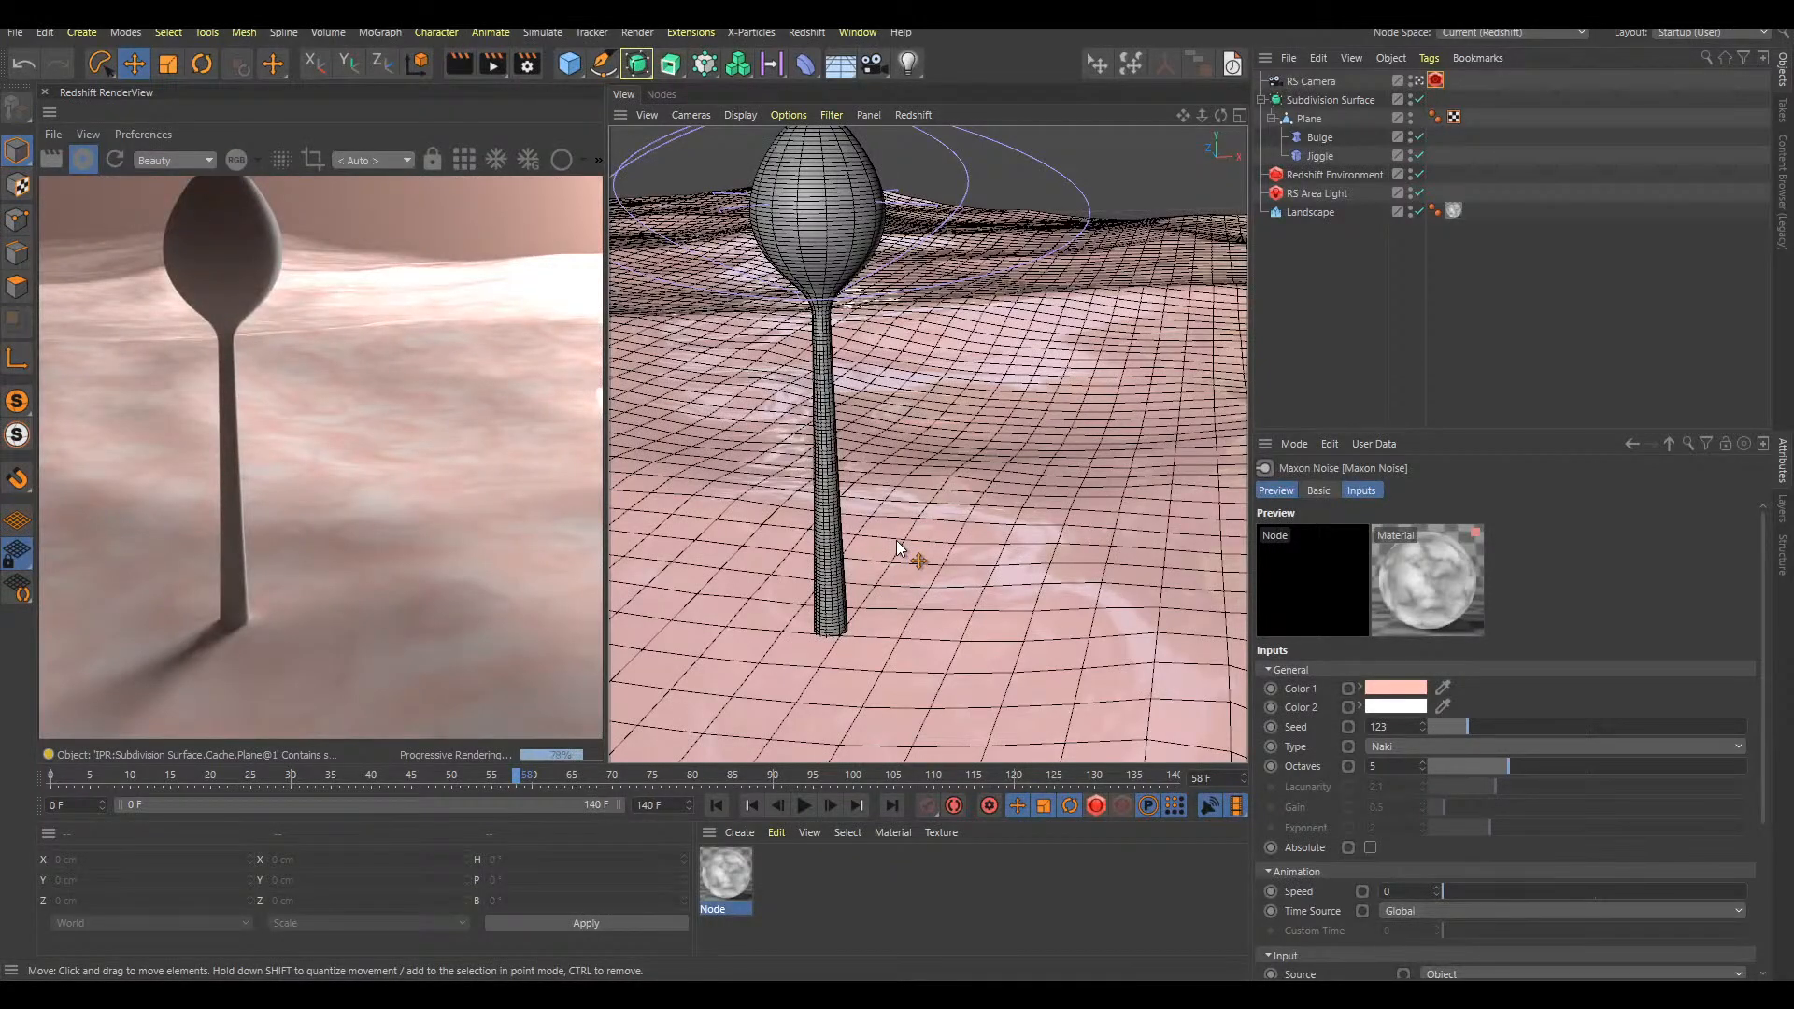
left_click_drag(897, 548, 1009, 533, "alt")
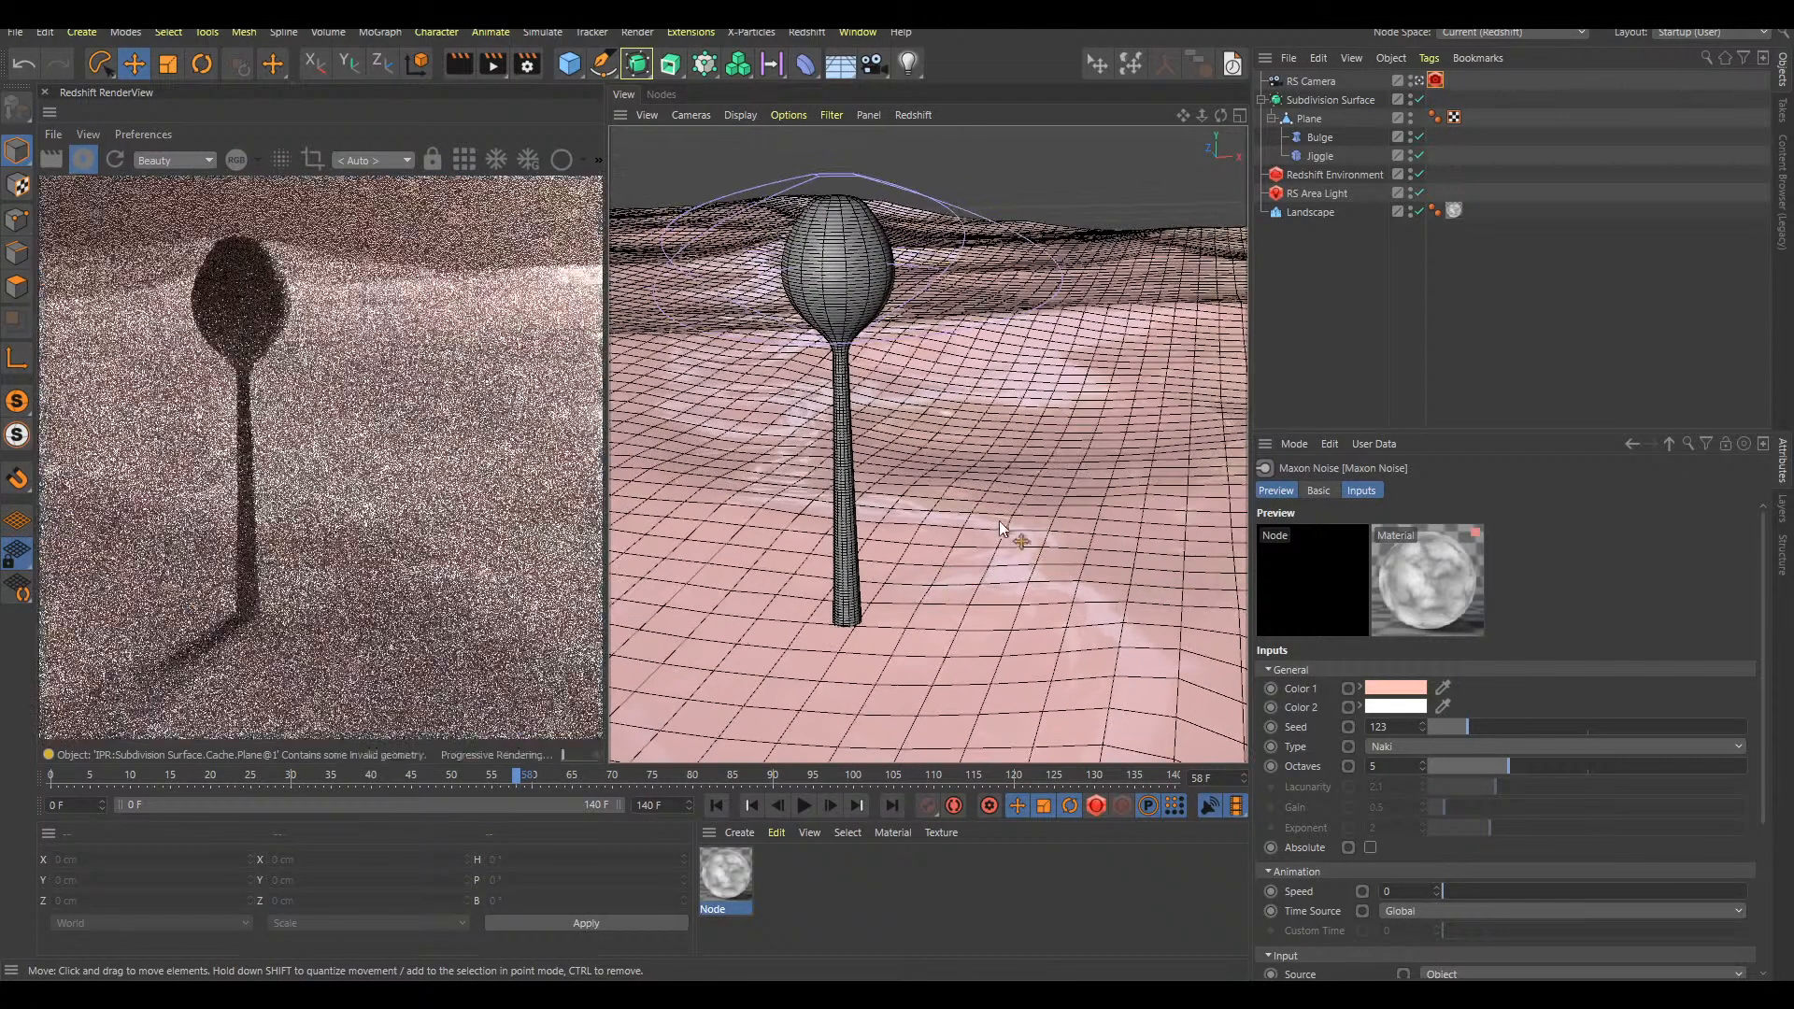
left_click(1438, 80)
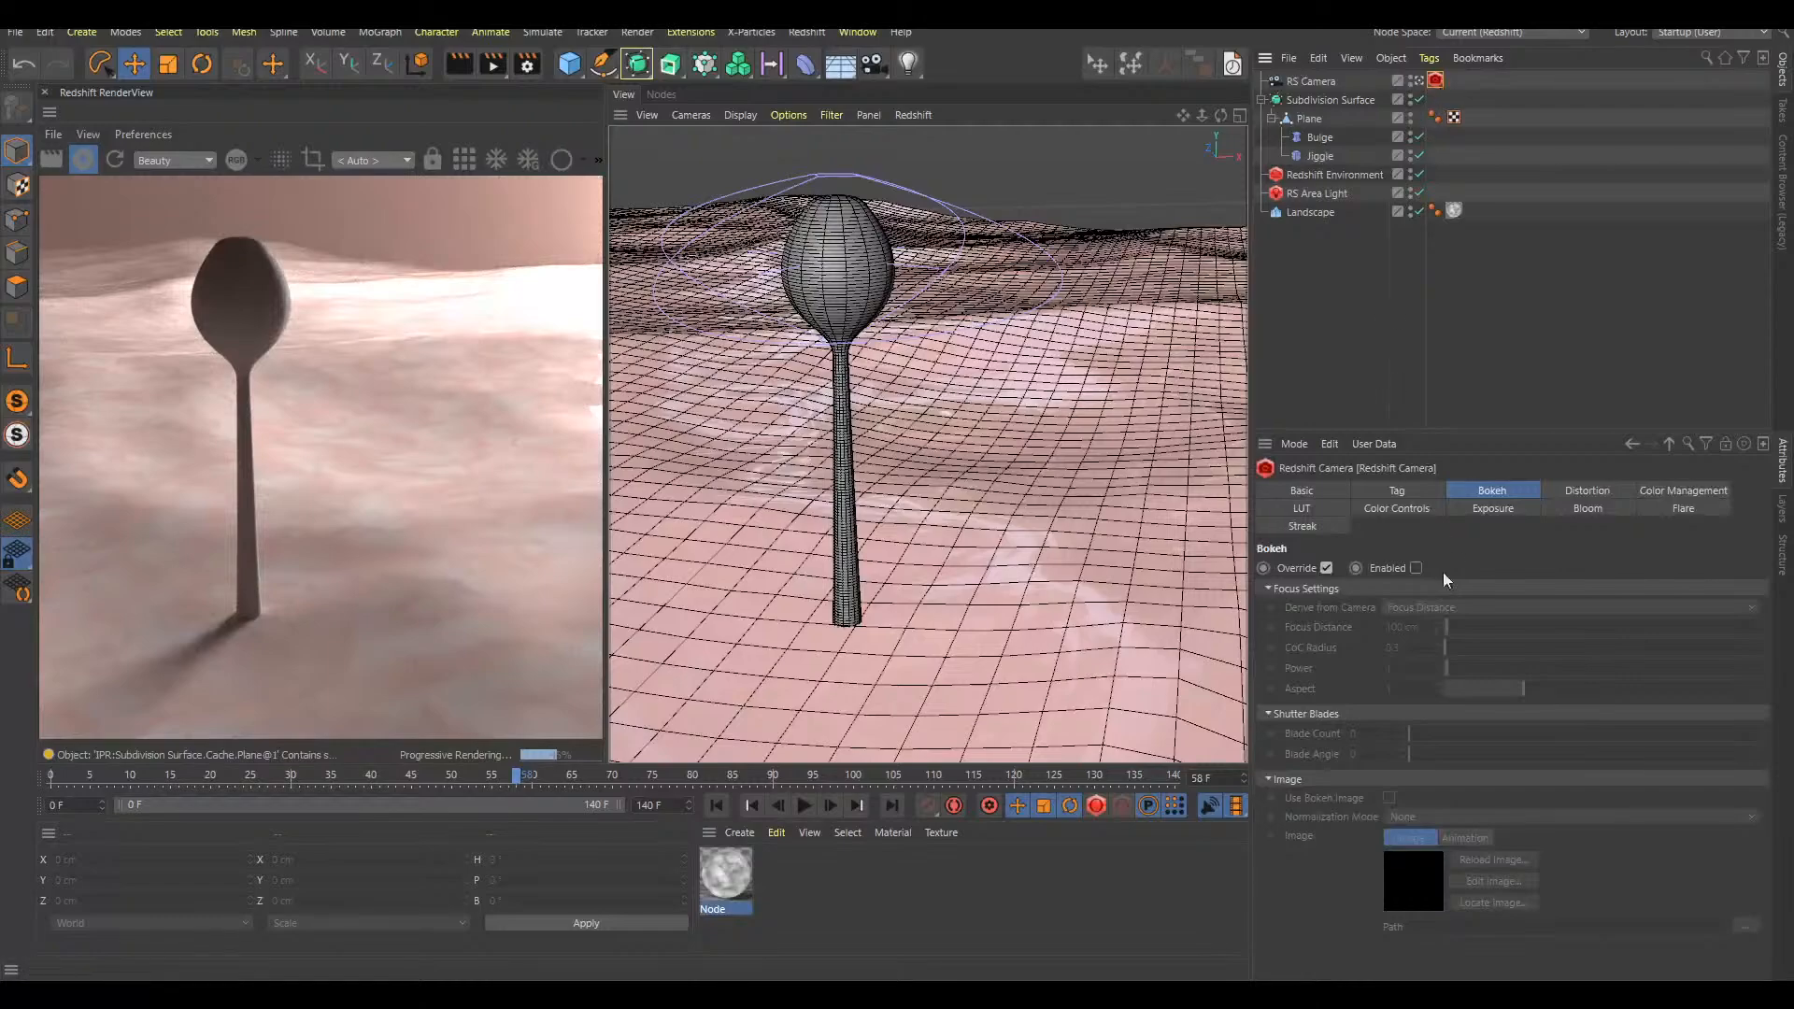
left_click(1415, 568)
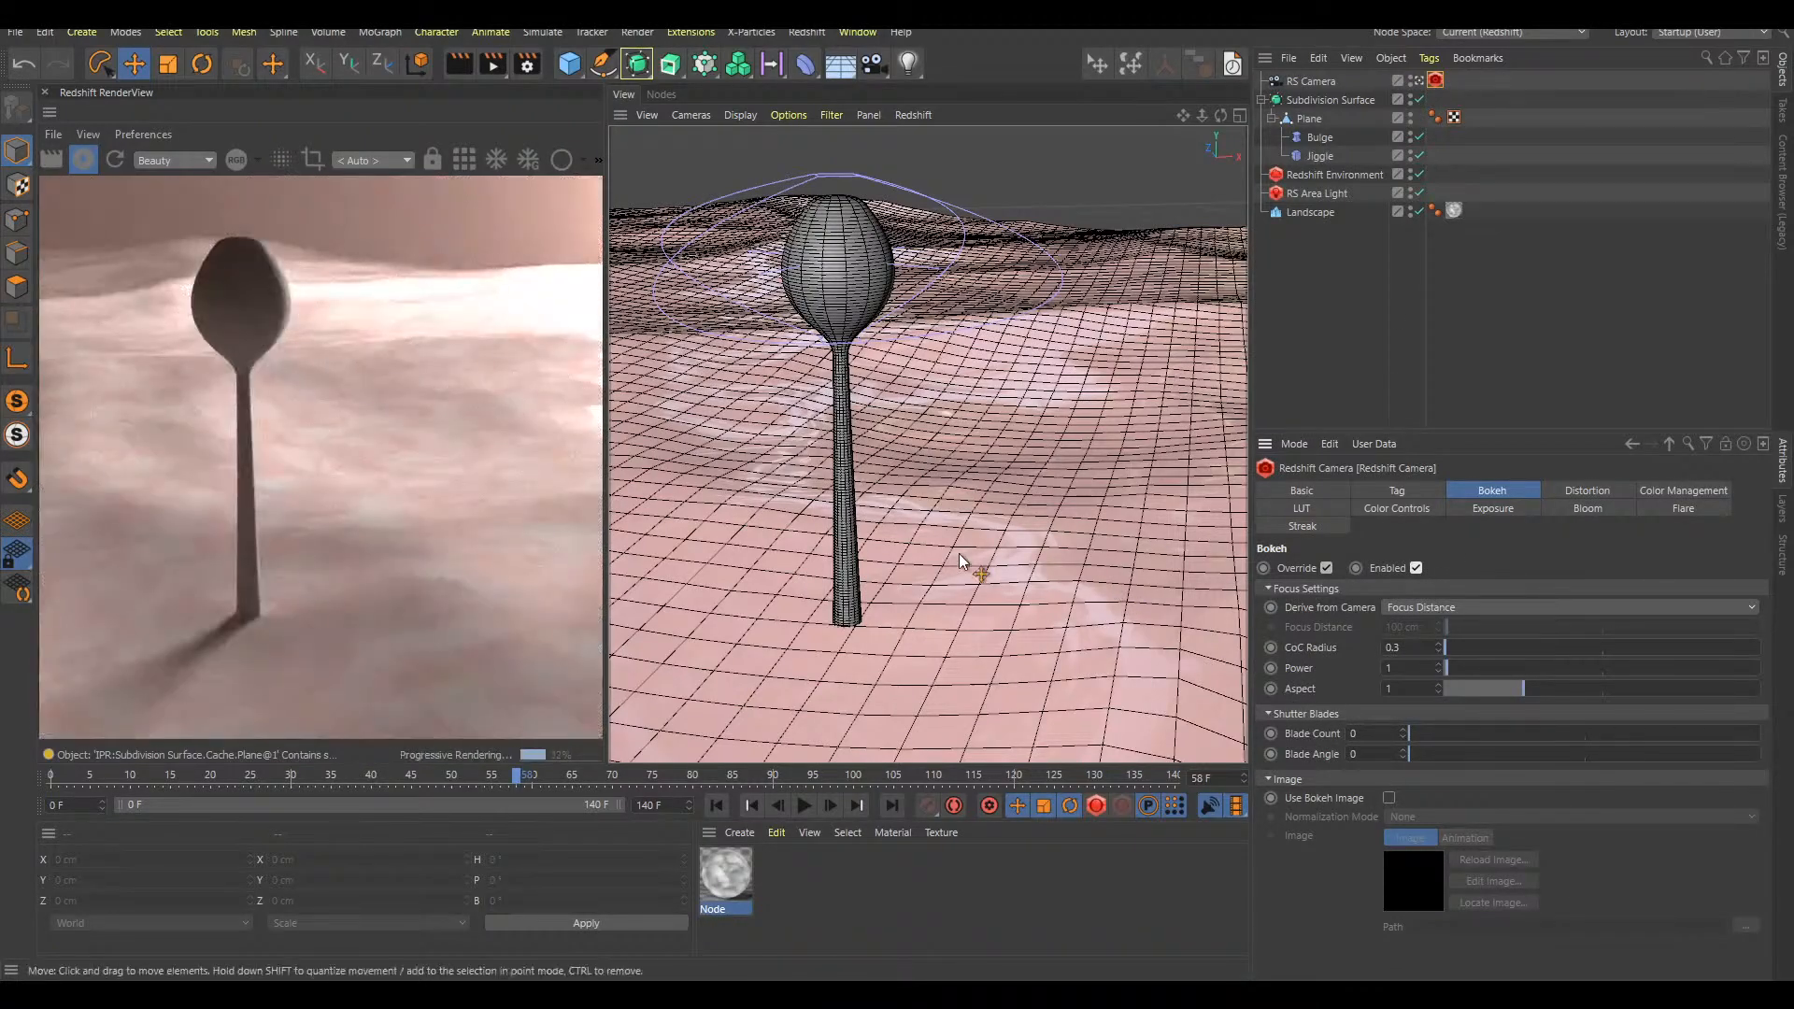
left_click_drag(967, 560, 985, 525, "alt")
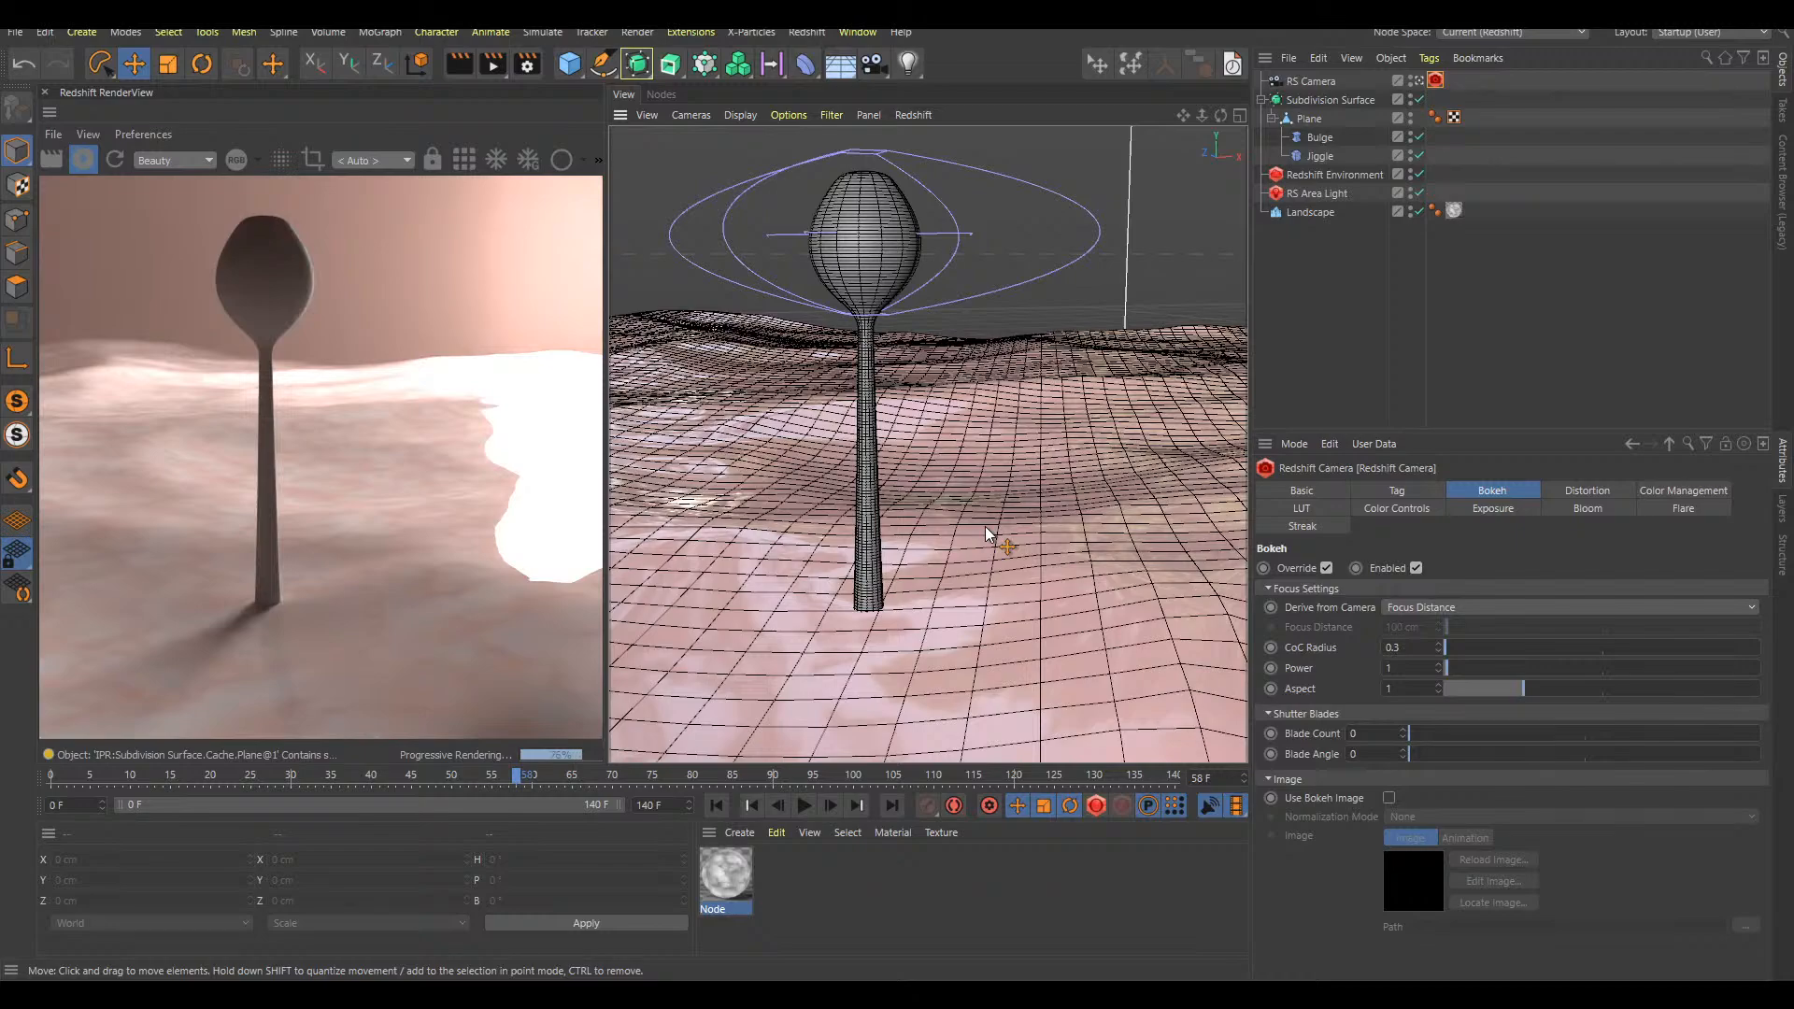
left_click_drag(1149, 495, 1043, 493, "alt")
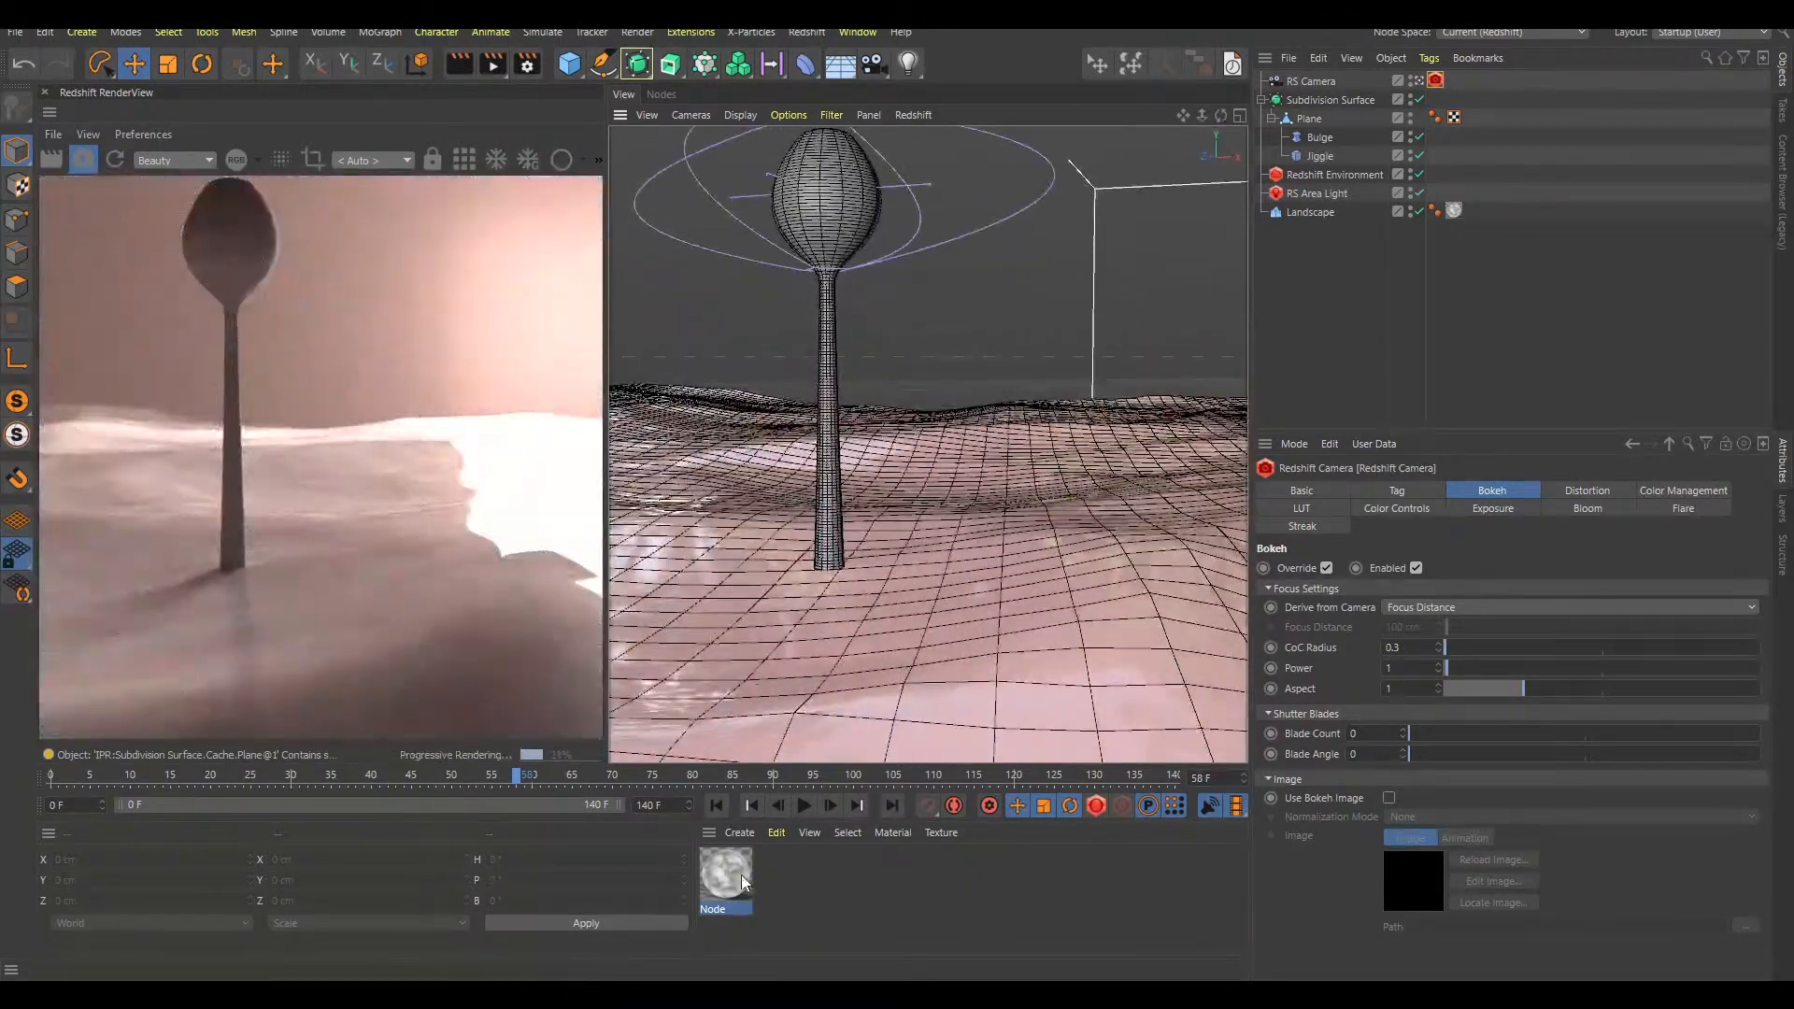
Duplicate the Maxon Noise node below the original in the Landscape's material and set the copy's Color 1 to black
double_click(751, 871)
left_click_drag(952, 387, 965, 304)
left_click_drag(750, 396, 742, 551)
left_click(1405, 689)
left_click(1293, 725)
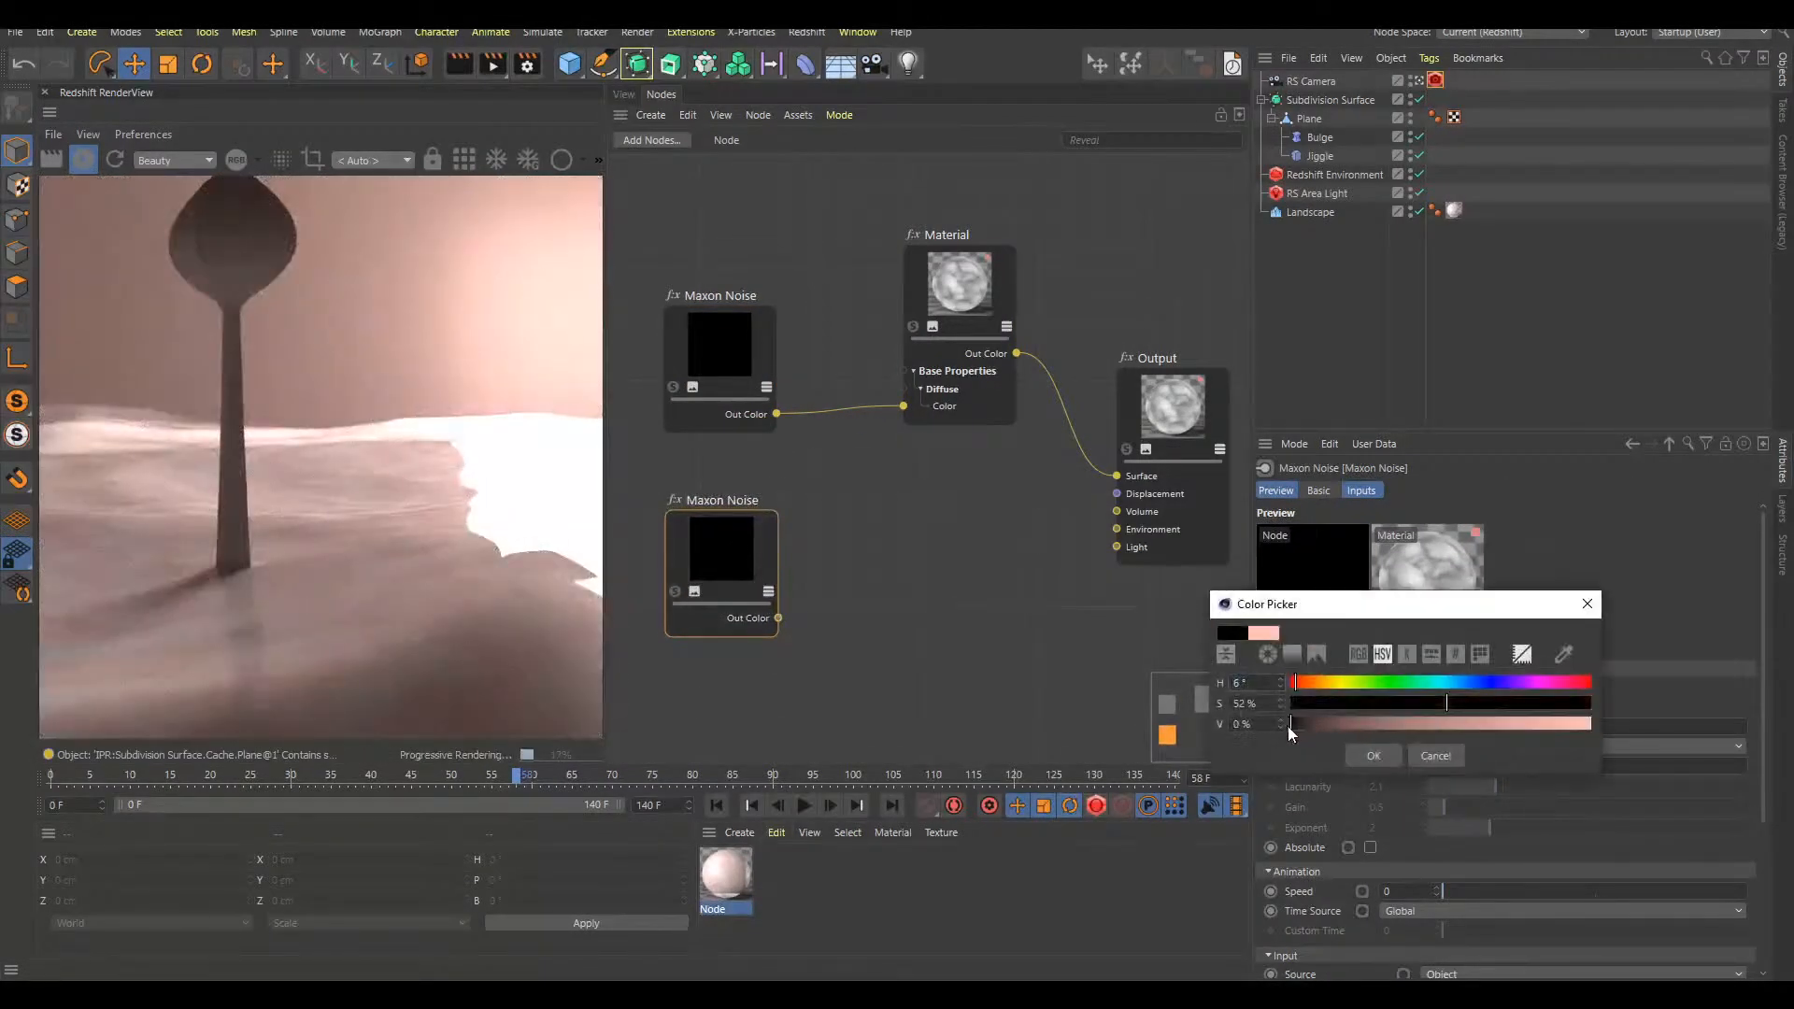
left_click(1379, 756)
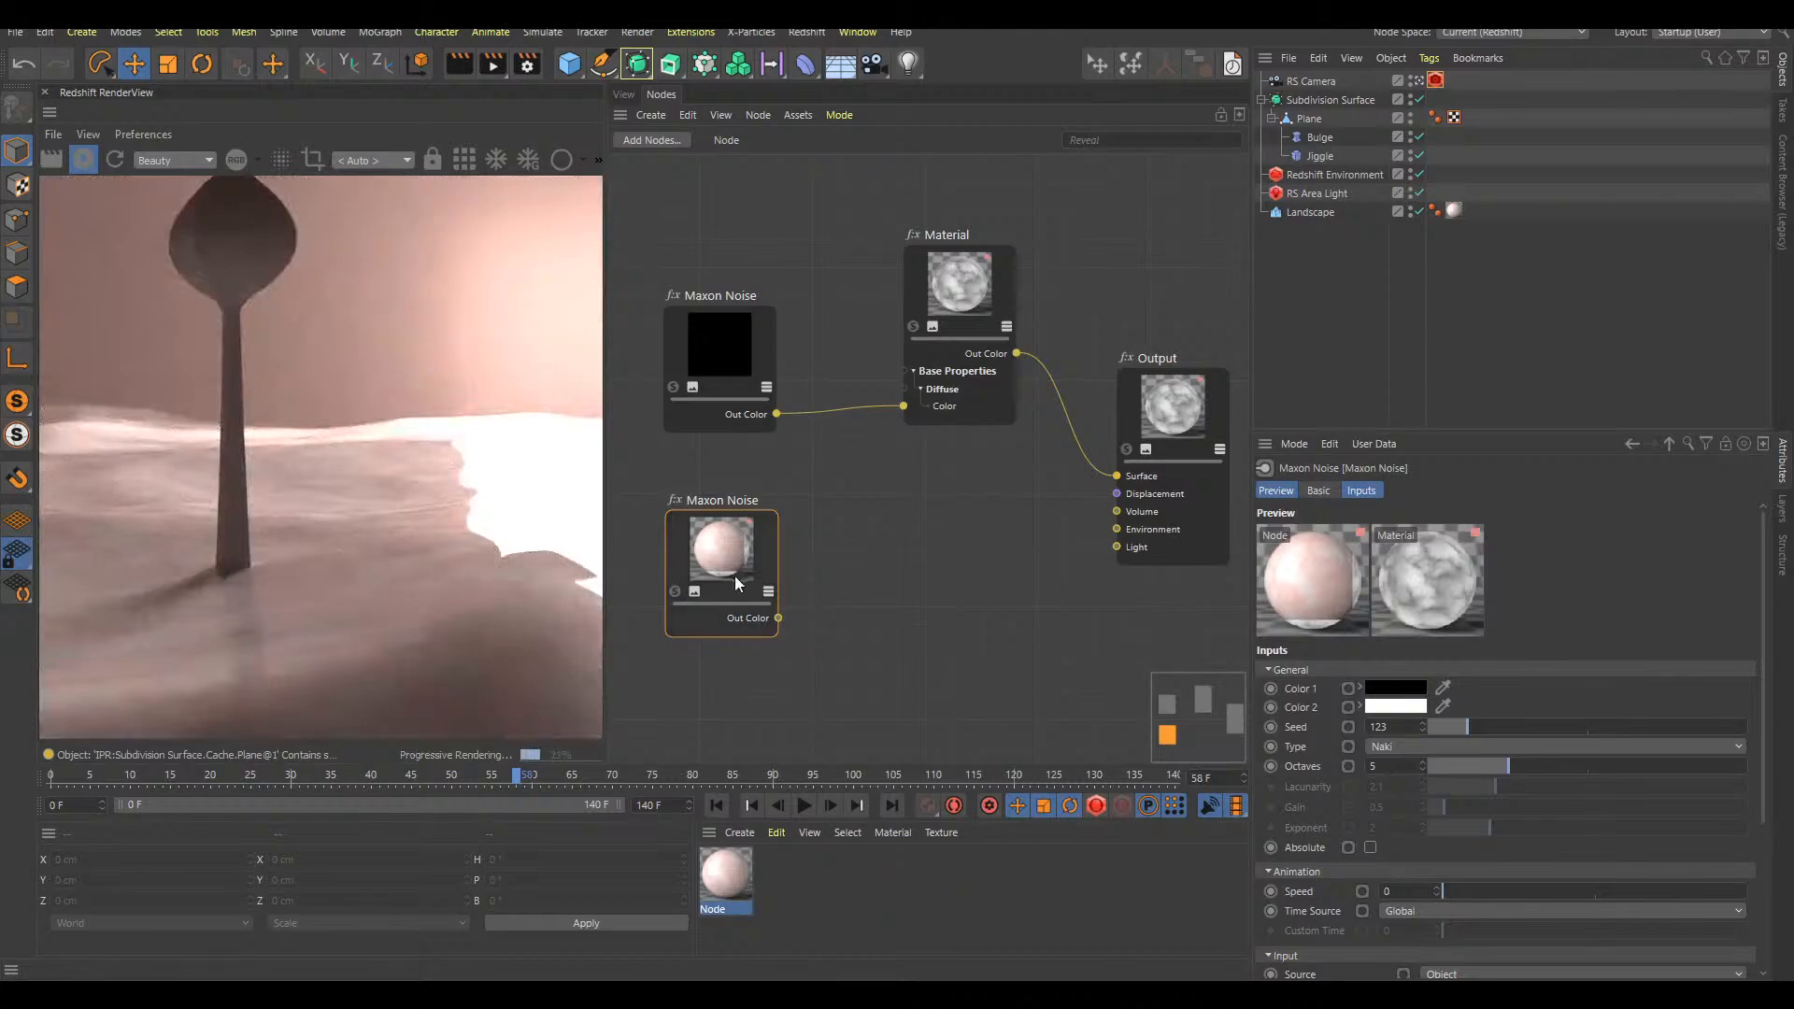
left_click_drag(737, 583, 762, 585)
Move the RS Area Light to about X 439.459, Y 38.022, Z 284.871 cm, out of the camera's view
left_click(628, 95)
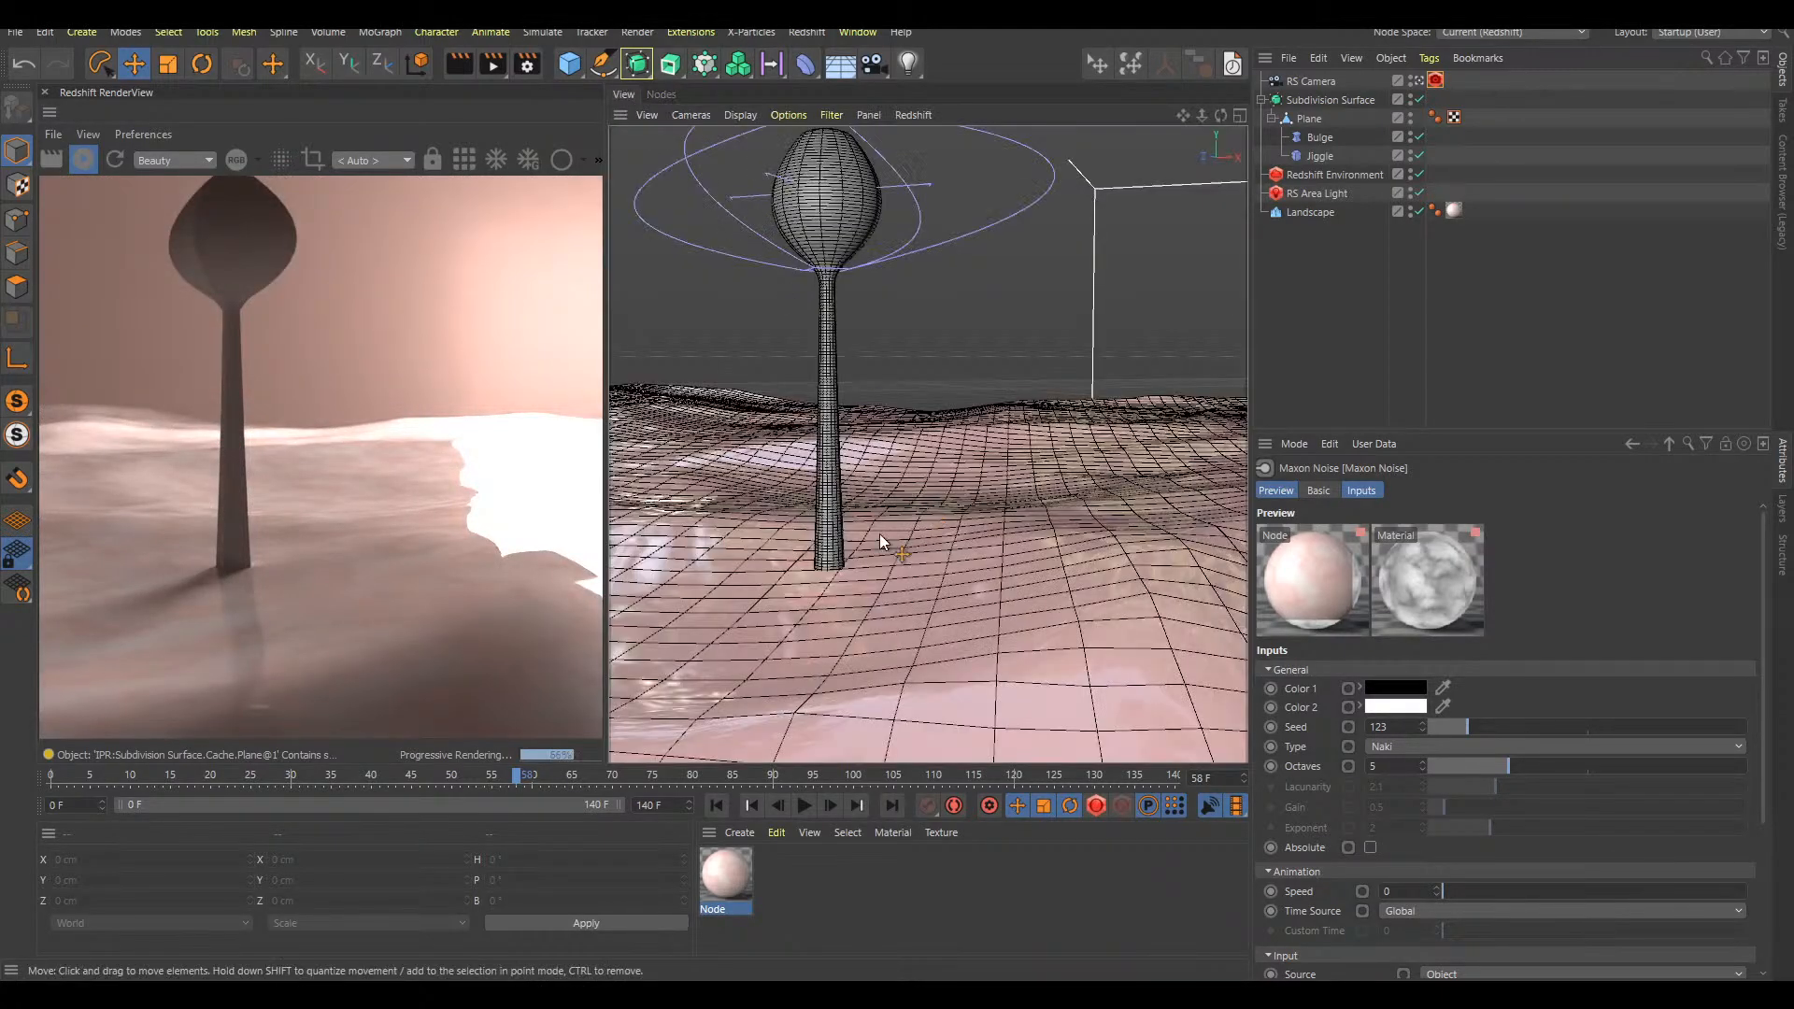
left_click_drag(1020, 549, 1077, 485, "alt")
left_click(1327, 197)
key("e")
left_click_drag(1157, 288, 1297, 369)
left_click_drag(1183, 259, 1205, 253)
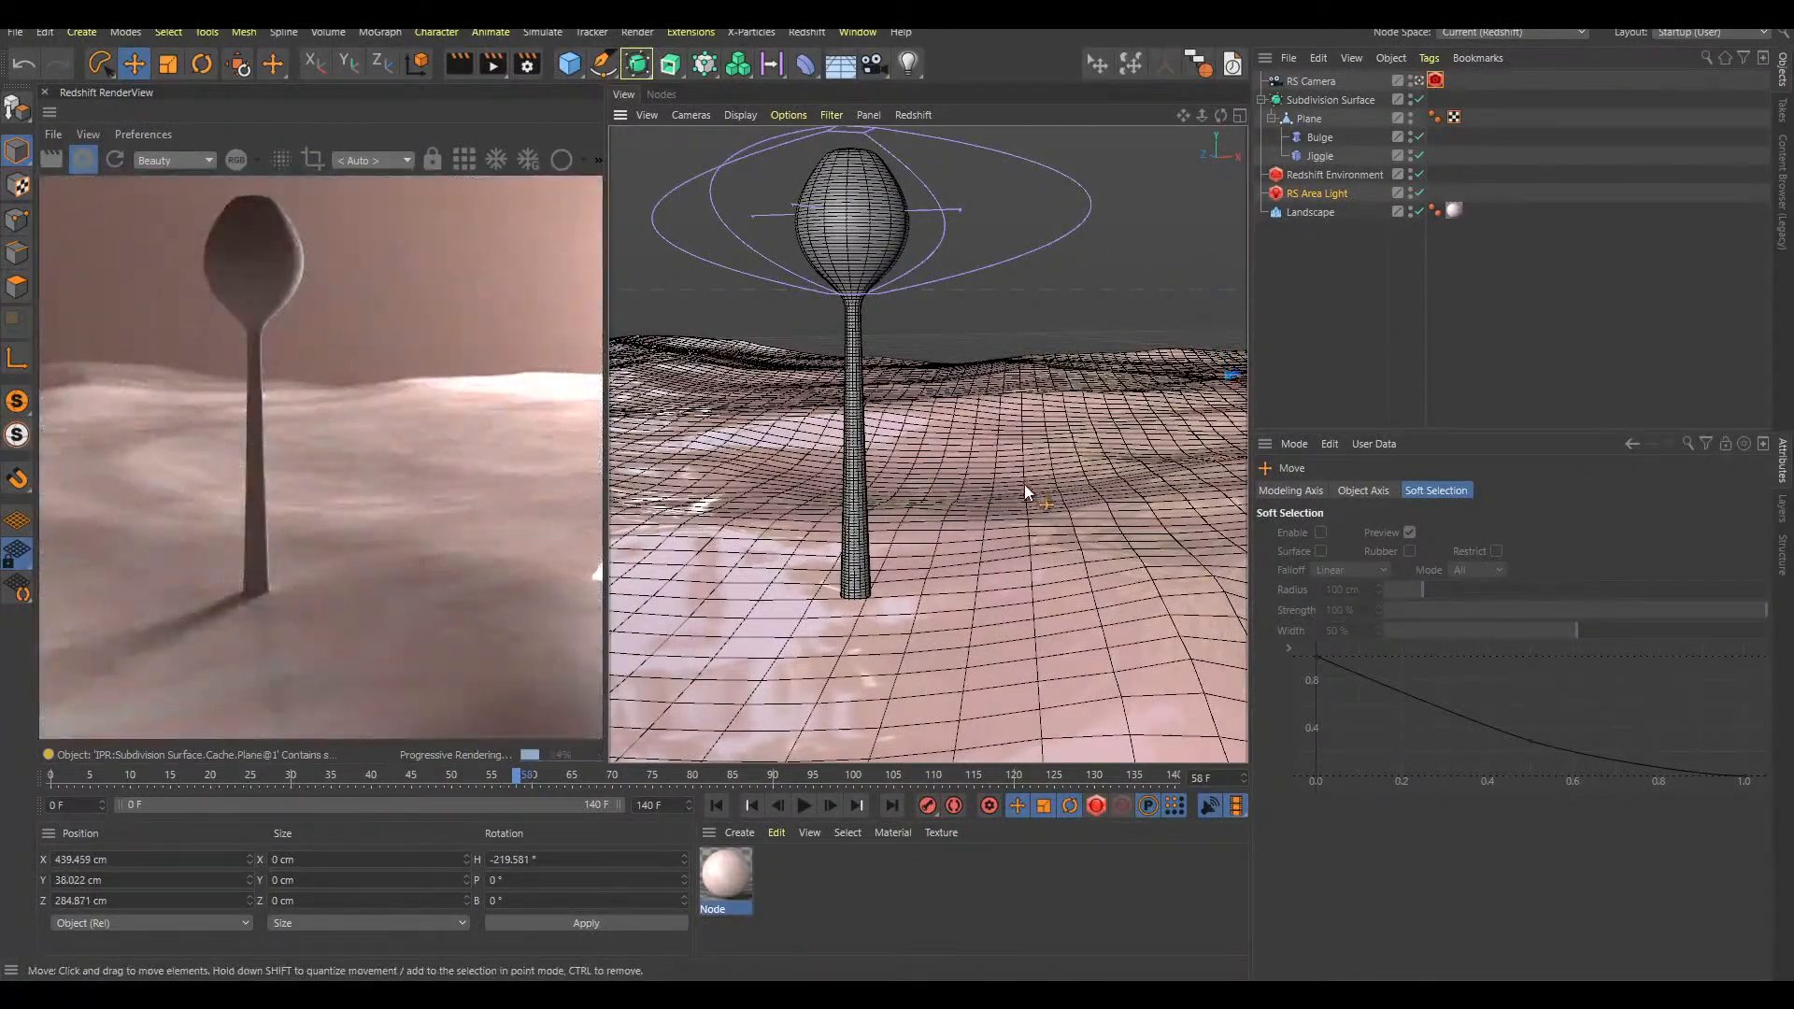
middle_click_drag(1023, 481, 1040, 507, "alt")
left_click(1347, 308)
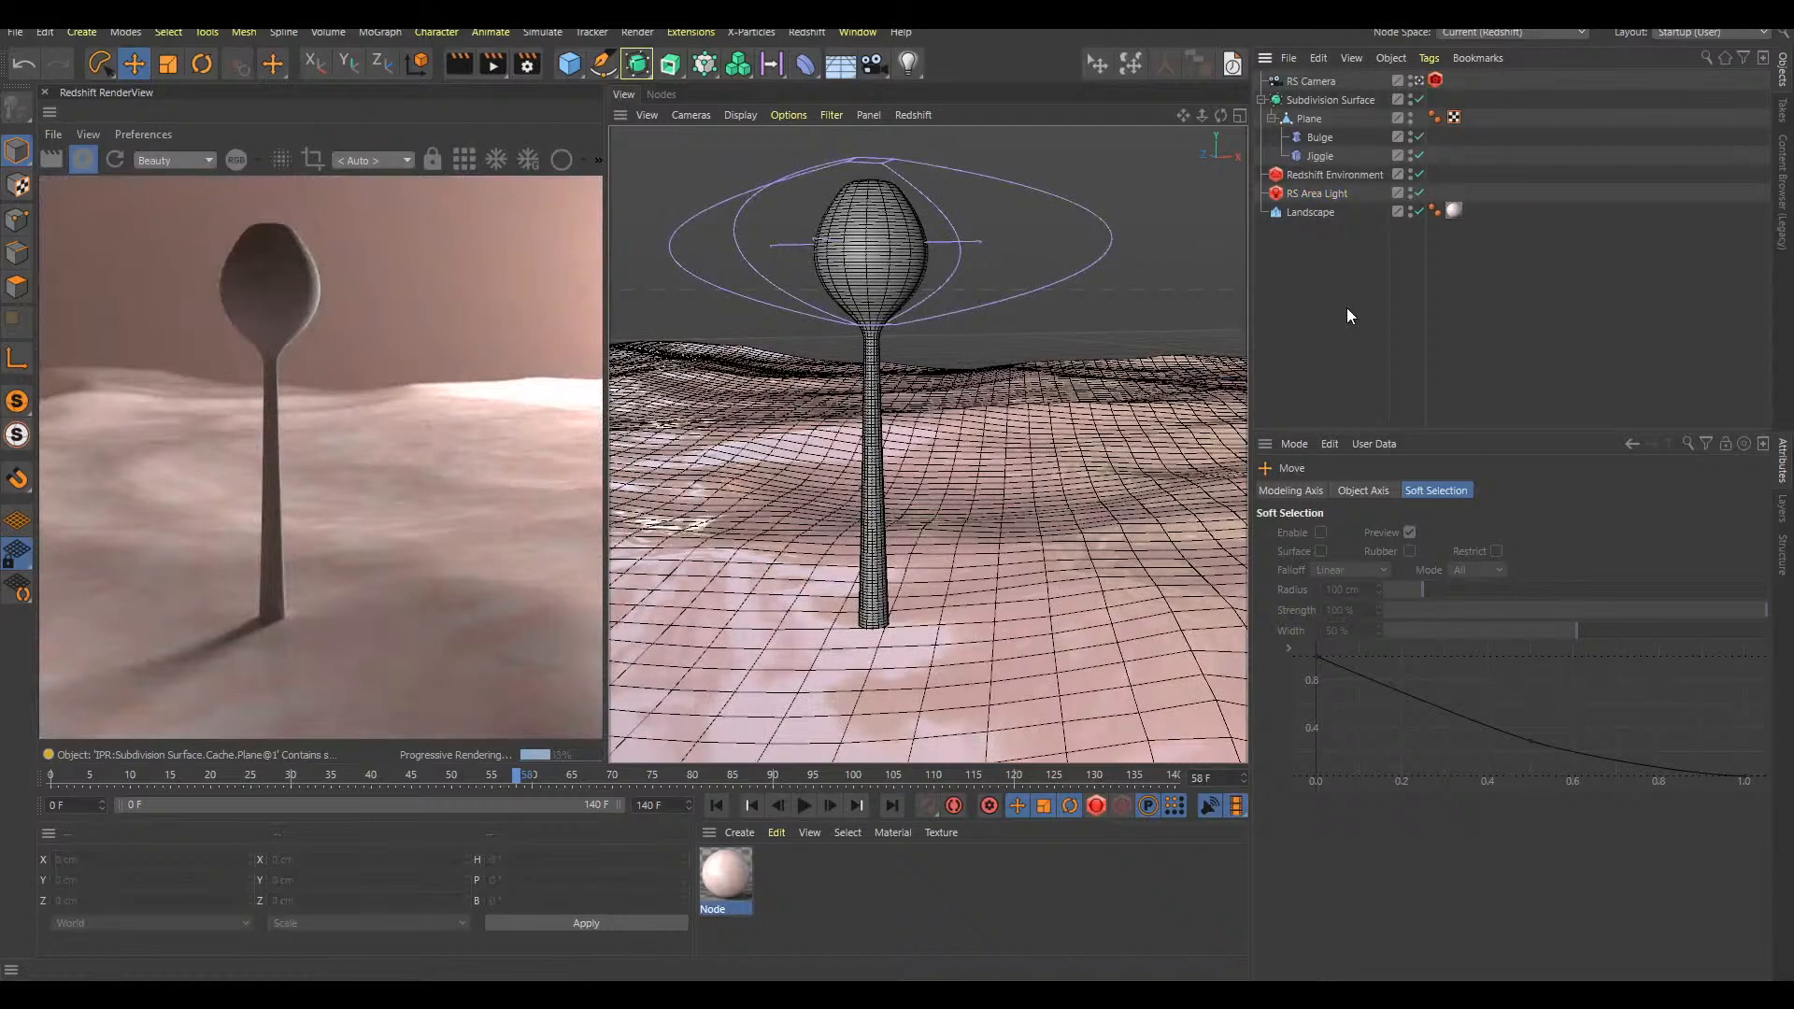
Add a Displacement node to the Landscape's material graph and shift the duplicated Maxon Noise node slightly
double_click(733, 873)
left_click_drag(768, 565, 787, 562)
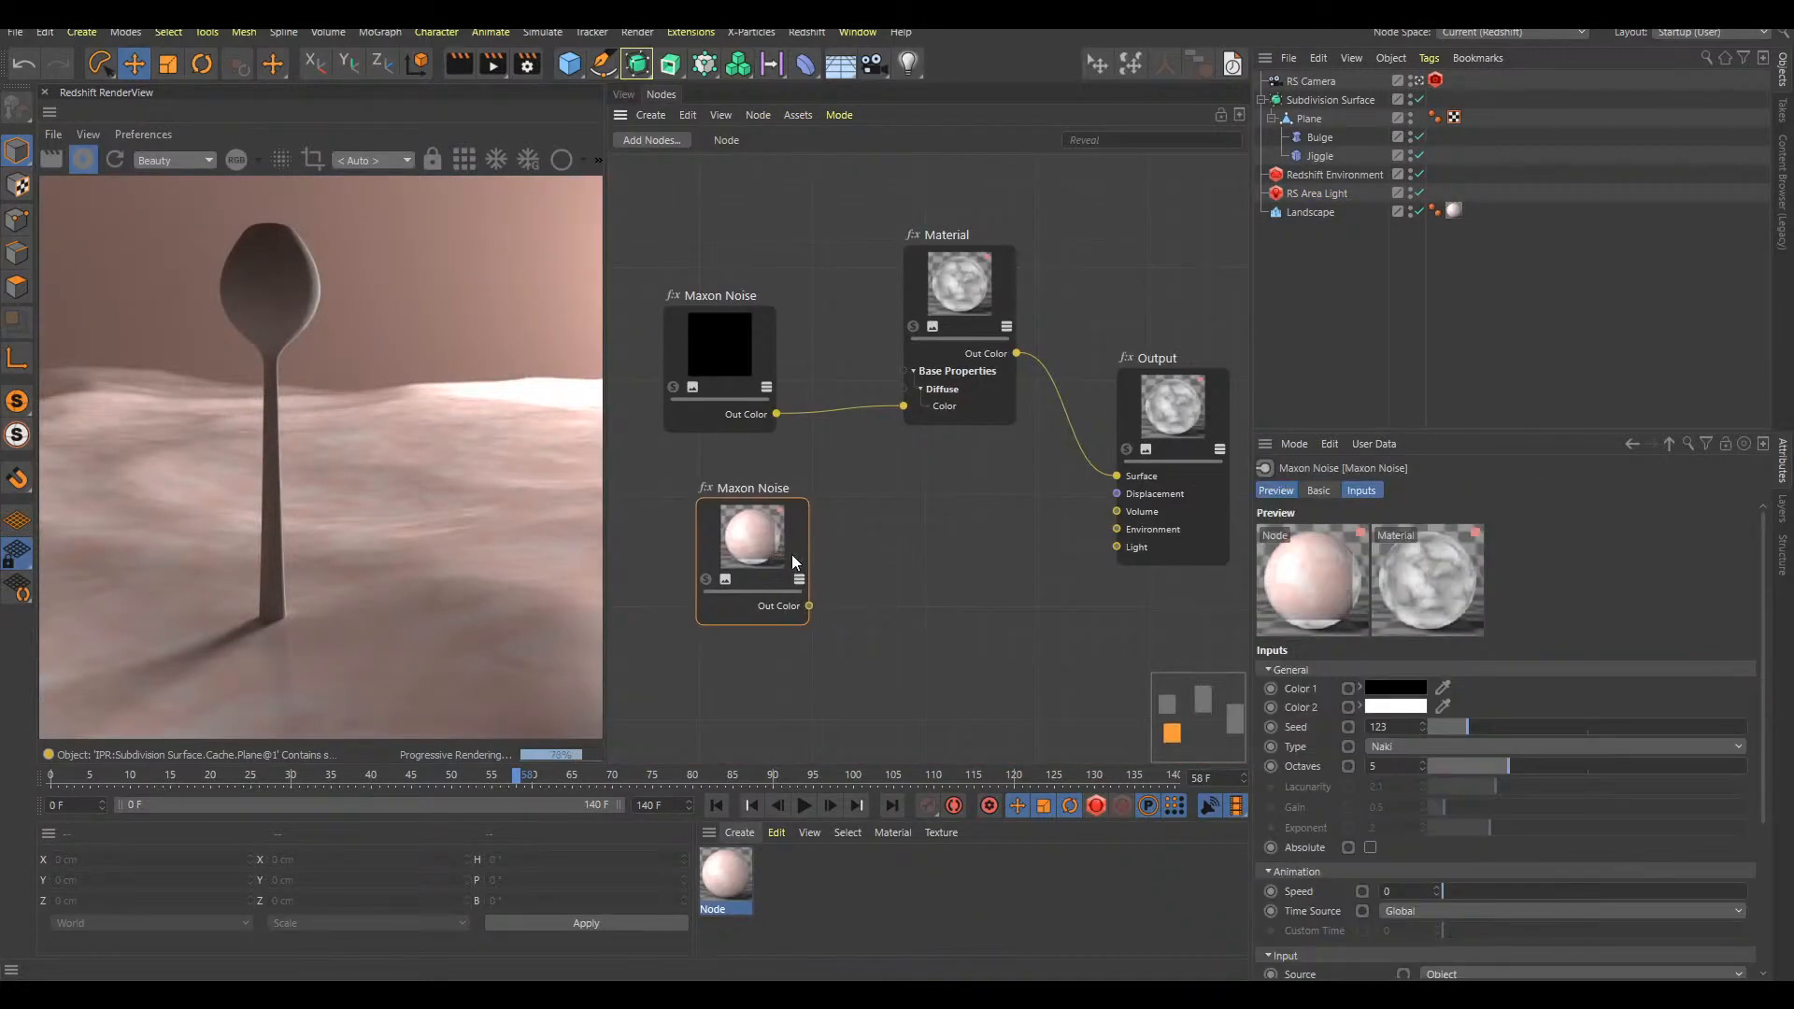
left_click(900, 583)
key("Tab")
type("displa")
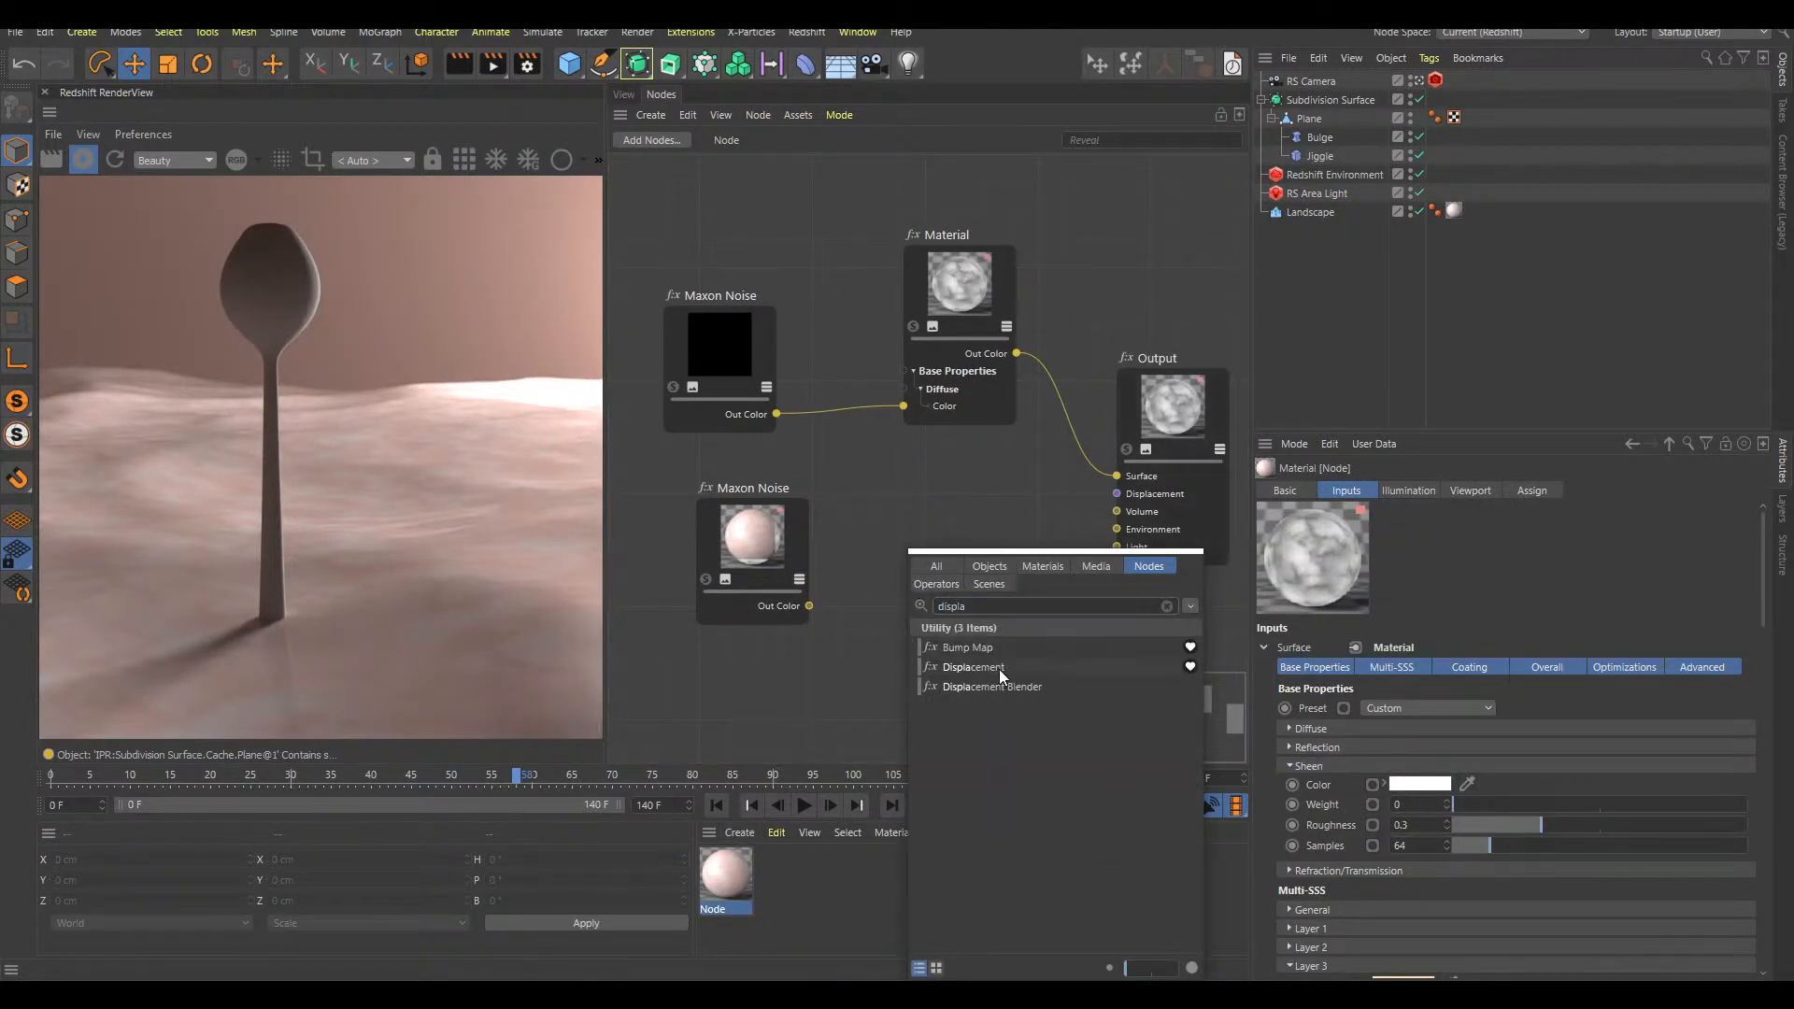
double_click(1000, 669)
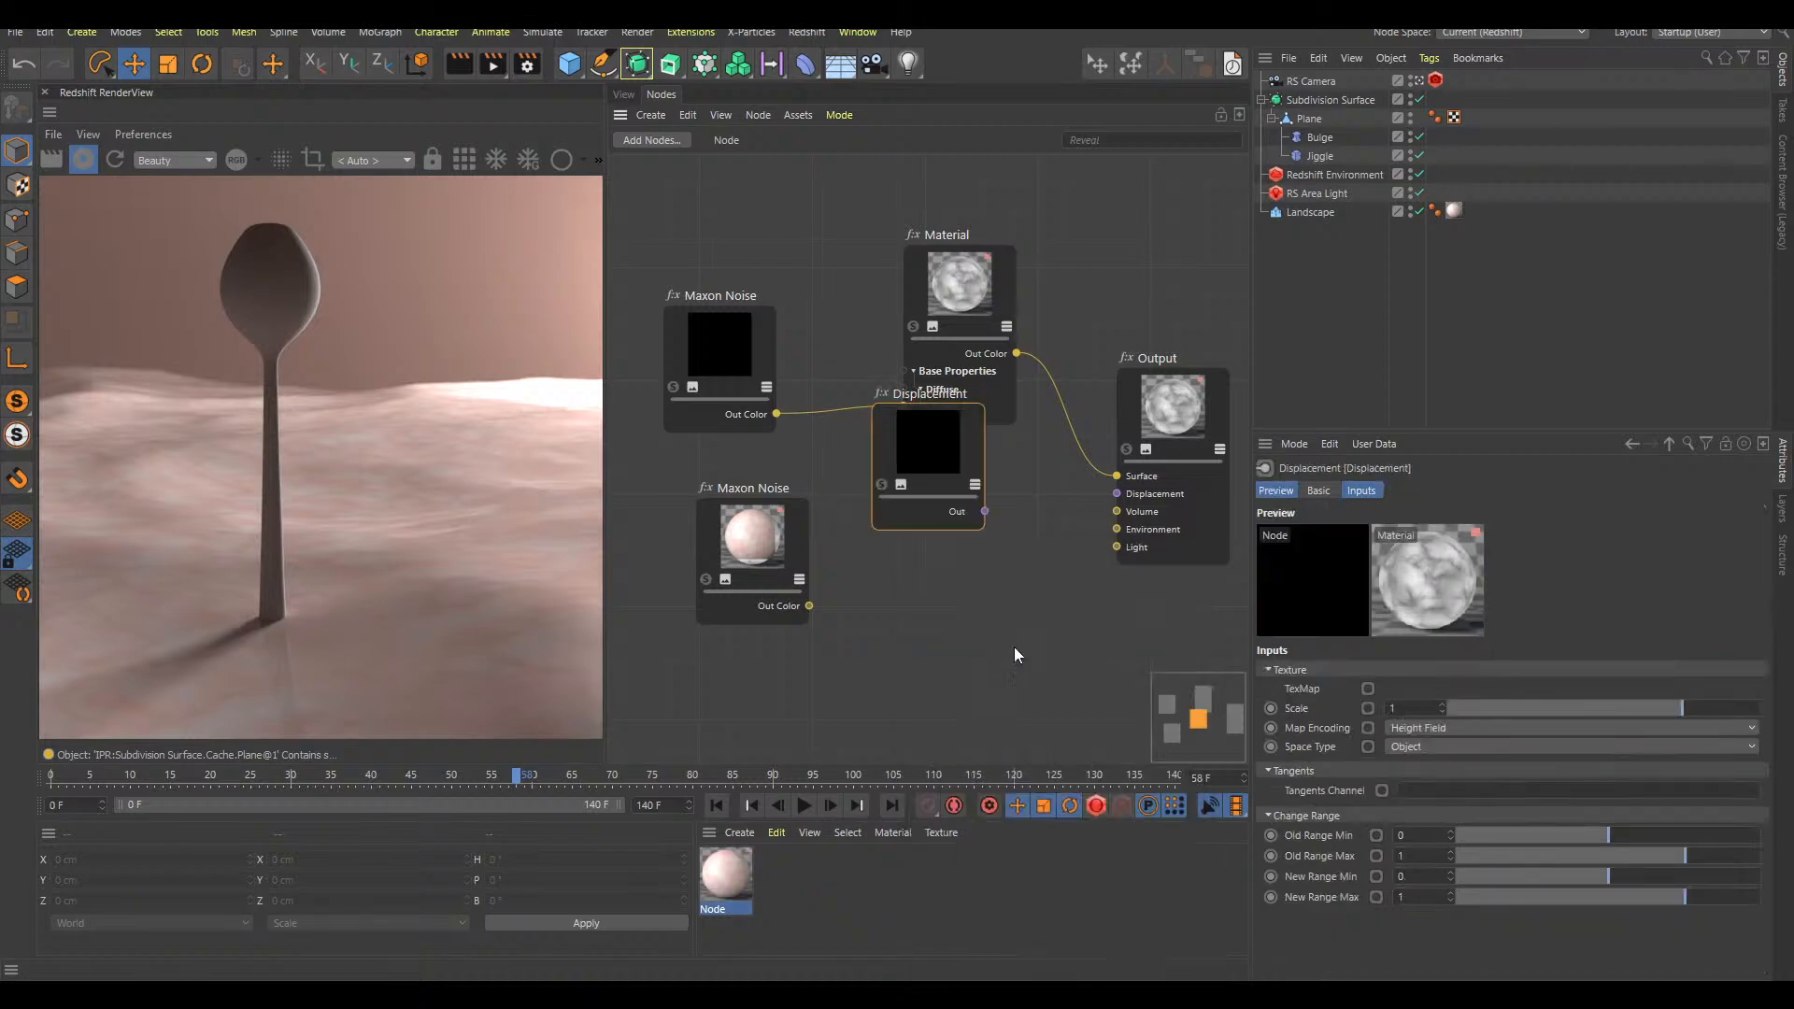
Connect the duplicated Maxon Noise to the Displacement node's TexMap and the Displacement node to the Output's Displacement
left_click_drag(887, 641, 886, 640)
mouse_move(922, 652)
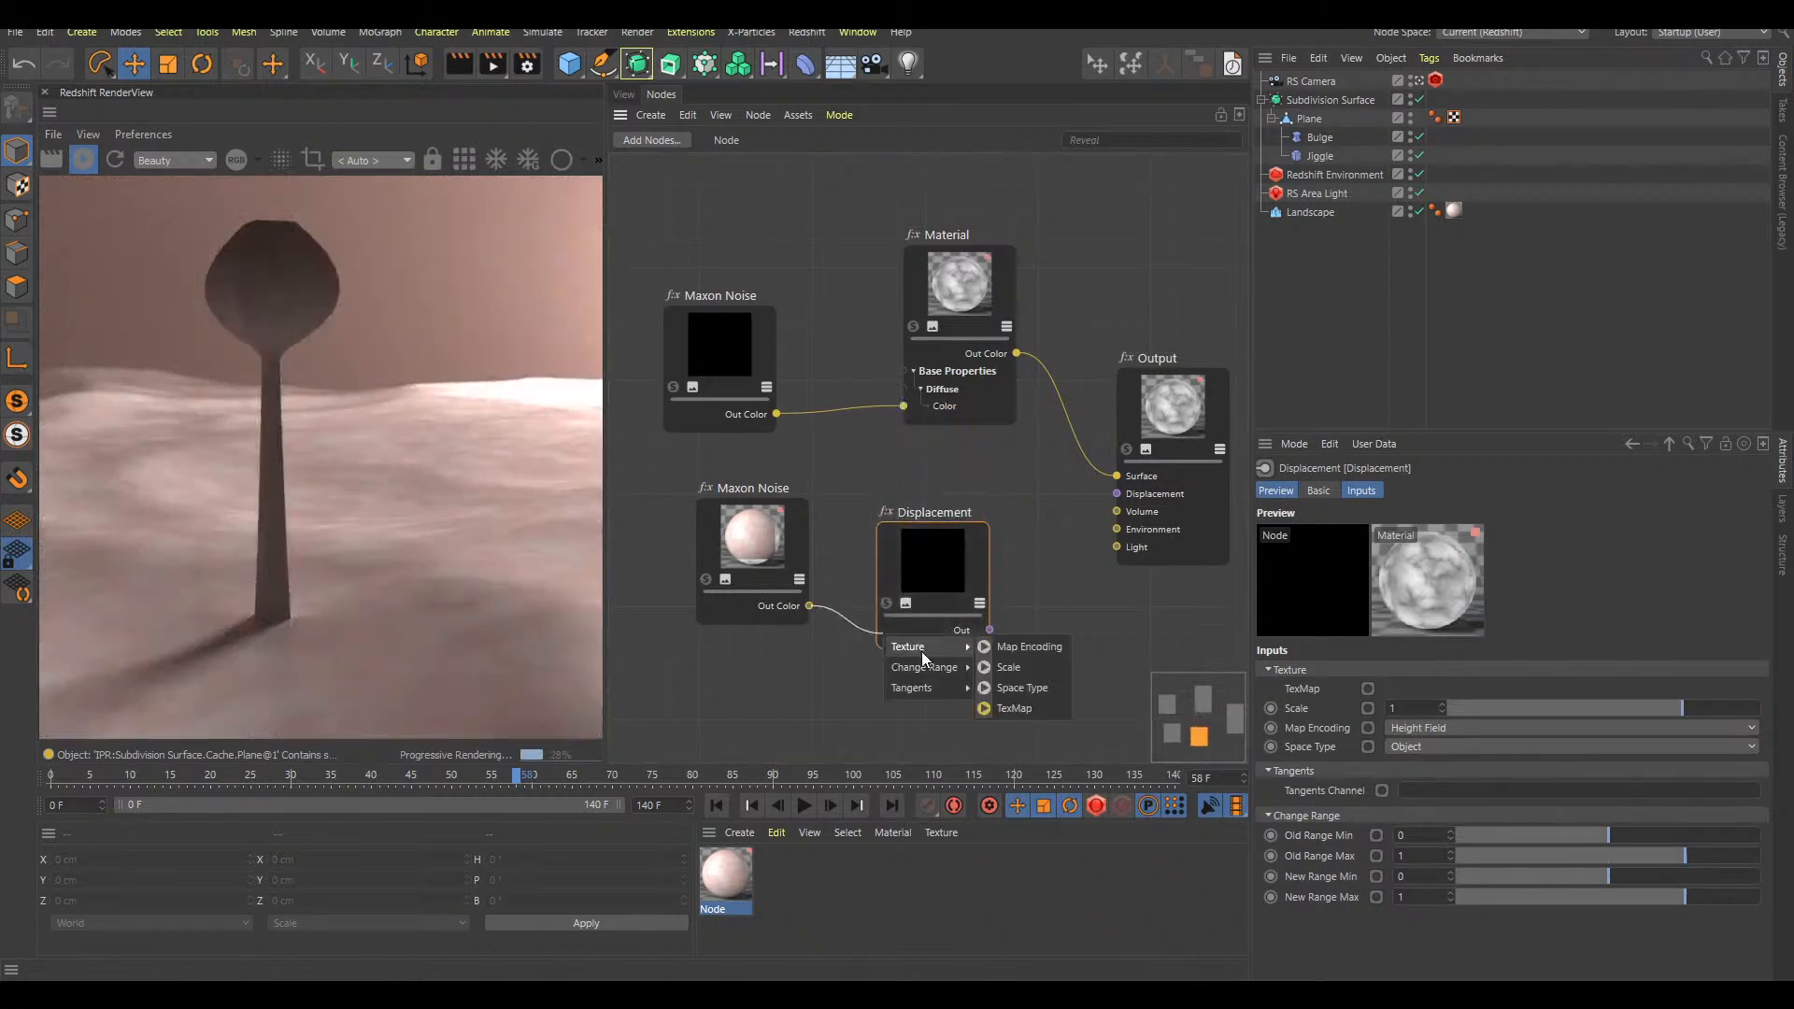
left_click(1016, 708)
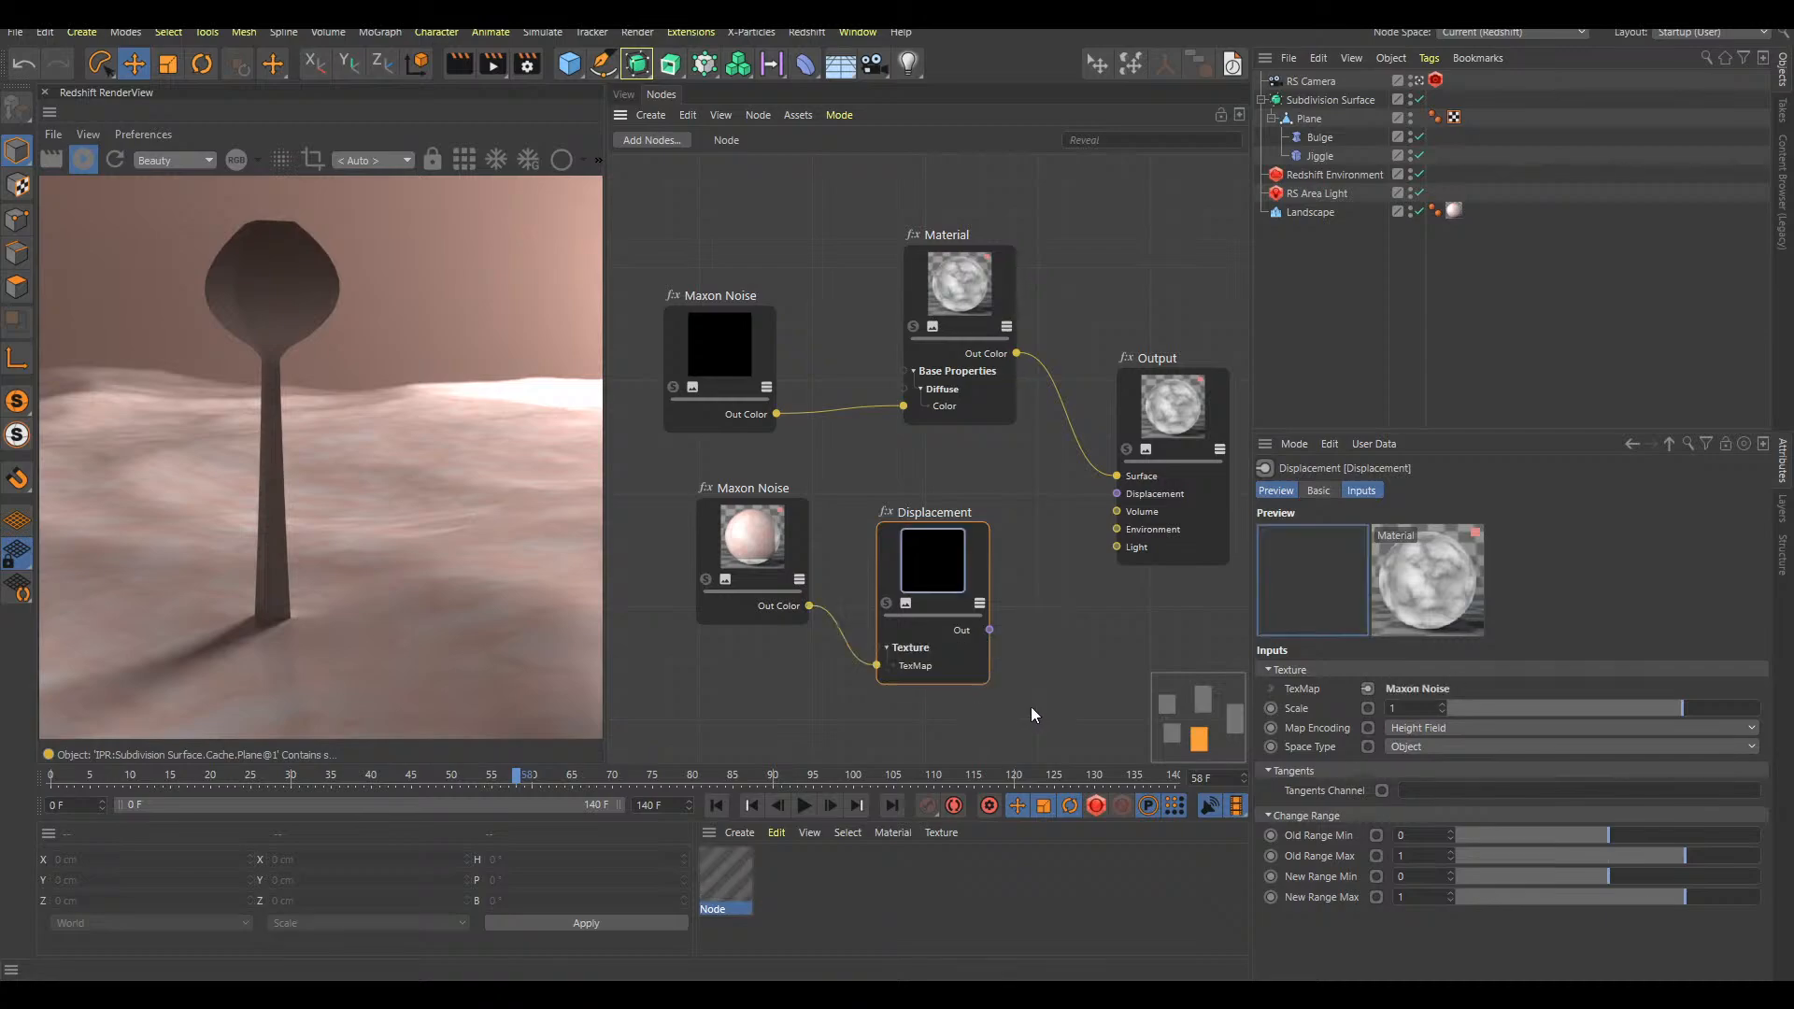
left_click_drag(990, 629, 1114, 496)
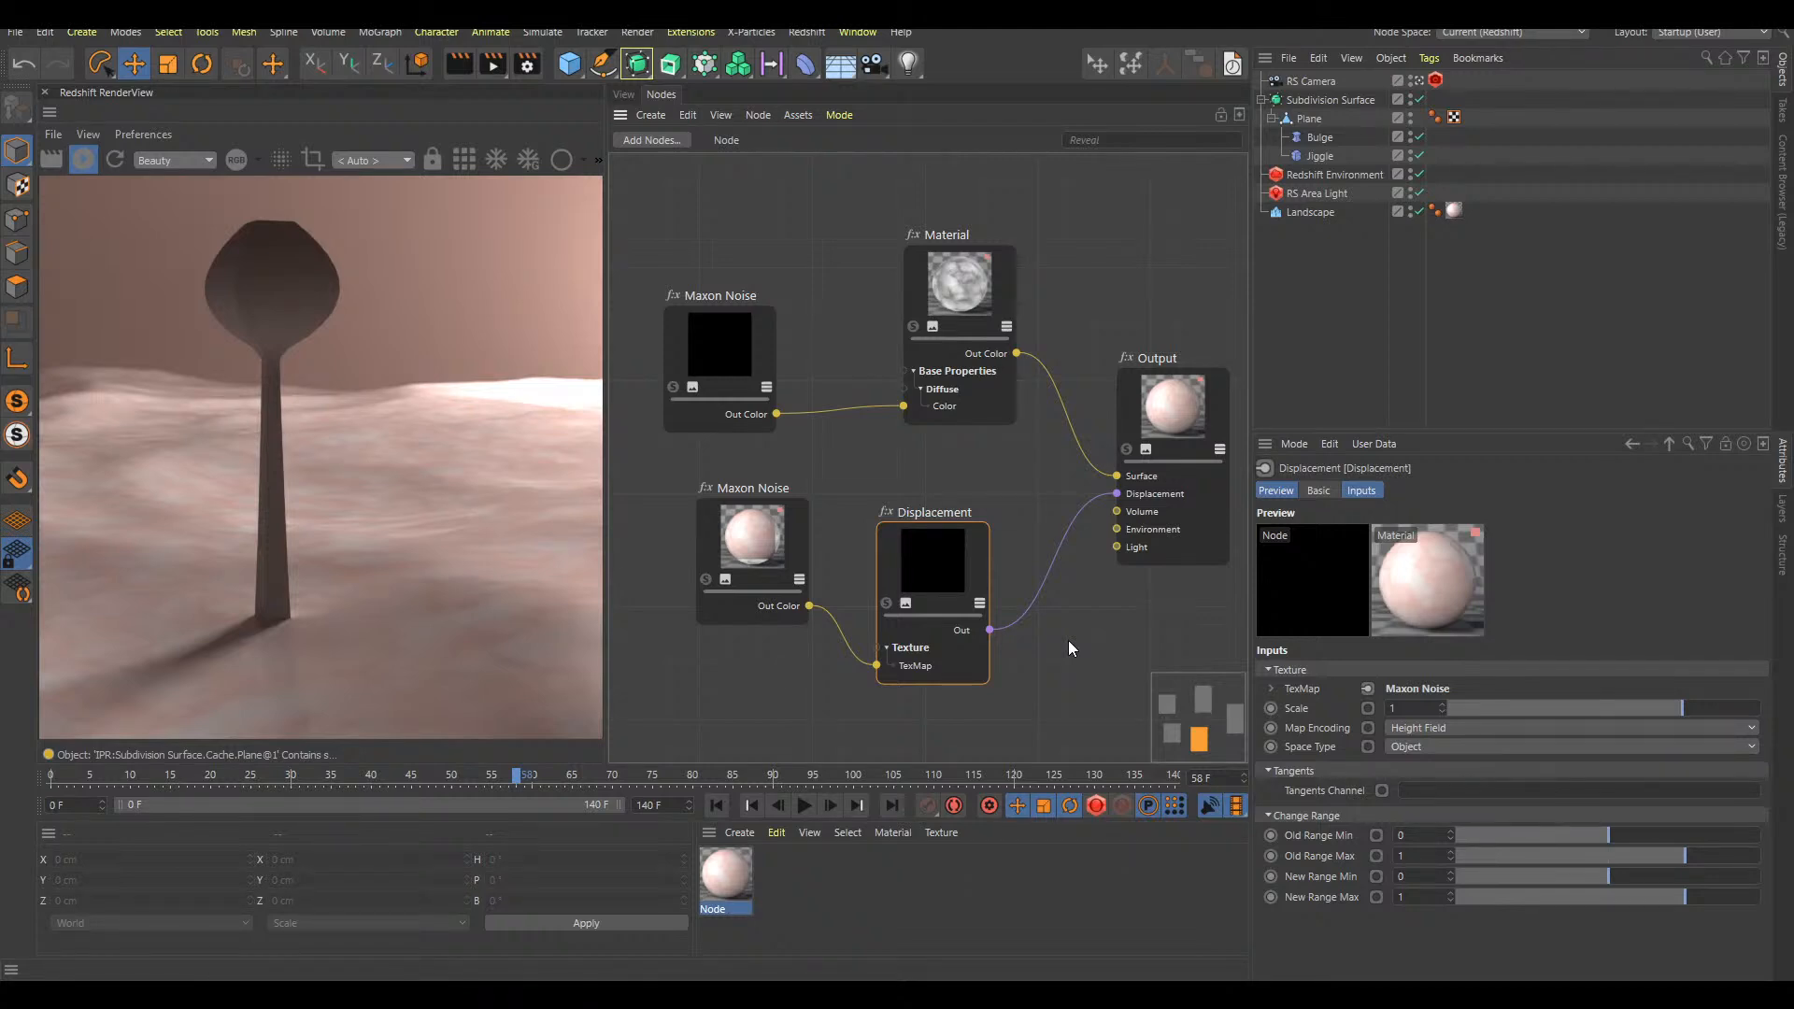
left_click(745, 831)
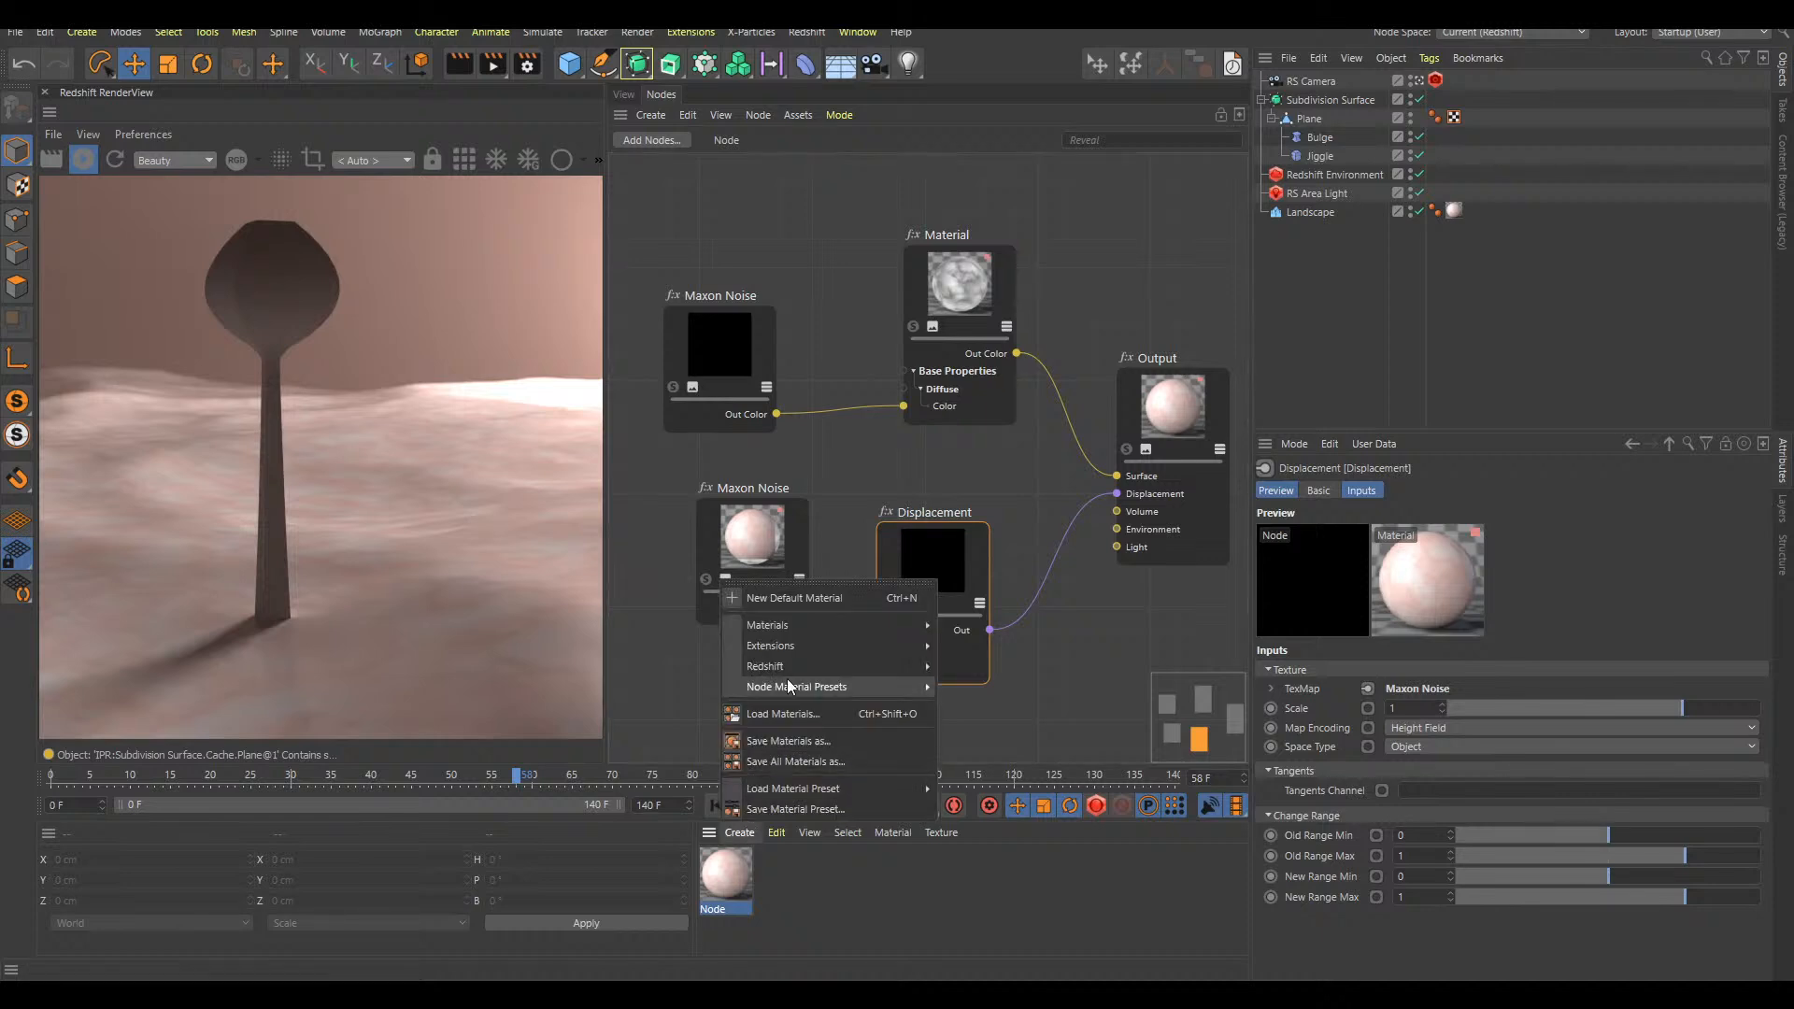
left_click_drag(1091, 501, 1048, 551)
left_click(1127, 690)
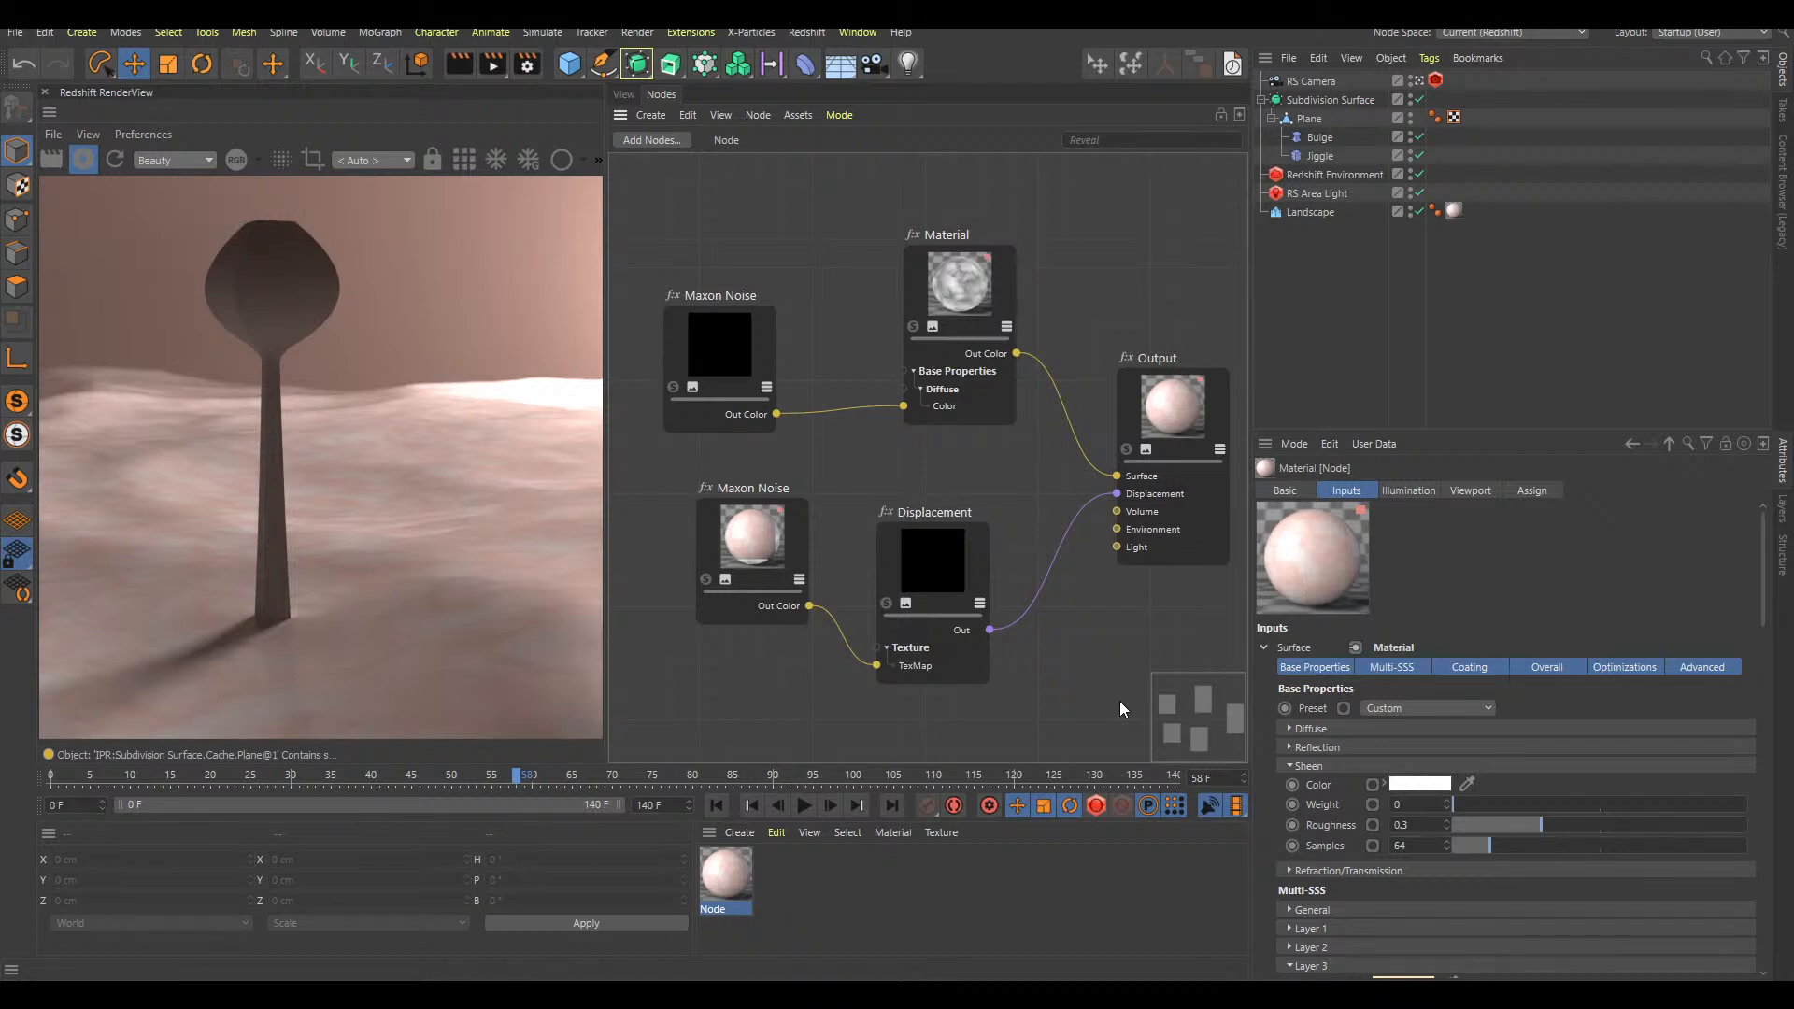
left_click(624, 94)
left_click(664, 95)
Move the Output node up level with the Material node and check the Landscape's material tag
left_click_drag(1177, 416, 1181, 307)
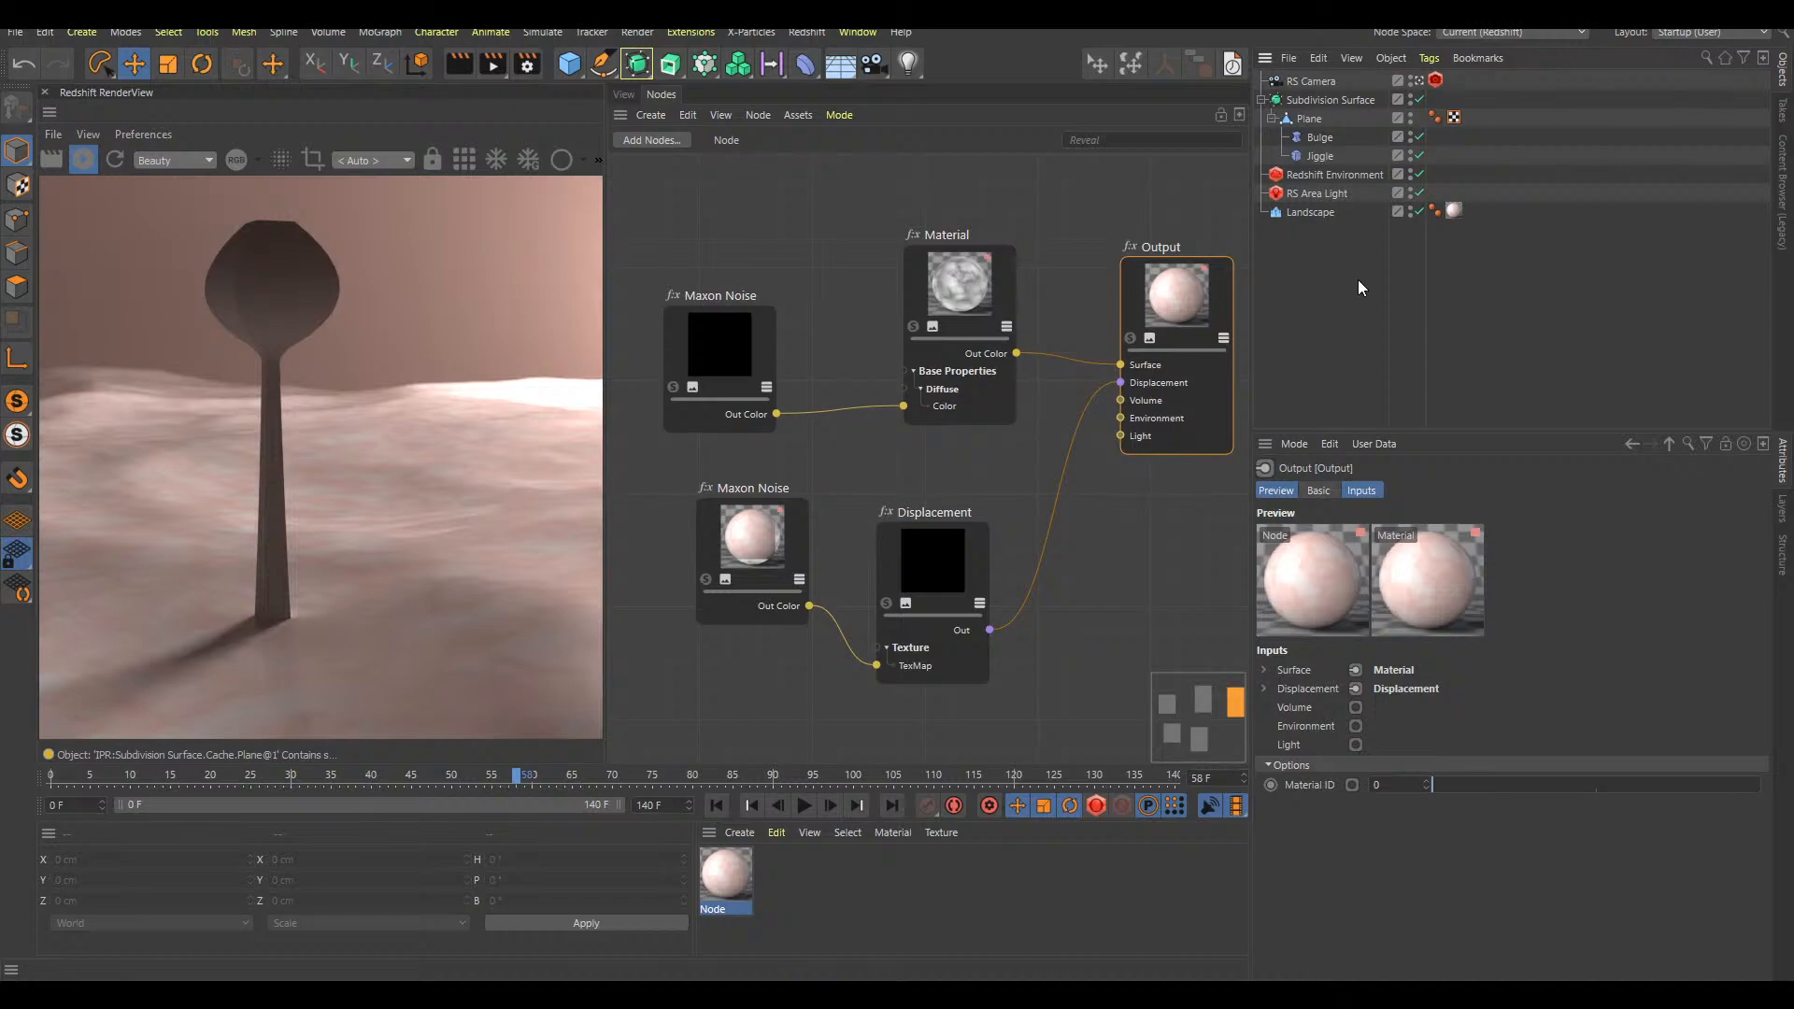
left_click(1454, 210)
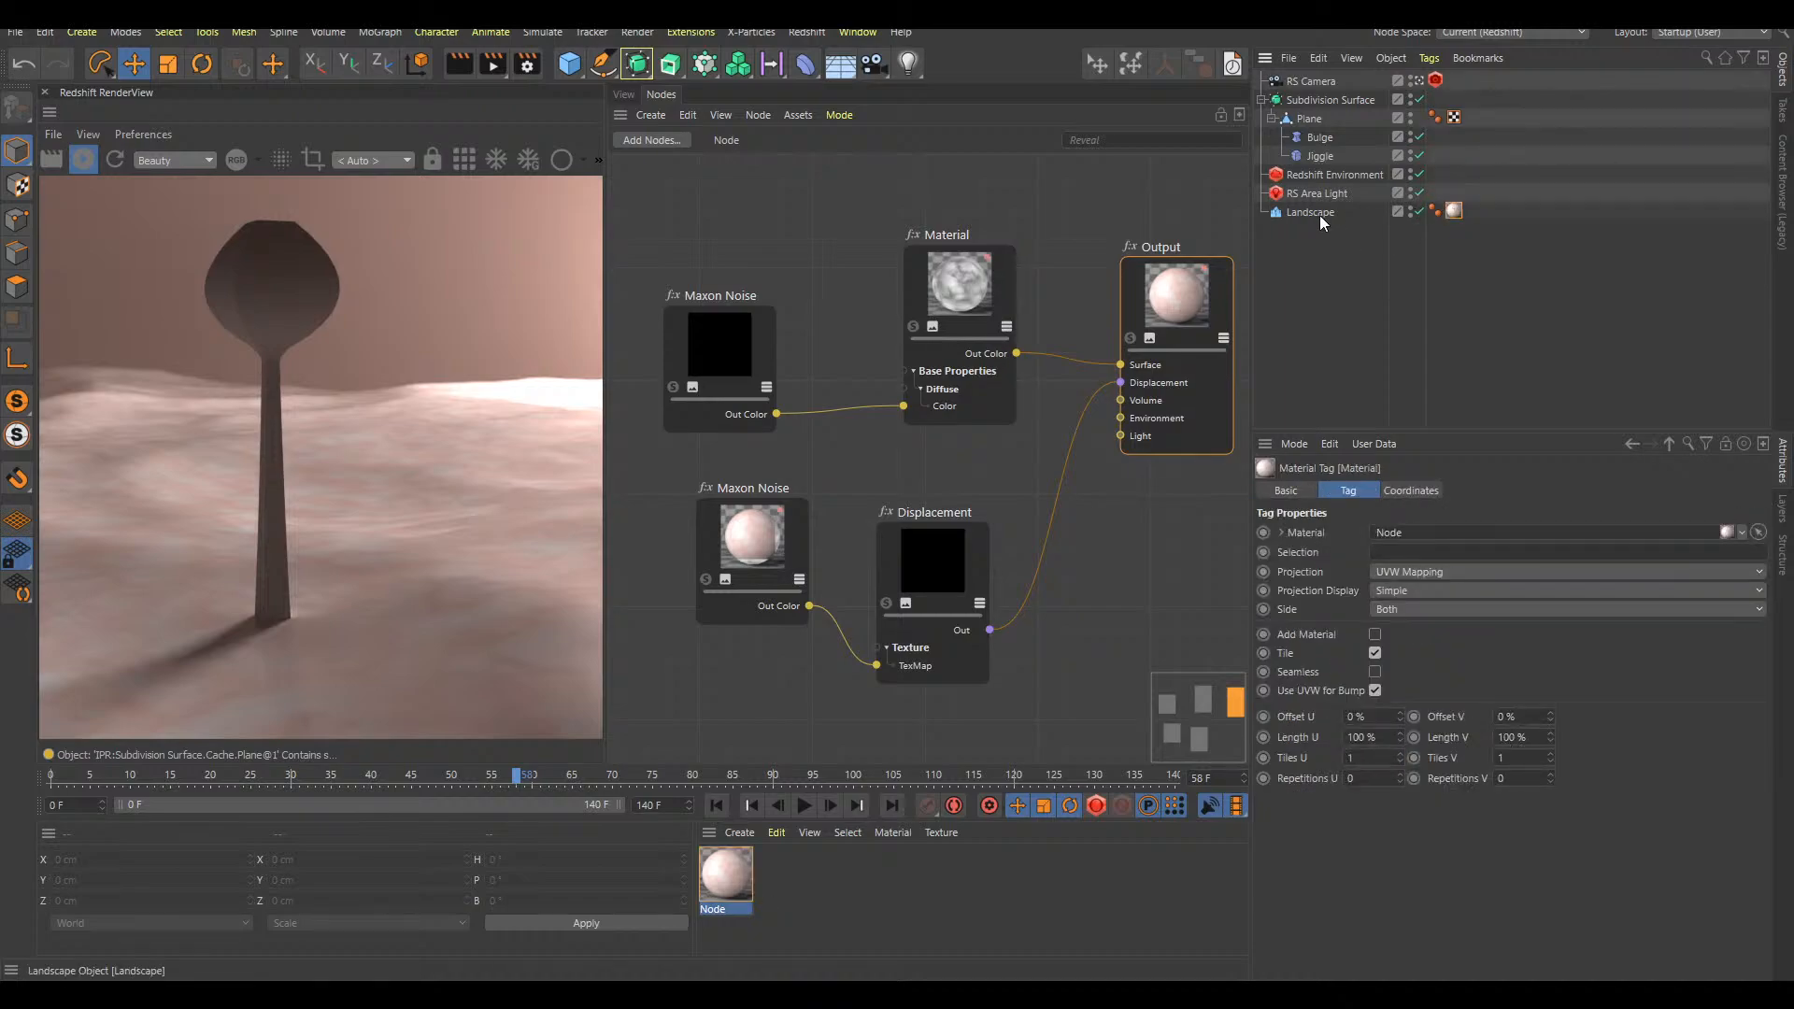
left_click(1320, 267)
left_click_drag(1176, 326, 1173, 321)
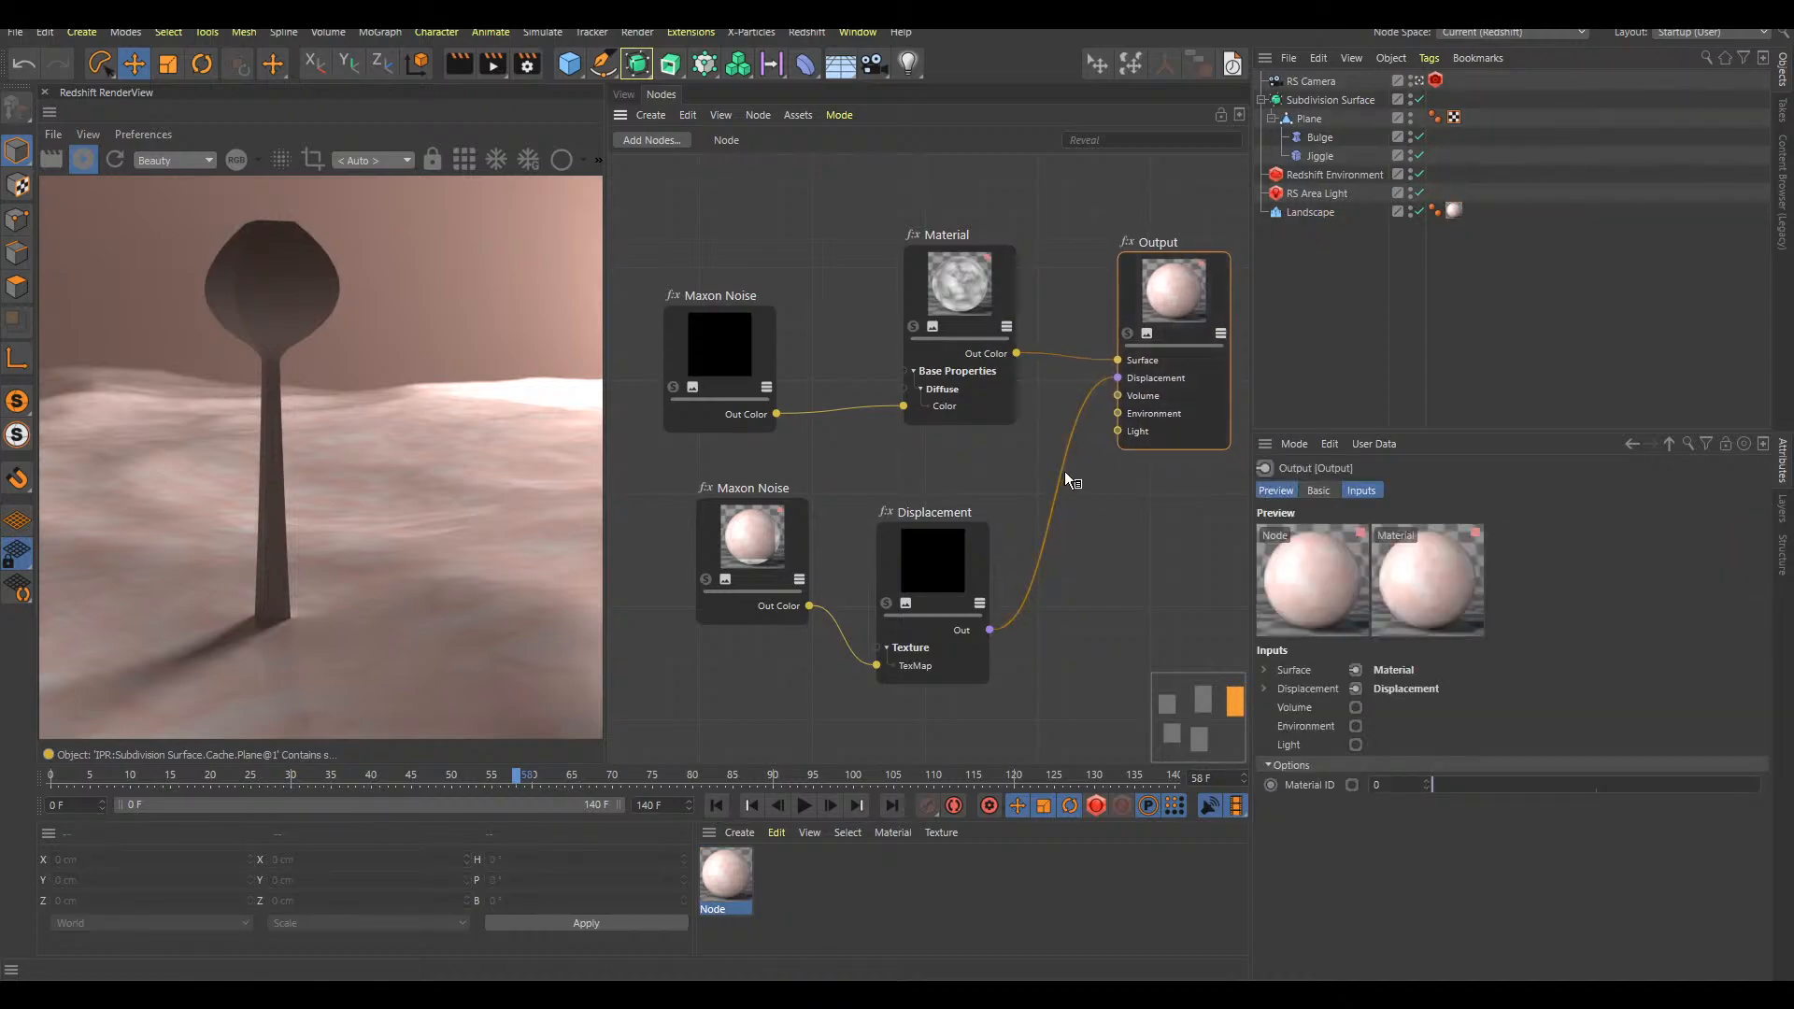
Remove the Displacement-to-Output, Maxon Noise-to-Material and Material-to-Output links, spacing the Material and Output nodes further apart
double_click(1064, 474)
double_click(876, 407)
left_click_drag(974, 285, 978, 266)
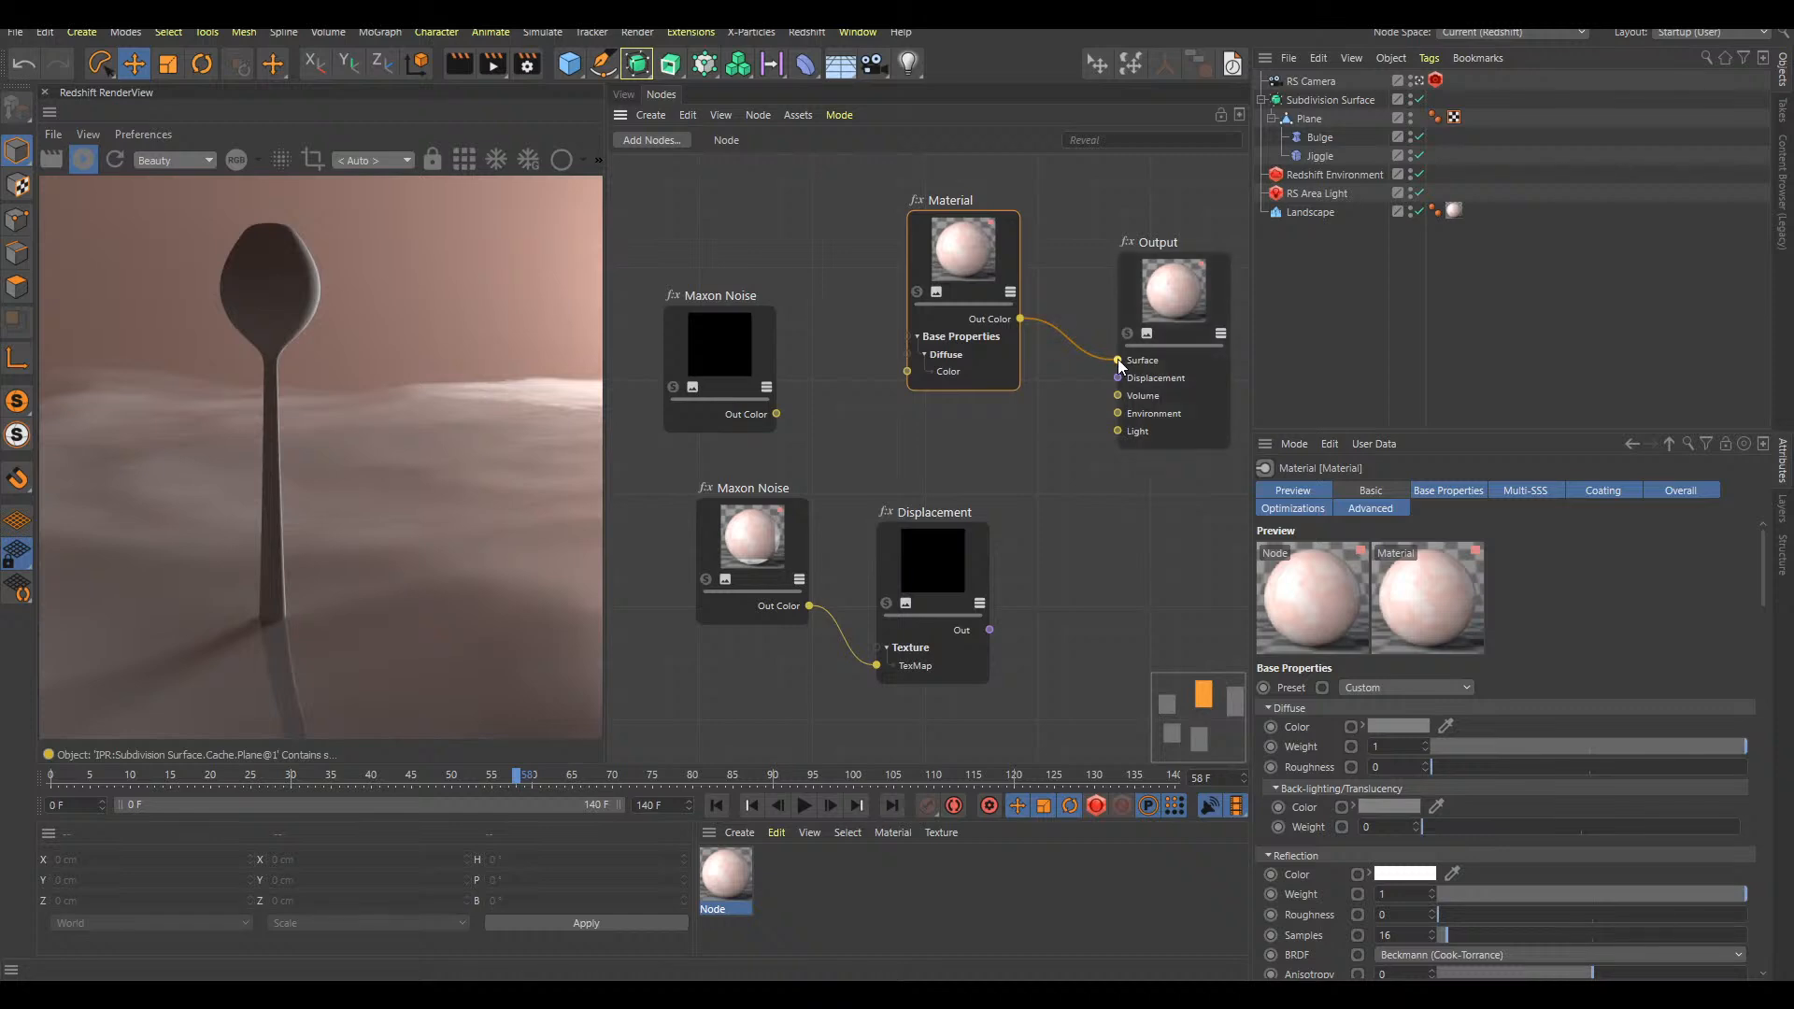
left_click_drag(1188, 308, 1216, 266)
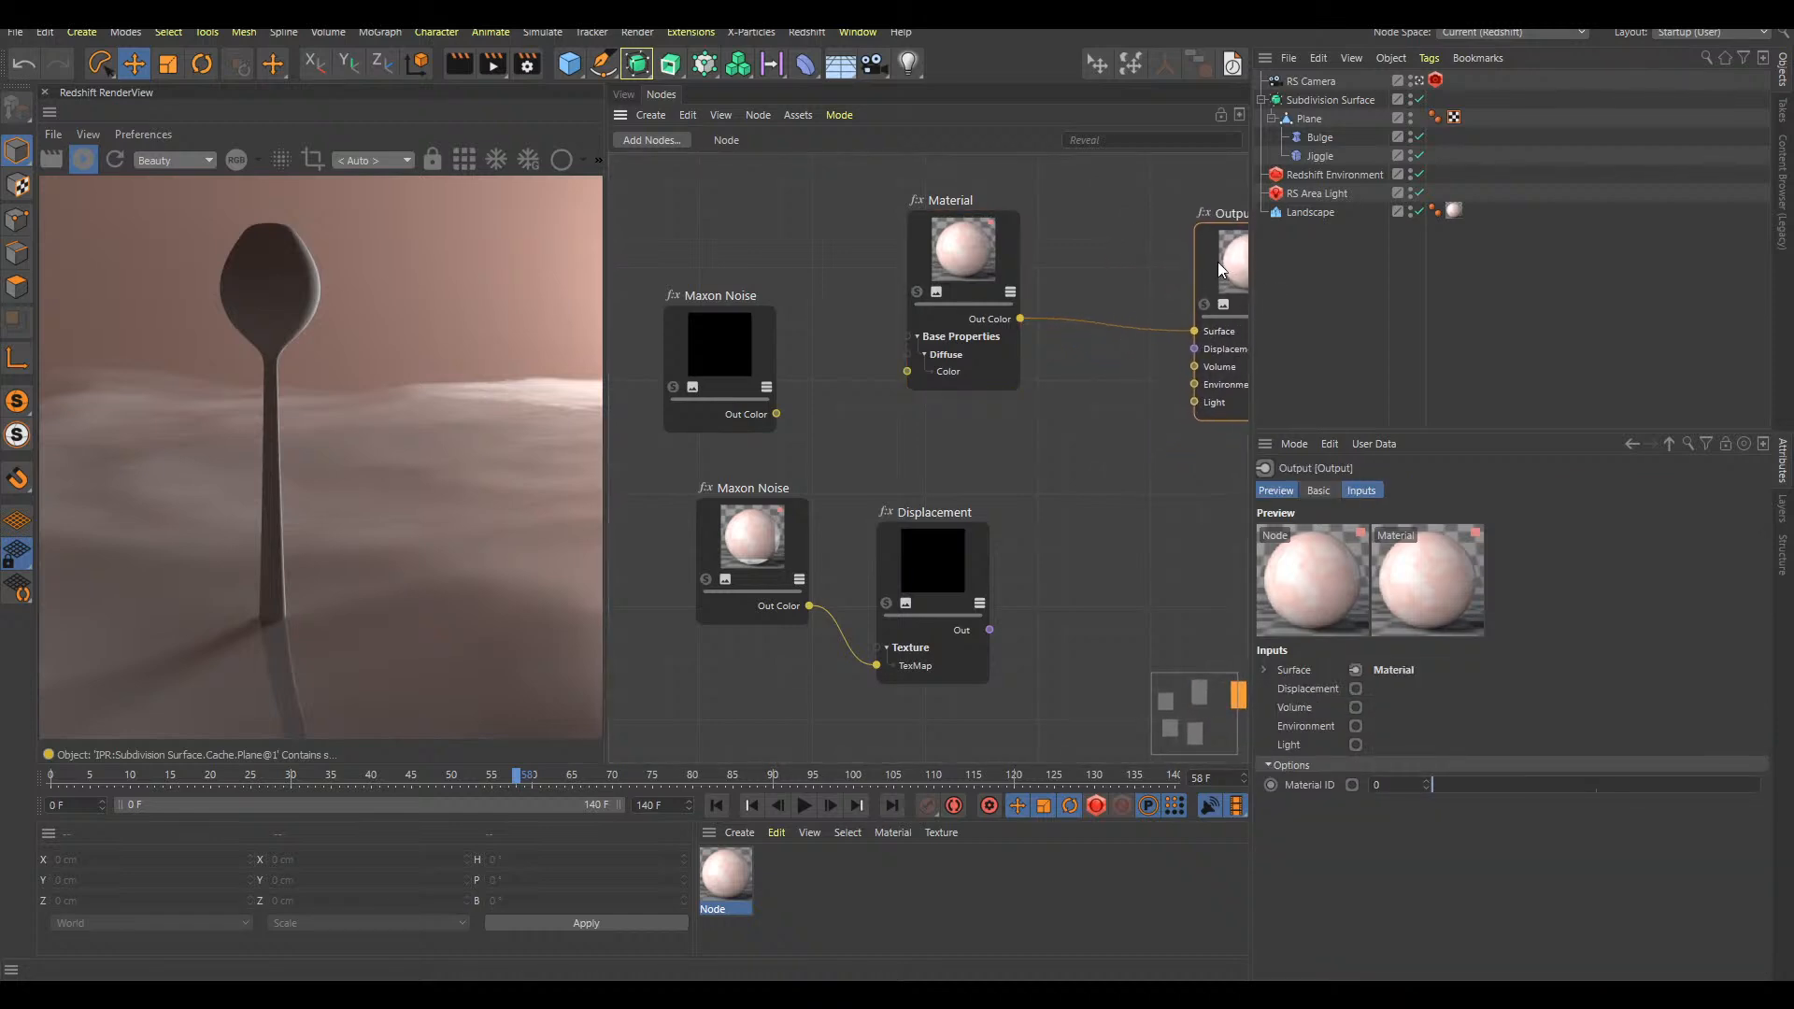
left_click(1135, 329)
key("Delete")
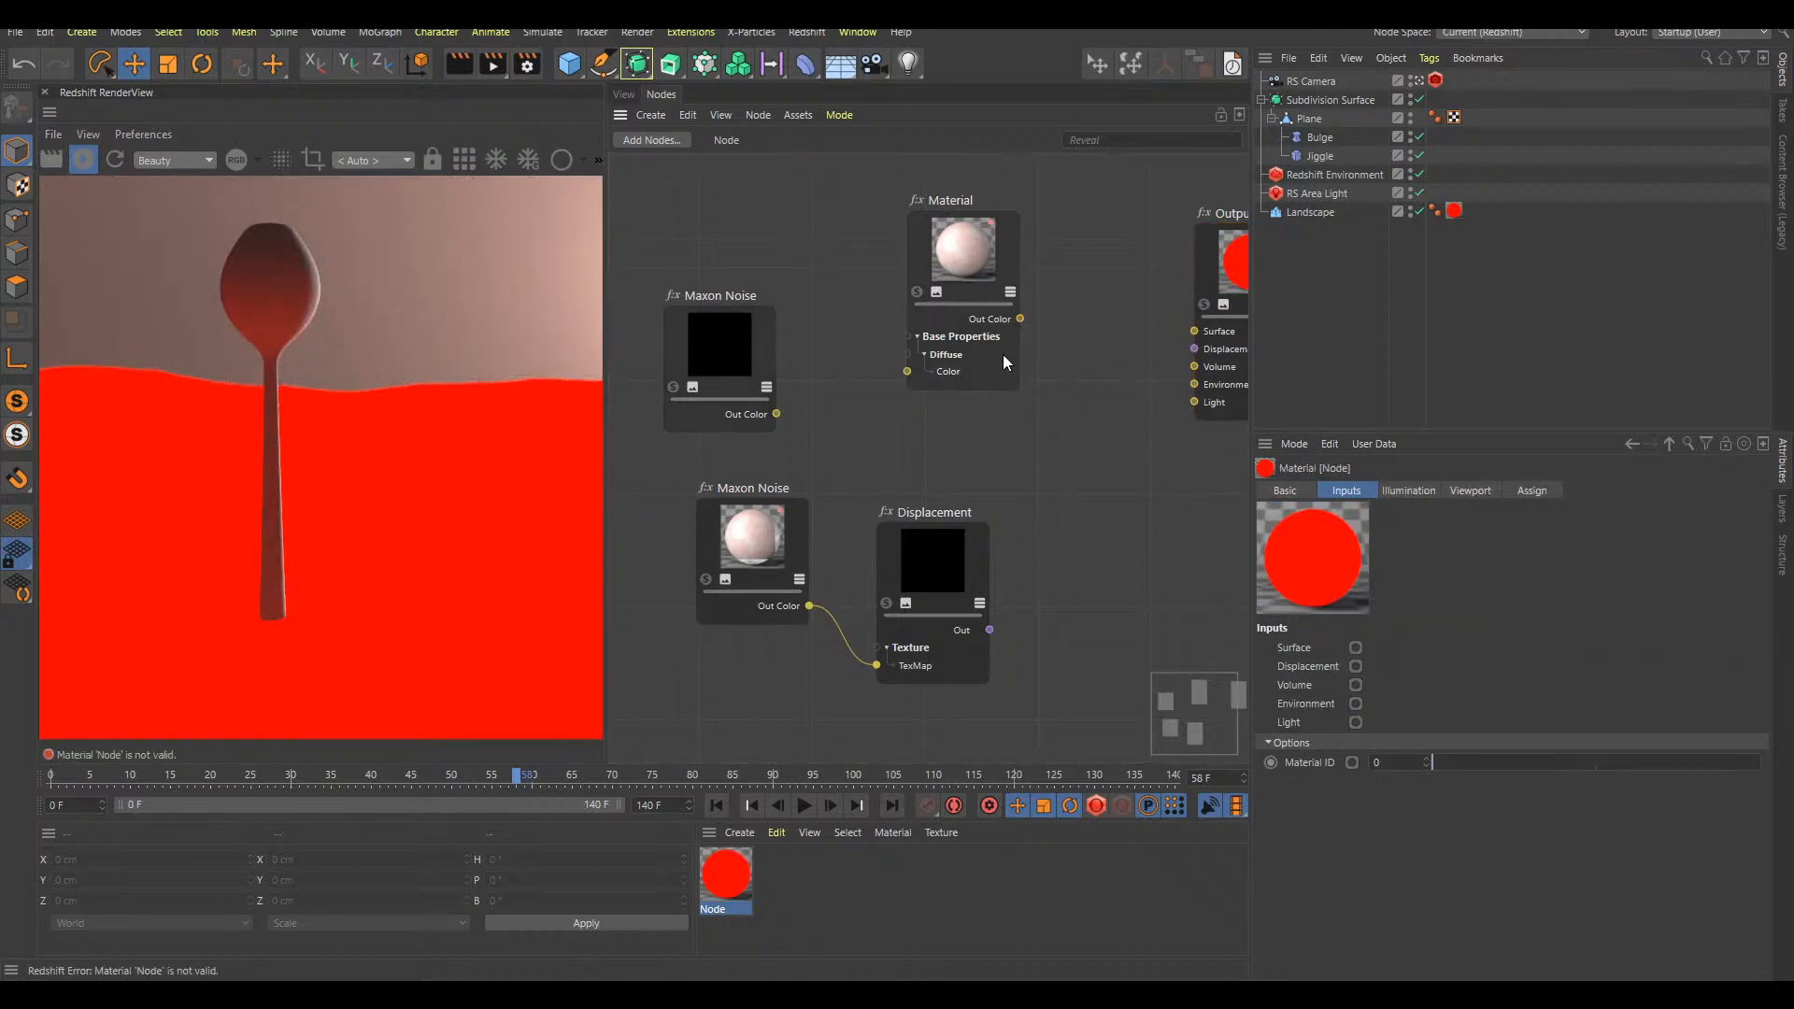
Connect the Material's Out Color to the Output's Surface and briefly solo the unconnected Maxon Noise node to preview its pattern
left_click_drag(1020, 319, 1194, 331)
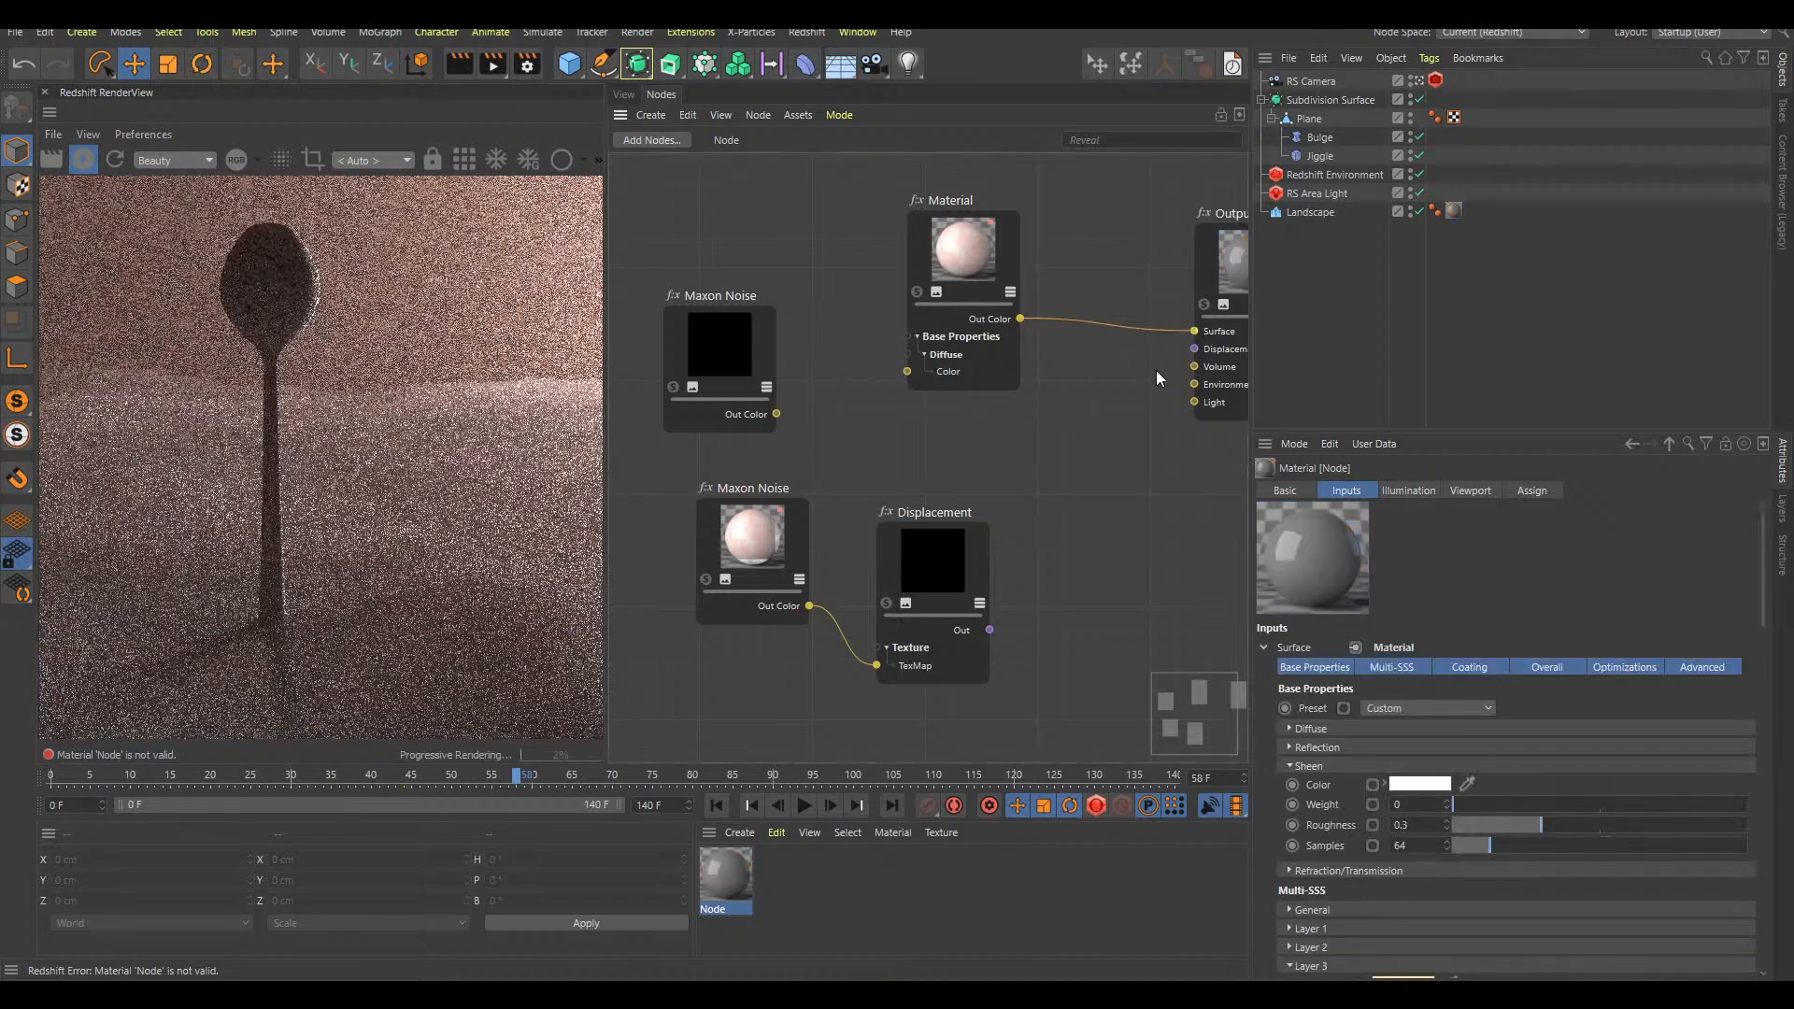
left_click_drag(699, 363, 703, 344)
left_click(678, 370)
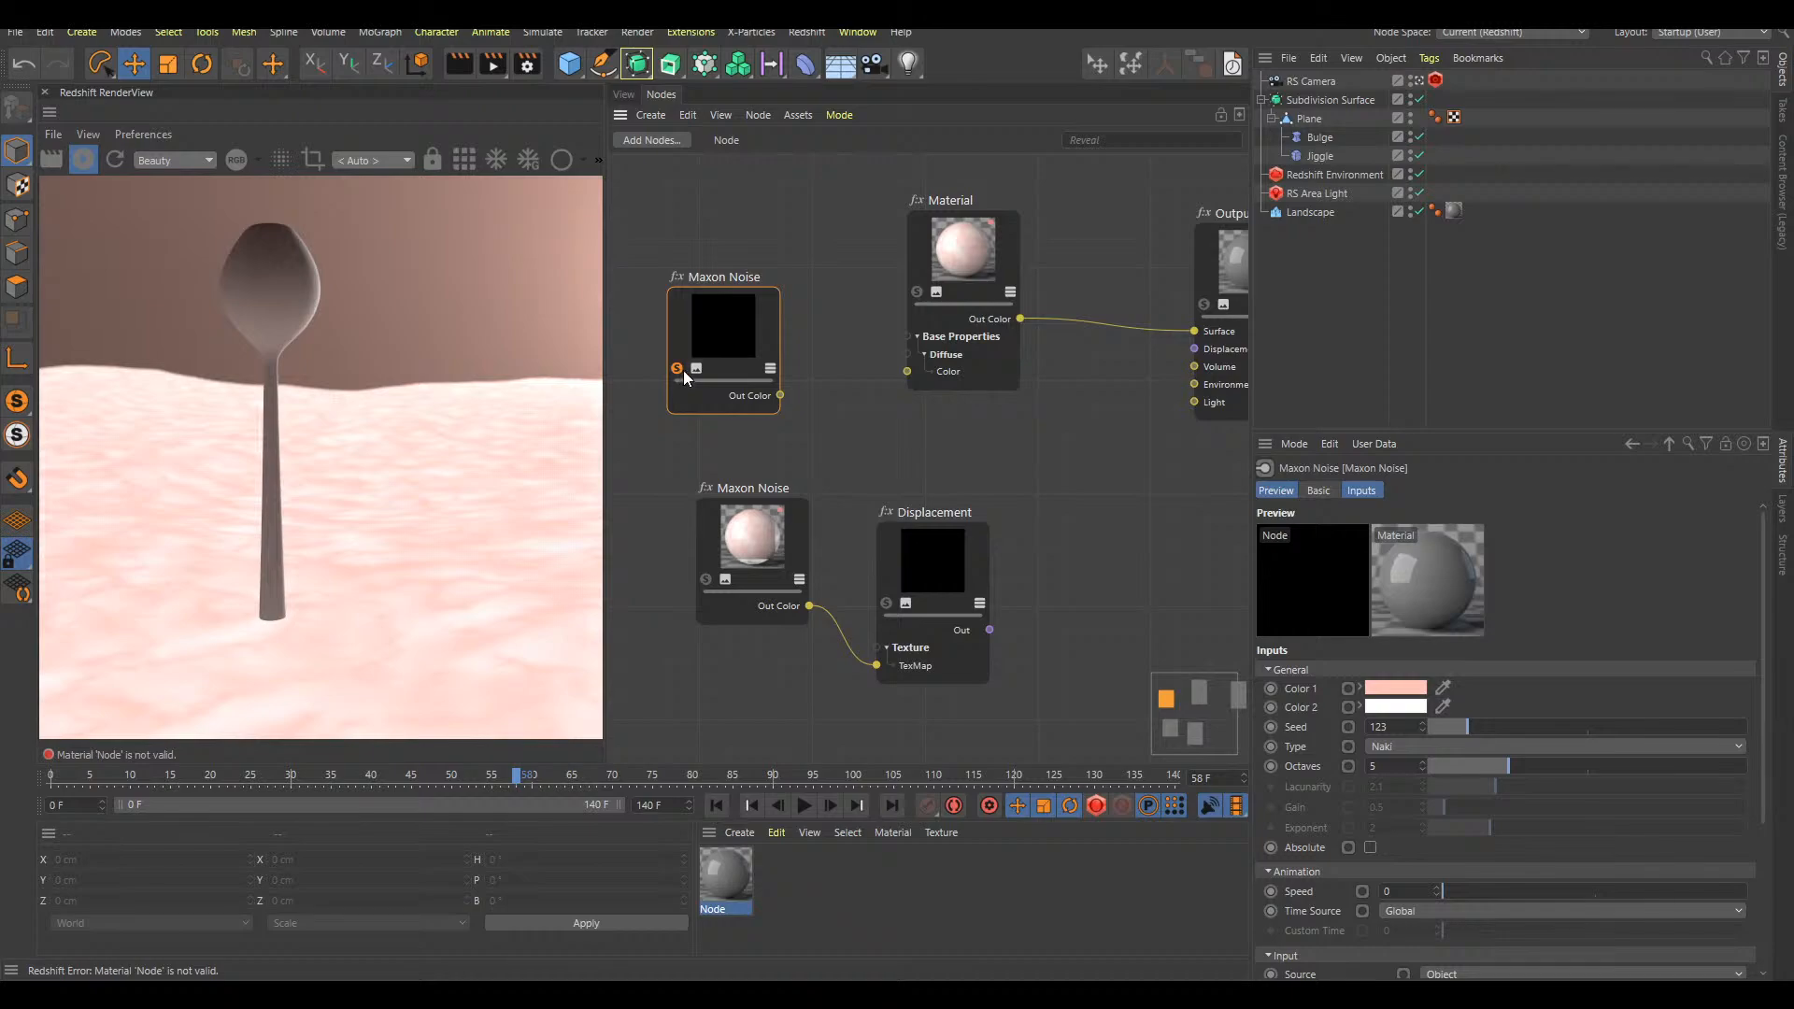
left_click(677, 367)
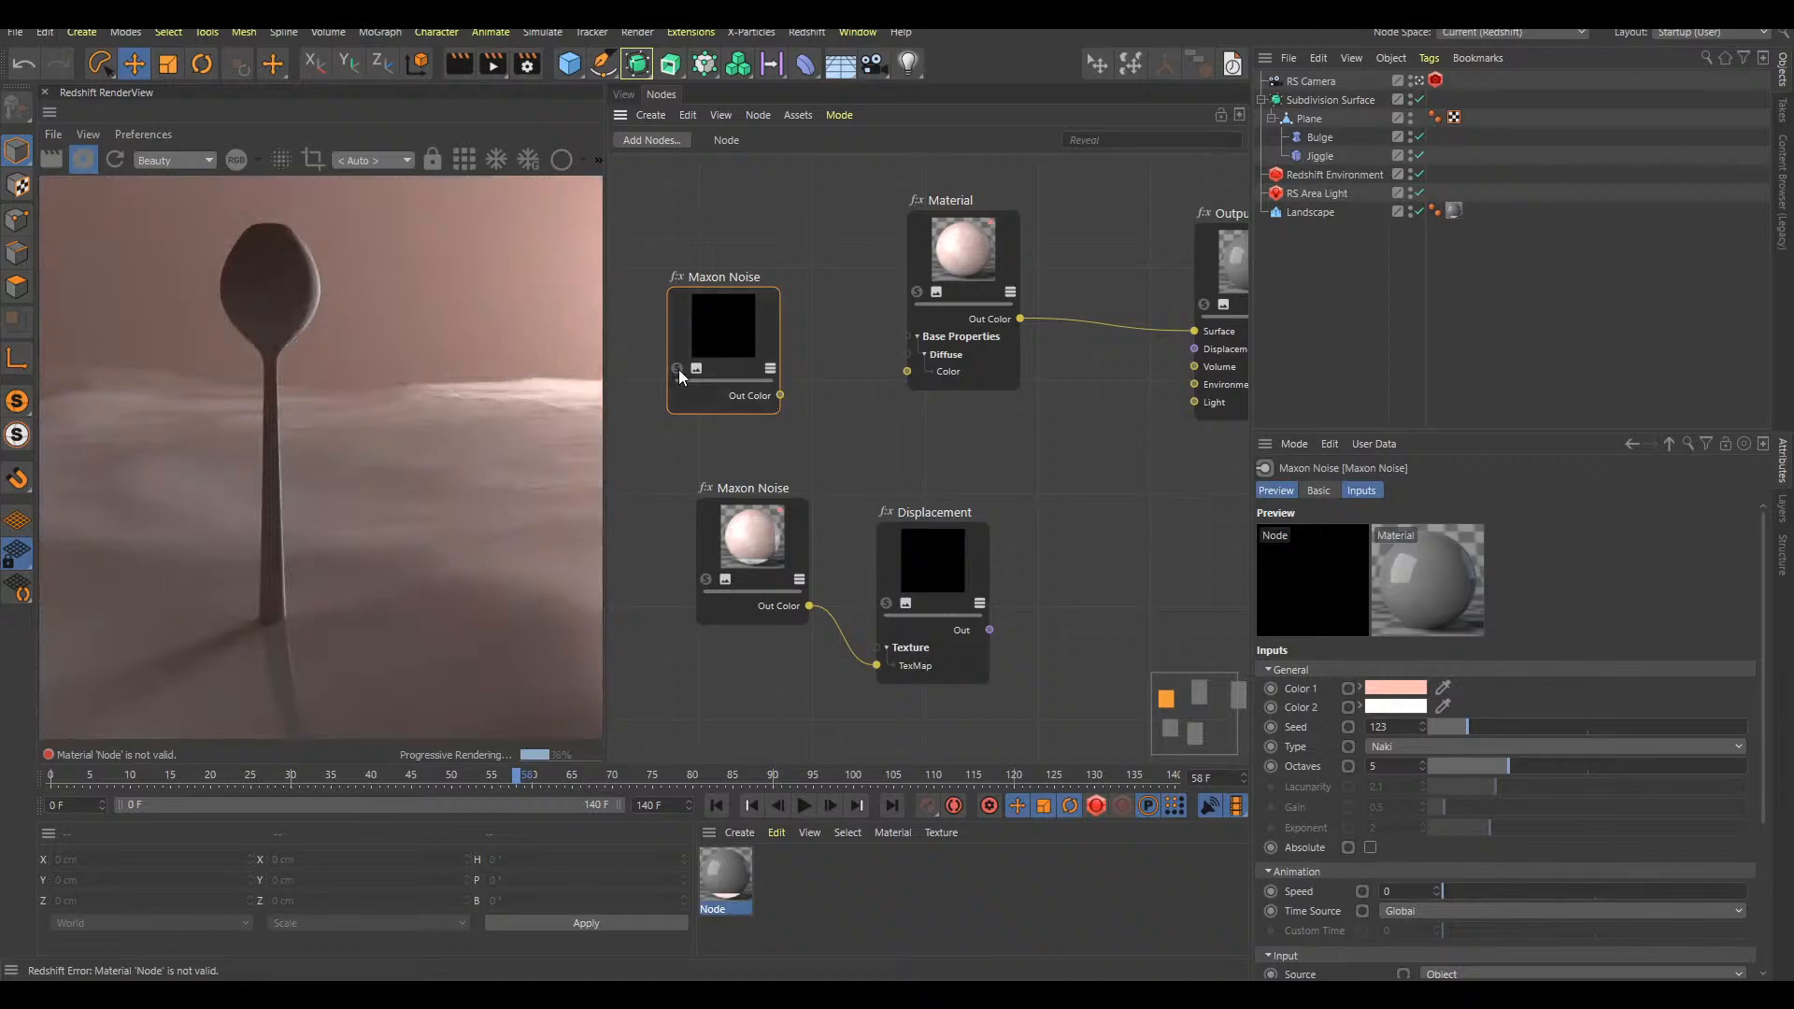
Try linking the upper Maxon Noise straight to the Output's Surface, and undo that link
left_click_drag(780, 395, 1194, 333)
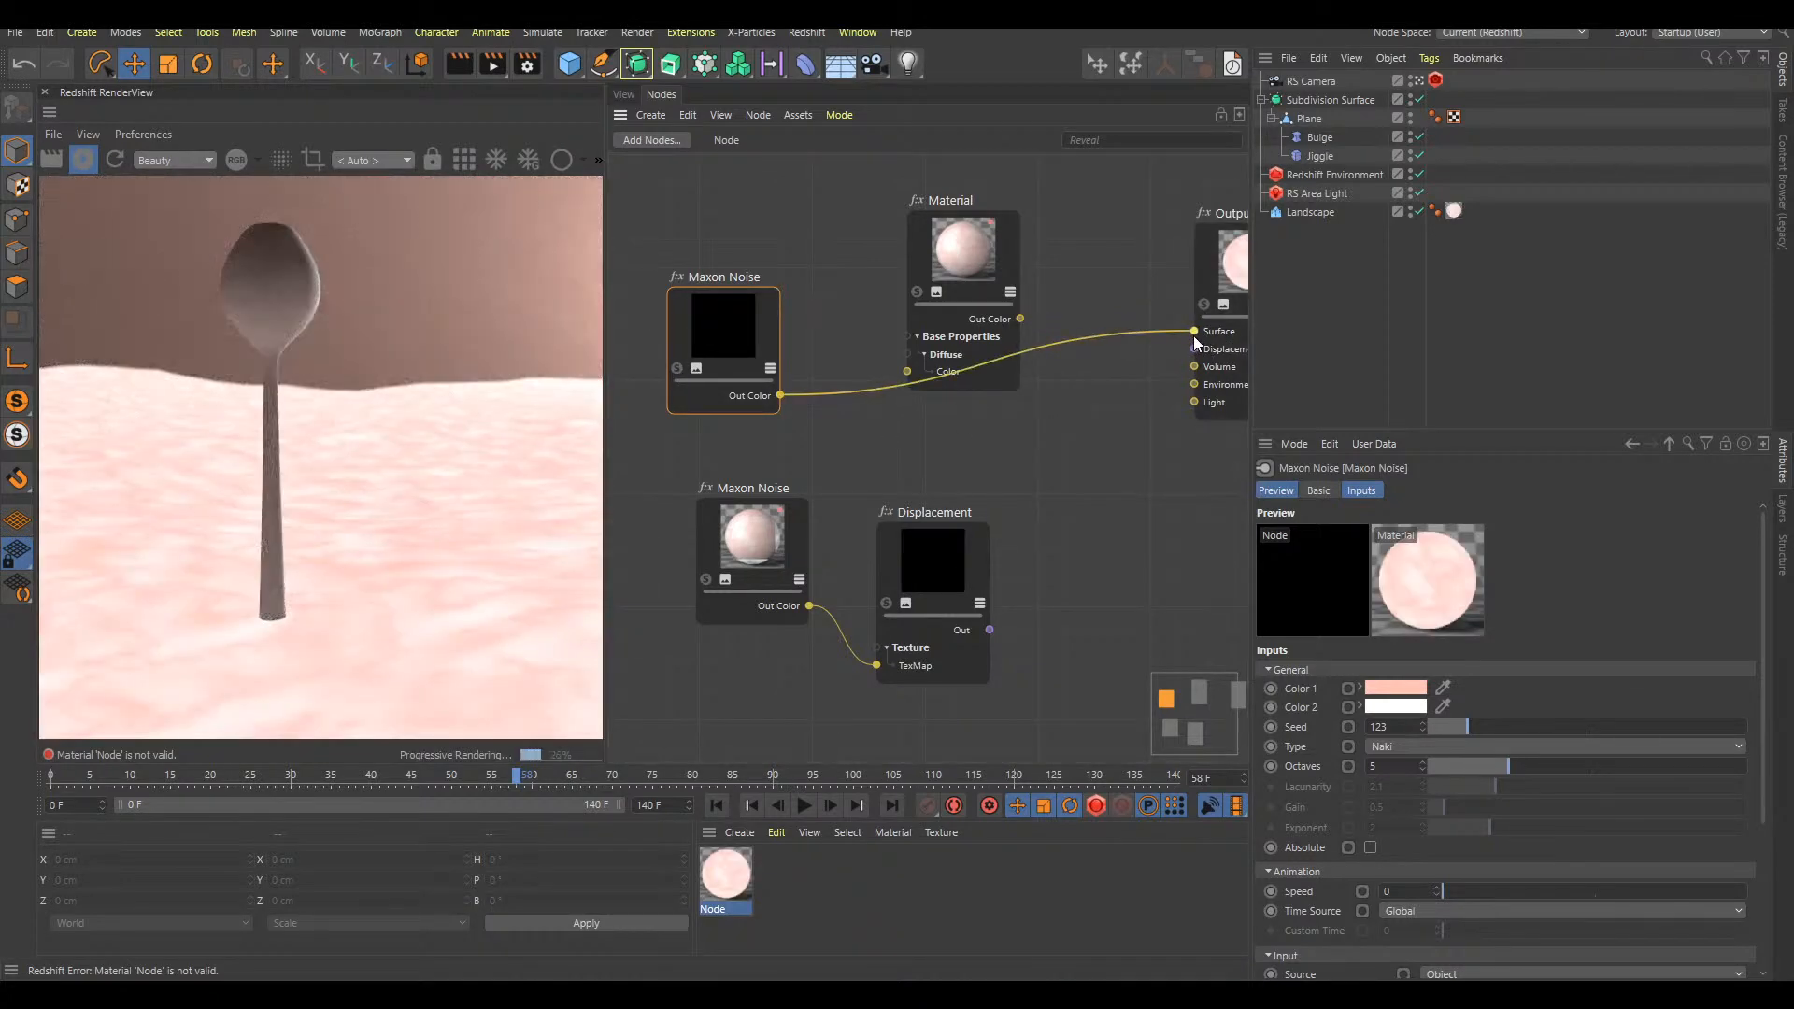
key("ctrl+z")
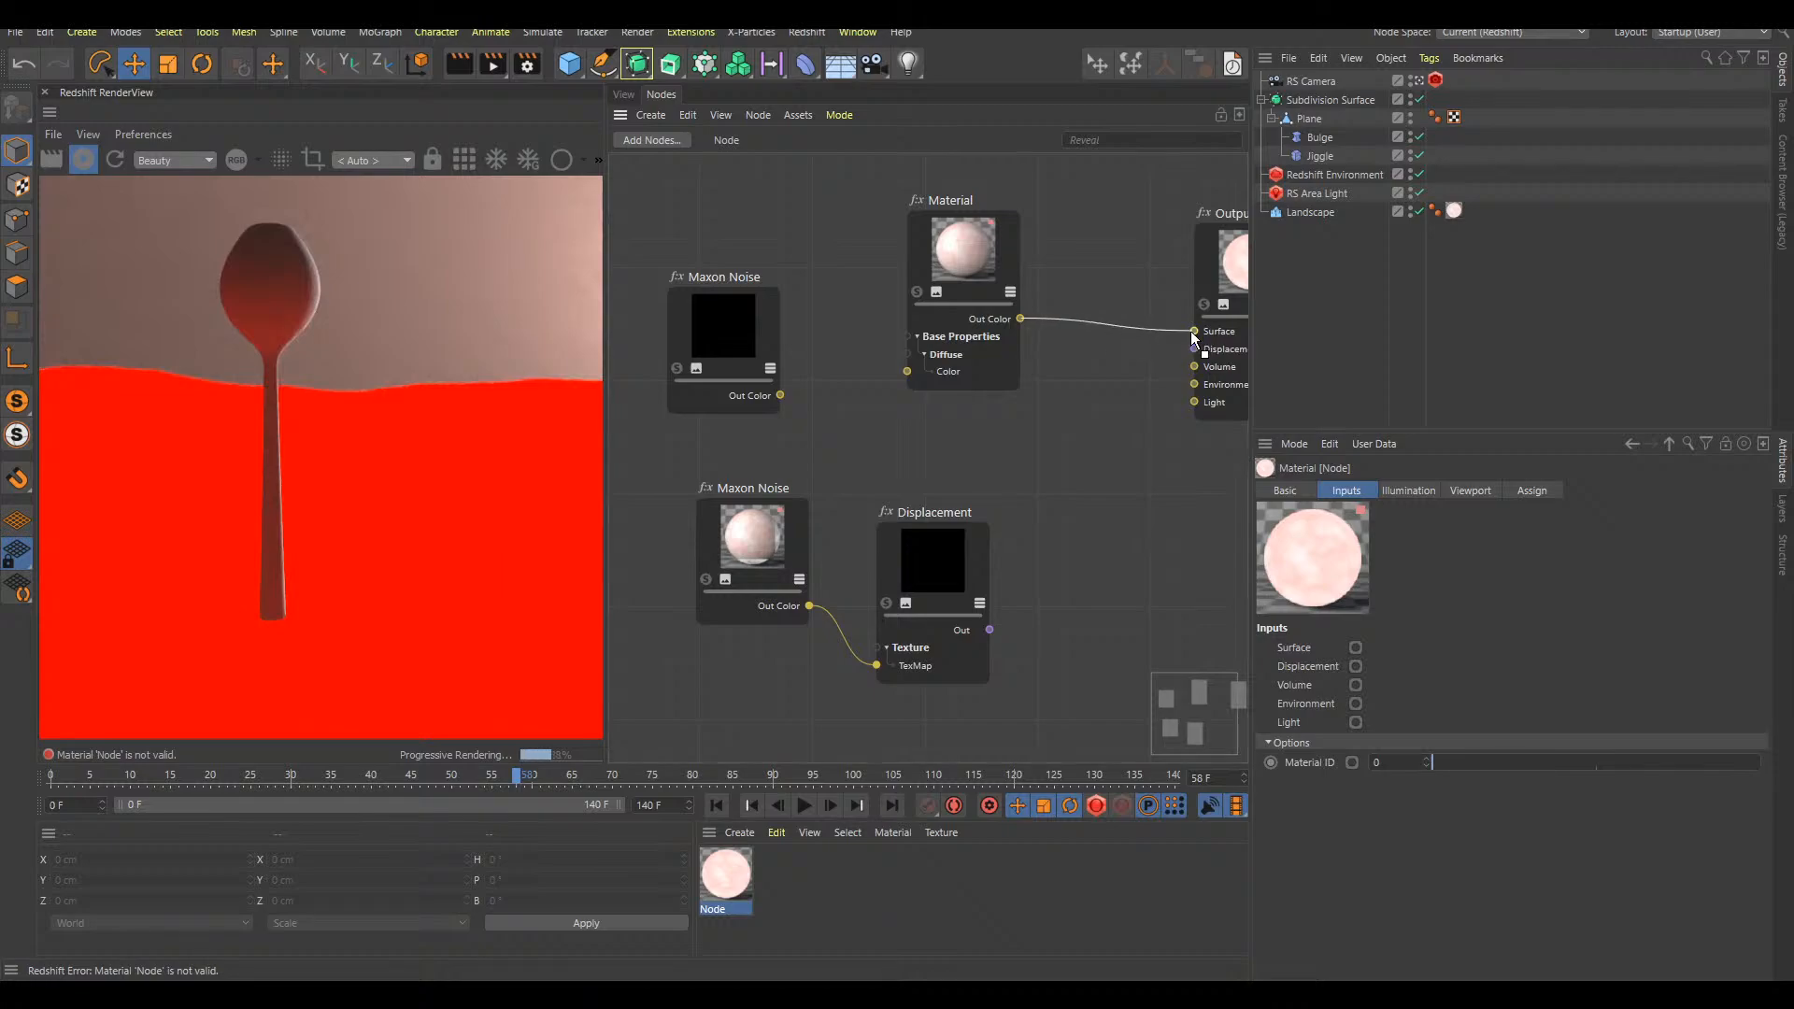
Connect the upper Maxon Noise's Out Color to the Material's Diffuse Color and tidy the positions of both nodes
left_click_drag(705, 341, 907, 372)
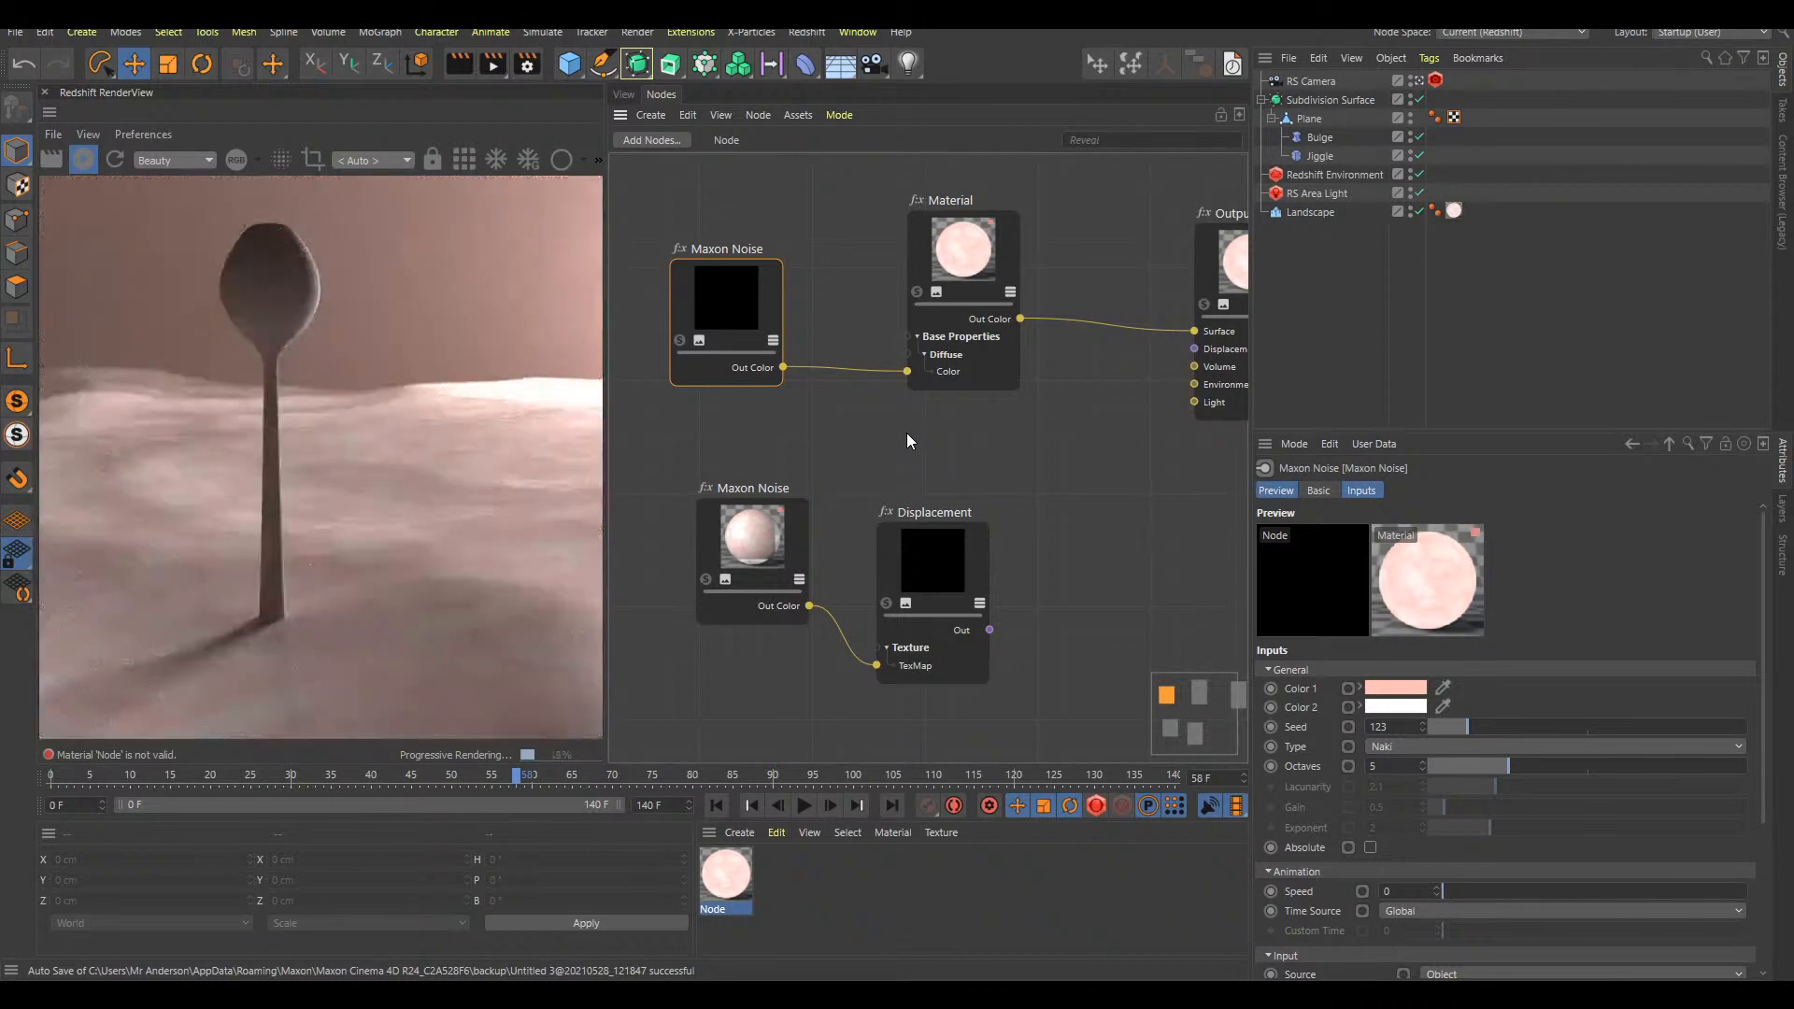
left_click_drag(997, 232, 1002, 228)
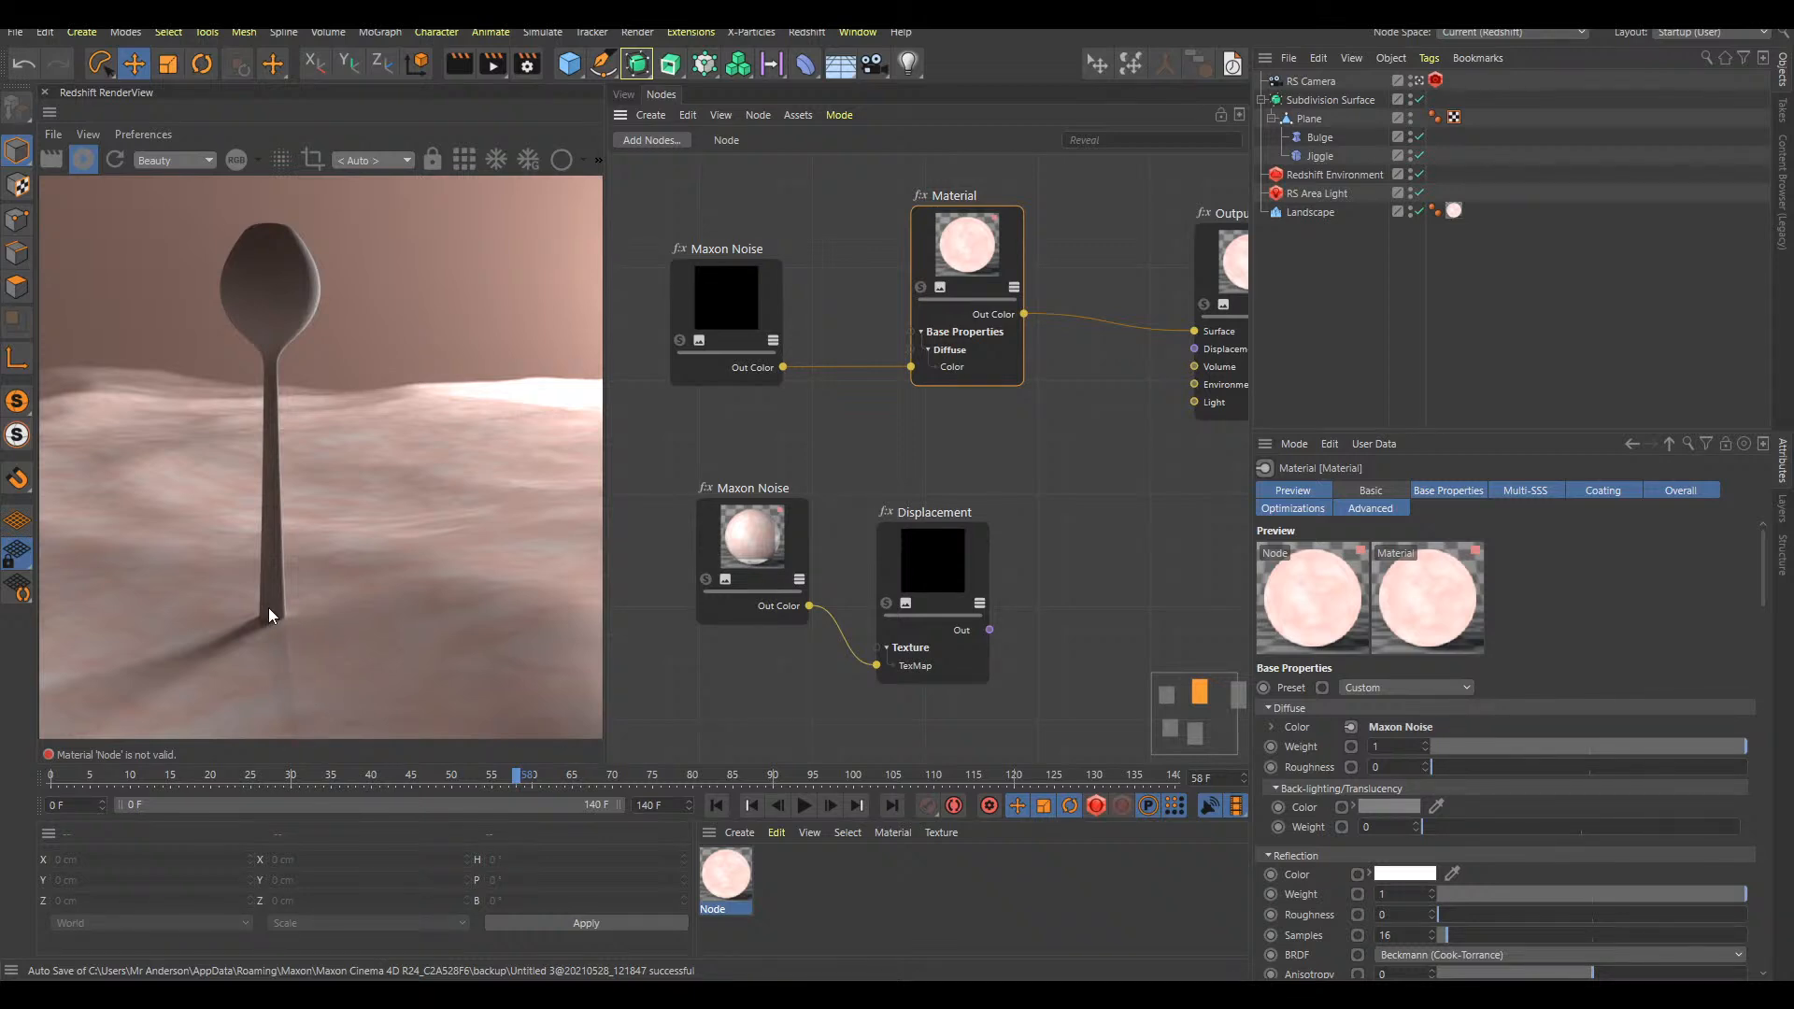
left_click_drag(963, 255, 965, 257)
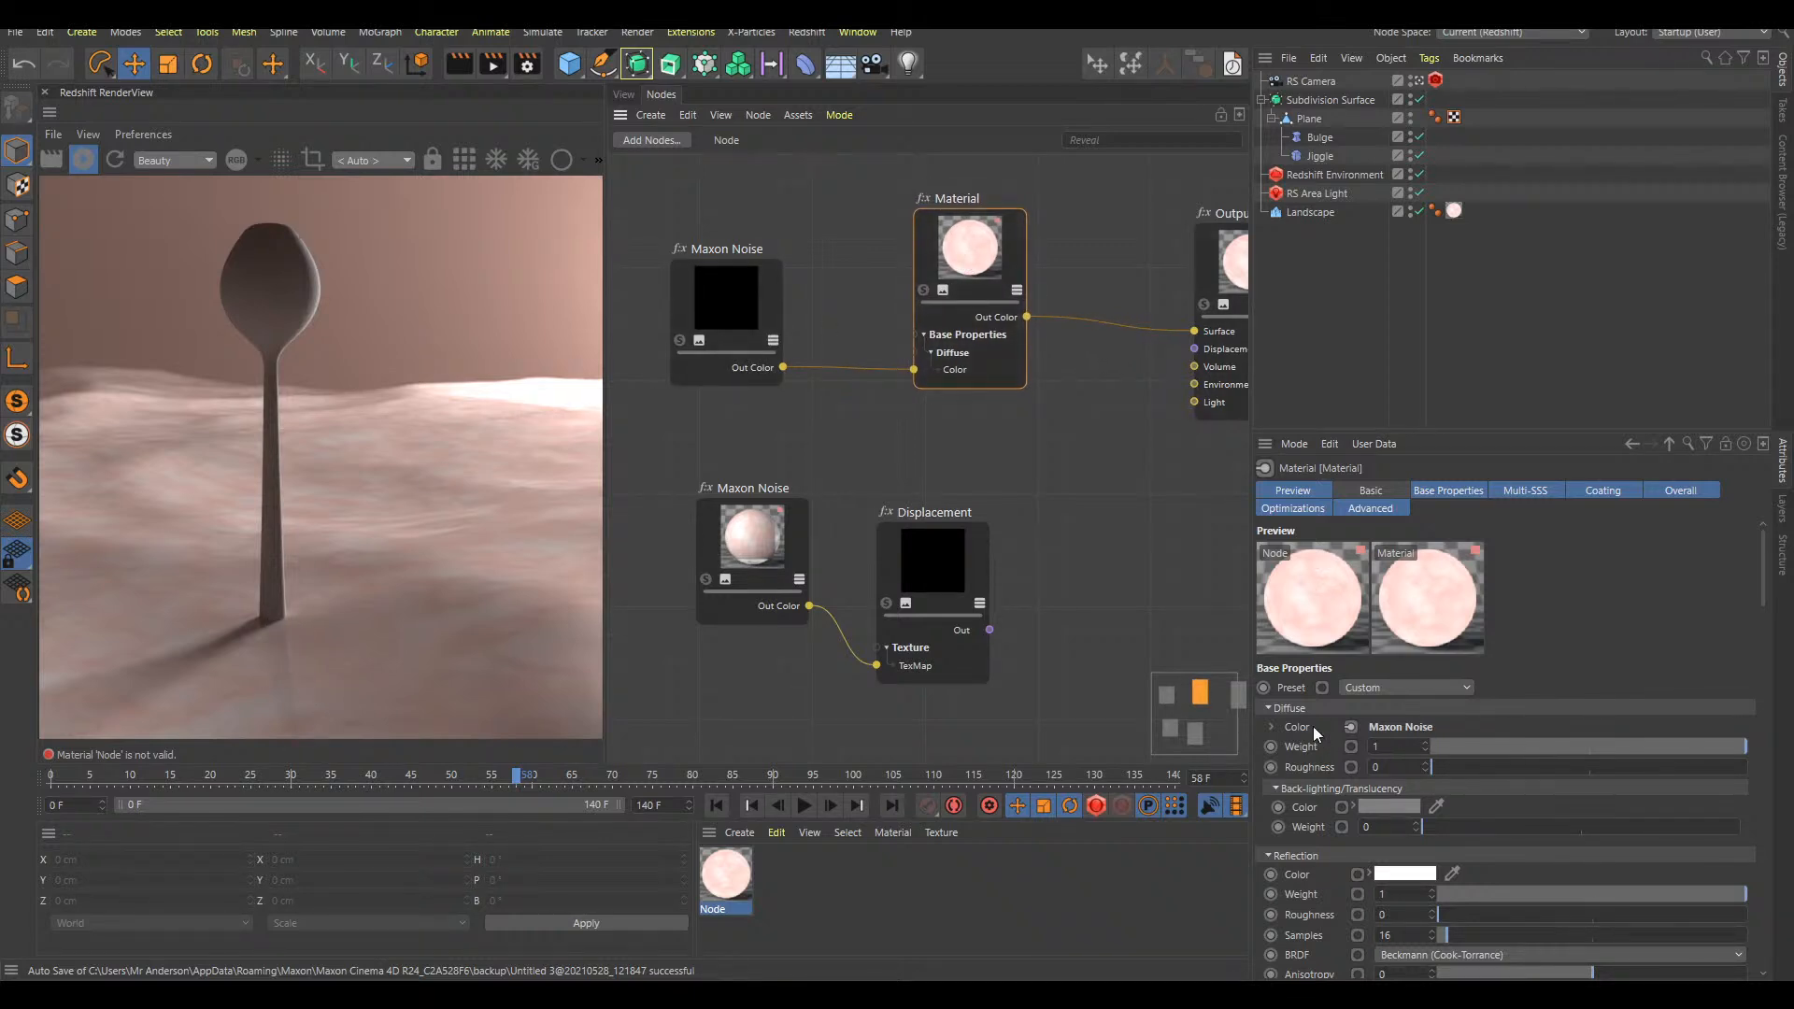
left_click_drag(745, 289, 737, 265)
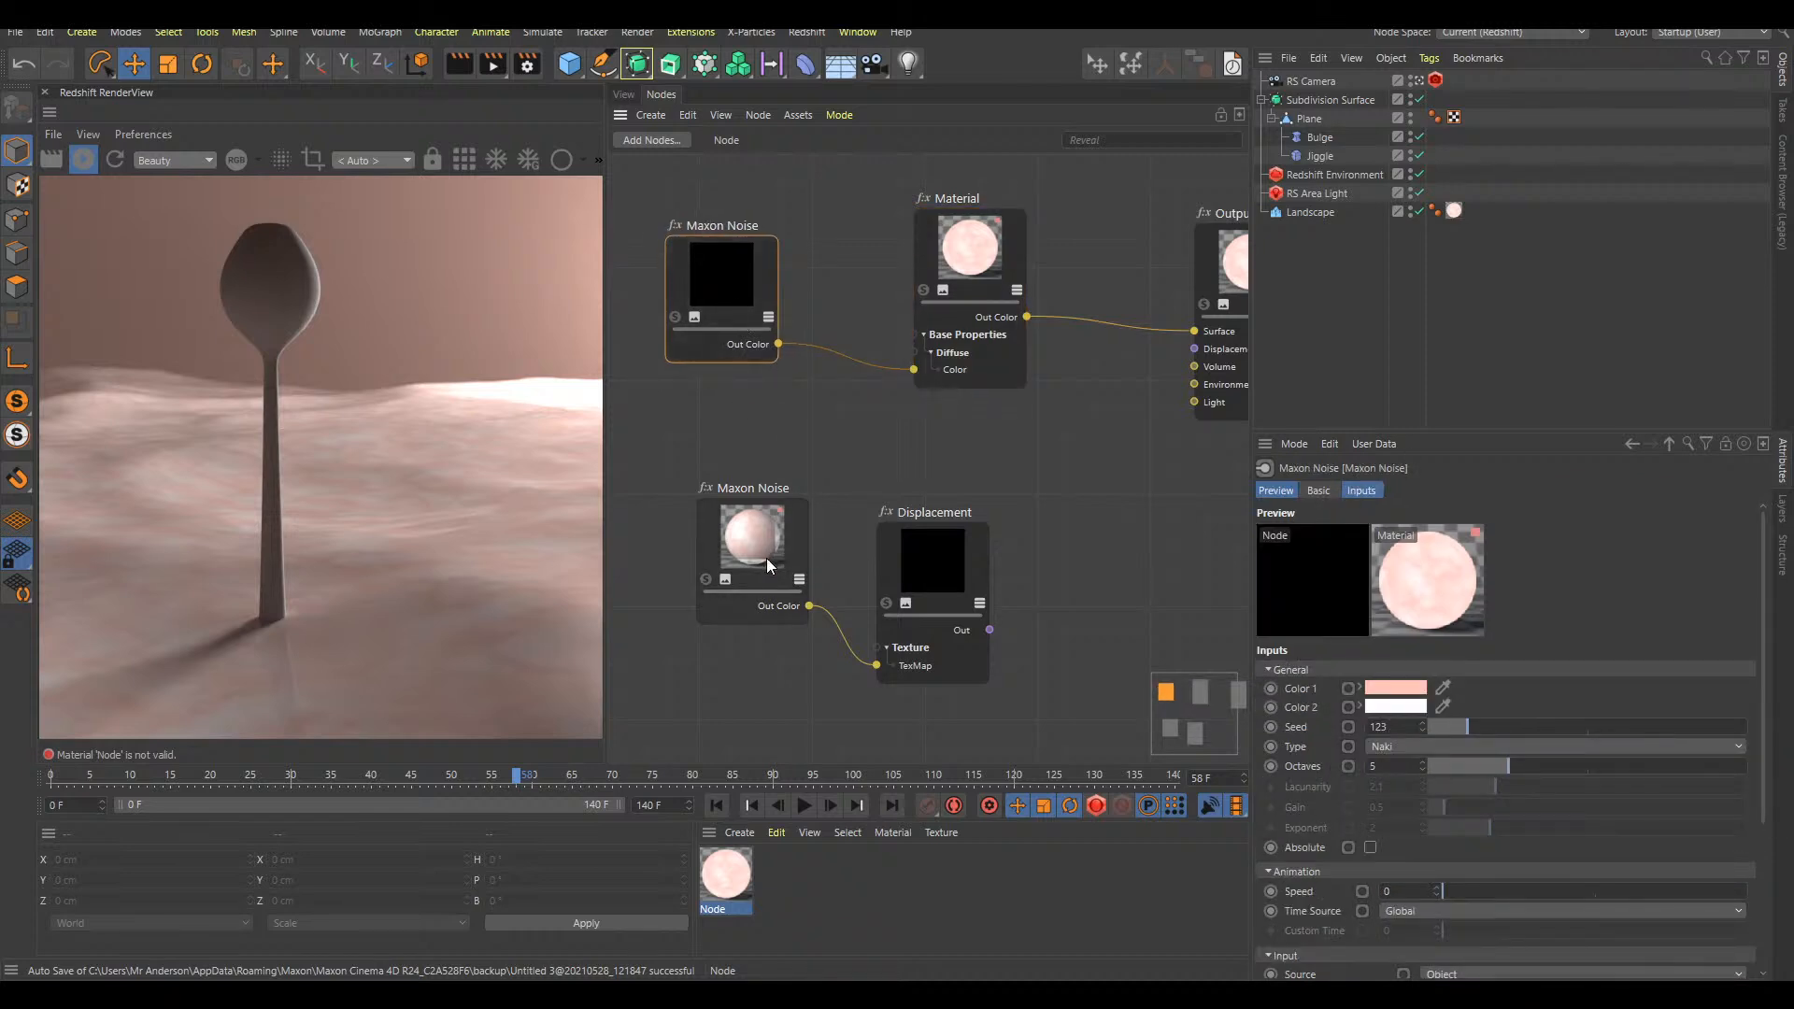
Move the lower Maxon Noise and Displacement nodes up and connect Displacement's Out to the Output's Displacement
left_click_drag(765, 557, 728, 510)
left_click_drag(978, 599, 1194, 349)
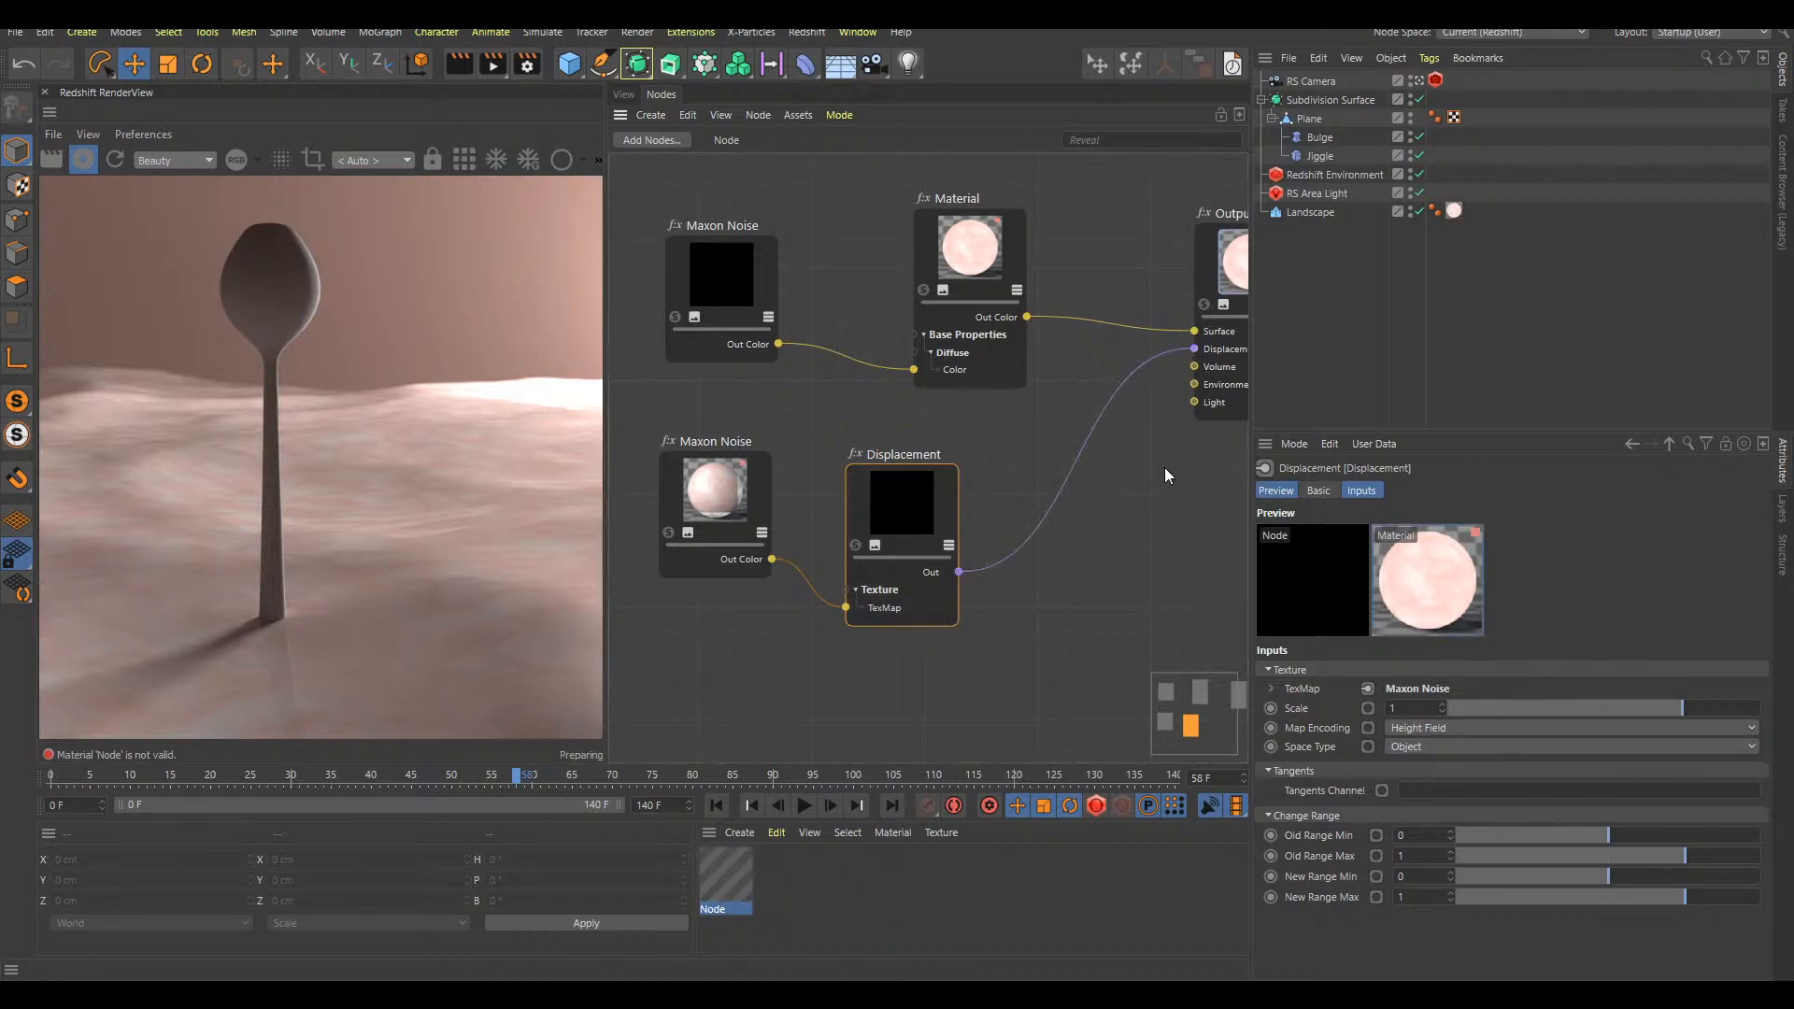
left_click(714, 499)
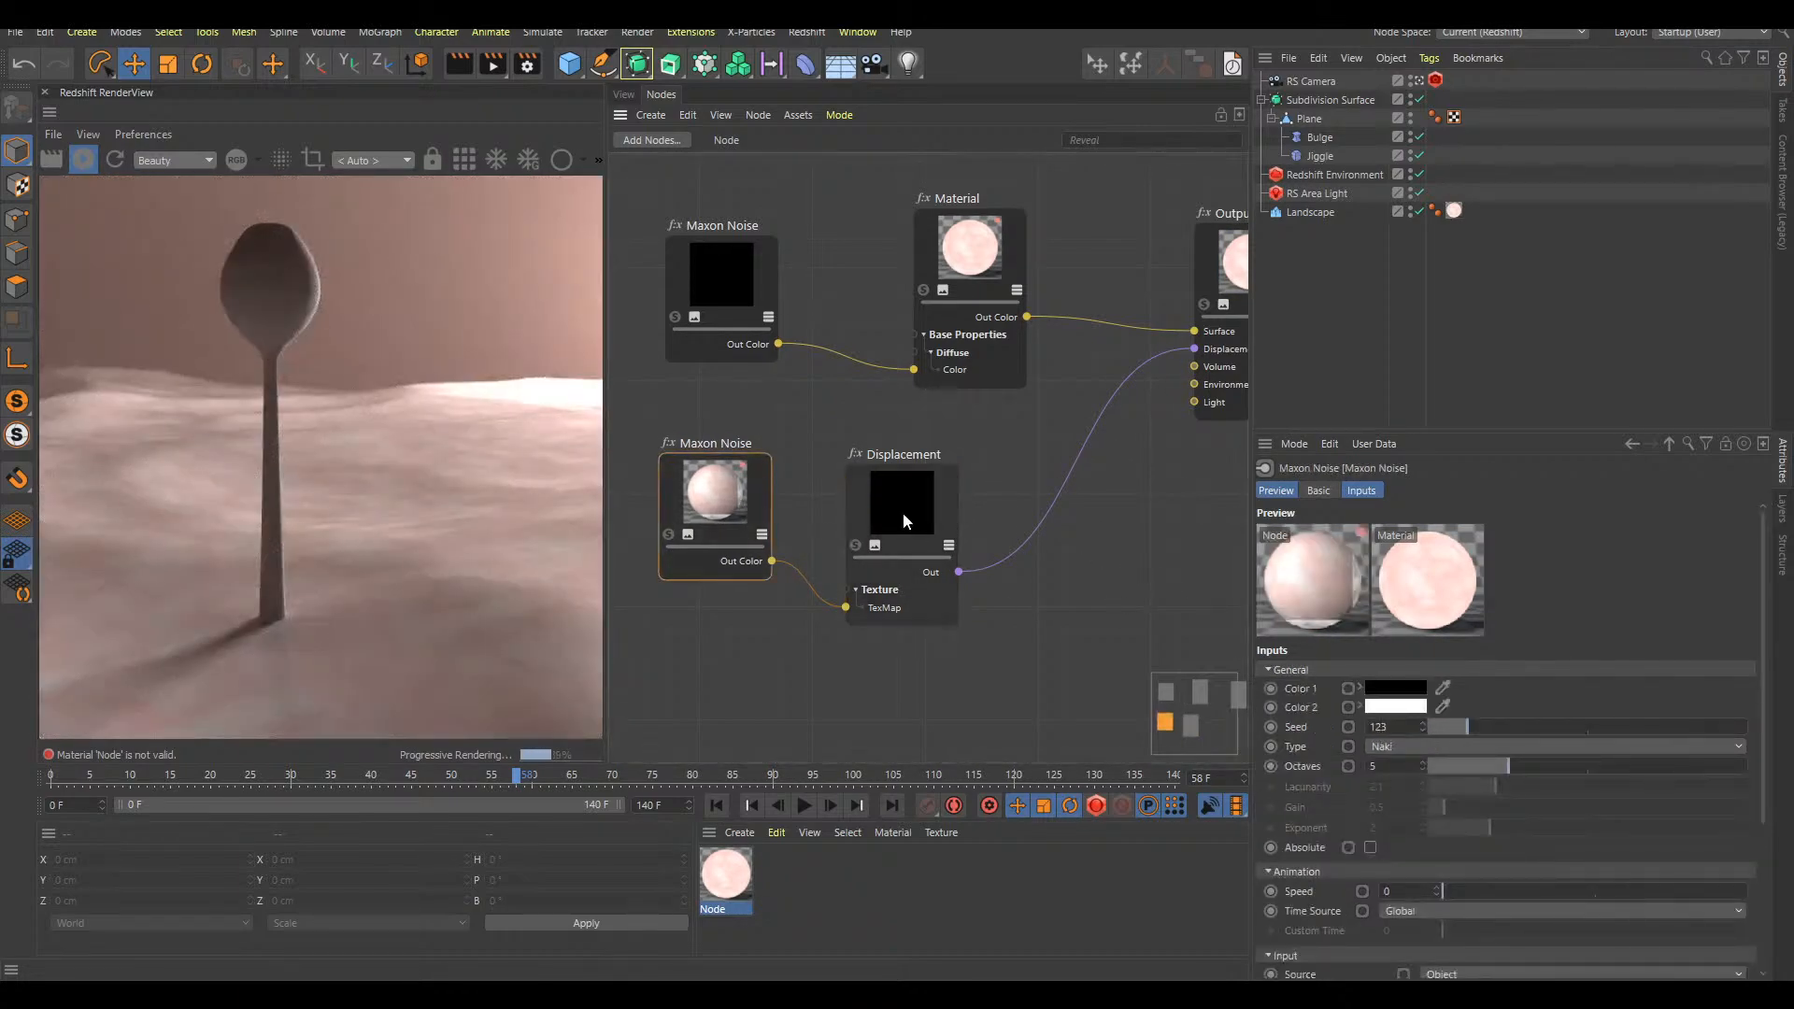
left_click_drag(921, 521, 921, 525)
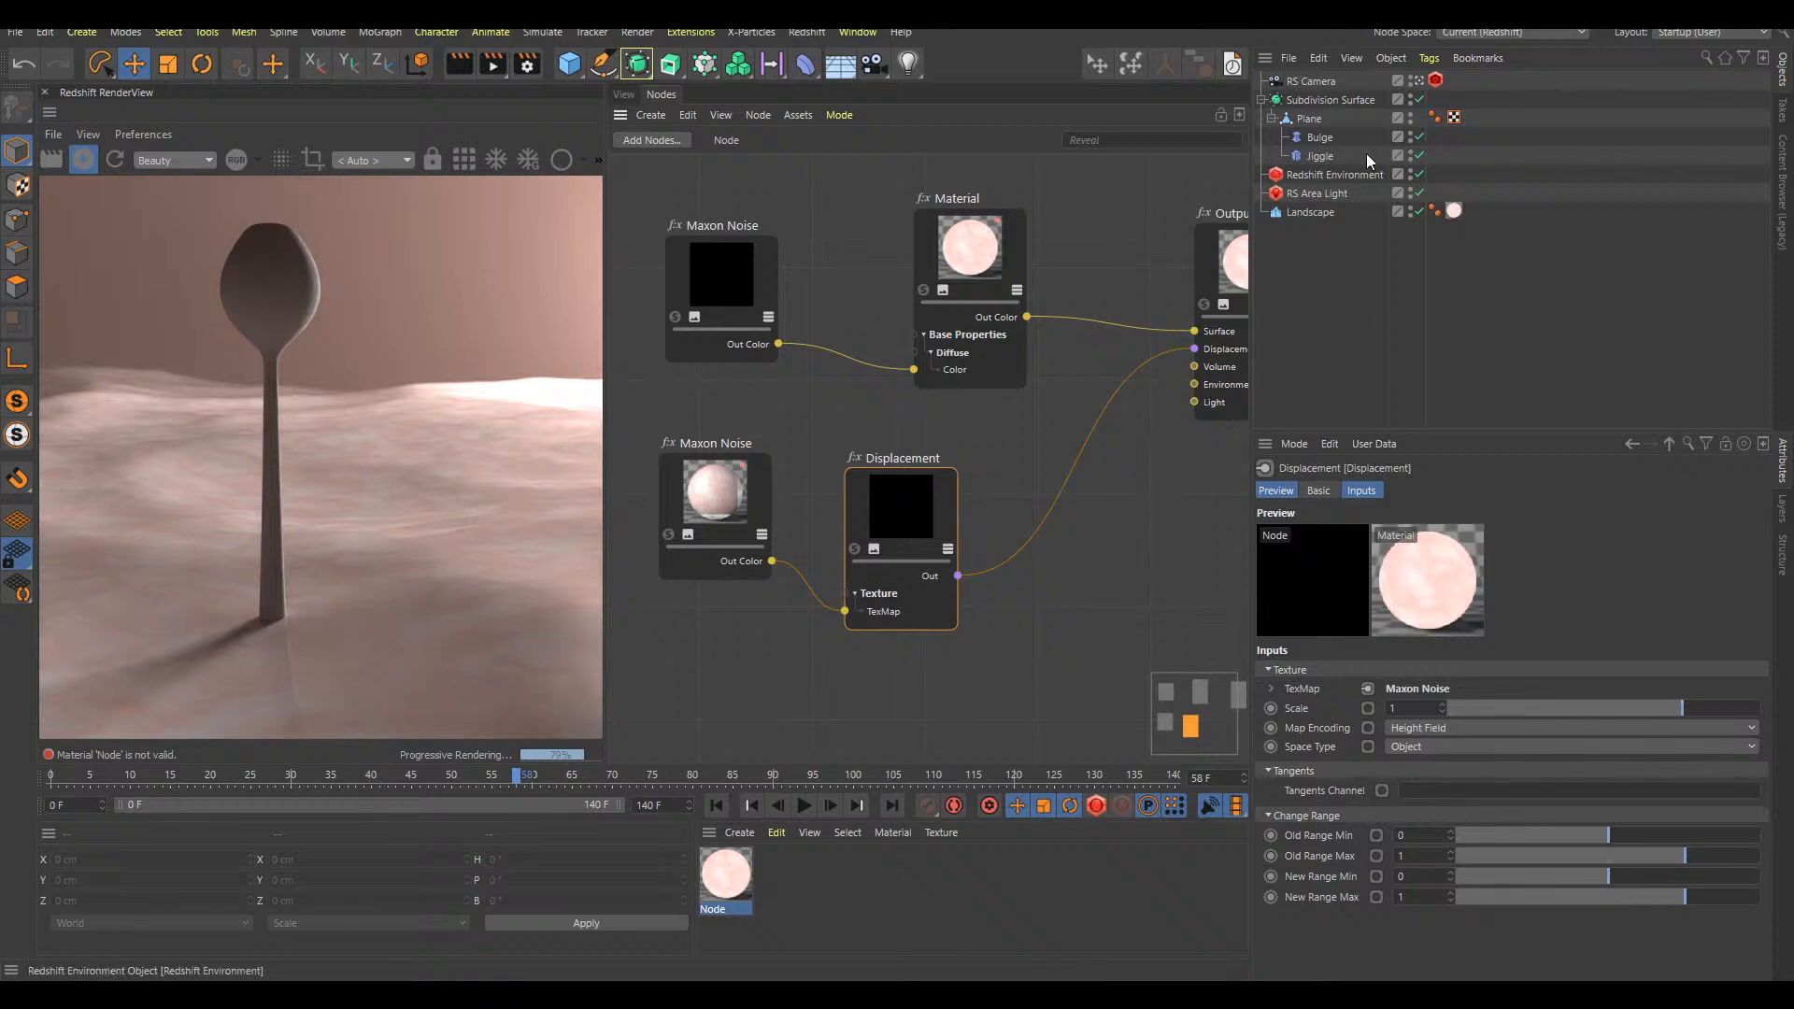
Collapse the Subdivision Surface hierarchy and add a Redshift Object tag to the Landscape
left_click(1261, 100)
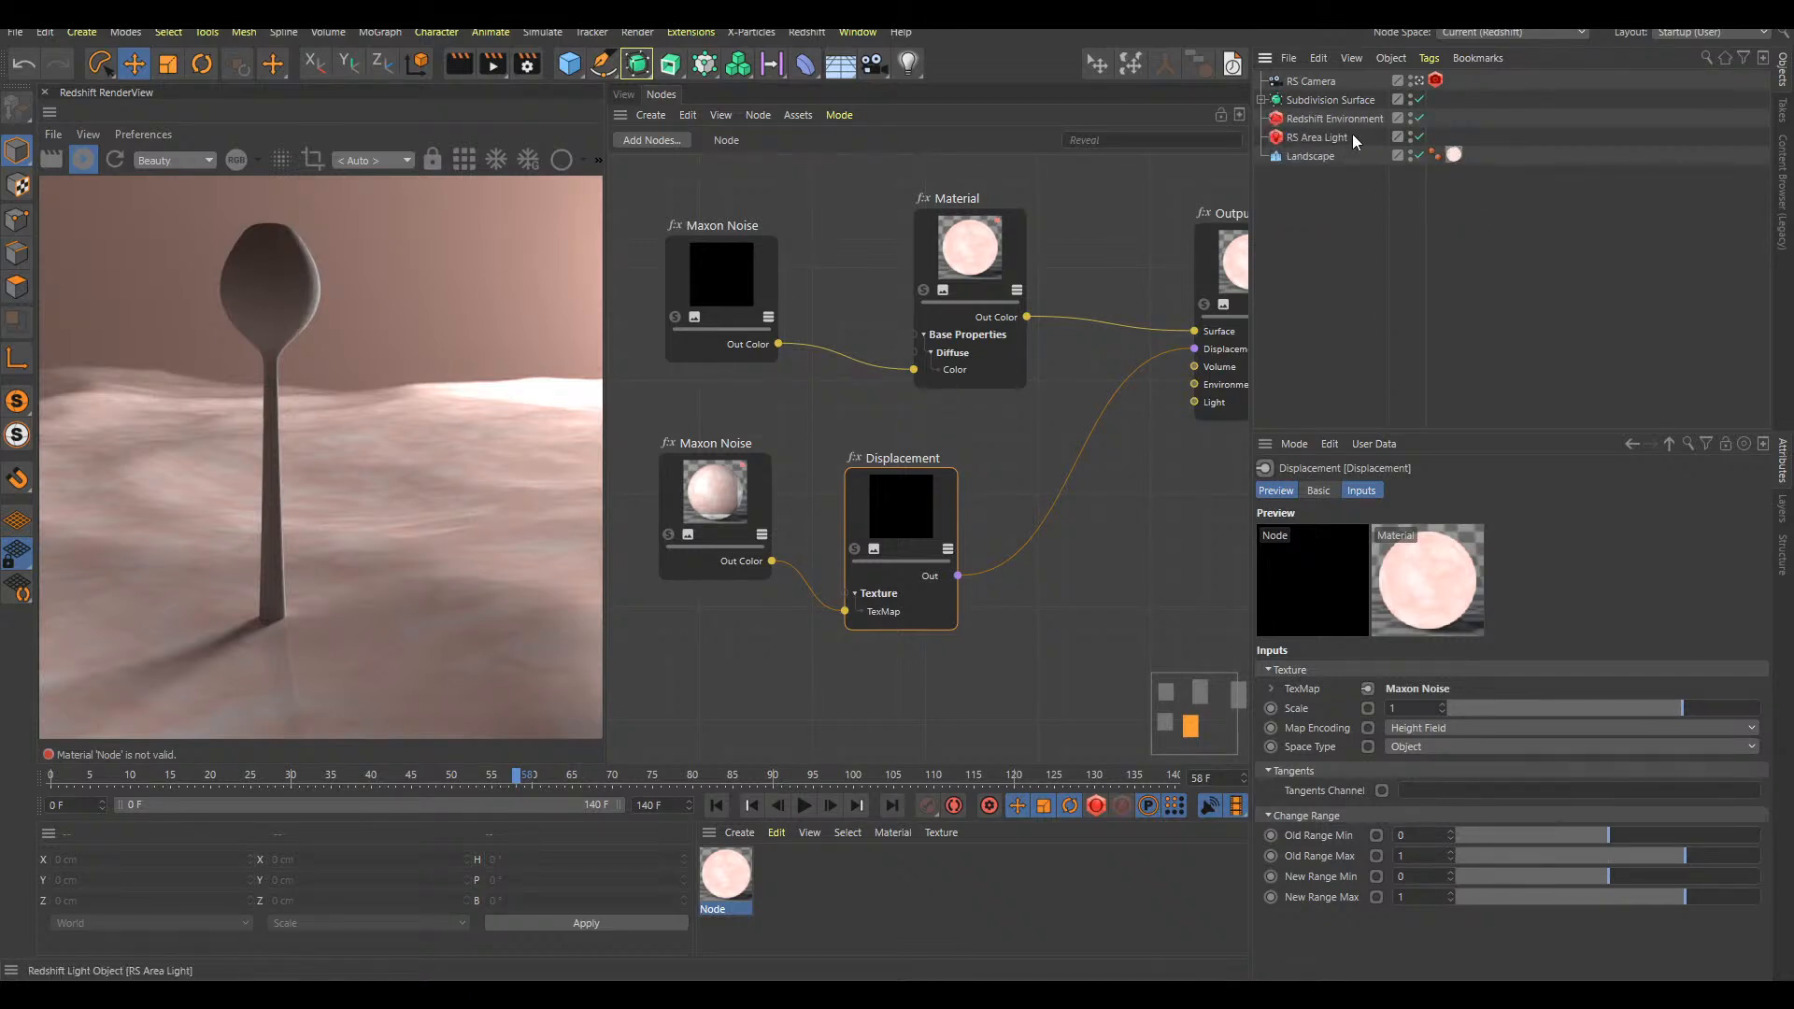
left_click(1309, 155)
key("shift+c")
type("red ")
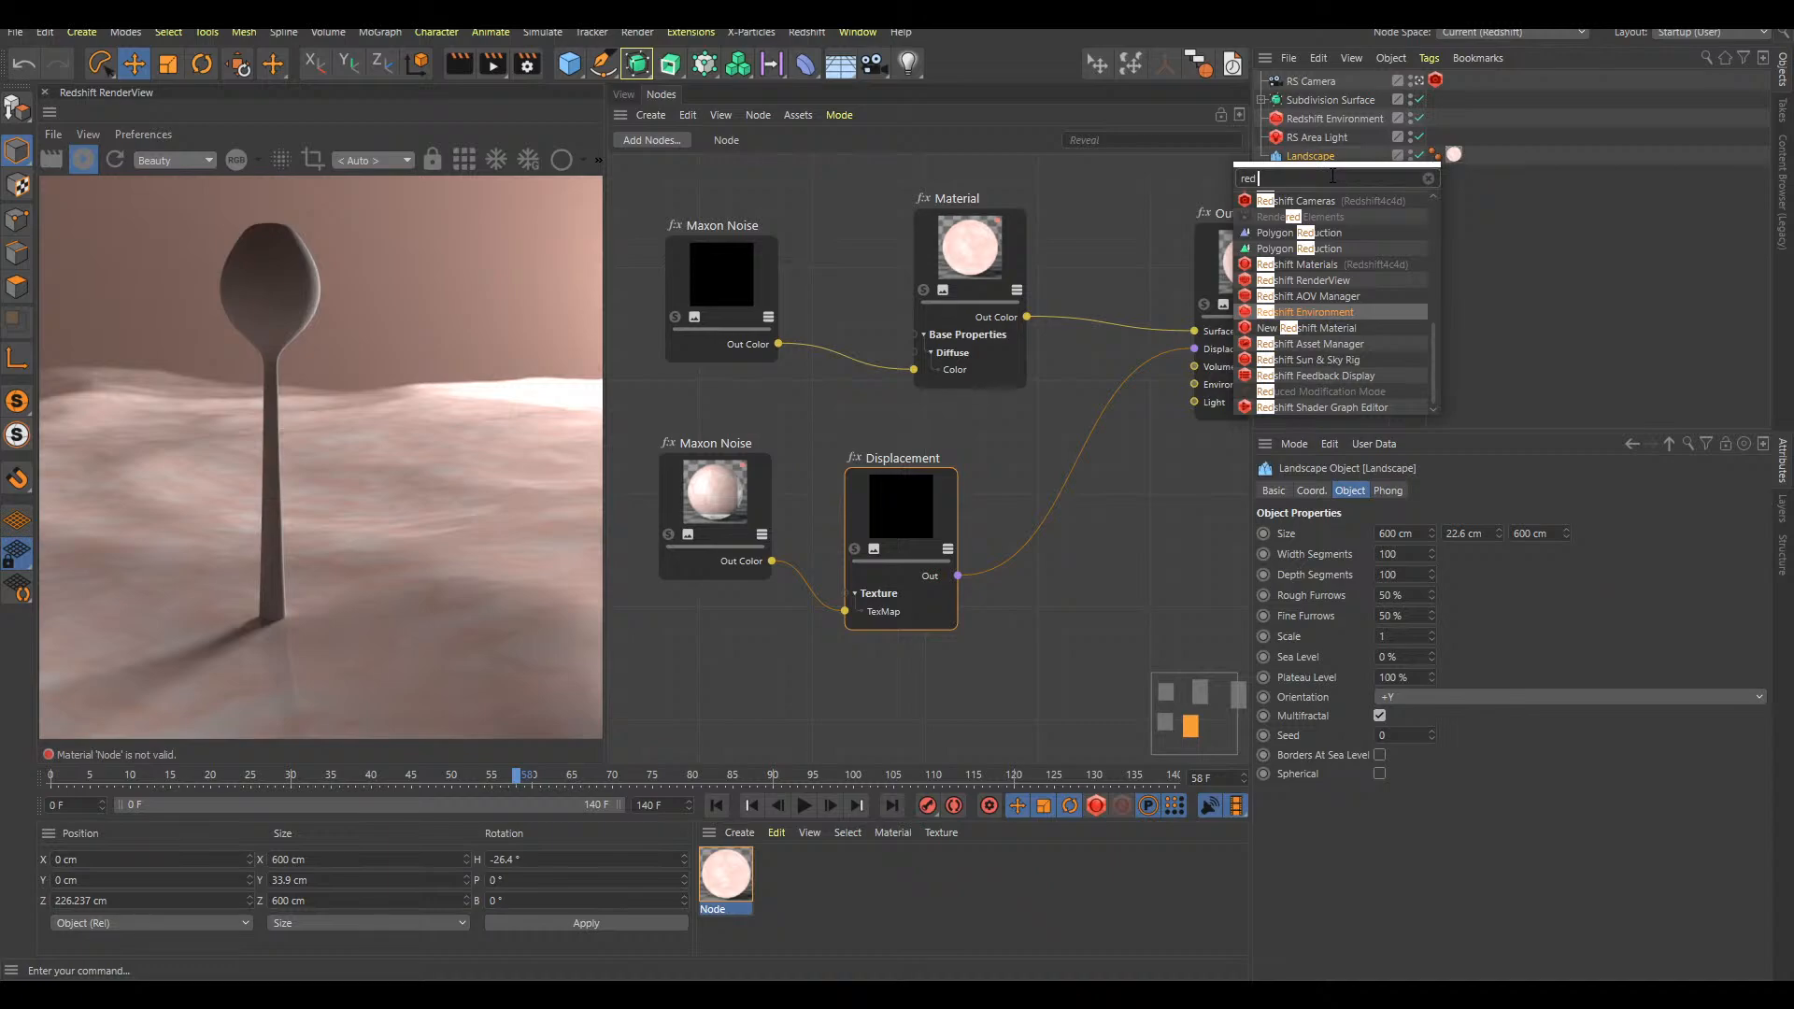
type("obj")
key("Return")
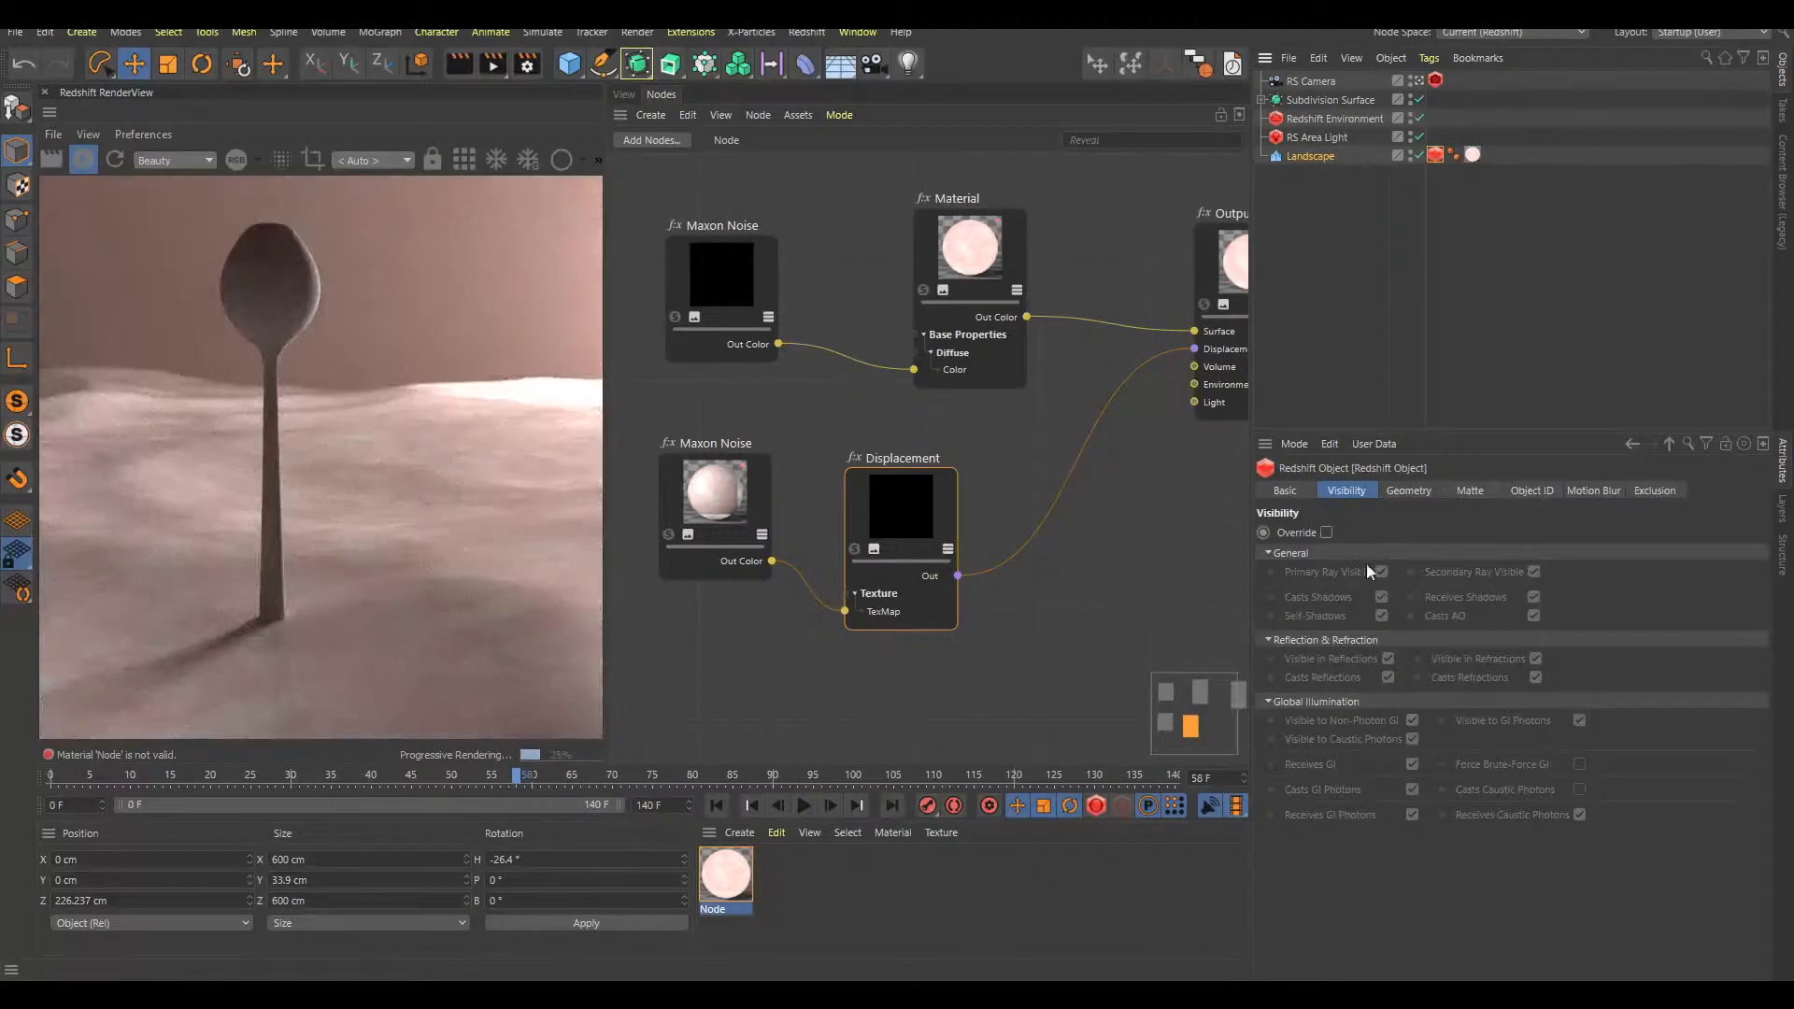
Turn on the geometry Override in the Landscape's Redshift Object tag and enable Displacement
left_click(1409, 491)
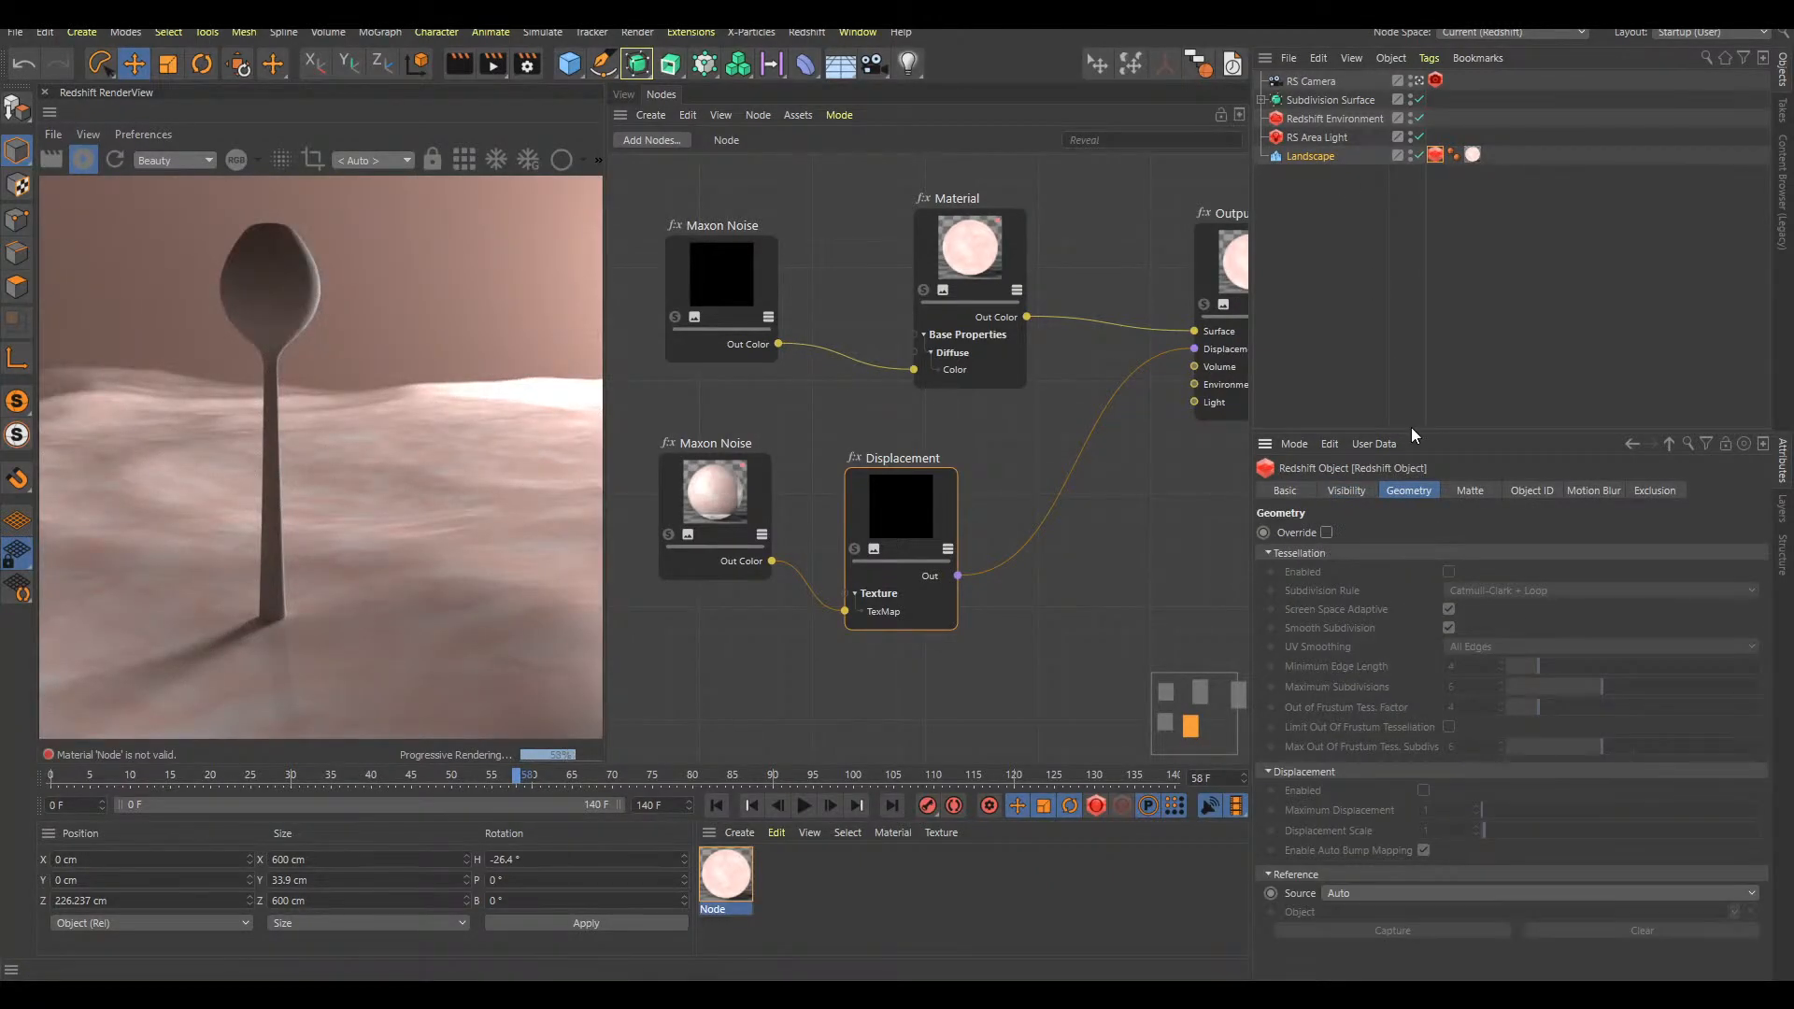
left_click_drag(1410, 428, 1410, 290)
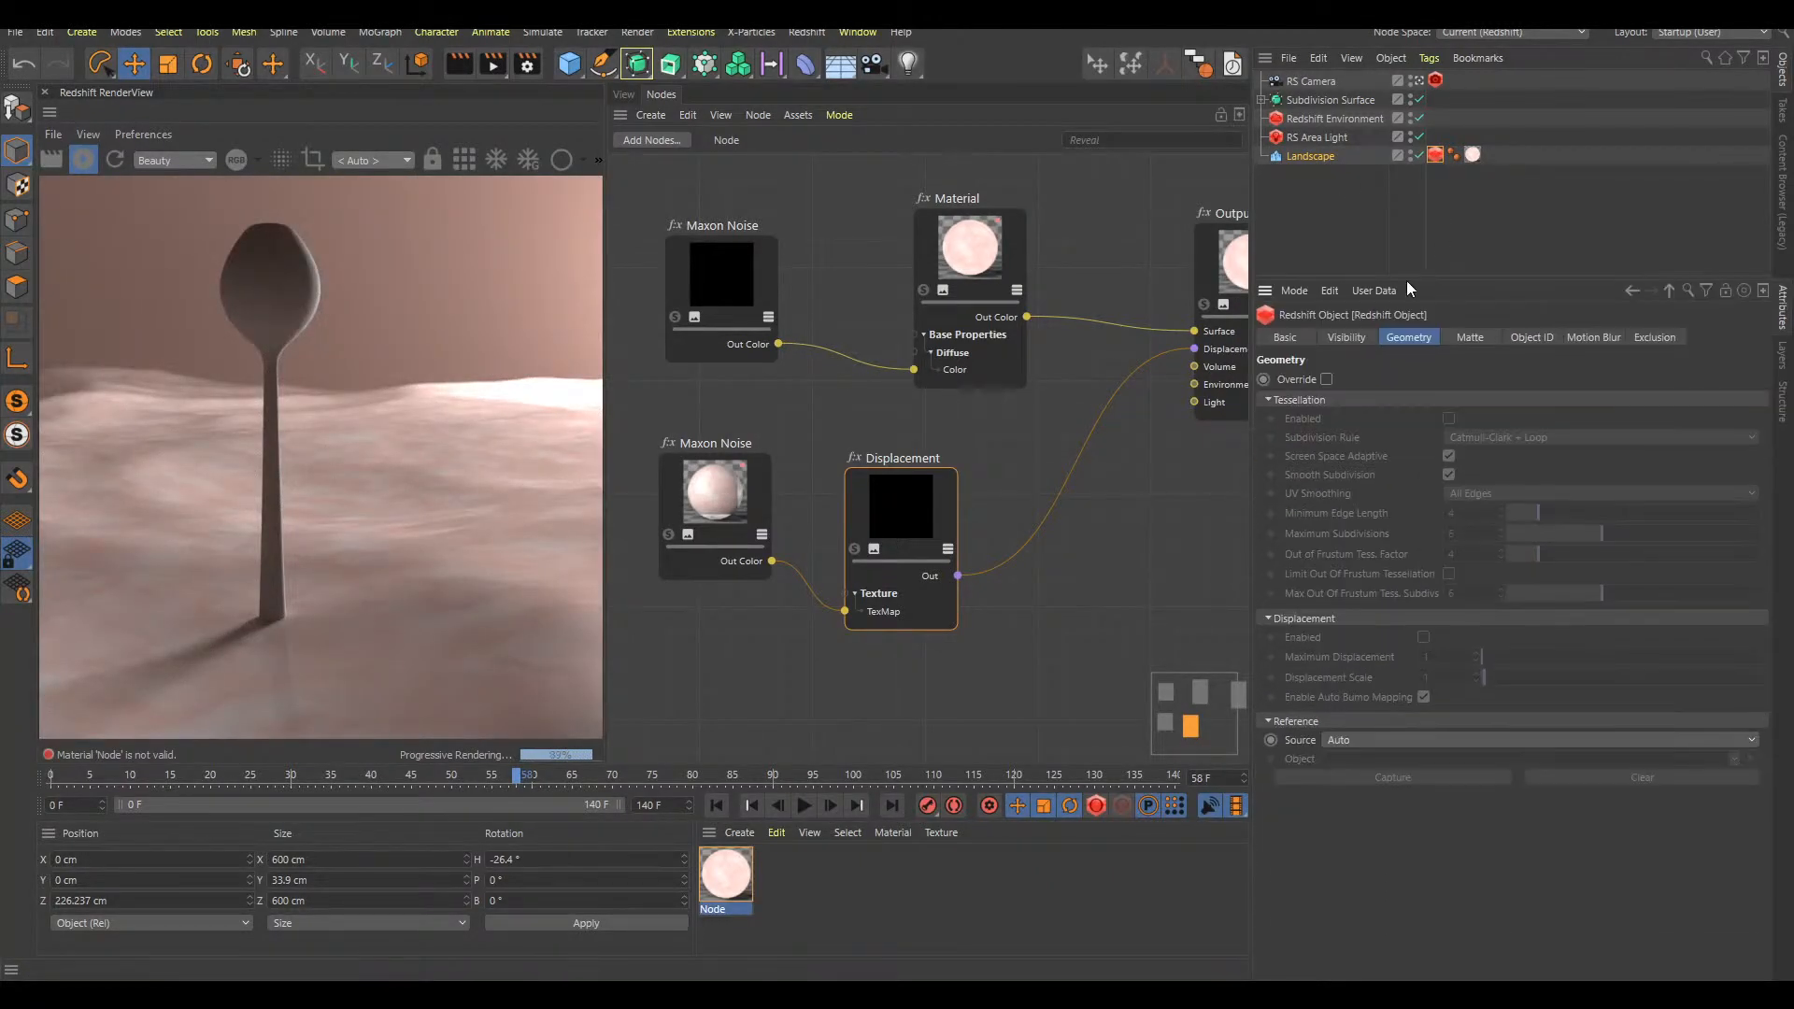
left_click(1326, 380)
left_click(1423, 637)
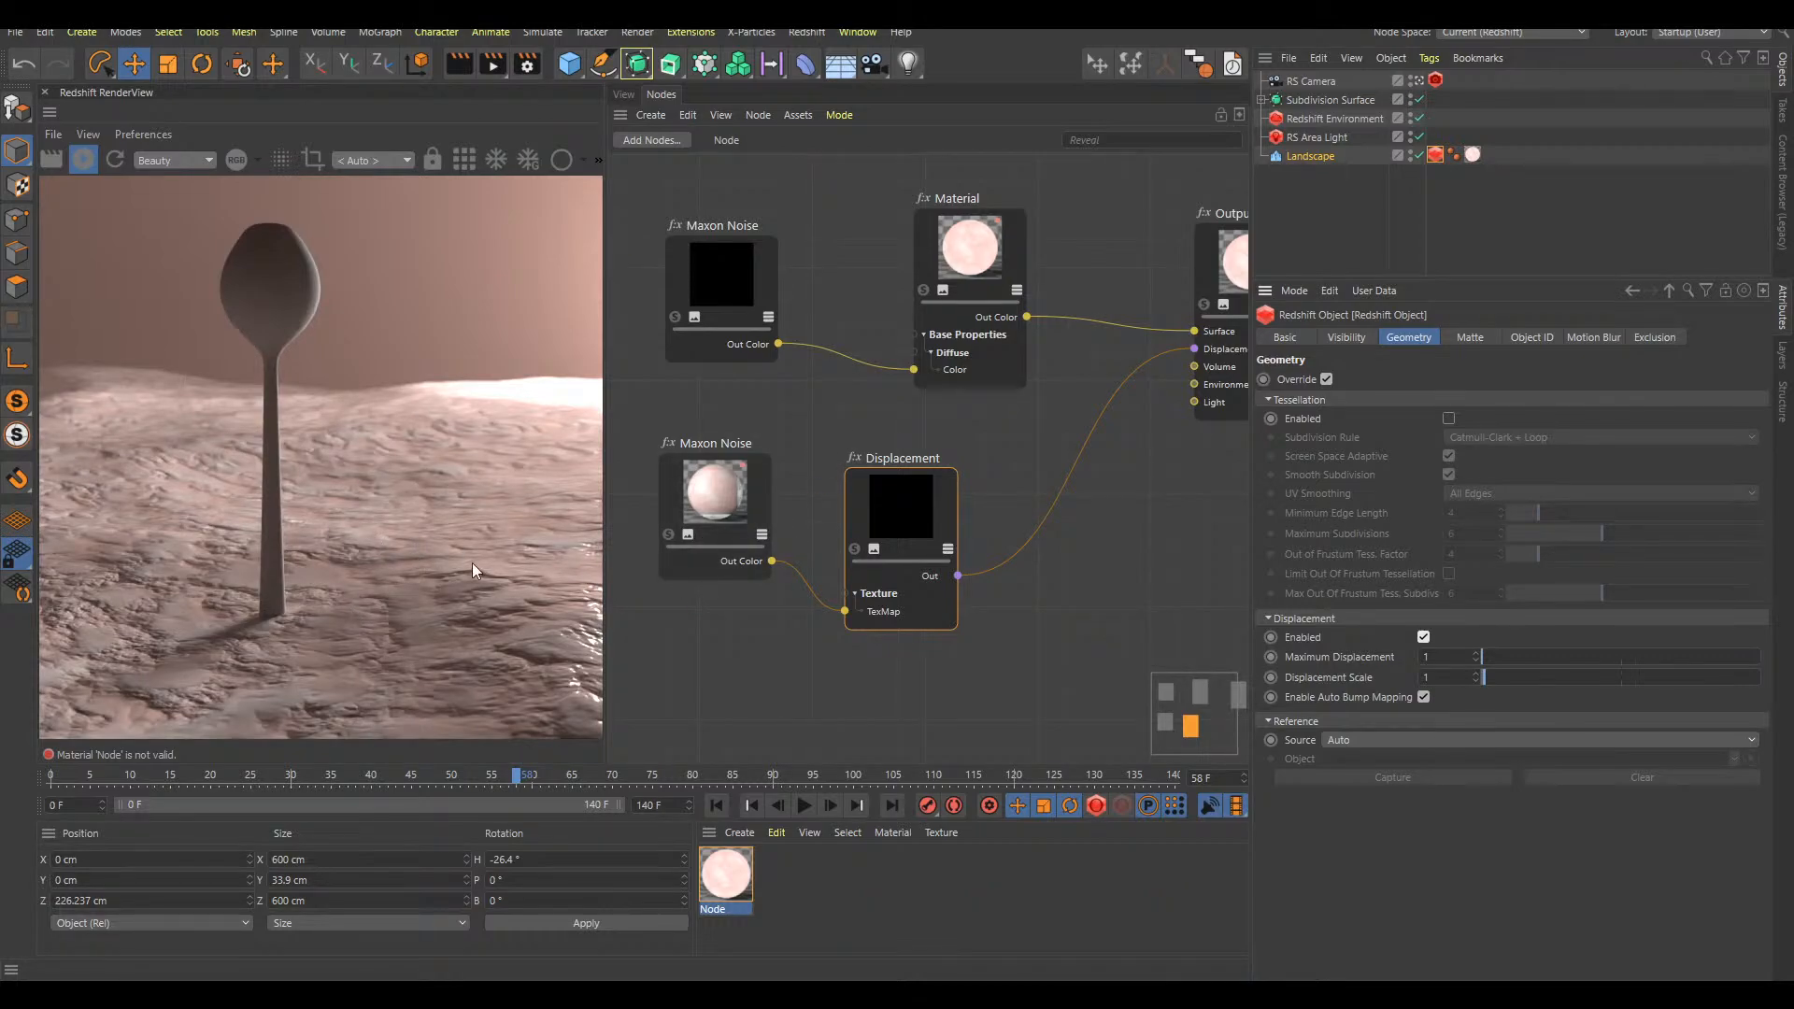
Lower the Displacement node's Scale to 0.228 in the Landscape's material graph
left_click_drag(926, 513, 933, 506)
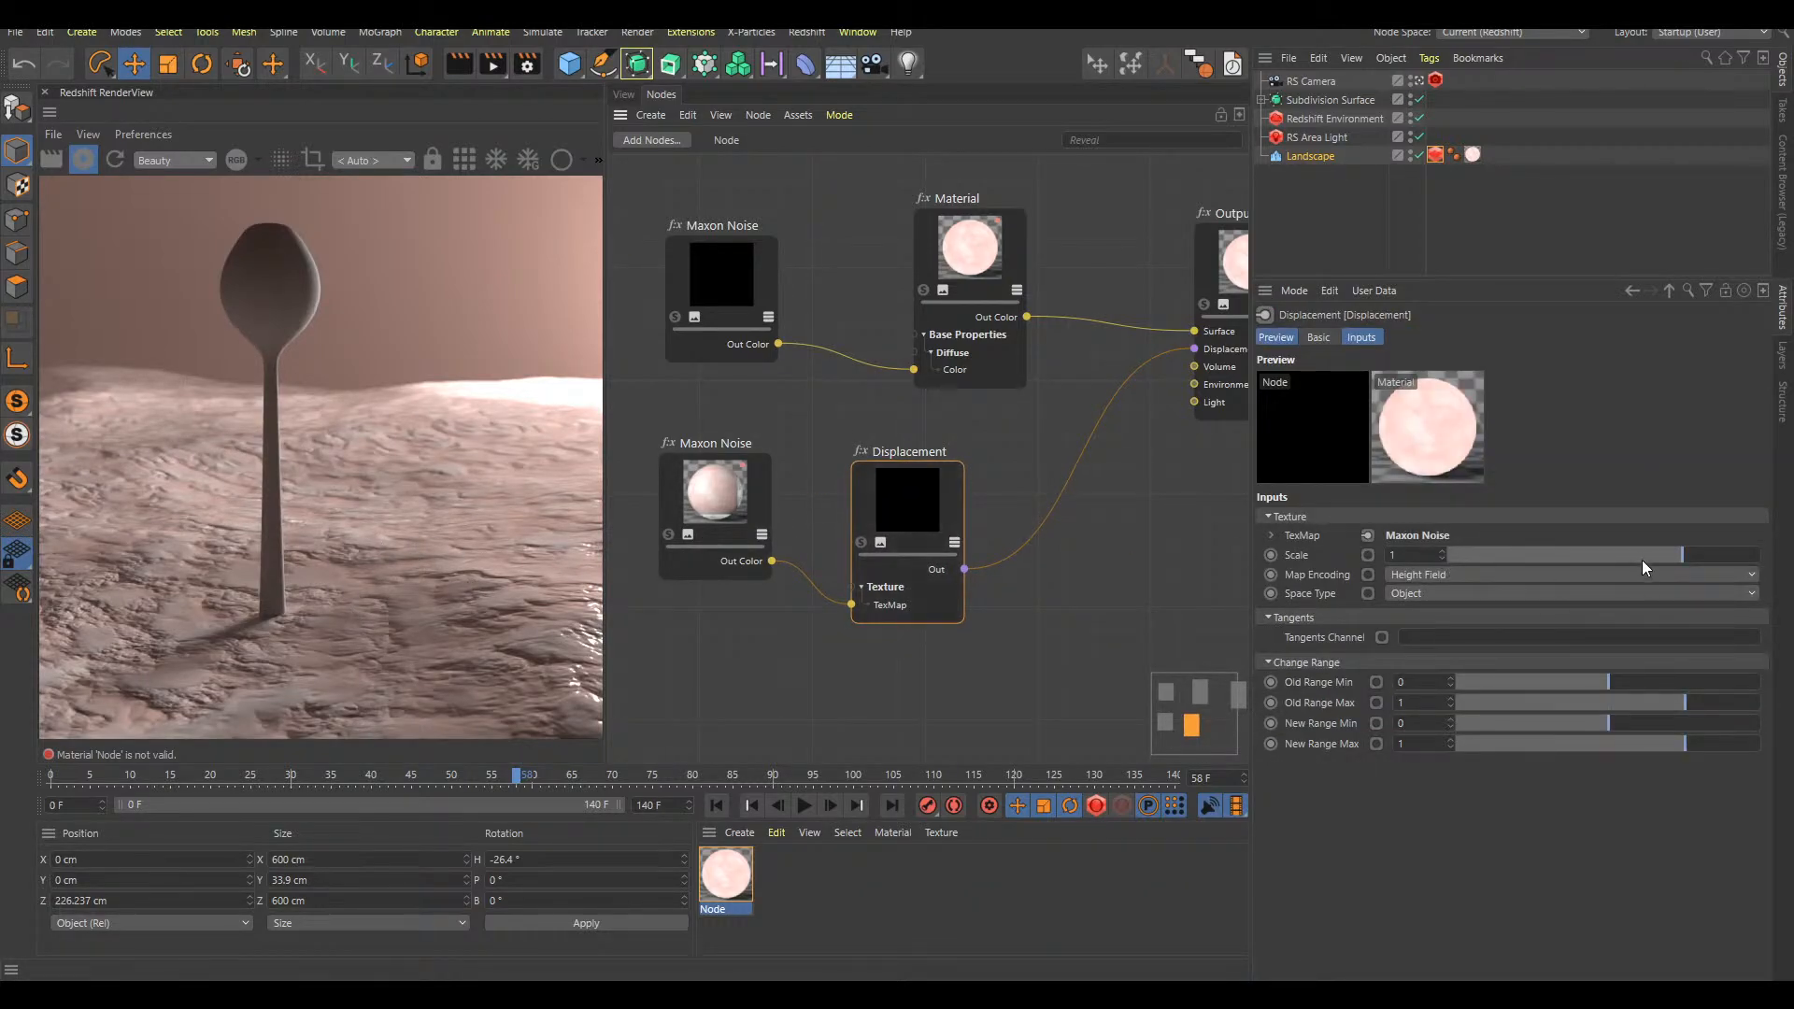
left_click_drag(1641, 558, 1635, 564)
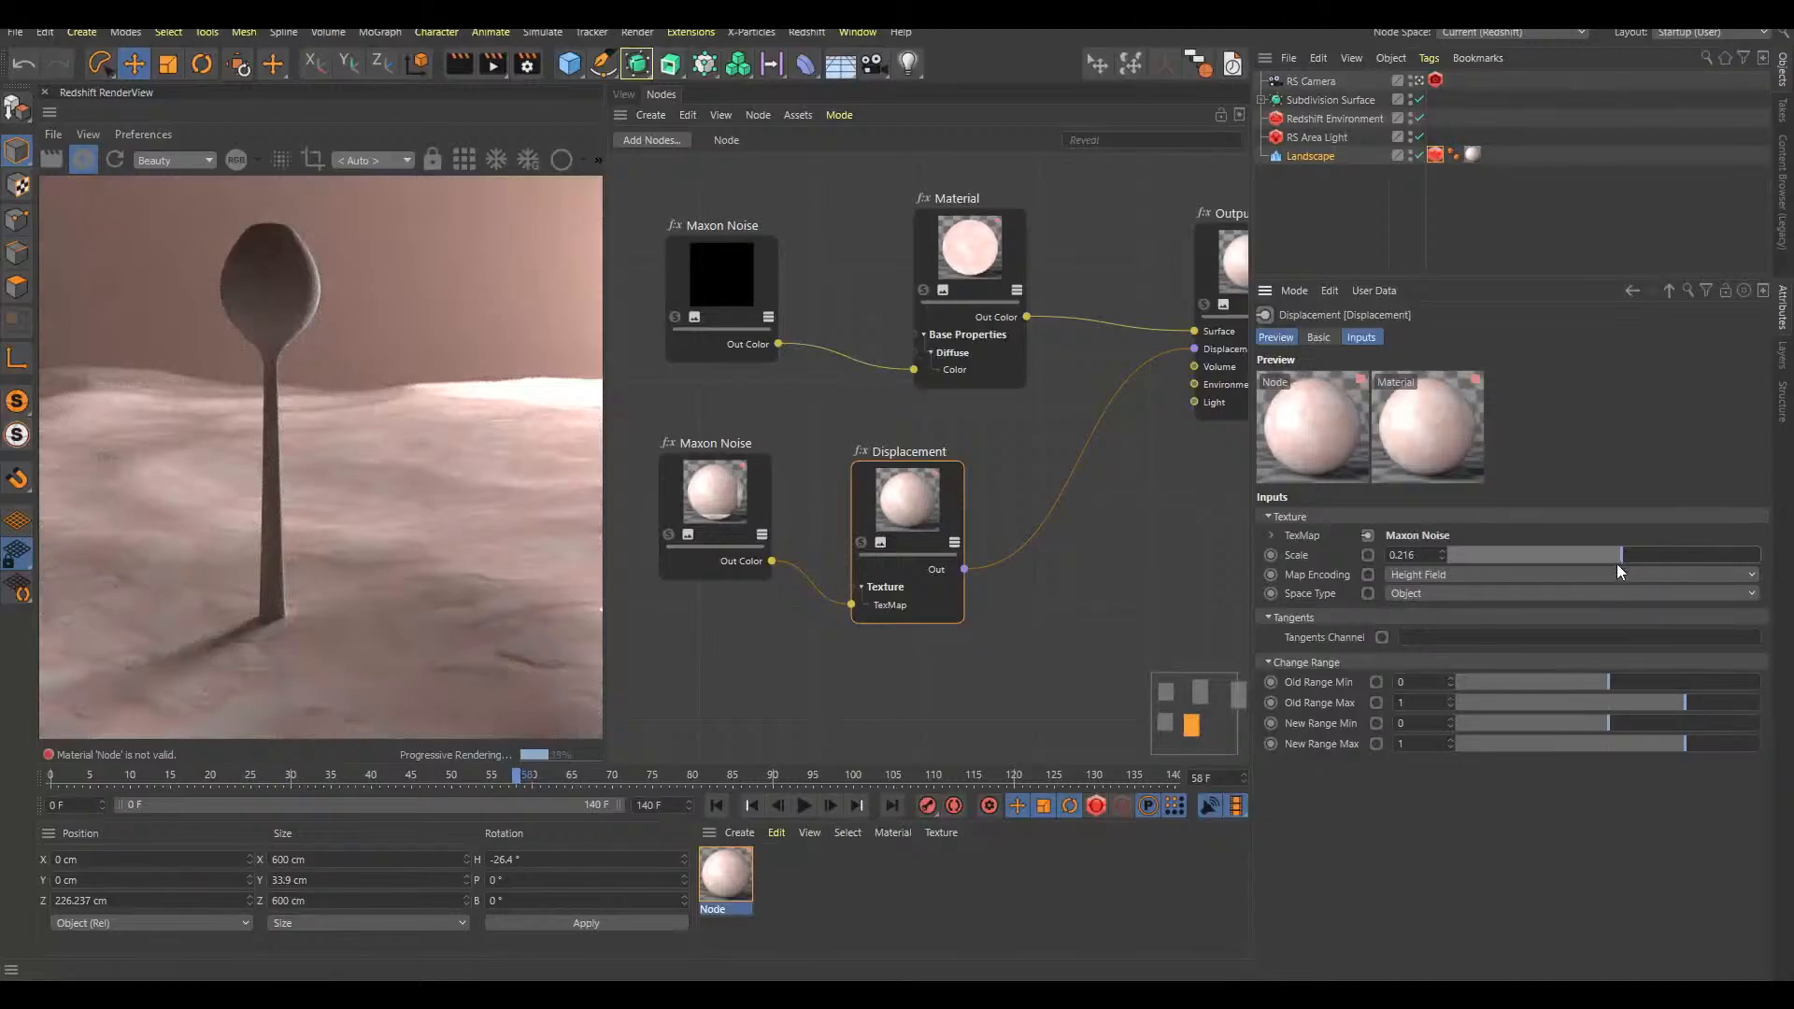
left_click(1612, 559)
left_click(1622, 553)
Return to the 3D view, deselect the Landscape and reframe the shot so the stalk sits slightly further left
left_click(623, 94)
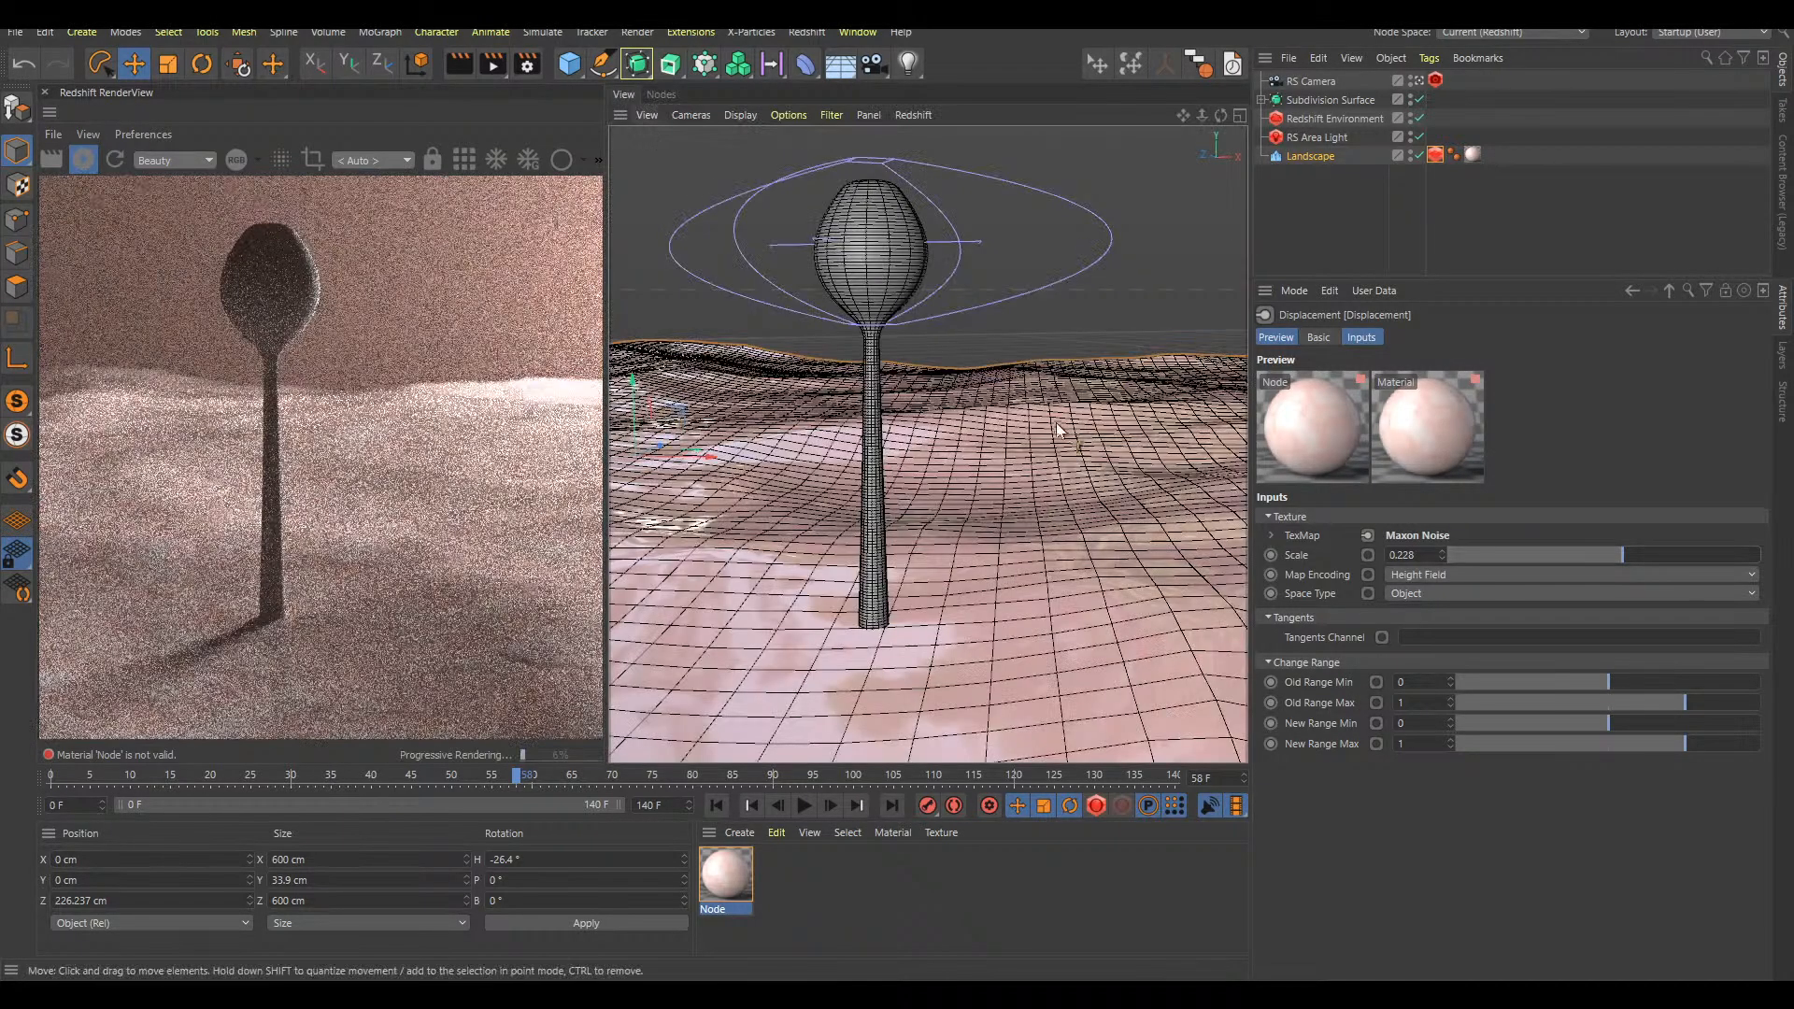
left_click(1349, 238)
middle_click_drag(1102, 512, 1067, 520, "alt")
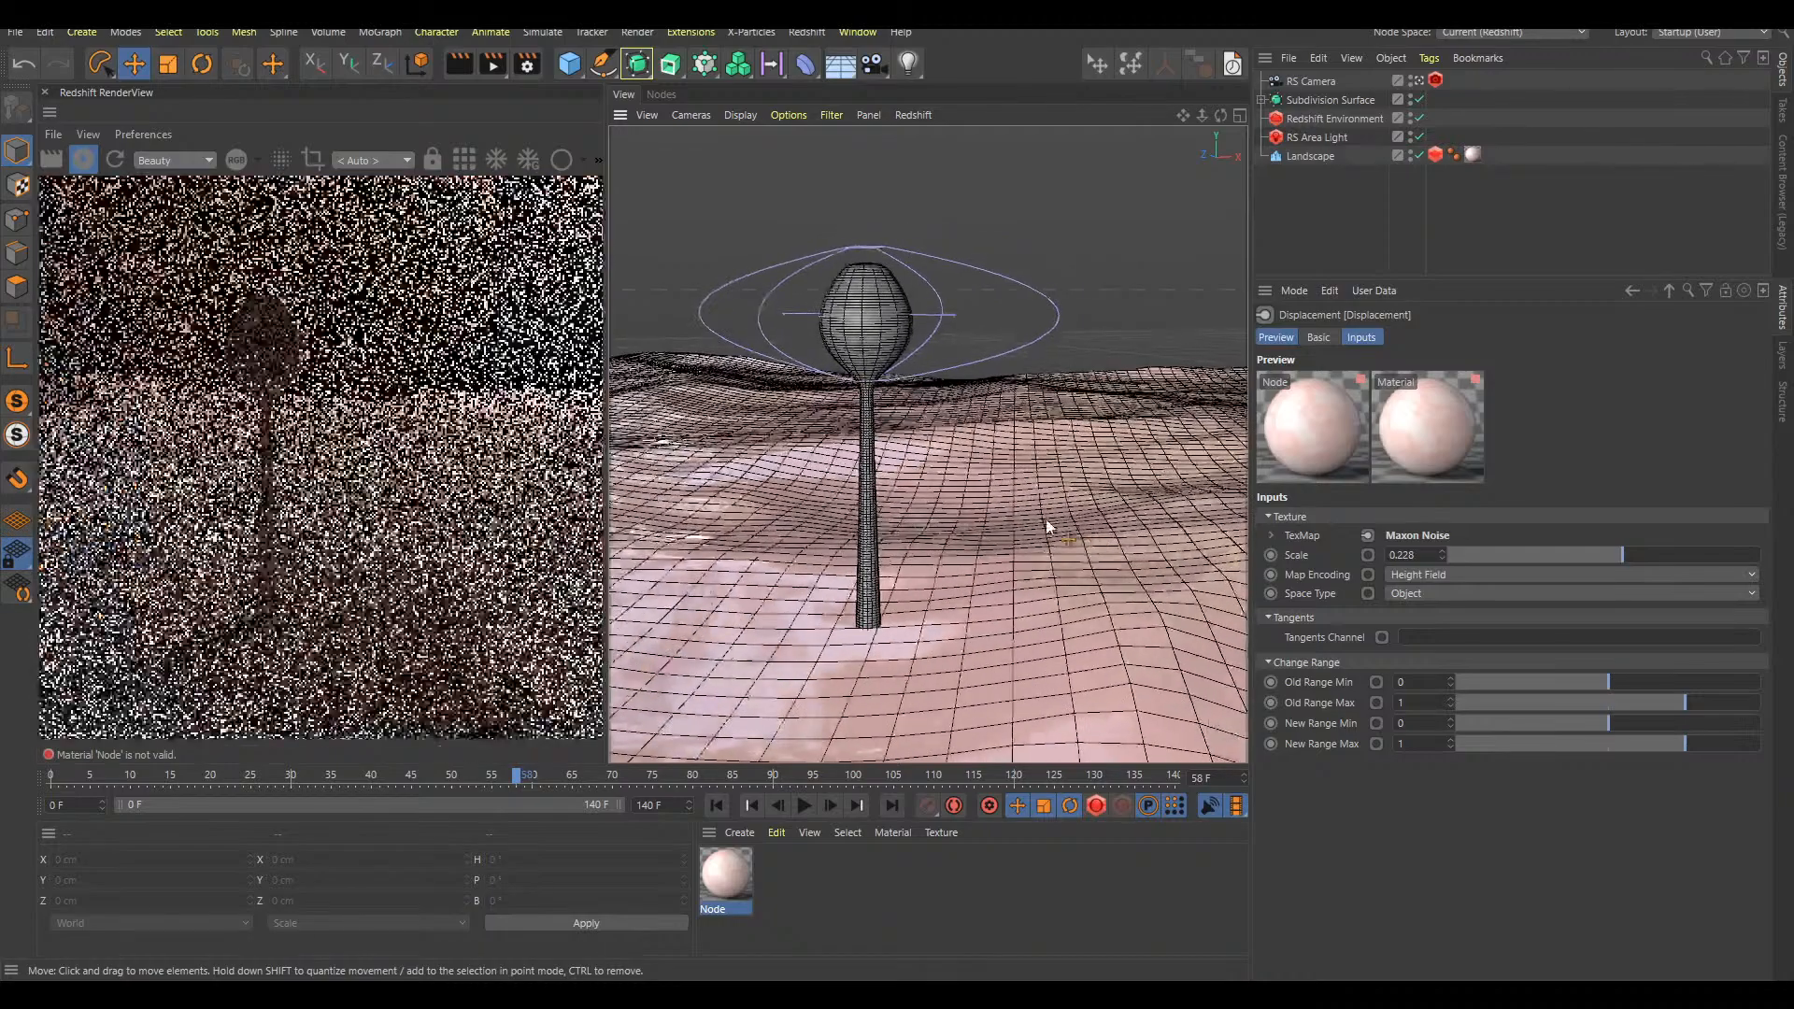
middle_click_drag(925, 539, 938, 536, "alt")
left_click_drag(938, 536, 976, 527, "alt")
left_click_drag(1083, 511, 953, 570, "alt")
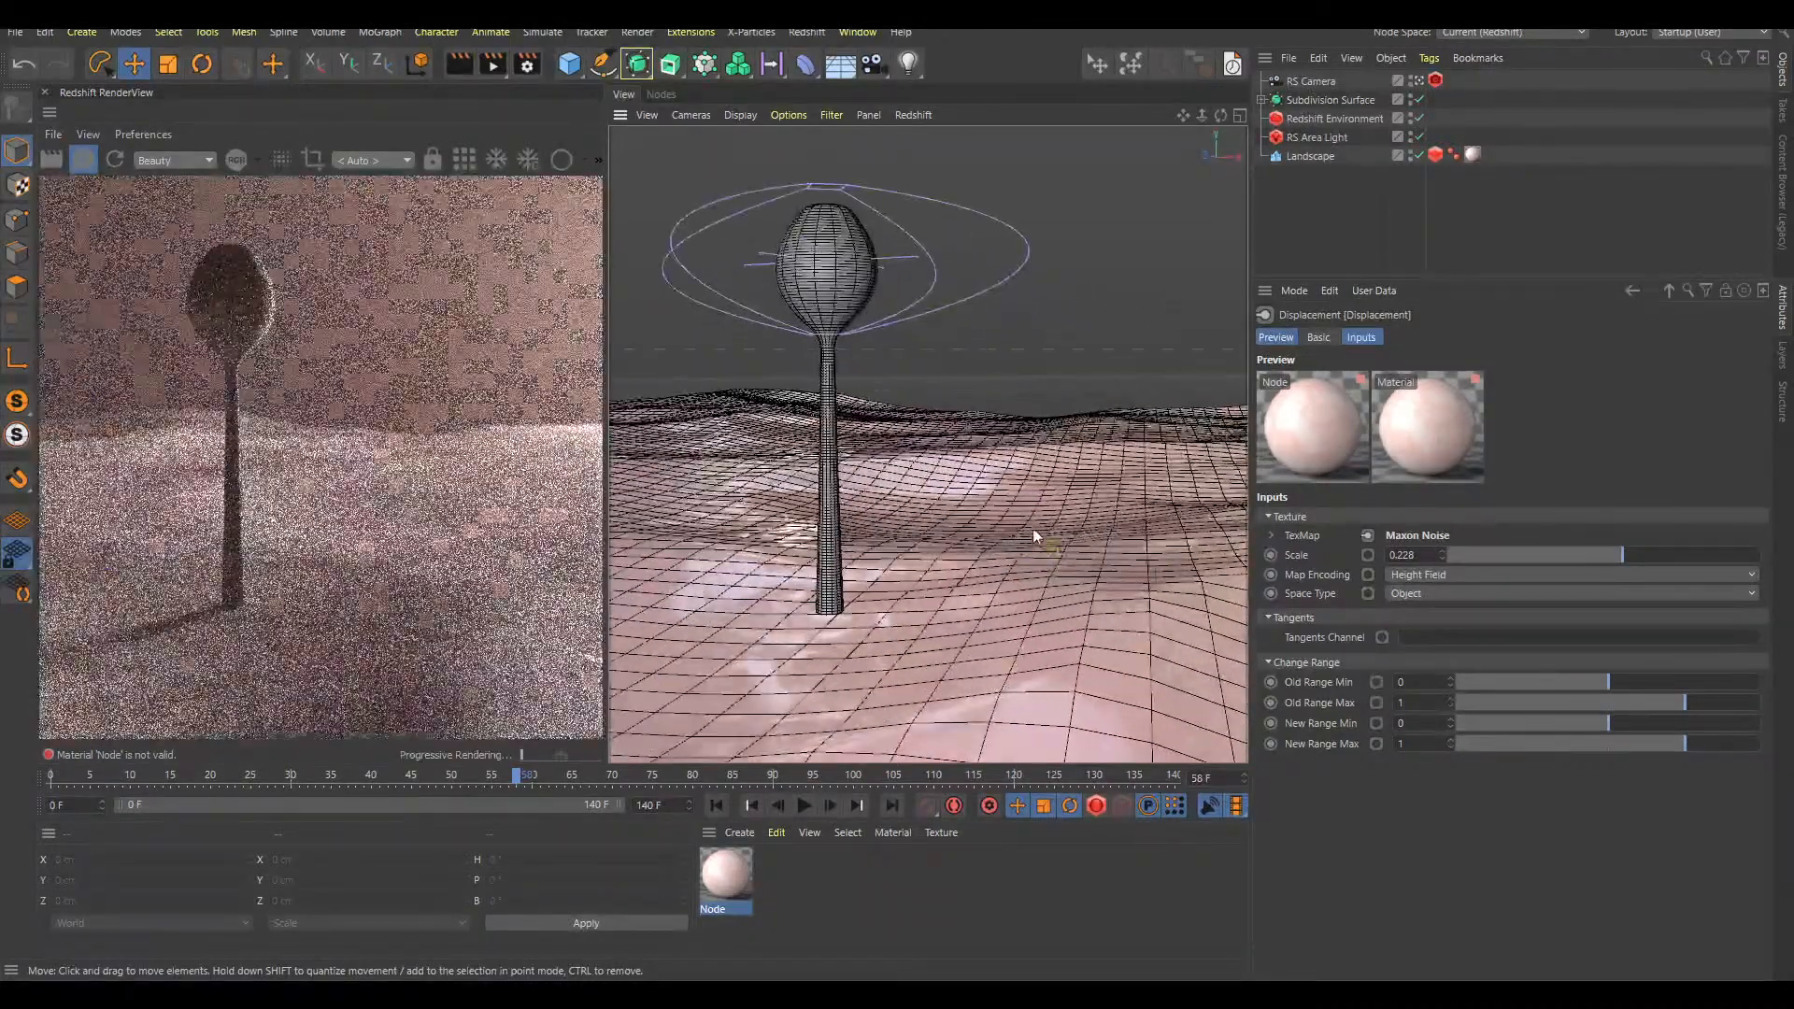
Create a new node material, assign it to the Subdivision Surface and open its node graph
double_click(823, 899)
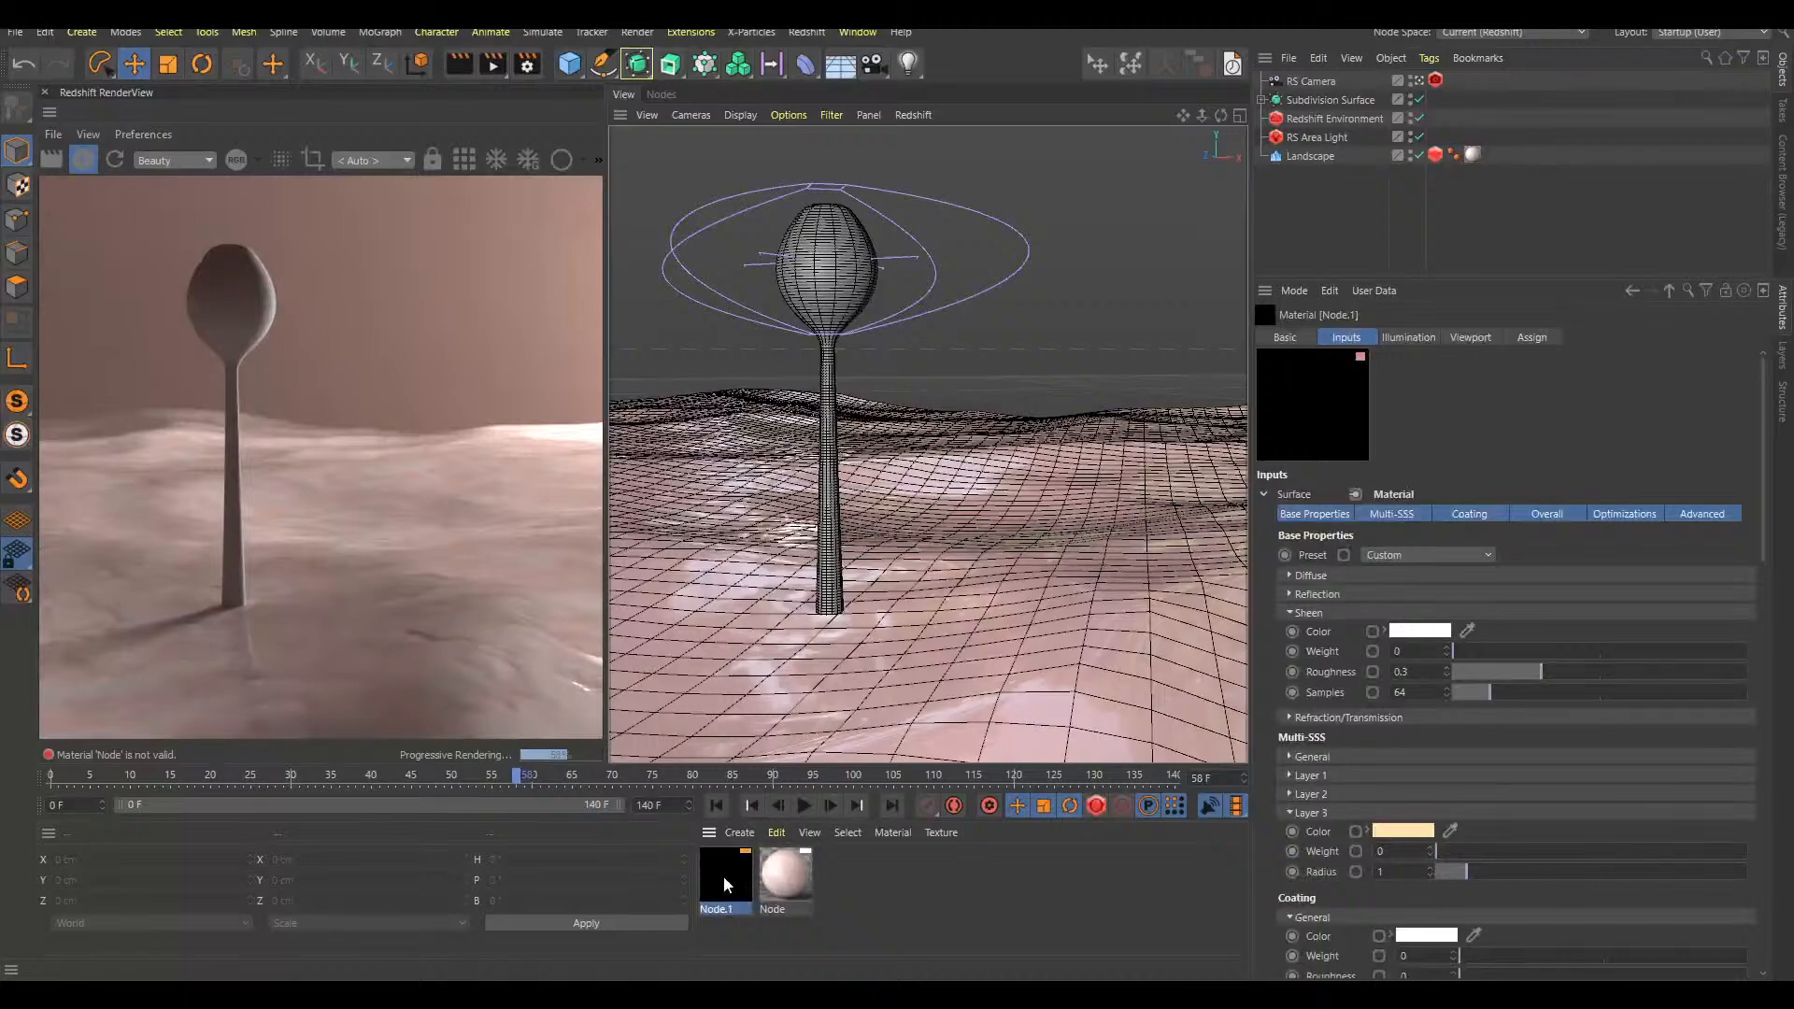
left_click_drag(1016, 728, 1331, 99)
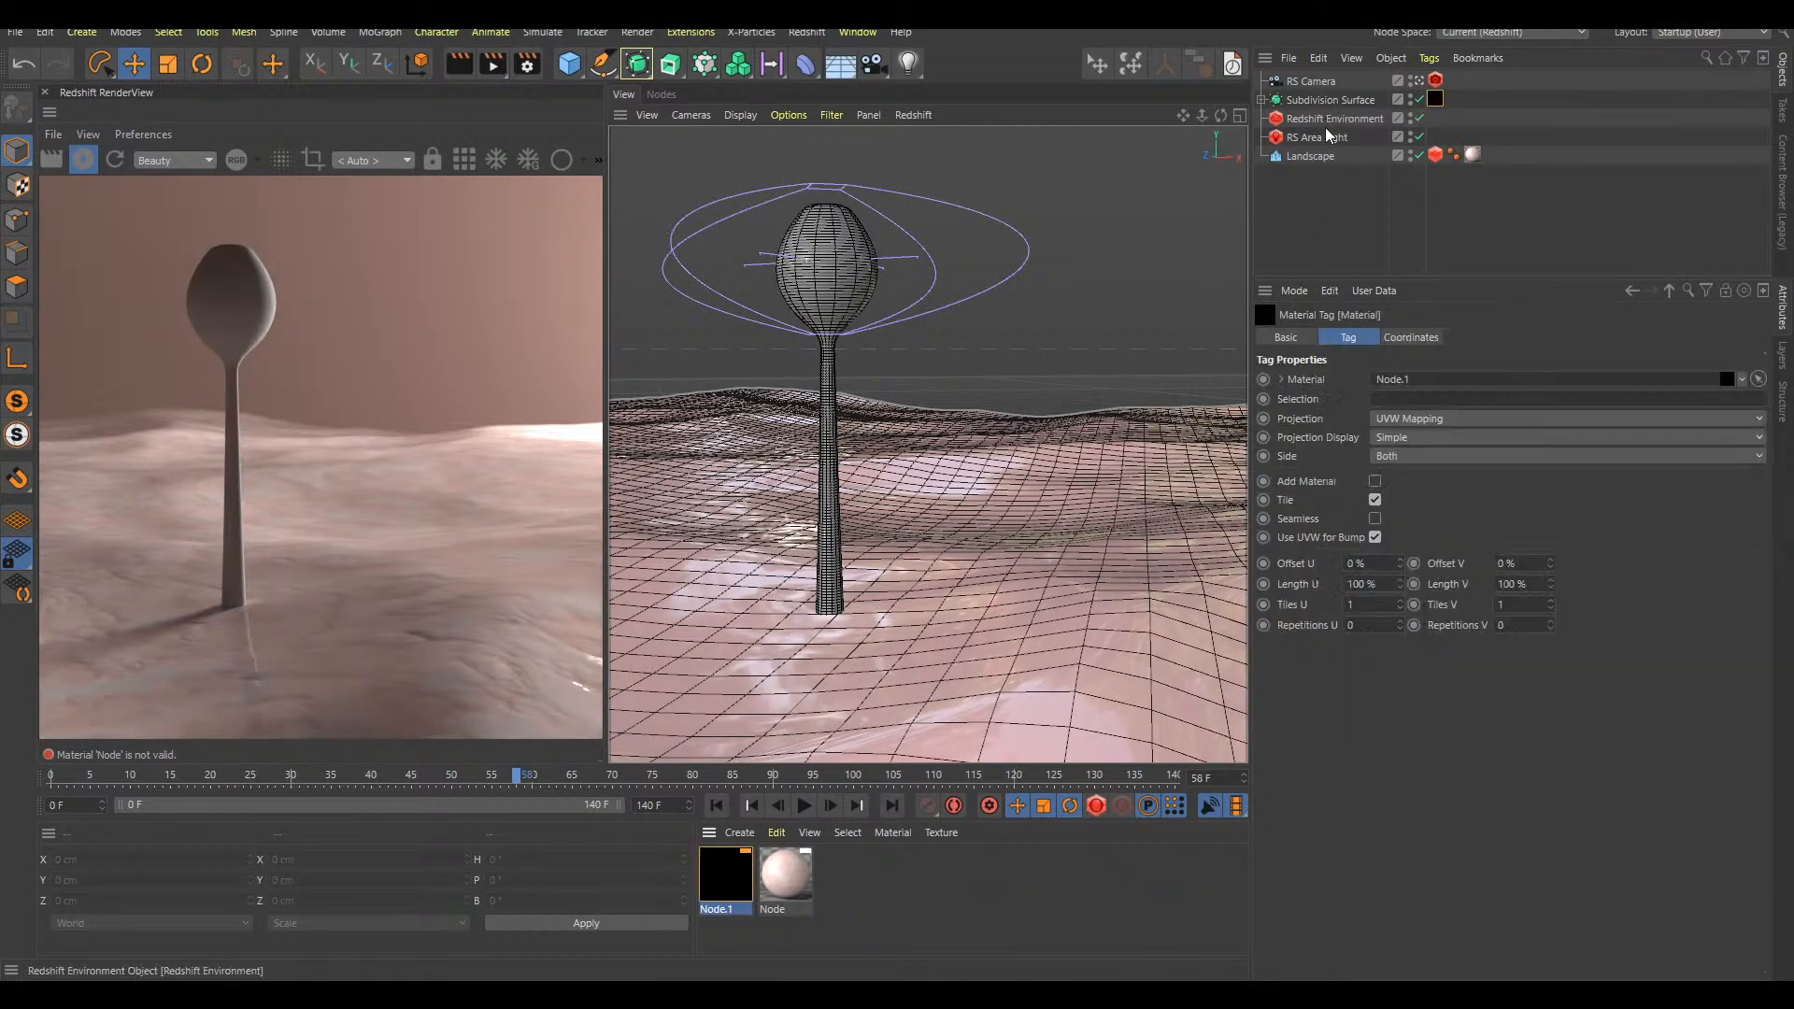
left_click(845, 382)
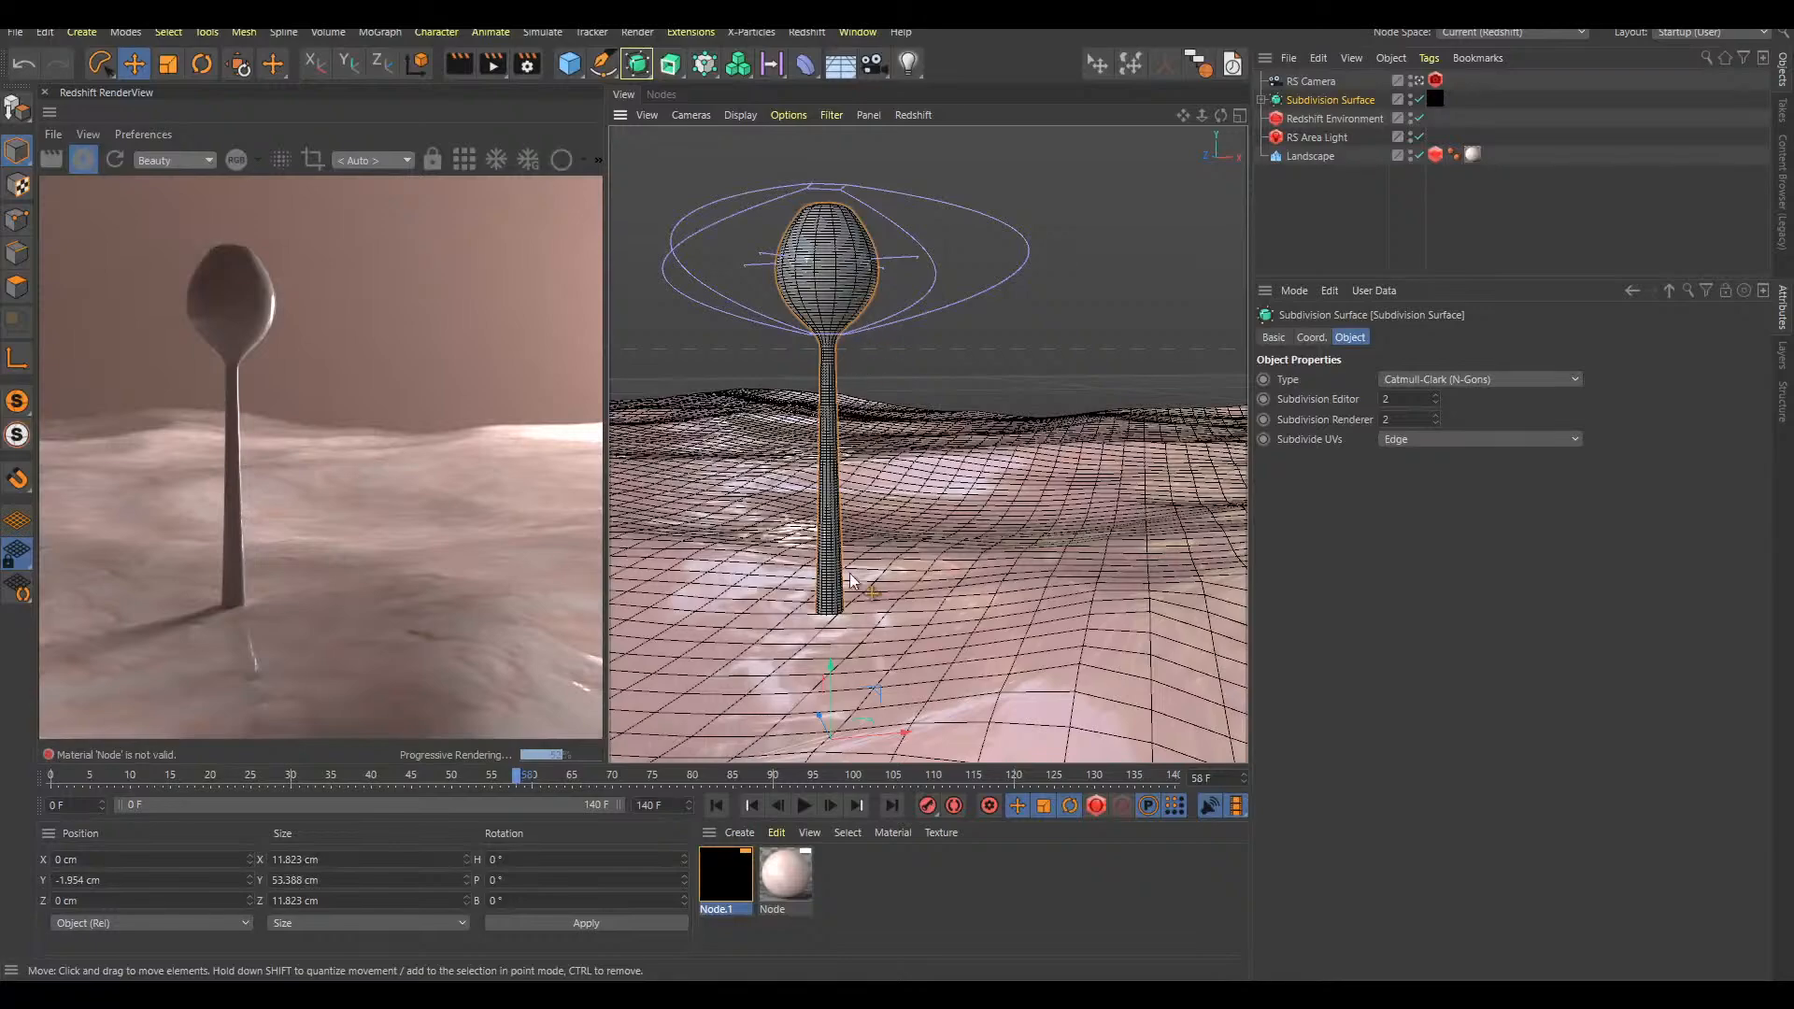
double_click(740, 886)
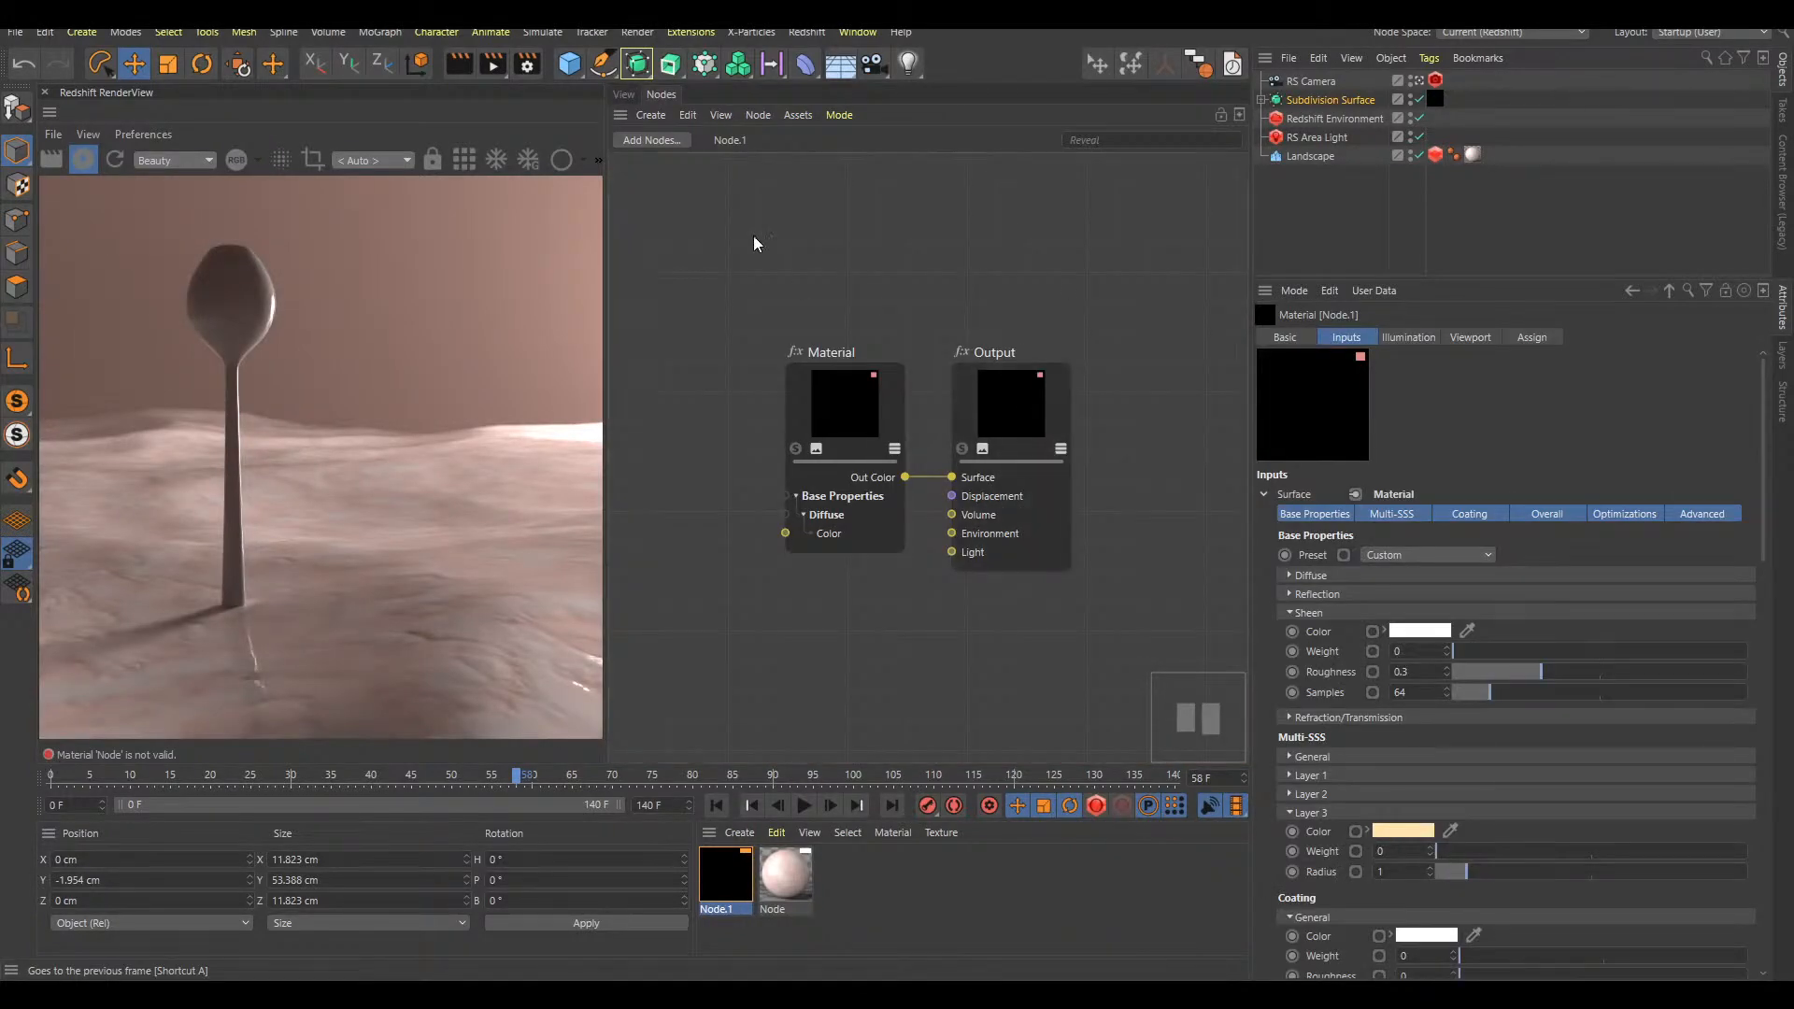
Return to the 3D view and delete the blank Node.1 material
left_click(624, 95)
left_click(931, 895)
left_click(727, 861)
key("Delete")
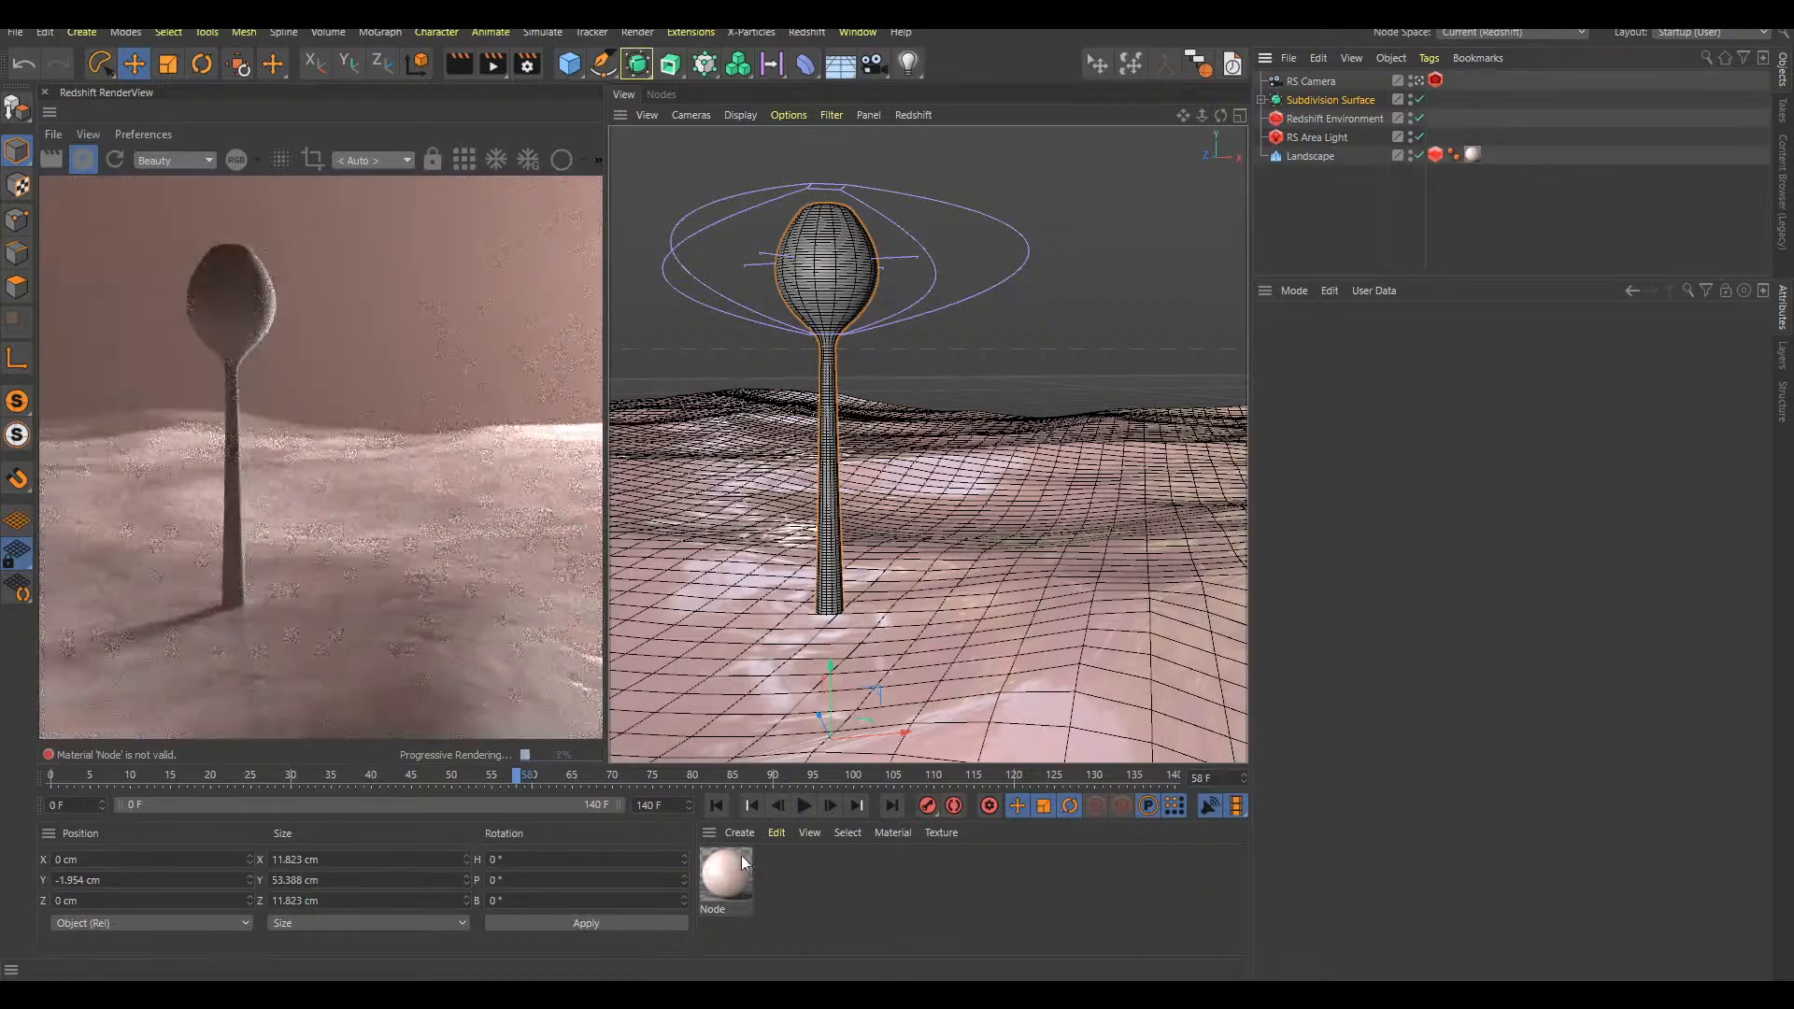
Duplicate the Landscape's material, assign the copy to the Subdivision Surface and frame the bulb more closely
double_click(801, 889)
left_click_drag(786, 878, 1370, 100)
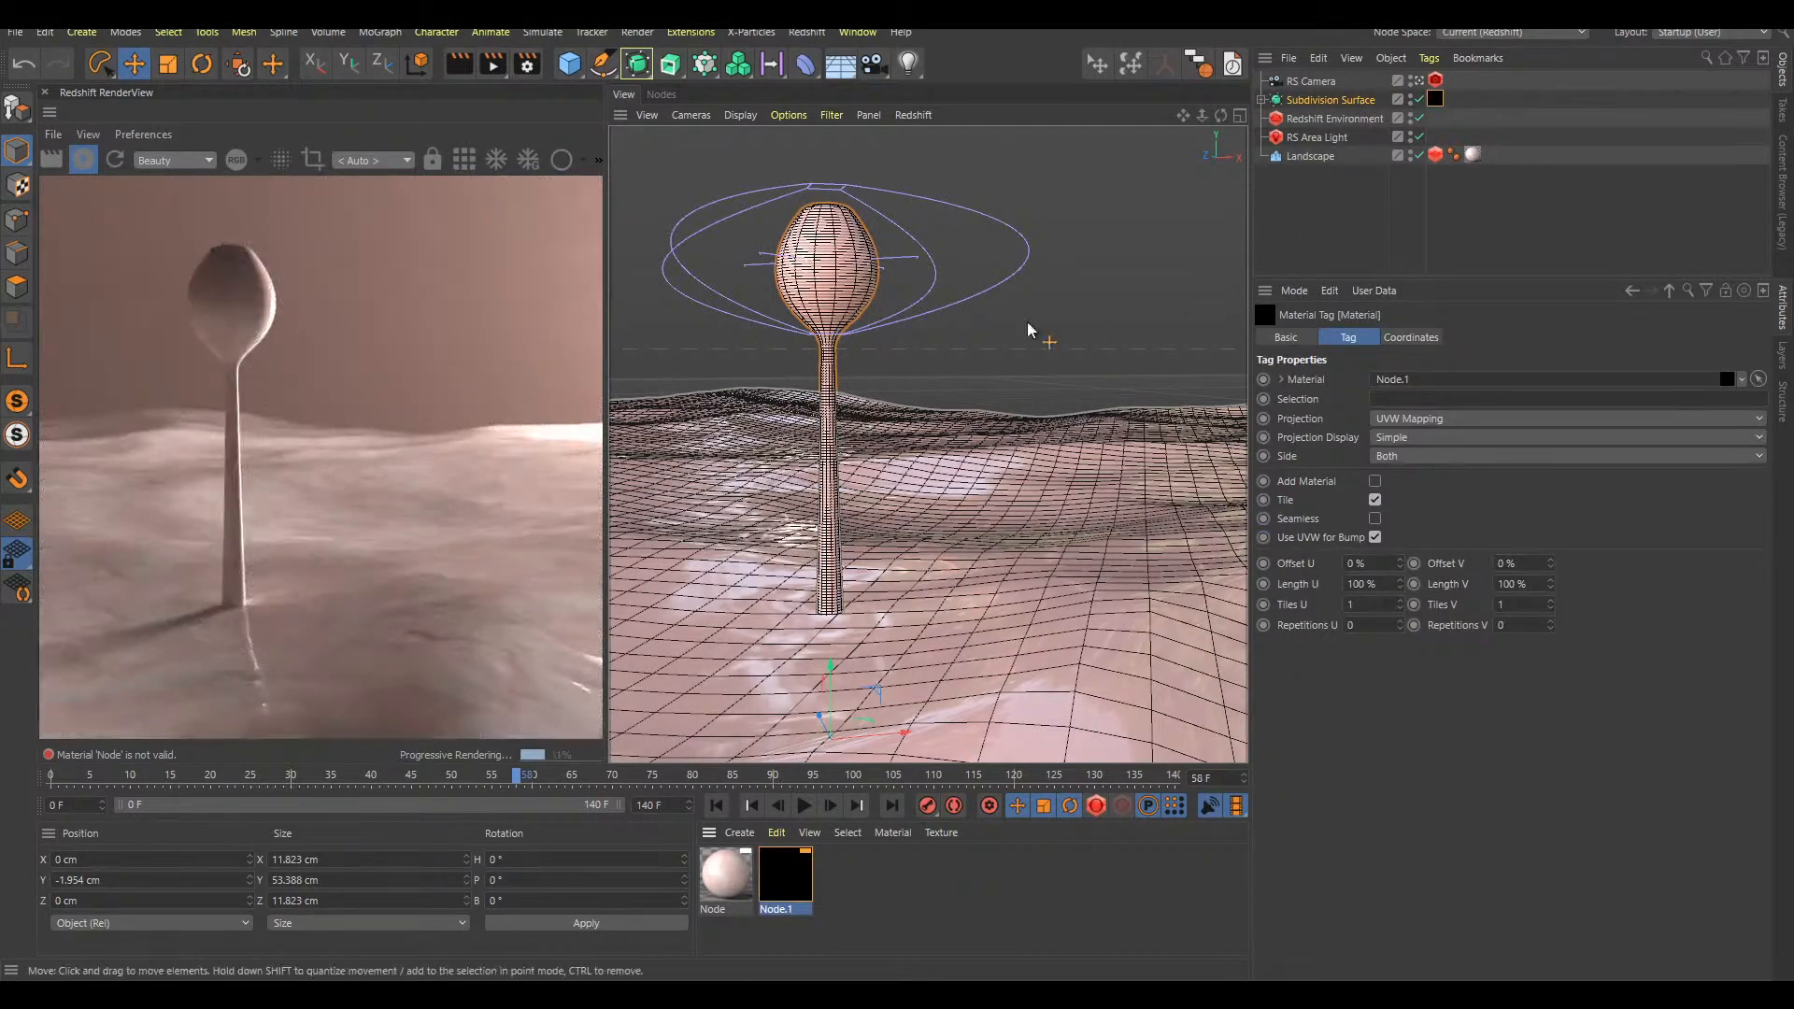
scroll(895, 299, "up", 5)
scroll(892, 347, "up", 3)
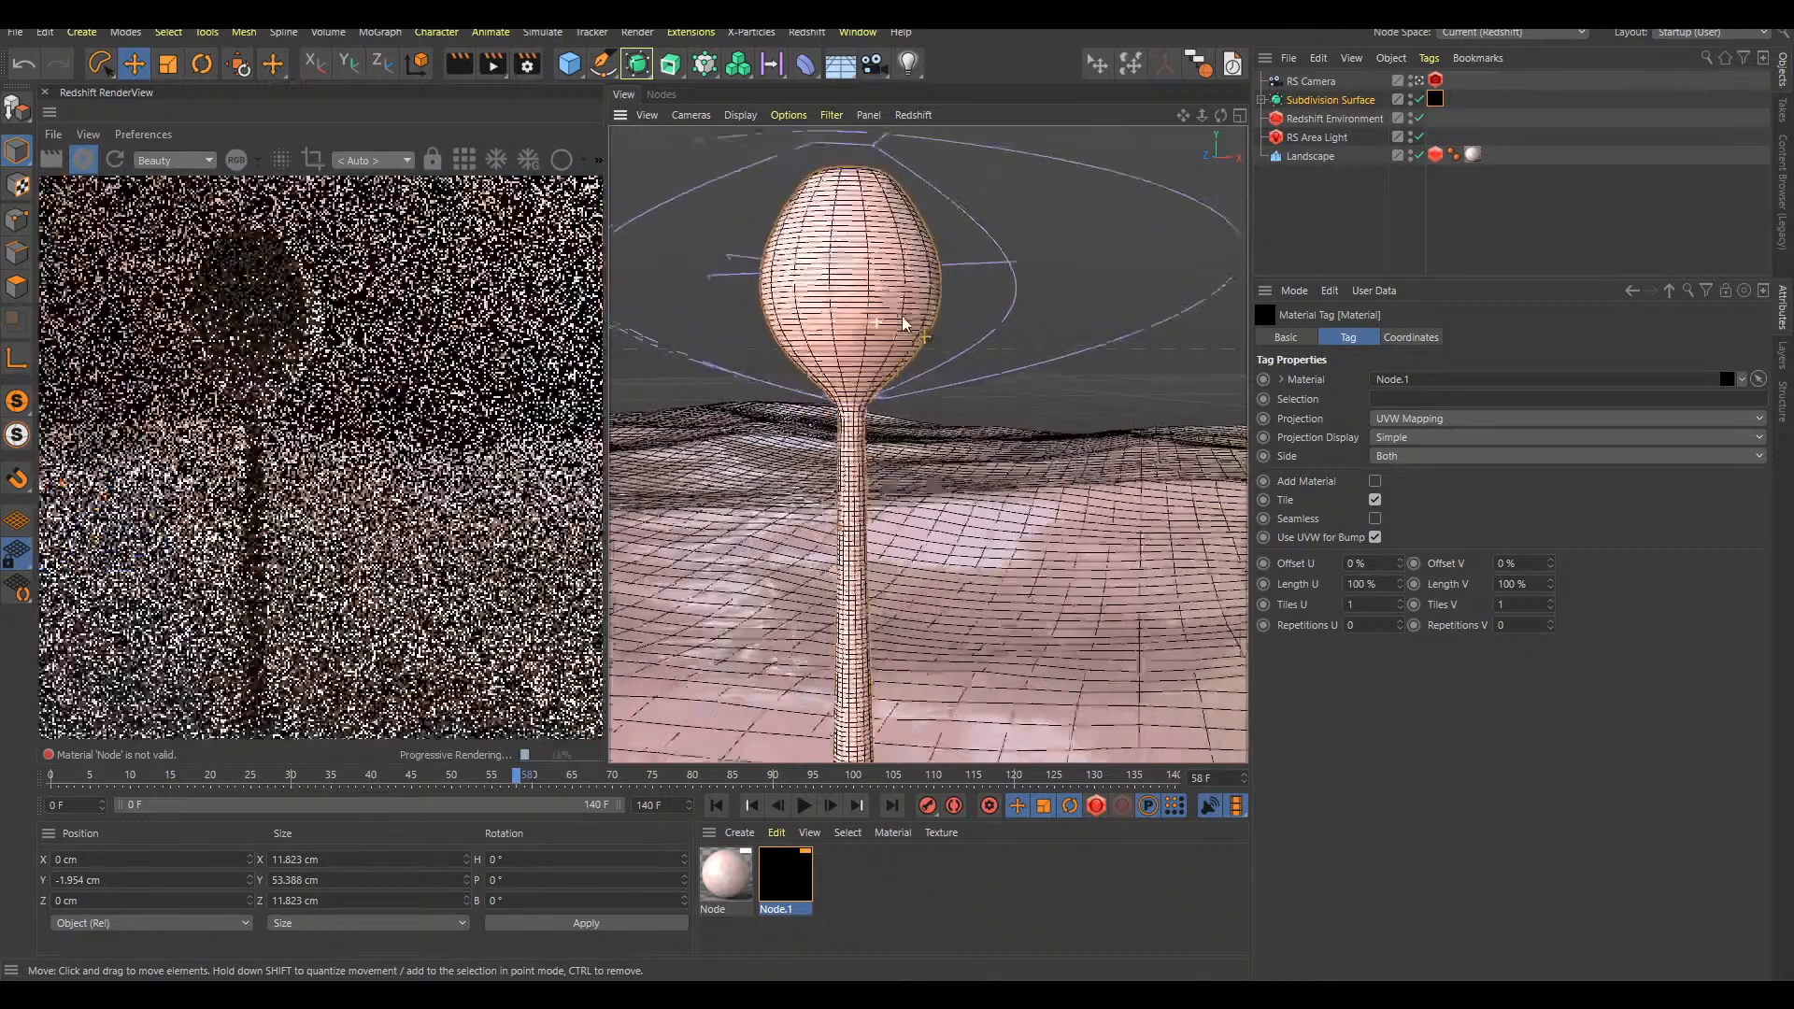
Open the Node.1 material graph and solo the Maxon Noise feeding the Diffuse Color to preview it on the stalk
double_click(797, 888)
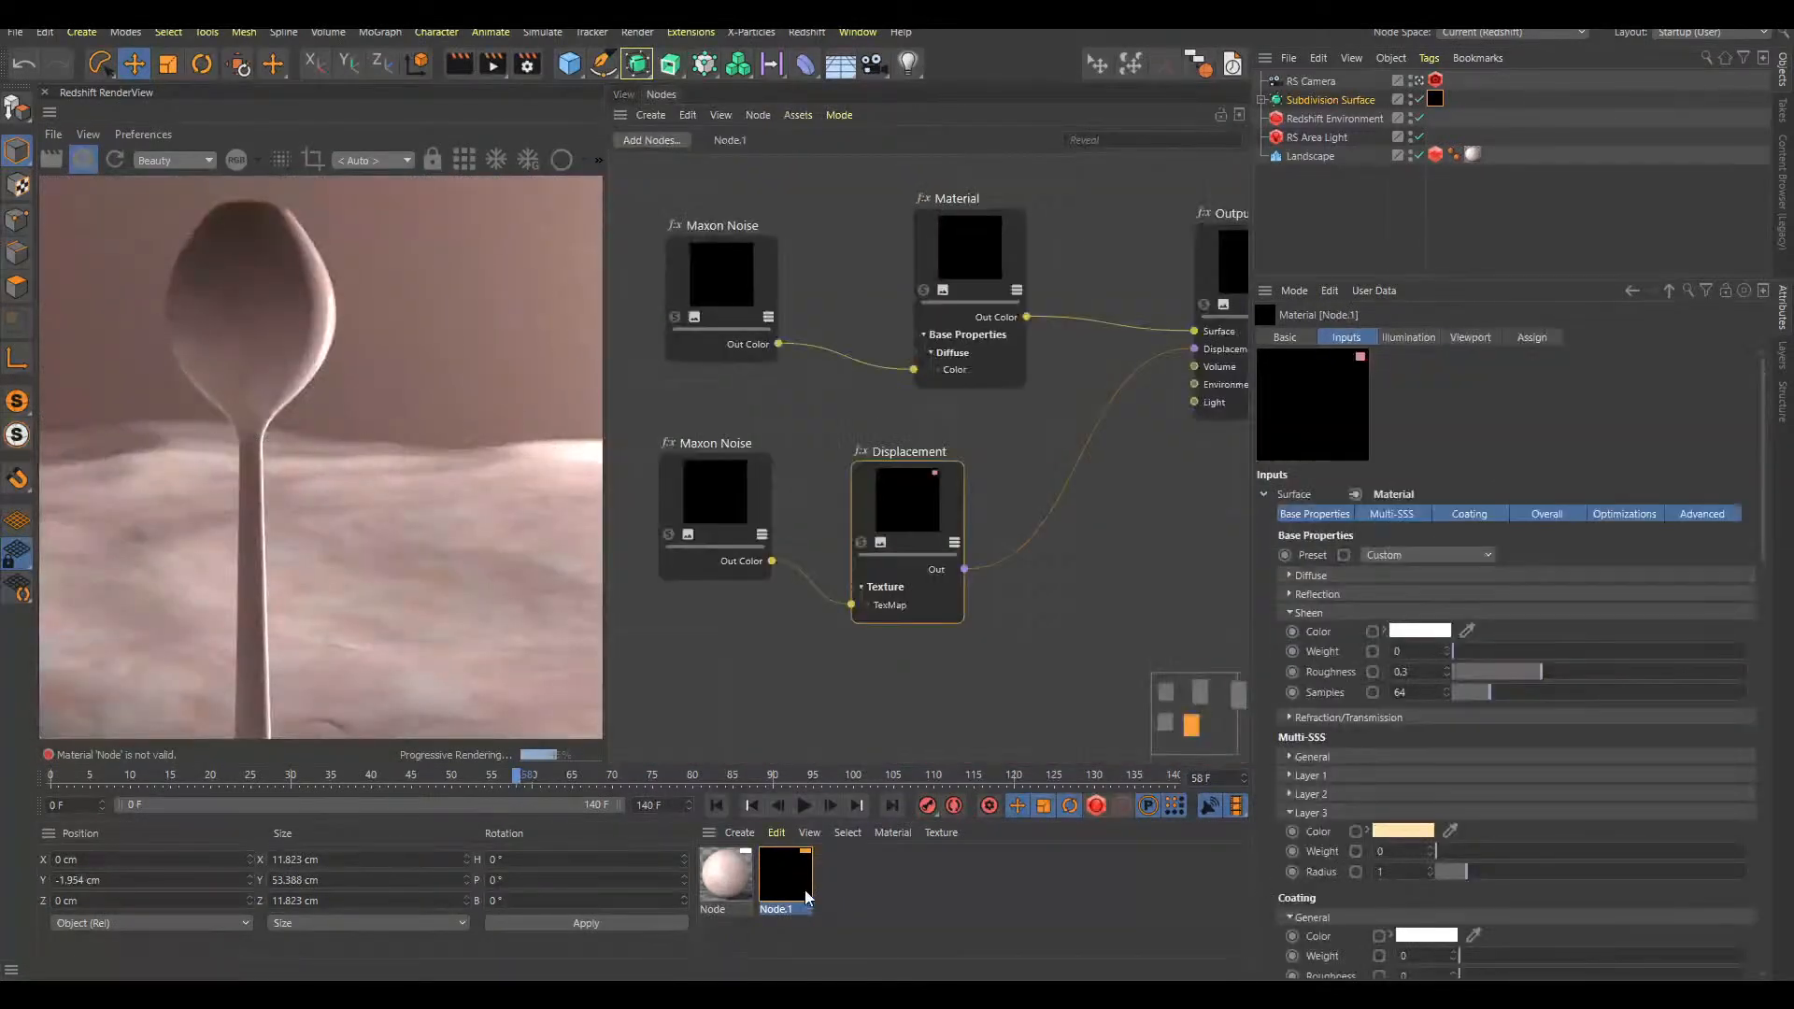
left_click(726, 299)
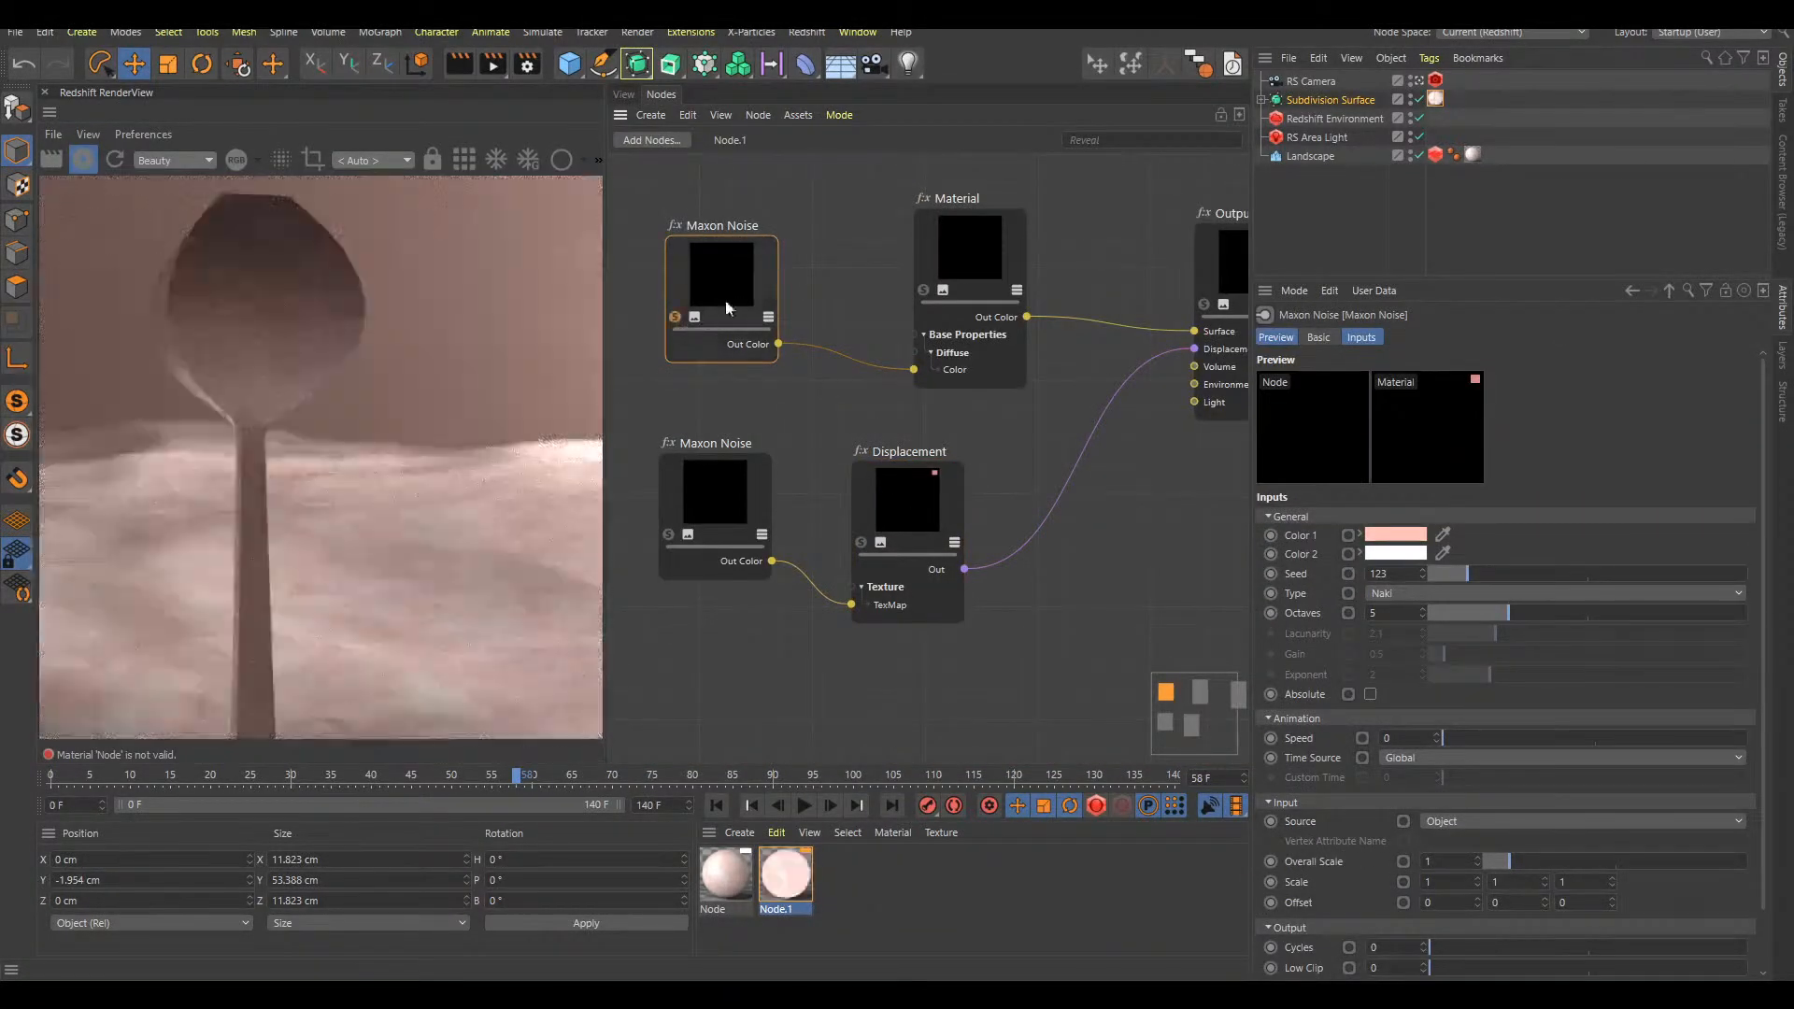
left_click(627, 95)
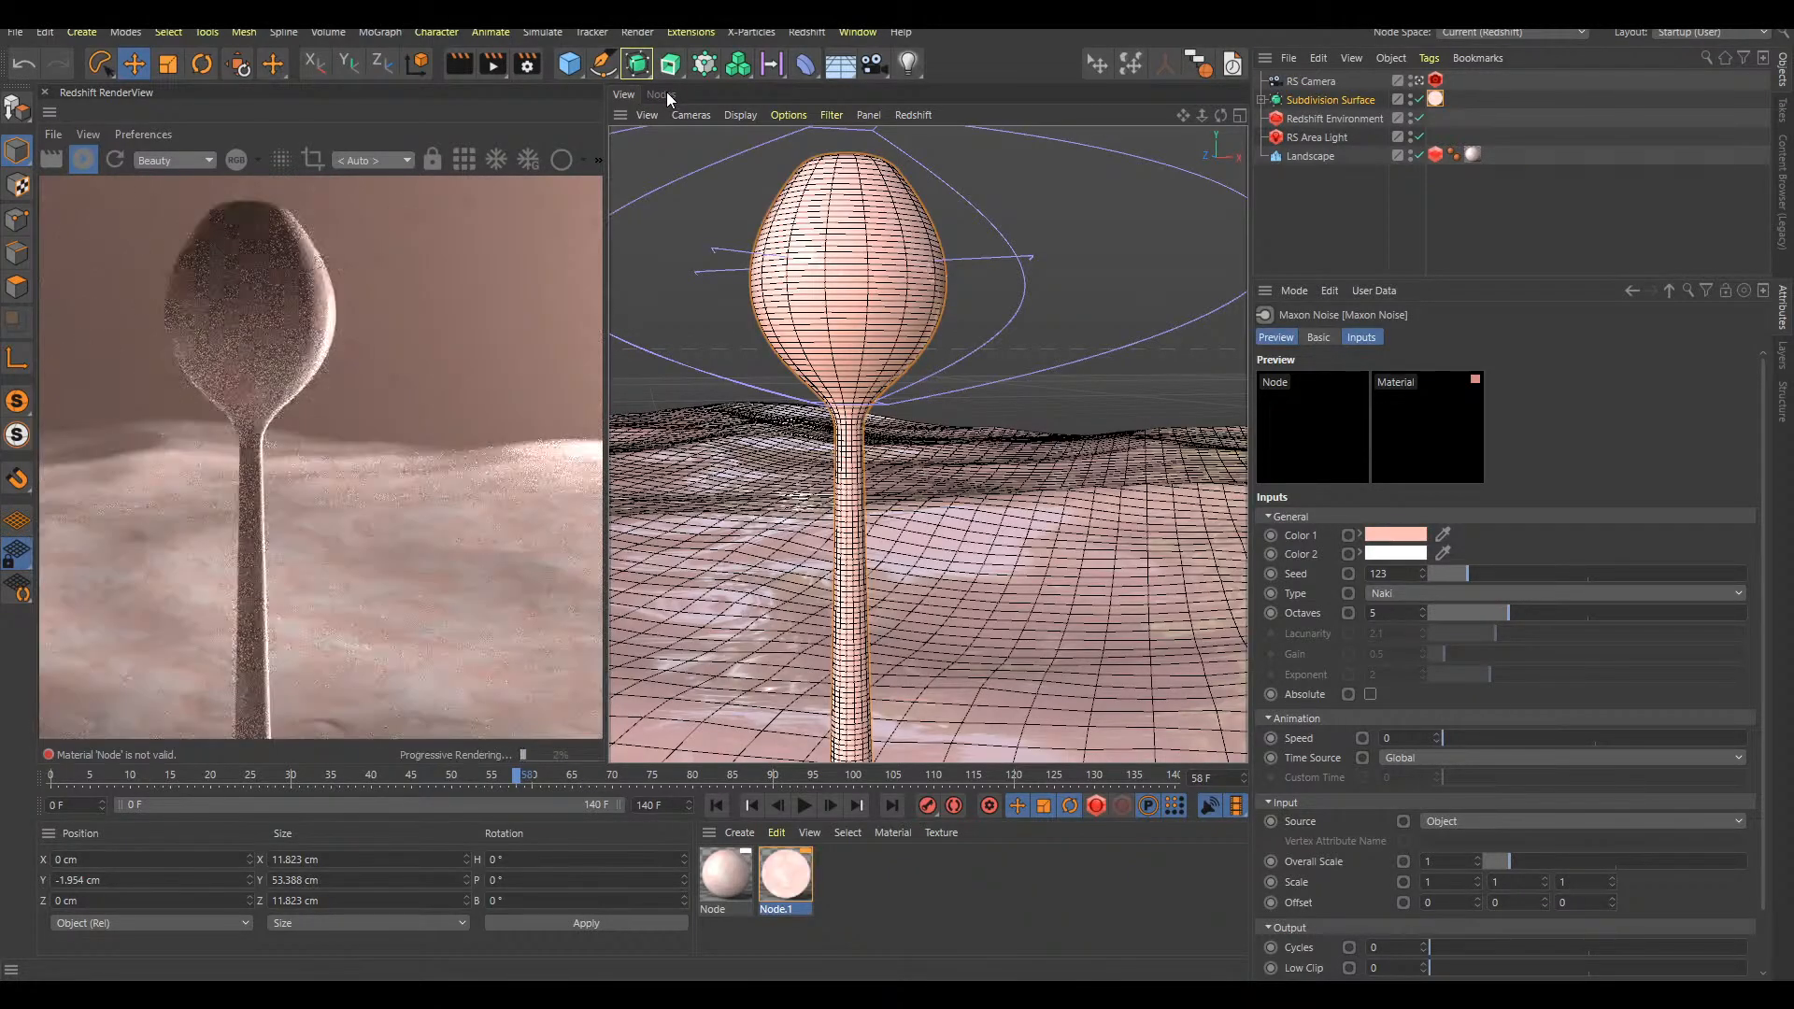
left_click(667, 94)
left_click_drag(722, 305, 721, 302)
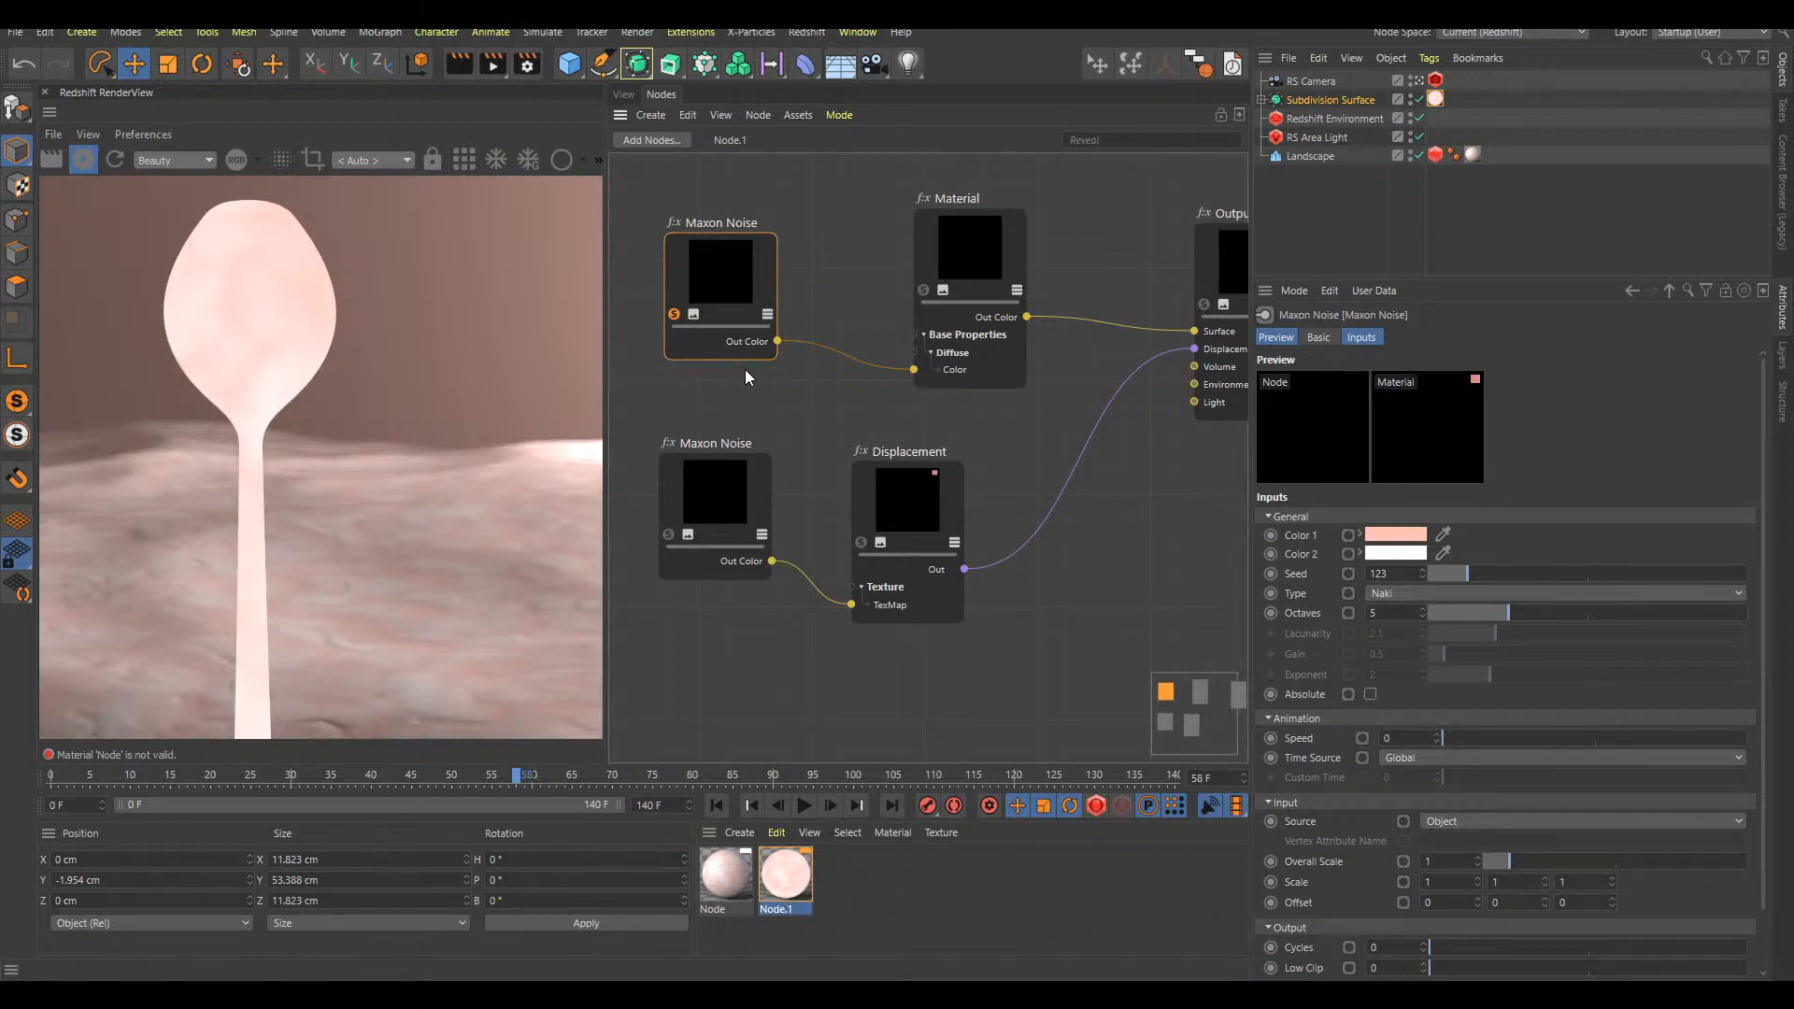
Set the color Maxon Noise's Overall Scale to 0.12 in the stalk's material and turn off its solo preview
scroll(1521, 845, "down", 2)
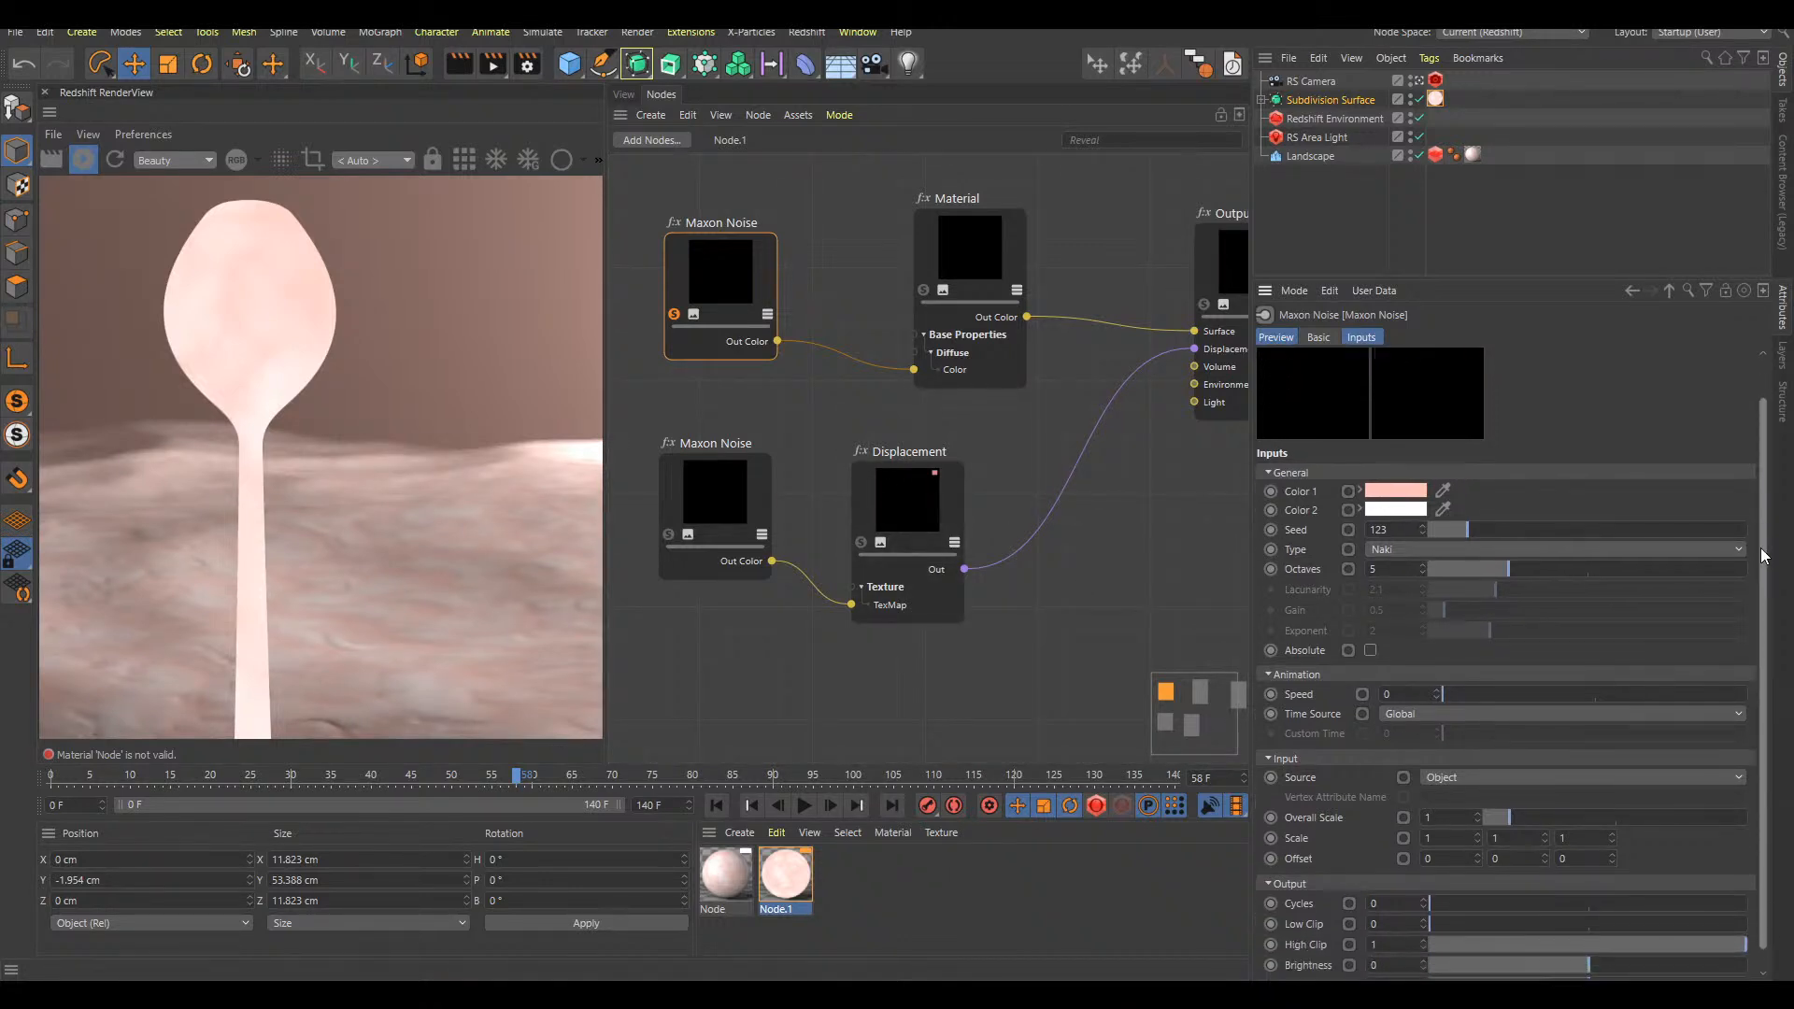
left_click_drag(1508, 806, 1484, 799)
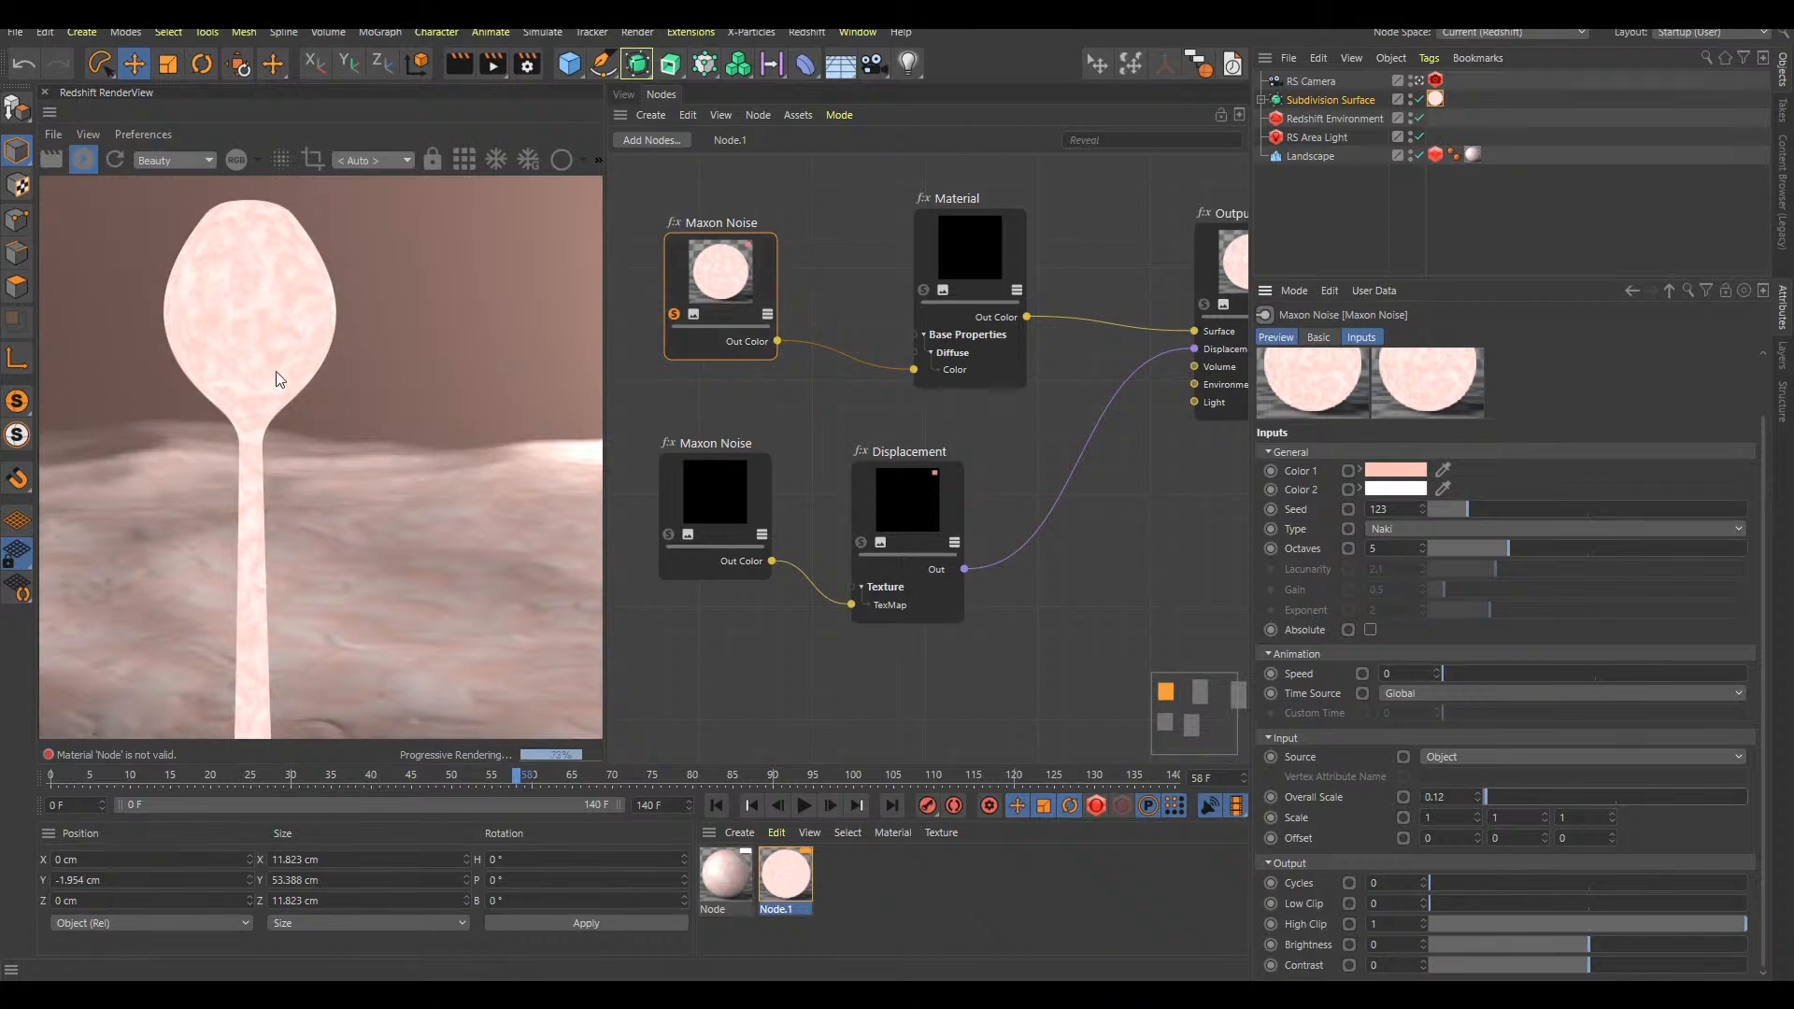
left_click_drag(673, 313, 667, 314)
left_click(667, 315)
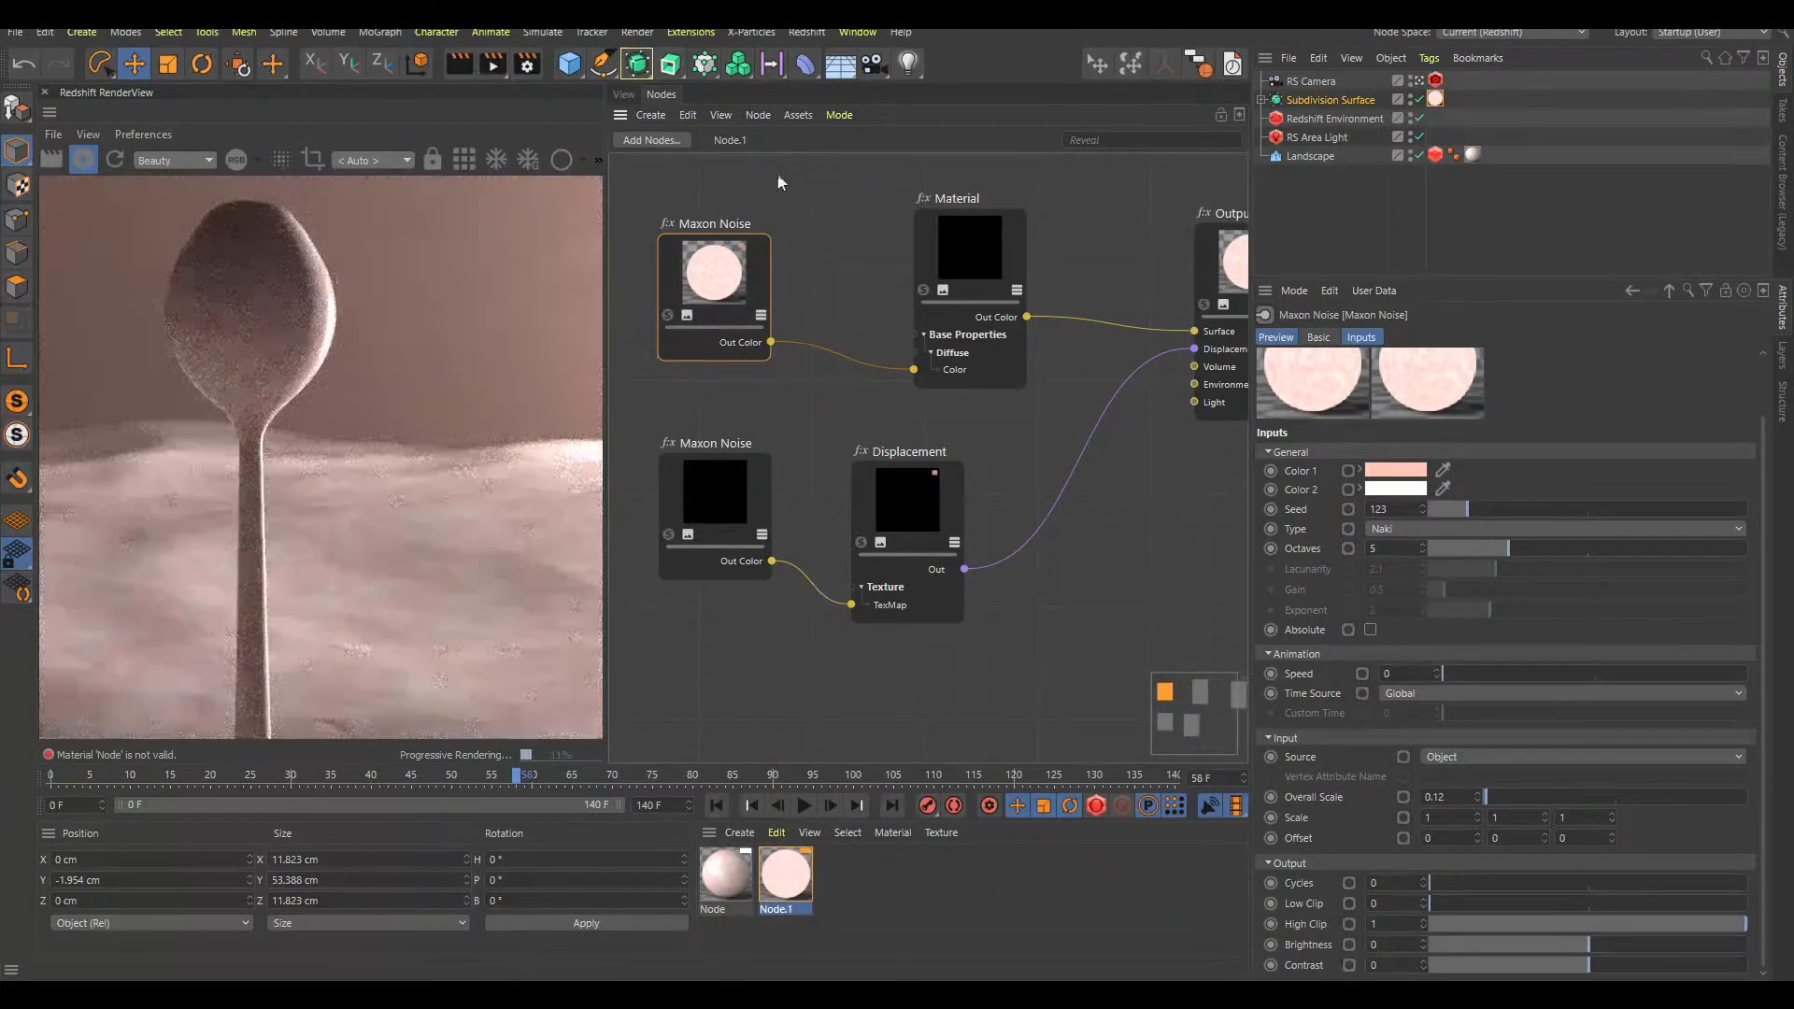
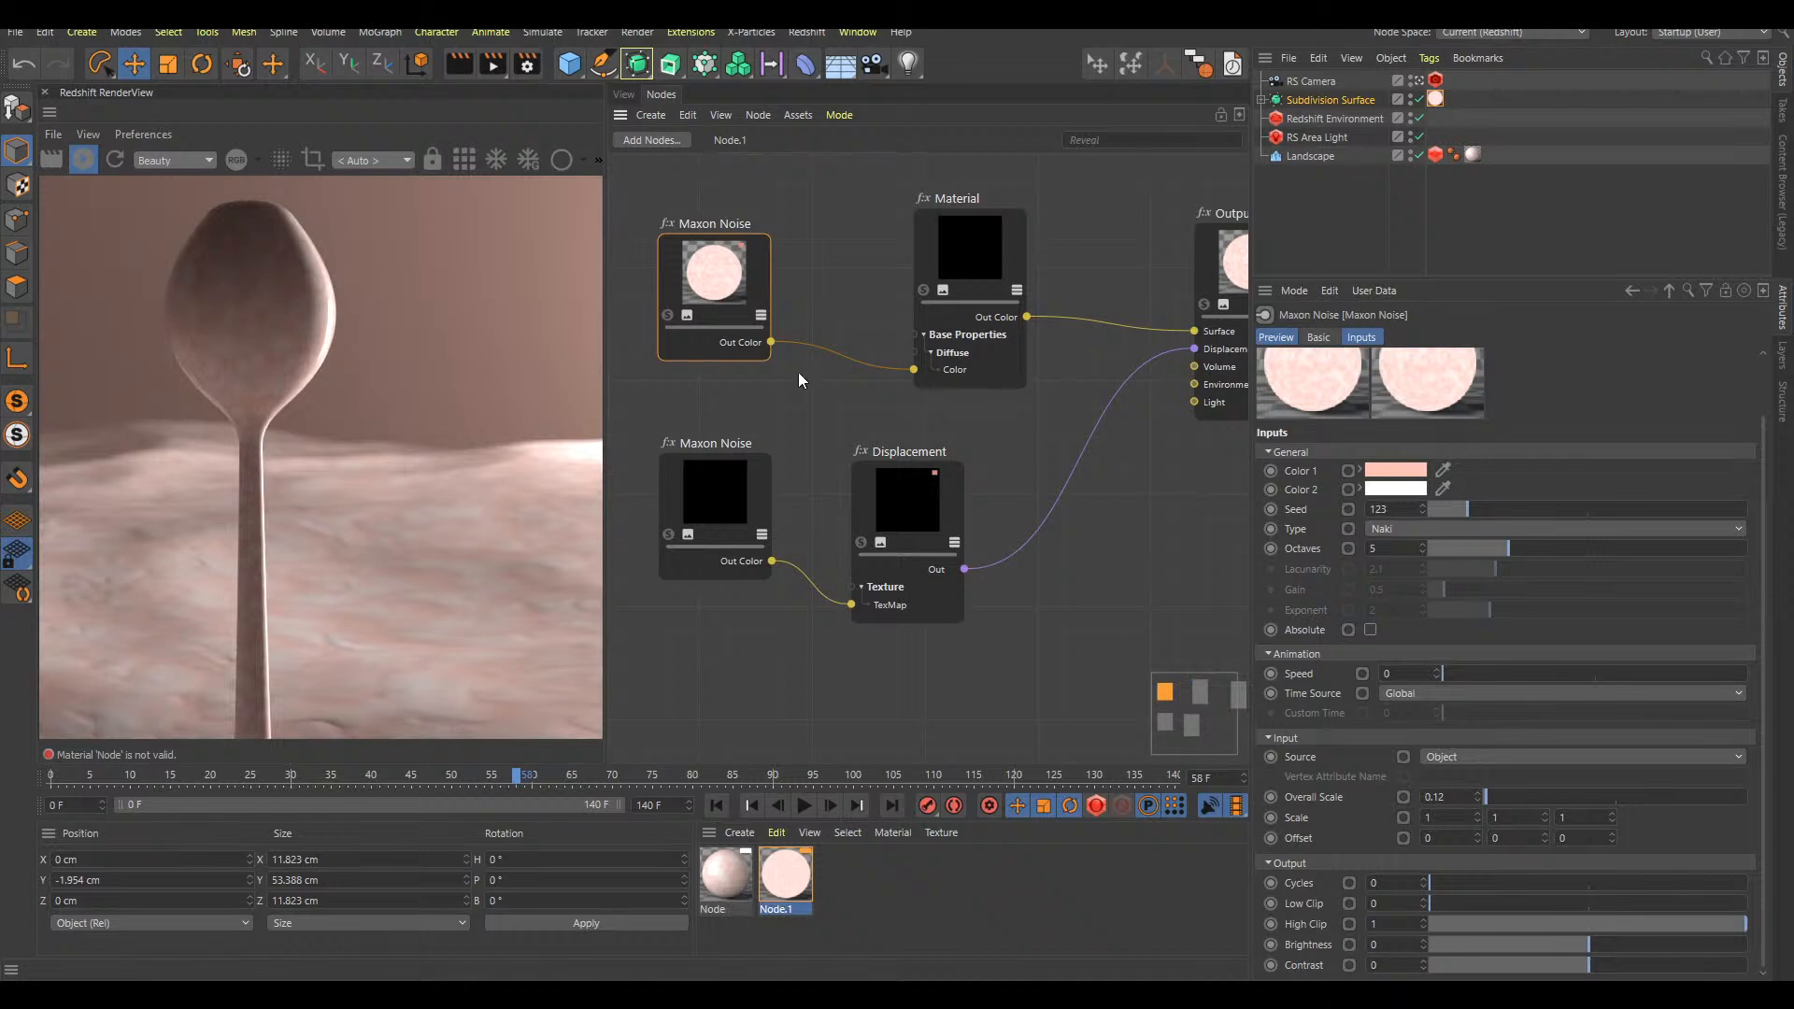
Delete the Maxon Noise node feeding the Displacement in the stalk's Node.1 material graph
left_click_drag(733, 490, 725, 480)
left_click_drag(928, 512, 916, 488)
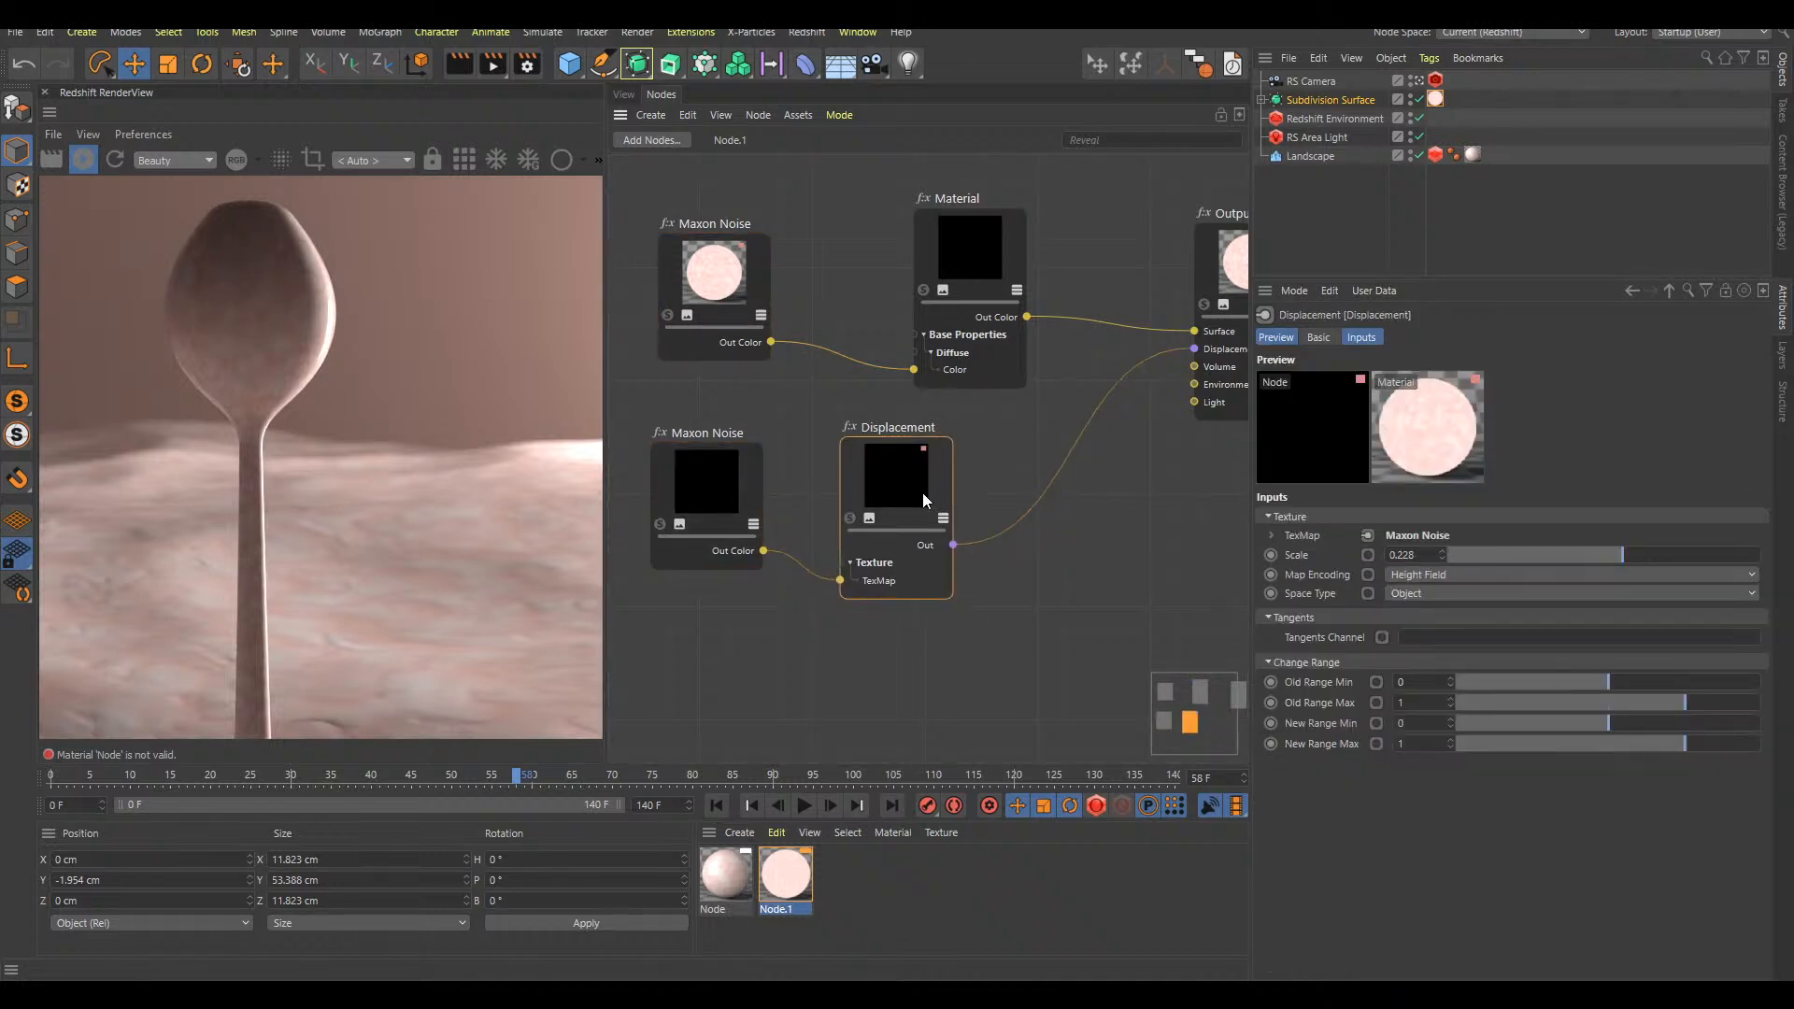
left_click(733, 486)
left_click_drag(719, 503, 739, 498)
key("Delete")
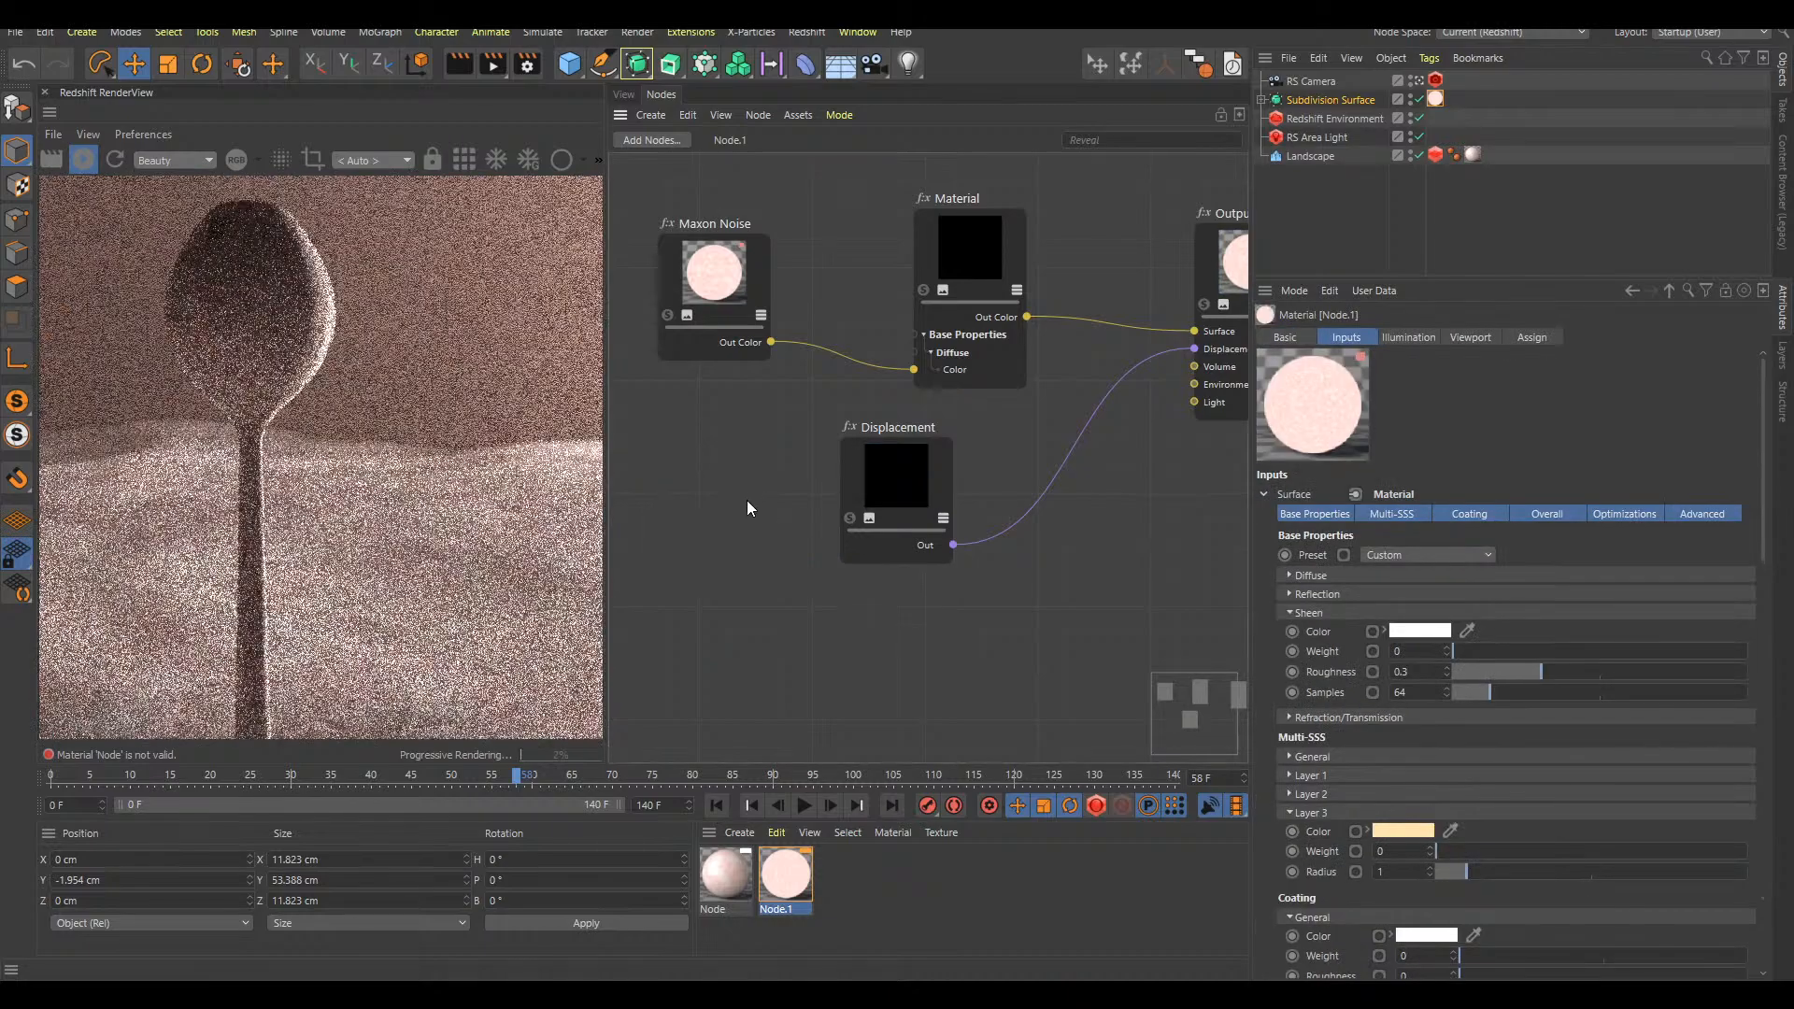
Duplicate the color Maxon Noise for the displacement and set the copy's Color 1 to black
left_click_drag(746, 276, 727, 511)
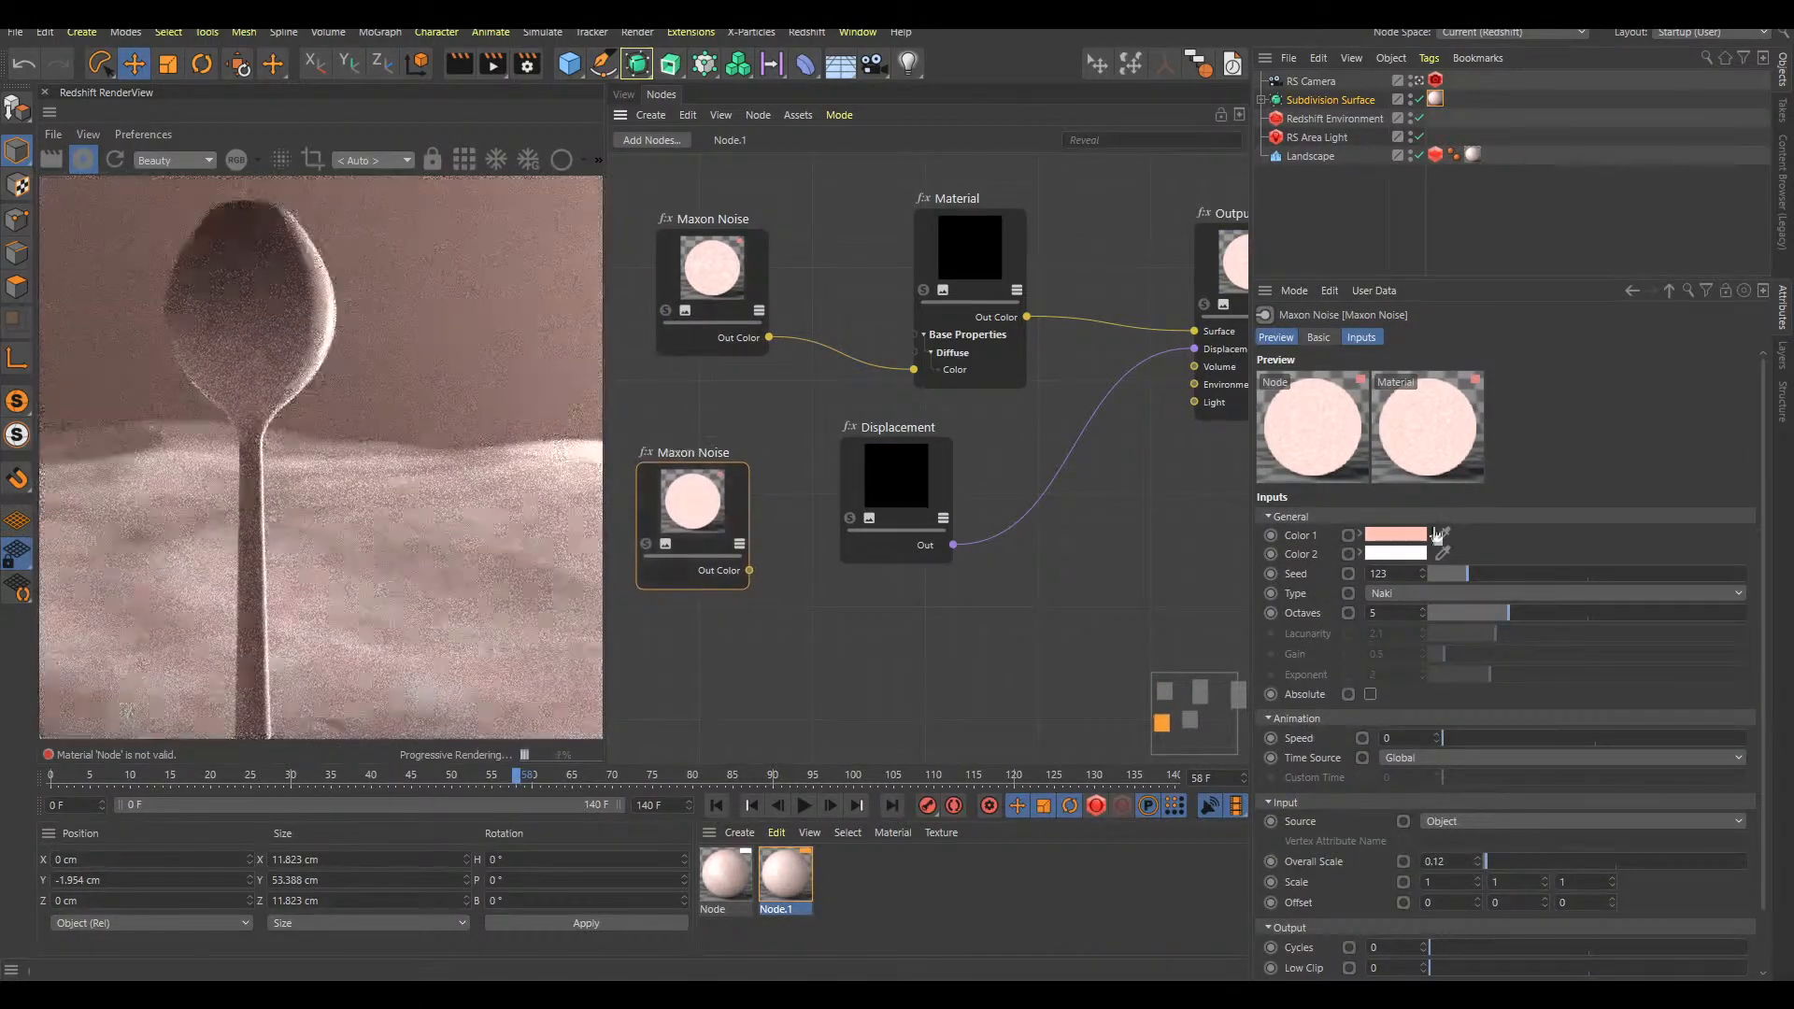
left_click(1406, 535)
left_click_drag(1313, 571, 1299, 572)
left_click(1407, 604)
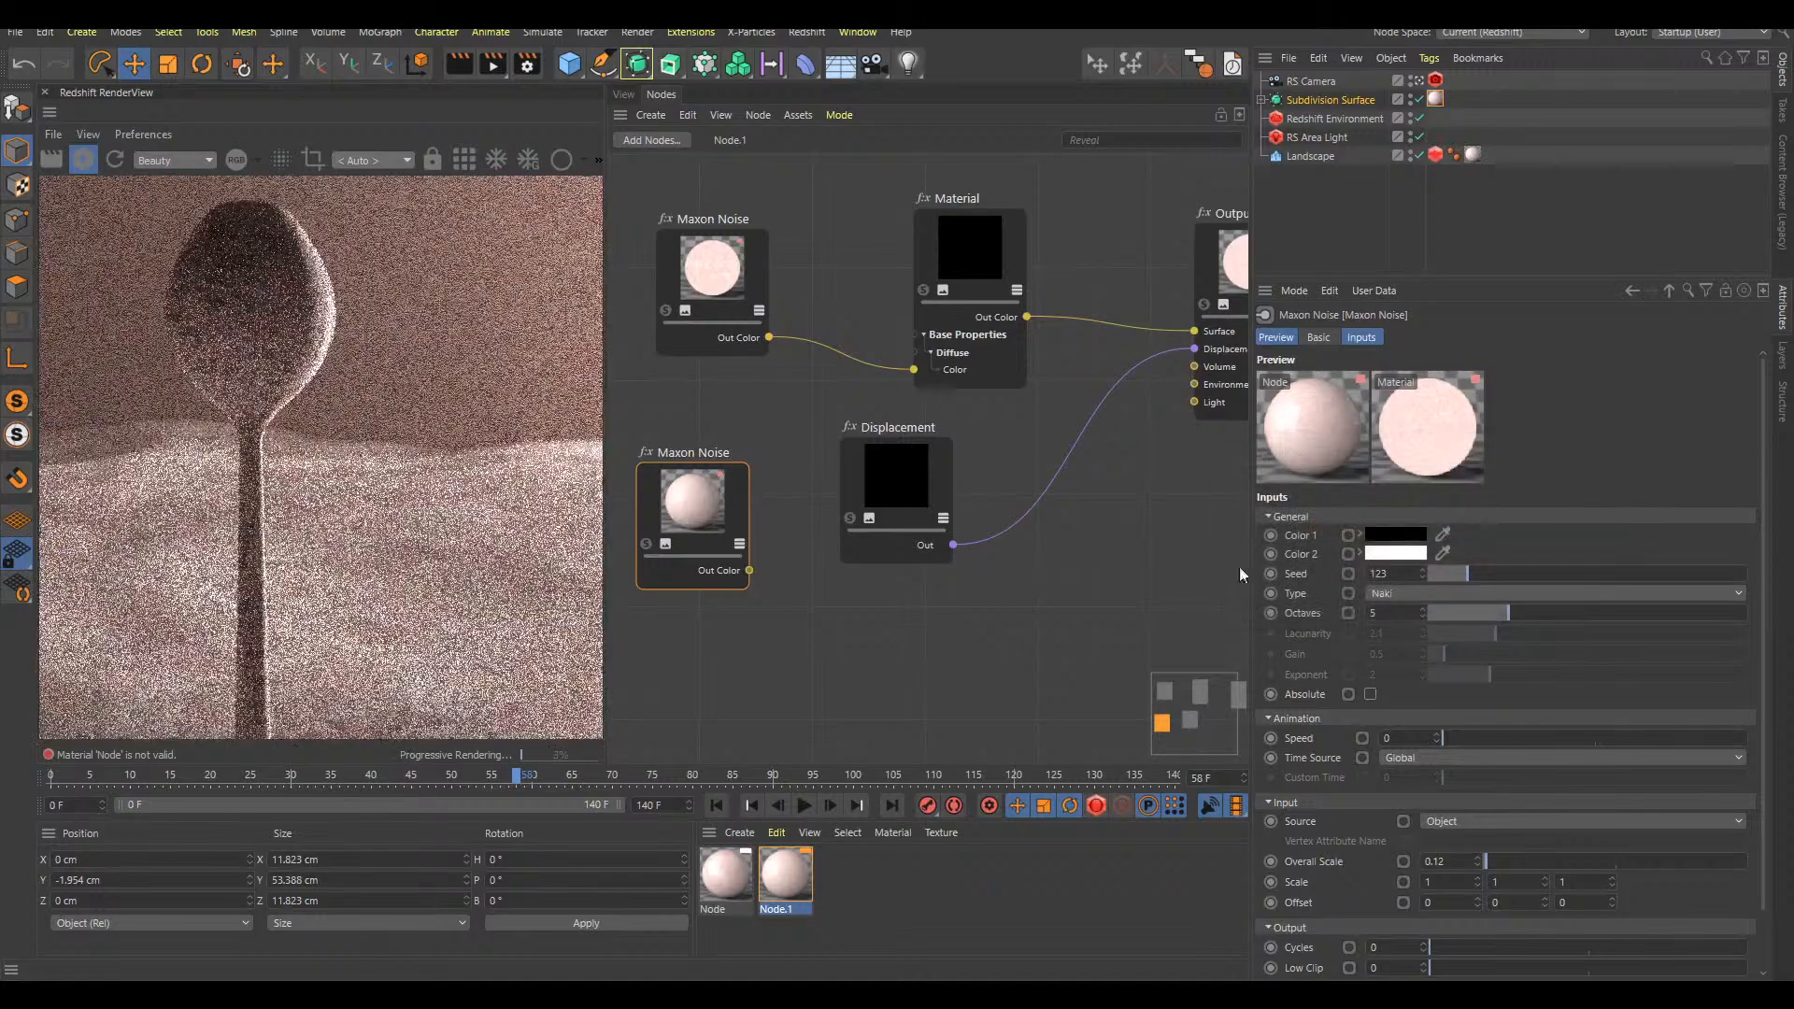
Connect the copied Maxon Noise to the Displacement's TexMap and copy the Landscape's Redshift Object tag onto the Subdivision Surface
left_click_drag(749, 570, 894, 549)
mouse_move(884, 564)
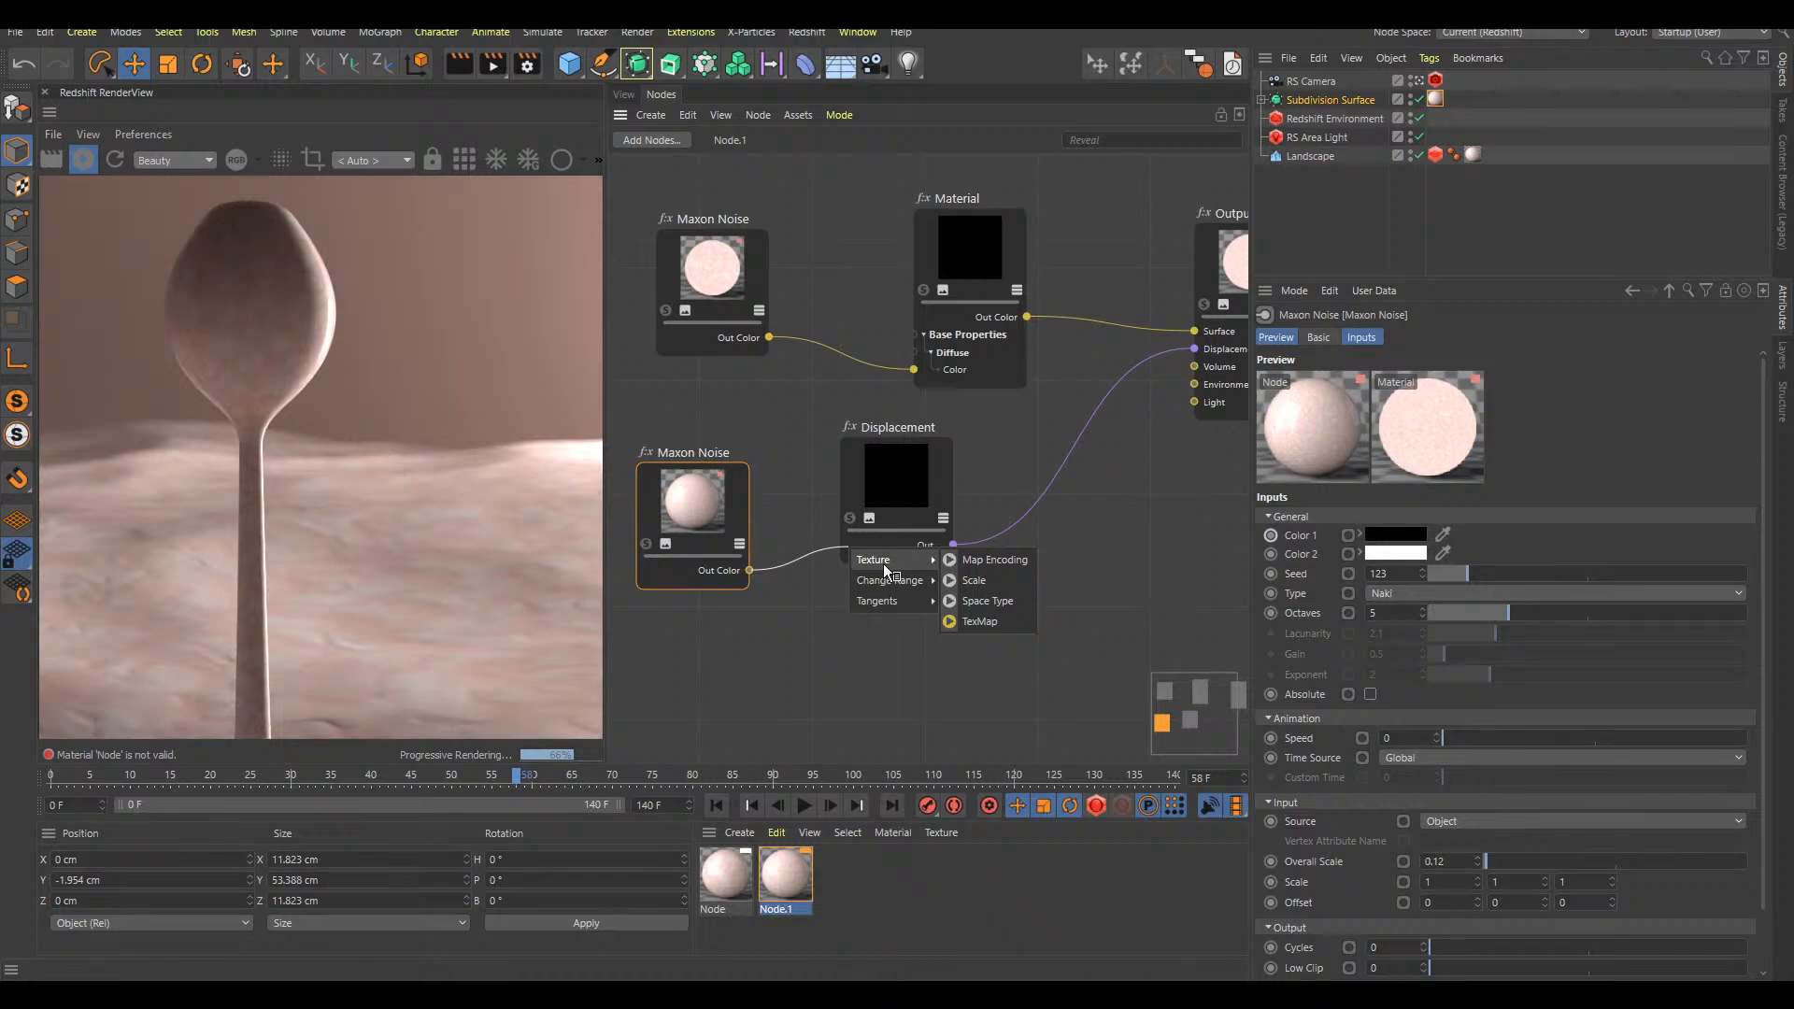
left_click(990, 619)
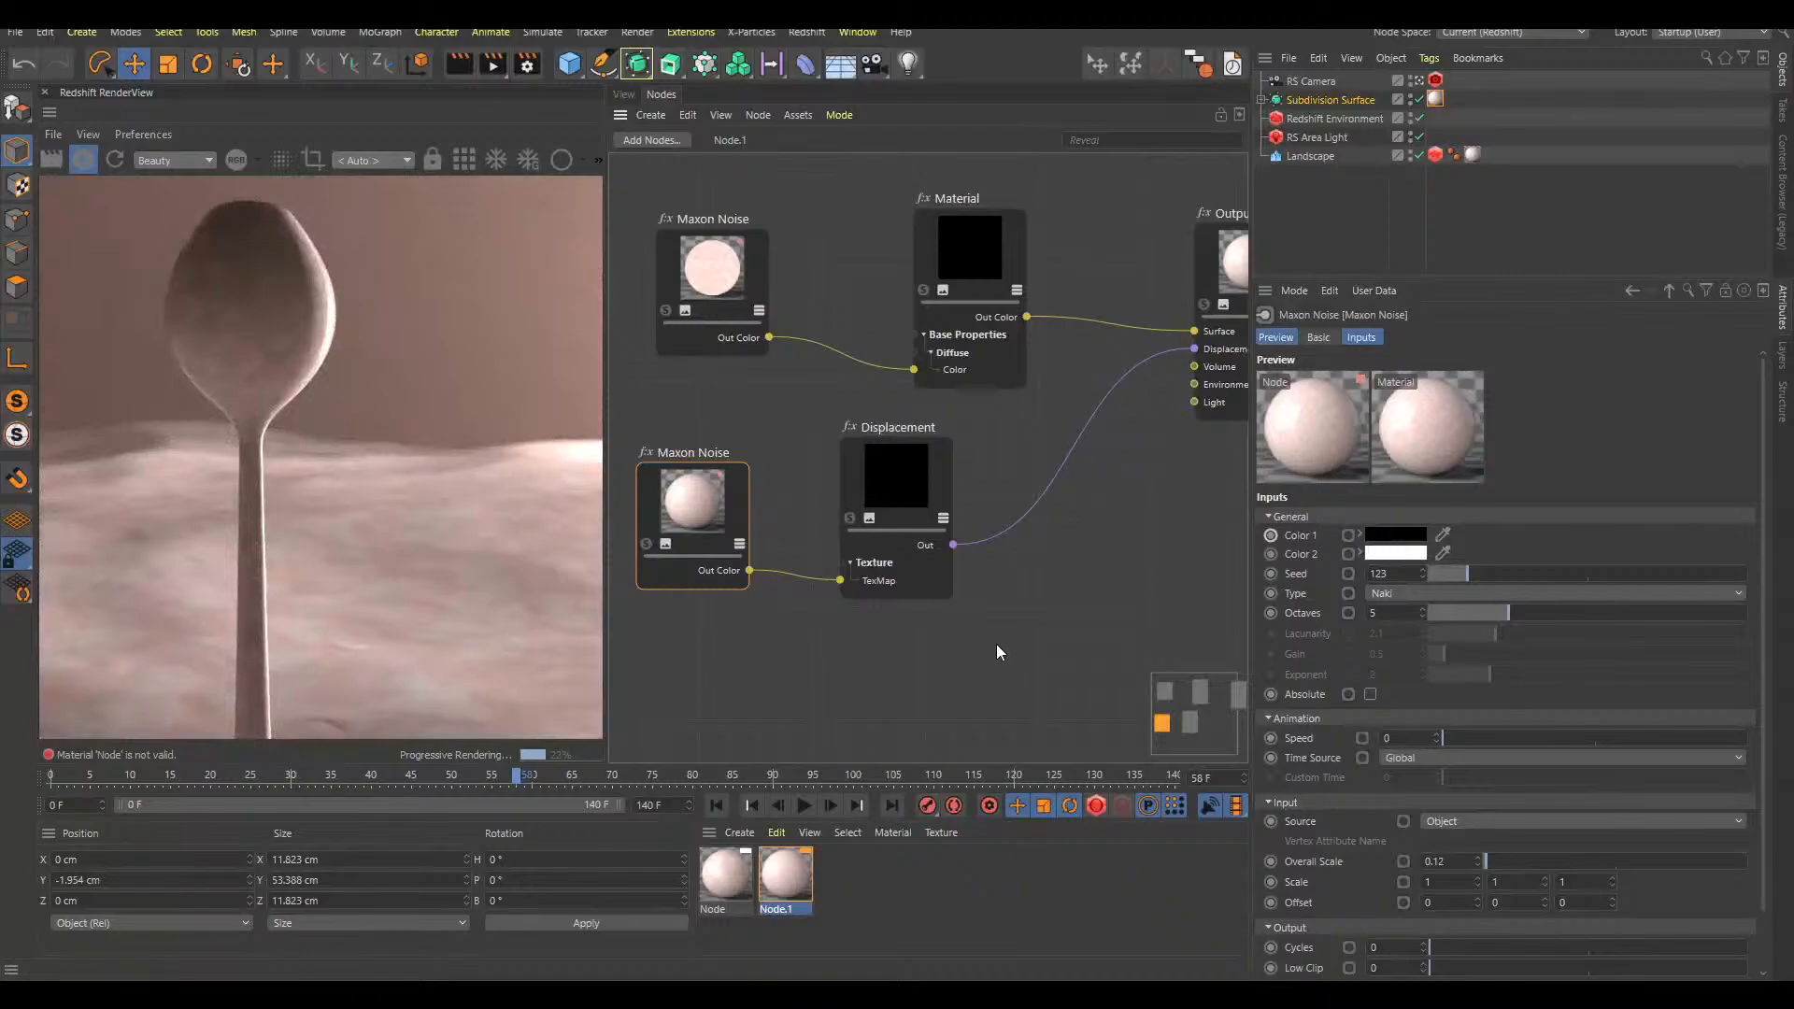
left_click(1454, 198)
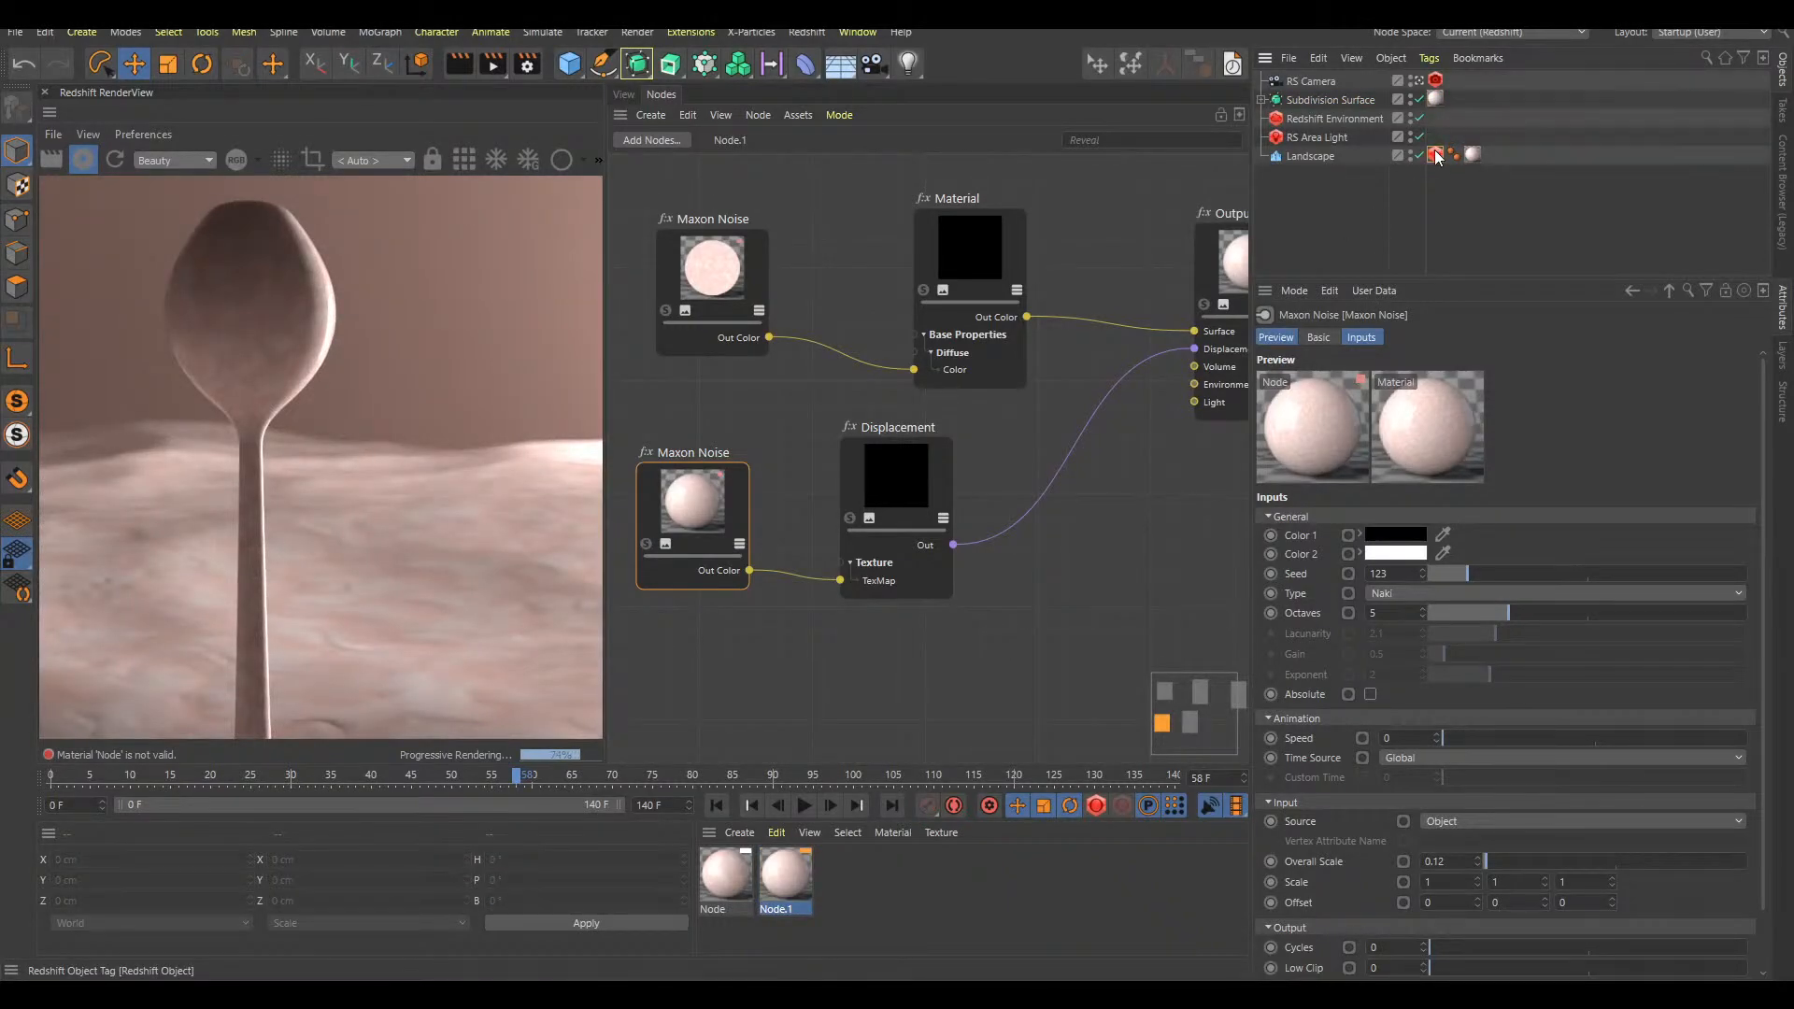
left_click_drag(1456, 99, 1455, 105, "ctrl")
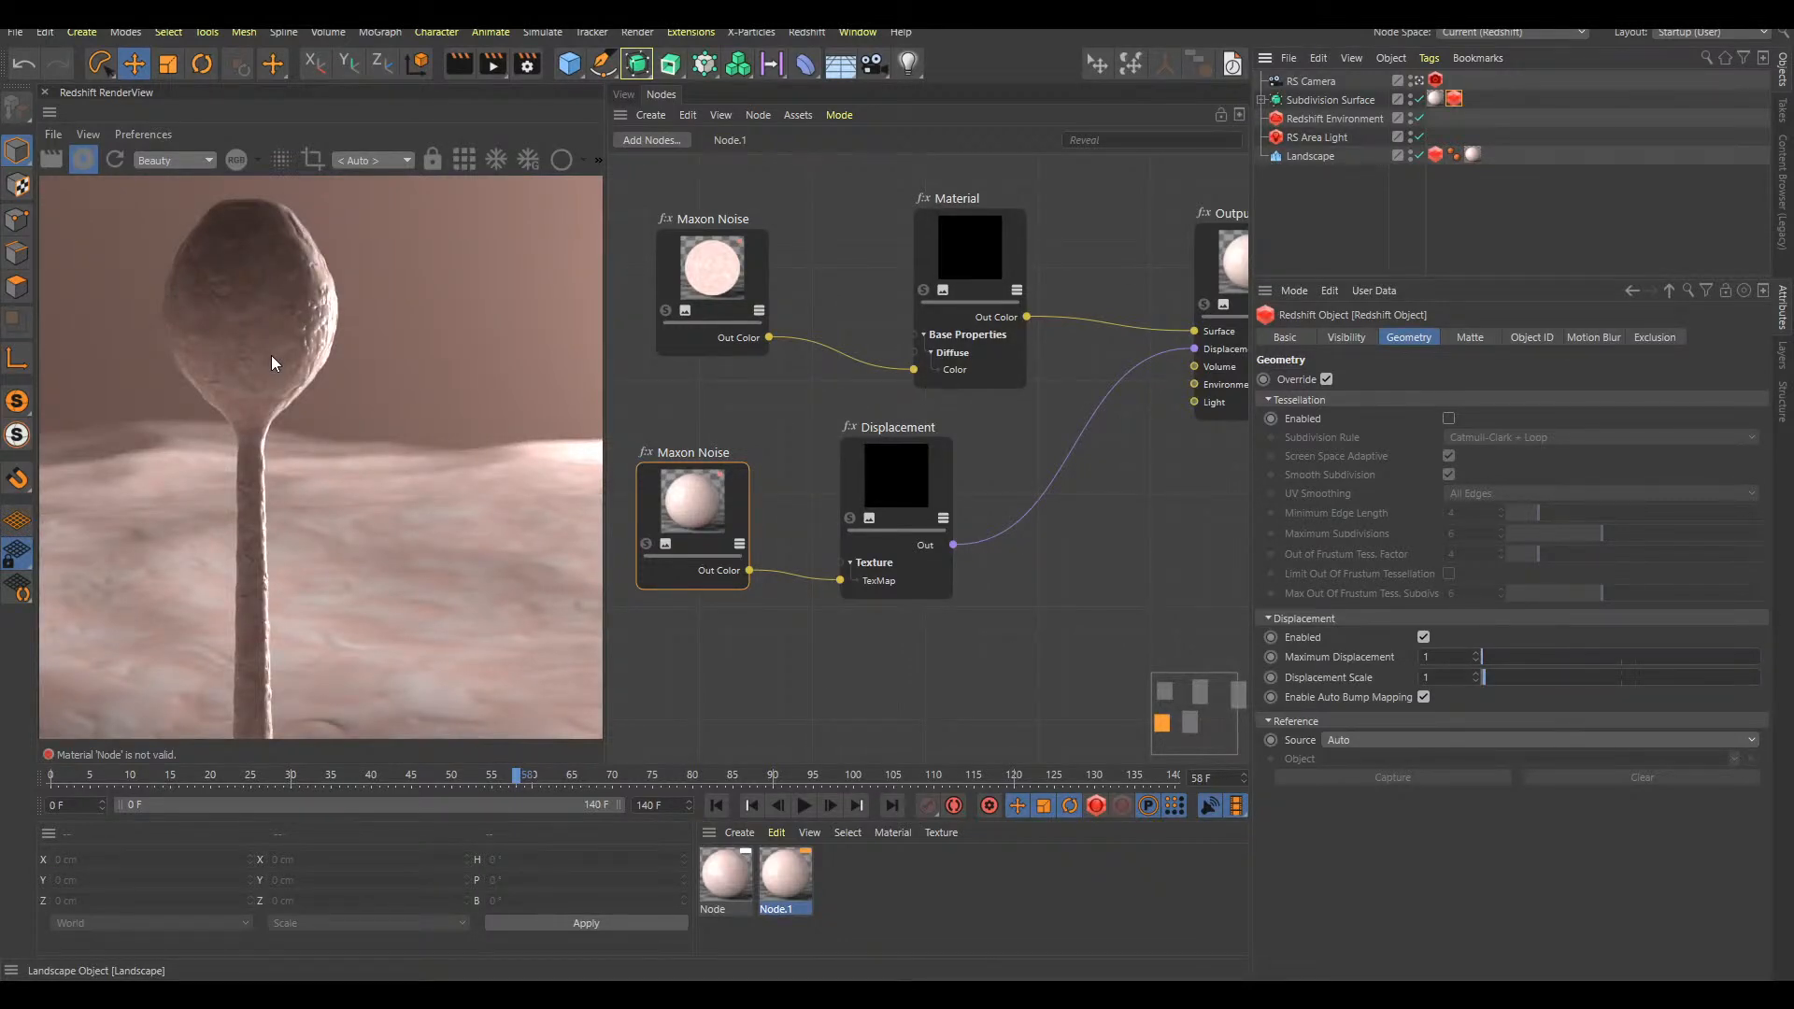
Set the Displacement node's Scale to -0.18 in the stalk's material and return to the 3D view
left_click(876, 486)
left_click(1616, 553)
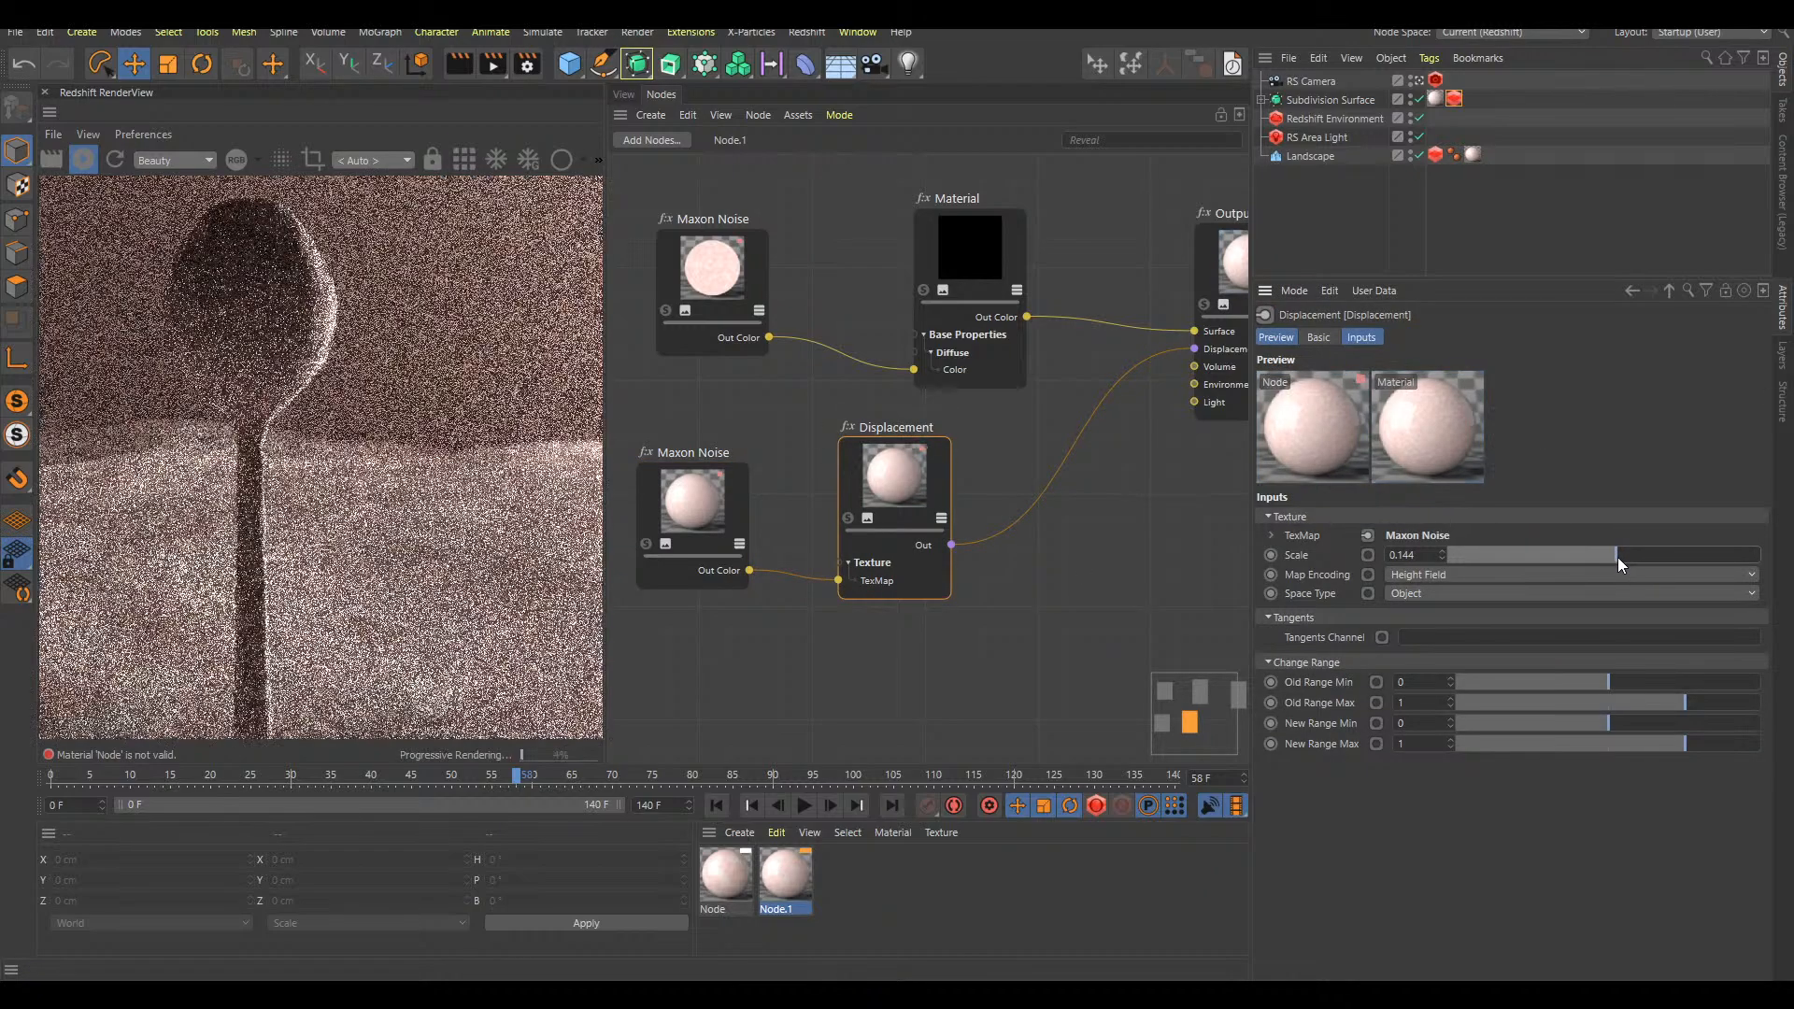
left_click_drag(1616, 555, 1588, 553)
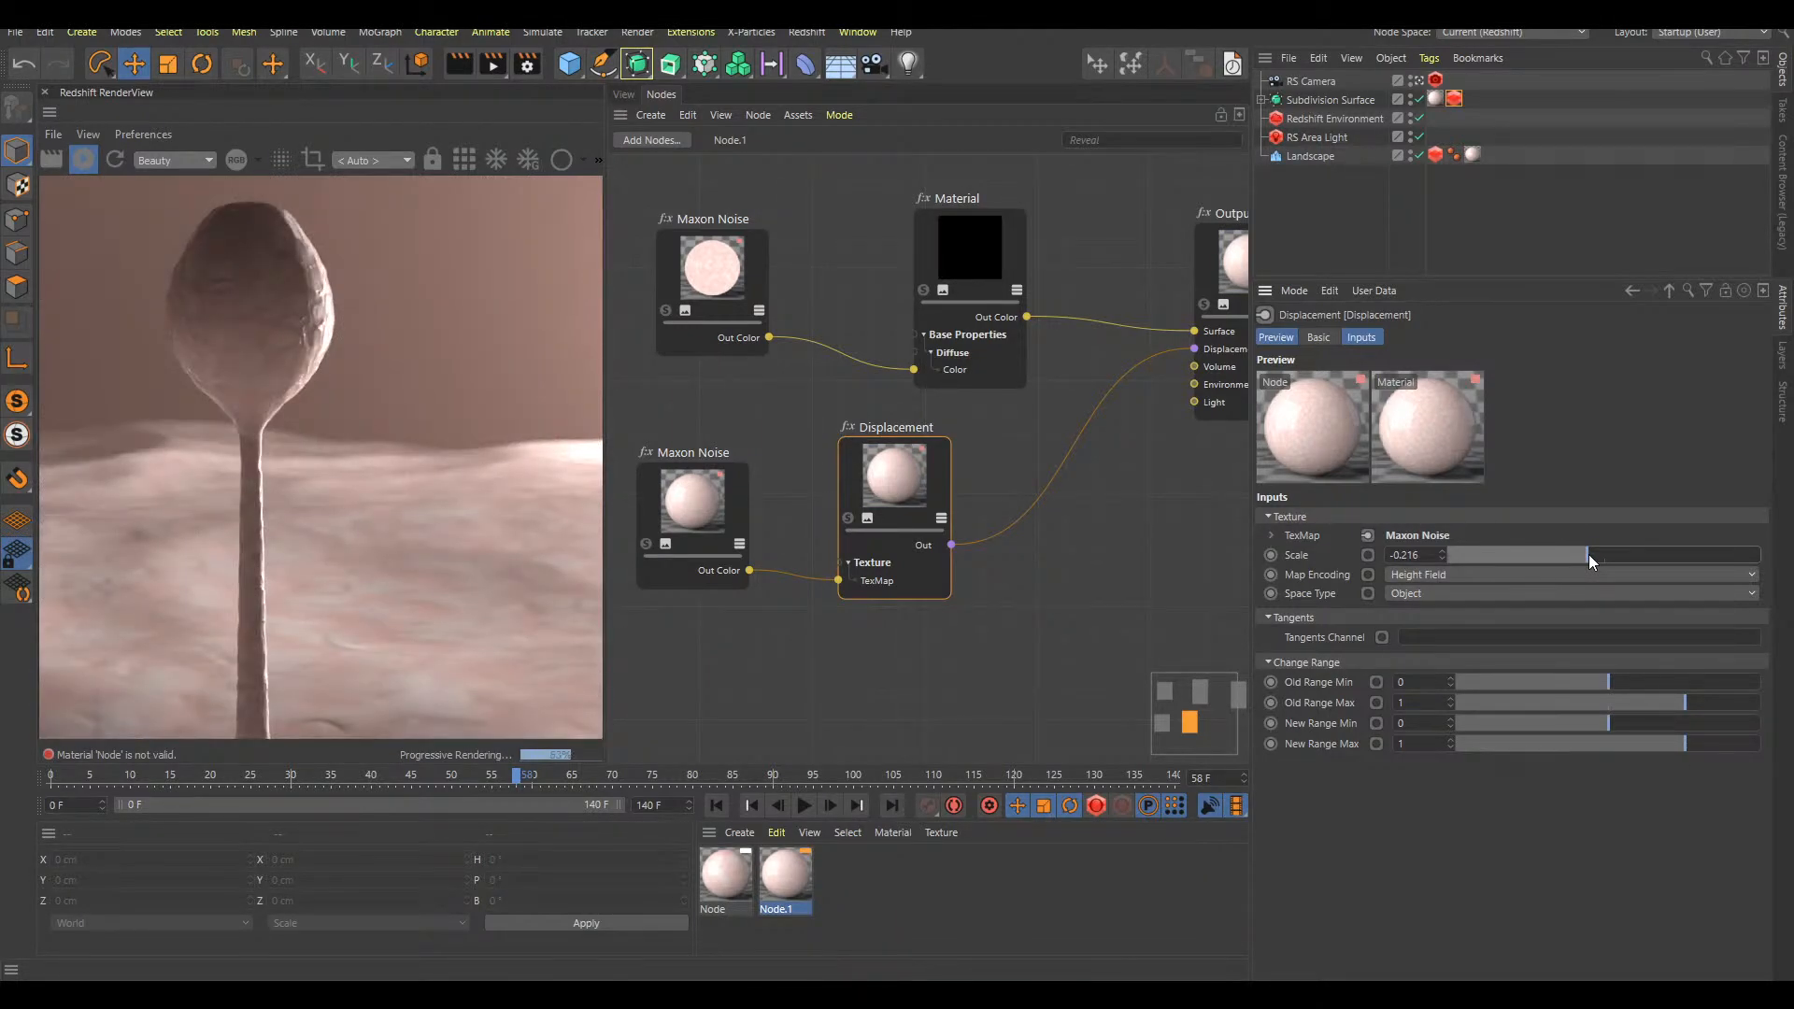
left_click_drag(1584, 553, 1589, 555)
left_click(624, 94)
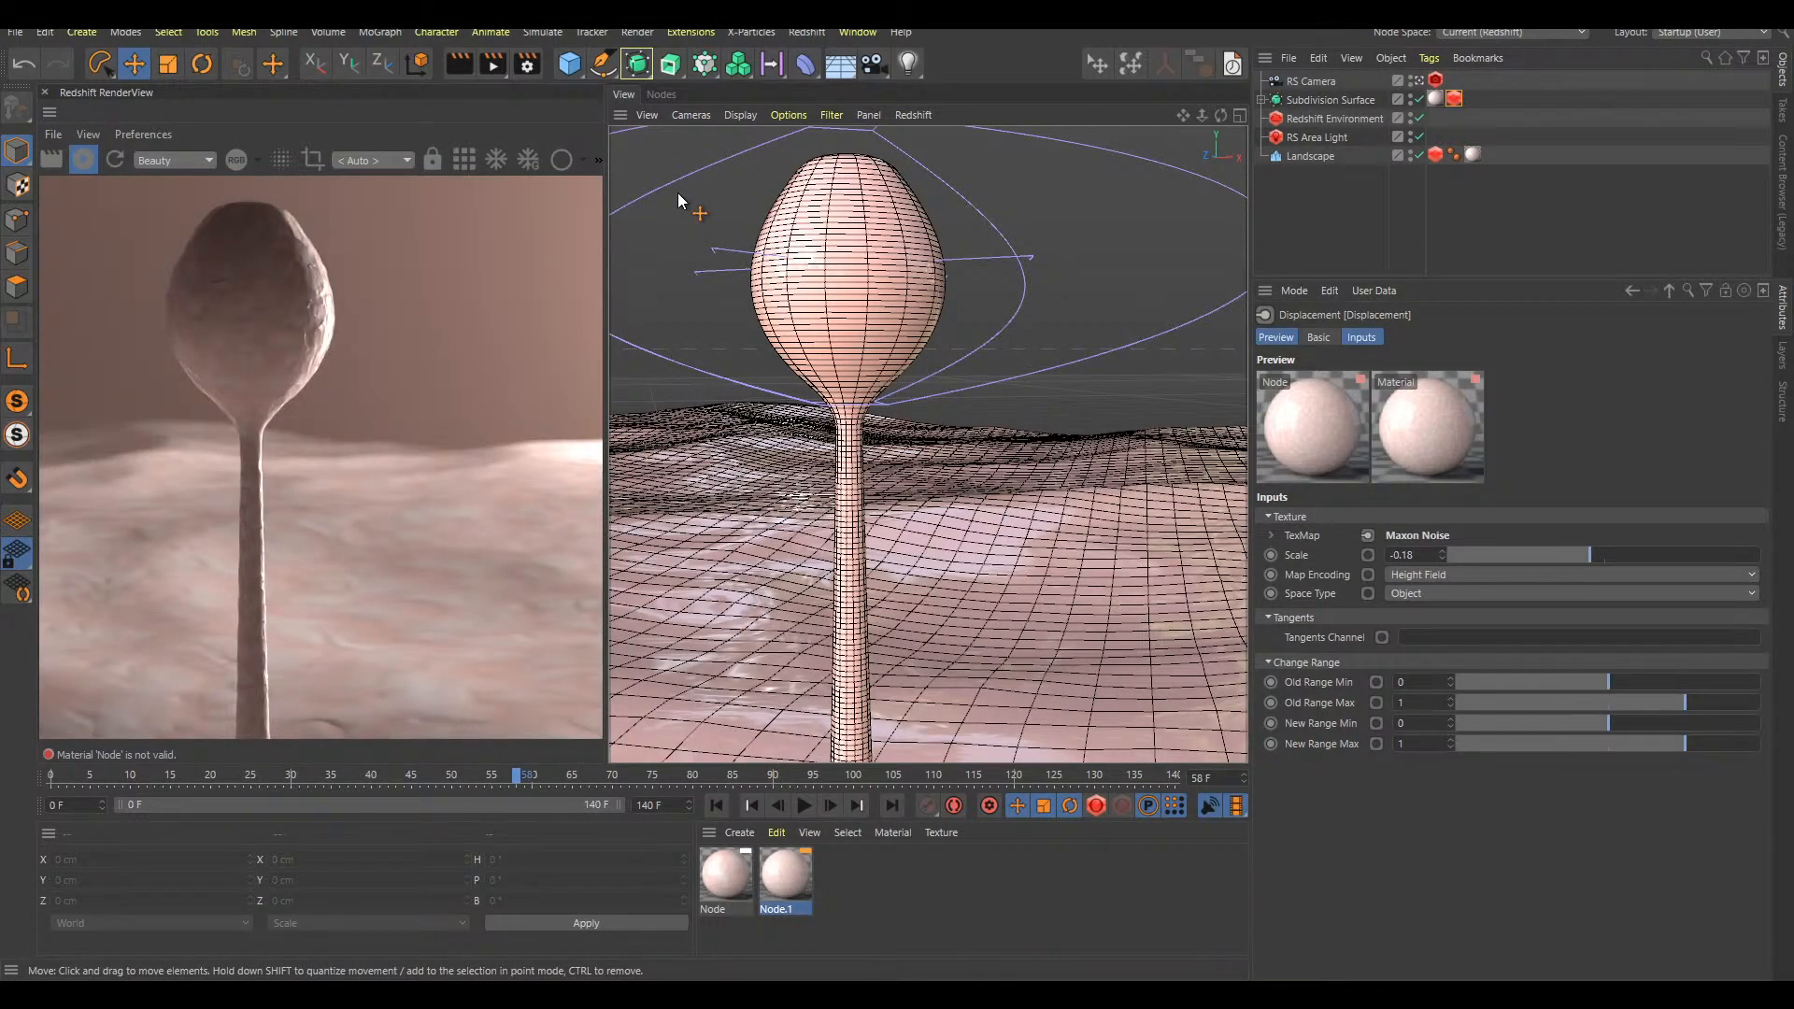
scroll(1078, 557, "down", 6)
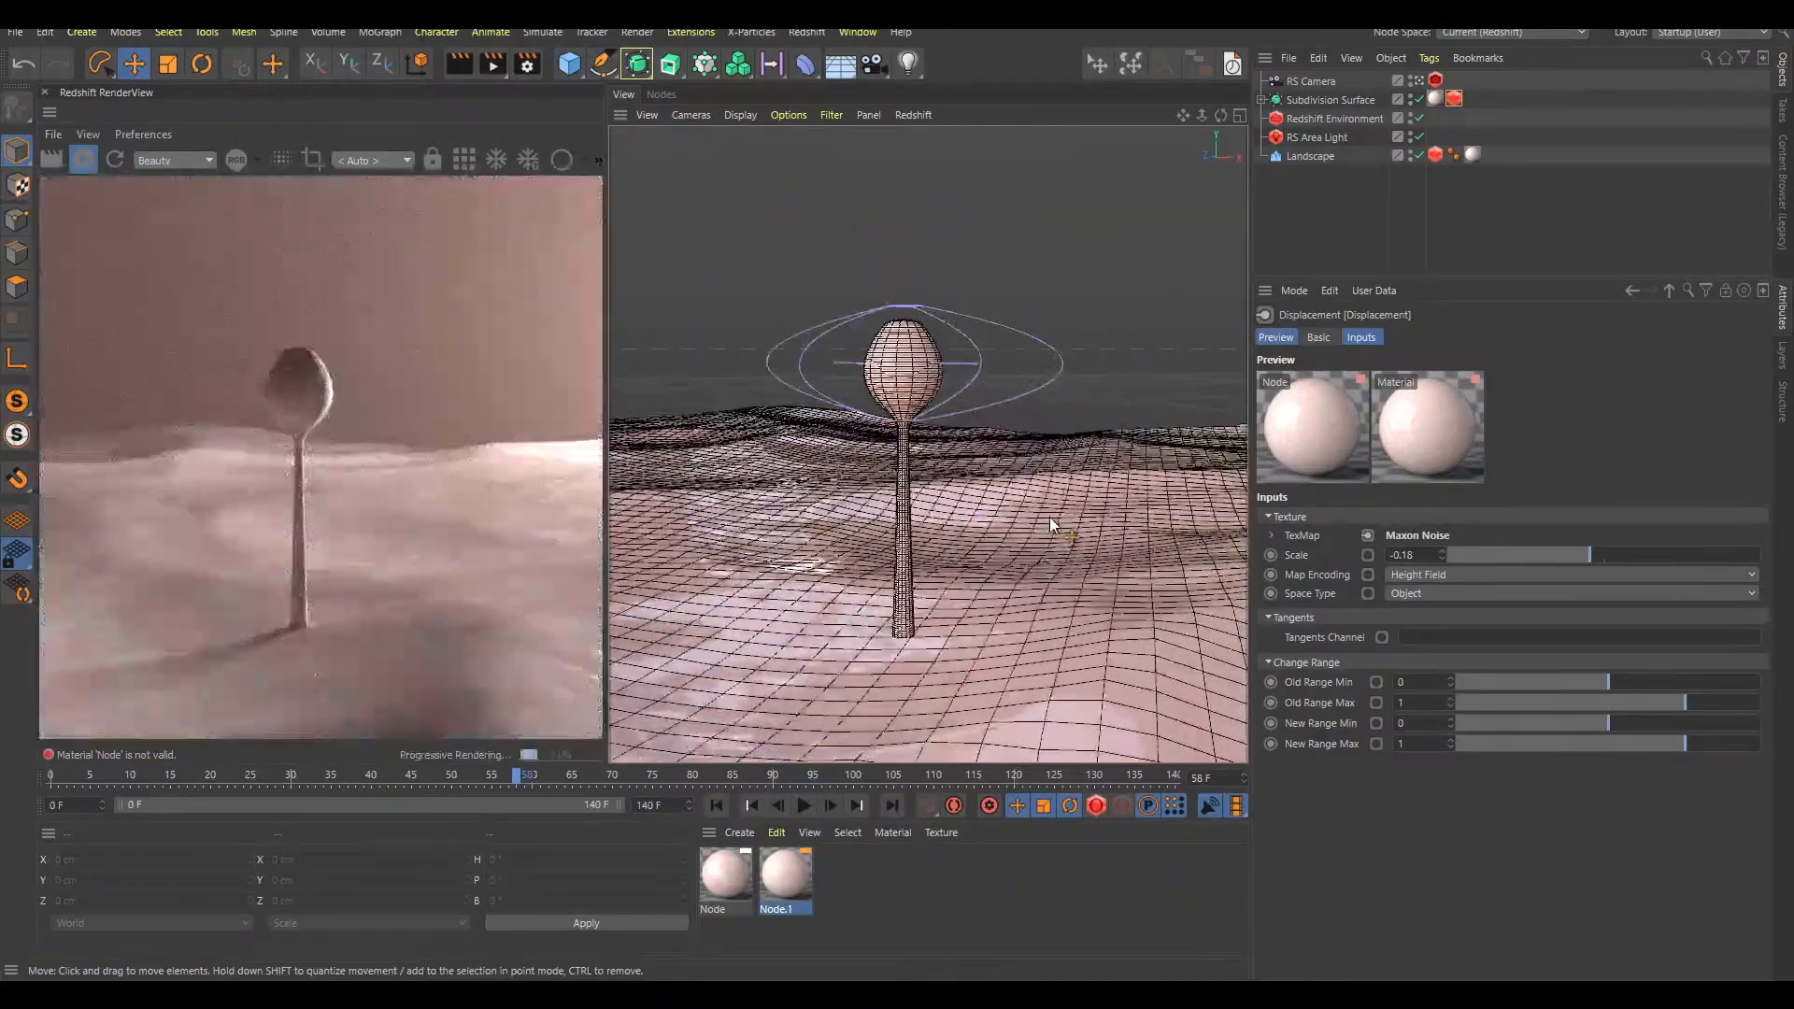
scroll(931, 408, "up", 4)
scroll(920, 392, "up", 5)
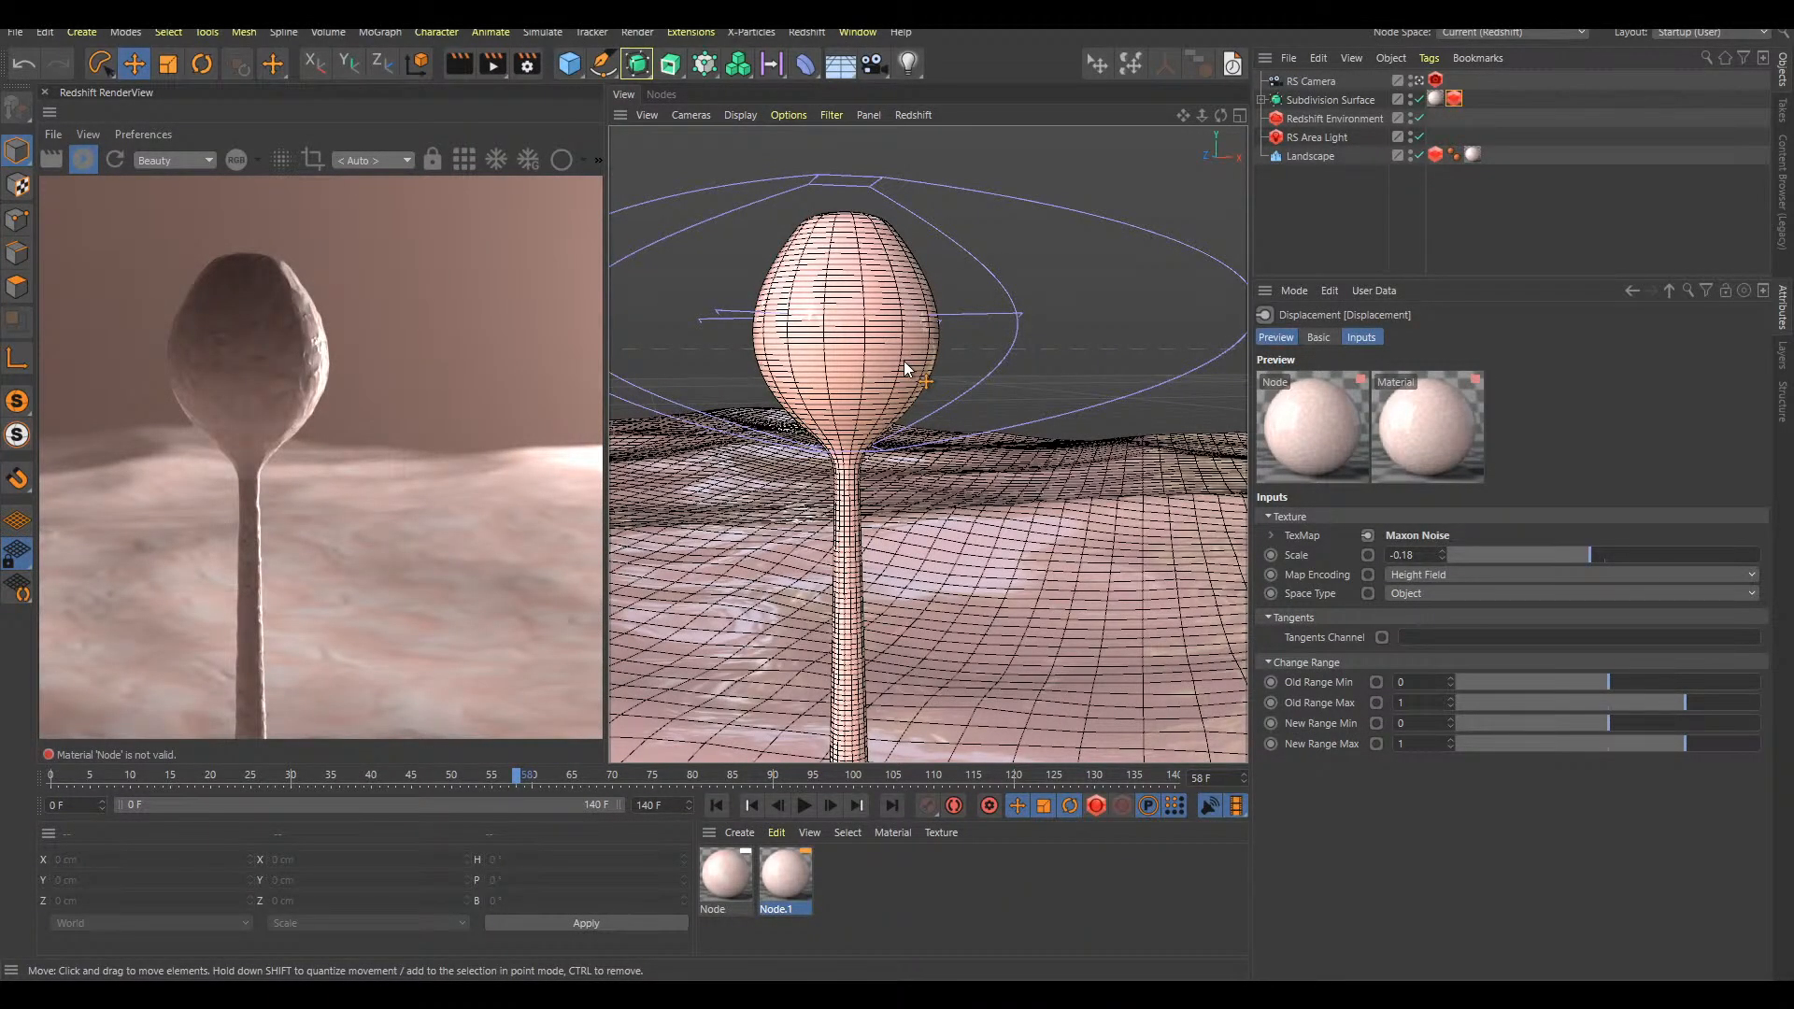
Try a Refraction/Transmission Weight of 1 on the Node.1 material and reset it to 0
left_click(805, 888)
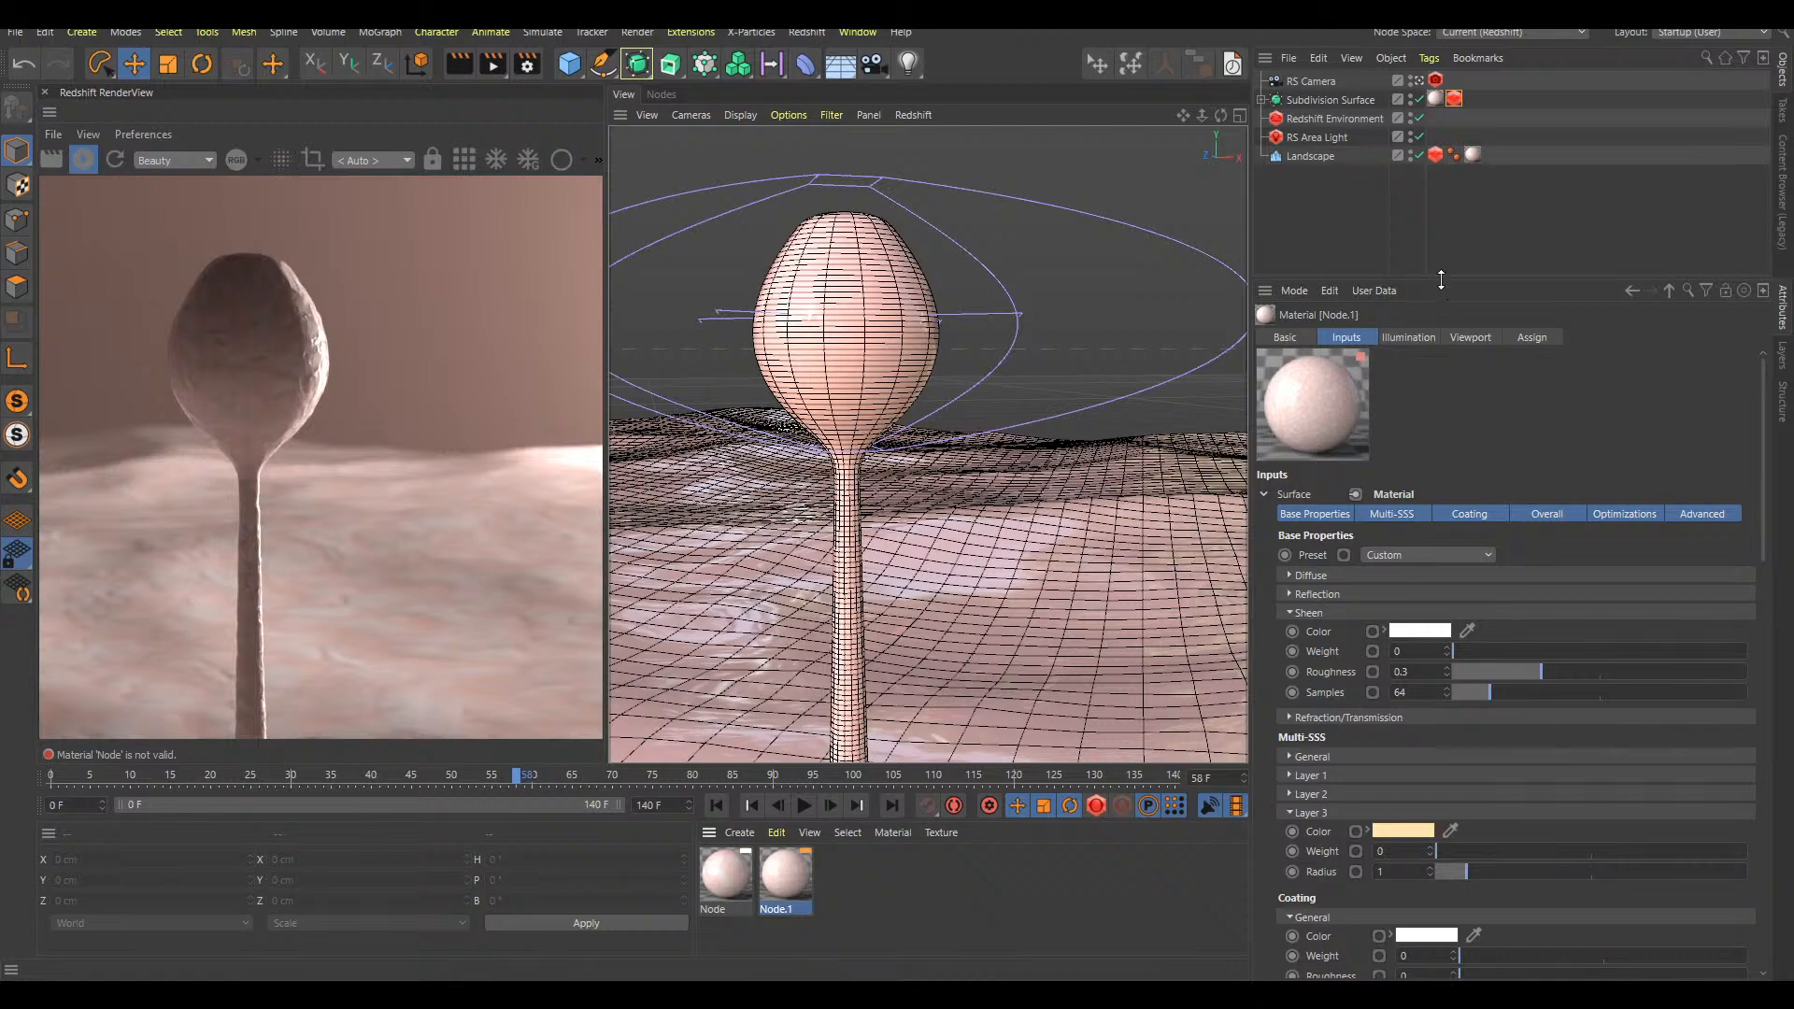
left_click(1306, 613)
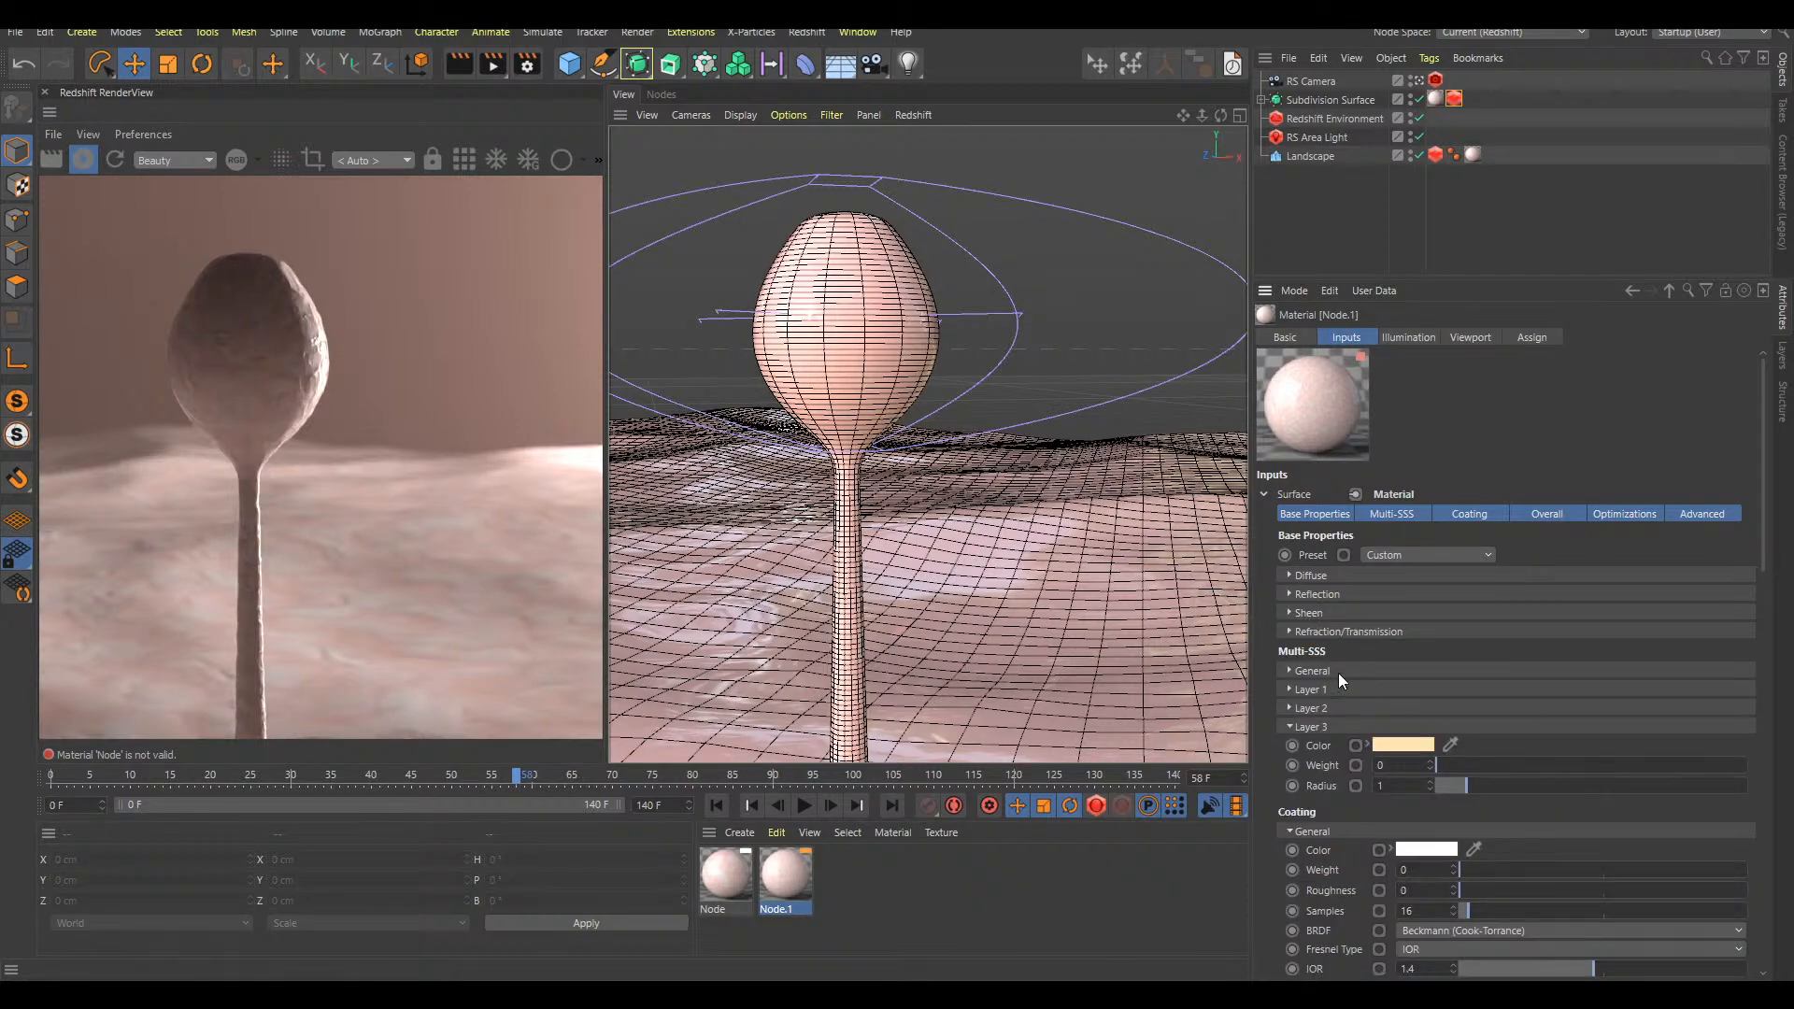
left_click(1349, 632)
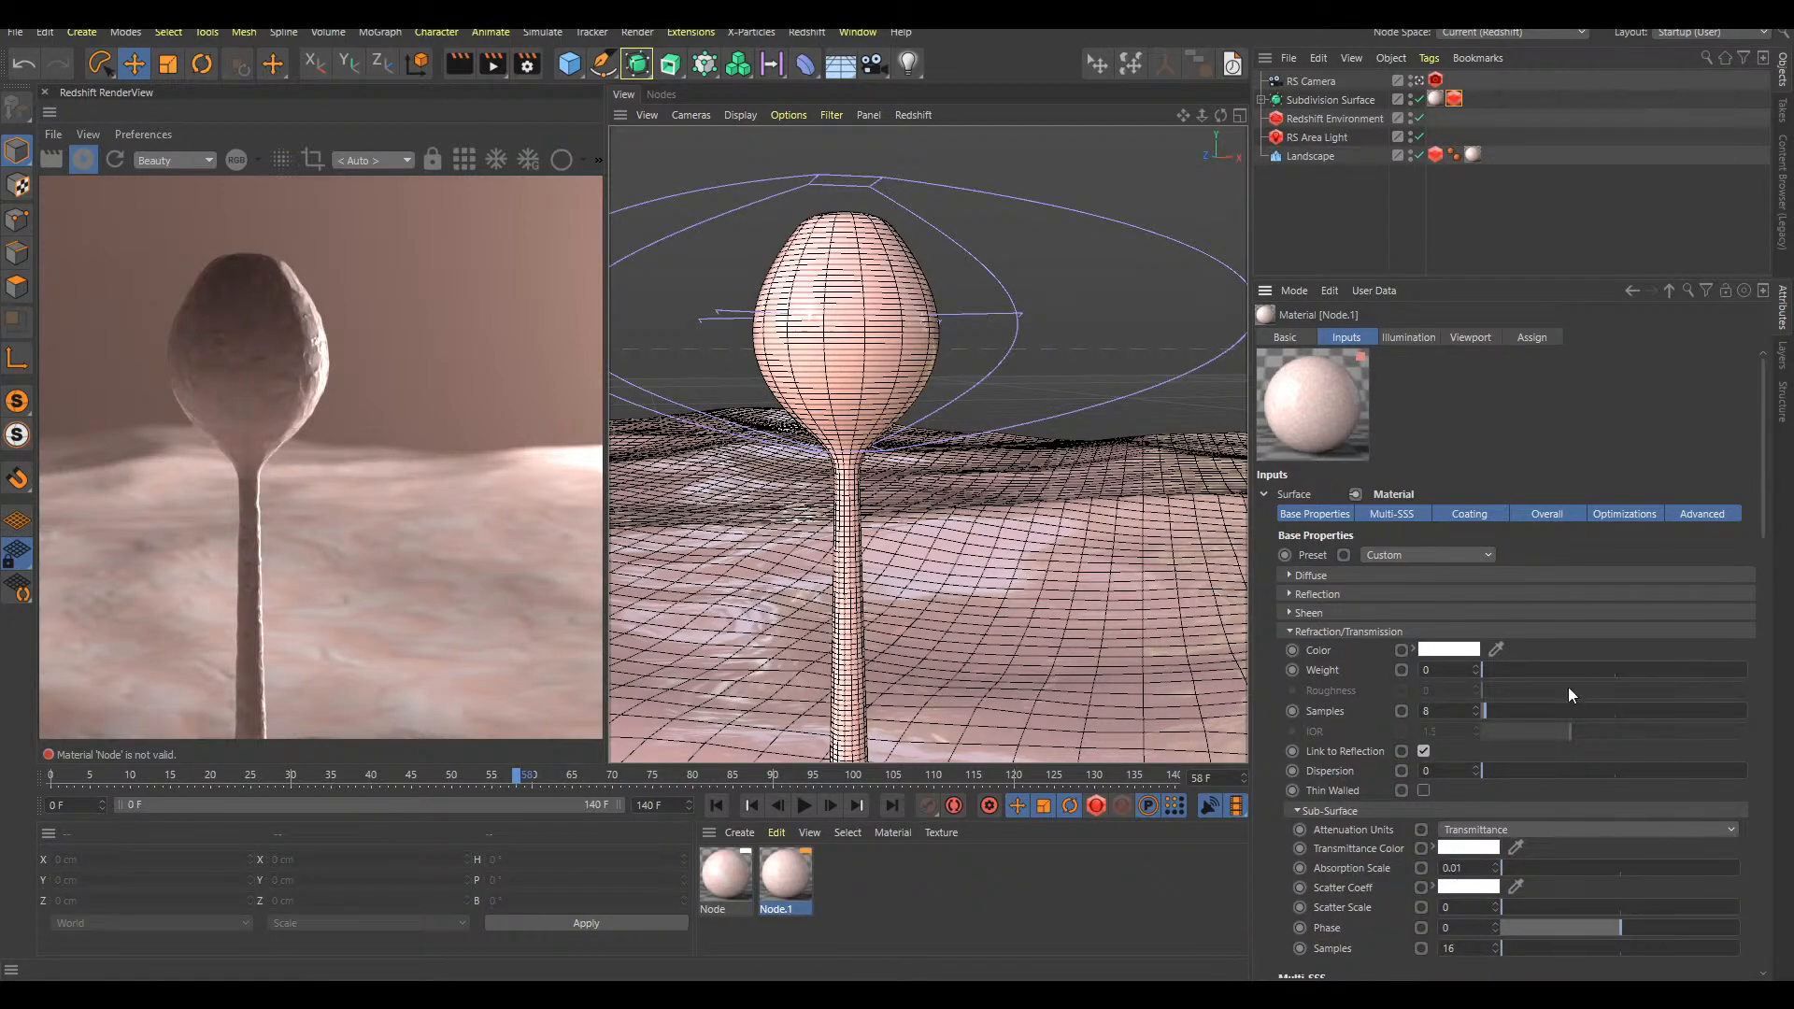
left_click_drag(1579, 669, 1739, 667)
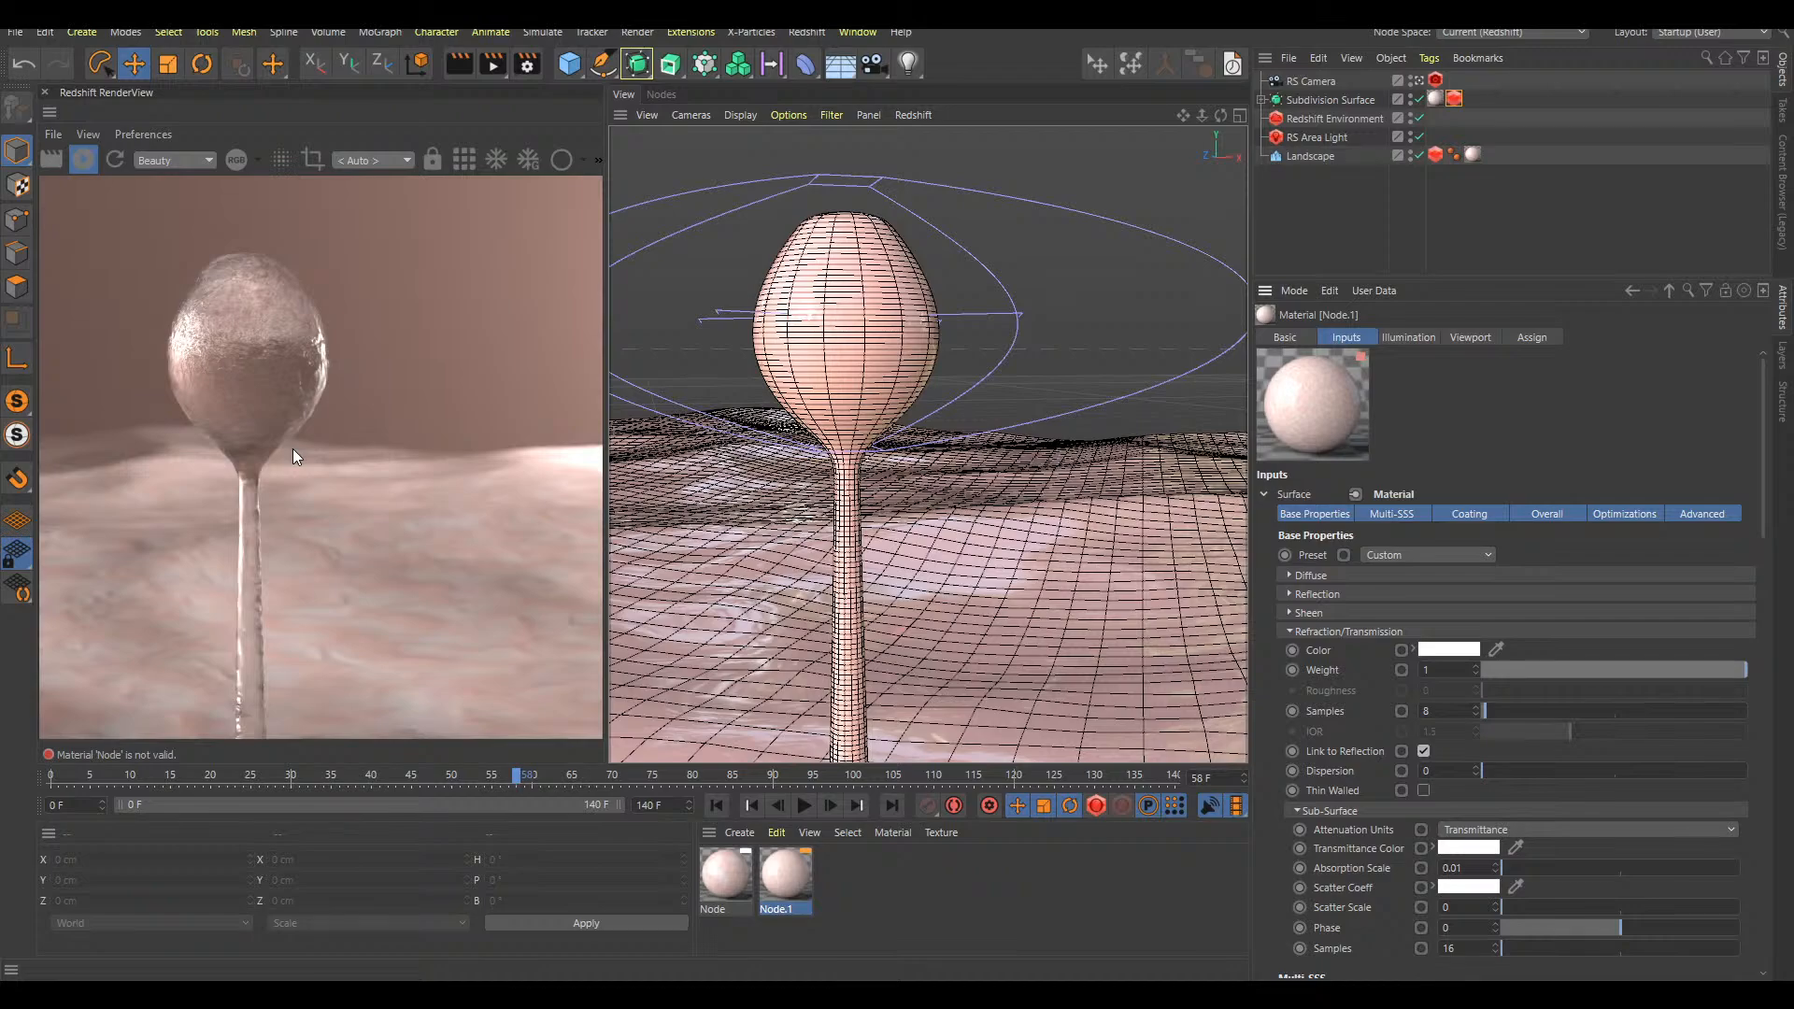
left_click_drag(1495, 670, 1461, 671)
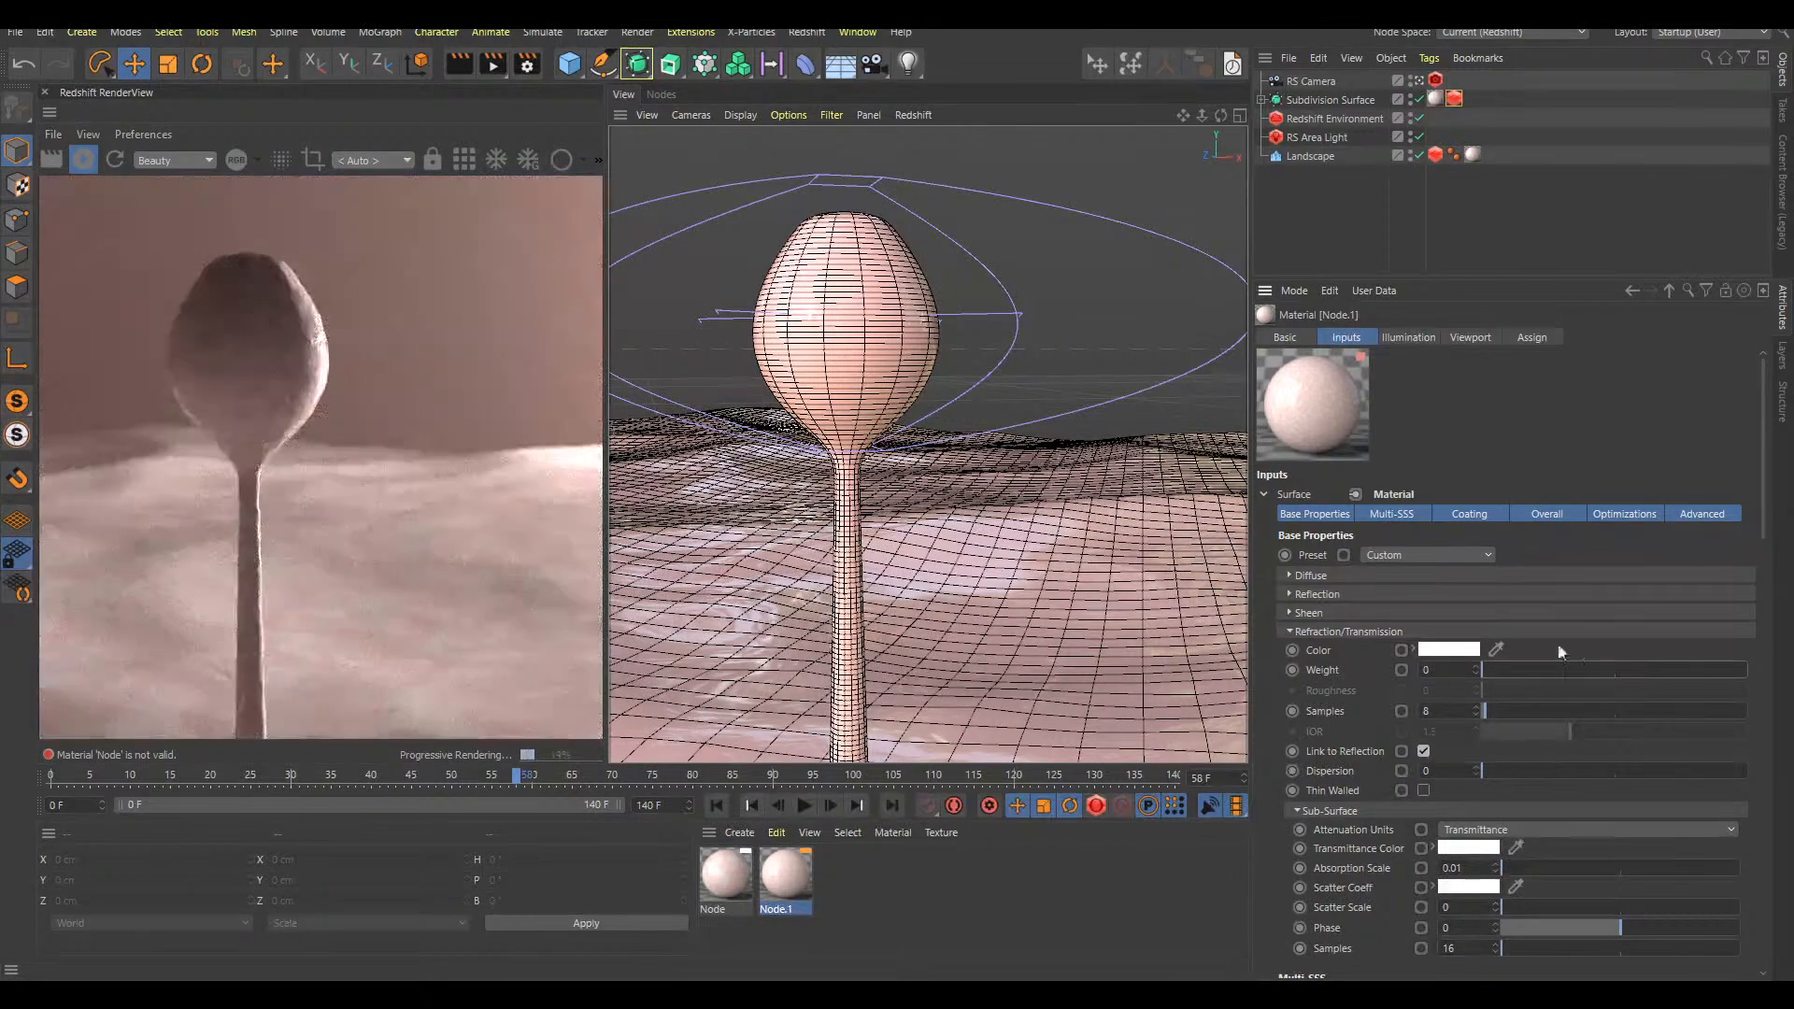
Set the Sub-Surface Scatter Scale to 0.136 in the Node.1 material
scroll(1741, 579, "down", 3)
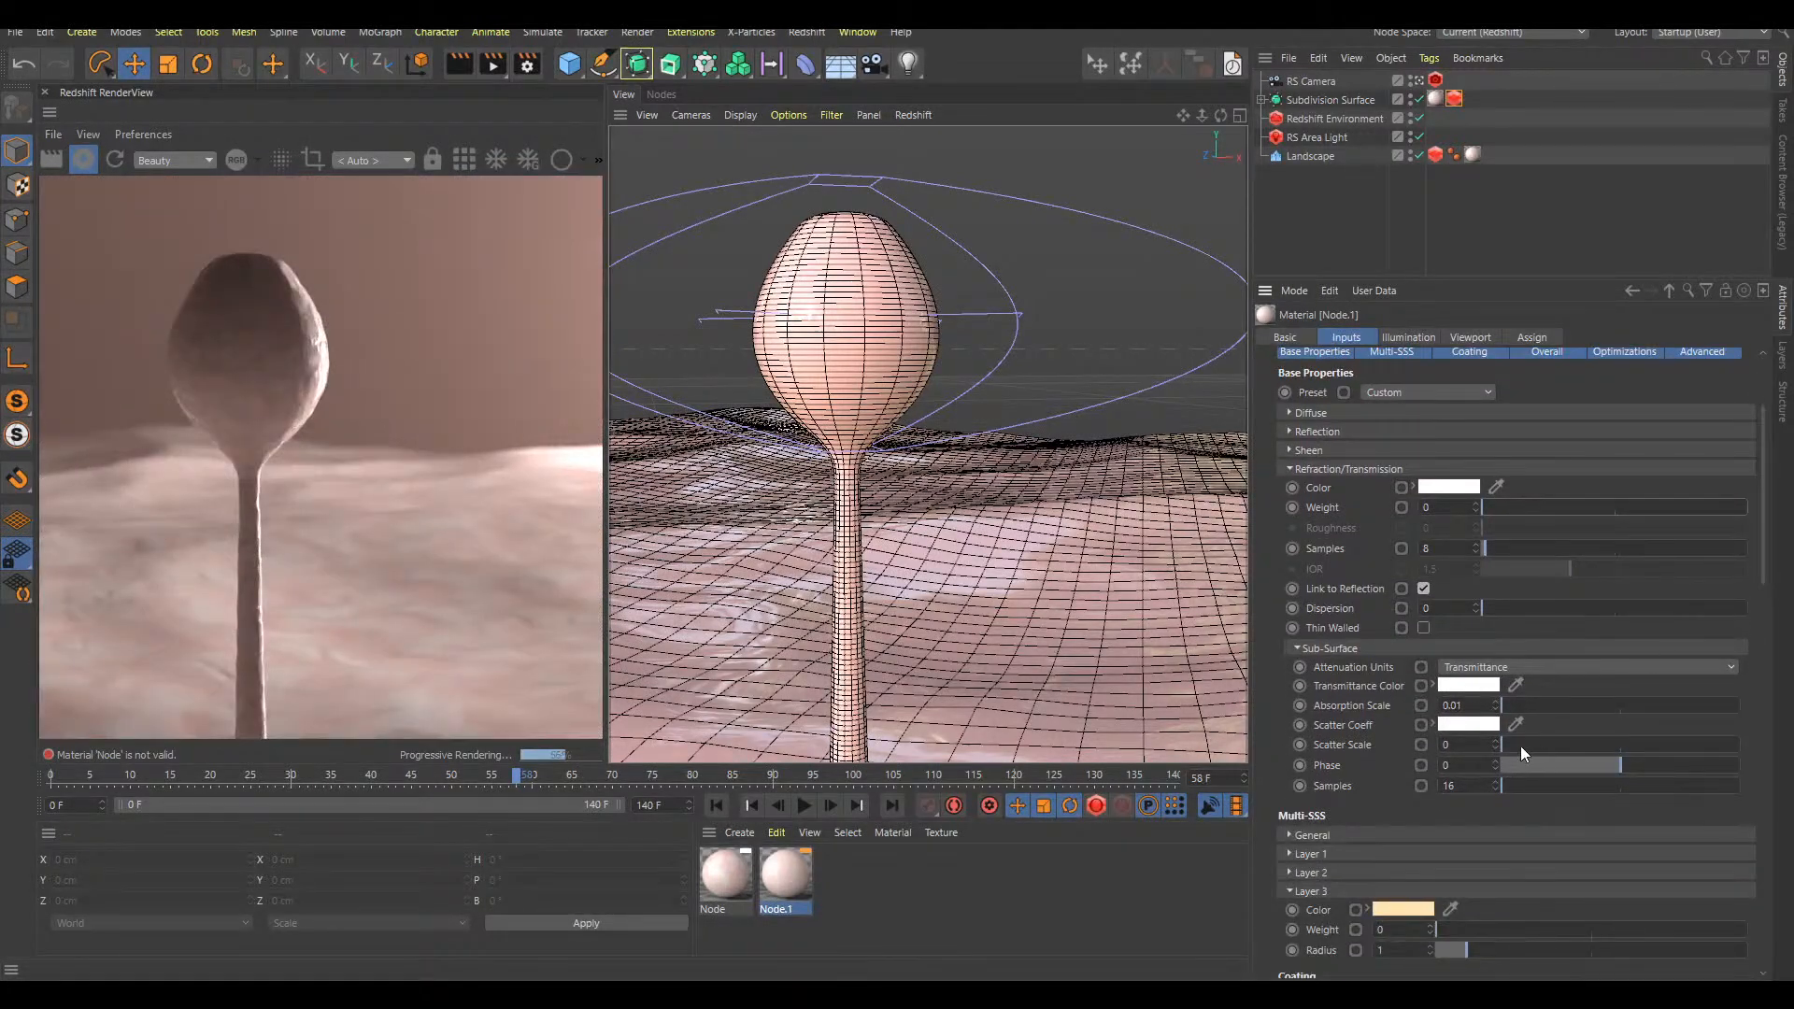
left_click_drag(1506, 743, 1551, 749)
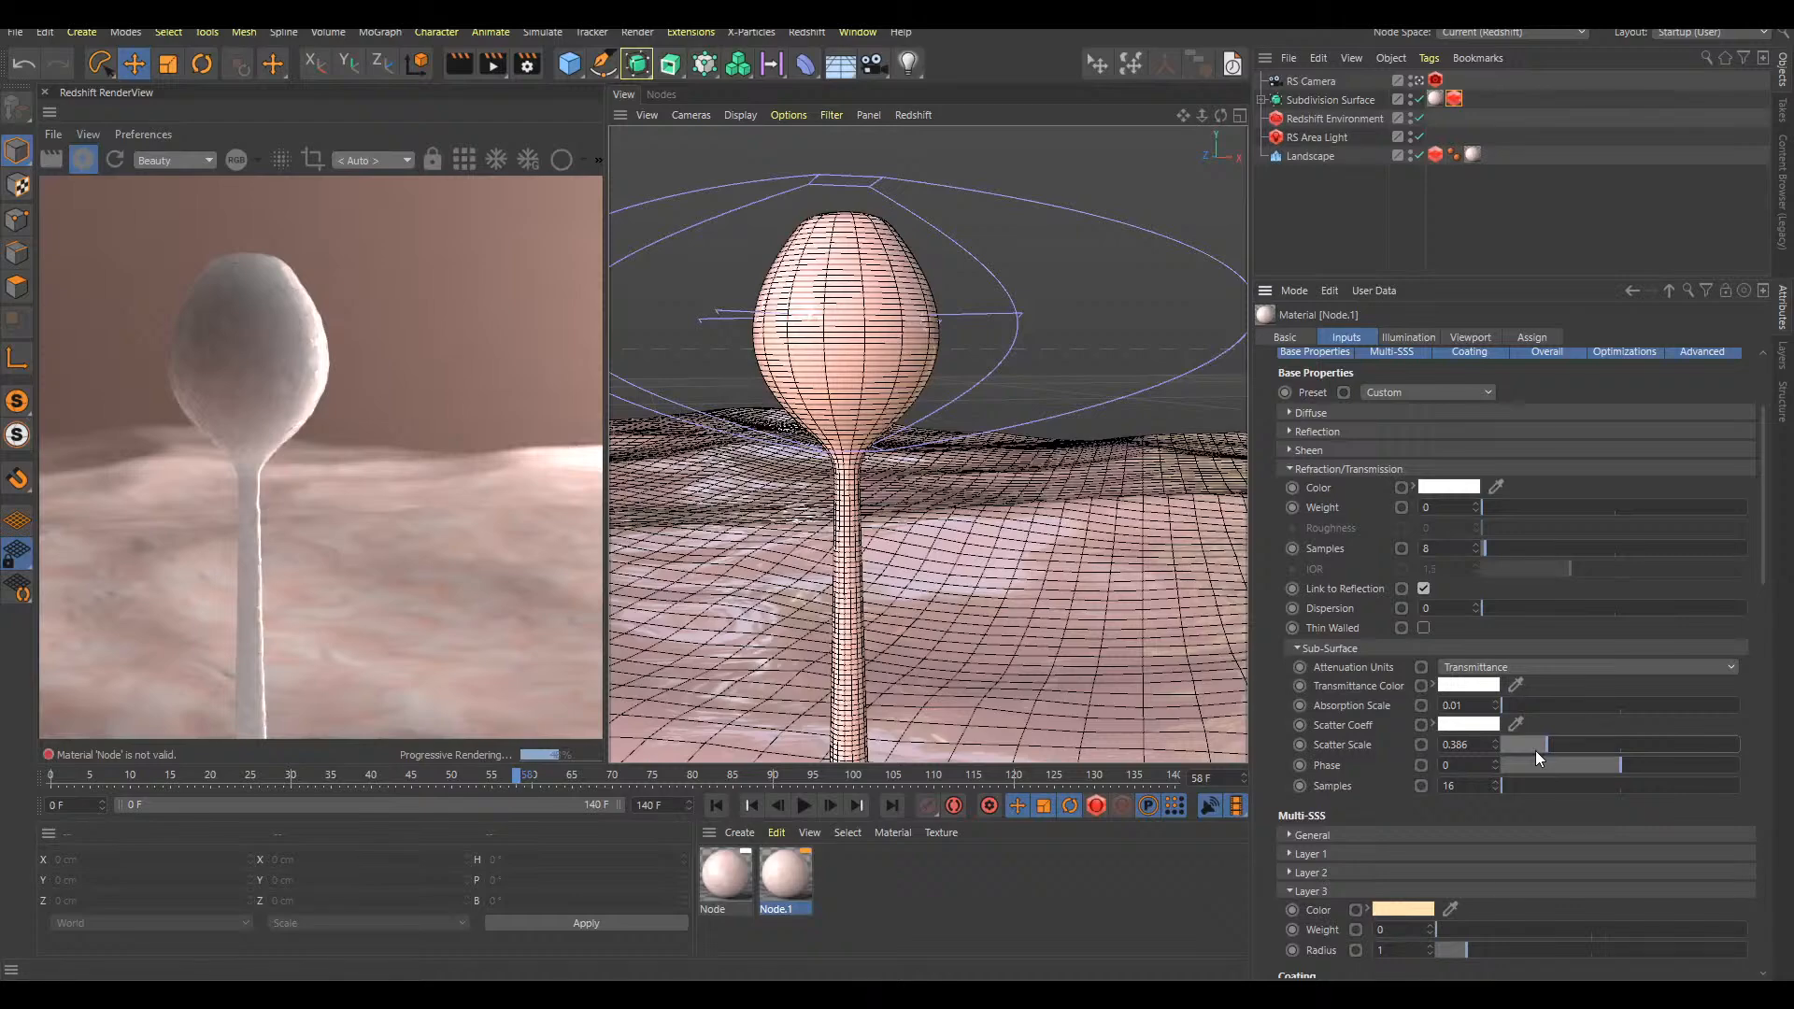
left_click_drag(1562, 744, 1562, 748)
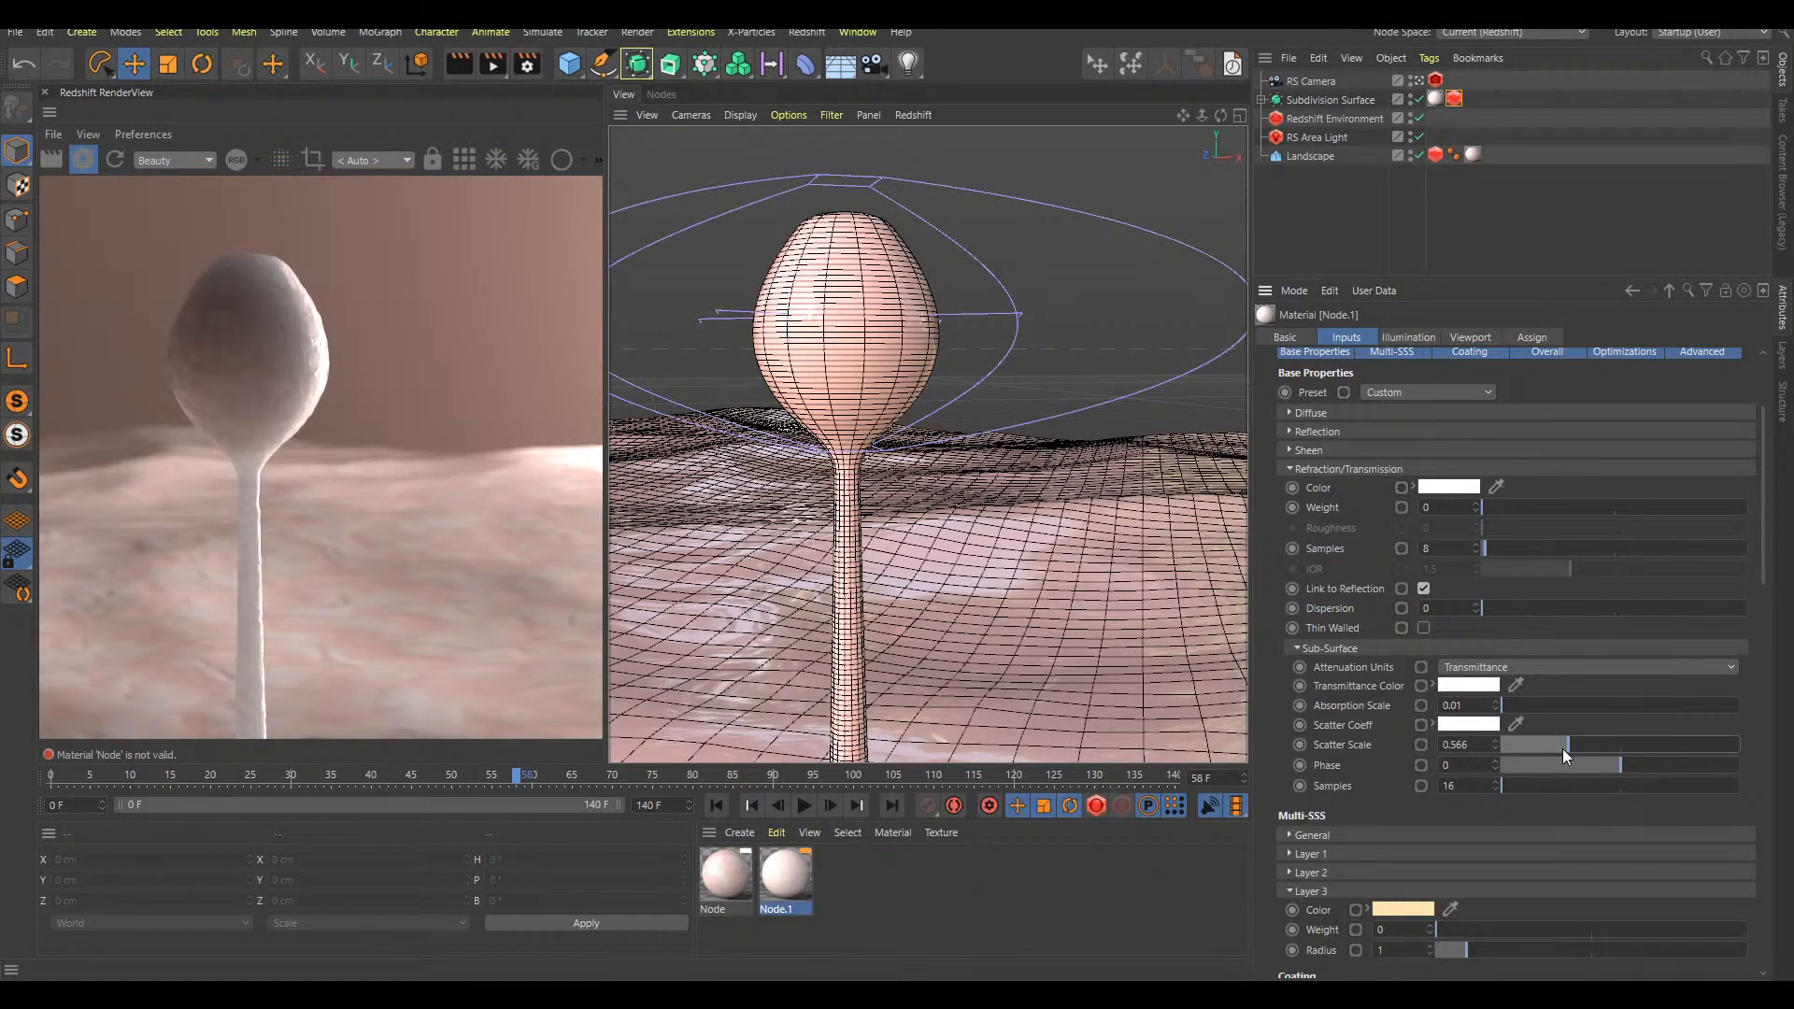
left_click_drag(1624, 742, 1718, 736)
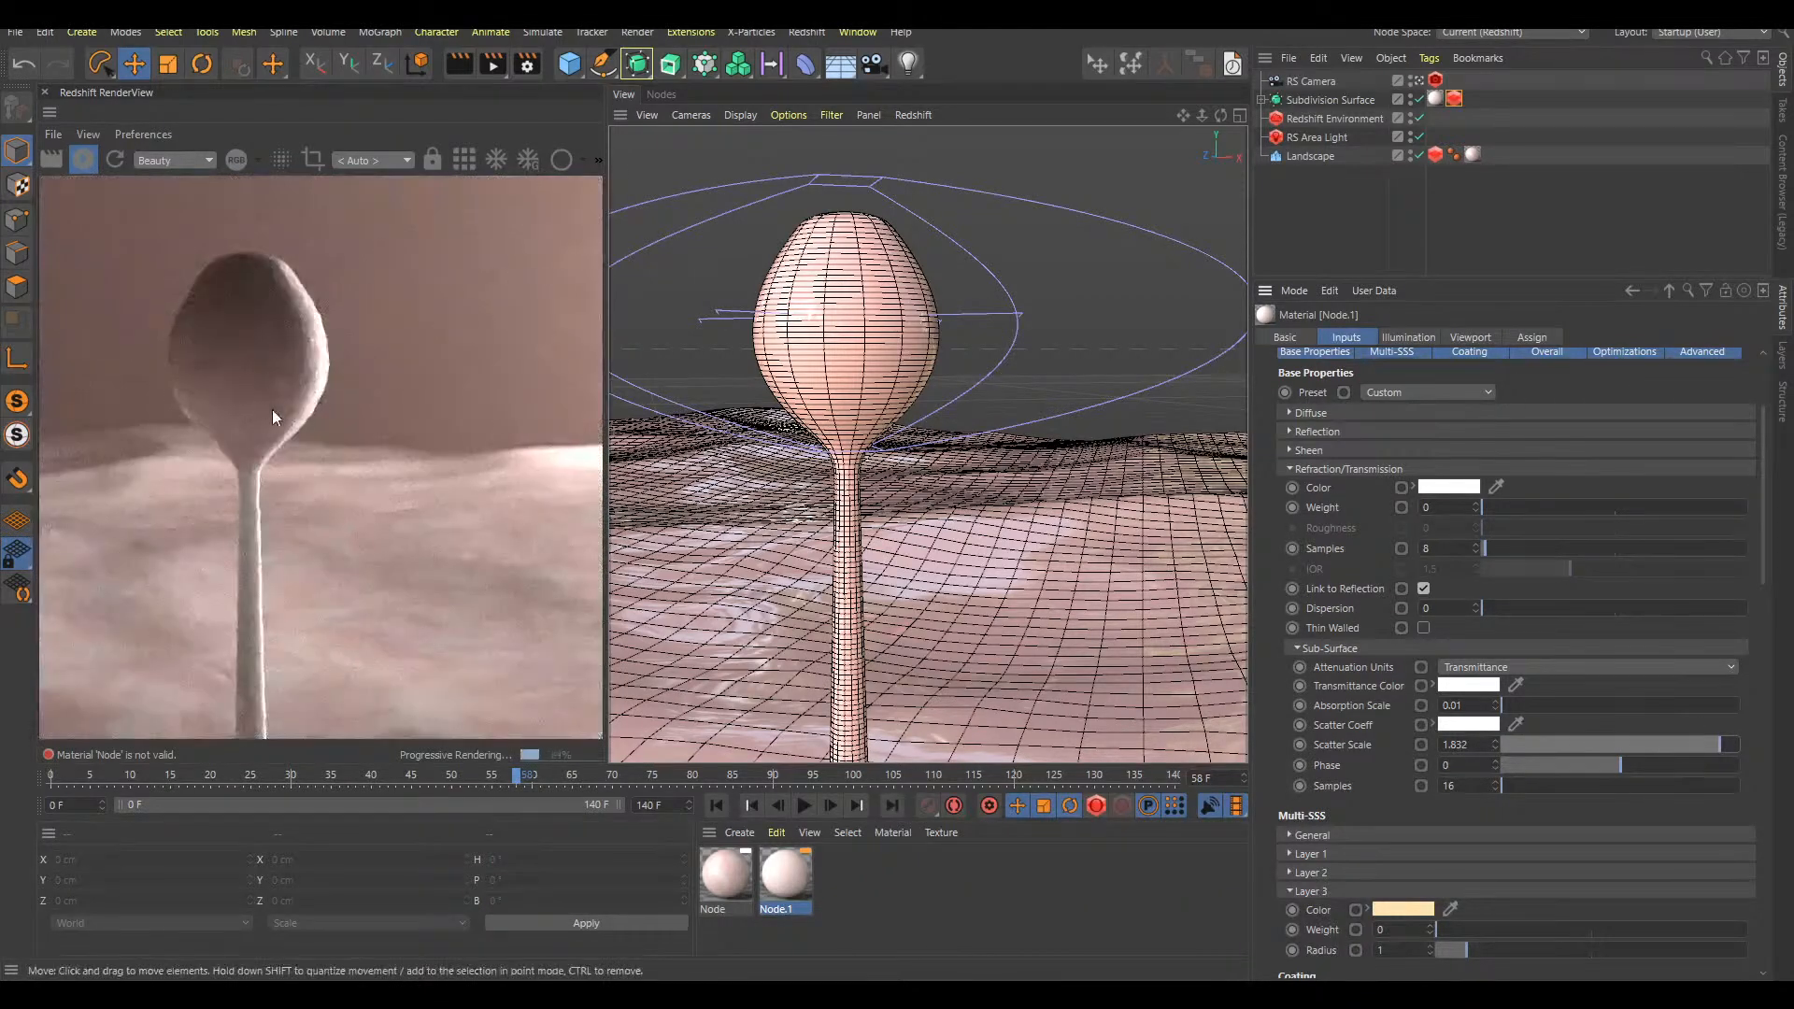
left_click_drag(1532, 748, 1521, 742)
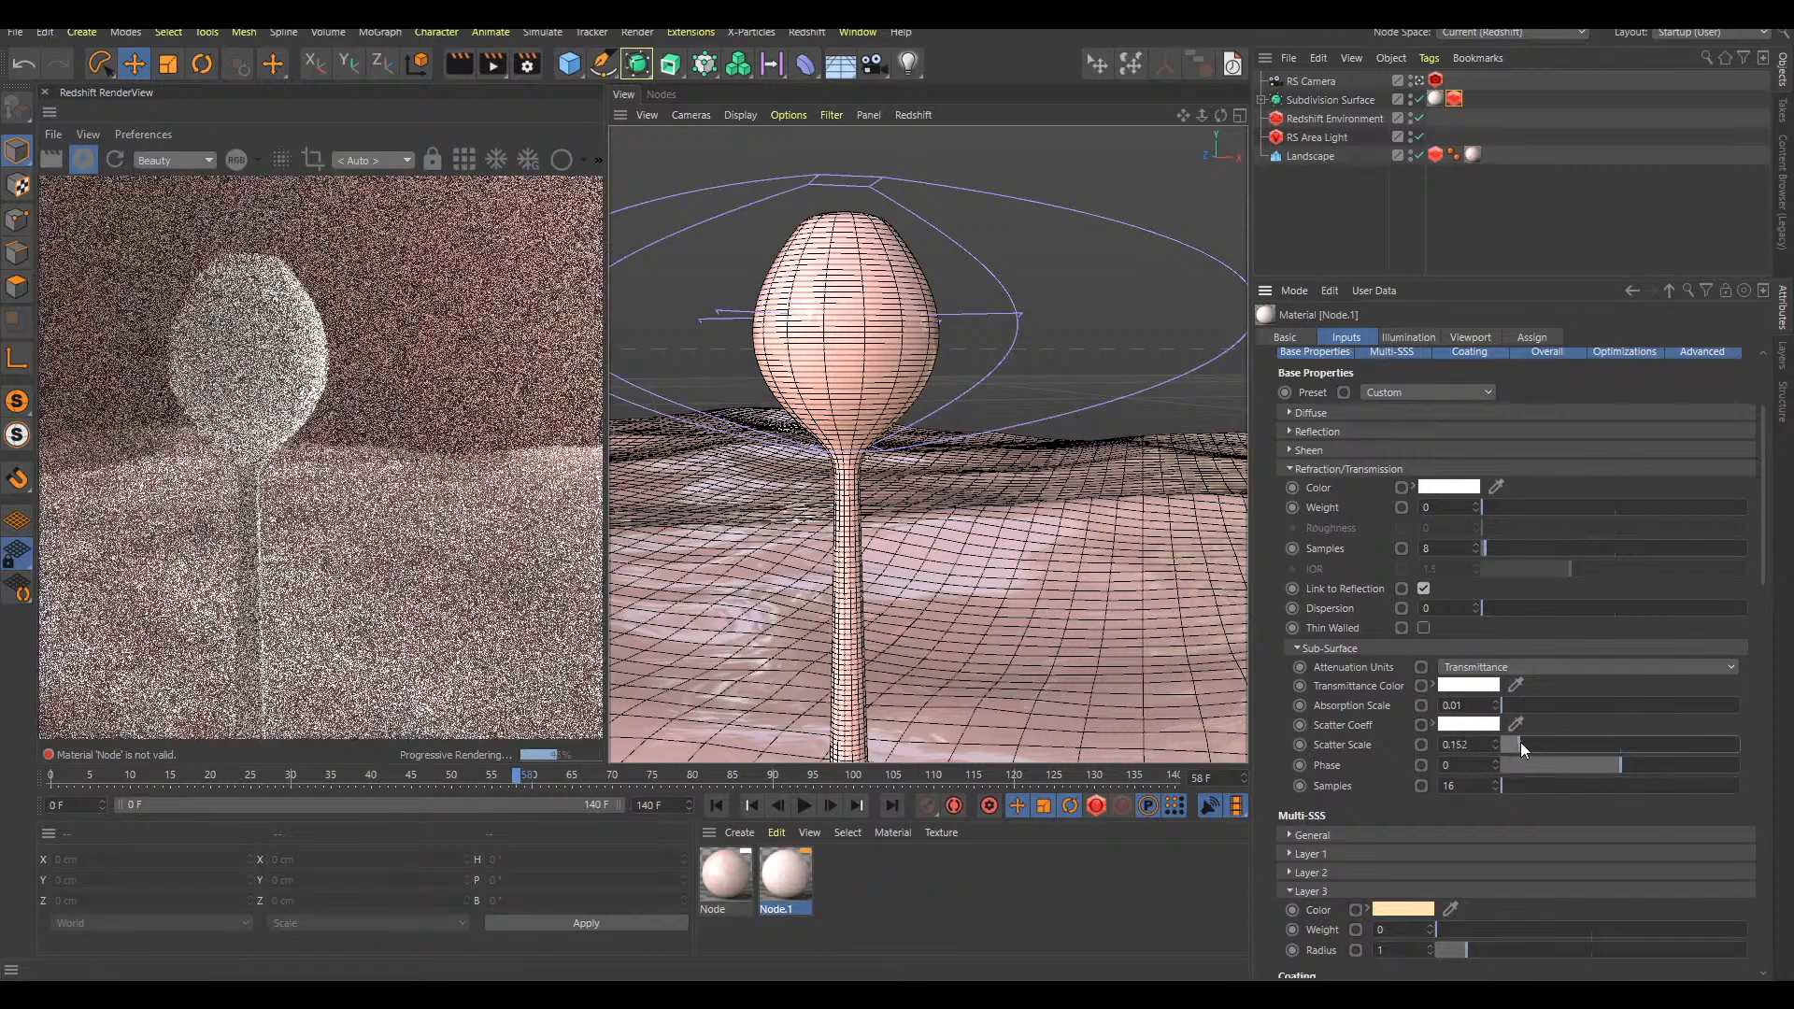
left_click_drag(1531, 751, 1498, 747)
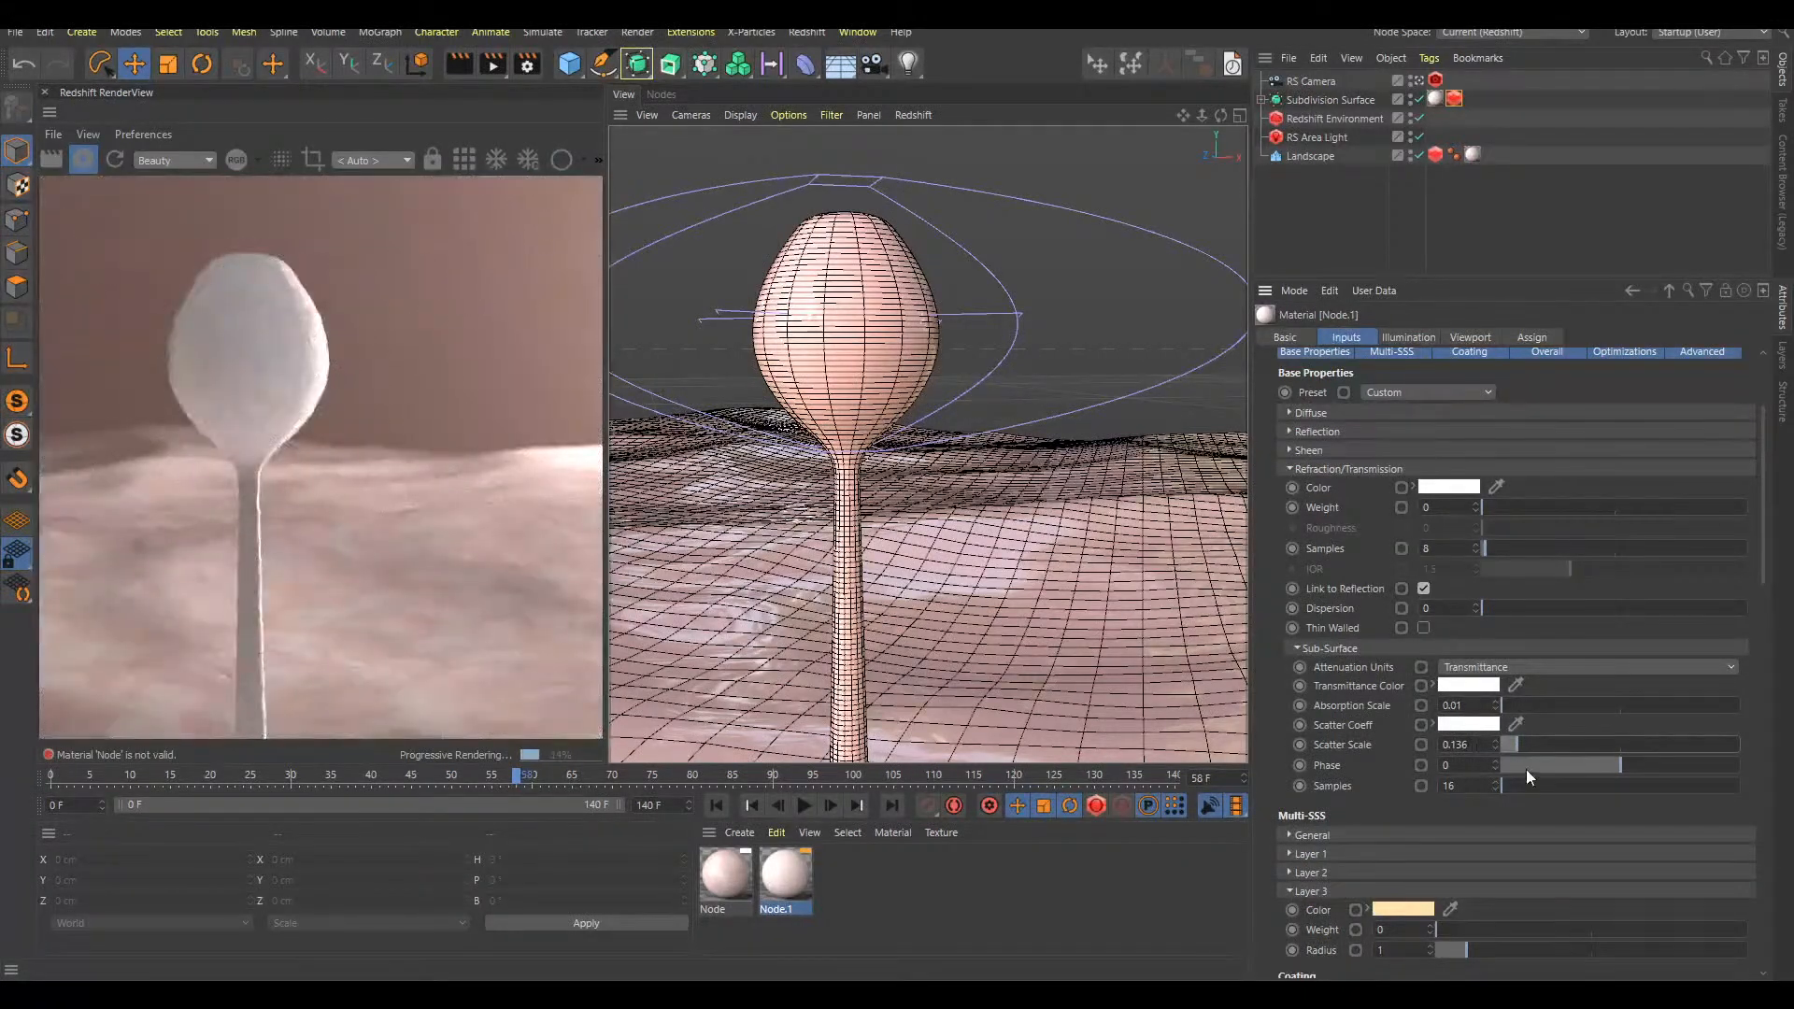
left_click_drag(920, 351, 942, 284, "alt")
left_click_drag(882, 344, 923, 387, "alt")
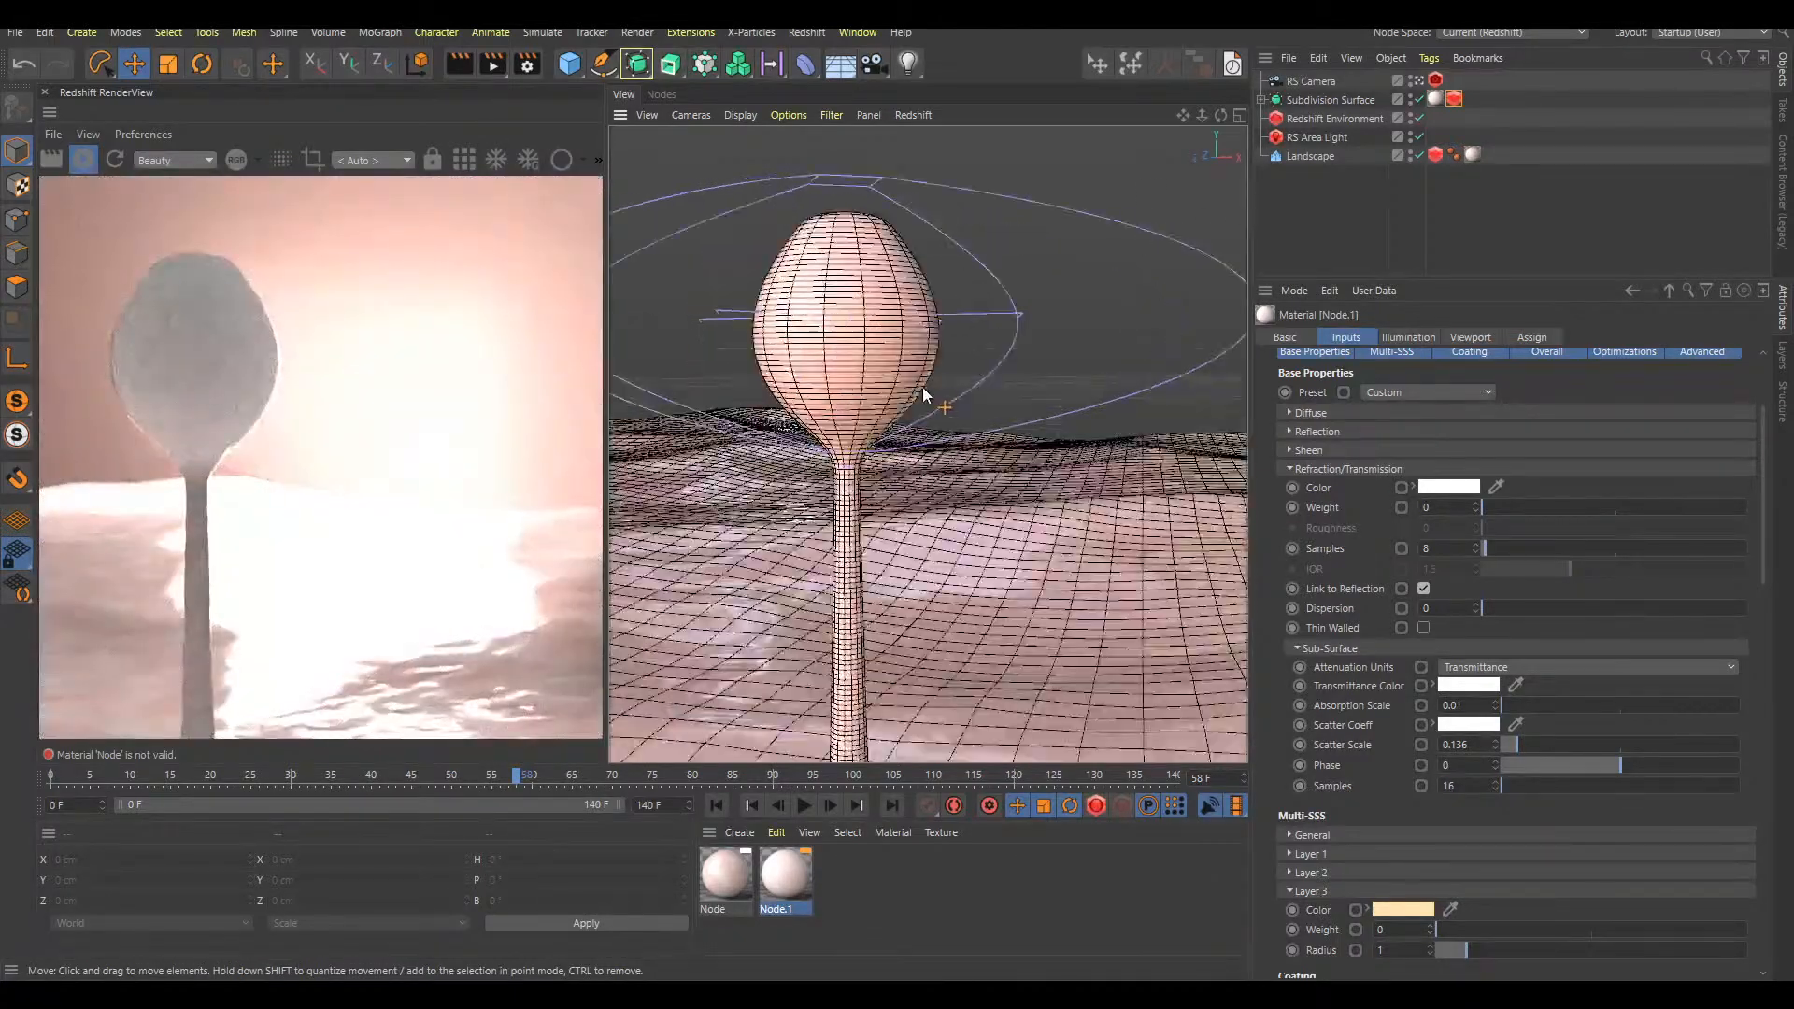
Add a second Redshift Area Light and move it out of the Subdivision Surface in the object hierarchy
left_click(1313, 100)
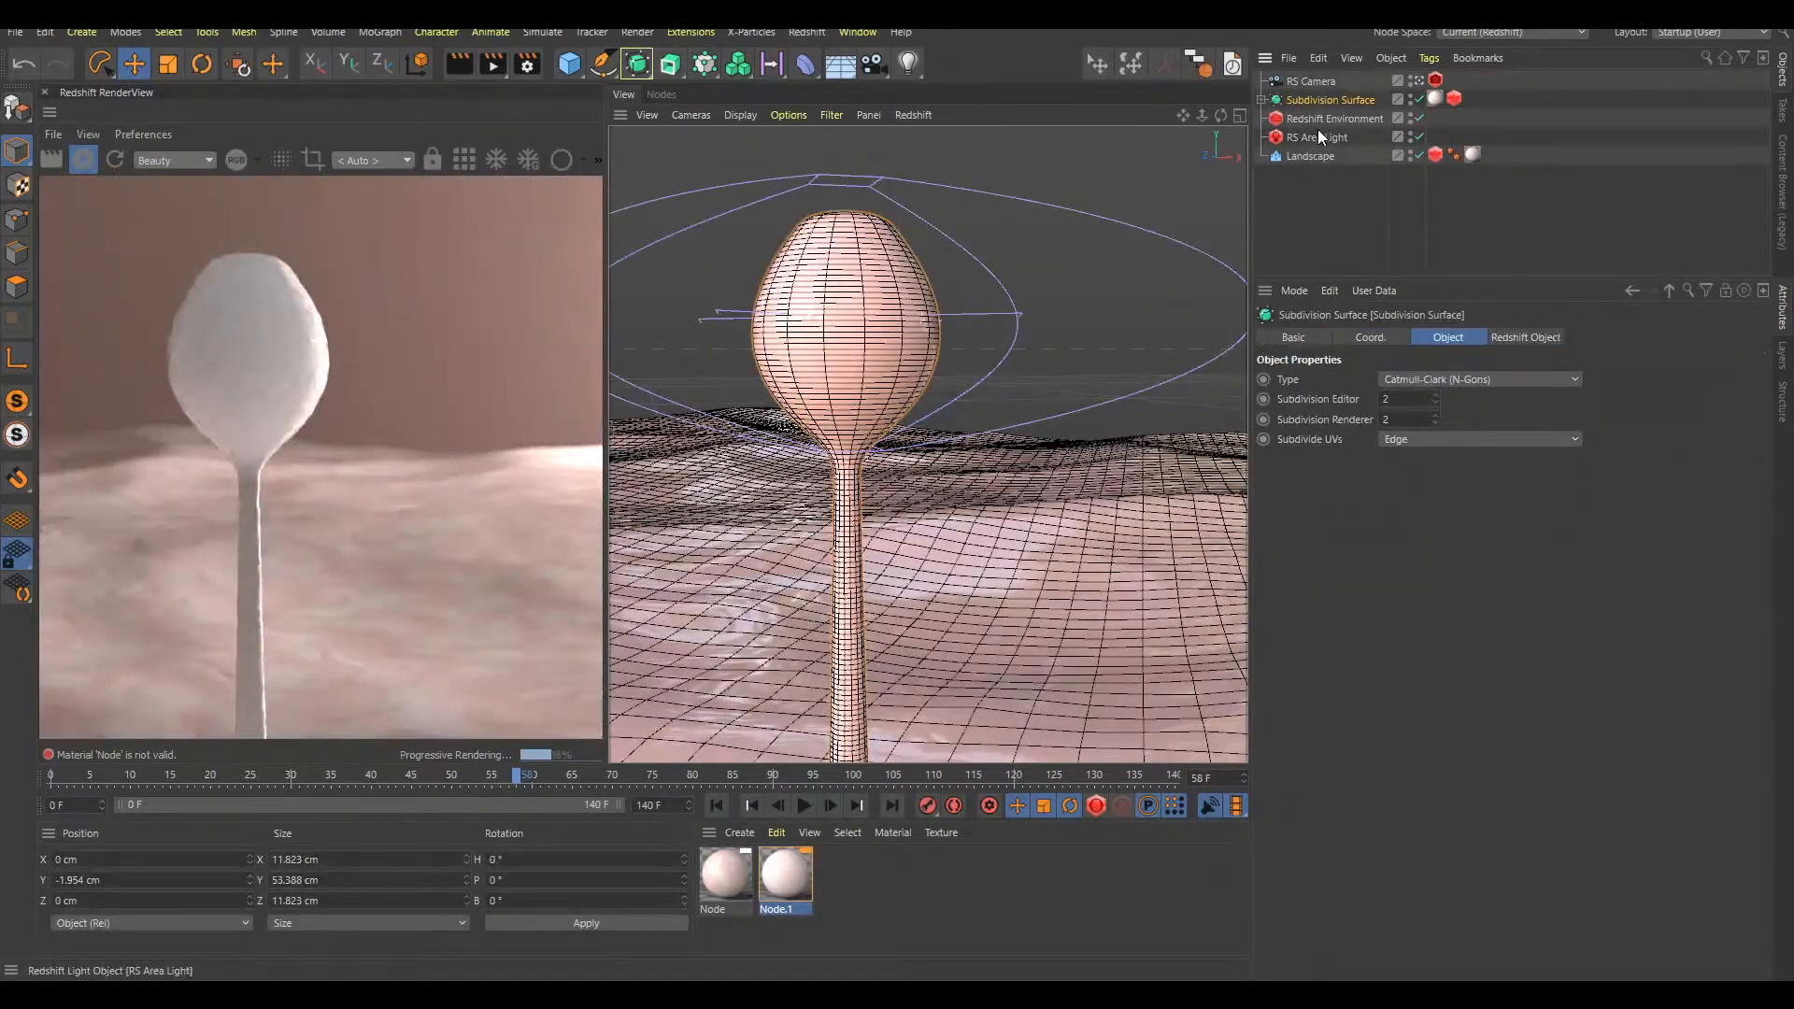
key("shift+c")
type("area light")
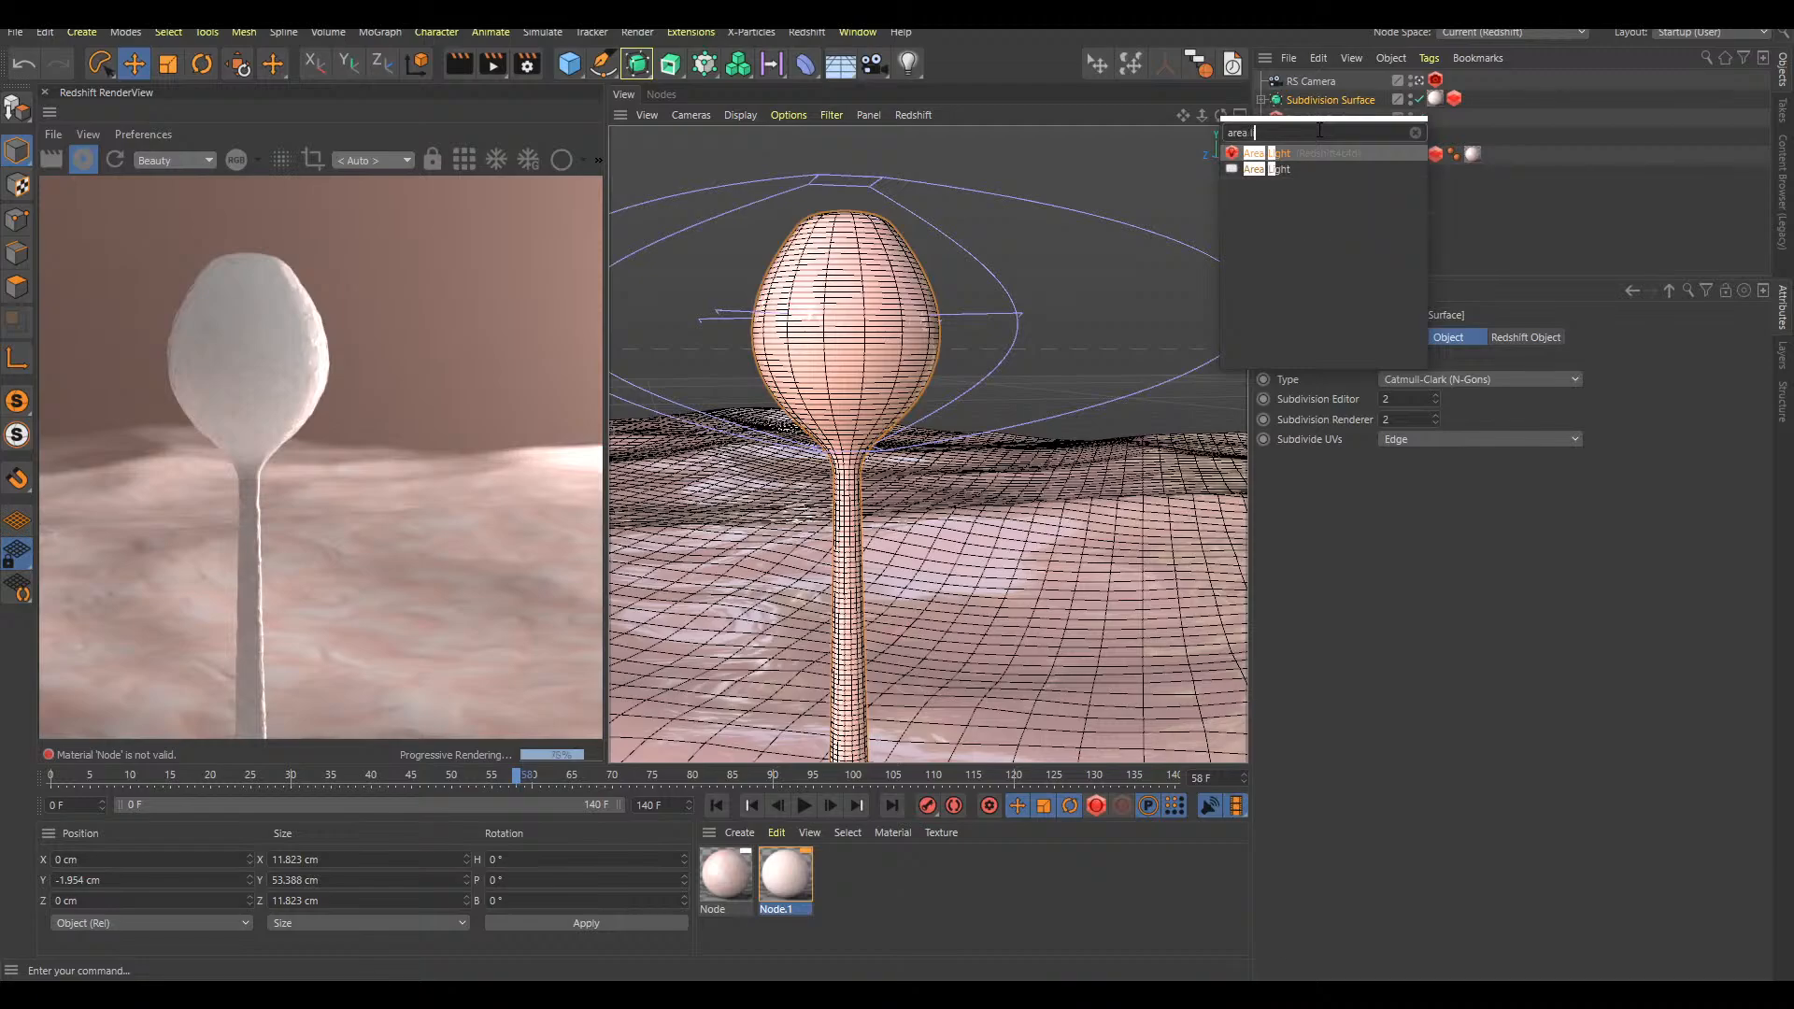
key("Return")
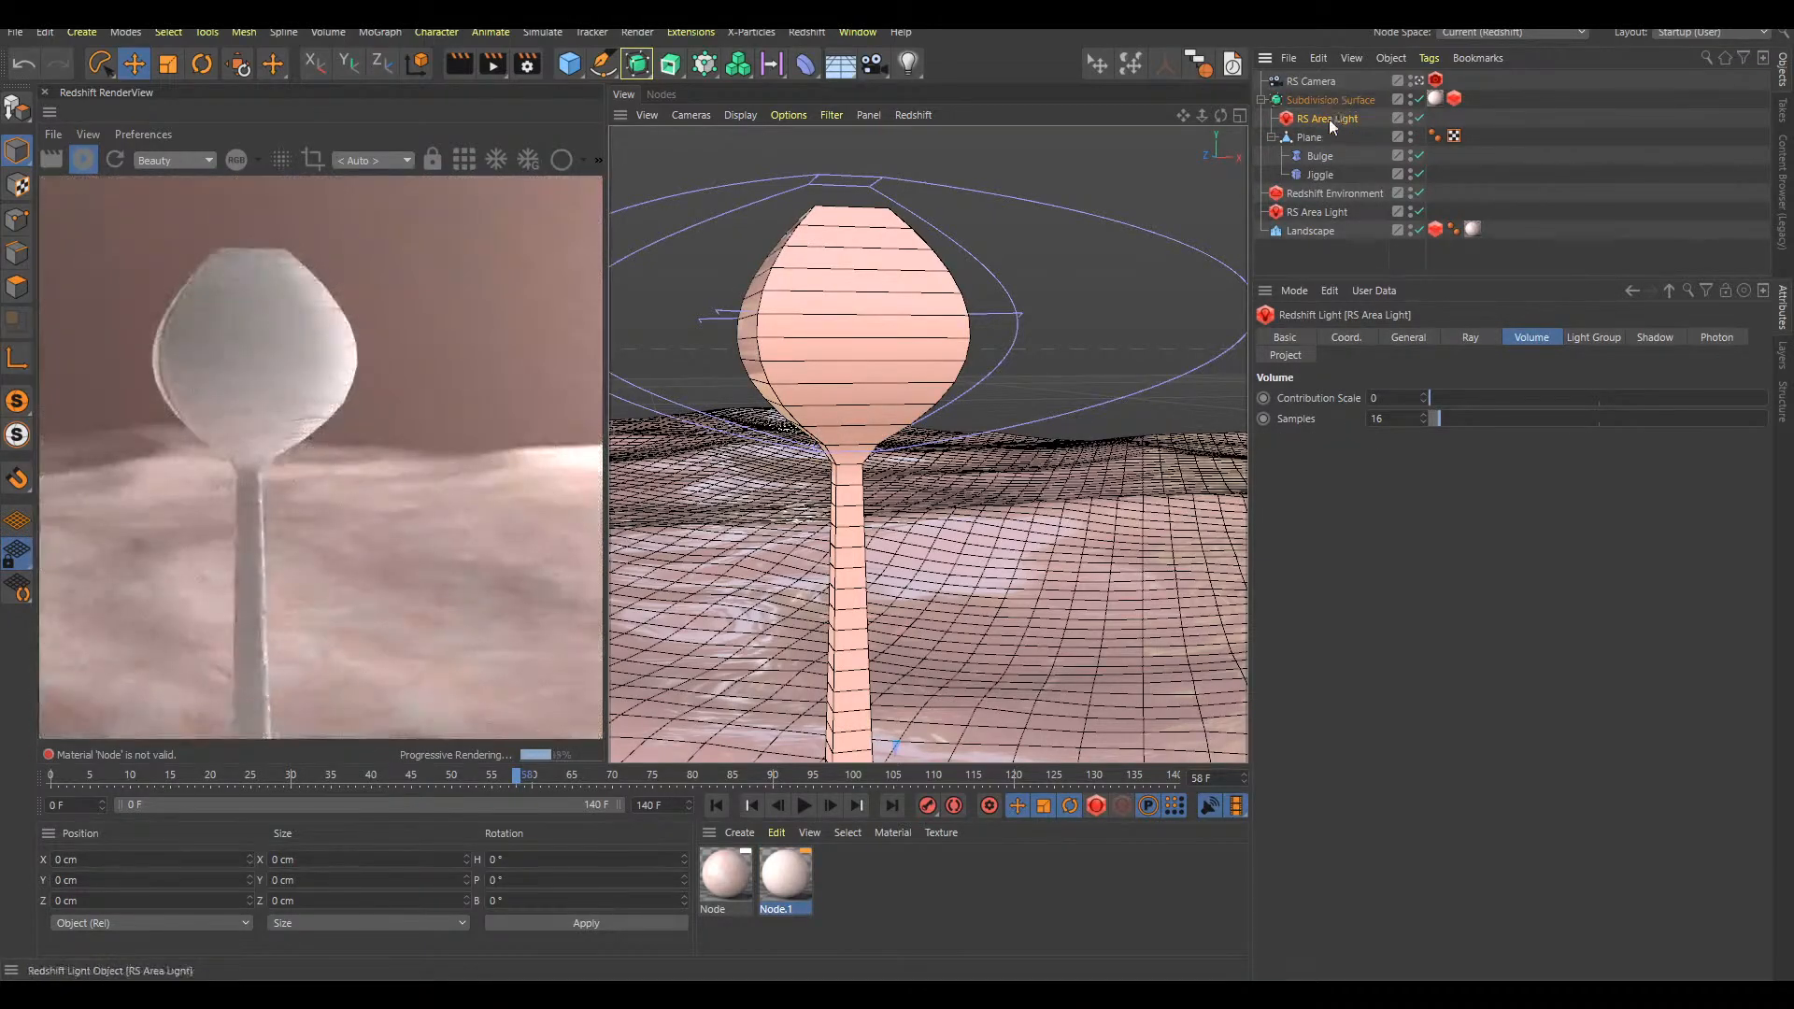
left_click_drag(1328, 119, 1336, 97)
Scale the new area light down to slightly larger than the bulb and raise it to about 57 cm in Y
key("e")
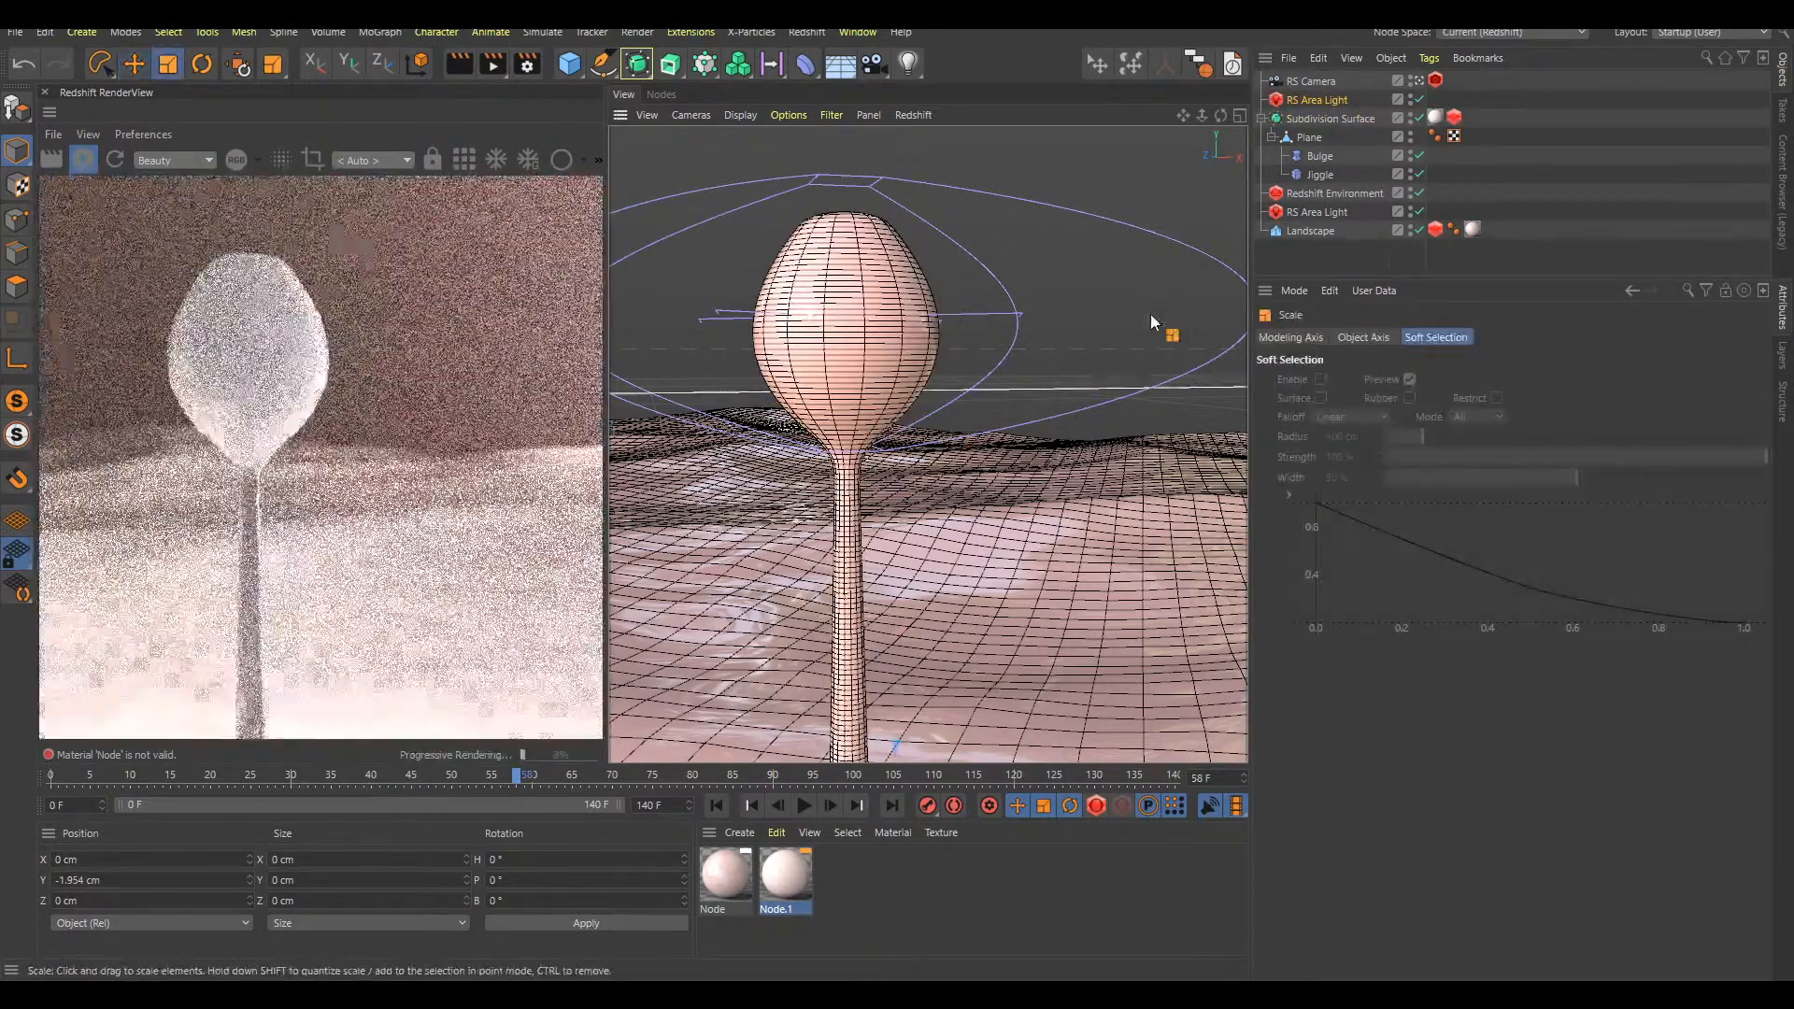
key("t")
left_click_drag(1108, 505, 1137, 220)
key("t")
key("e")
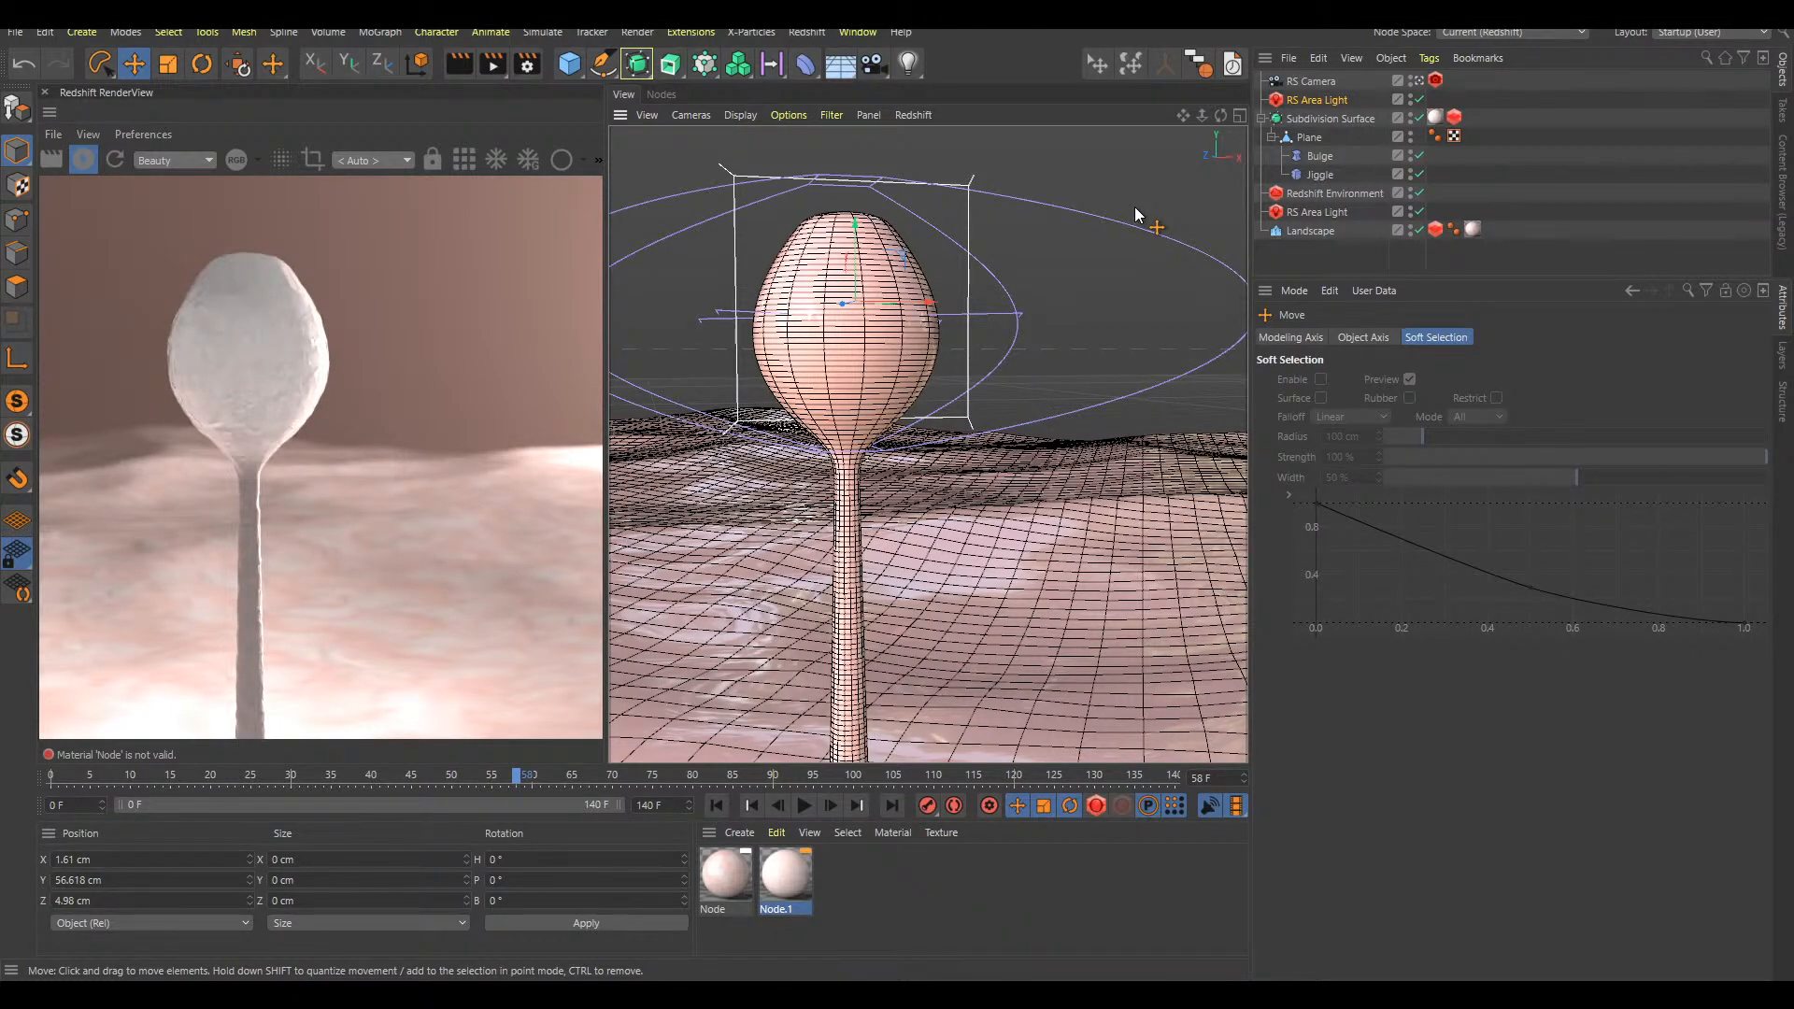
In the top view, move the new area light beside the bulb and rotate it to face the stalk
key("F2")
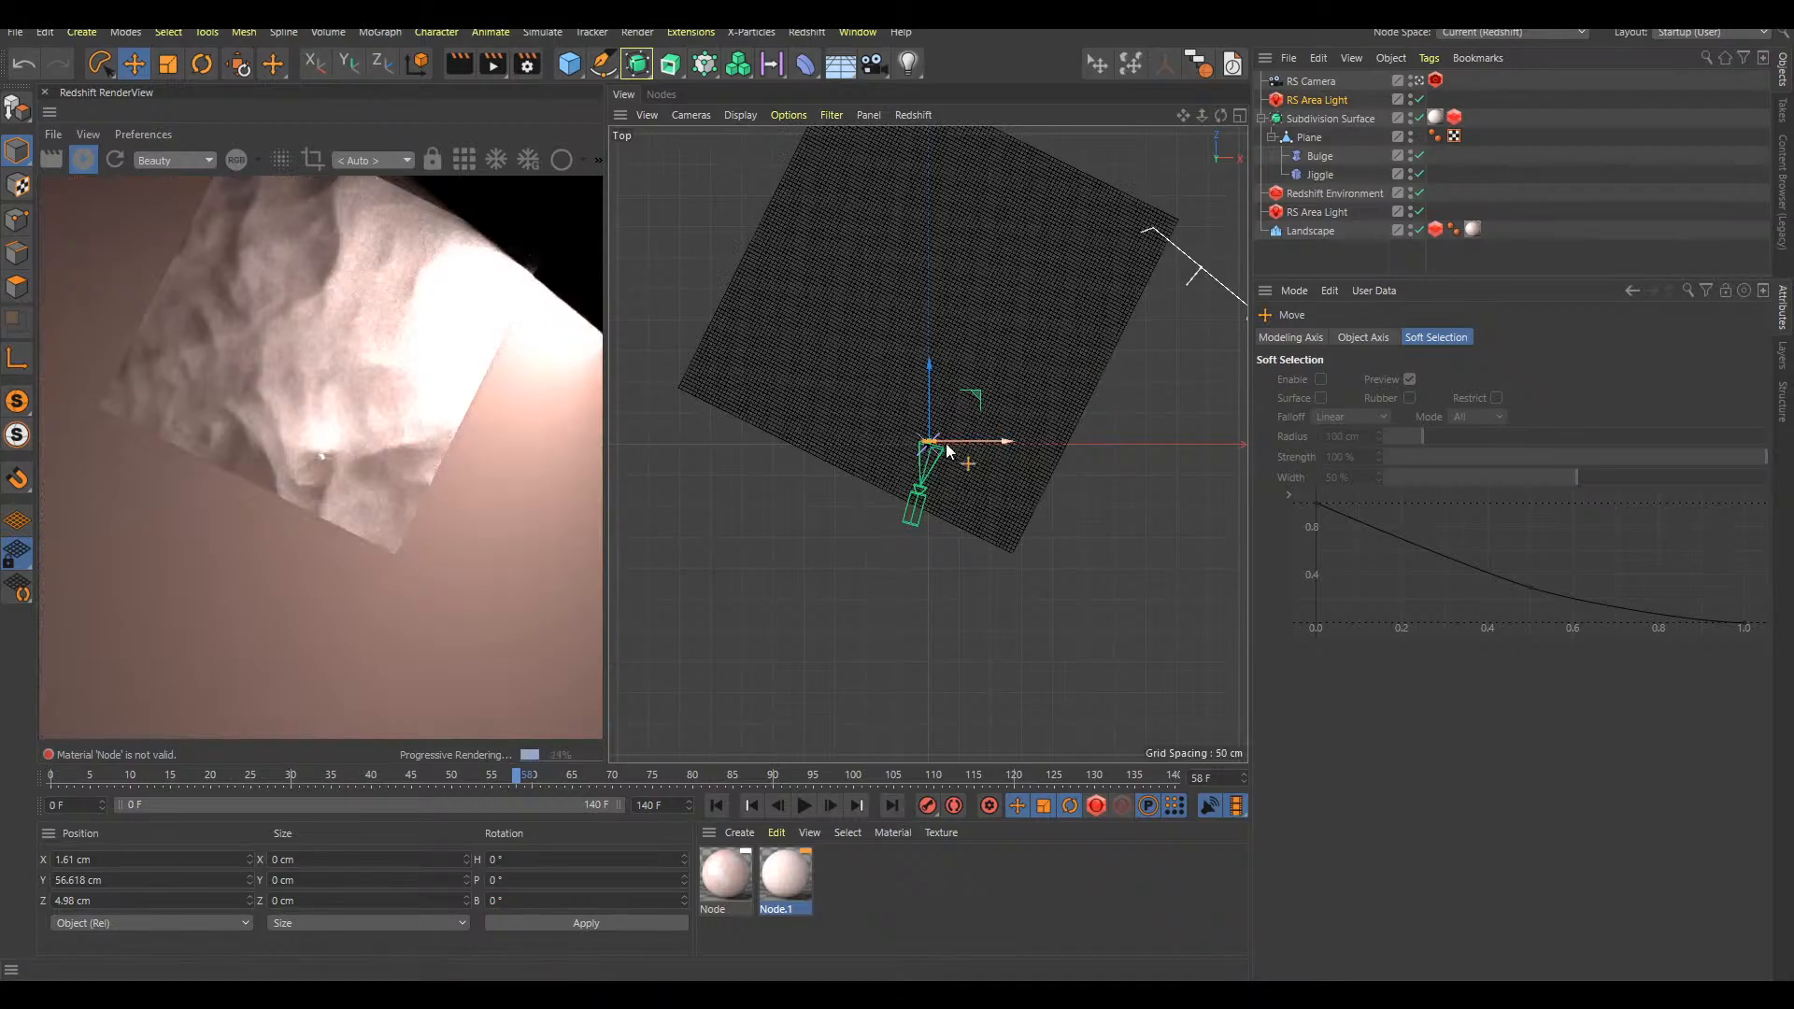
scroll(1016, 431, "up", 5)
left_click_drag(1084, 350, 1079, 333)
key("r")
left_click_drag(967, 376, 827, 417)
key("F1")
Shrink the new area light further and place it behind the bulb at about Y 54.6 cm with a heading of about -204.5°
key("t")
left_click_drag(1123, 277, 900, 428)
key("e")
left_click_drag(1114, 260, 1214, 281)
key("r")
left_click_drag(969, 328, 916, 336)
key("e")
left_click_drag(1152, 325, 1107, 252)
left_click(797, 879)
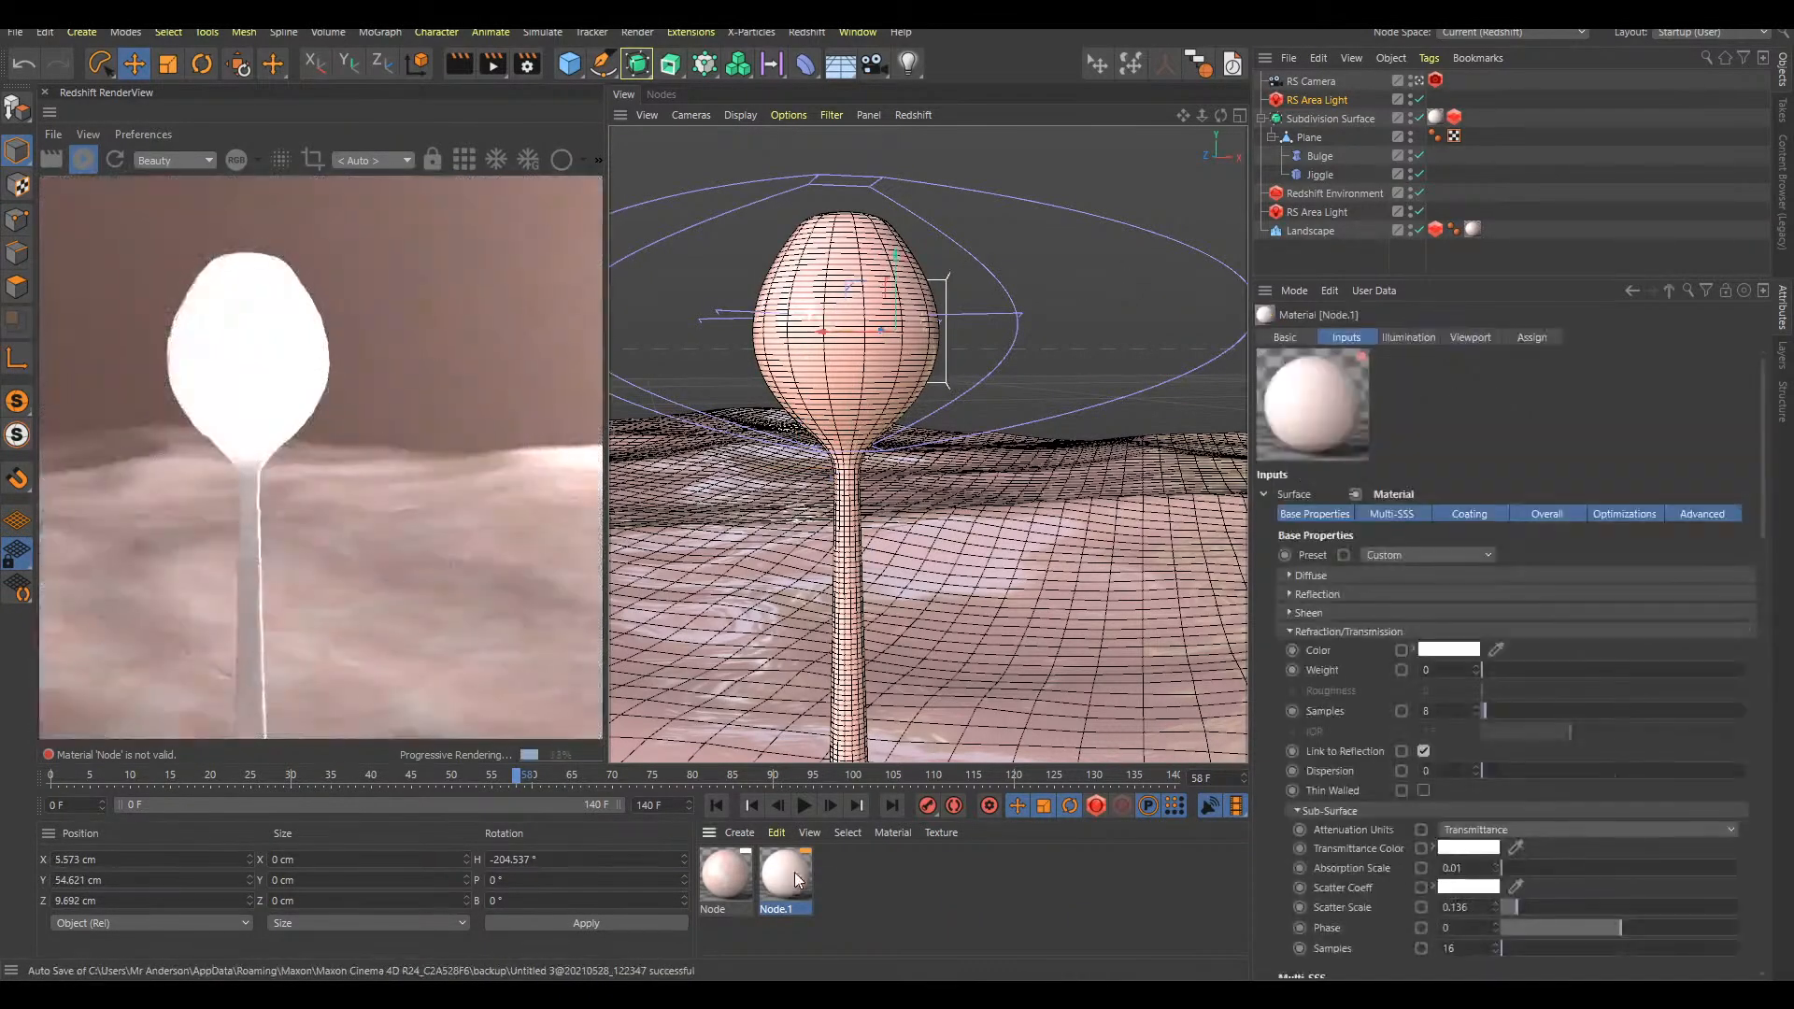
double_click(787, 889)
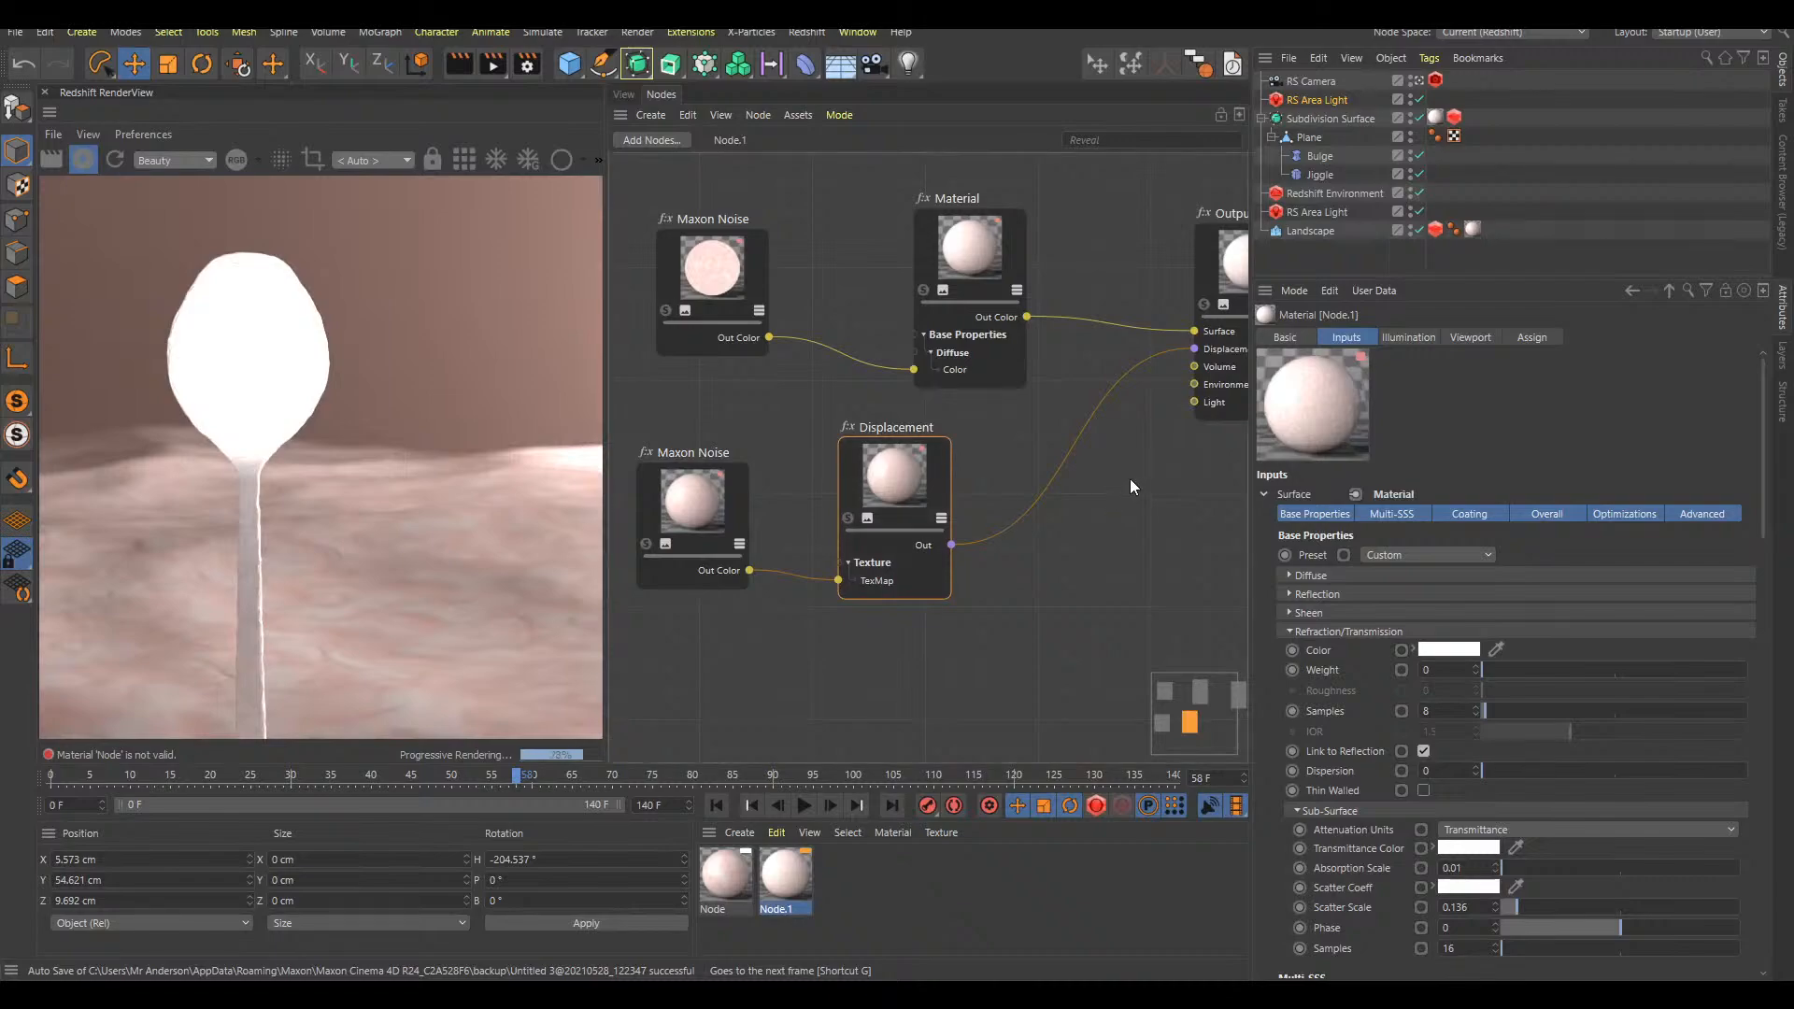
left_click(623, 93)
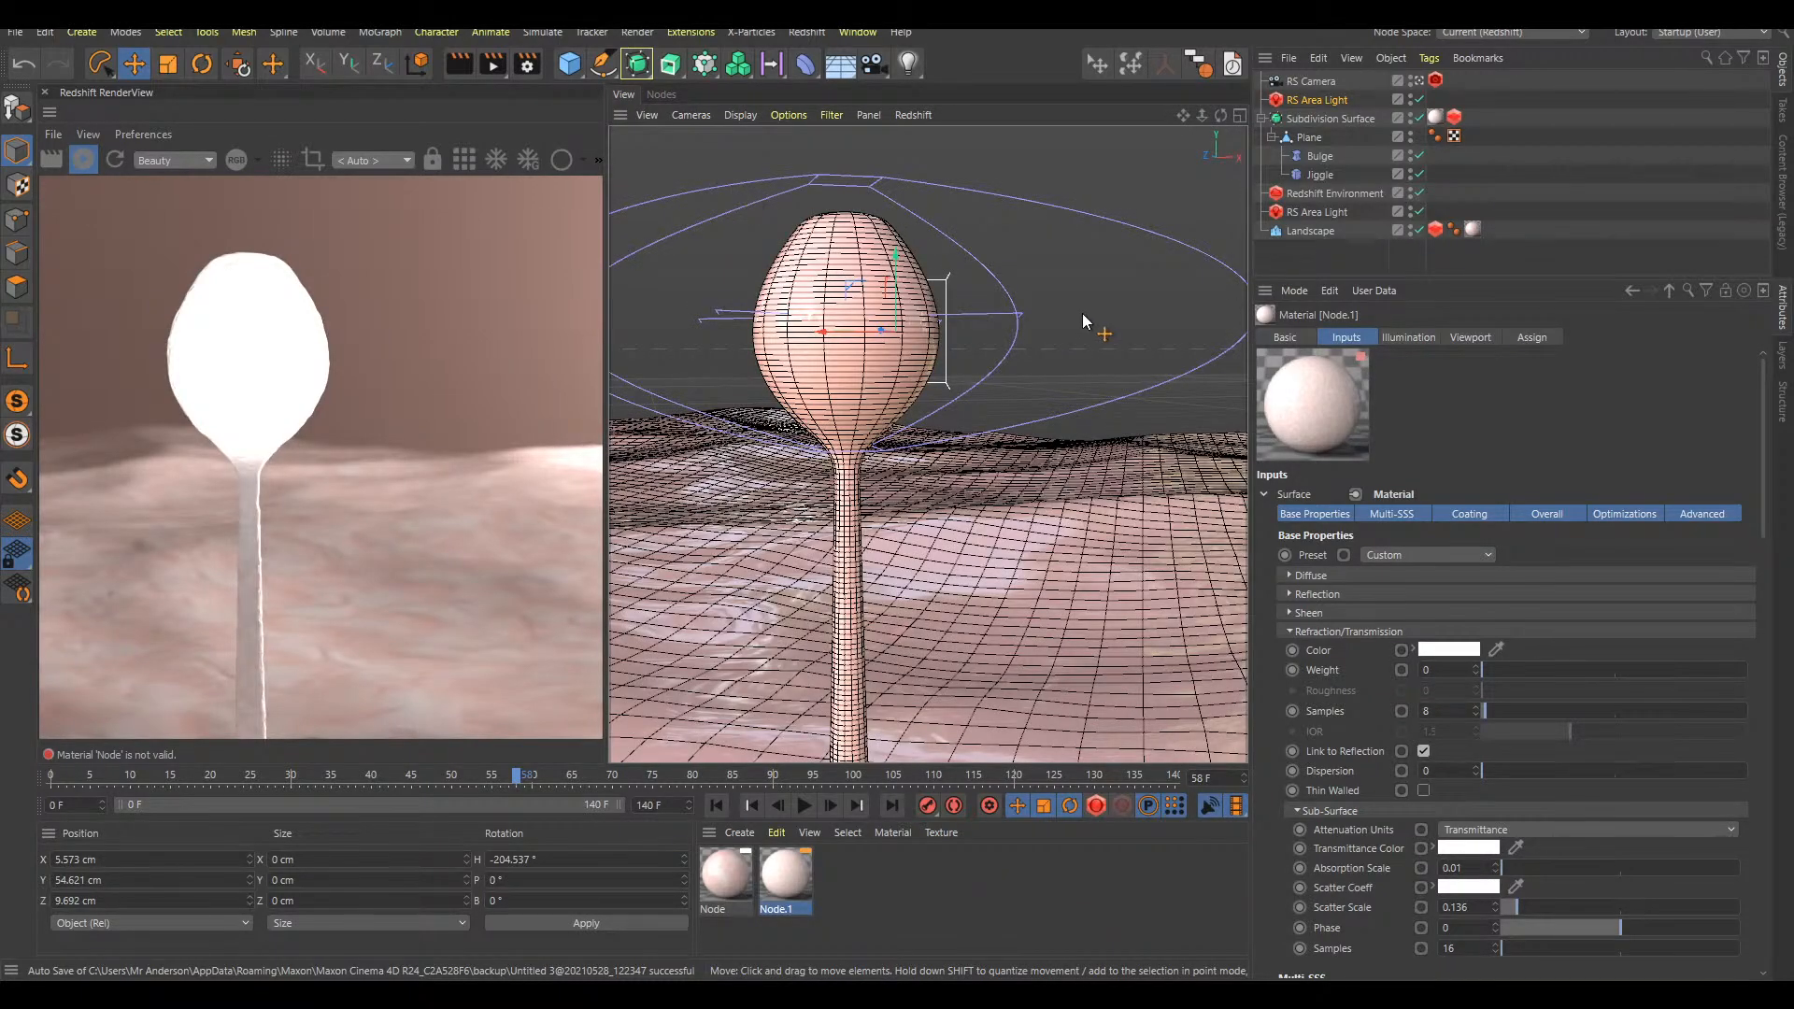
Rotate the new area light to a heading of about -179° and move it to about X 0.6, Z 15.7 cm behind the bulb
key("r")
left_click_drag(911, 332, 897, 345)
key("e")
key("F2")
left_click_drag(1113, 290, 1121, 359)
key("F1")
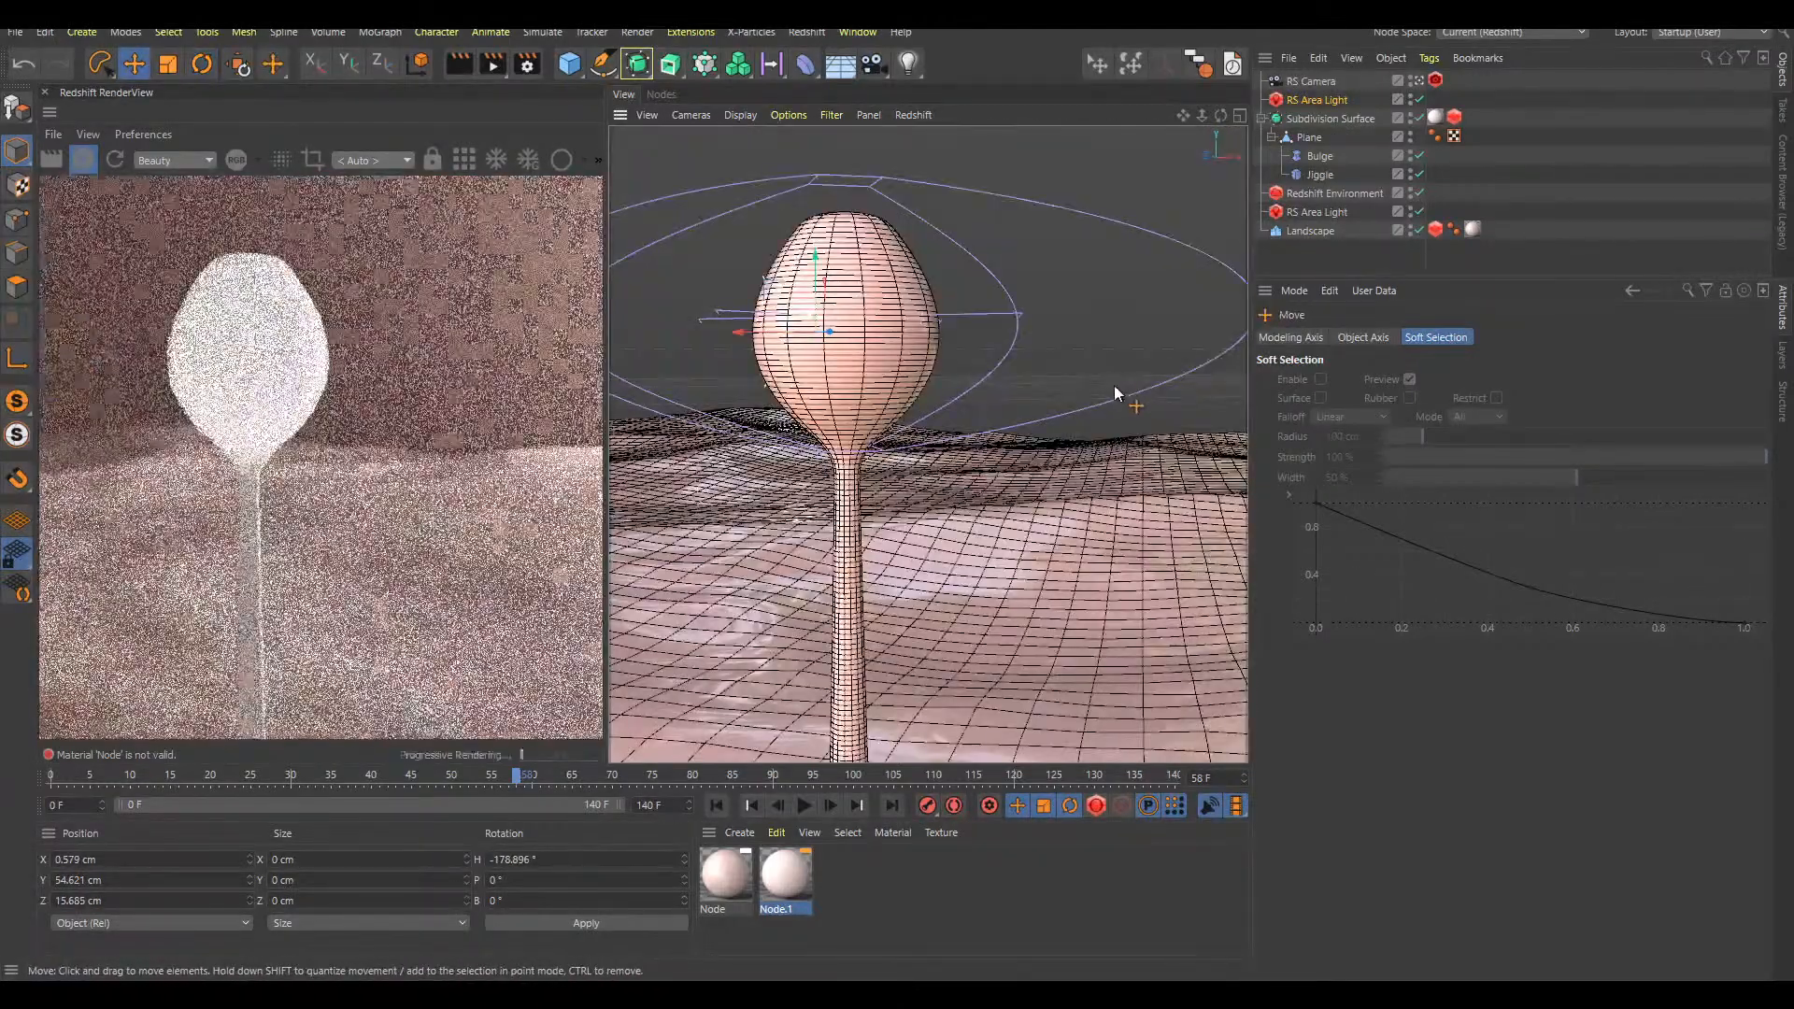
Nudge the new area light to about X 4.6, Y 53.7, Z 14.5 cm and set its color mode to Temperature at 3174
left_click_drag(1093, 265, 1155, 230)
left_click(1335, 102)
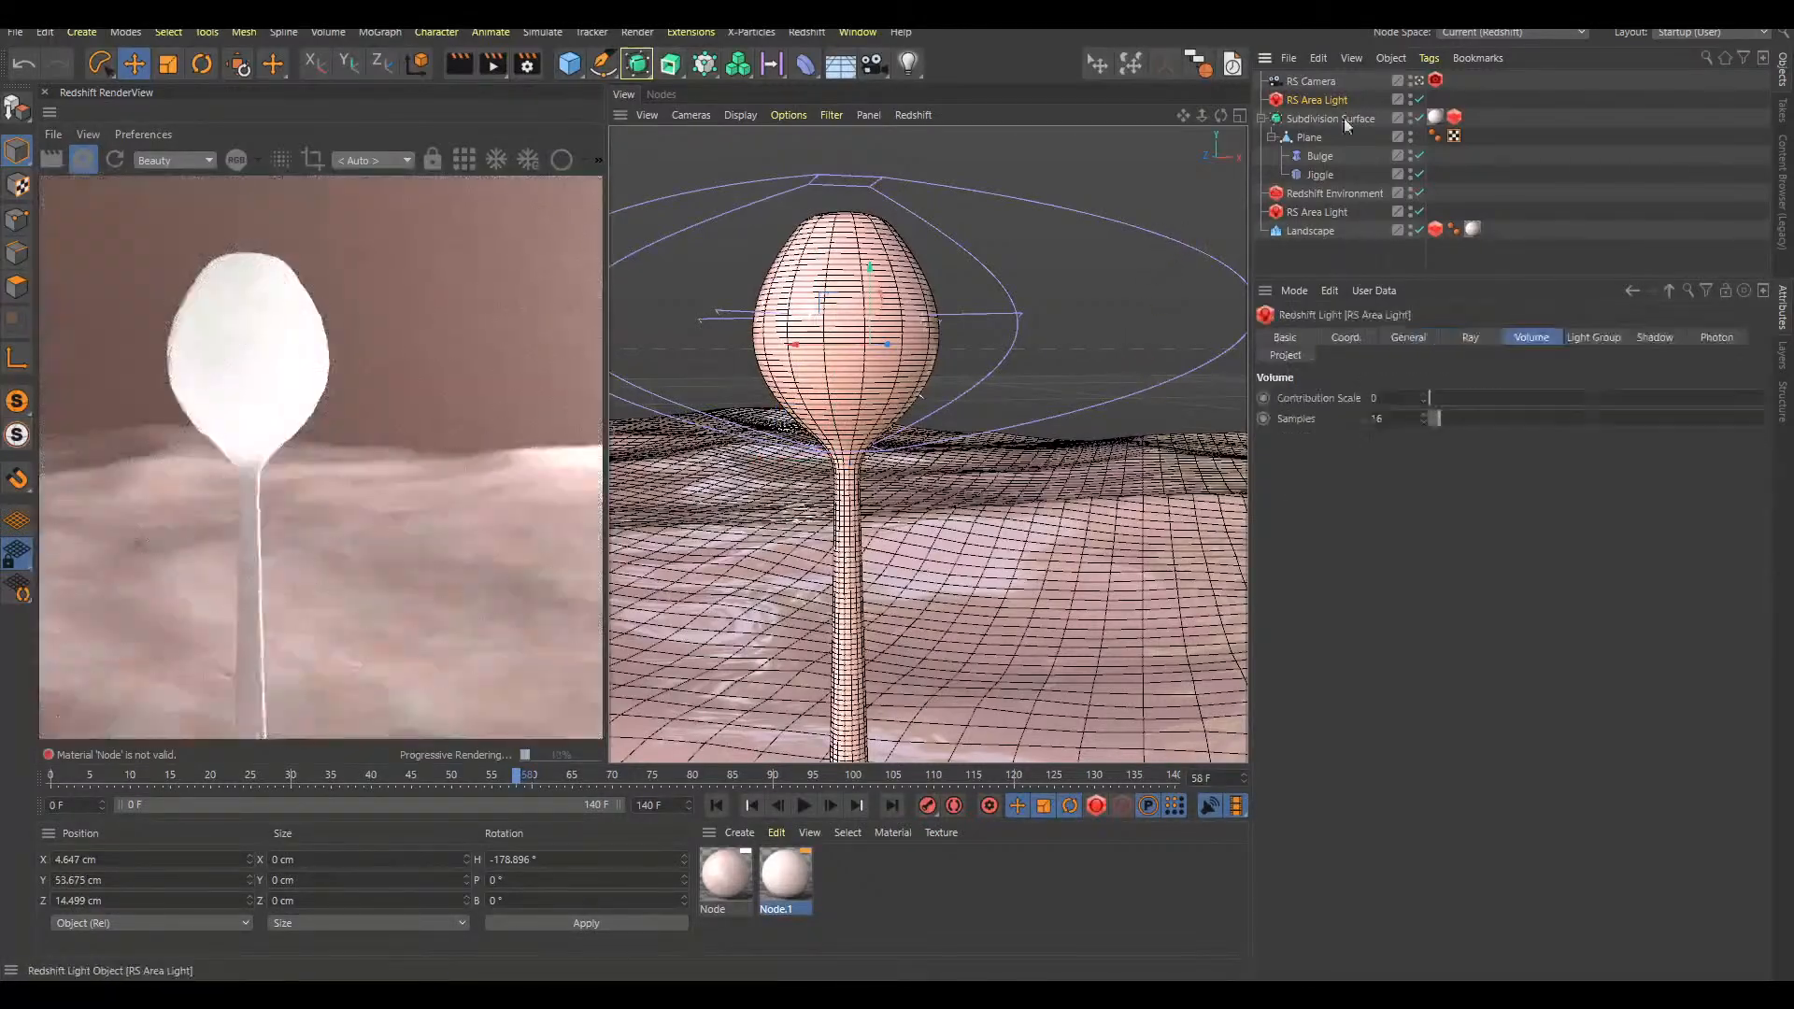
left_click(1409, 337)
left_click(1457, 474)
left_click(1450, 510)
left_click_drag(1505, 670, 1502, 669)
left_click_drag(1489, 667, 1487, 676)
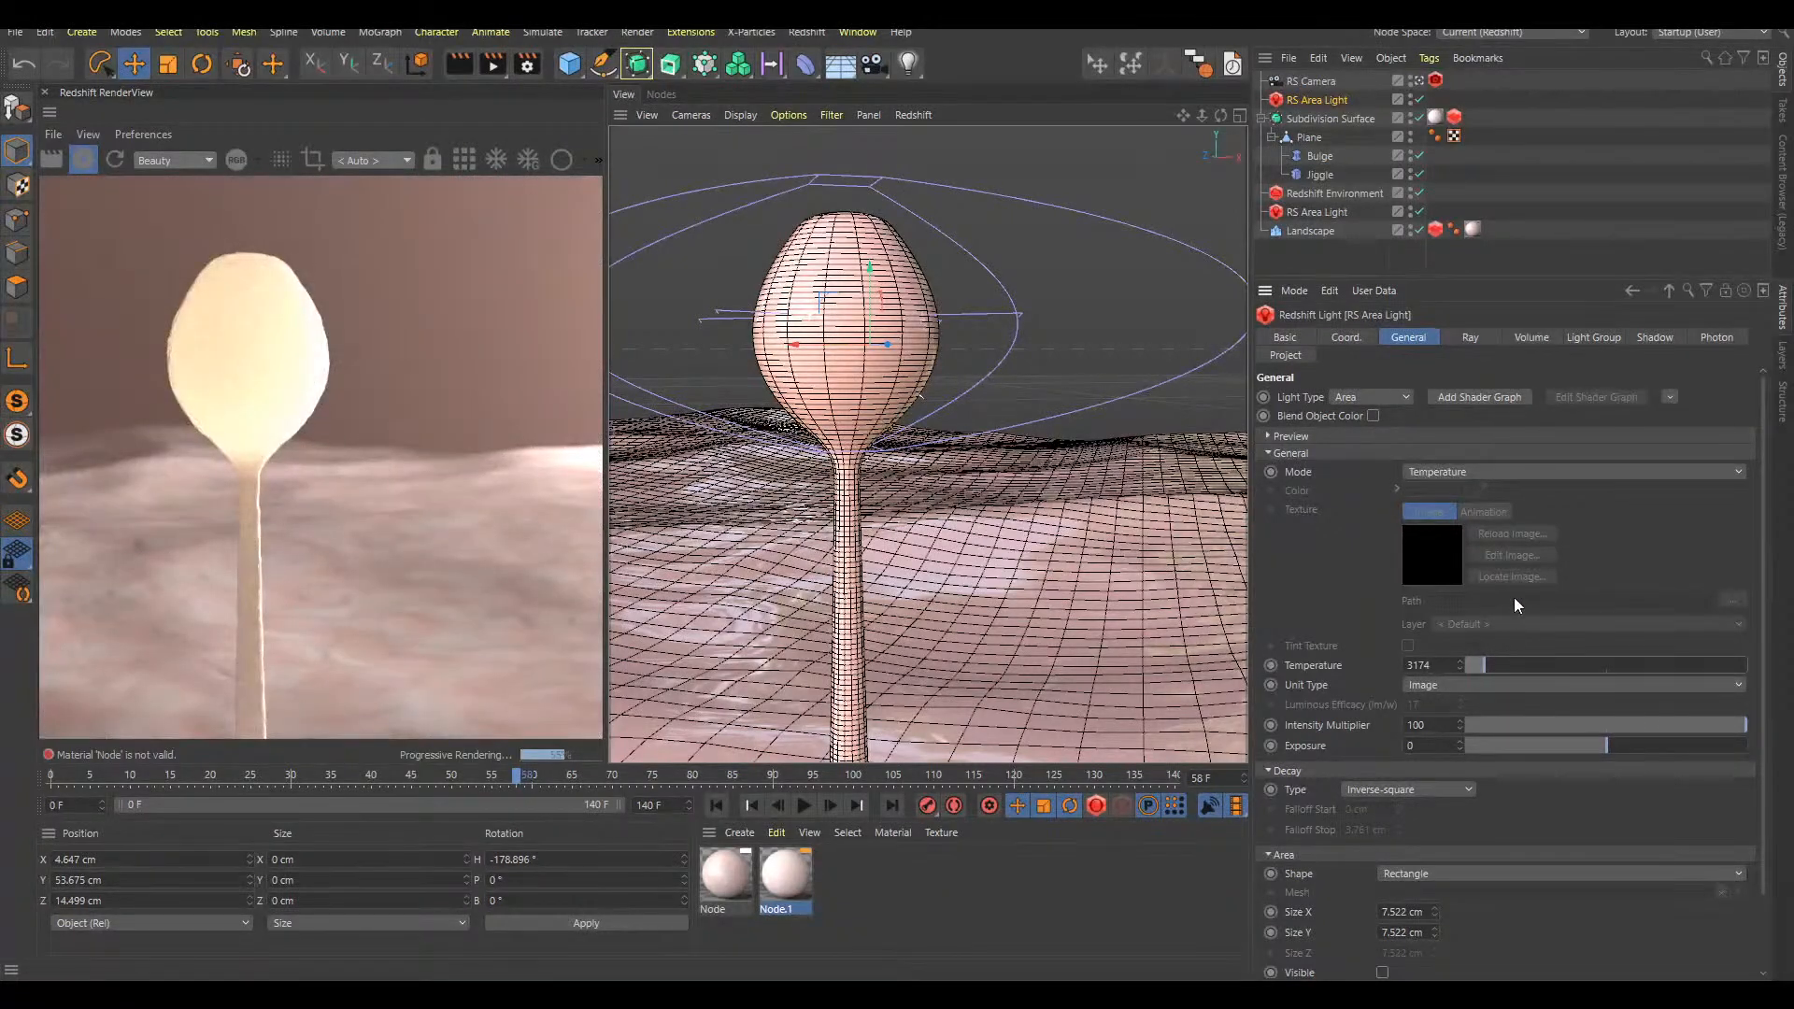
key("ctrl+s")
left_click(1265, 264)
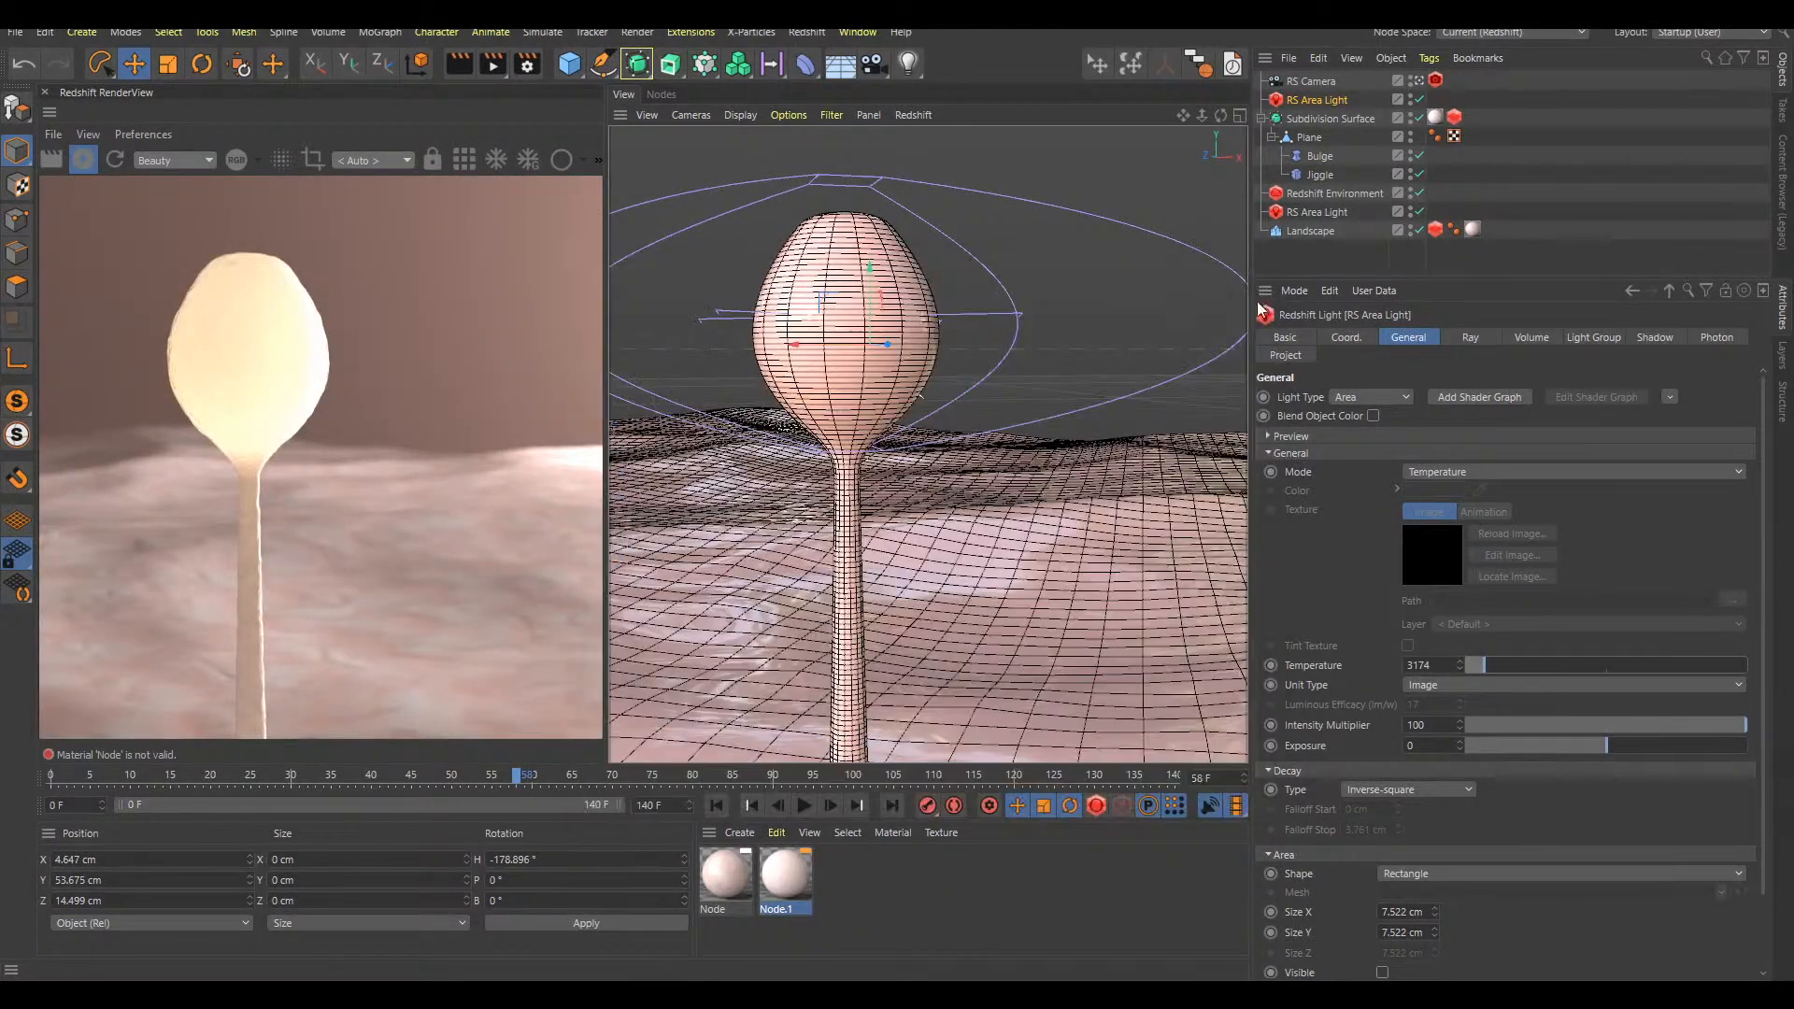
key("e")
key("F2")
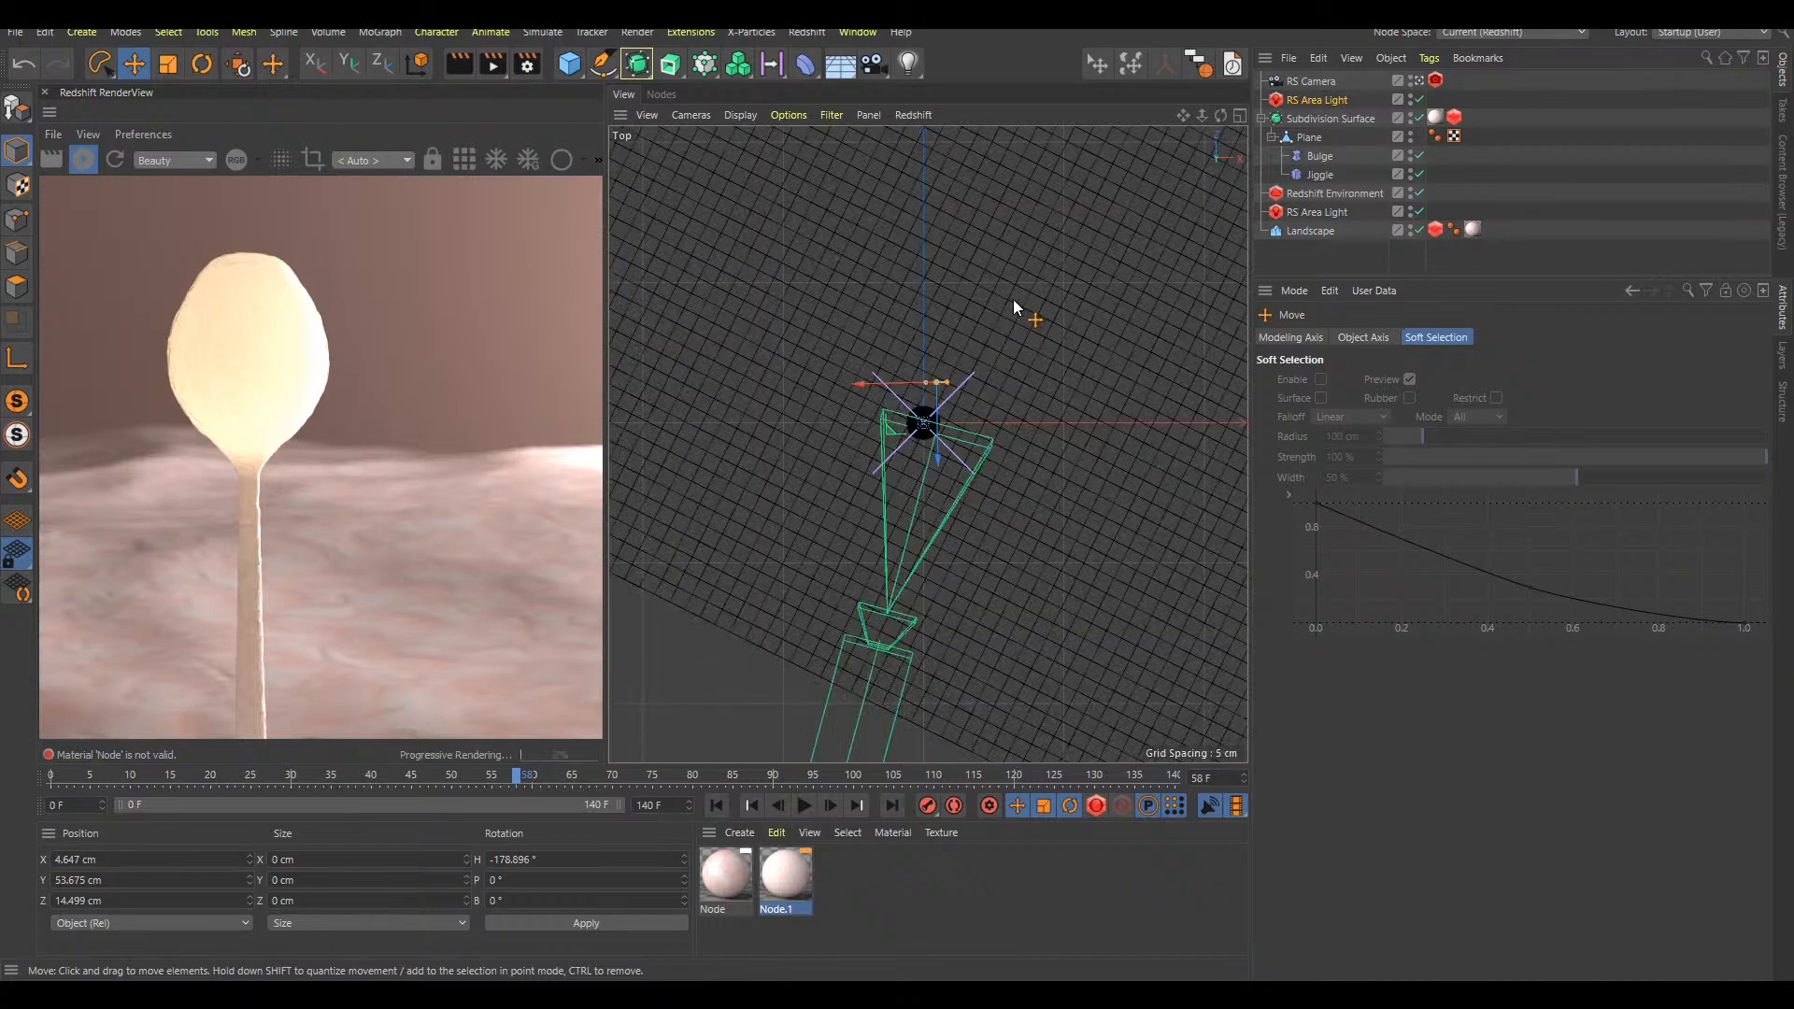
key("F1")
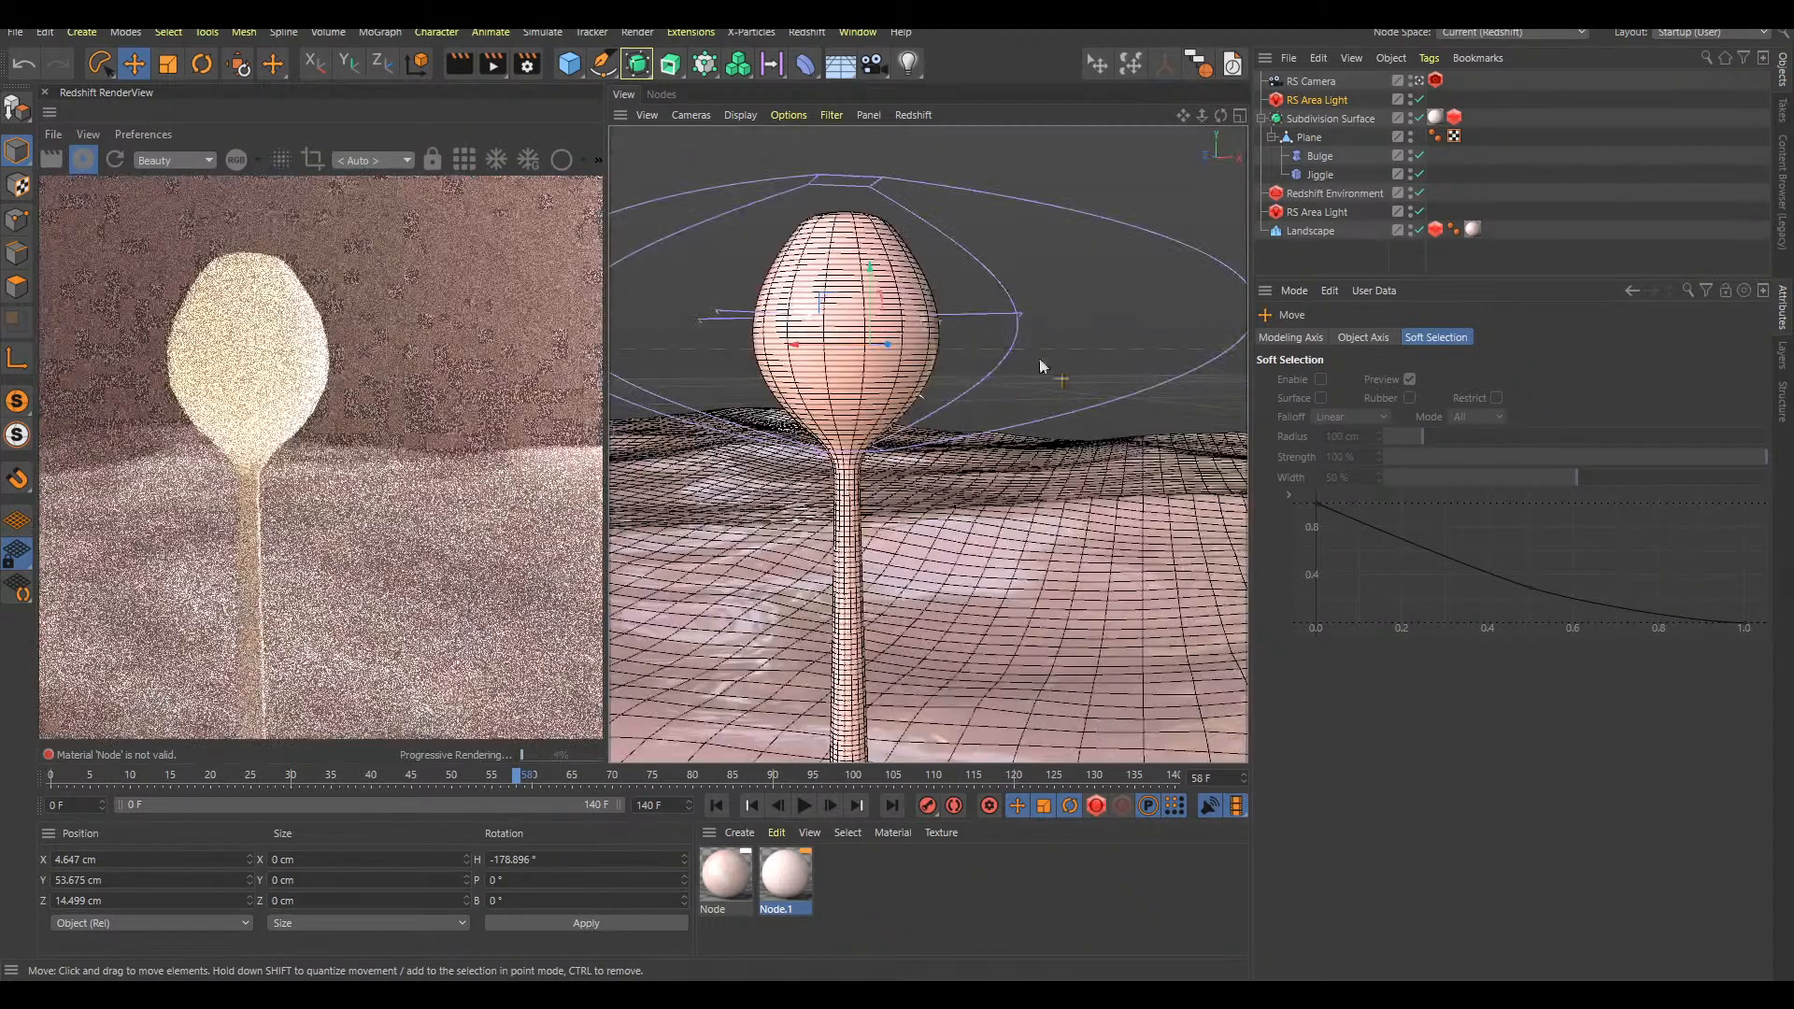
Raise the Node.1 material's sub-surface Scatter Scale to 0.55
left_click(785, 874)
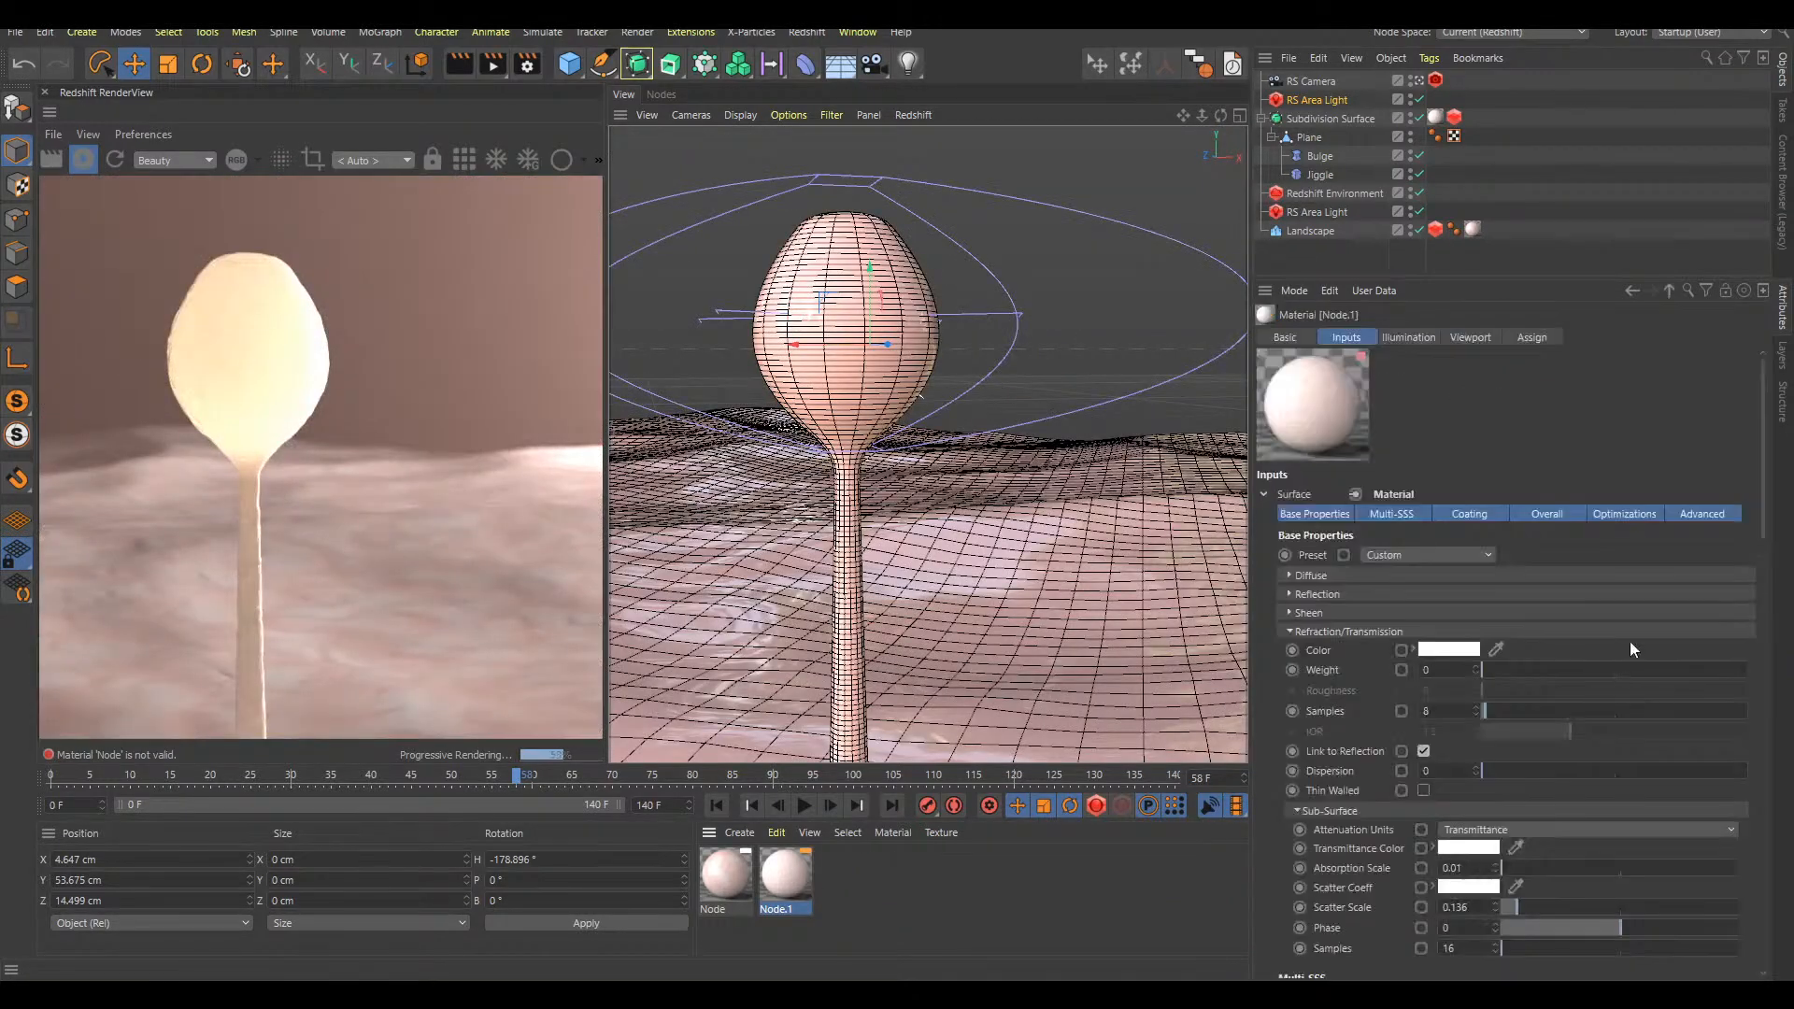
left_click_drag(1523, 906, 1588, 899)
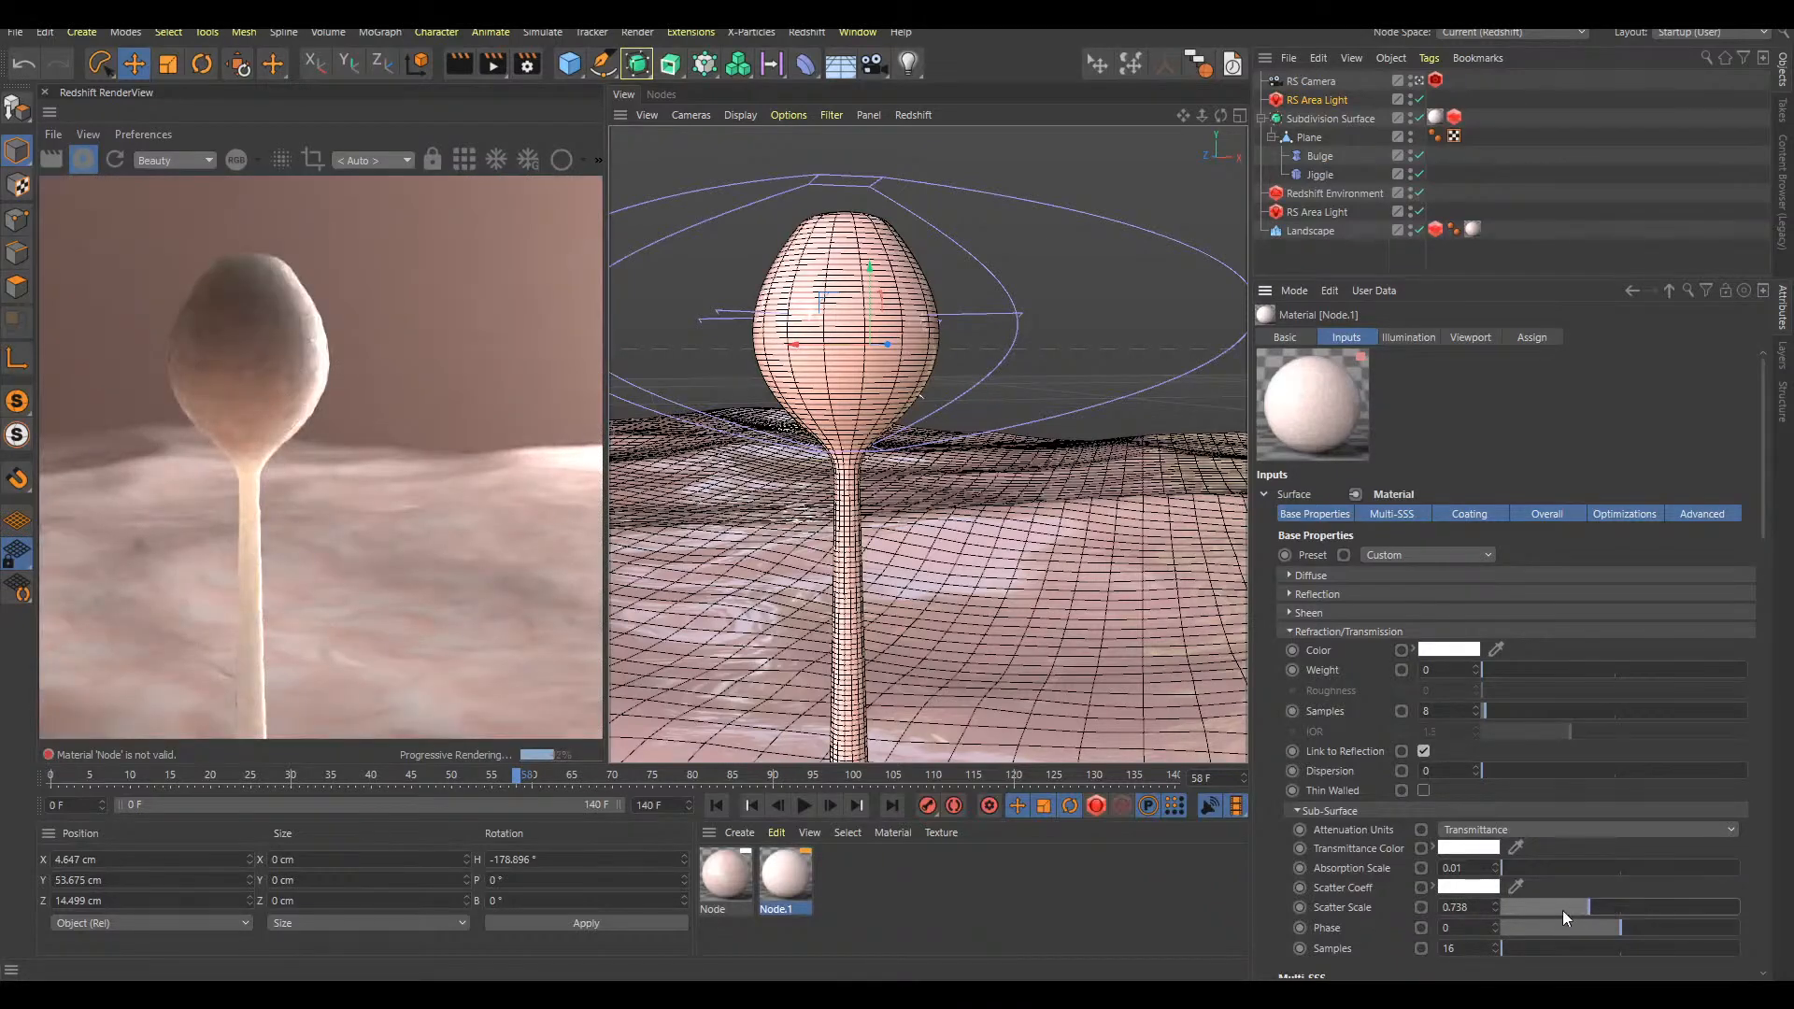
left_click_drag(1606, 906, 1622, 905)
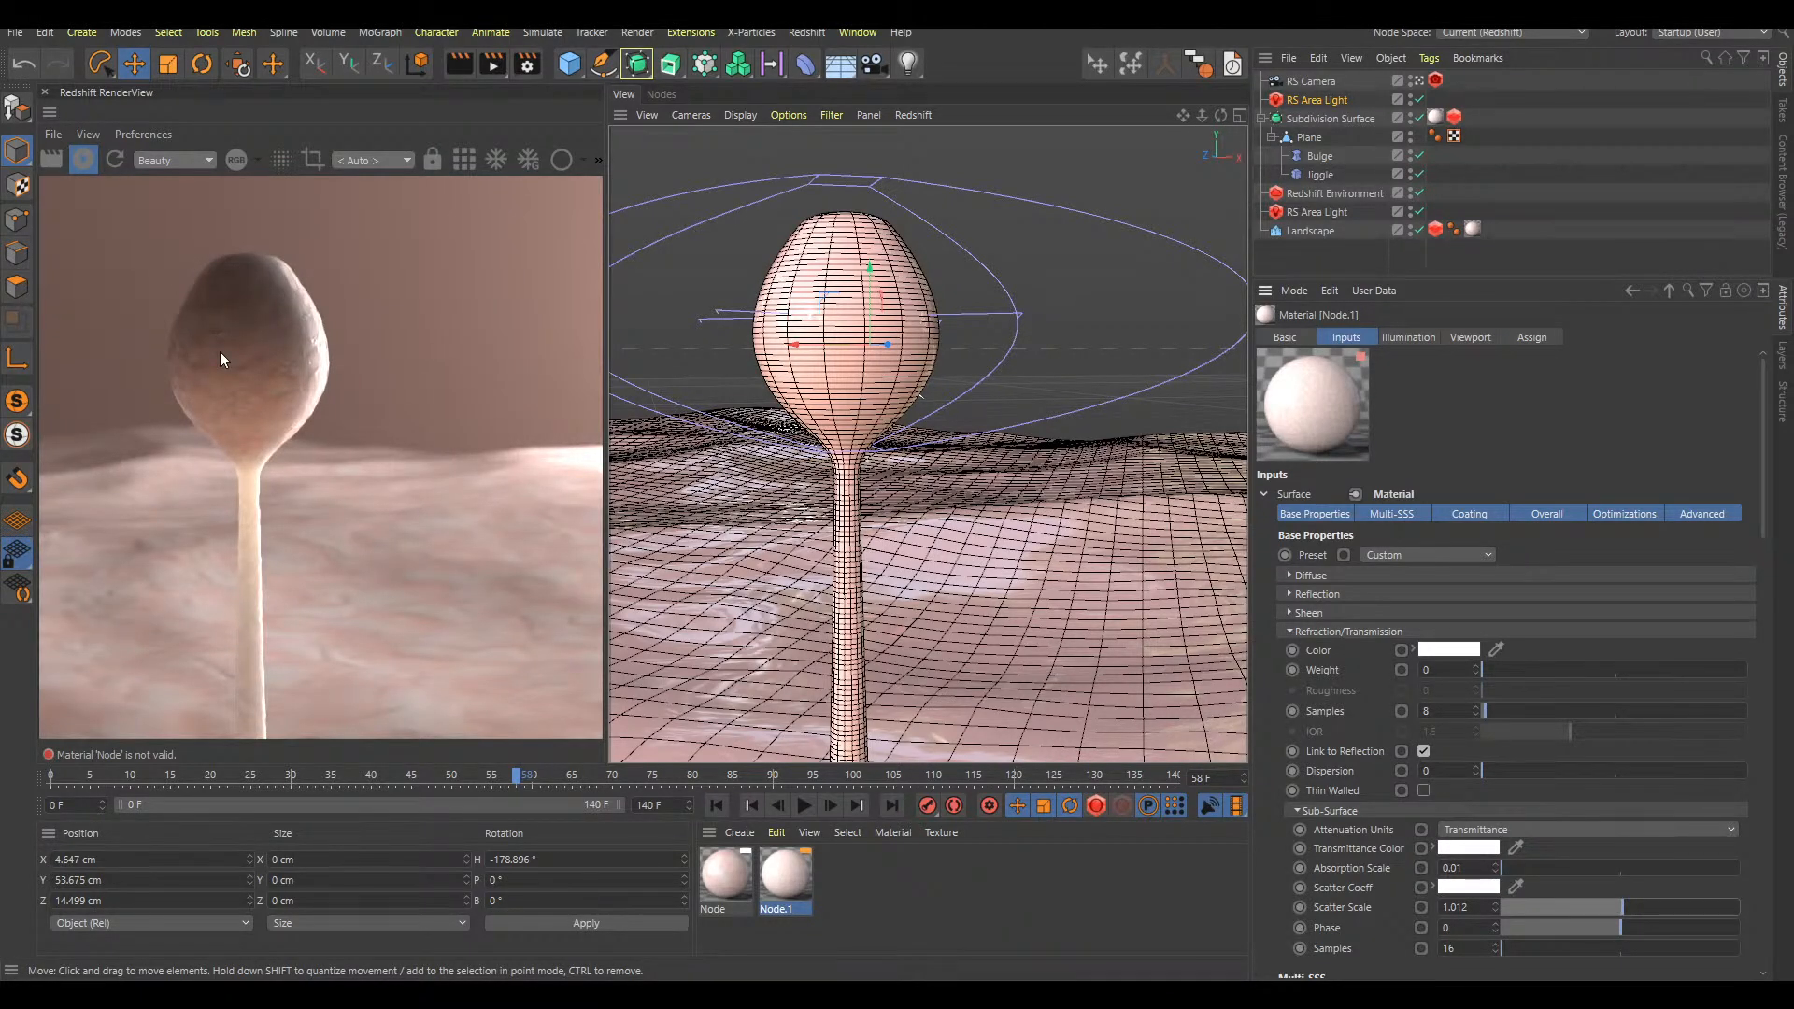
left_click(1570, 907)
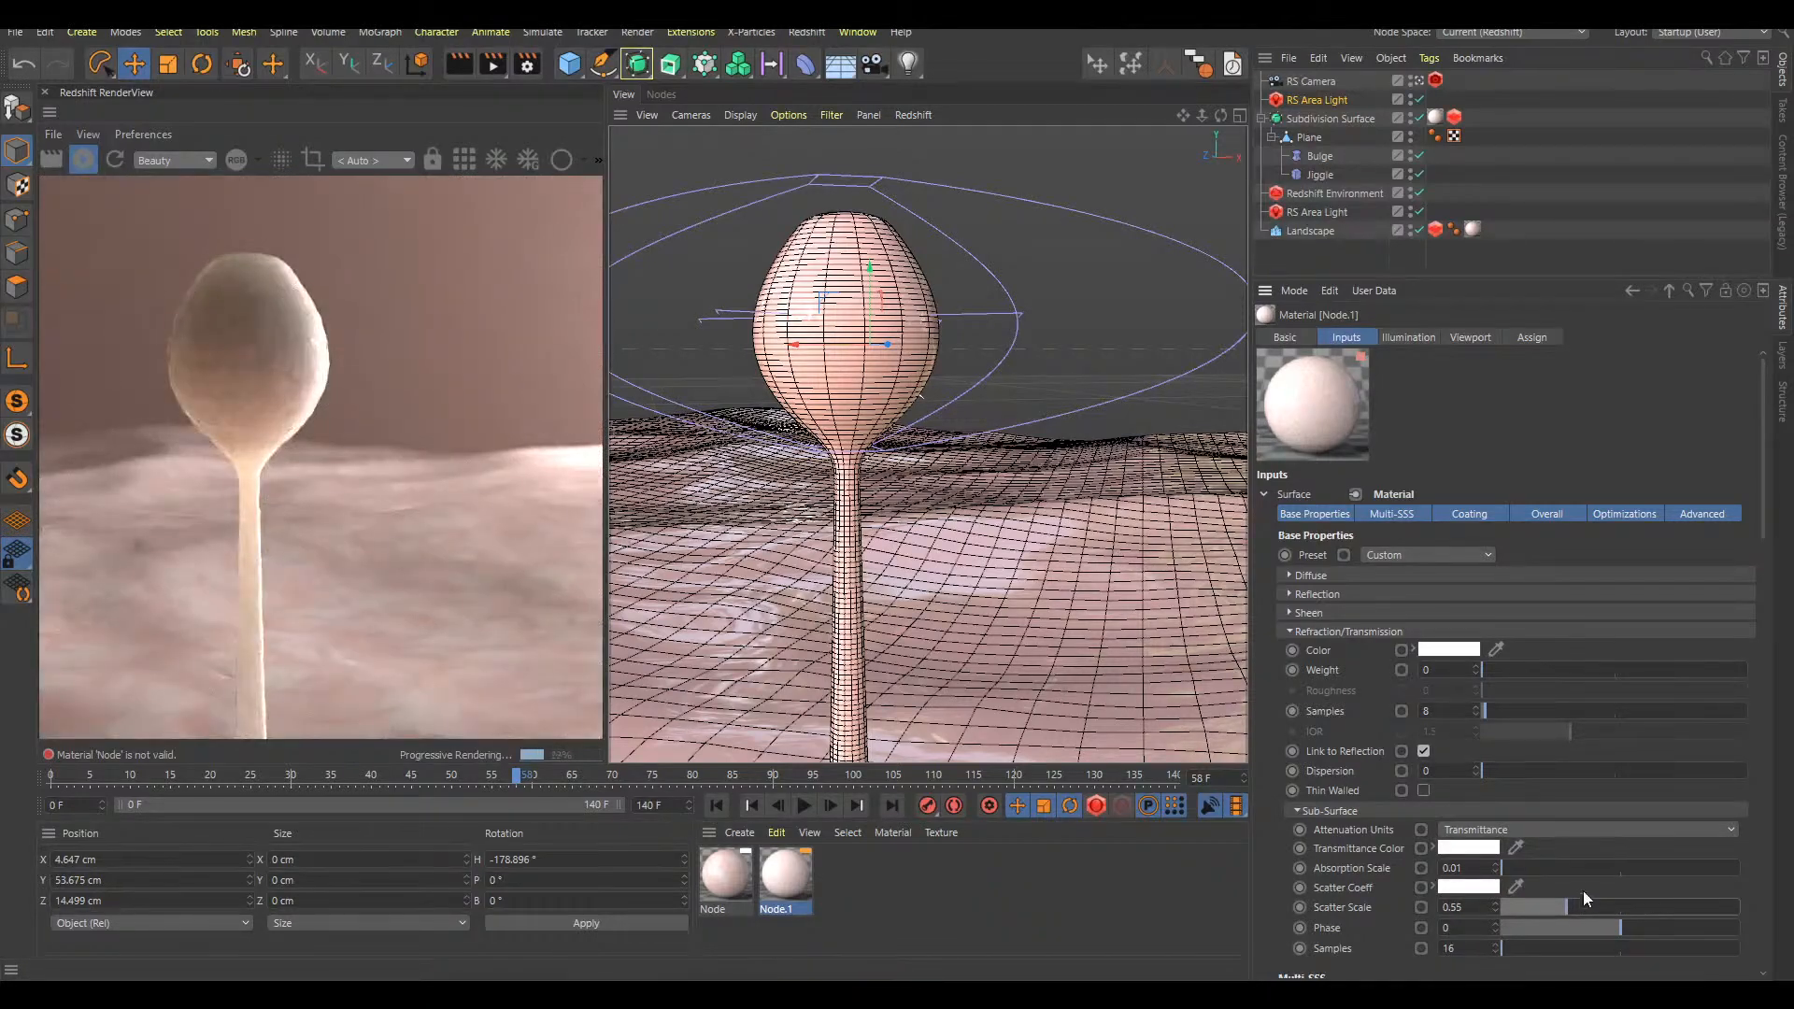
Reposition the upper area light behind the bulb at about X 6.6, Y 55.1, Z 14.1 cm with a heading of about -193.3°
left_click(1336, 100)
left_click_drag(1031, 251, 807, 523)
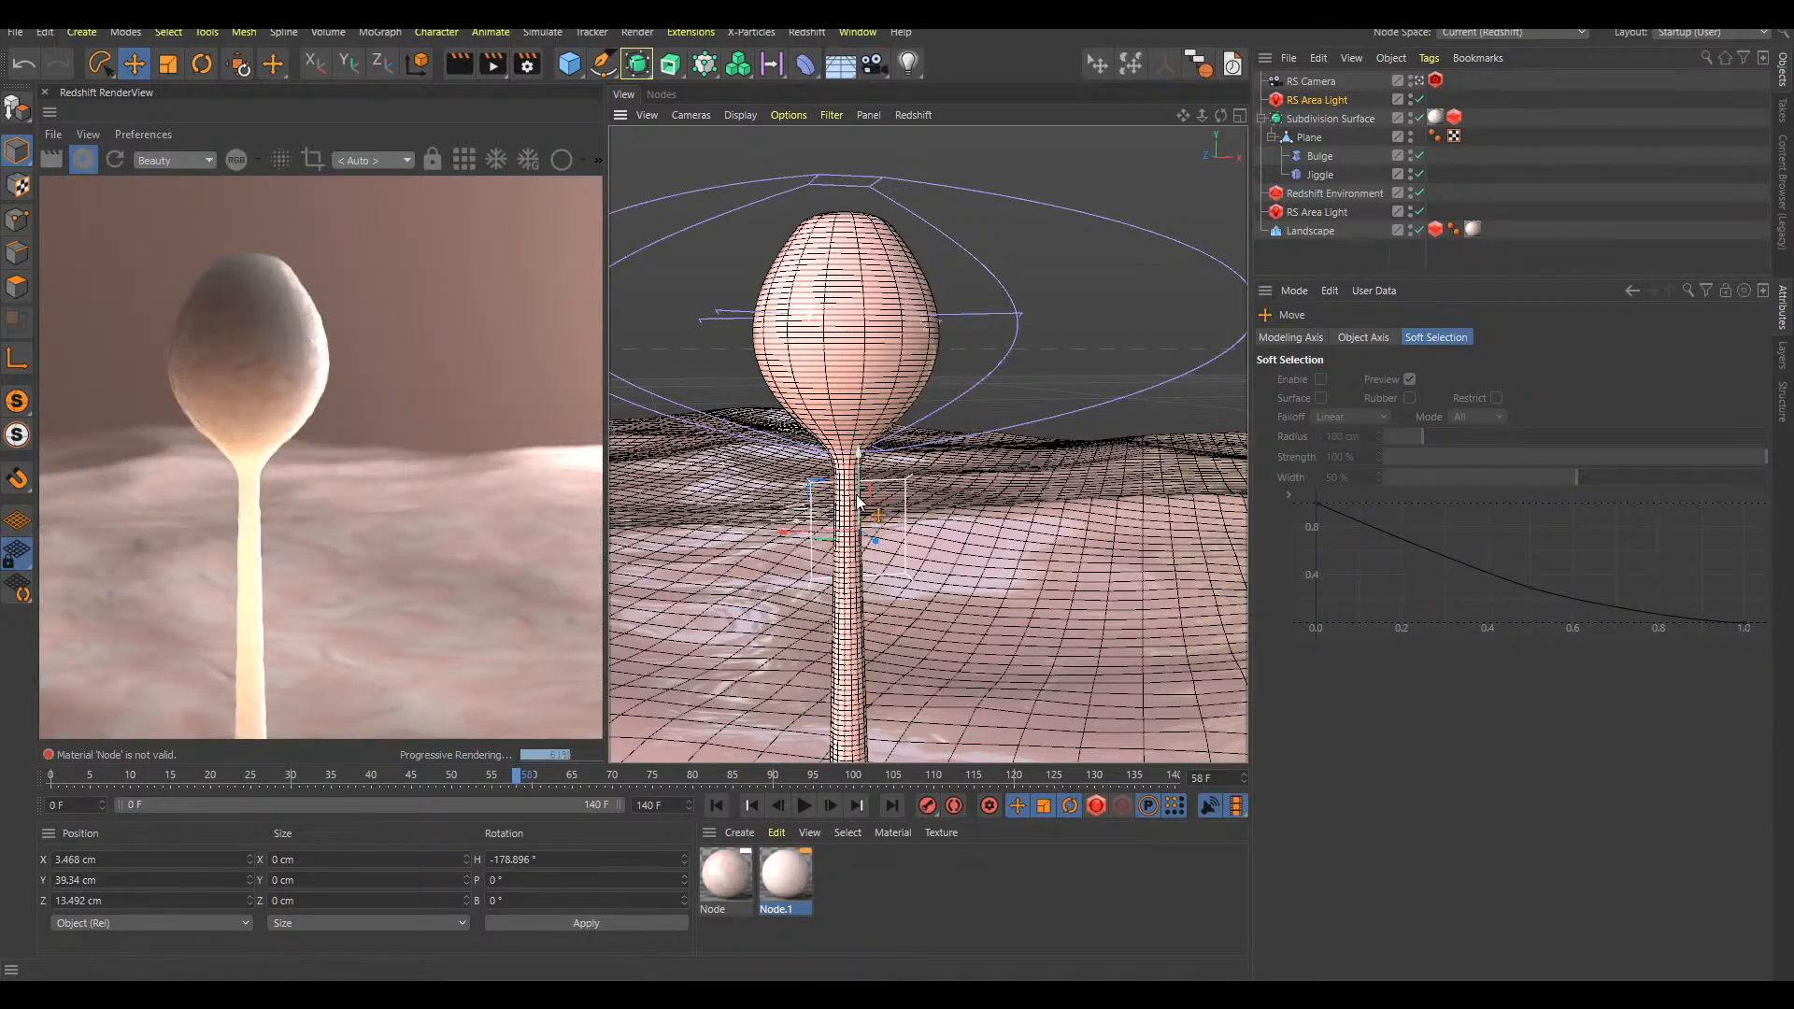
left_click_drag(1091, 395, 1039, 161)
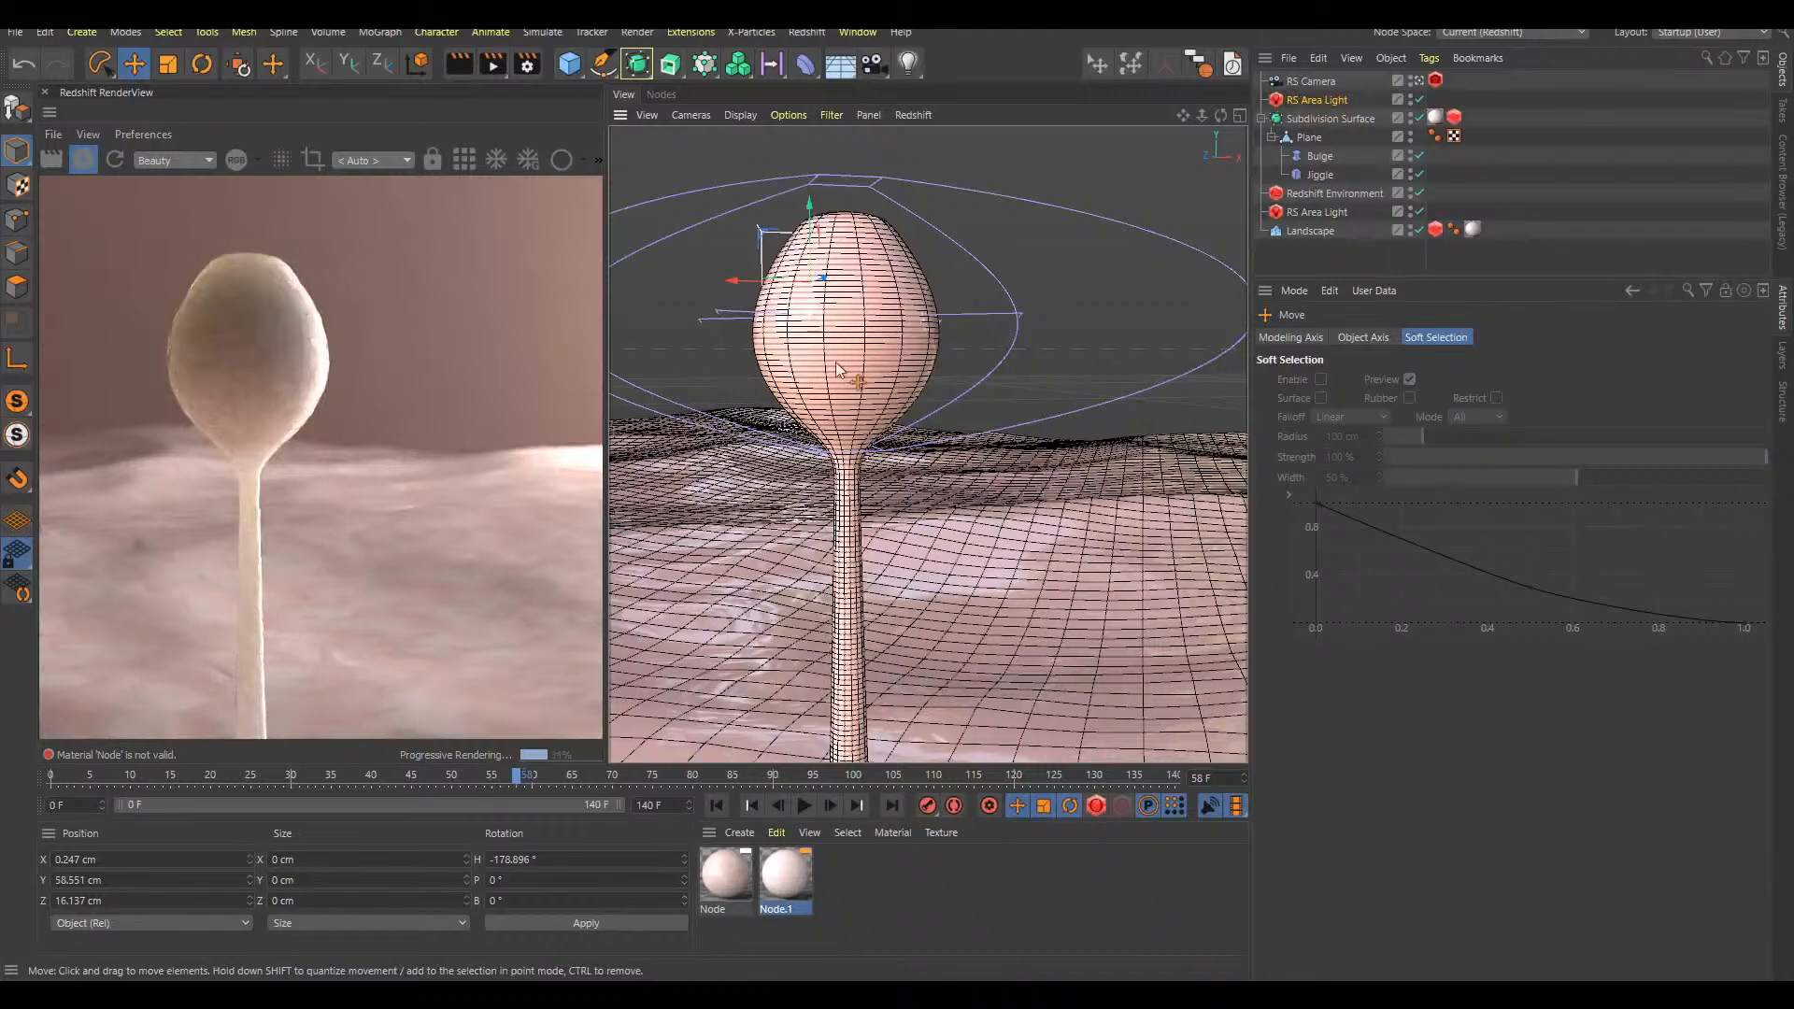
left_click_drag(1013, 255, 1109, 354)
key("r")
left_click_drag(920, 327, 893, 335)
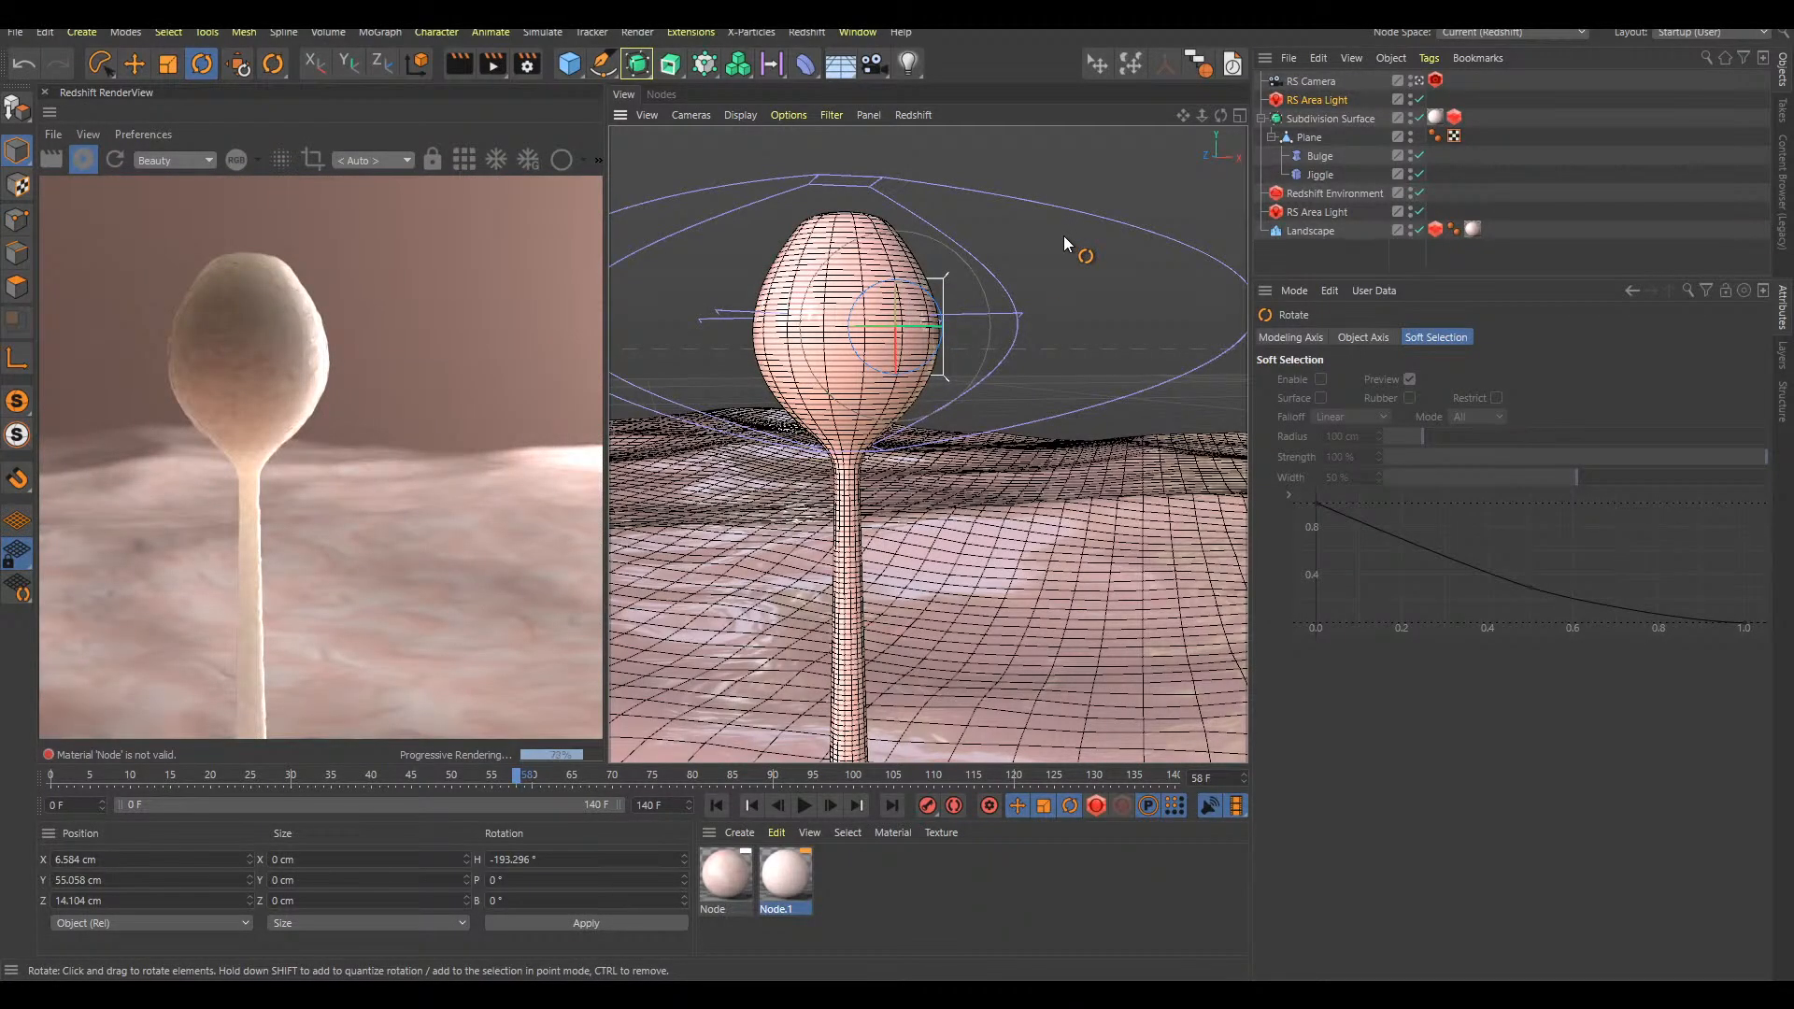
Play back the growth animation and examine how the backlit stalk and bulb look in the live render at different frames
scroll(855, 378, "down", 3)
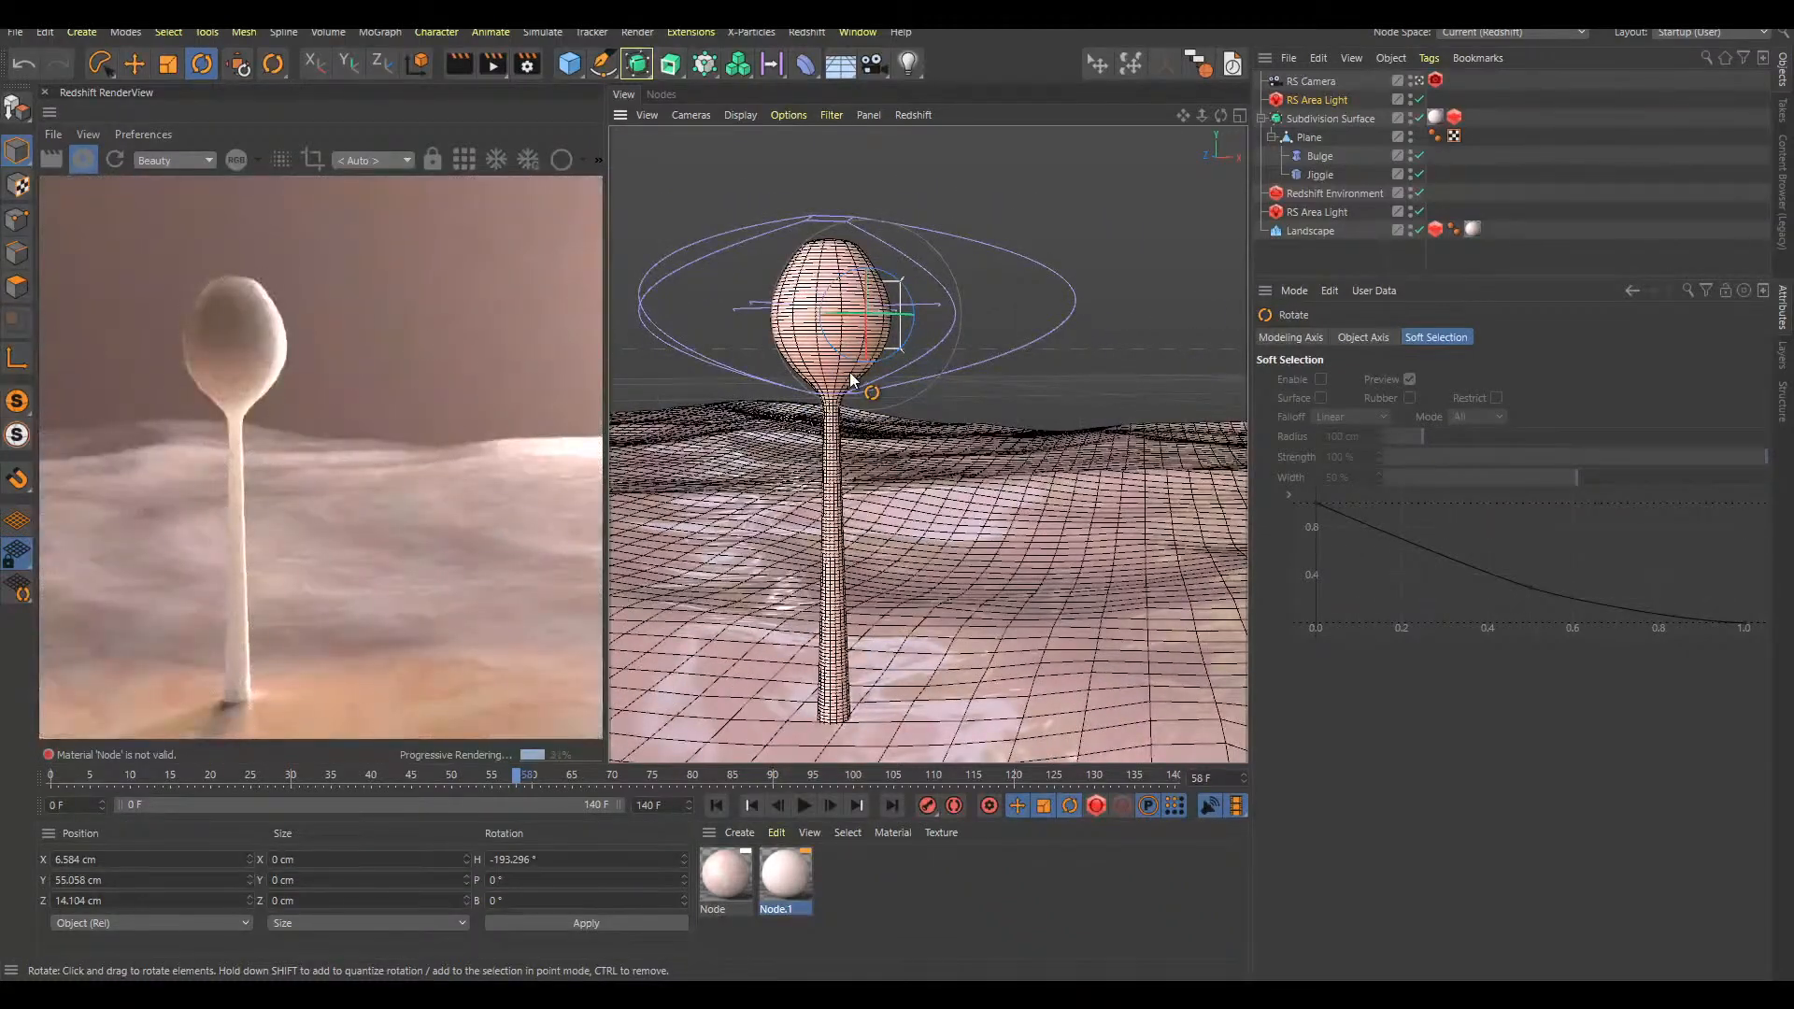
key("F8")
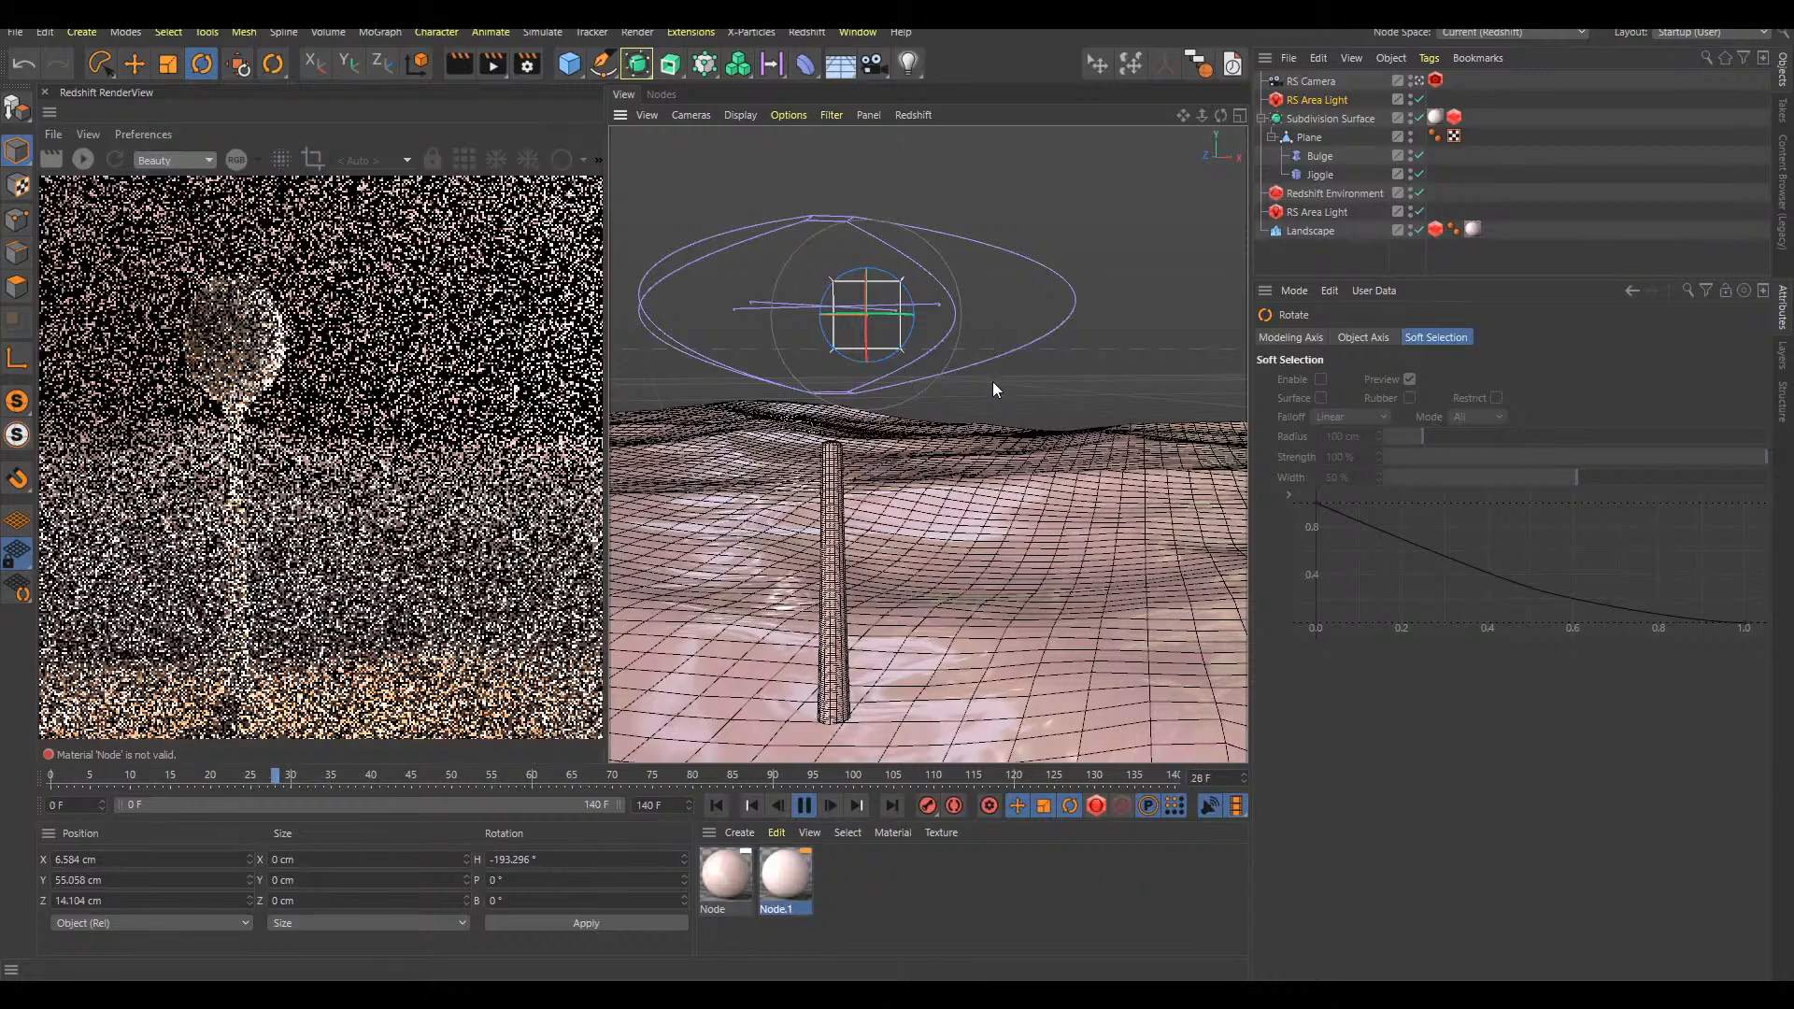
key("F8")
key("F8")
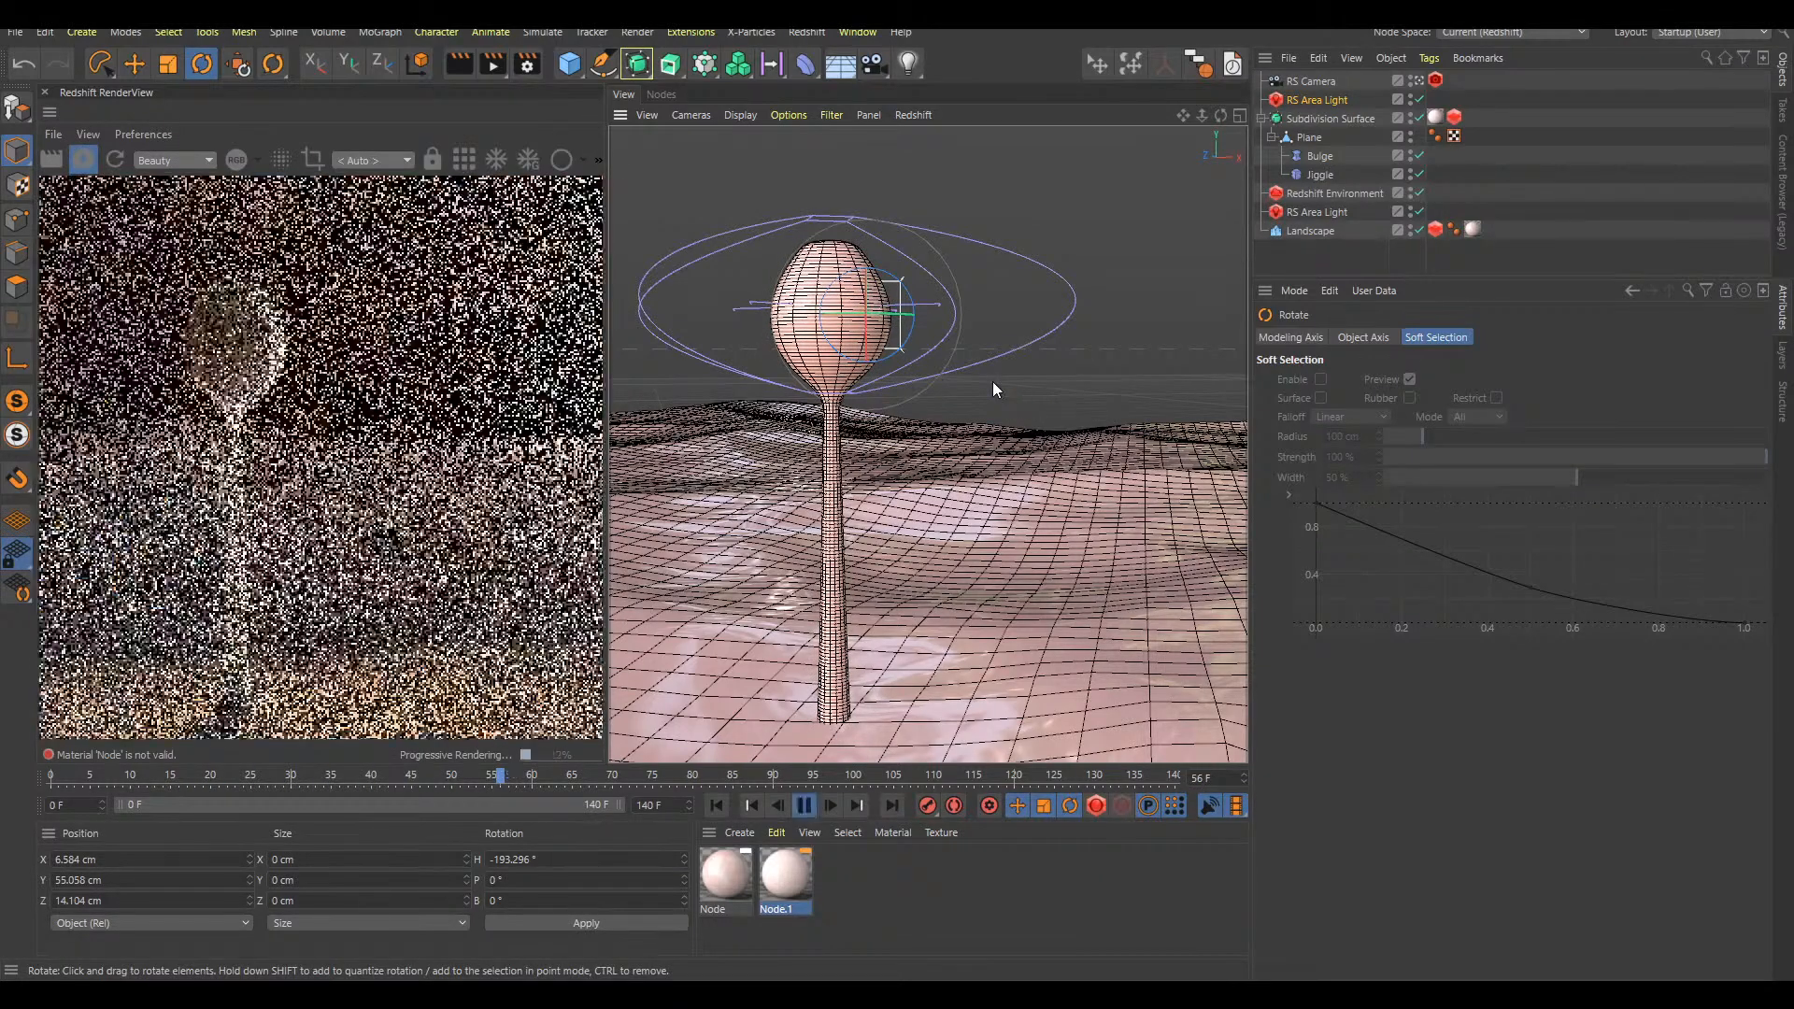
key("F8")
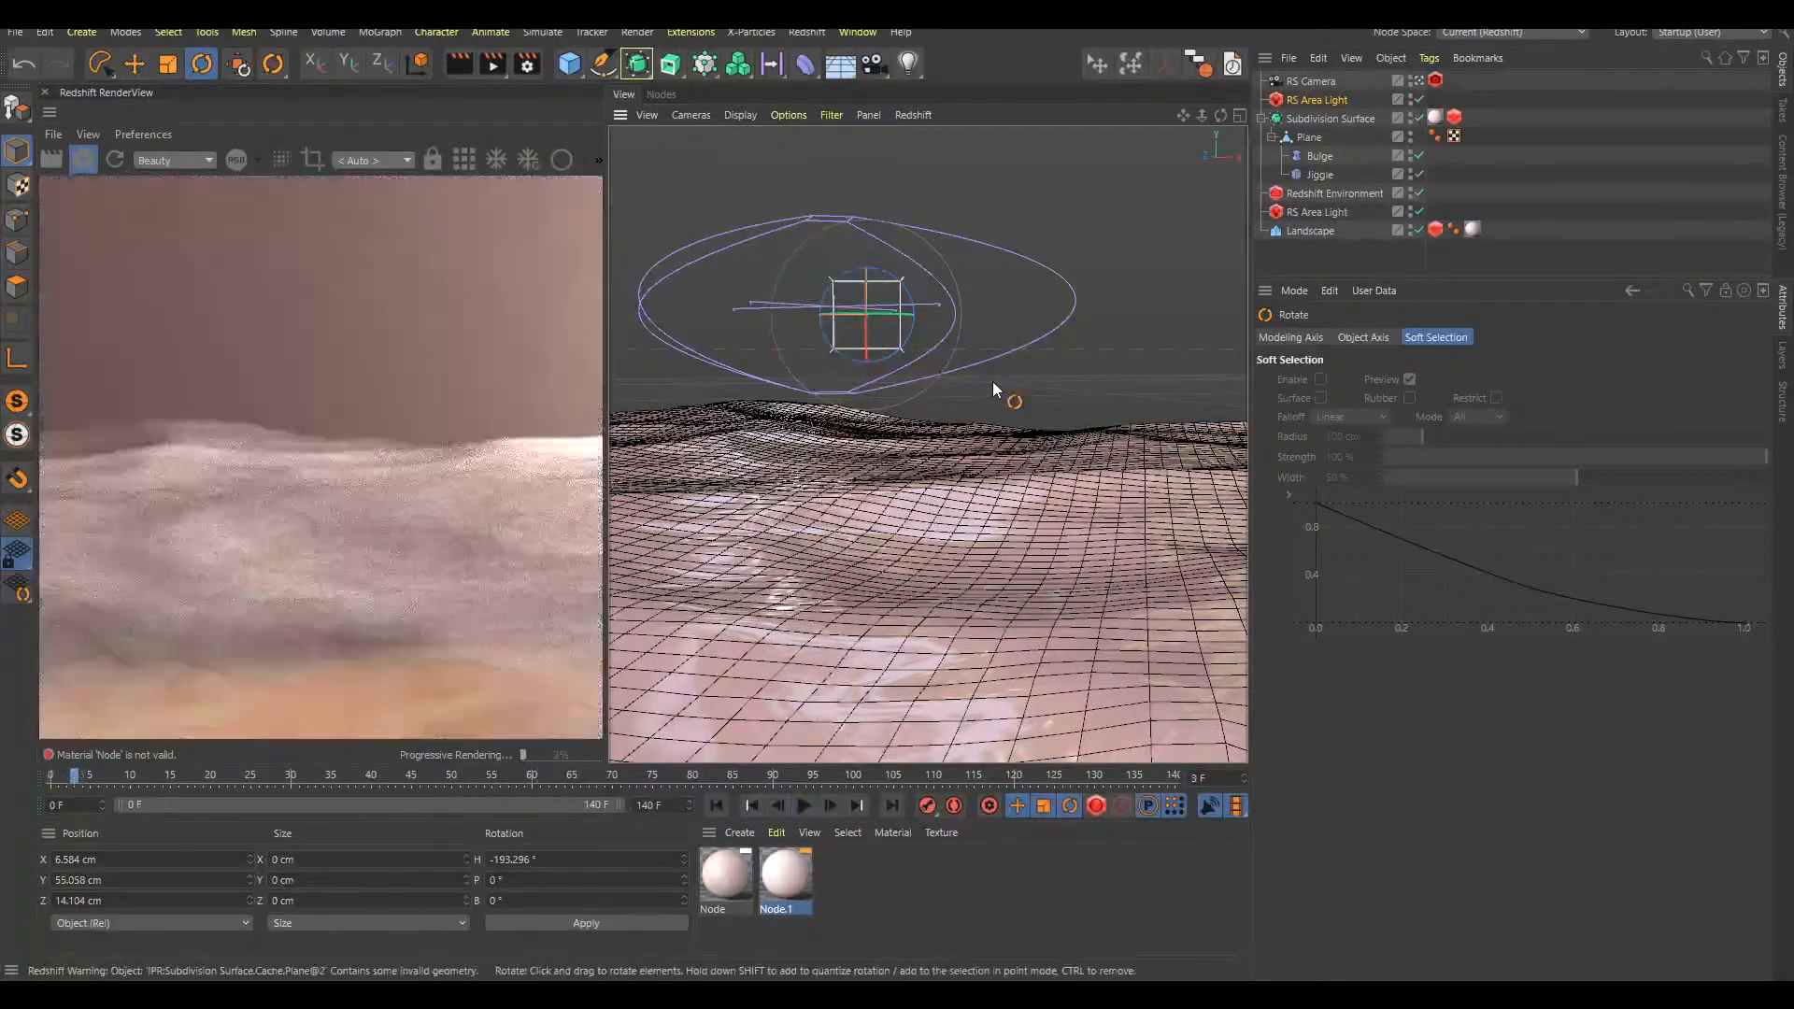
left_click(1237, 805)
left_click(1303, 673)
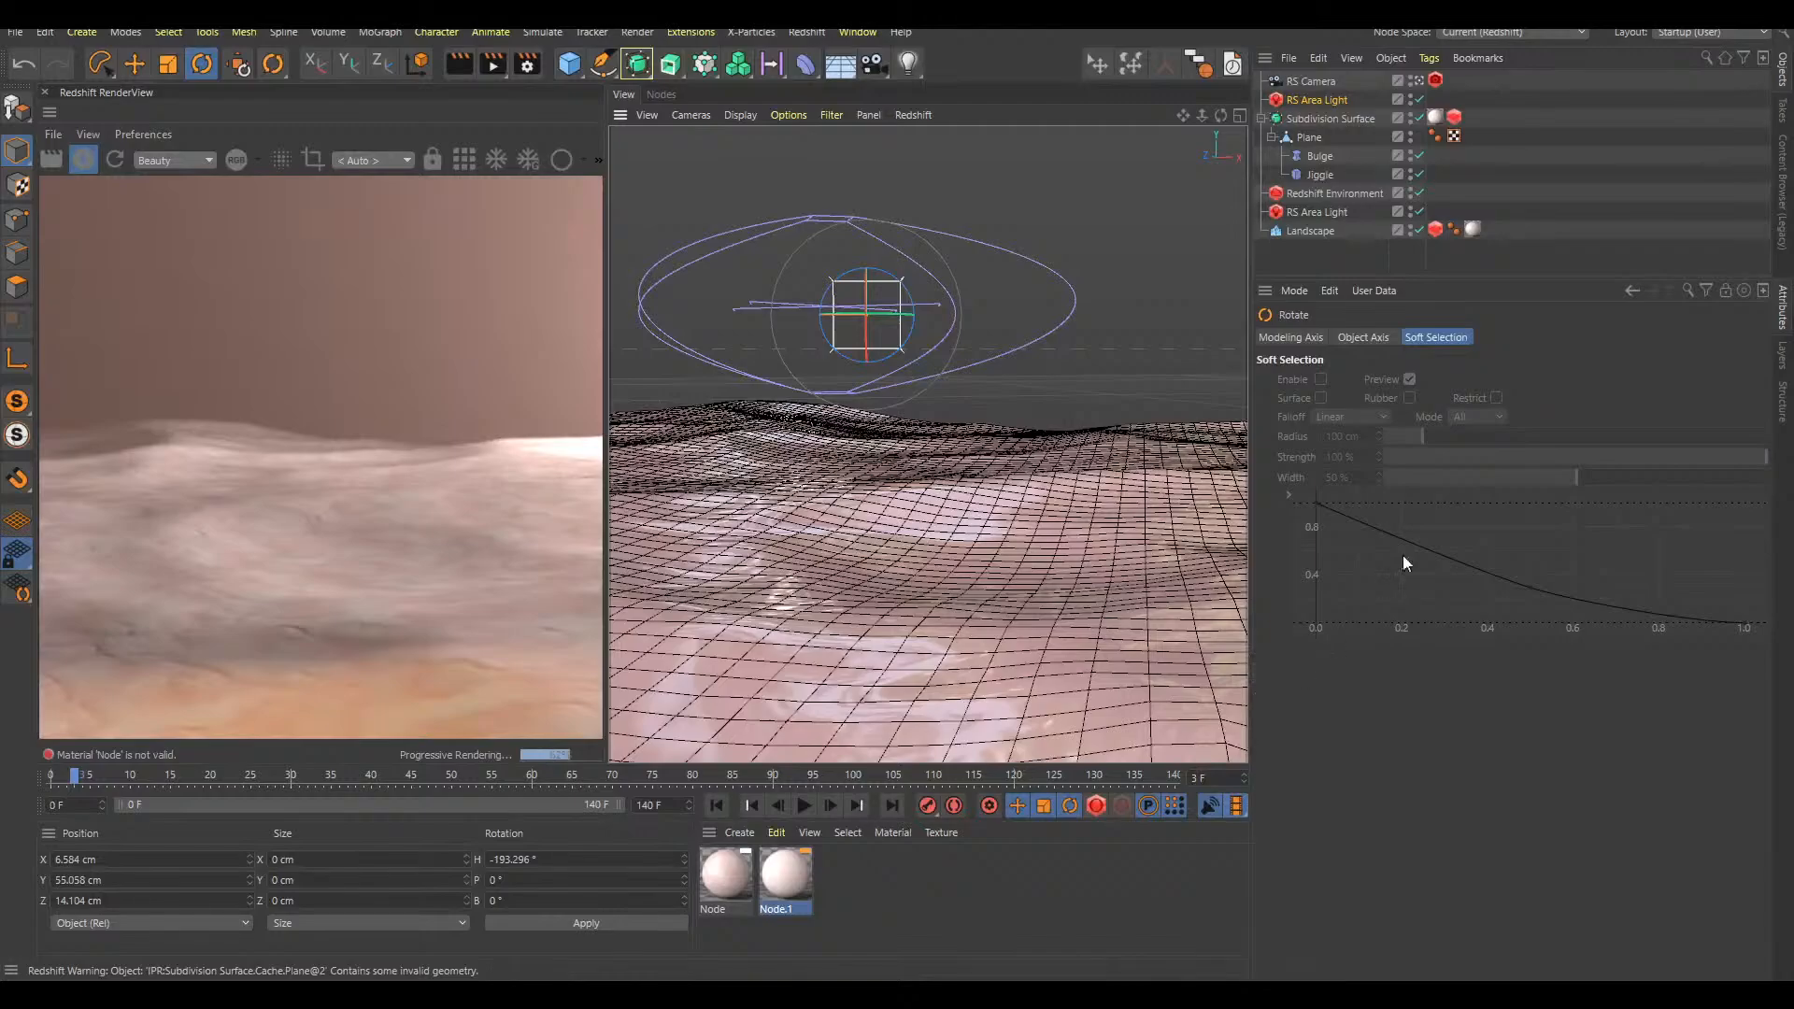
left_click(1558, 227)
key("F8")
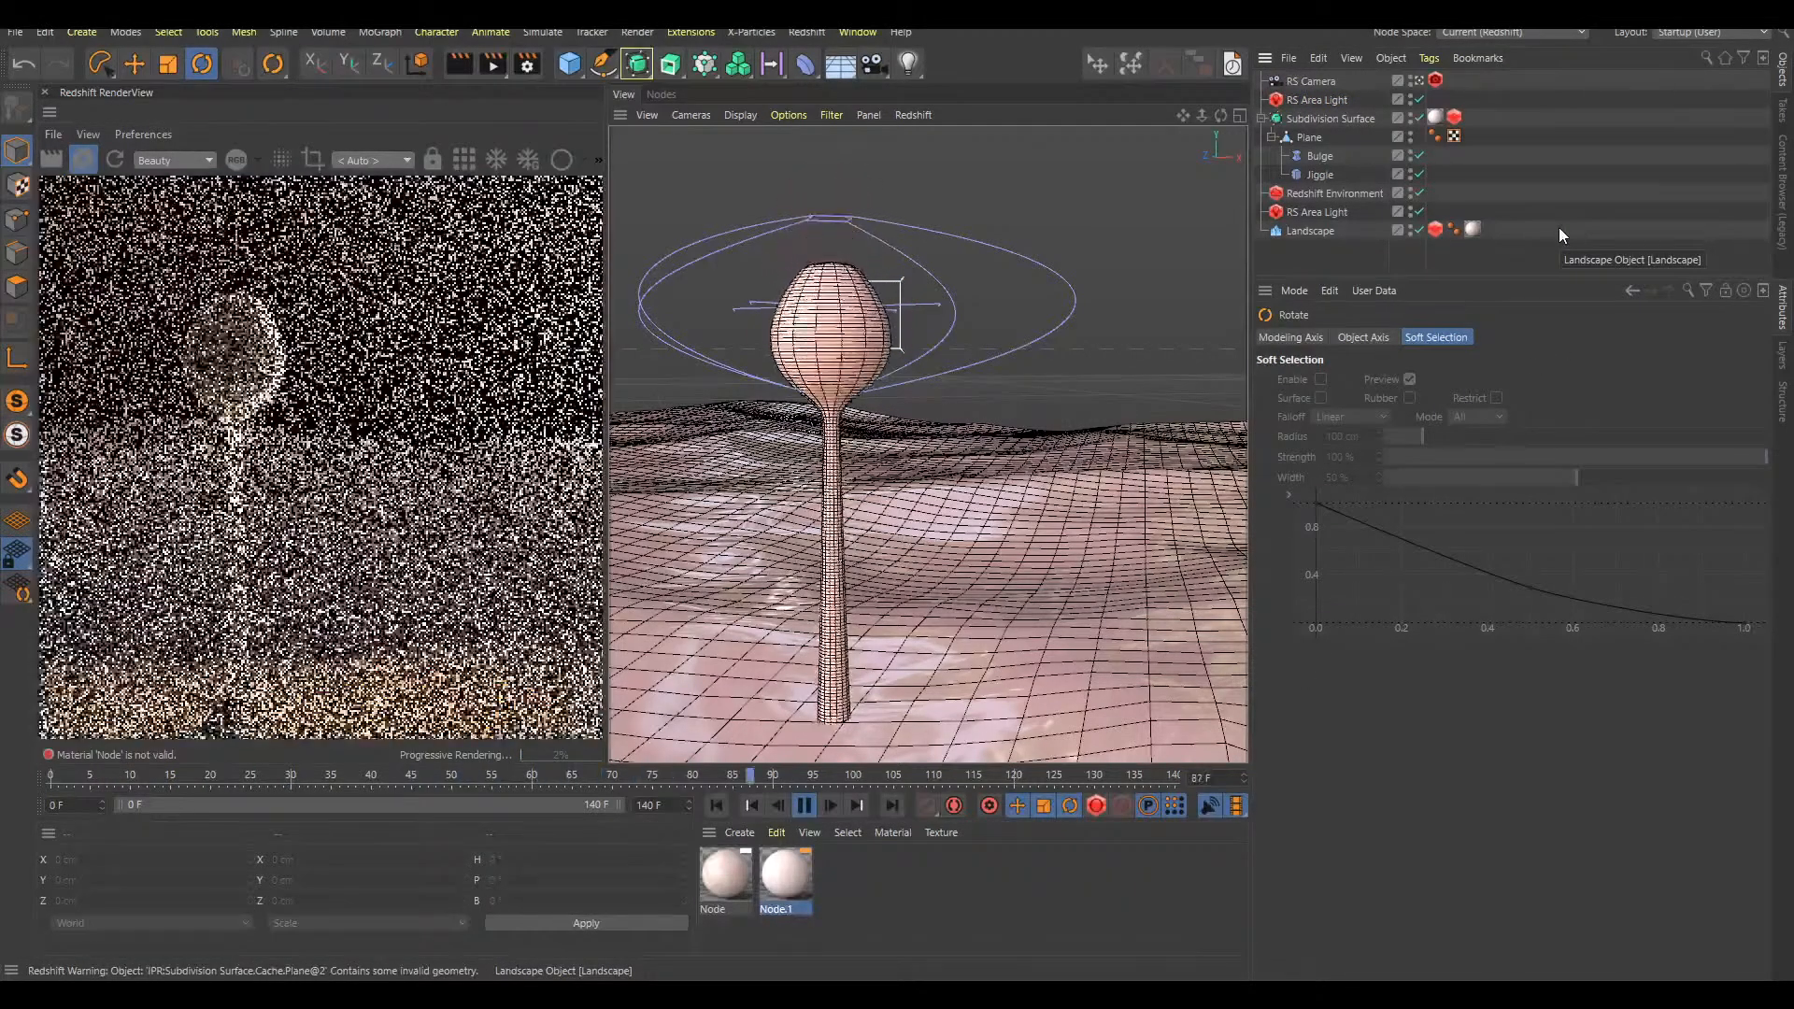
key("F8")
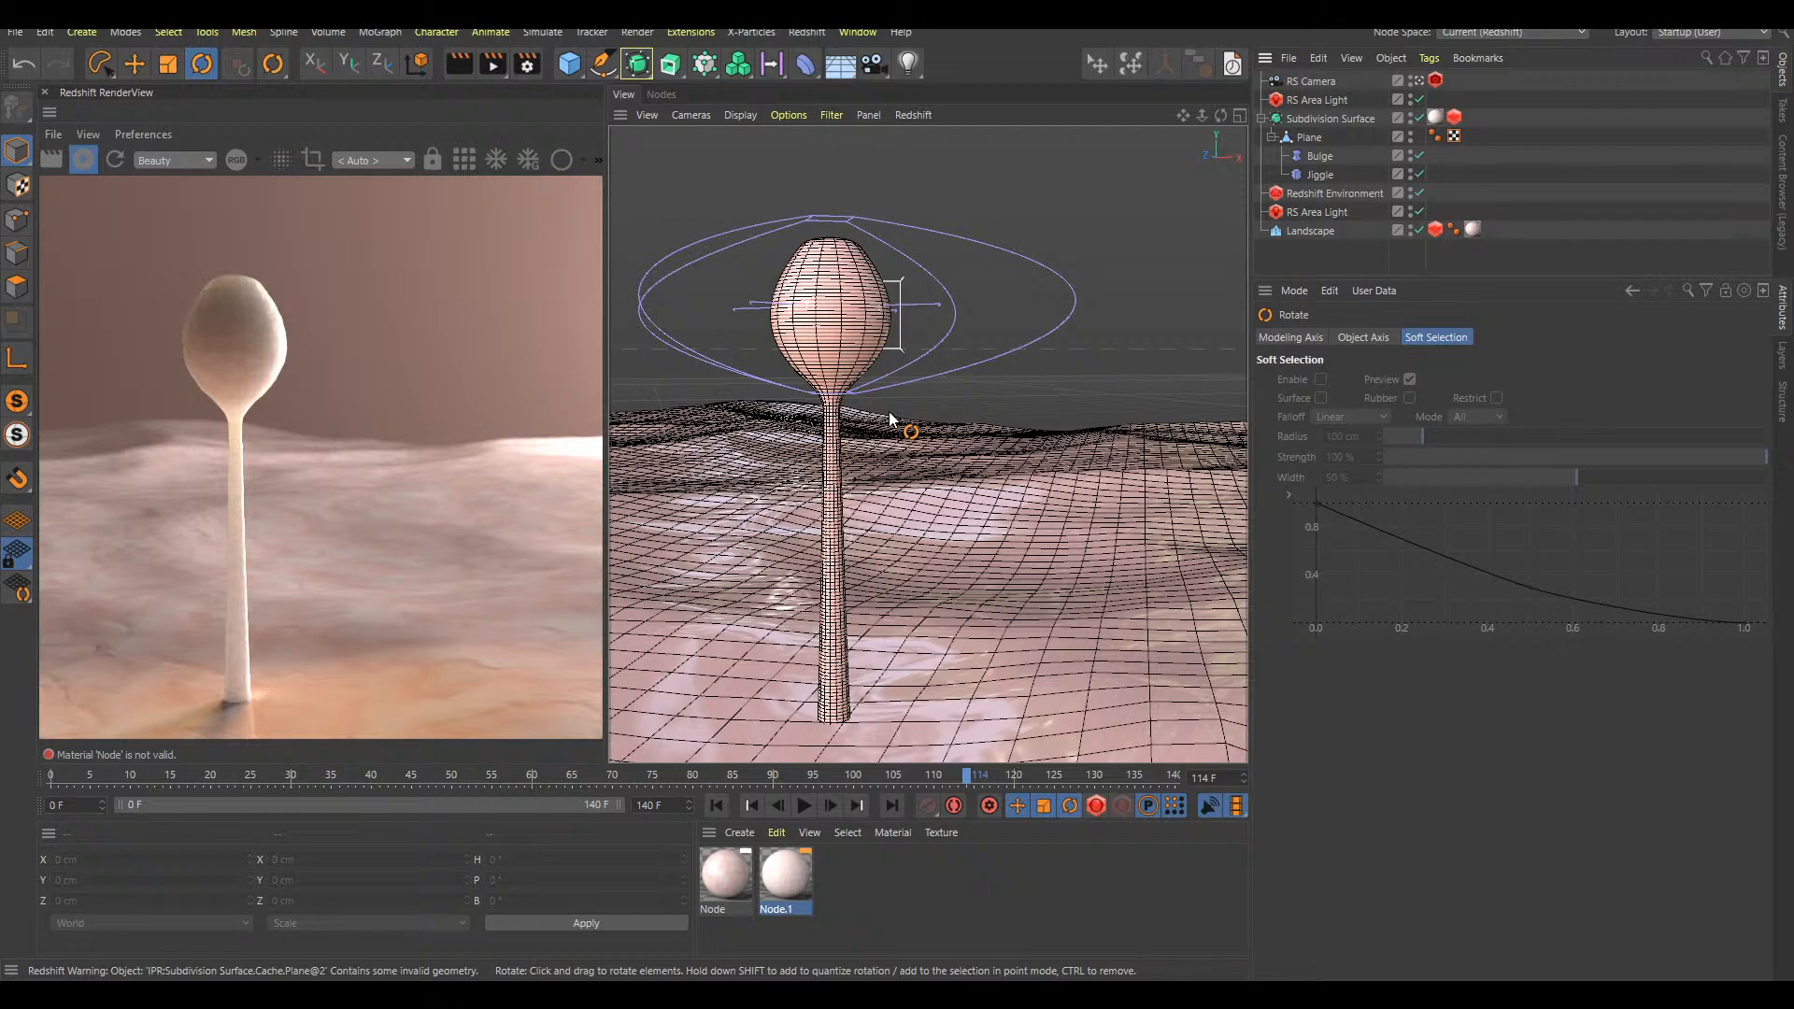
Pause the live render, replay the animation to frame 57 with a closer view of the bulb, and resume rendering
key("shift+r")
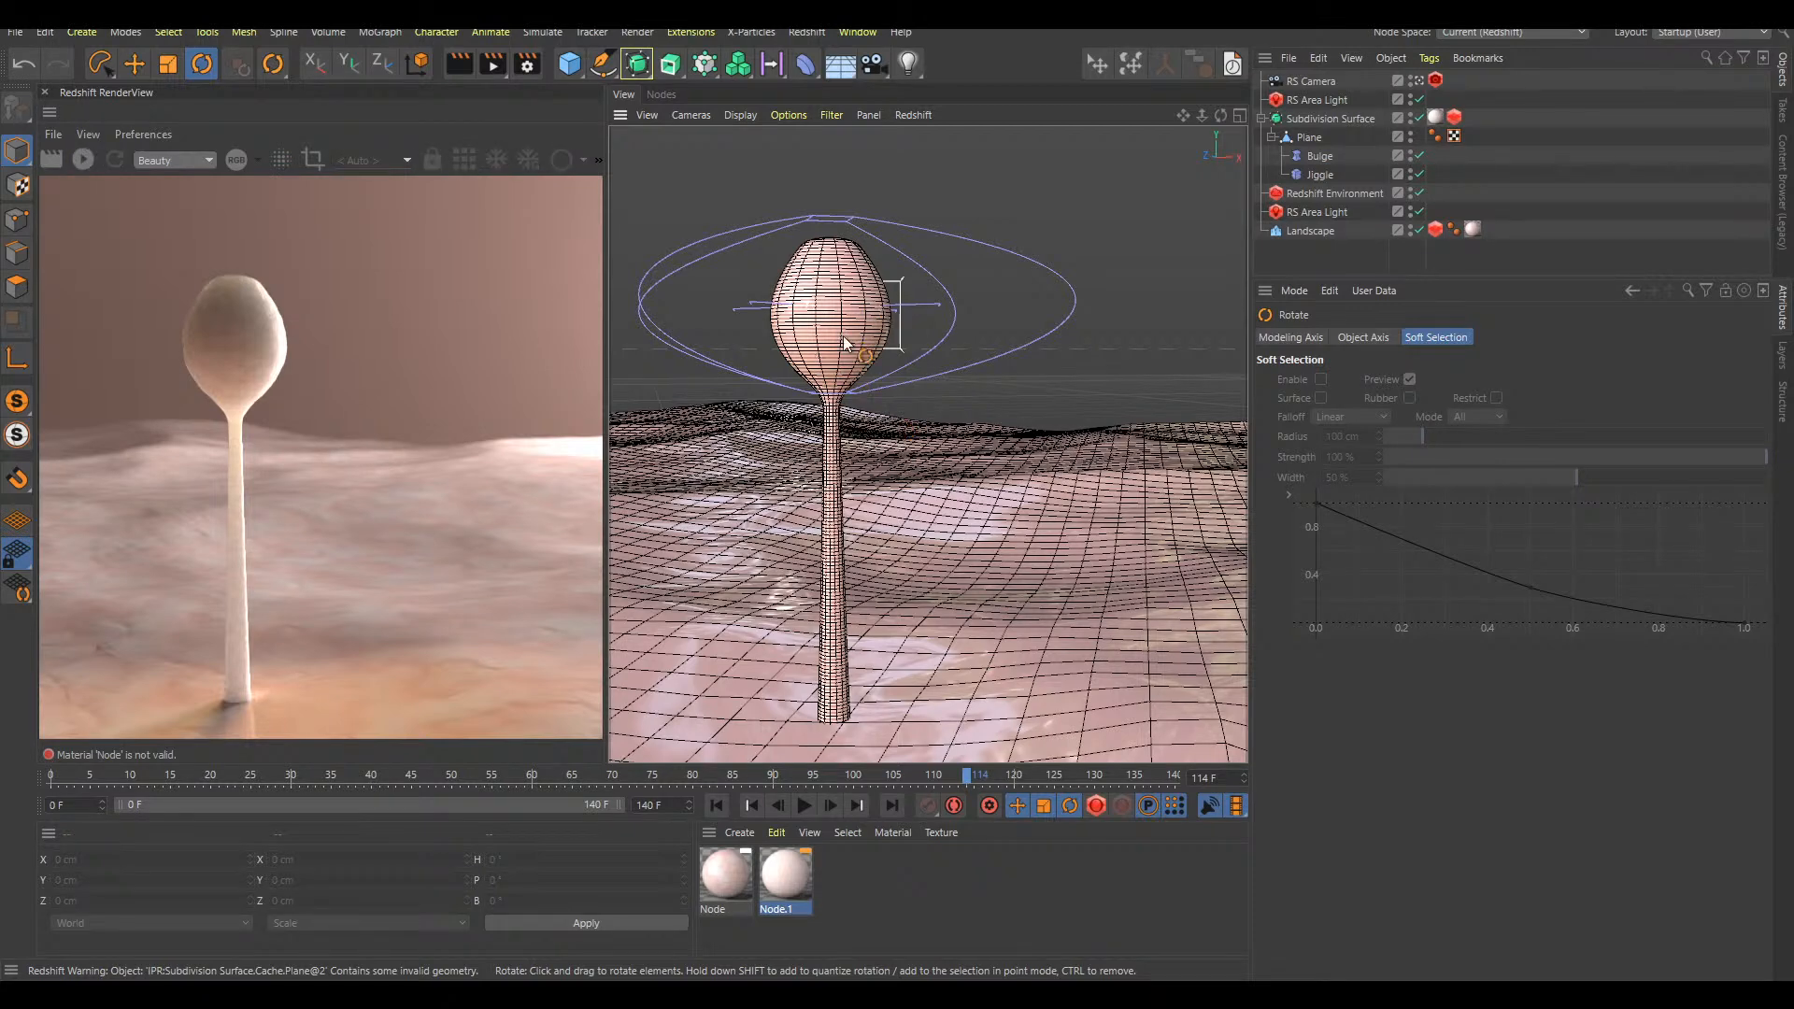
key("F8")
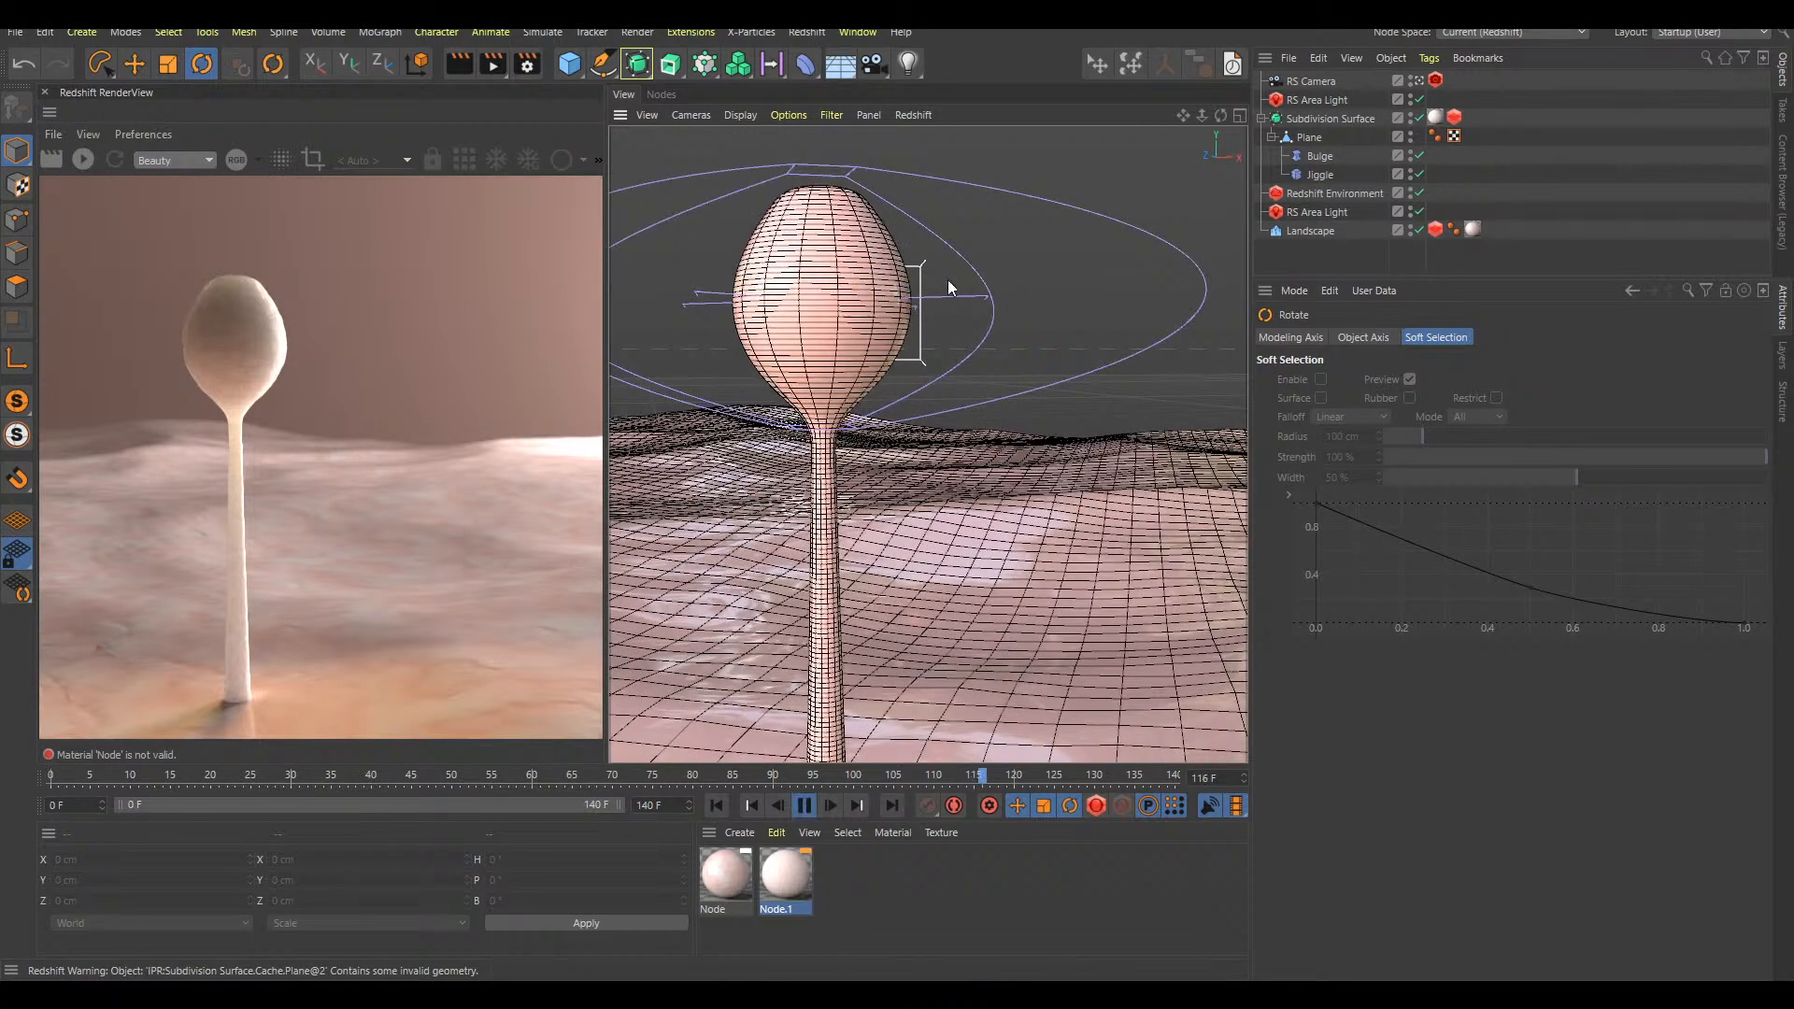
key("F8")
key("shift+r")
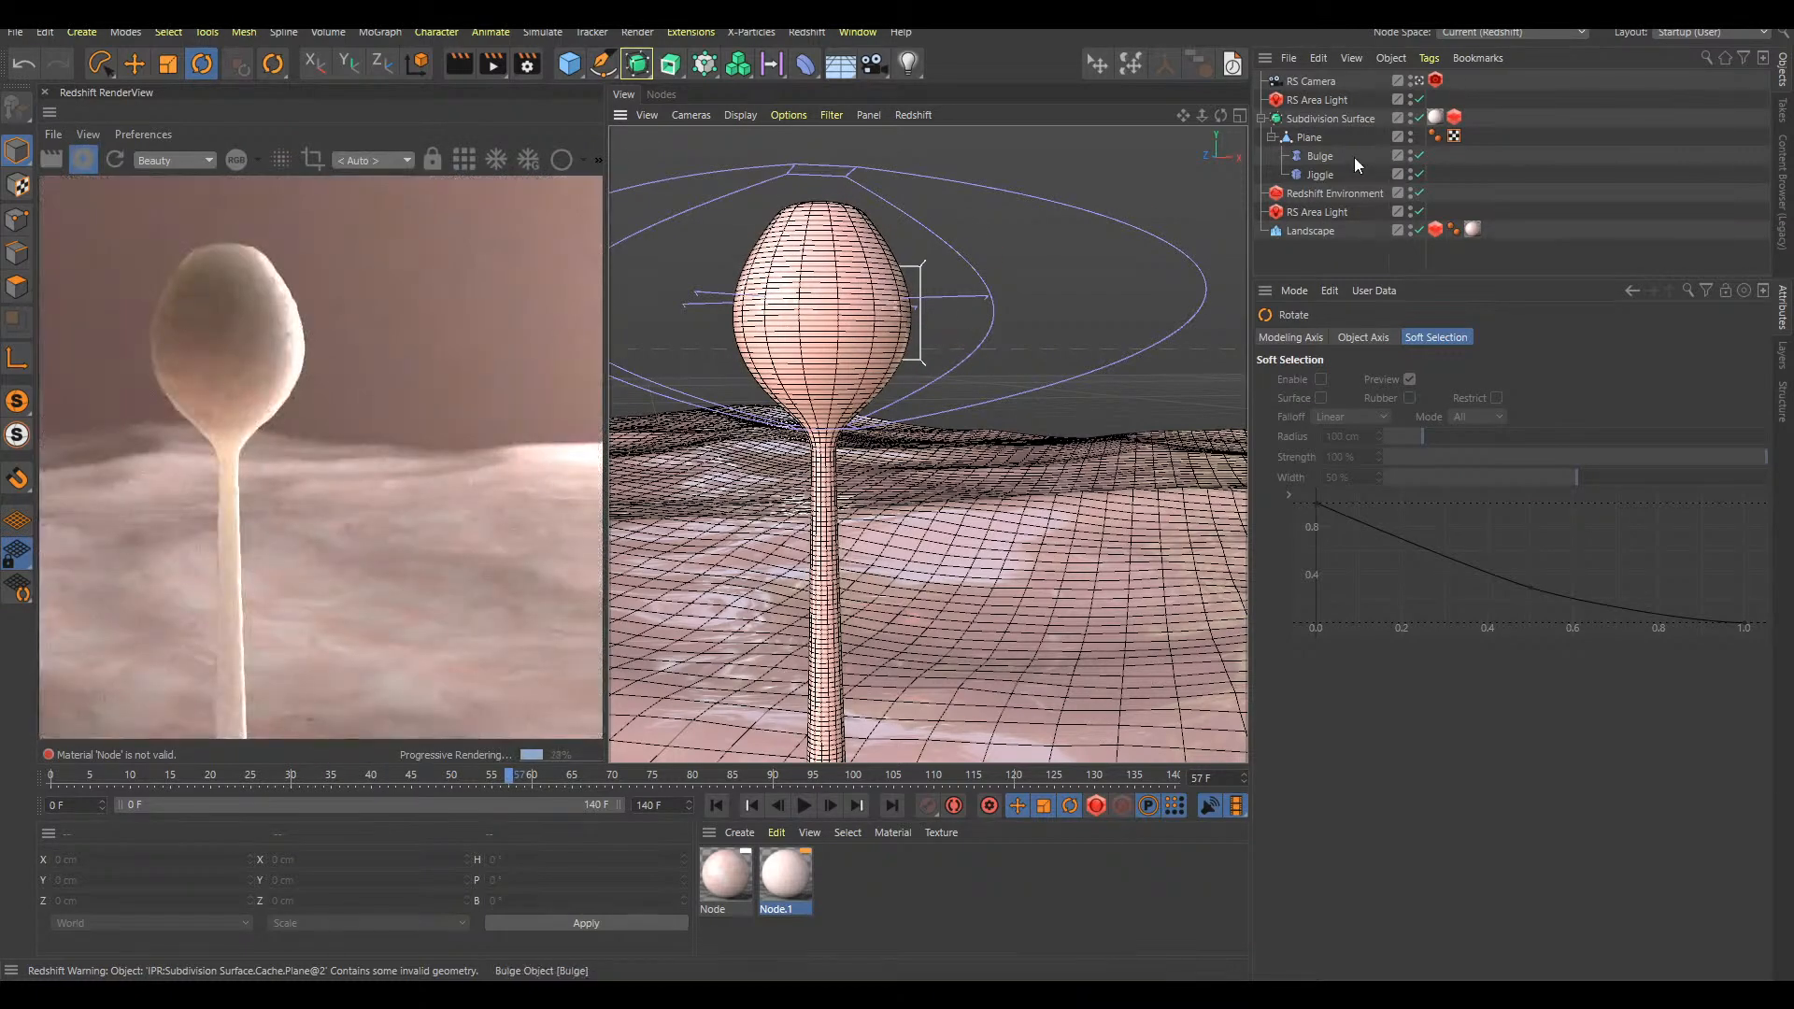
Duplicate the Subdivision Surface containing the stalk and expand the copy's hierarchy
left_click(1262, 118)
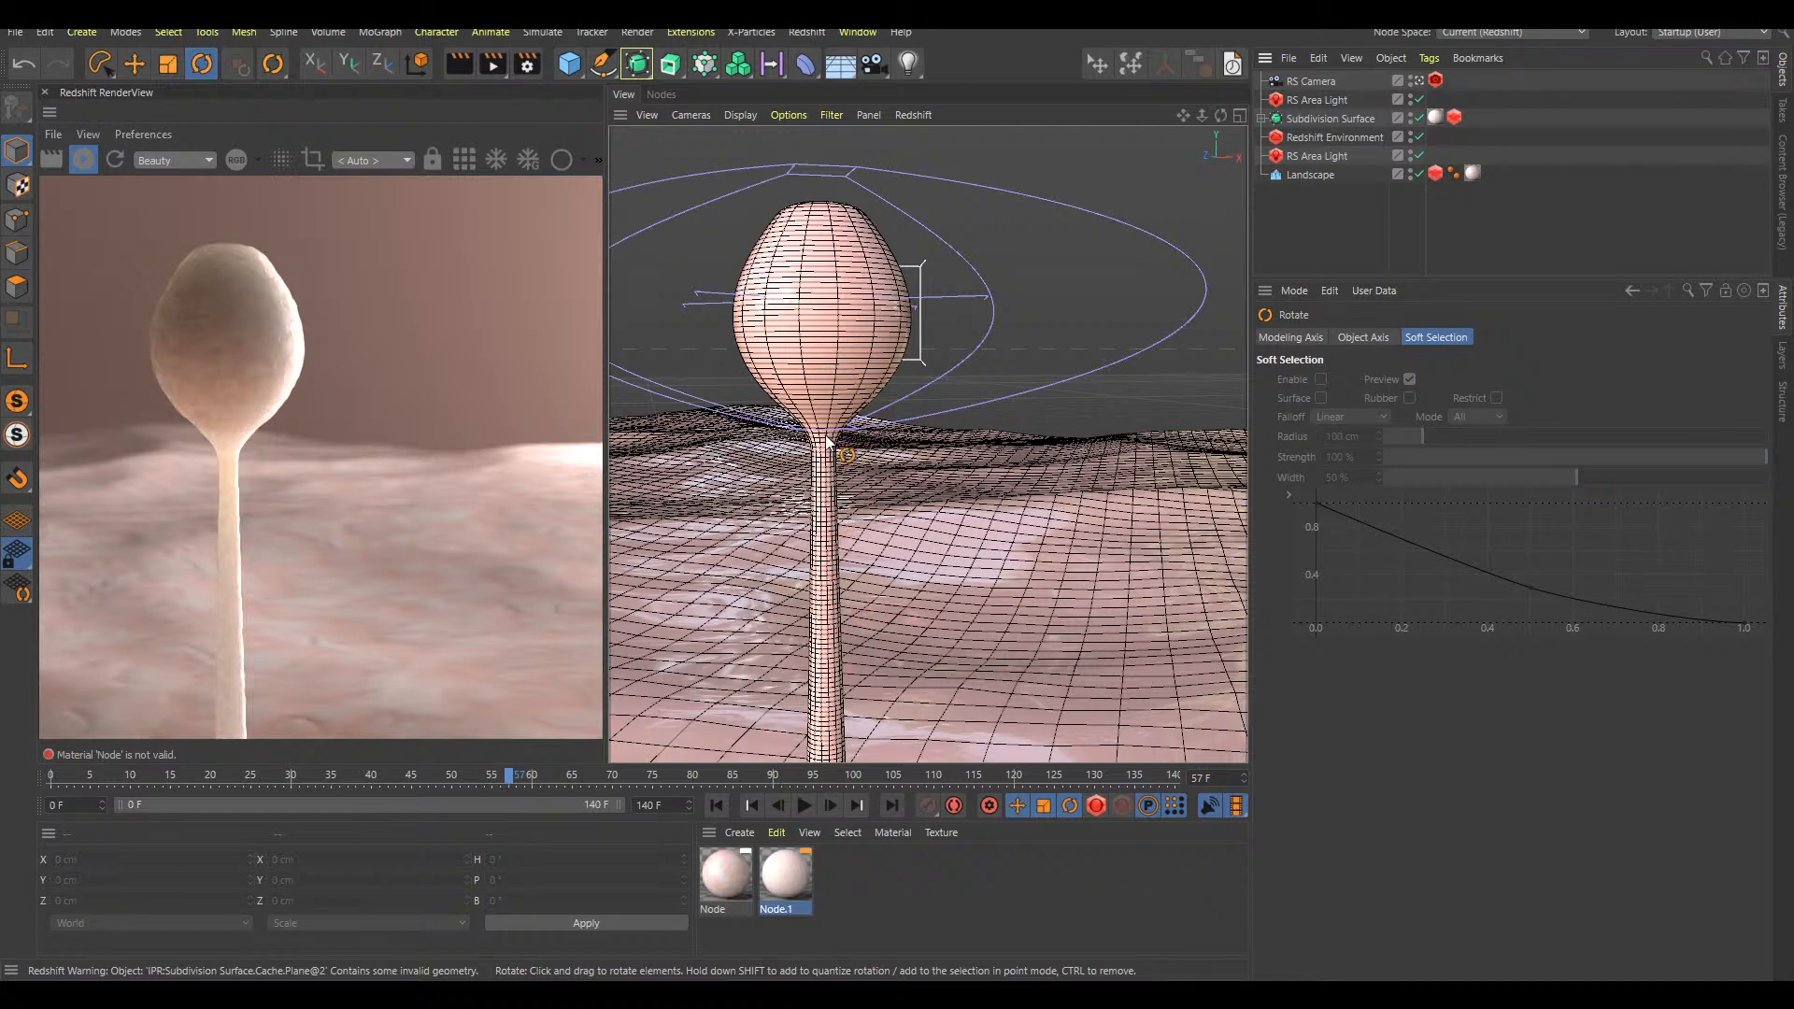
left_click(1340, 119)
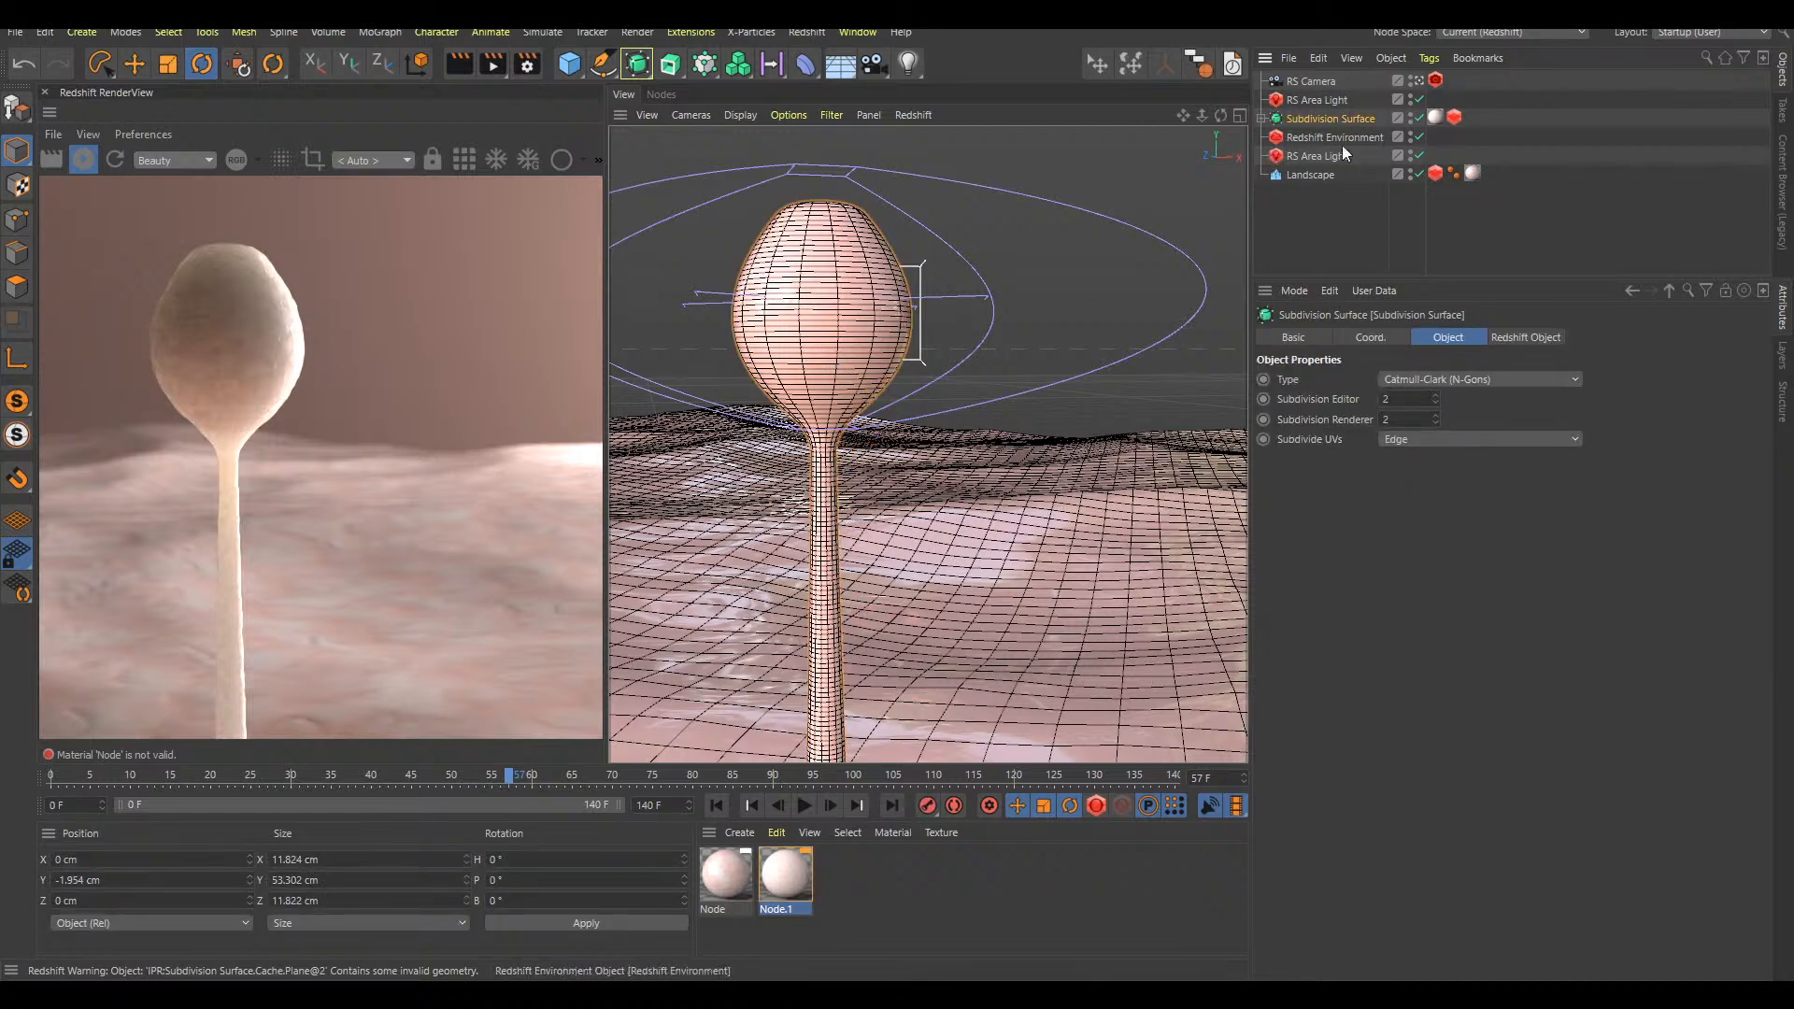
left_click_drag(1318, 124, 1316, 129, "ctrl")
left_click(1261, 138)
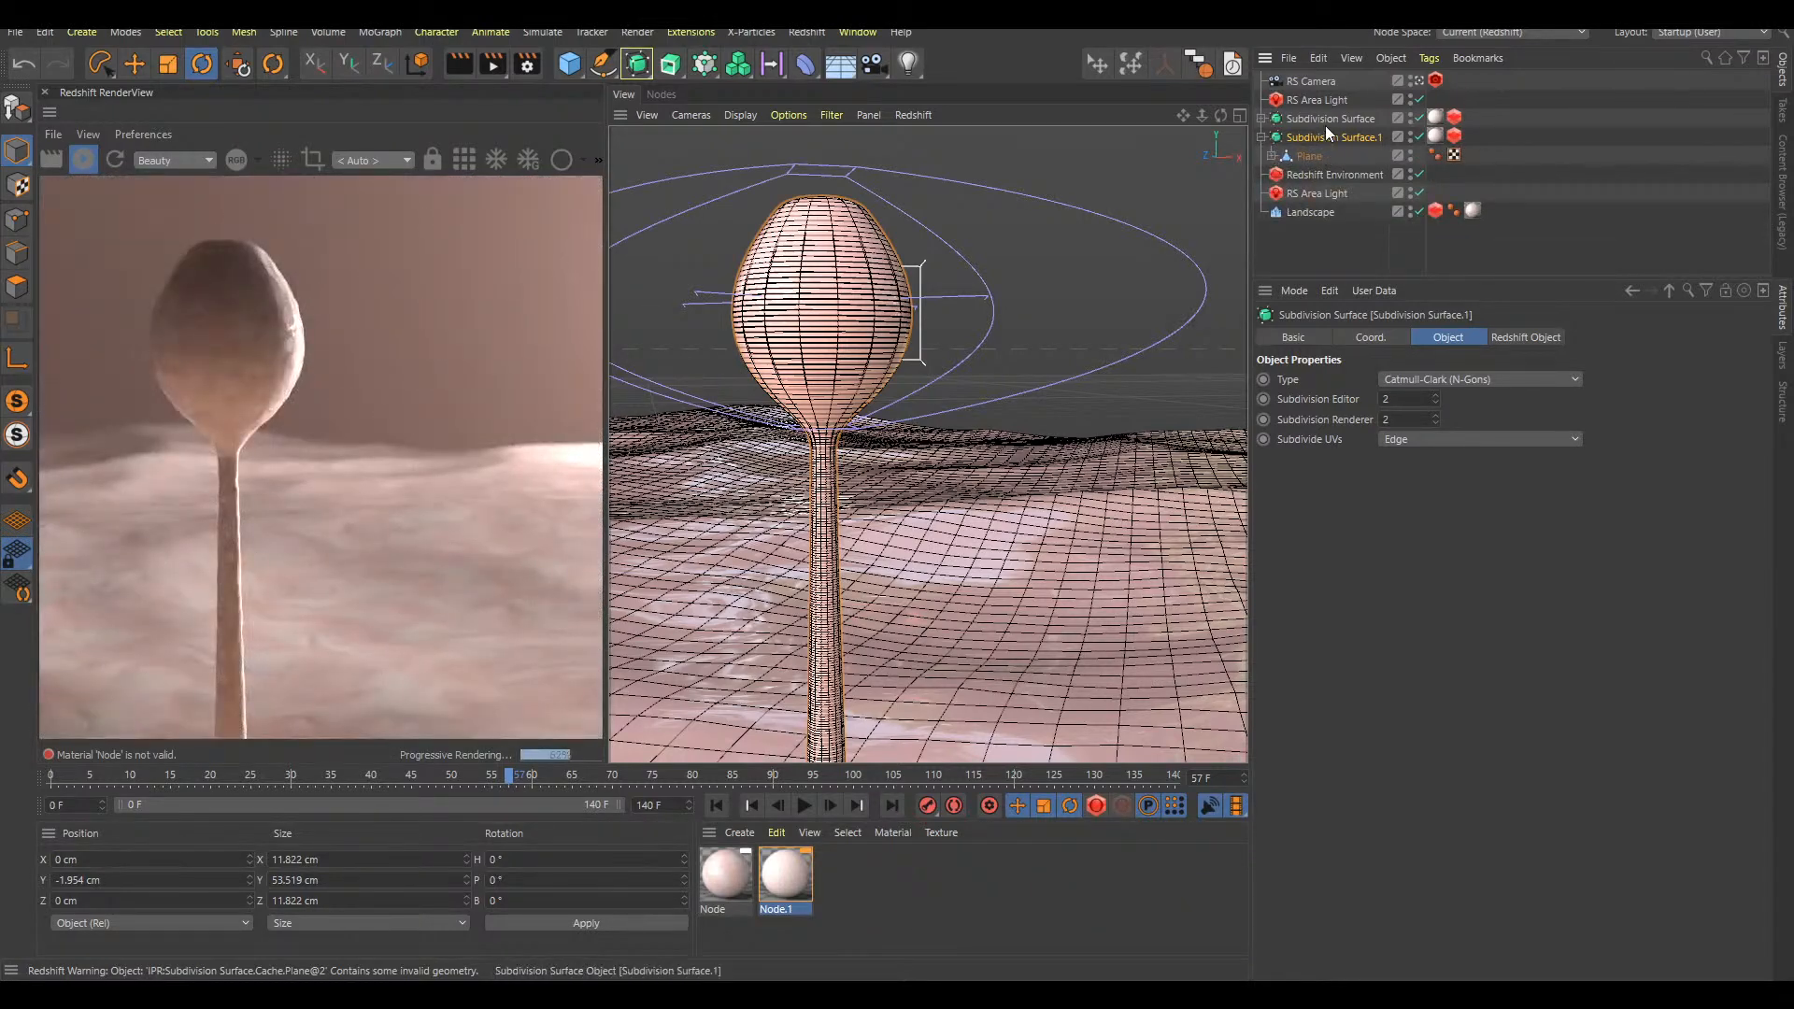
Add a Plain effector inside the duplicated Subdivision Surface and place it below the Plane
key("shift+c")
type("area l")
key("BackSpace")
type("plain")
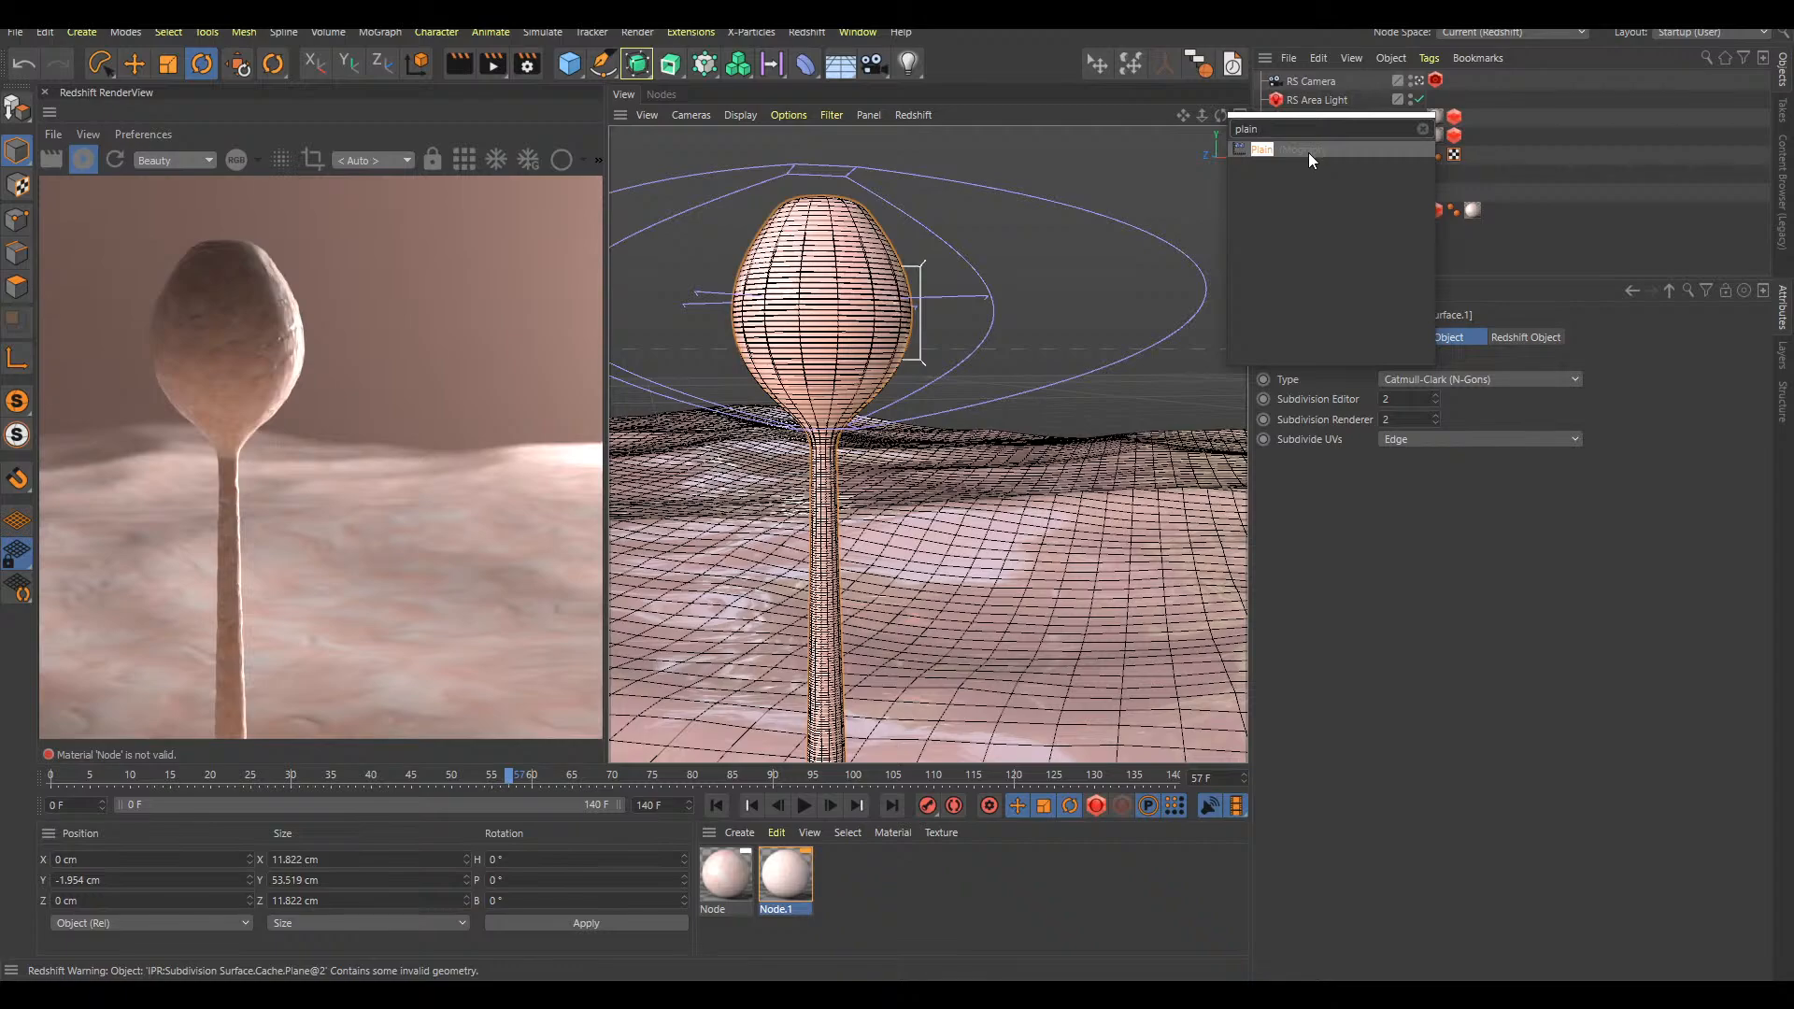
left_click(1308, 149)
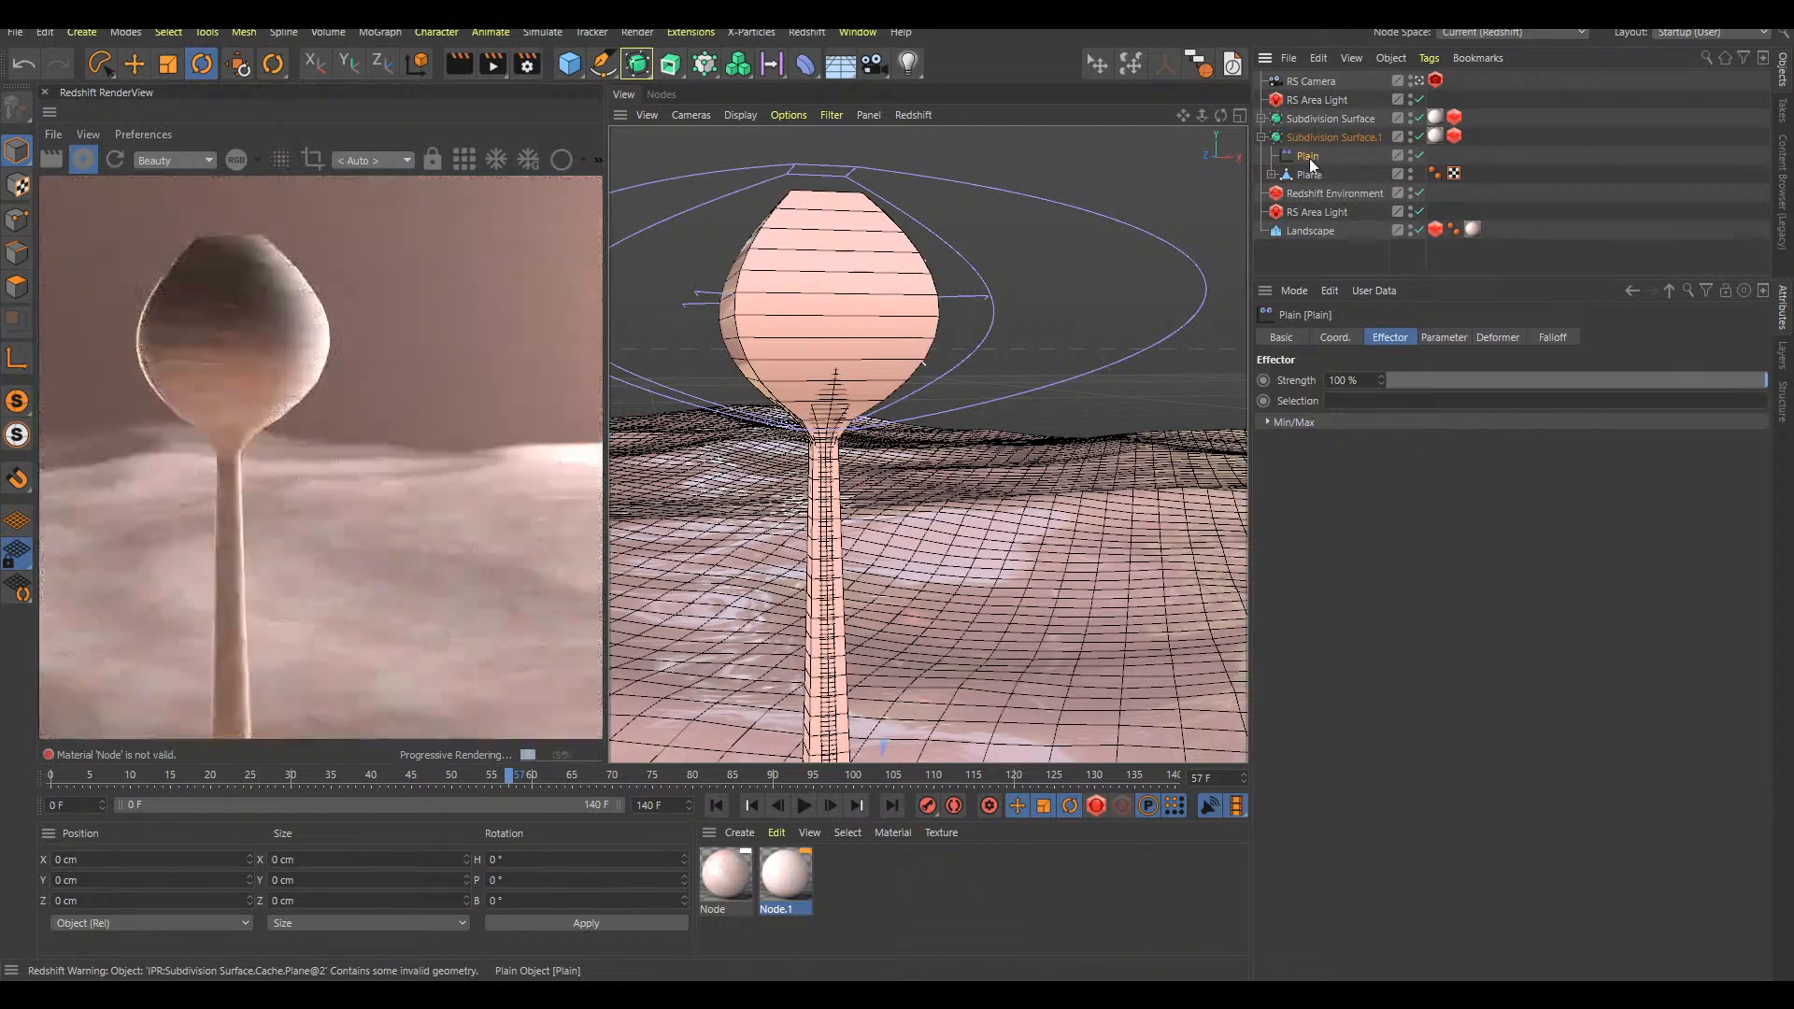
left_click_drag(1313, 158, 1315, 179)
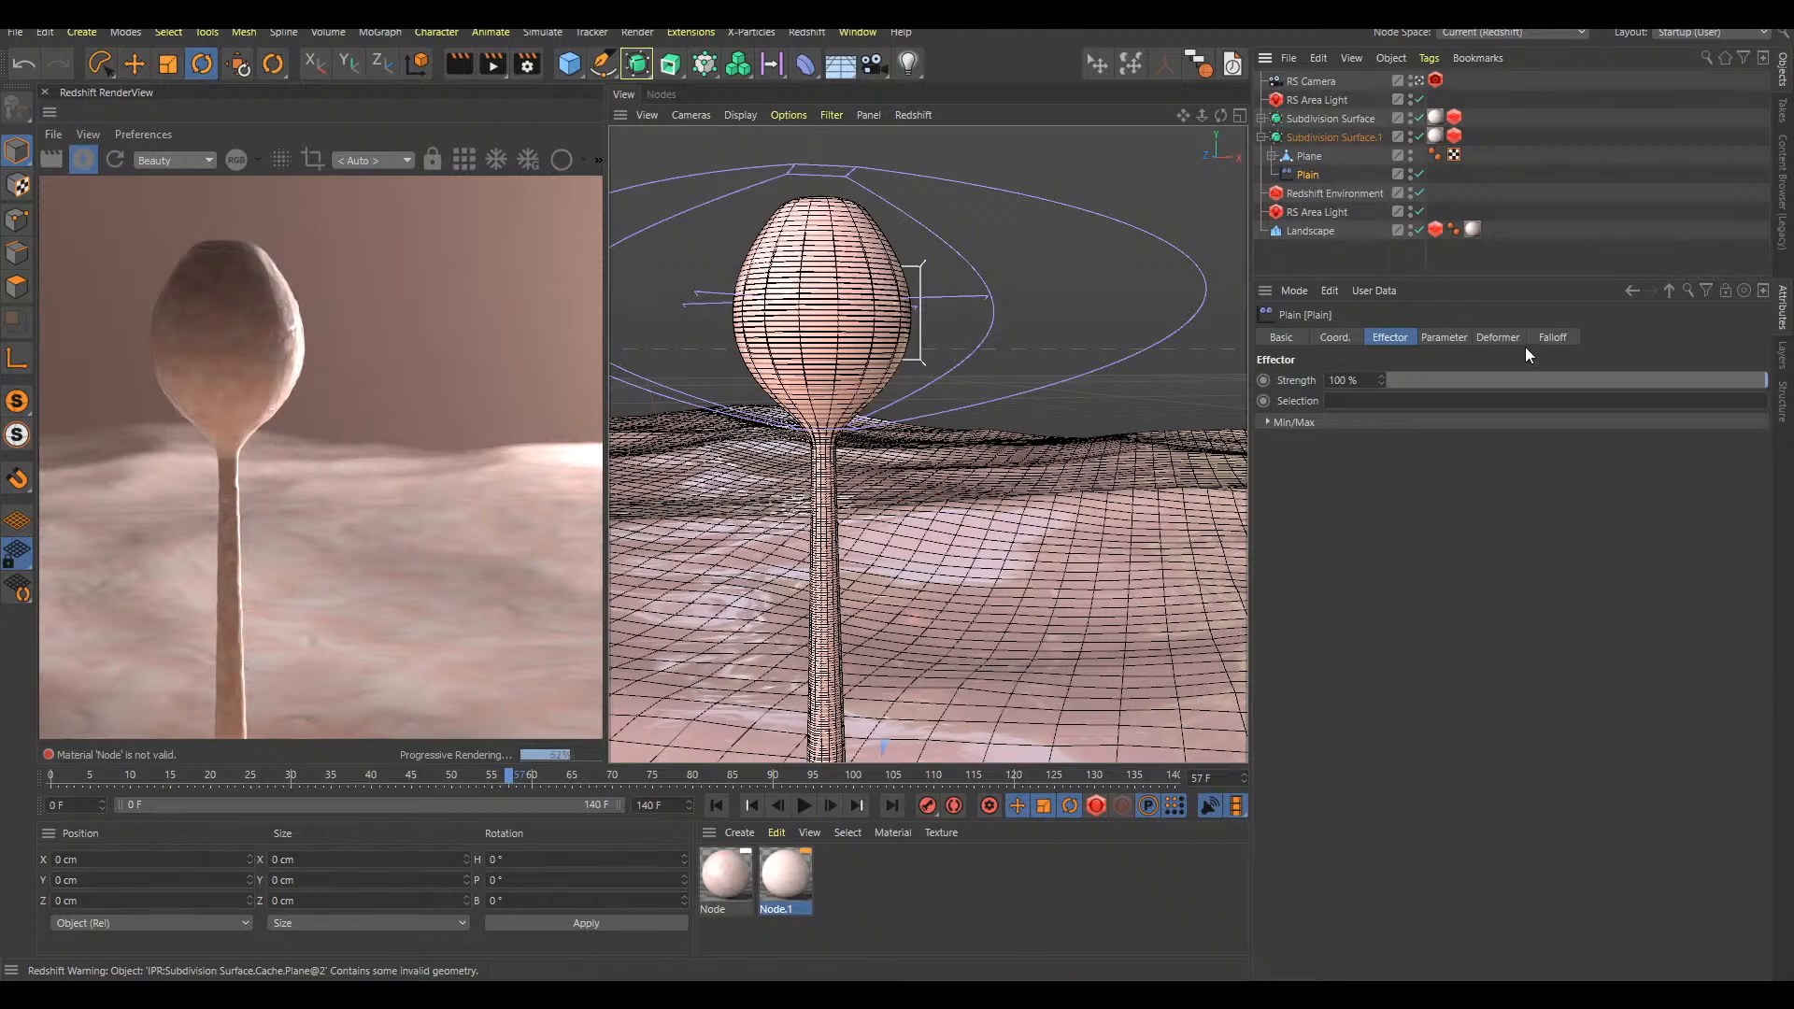
Set the Plain effector's deformation to Point
left_click(1498, 337)
left_click(1376, 383)
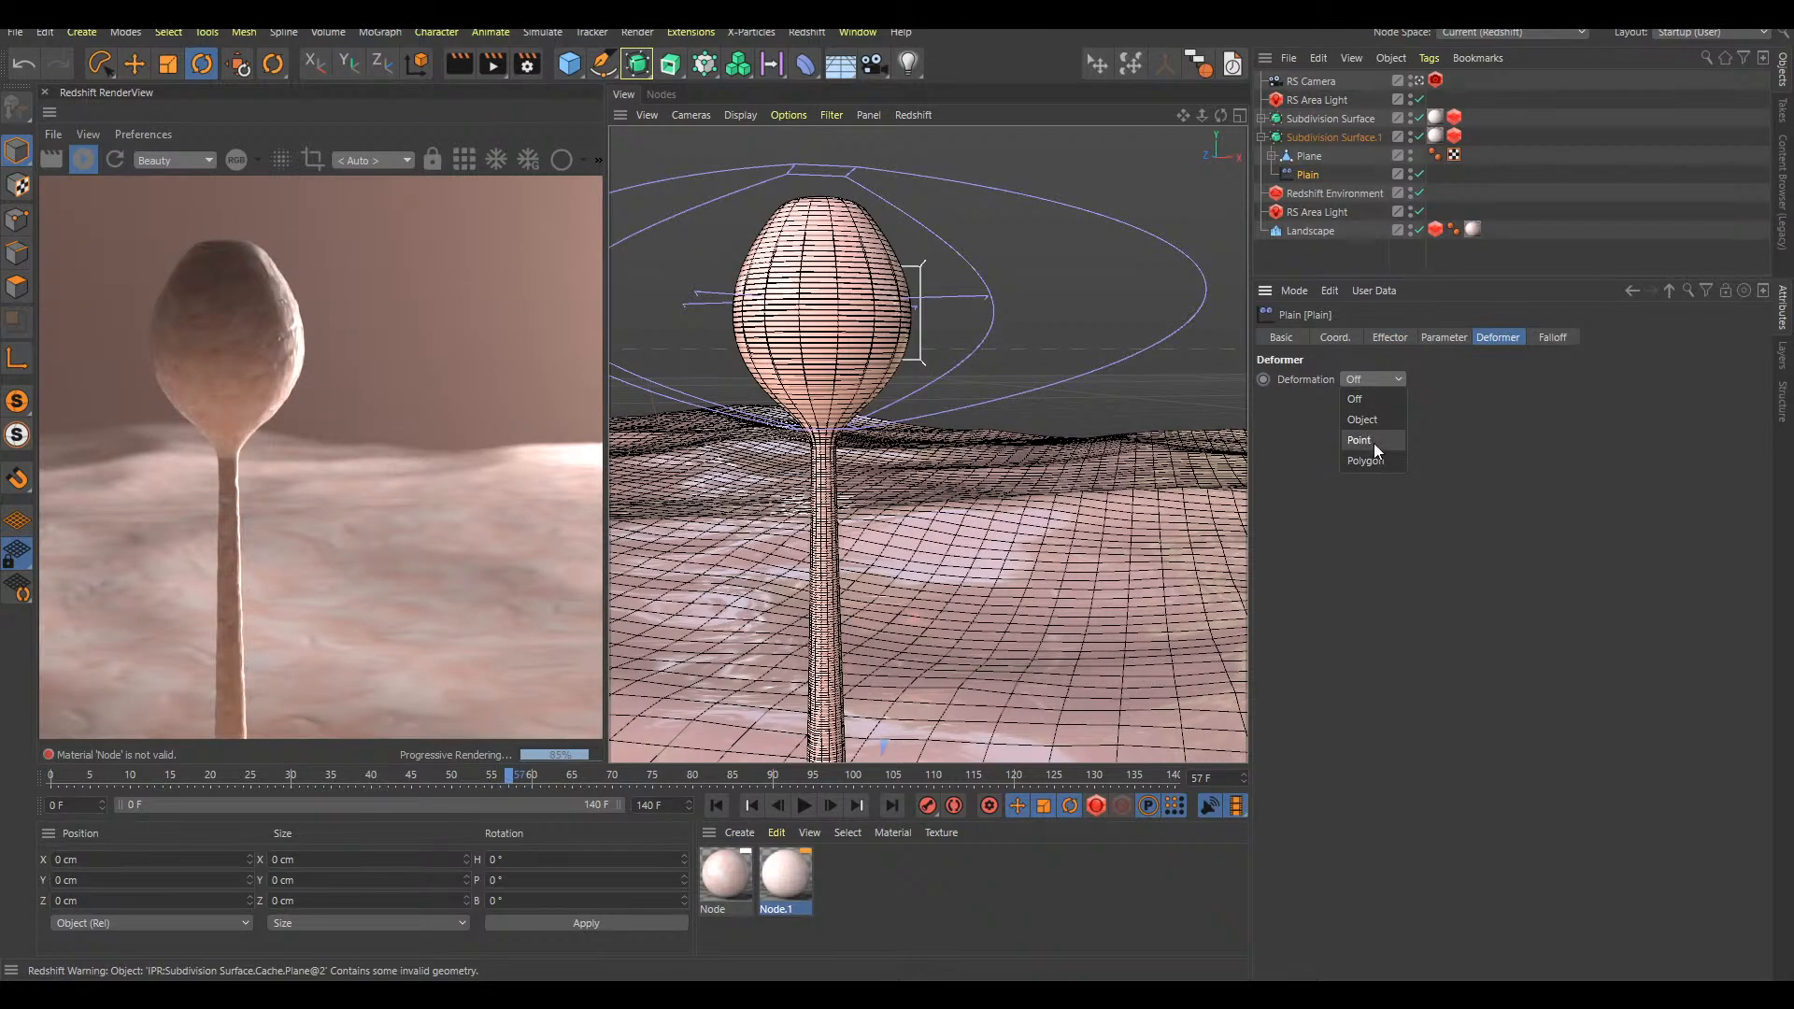
left_click(1373, 443)
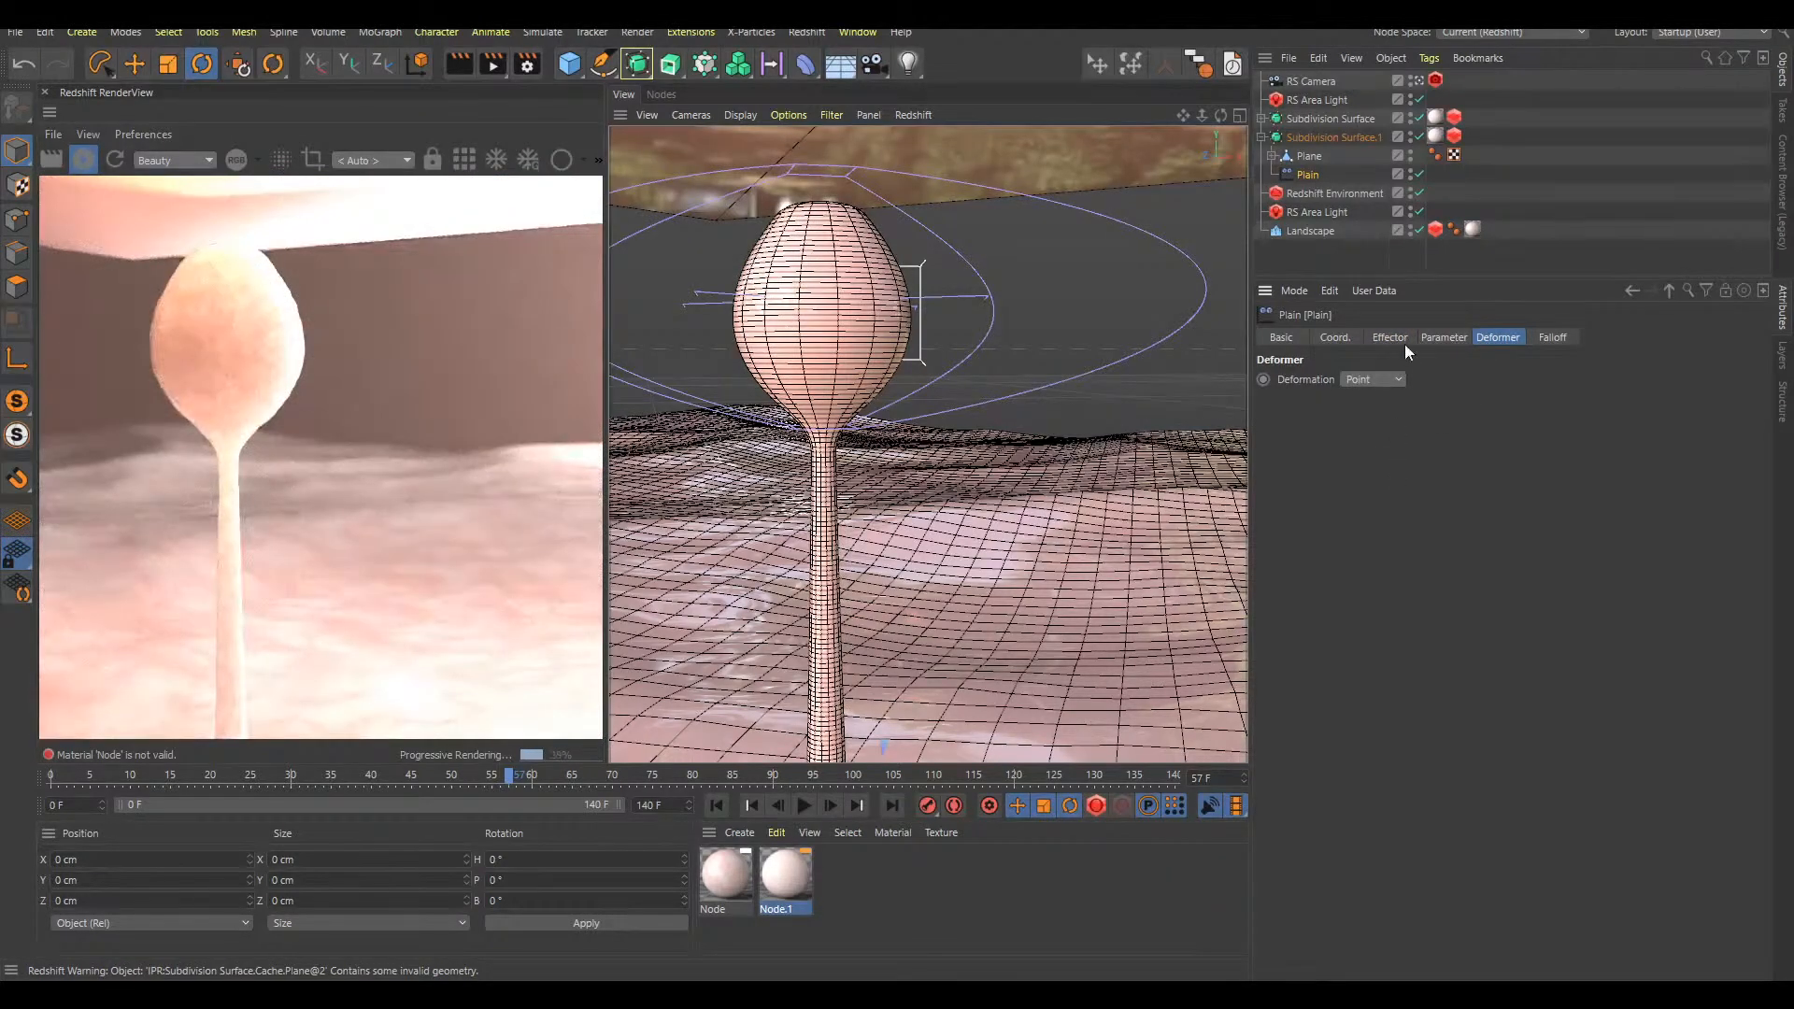
Set the Plain effector's position offset to 0 cm in Y and -0.5 cm in Z
left_click(1438, 338)
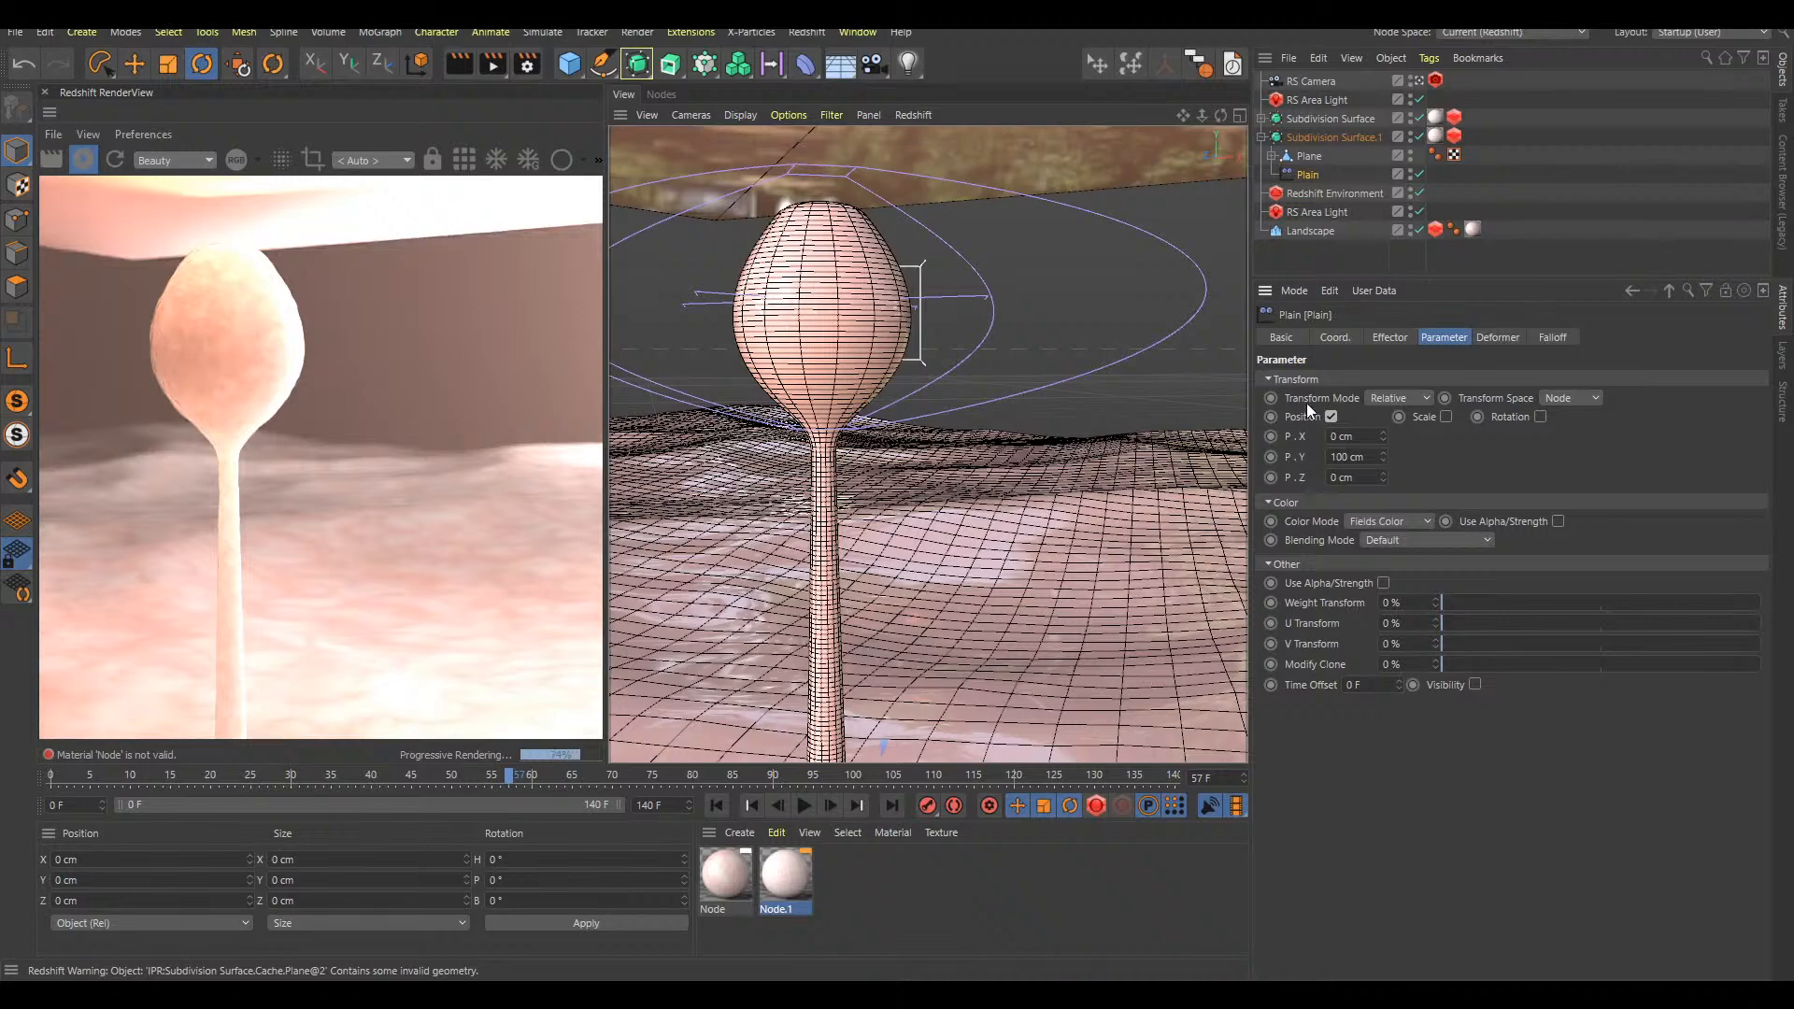
left_click(1349, 457)
type("0")
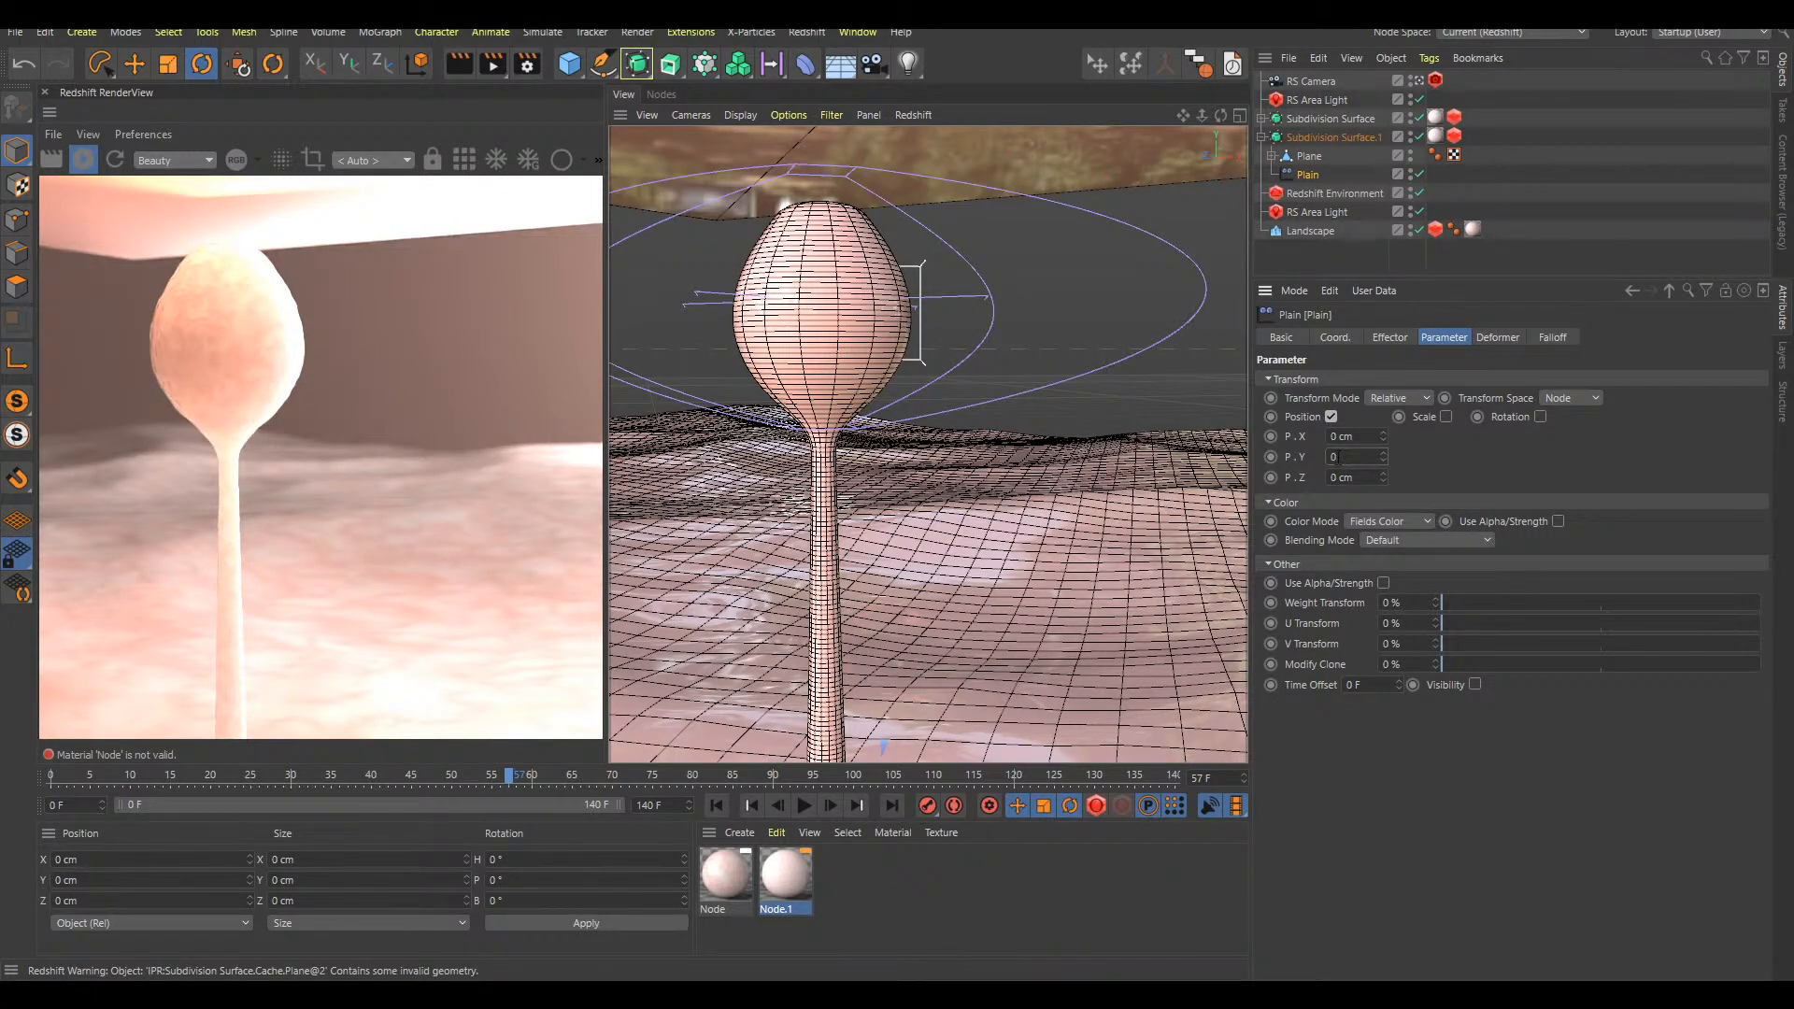
key("Return")
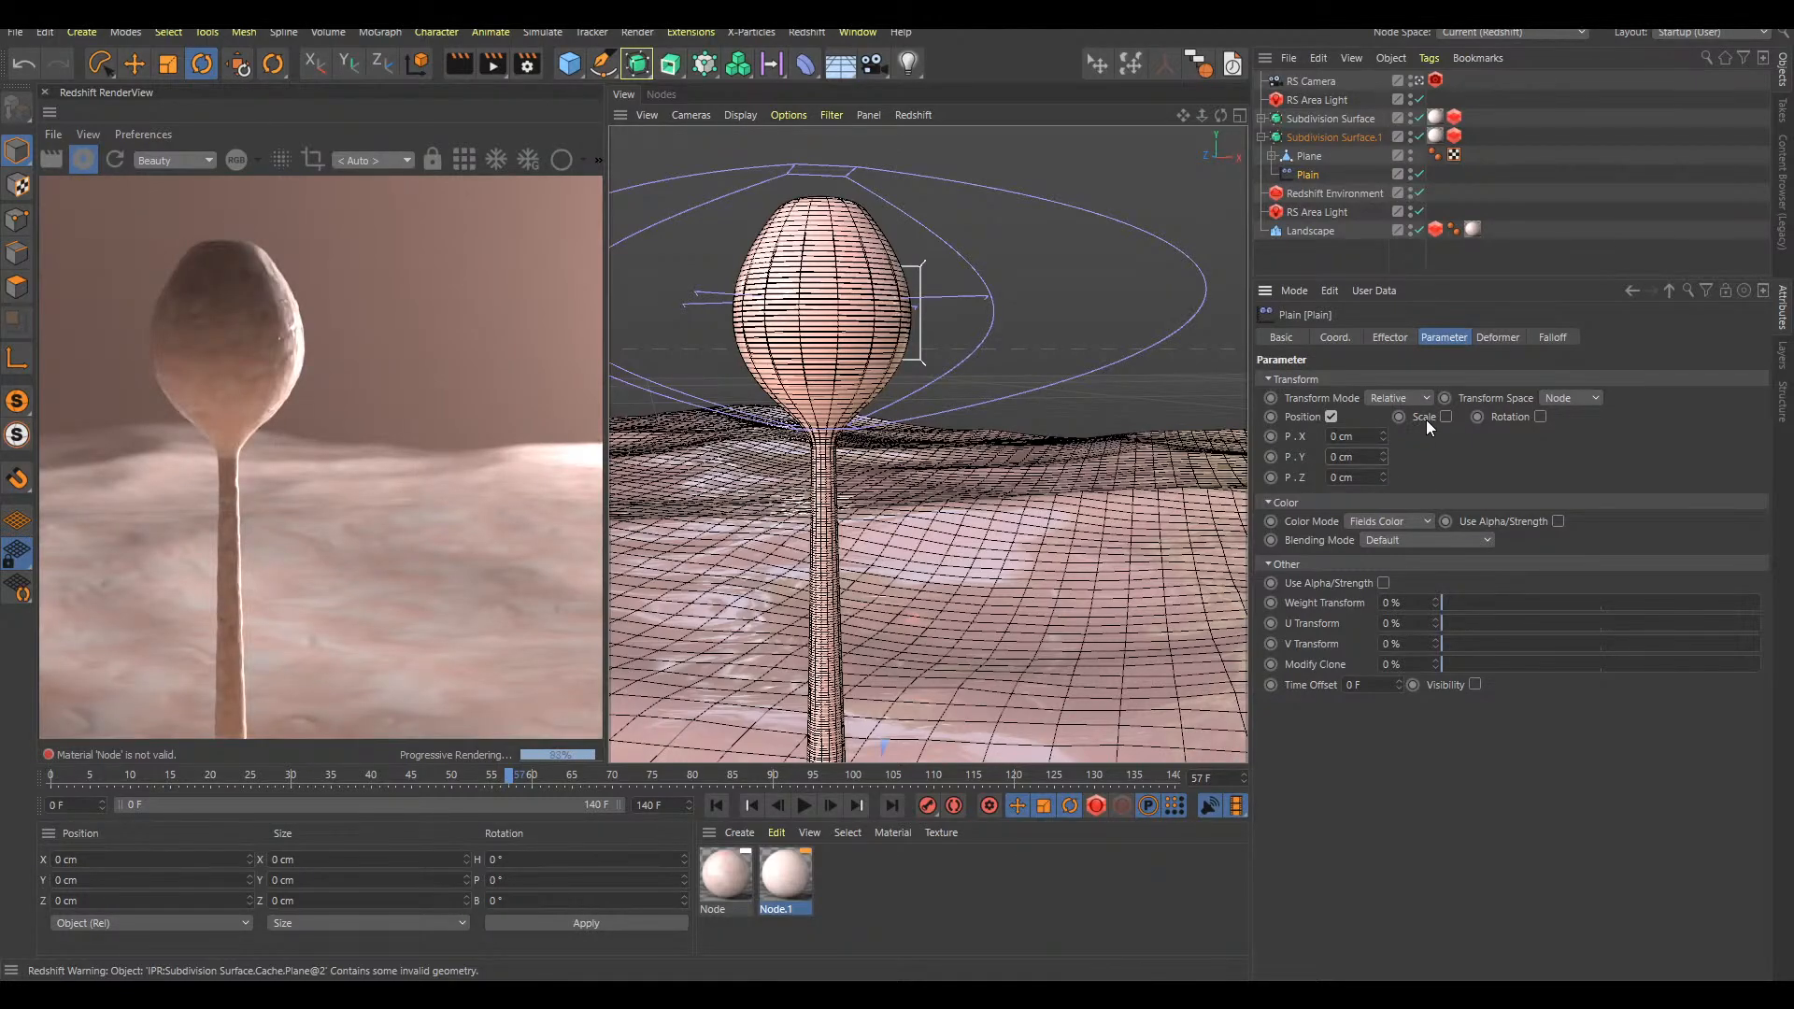
left_click_drag(1385, 477, 1388, 484)
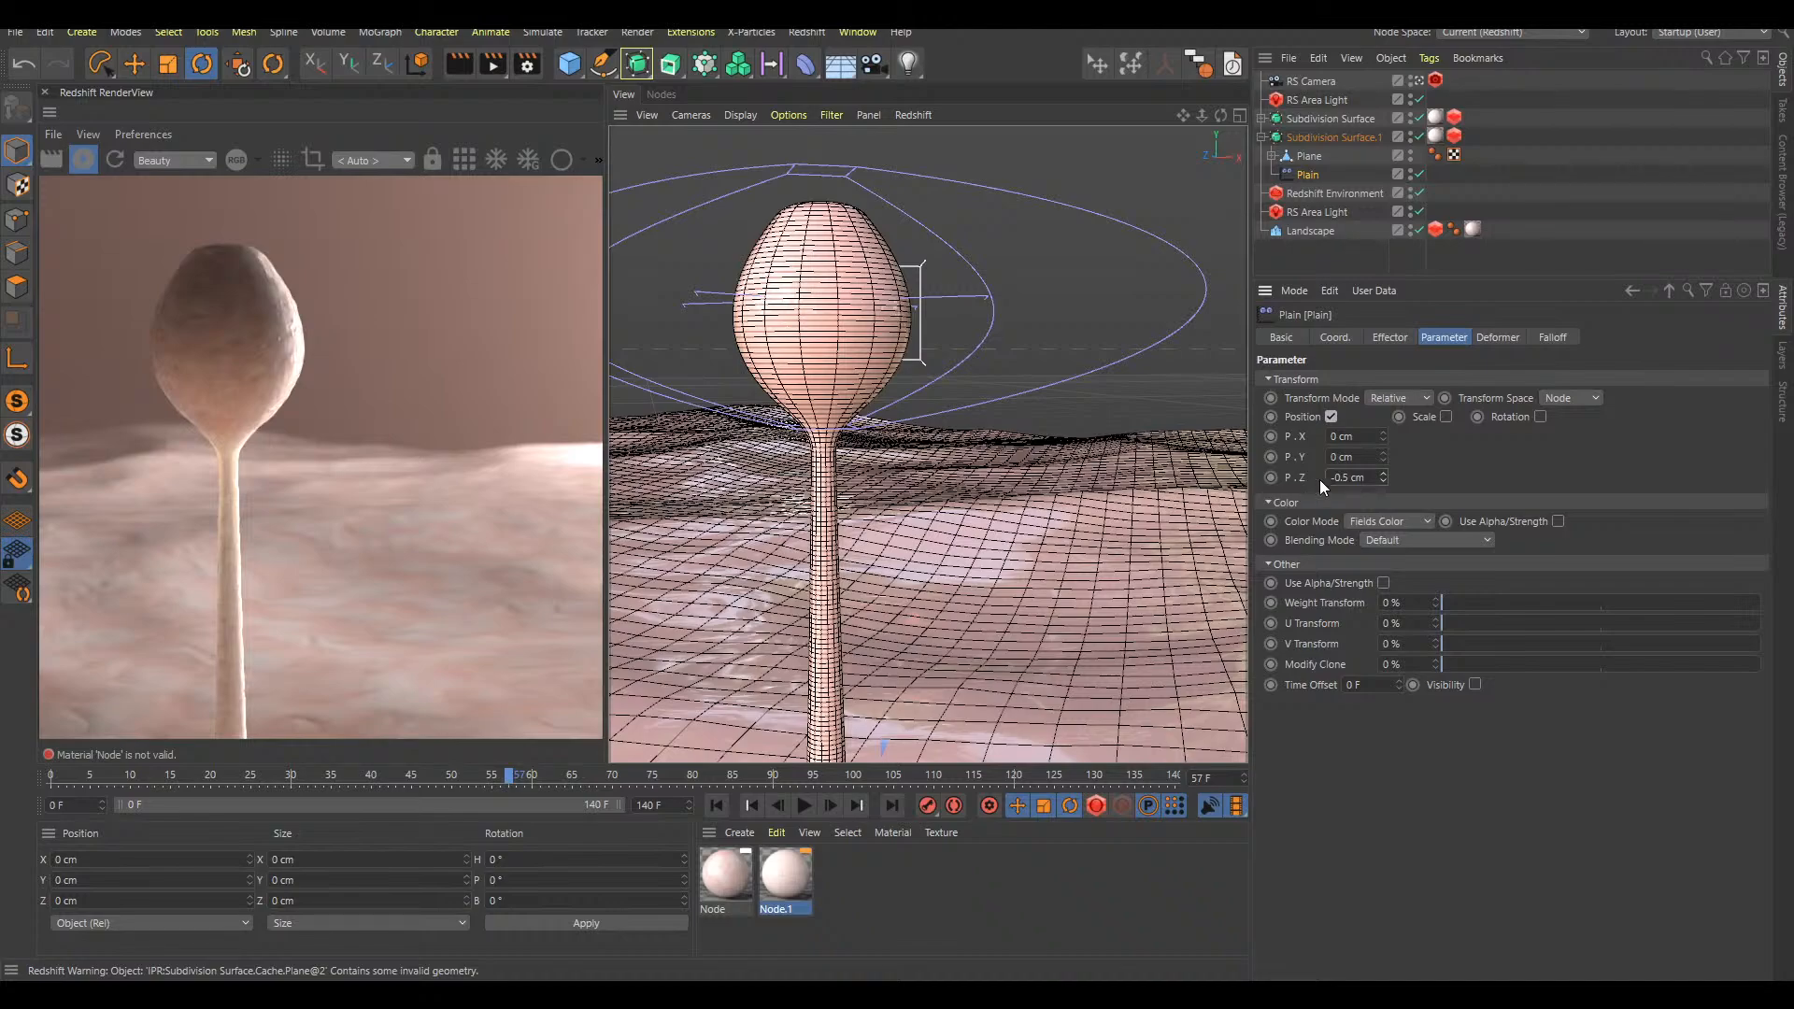
Switch the viewport display to wireframe to see the inner duplicate inside the stalk
key("n")
key("a")
key("n")
key("g")
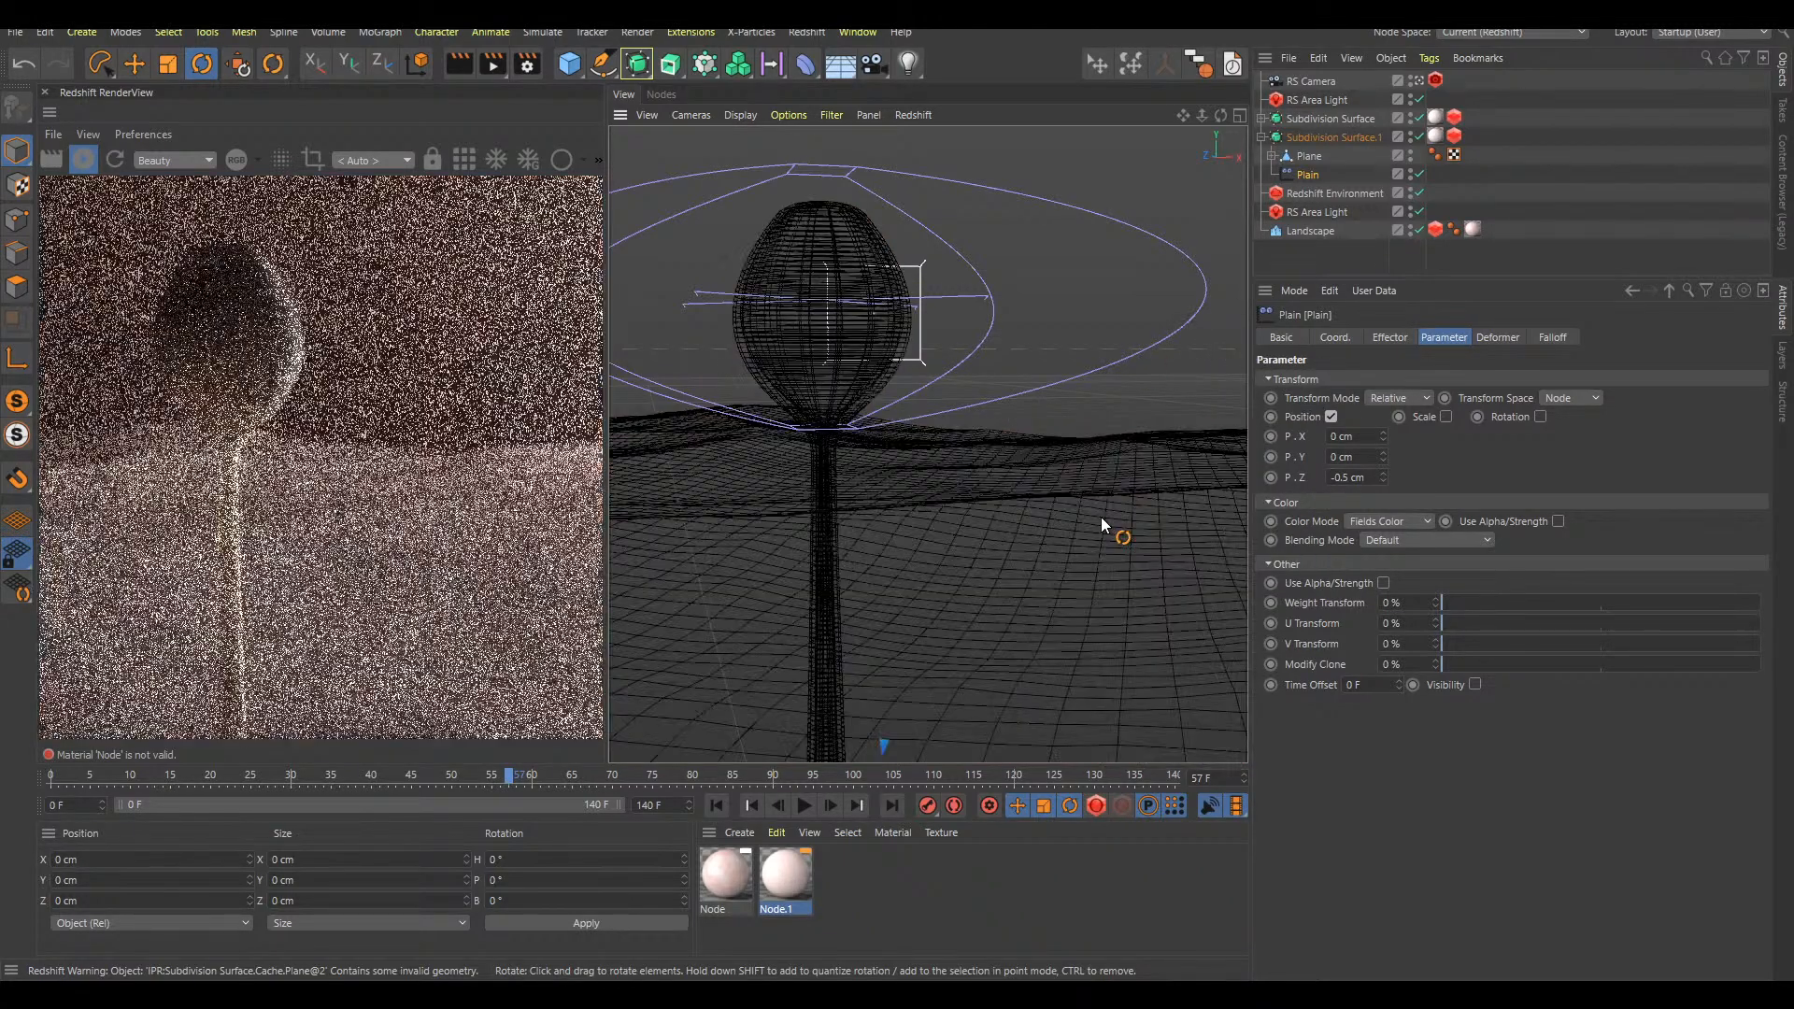
Set the Plain effector's position offset to 0 cm in Y and -0.9 cm in Z
left_click_drag(1382, 477, 1388, 475)
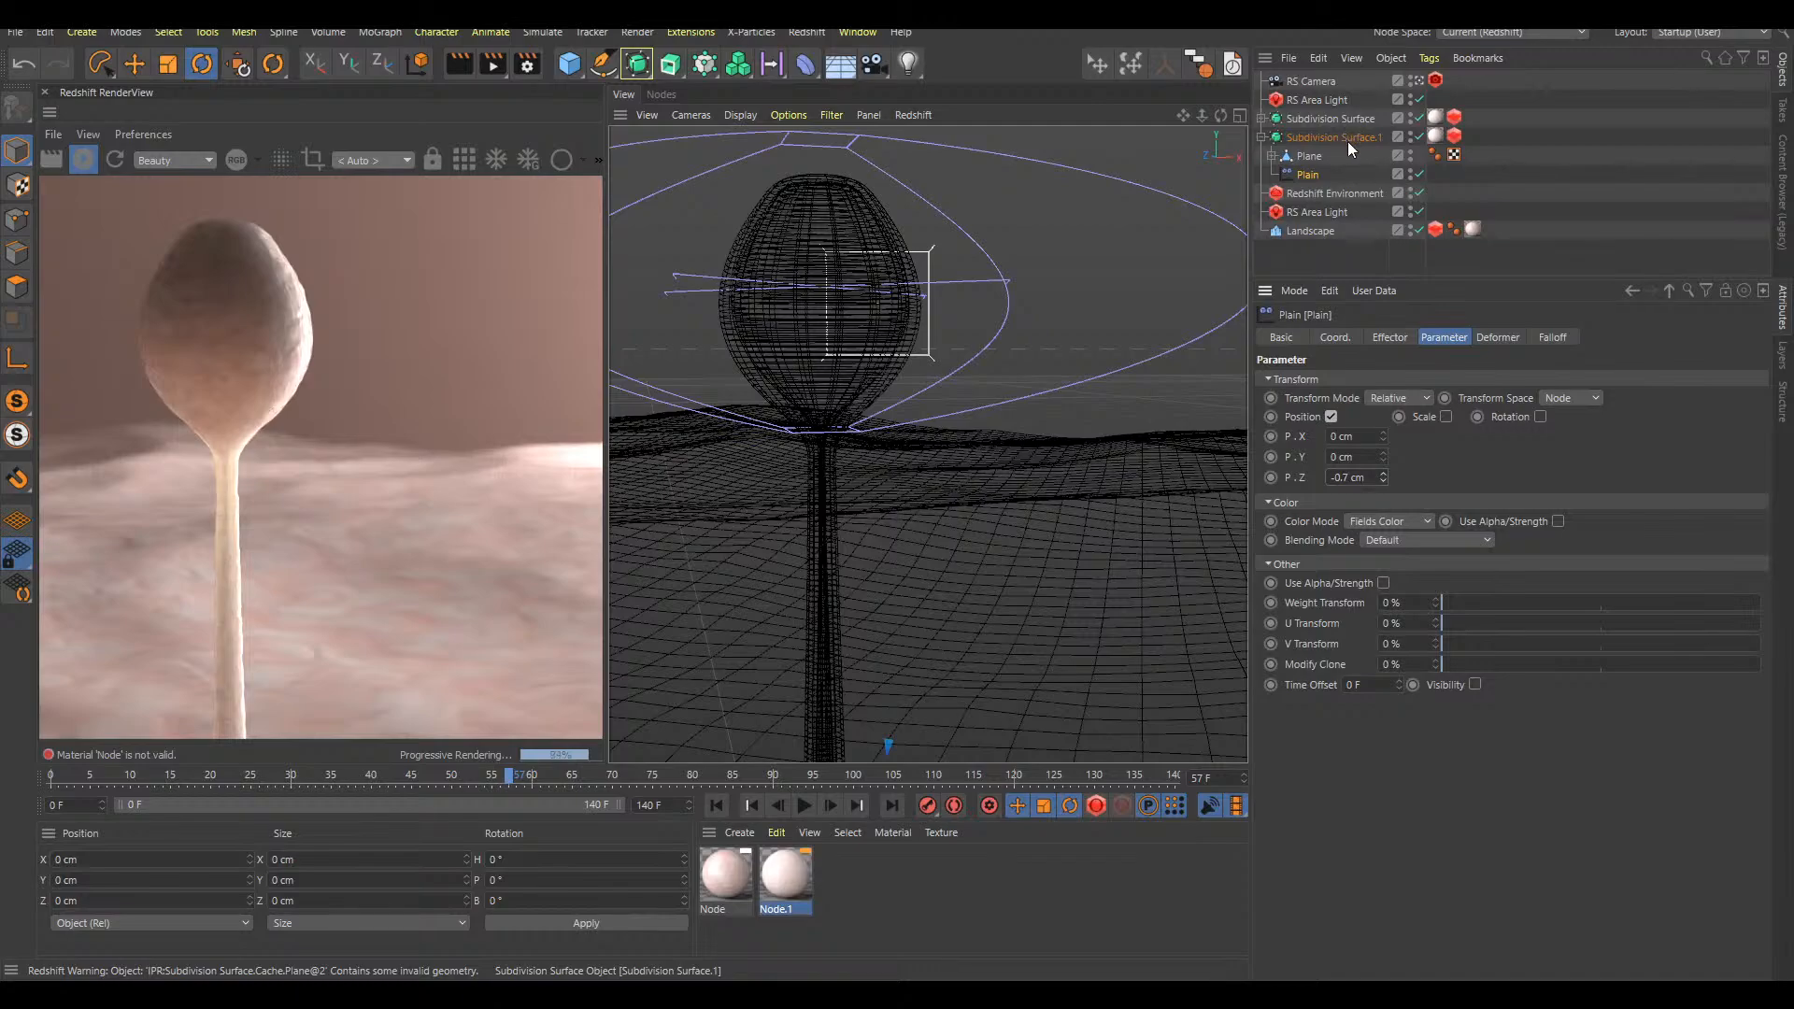
mouse_move(1384, 456)
left_mouse_down()
mouse_move(1387, 374)
mouse_move(1392, 456)
mouse_move(1392, 417)
mouse_move(1383, 429)
left_mouse_up()
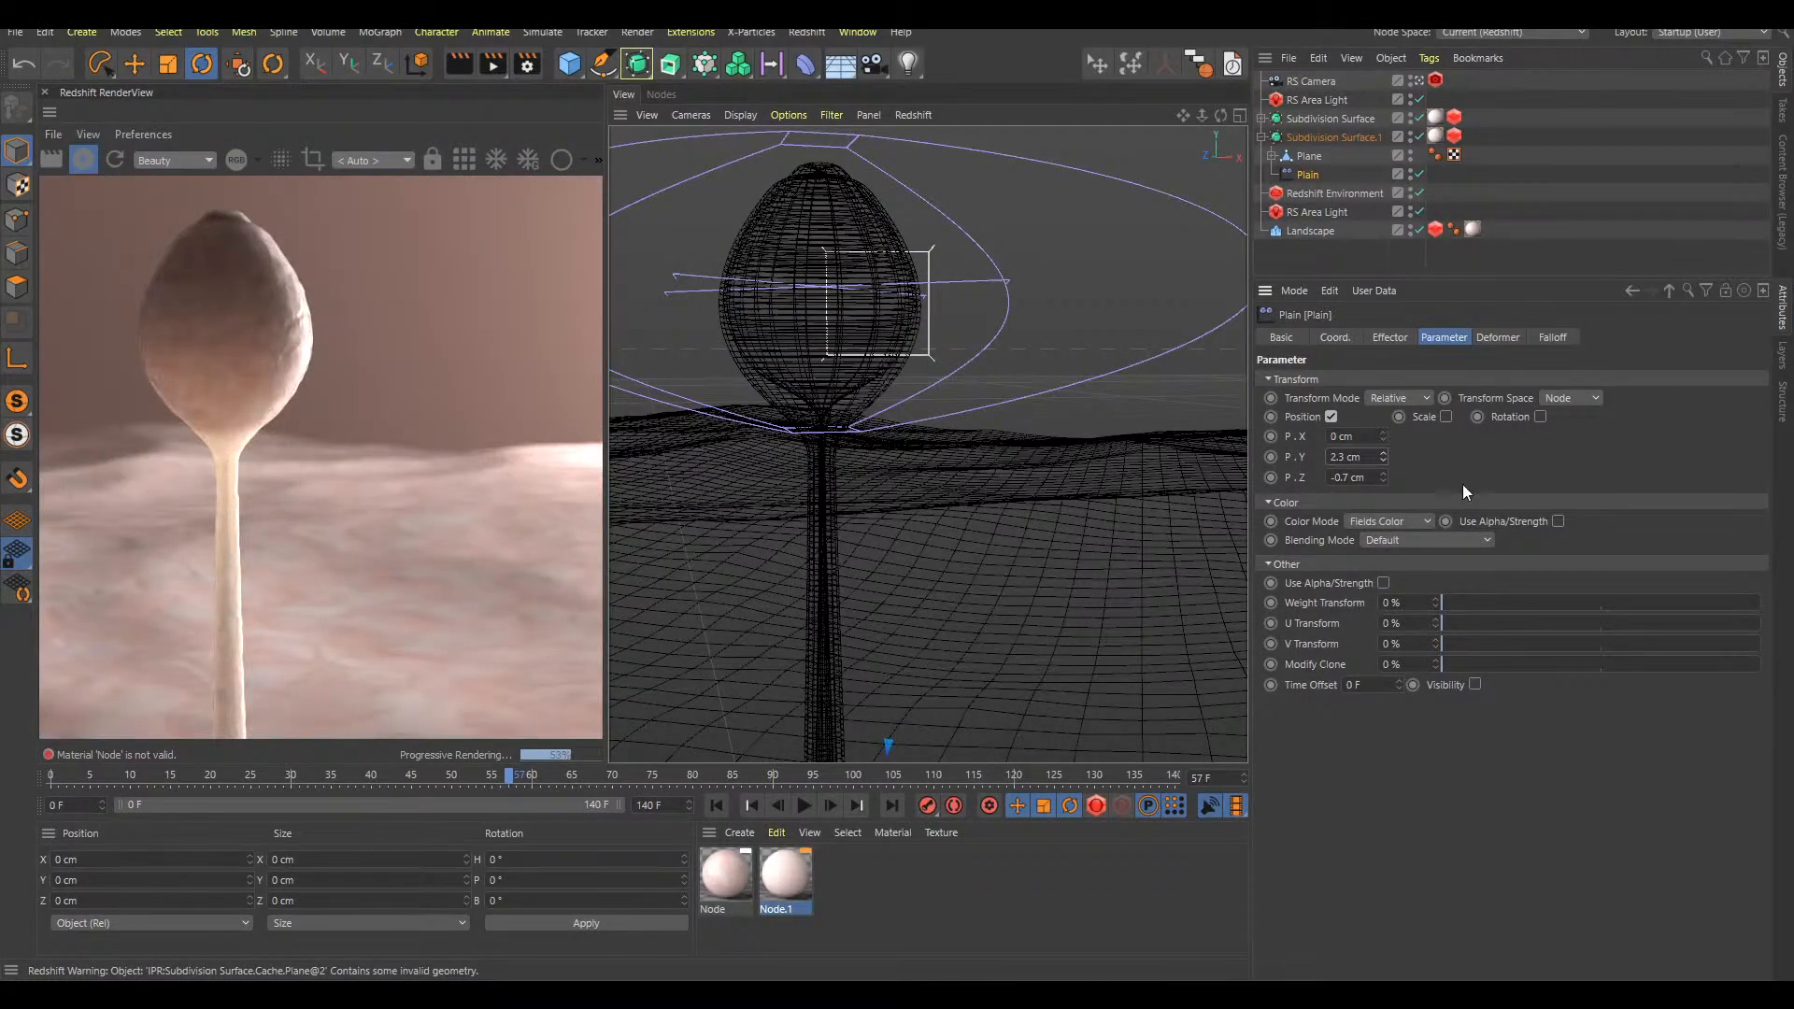
double_click(1347, 458)
key("Return")
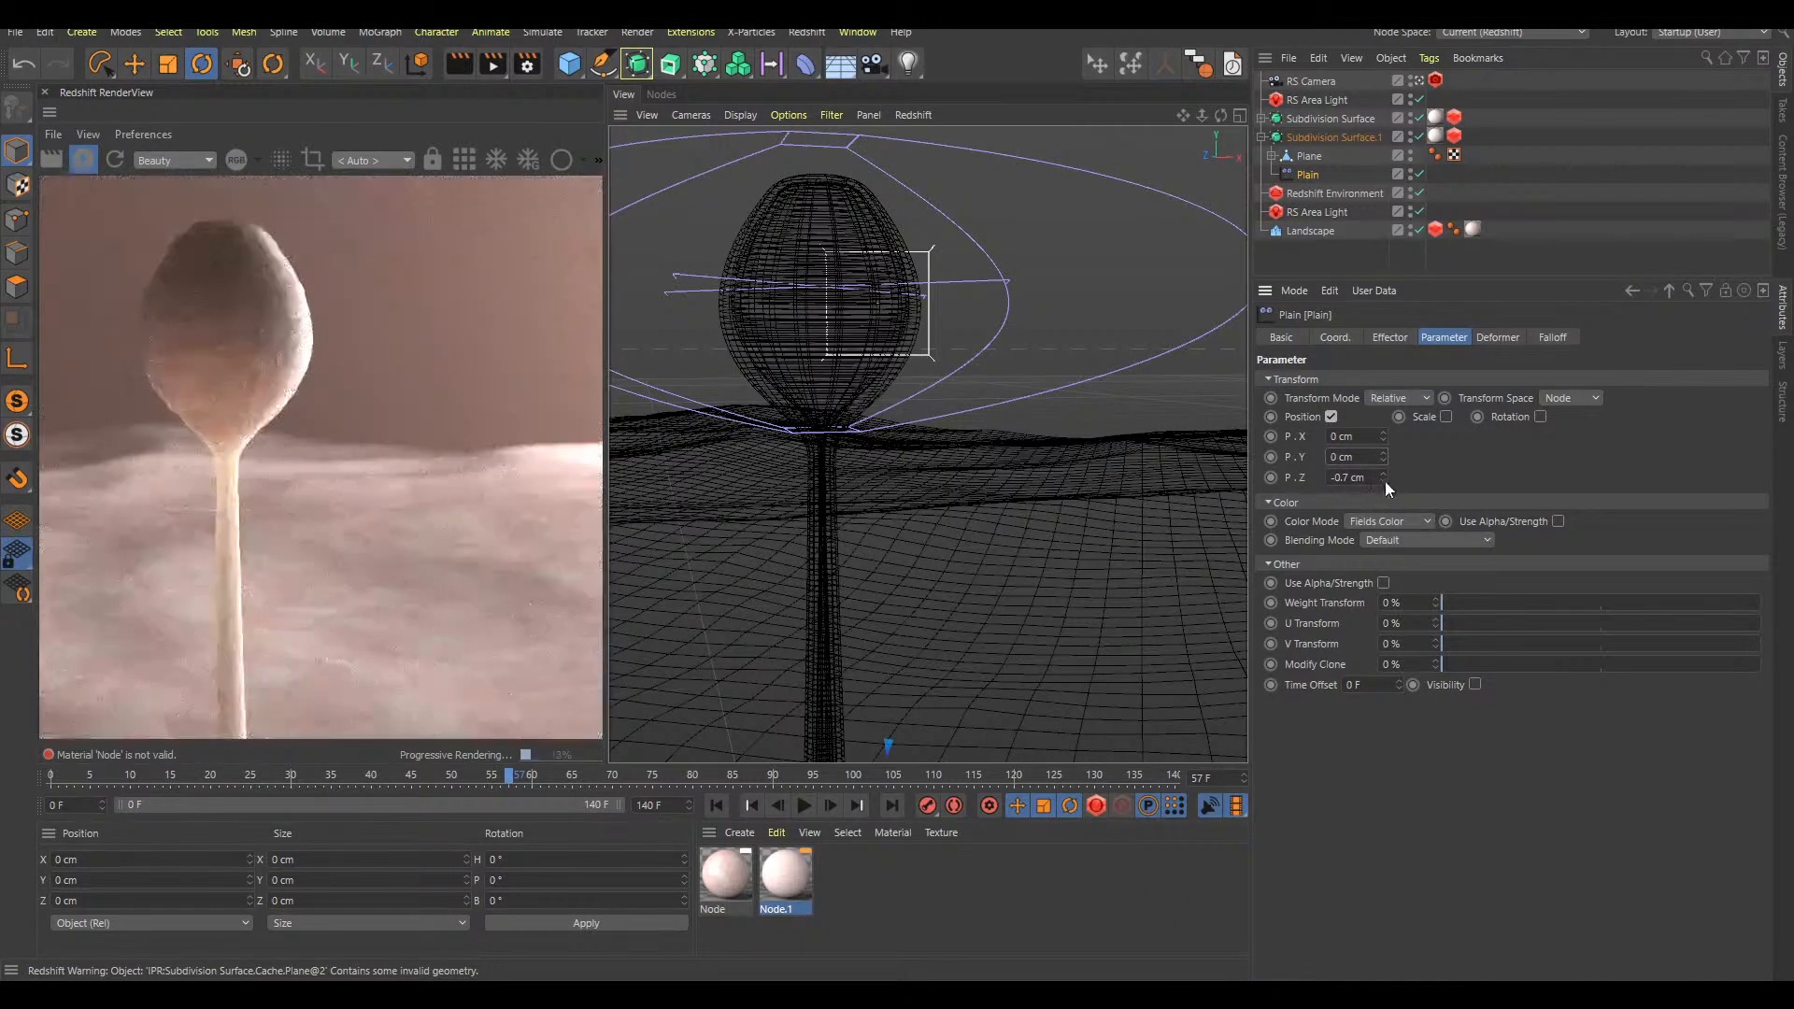
left_click_drag(1385, 485, 1387, 480)
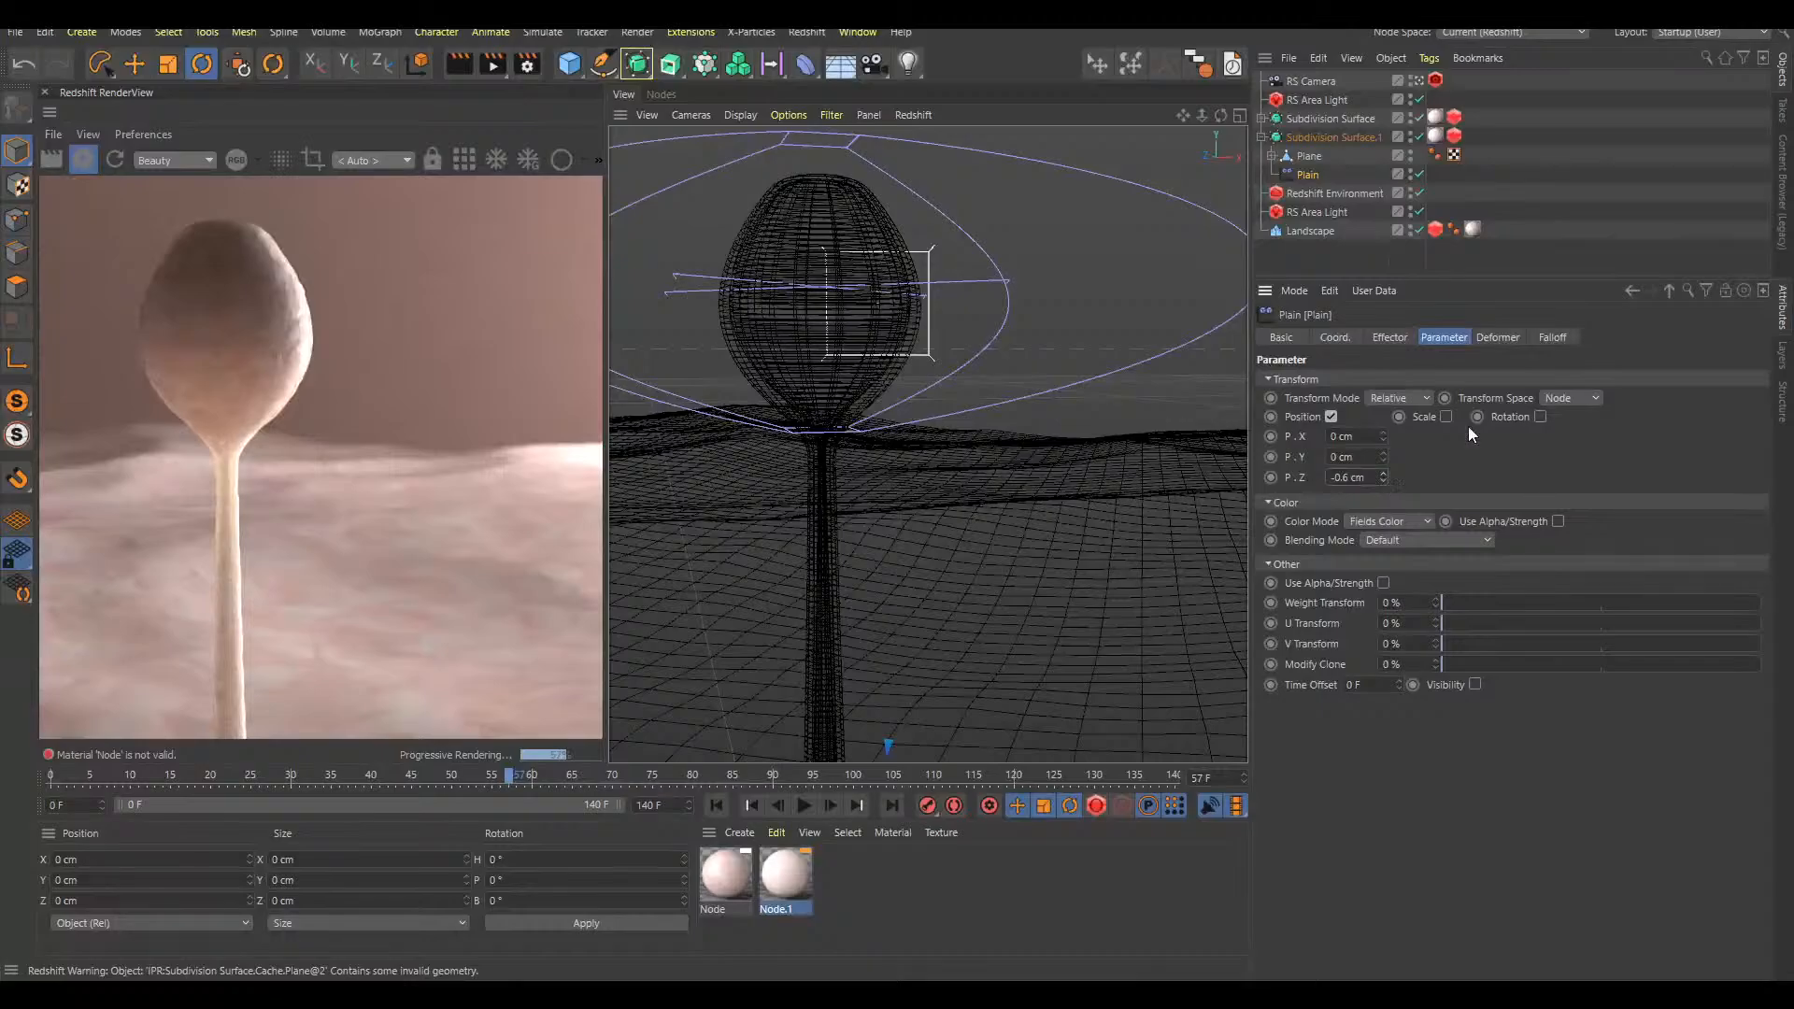
left_click_drag(1384, 473, 1387, 464)
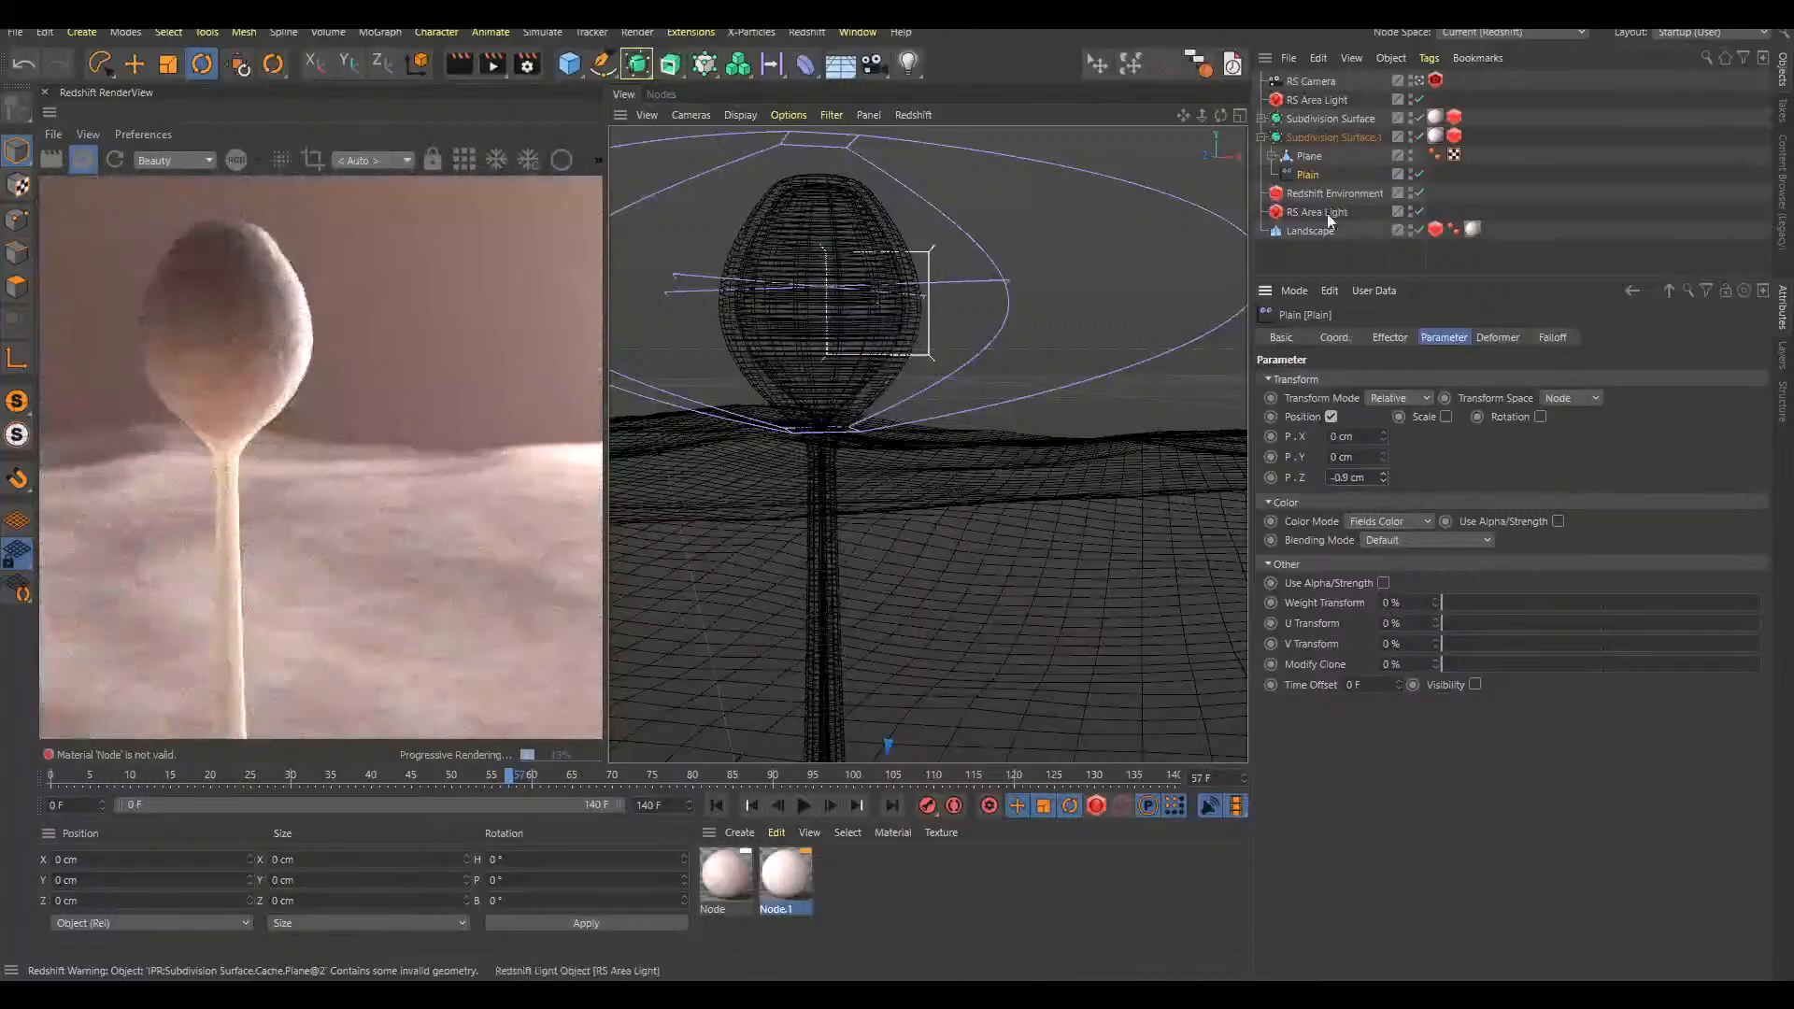
Try scaling the inner duplicate Subdivision Surface as a whole, and undo the scaling
left_click(1338, 137)
key("t")
left_click_drag(1115, 334, 1263, 256)
key("ctrl+z")
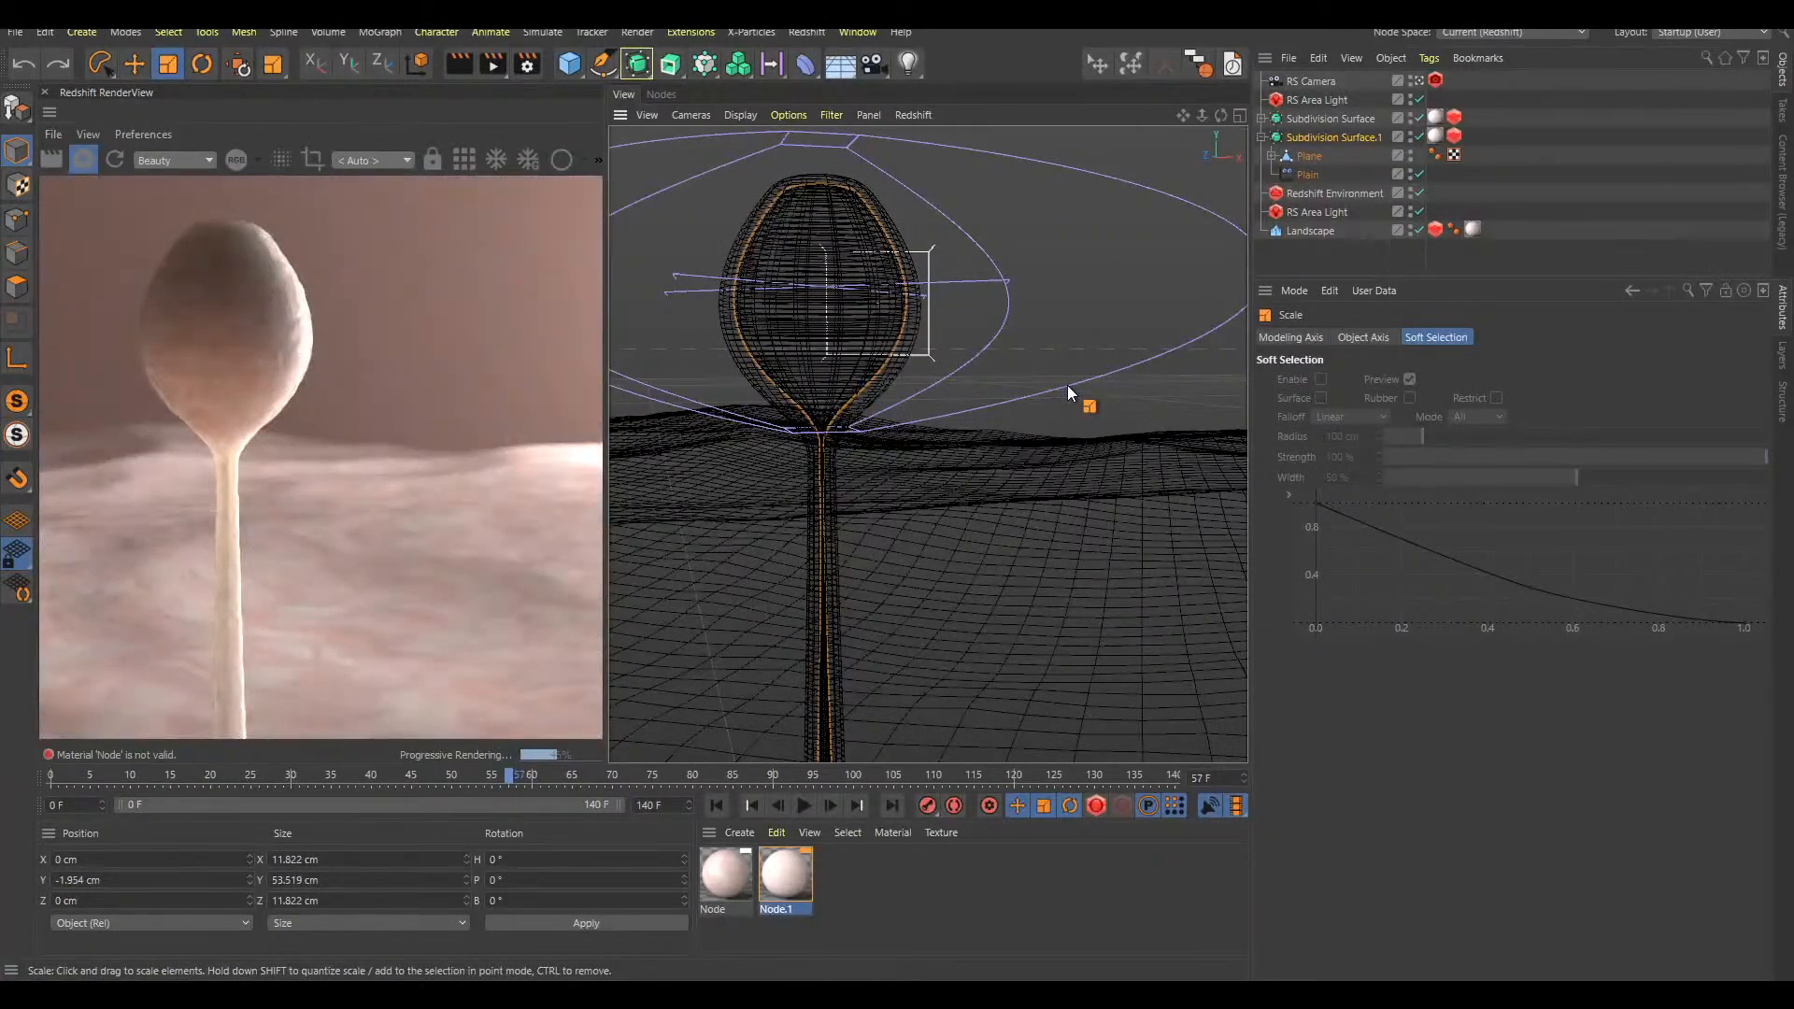
Set the Plain effector's Z position offset to -0.6 cm
left_click(1307, 175)
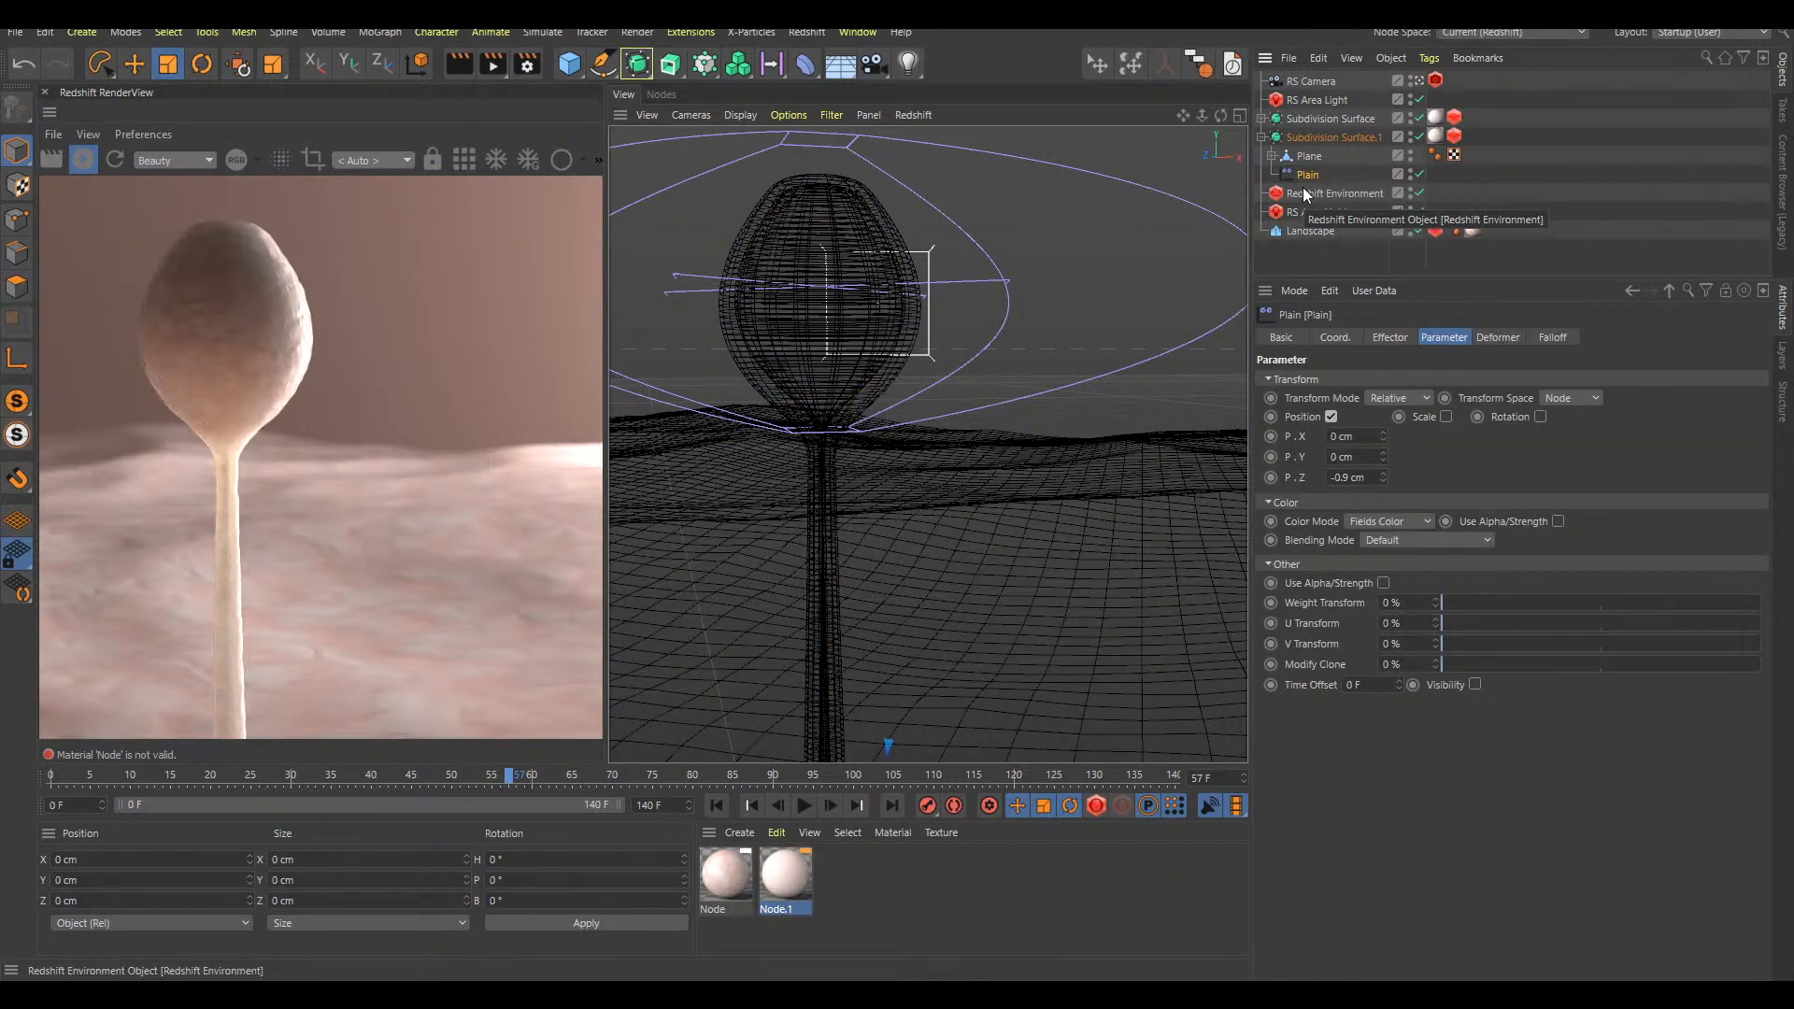
left_click_drag(1384, 478, 1390, 495)
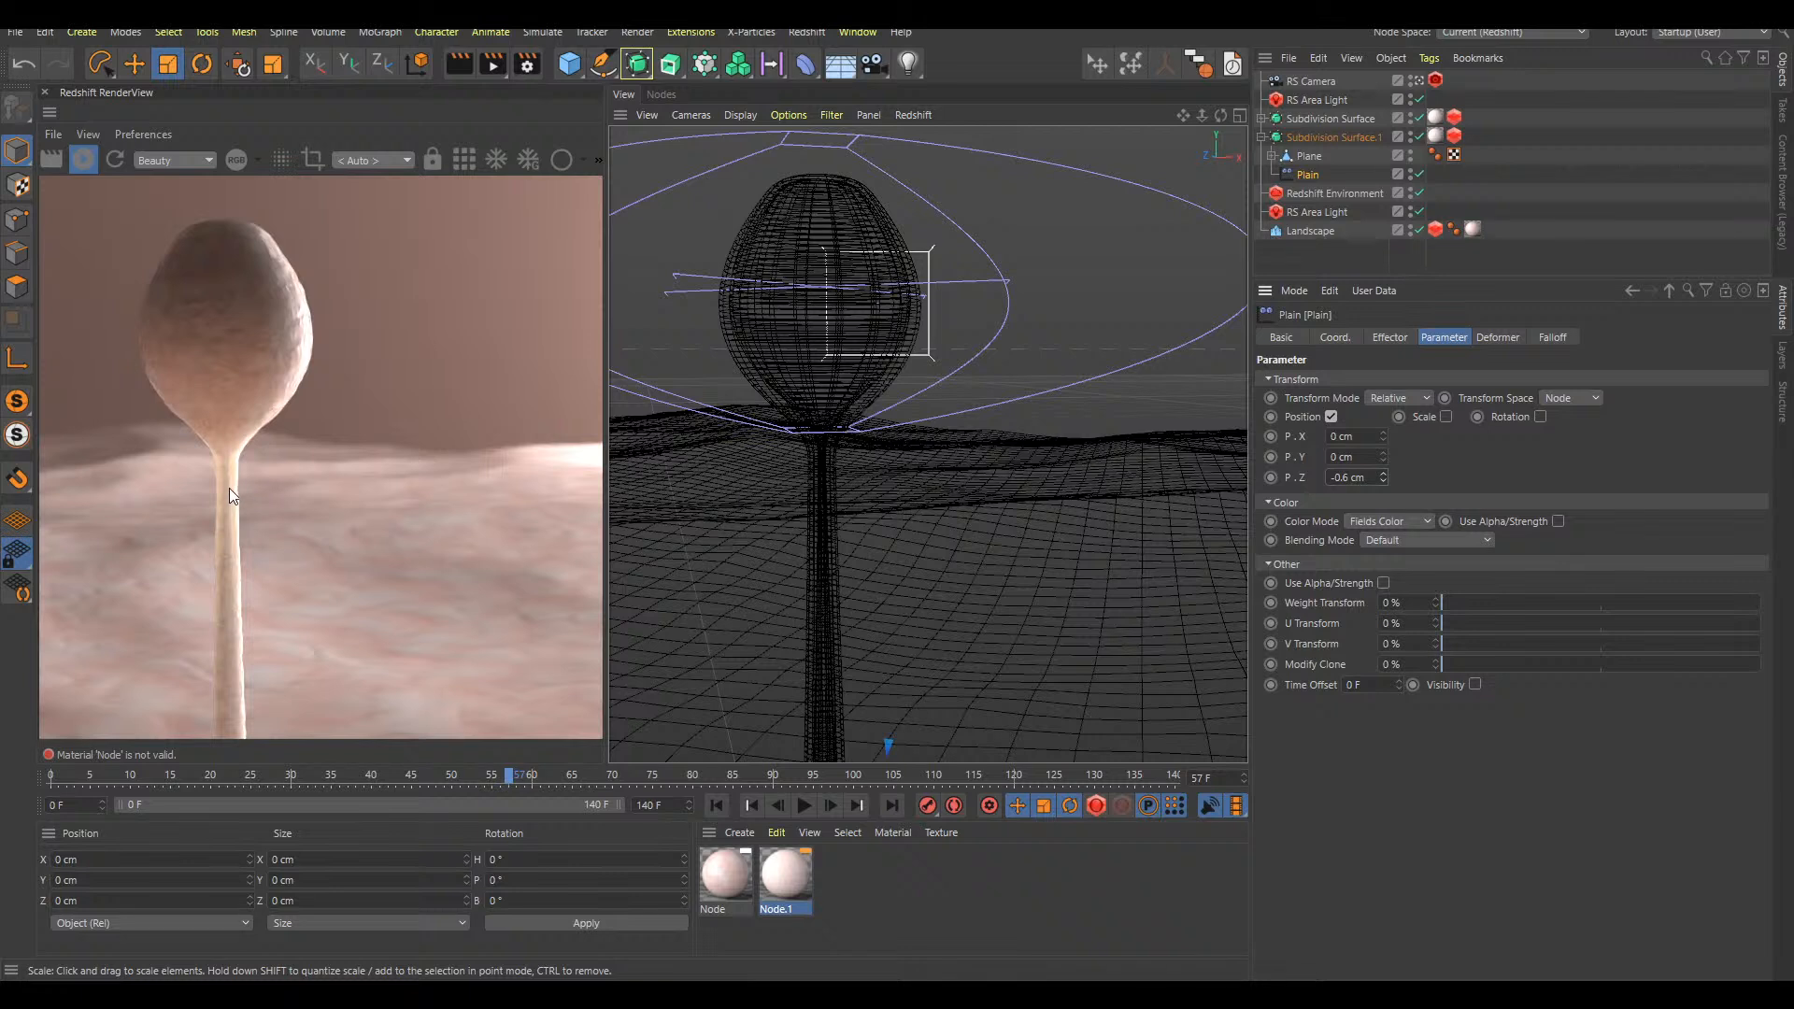
Set the Node.1 material's sub-surface scatter scale to 0.208 and its phase to 0.622
left_click(785, 873)
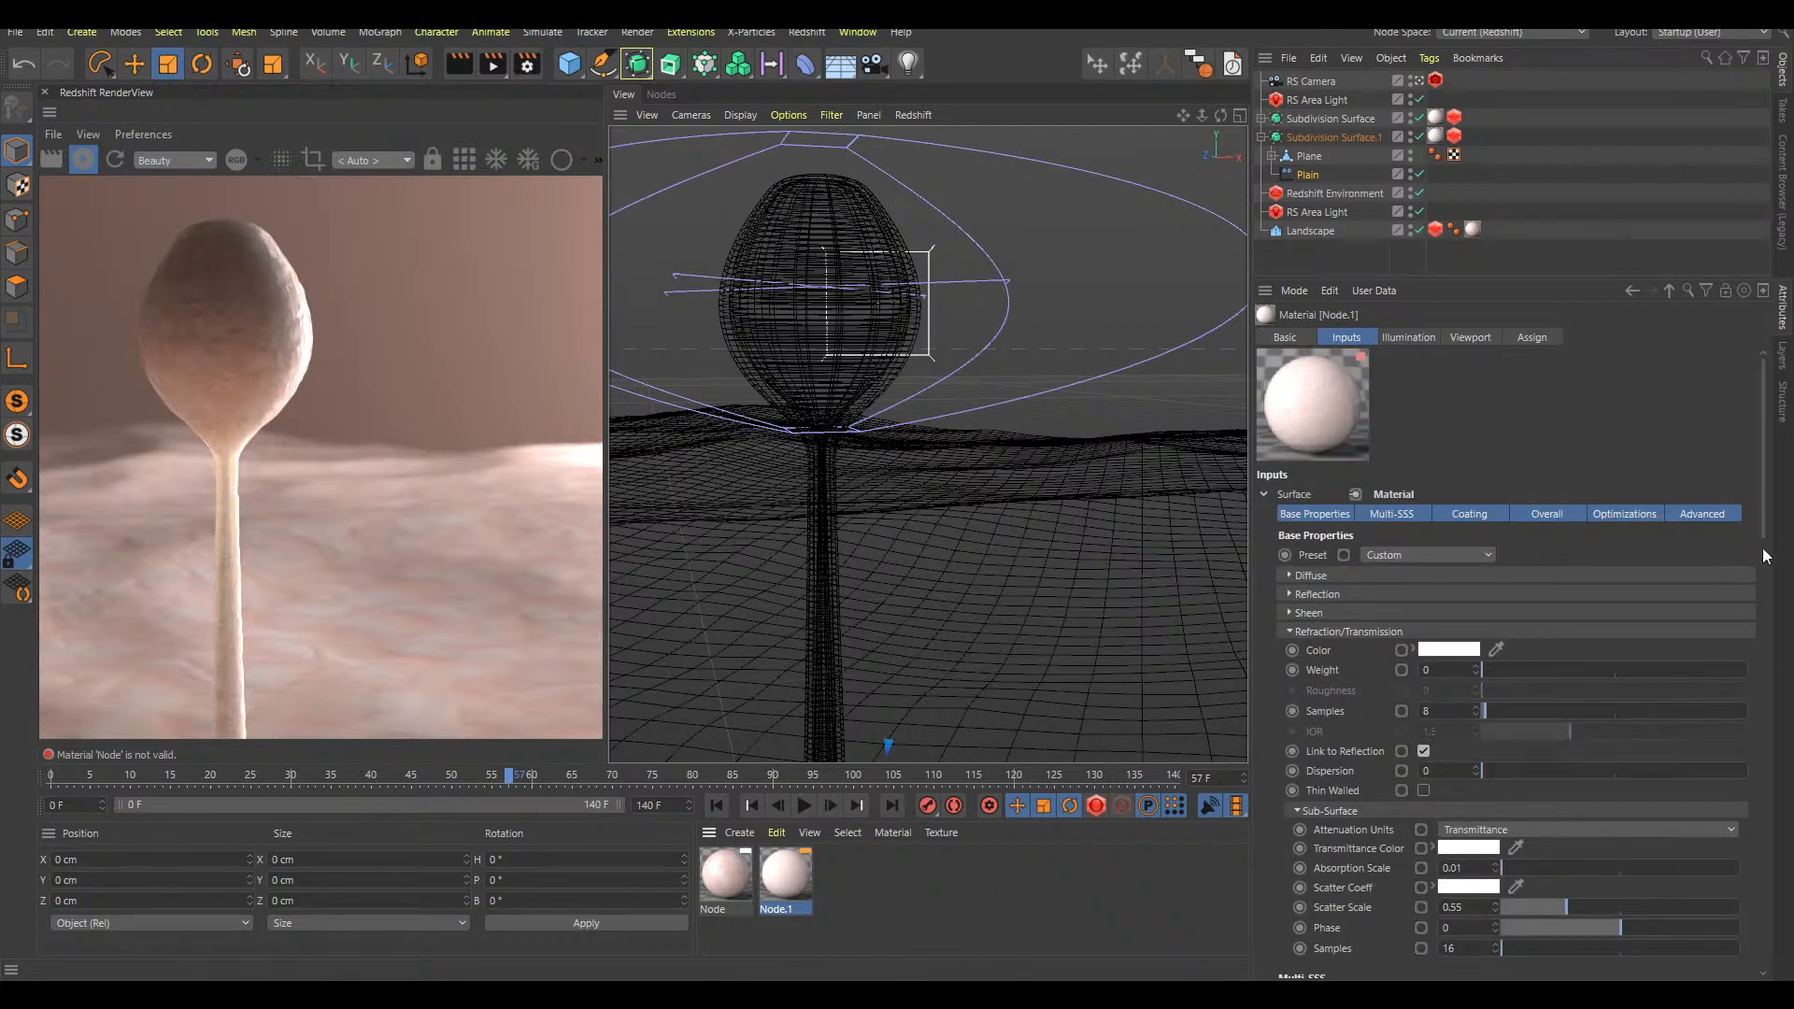
scroll(1661, 581, "down", 3)
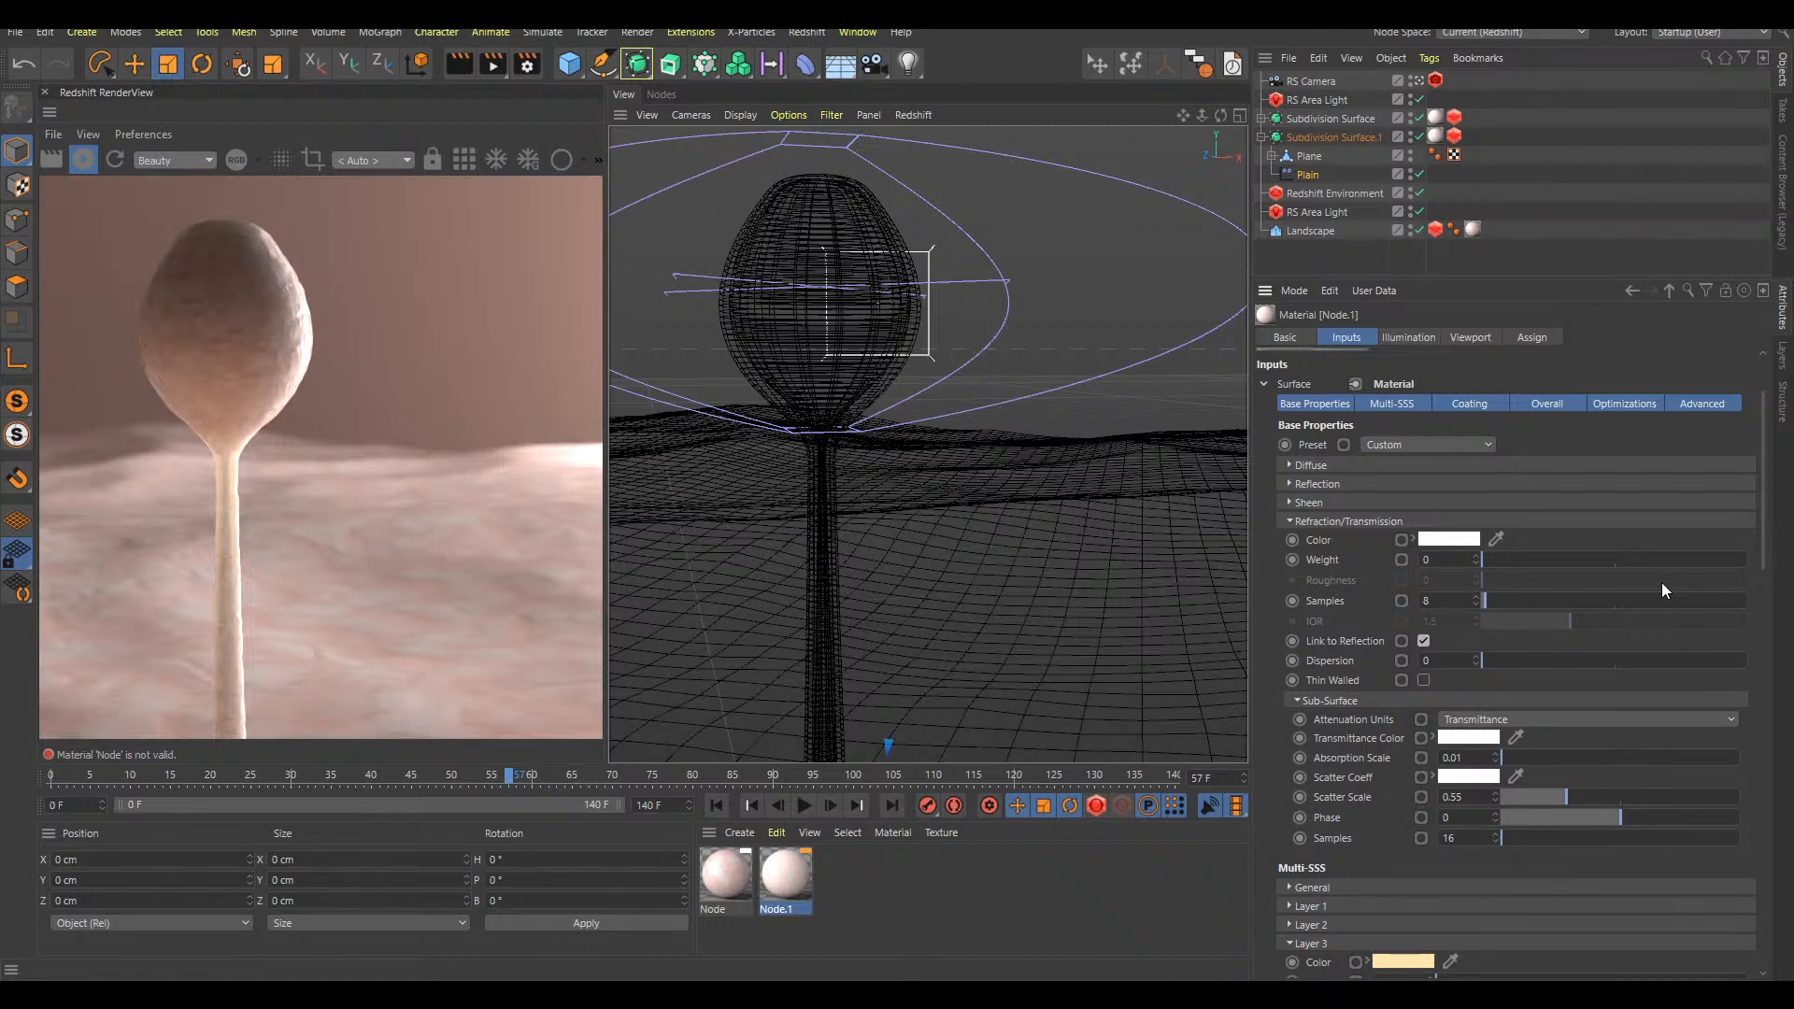
left_click_drag(1550, 794, 1524, 796)
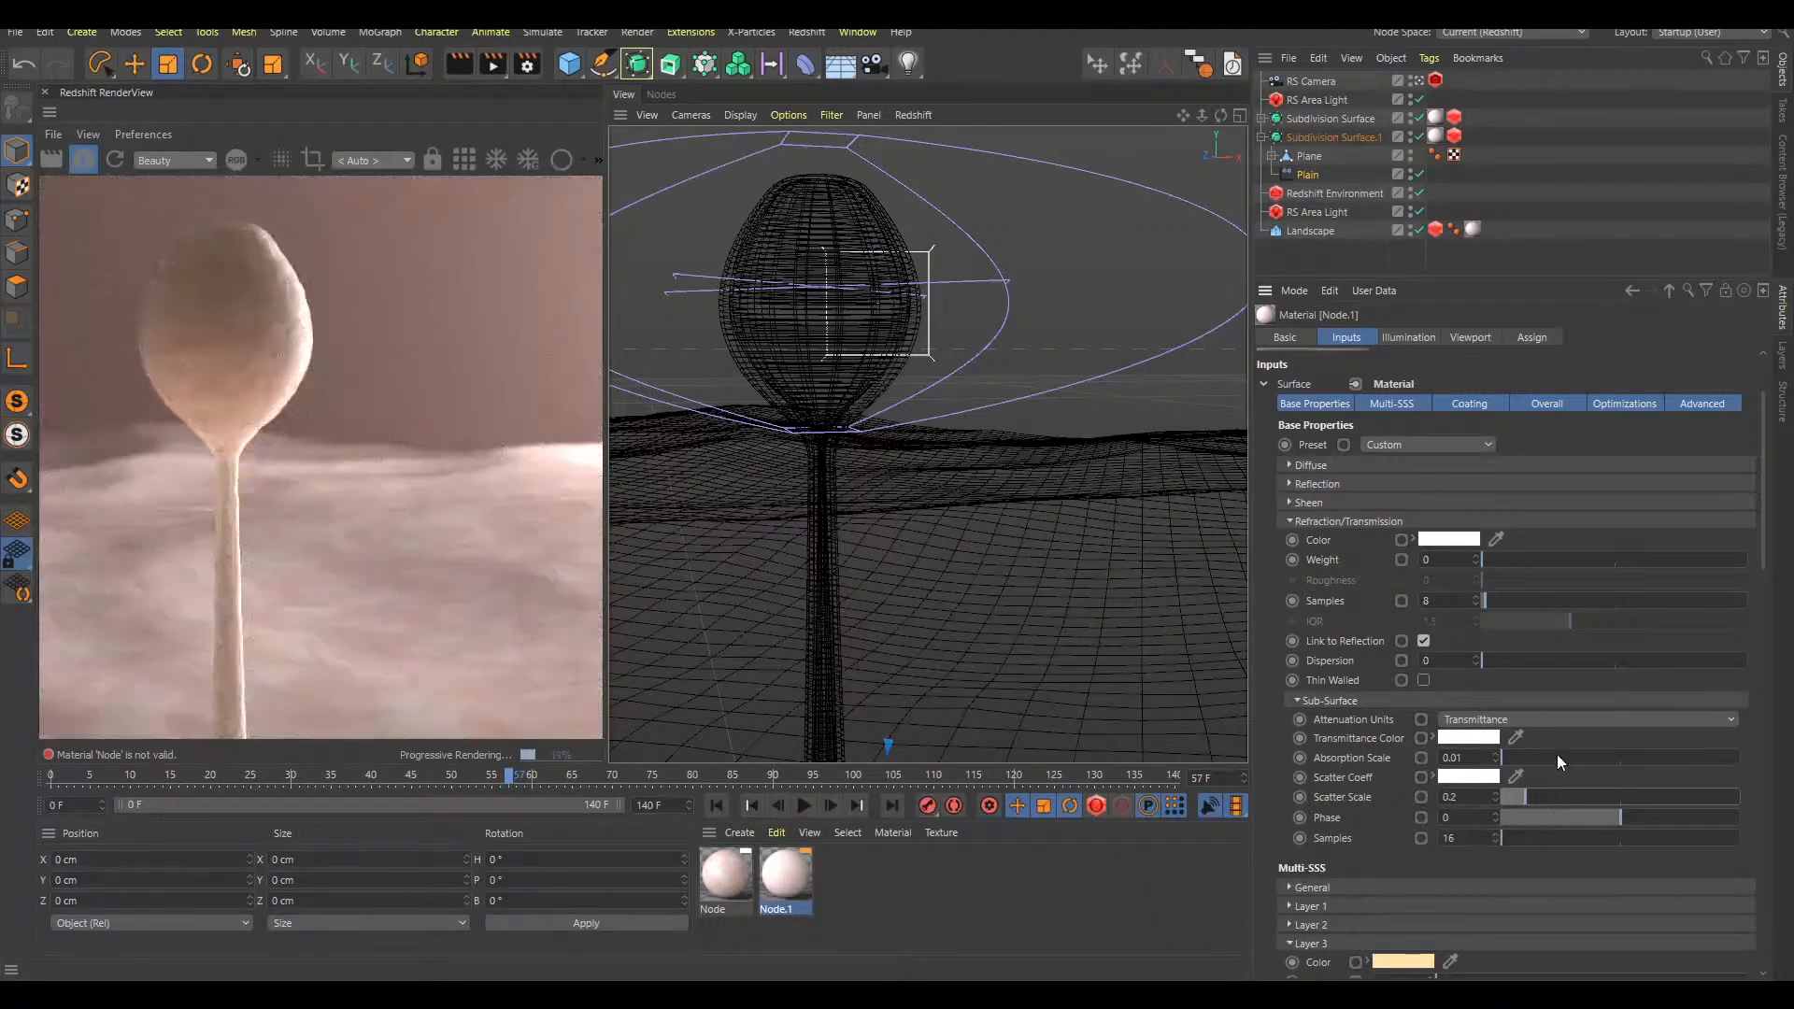
left_click_drag(1522, 797, 1510, 794)
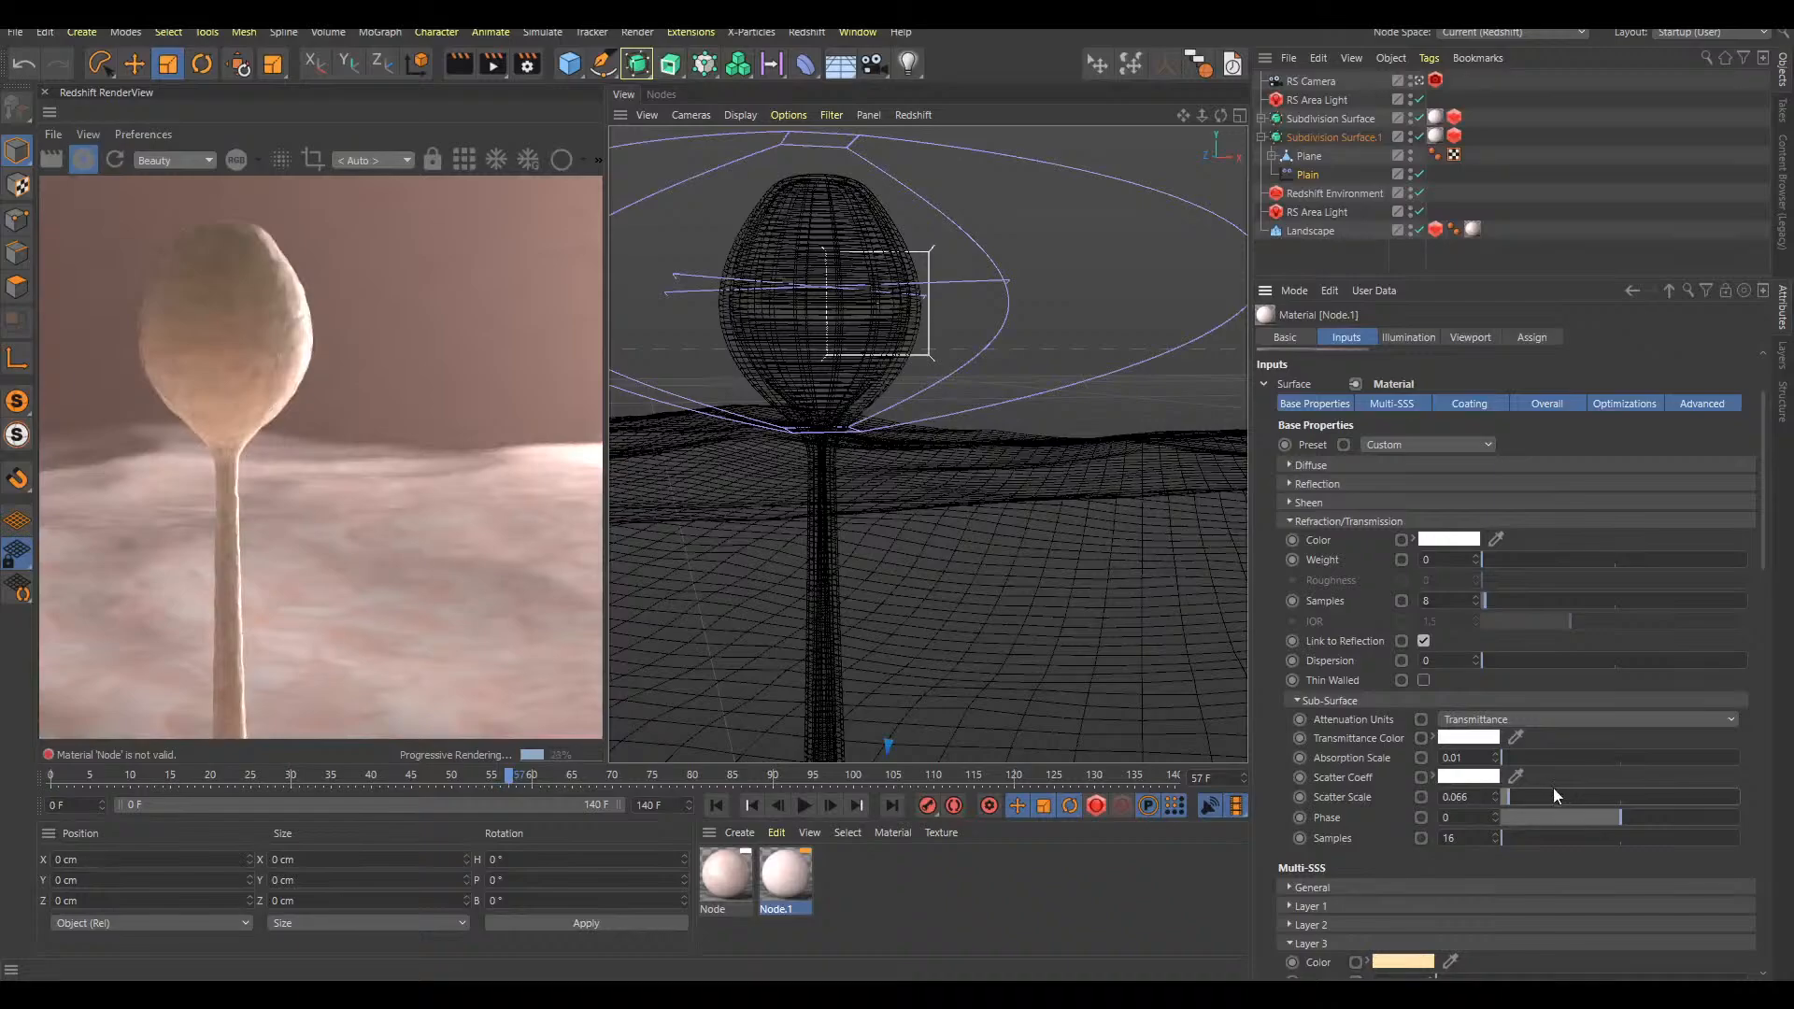
left_click_drag(1538, 798, 1724, 809)
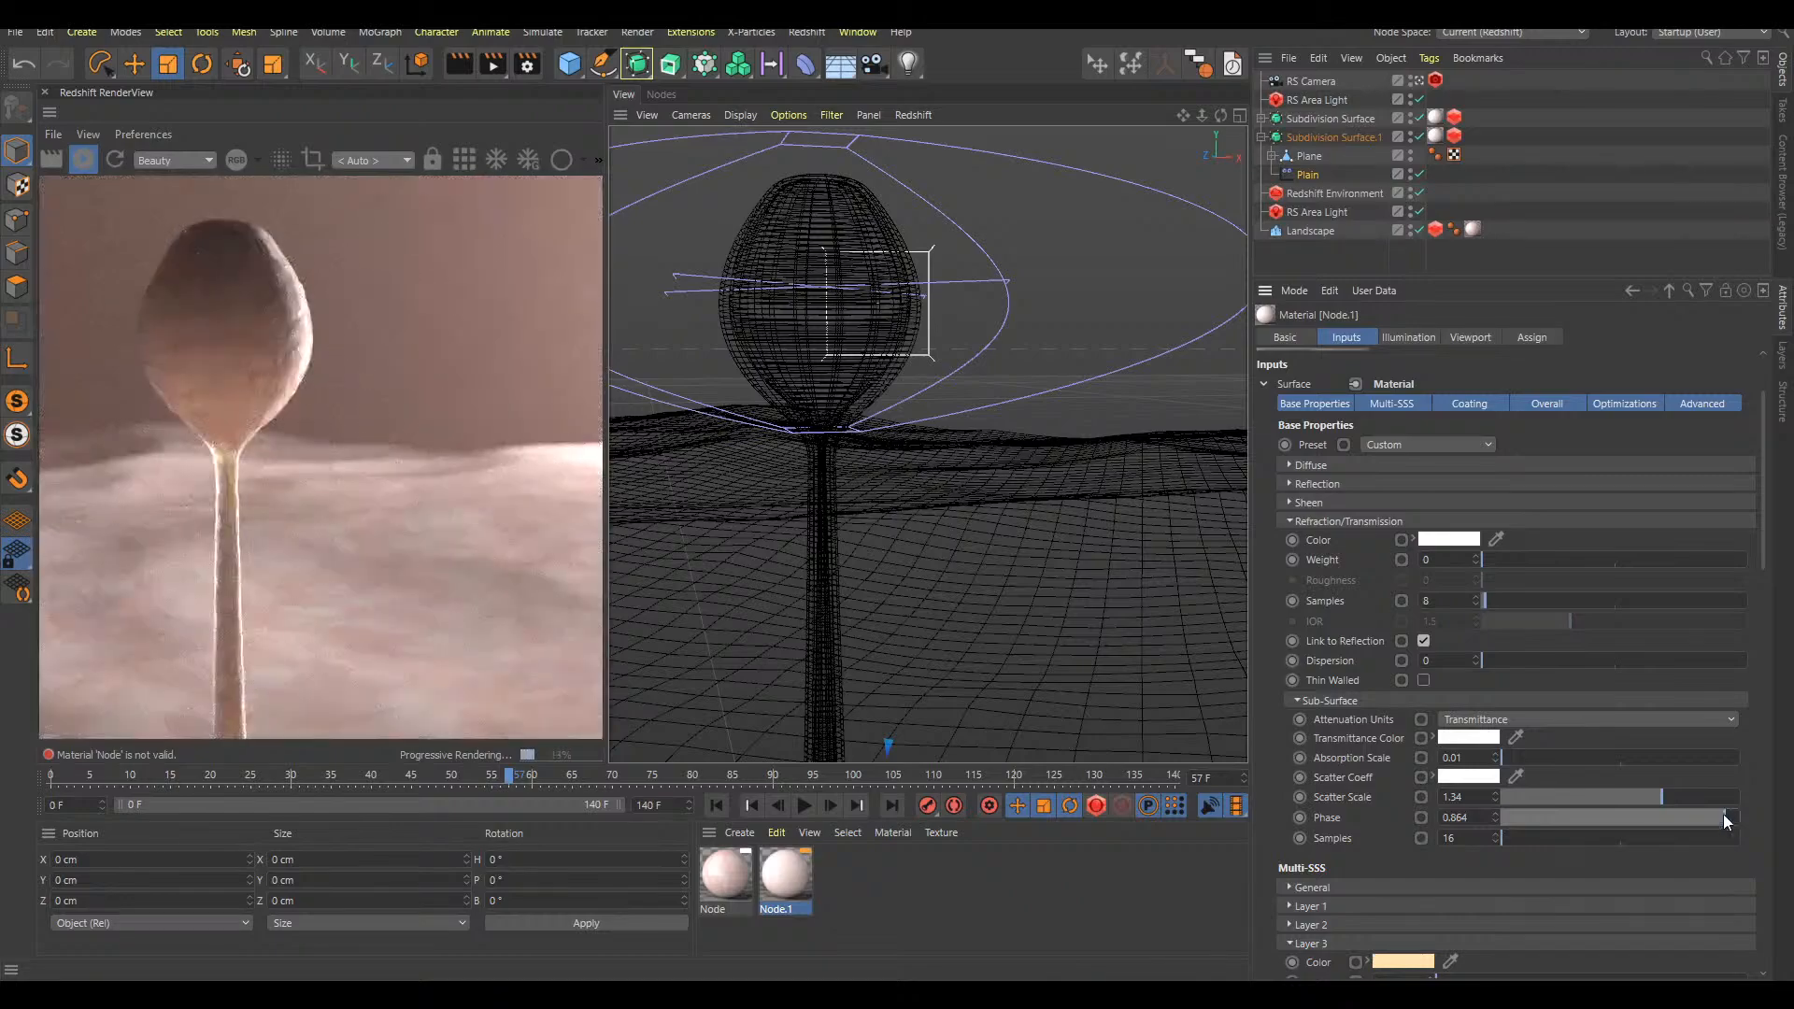
left_click(1694, 818)
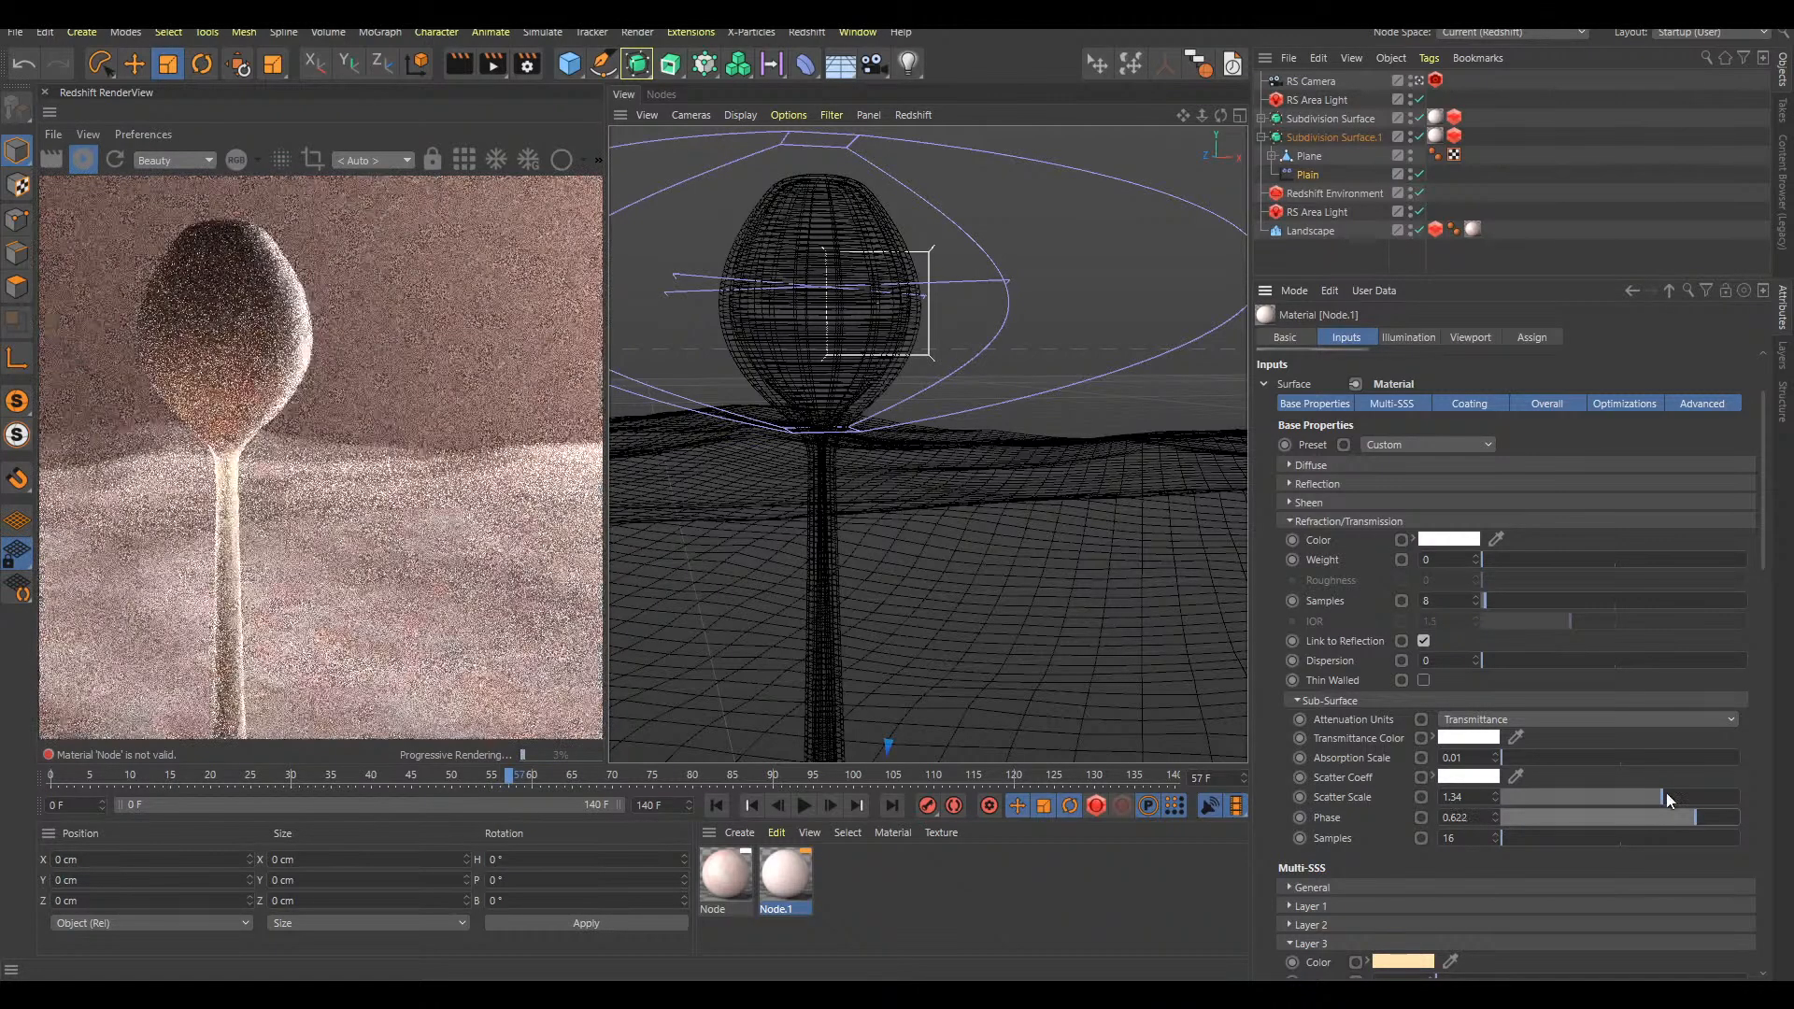
left_click(1563, 797)
left_click_drag(1557, 800, 1527, 800)
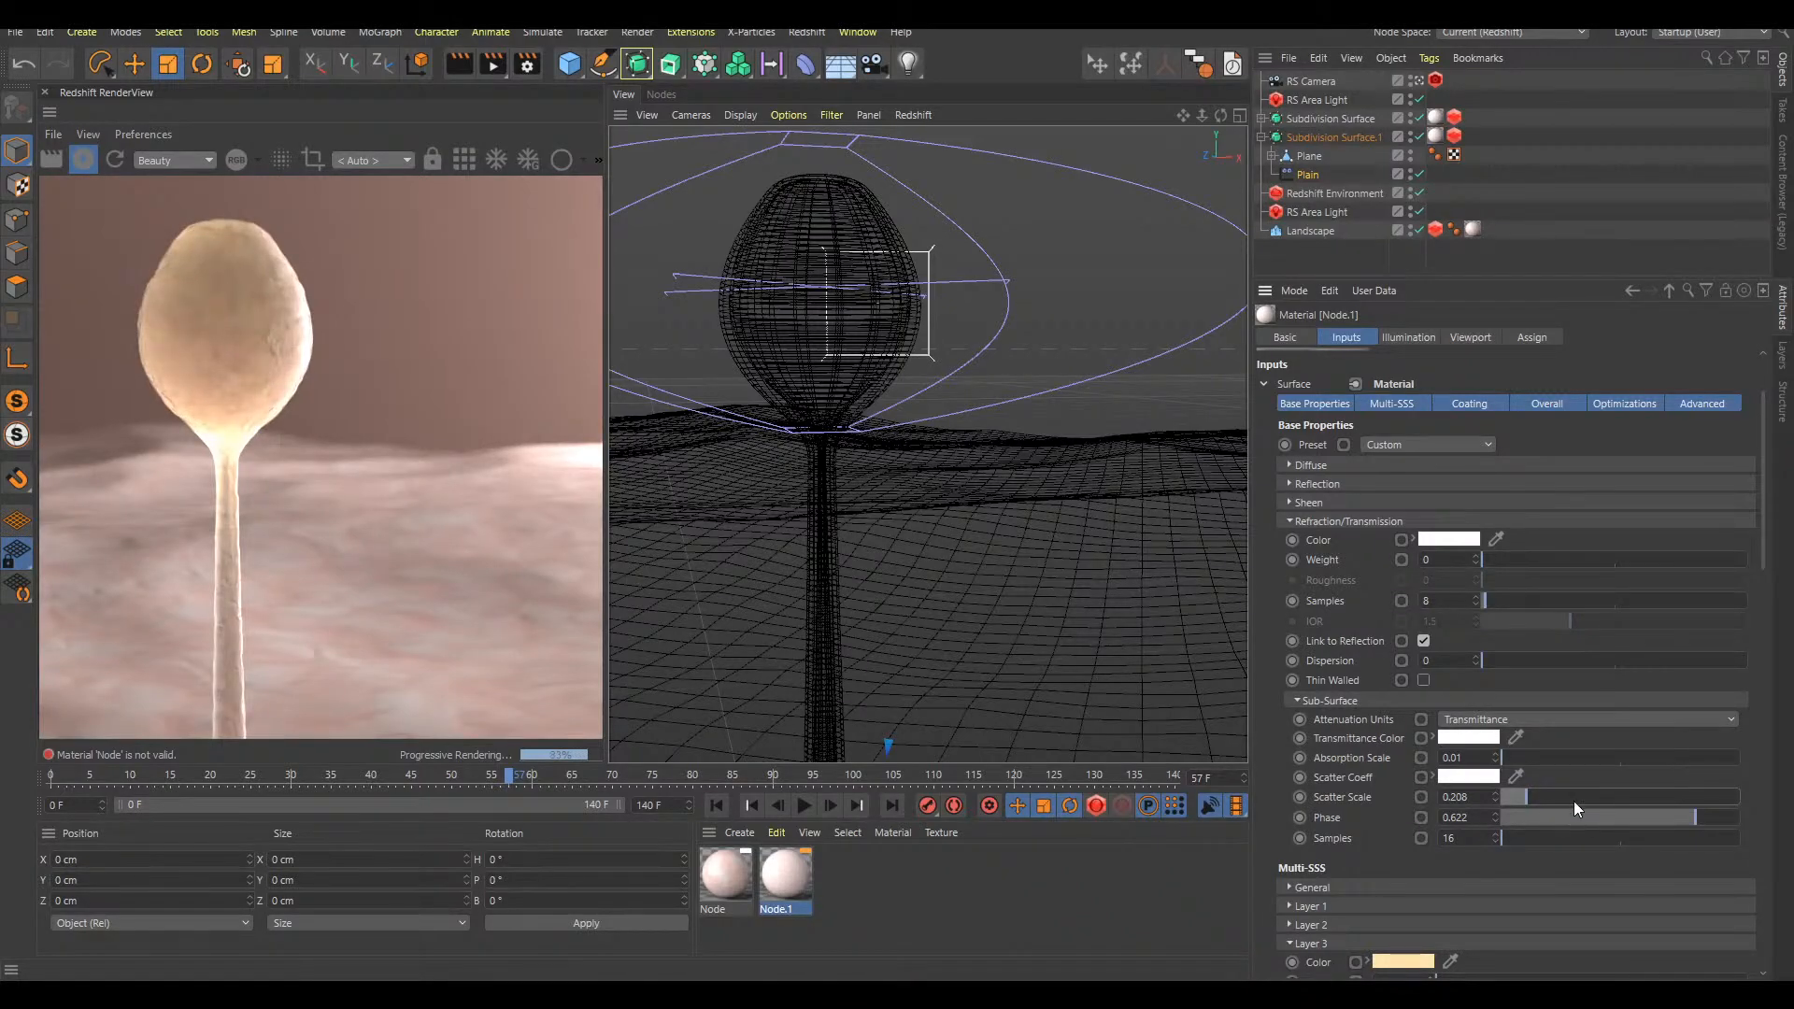
Try different sub-surface phase values on the Node.1 material and settle on 0.364
left_click_drag(1678, 815, 1623, 815)
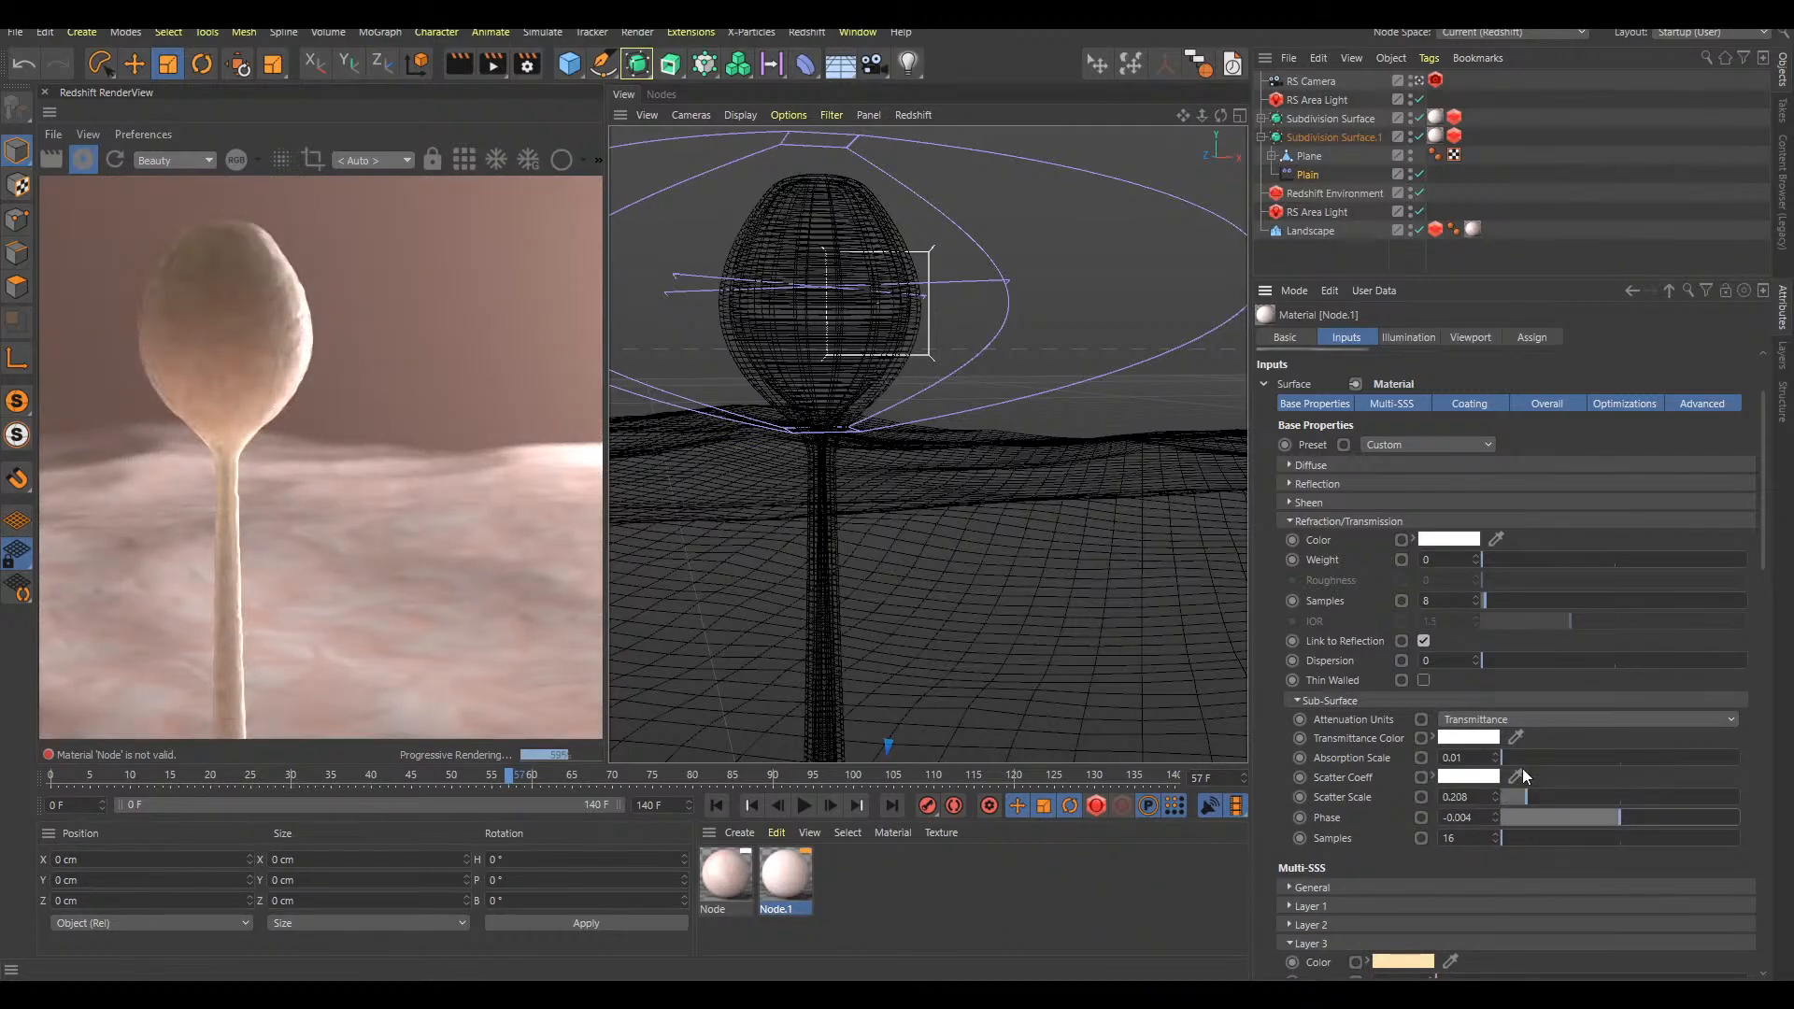
left_click(1495, 813)
left_click_drag(1667, 814, 1677, 815)
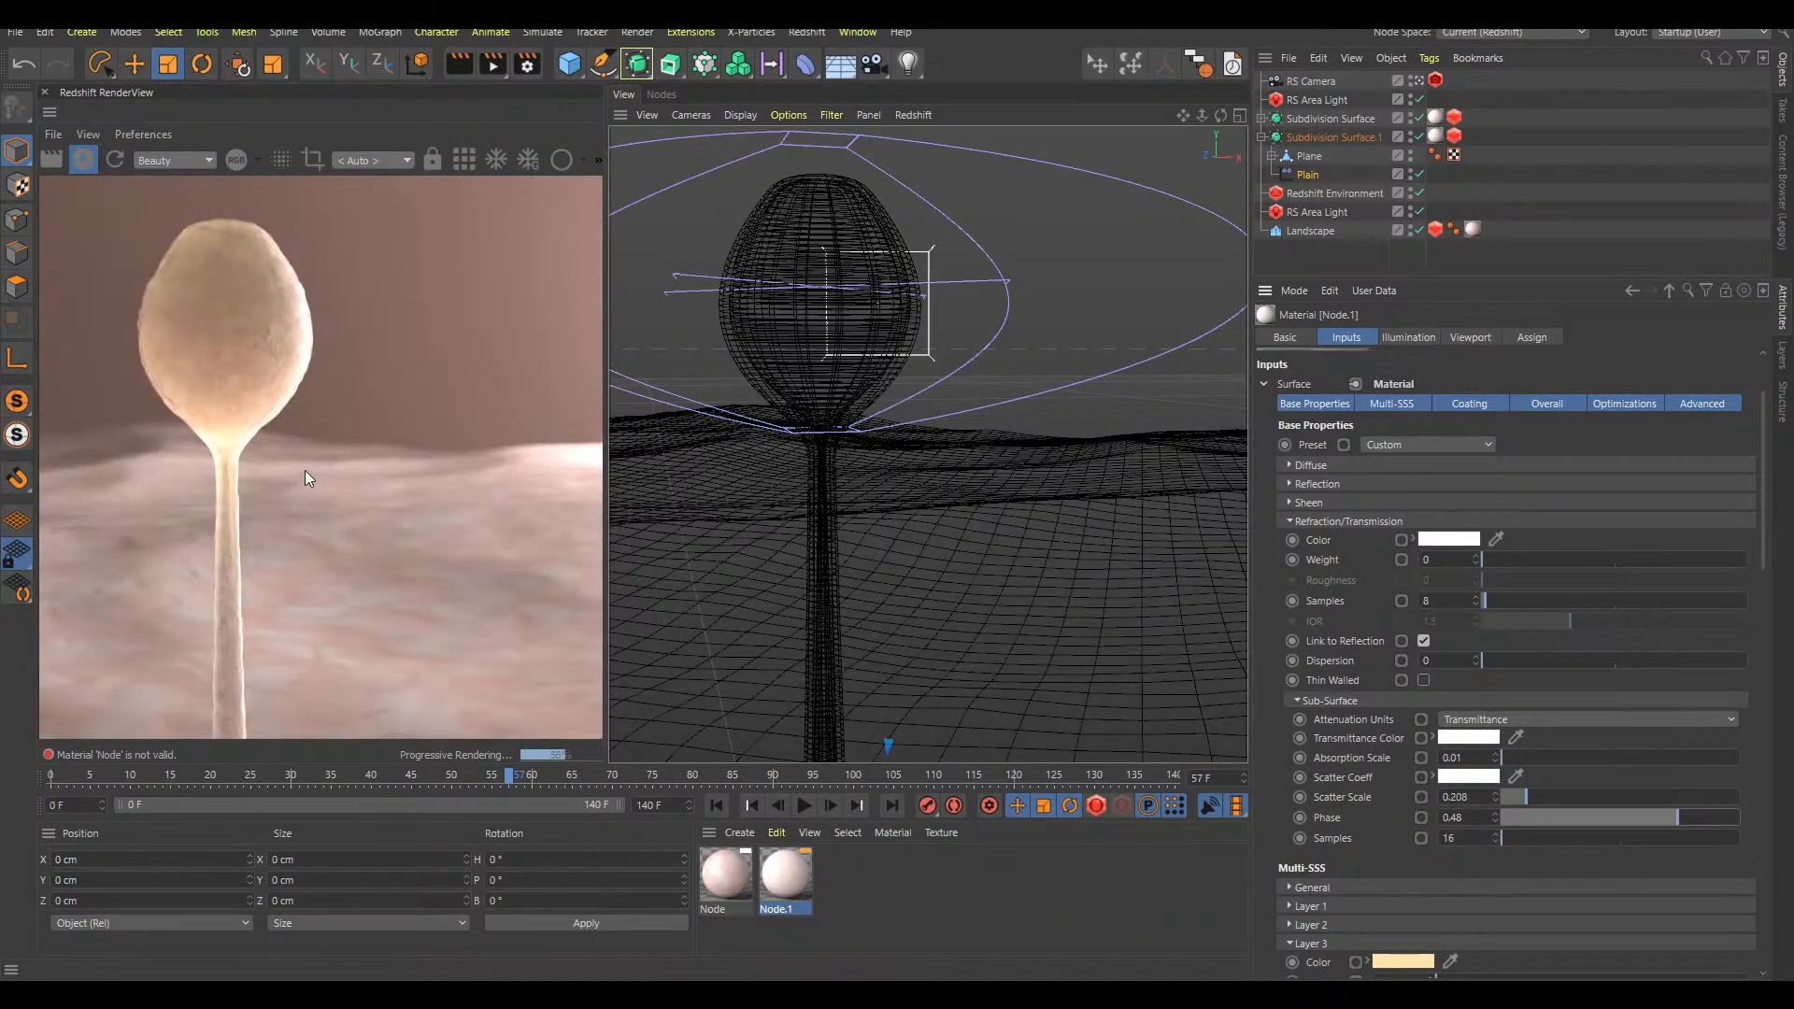
left_click_drag(1633, 819, 1622, 817)
left_click(1682, 819)
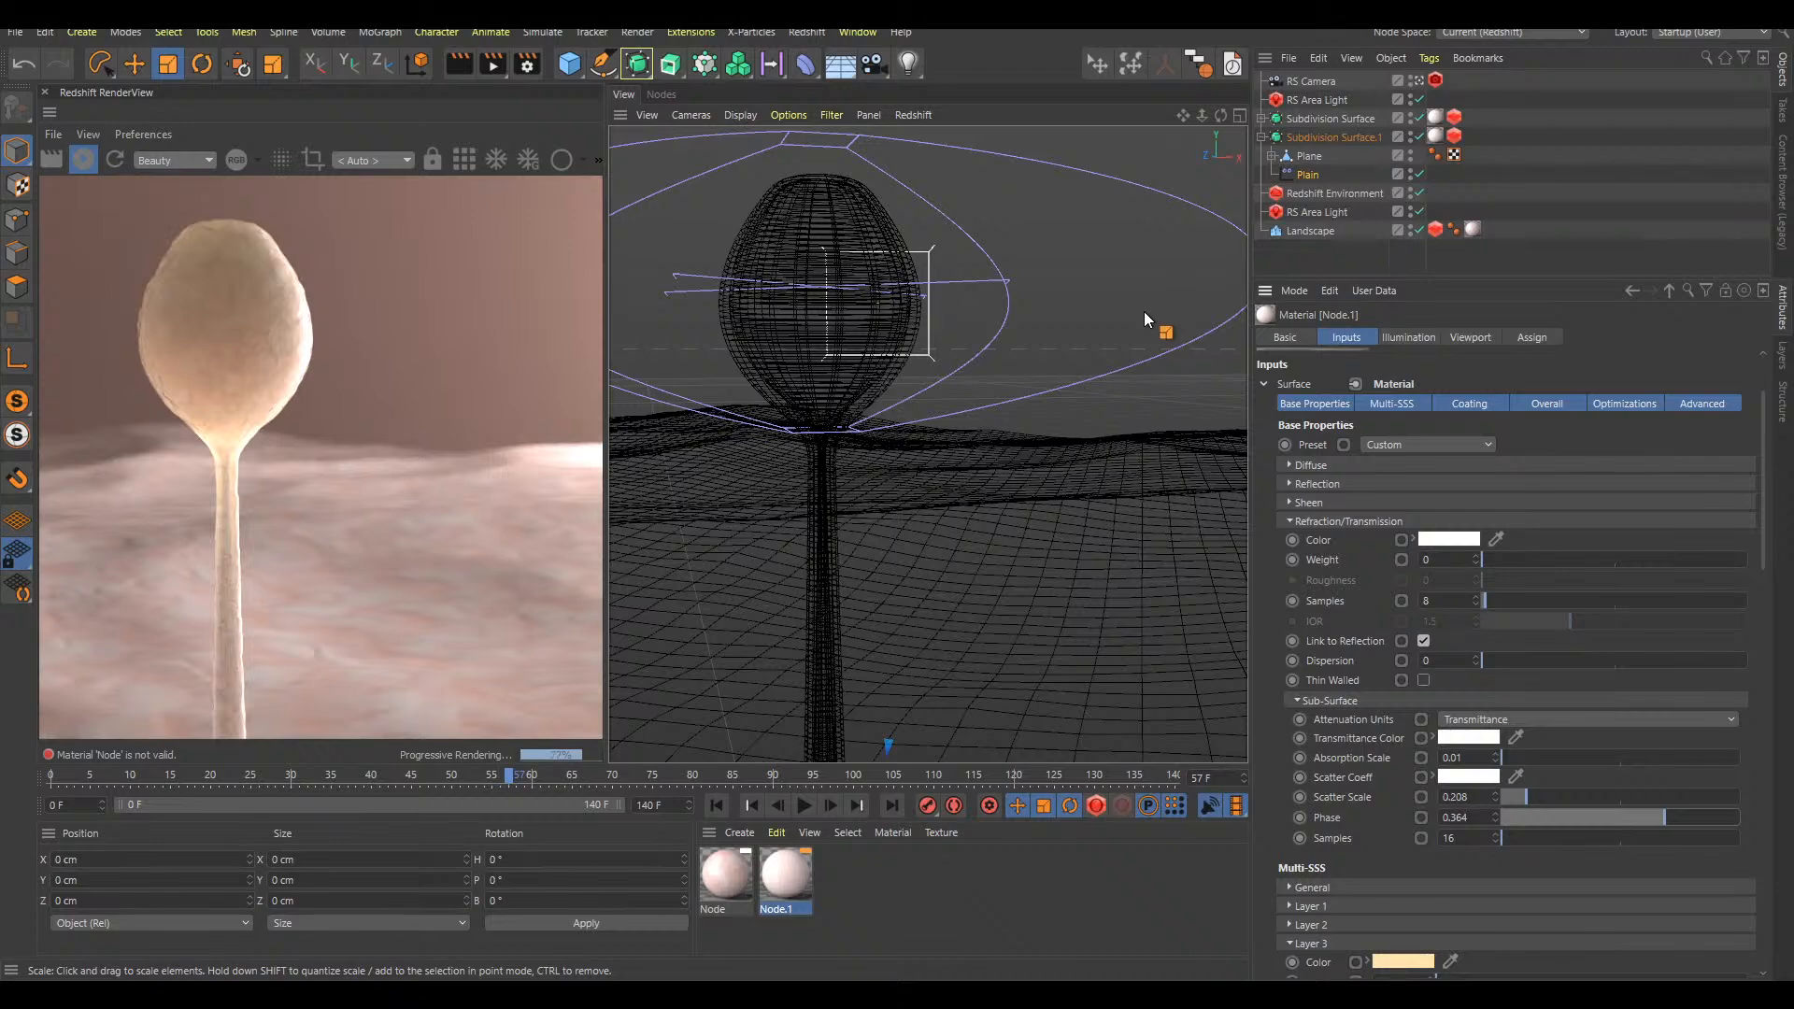
Create a new material and assign it to the inner duplicate Subdivision Surface, removing the Node.1 tag from it
double_click(863, 901)
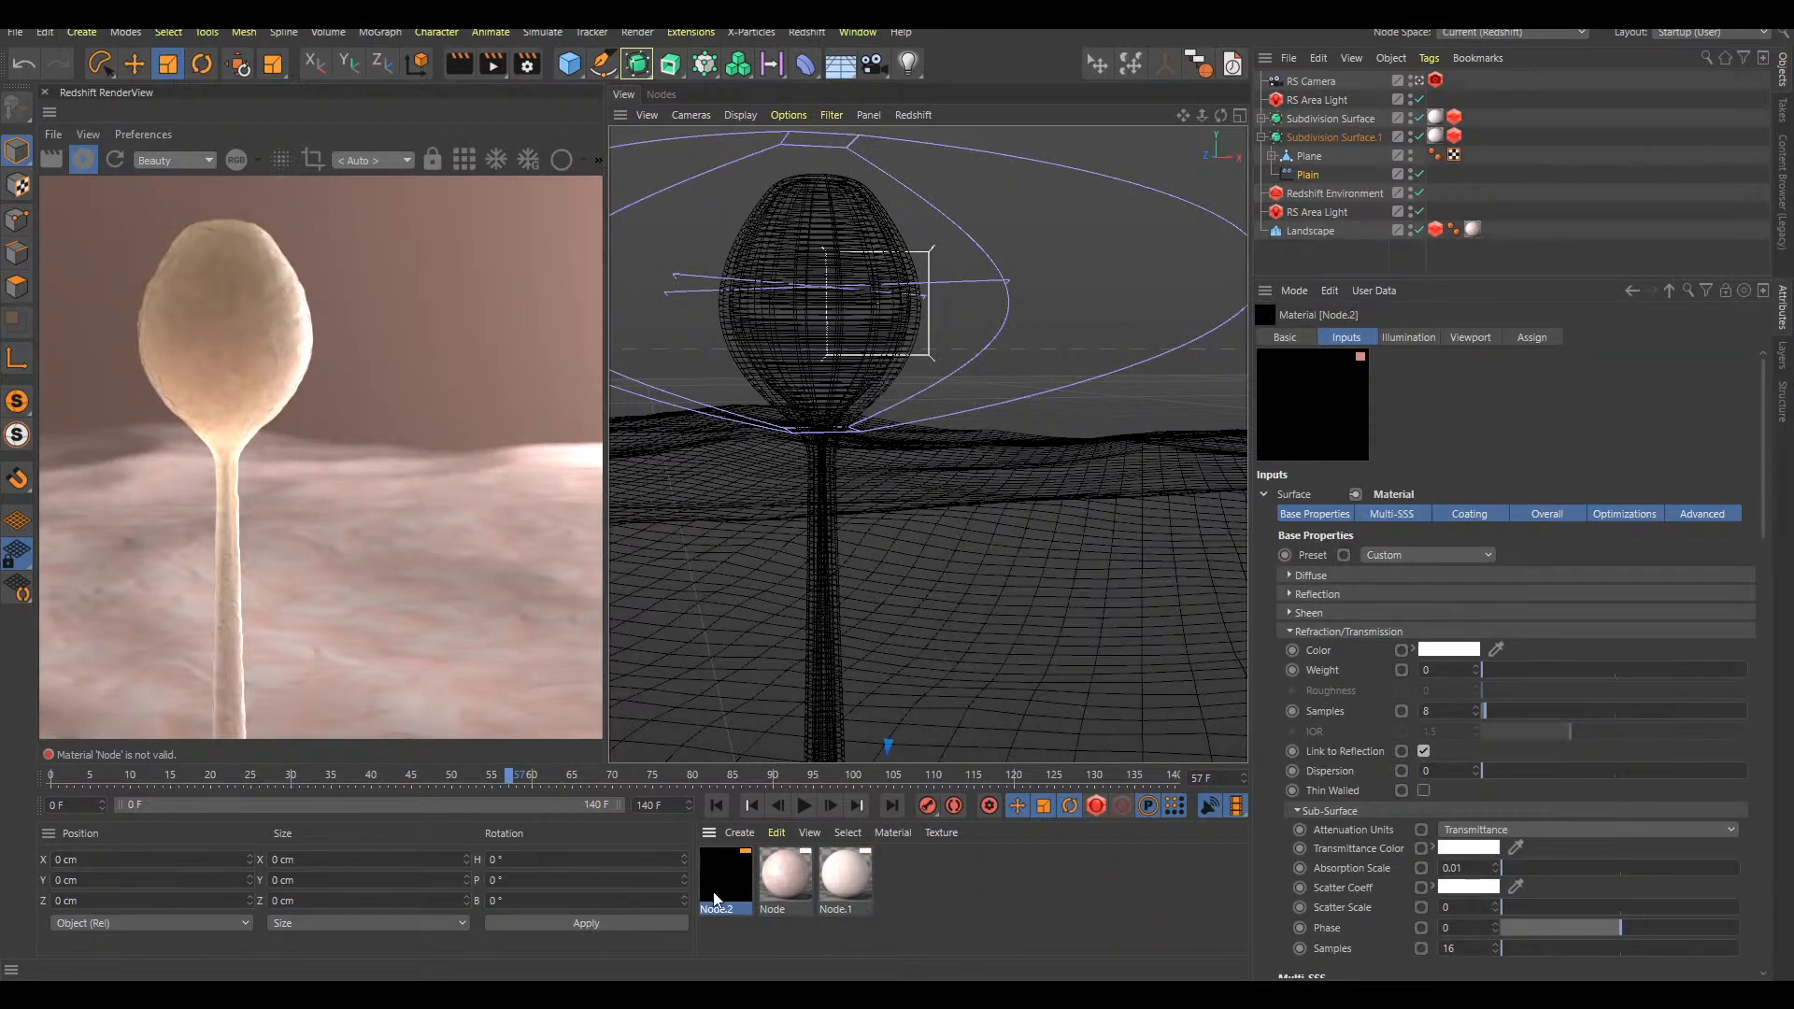
left_click_drag(721, 876, 1343, 138)
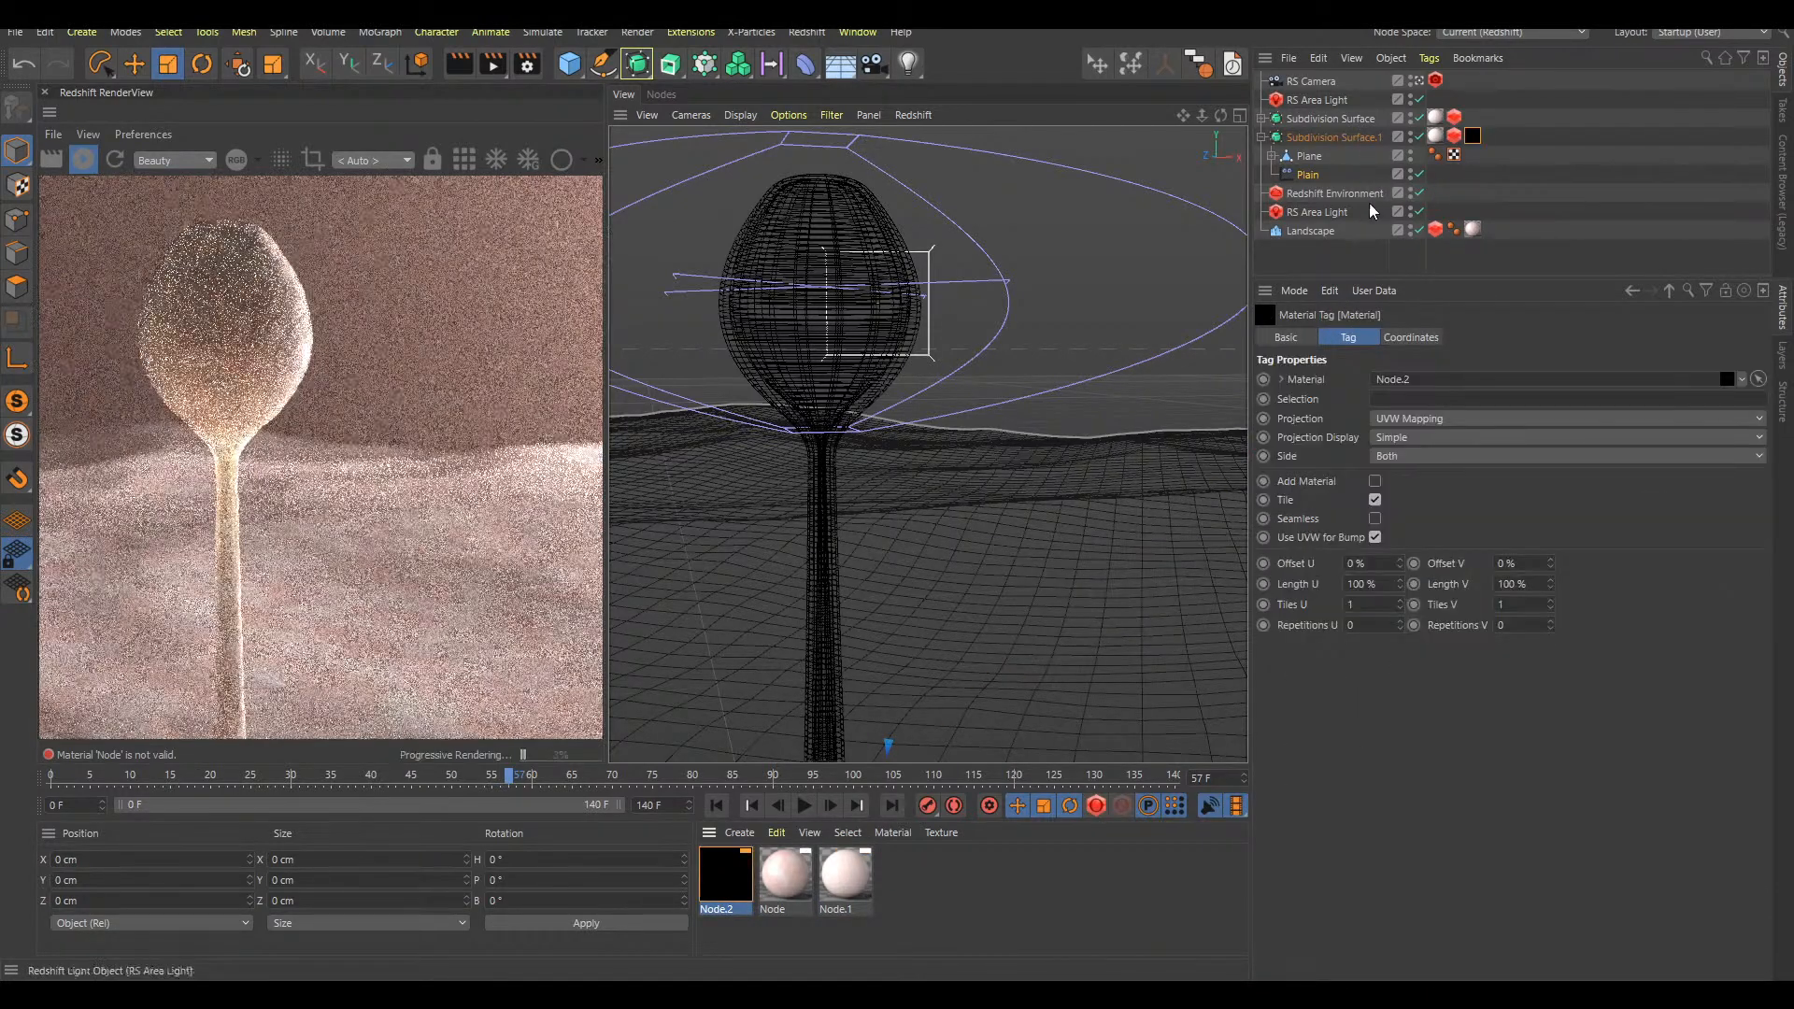
left_click(1435, 138)
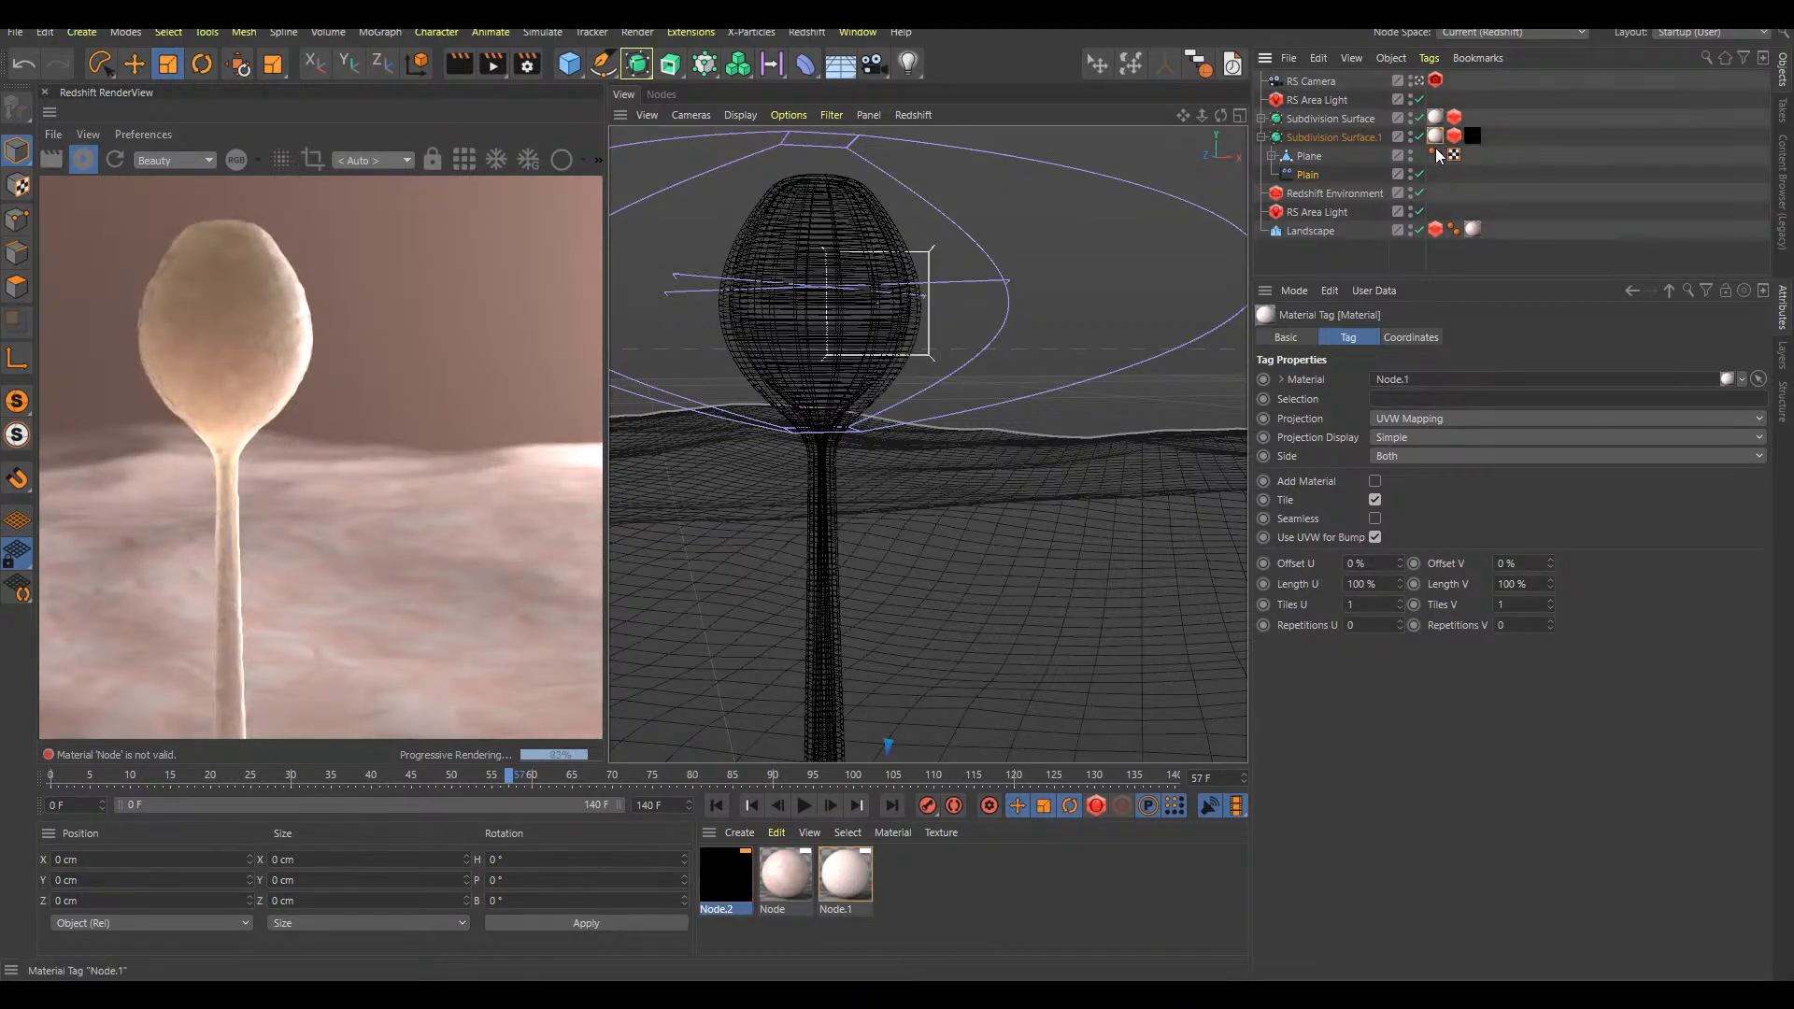
key("Delete")
Set the new black material's diffuse weight to 0
left_click(747, 861)
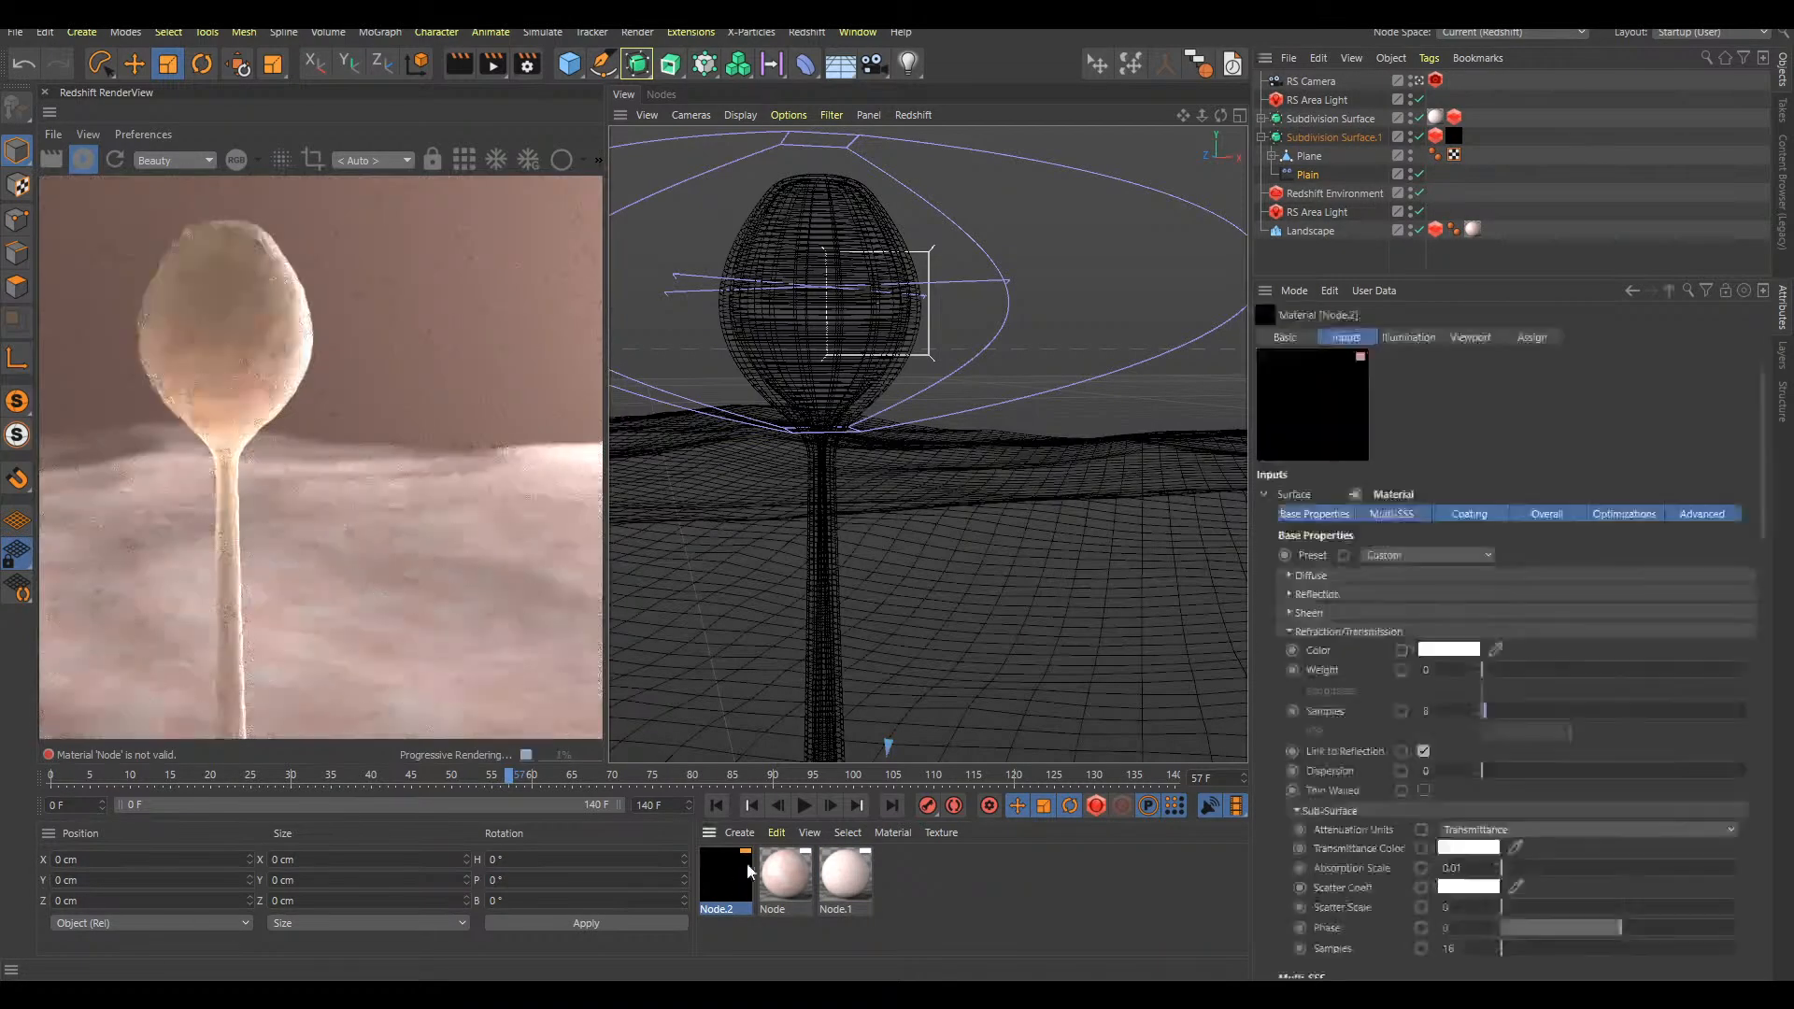
left_click(1397, 576)
left_click_drag(1471, 614, 1441, 609)
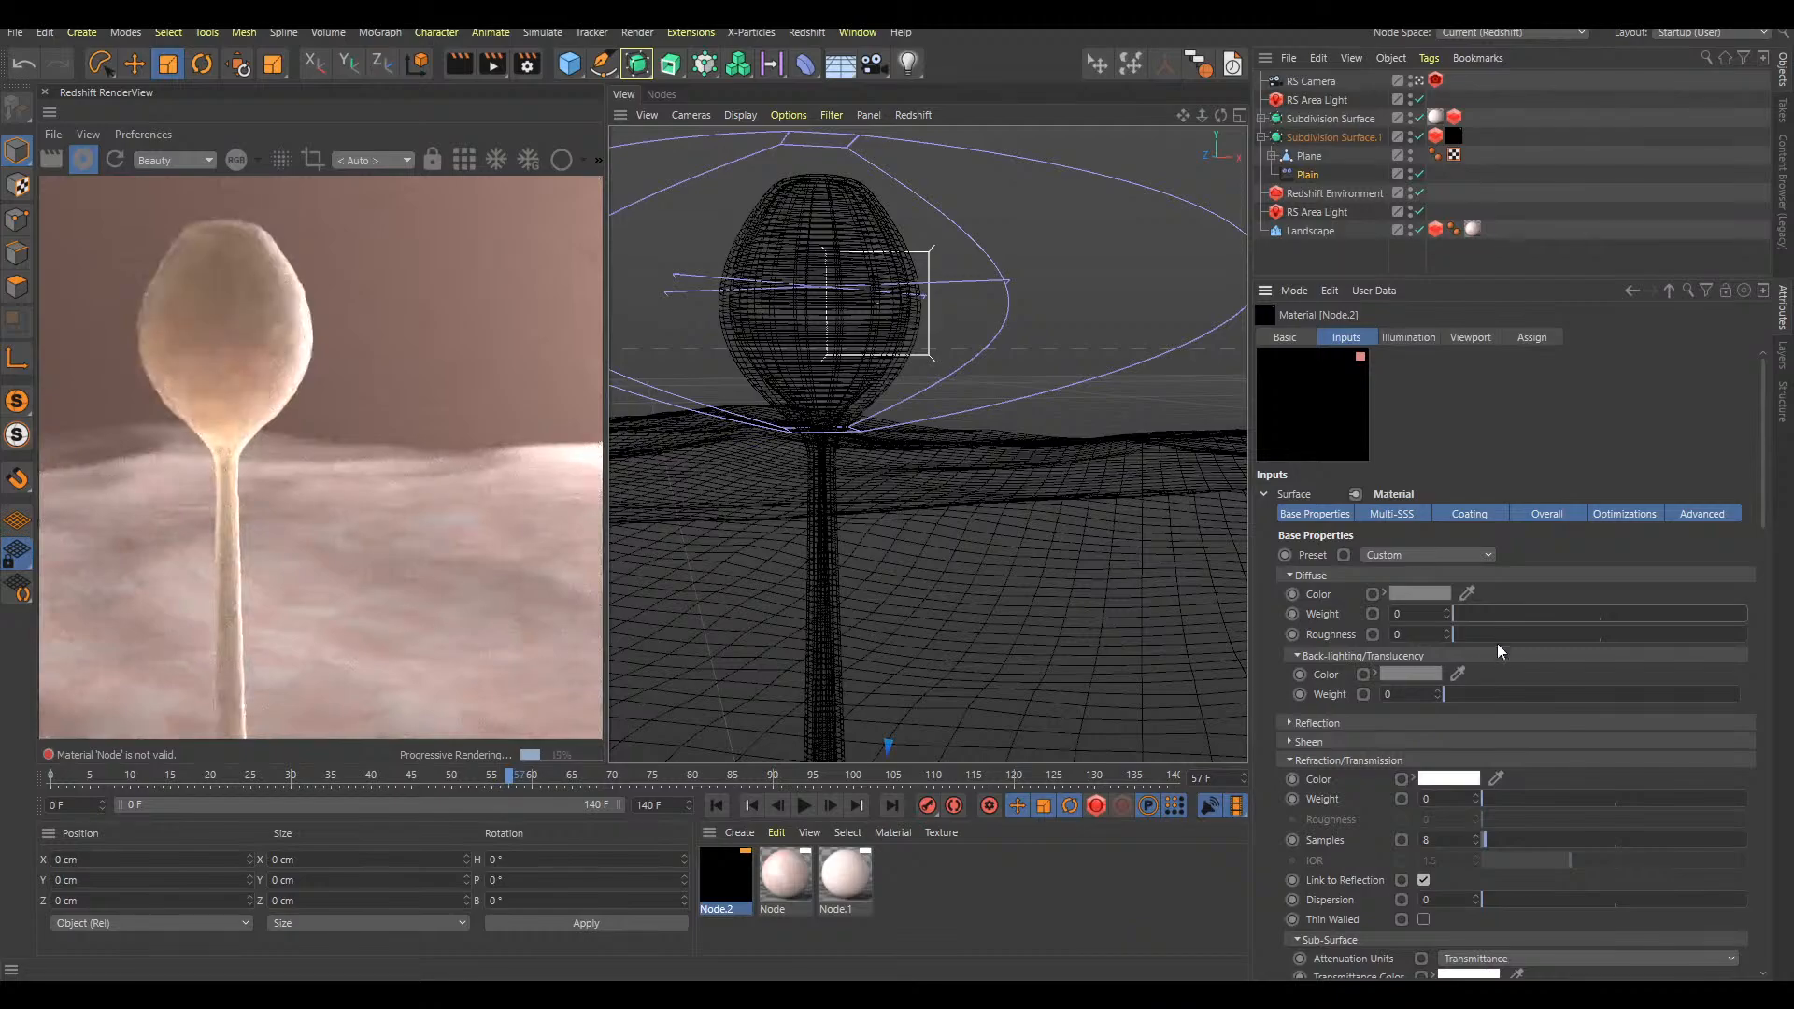
Remove the black material from the inner duplicate and copy the outer Subdivision Surface's material tag onto it
left_click(1454, 137)
key("Delete")
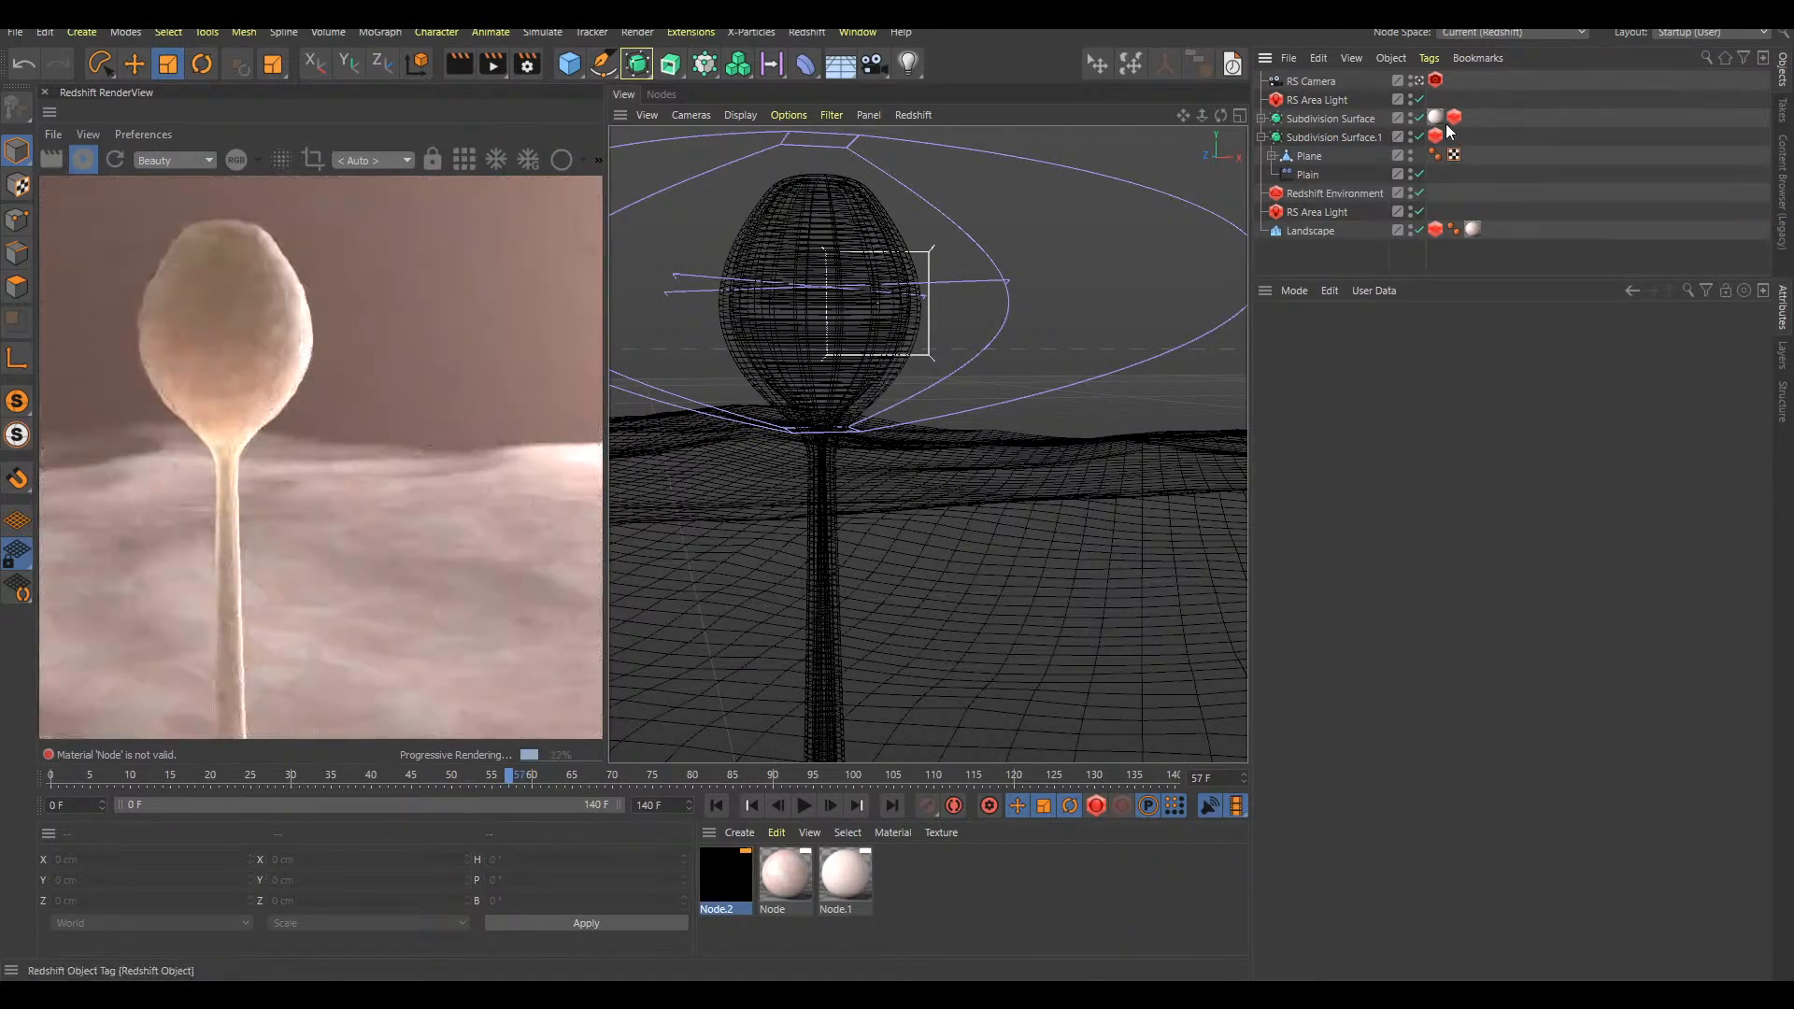
left_click_drag(1446, 123, 1447, 136, "ctrl")
left_click(1495, 177)
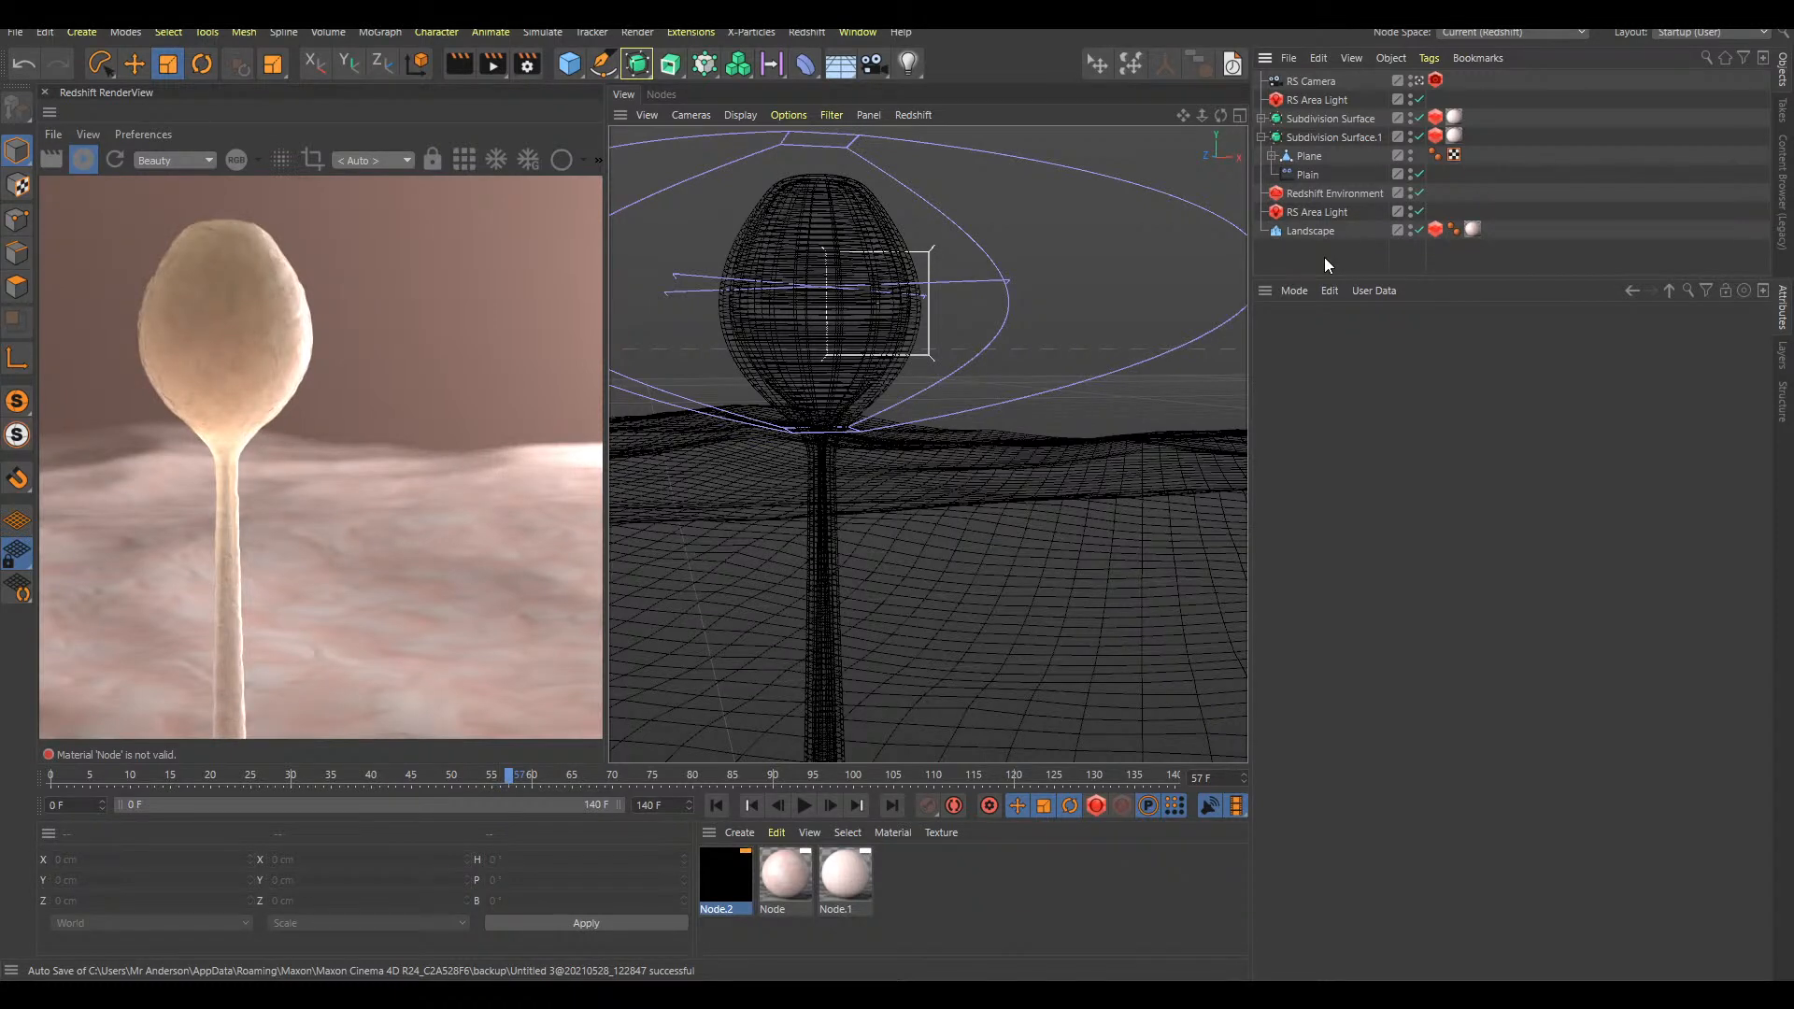
Collapse the inner duplicate's hierarchy and set the Redshift camera's bokeh CoC Radius to 0.5
left_click(1261, 137)
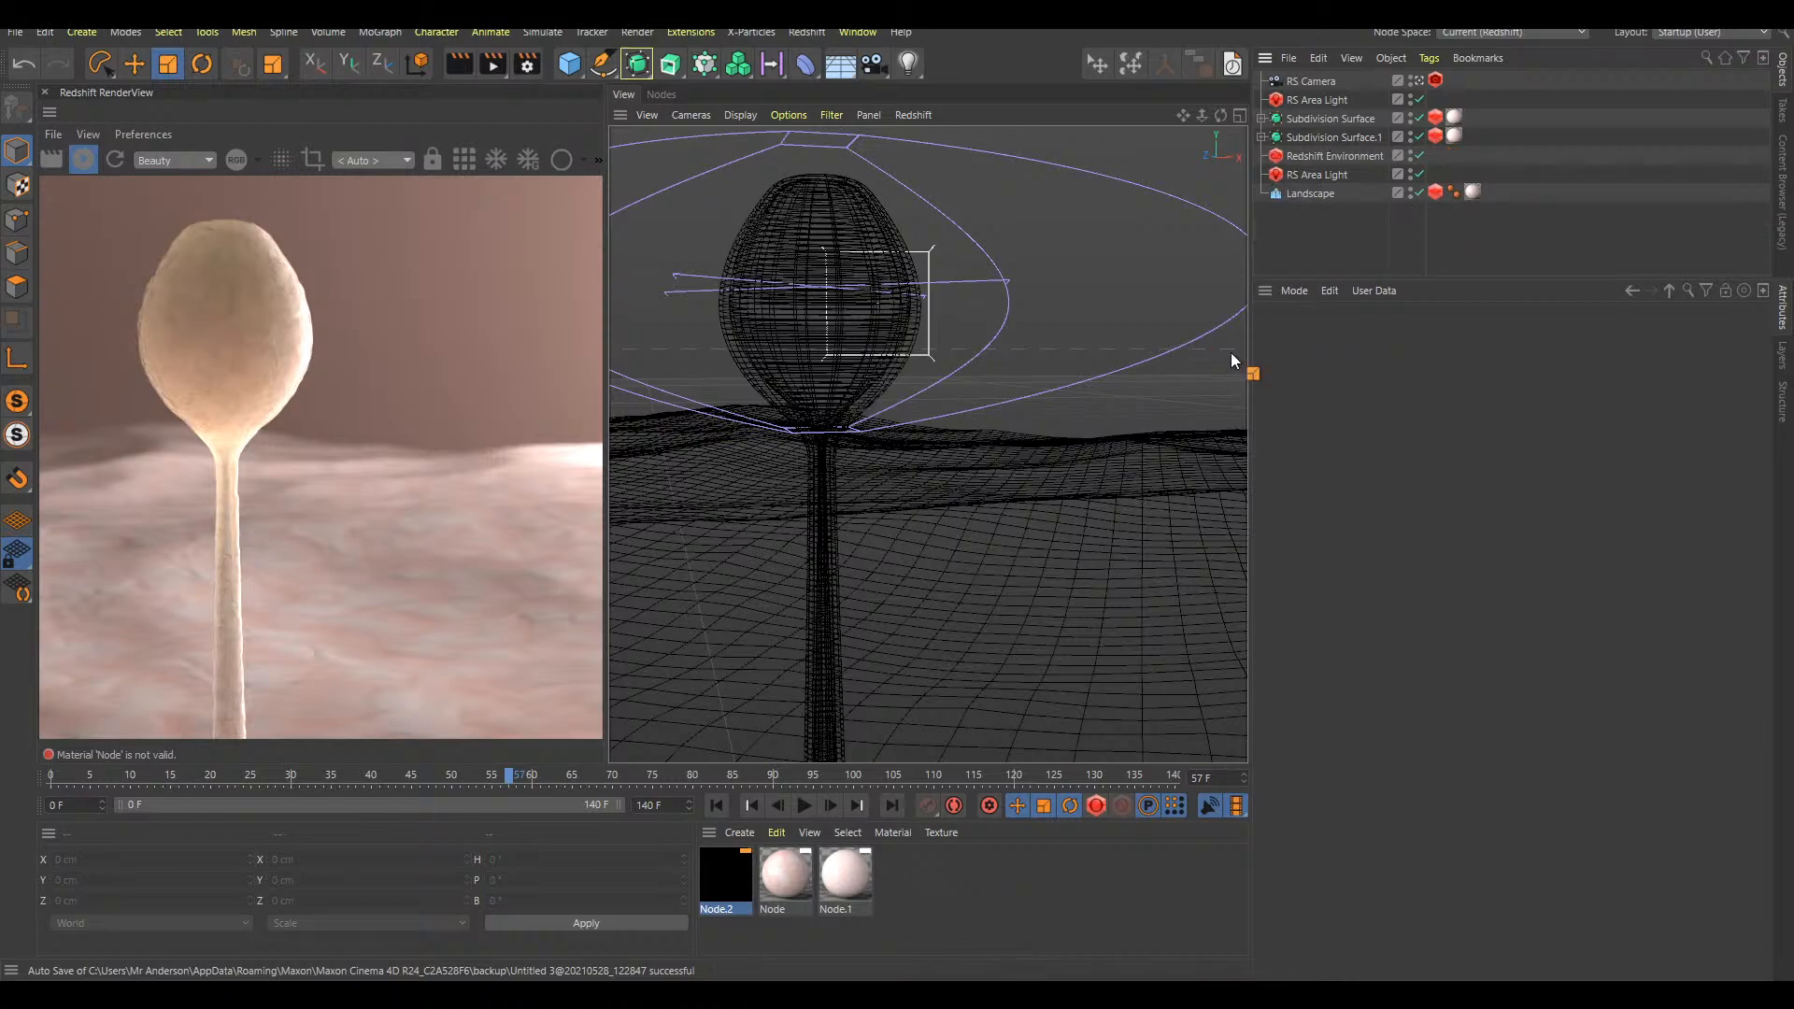
scroll(1017, 626, "down", 5)
left_click_drag(1054, 620, 1065, 553, "alt")
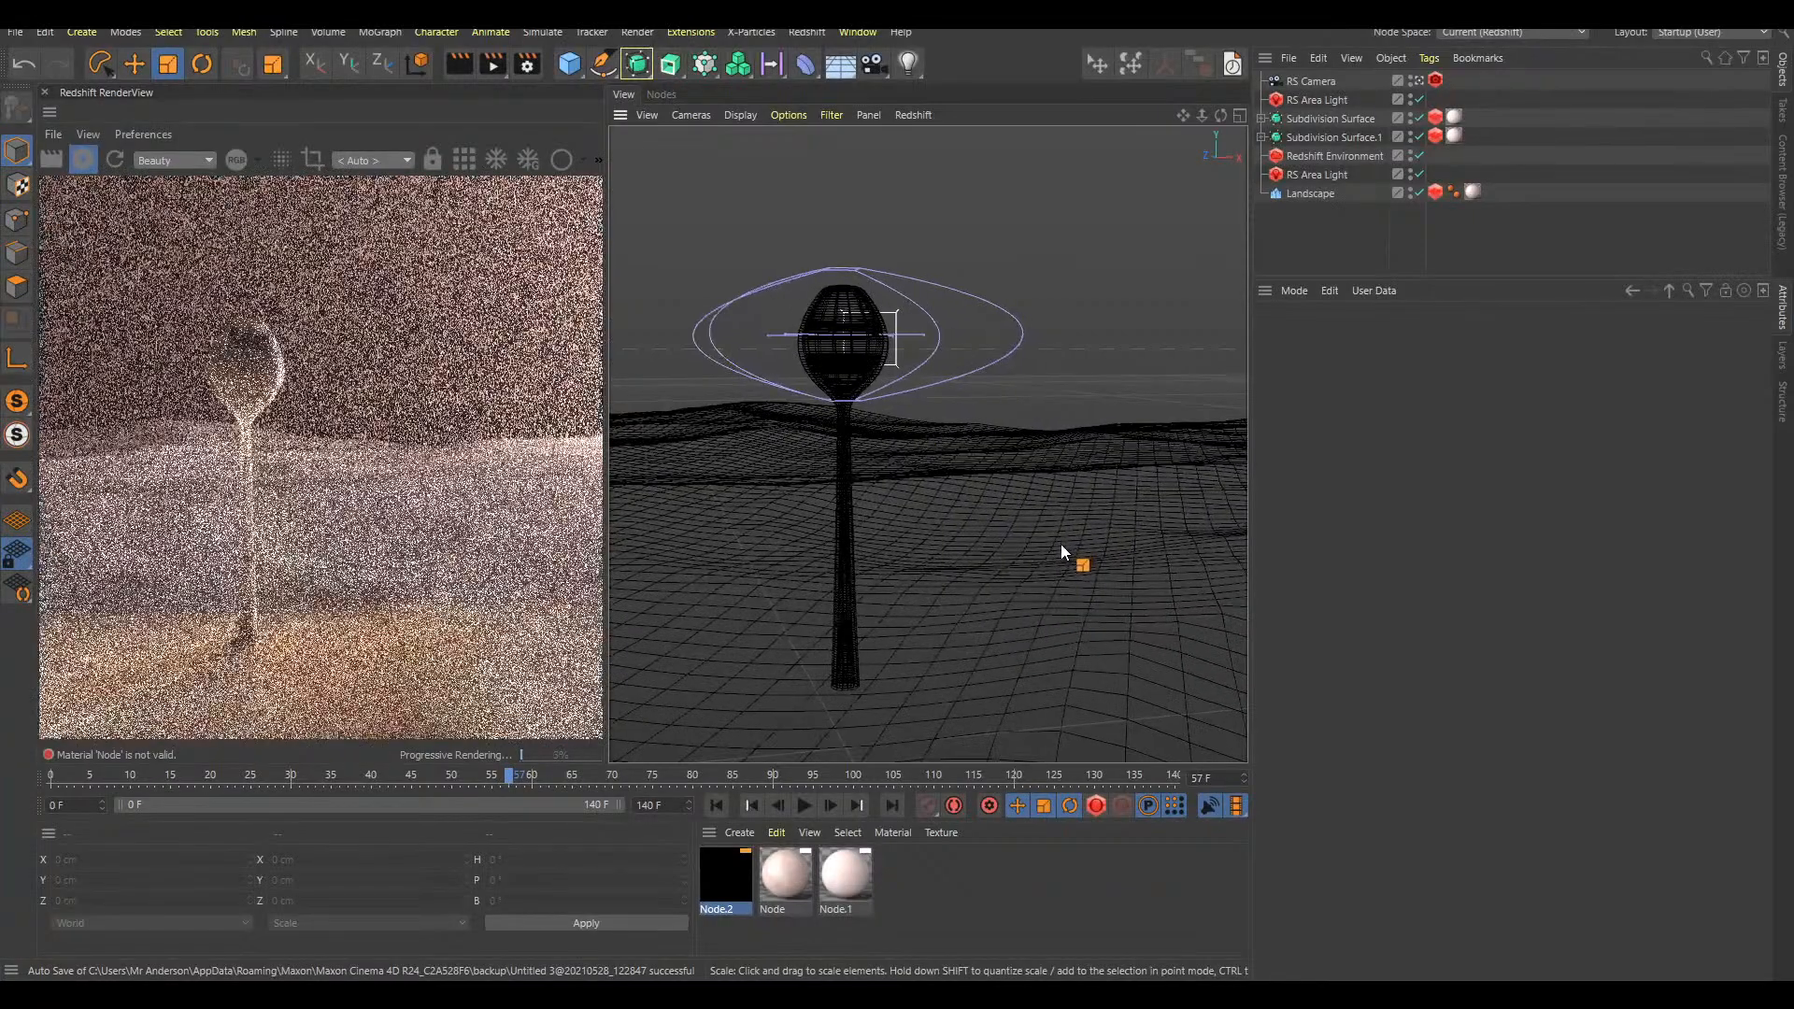
left_click(1433, 80)
left_click_drag(1438, 493, 1439, 483)
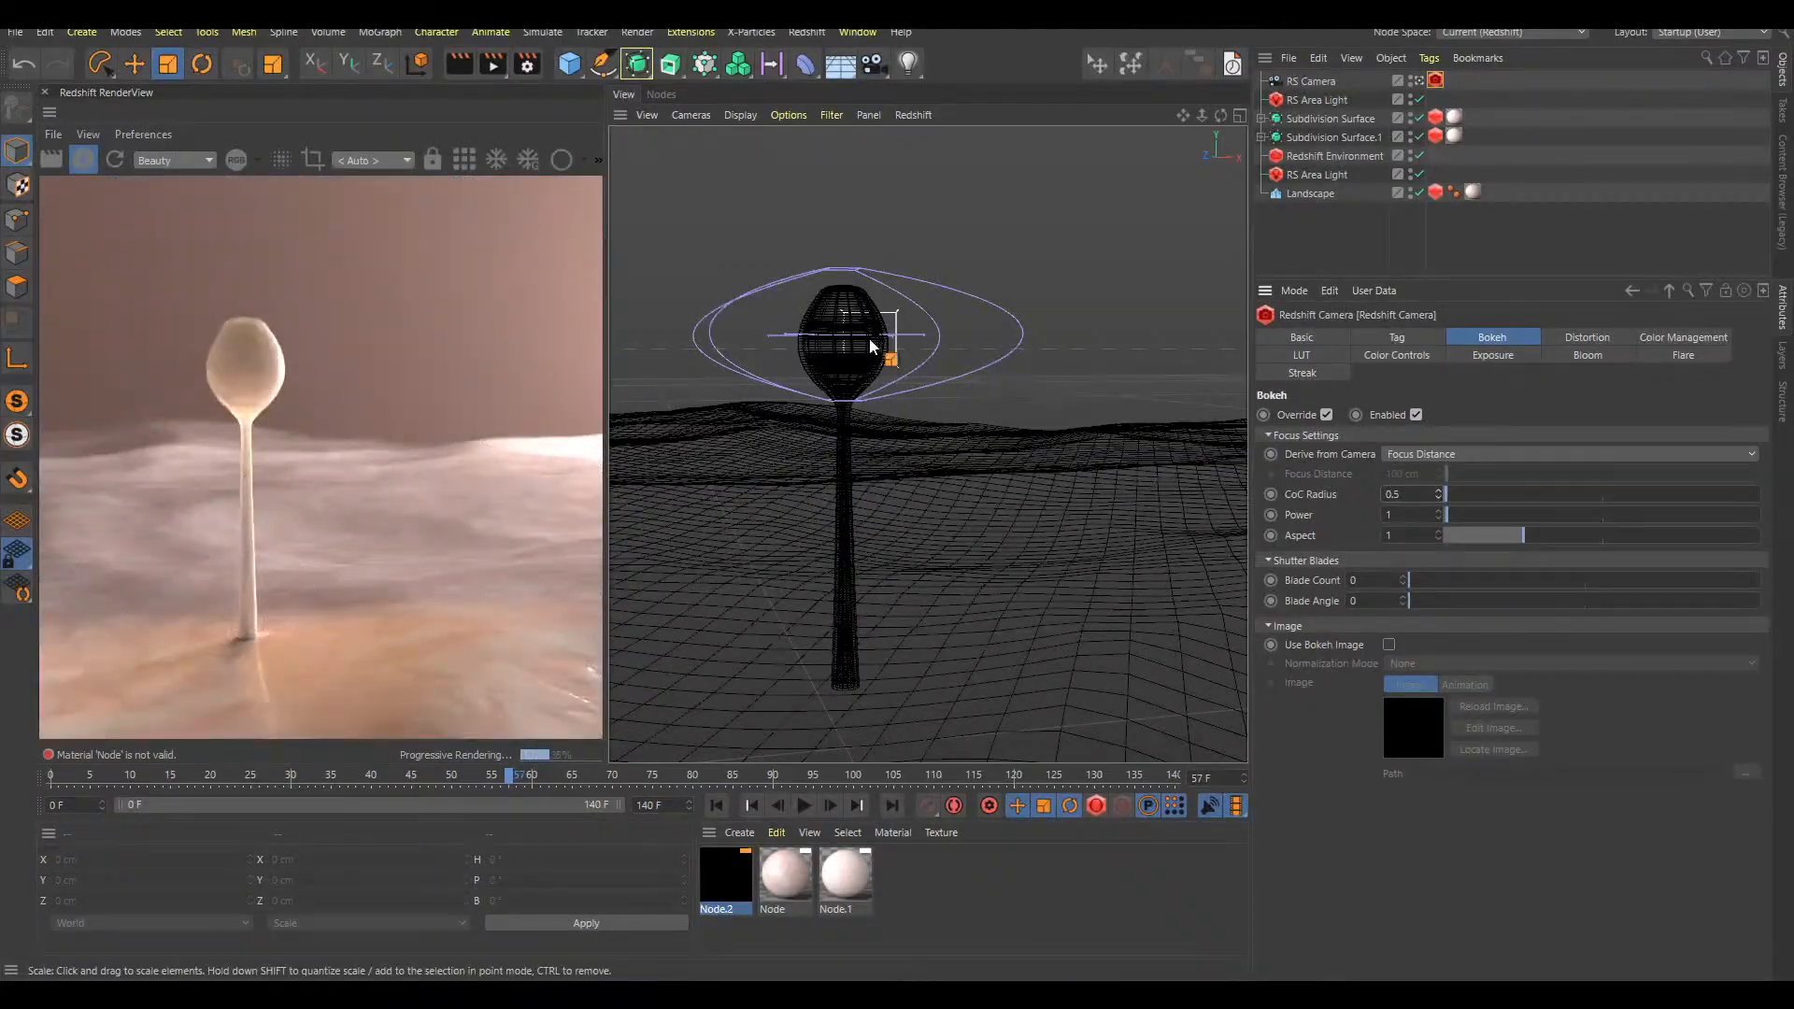
scroll(889, 360, "up", 4)
scroll(905, 359, "up", 4)
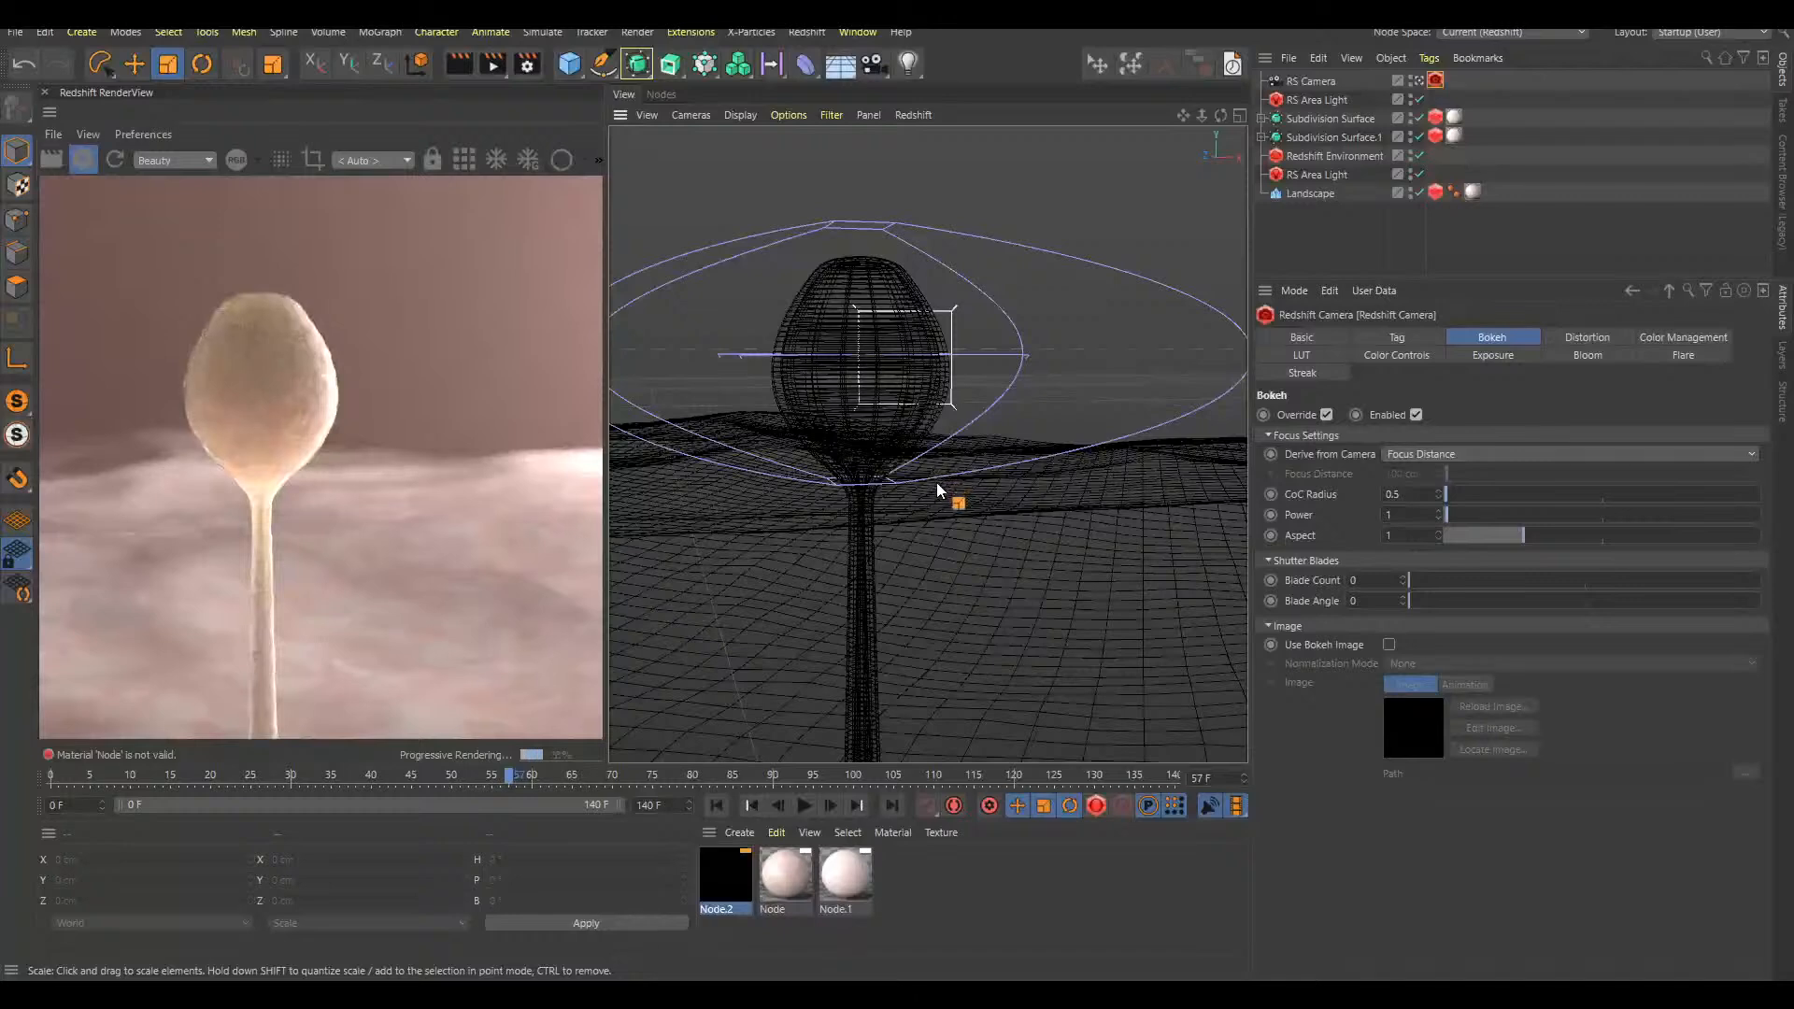
left_click(1348, 251)
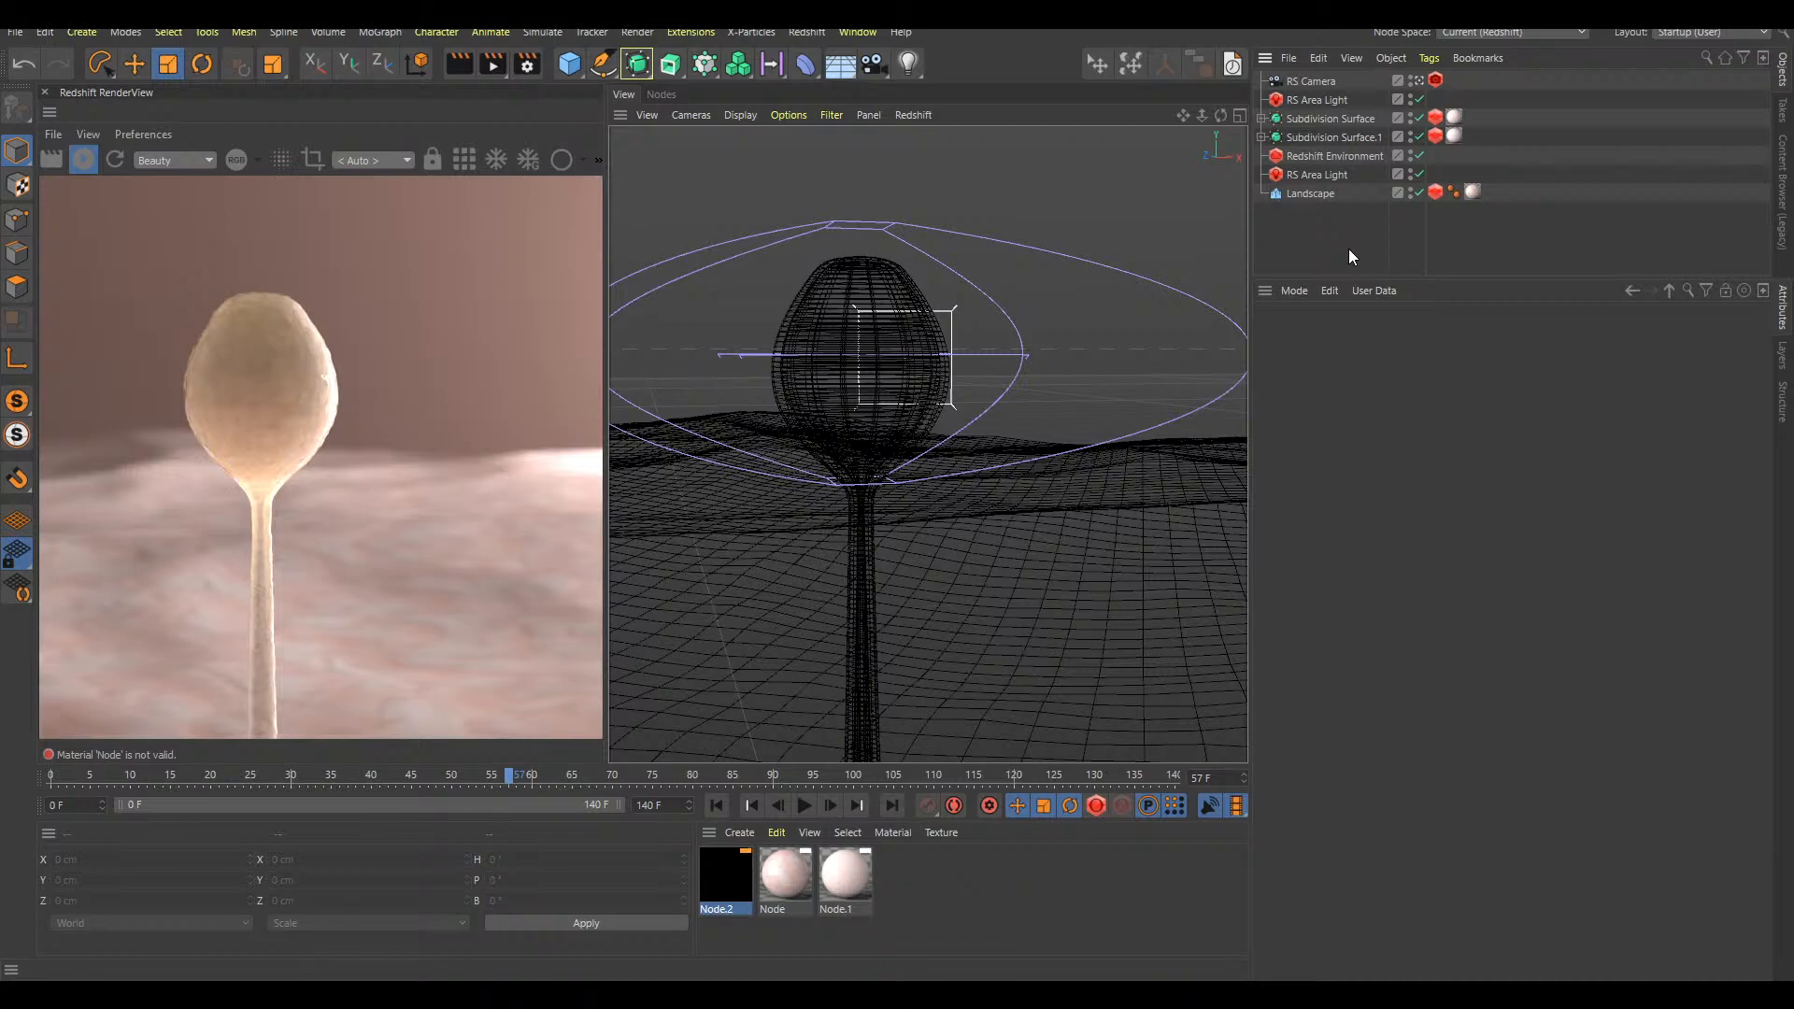
Shift the RS Area Light listed below the Redshift Environment and rotate it to about H -218.7°, P -3°, B 6.7°
left_click(1343, 172)
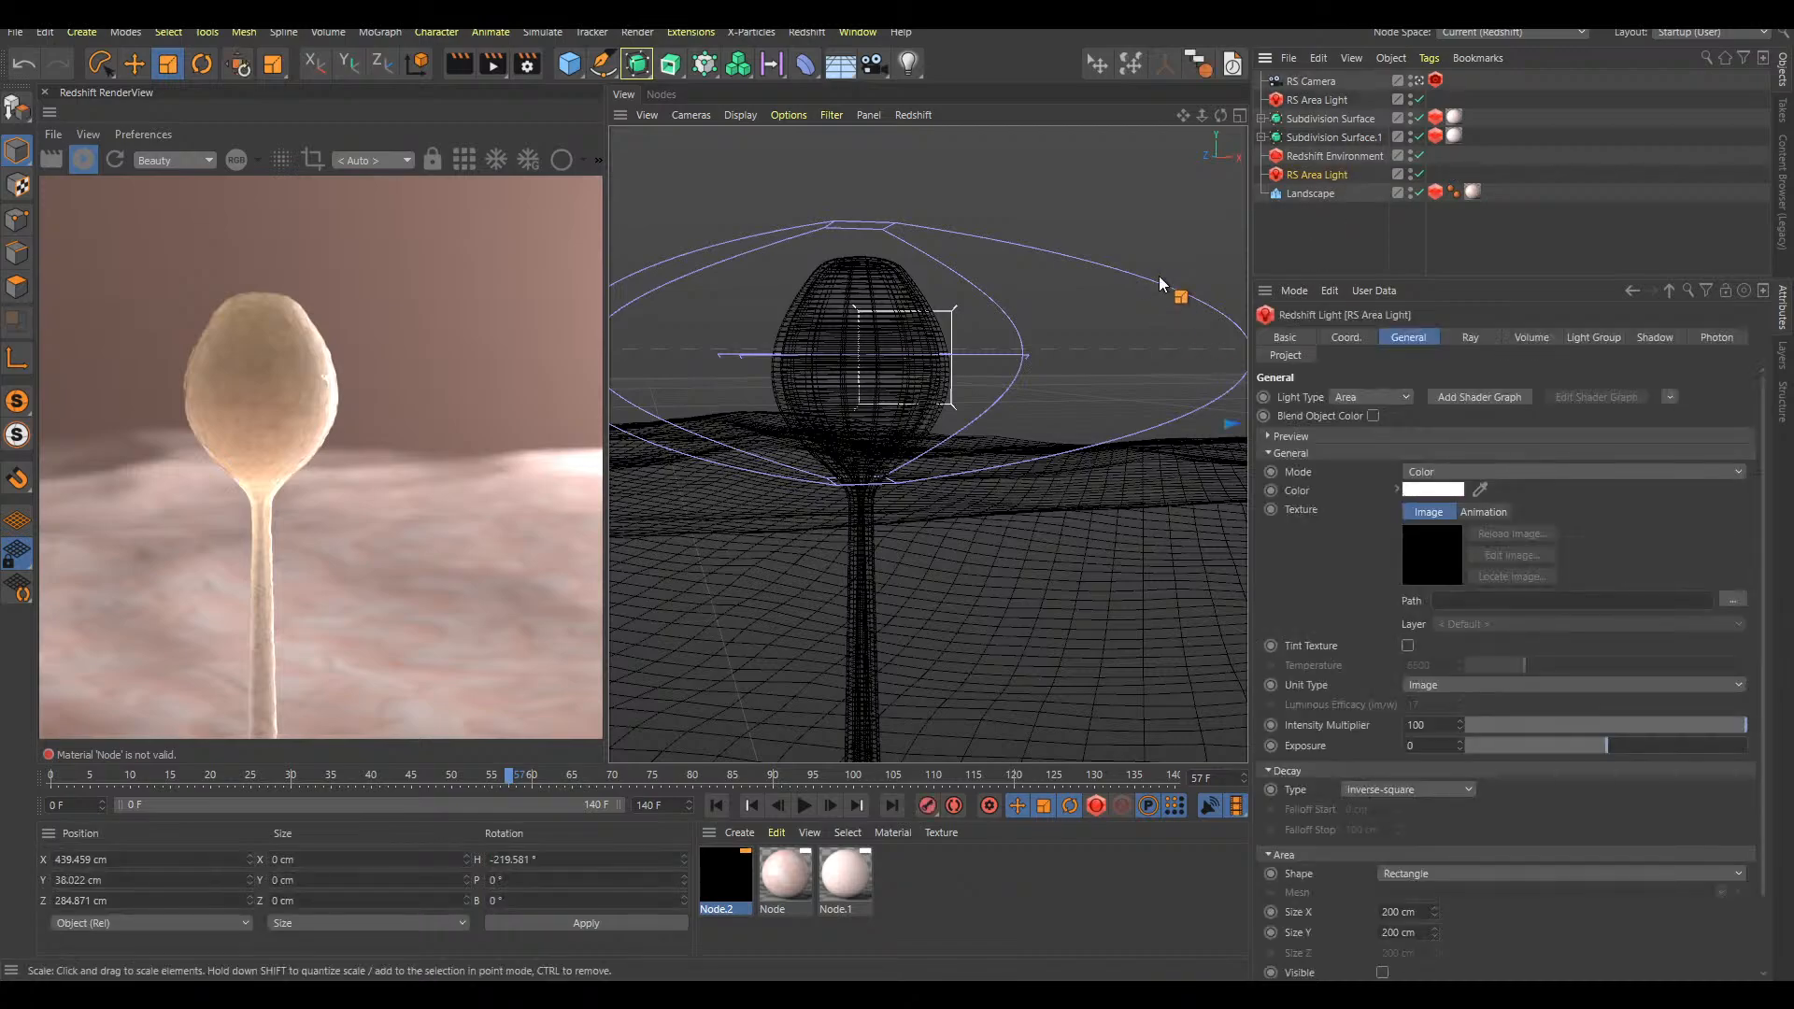
key("e")
left_click_drag(970, 209, 937, 208)
left_click_drag(1164, 281, 899, 217)
key("r")
left_click_drag(1166, 353, 1200, 297)
key("t")
left_click_drag(1179, 313, 1010, 374)
Move the selected area light behind the stalk to about X -82 cm, Y 126 cm, Z 434 cm
key("e")
left_click_drag(1208, 517, 1025, 366)
left_click_drag(1180, 512, 899, 389)
left_click_drag(1140, 291, 805, 284)
left_click_drag(799, 198, 810, 252)
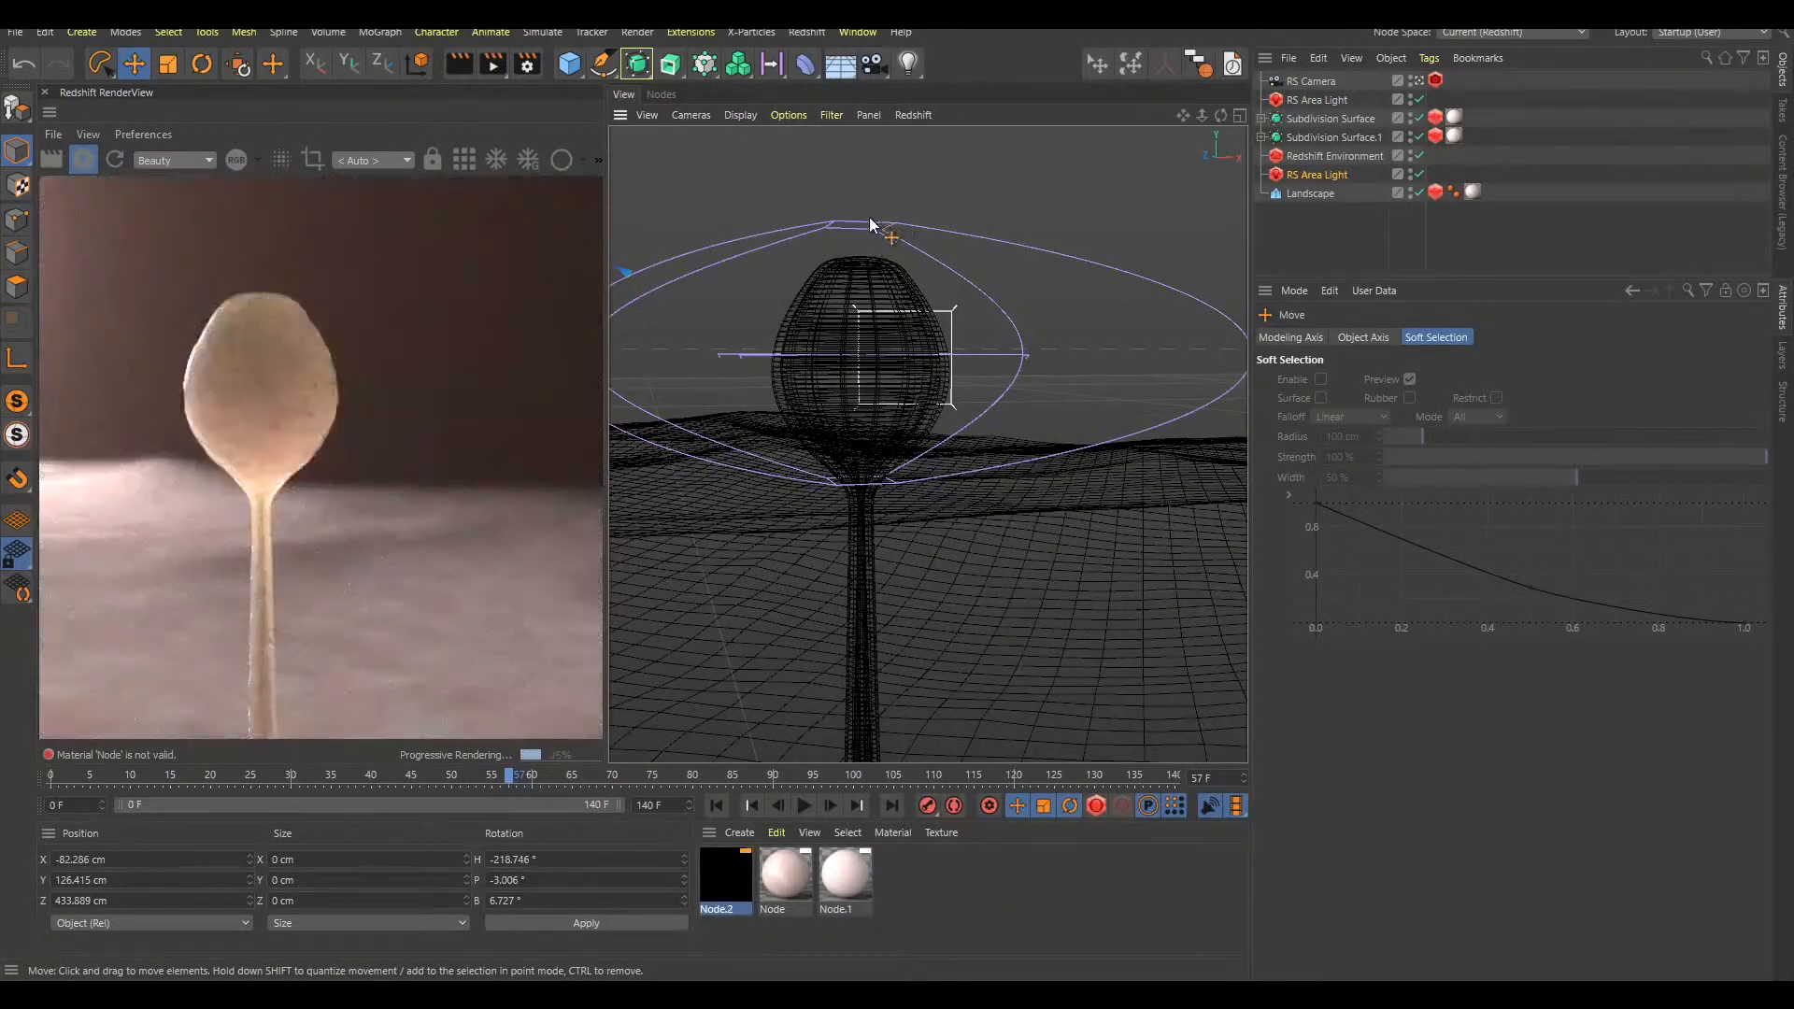
Move the area light away from the stalk to about X 350 cm, Y 129 cm, Z 317 cm
left_click_drag(755, 187, 1264, 227)
left_click_drag(1129, 383, 1326, 351)
left_click_drag(1173, 278, 1214, 528)
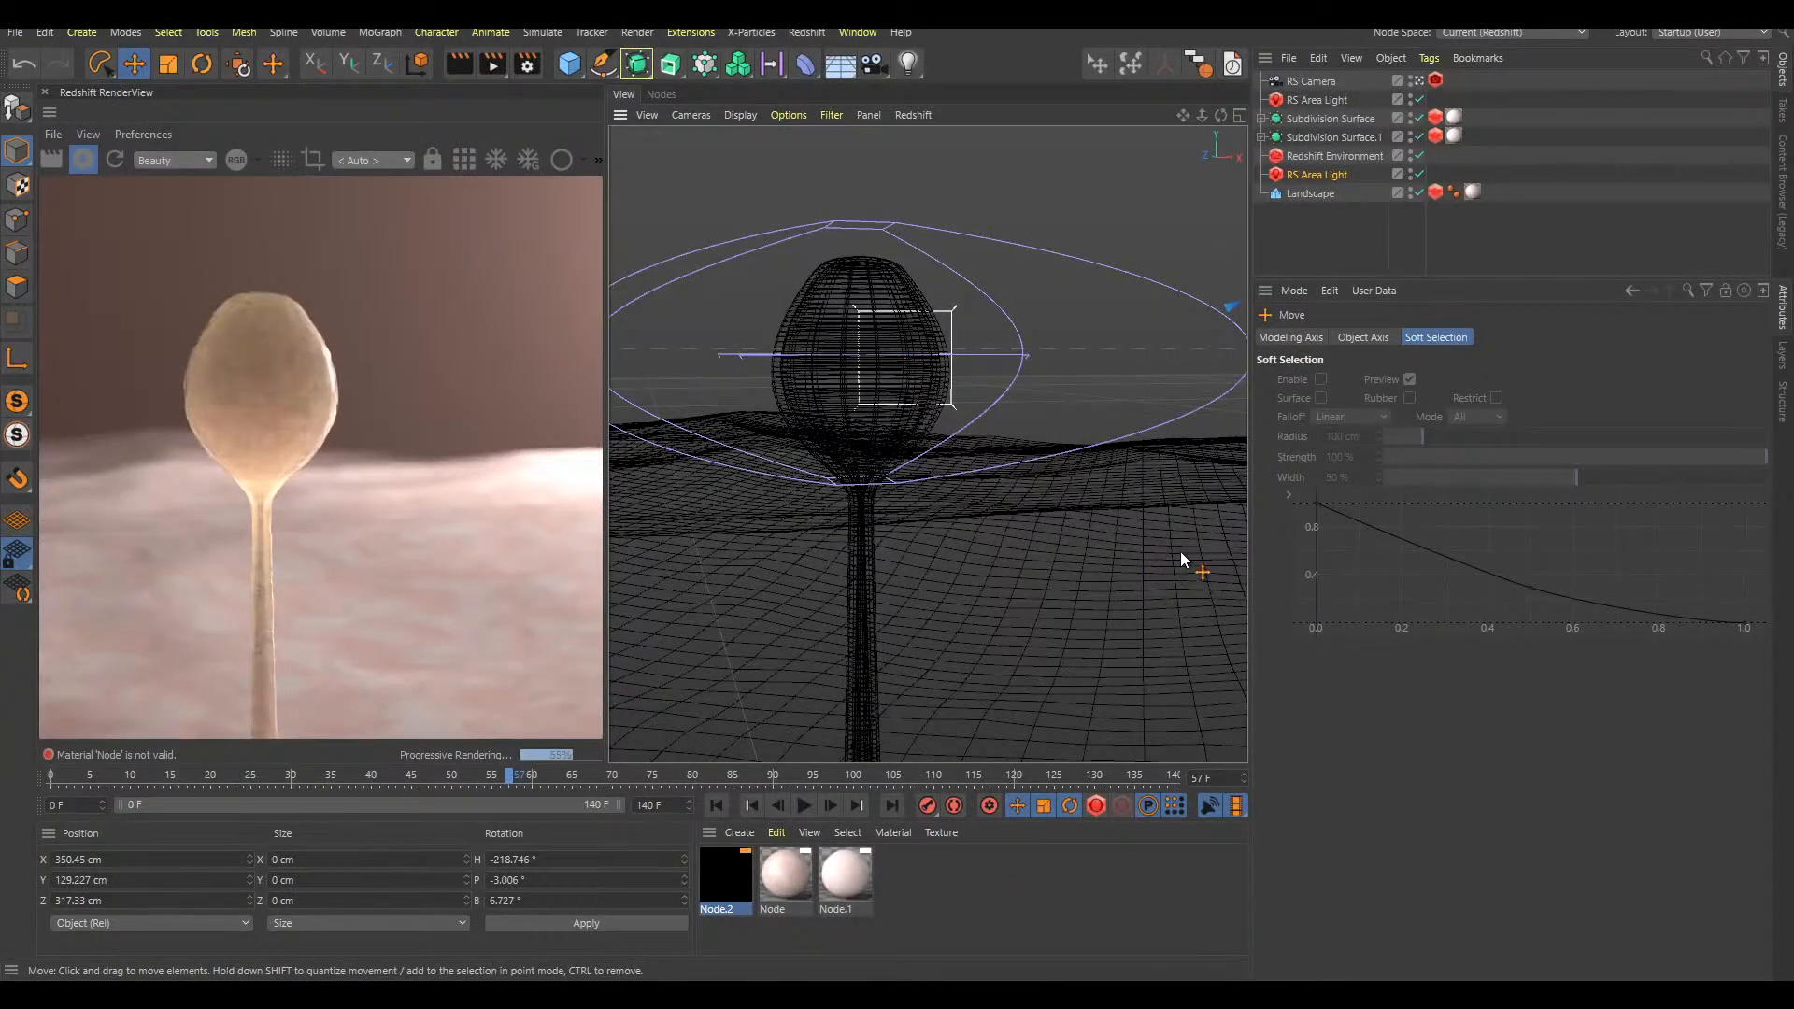
Undo the recent moves and the rotation of the area light listed below the Redshift Environment, then deselect it
key("ctrl+z")
key("ctrl+z")
key("ctrl+z")
key("ctrl+z")
key("ctrl+z")
key("ctrl+z")
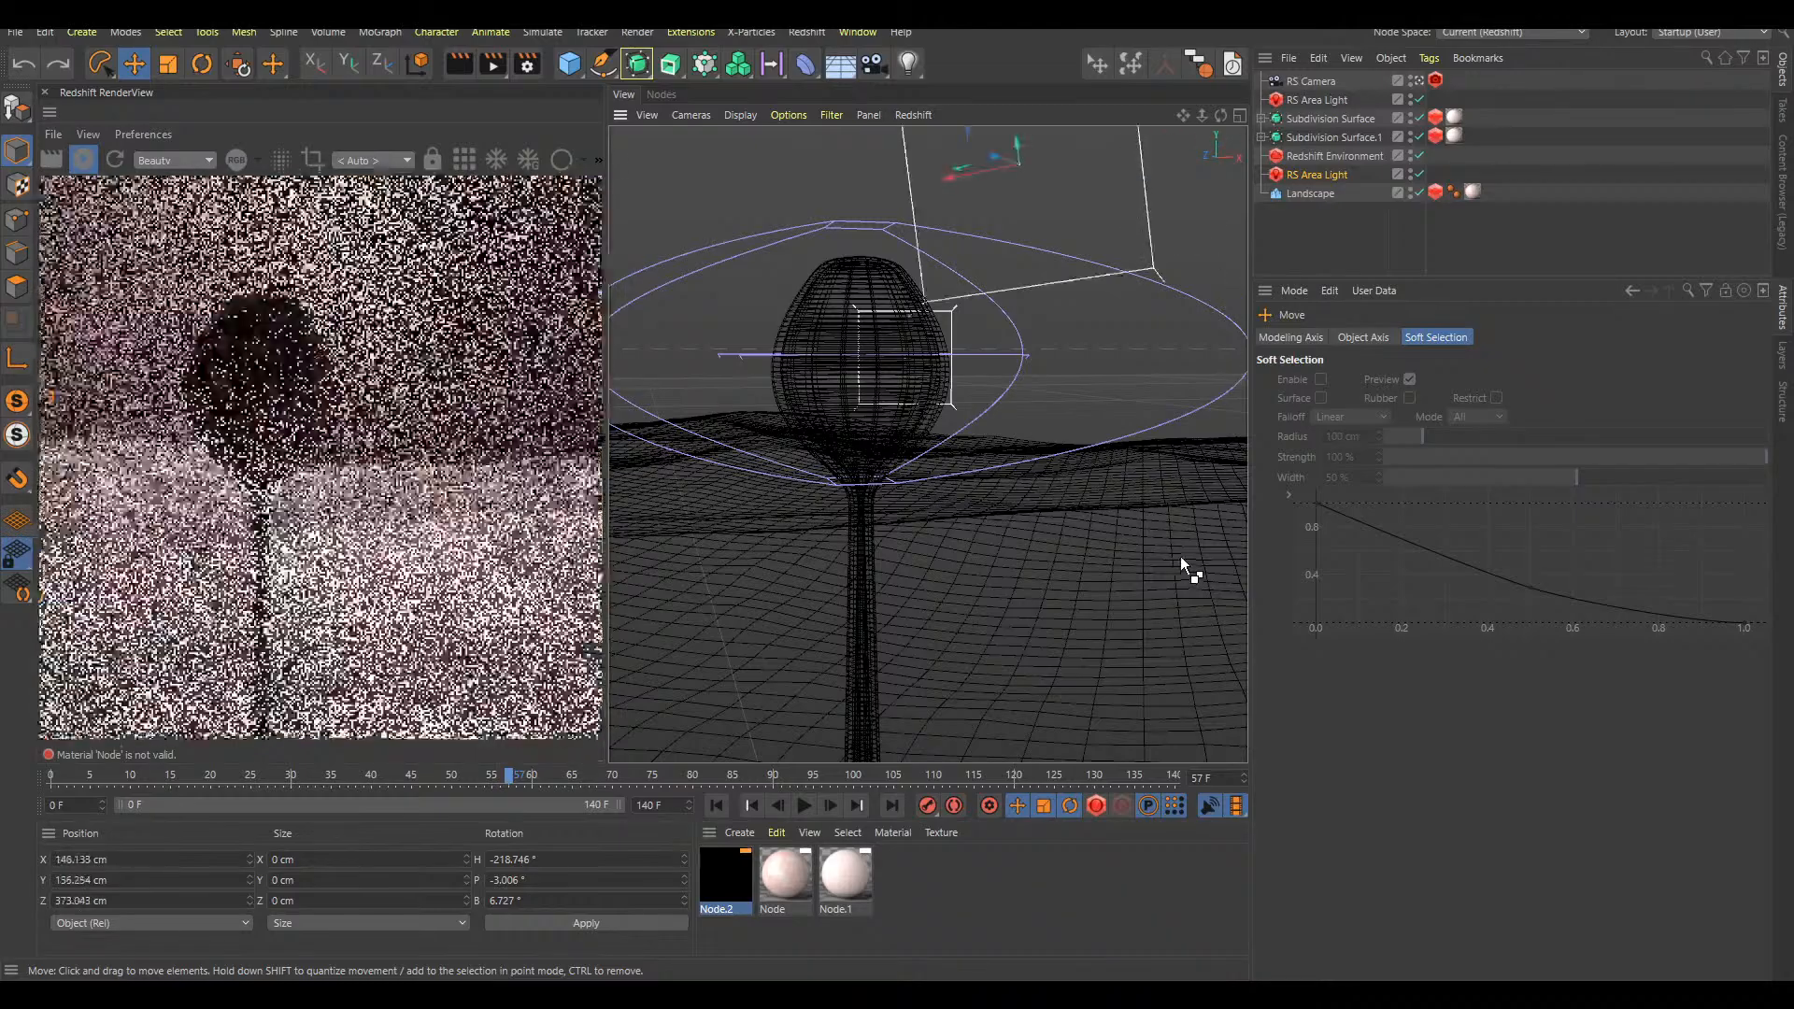
key("ctrl+z")
key("ctrl+z")
key("ctrl+z")
key("ctrl+z")
key("ctrl+z")
key("ctrl+z")
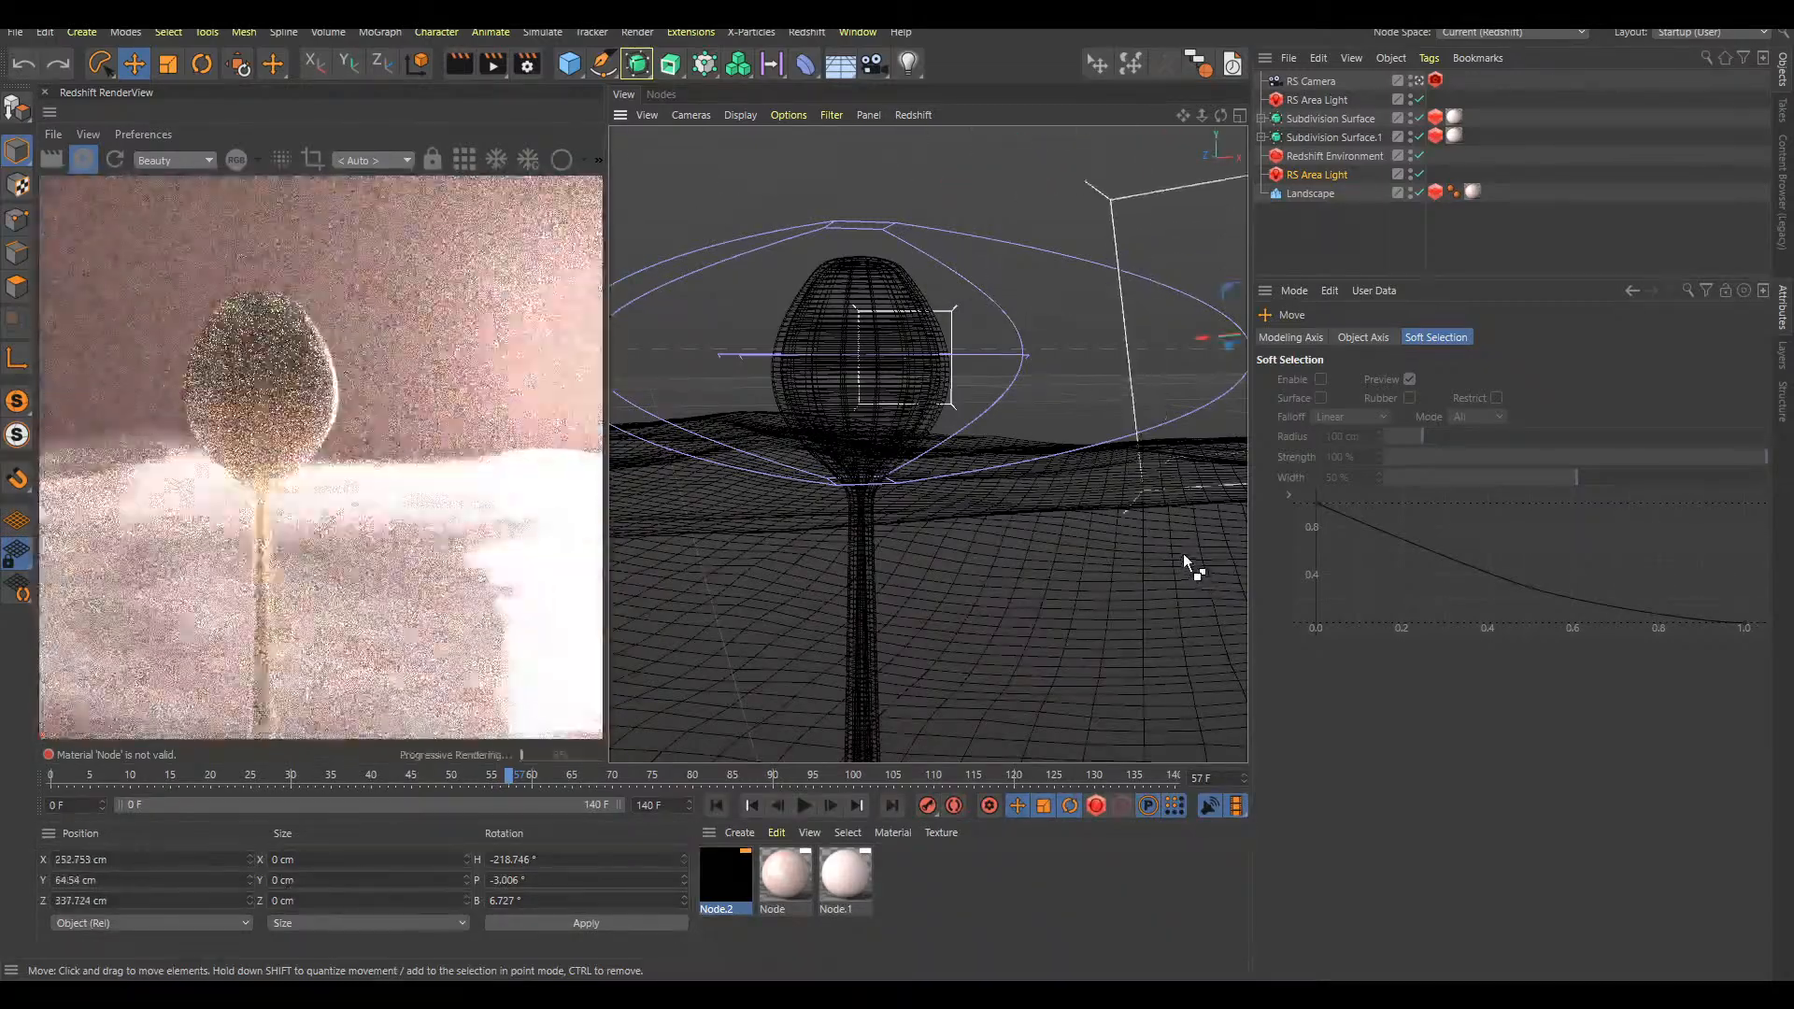
key("ctrl+z")
key("ctrl+z")
key("ctrl+z")
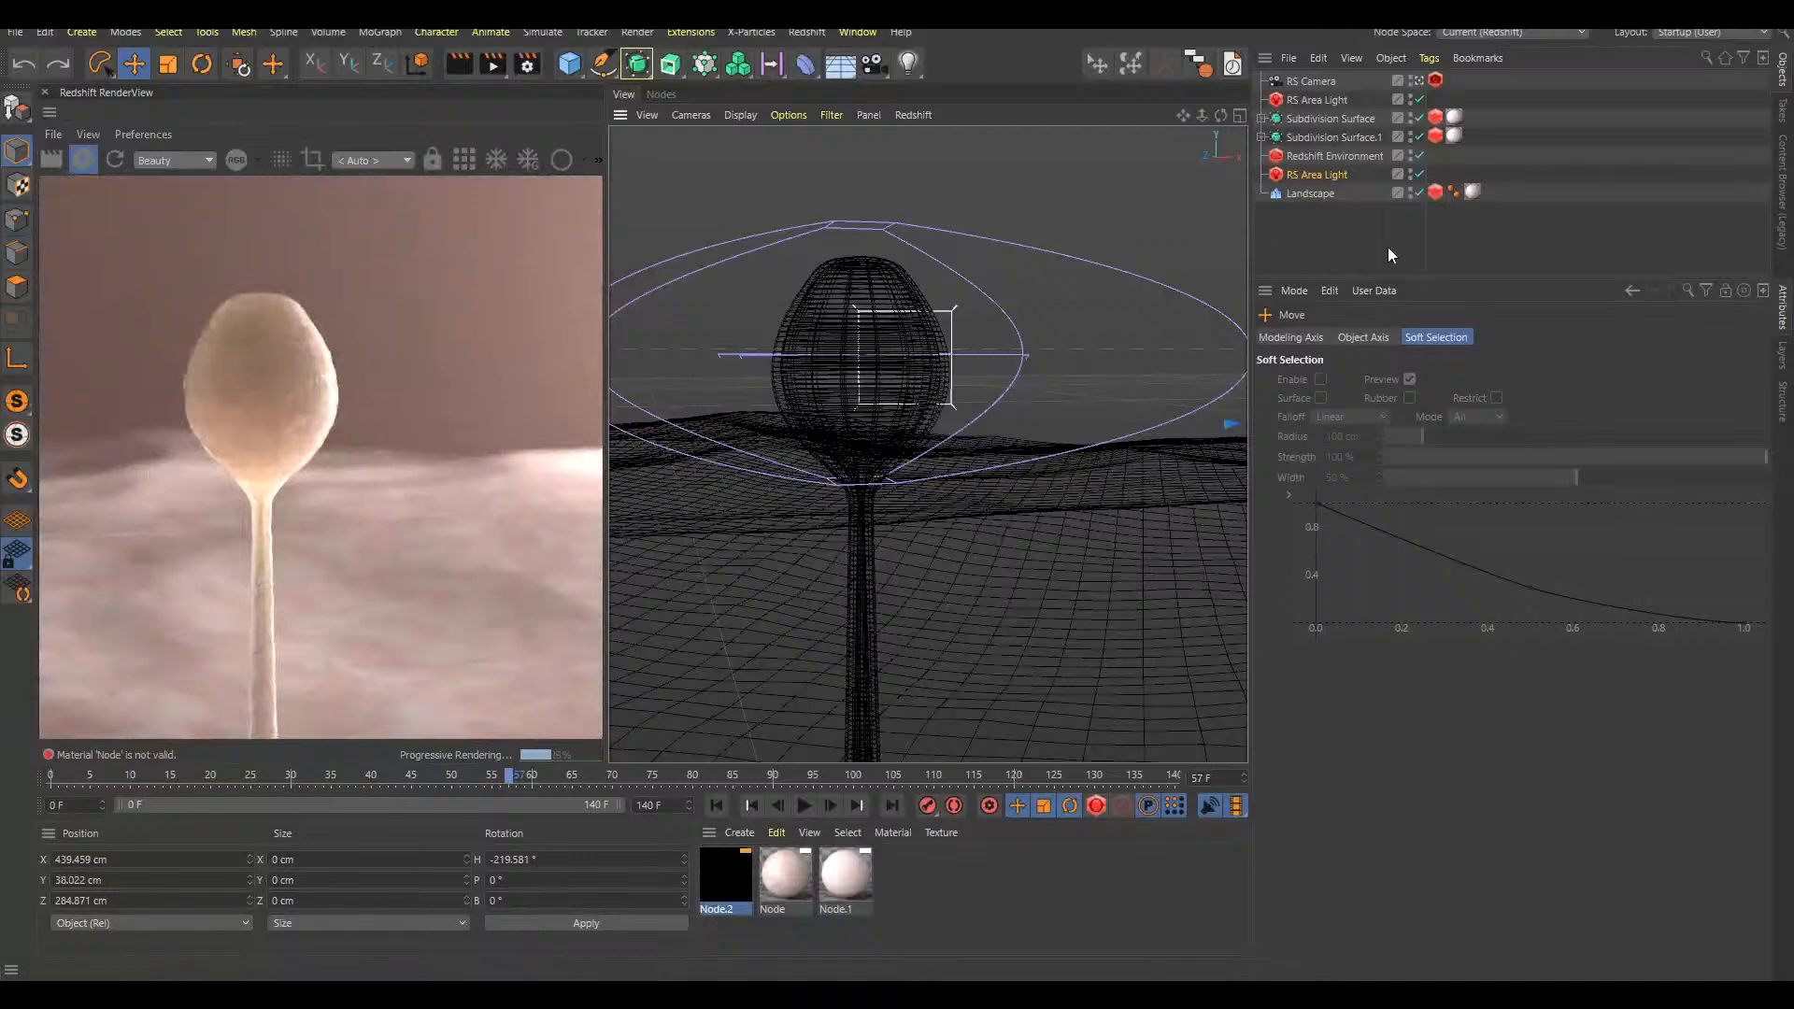
left_click(1364, 273)
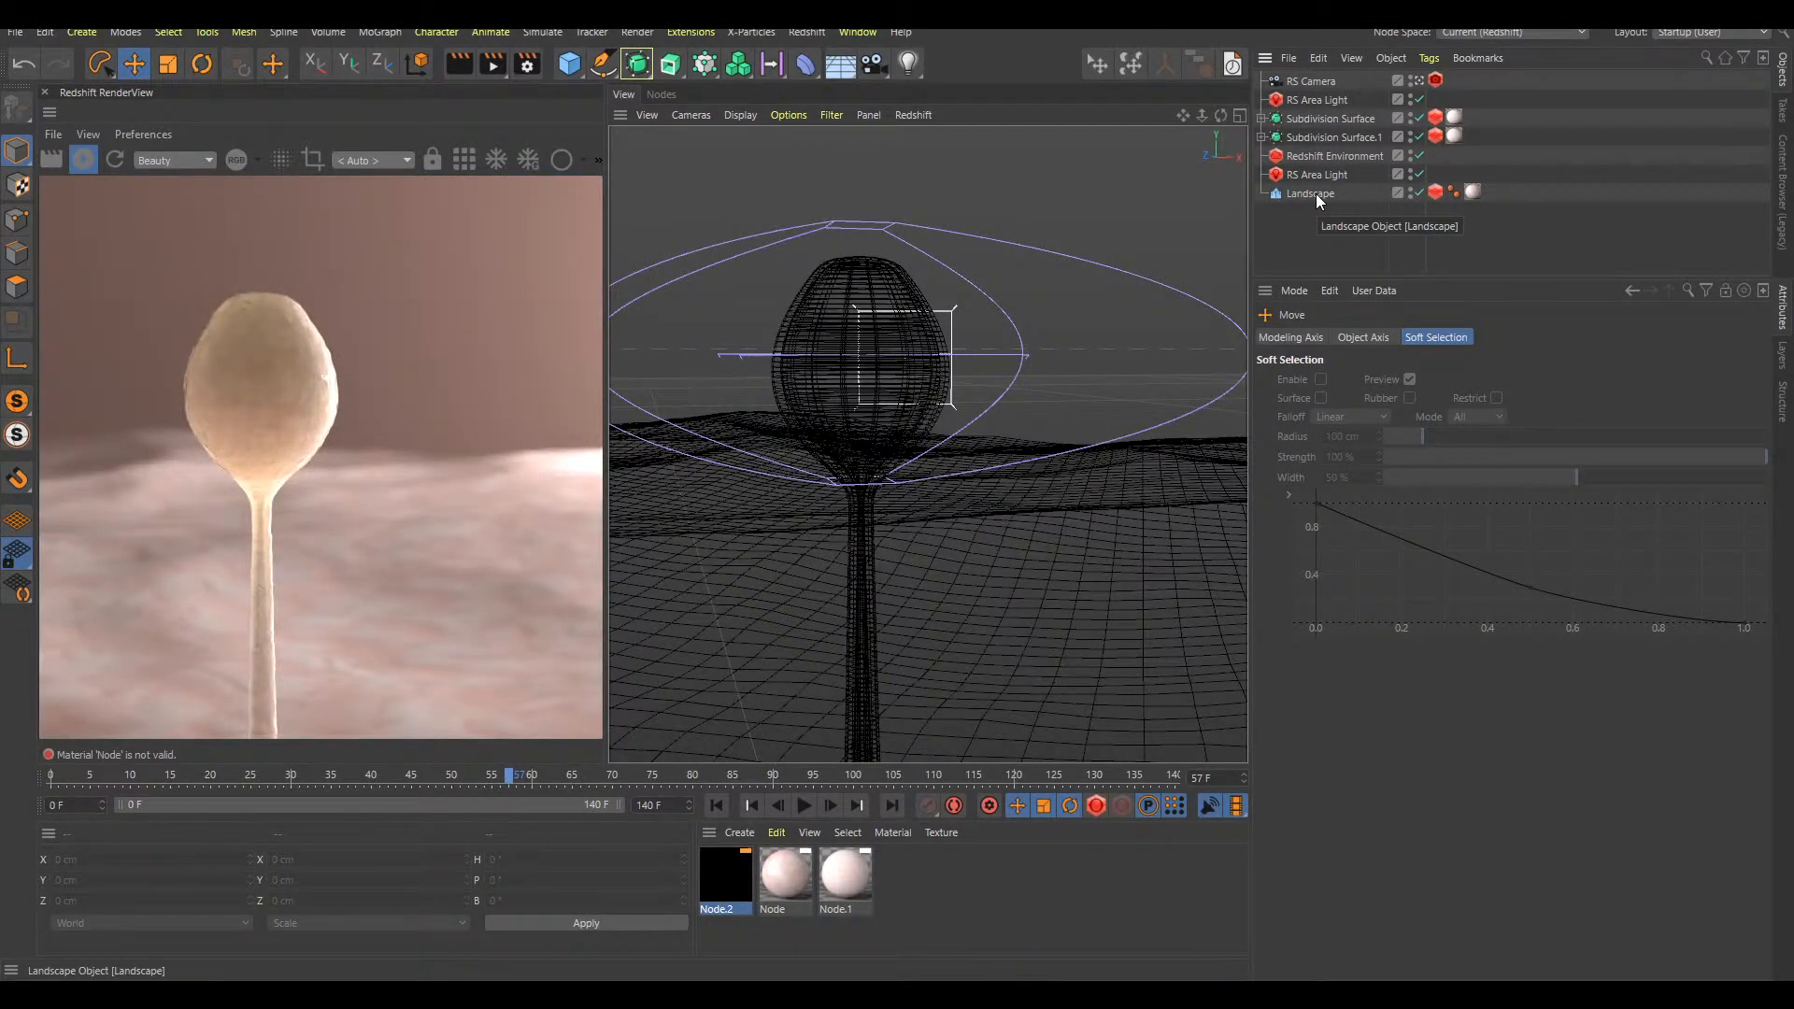
Play the growth animation and step through the frames around 64, examining the bulb's wireframe up close
key("F8")
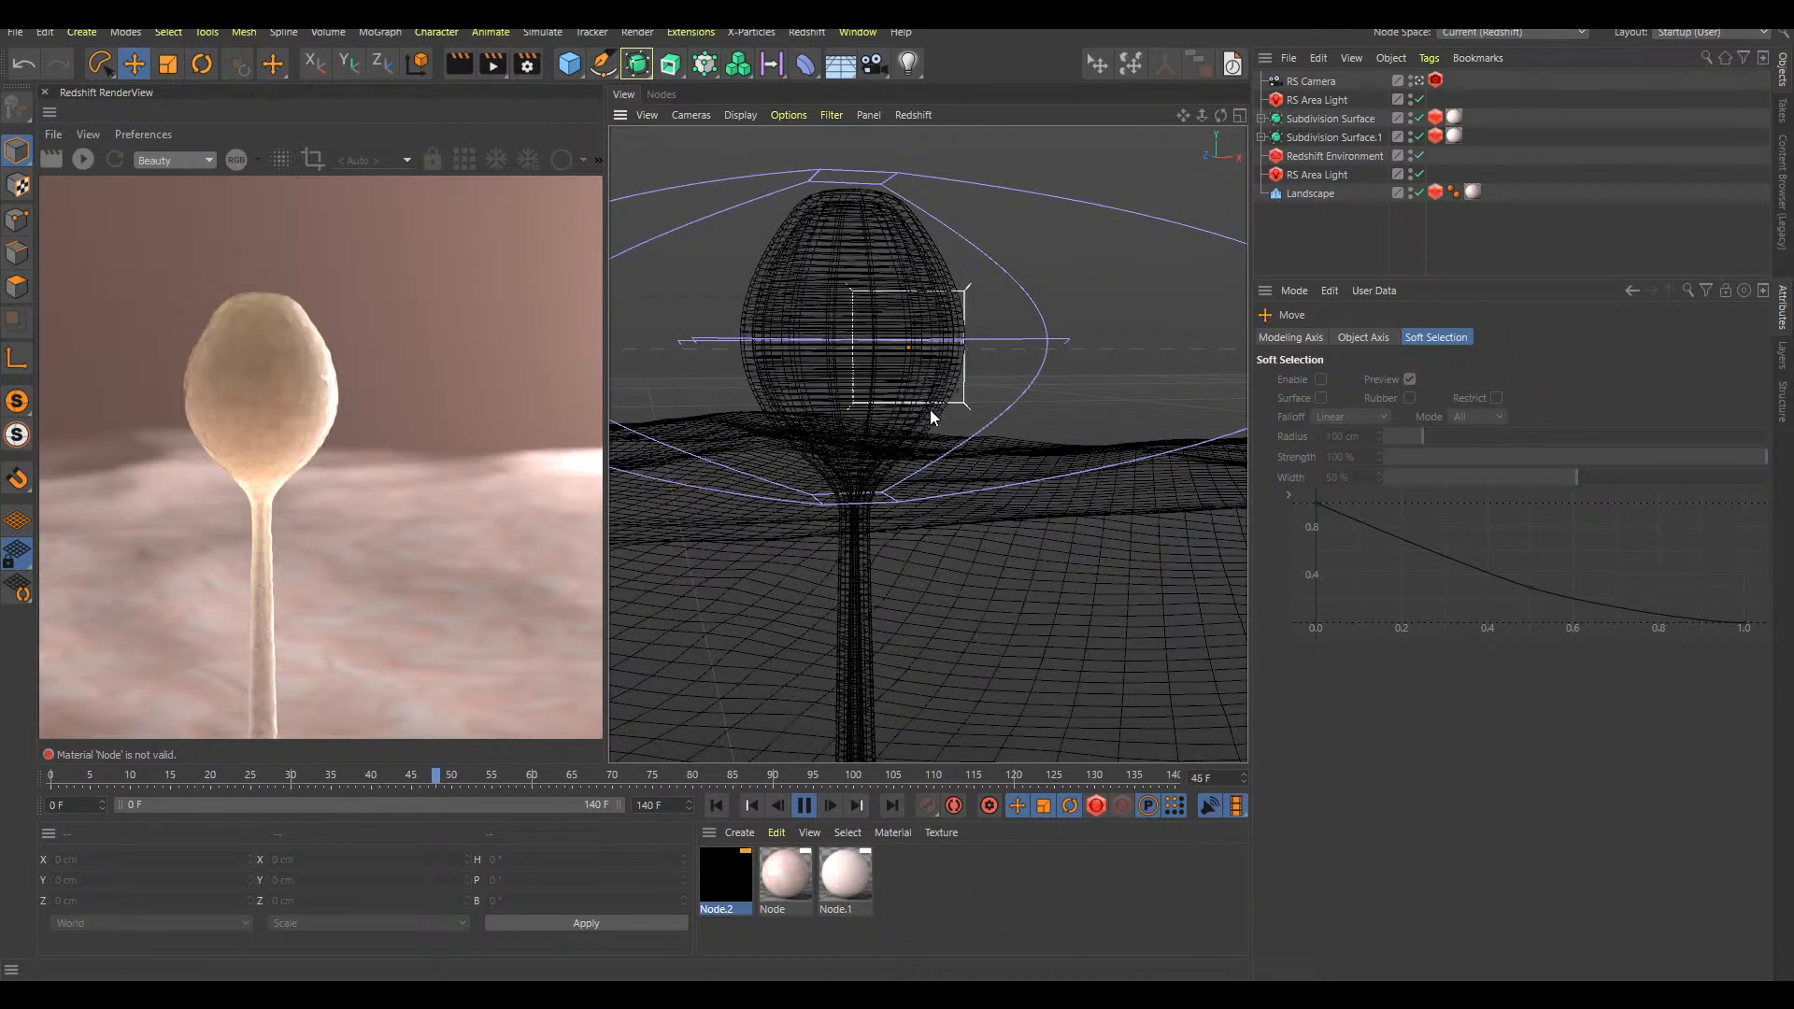
key("F8")
scroll(1011, 360, "up", 3)
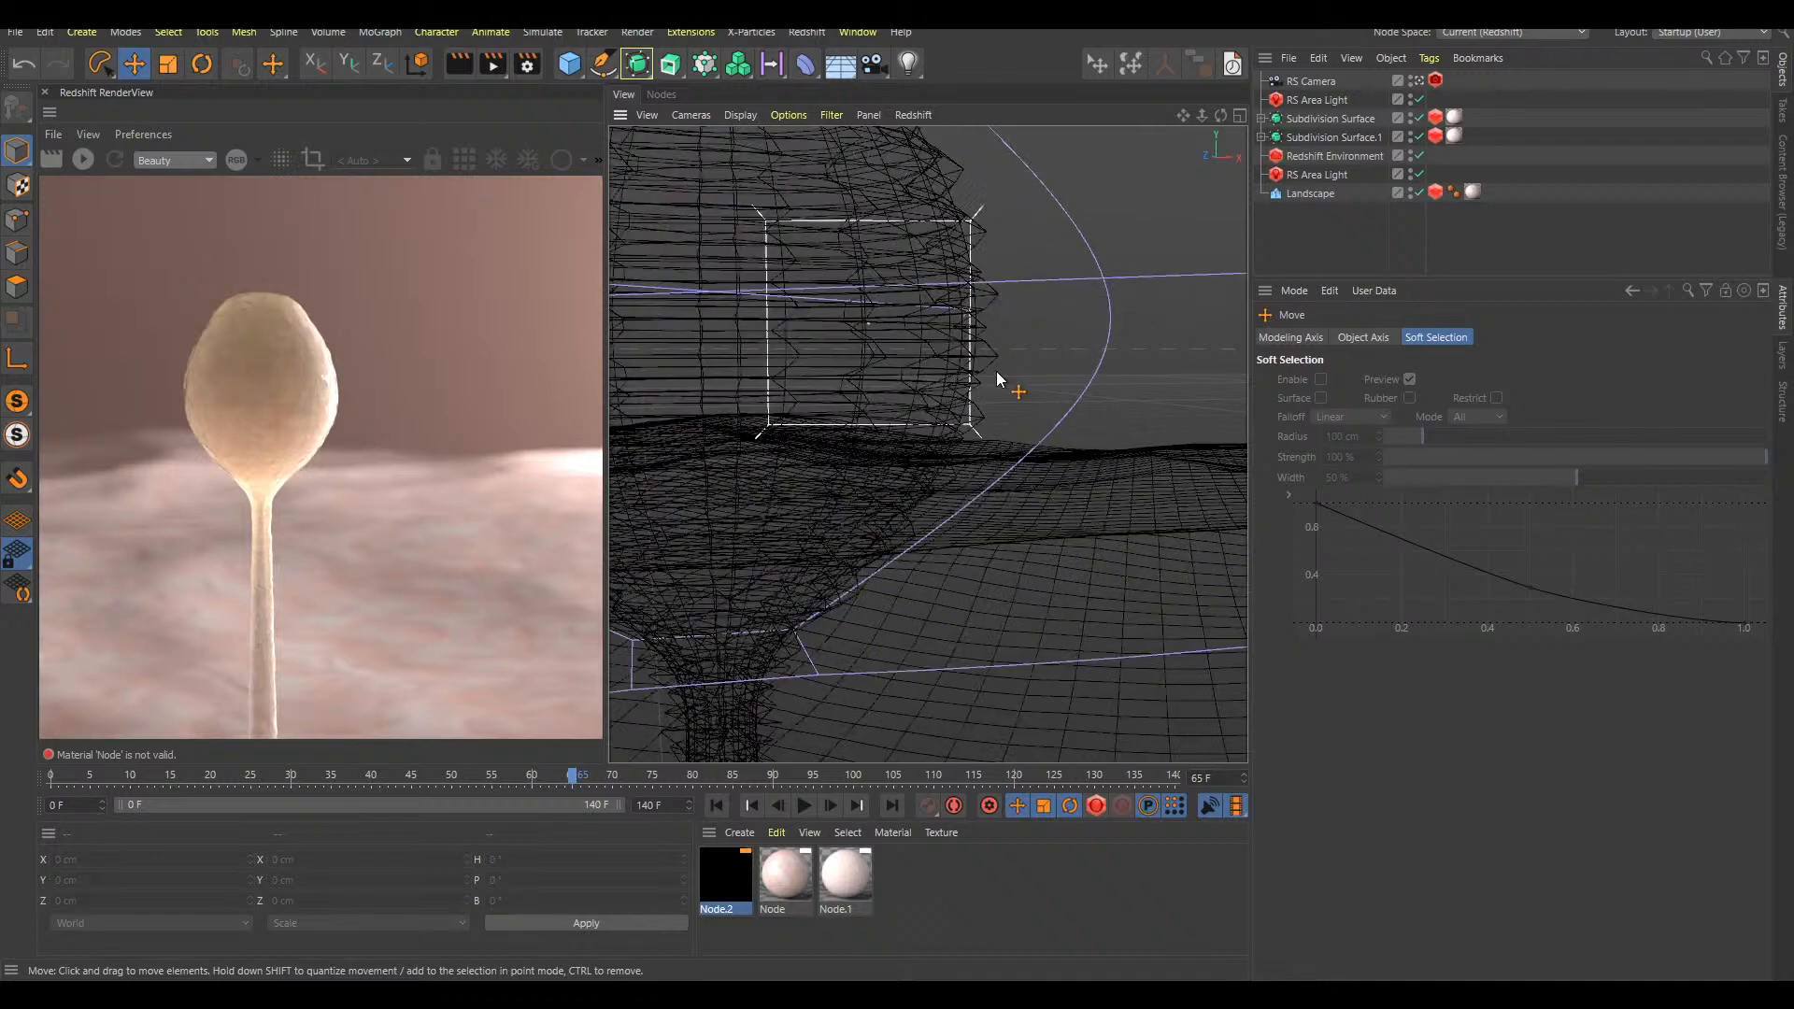
key("f")
key("f")
key("f")
key("f")
key("g")
key("g")
key("g")
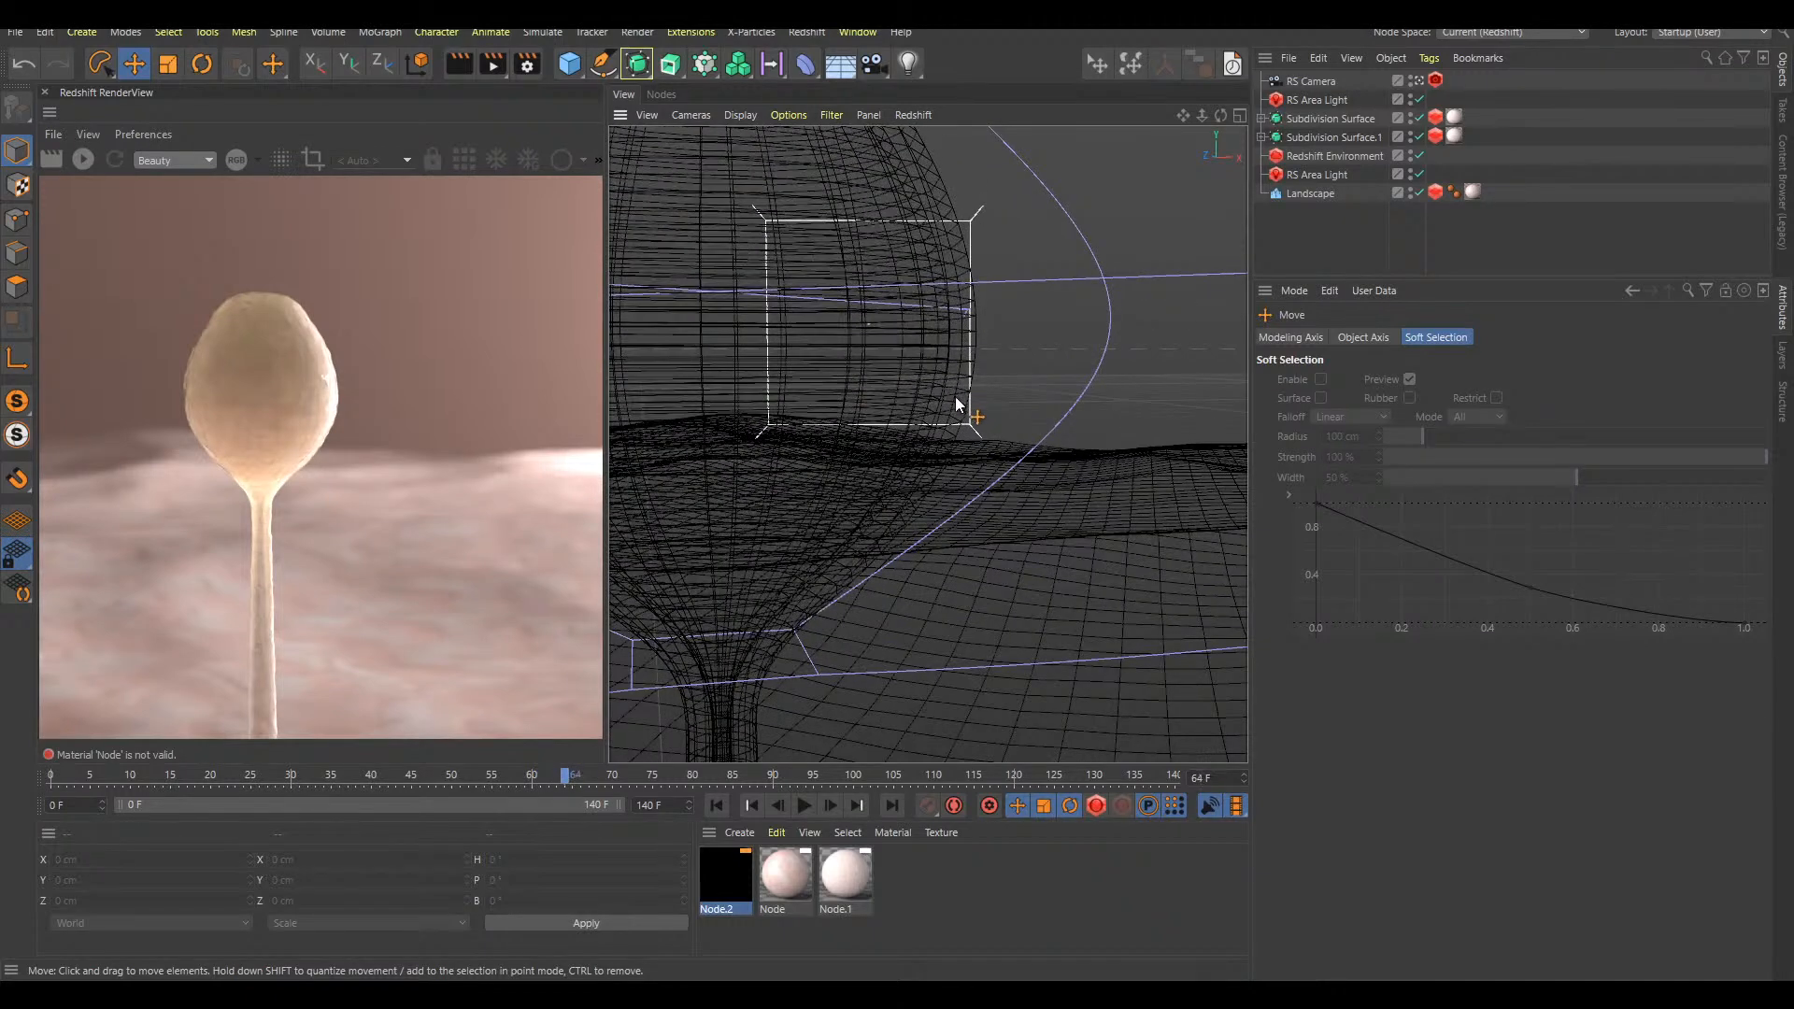
key("shift+f")
key("F8")
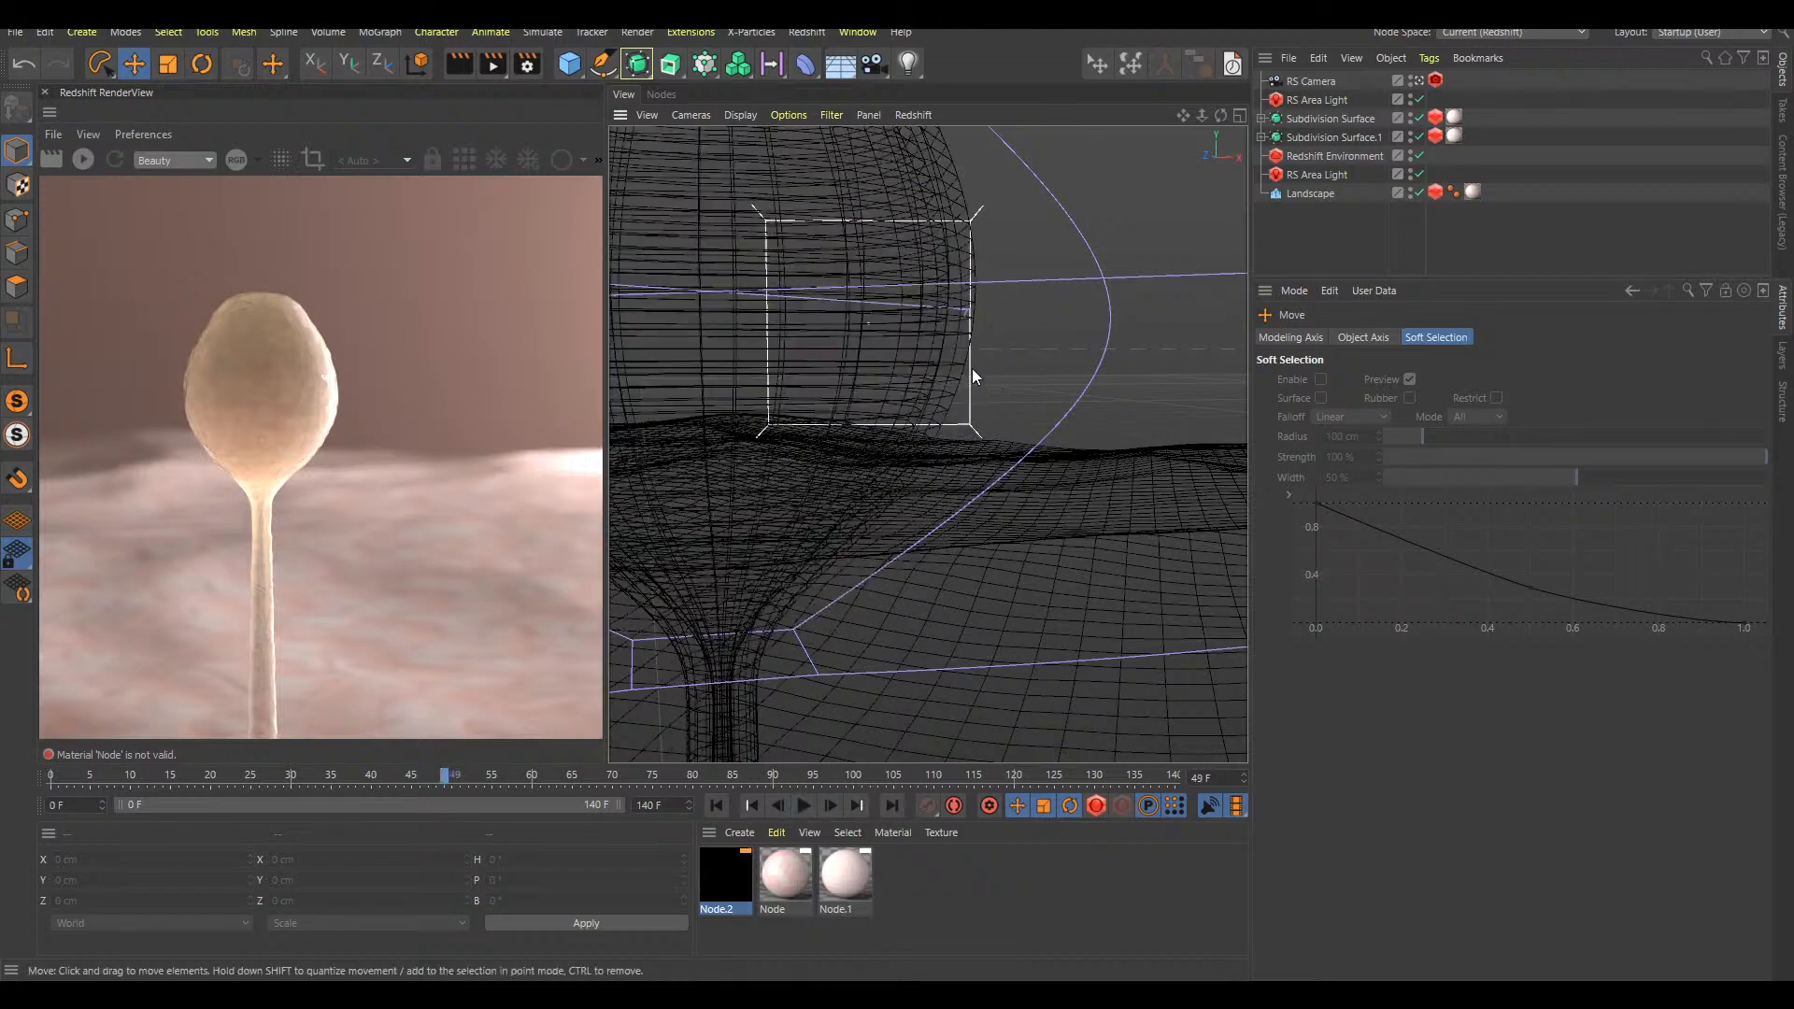
Examine the whole bulb between frames 50 and 60, and replay the growth from the start of the timeline
right_click_drag(949, 402, 900, 429, "alt")
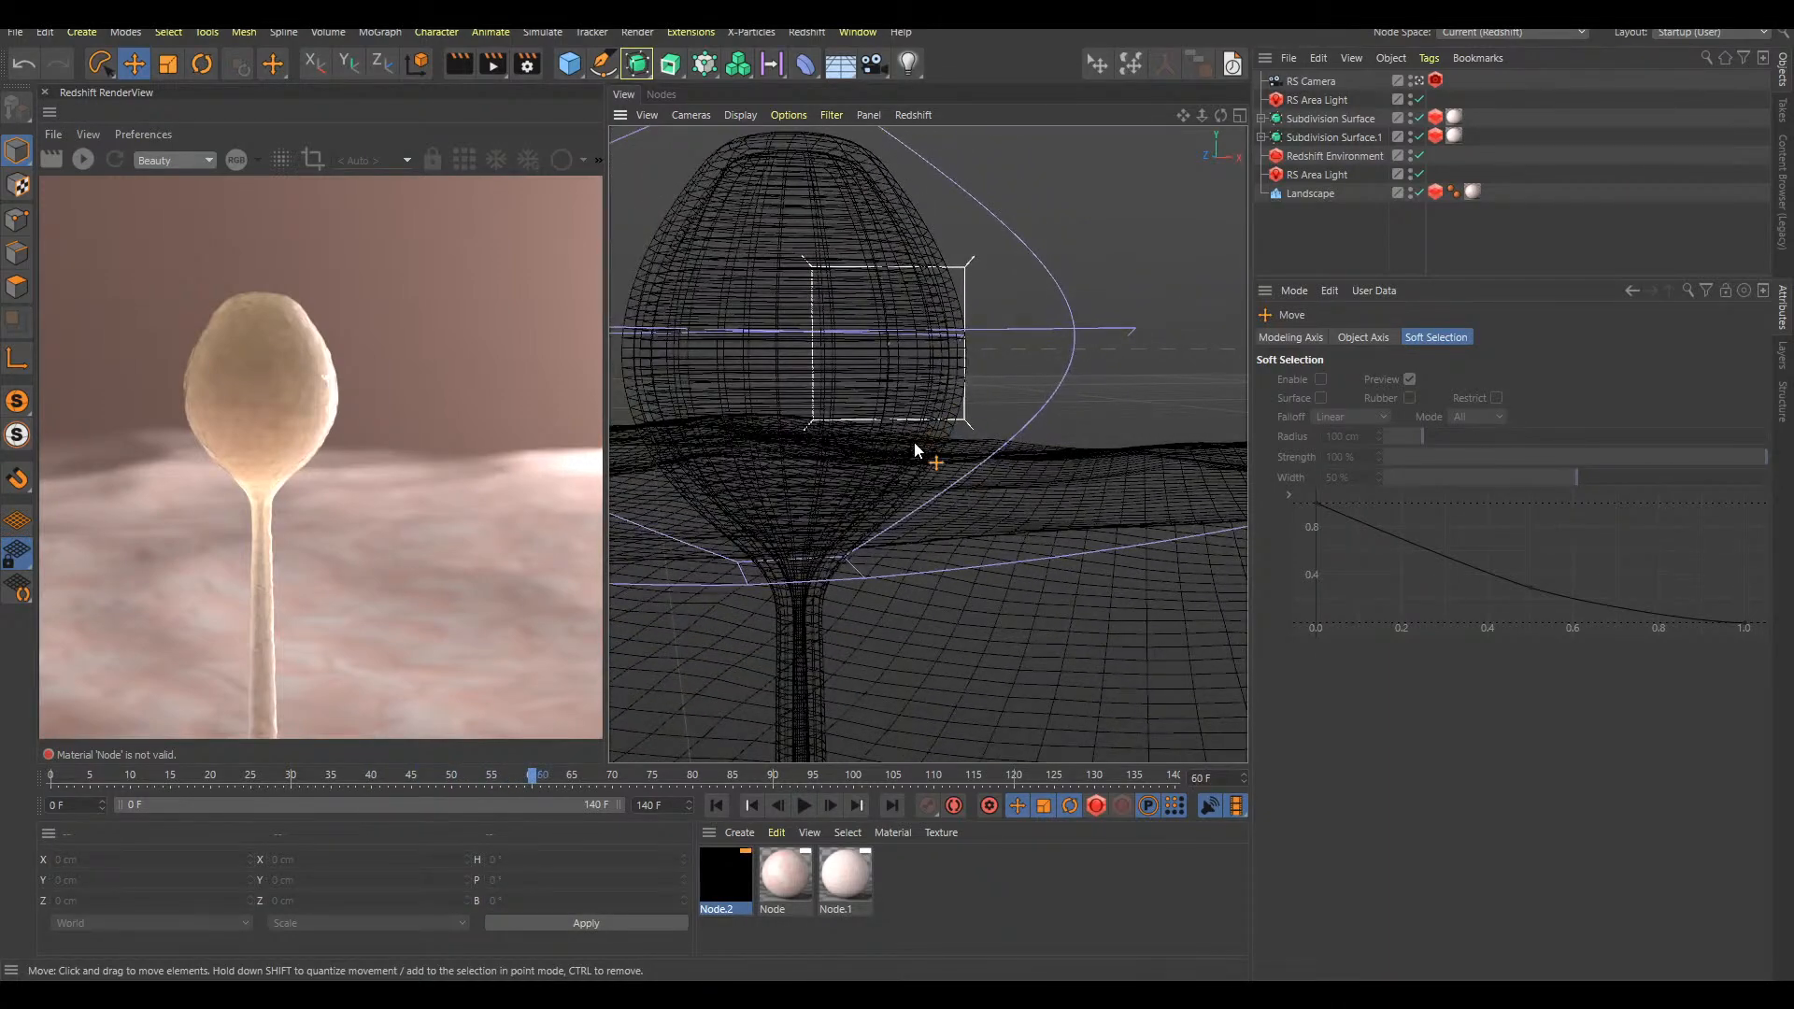
left_click(564, 775)
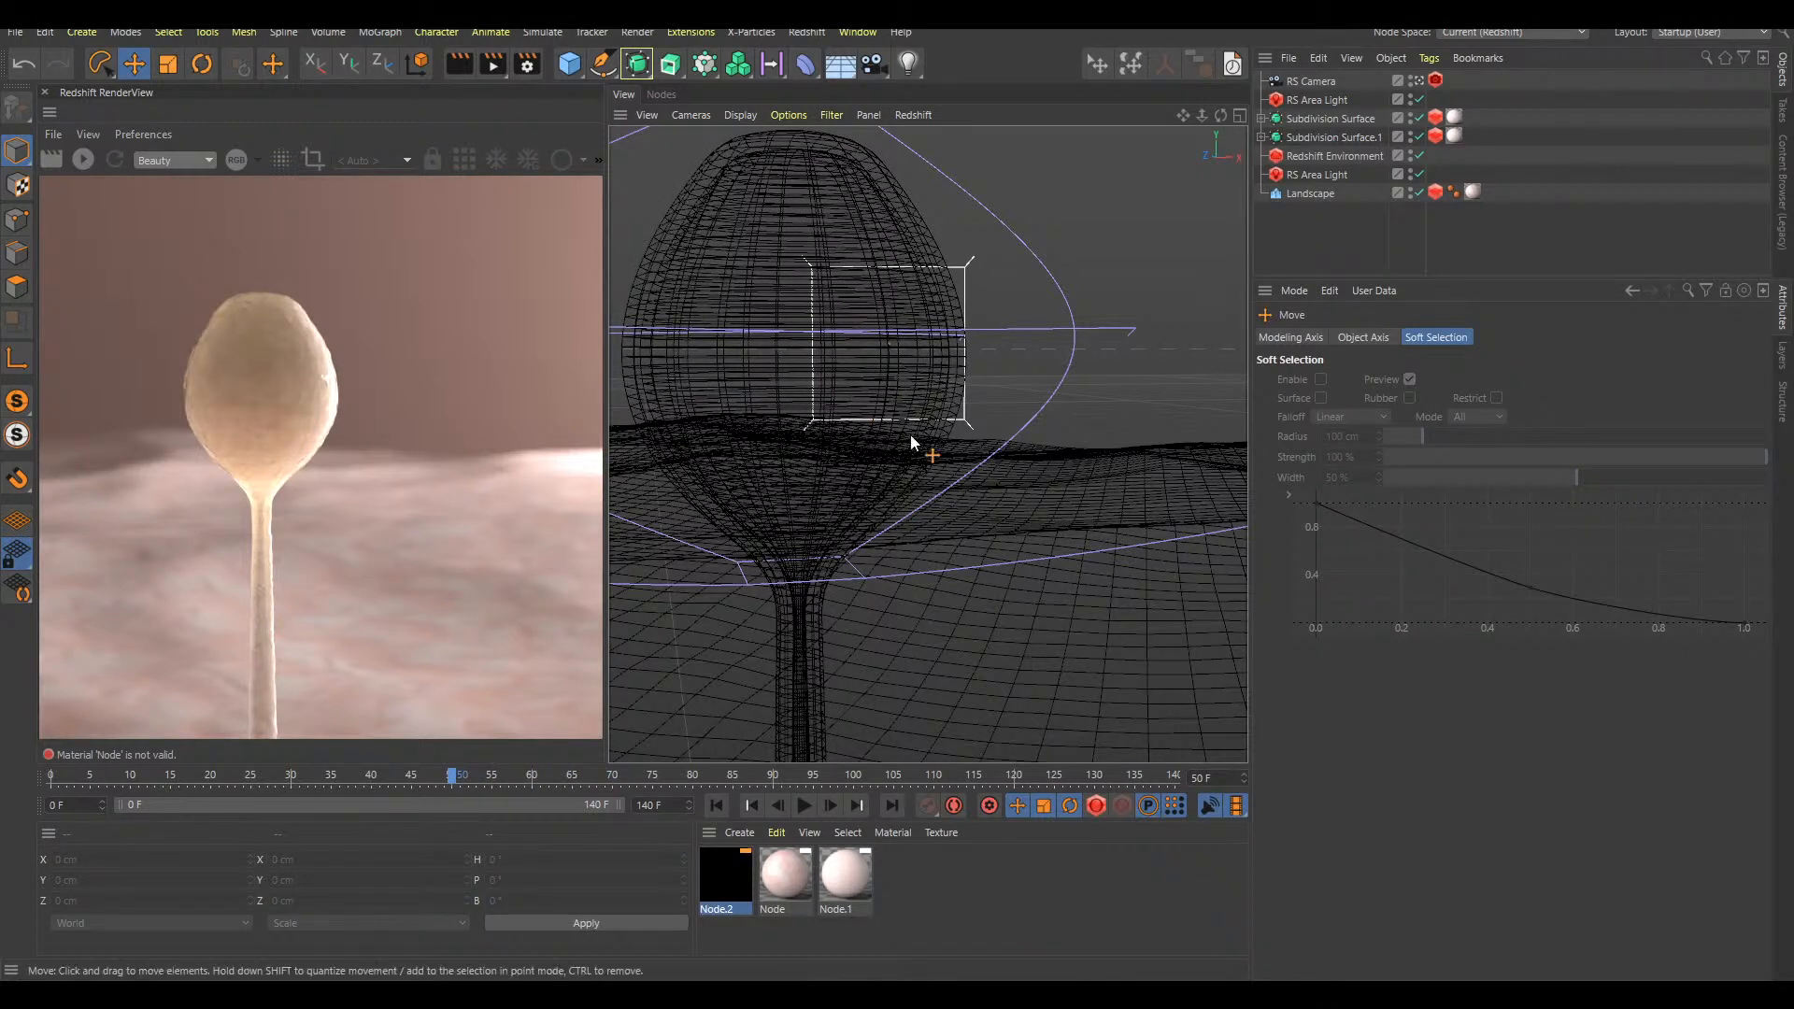
key("shift+f")
key("F8")
Try turning off the Plain effector under Subdivision Surface.1 while playing back the growth animation
key("F8")
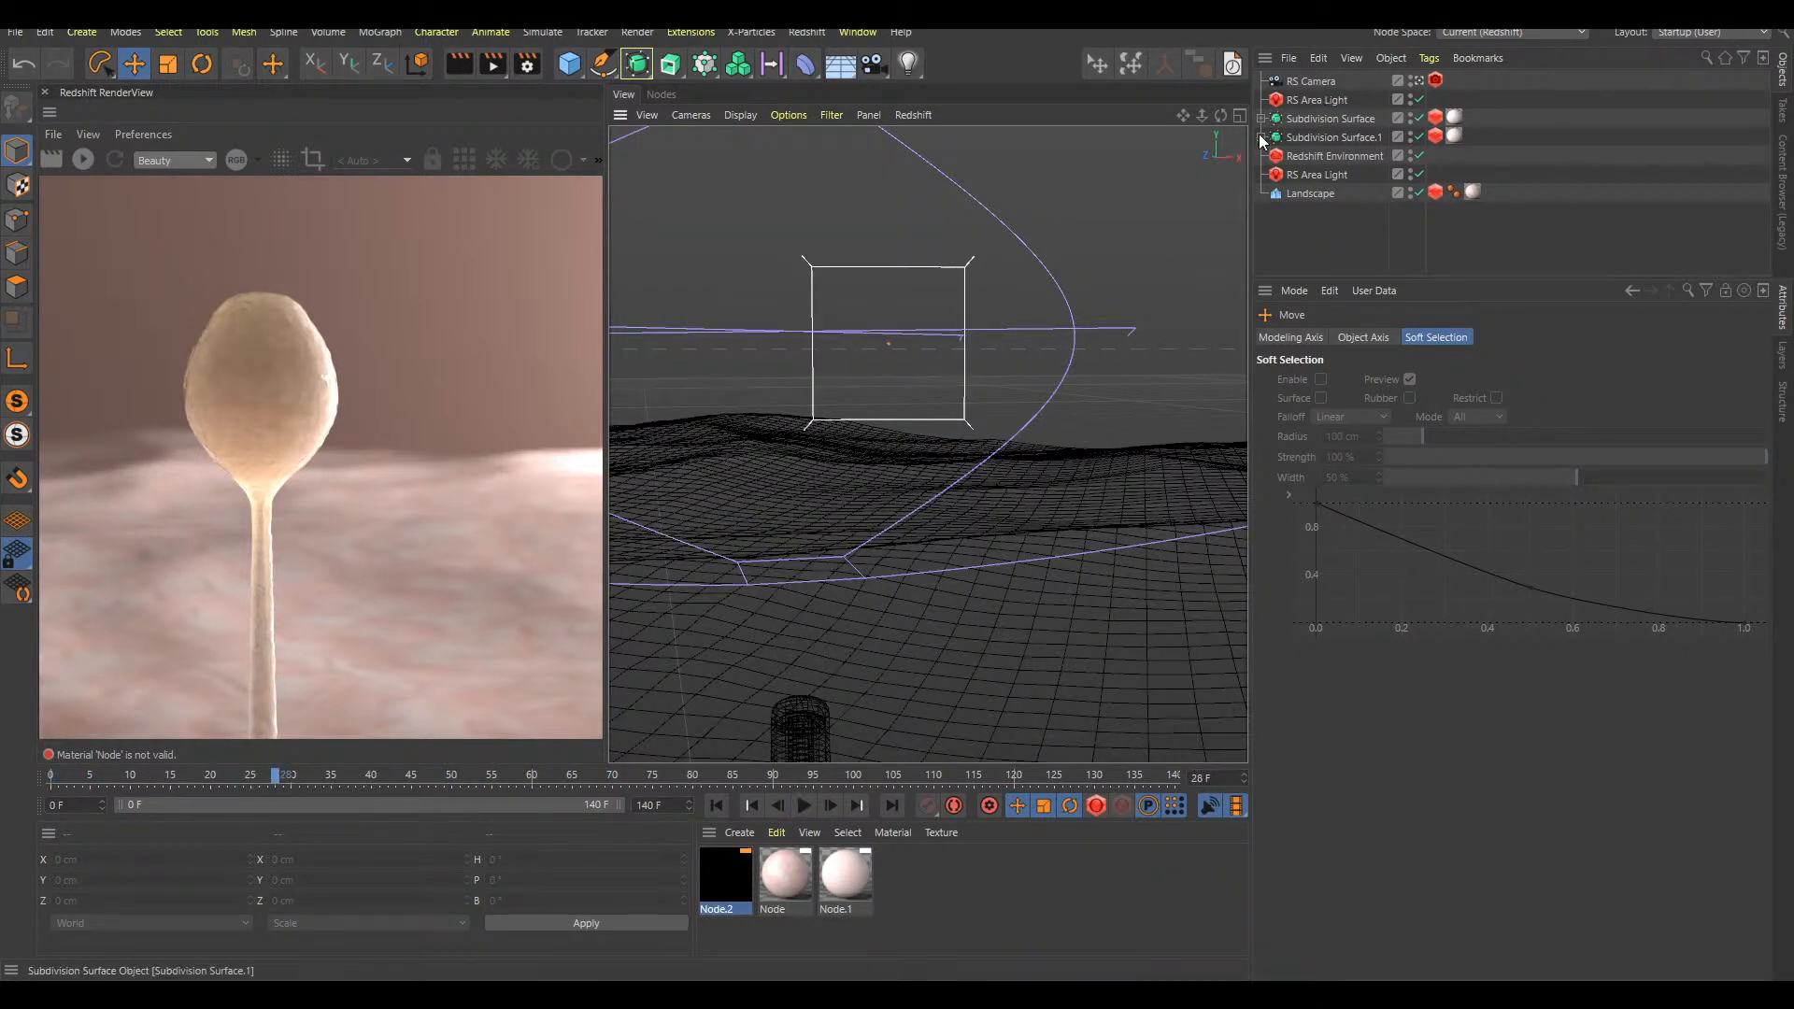
left_click(1261, 138)
left_click(1418, 176)
key("F8")
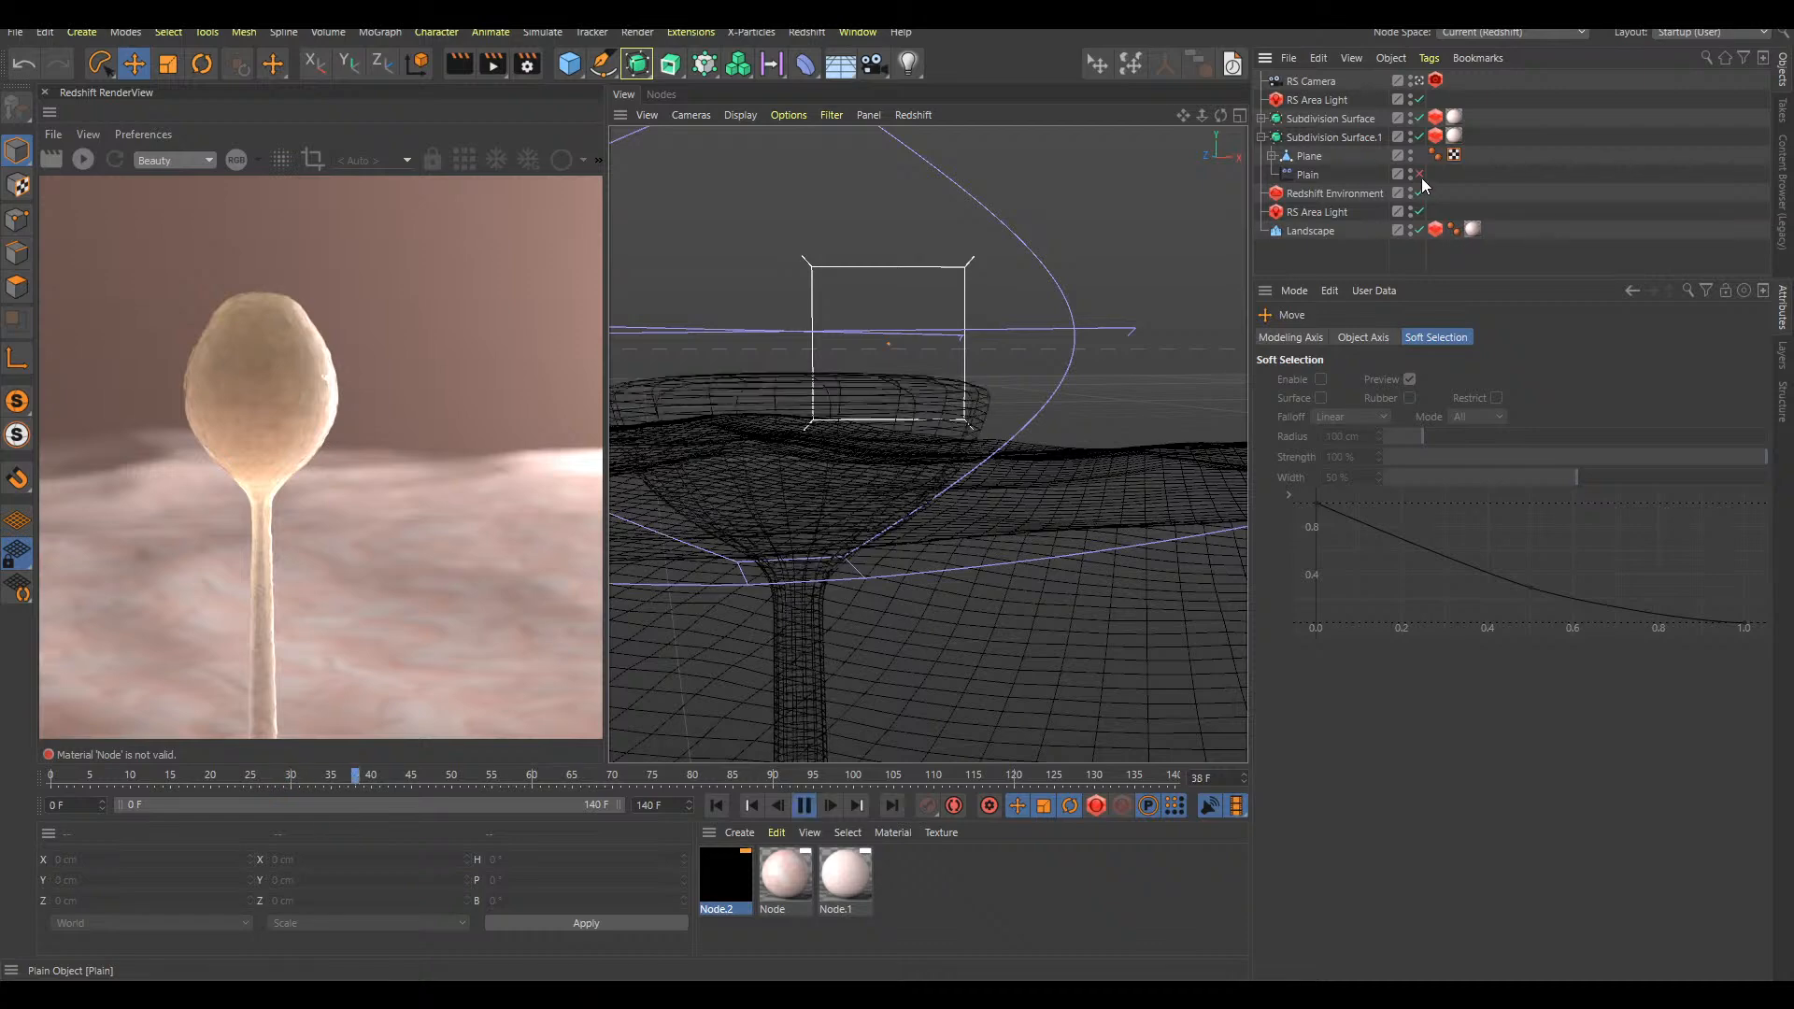
key("F8")
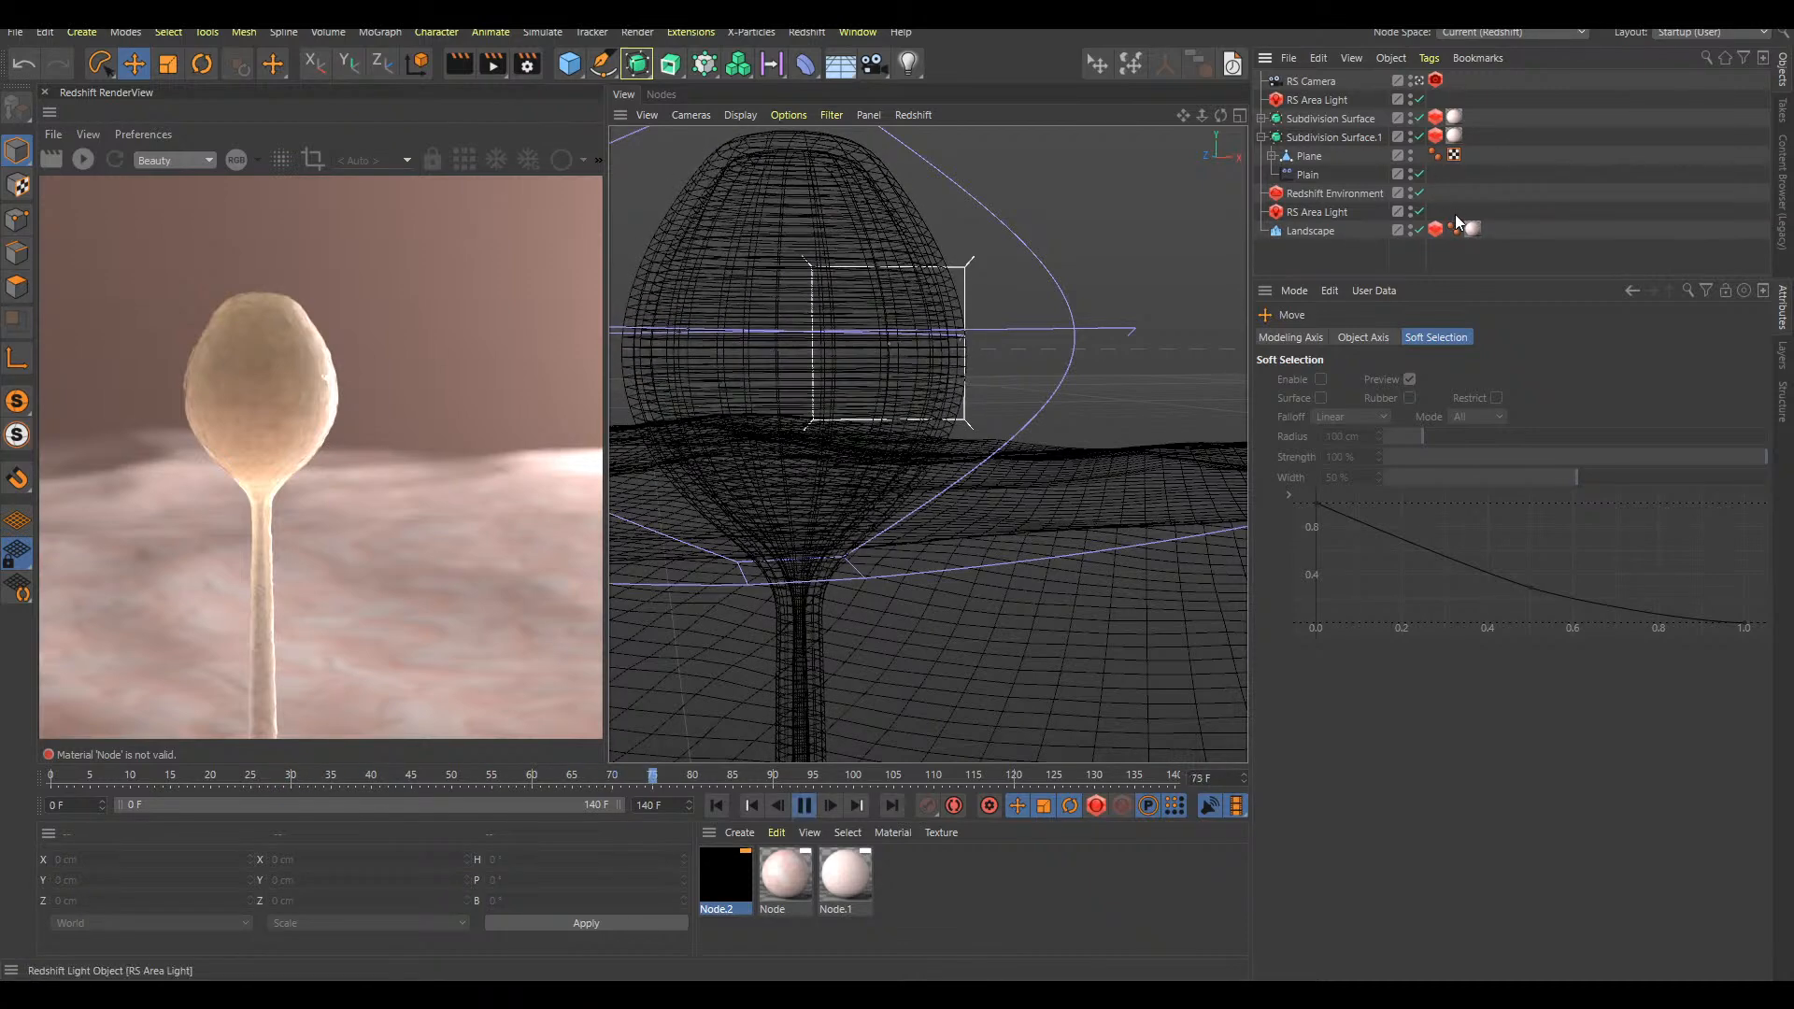
key("shift+f")
key("F8")
key("F8")
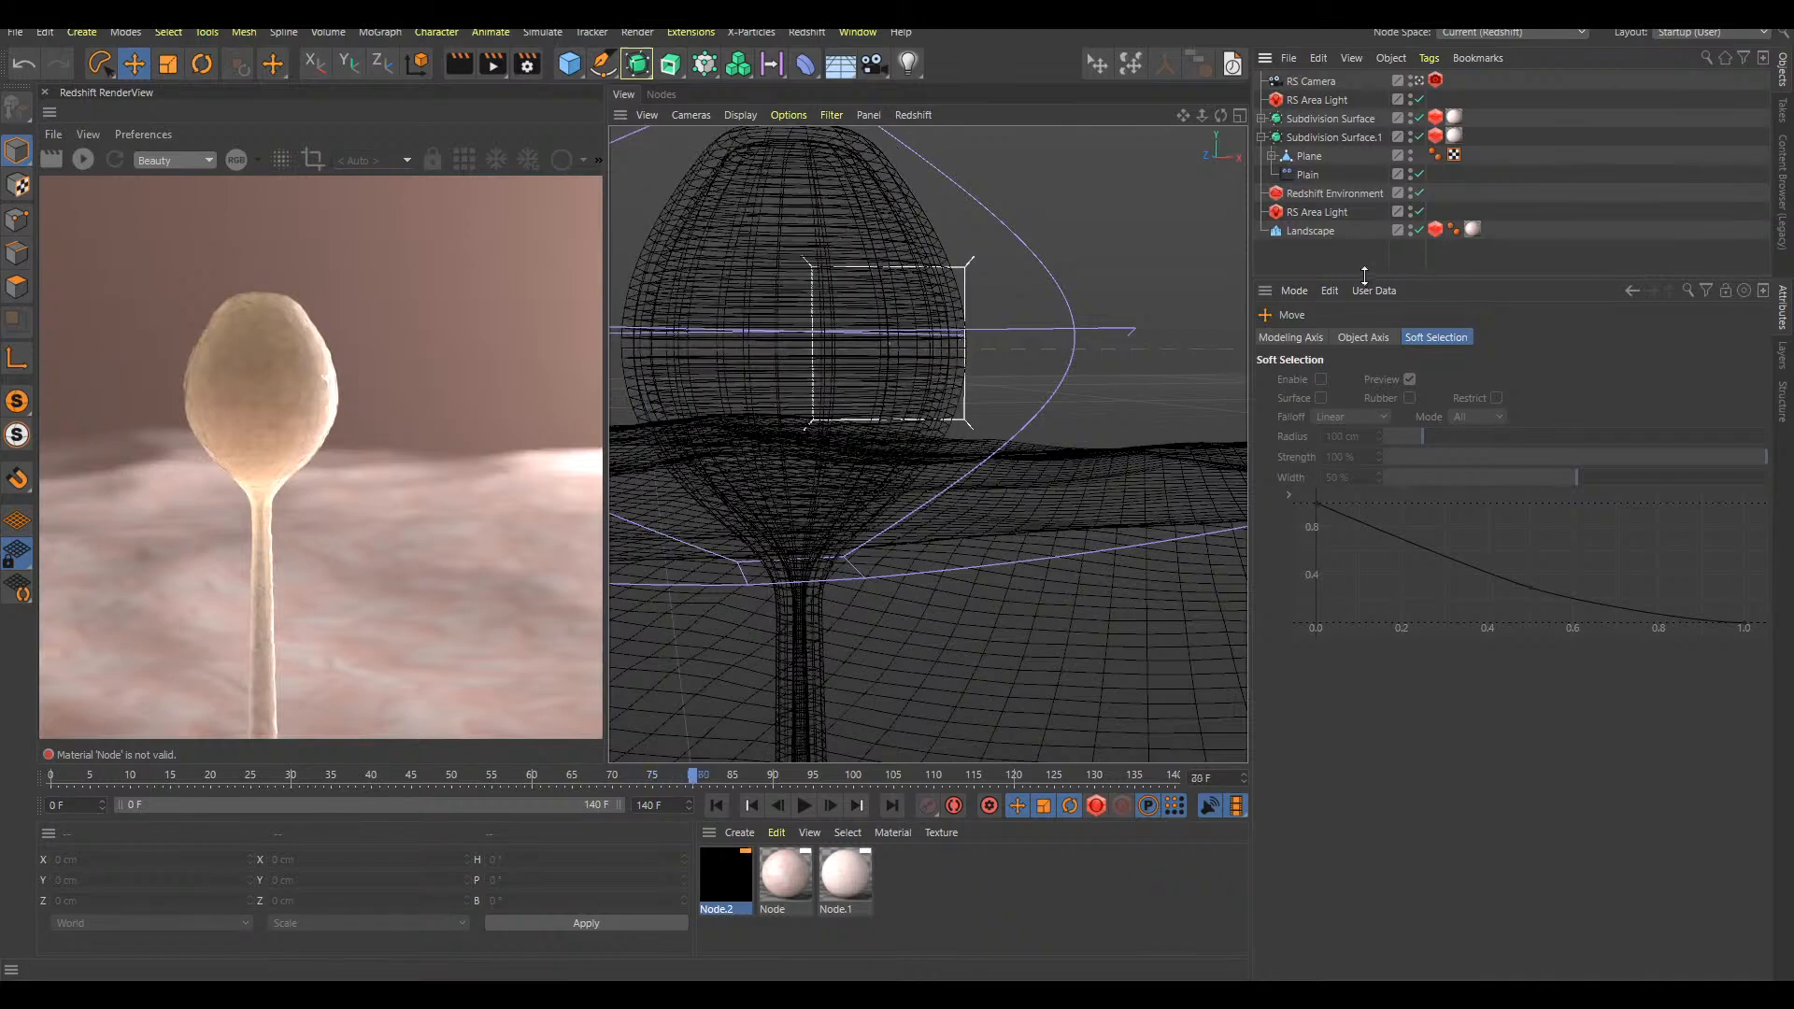
Render the stalk at frame 85 in a wider view, then collapse and select Subdivision Surface.1
key("F8")
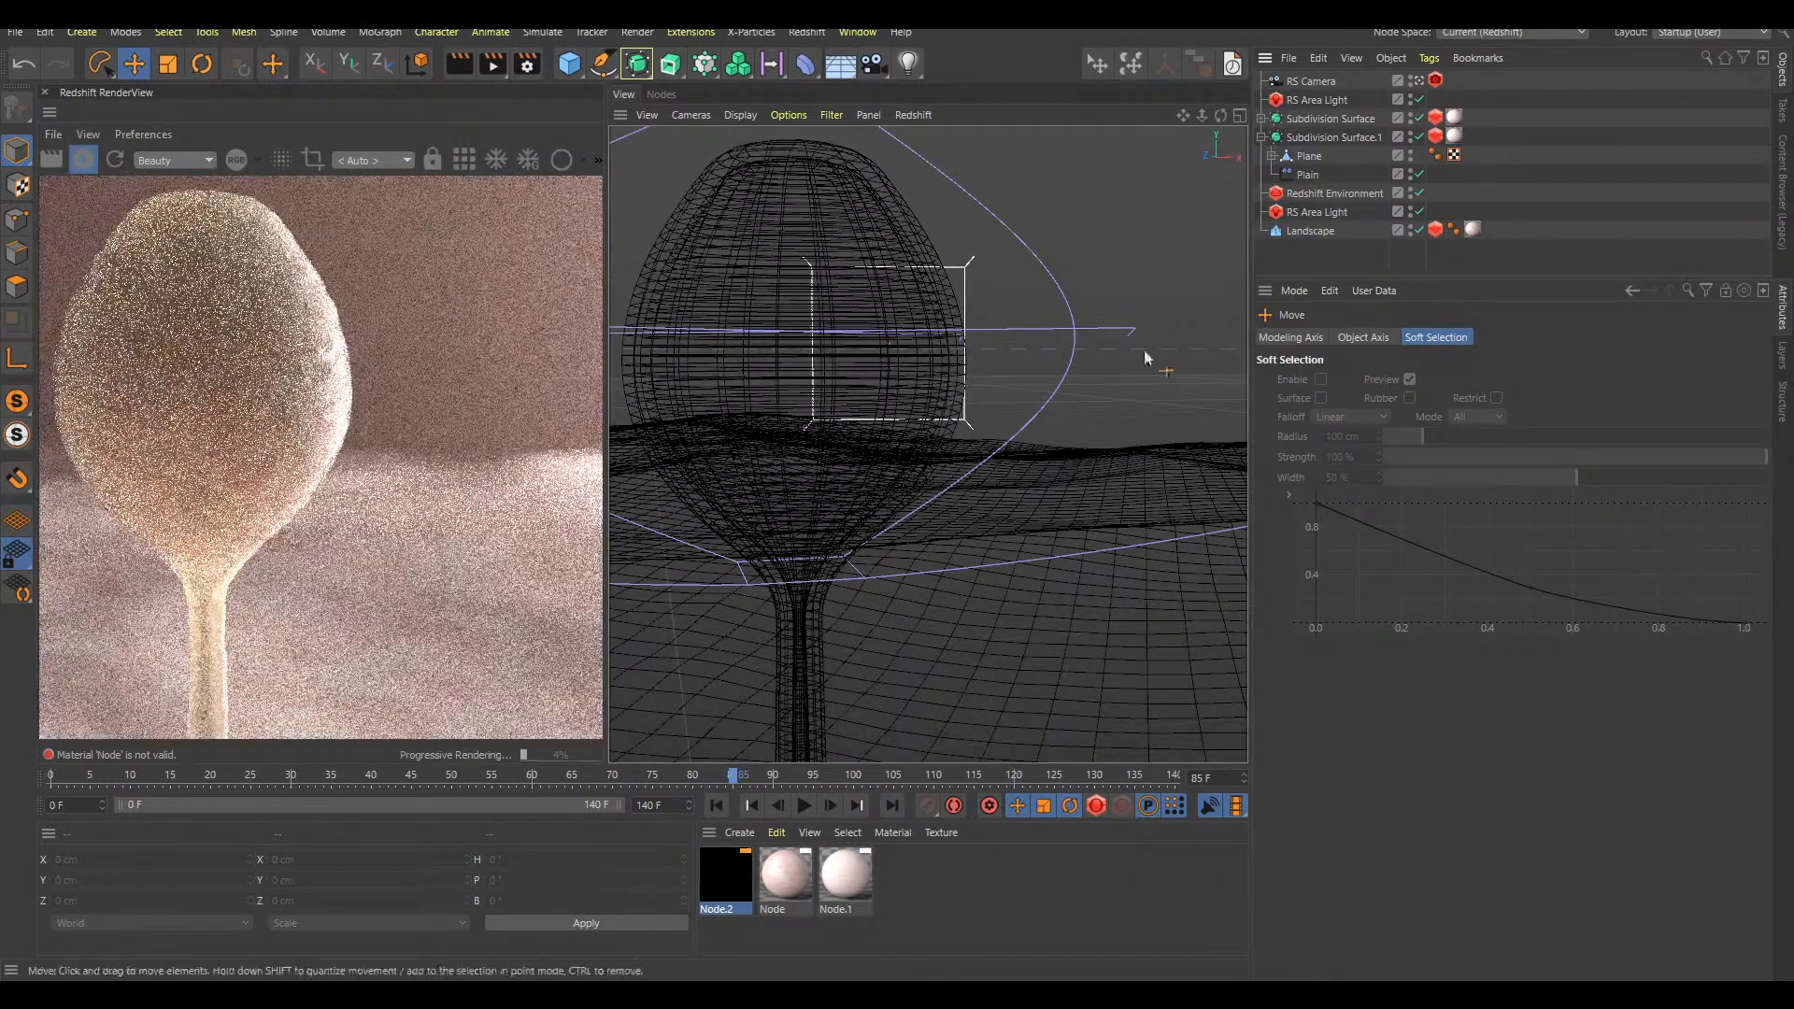
scroll(852, 450, "down", 4)
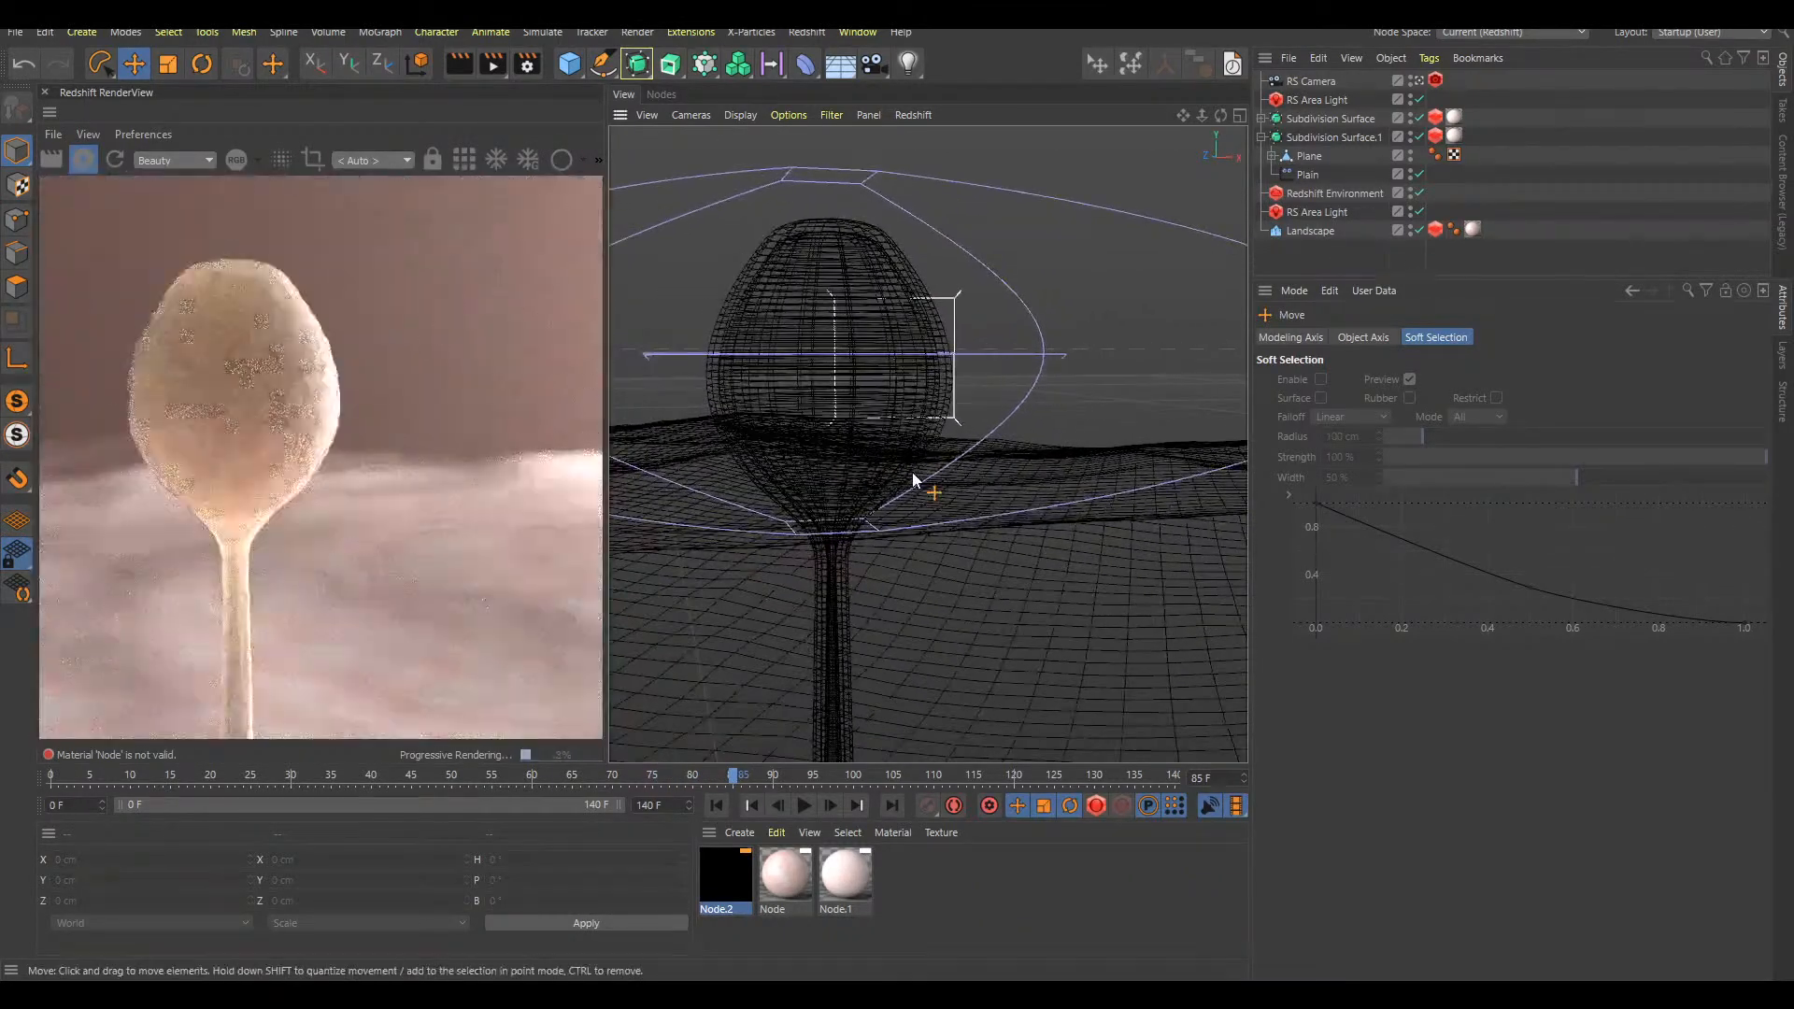
left_click(1261, 138)
left_click(1308, 139)
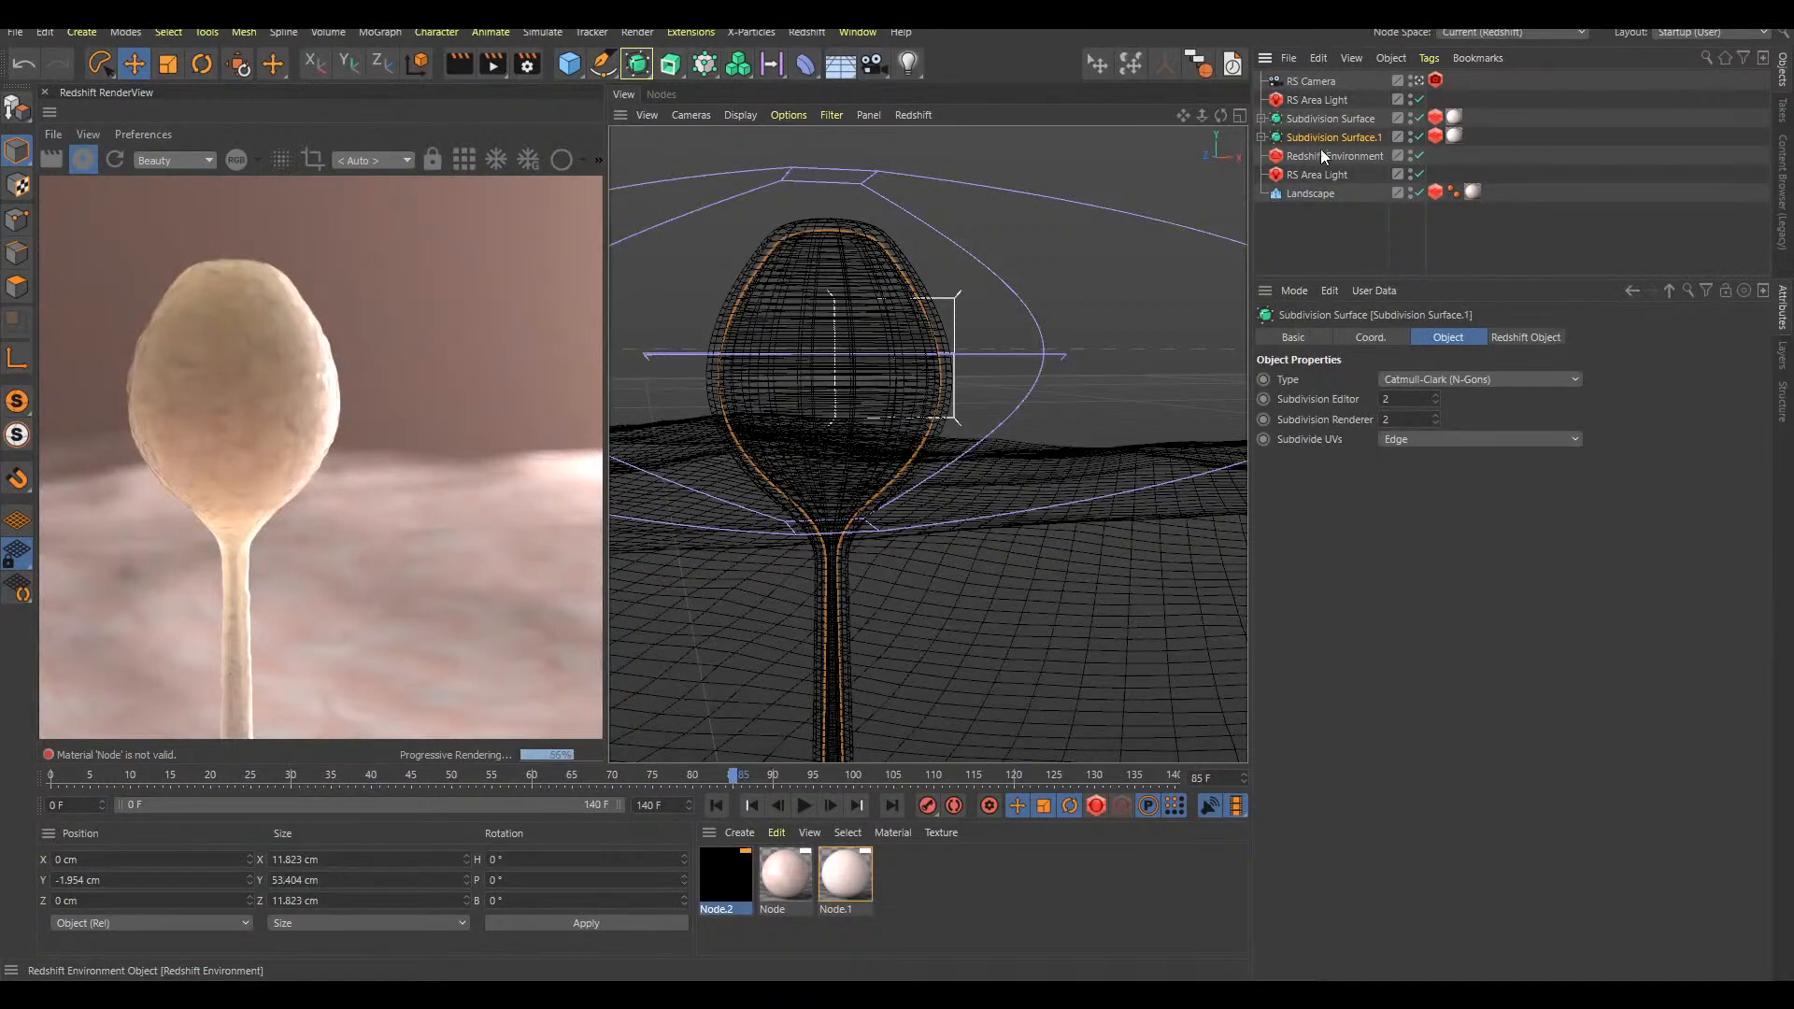
Select the outer Subdivision Surface and switch to polygon mode
left_click(1297, 117)
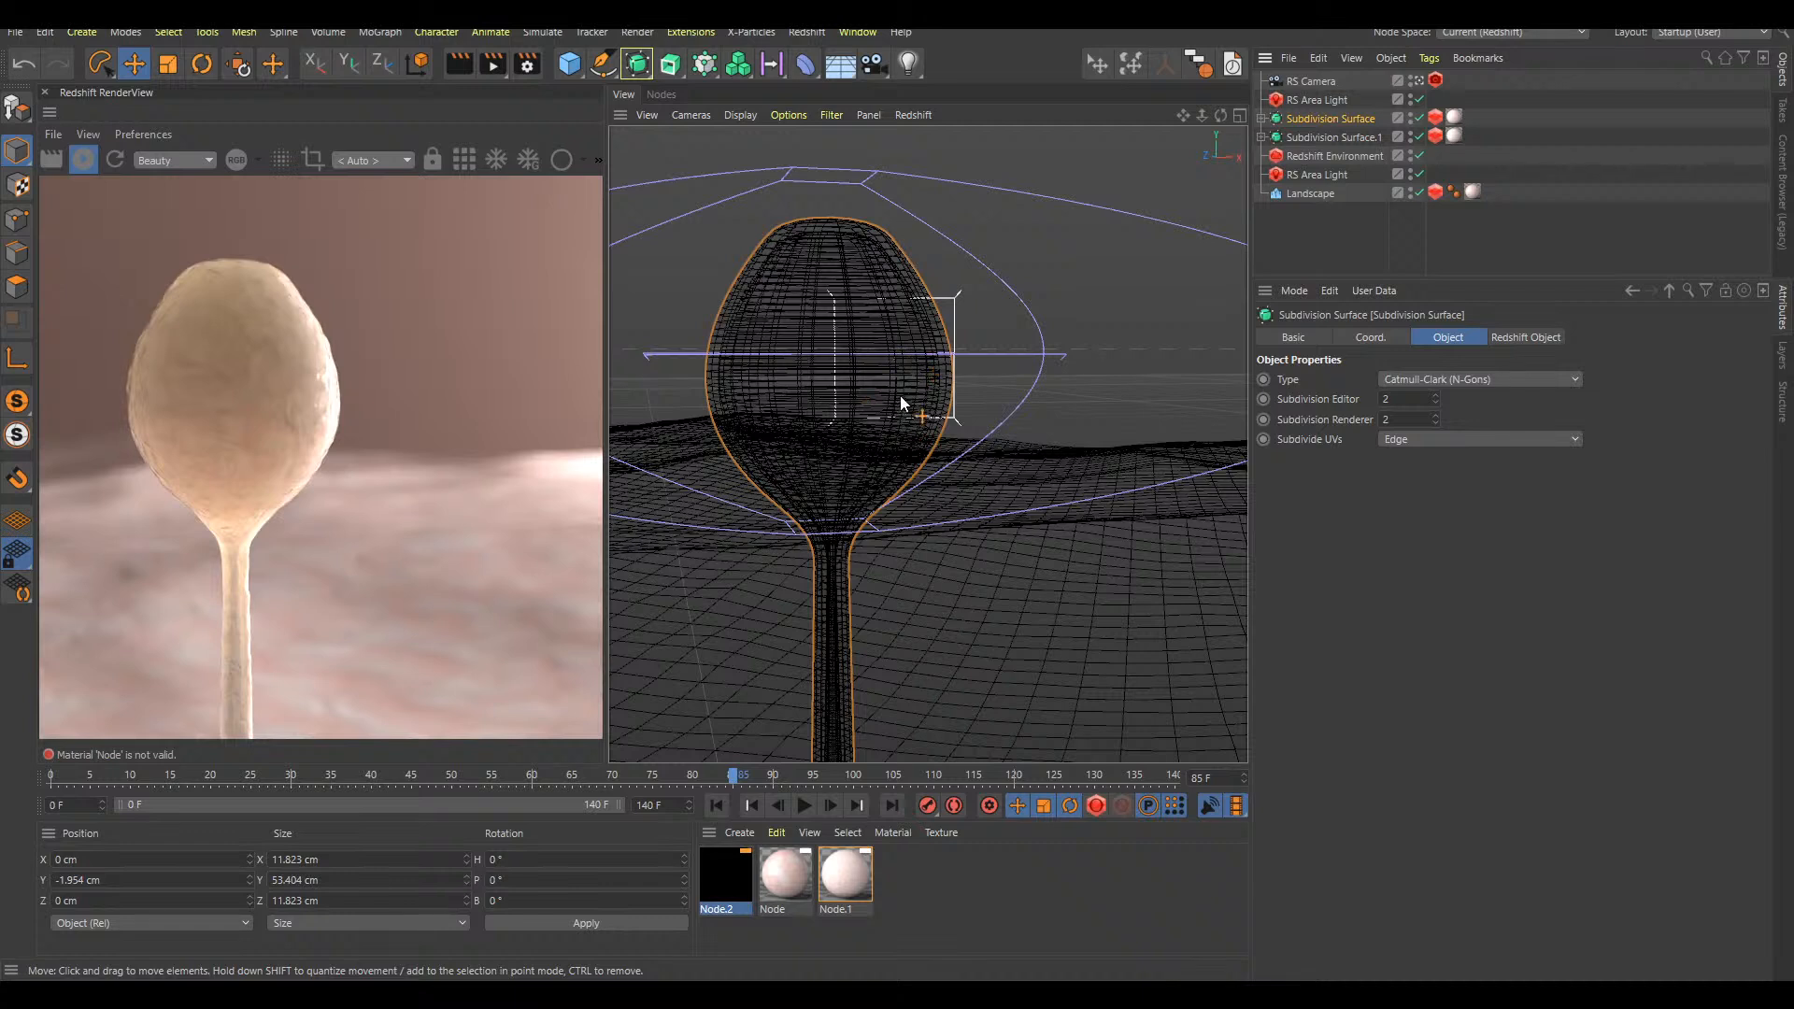
key("v")
mouse_move(892, 442)
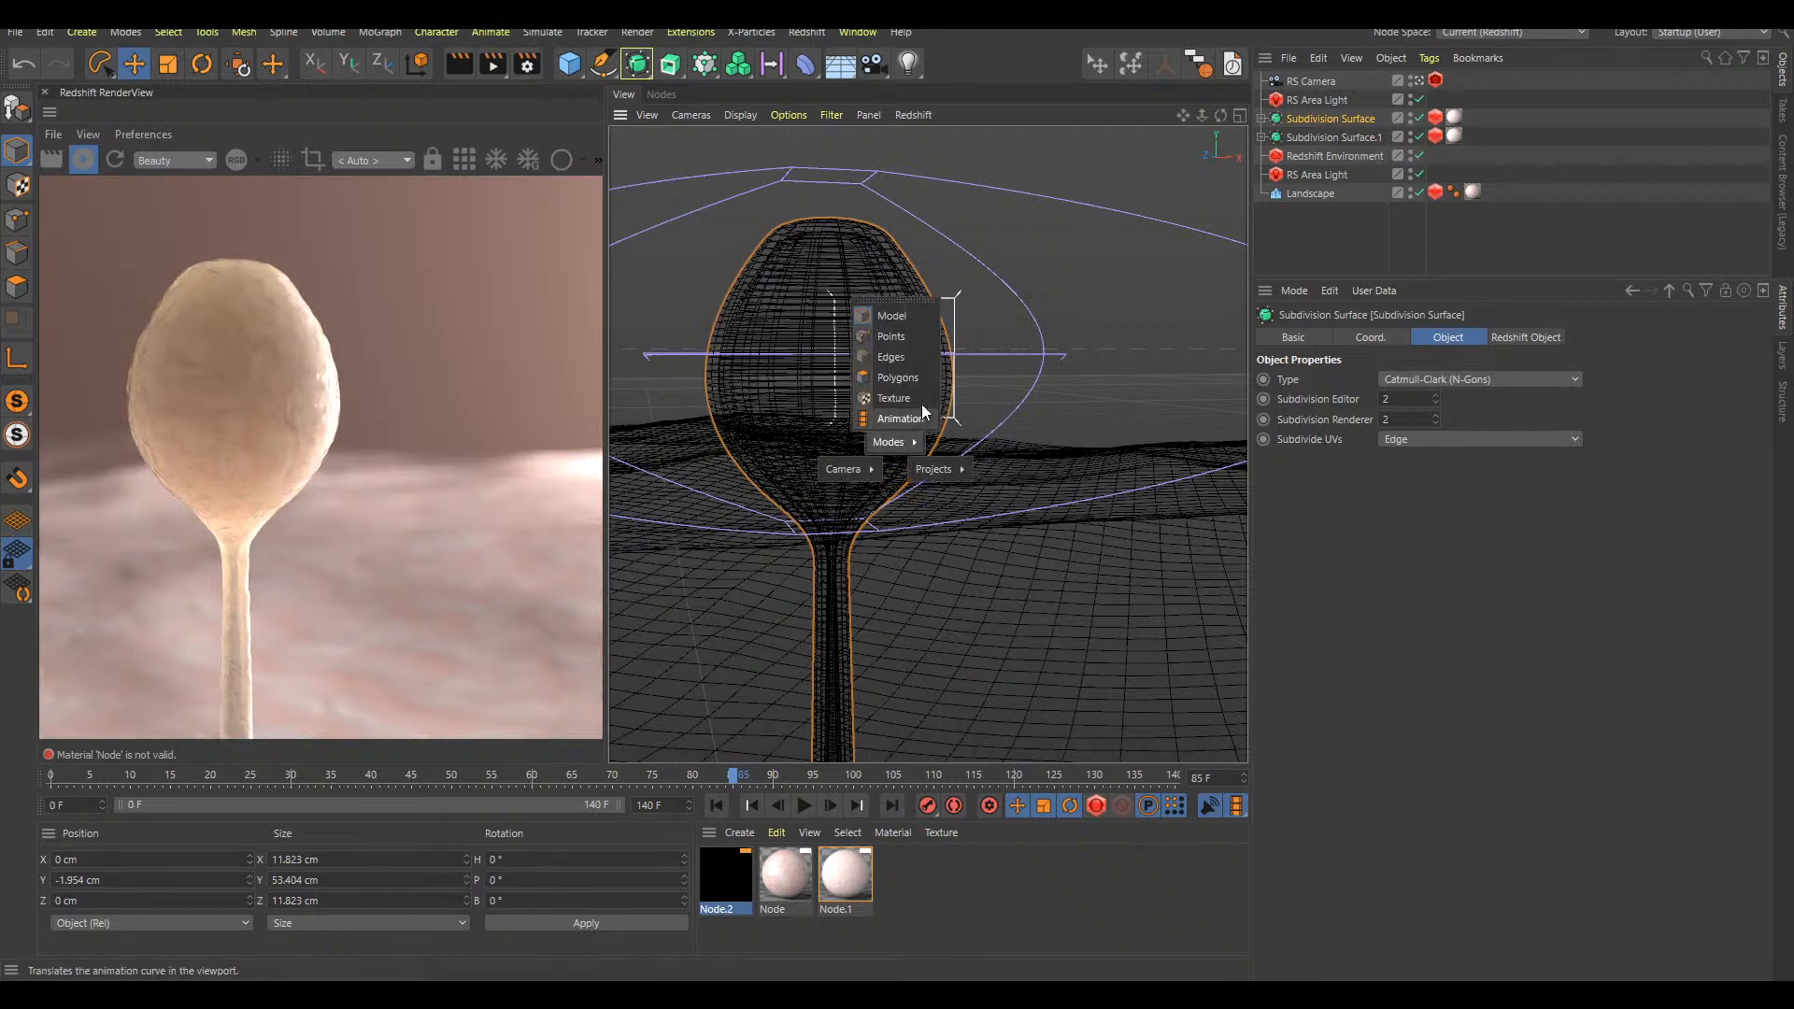
left_click(919, 378)
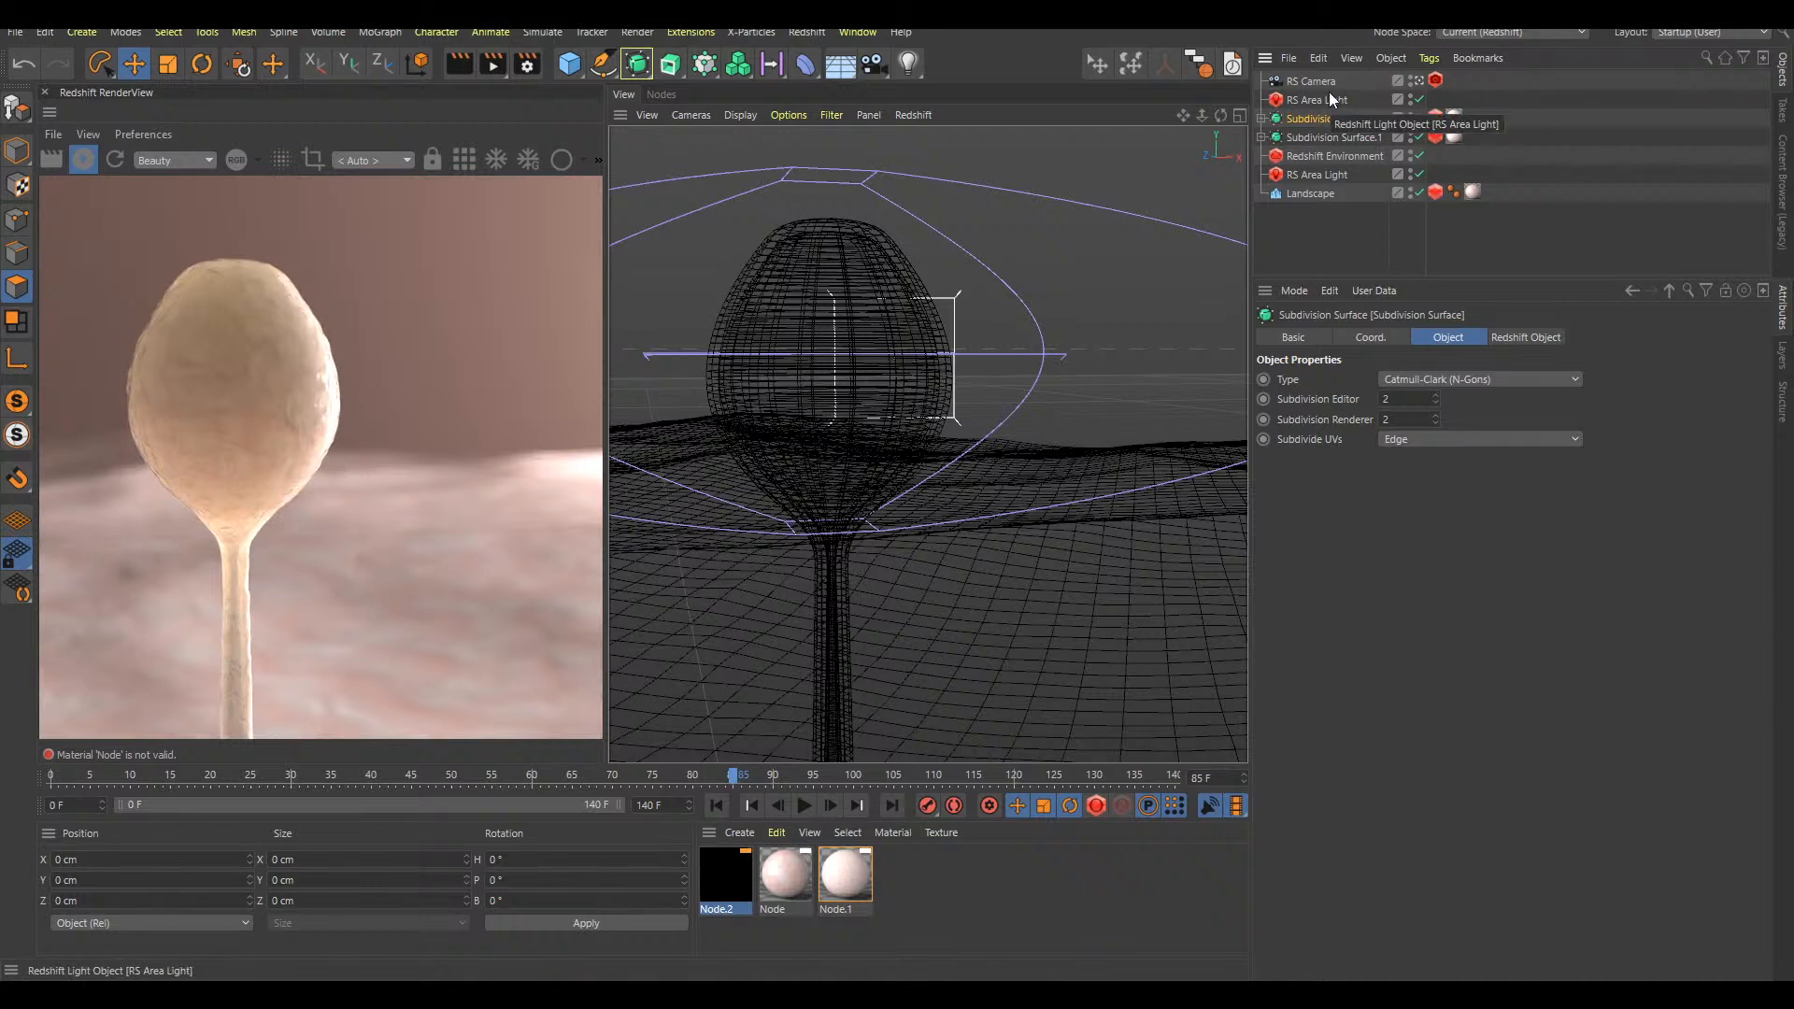
left_click(1377, 122)
left_click(1370, 121)
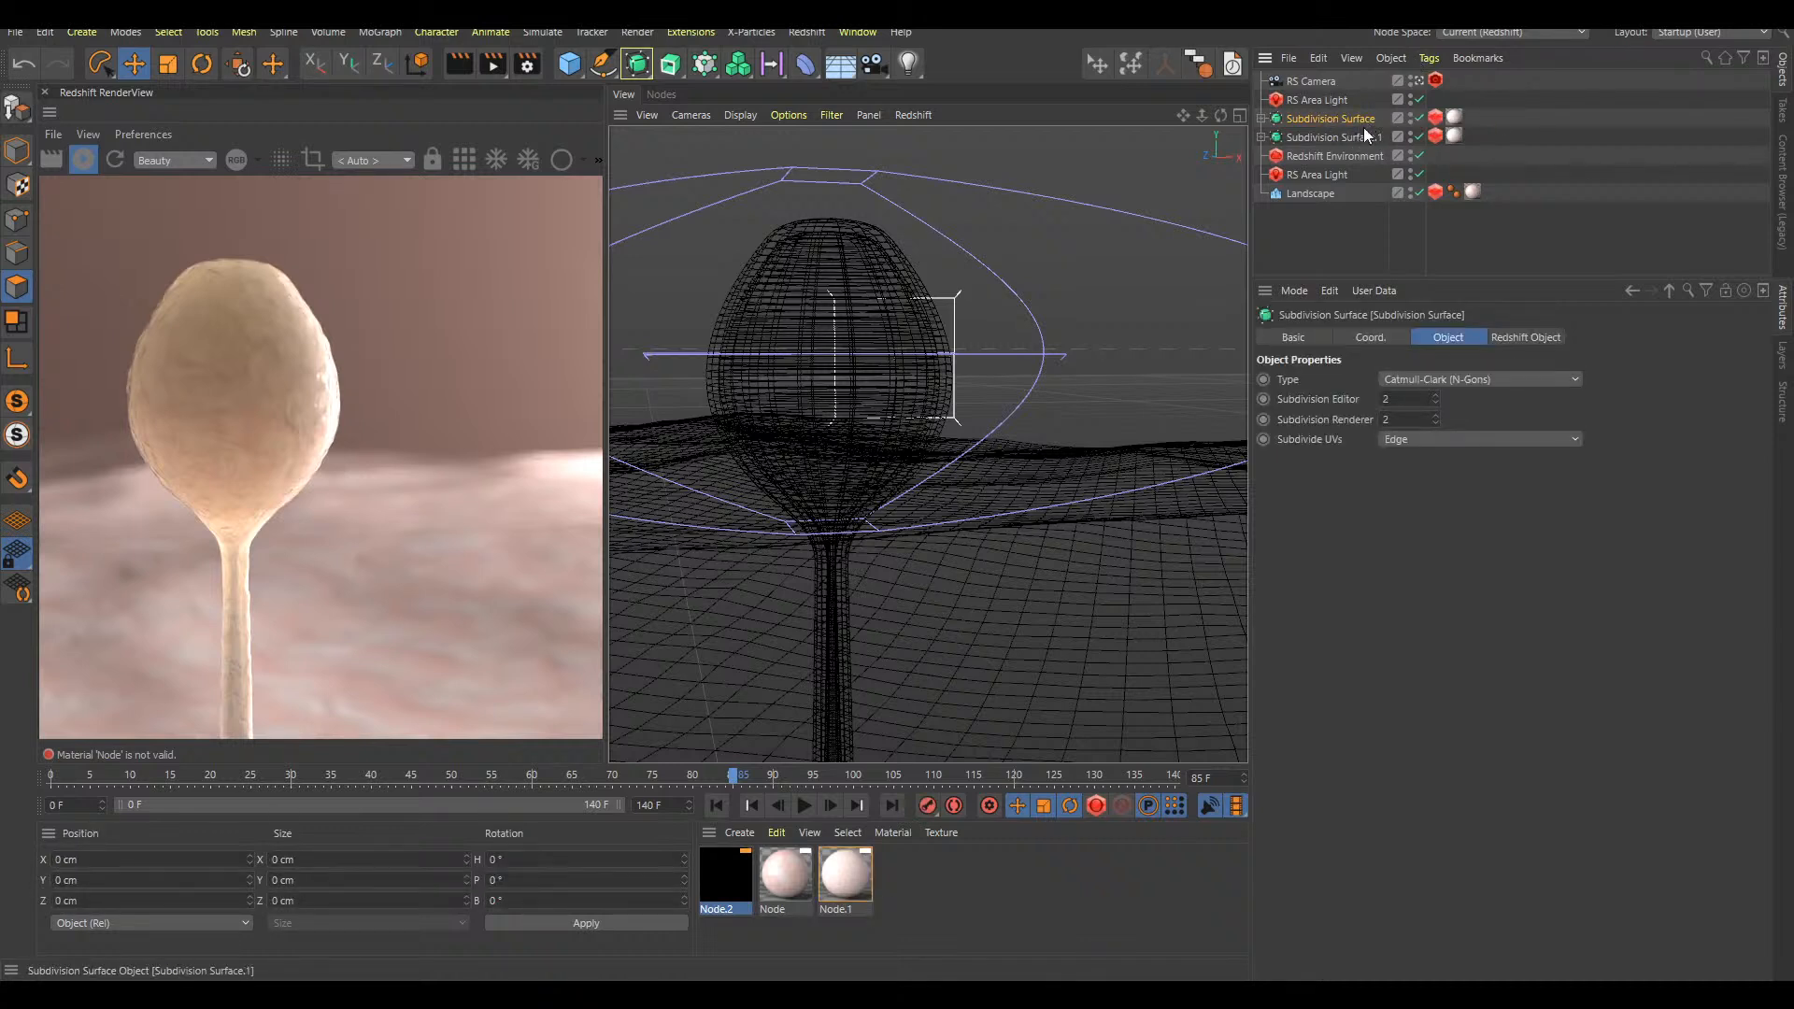
Add a Correction deformer inside the outer Subdivision Surface and place it below the Plane
key("shift+c")
type("co")
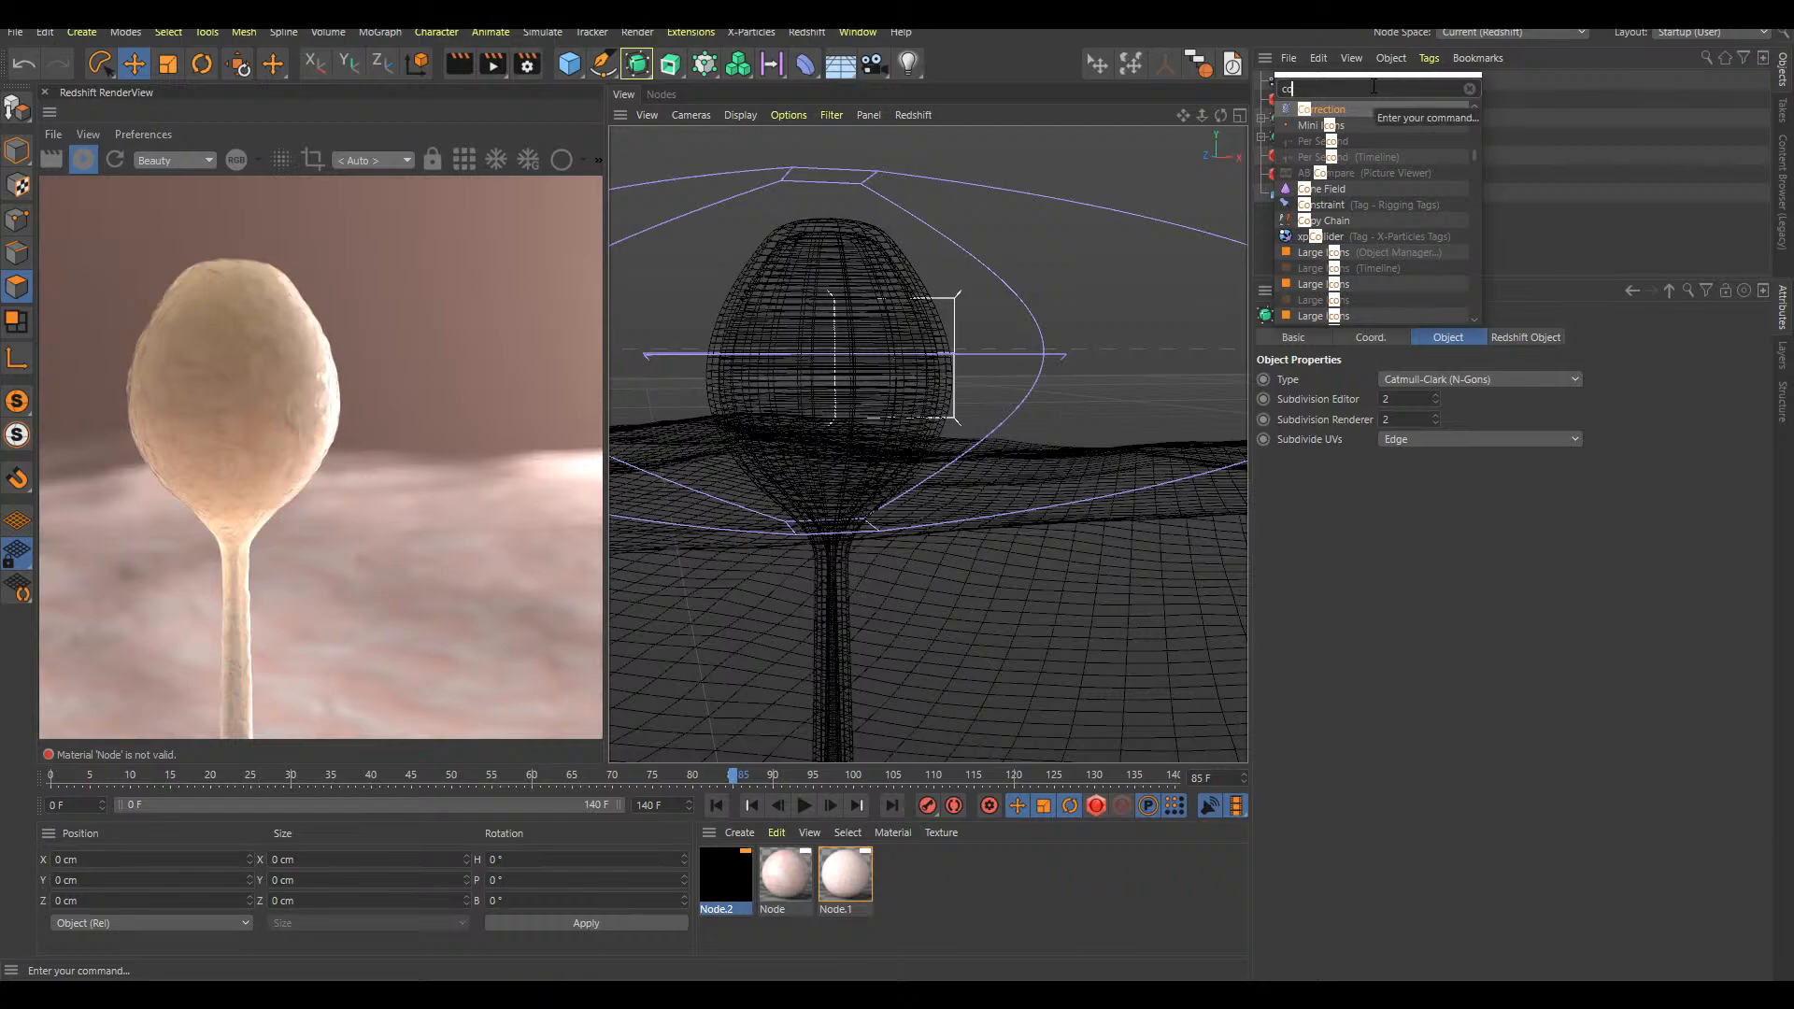
type("r")
key("Return")
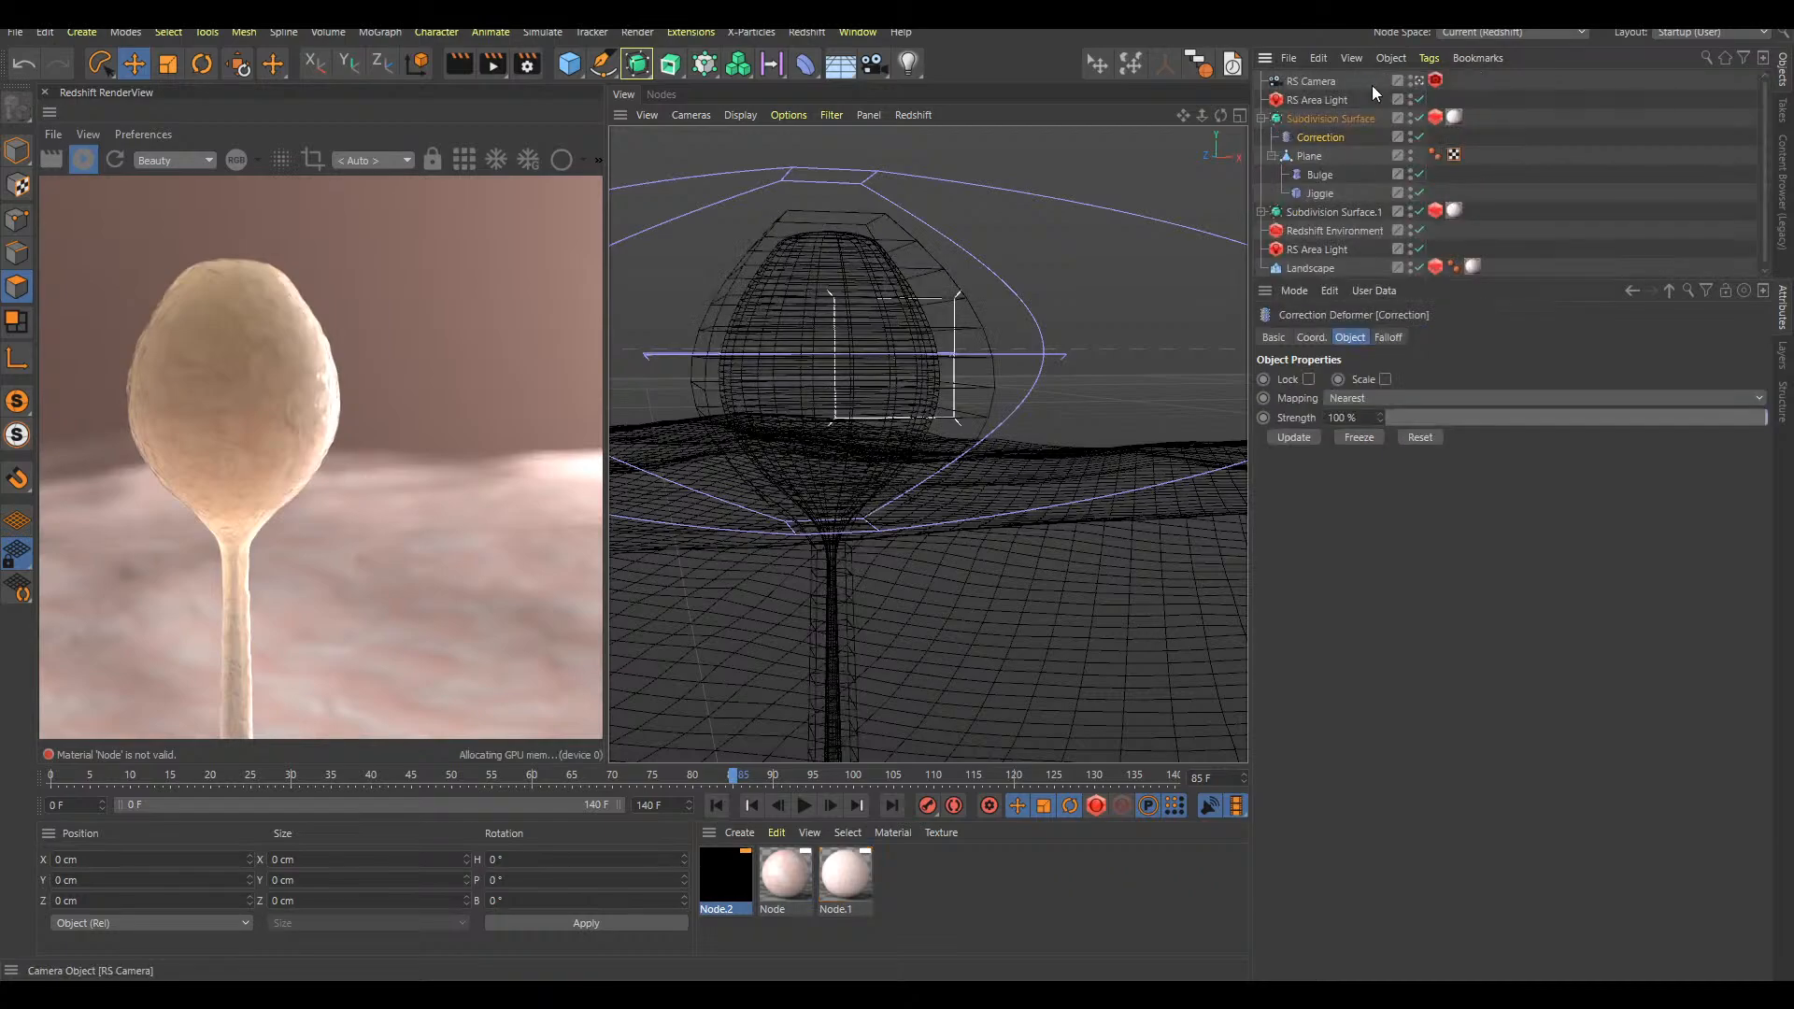
left_click_drag(1311, 161, 1314, 159)
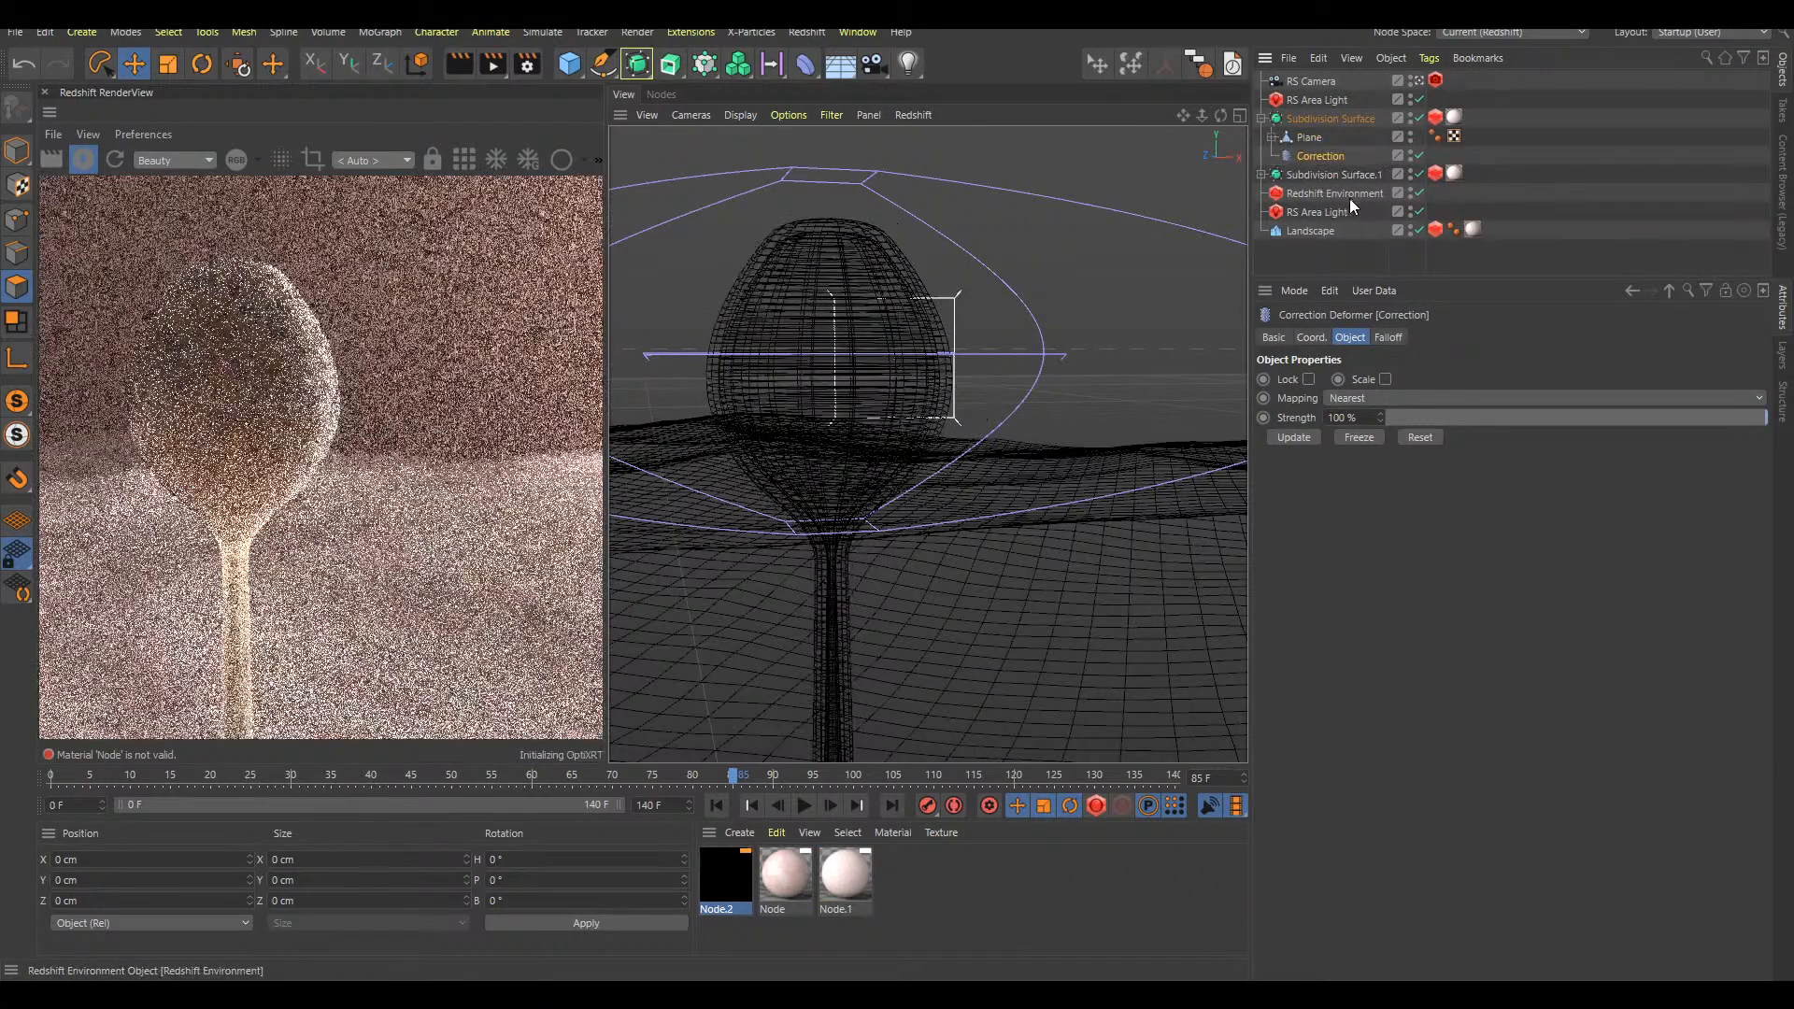
Lasso-select the polygons of the bulb on the Correction deformer in polygon mode, leaving out the stem
key("v")
mouse_move(1068, 369)
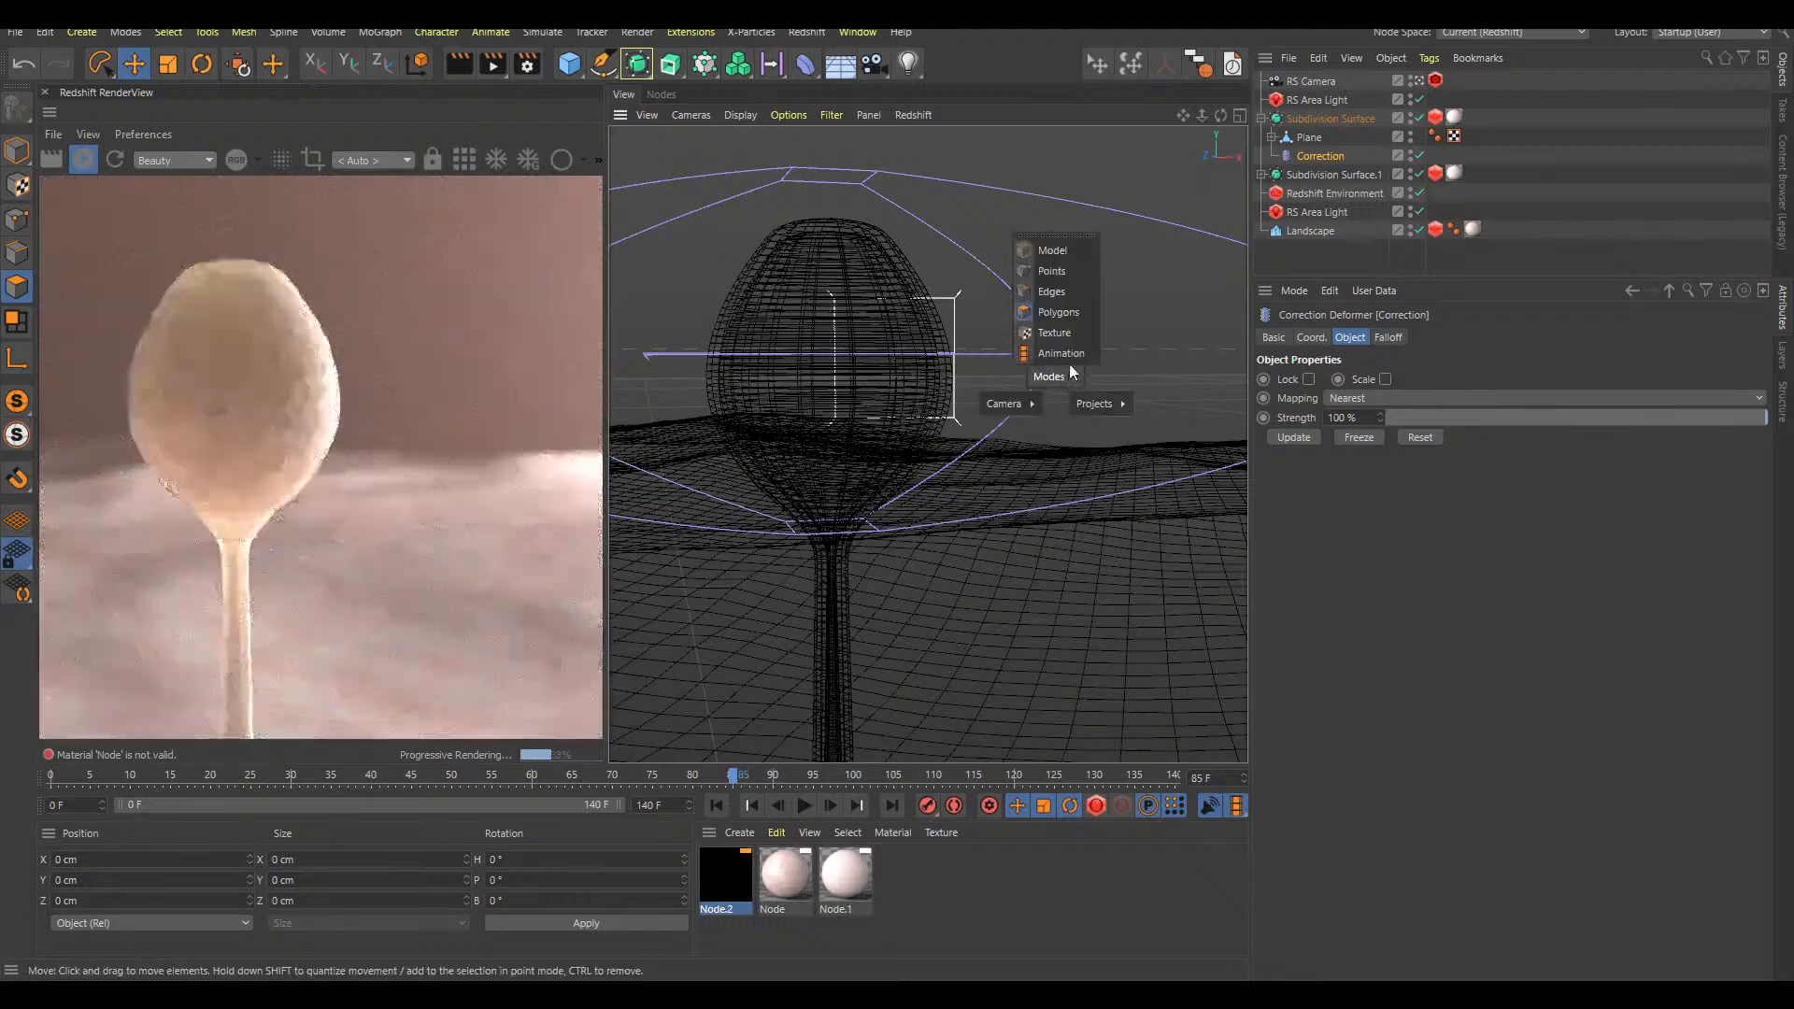
left_click(1073, 317)
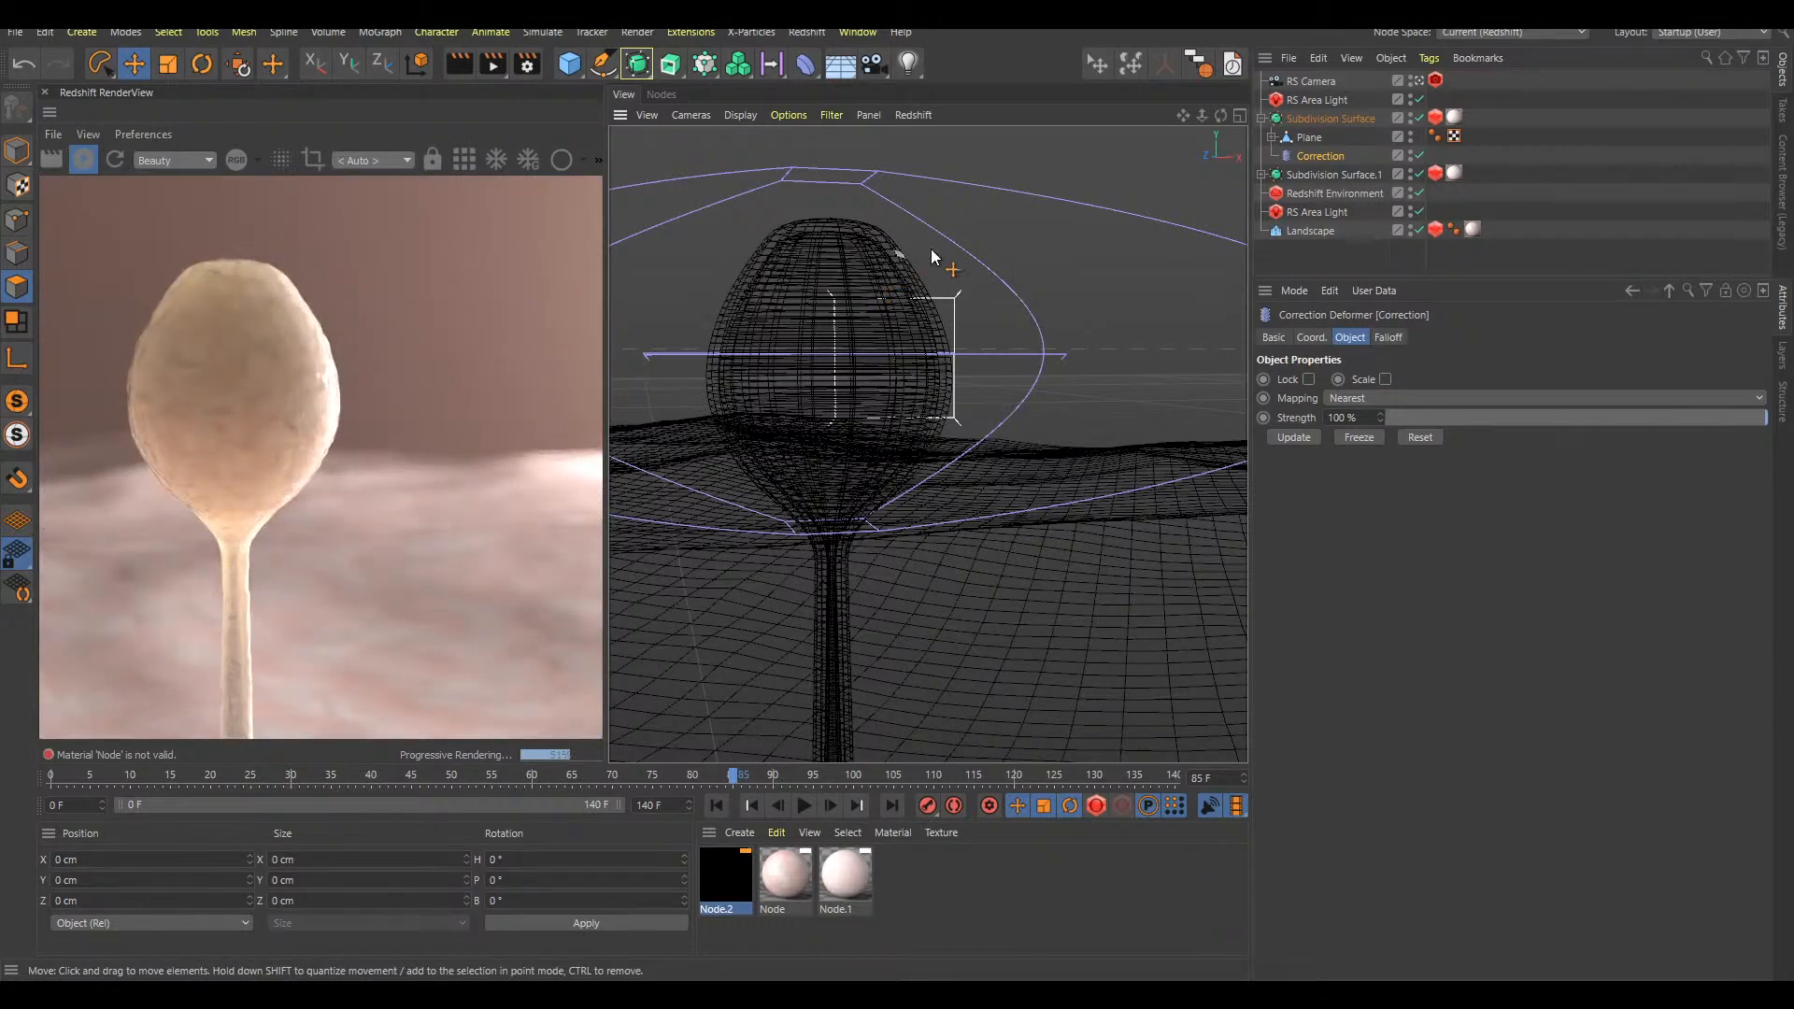
key("8")
mouse_move(921, 243)
left_mouse_down()
mouse_move(789, 182)
mouse_move(714, 476)
mouse_move(934, 546)
mouse_move(939, 299)
left_mouse_up()
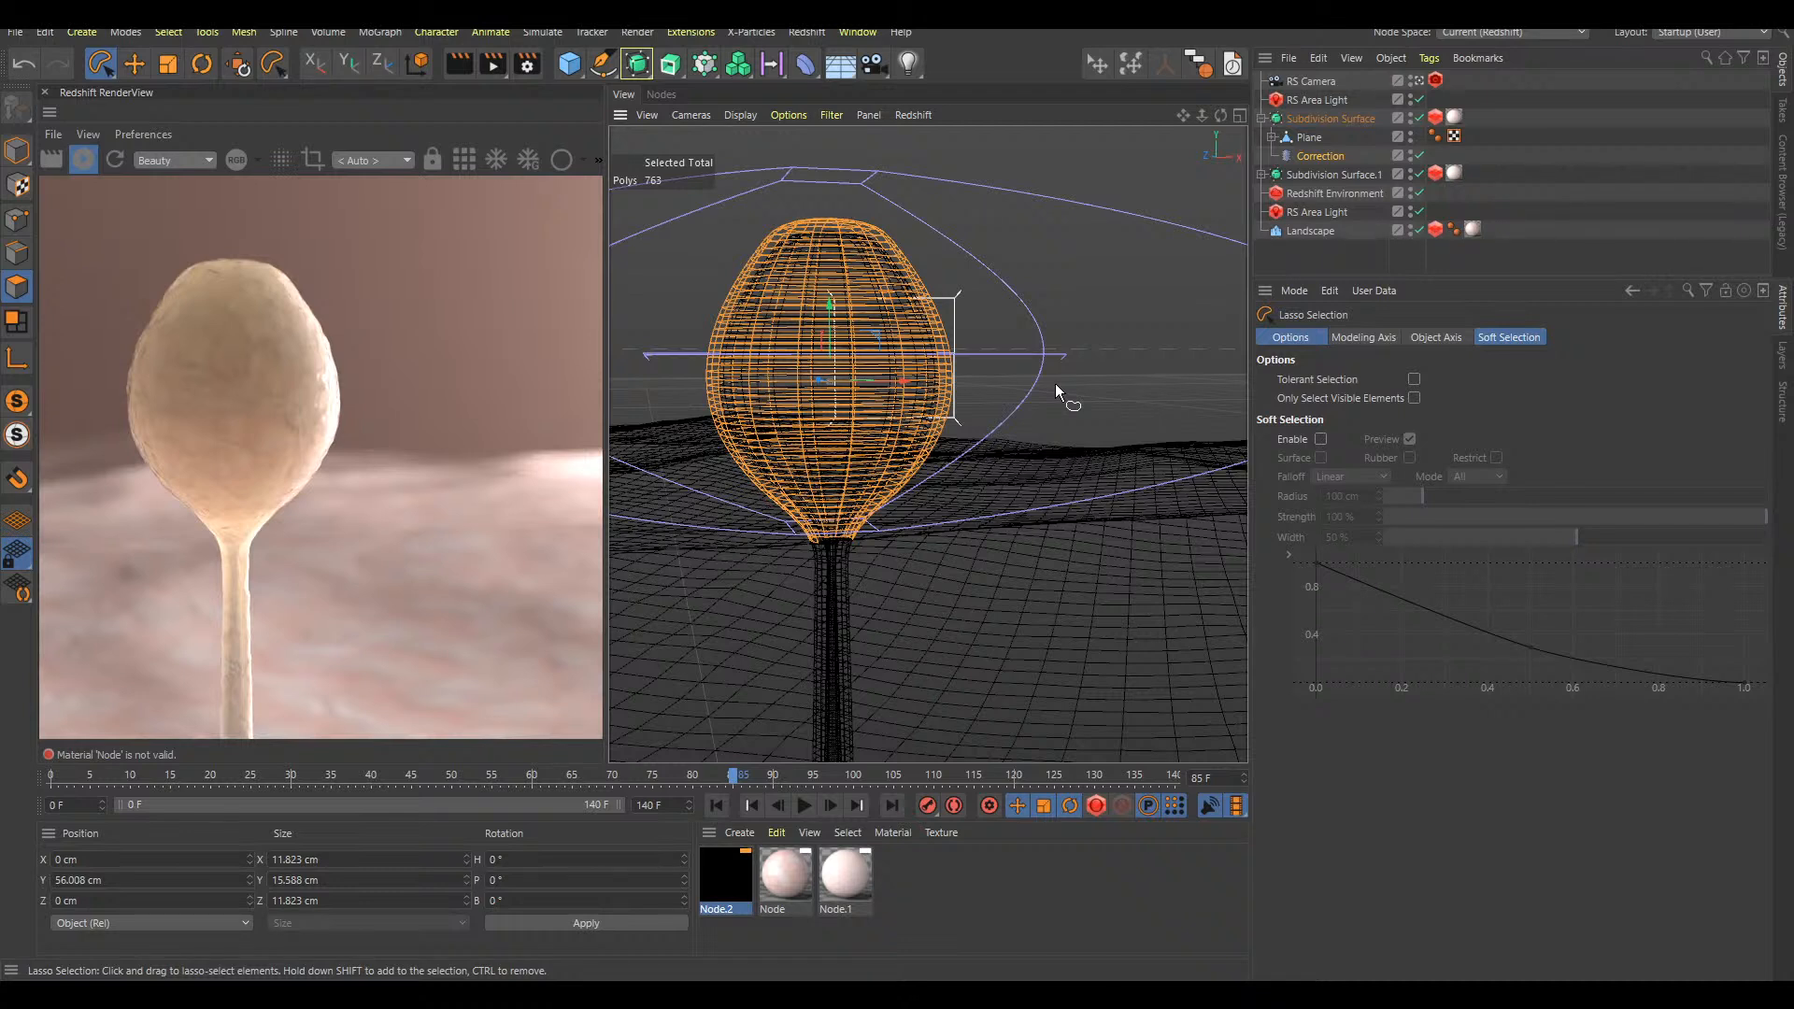
Add a Hair object to the selected bulb polygons
key("shift+c")
type("add a")
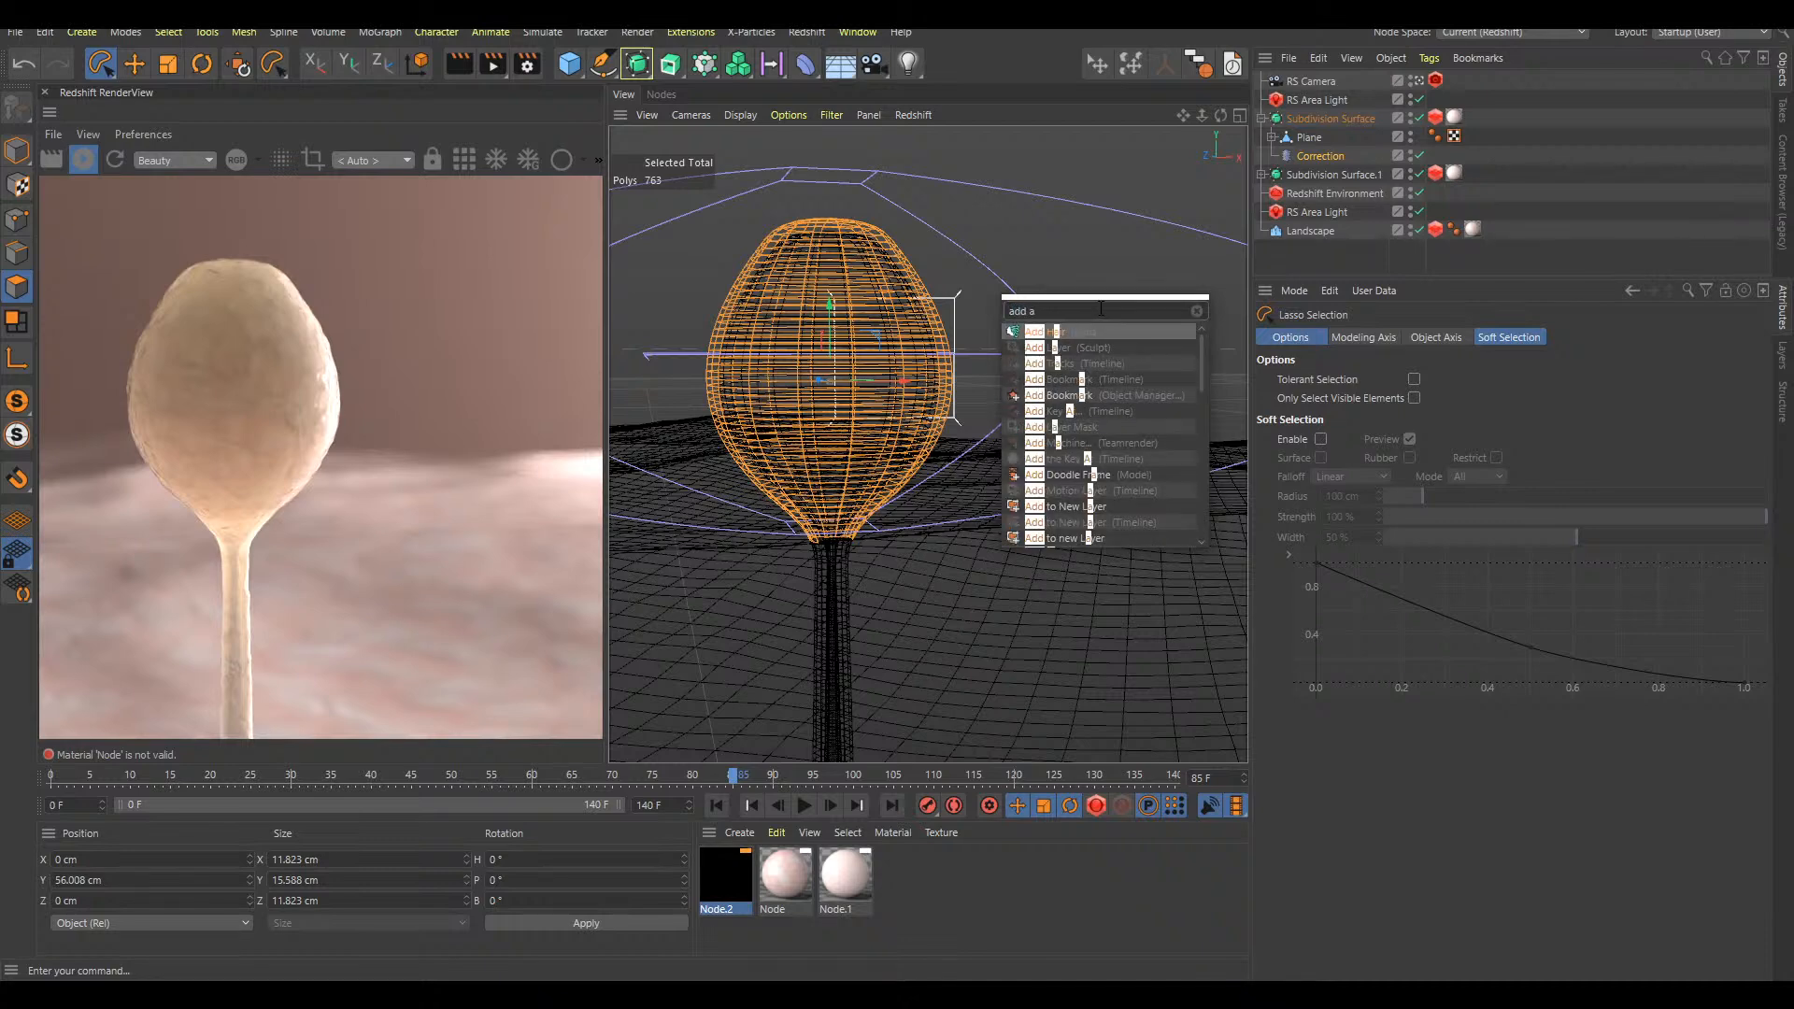
key("Return")
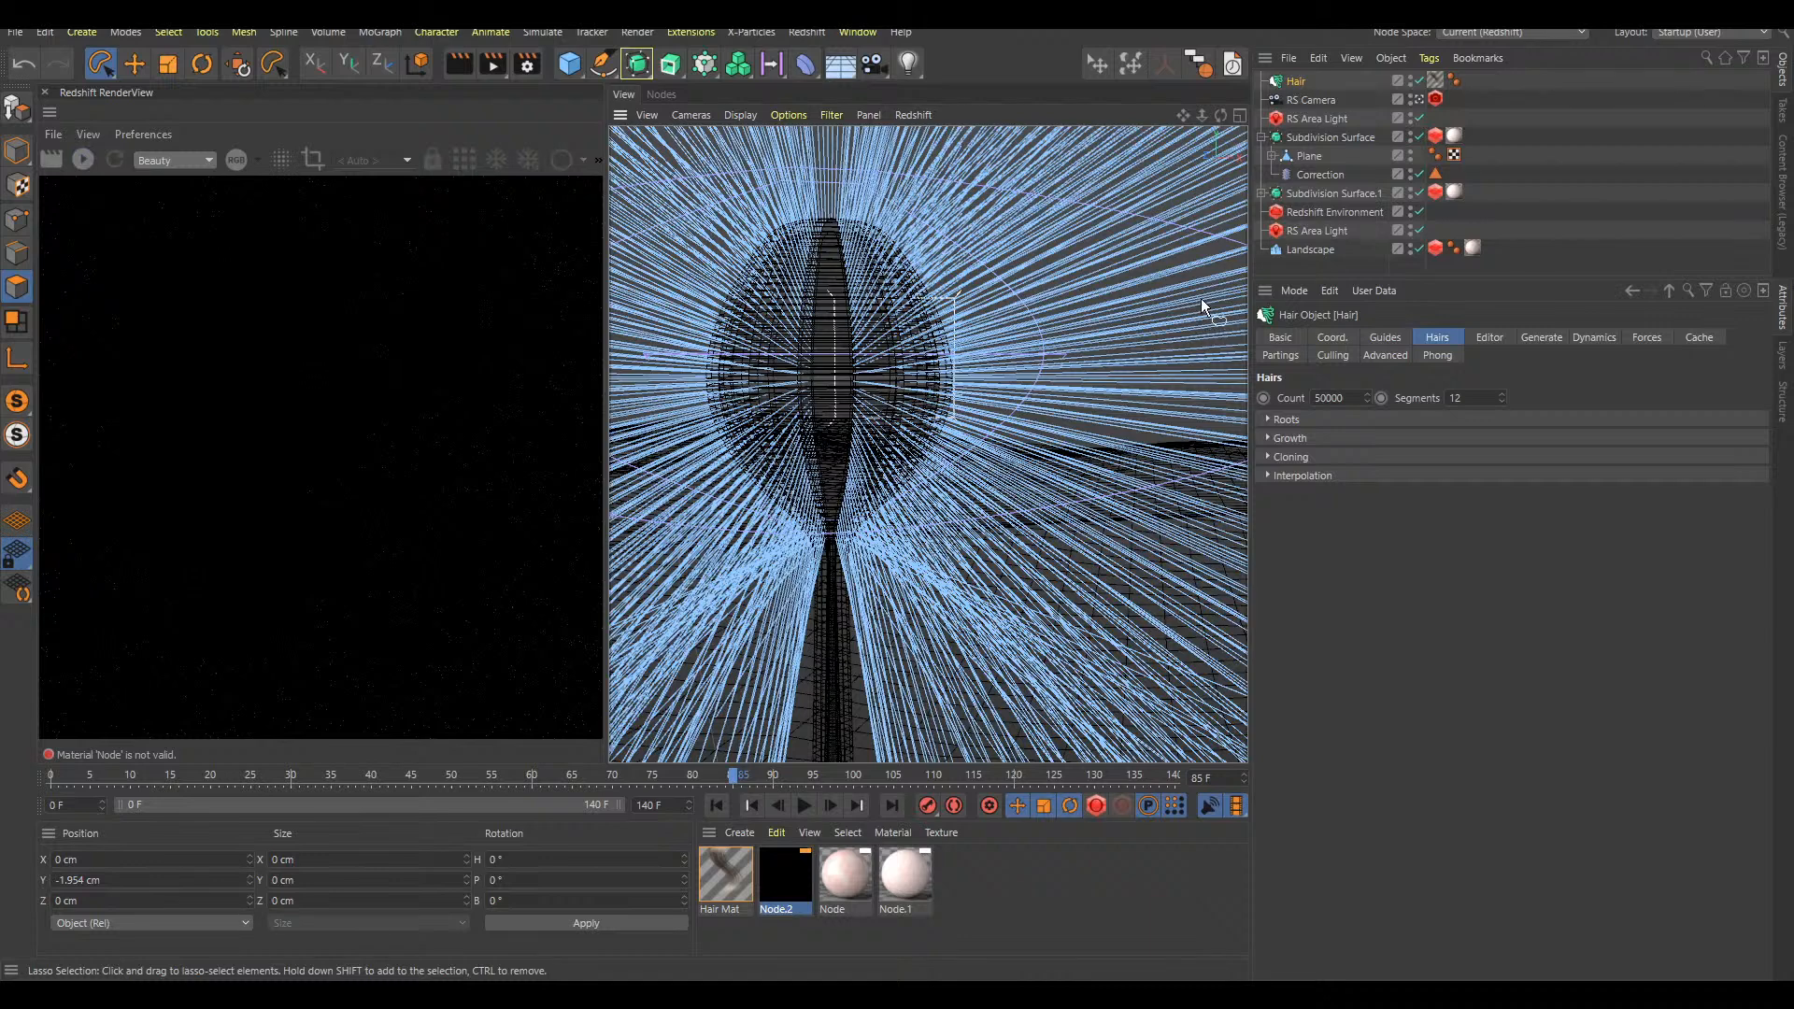
Reduce the number of hairs and set the hair guides' length to 3 cm
left_click_drag(1354, 397, 1329, 398)
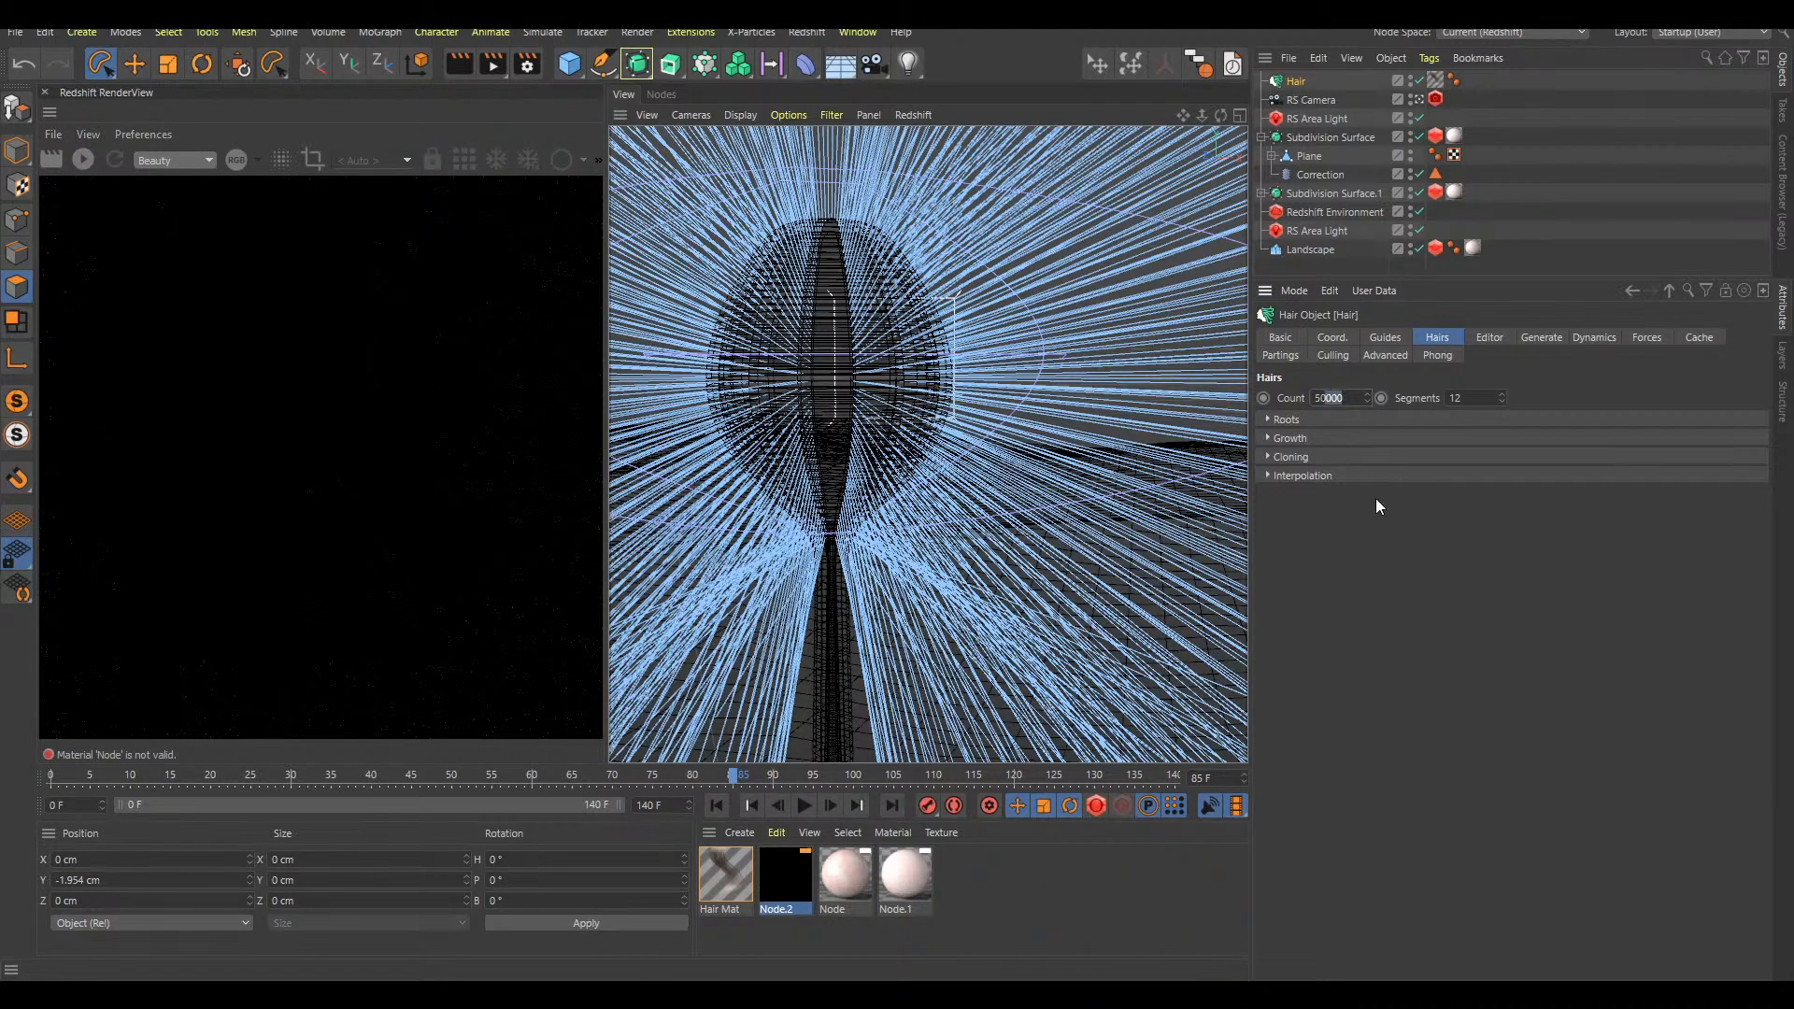
left_click(1384, 337)
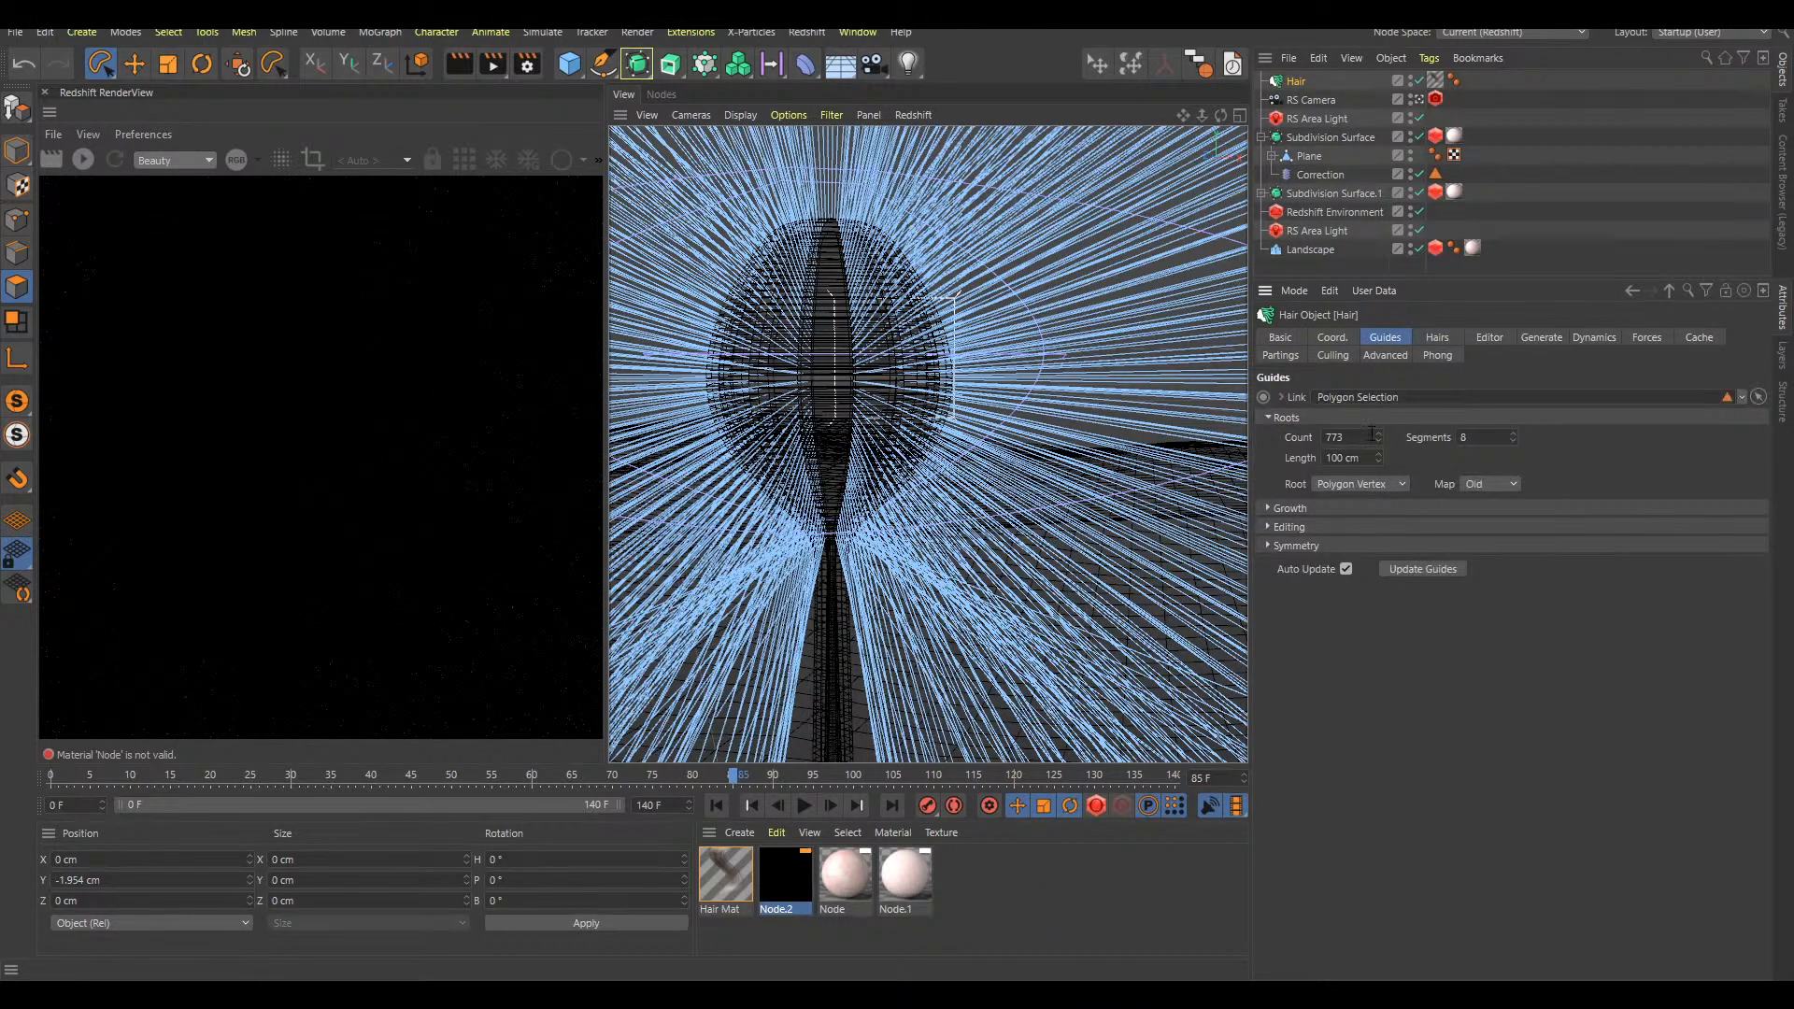
left_click_drag(1361, 459, 1302, 605)
type("3")
key("Return")
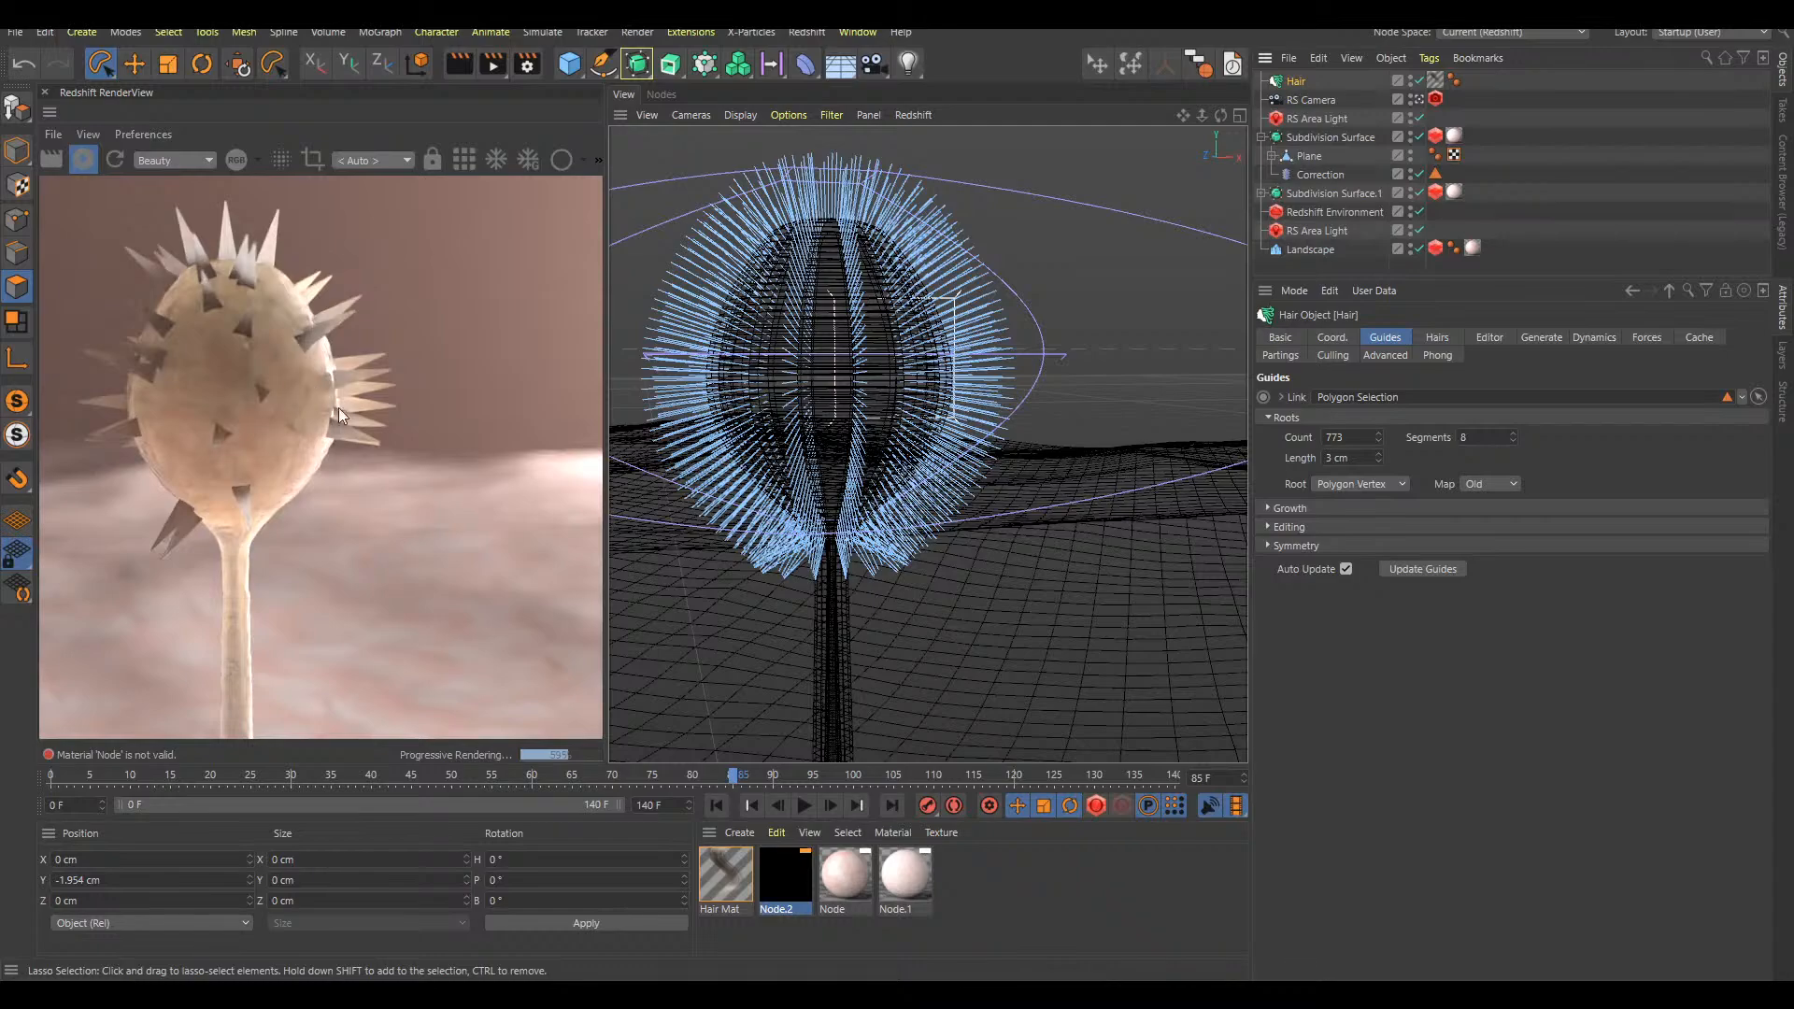
Set the Hair Mat material's thickness to 0.01 cm at both the root and the tip
double_click(724, 873)
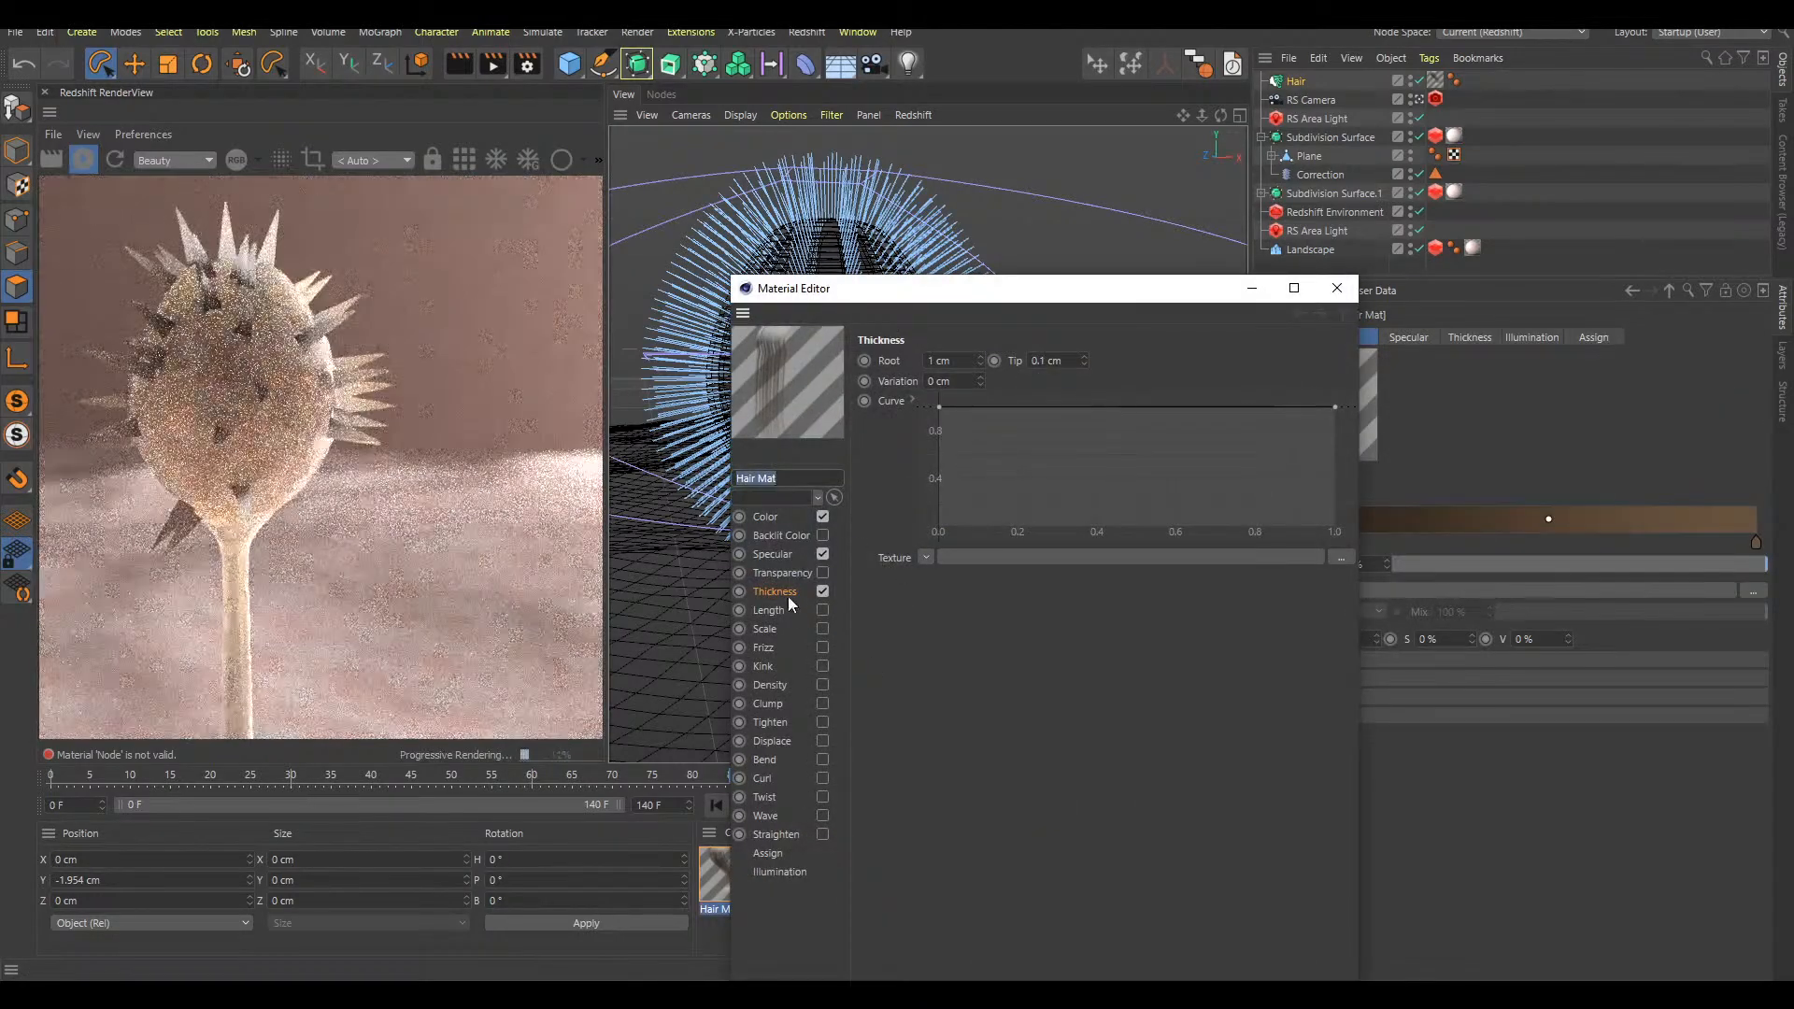
left_click(945, 361)
type("0.01")
key("Return")
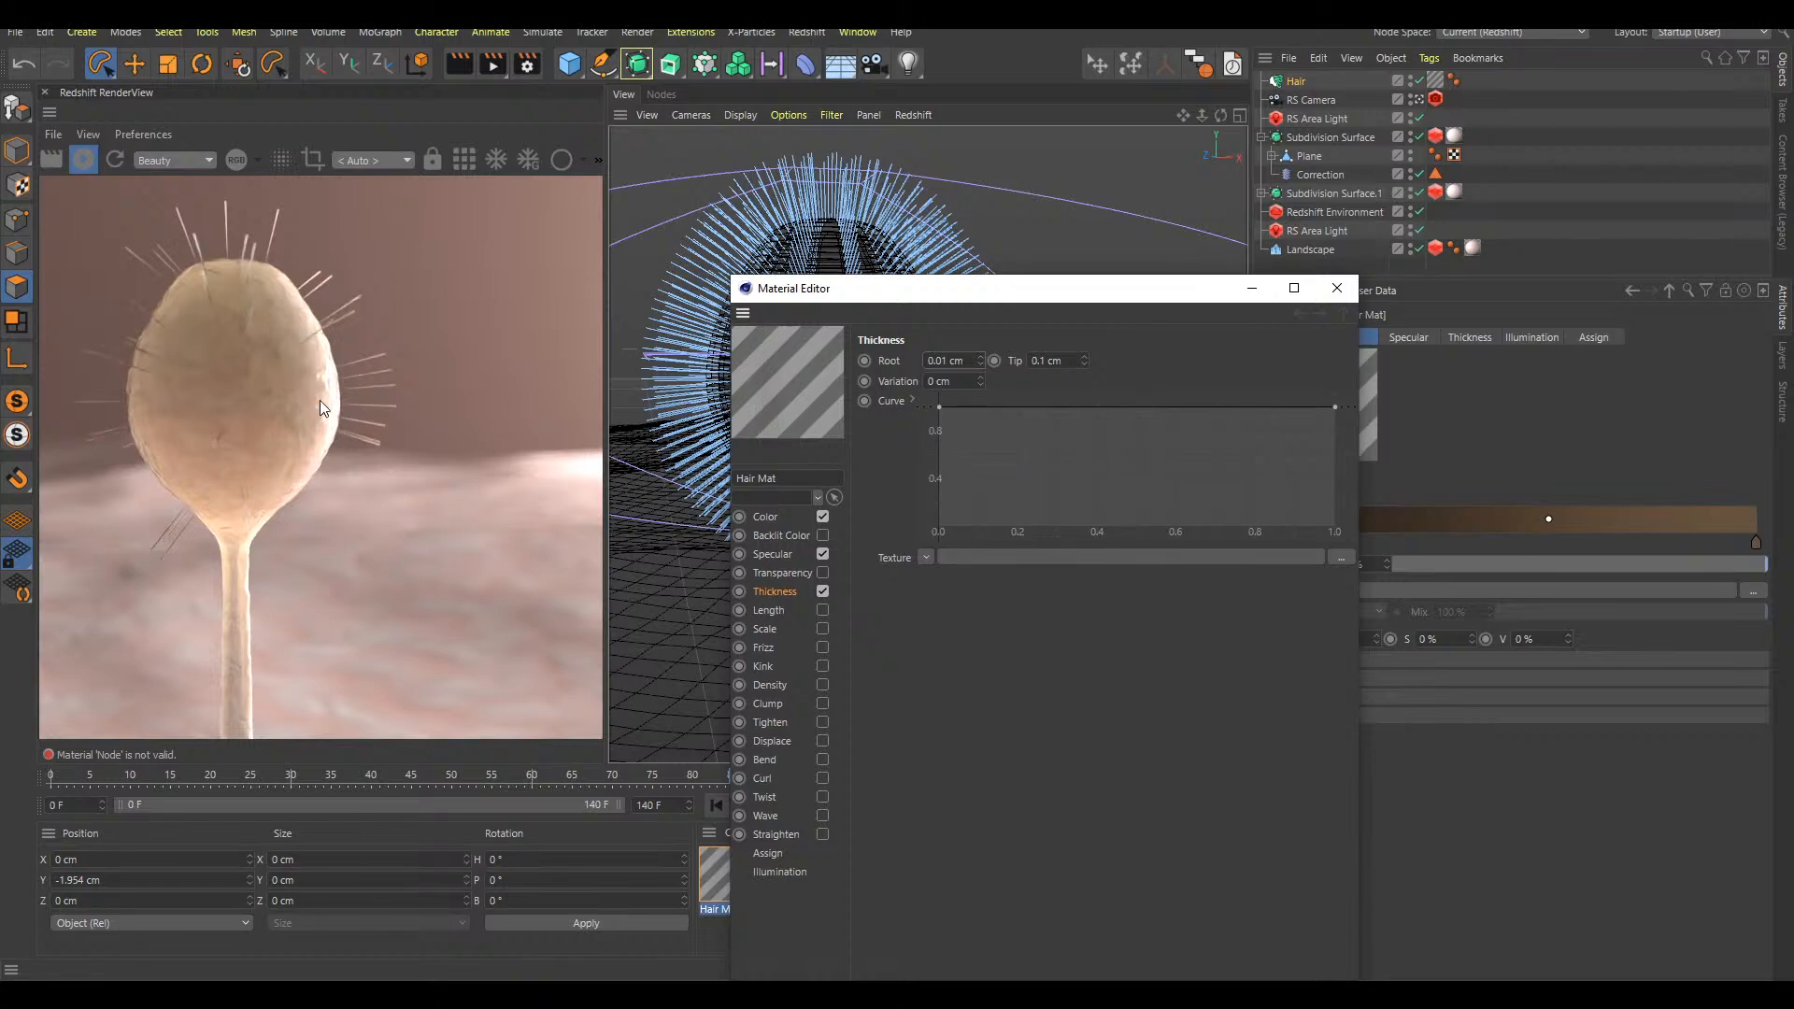
left_click(1075, 364)
key("BackSpace")
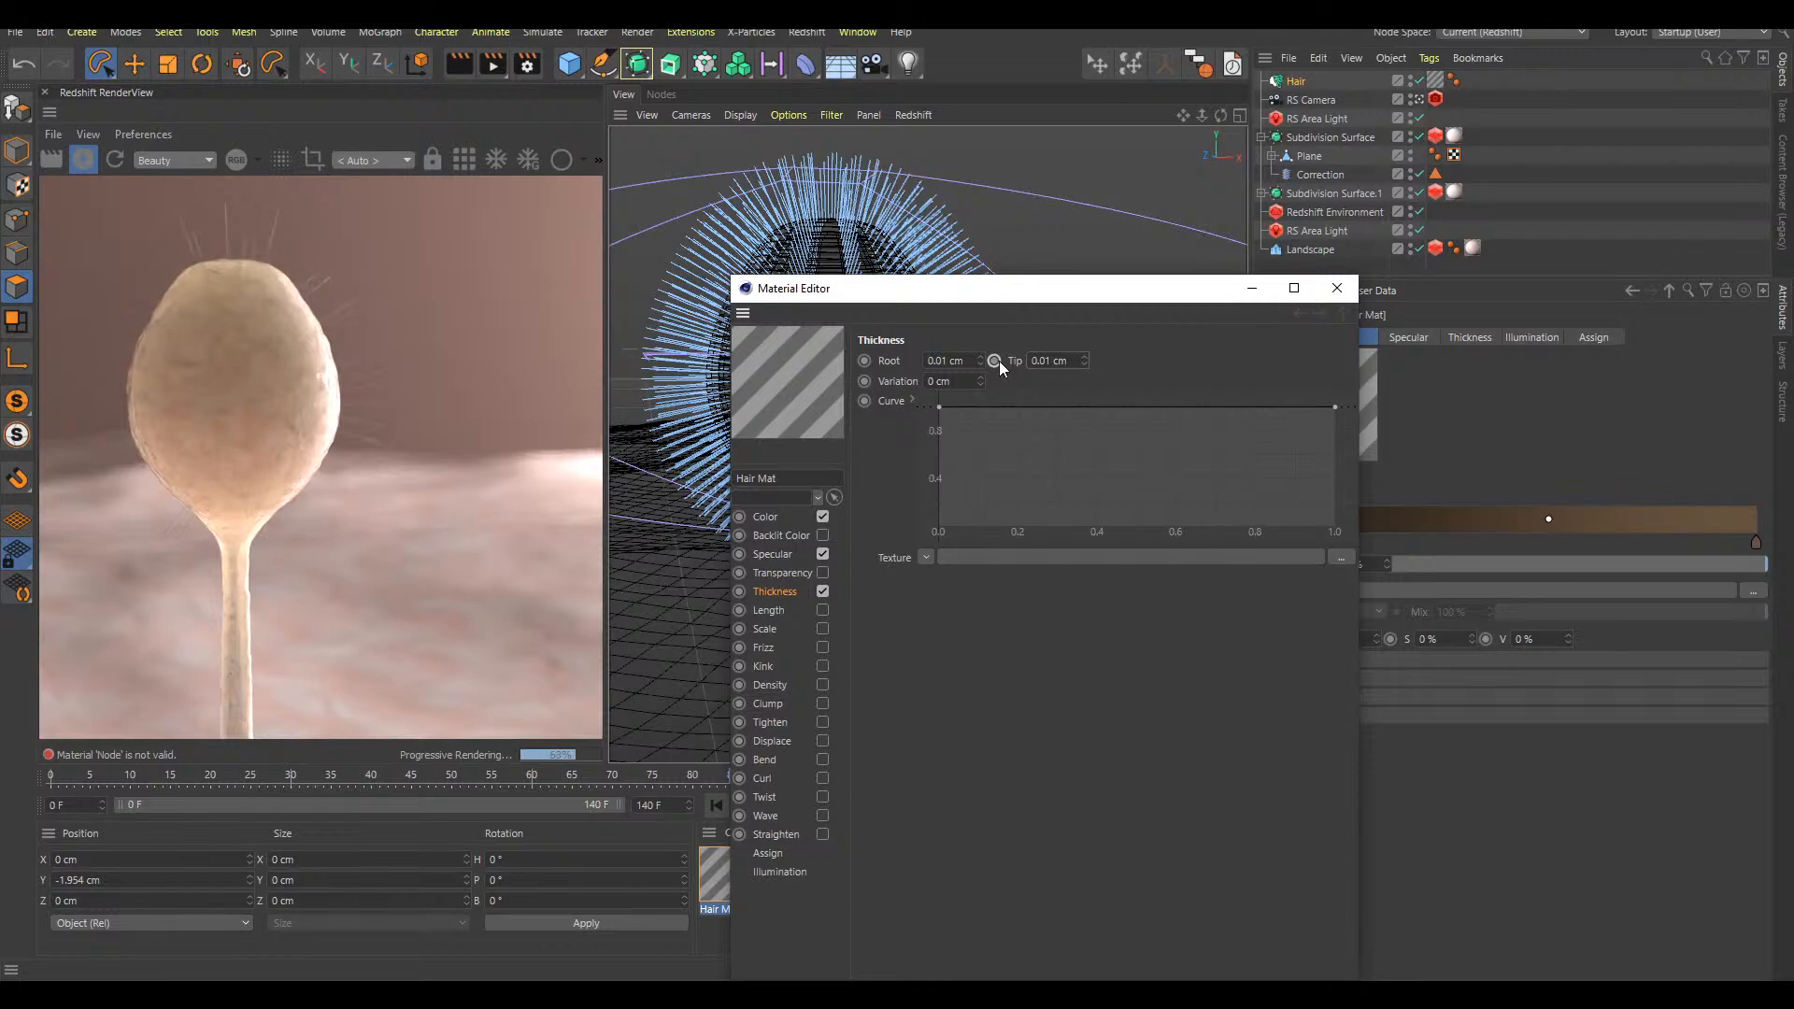
Collapse the first Subdivision Surface hierarchy and turn off Specular in the Hair Mat material
left_click(1337, 287)
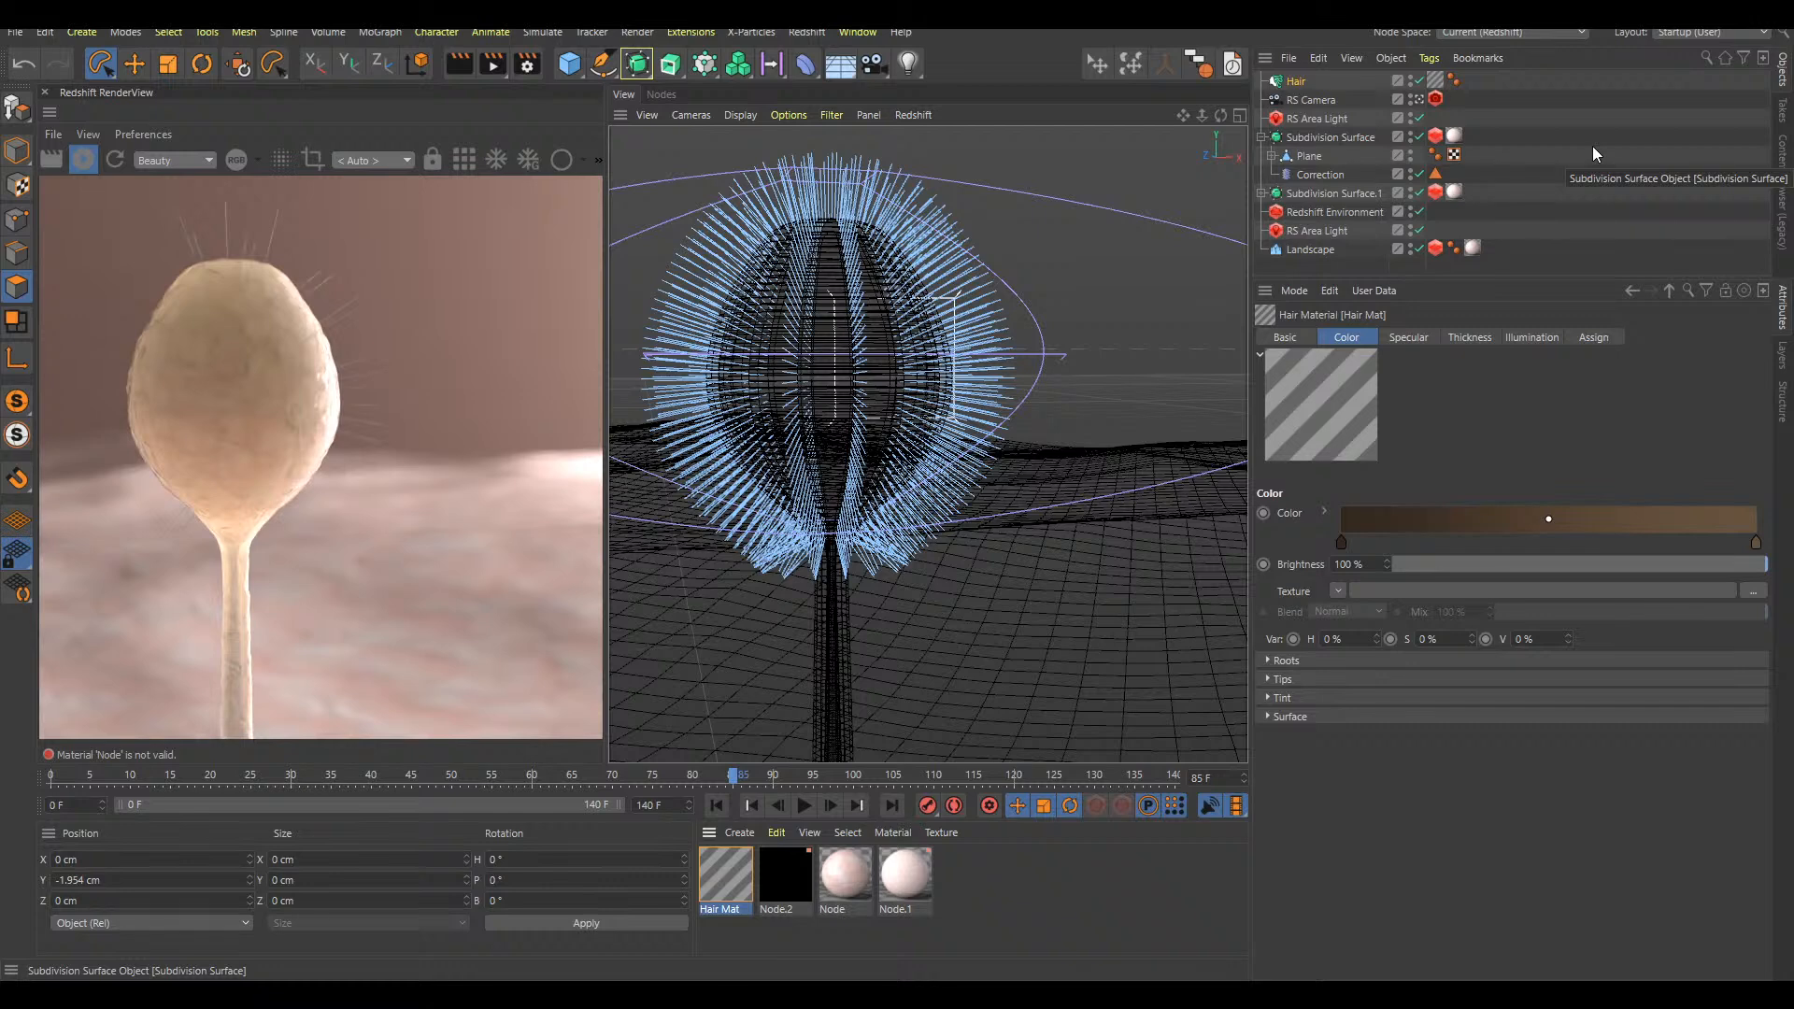
left_click(1262, 138)
left_click(1386, 143)
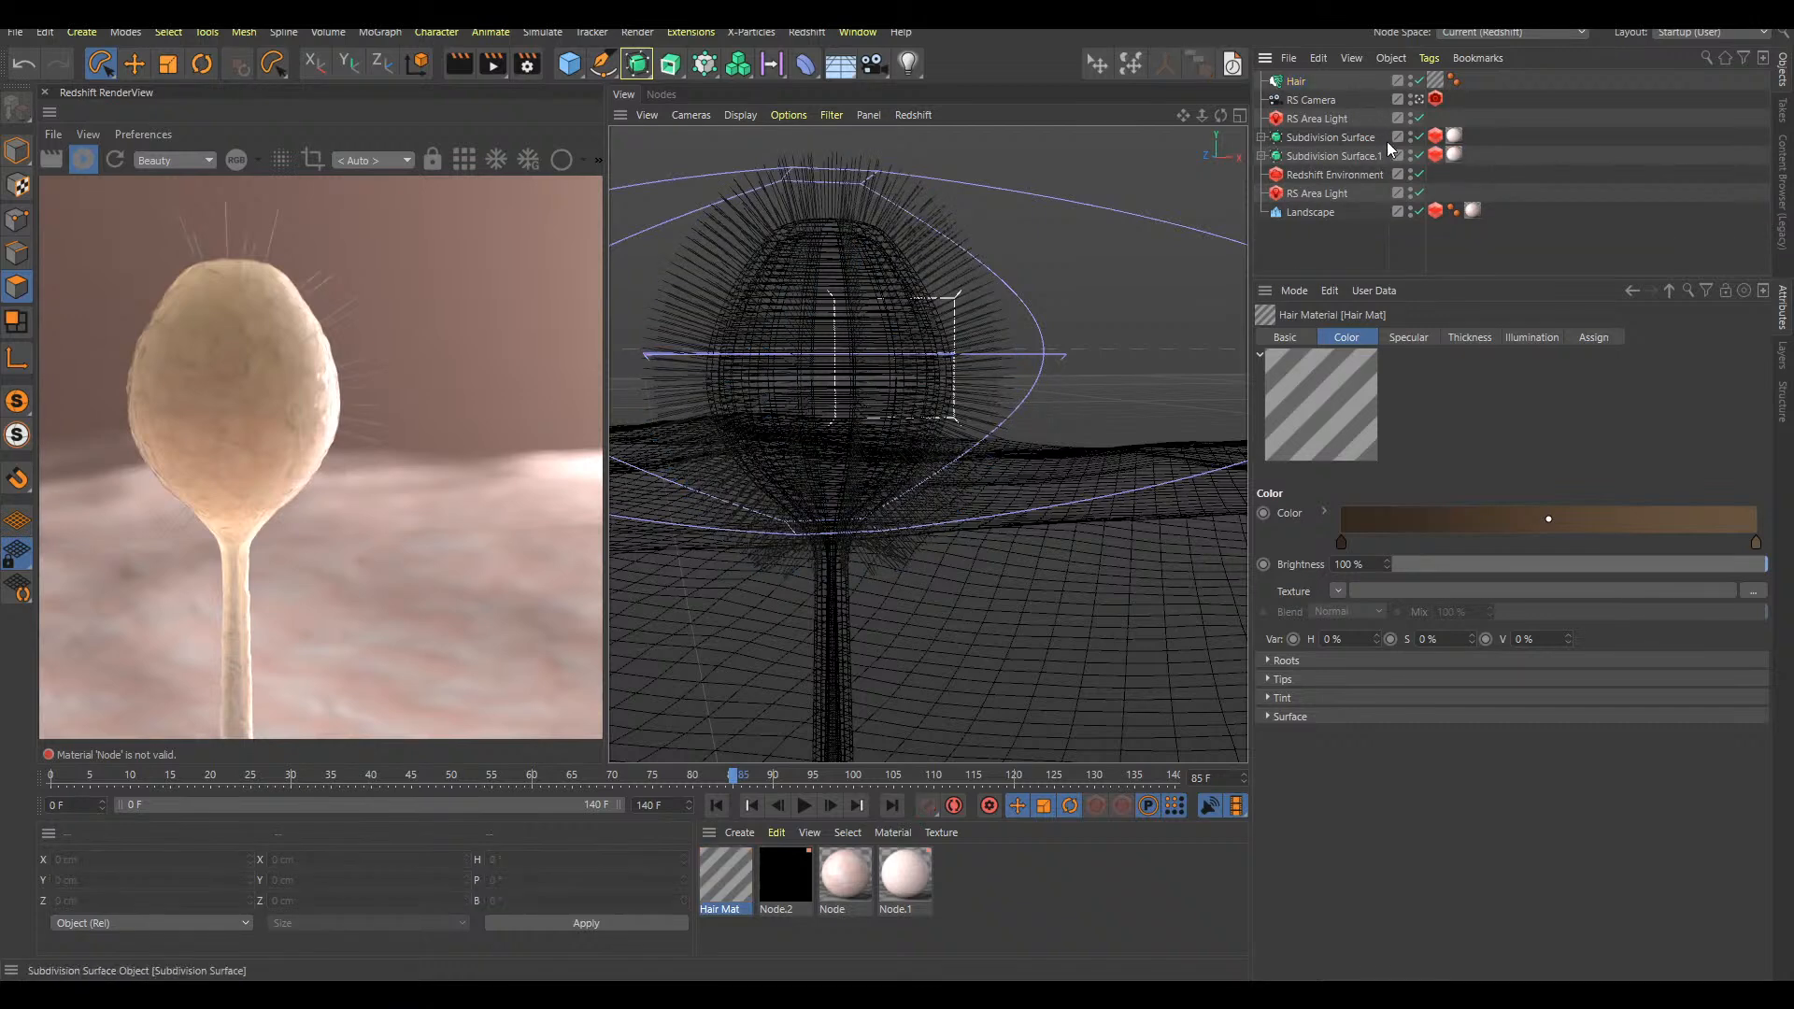
left_click(1293, 82)
left_click(1352, 107)
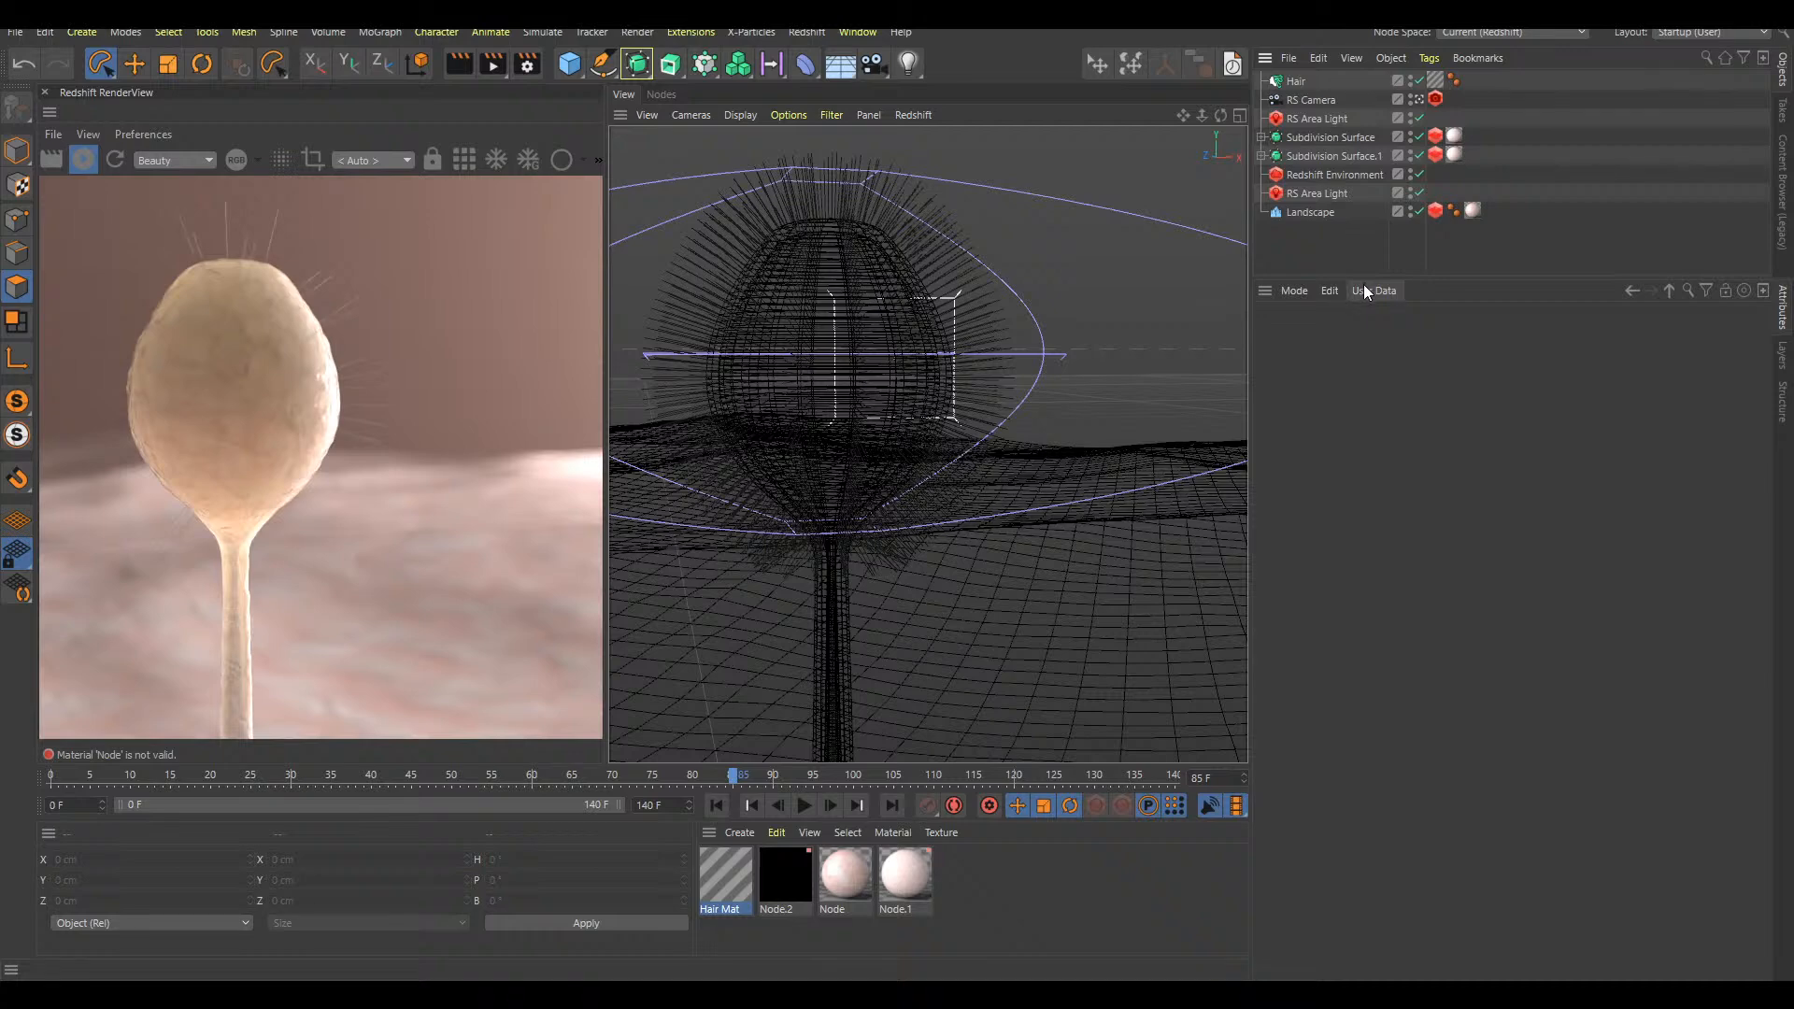
double_click(795, 879)
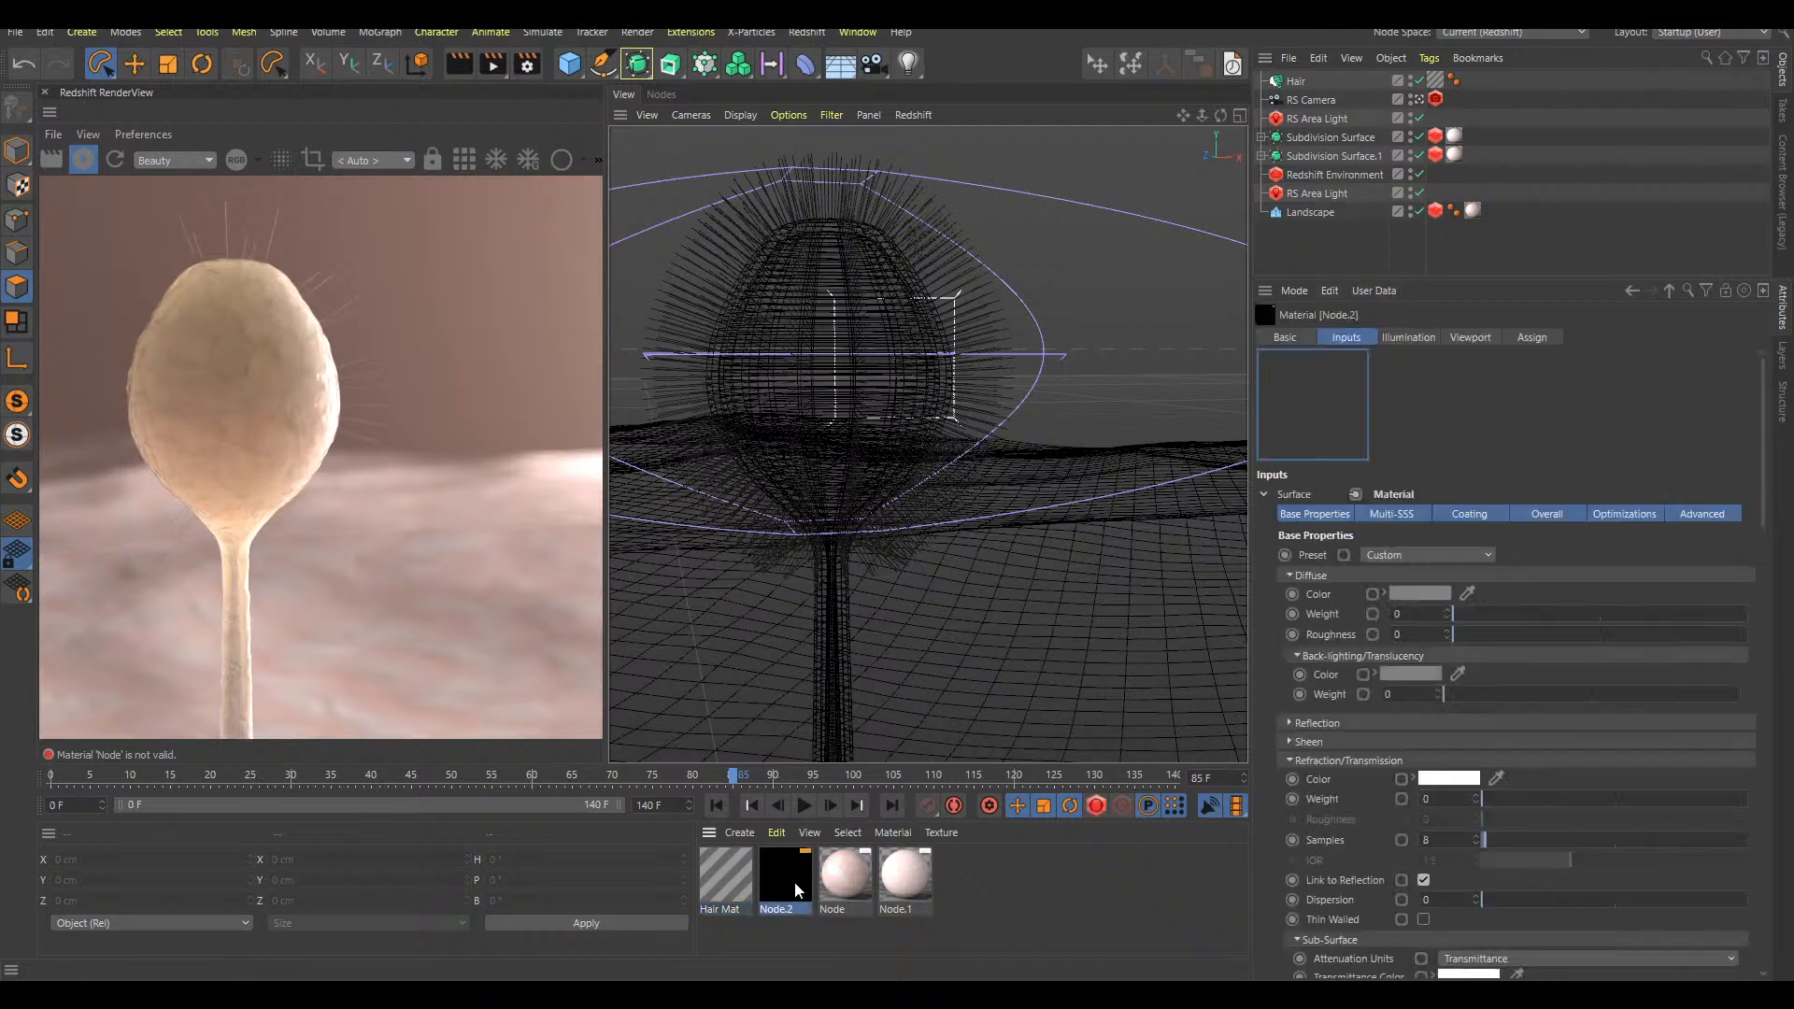
double_click(723, 879)
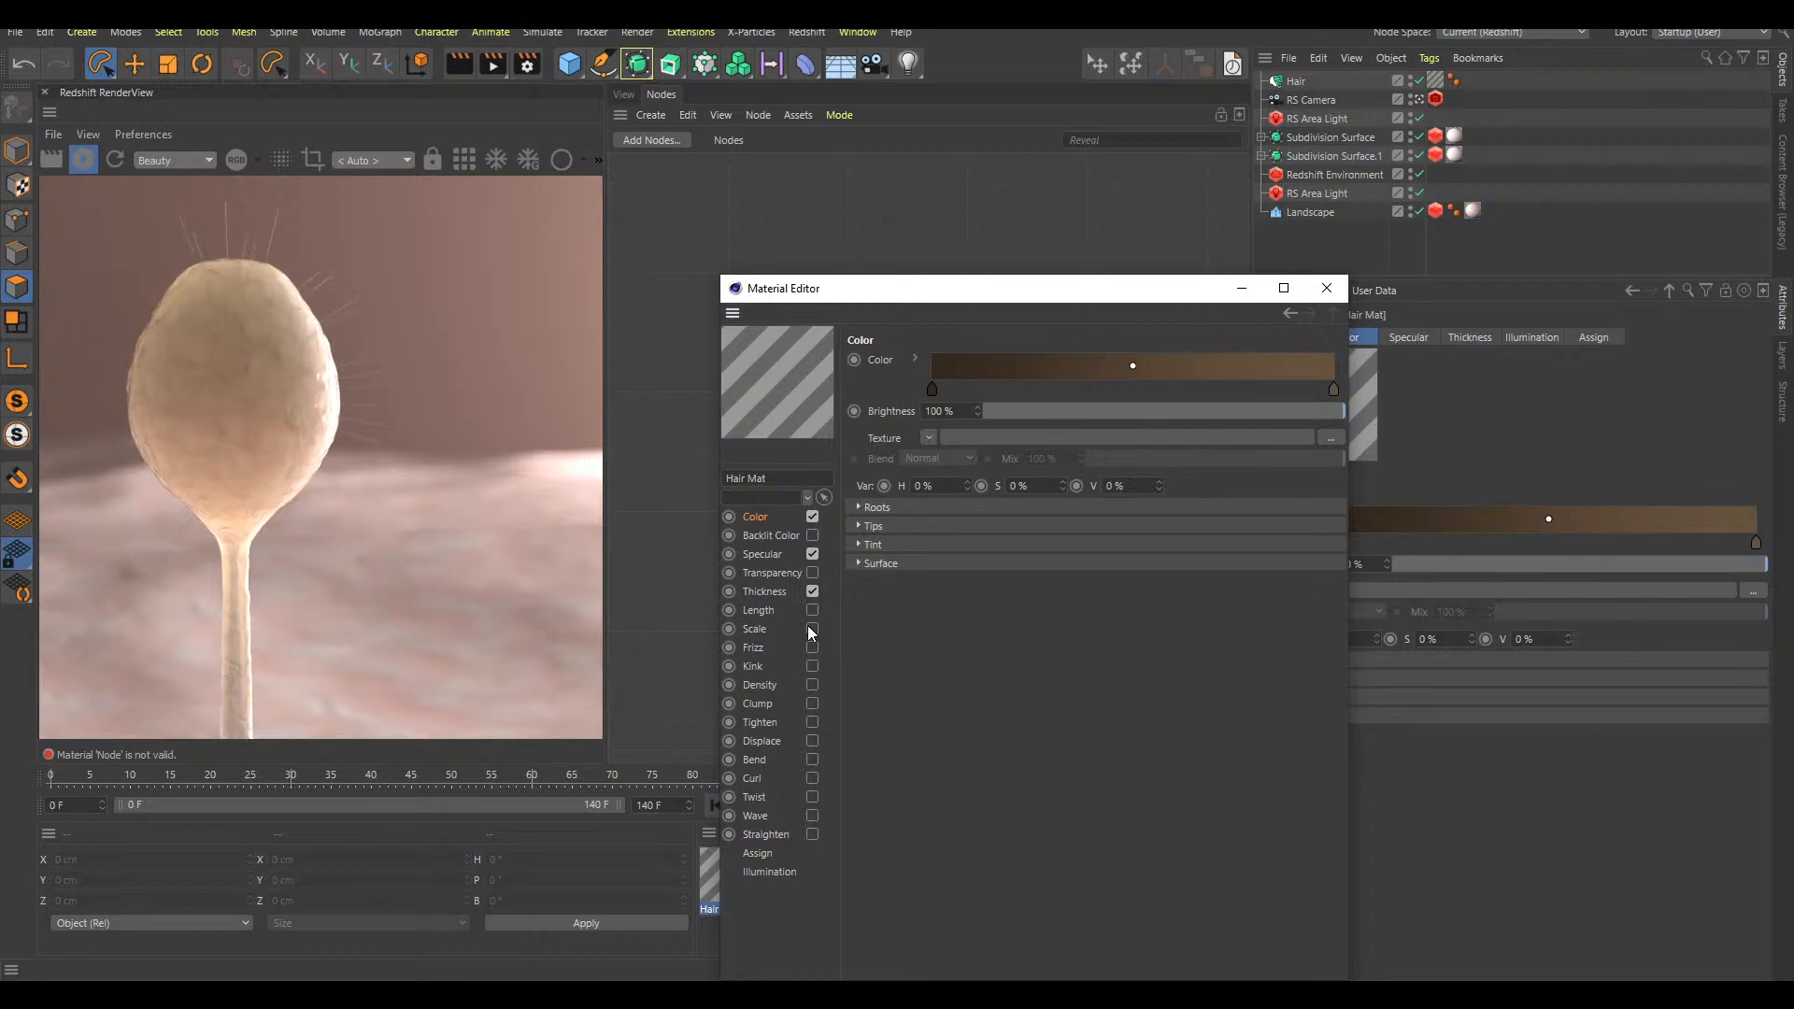
left_click(812, 554)
left_click(624, 94)
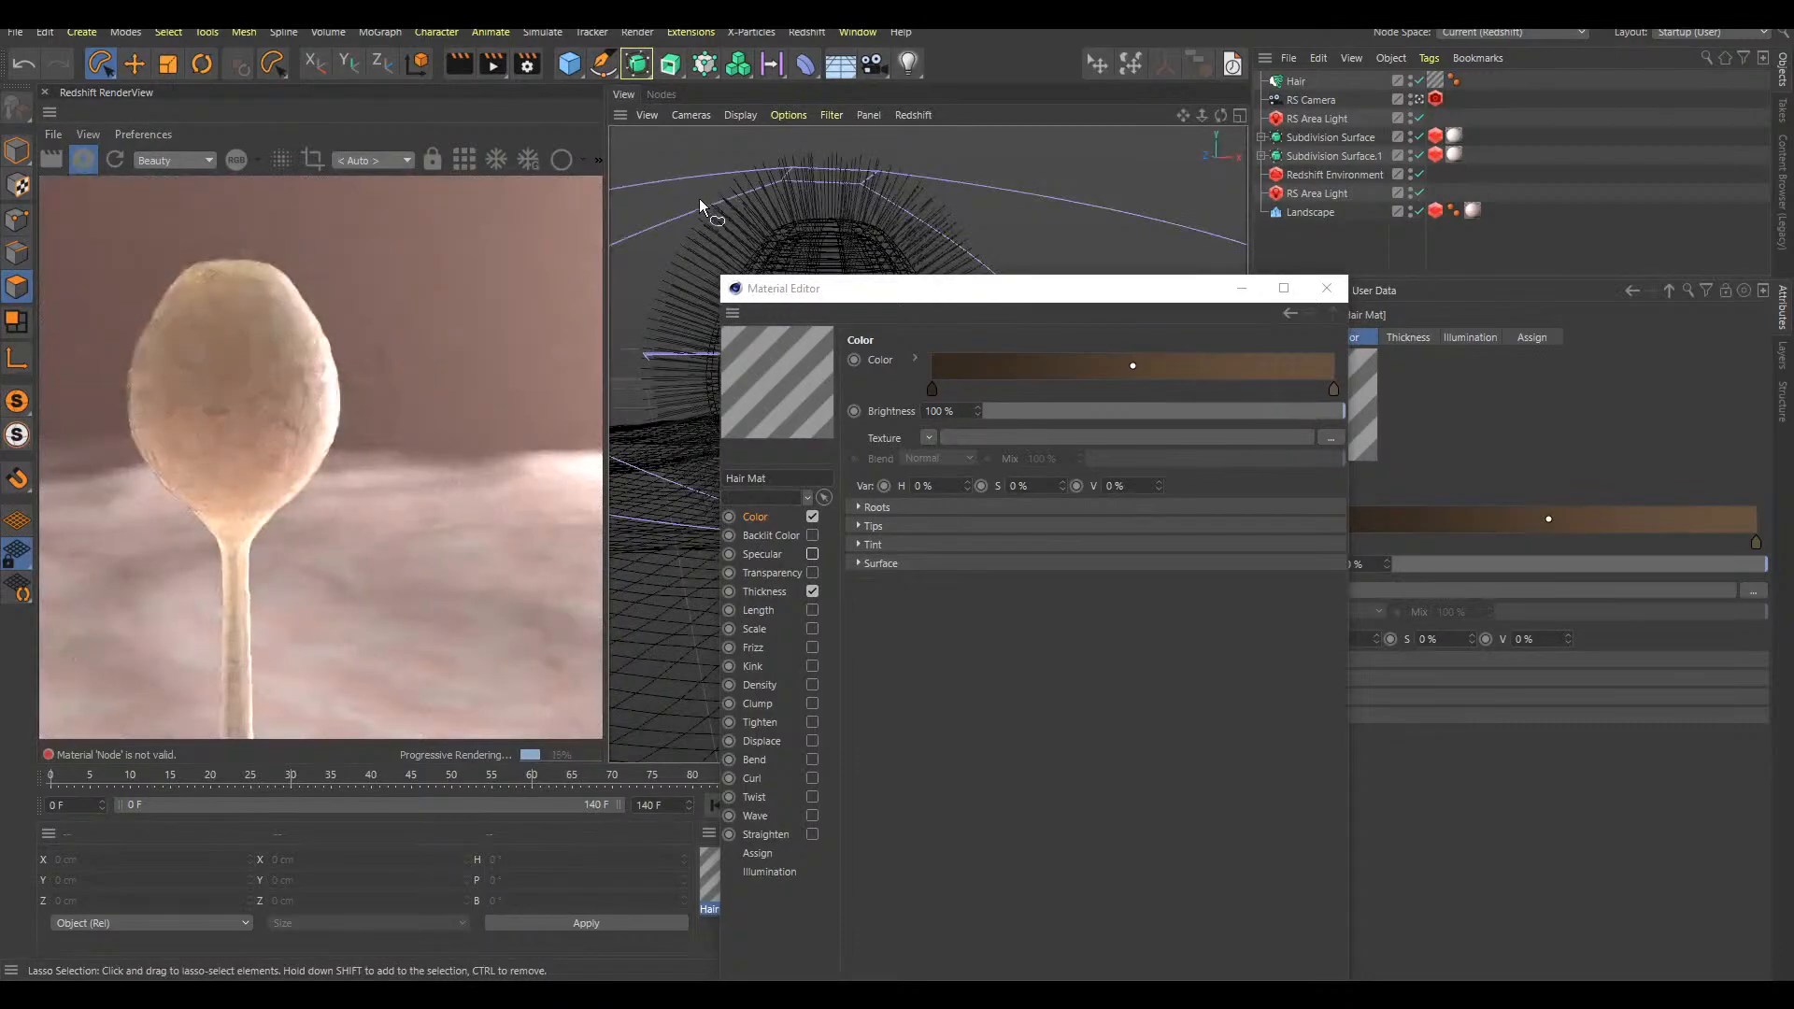
Disable the Bokeh effect on the RS Camera's Redshift Camera tag
left_click(1435, 101)
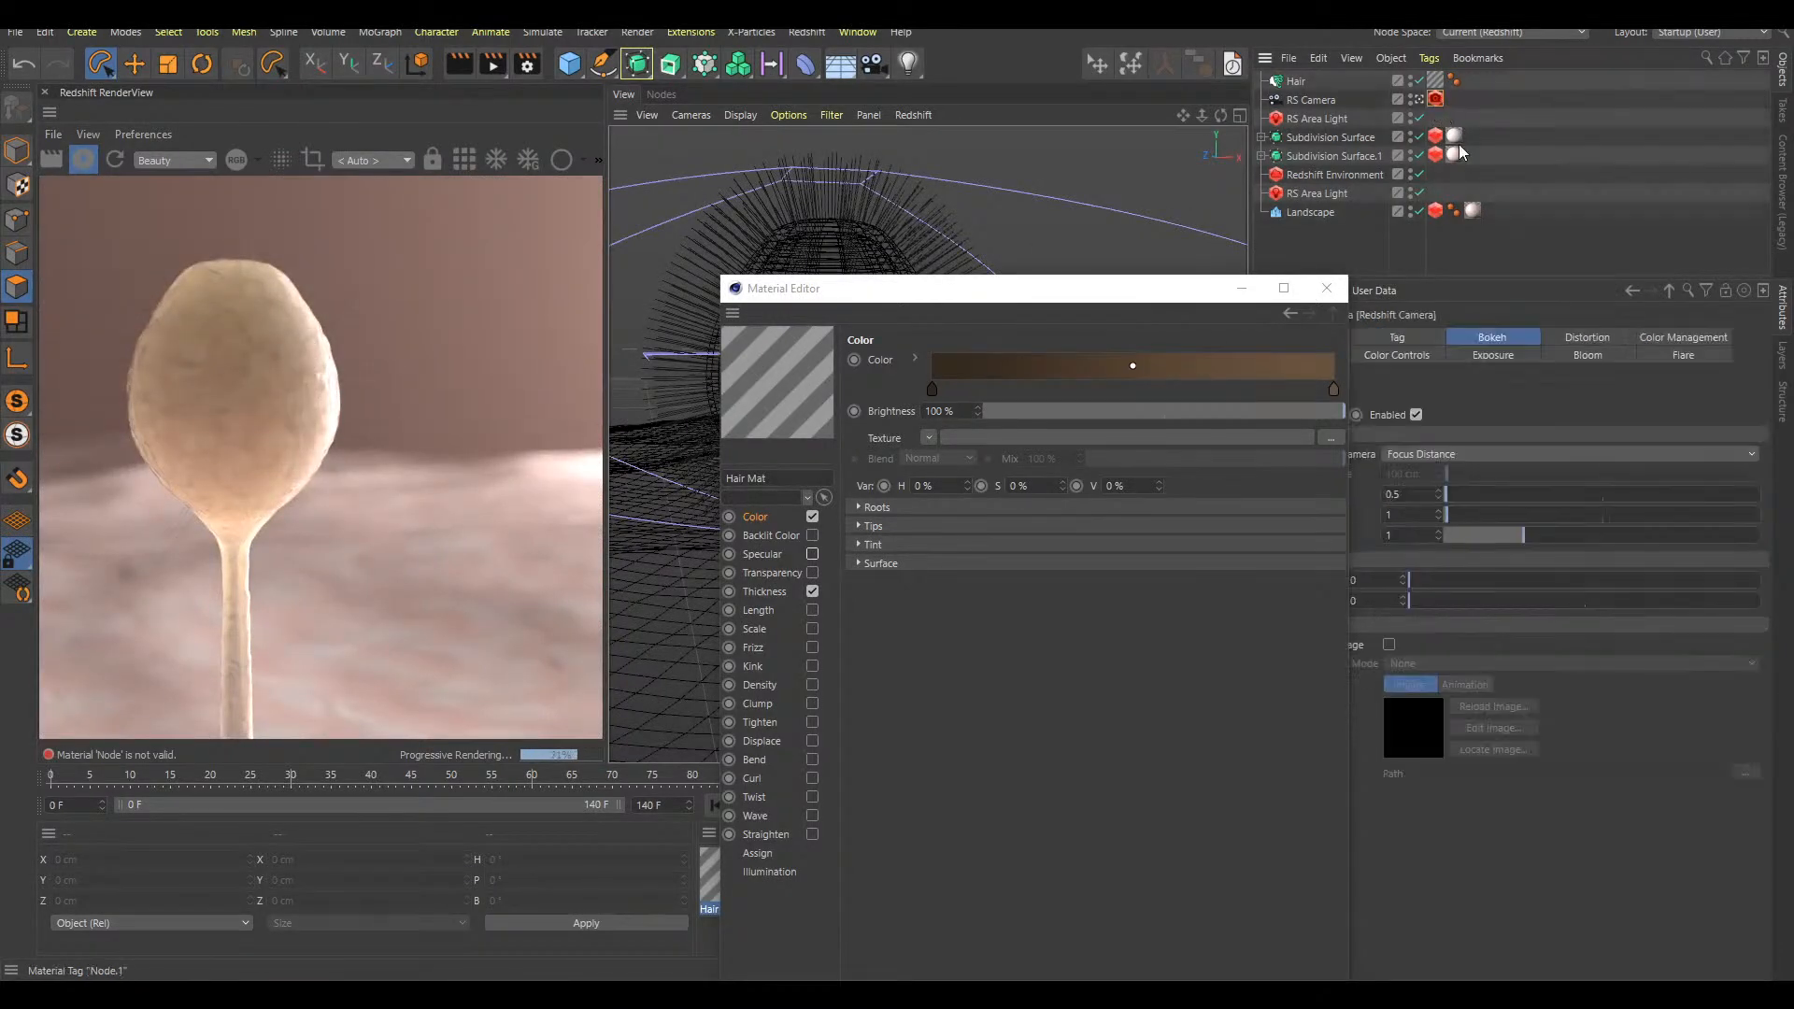
left_click(1326, 288)
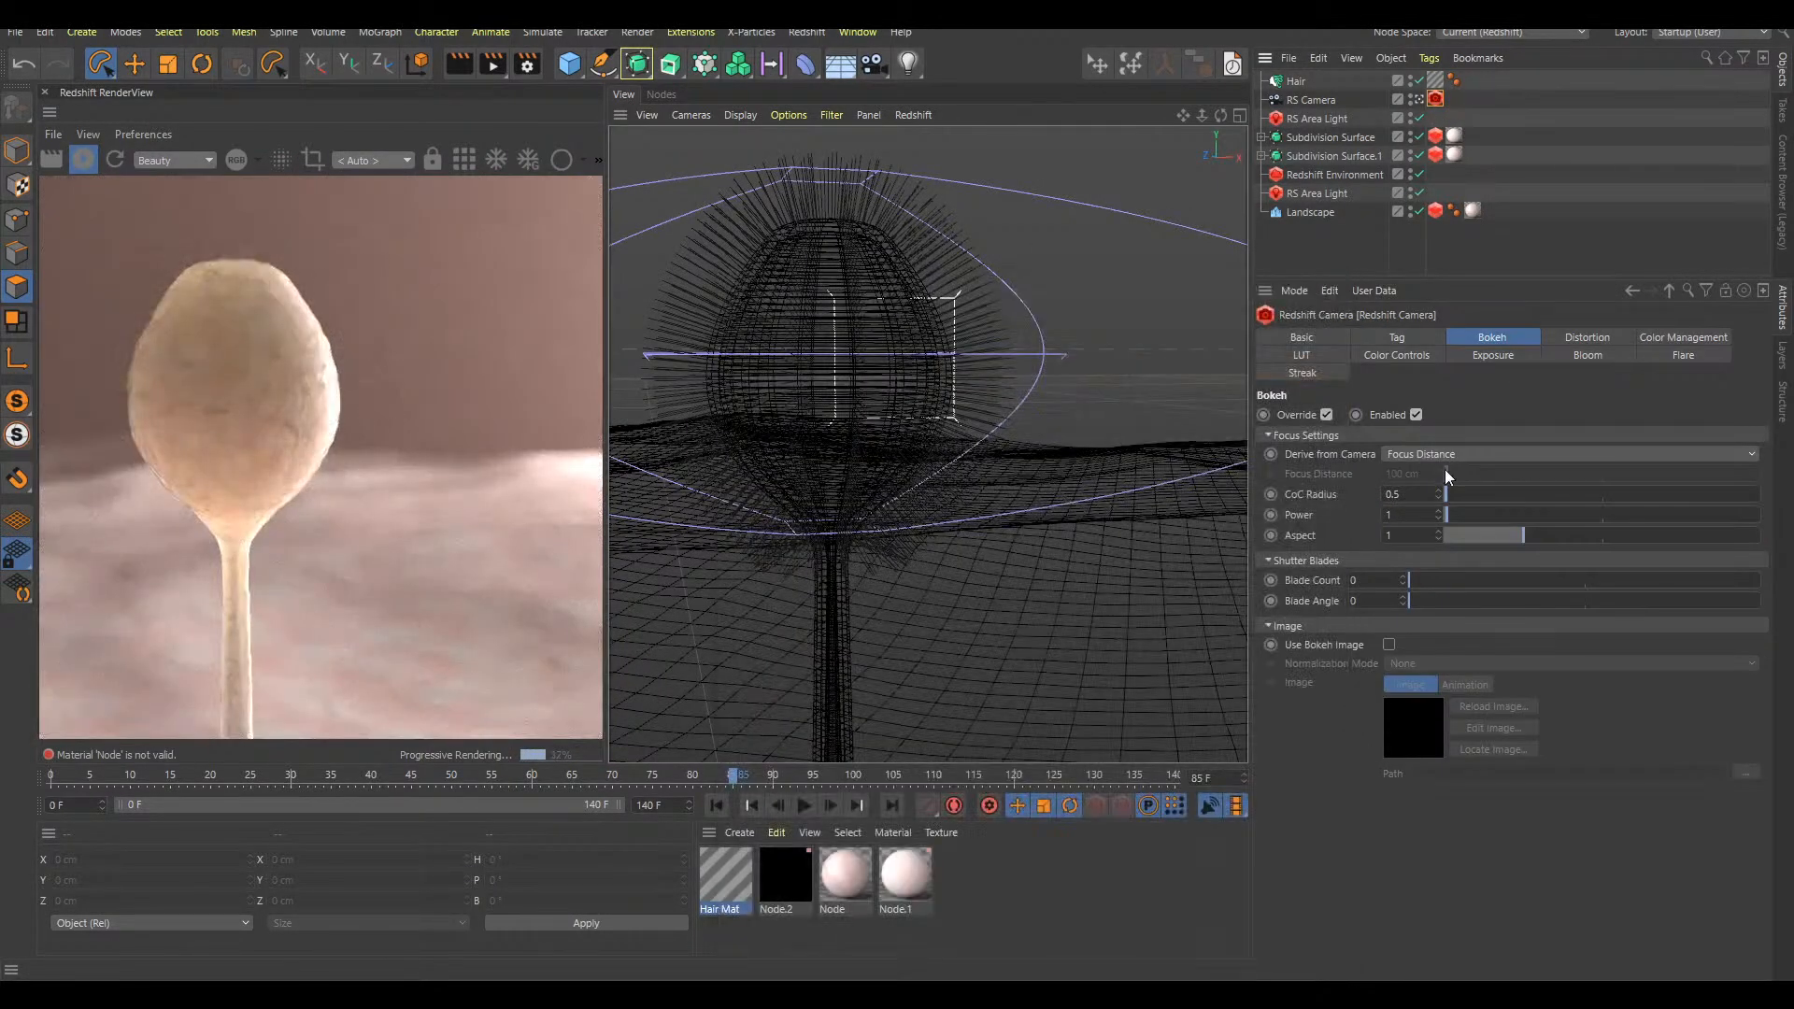
left_click(1416, 415)
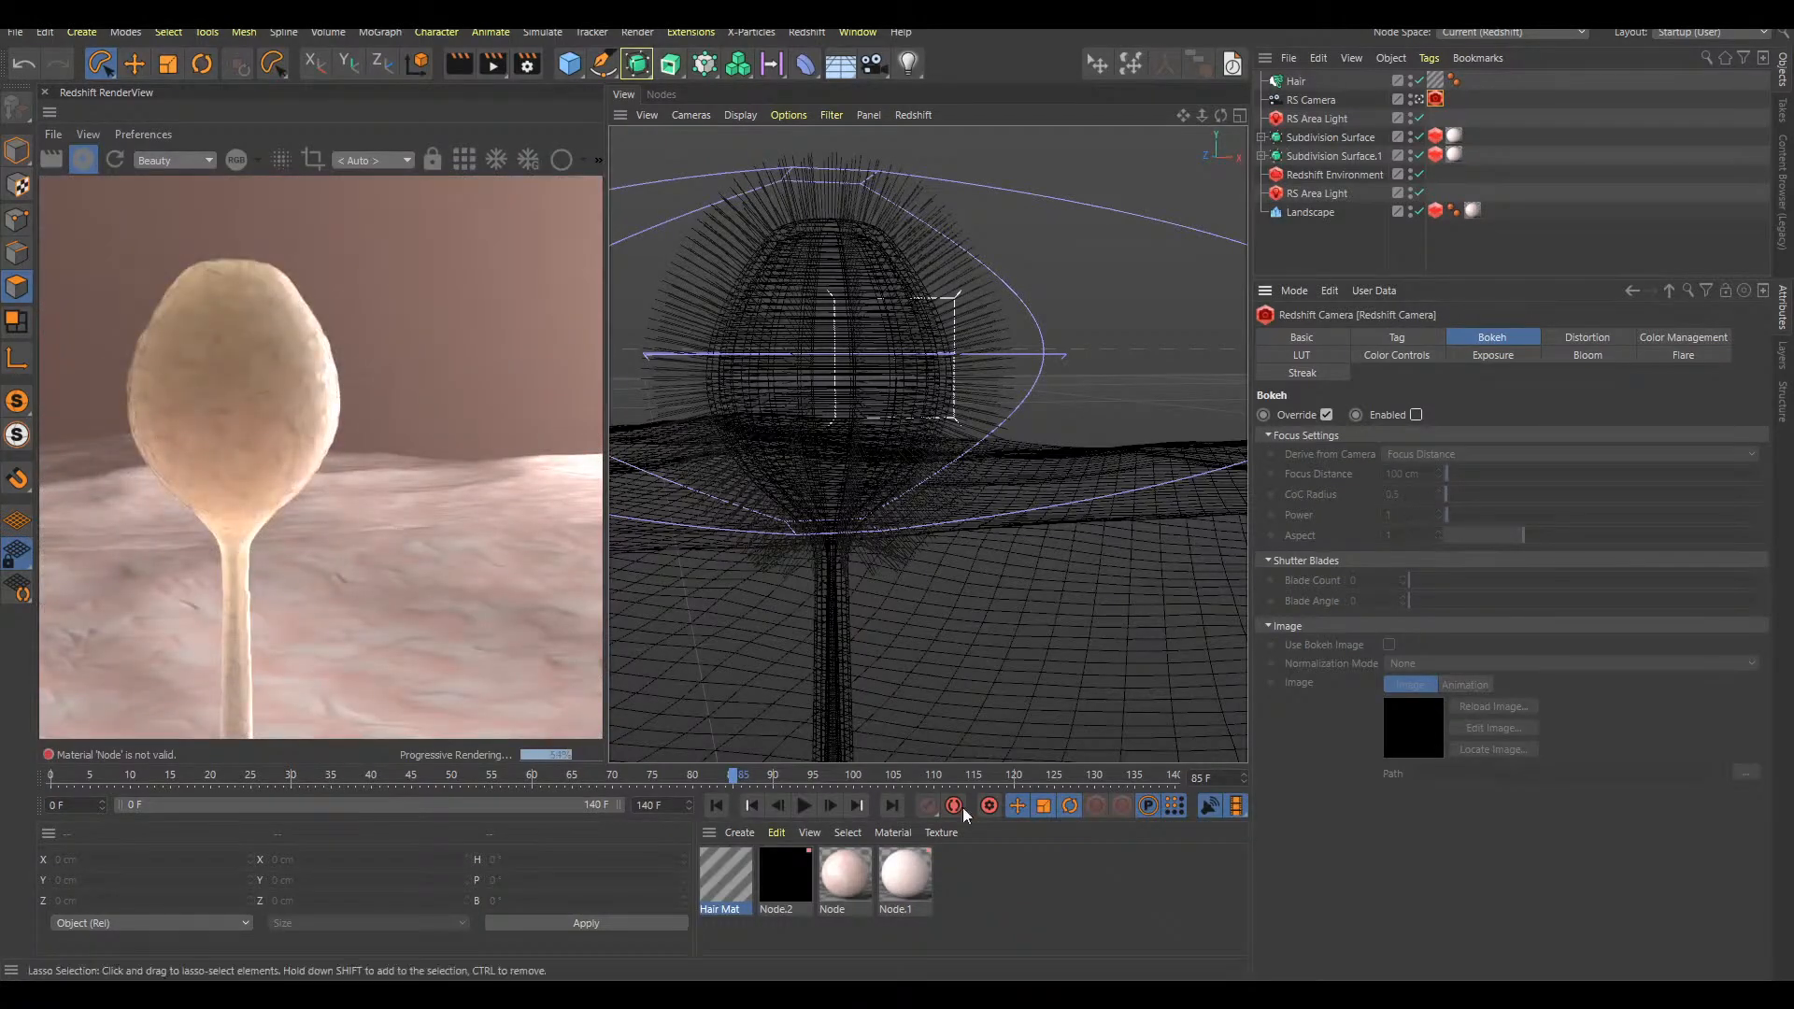
double_click(785, 876)
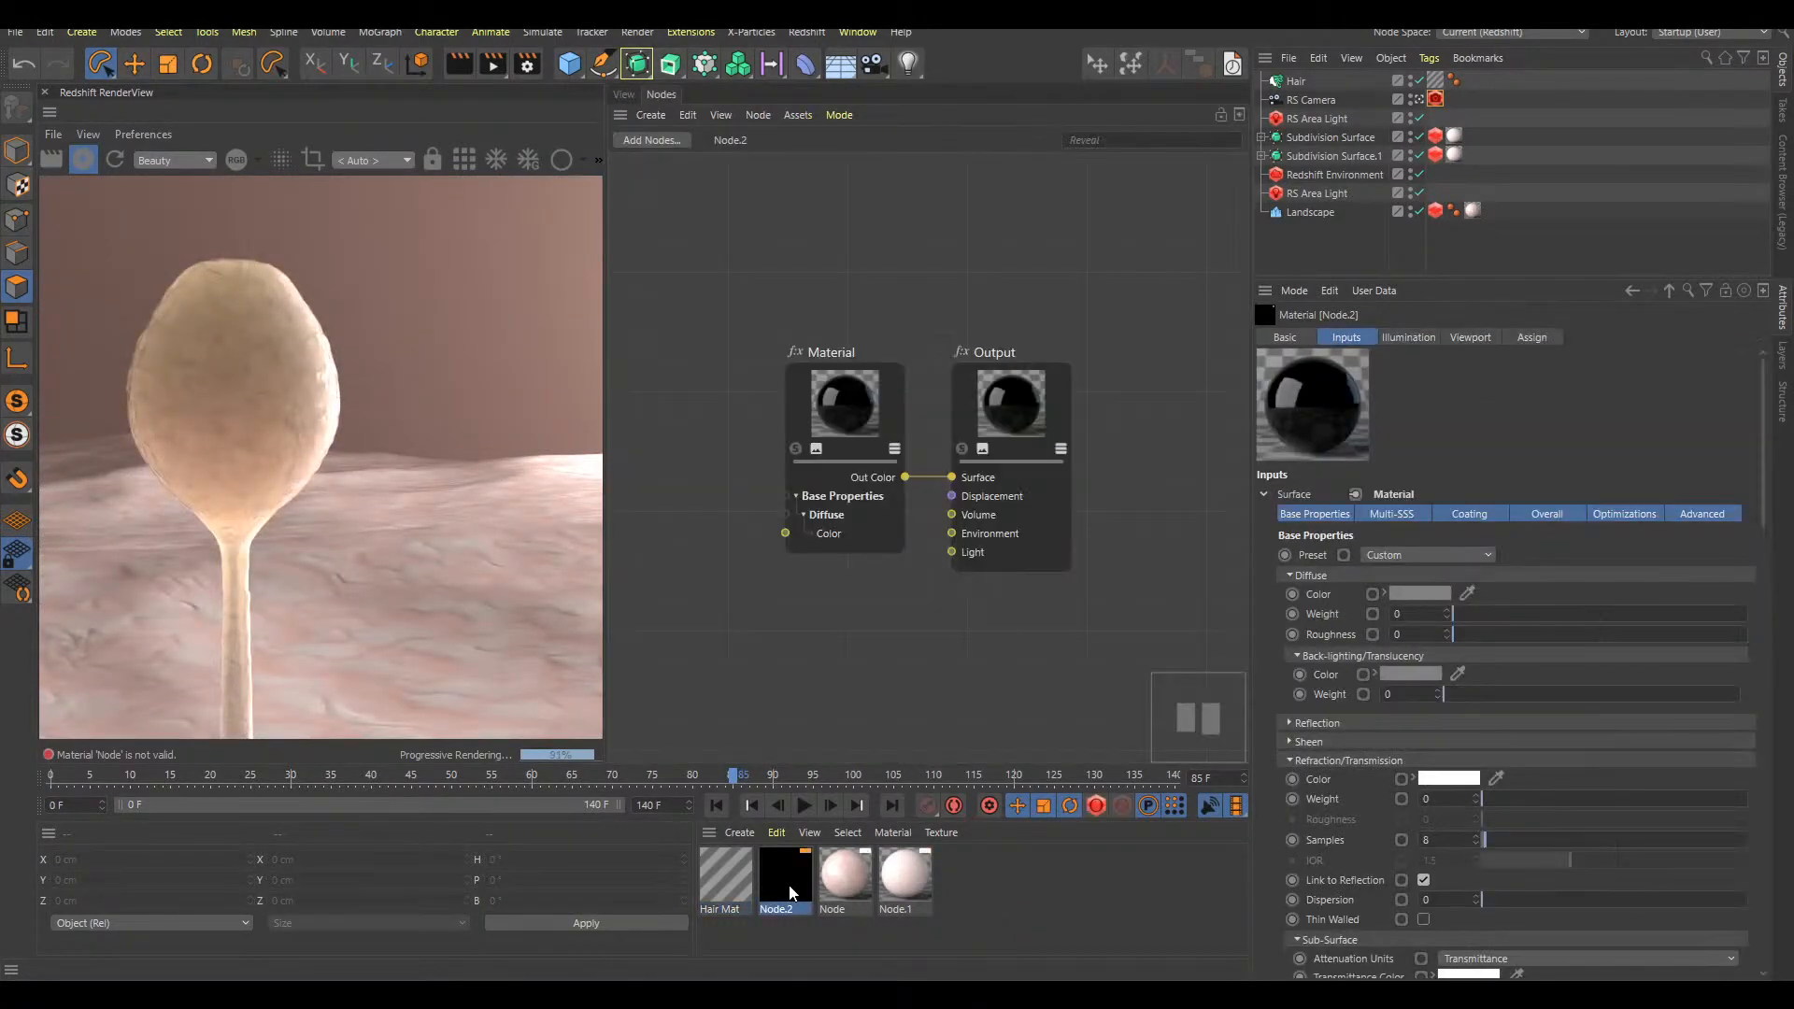
left_click(1346, 249)
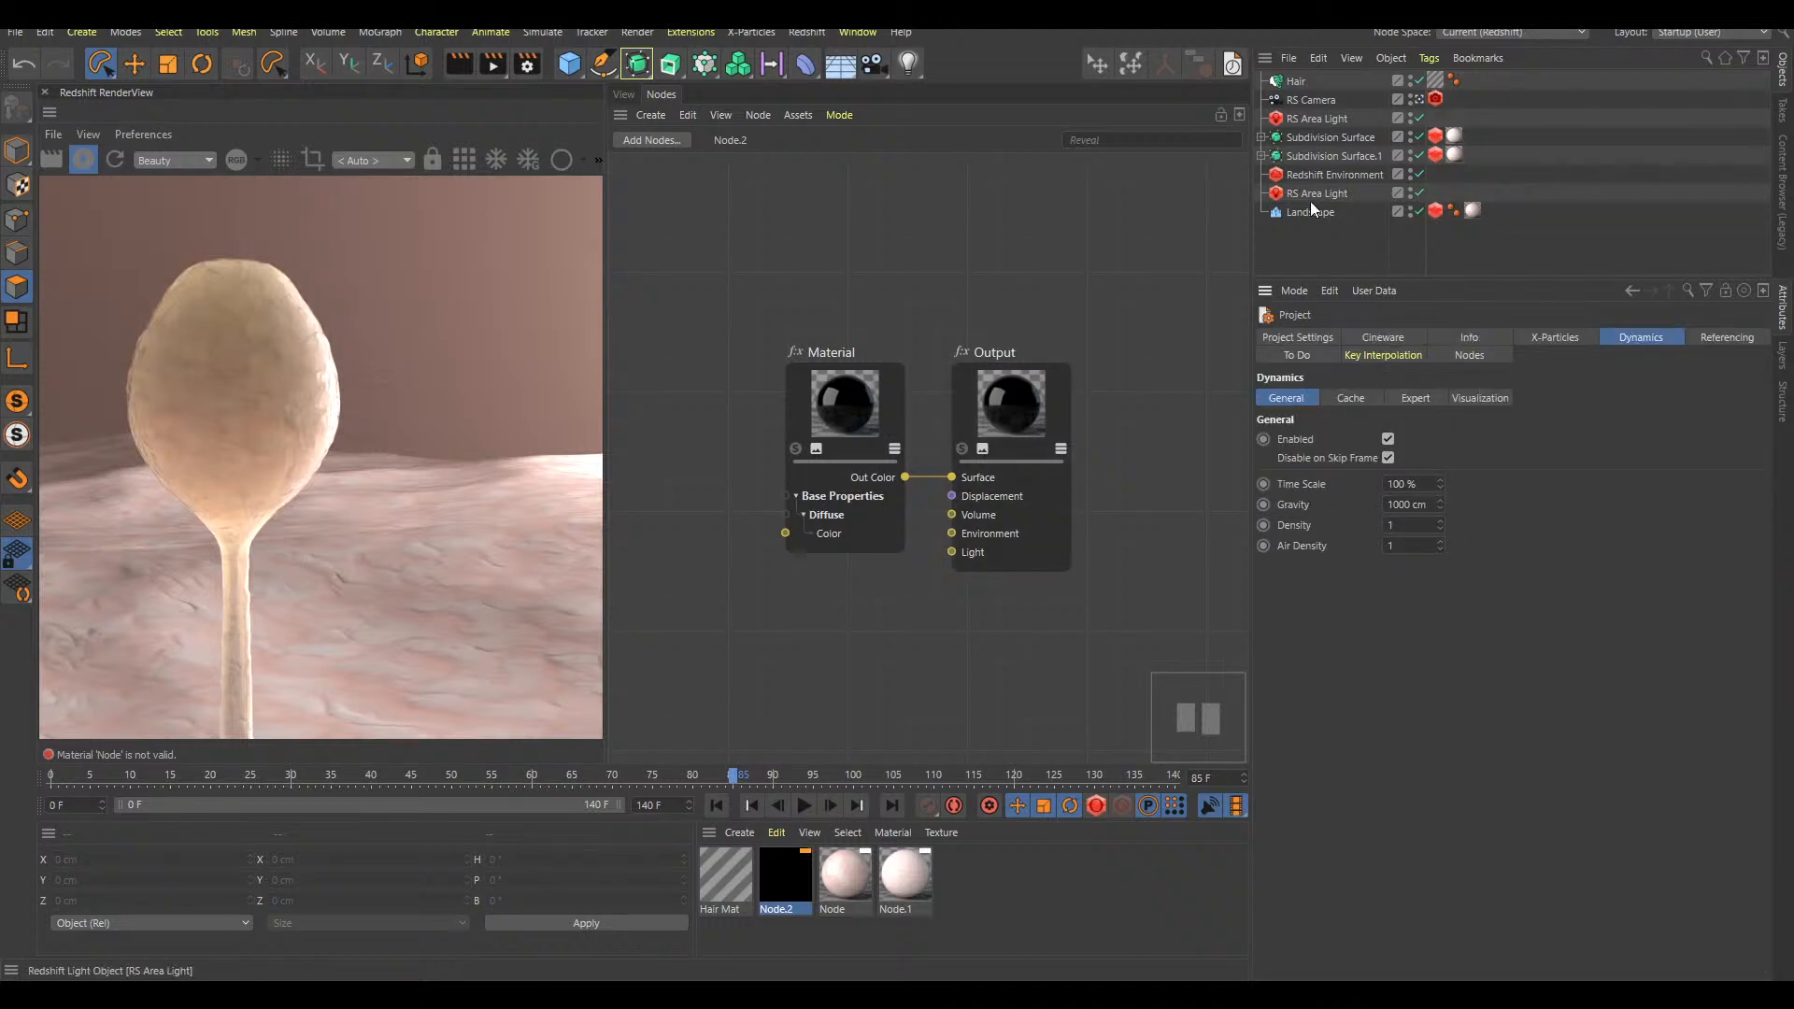
Set the Hair object's gravity force to -1
left_click(1294, 82)
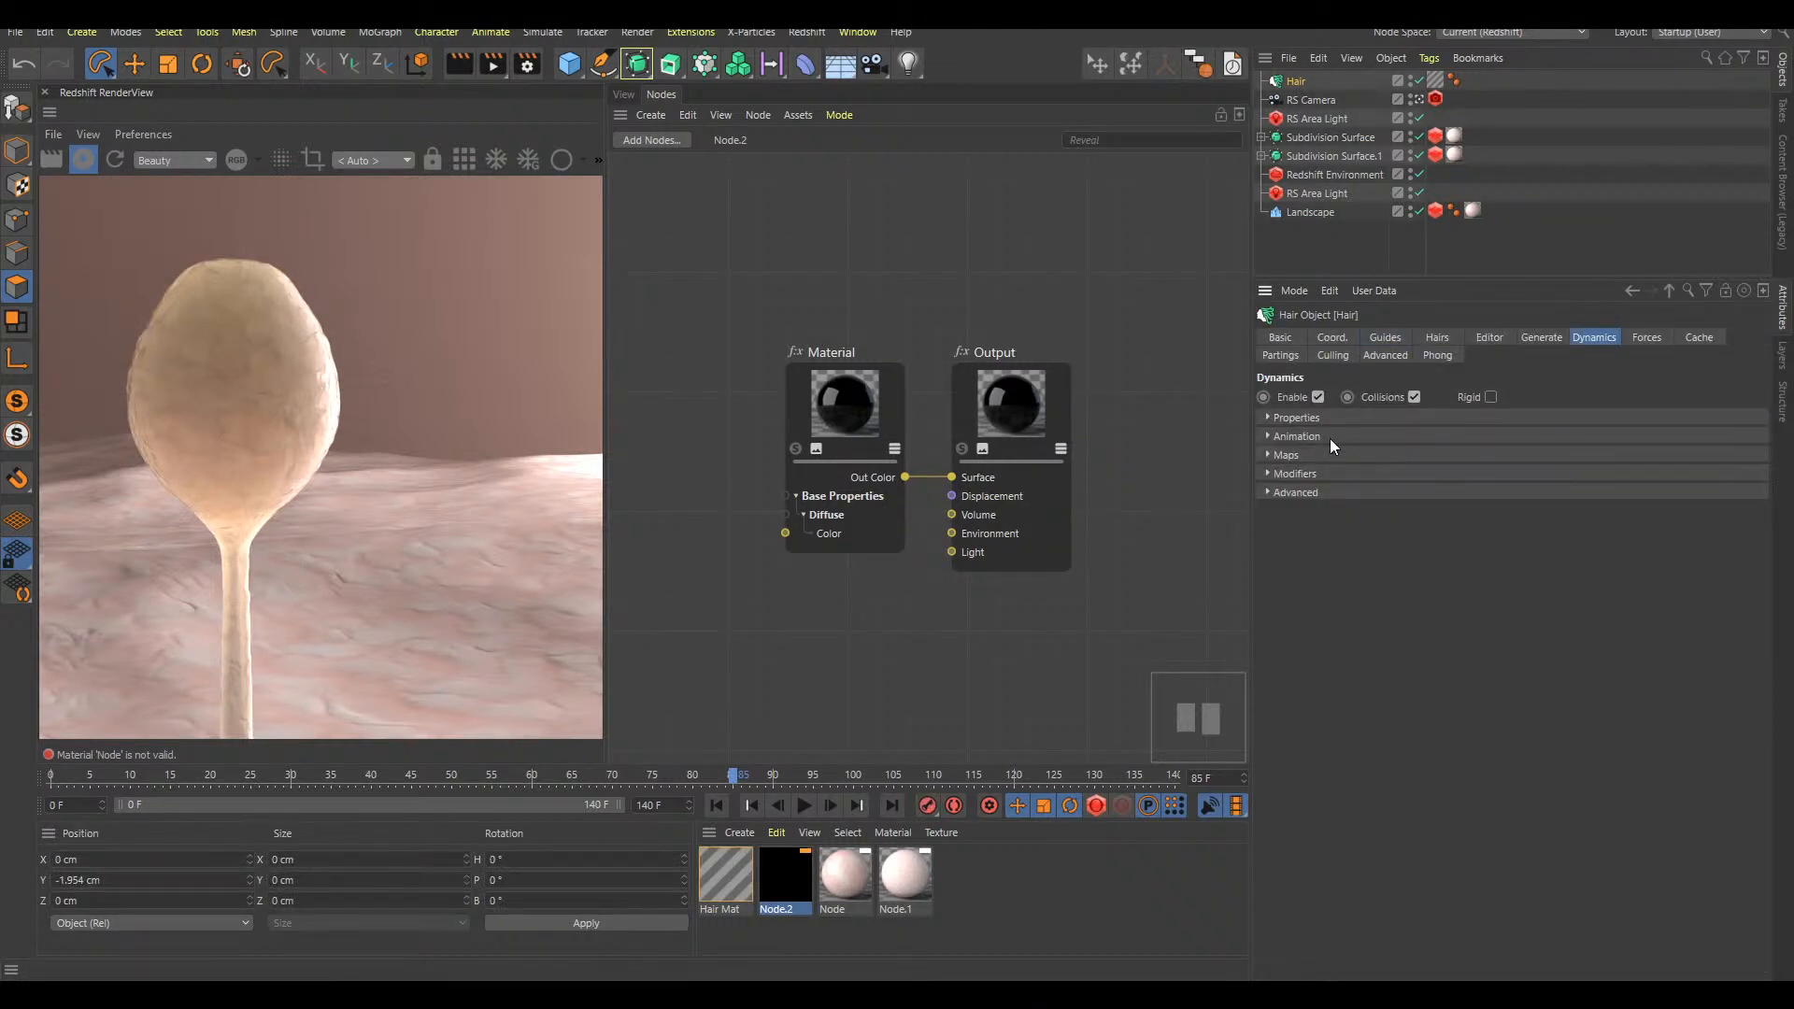
left_click(1646, 337)
double_click(1372, 422)
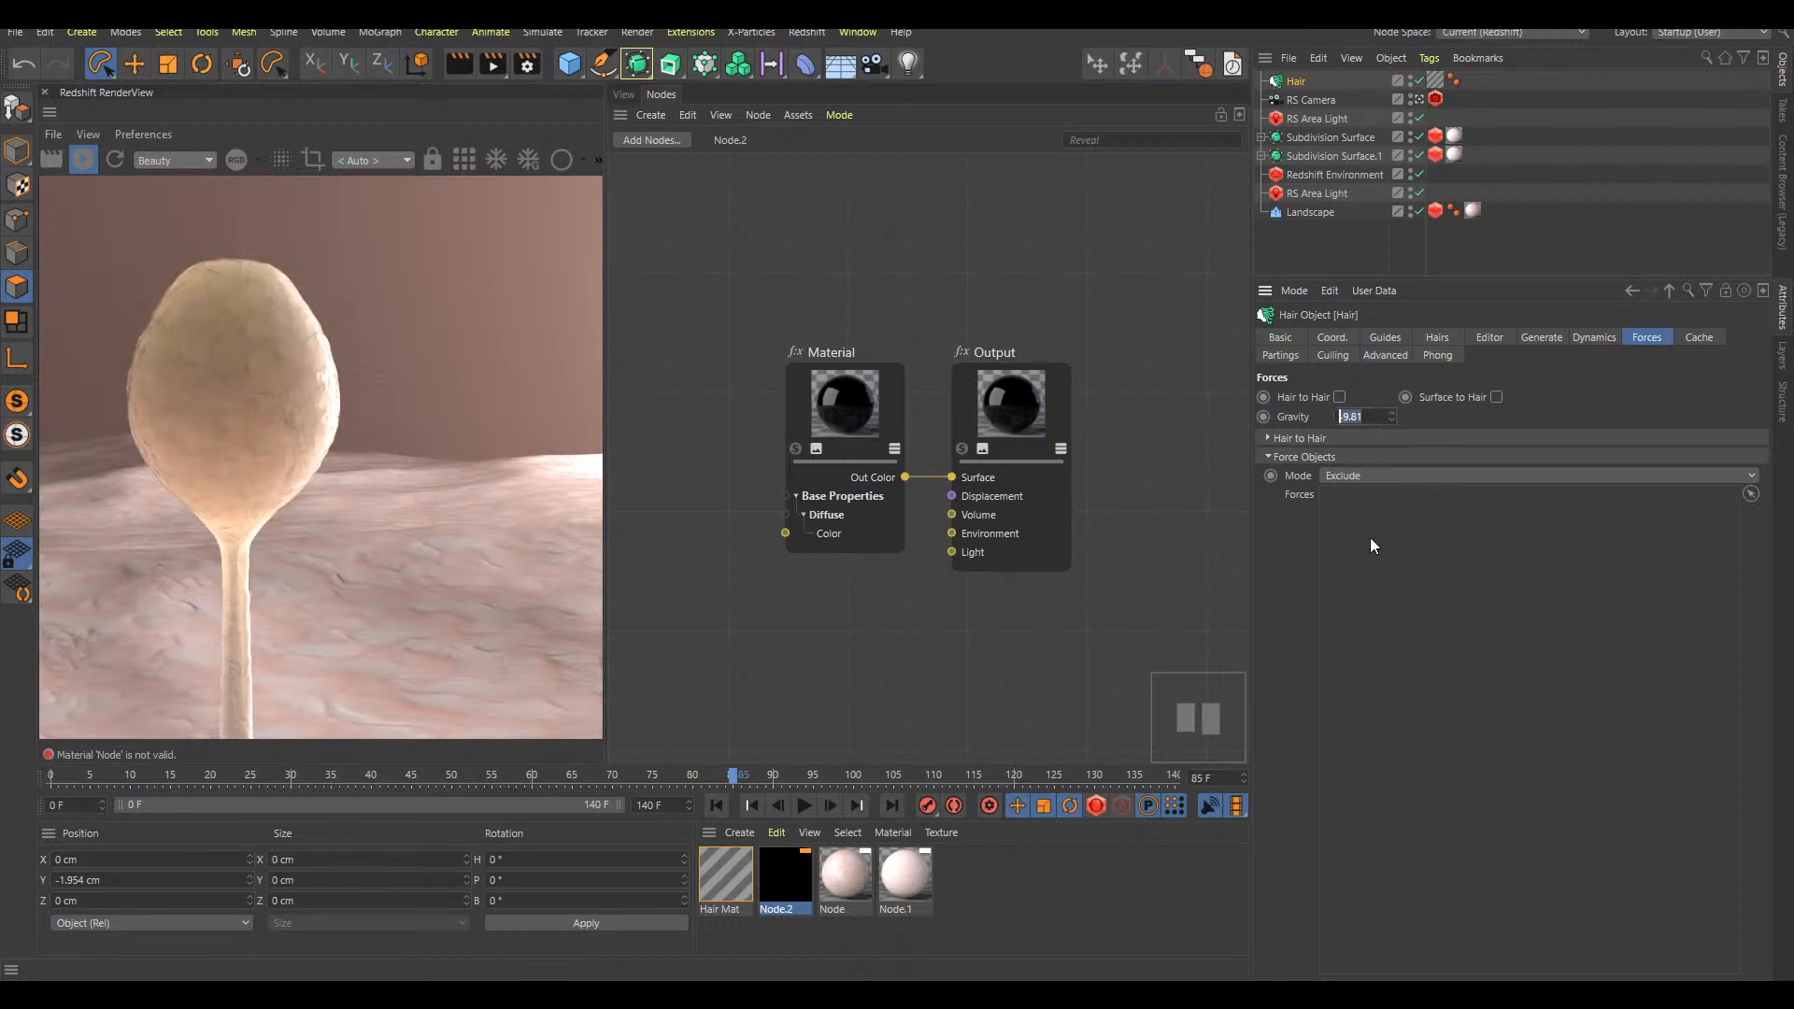
type("-1")
key("Return")
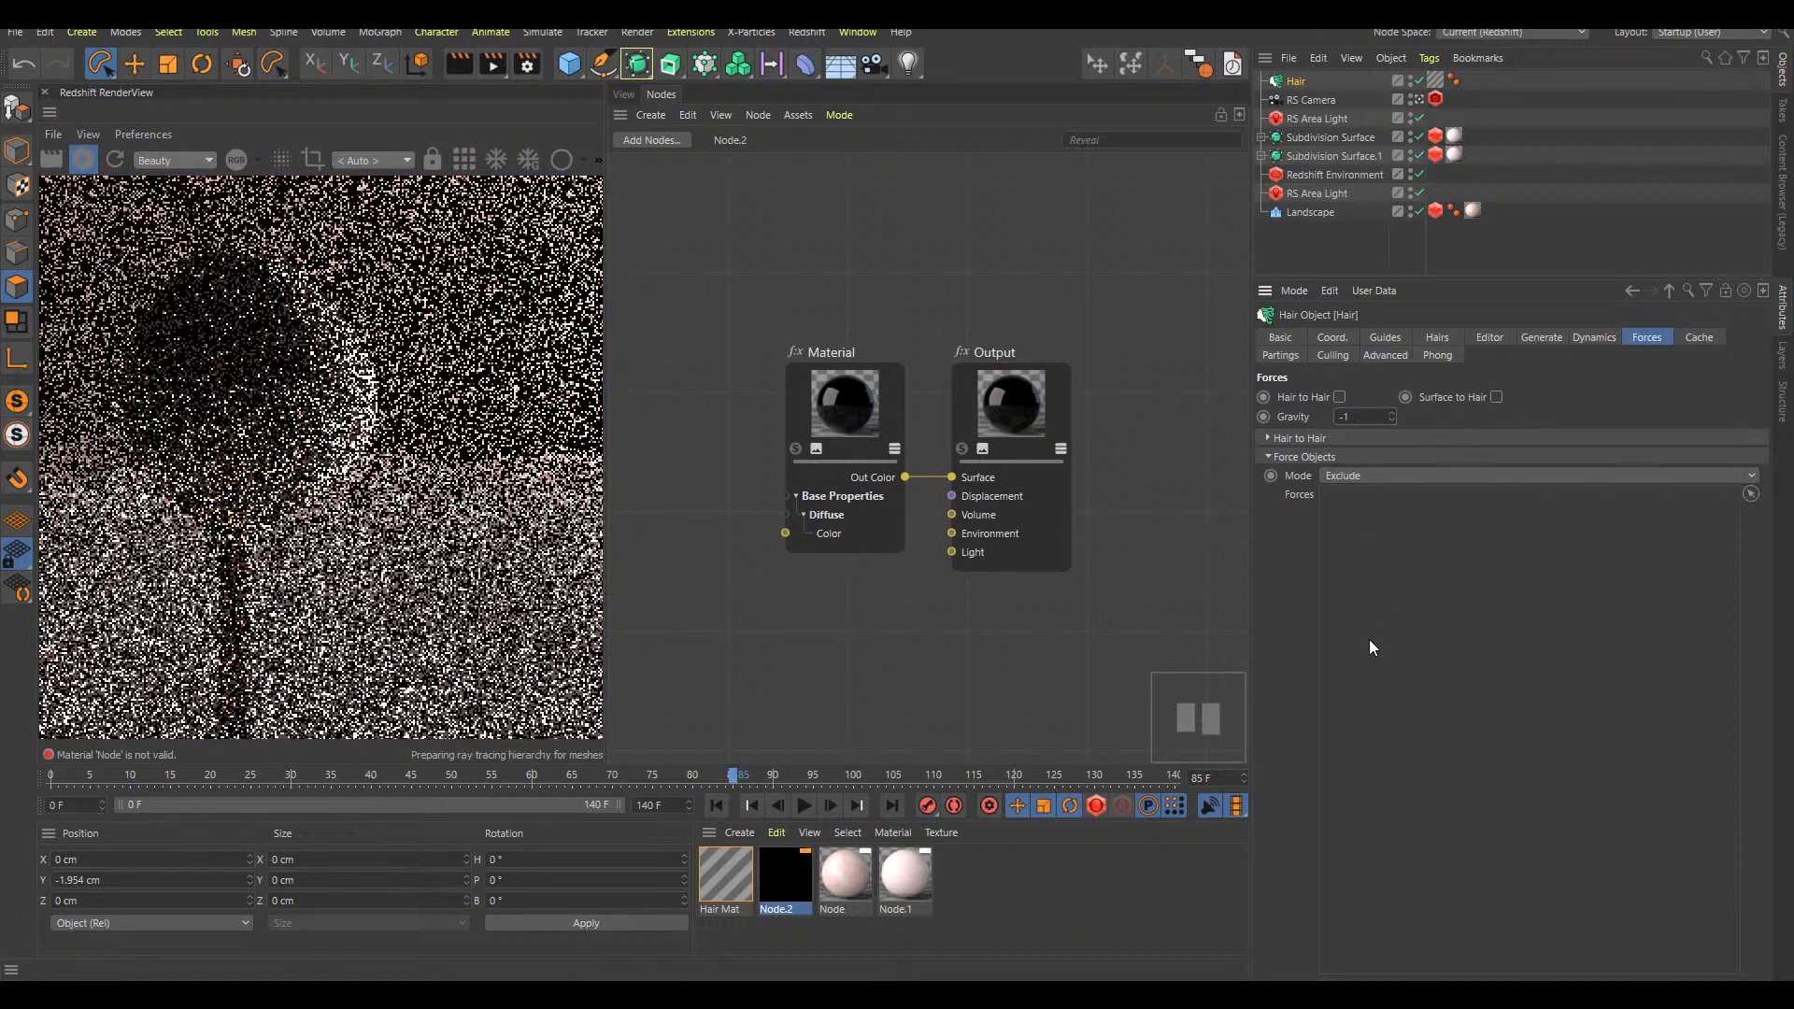
Play the animation in the viewport and examine how the hairs move on the growing bulb
left_click(621, 97)
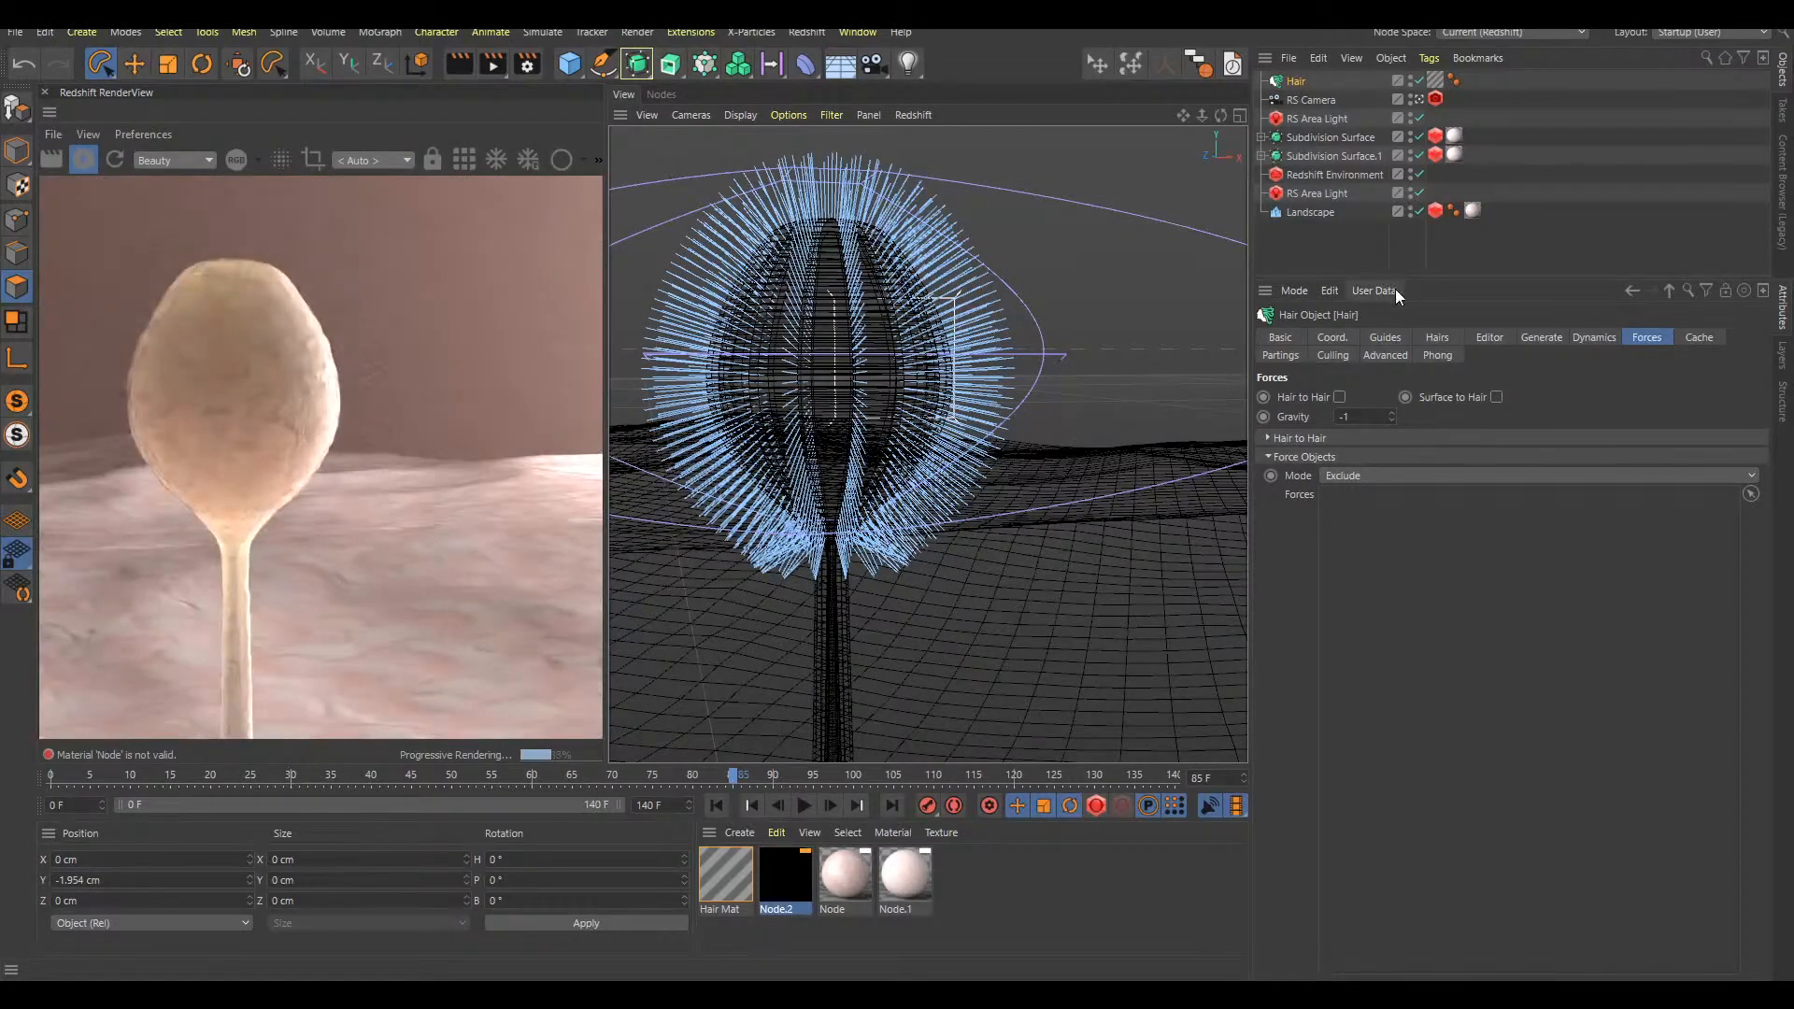
key("F8")
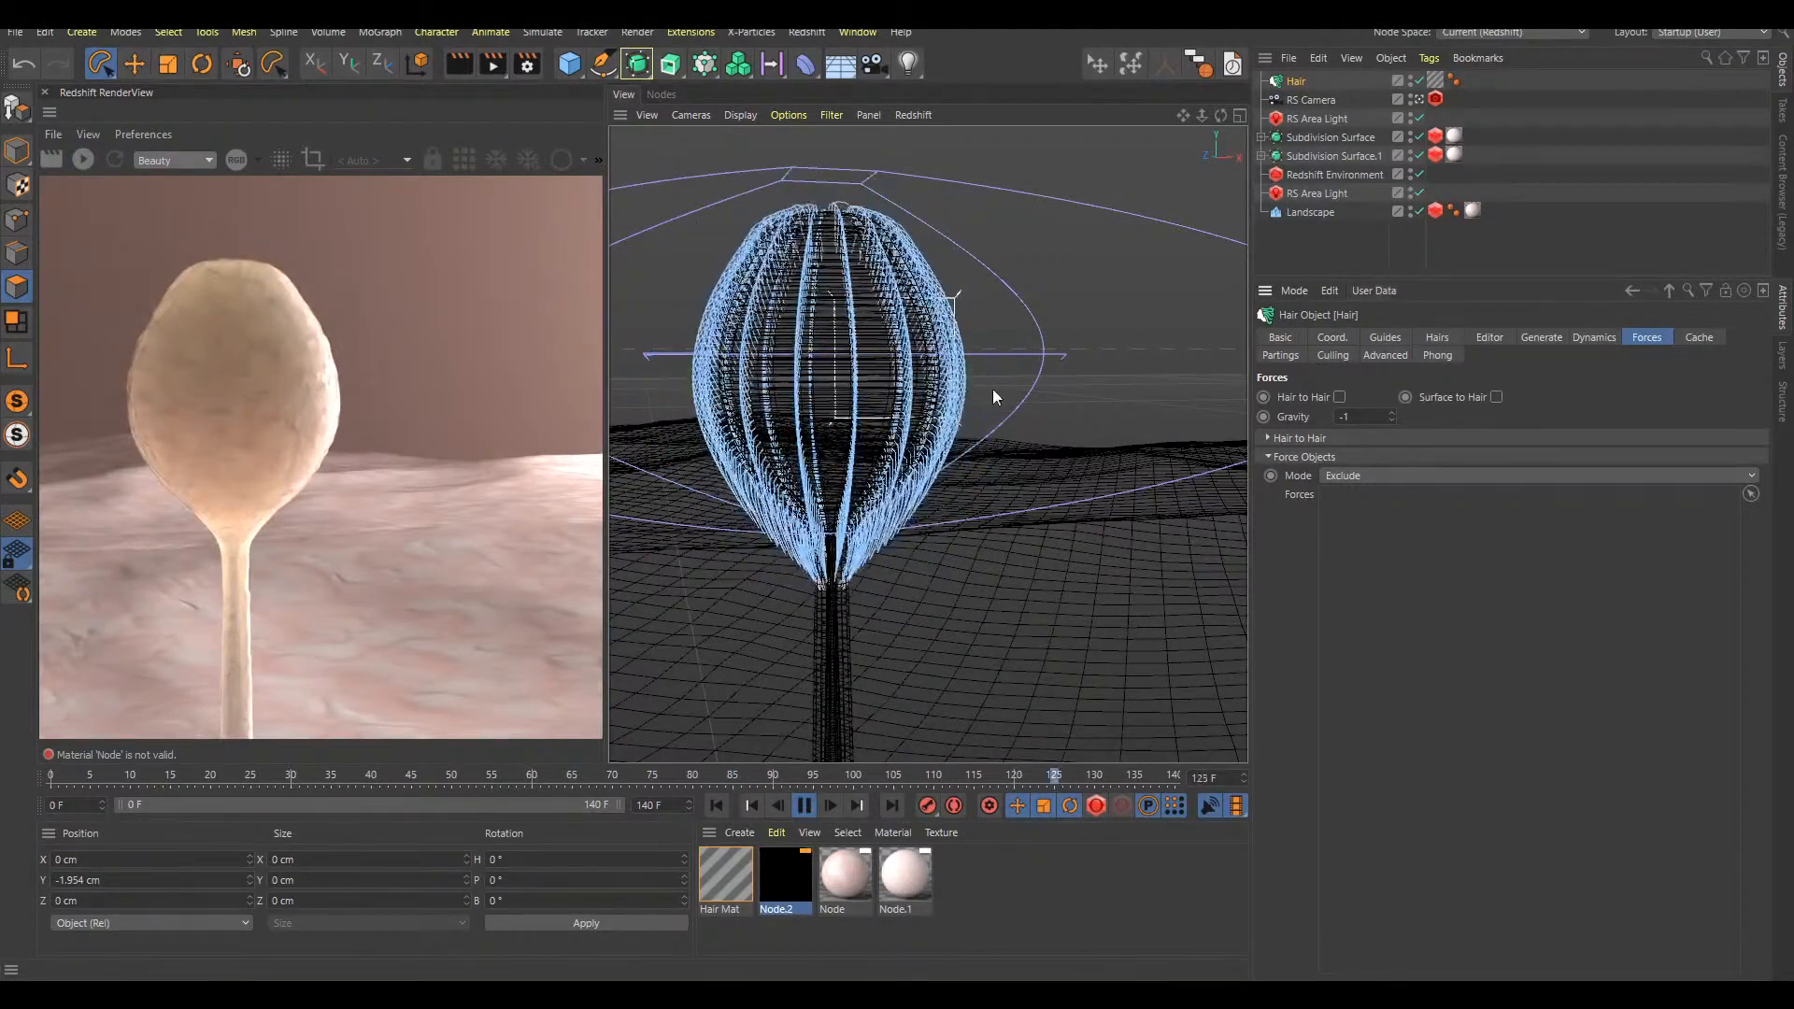
left_click(1339, 241)
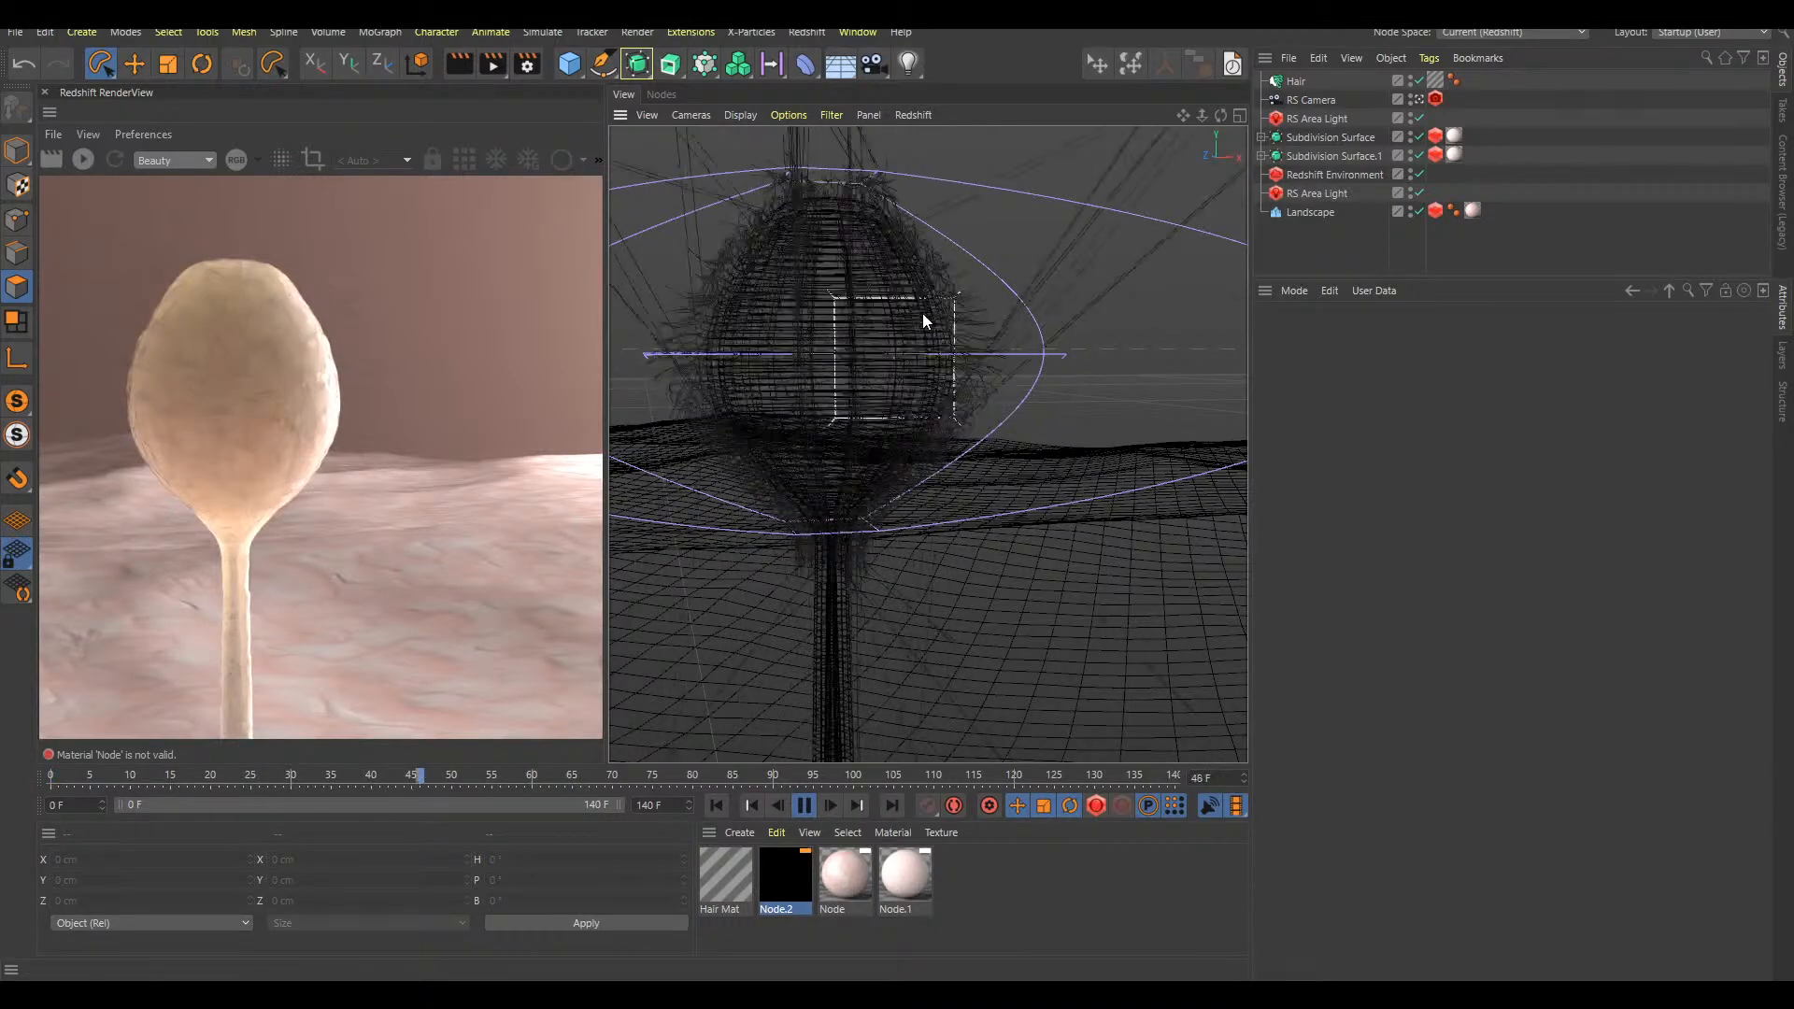
key("F8")
left_click_drag(893, 368, 873, 337, "alt")
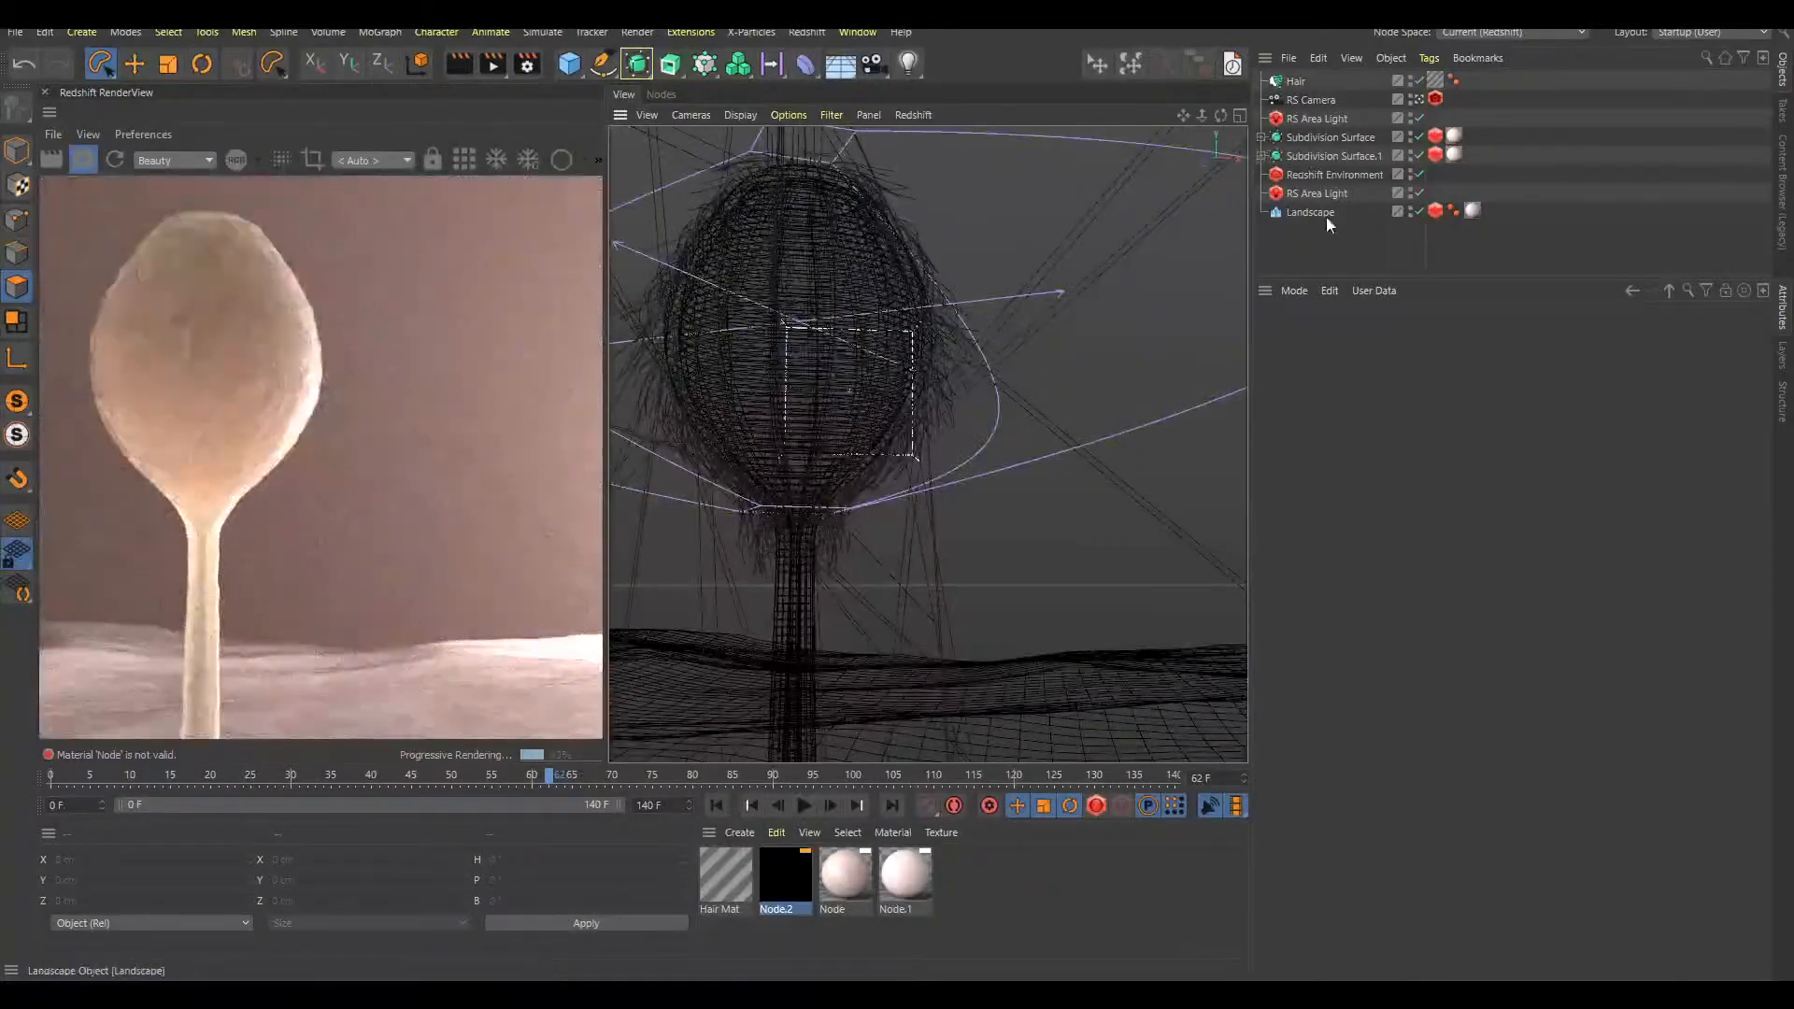
key("F8")
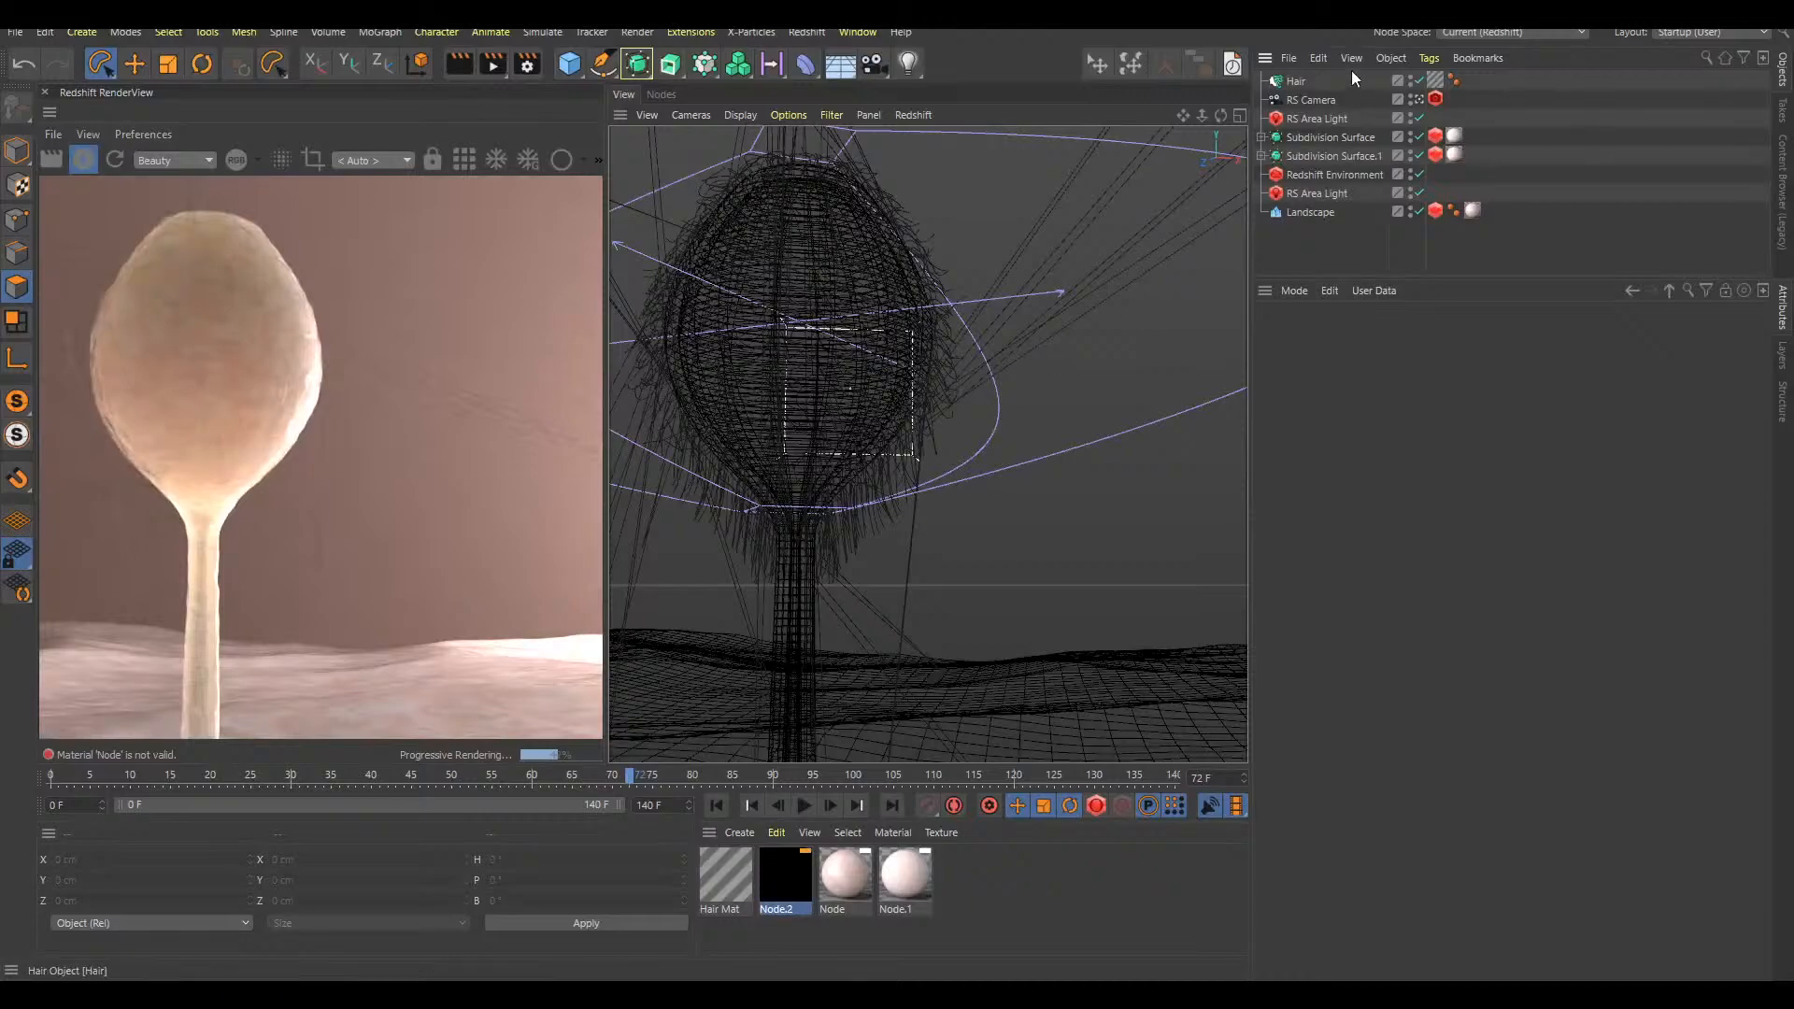
Set the Hair object's gravity to 0 and replay the animation to check the hair guides around the bulb
left_click(1296, 84)
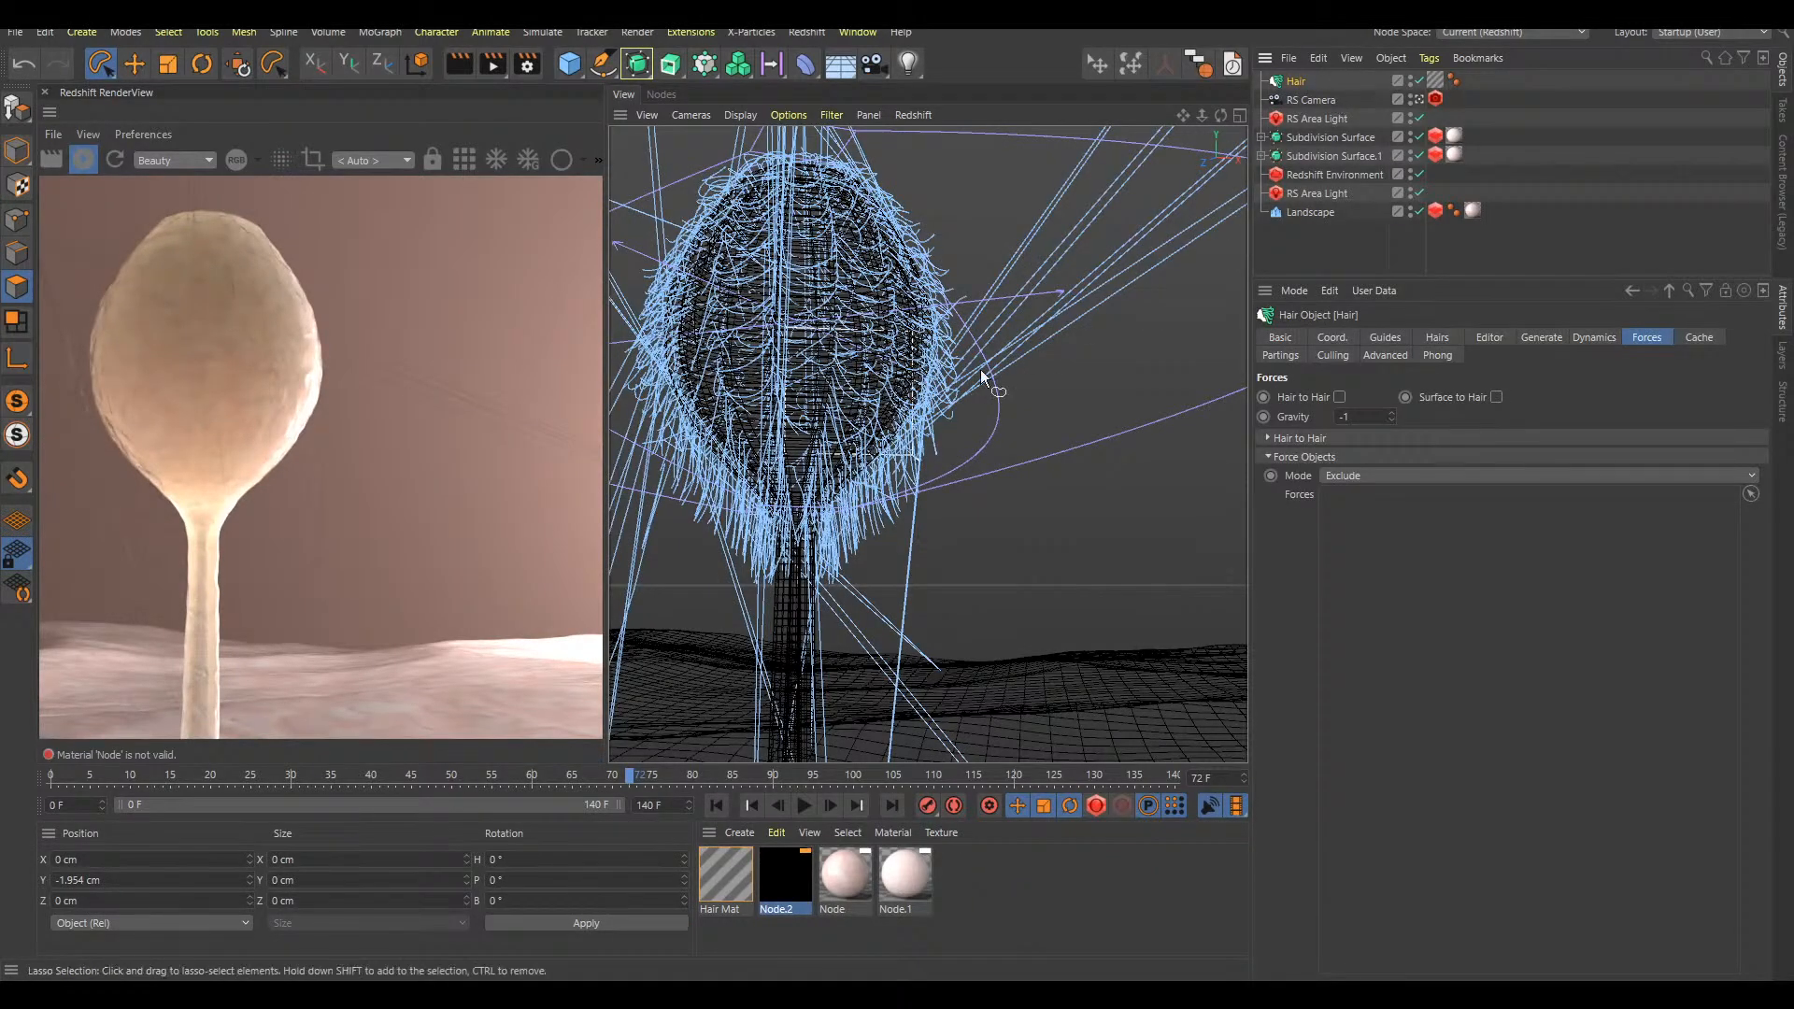
left_click_drag(1355, 417, 1332, 414)
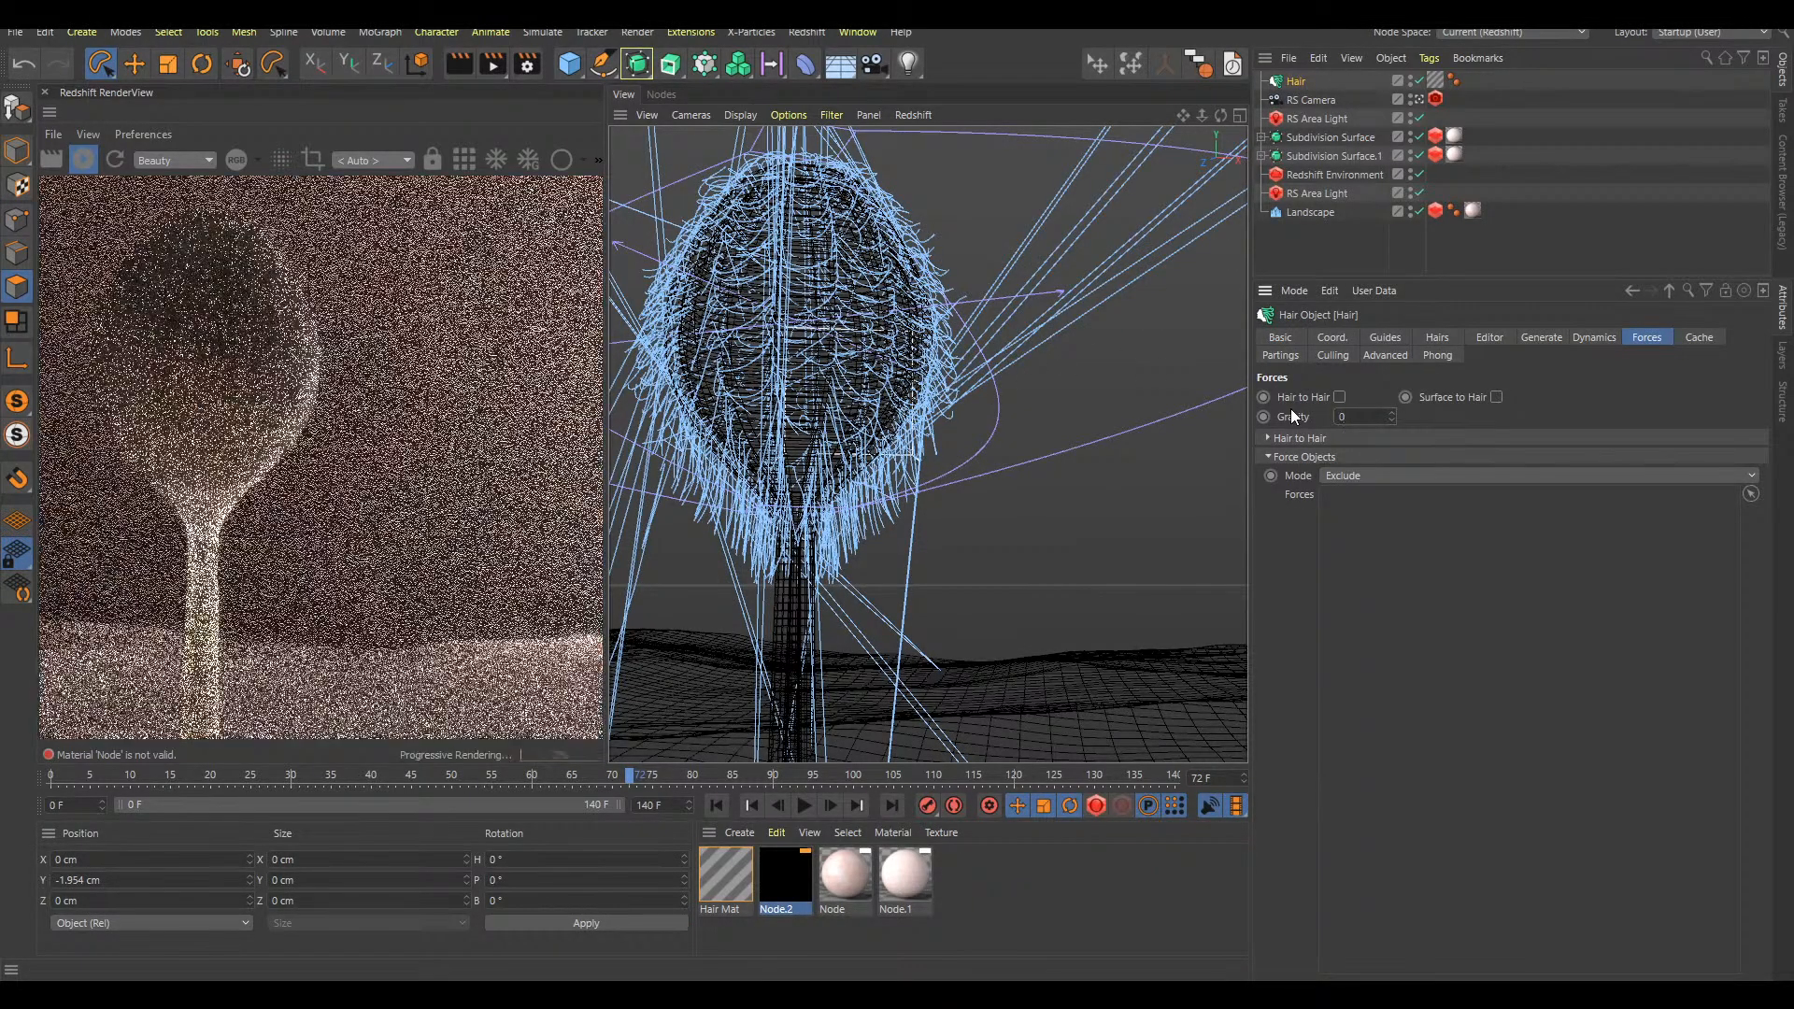
key("F8")
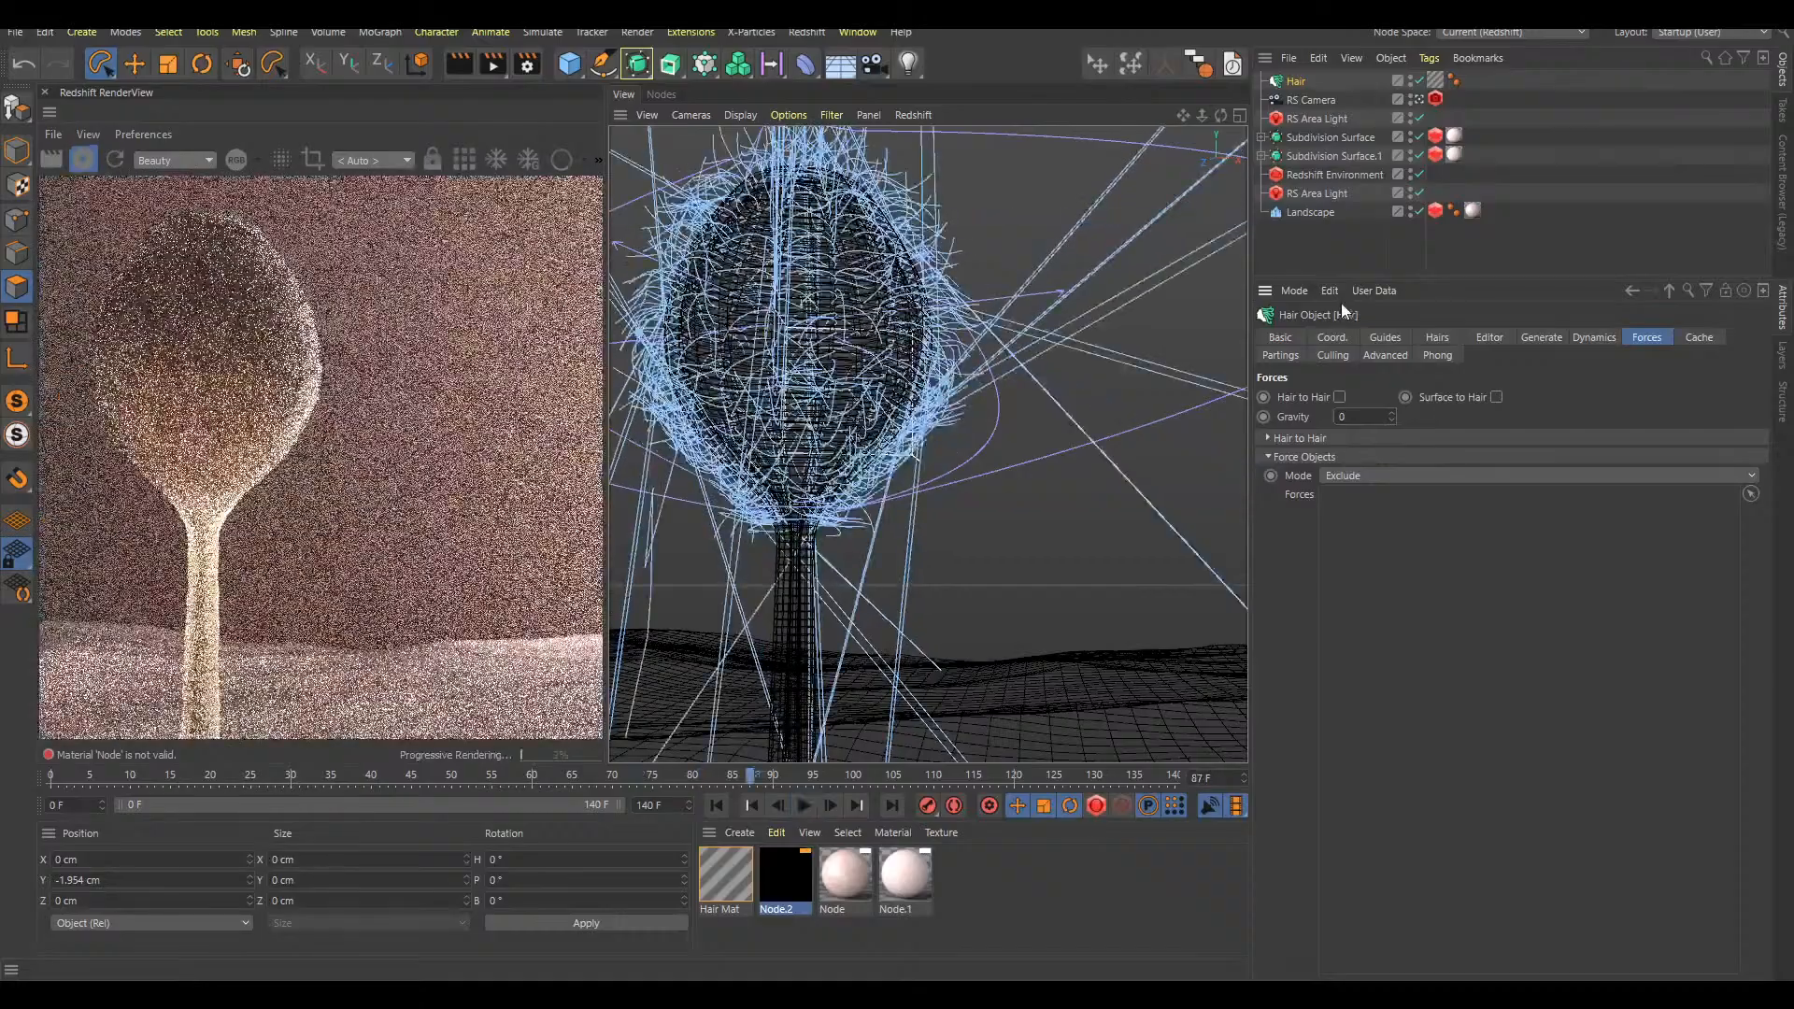
key("F8")
scroll(859, 350, "down", 4)
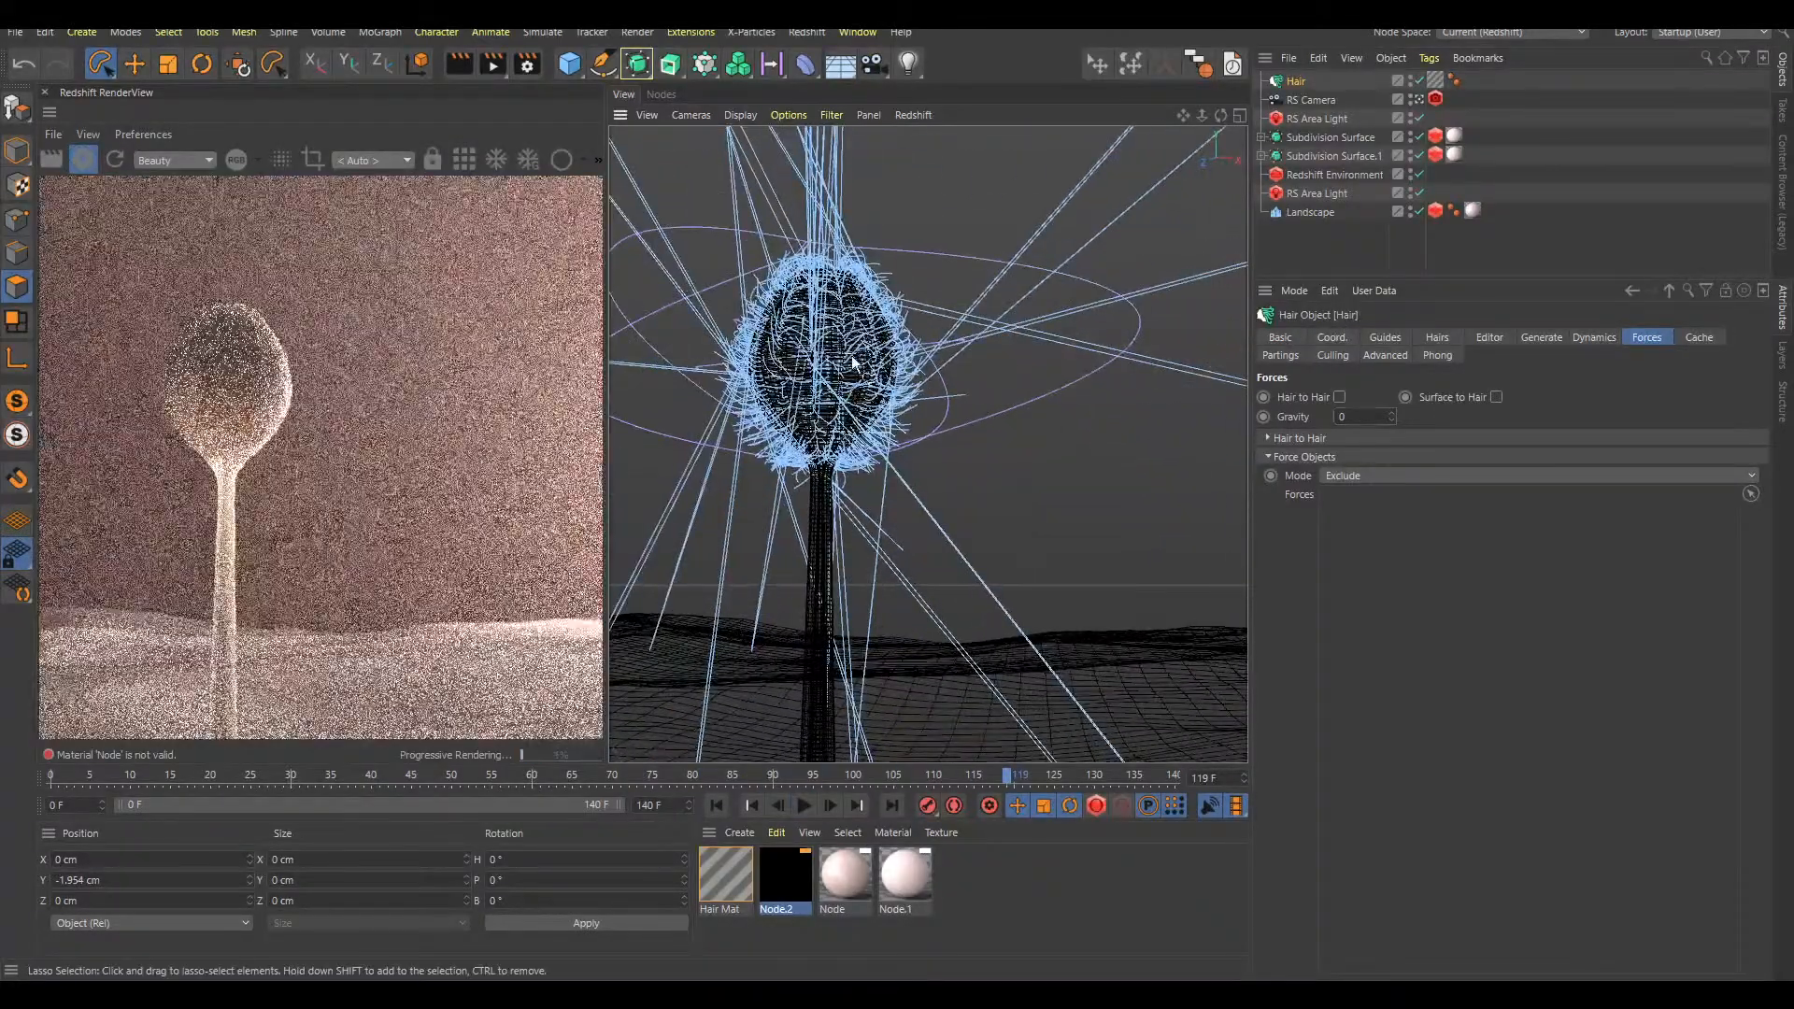
key("F8")
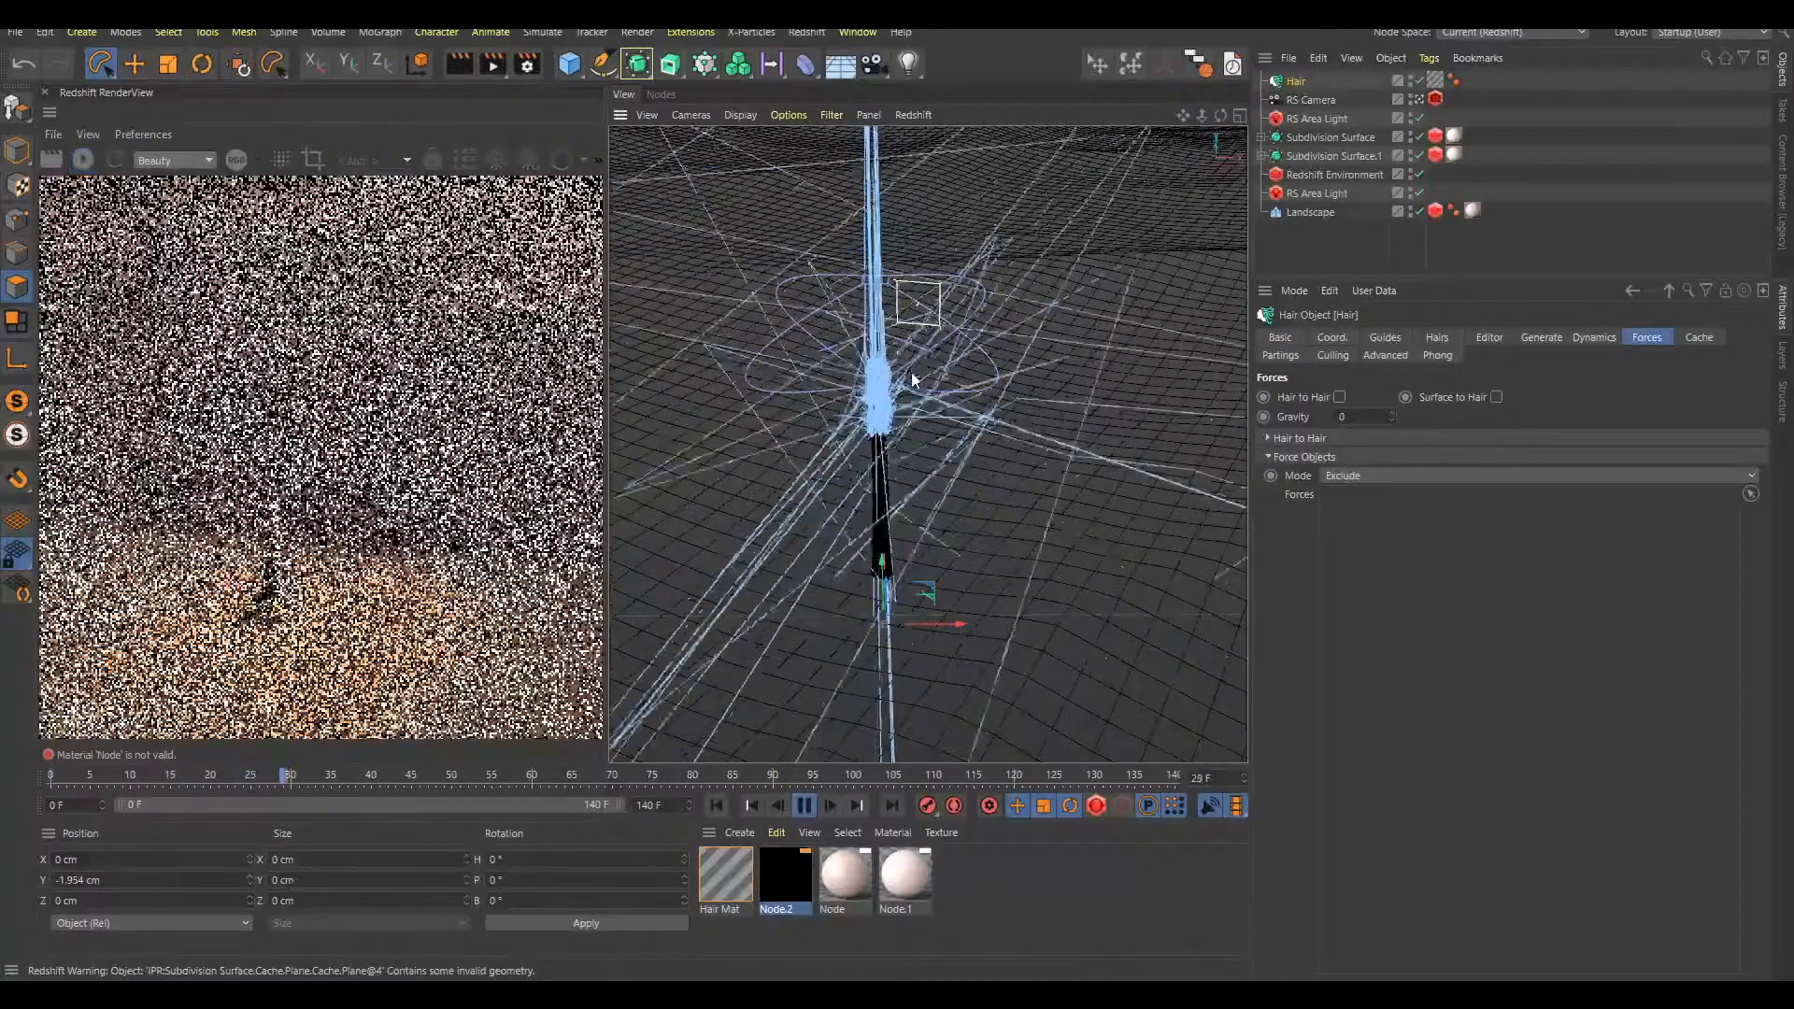
key("F8")
scroll(1050, 259, "up", 5)
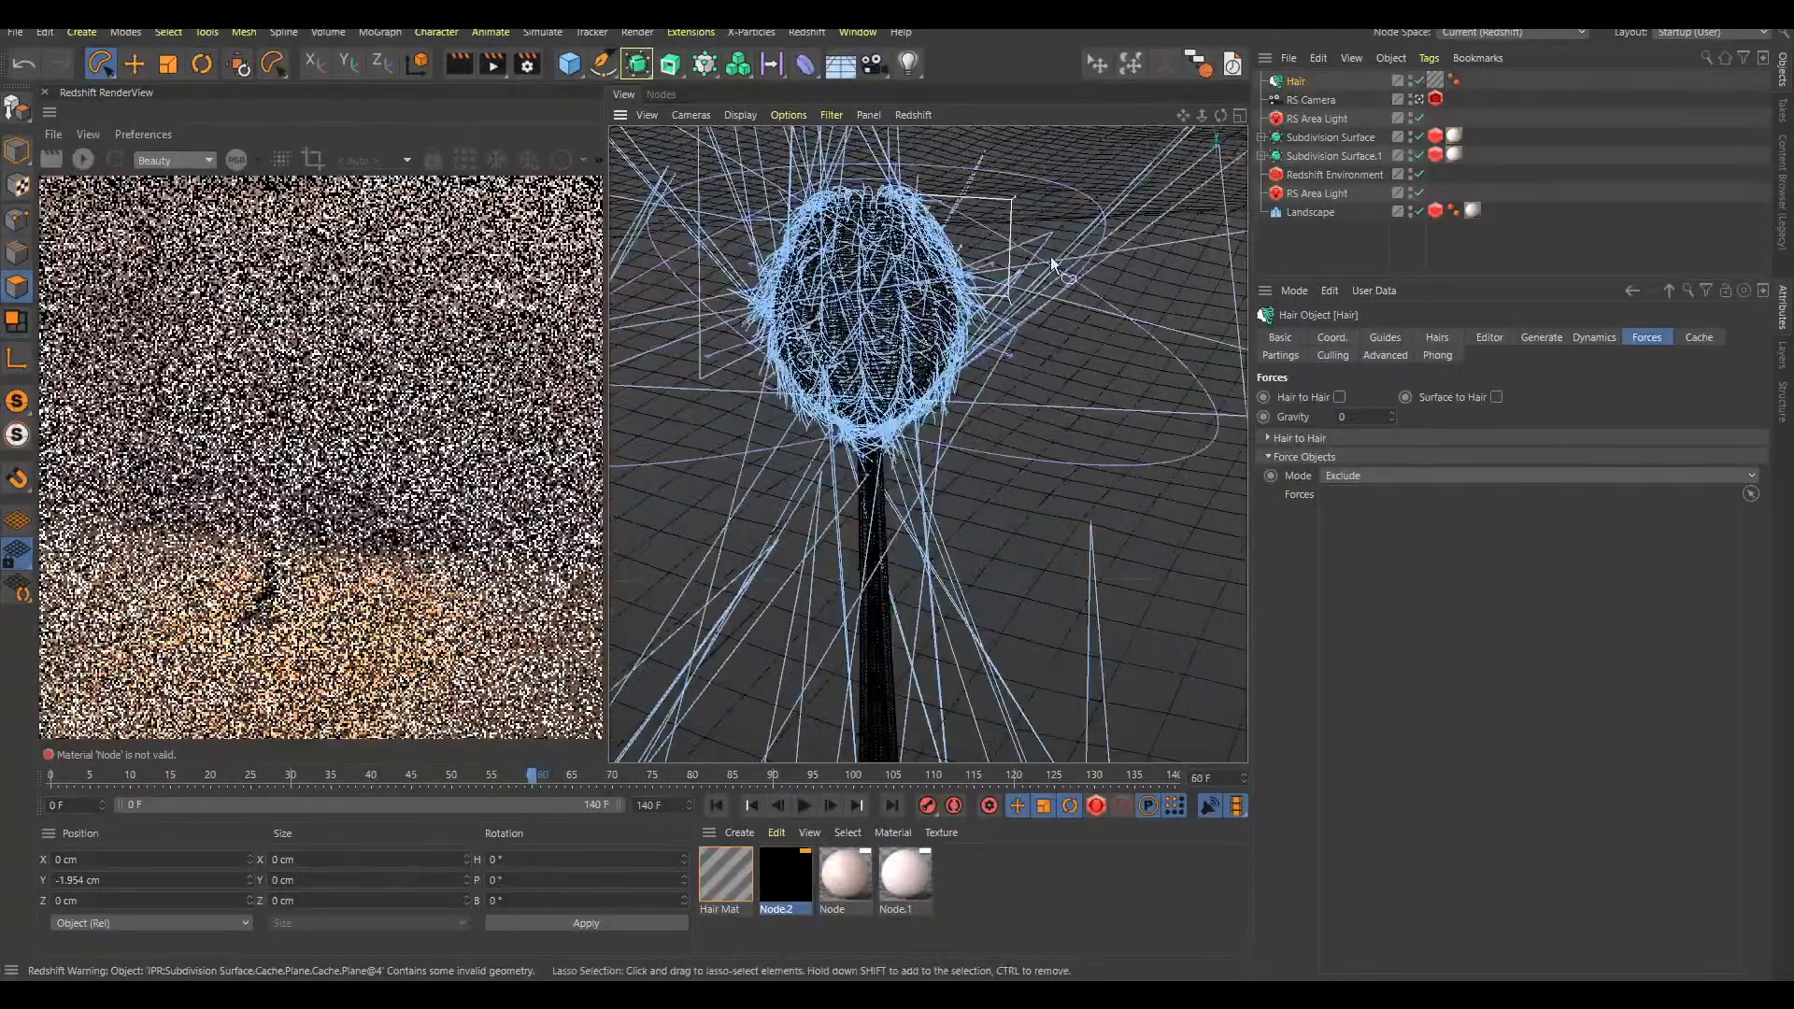
Cycle the Hair object's visibility states and toggle it off and back on
left_click(1411, 79)
left_click(1411, 79)
left_click(1410, 78)
left_click(1410, 78)
left_click(1419, 81)
left_click(1419, 81)
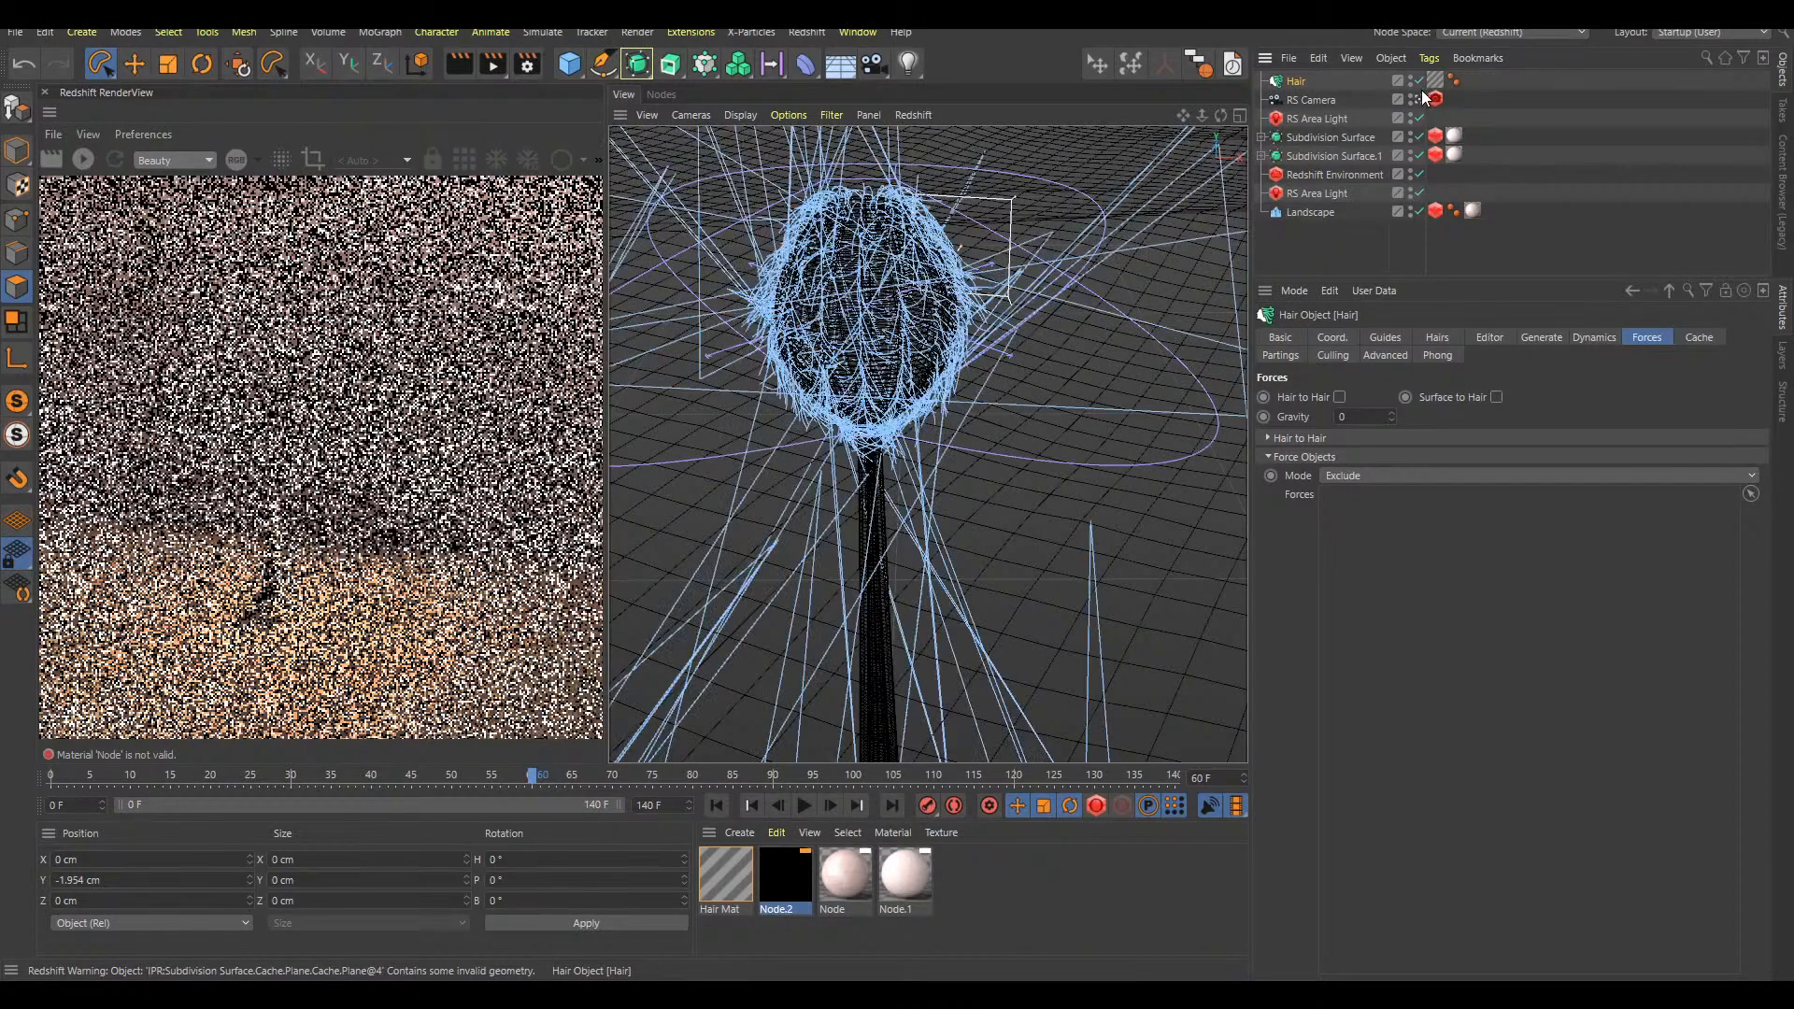
Delete the Hair object from the scene
scroll(916, 350, "down", 2)
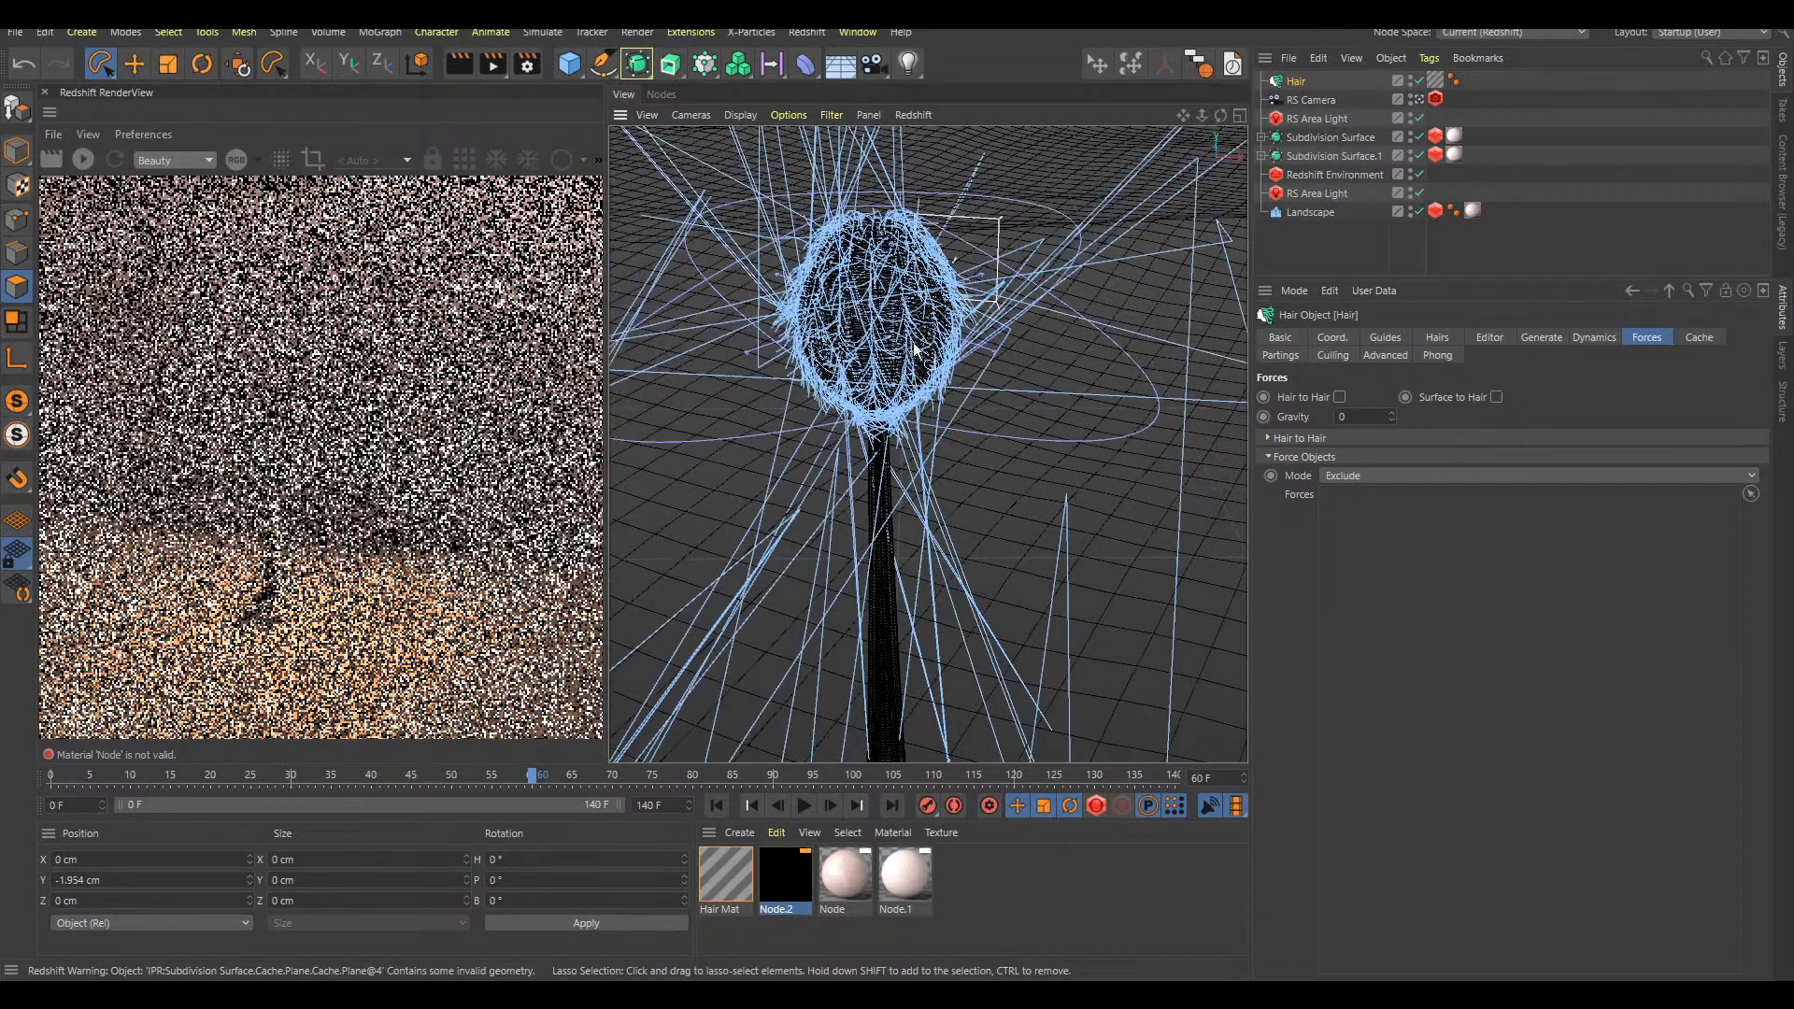
left_click_drag(914, 349, 999, 291, "alt")
middle_click_drag(959, 308, 924, 377, "alt")
left_click(1323, 85)
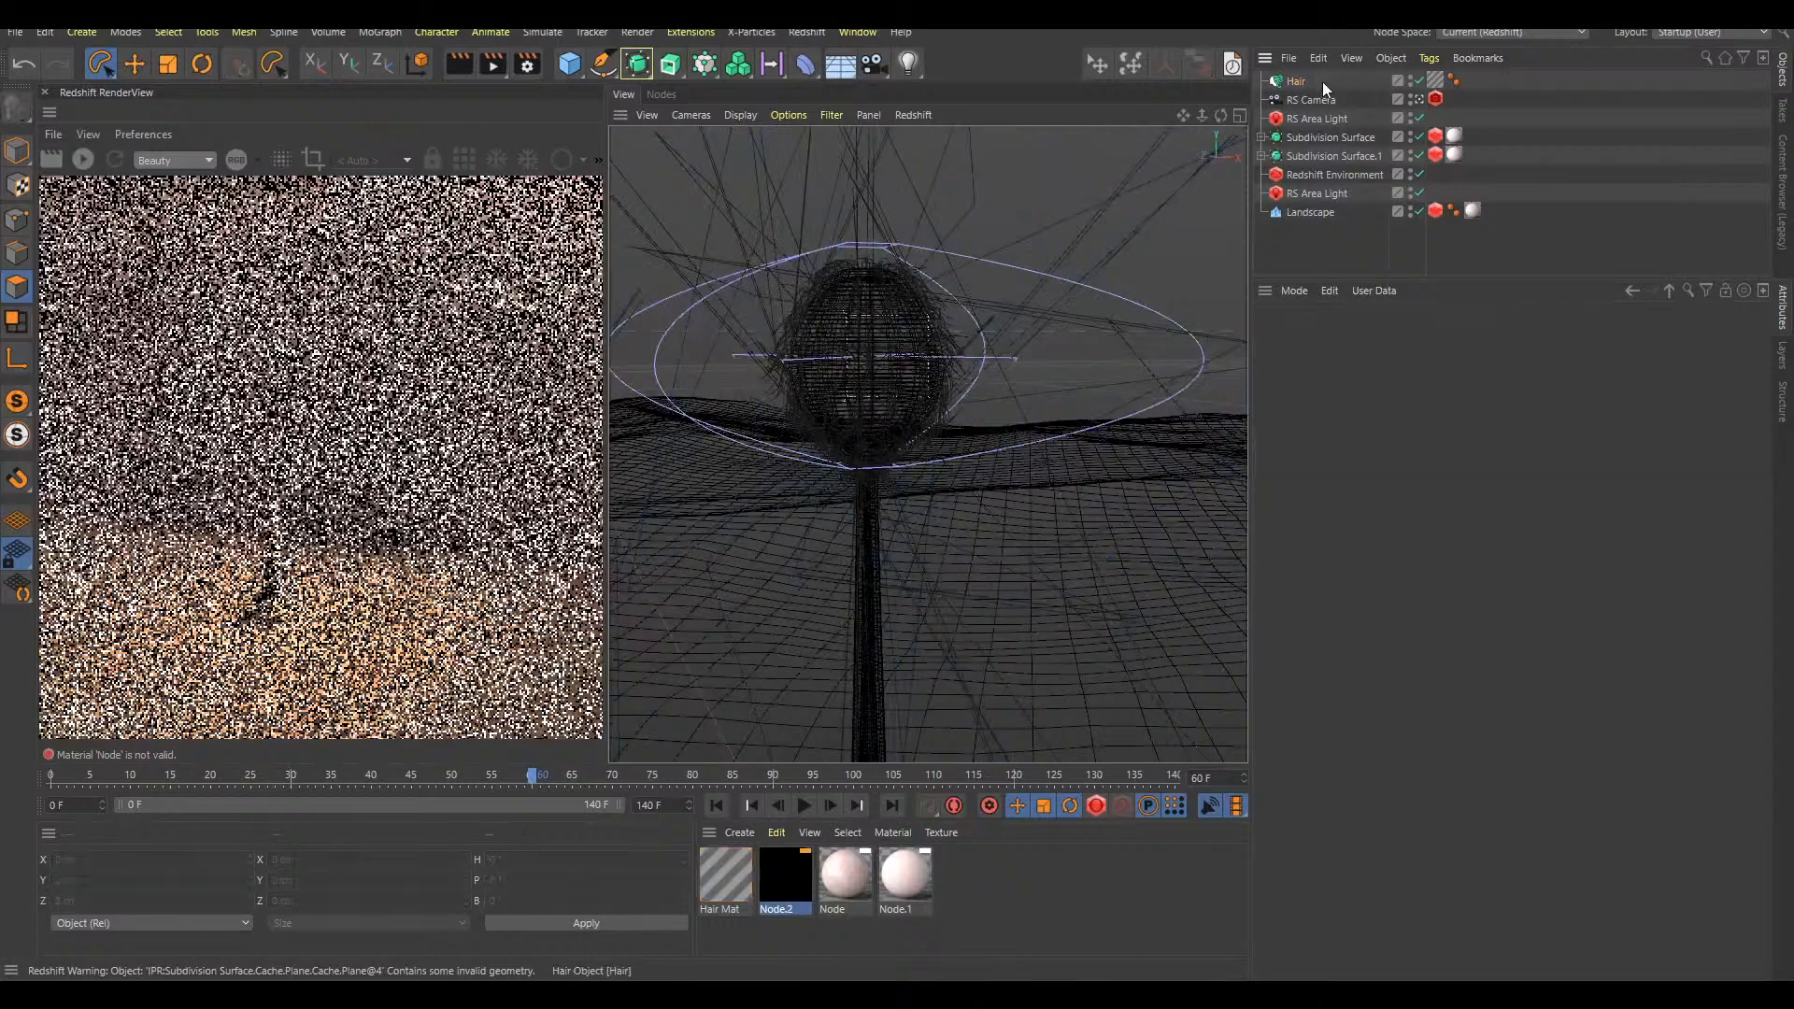
key("Delete")
Add a new Hair object to the polygons selected on the first Subdivision Surface's Correction deformer
left_click(1332, 121)
left_click(1261, 118)
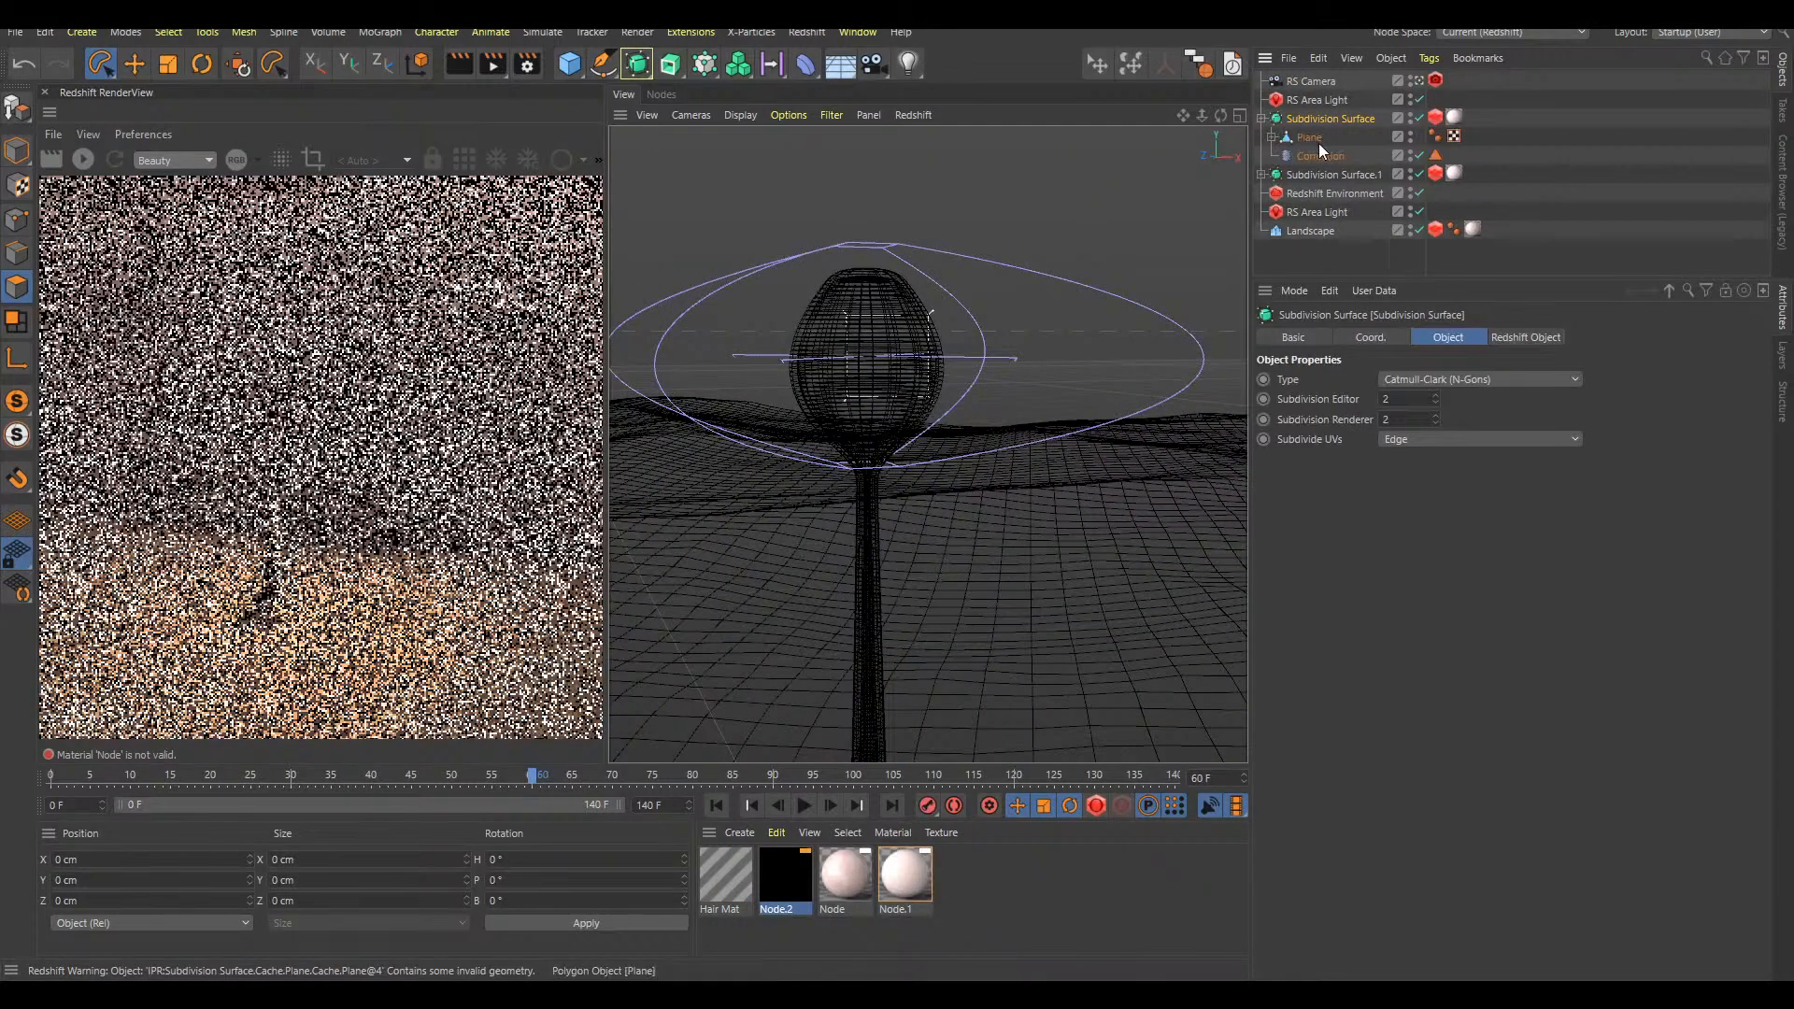
left_click(1317, 155)
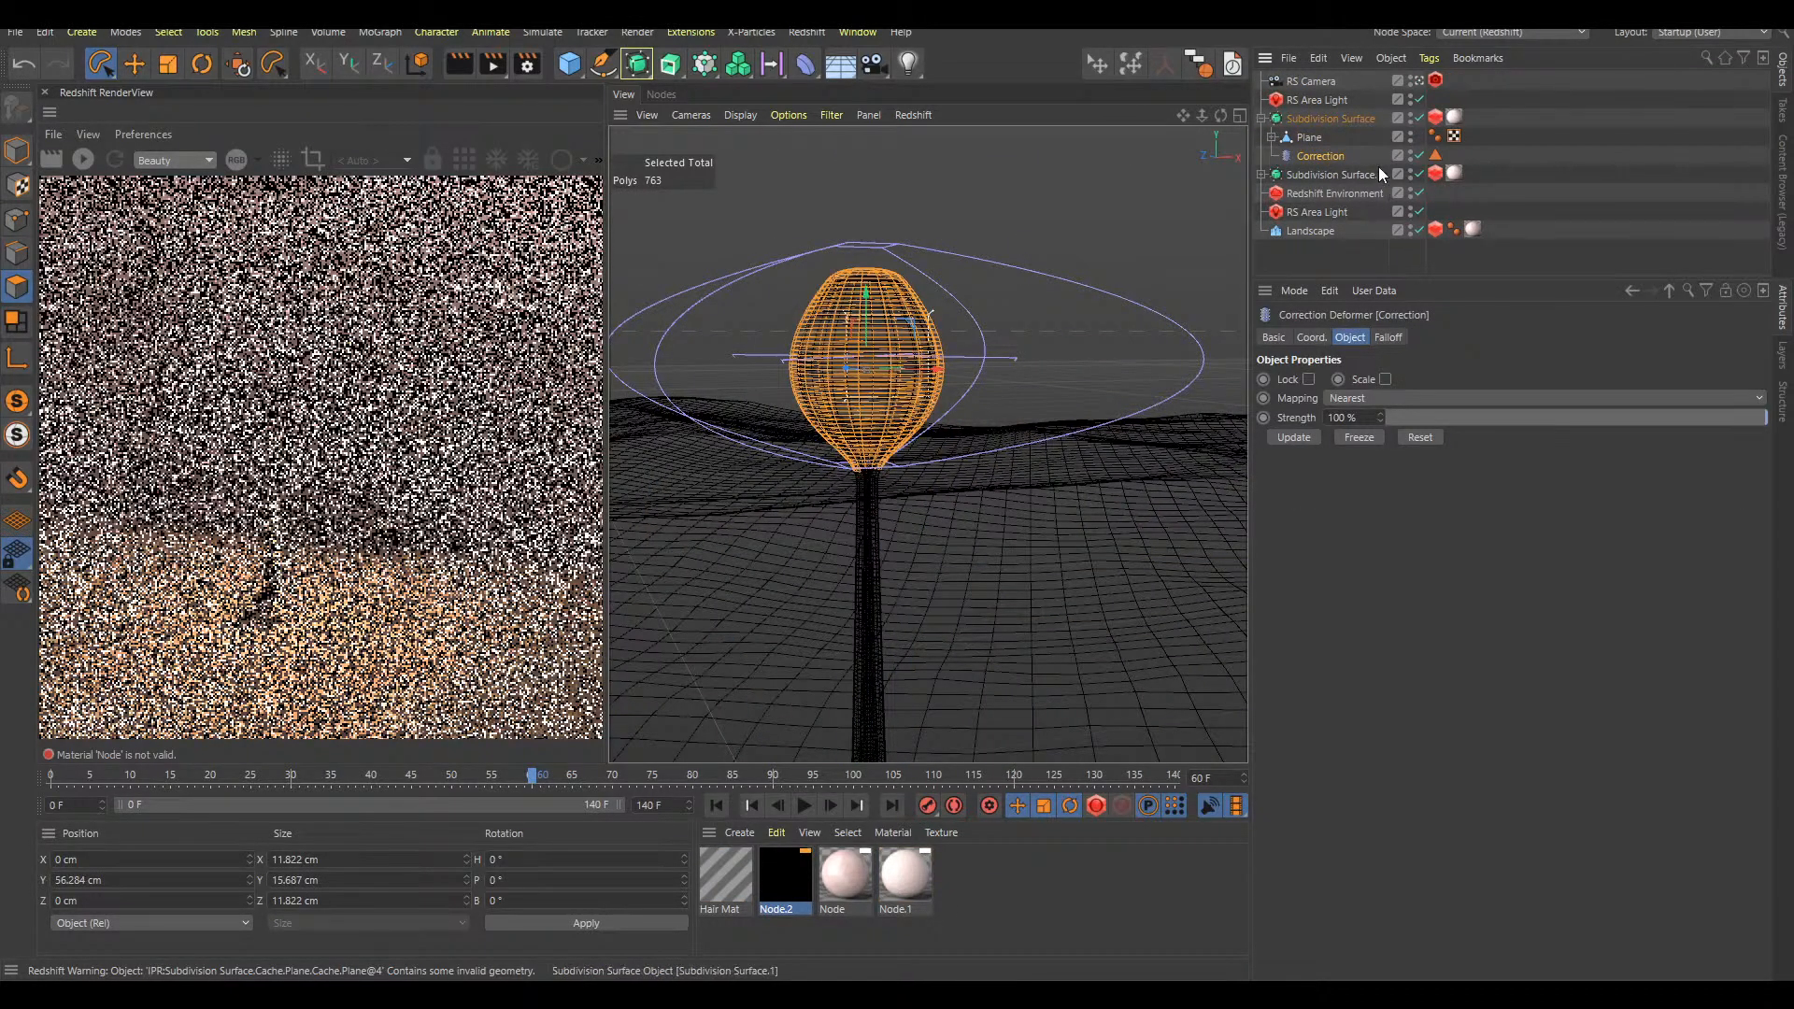
key("shift+c")
type("add")
key("Return")
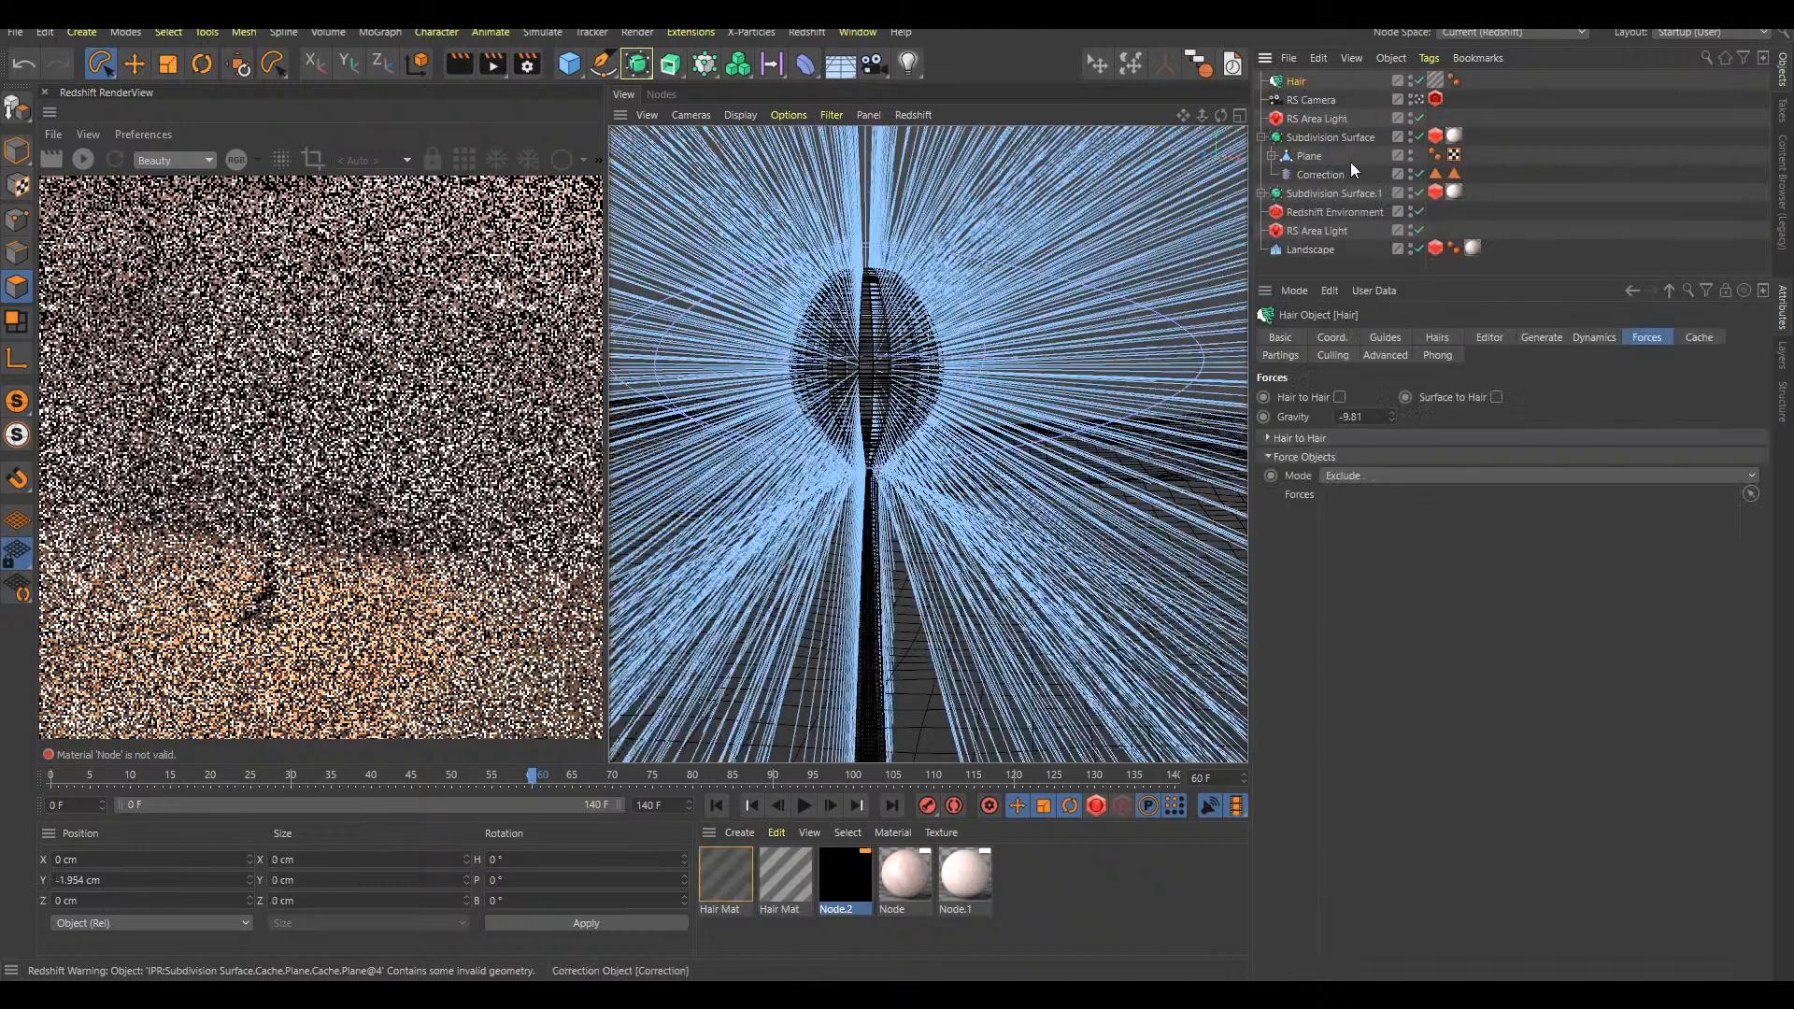
Set the new Hair object's guide length to 3 cm and disable its dynamics
left_click(1382, 337)
double_click(1345, 457)
type("3")
key("Return")
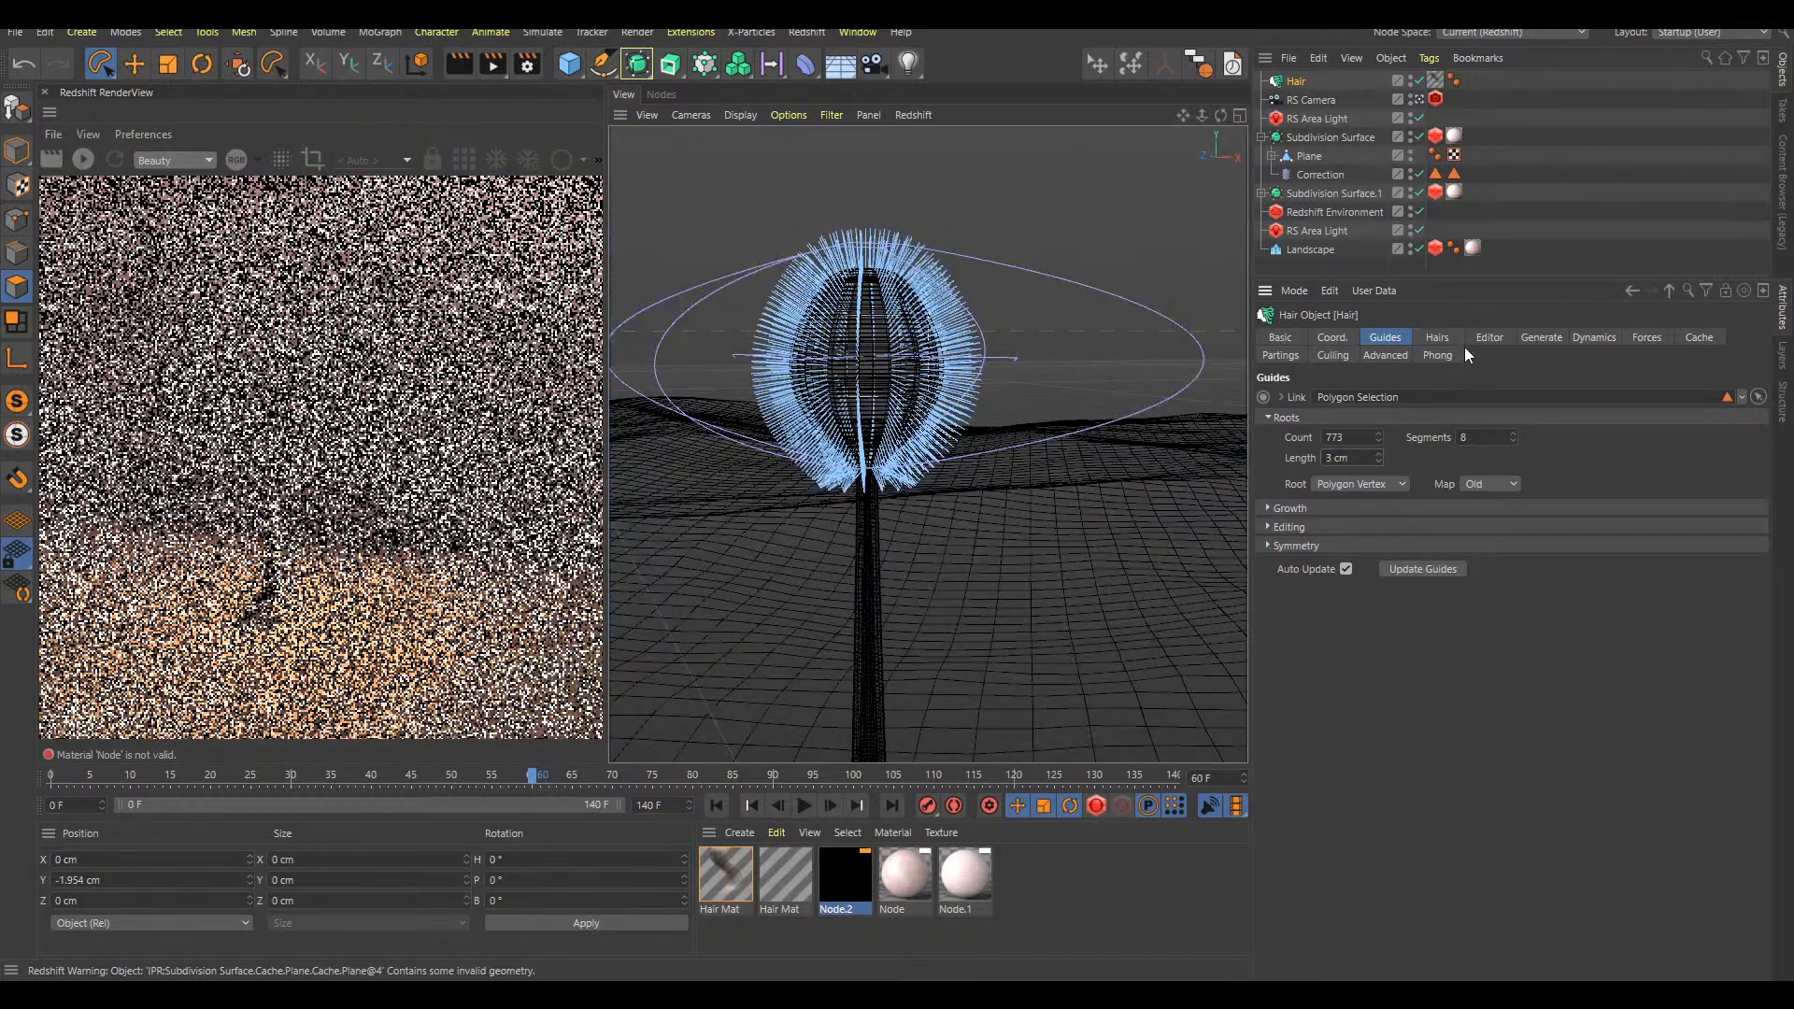
left_click(1590, 338)
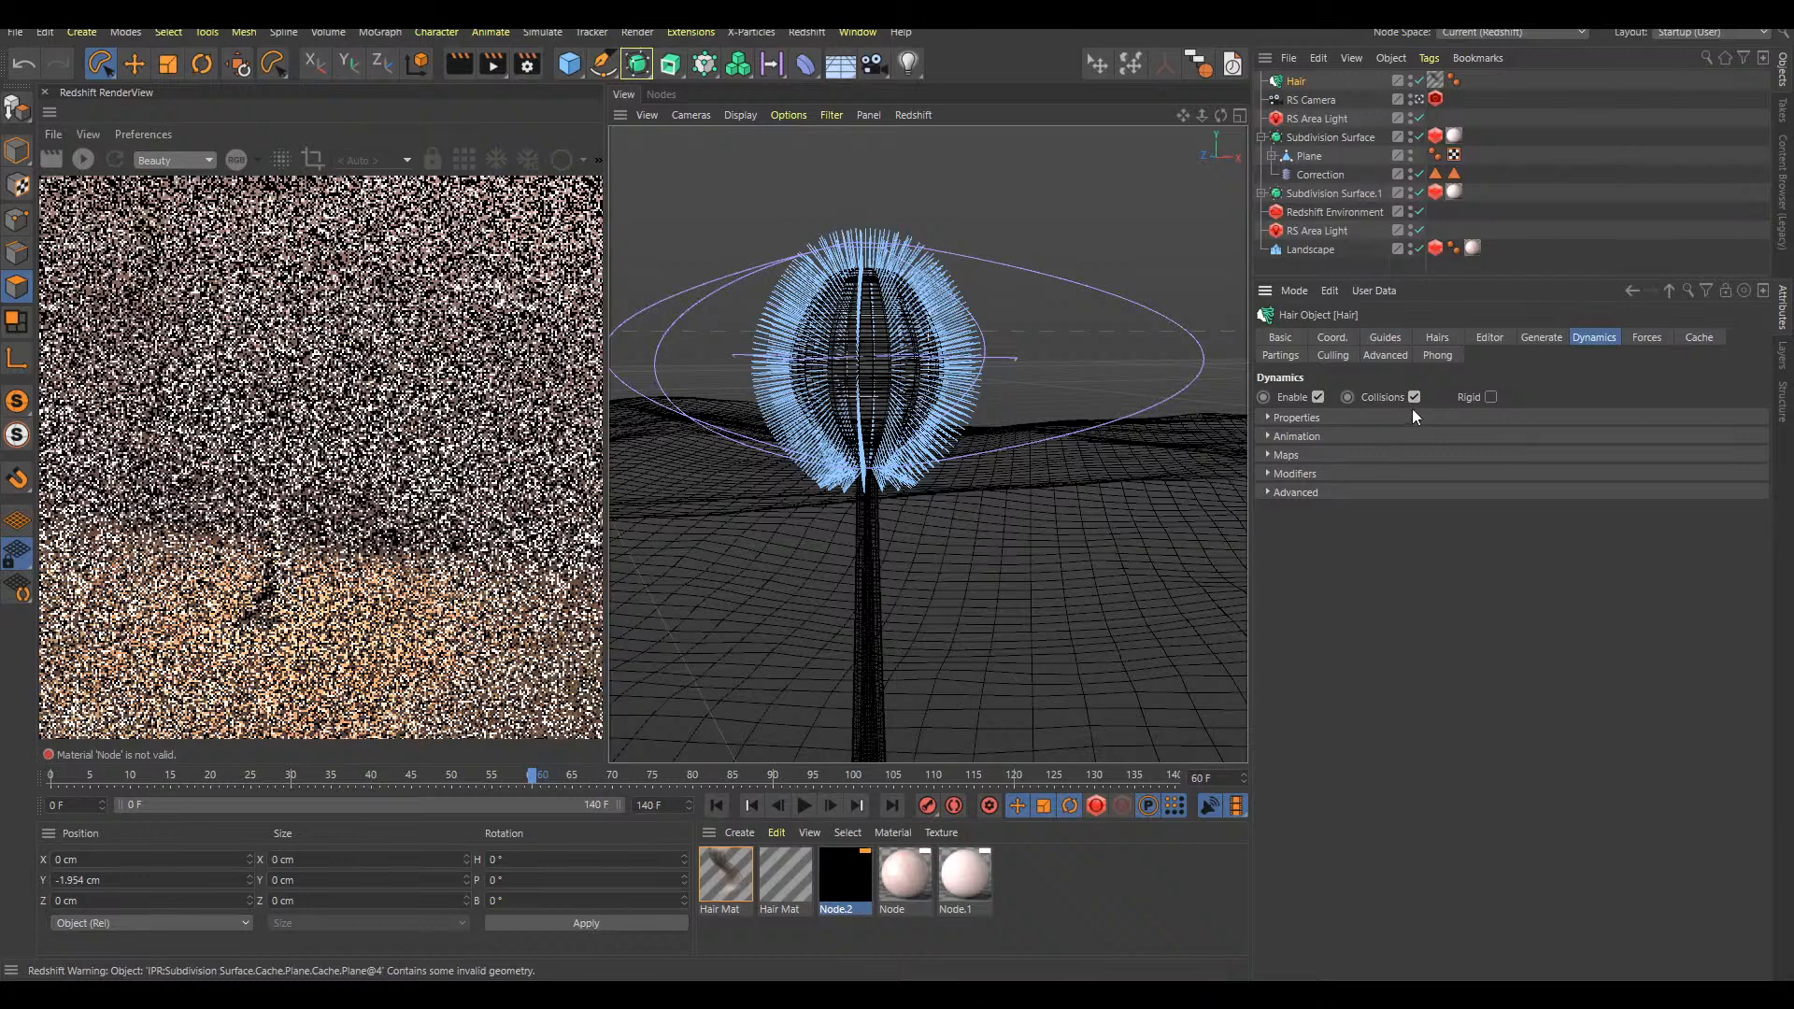
left_click(1317, 397)
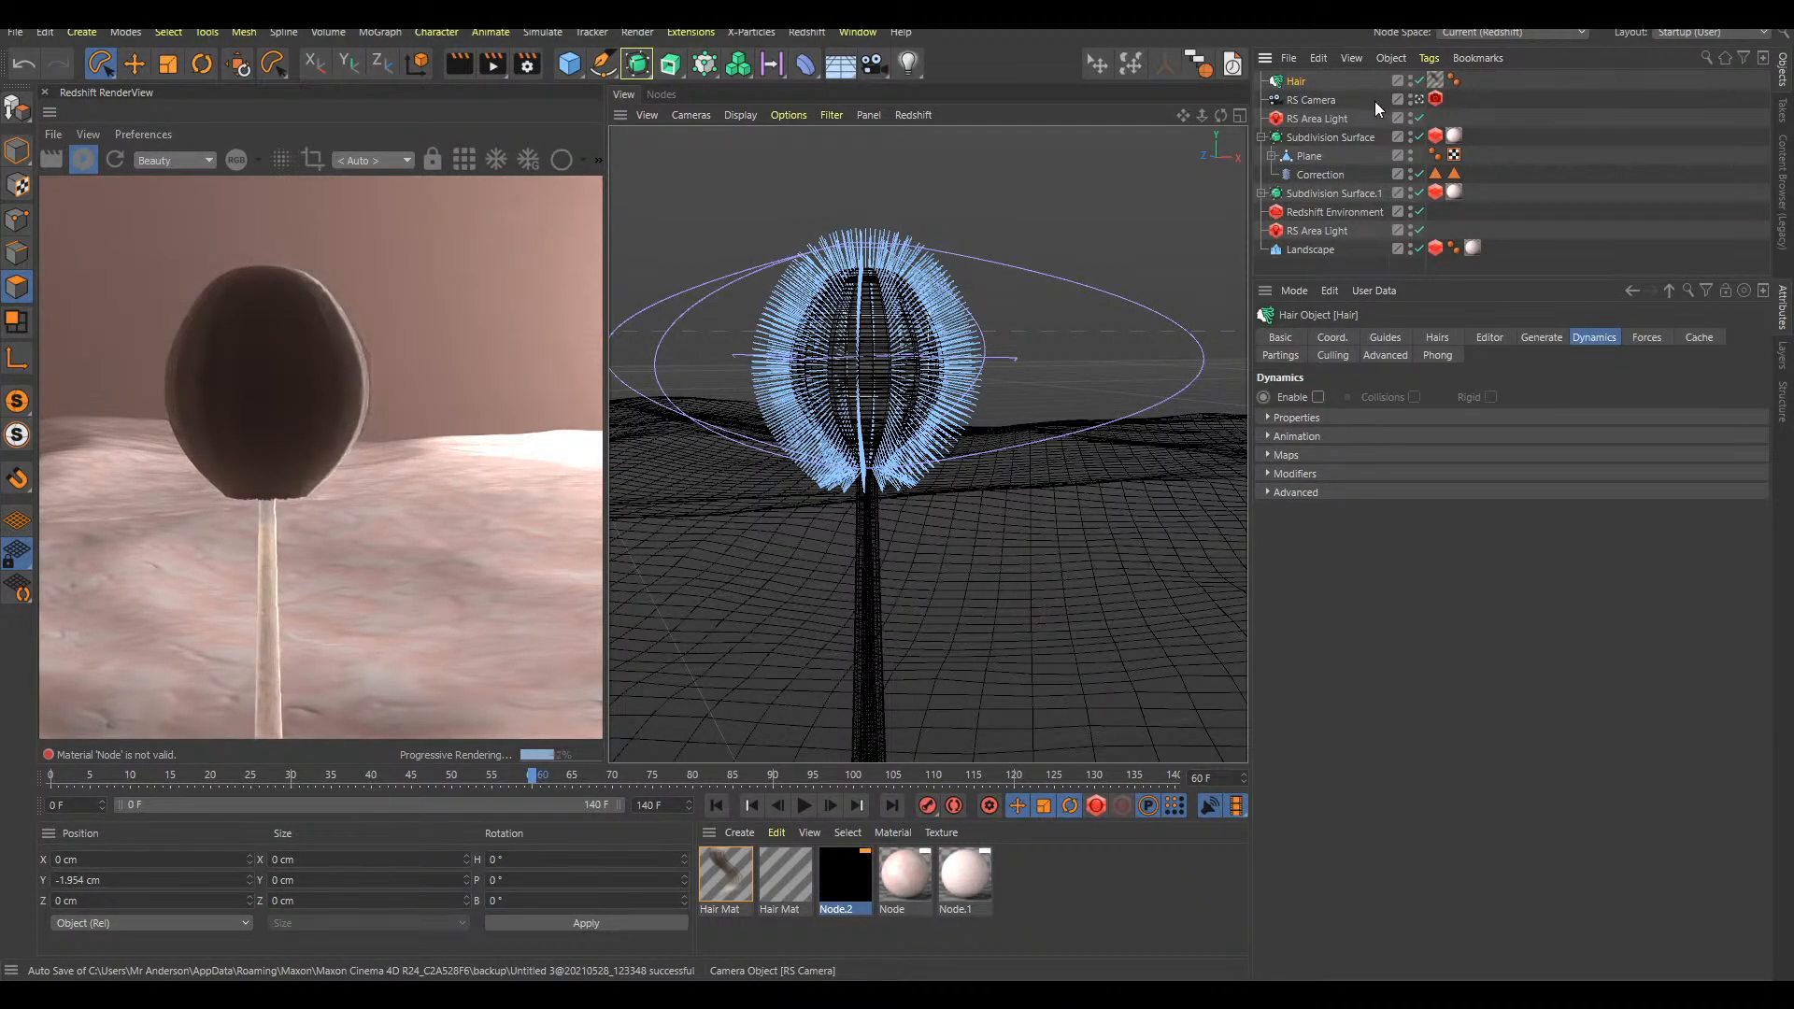
Reduce the Hair object's hair count to 50
left_click(1435, 336)
left_click(1330, 398)
key("Delete")
key("Delete")
key("Return")
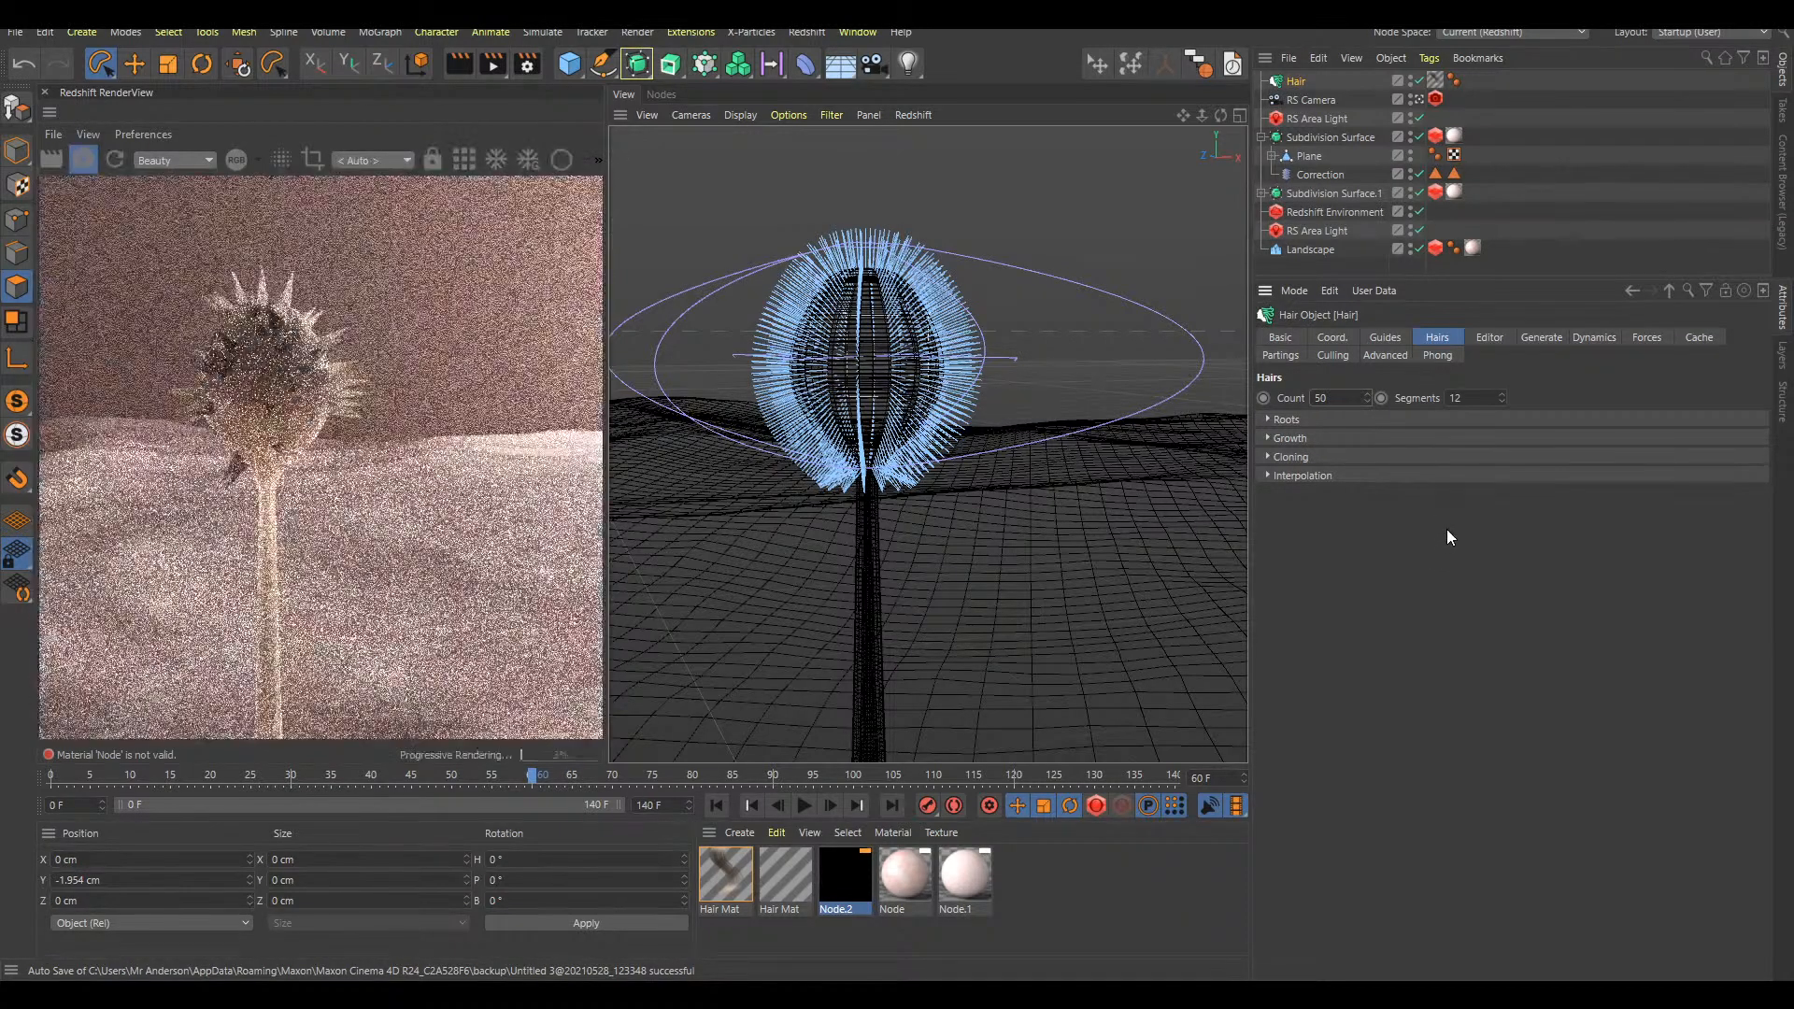
Assign the striped Hair Mat to the Hair object, remove its original material tag, and advance the animation to frame 70
left_click_drag(792, 876, 1308, 84)
left_click(1456, 82)
key("Delete")
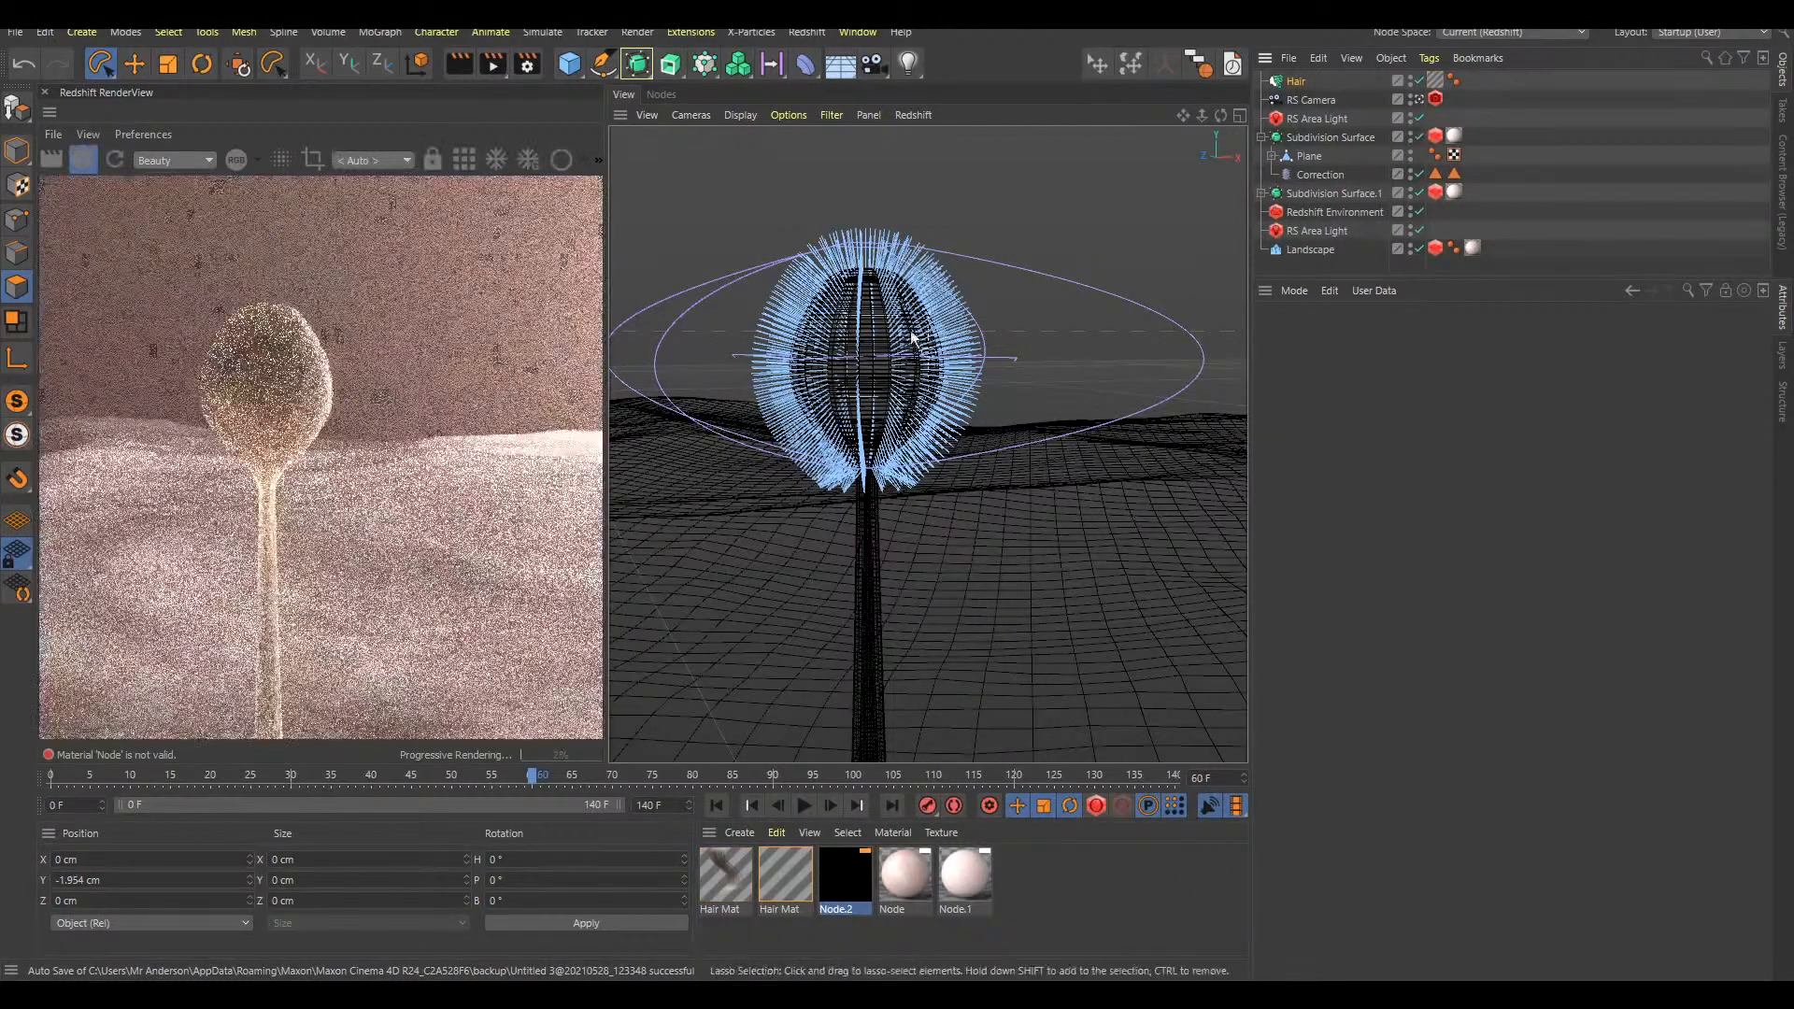
scroll(945, 329, "up", 3)
scroll(894, 375, "up", 3)
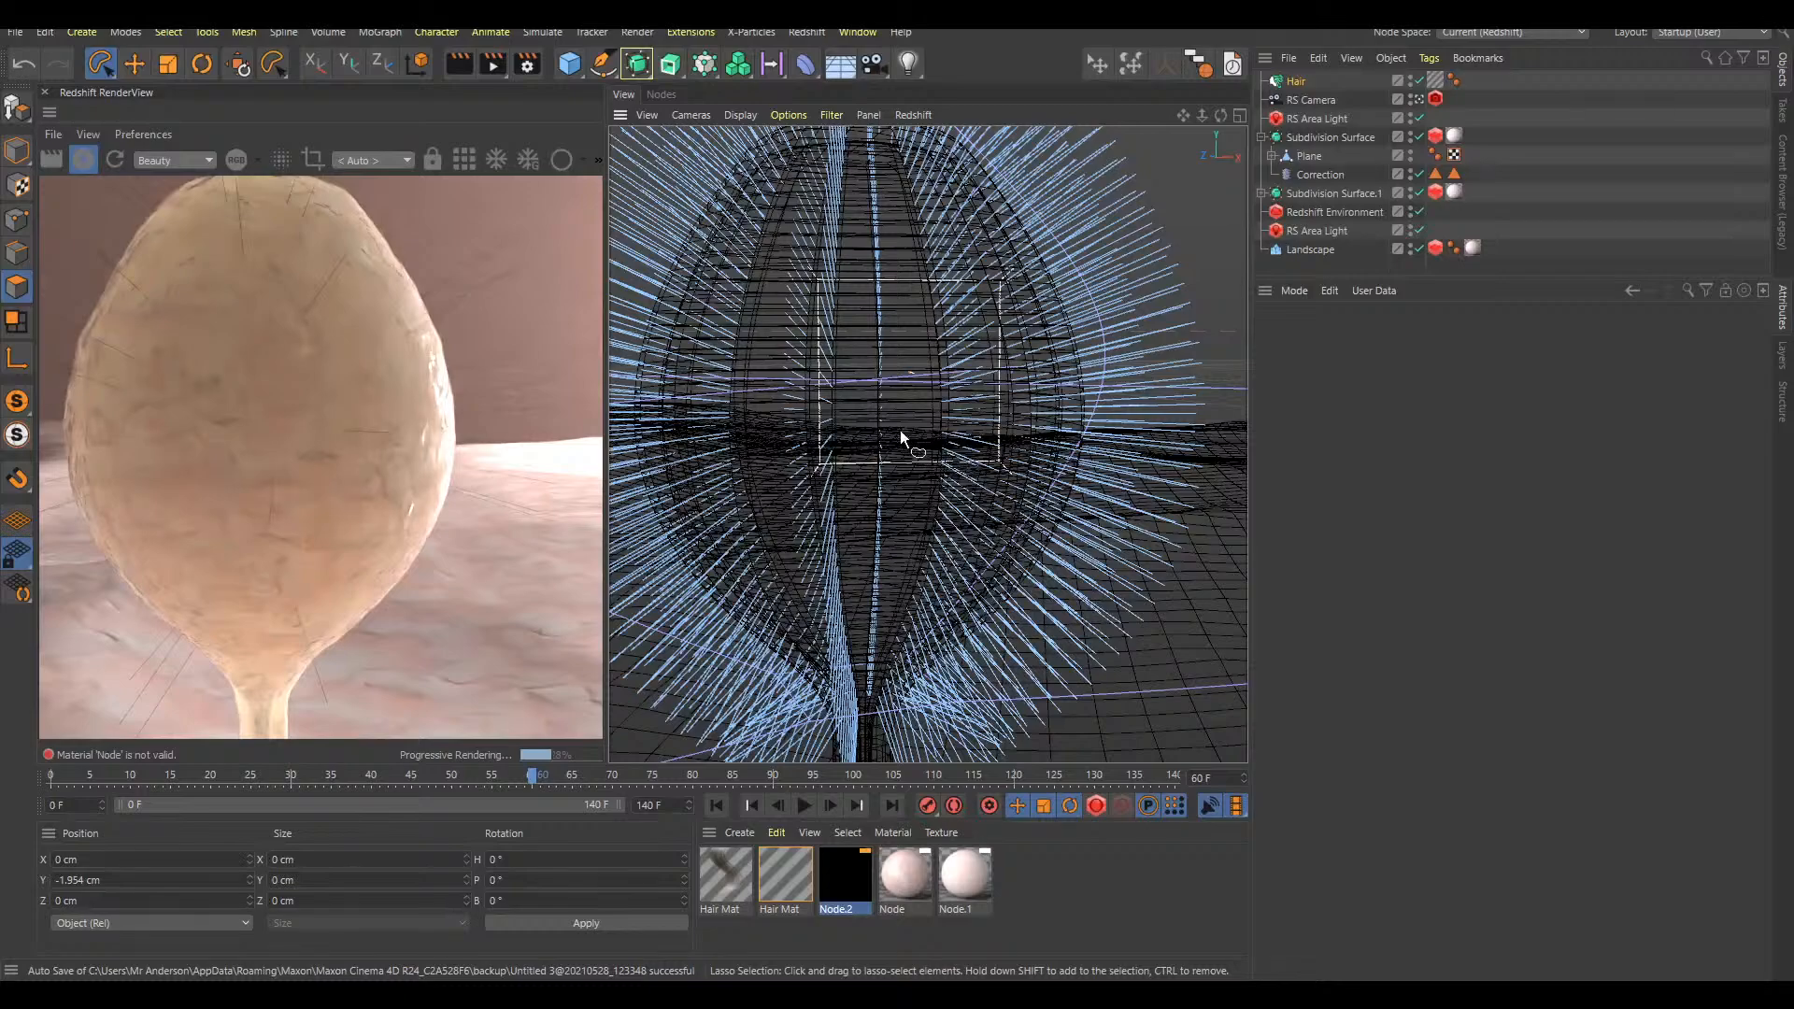
key("F8")
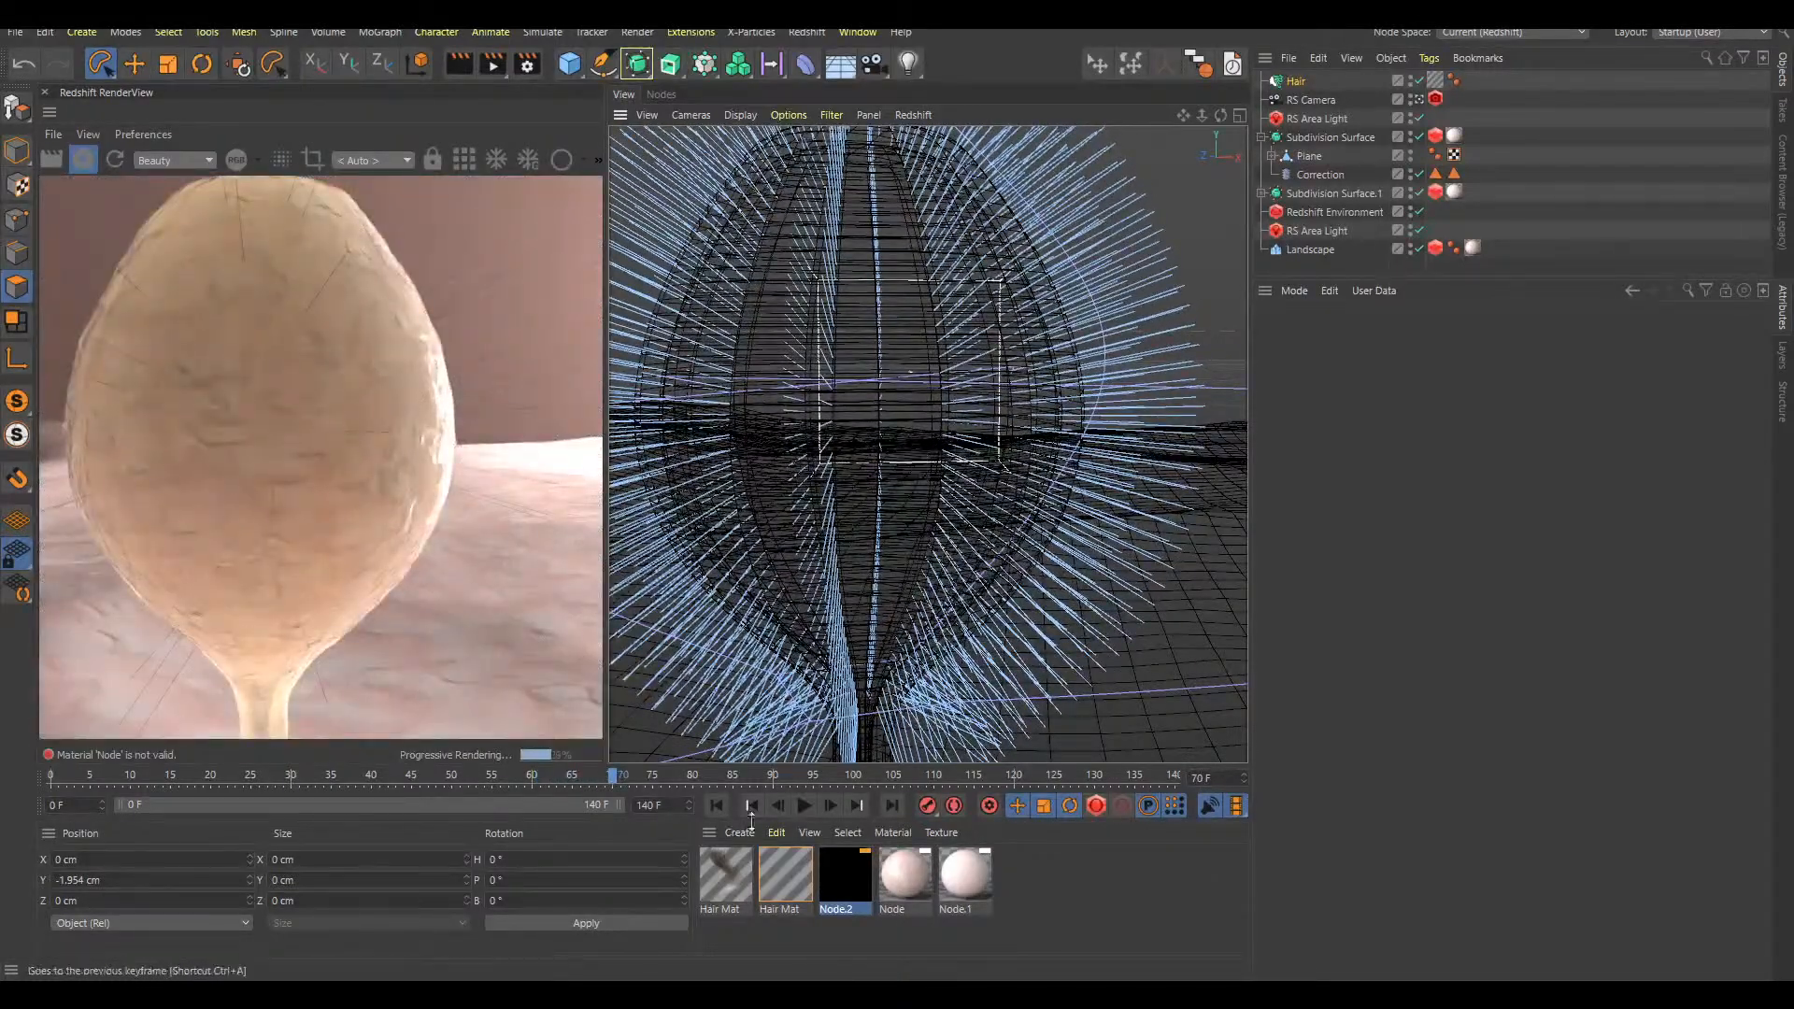
Set the striped Hair Mat's root thickness to 0.05 cm after trying 0.03 cm
left_click(788, 878)
double_click(790, 877)
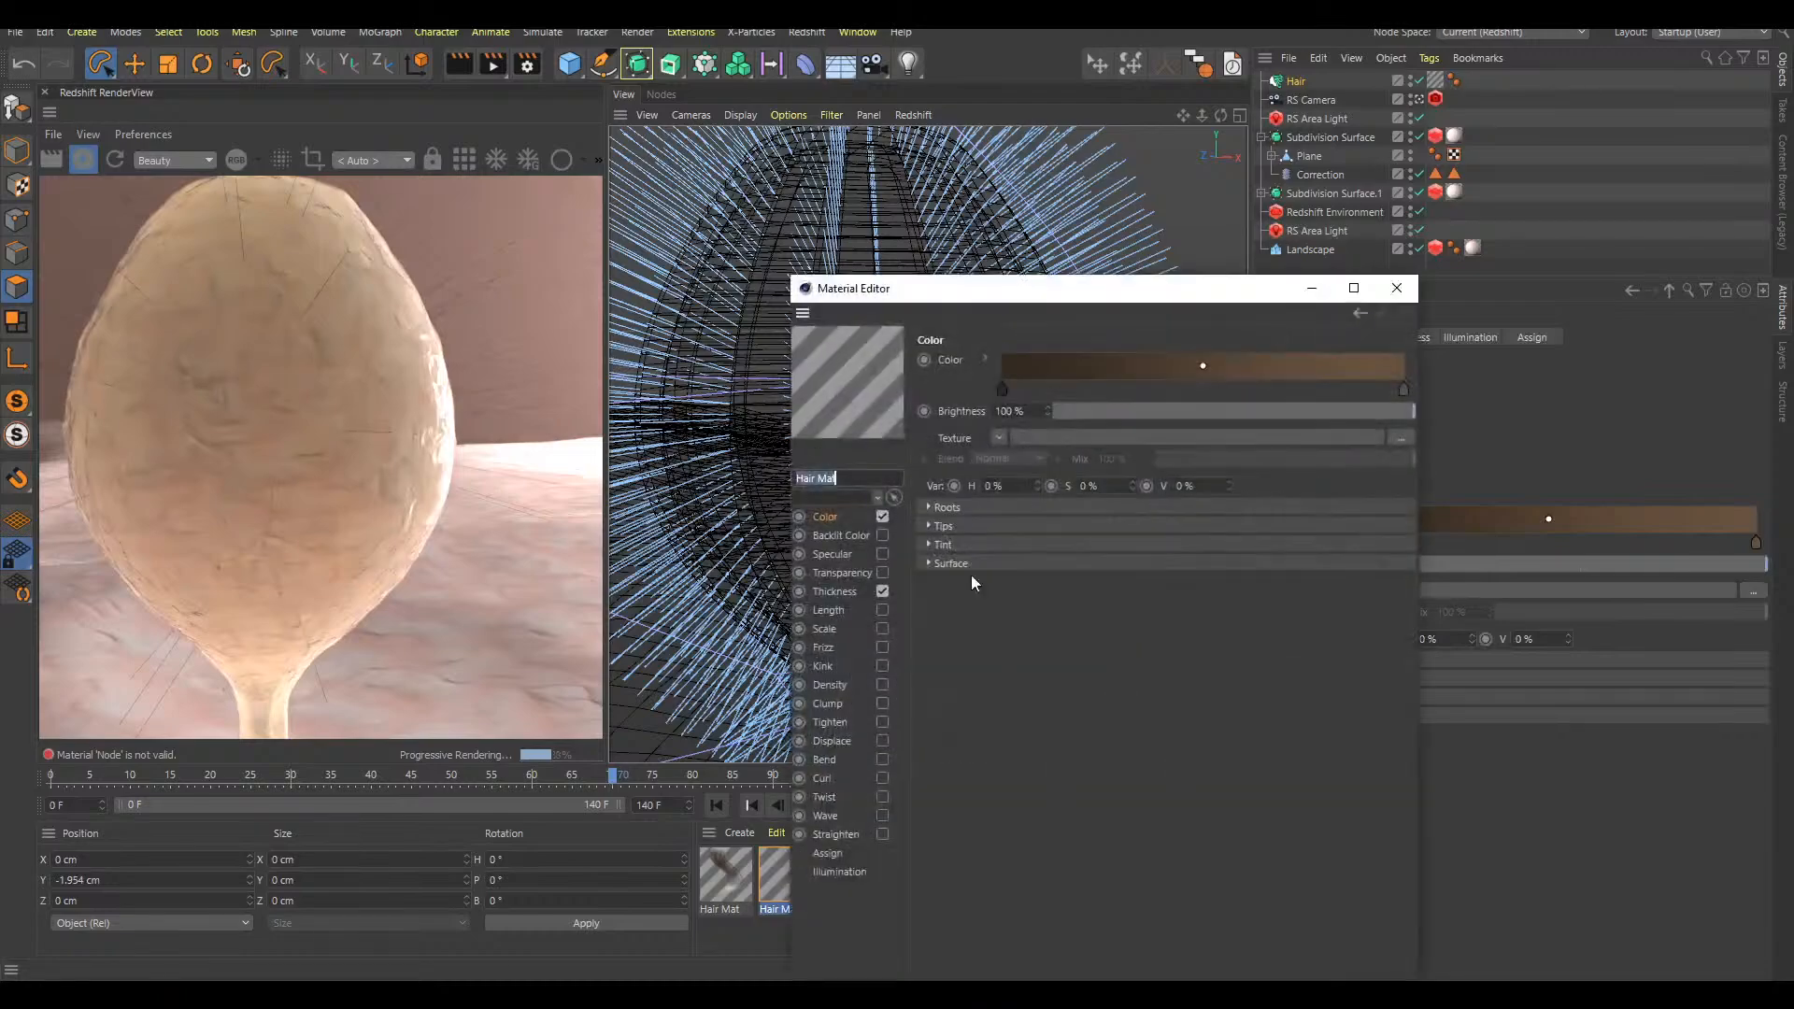
left_click(833, 591)
left_click(1003, 361)
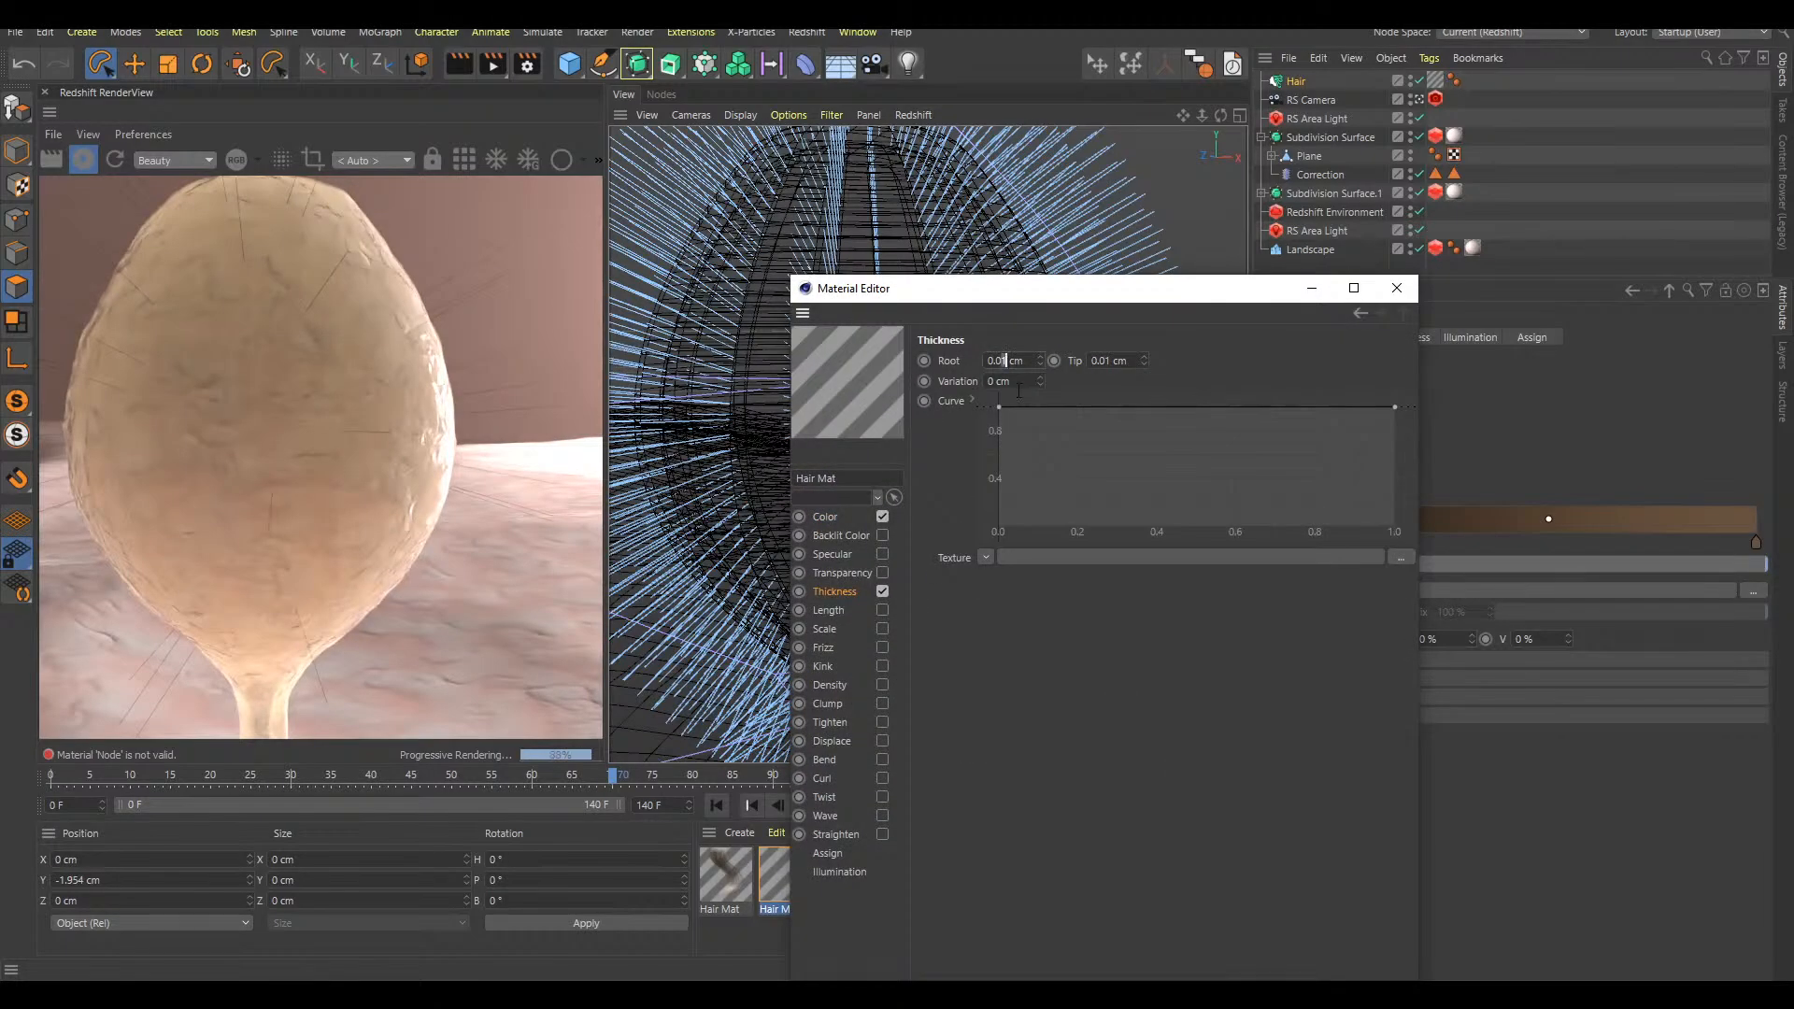
key("BackSpace")
type("3")
left_click(1594, 292)
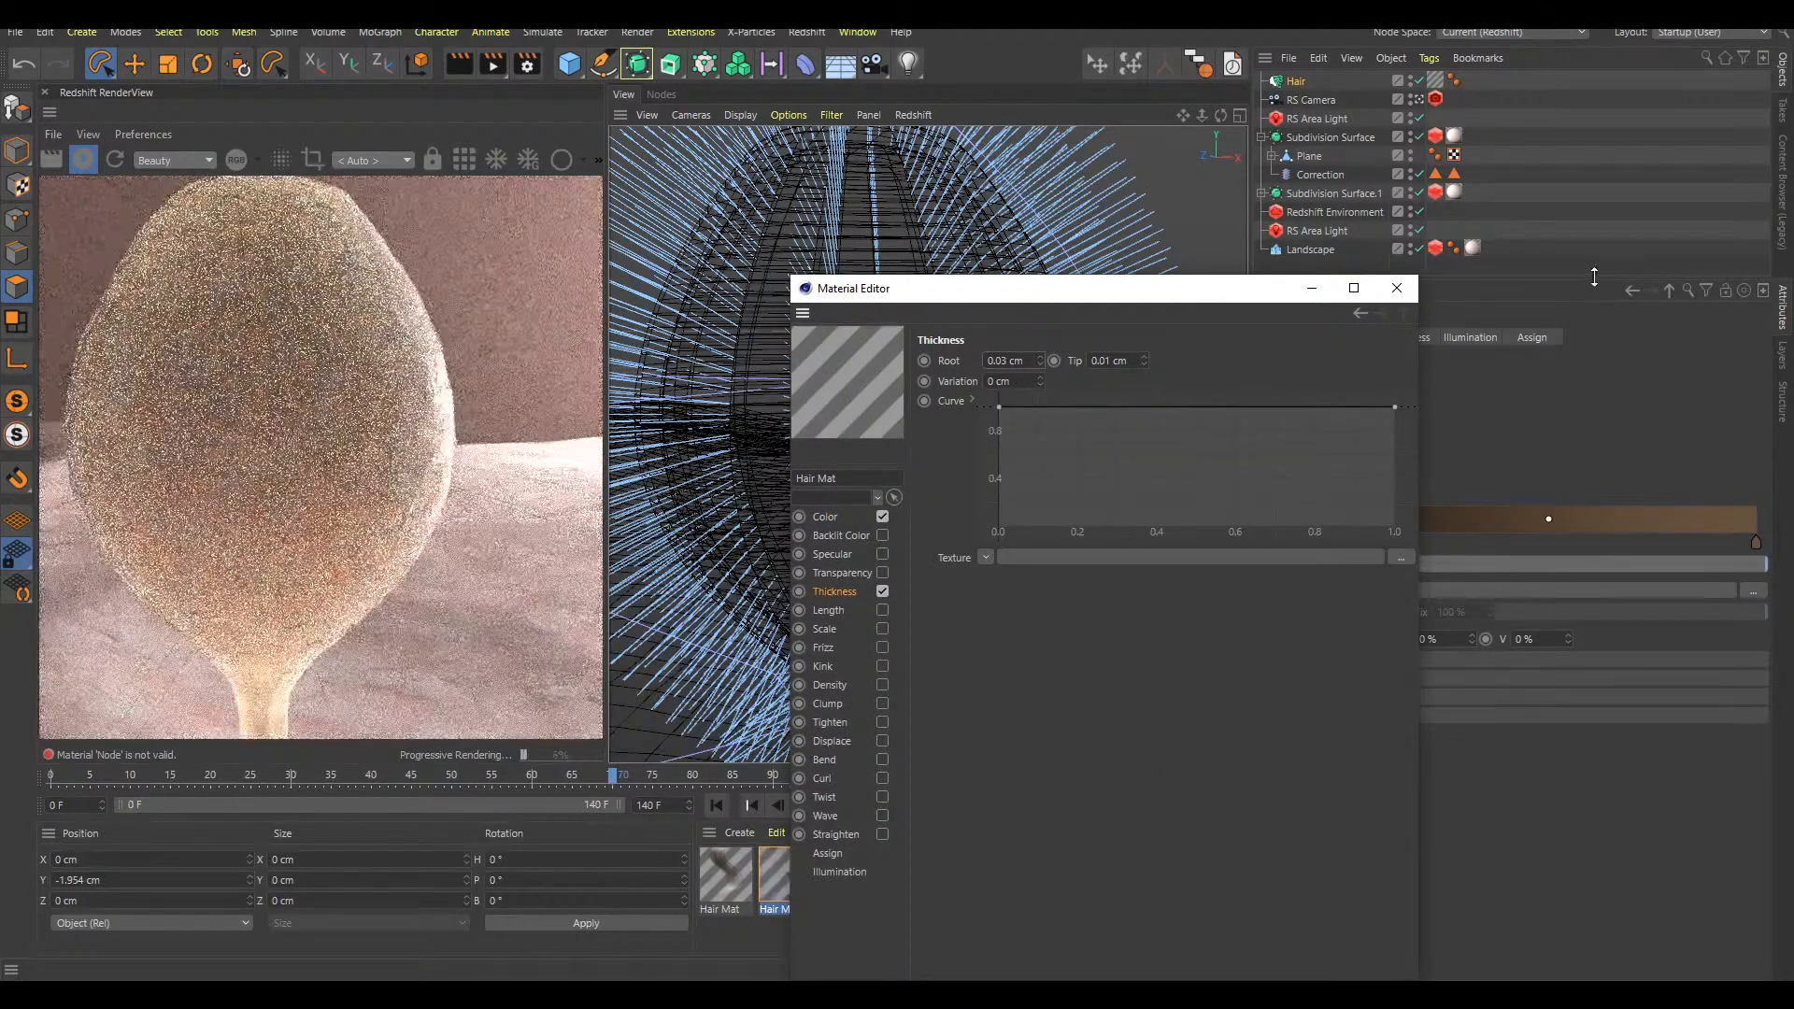
left_click(1004, 362)
key("BackSpace")
type("5")
key("Return")
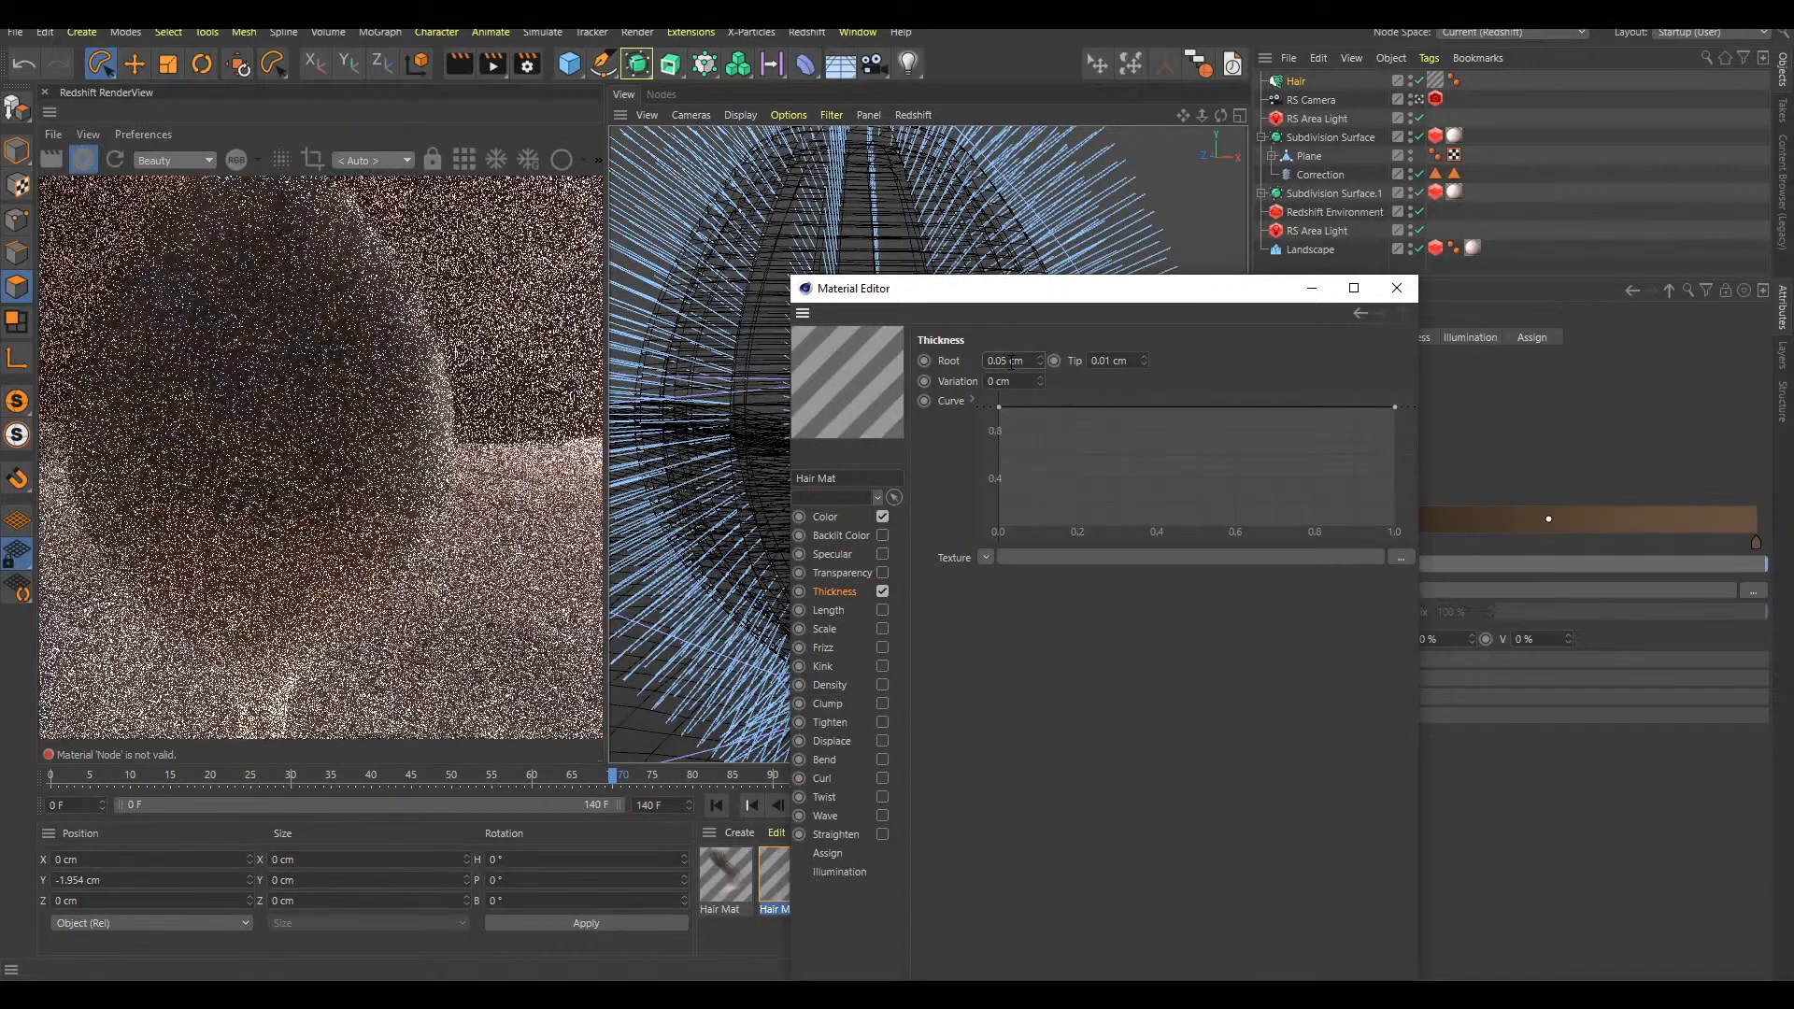
left_click(1395, 288)
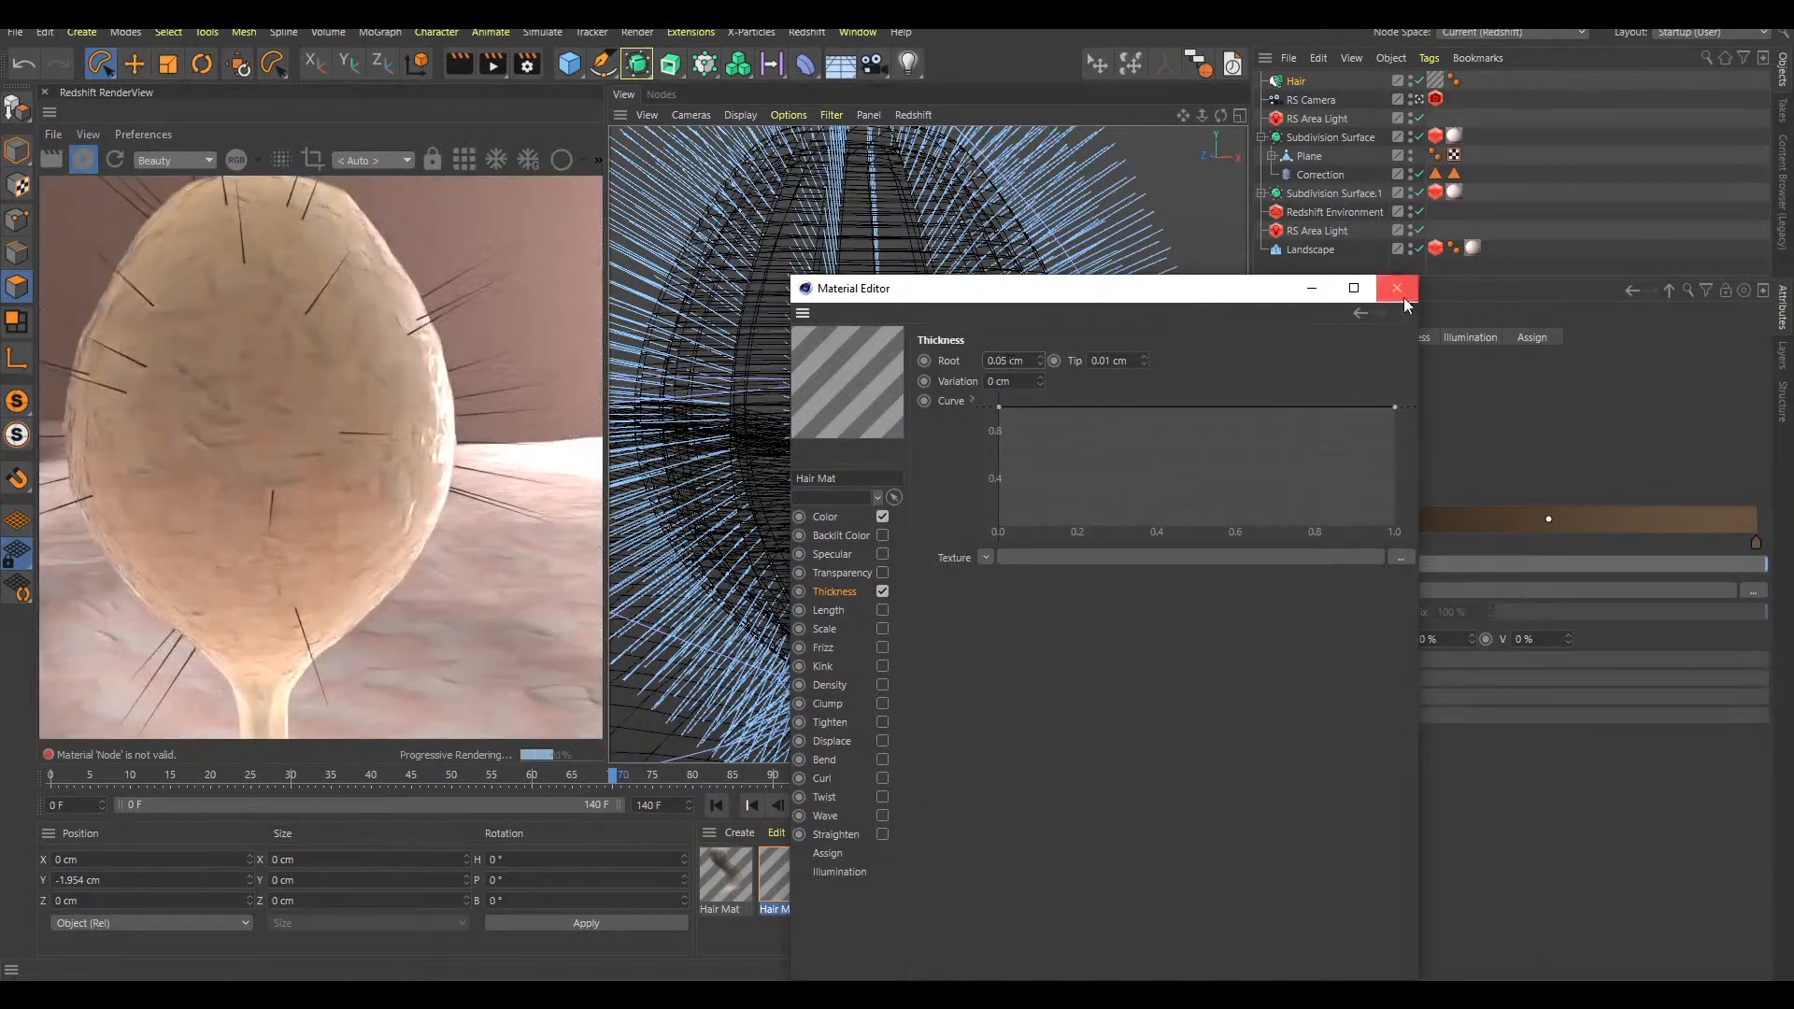
Set the Hair object's guide length to 4 cm
right_click_drag(1076, 442, 1226, 401, "alt")
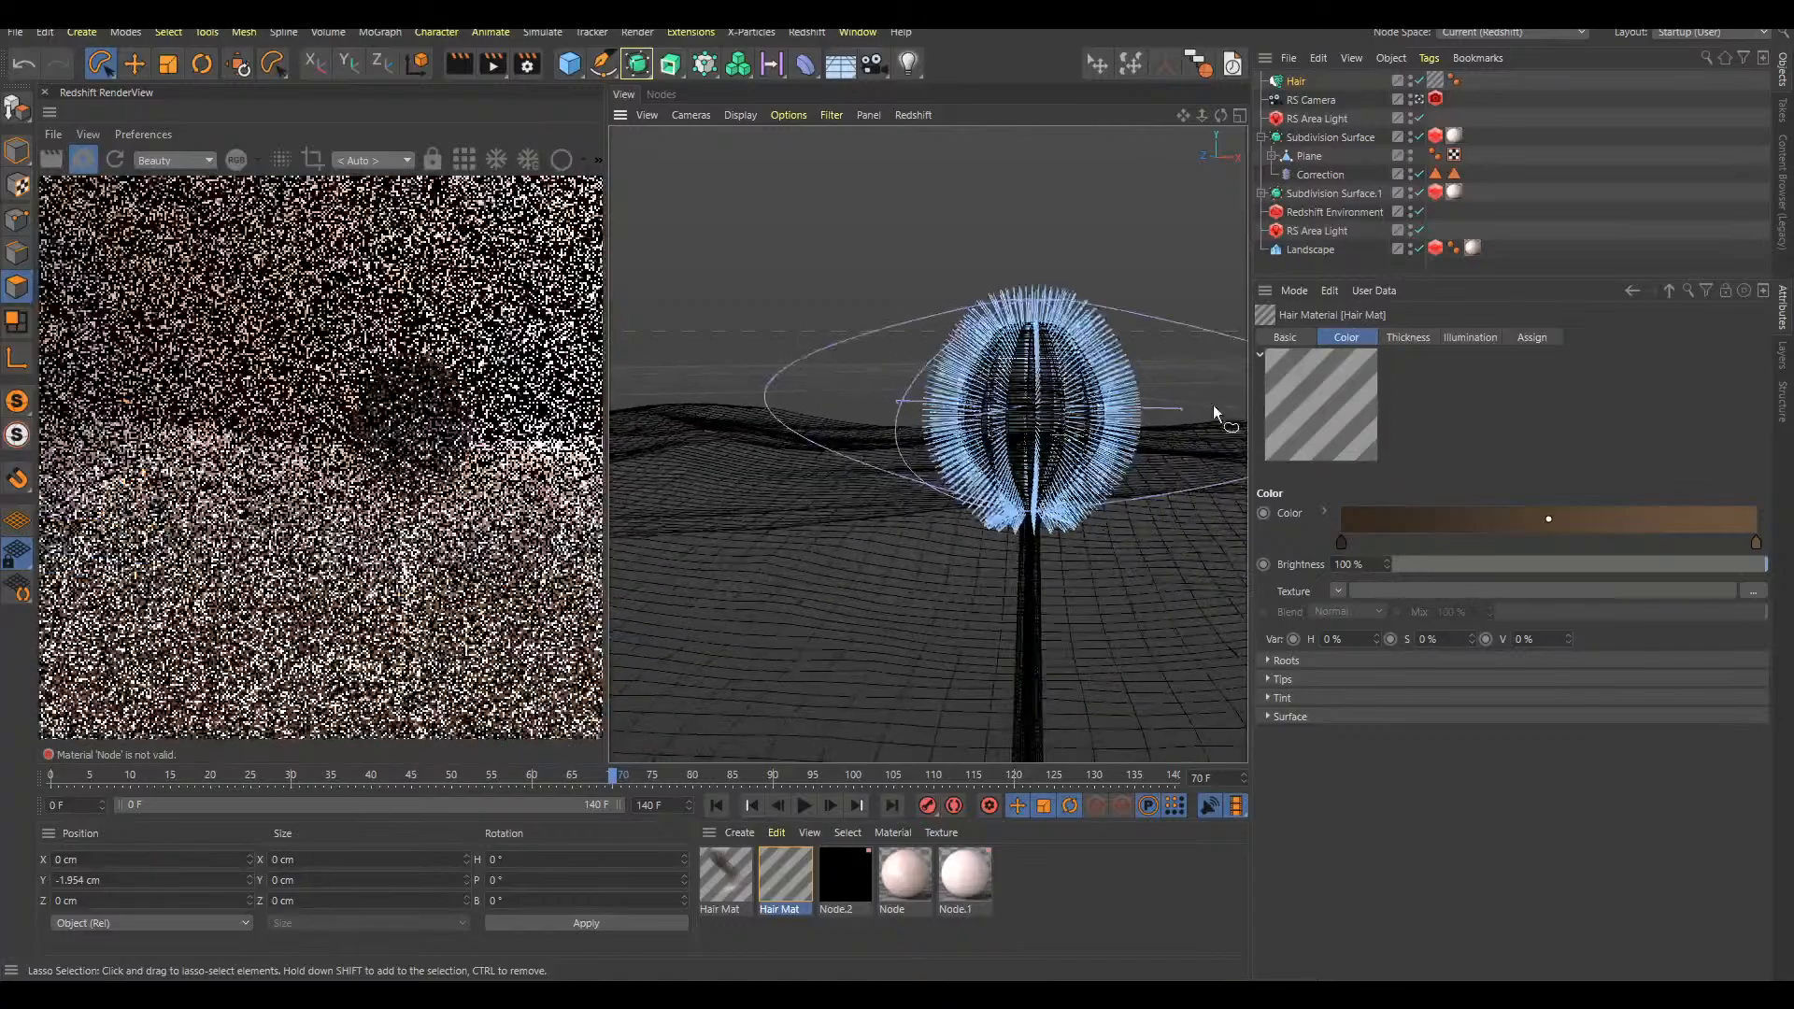
middle_click_drag(1066, 438, 972, 422, "alt")
right_click_drag(972, 423, 1182, 366, "alt")
mouse_move(1013, 431)
middle_mouse_down("alt")
mouse_move(964, 424)
mouse_move(1045, 376)
mouse_move(1021, 400)
middle_mouse_up("alt")
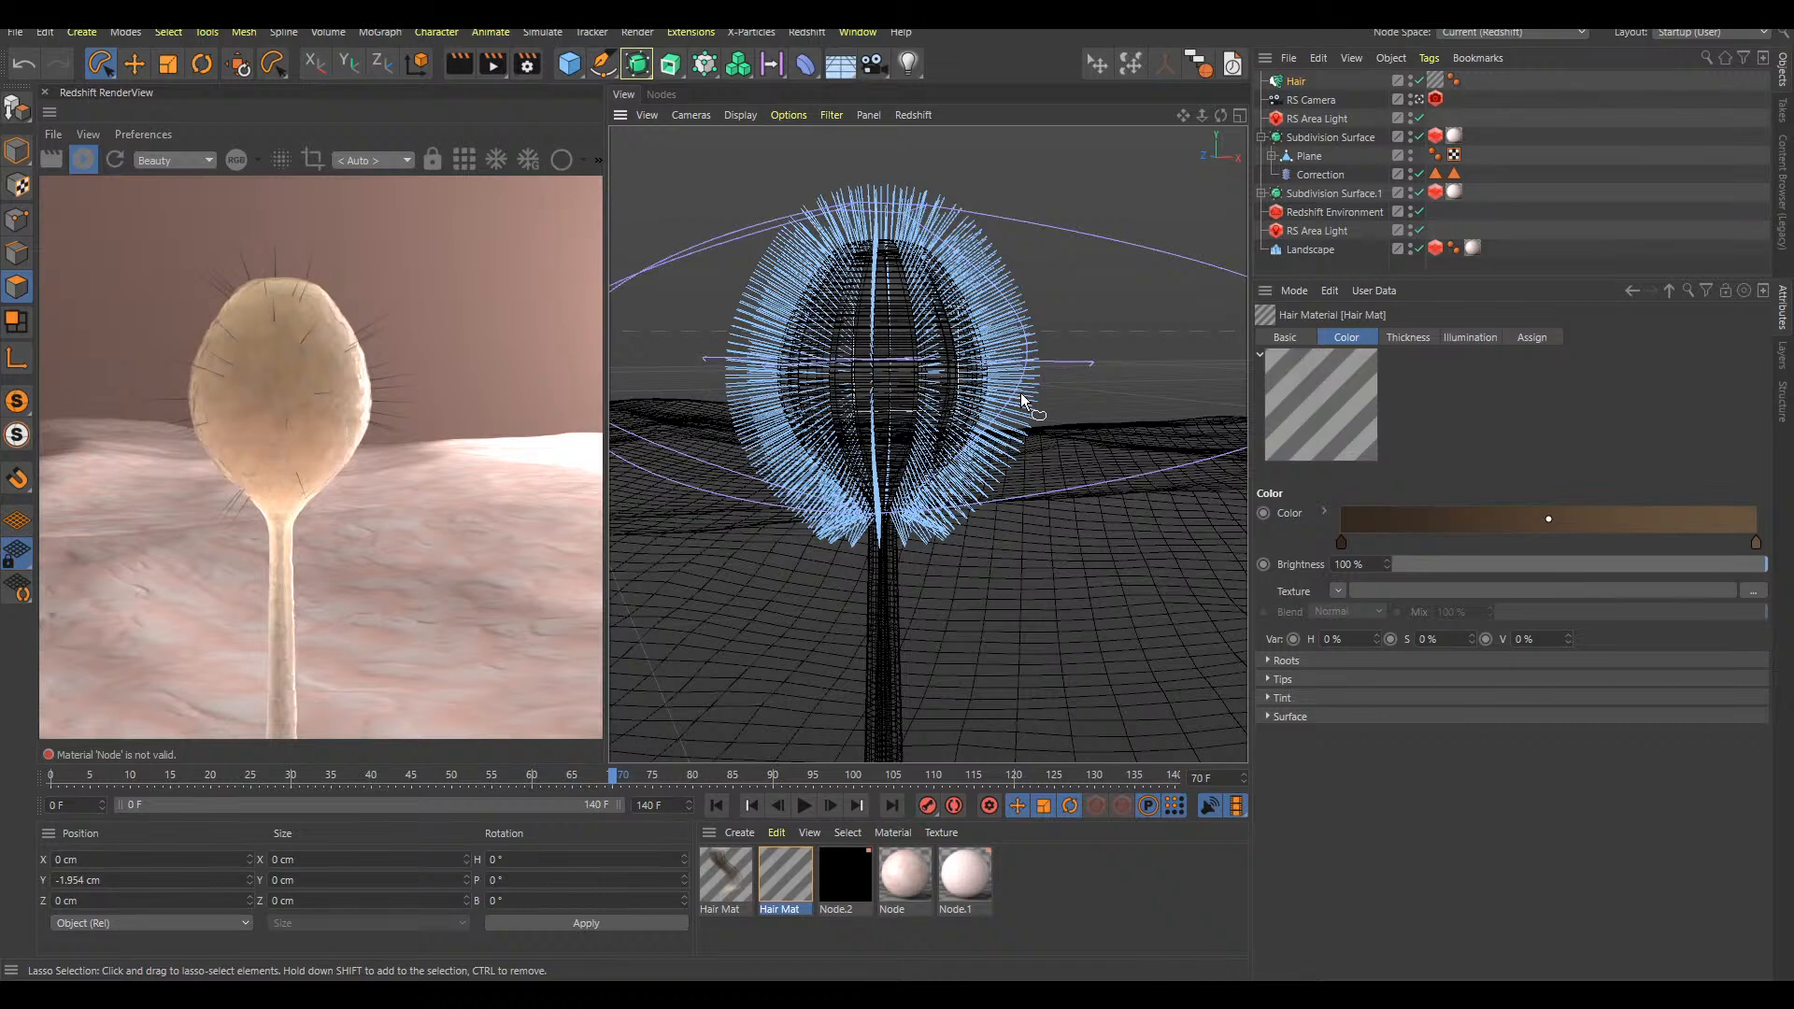
left_click(1407, 337)
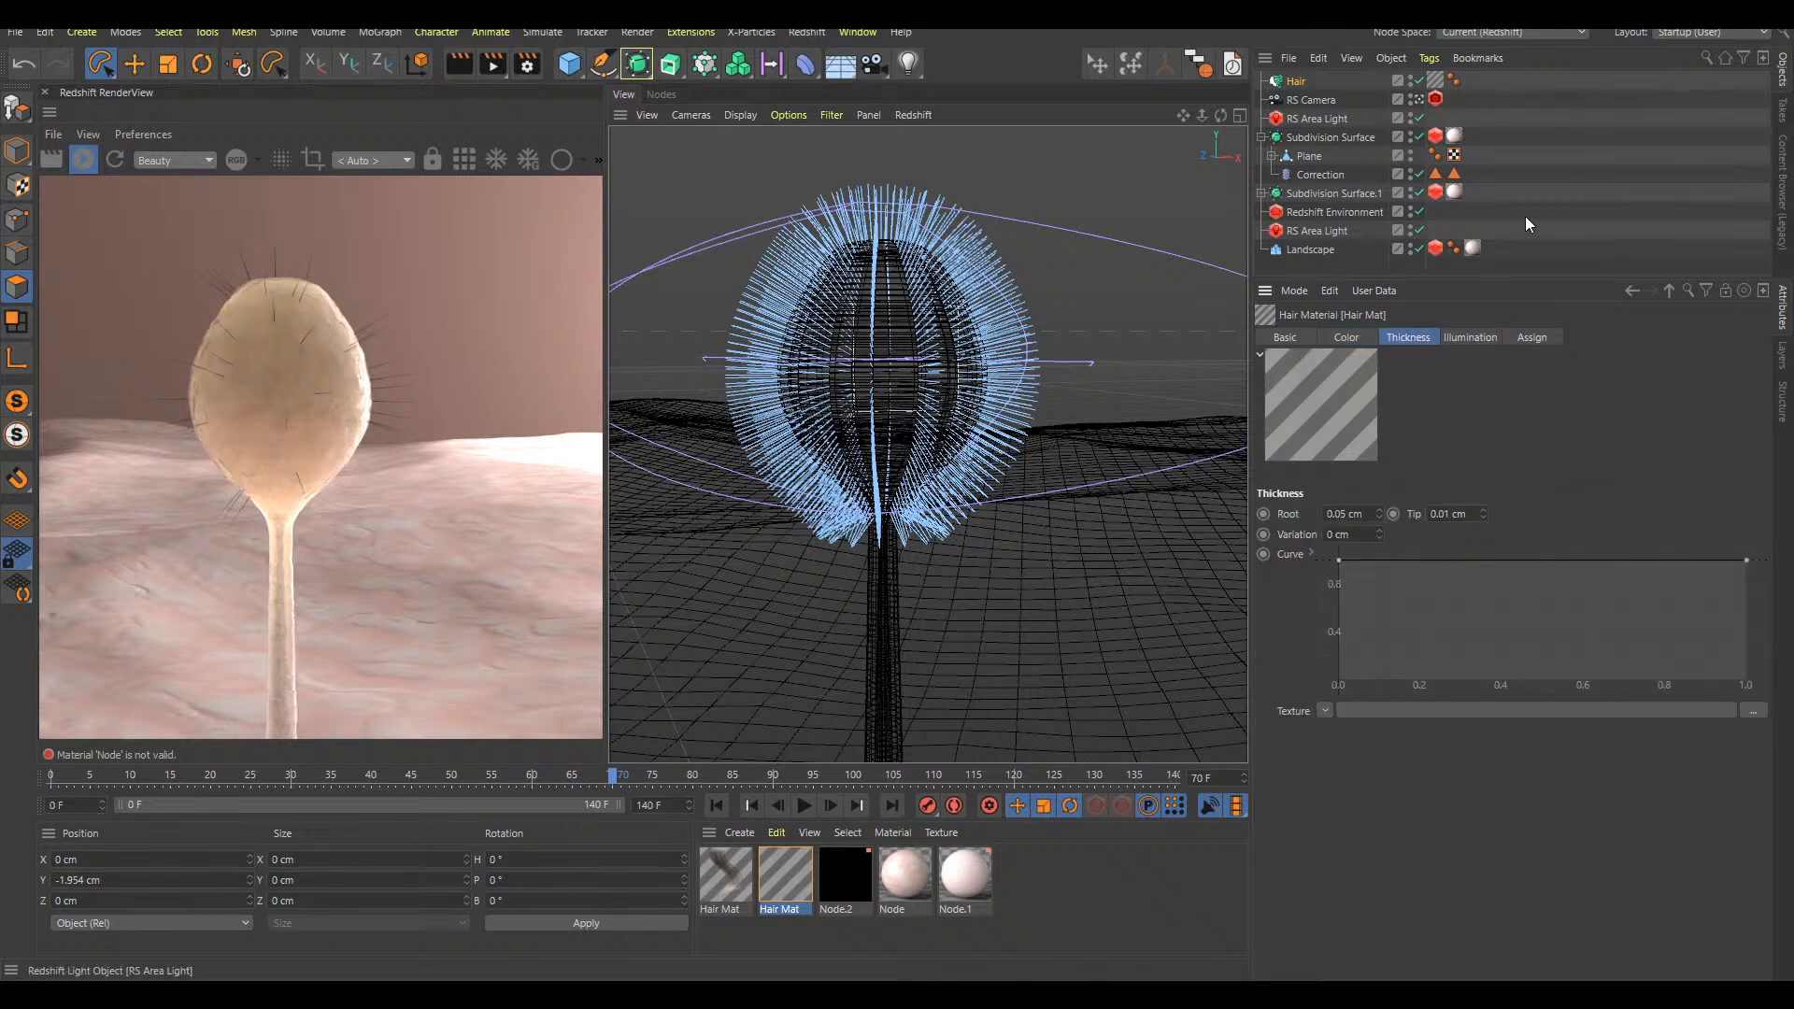
left_click(1504, 239)
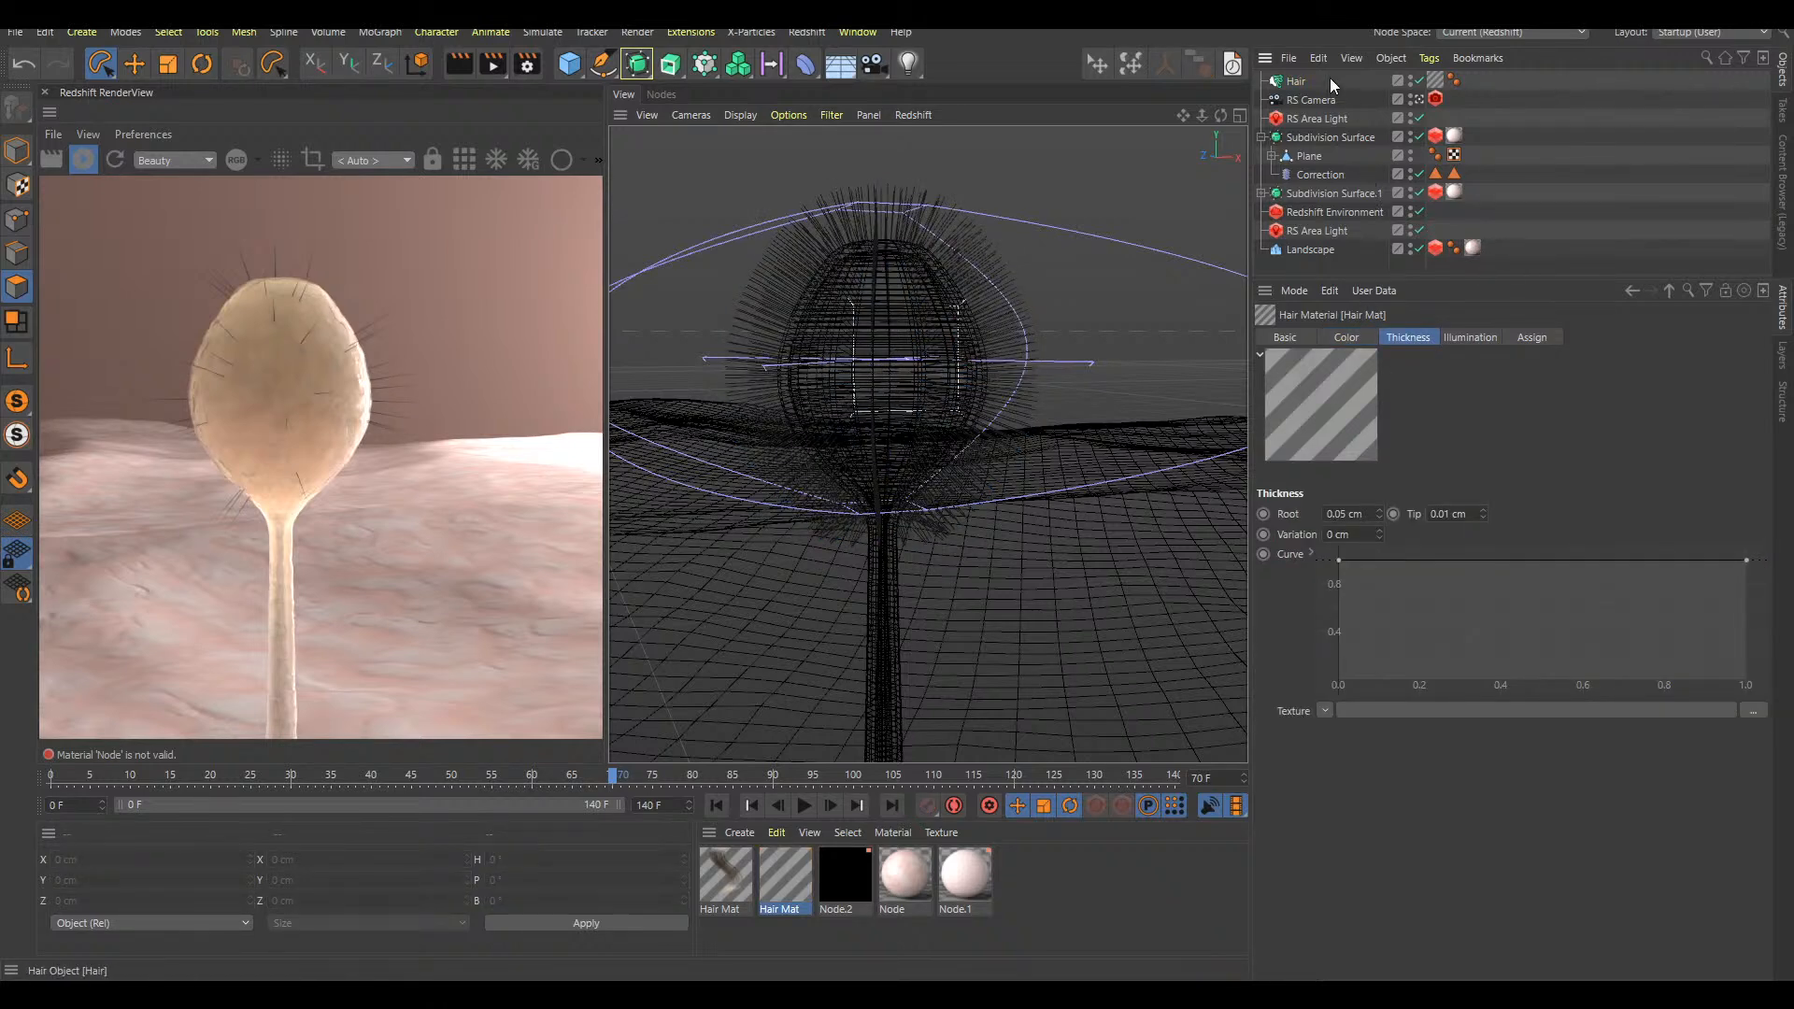
left_click(1303, 82)
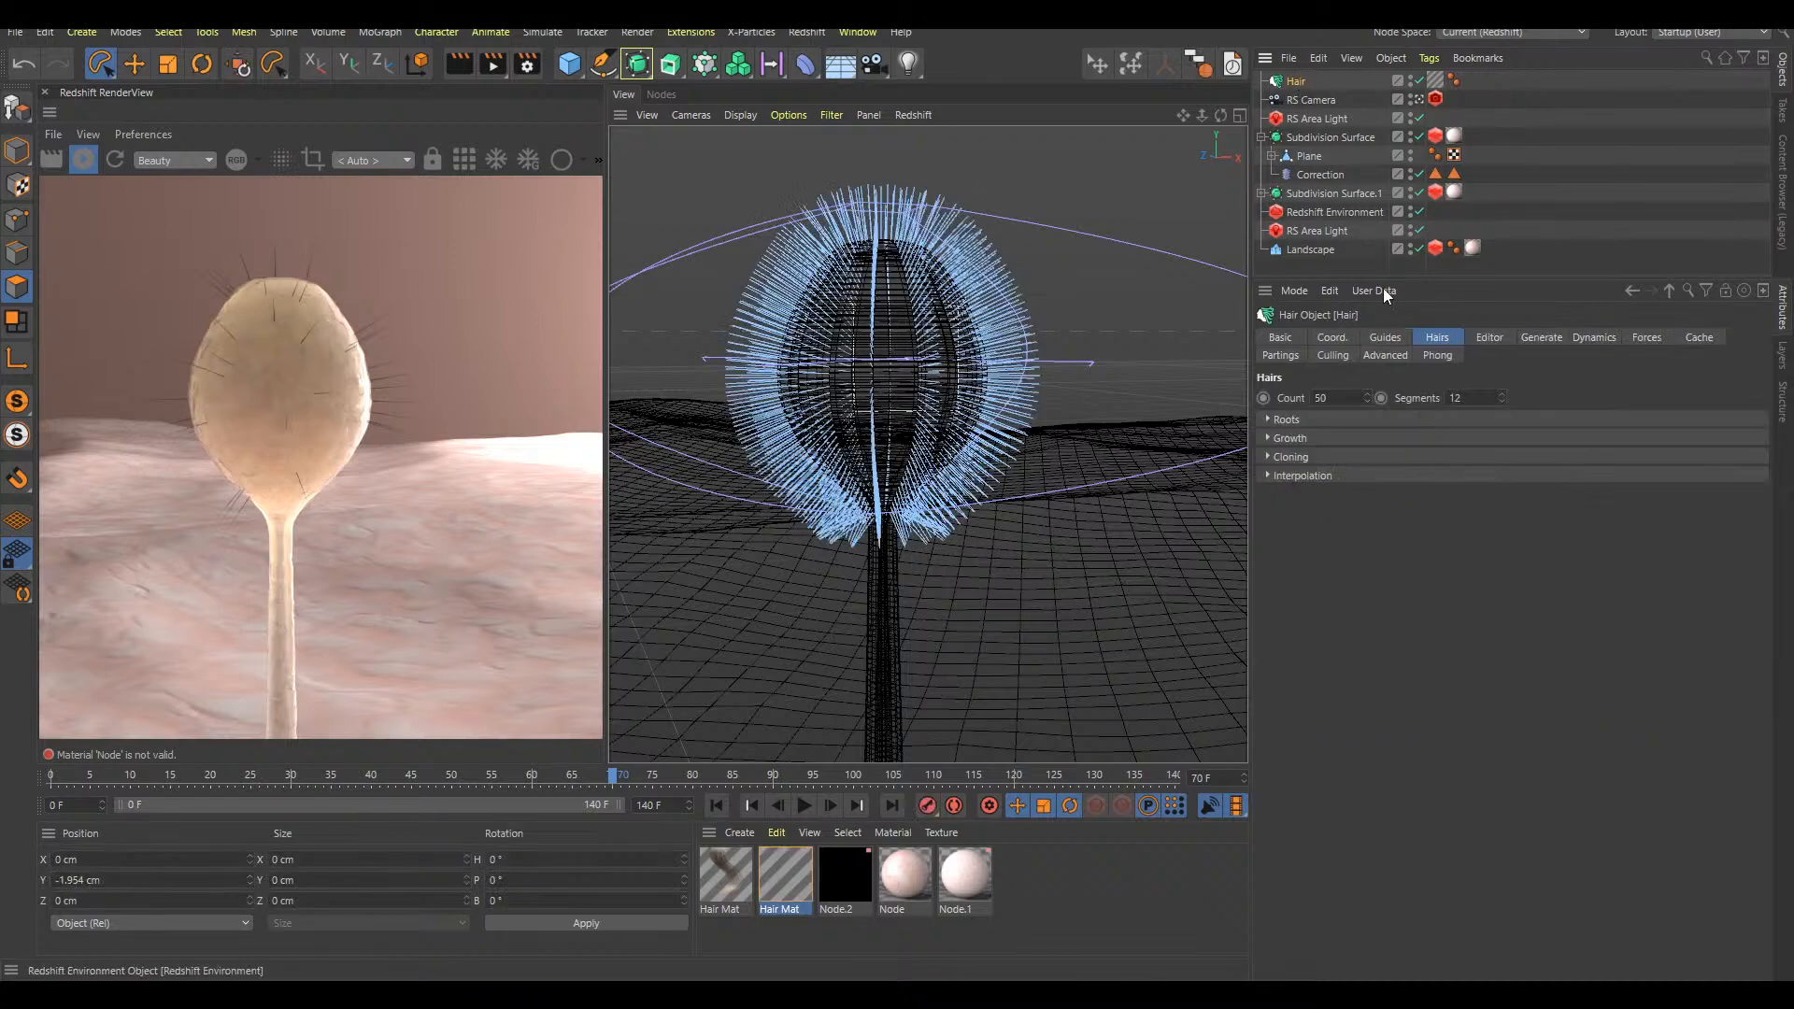
left_click(1385, 338)
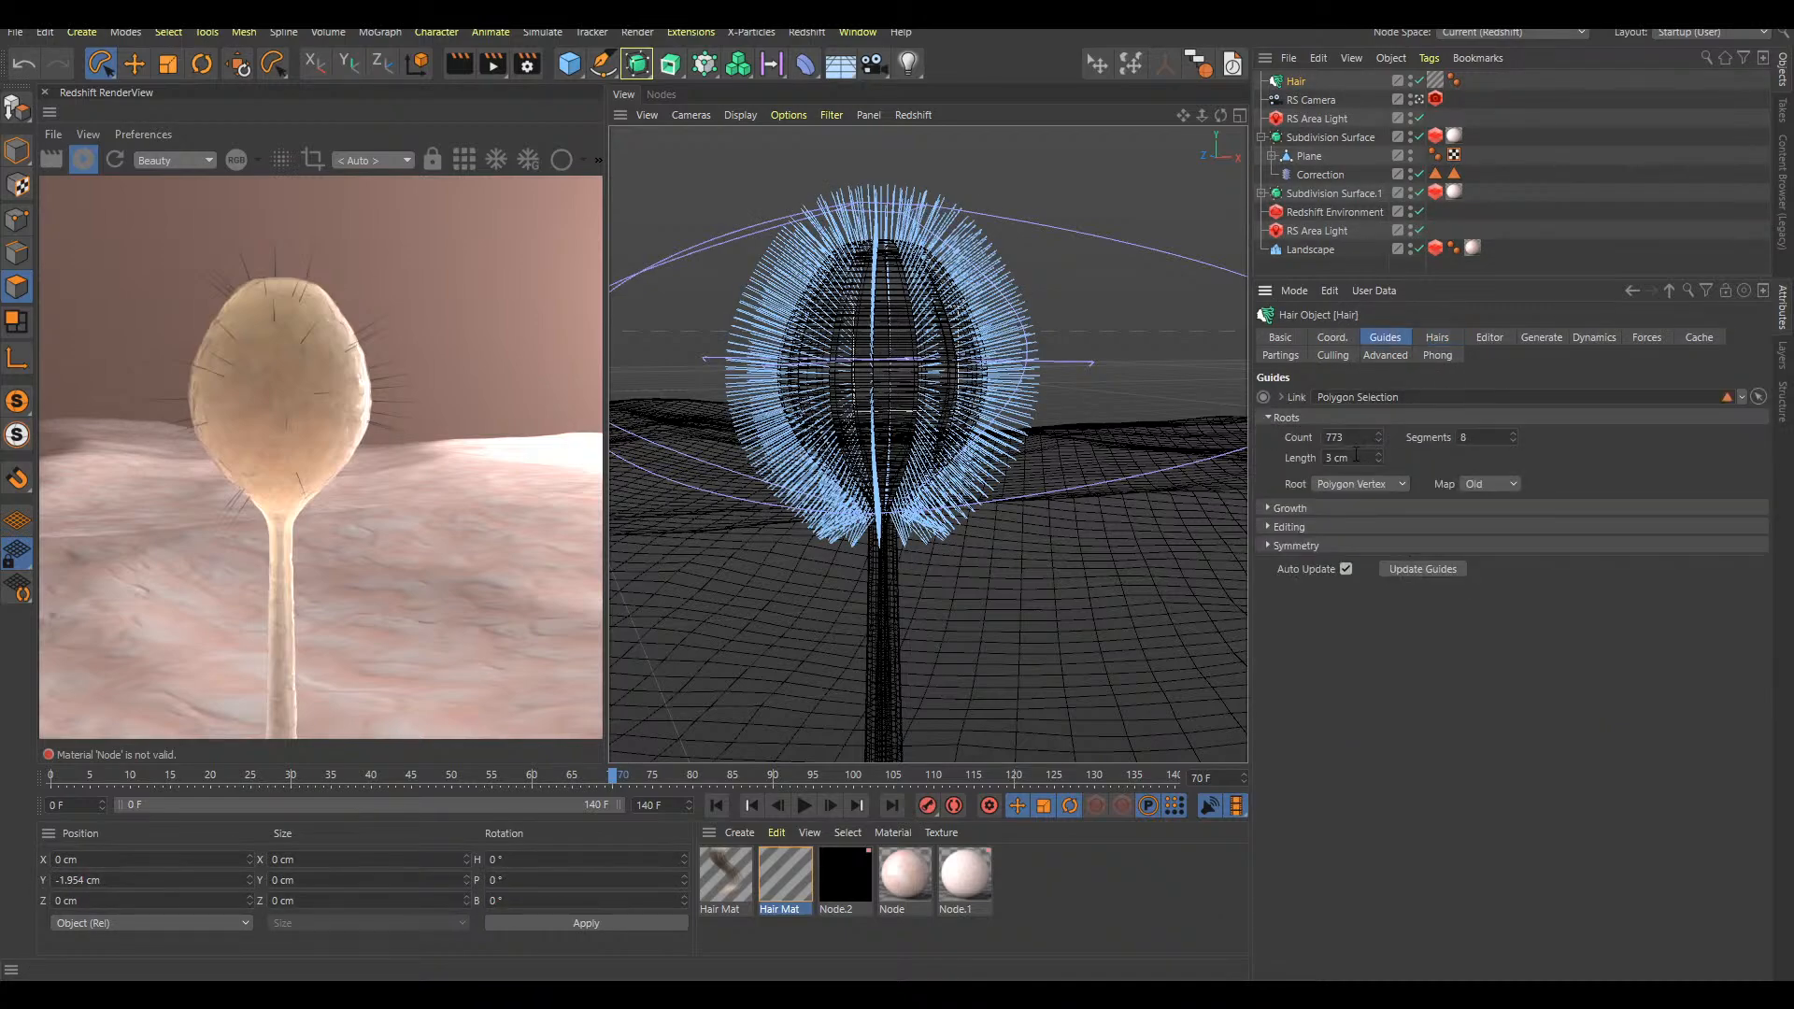
left_click_drag(1345, 458, 1288, 459)
type("4")
key("Return")
left_click(1589, 90)
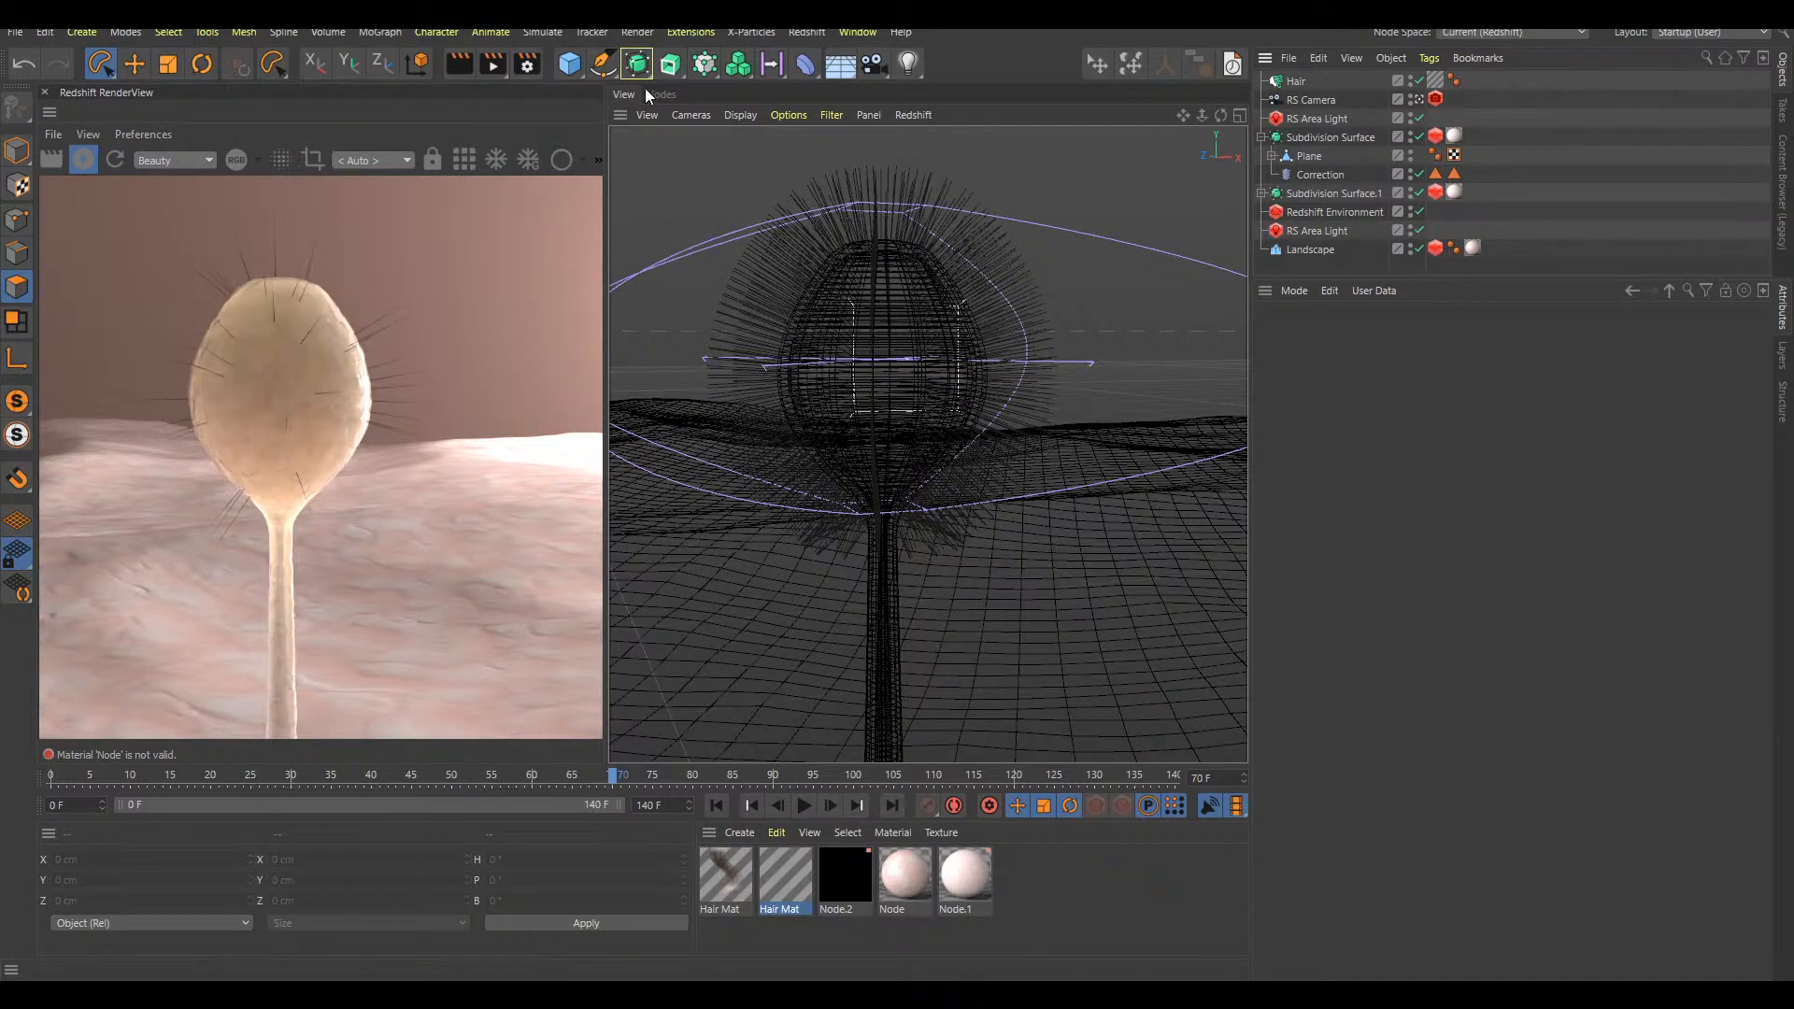
Enable Frizz and Kink with their default values in the striped Hair Mat and refresh the render preview
left_click_drag(962, 381, 900, 407, "alt")
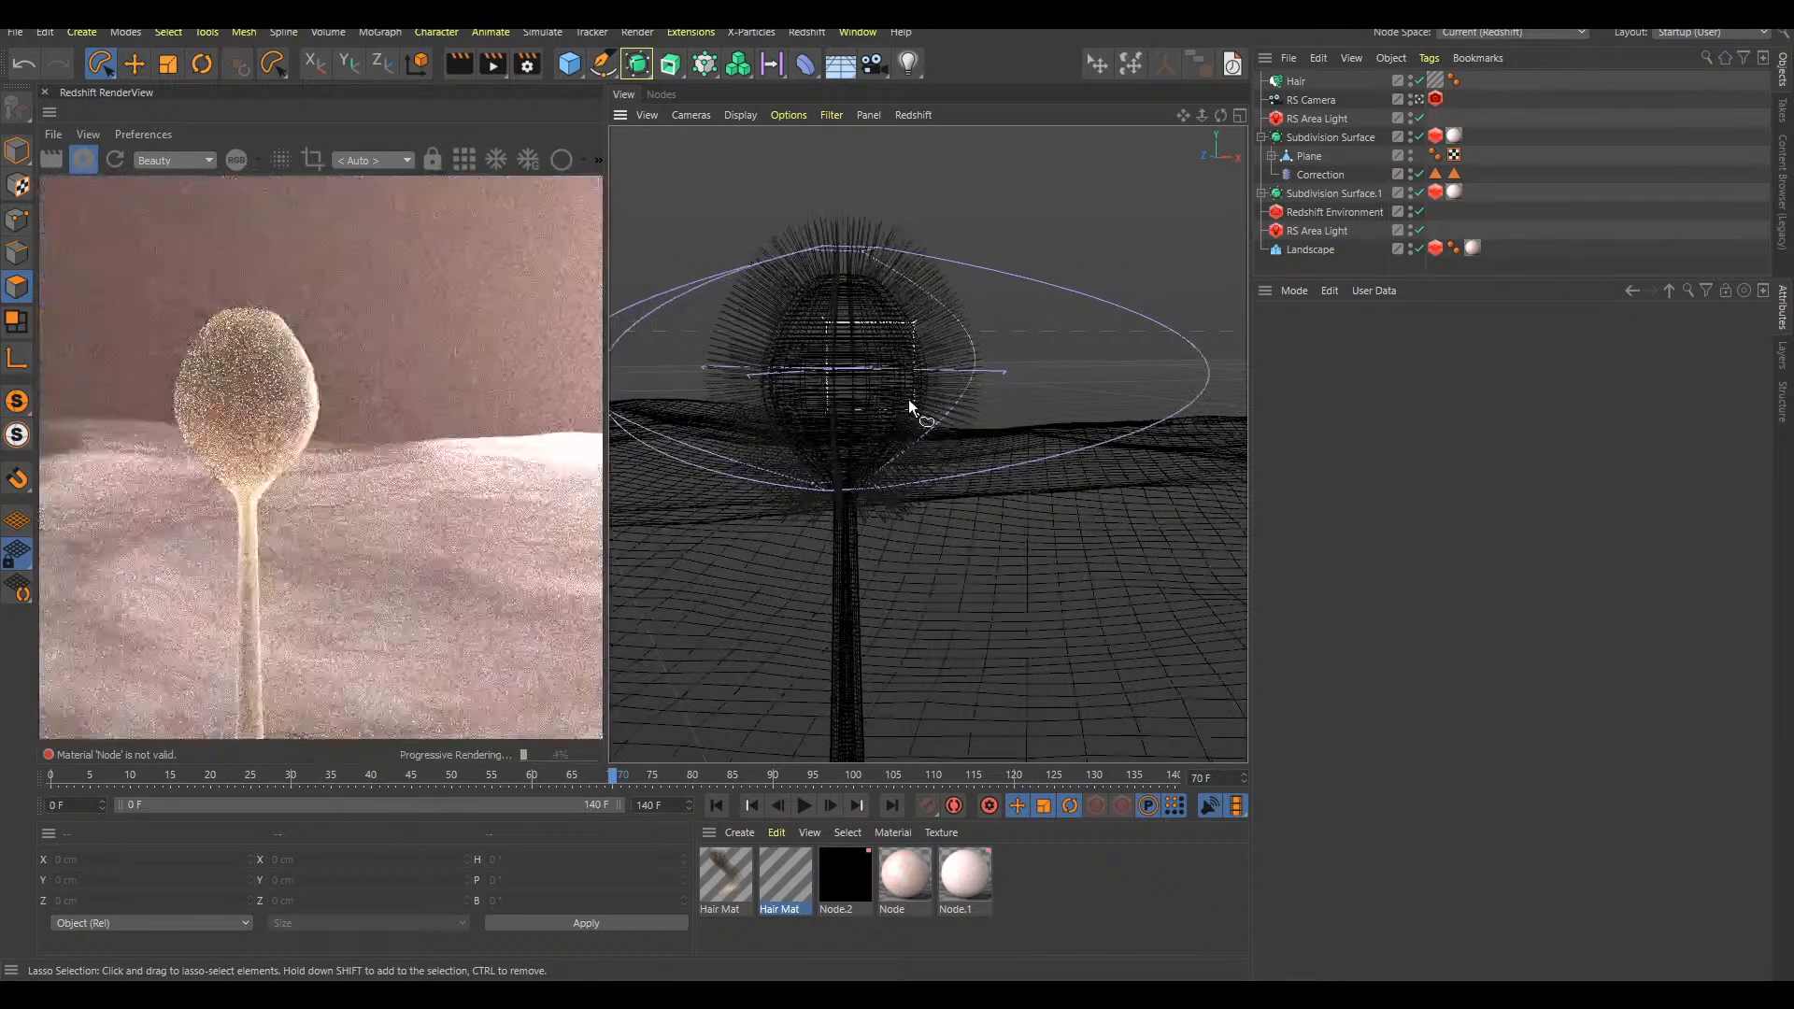
right_click_drag(822, 355, 880, 394, "alt")
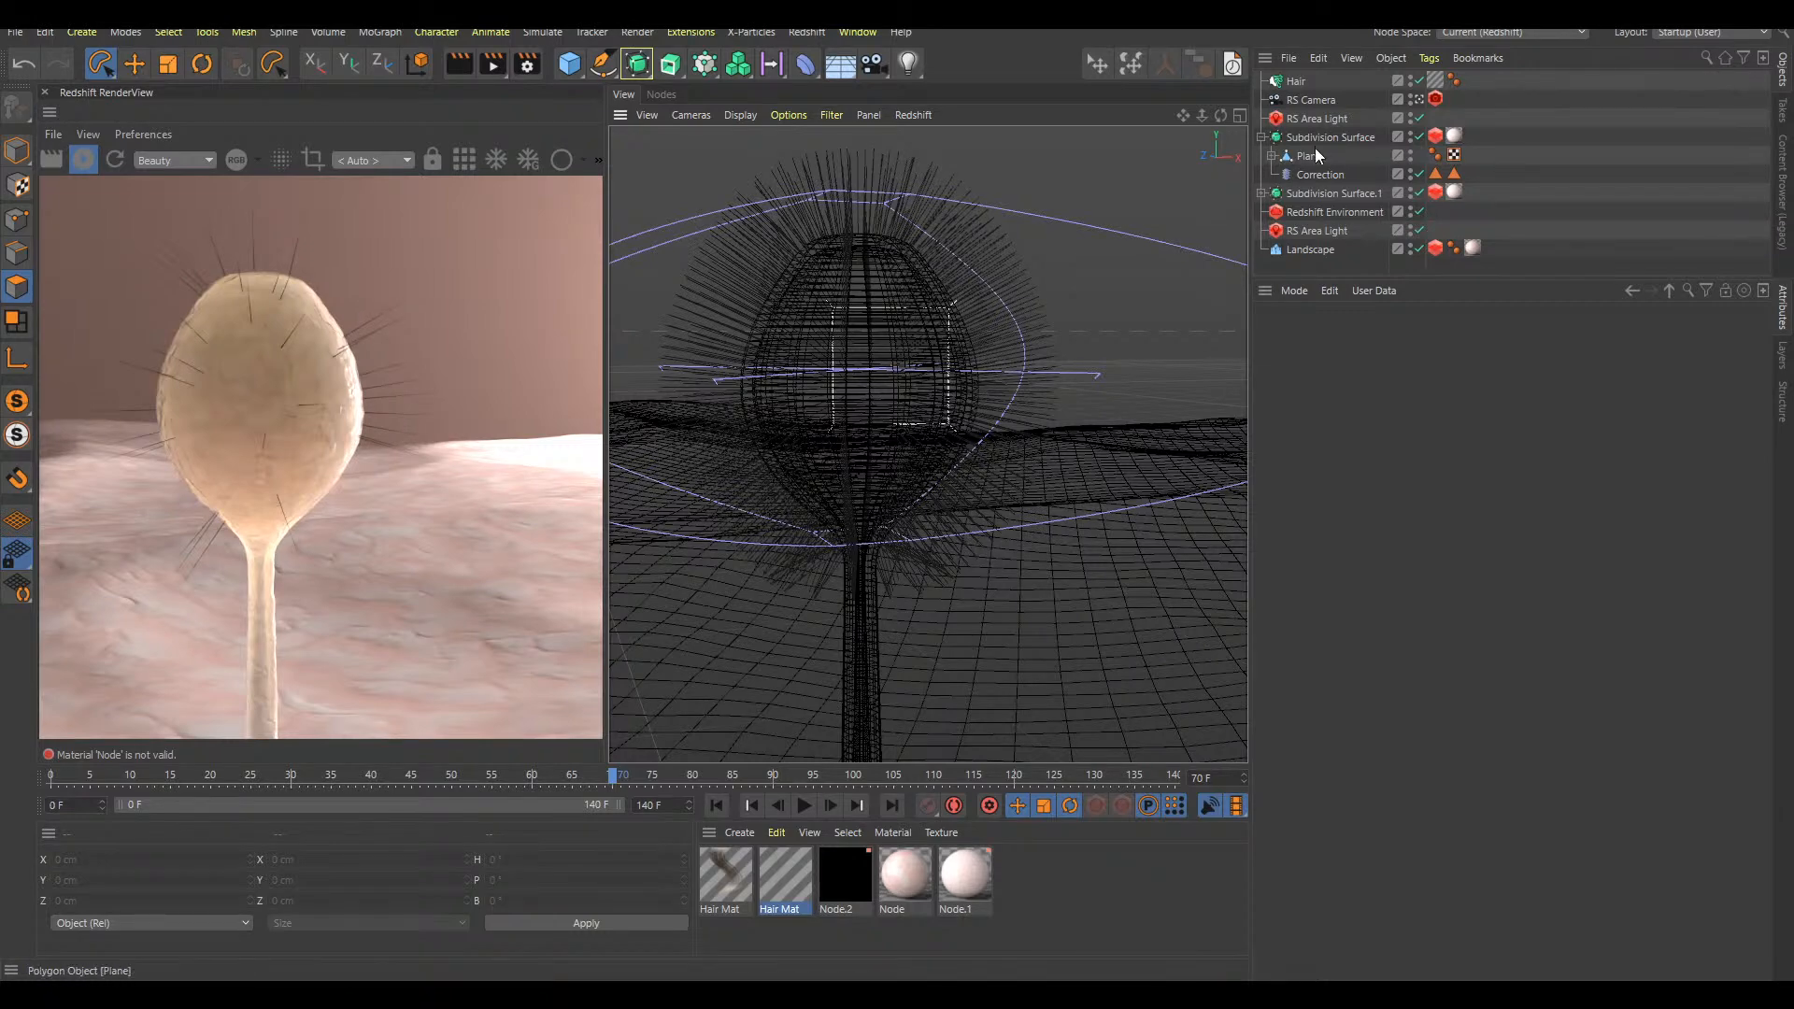
double_click(796, 880)
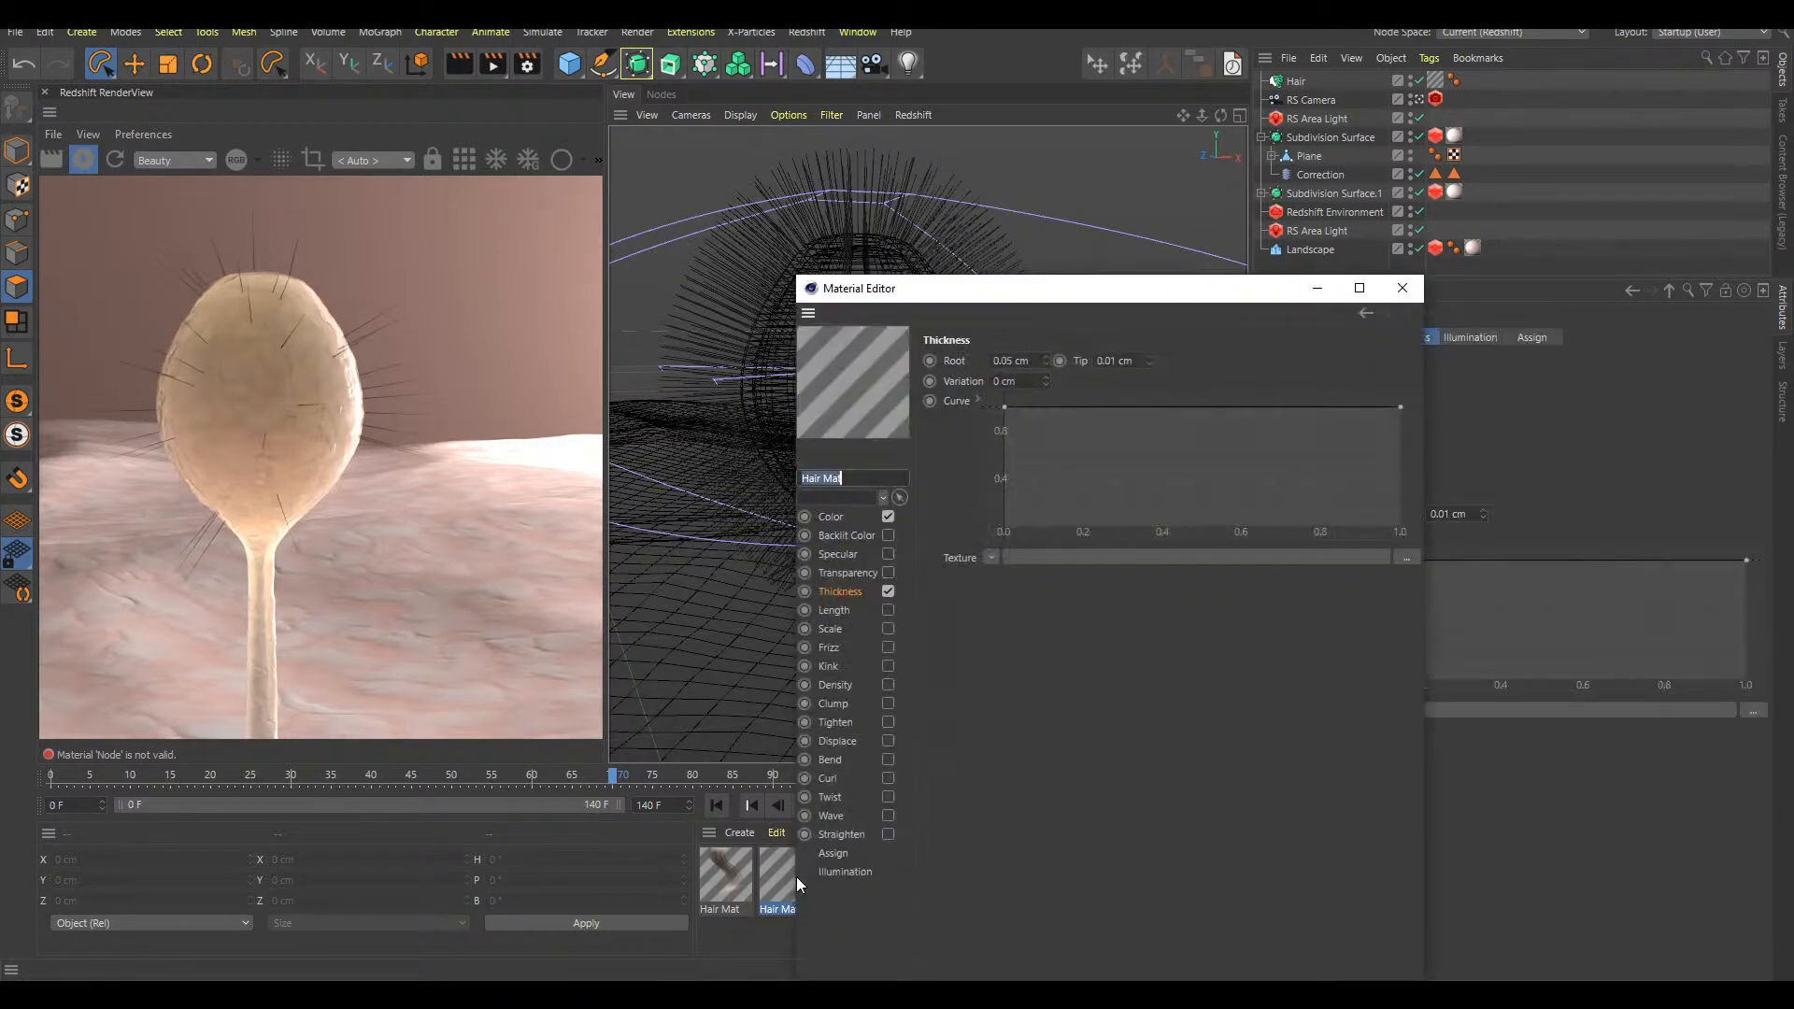
left_click(887, 646)
left_click(887, 665)
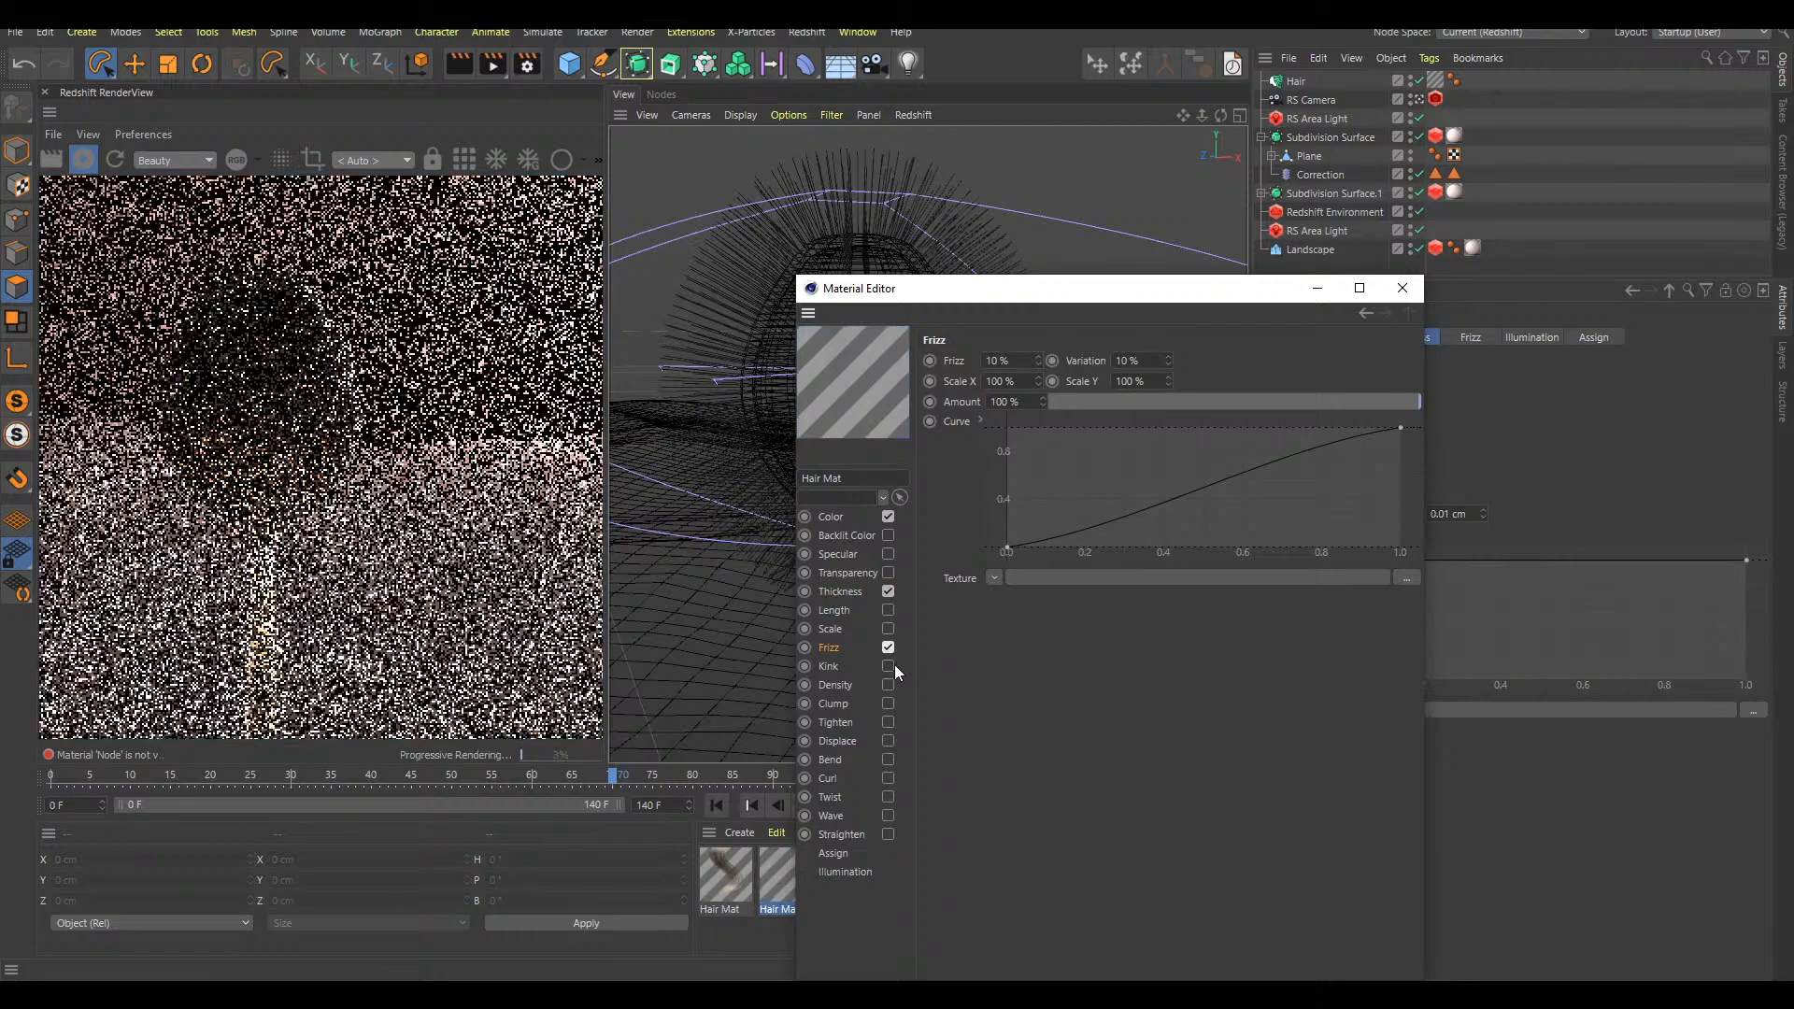
left_click(114, 160)
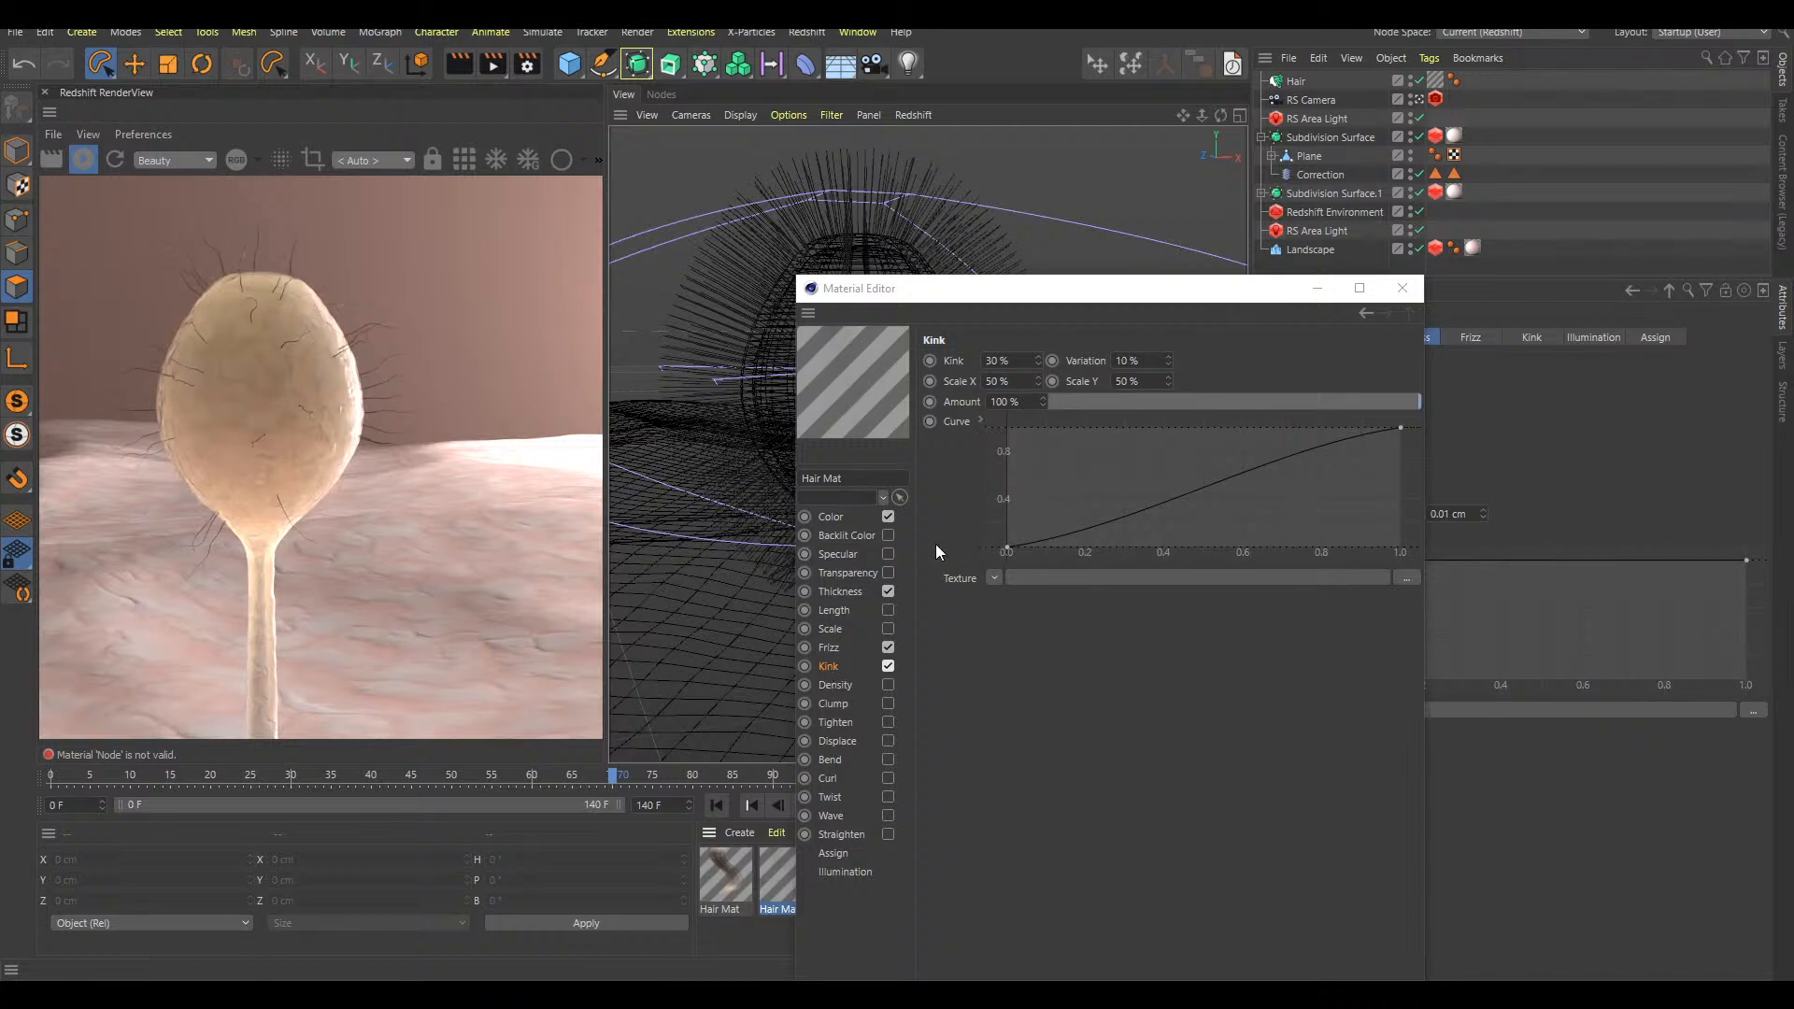
Enable Specular in the striped Hair Mat, refresh the render preview, and close the material's settings
left_click(841, 592)
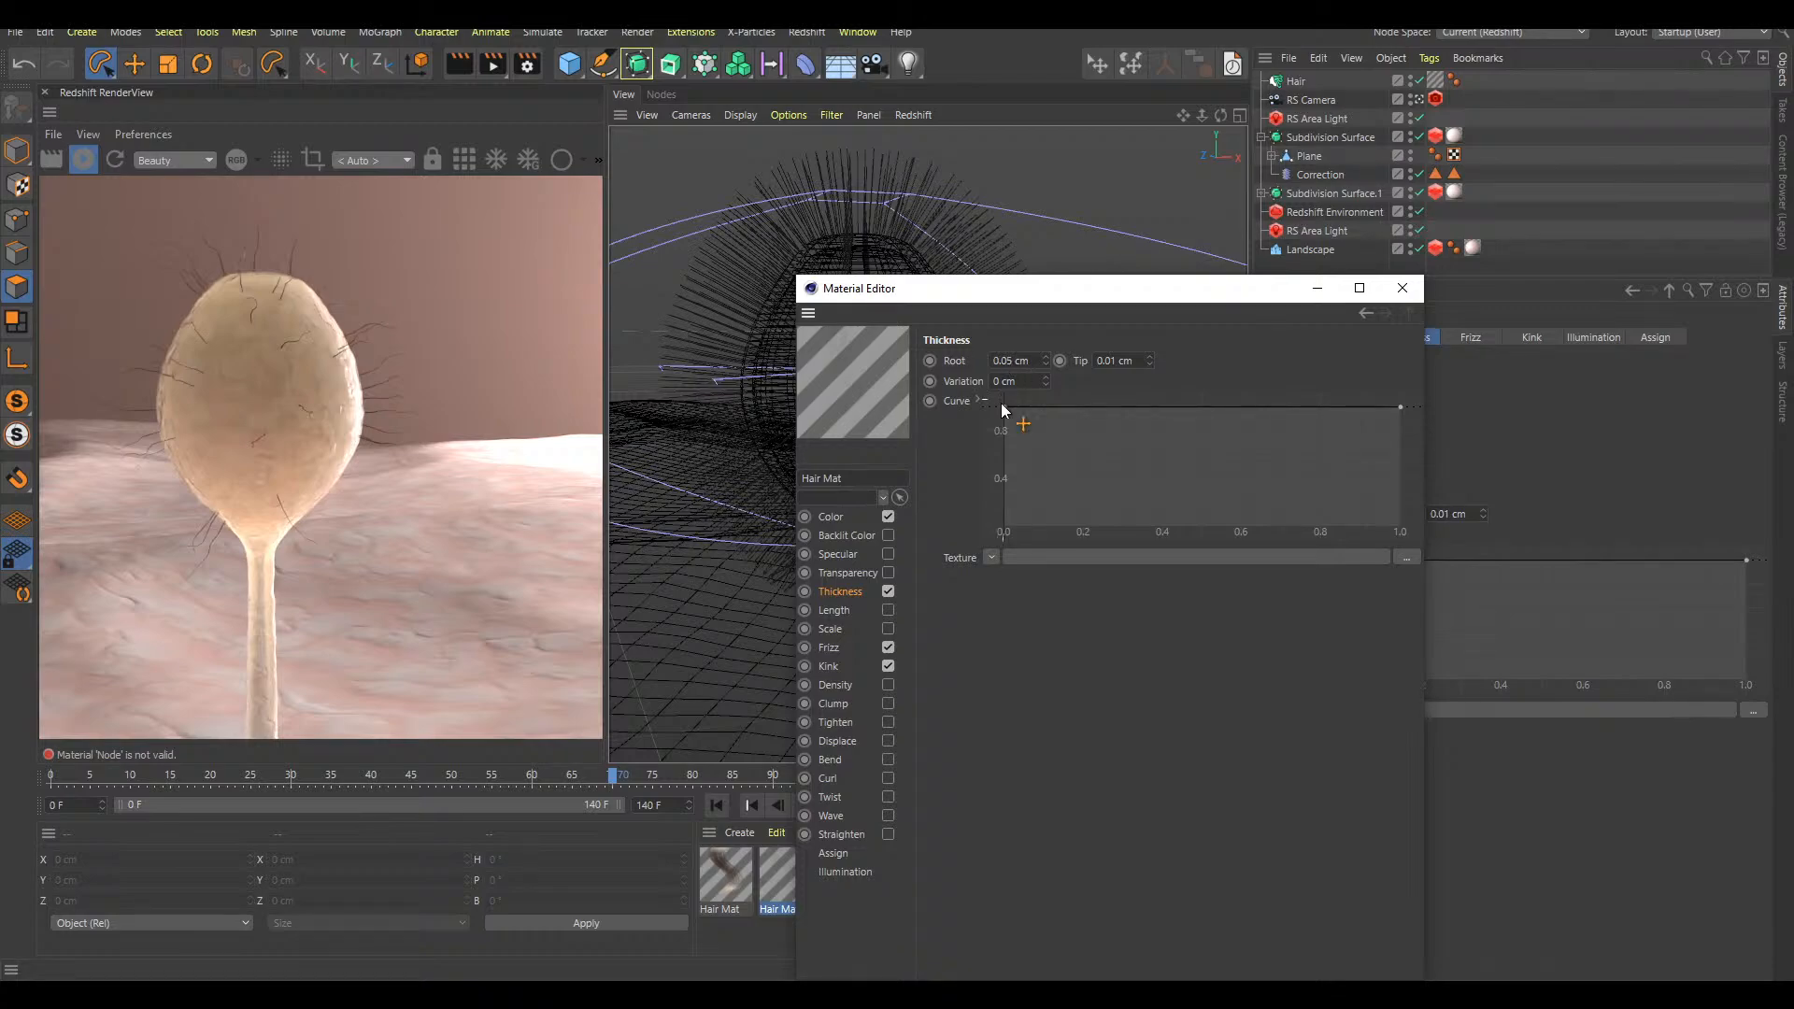
left_click(888, 554)
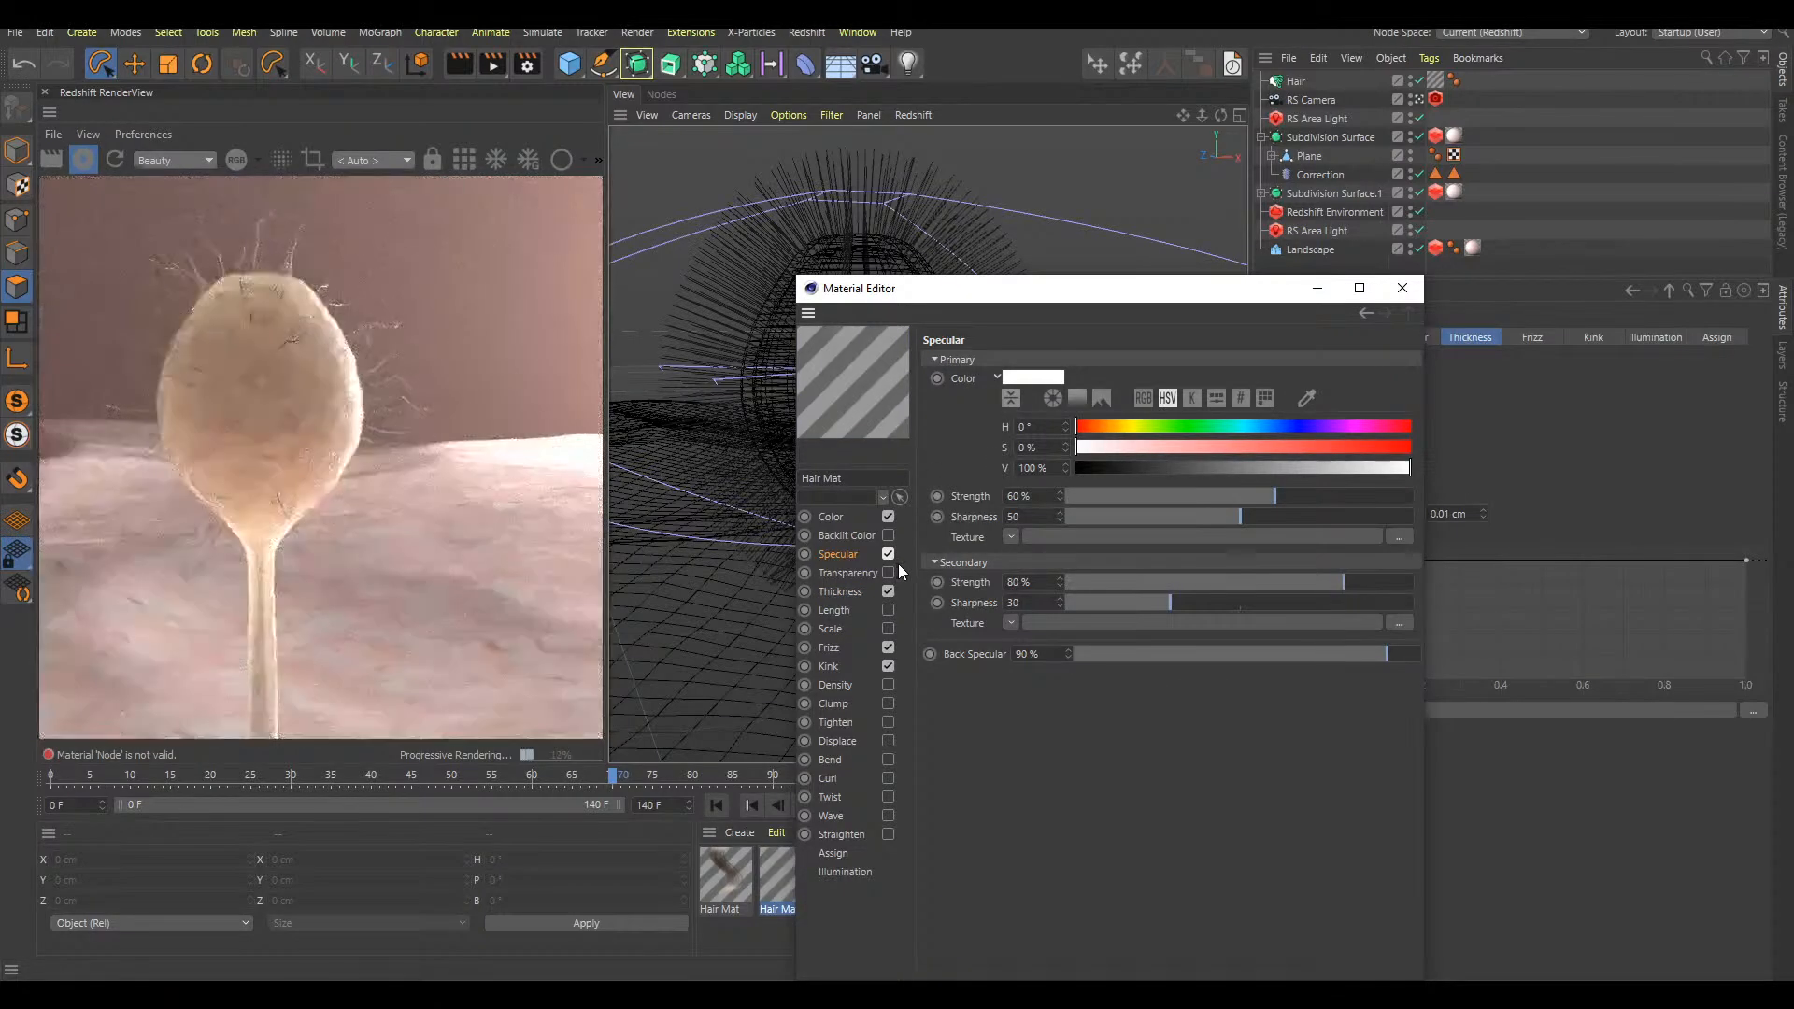
left_click(116, 160)
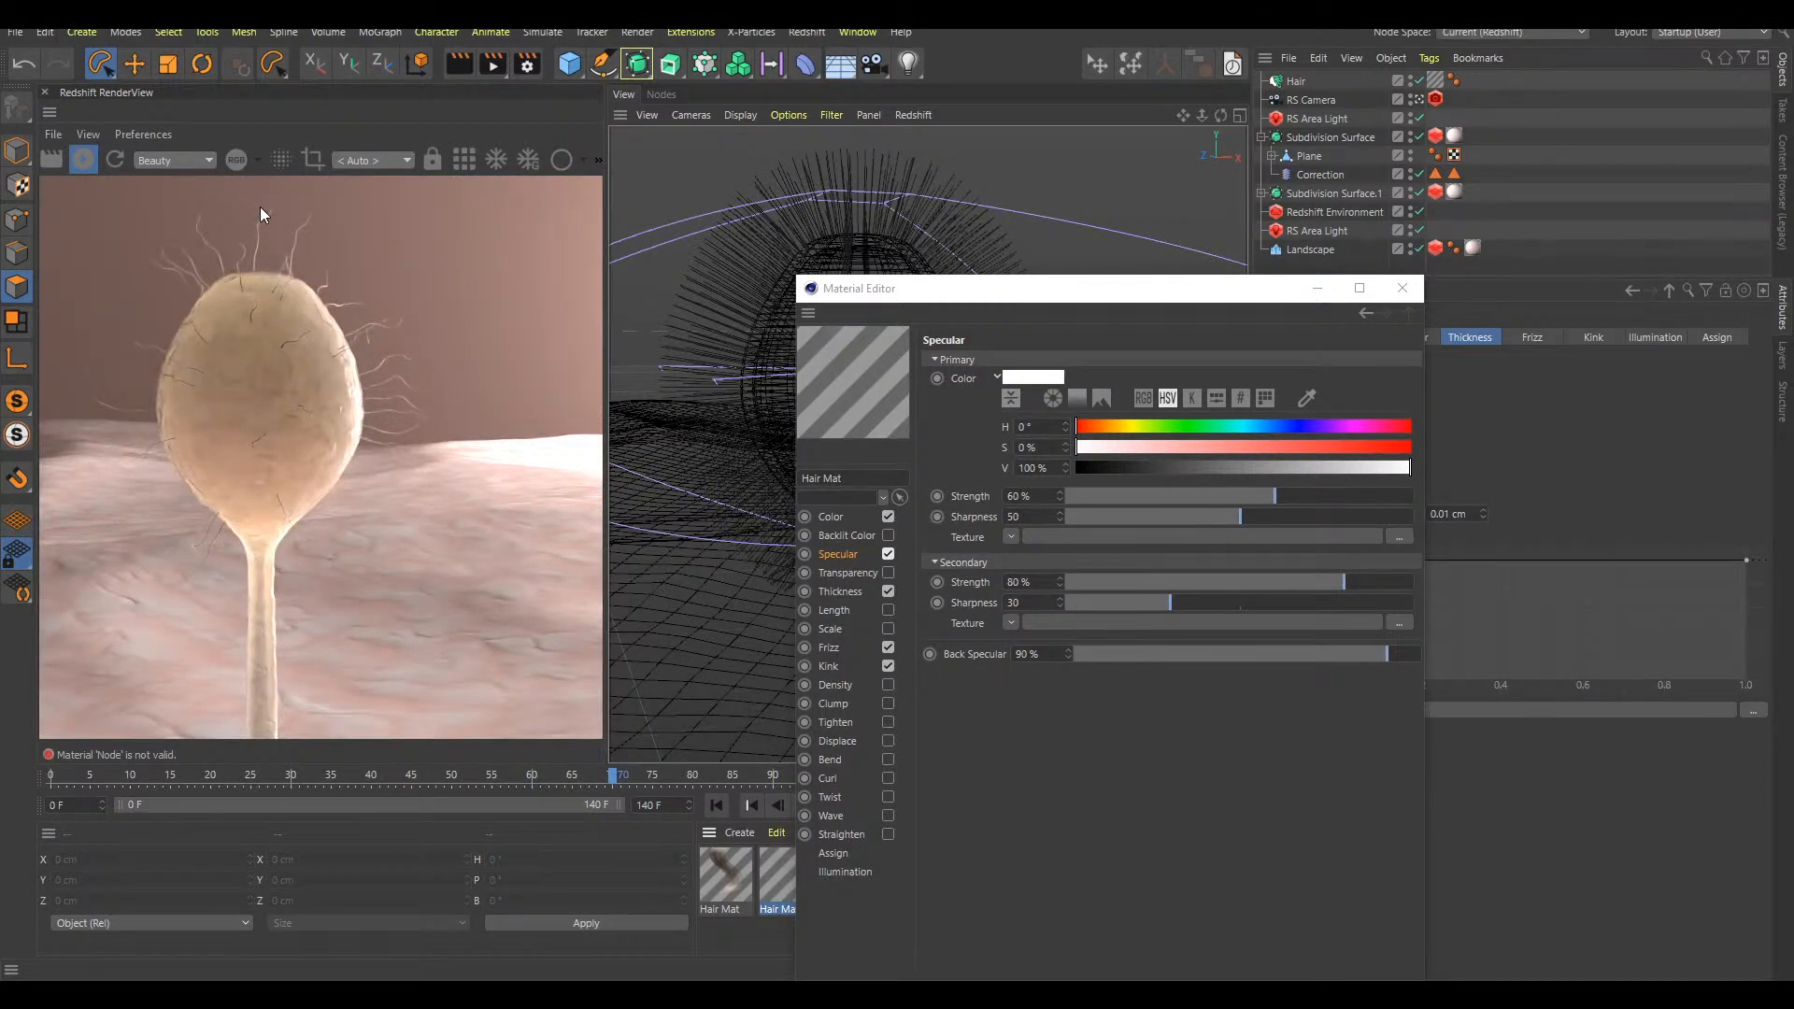
left_click(1401, 287)
left_click(1328, 290)
left_click(1482, 262)
Play the growth animation from the start and examine the hairs around the bulb at frame 71
left_click_drag(984, 462, 947, 405, "alt")
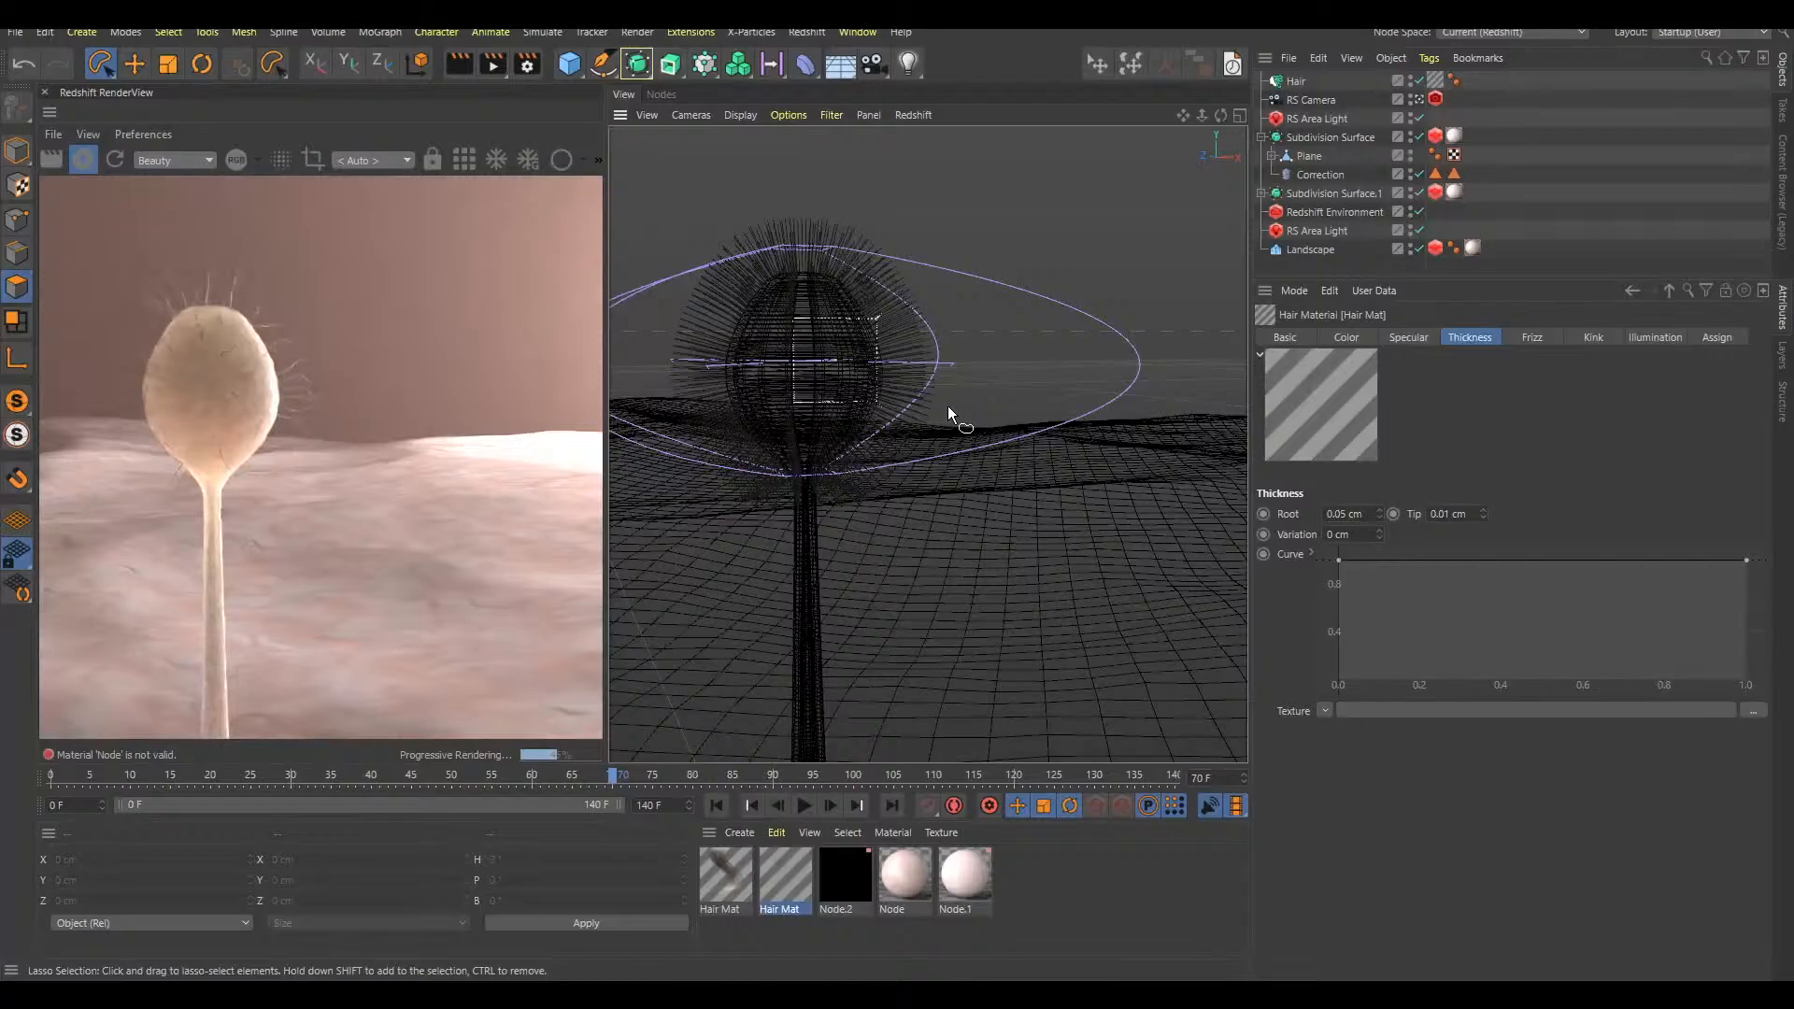
left_click_drag(837, 380, 893, 417, "alt")
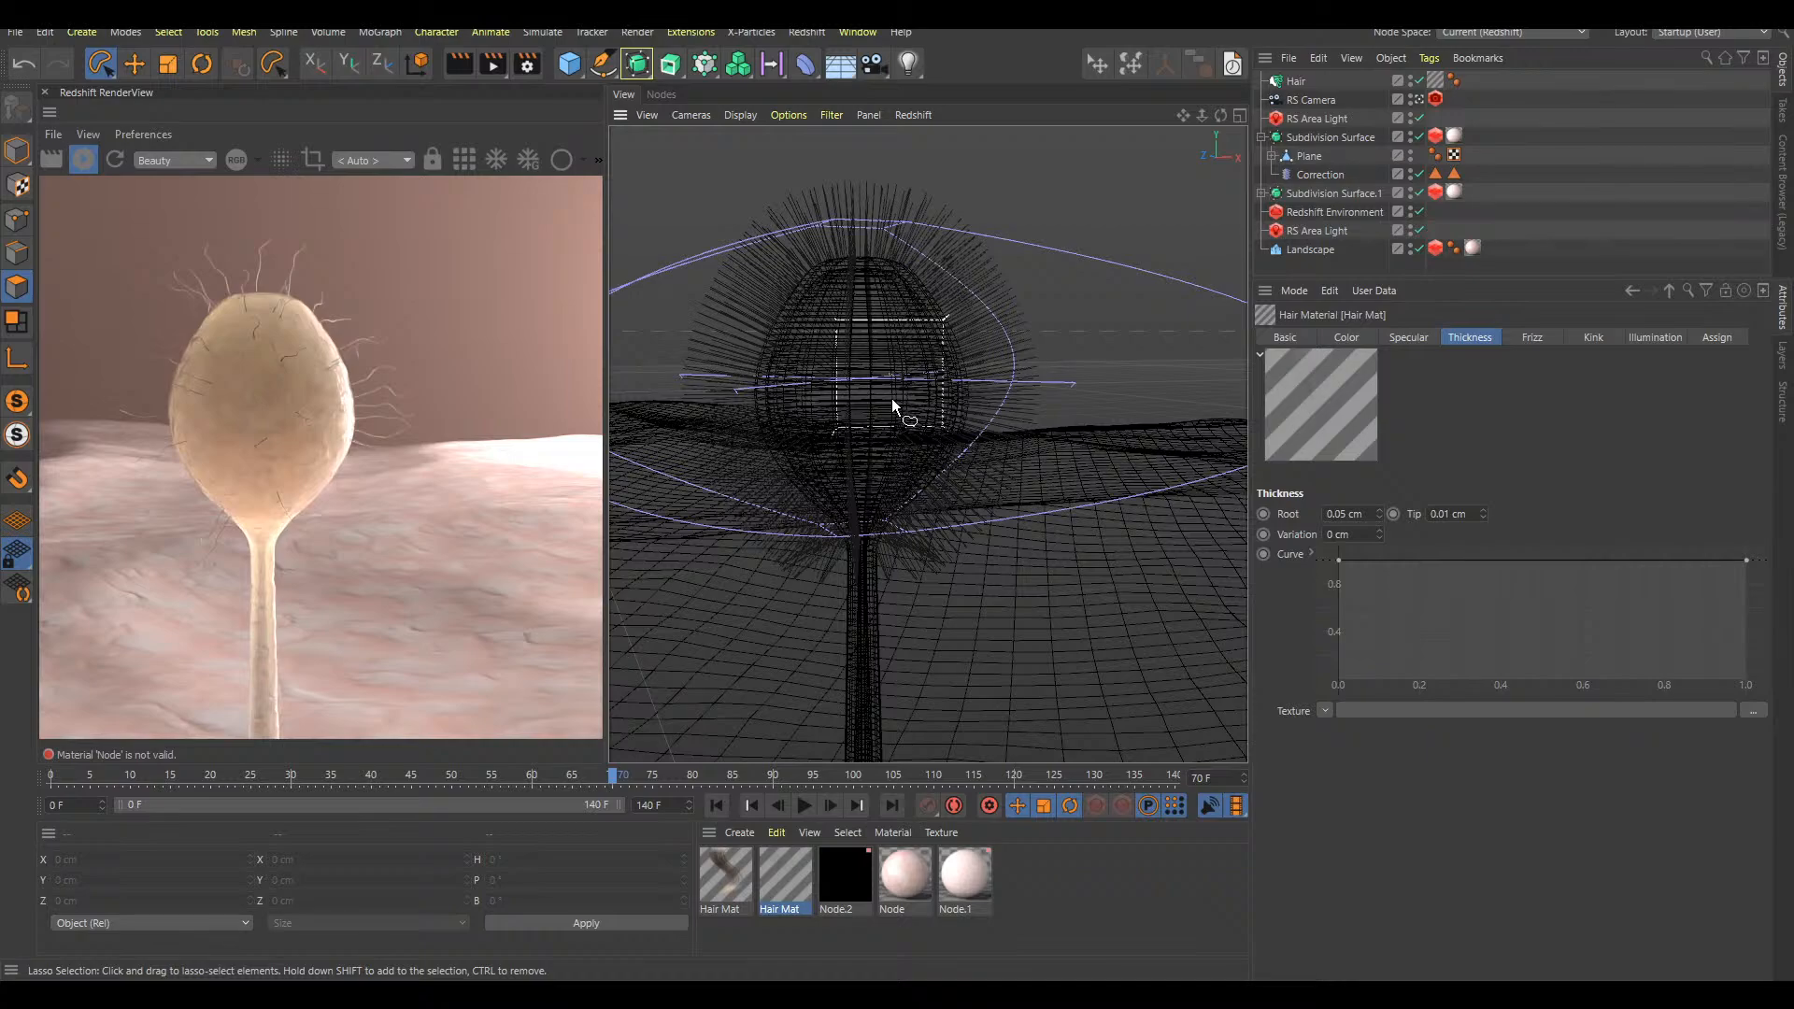
key("F8")
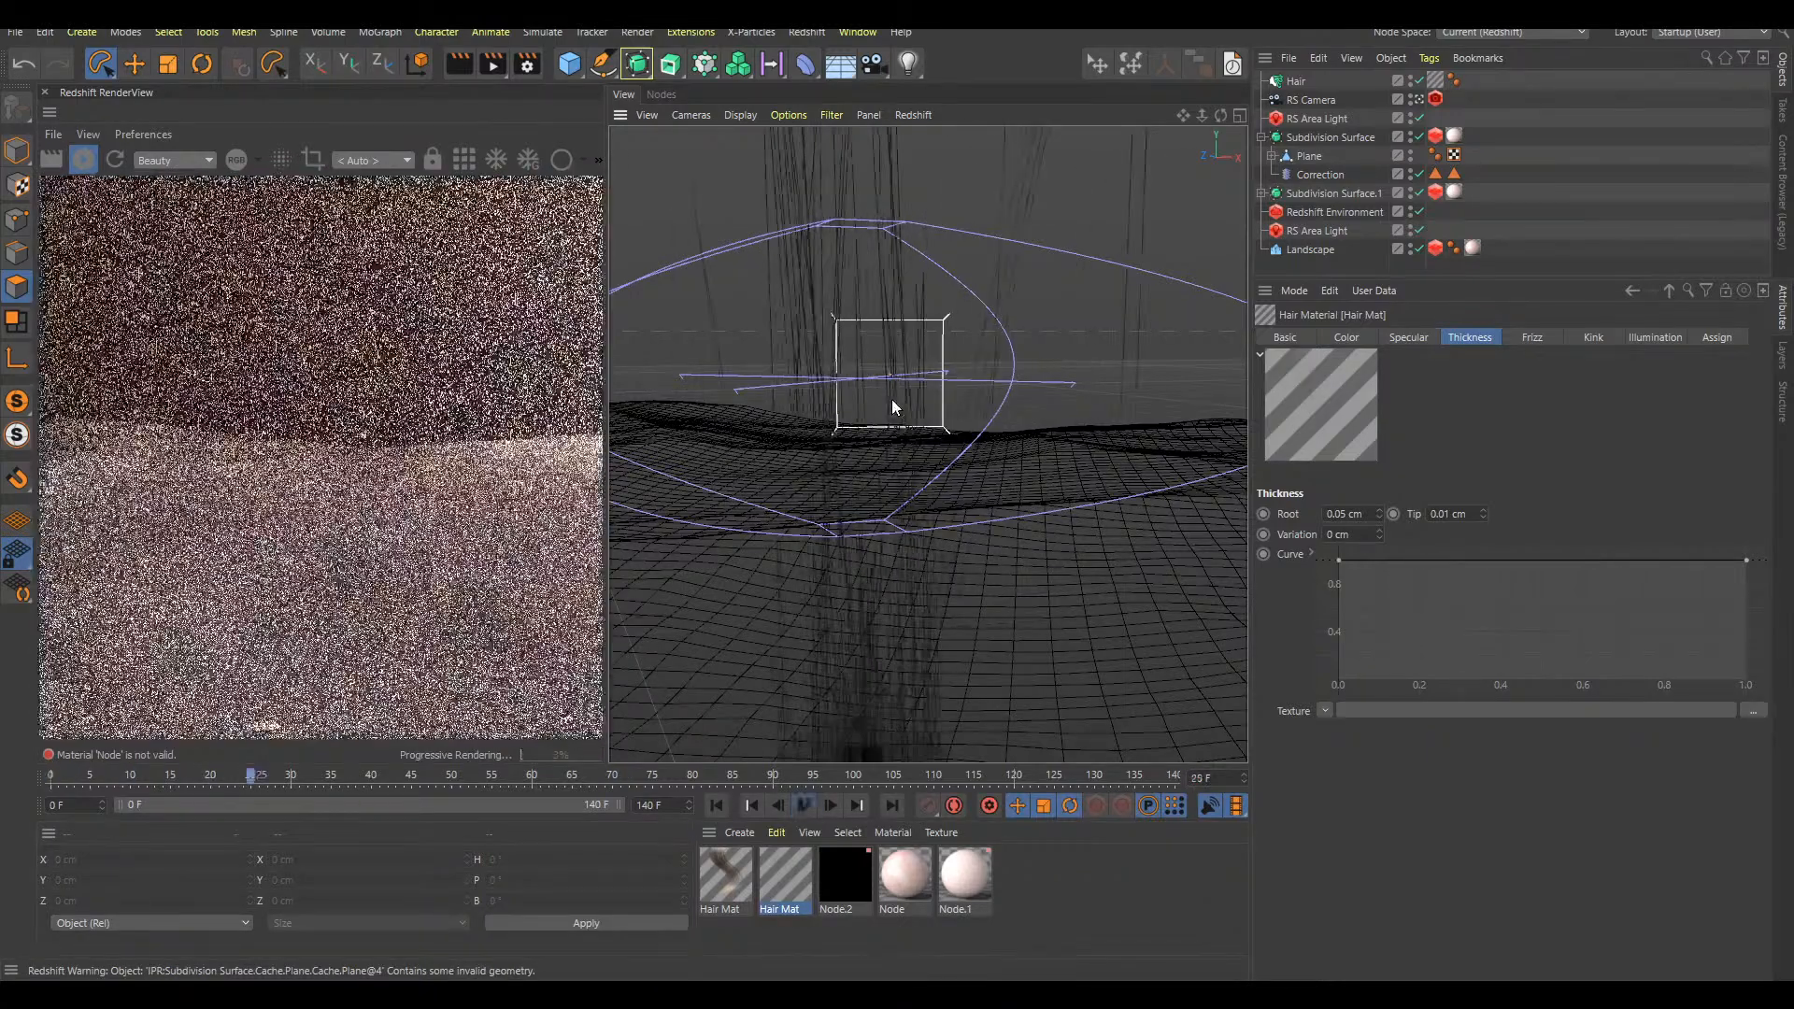
key("shift+f")
key("F8")
key("F8")
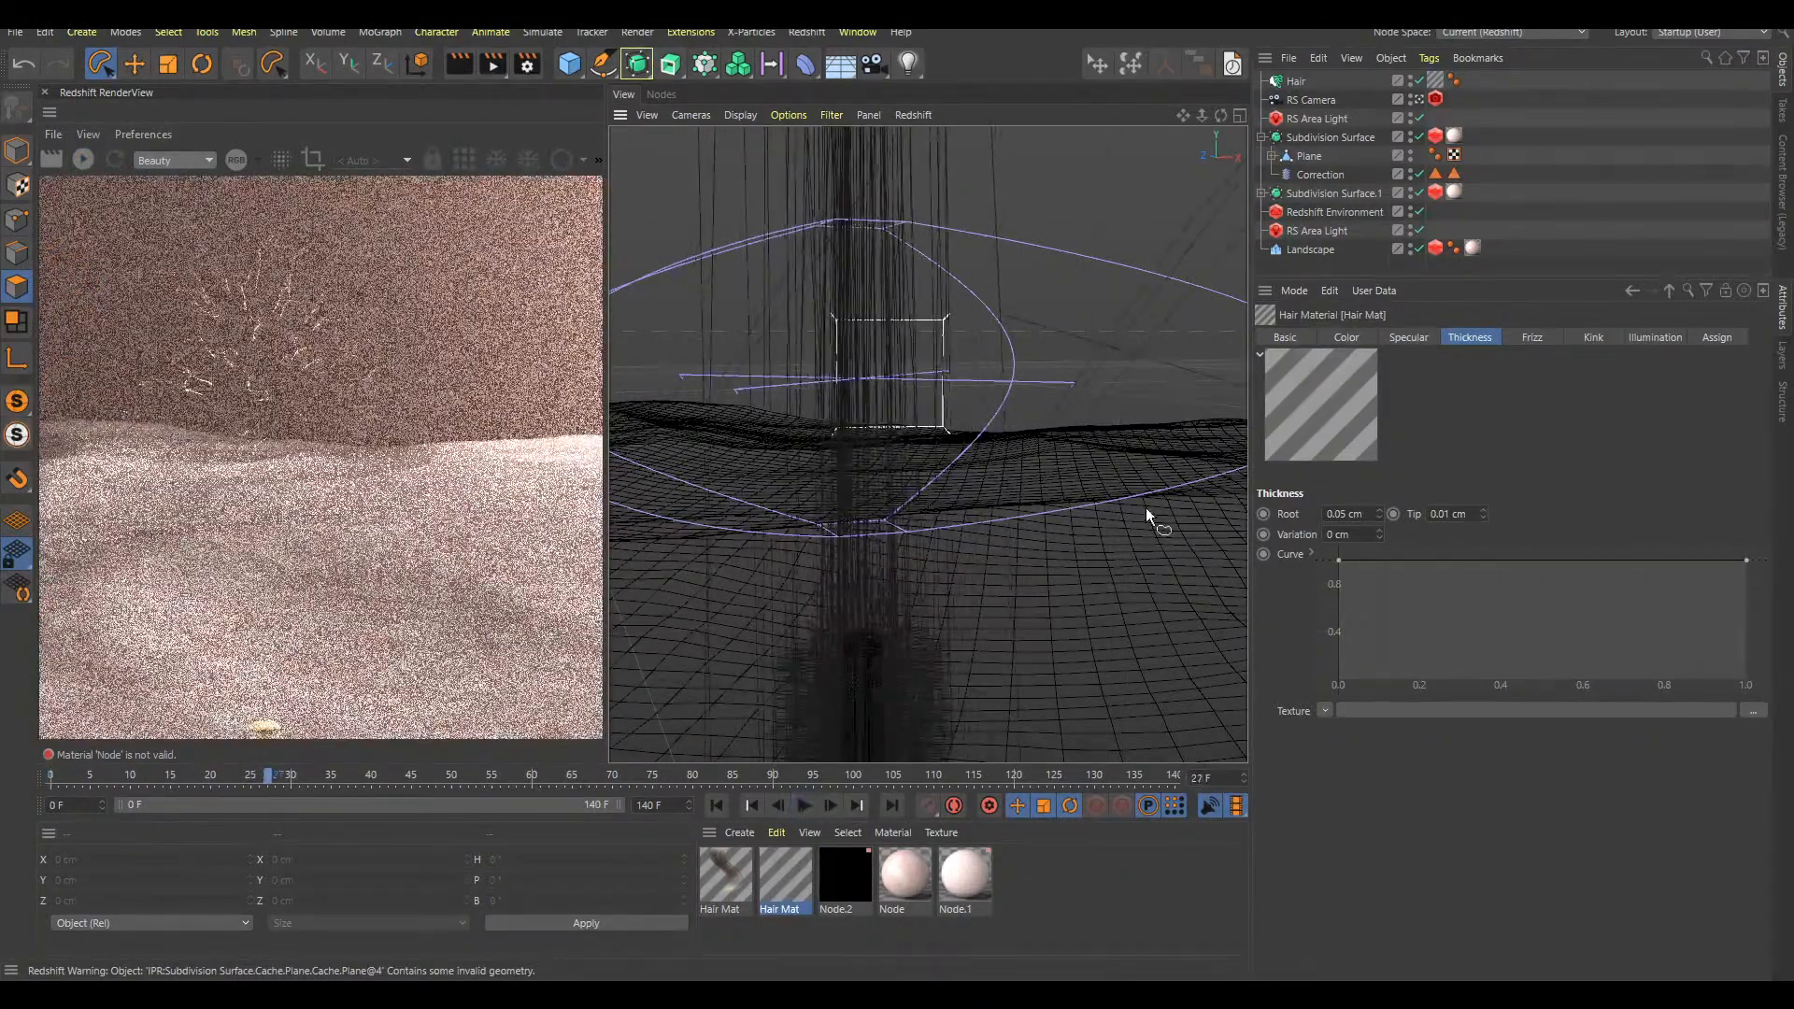
scroll(1134, 537, "down", 3)
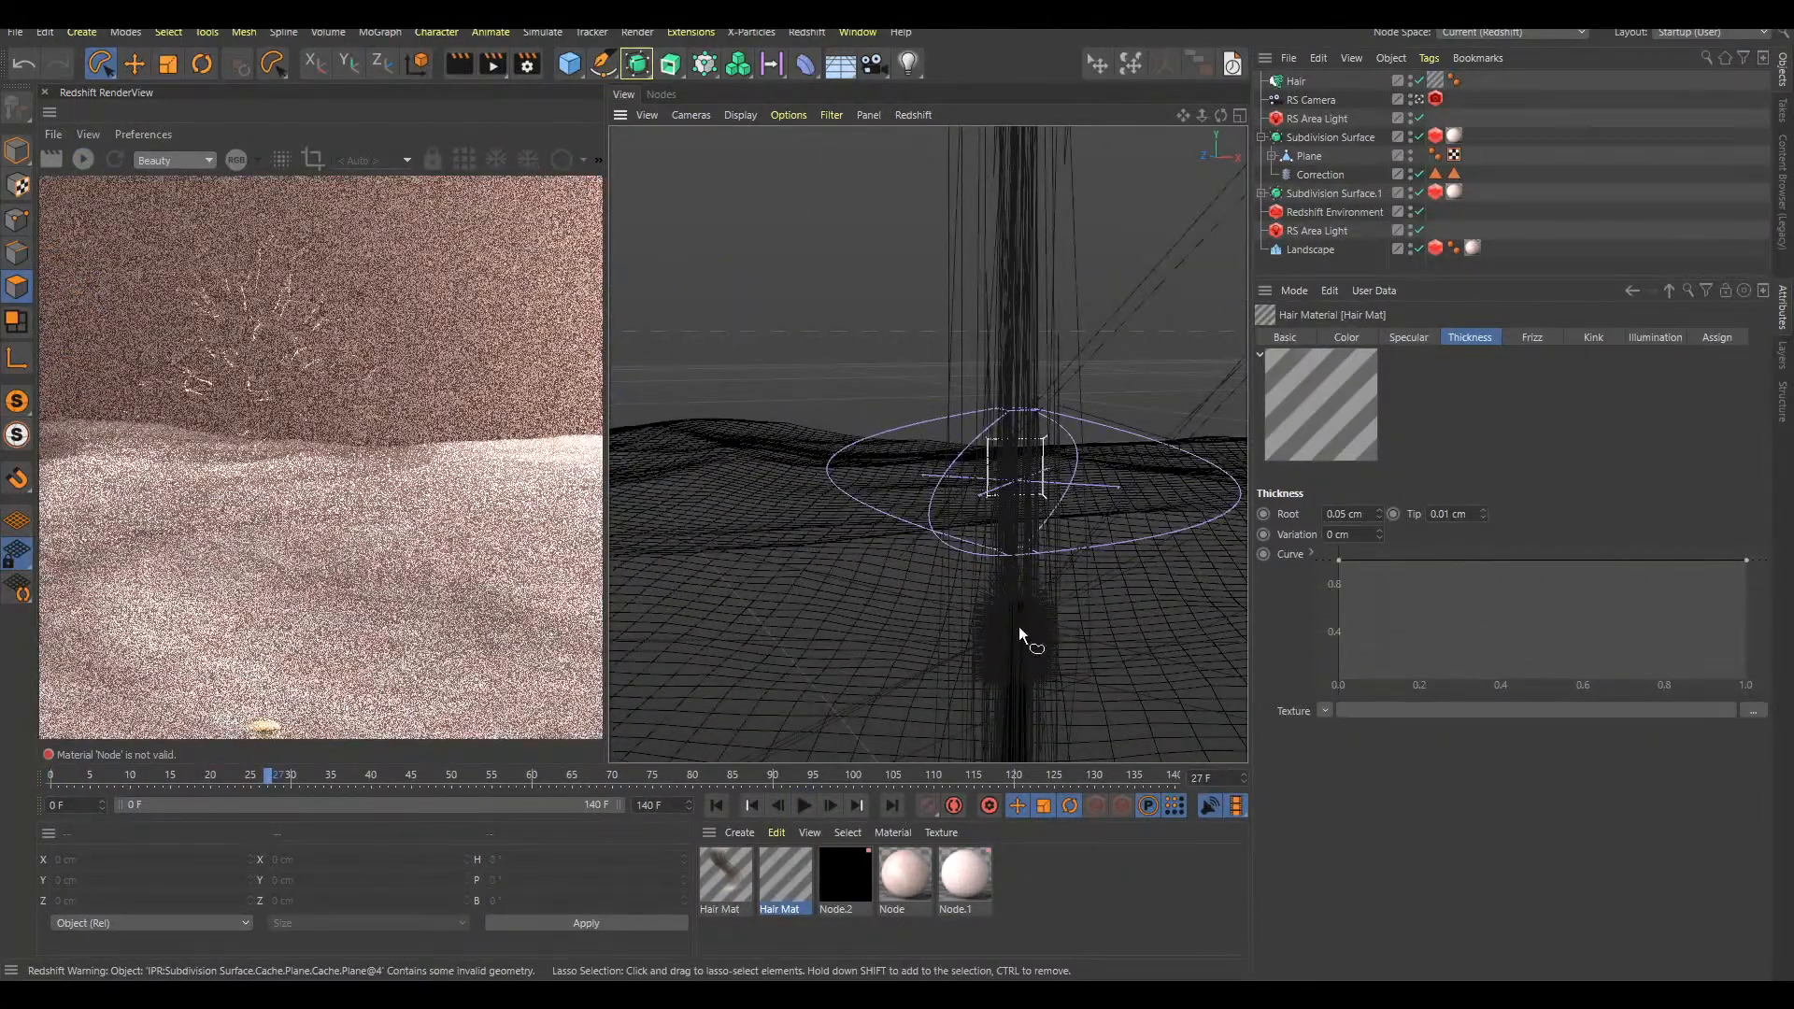
key("F8")
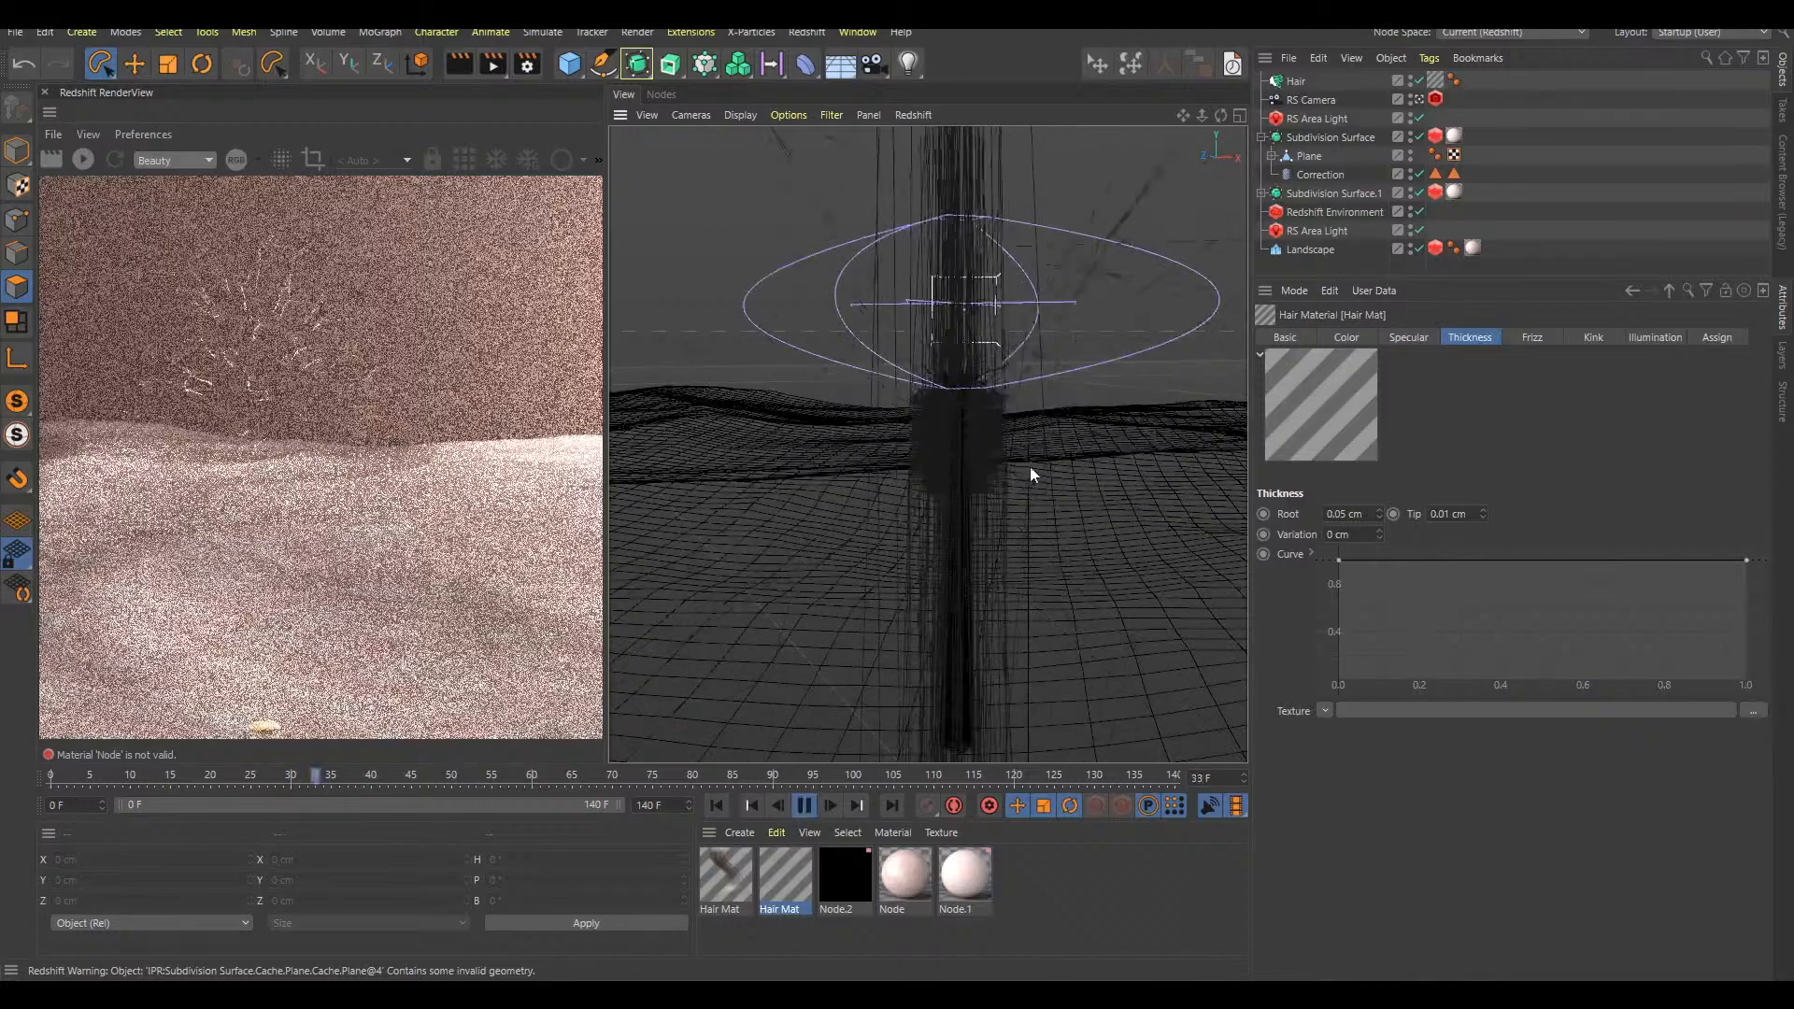
key("F8")
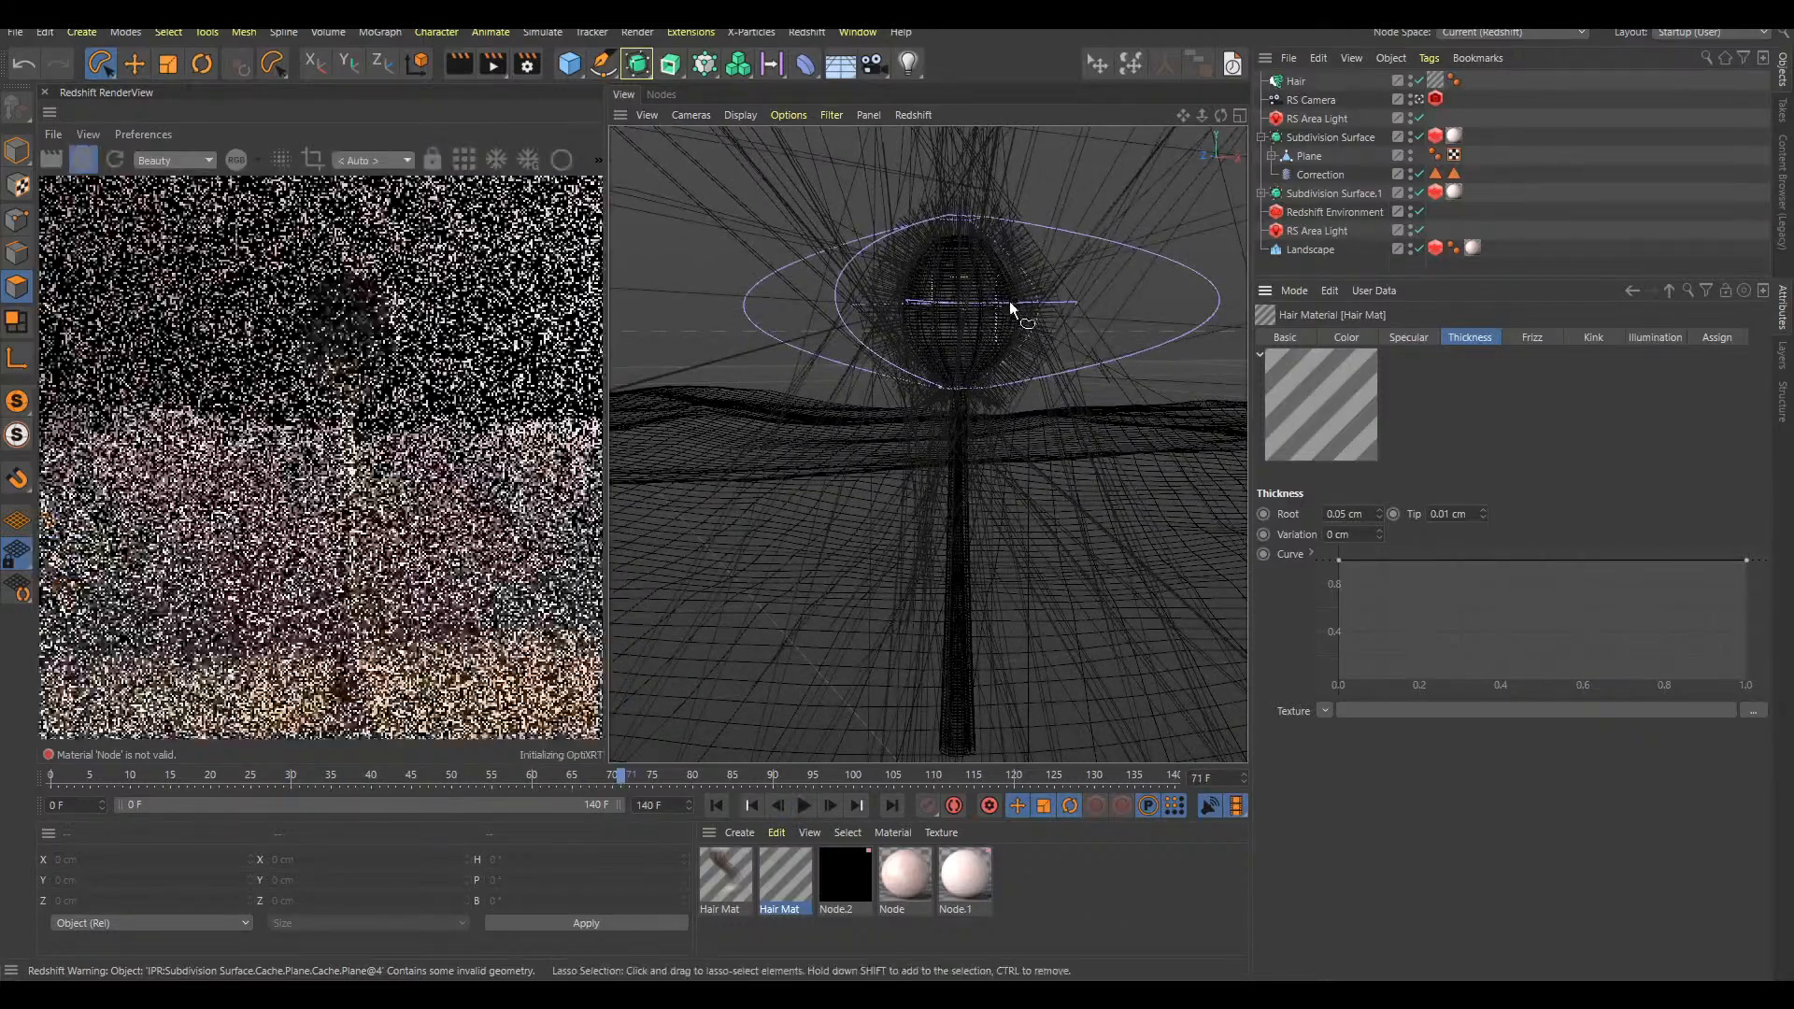
left_click_drag(1001, 342, 972, 378, "alt")
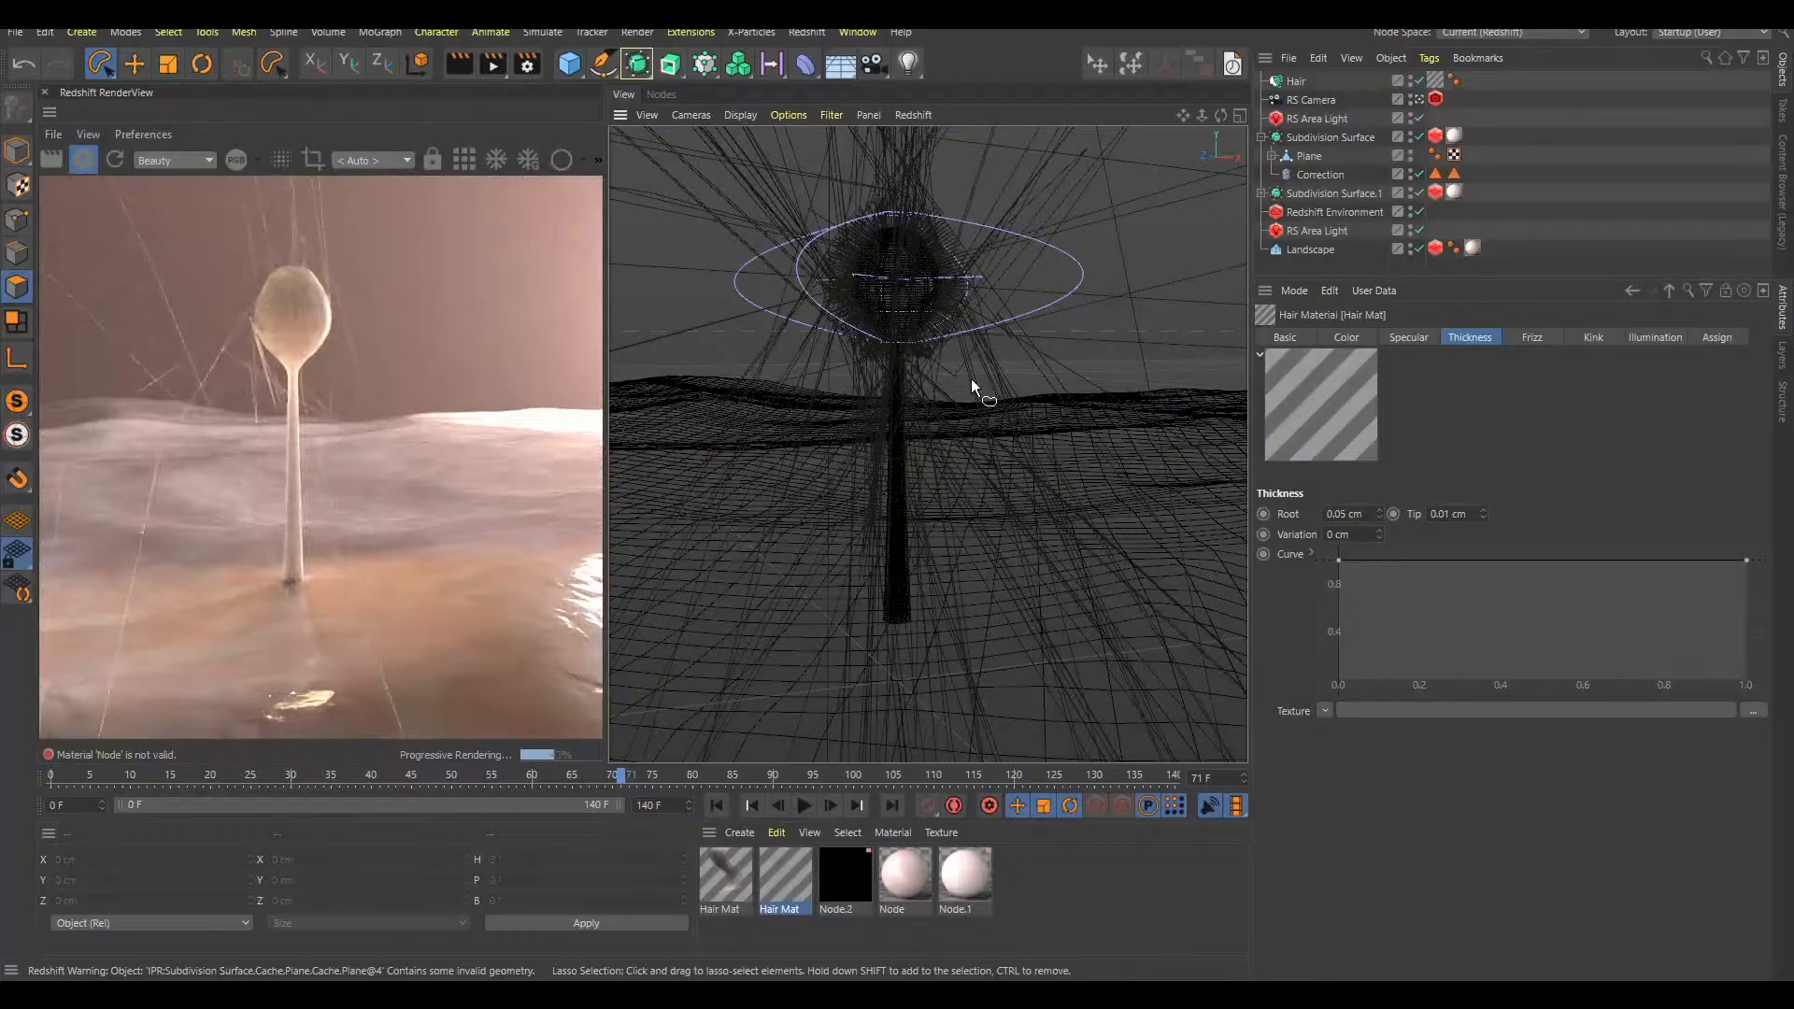
Play the animation on to frame 83 and inspect the bulb's hairs up close
left_click(1262, 194)
left_click(1262, 193)
key("F8")
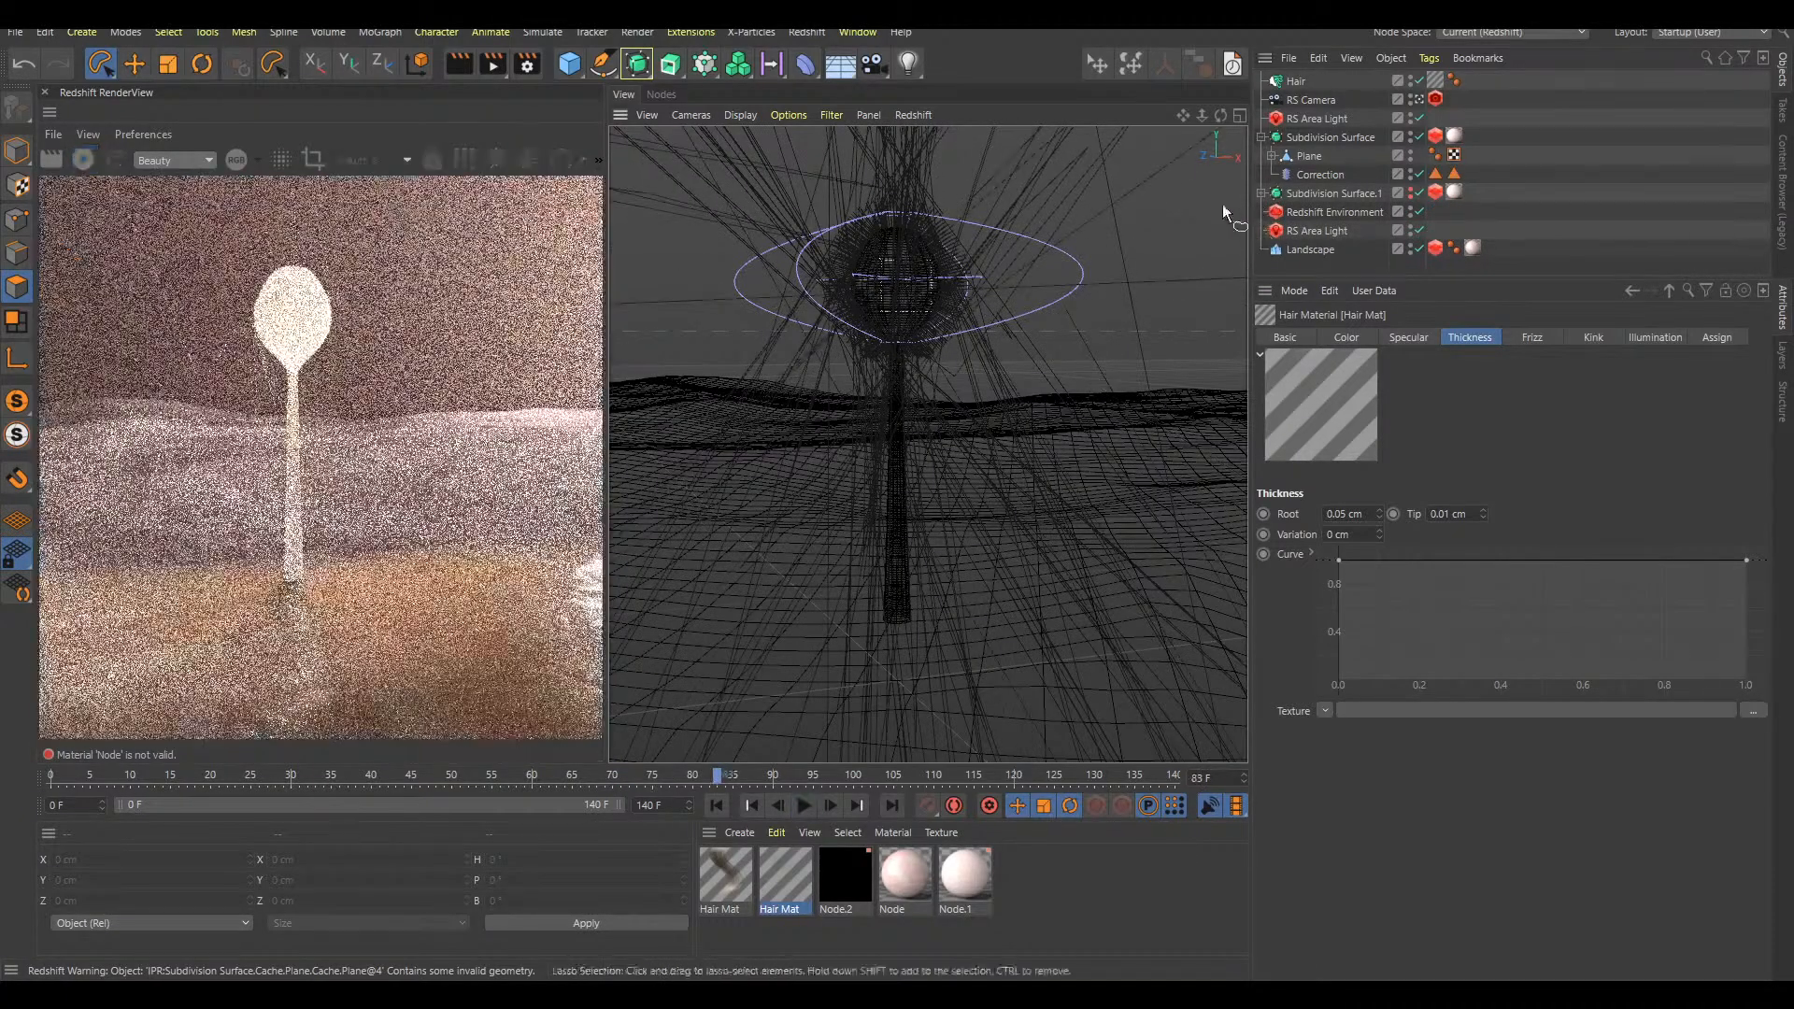
right_click_drag(934, 269, 988, 246, "alt")
middle_click_drag(934, 271, 932, 376, "alt")
right_click_drag(933, 374, 979, 338, "alt")
Hide both Subdivision Surface objects to isolate the hairs, and toggle the Hair object off and back on
left_click(1410, 198)
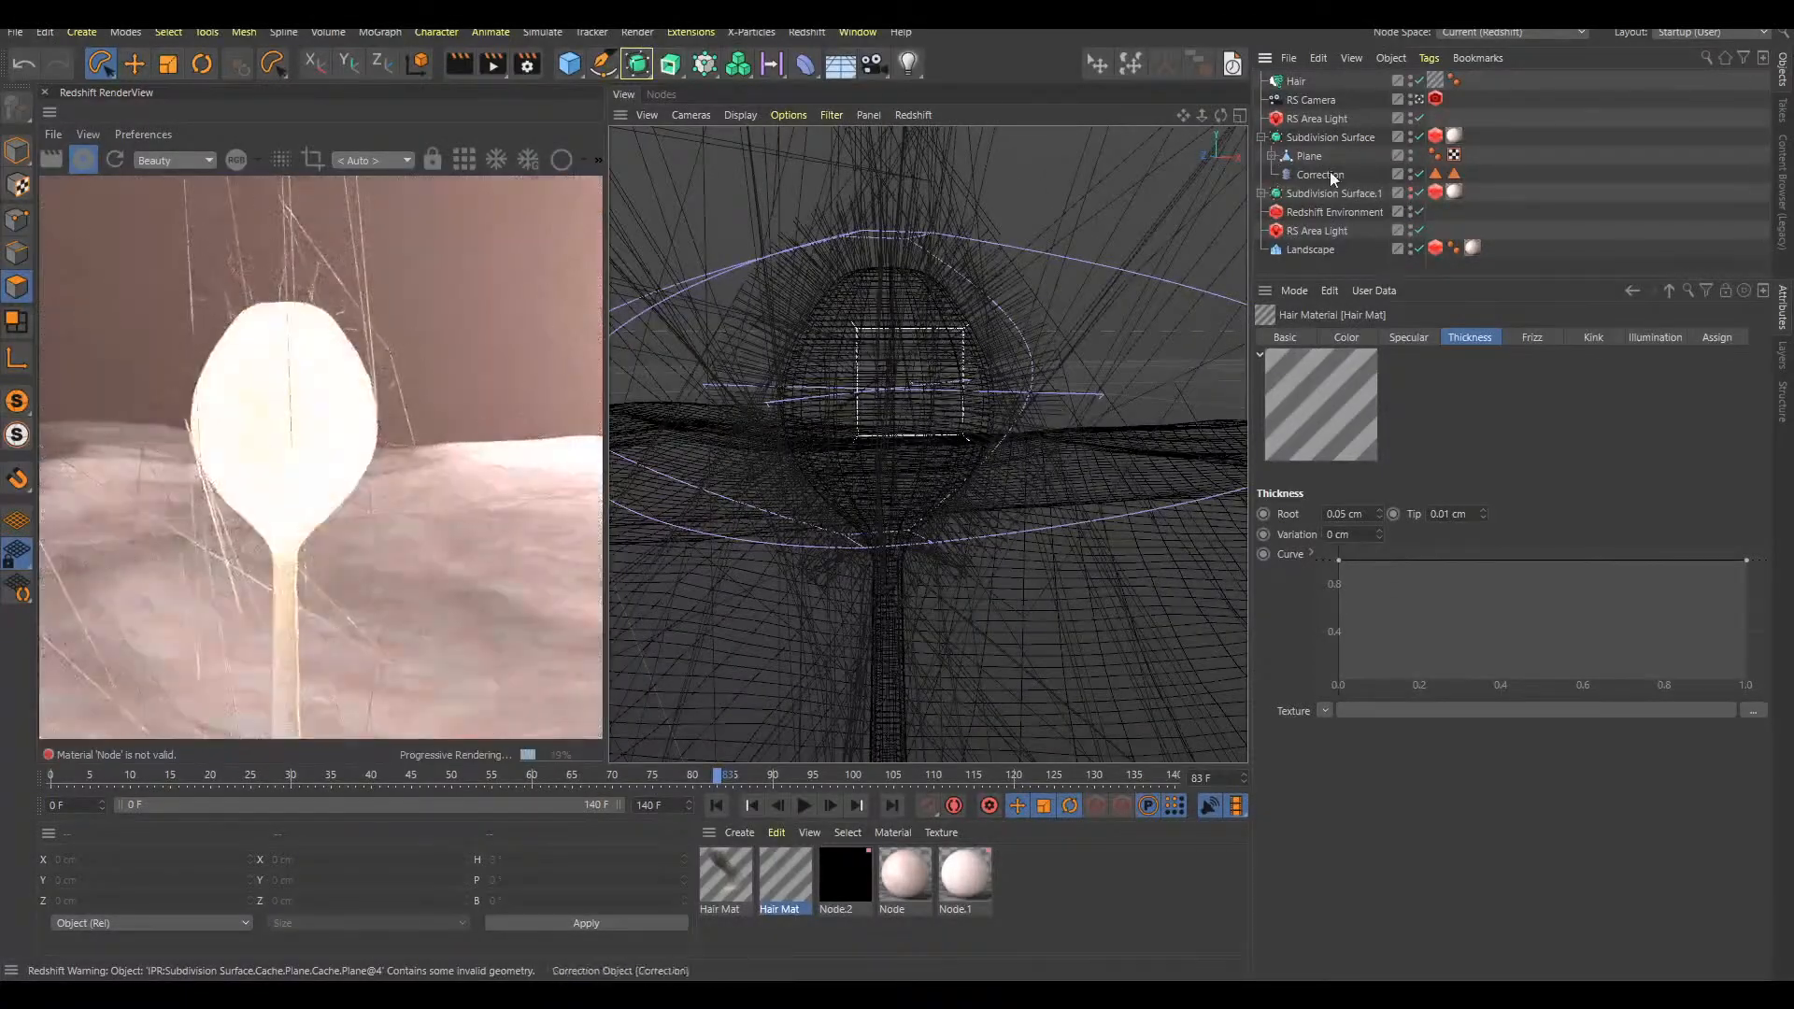
left_click(1314, 140)
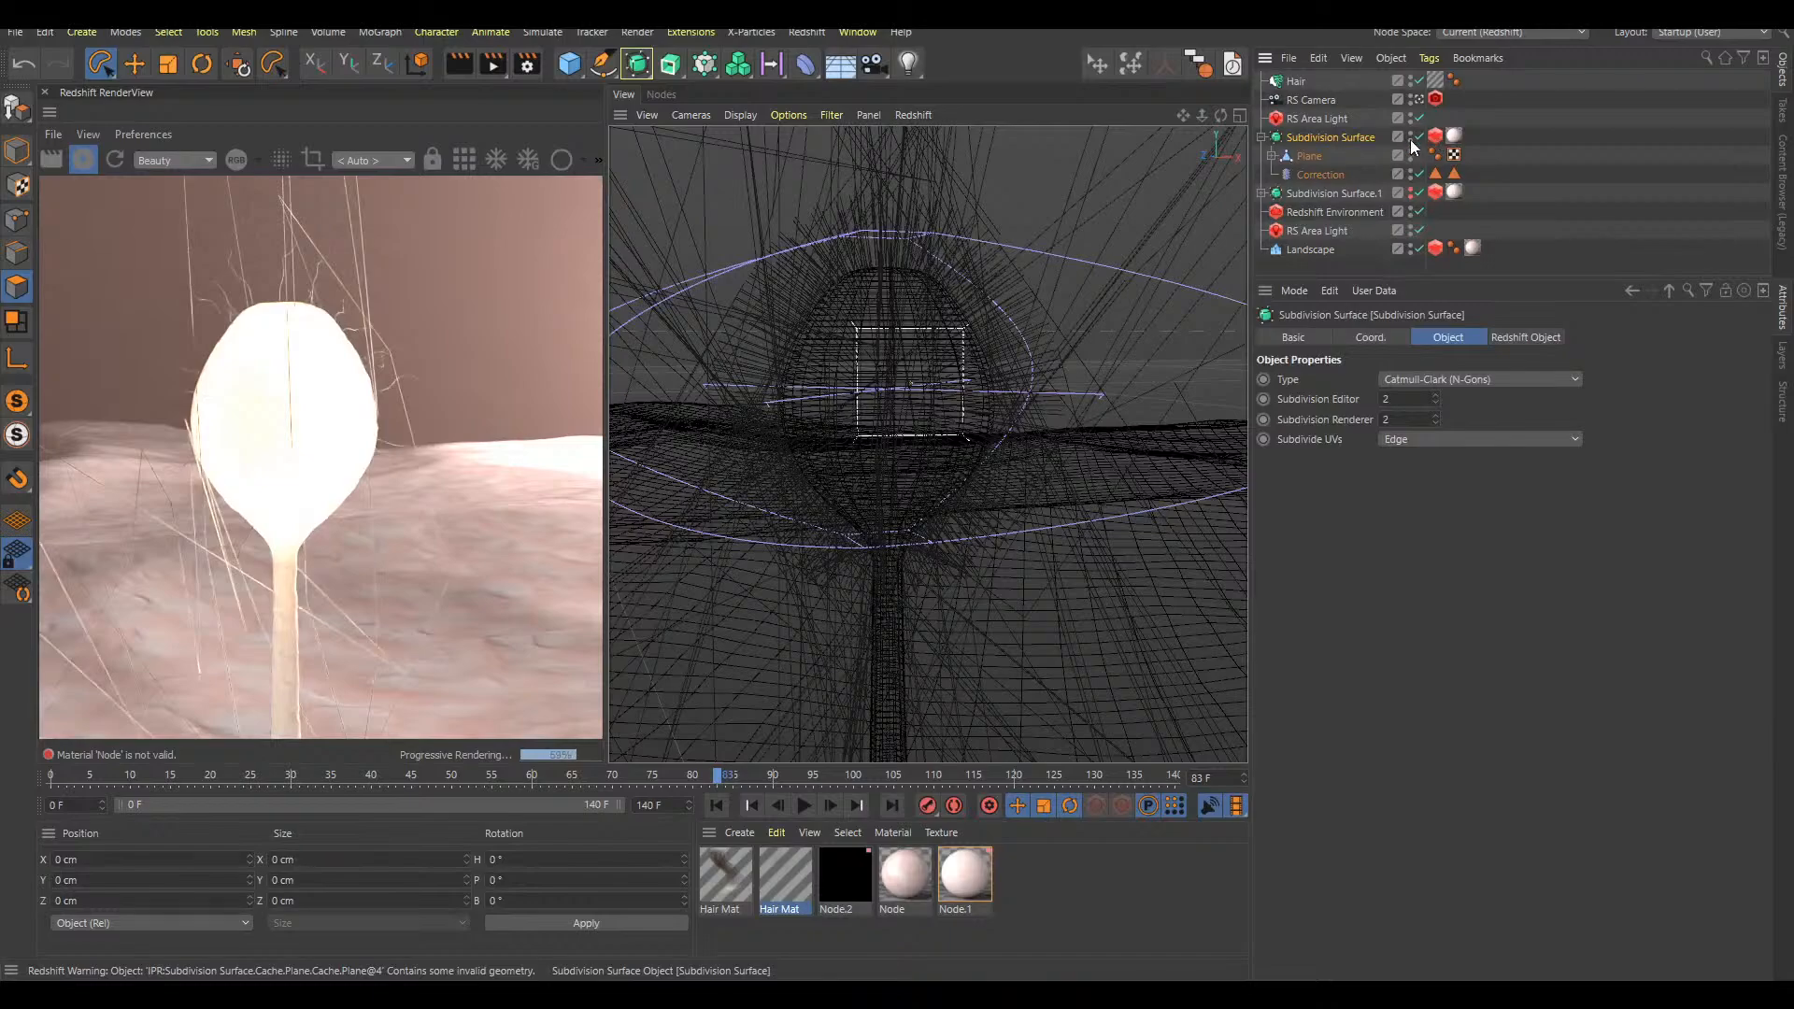
left_click(1409, 139)
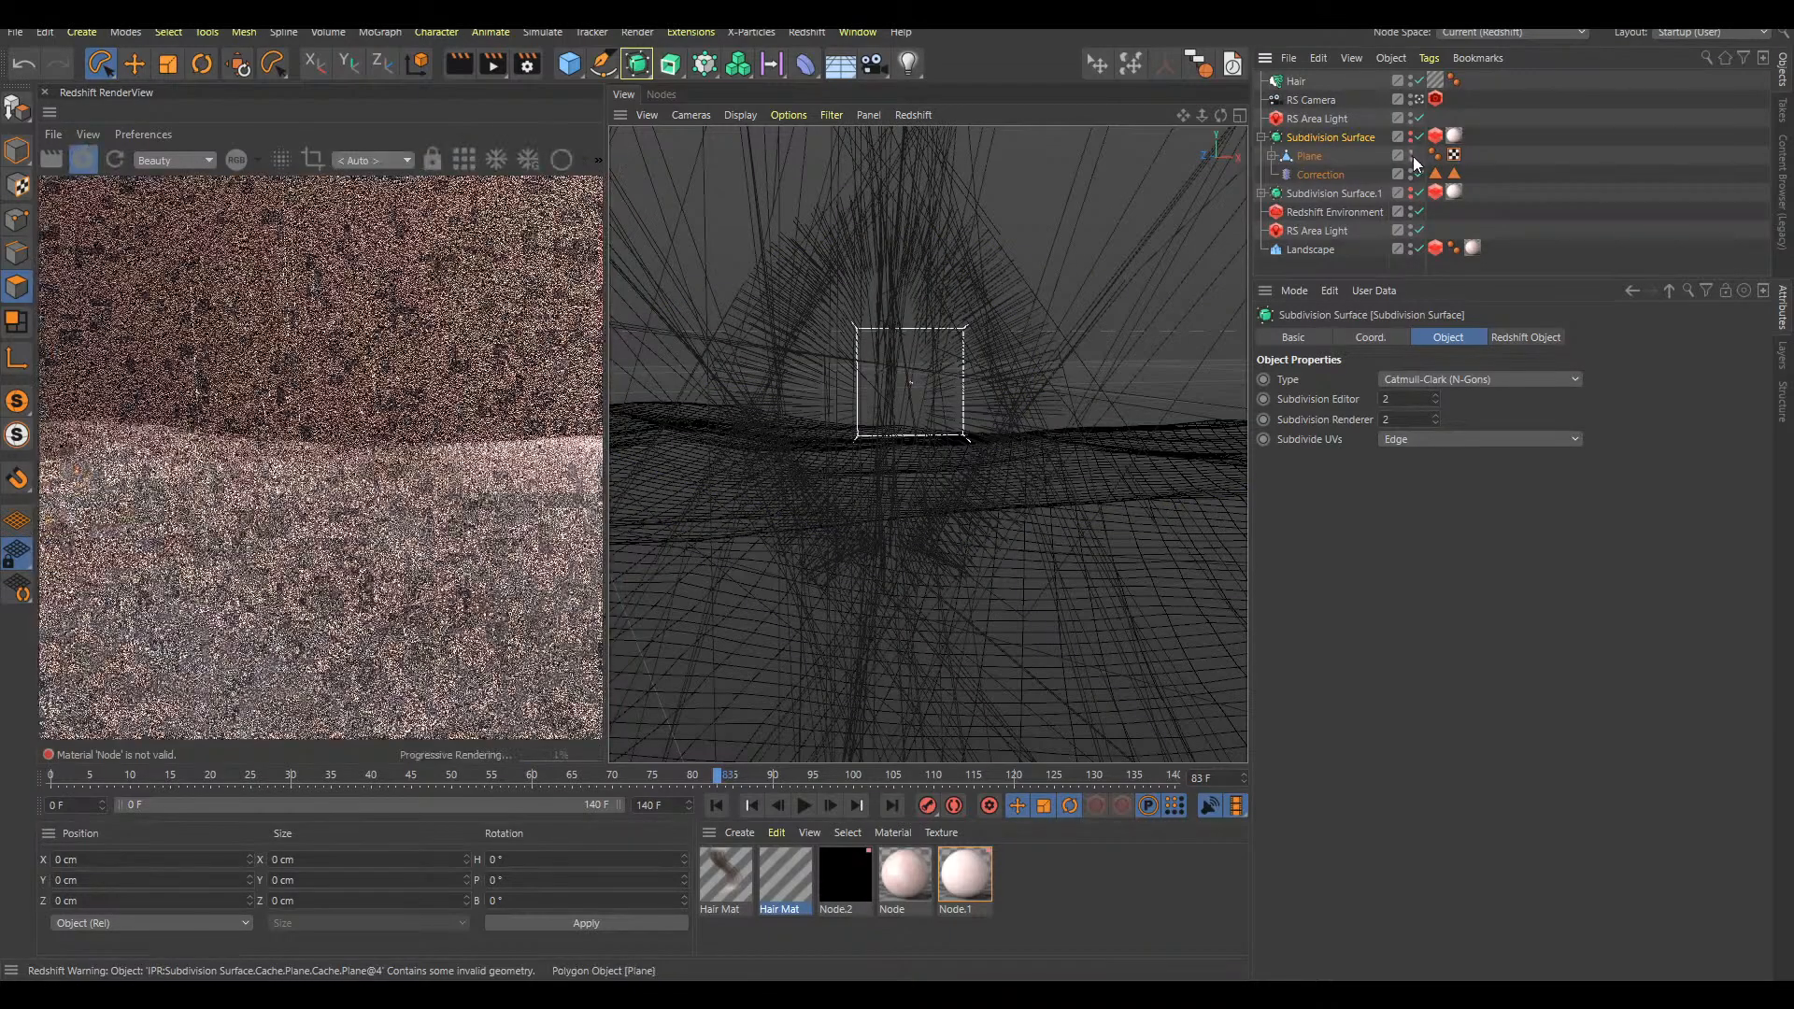
left_click(1418, 82)
left_click(1418, 82)
left_click(1563, 150)
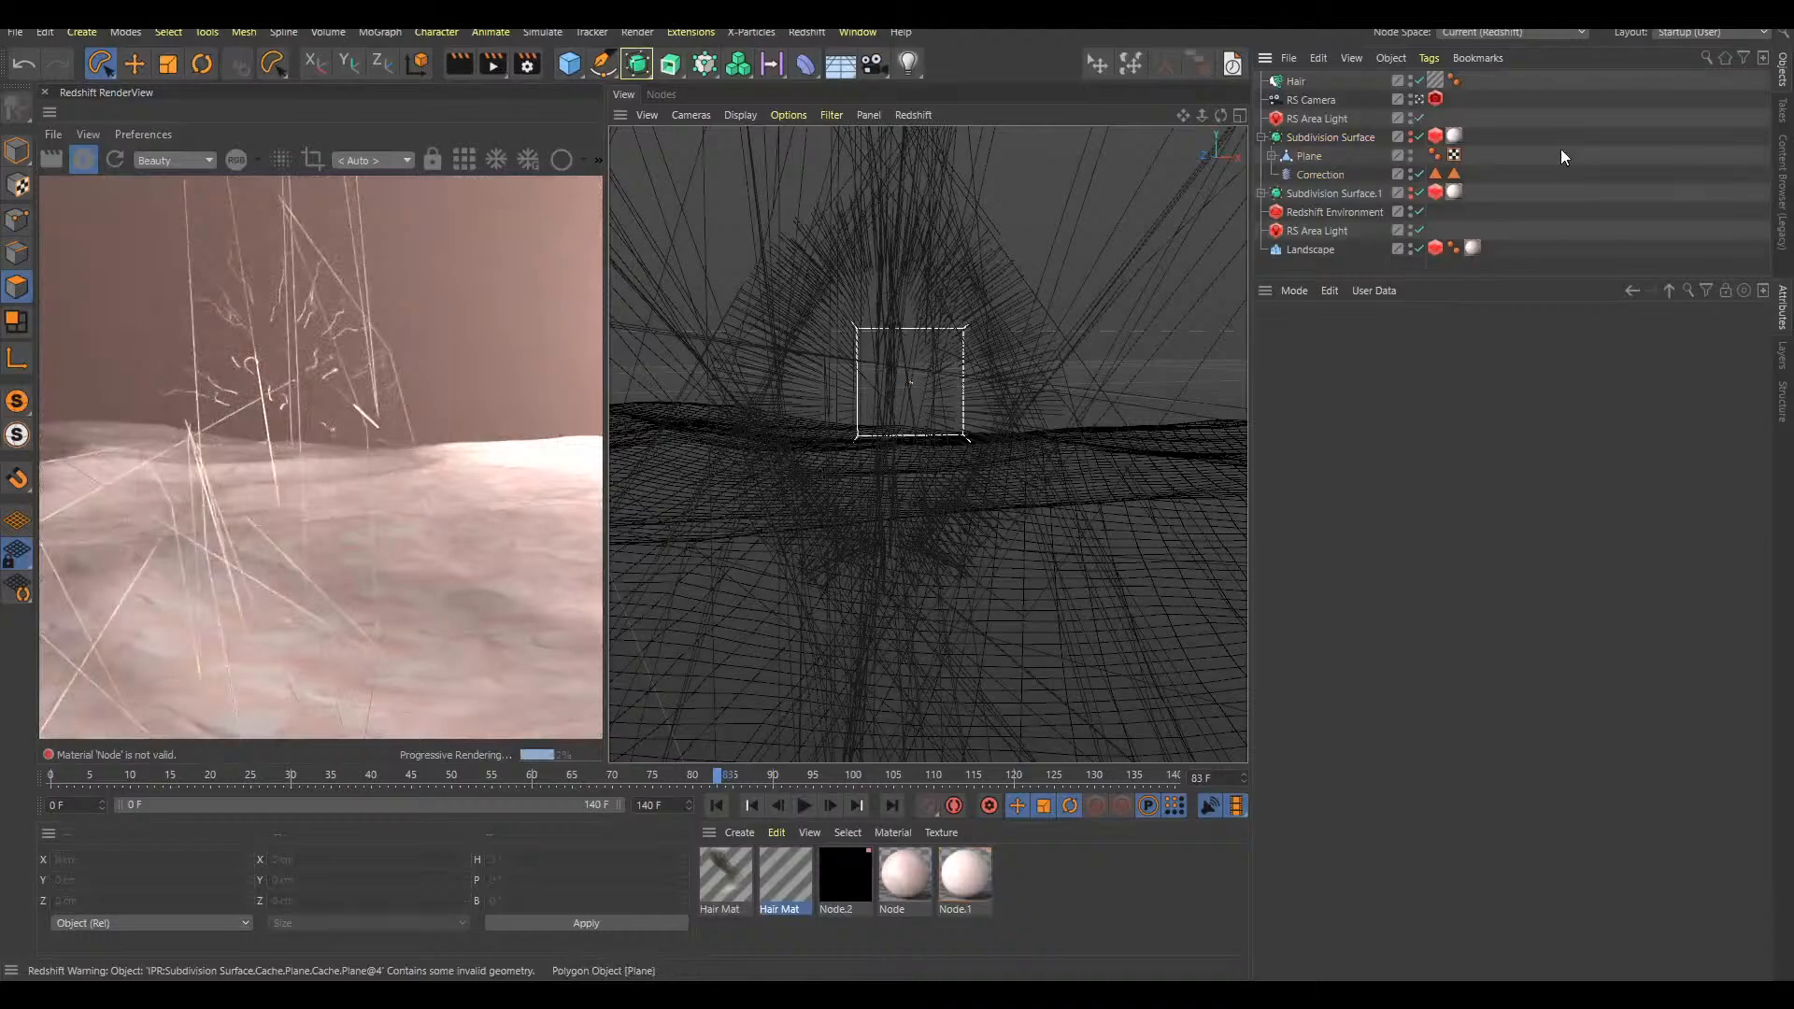
Make both Subdivision Surface objects visible again and collapse the first one's hierarchy
left_click(1410, 138)
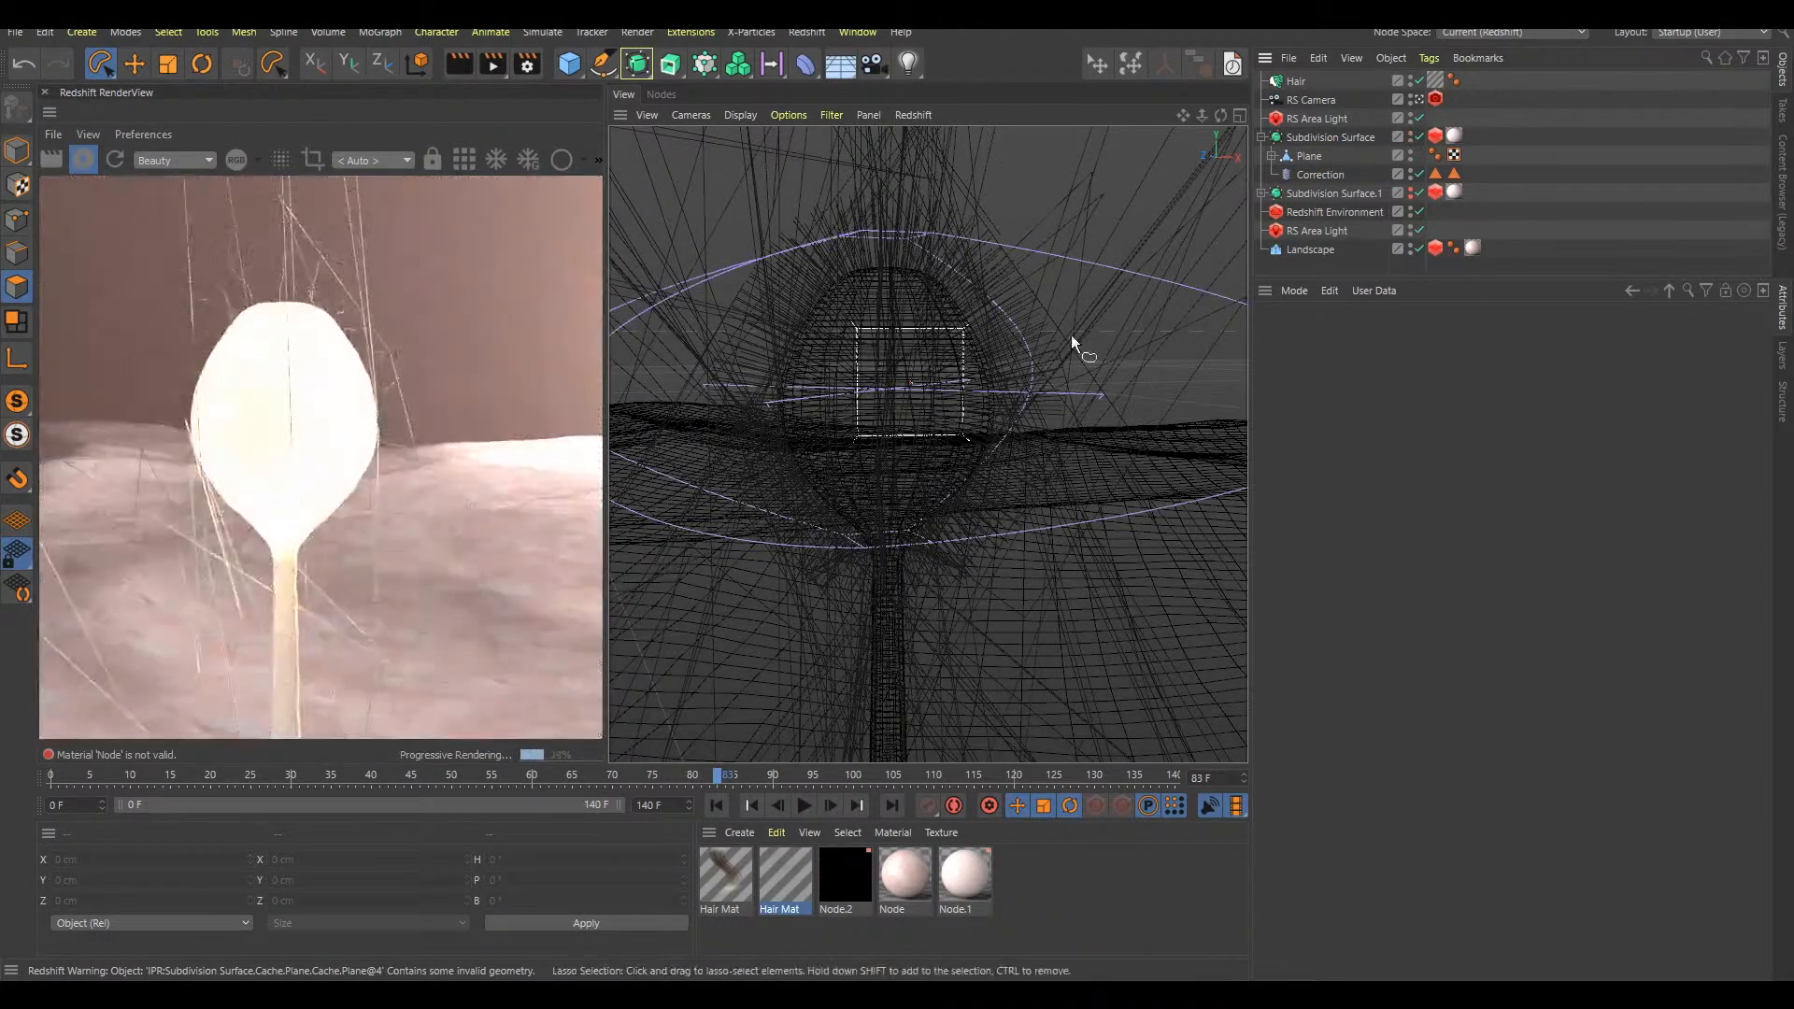
left_click(1261, 137)
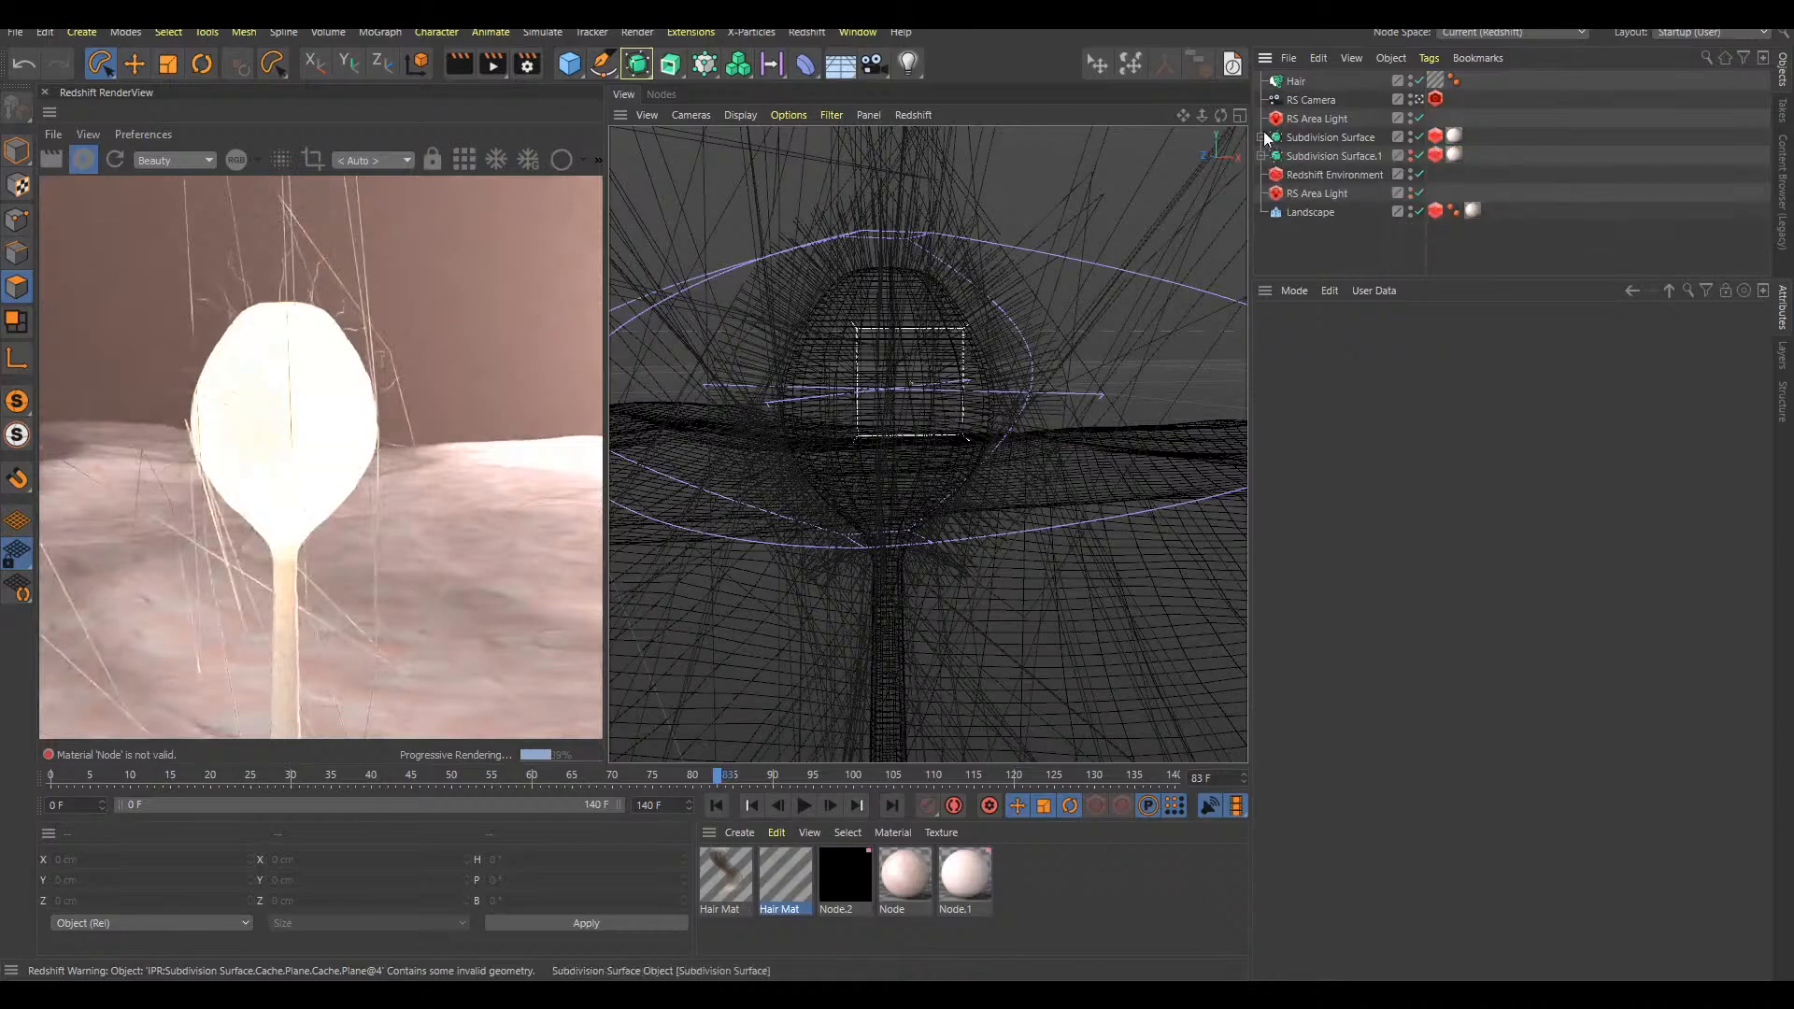
mouse_move(924, 419)
right_mouse_down("alt")
mouse_move(962, 415)
mouse_move(928, 440)
right_mouse_up("alt")
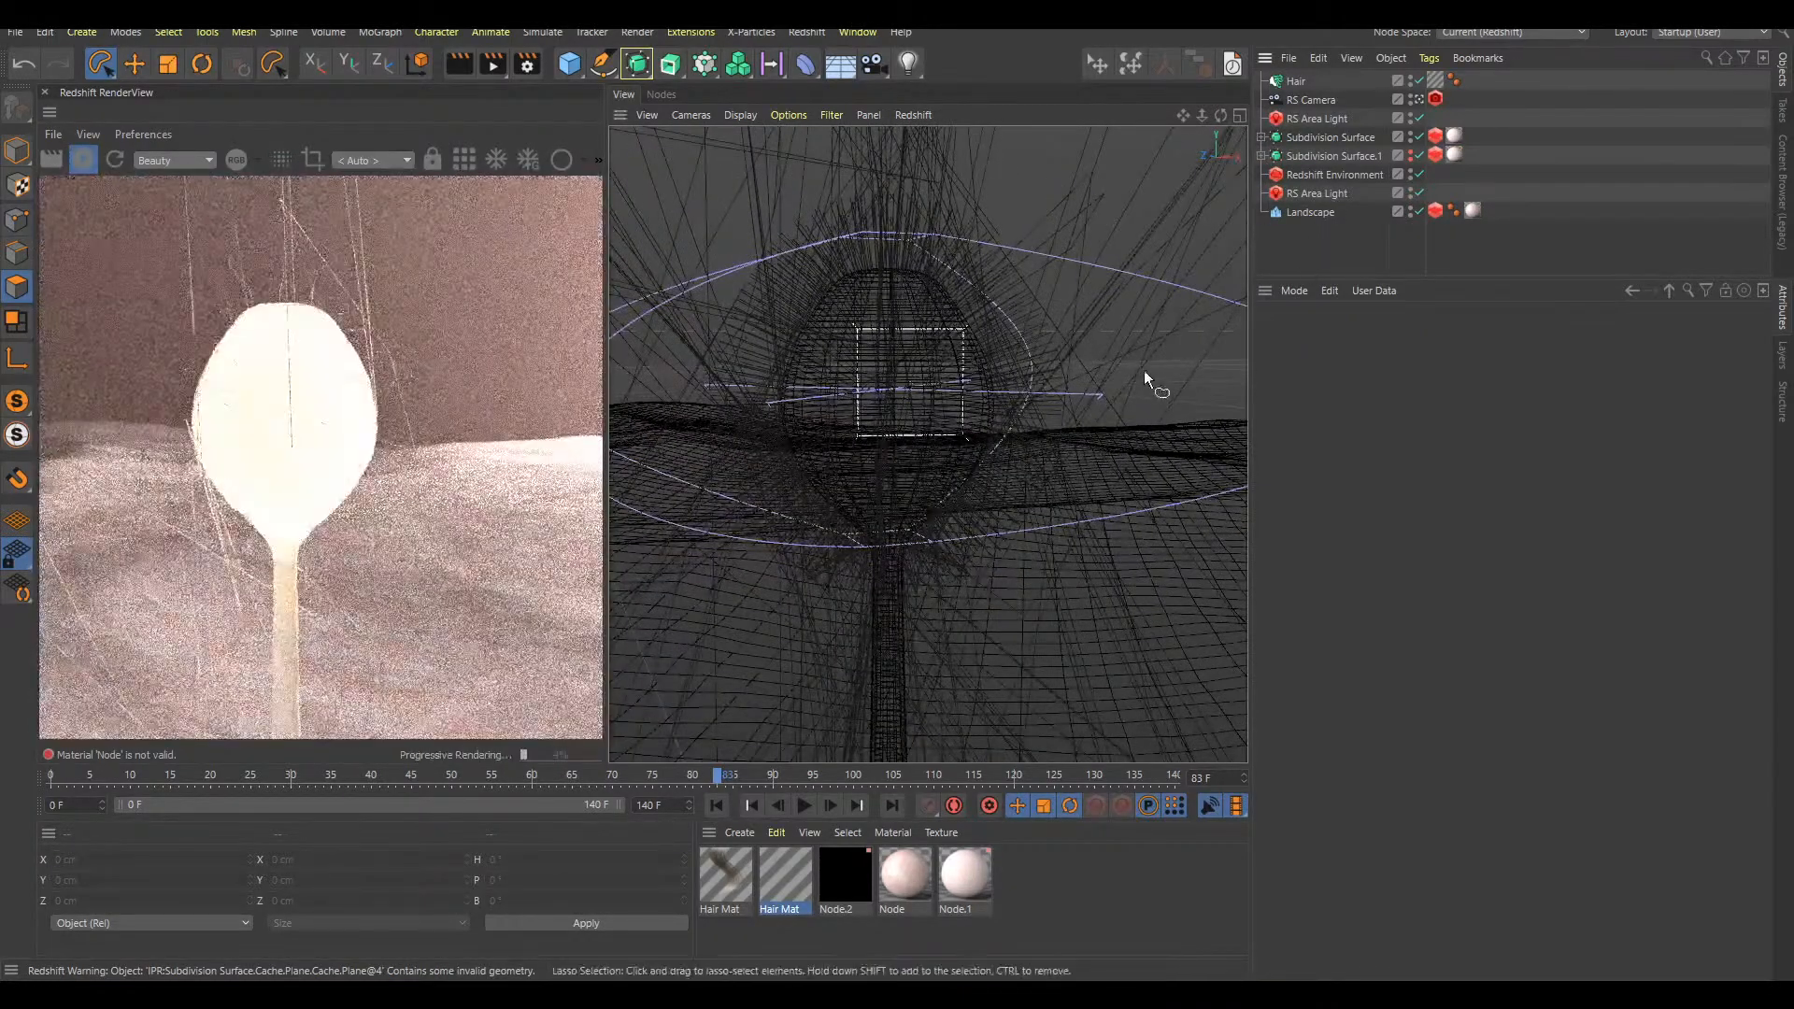
left_click(1412, 153)
left_click(1412, 153)
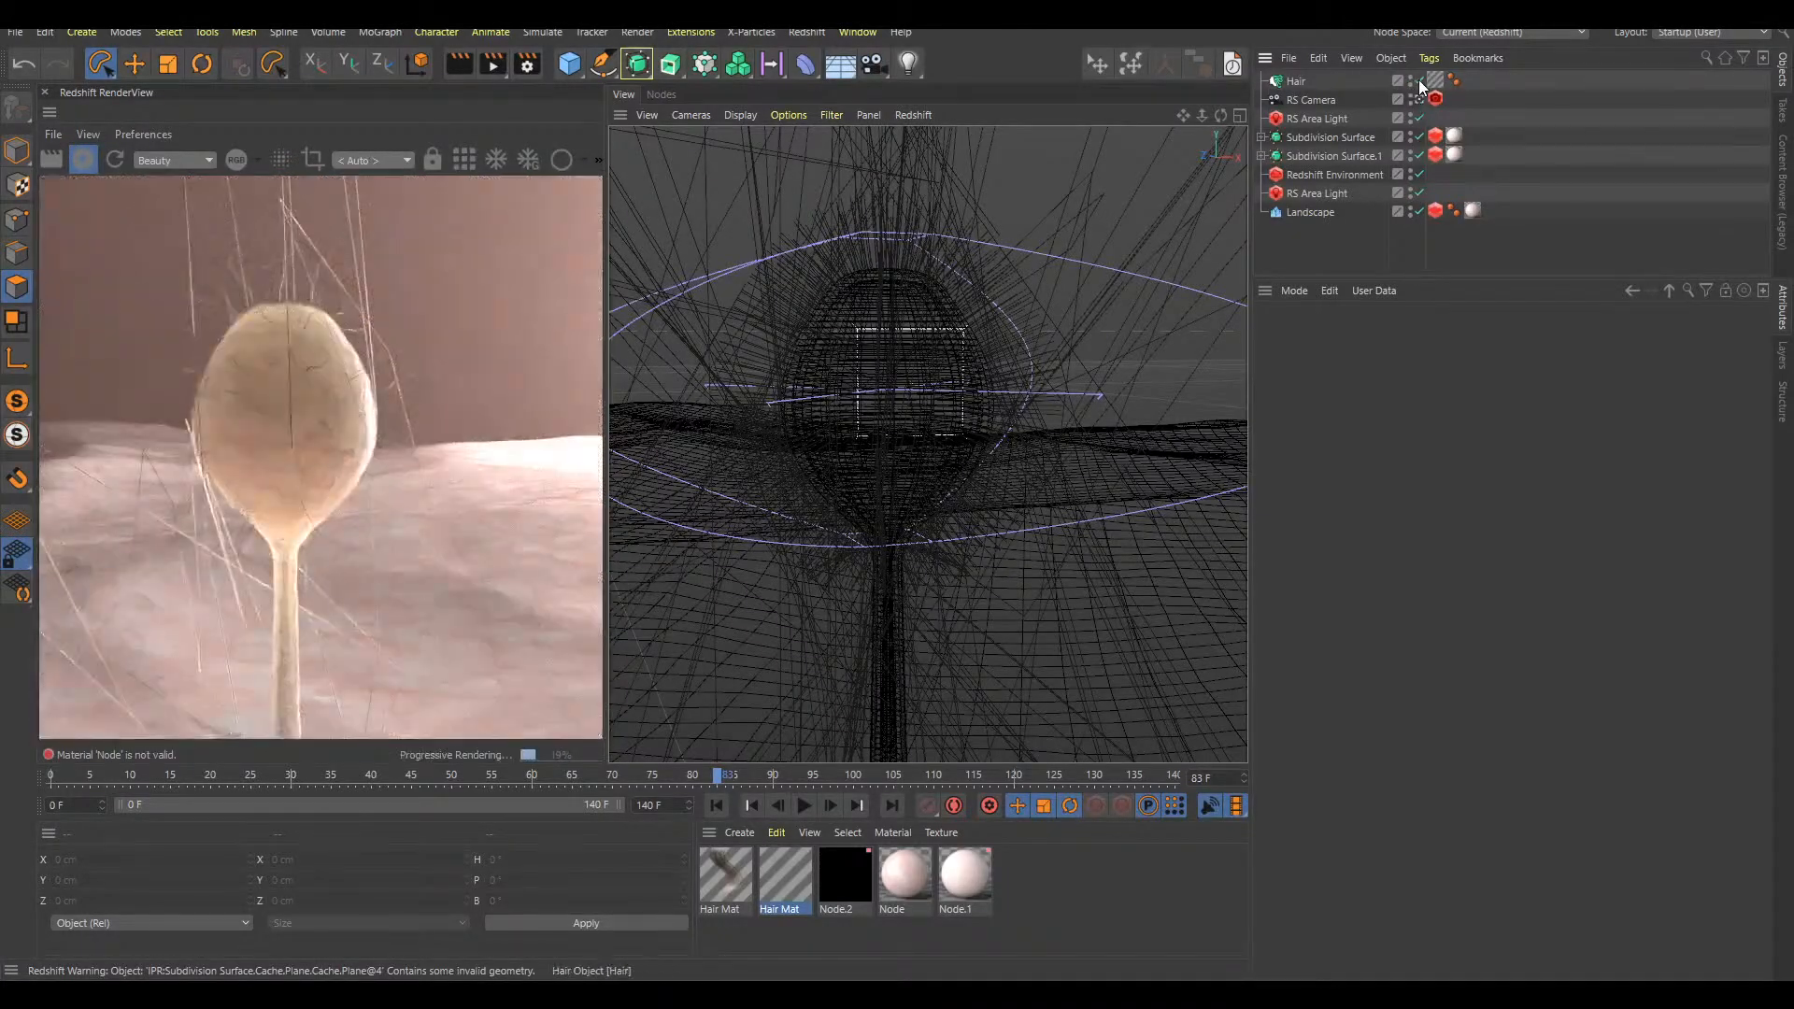
Toggle the Hair object off, on and off again to compare the bulb's render with and without hairs
left_click(1419, 82)
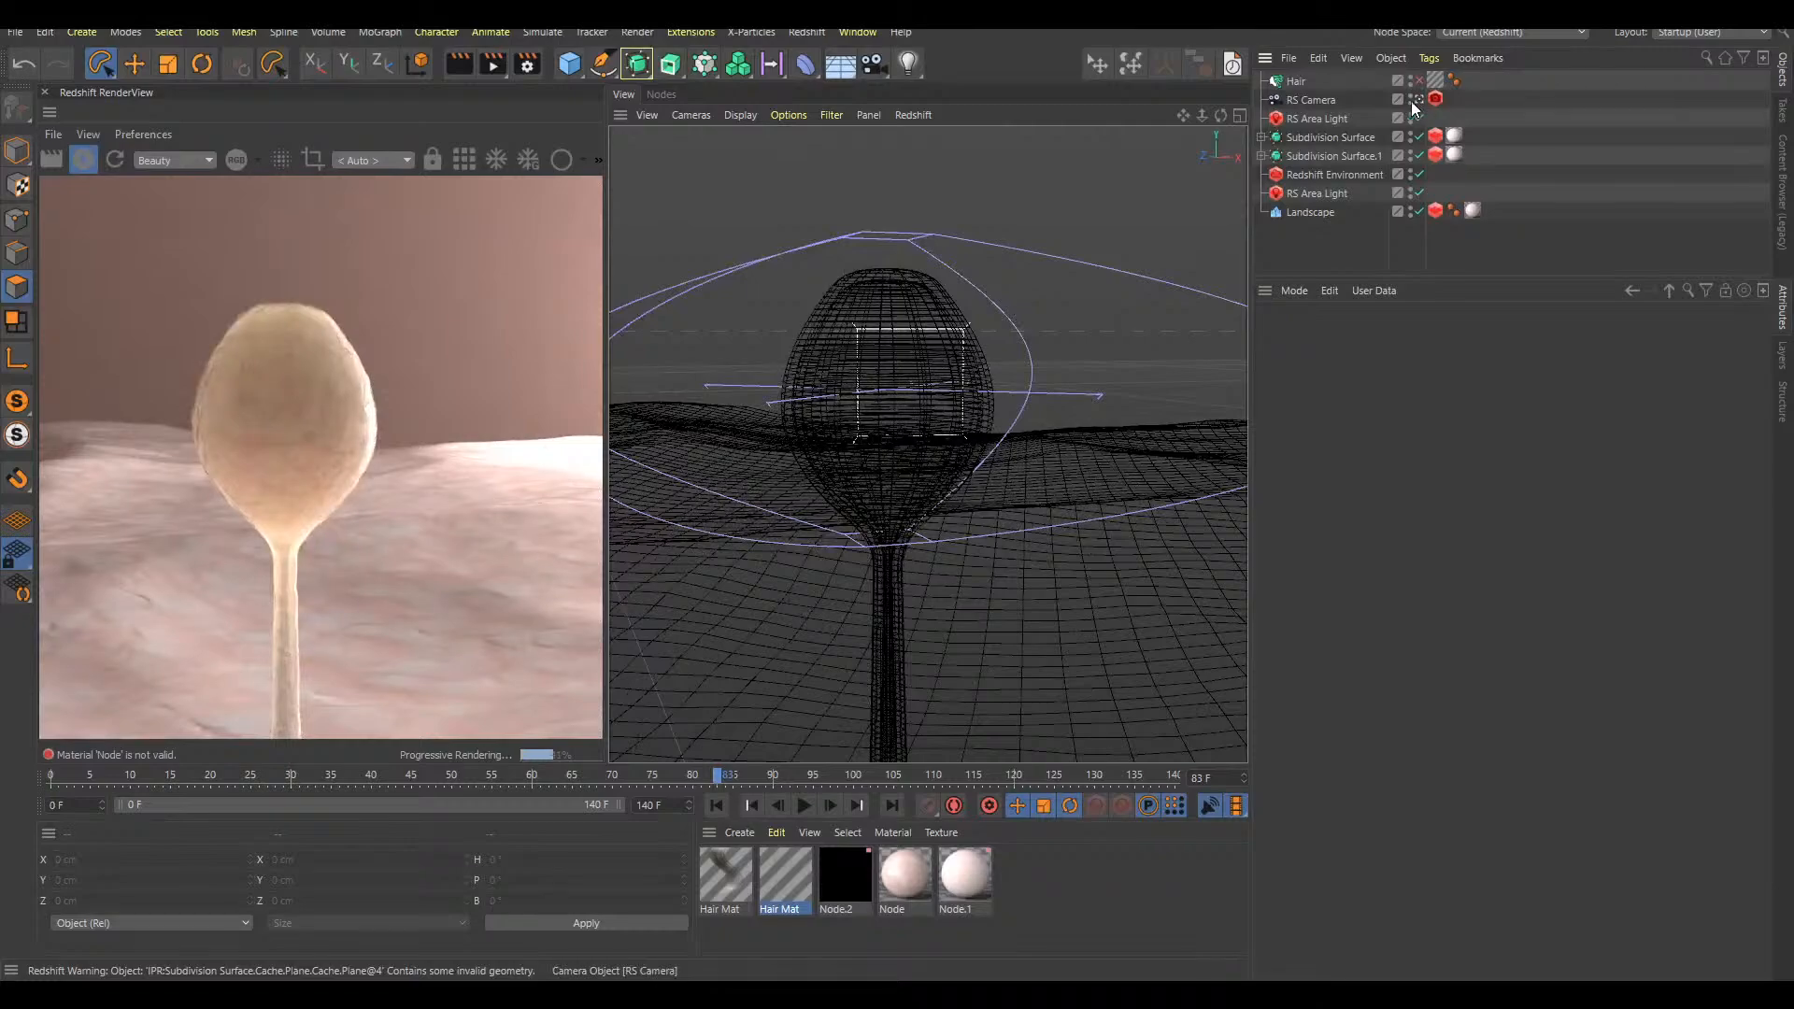
left_click(1419, 82)
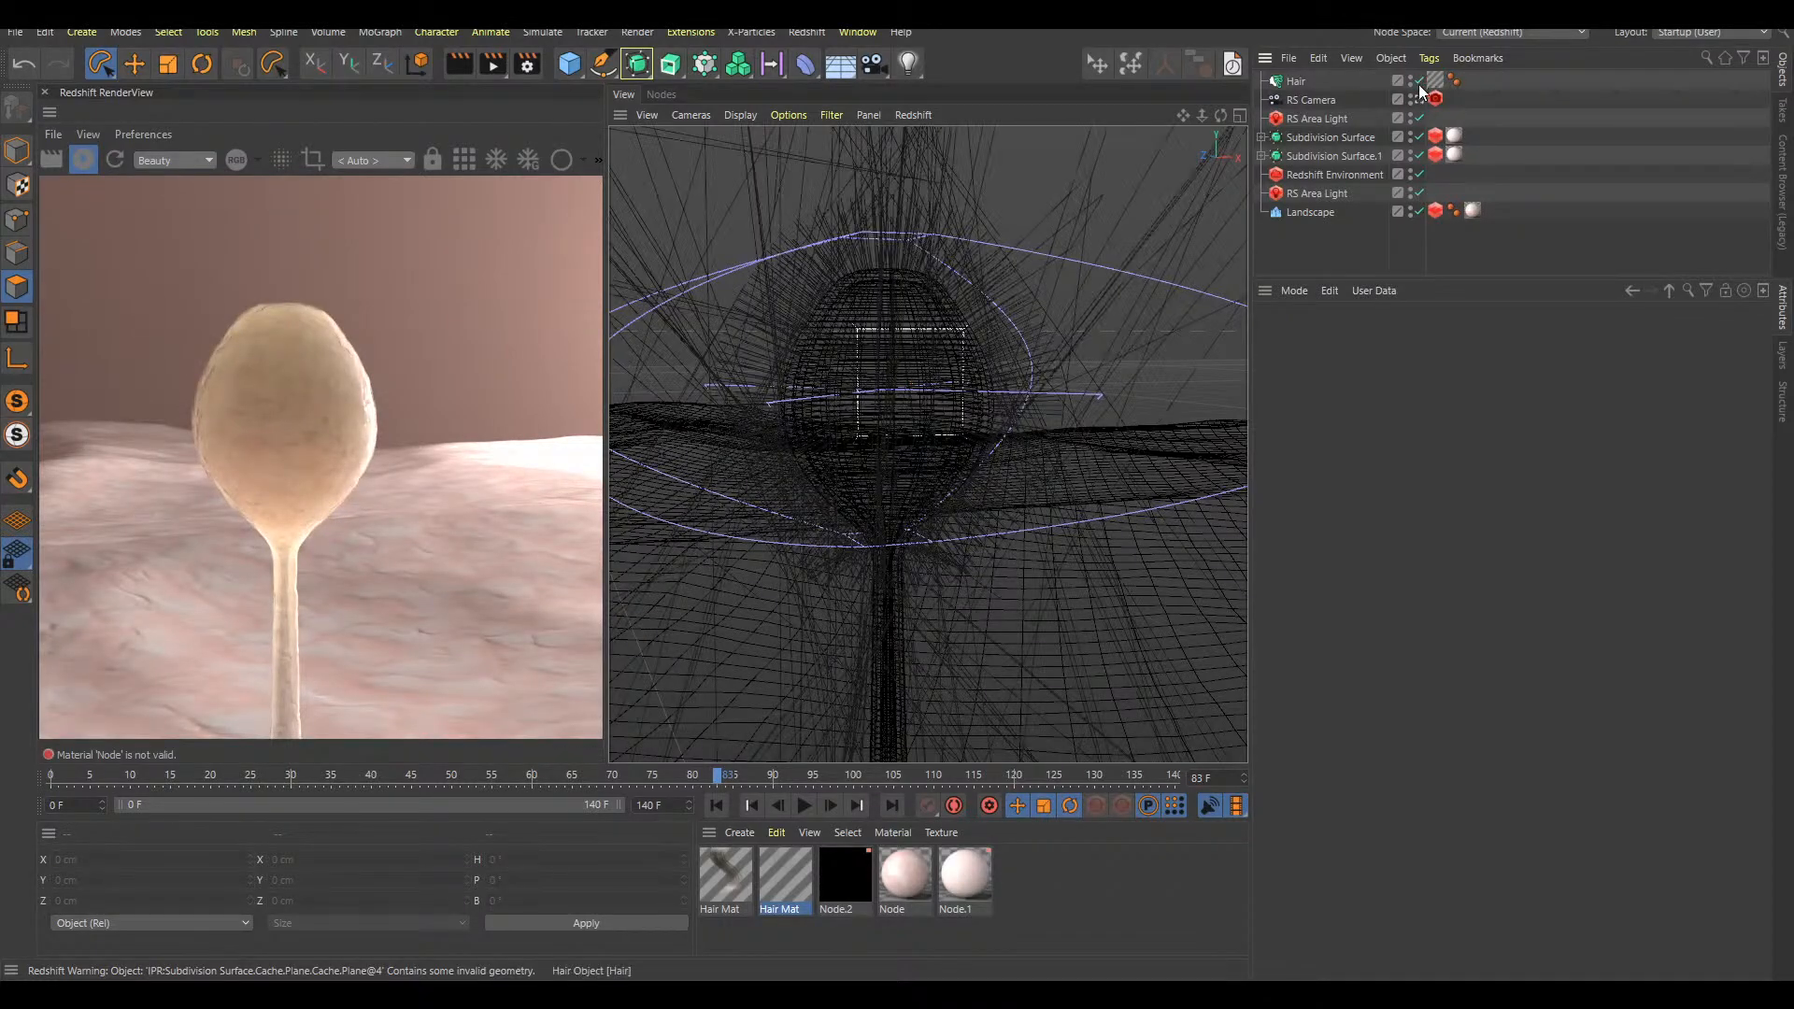
left_click(1418, 82)
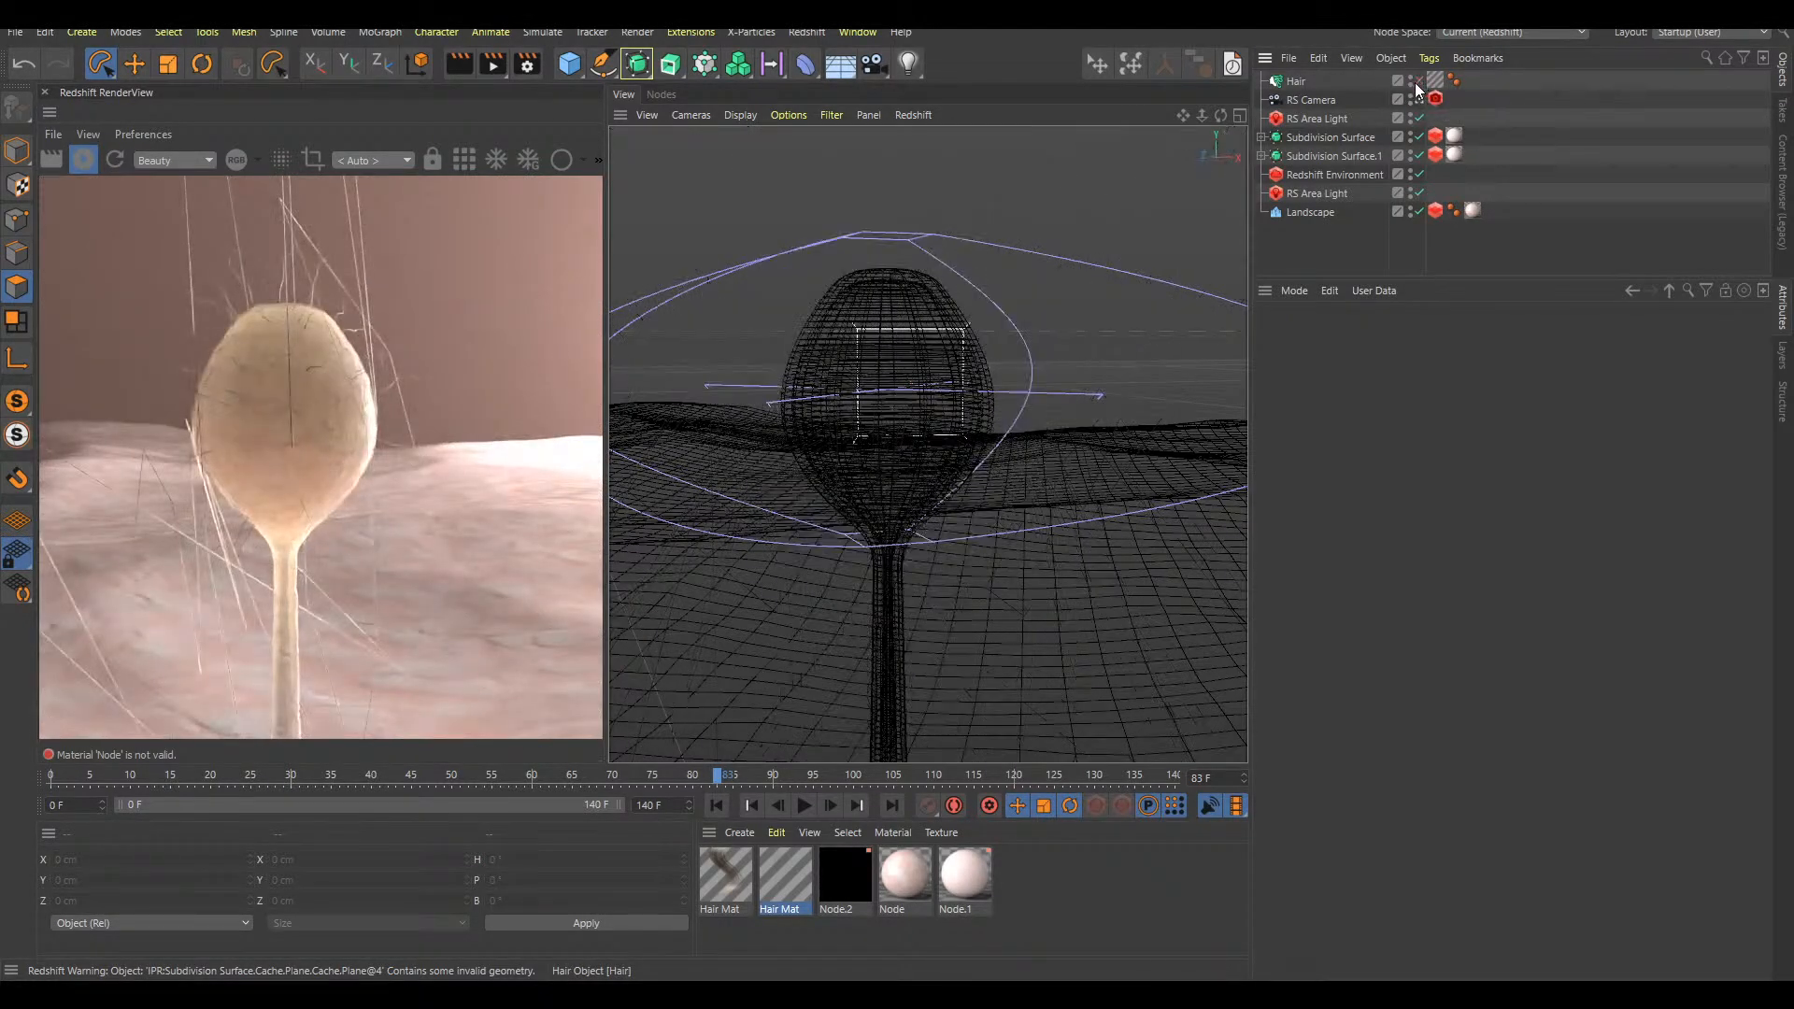
Inspect the Plane mesh inside the second Subdivision Surface, then expand the first Subdivision Surface's hierarchy instead
left_click(1260, 156)
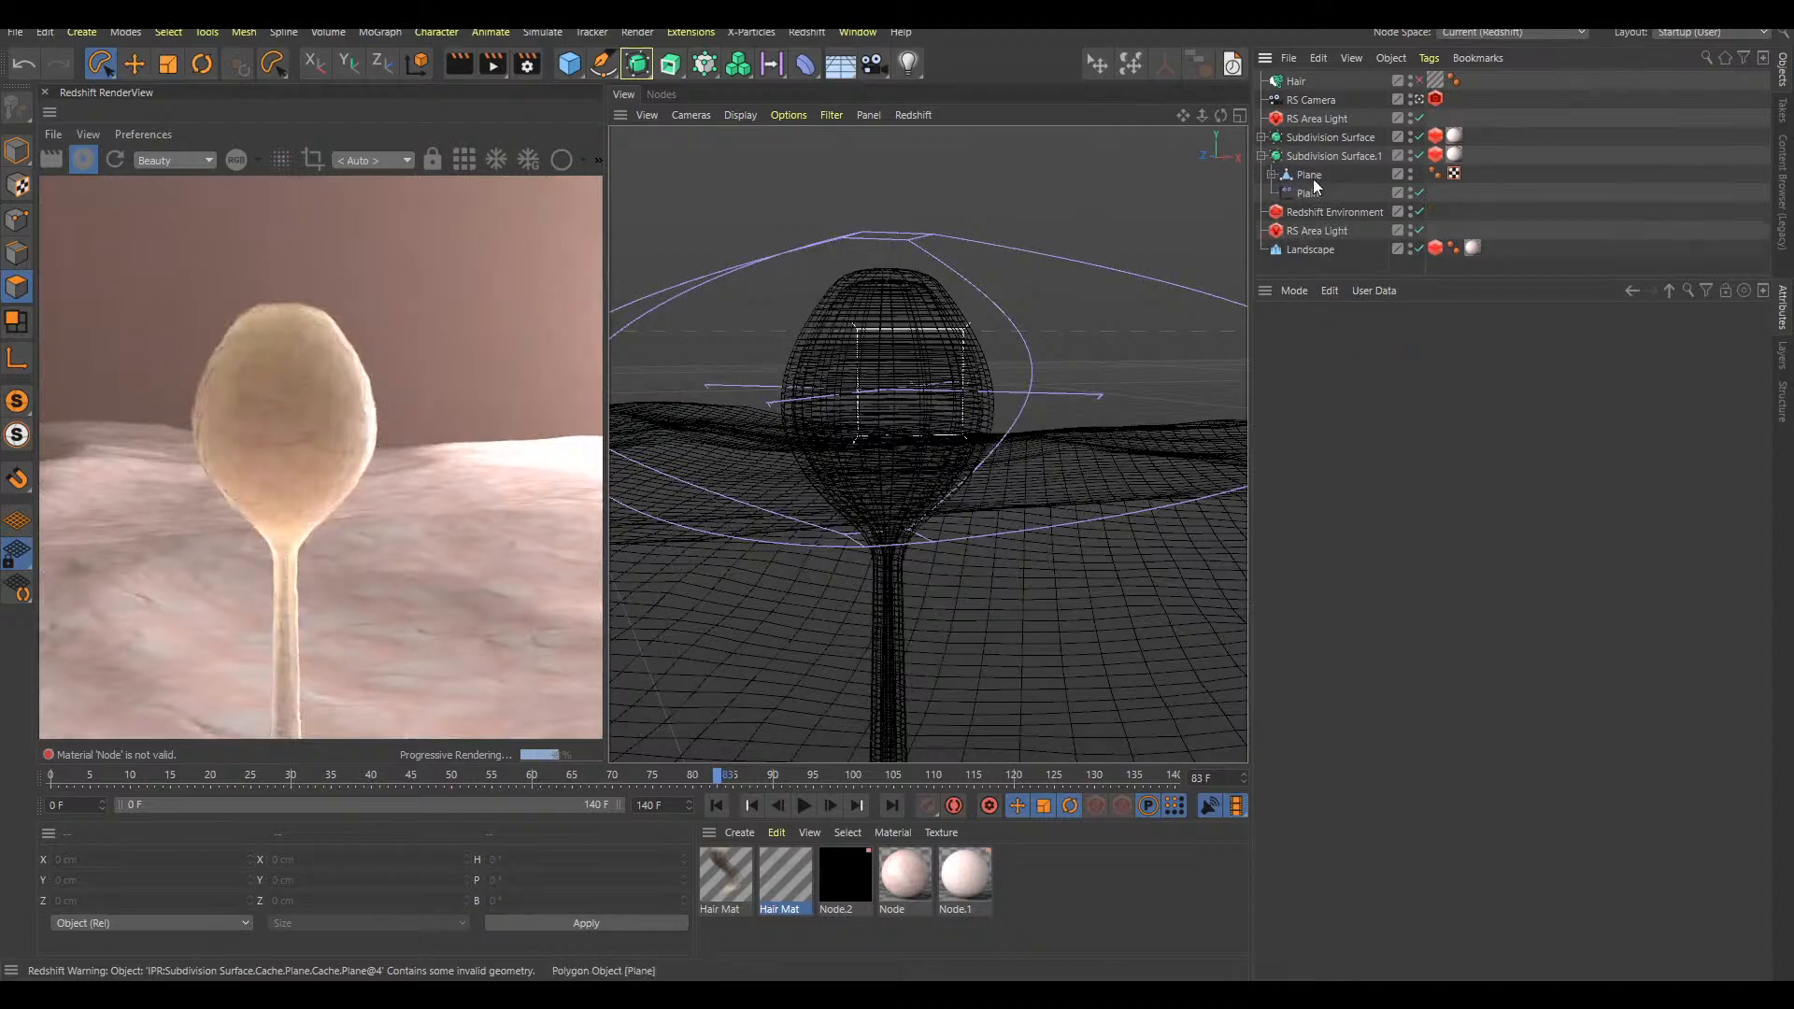
left_click(1308, 175)
left_click_drag(925, 299, 919, 411, "alt")
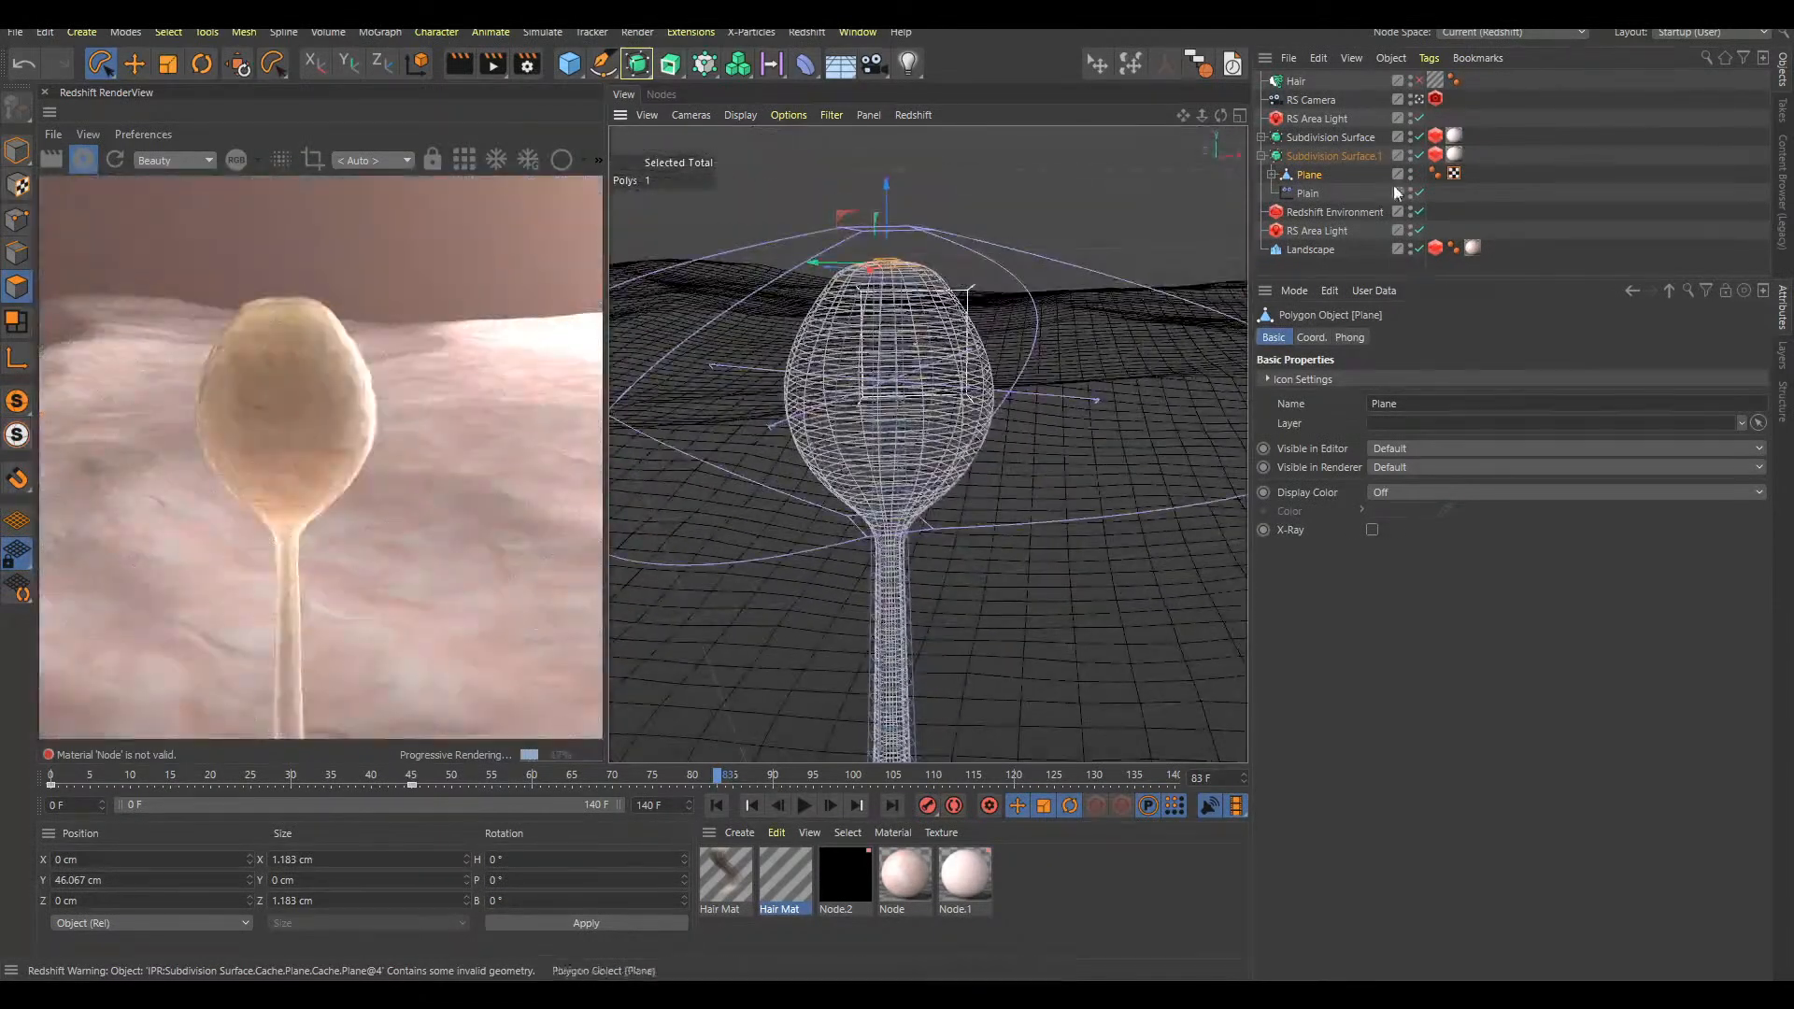
left_click(1260, 156)
left_click(1261, 137)
Play the growth animation from the start to frame 34 and examine how the hairs follow the stalk
left_click_drag(934, 432, 939, 344, "alt")
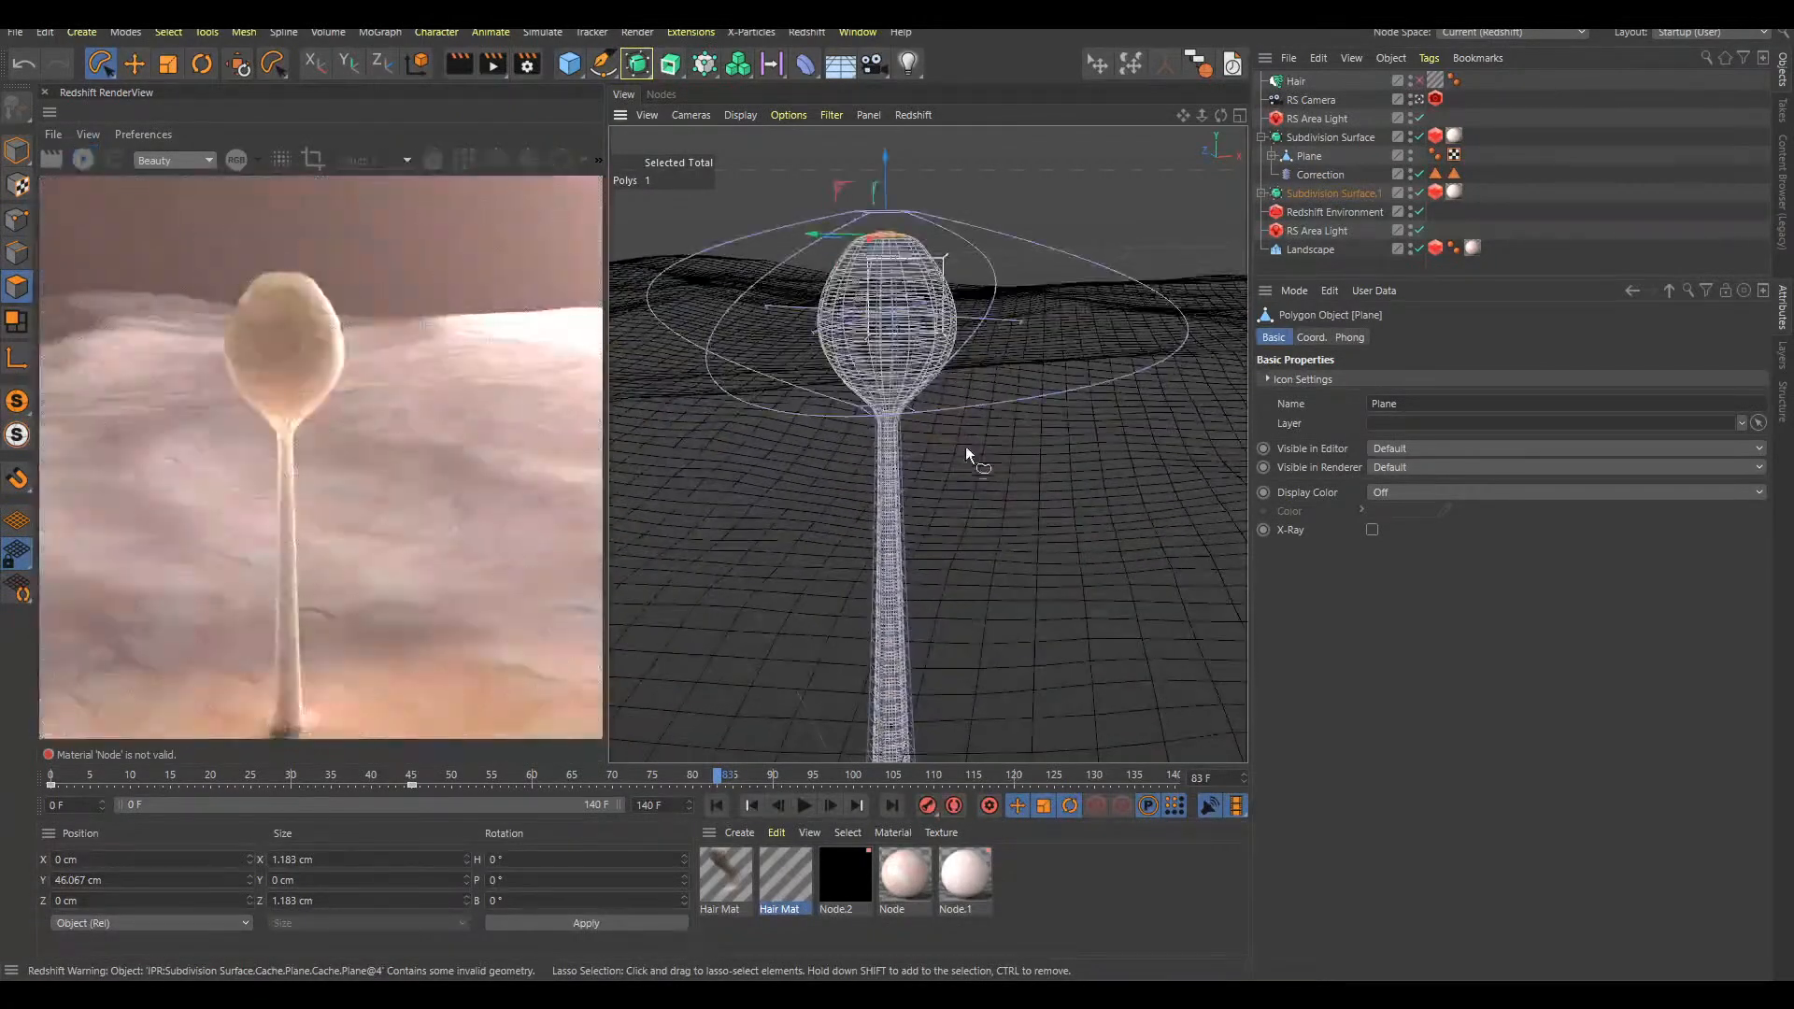
key("shift+f")
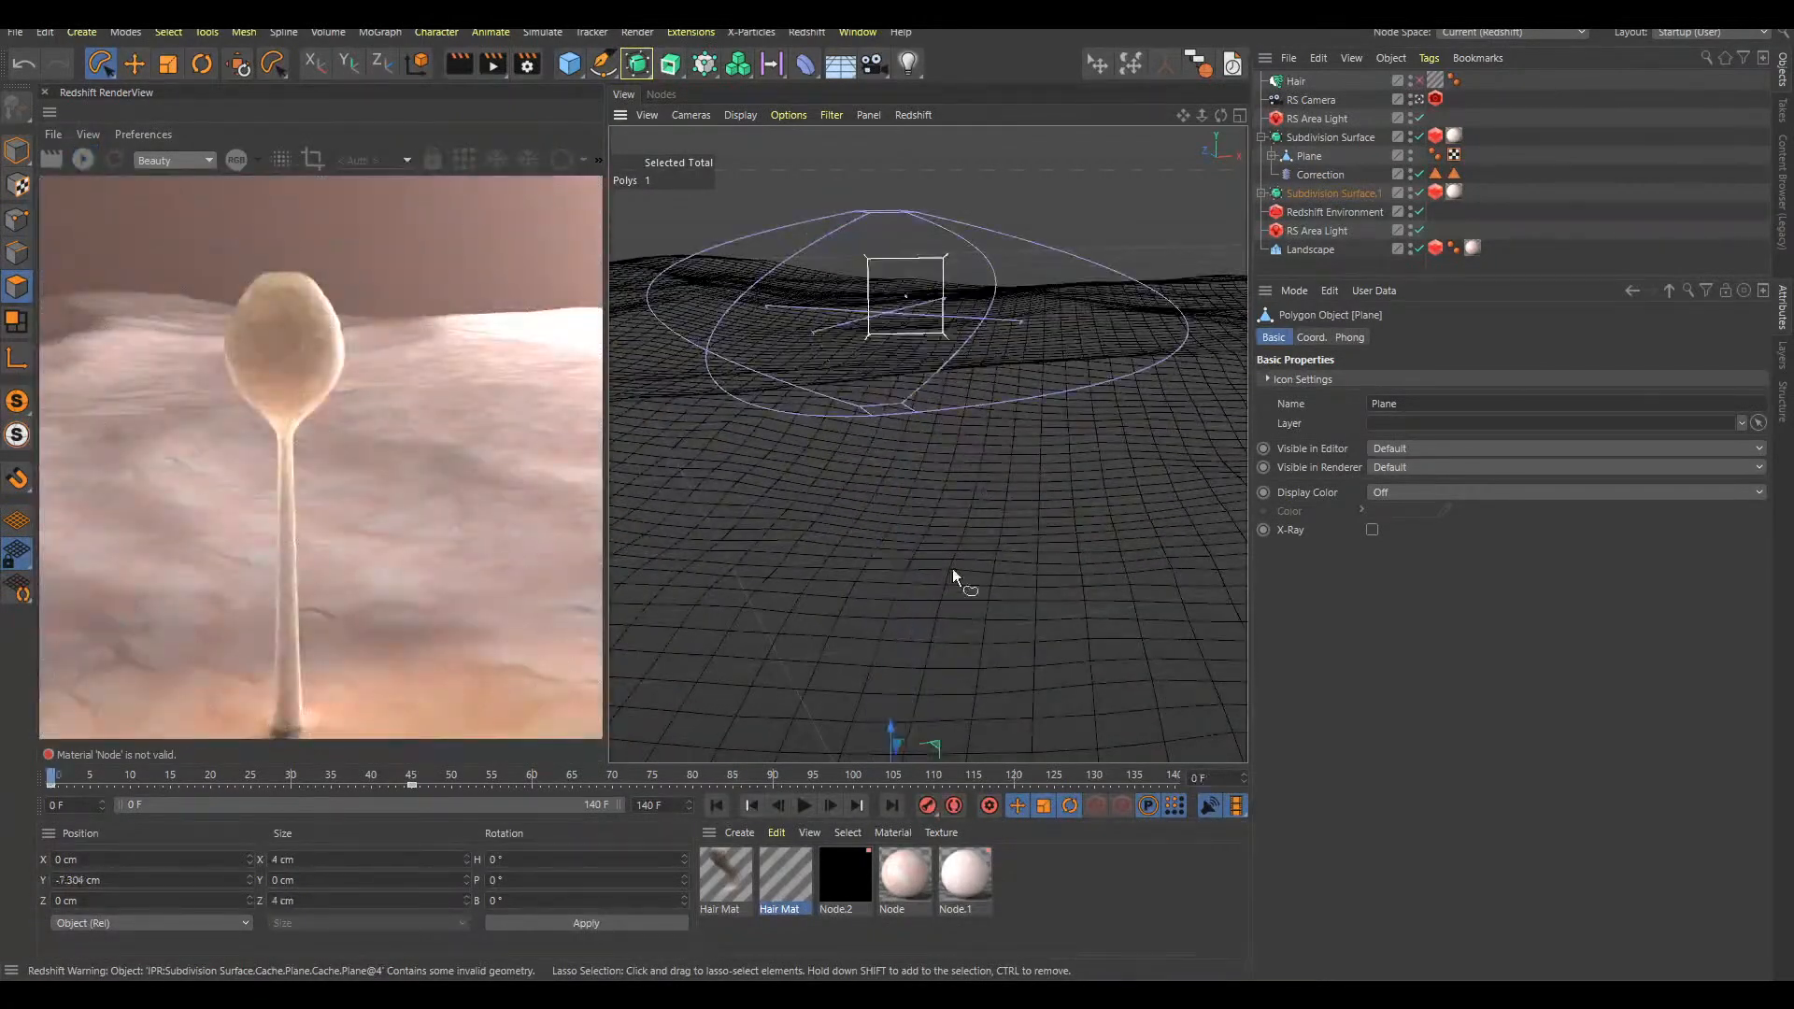
left_click_drag(964, 519, 927, 447, "alt")
key("F8")
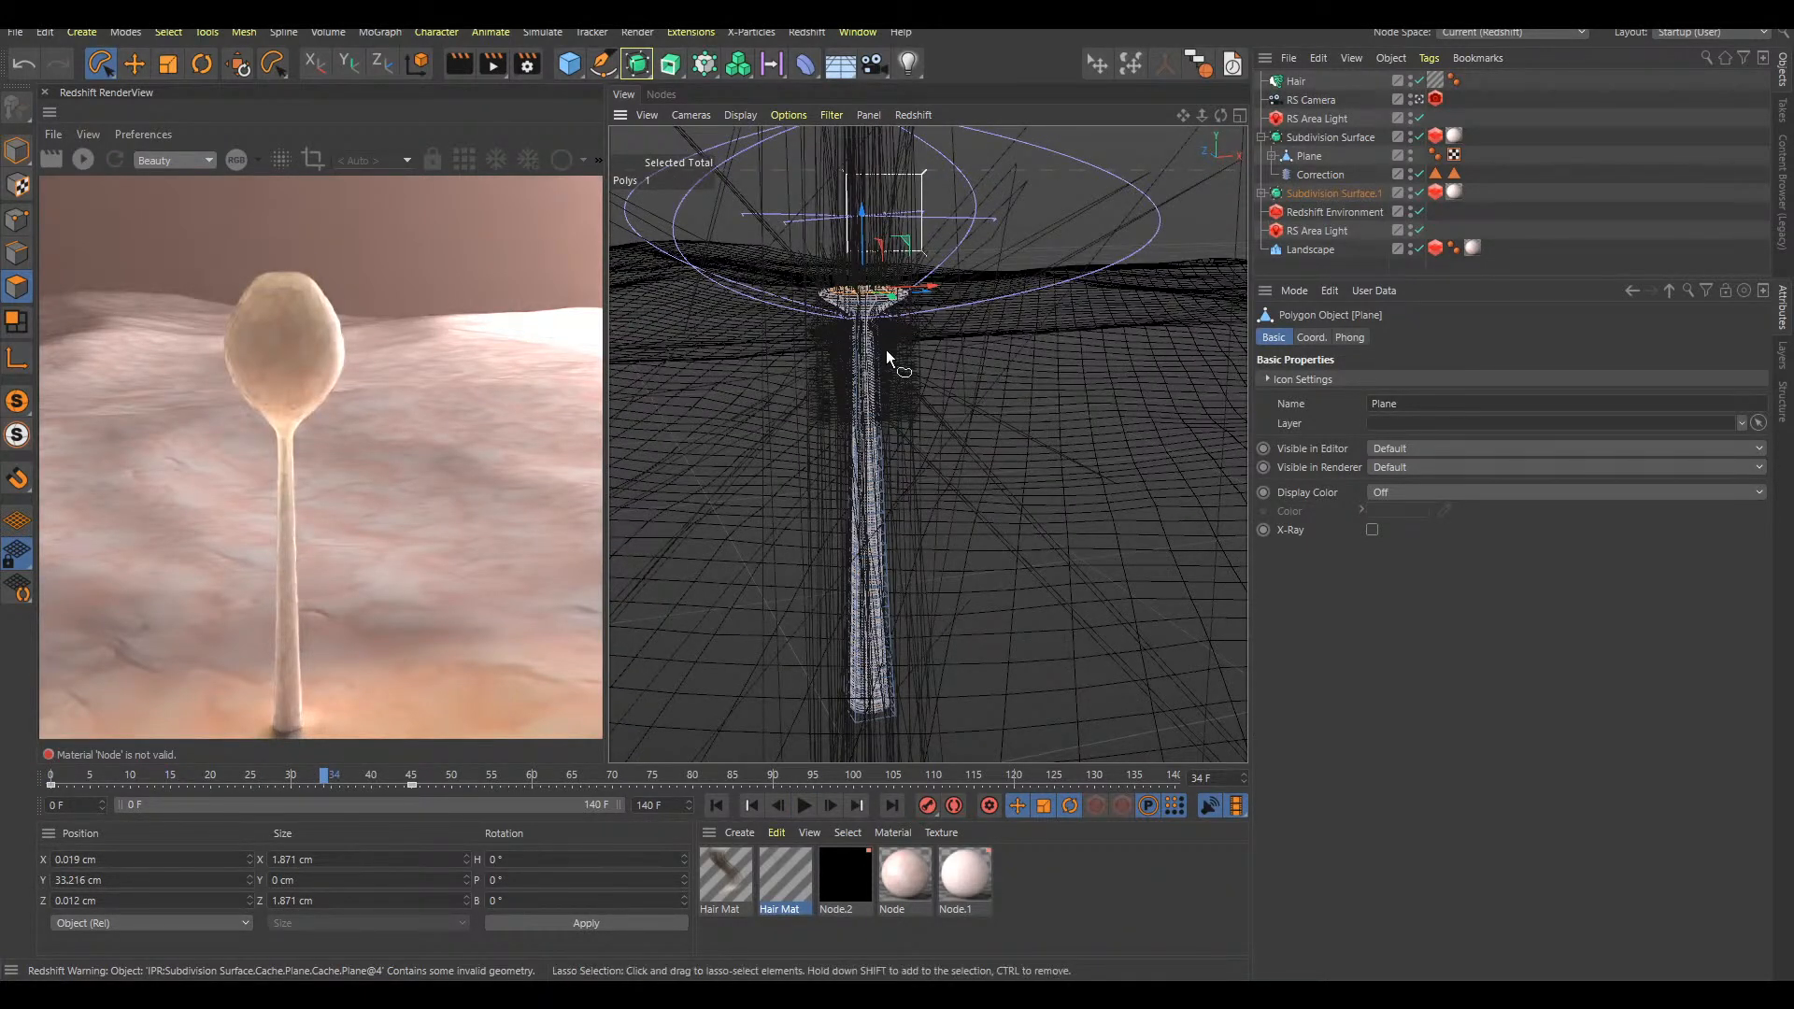
left_click_drag(921, 355, 906, 440, "alt")
Delete the unstriped Hair Mat material and the existing Hair object
left_click(1337, 100)
left_click(805, 934)
left_click(1297, 81)
left_click(1610, 148)
left_click(747, 880)
key("Delete")
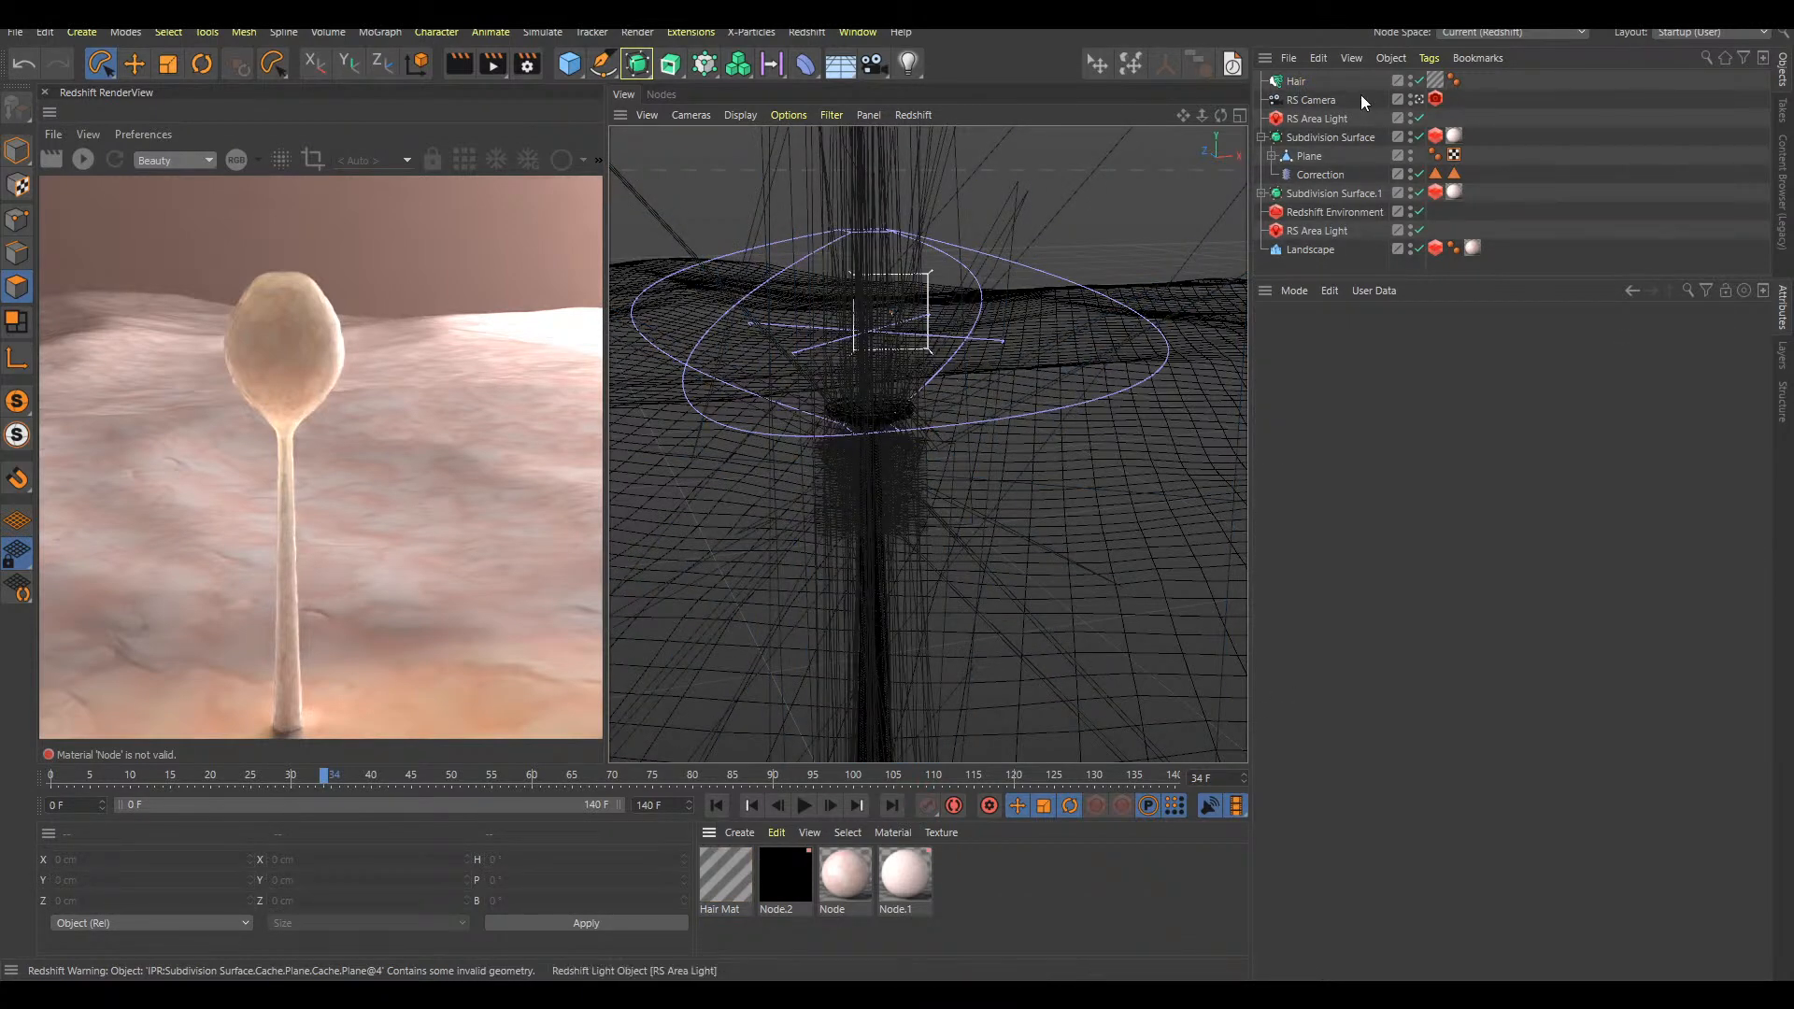
left_click(1308, 81)
key("Delete")
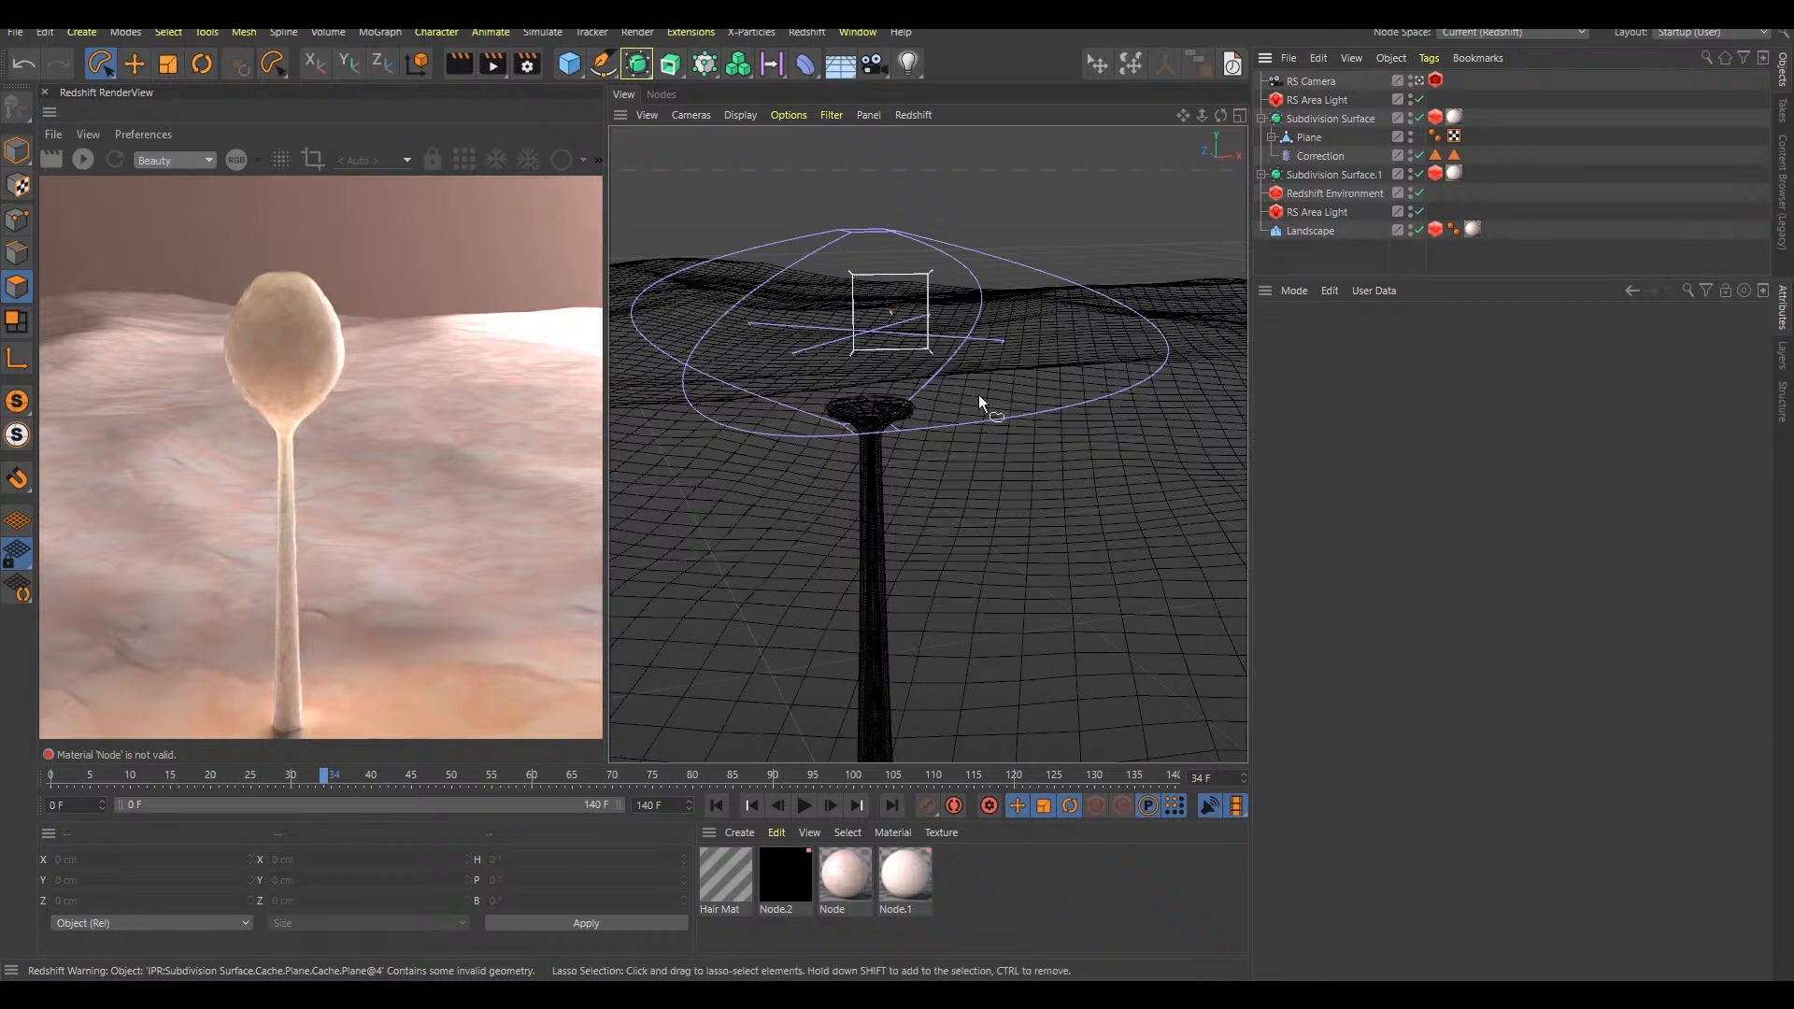
Play the hairless growth animation from the start to frame 50, where the bulb is inflated
scroll(911, 409, "up", 2)
key("shift+f")
key("F8")
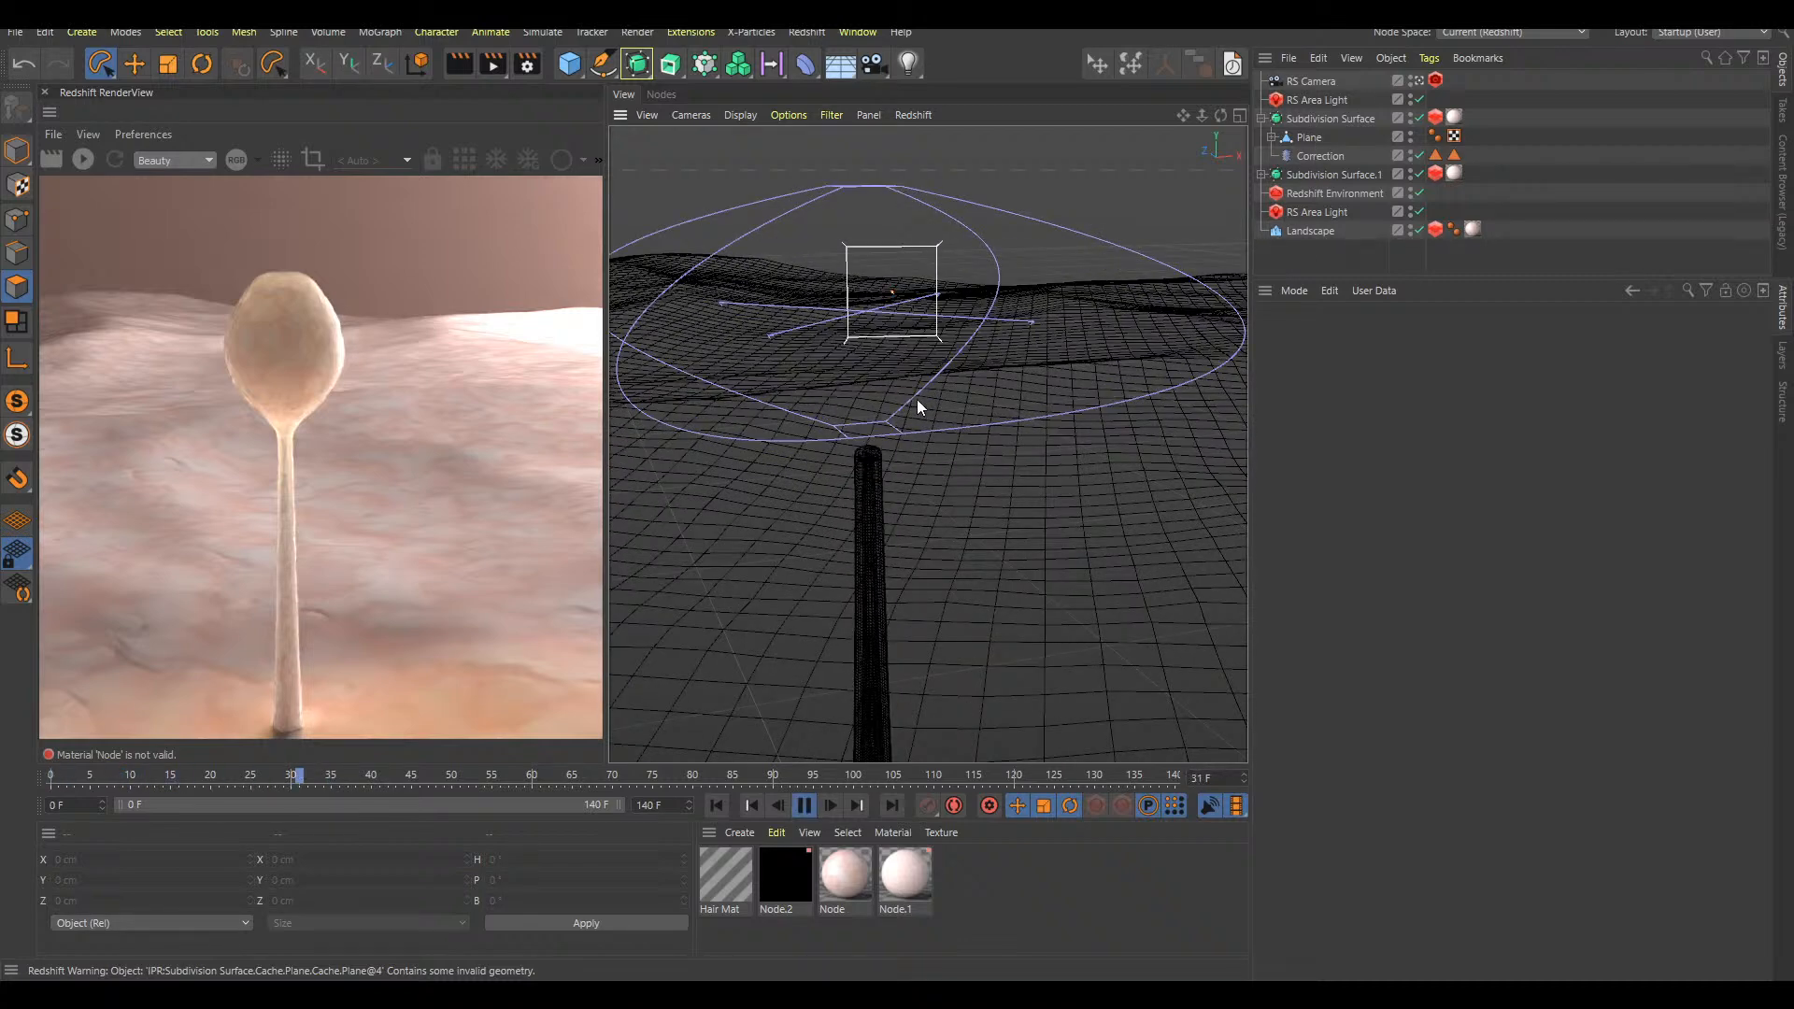
key("F8")
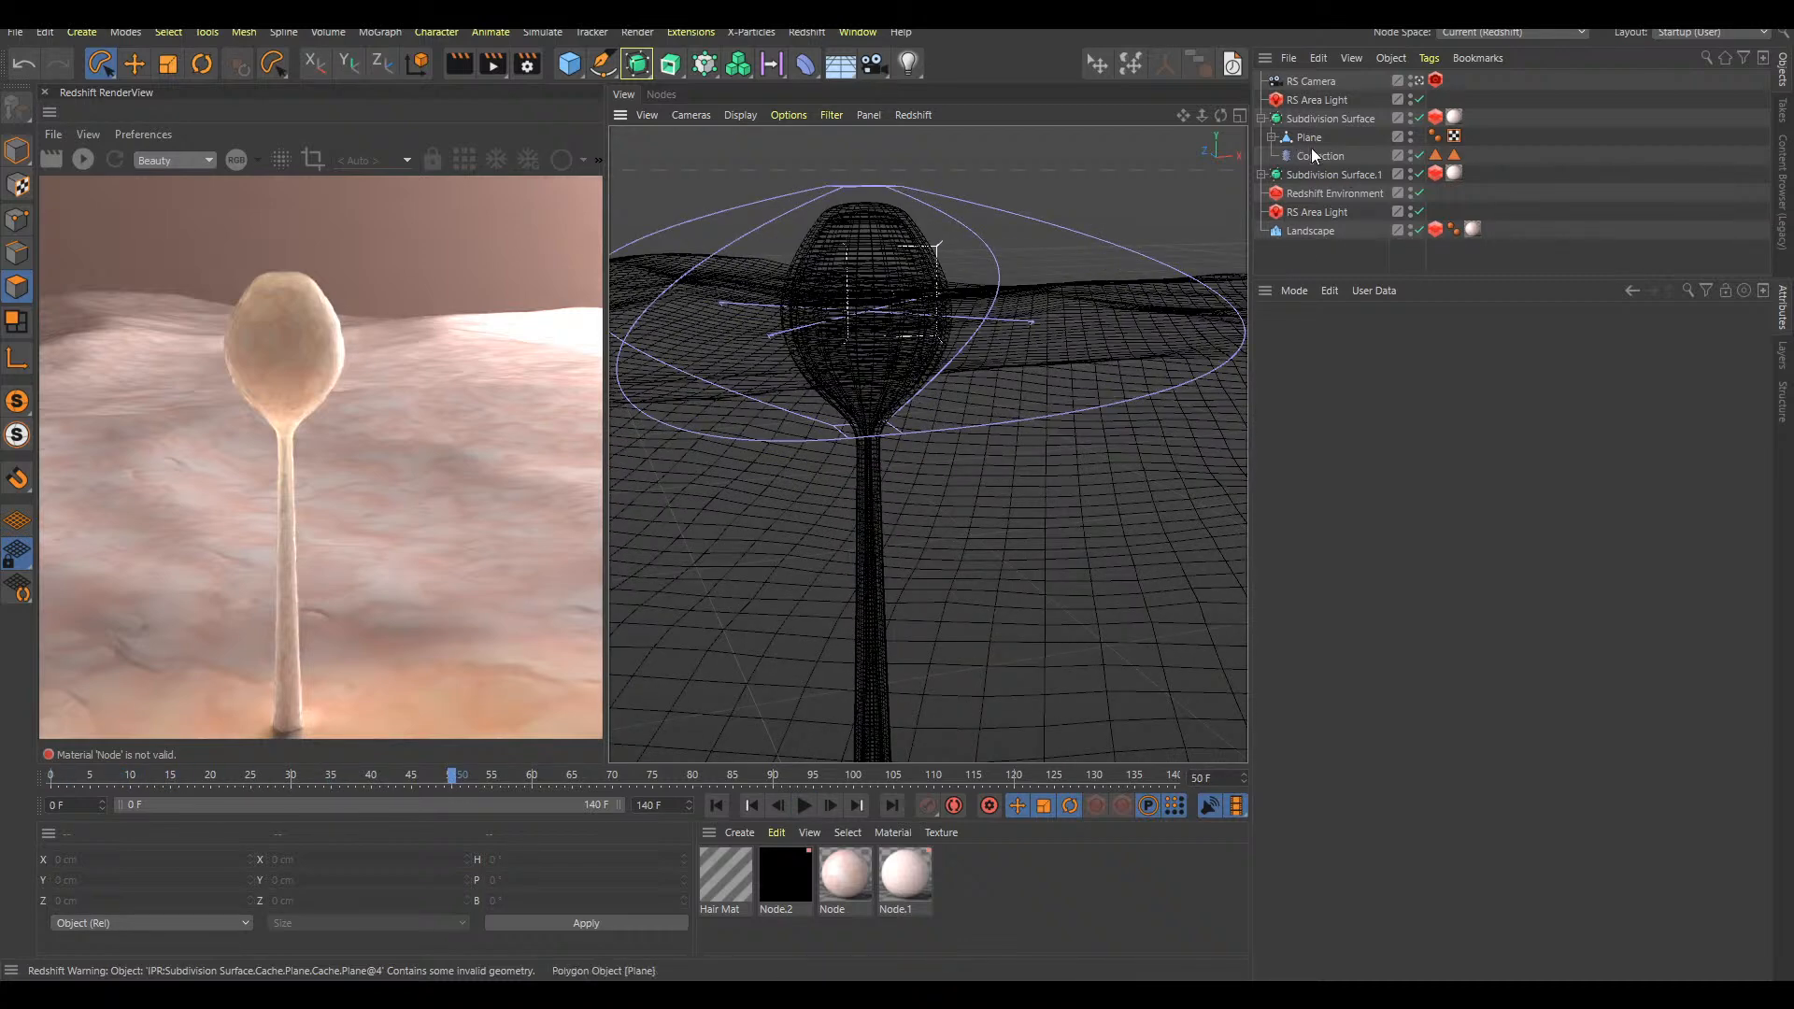
Delete both polygon selection tags from the Correction deformer in the first Subdivision Surface
left_click(1315, 118)
scroll(910, 315, "up", 1)
key("v")
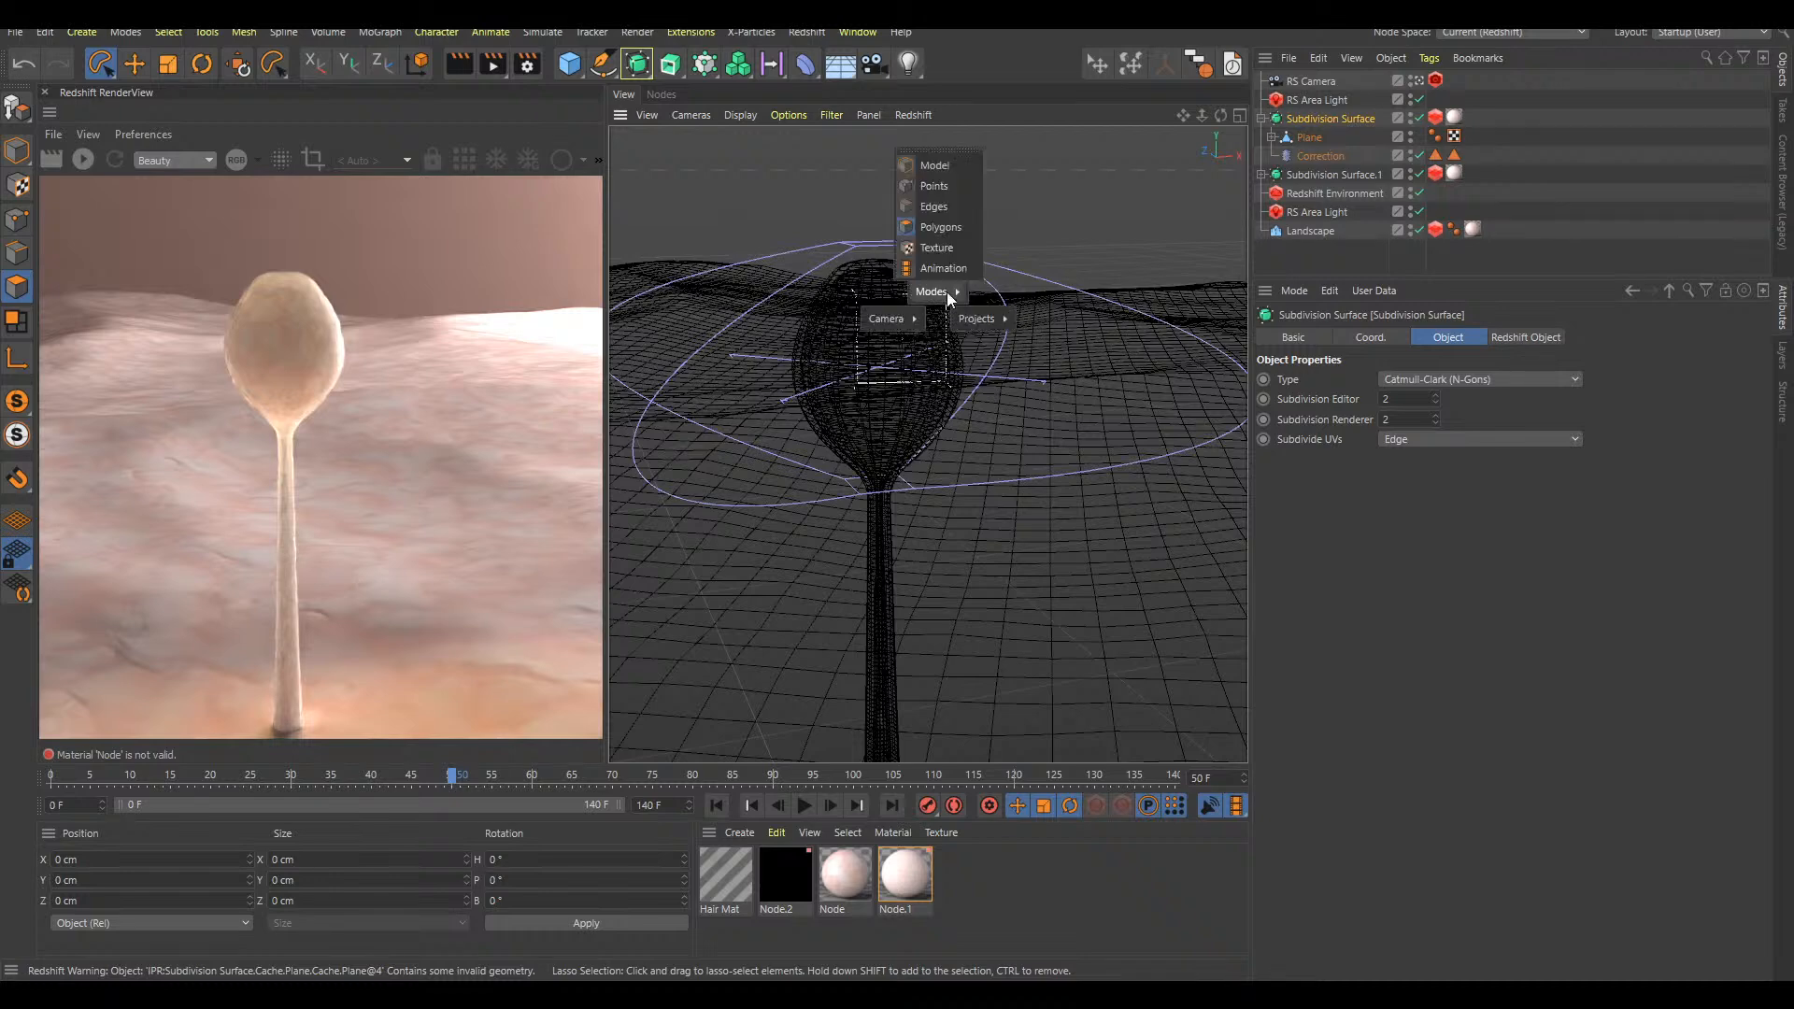
left_click(960, 228)
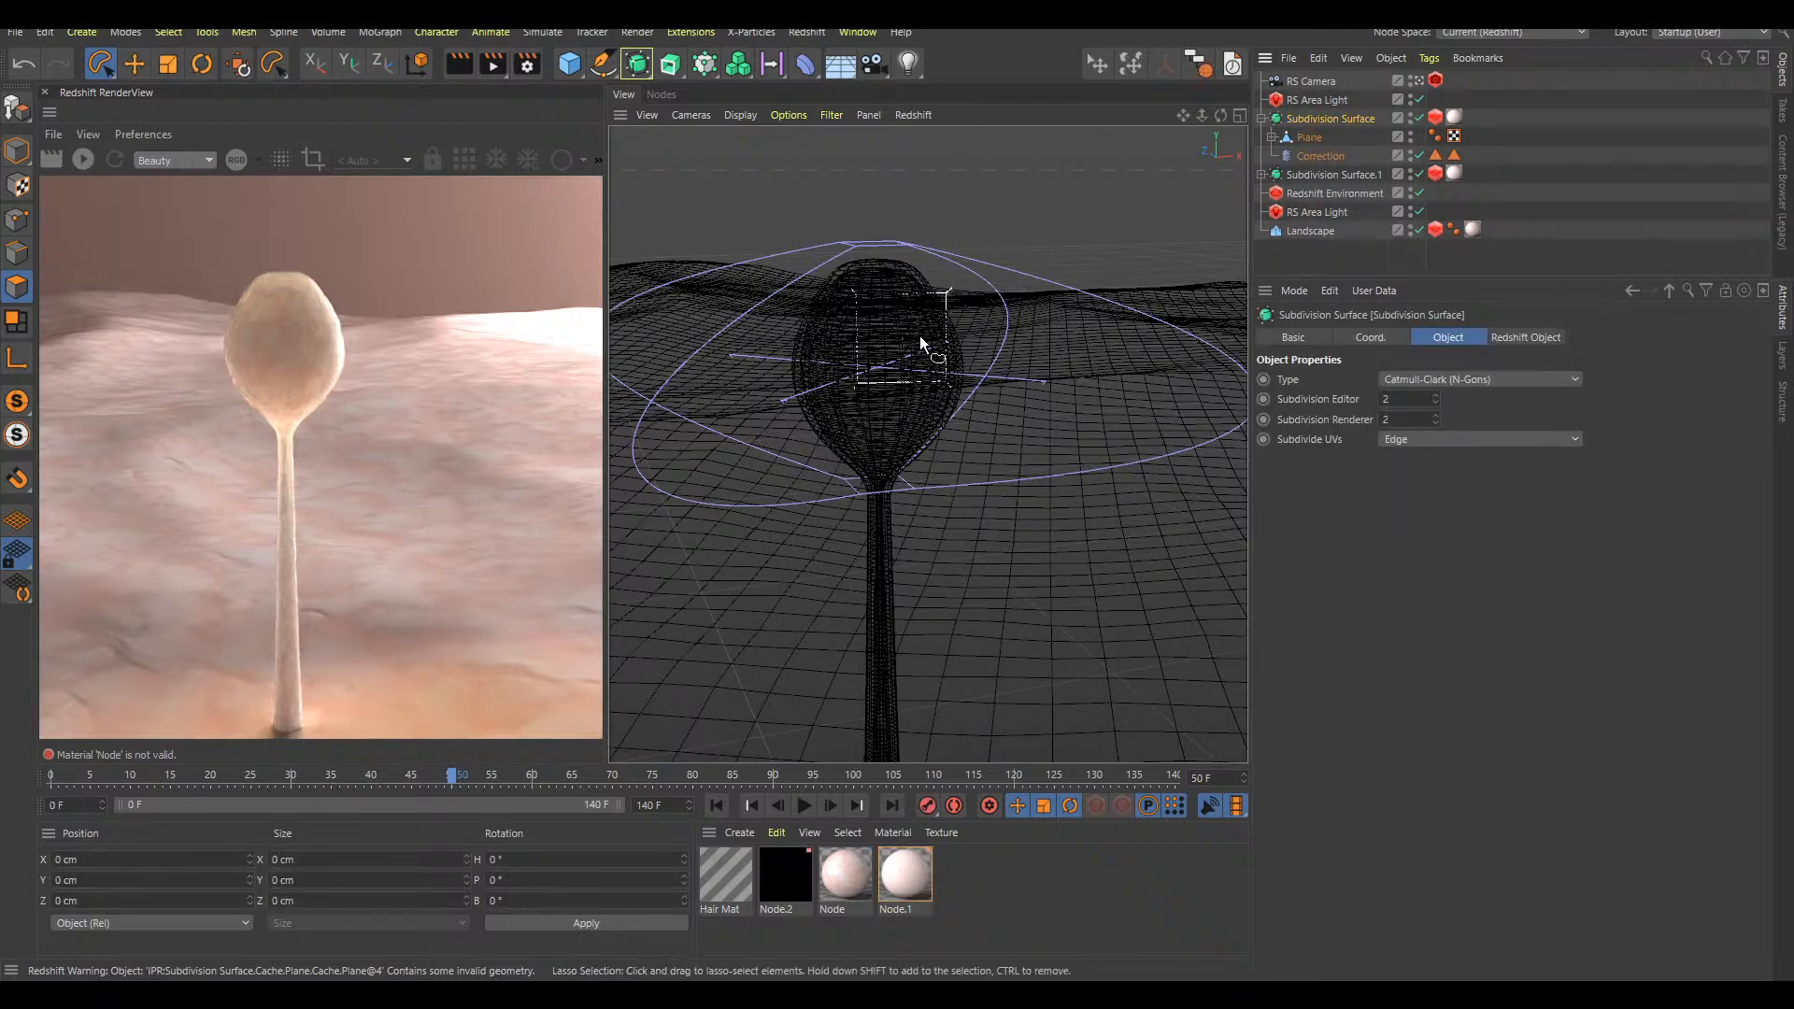
scroll(925, 355, "up", 4)
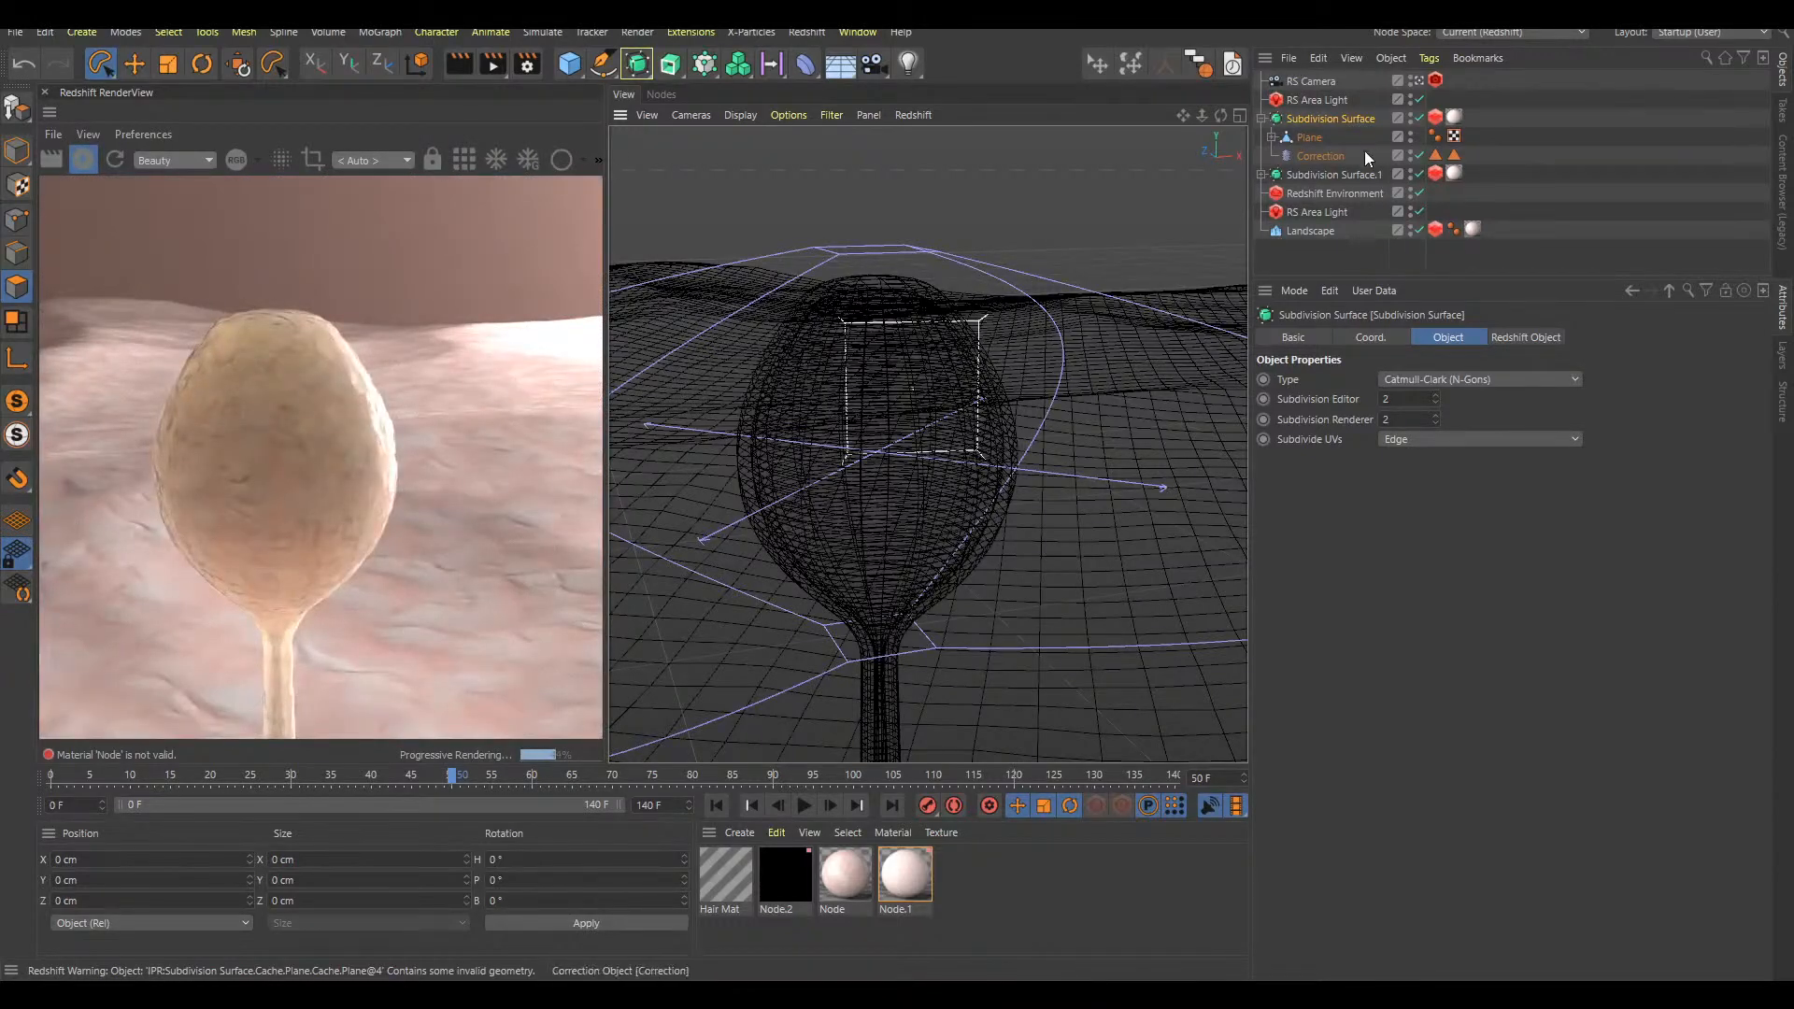
left_click(1319, 154)
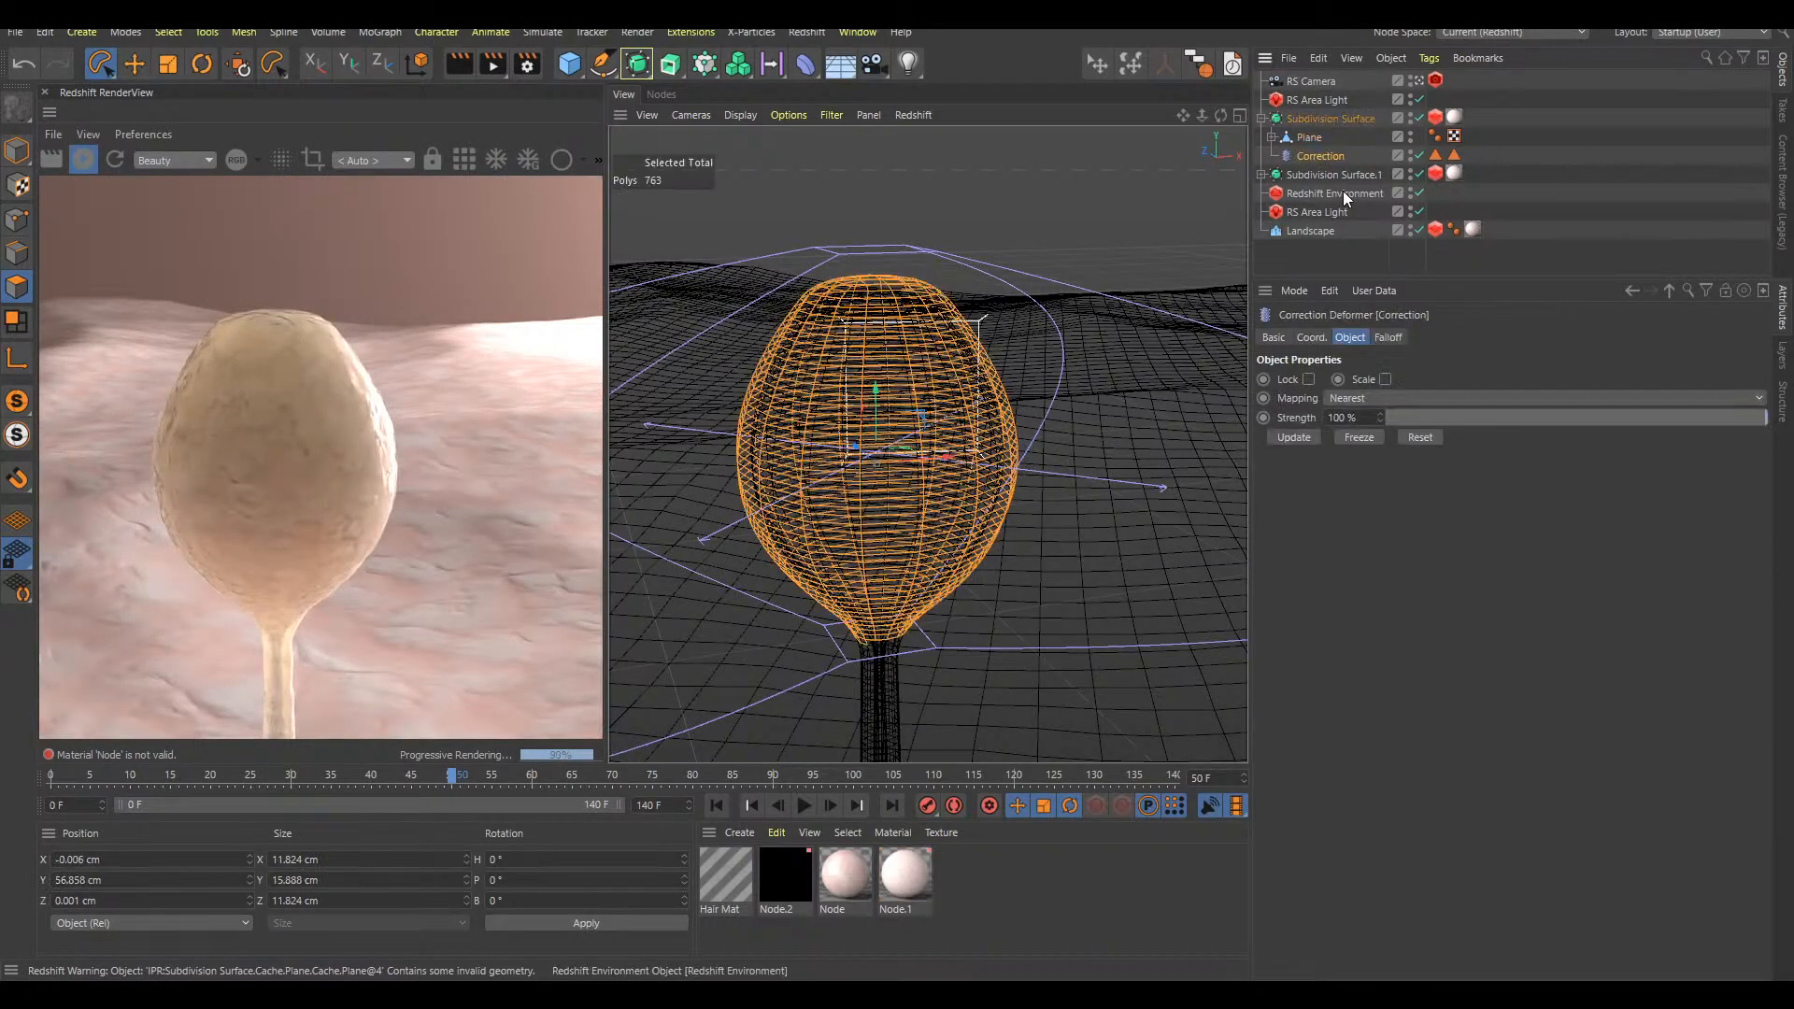
left_click_drag(1446, 150, 1430, 161)
key("Delete")
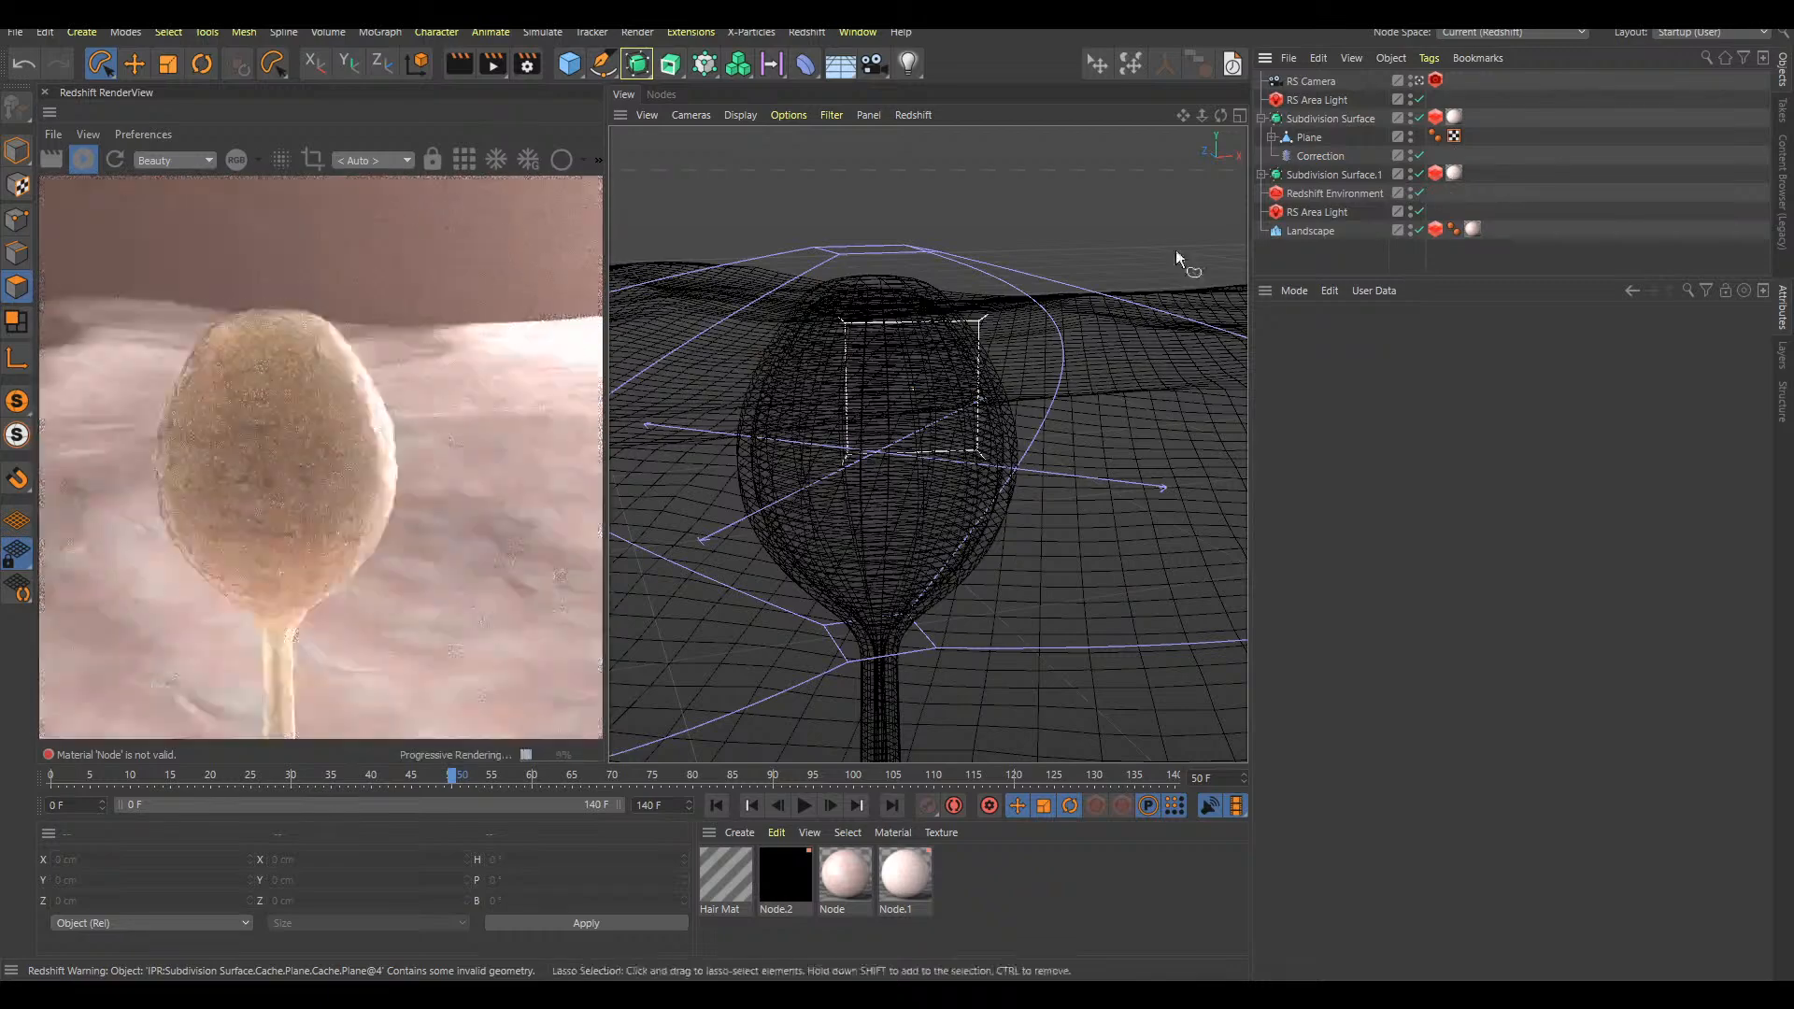
Lasso-select the polygons at the bulb's tip on the Correction deformer and add hair to them
left_click(1325, 160)
mouse_move(971, 263)
left_mouse_down()
mouse_move(789, 271)
mouse_move(972, 290)
mouse_move(976, 266)
left_mouse_up()
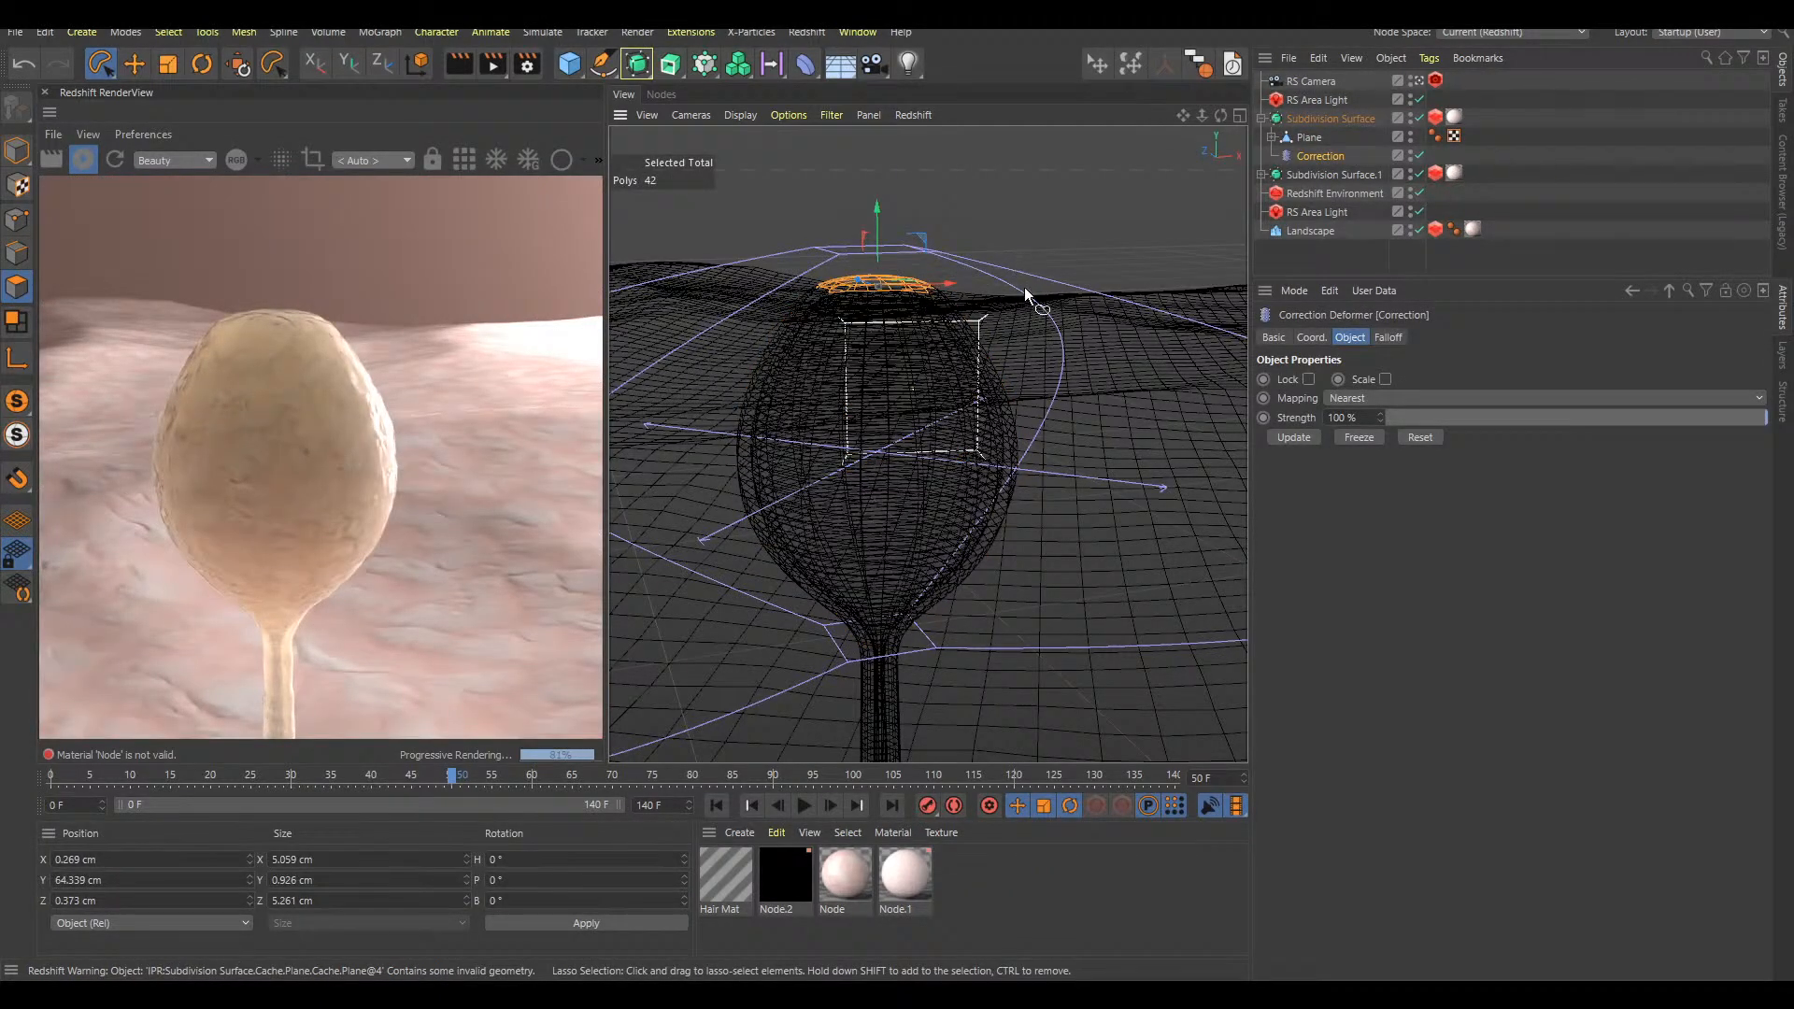
key("shift+c")
type("add hair")
key("Return")
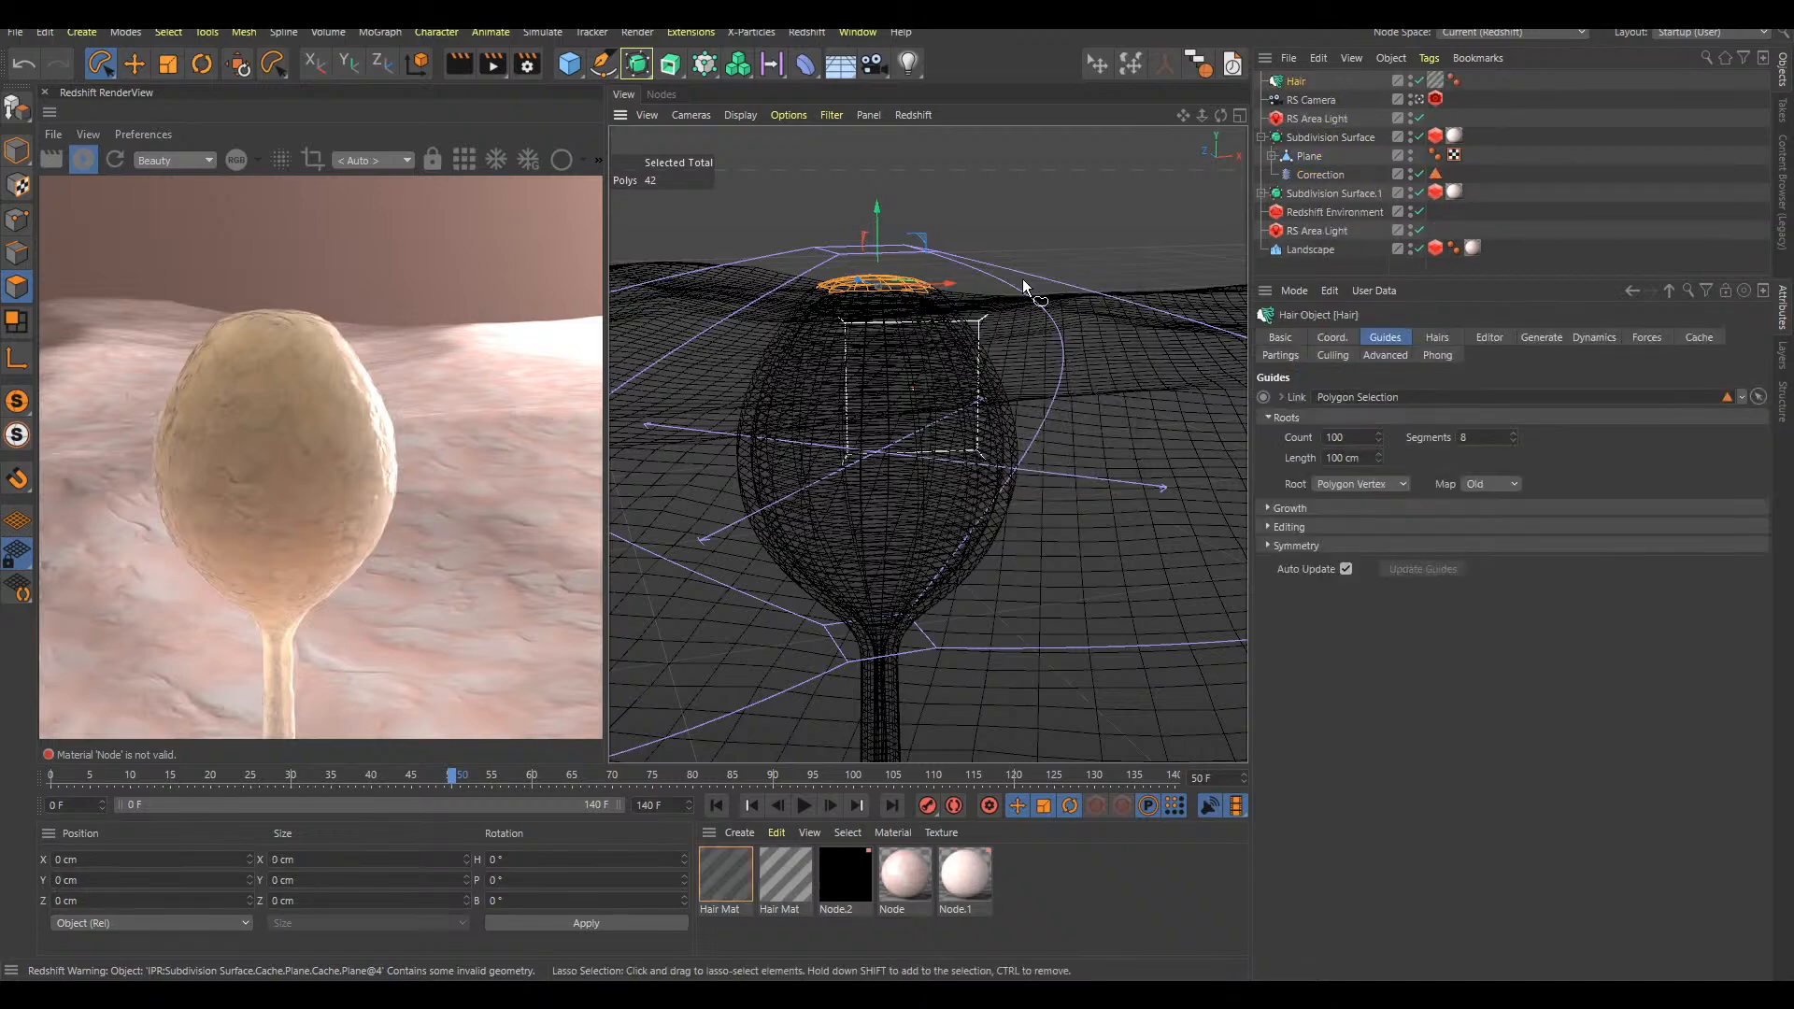
Set the new Hair object's hair count to 35
left_click(1437, 338)
left_click(1334, 398)
type("35")
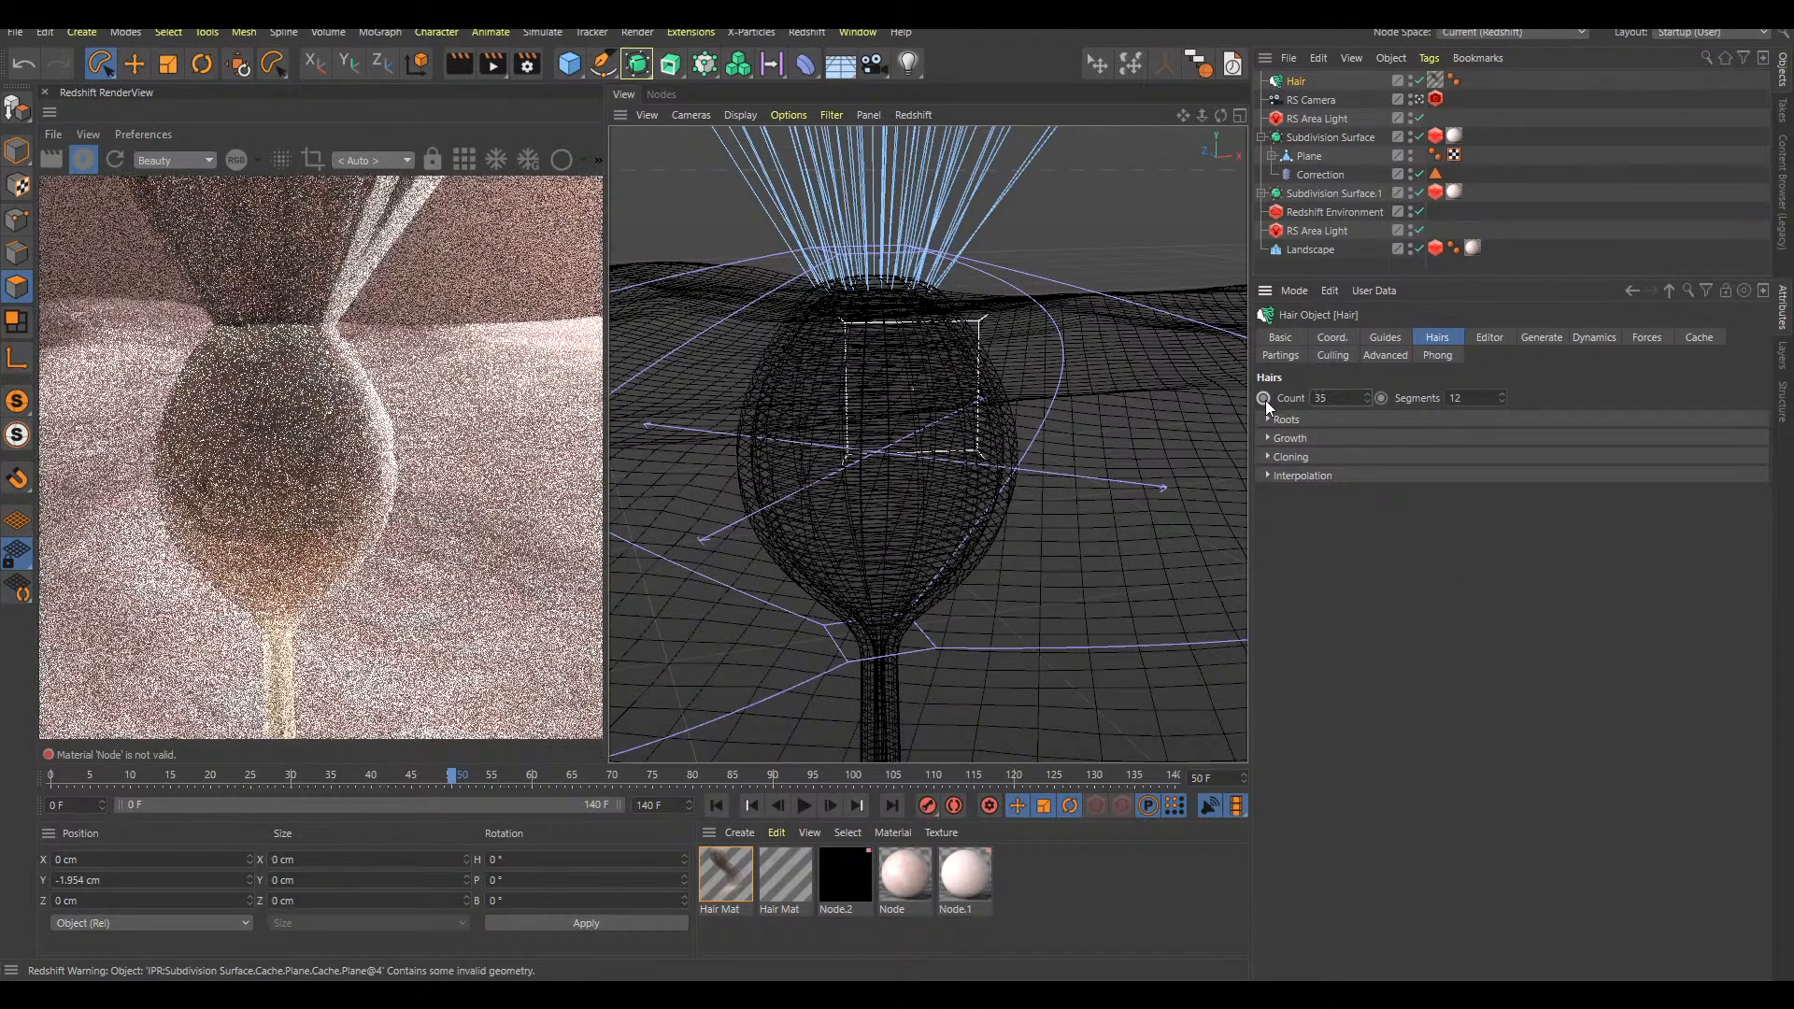
key("Return")
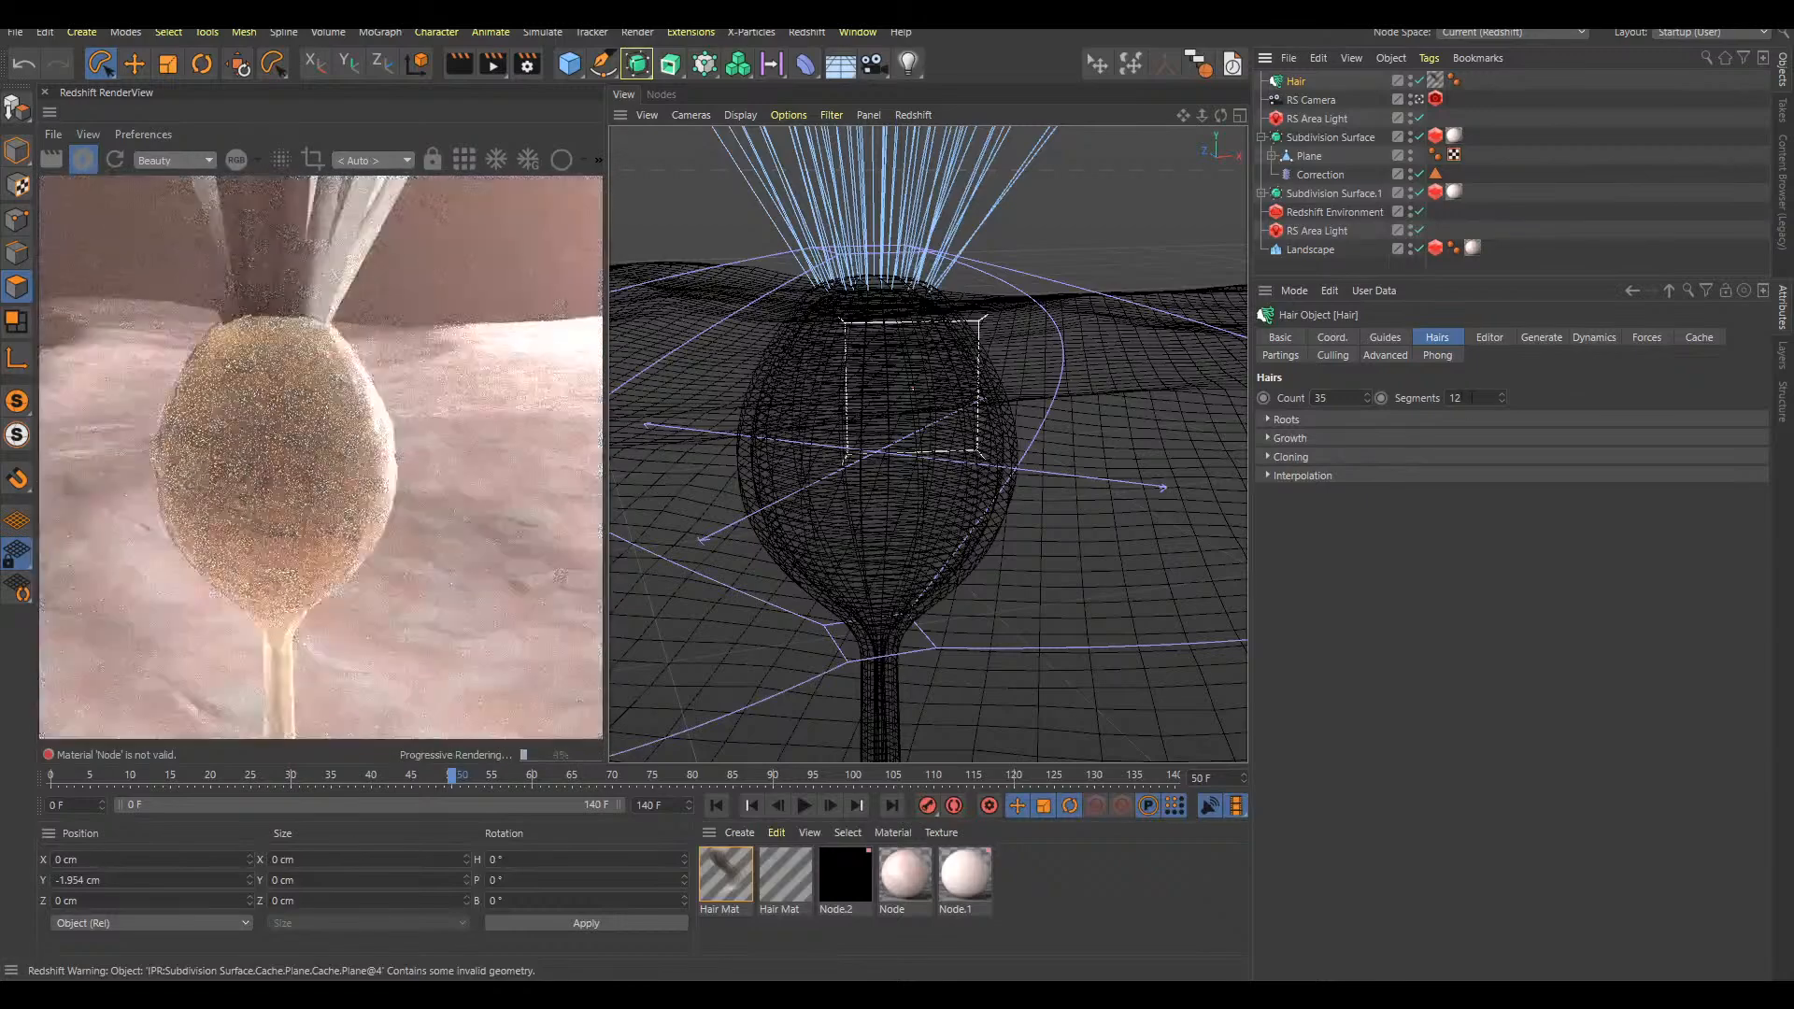
left_click(1528, 222)
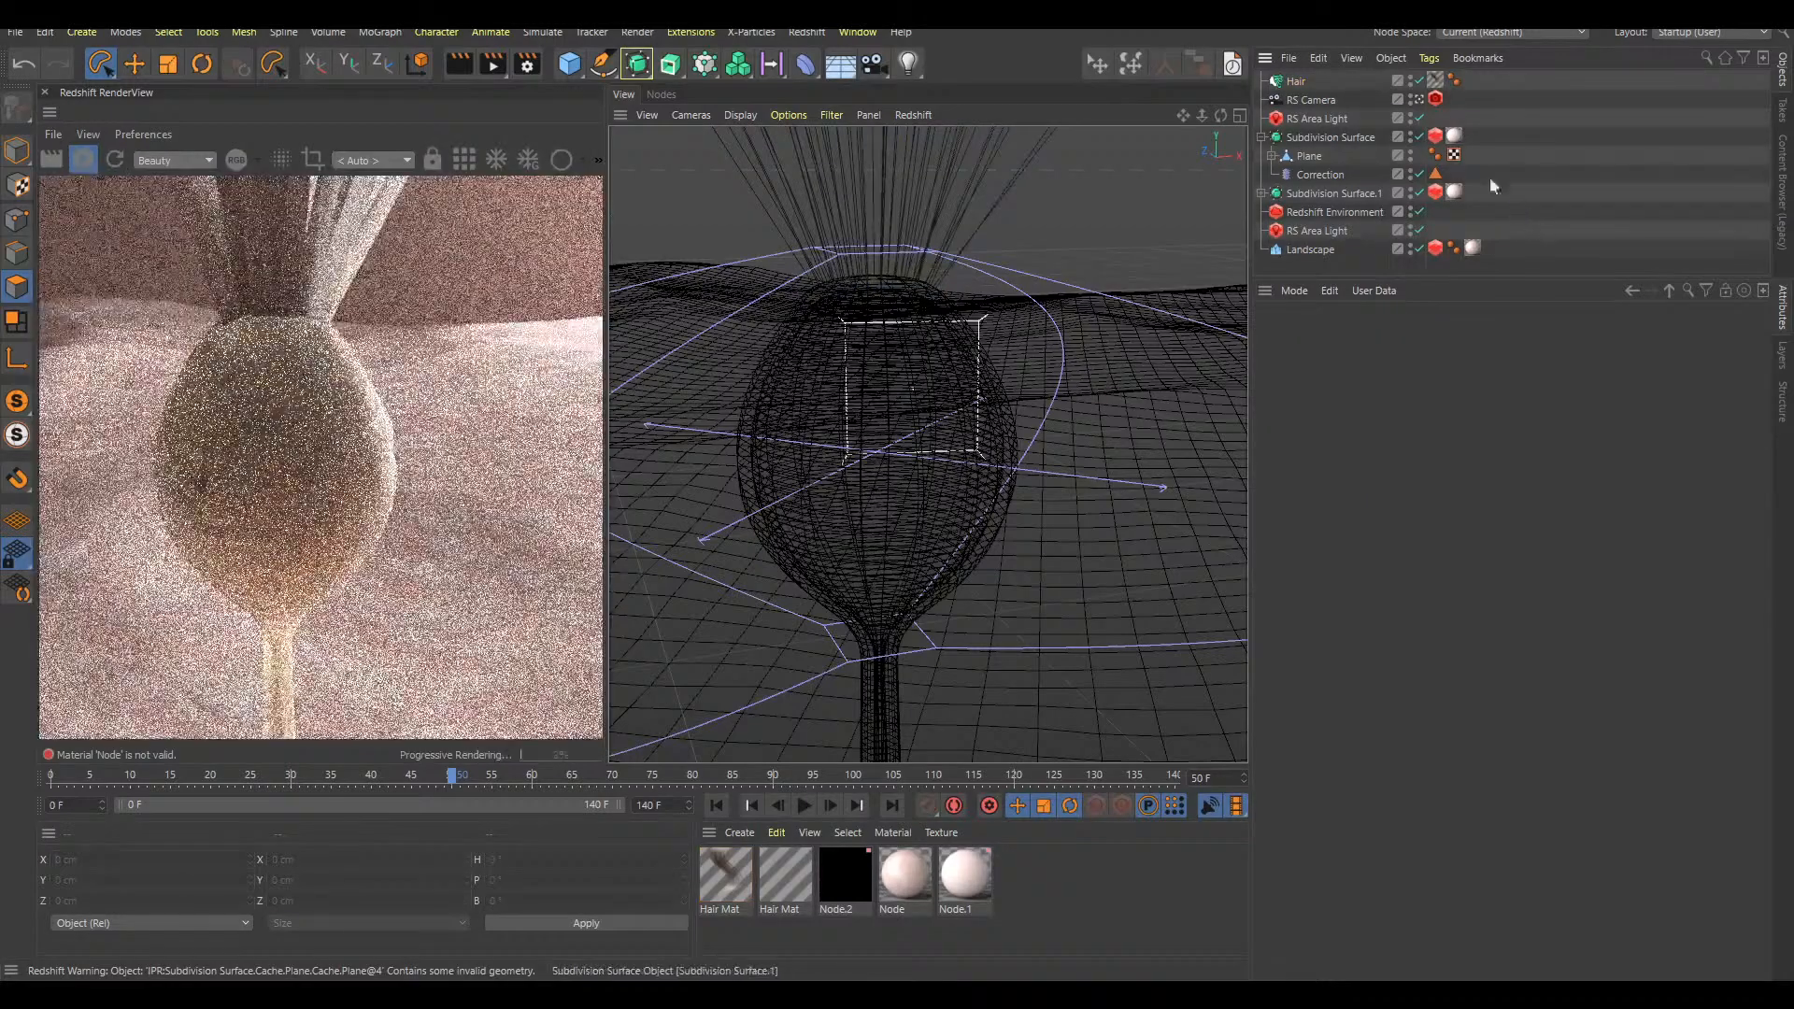
Set the hair guides' length to 3 cm
left_click(1308, 81)
left_click(1387, 339)
double_click(1345, 458)
type("3")
key("Return")
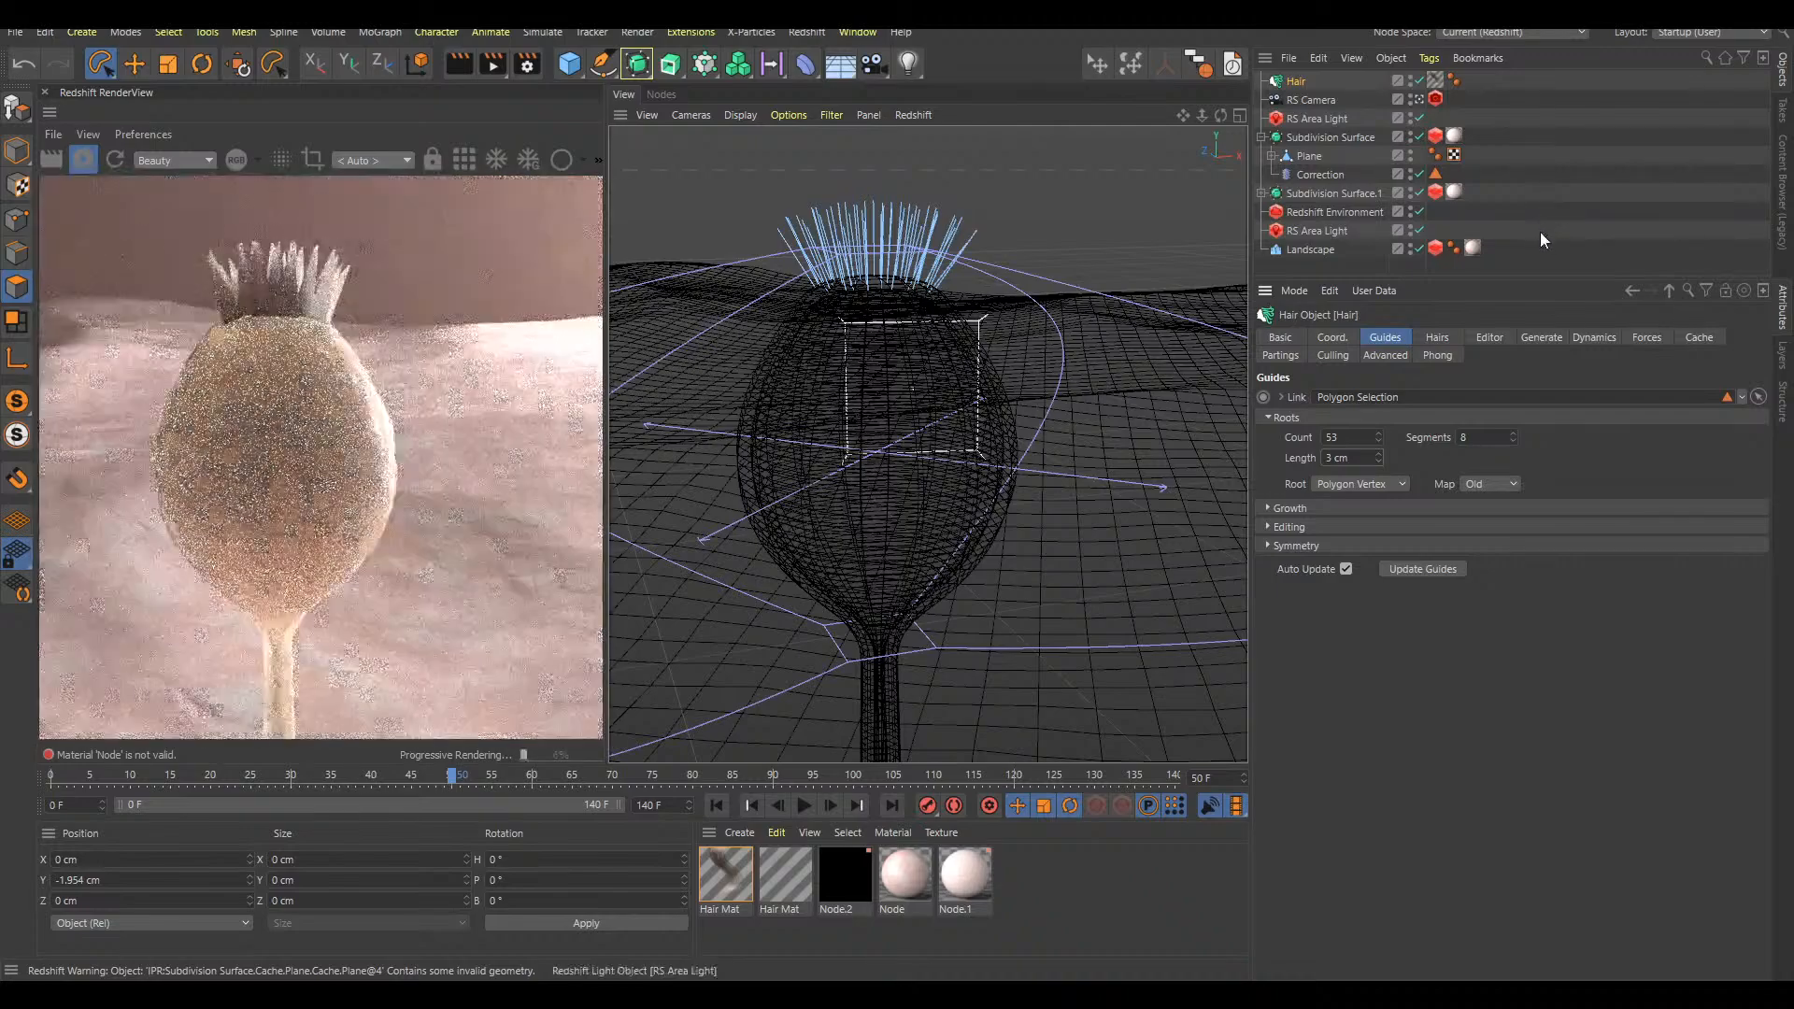
Assign the striped Hair Mat to the Hair object and remove its default hair material tag
left_click_drag(783, 880, 1140, 561)
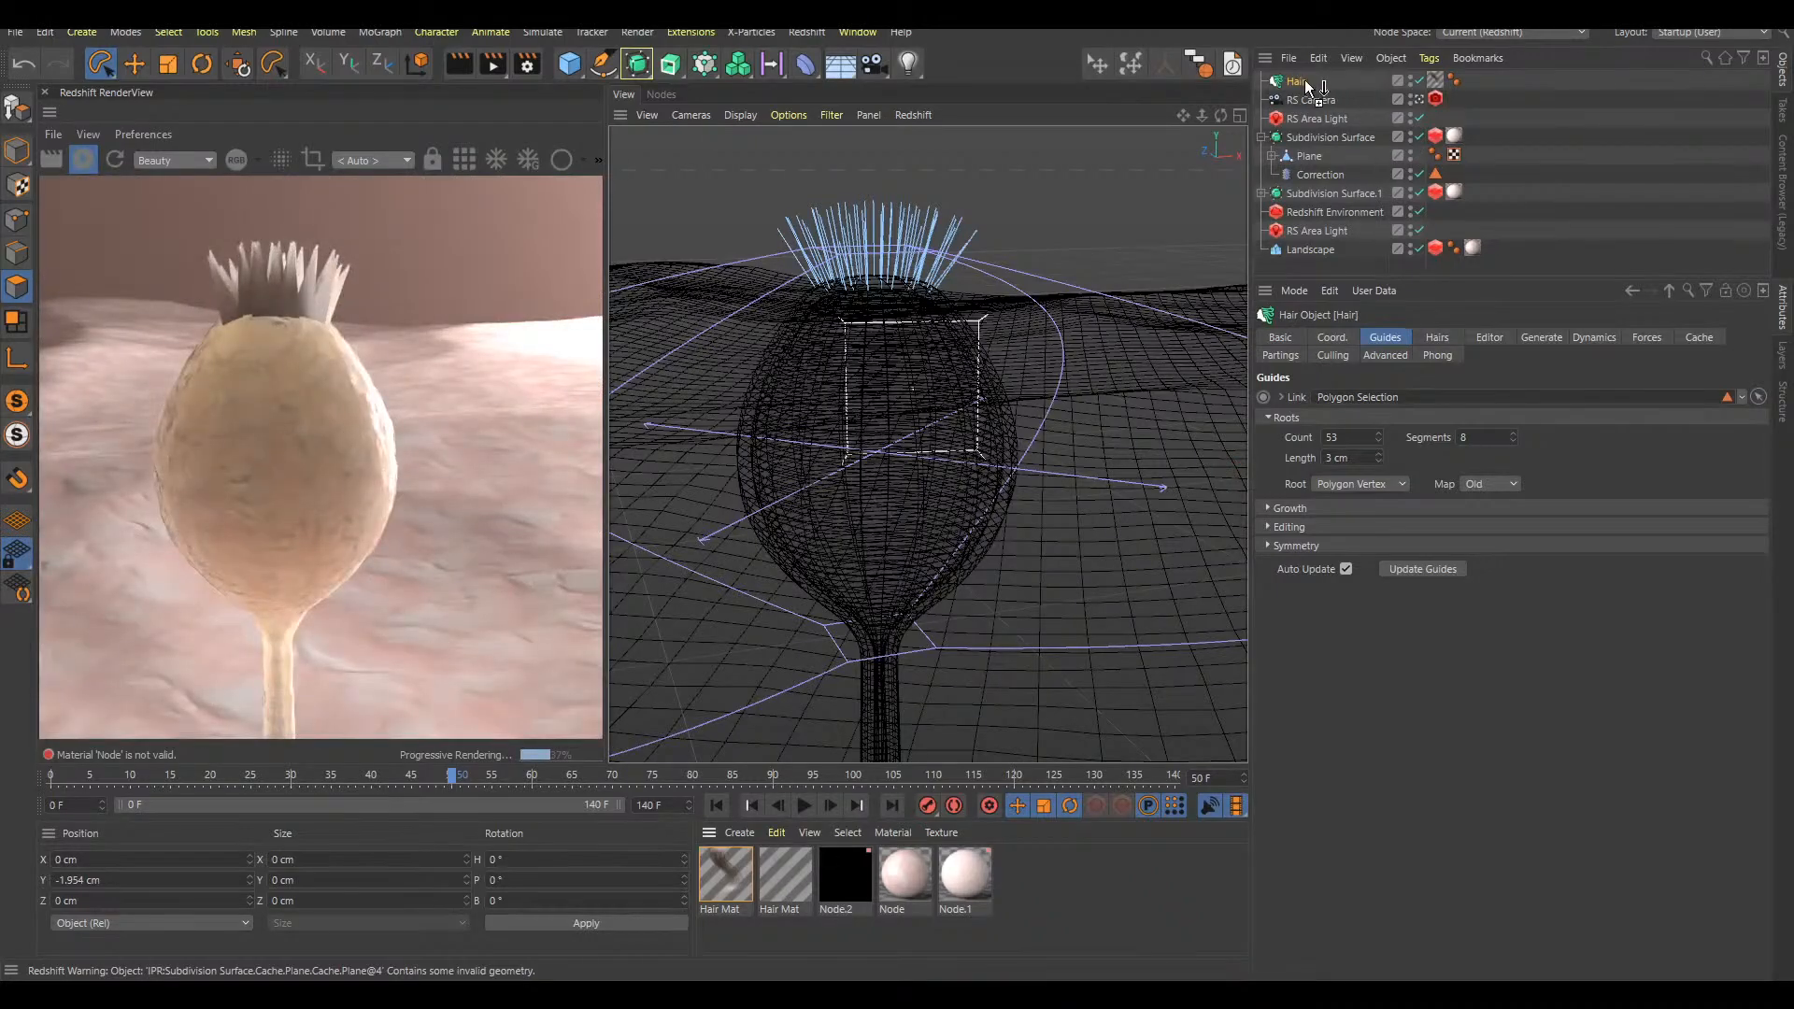
left_click_drag(1313, 91, 1317, 84)
left_click(1453, 83)
key("Delete")
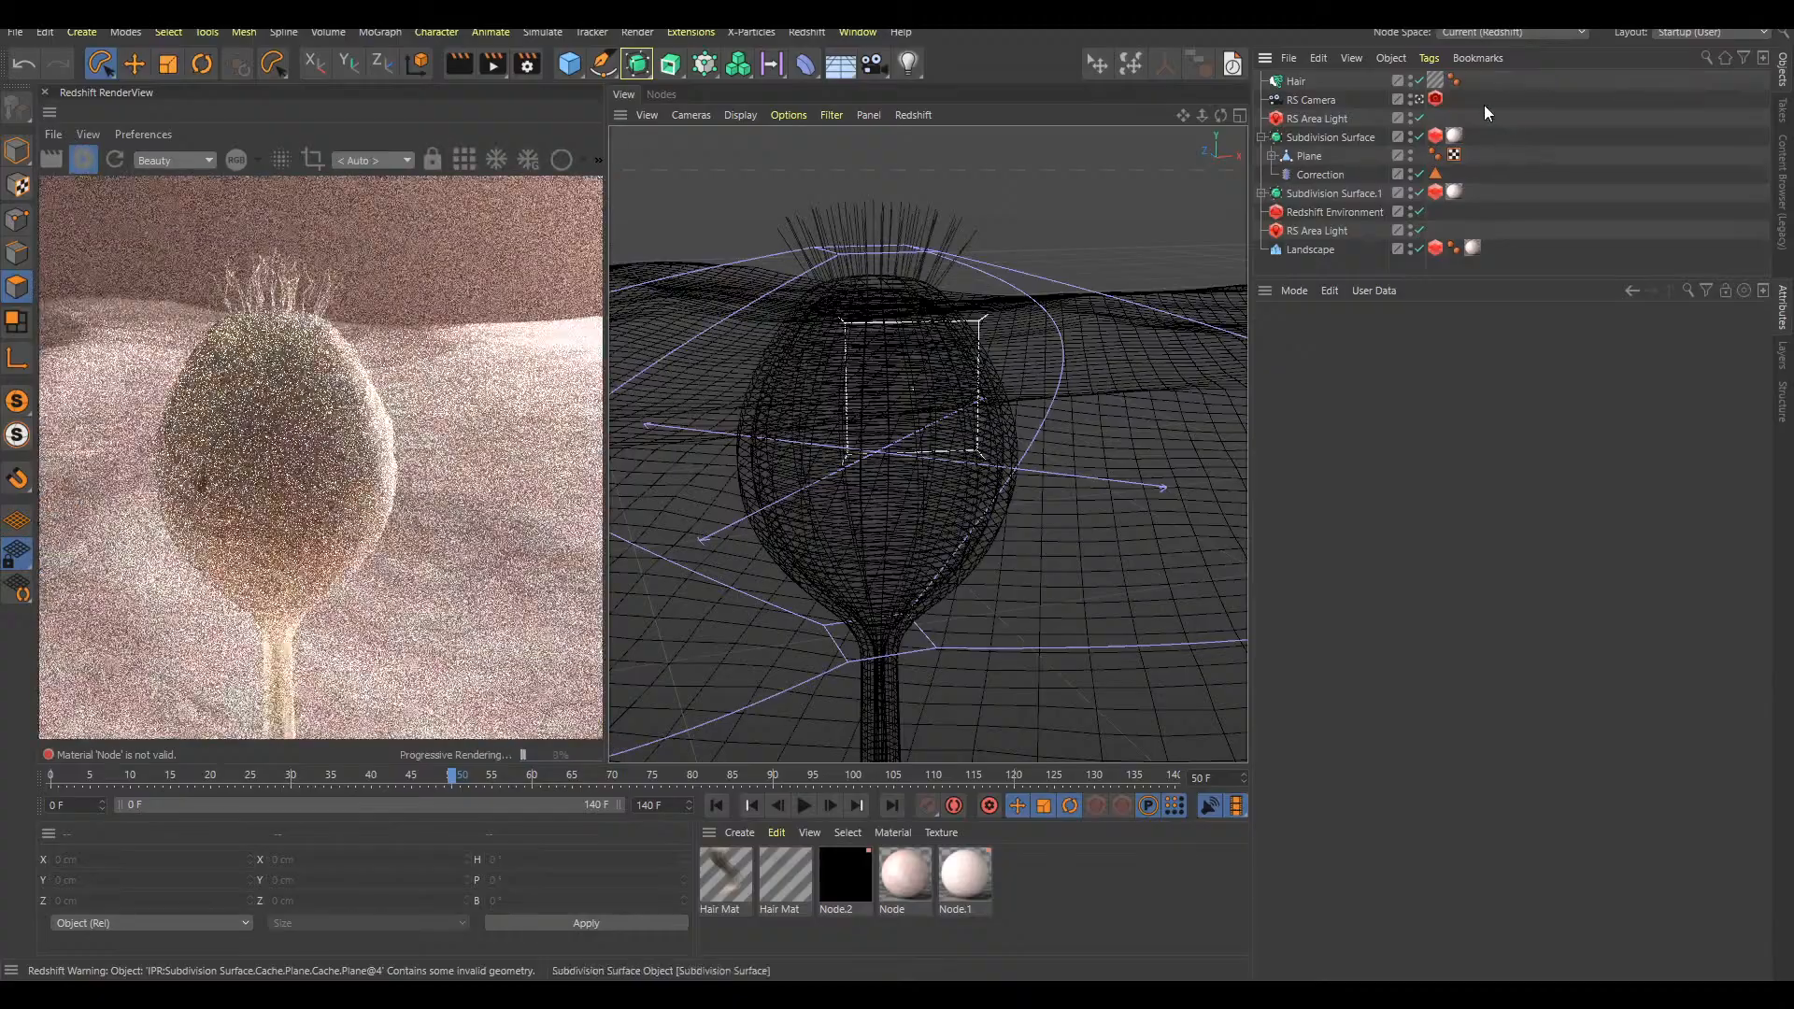
Inspect the short hairs at the bulb's tip, and play the animation from the start to frame 53
right_click_drag(901, 309, 966, 284, "alt")
right_click_drag(941, 324, 883, 349, "alt")
middle_click_drag(988, 355, 938, 357, "alt")
mouse_move(938, 355)
right_mouse_down("alt")
mouse_move(972, 316)
mouse_move(972, 364)
right_mouse_up("alt")
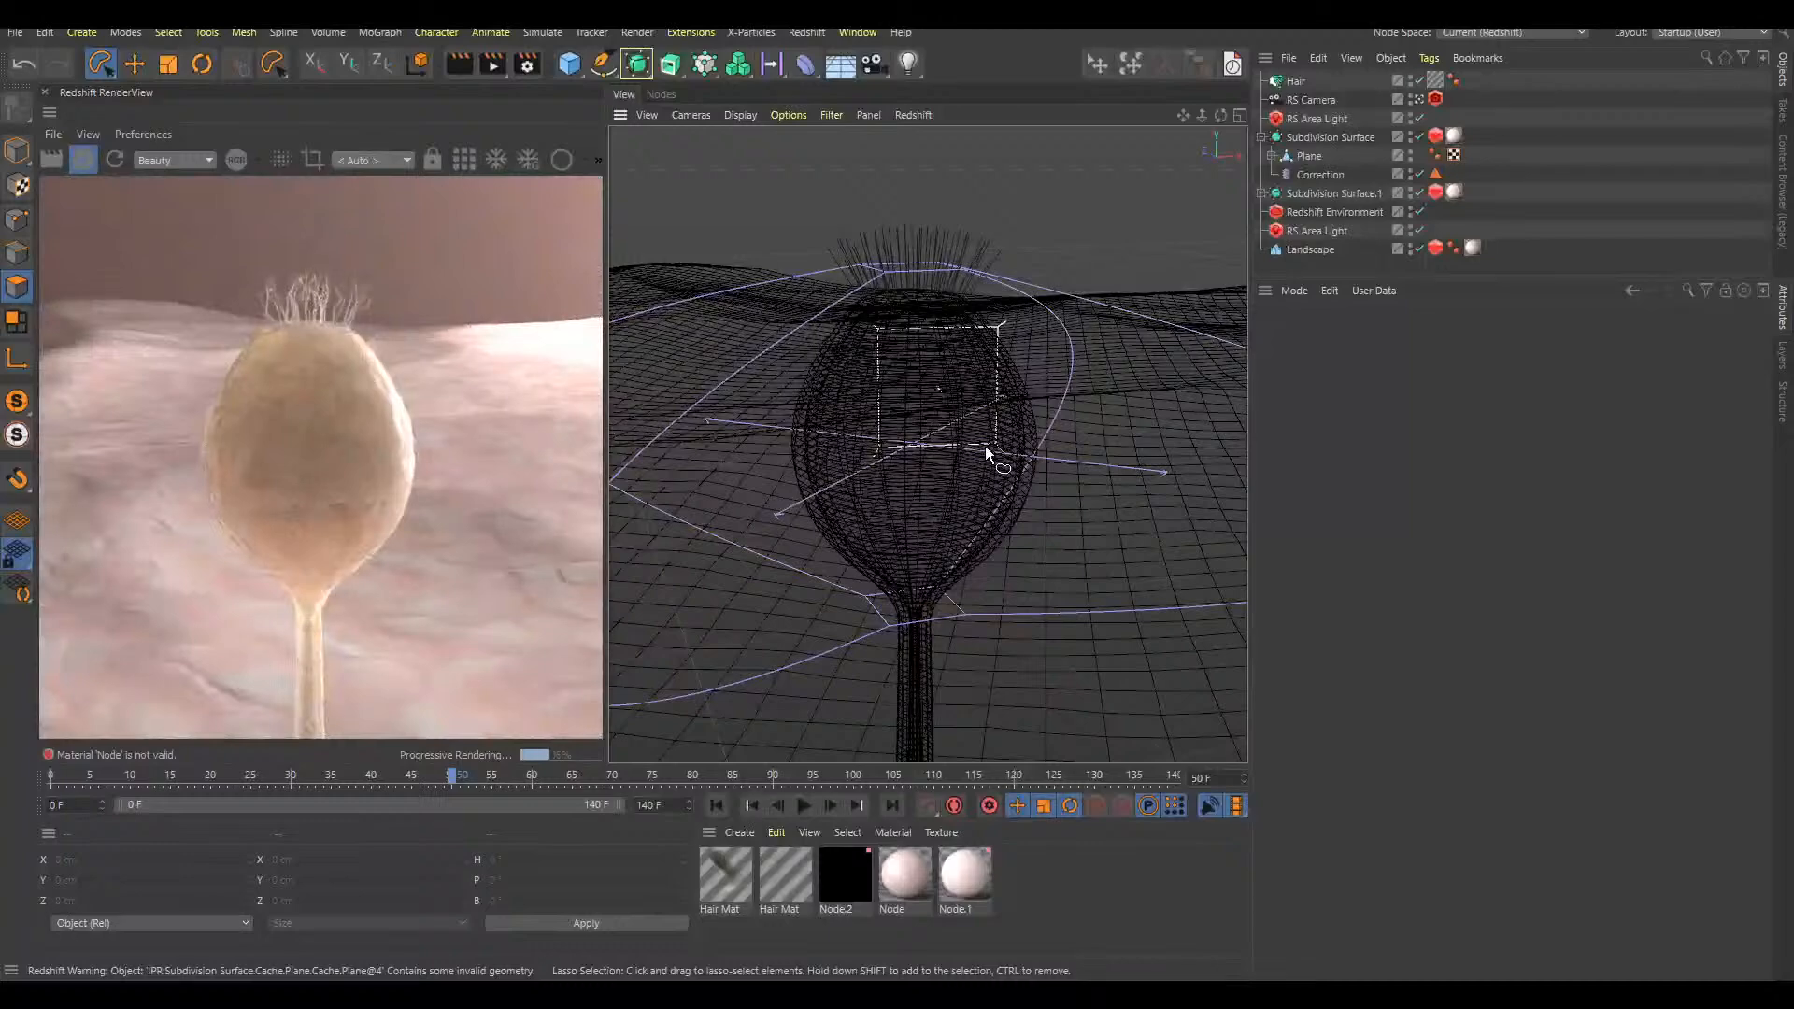
key("F8")
key("shift+f")
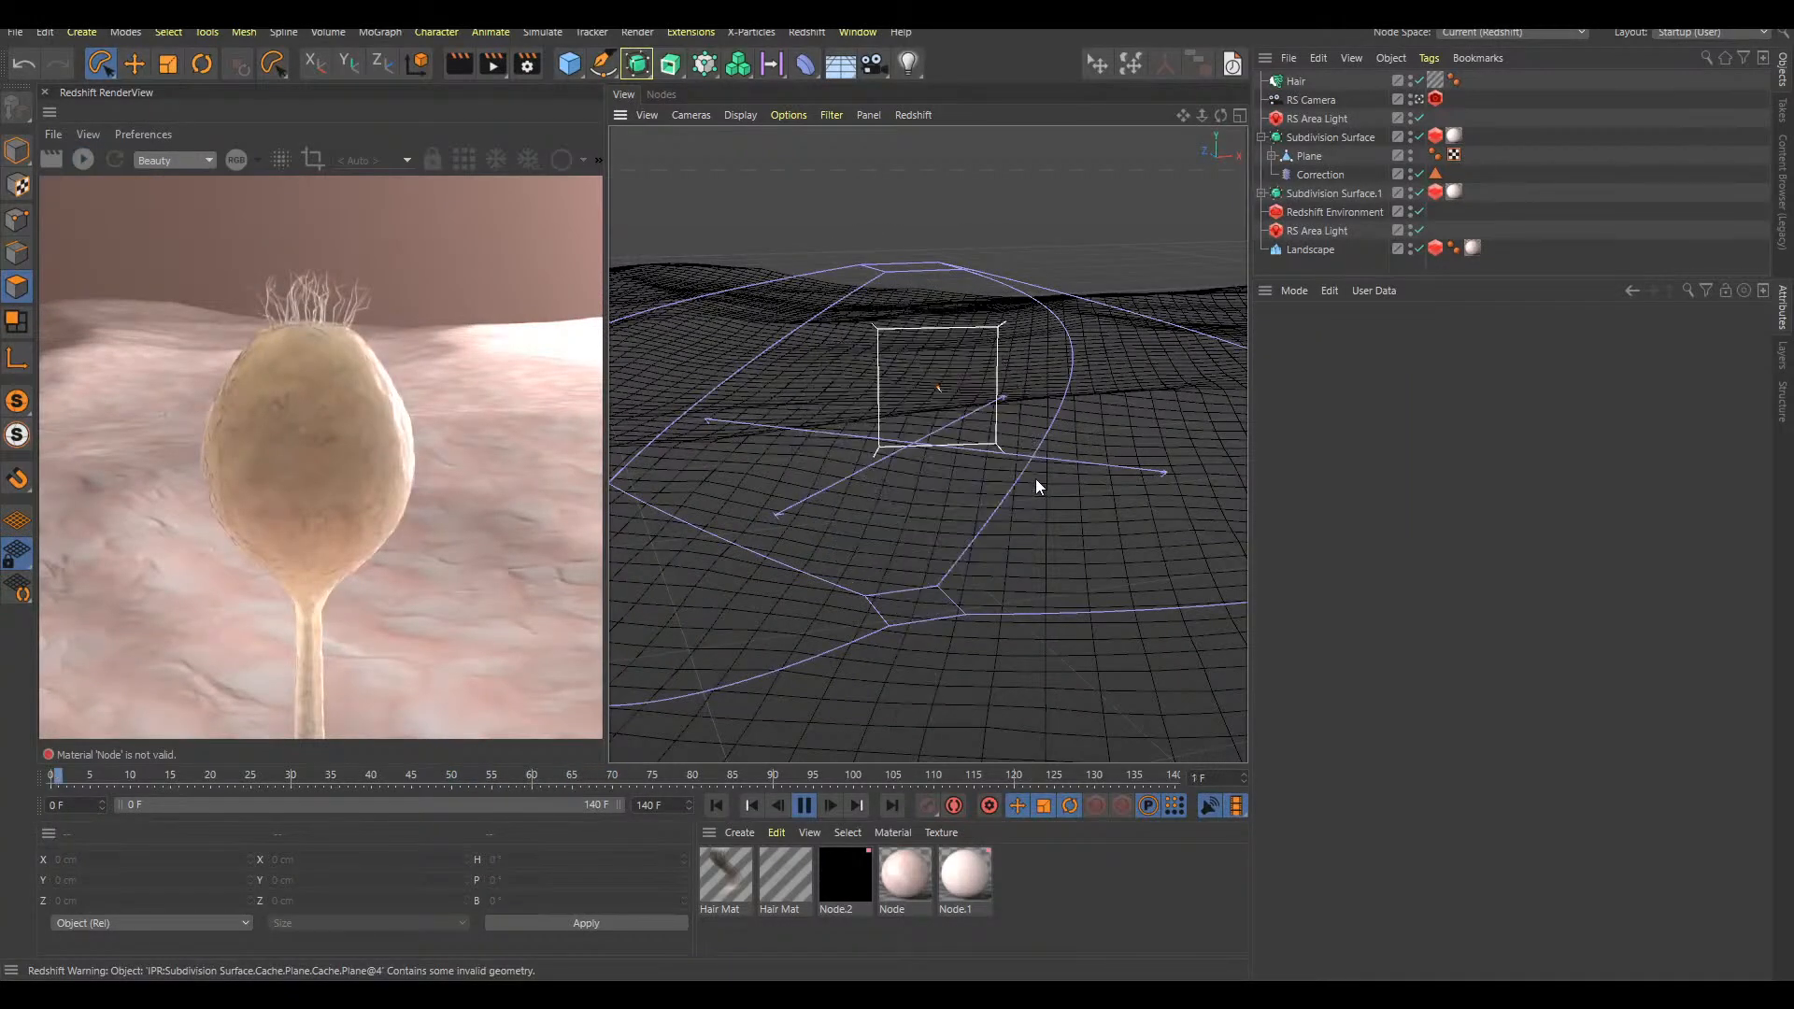
key("F8")
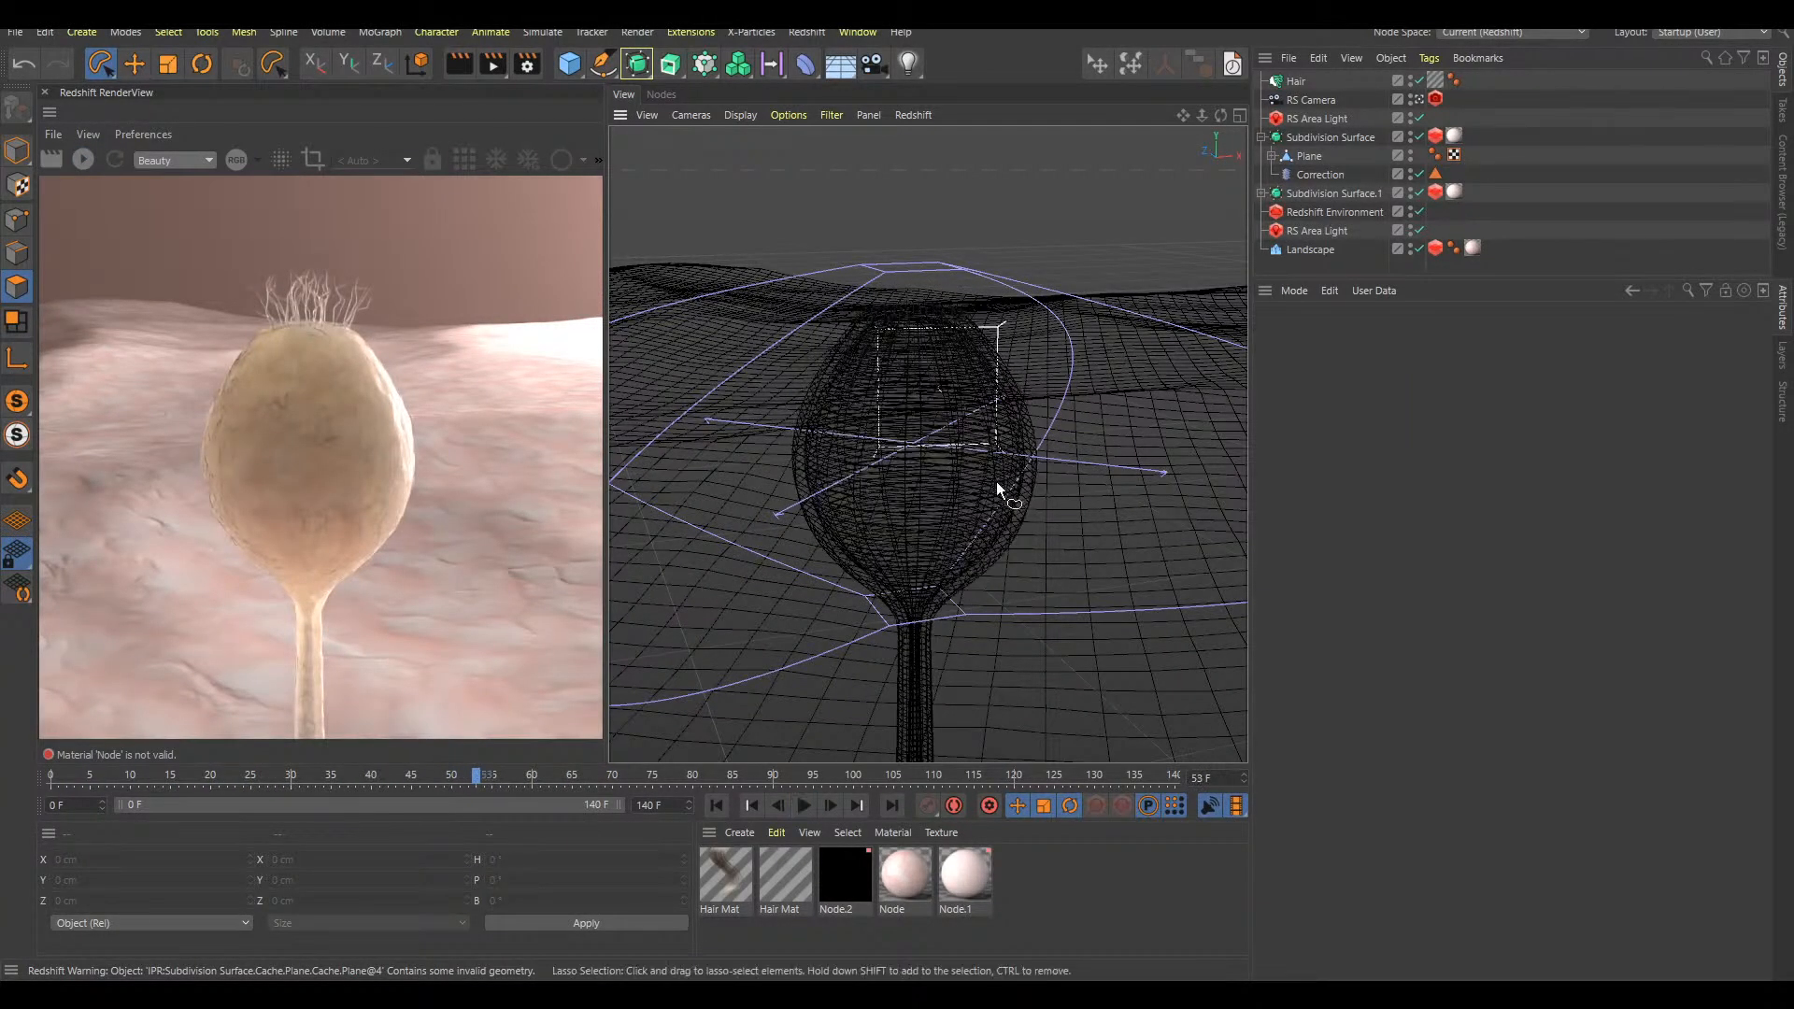
Replay the growth animation from the start to frame 52 and check how the tip hairs behave
scroll(1000, 478, "down", 2)
key("F8")
scroll(1067, 490, "down", 3)
middle_click_drag(1071, 495, 947, 329, "alt")
key("shift+f")
key("F8")
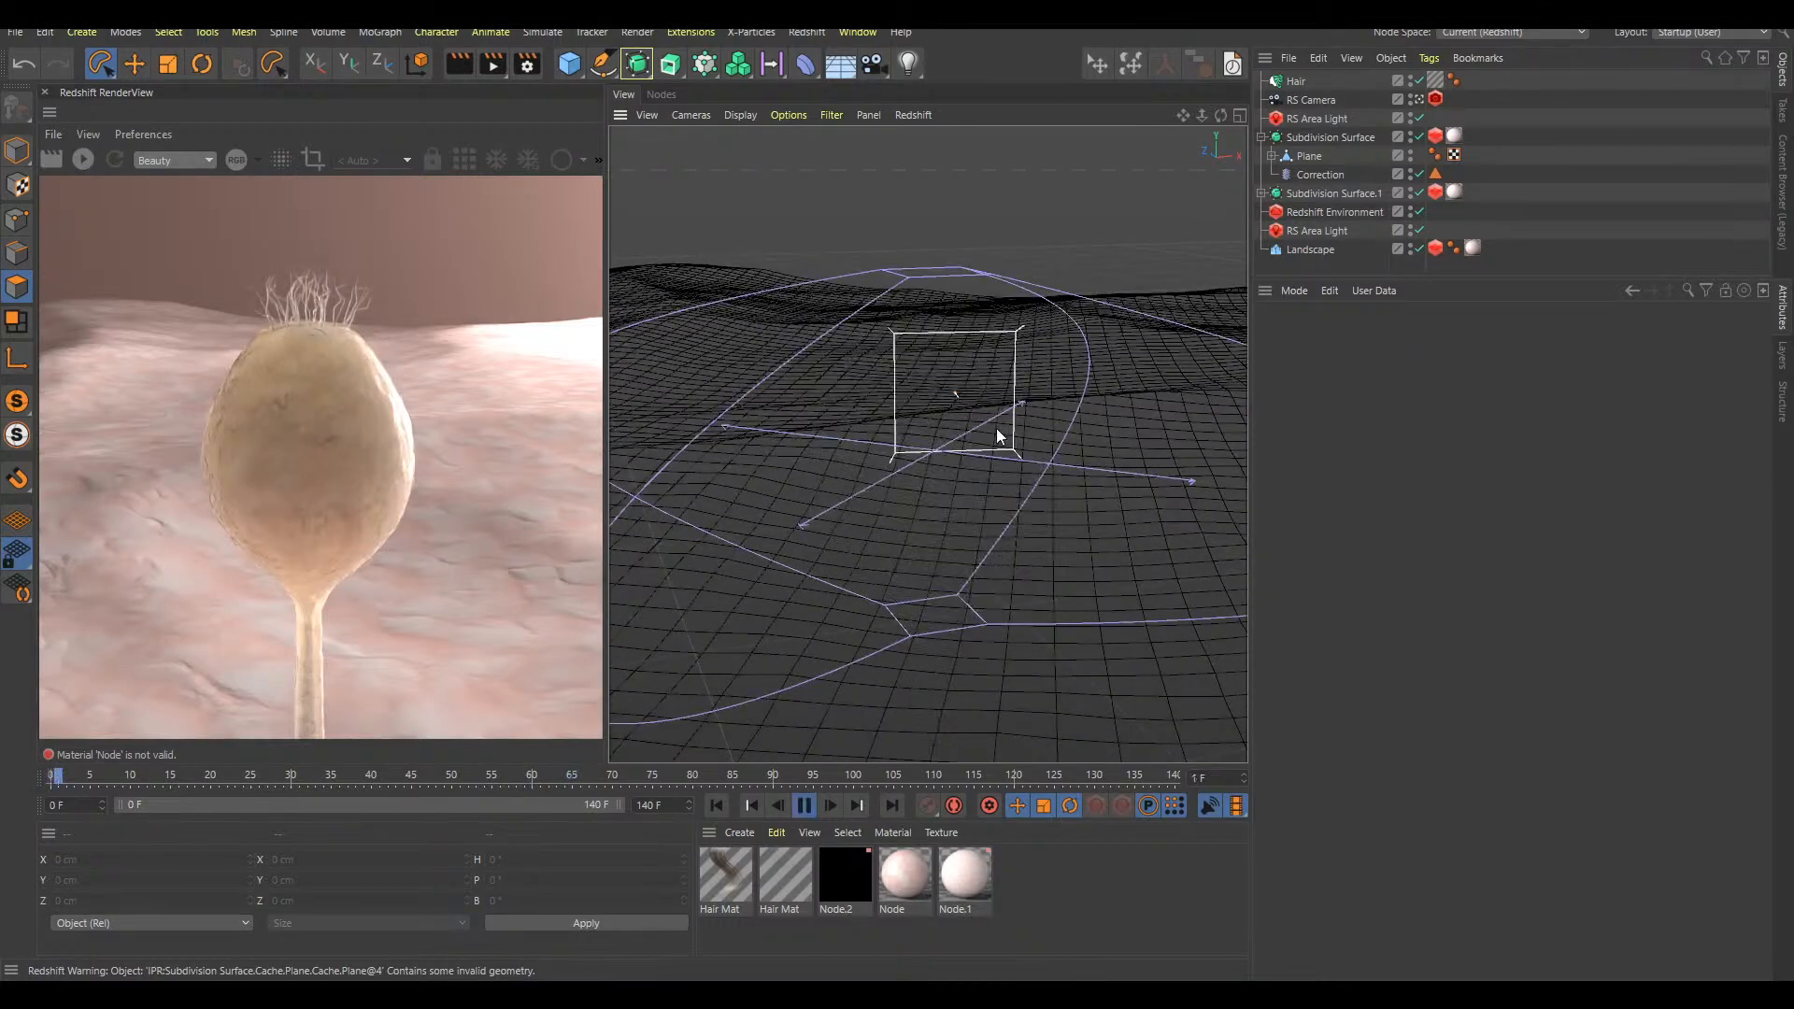
key("F8")
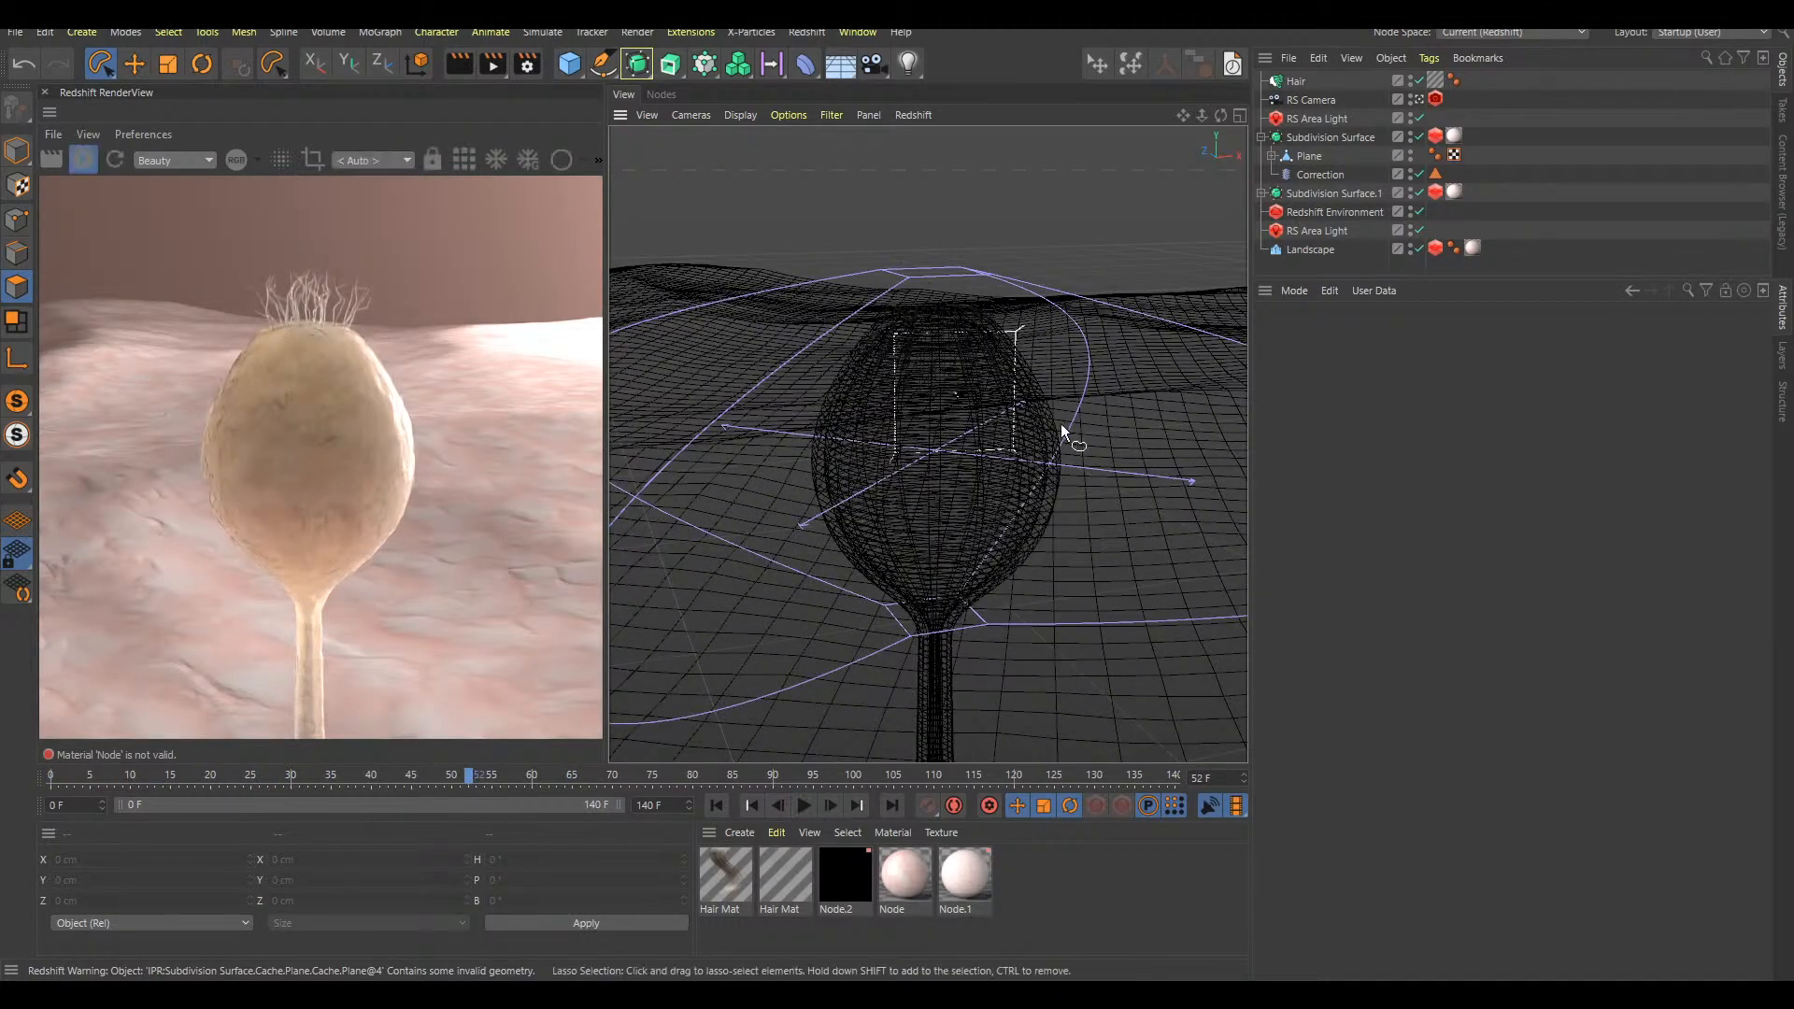
Return to frame 0 and examine the tip hairs in the render preview
key("shift+f")
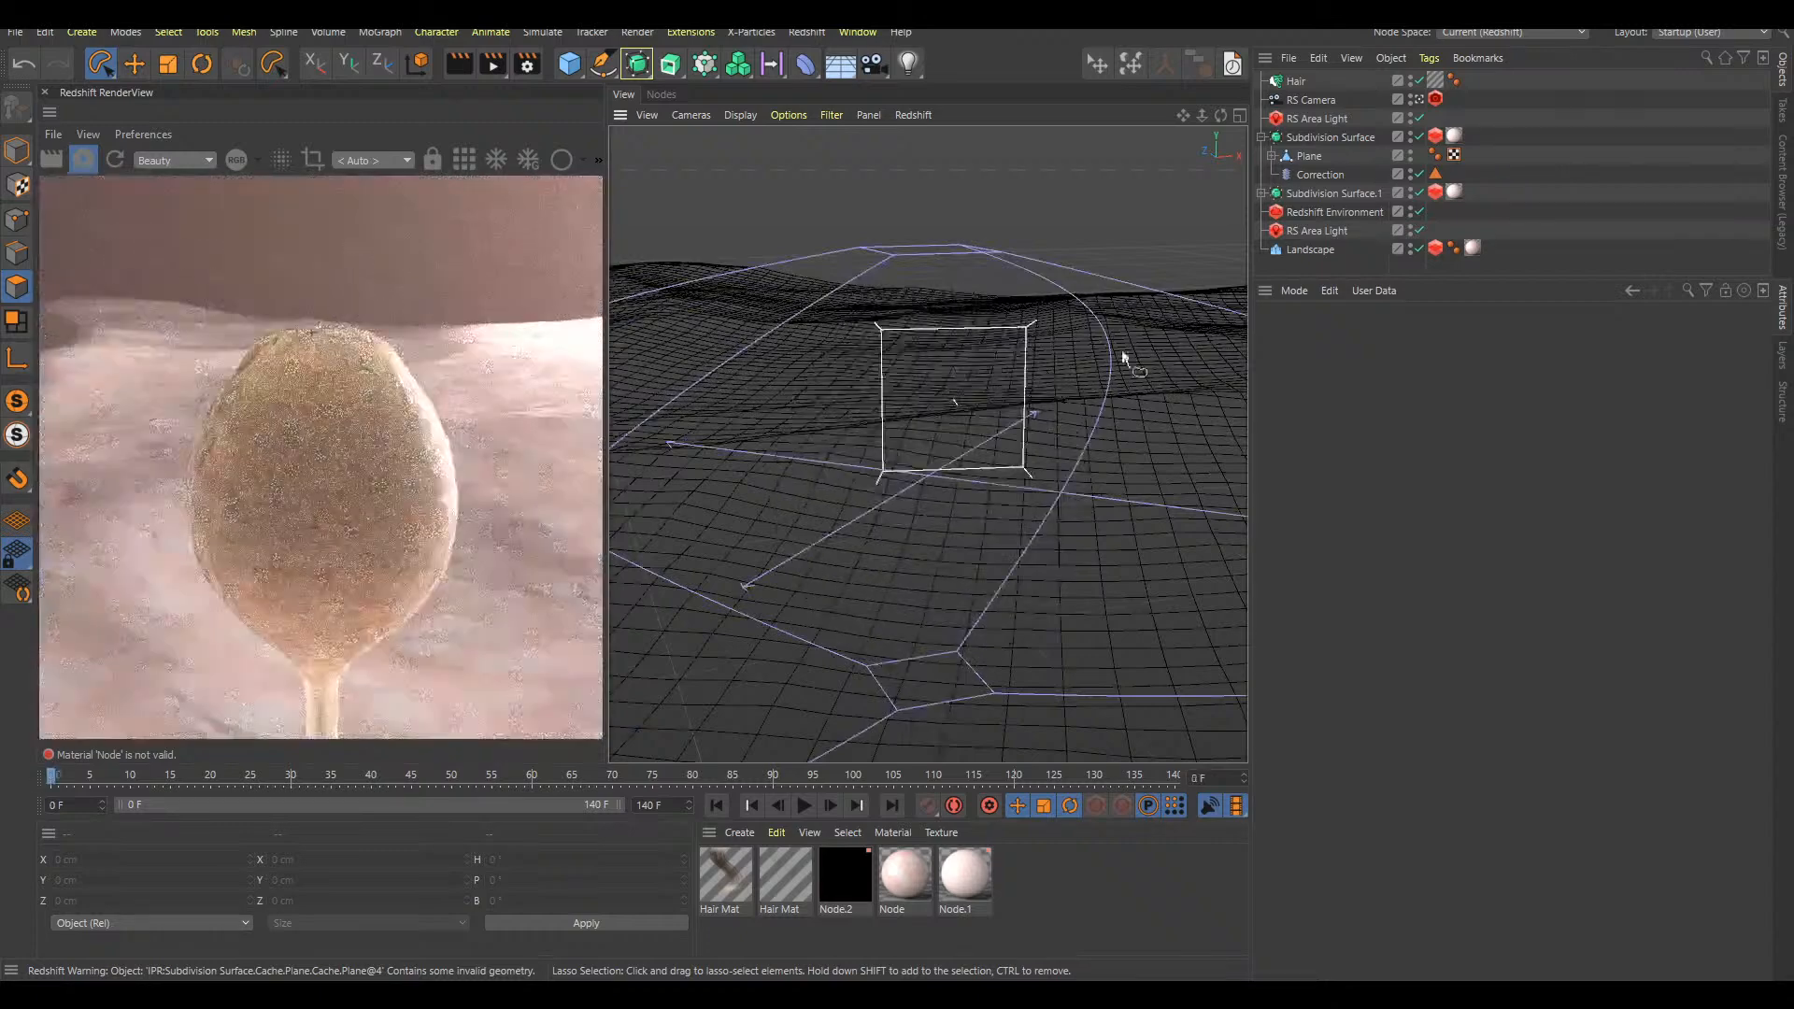
left_click(1336, 80)
left_click(1330, 136)
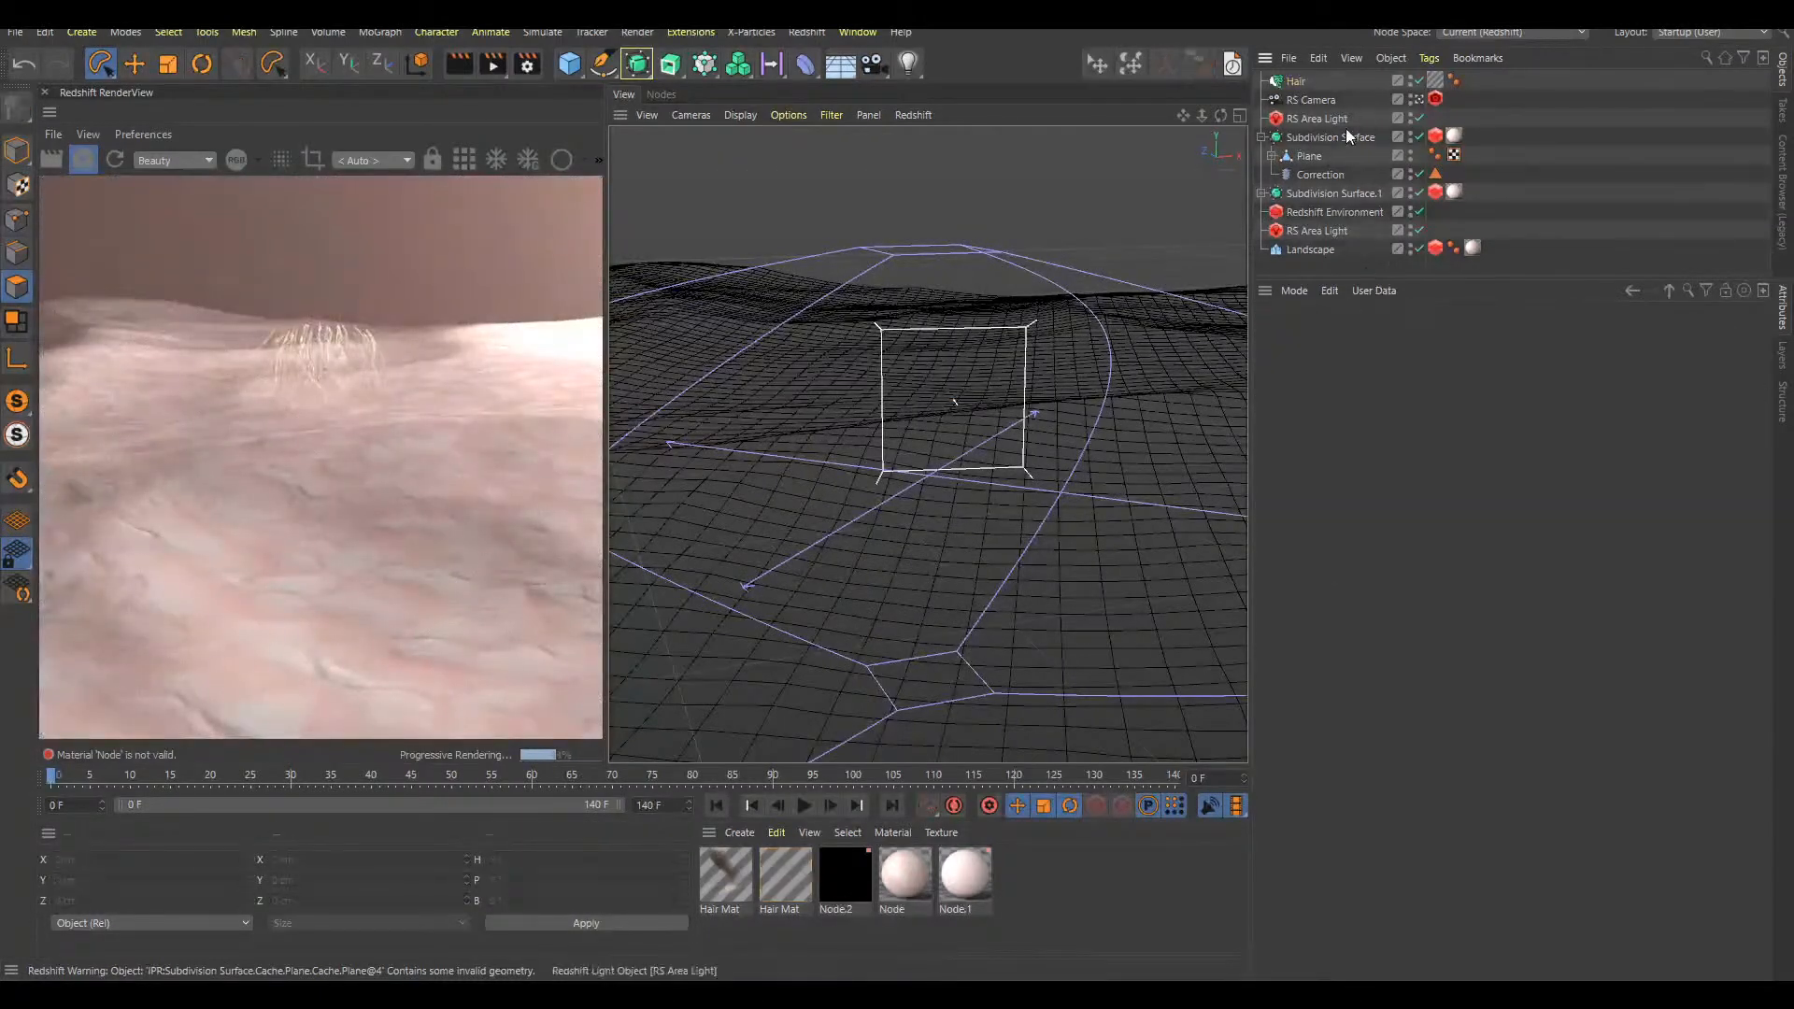
Add a Hair Collider tag to the first Subdivision Surface and collapse its hierarchy
key("shift+c")
type("add hair")
key("BackSpace")
type("hair co")
key("Return")
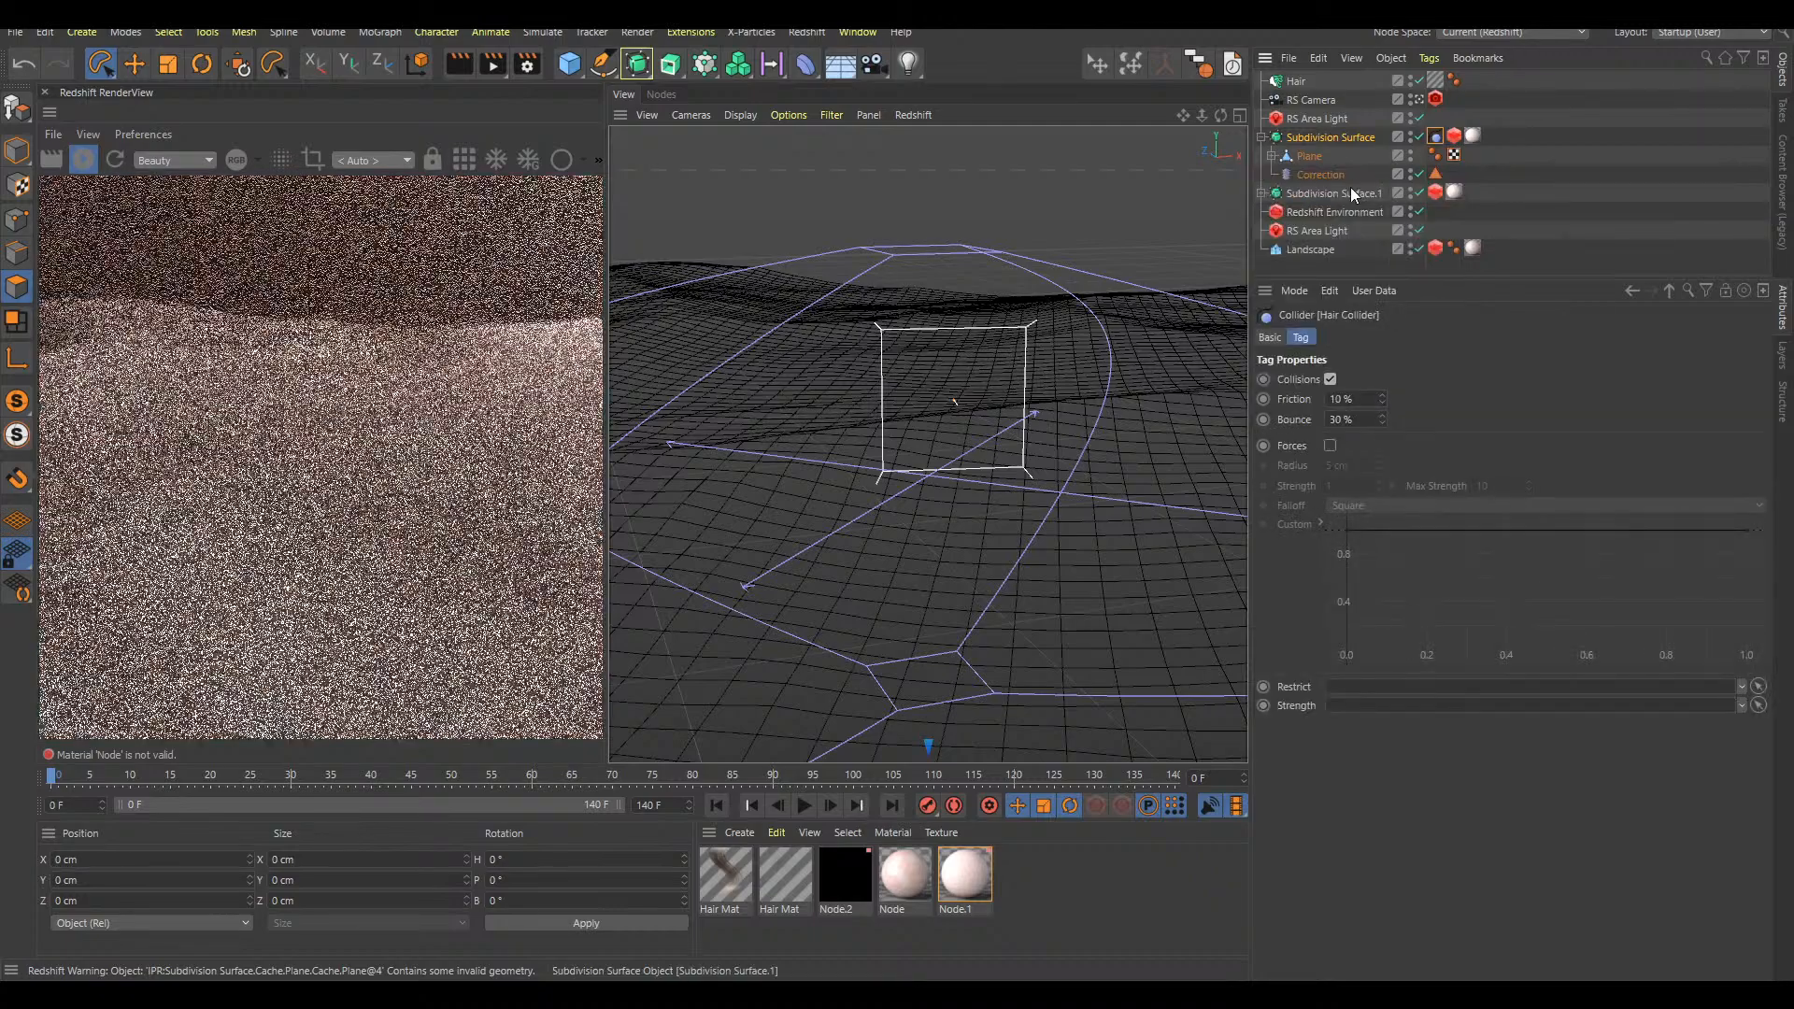
left_click(1263, 137)
left_click(1522, 164)
Play the growth animation from the start and check how the tip hairs behave with the collider
key("F8")
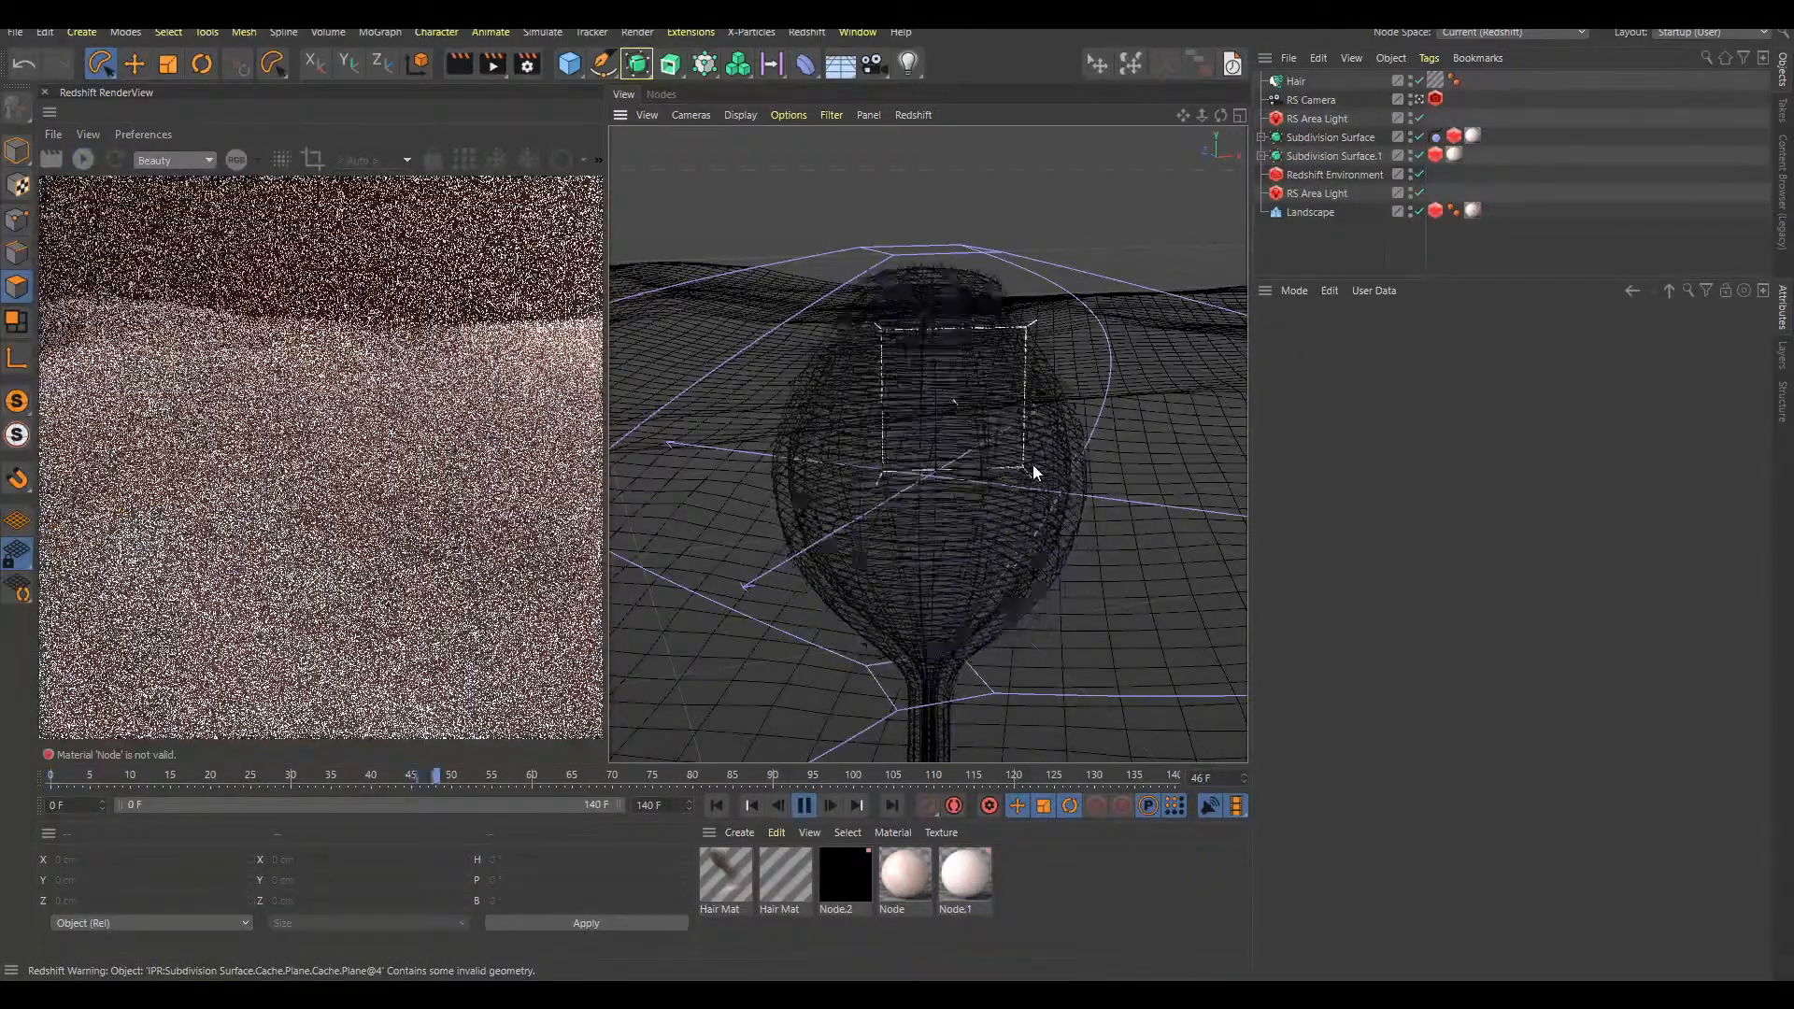
key("F8")
scroll(972, 345, "up", 2)
mouse_move(972, 345)
left_mouse_down("alt")
mouse_move(1012, 305)
mouse_move(984, 304)
mouse_move(991, 317)
left_mouse_up("alt")
Return to frame 0 and disable Dynamics on the Hair object
left_click(1295, 81)
key("shift+f")
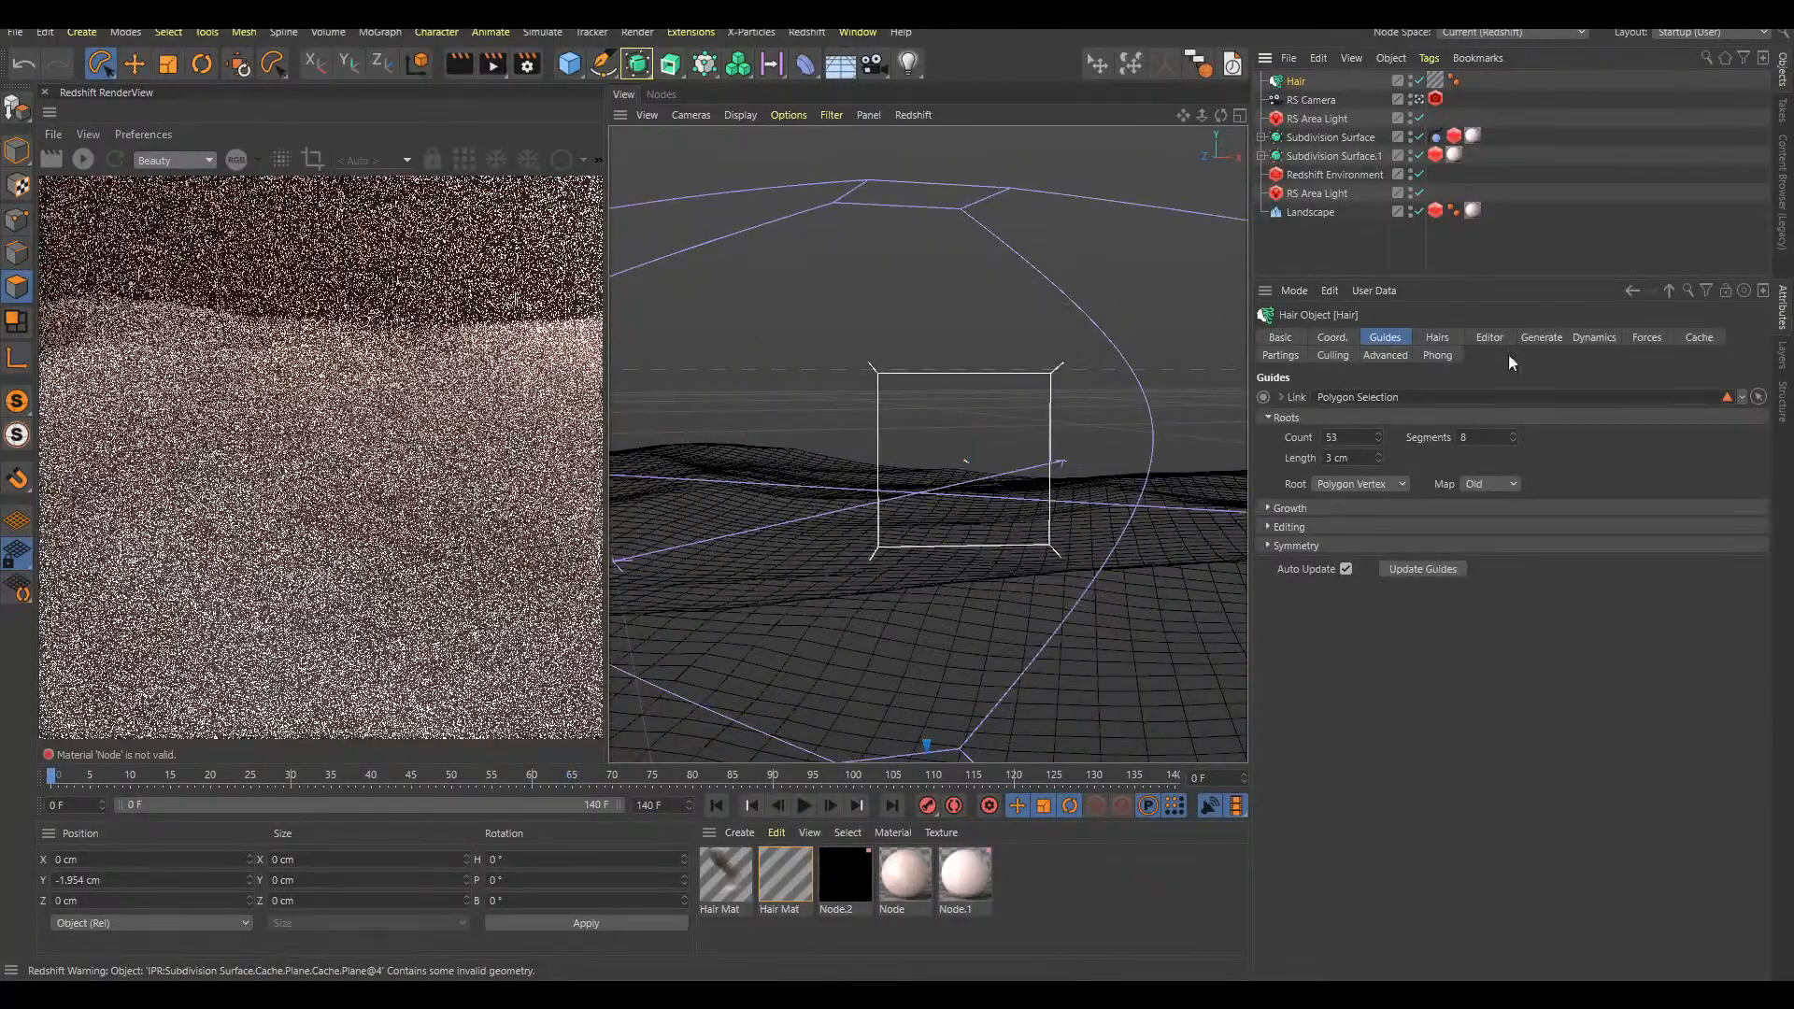
left_click(1594, 337)
left_click(1415, 397)
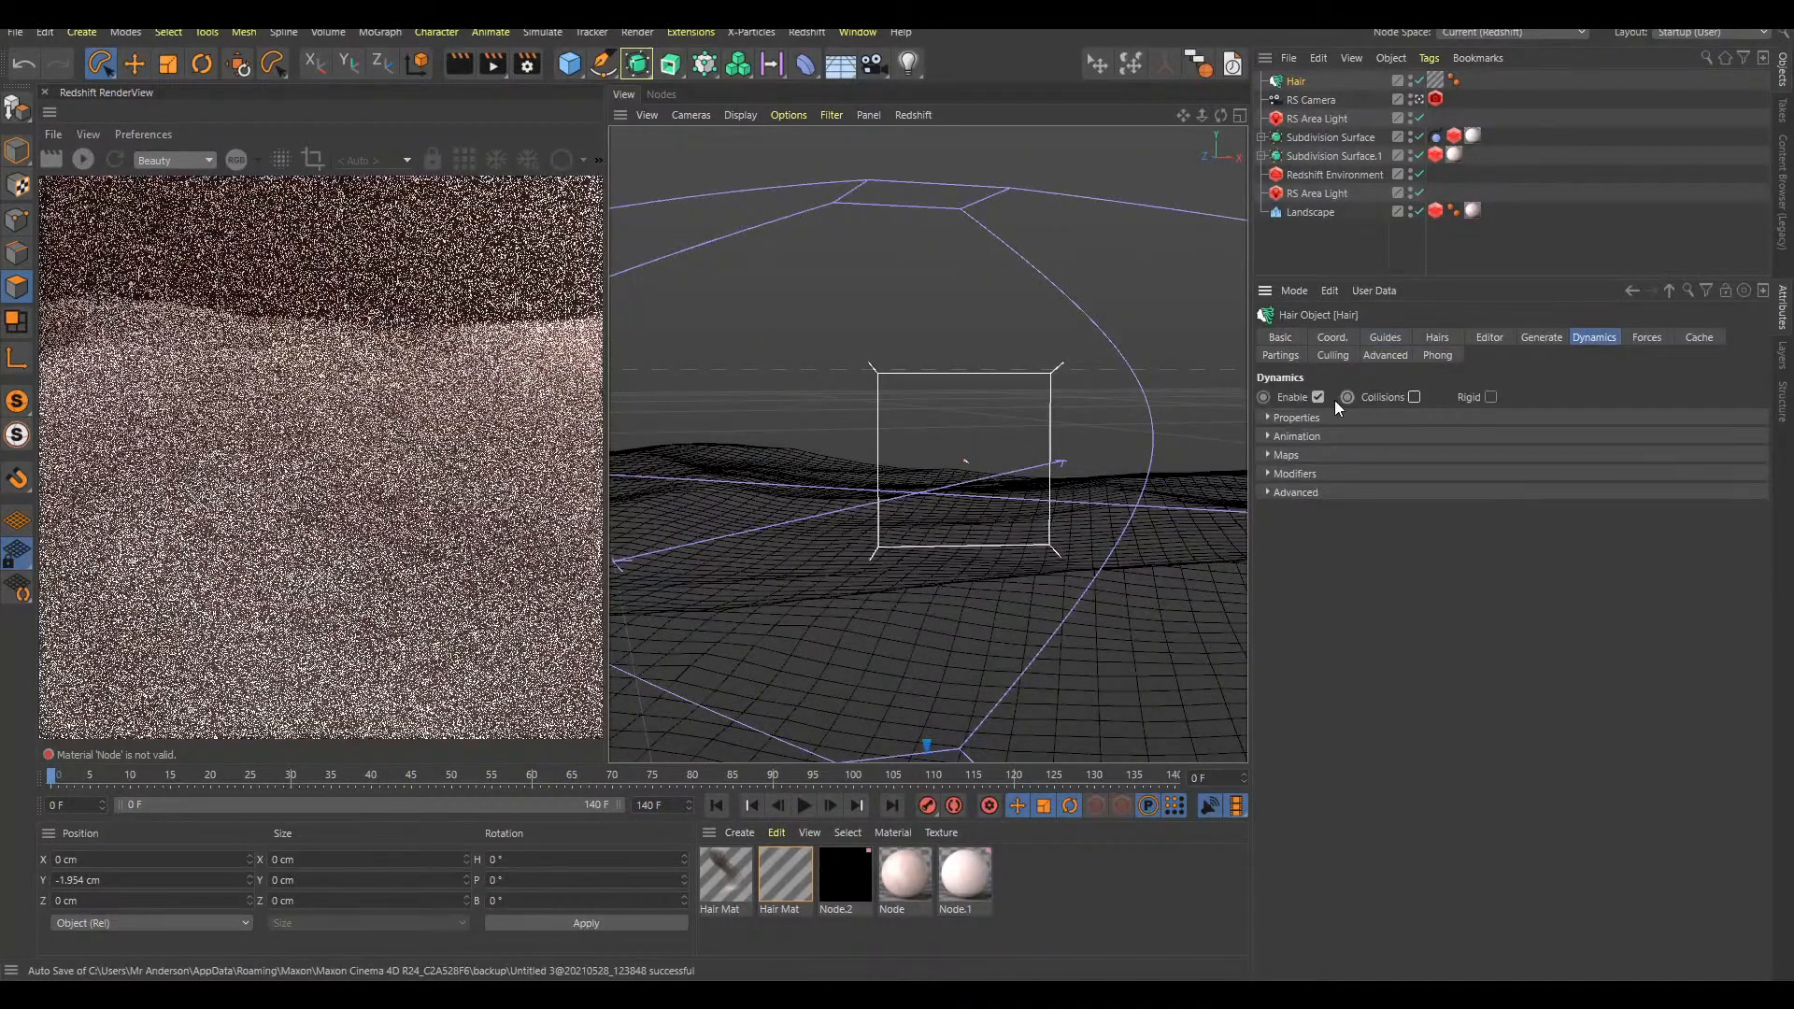
left_click(1487, 241)
Play the animation from the start to frame 37 and frame the stalk's opening tip up close
left_click_drag(1220, 346, 1079, 489, "alt")
key("F8")
right_click_drag(1089, 521, 1045, 545, "alt")
key("F8")
middle_click_drag(990, 307, 994, 407, "alt")
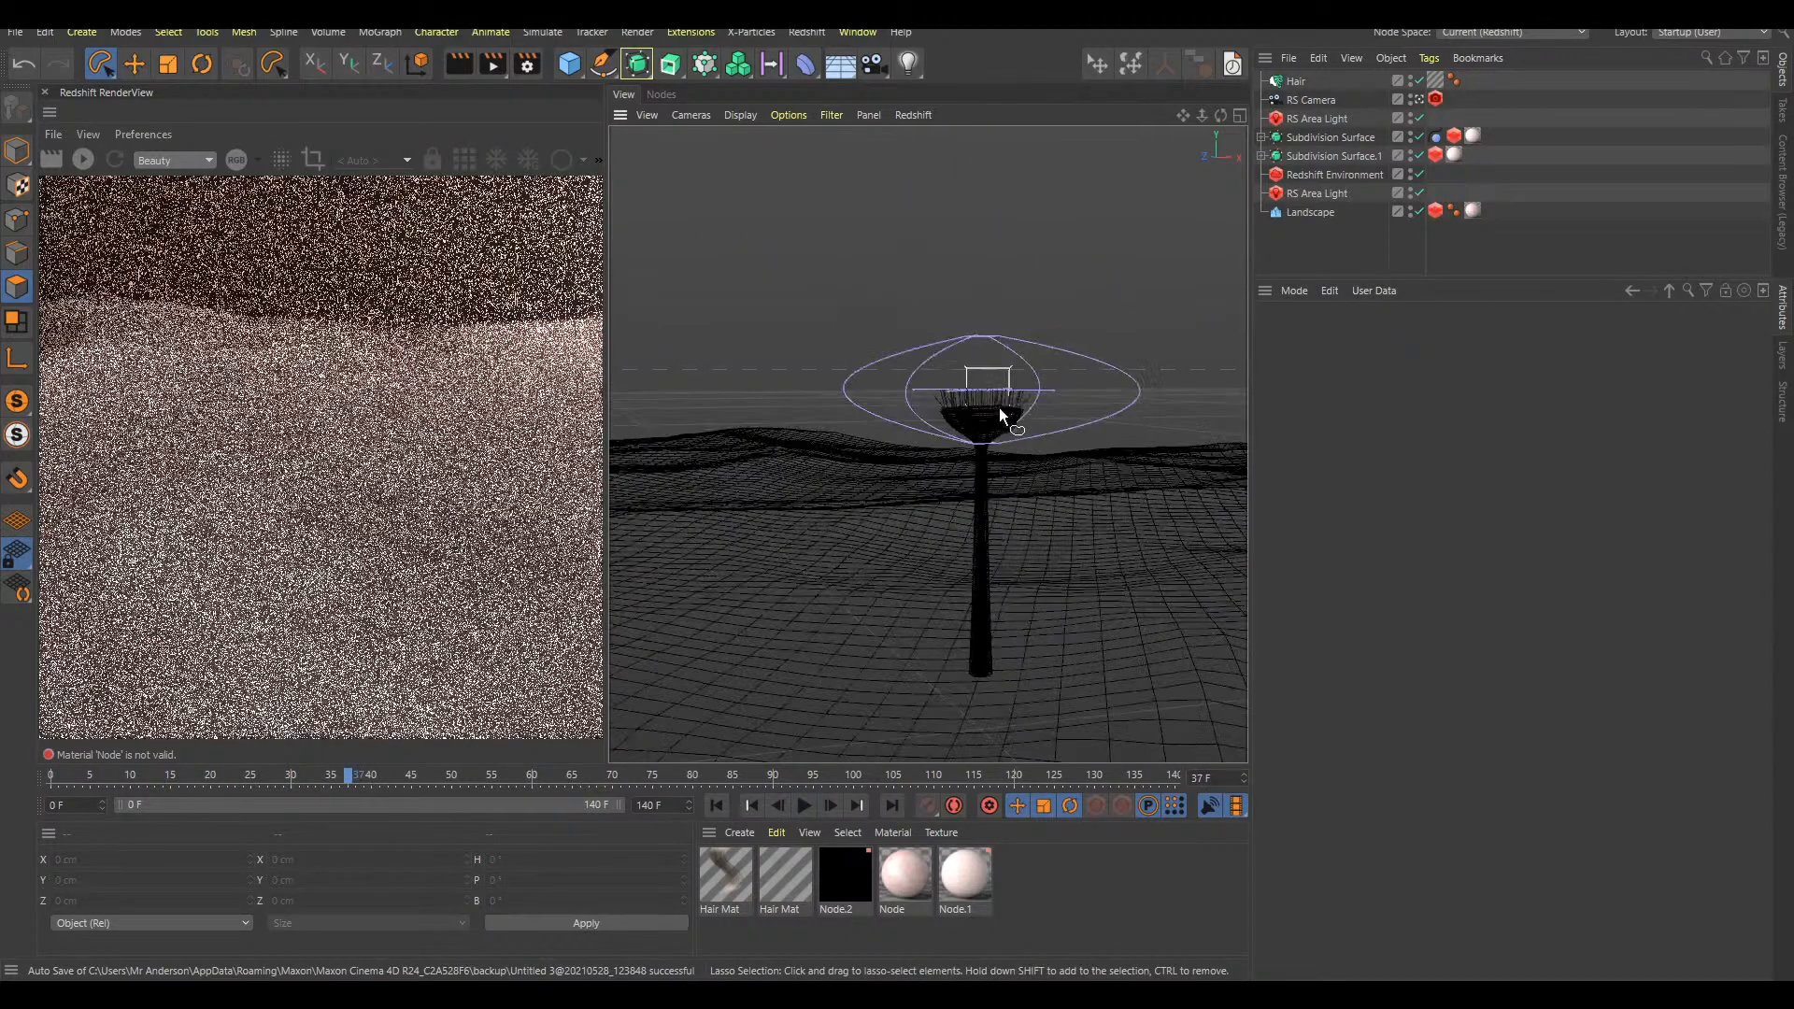
right_click_drag(999, 402, 1100, 411, "alt")
right_click_drag(940, 436, 964, 435, "alt")
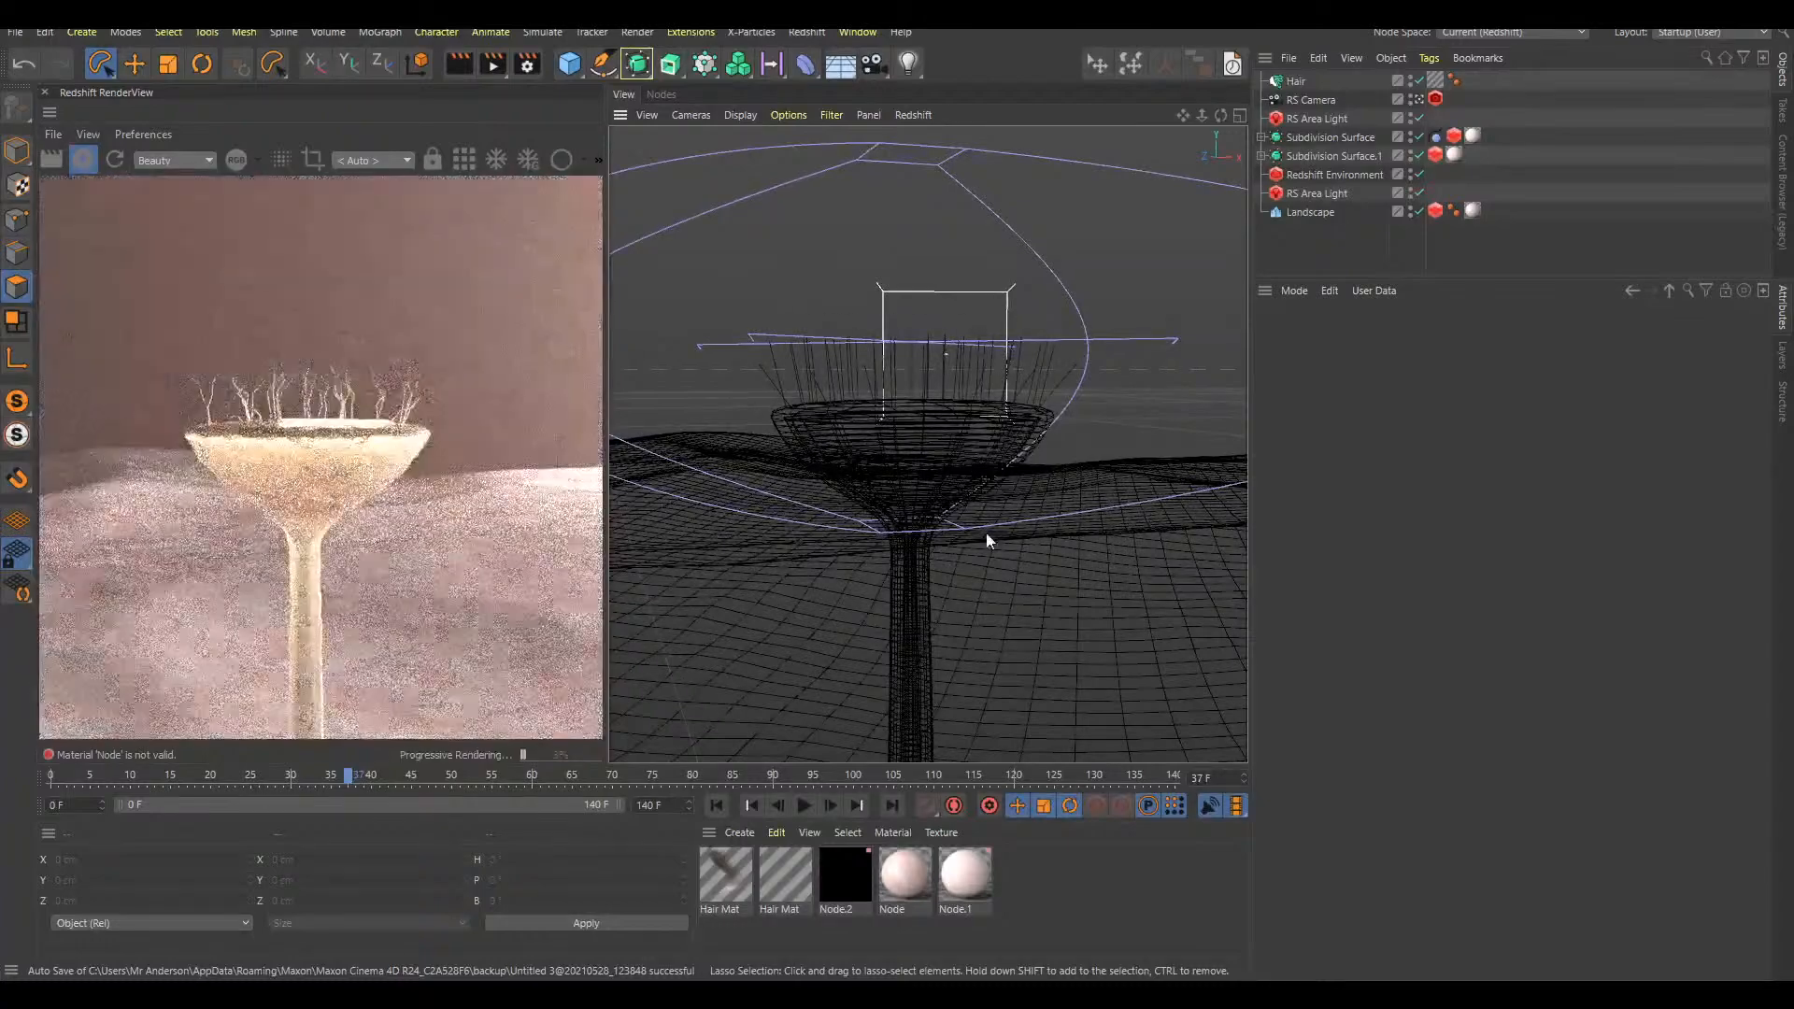
Step frame by frame around frame 37 and on to frame 43, examining the tip hairs in the render preview
key("g")
key("f")
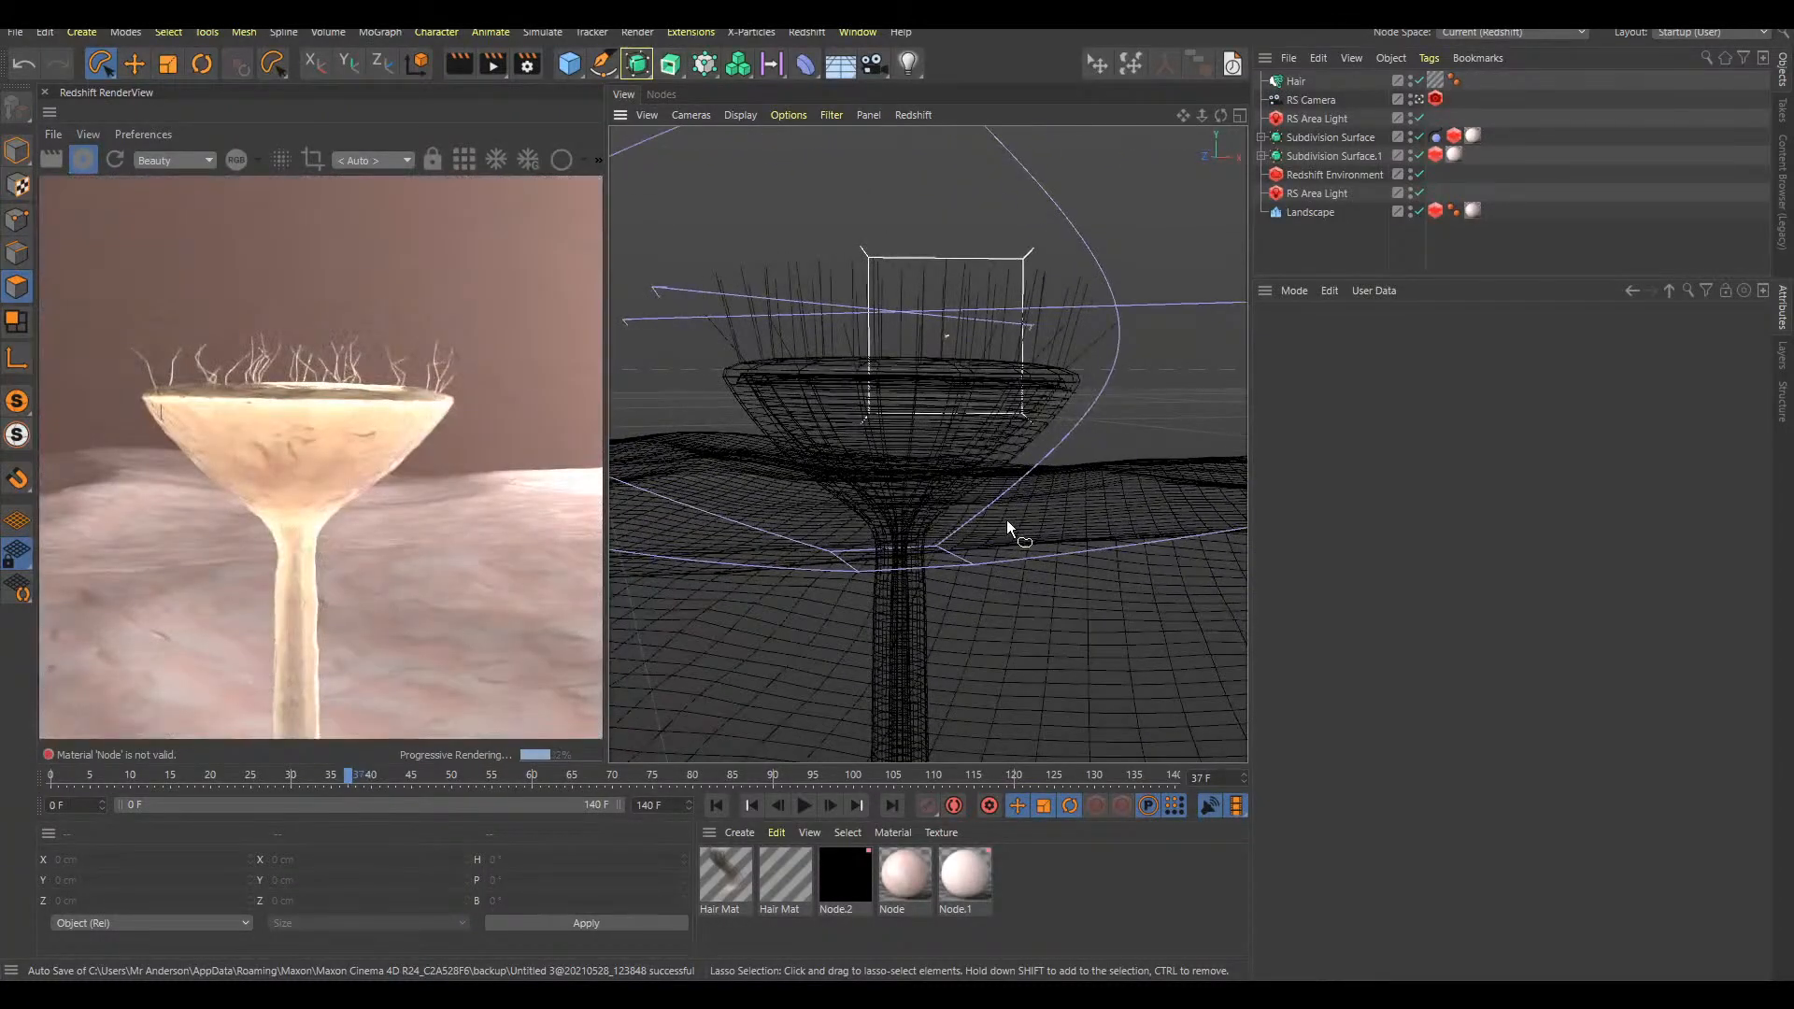
key("f")
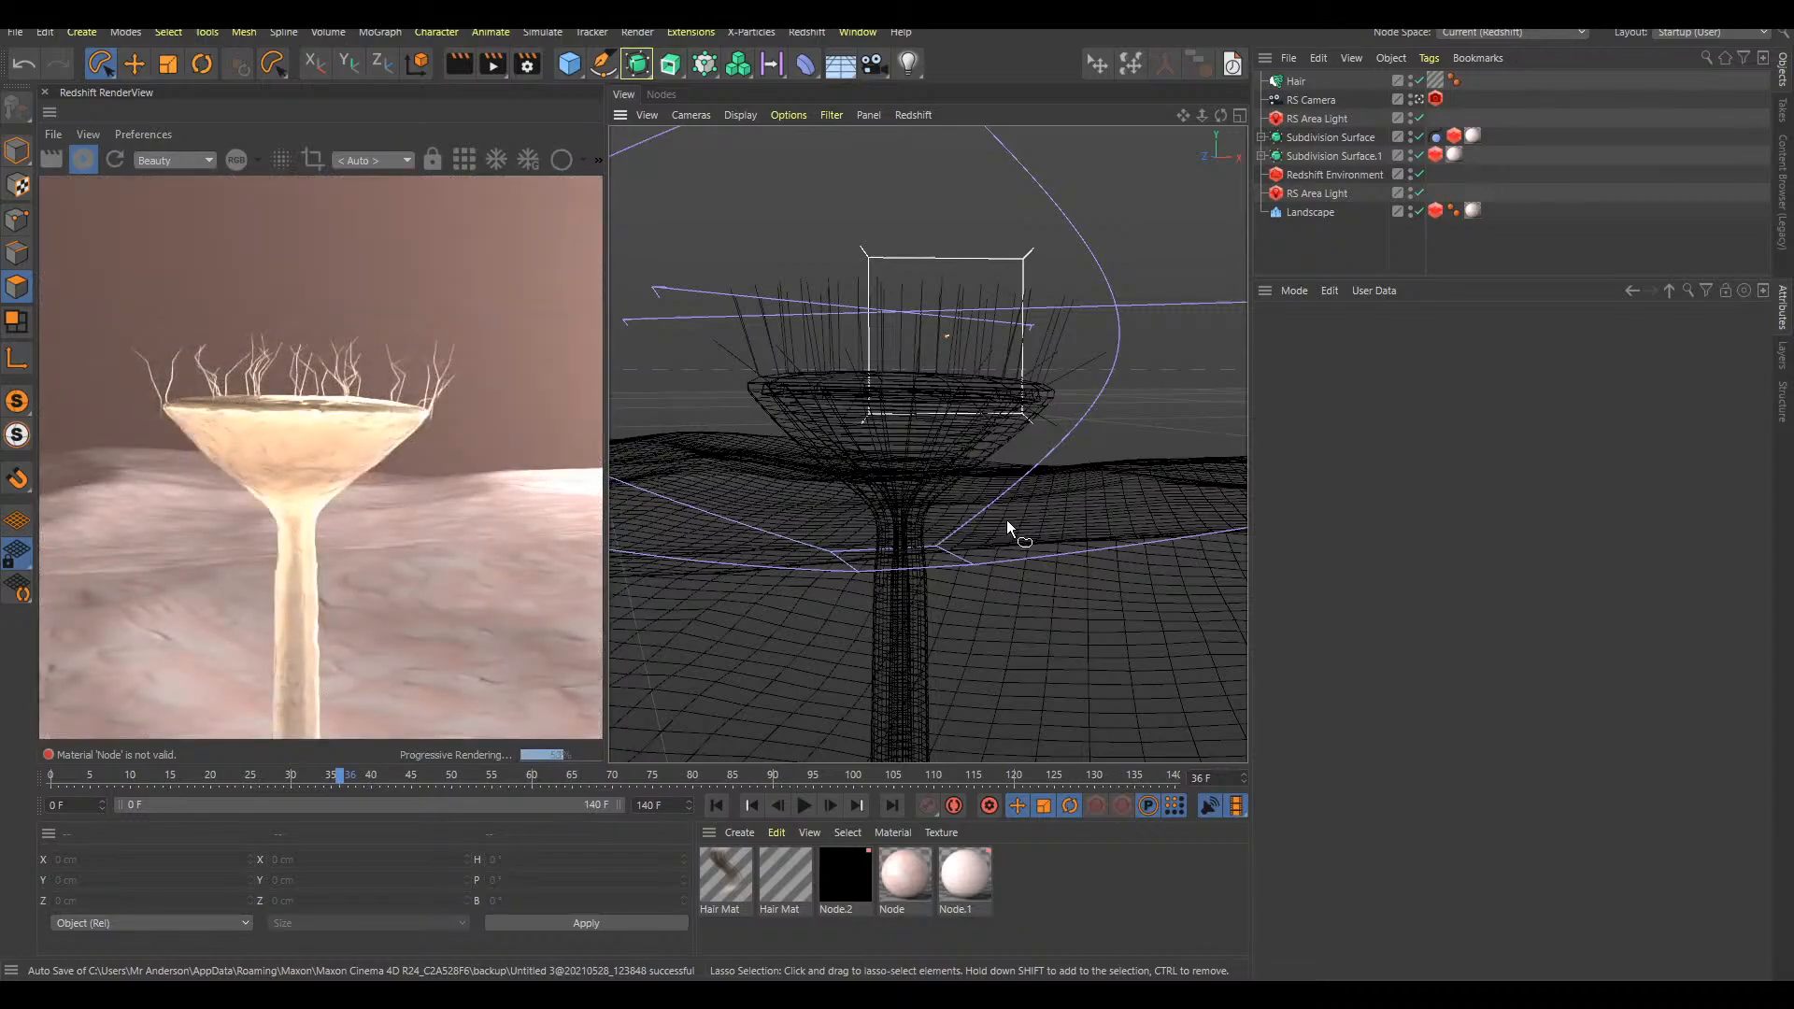
key("g")
key("g")
key("g")
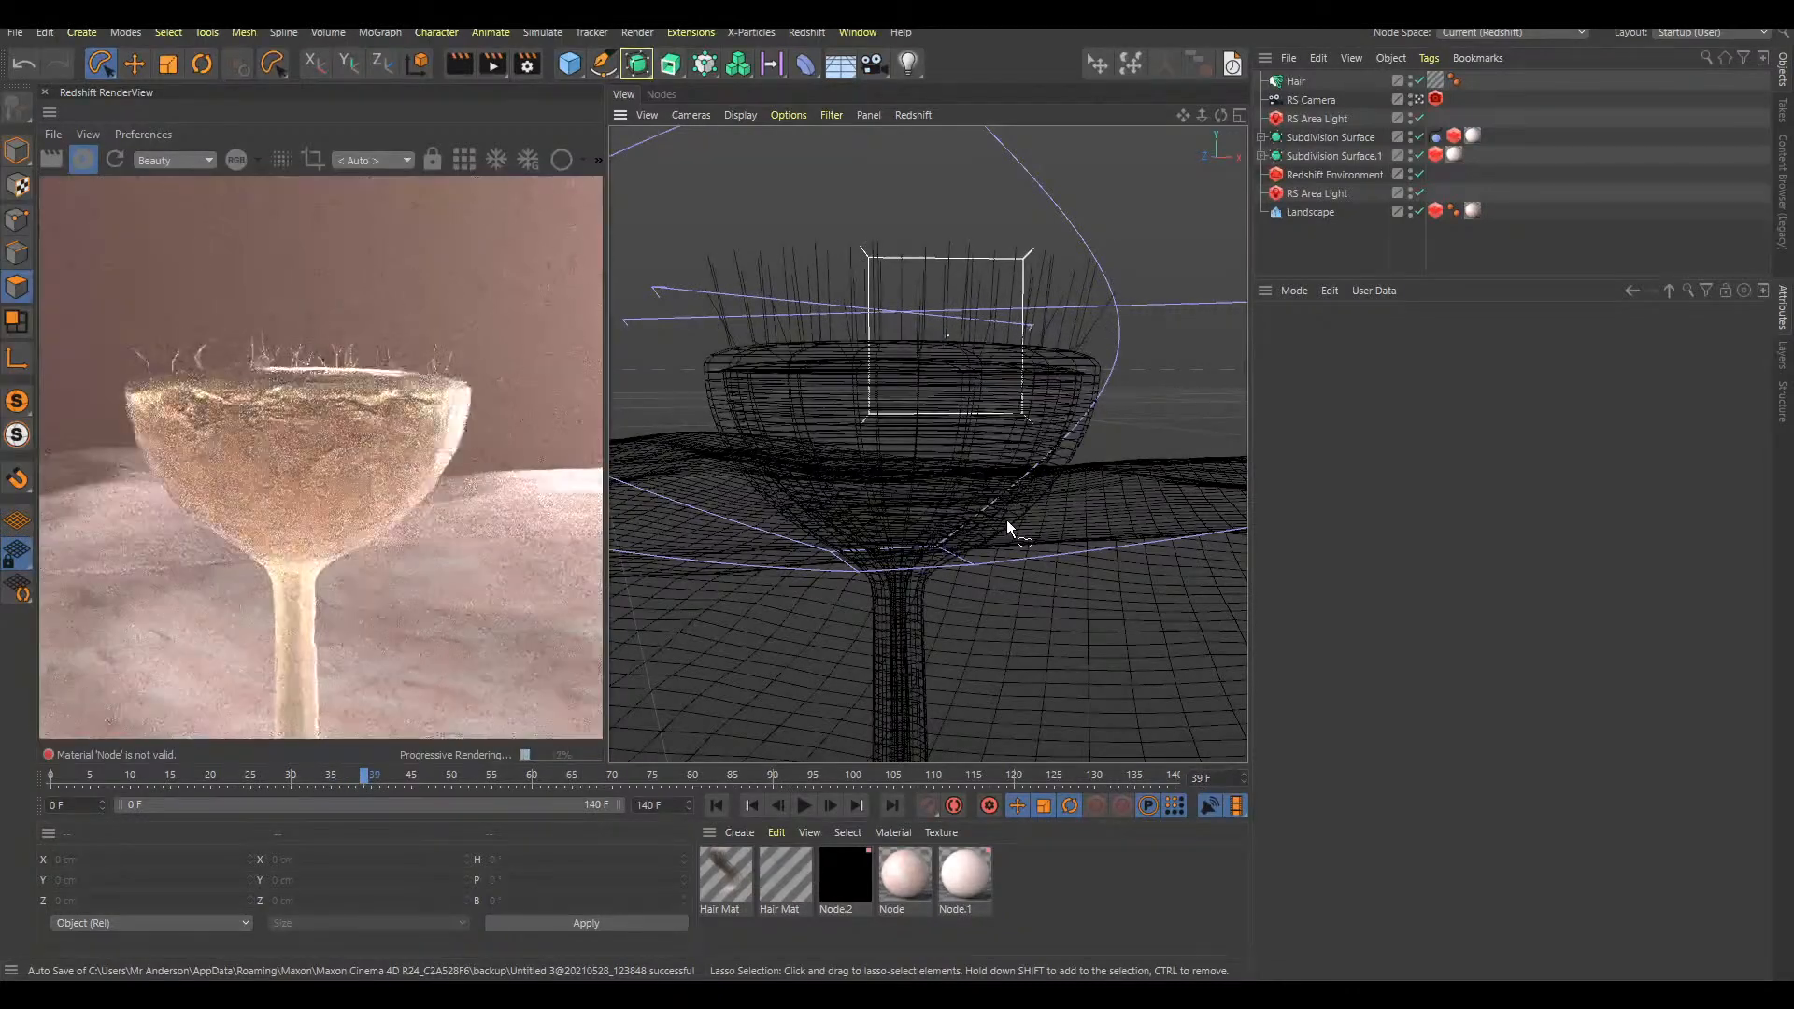
key("g")
key("g")
key("g")
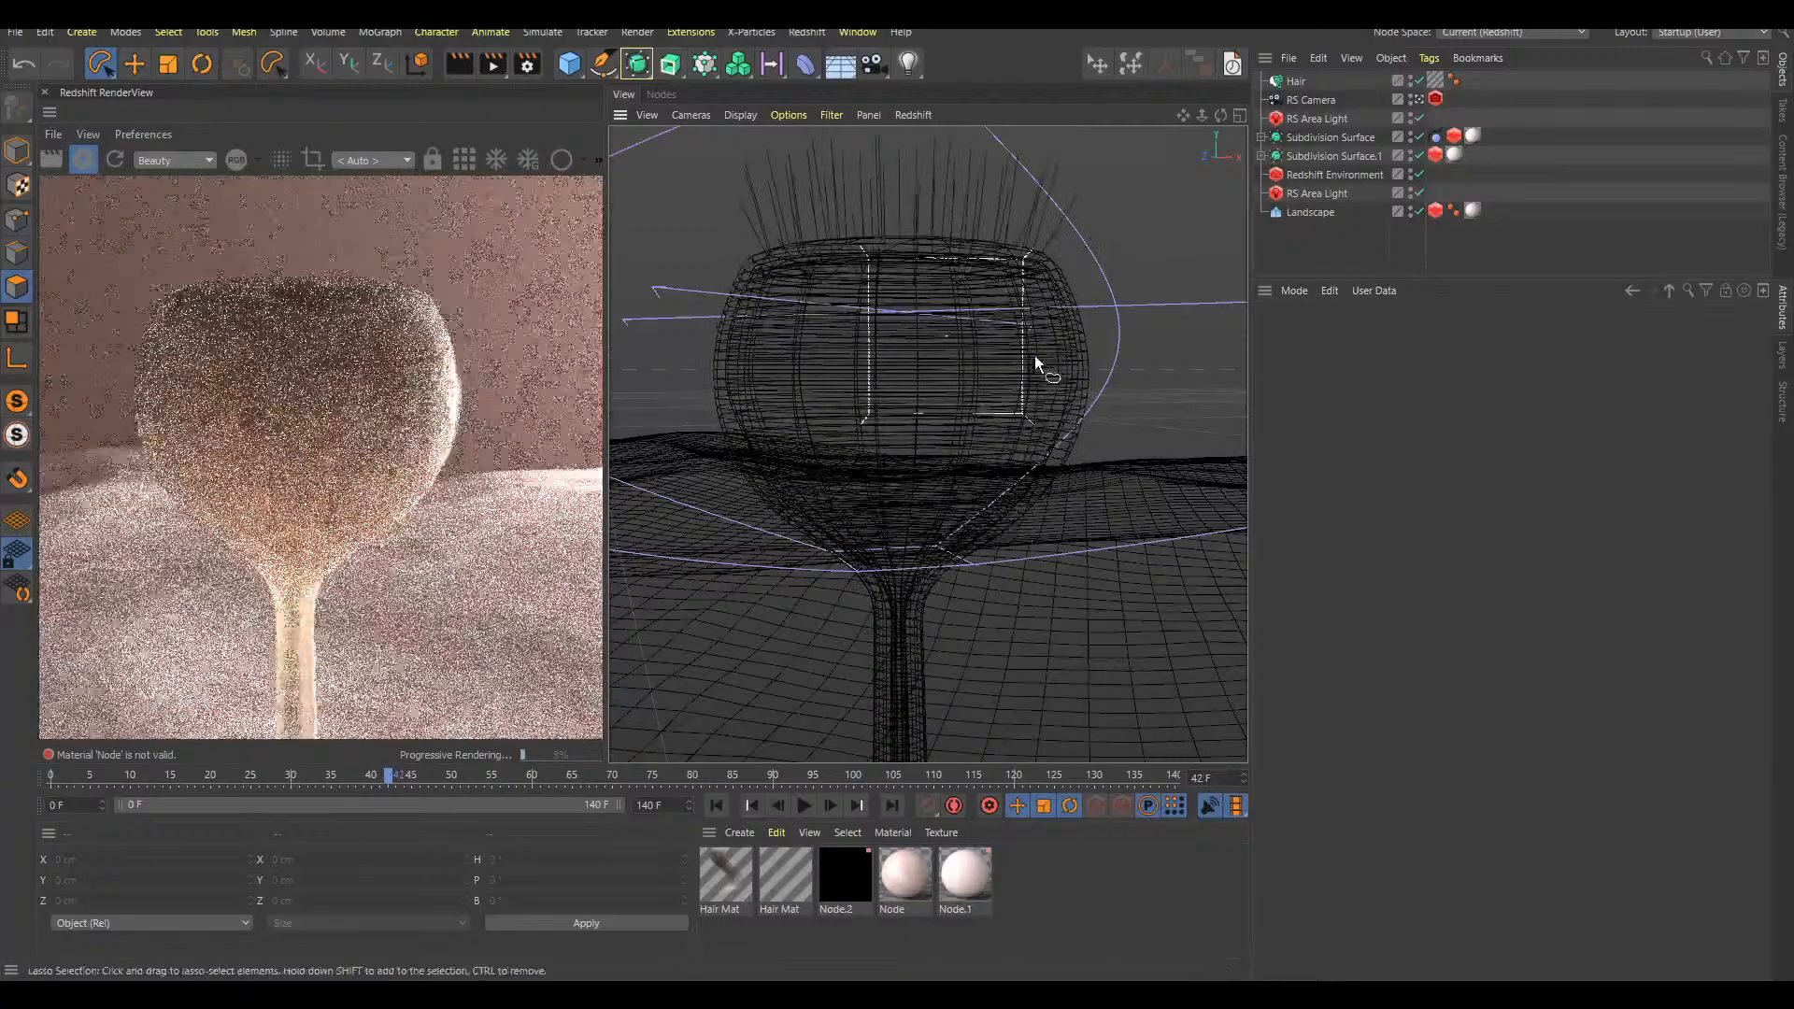
key("g")
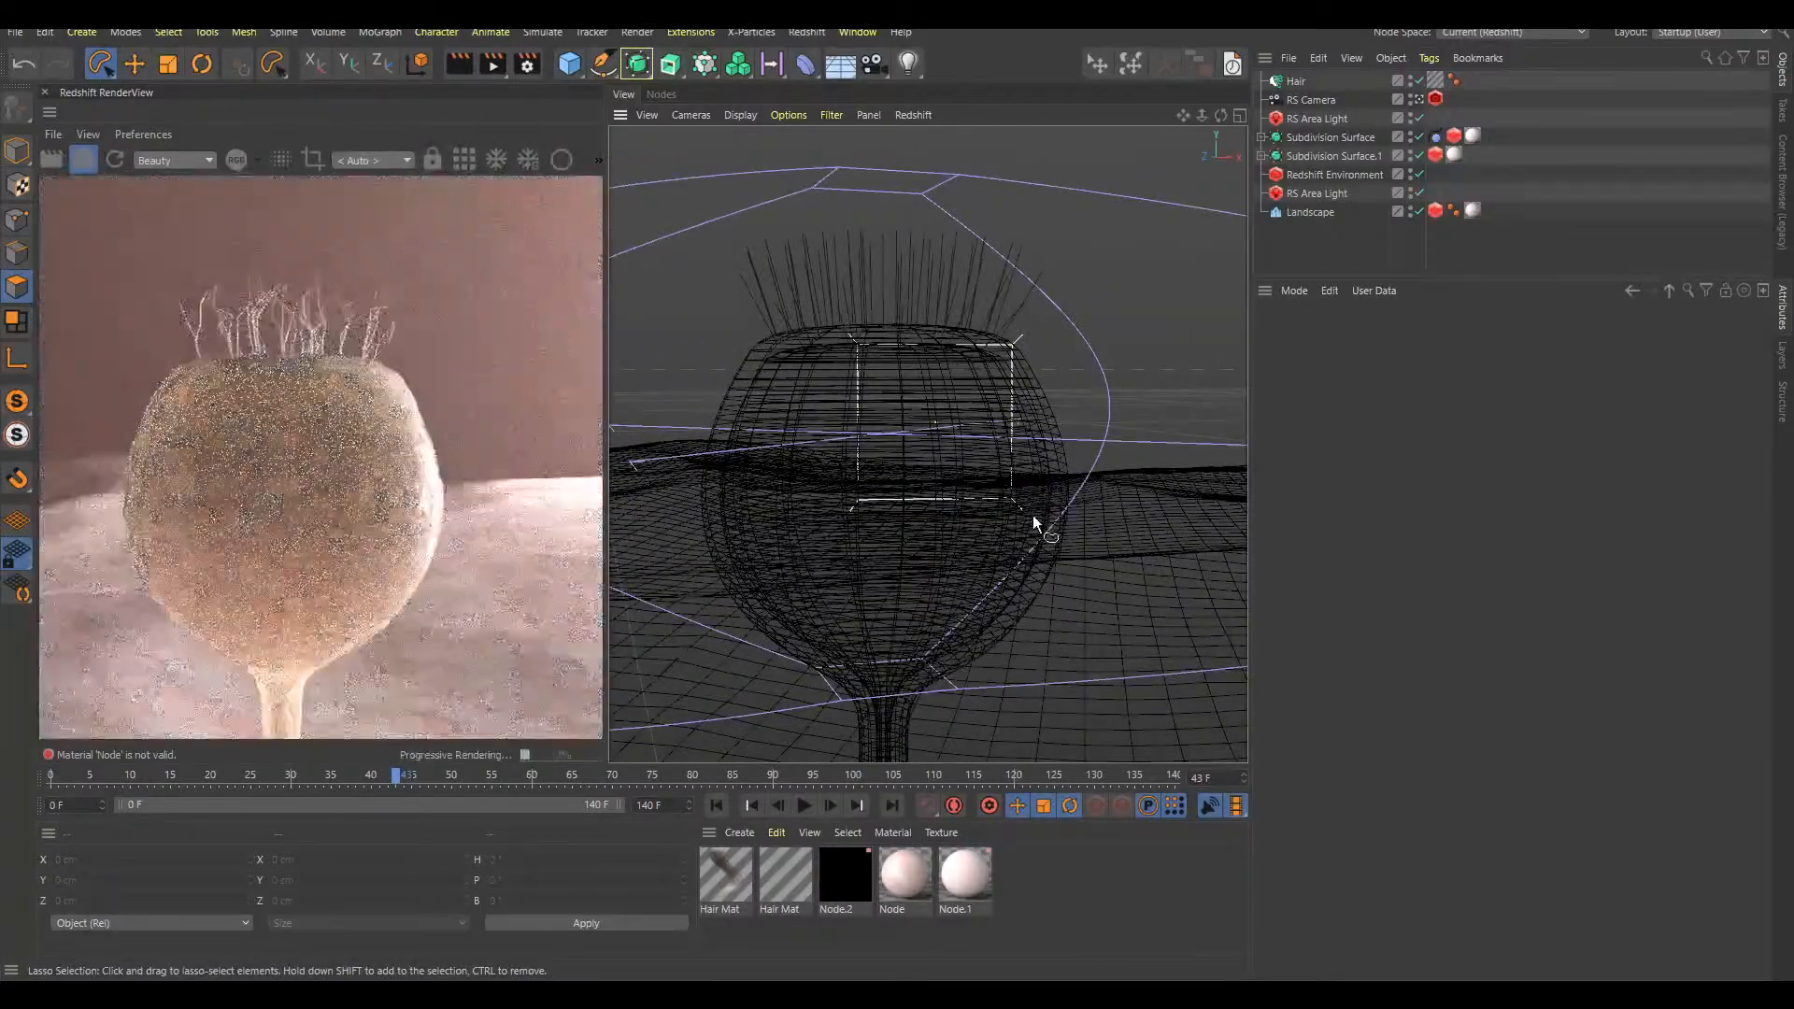
Advance to frame 45, play on to frame 53, and inspect the hairs on the closed bulb's tip
middle_click_drag(1013, 411, 1011, 458, "alt")
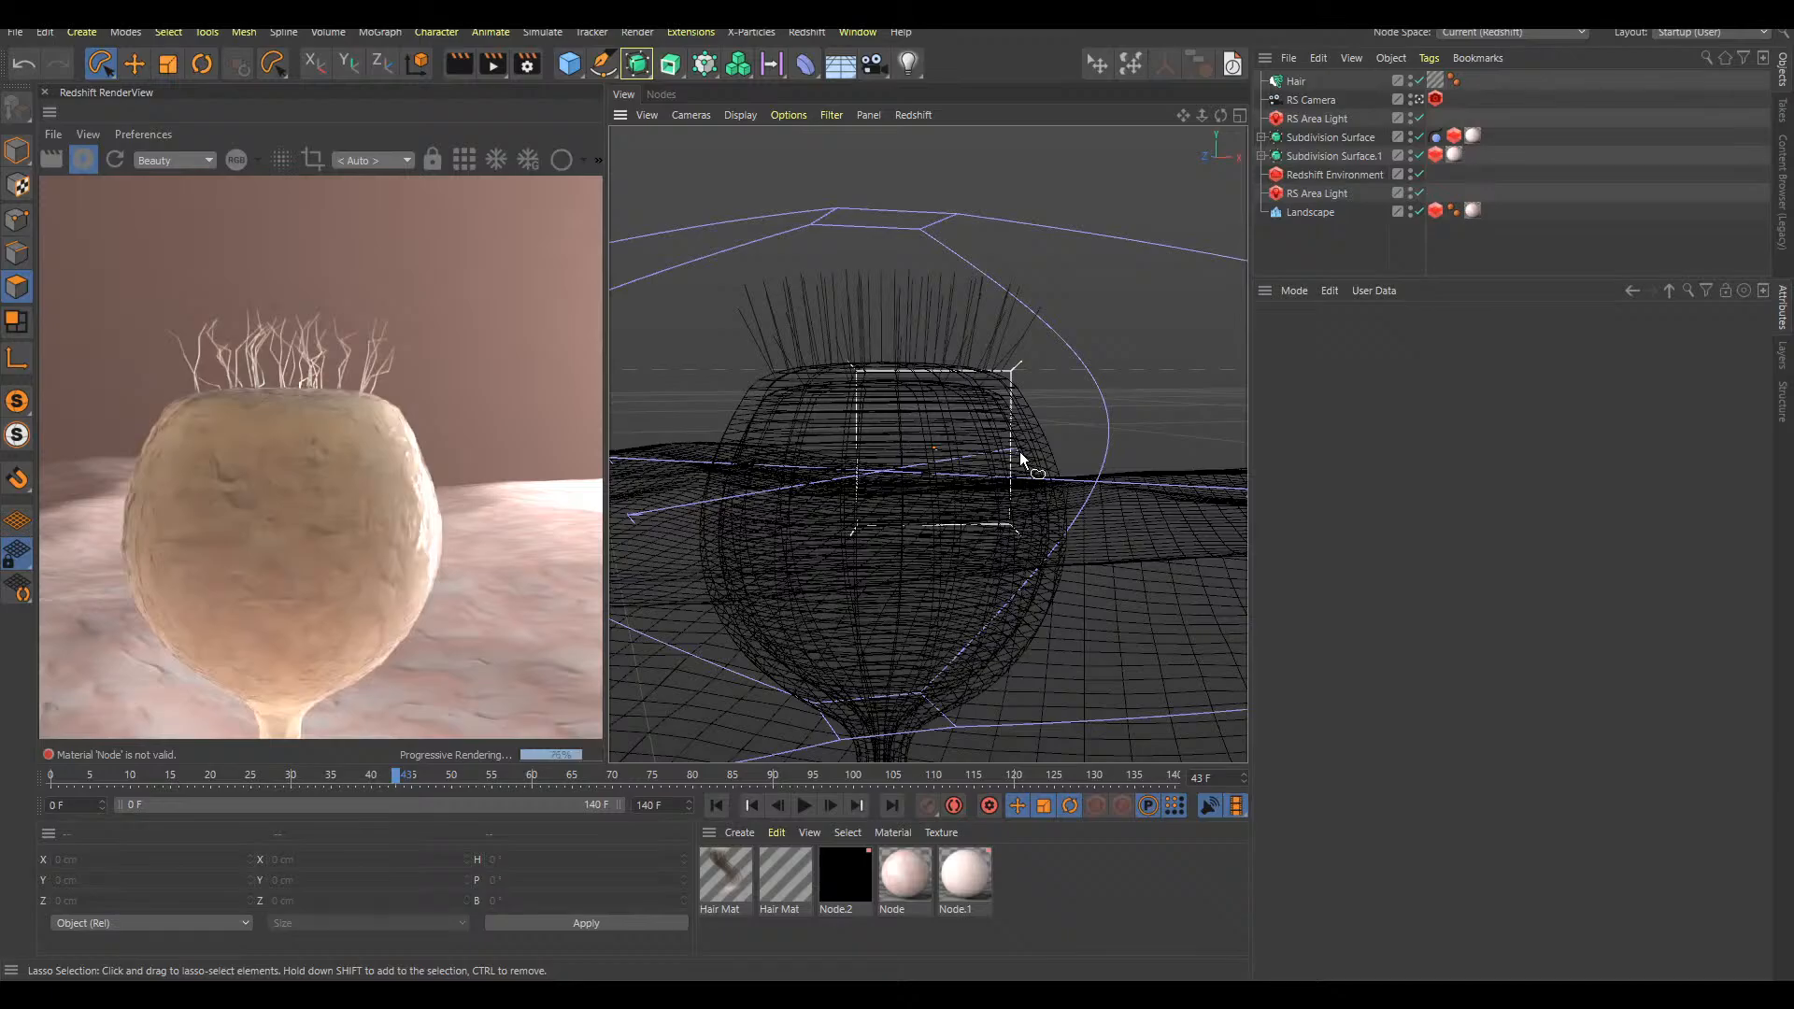
key("g")
key("g")
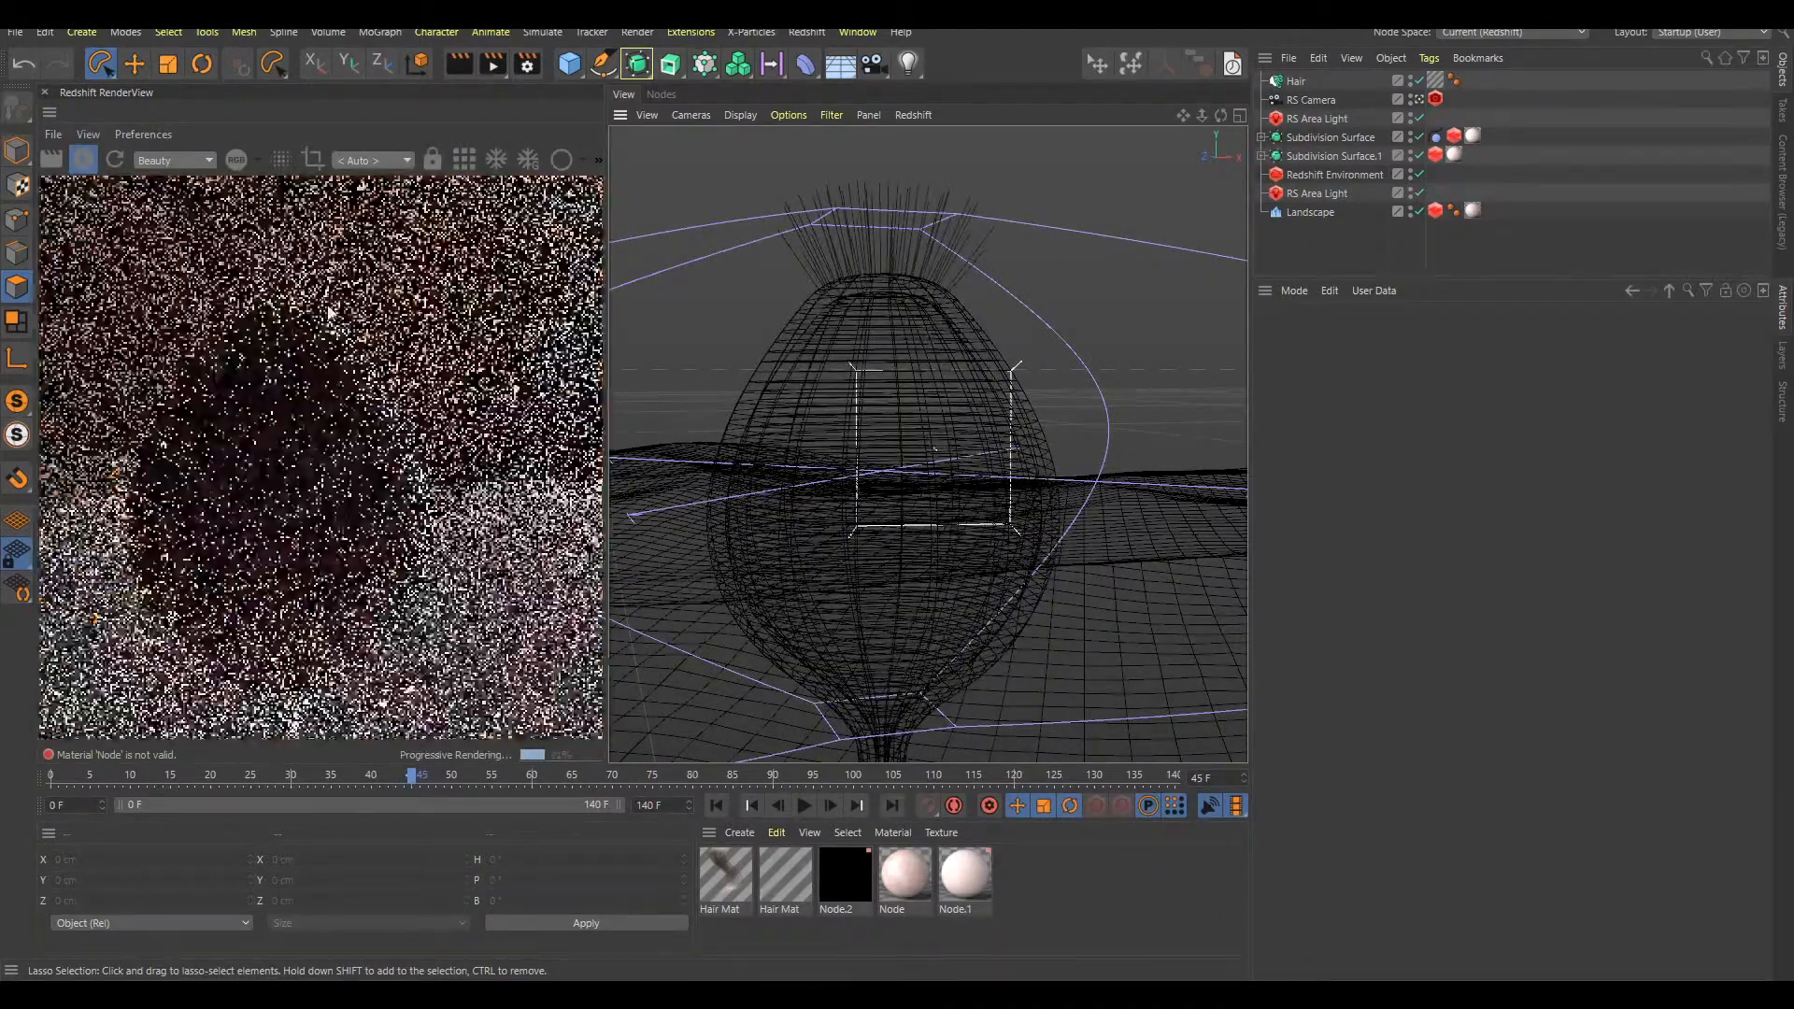
right_click_drag(977, 478, 962, 518, "alt")
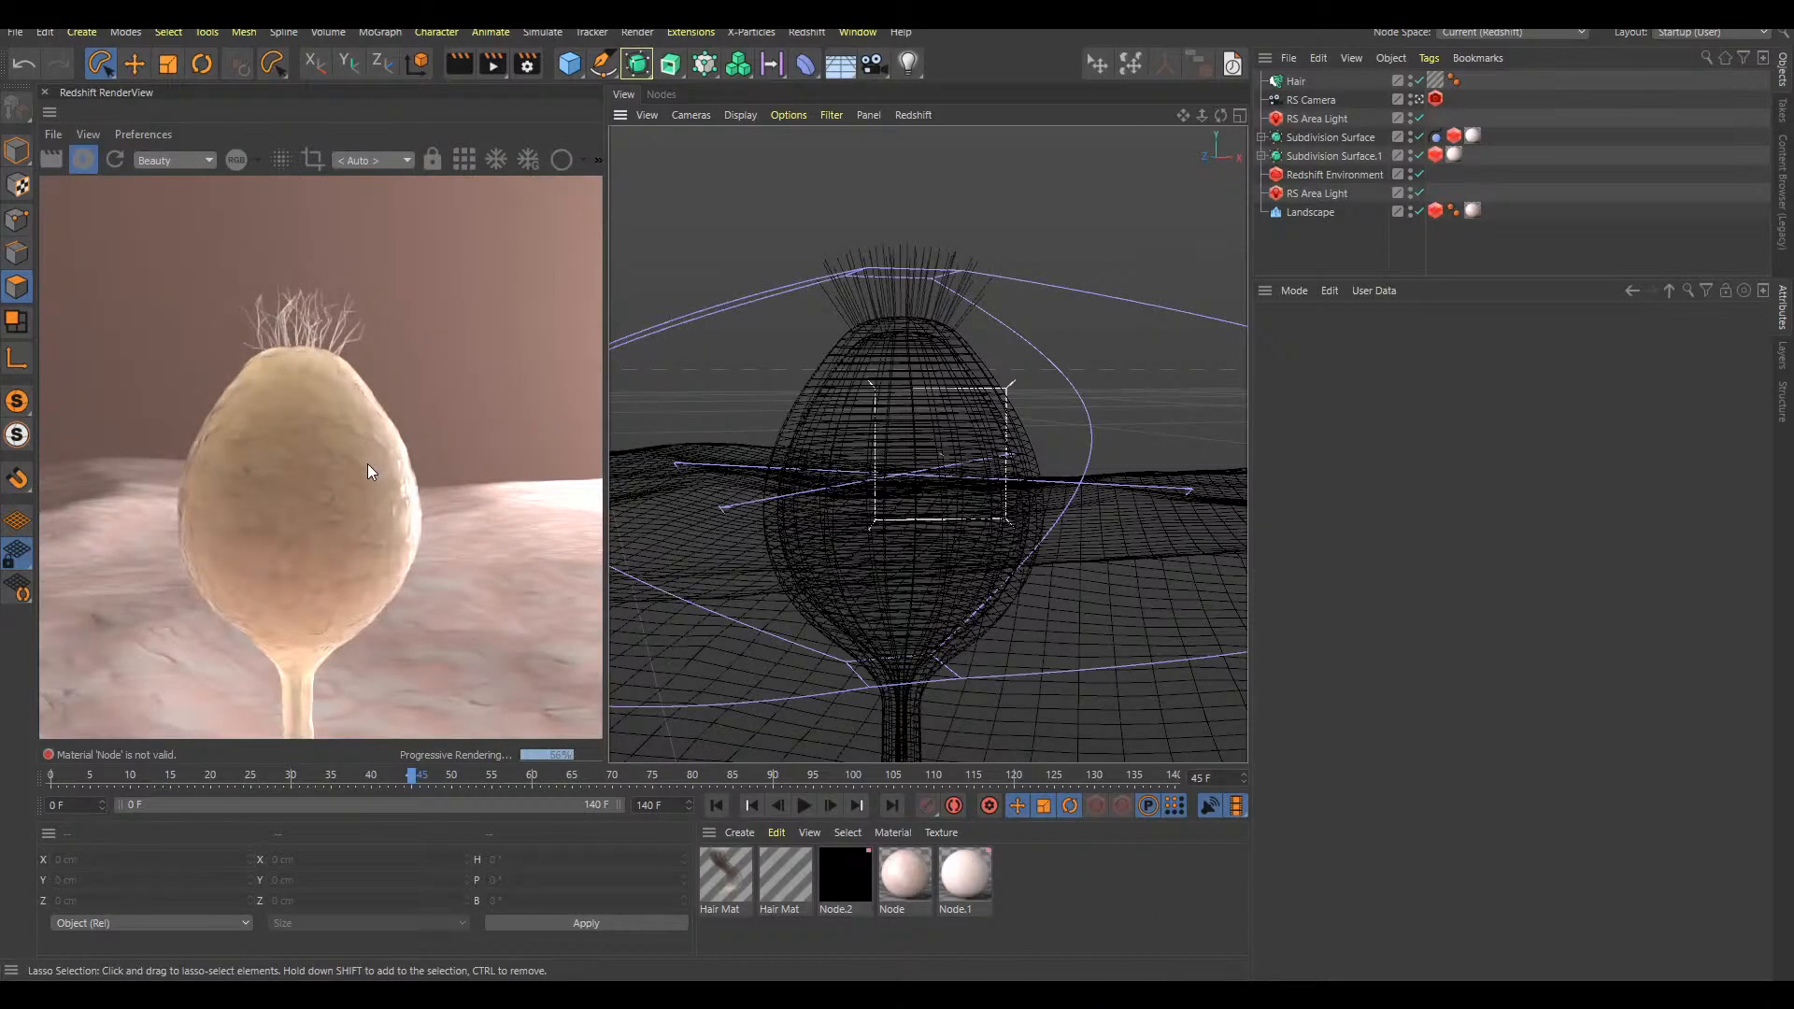
left_click(1022, 478)
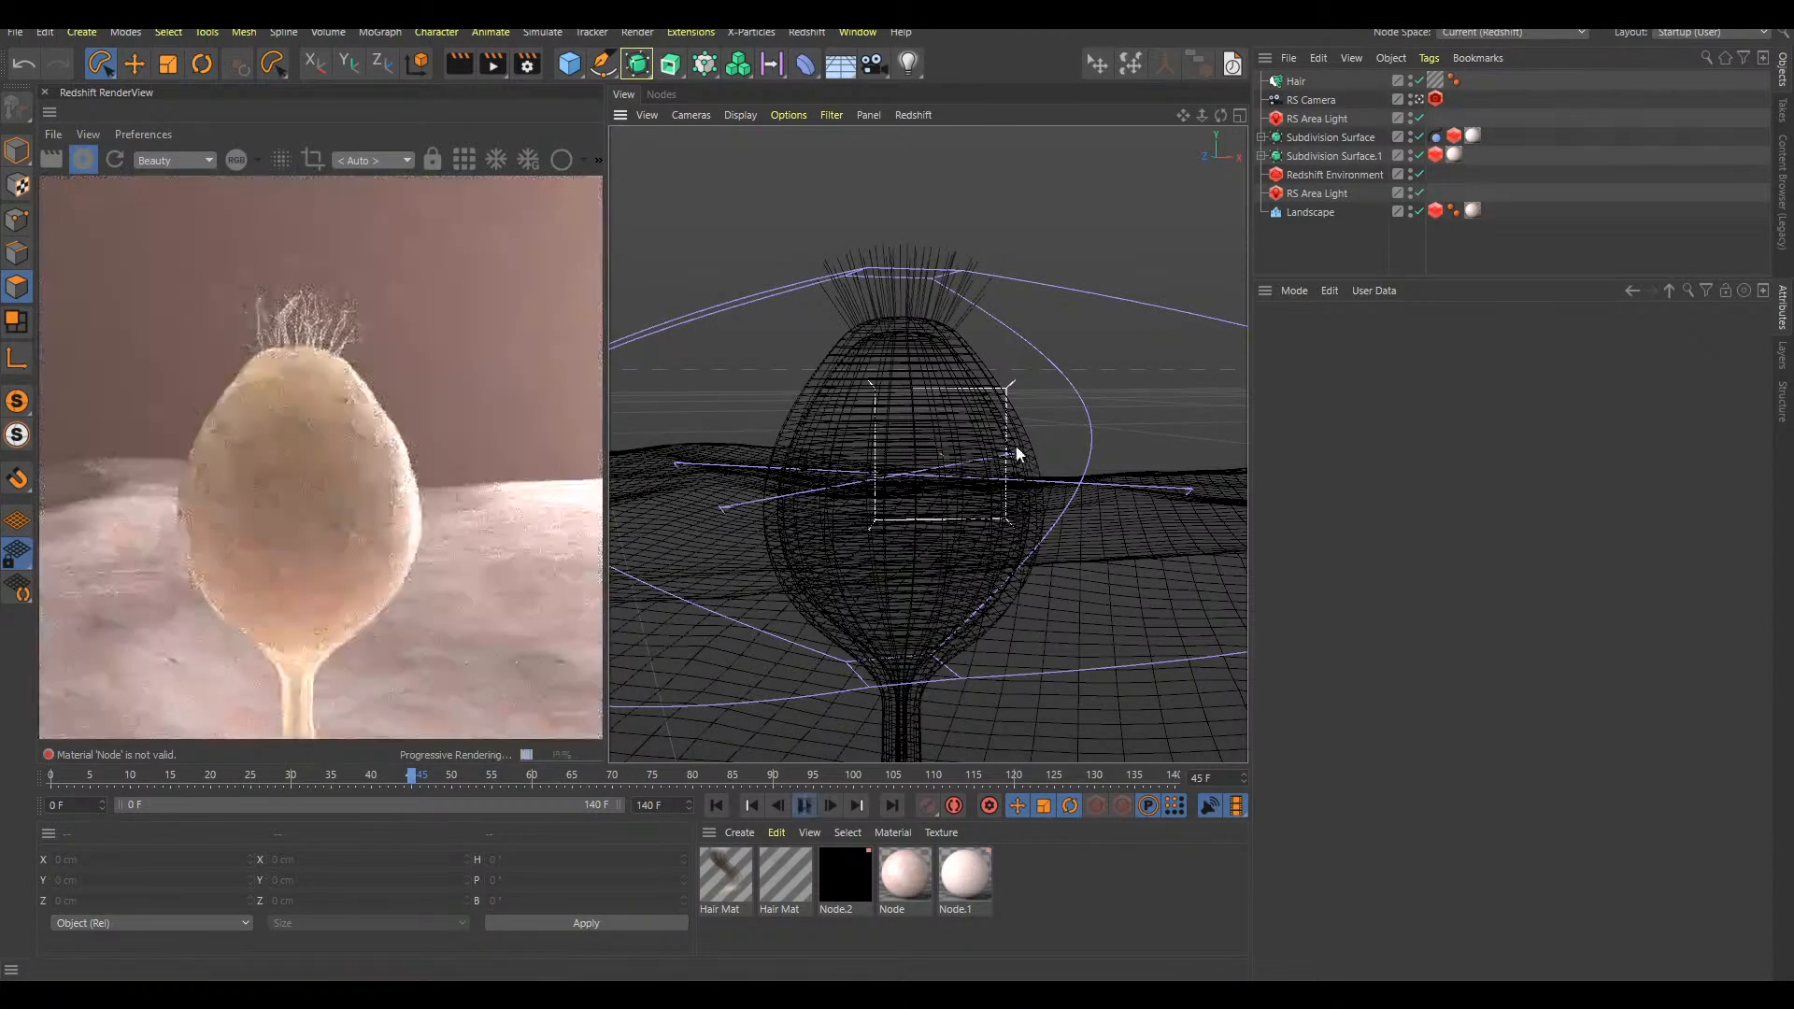
key("F8")
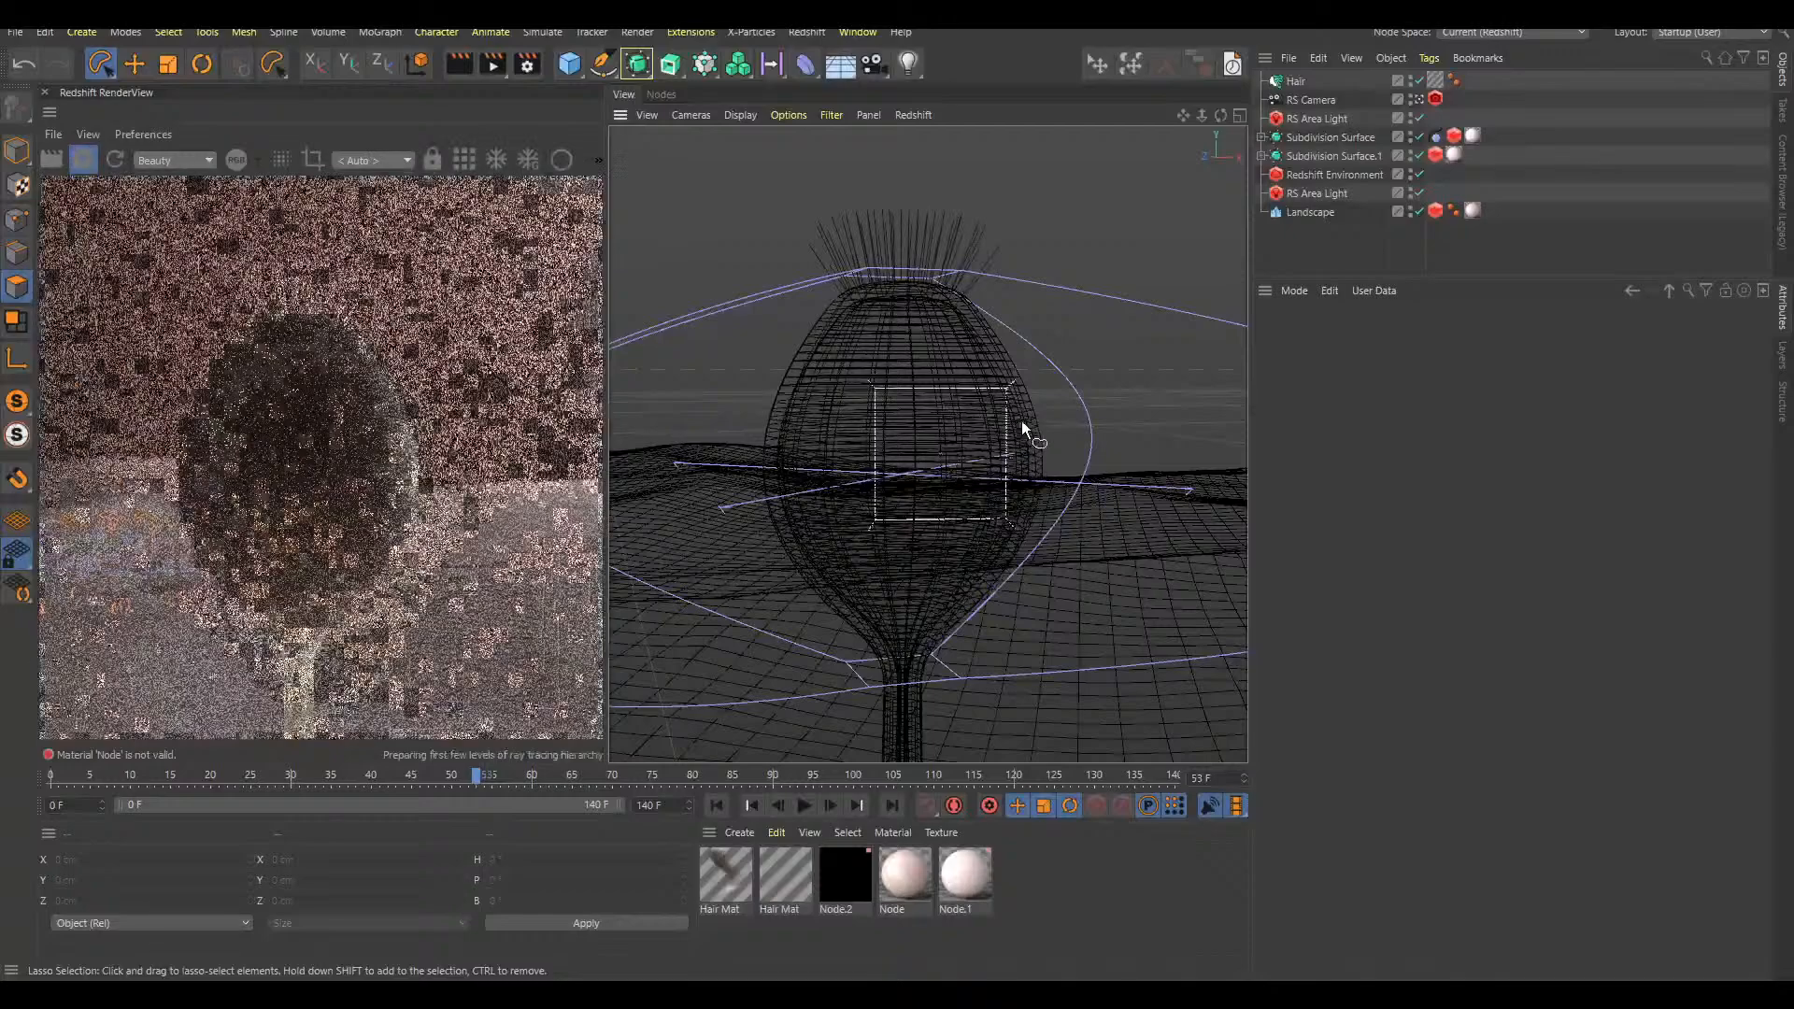
right_click_drag(1003, 469, 979, 472, "alt")
middle_click_drag(980, 472, 960, 463, "alt")
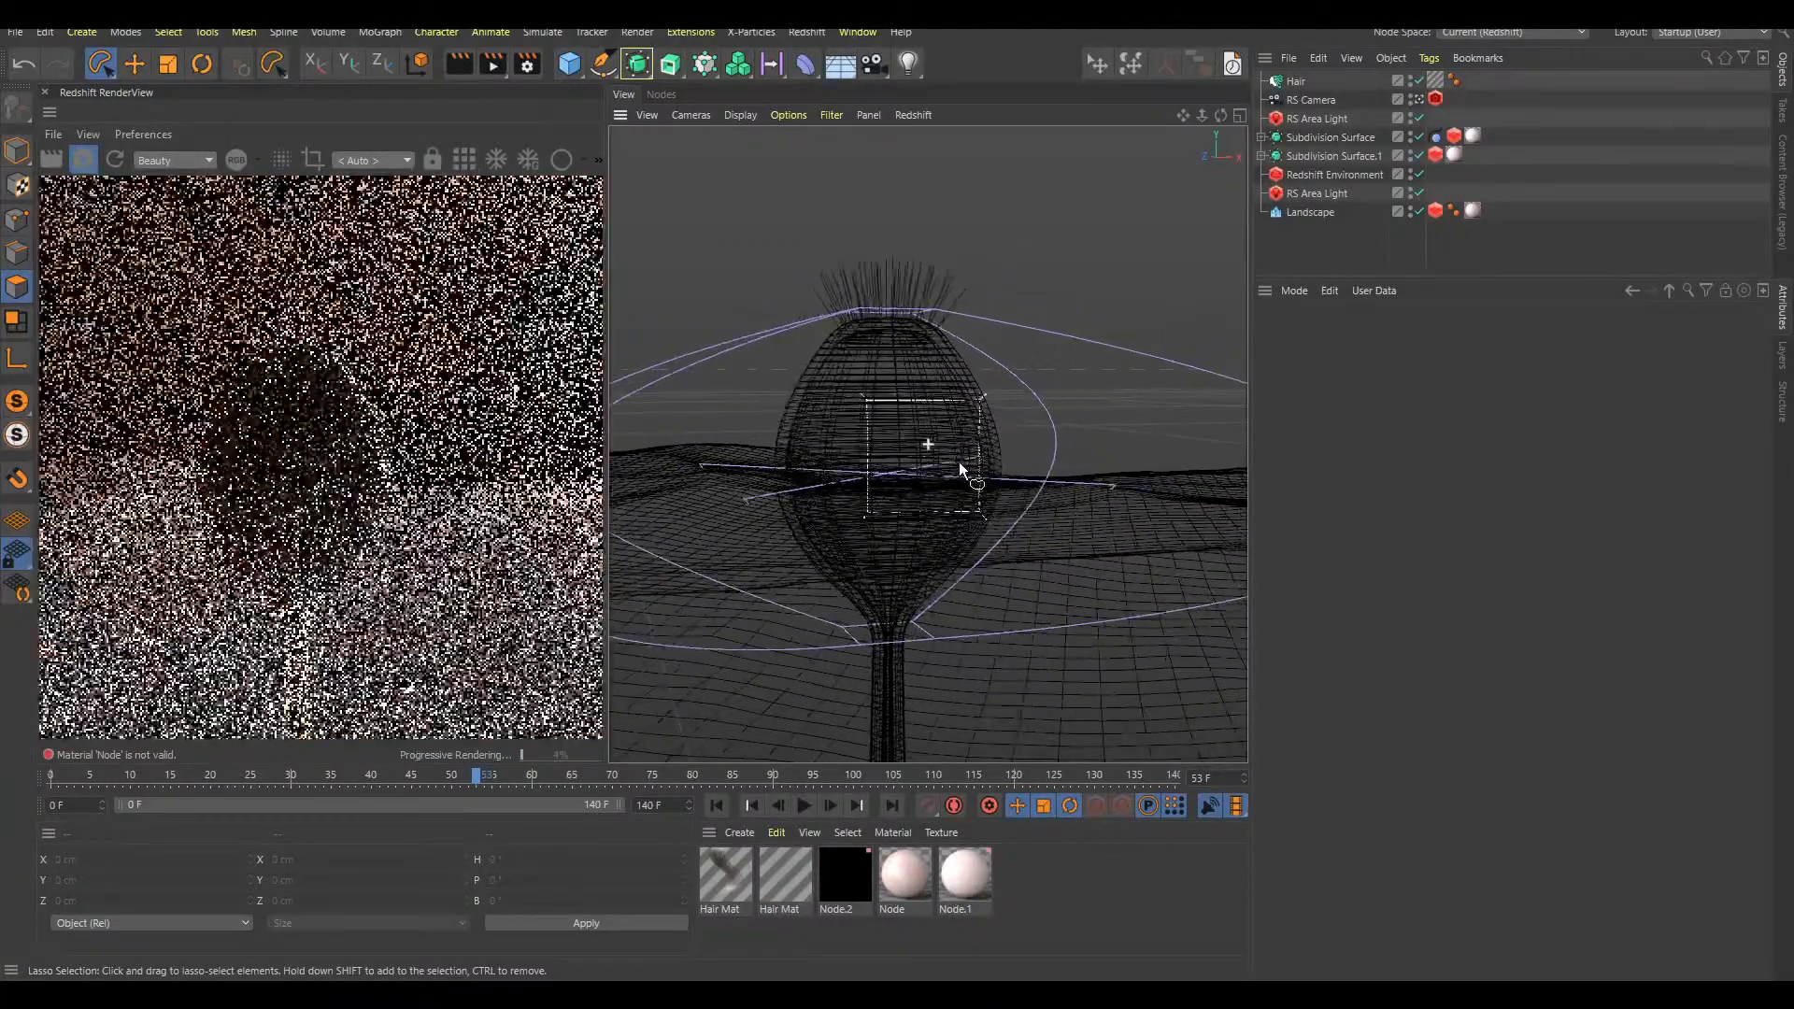
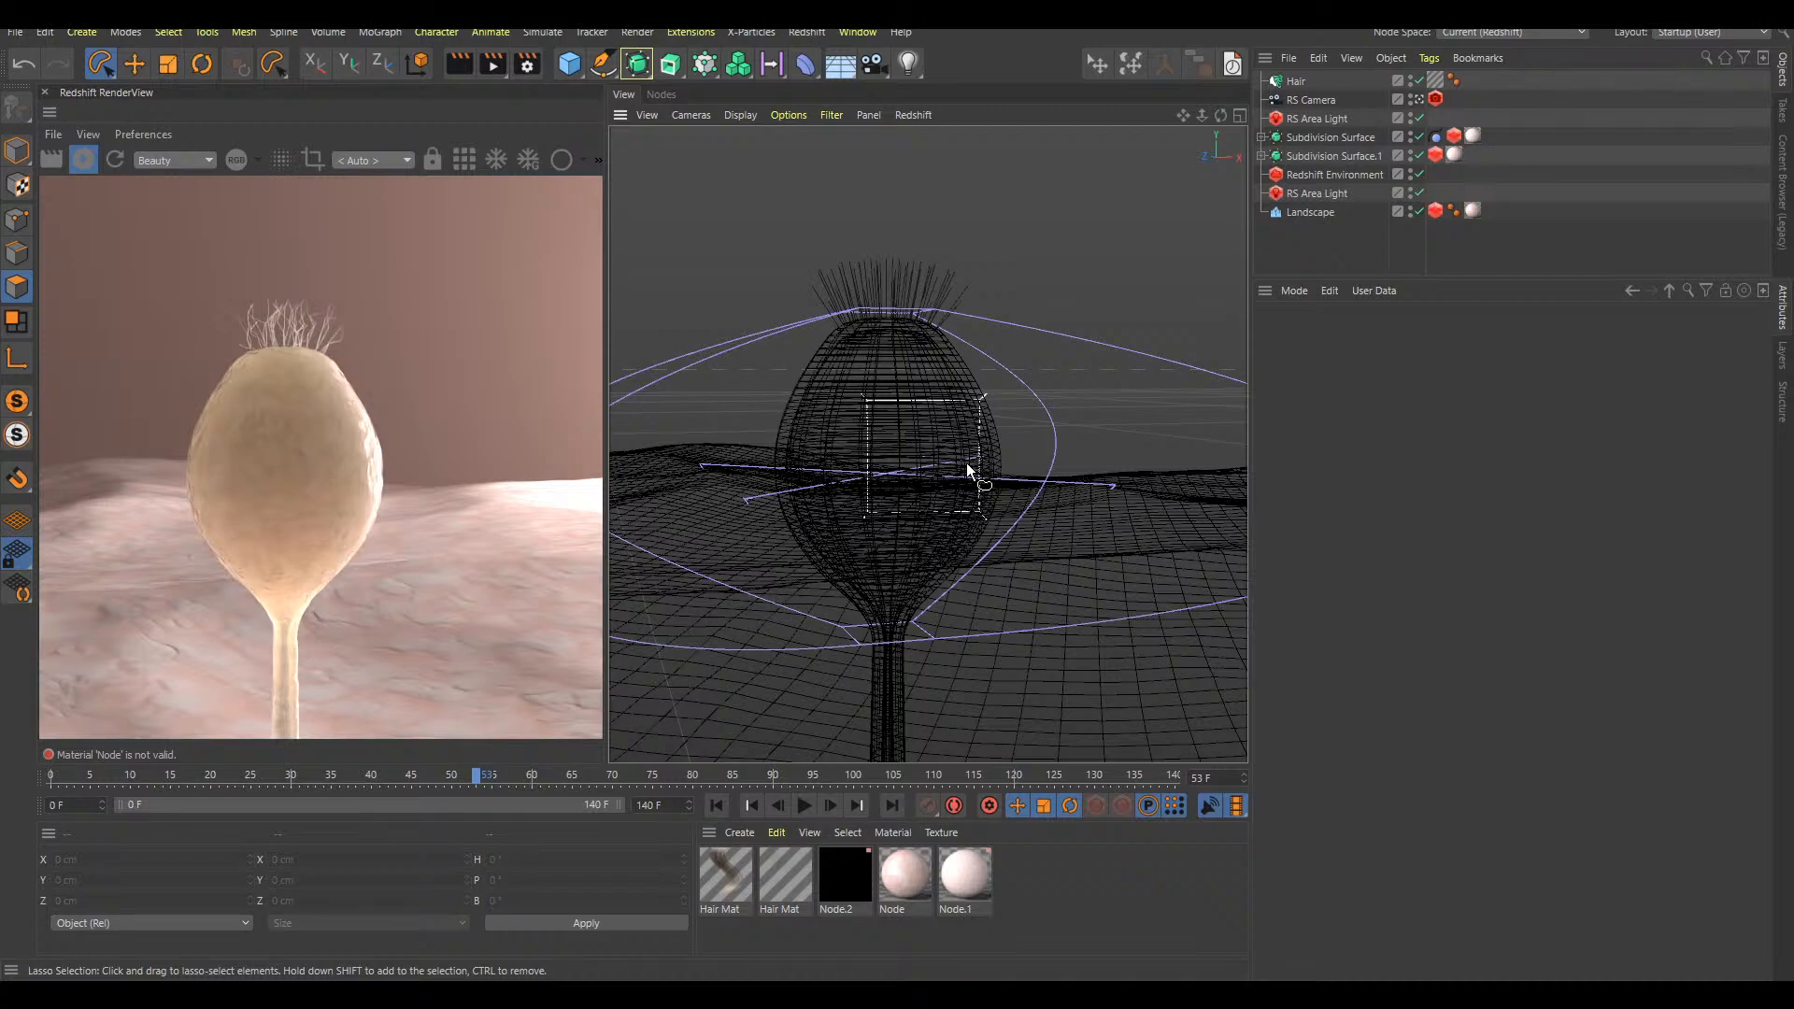
Step back to frame 51 and examine the hairs on the closed bulb's tip in the render preview
left_click_drag(916, 356, 894, 318, "alt")
right_click_drag(894, 318, 928, 335, "alt")
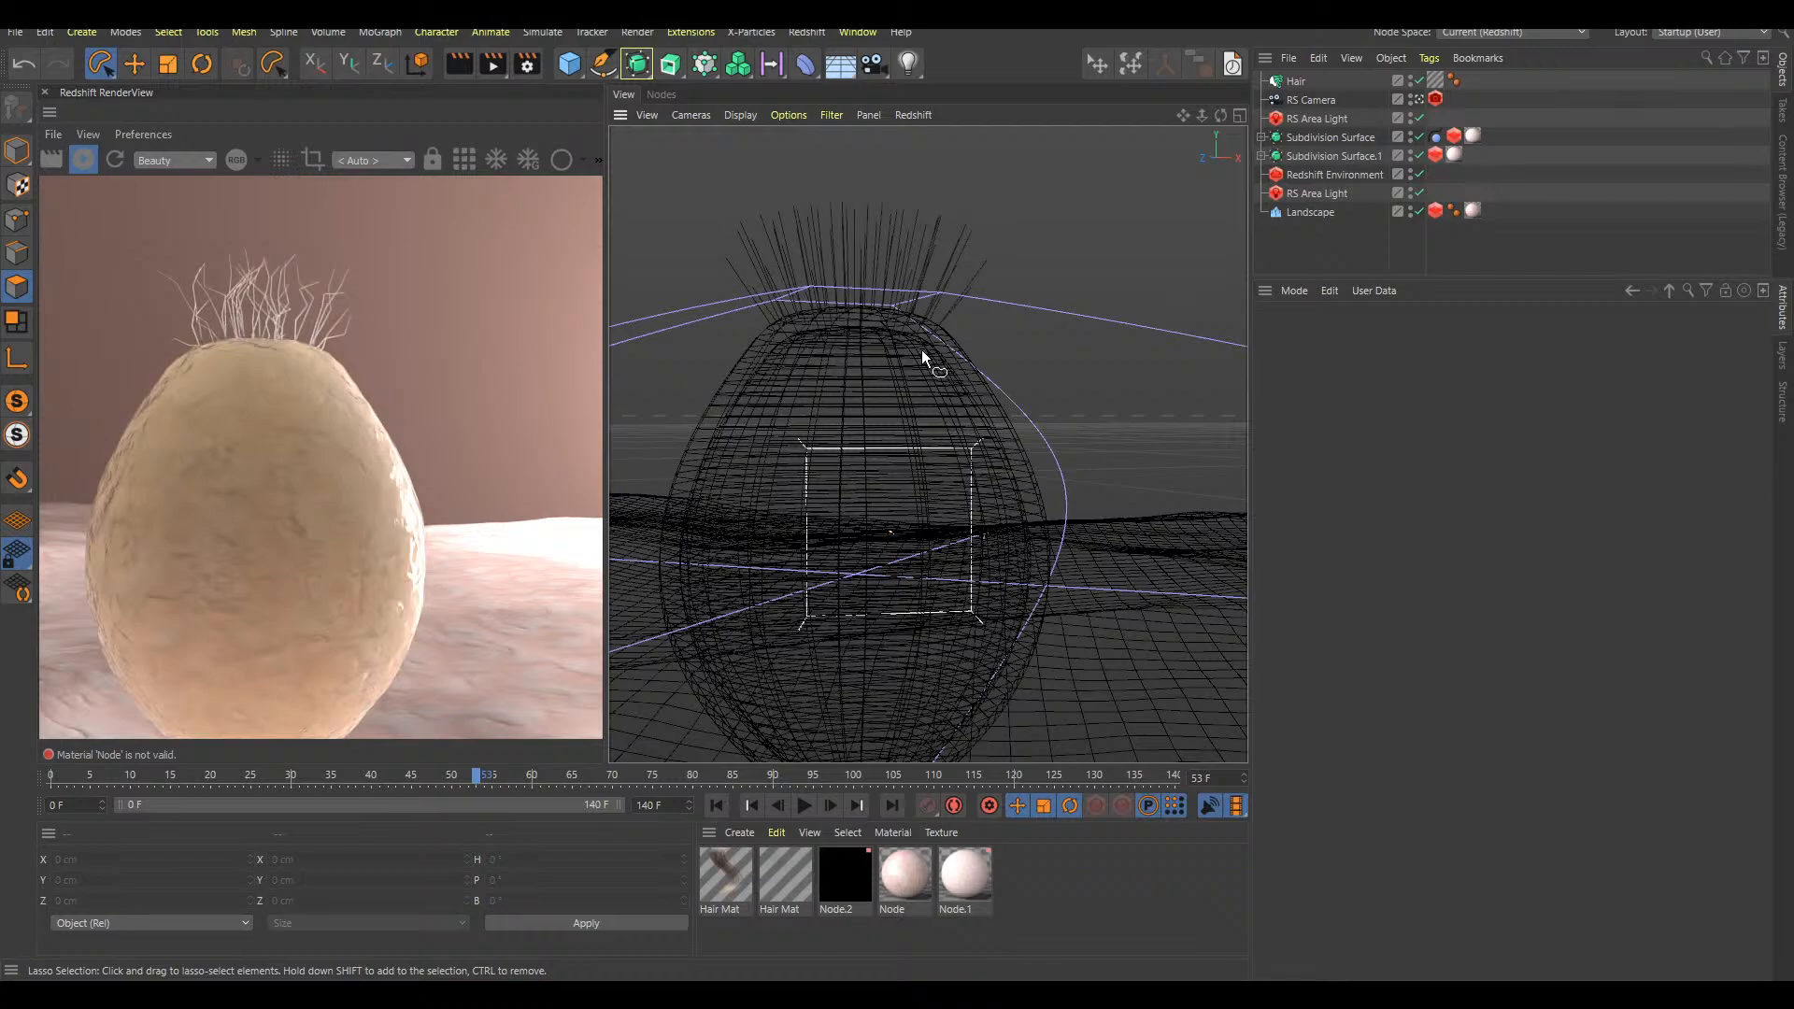
scroll(971, 512, "down", 2)
key("f")
key("f")
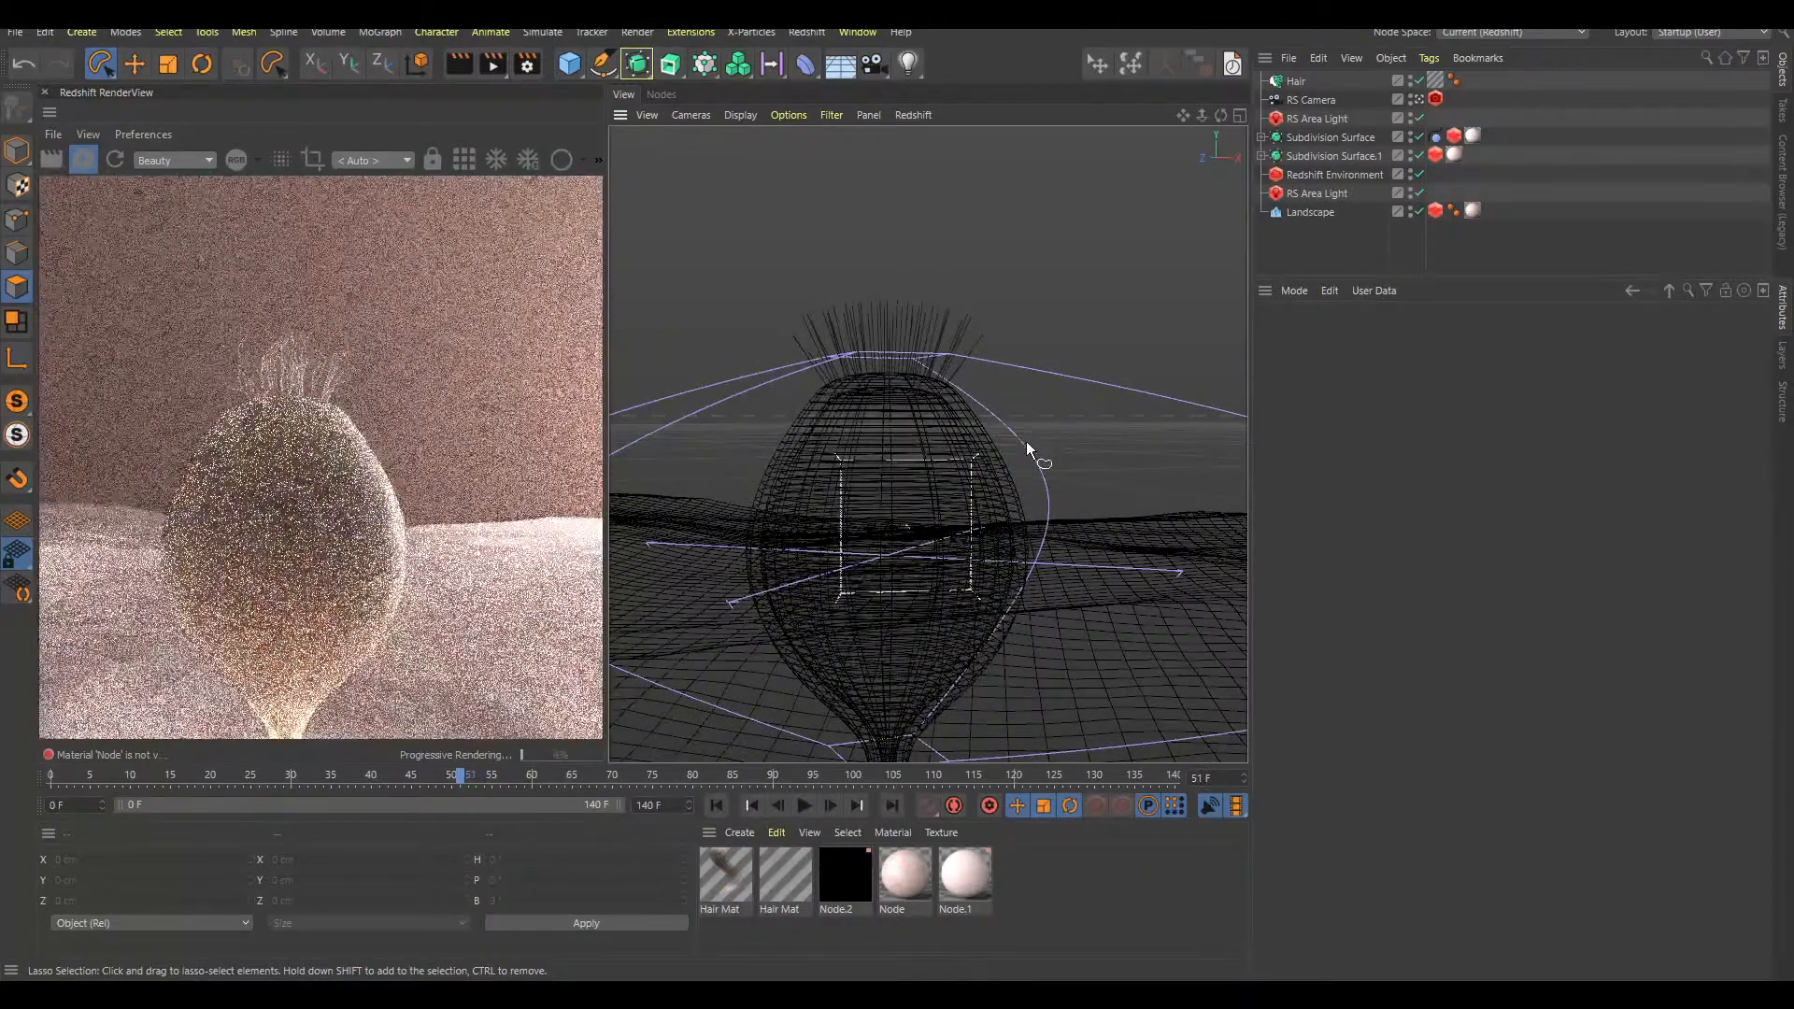
scroll(968, 528, "down", 1)
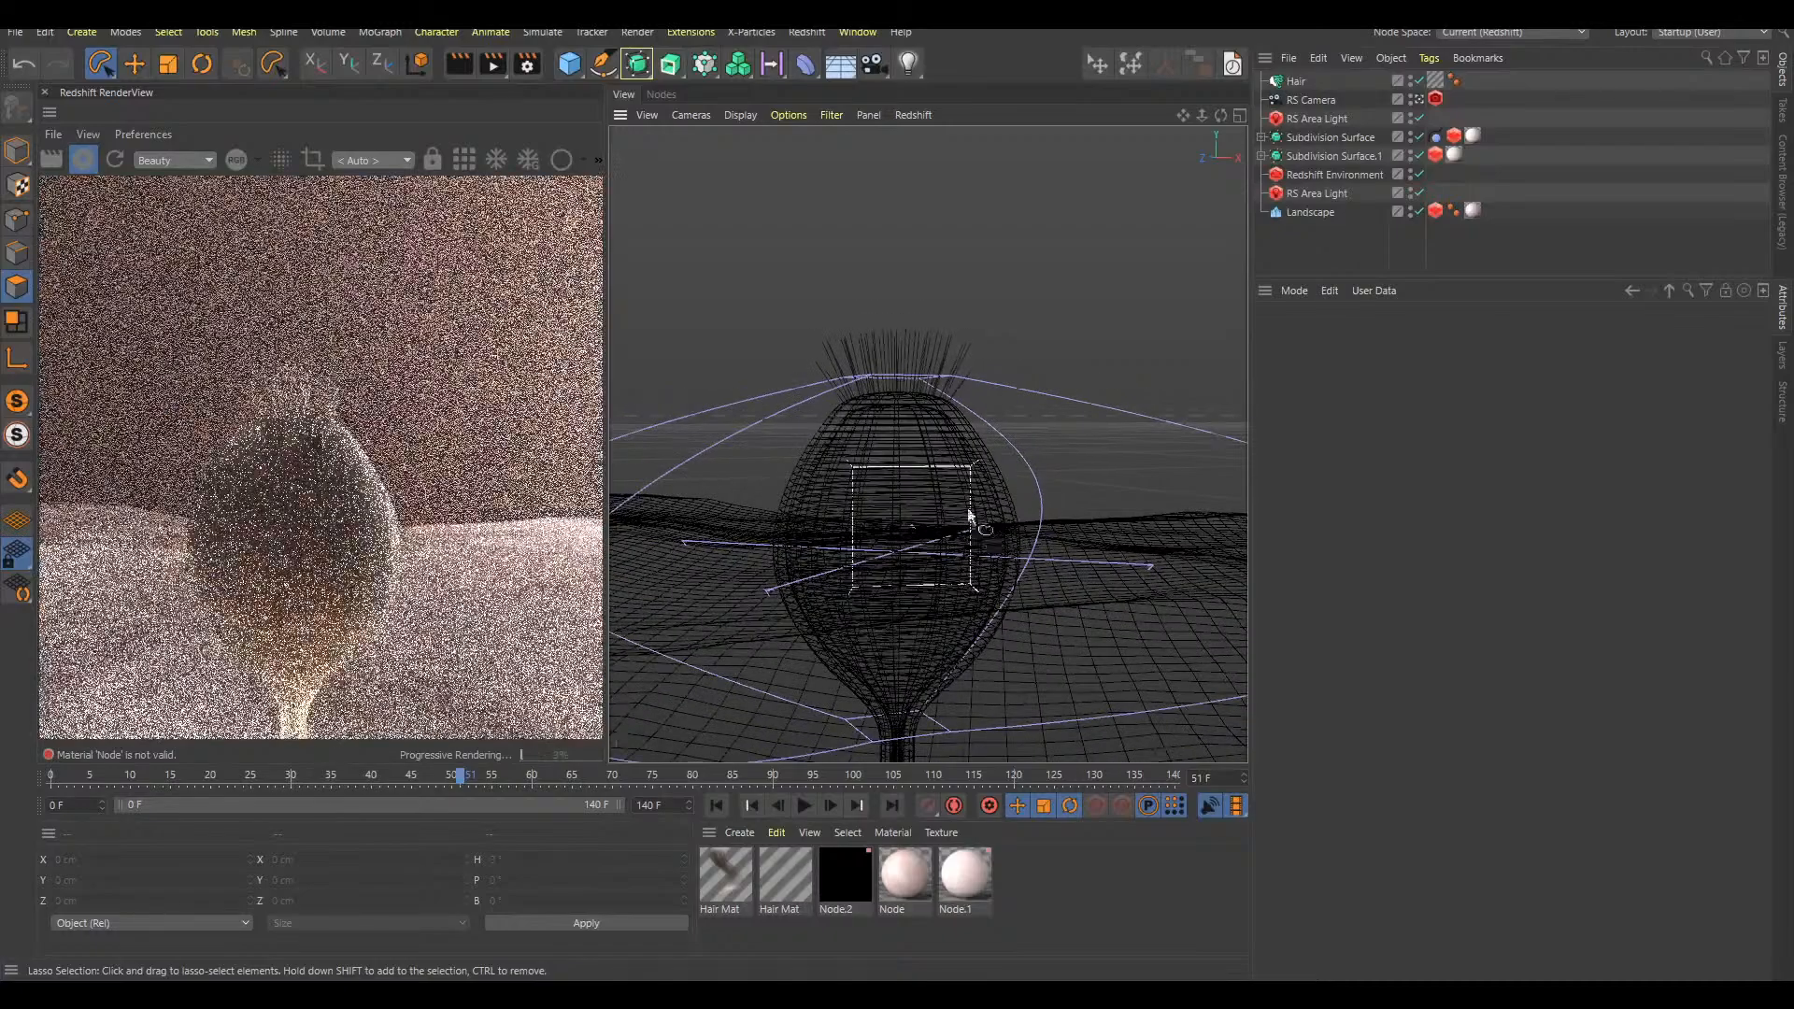
middle_click_drag(972, 530, 955, 446, "alt")
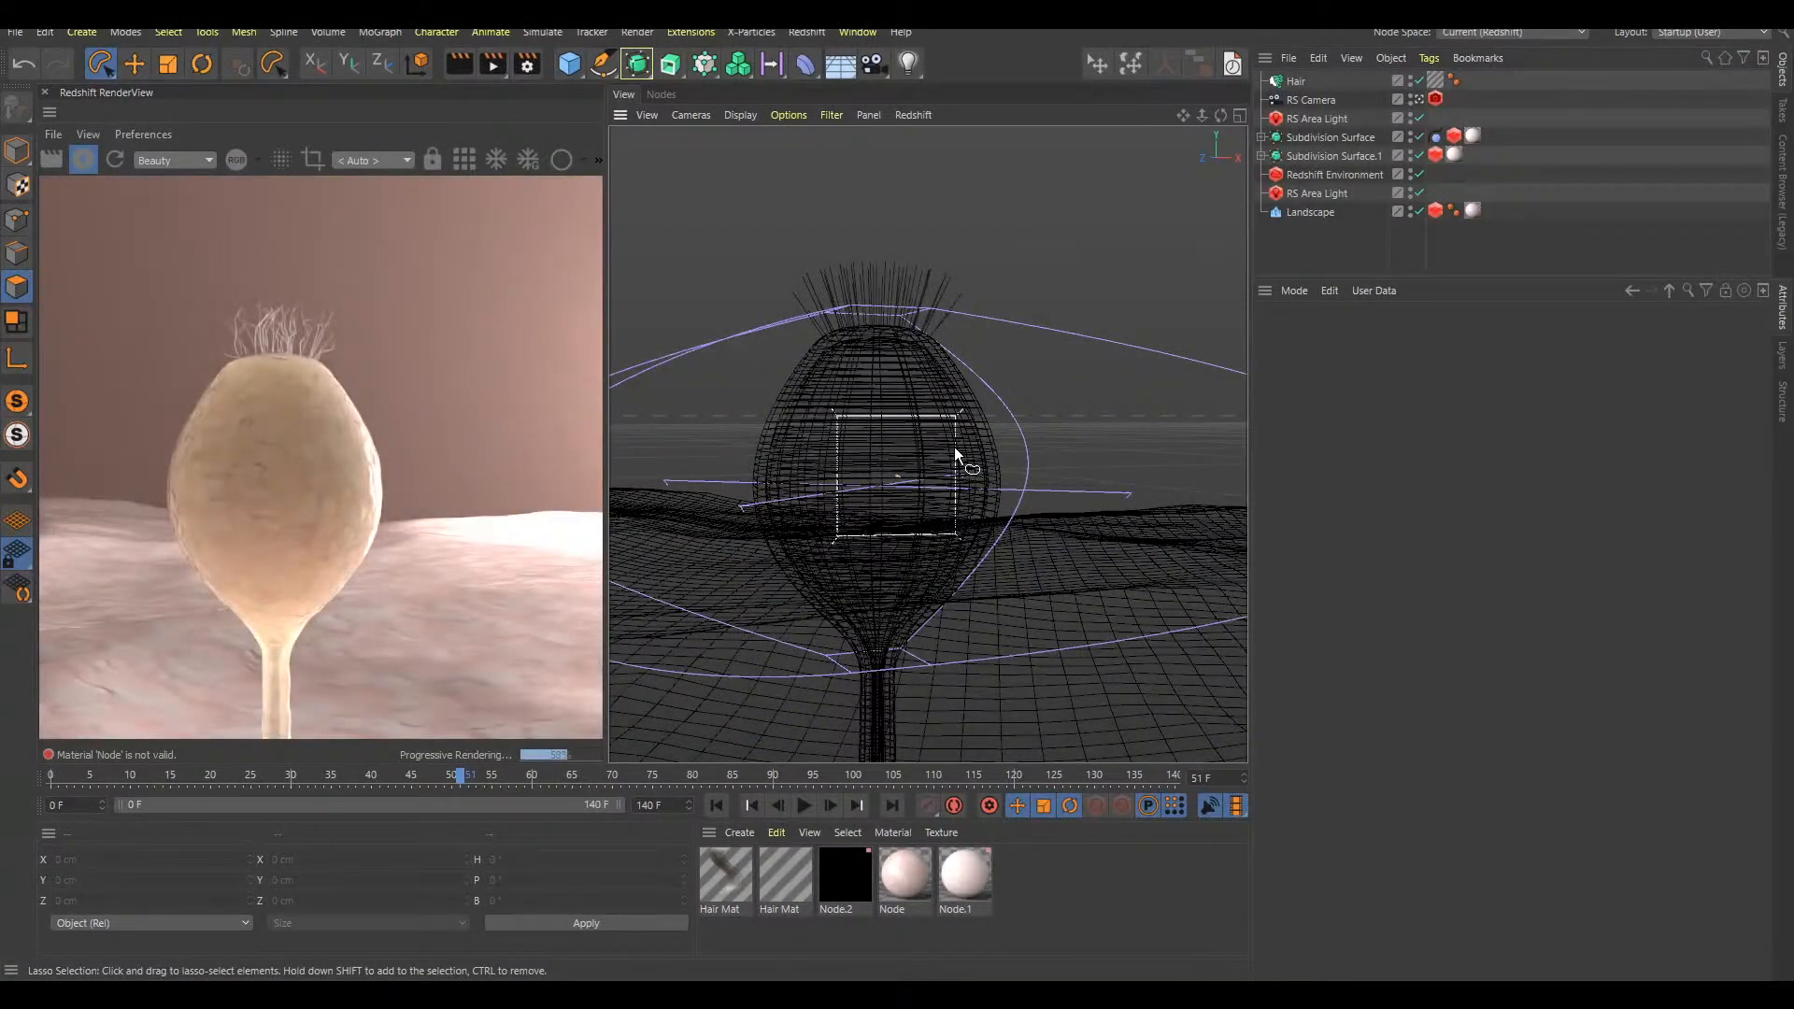
scroll(953, 316, "up", 2)
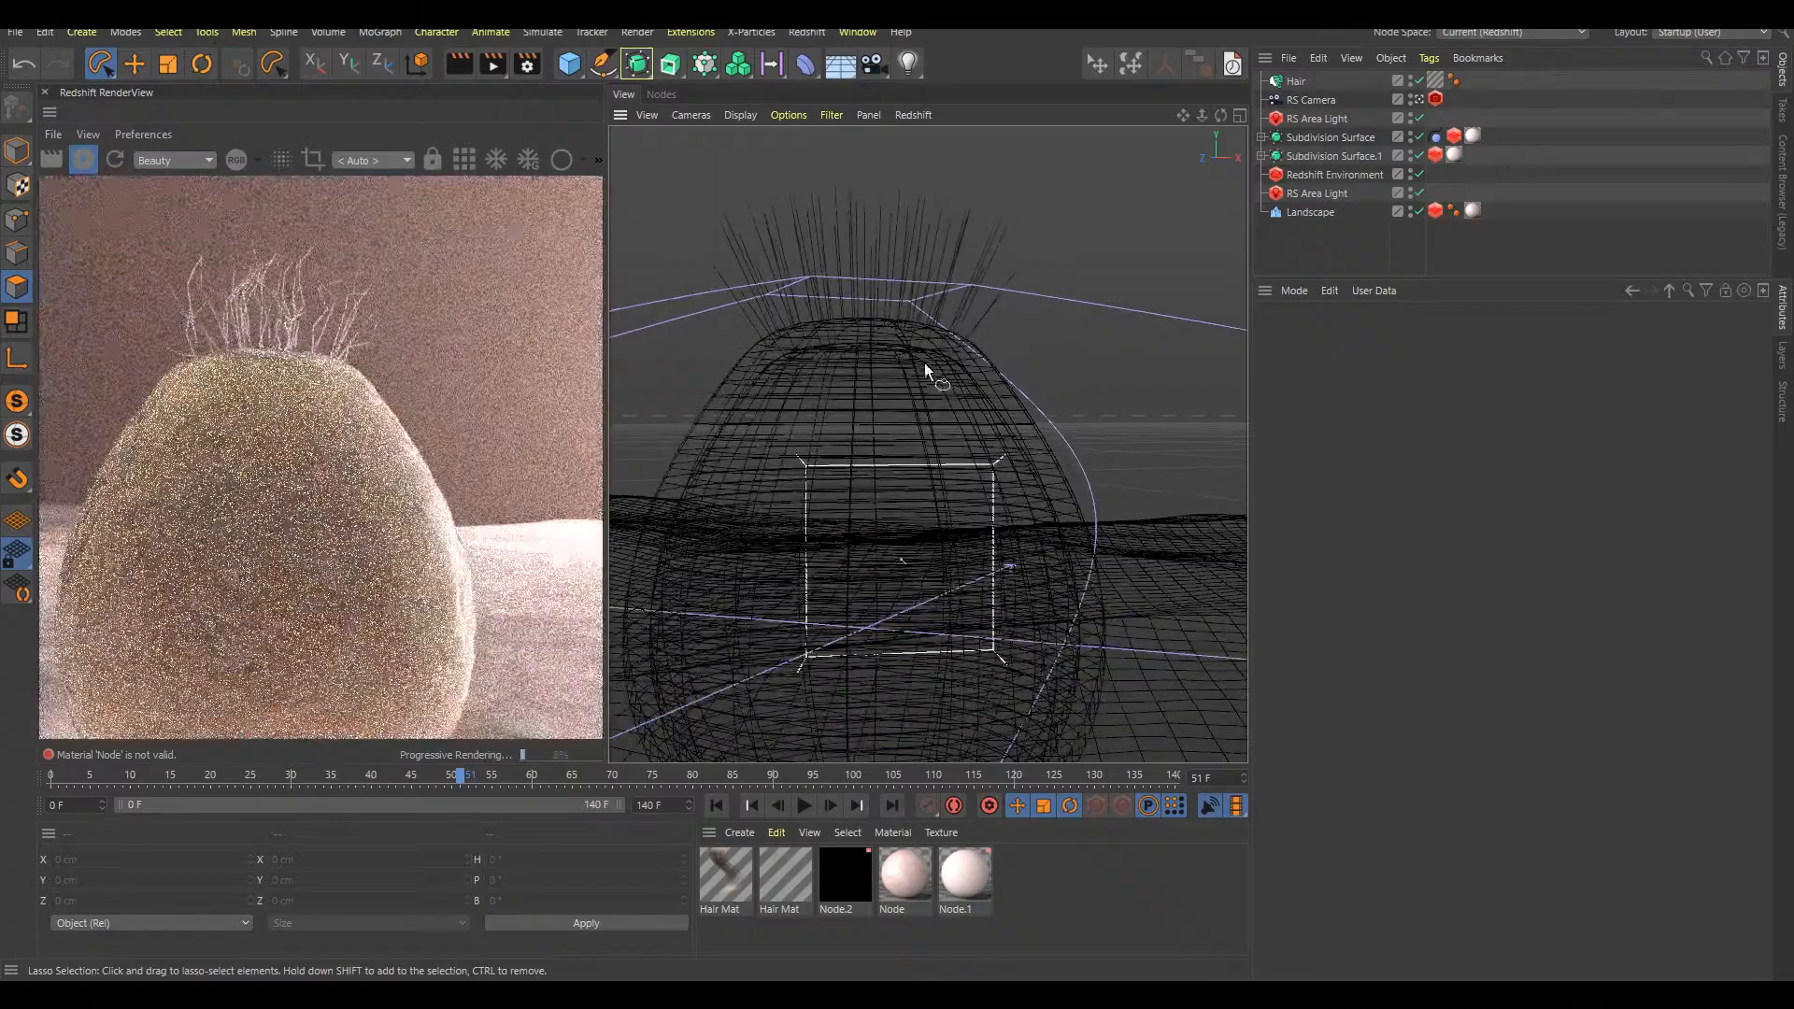
scroll(934, 380, "up", 2)
left_click_drag(921, 355, 975, 416, "alt")
Scrub back to frame 38 and examine the hairs around the open cup's rim
left_click_drag(407, 775, 358, 777)
middle_click_drag(999, 637, 1006, 550, "alt")
mouse_move(1006, 549)
left_mouse_down("alt")
mouse_move(1007, 507)
mouse_move(999, 523)
left_mouse_up("alt")
right_click_drag(889, 456, 885, 529, "alt")
mouse_move(860, 434)
middle_mouse_down("alt")
mouse_move(849, 414)
mouse_move(895, 432)
middle_mouse_up("alt")
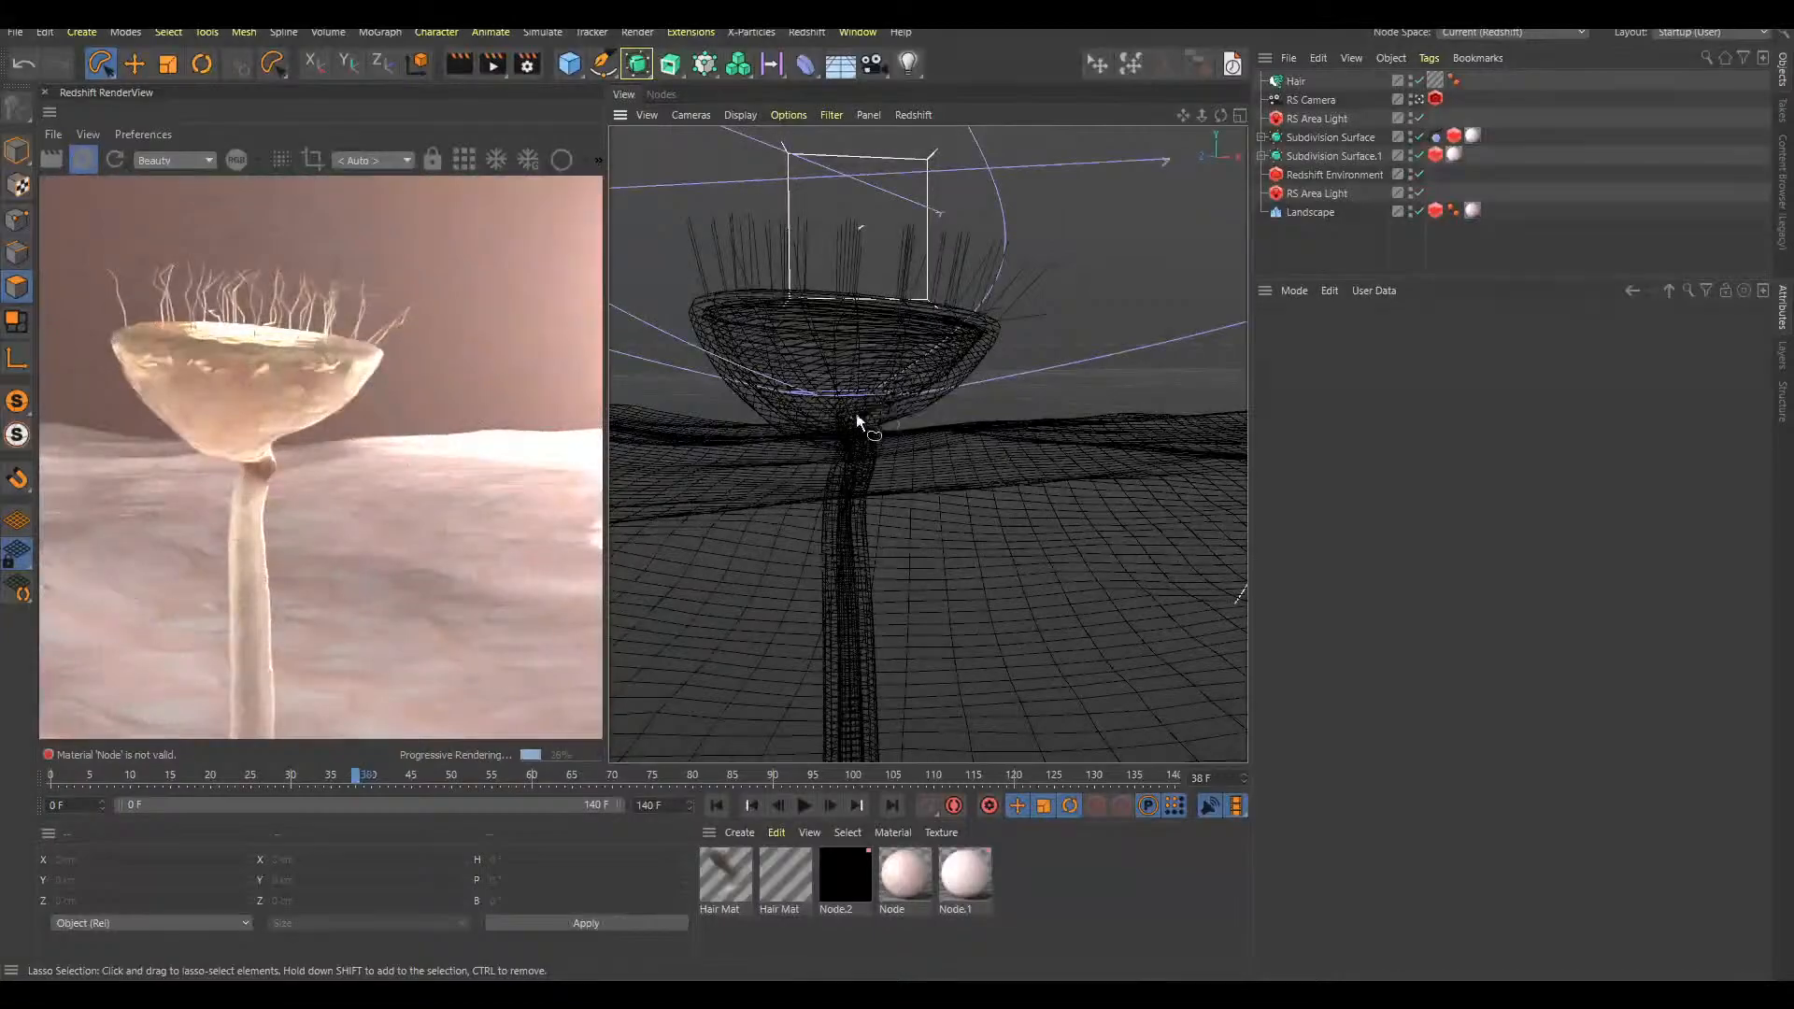
key("f")
key("f")
key("f")
Replay the animation from the start to frame 51 and inspect the closed bulb and its tip hairs
key("shift+f")
key("F8")
key("F8")
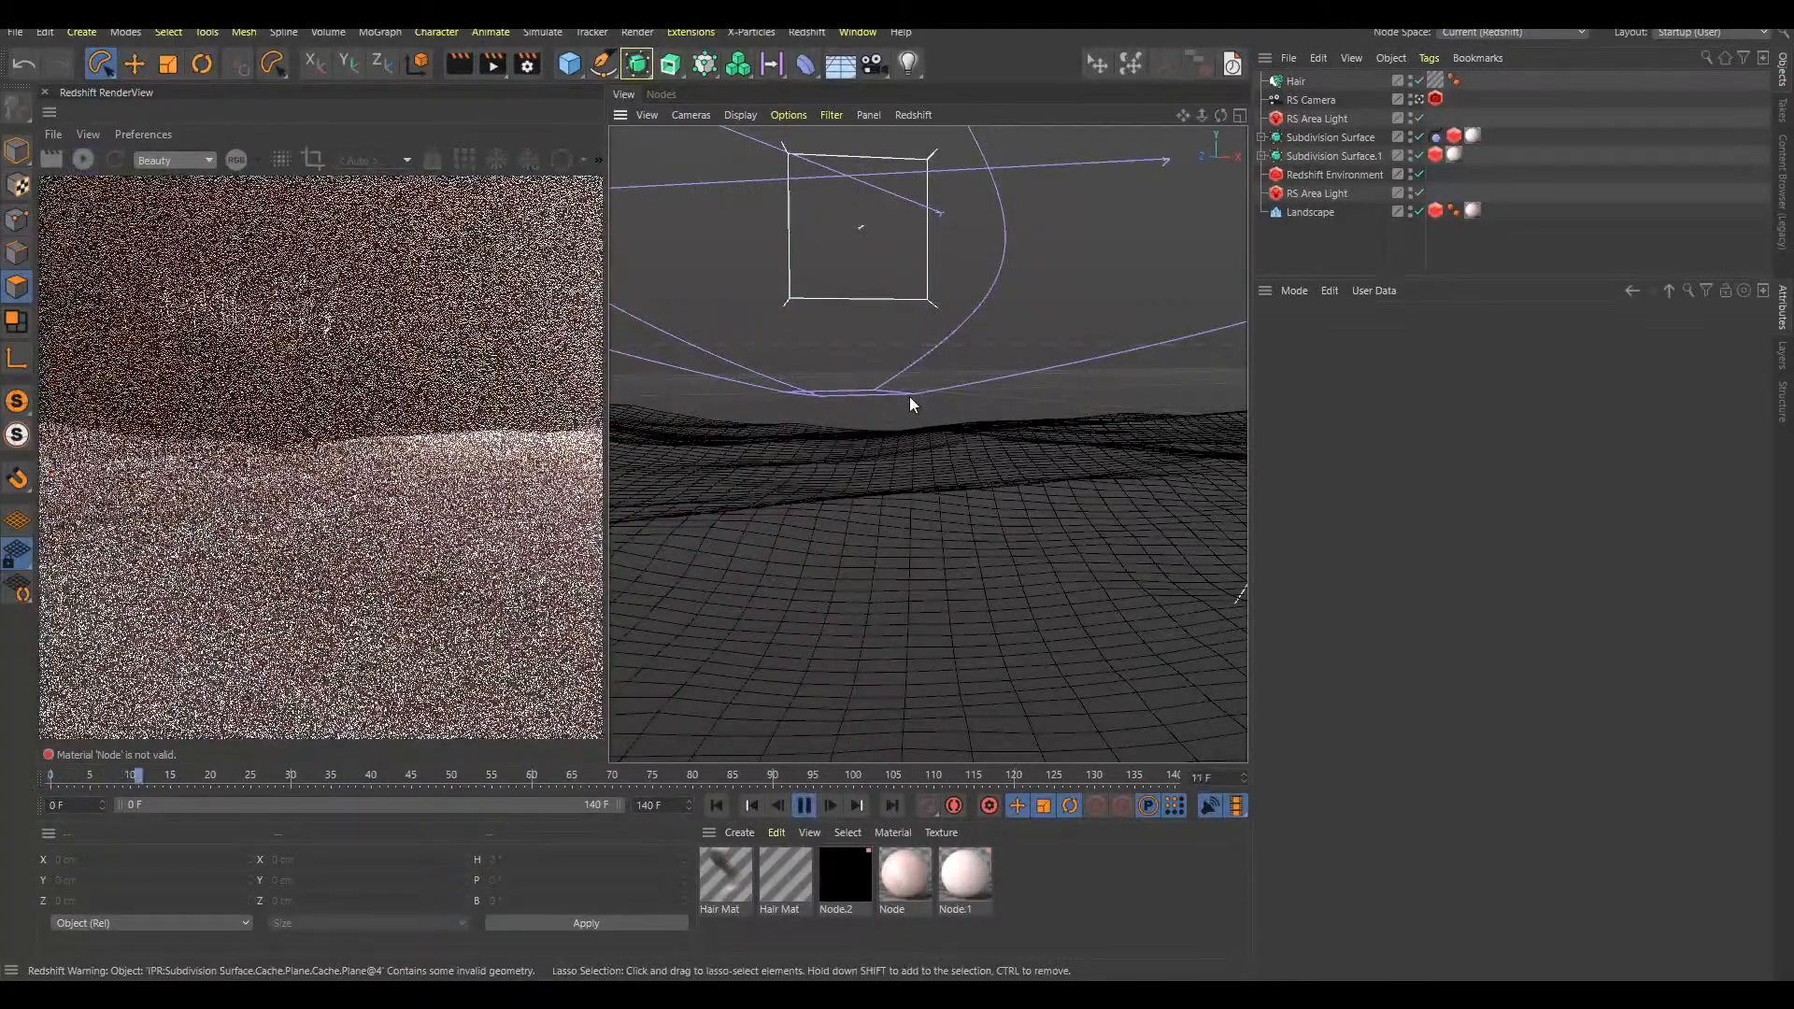
key("F8")
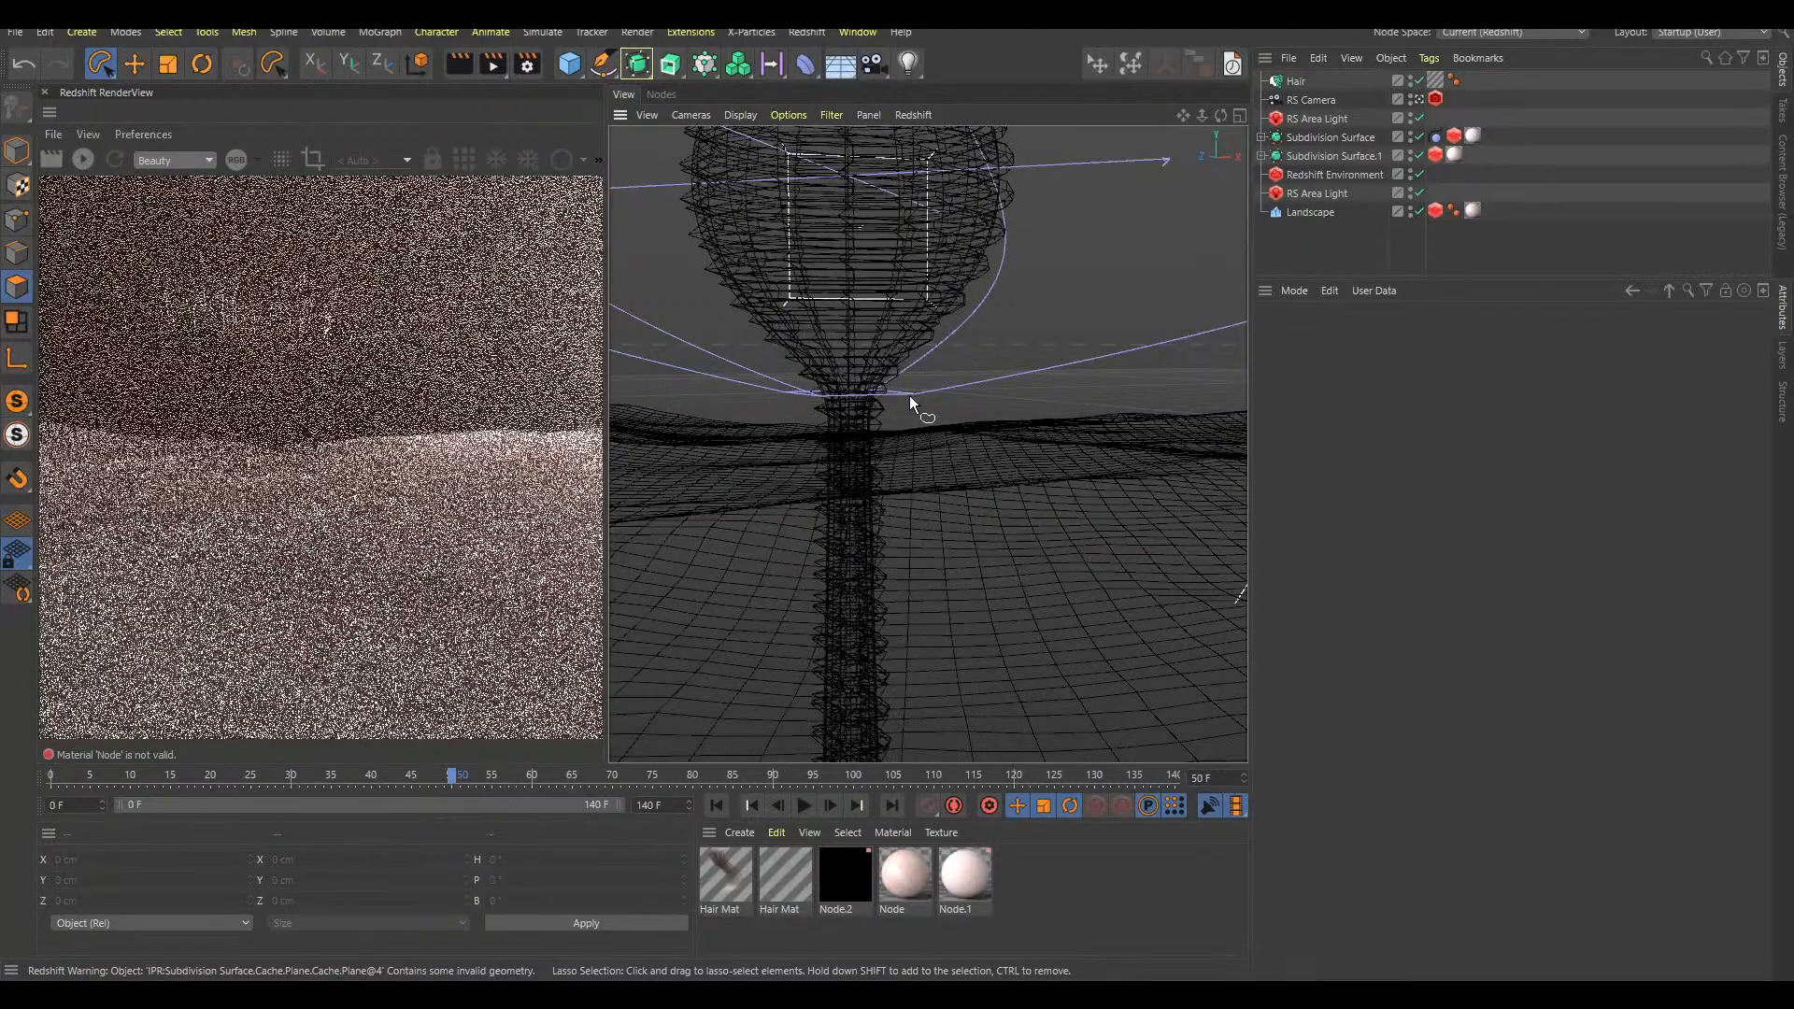
middle_click_drag(961, 267, 954, 502, "alt")
right_click_drag(942, 453, 923, 462, "alt")
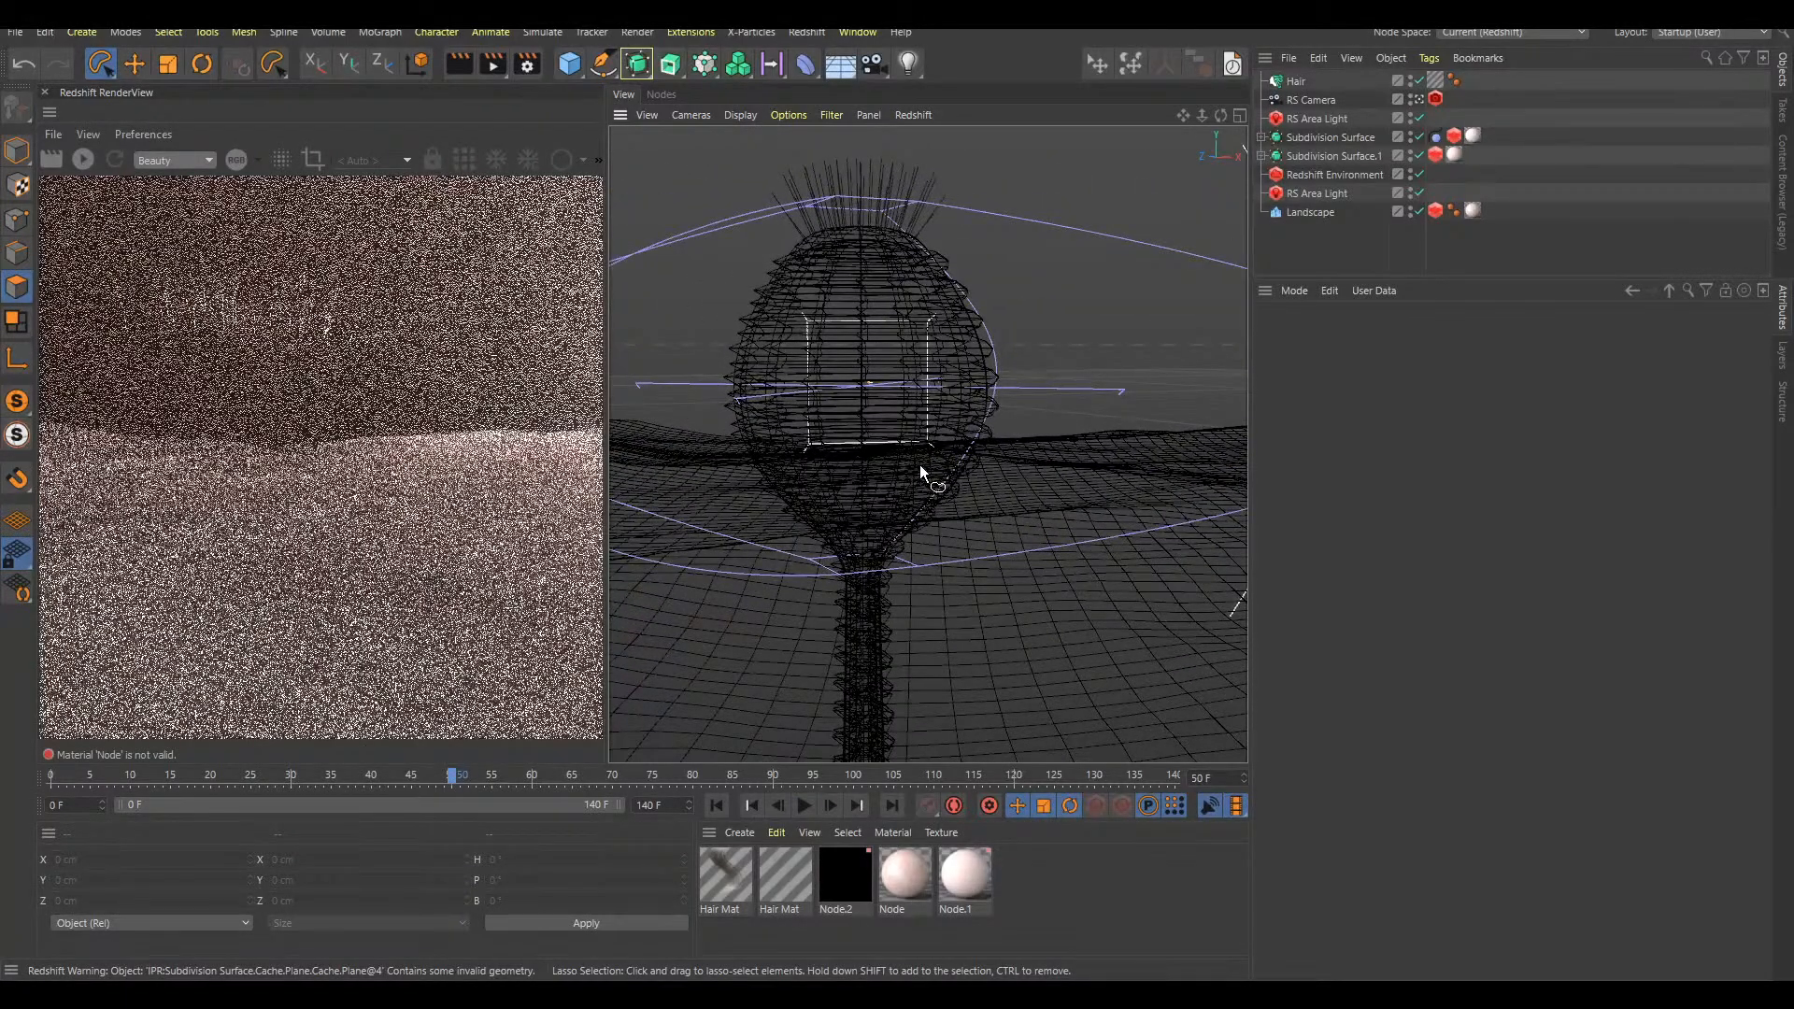
key("g")
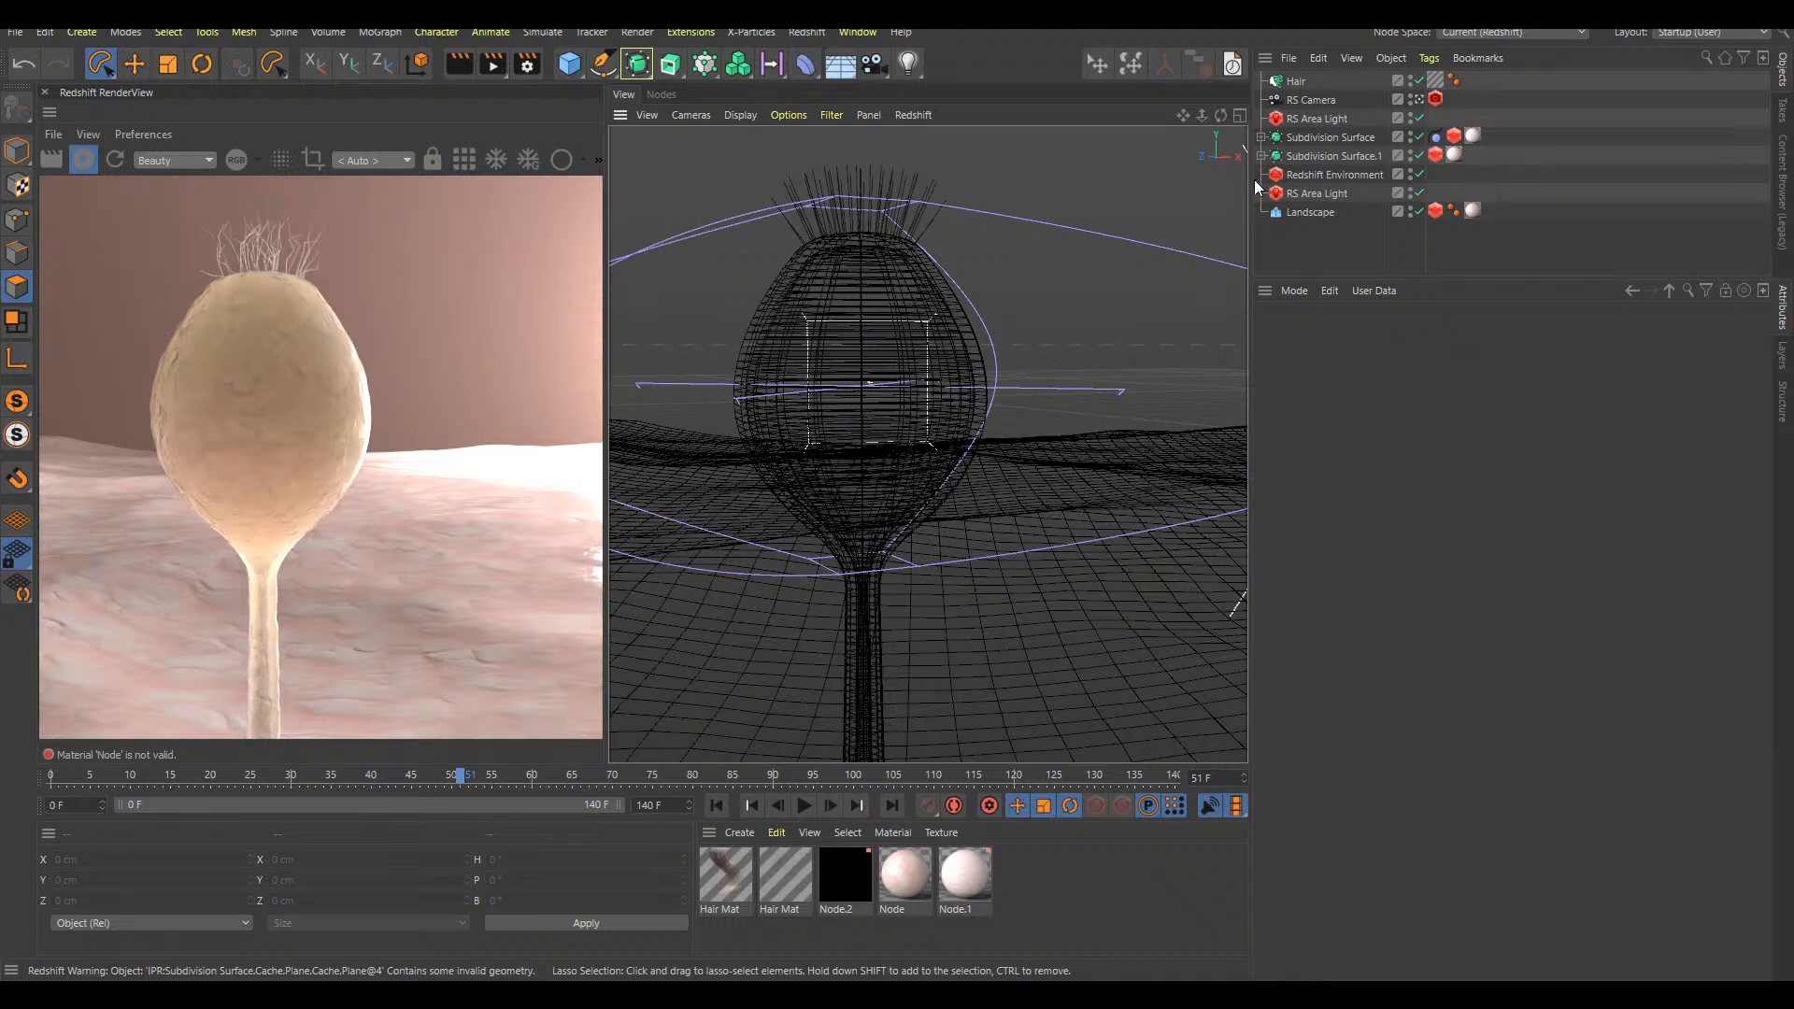
left_click_drag(938, 306, 895, 405, "alt")
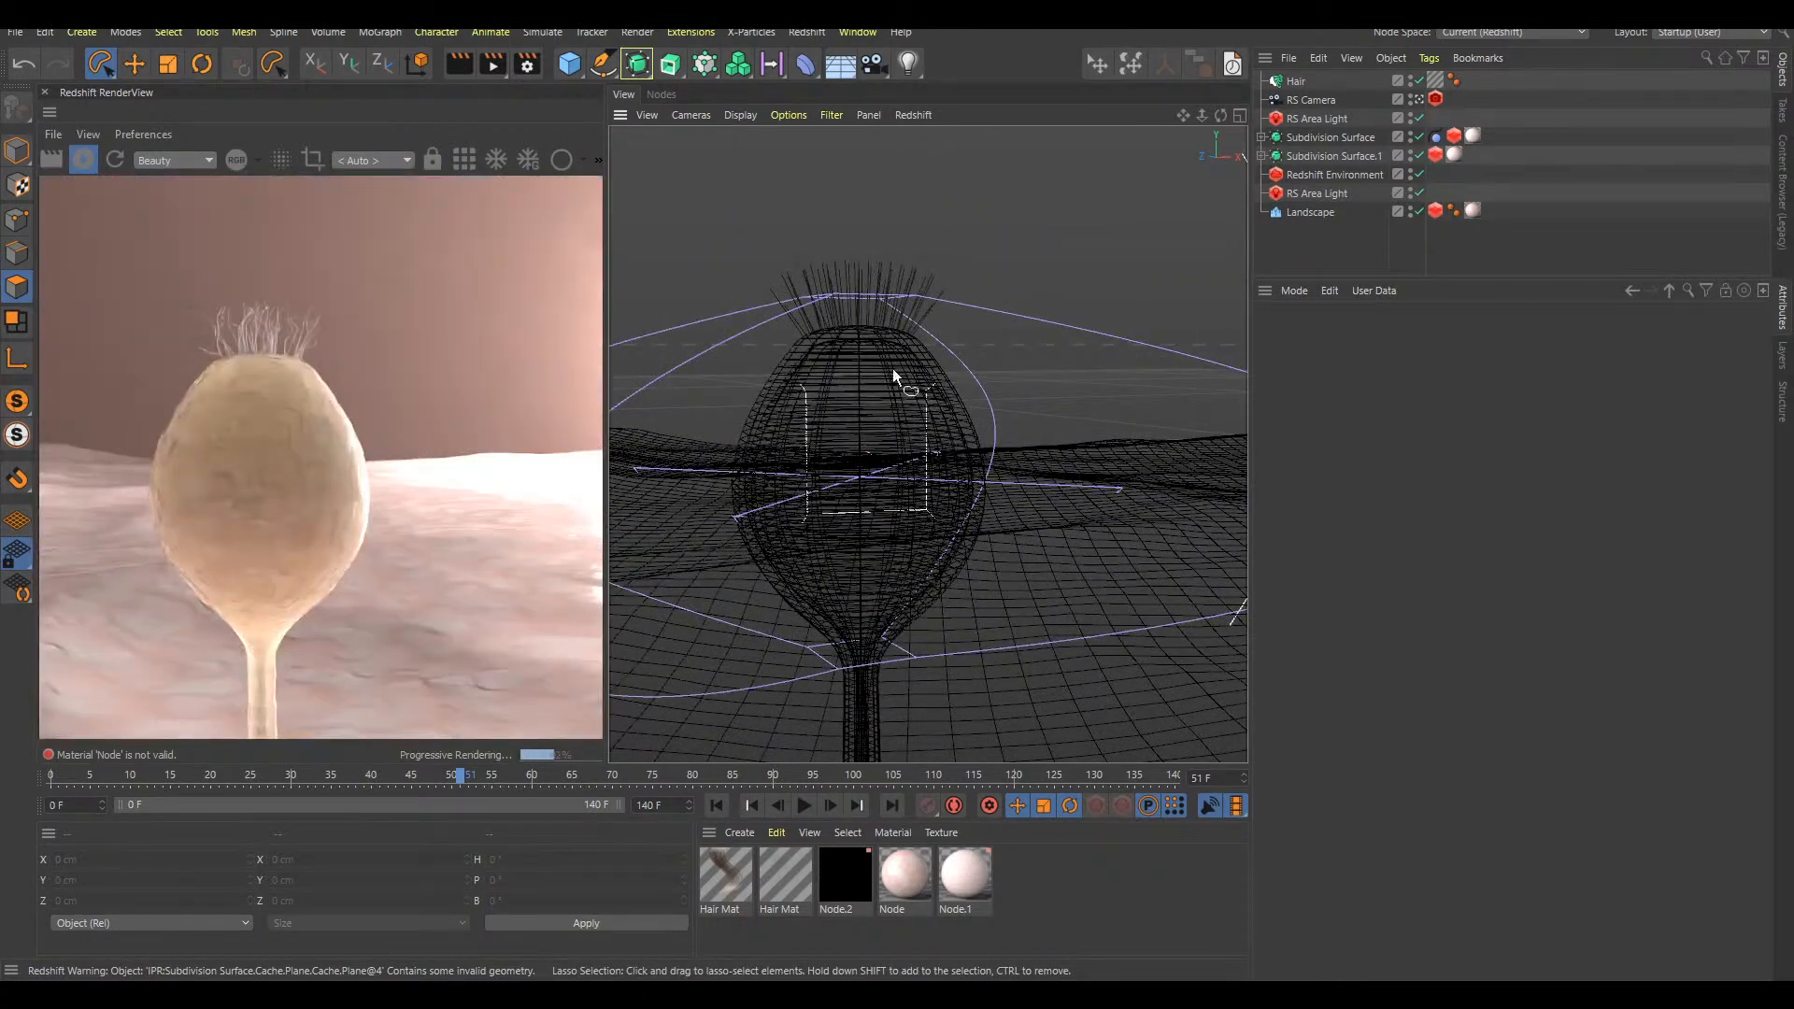
scroll(913, 370, "up", 5)
scroll(953, 402, "down", 4)
middle_click_drag(946, 460, 865, 471, "alt")
Step back to frame 38 and examine the open cup's rim hairs from several distances and angles
key("f")
key("f")
key("f")
key("f")
key("f")
key("f")
key("f")
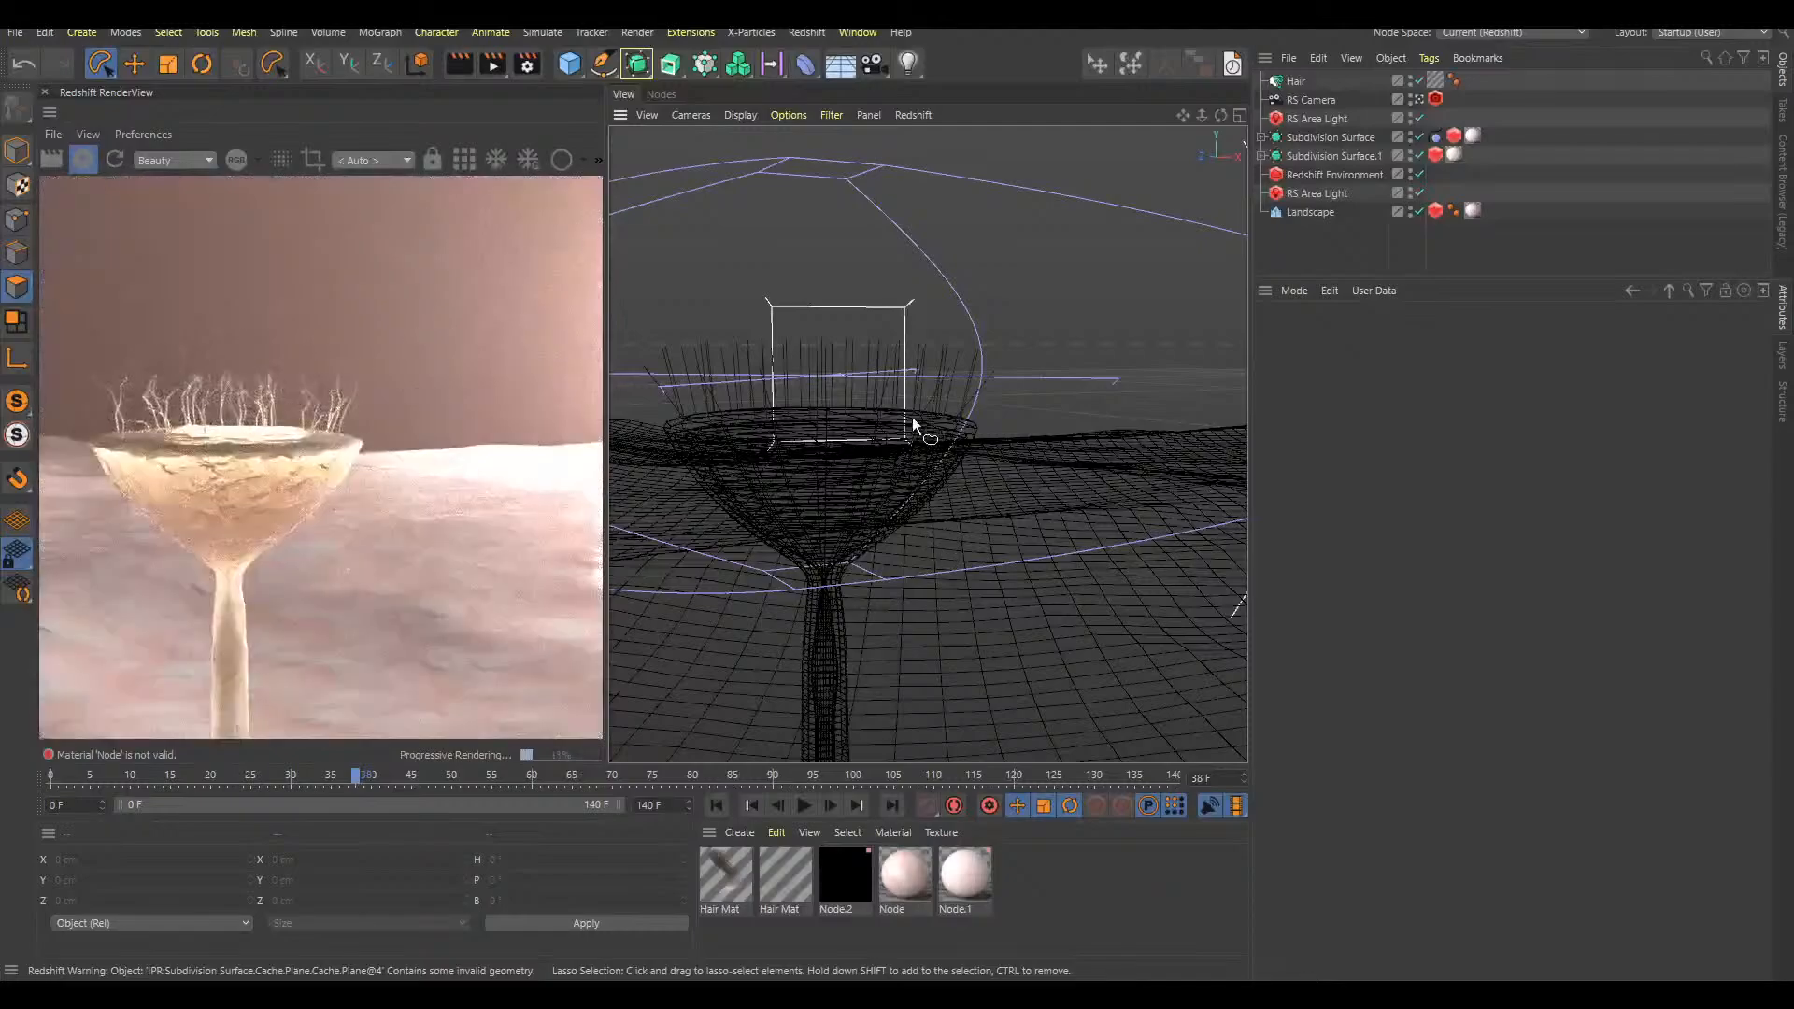
left_click_drag(893, 441, 880, 456, "alt")
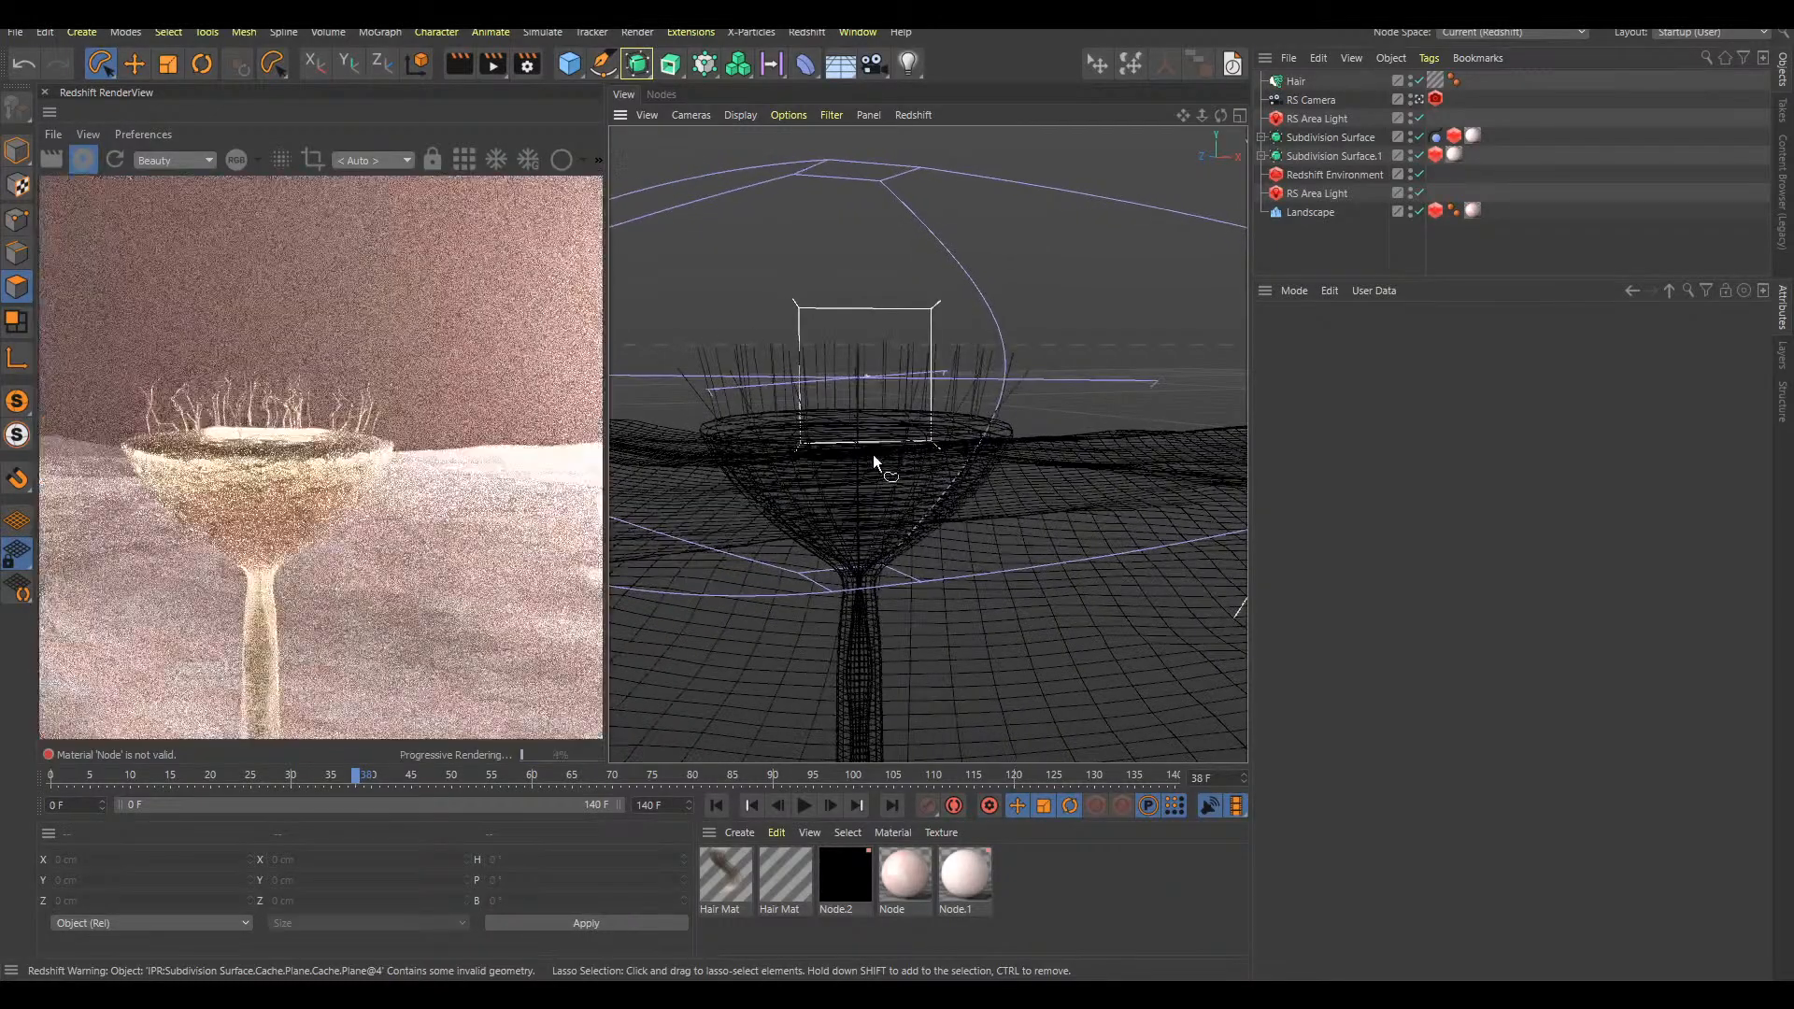
right_click_drag(875, 456, 895, 451, "alt")
left_click_drag(918, 479, 981, 458, "alt")
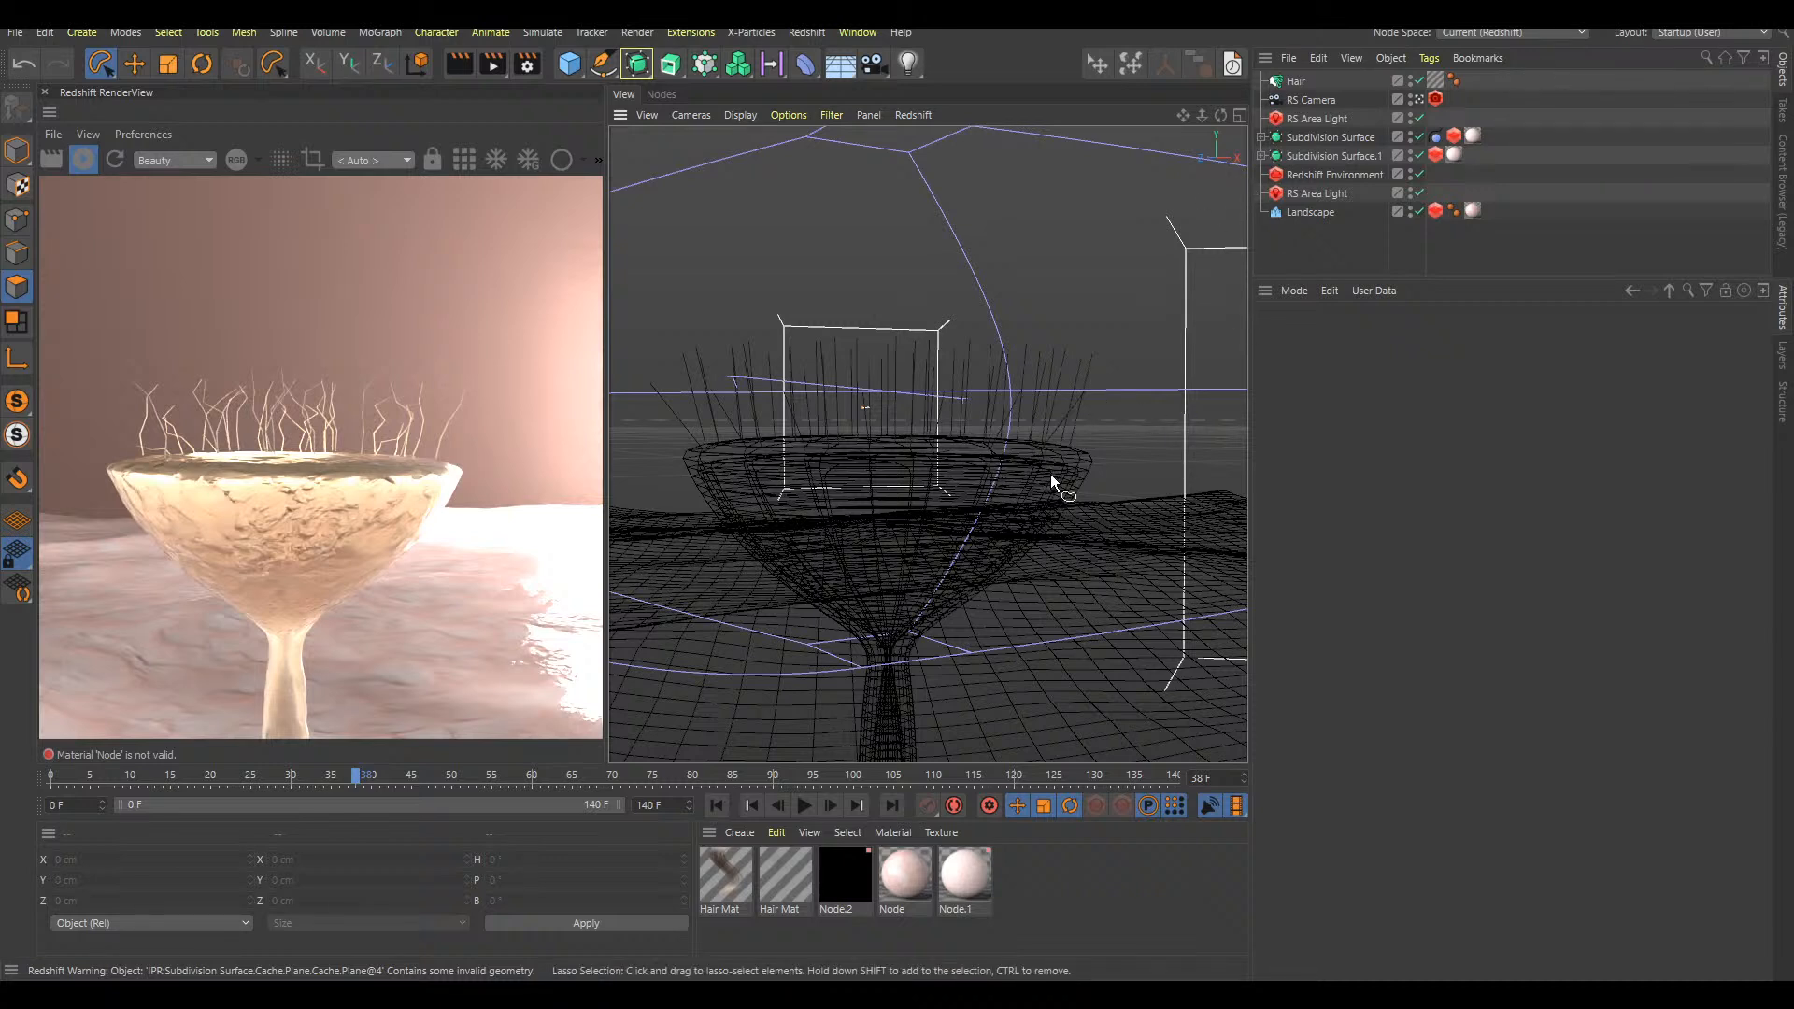
left_click_drag(966, 457, 971, 506, "alt")
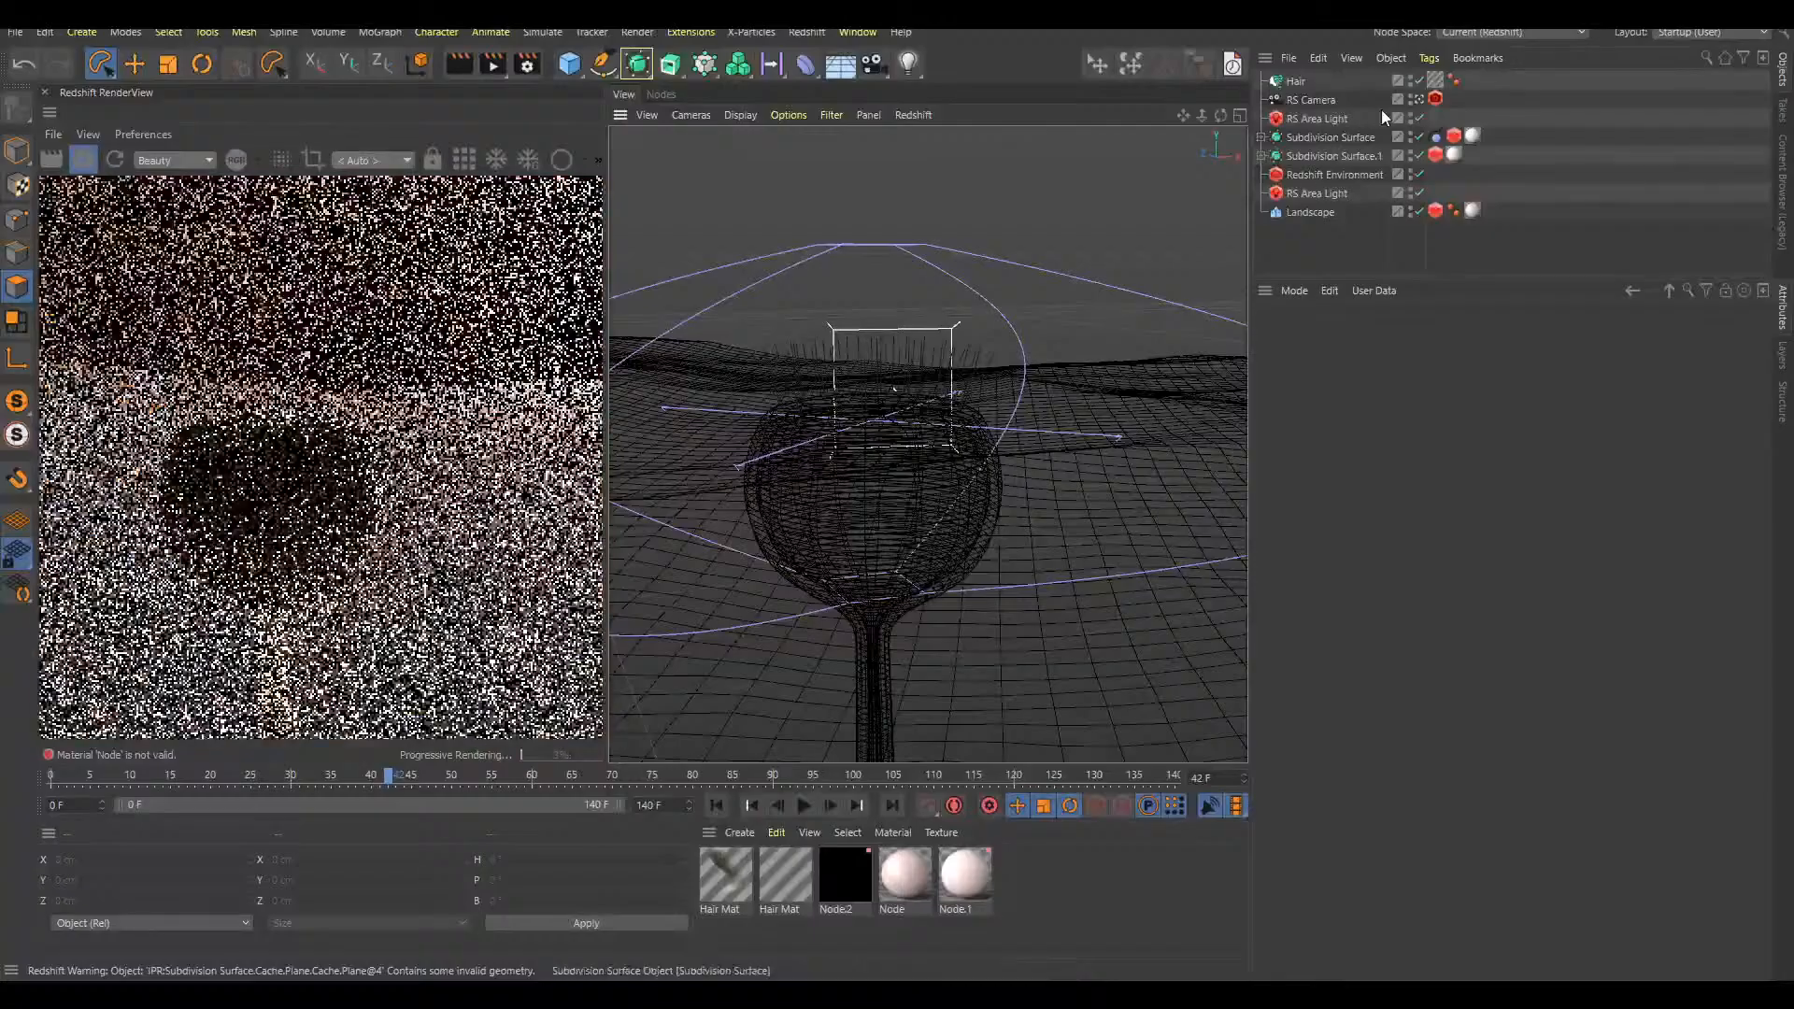
Disable the Hair object and play the animation from frame 0 to frame 52
left_click(1418, 80)
left_click_drag(949, 486, 1022, 517, "alt")
key("shift+f")
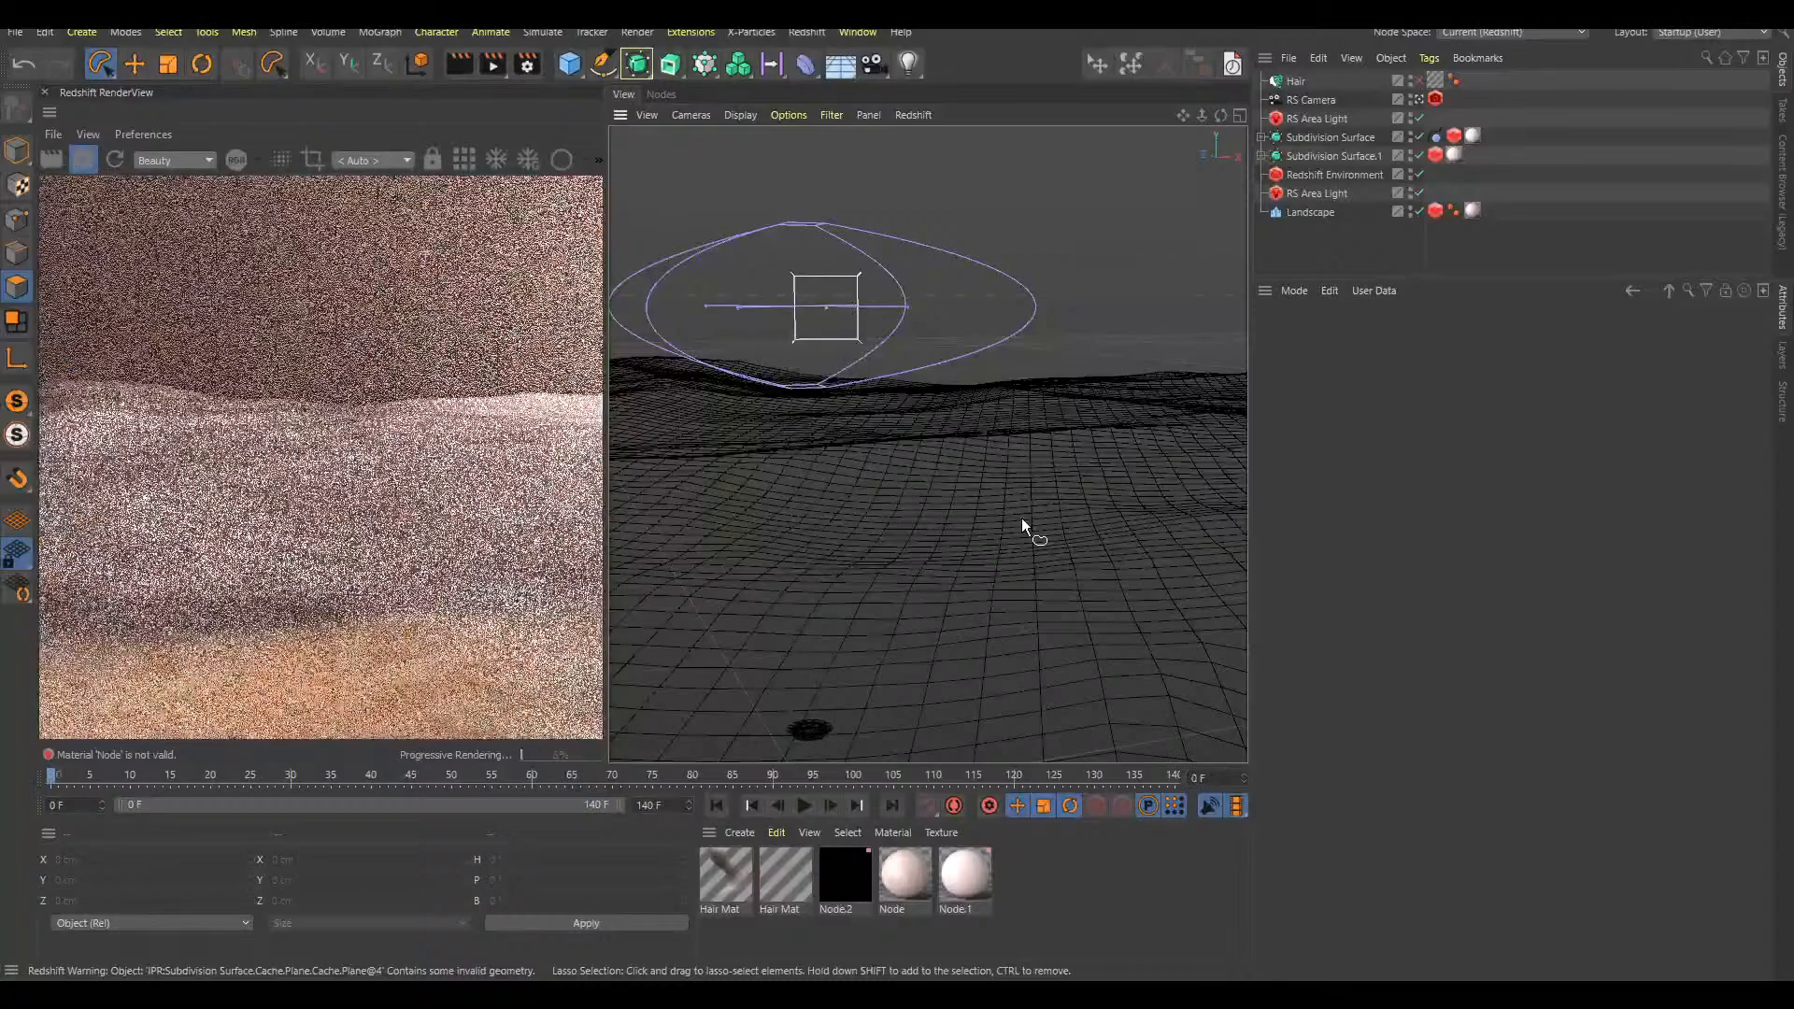
key("F8")
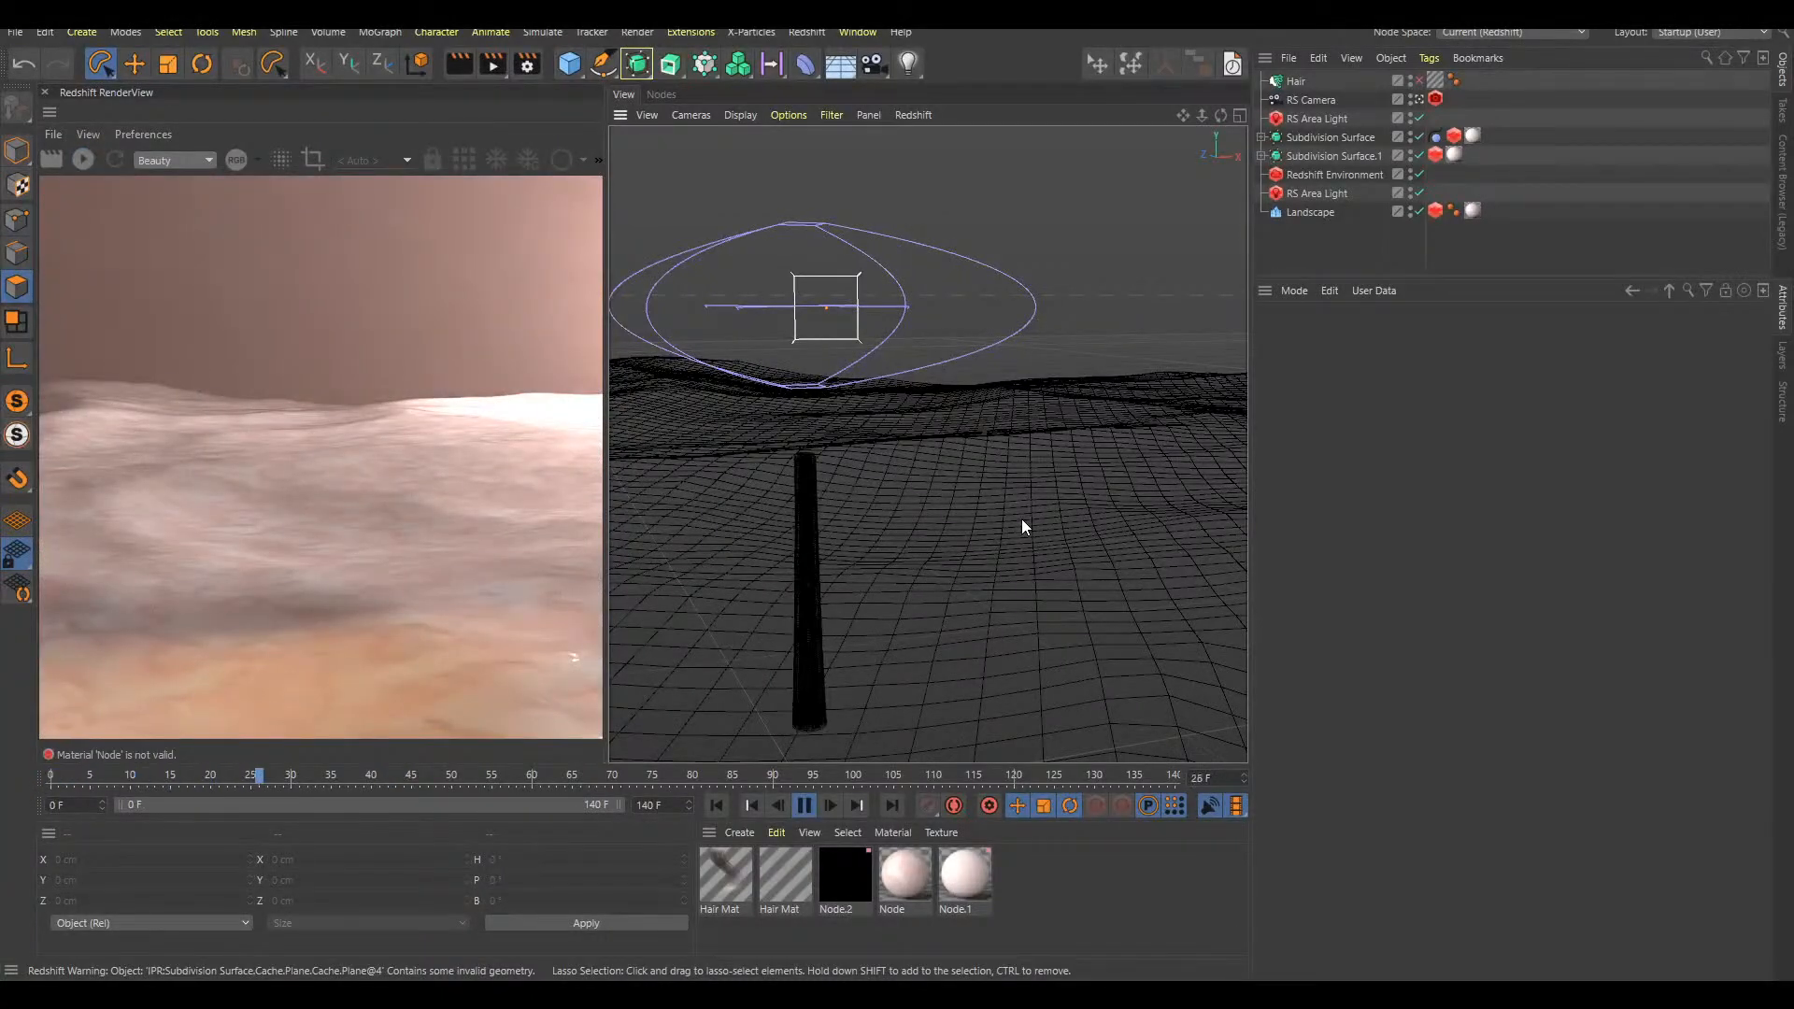
key("F8")
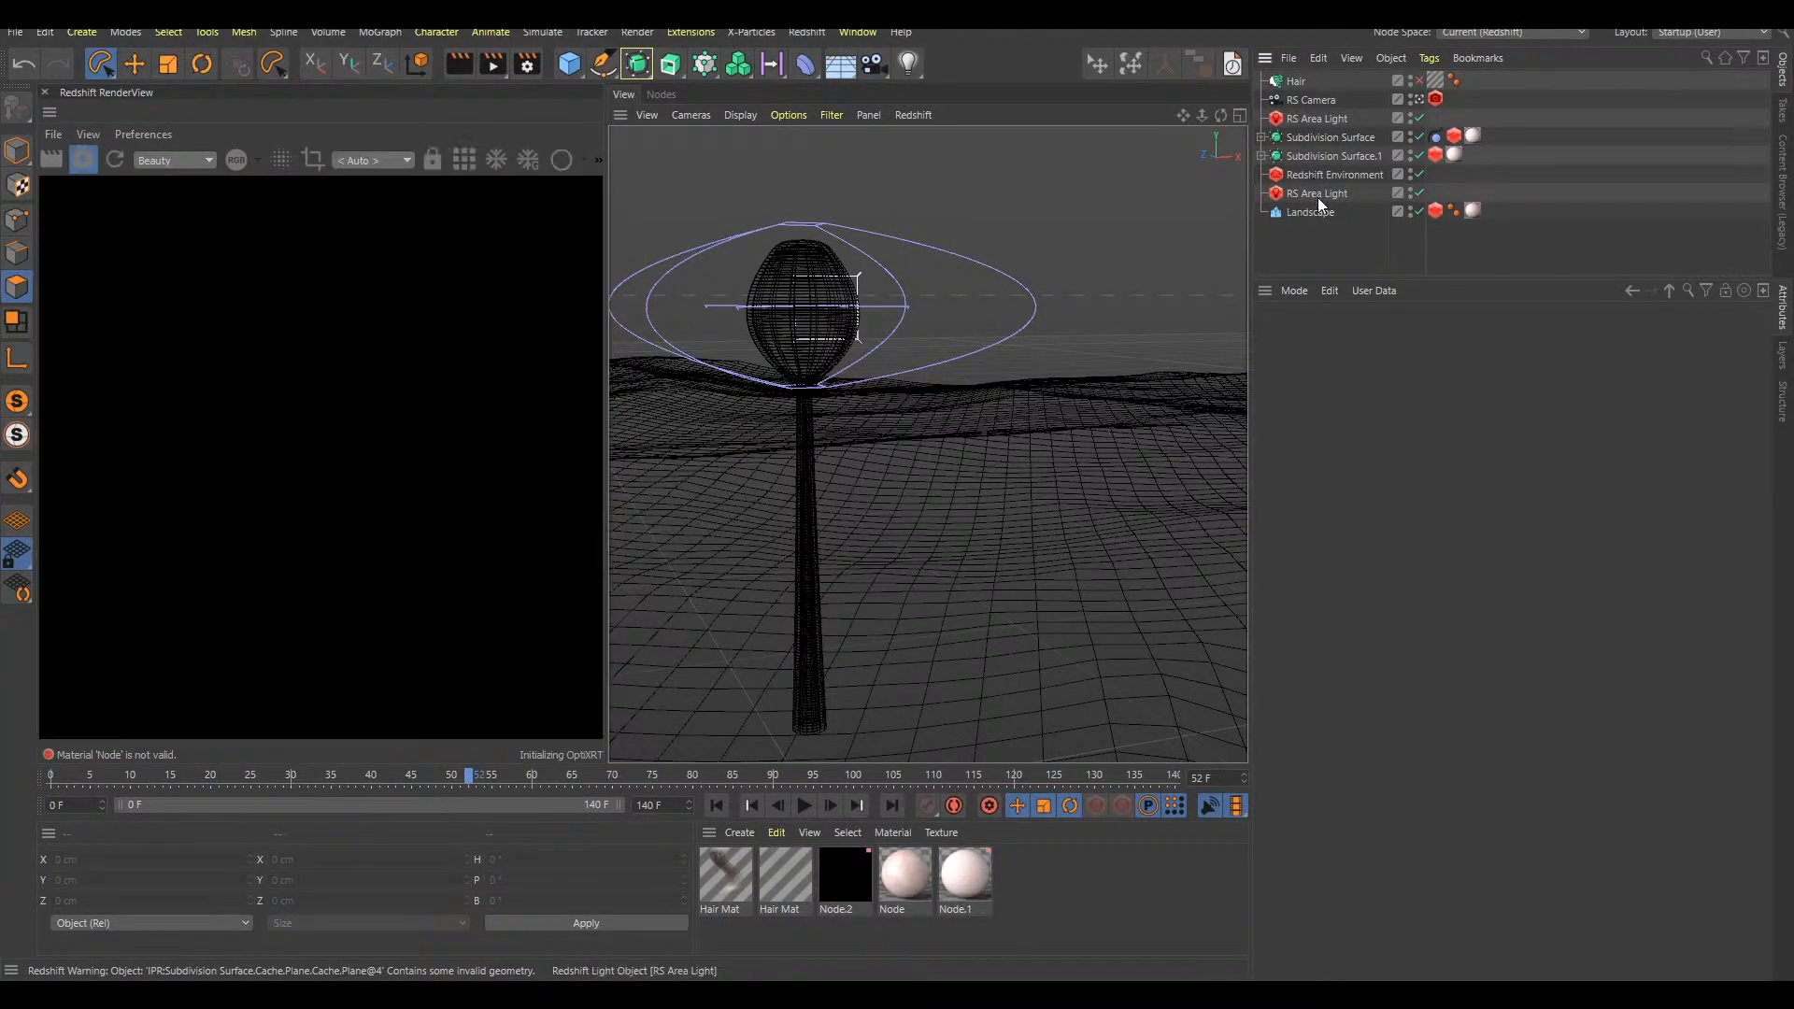
Group the two stalk Subdivision Surface objects in a null named 1 and duplicate that null
left_click(1363, 140)
left_click(1362, 153, "shift")
key("alt+g")
double_click(1295, 139)
type("1")
key("Return")
left_click_drag(1291, 138, 1295, 131, "ctrl")
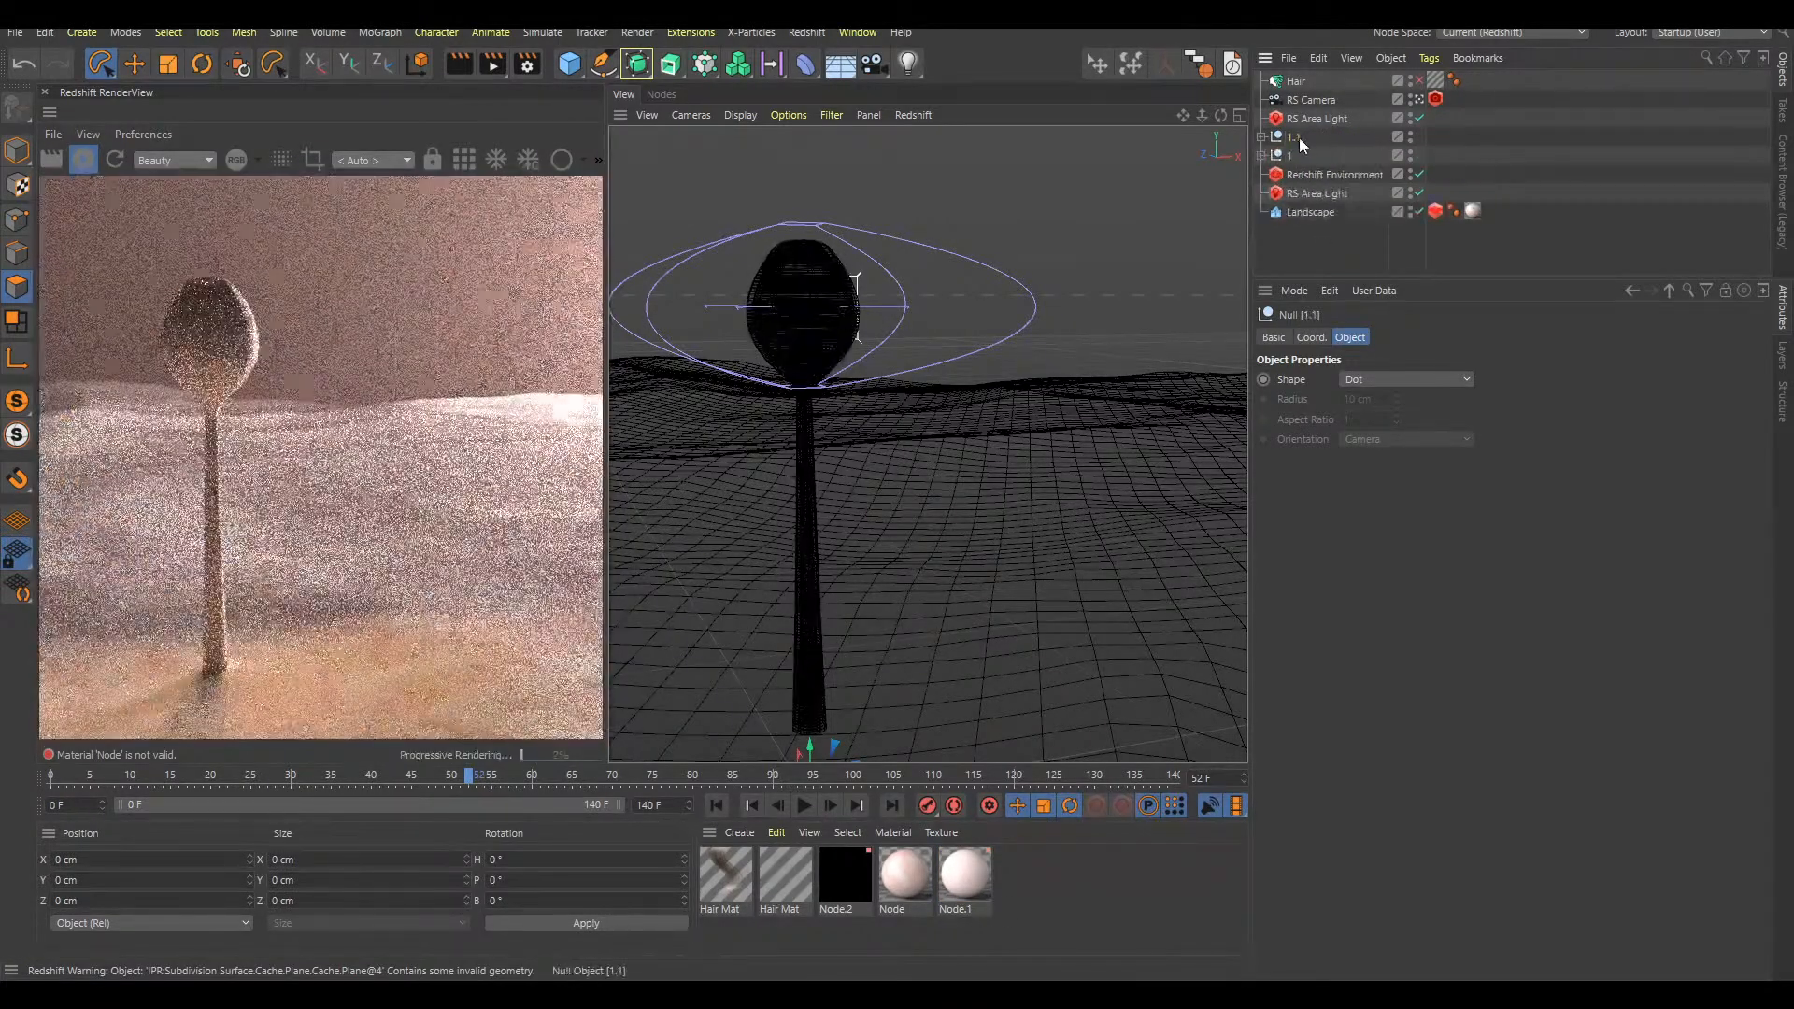
In the top view, place the duplicated stalk group behind the original and add a second copy on the landscape
key("F2")
scroll(1107, 405, "down", 6)
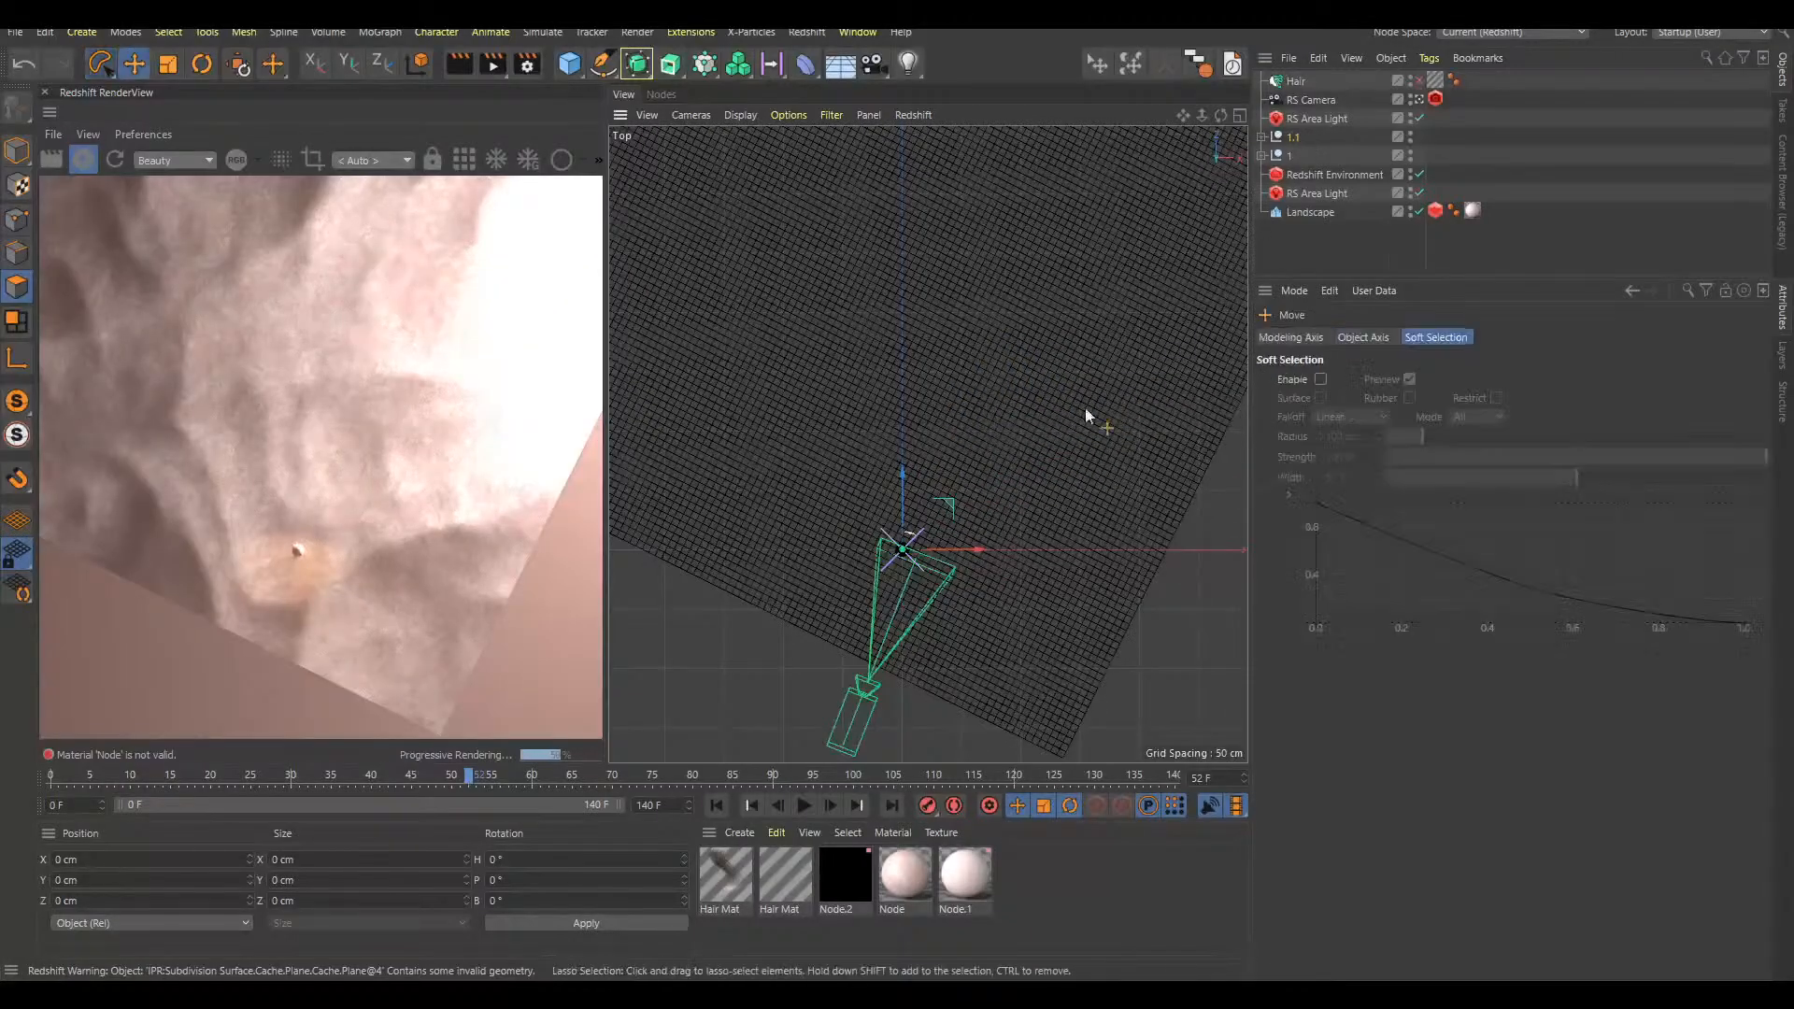
key("e")
left_click_drag(1166, 371, 925, 227)
key("F1")
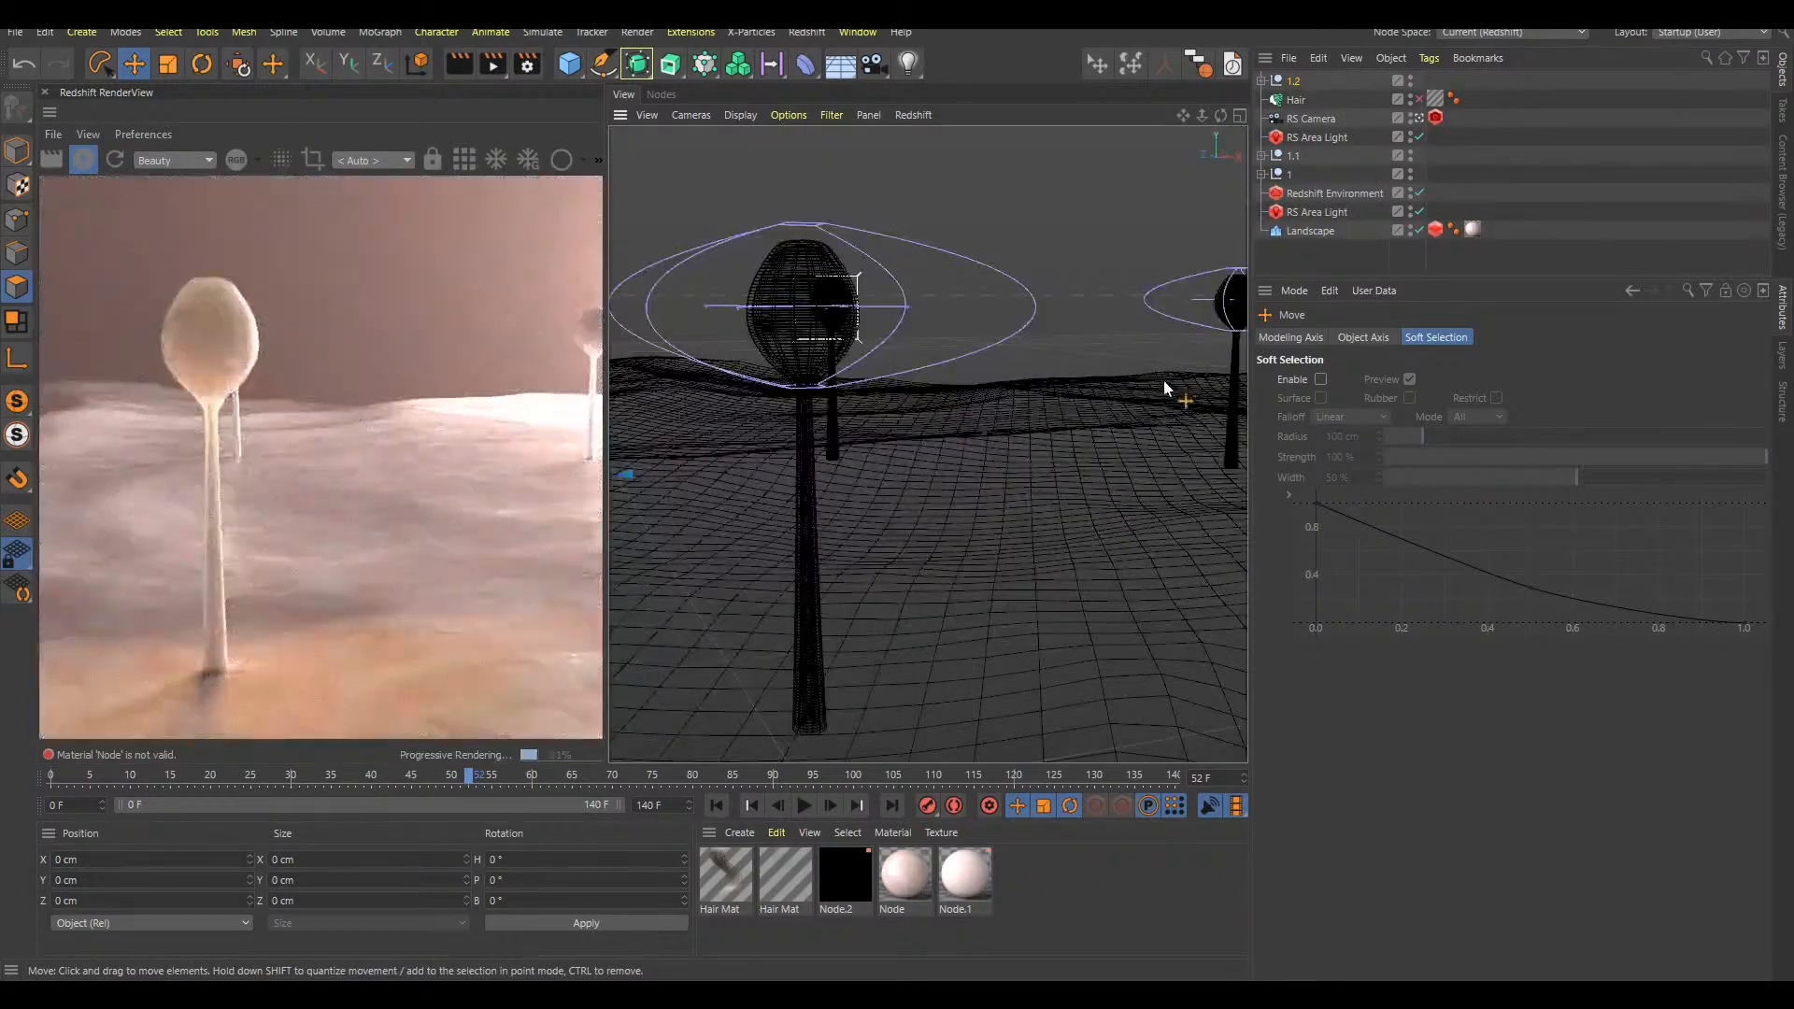
Reposition the two stalk copies so they stand in the background on either side of the main stalk
left_click_drag(962, 297, 681, 449)
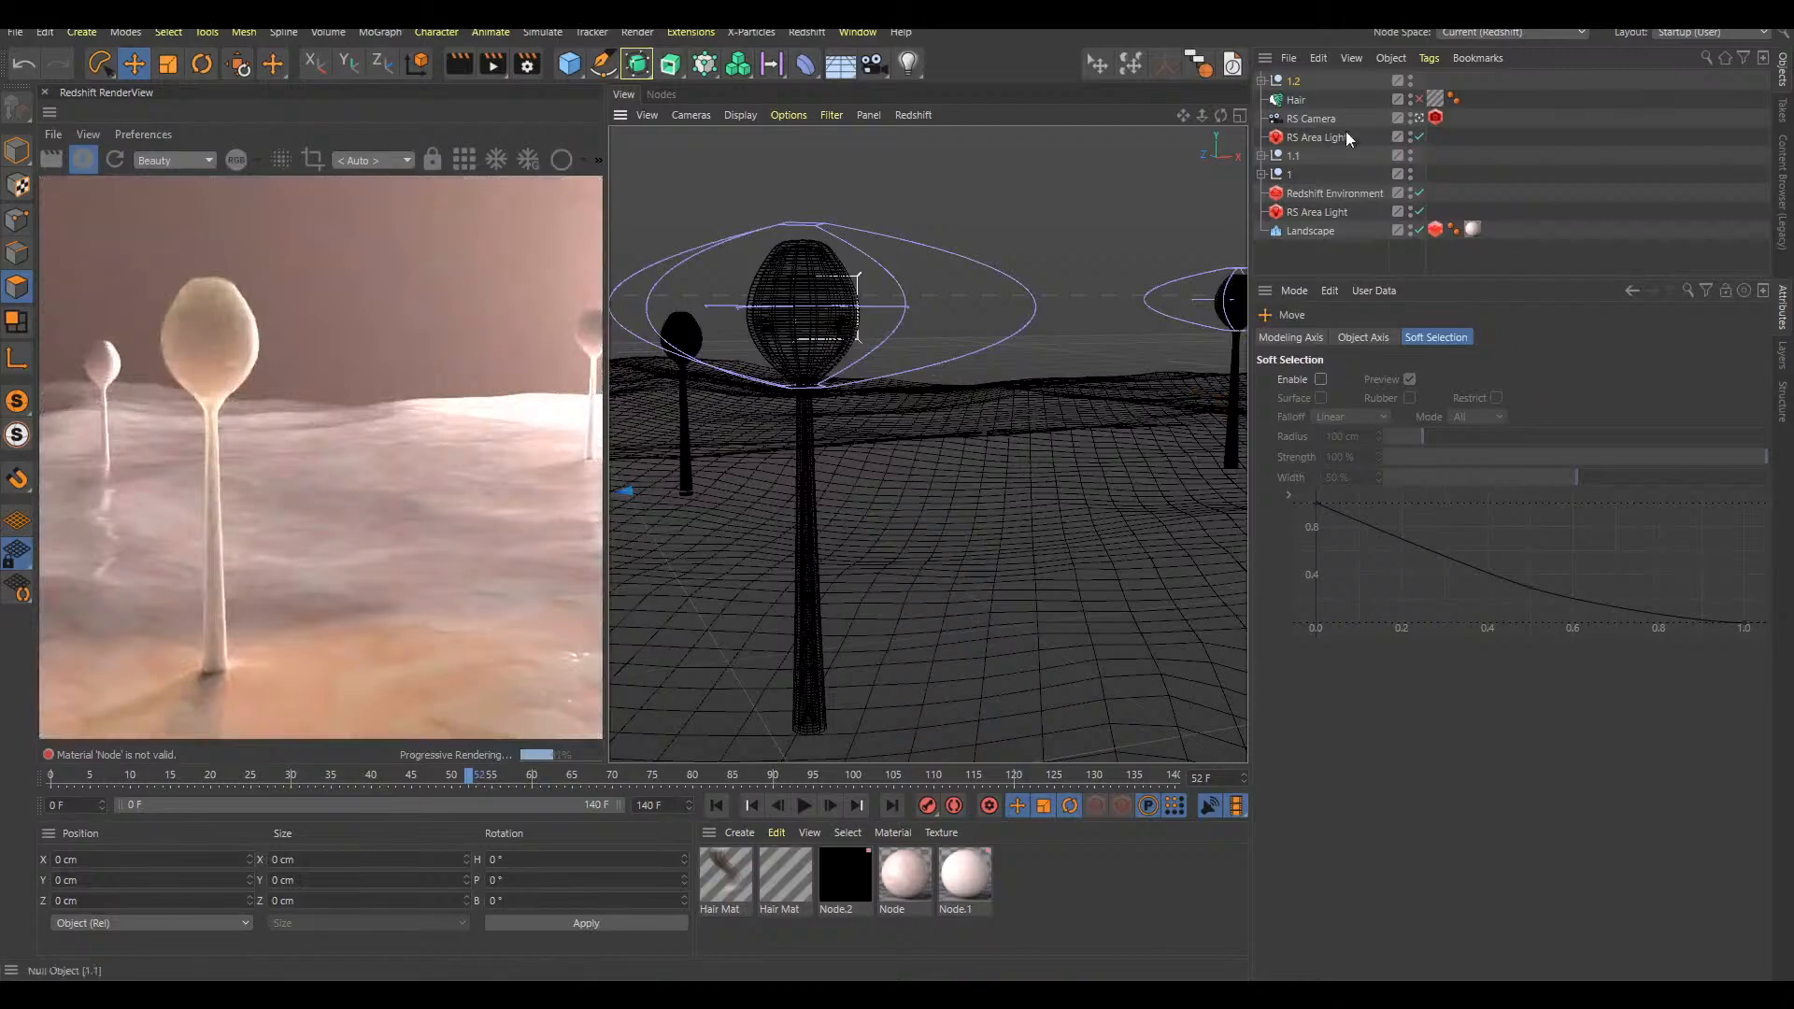
left_click(1298, 155)
left_click_drag(1190, 395, 962, 531)
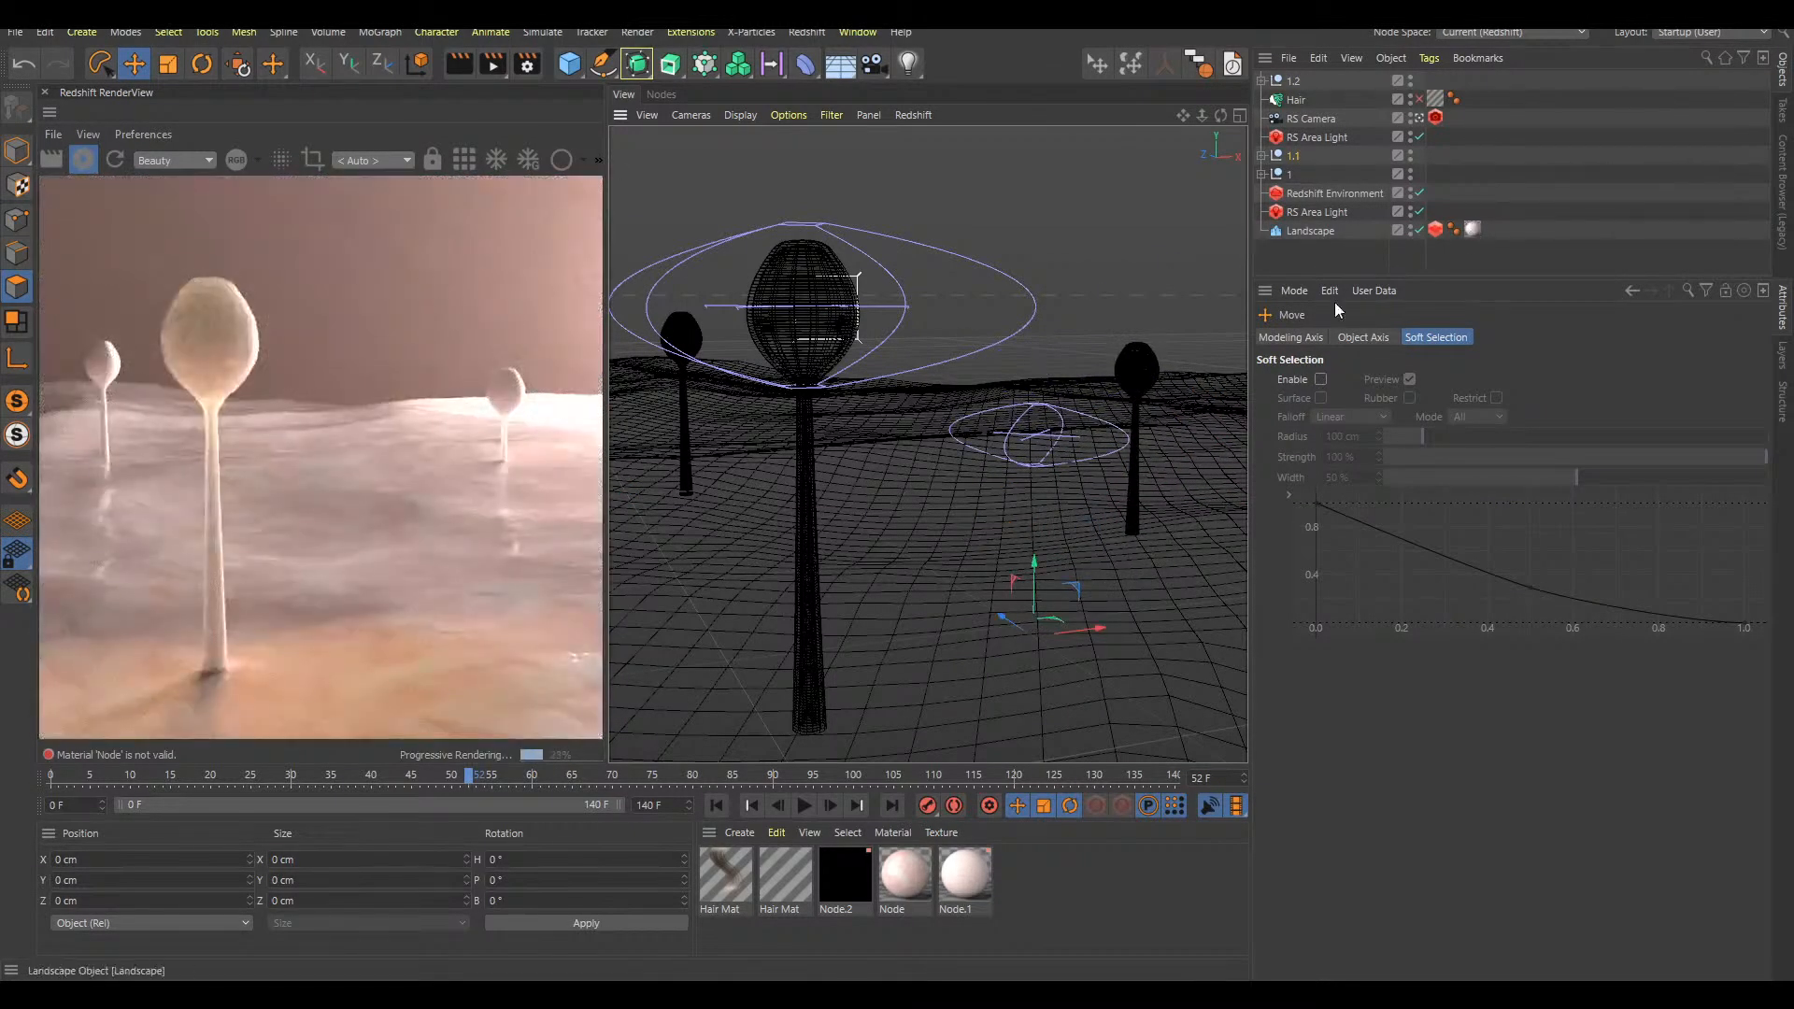
Play the animation through to frame 106 and watch how the stalk copies grow
key("F8")
key("shift+f")
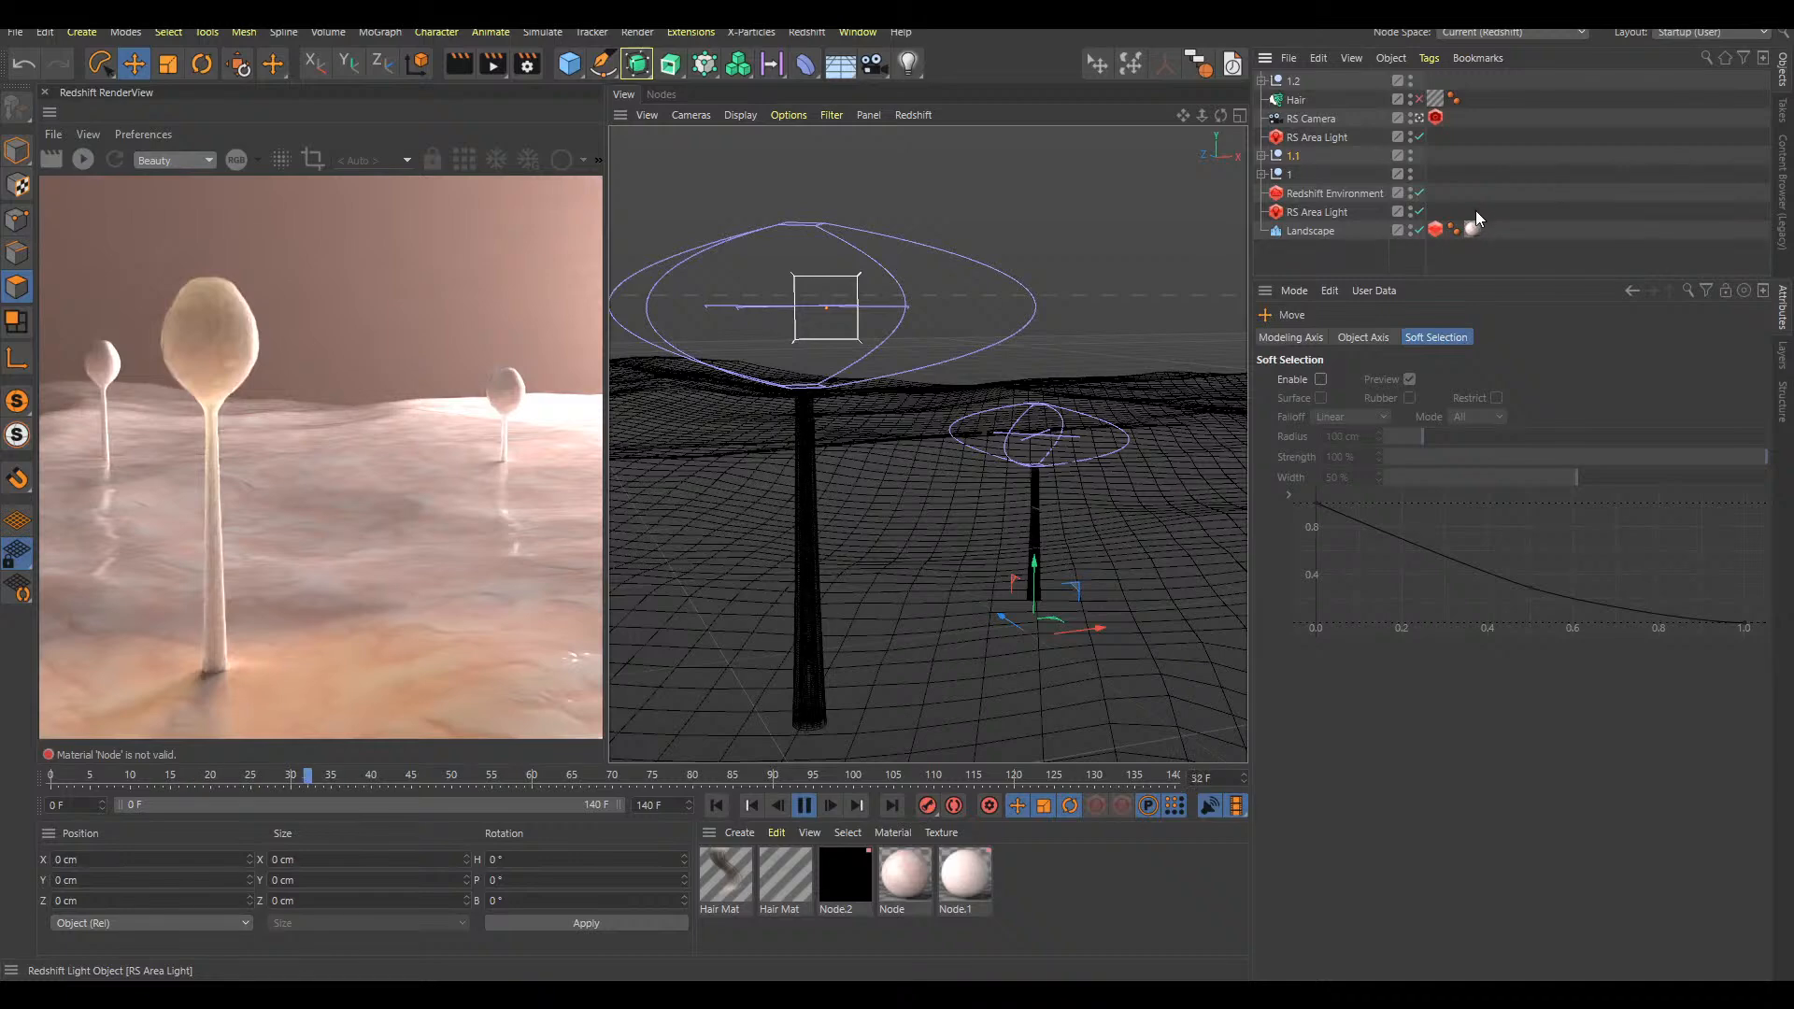
scroll(1005, 533, "down", 4)
middle_click_drag(1101, 493, 1041, 492, "alt")
key("F8")
Move the 1.1 stalk copy farther from the original on the landscape in the top view
left_click(1293, 156)
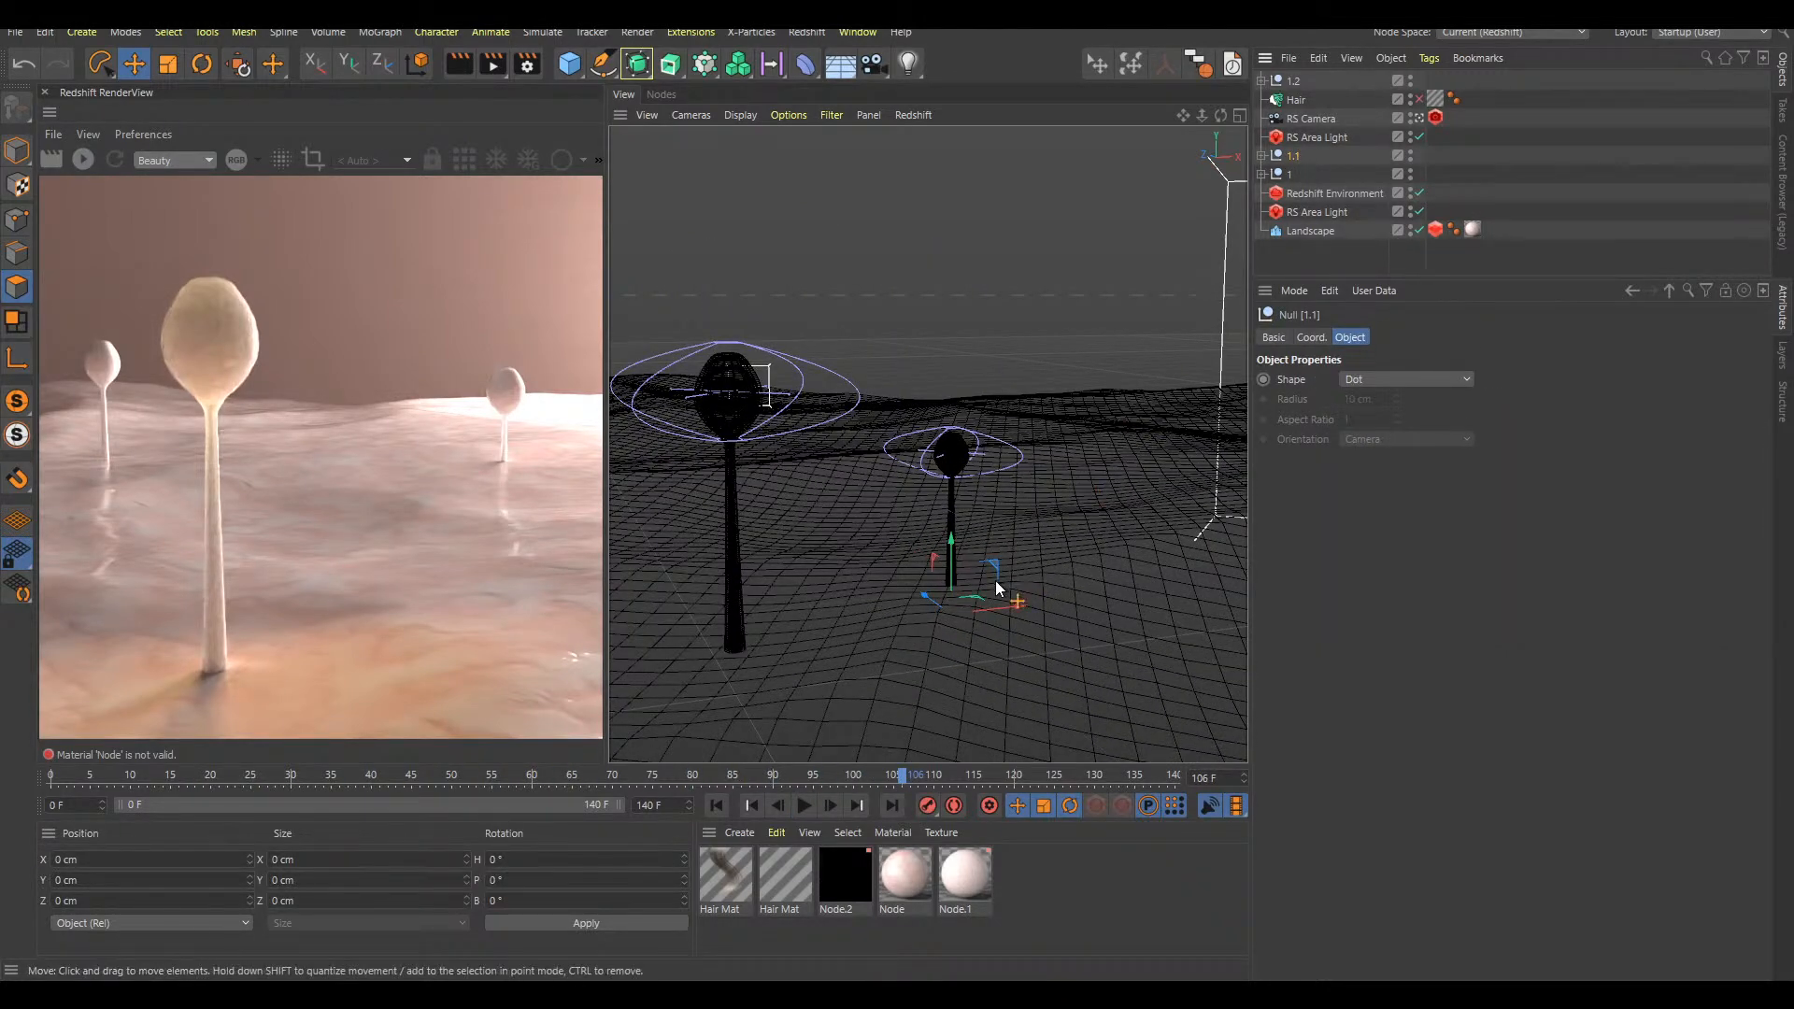
key("F2")
left_click_drag(1160, 286, 1192, 250)
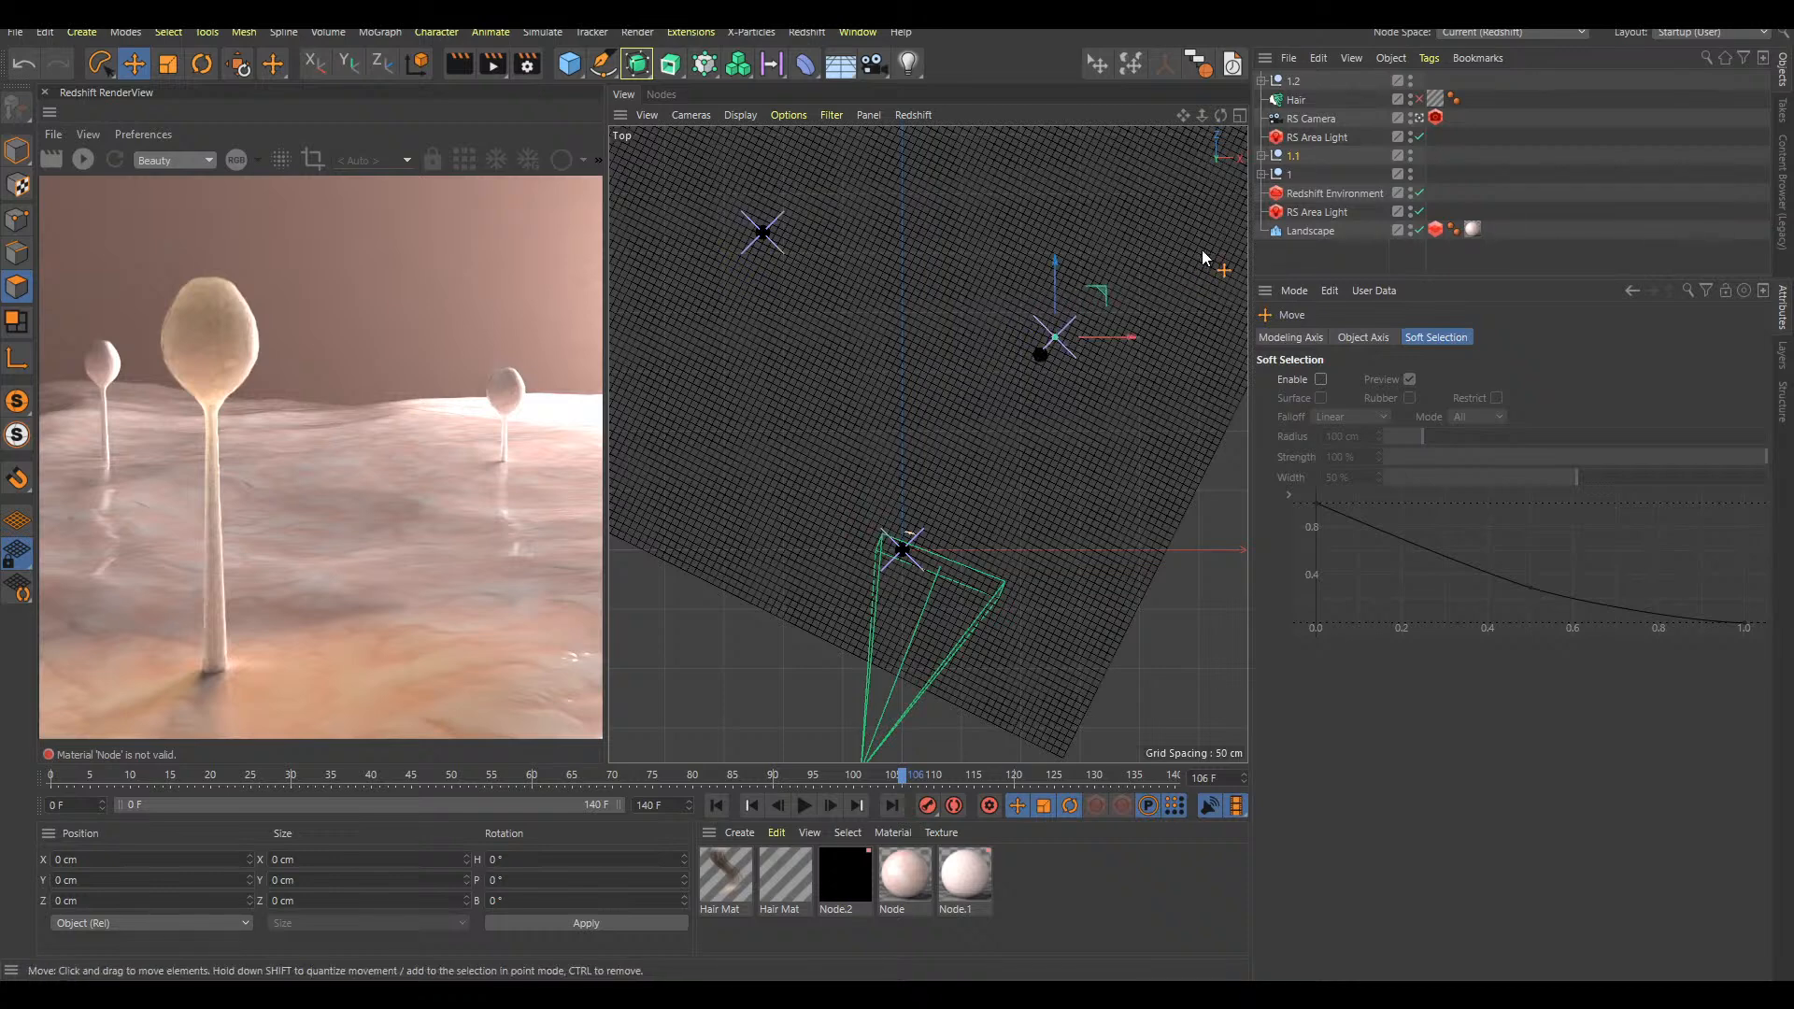
Expand null 1.1, select it together with its Subdivision Surface objects, and move the stalk copy farther back
left_click(1261, 156)
left_click(1336, 155)
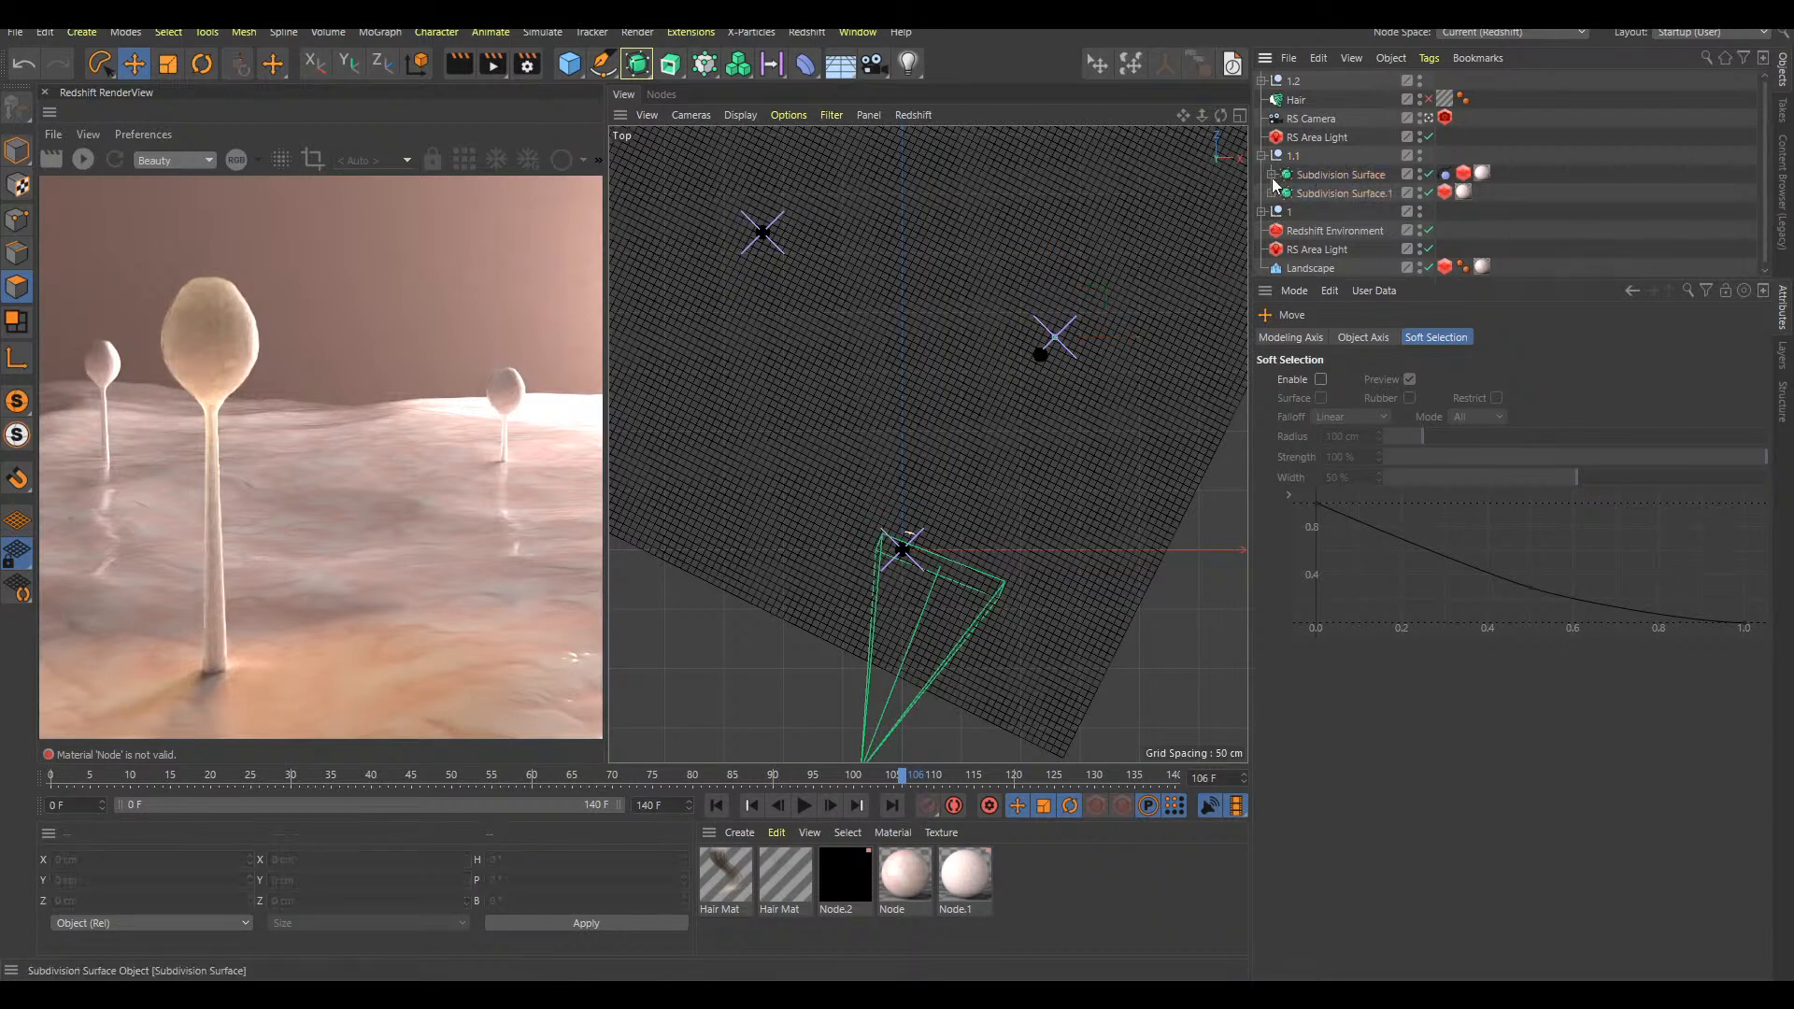
left_click(1271, 175)
left_click(1271, 176)
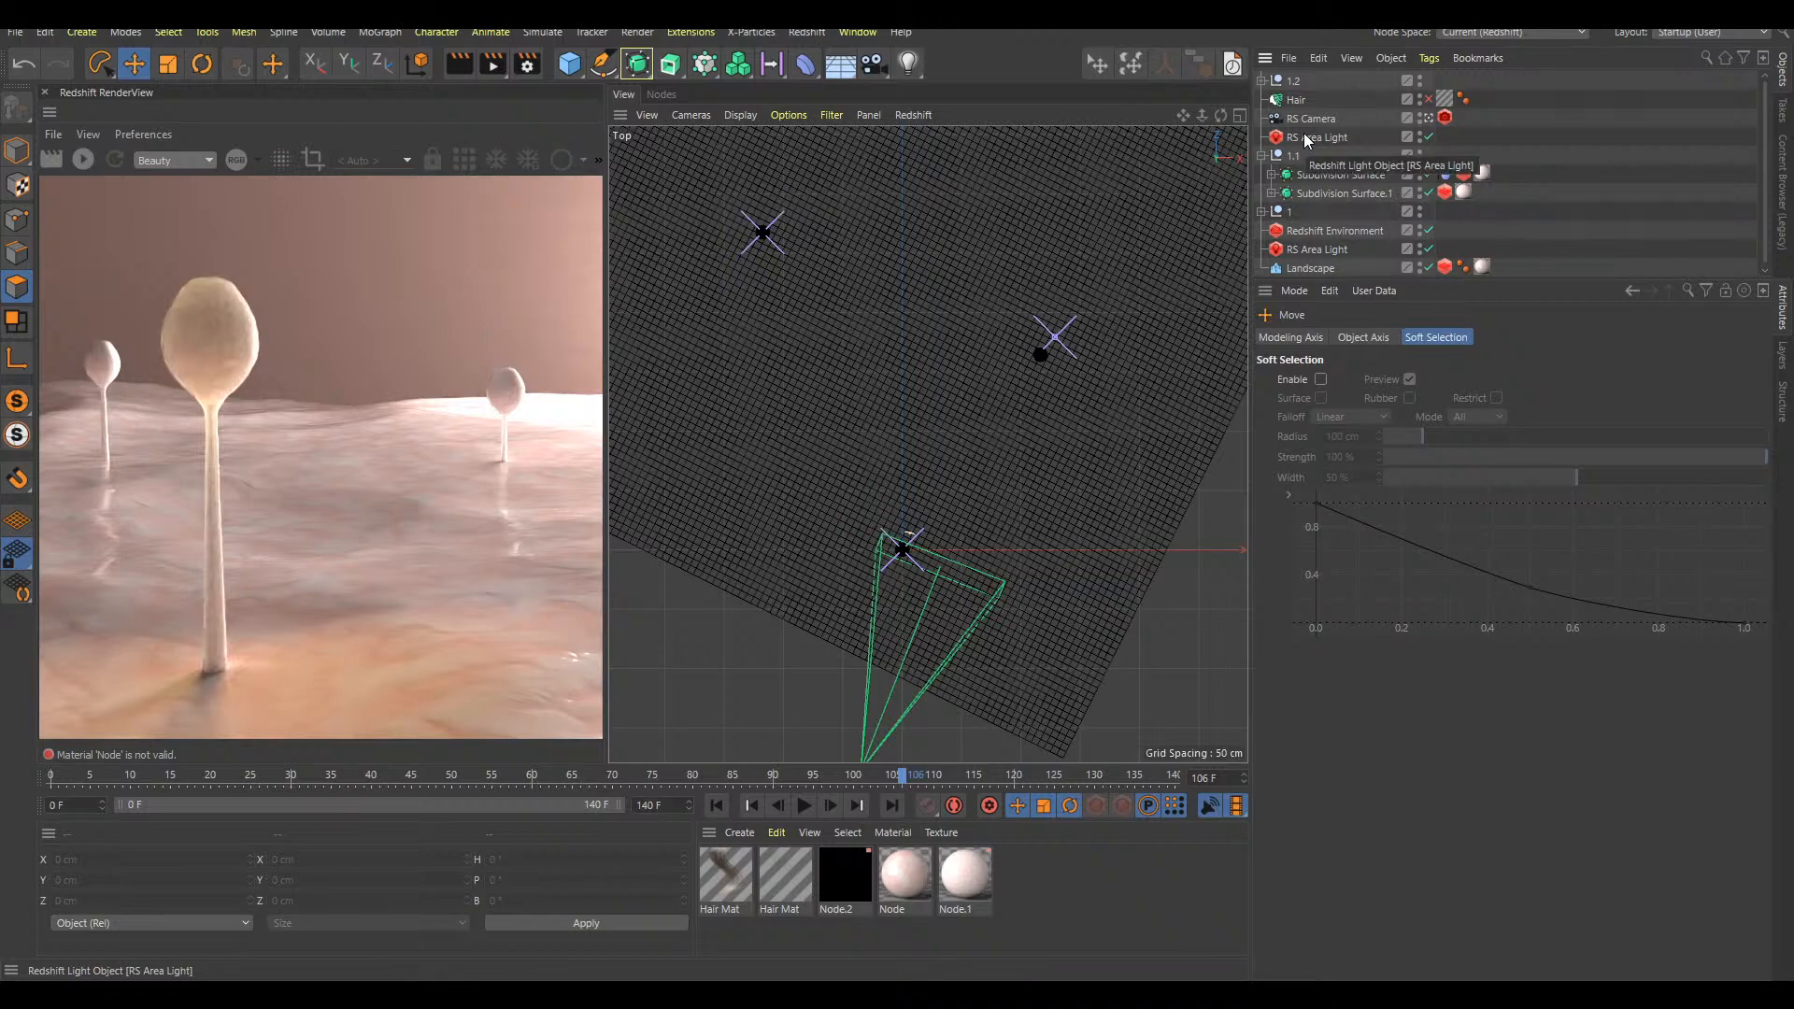
left_click(1294, 156)
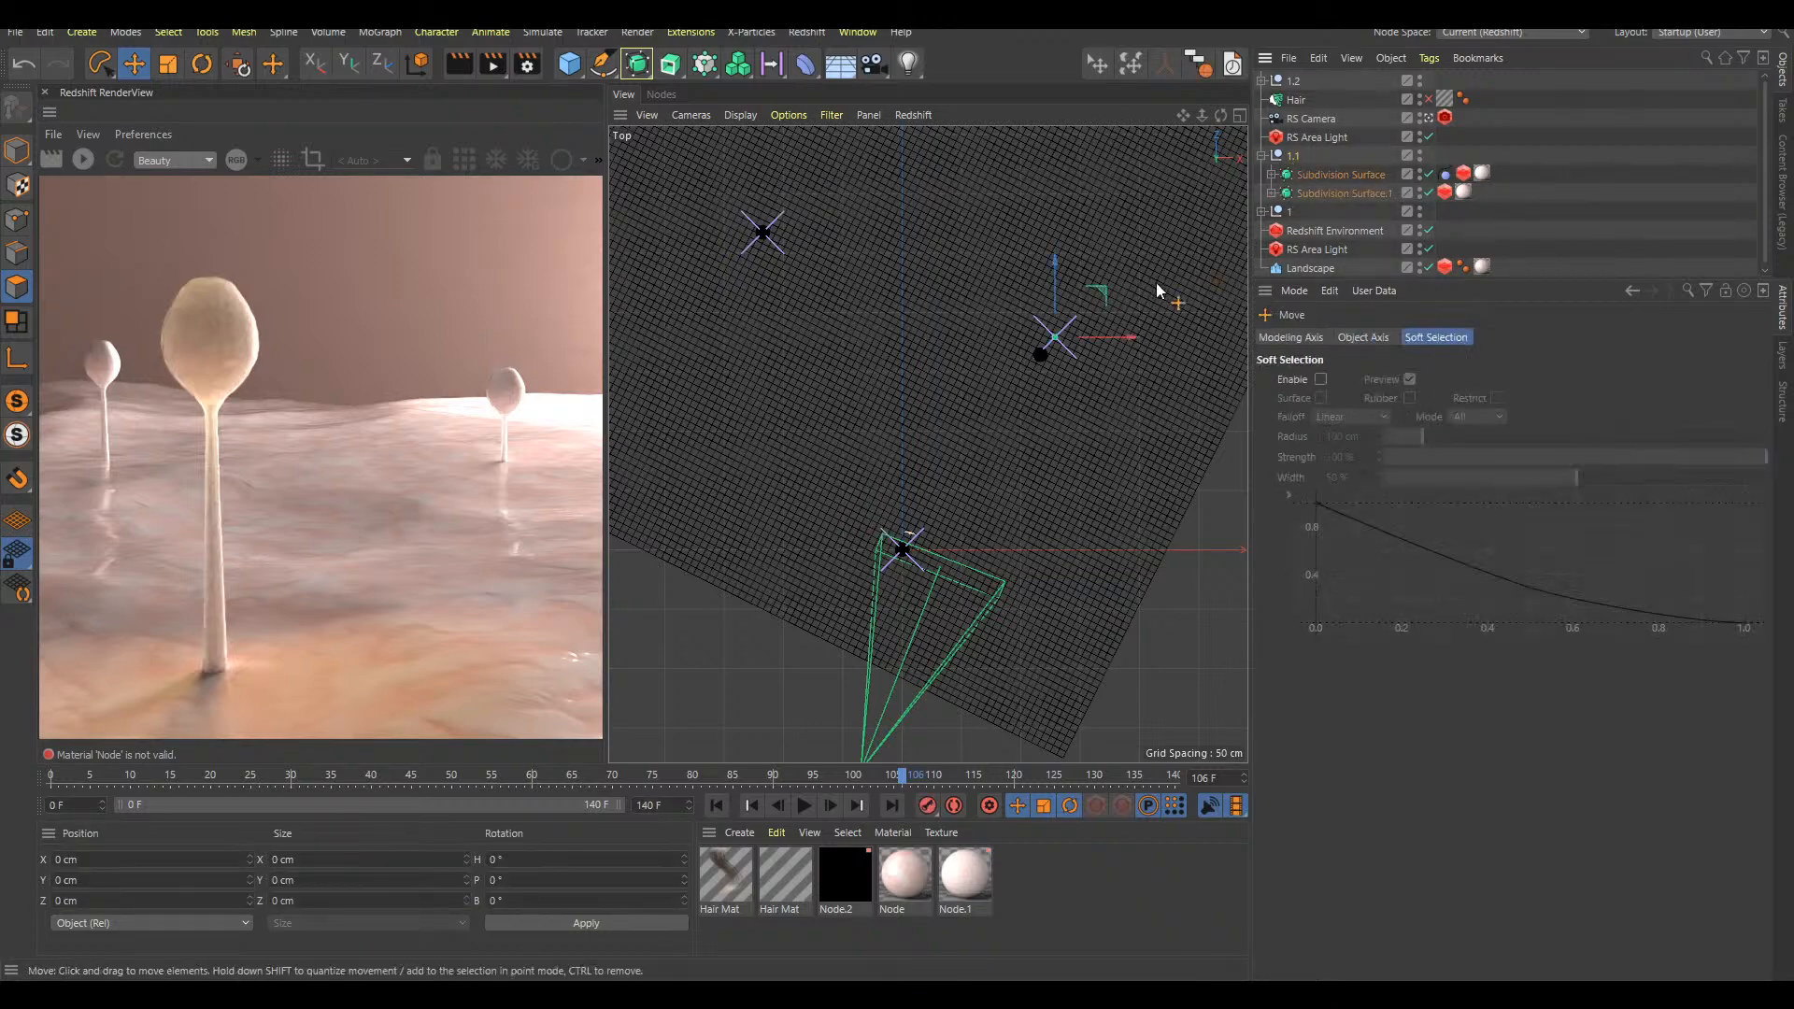
key("F1")
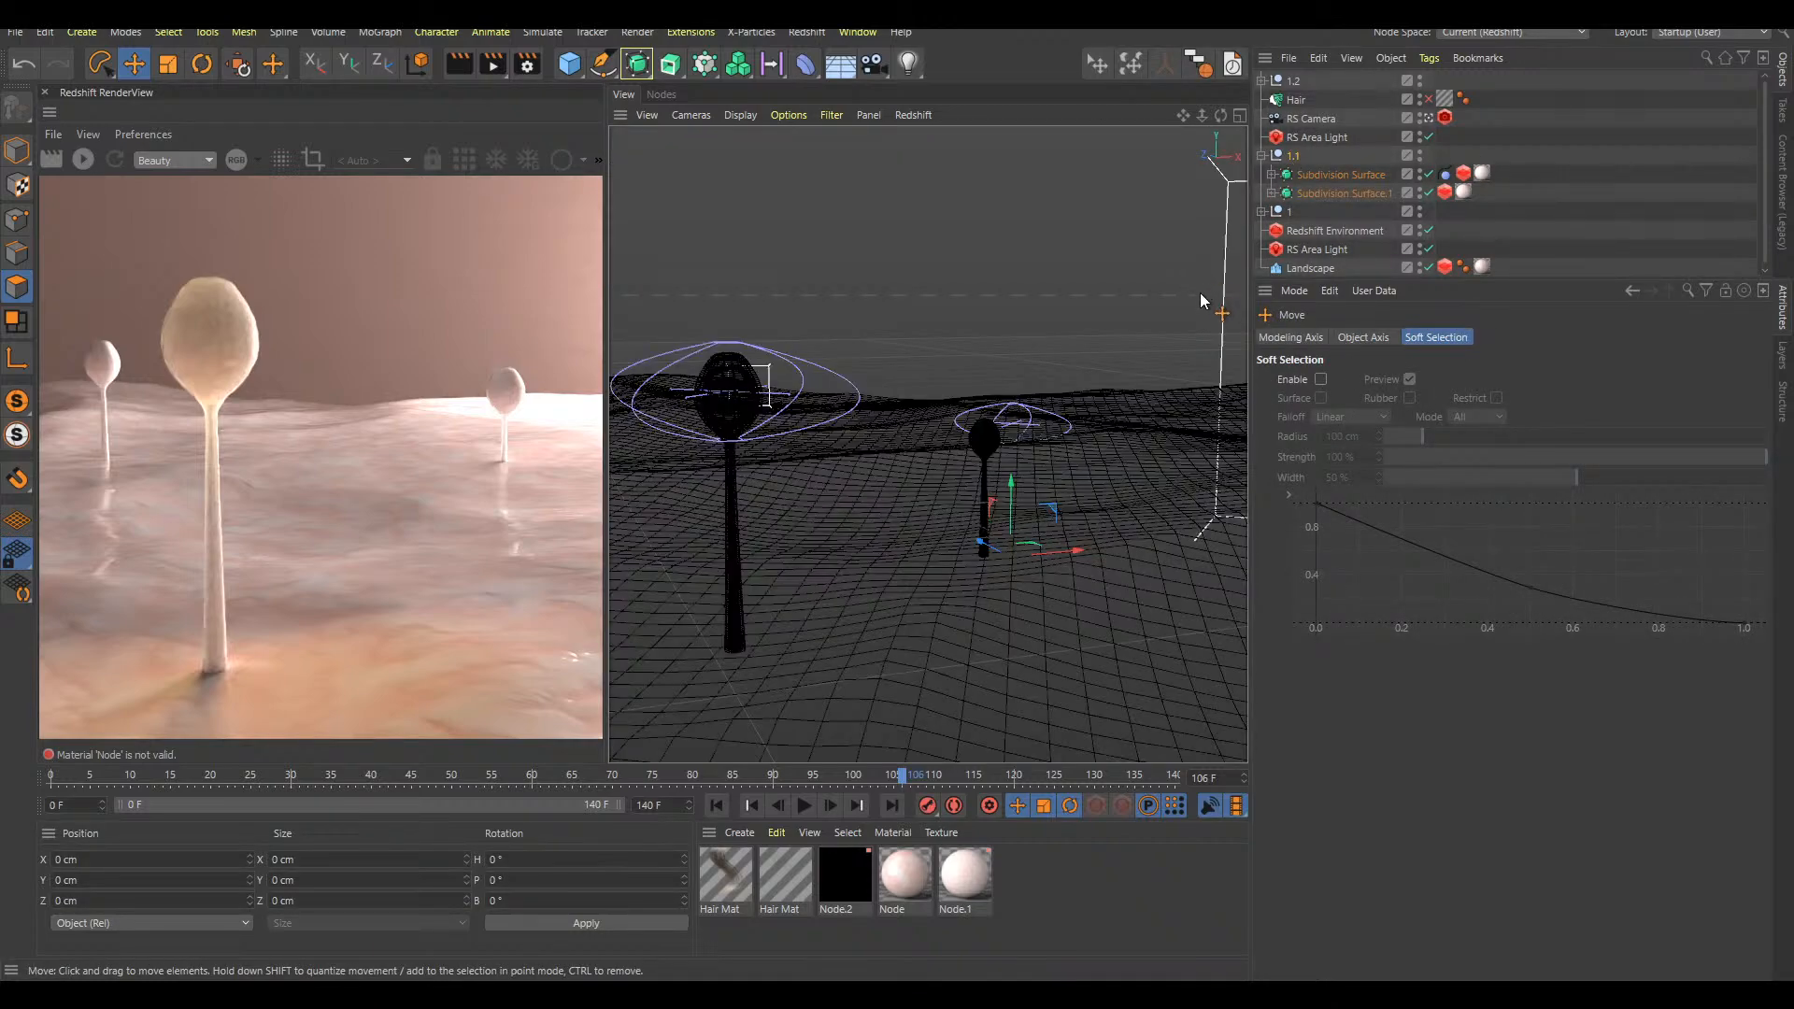
left_click_drag(1130, 395, 1184, 337)
left_click(1371, 153)
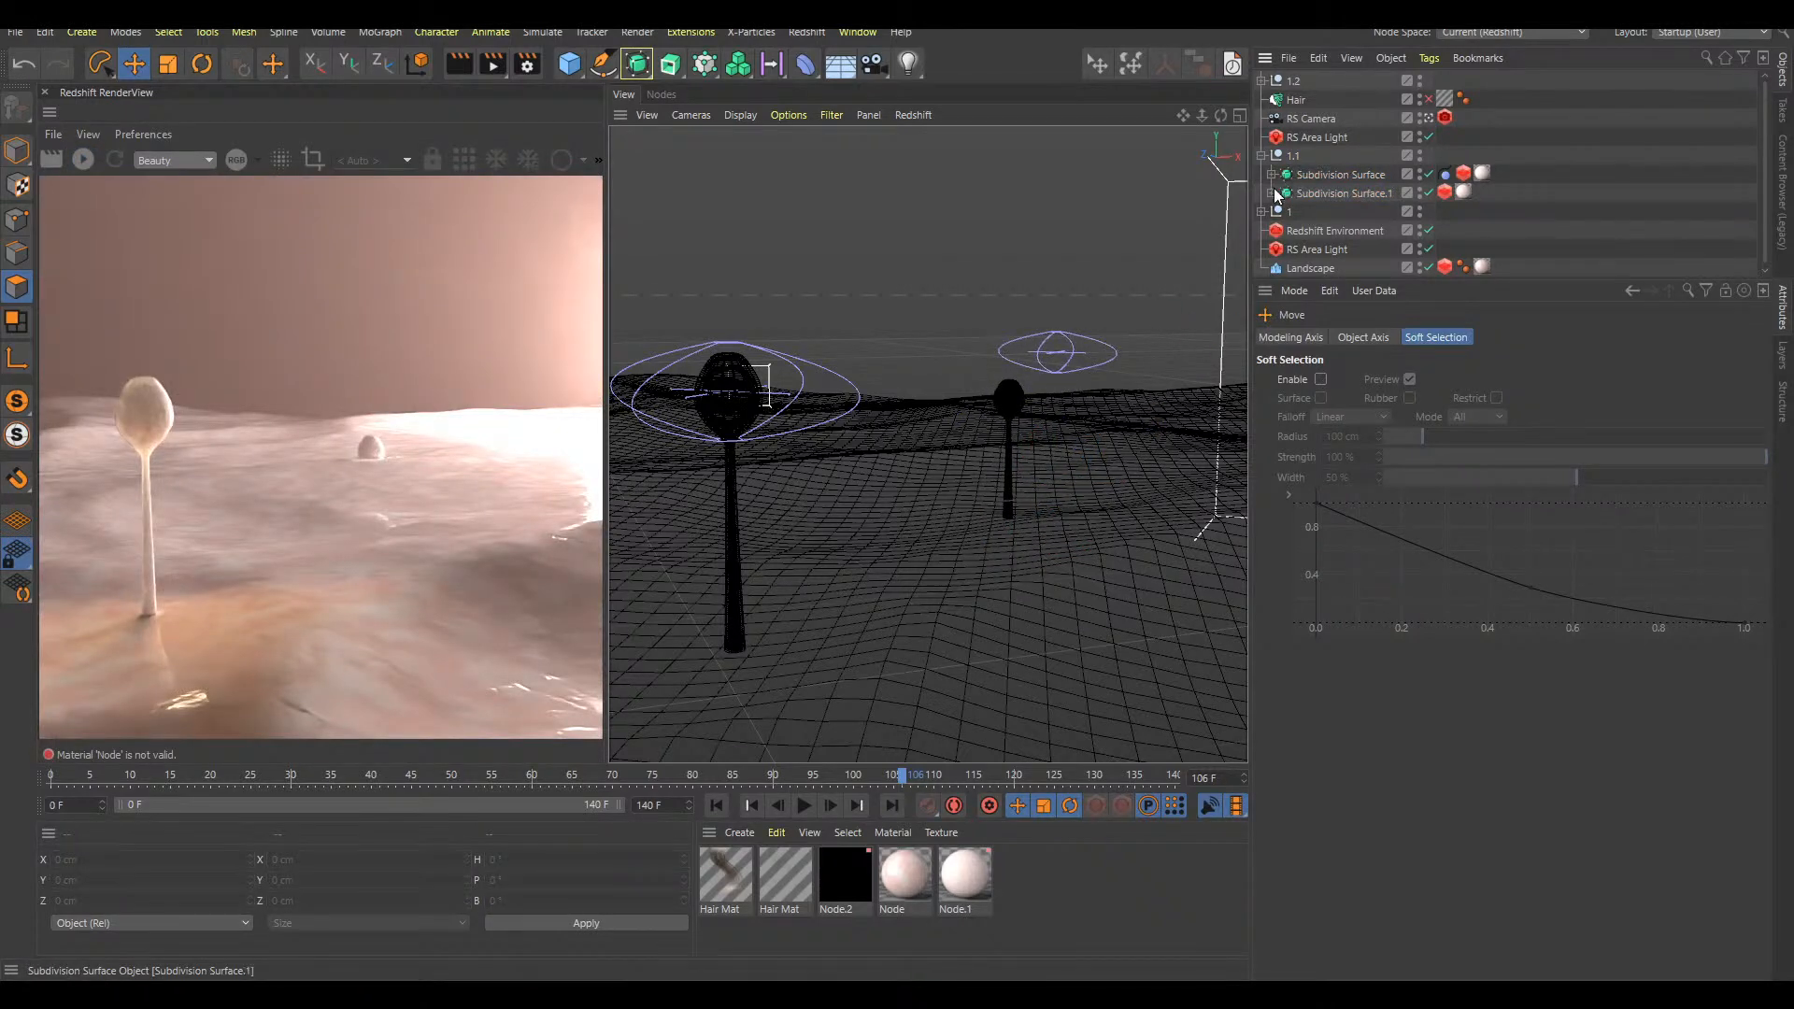
Take both Subdivision Surface objects out of null 1.1 and delete the empty null
left_click(1344, 174)
left_click(1341, 193, "shift")
left_click_drag(1342, 193, 1317, 147)
left_click(1310, 190)
key("Delete")
Select the two ungrouped Subdivision Surface objects and move them together farther back on the landscape
left_click(1319, 155)
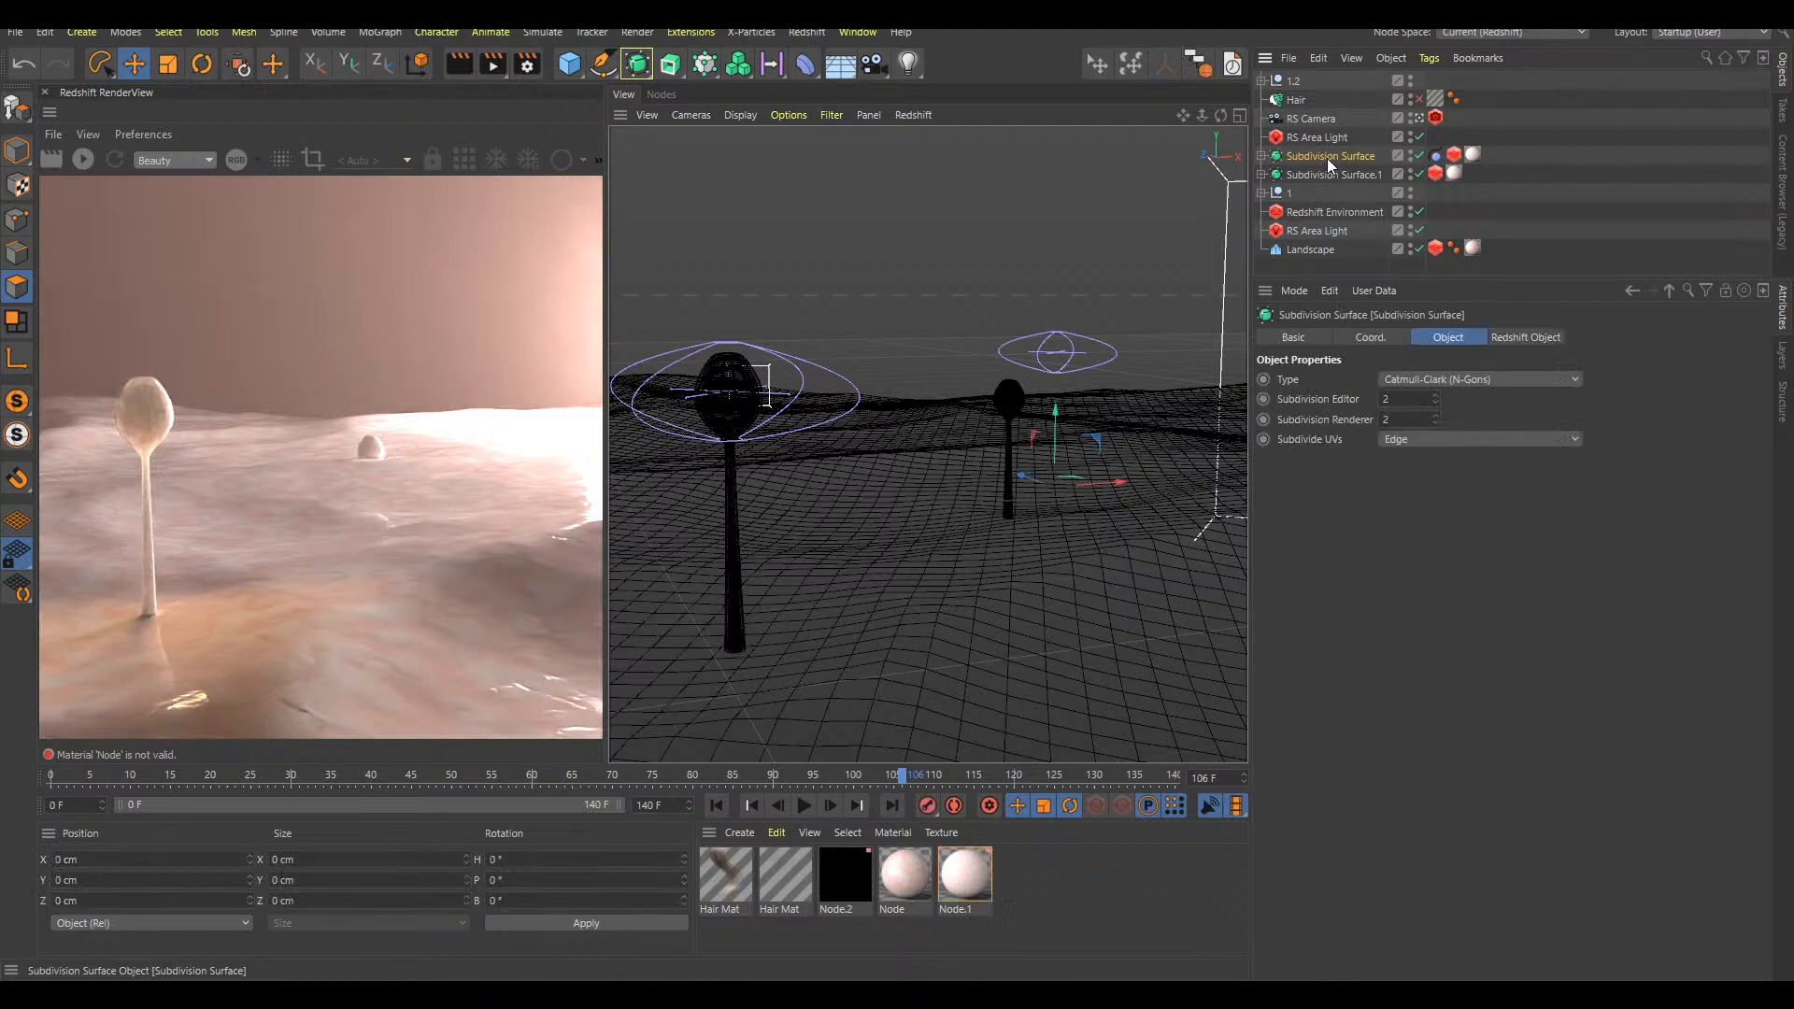
left_click(1334, 175, "shift")
left_click_drag(1151, 389, 1198, 334)
left_click(1296, 189)
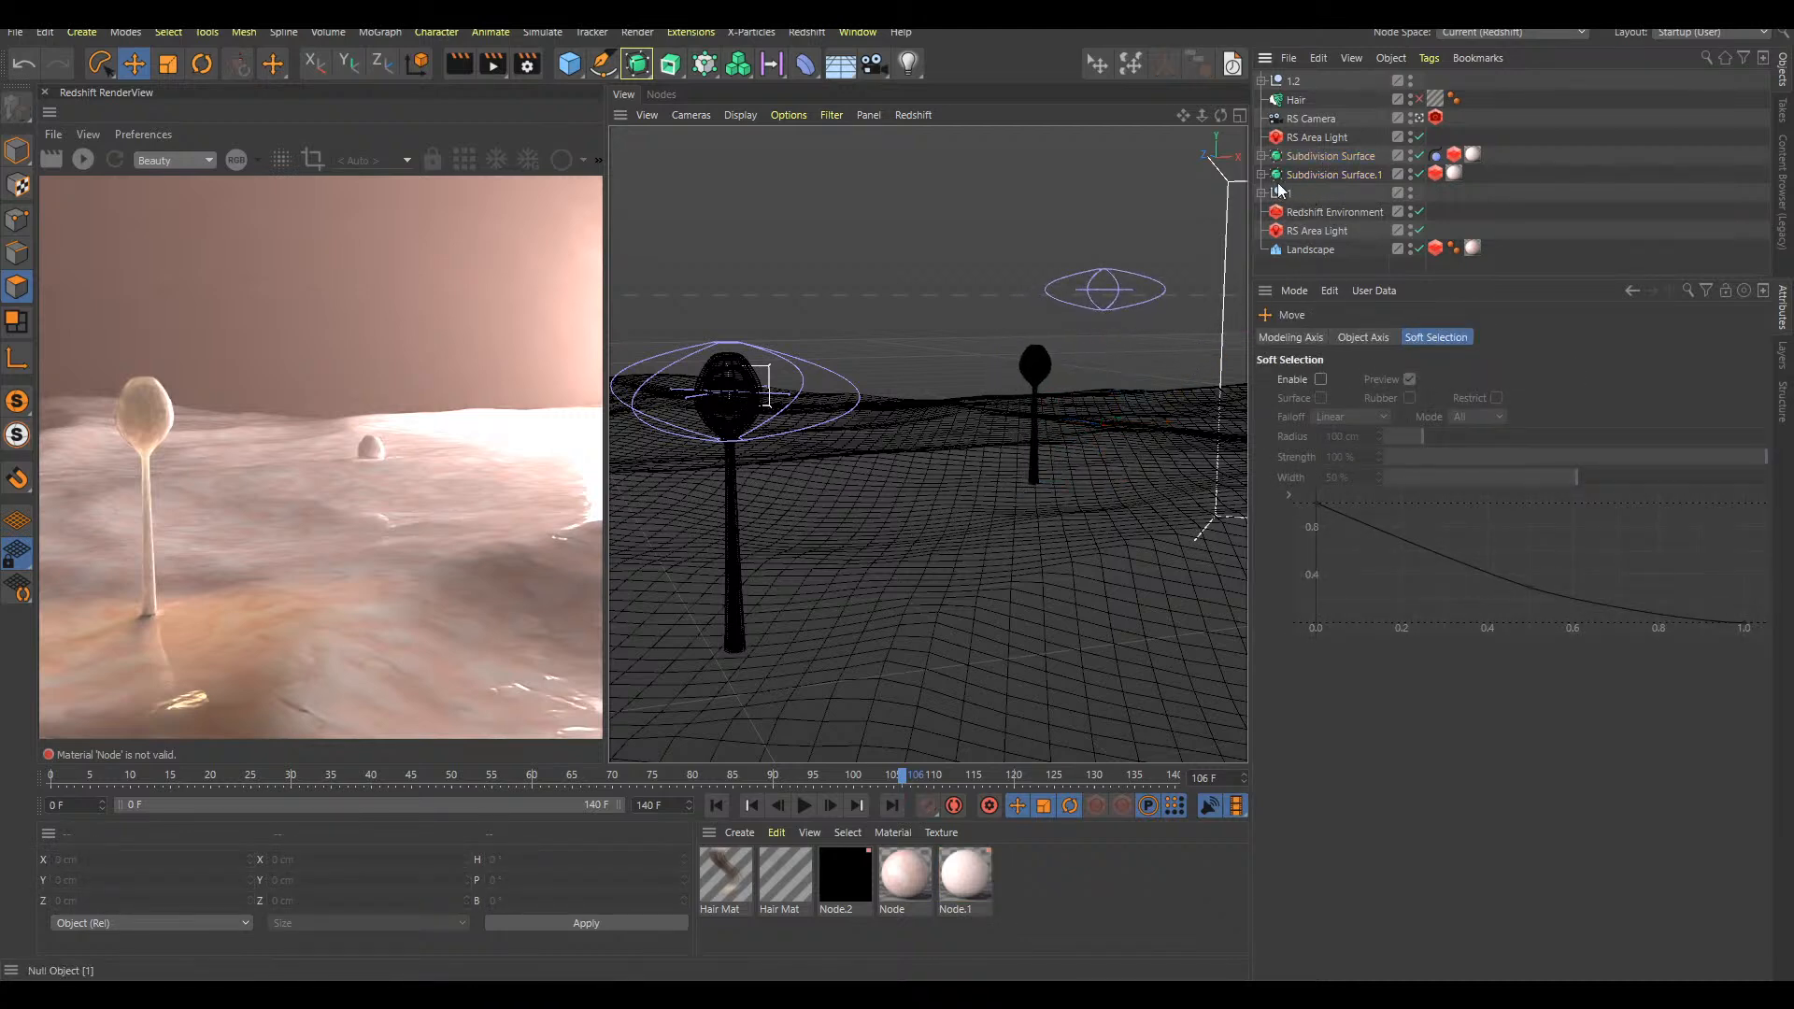
Try to move both Subdivision Surface objects of null 1.2 sideways on the landscape in the top view, closer to the background bulge deformer
left_click(1292, 85)
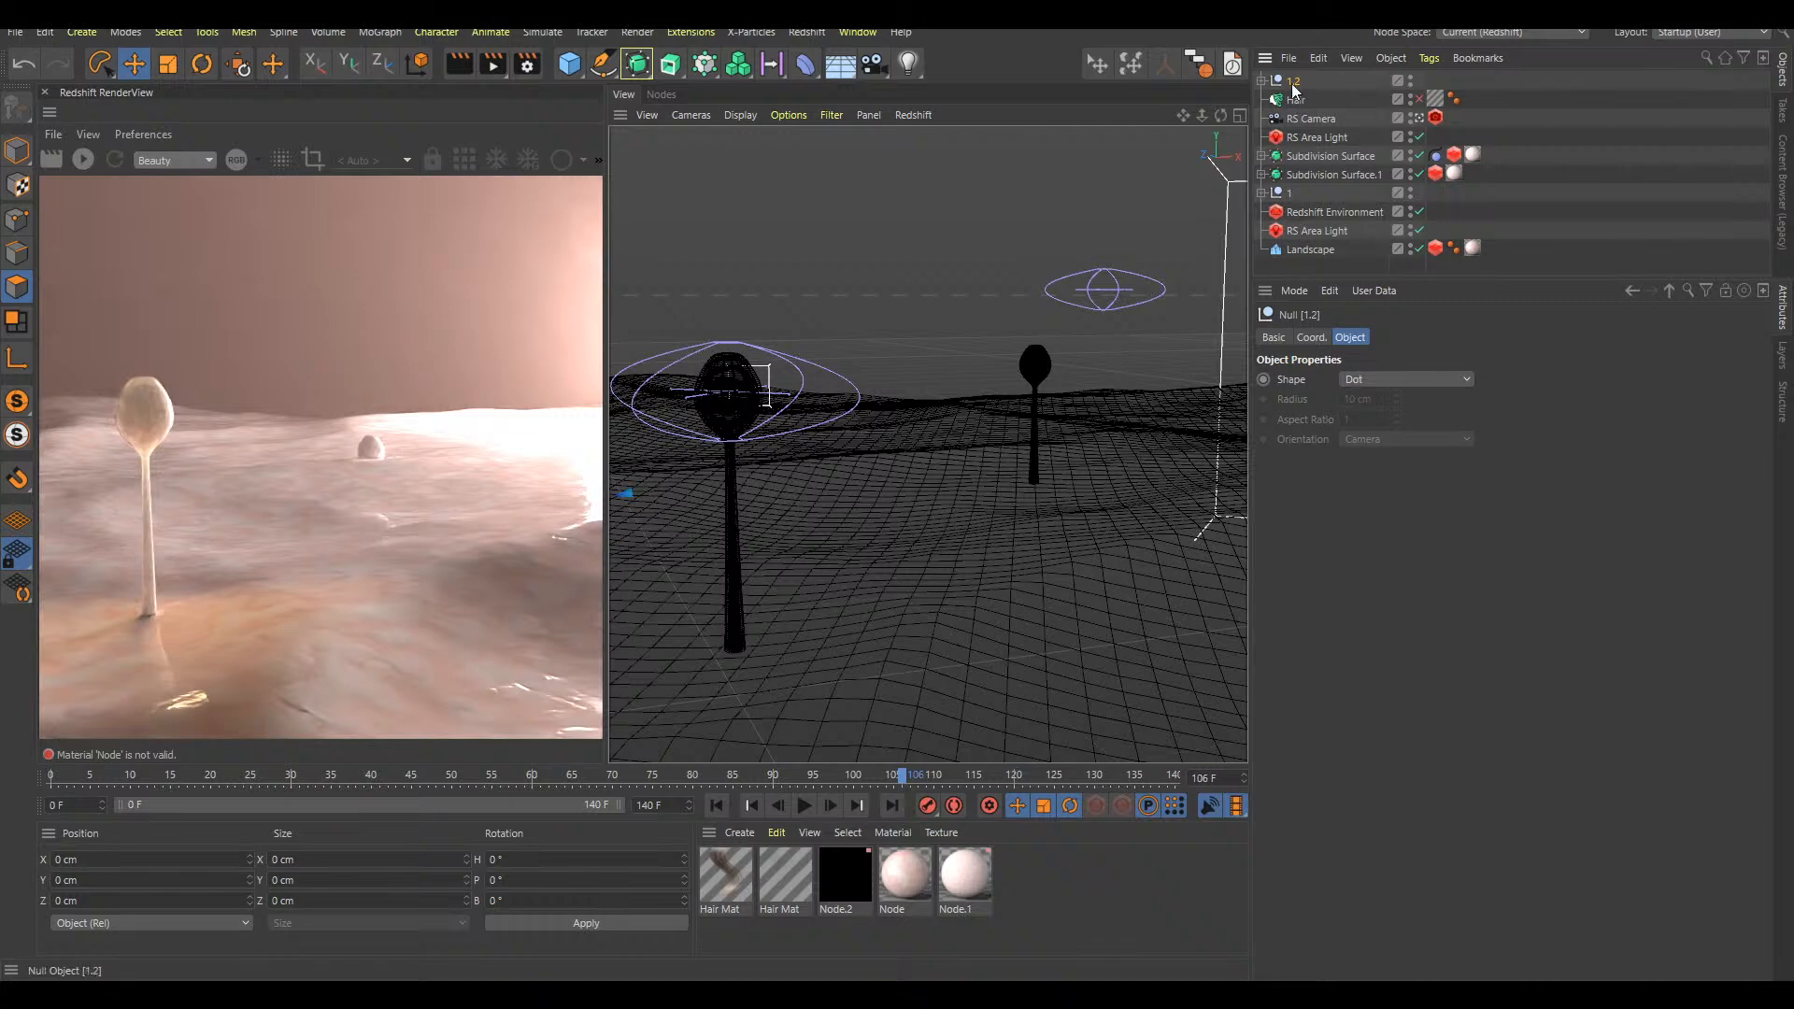
left_click(1262, 81)
left_click(1324, 101)
left_click(1325, 120, "shift")
key("F2")
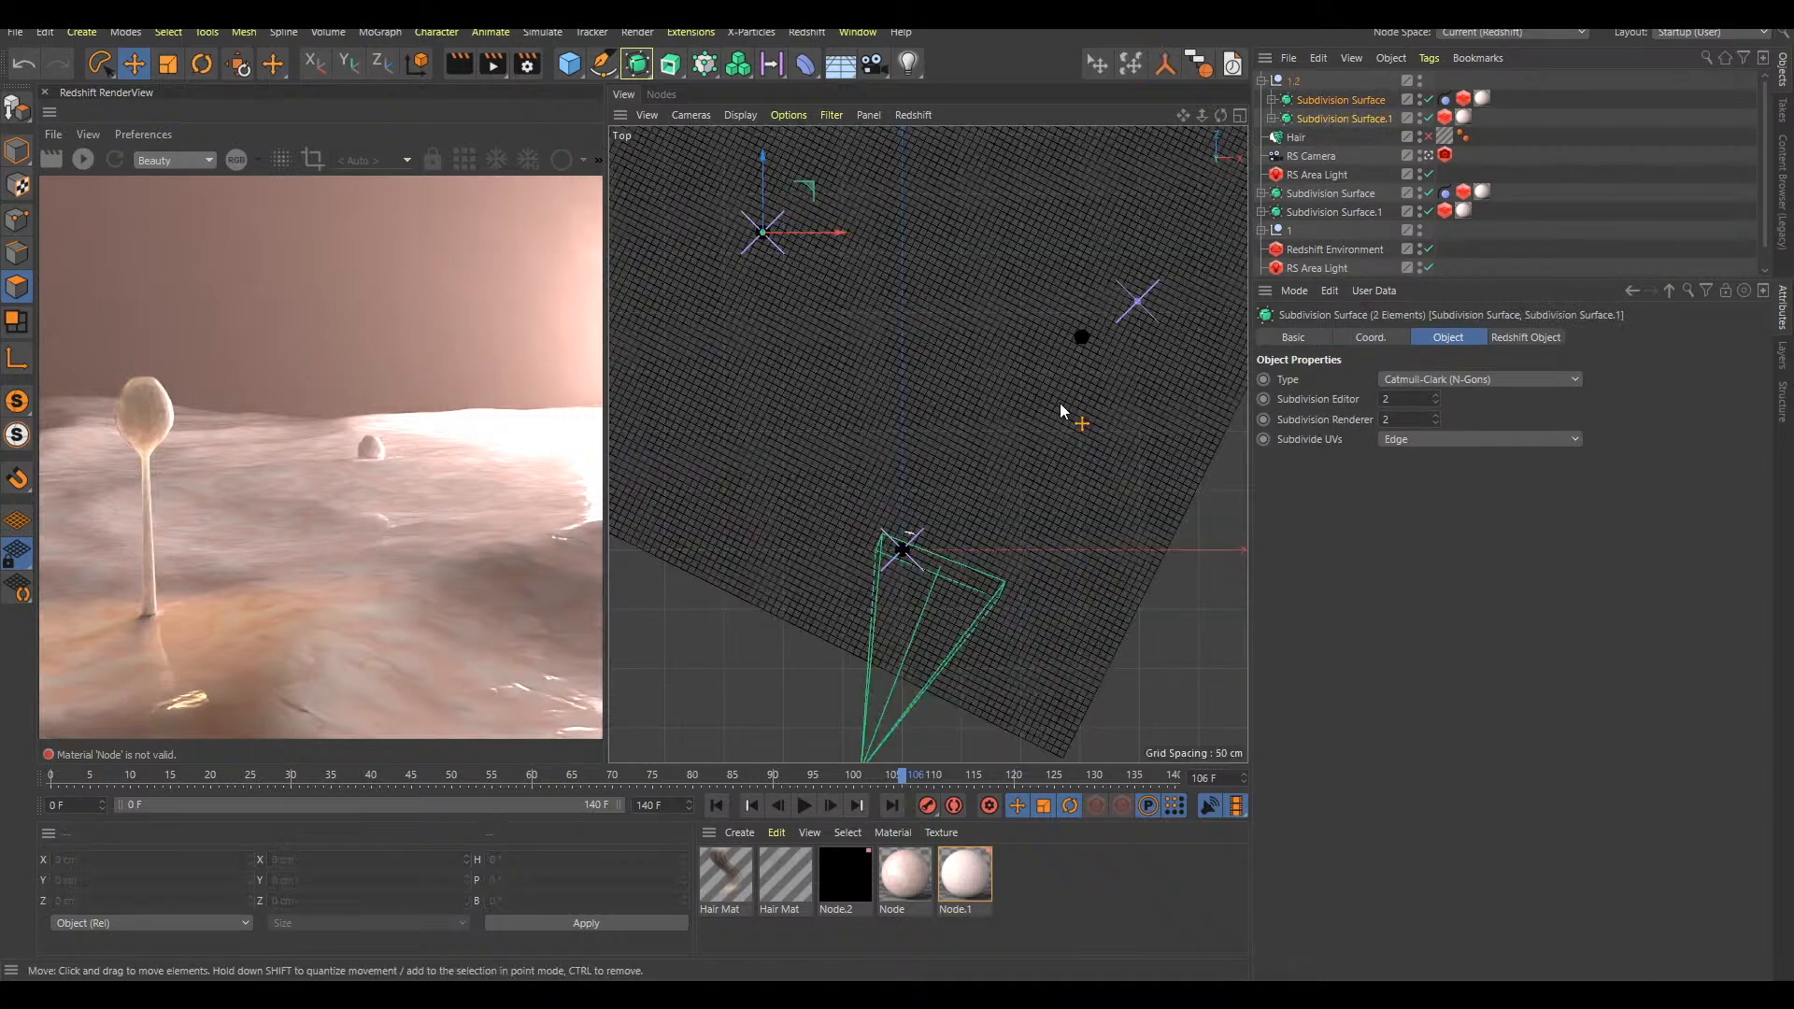
left_click_drag(1056, 275, 1310, 279)
key("F8")
key("shift+f")
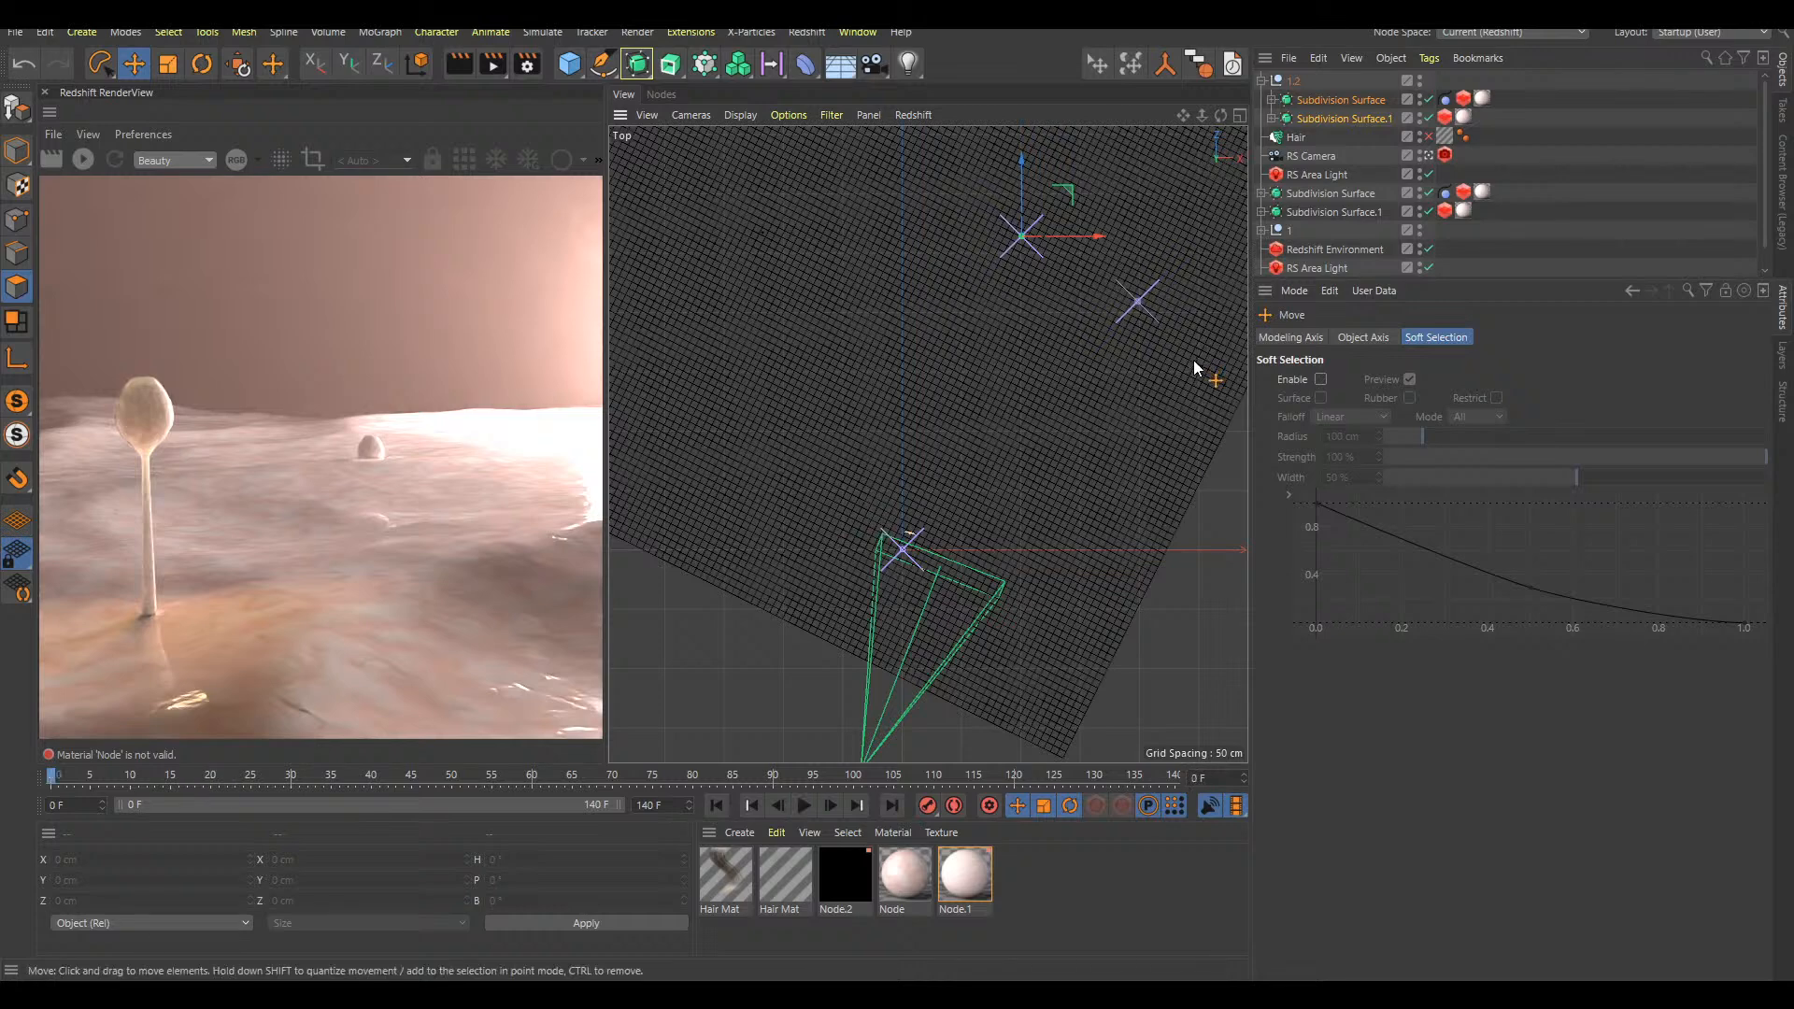
Play the animation from the start in the top view to check how the moved stalk copy grows
left_click(1381, 147)
key("F8")
key("F8")
key("shift+f")
key("F8")
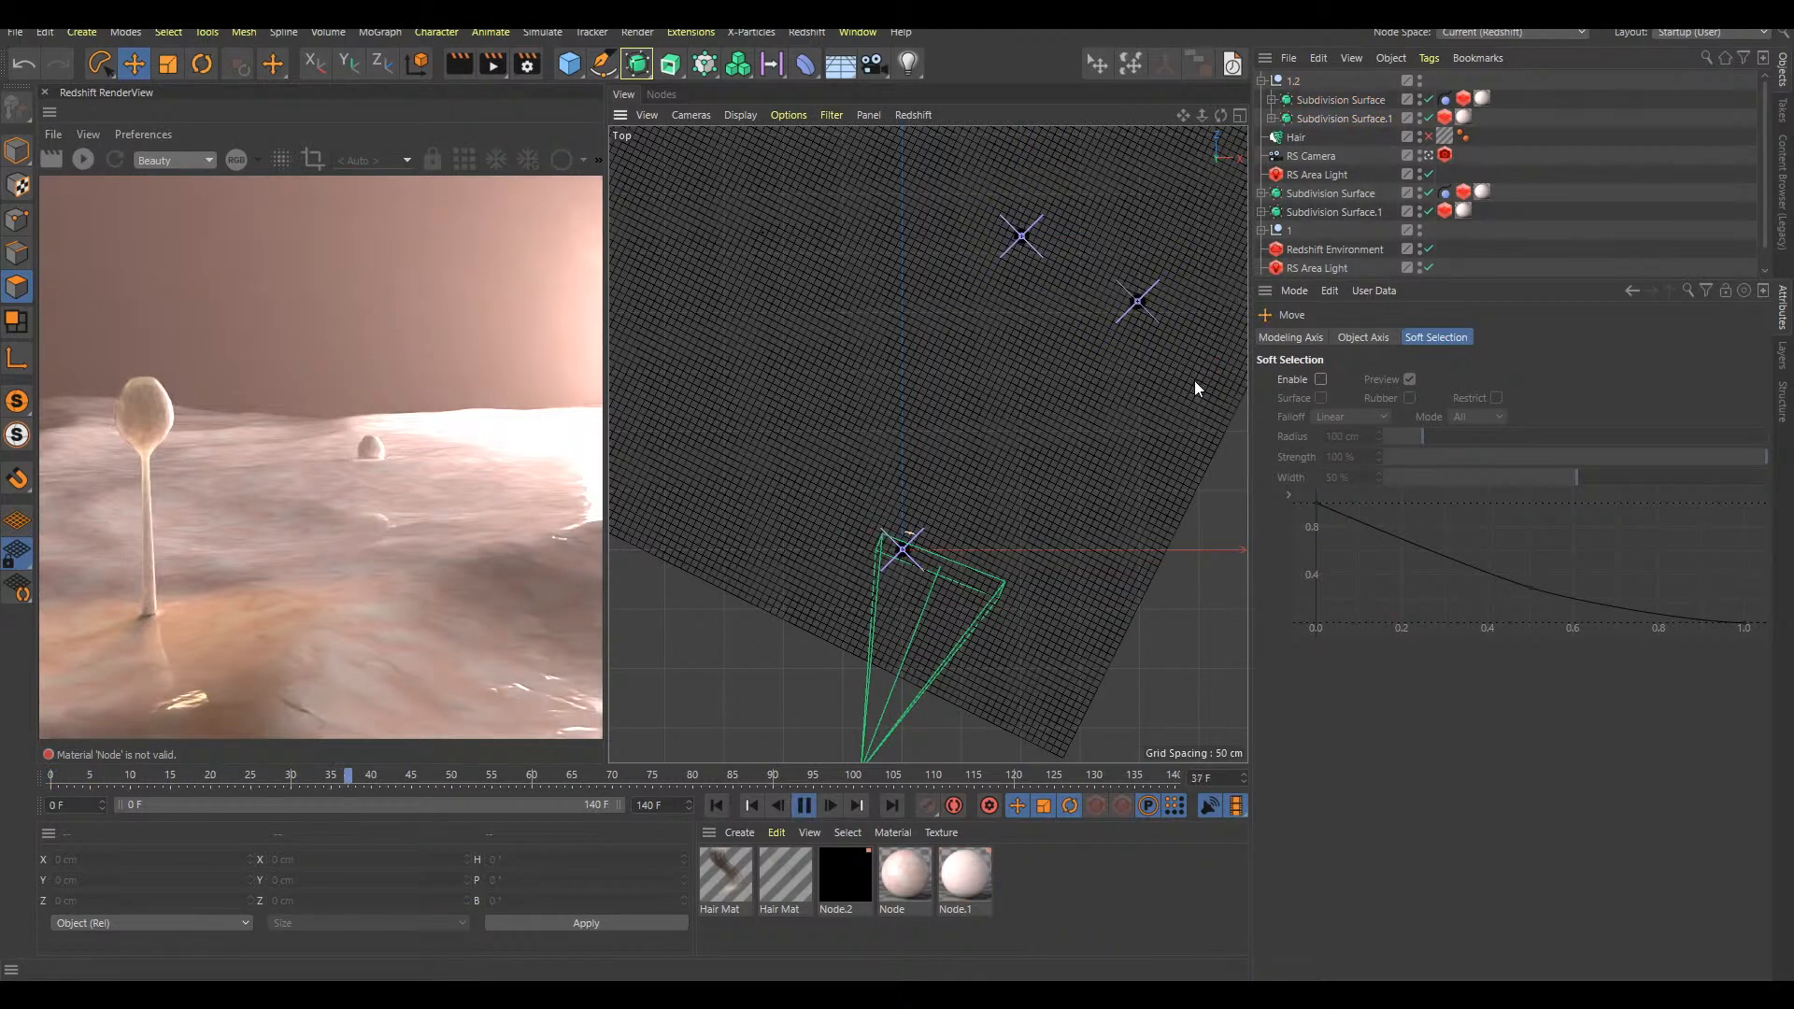
key("shift+f")
Delete null 1.2 with its contents and the two ungrouped Subdivision Surface objects from the scene
left_click(1262, 81)
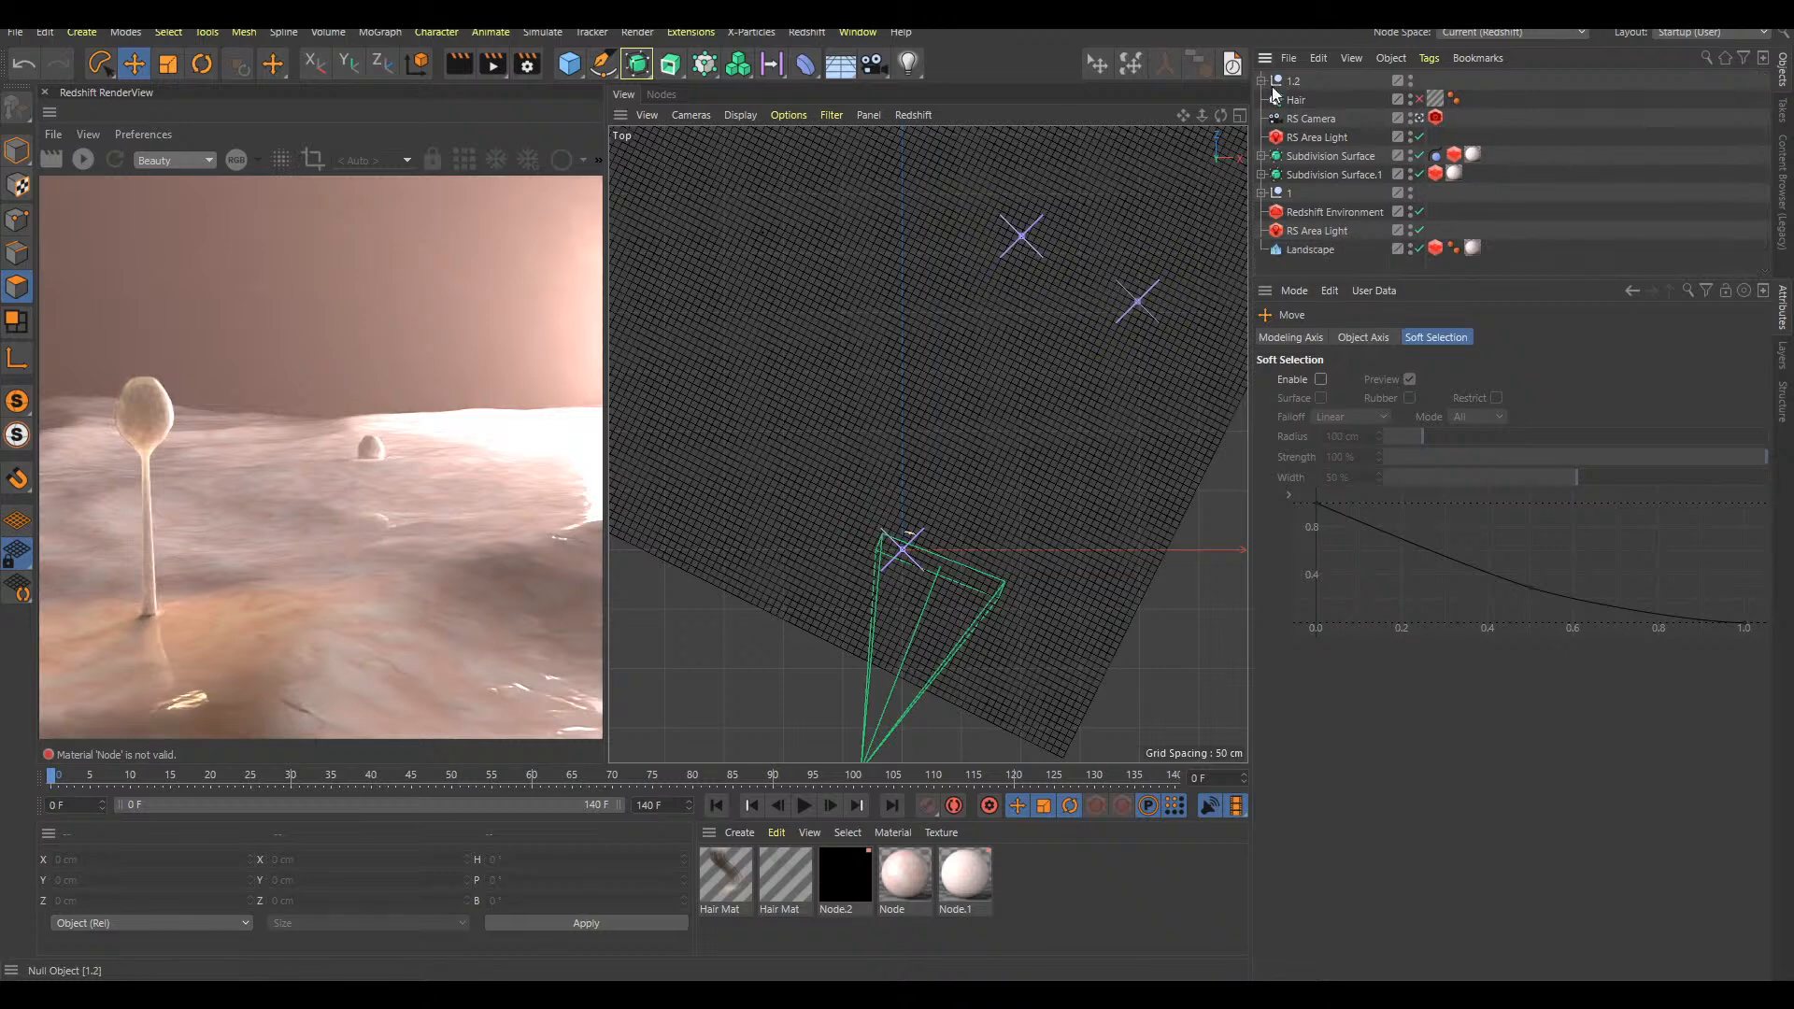
left_click_drag(1294, 82, 1317, 185)
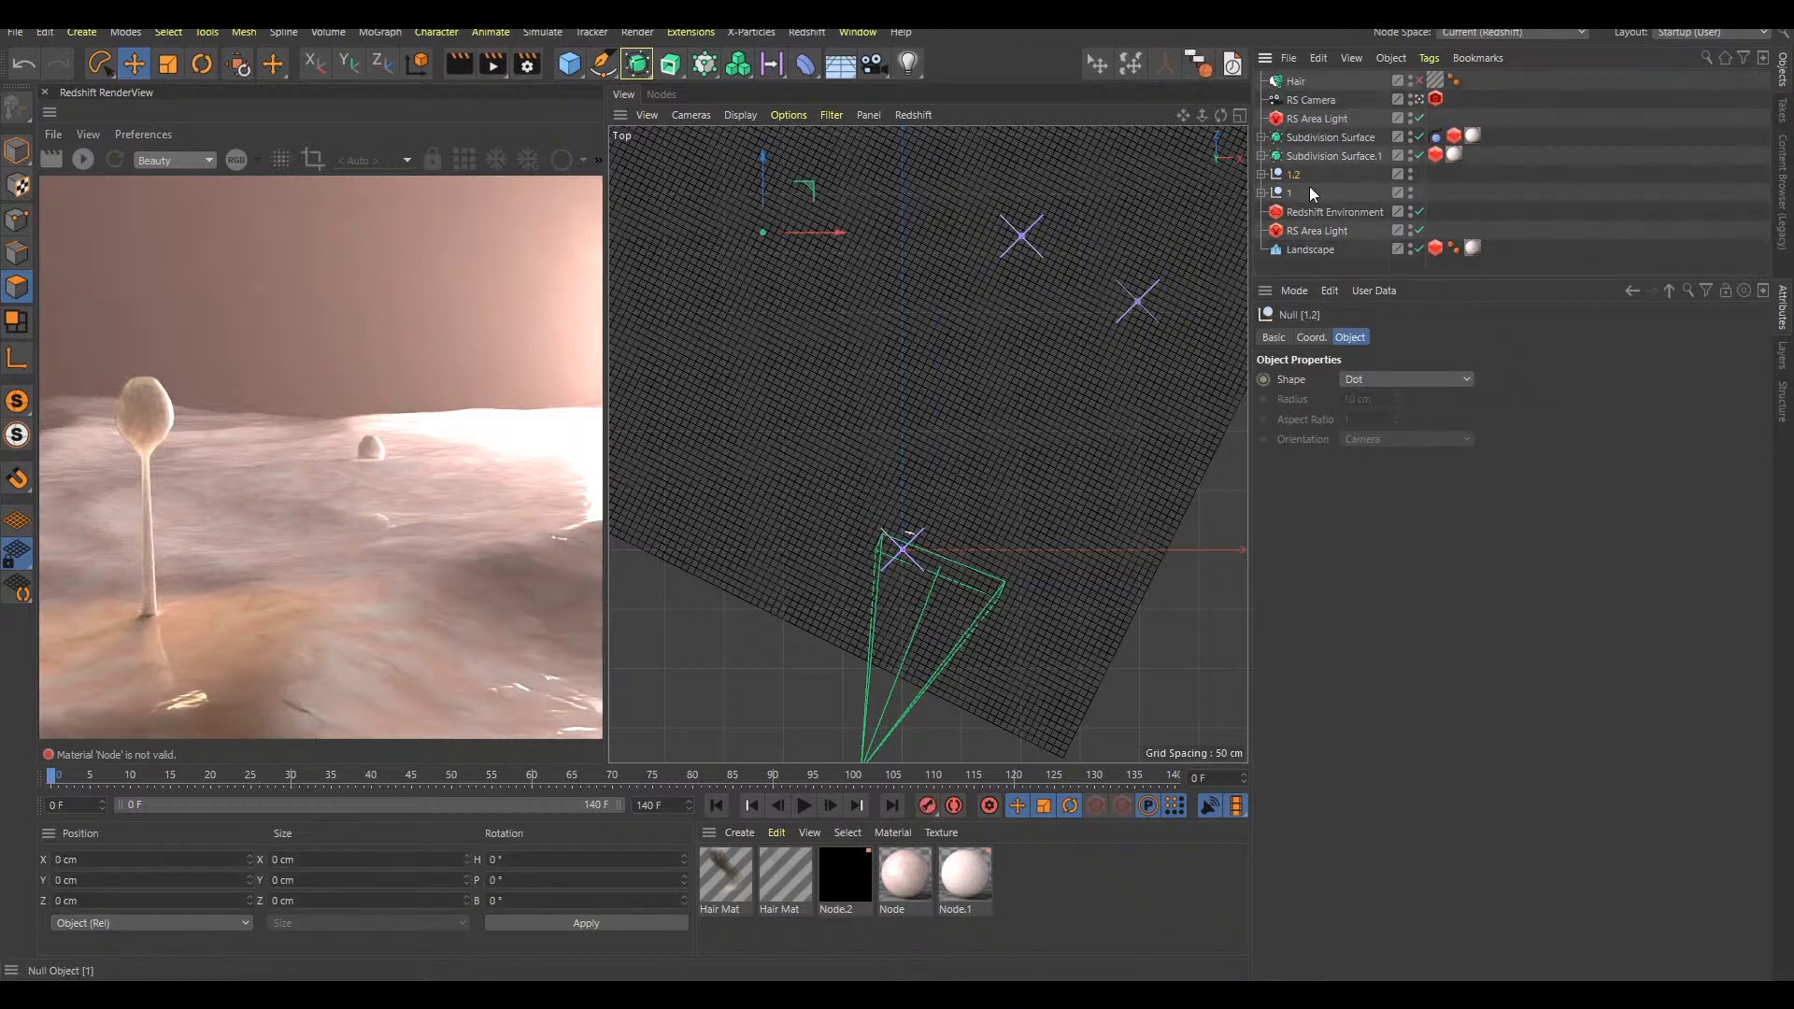
left_click(1262, 174)
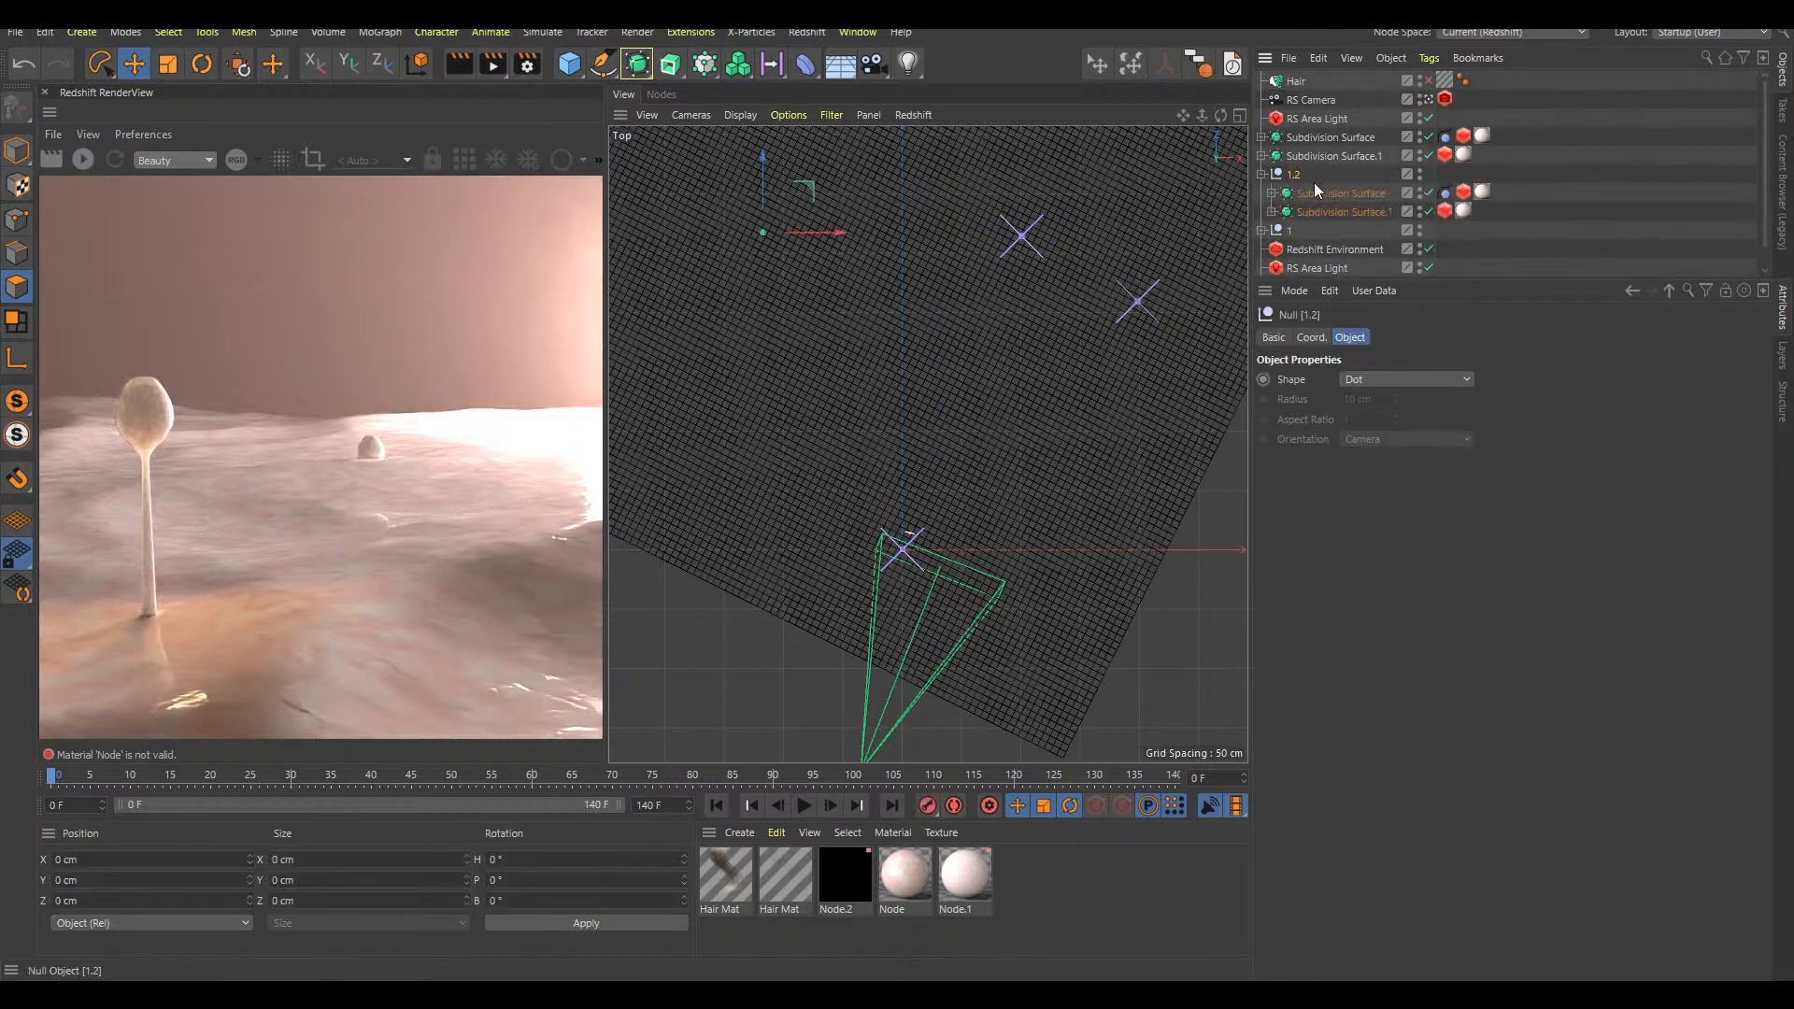
key("Delete")
left_click(1314, 143)
key("Delete")
left_click(1314, 144)
key("Delete")
Duplicate null 1 at the first frame and place the 1.1 copy farther back on the landscape
left_click(1289, 136)
left_click_drag(1285, 139, 1296, 132, "ctrl")
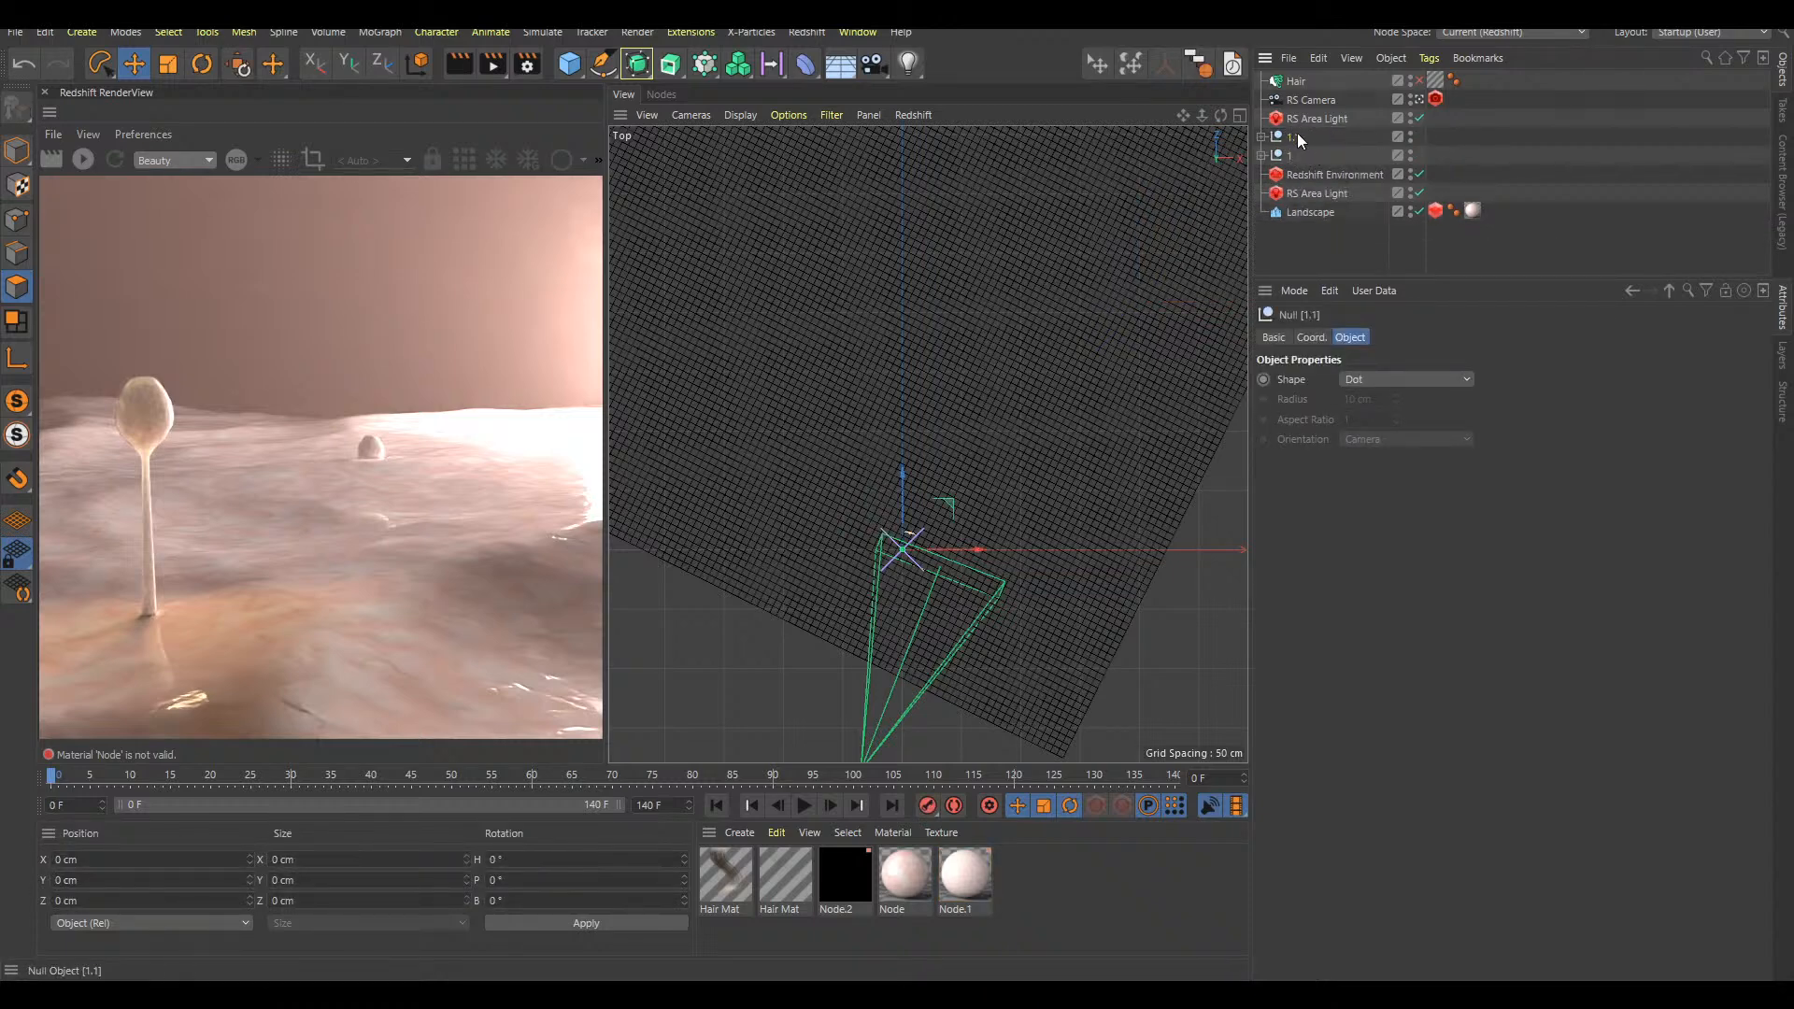
key("e")
left_click_drag(1049, 464, 1227, 319)
key("F1")
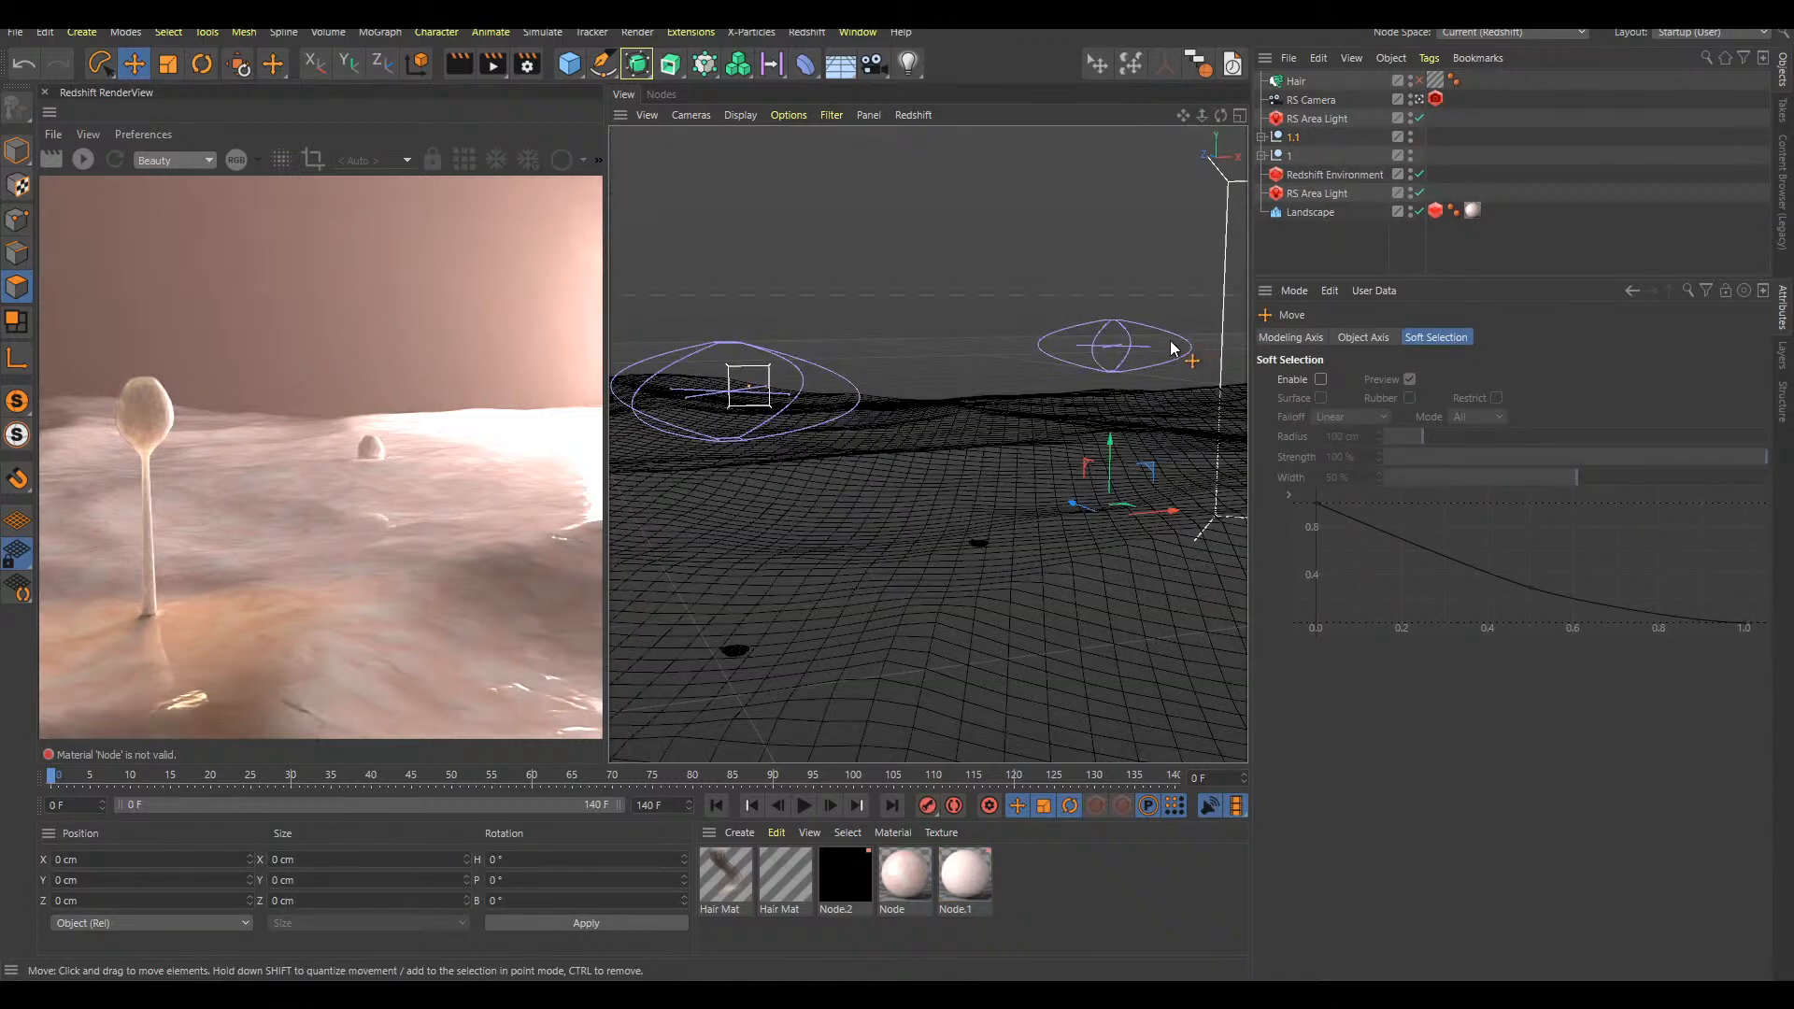
left_click_drag(1164, 458, 1168, 387)
Play the animation from the start and preview the original stalk with its background copy in the render view
key("F8")
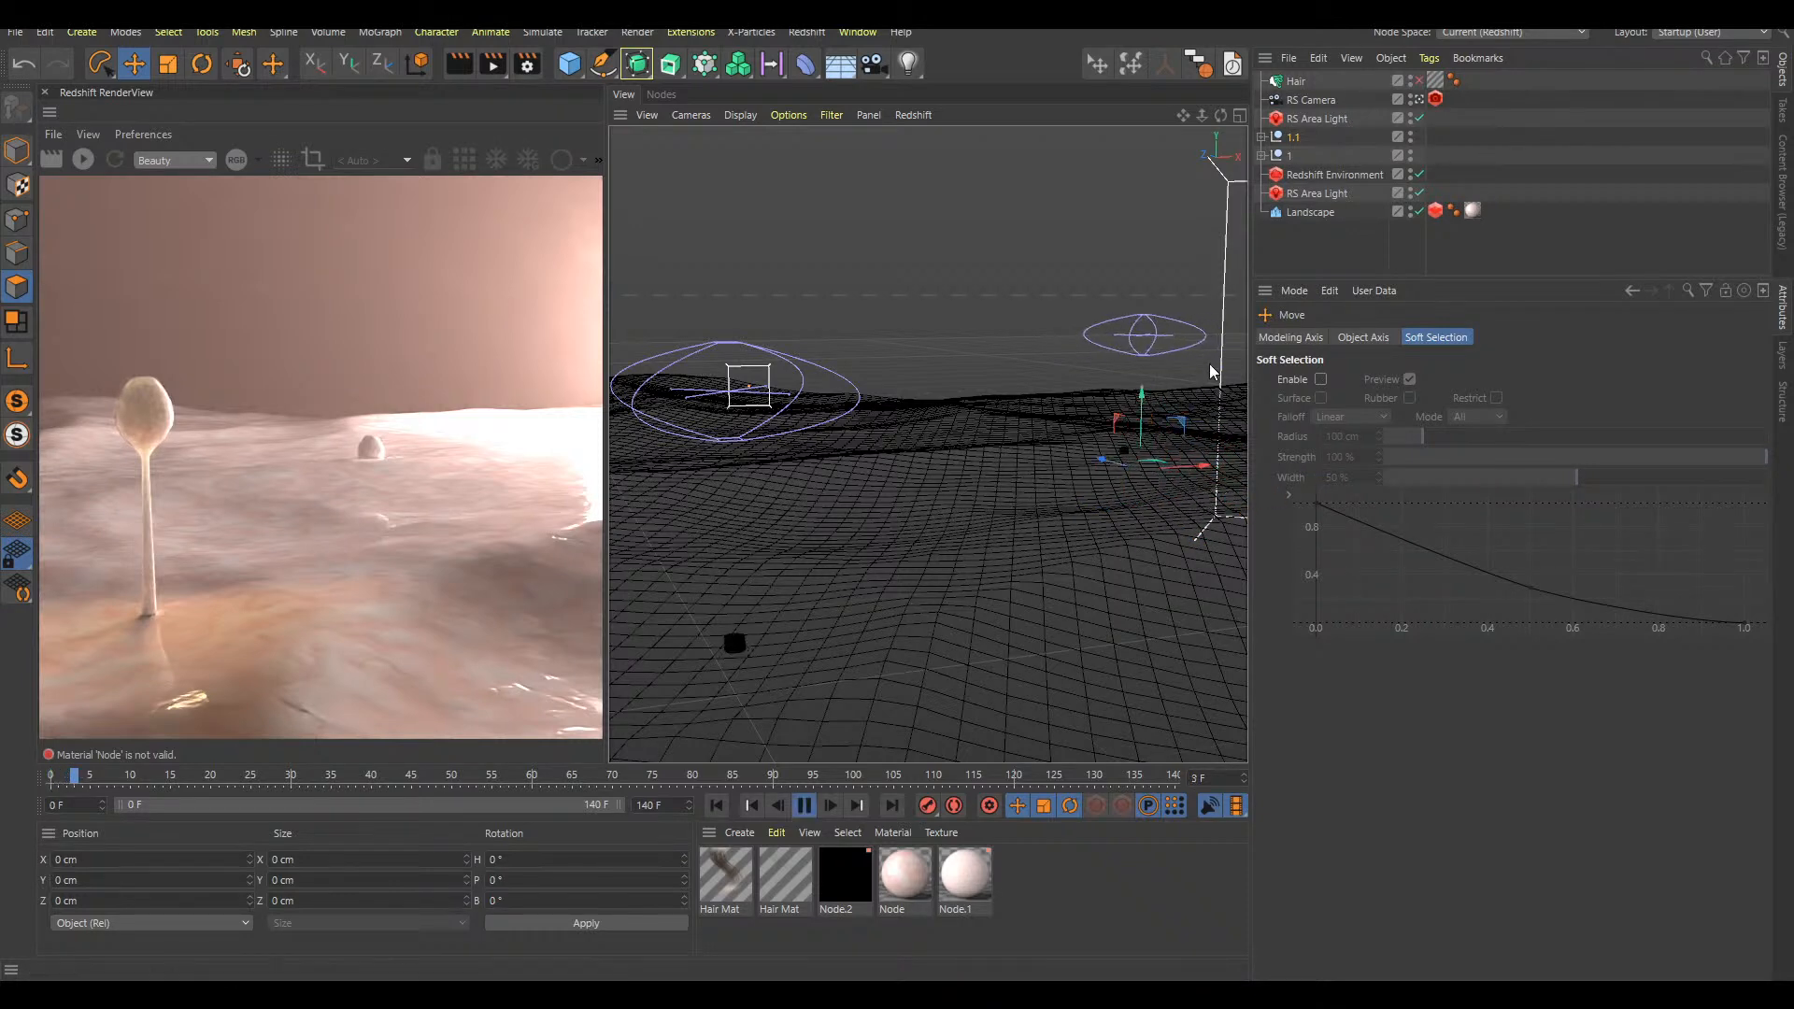
key("F8")
left_click(1332, 249)
key("shift+f")
key("F8")
key("F8")
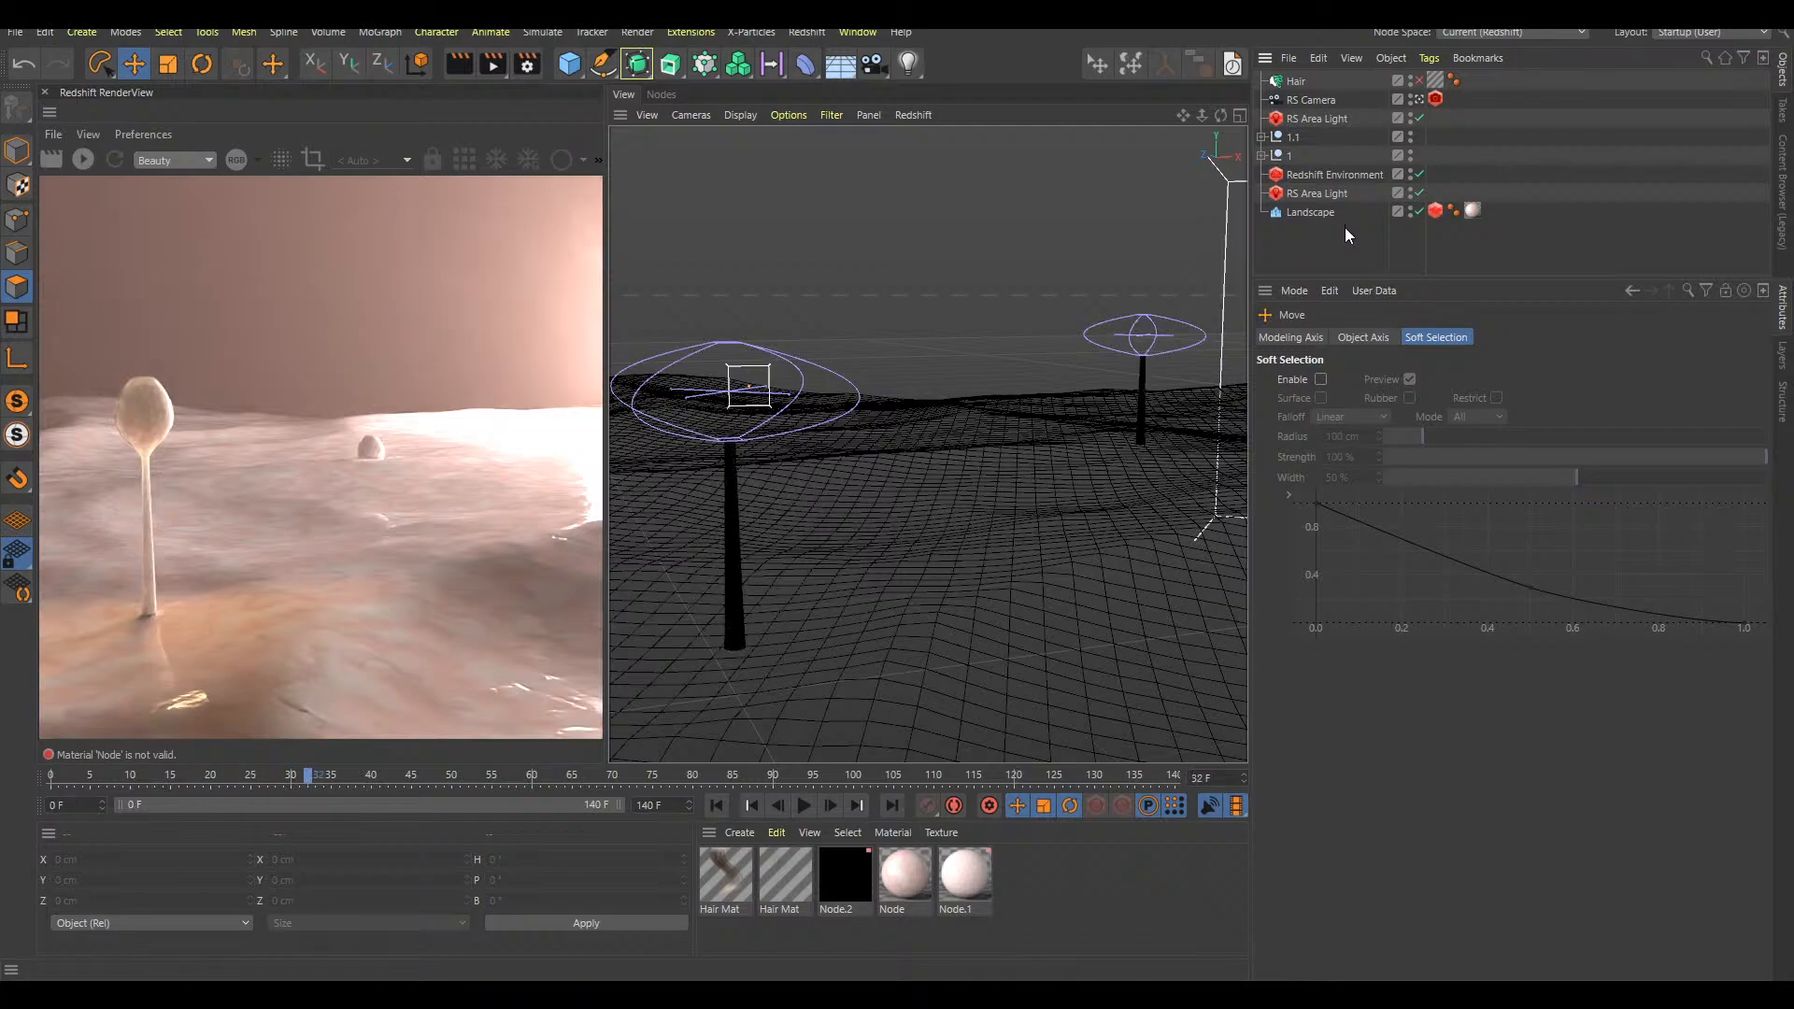
key("F8")
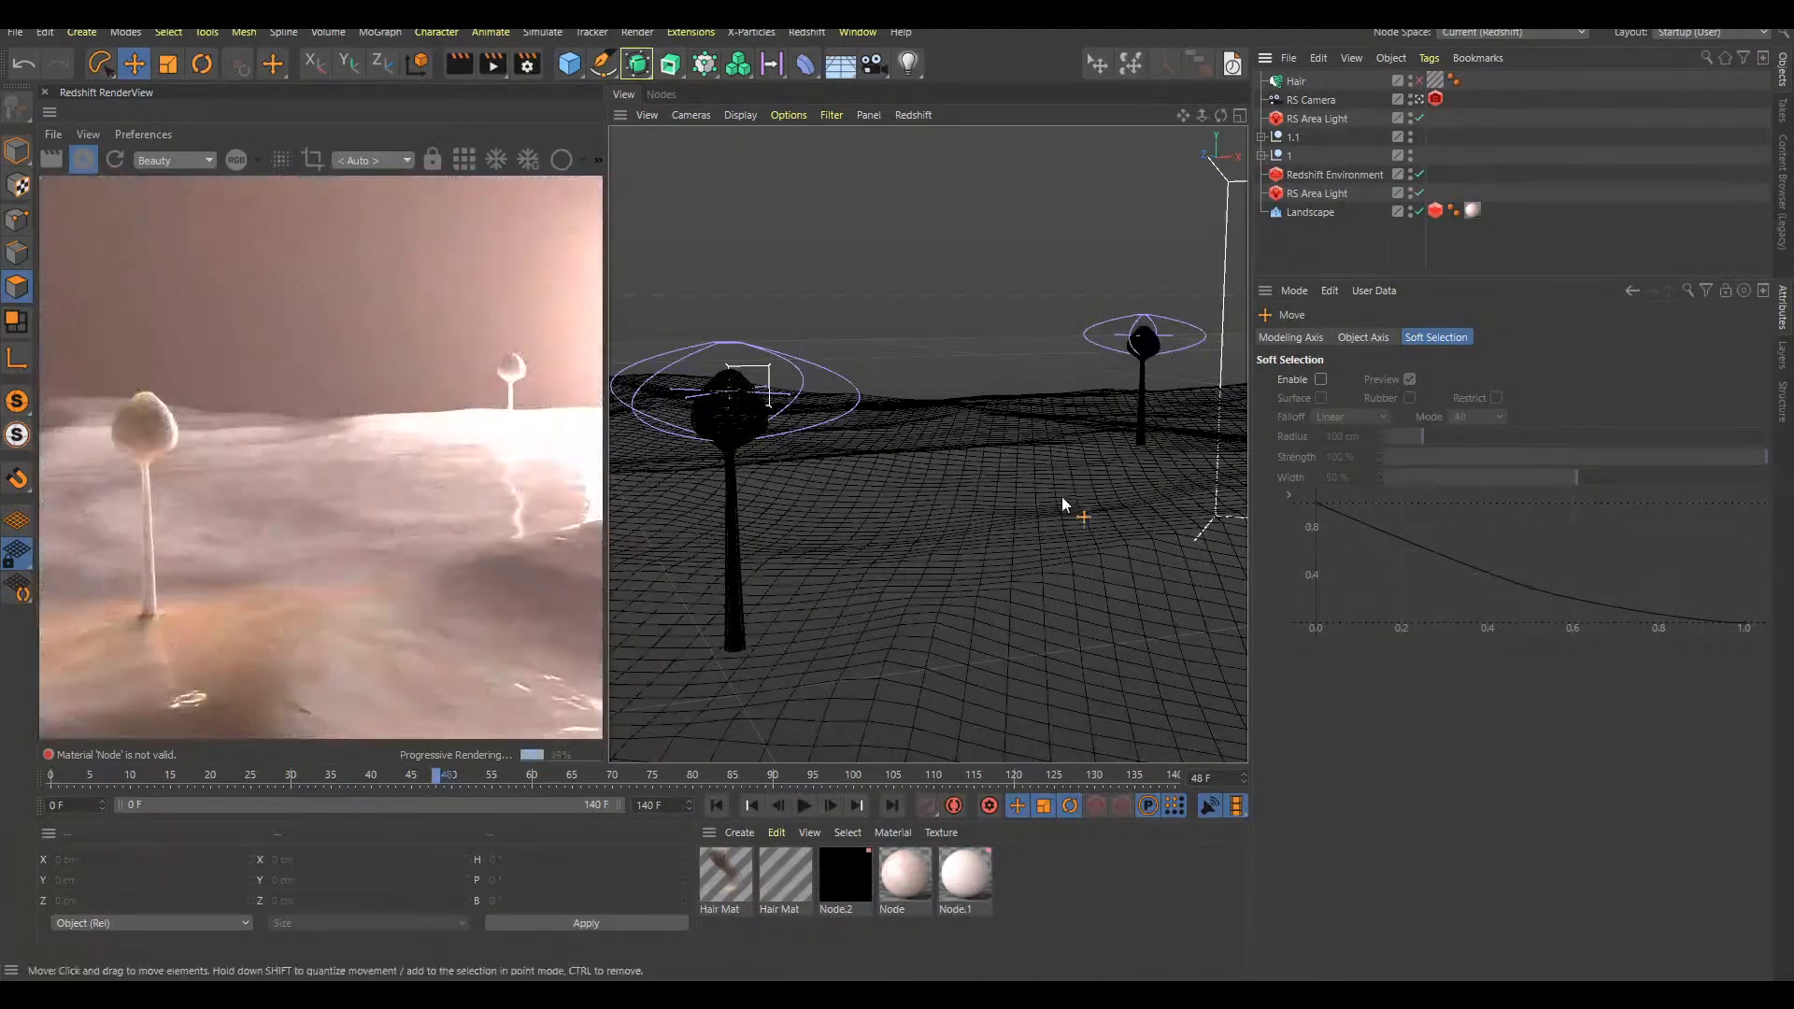
key("F8")
left_click_drag(986, 604, 1022, 563, "alt")
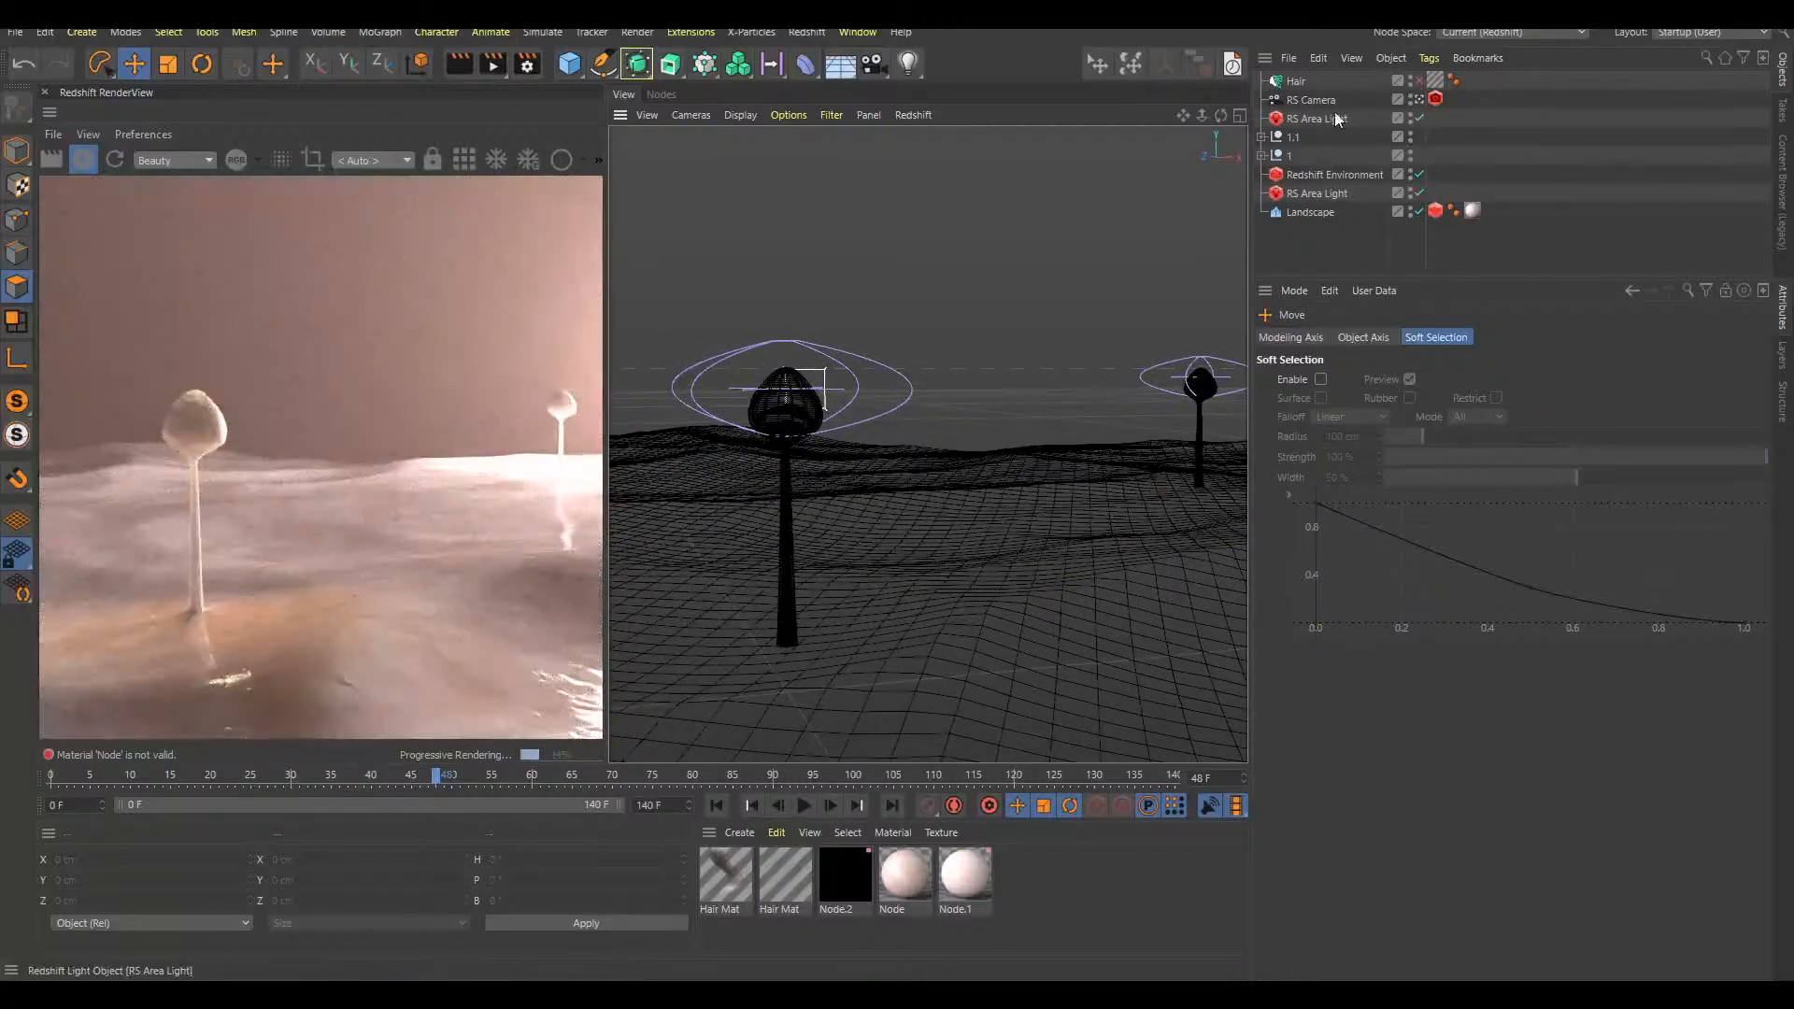
Duplicate null 1.1 and move the new 1.2 copy away from it across the landscape
left_click(1296, 138)
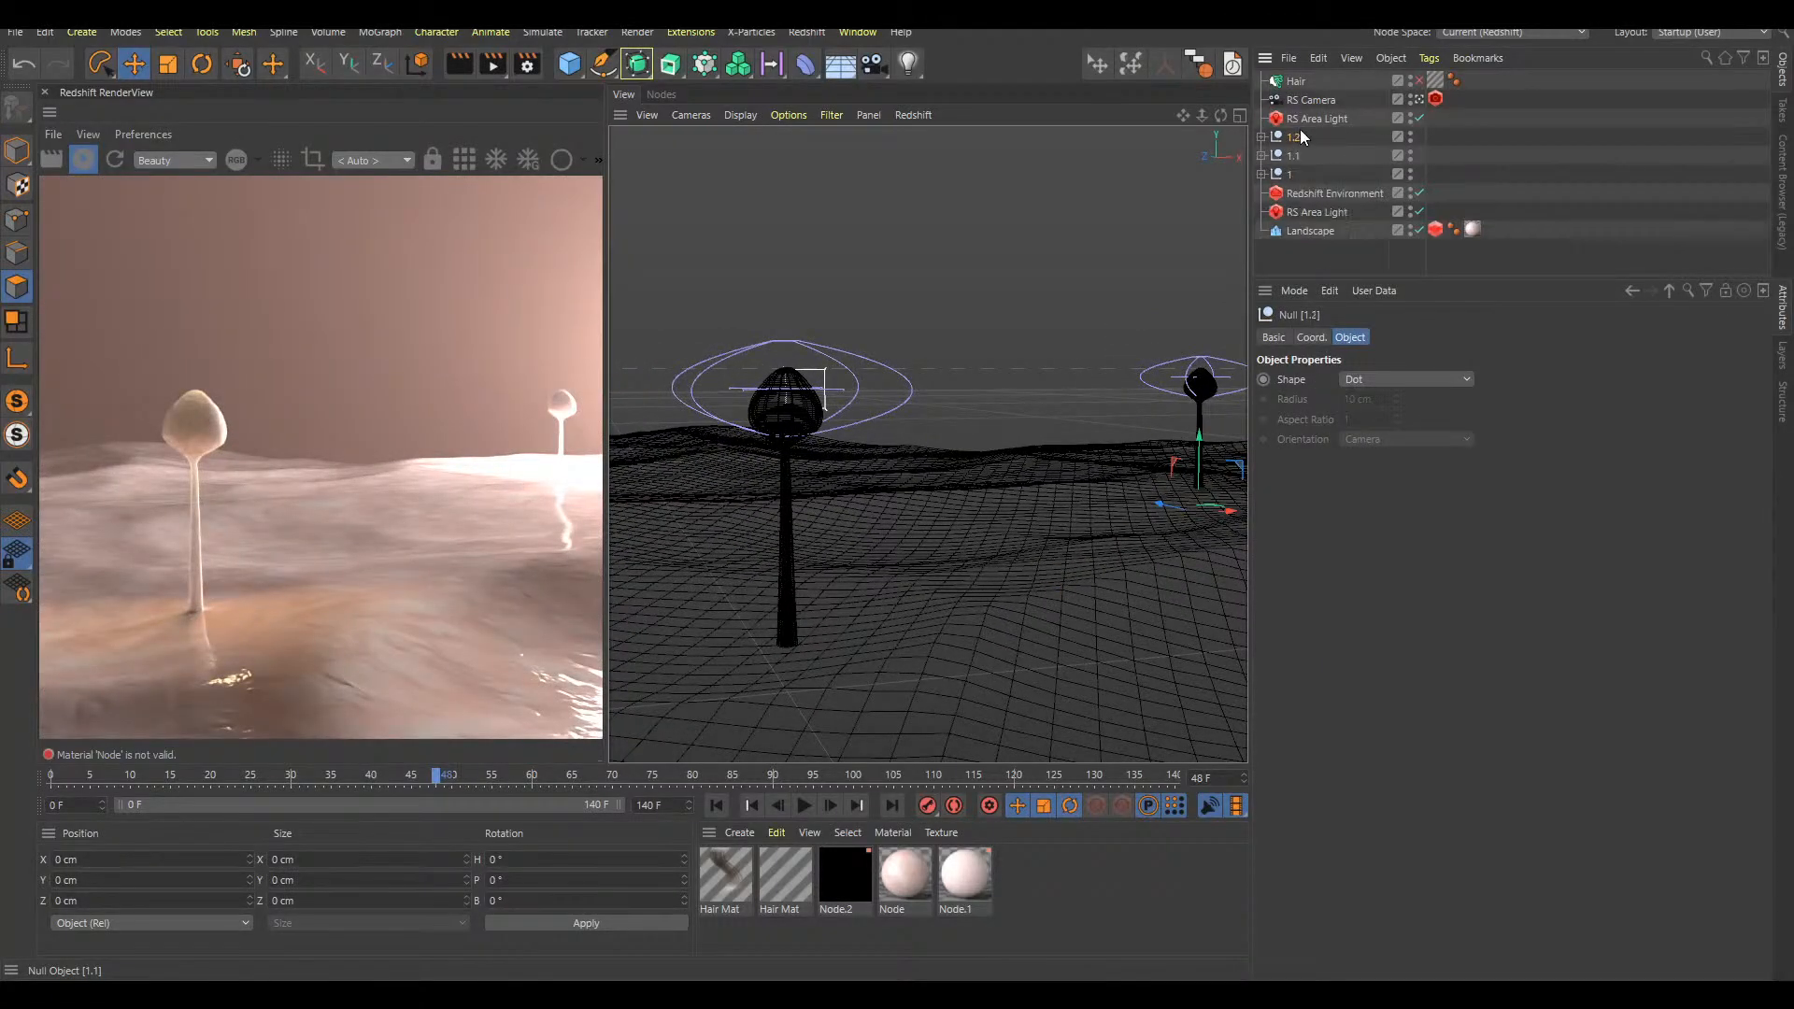
left_click_drag(1197, 511, 1030, 495, "ctrl")
key("F2")
left_click_drag(1142, 384, 1057, 433)
Play the animation from the start in the top and perspective views to check the growth of the stalk copies
key("F8")
key("shift+f")
key("F8")
key("shift+f")
key("F1")
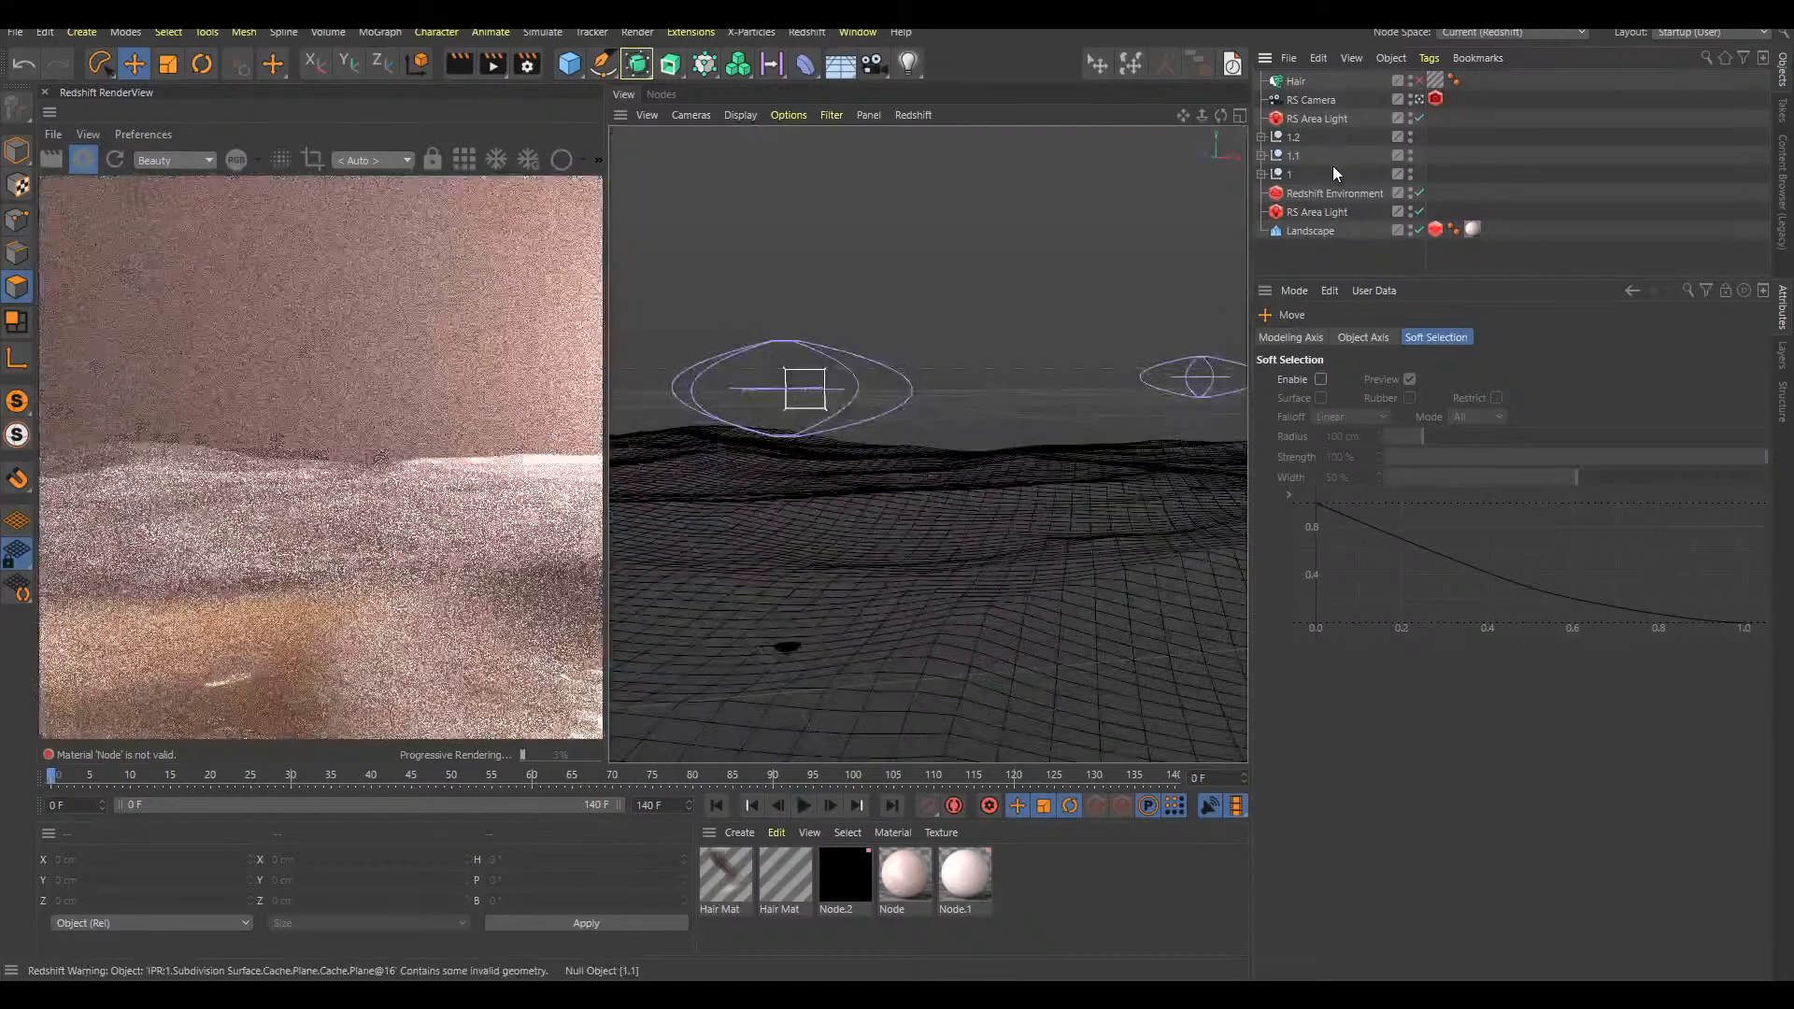
key("F8")
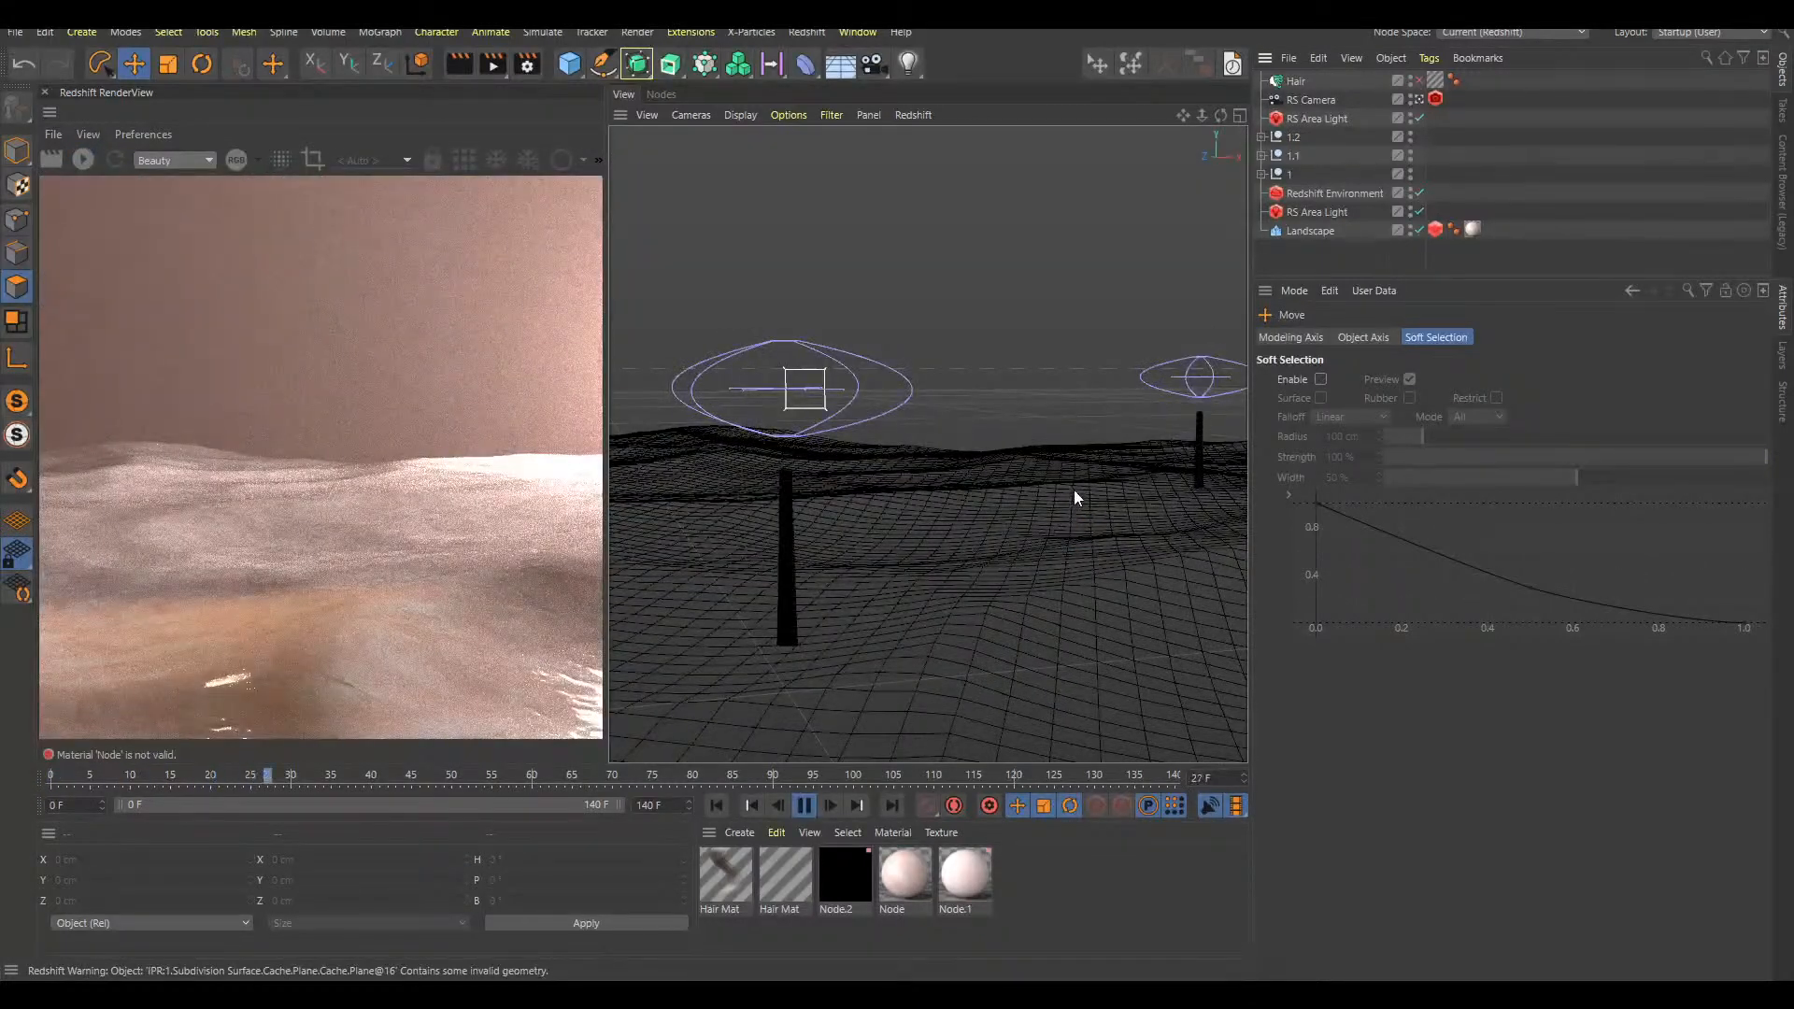
key("F8")
key("shift+f")
Move the 1.2 stalk copy behind the original in the top view and play the growth animation to check its placement
left_click(1295, 138)
key("F2")
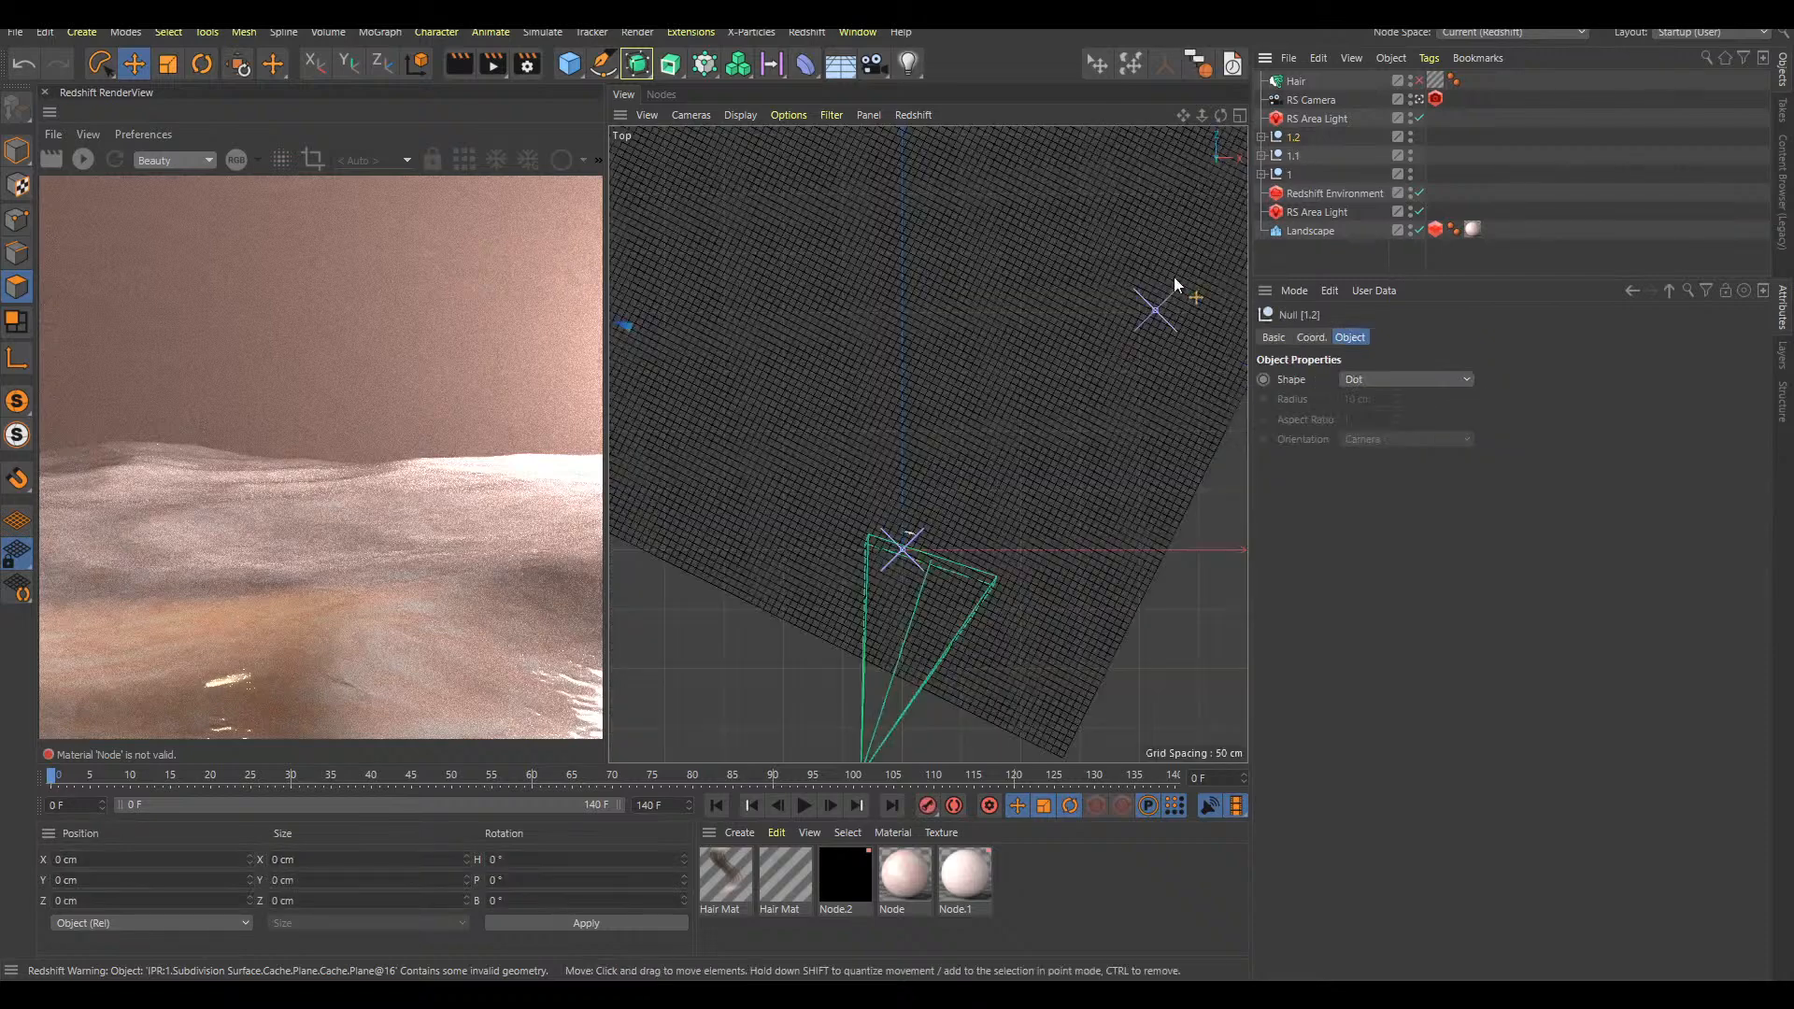
key("e")
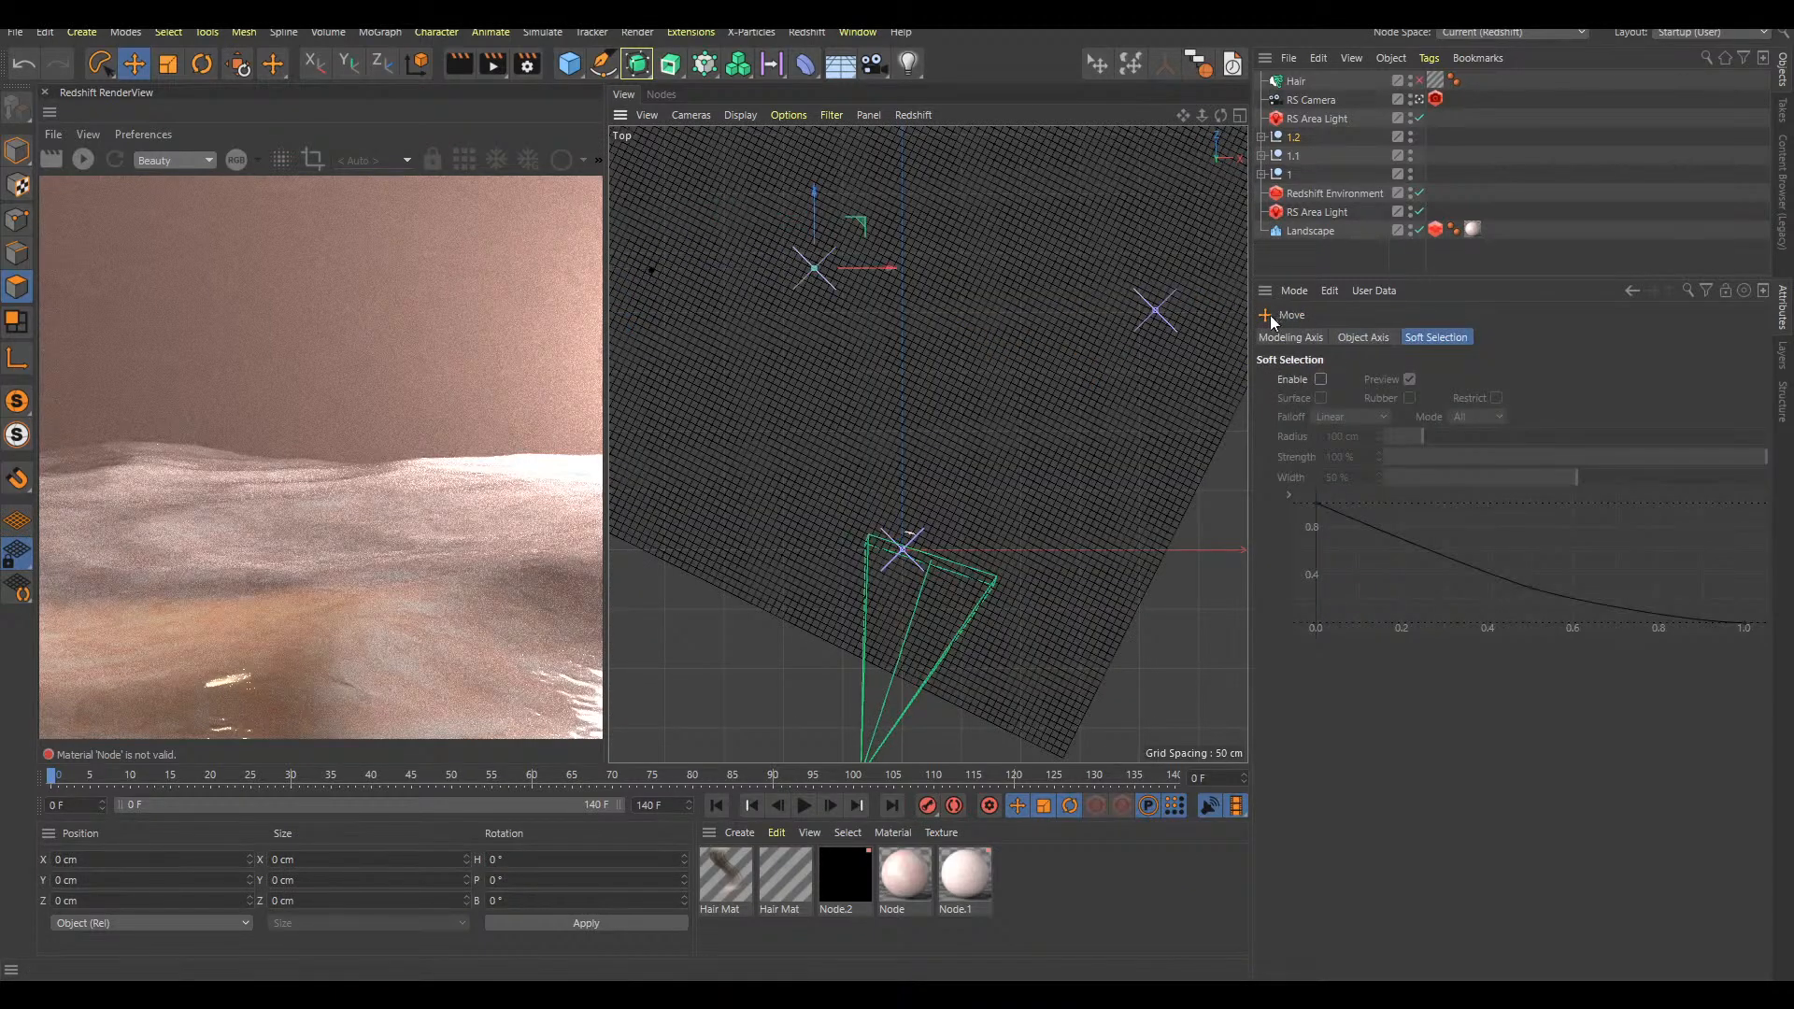
left_click_drag(1029, 291, 1237, 283)
key("F1")
right_click_drag(1033, 550, 984, 574, "alt")
key("F8")
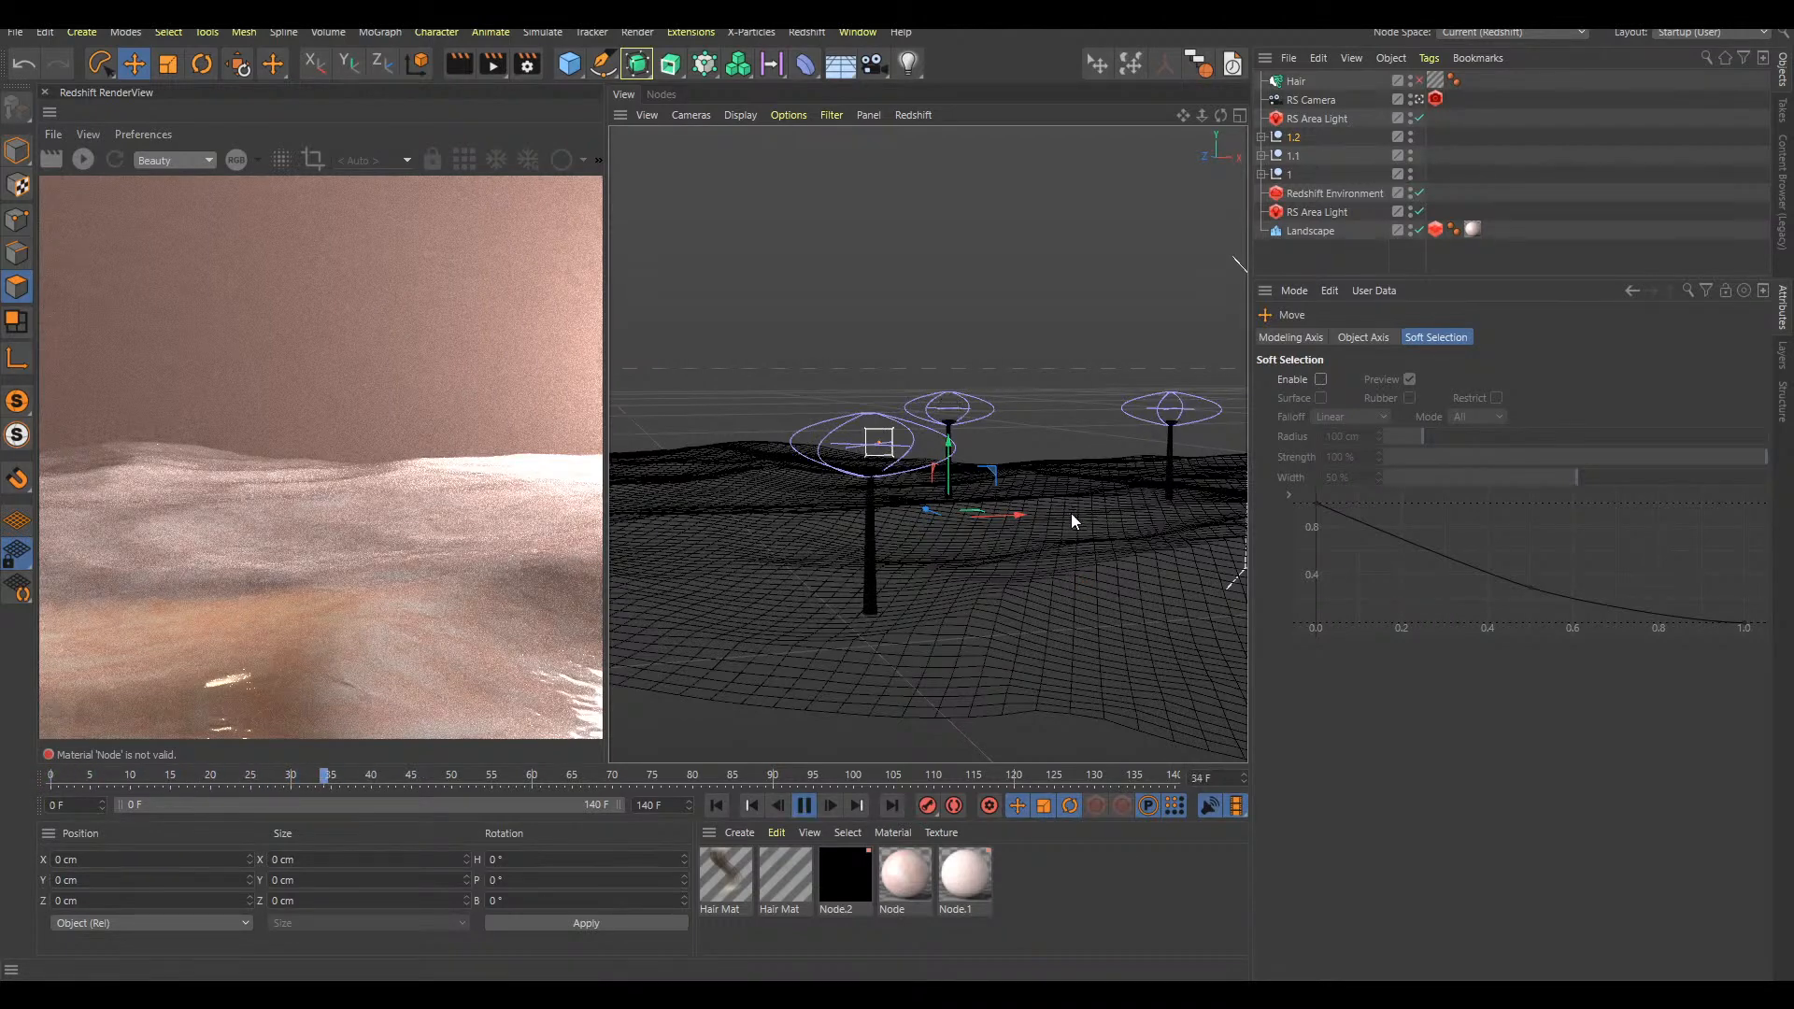
key("F8")
Look through the stalk hierarchies and disable the Jiggle deformer under the first Subdivision Surface's Plane in null 1
left_click(1262, 137)
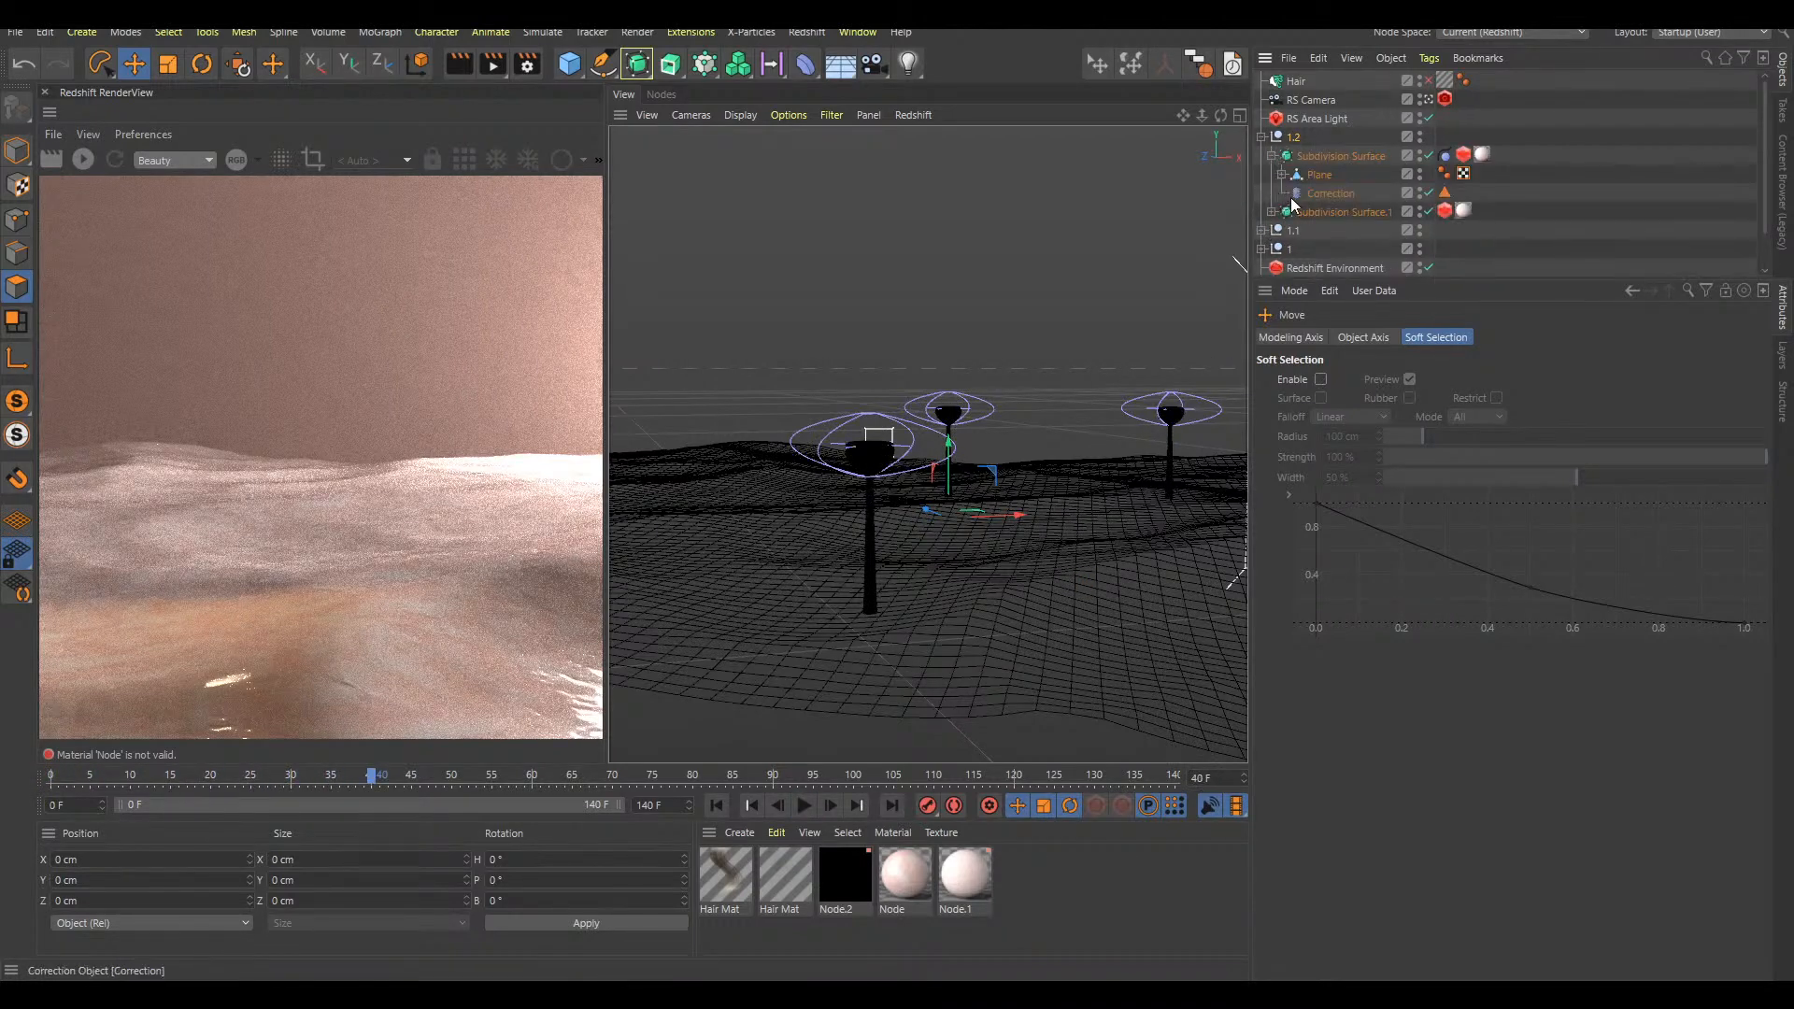
left_click(1271, 213)
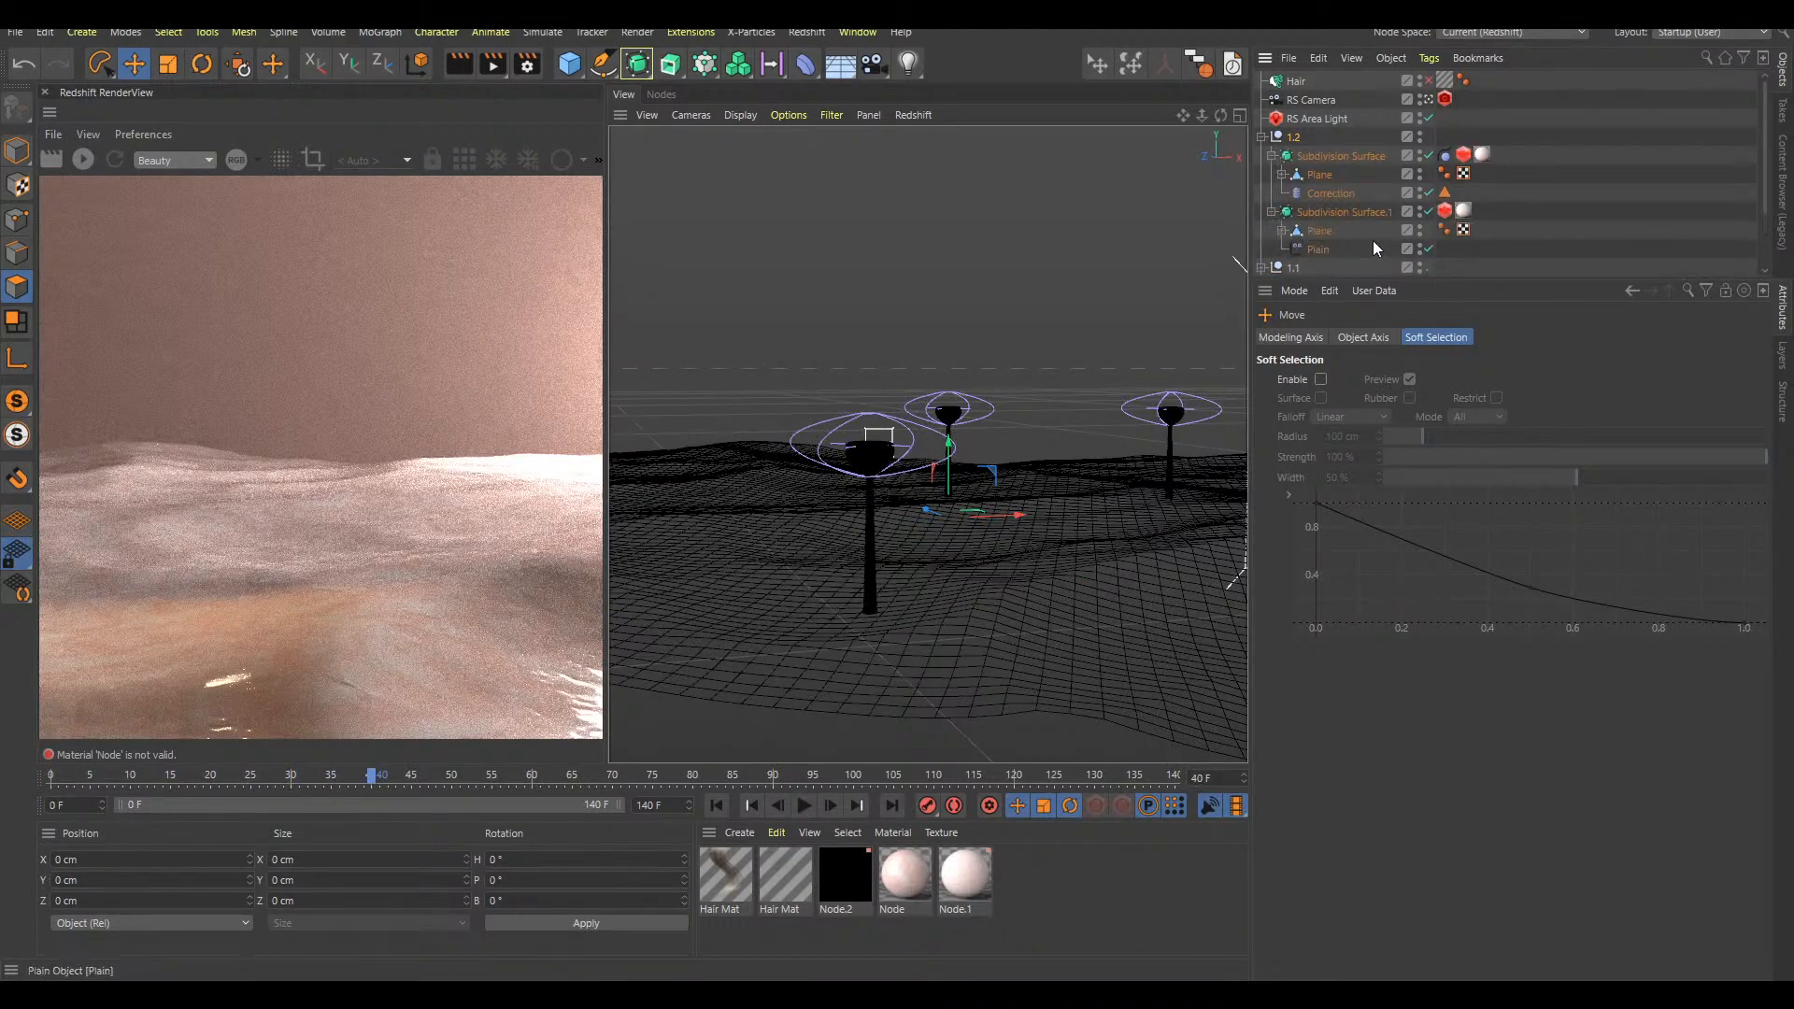
left_click(1282, 176)
left_click(1261, 139)
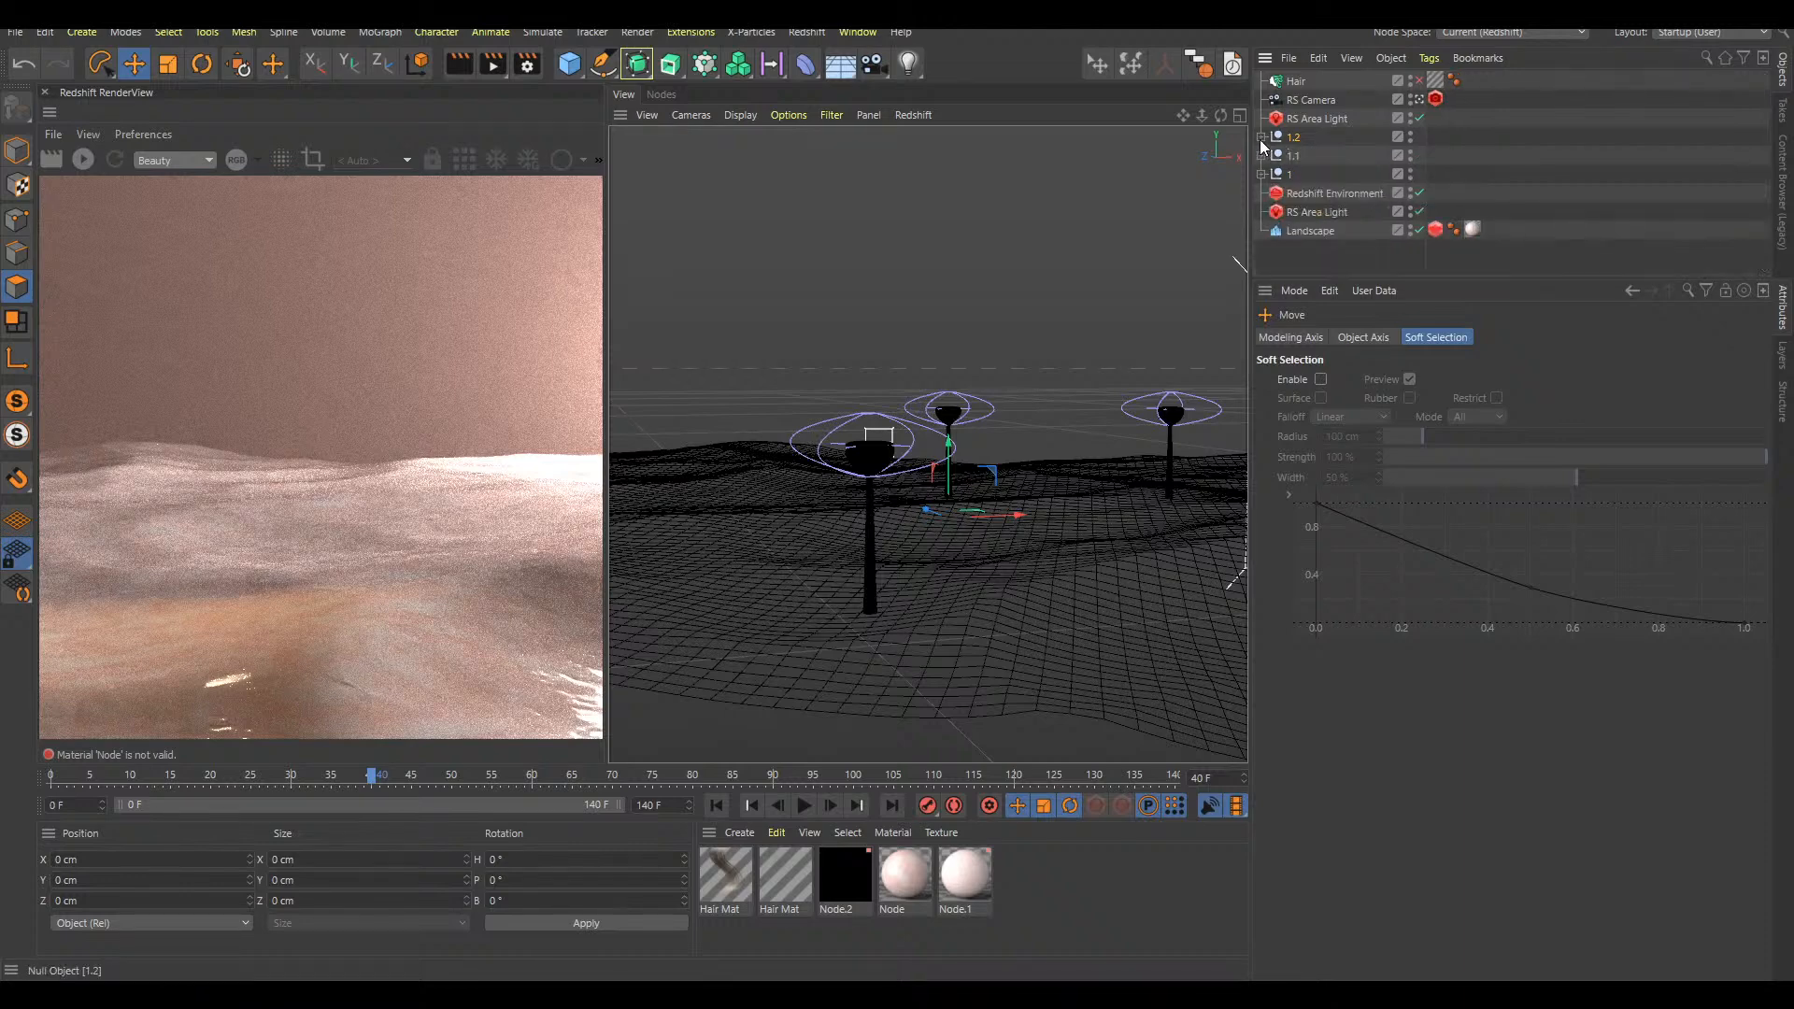
left_click(1261, 156)
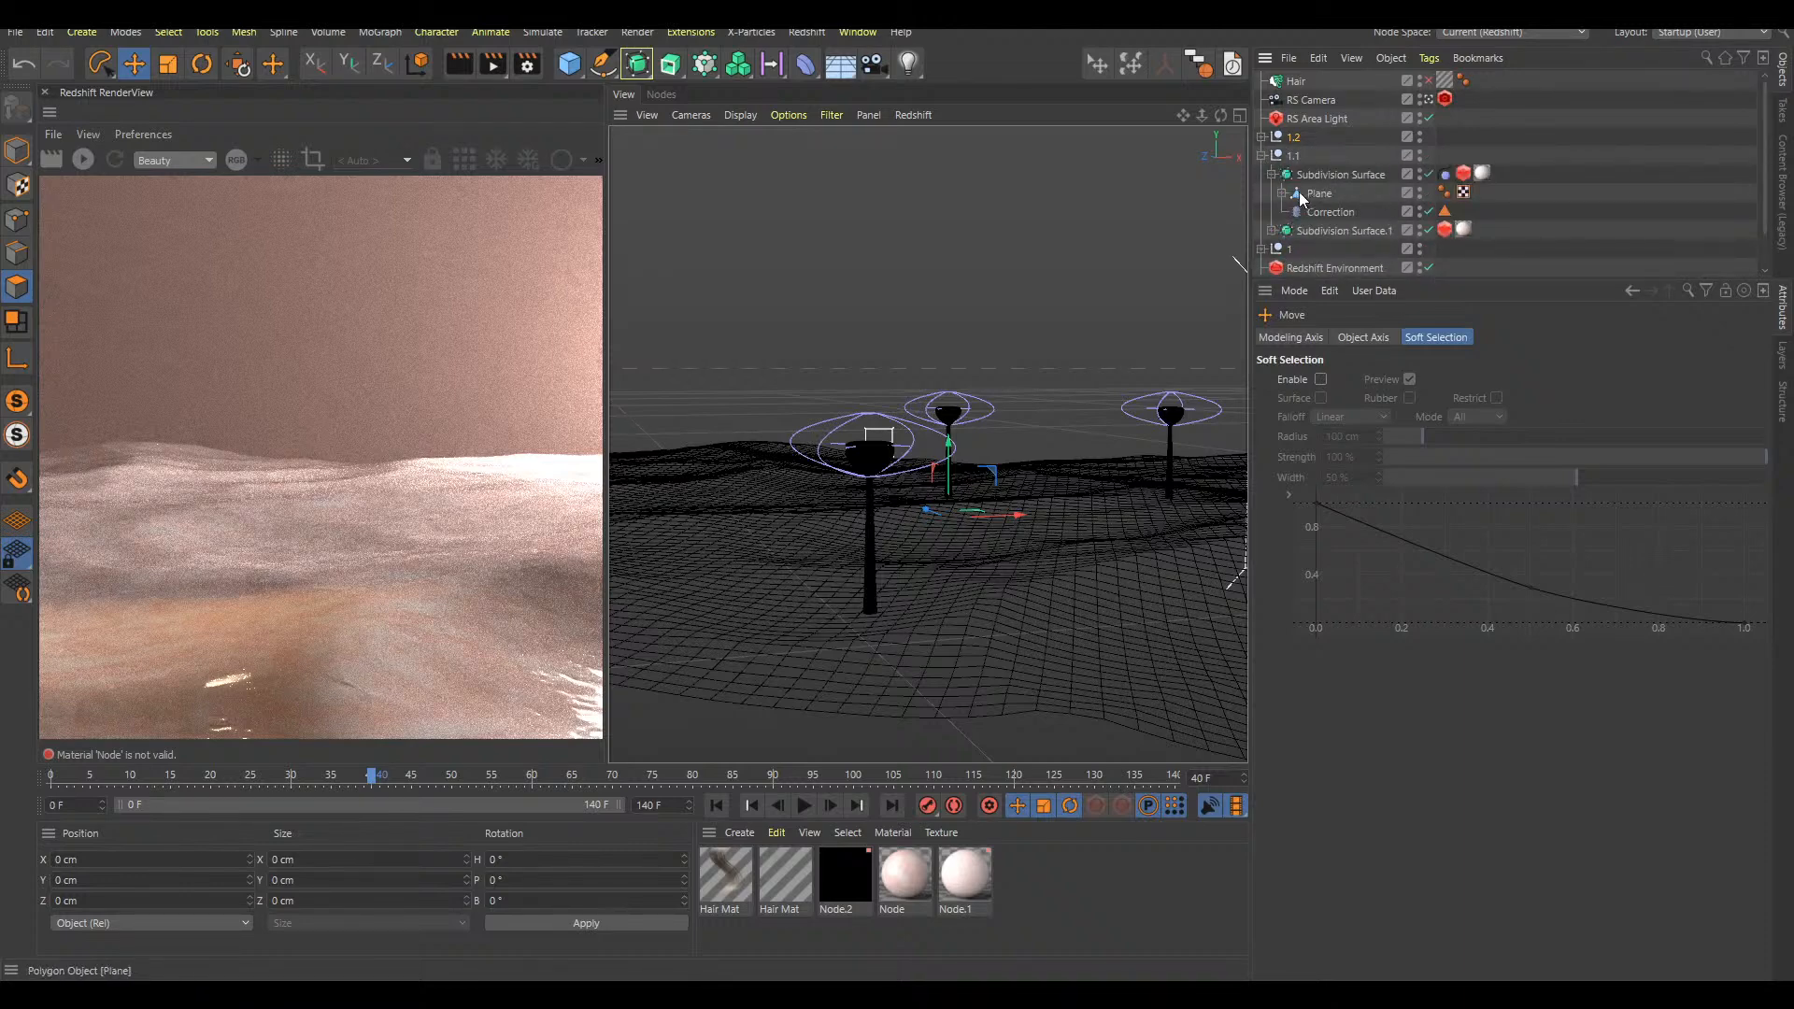
left_click(1283, 193)
left_click(1261, 156)
left_click(1261, 175)
left_click(1272, 194)
left_click(1281, 212)
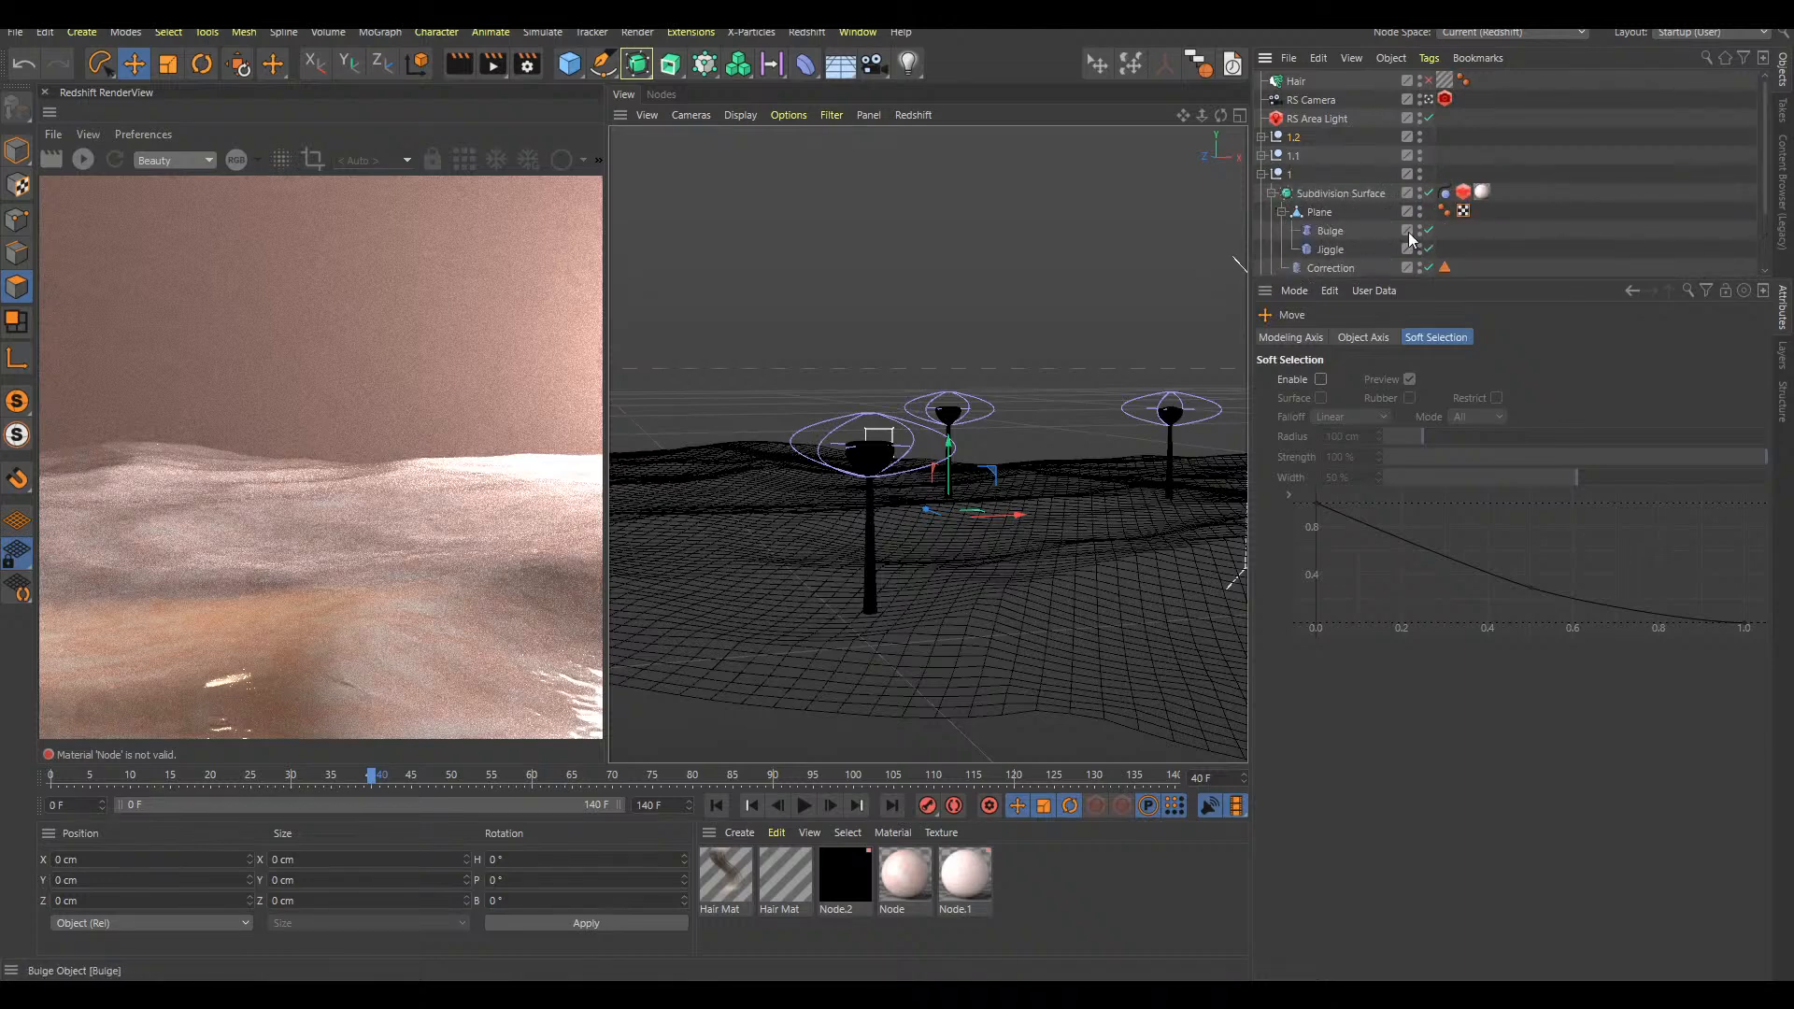
left_click(1428, 249)
Enable the Hair object and replay the animation from the start, viewing the original bulb up close
key("F8")
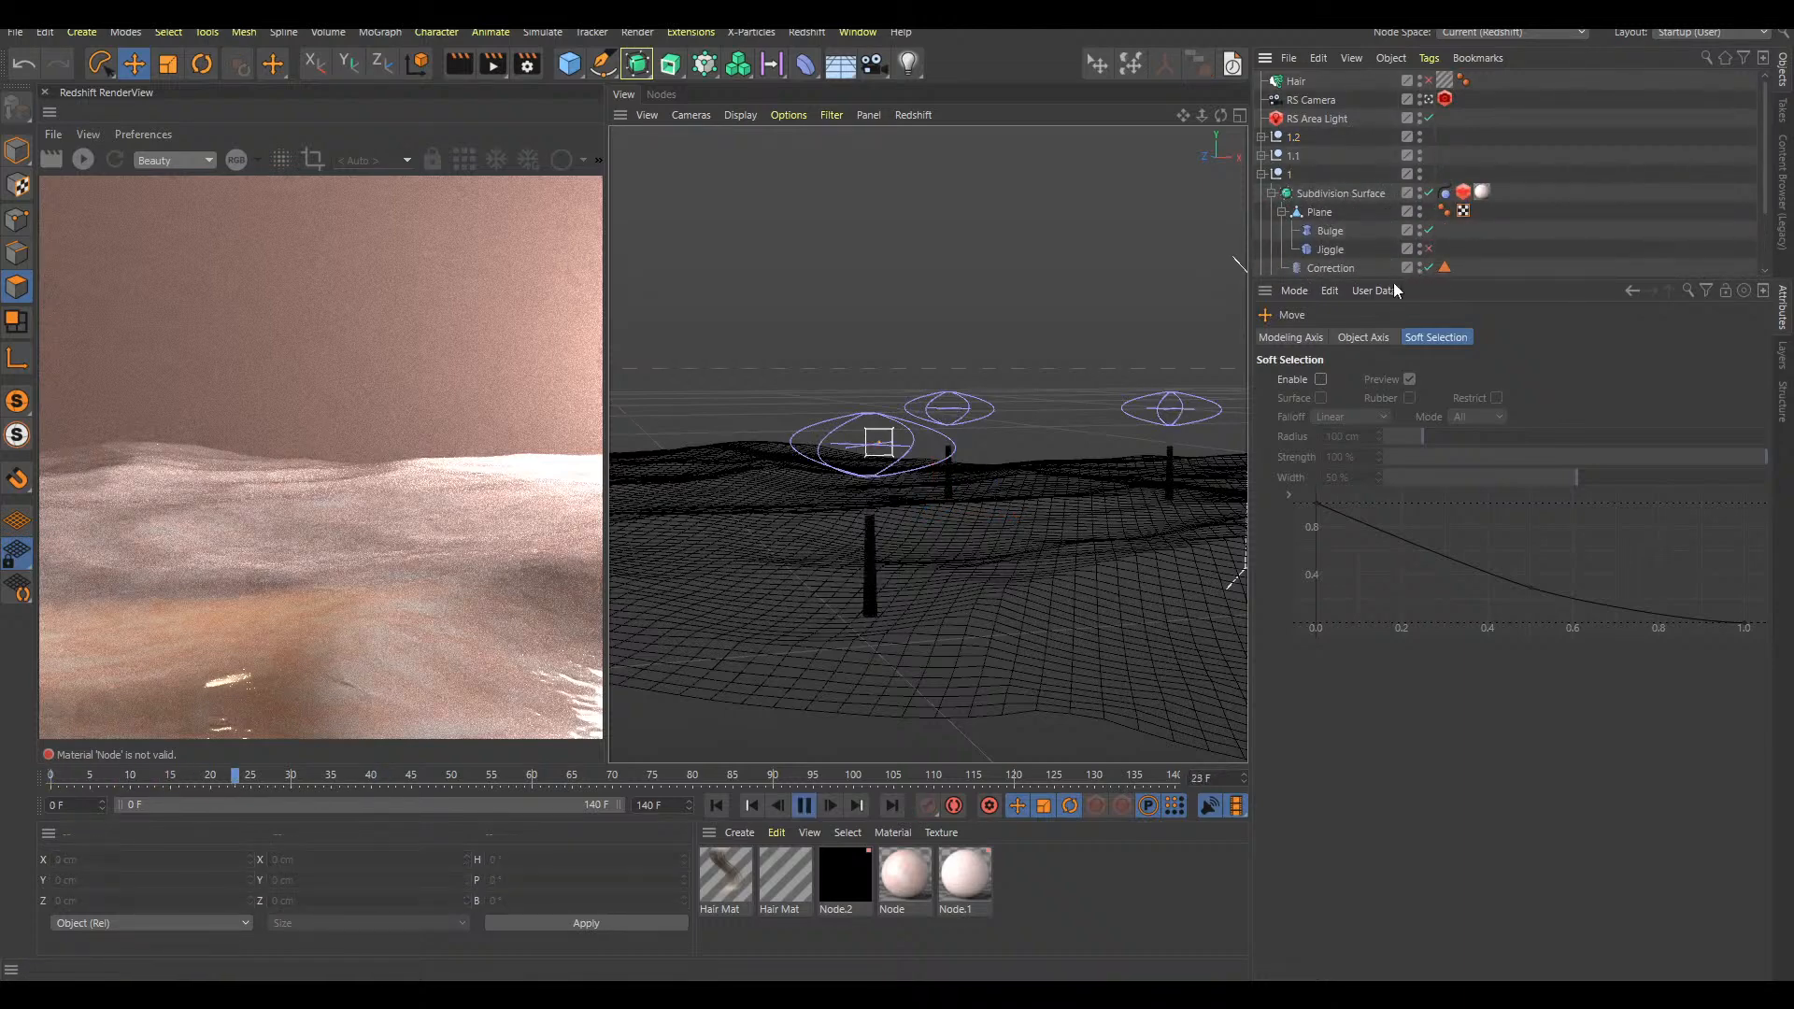
key("F8")
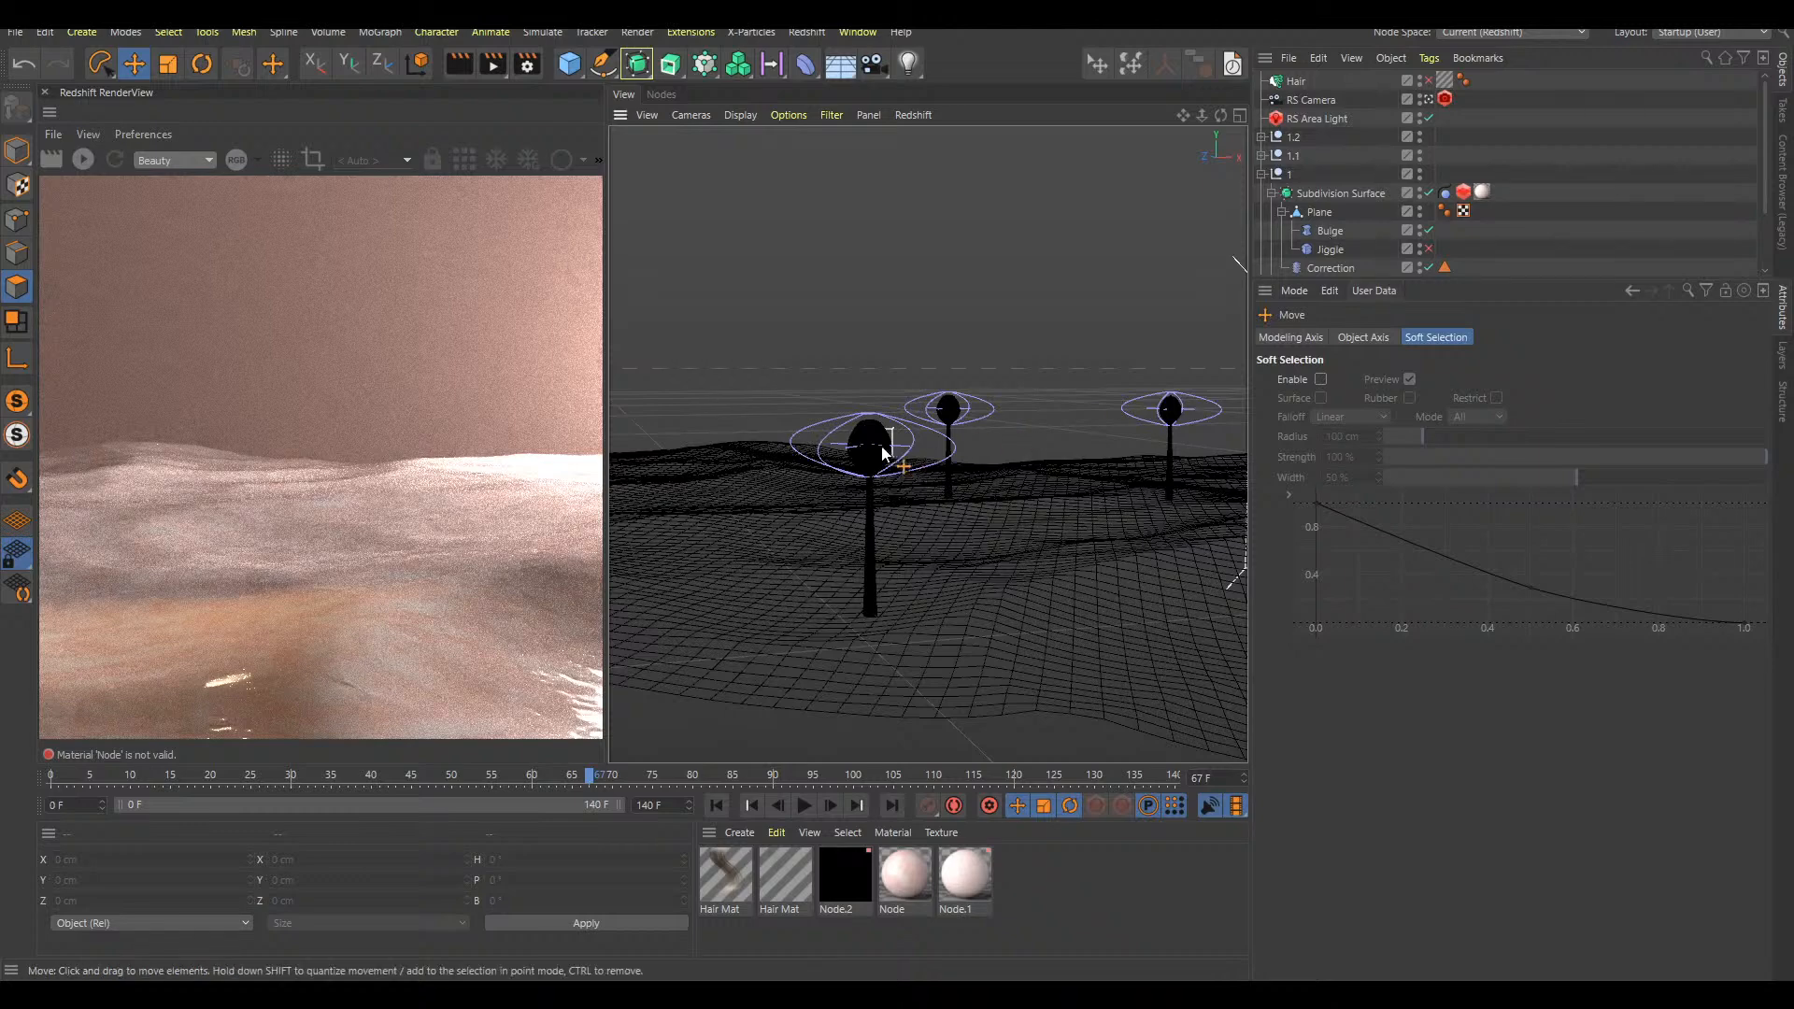
right_click_drag(881, 444, 1080, 391, "alt")
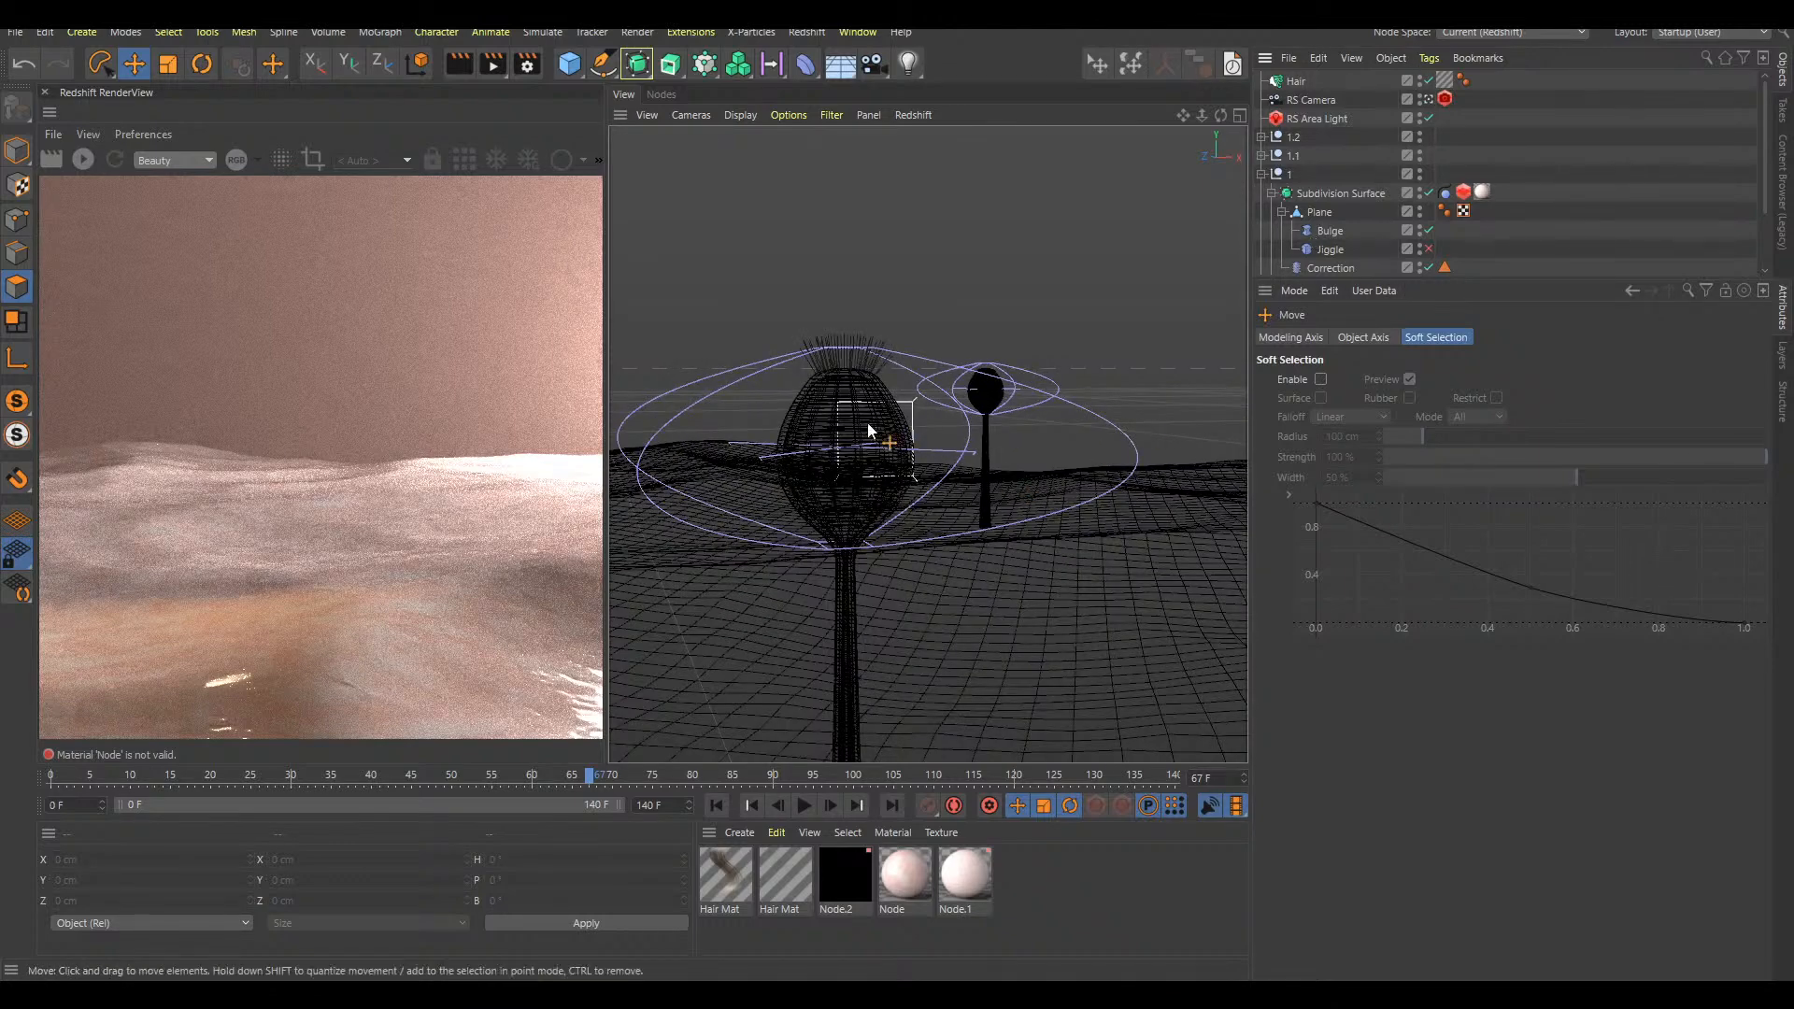
key("shift+f")
key("F8")
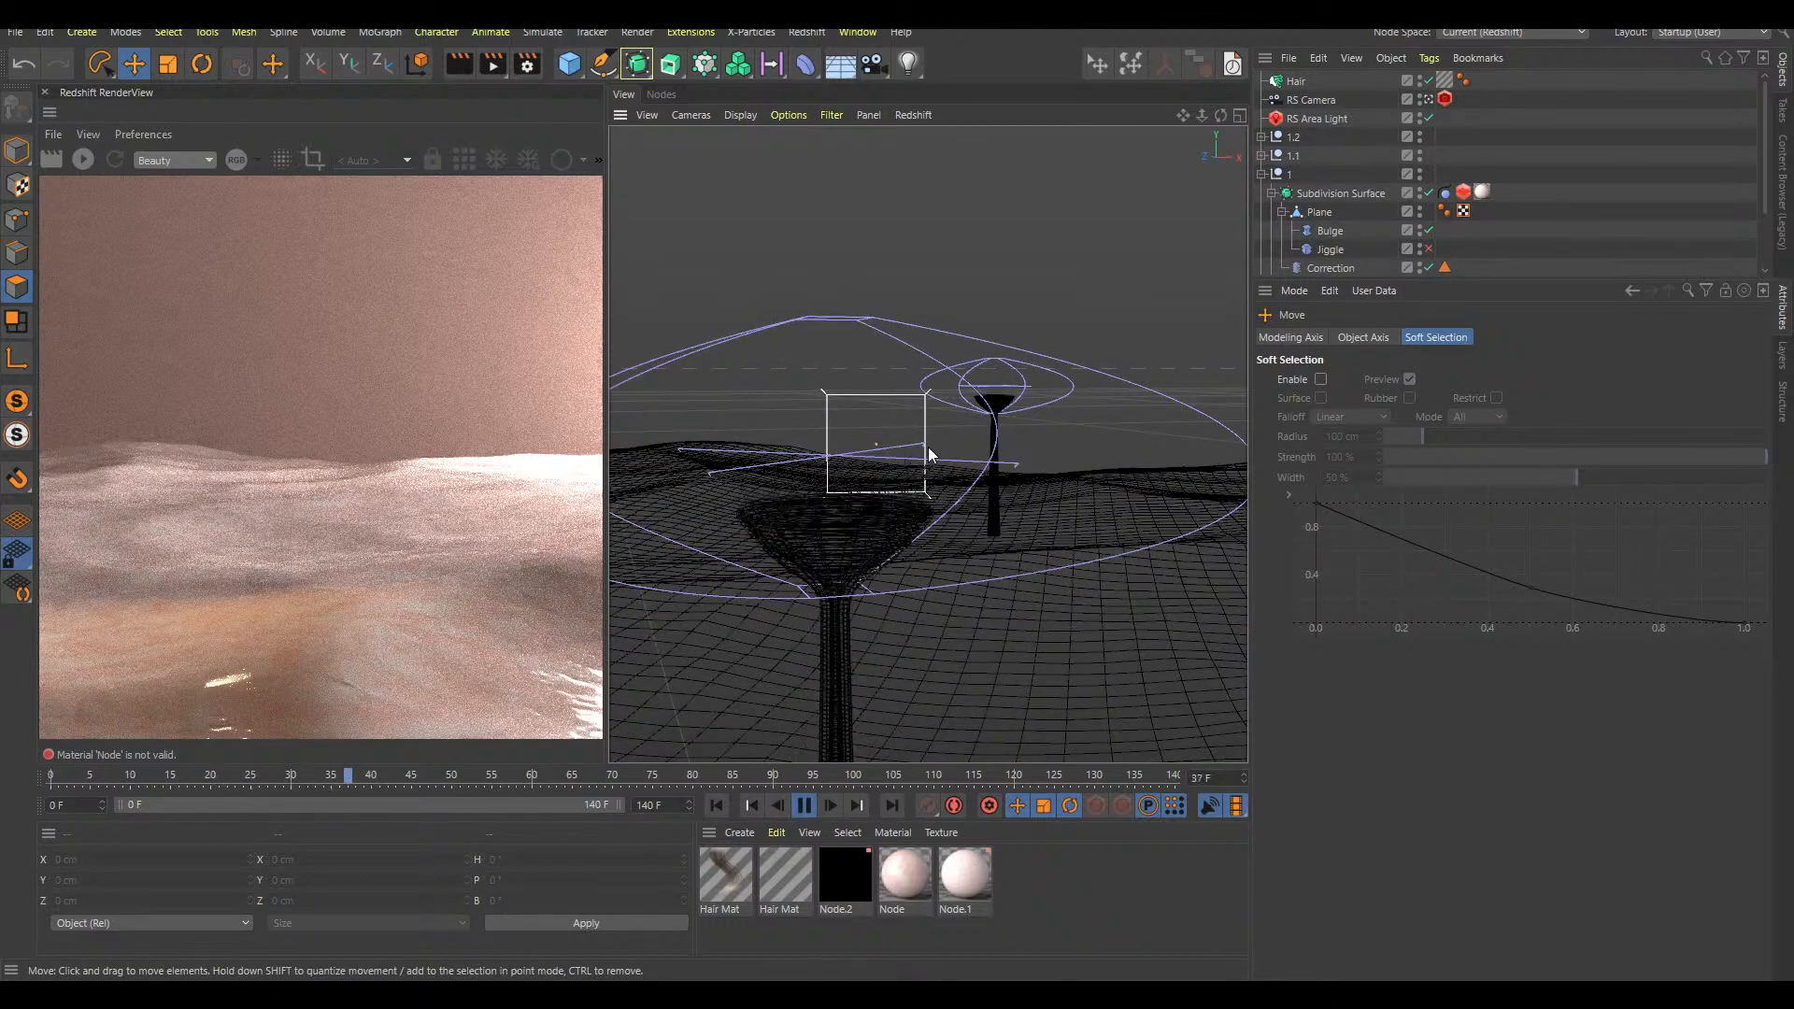
key("F8")
Enable dynamics and collisions on the Hair object and play the animation from the start to test them
left_click(1296, 81)
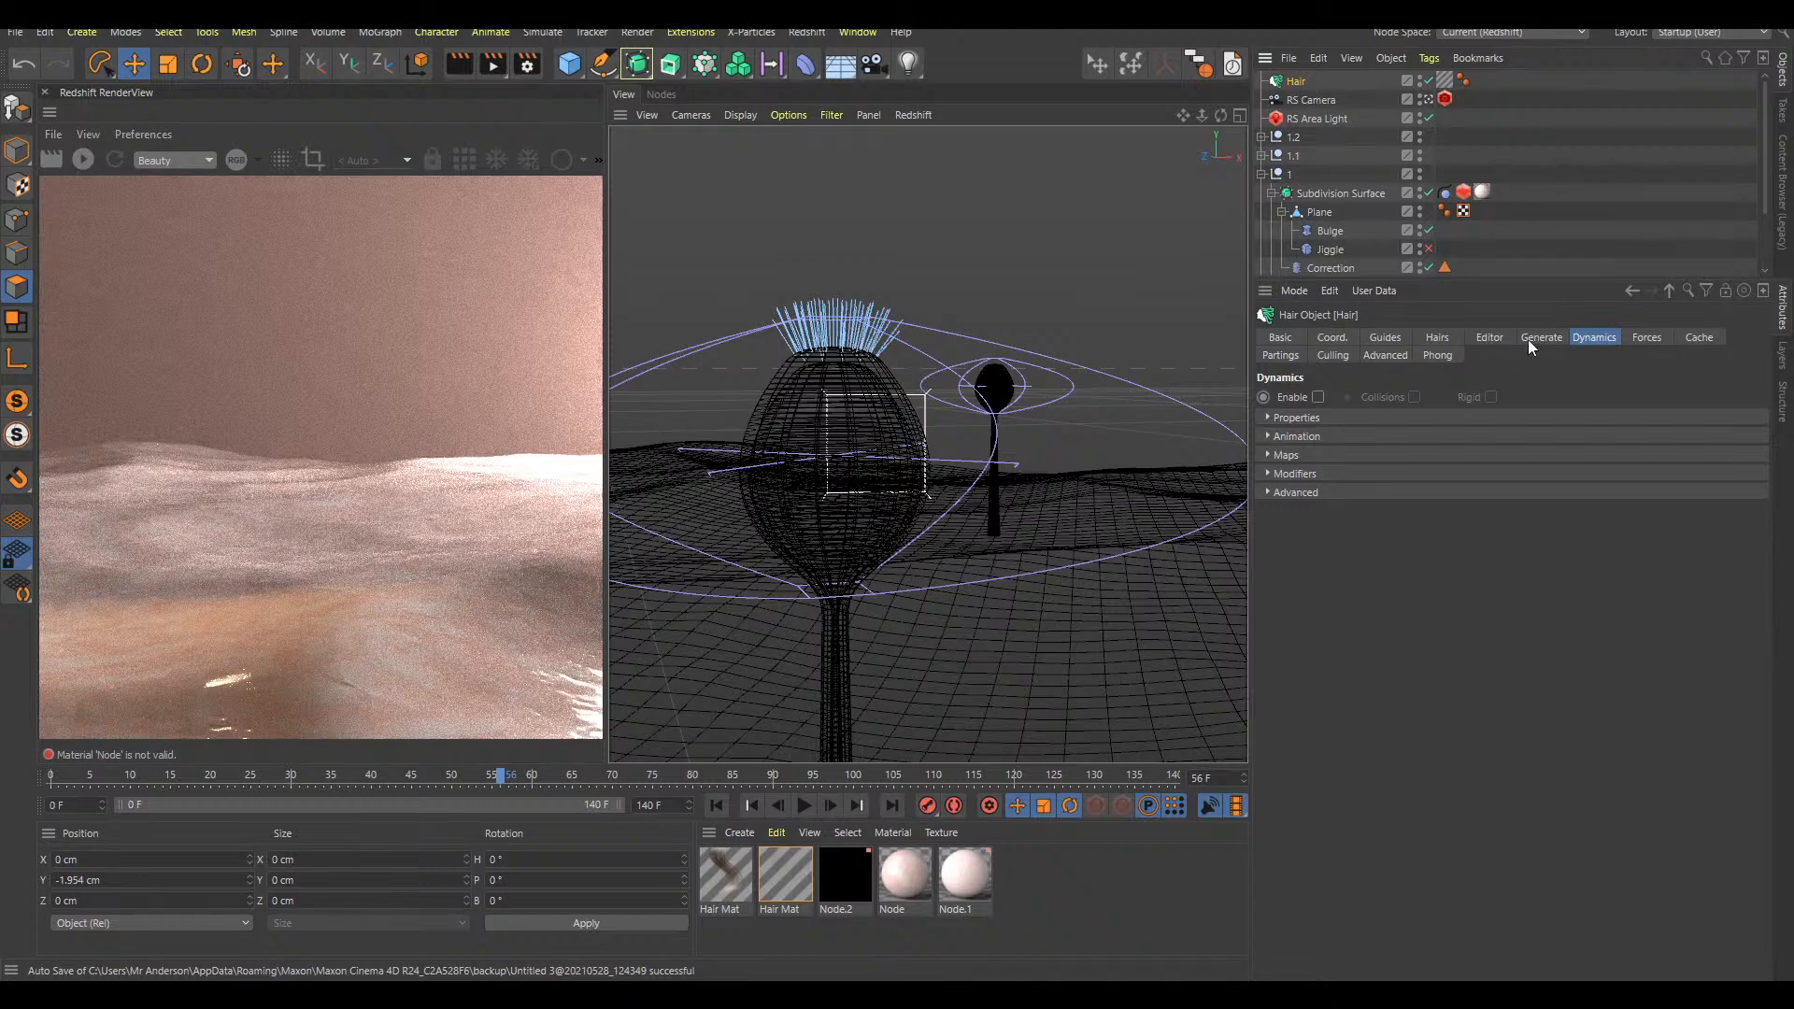
left_click(1319, 399)
left_click(1414, 399)
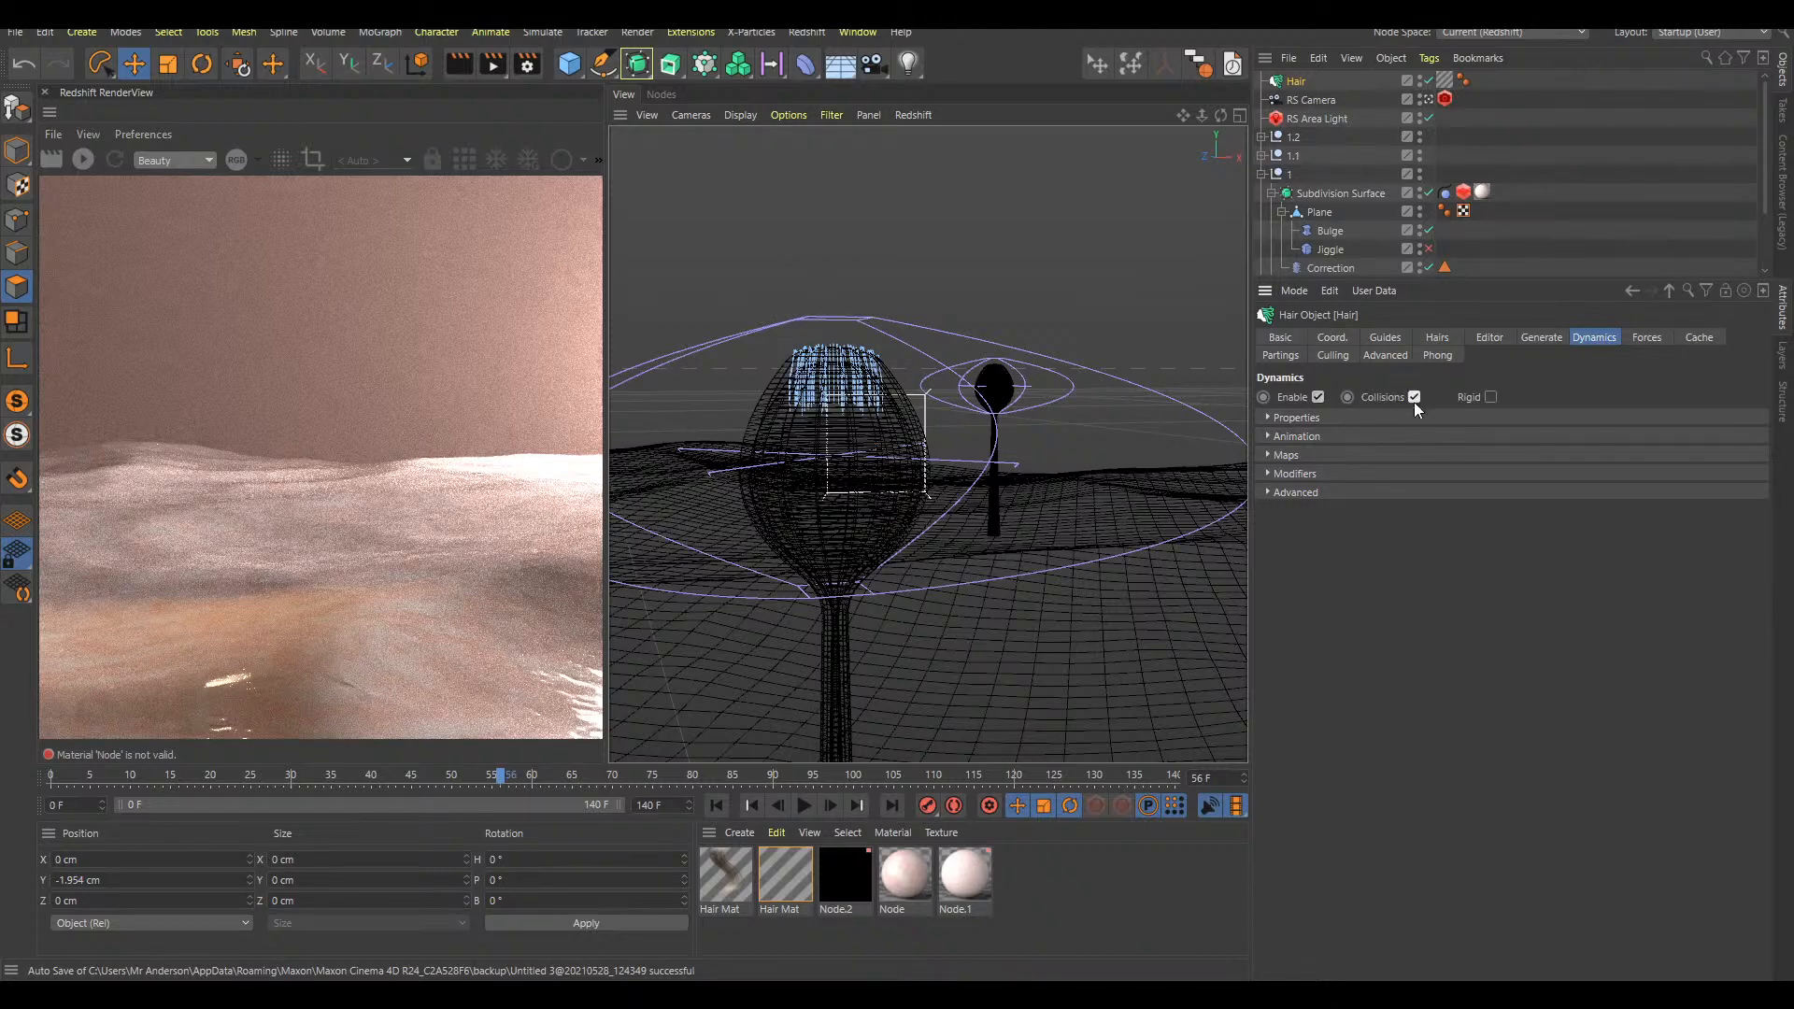
key("shift+f")
key("F8")
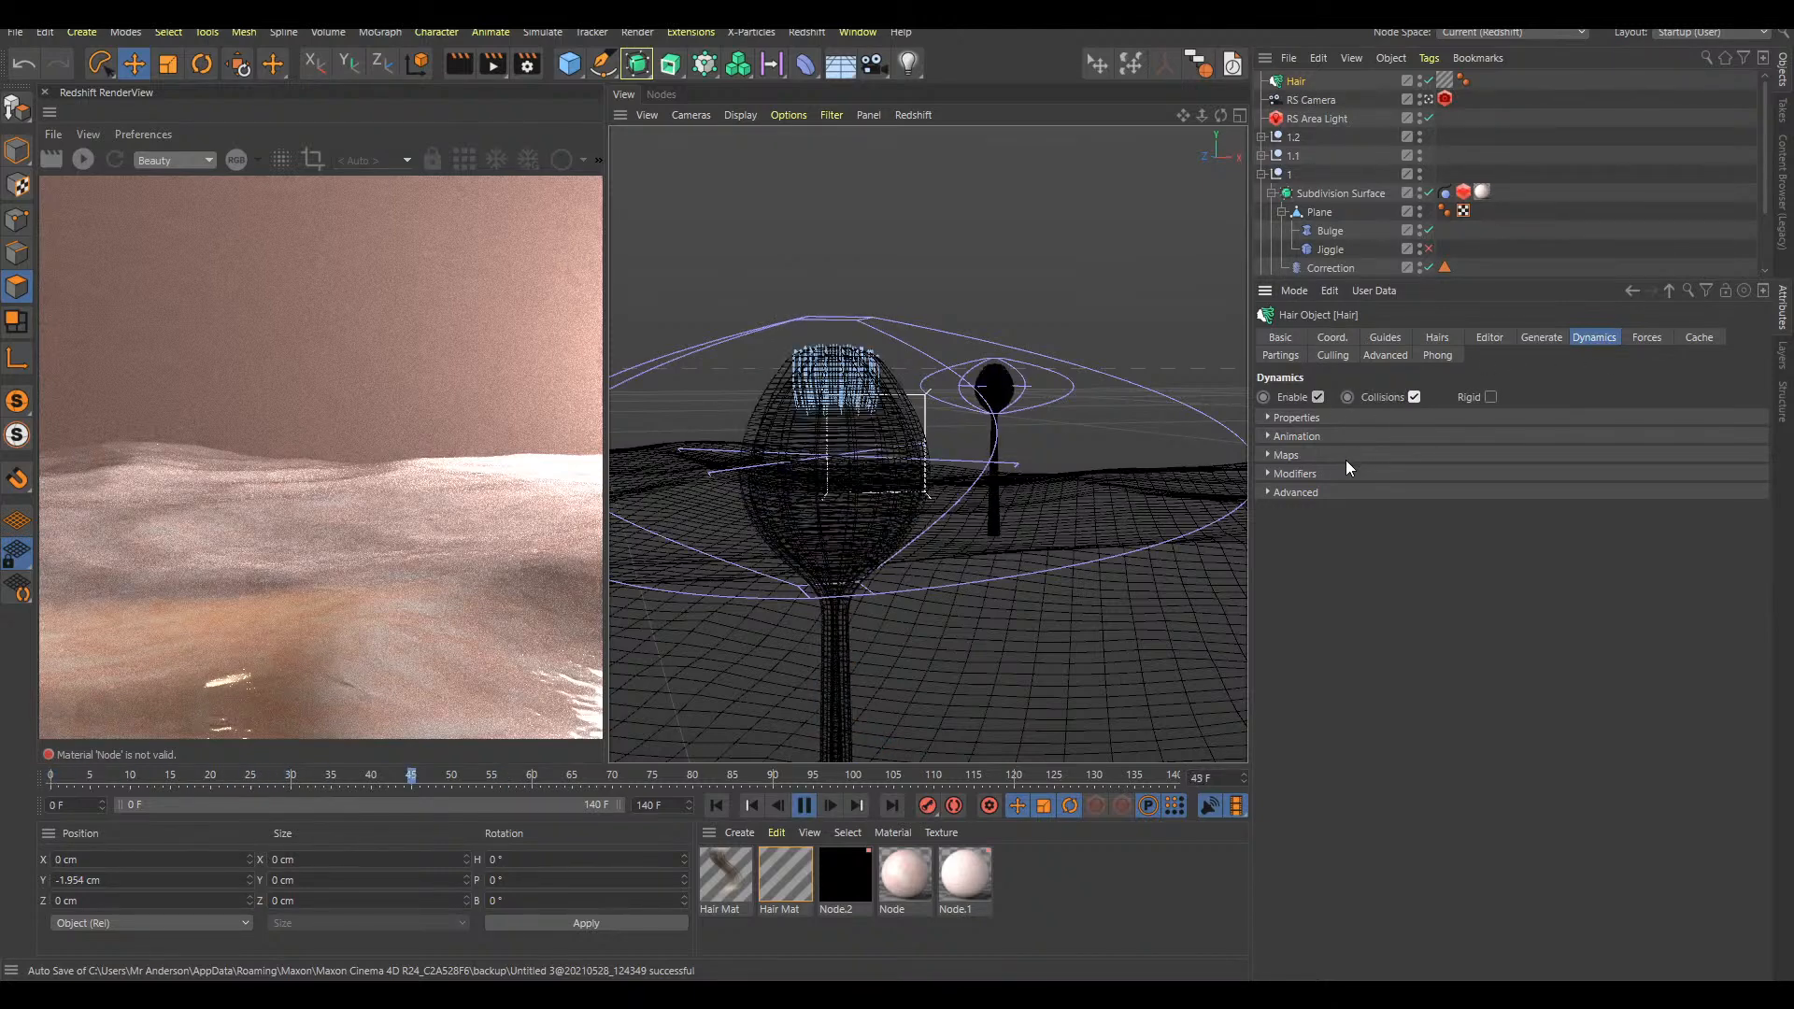
key("F8")
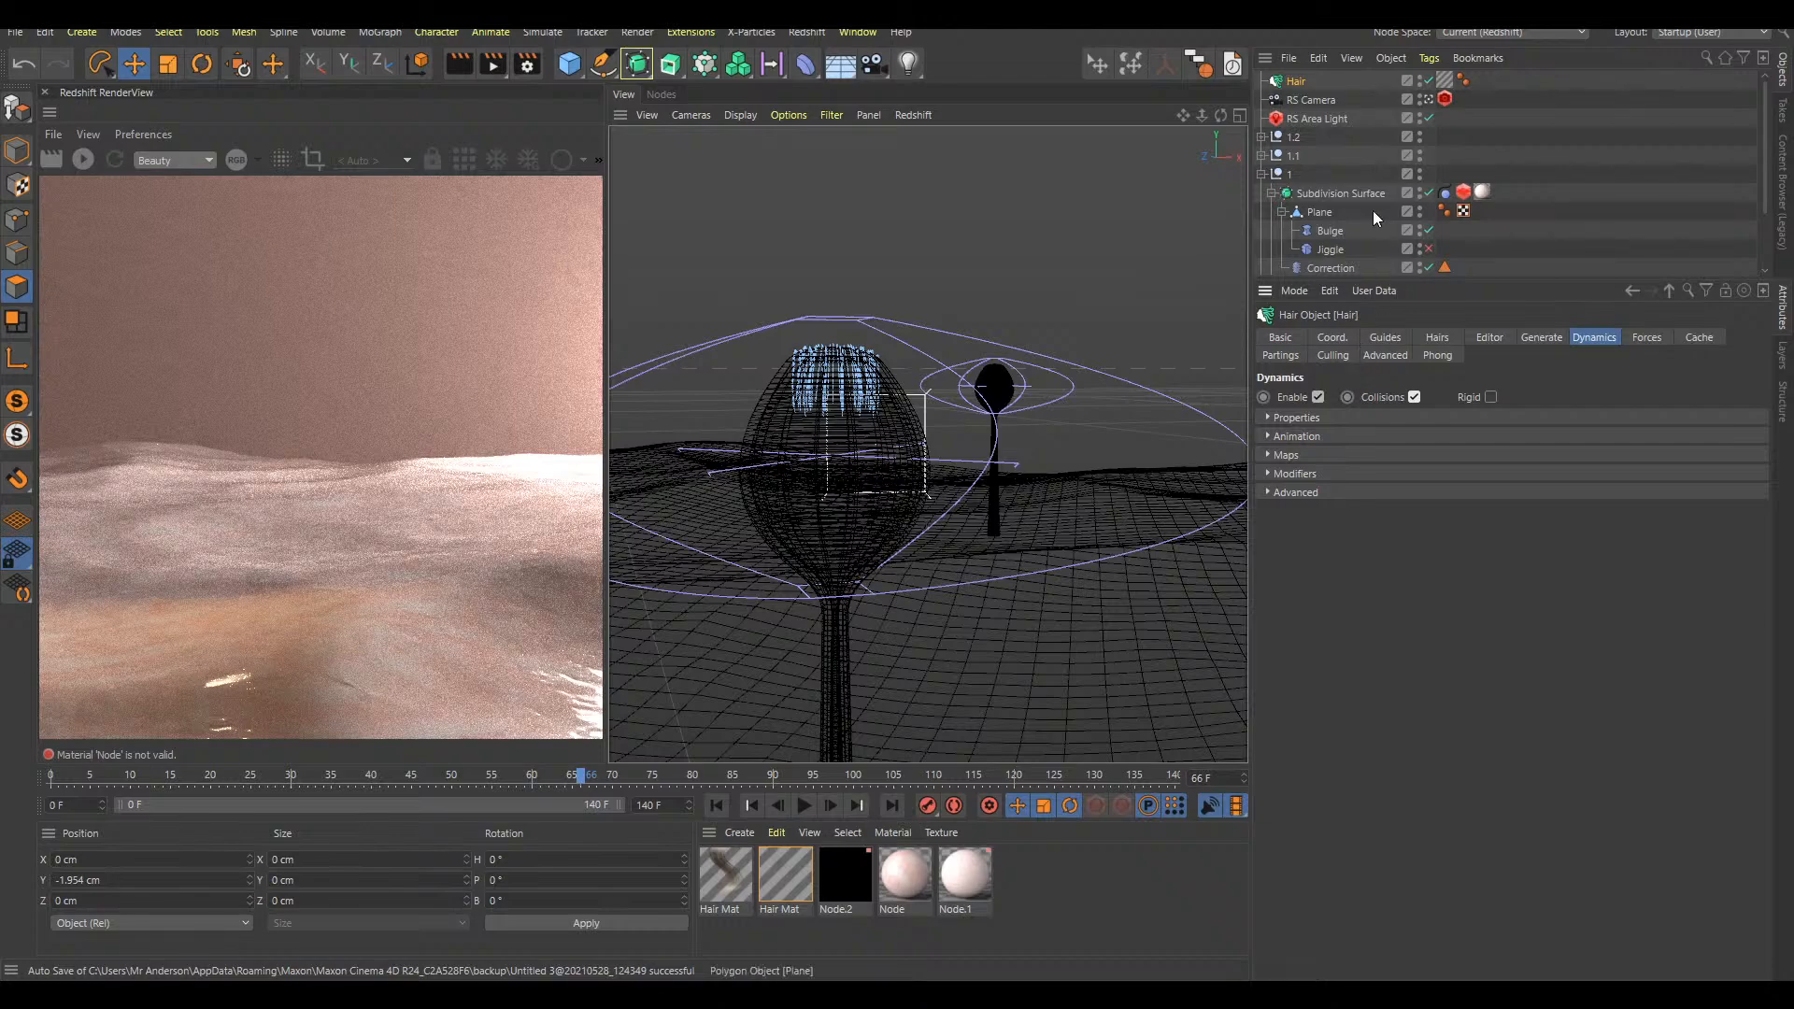
Give Subdivision Surface.1 in null 1 a Hair Collider tag, replay the animation from the start and preview the bulb up close
left_click(1271, 193)
left_click(1584, 200)
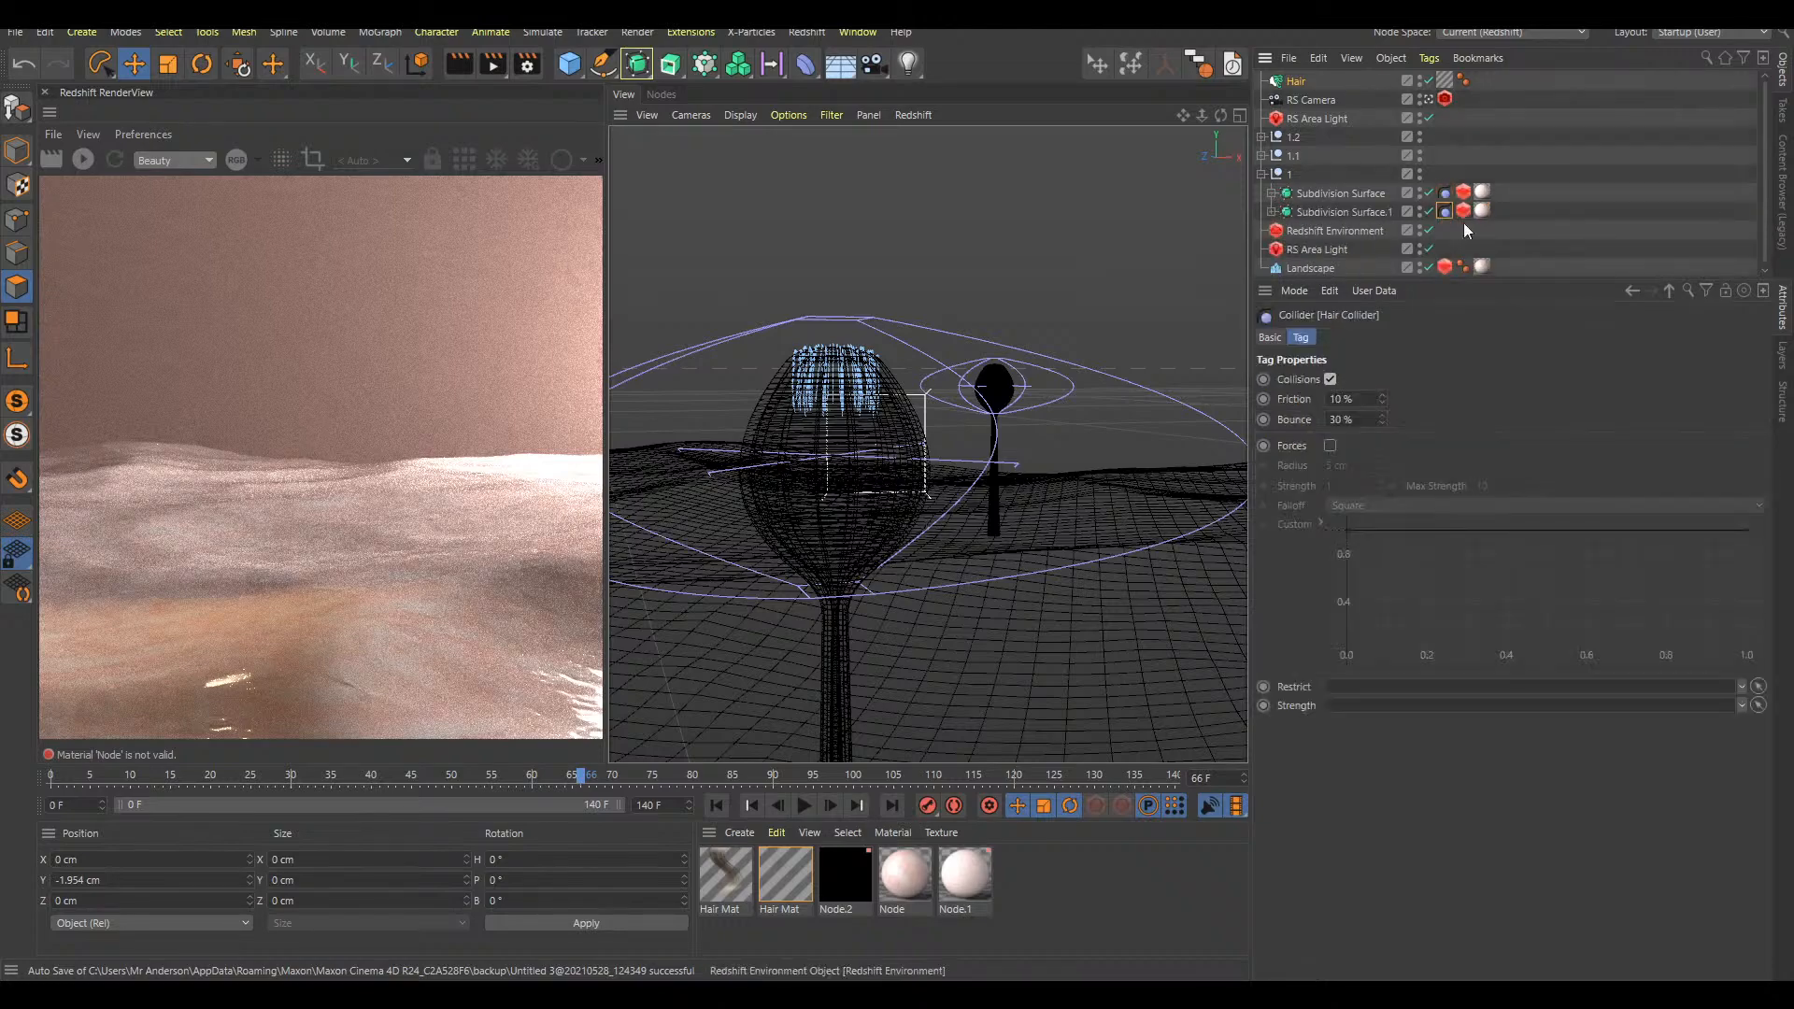
key("shift+f")
key("F8")
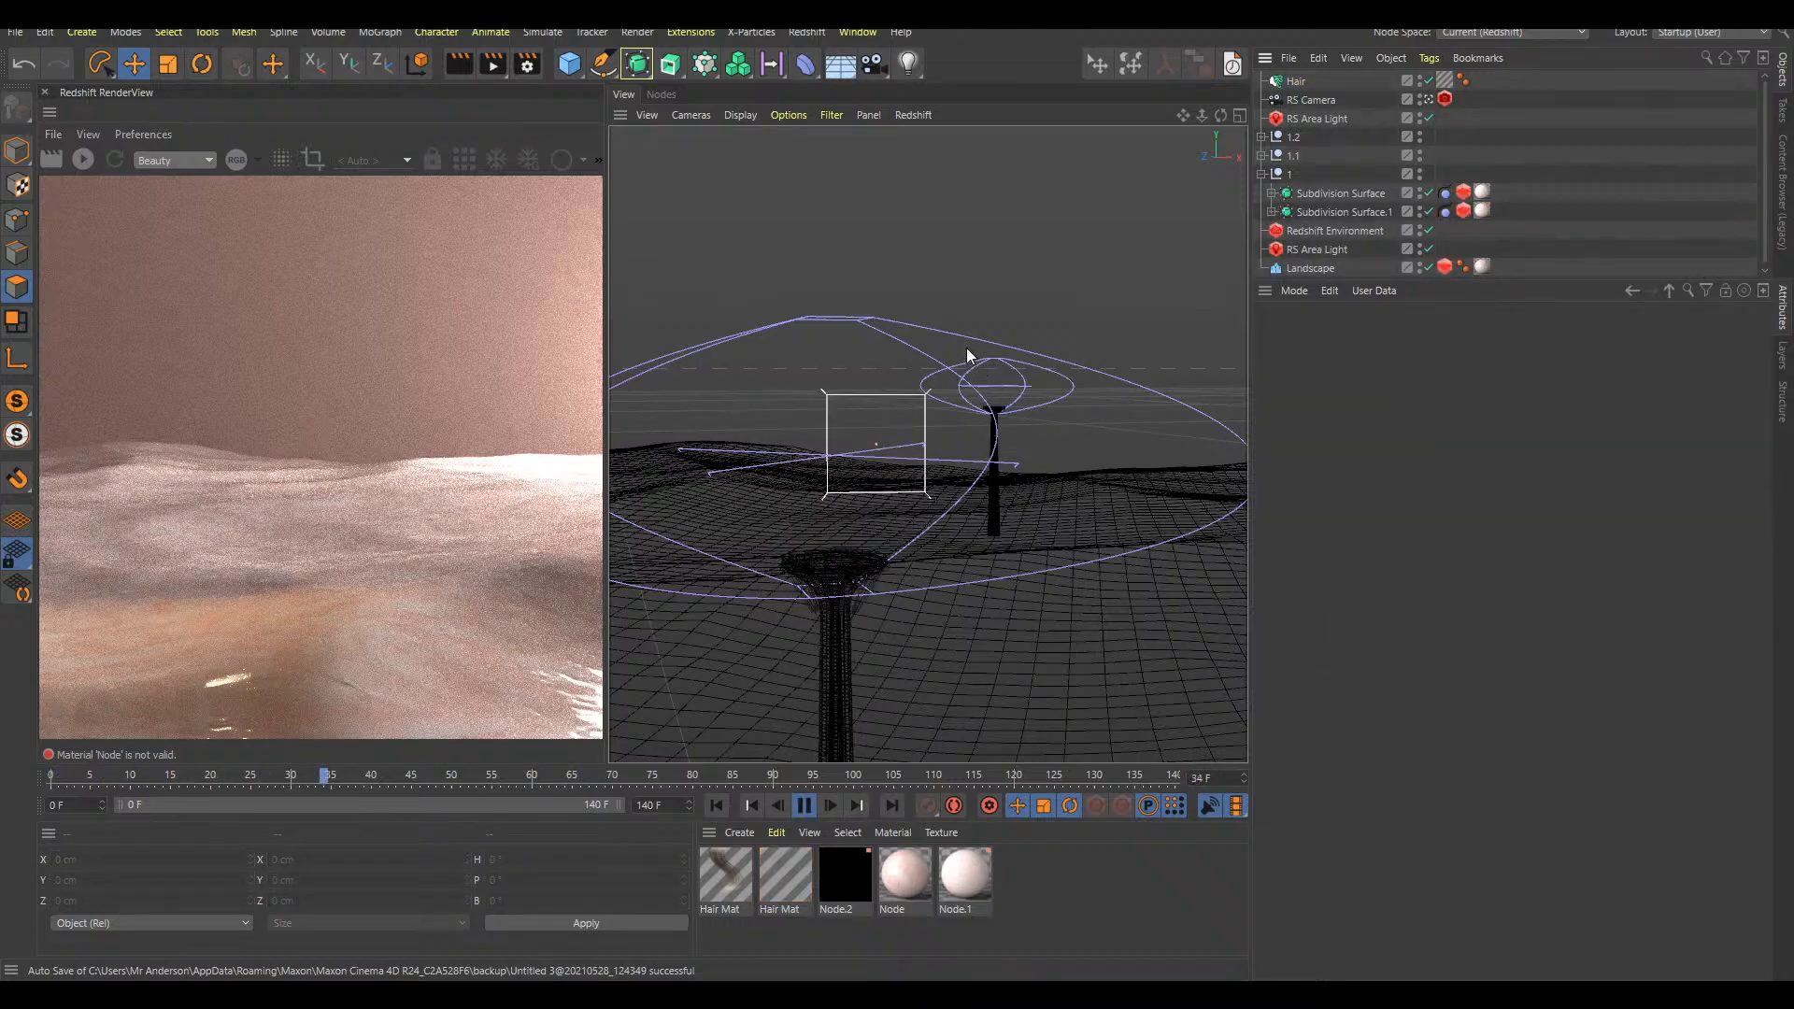
key("F8")
scroll(912, 357, "up", 5)
left_click_drag(912, 357, 912, 372, "alt")
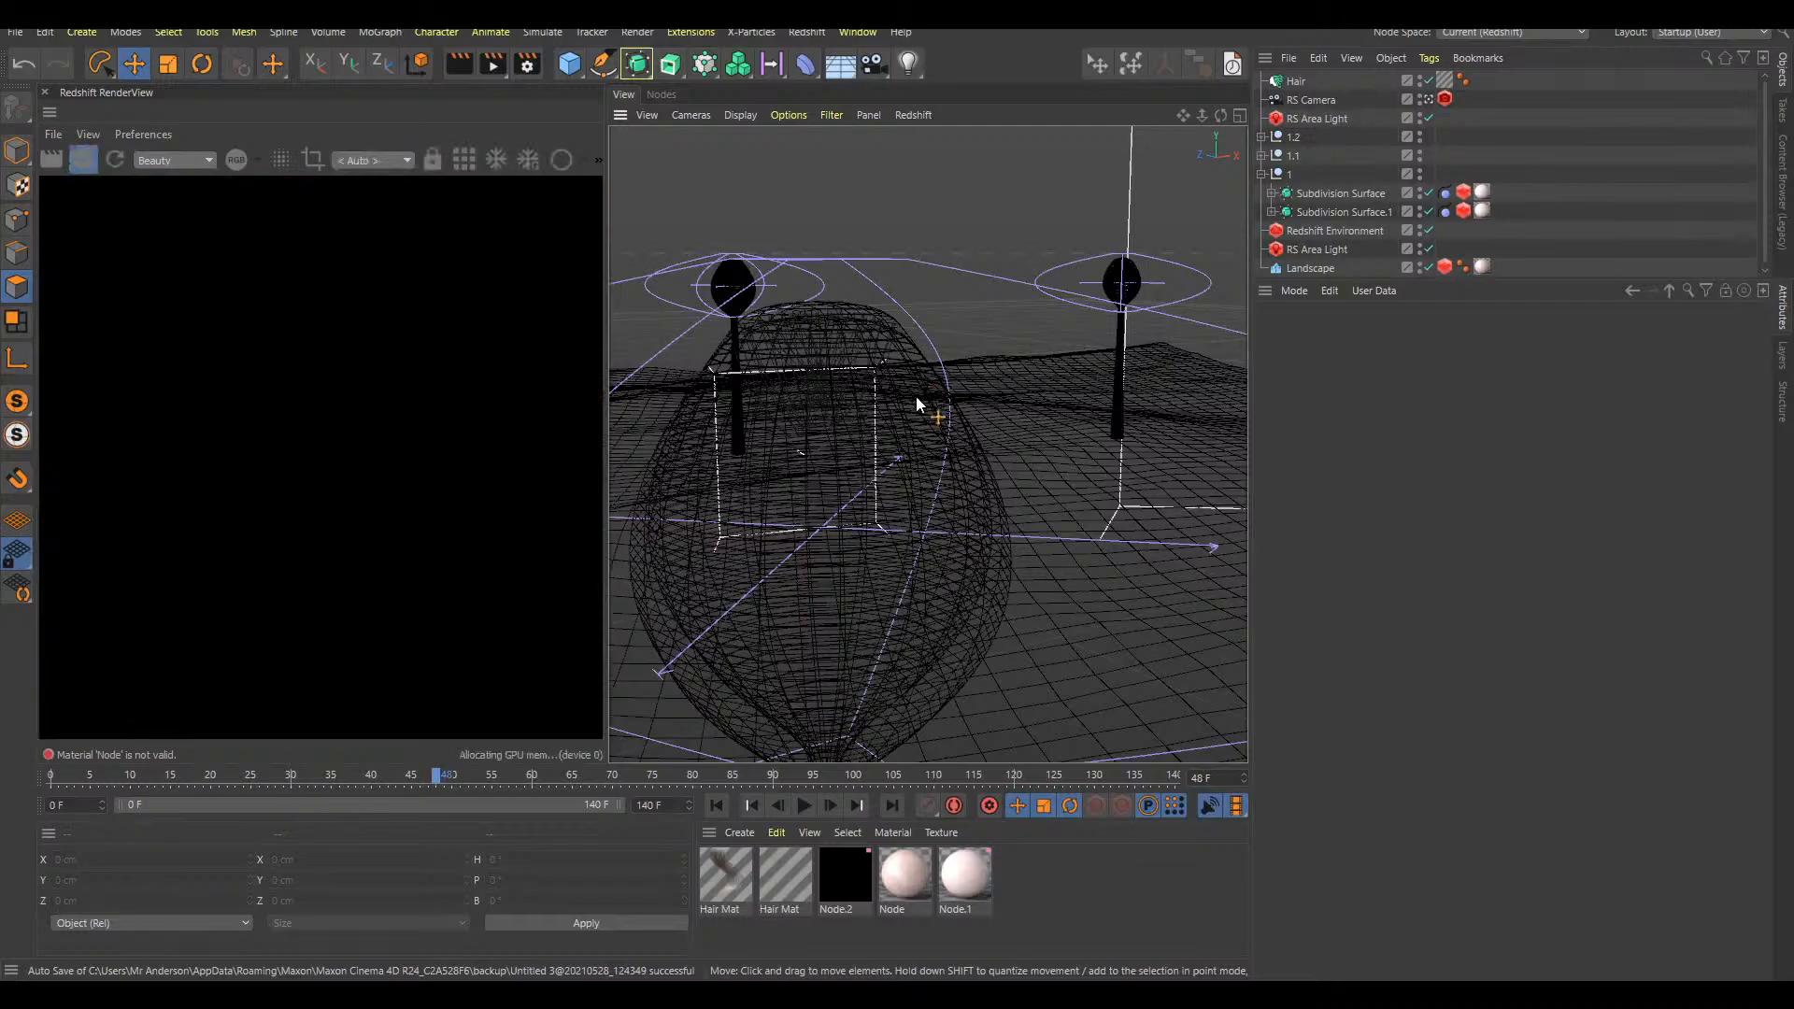
Continue the animation to view the bulb up close and hide the background nulls 1.1 and 1.2
key("F8")
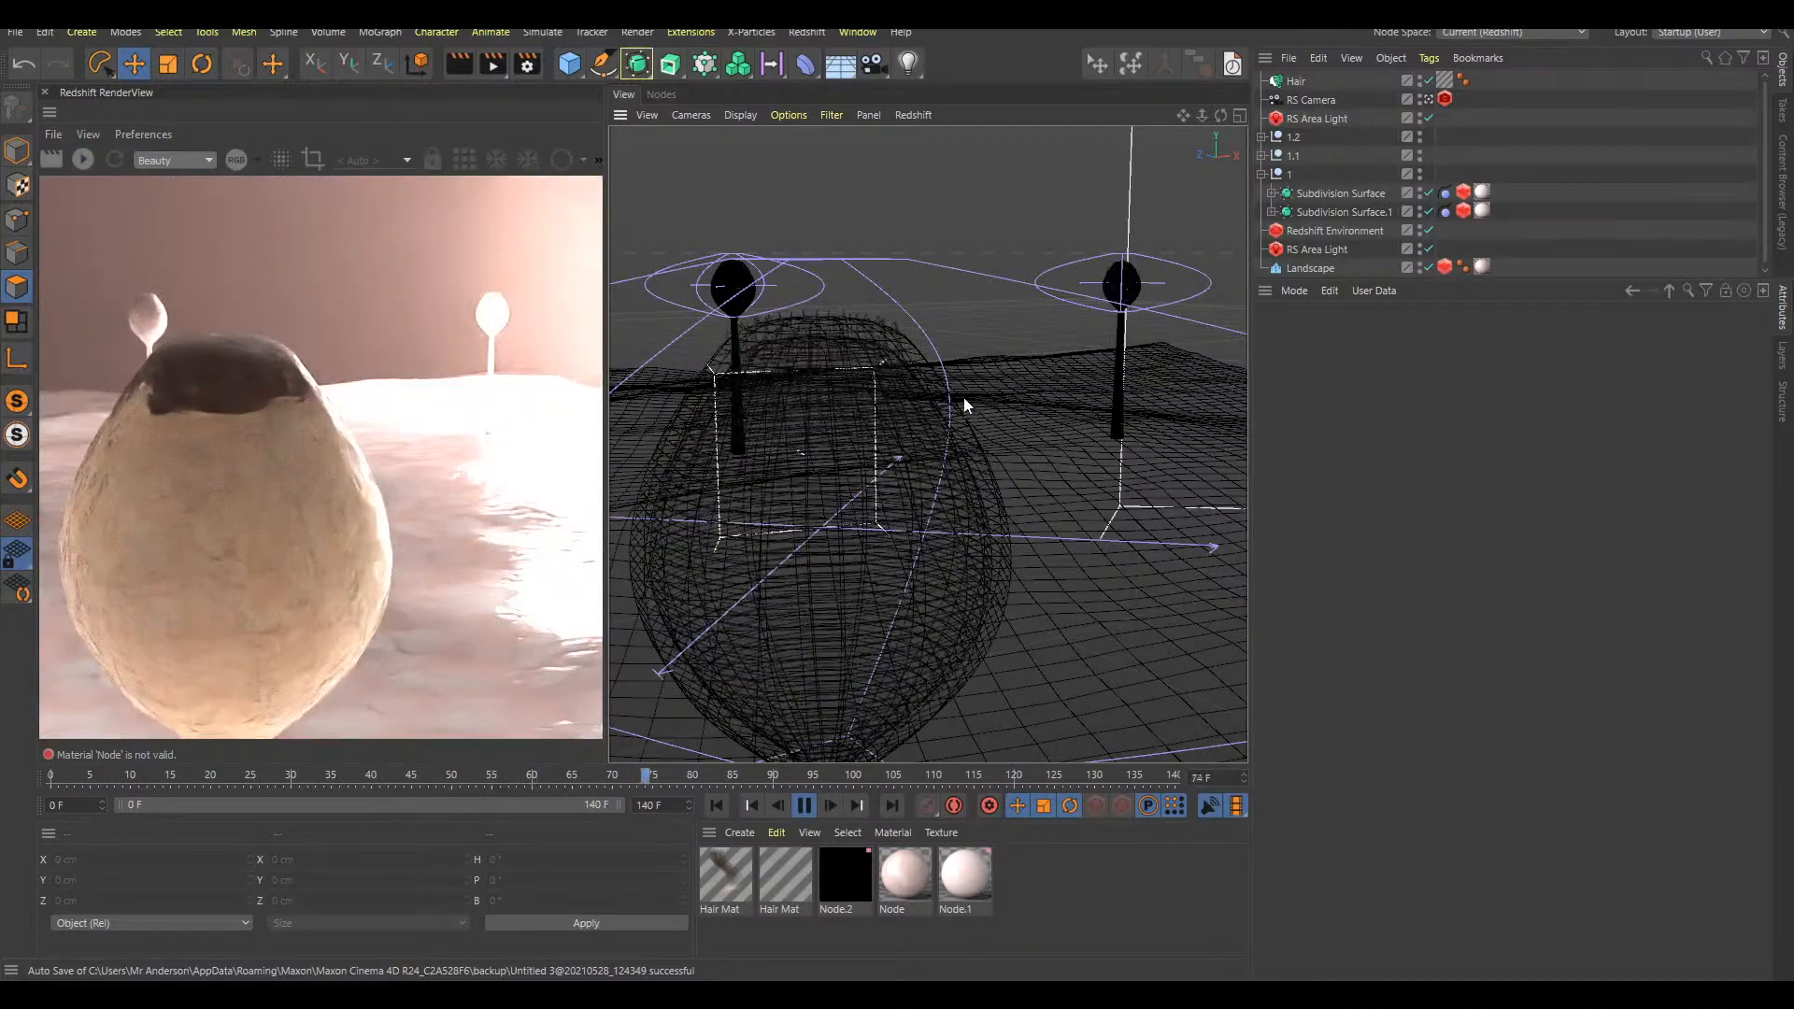
mouse_move(893, 333)
left_mouse_down("alt")
mouse_move(1042, 337)
mouse_move(888, 340)
left_mouse_up("alt")
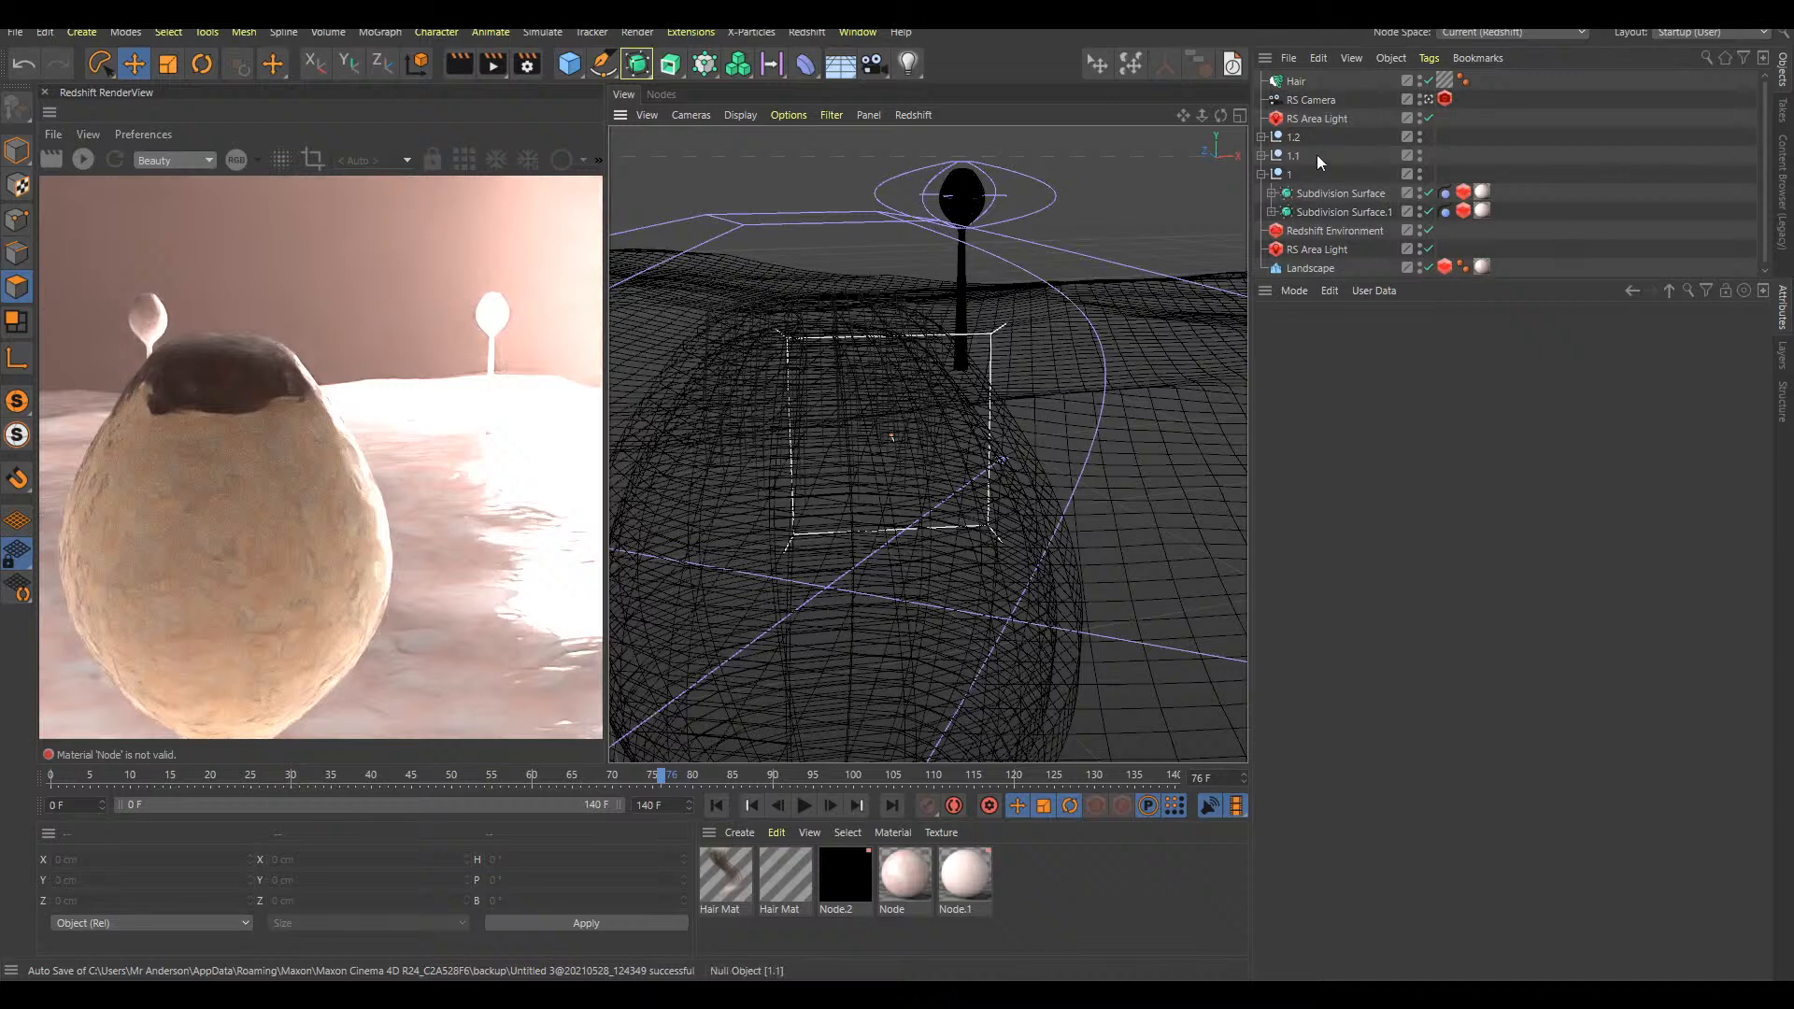
left_click(1420, 160)
Move the Hair Collider tags on Subdivision Surface and Subdivision Surface.1 in null 1 to the end of their tag rows
left_click(1451, 191)
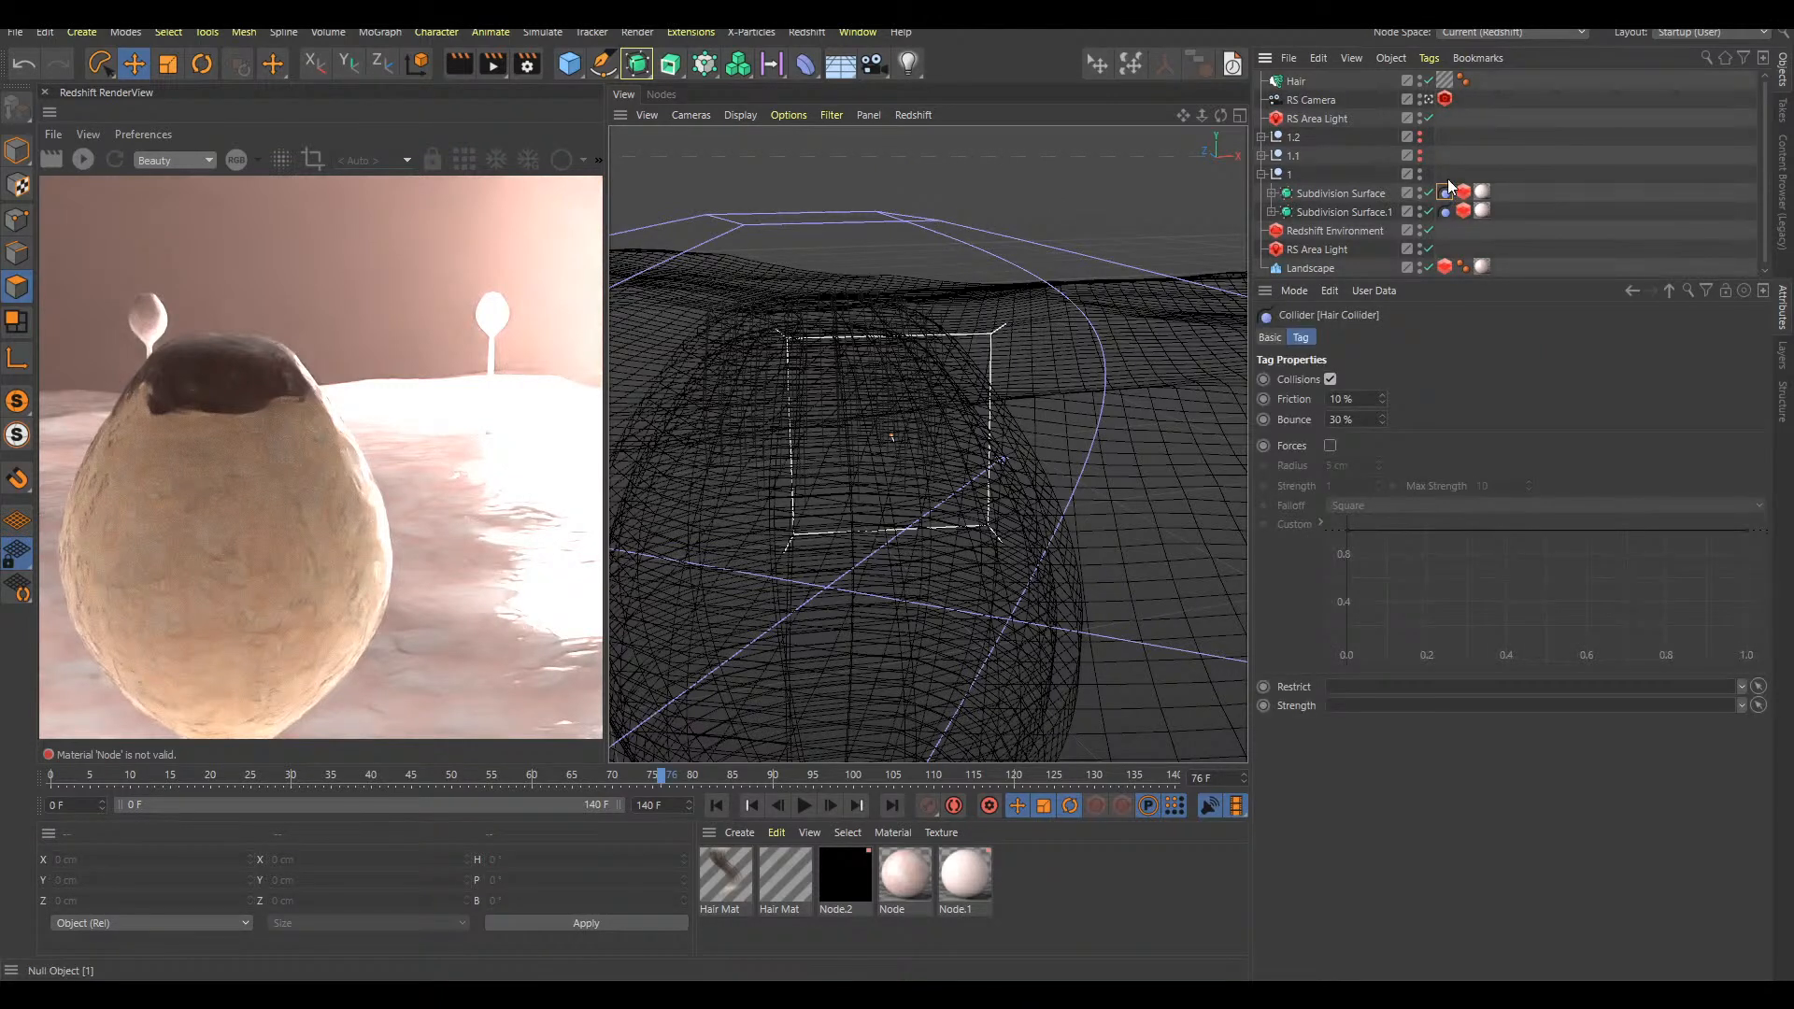
left_click_drag(1446, 185, 1437, 236)
left_click(1272, 193)
left_click(1283, 212)
left_click(1271, 250)
left_click_drag(1444, 191, 1495, 192)
left_click_drag(1445, 249, 1506, 252)
left_click(1520, 225)
Replay the animation from the start to check the bulb's tip hairs with the reordered collider tags
key("F8")
key("F8")
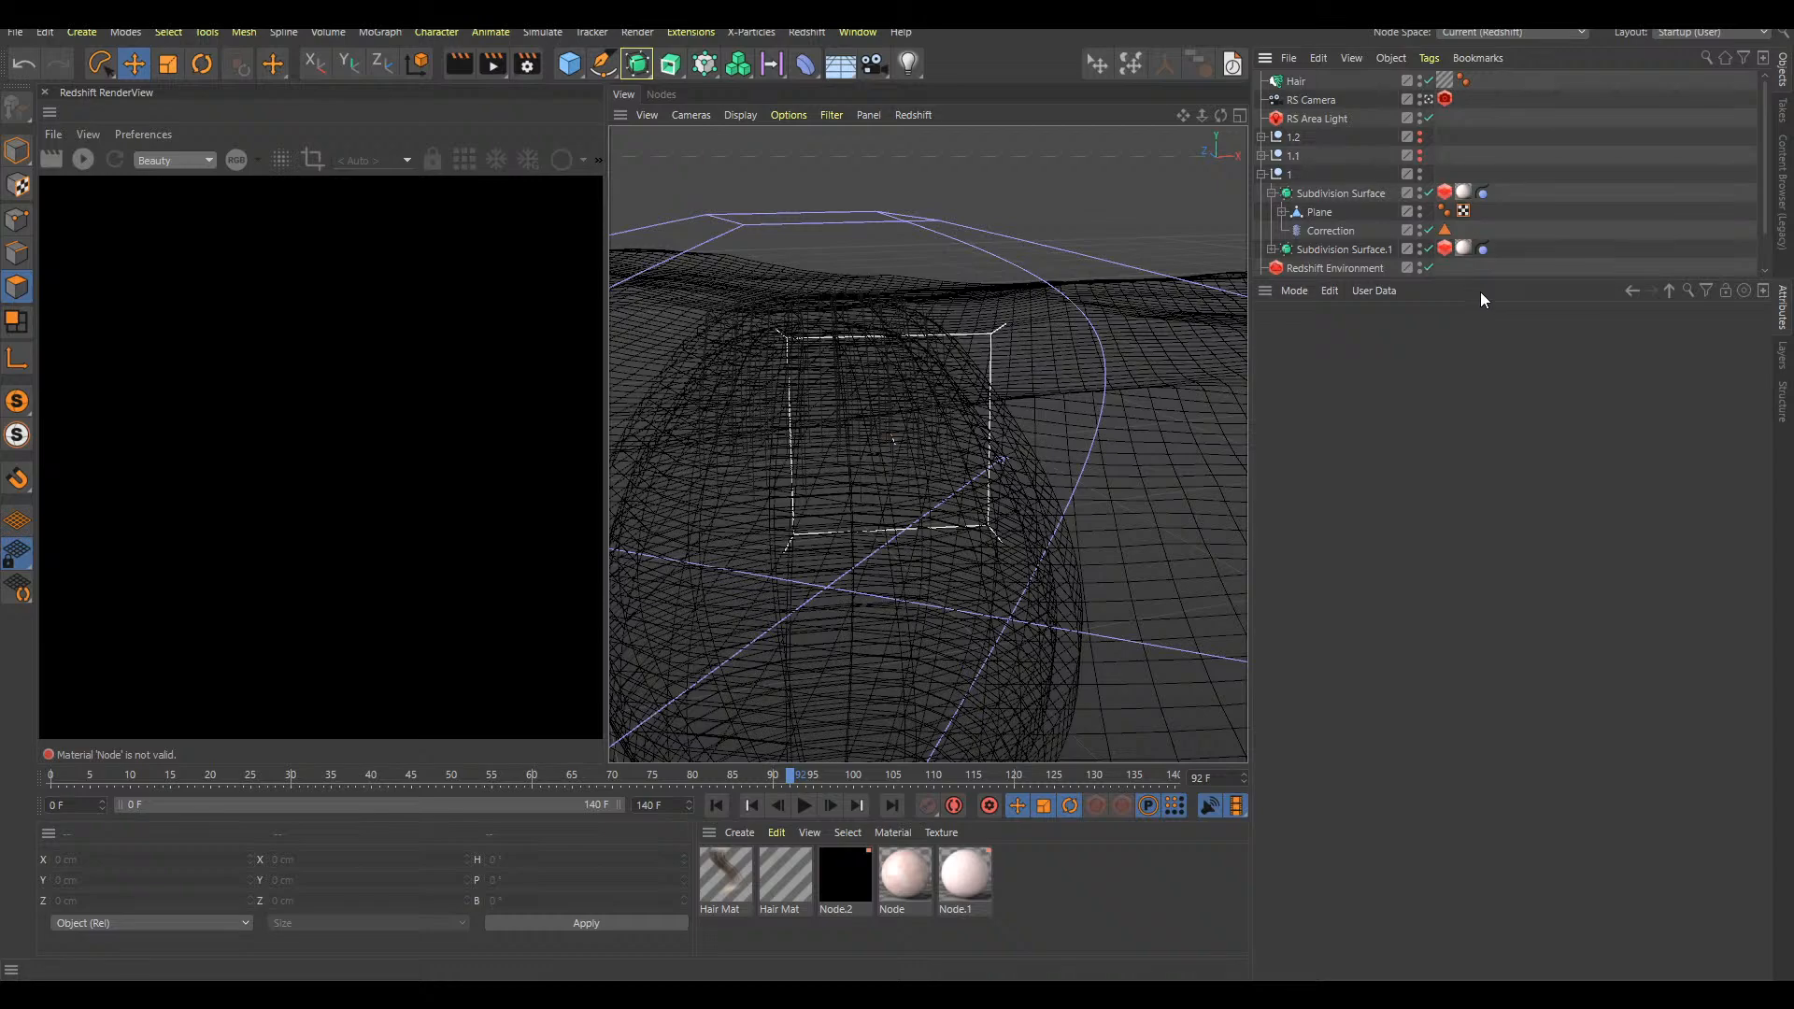
key("shift+f")
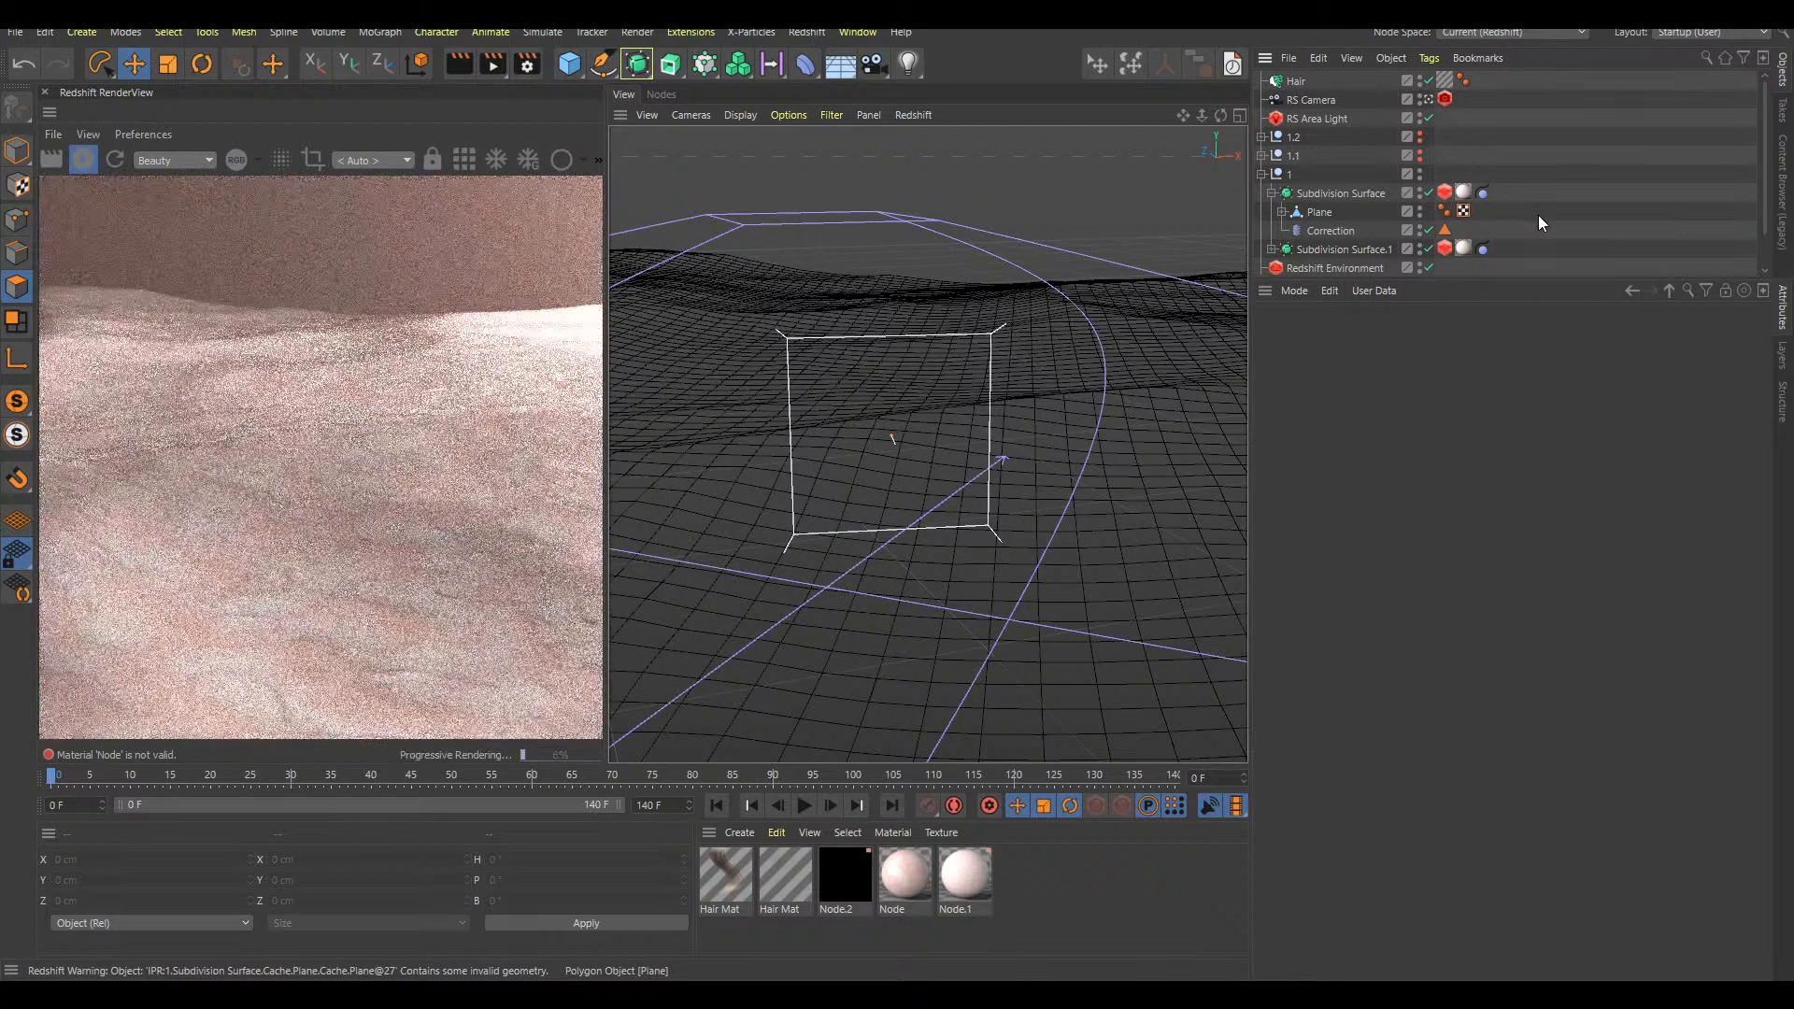
key("F8")
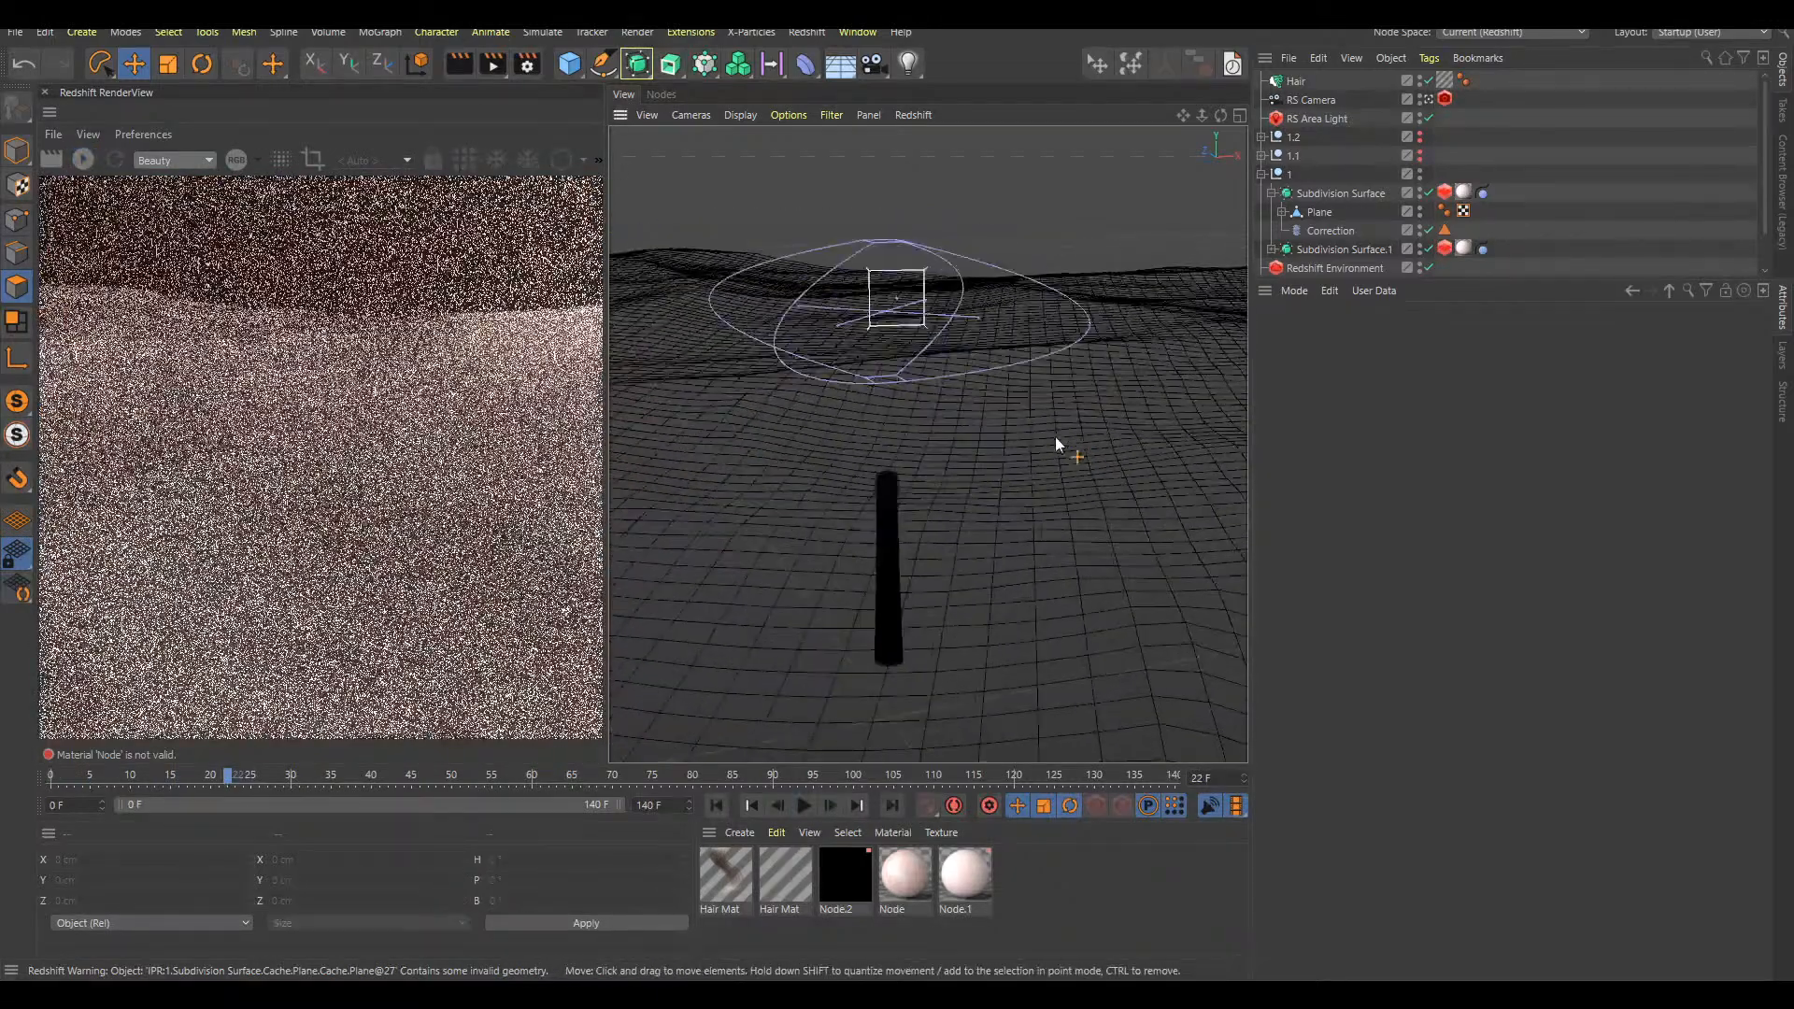
right_click_drag(889, 265, 1023, 249, "alt")
key("F8")
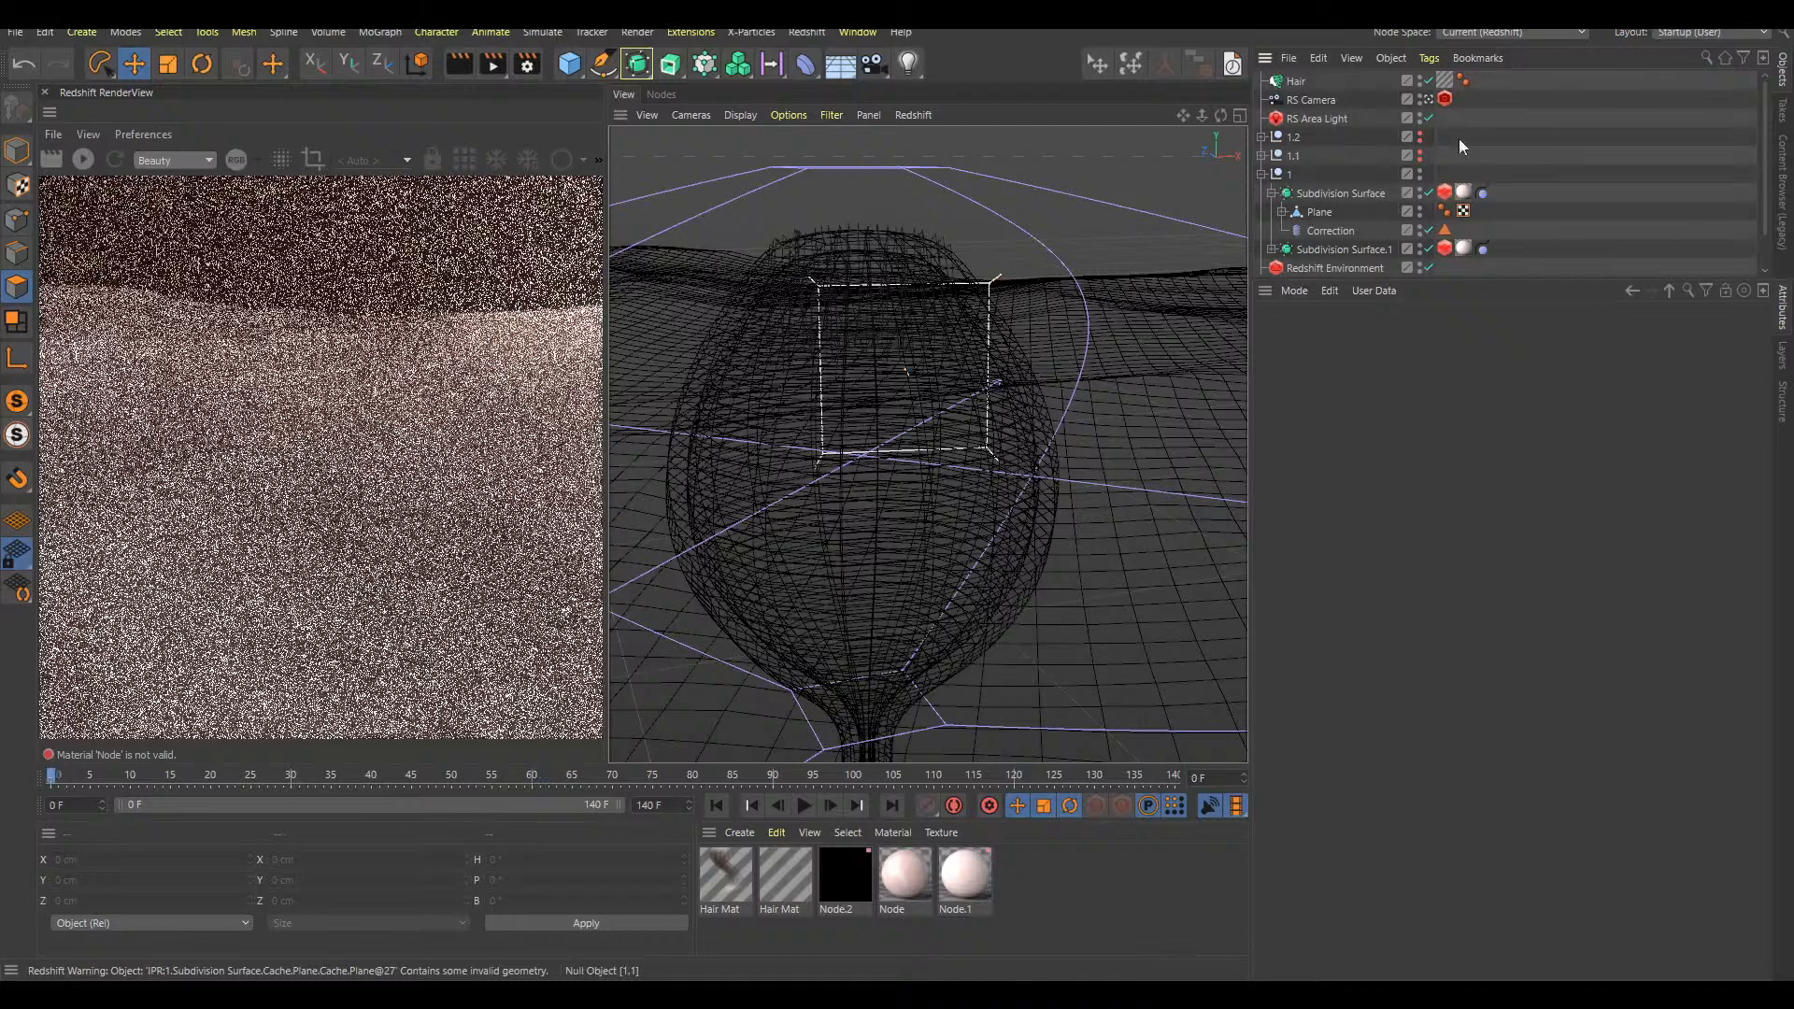
key("shift+f")
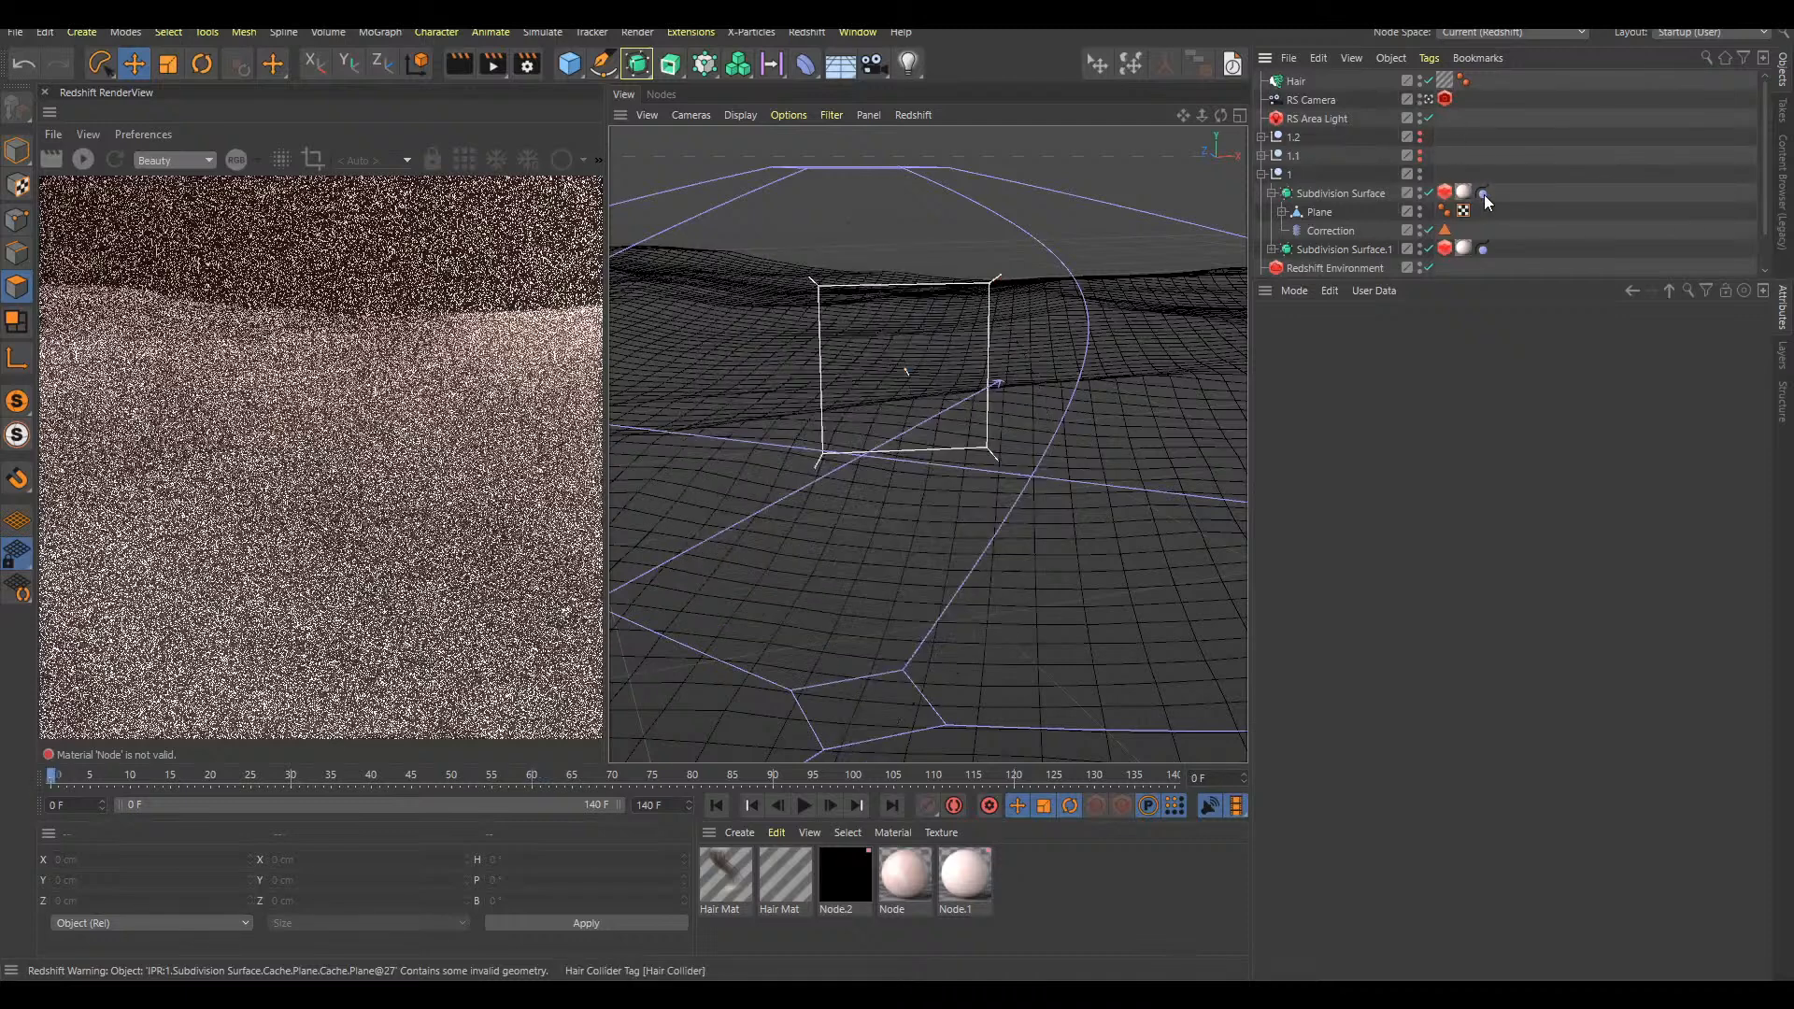
Turn off dynamics on the Hair object and replay the animation, previewing the tip hairs on the bulb
left_click(1297, 82)
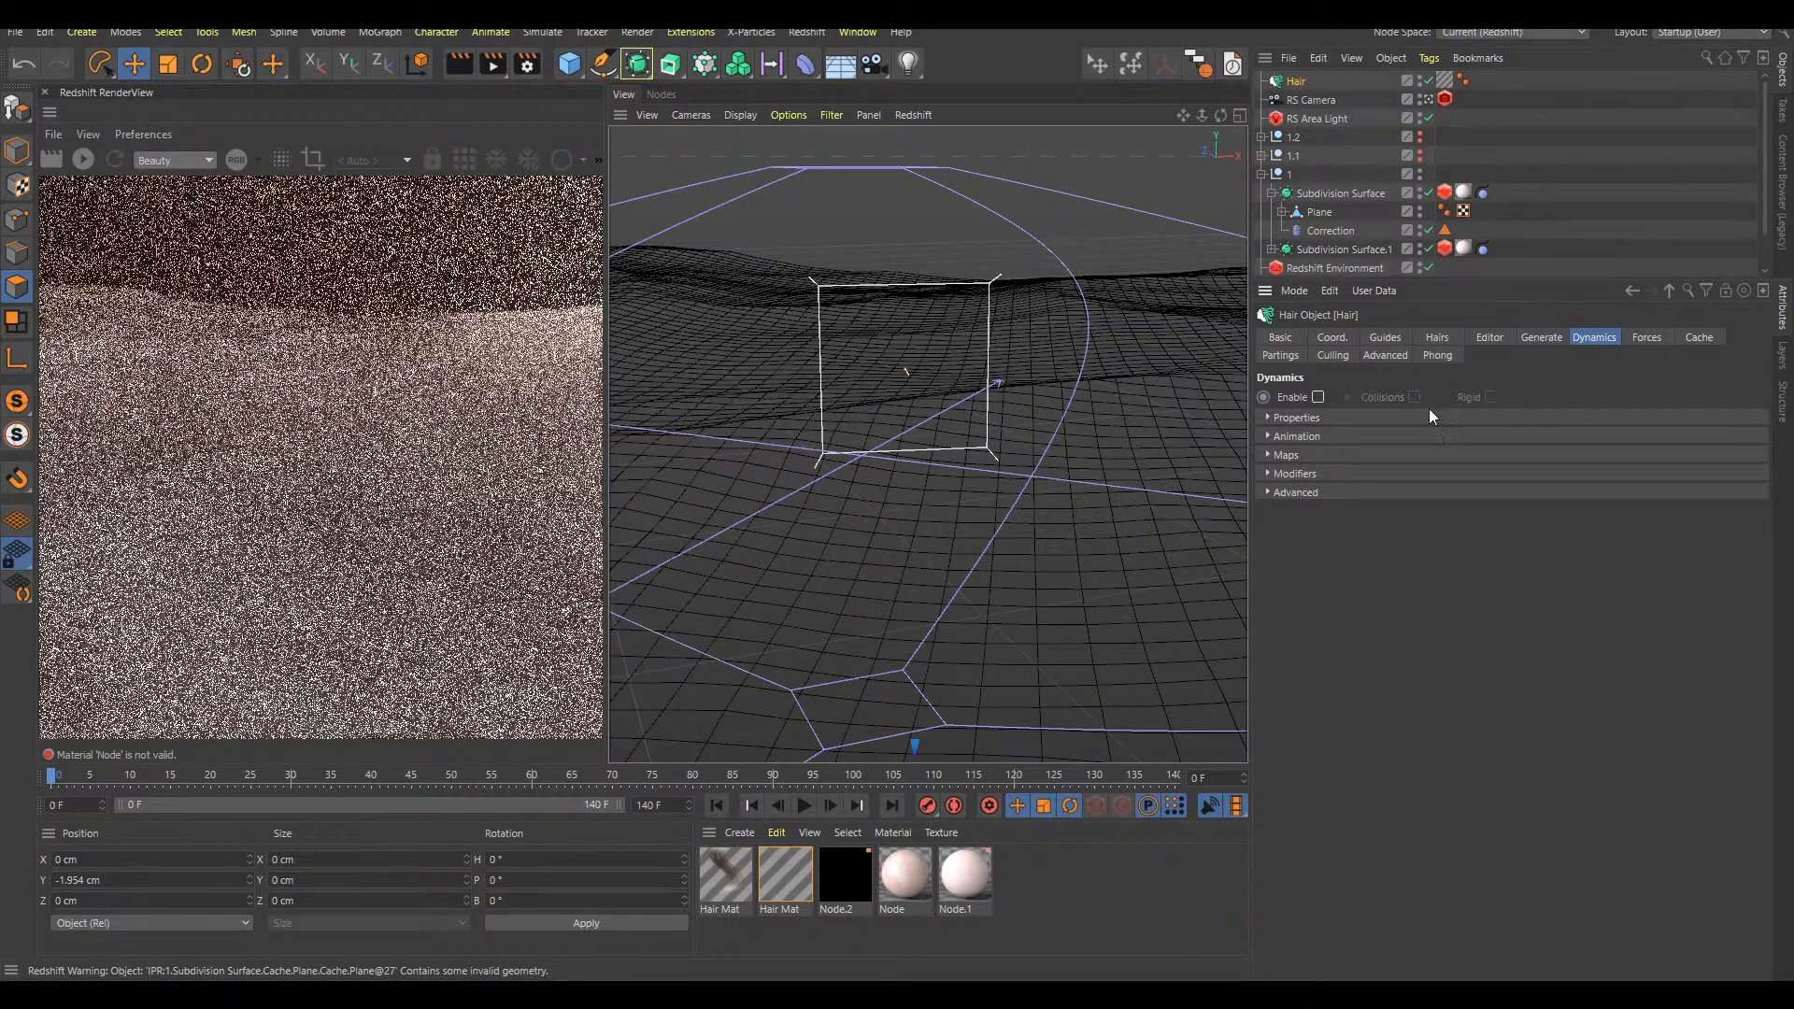
key("F8")
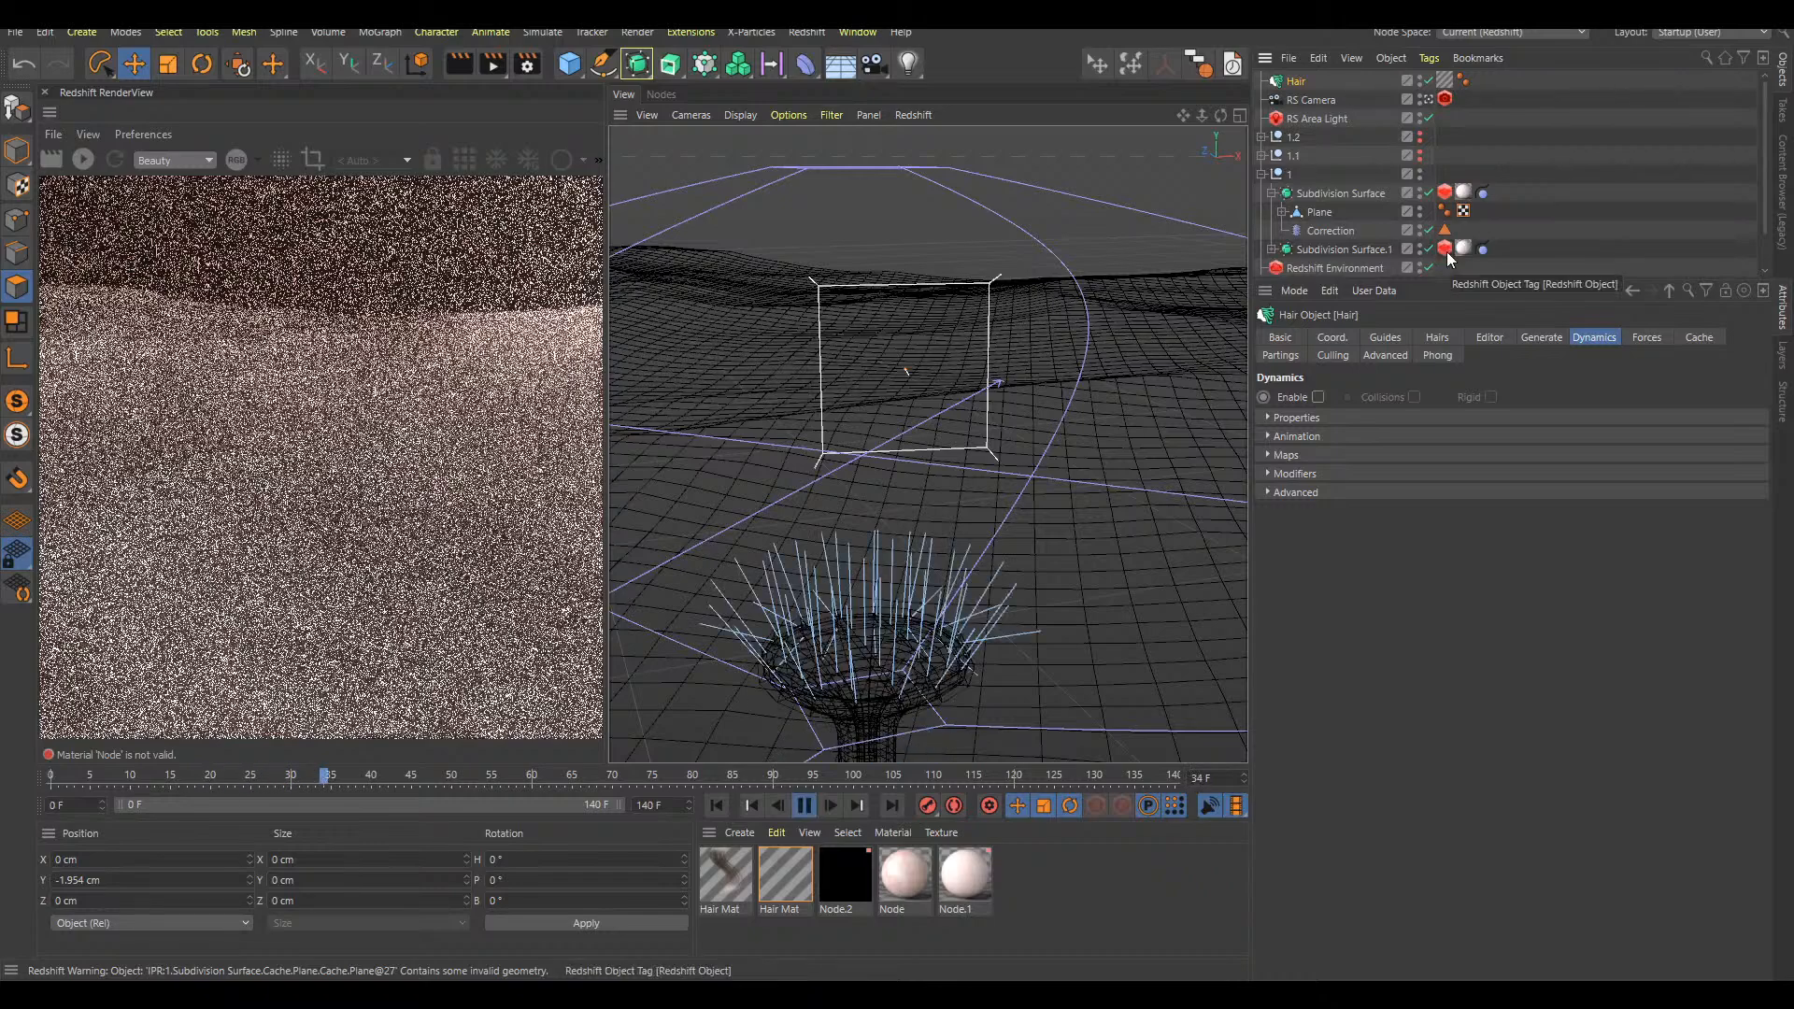
key("F8")
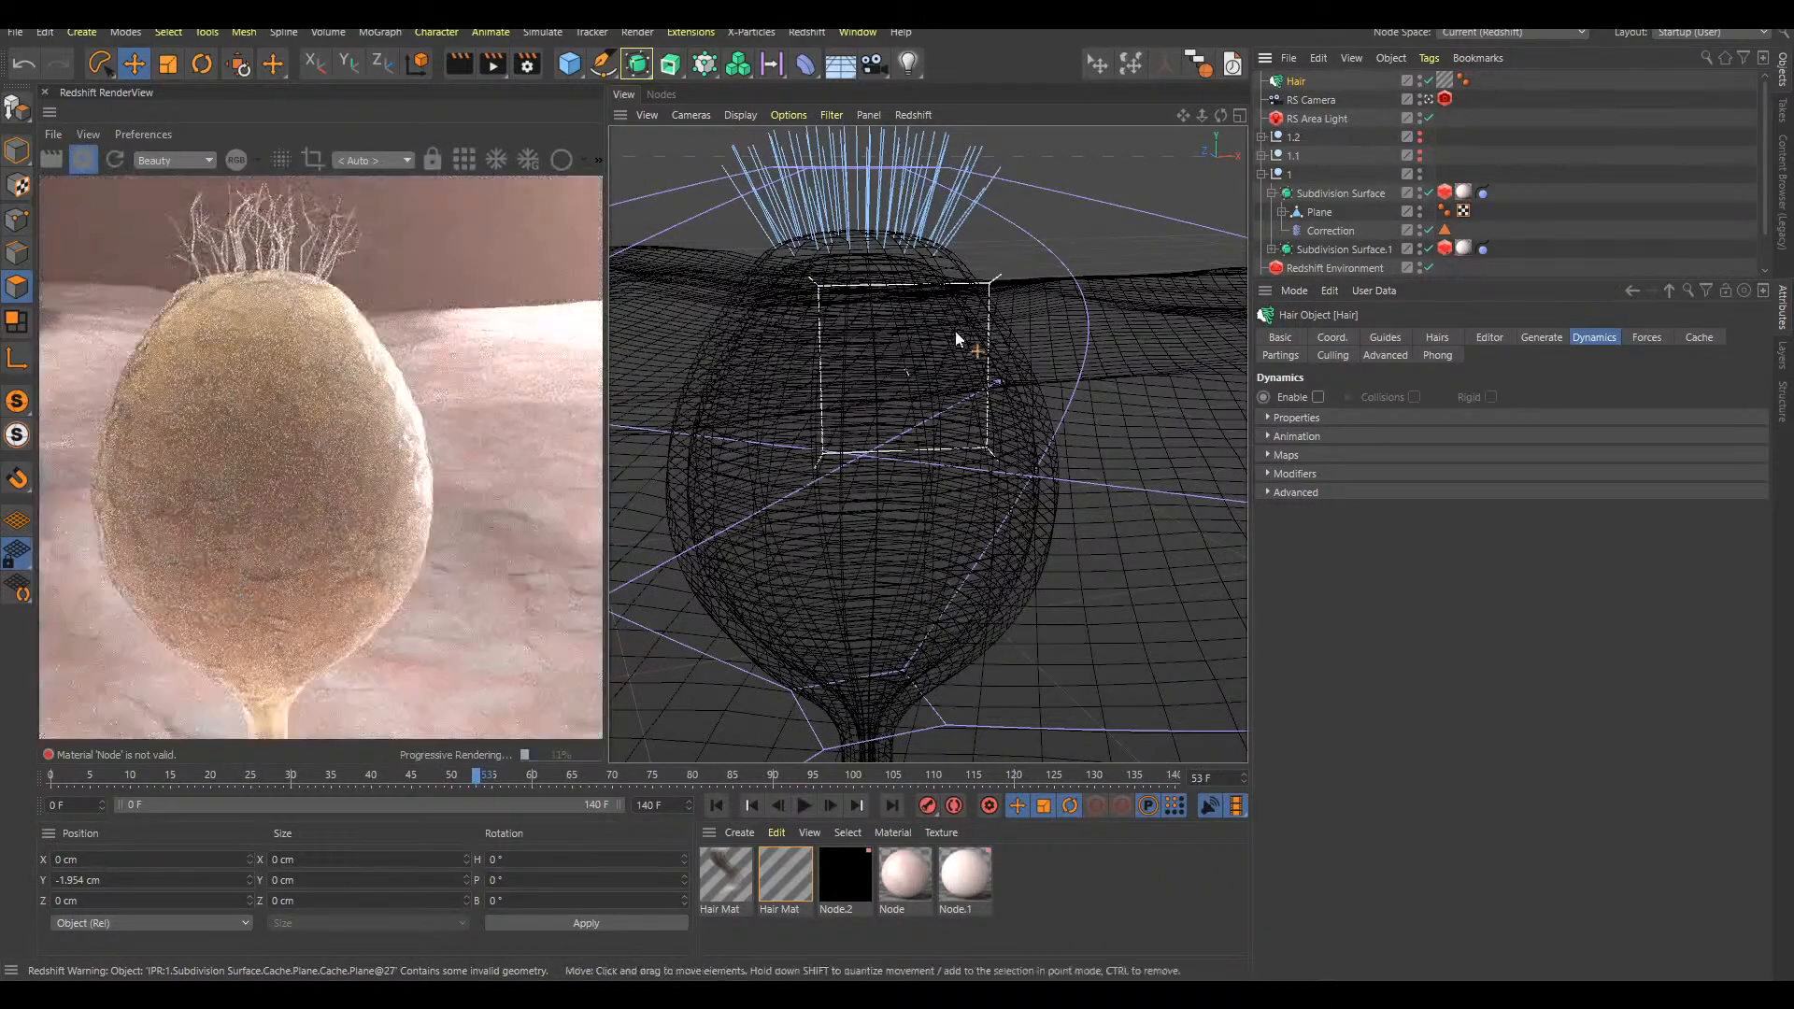
right_click_drag(974, 423, 954, 401, "alt")
left_click(1370, 152)
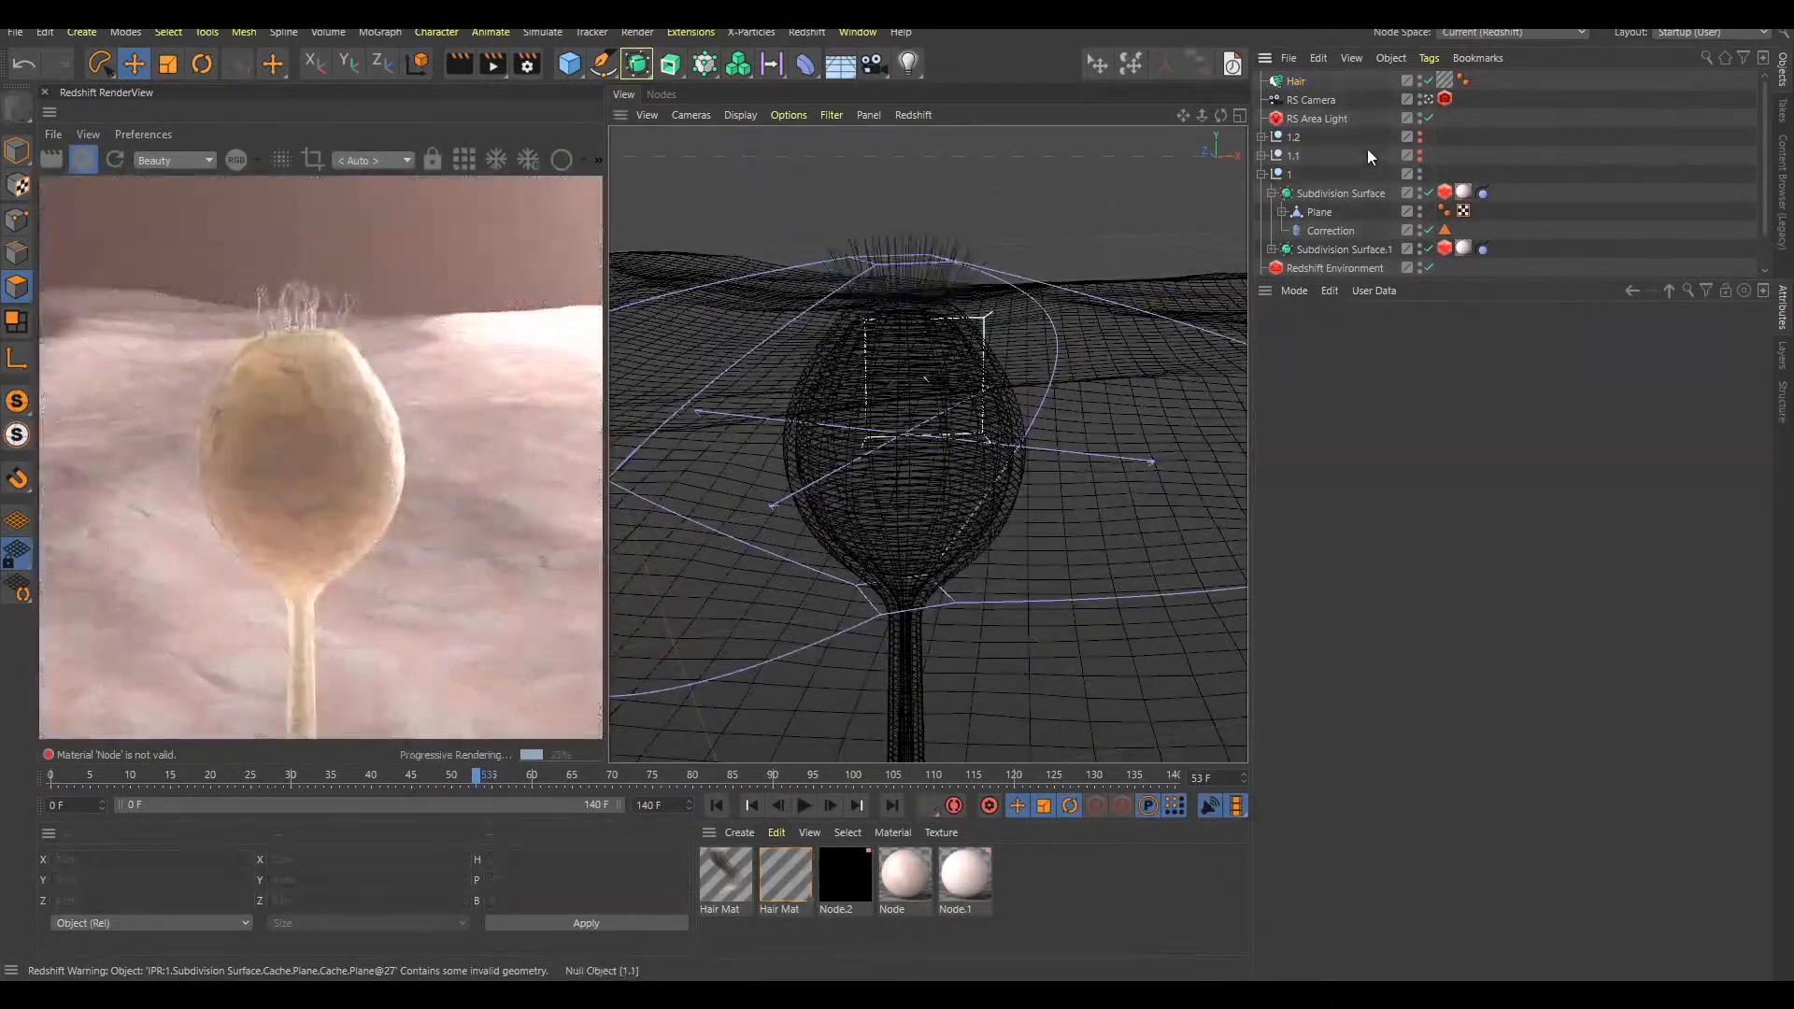
left_click(1295, 82)
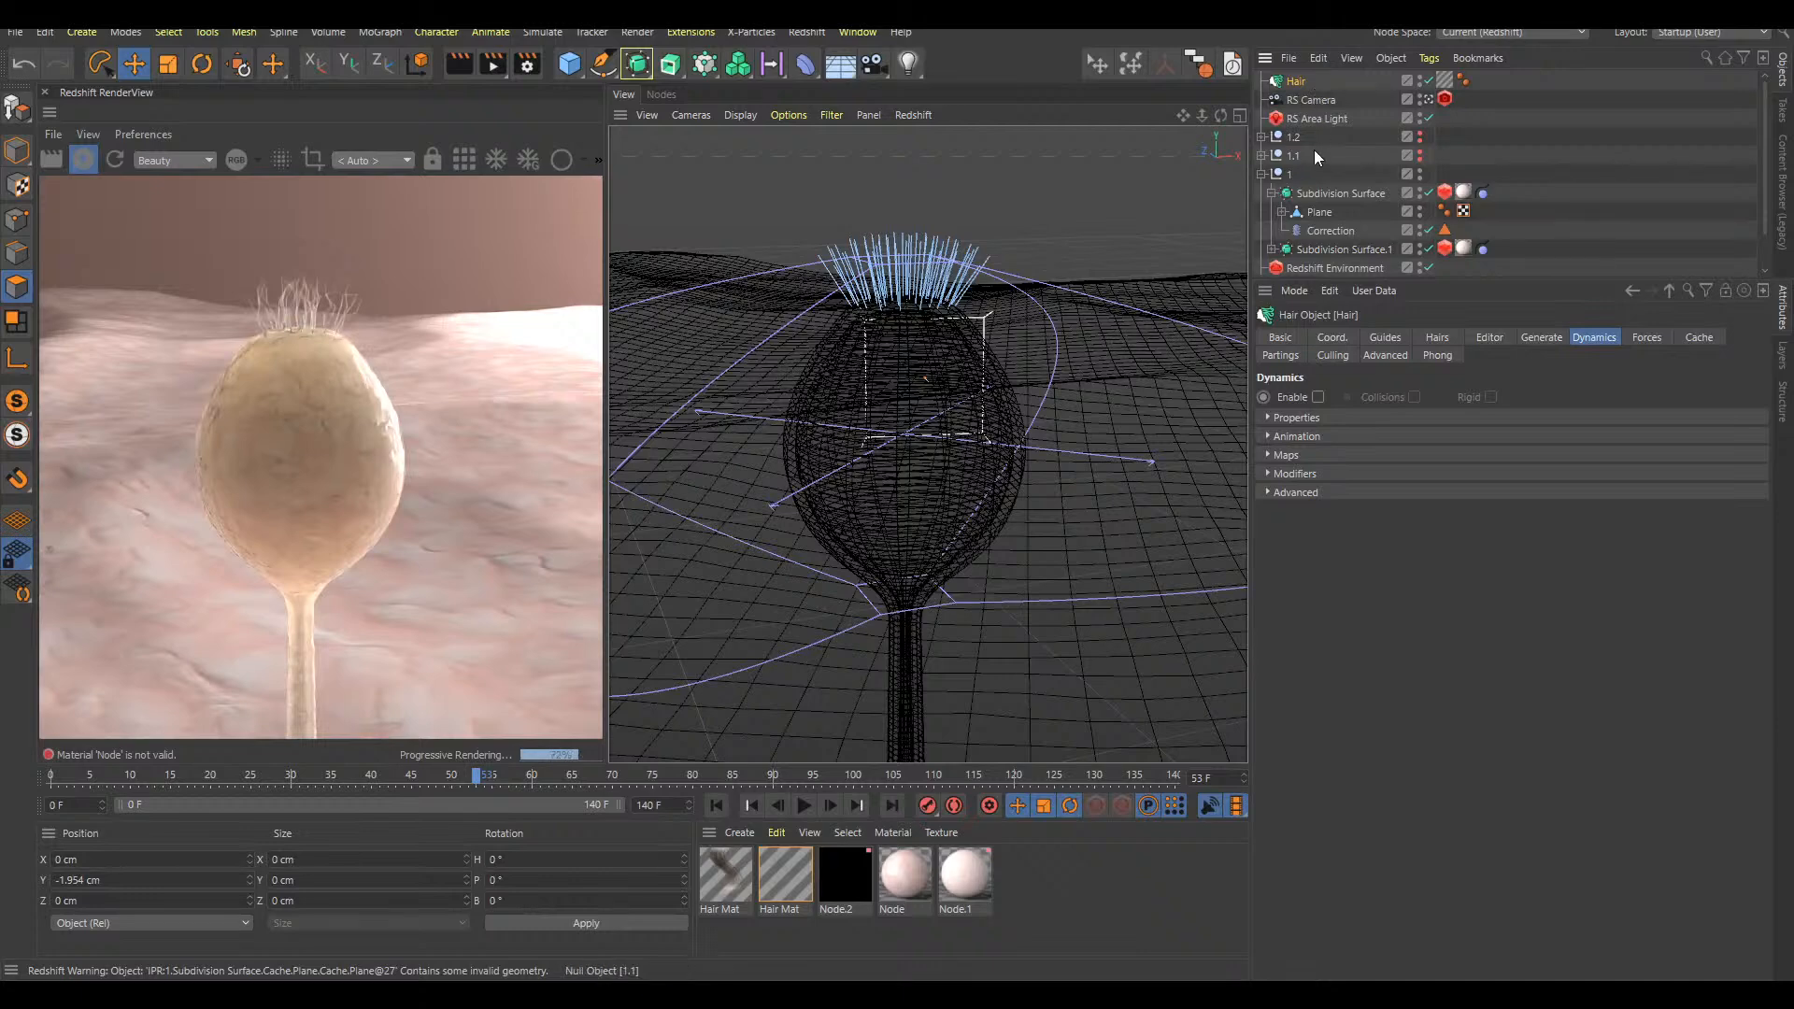
Lasso the bulb's polygons on the Correction deformer, store them as a polygon selection, and delete its older polygon selection tag
left_click(1331, 230)
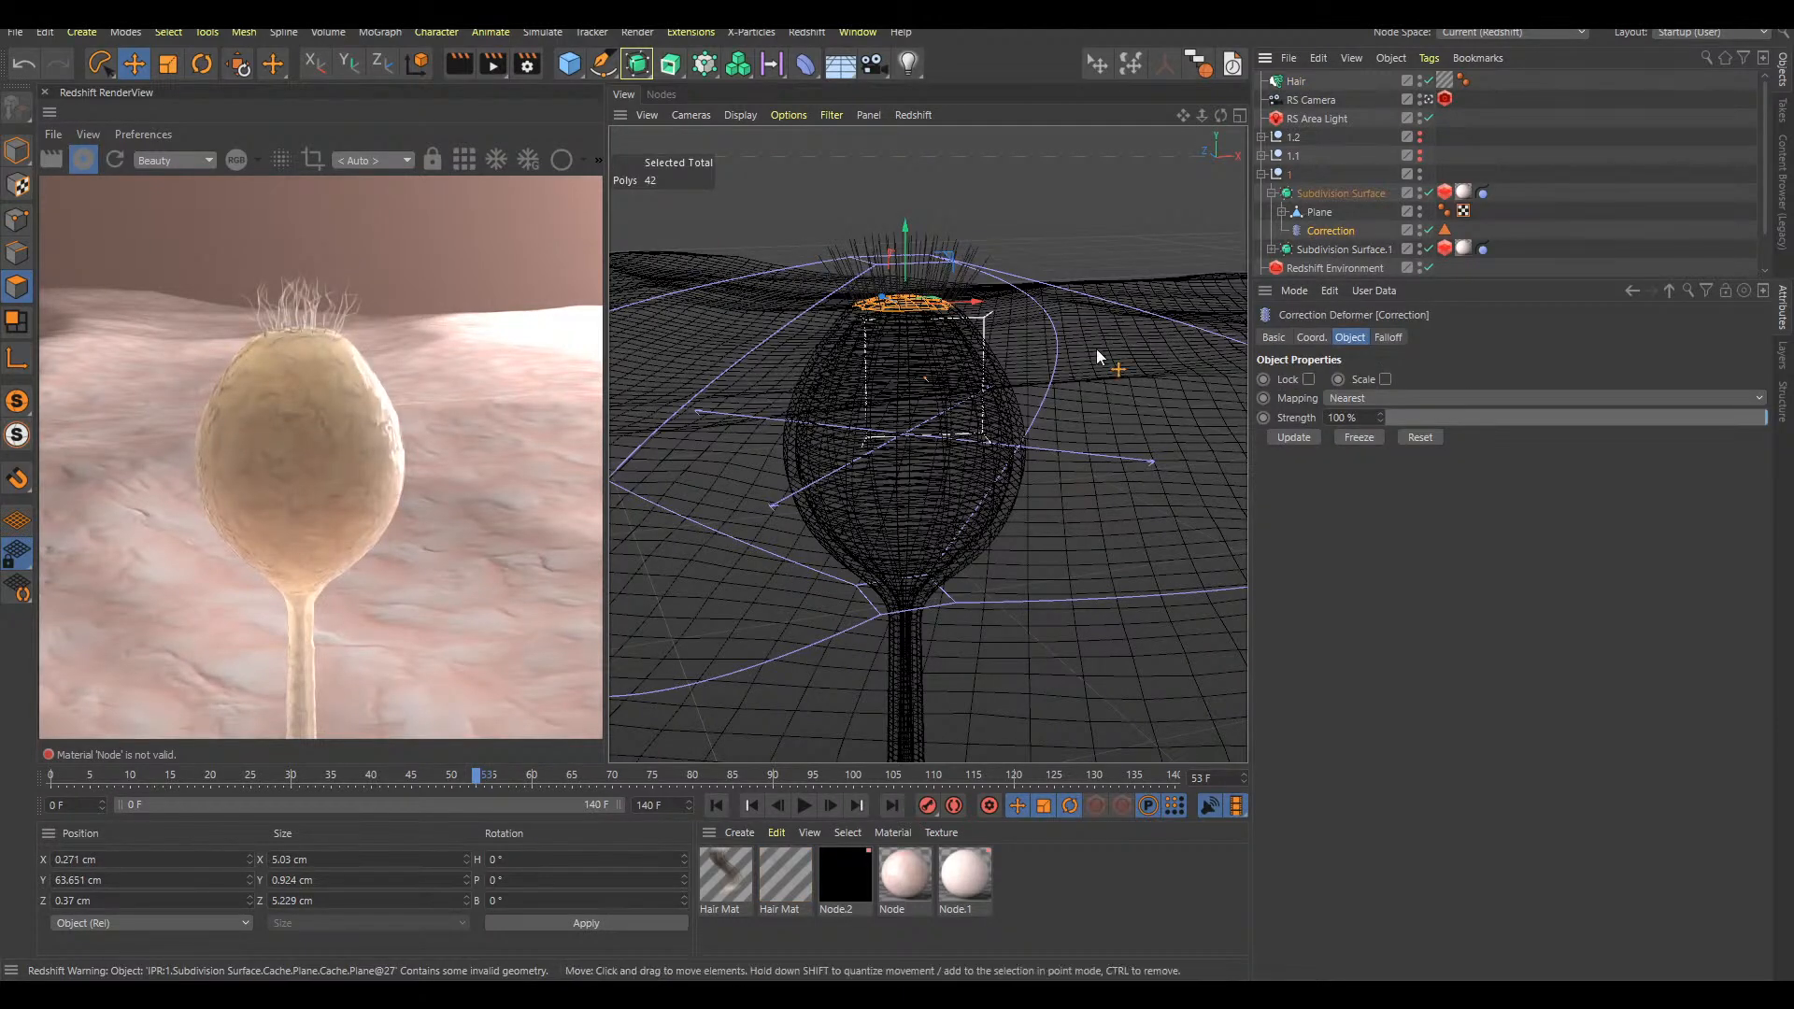
key("8")
mouse_move(1032, 338)
left_mouse_down()
mouse_move(800, 300)
mouse_move(841, 601)
mouse_move(1079, 539)
left_mouse_up()
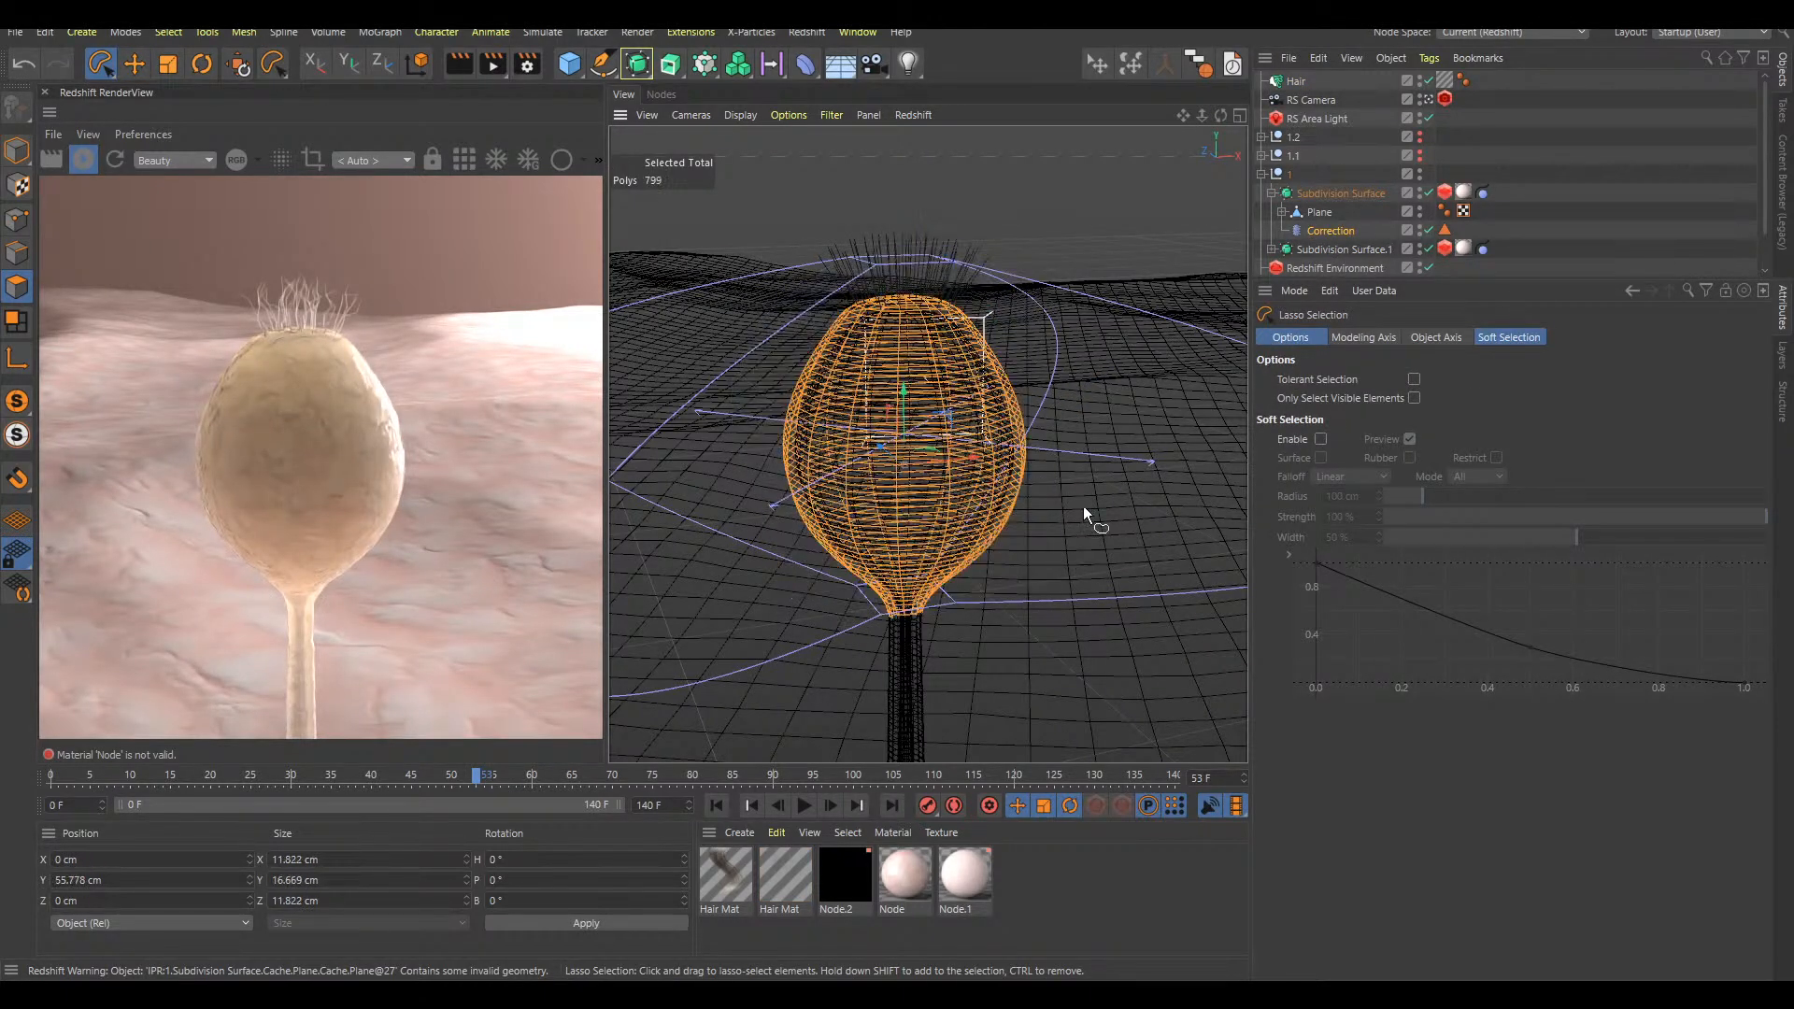
mouse_move(1102, 332)
left_mouse_down()
mouse_move(742, 346)
mouse_move(920, 603)
mouse_move(1130, 486)
left_mouse_up()
key("shift+c")
type("hair coll")
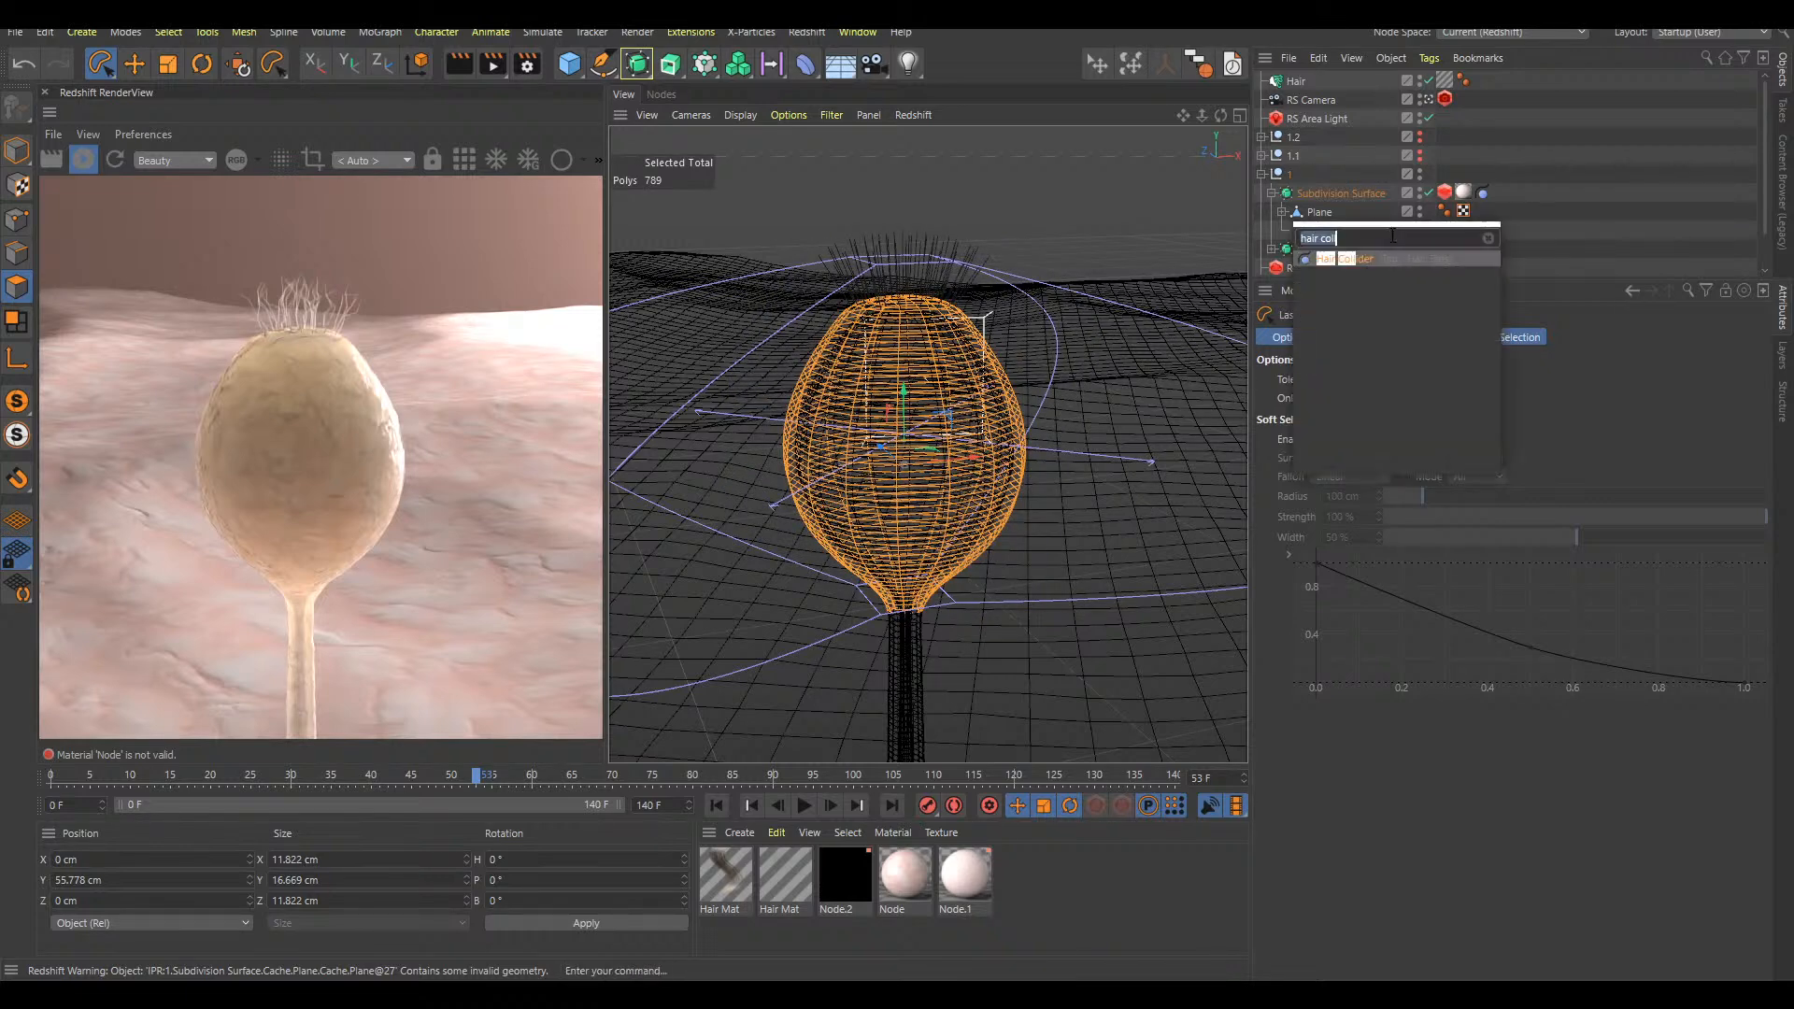
key("ctrl+a")
type("selection")
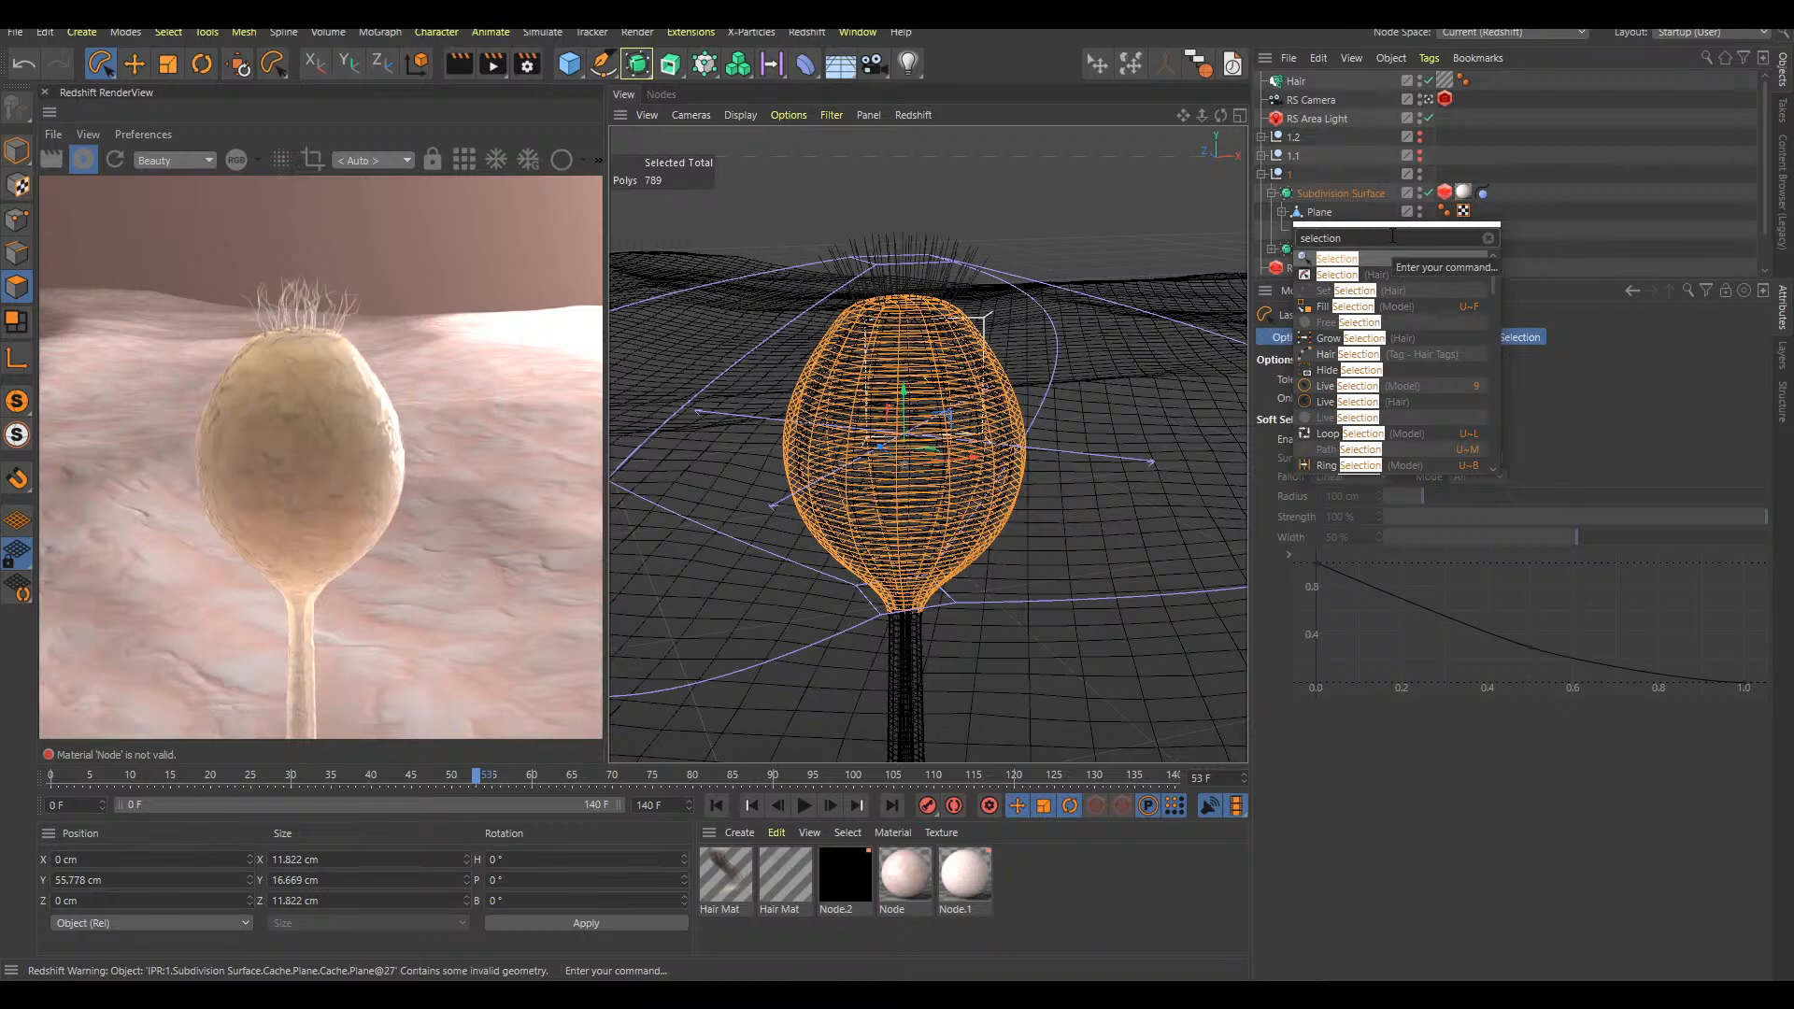
key("ctrl+a")
type("store")
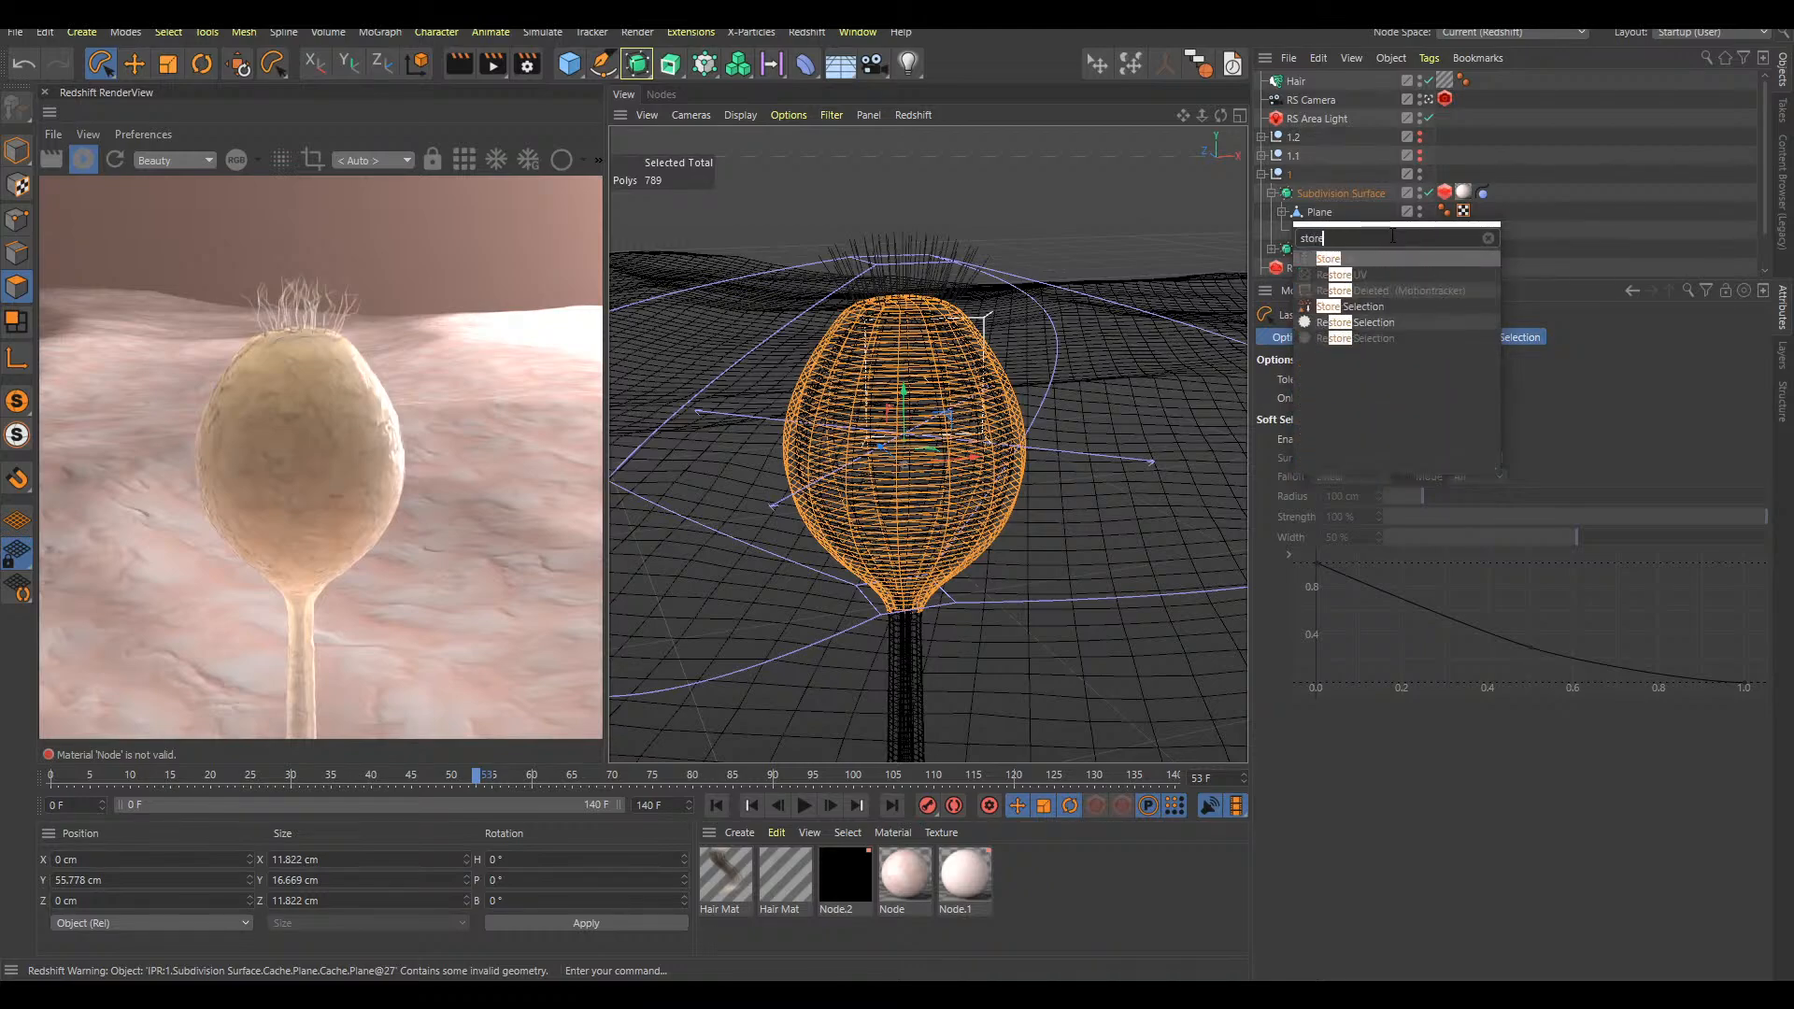
type(" sele")
key("Return")
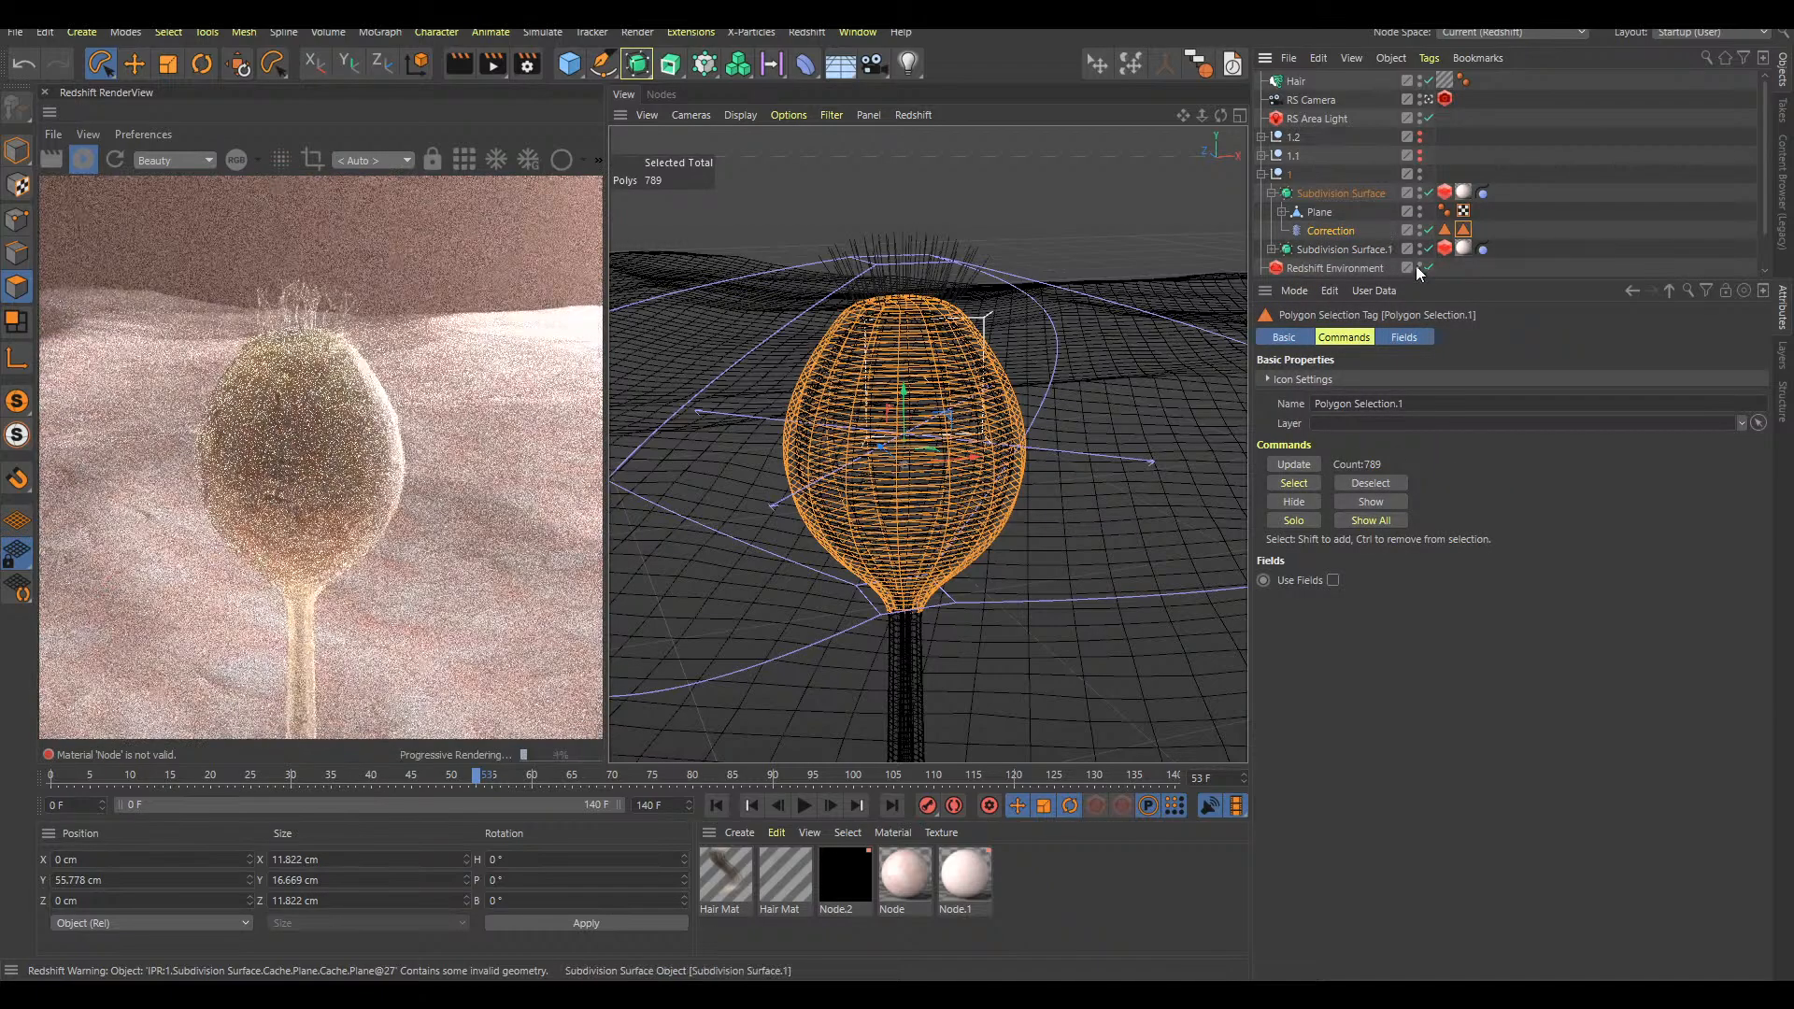
left_click(1446, 230)
key("Delete")
Add a second Hair object on the stored bulb selection with a hair count of 50 and a guide length of 3 cm
left_click(1446, 231)
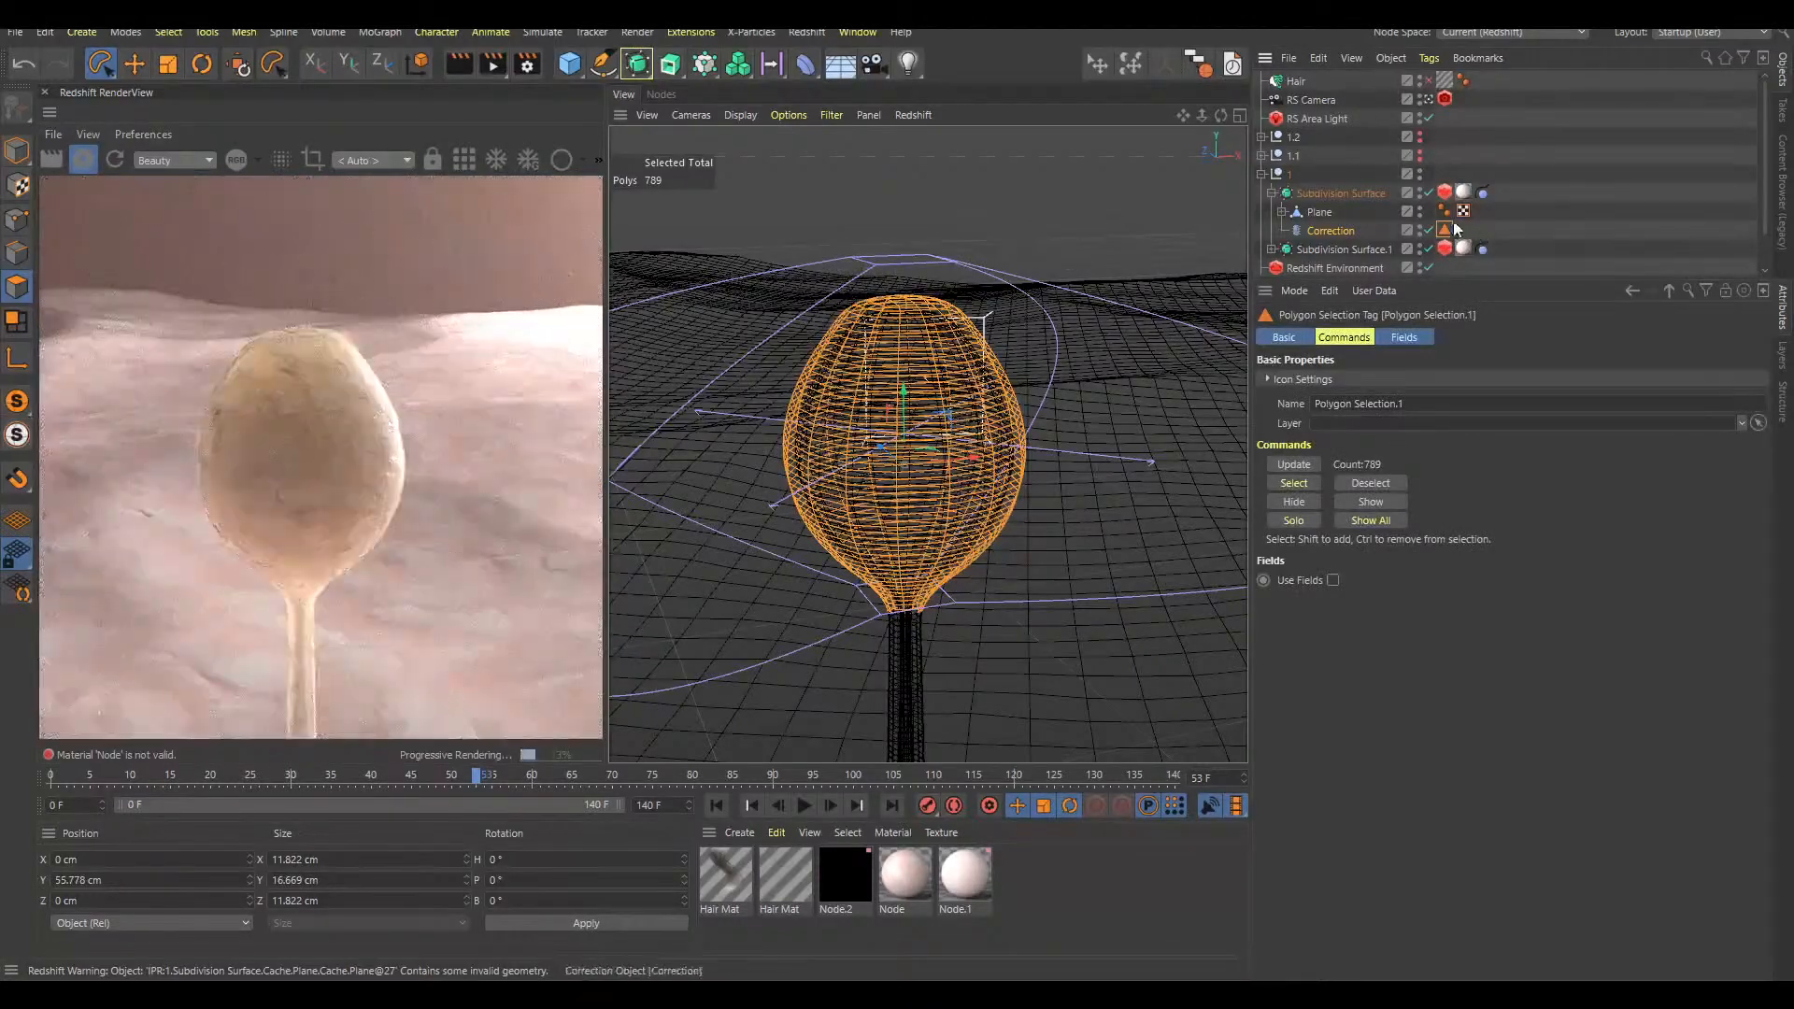
key("shift+c")
type("hair")
key("Return")
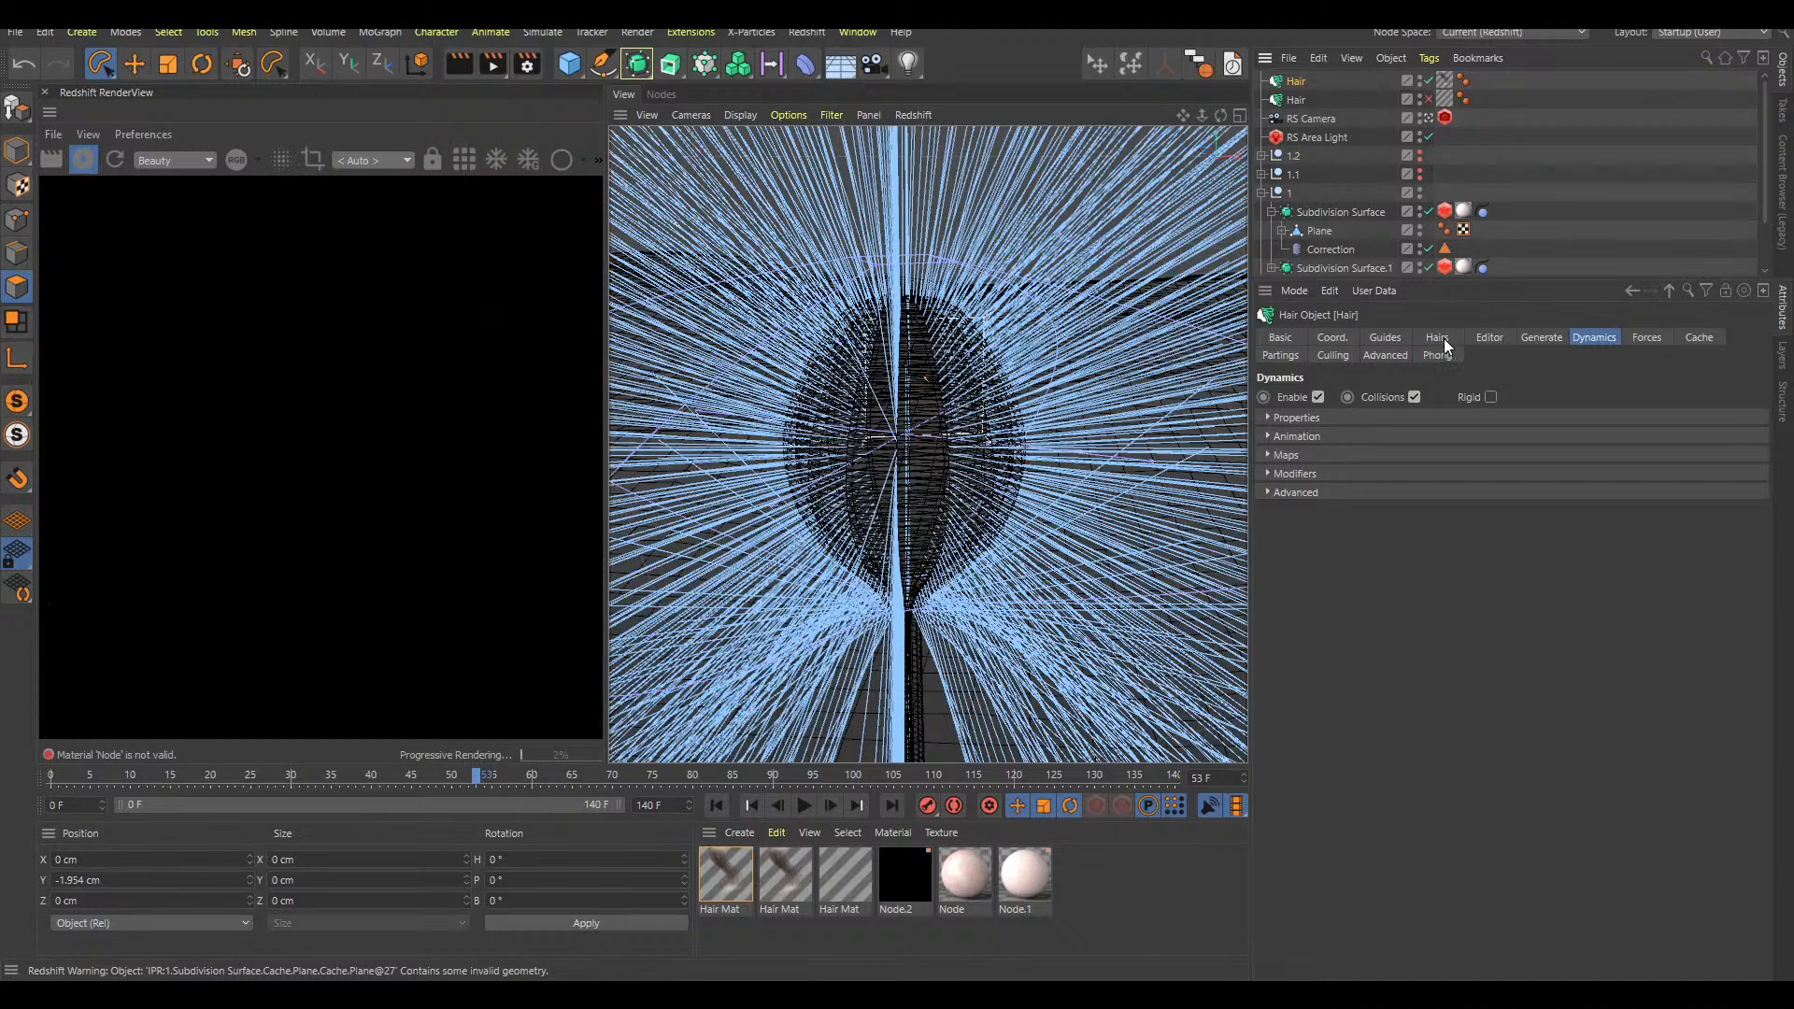
left_click(1444, 340)
left_click_drag(1343, 399, 1288, 405)
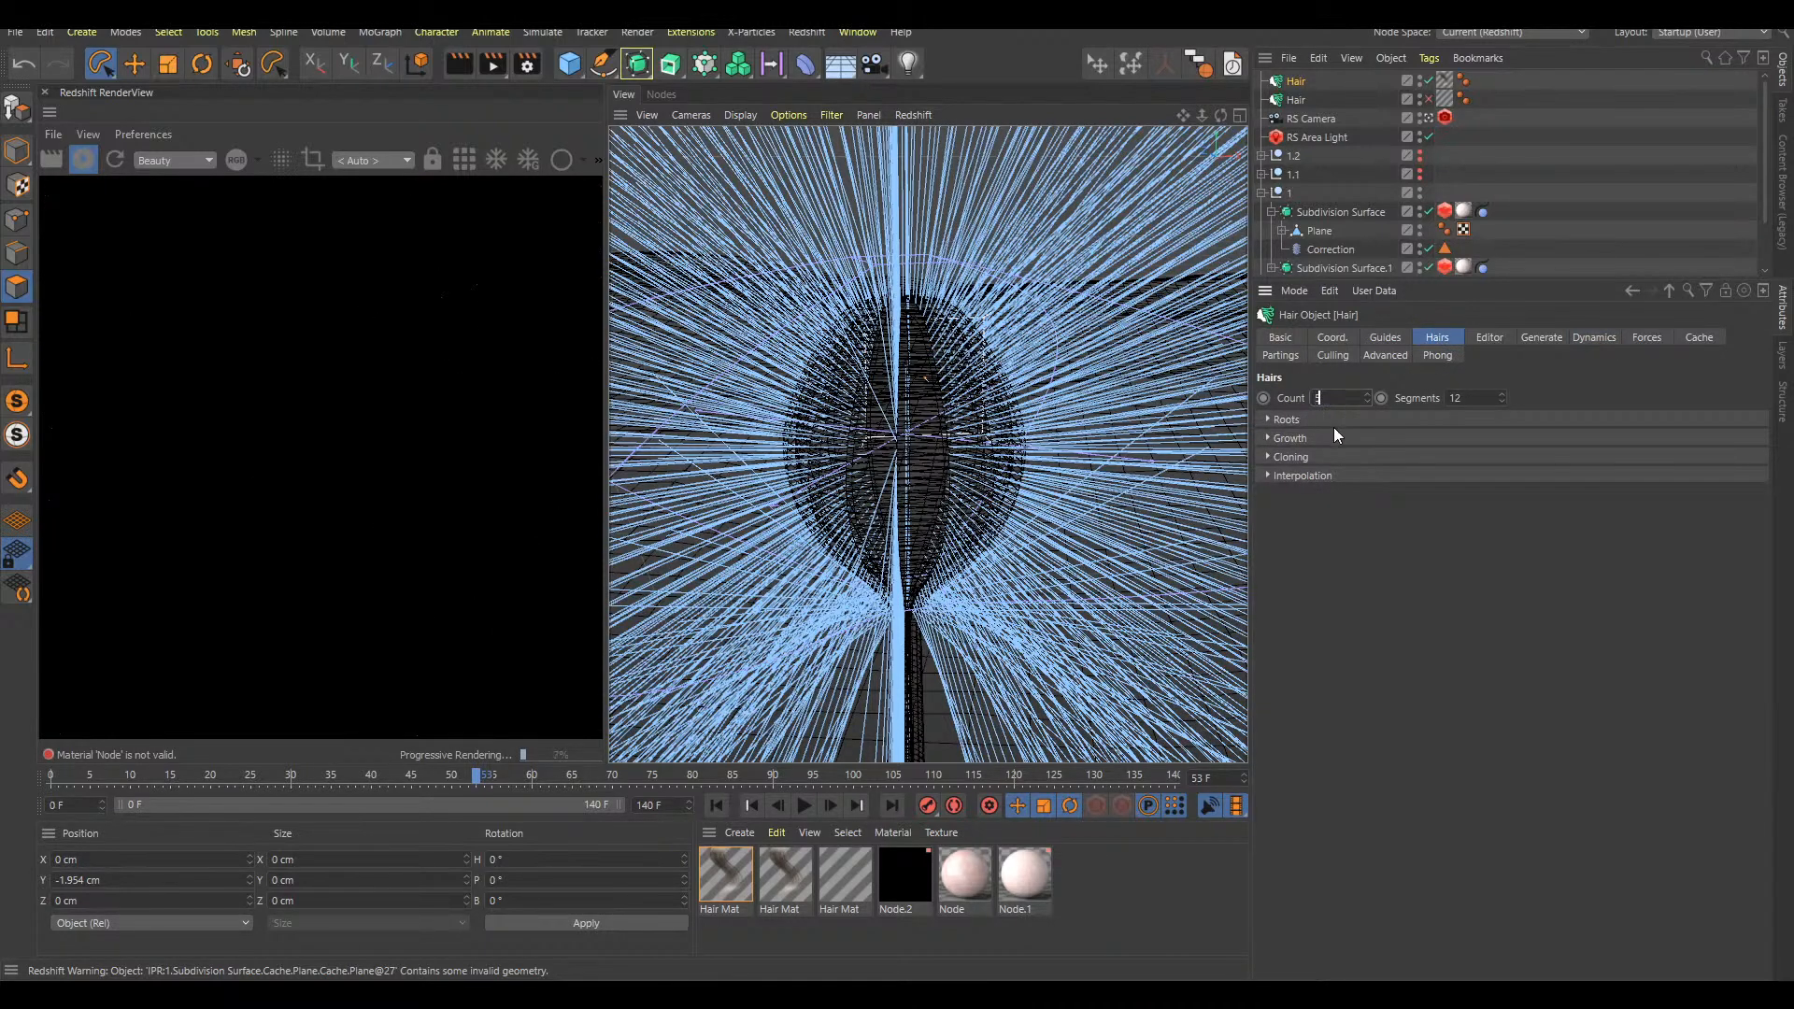
left_click(1385, 338)
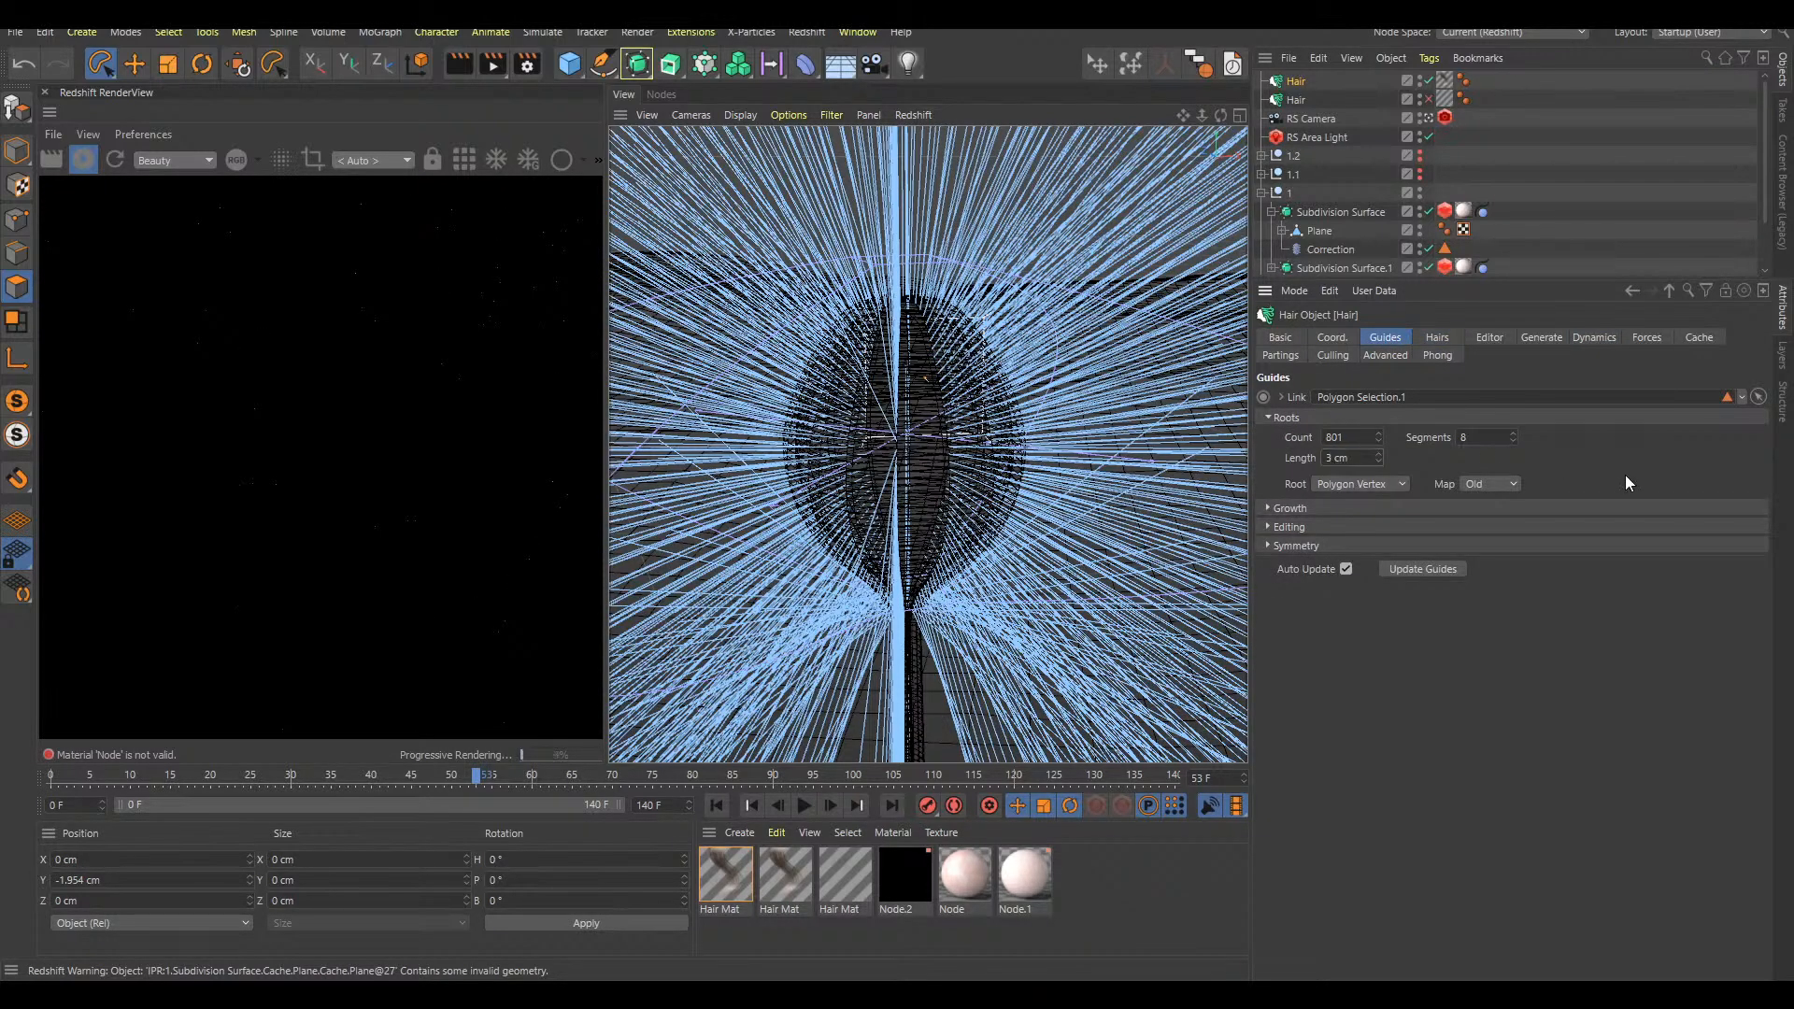
key("Return")
Apply the original hair's Hair Mat to the new Hair object and replay the animation from the start to test it
left_click(1594, 338)
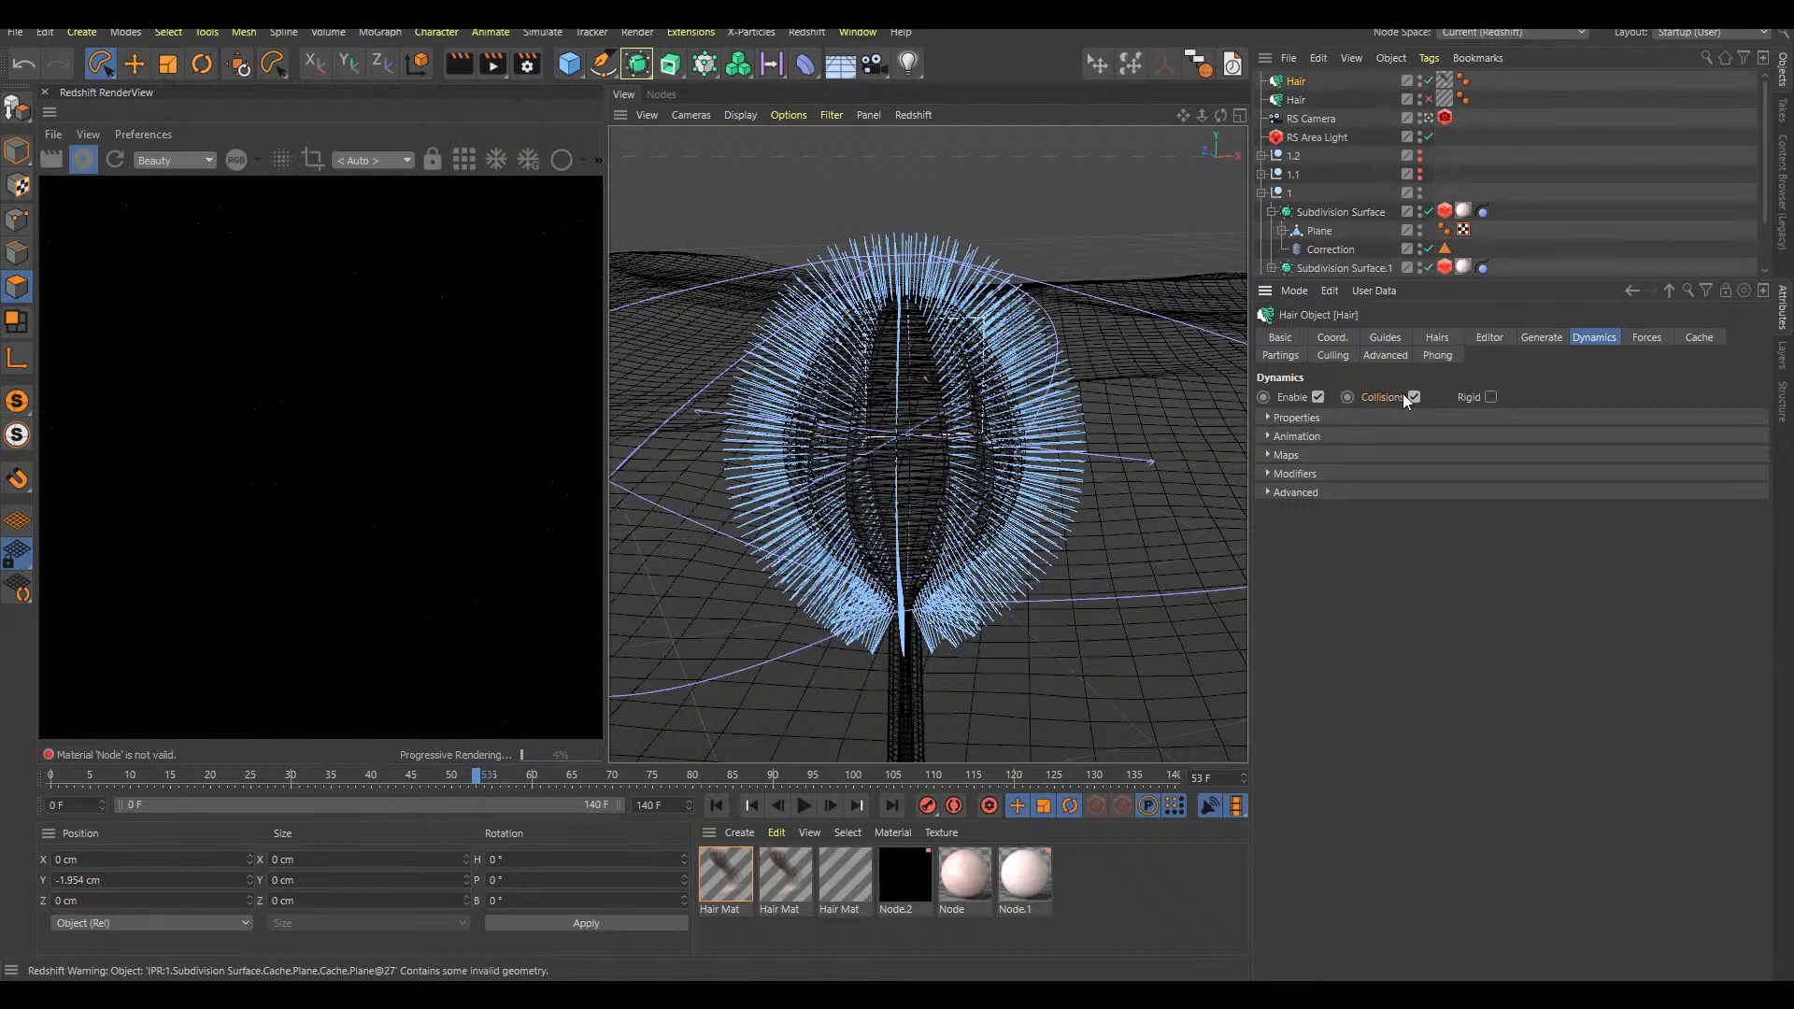
left_click(1436, 338)
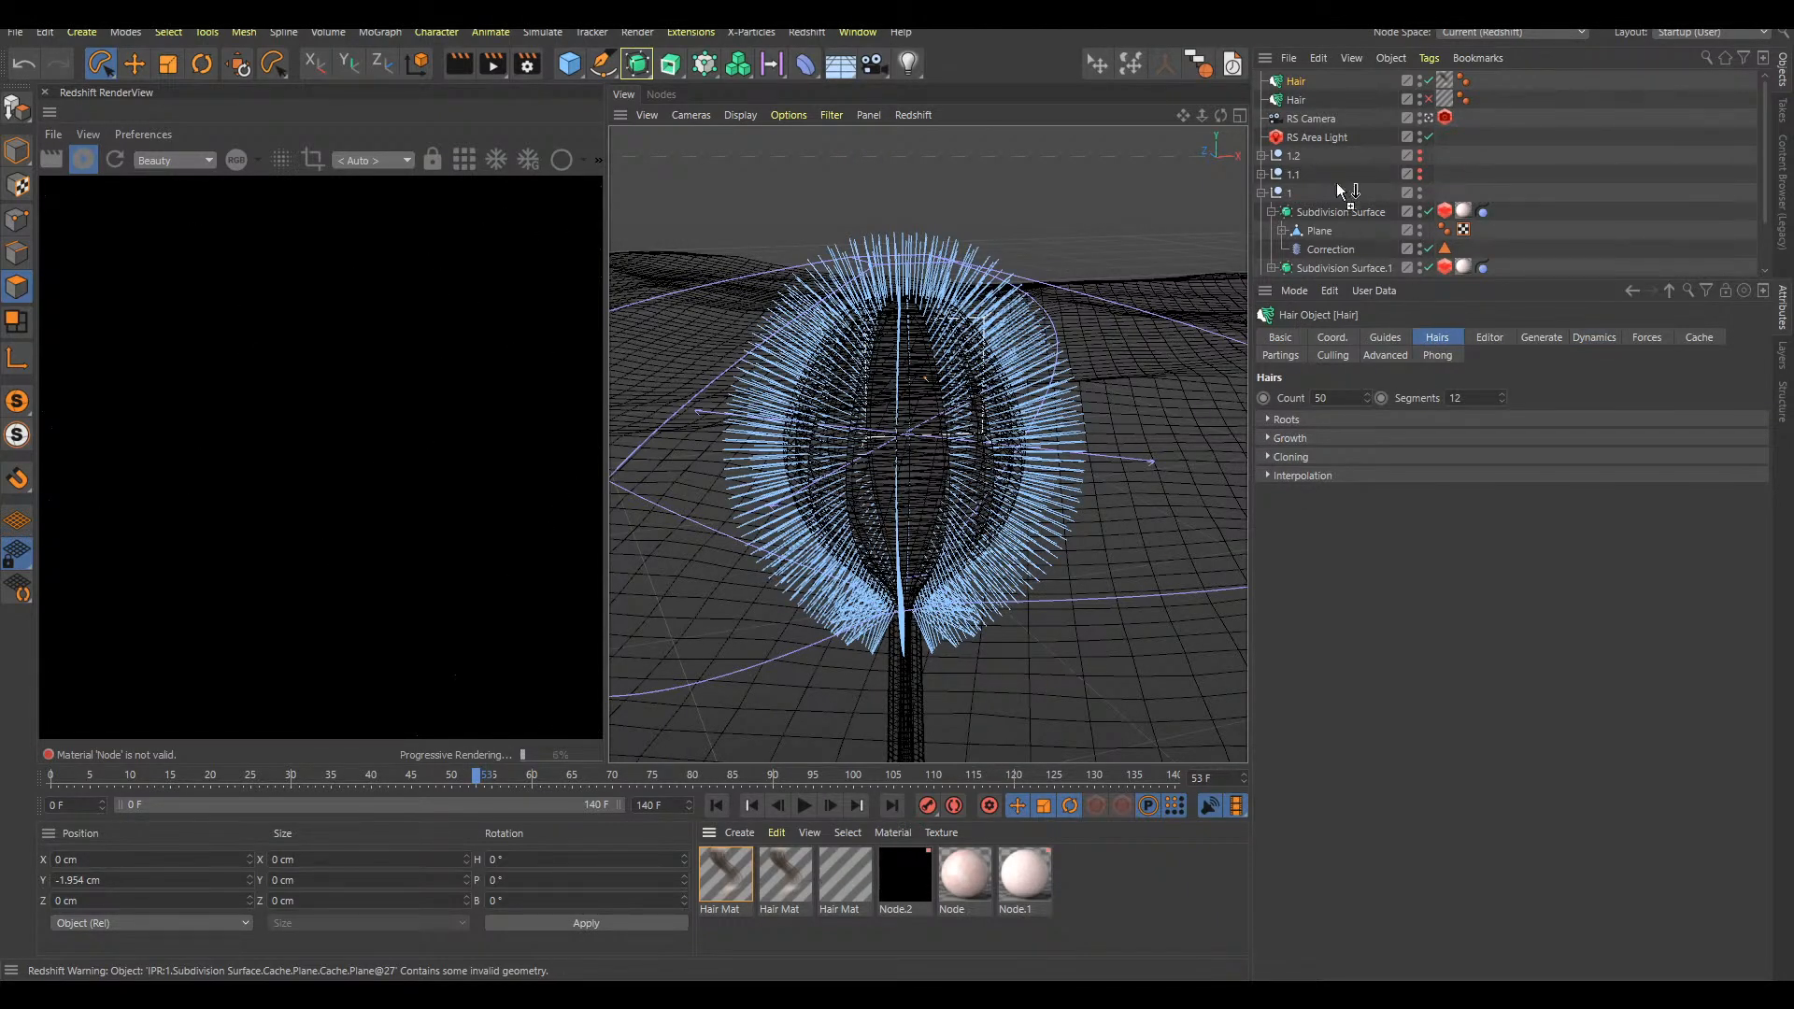
left_click(958, 418)
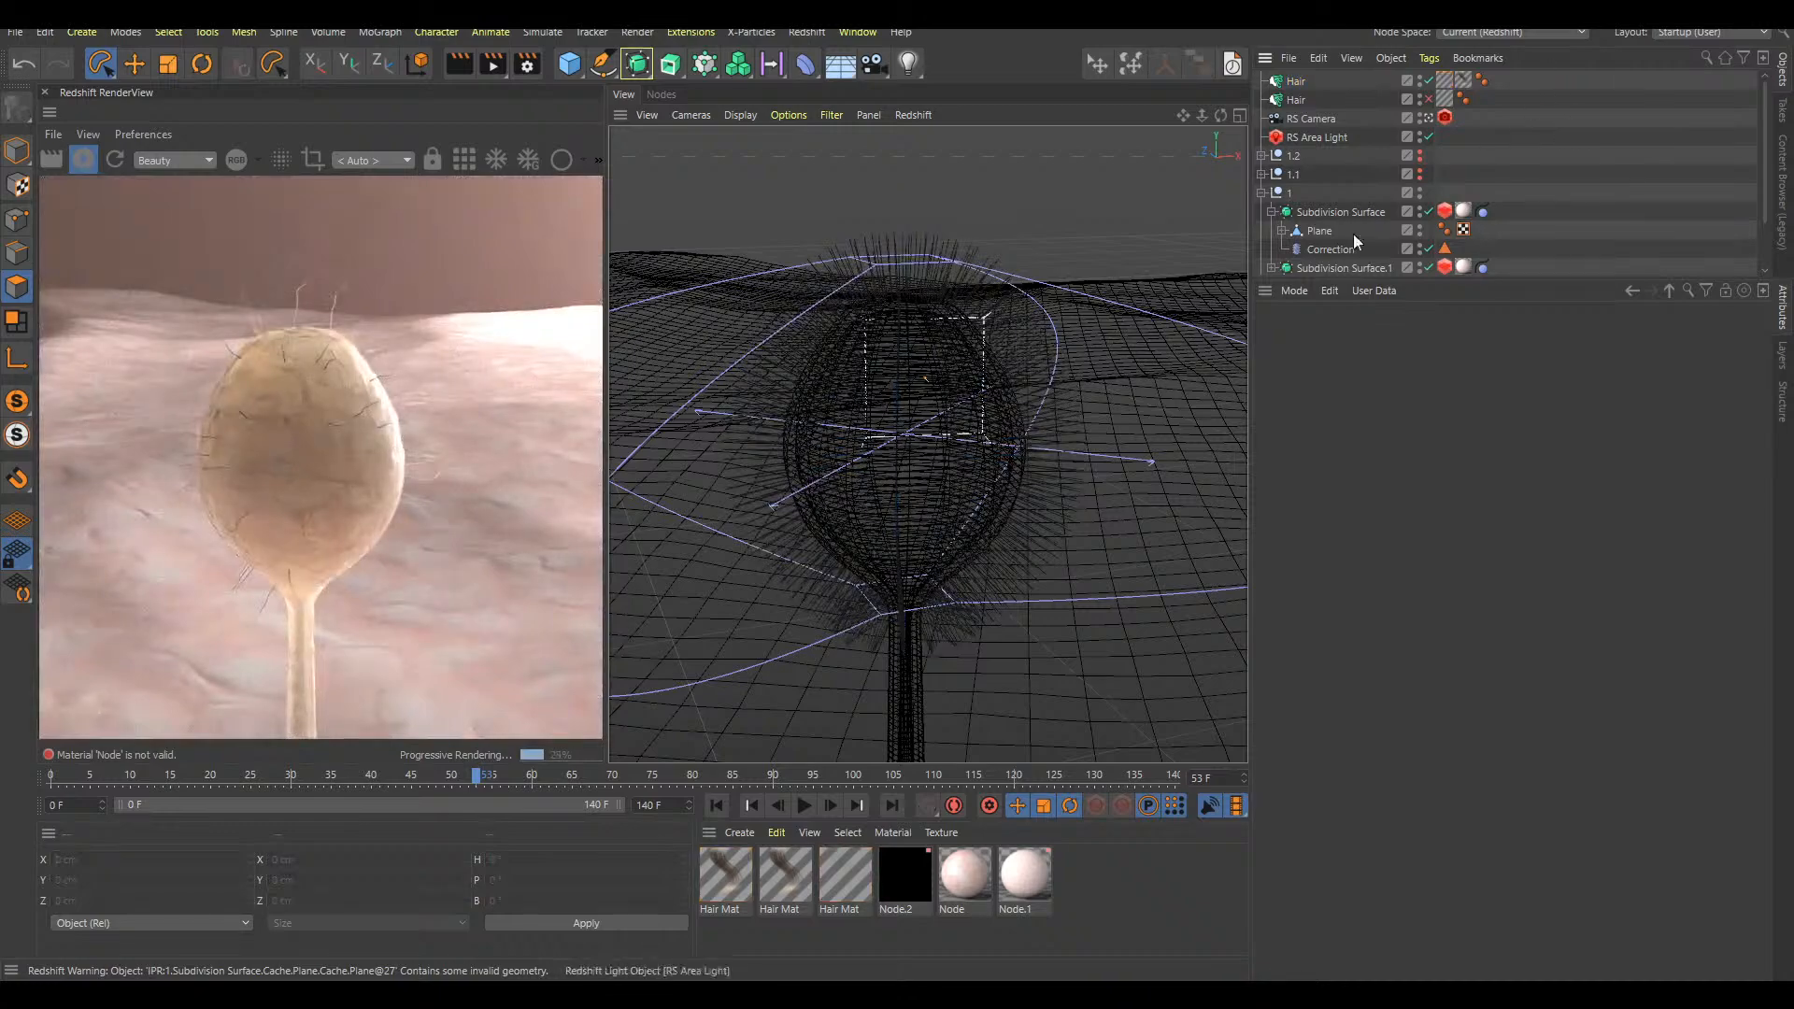
left_click_drag(957, 419, 939, 404, "alt")
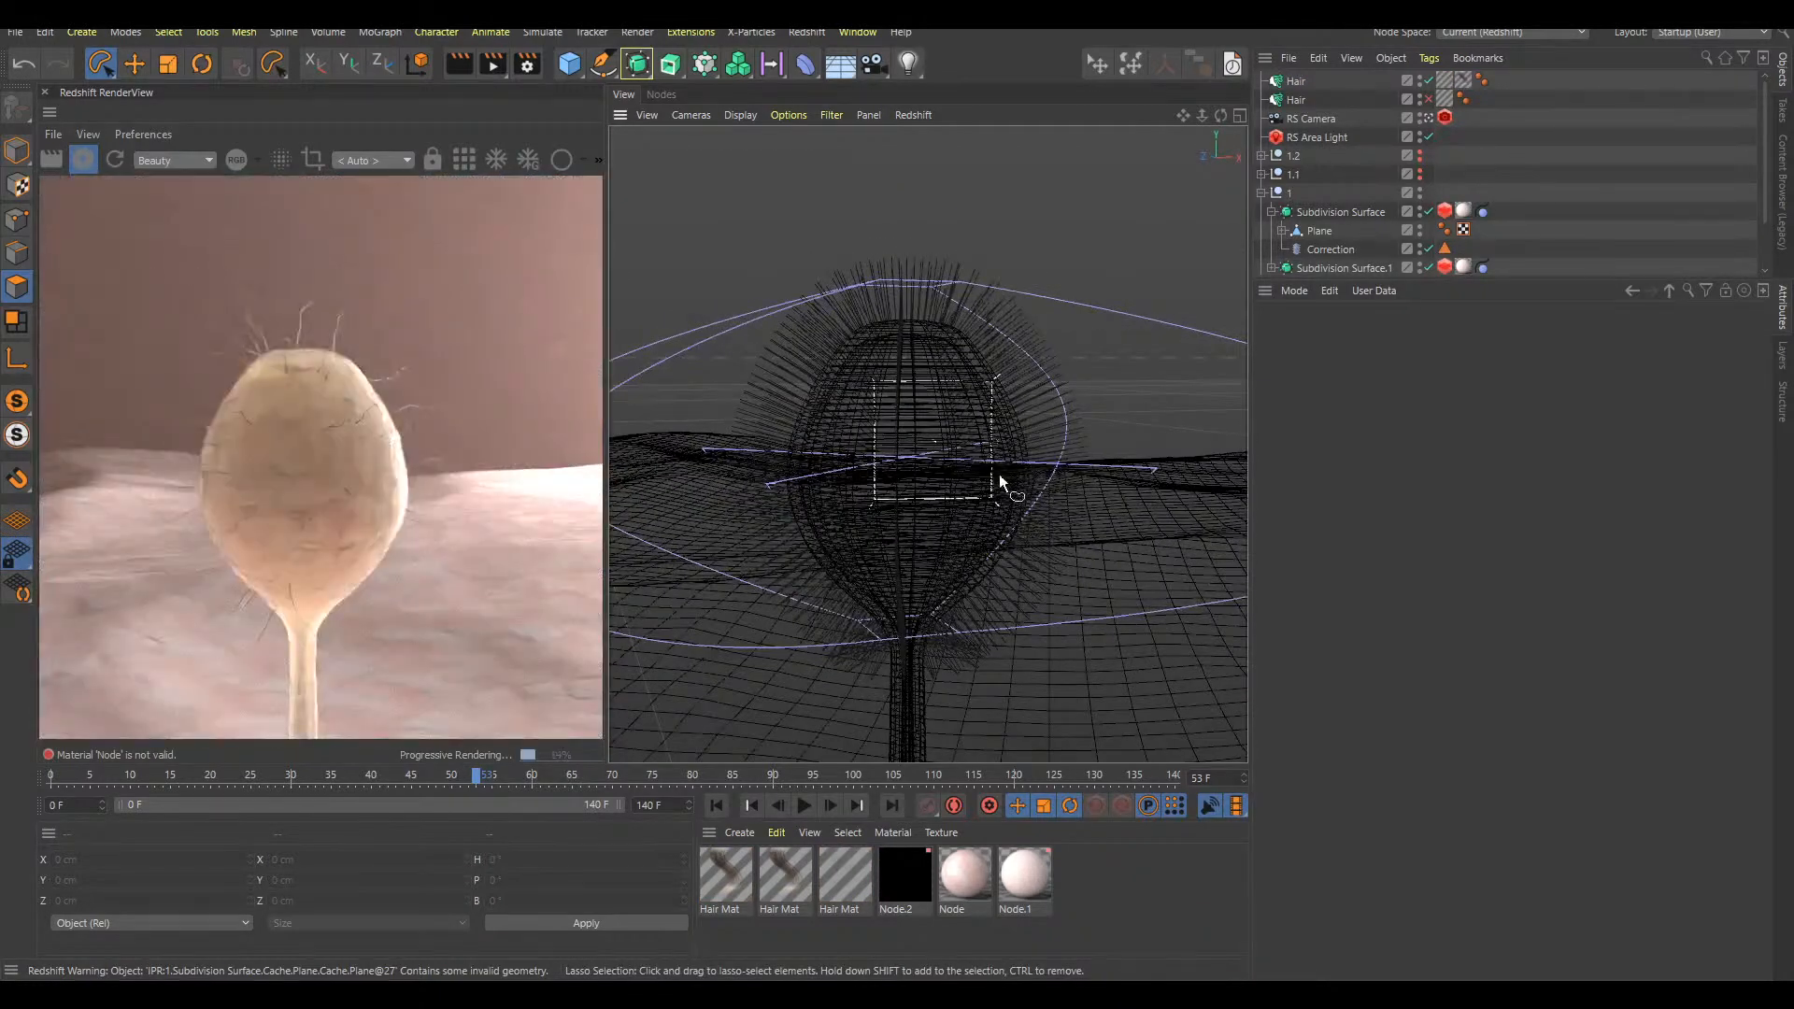
key("shift+f")
key("F8")
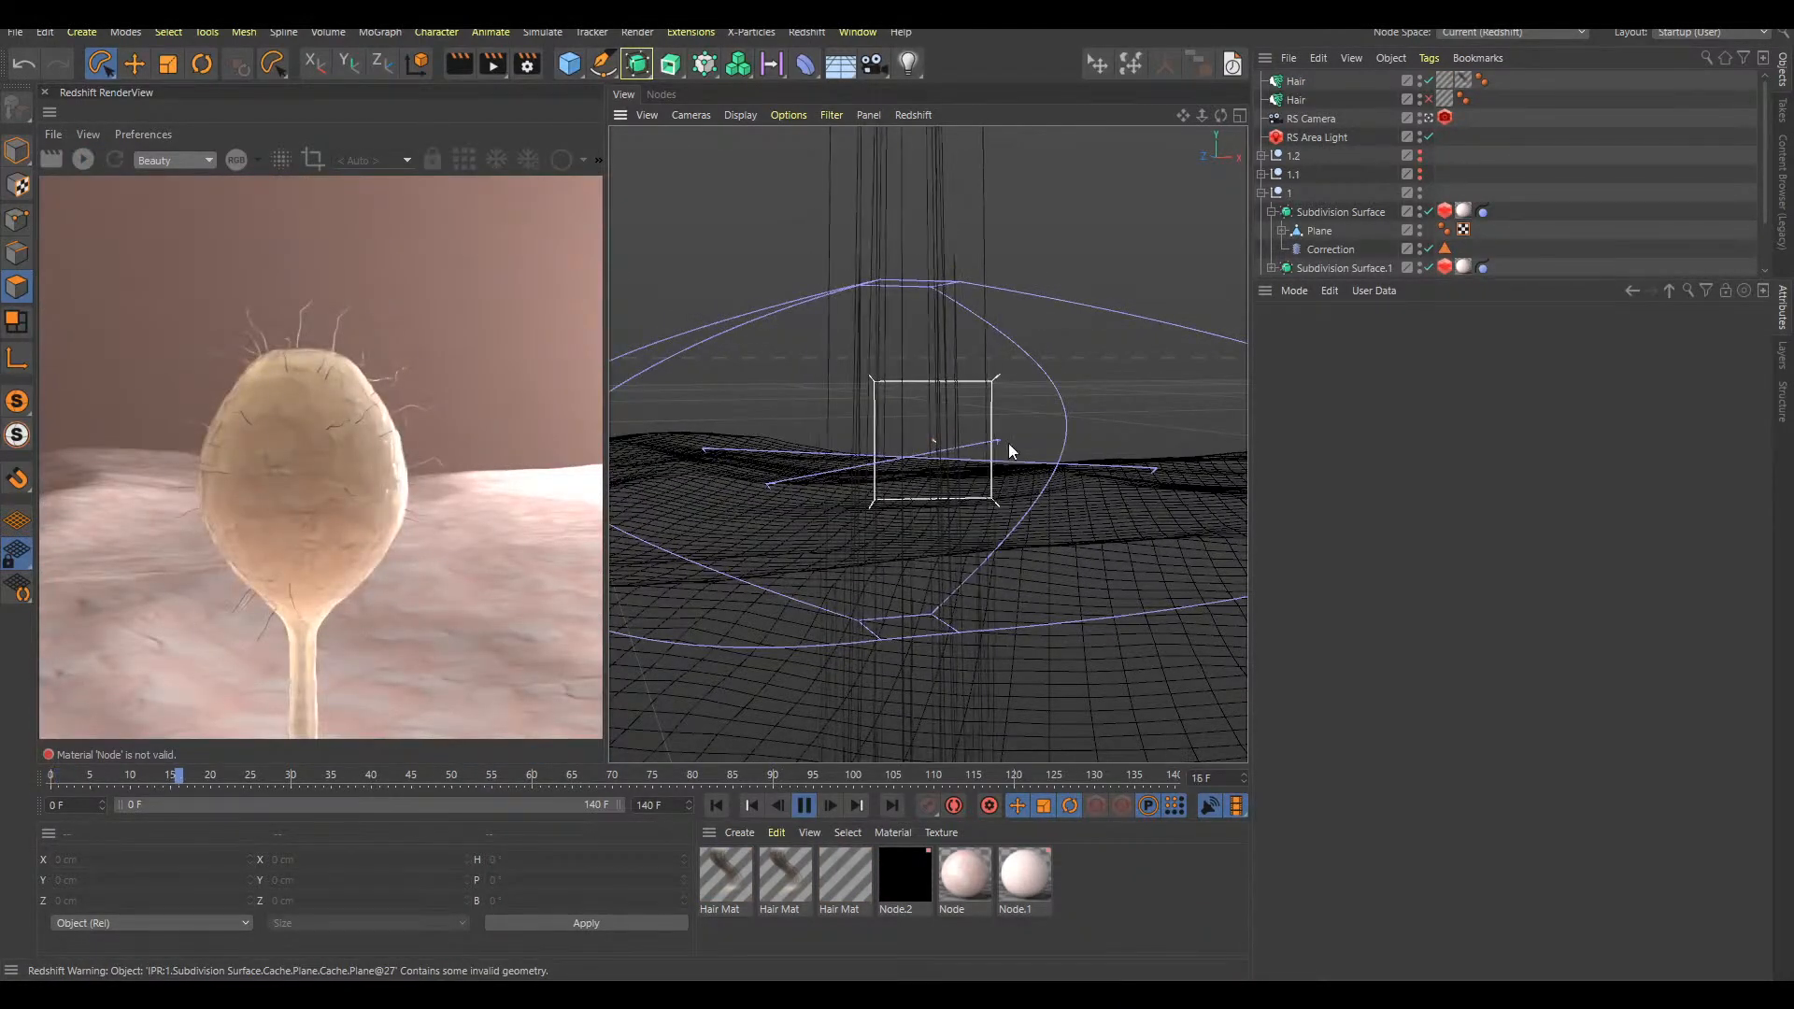
key("F8")
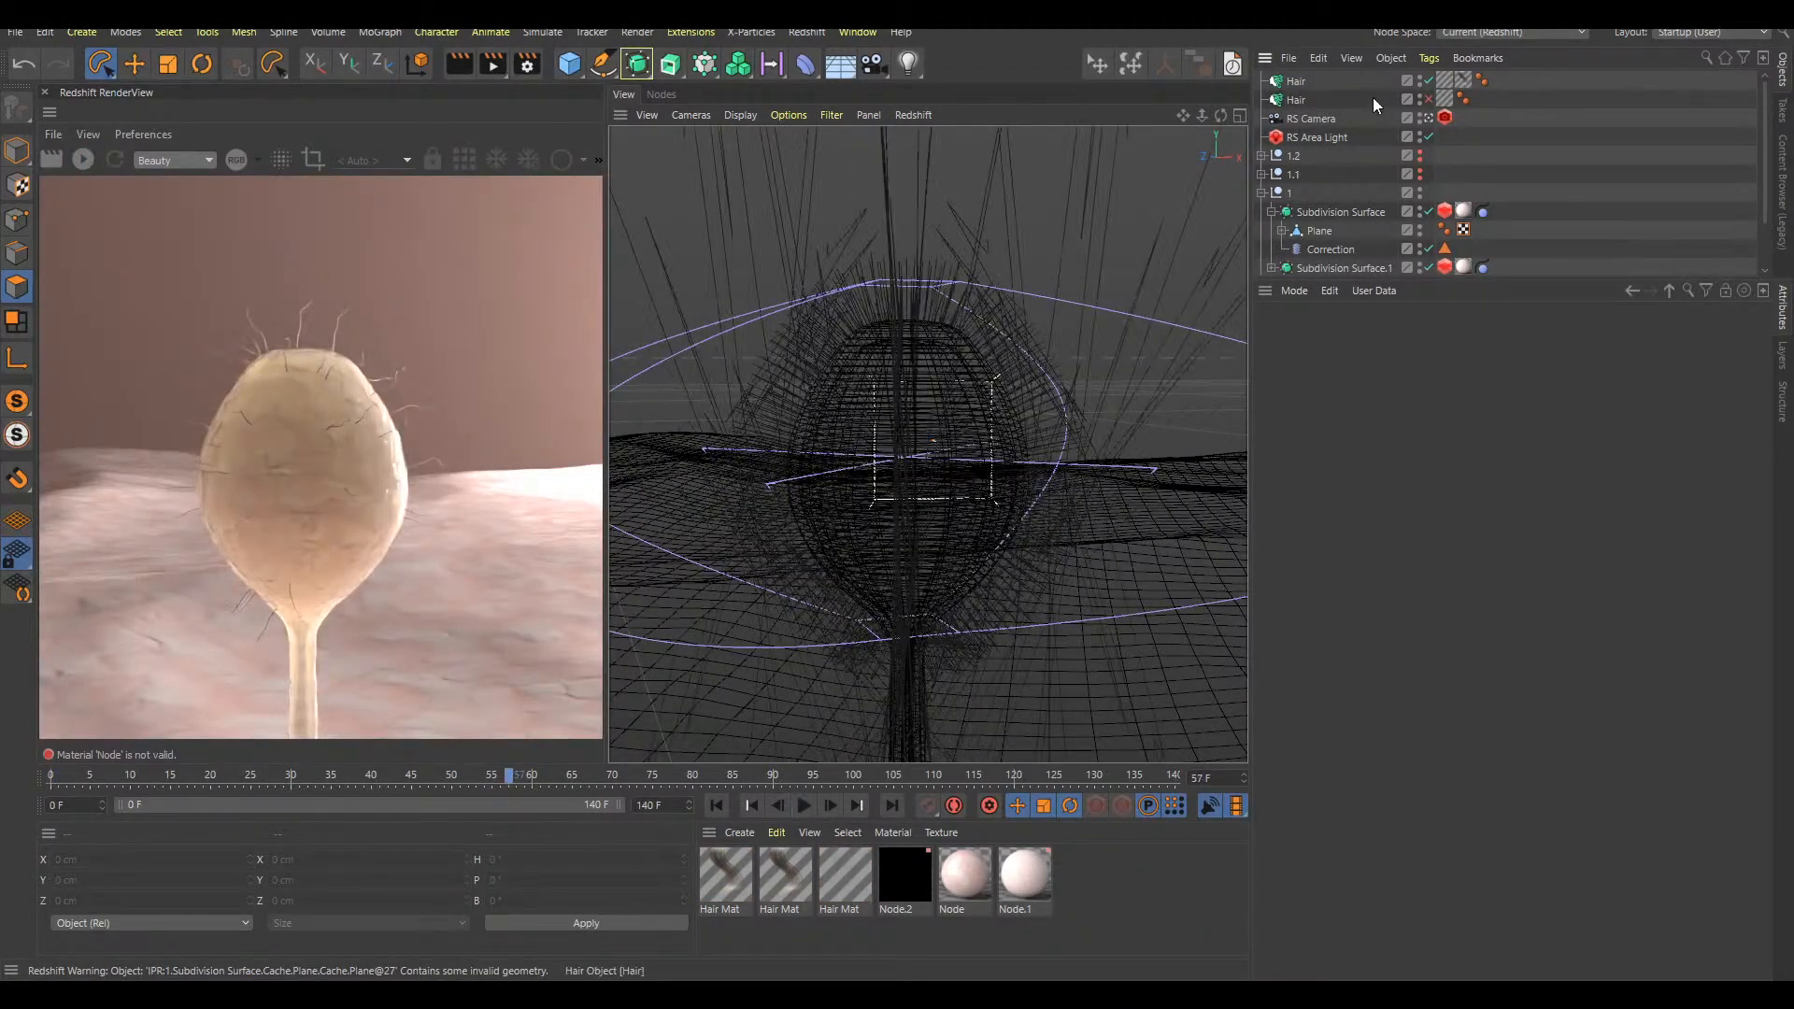
Delete the new bulb Hair object and re-enable the original tip Hair object
left_click(1295, 83)
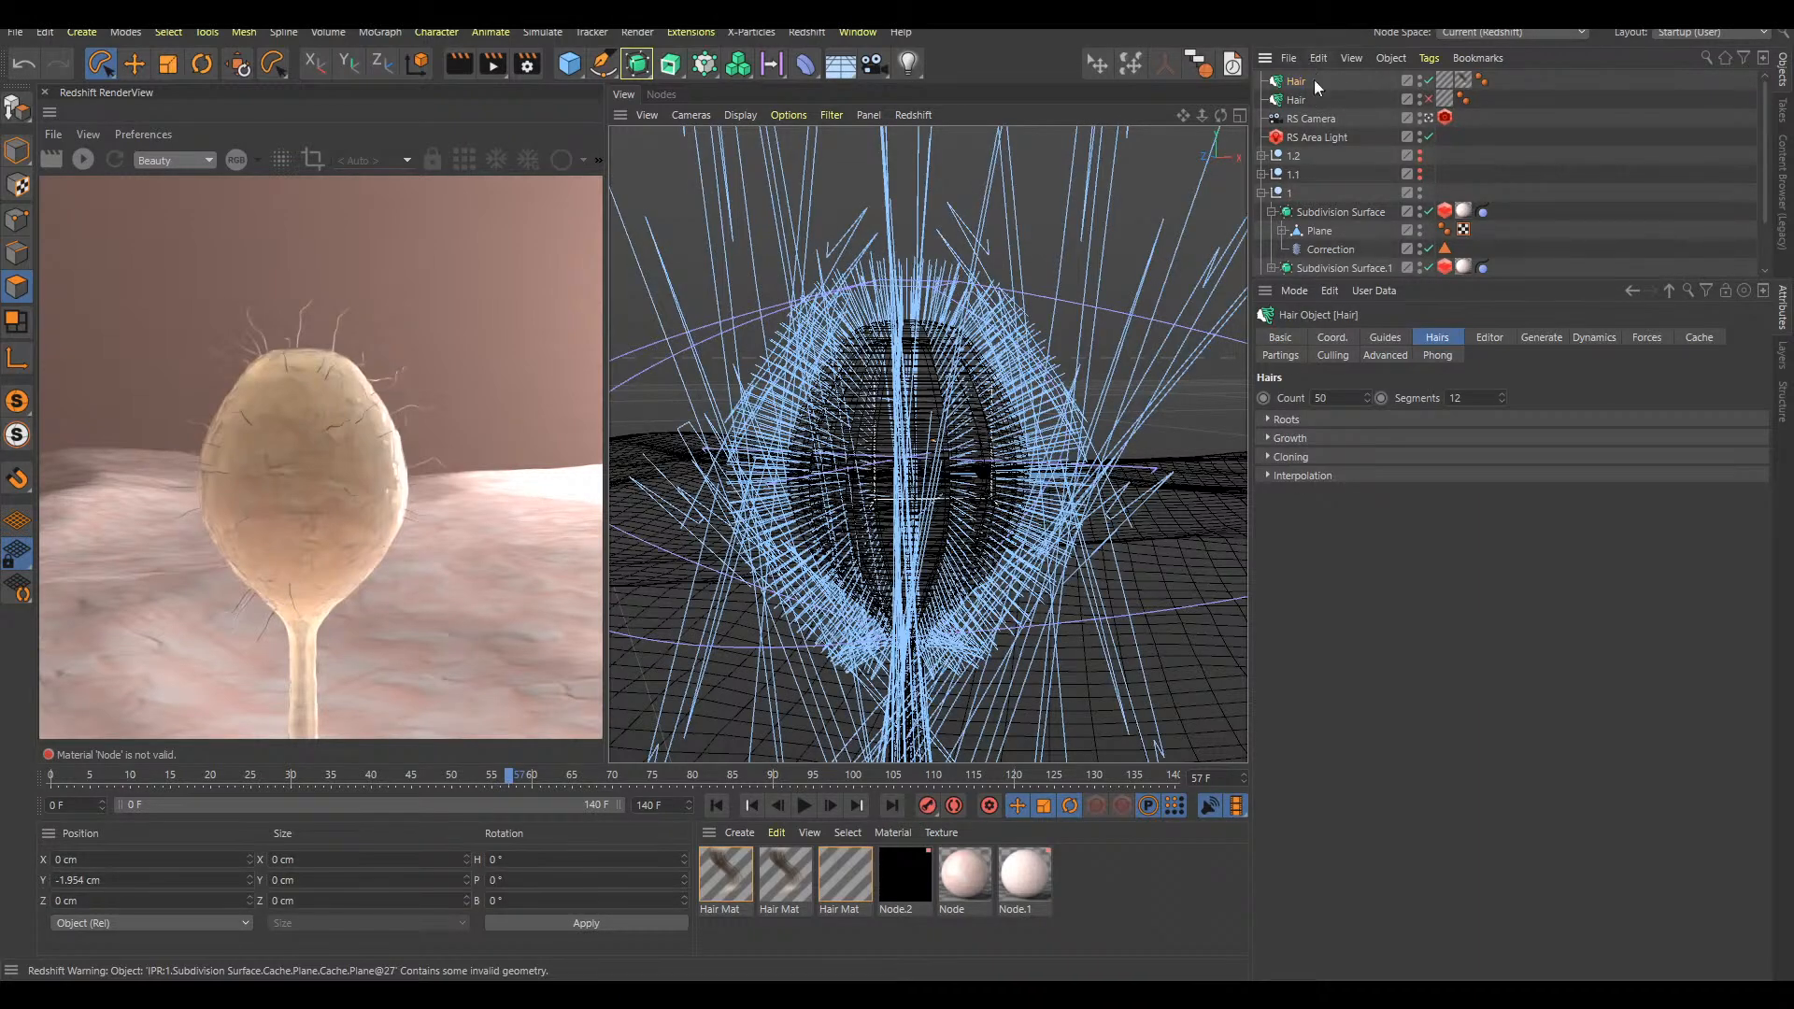
key("Delete")
left_click(1427, 81)
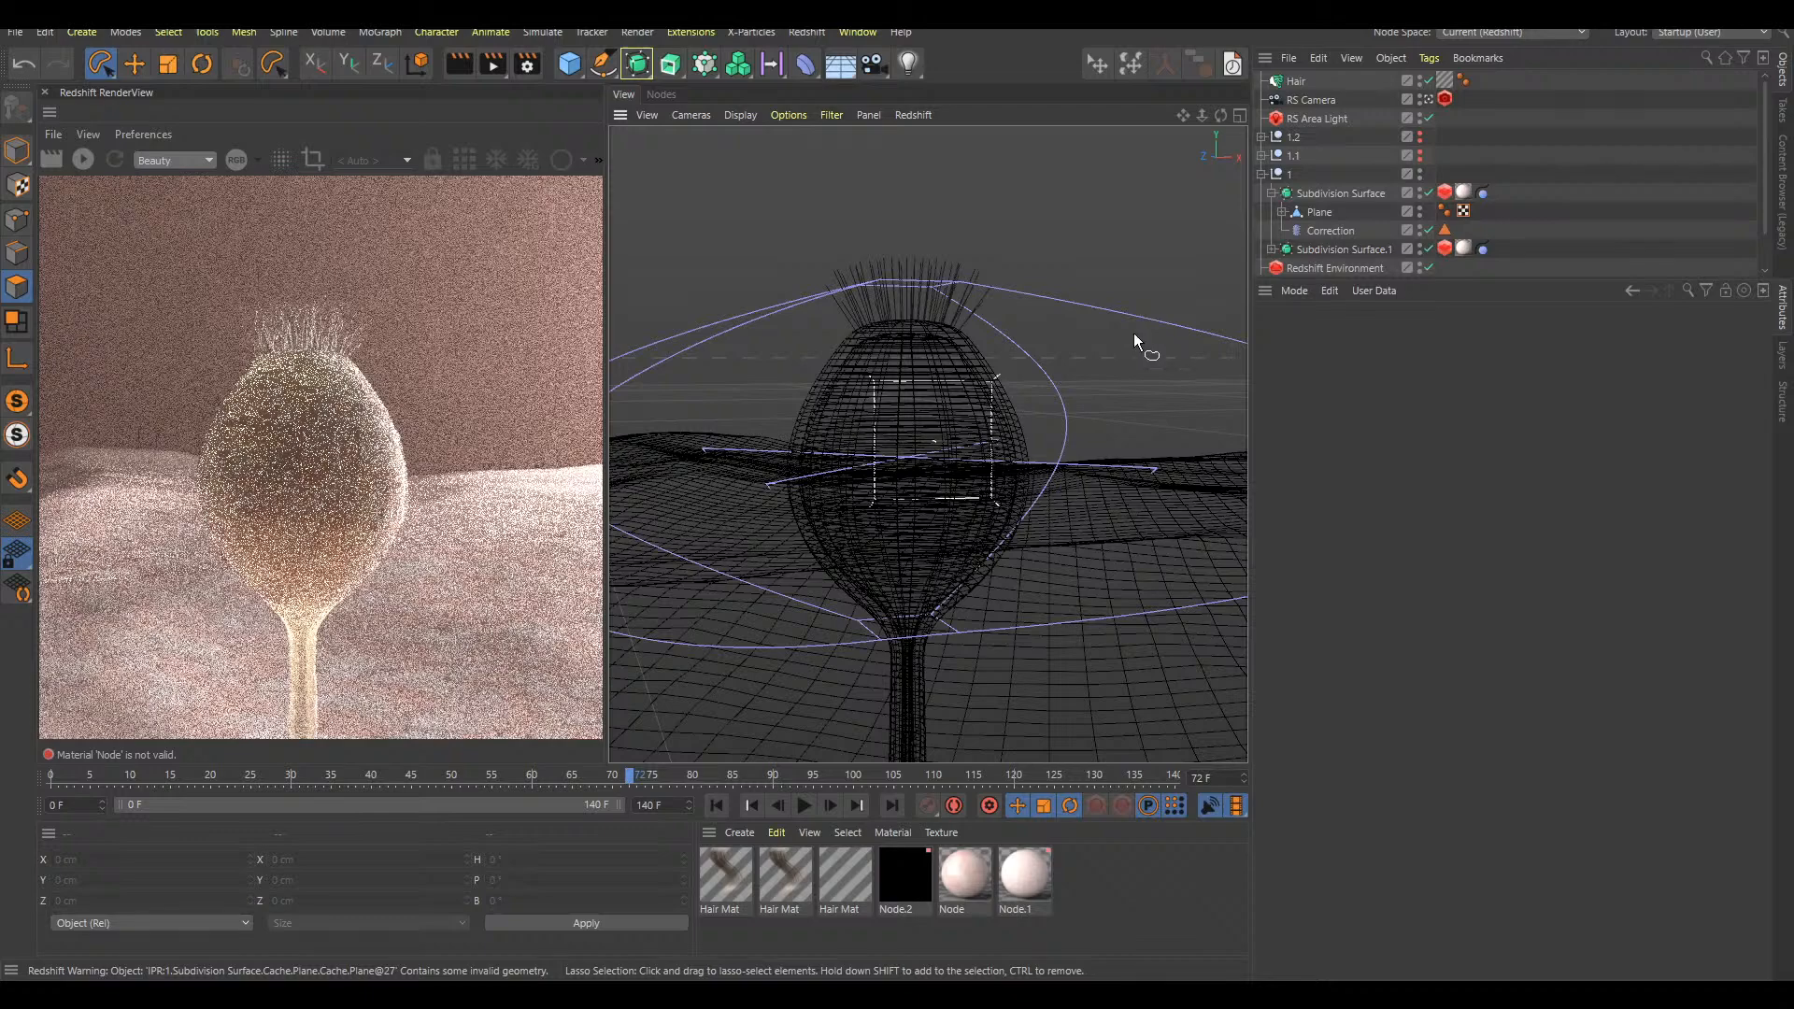
At frame 0, disable both Subdivision Surface and Subdivision Surface.1 in null 1
left_click_drag(1013, 552, 1029, 516, "alt")
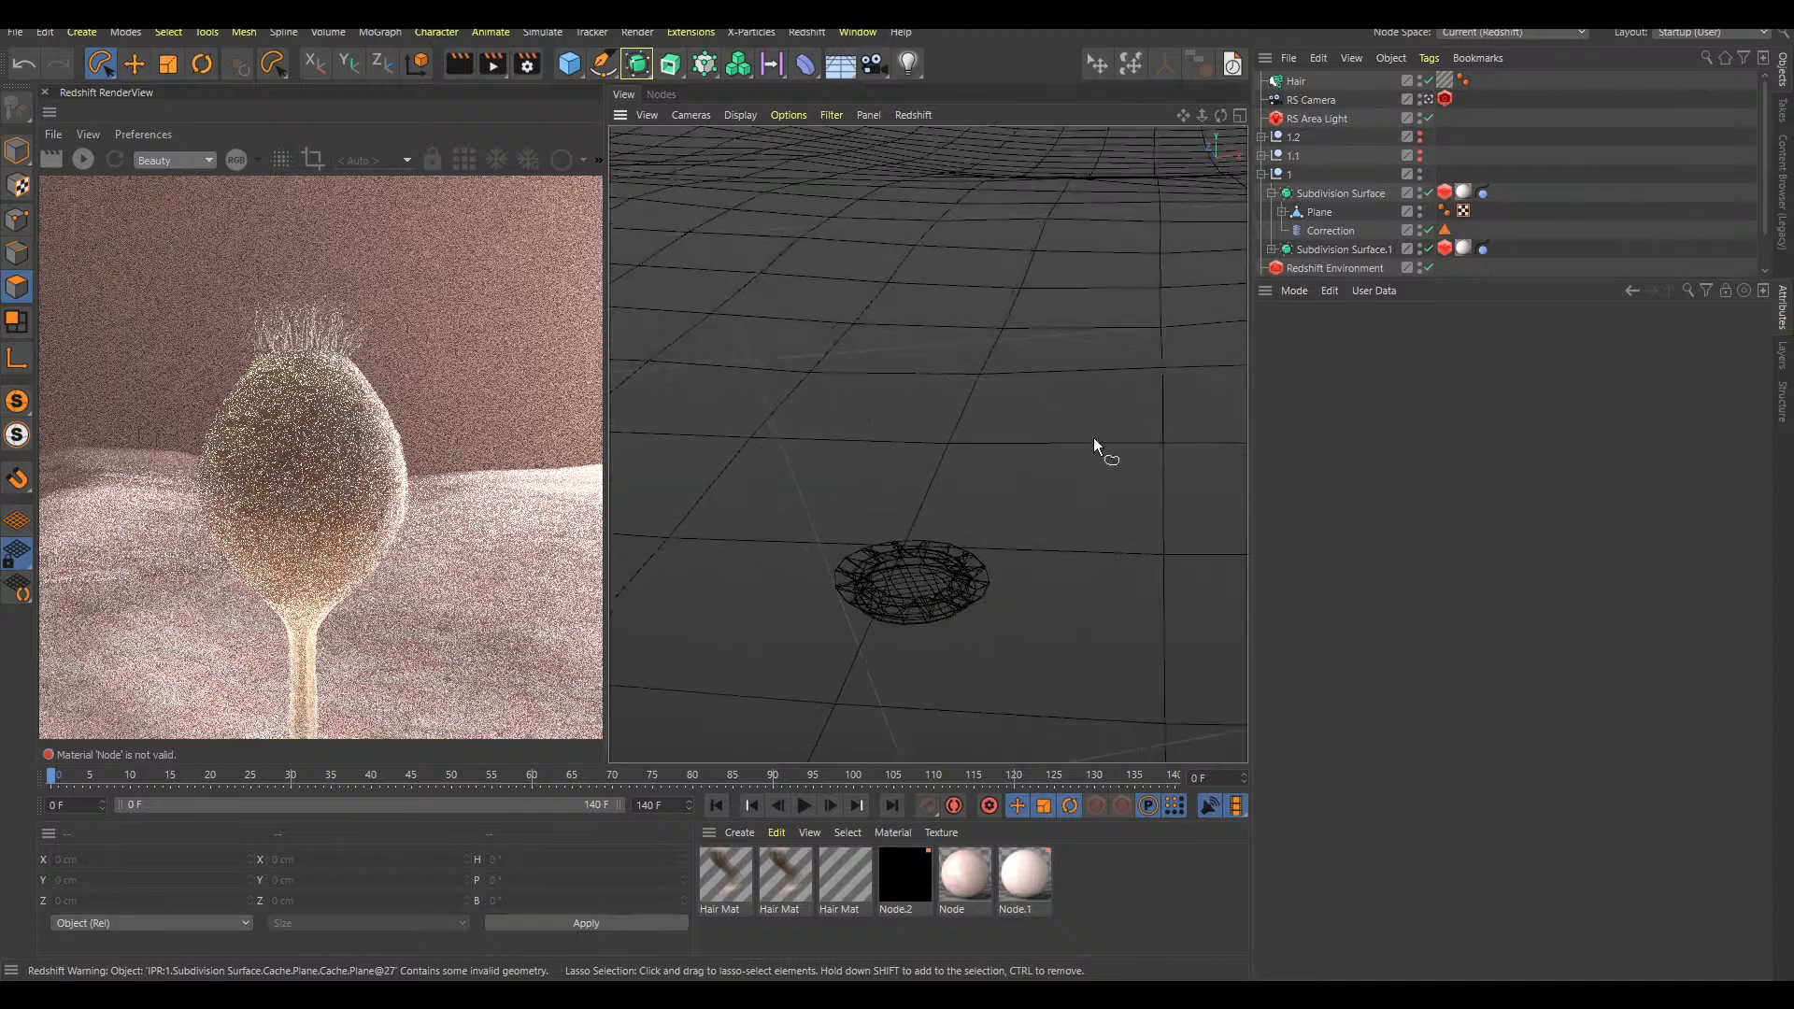
left_click(1427, 193)
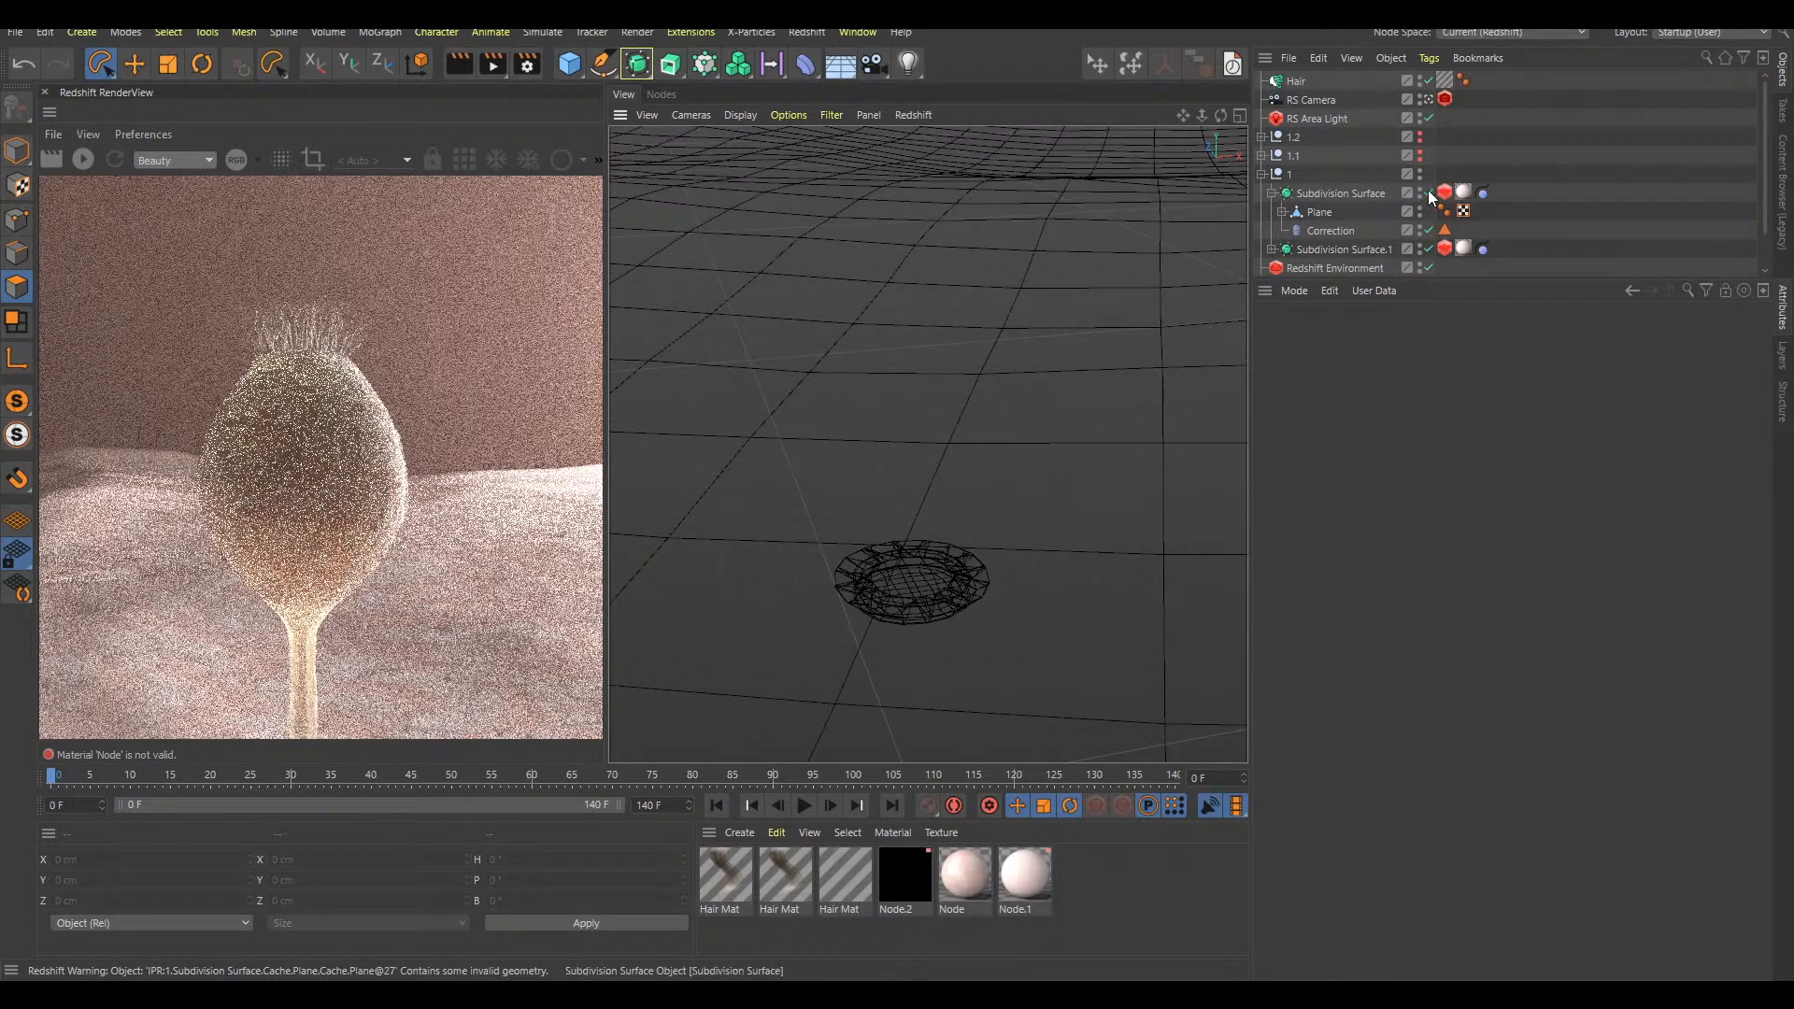
left_click(1271, 250)
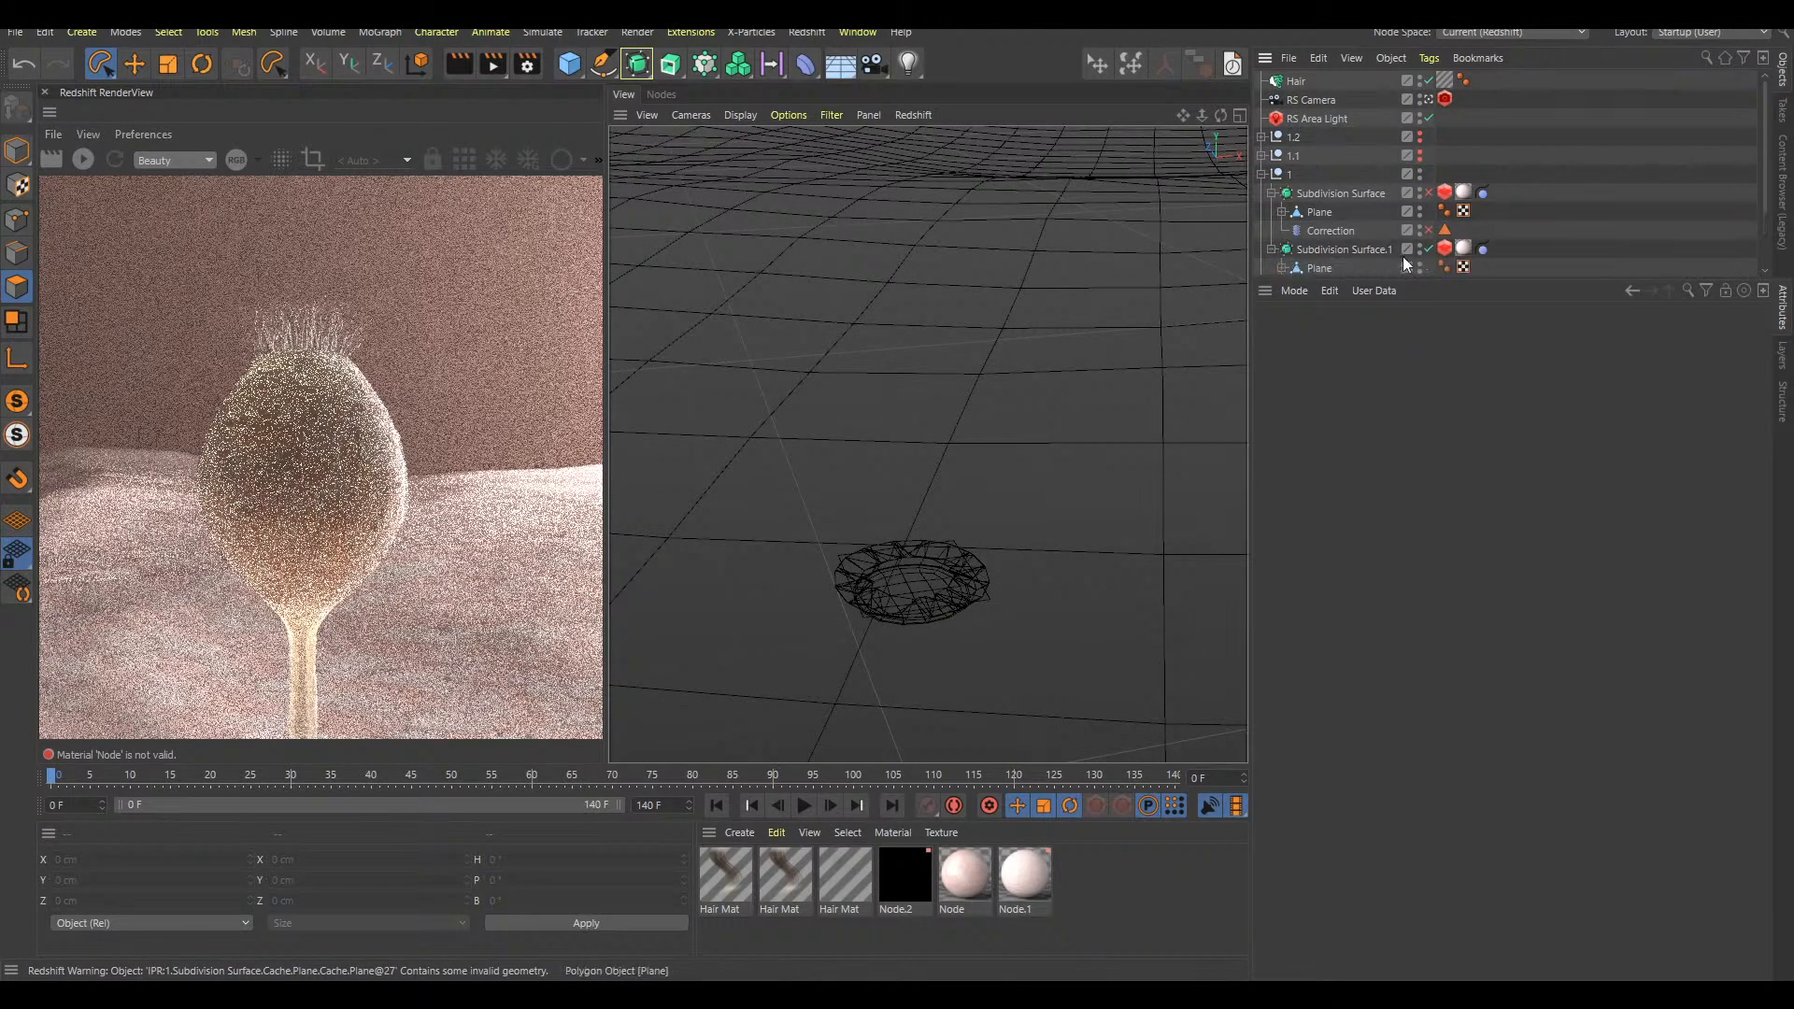
left_click(1427, 248)
Try the line and shaded display modes around the stalk's base, leaving the viewport in Gouraud shading
left_click_drag(995, 540, 1020, 584, "alt")
key("n")
key("a")
key("n")
key("b")
key("n")
key("g")
key("n")
key("a")
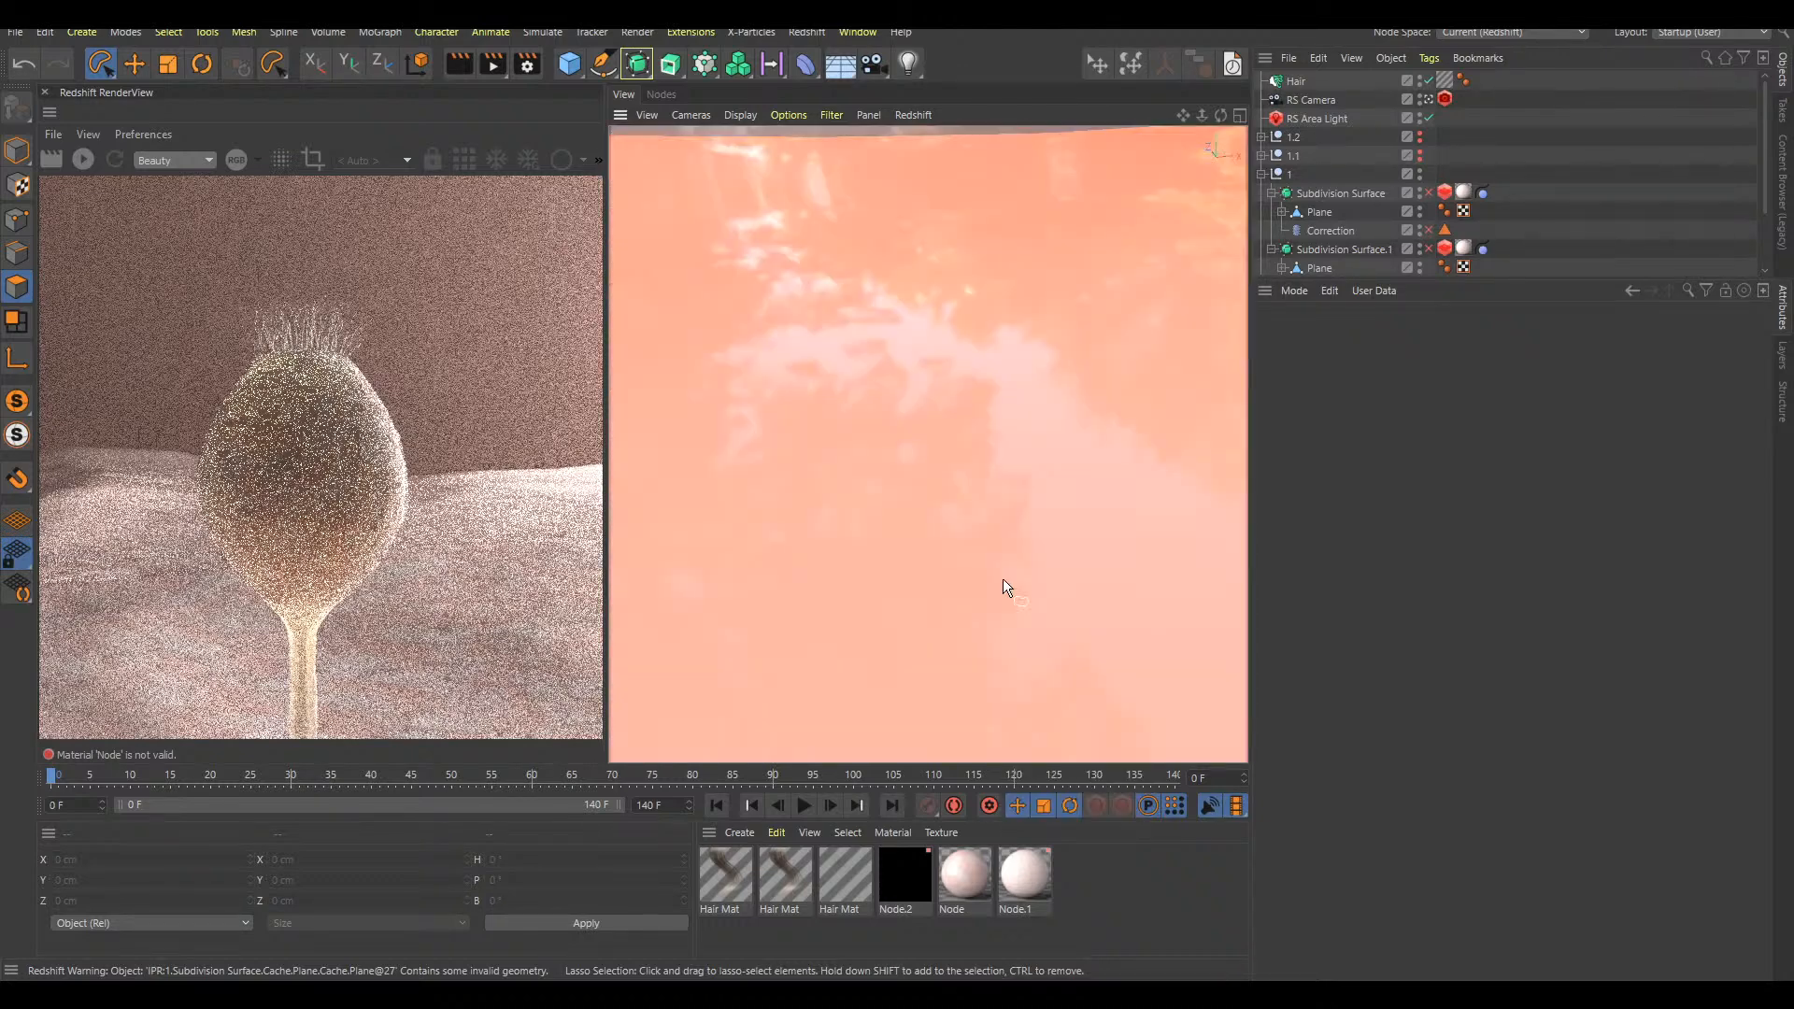
Display the scene in wireframe around the stalk's base and run the animation forward from frame 0
mouse_move(1085, 215)
left_mouse_down("alt")
mouse_move(928, 605)
mouse_move(961, 534)
mouse_move(933, 536)
mouse_move(992, 512)
mouse_move(928, 550)
left_mouse_up("alt")
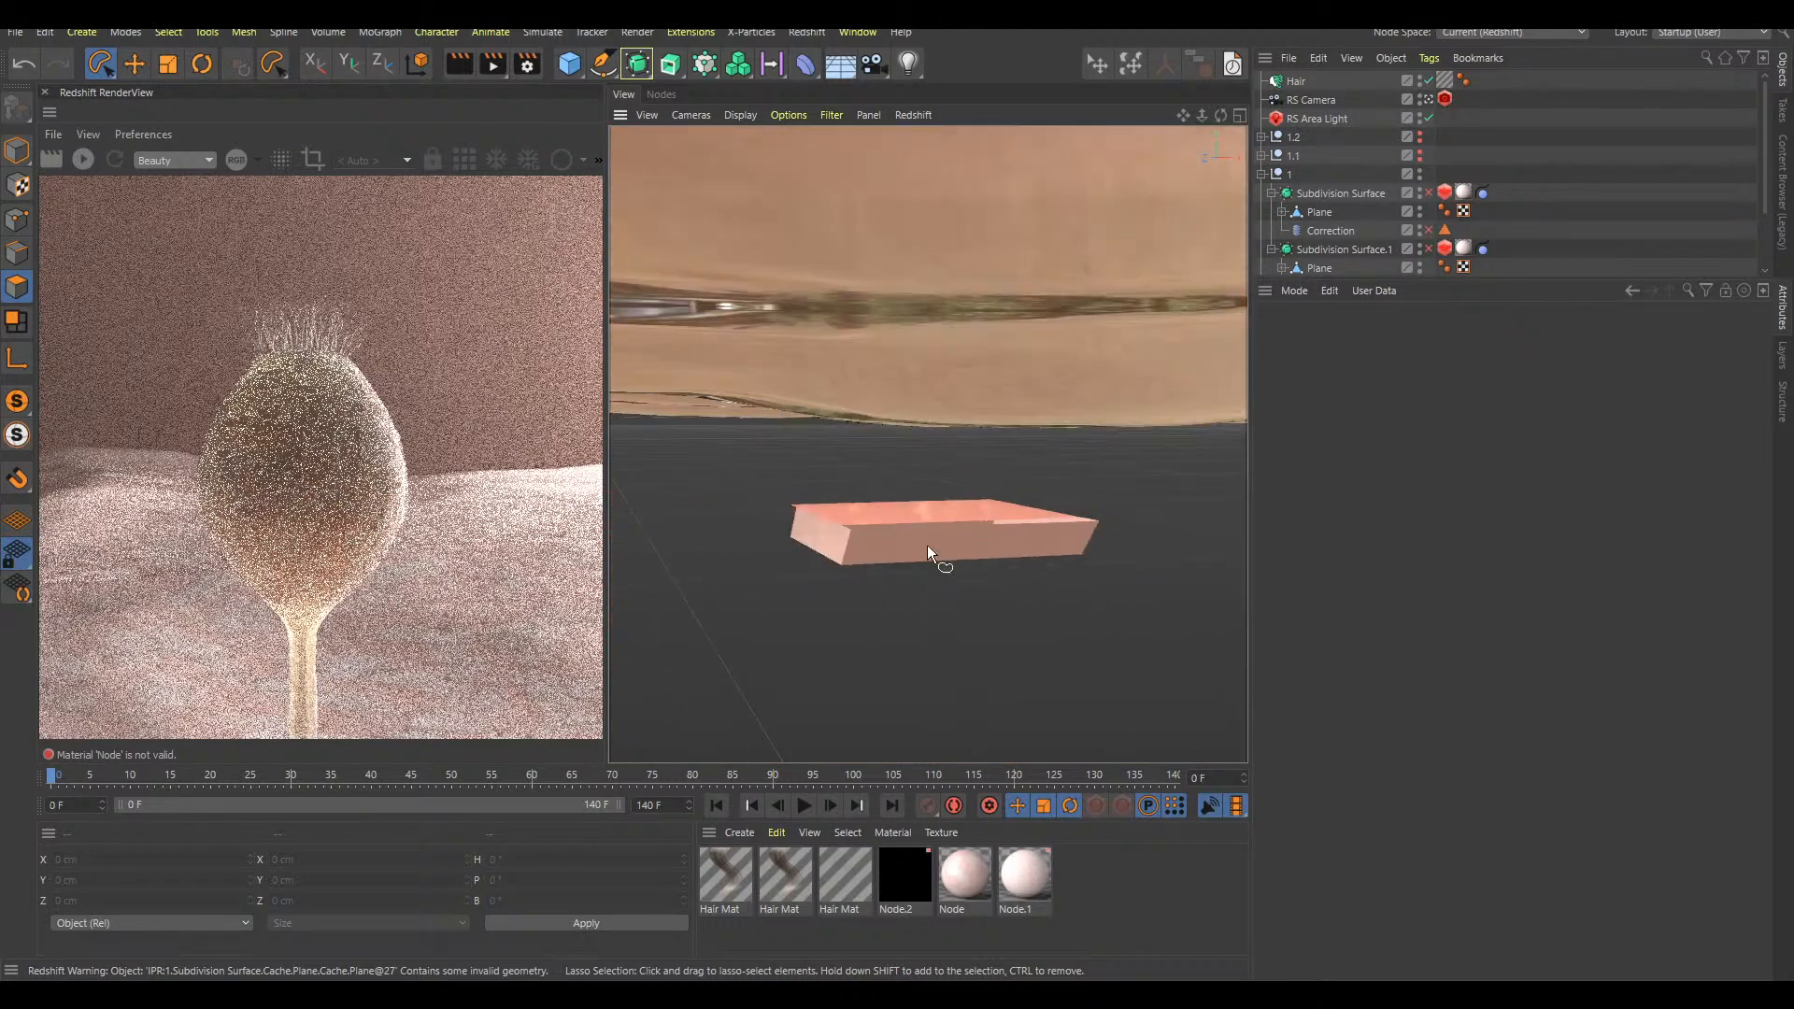
key("n")
key("g")
key("F8")
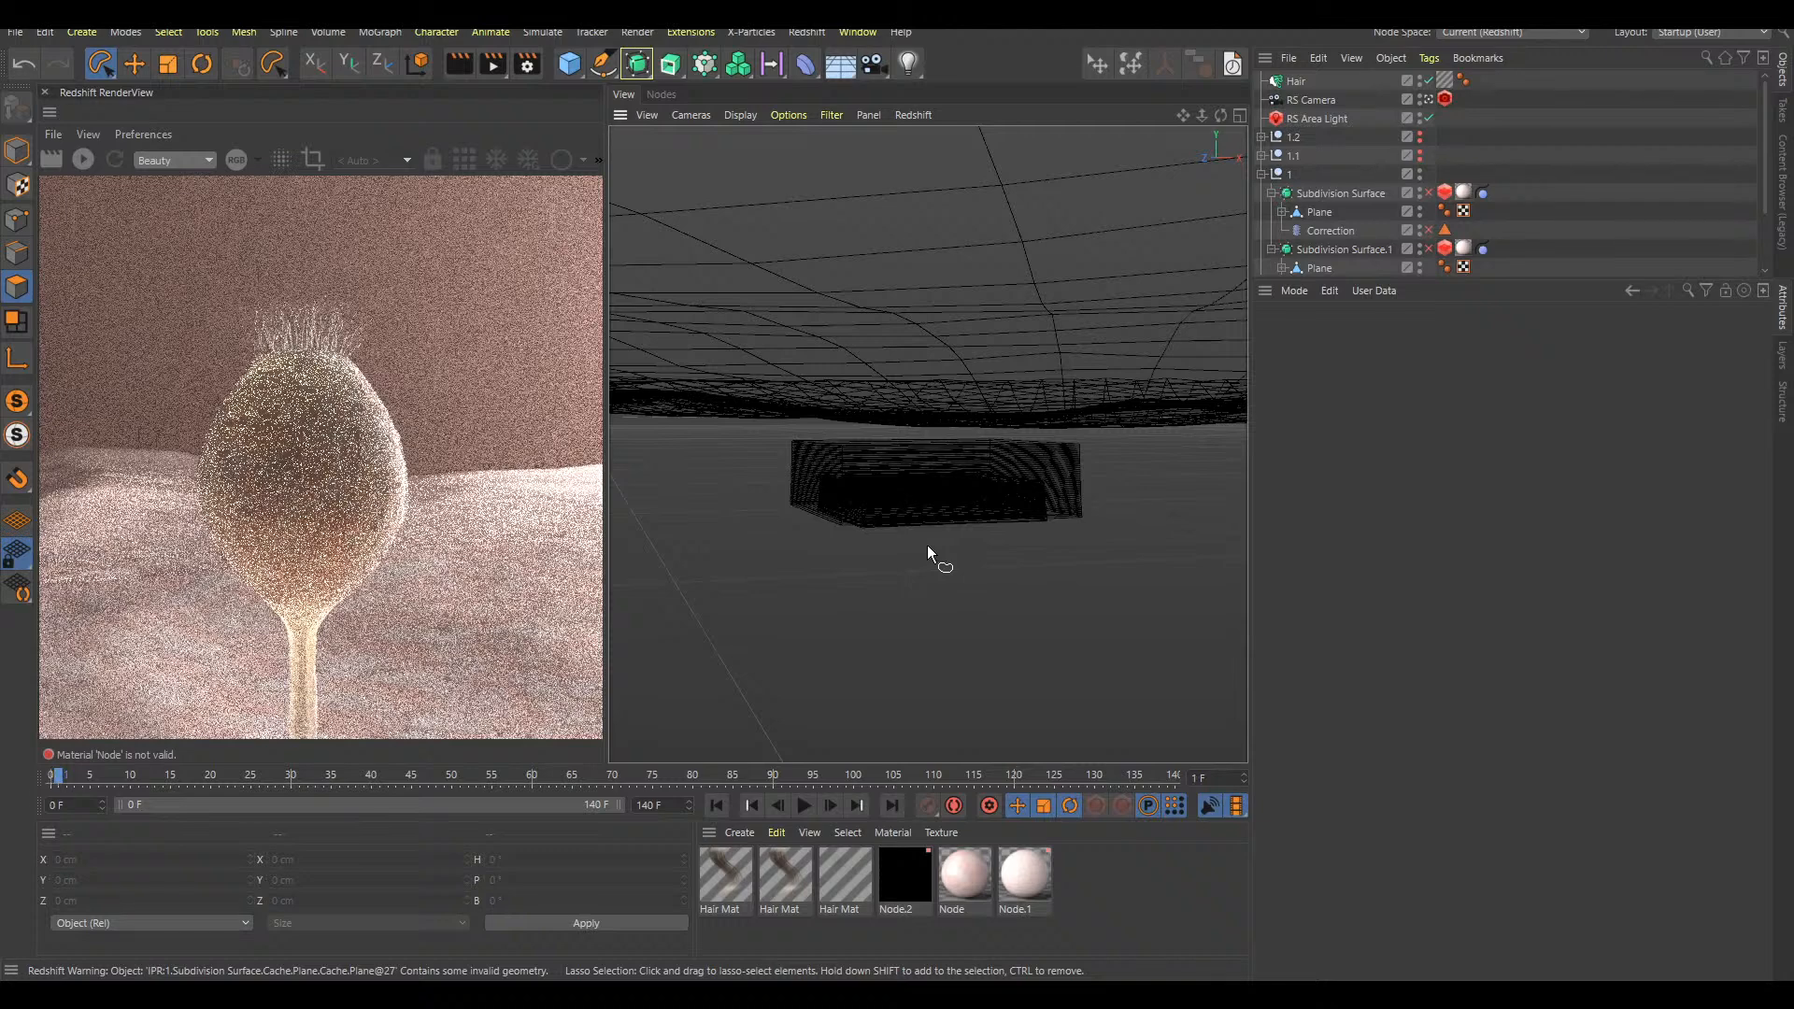
Step back and forth through the first few frames to examine the base geometry, ending at frame 0
key("f")
key("f")
key("f")
key("f")
key("f")
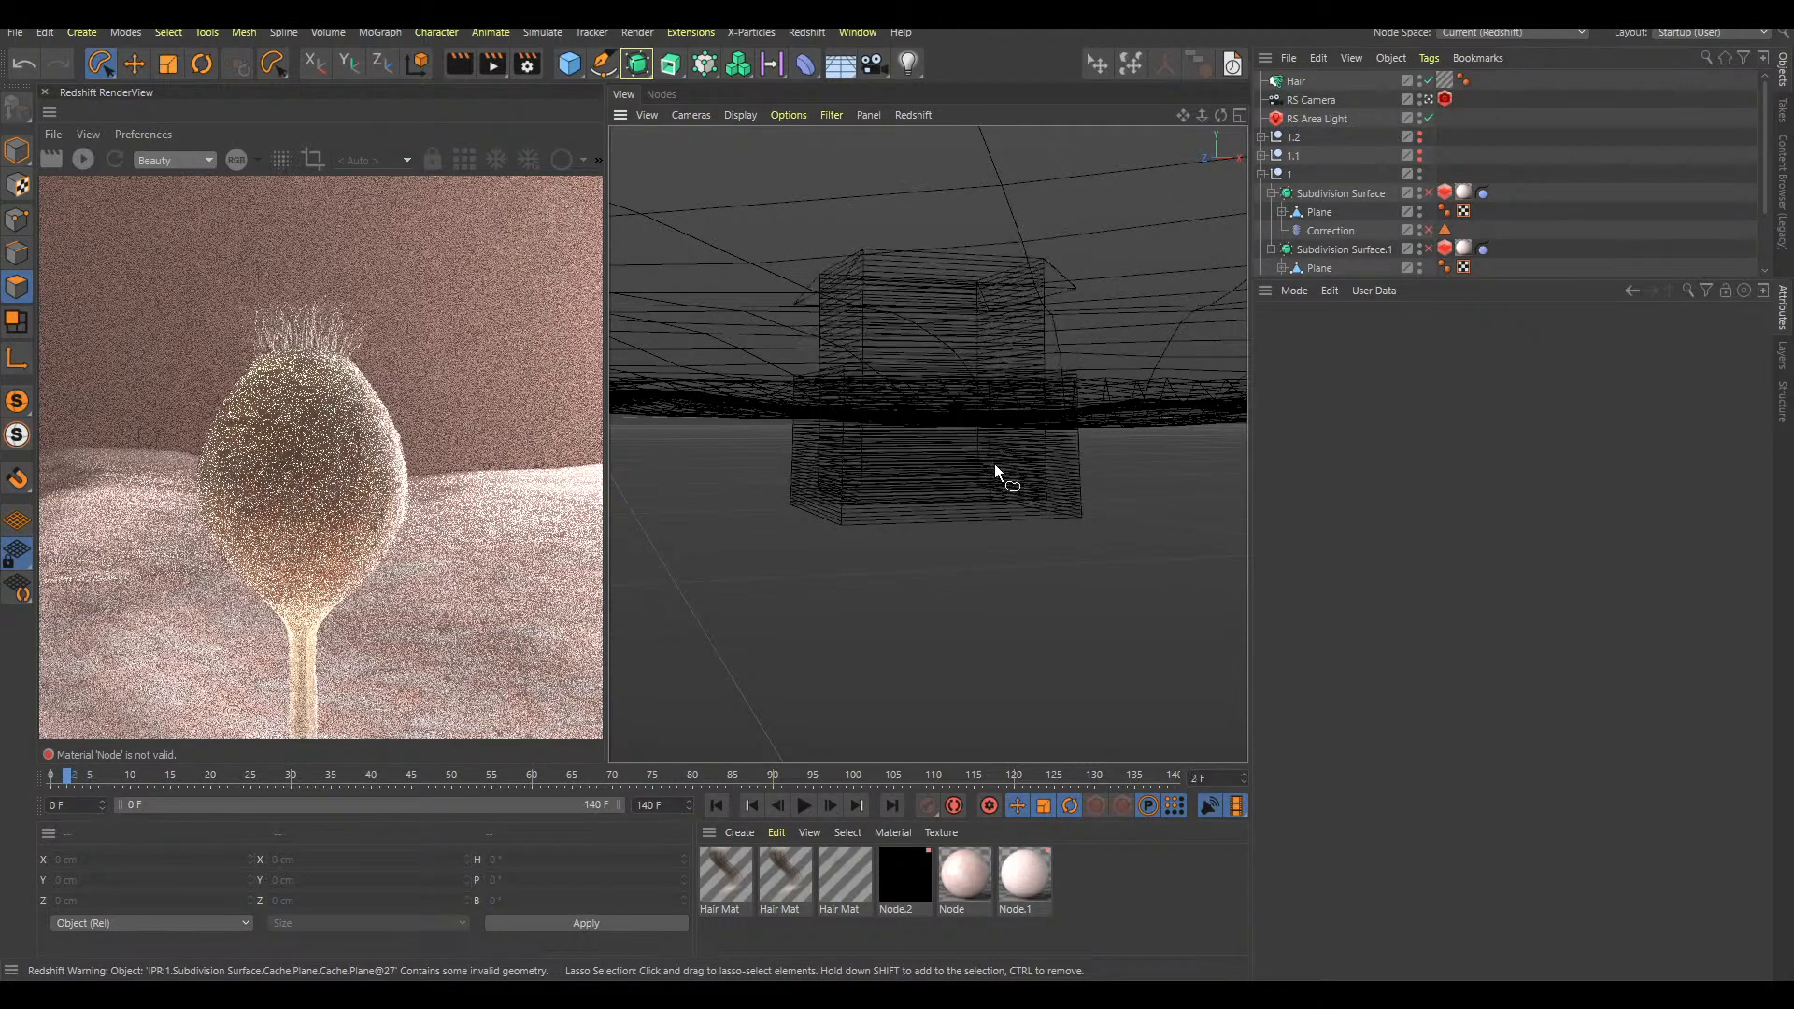
key("g")
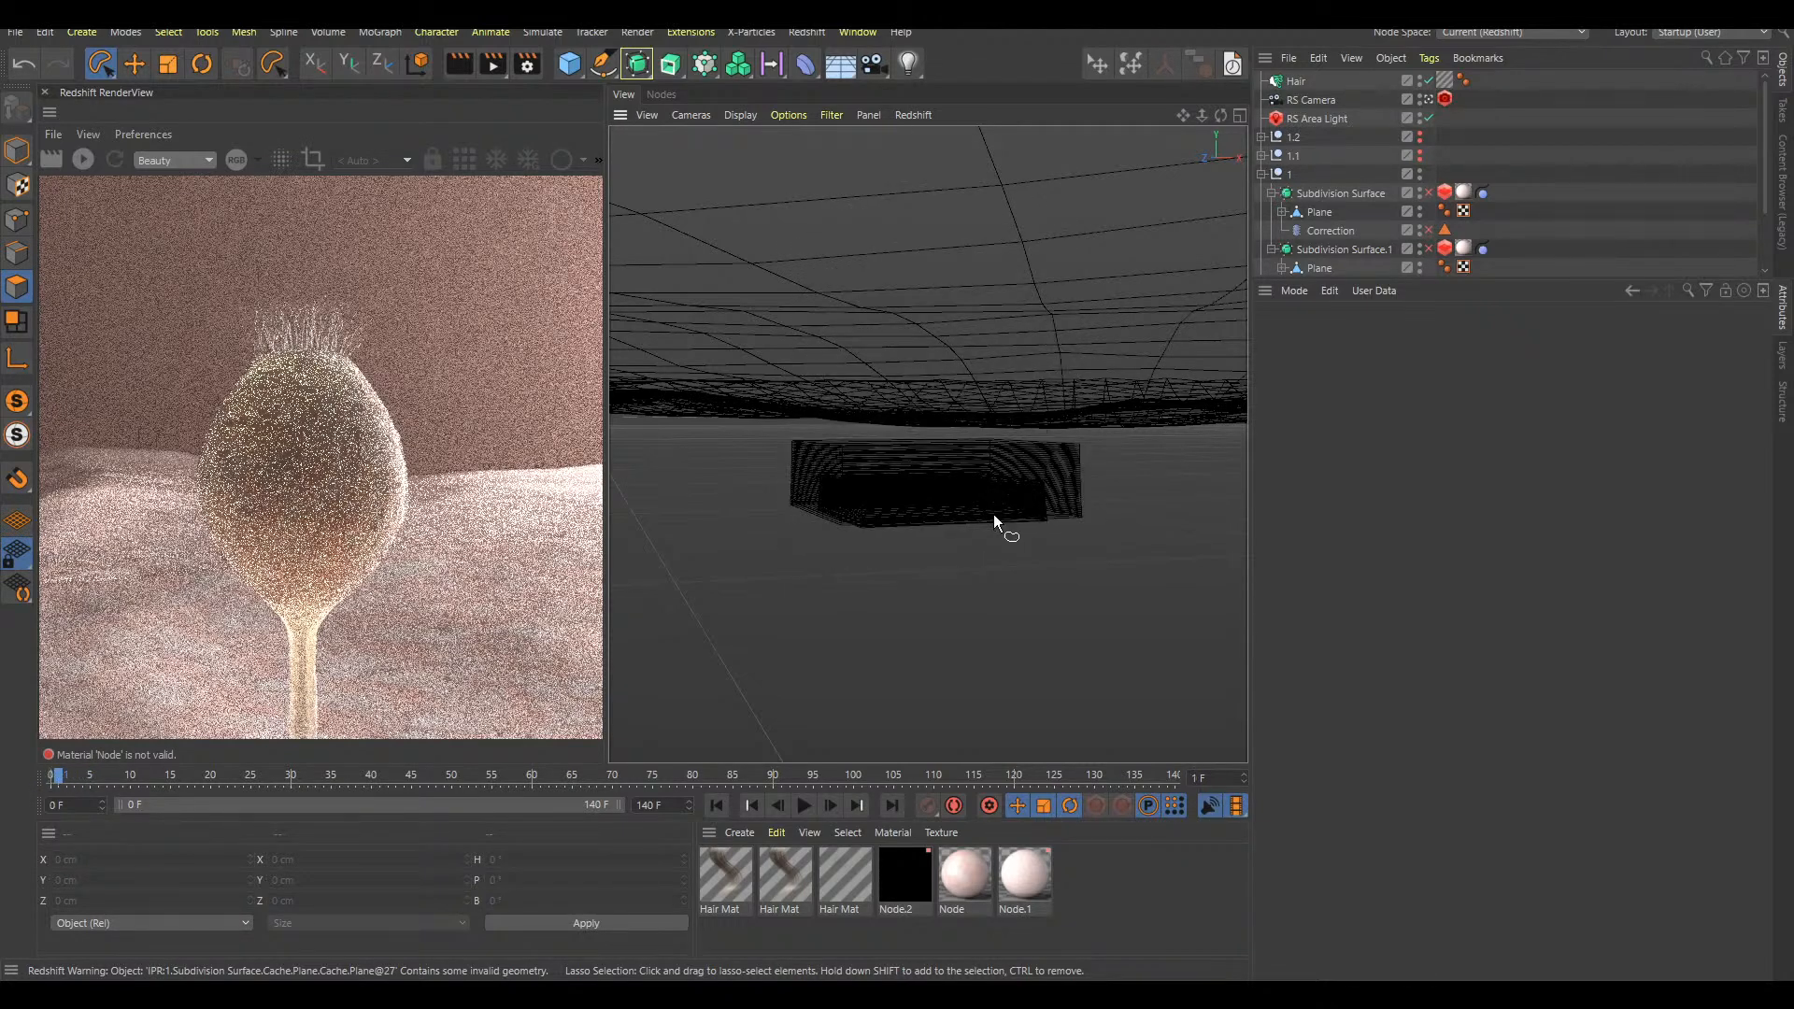
key("g")
key("f")
key("f")
key("g")
key("g")
key("g")
key("g")
key("g")
key("g")
key("g")
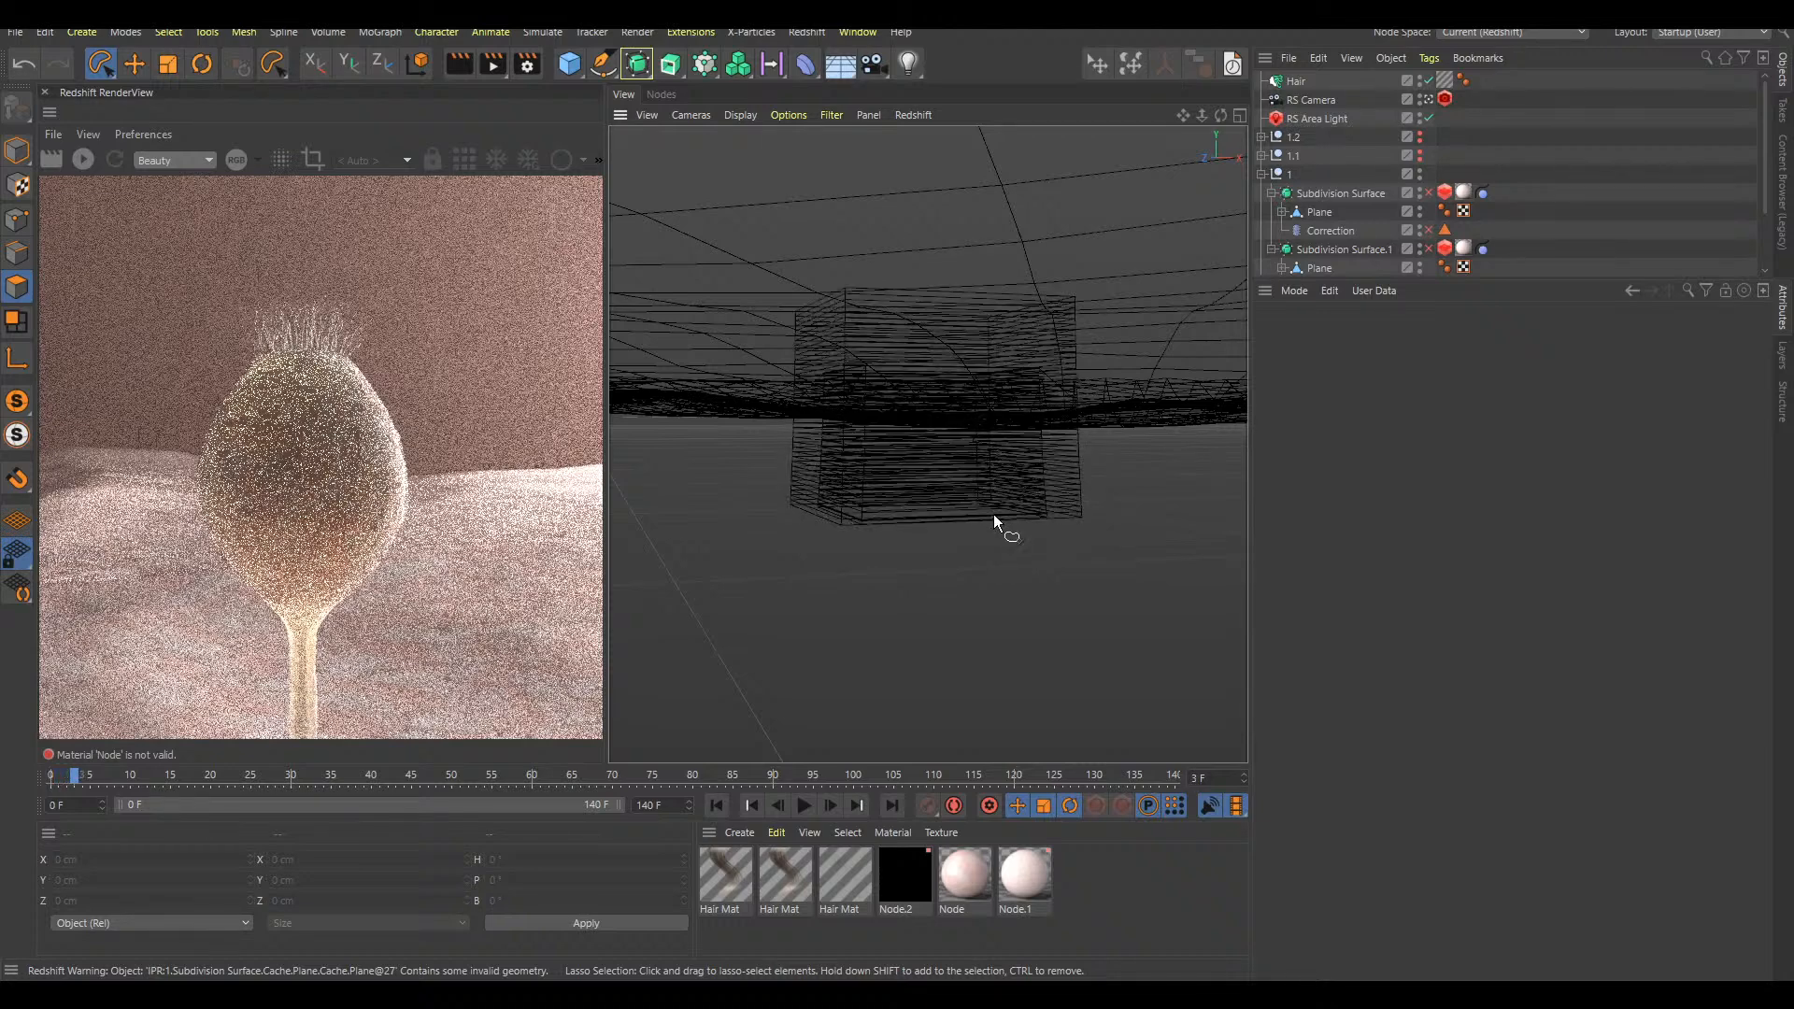
key("shift+f")
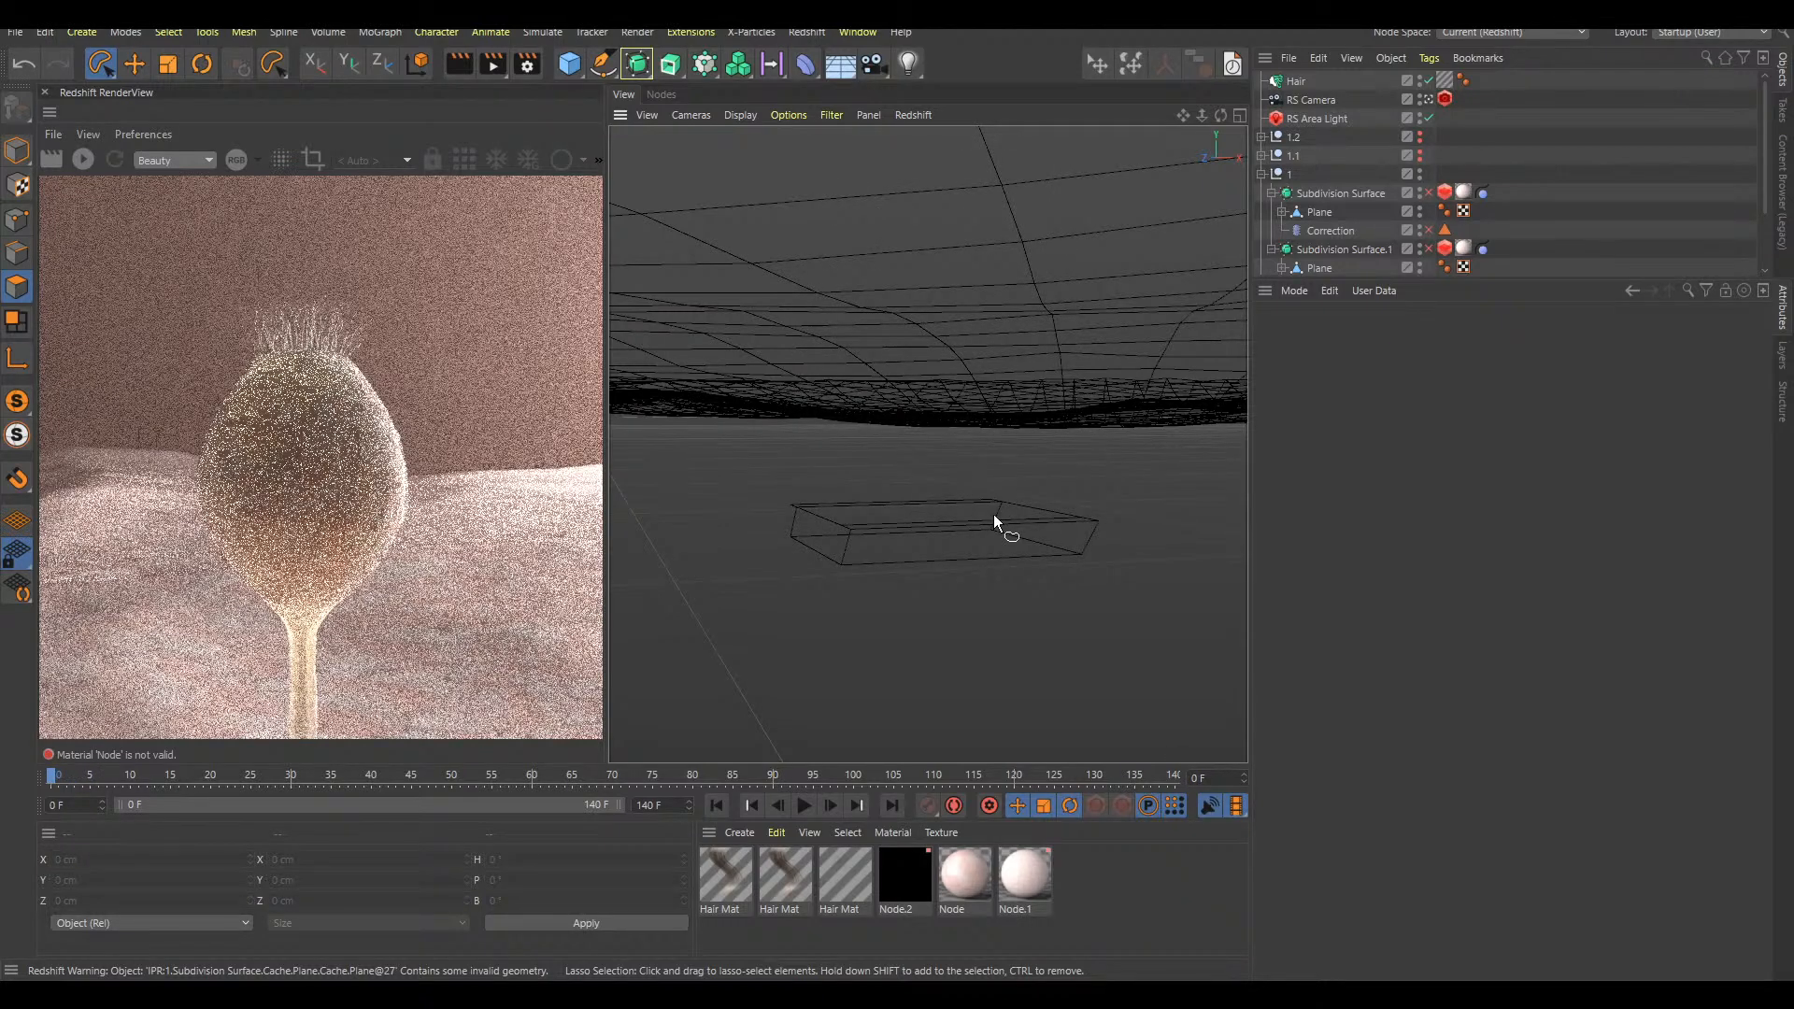
Turn on Length in the striped Hair Mat, set Length to 100%, and replay the first frames
left_click(854, 902)
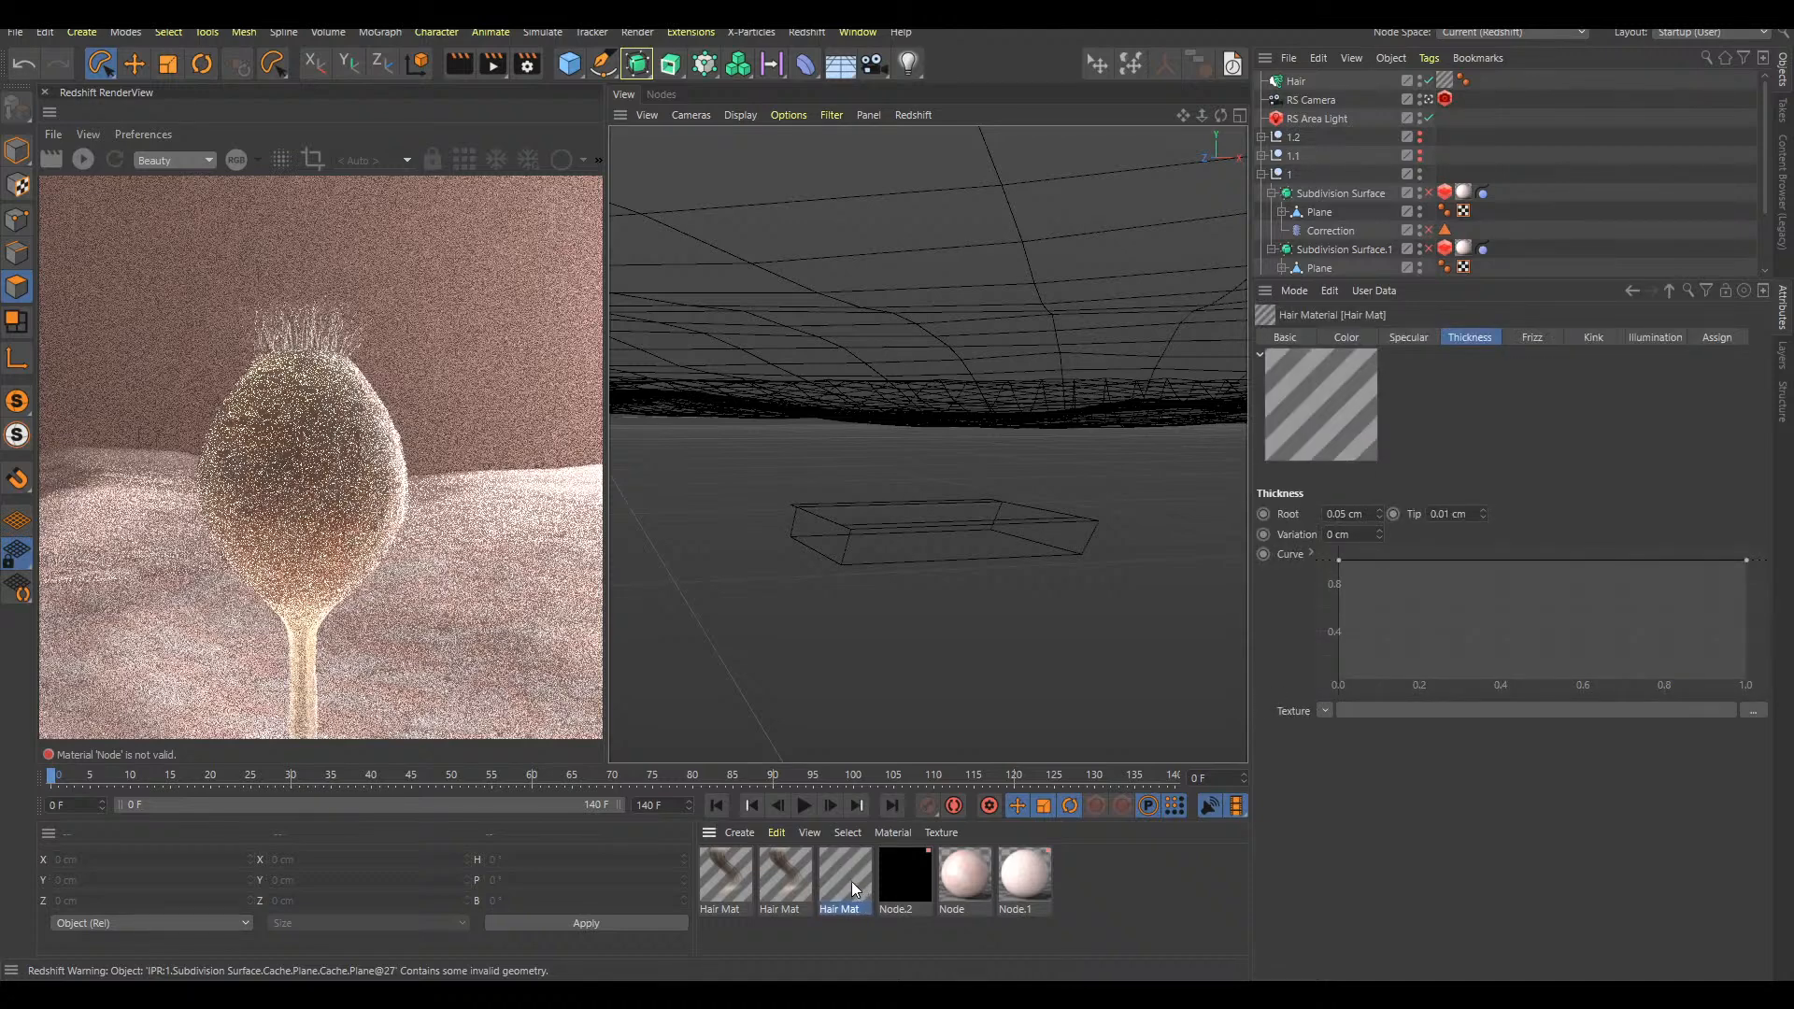
double_click(850, 882)
left_click_drag(1169, 285, 1163, 181)
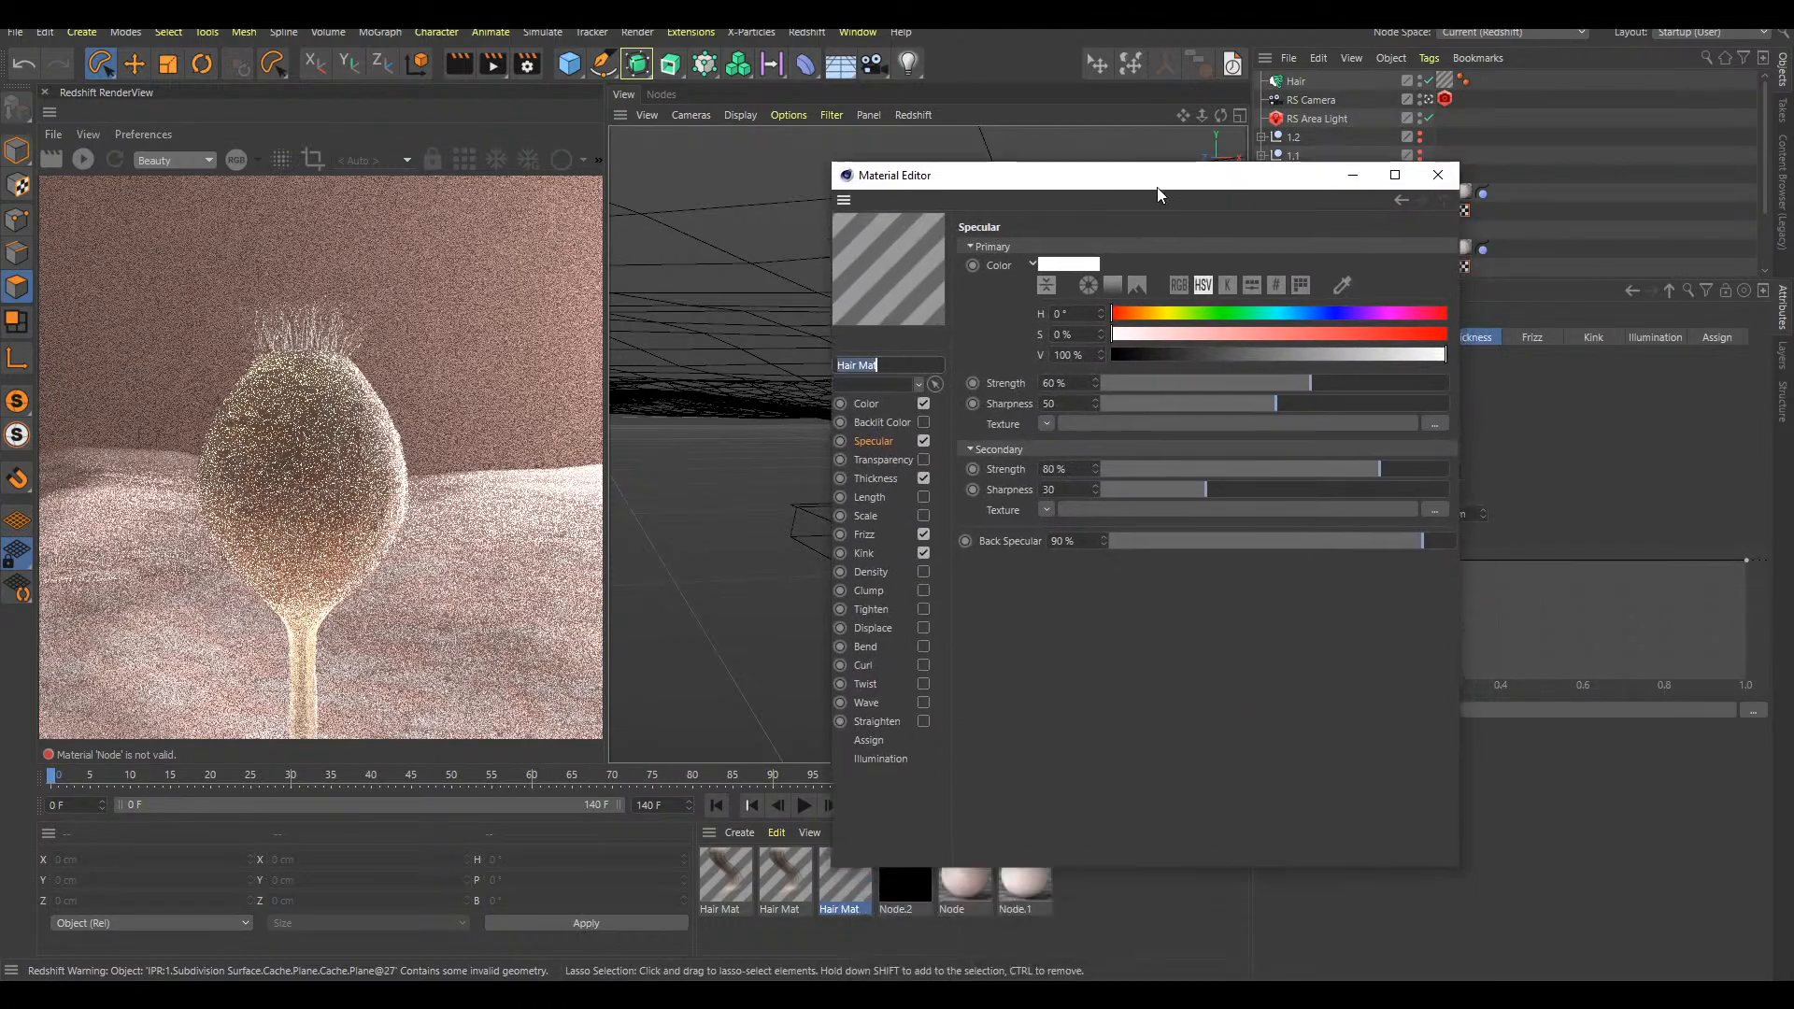
left_click(923, 496)
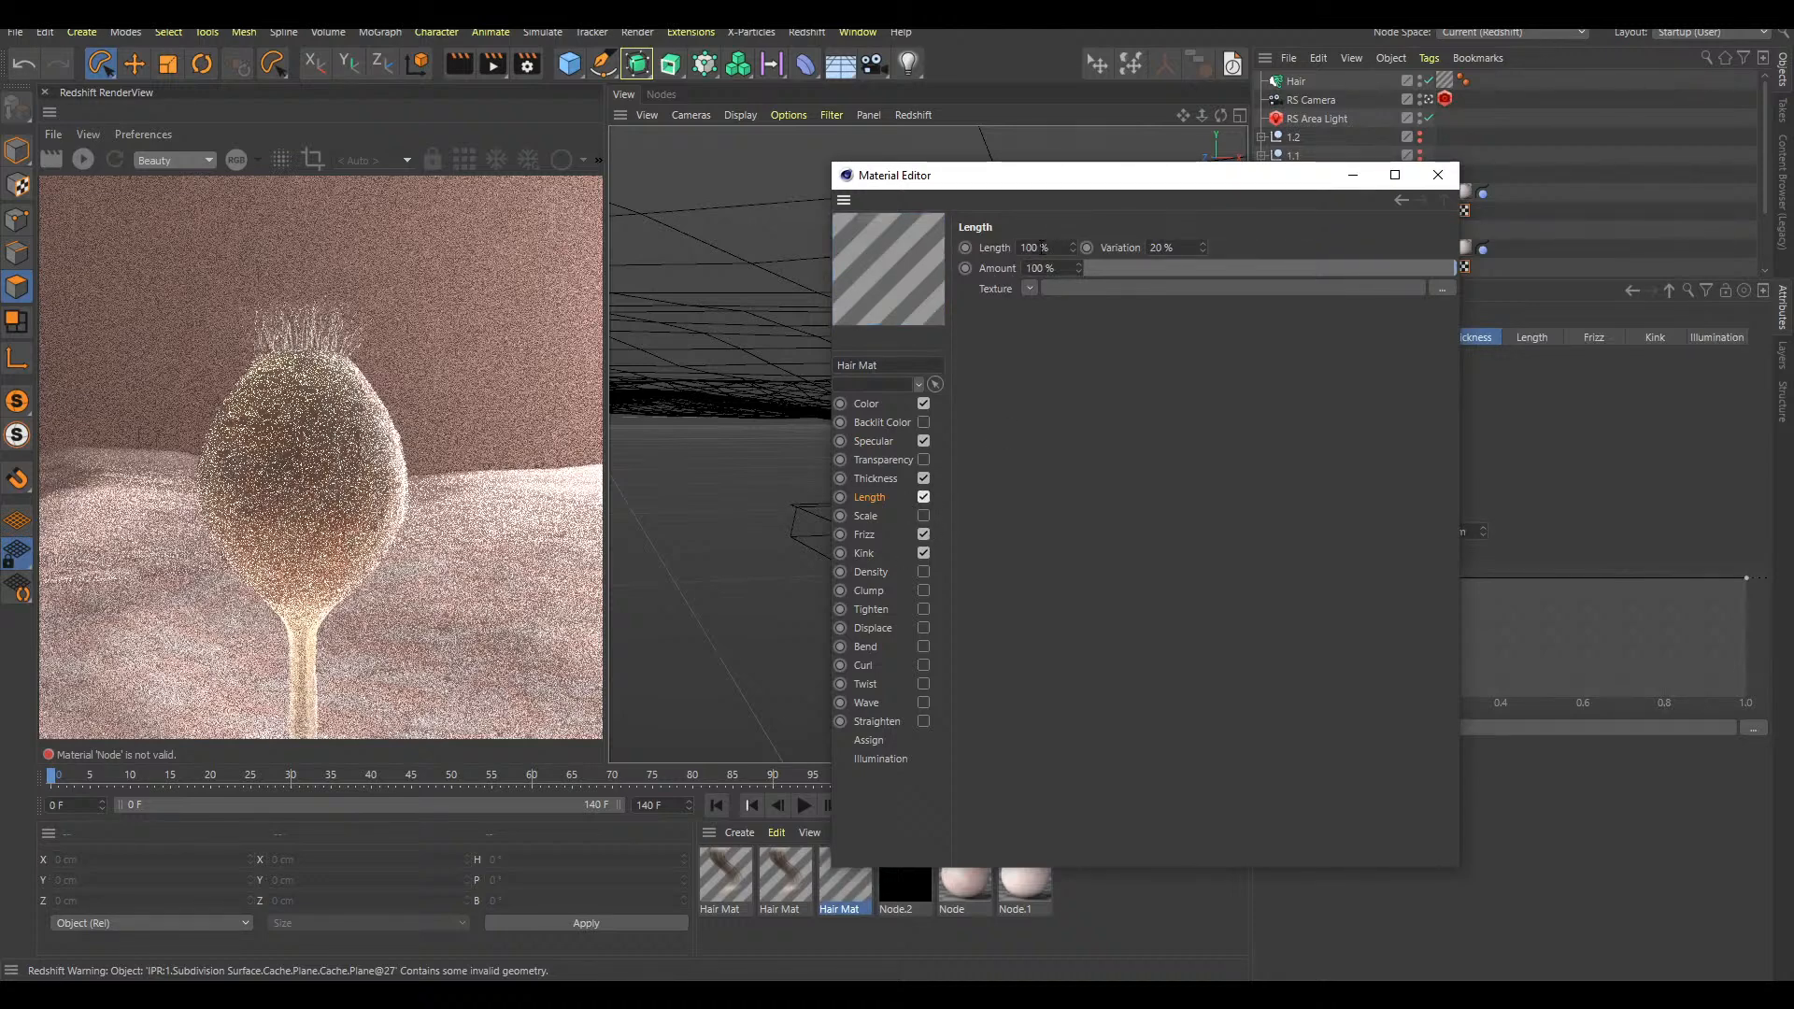
key("Return")
type("100")
key("Return")
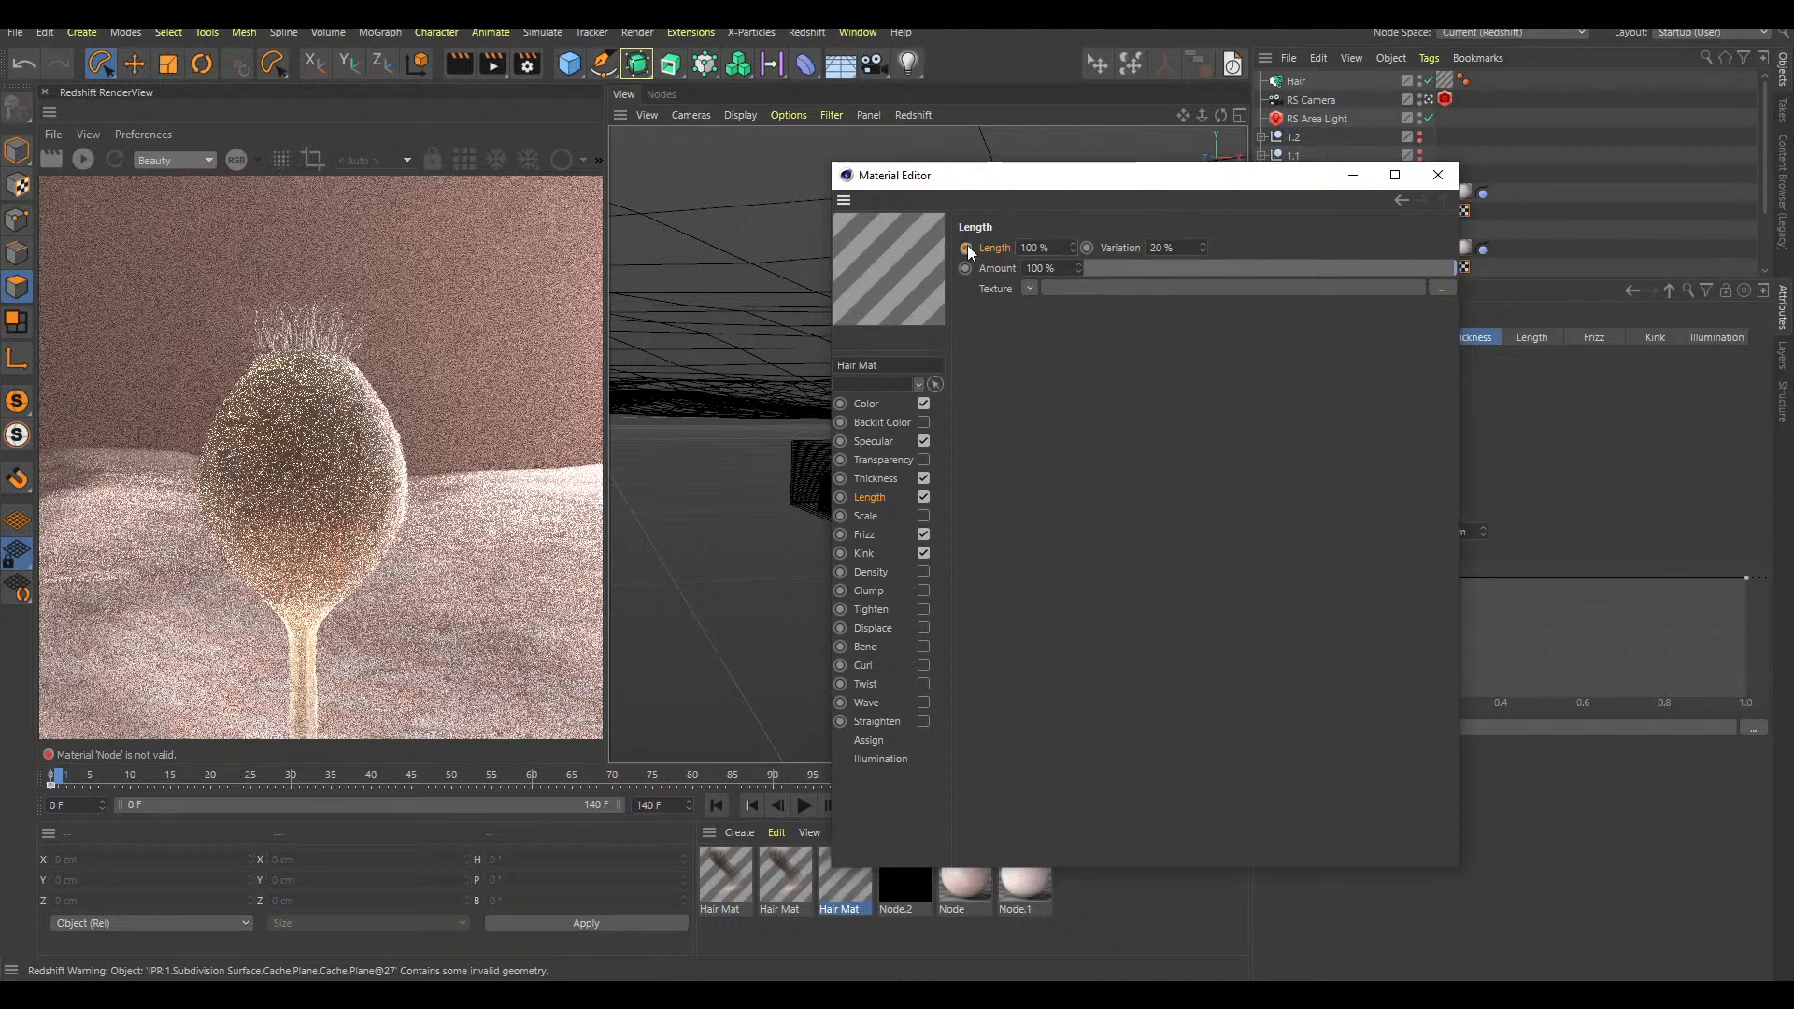
left_click(1439, 176)
key("F8")
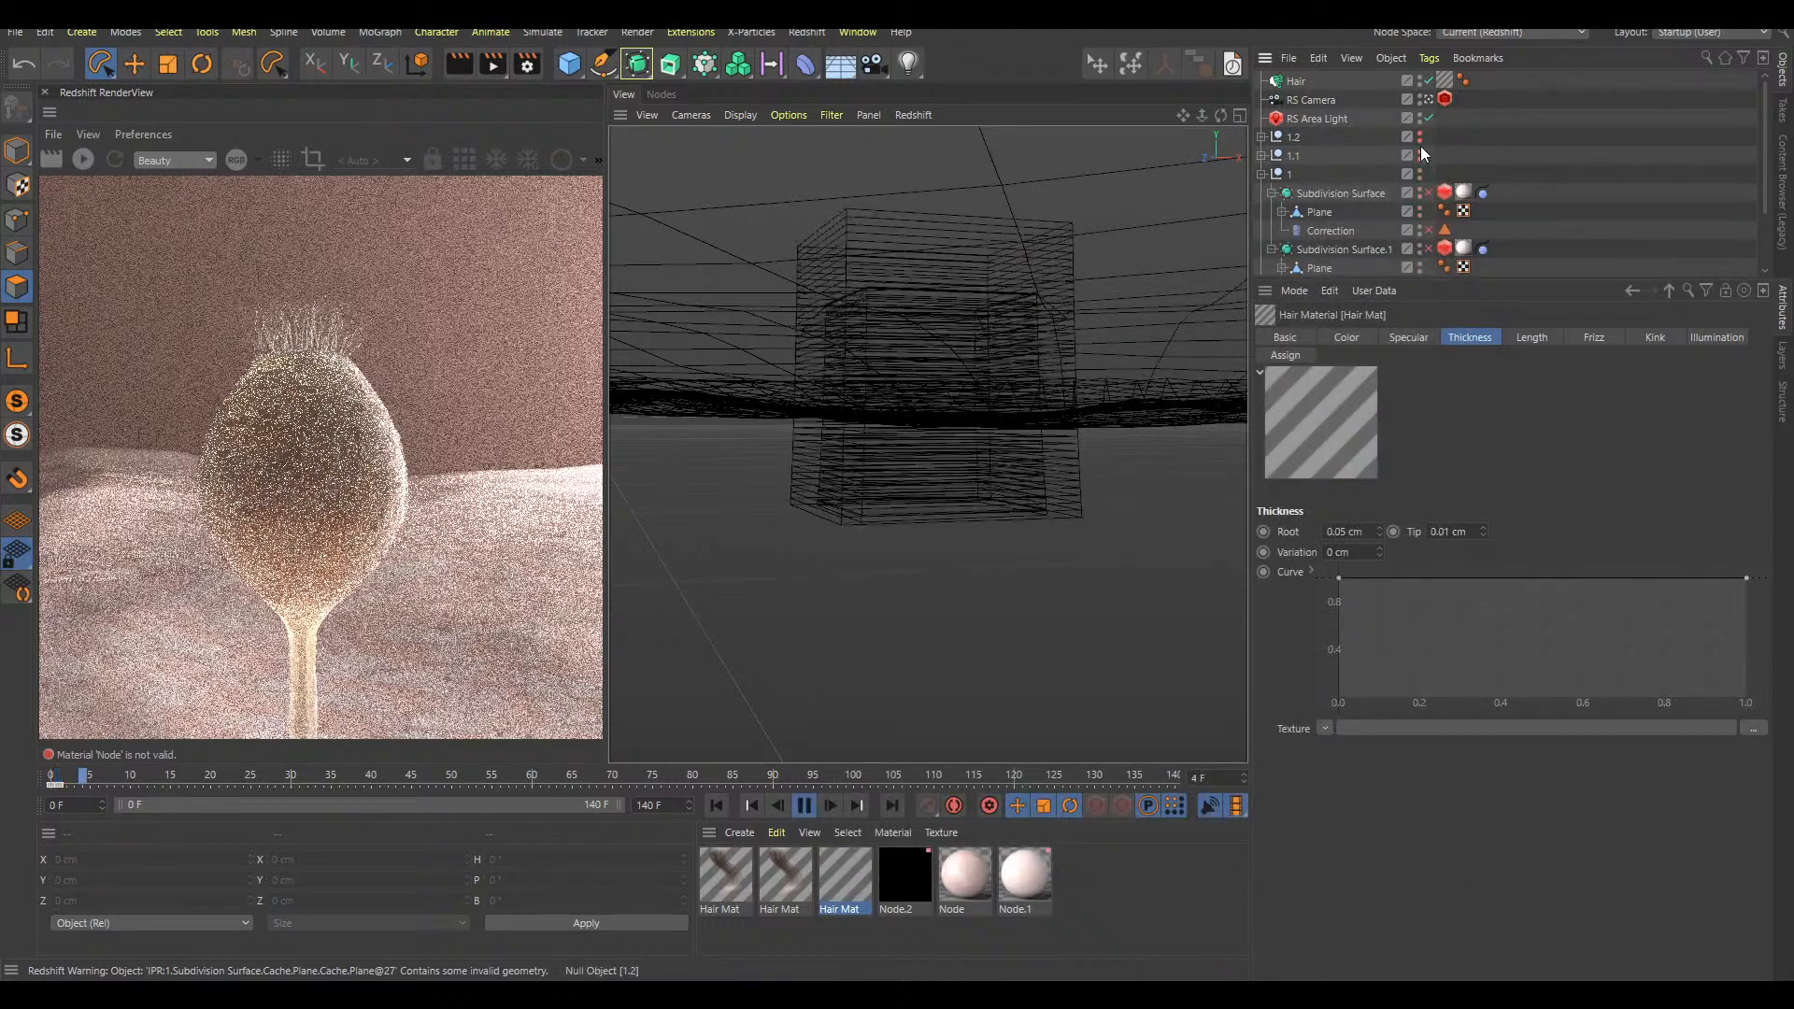
key("shift+f")
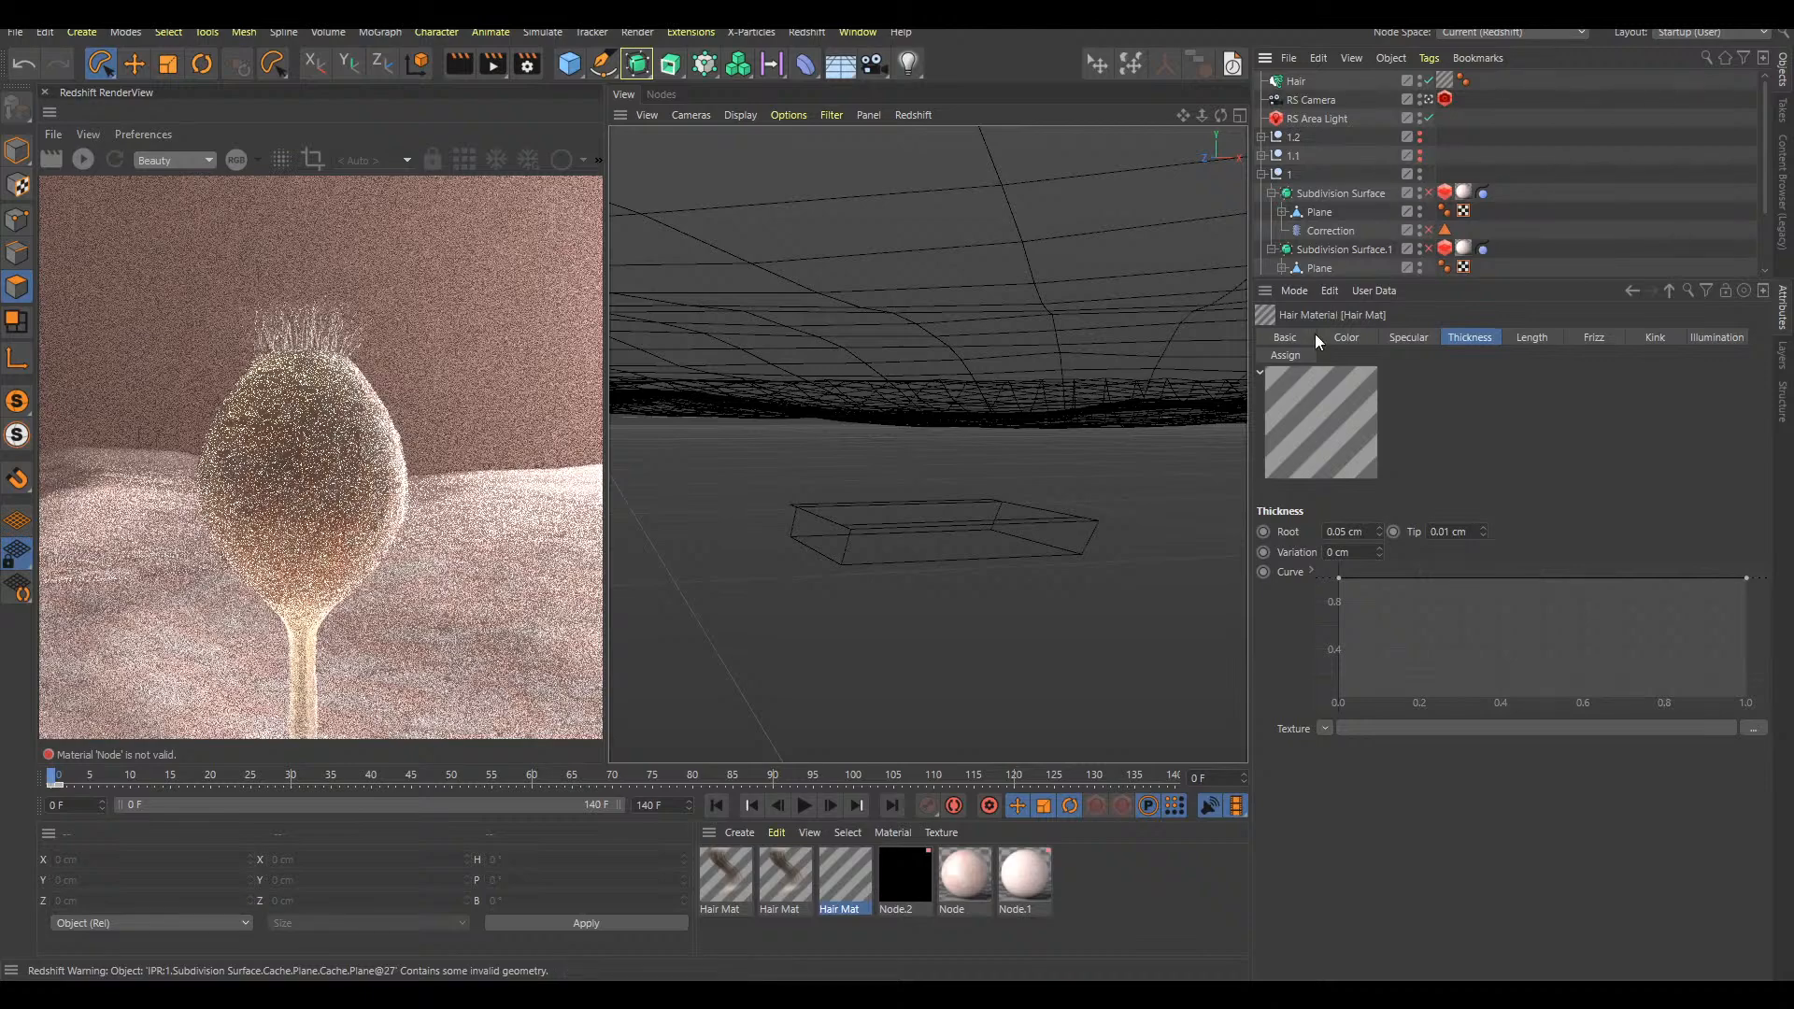
key("shift+f")
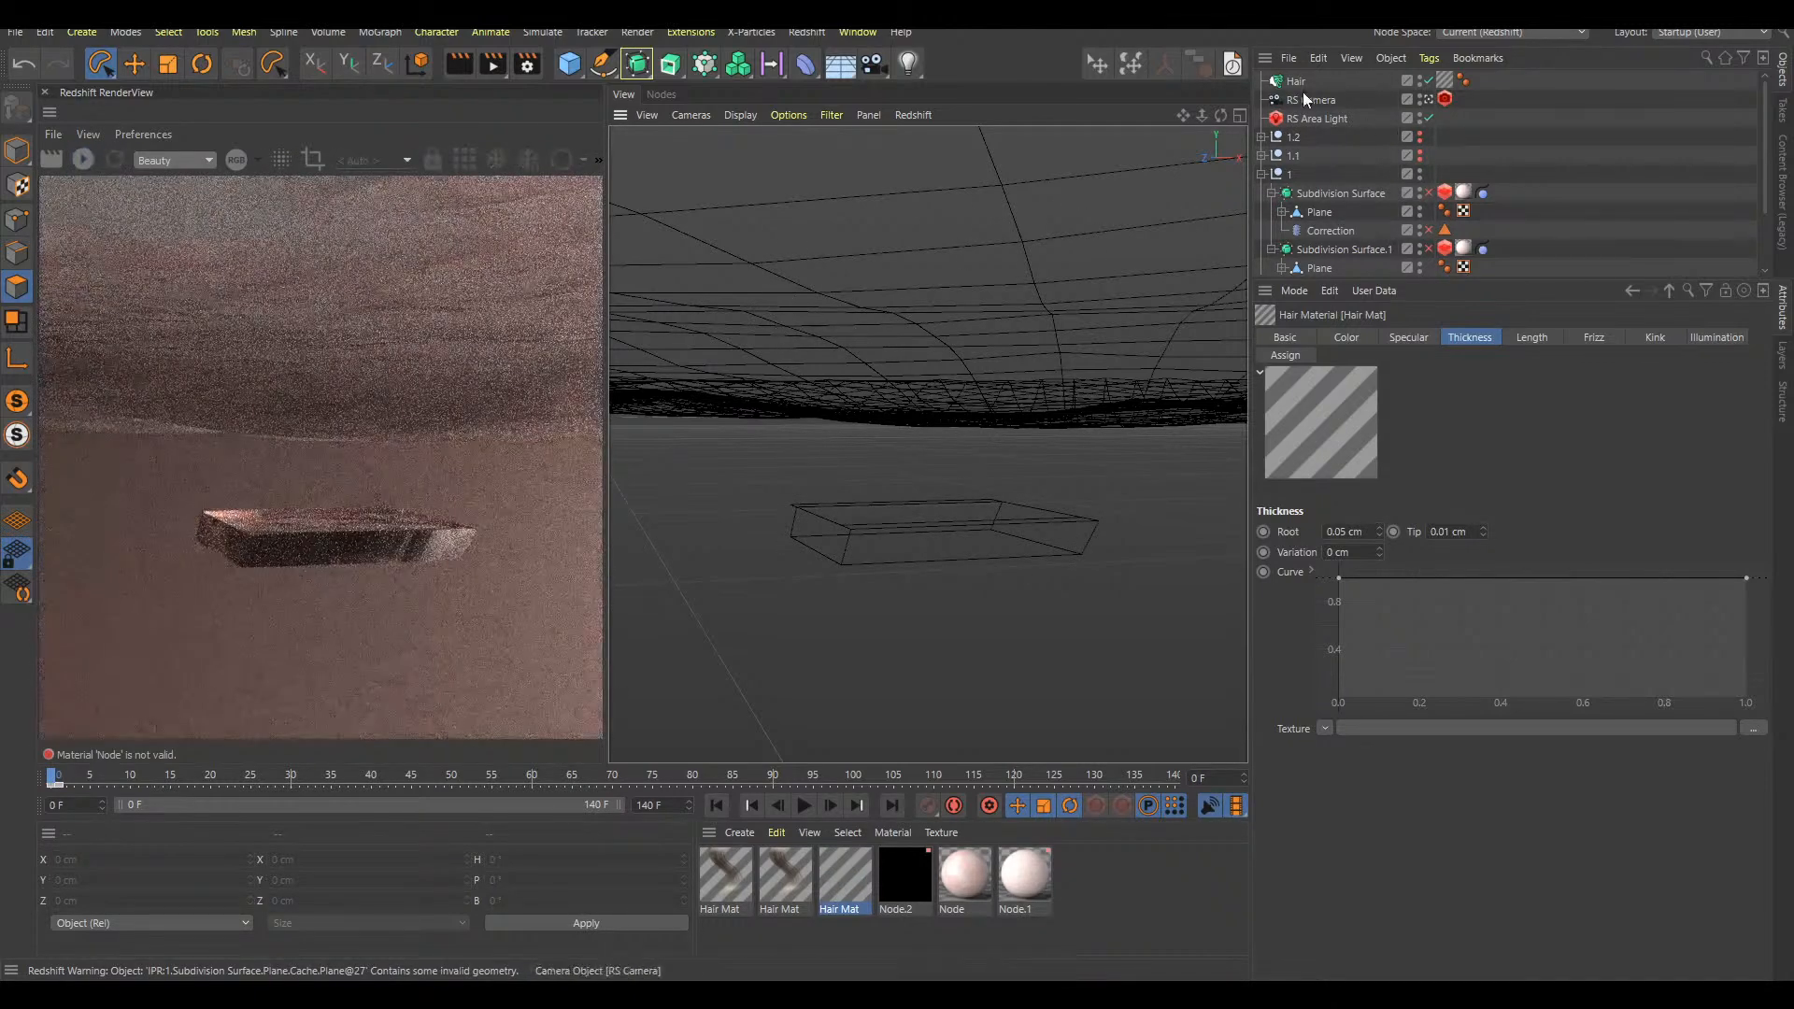
Turn on dynamics with collisions for the tip Hair object
left_click(1298, 84)
key("F8")
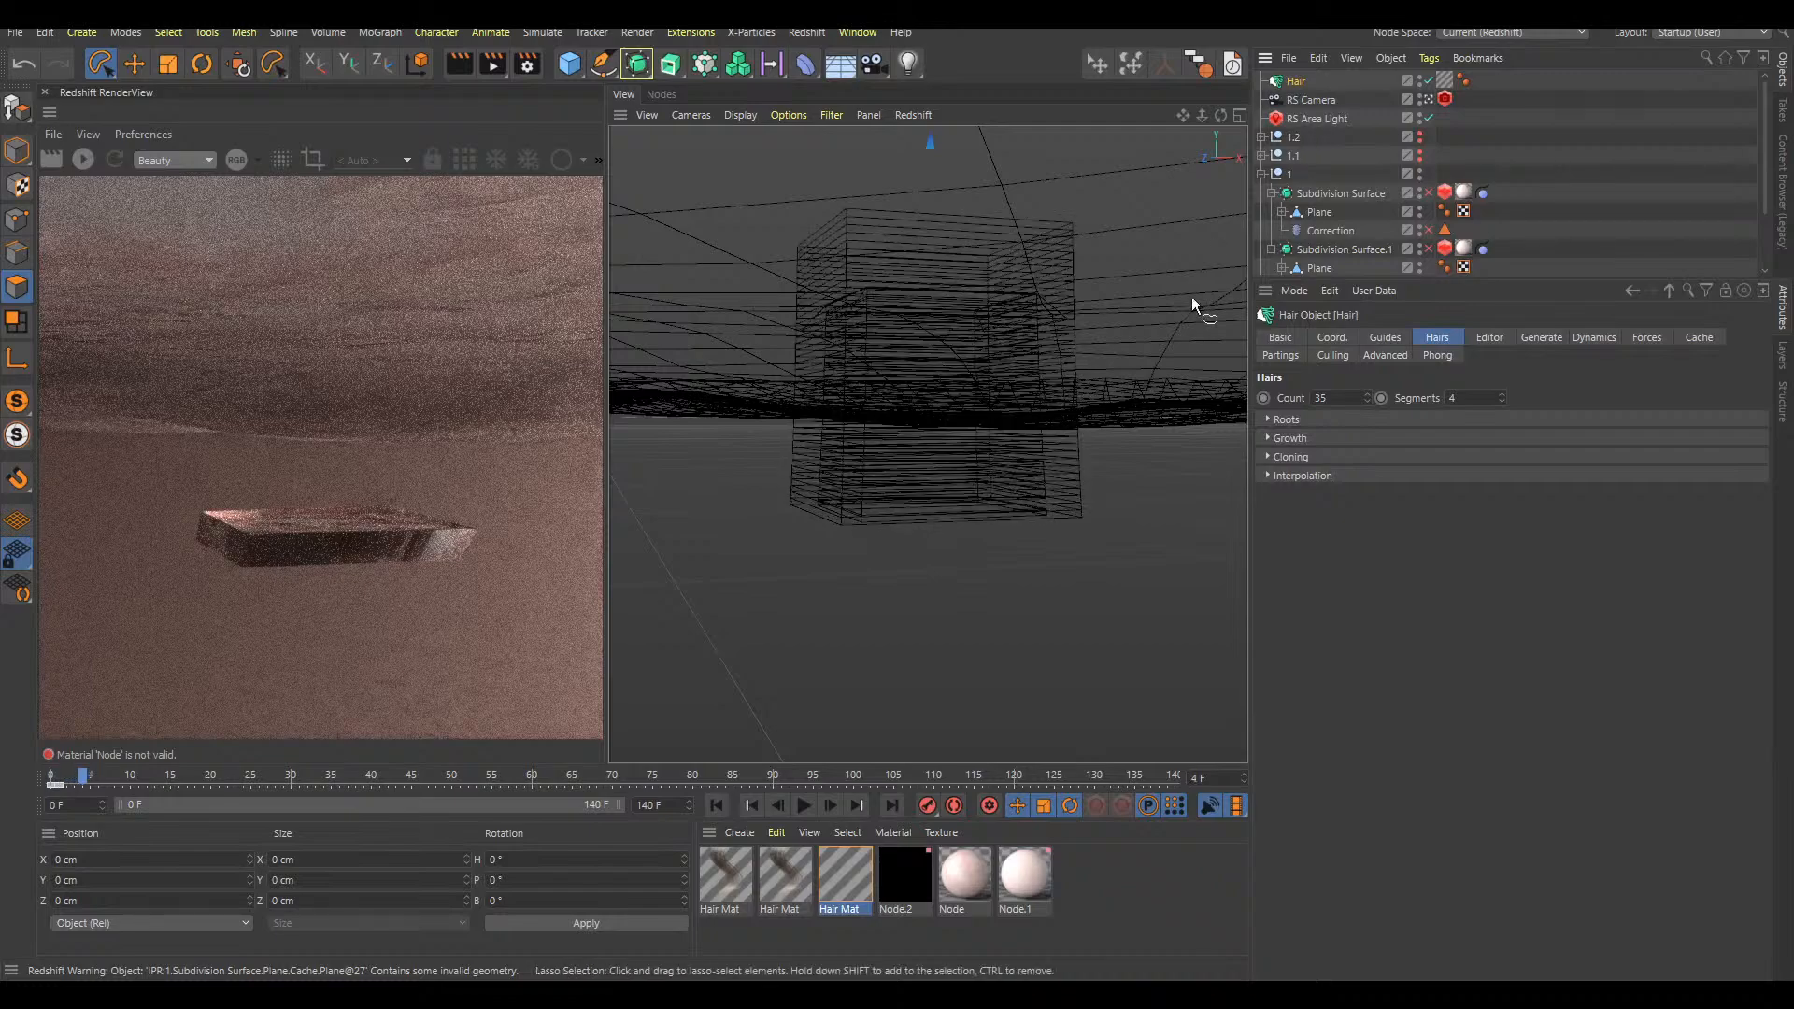
mouse_move(1029, 396)
left_mouse_down("alt")
mouse_move(1125, 318)
mouse_move(1014, 435)
mouse_move(961, 462)
mouse_move(1004, 285)
left_mouse_up("alt")
right_click_drag(1004, 285, 1101, 261, "alt")
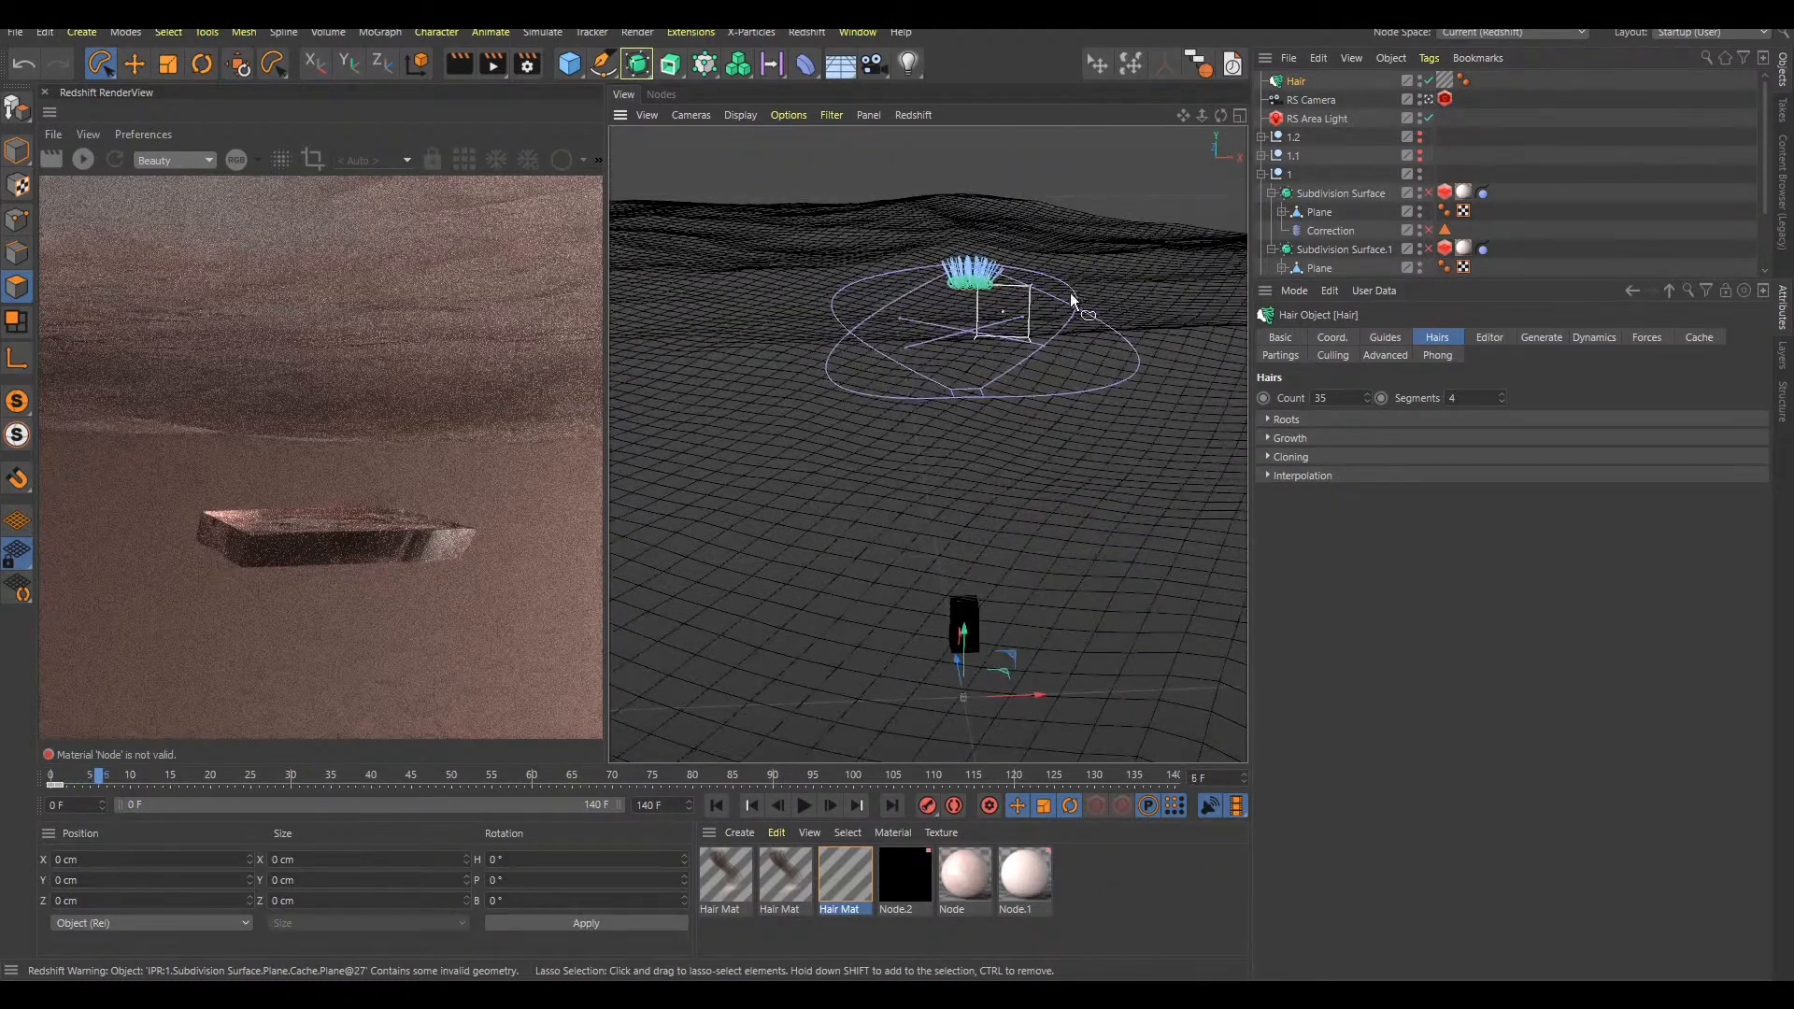
left_click(1592, 337)
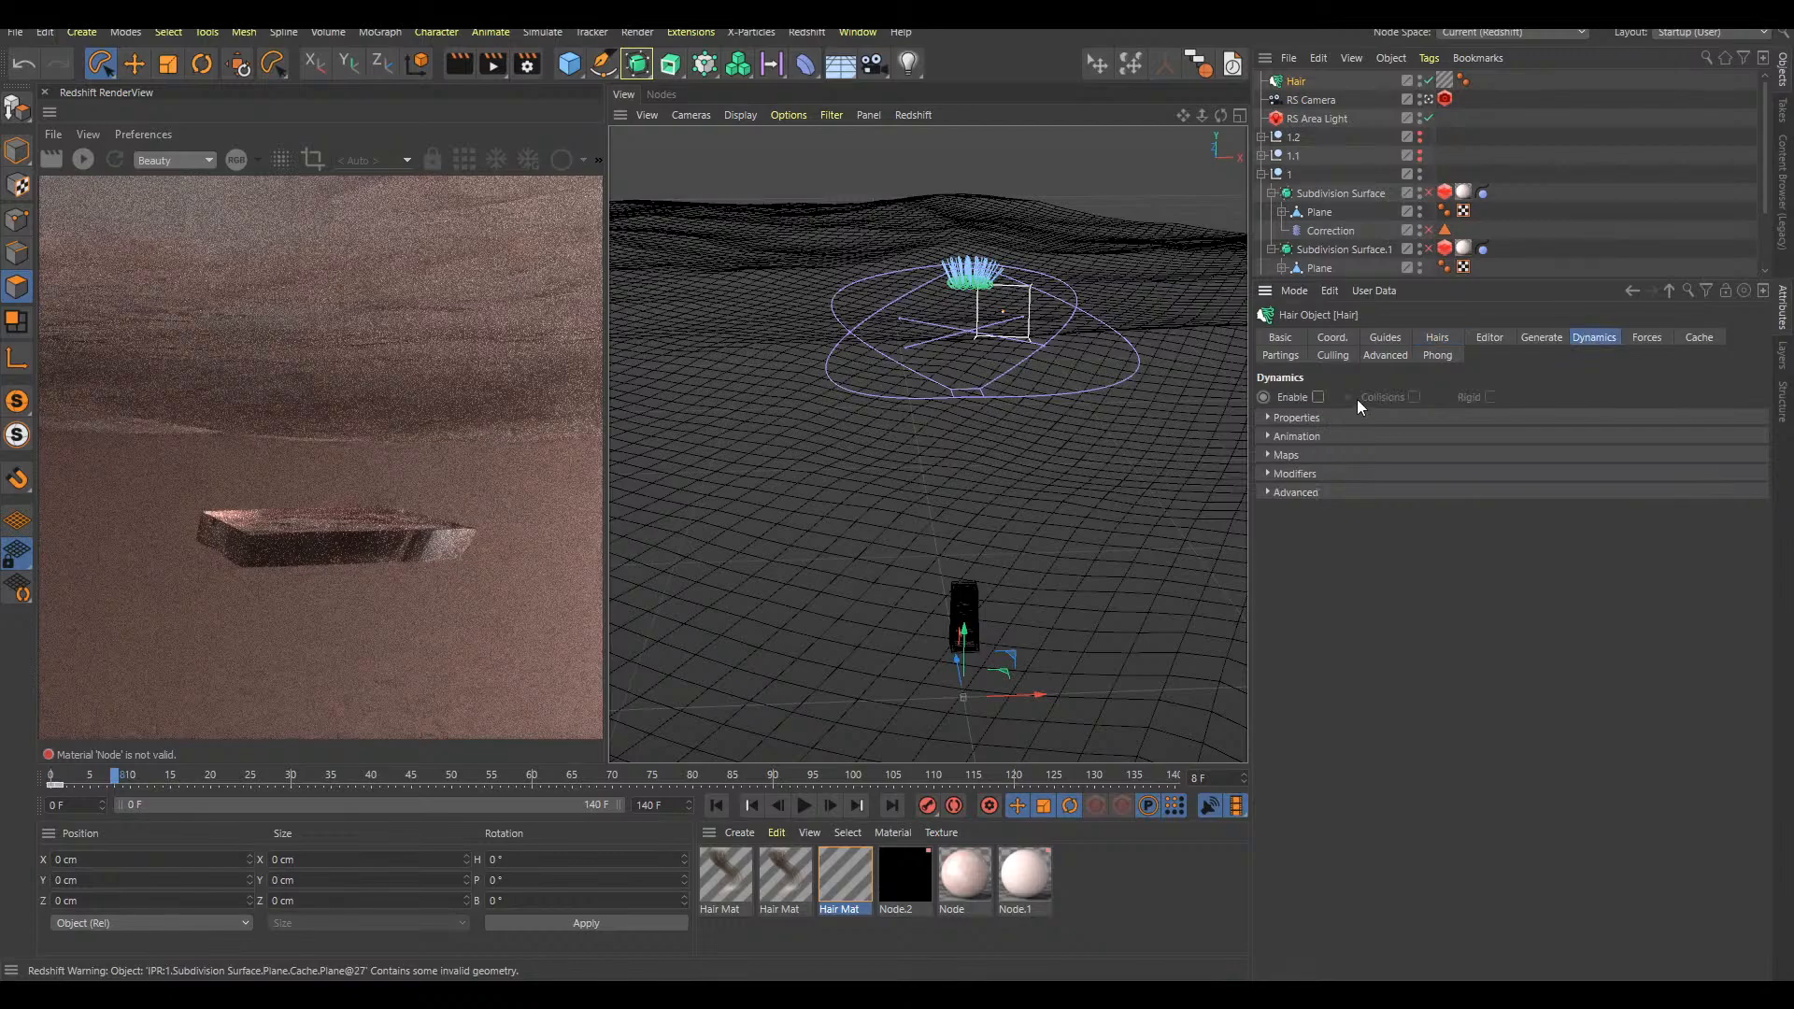
left_click(1414, 397)
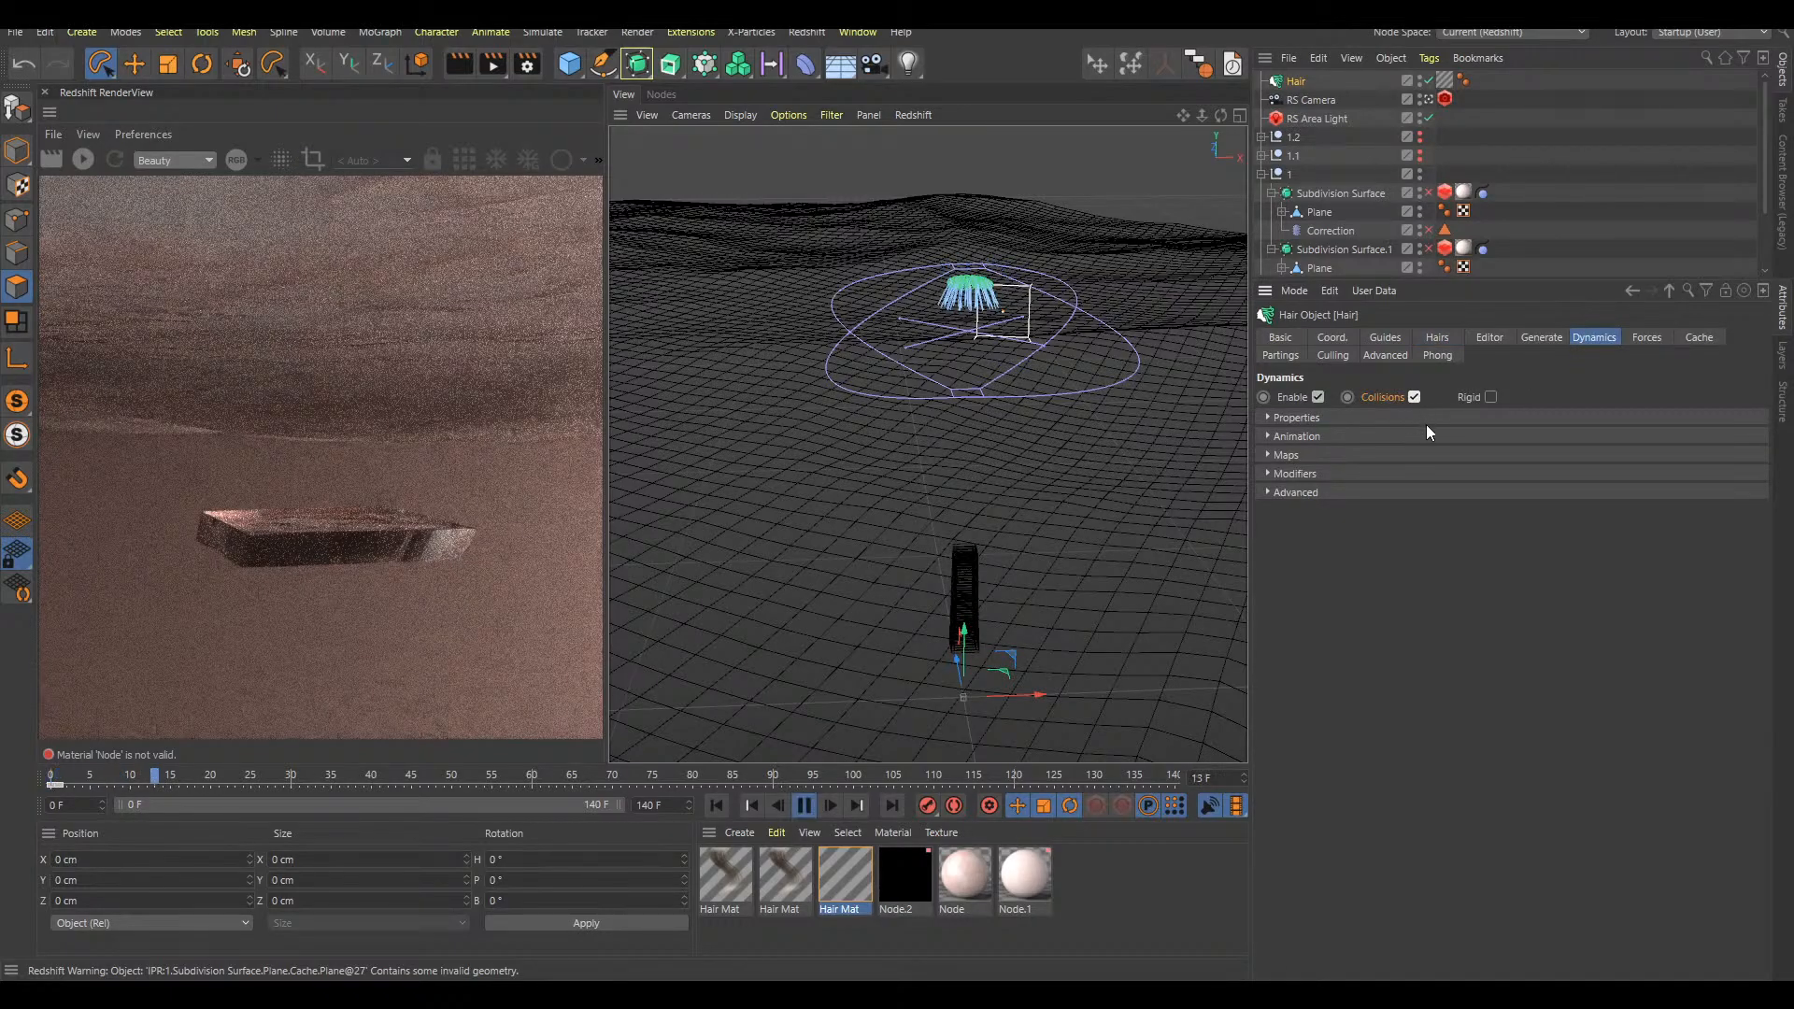
Play the growth up to about frame 51 to examine how the dynamic tip hairs move with the bulb
right_click_drag(994, 465, 1035, 430, "alt")
middle_click_drag(1067, 497, 910, 467, "alt")
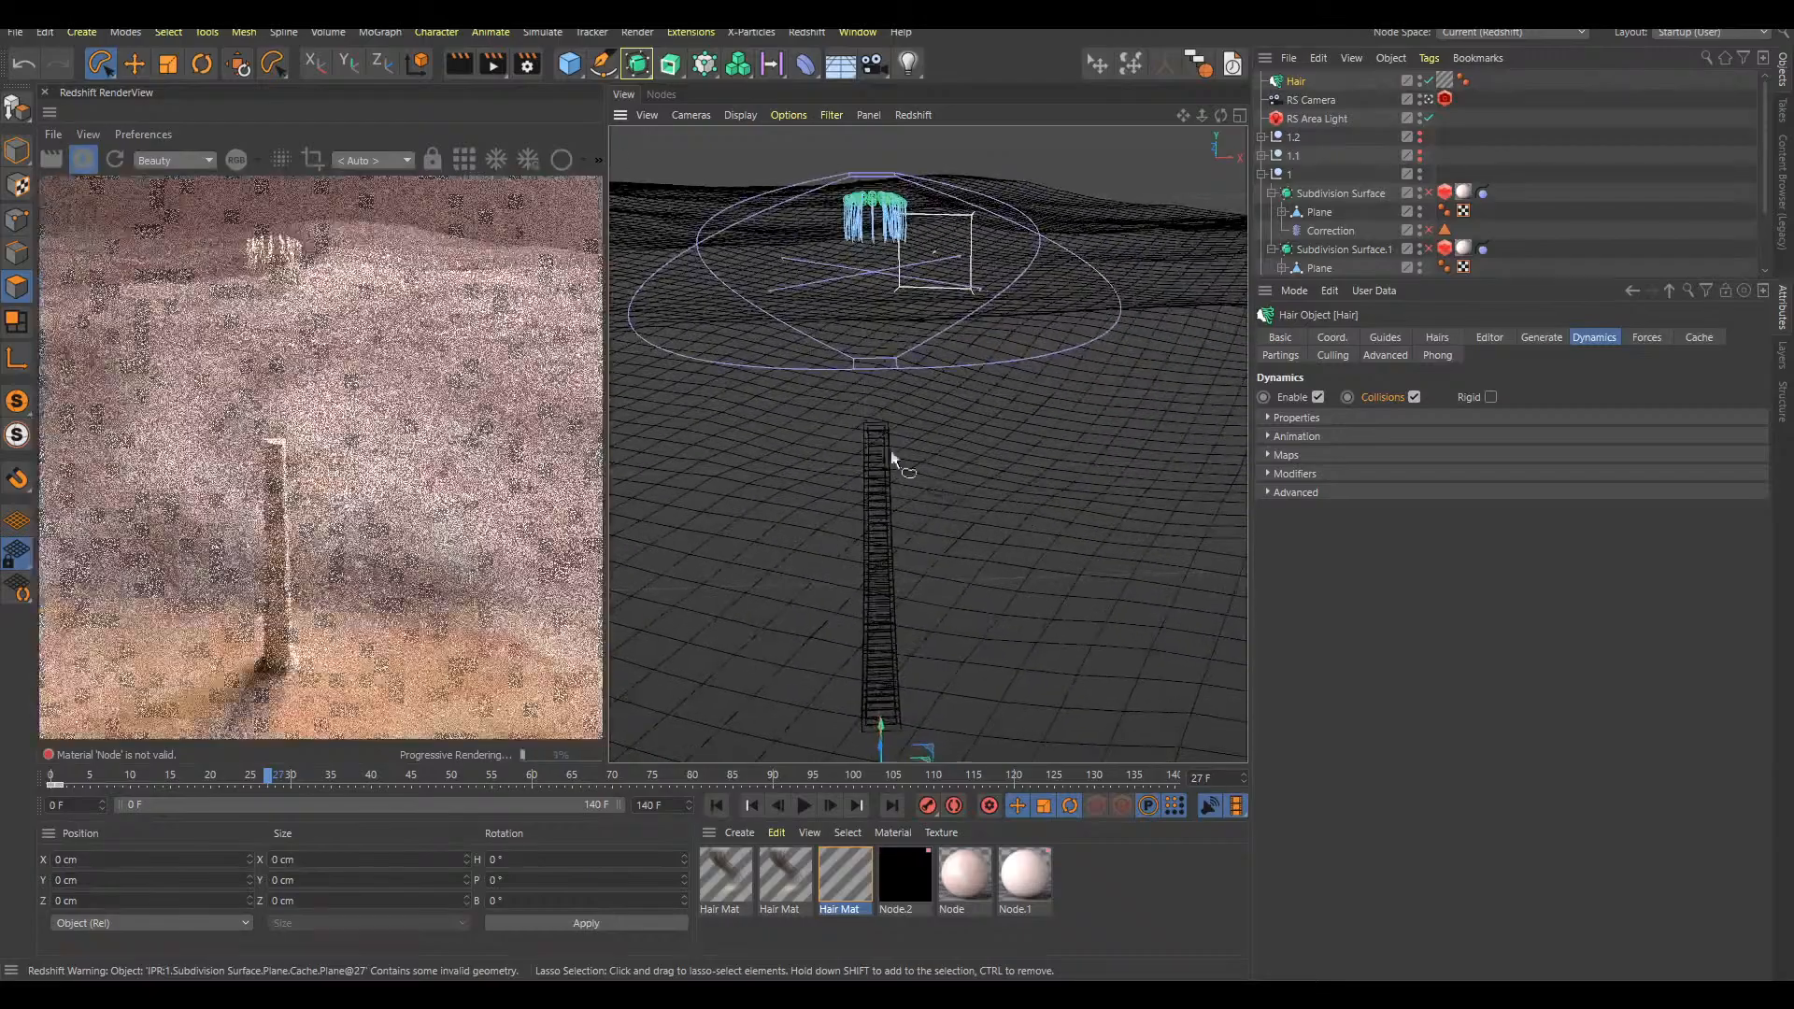
right_click_drag(910, 467, 966, 413, "alt")
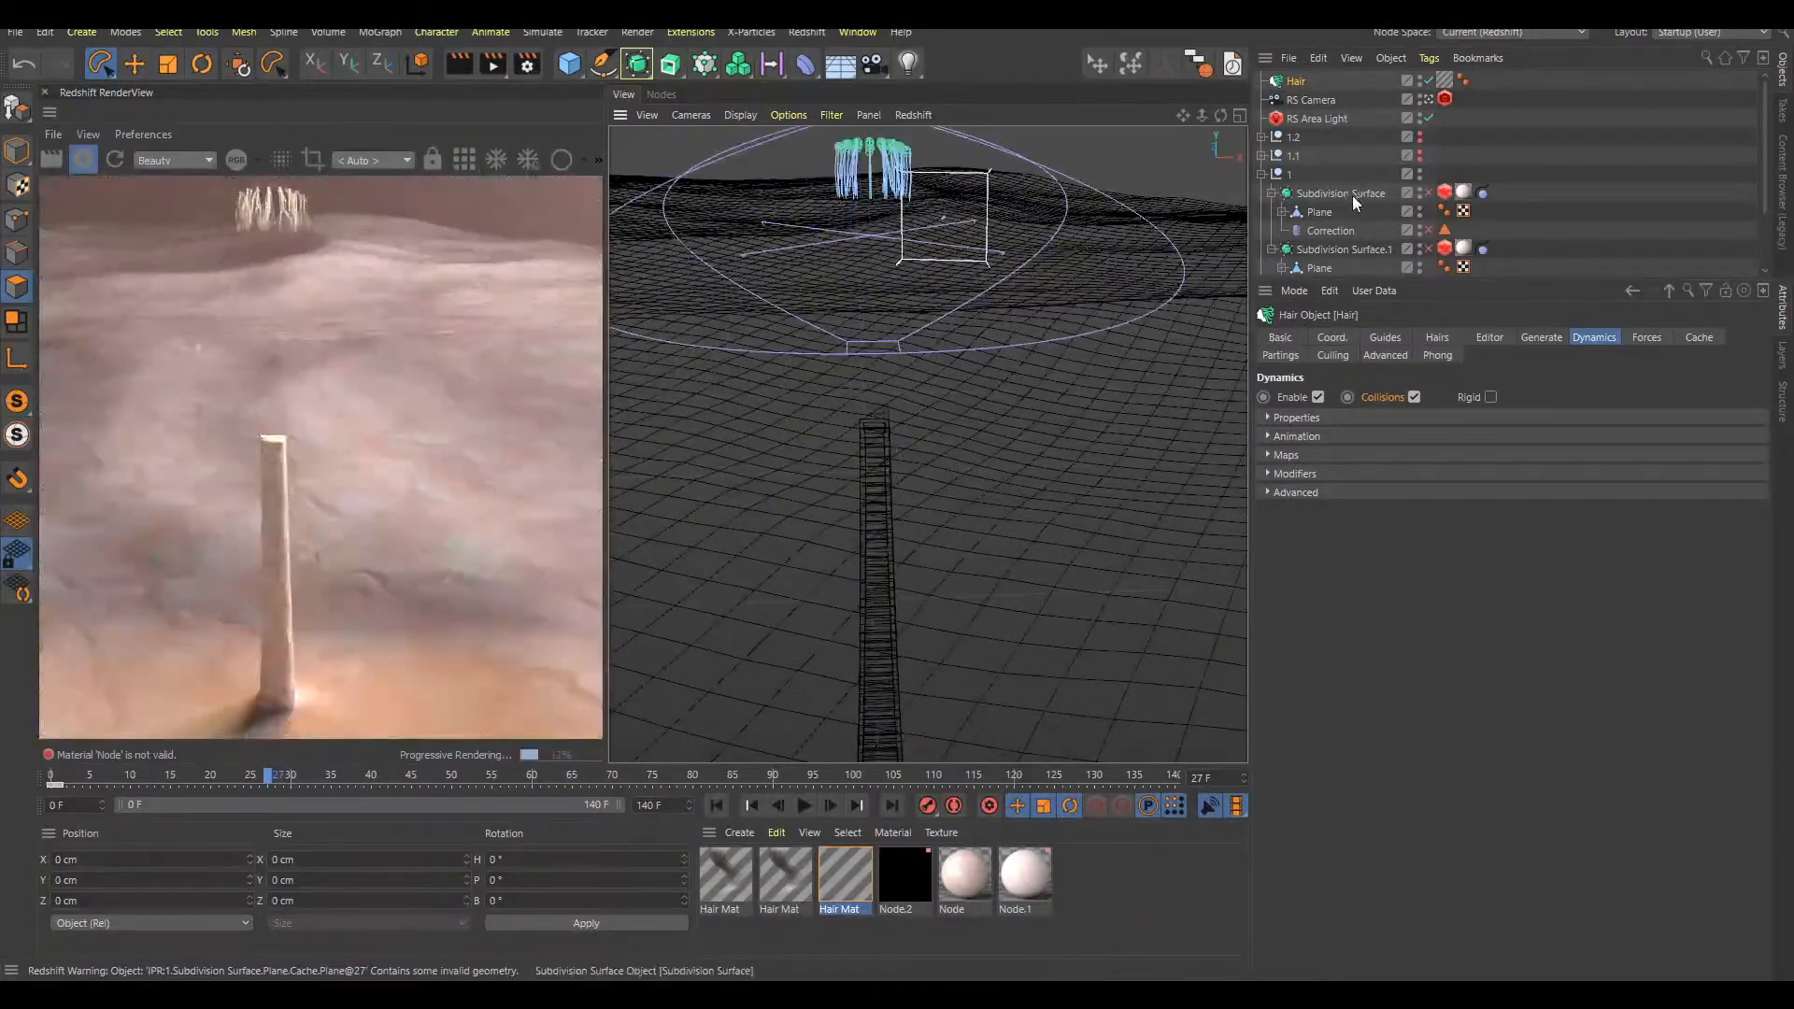
key("F8")
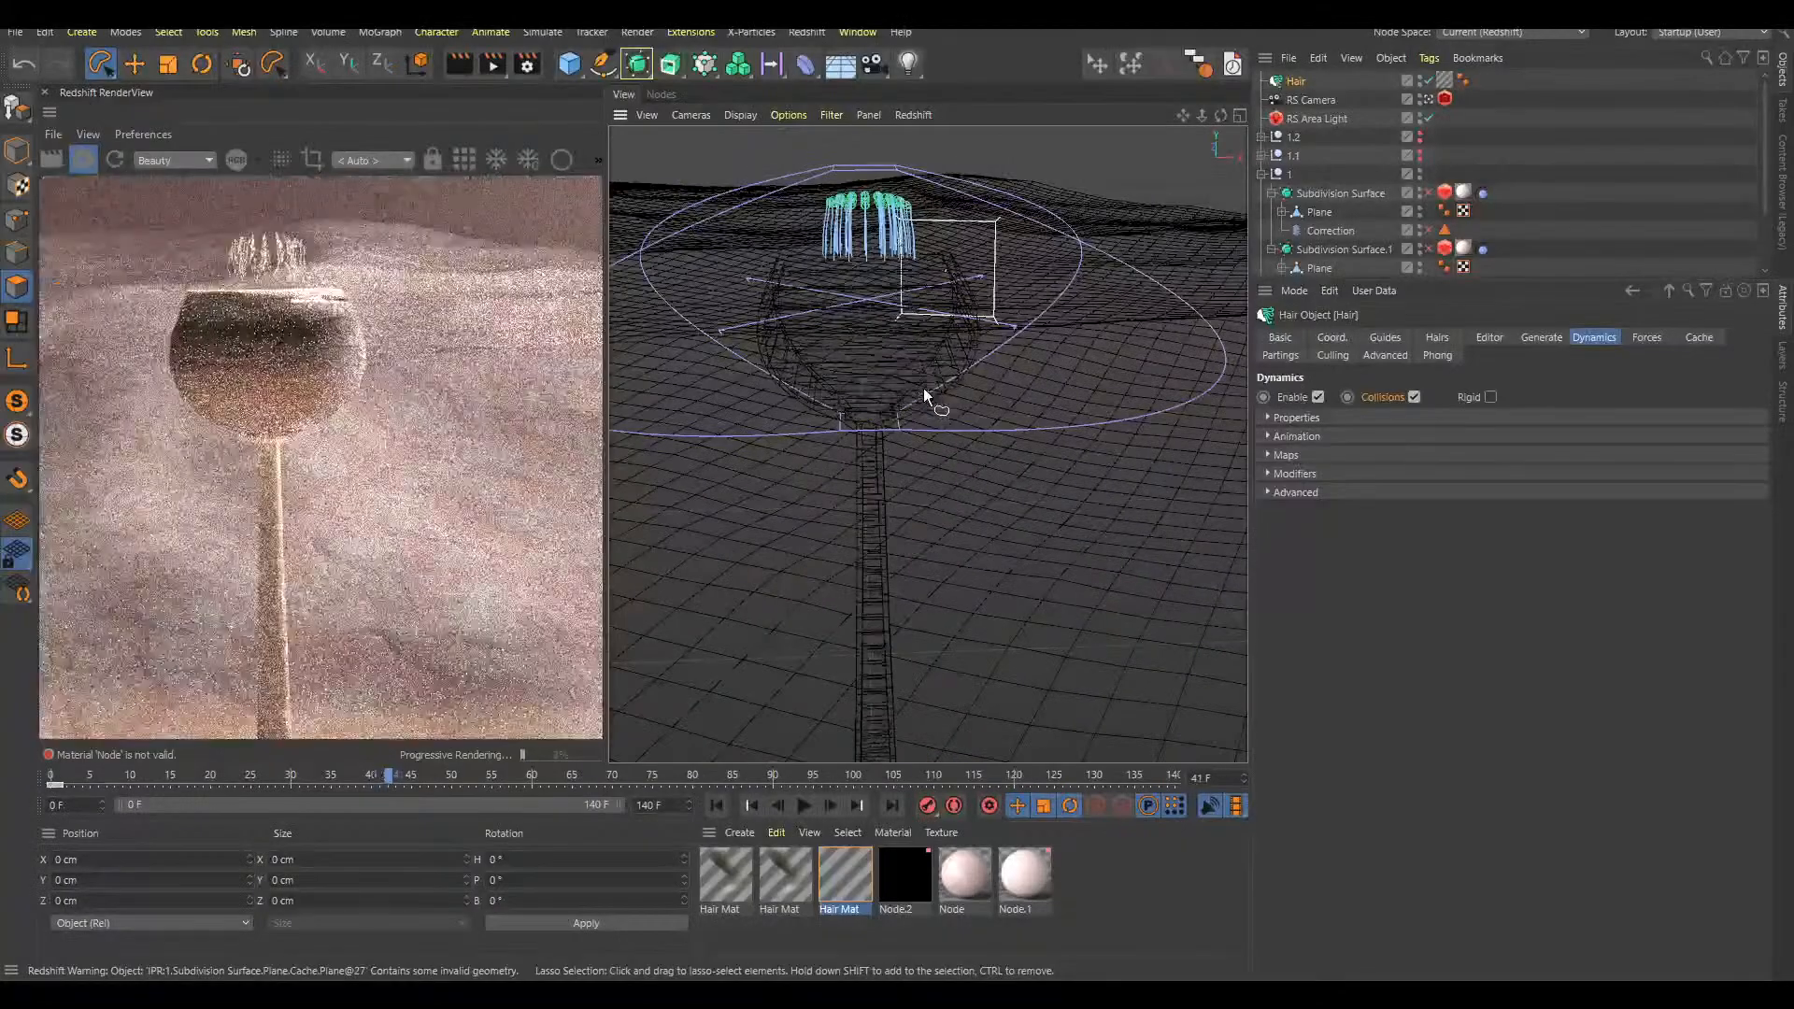
left_click_drag(938, 364, 962, 312, "alt")
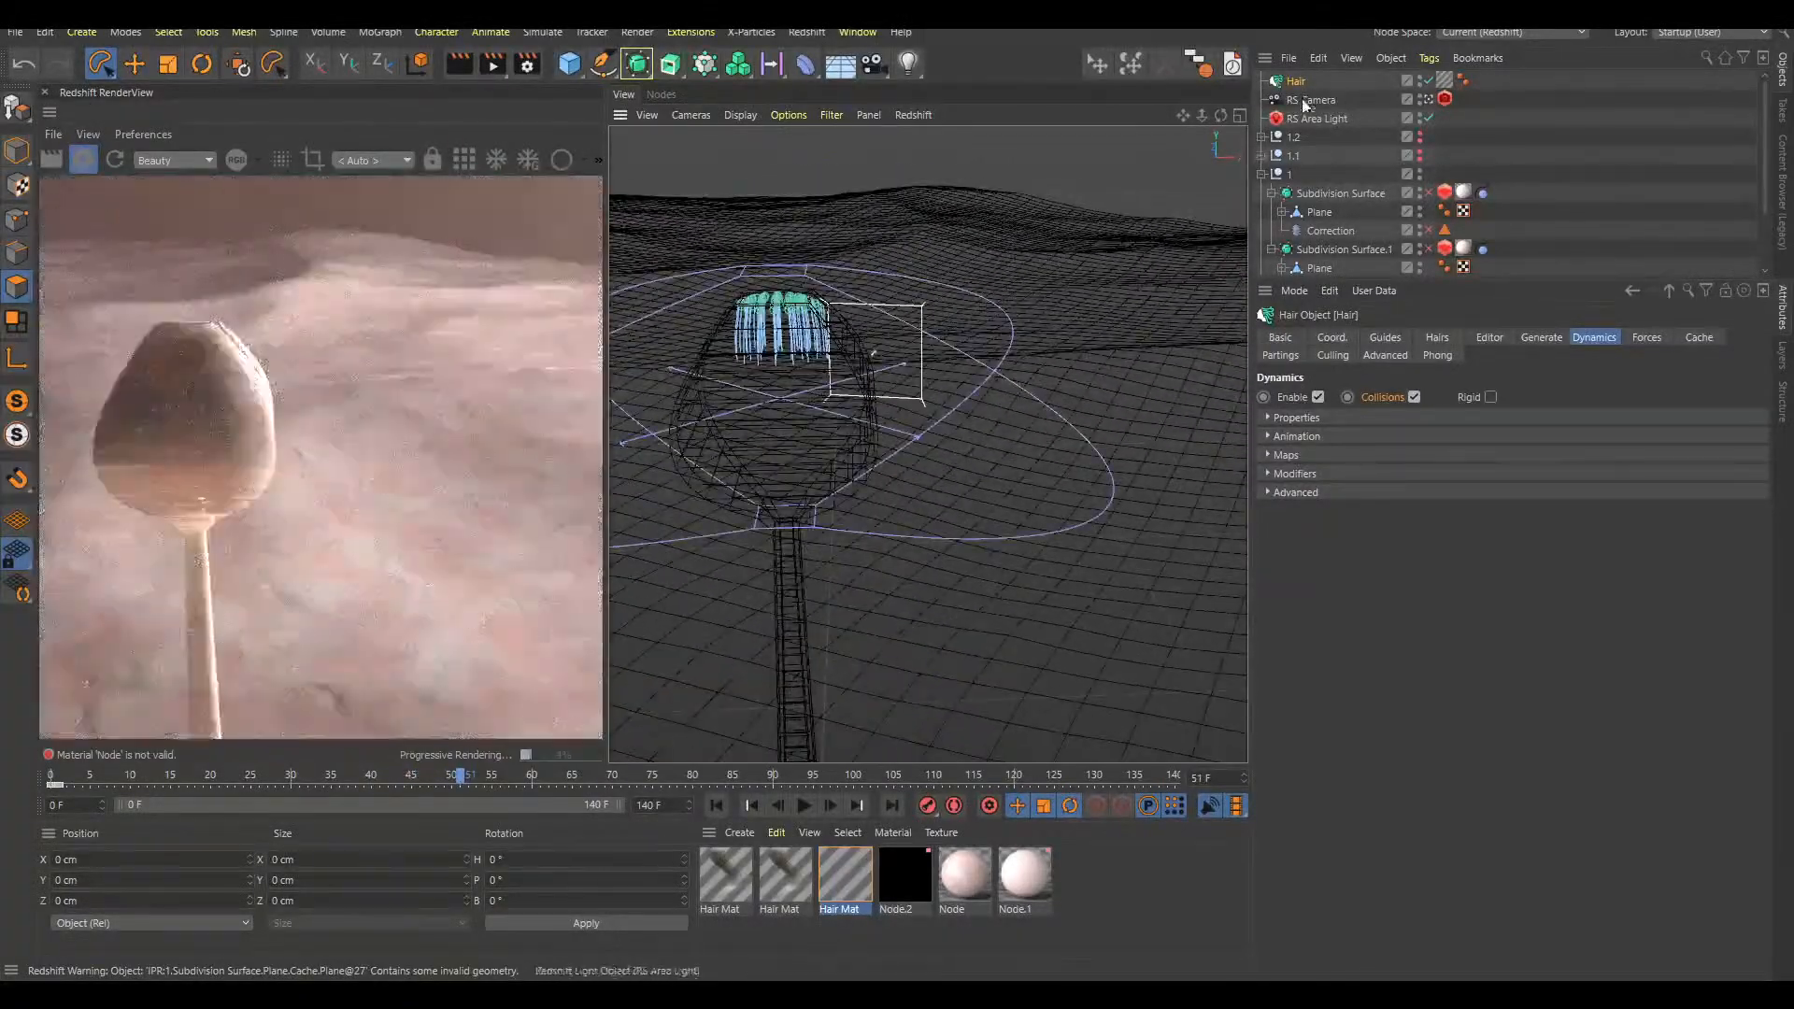
Re-enable Subdivision Surface and Subdivision Surface.1 in null 1
left_click(1313, 89)
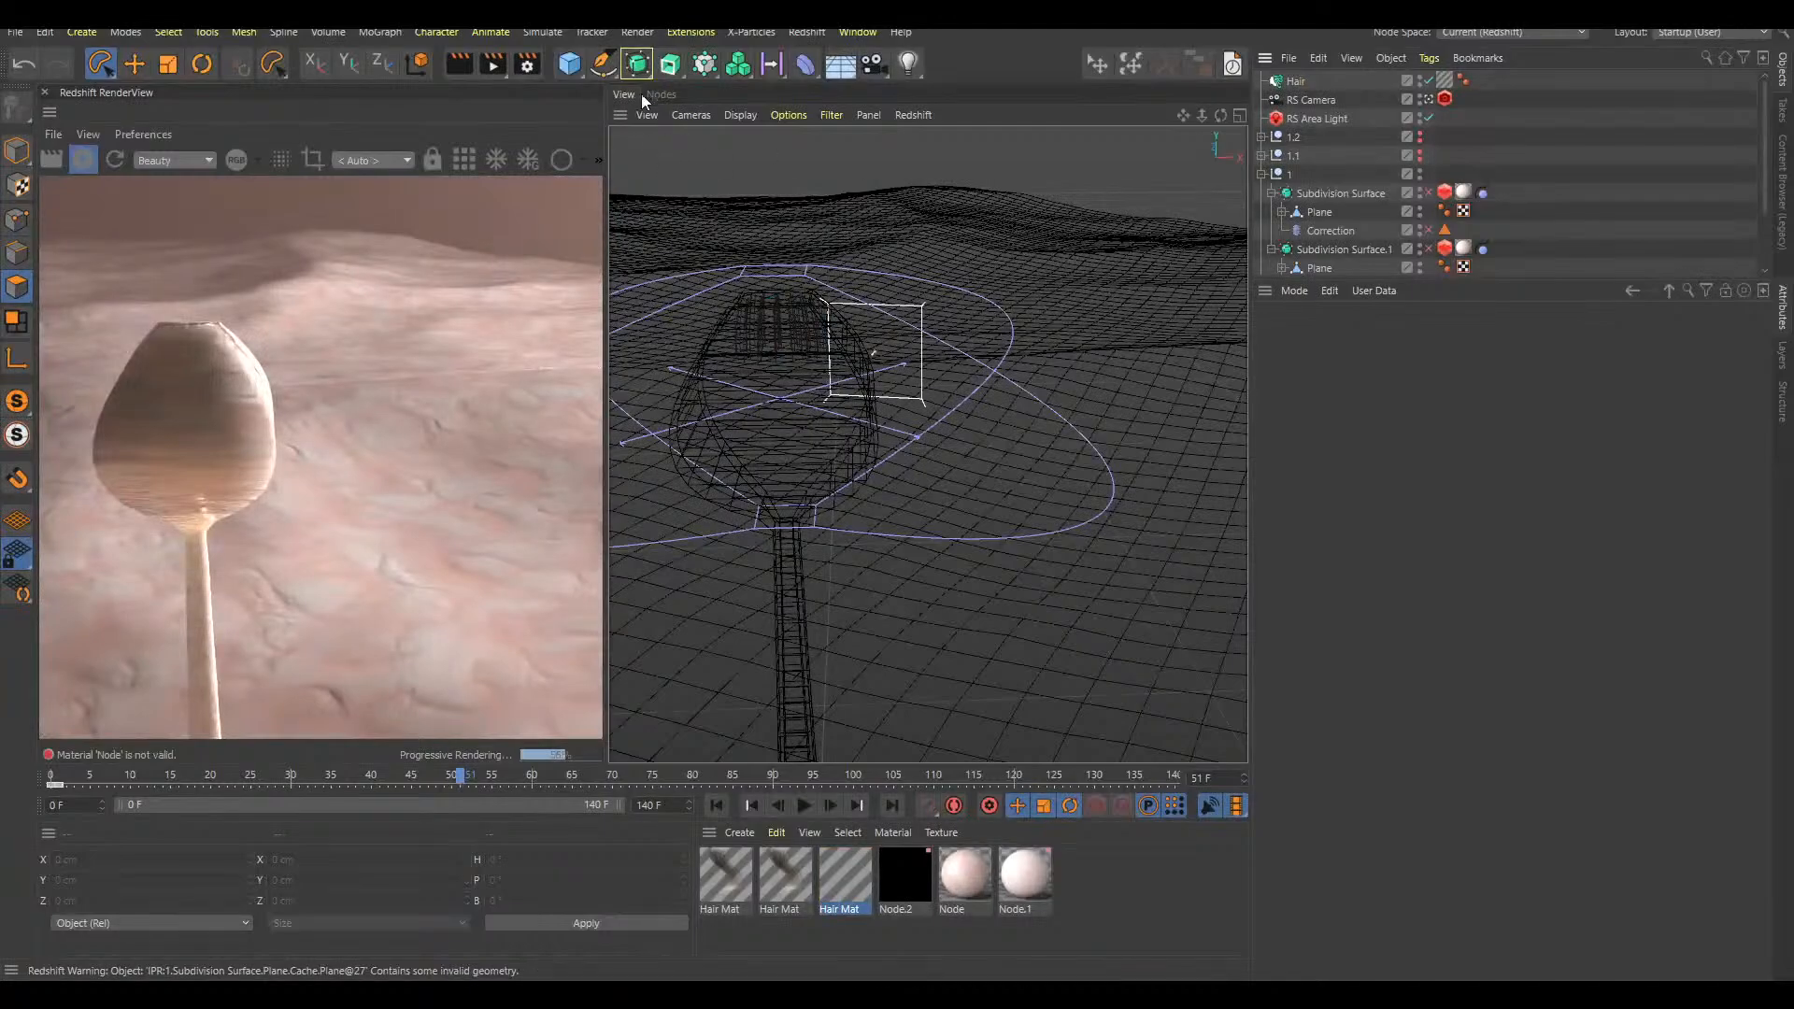
left_click(1429, 81)
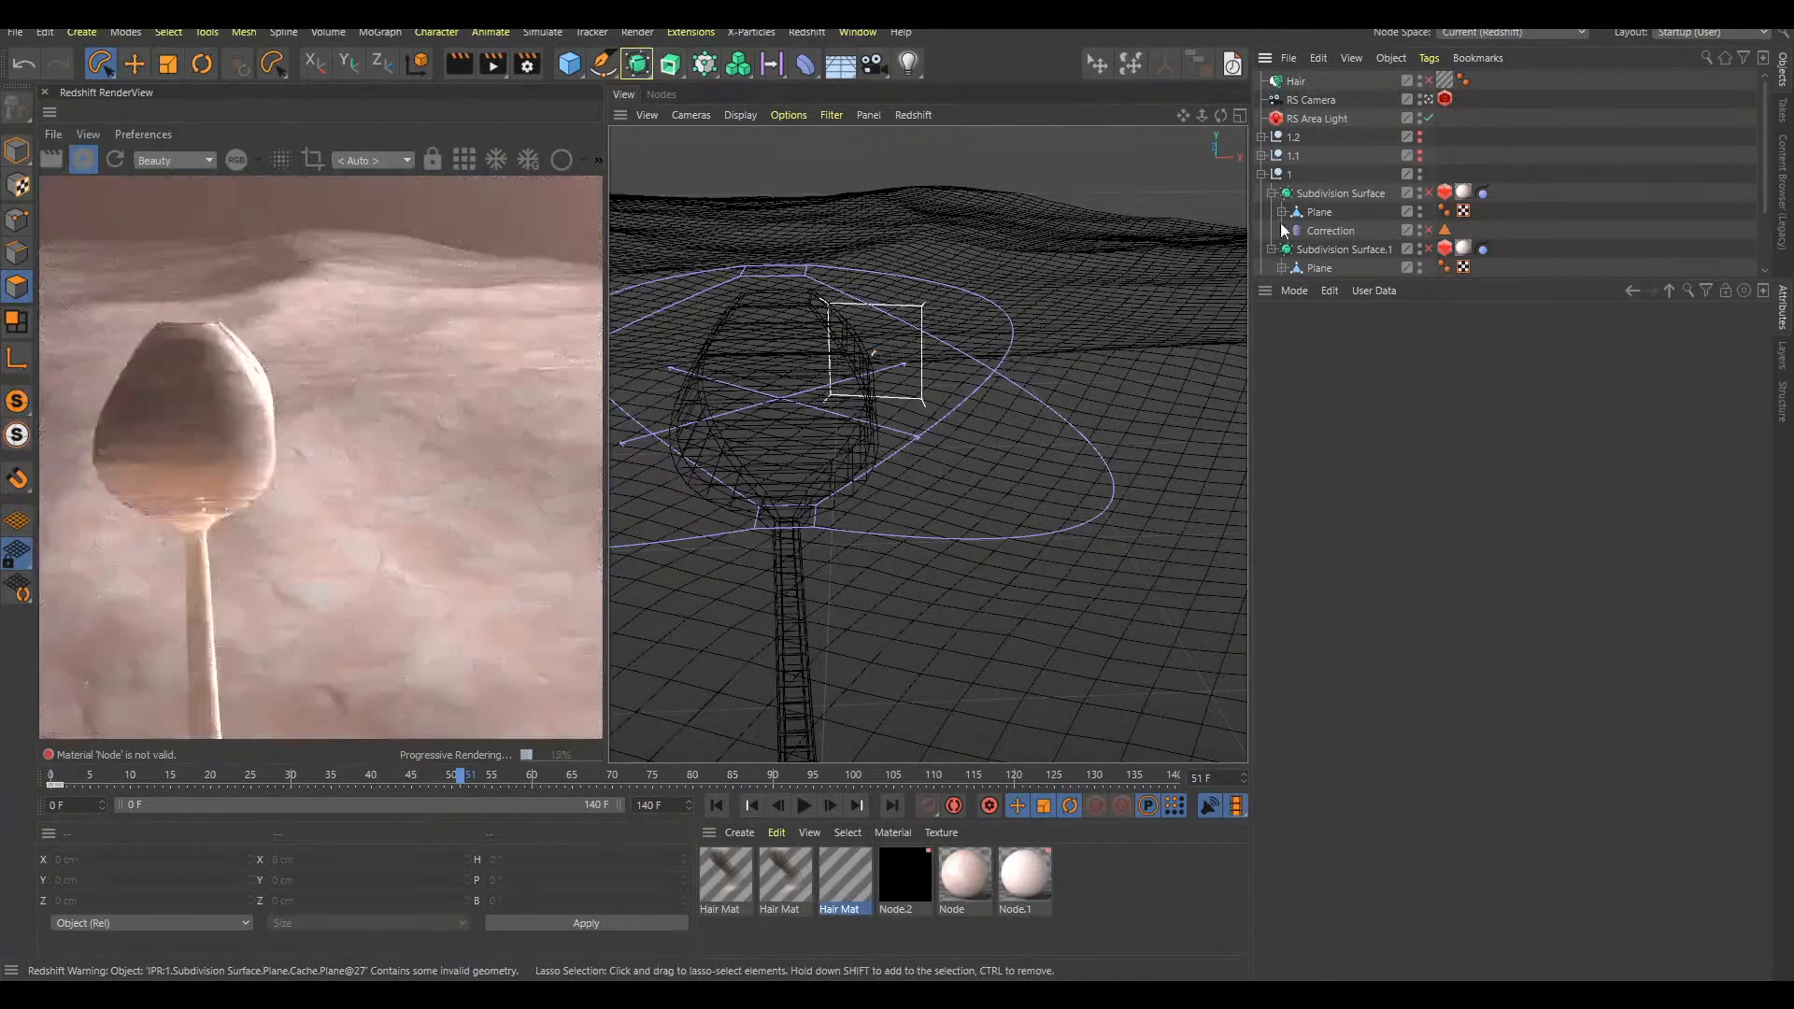
left_click(1429, 248)
left_click(1428, 192)
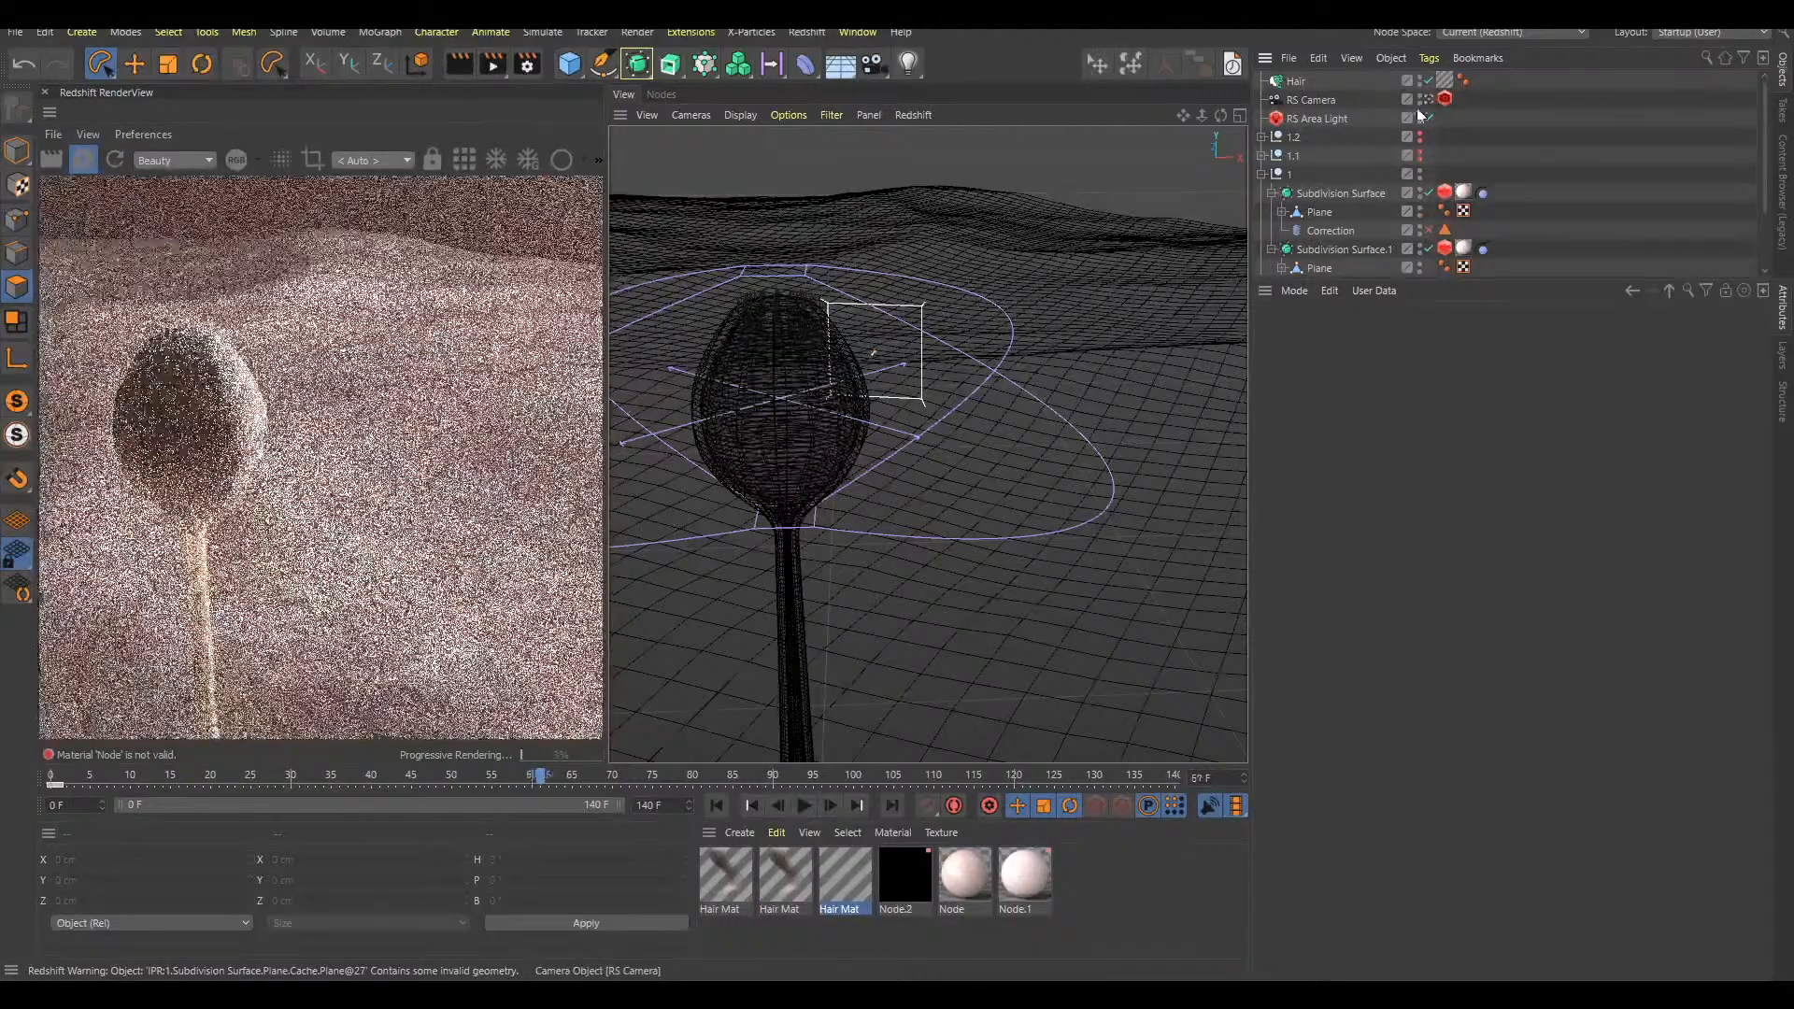
Replay the animation from the start and examine the smoothed bulb's growth up to about frame 61
key("shift+f")
key("F8")
key("F8")
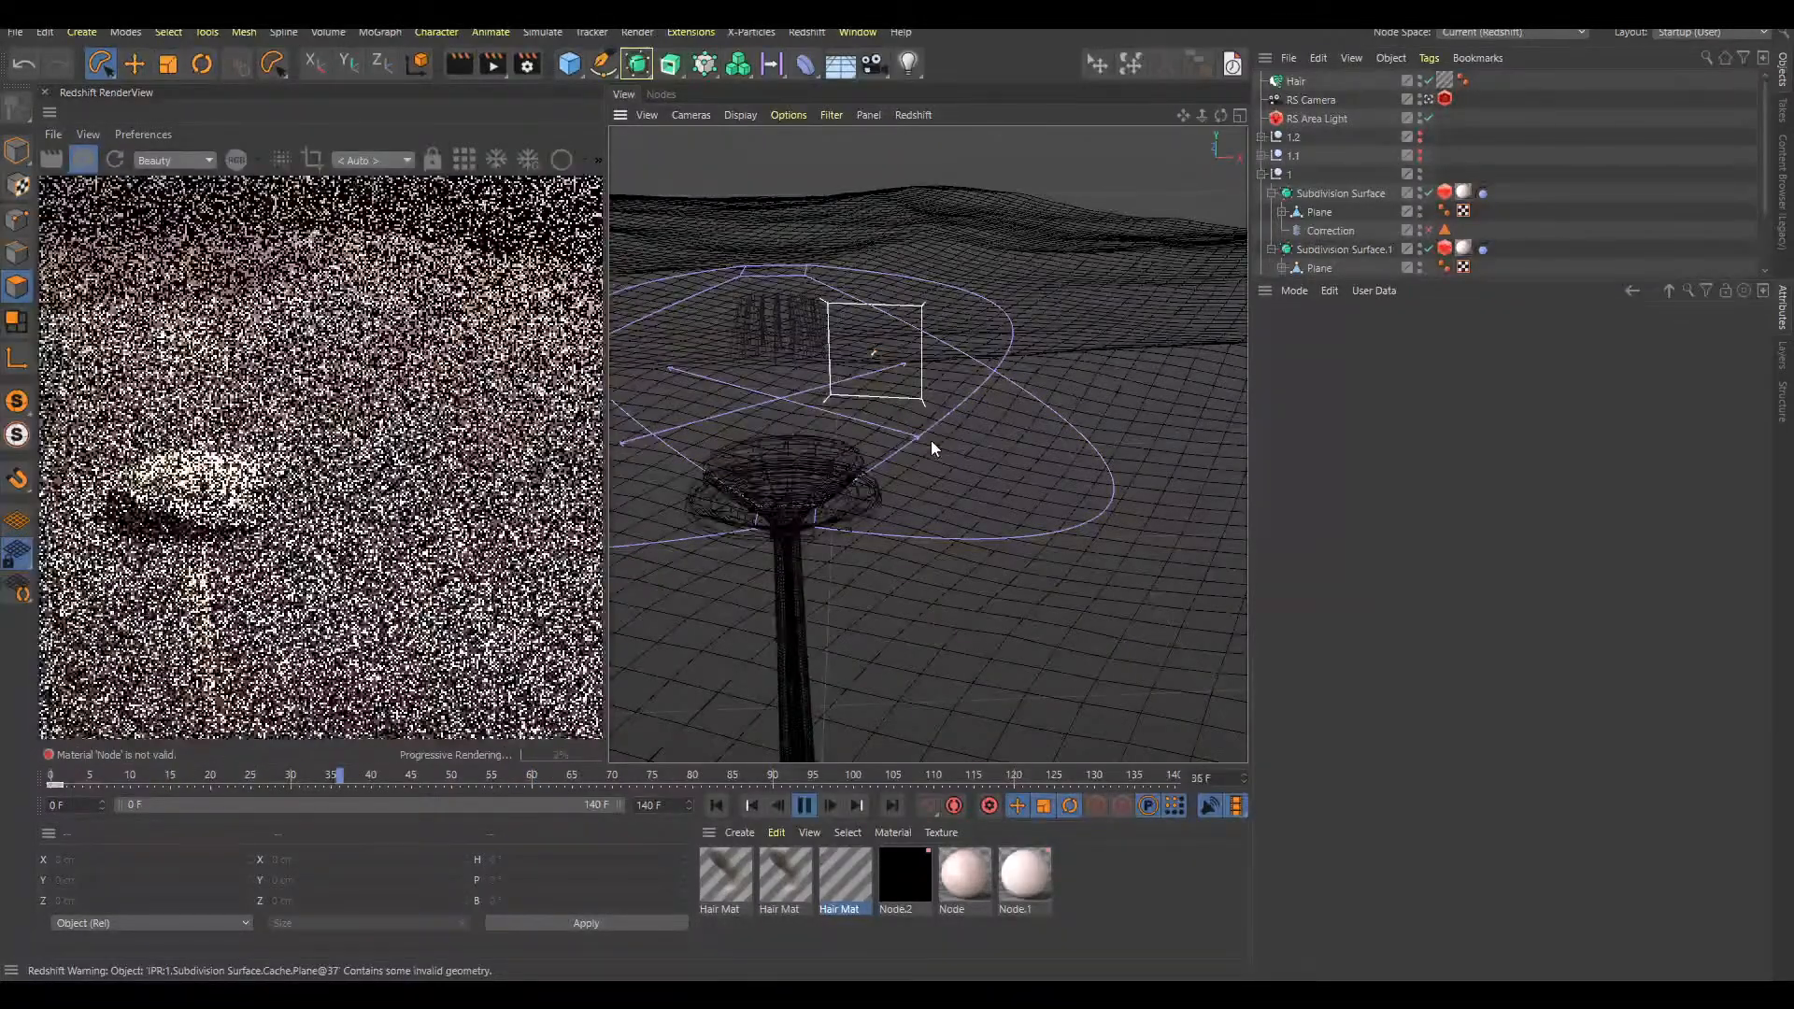
key("F8")
key("F8")
key("F8")
key("F8")
key("F8")
middle_click_drag(832, 380, 945, 322, "alt")
left_click_drag(945, 321, 832, 406, "alt")
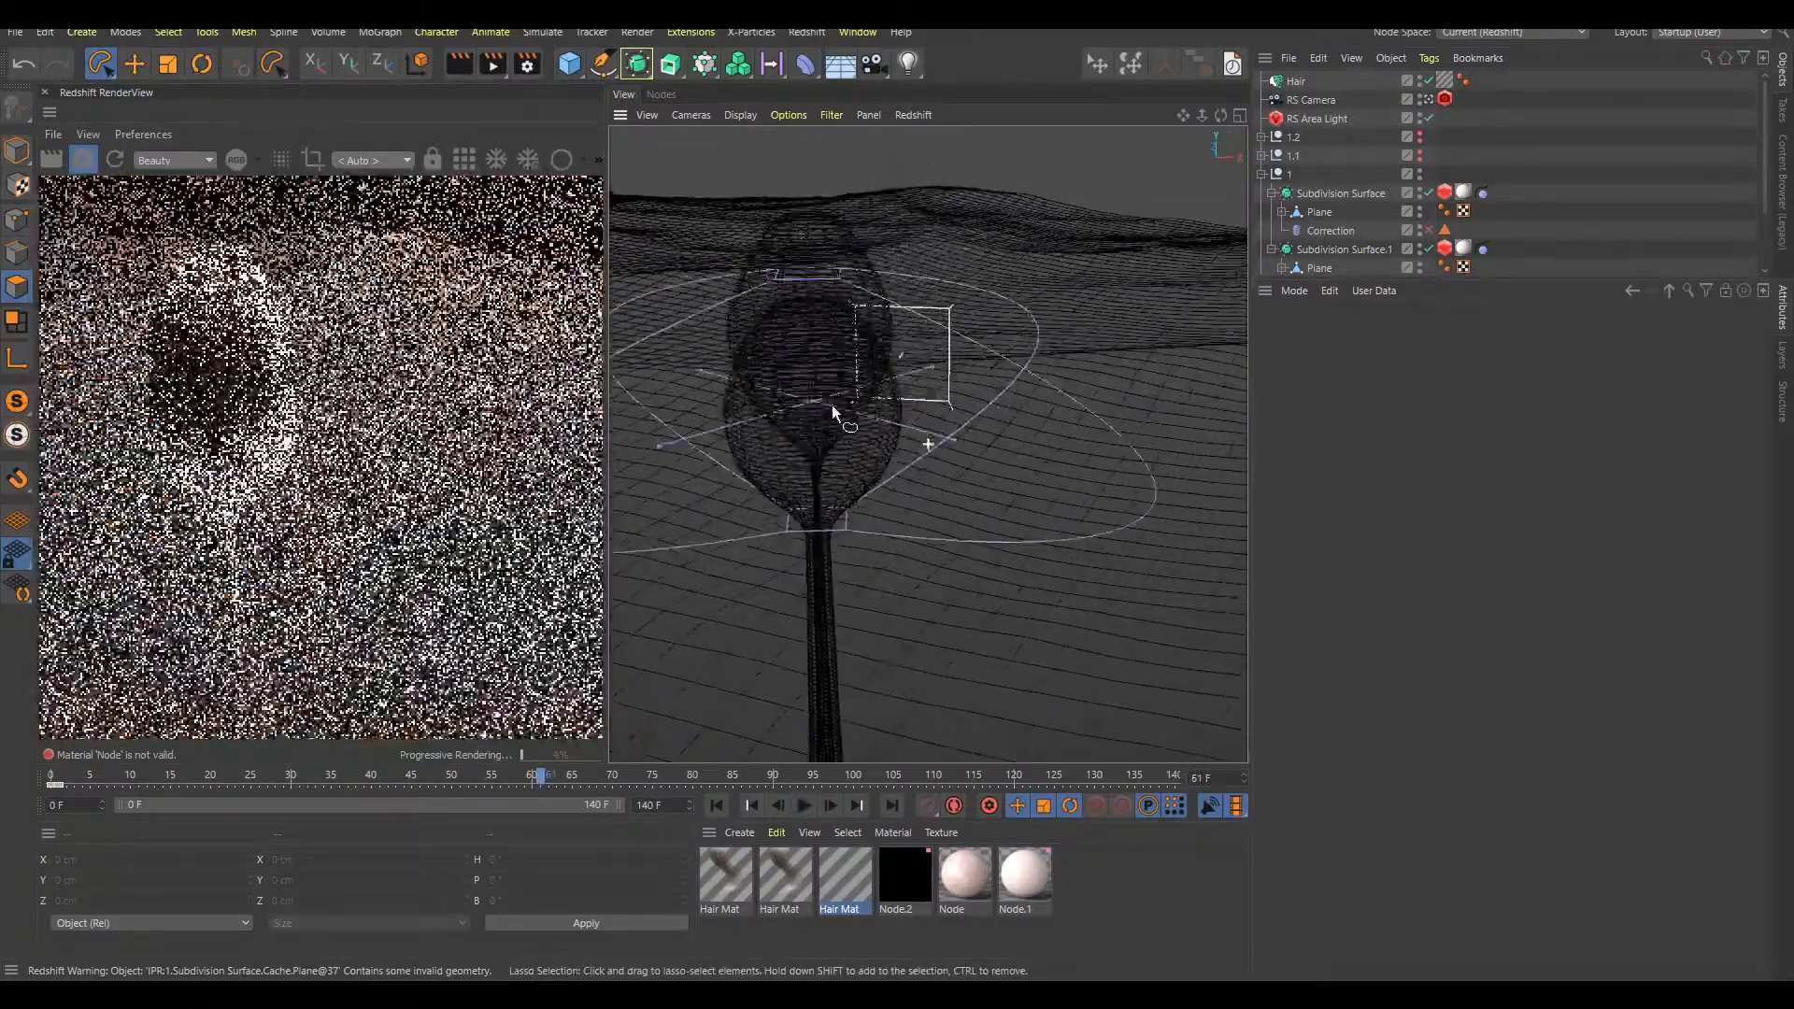
Rewind to the start and scrub to frame 43 to check the hairs against the growing bulb
key("shift+f")
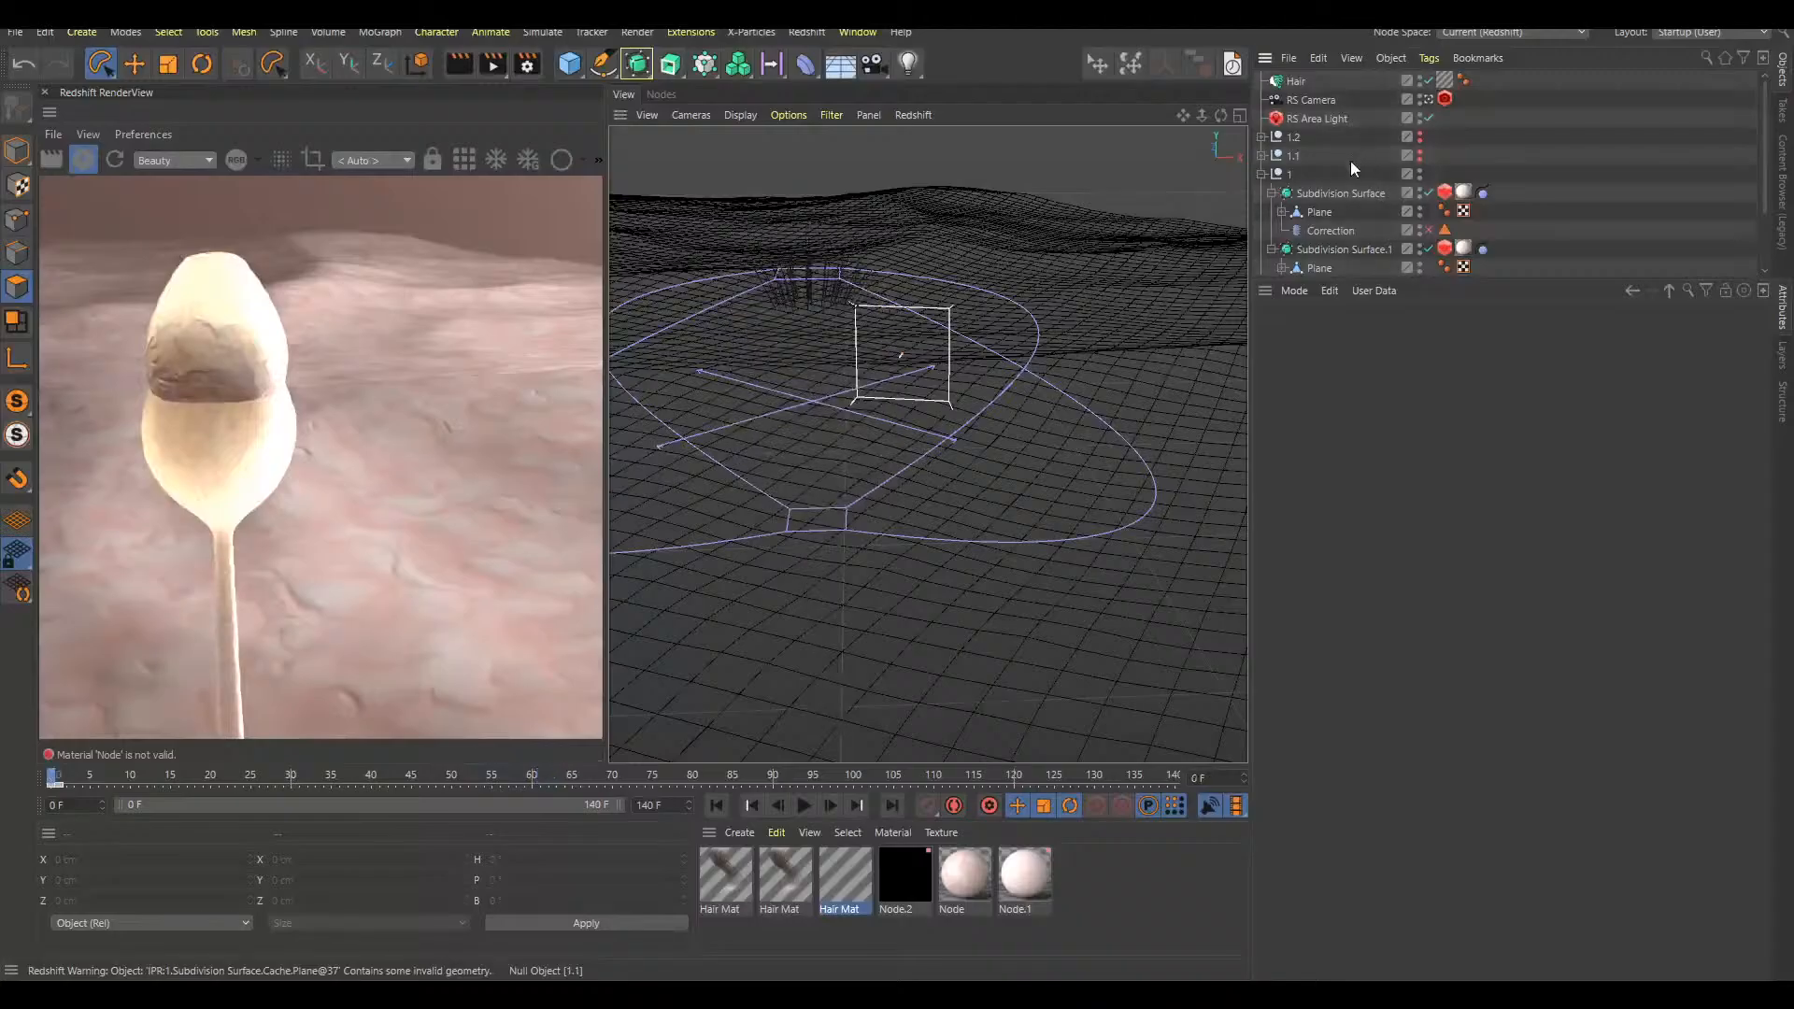
left_click_drag(56, 778, 103, 777)
left_click_drag(228, 771, 396, 774)
left_click_drag(876, 419, 951, 512, "alt")
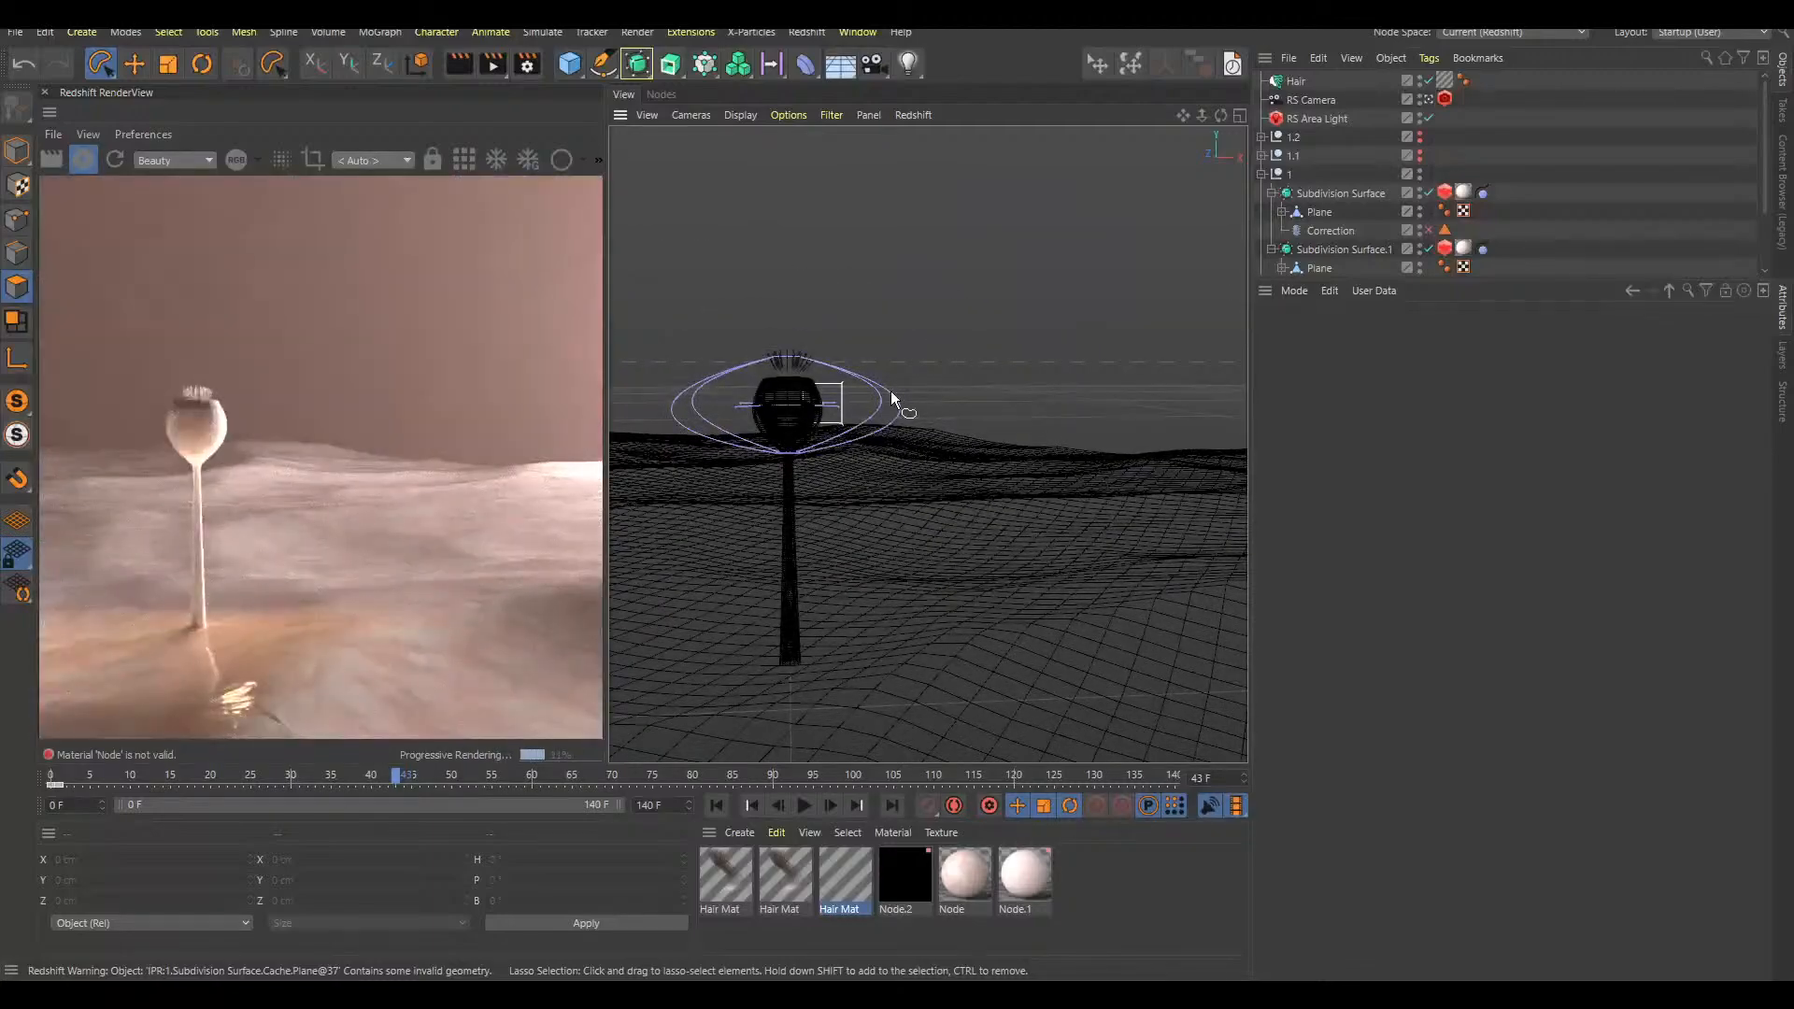
right_click_drag(783, 411, 916, 426, "alt")
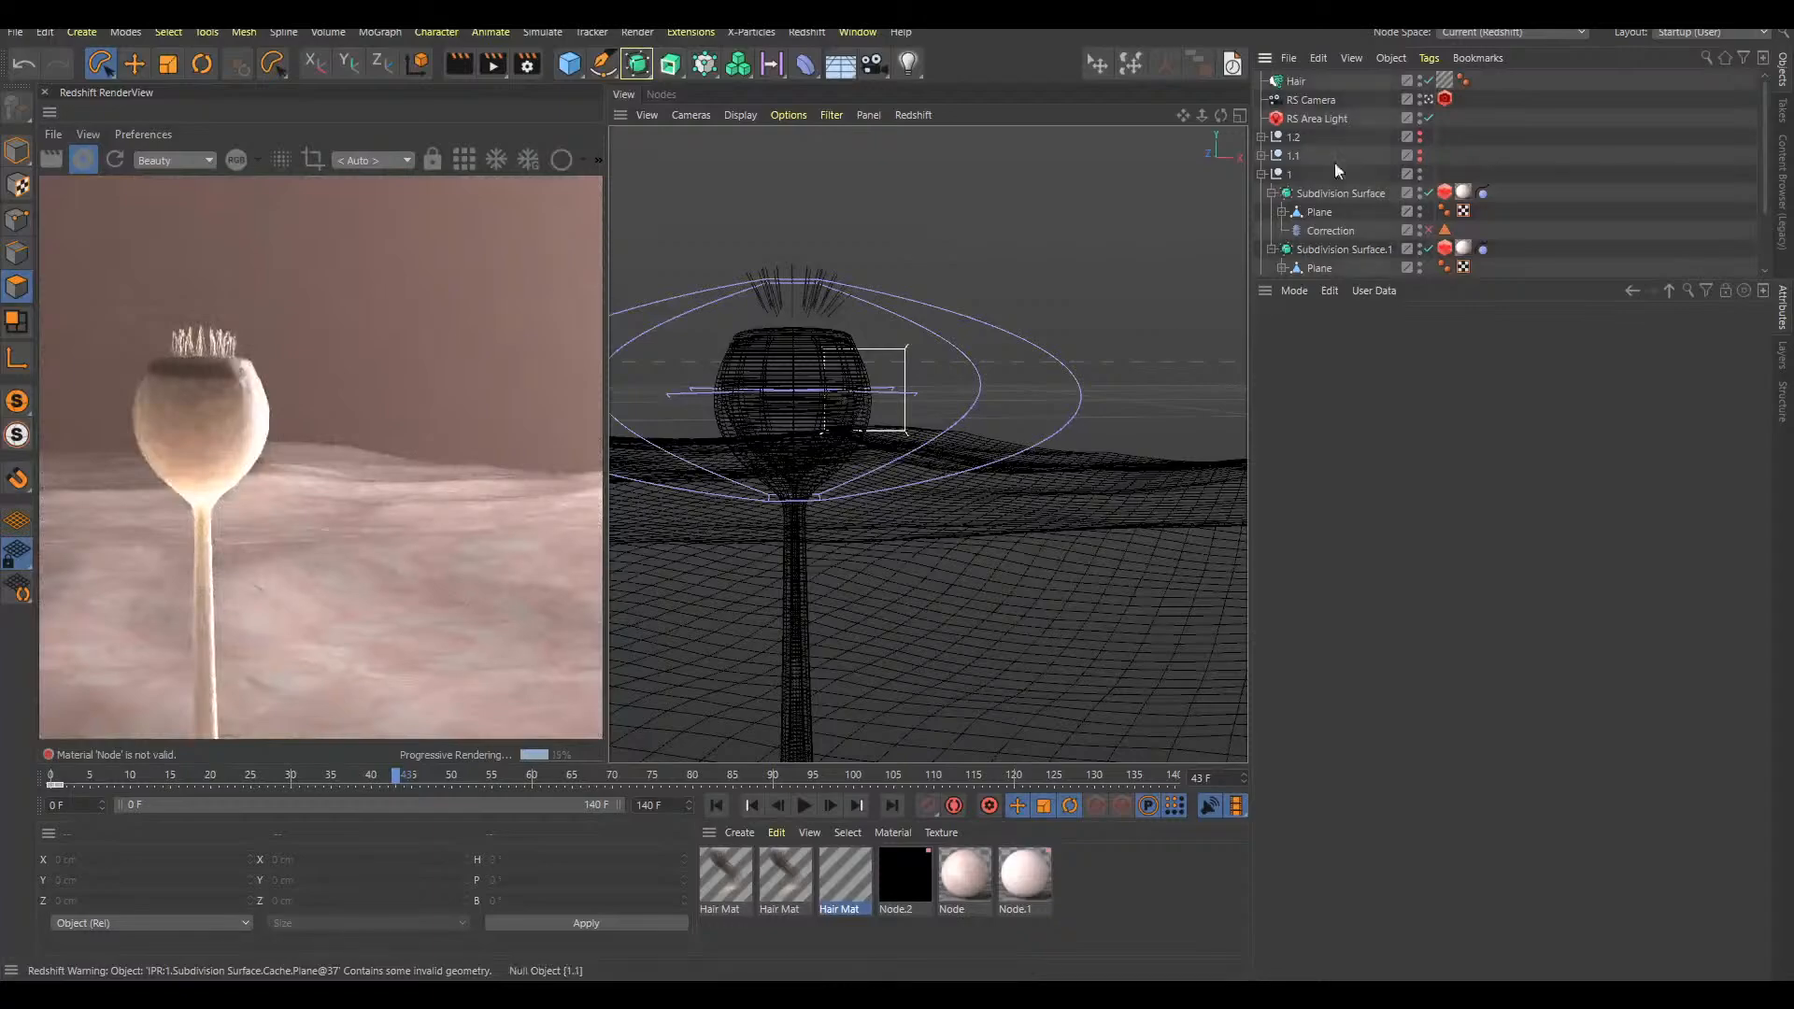
Collapse null 1, return to frame 0 and delete the tip Hair object
left_click(1261, 173)
scroll(994, 596, "down", 3)
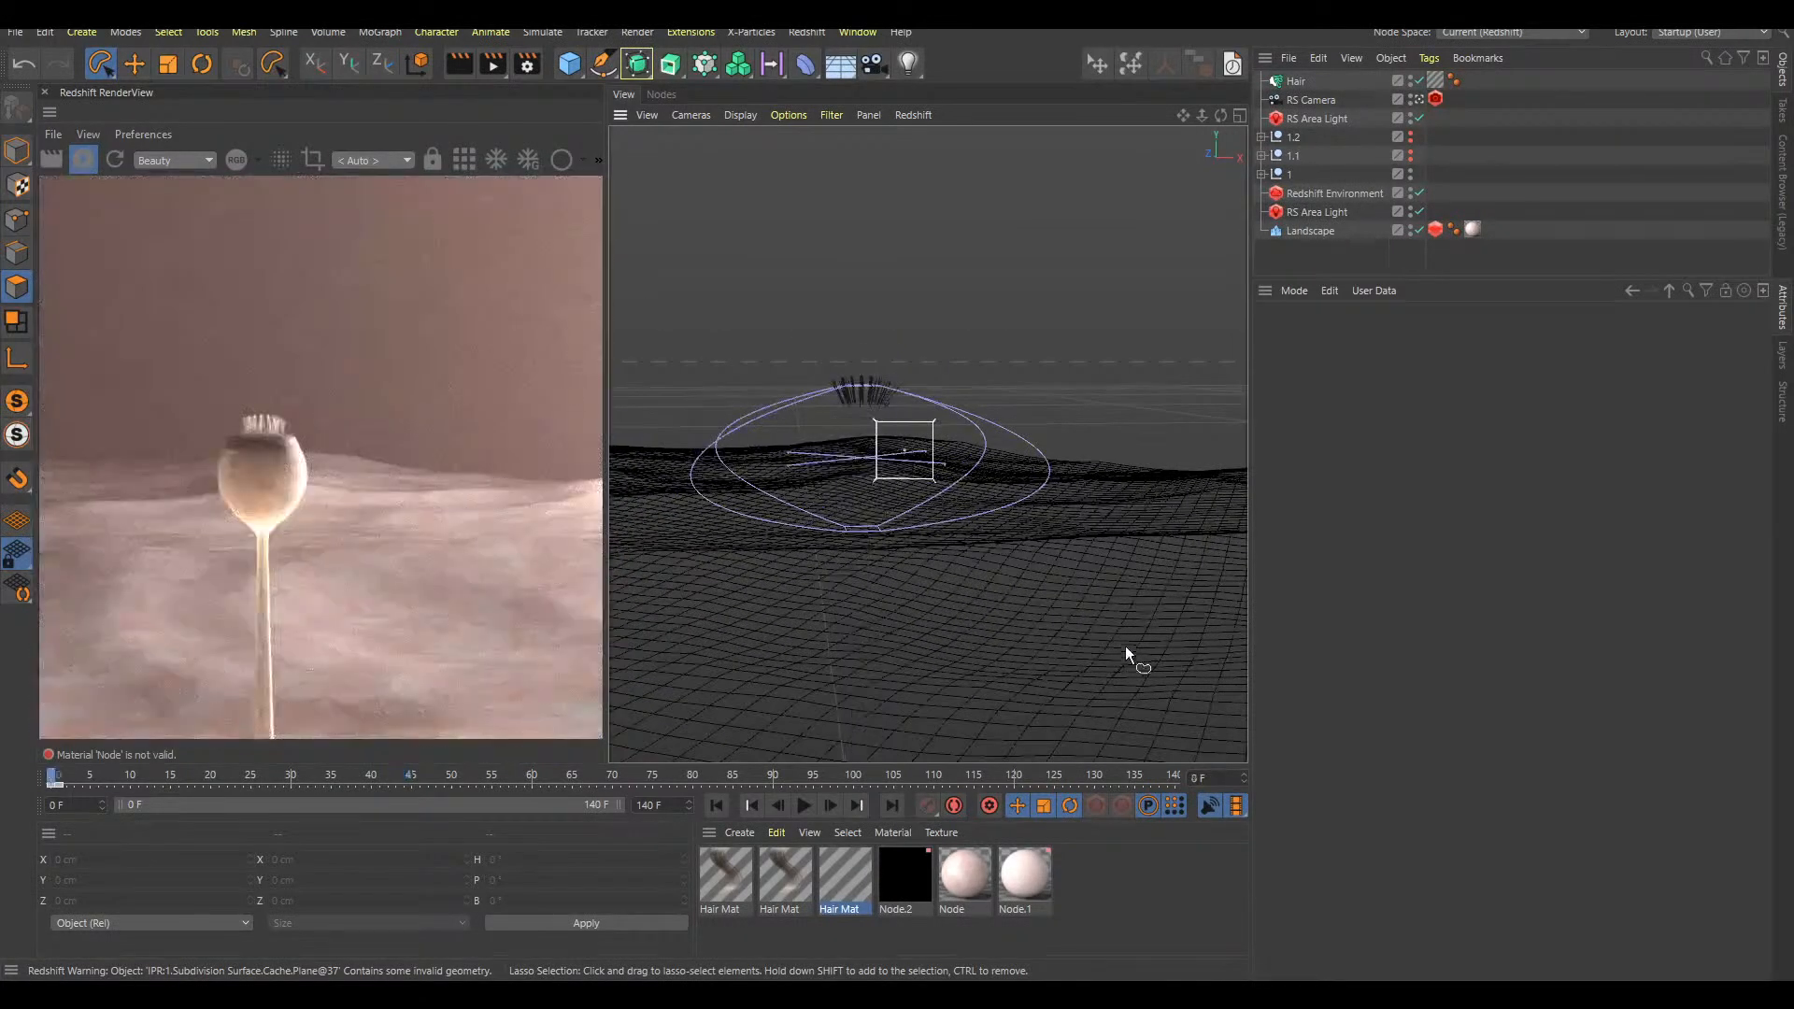
key("shift+f")
left_click(1312, 85)
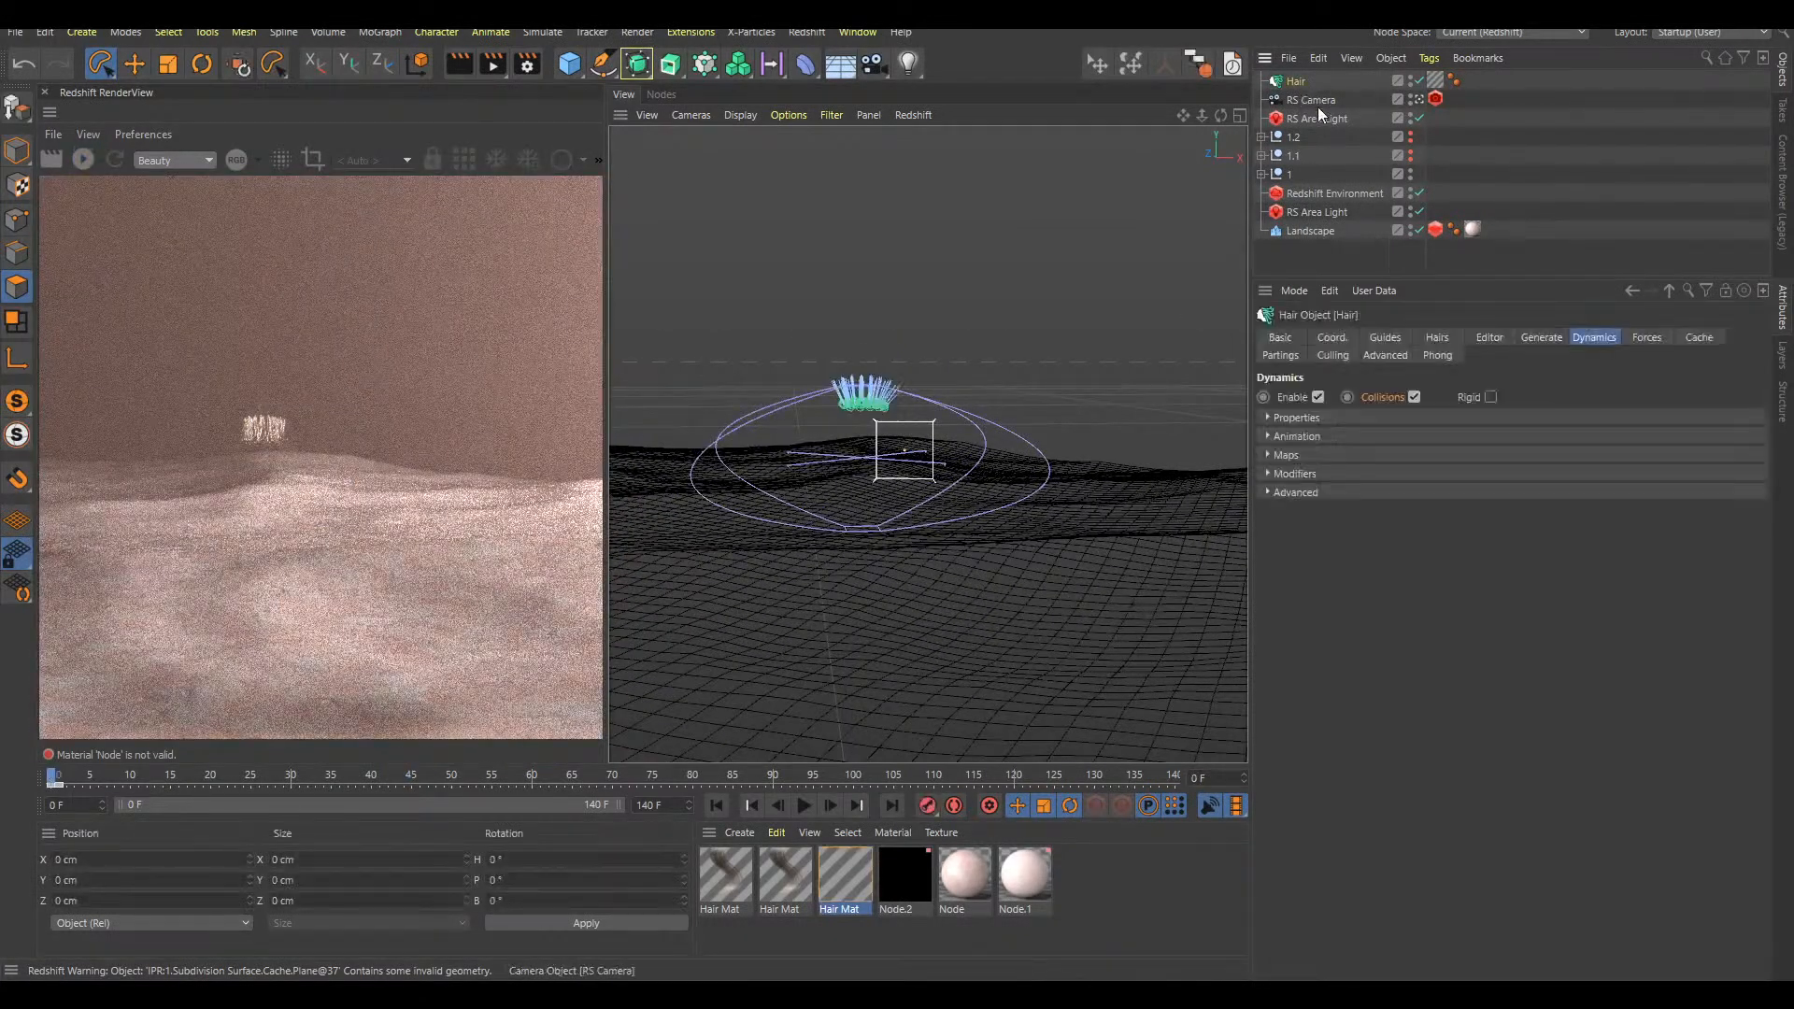
key("Delete")
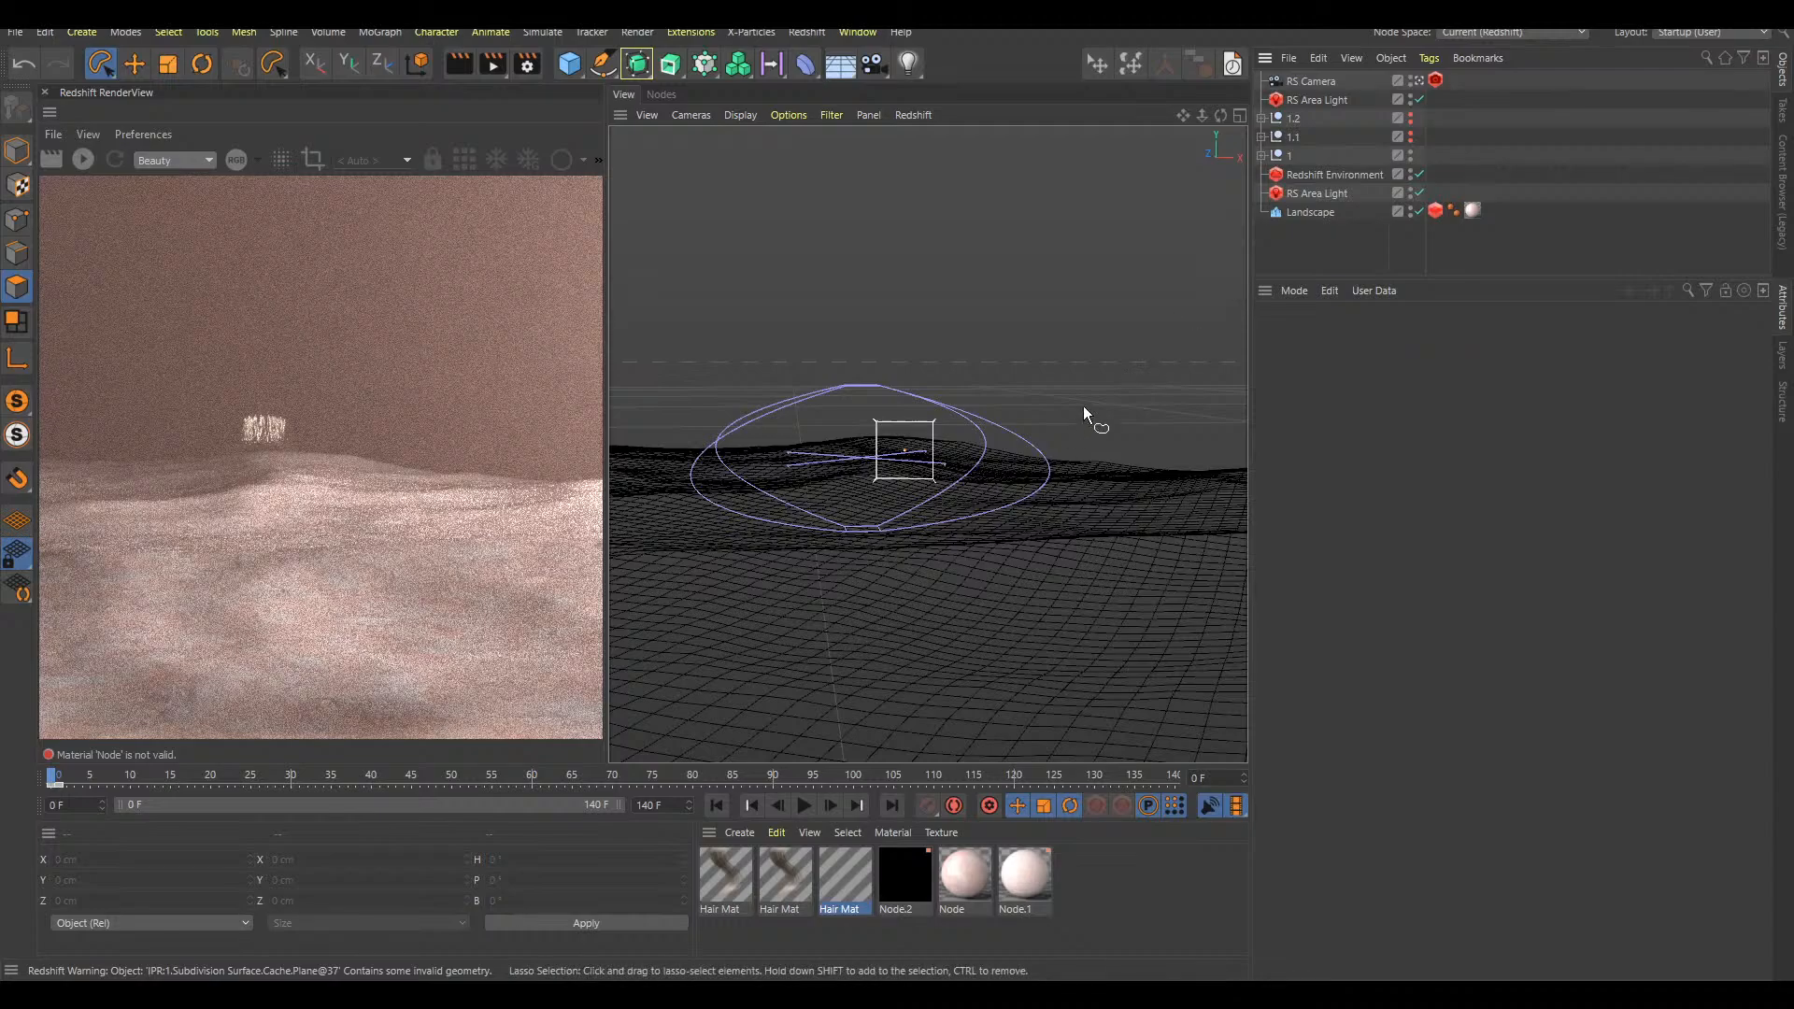
At frame 52, enable the Correction and Jiggle deformers under null 1's Subdivision Surface and replay the animation from the start
left_click_drag(334, 775, 469, 766)
left_click(1261, 155)
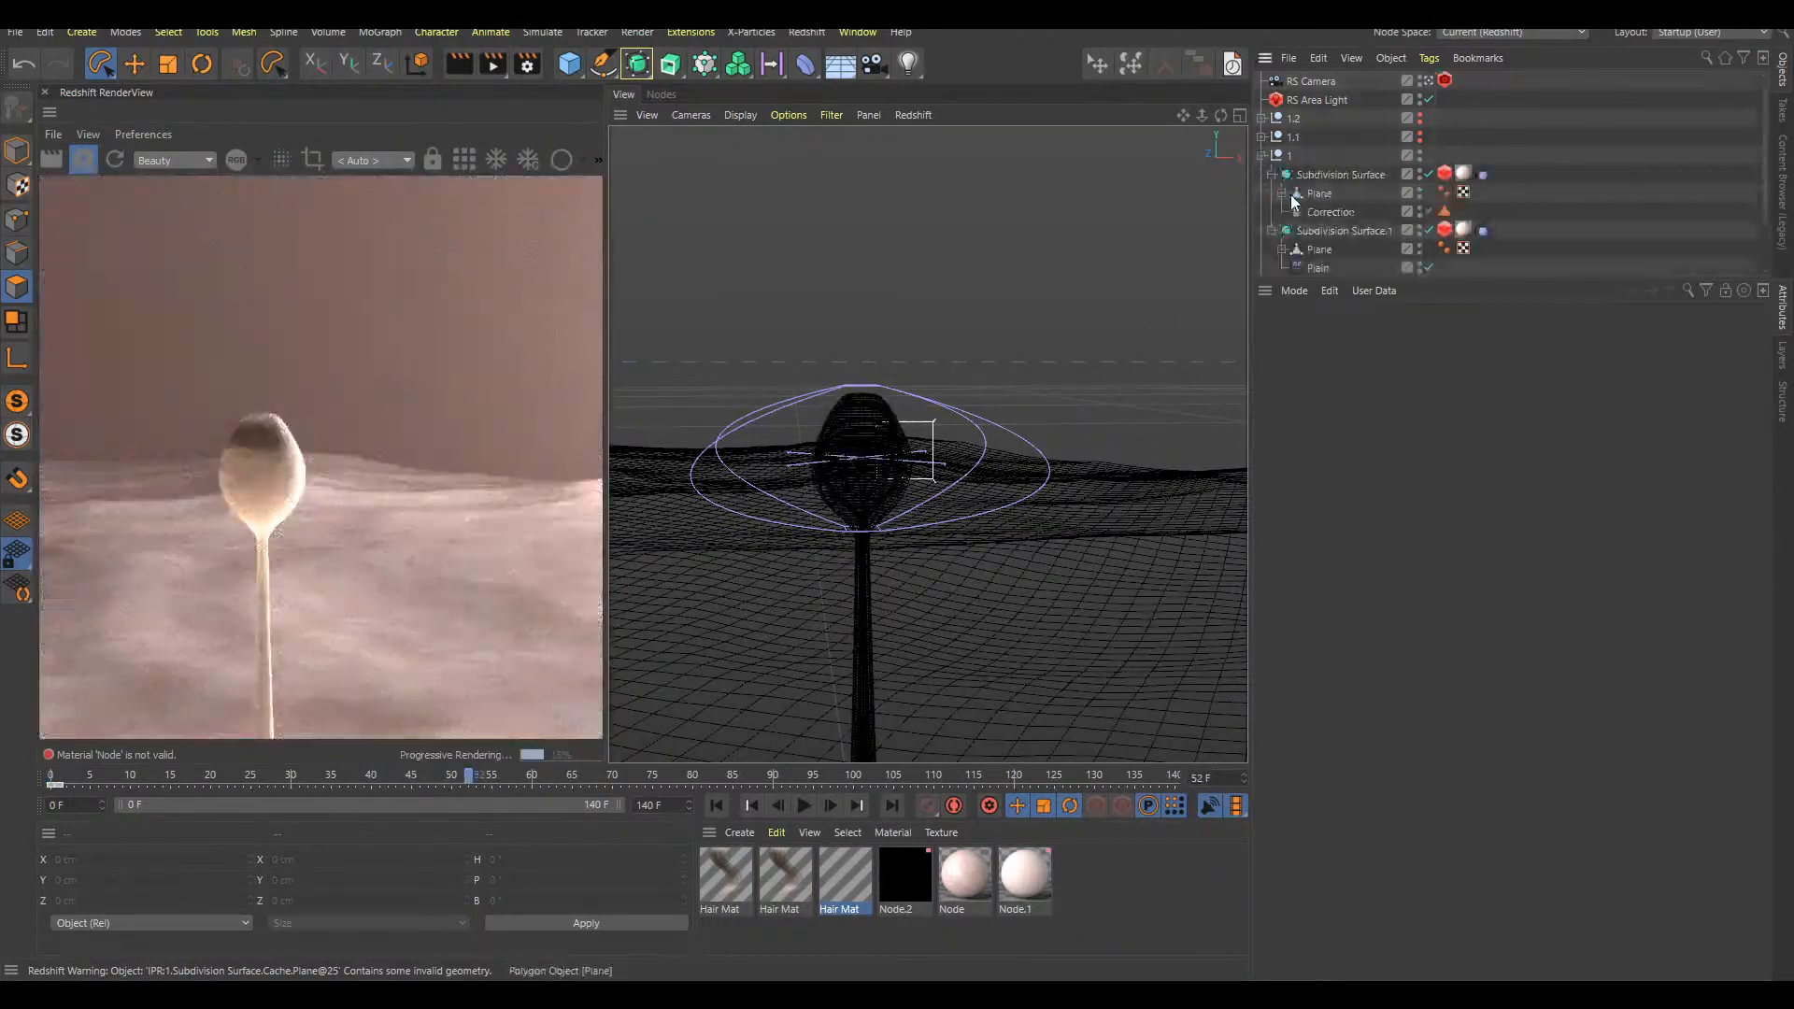
left_click(1428, 211)
left_click_drag(1425, 291, 1424, 363)
left_click(1282, 248)
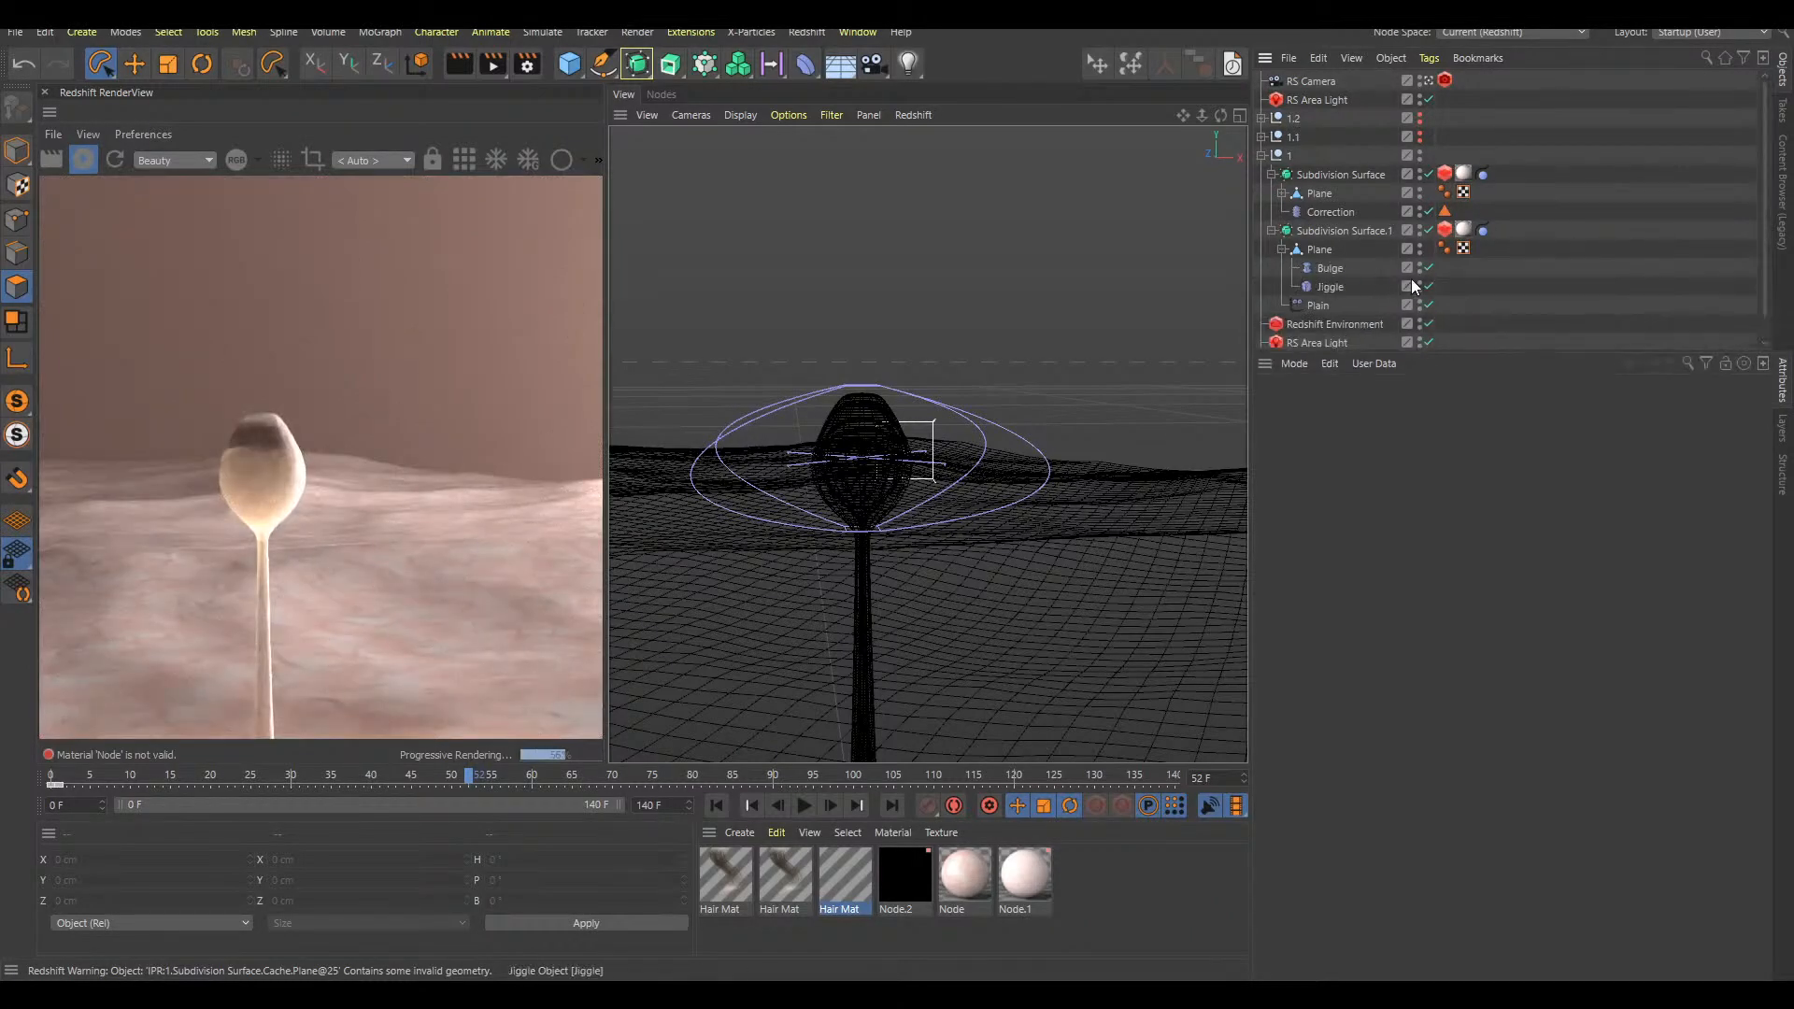
left_click(1282, 193)
left_click(1428, 230)
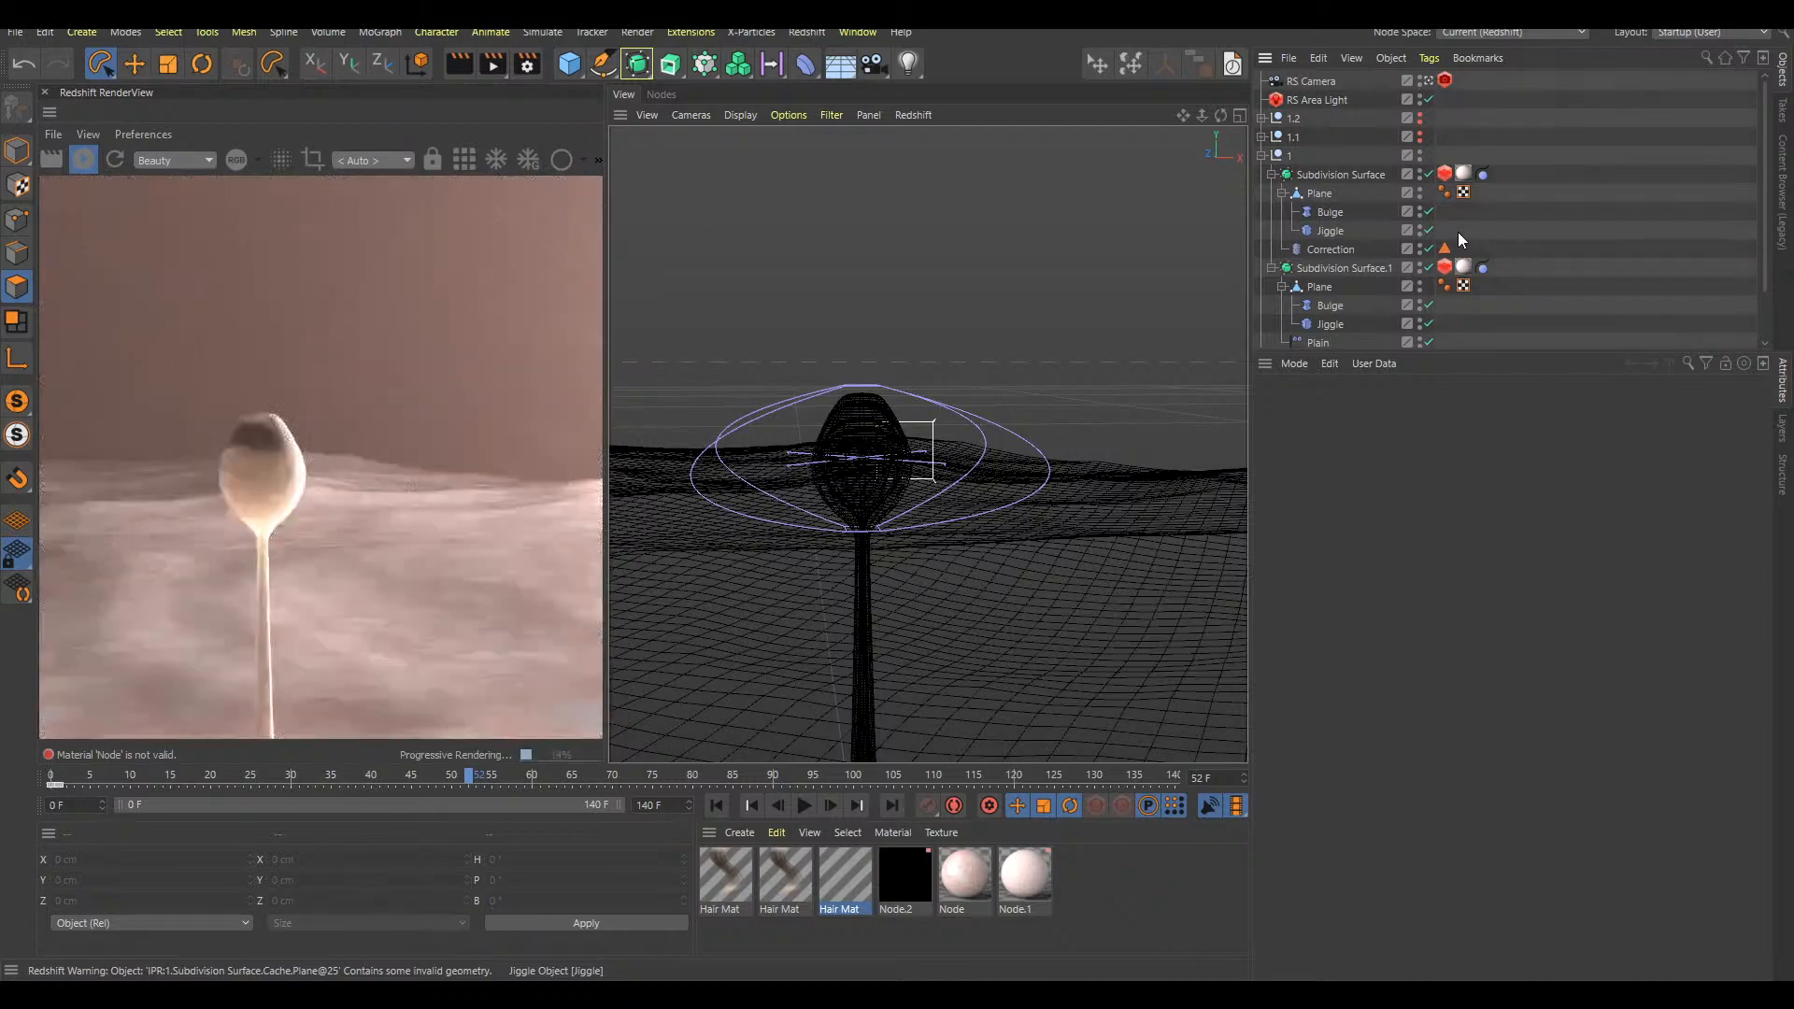
key("F8")
key("shift+f")
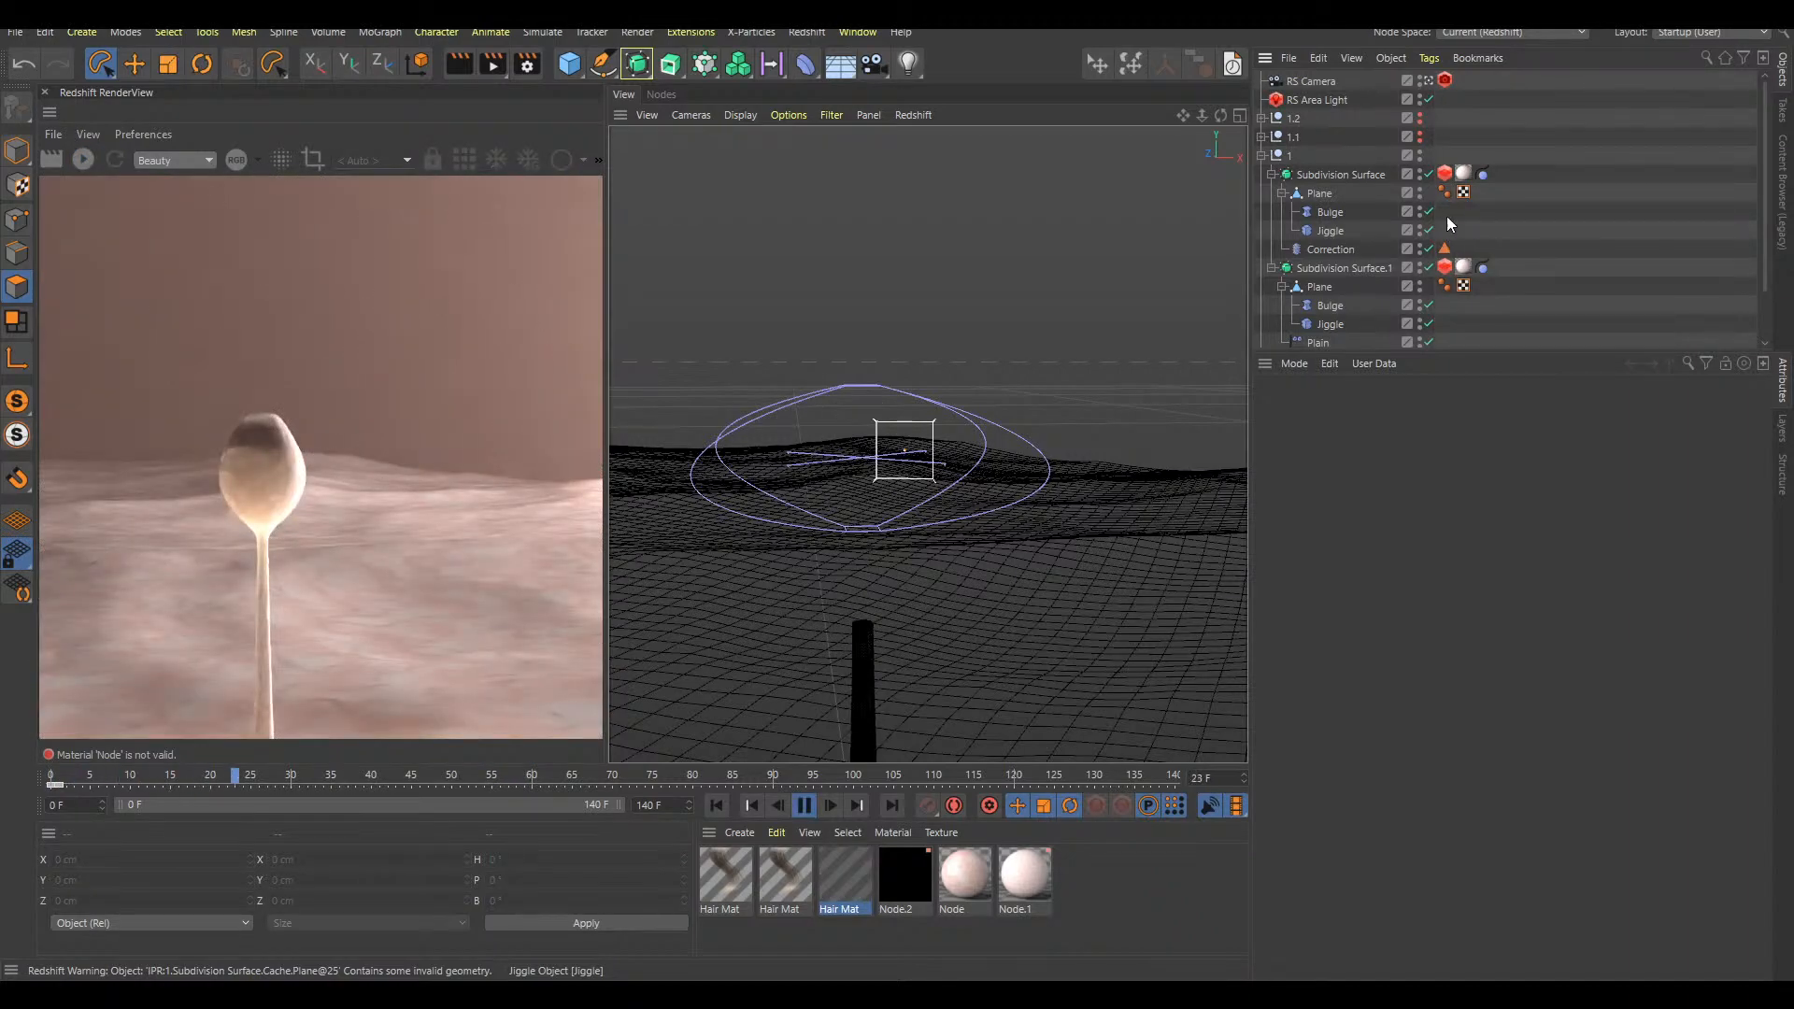
Stop playback at frame 58 and try to add an X-Particles Simple Snow system from the Quick Tools
key("F8")
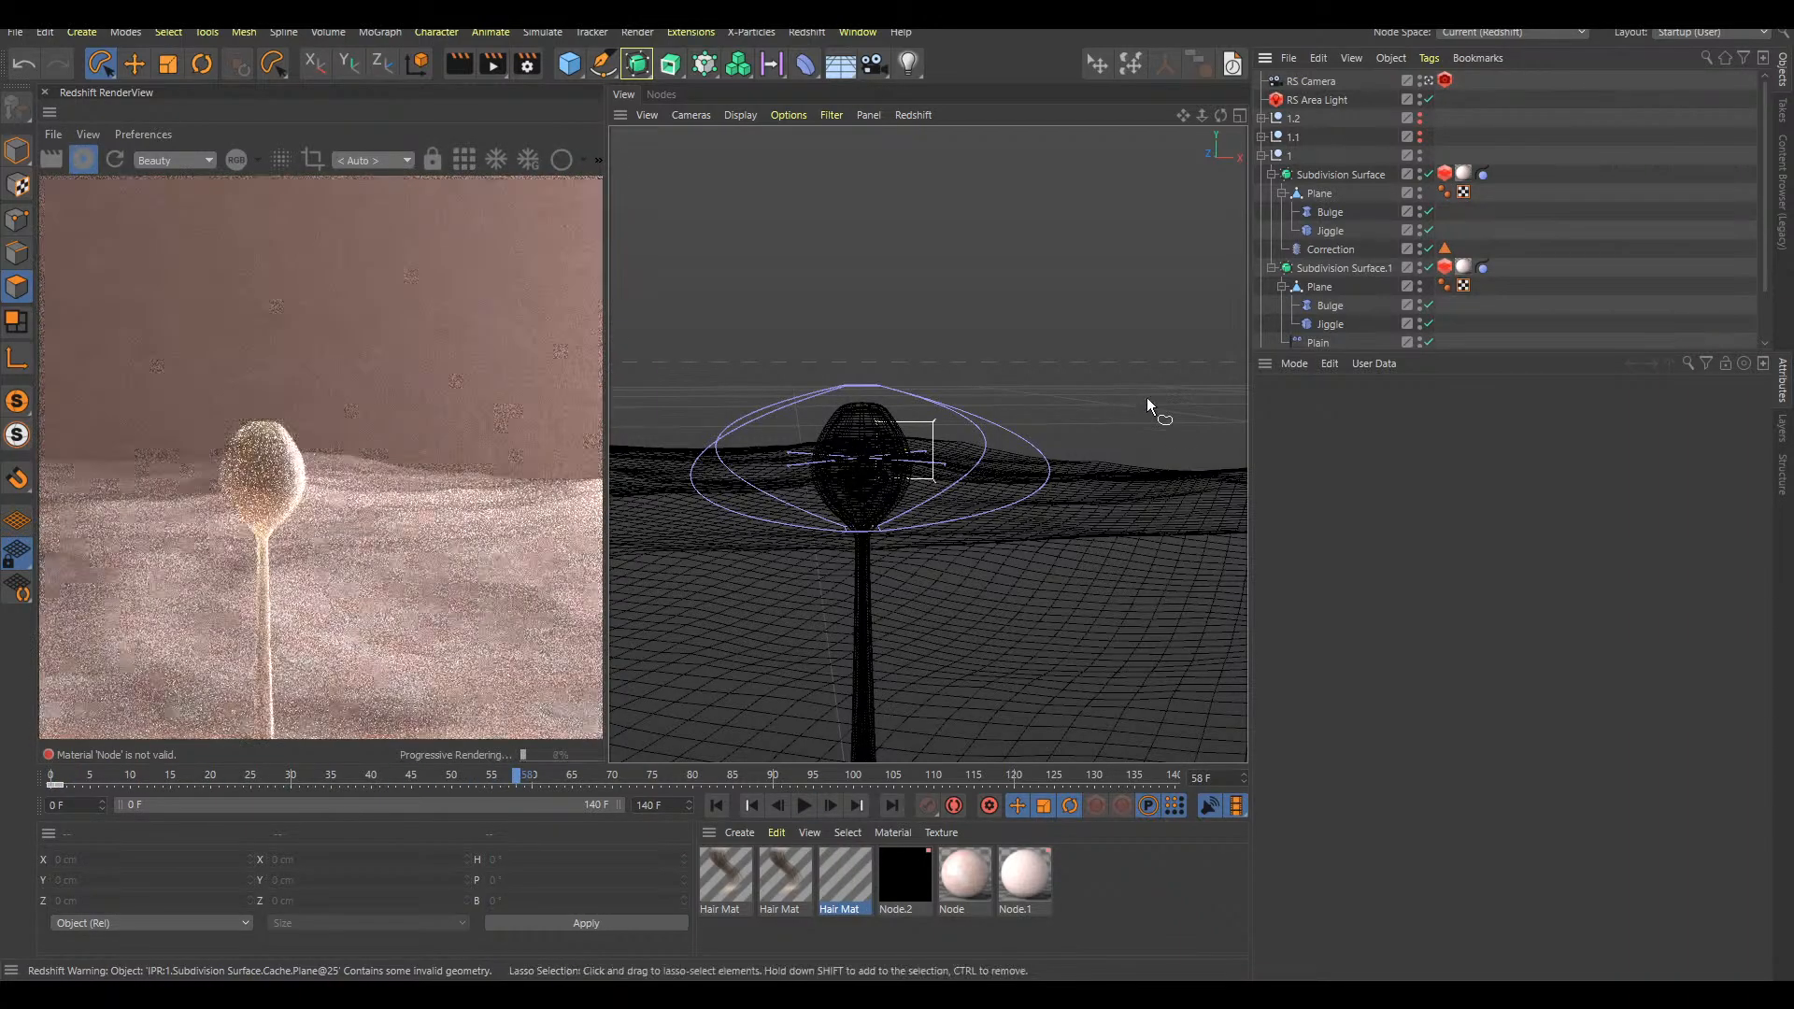
scroll(905, 506, "up", 3)
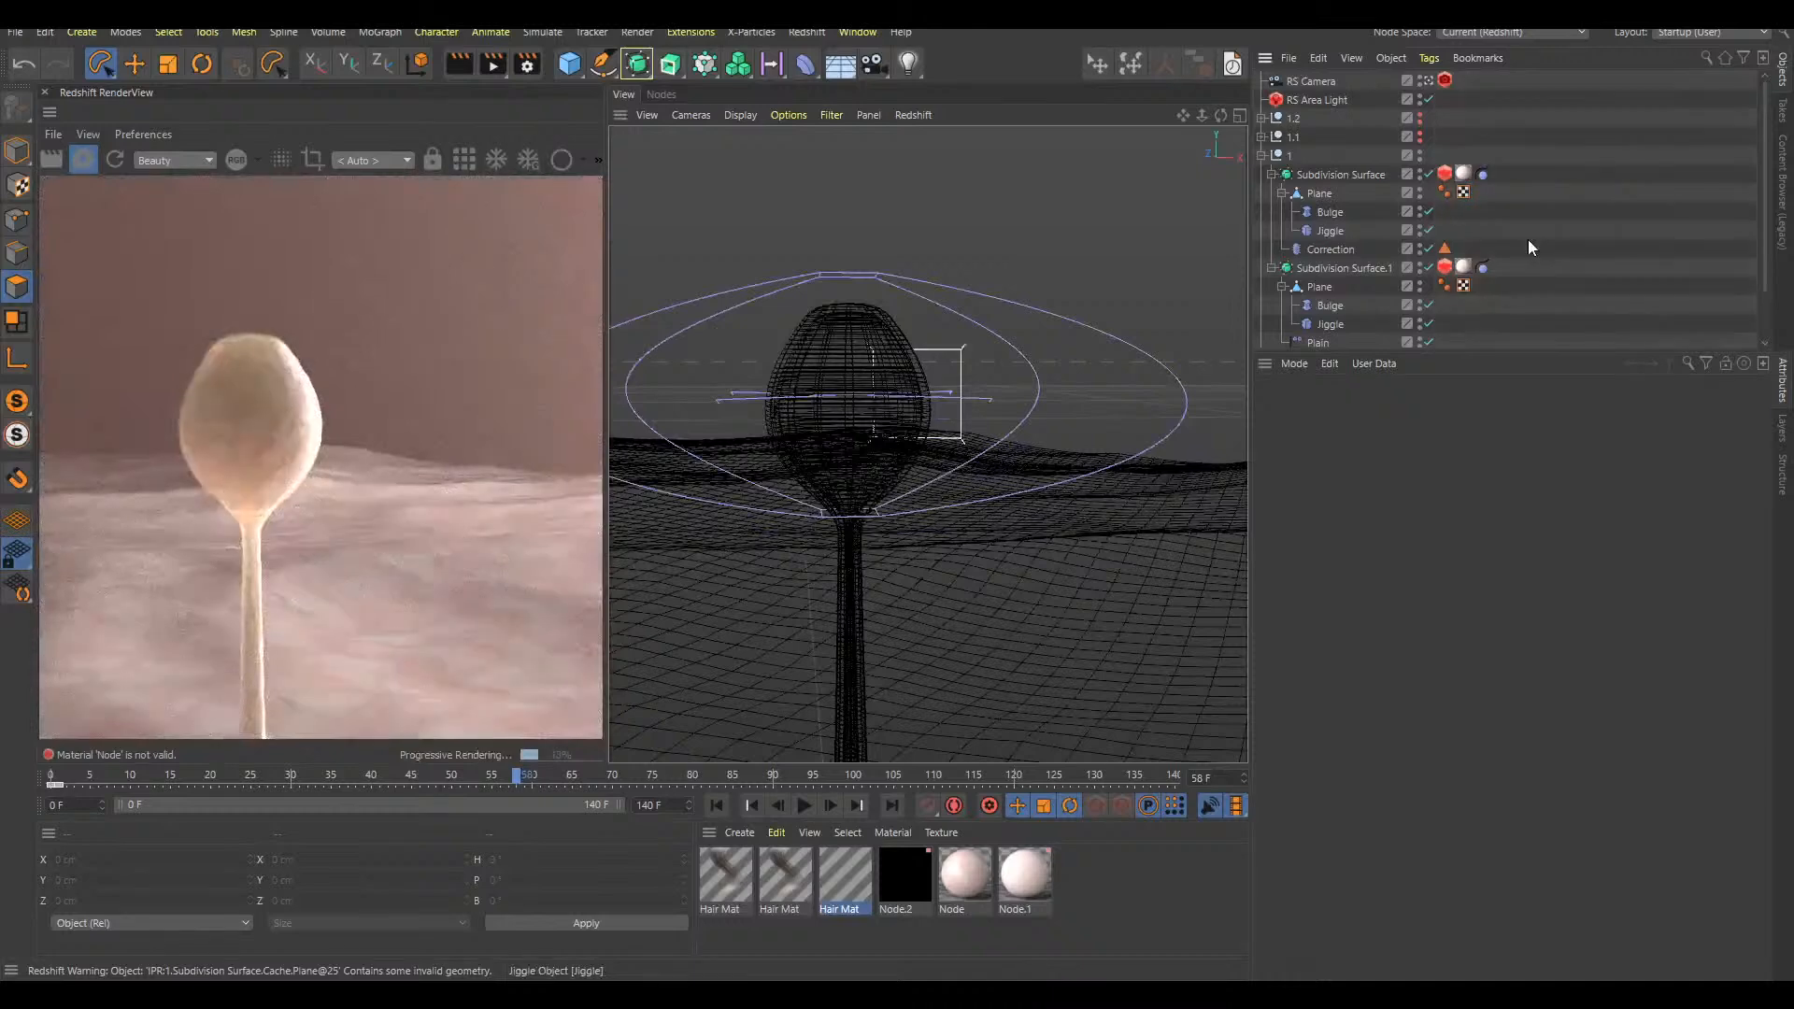
type("xp")
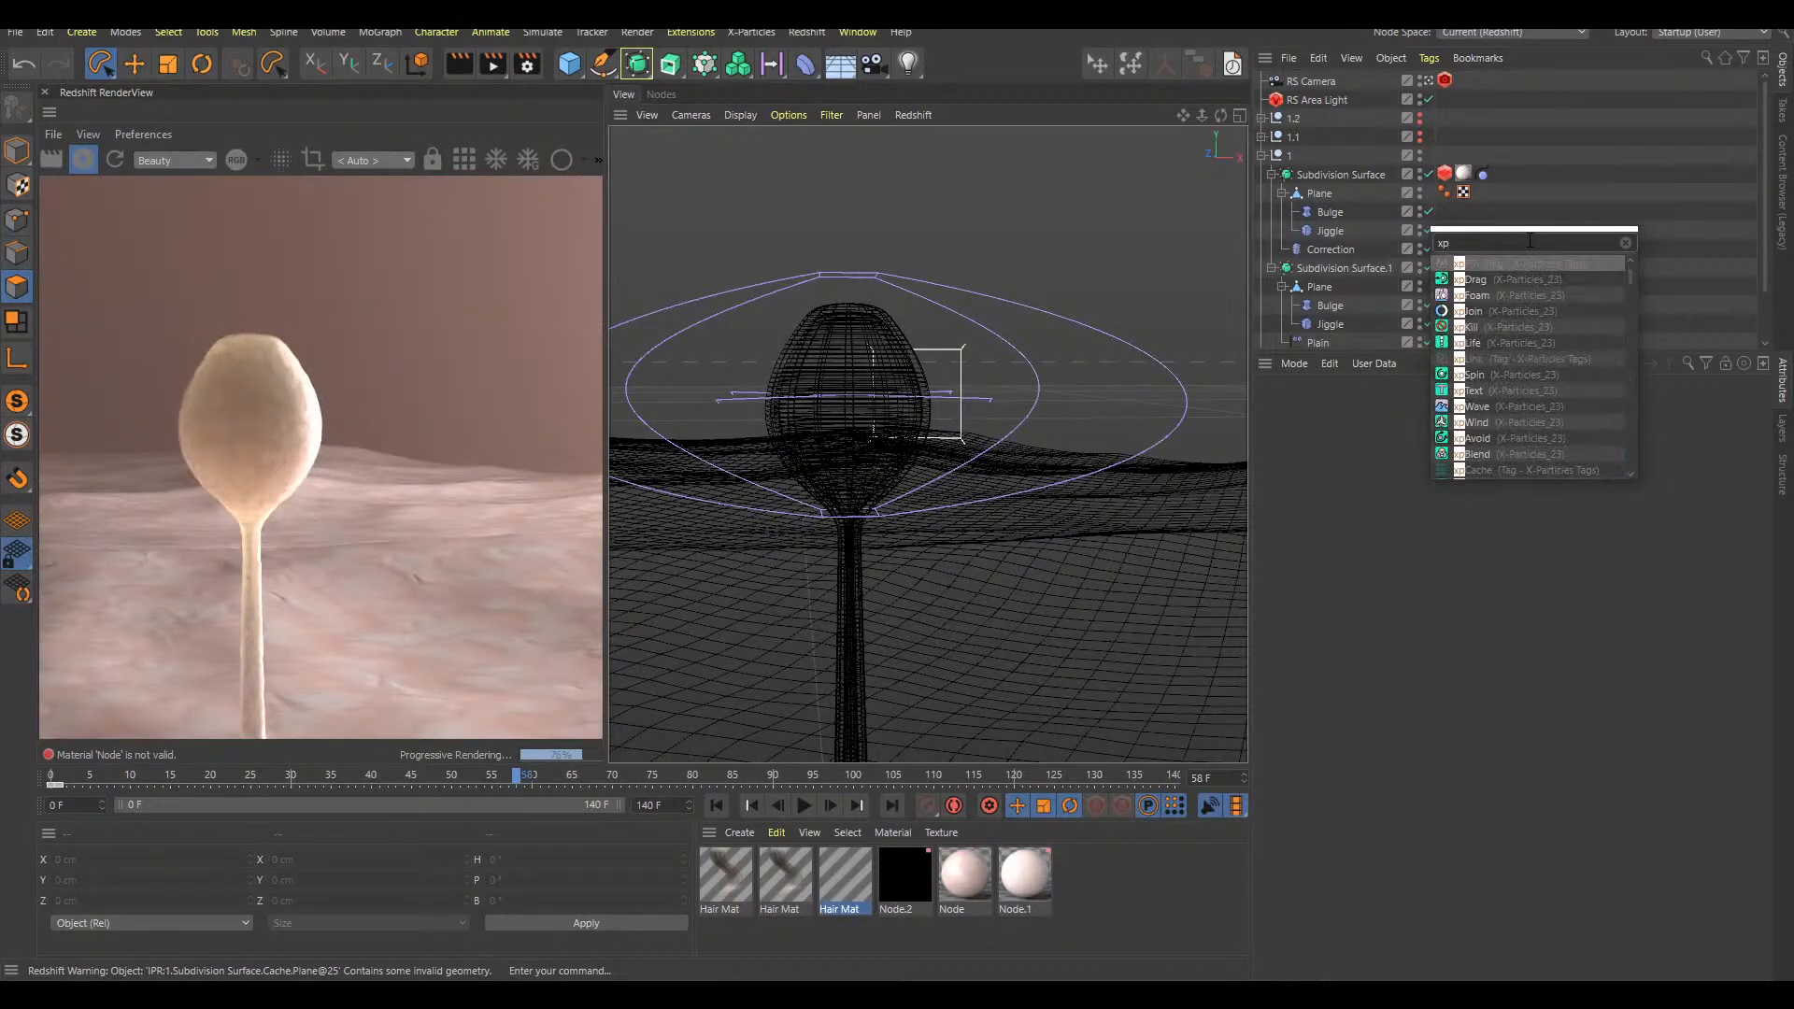
type("sy")
key("Return")
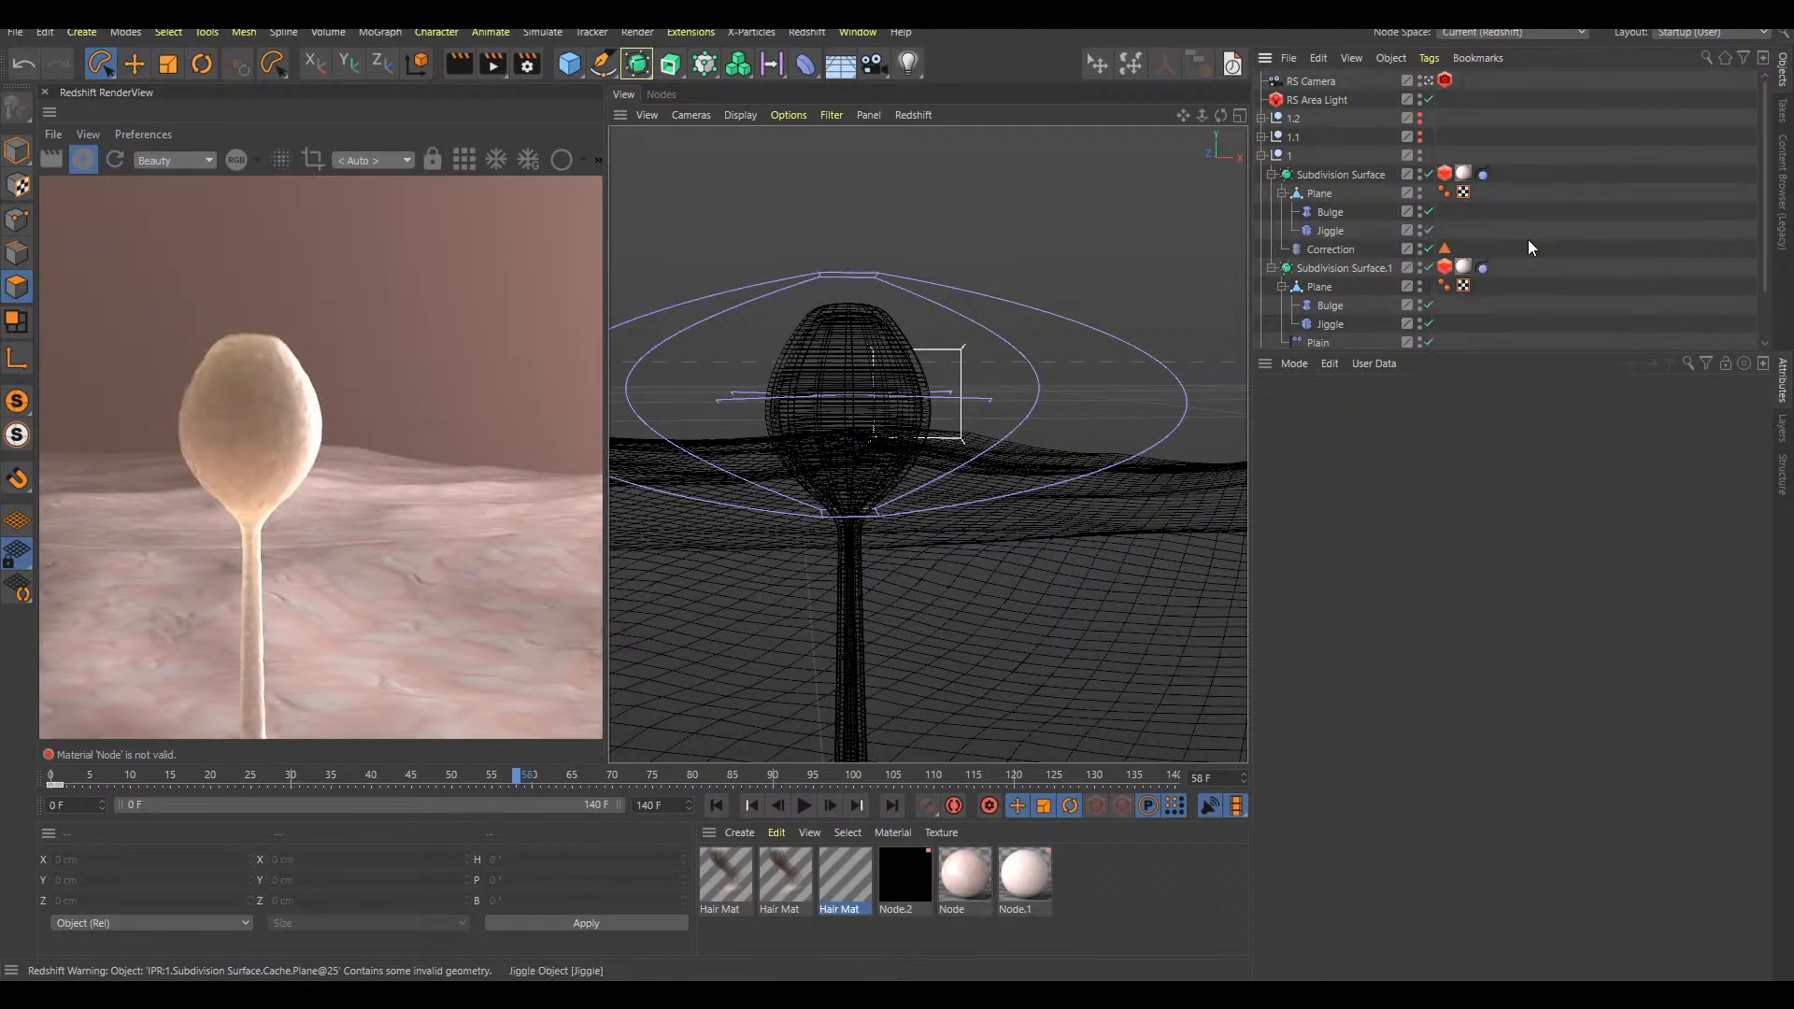
left_click(751, 32)
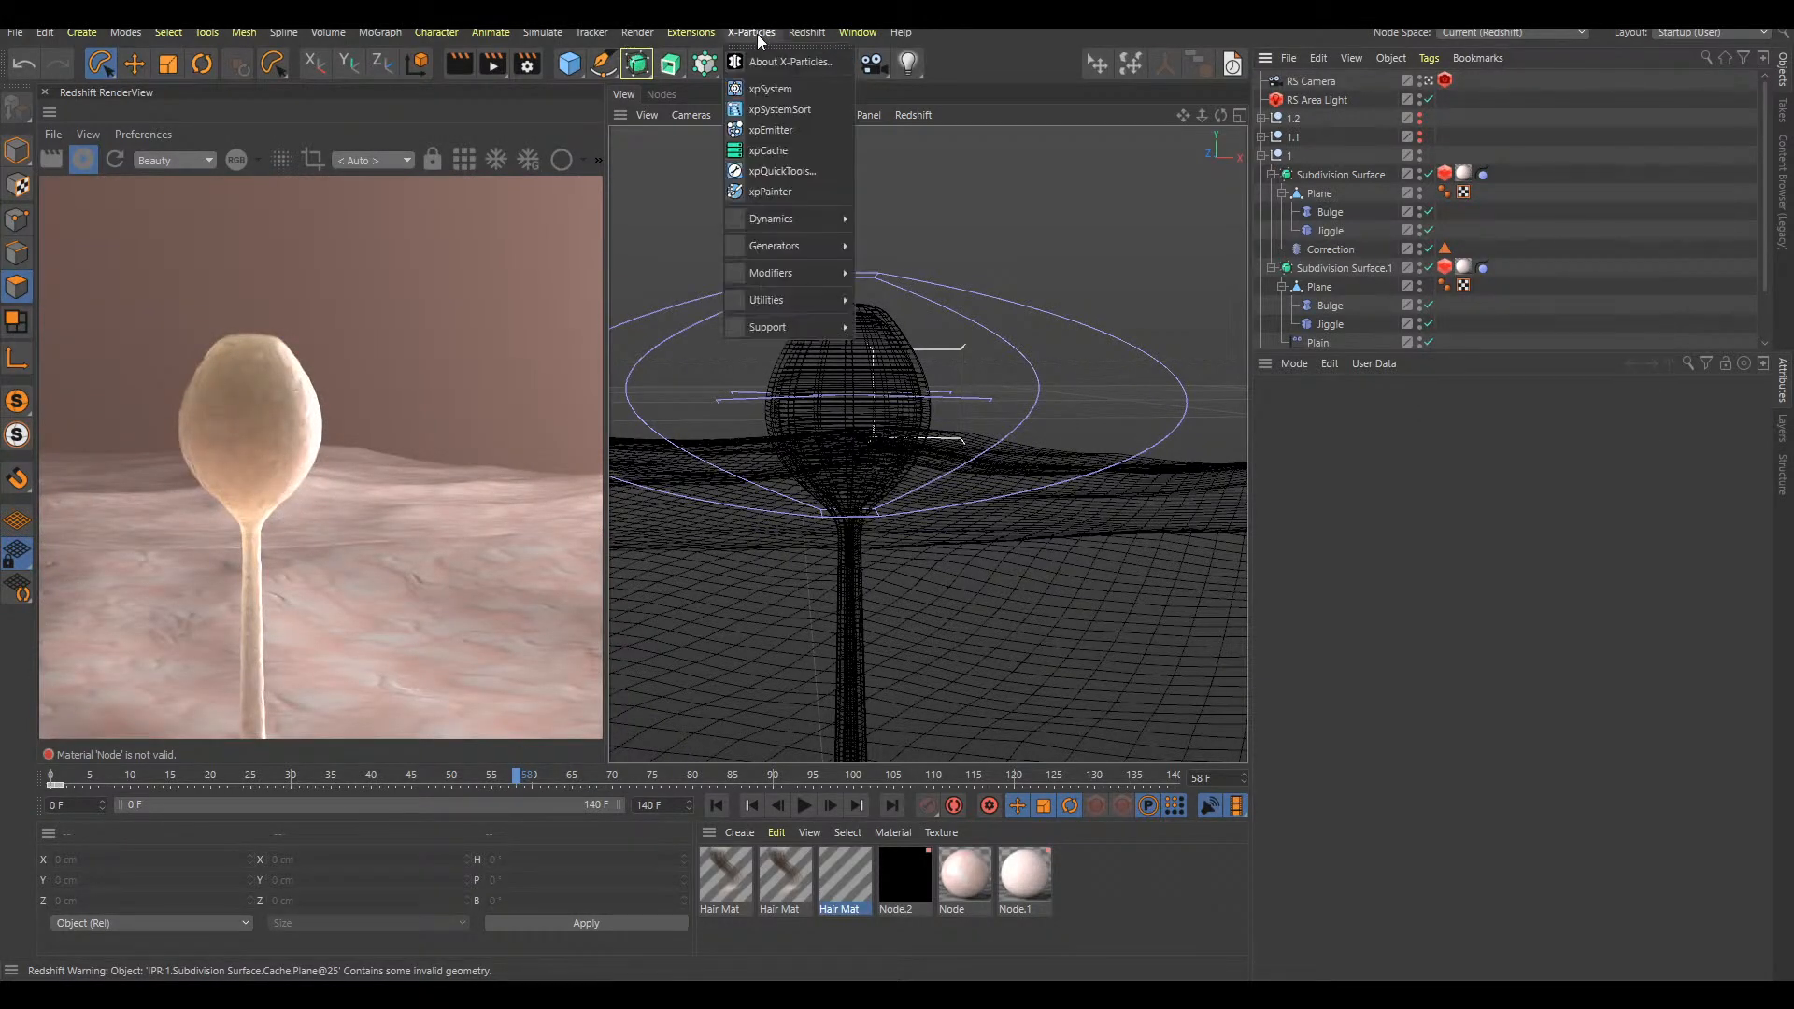
left_click(783, 172)
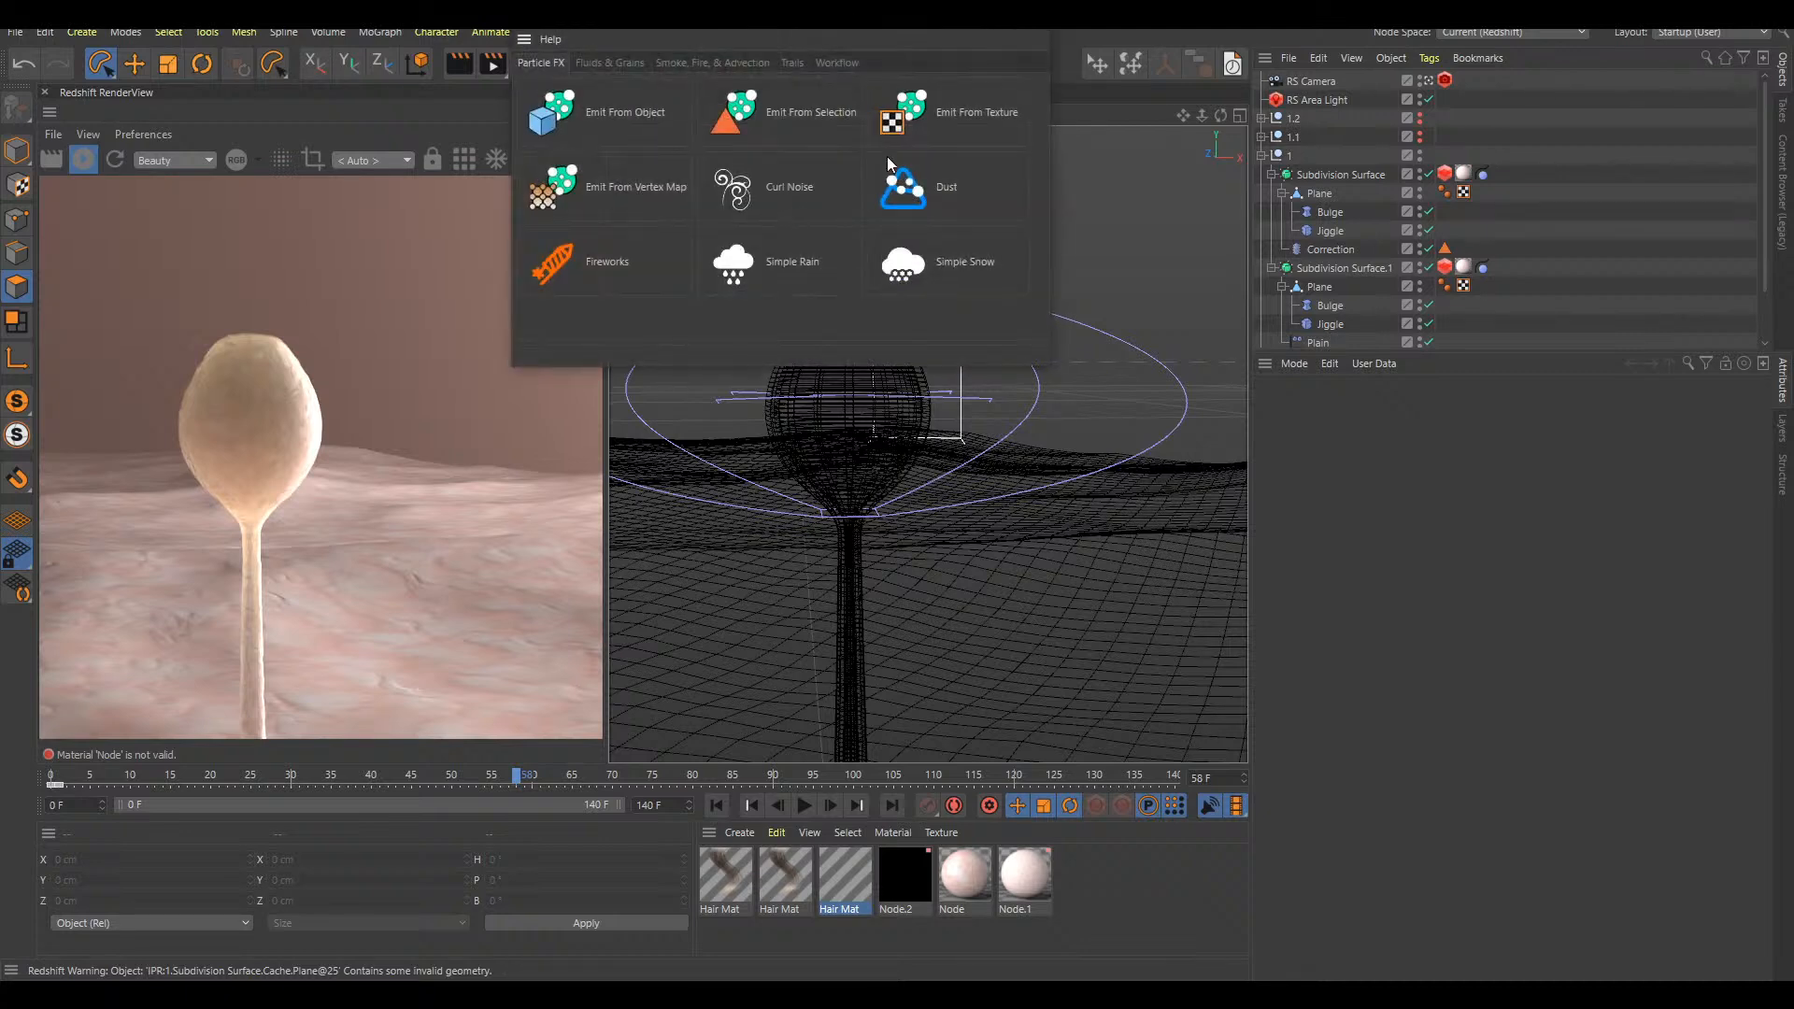
left_click(916, 271)
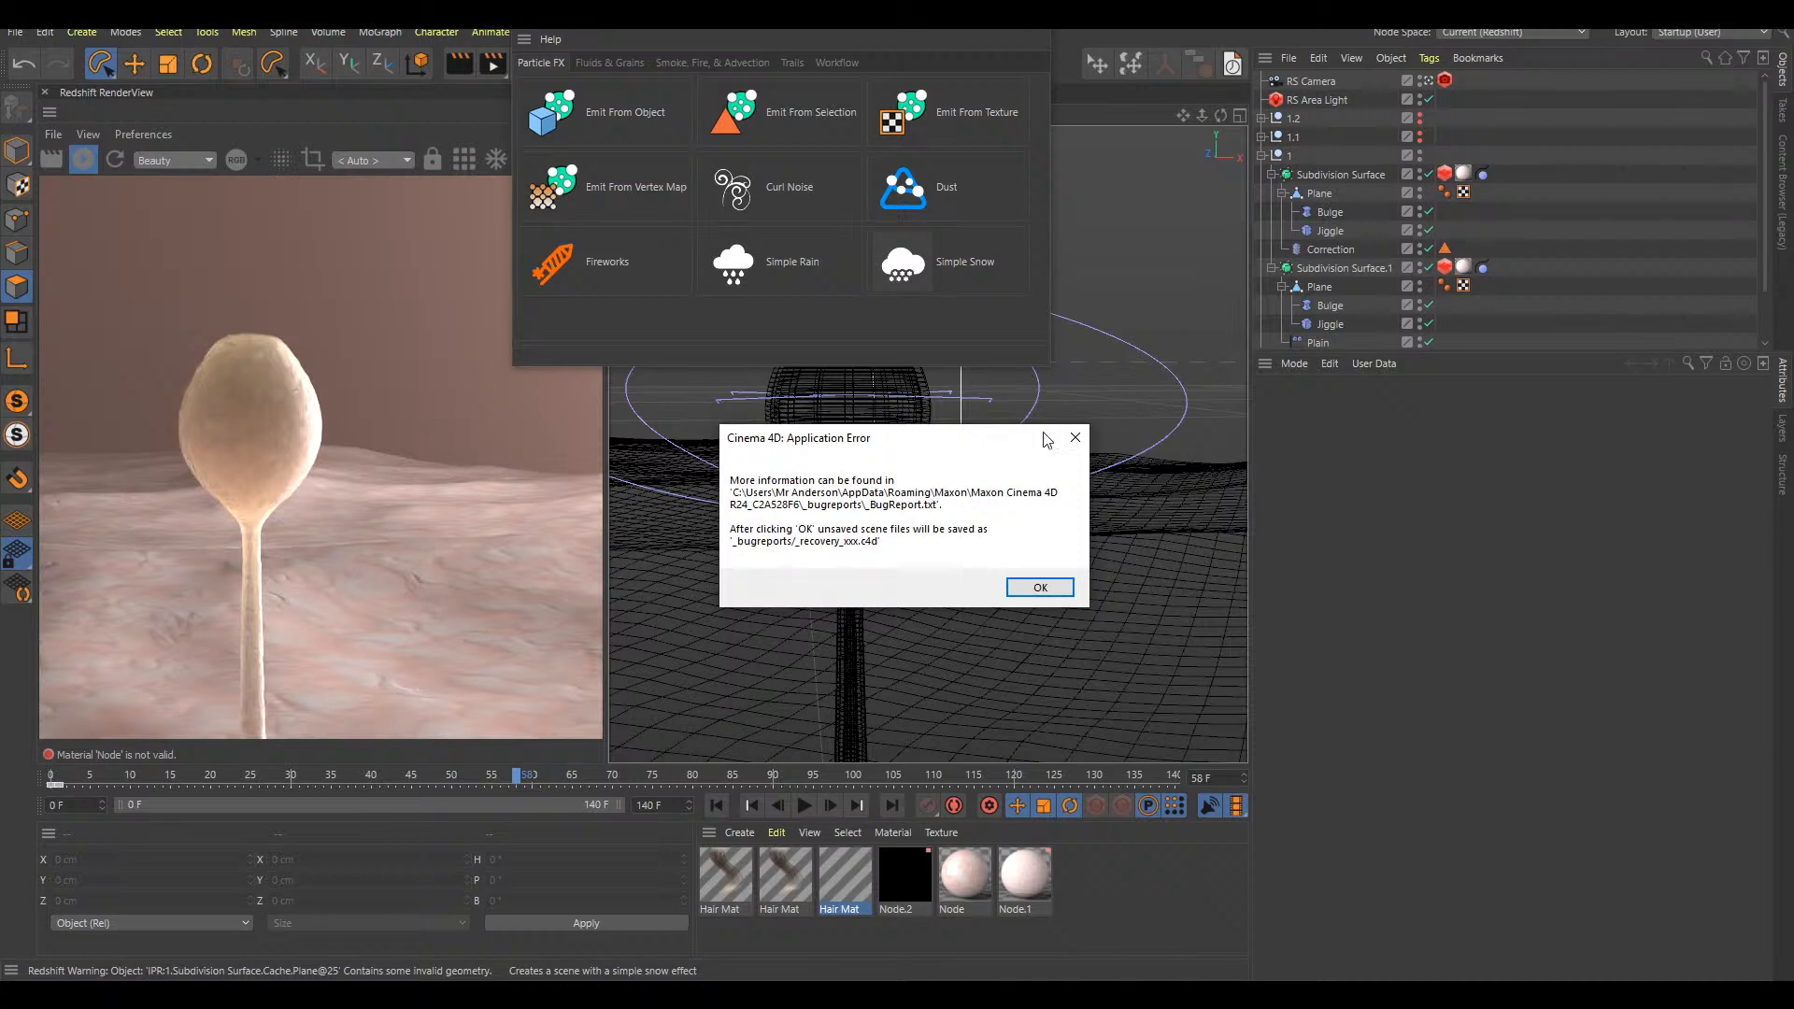
Dismiss the application error, end the frozen Cinema 4D process in Task Manager and close Task Manager
left_click(1055, 588)
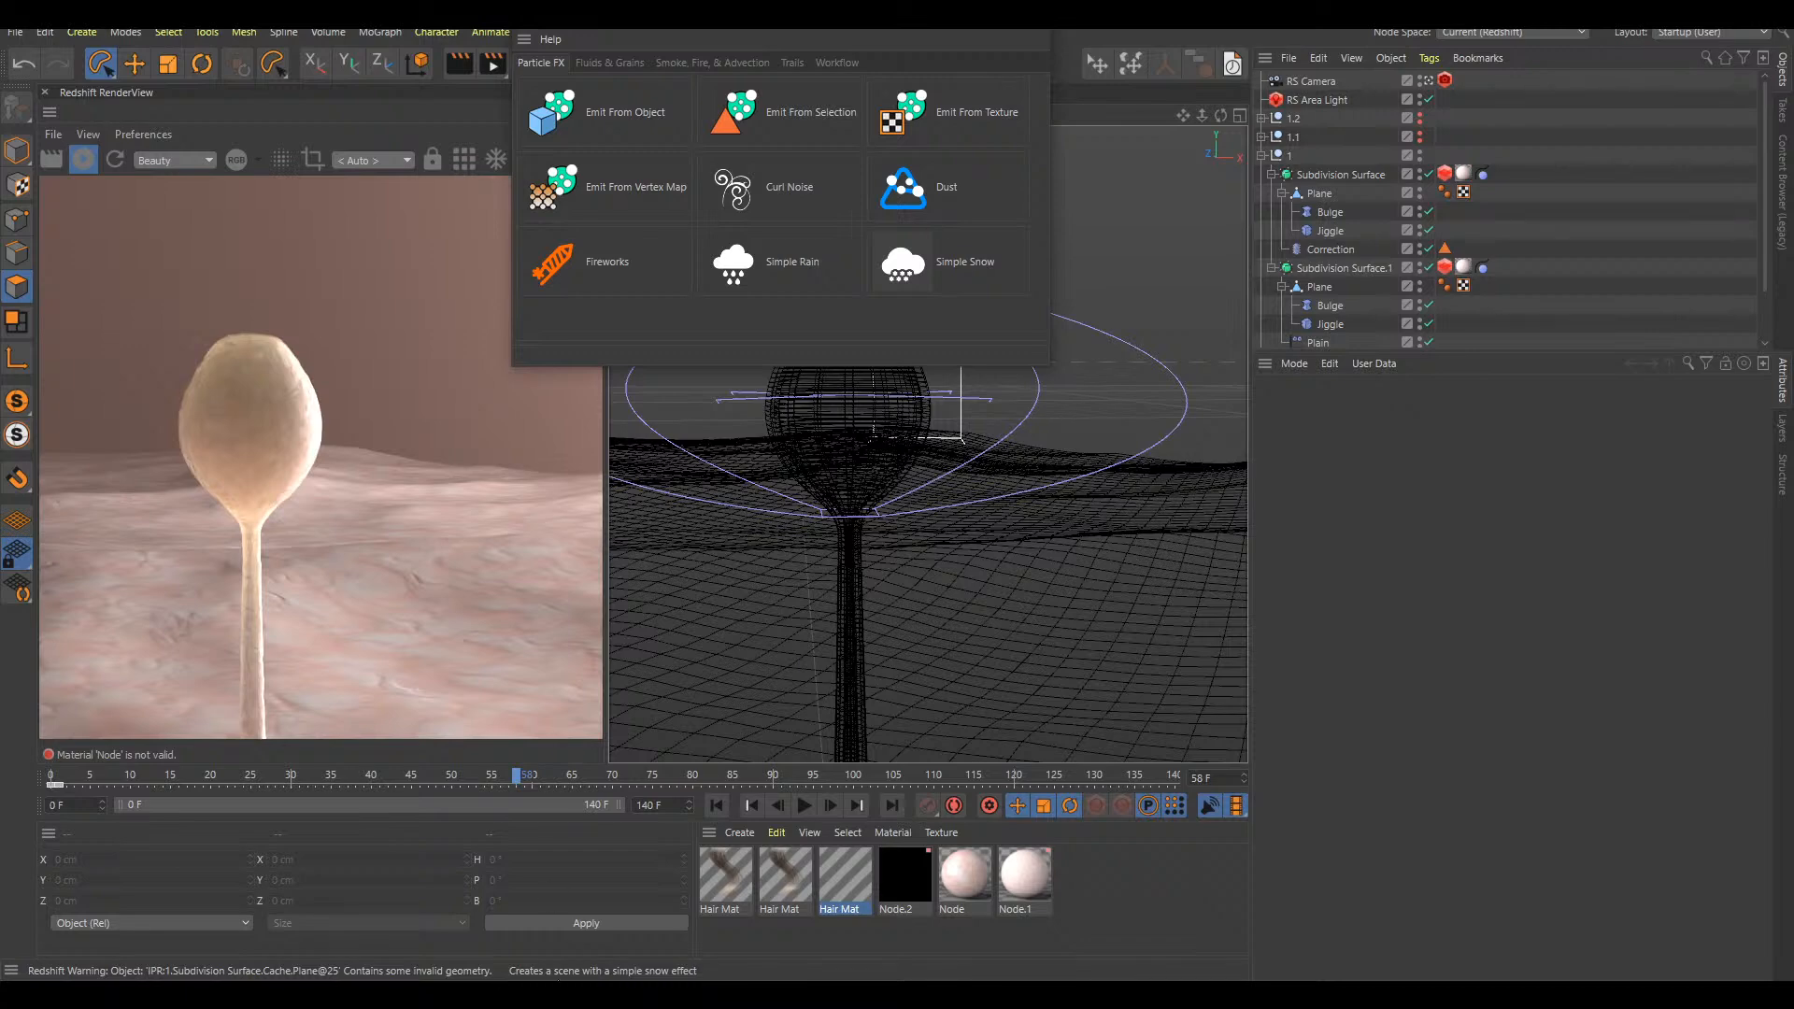
key("ctrl+shift+Escape")
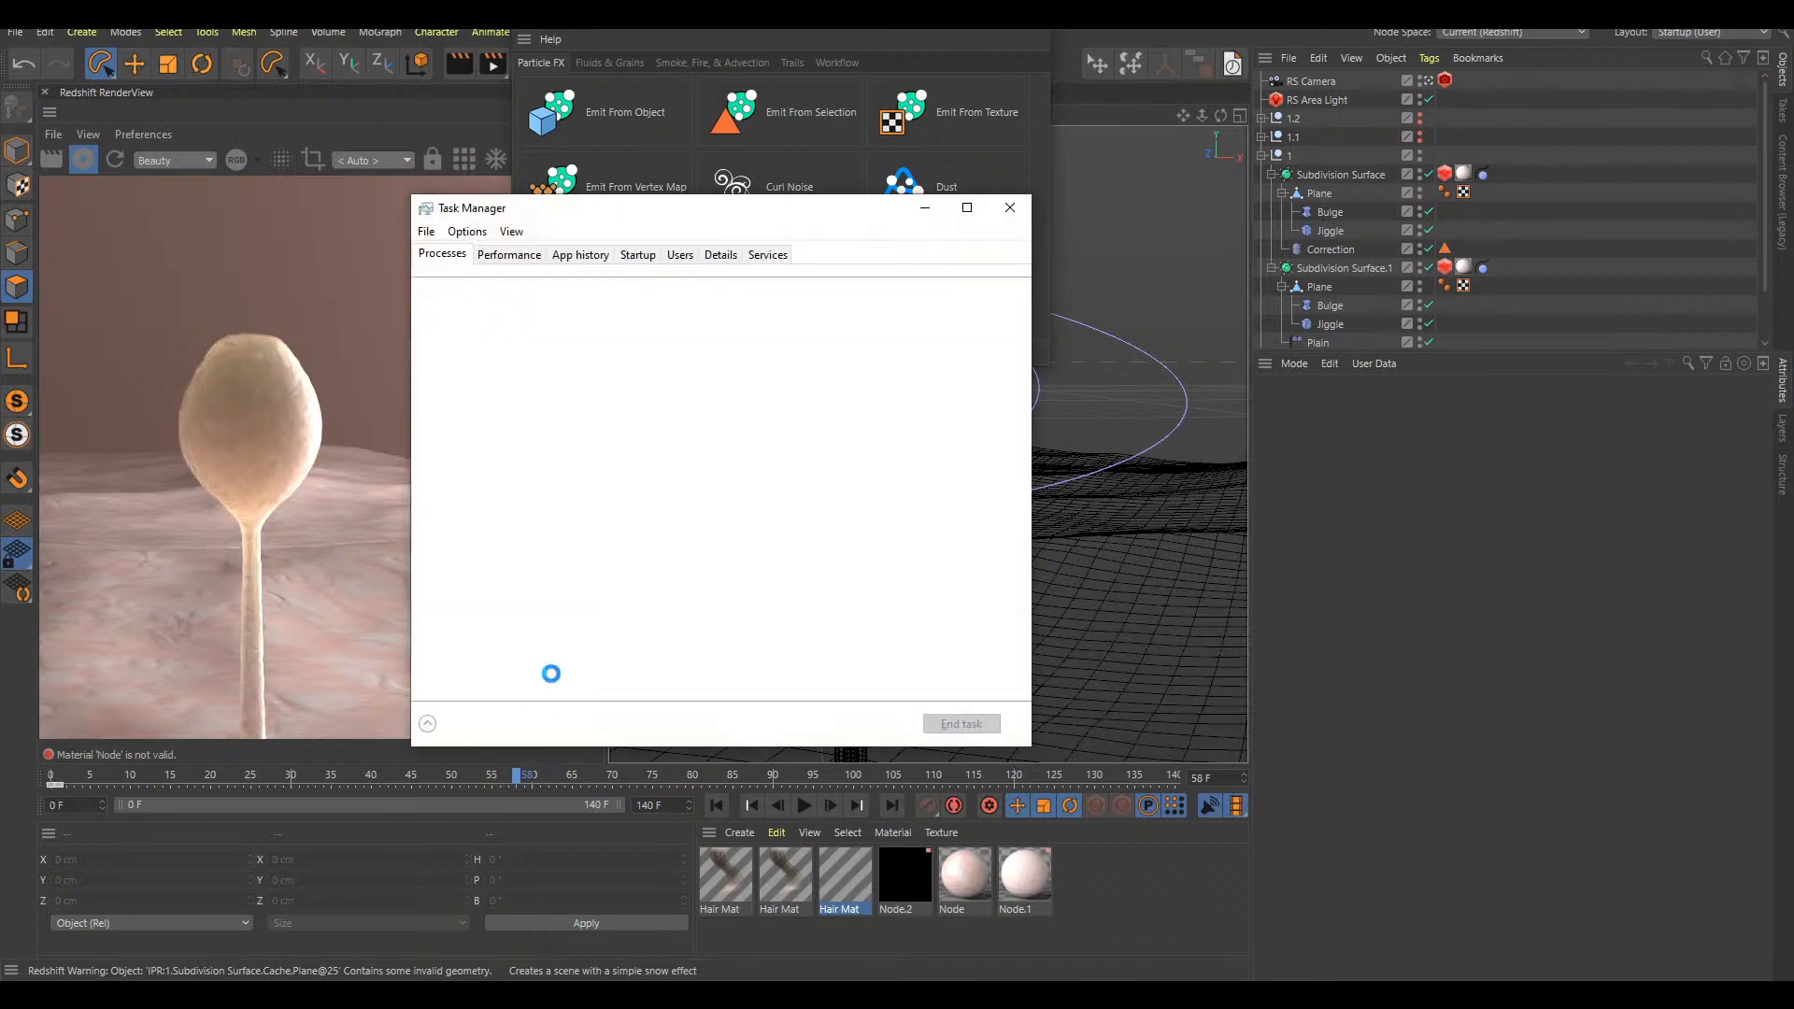
left_click(525, 367)
left_click(980, 725)
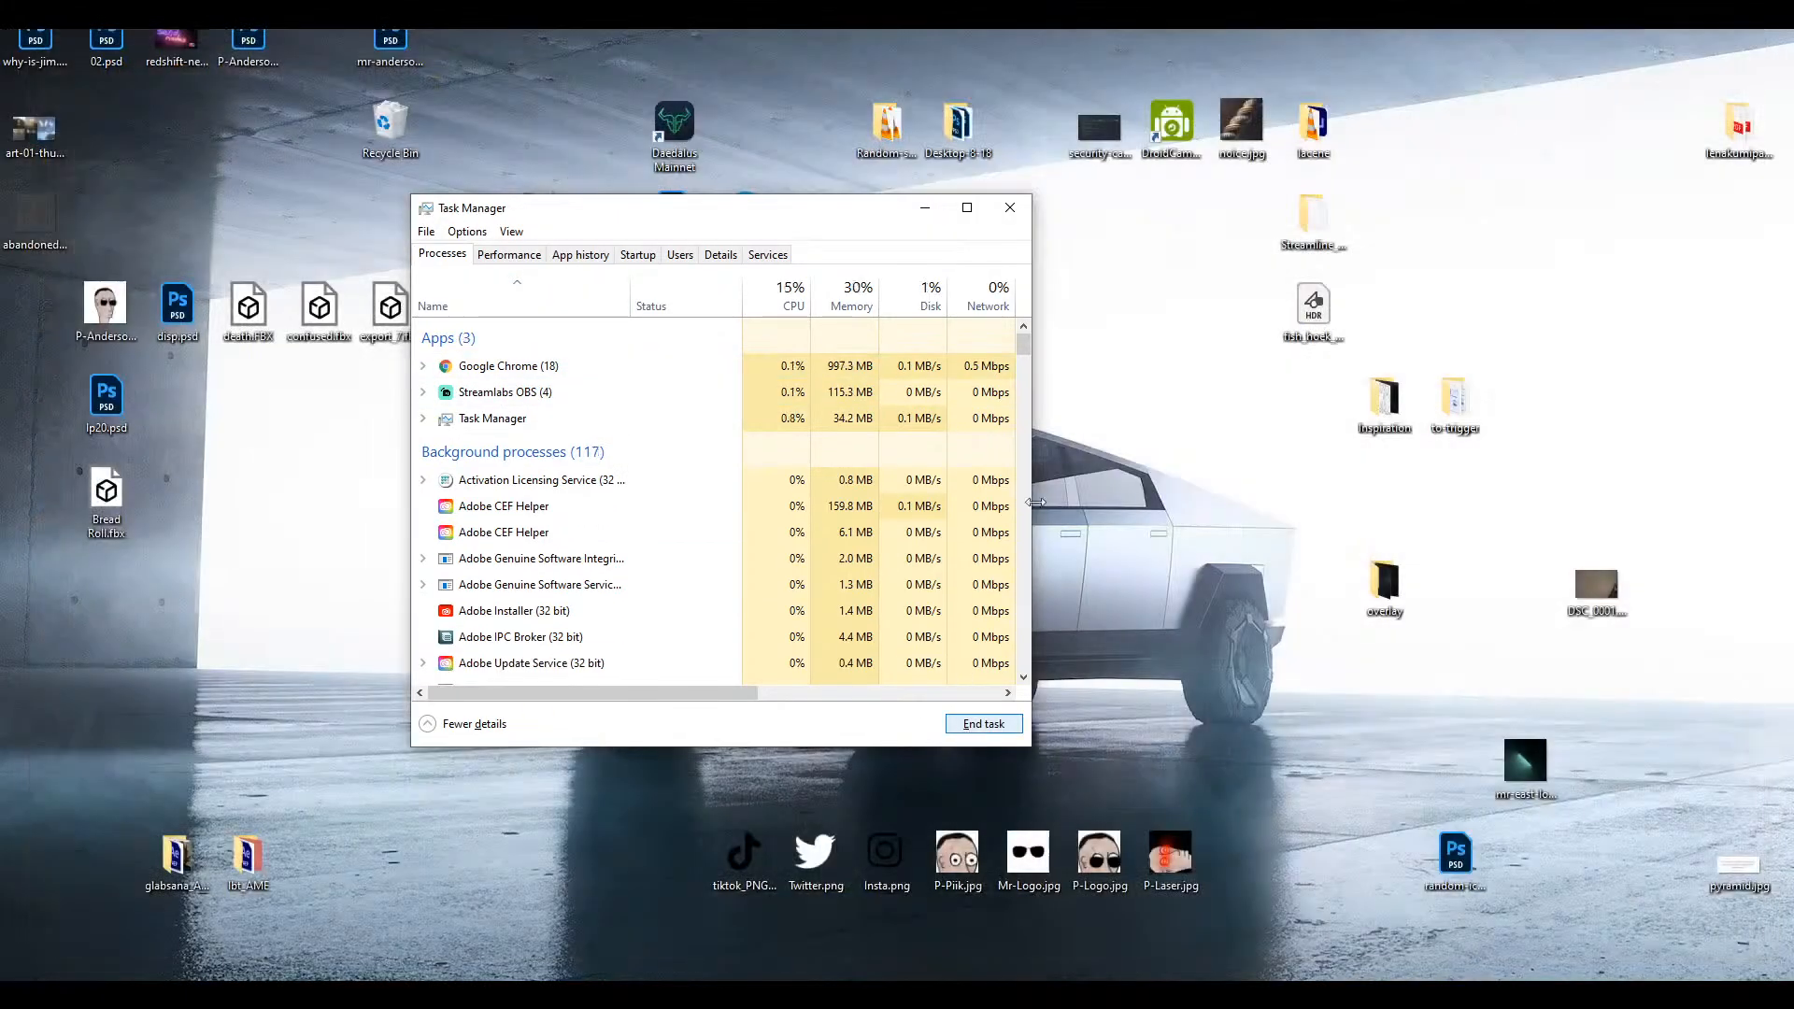
left_click(1010, 207)
Relaunch Cinema 4D and open the recent project The-Sacks.c4d
left_click_drag(744, 581, 964, 790)
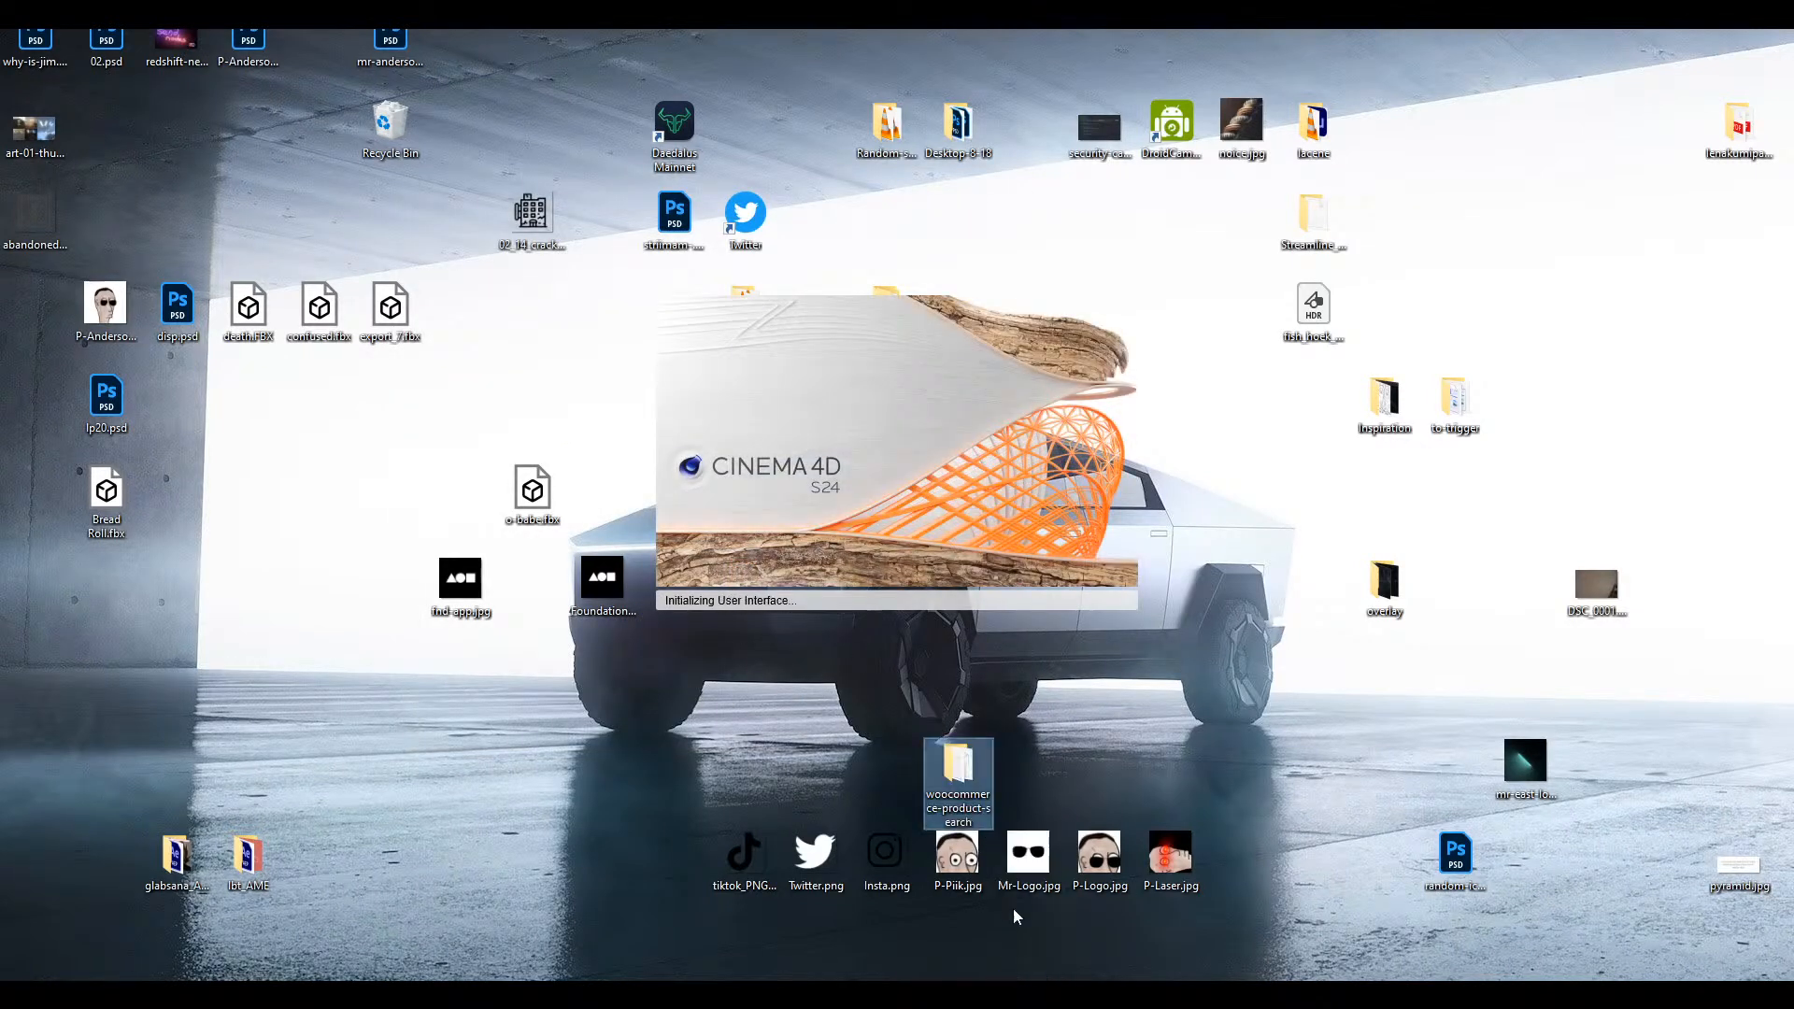
left_click(1025, 793)
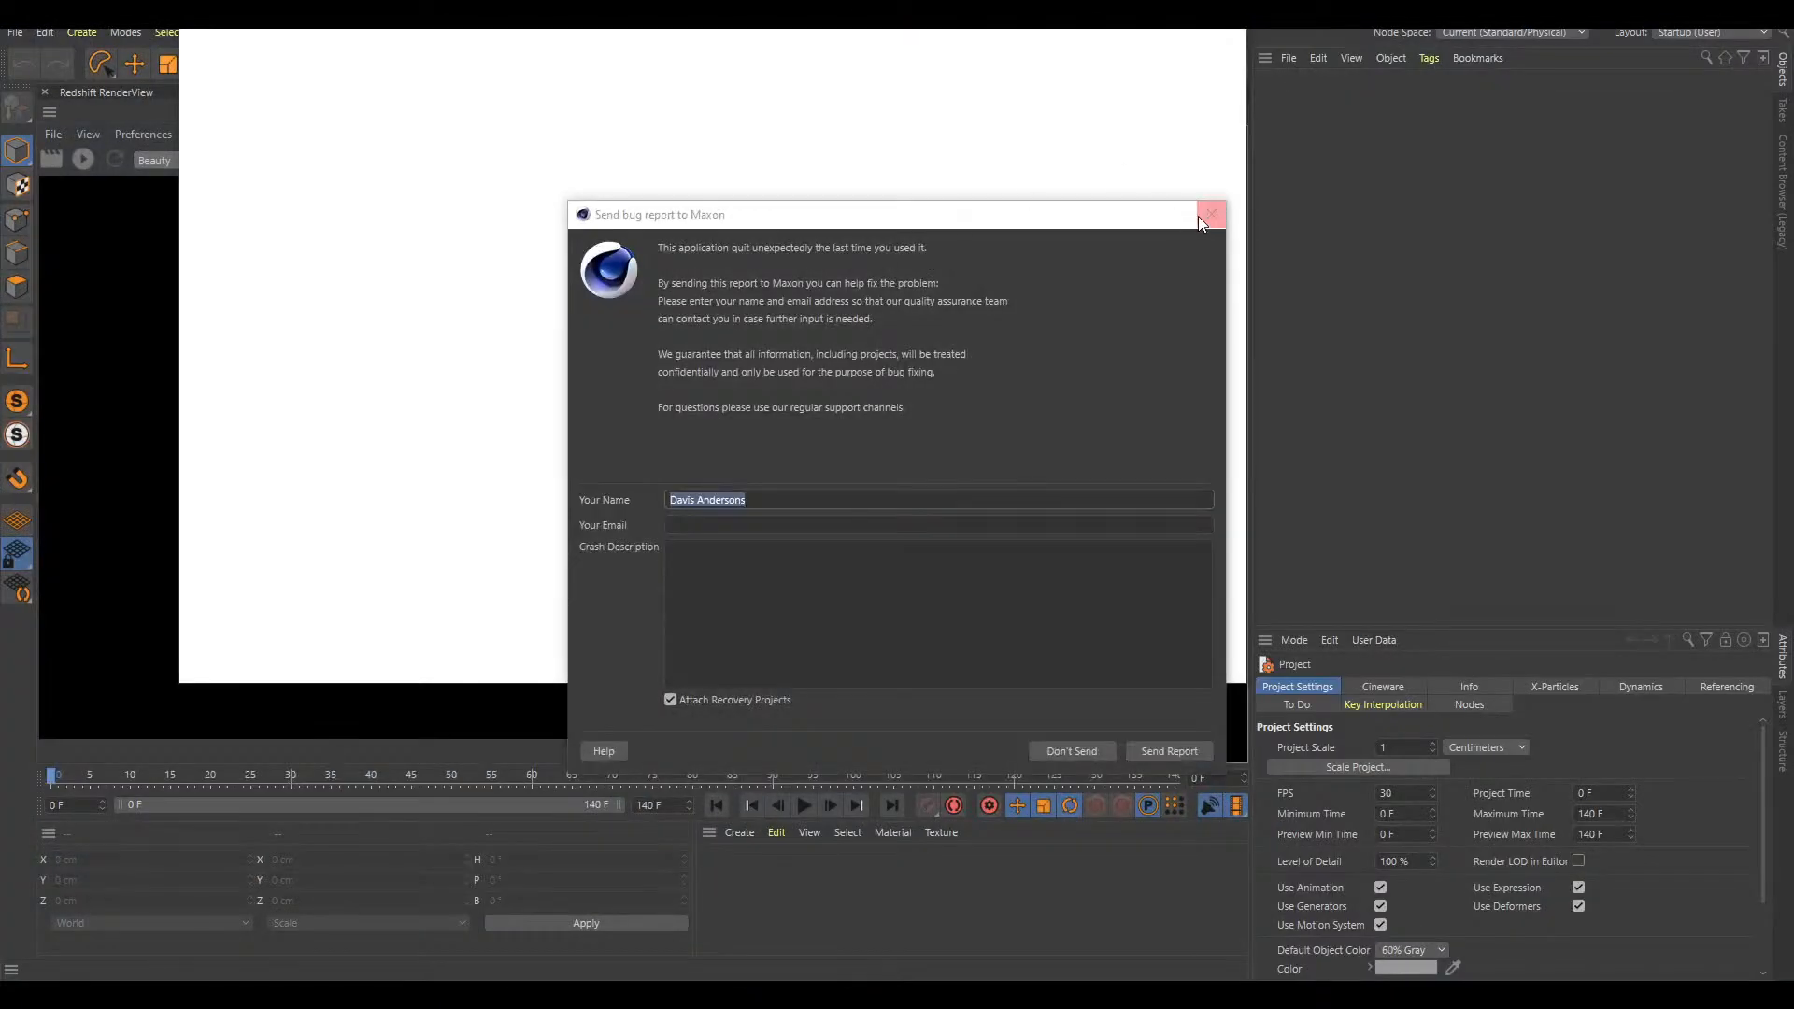
left_click(1200, 220)
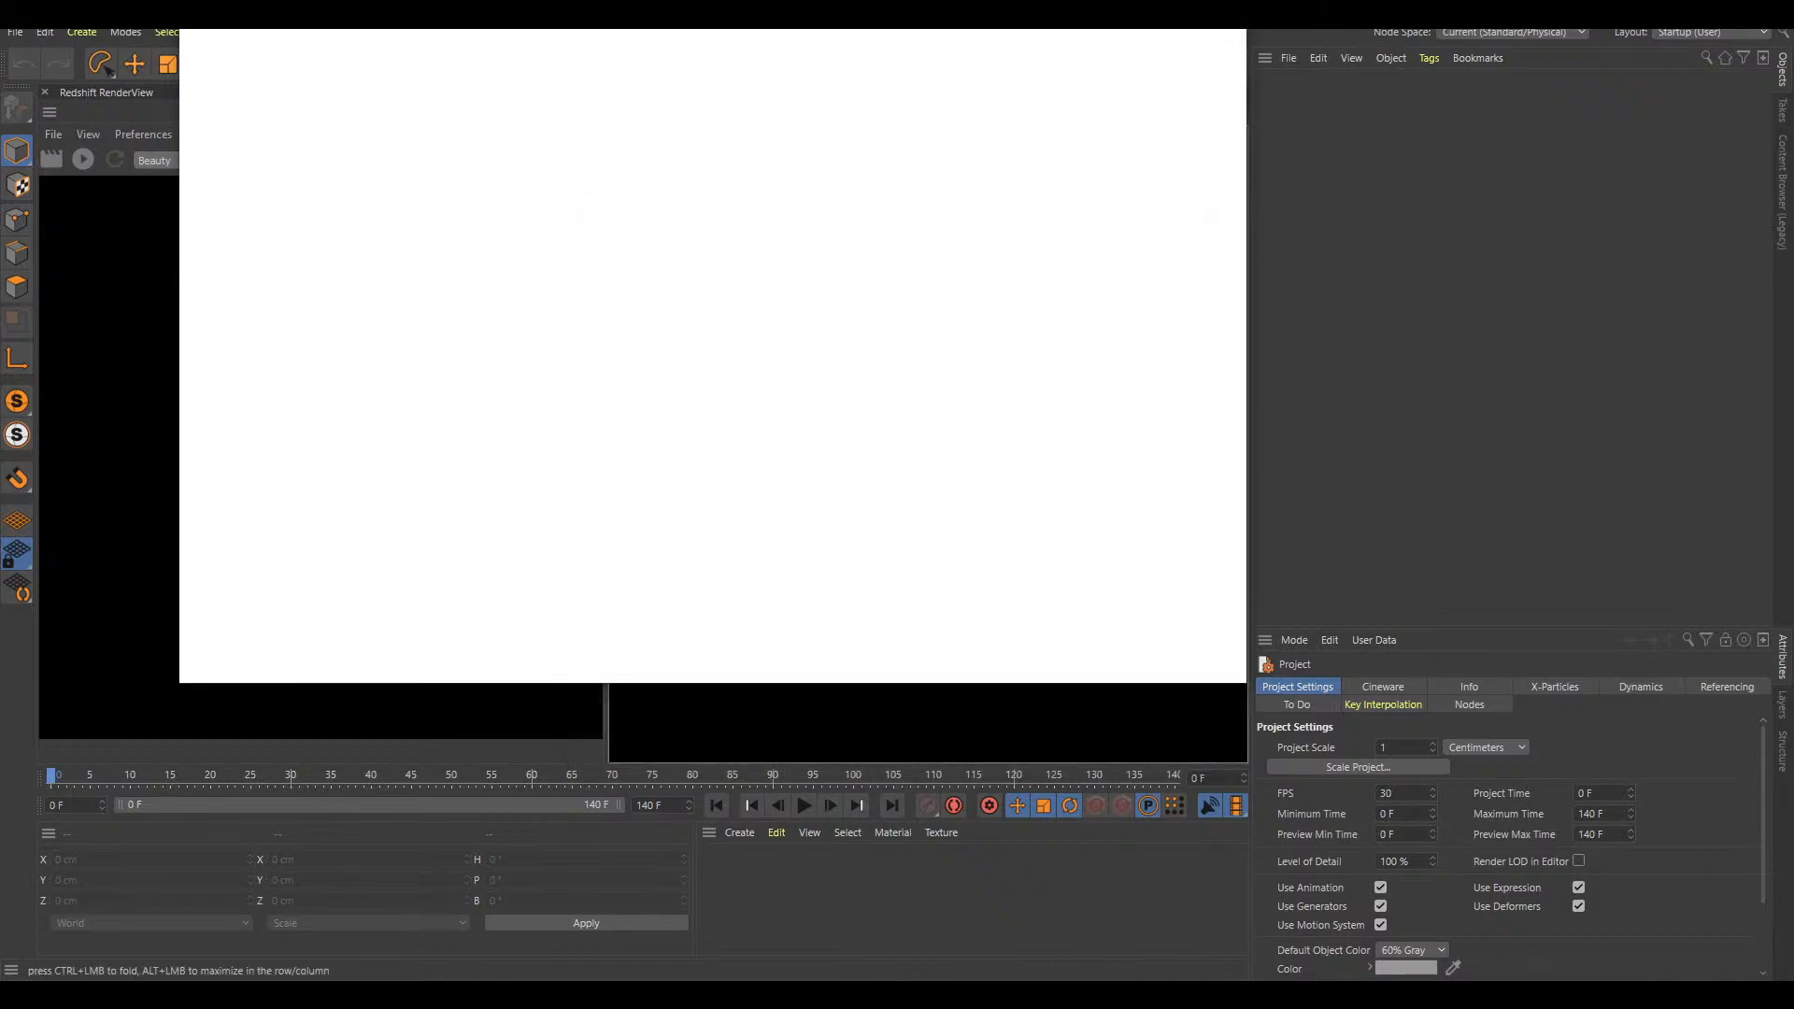
left_click(1227, 62)
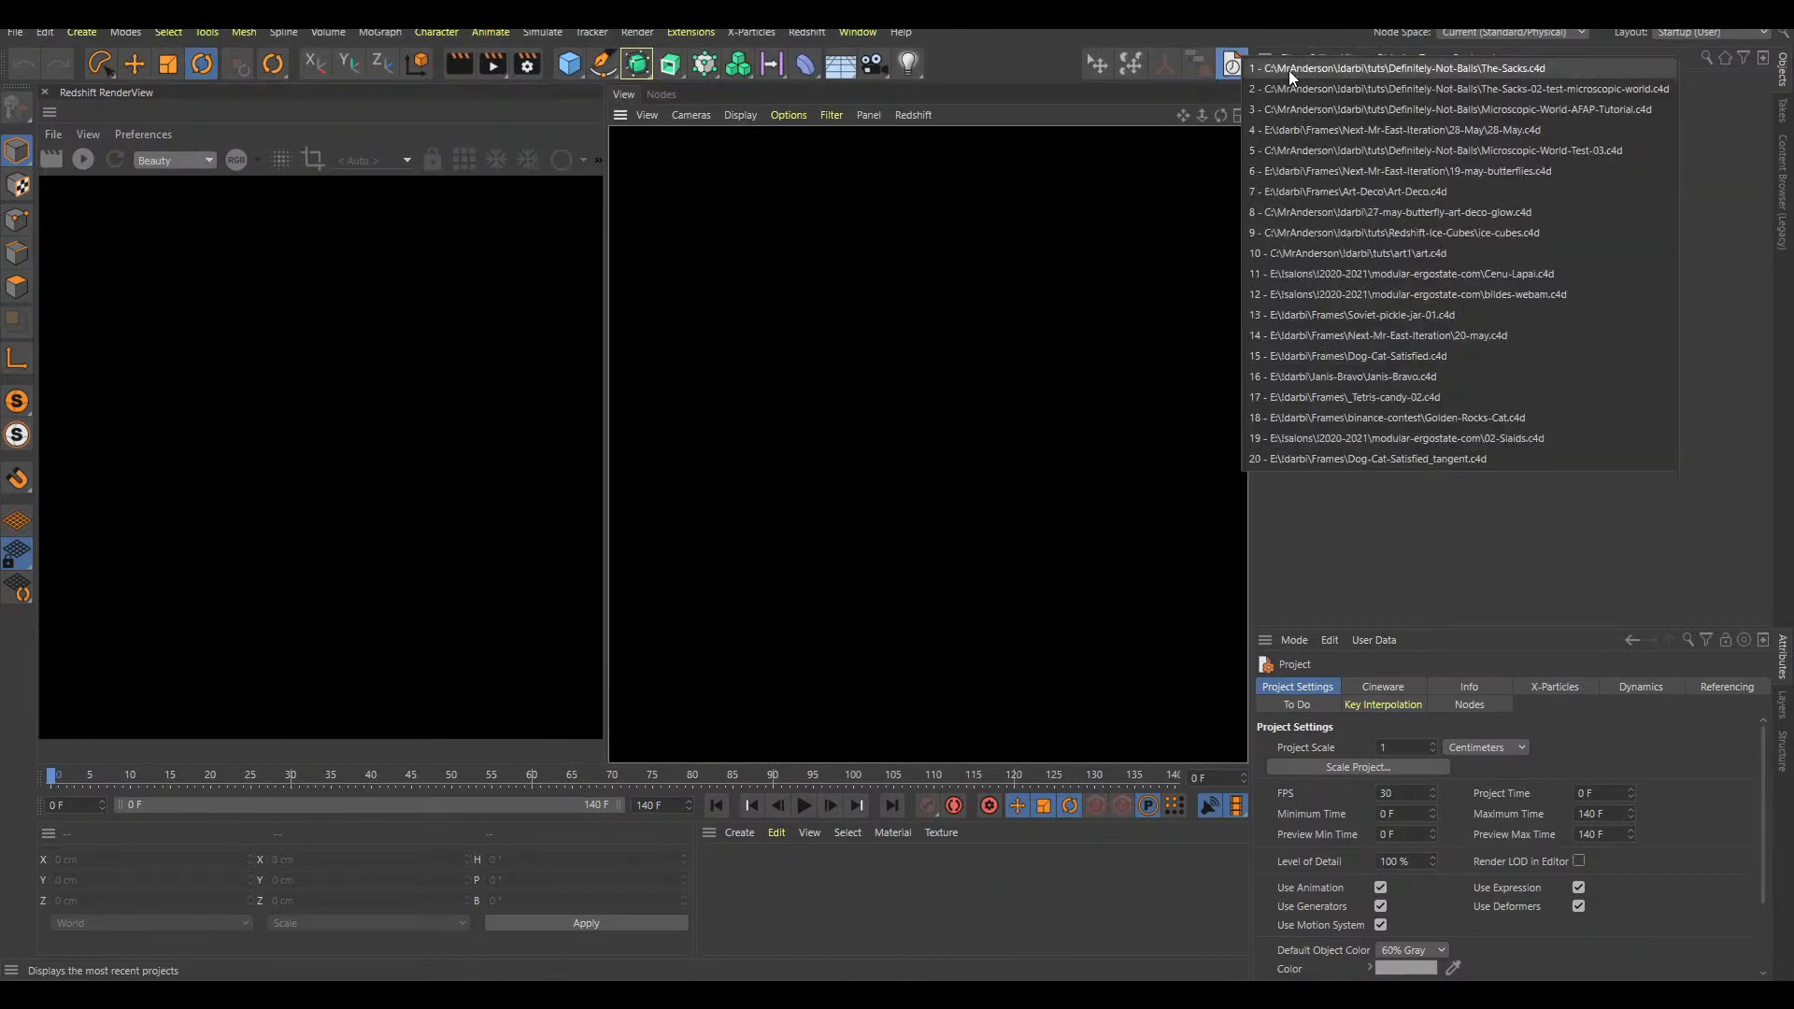
left_click(1409, 73)
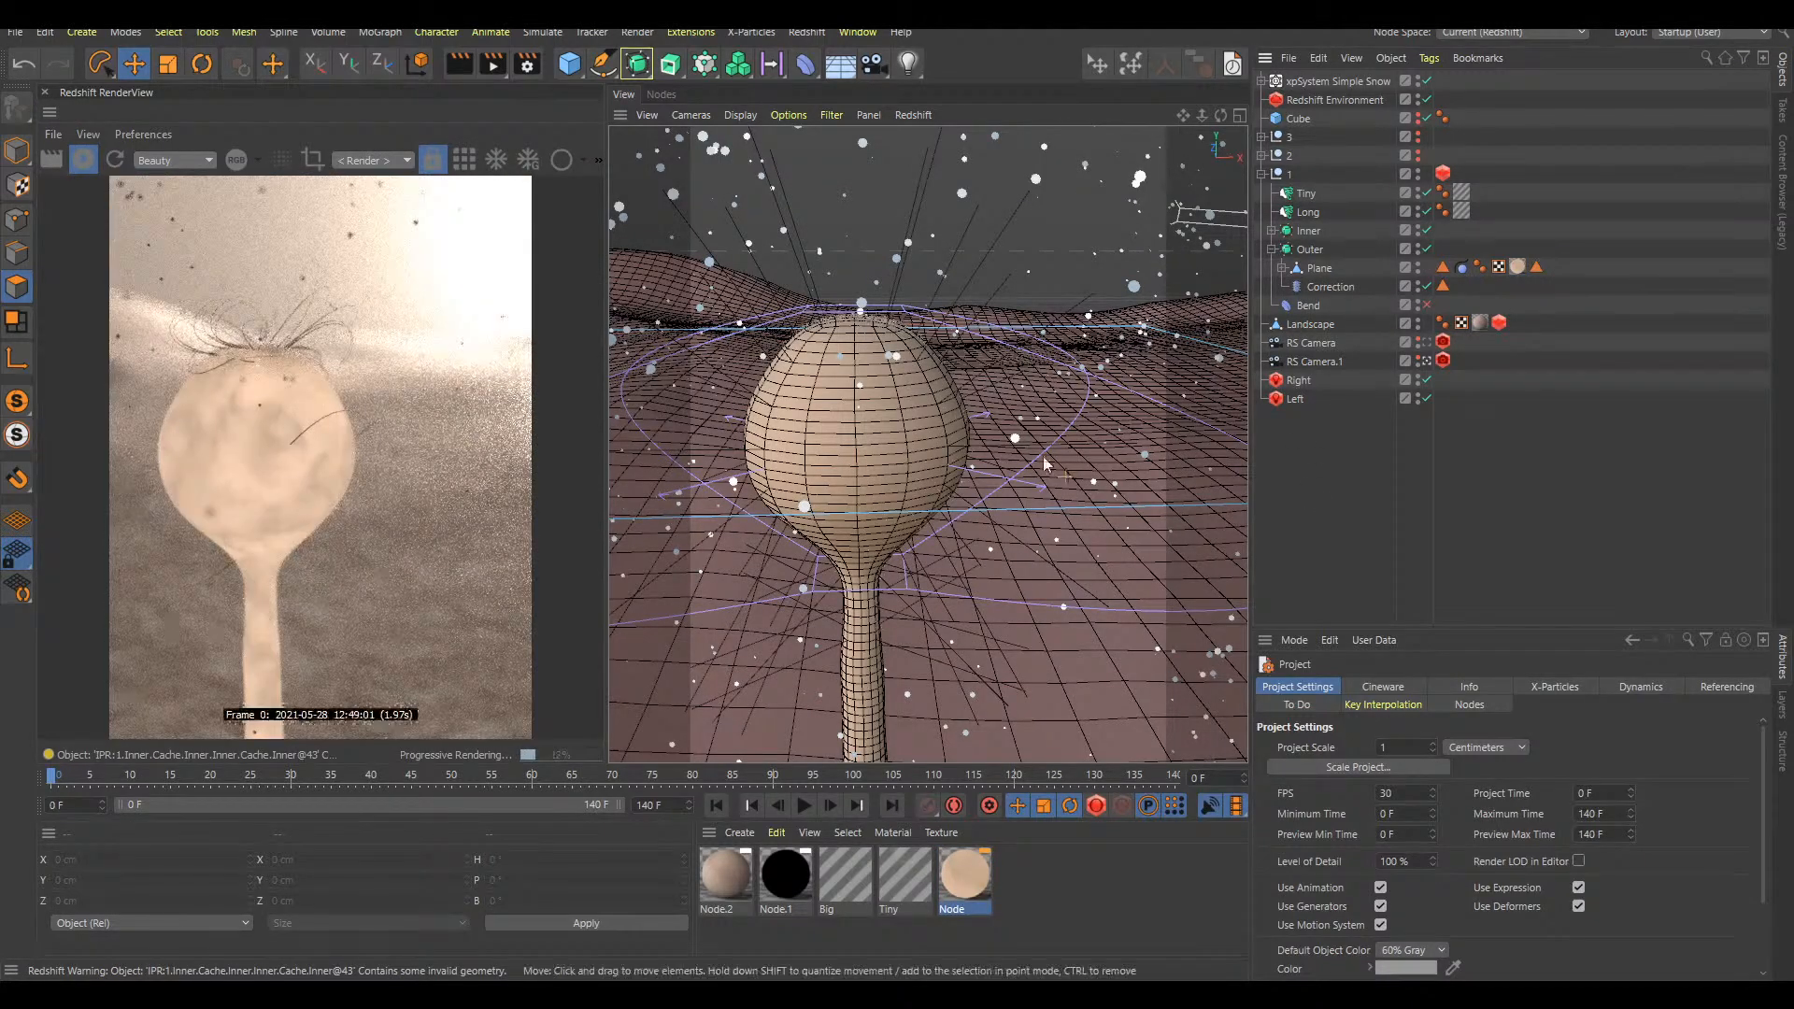
Examine the Node.2 material's Maxon Noise colours and the settings of the Node.1 and Node materials
double_click(732, 878)
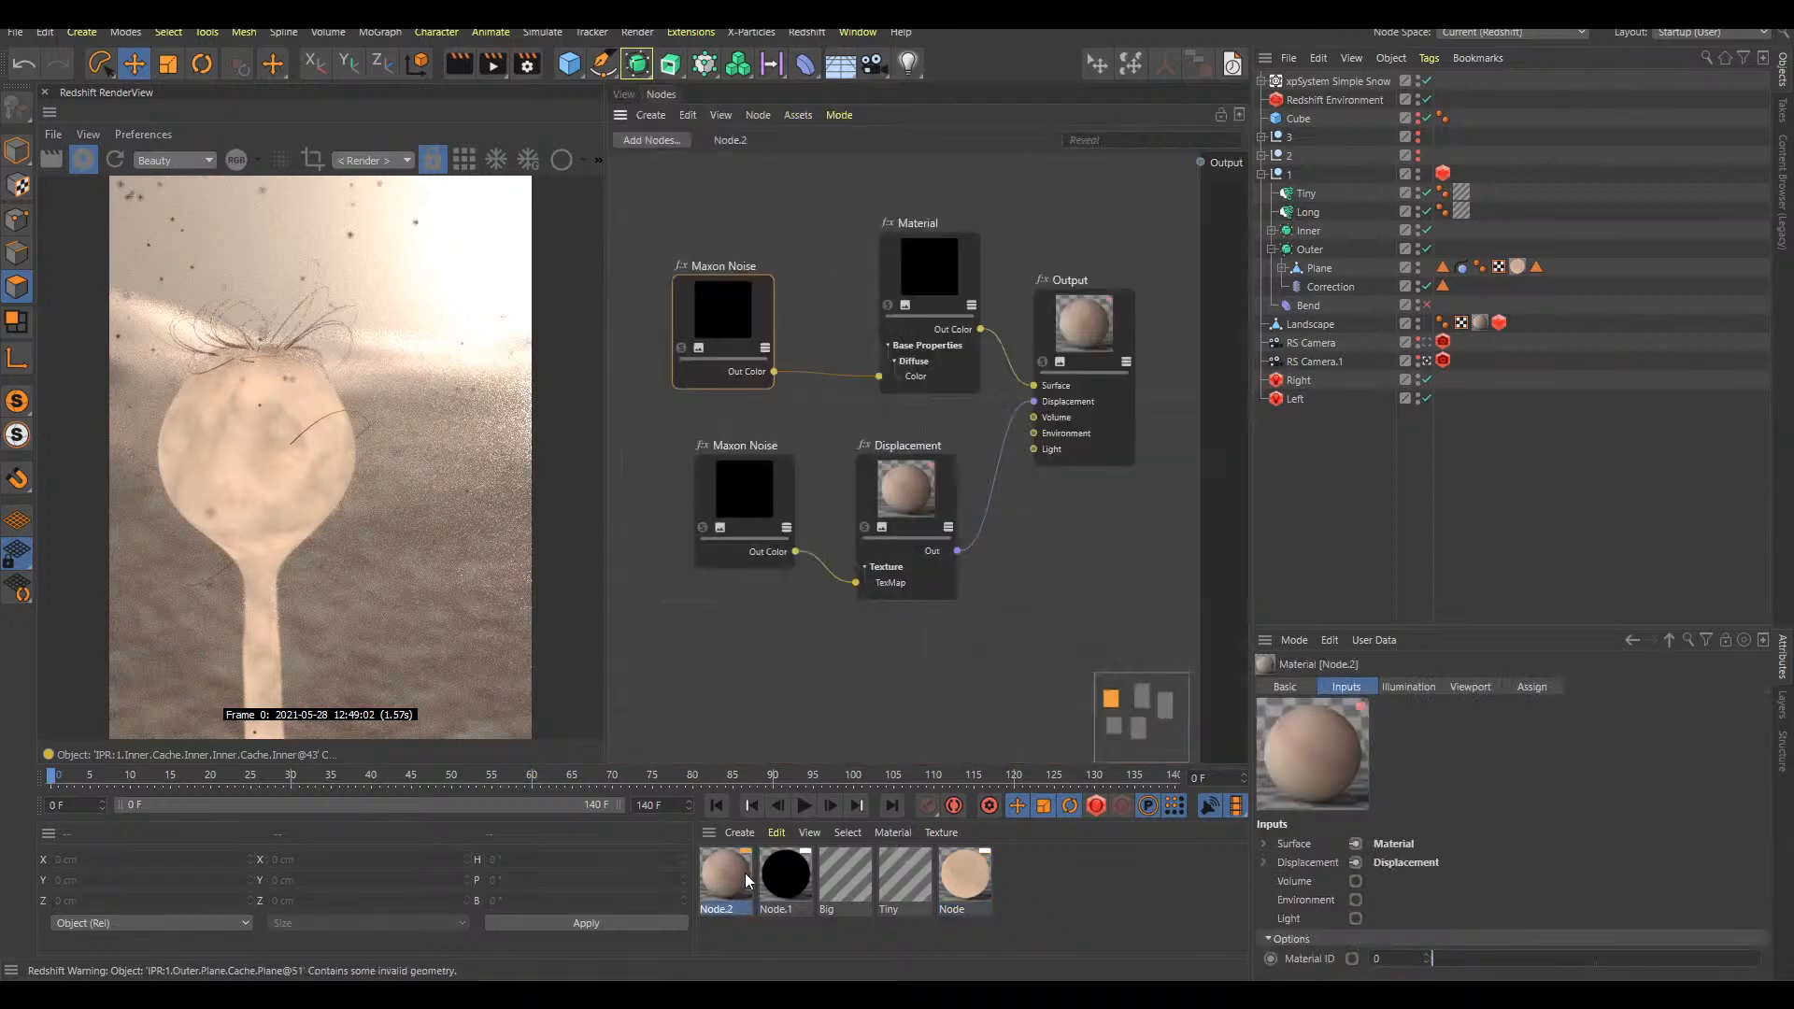
left_click(736, 297)
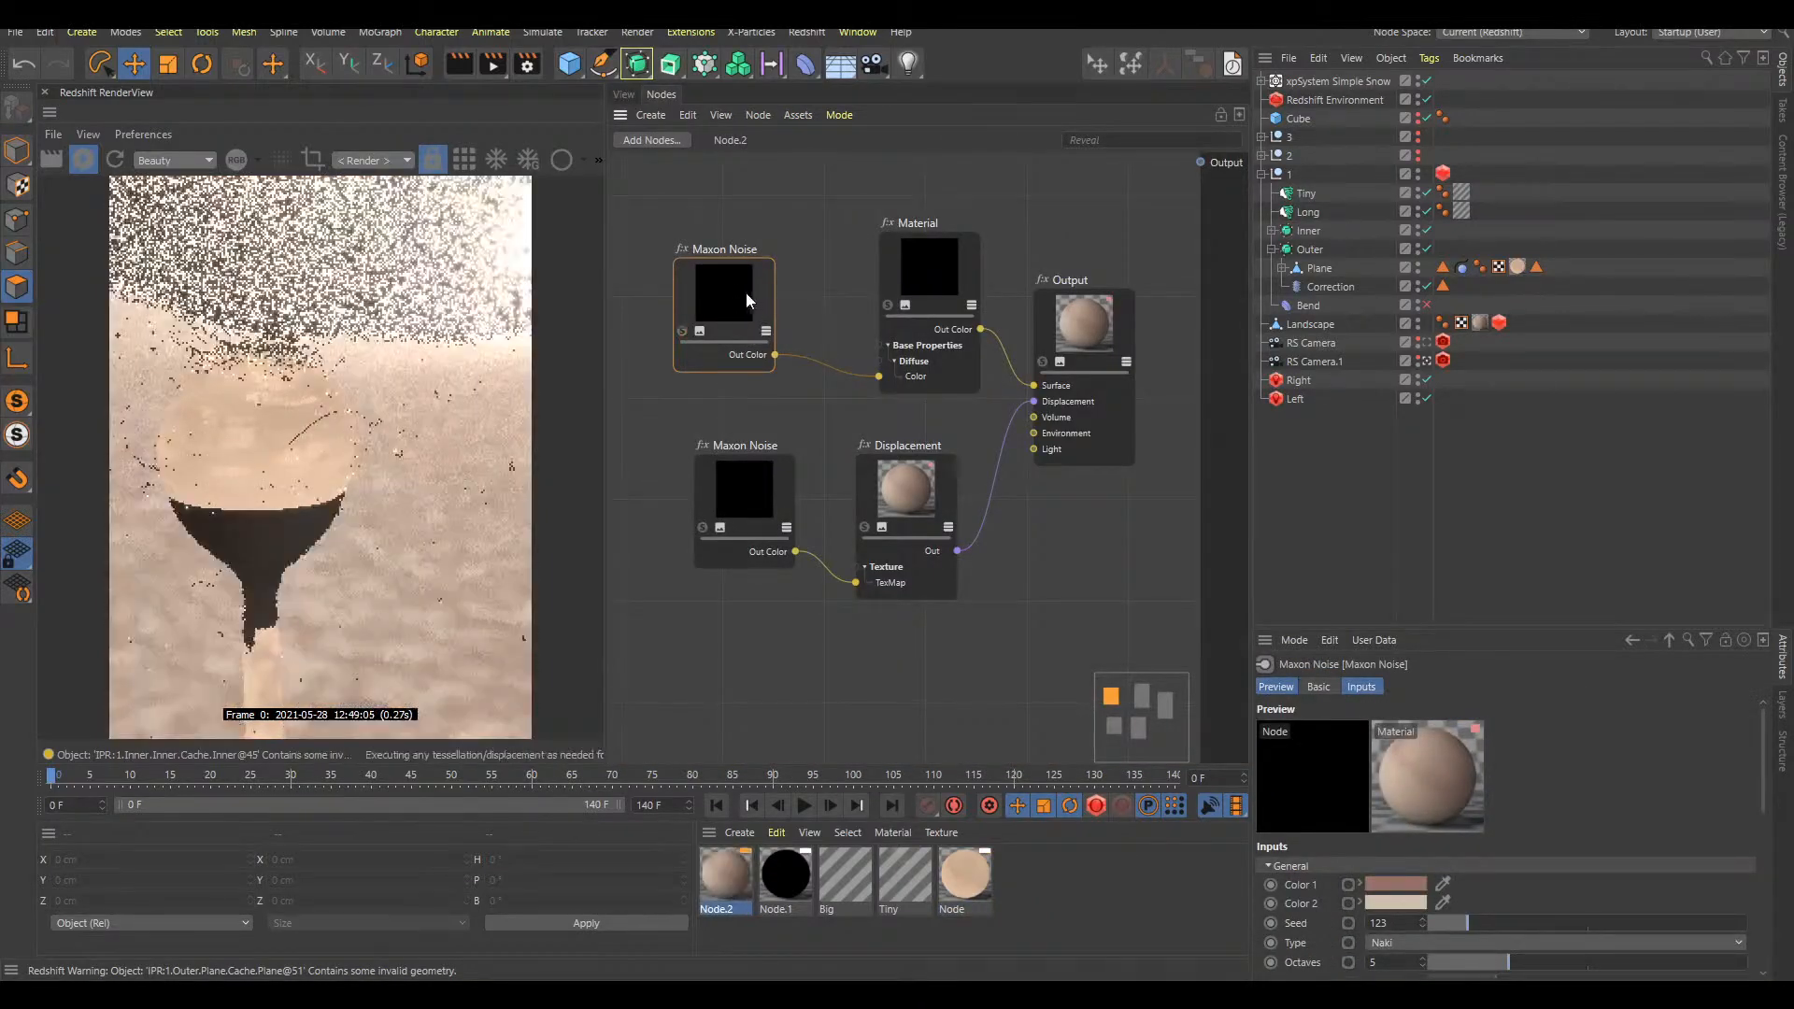
left_click(624, 93)
double_click(803, 873)
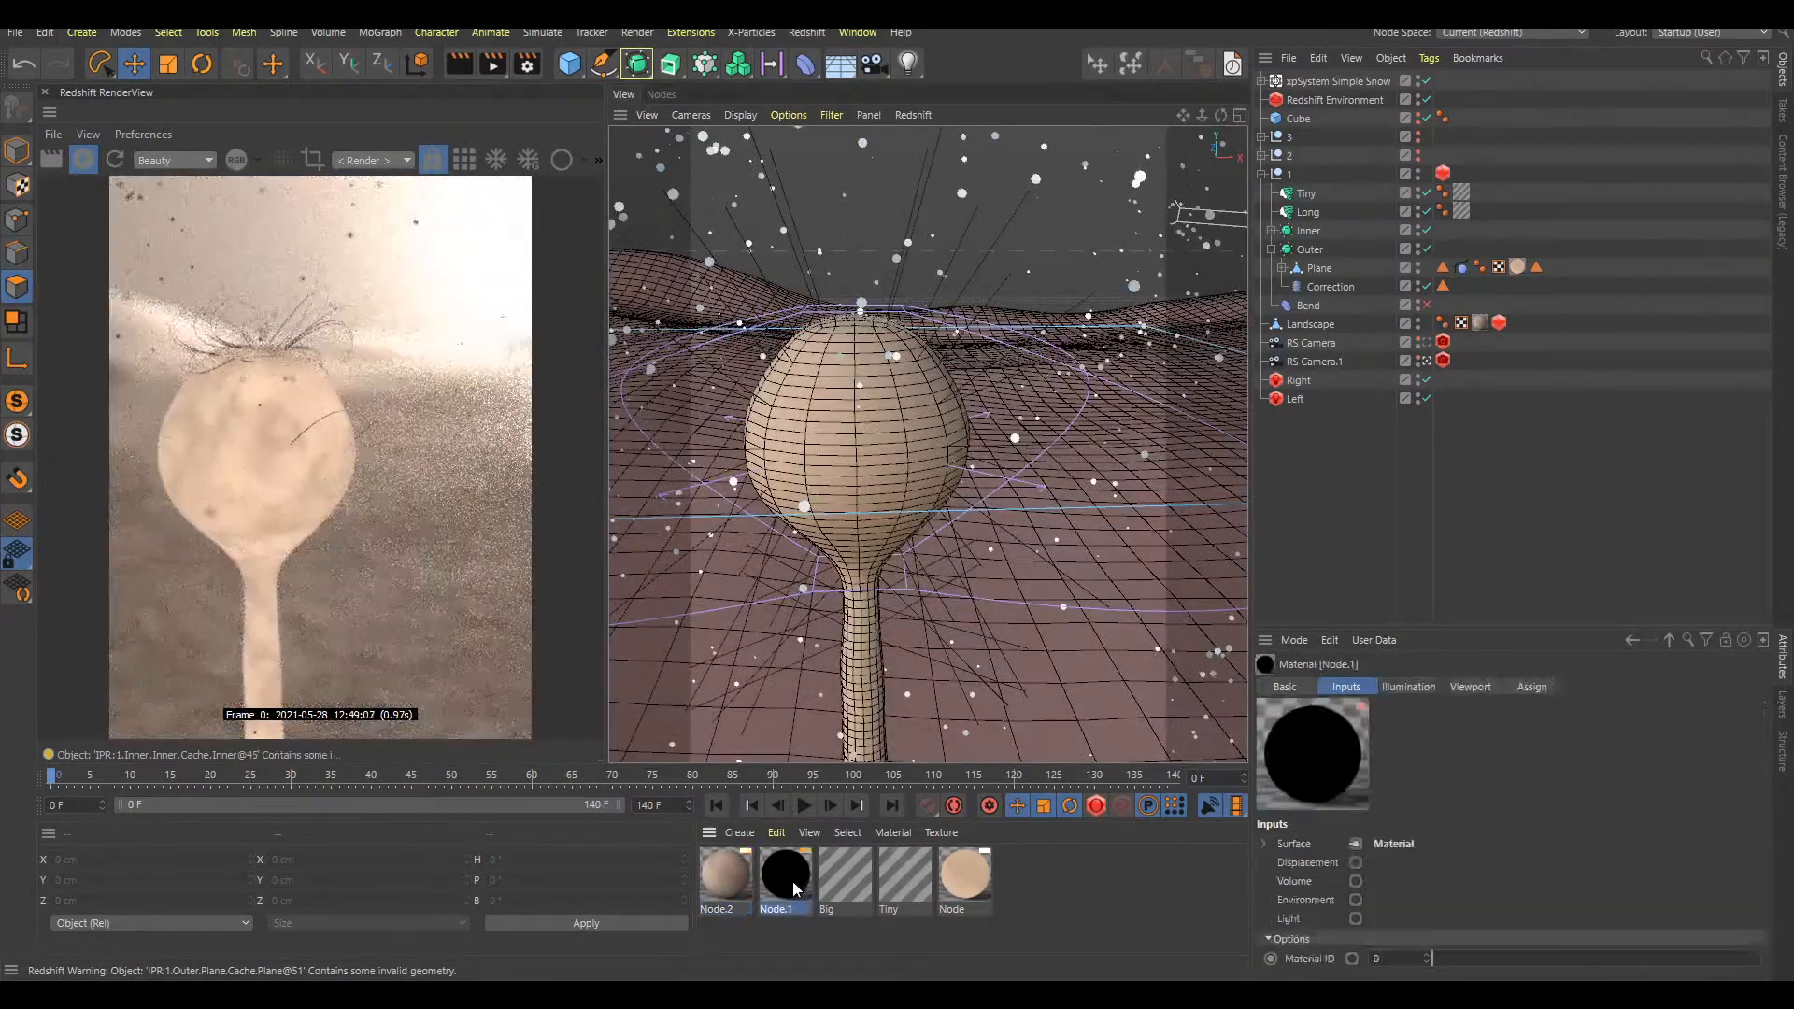
left_click(623, 94)
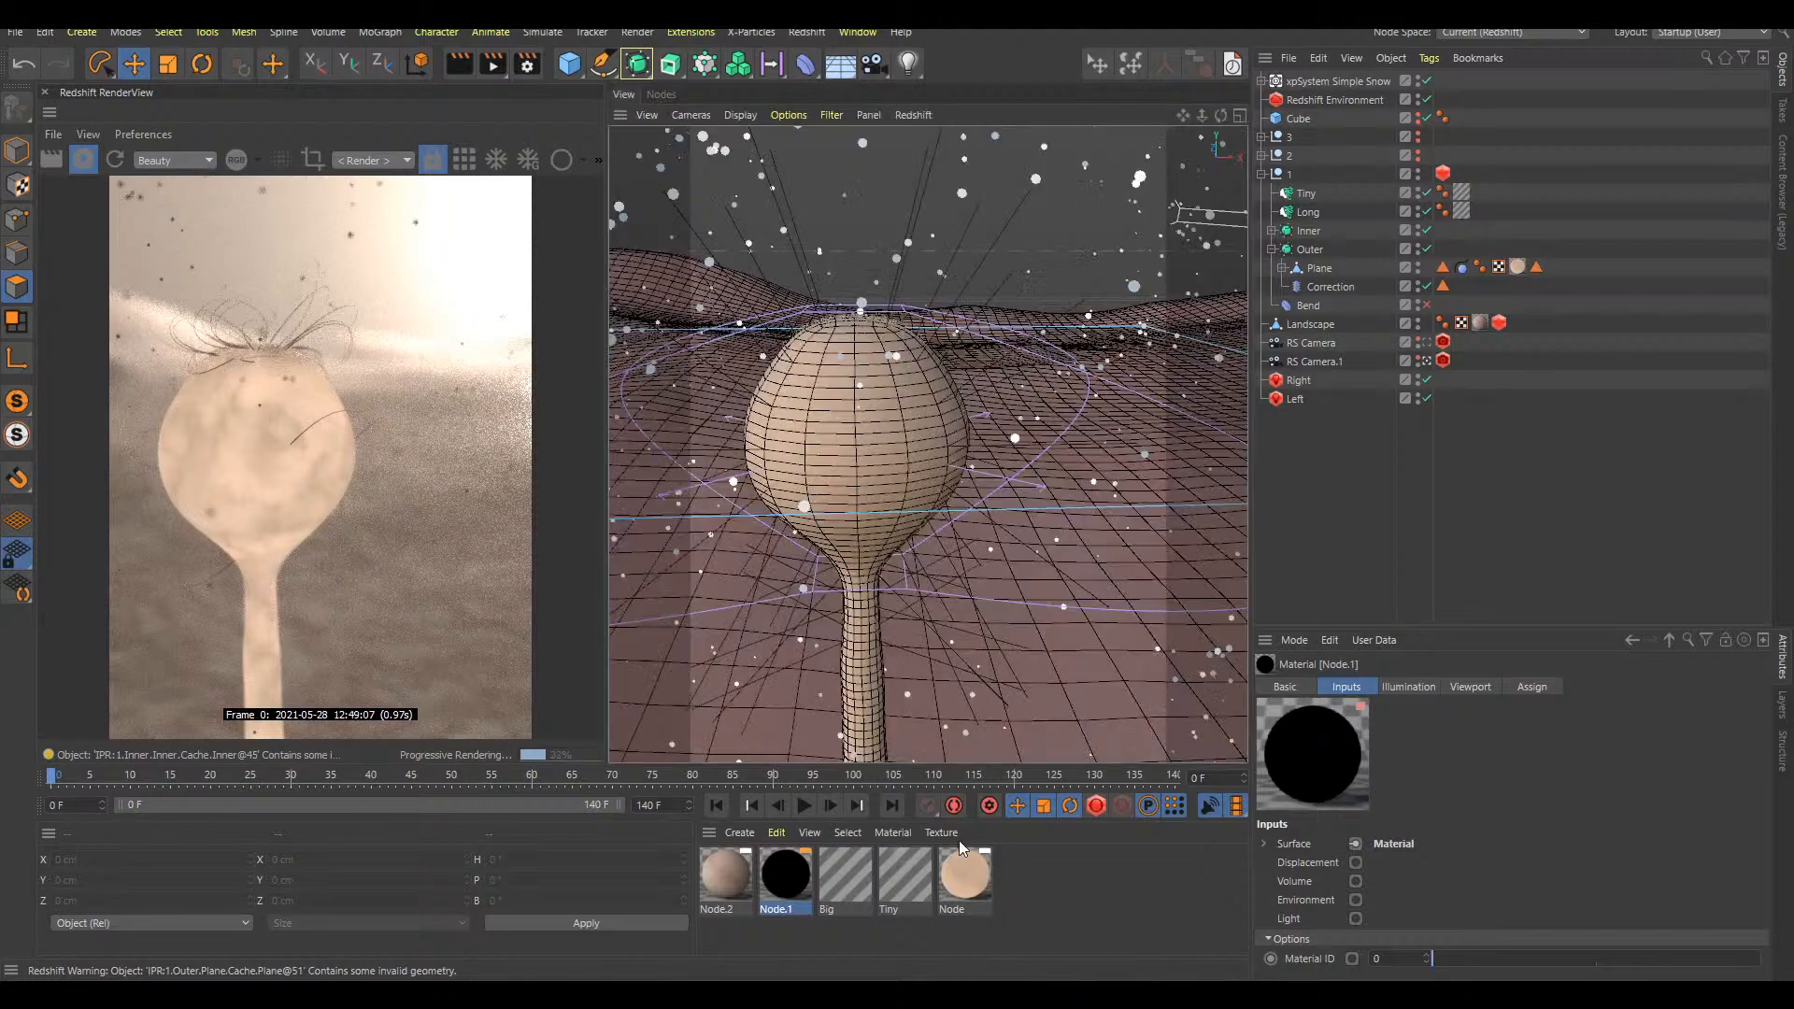
left_click(964, 876)
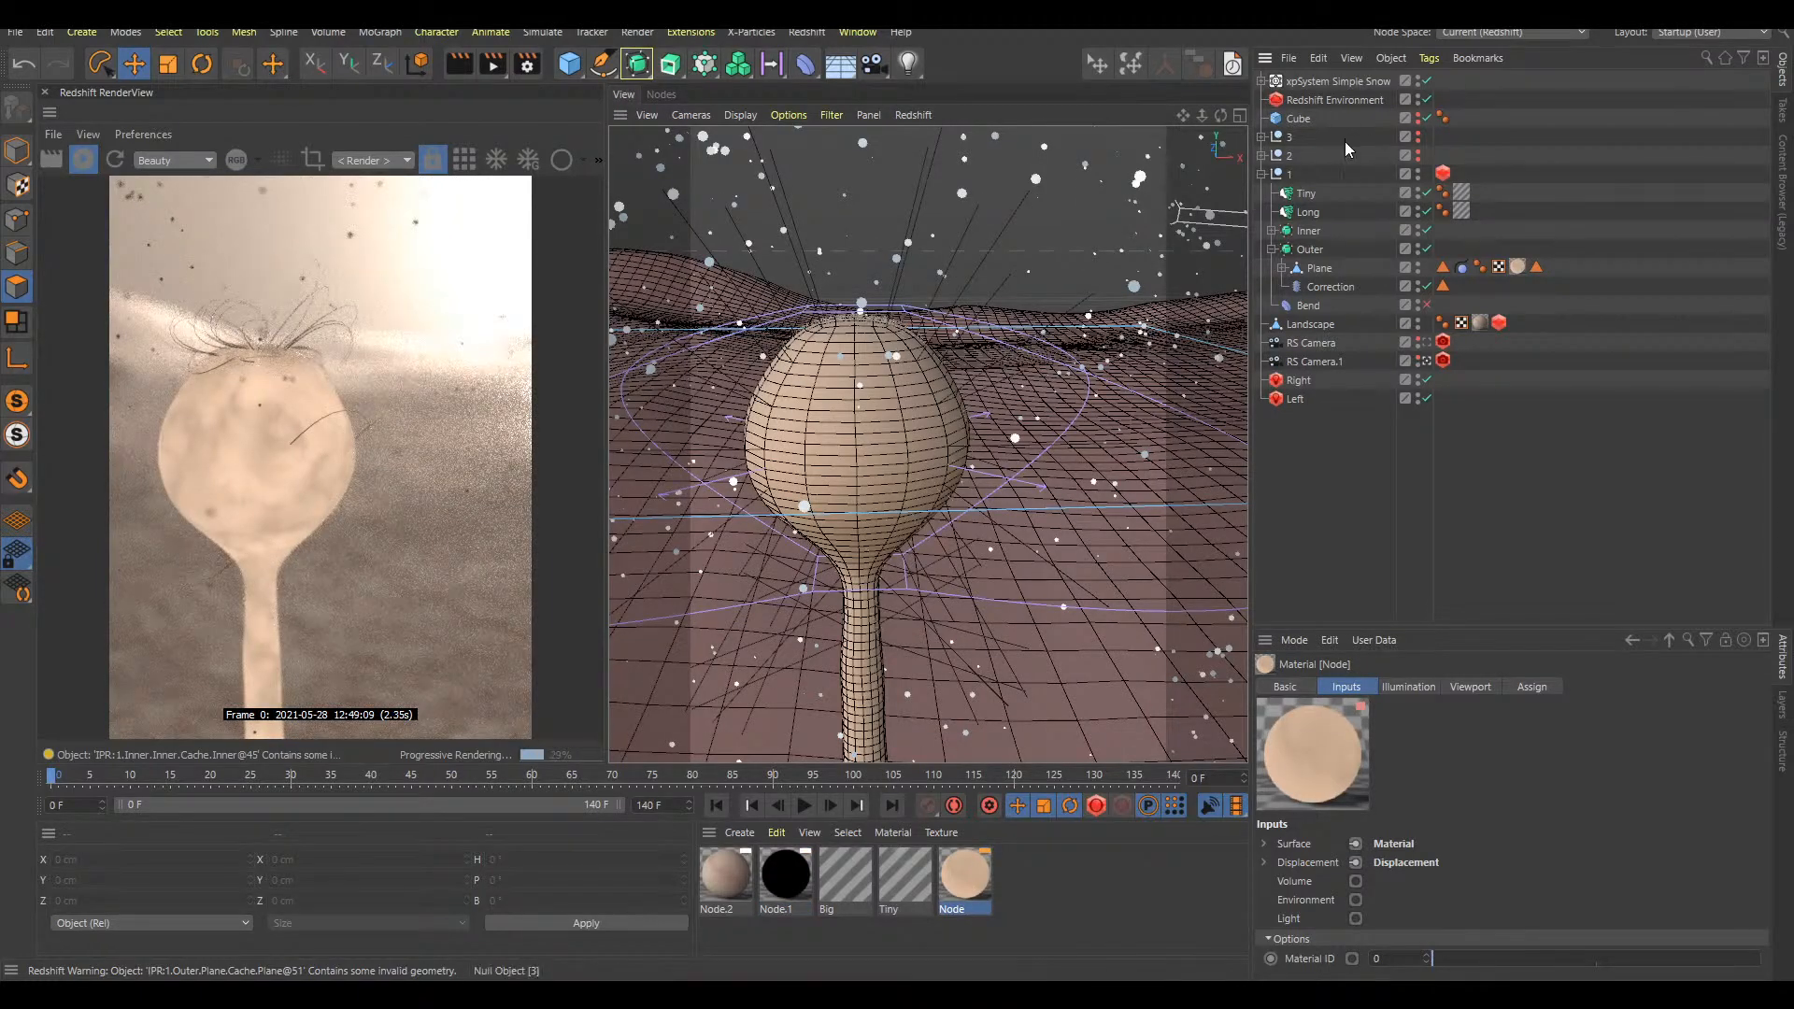
Collapse null 1 and hide it so only the landscape and snow particles show
left_click(1261, 174)
left_click(1418, 174)
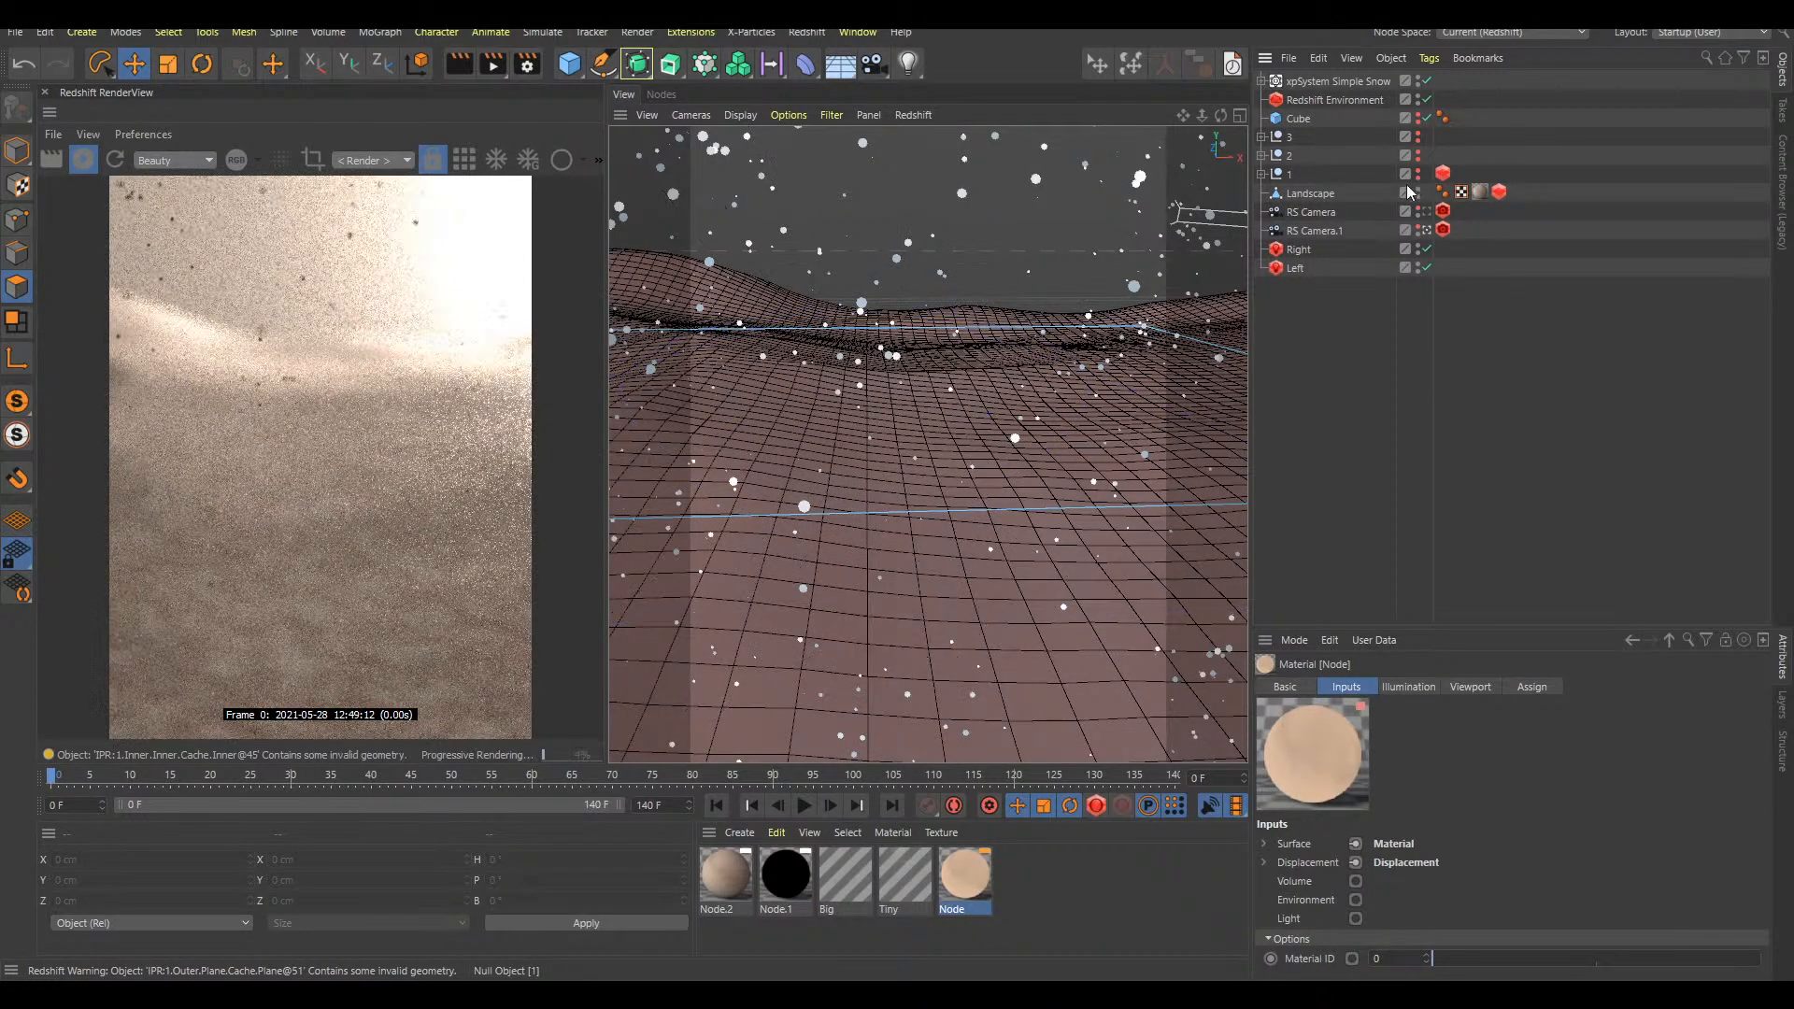
scroll(1056, 473, "down", 5)
middle_click_drag(1129, 470, 979, 429, "alt")
Play the snow animation briefly and inspect the scene's keyframes in the Dope Sheet timeline
key("F8")
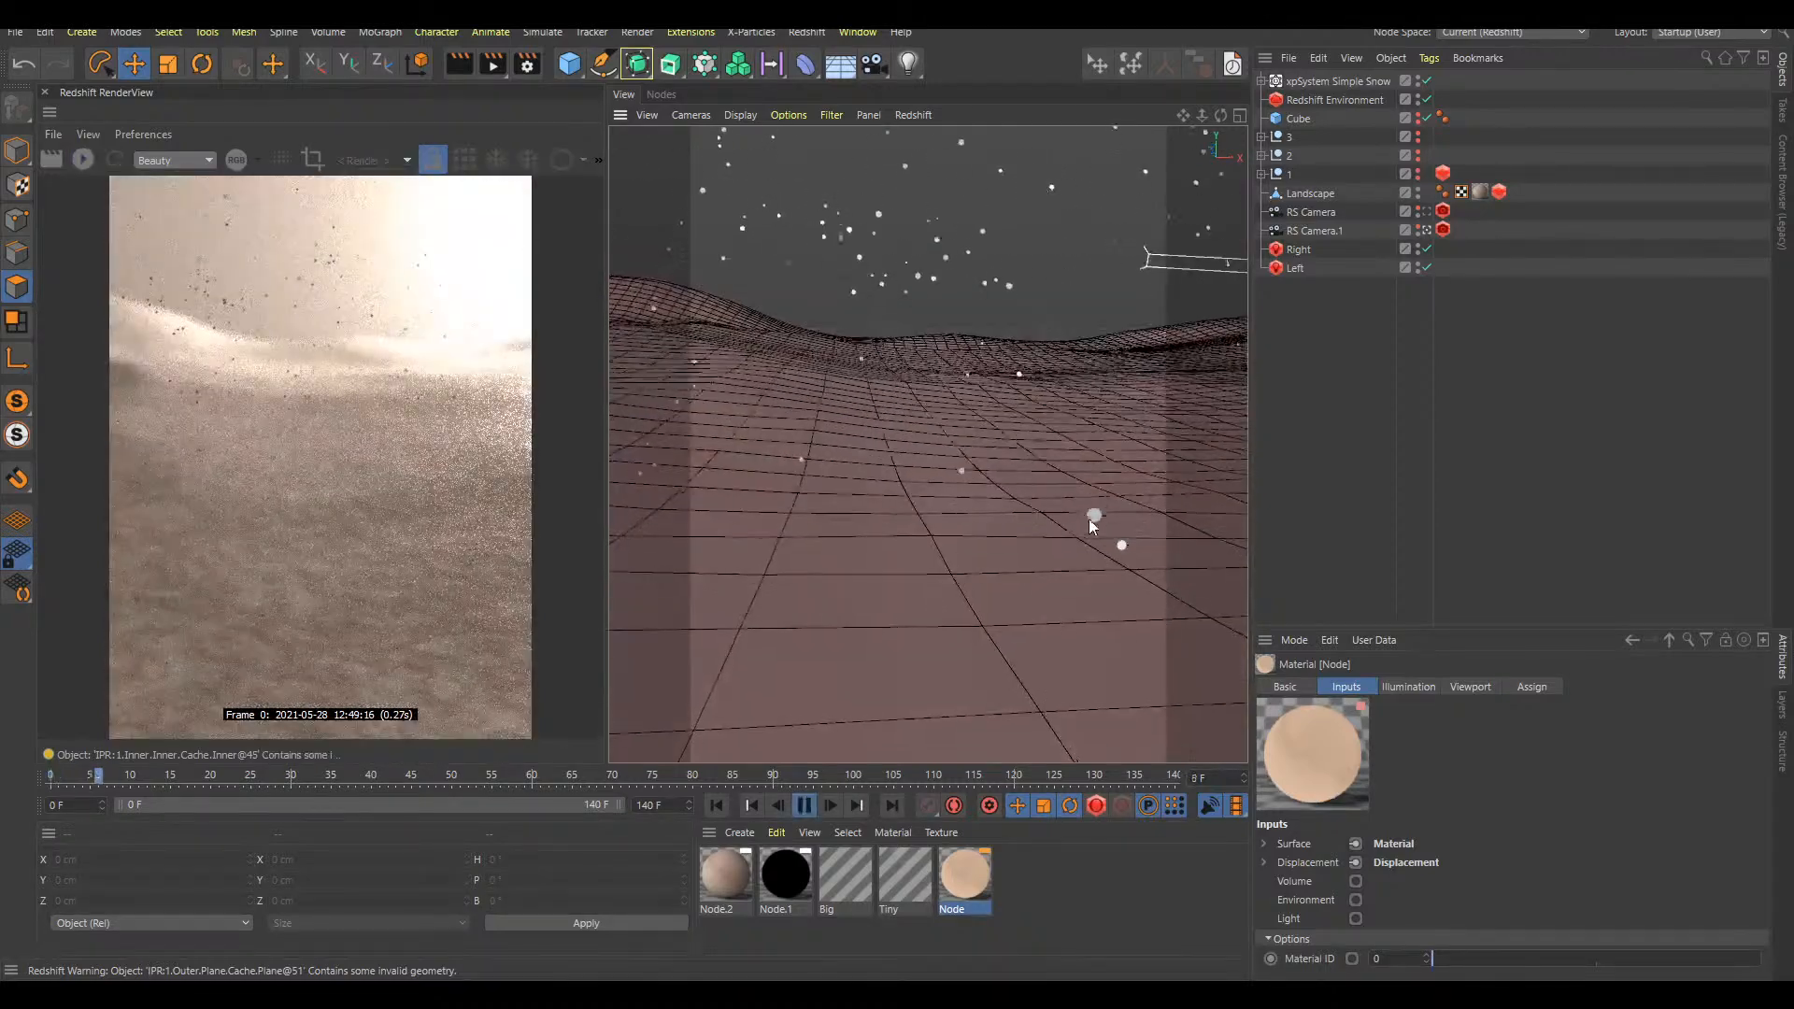
key("F8")
key("shift+F3")
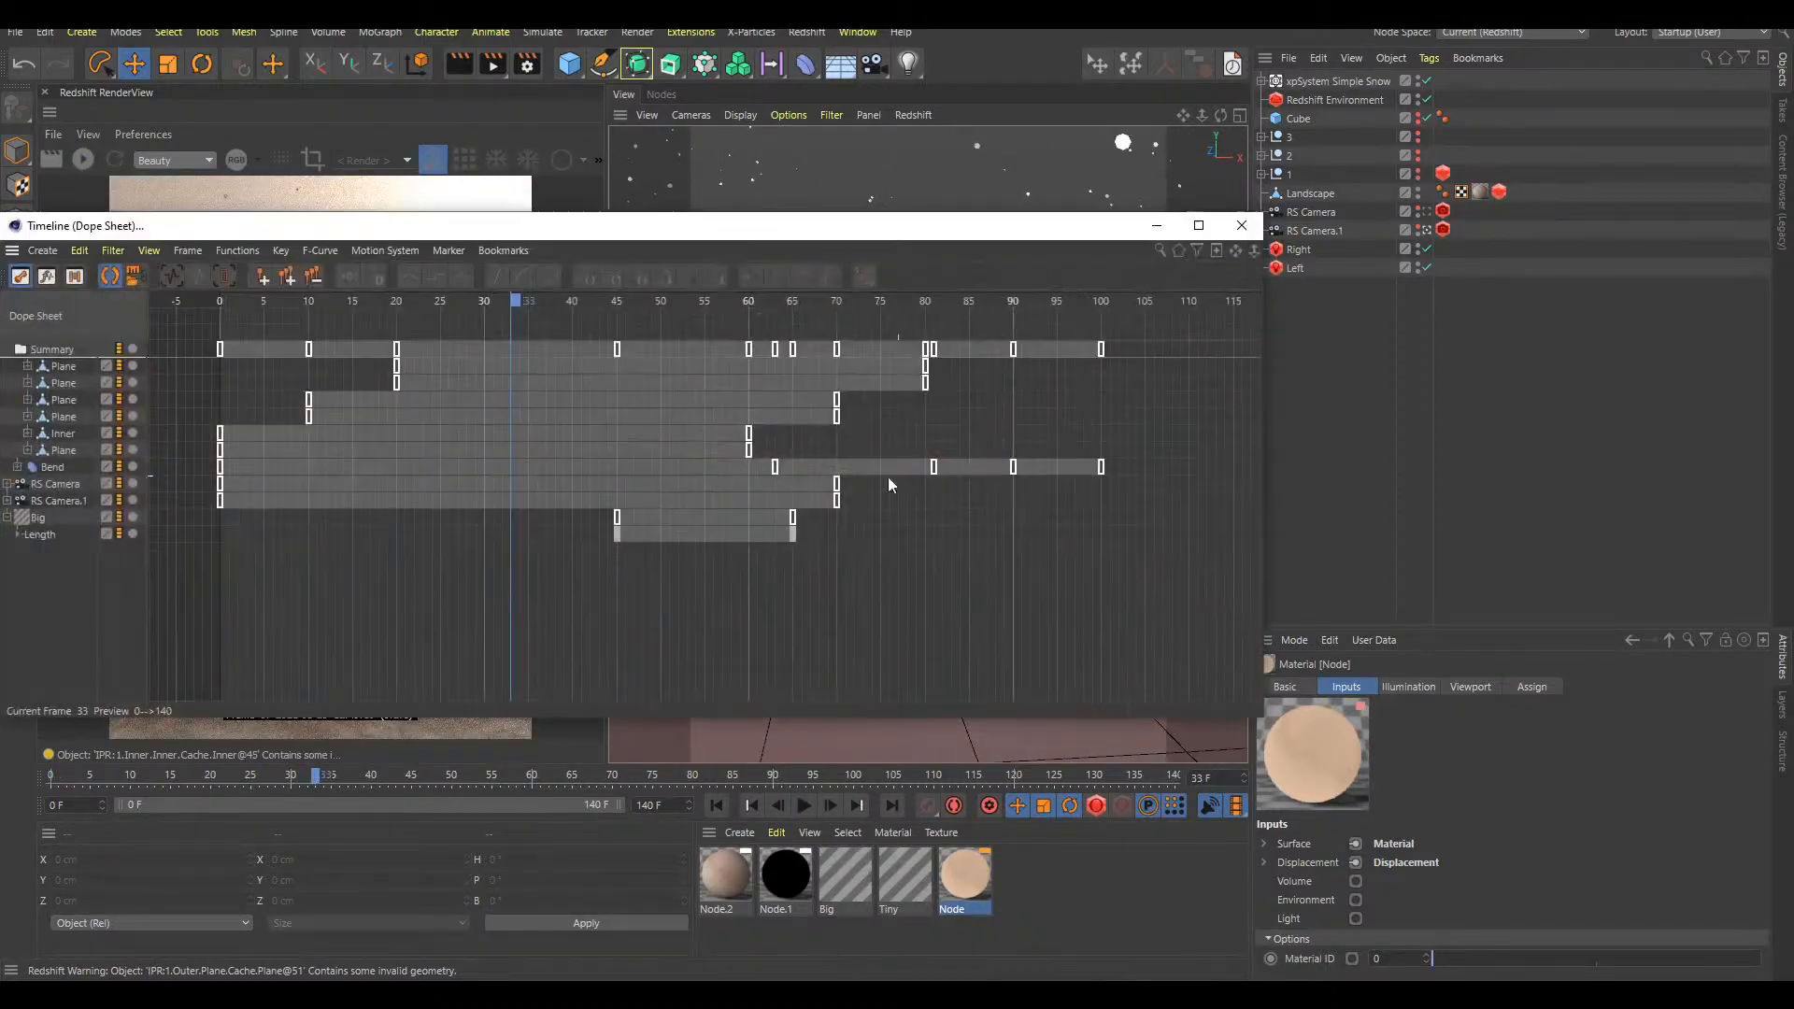
key("shift+F3")
Play the animation to frame 124 and expand the xpSystem Simple Snow hierarchy to examine the particles over the landscape
key("F8")
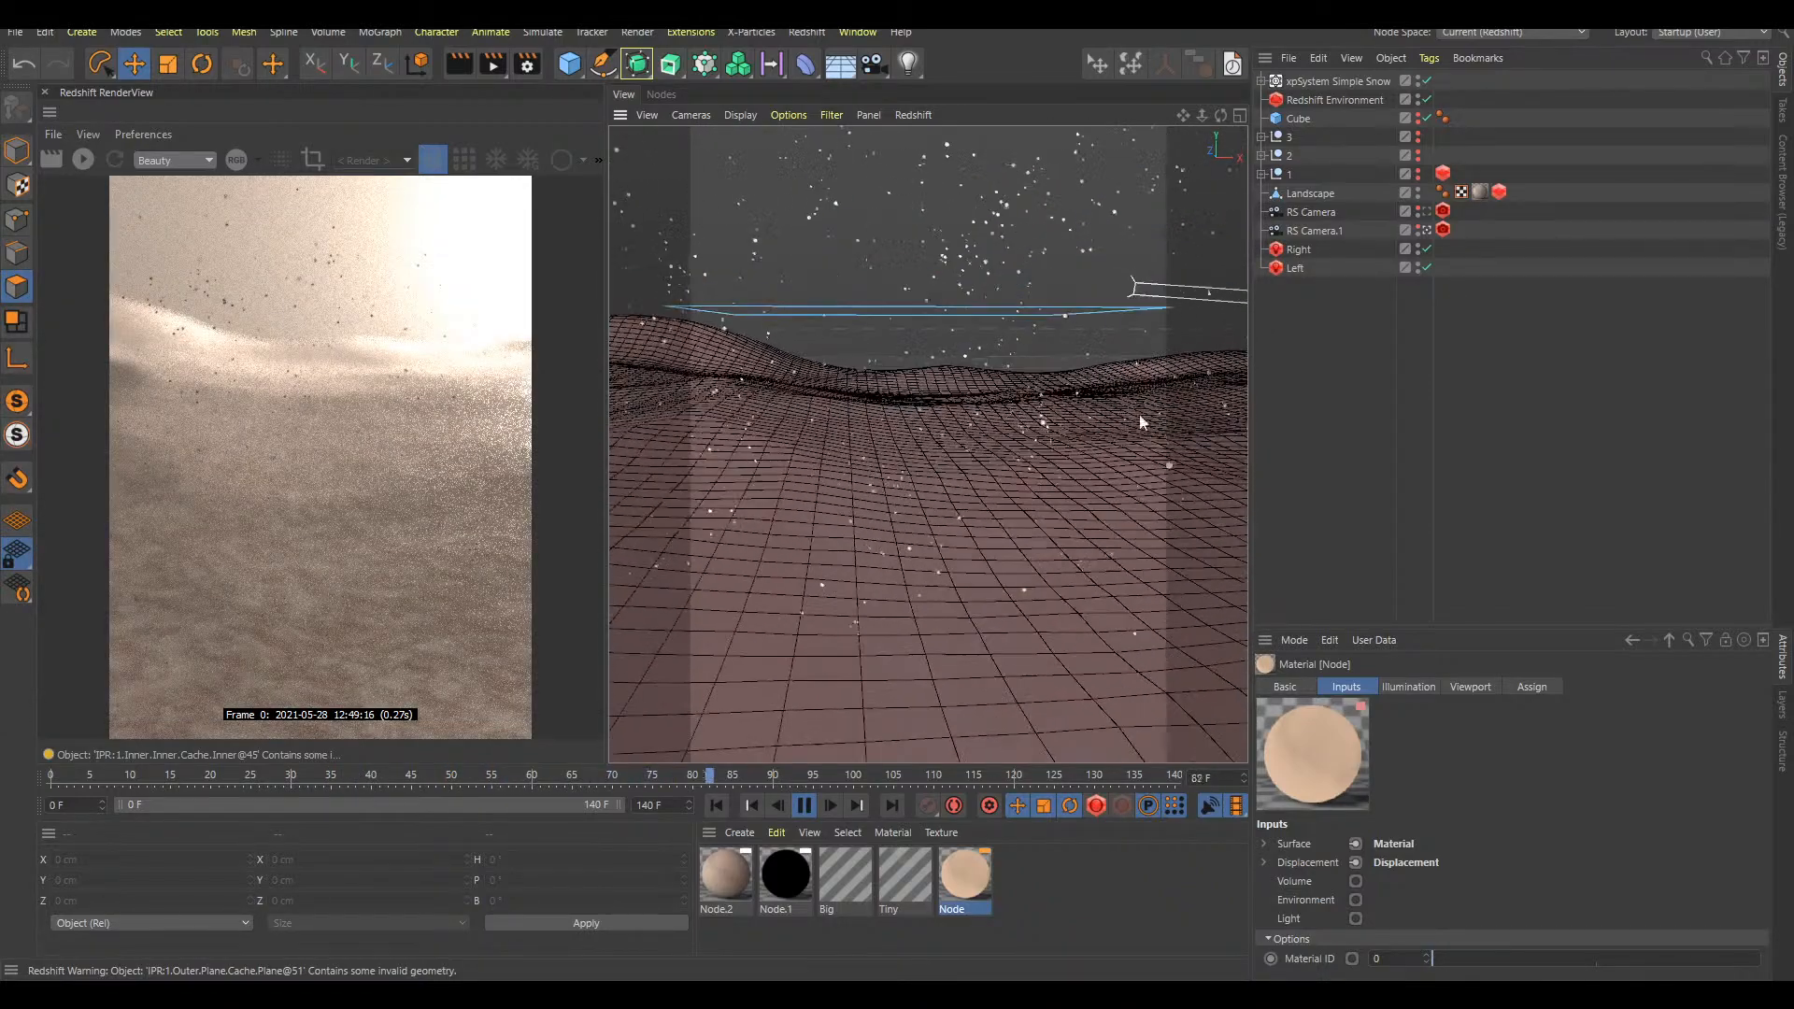
left_click(1261, 81)
key("F8")
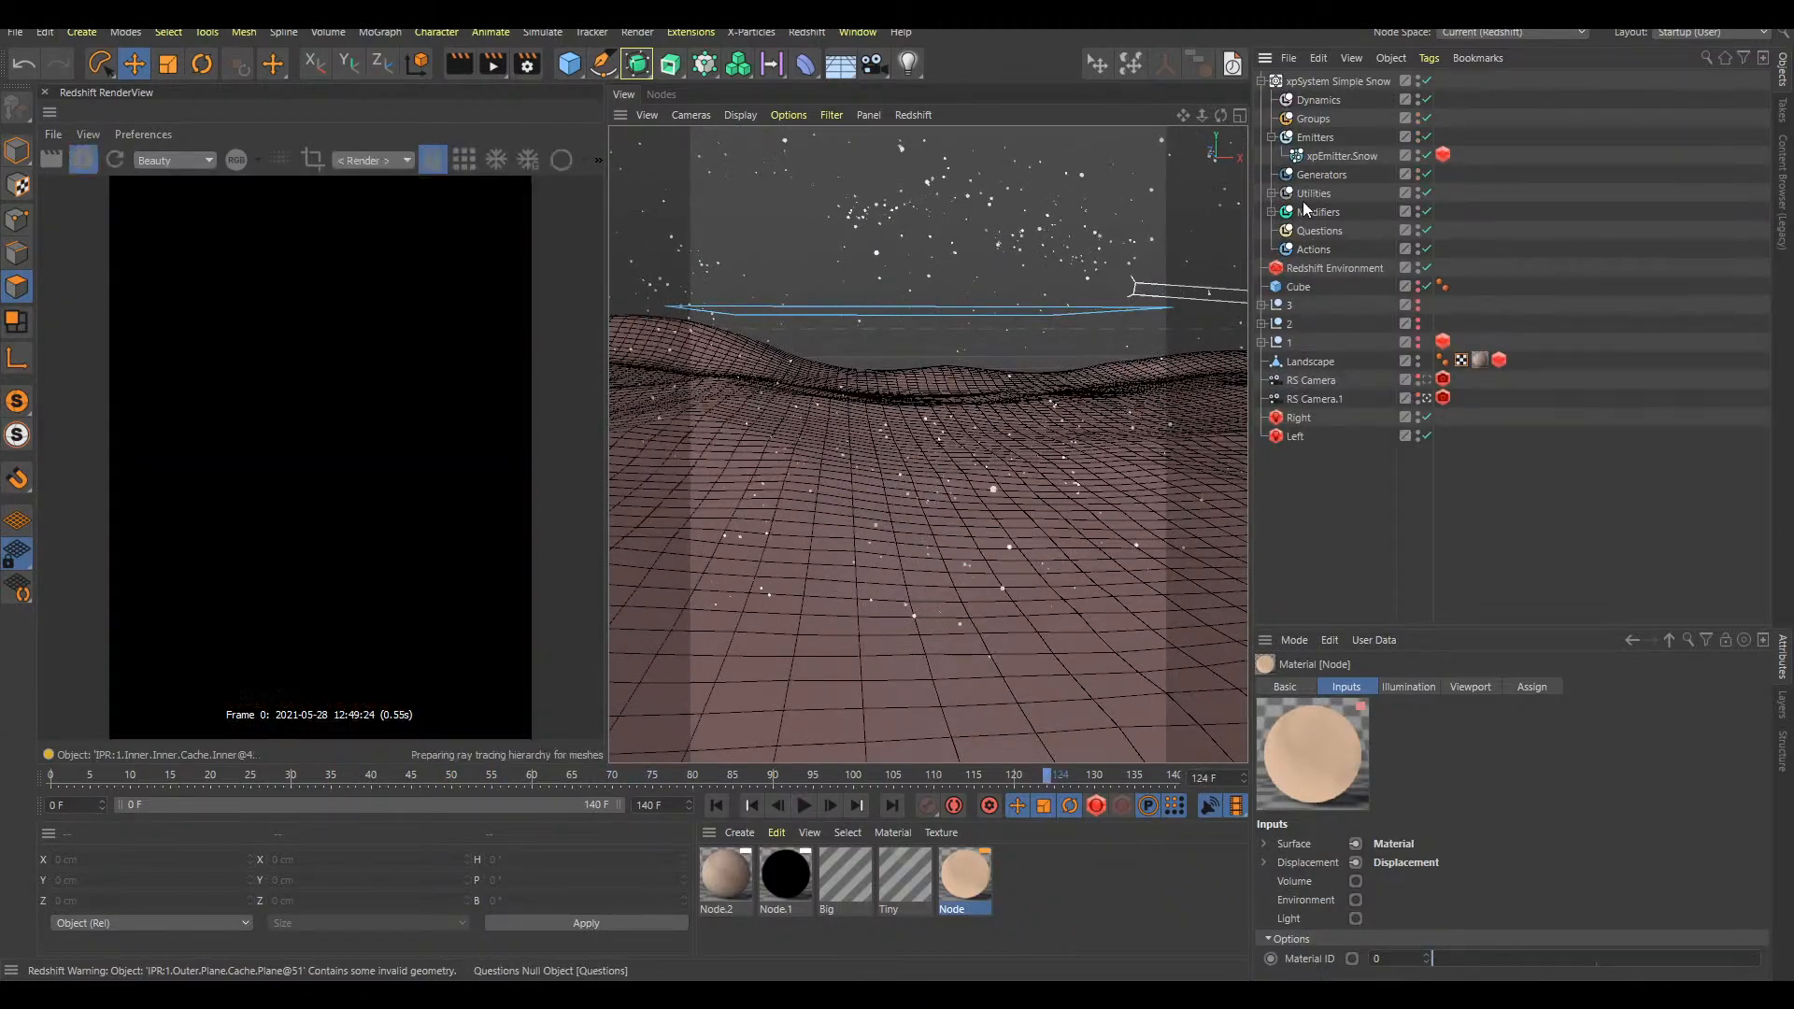
middle_click_drag(997, 386, 1002, 451, "alt")
scroll(988, 449, "up", 2)
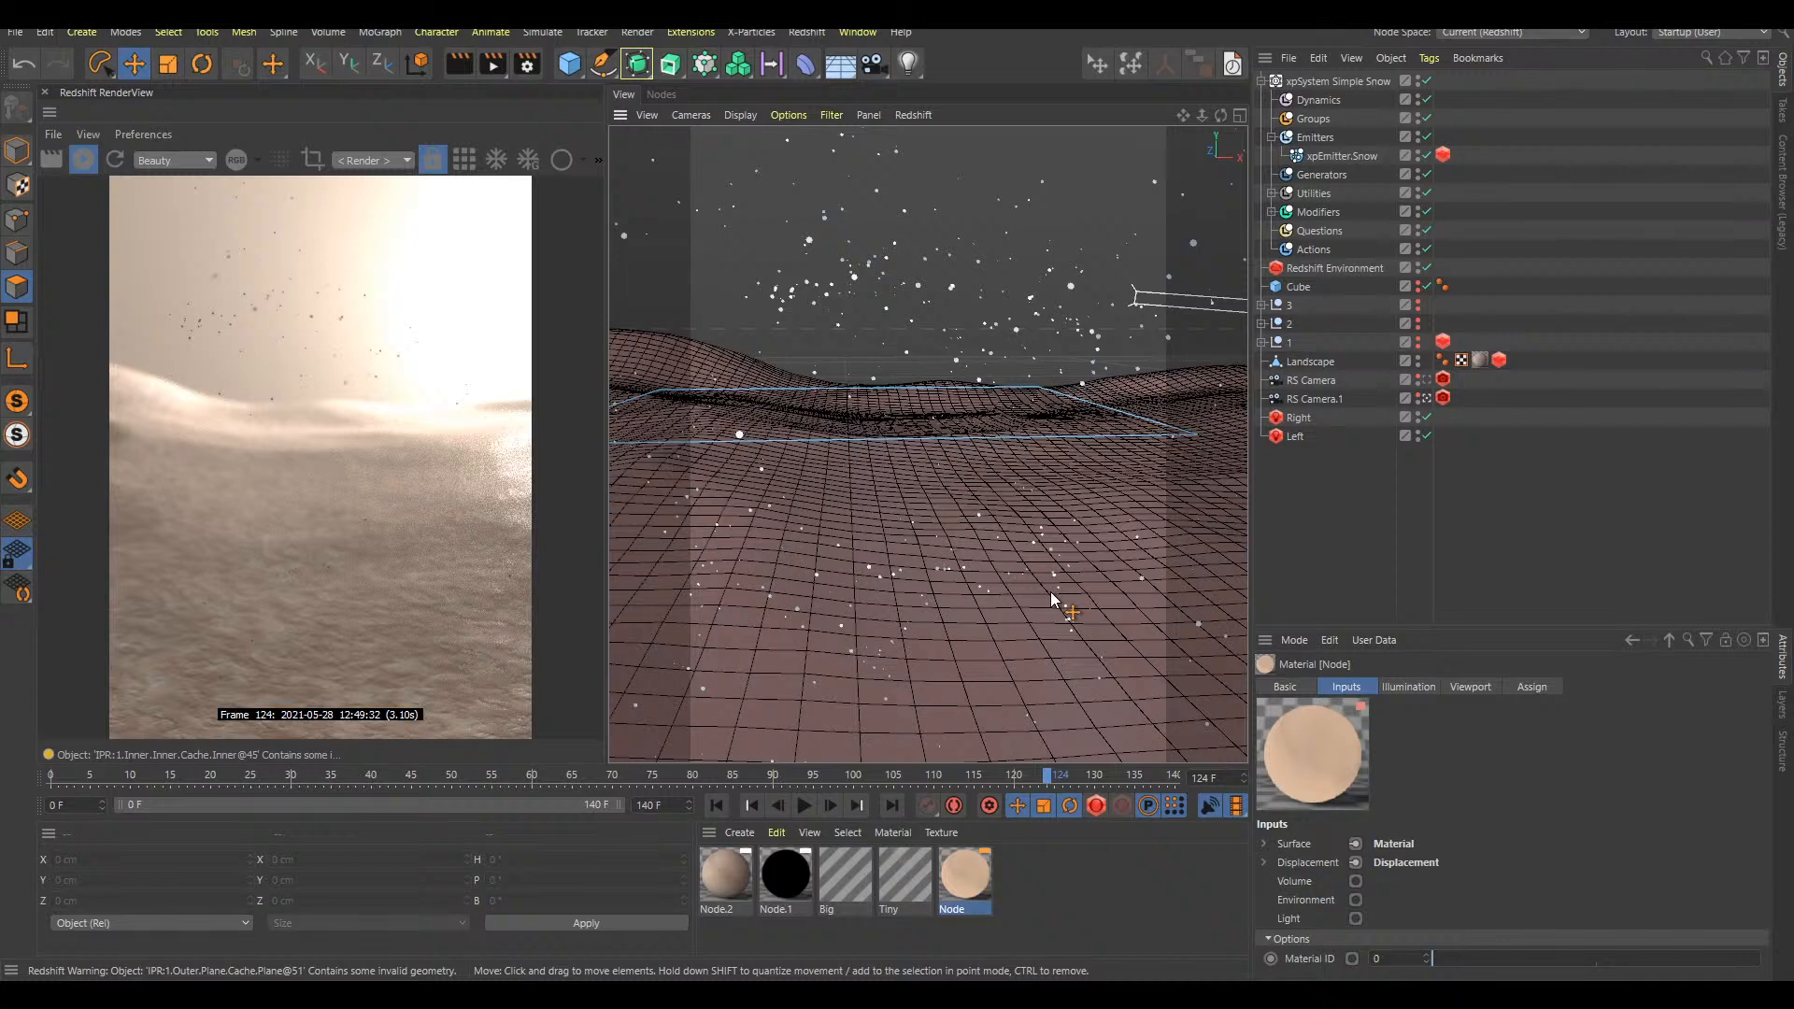
Disable the xpWind modifier in the Simple Snow system and collapse the system's hierarchy
left_click(1272, 212)
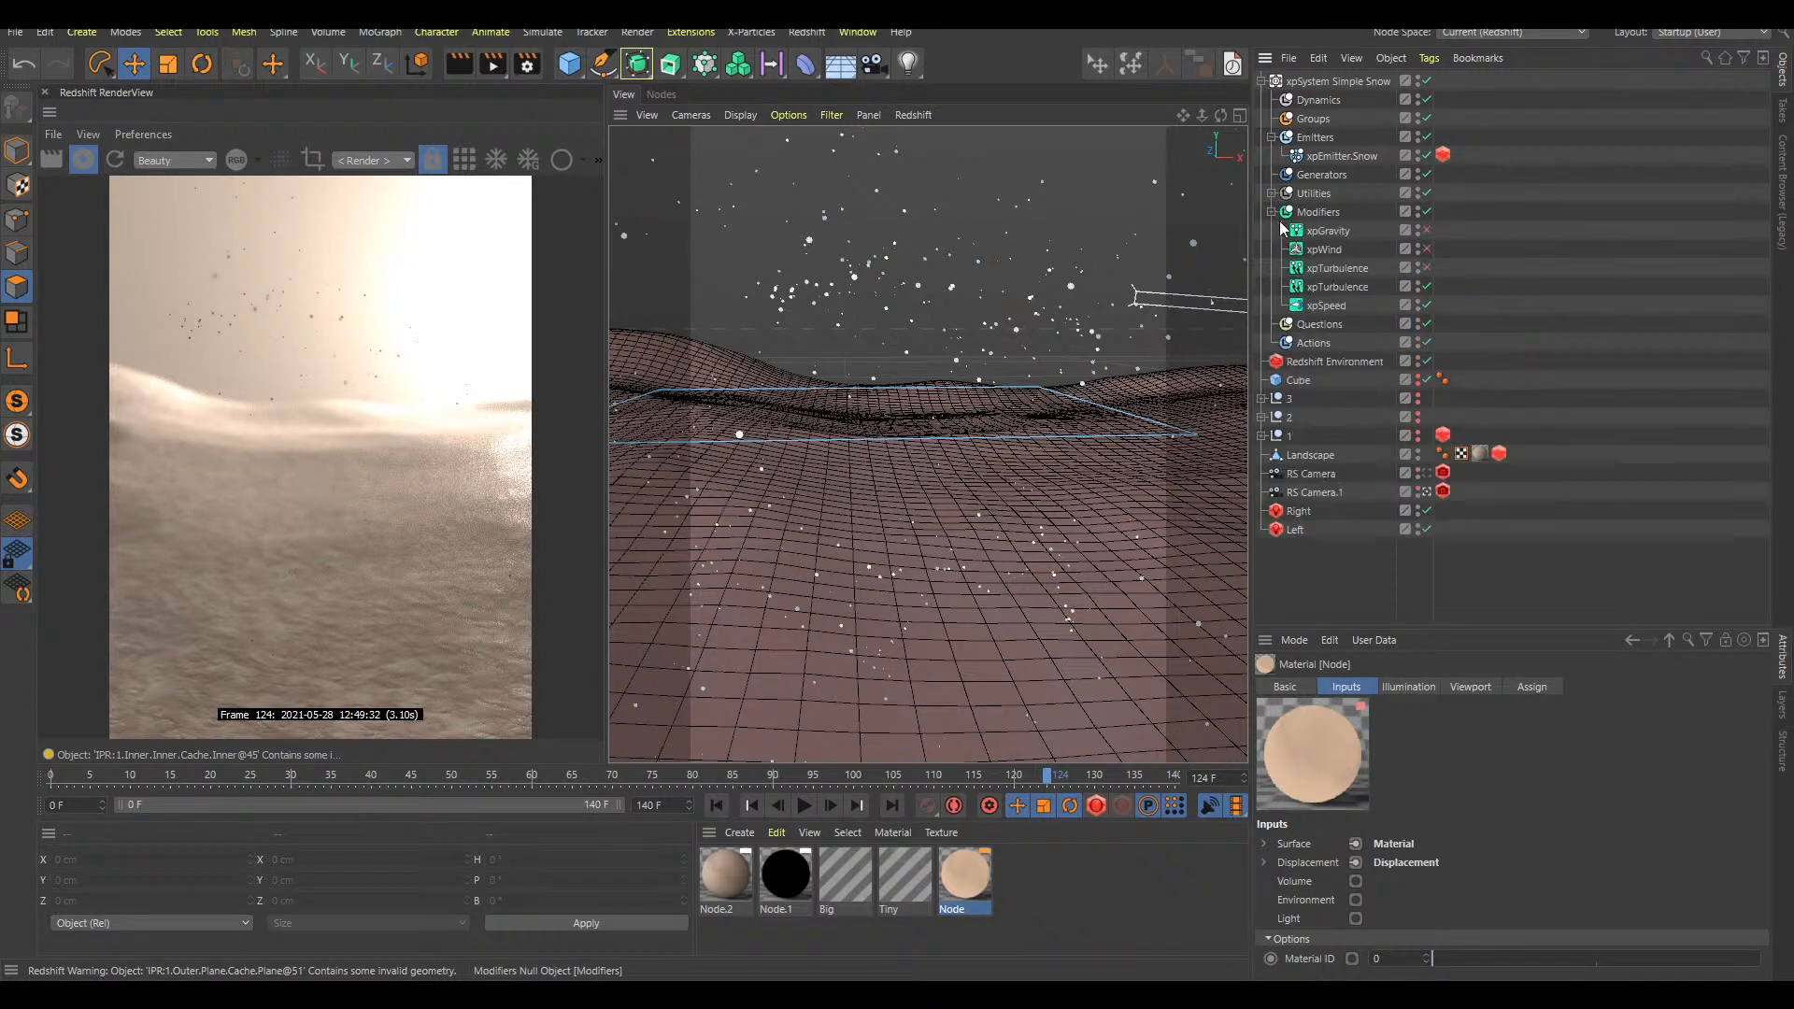
left_click(1426, 249)
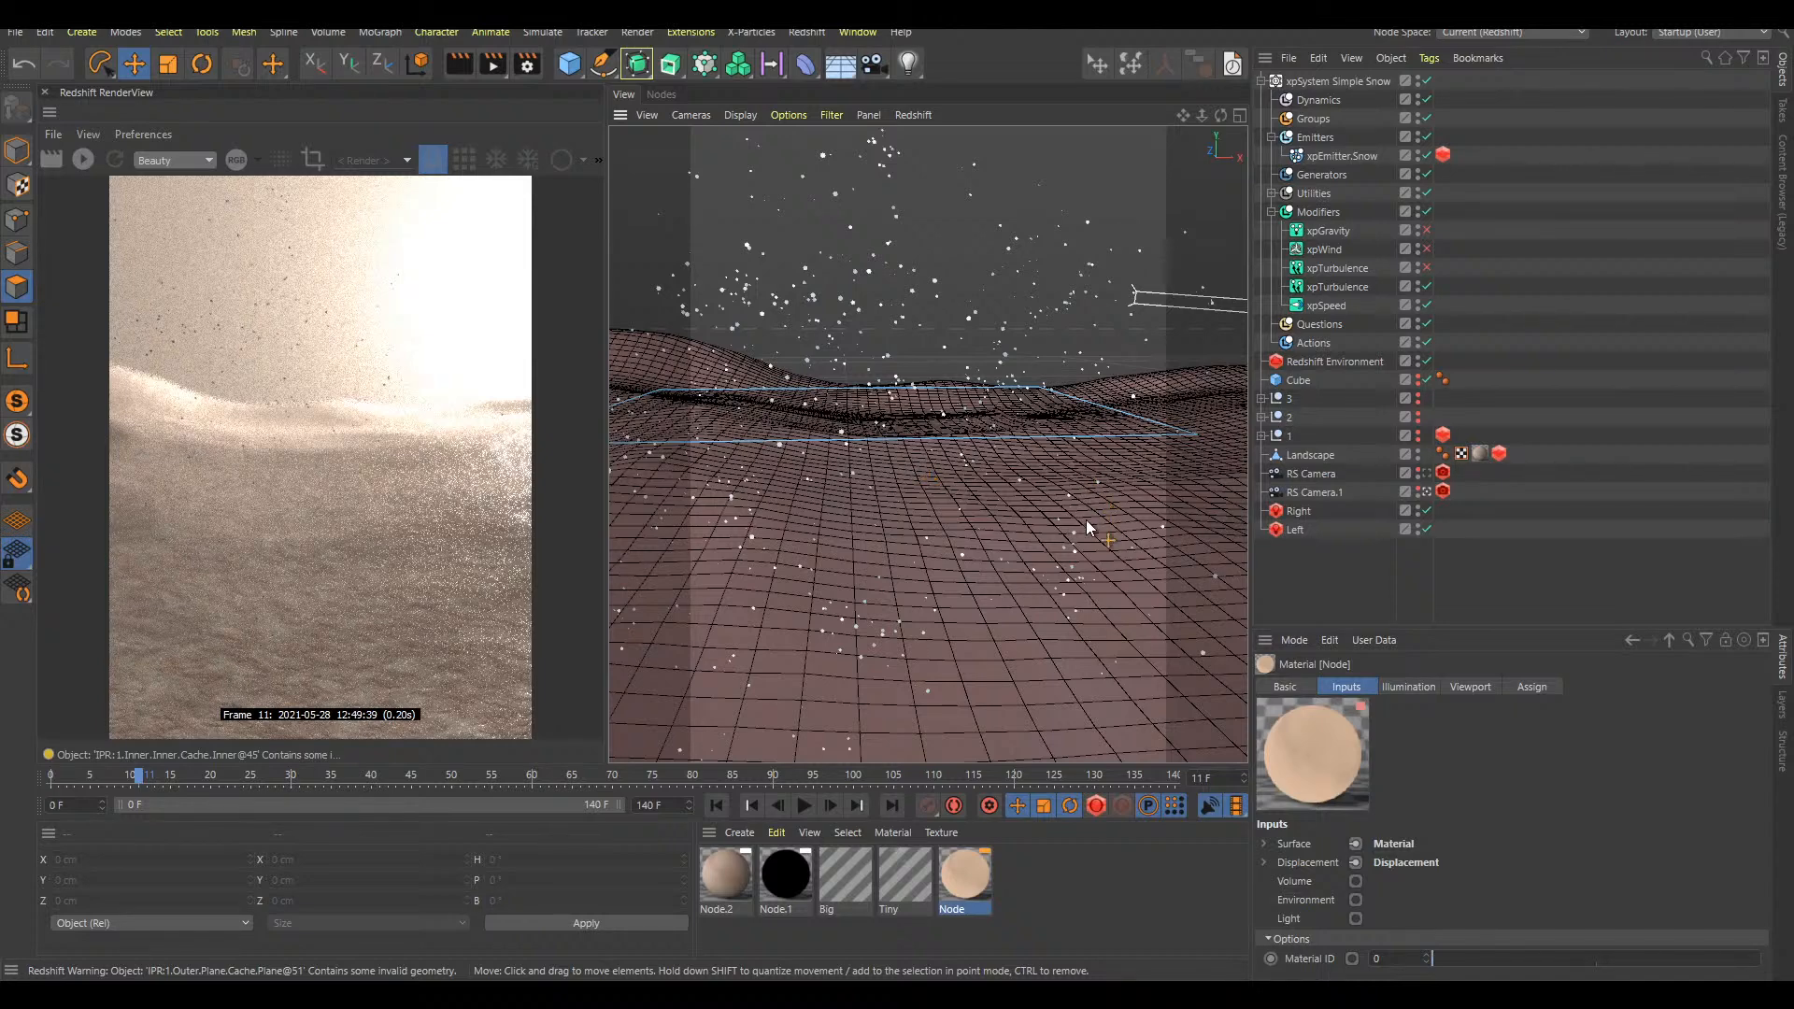
key("9")
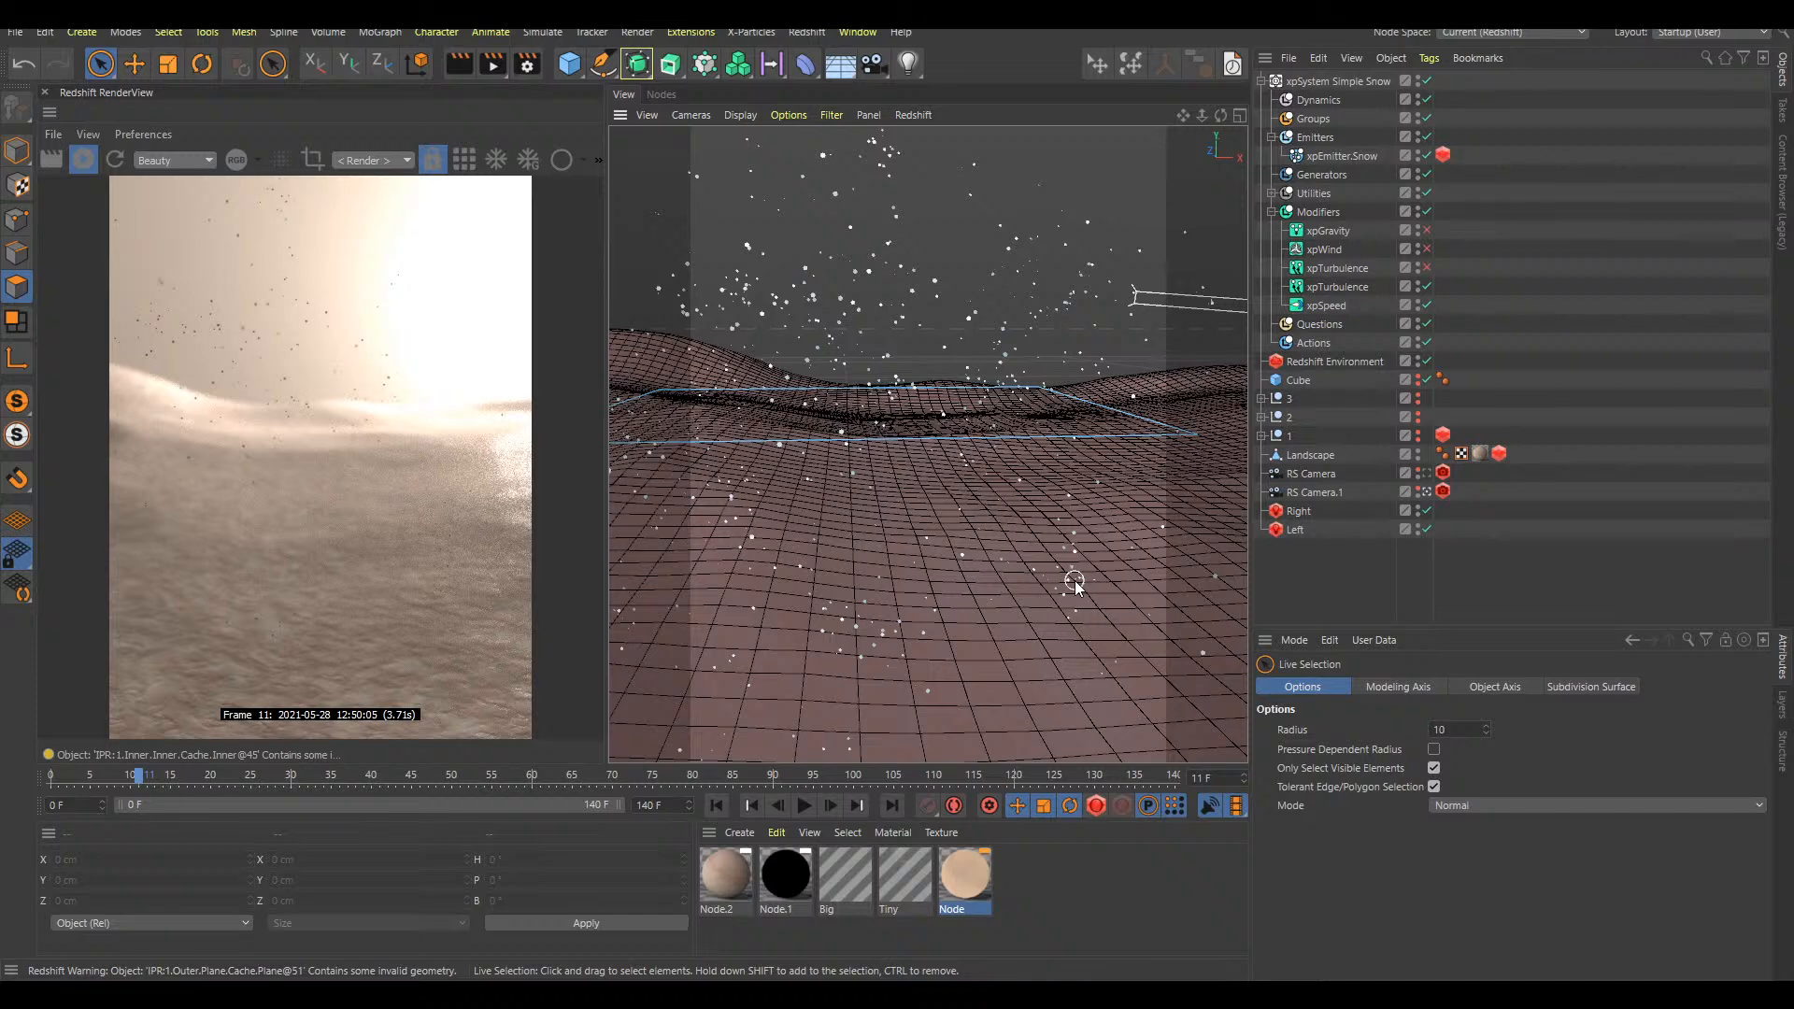
left_click(1261, 82)
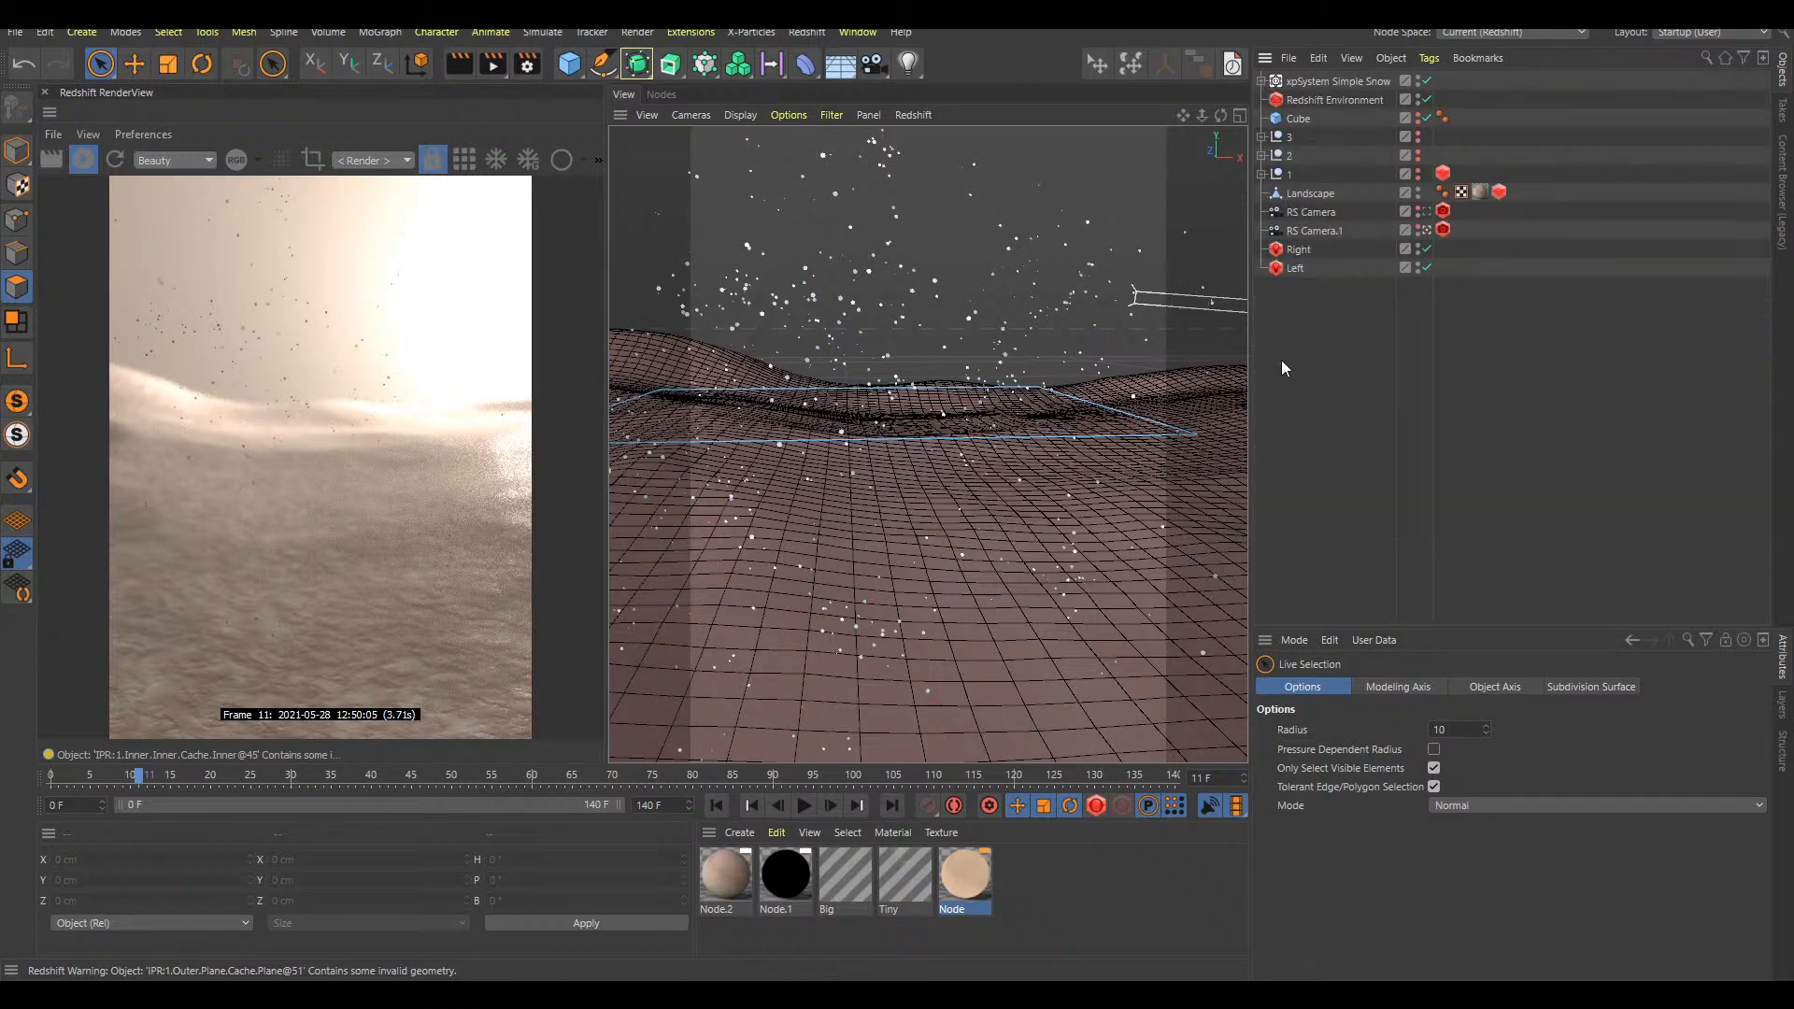